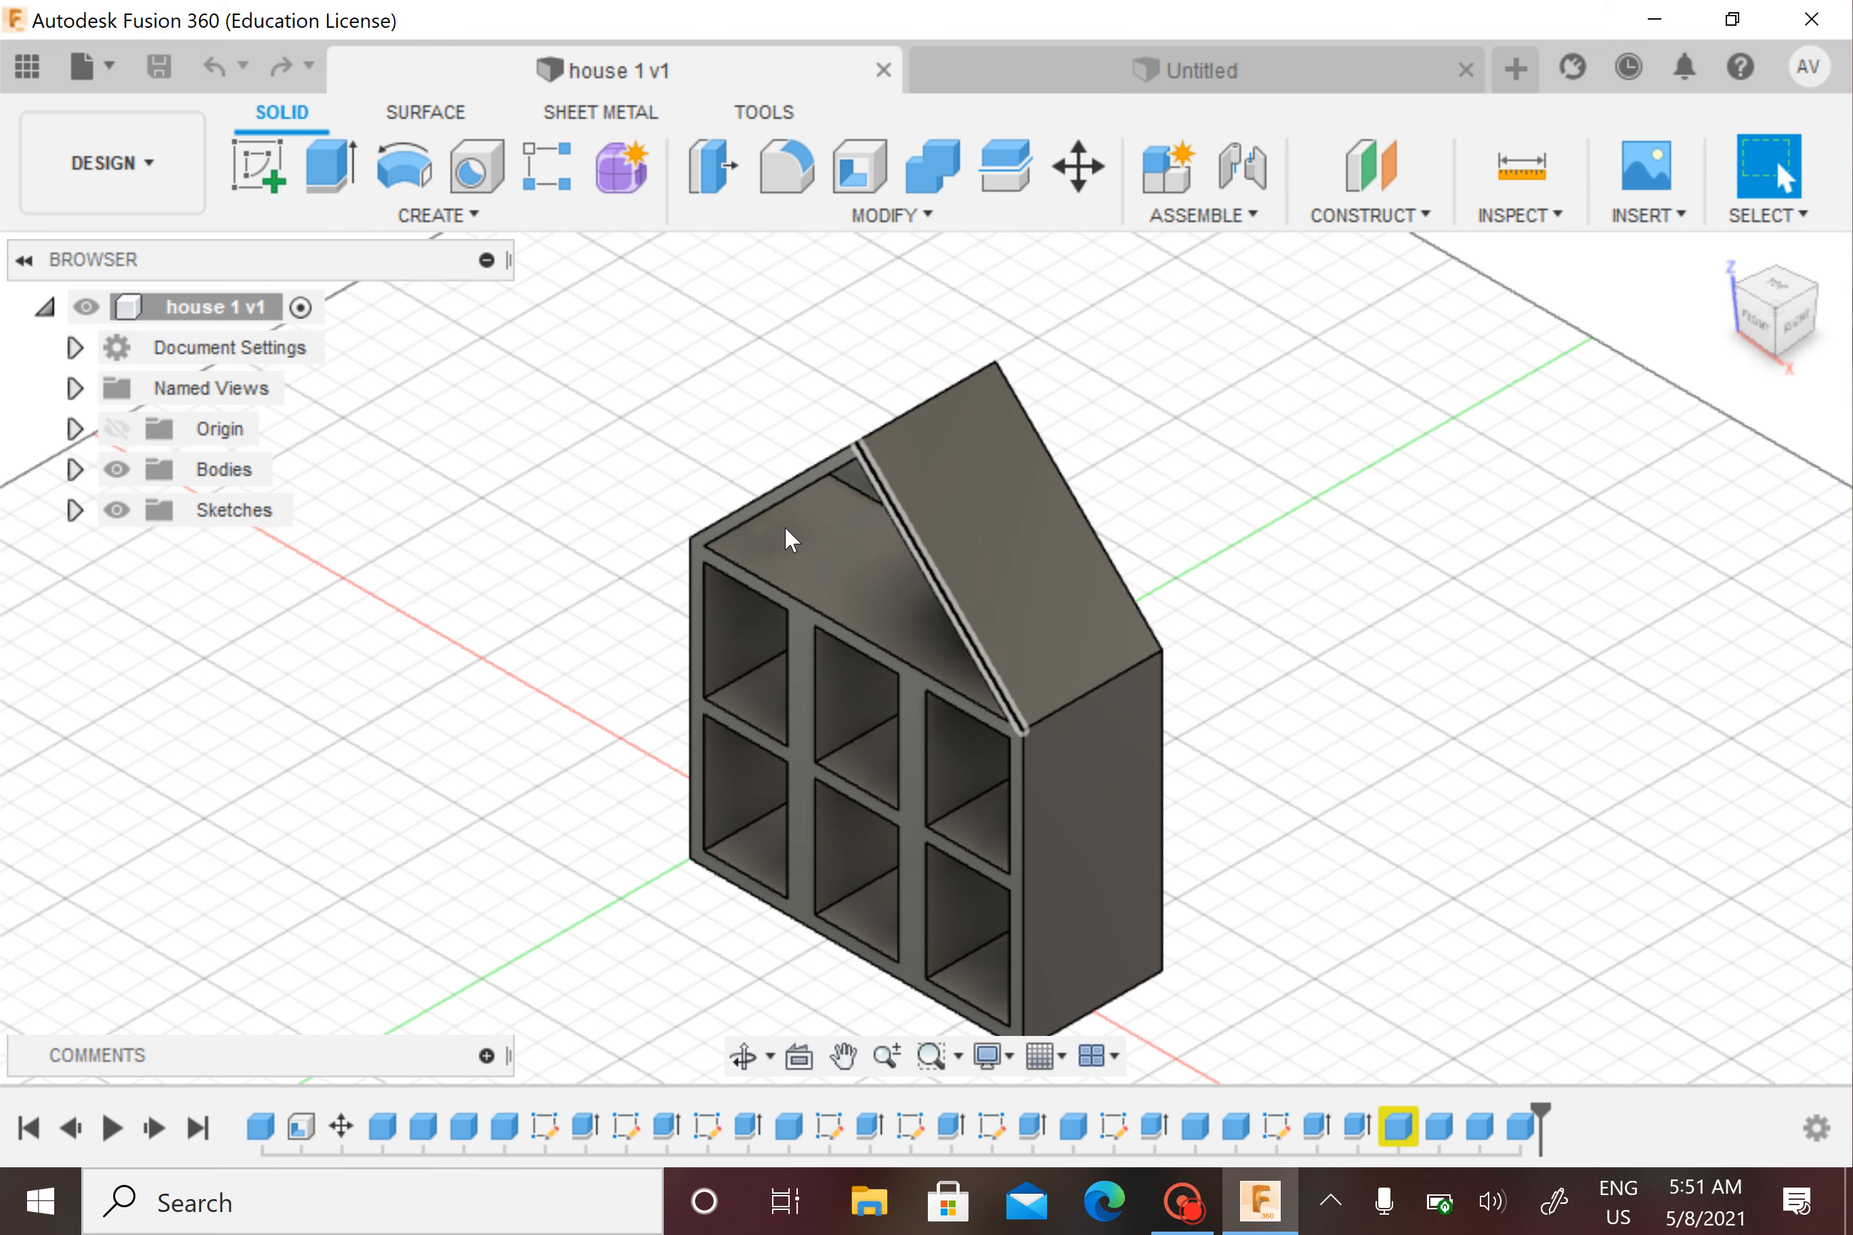
Examine the finished house 1 v1 model from all sides, including its front compartments and the interior details of the middle rooms
{"action": "left_click", "coordinate": [1738, 305]}
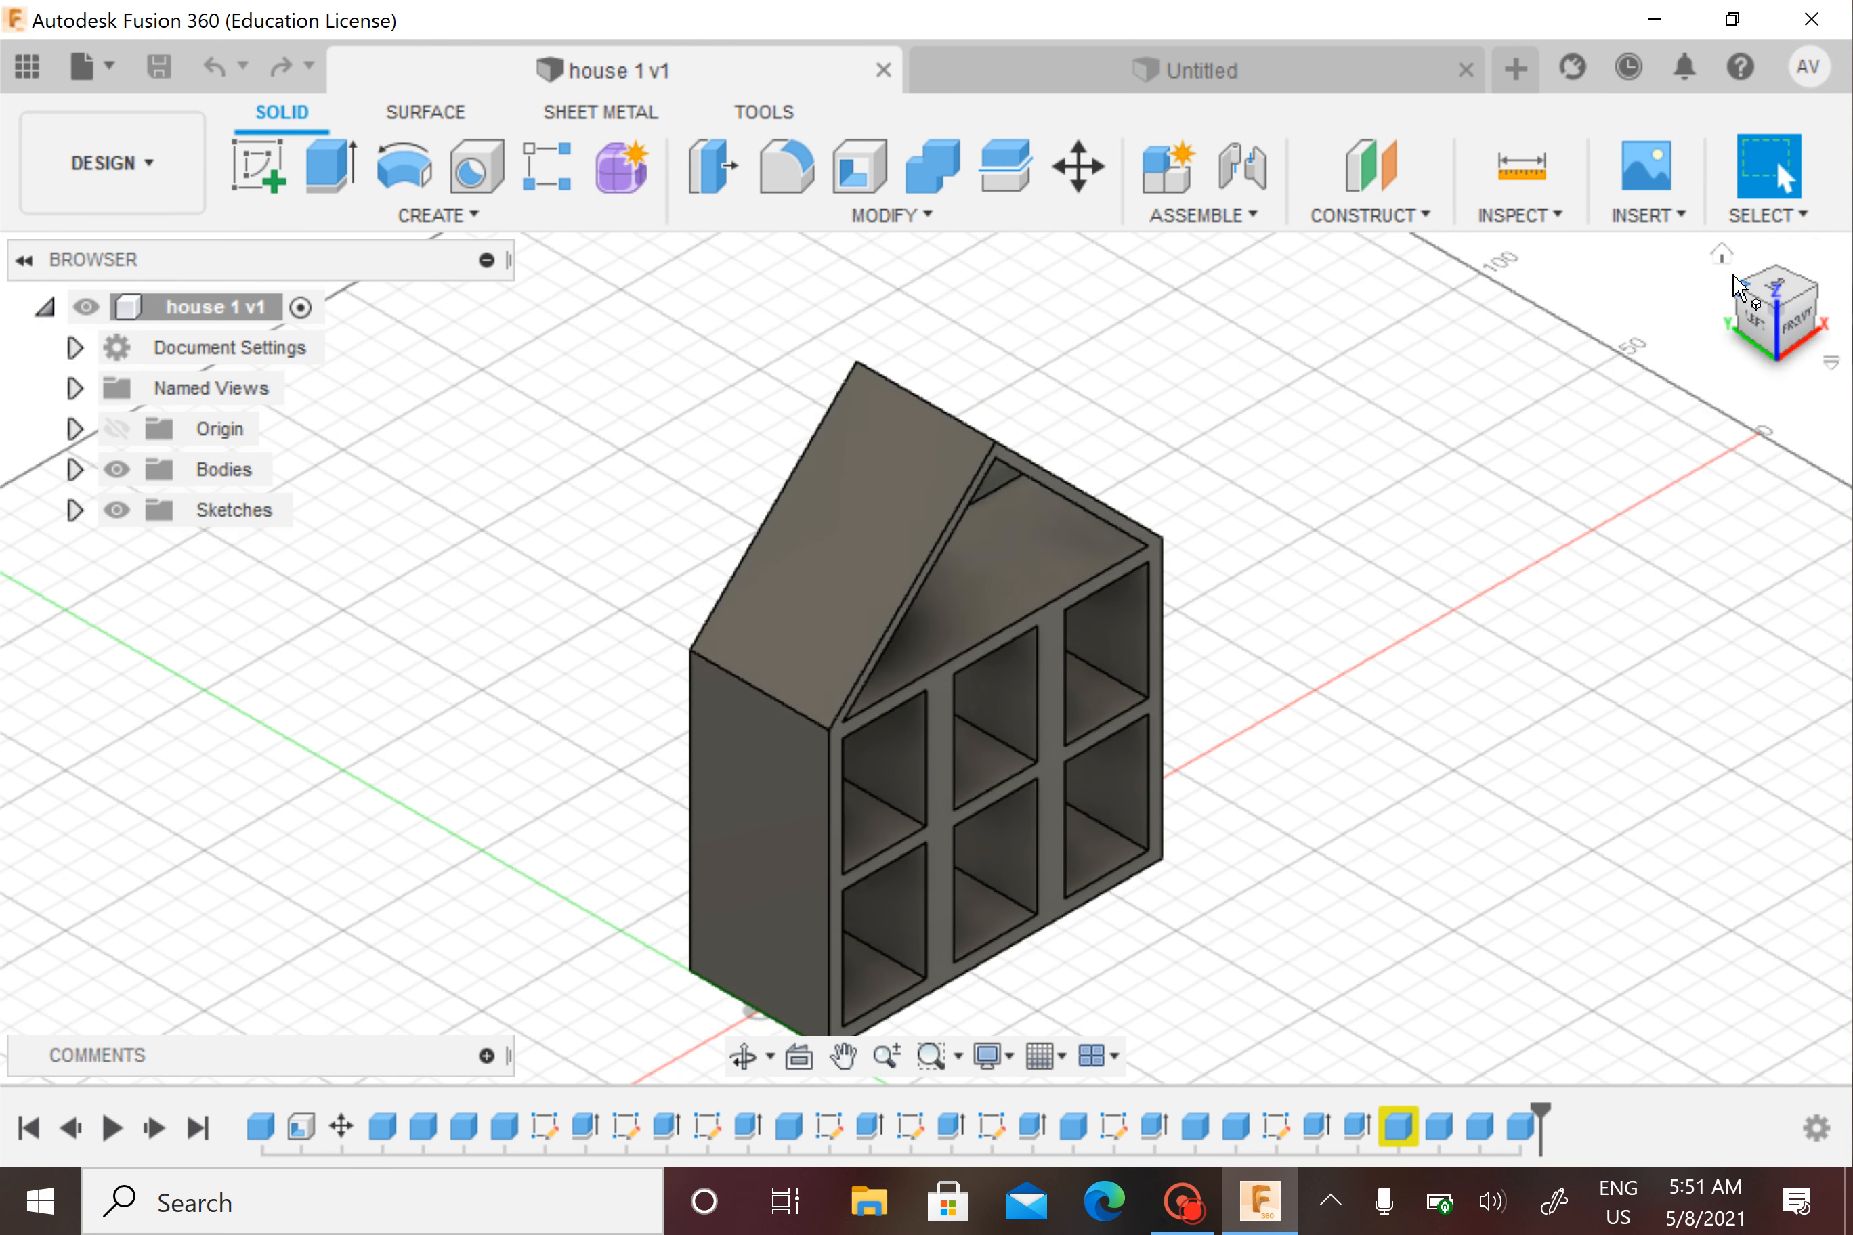
{"action": "left_click", "coordinate": [1738, 293]}
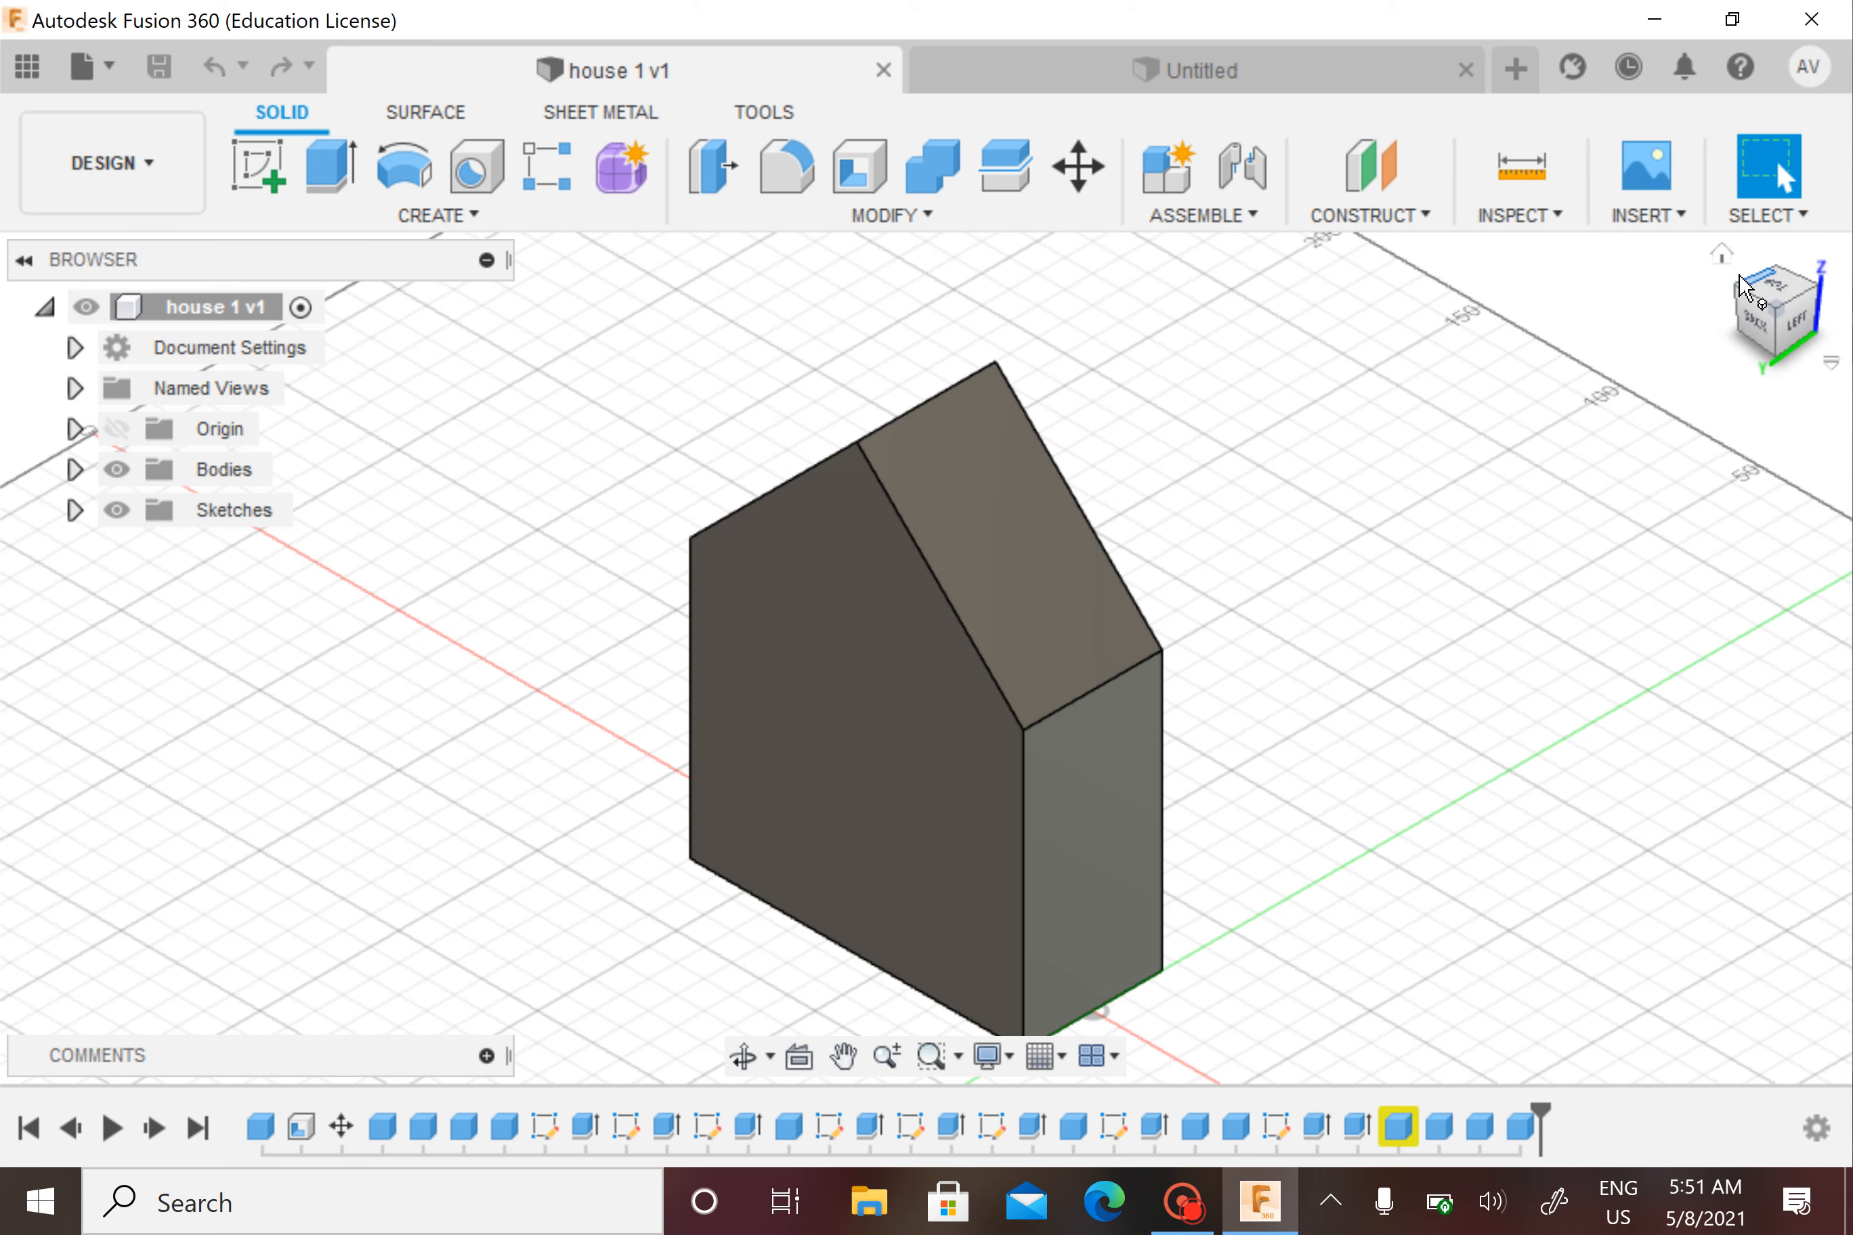
{"action": "left_click", "coordinate": [1738, 295]}
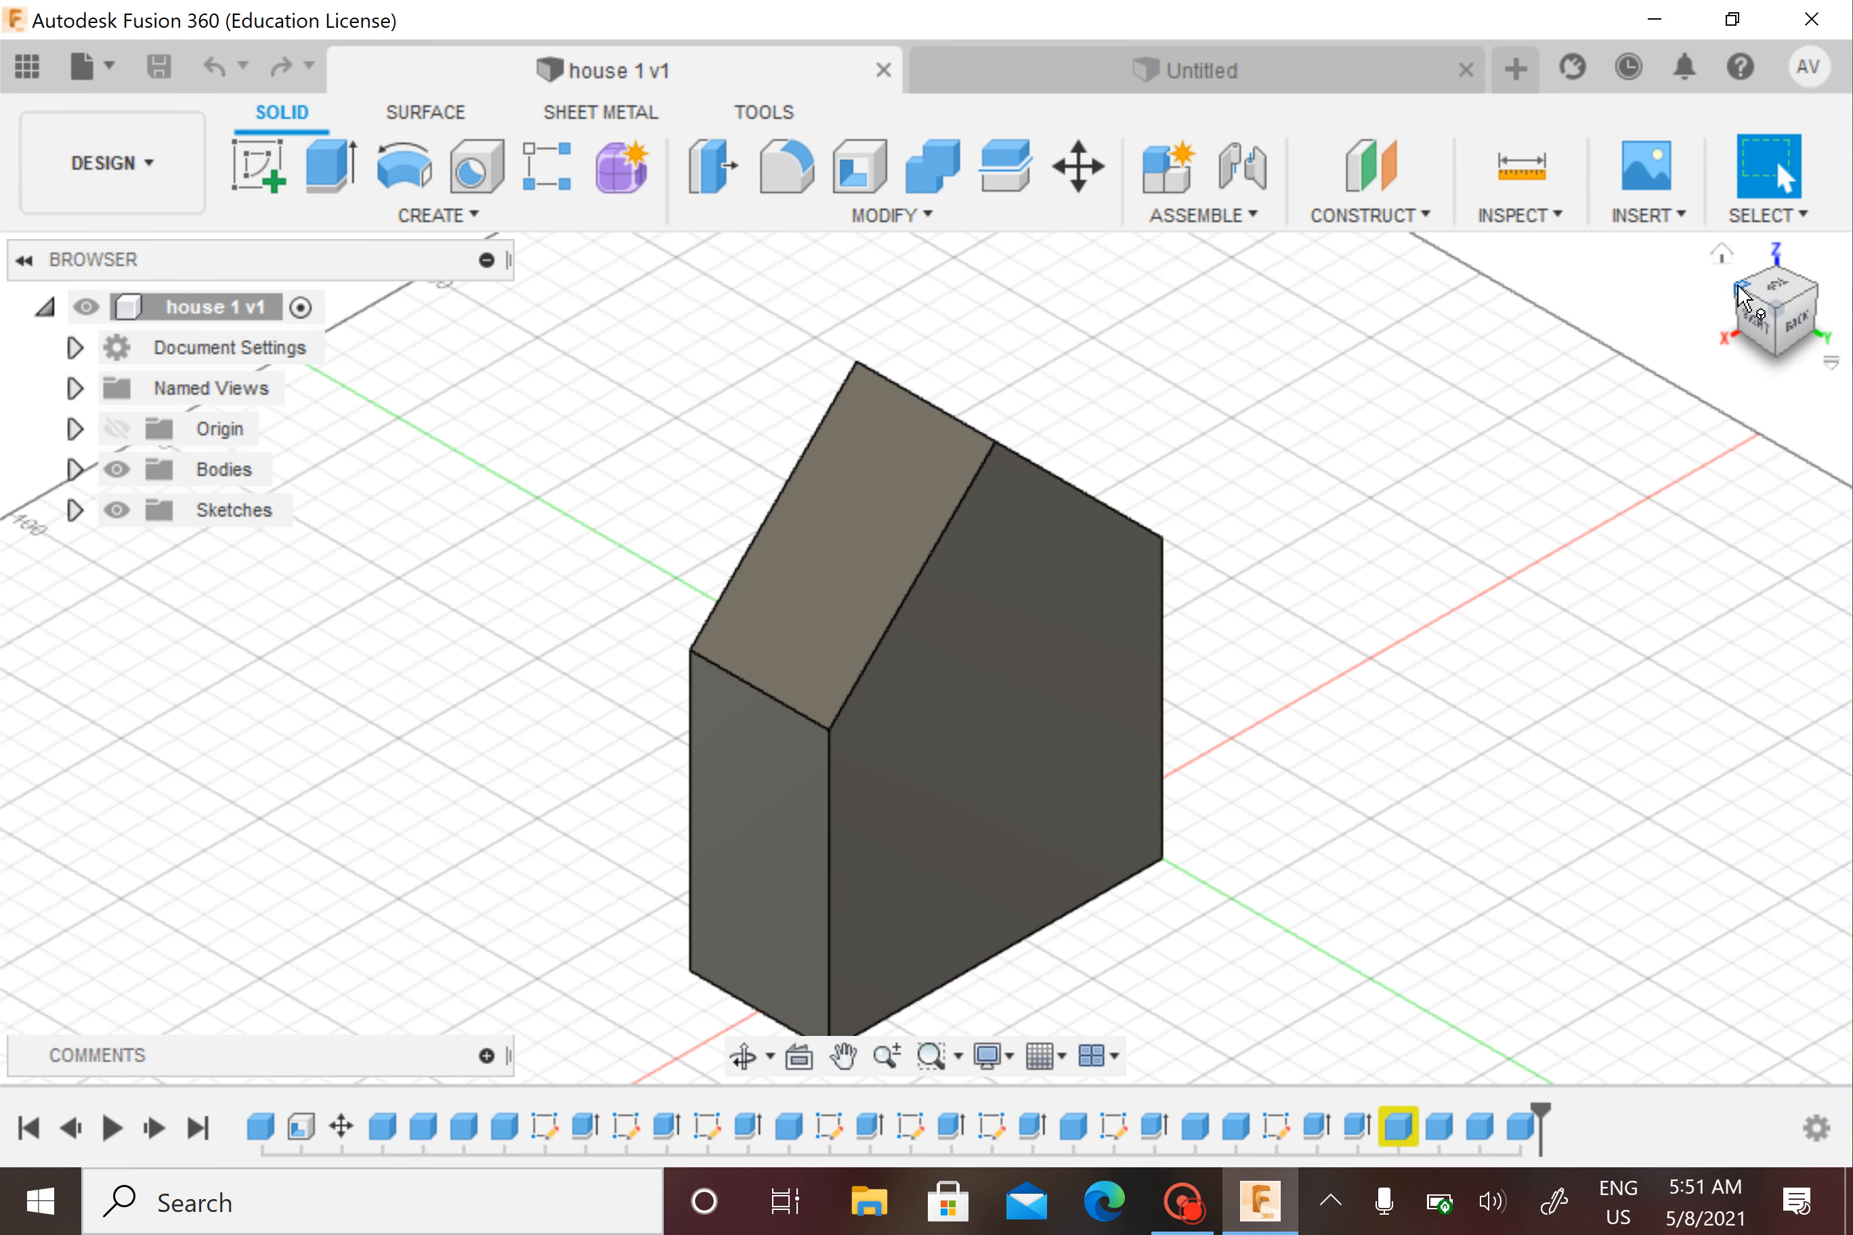
{"action": "left_click", "coordinate": [1741, 298]}
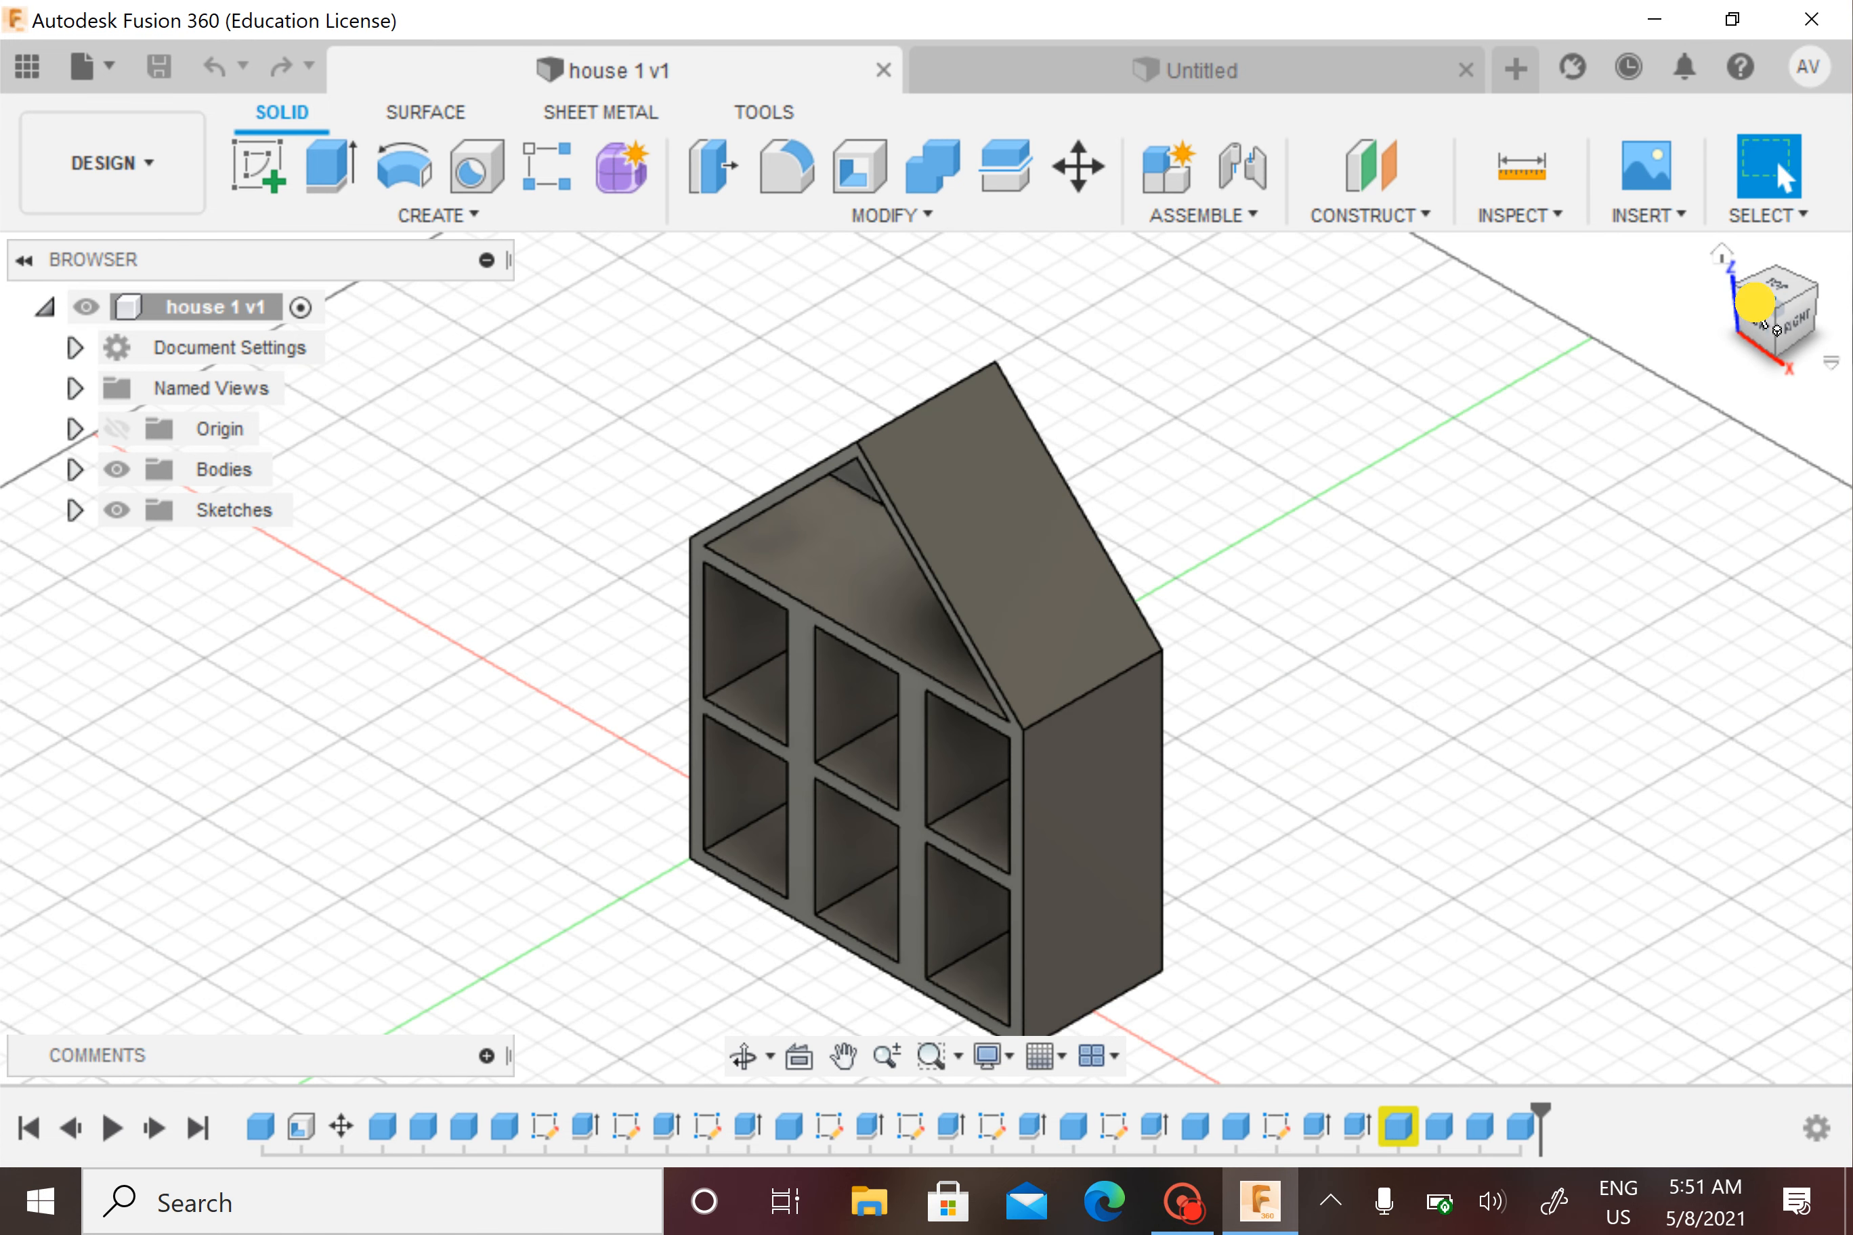
{"action": "left_click", "coordinate": [1748, 315]}
{"action": "middle_click_drag", "start_coordinate": [1391, 705], "coordinate": [1404, 658]}
{"action": "key", "text": "Escape"}
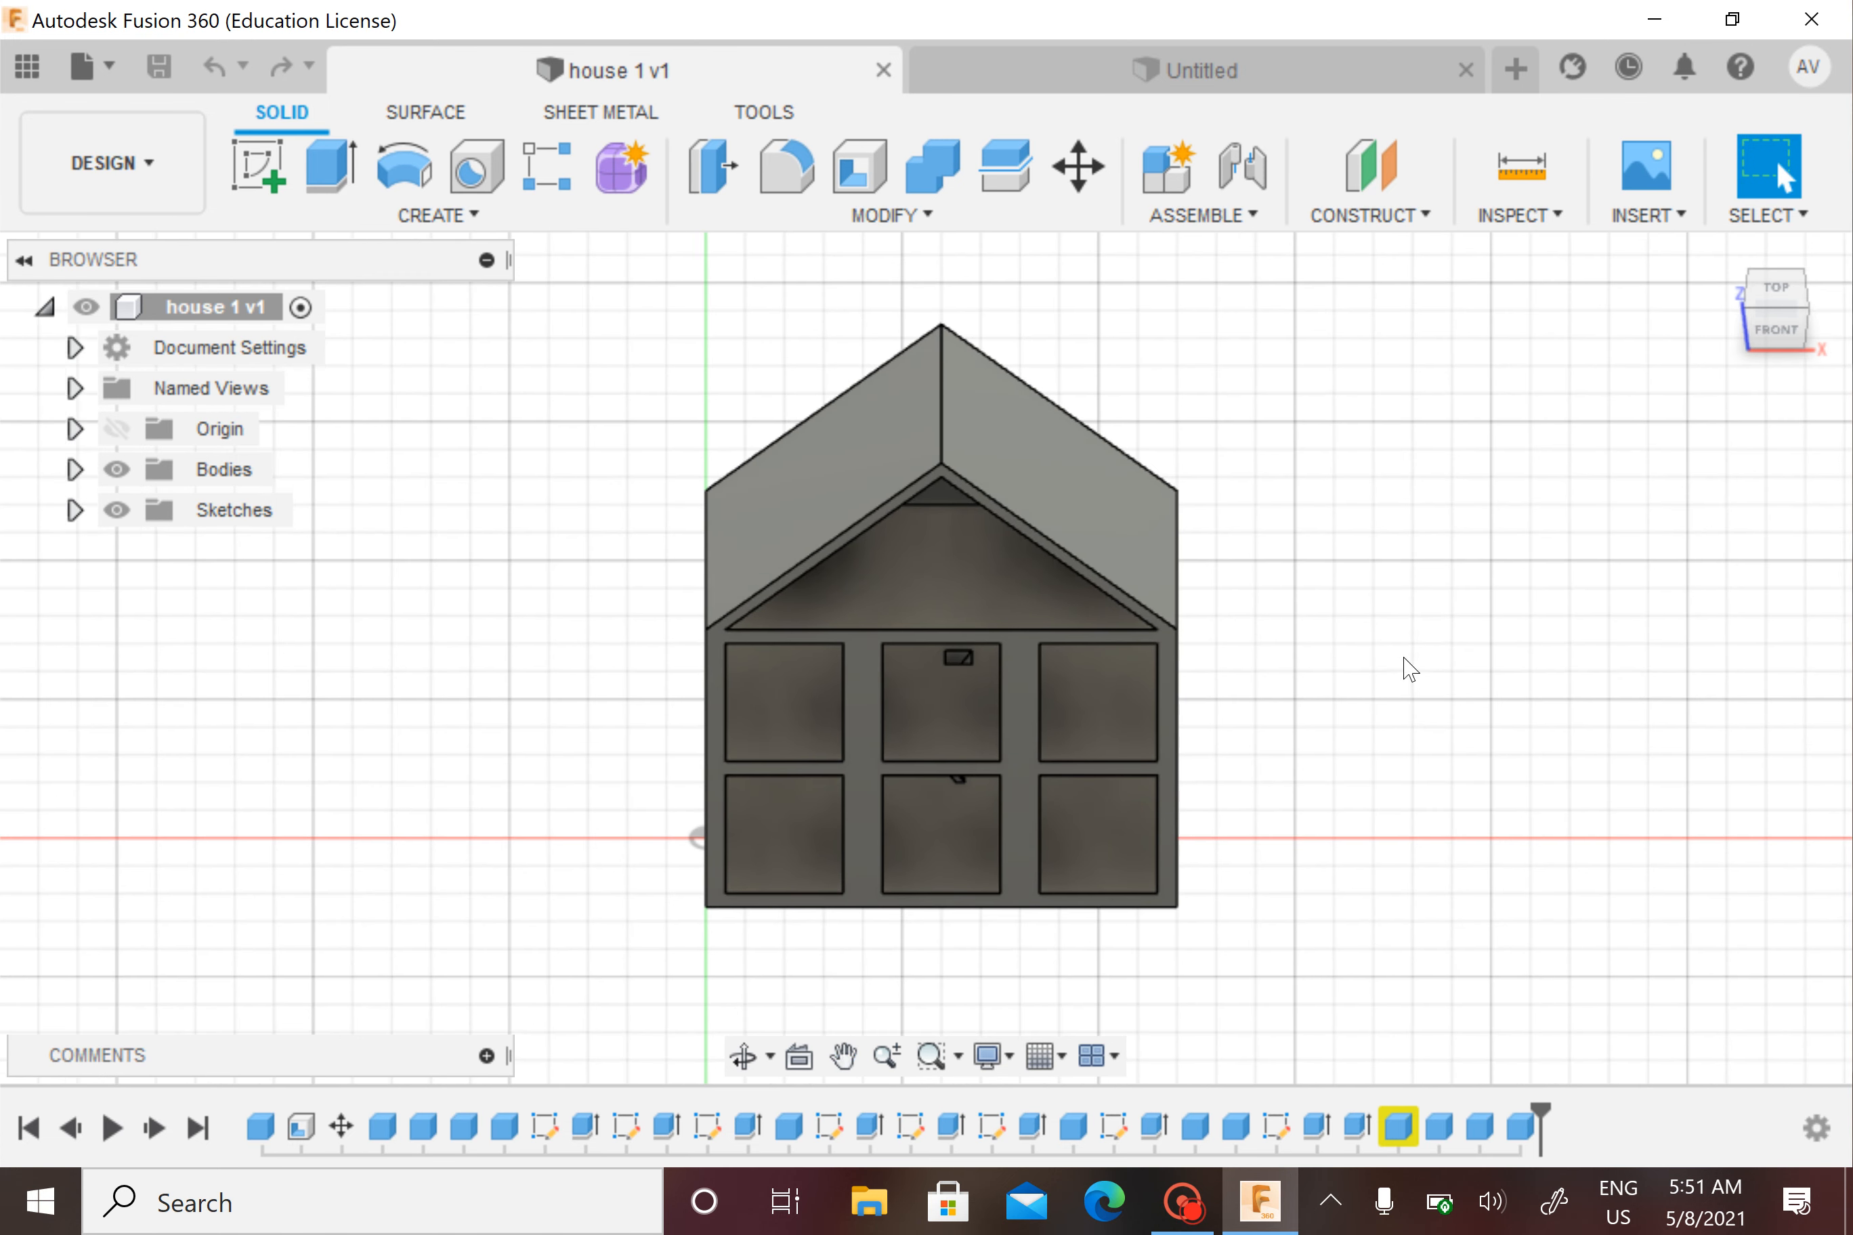
{"action": "left_click", "coordinate": [1776, 323]}
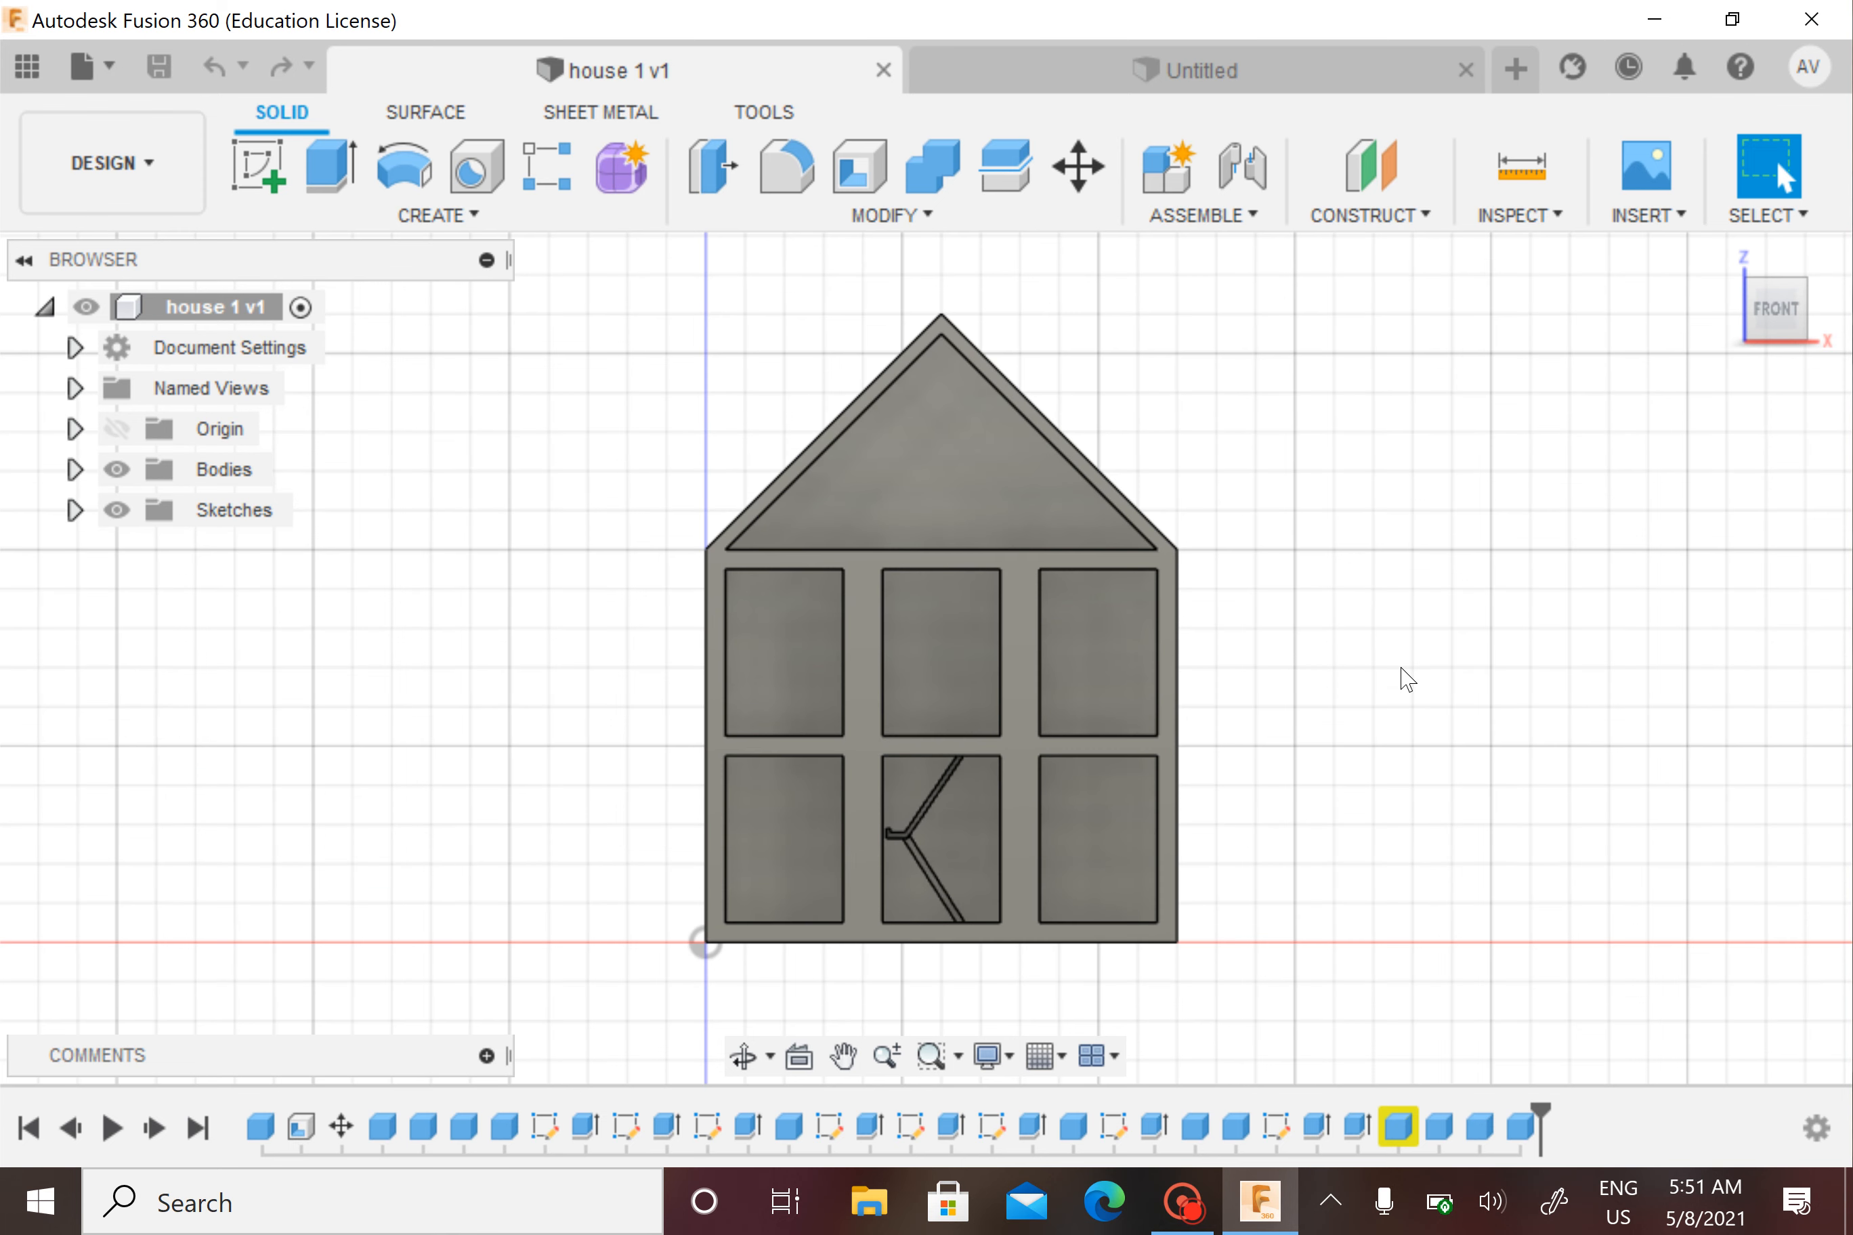
{"action": "middle_click_drag", "start_coordinate": [1387, 673], "coordinate": [1323, 739]}
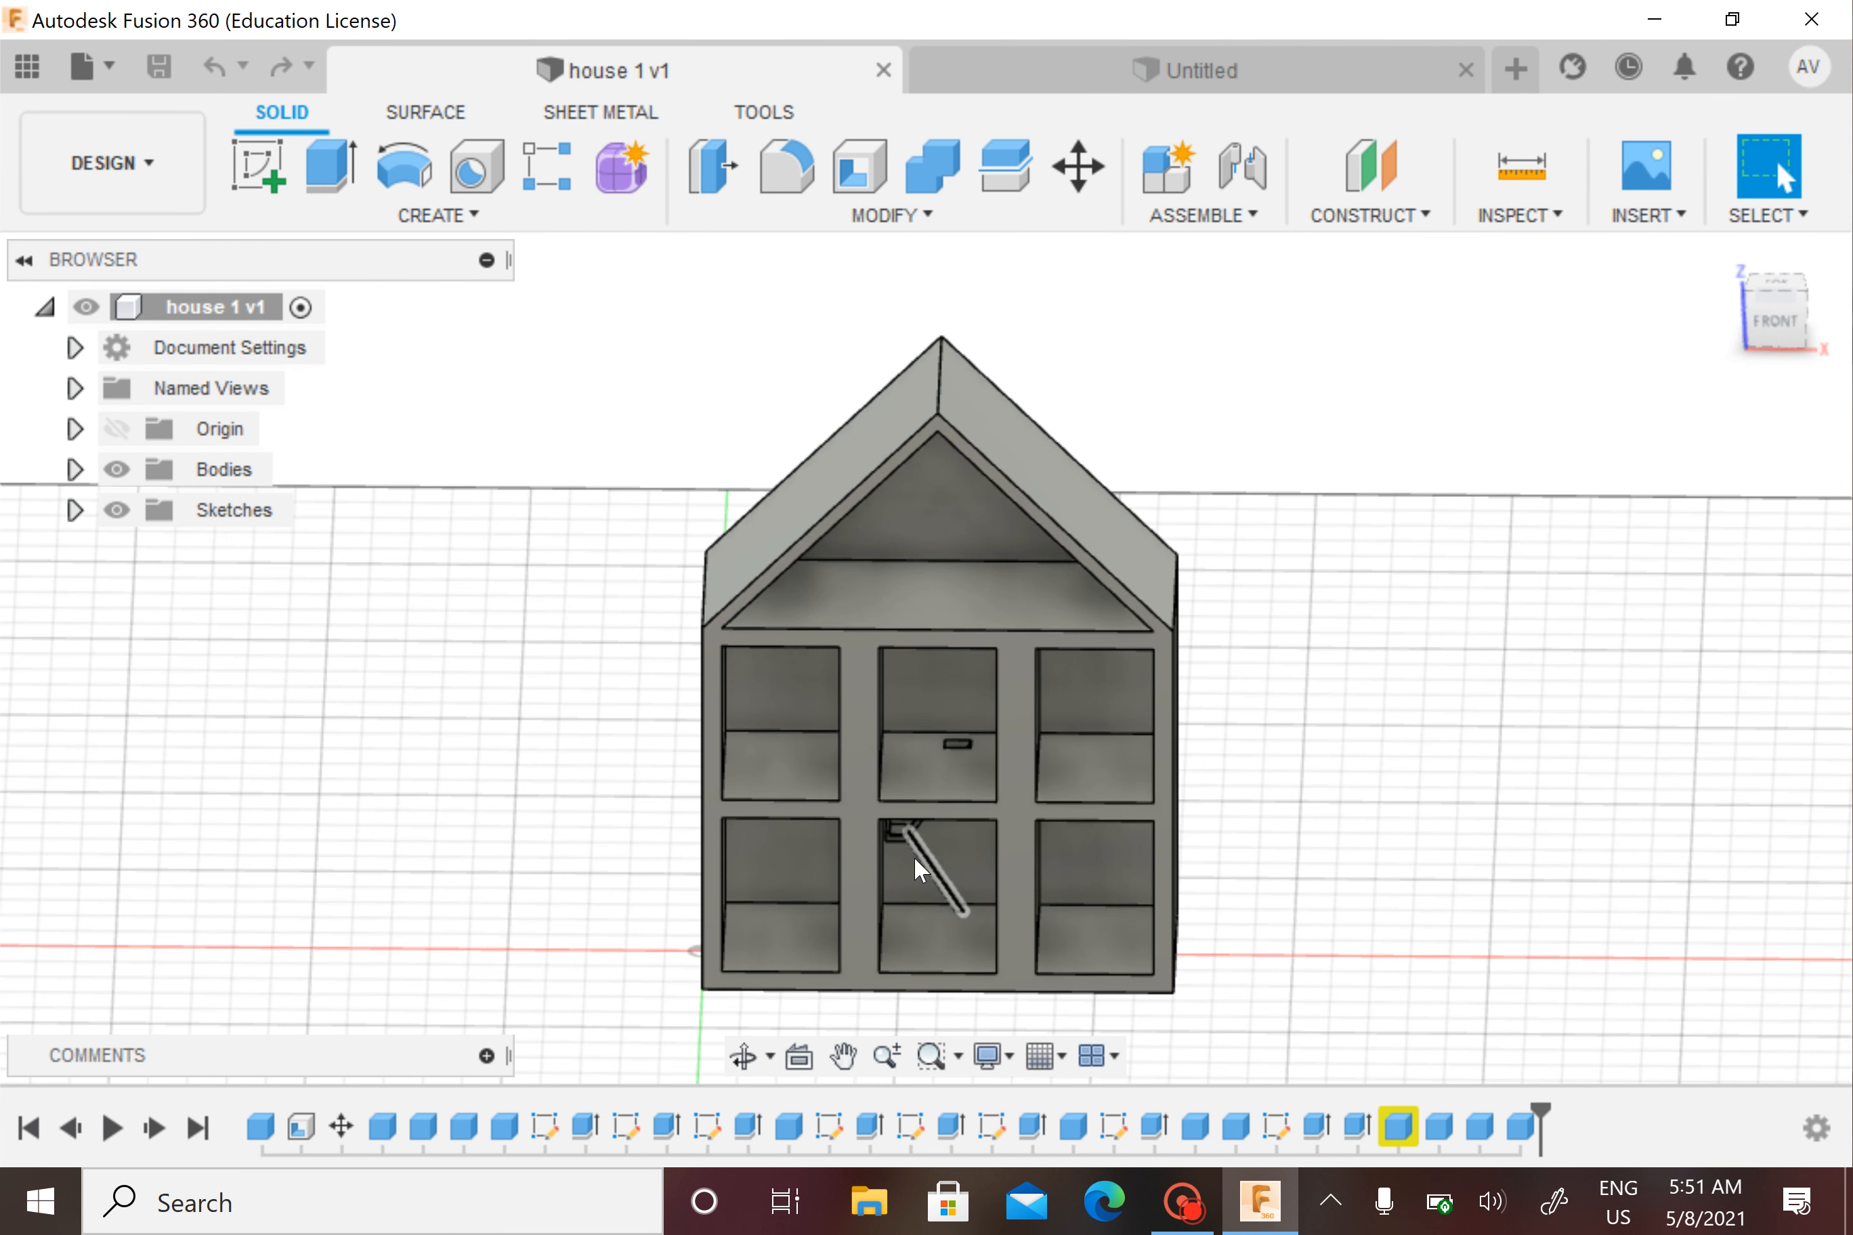
{"action": "middle_click_drag", "start_coordinate": [1216, 843], "coordinate": [1331, 533], "text": "shift"}
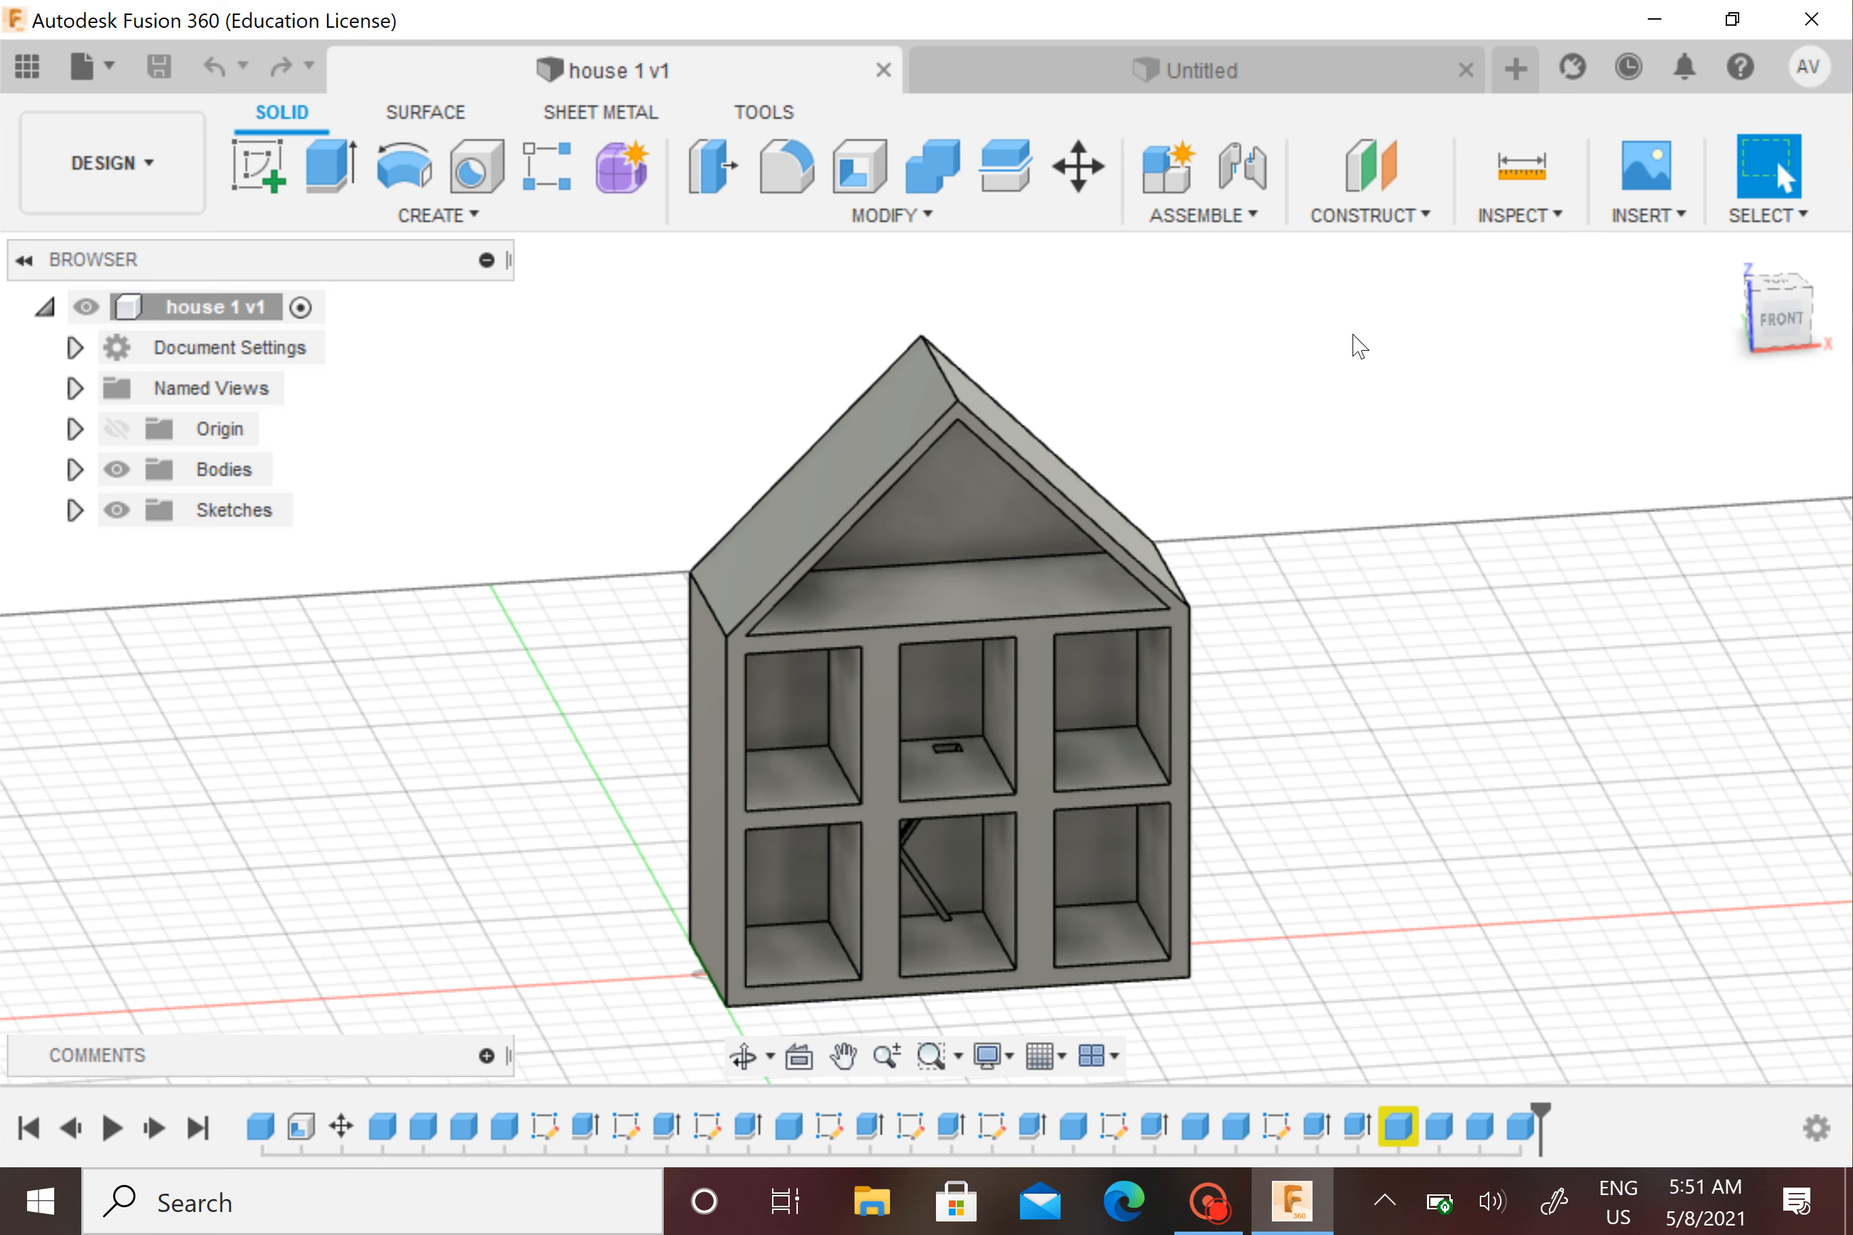
In the Untitled design, start a solid box on the horizontal origin plane with a 120 mm by 50 mm base cornered at the origin
{"action": "left_click", "coordinate": [1292, 76]}
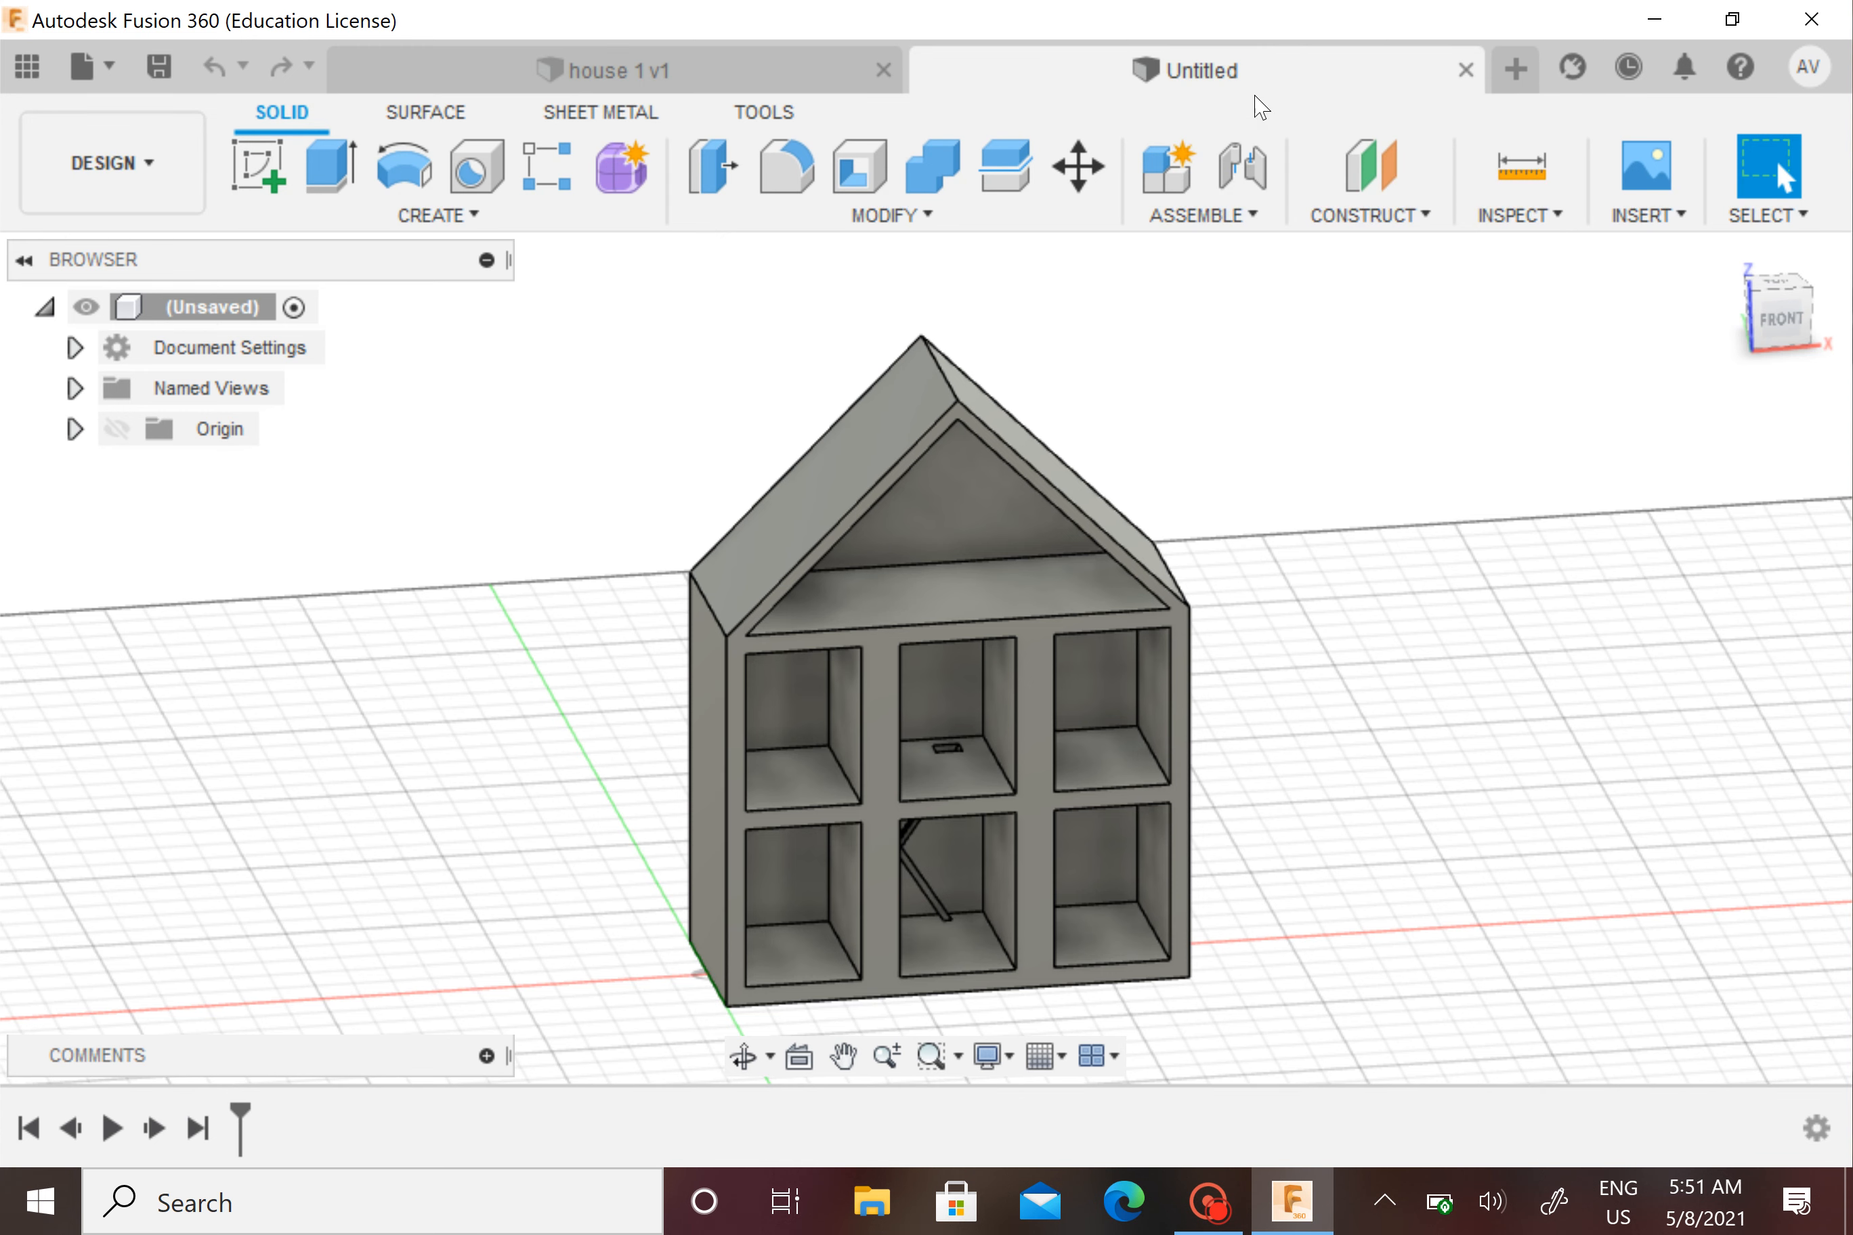
{"action": "left_click", "coordinate": [507, 221]}
{"action": "left_click", "coordinate": [356, 511]}
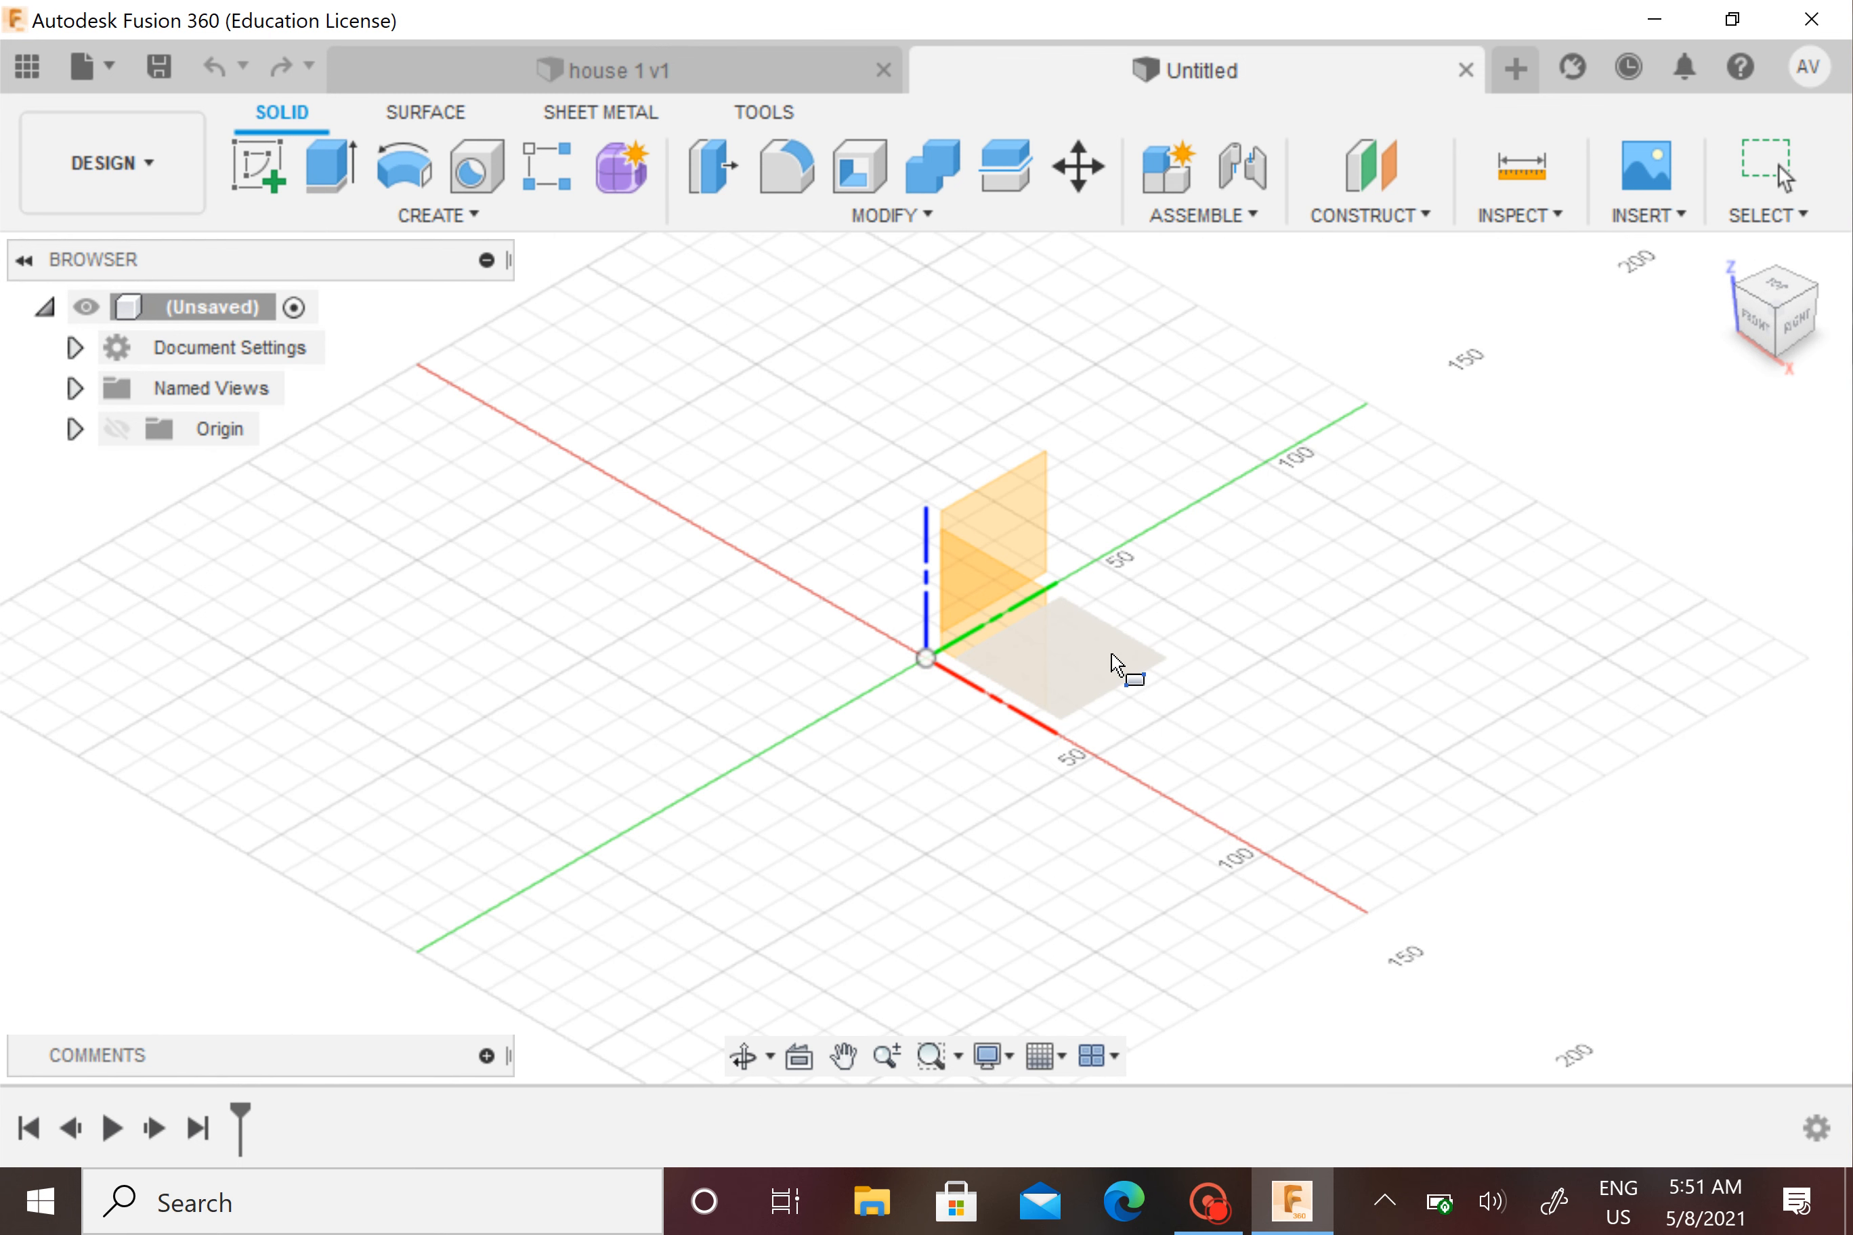
{"action": "left_click", "coordinate": [1110, 649]}
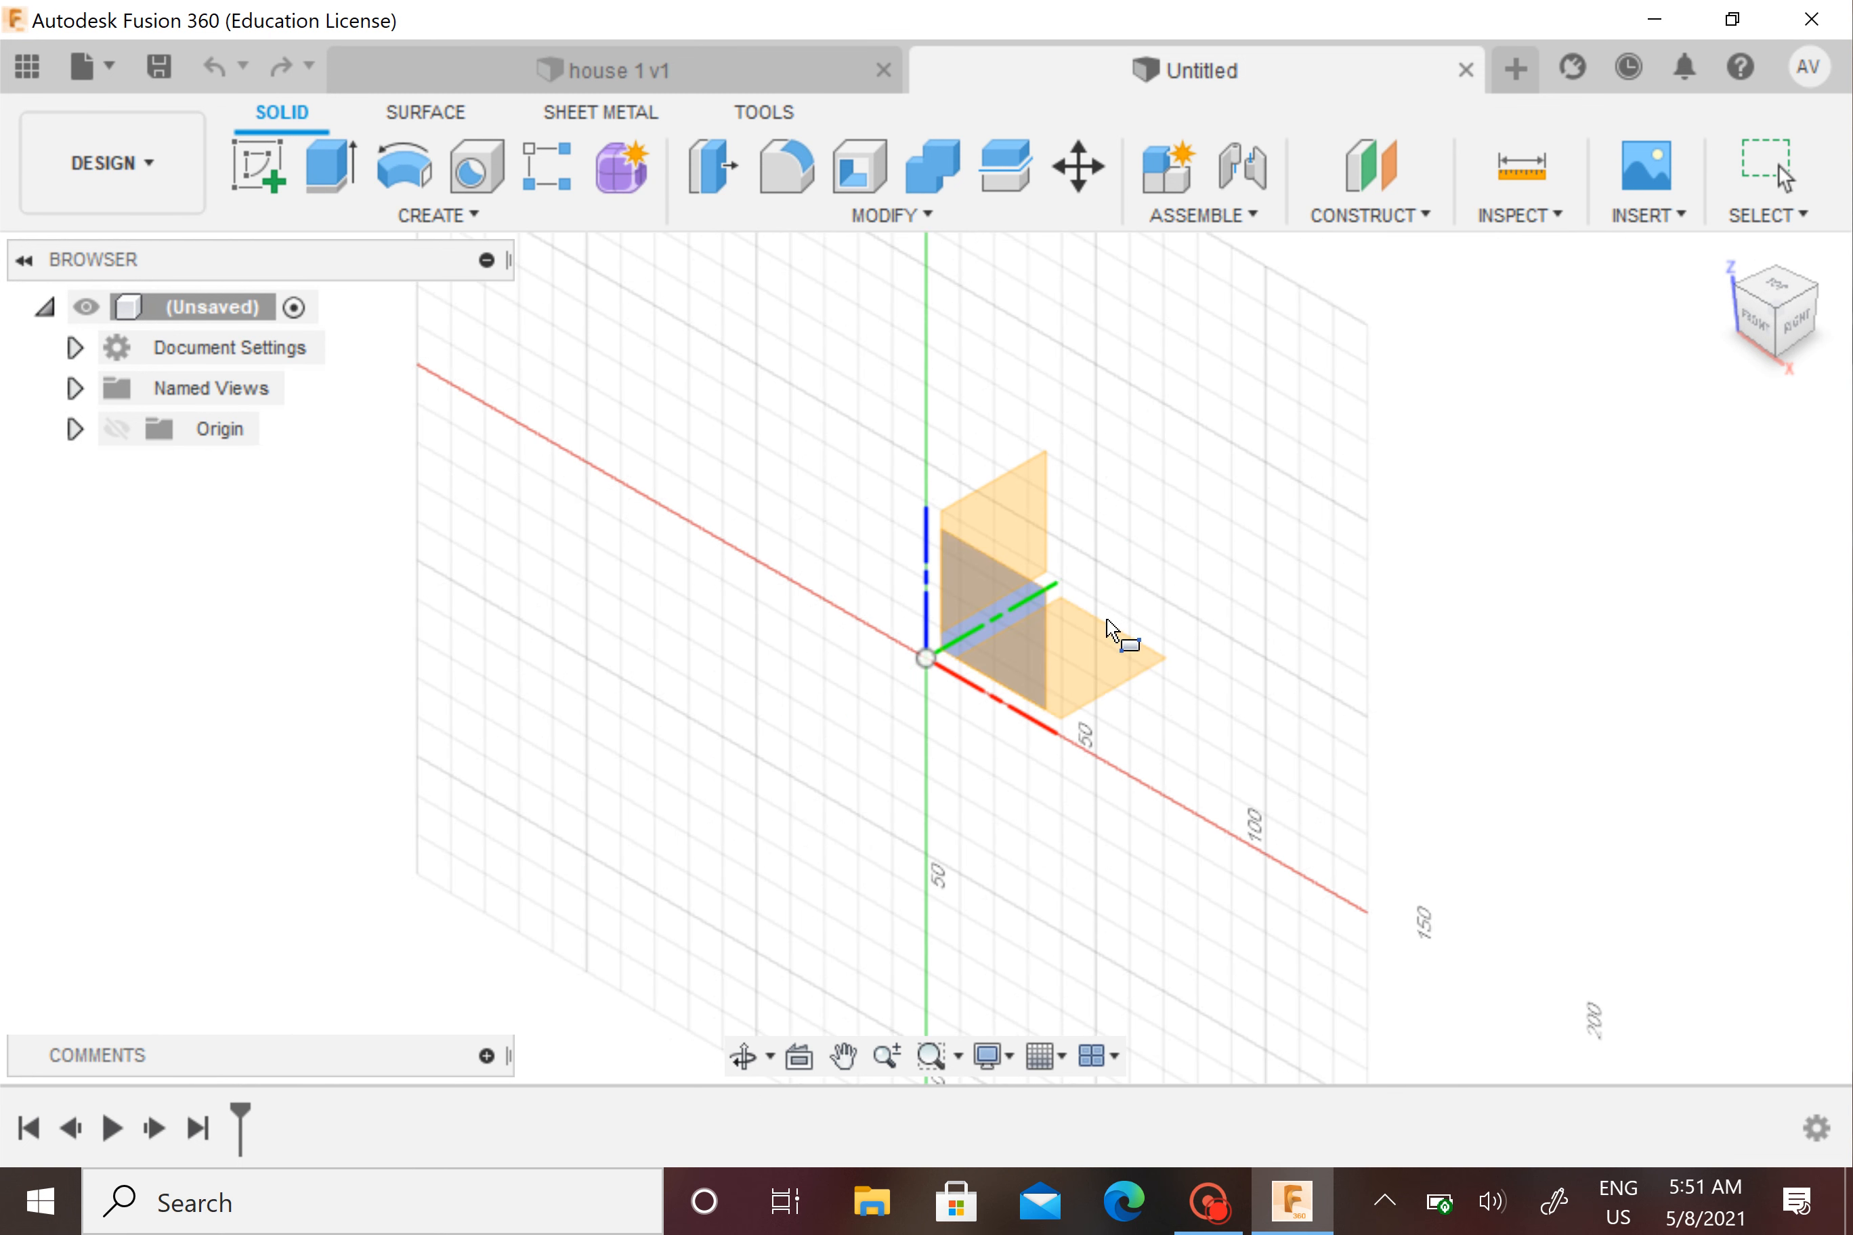
{"action": "left_click", "coordinate": [1093, 653]}
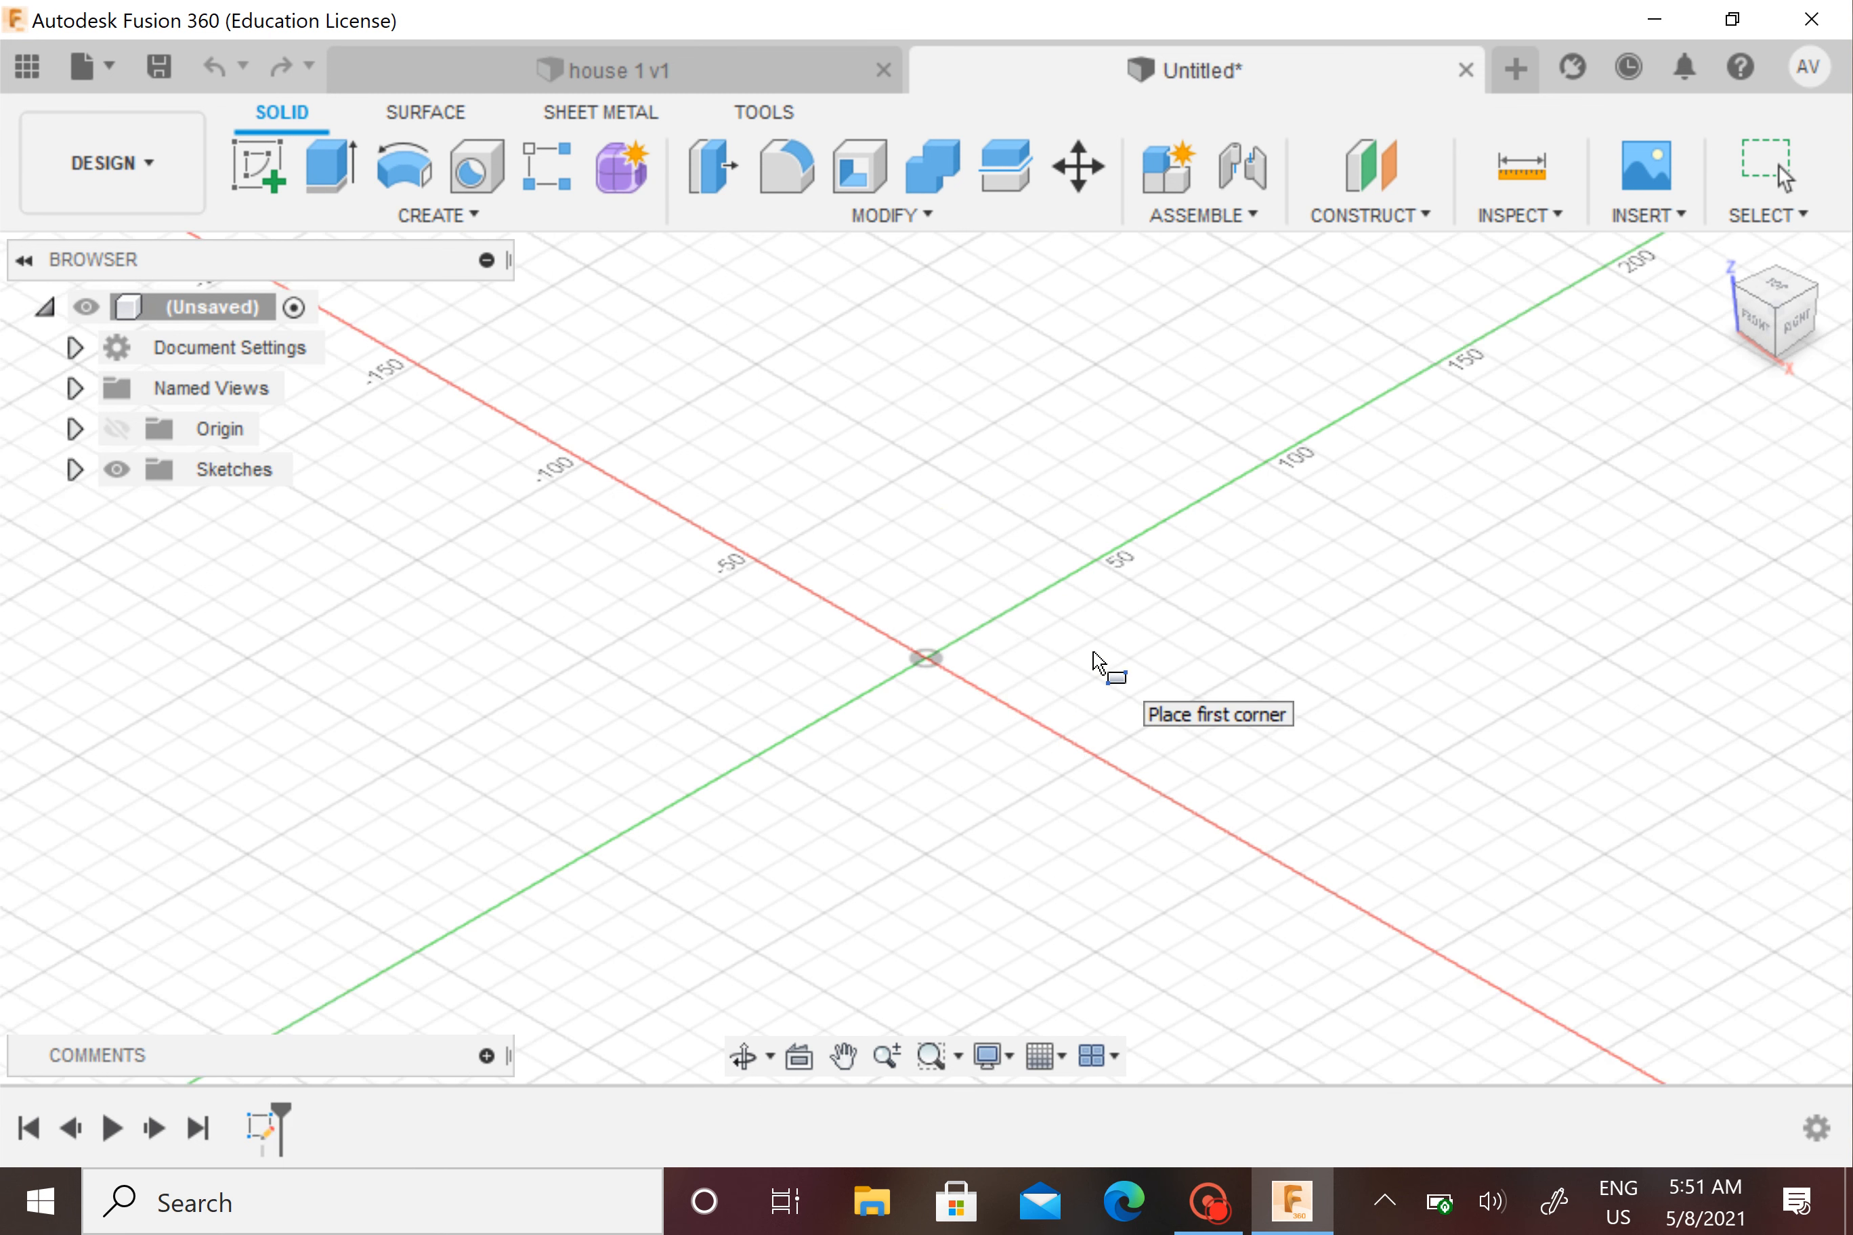
{"action": "left_click", "coordinate": [926, 657]}
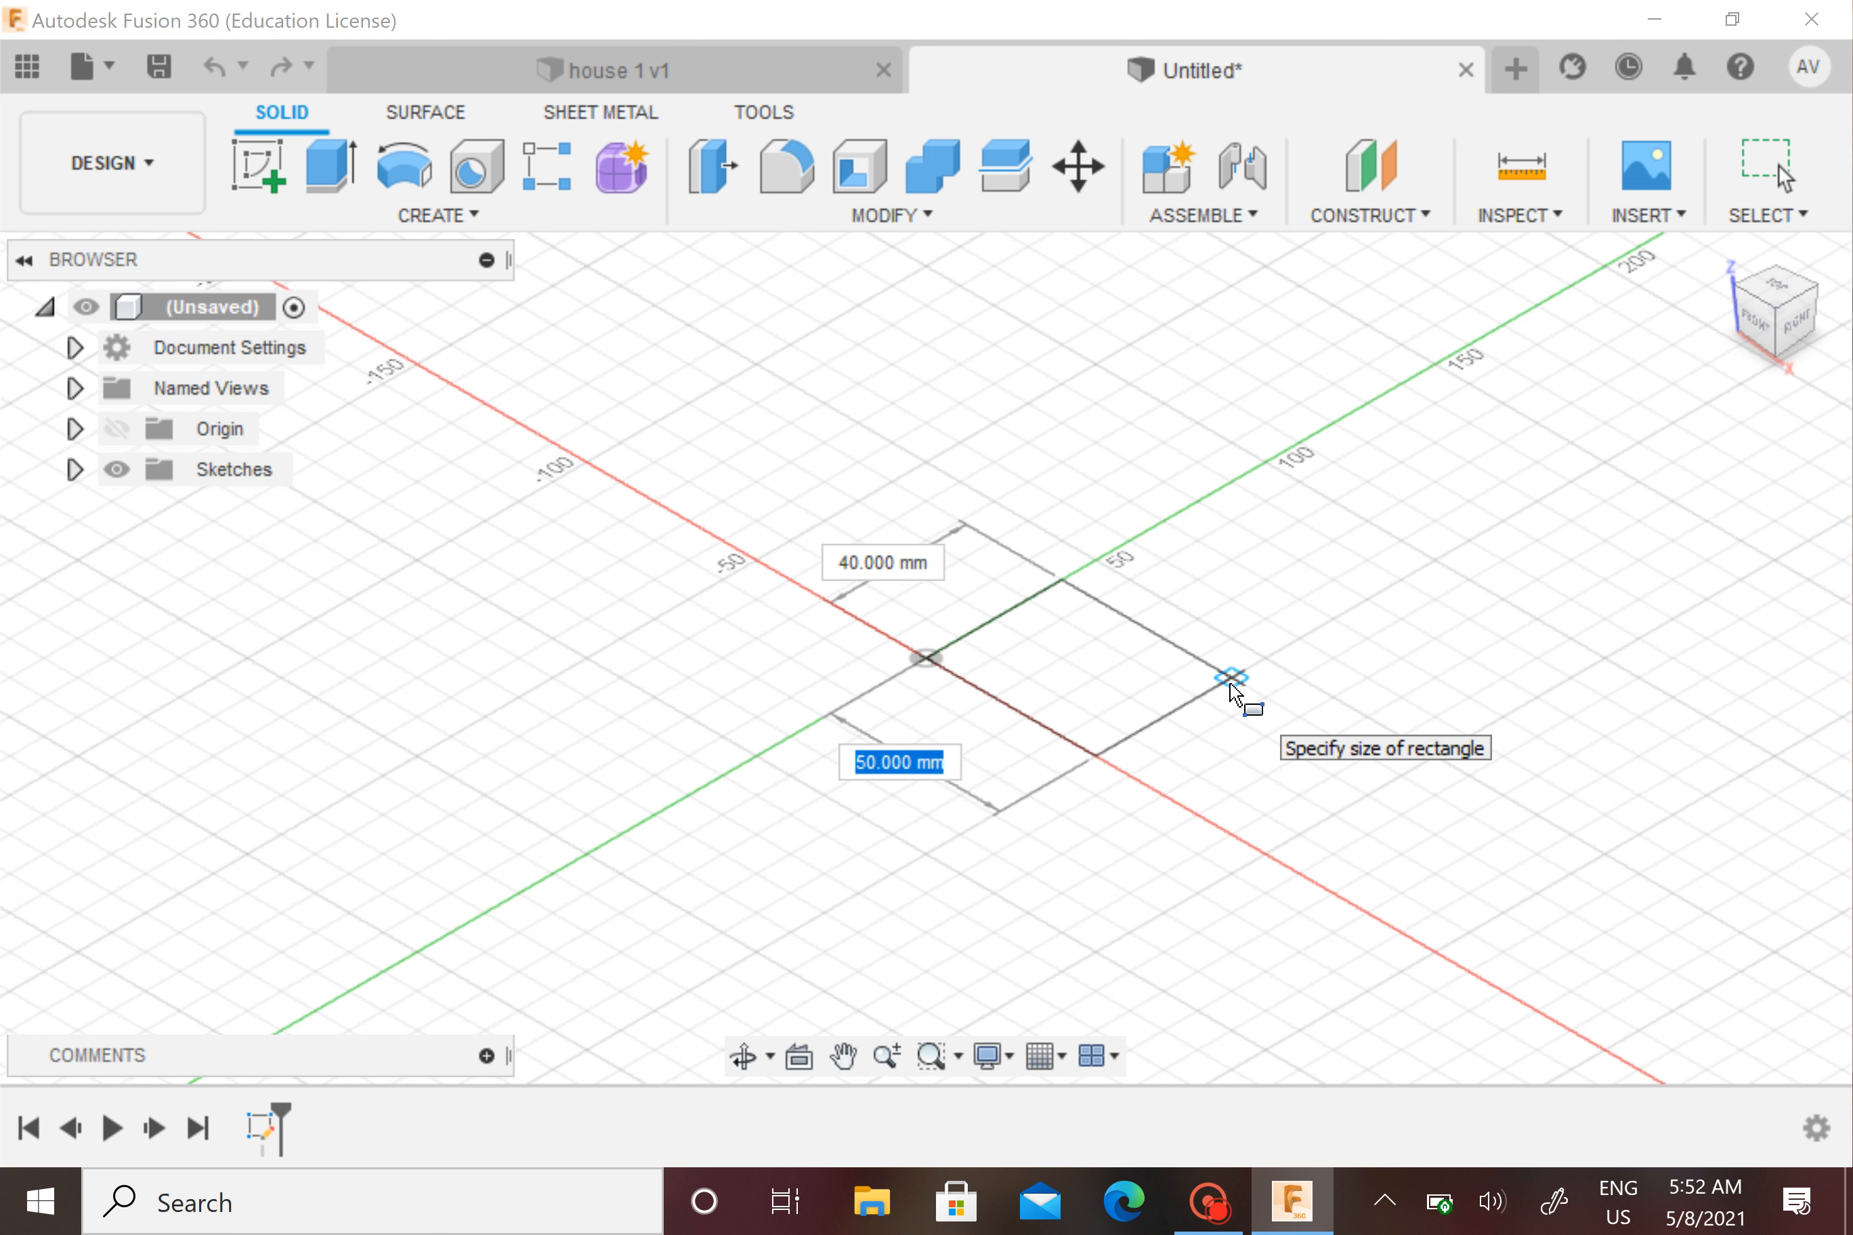
{"action": "key", "text": "BackSpace"}
{"action": "type", "text": "120"}
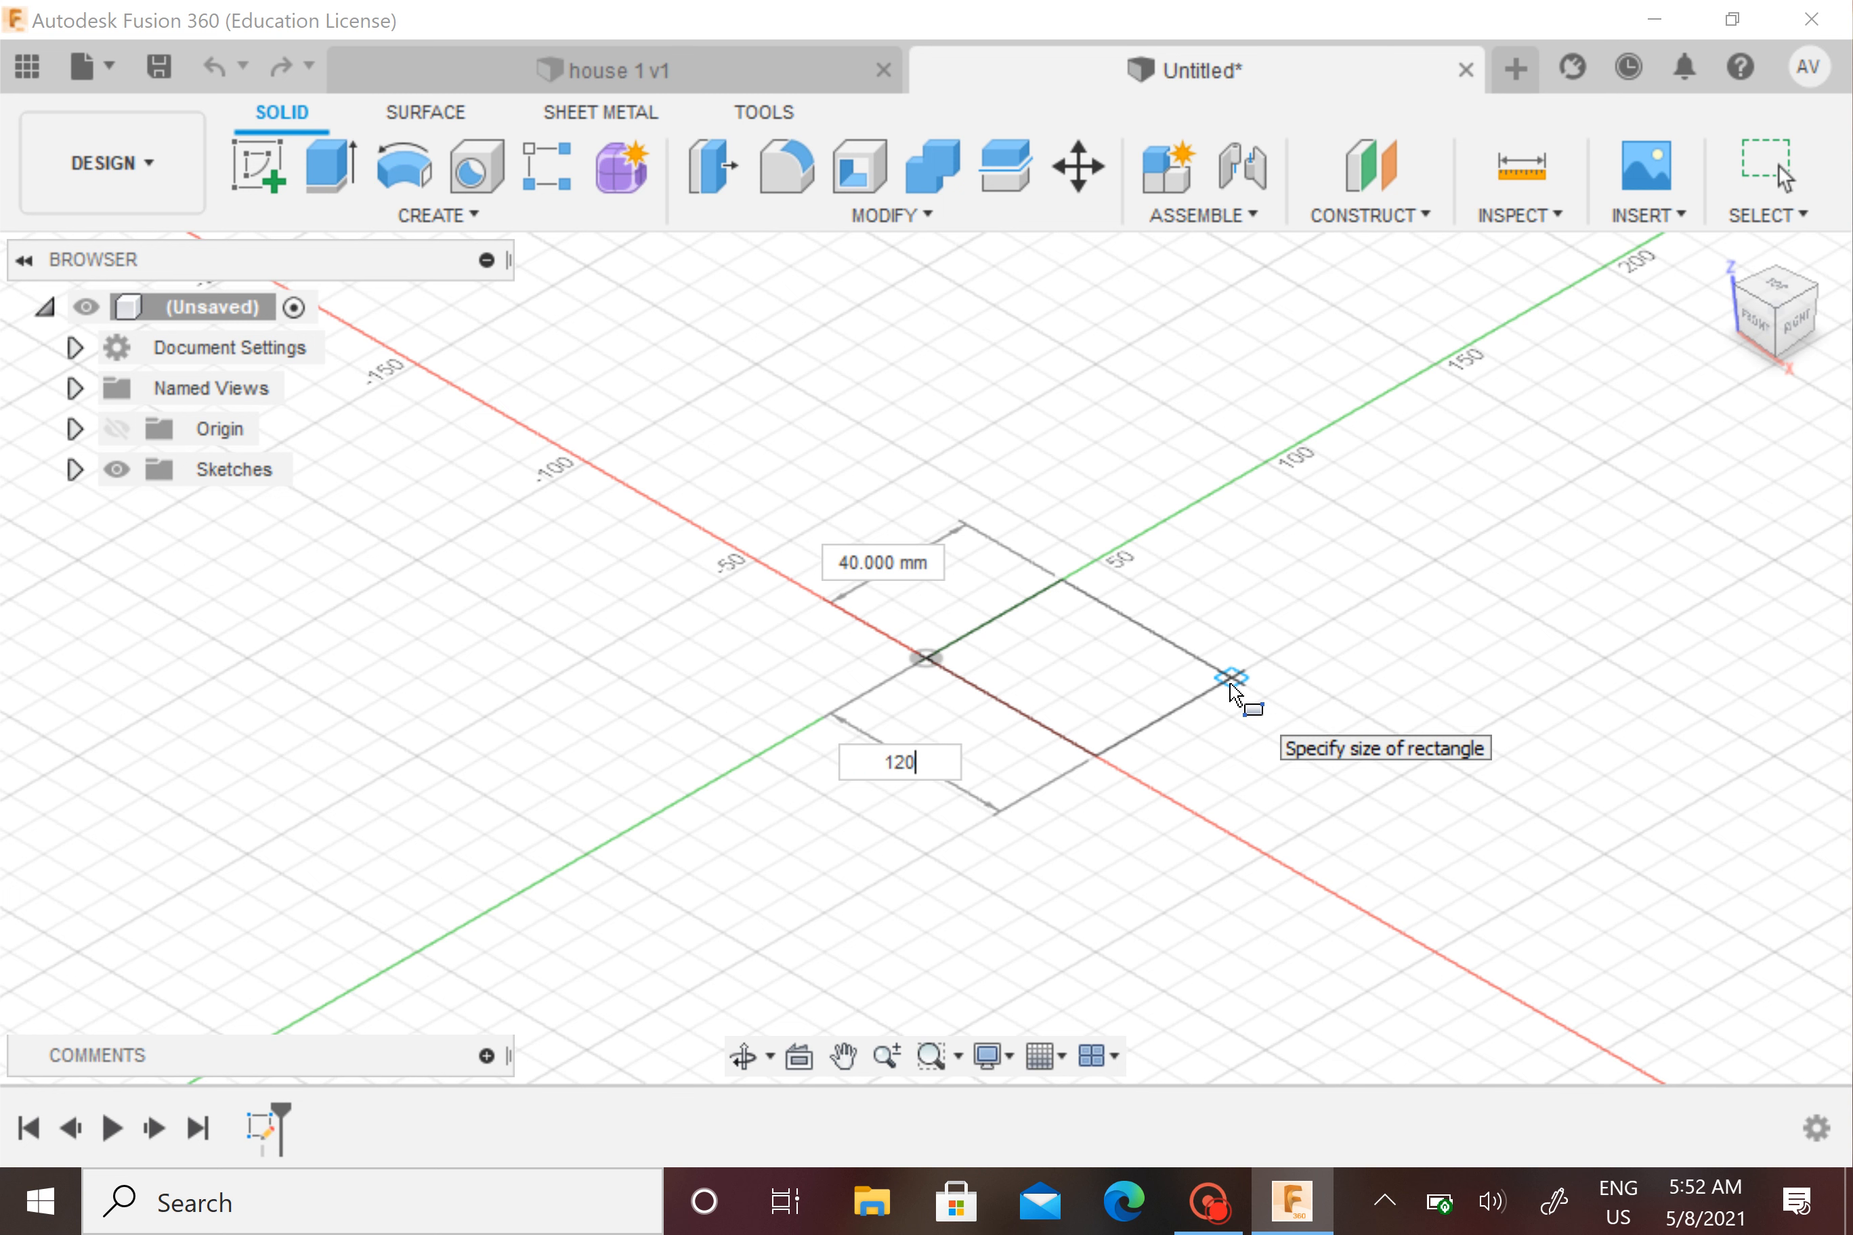
{"action": "key", "text": "Tab"}
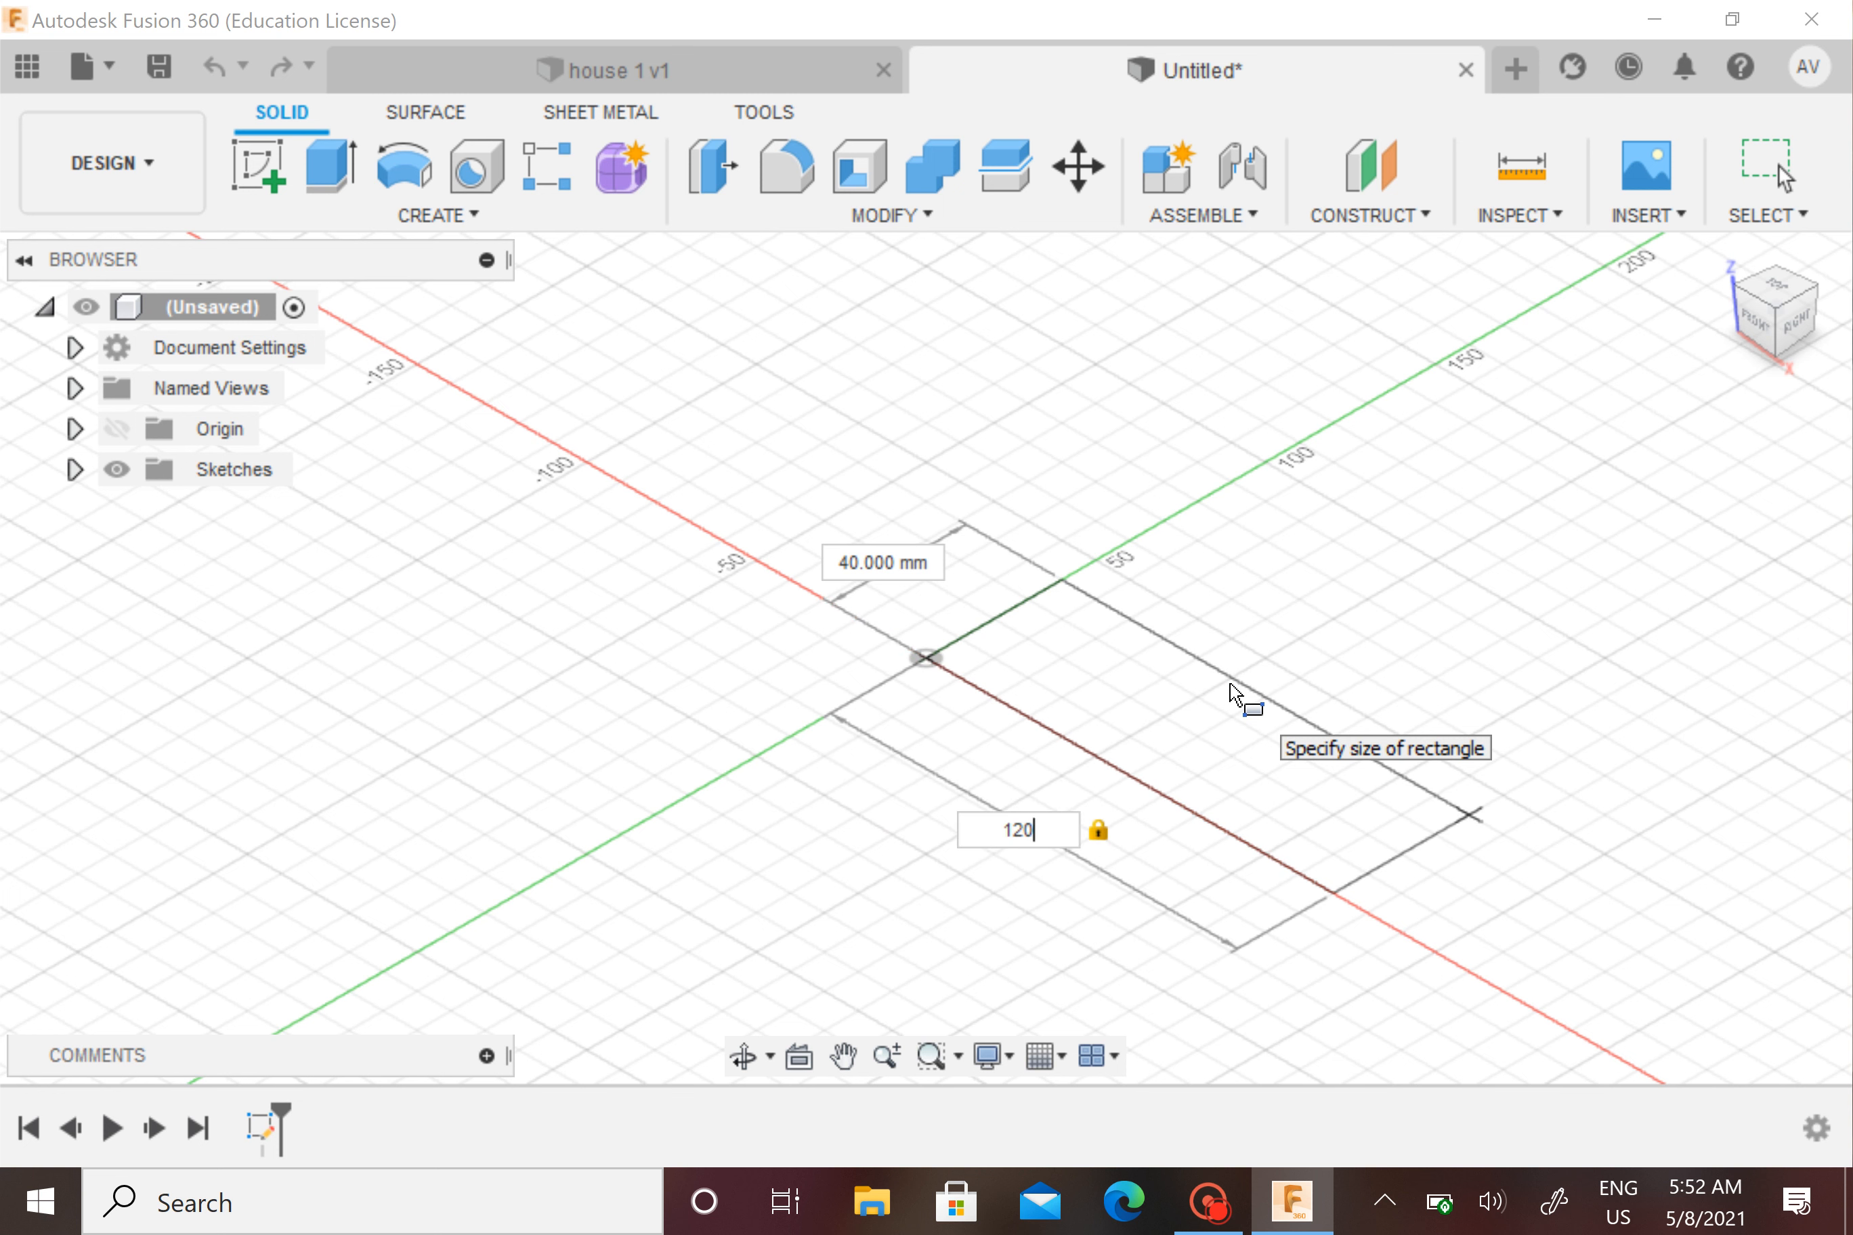
{"action": "key", "text": "Tab"}
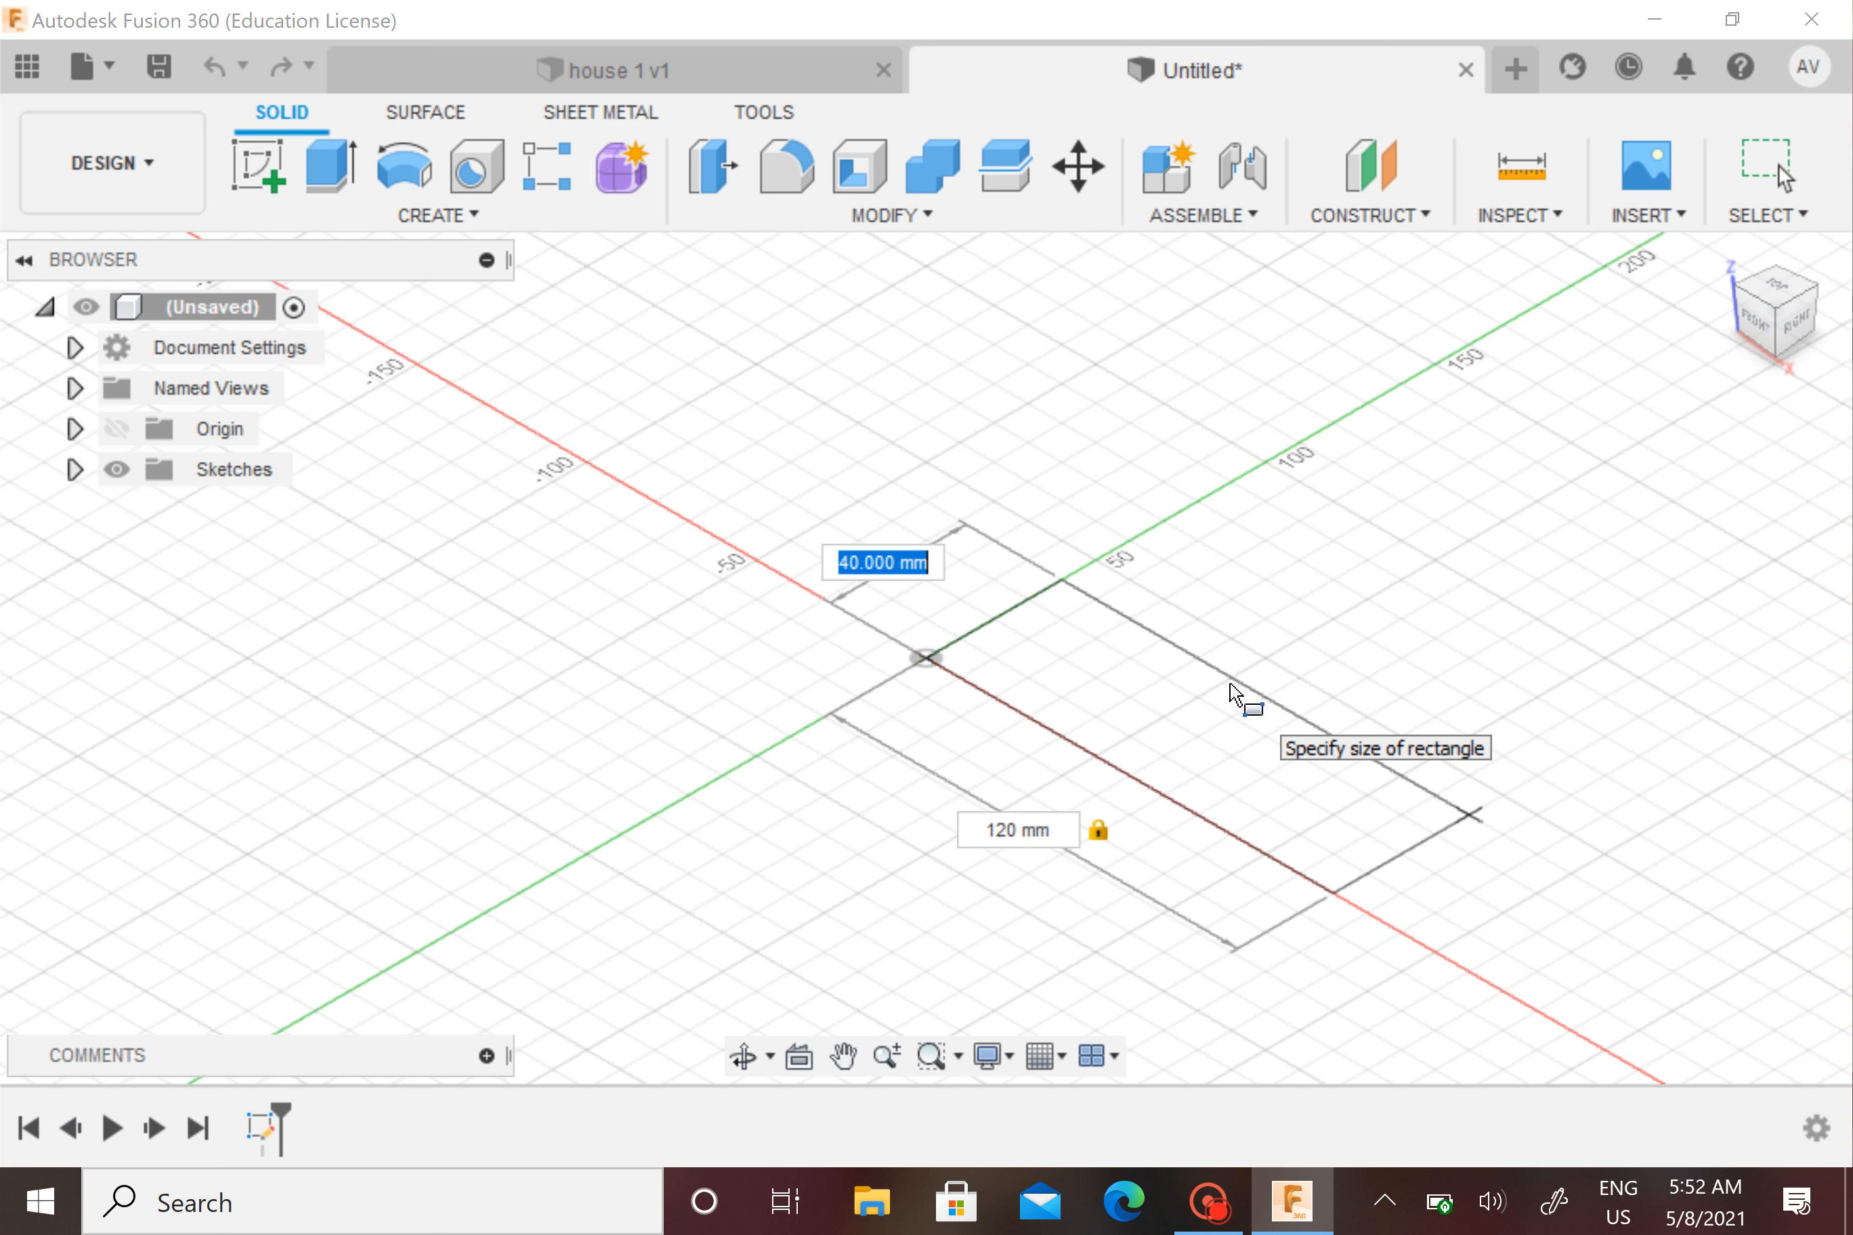
{"action": "key", "text": "BackSpace"}
{"action": "key", "text": "Tab"}
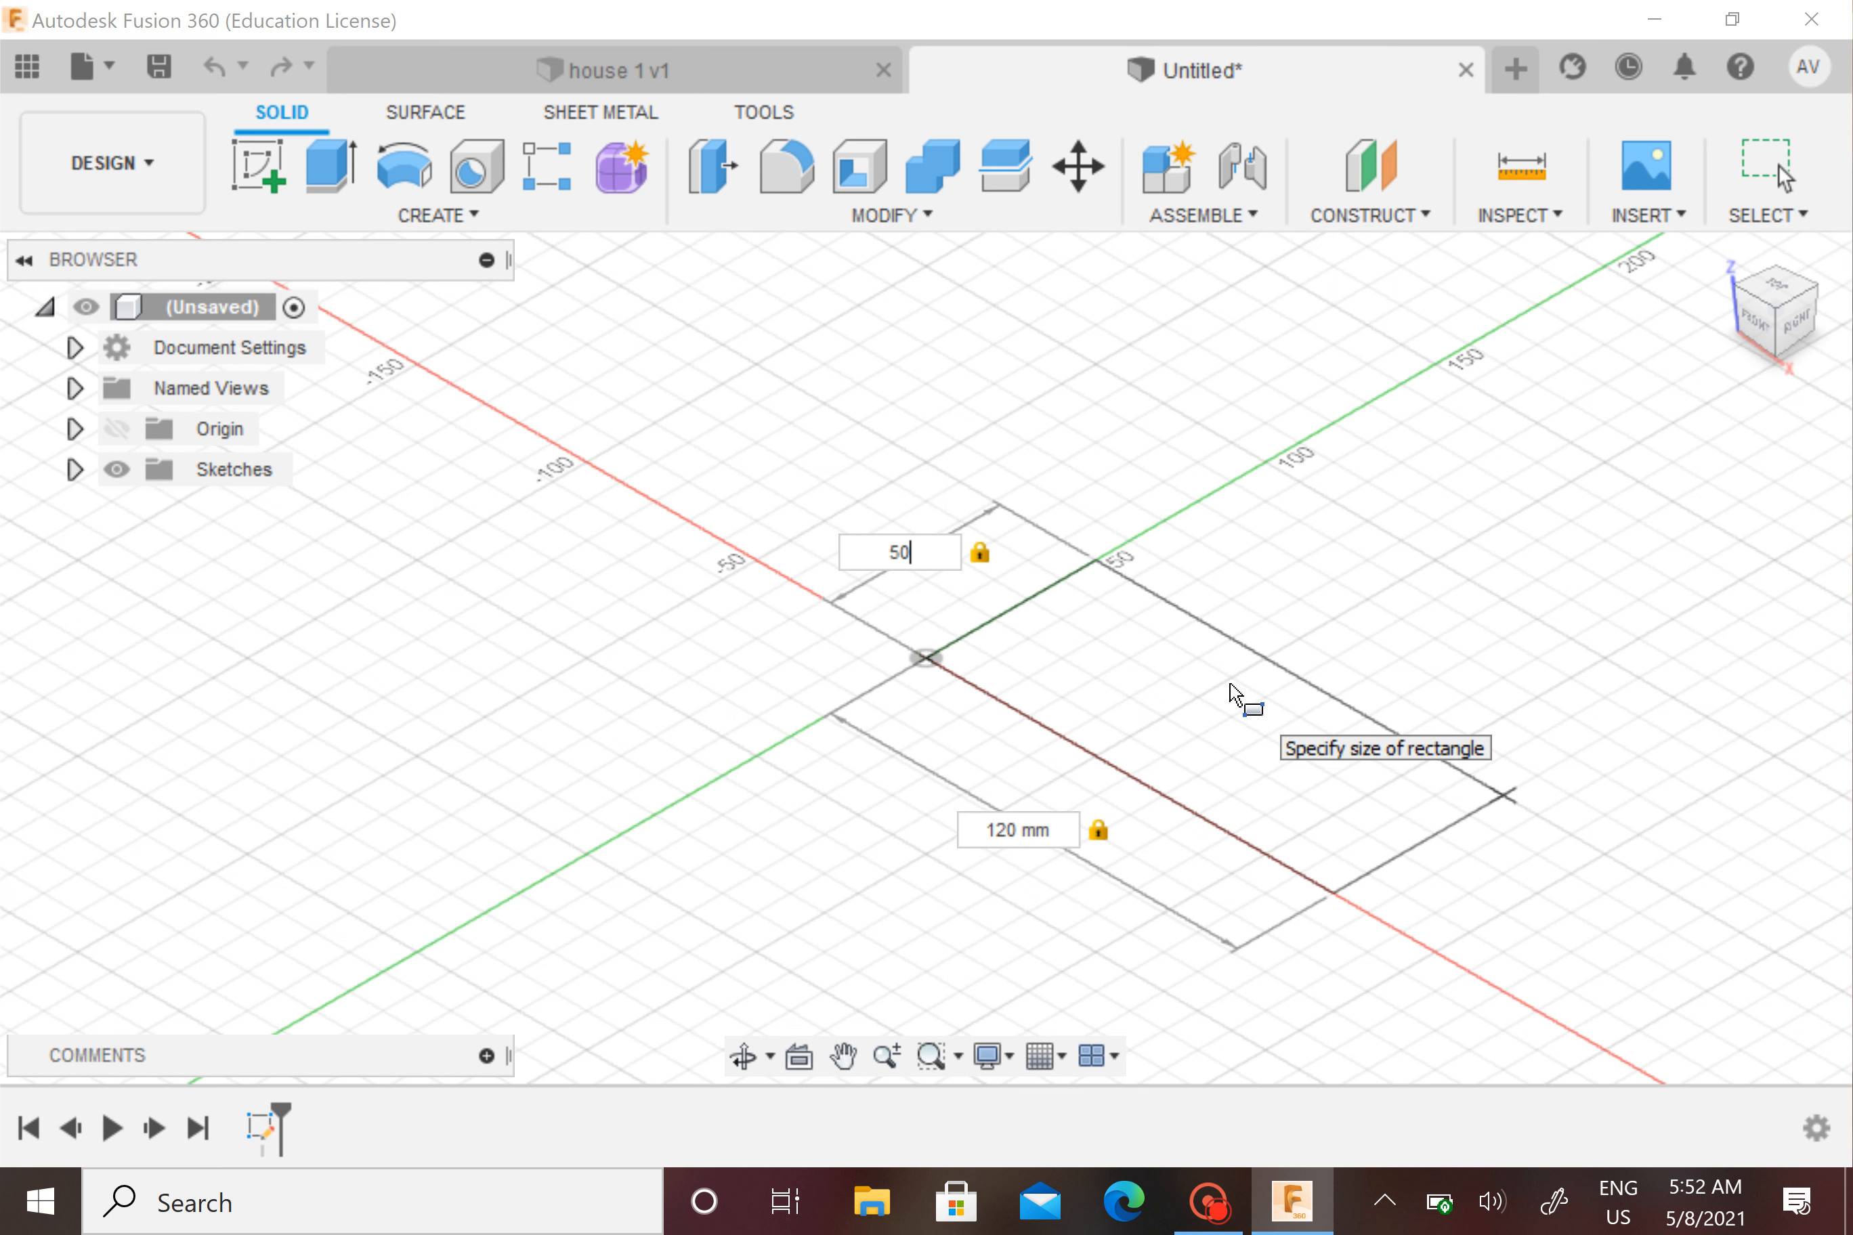
{"action": "key", "text": "Return"}
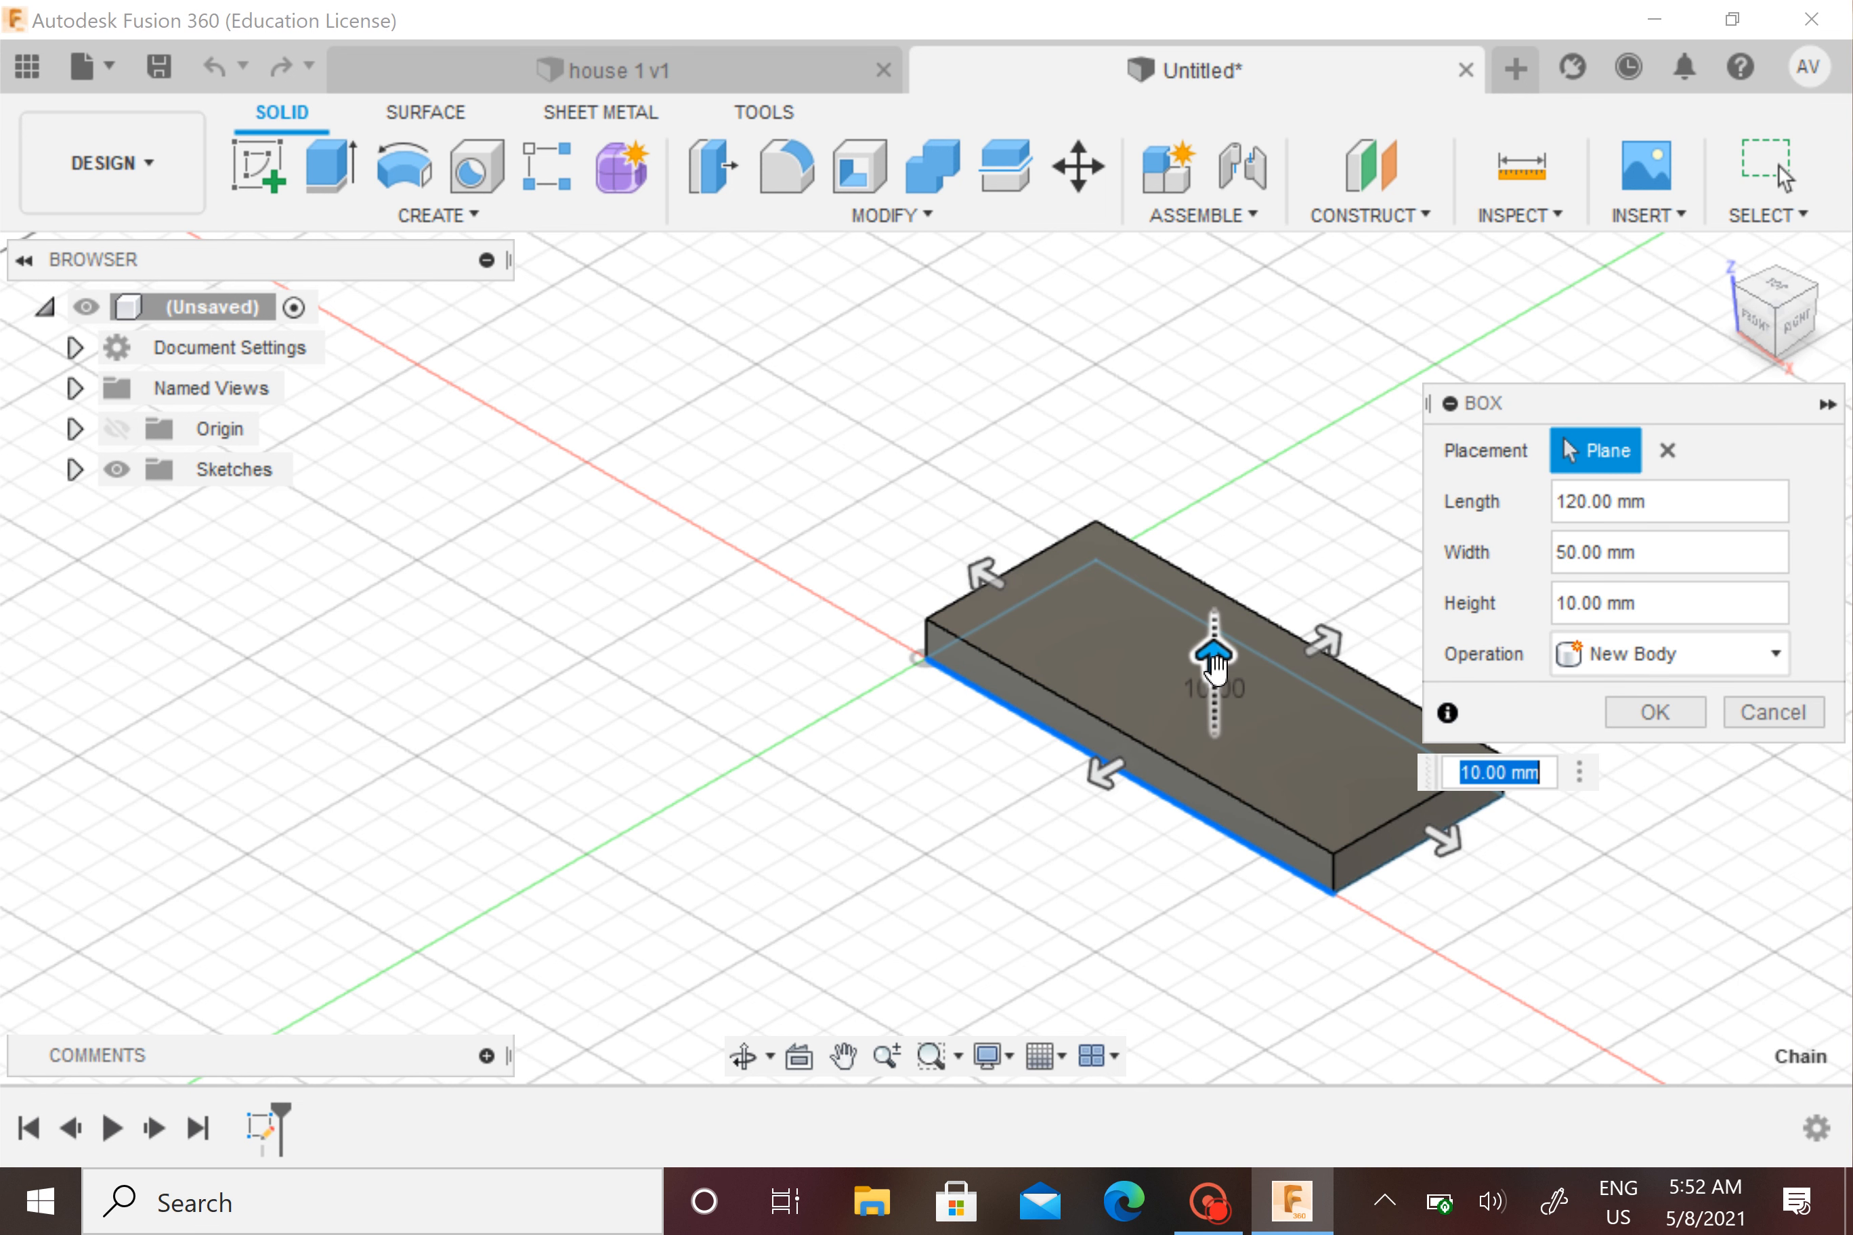
Set the box height to 100 mm and create it as a new body
{"action": "key", "text": "BackSpace"}
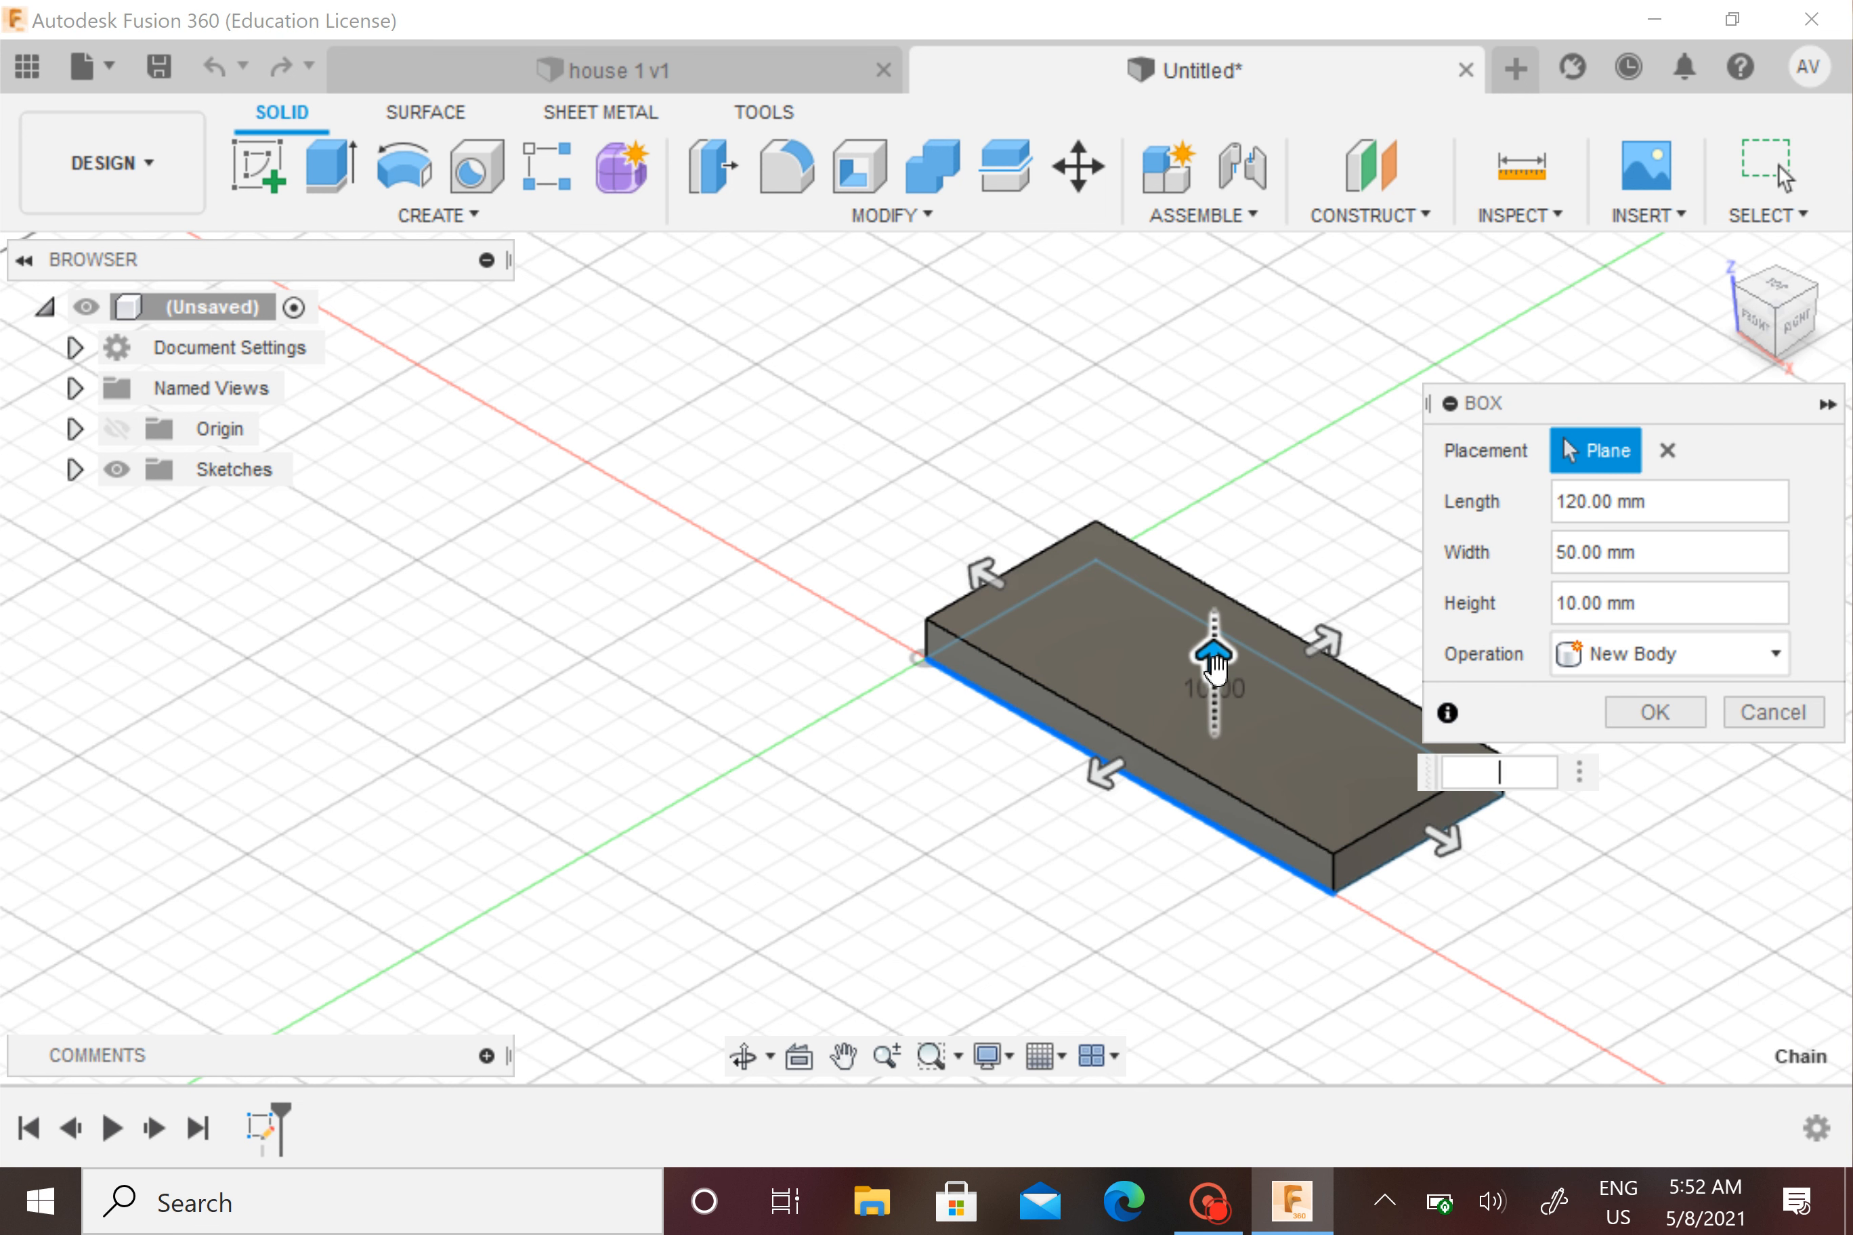
{"action": "type", "text": "100"}
{"action": "scroll", "coordinate": [1193, 690], "scroll_direction": "down", "scroll_amount": 1}
{"action": "middle_click_drag", "start_coordinate": [1193, 690], "coordinate": [1002, 897]}
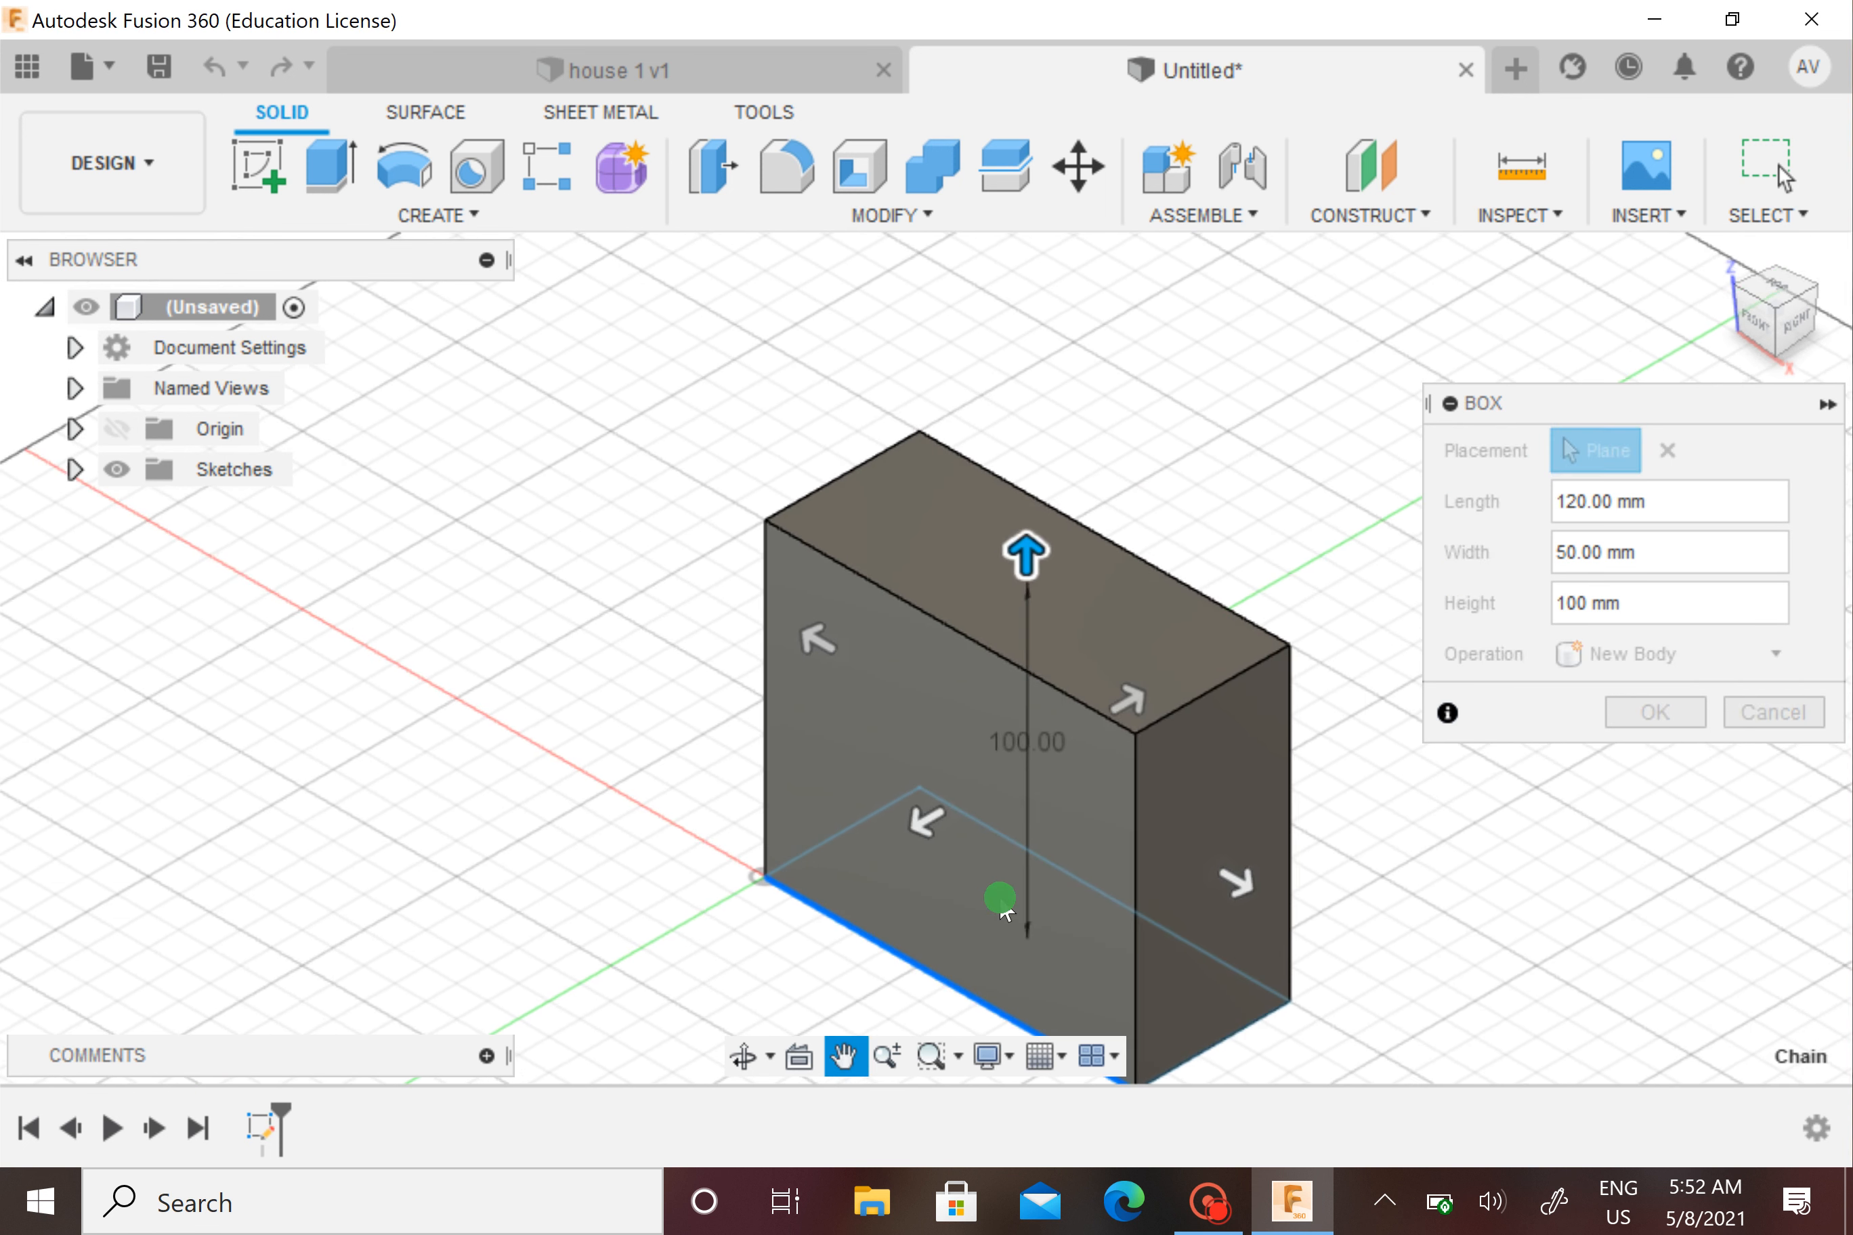
{"action": "left_click", "coordinate": [1642, 712]}
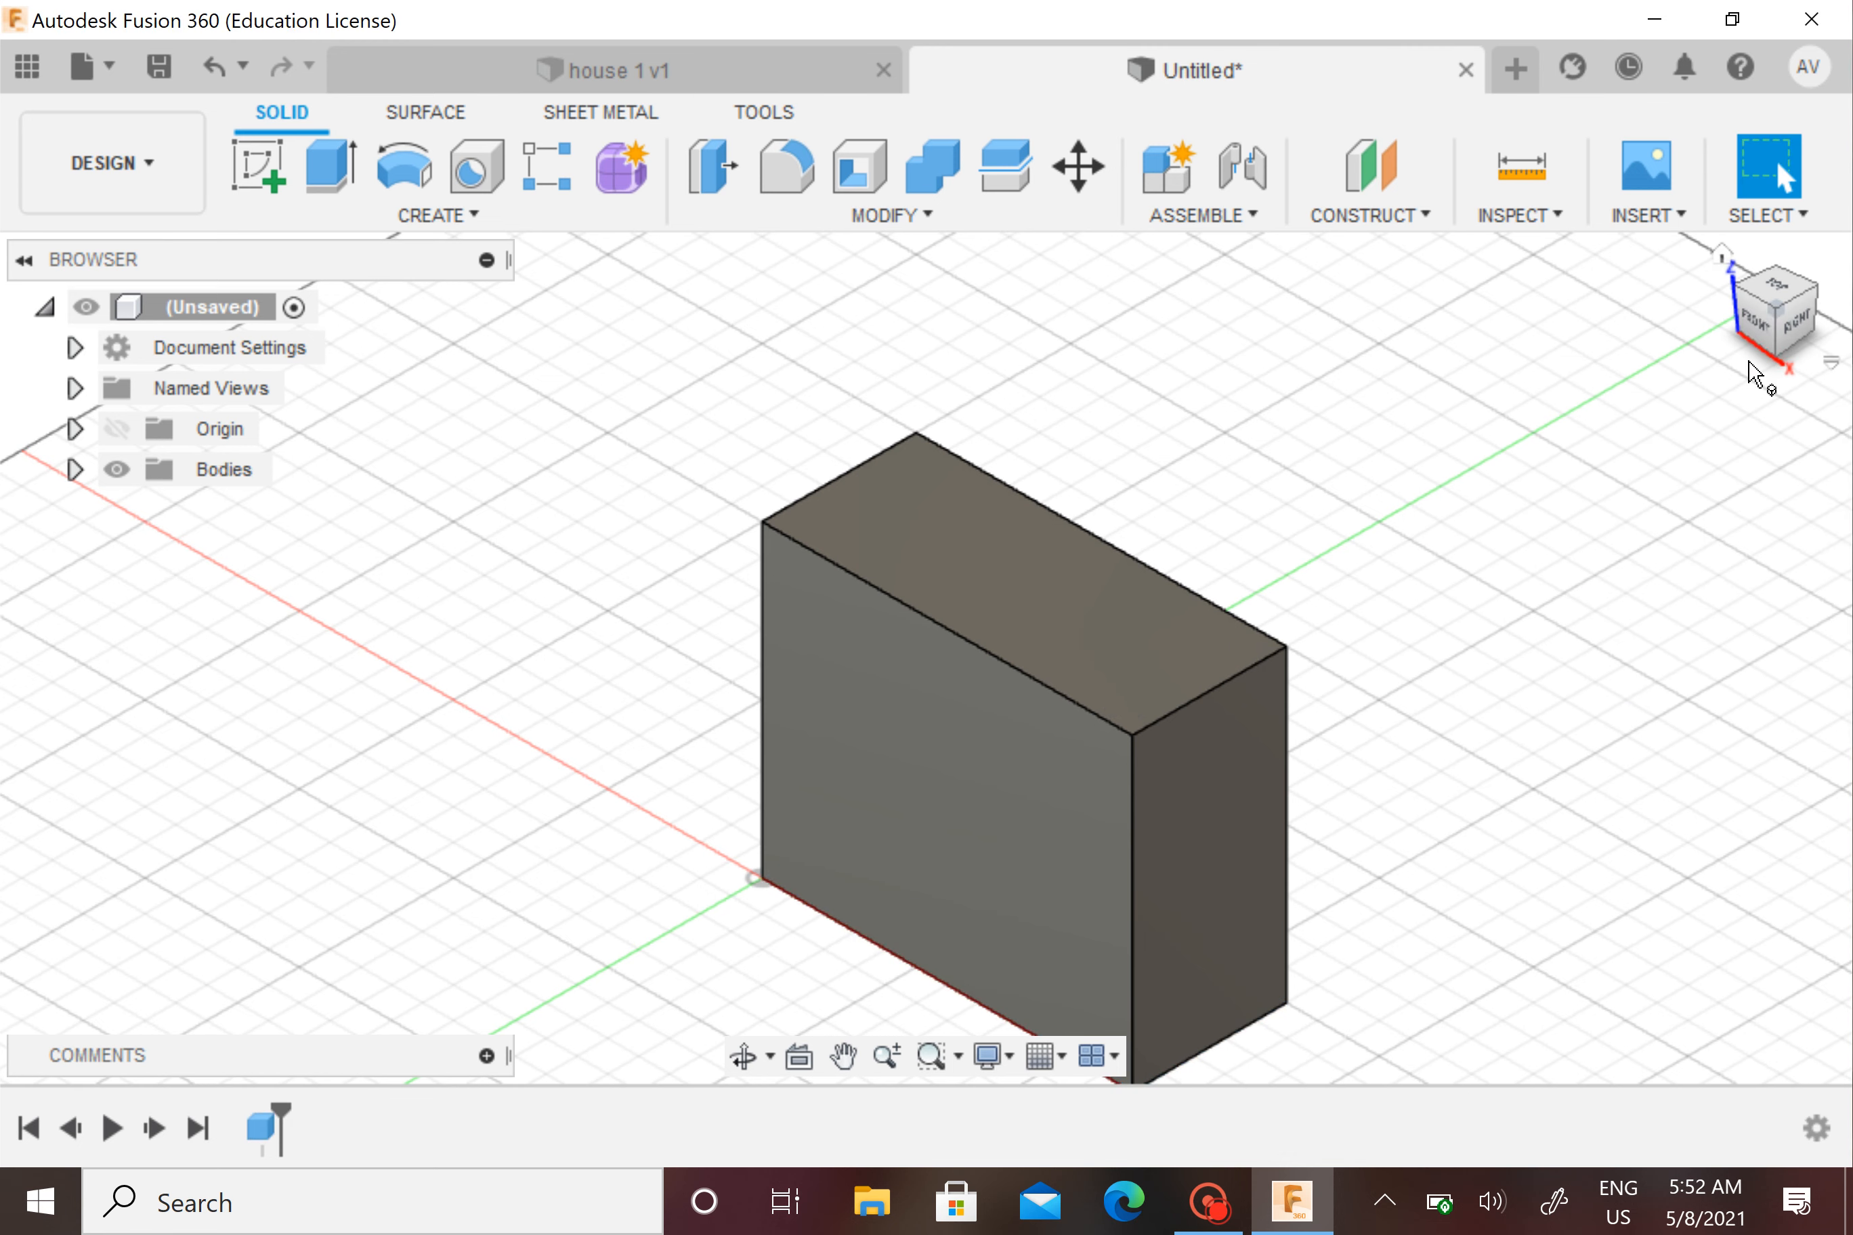
Shell the box with all six faces selected, using an inside thickness of 5 mm
{"action": "left_click", "coordinate": [1762, 330]}
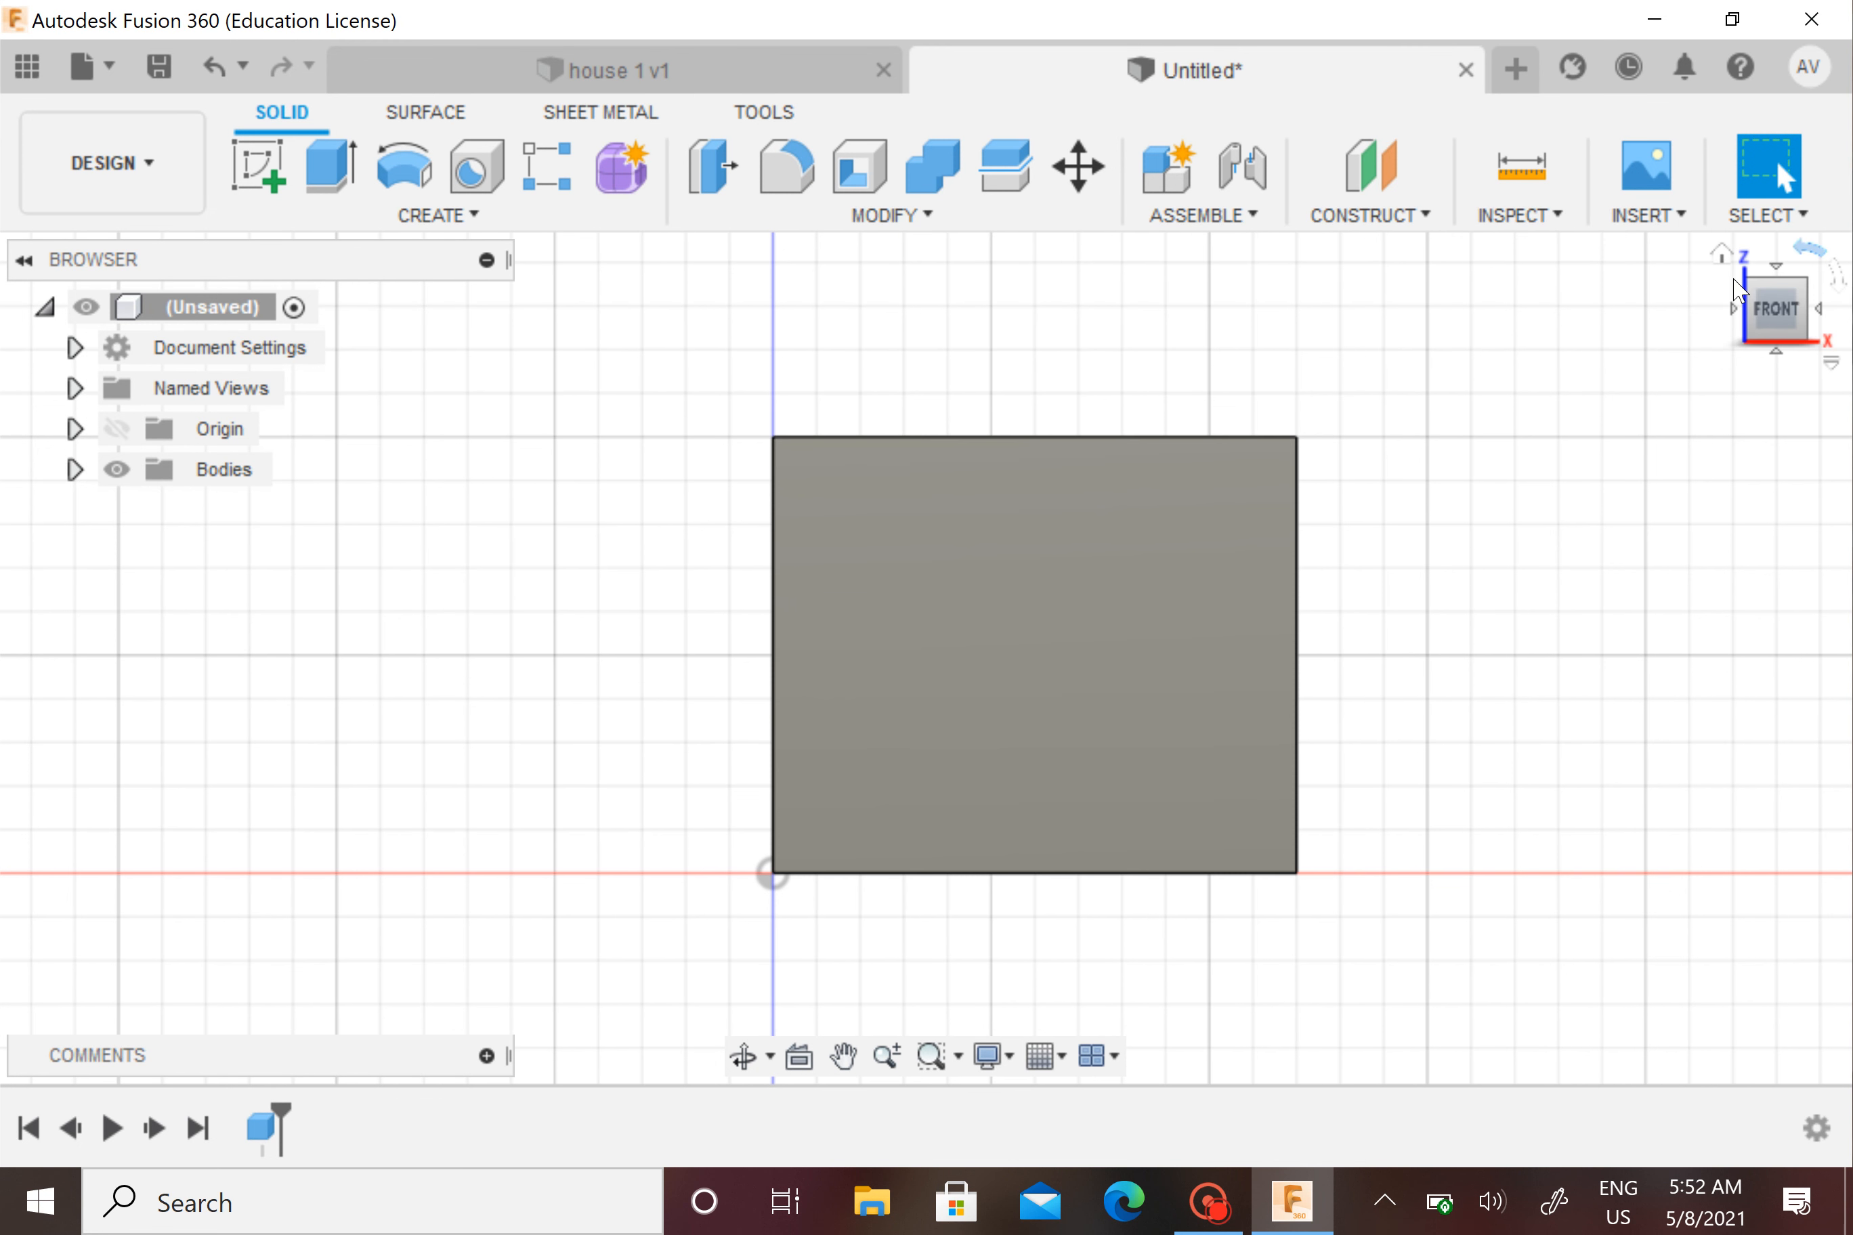
{"action": "left_click", "coordinate": [1723, 257]}
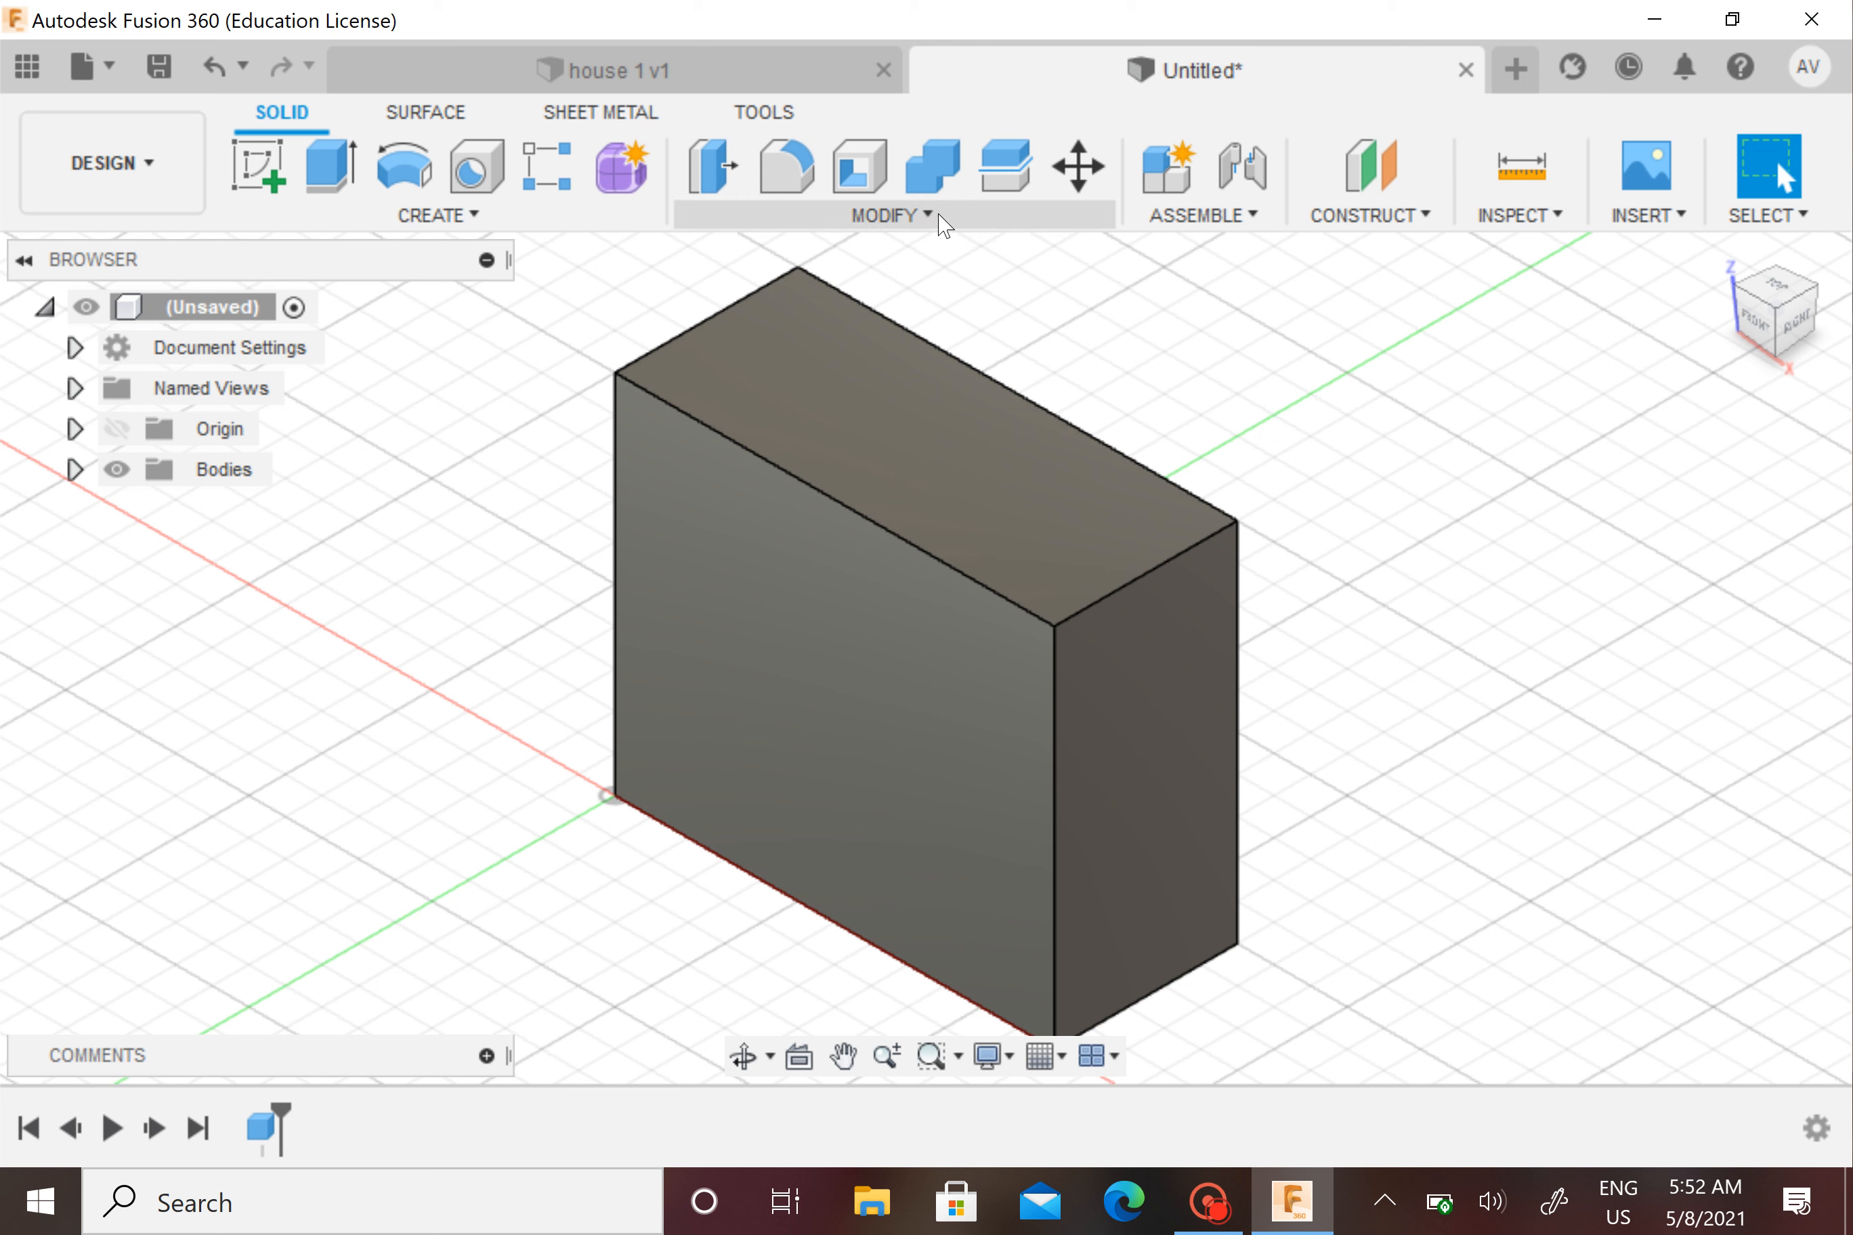
{"action": "left_click", "coordinate": [876, 189]}
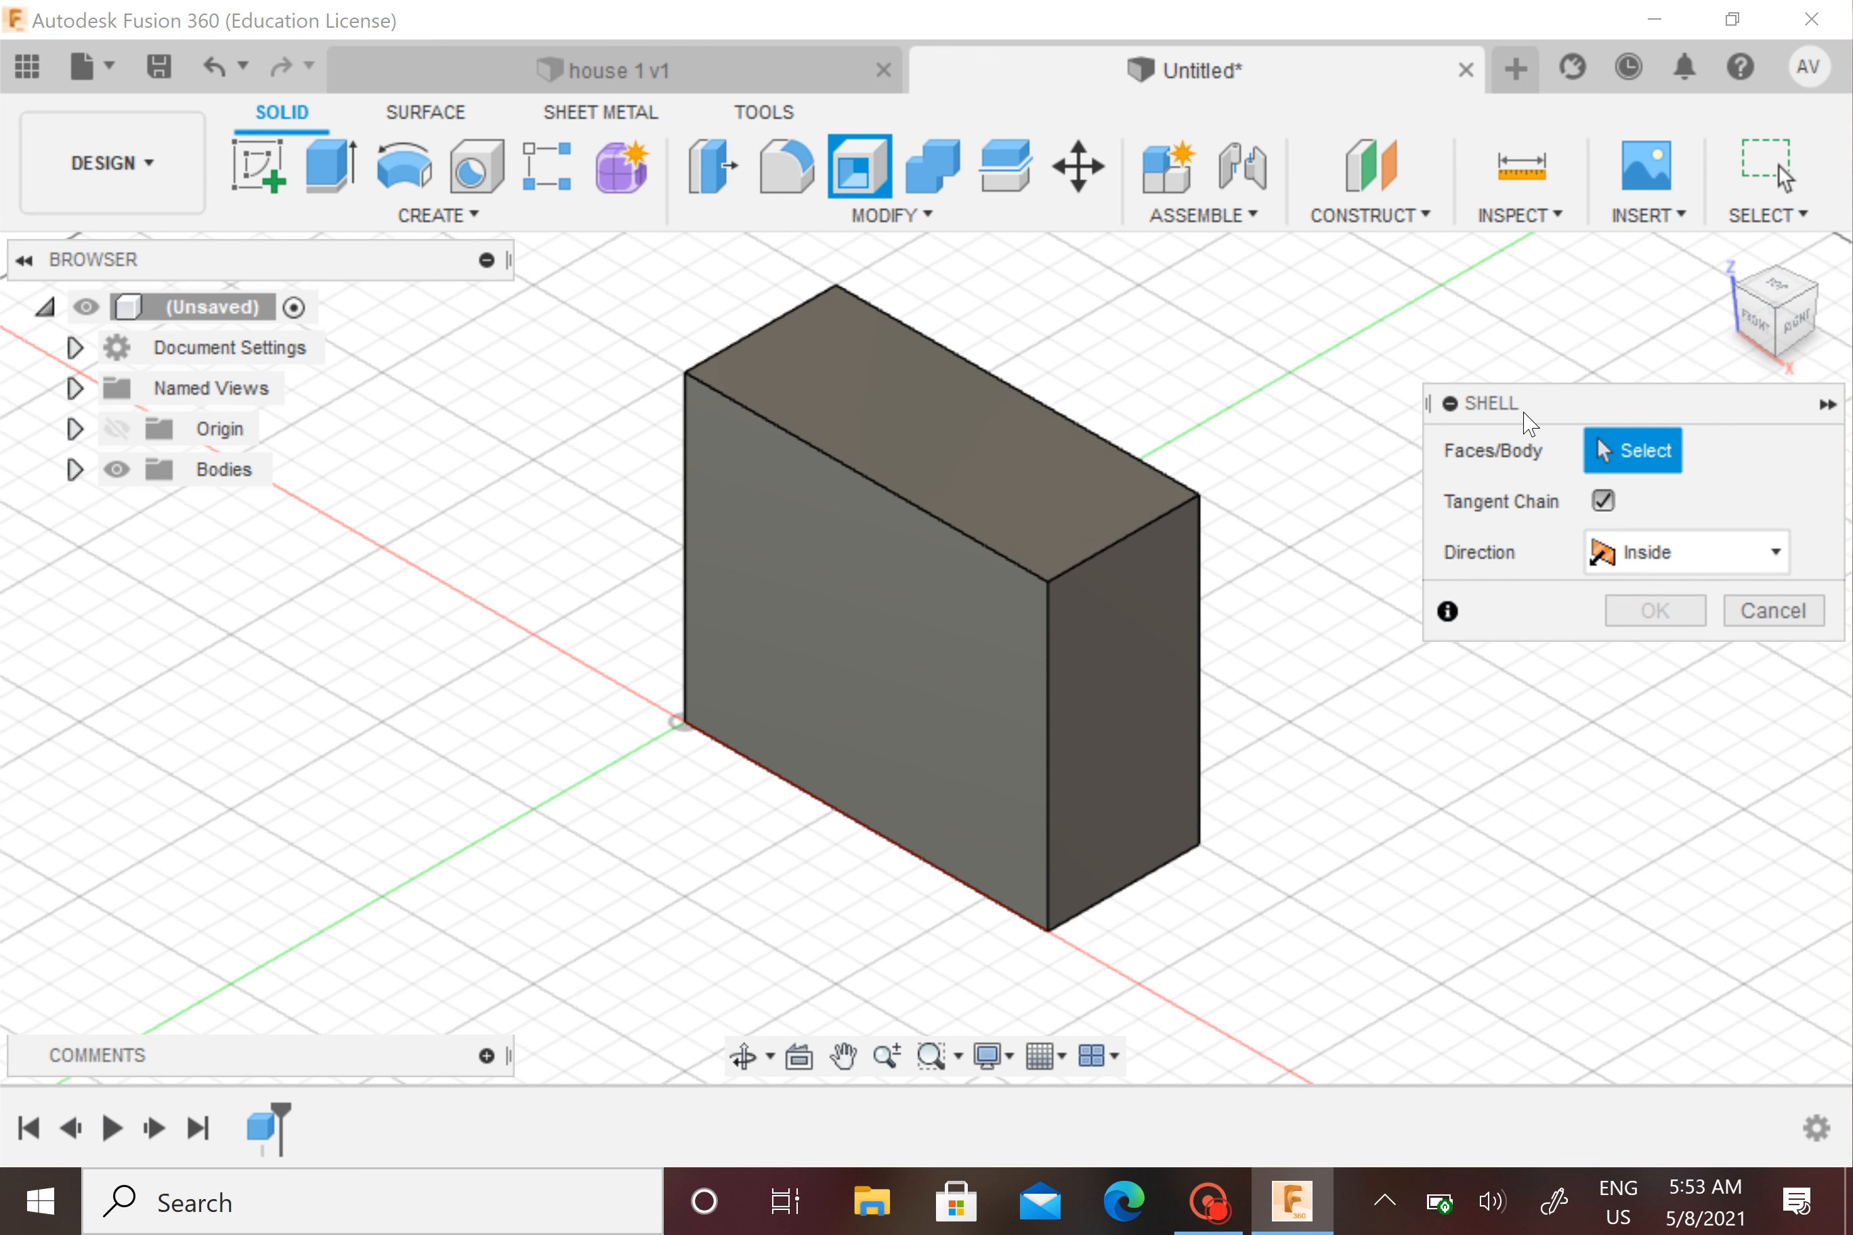
{"action": "middle_click_drag", "start_coordinate": [1072, 293], "coordinate": [1072, 333]}
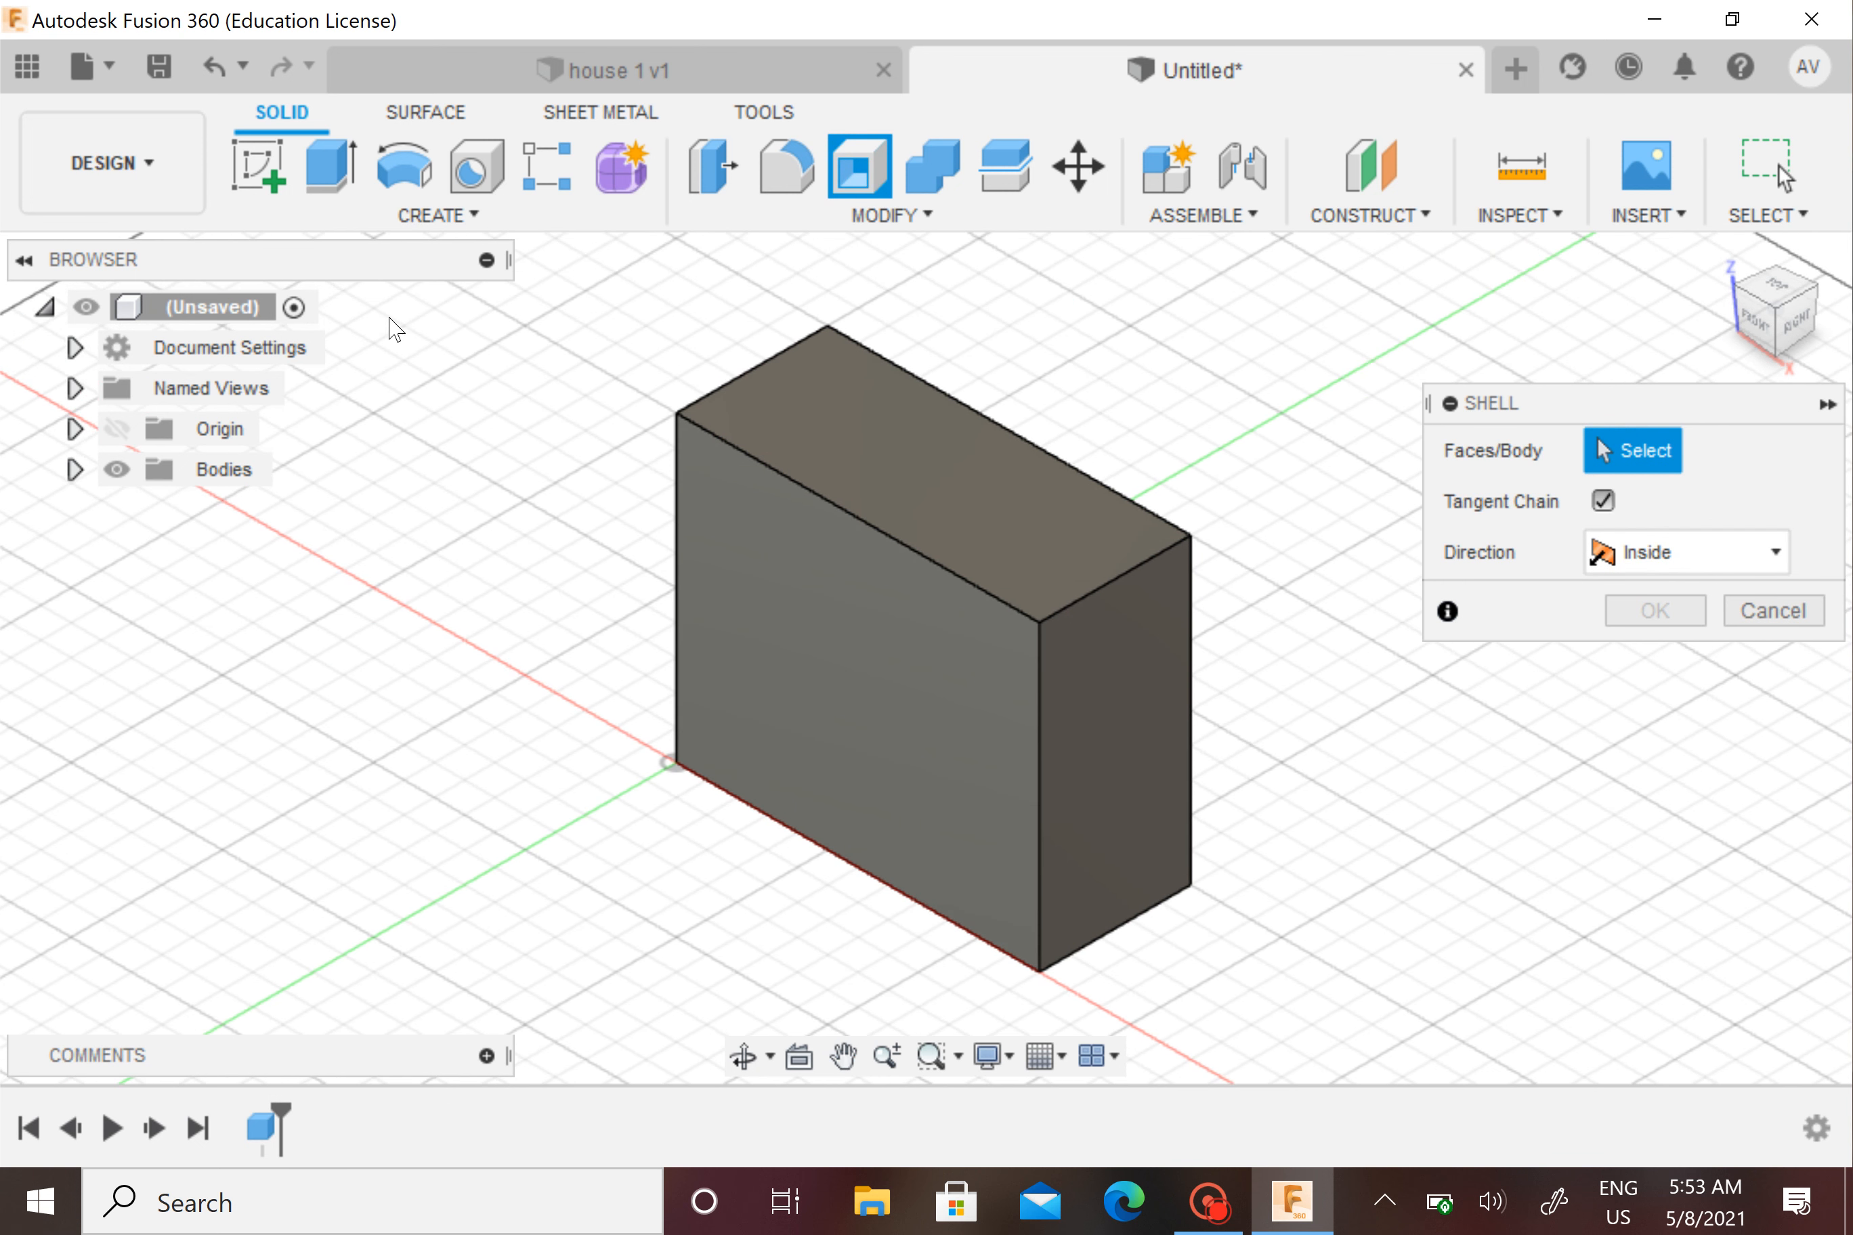
{"action": "left_click_drag", "start_coordinate": [462, 305], "coordinate": [1449, 1036]}
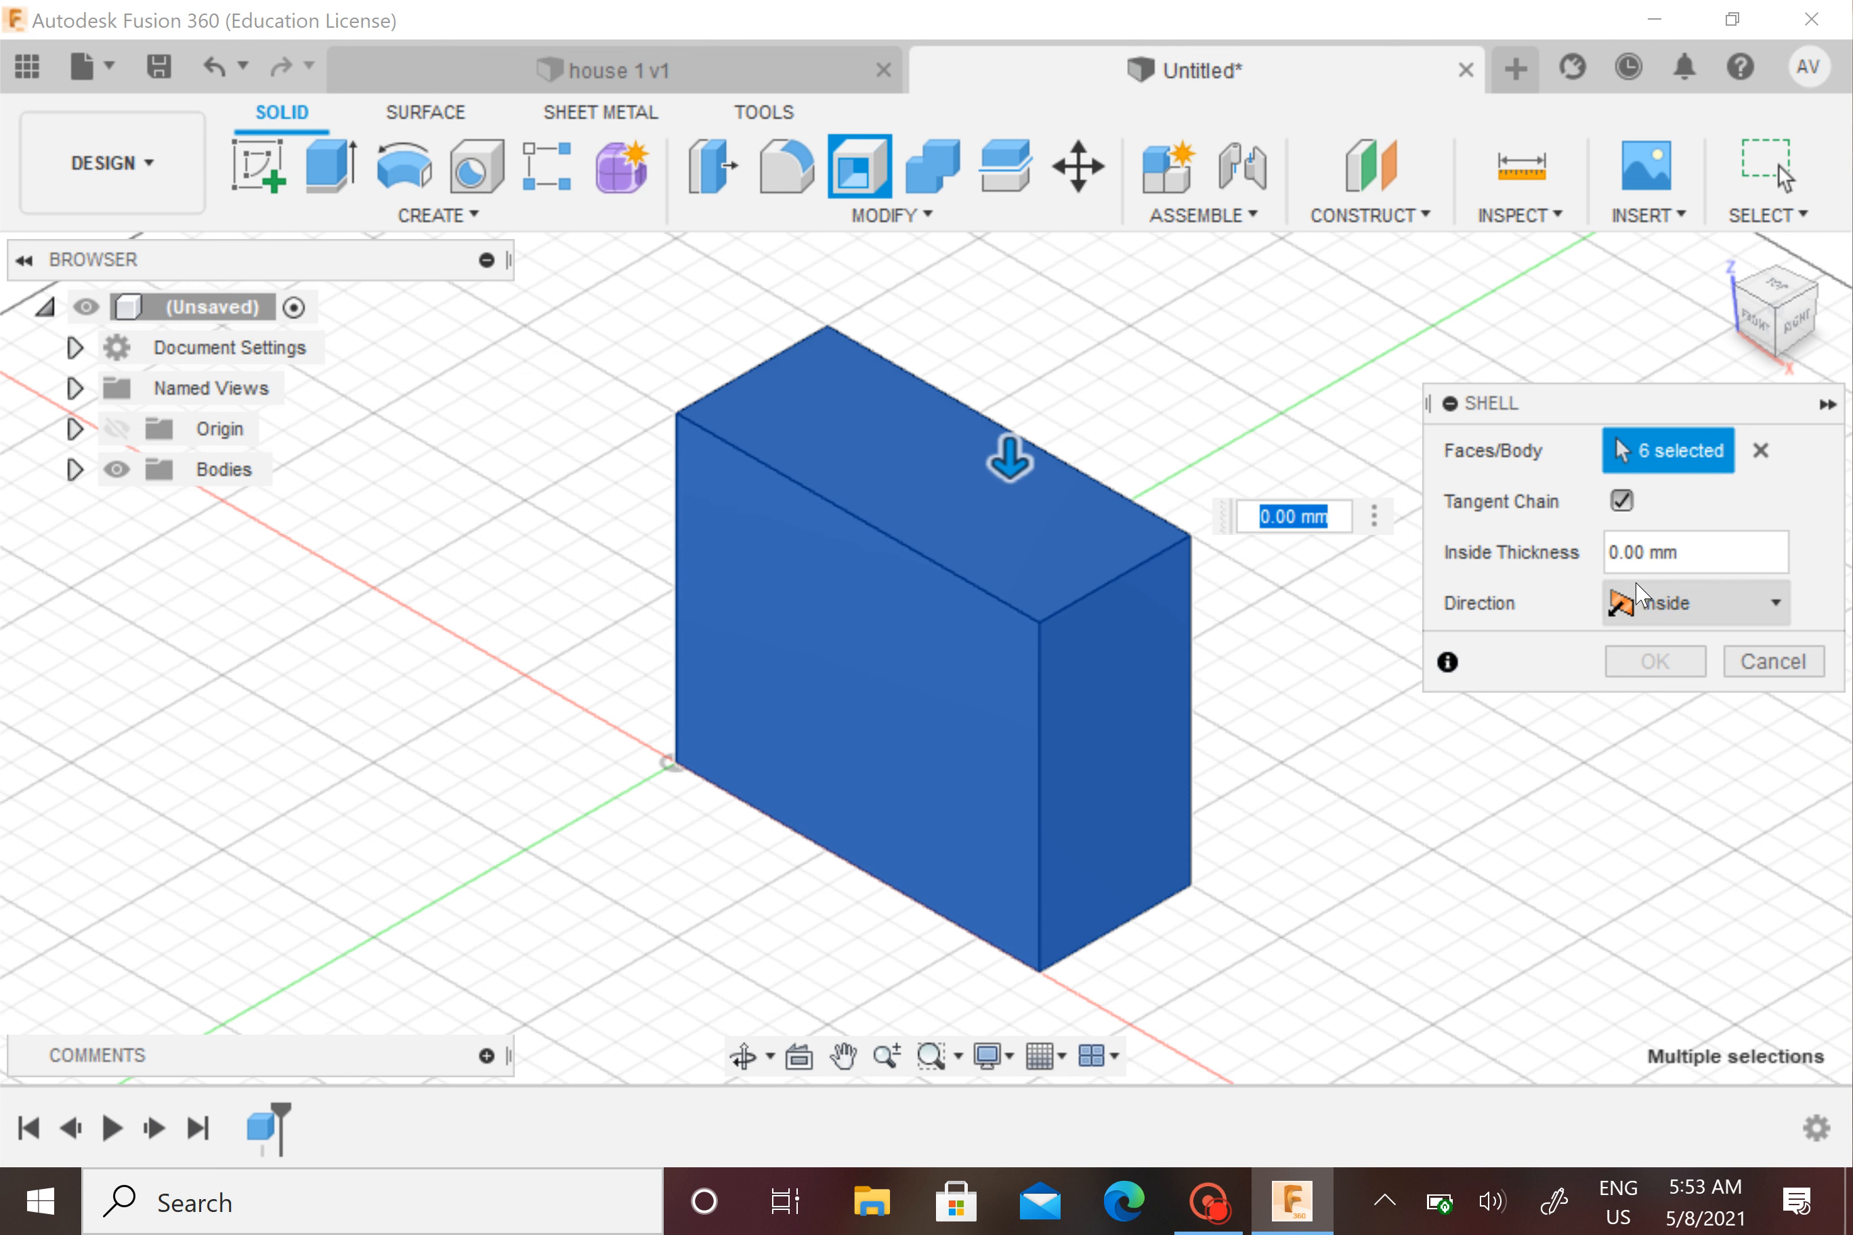
{"action": "key", "text": "BackSpace"}
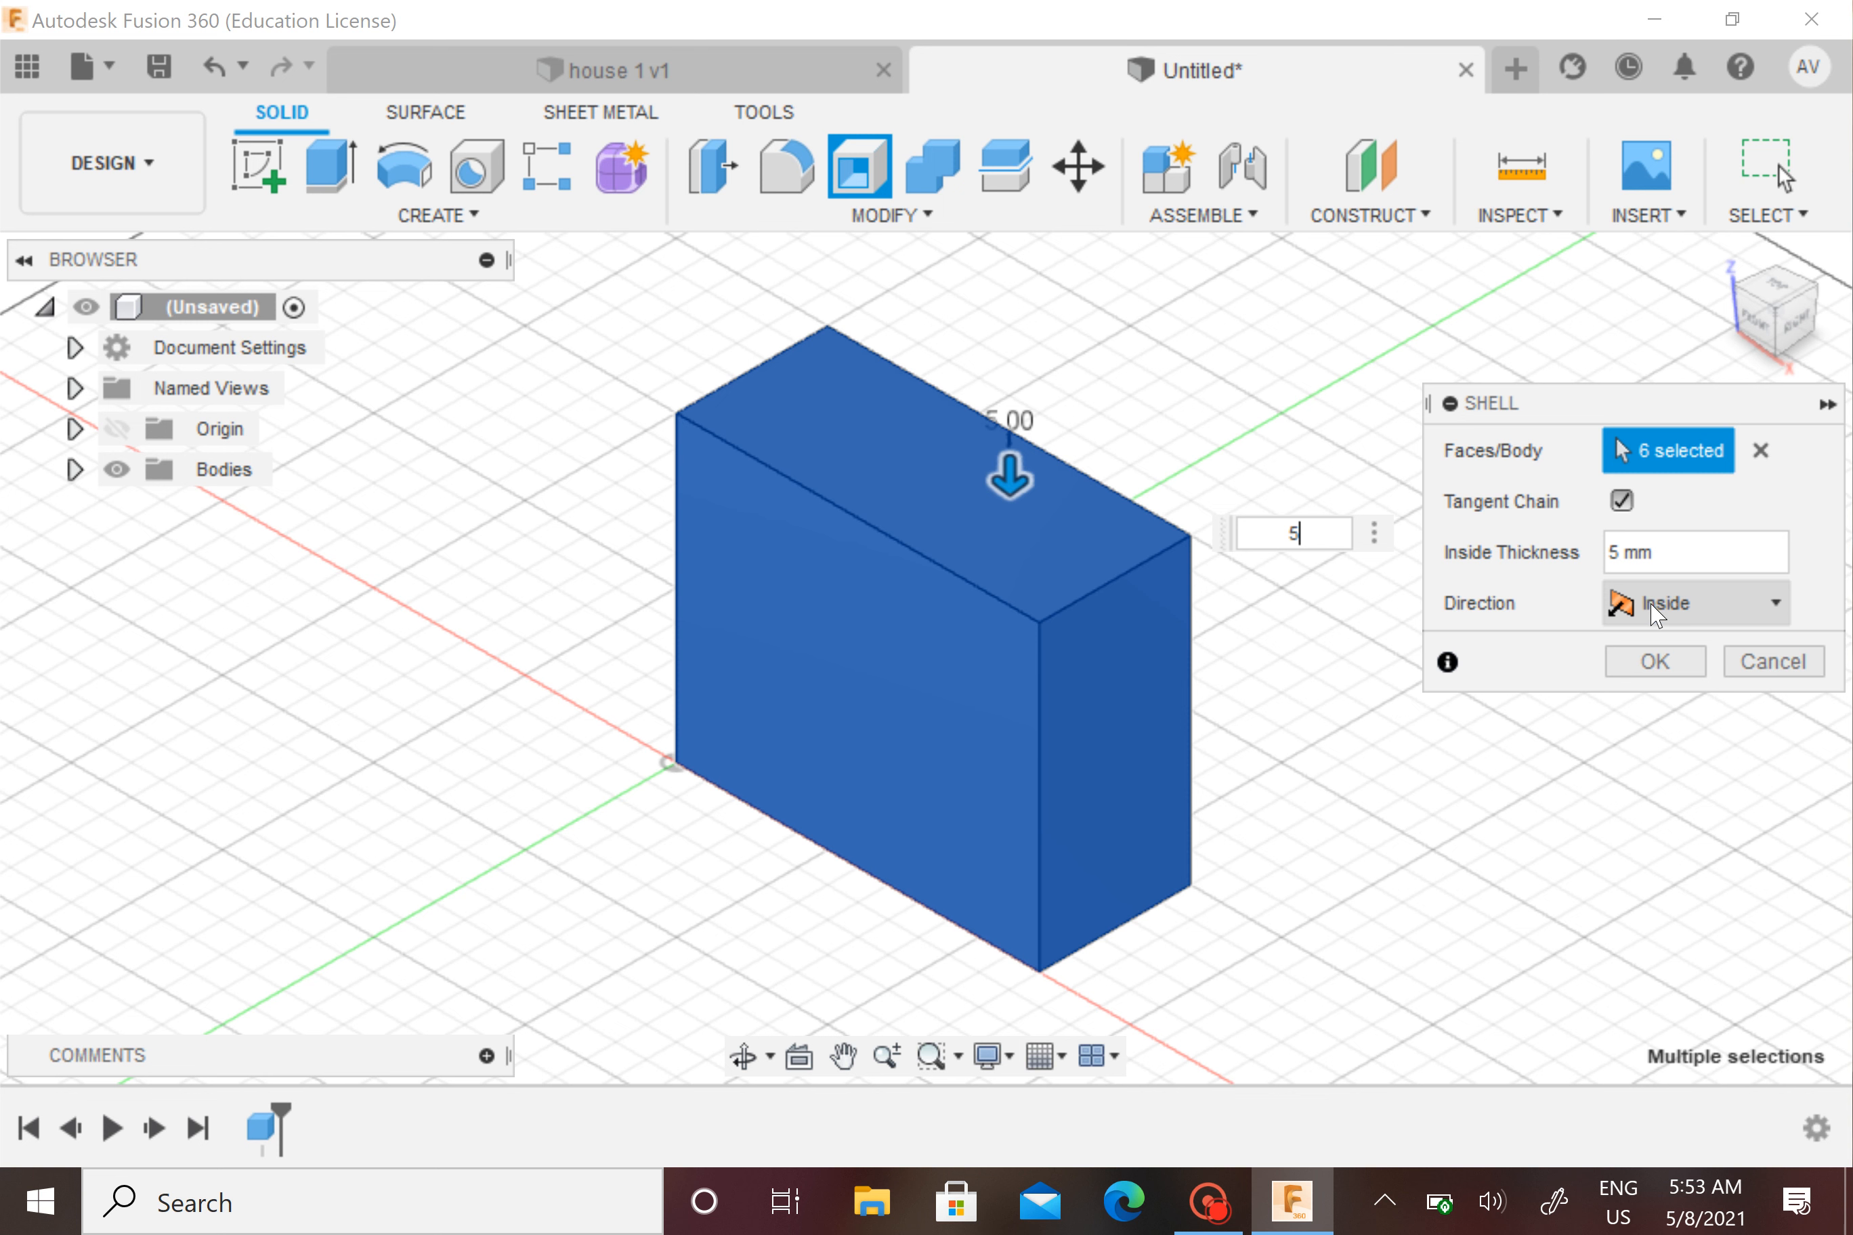
{"action": "left_click", "coordinate": [1628, 661]}
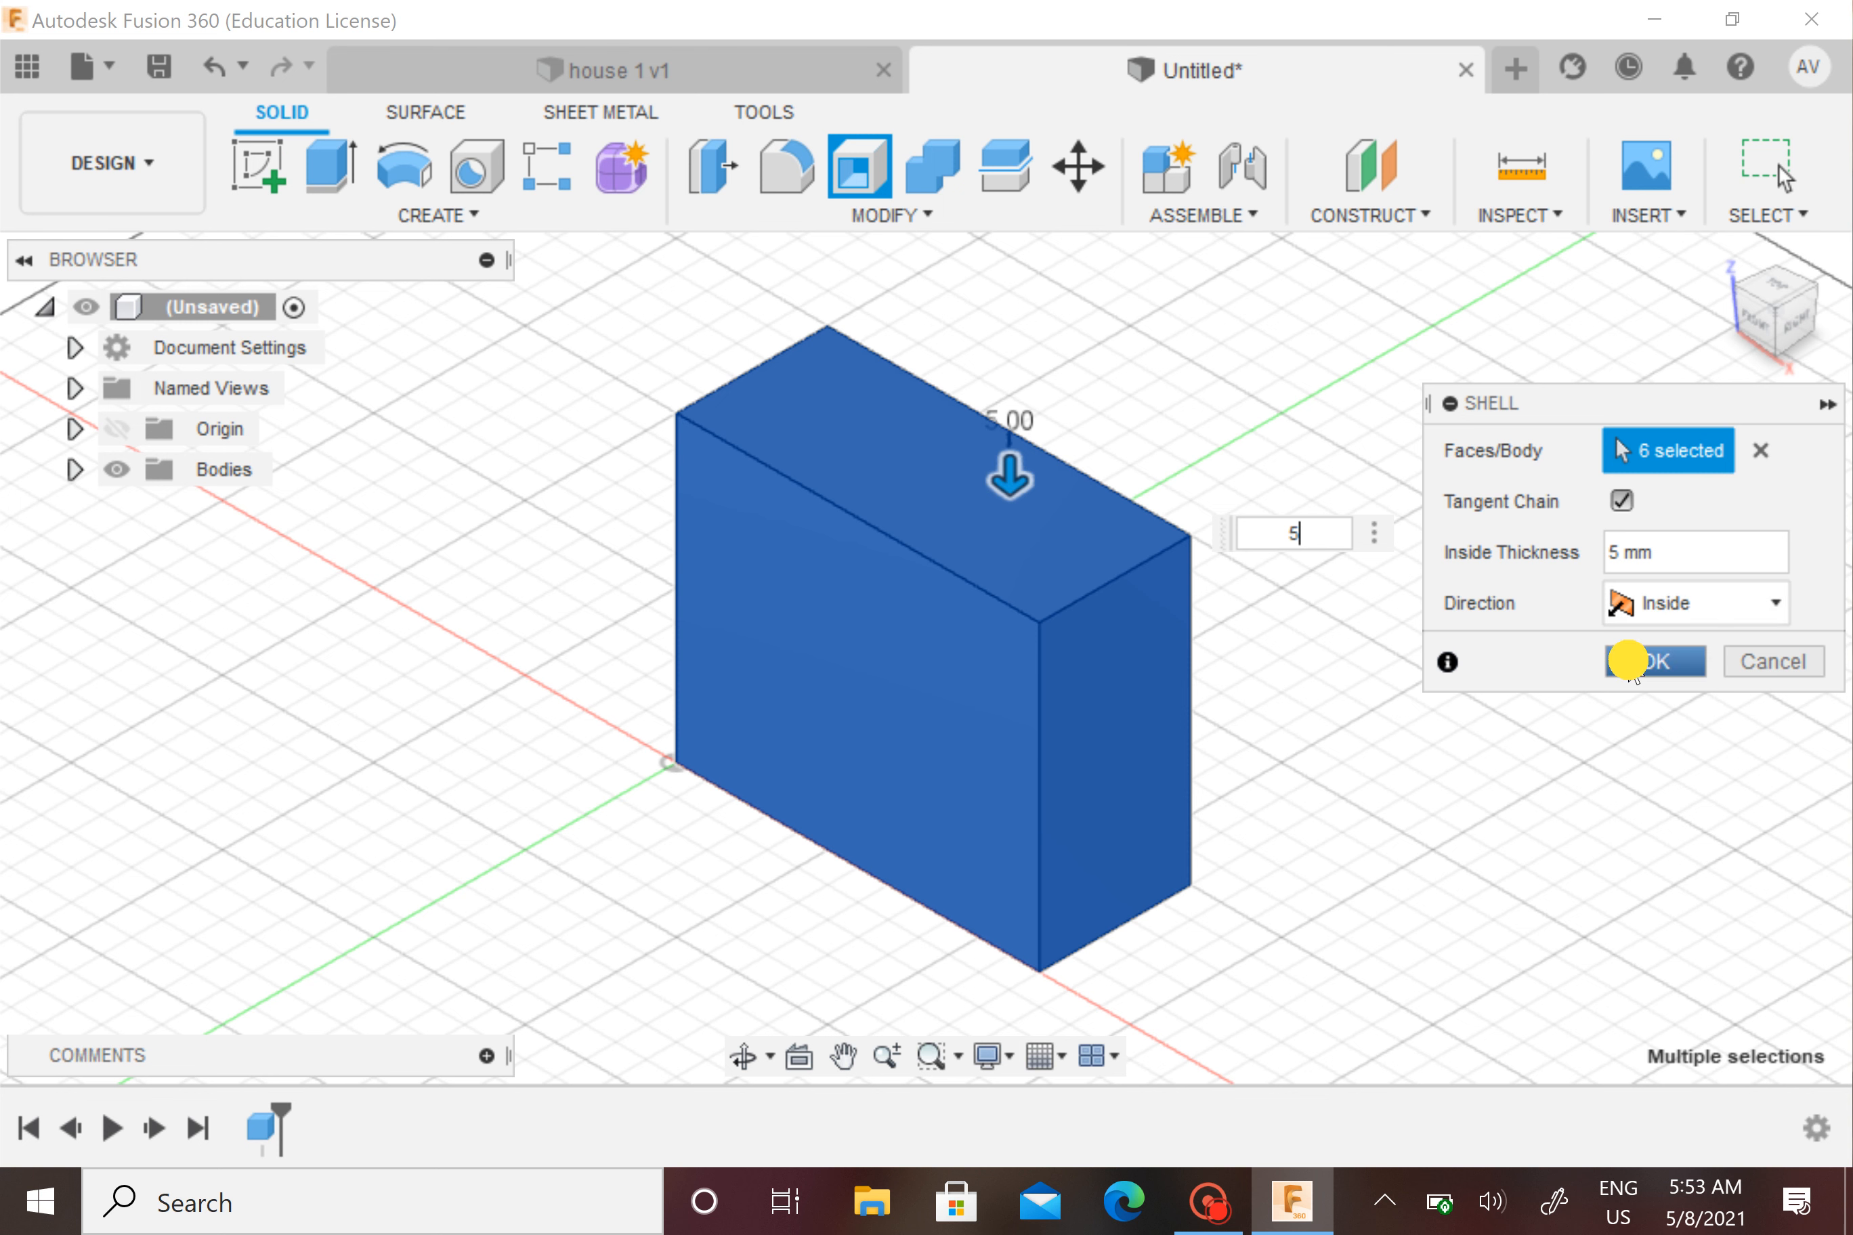
Start a solid box on the front face with a 110 mm by 90 mm base inset 5 mm from each edge
{"action": "left_click", "coordinate": [1754, 327]}
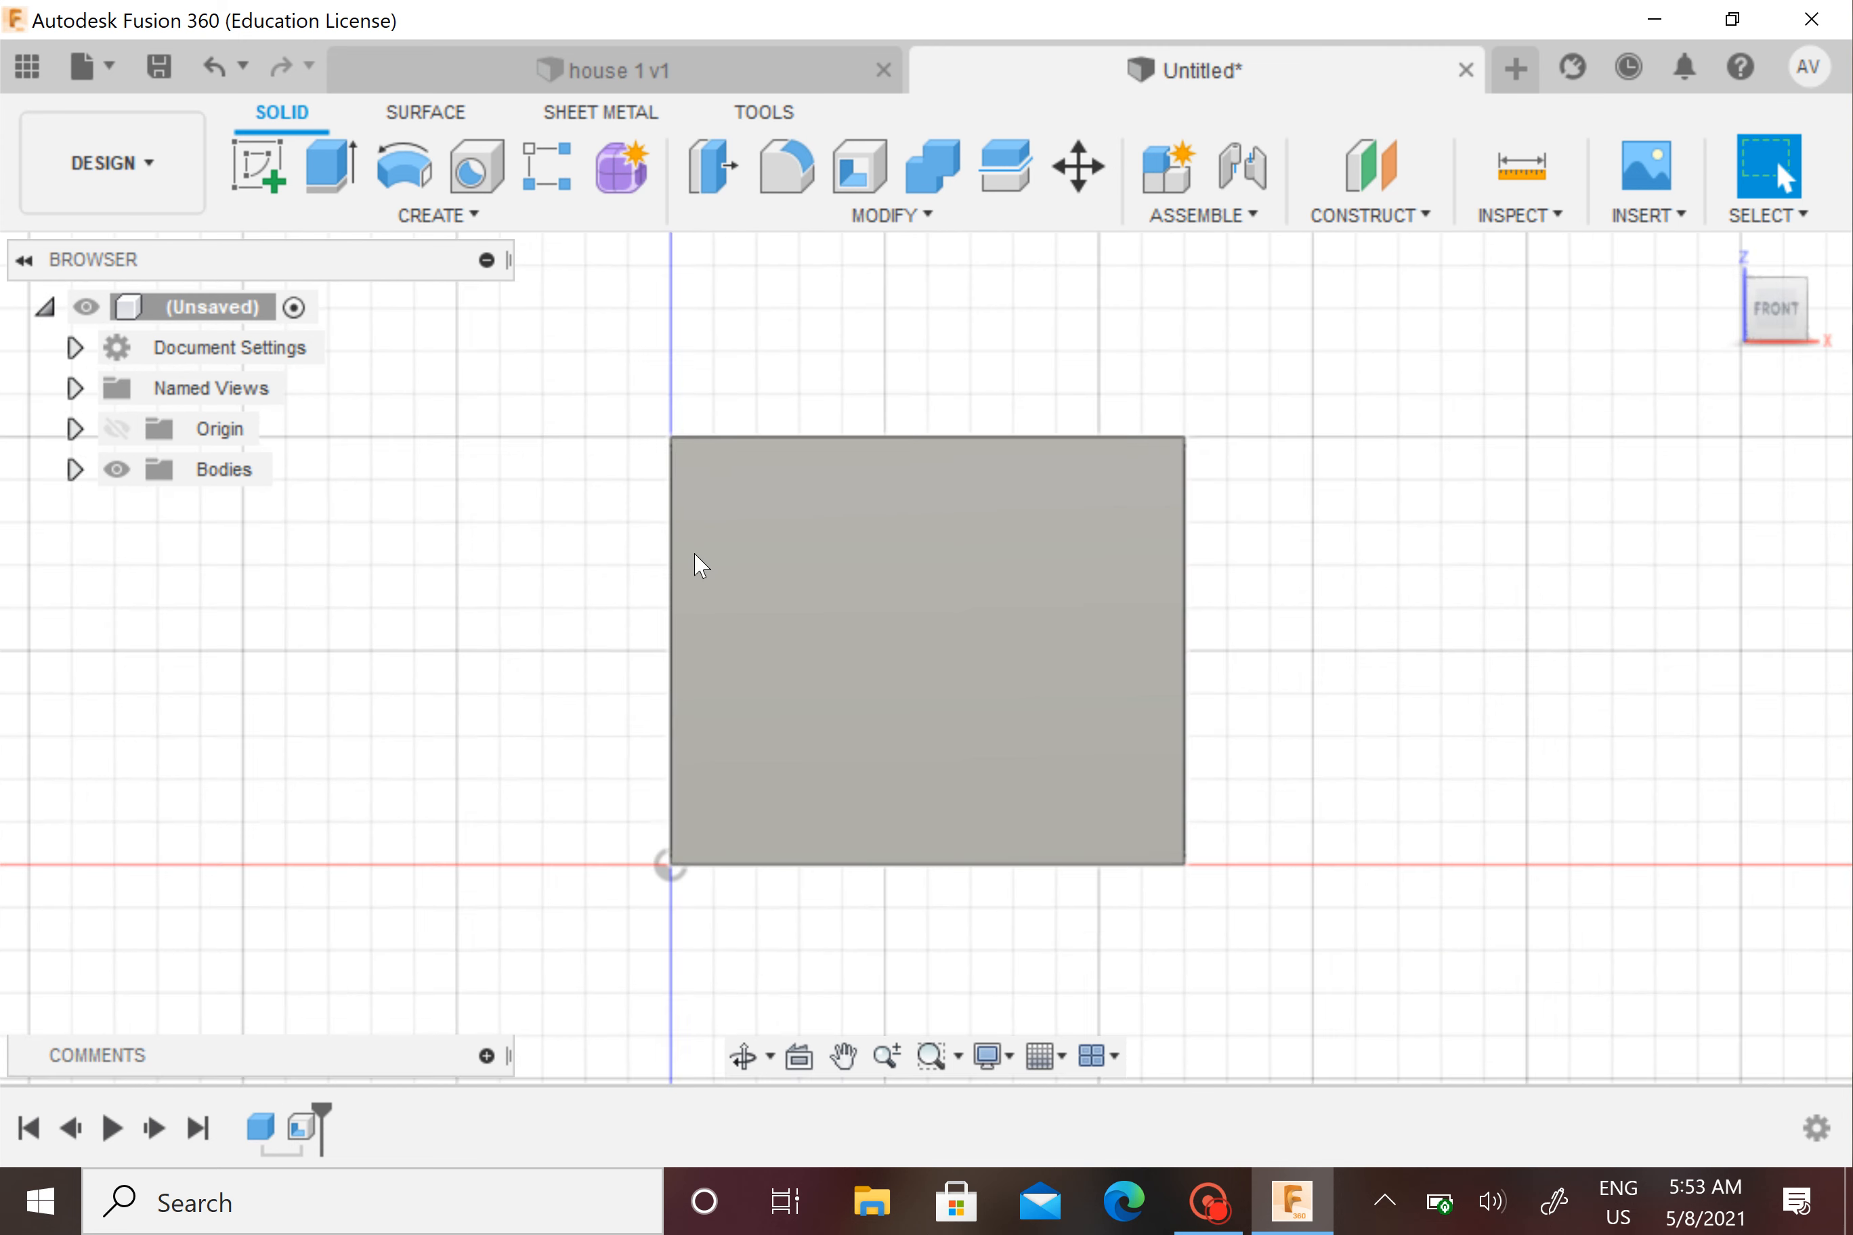
{"action": "scroll", "coordinate": [699, 567], "scroll_direction": "up", "scroll_amount": 3}
{"action": "middle_click_drag", "start_coordinate": [815, 580], "coordinate": [712, 529]}
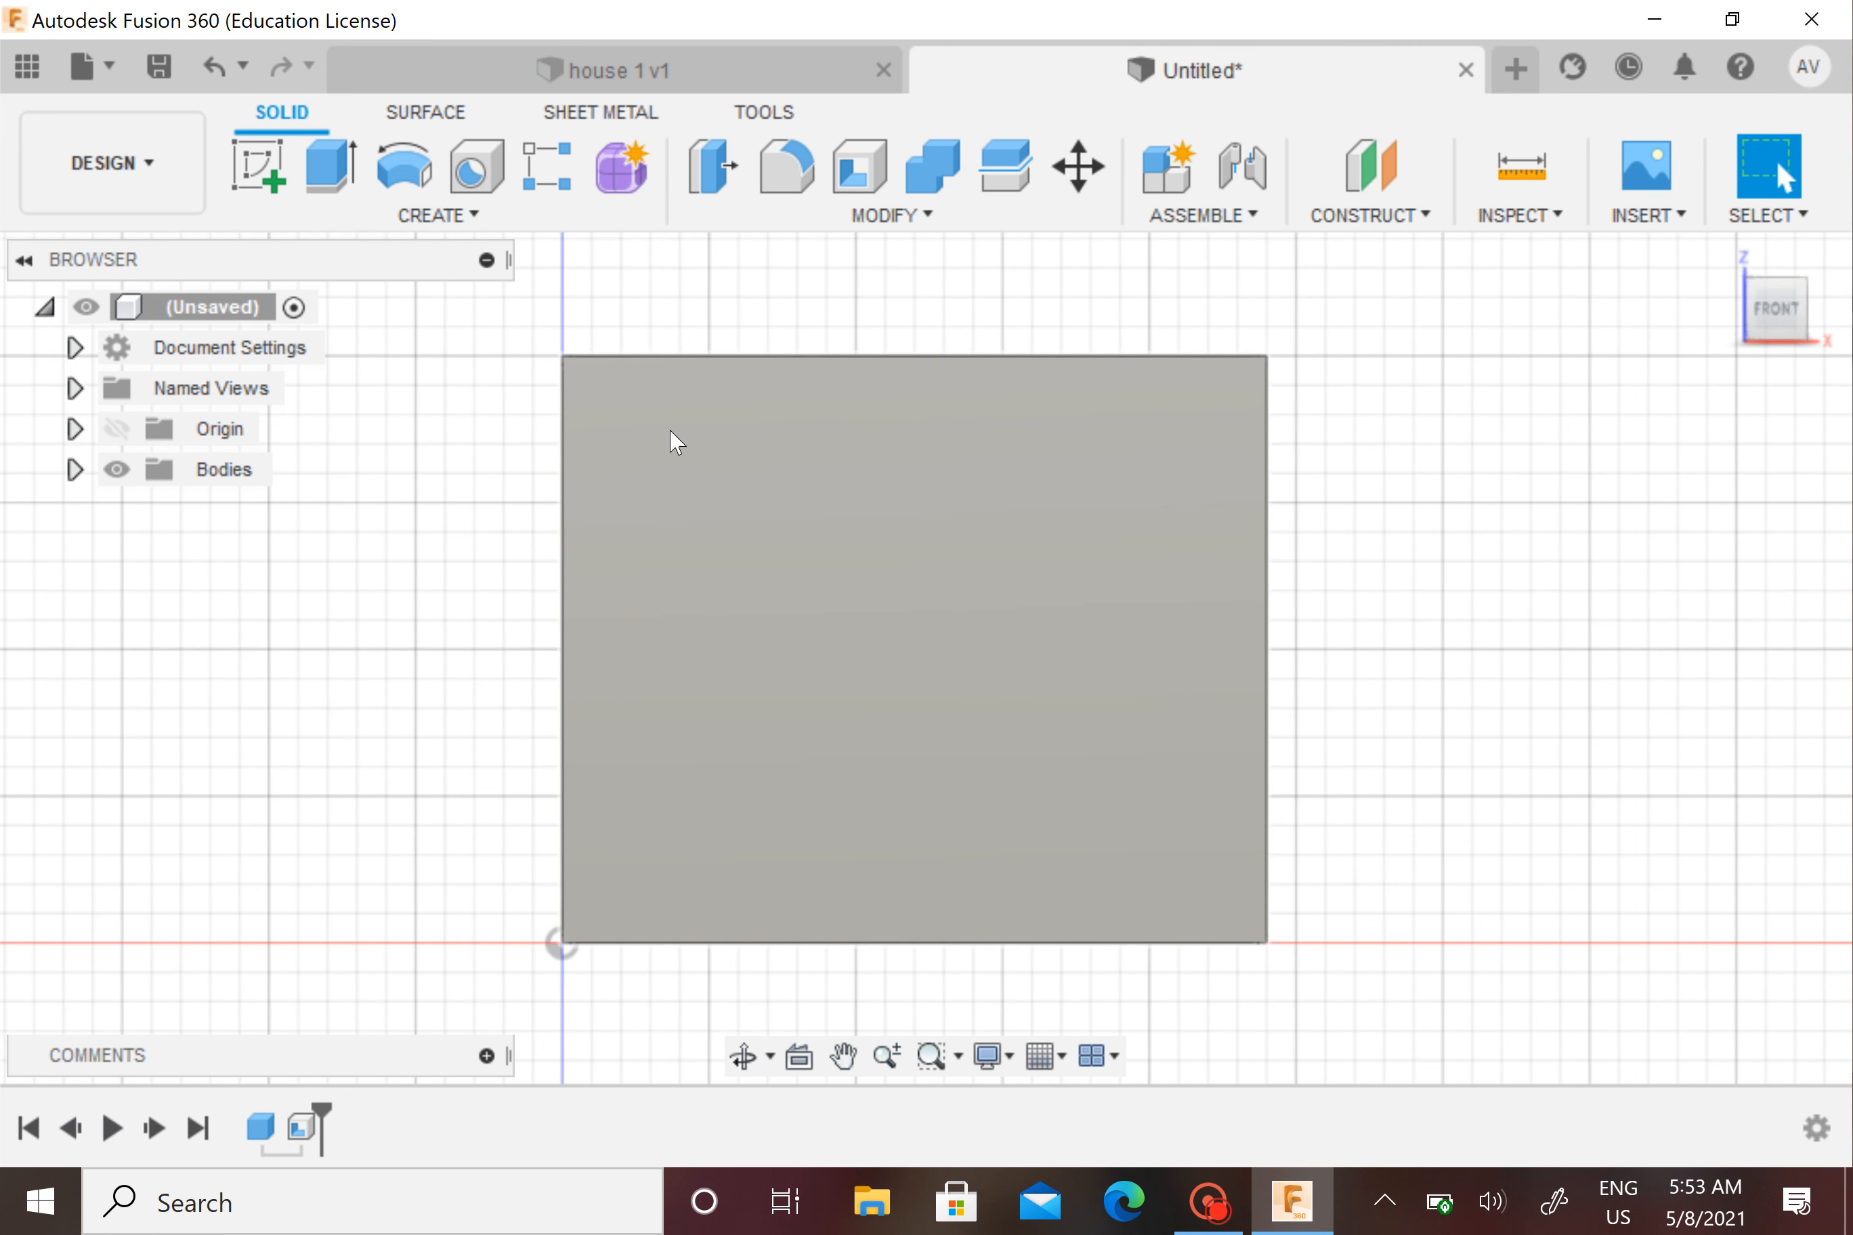
{"action": "left_click", "coordinate": [447, 215]}
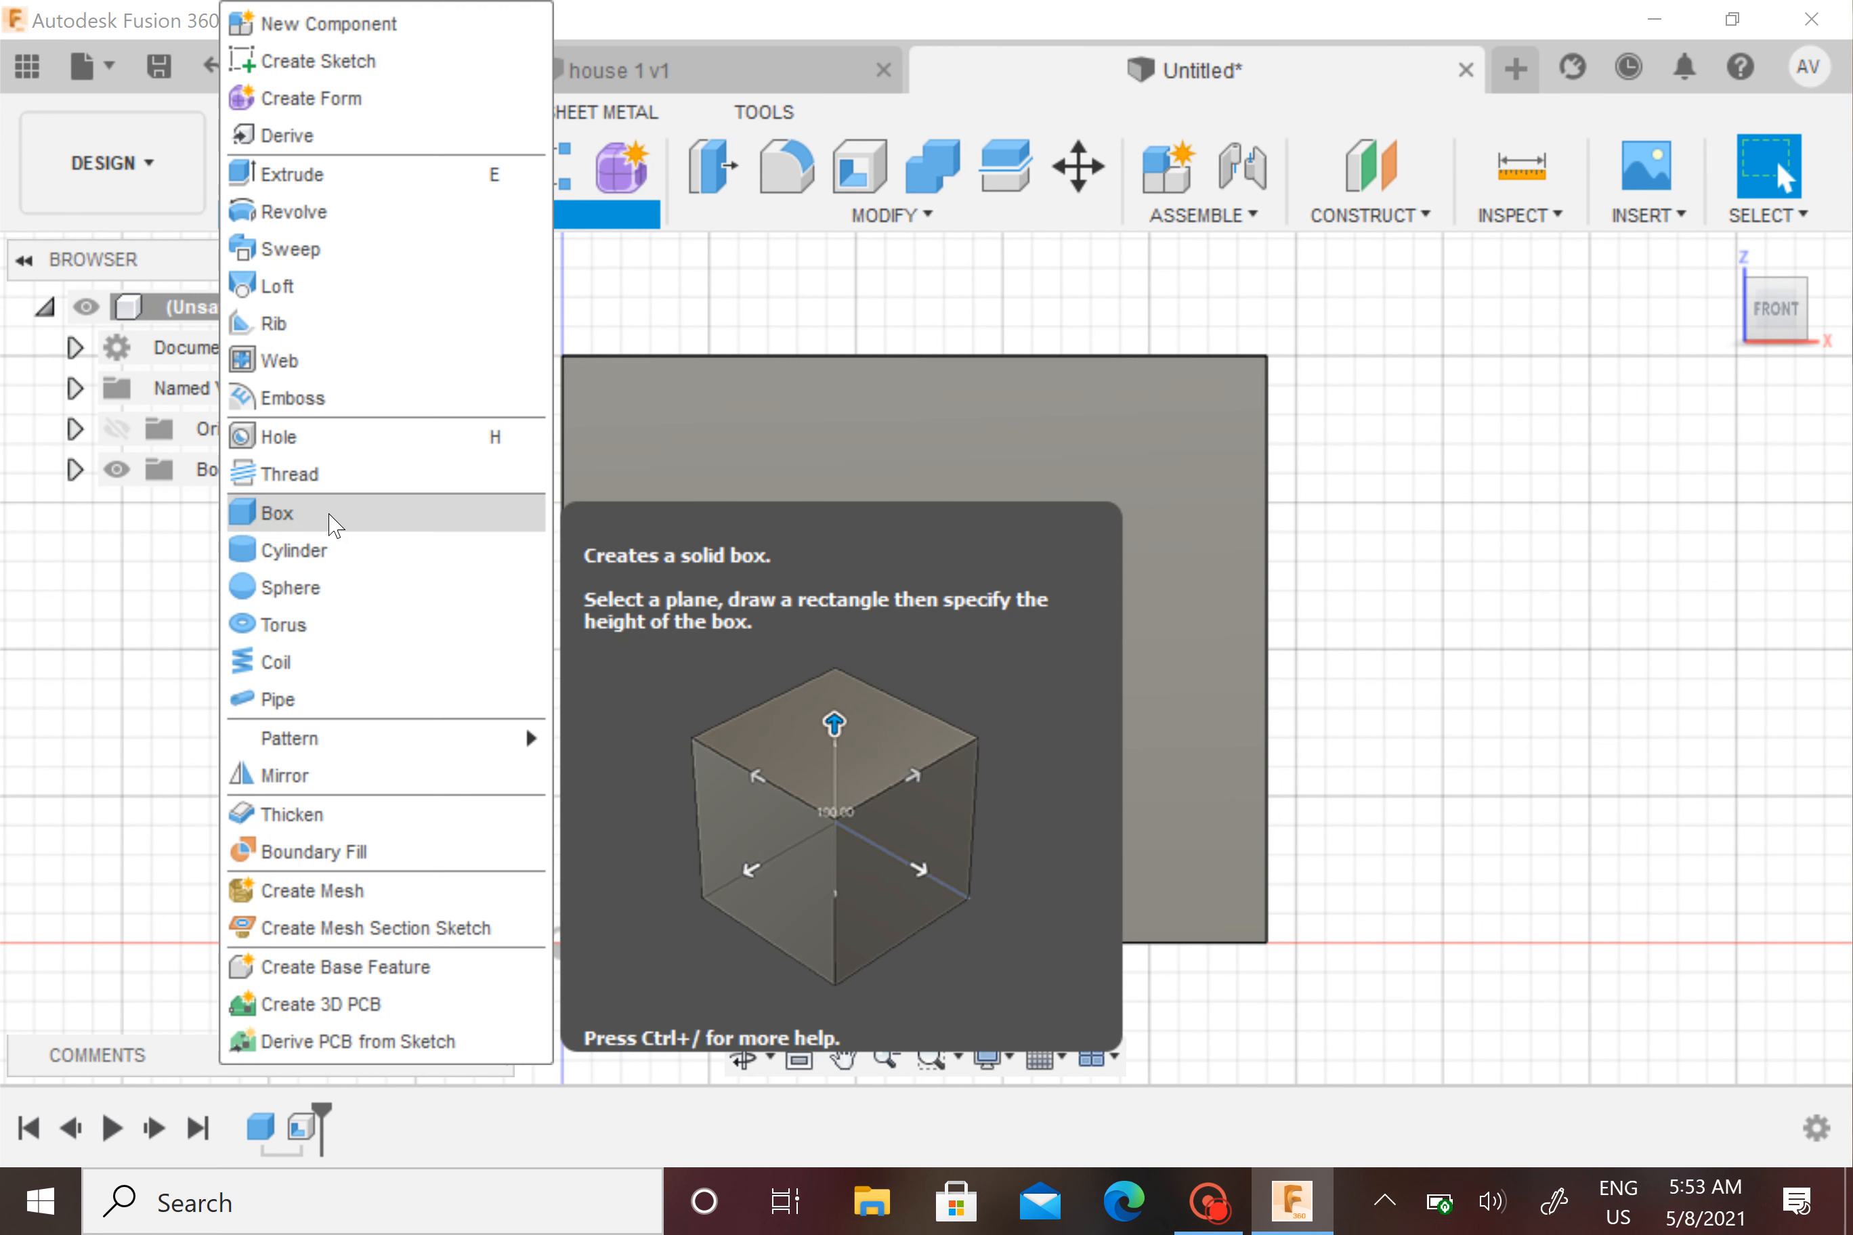
{"action": "left_click", "coordinate": [339, 518]}
{"action": "left_click", "coordinate": [722, 527]}
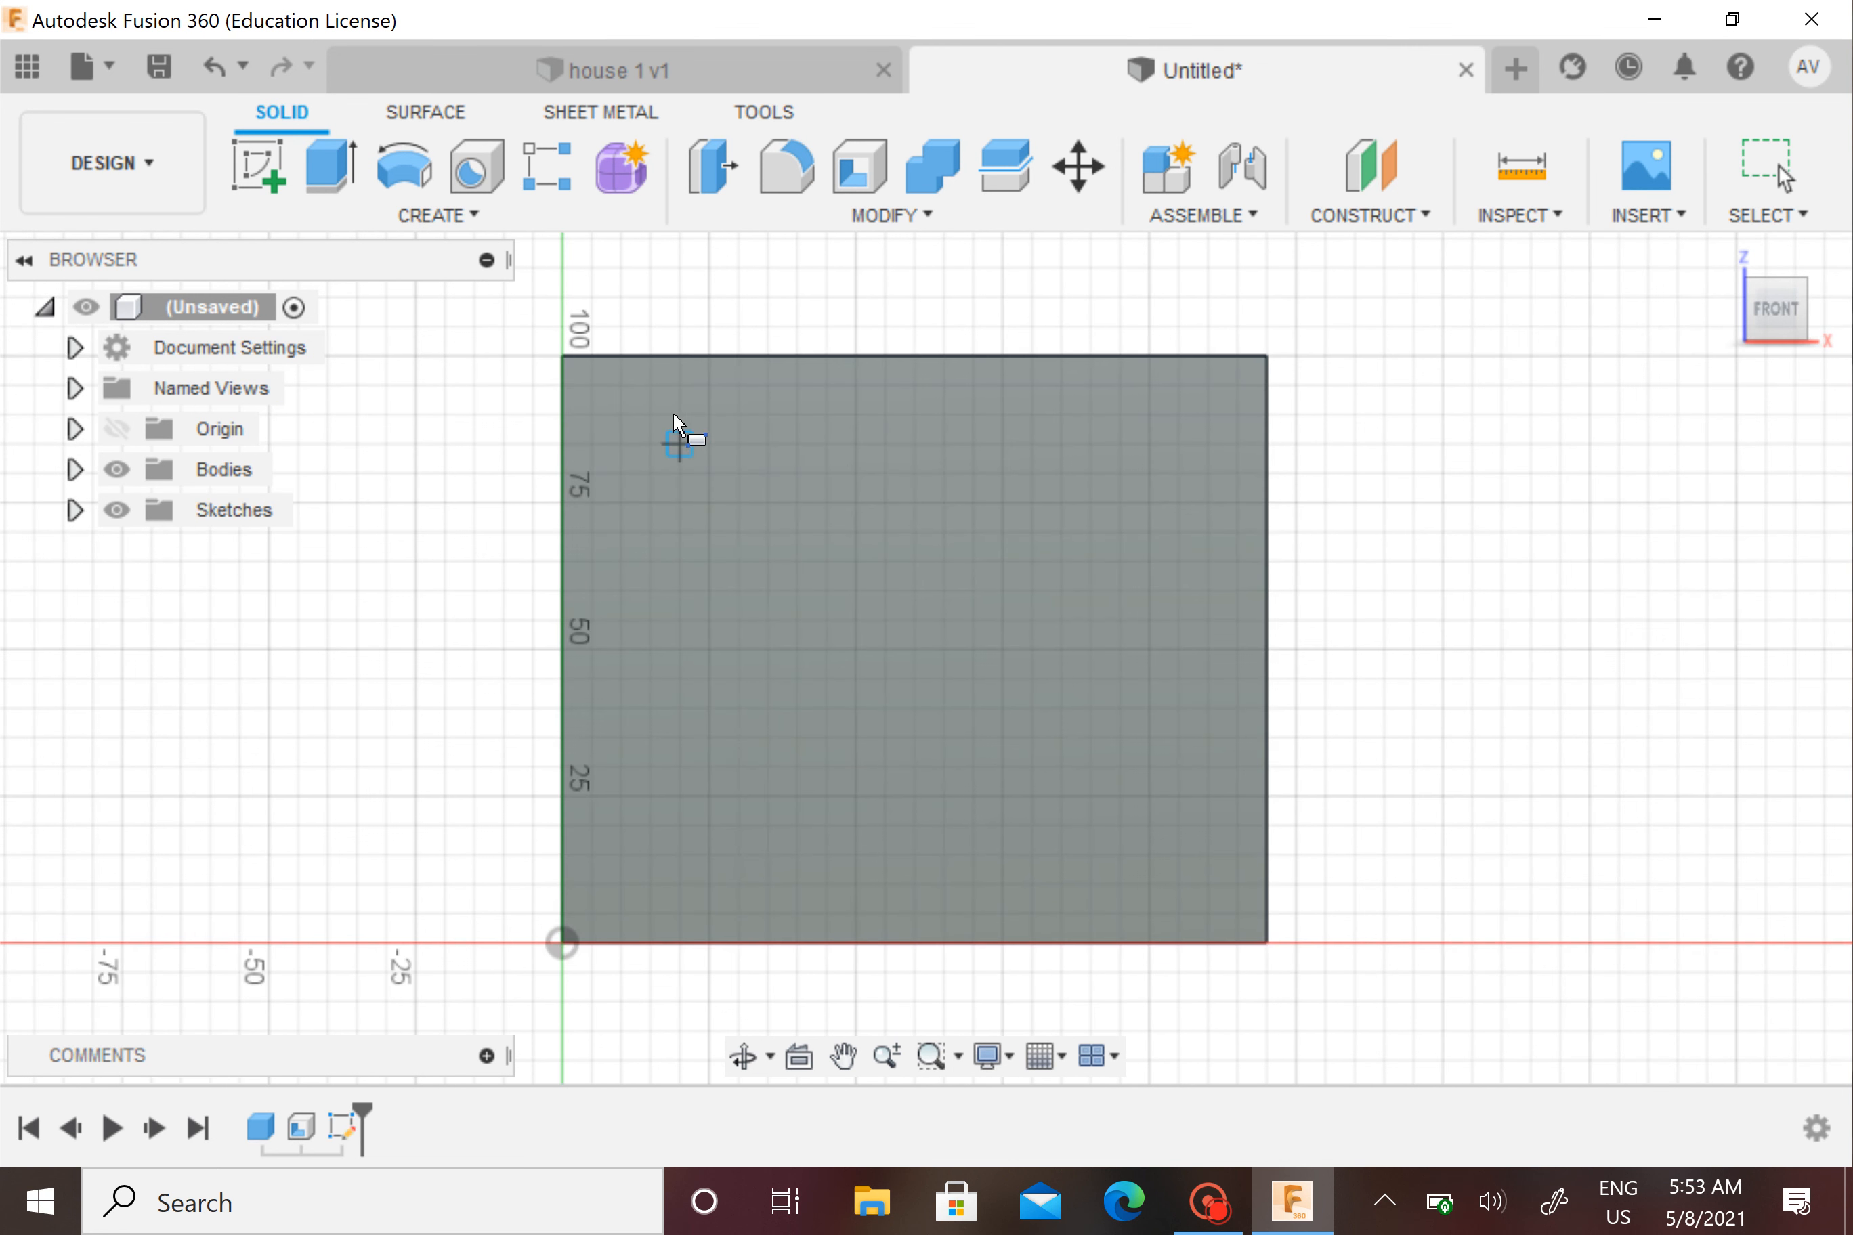
{"action": "left_click", "coordinate": [594, 385]}
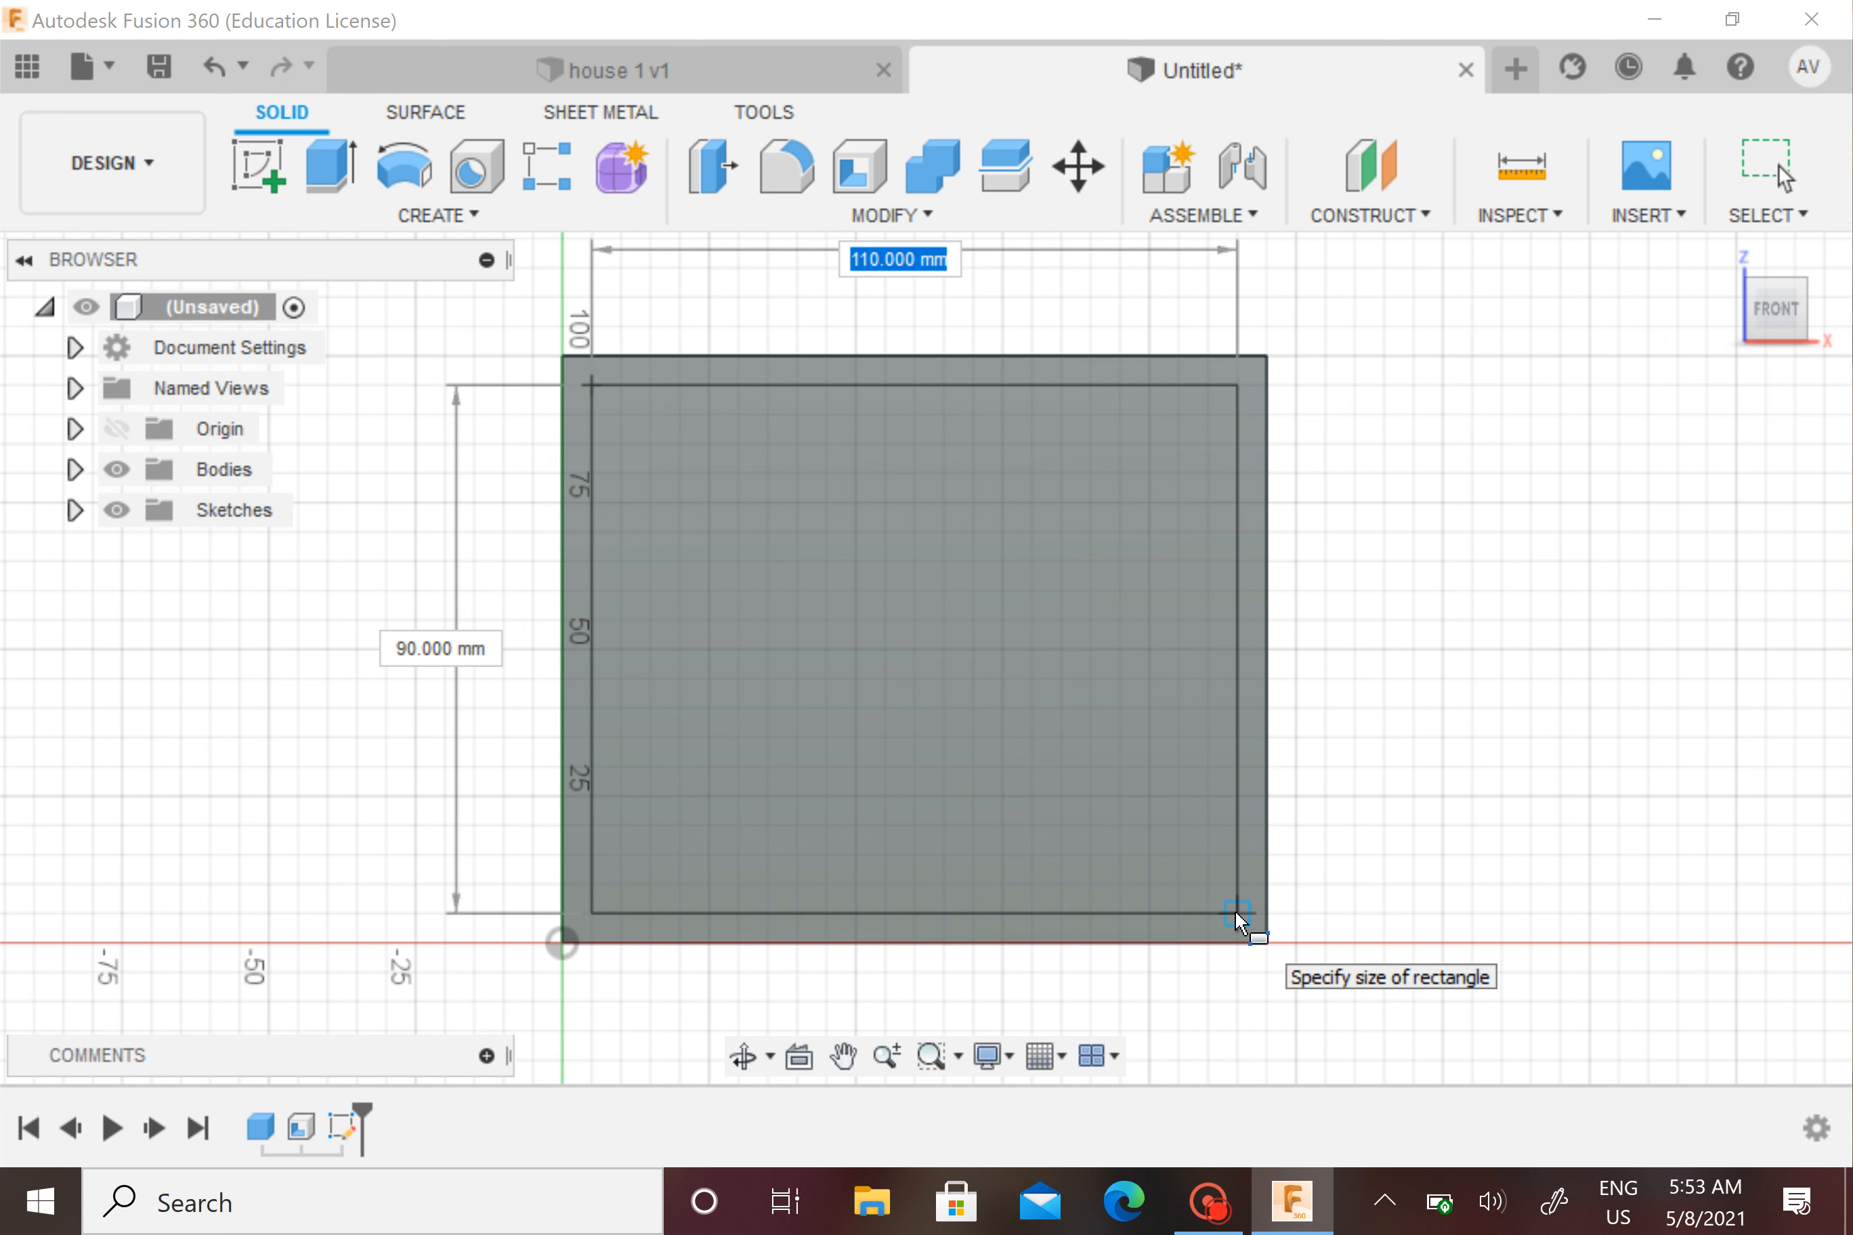
{"action": "left_click", "coordinate": [1235, 909]}
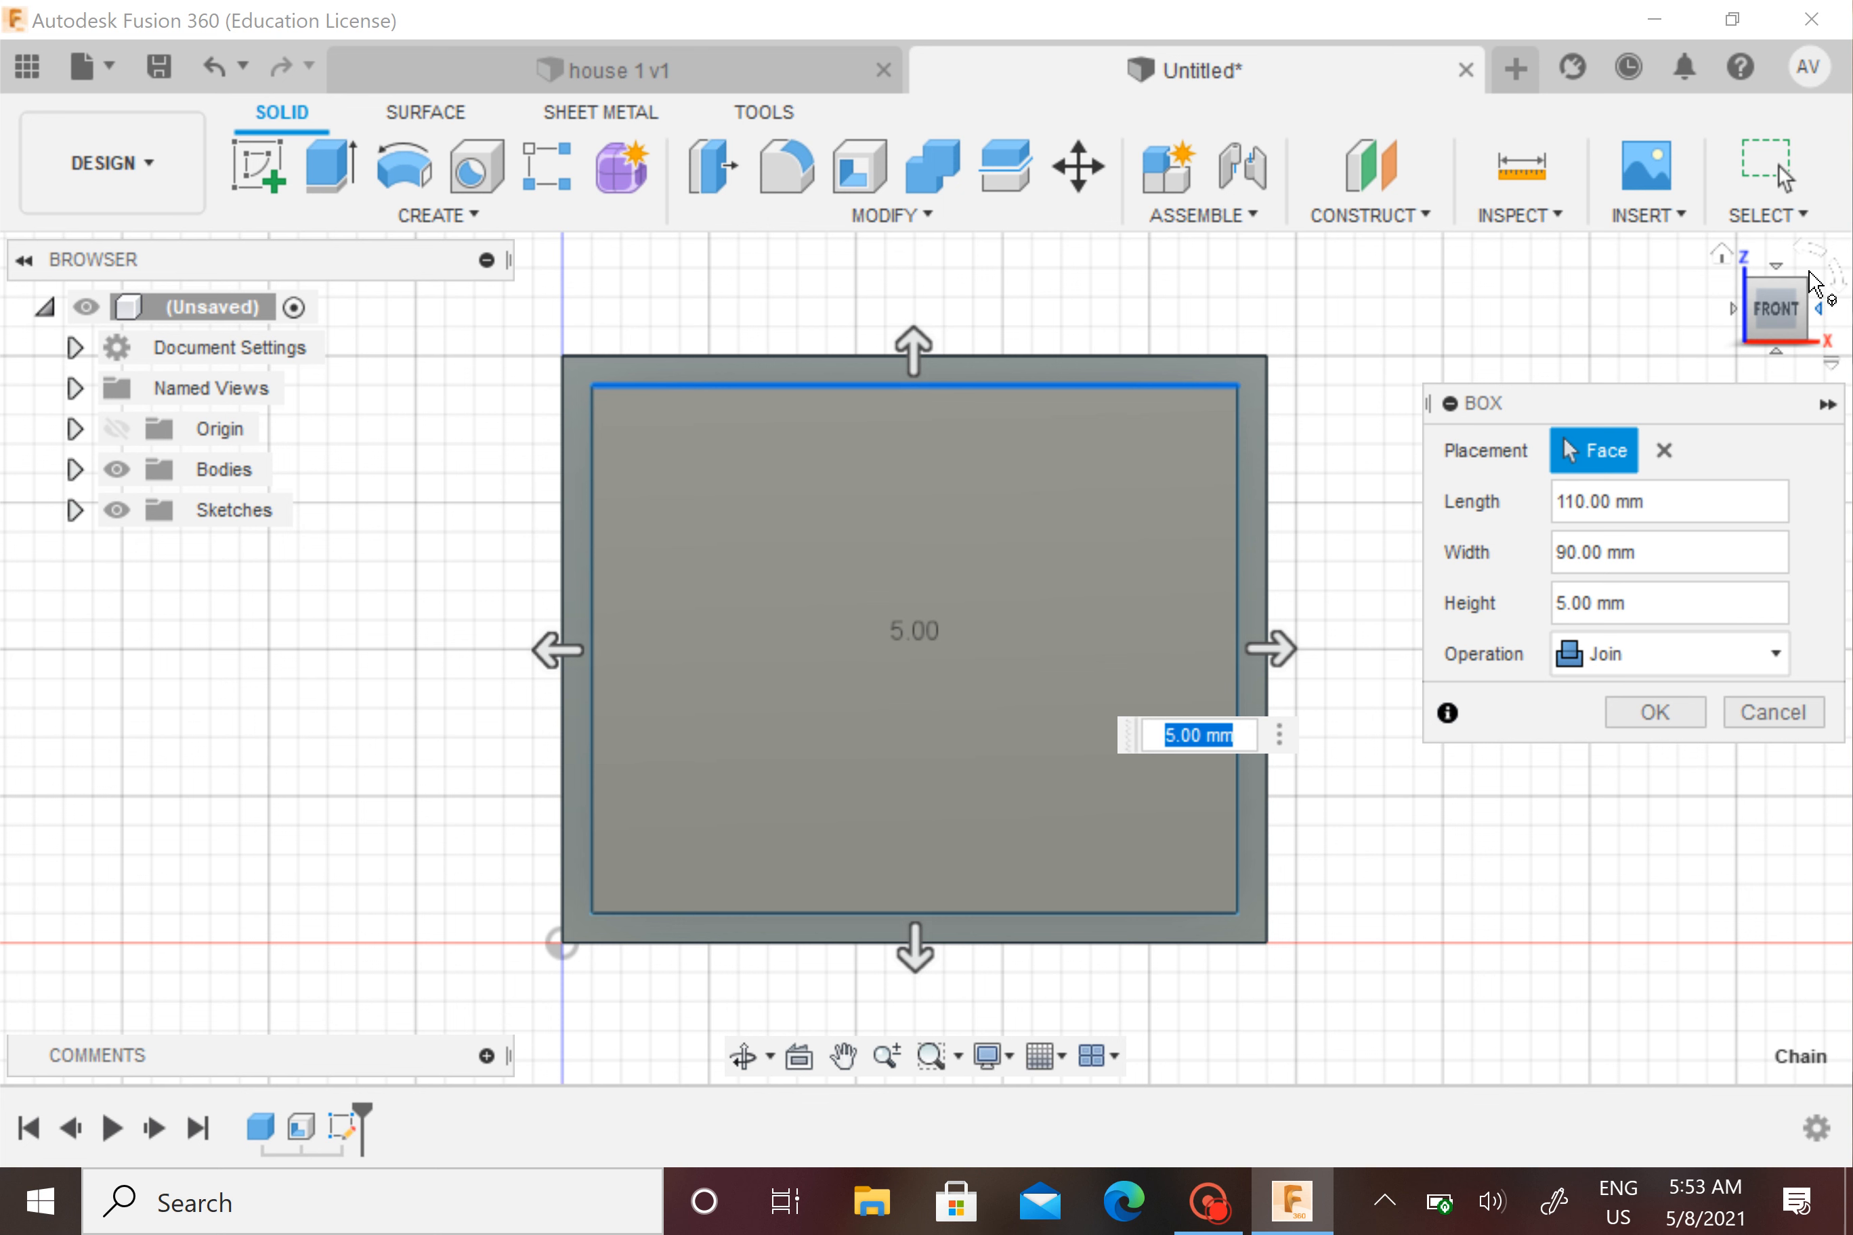
Set the box height to -45 mm and cut it into the body to hollow out the front
{"action": "left_click", "coordinate": [1802, 326]}
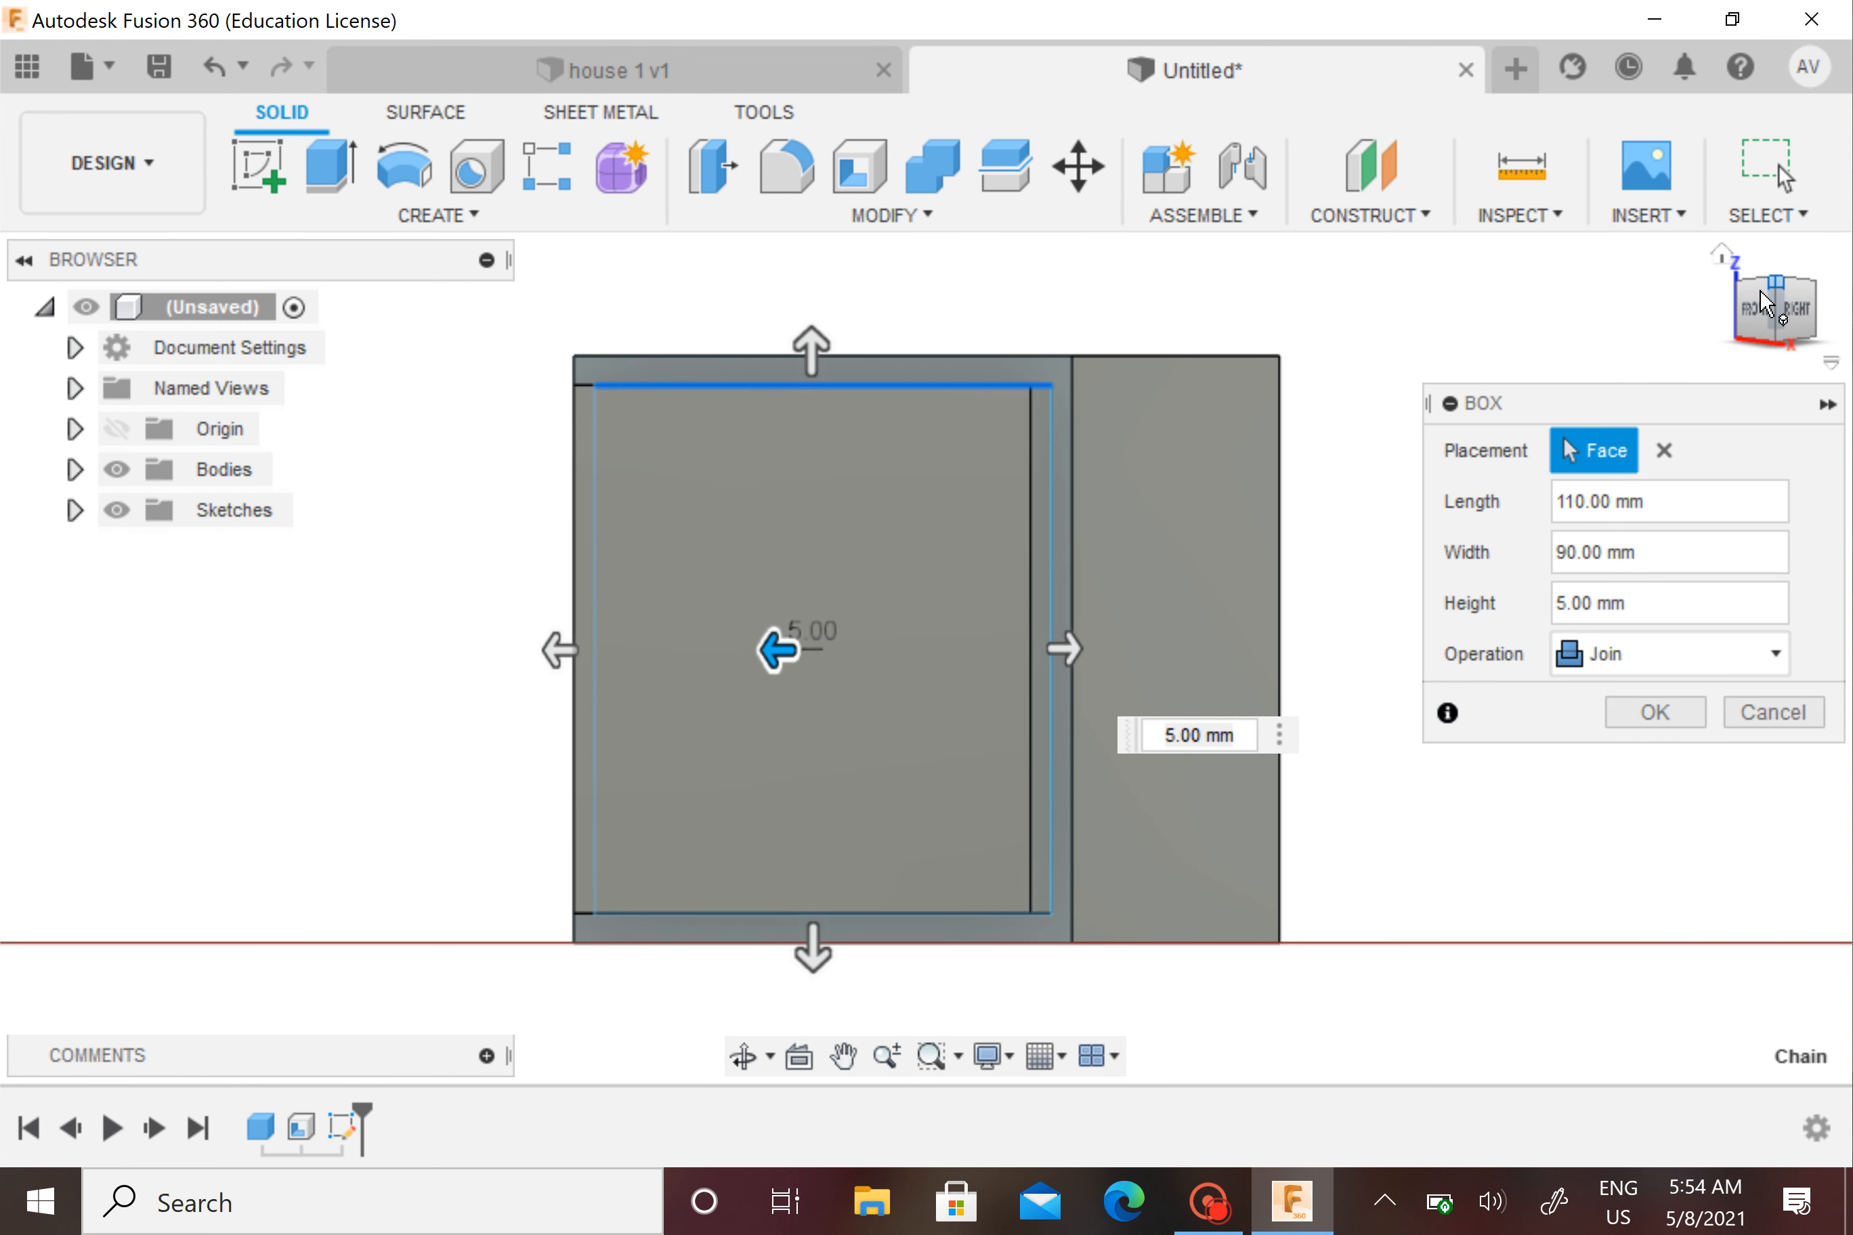
{"action": "left_click", "coordinate": [1779, 271]}
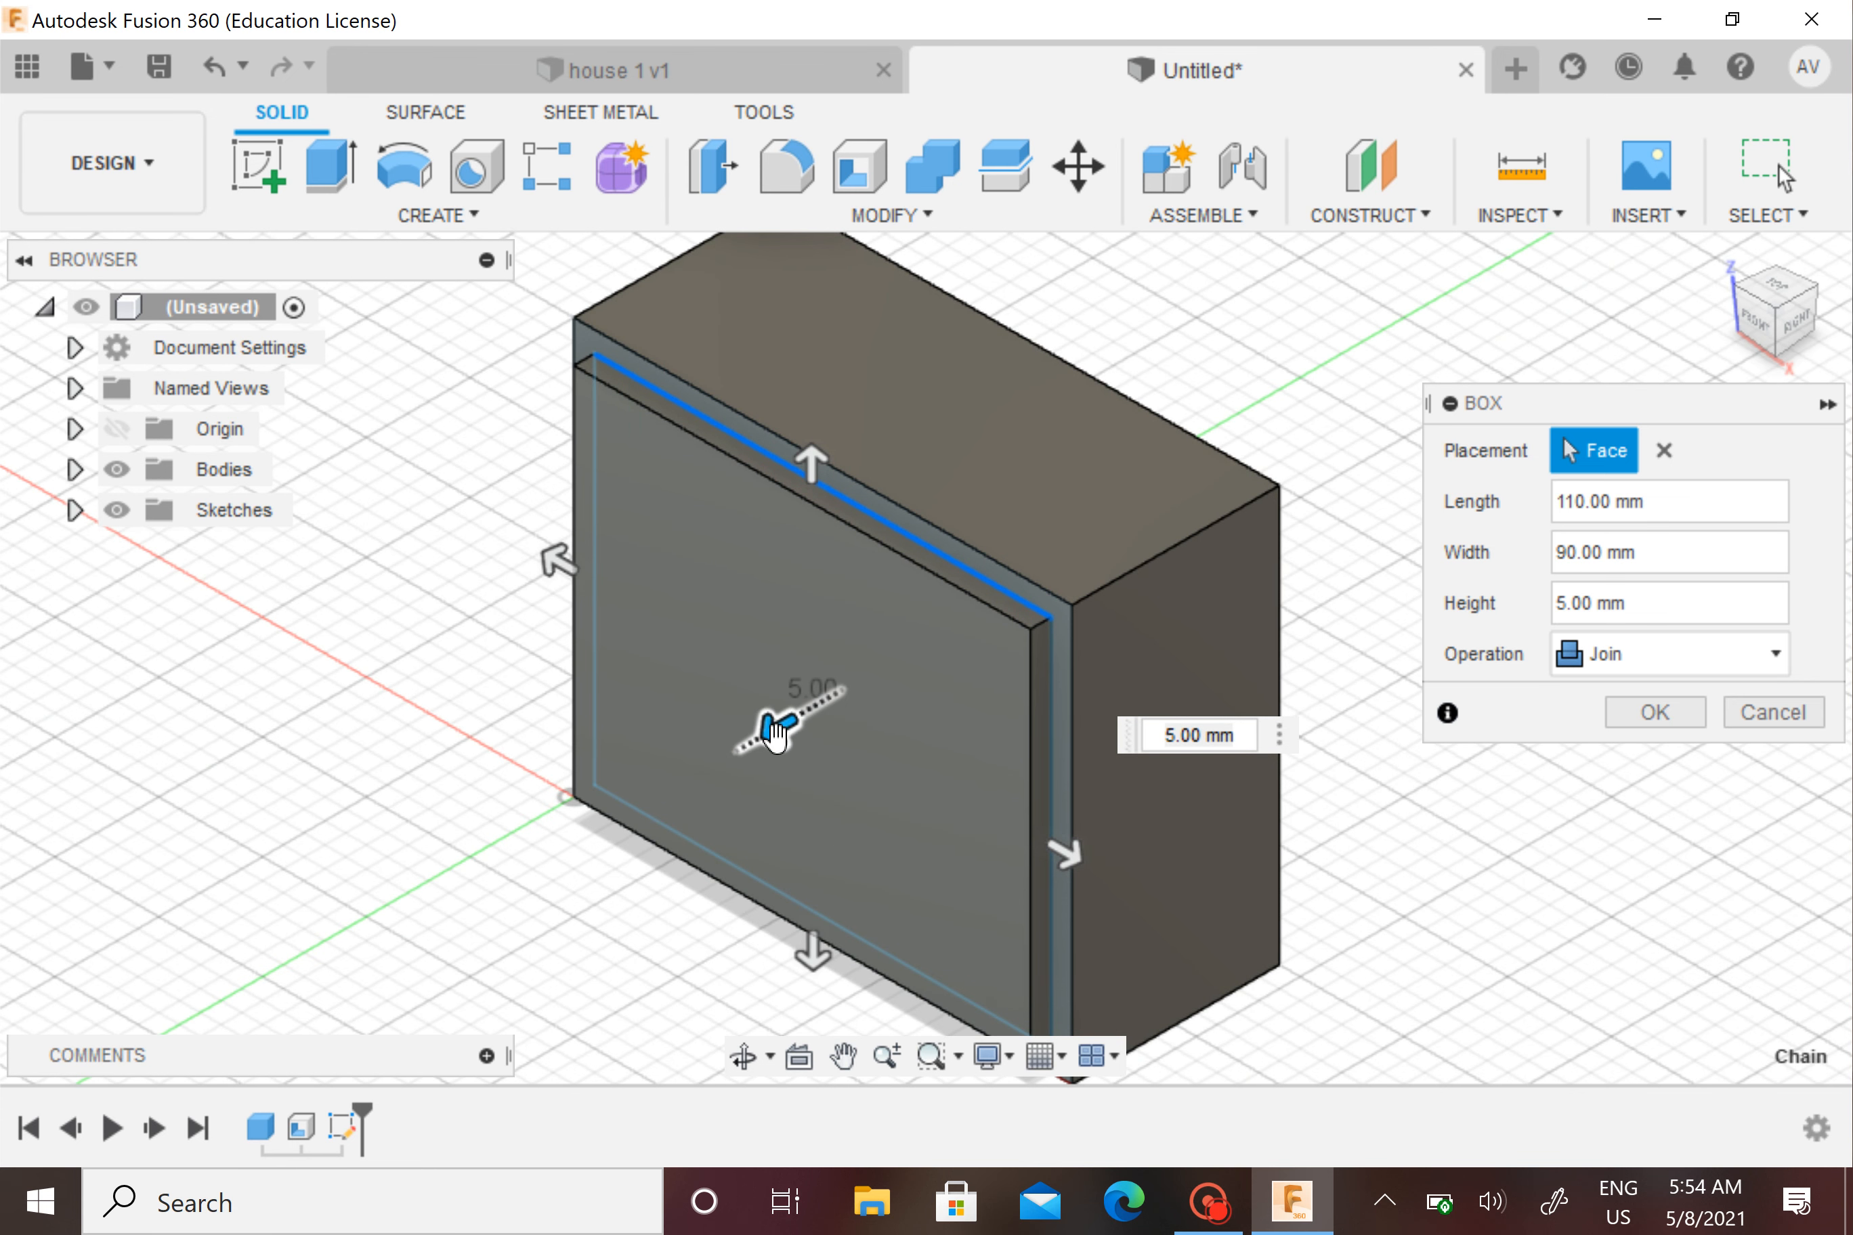
{"action": "mouse_move", "coordinate": [778, 731]}
{"action": "left_mouse_down"}
{"action": "mouse_move", "coordinate": [868, 731]}
{"action": "mouse_move", "coordinate": [1015, 683]}
{"action": "left_mouse_up"}
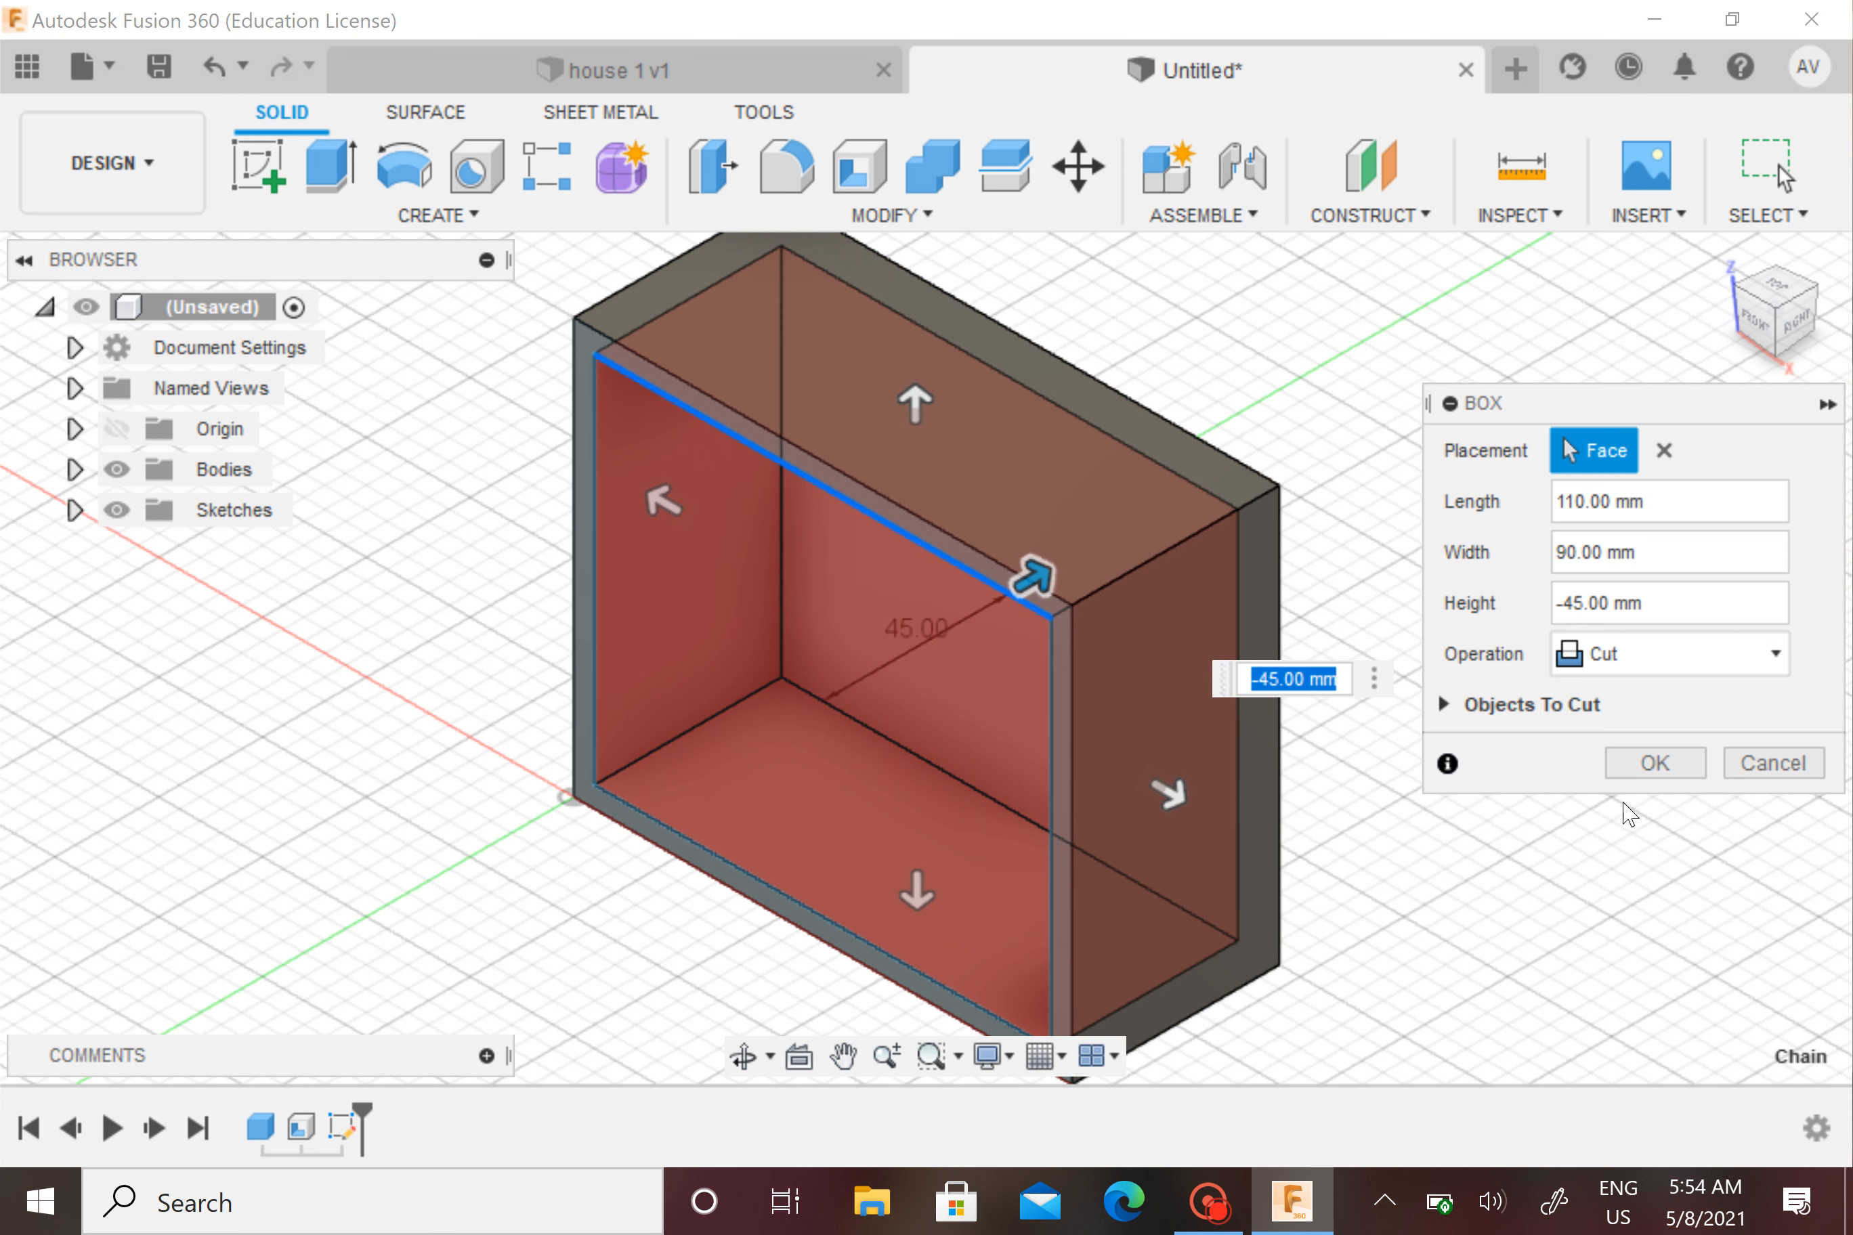
{"action": "left_click", "coordinate": [1655, 763]}
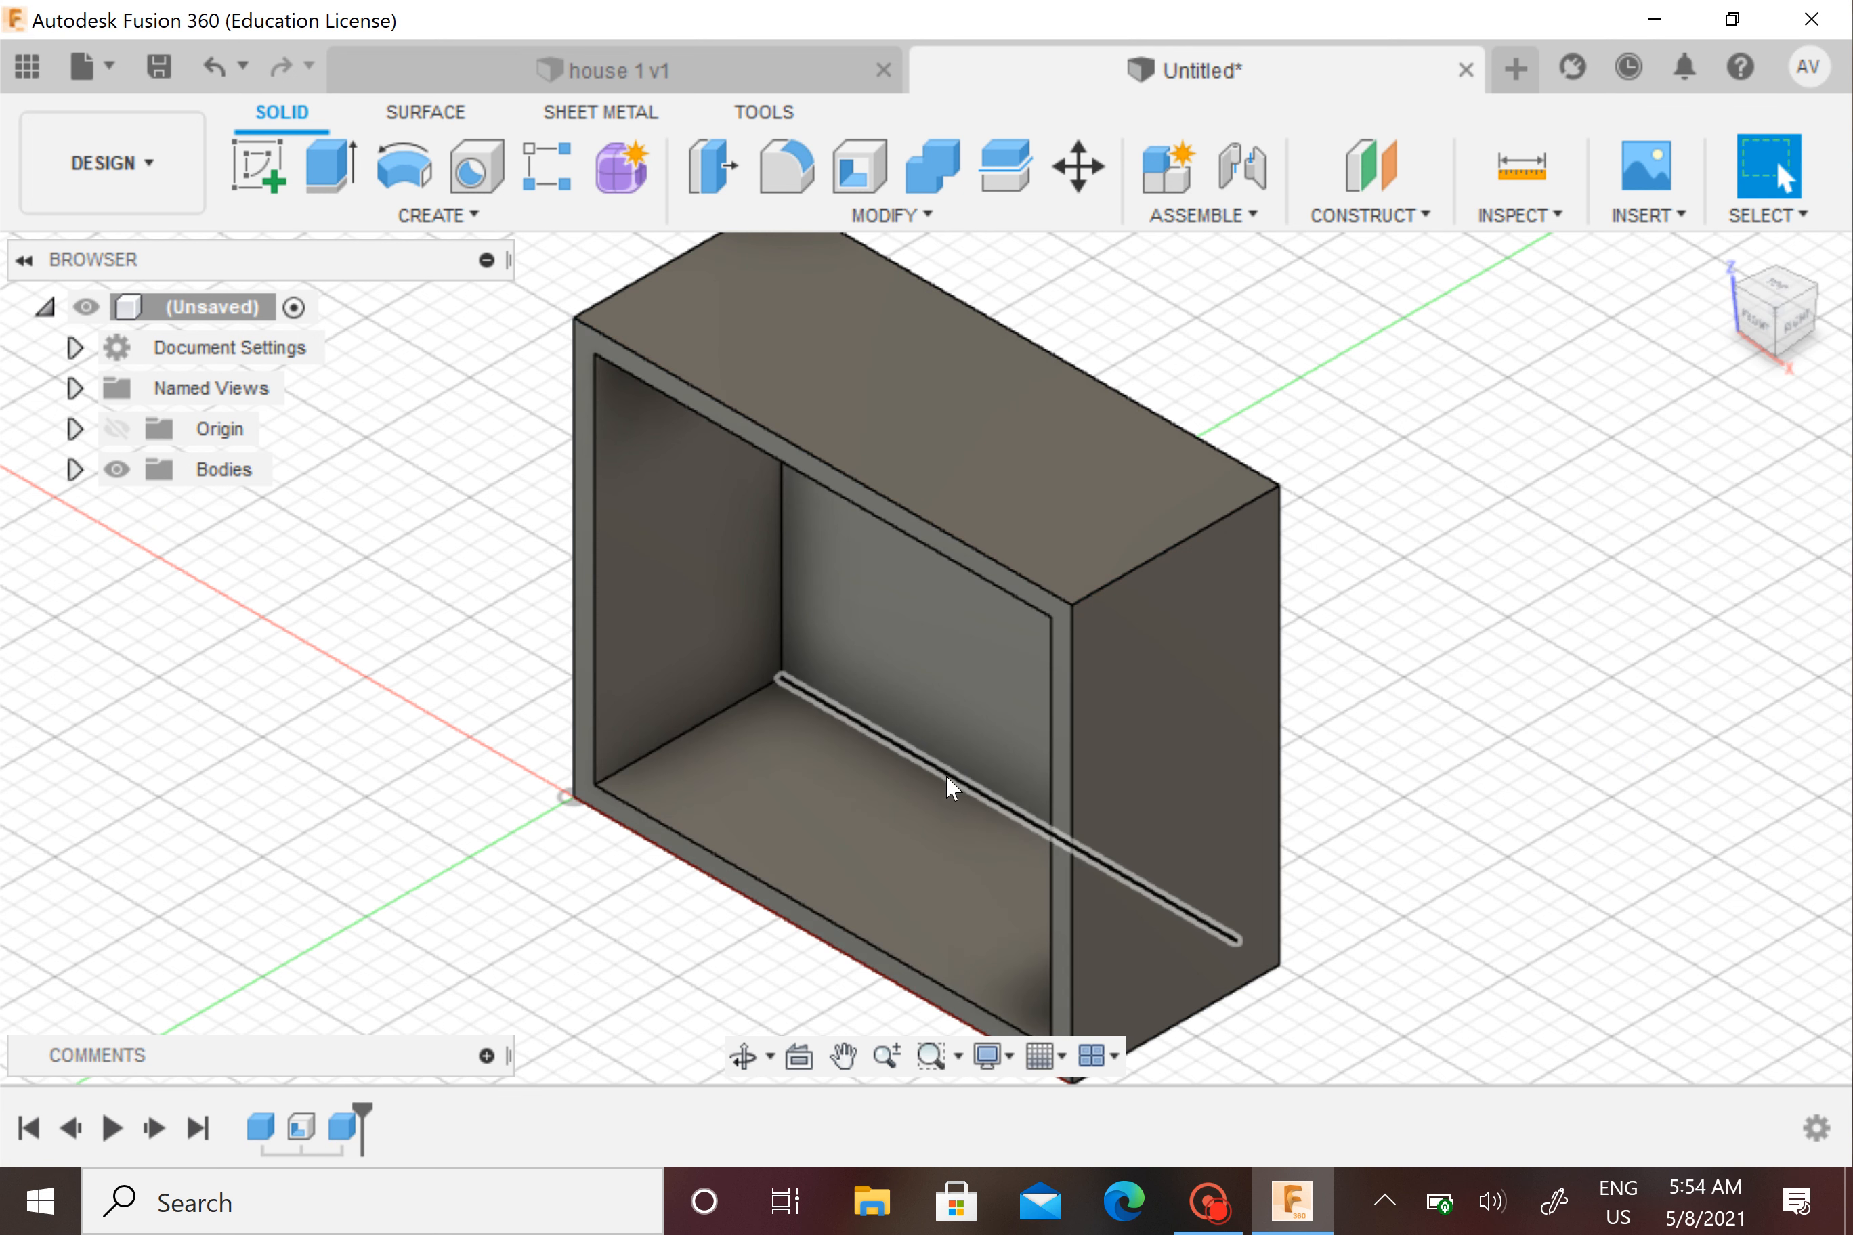
Compare the hollowed box with the compartment layout of the finished house 1 v1 model, and return to the Untitled design
{"action": "mouse_move", "coordinate": [882, 784]}
{"action": "middle_mouse_down", "text": "shift"}
{"action": "mouse_move", "coordinate": [1030, 802]}
{"action": "mouse_move", "coordinate": [1072, 724]}
{"action": "mouse_move", "coordinate": [1020, 720]}
{"action": "middle_mouse_up", "text": "shift"}
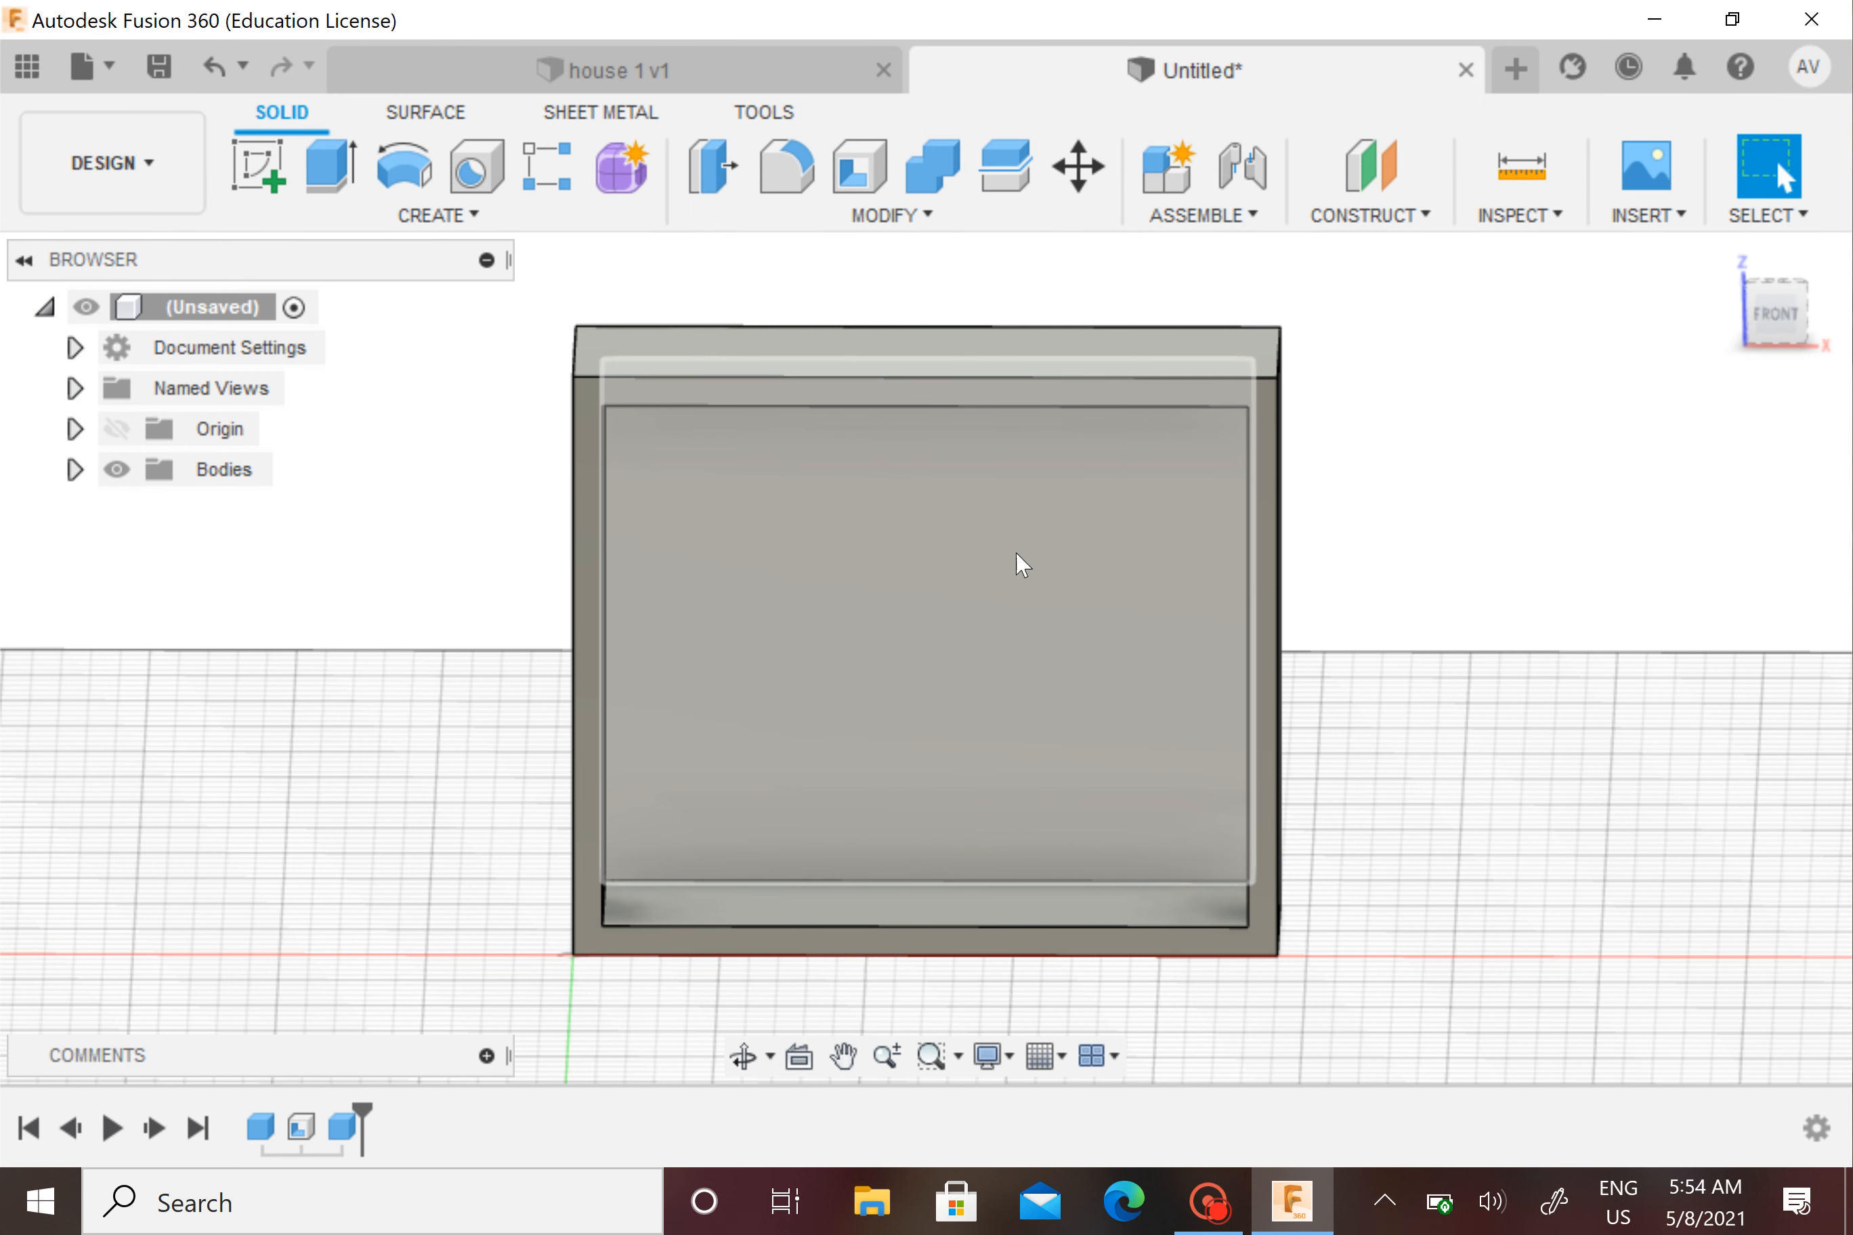
{"action": "left_click", "coordinate": [668, 86]}
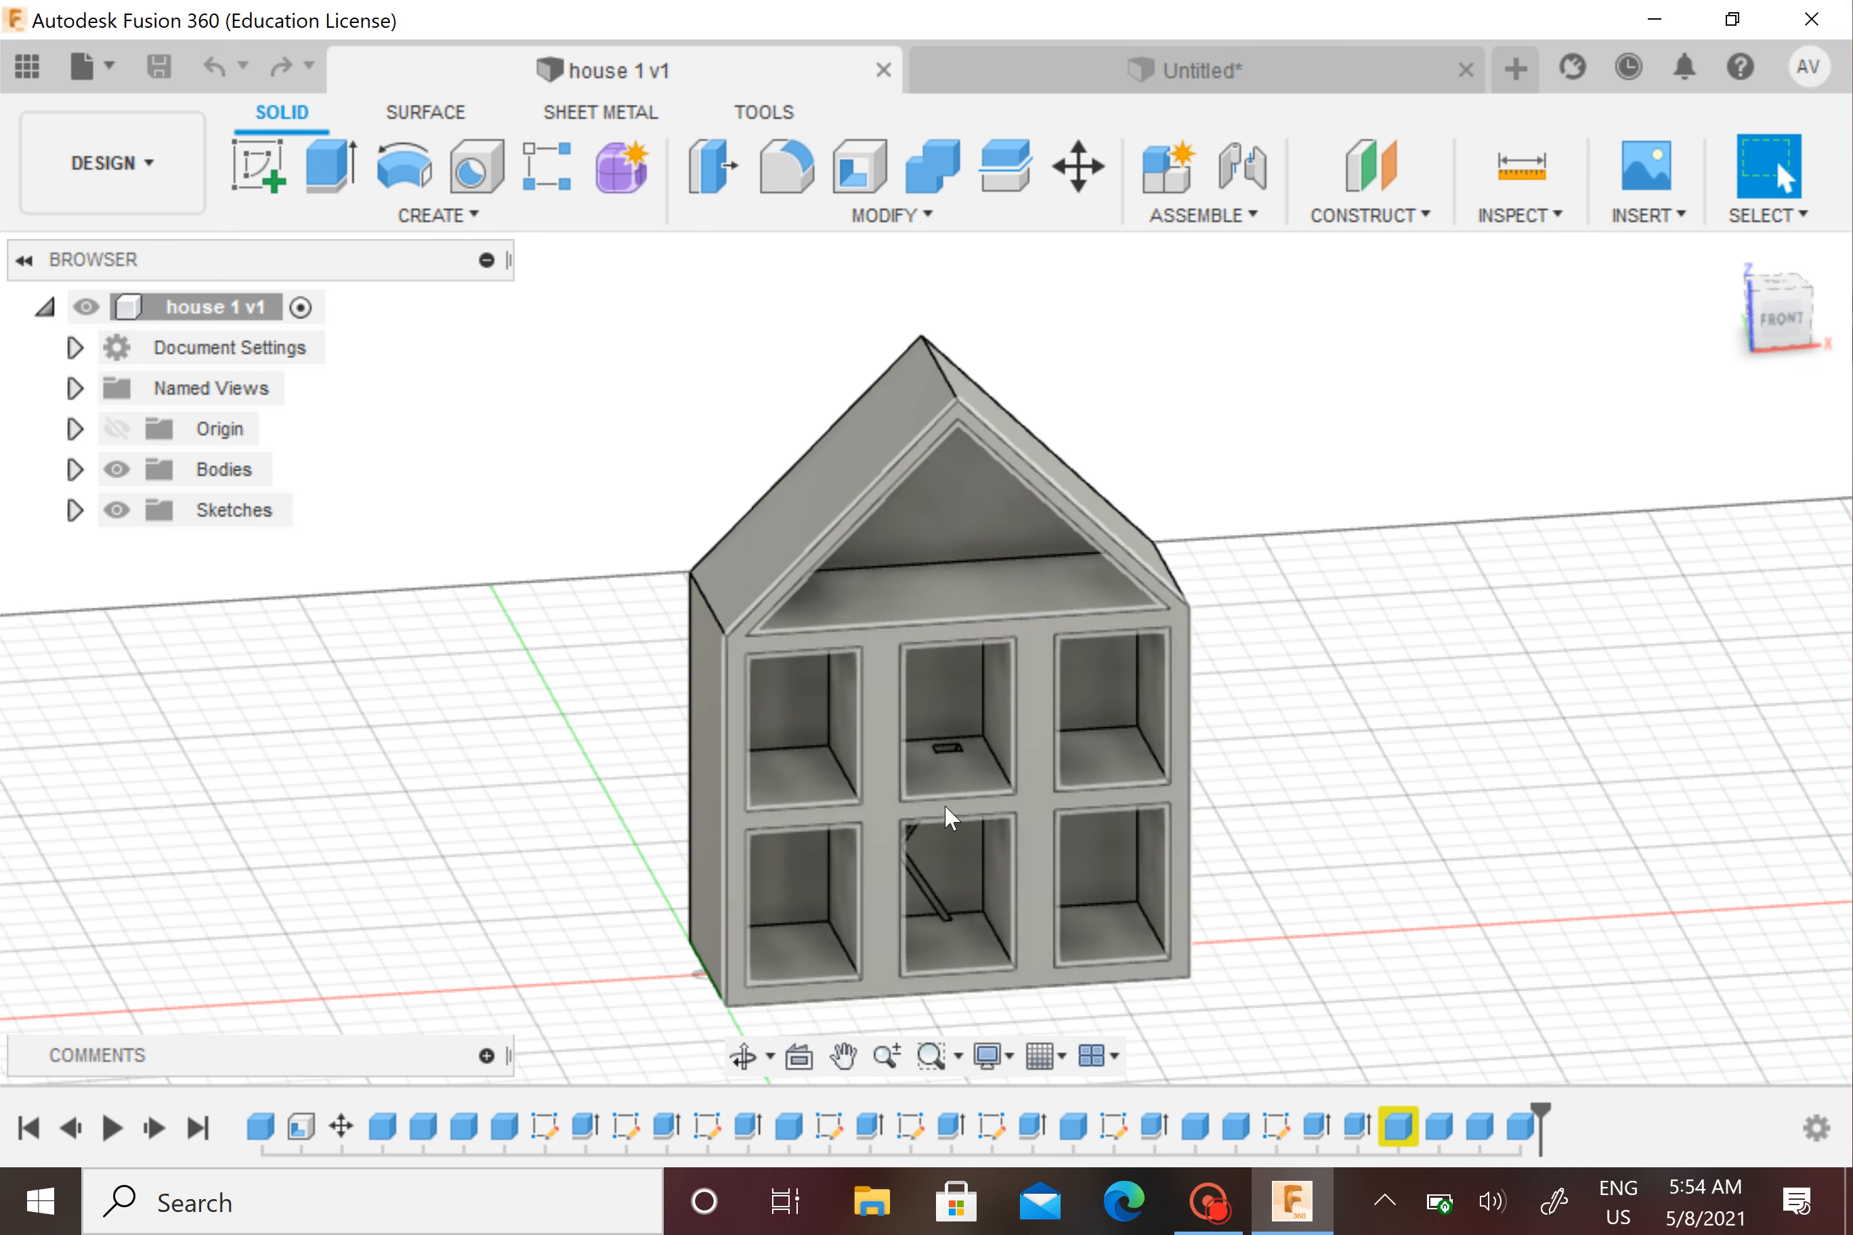
{"action": "left_click", "coordinate": [1237, 79]}
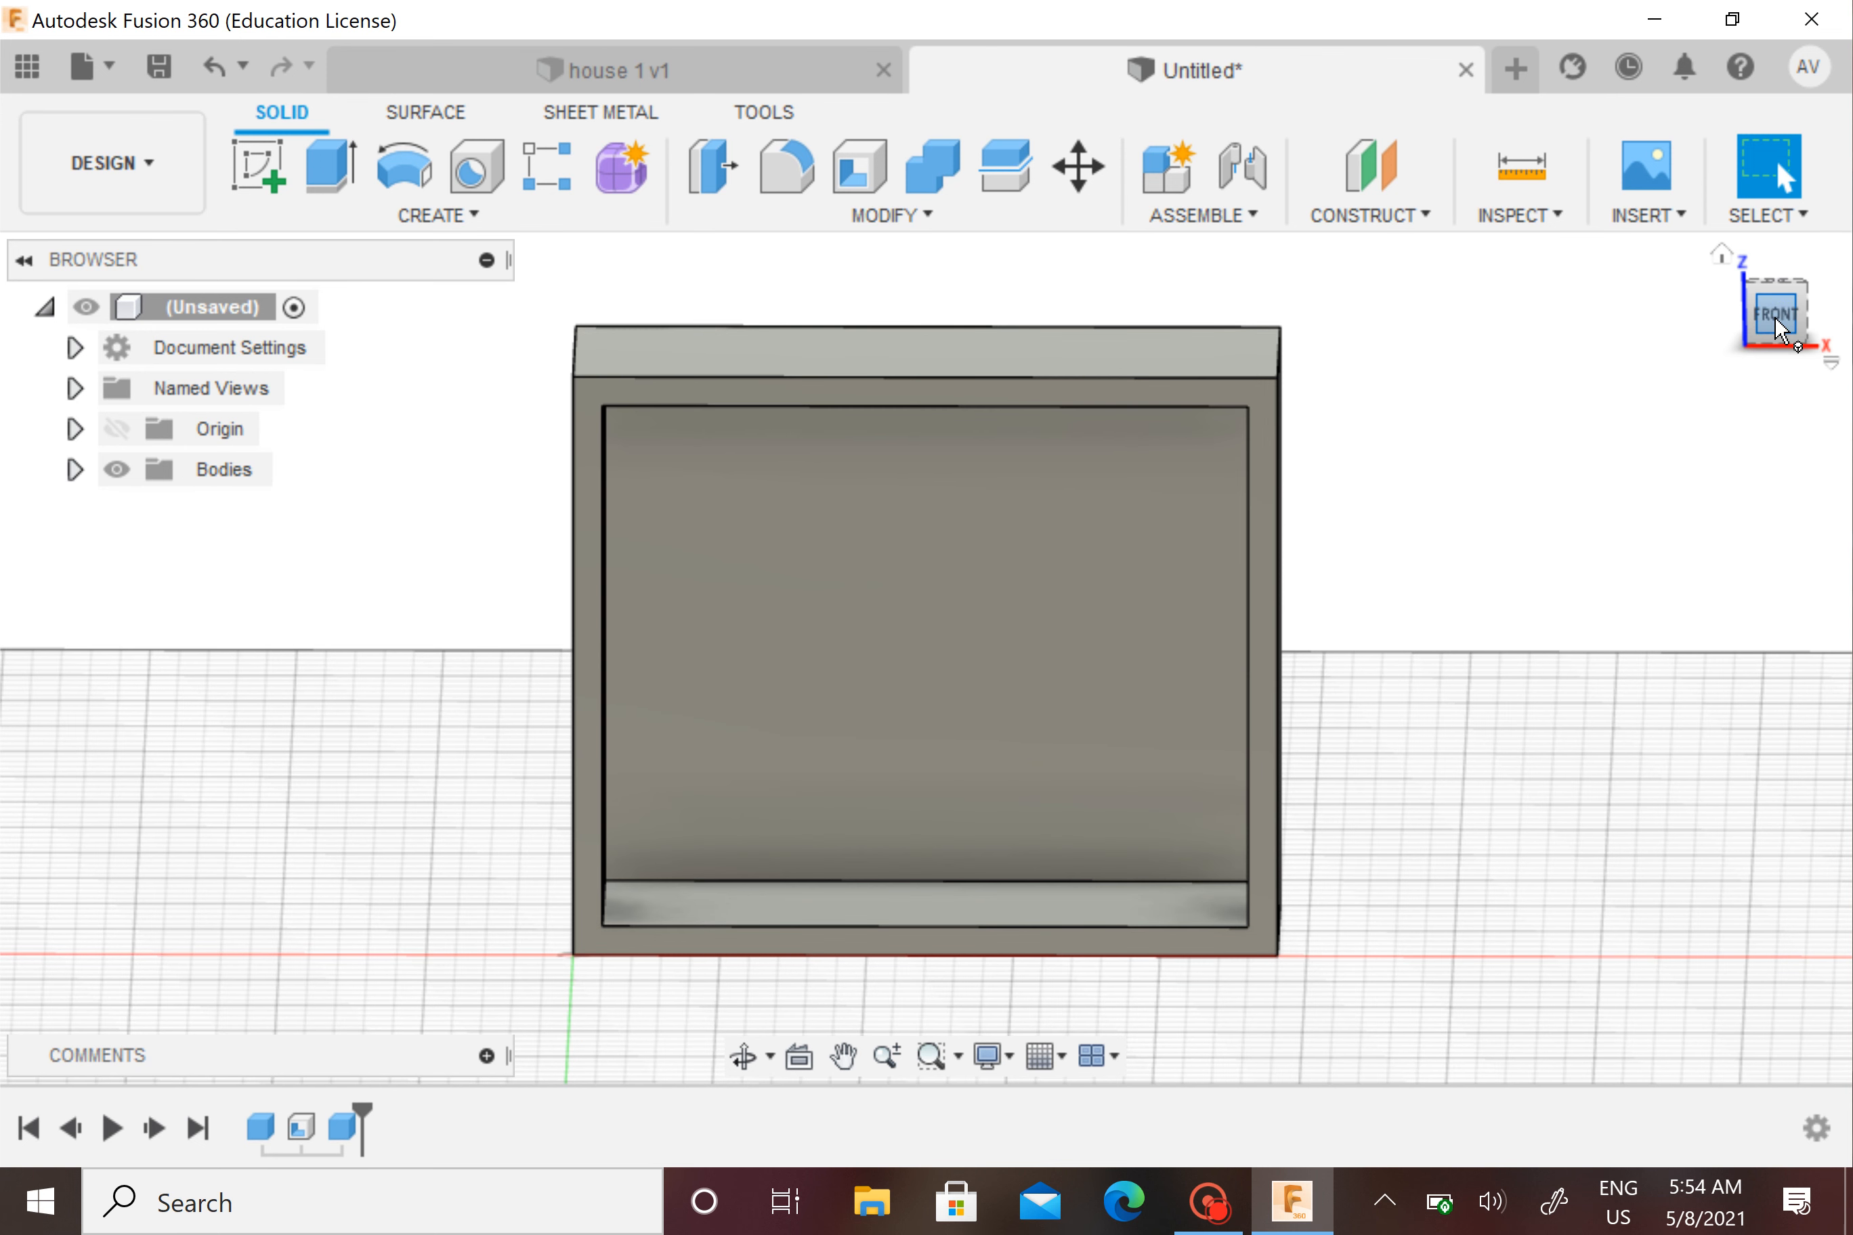
Start a solid box on the cavity's back wall, placing its first corner on the left inner edge just above mid-height
{"action": "left_click", "coordinate": [1777, 319]}
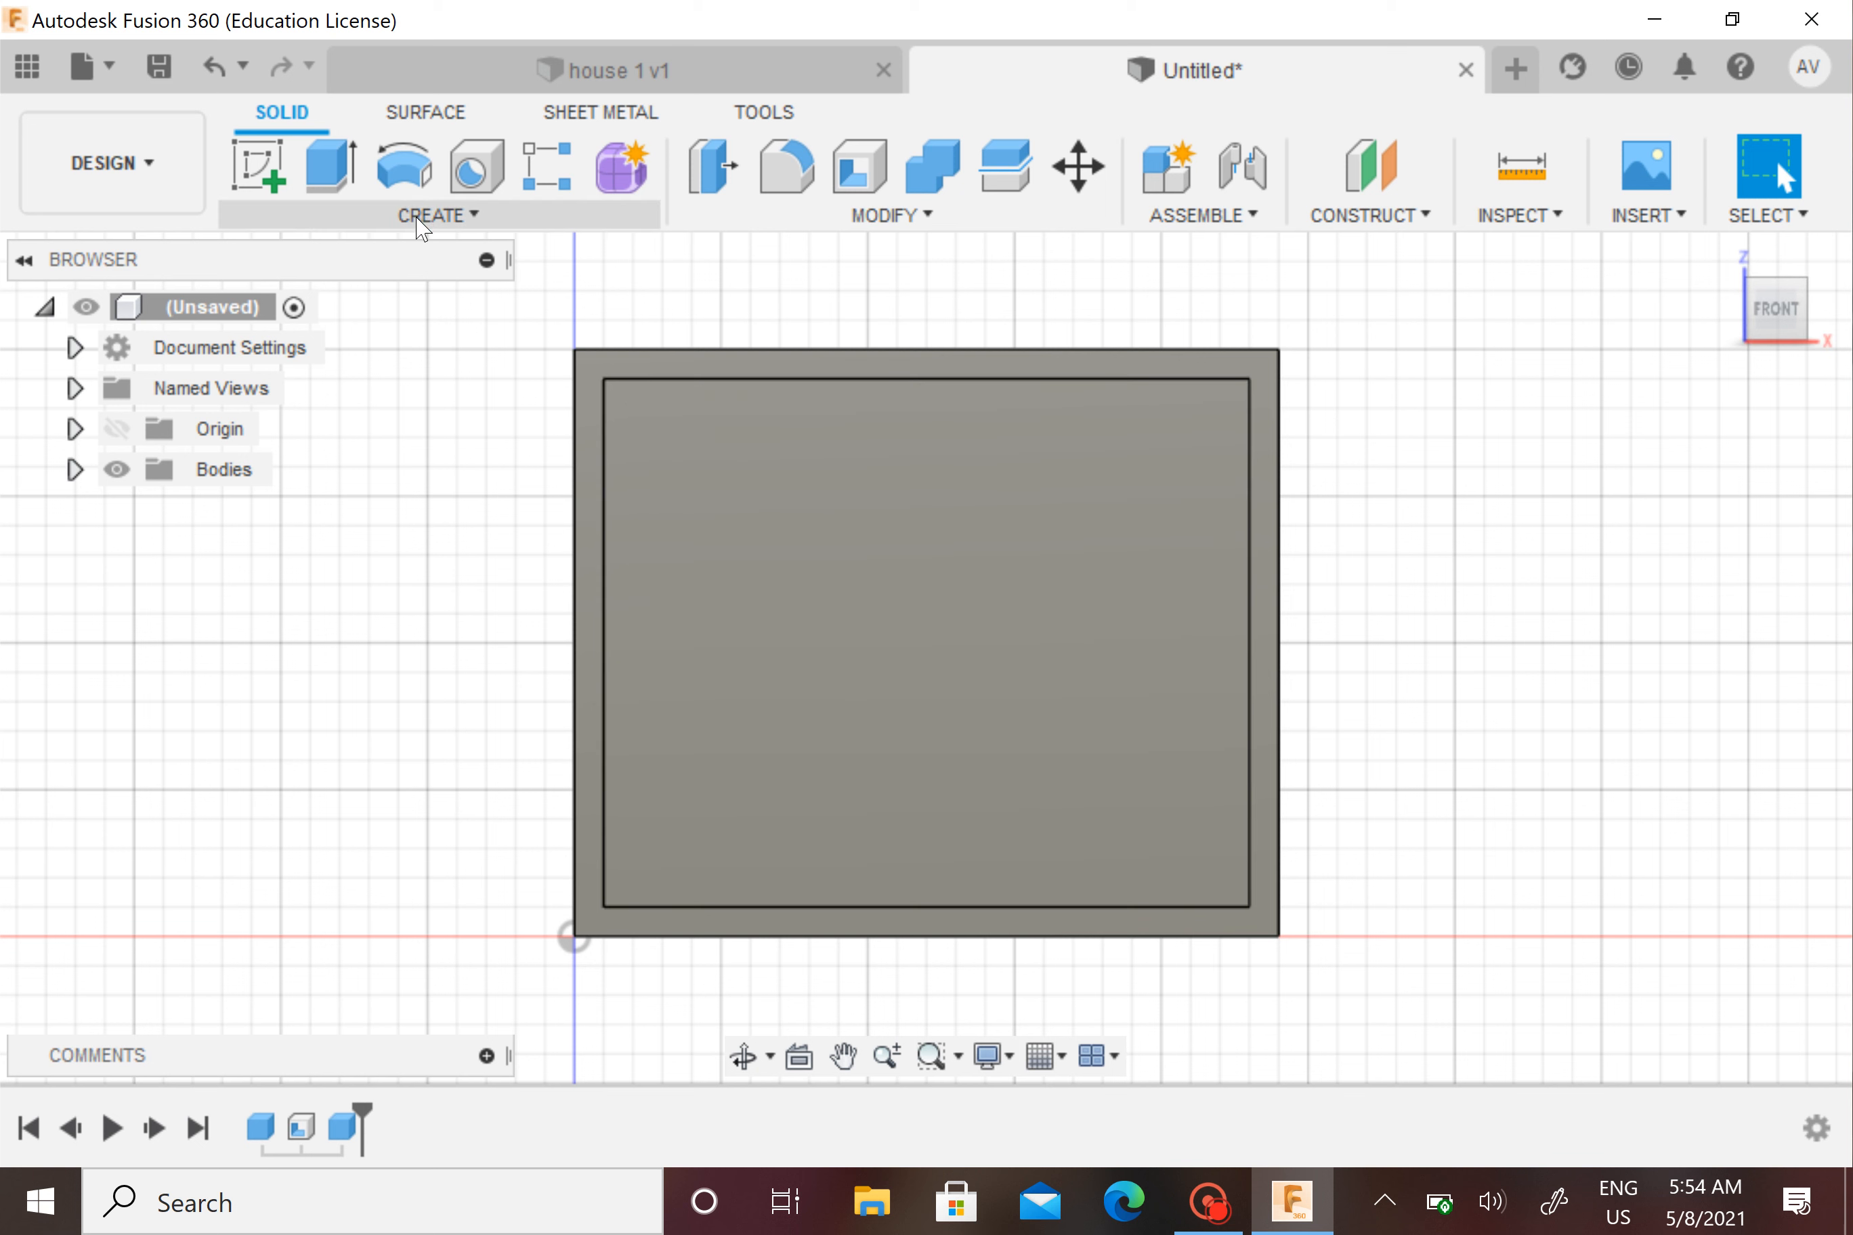
{"action": "left_click", "coordinate": [418, 223]}
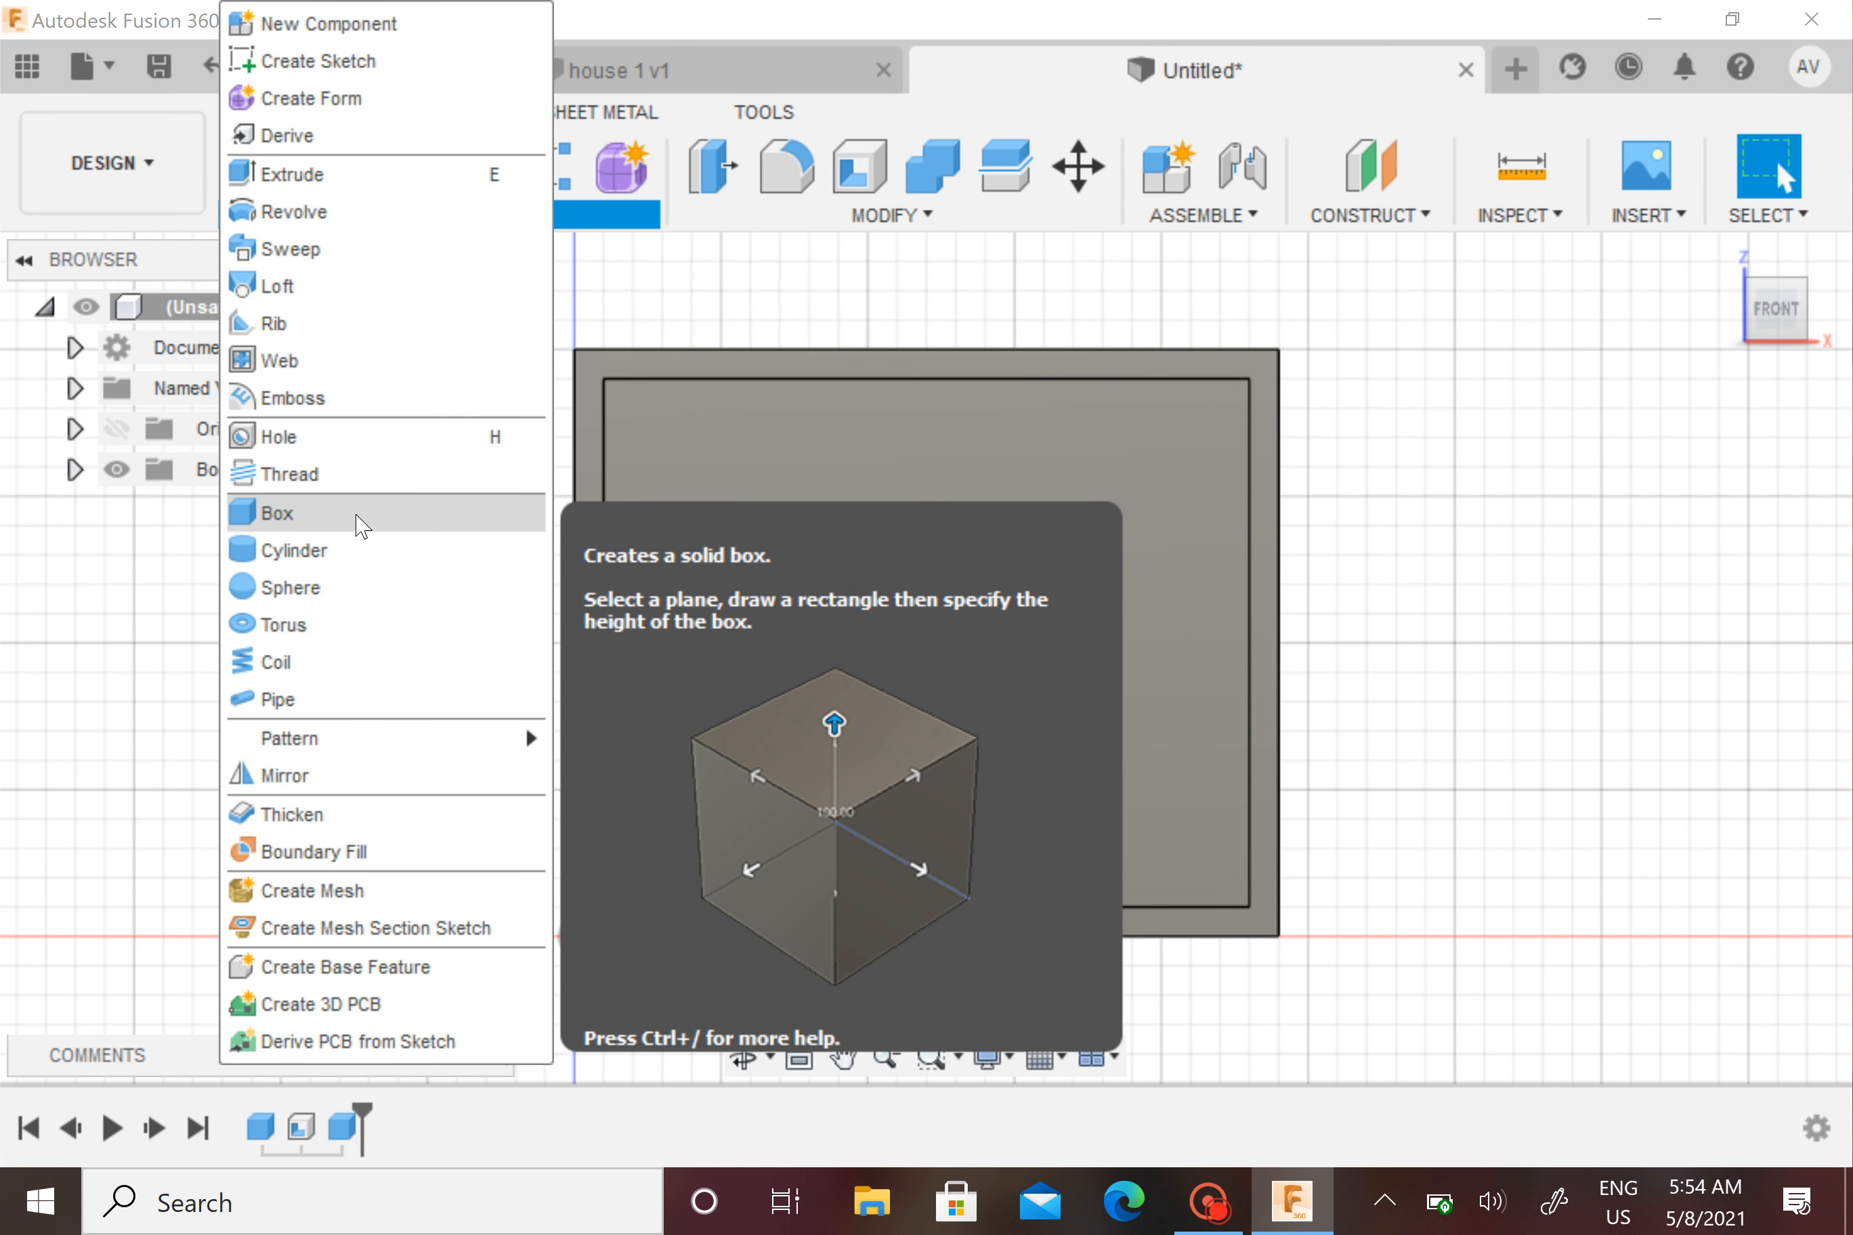
{"action": "left_click", "coordinate": [319, 514]}
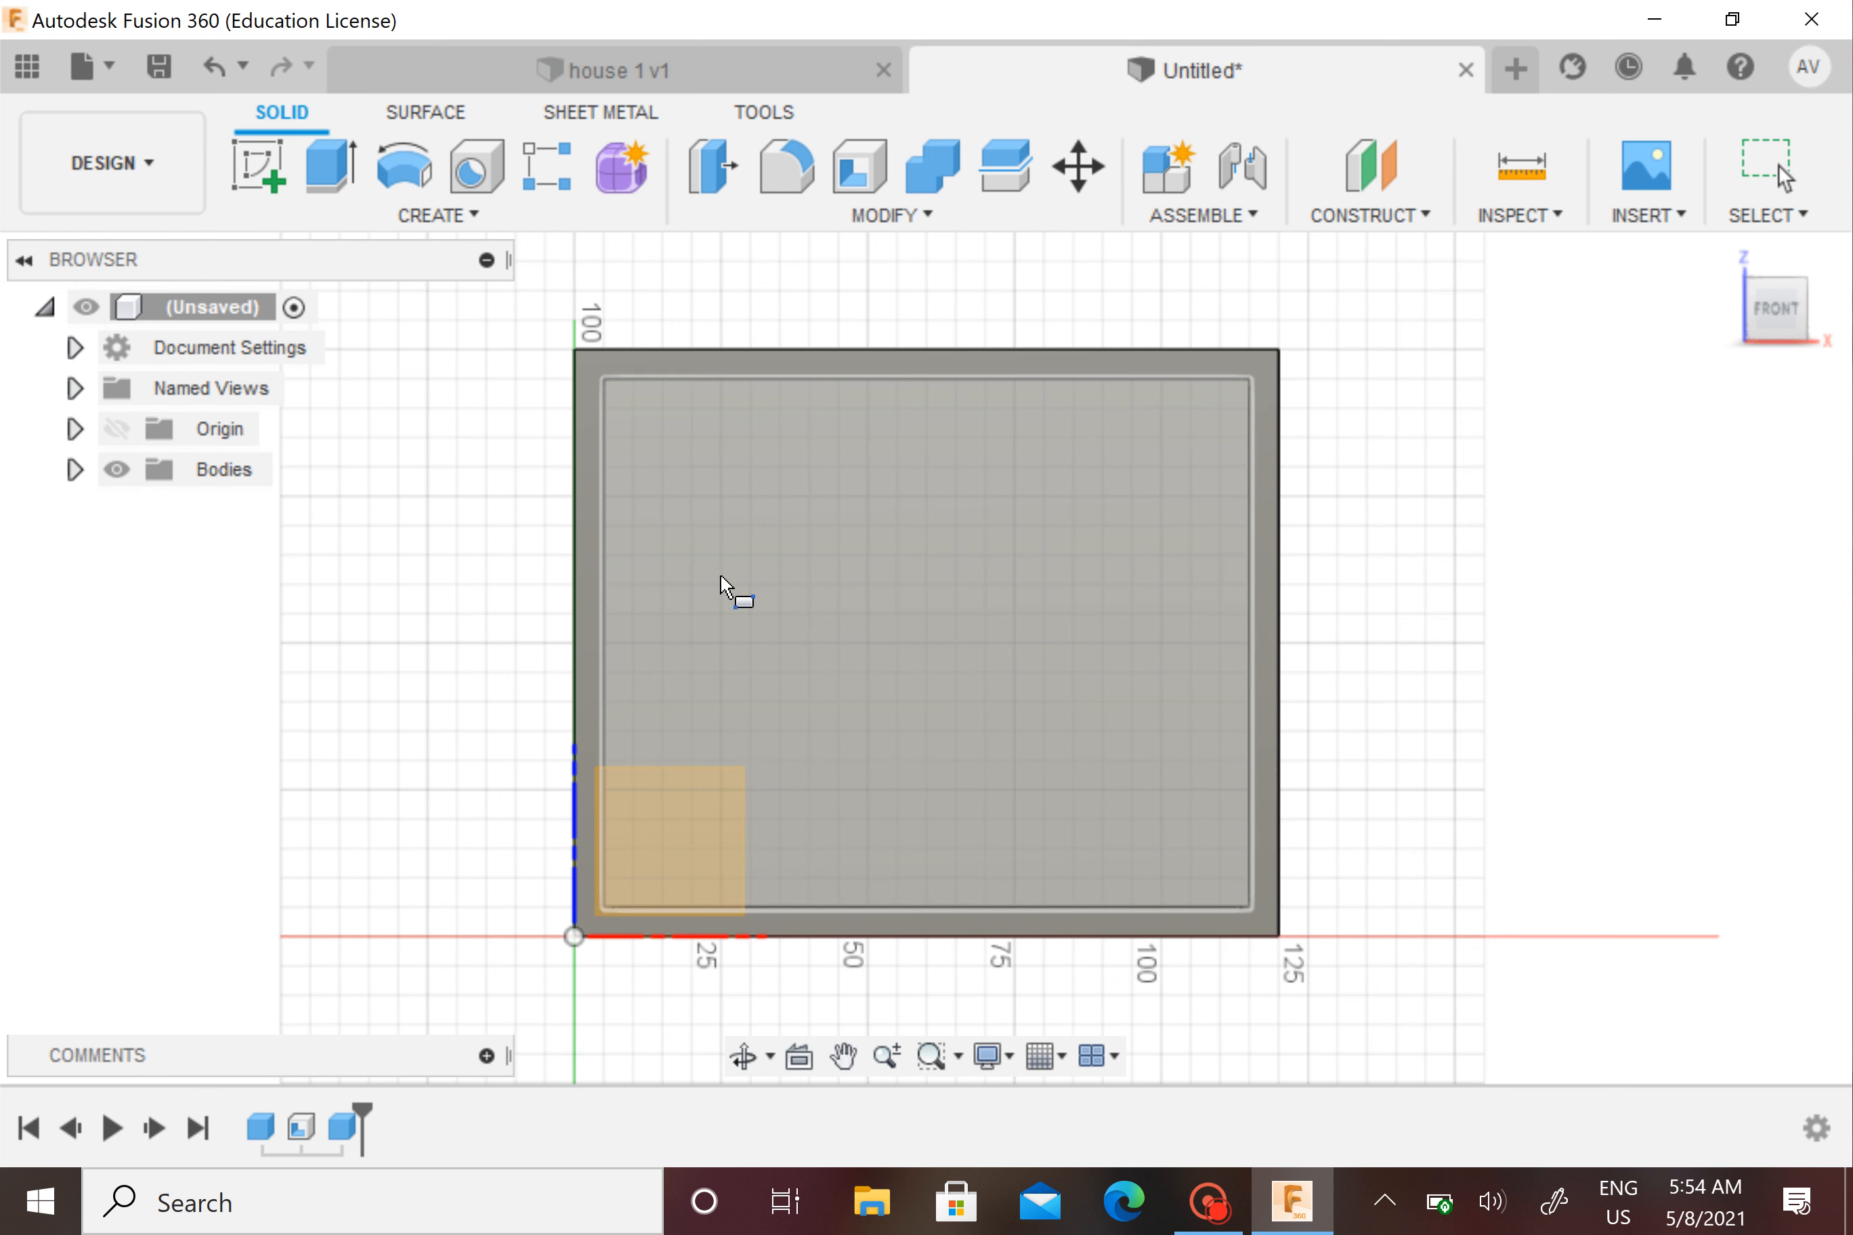
{"action": "left_click", "coordinate": [854, 630]}
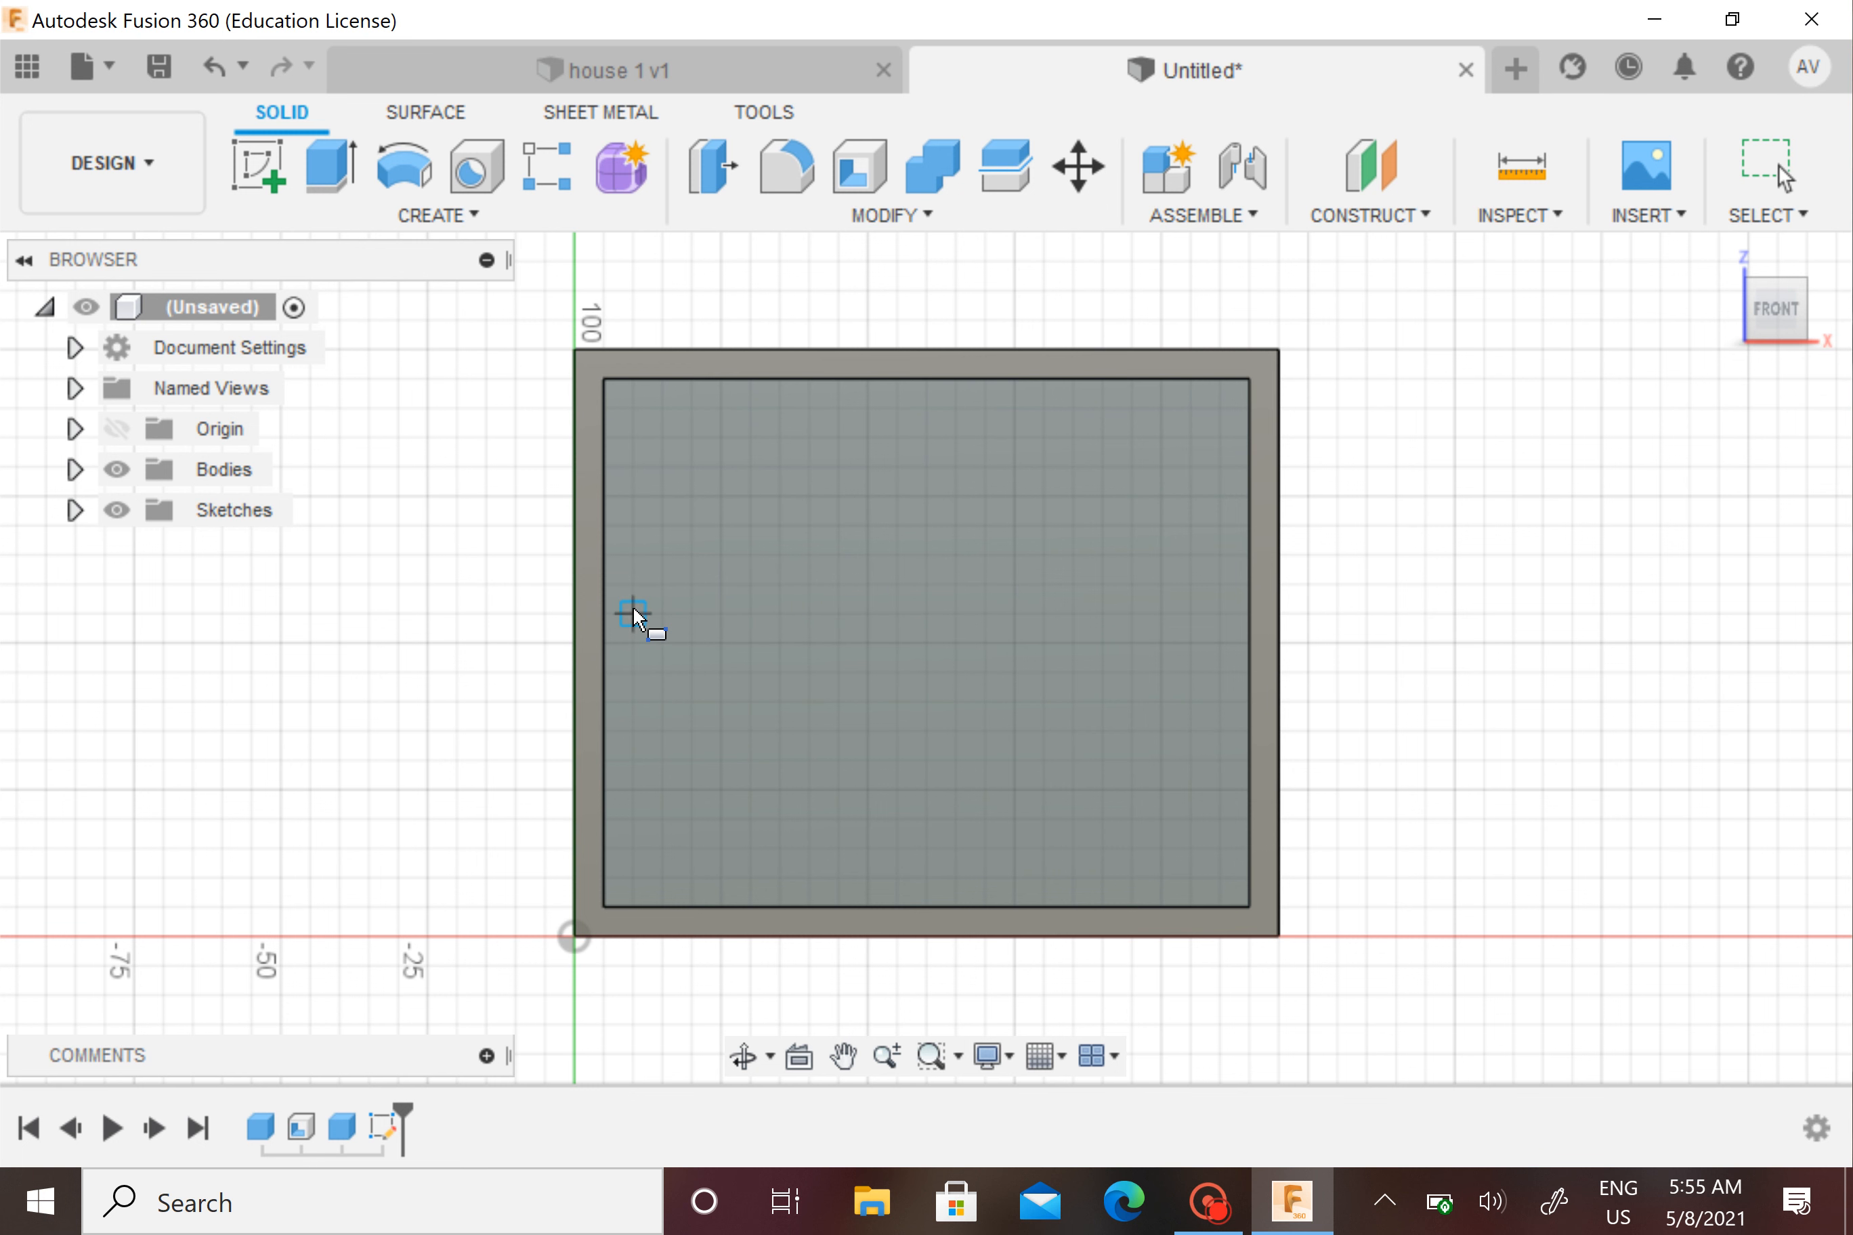
{"action": "scroll", "coordinate": [633, 605], "scroll_direction": "up", "scroll_amount": 2}
{"action": "scroll", "coordinate": [590, 637], "scroll_direction": "up", "scroll_amount": 2}
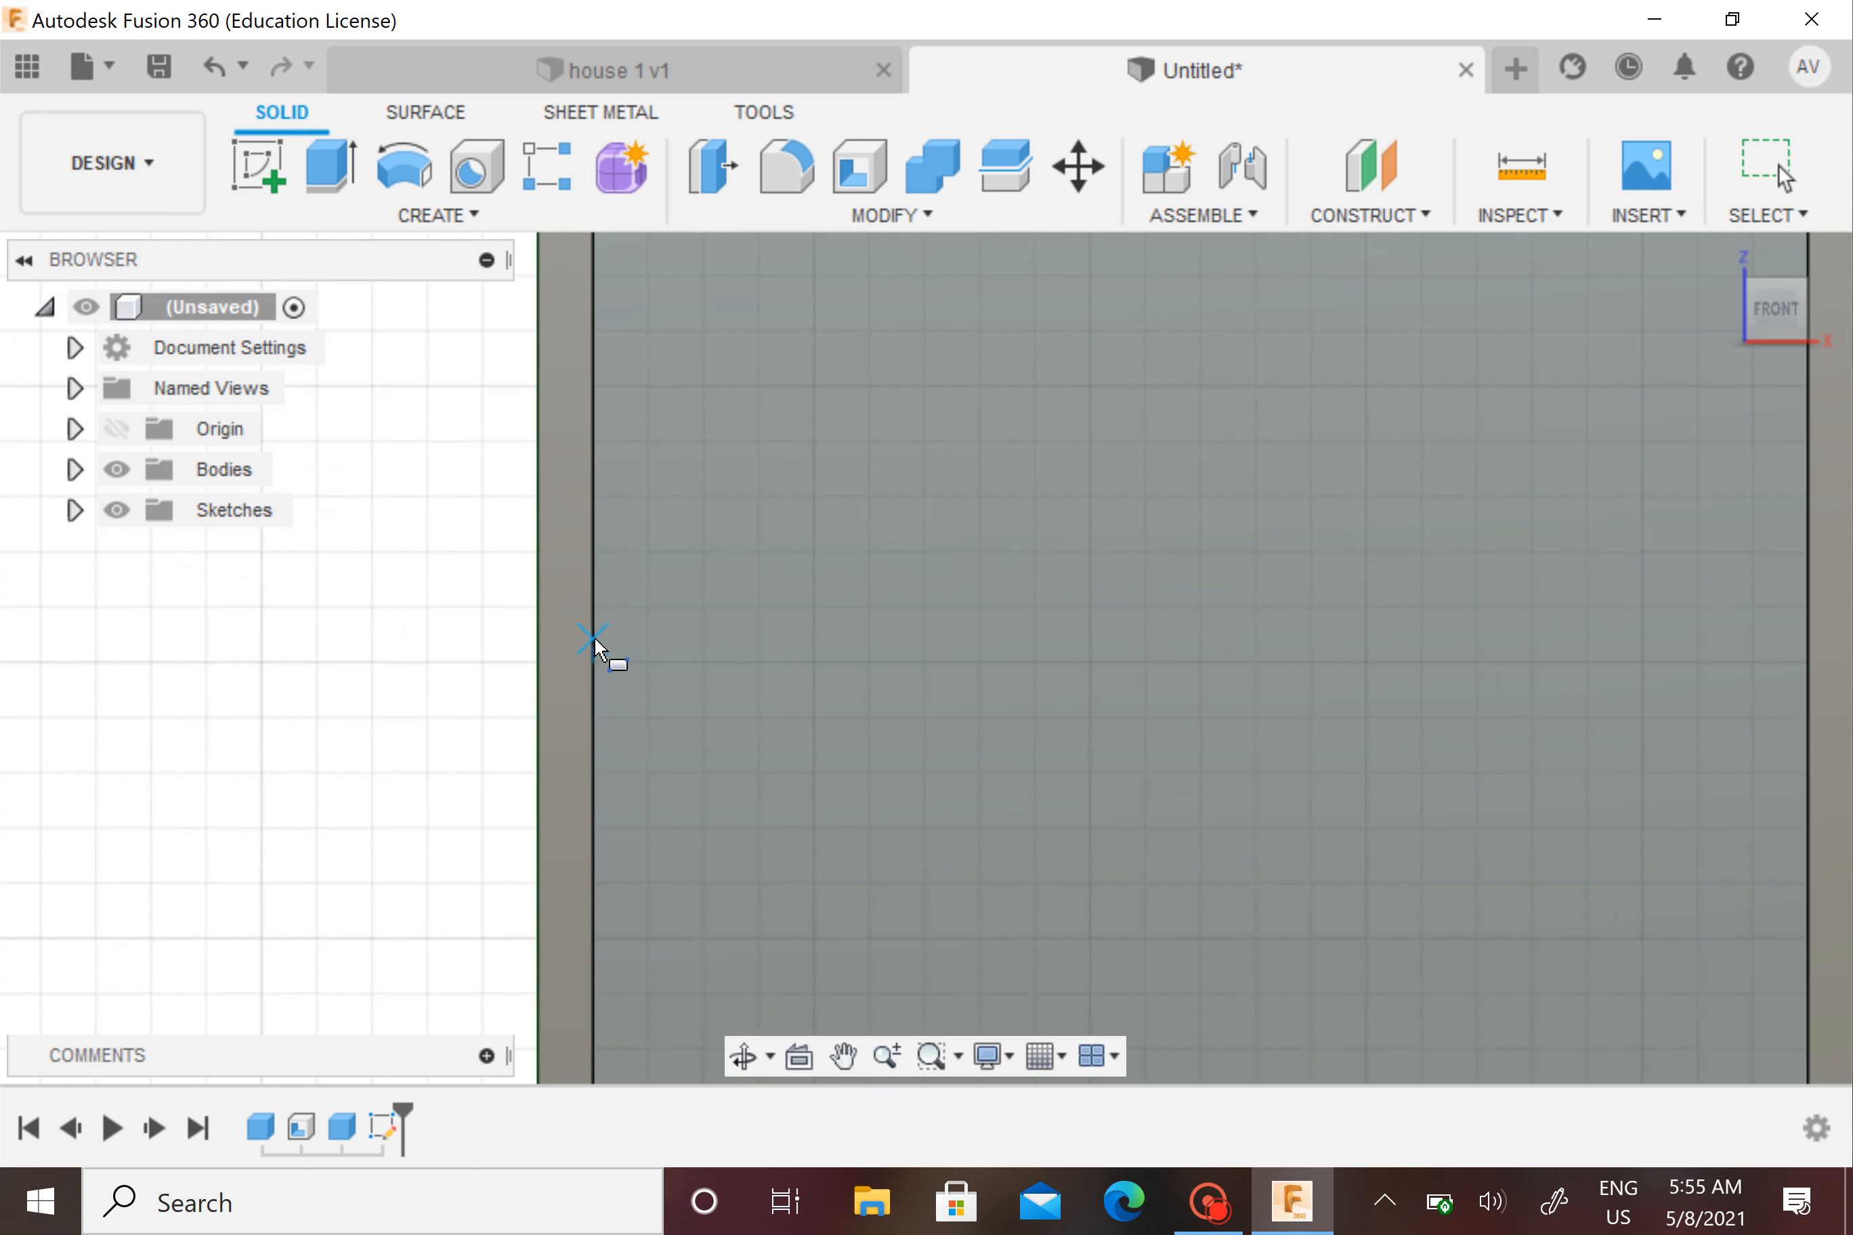
{"action": "scroll", "coordinate": [593, 636], "scroll_direction": "down", "scroll_amount": 4}
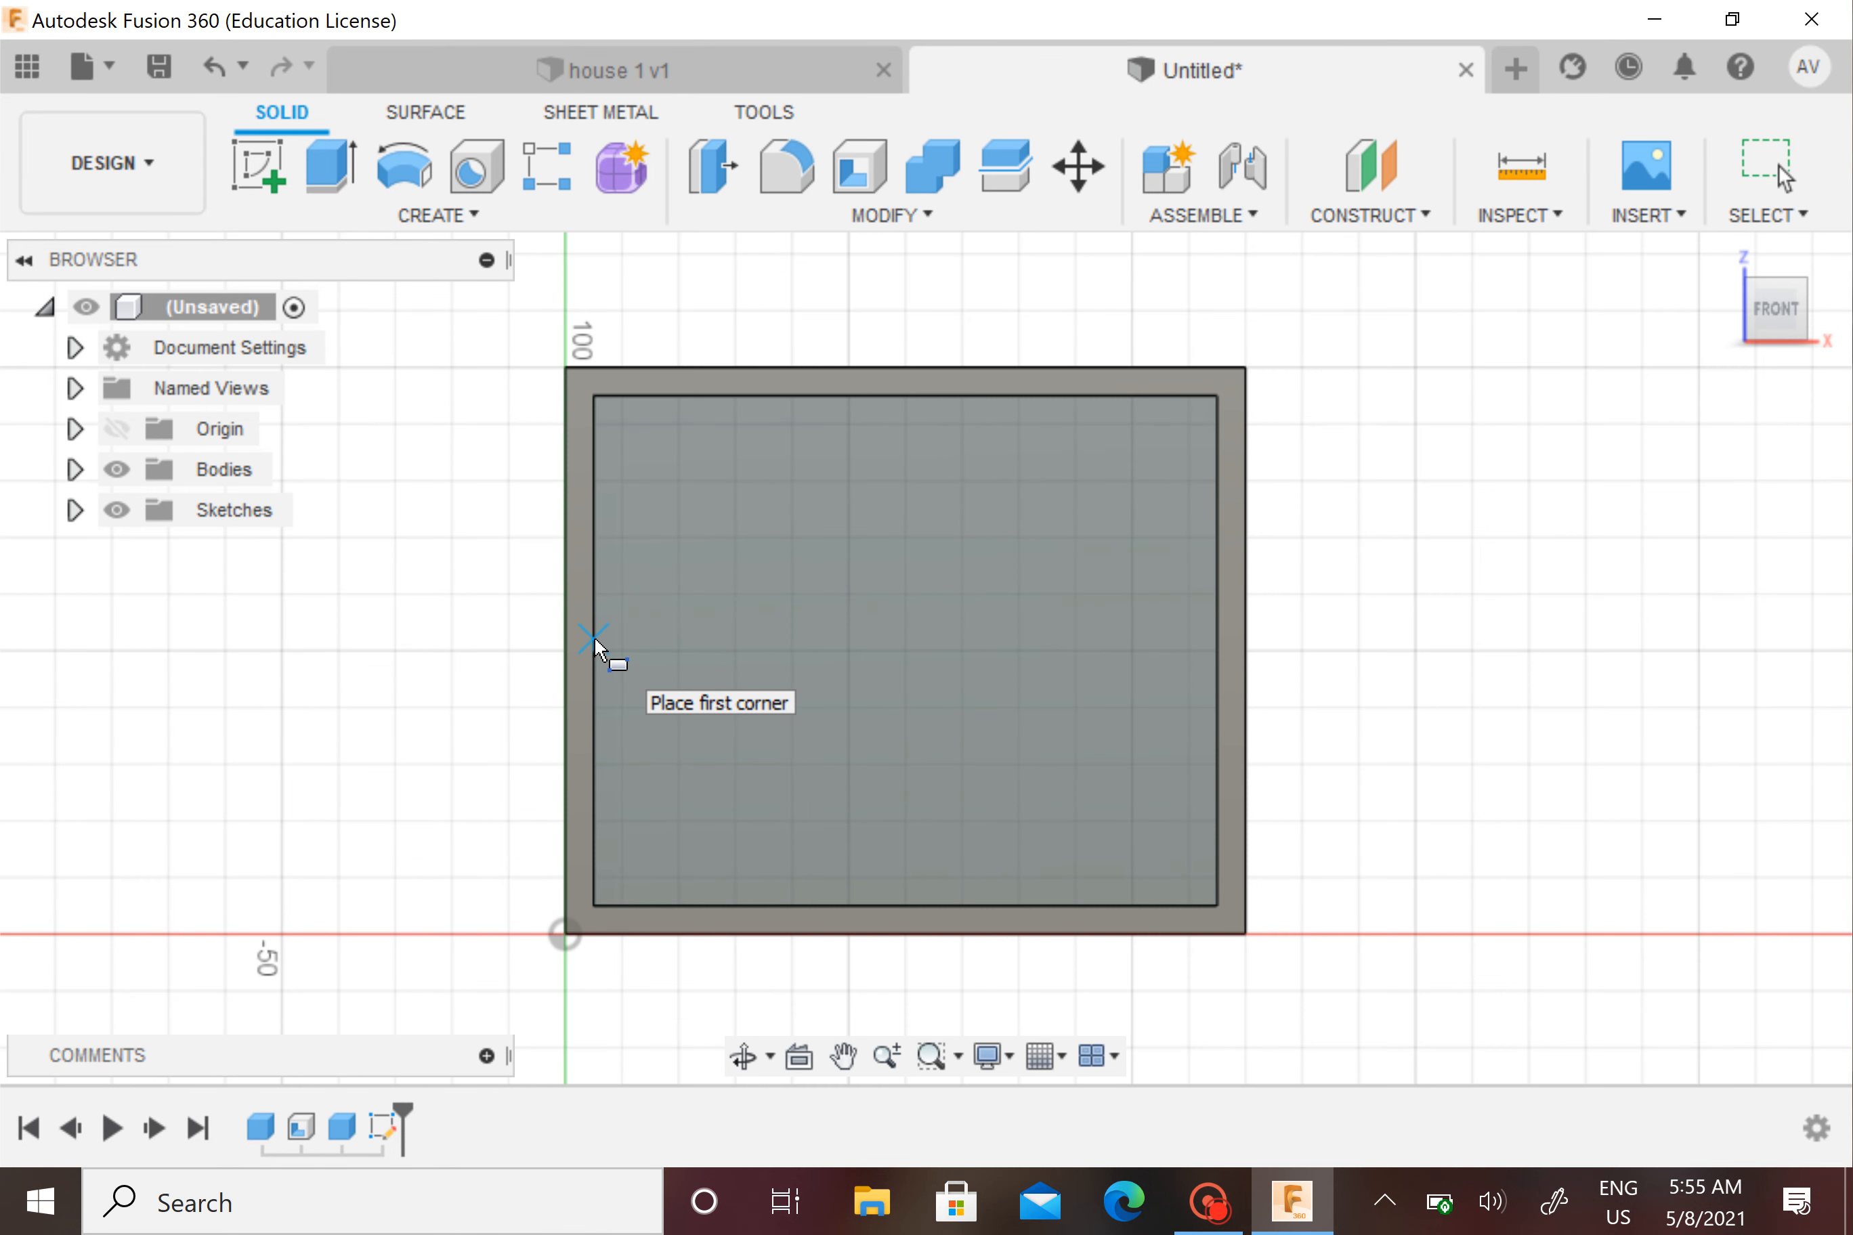
{"action": "scroll", "coordinate": [594, 635], "scroll_direction": "up", "scroll_amount": 3}
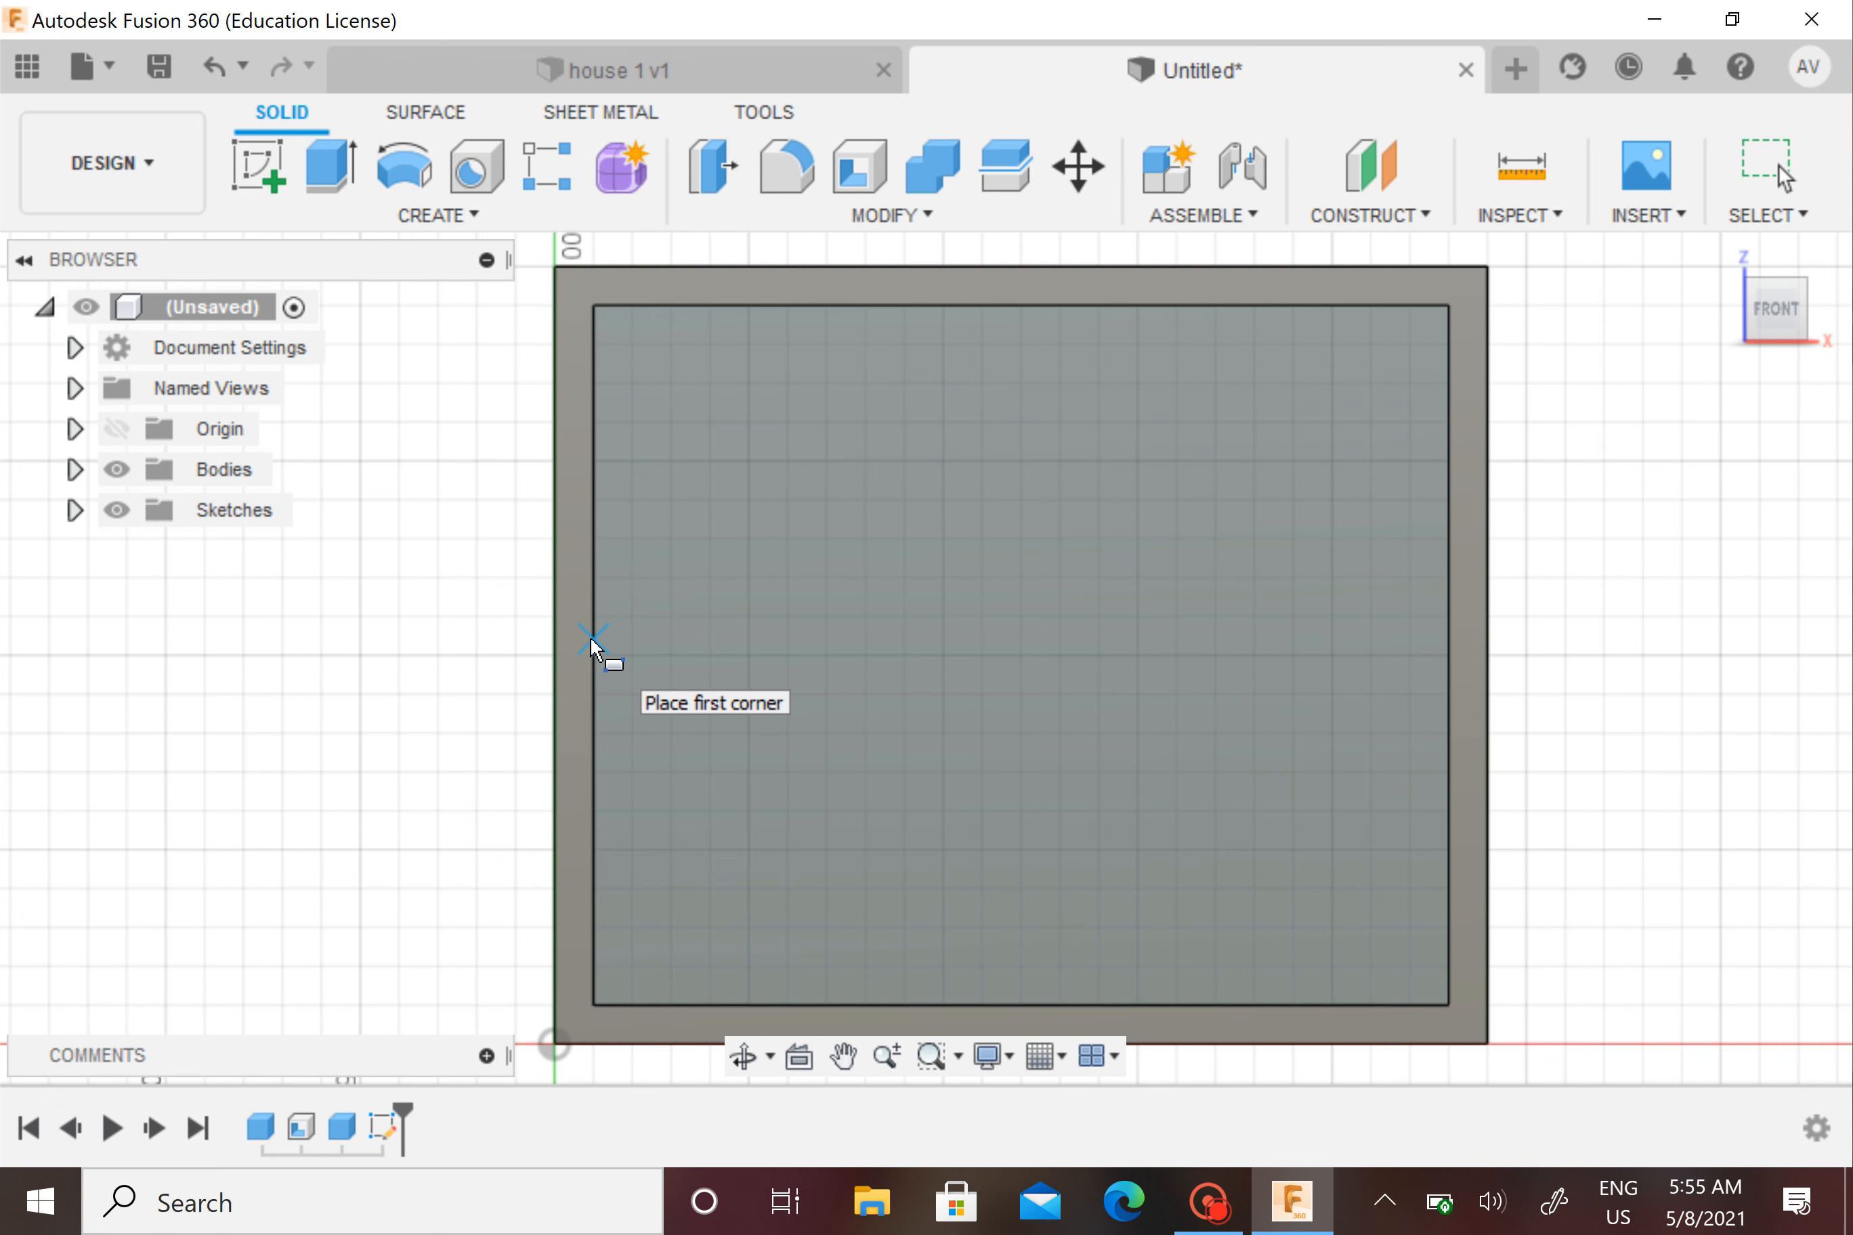
{"action": "scroll", "coordinate": [590, 640], "scroll_direction": "up", "scroll_amount": 4}
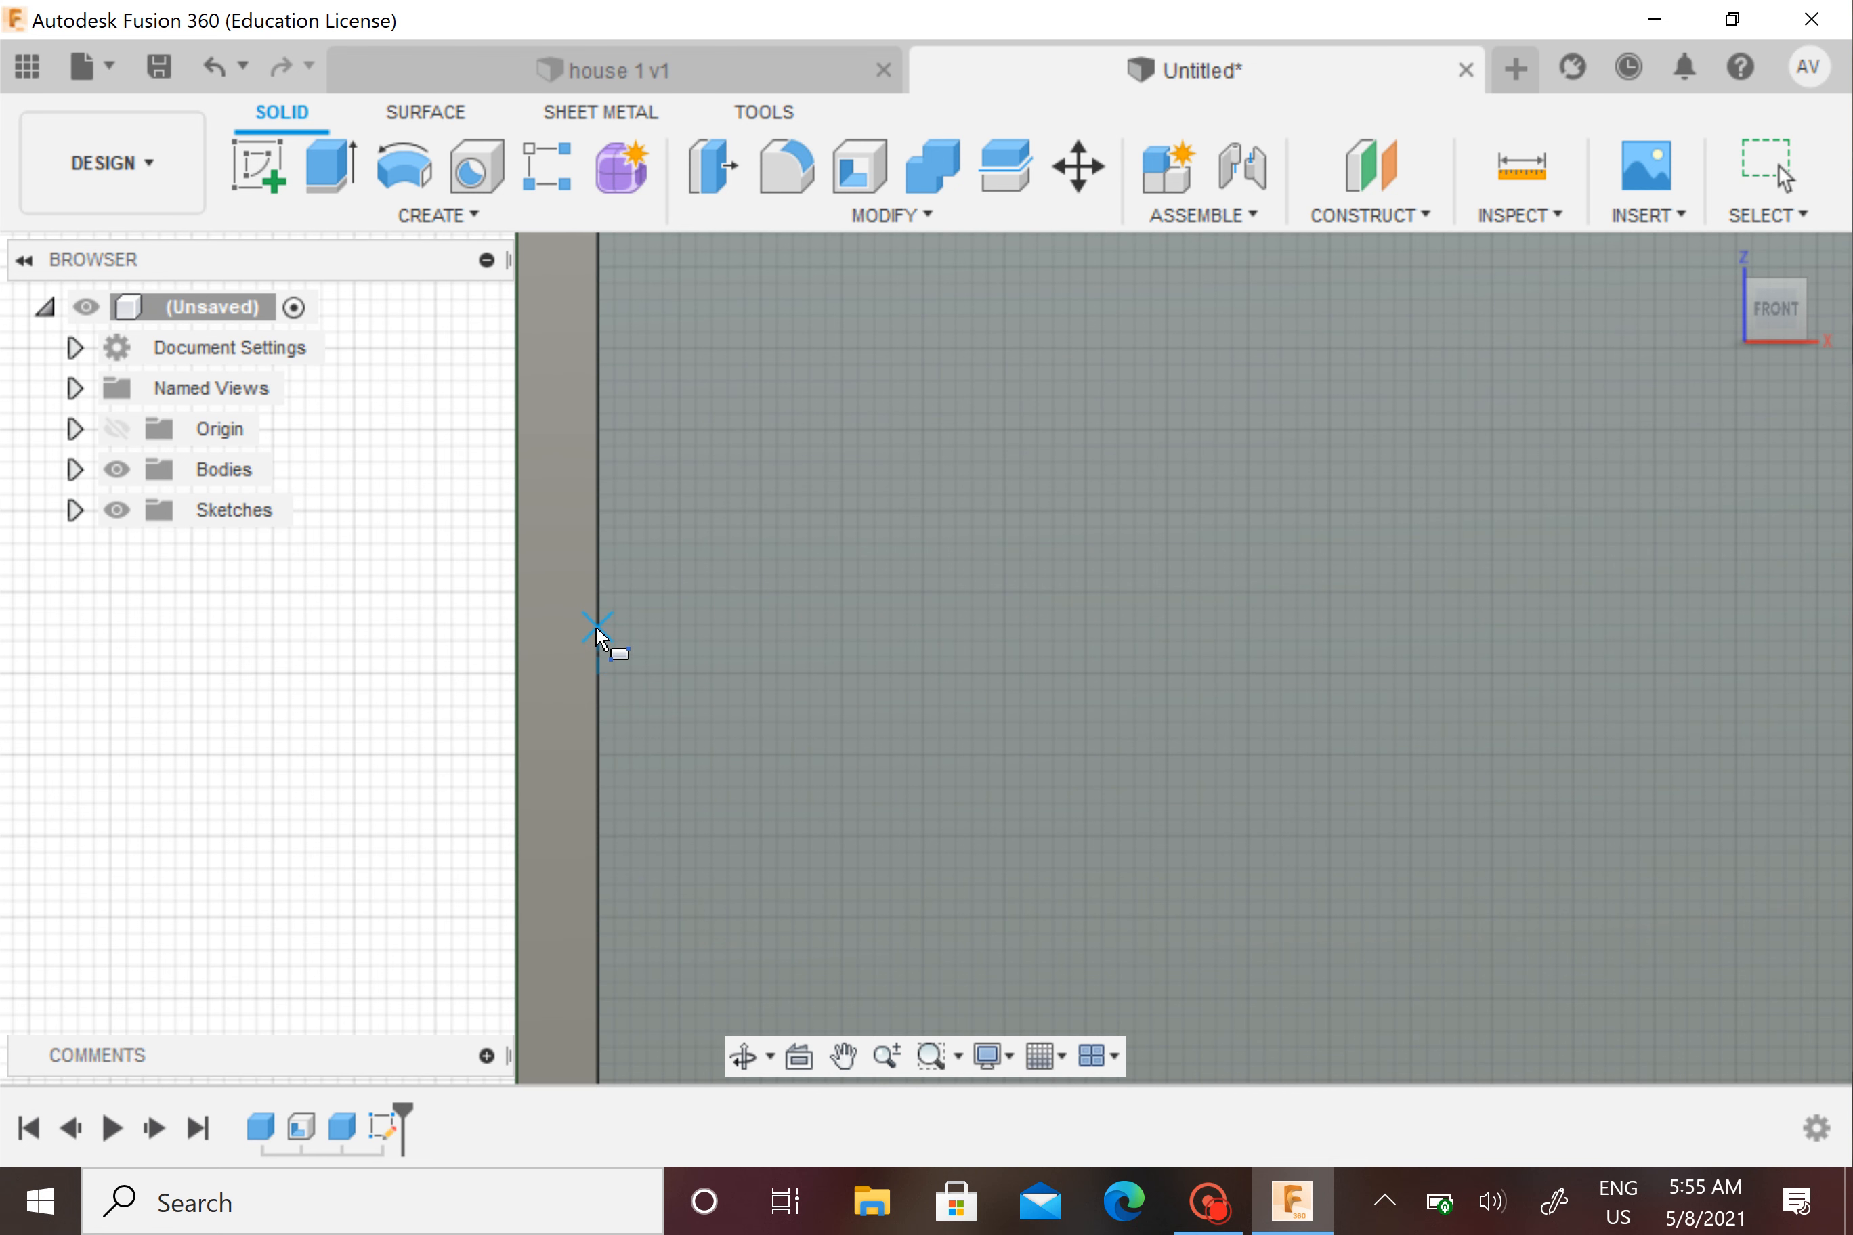
{"action": "scroll", "coordinate": [598, 635], "scroll_direction": "up", "scroll_amount": 2}
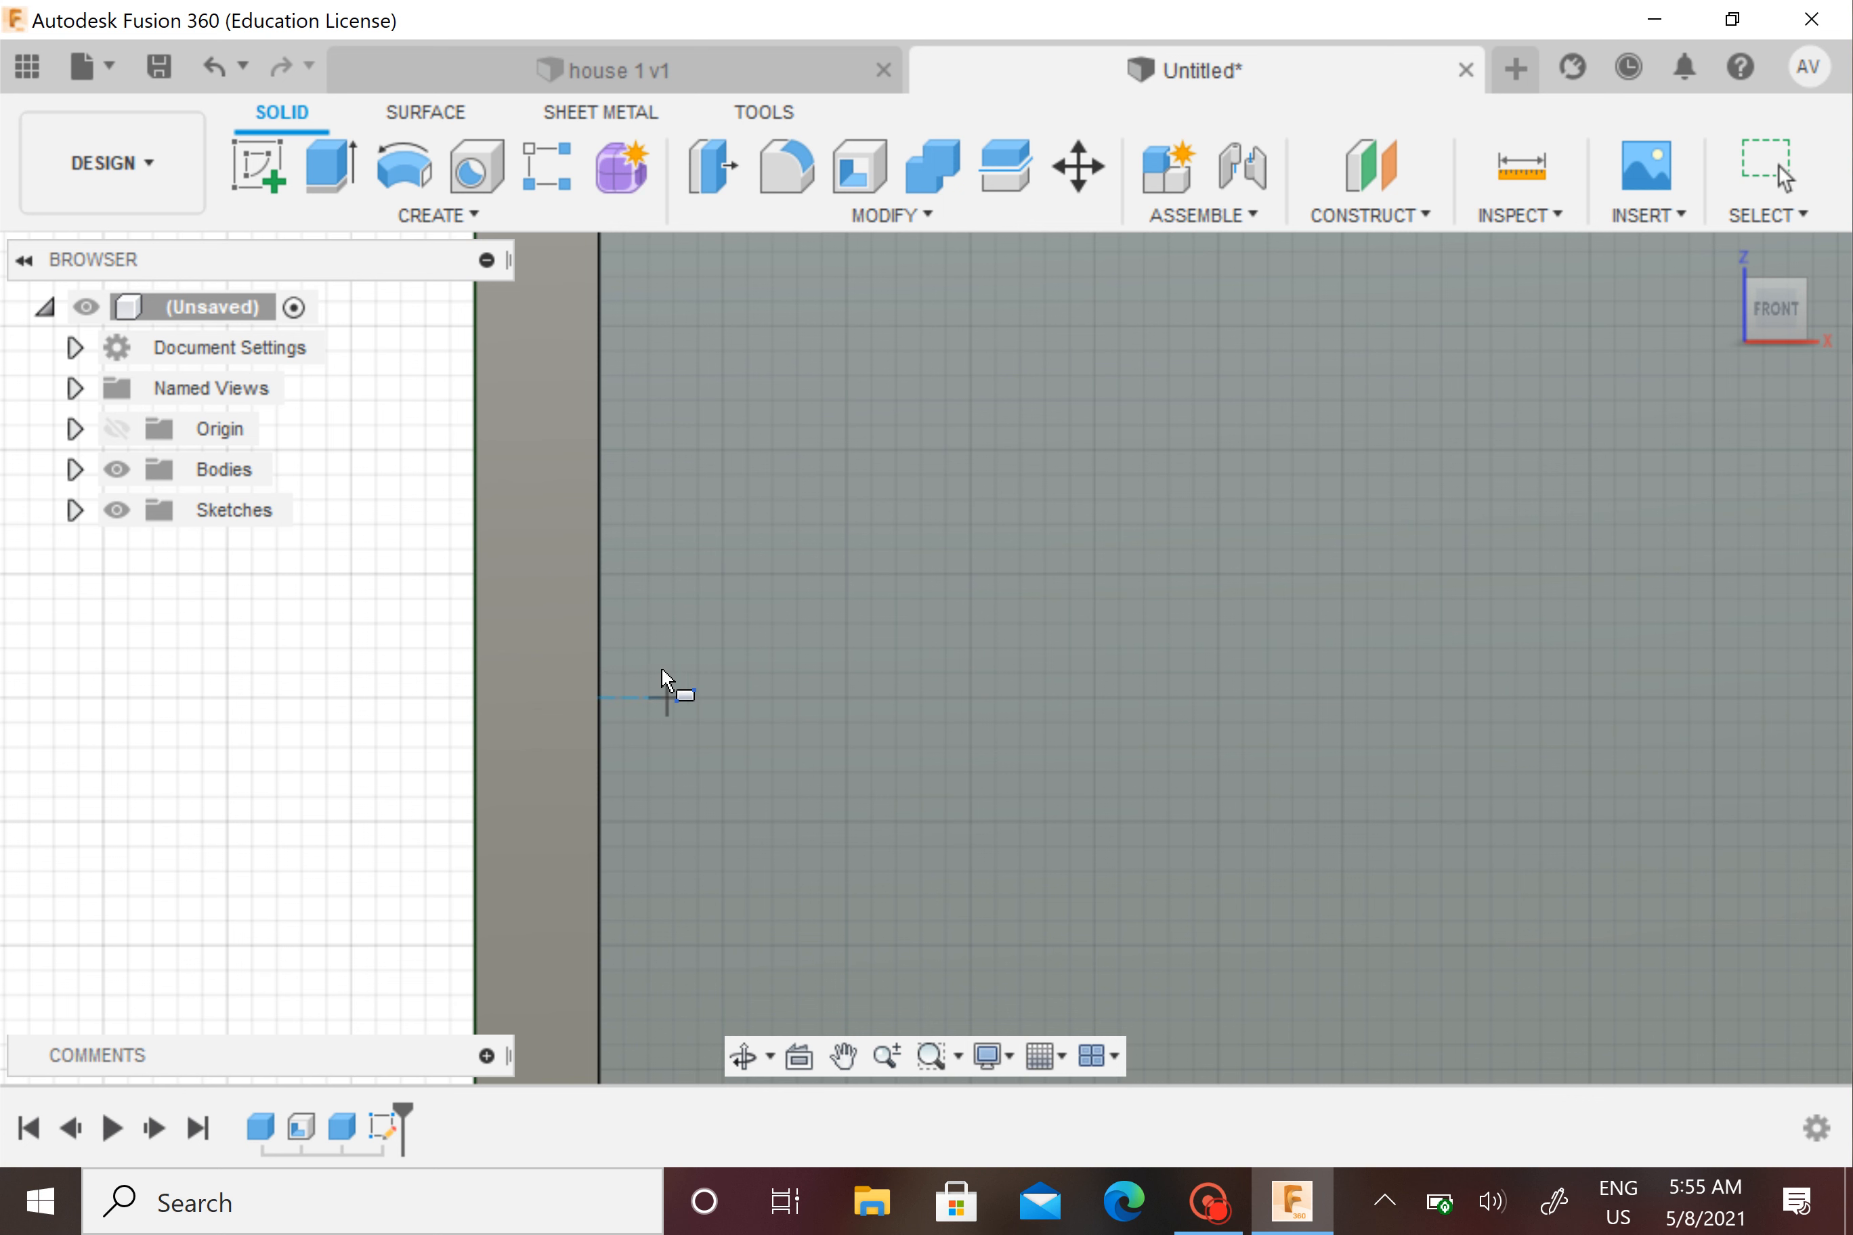
{"action": "left_click", "coordinate": [607, 637]}
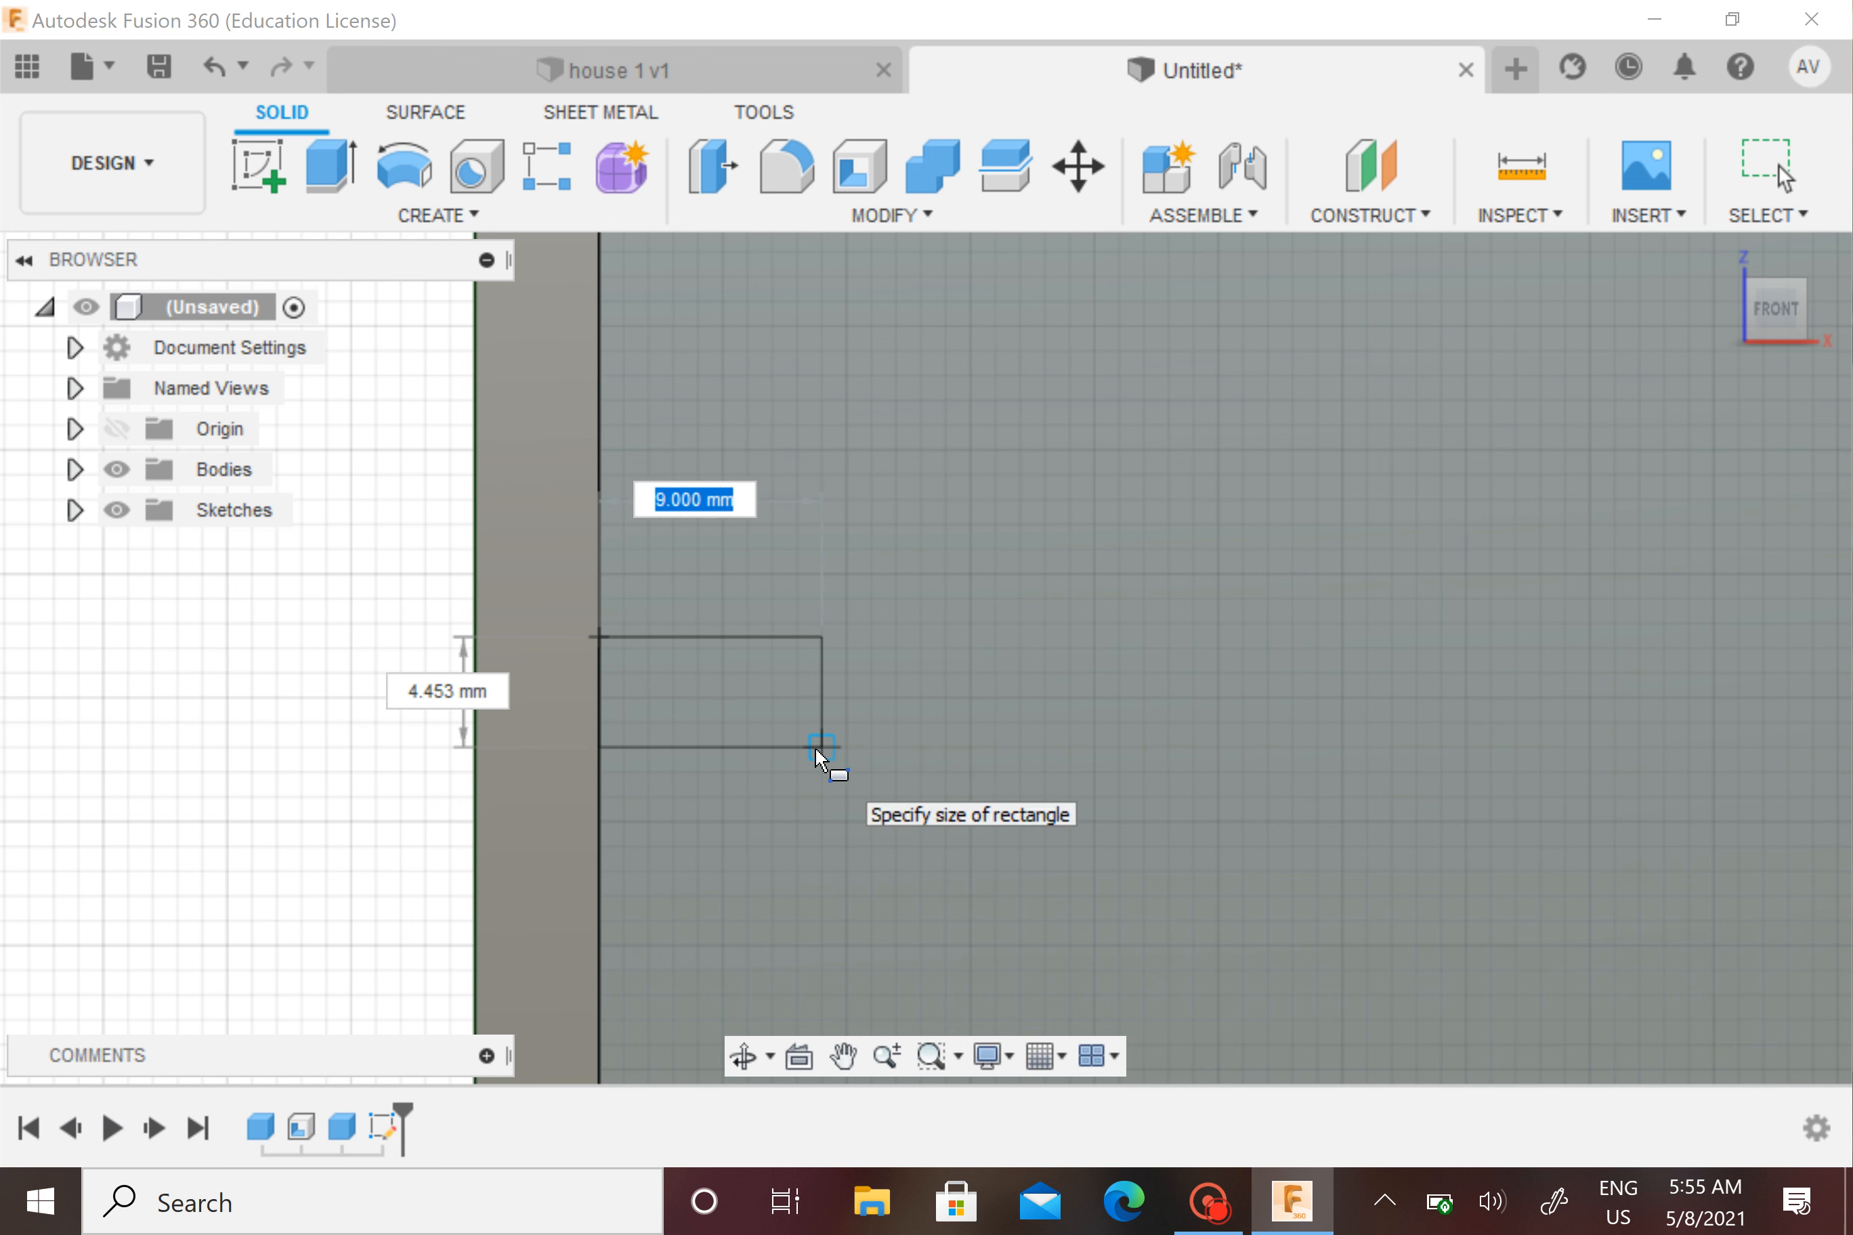
Set the shelf box's base to 110 mm long and 5 mm wide, spanning the cavity
{"action": "key", "text": "Tab"}
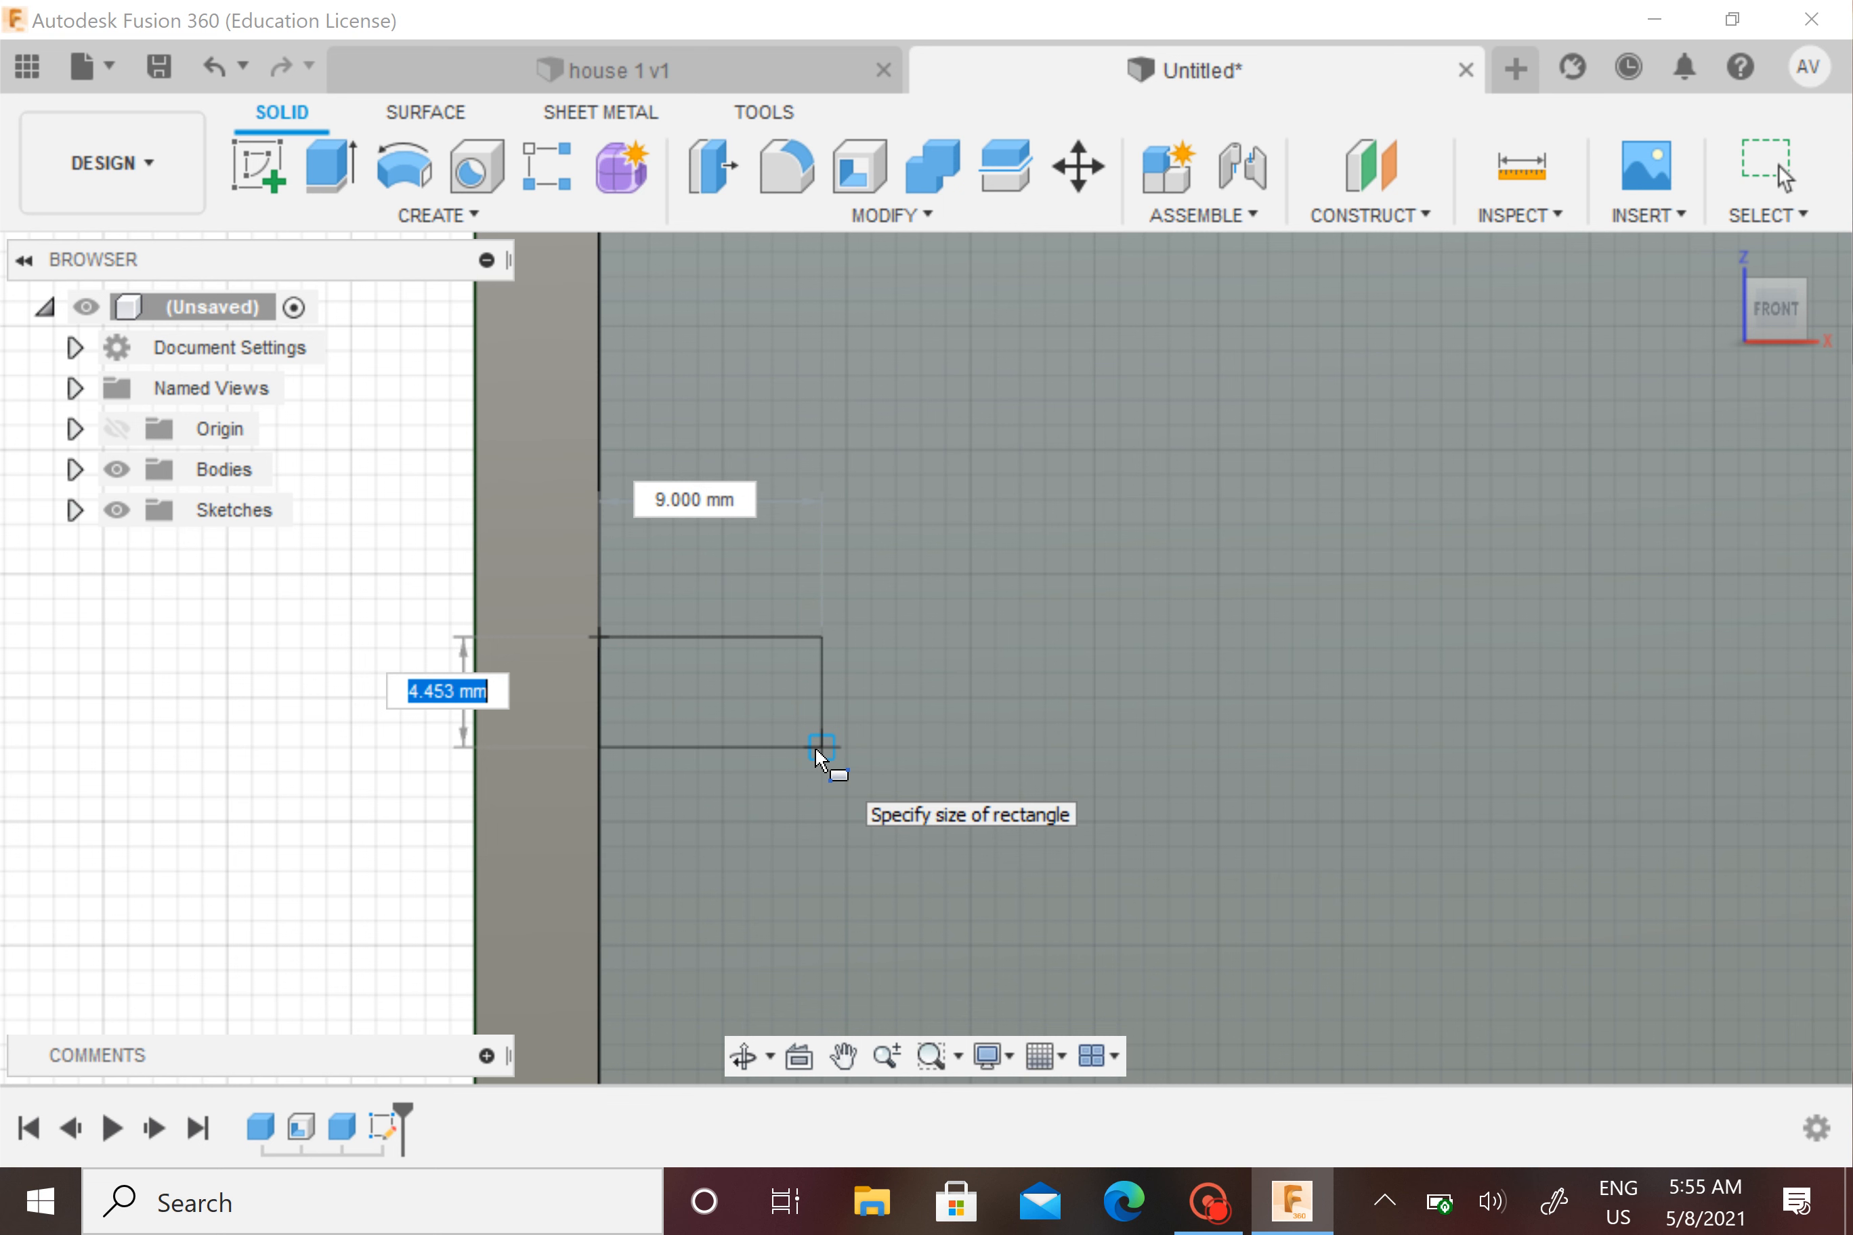
{"action": "key", "text": "BackSpace"}
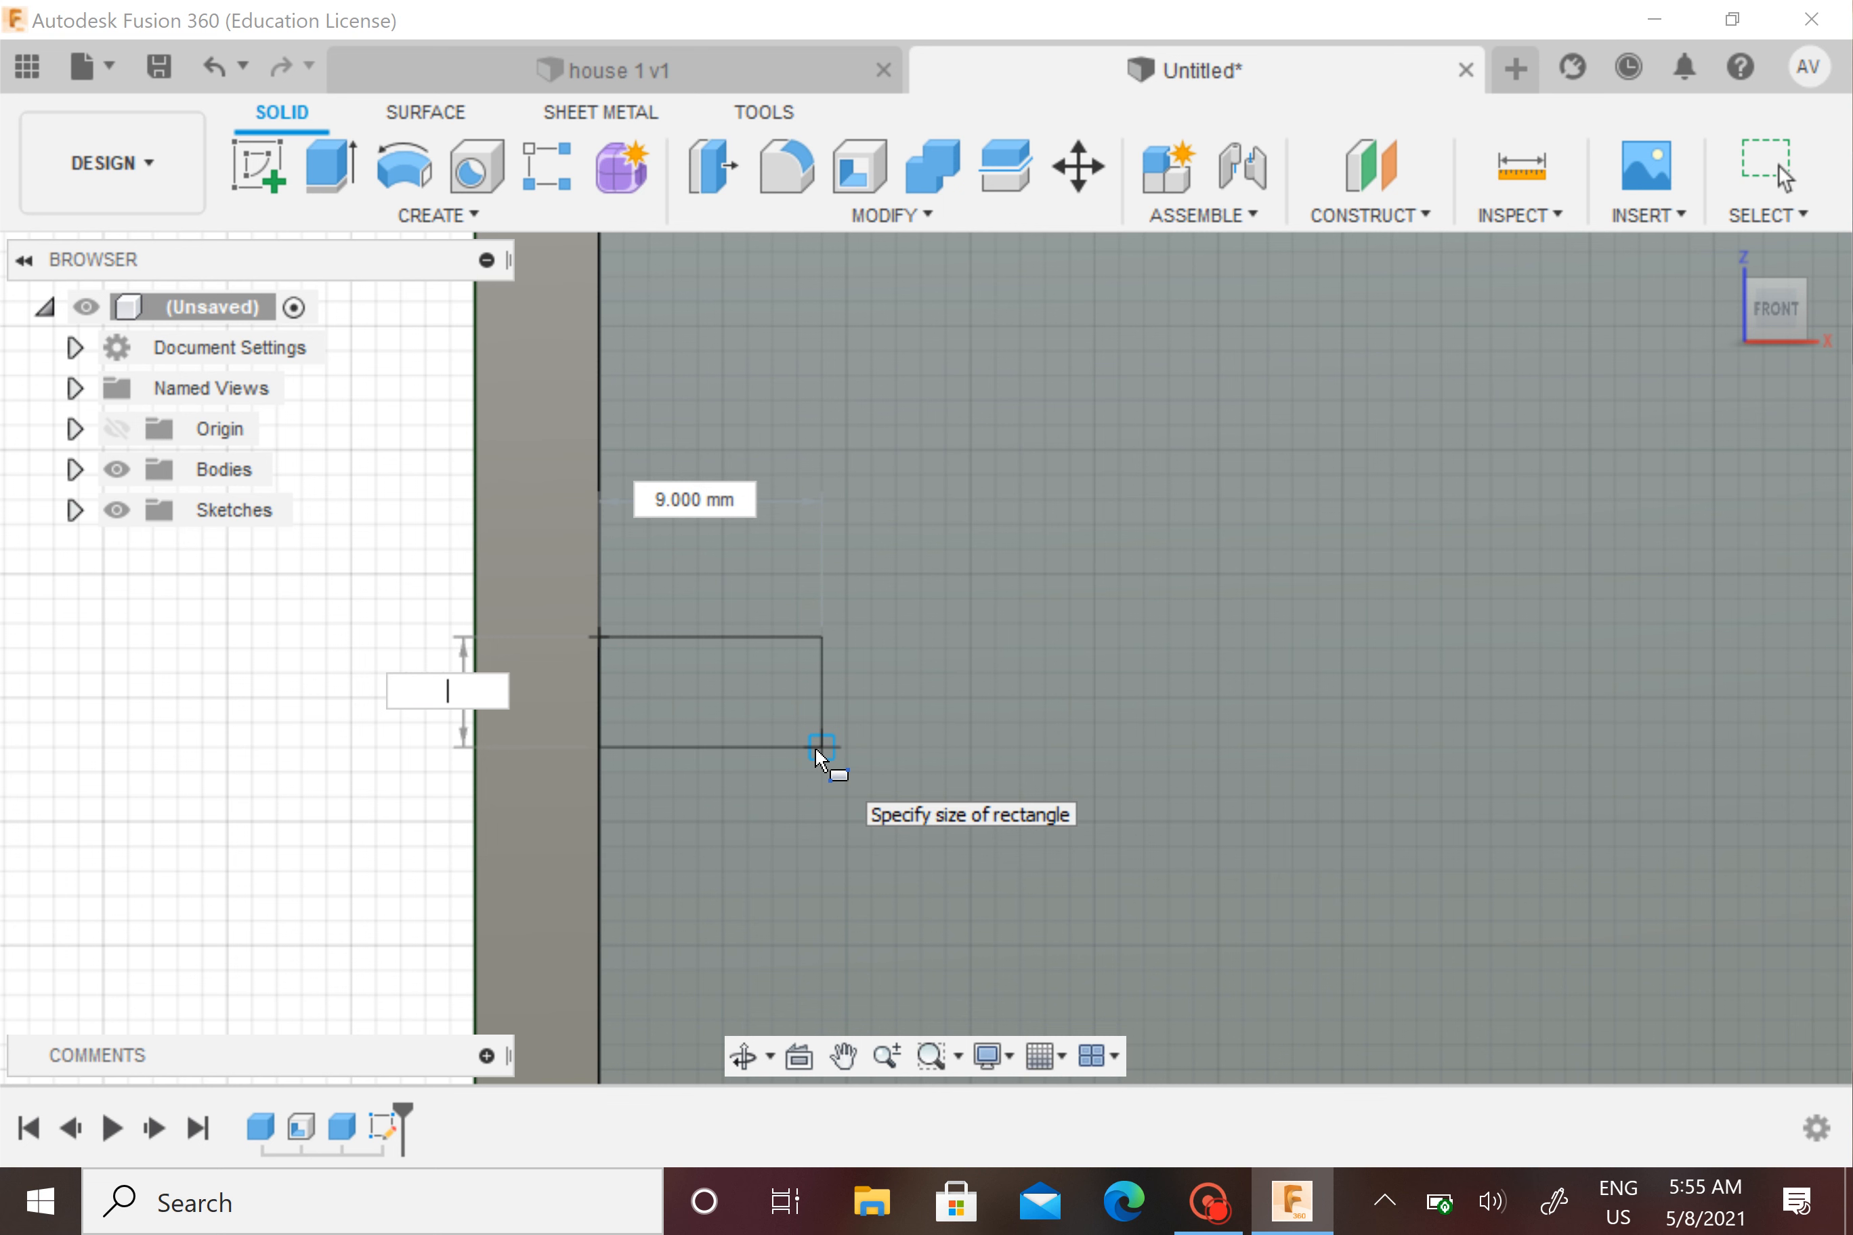
{"action": "type", "text": "5"}
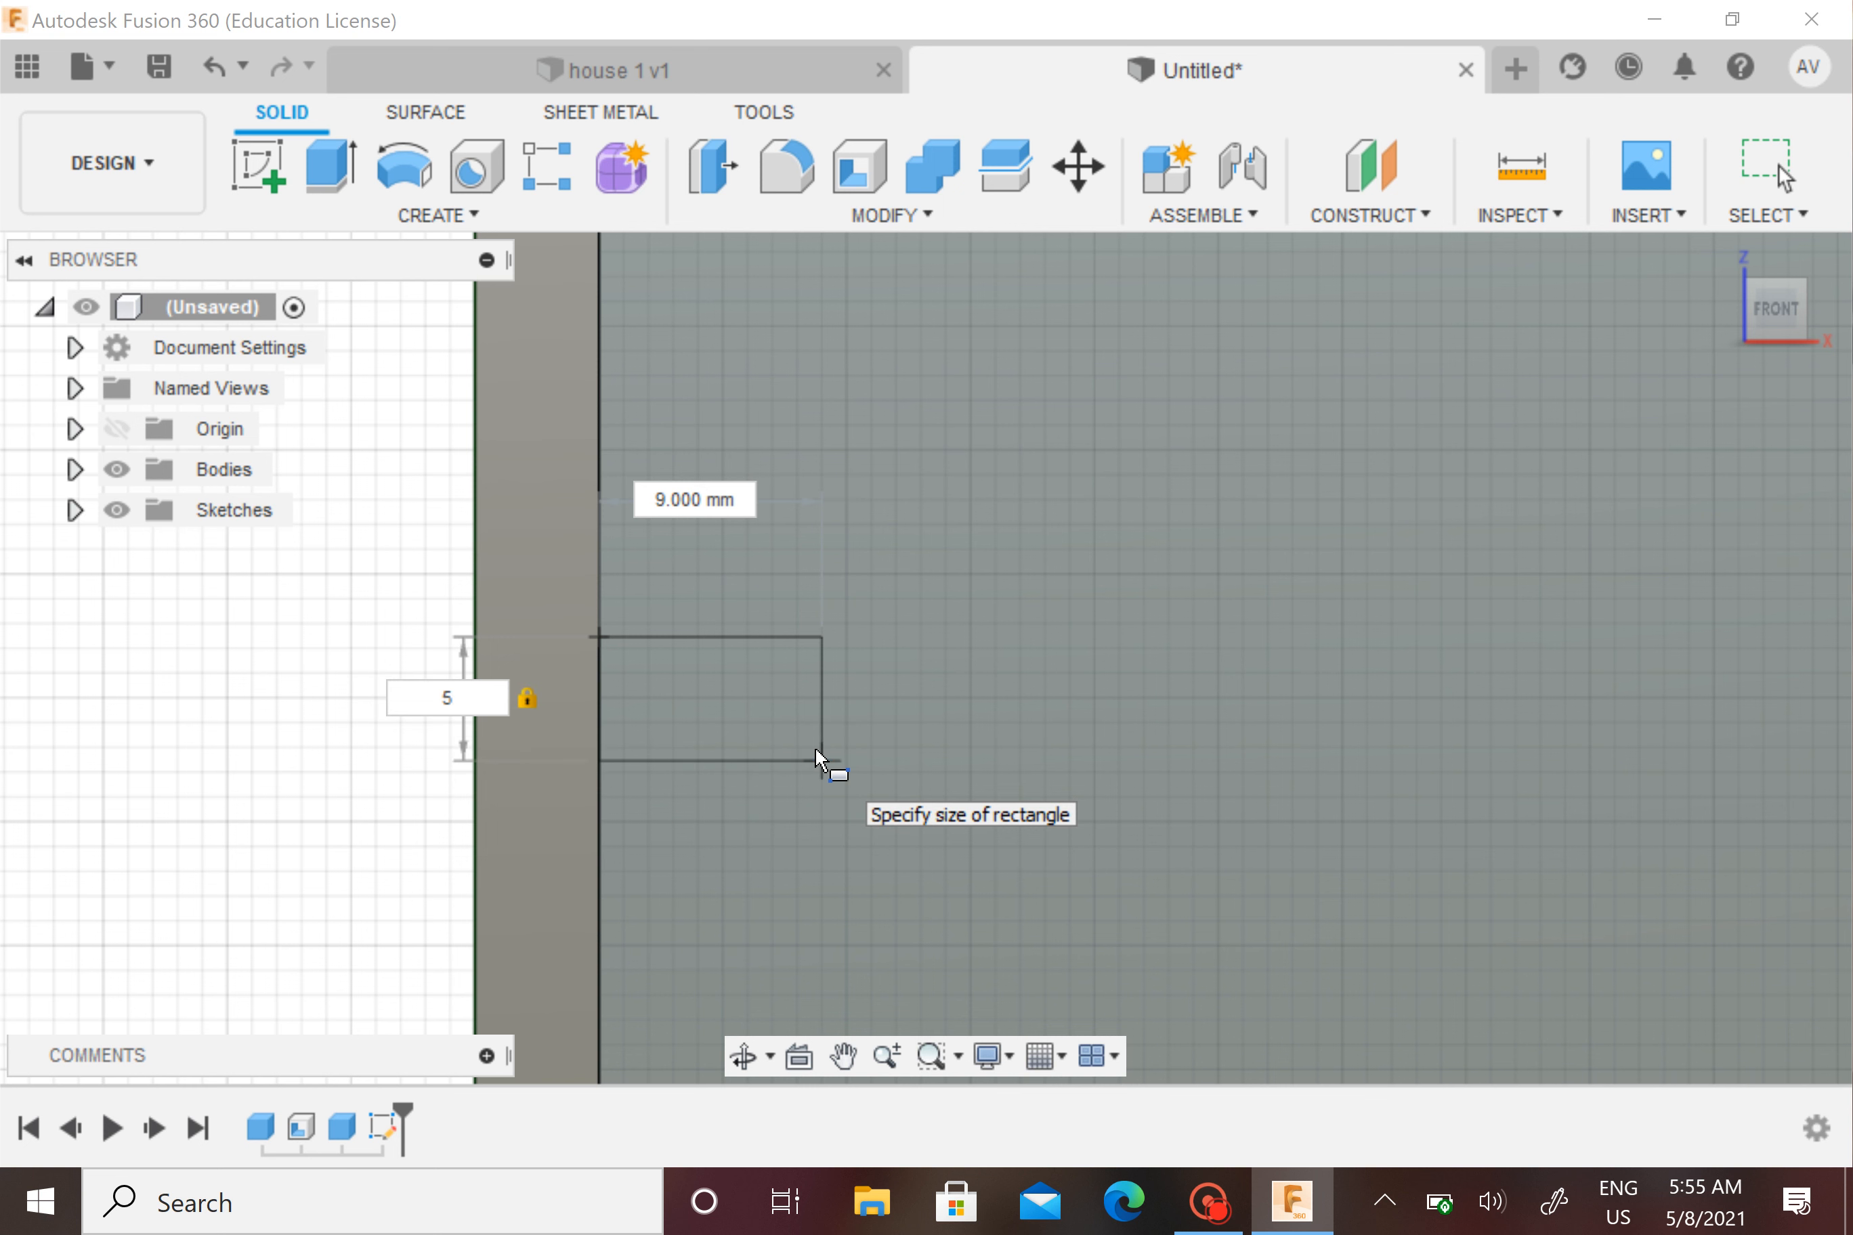
{"action": "key", "text": "Tab"}
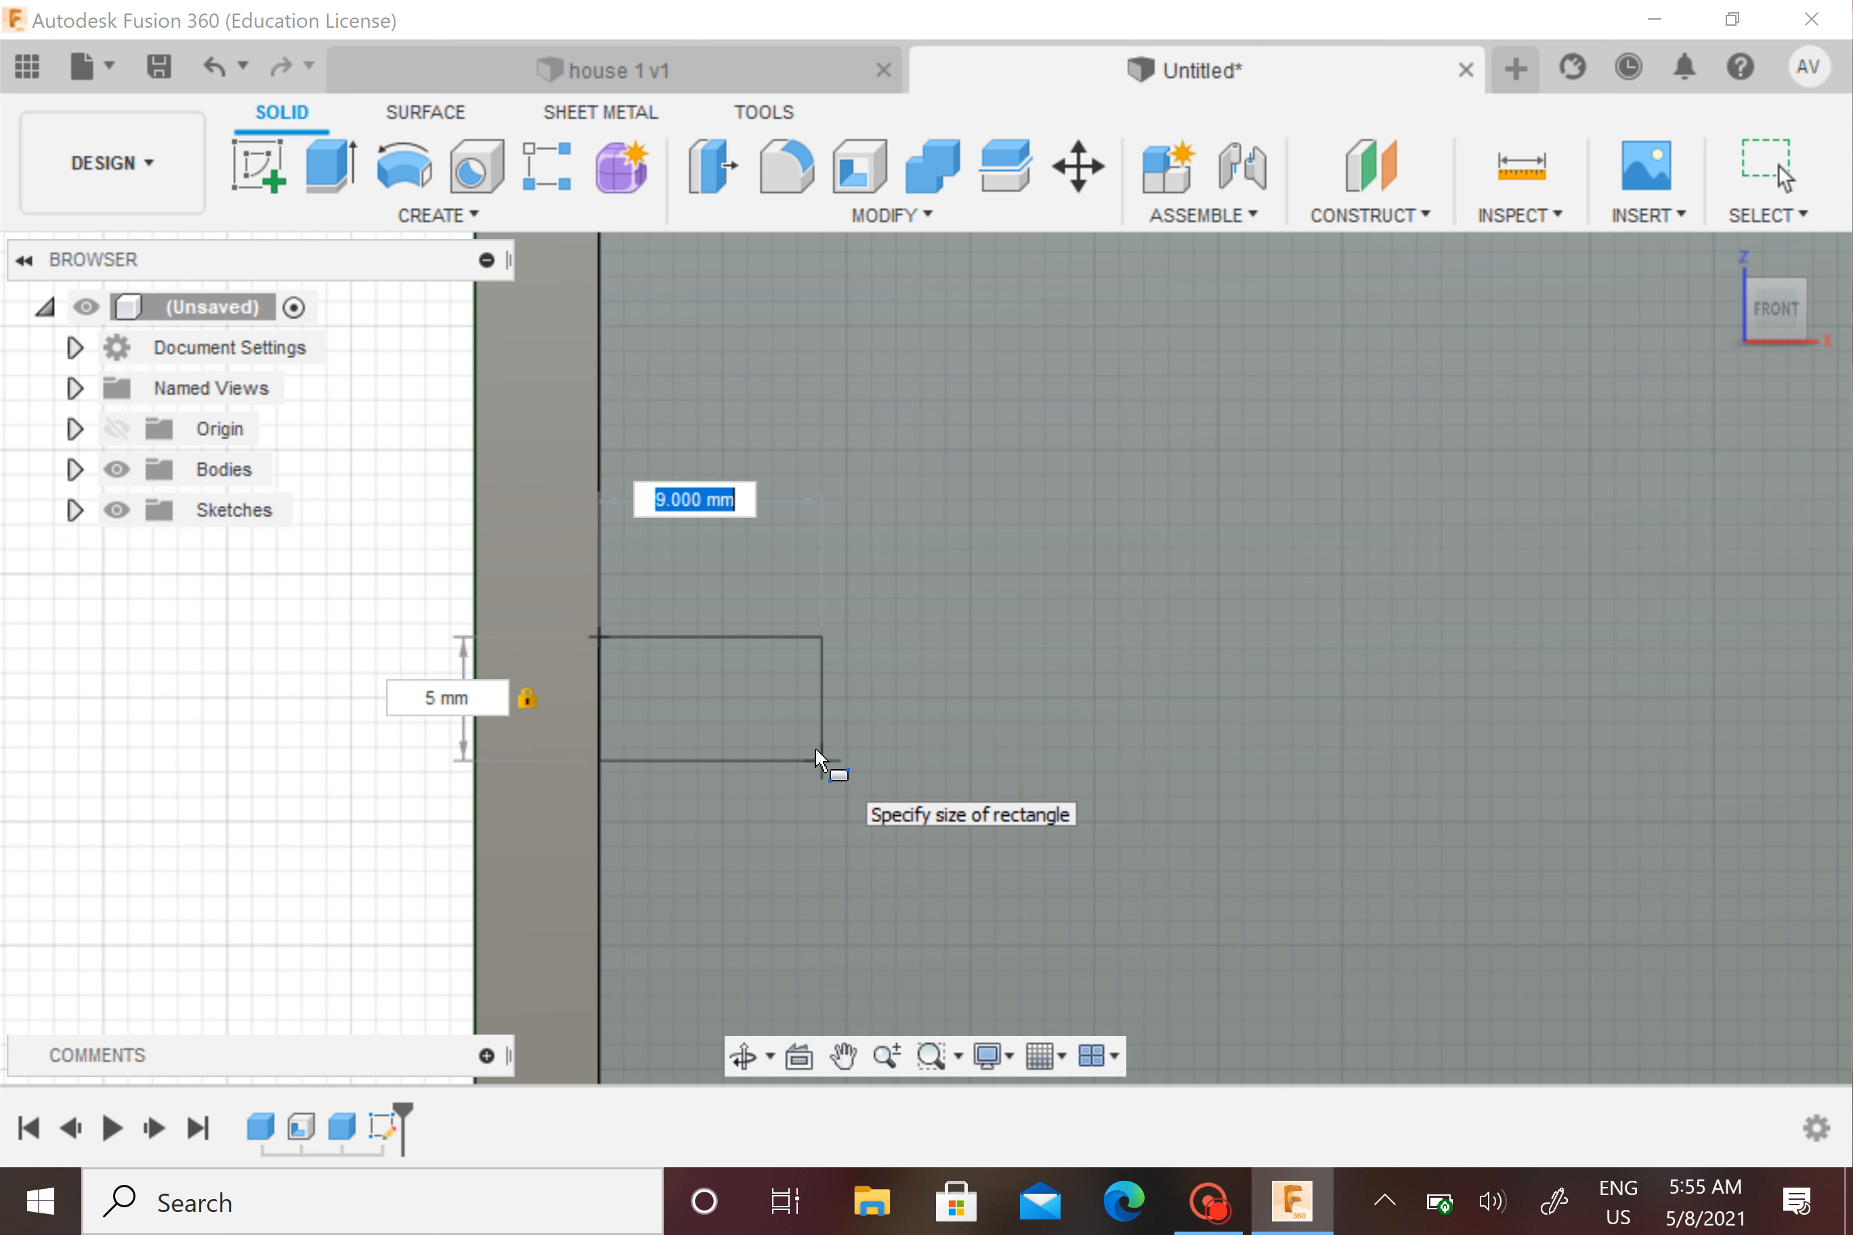
{"action": "key", "text": "BackSpace"}
{"action": "type", "text": "110"}
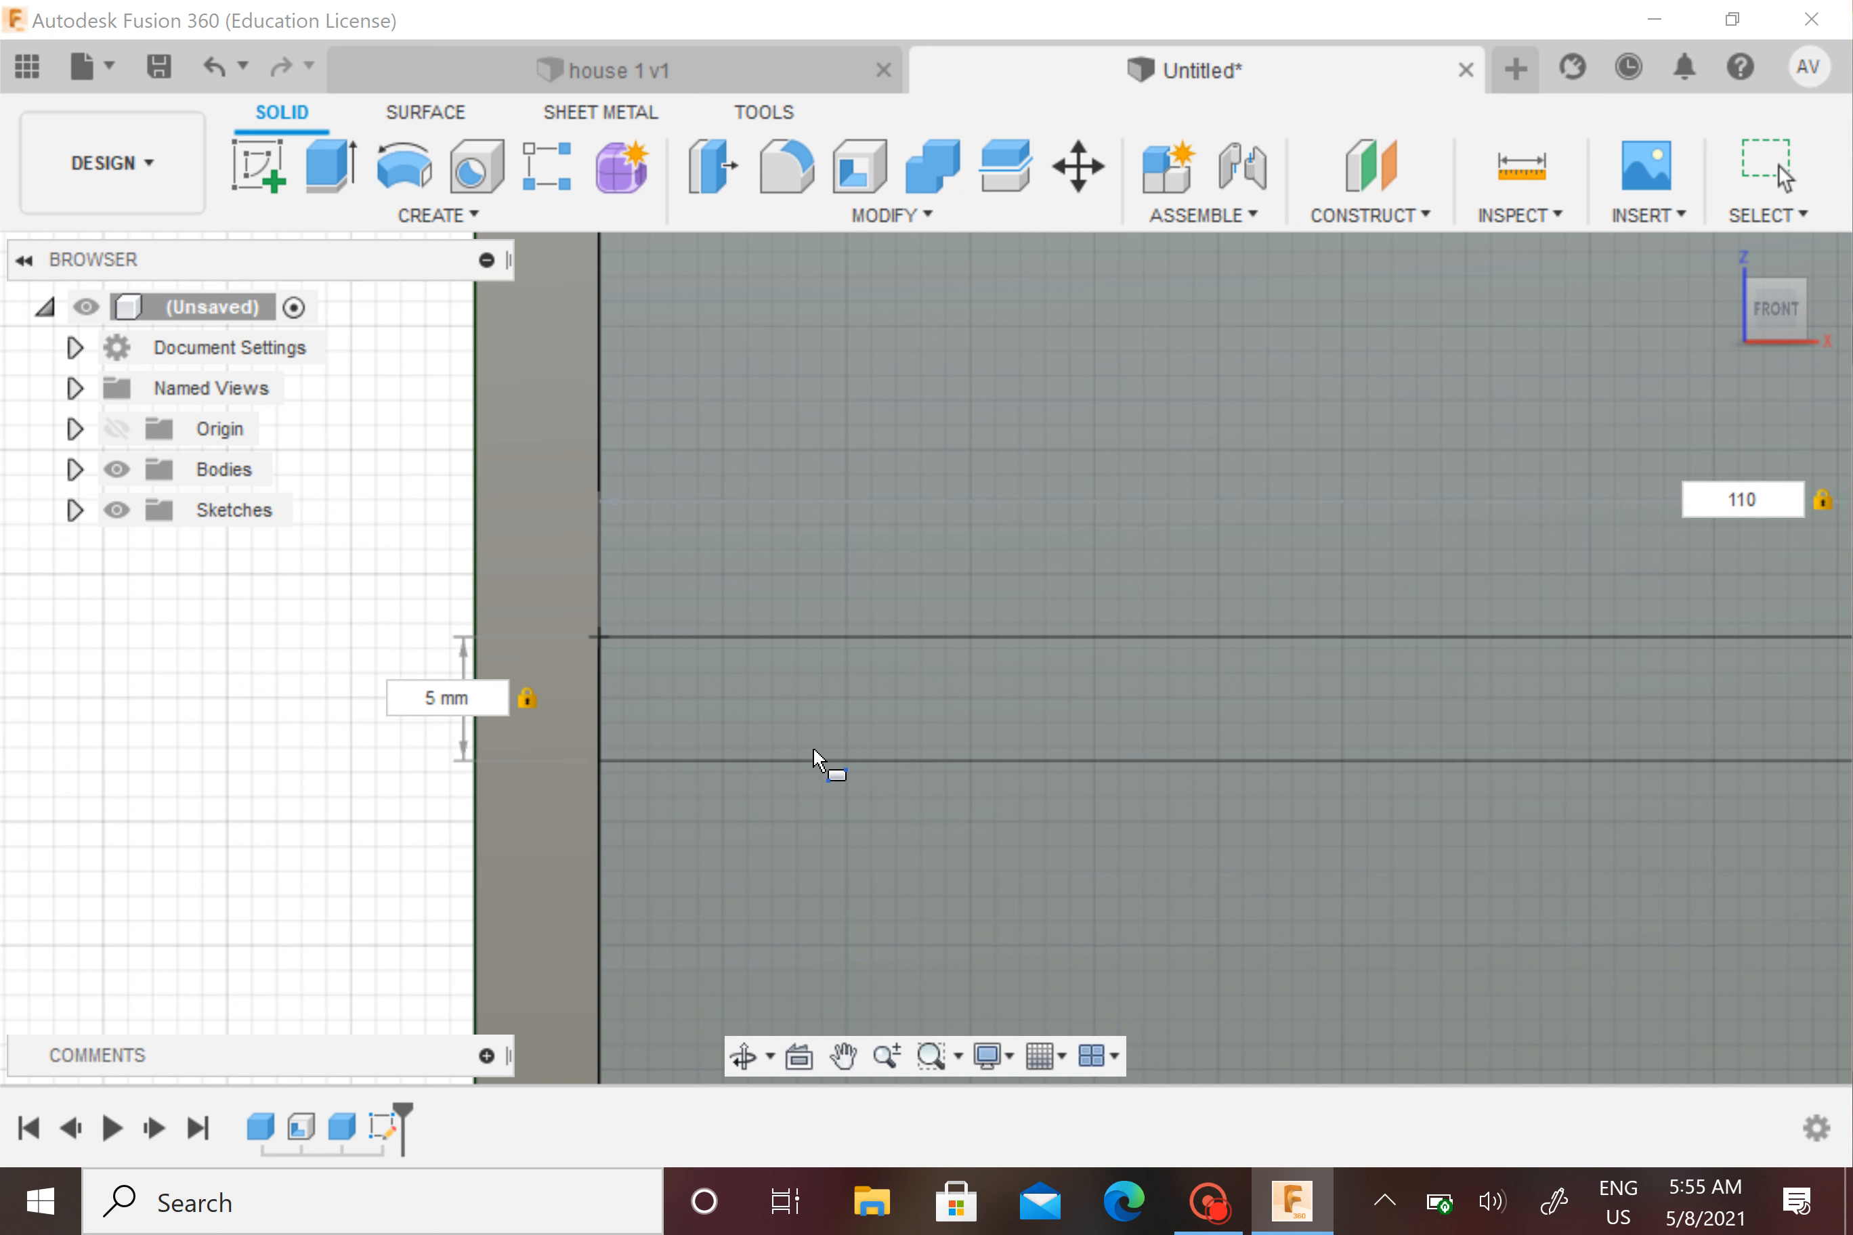
{"action": "scroll", "coordinate": [815, 757], "scroll_direction": "down", "scroll_amount": 5}
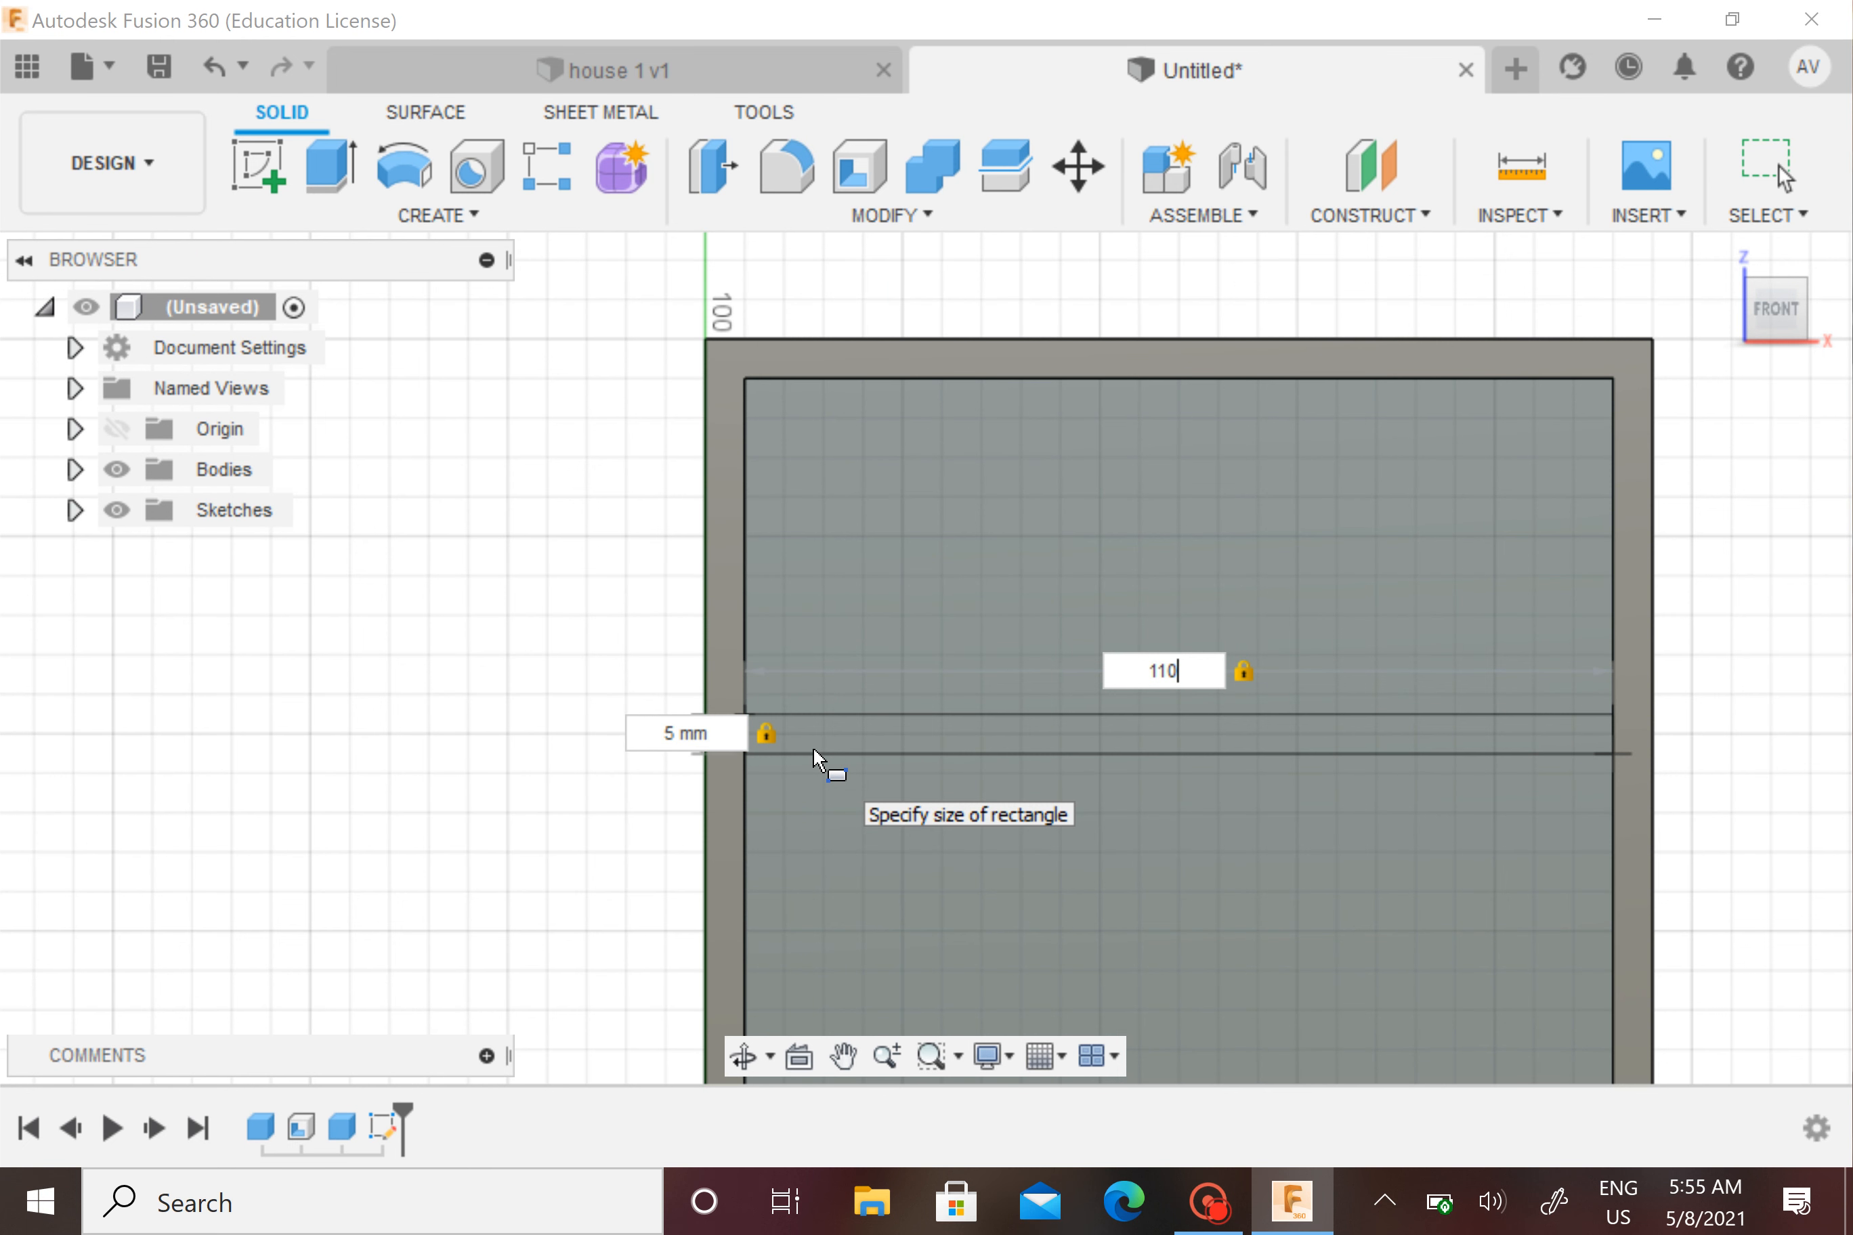
{"action": "key", "text": "Return"}
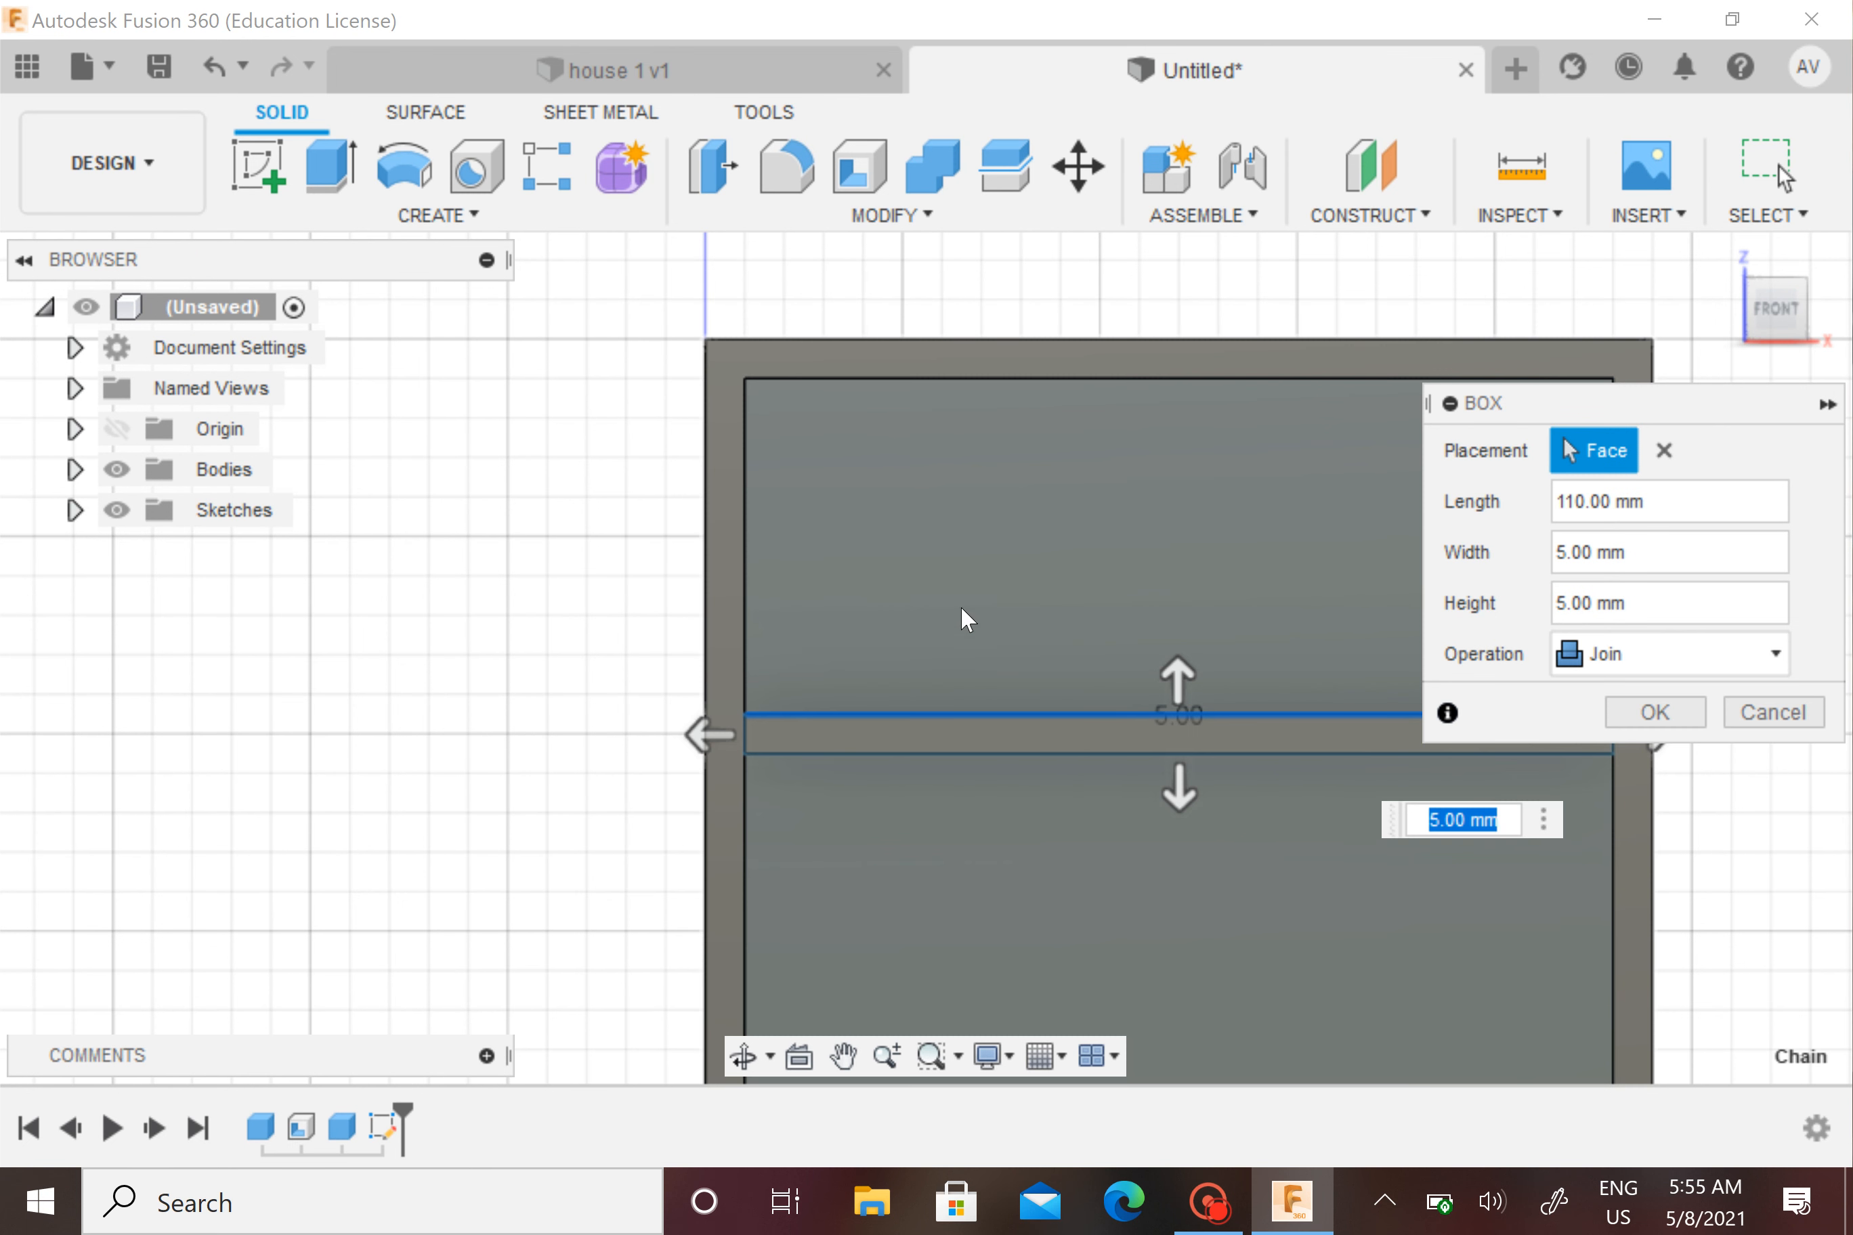
Extend the shelf box 45 mm to the front opening and join it to the existing body
{"action": "middle_click_drag", "start_coordinate": [962, 610], "coordinate": [608, 590], "text": "shift"}
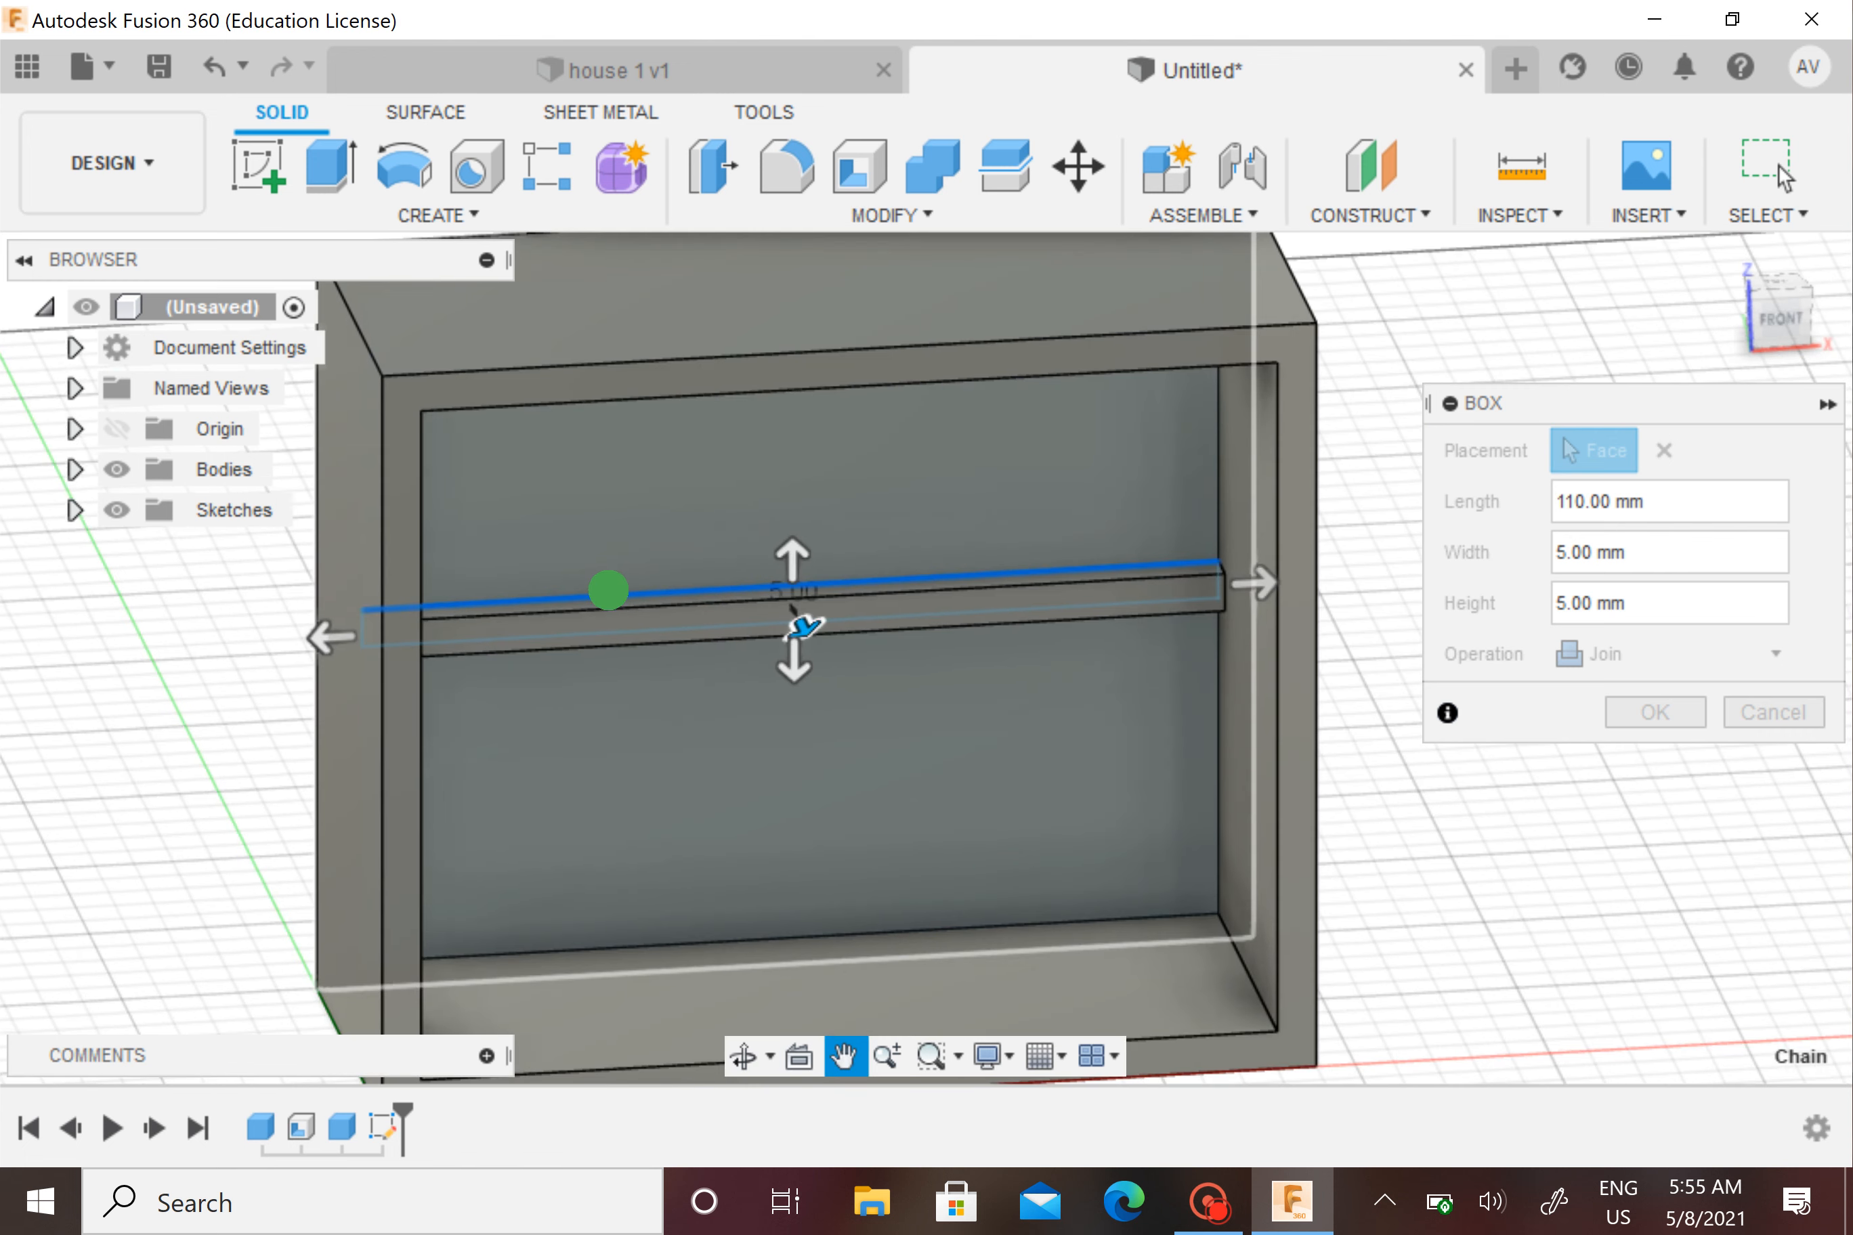
{"action": "middle_click_drag", "start_coordinate": [824, 708], "coordinate": [804, 708]}
{"action": "left_click_drag", "start_coordinate": [789, 626], "coordinate": [798, 748]}
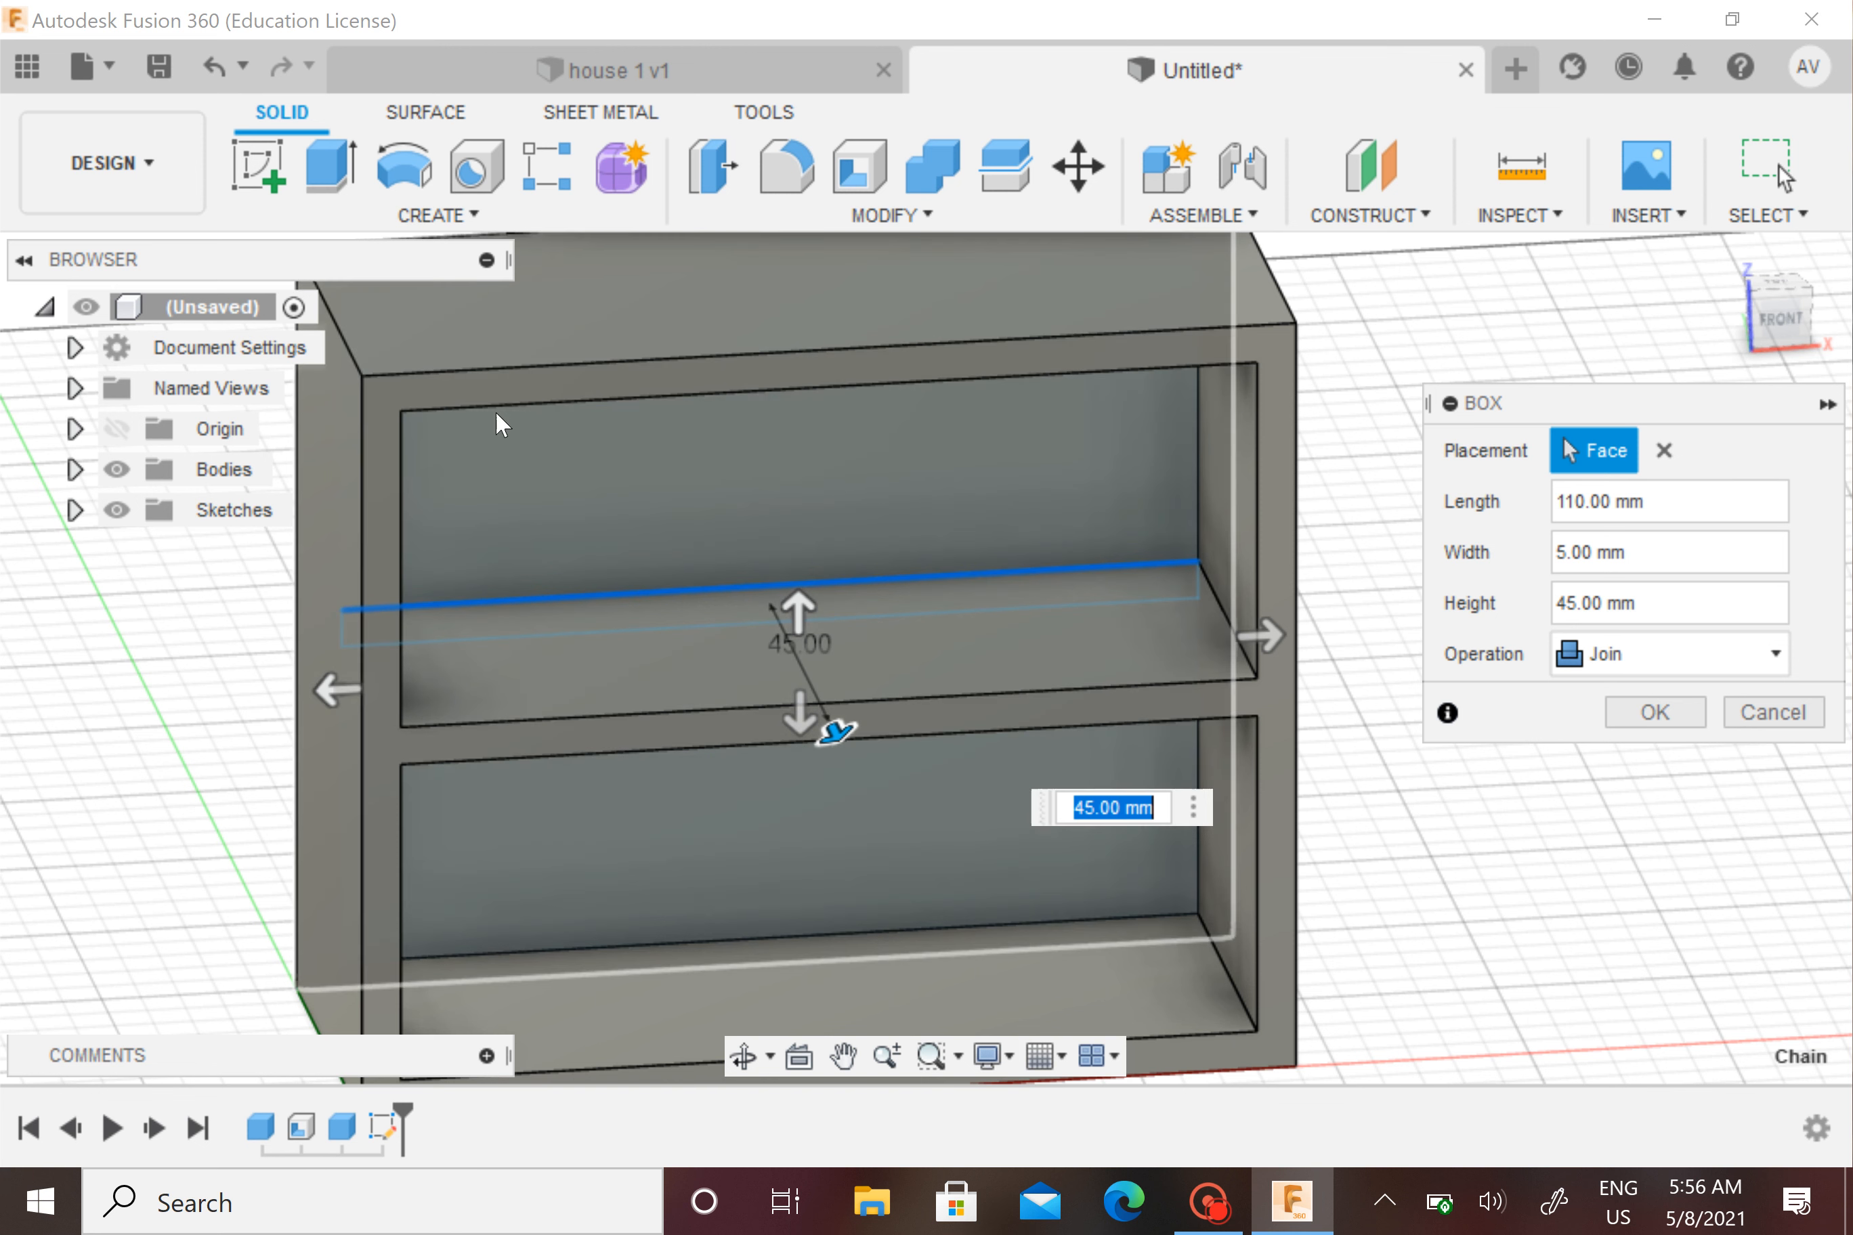
{"action": "left_click", "coordinate": [74, 470]}
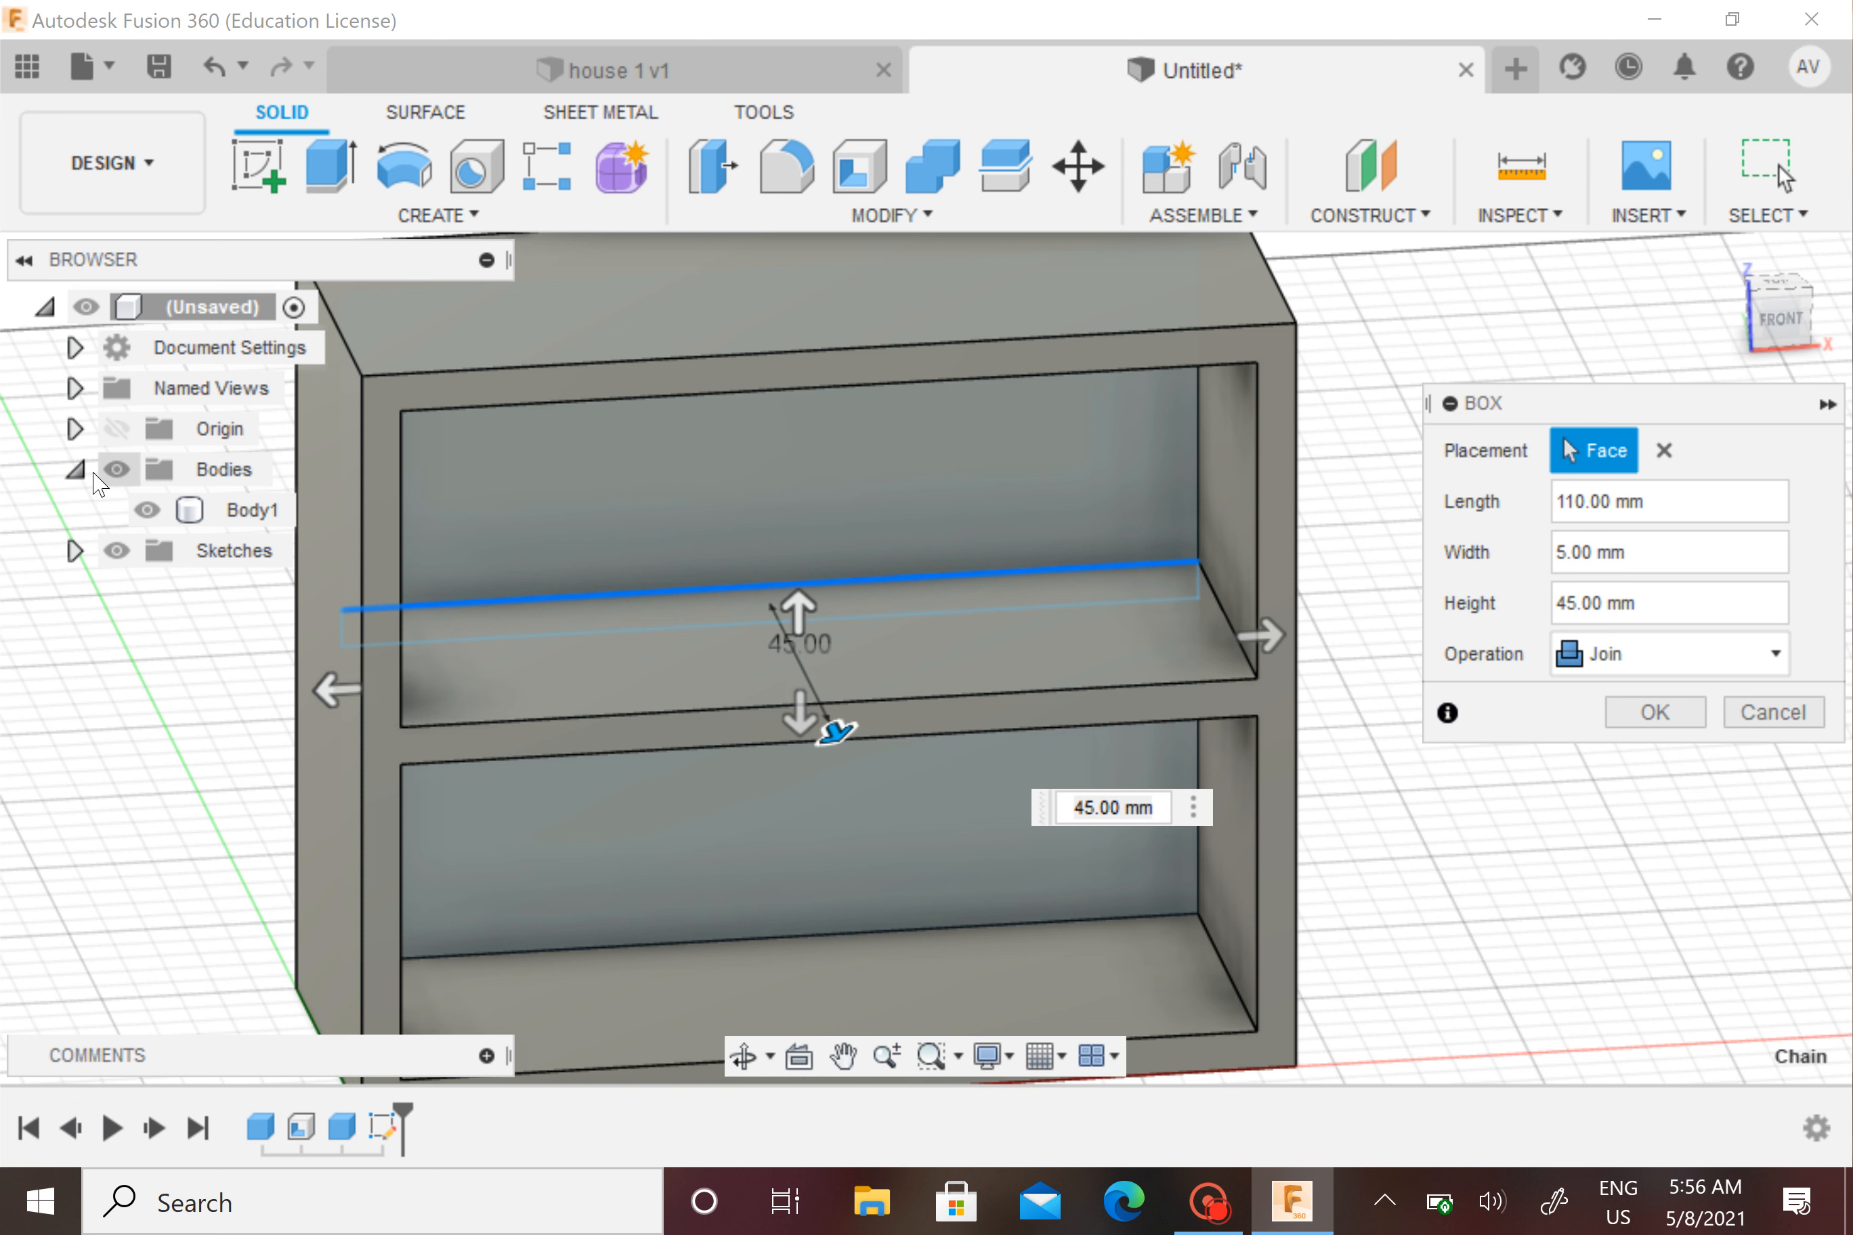
{"action": "left_click", "coordinate": [72, 470]}
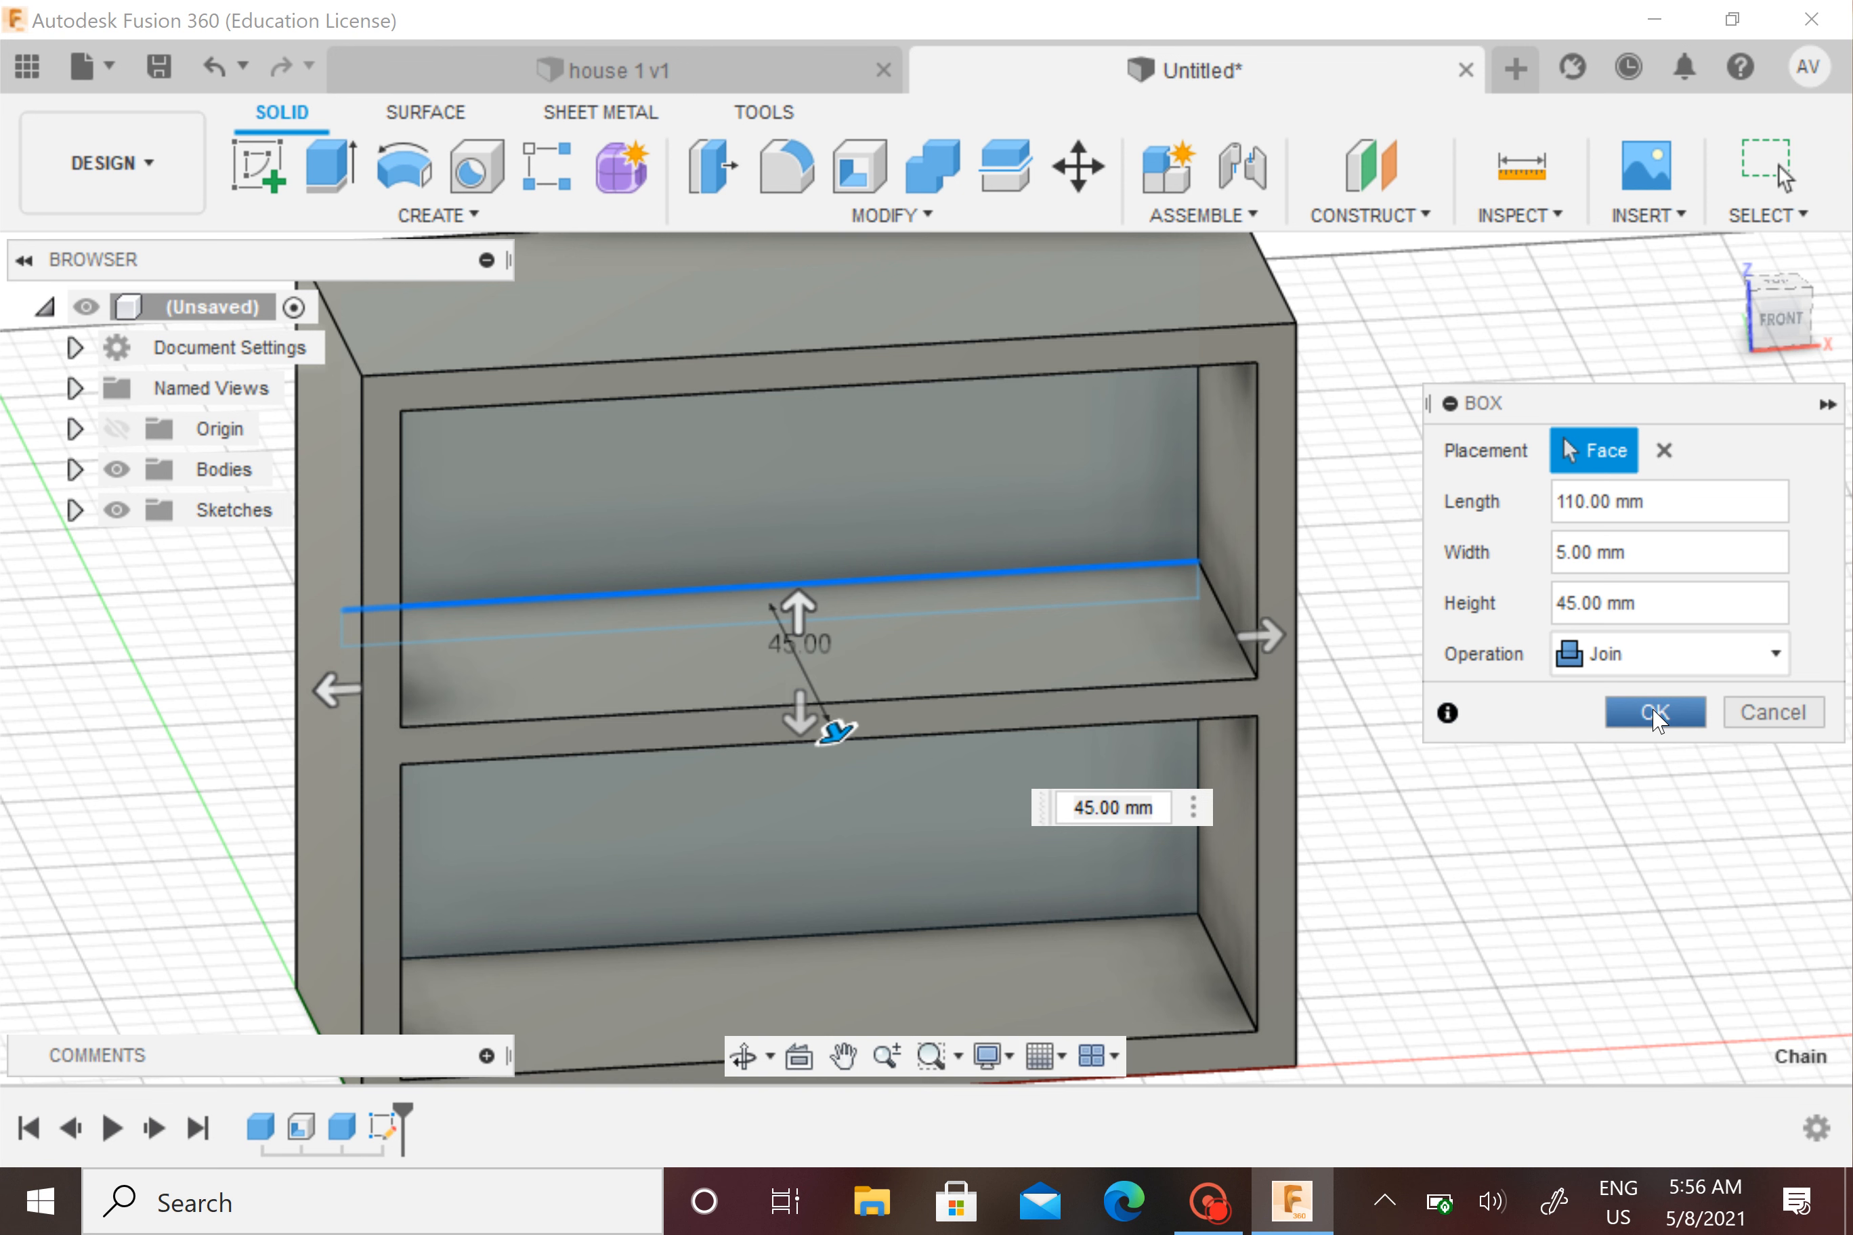
{"action": "left_click", "coordinate": [1655, 711]}
{"action": "scroll", "coordinate": [1551, 647], "scroll_direction": "down", "scroll_amount": 5}
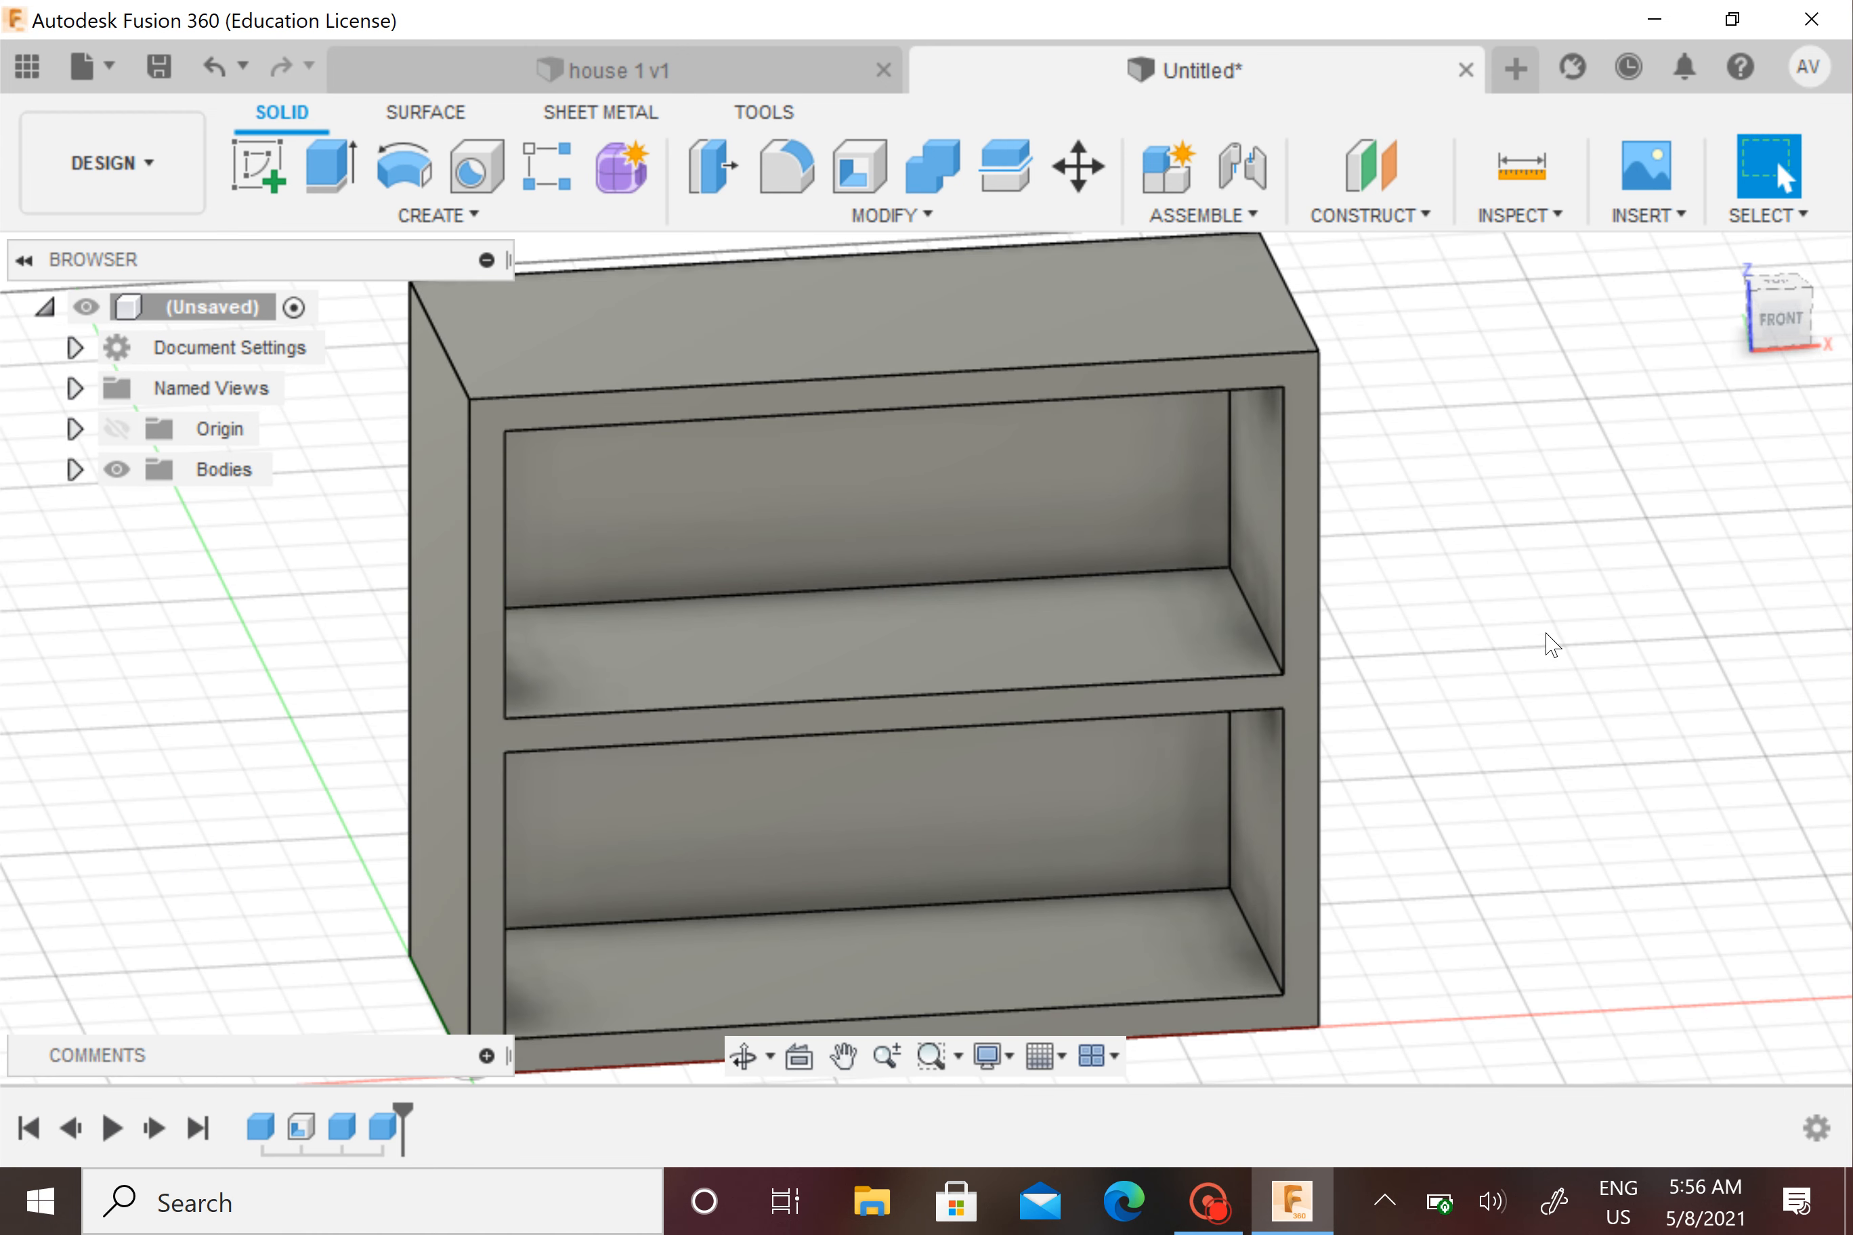
Start a solid box on the lower compartment's back wall, with its first corner on the bottom inner edge about 30 mm from the left inner wall
{"action": "left_click", "coordinate": [1784, 320]}
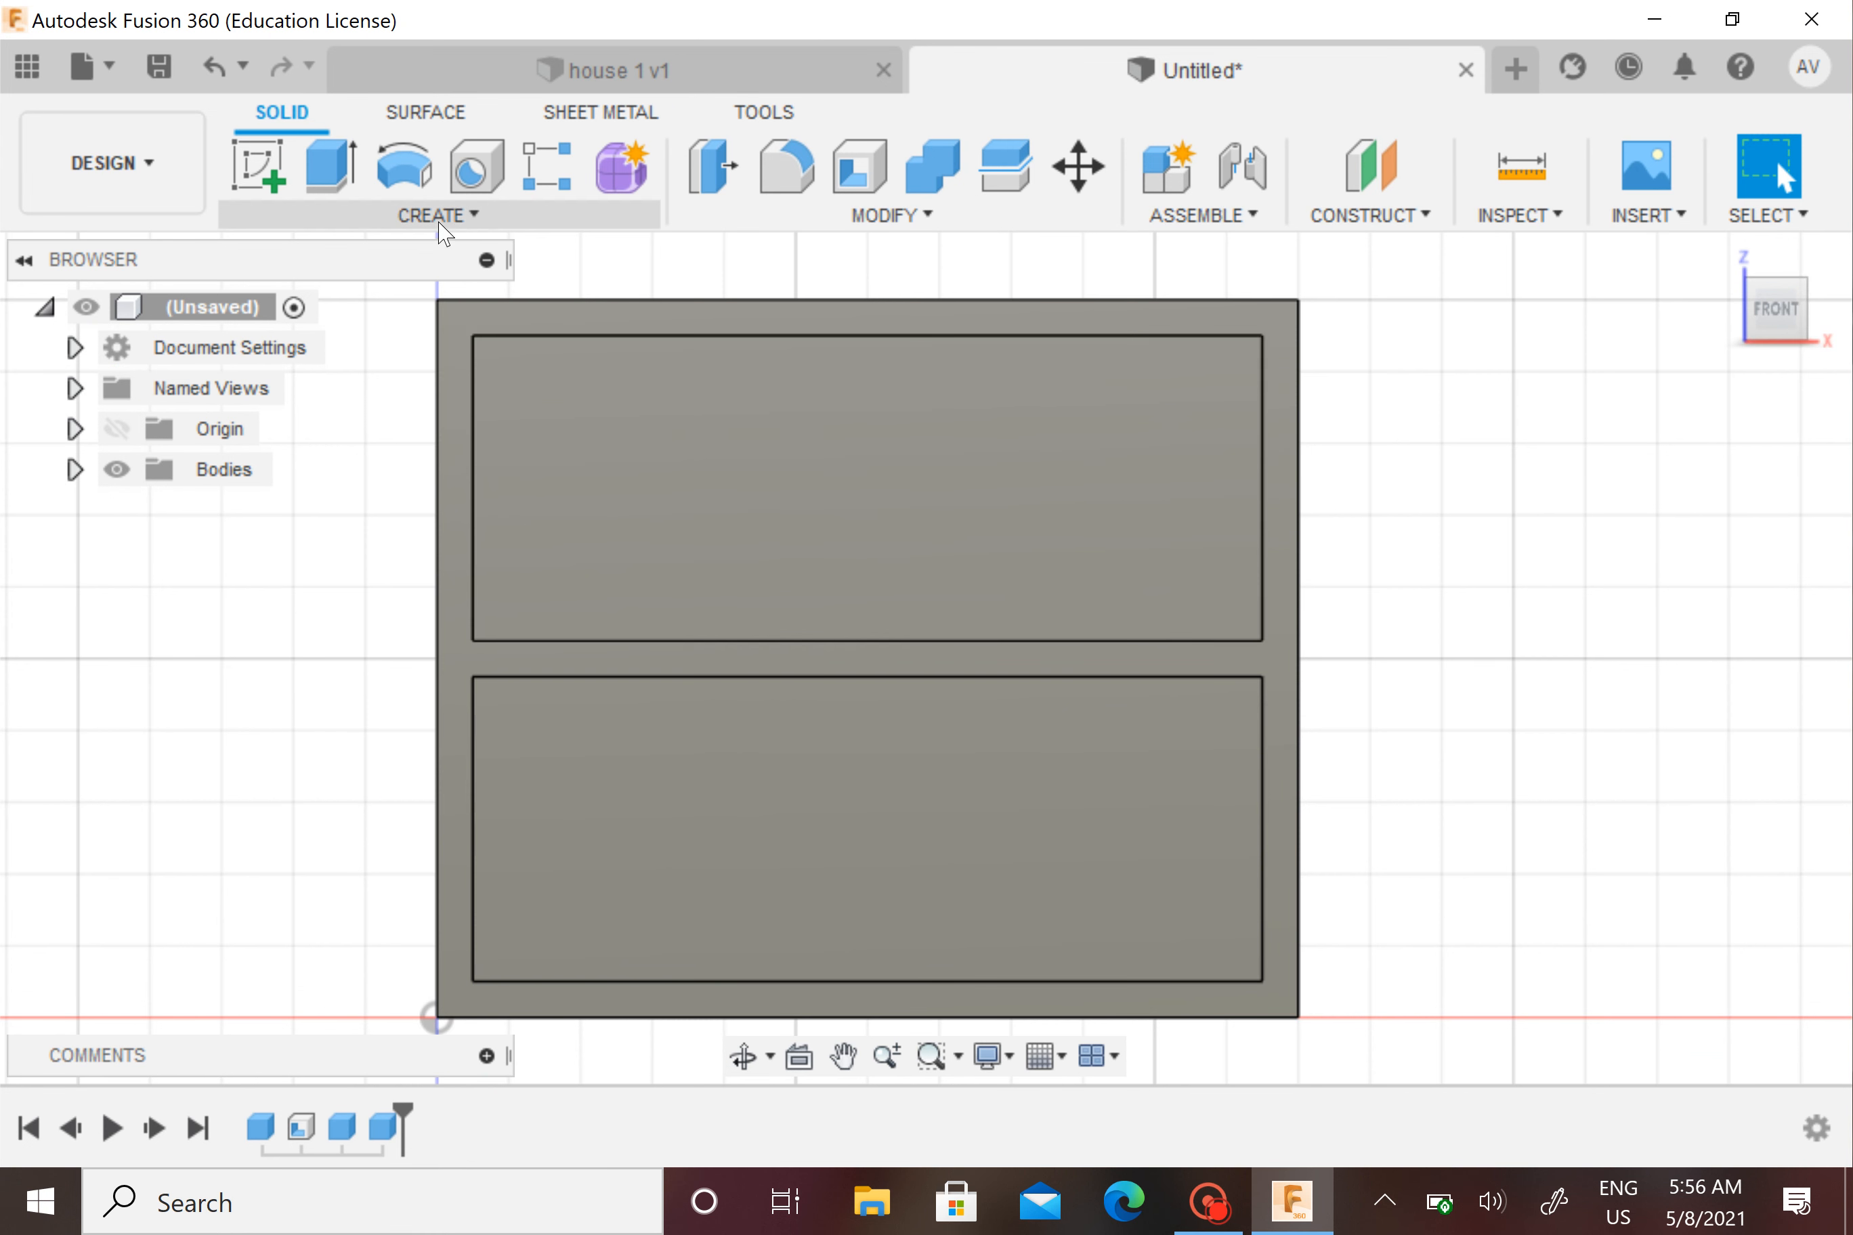
{"action": "left_click", "coordinate": [437, 220]}
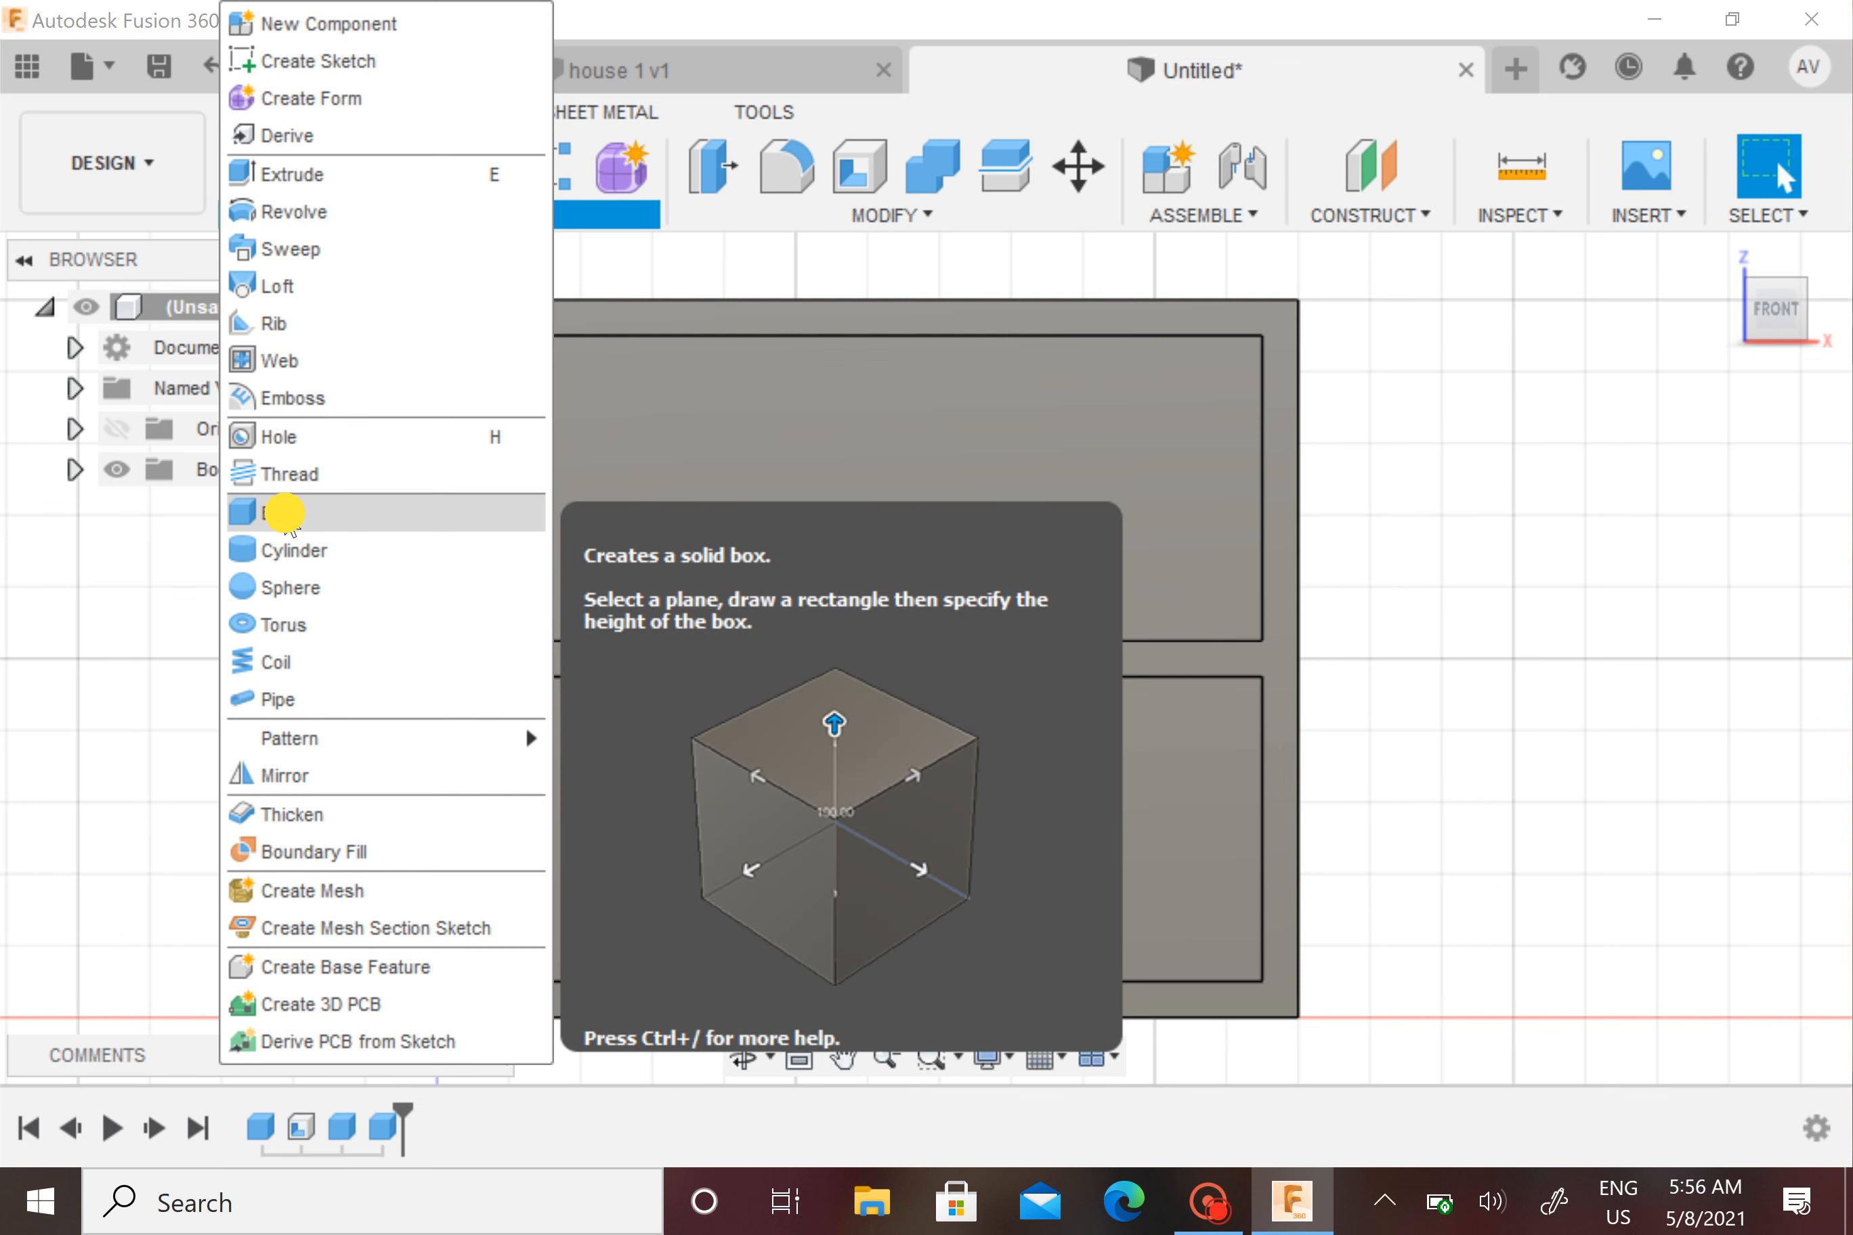
{"action": "left_click", "coordinate": [237, 624]}
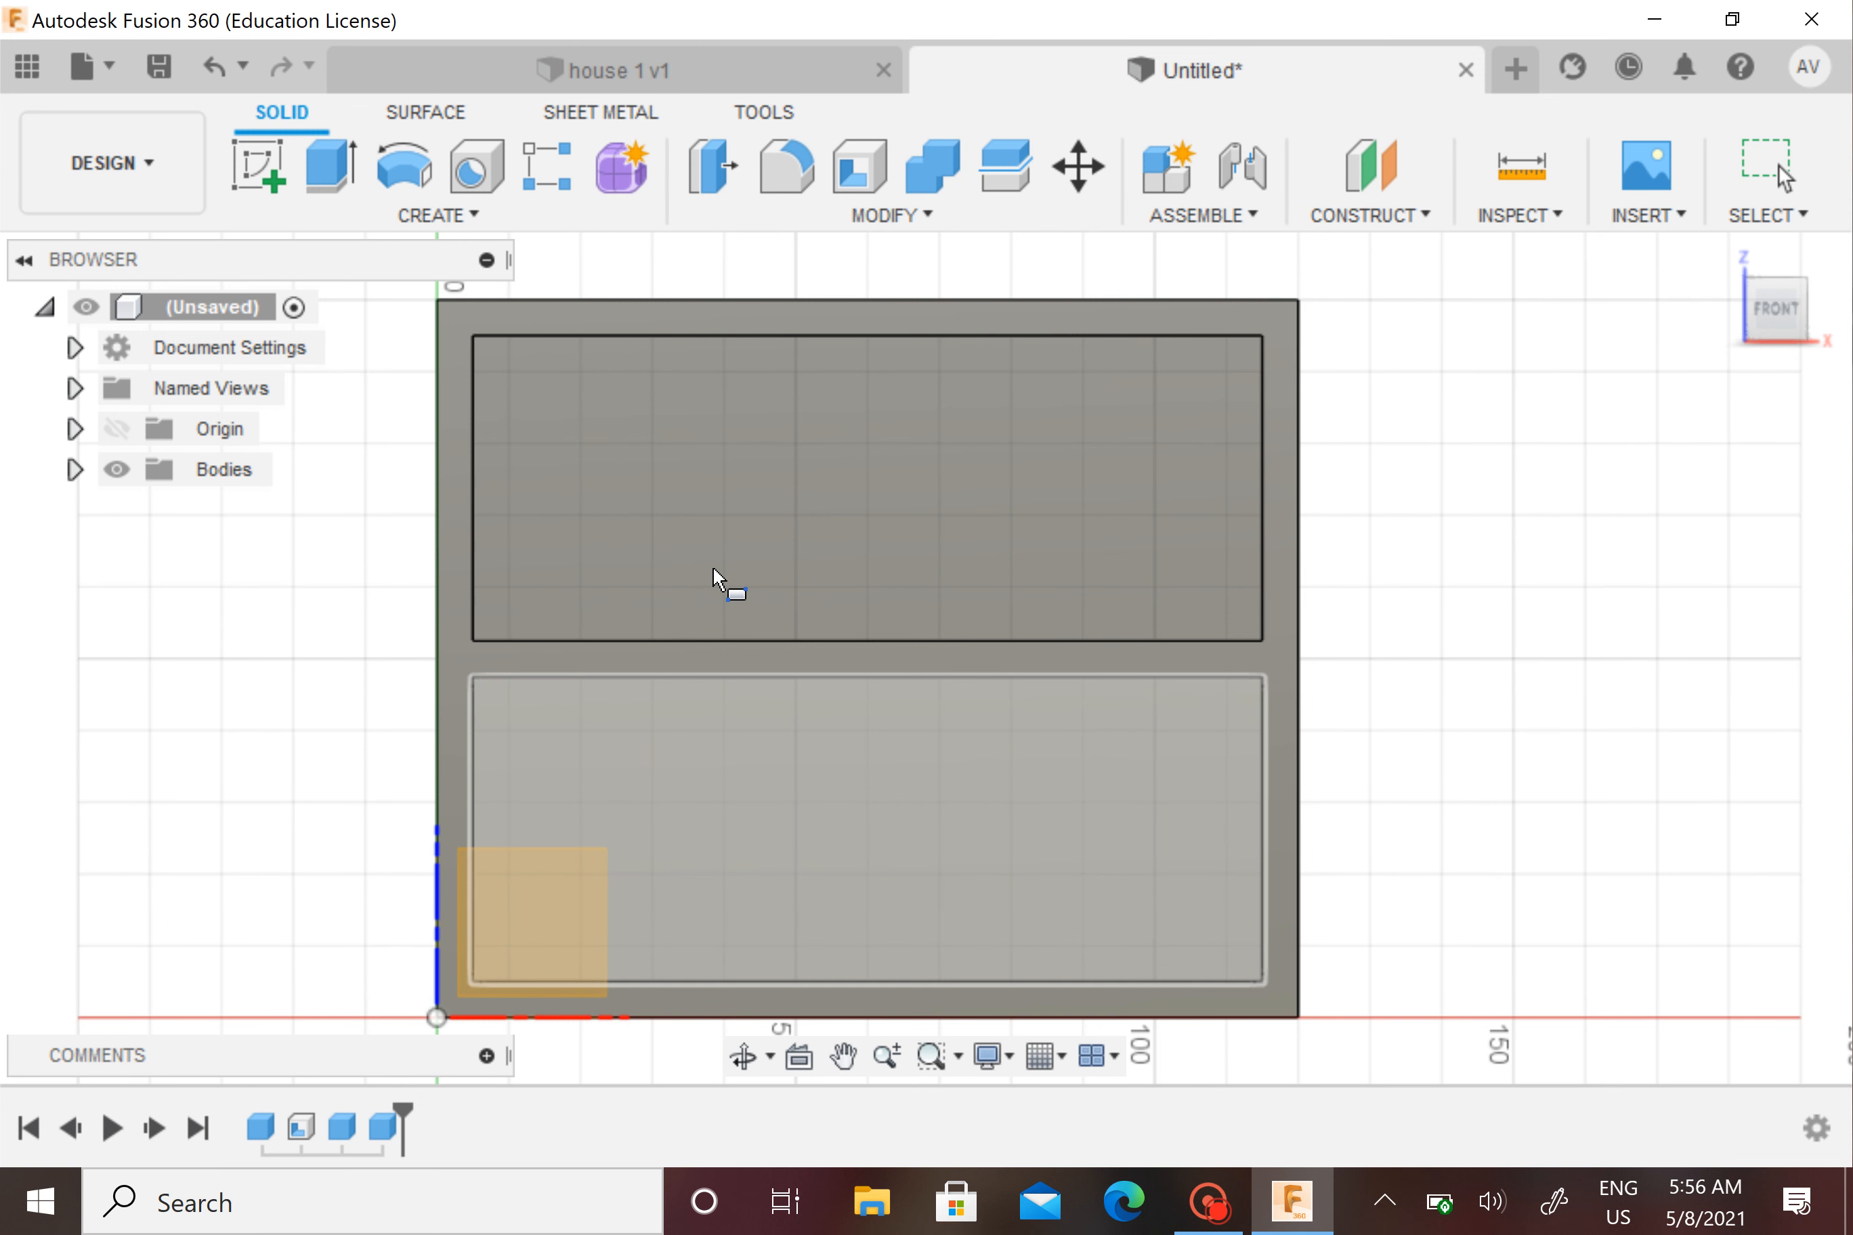
{"action": "left_click", "coordinate": [661, 815]}
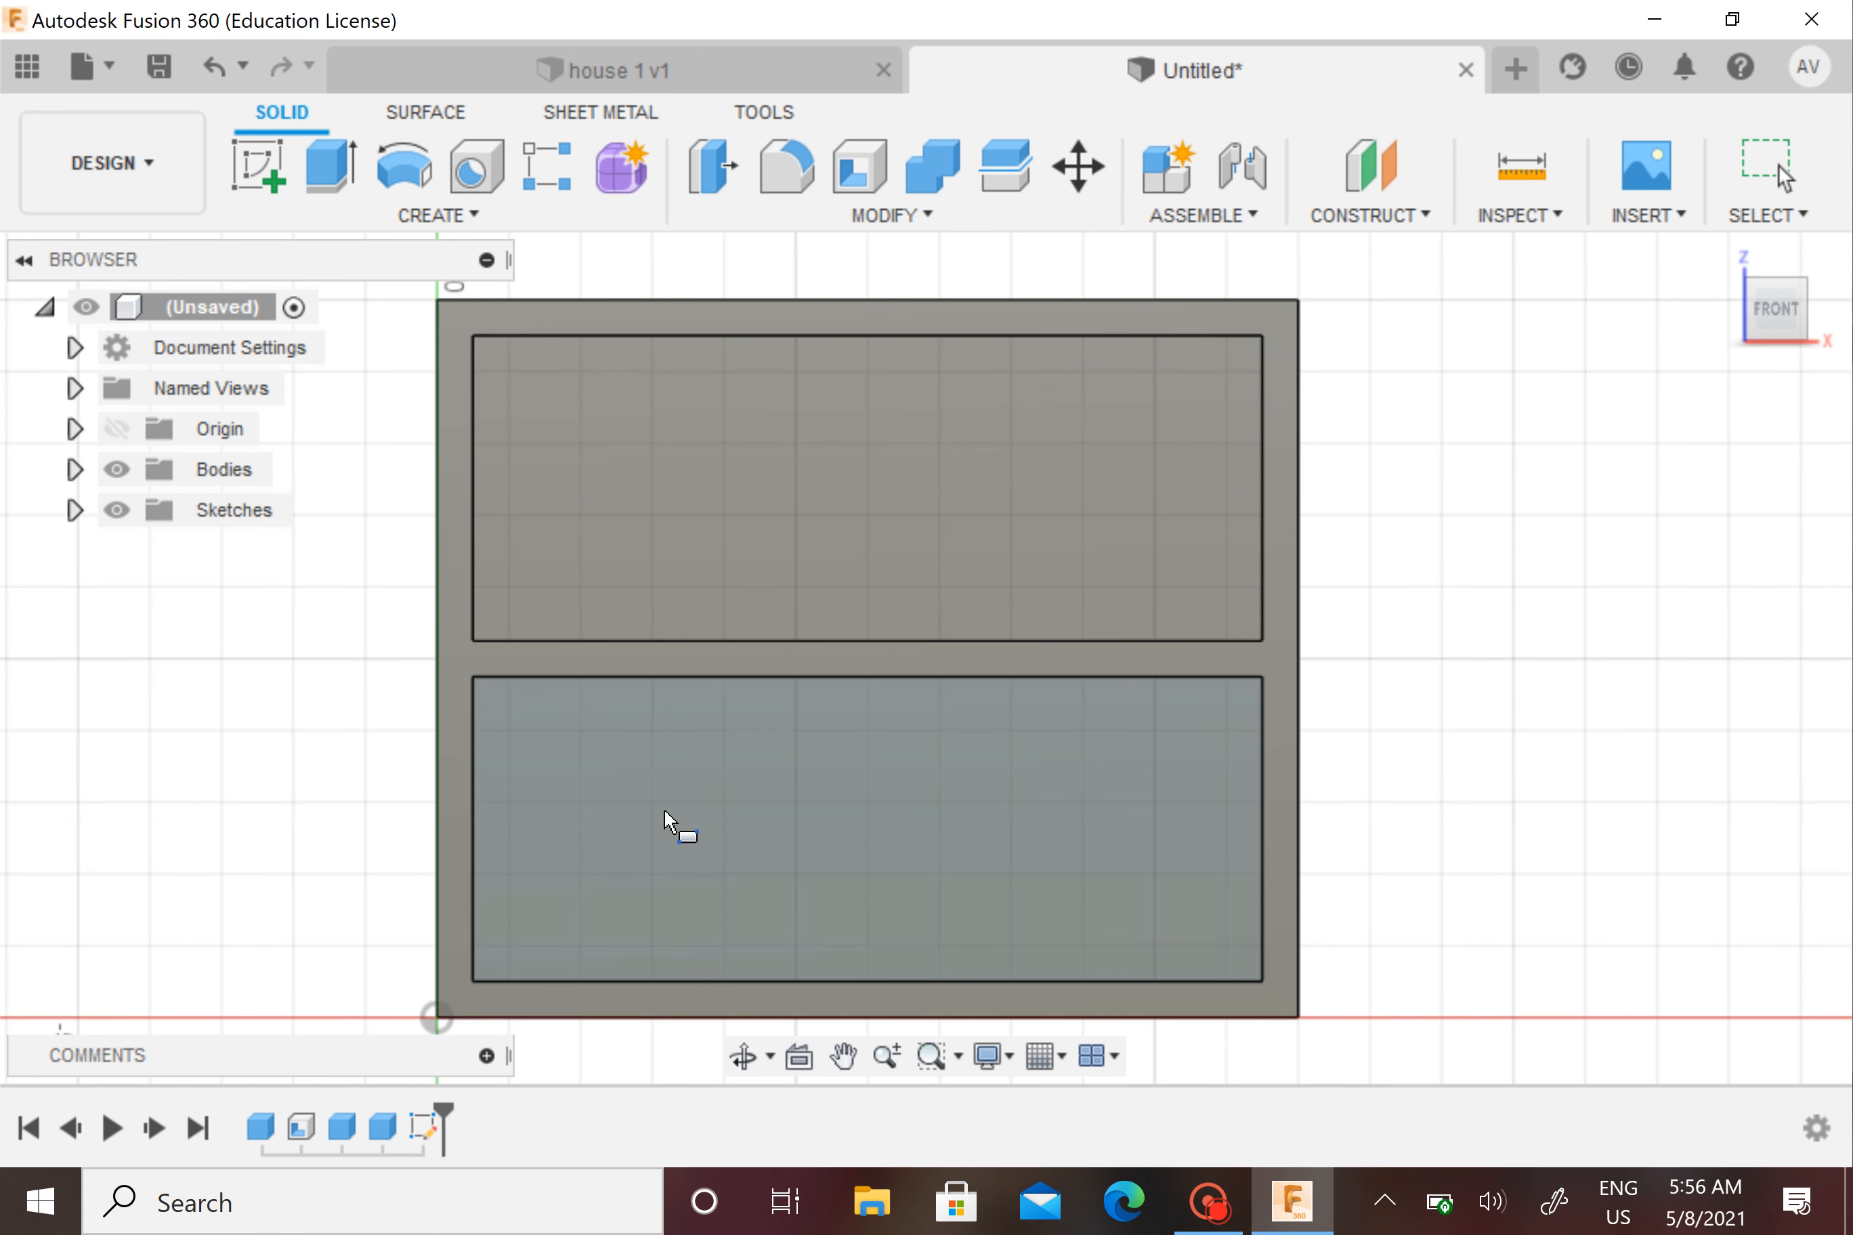
{"action": "scroll", "coordinate": [671, 780], "scroll_direction": "up", "scroll_amount": 2}
{"action": "middle_click_drag", "start_coordinate": [671, 779], "coordinate": [630, 811]}
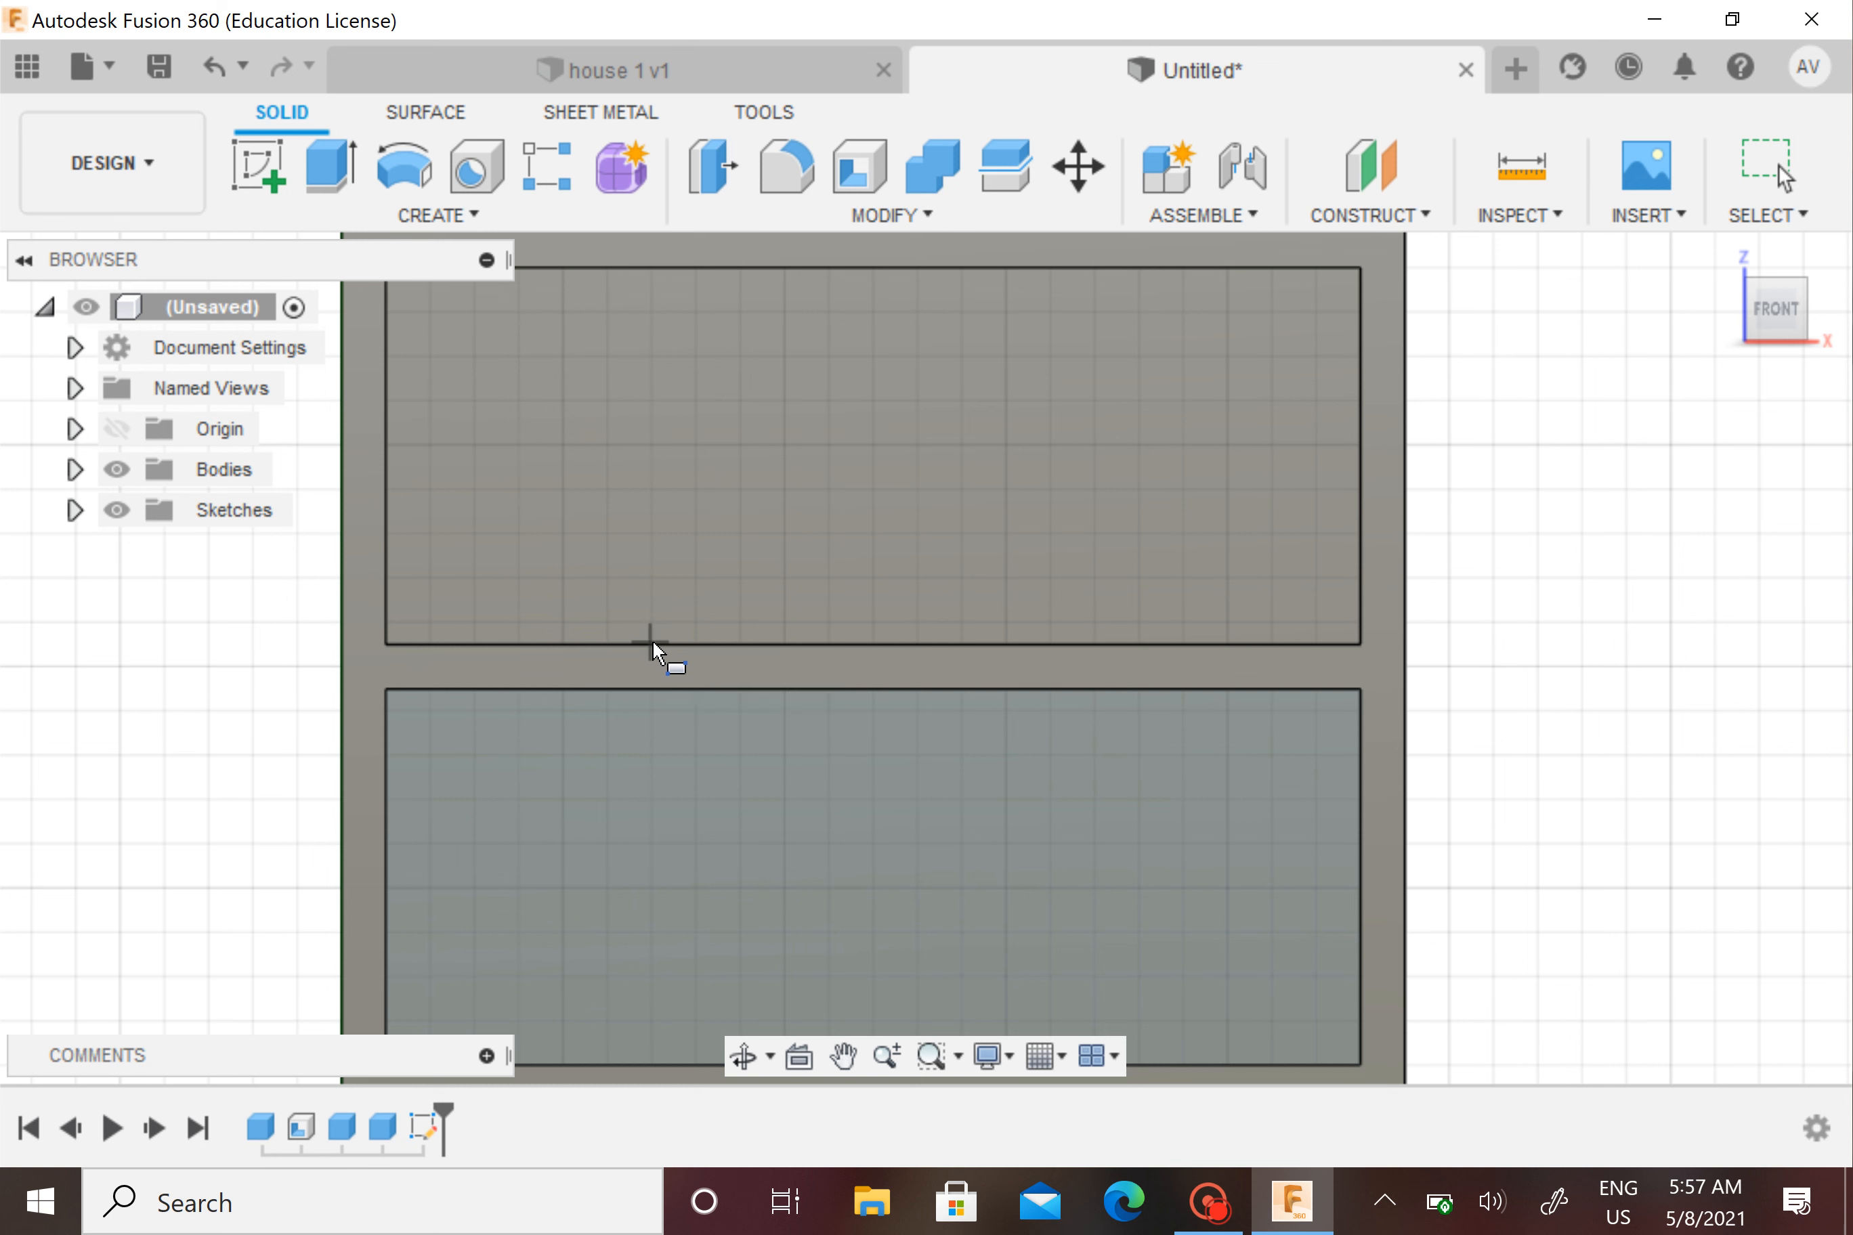
{"action": "middle_click_drag", "start_coordinate": [649, 753], "coordinate": [646, 699]}
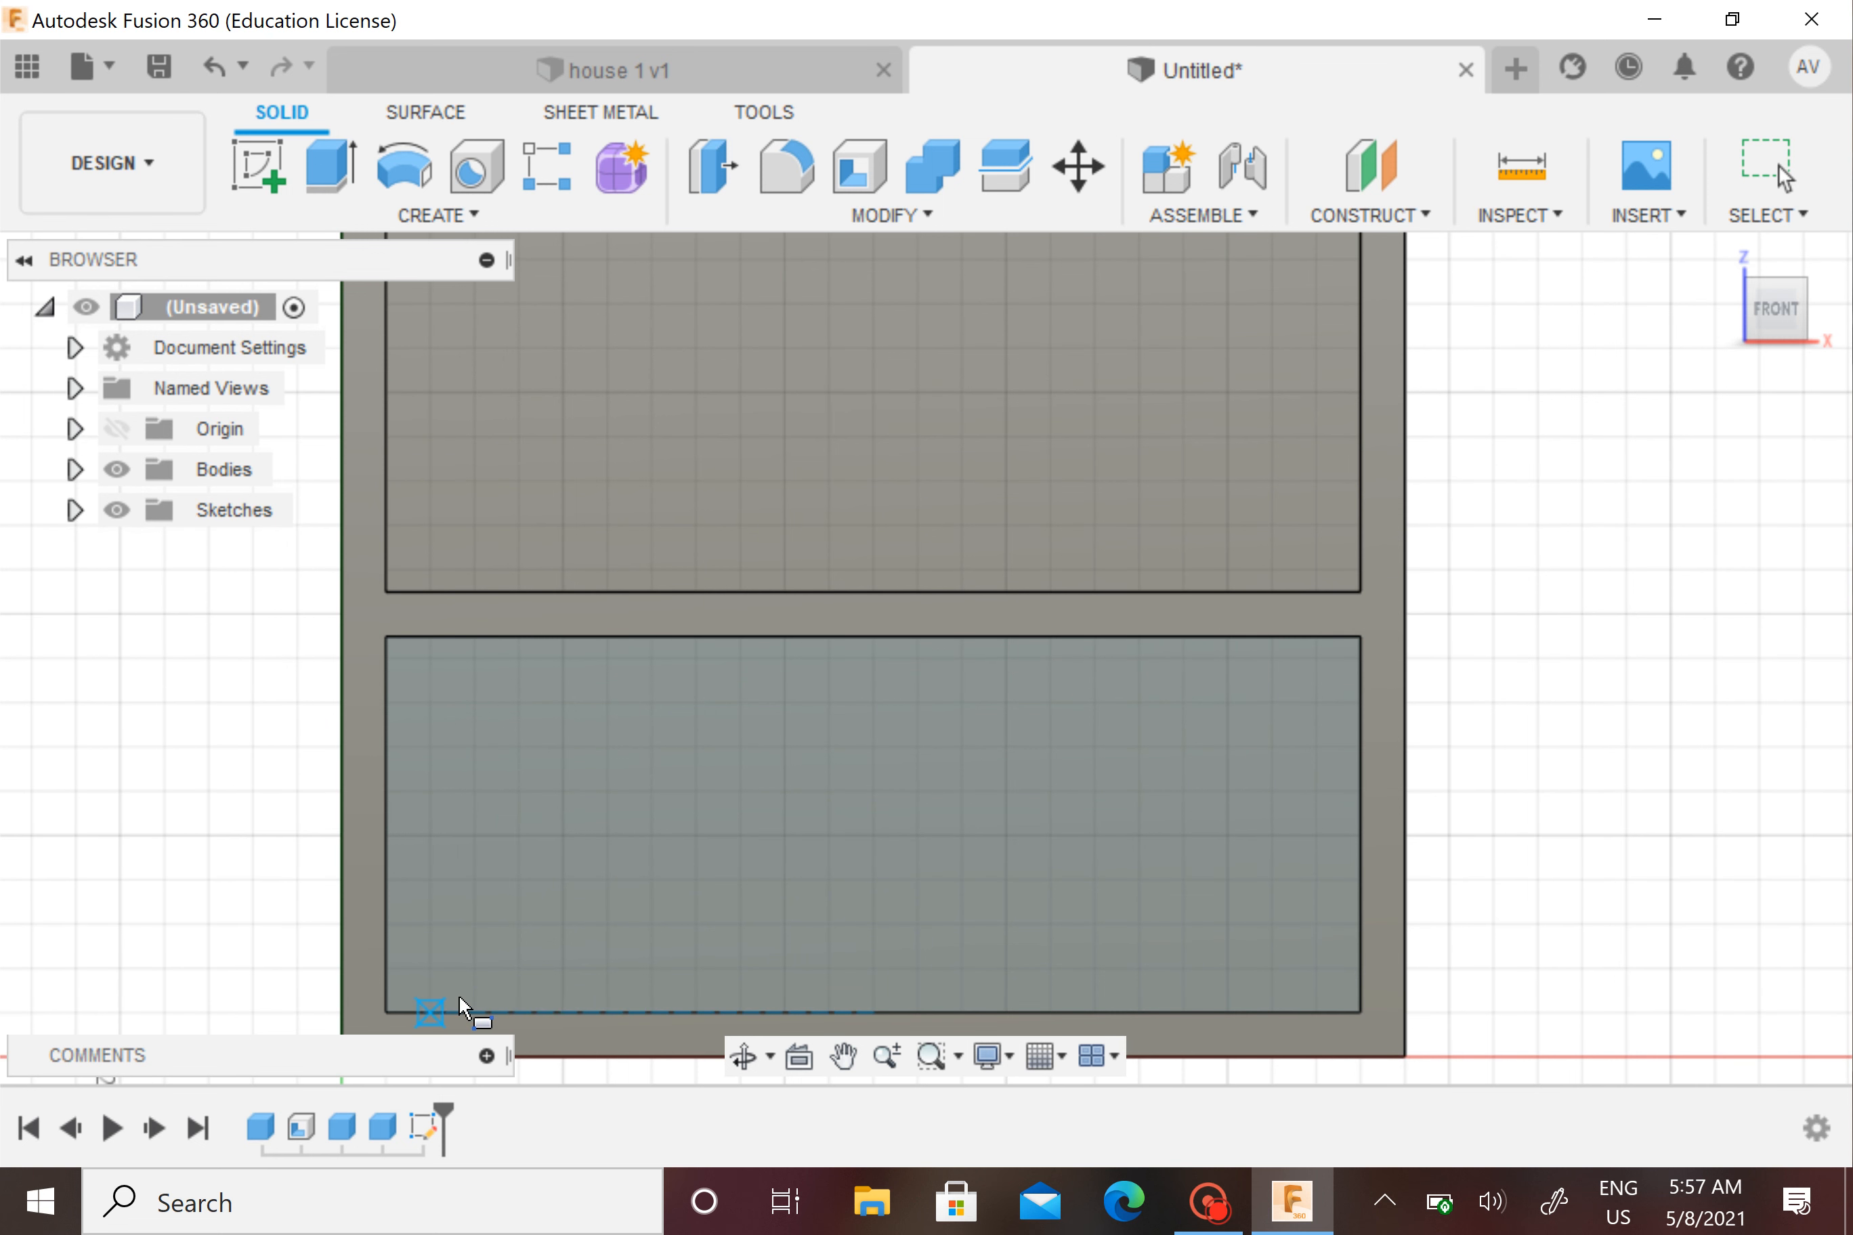
{"action": "left_click", "coordinate": [651, 1006]}
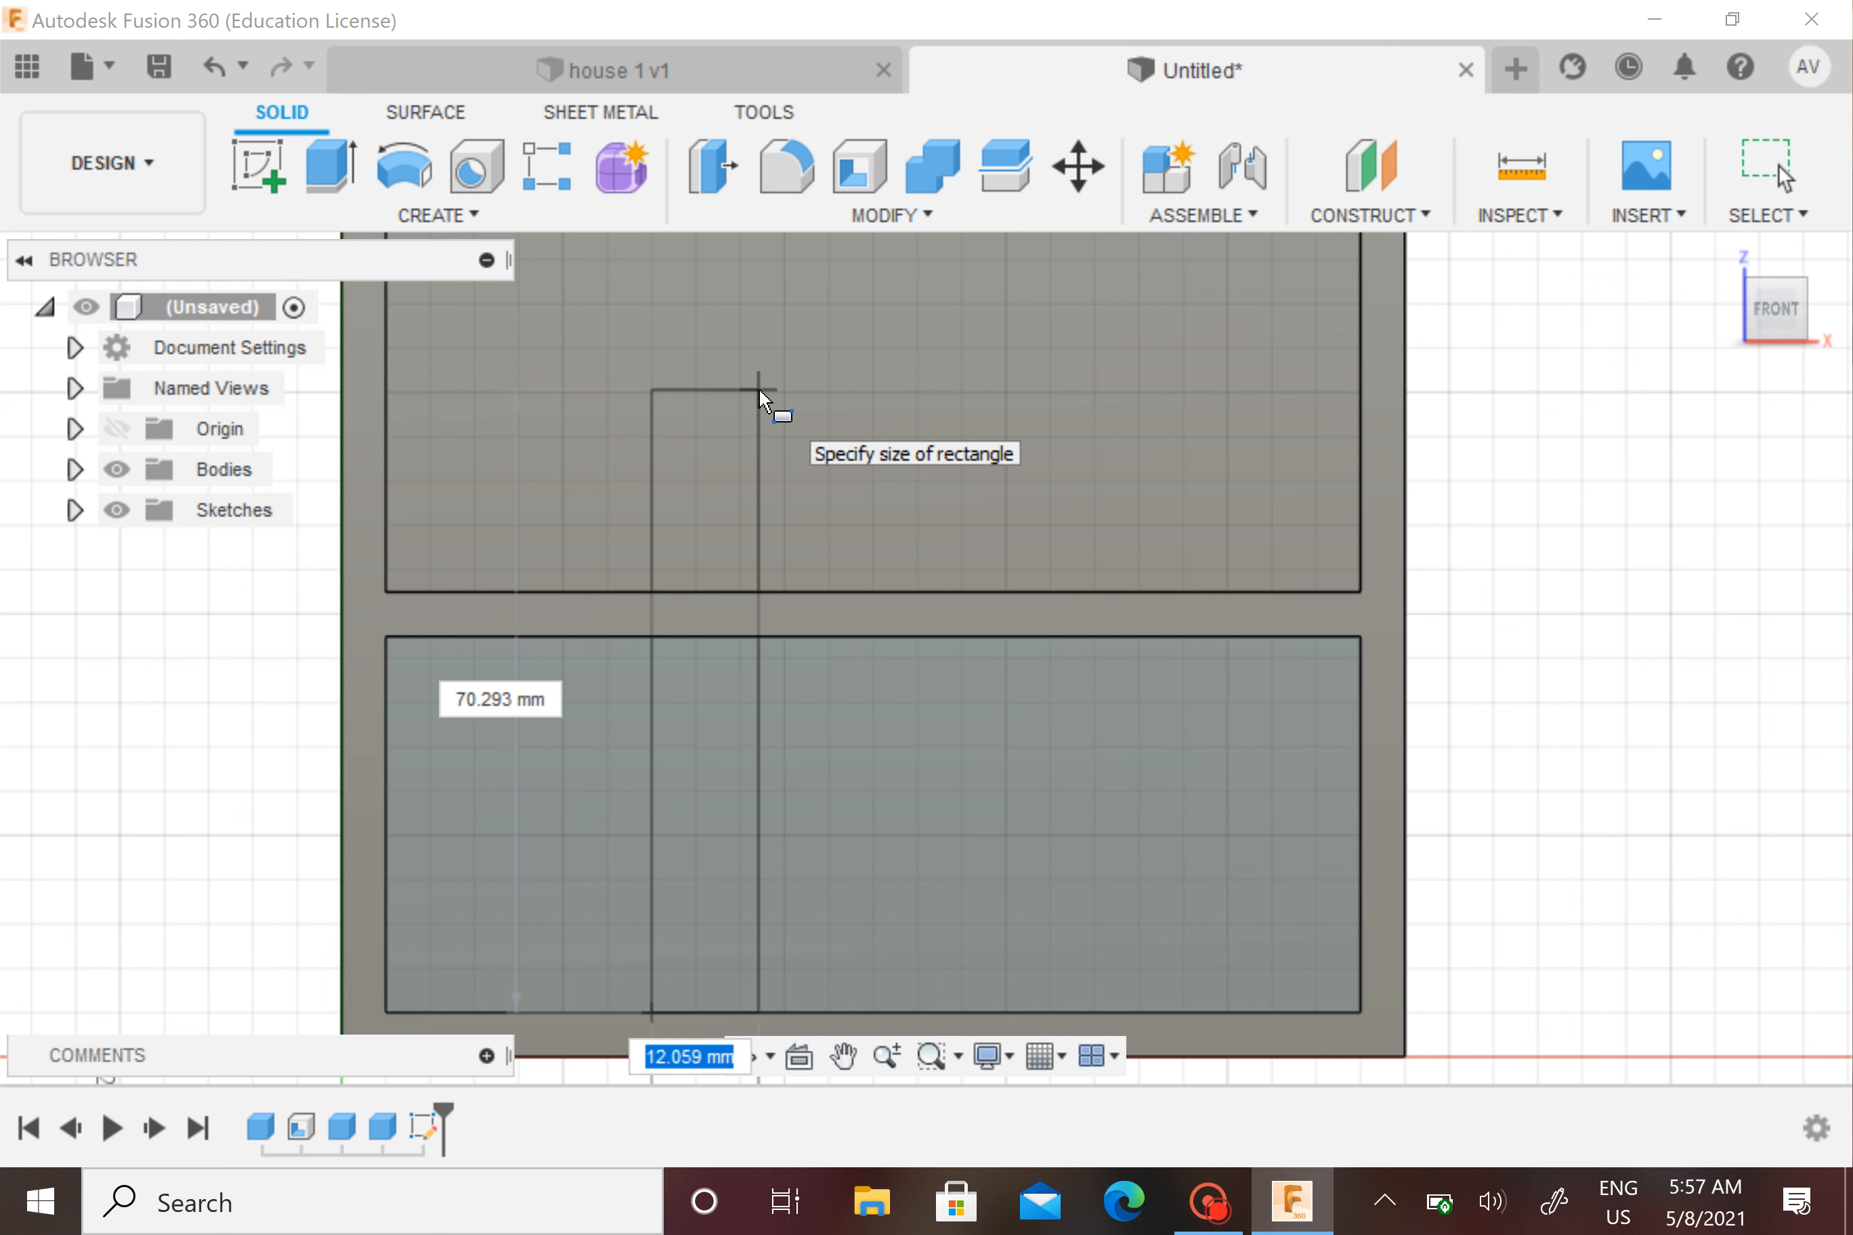
Set the vertical divider's base to 10 mm wide and 90 mm tall, spanning both compartments
{"action": "type", "text": "10"}
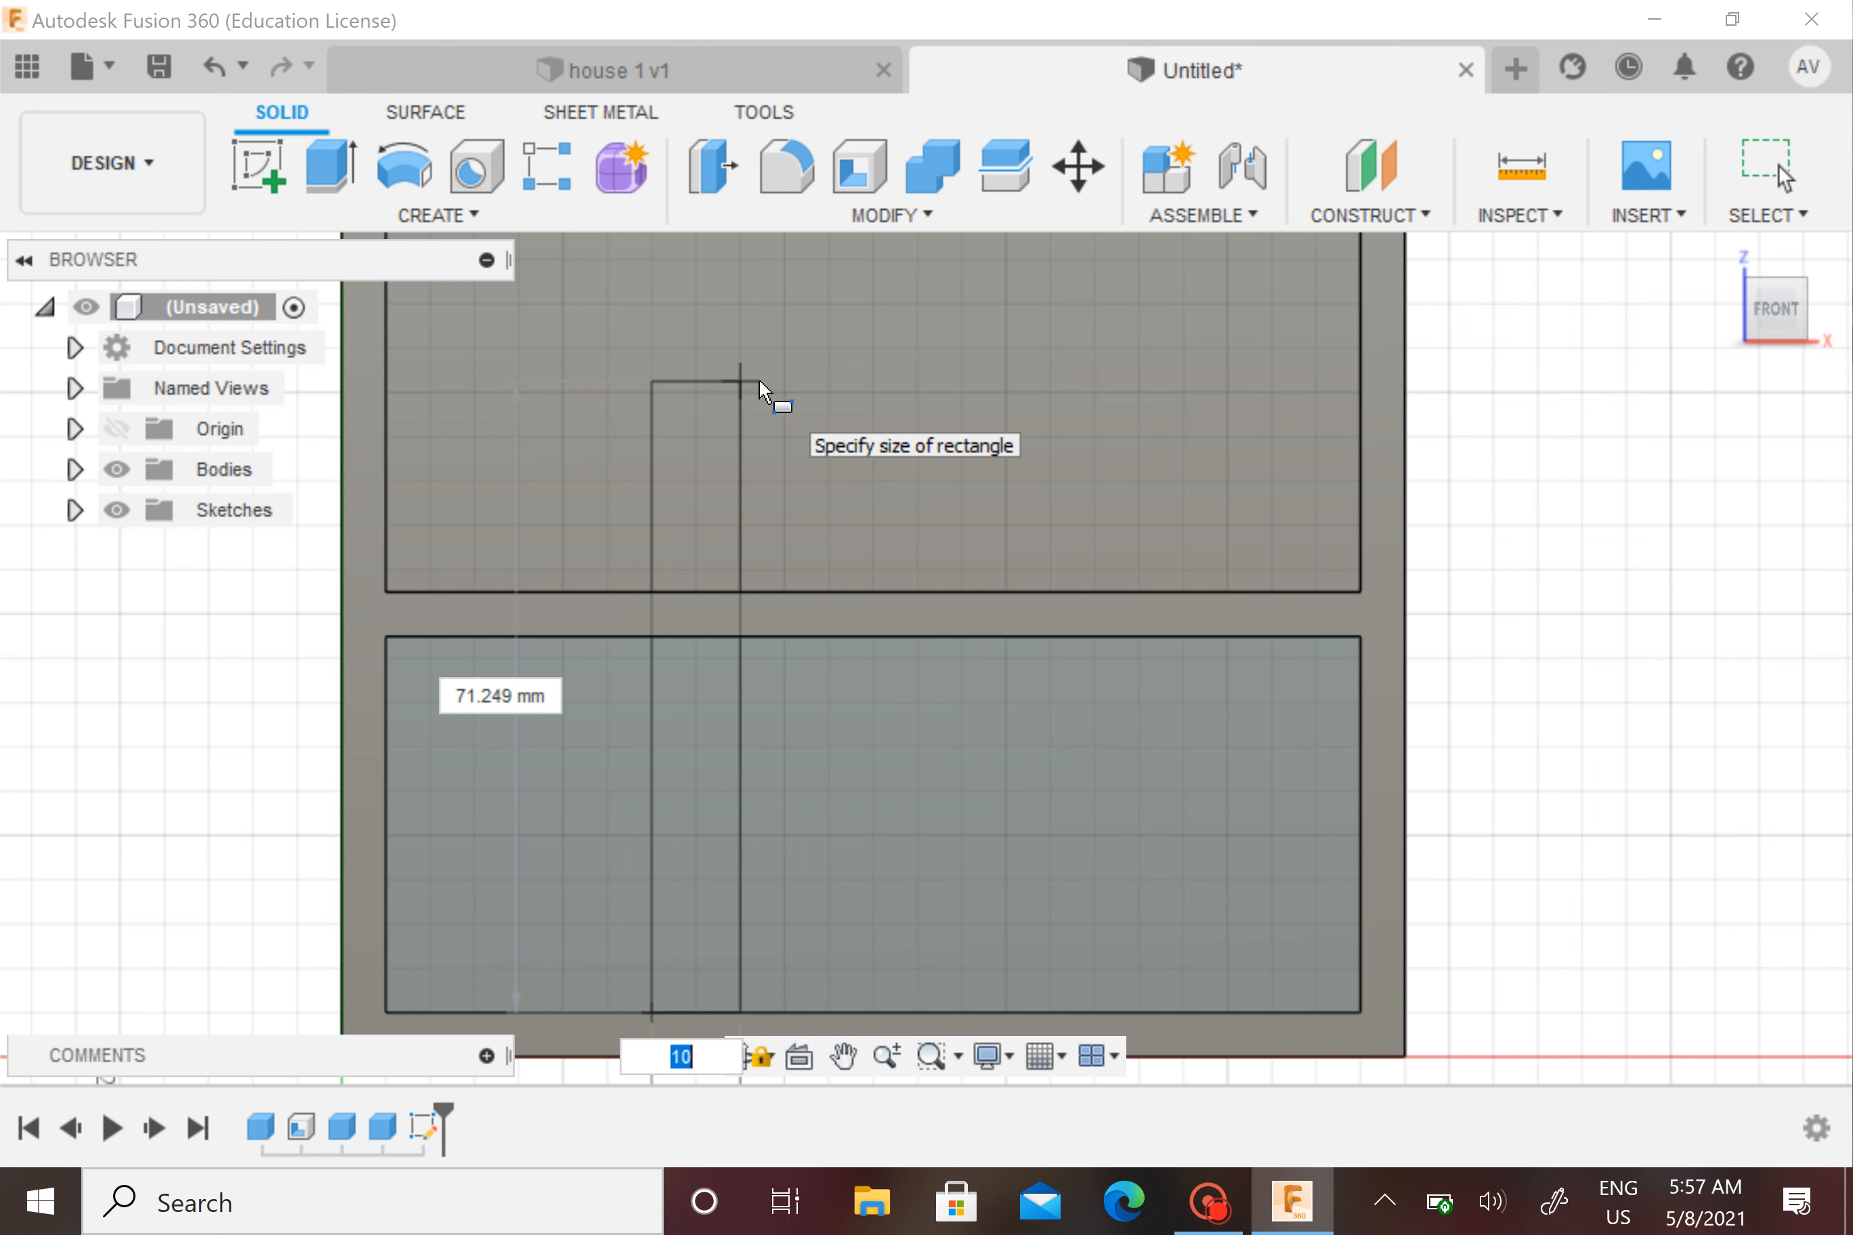
{"action": "key", "text": "Tab"}
{"action": "key", "text": "BackSpace"}
{"action": "key", "text": "Tab"}
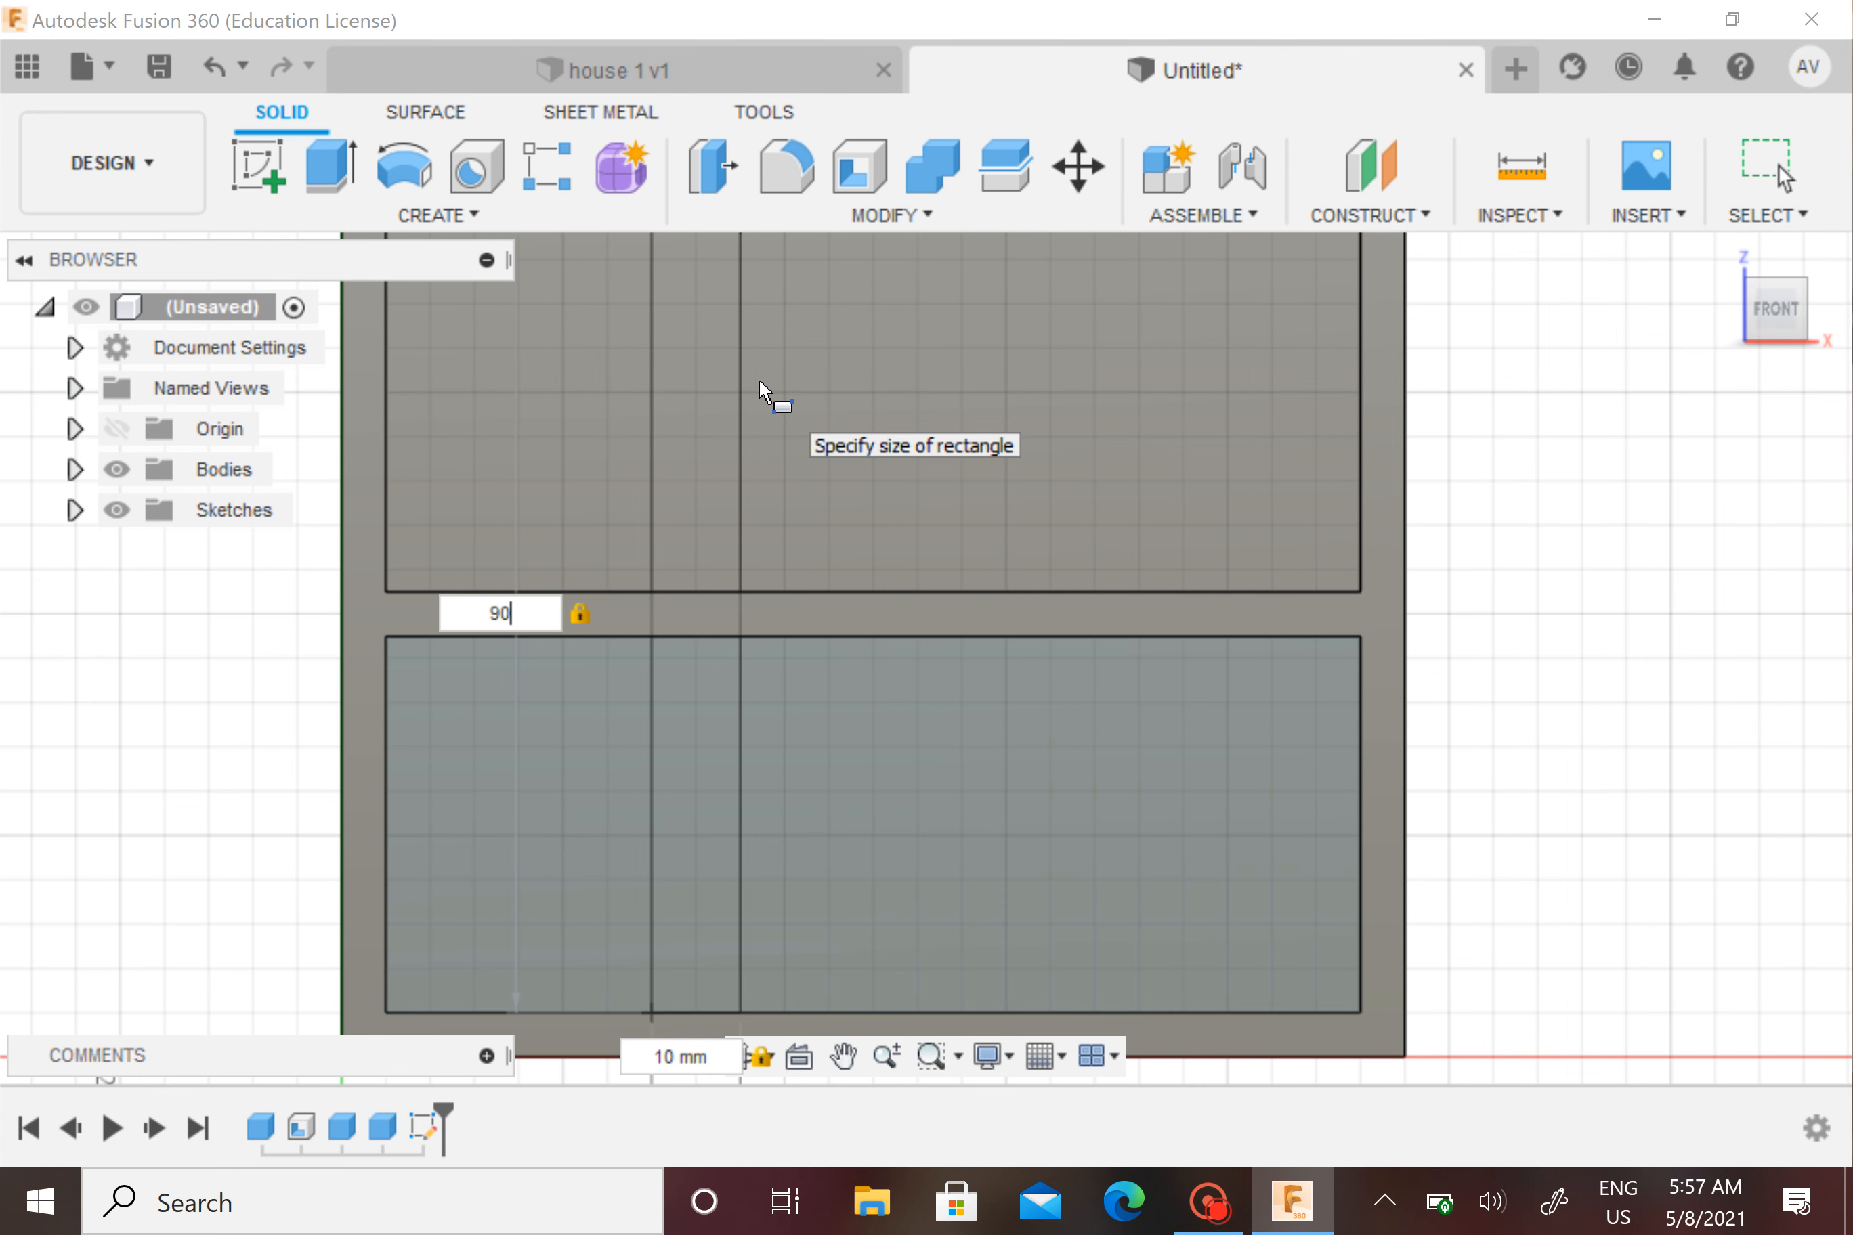
{"action": "left_click", "coordinate": [759, 382]}
Extend the divider 45 mm to the front opening and join it to the existing body
{"action": "middle_click_drag", "start_coordinate": [757, 393], "coordinate": [751, 446]}
{"action": "key", "text": "BackSpace"}
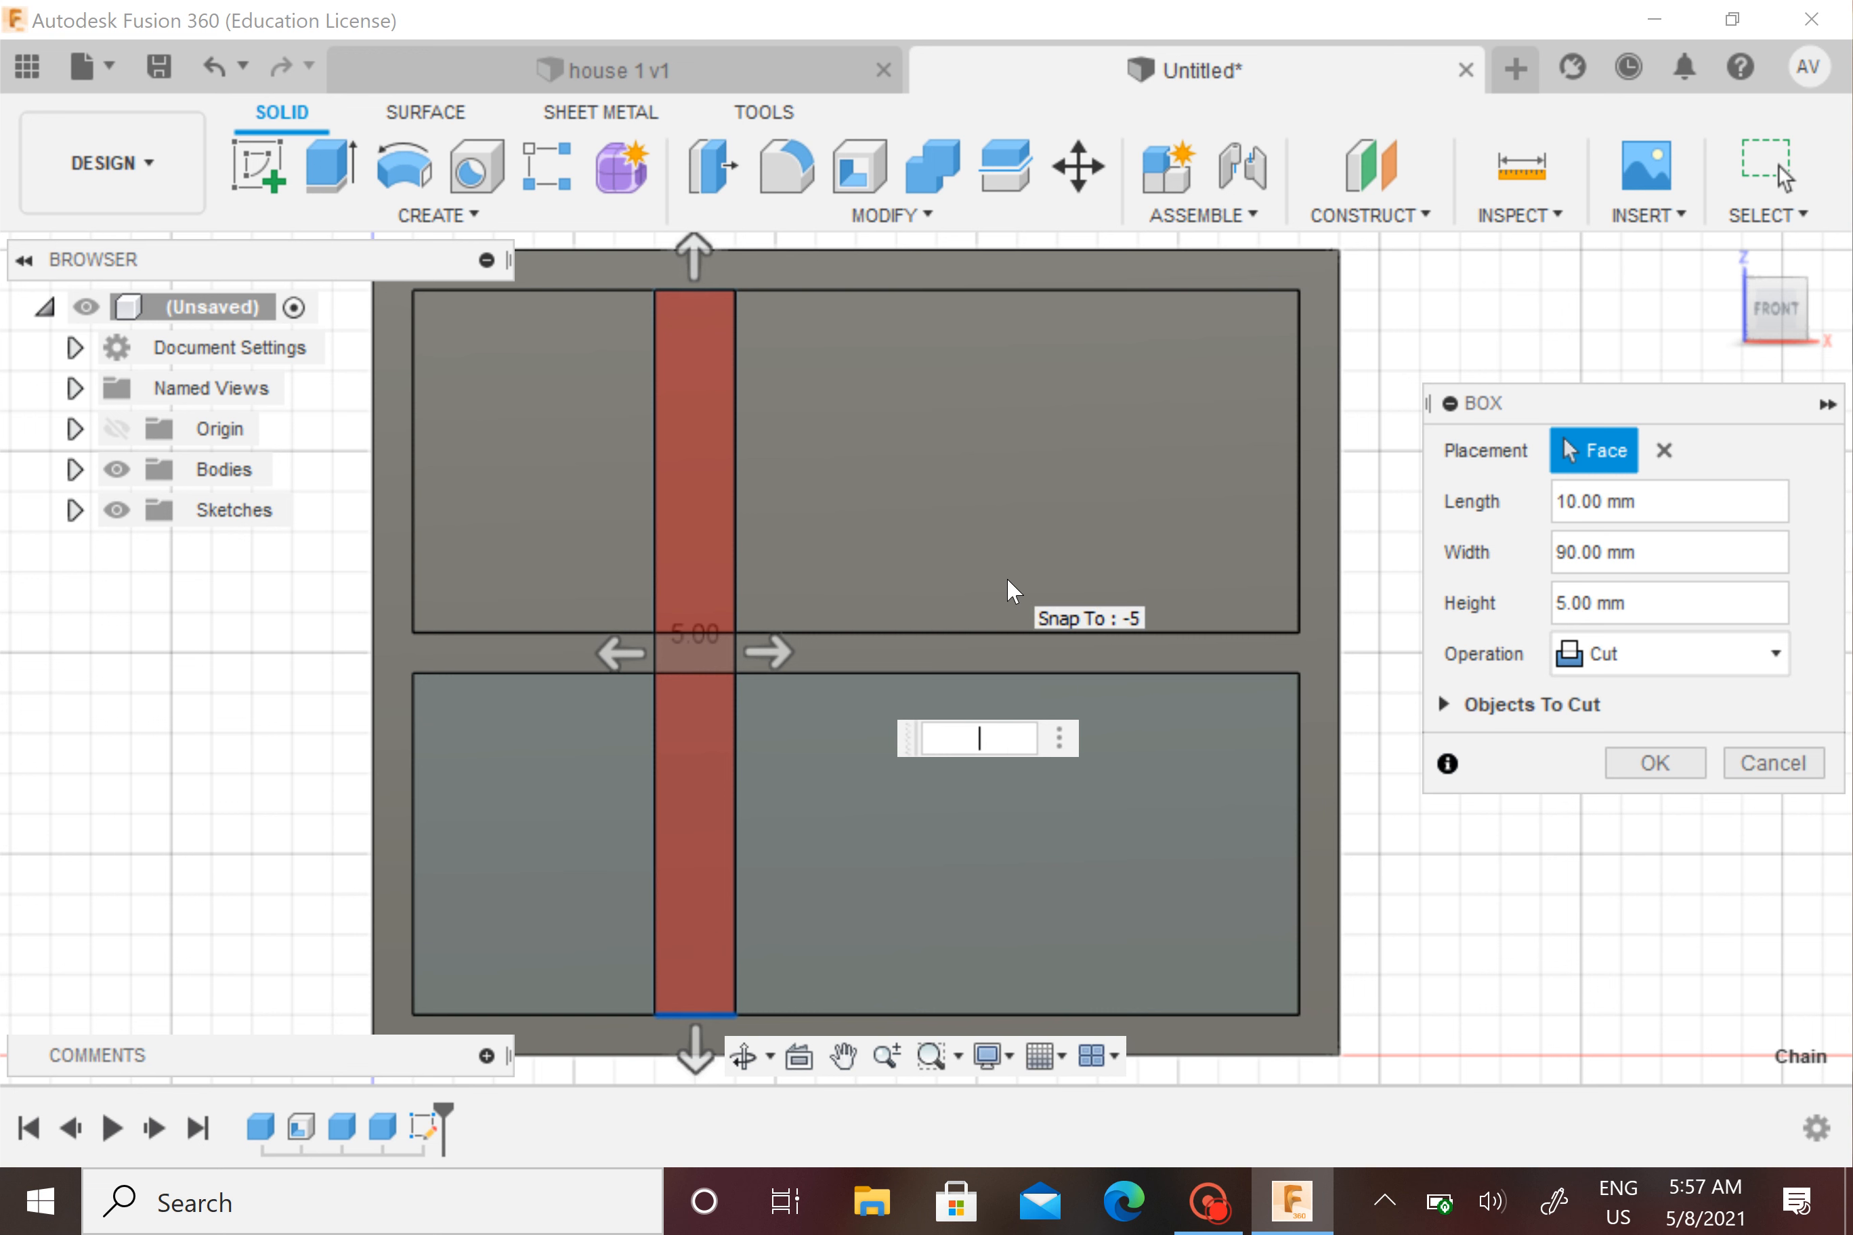
{"action": "type", "text": "45"}
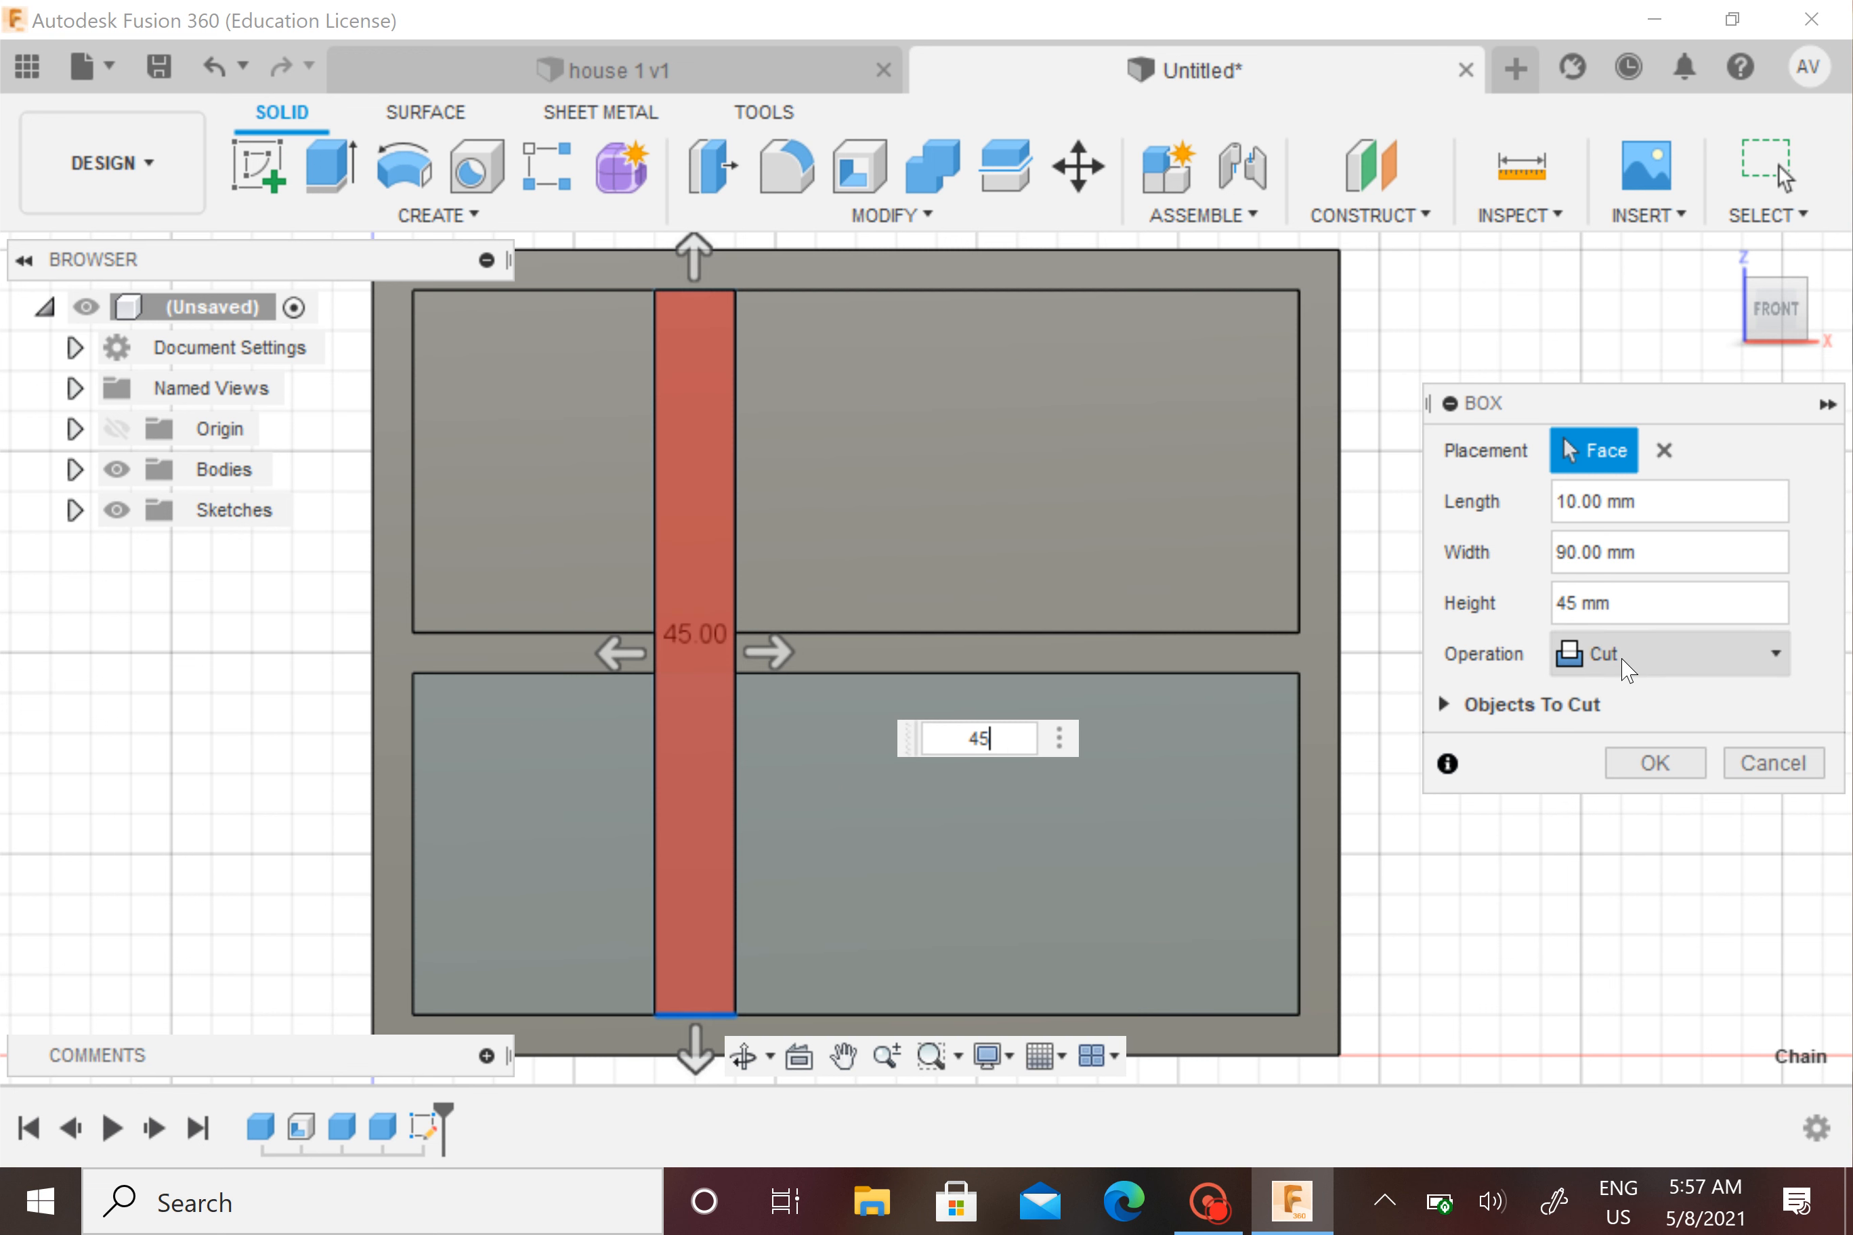
{"action": "left_click", "coordinate": [1623, 662]}
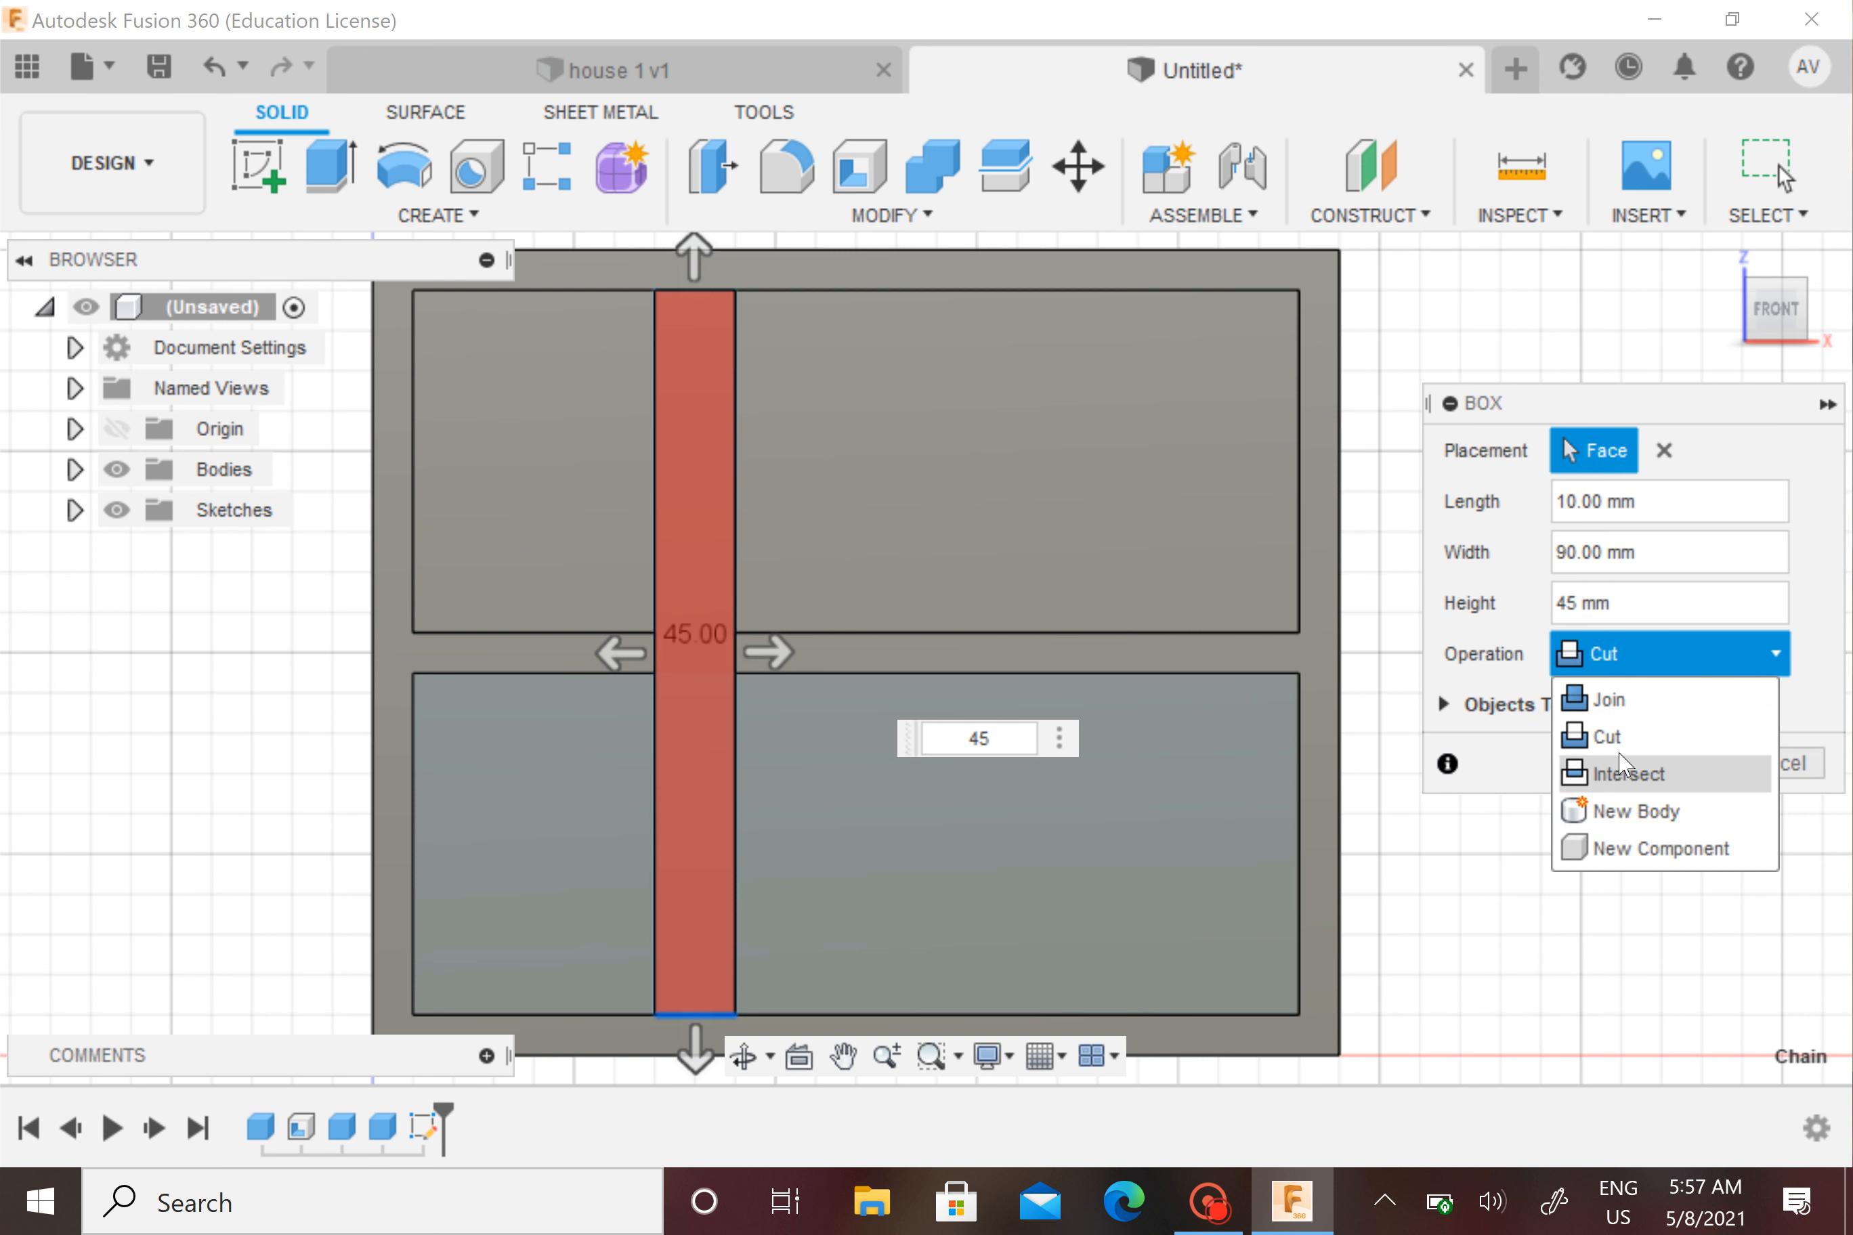
{"action": "left_click", "coordinate": [1614, 699]}
{"action": "left_click", "coordinate": [1626, 724]}
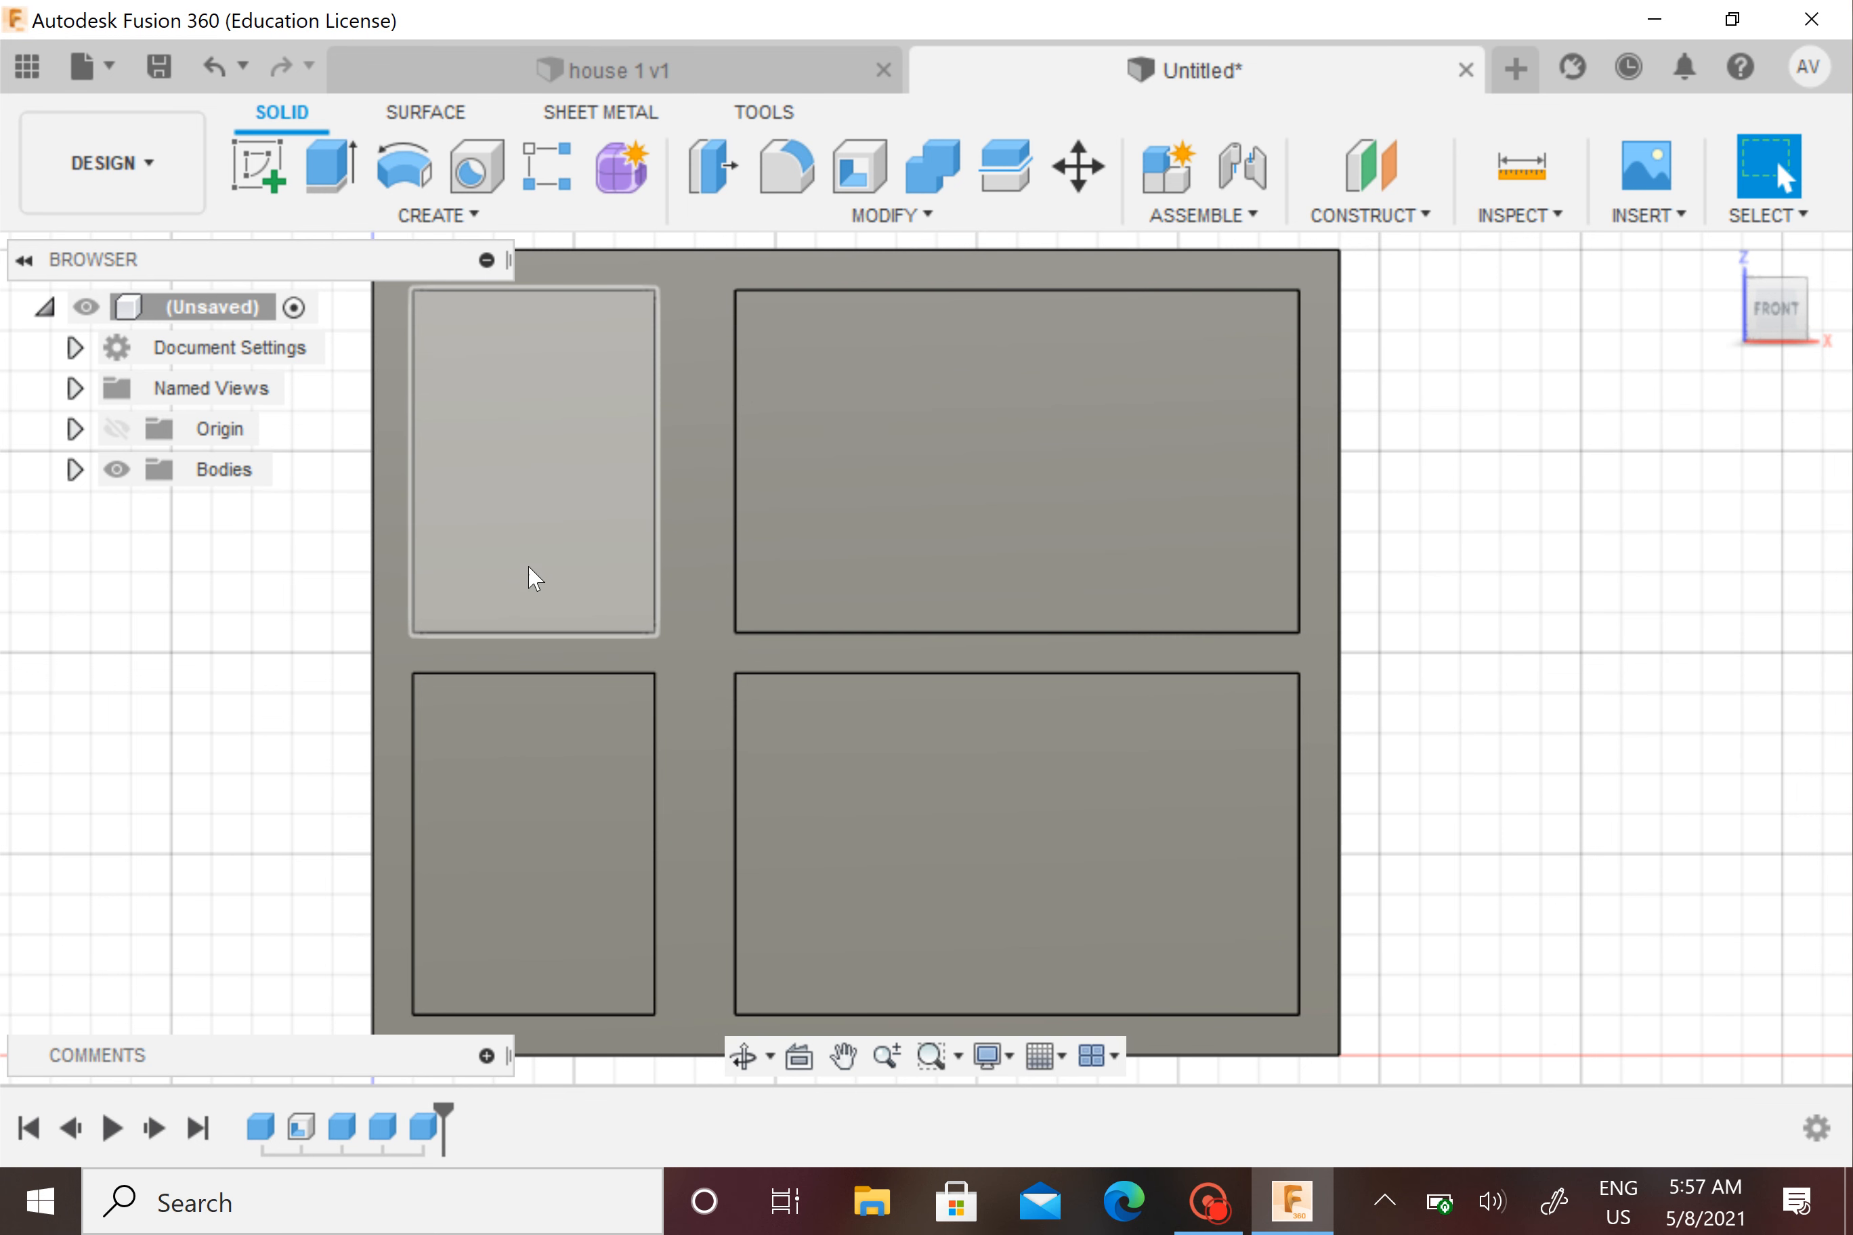
Measure the width of the upper left compartment along its rear floor edge
{"action": "middle_click_drag", "start_coordinate": [1042, 604], "coordinate": [1266, 446], "text": "shift"}
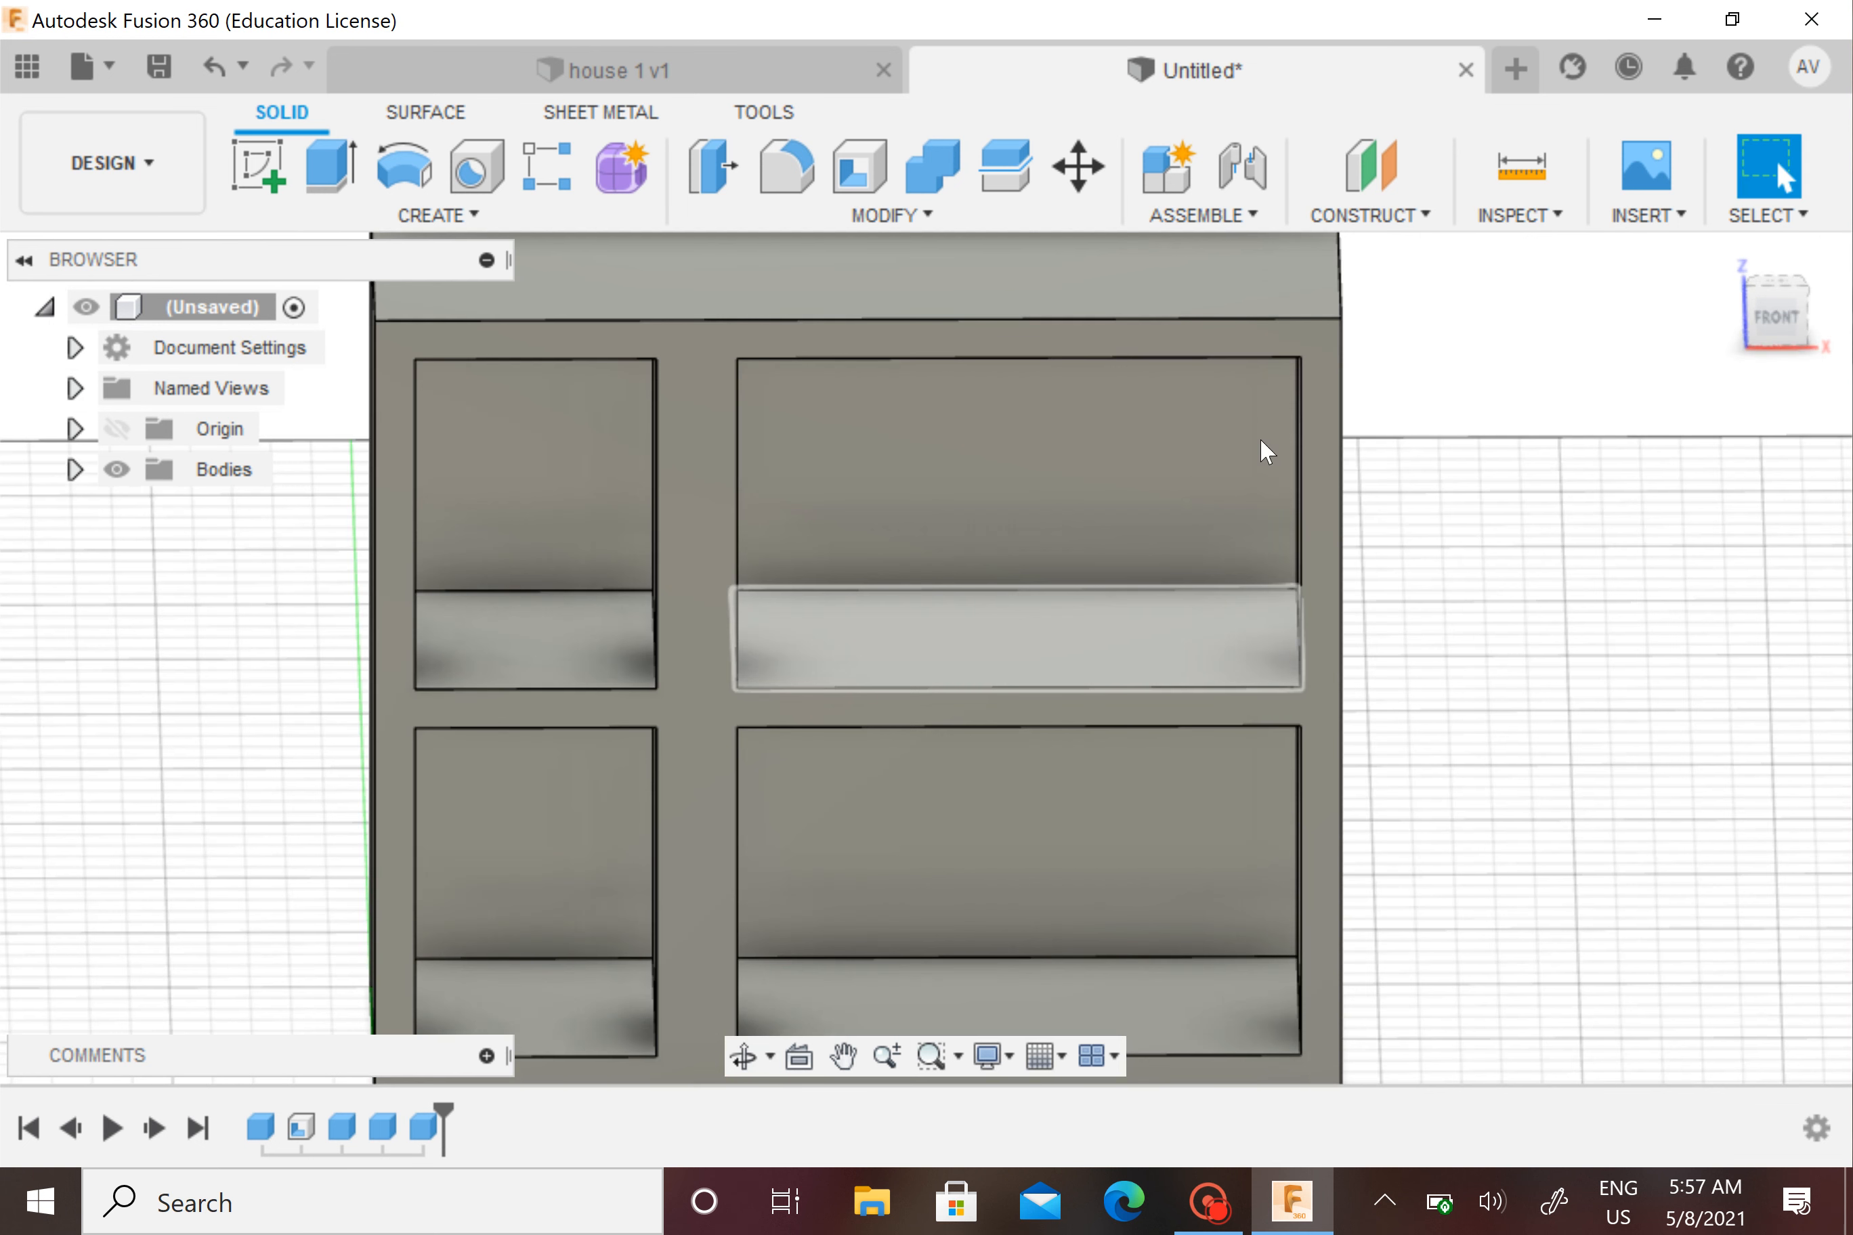
{"action": "left_click", "coordinate": [1521, 166]}
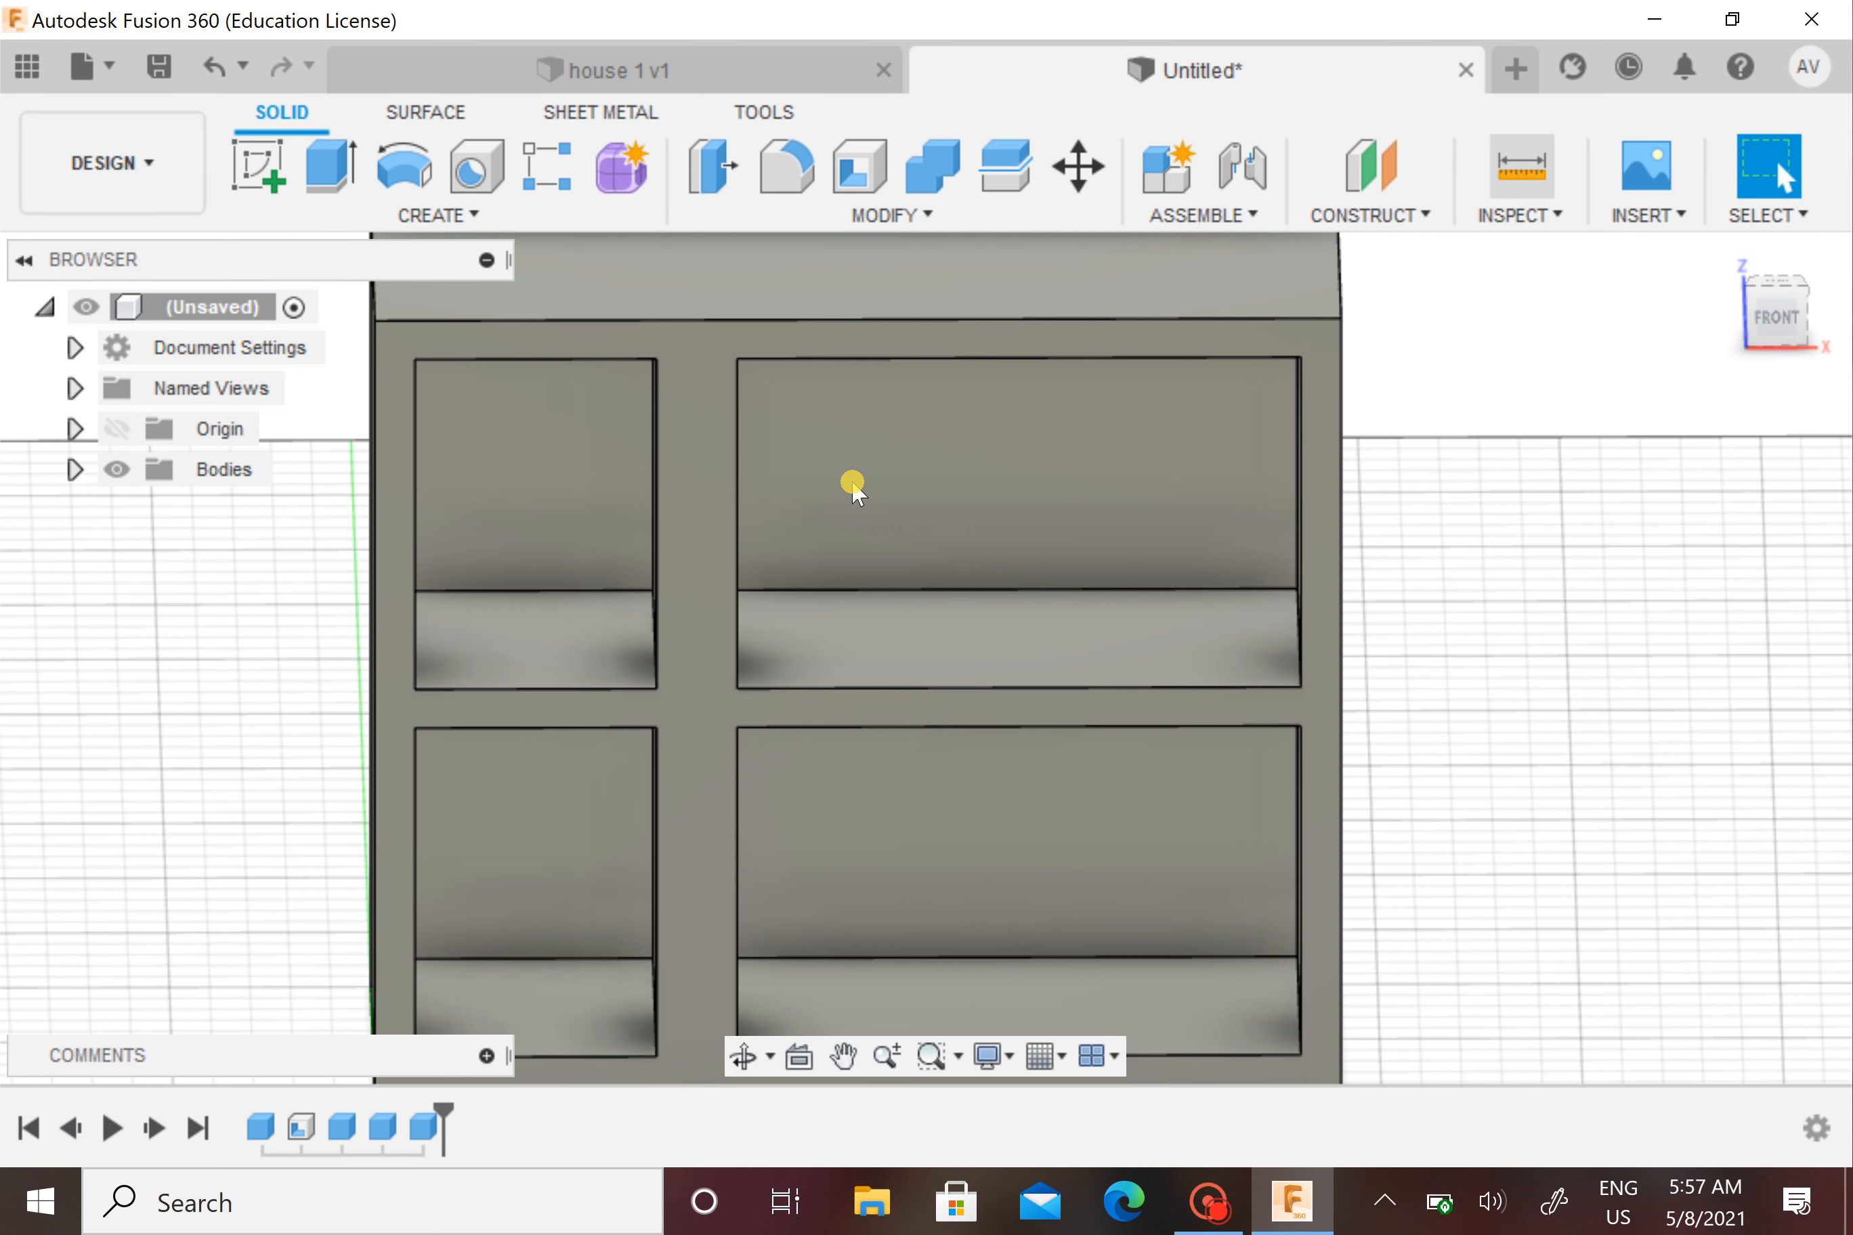
{"action": "left_click", "coordinate": [567, 591]}
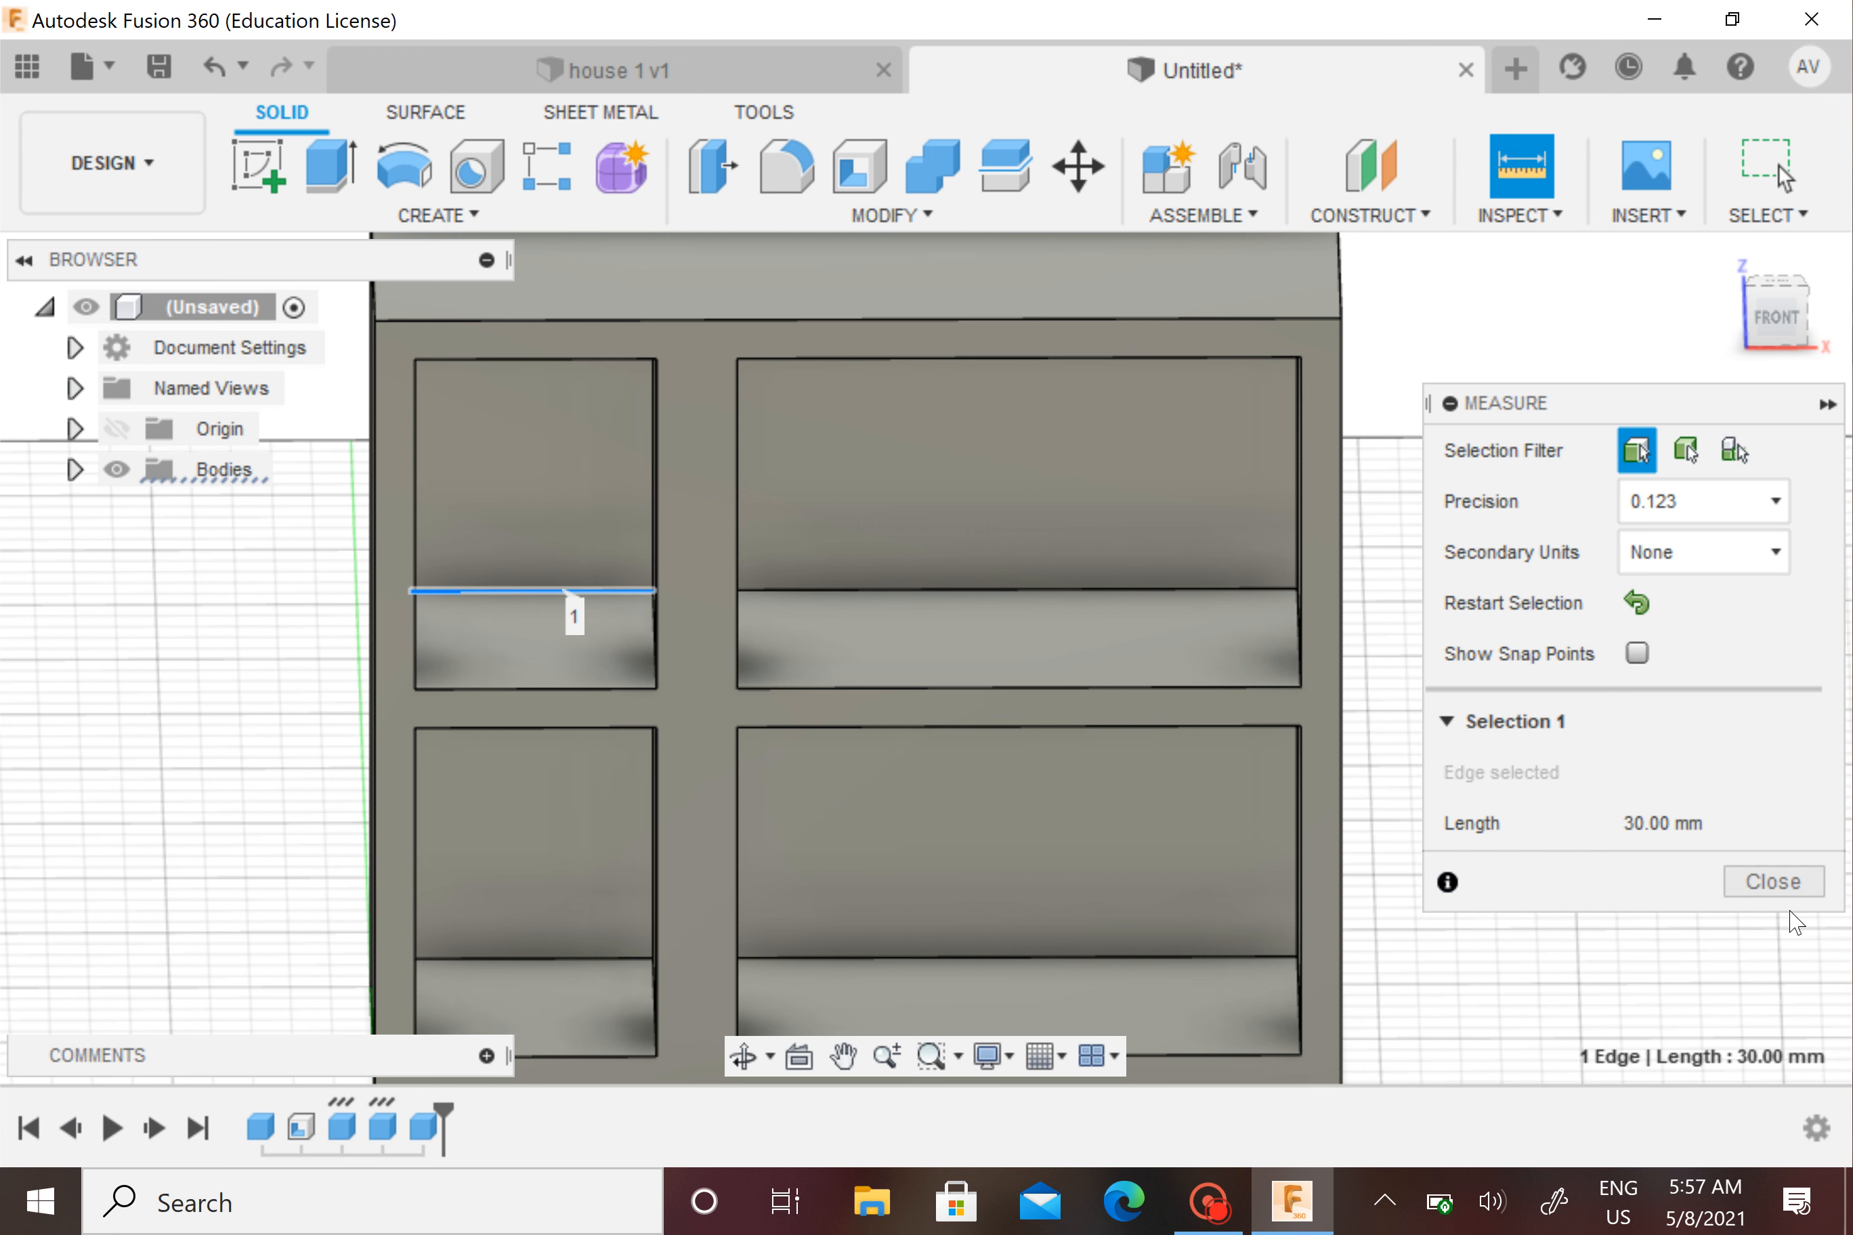
{"action": "left_click", "coordinate": [1777, 883]}
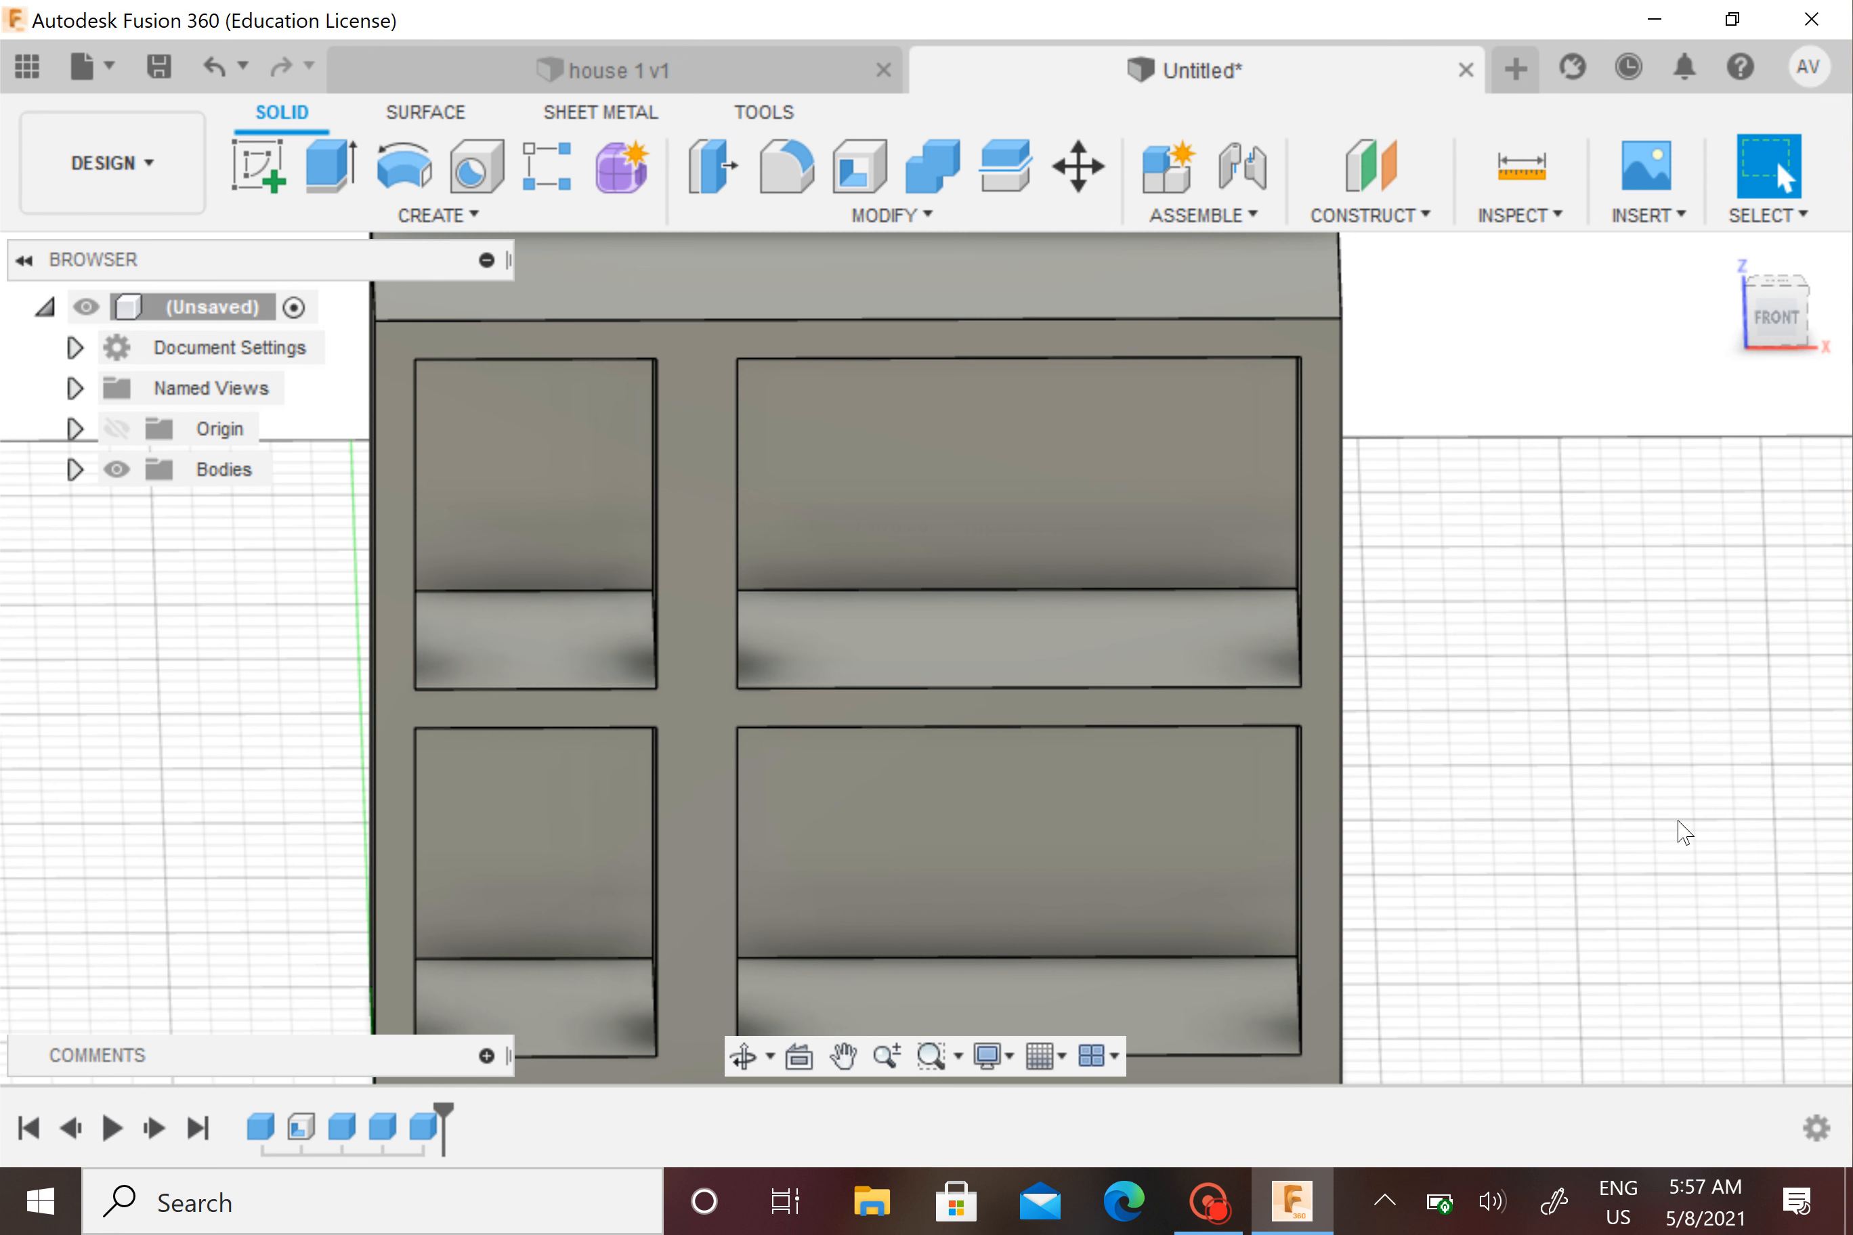
Draw a second divider box's base on the right compartments' back wall, 10 mm wide and 90 mm tall, centred between the first divider and right inner wall
{"action": "left_click", "coordinate": [1782, 330]}
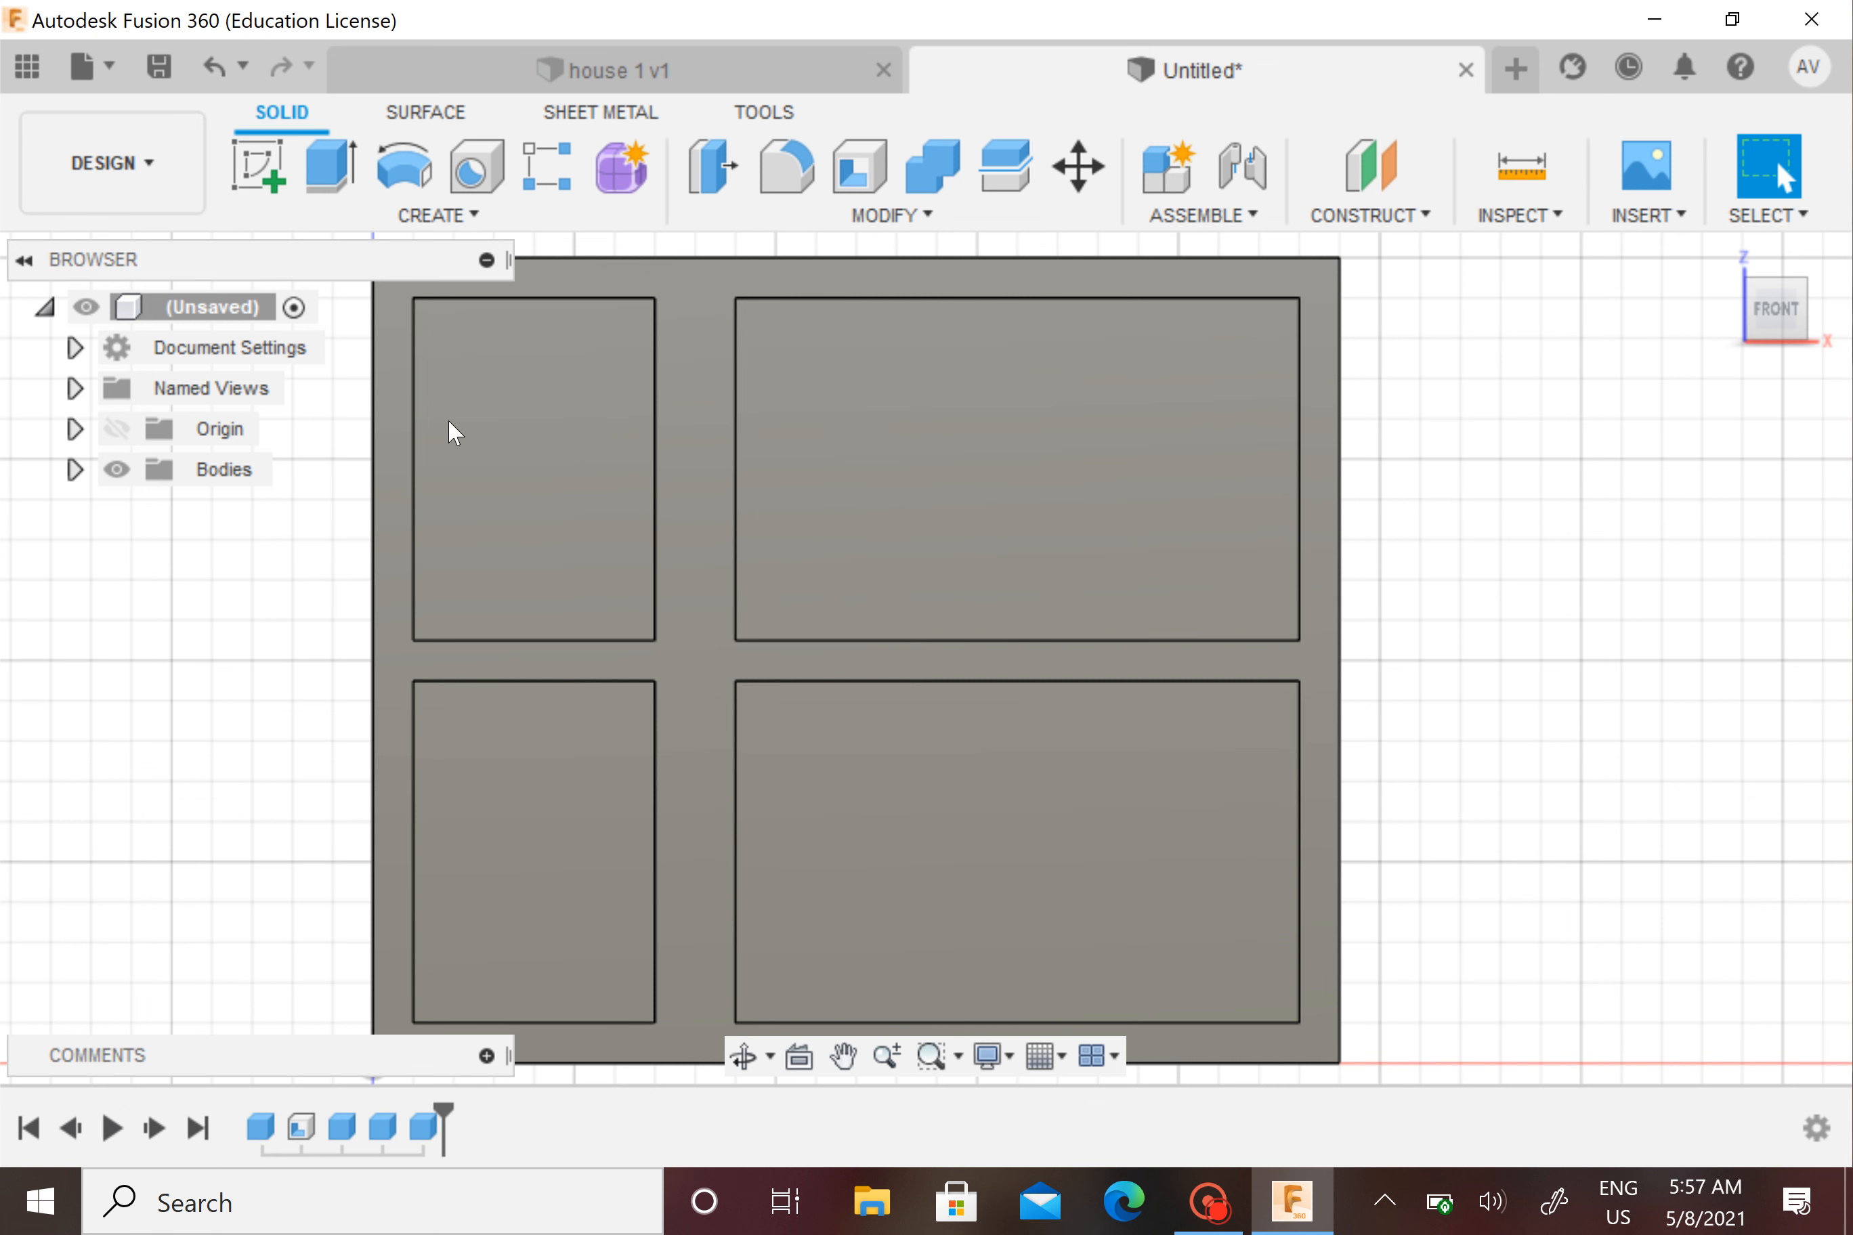
{"action": "left_click", "coordinate": [495, 217]}
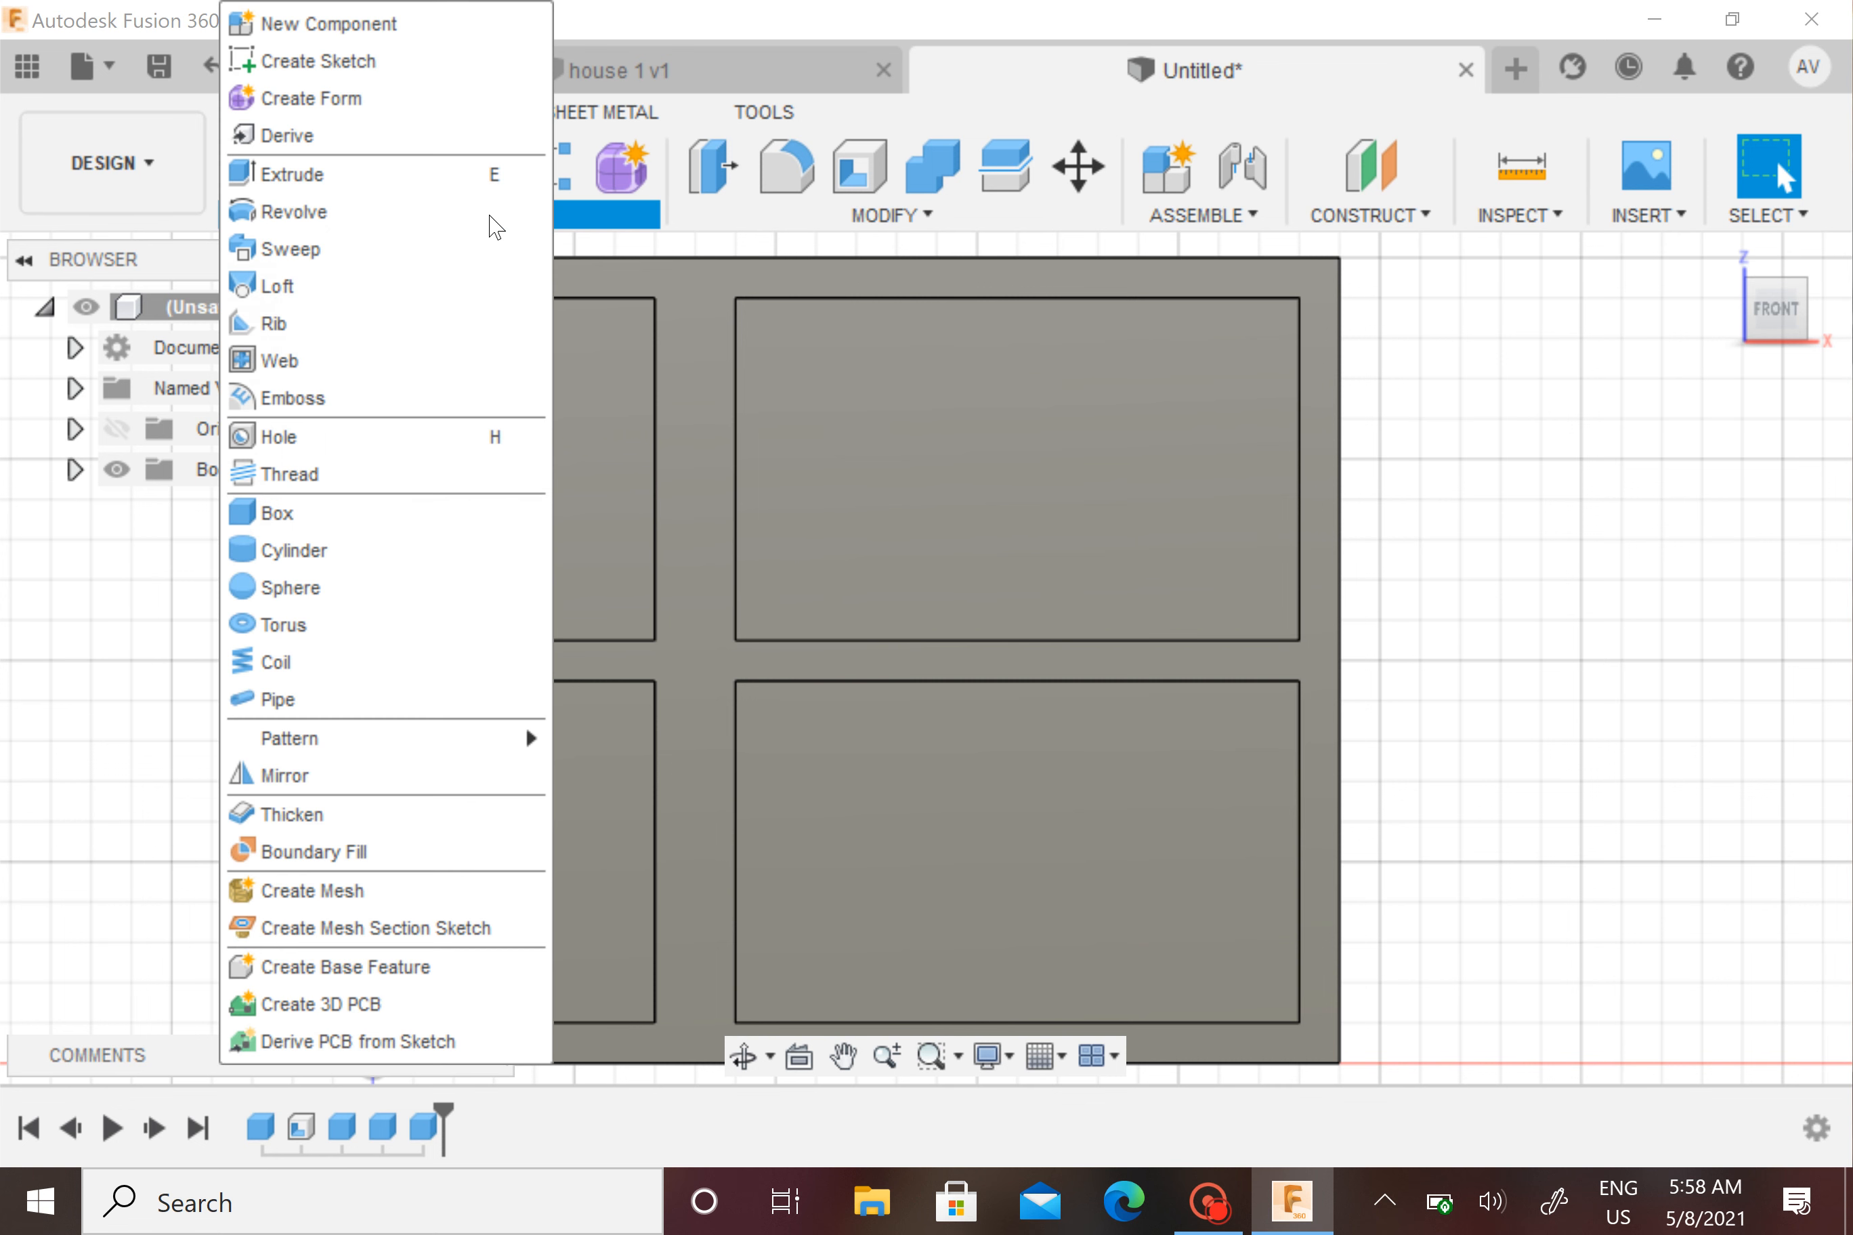
{"action": "left_click", "coordinate": [351, 510]}
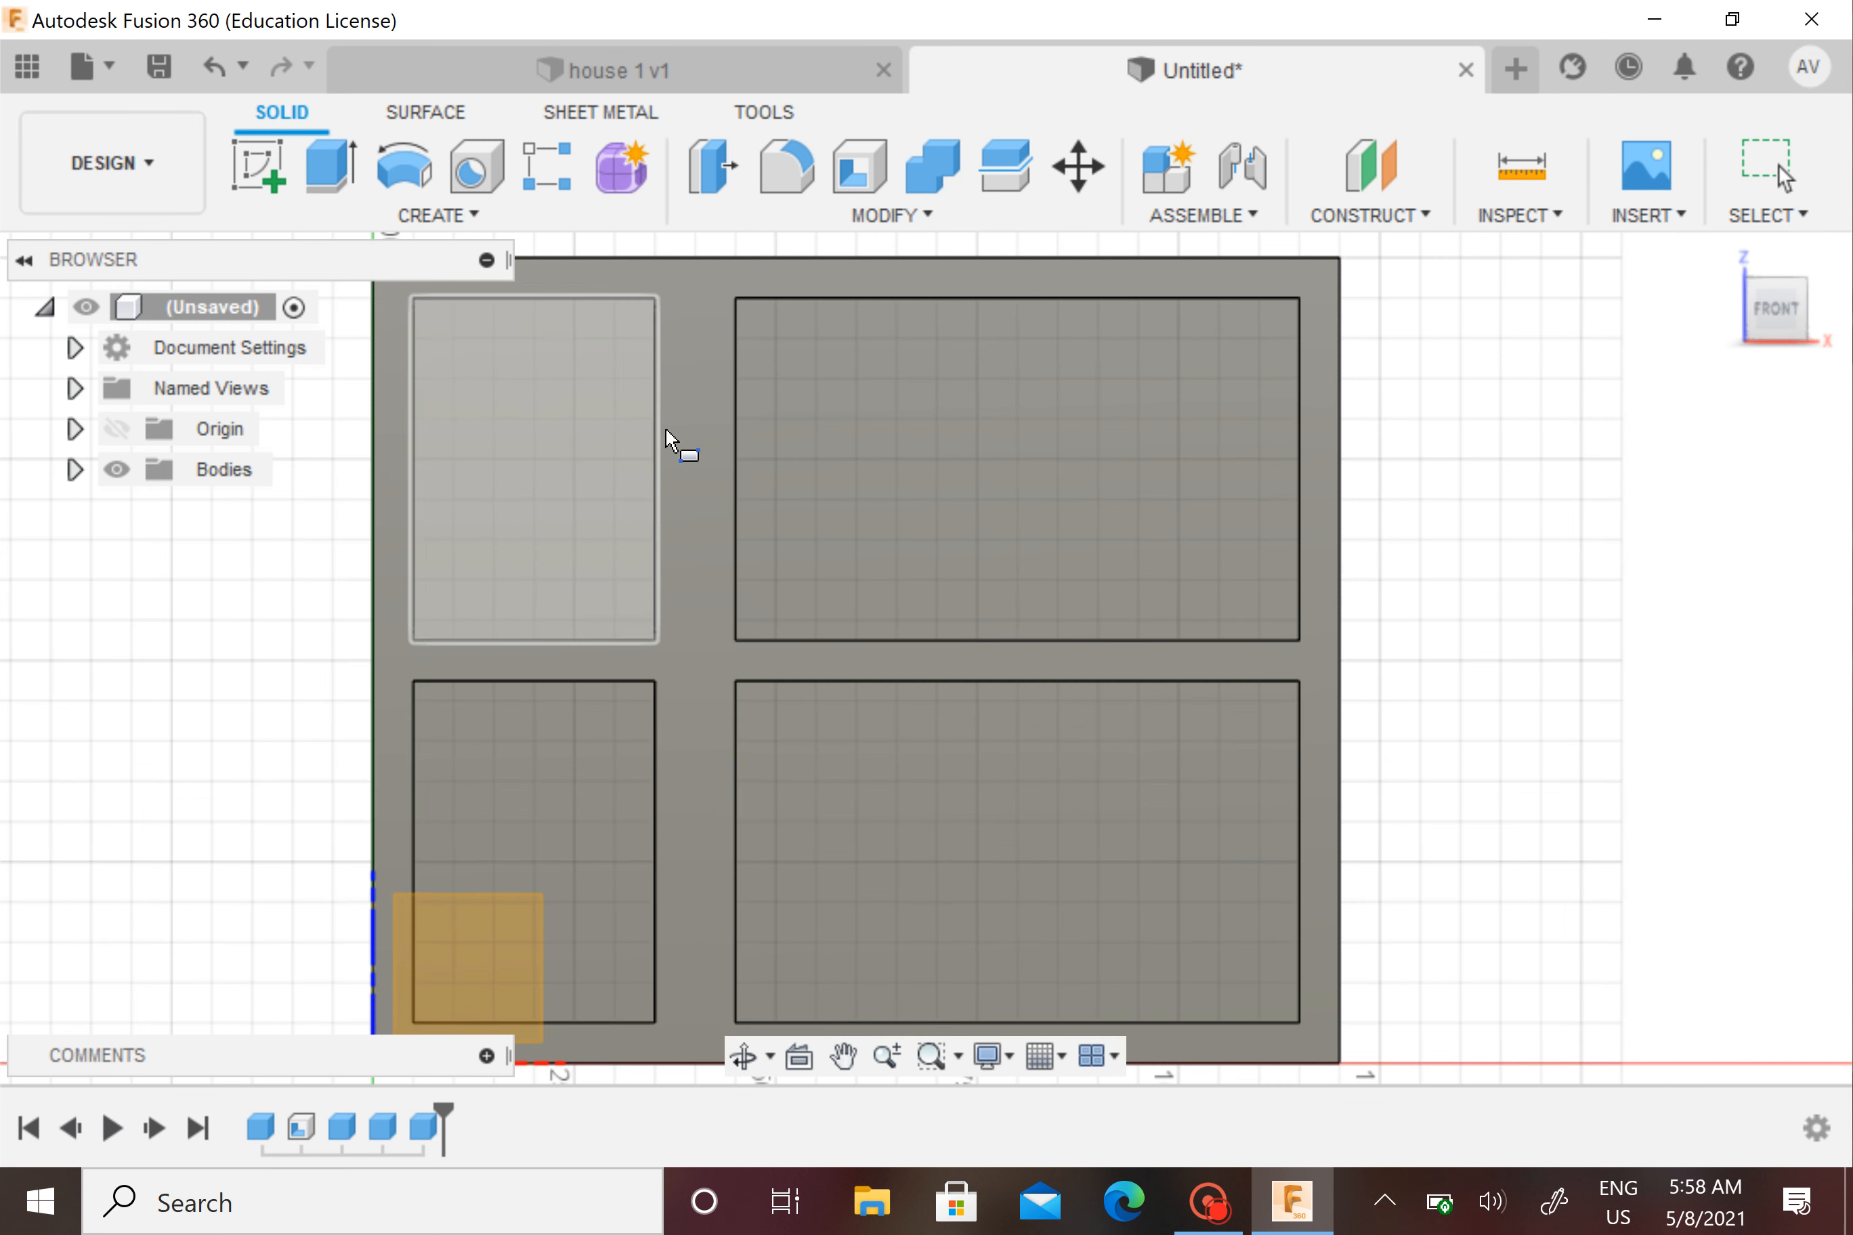
{"action": "left_click", "coordinate": [471, 964]}
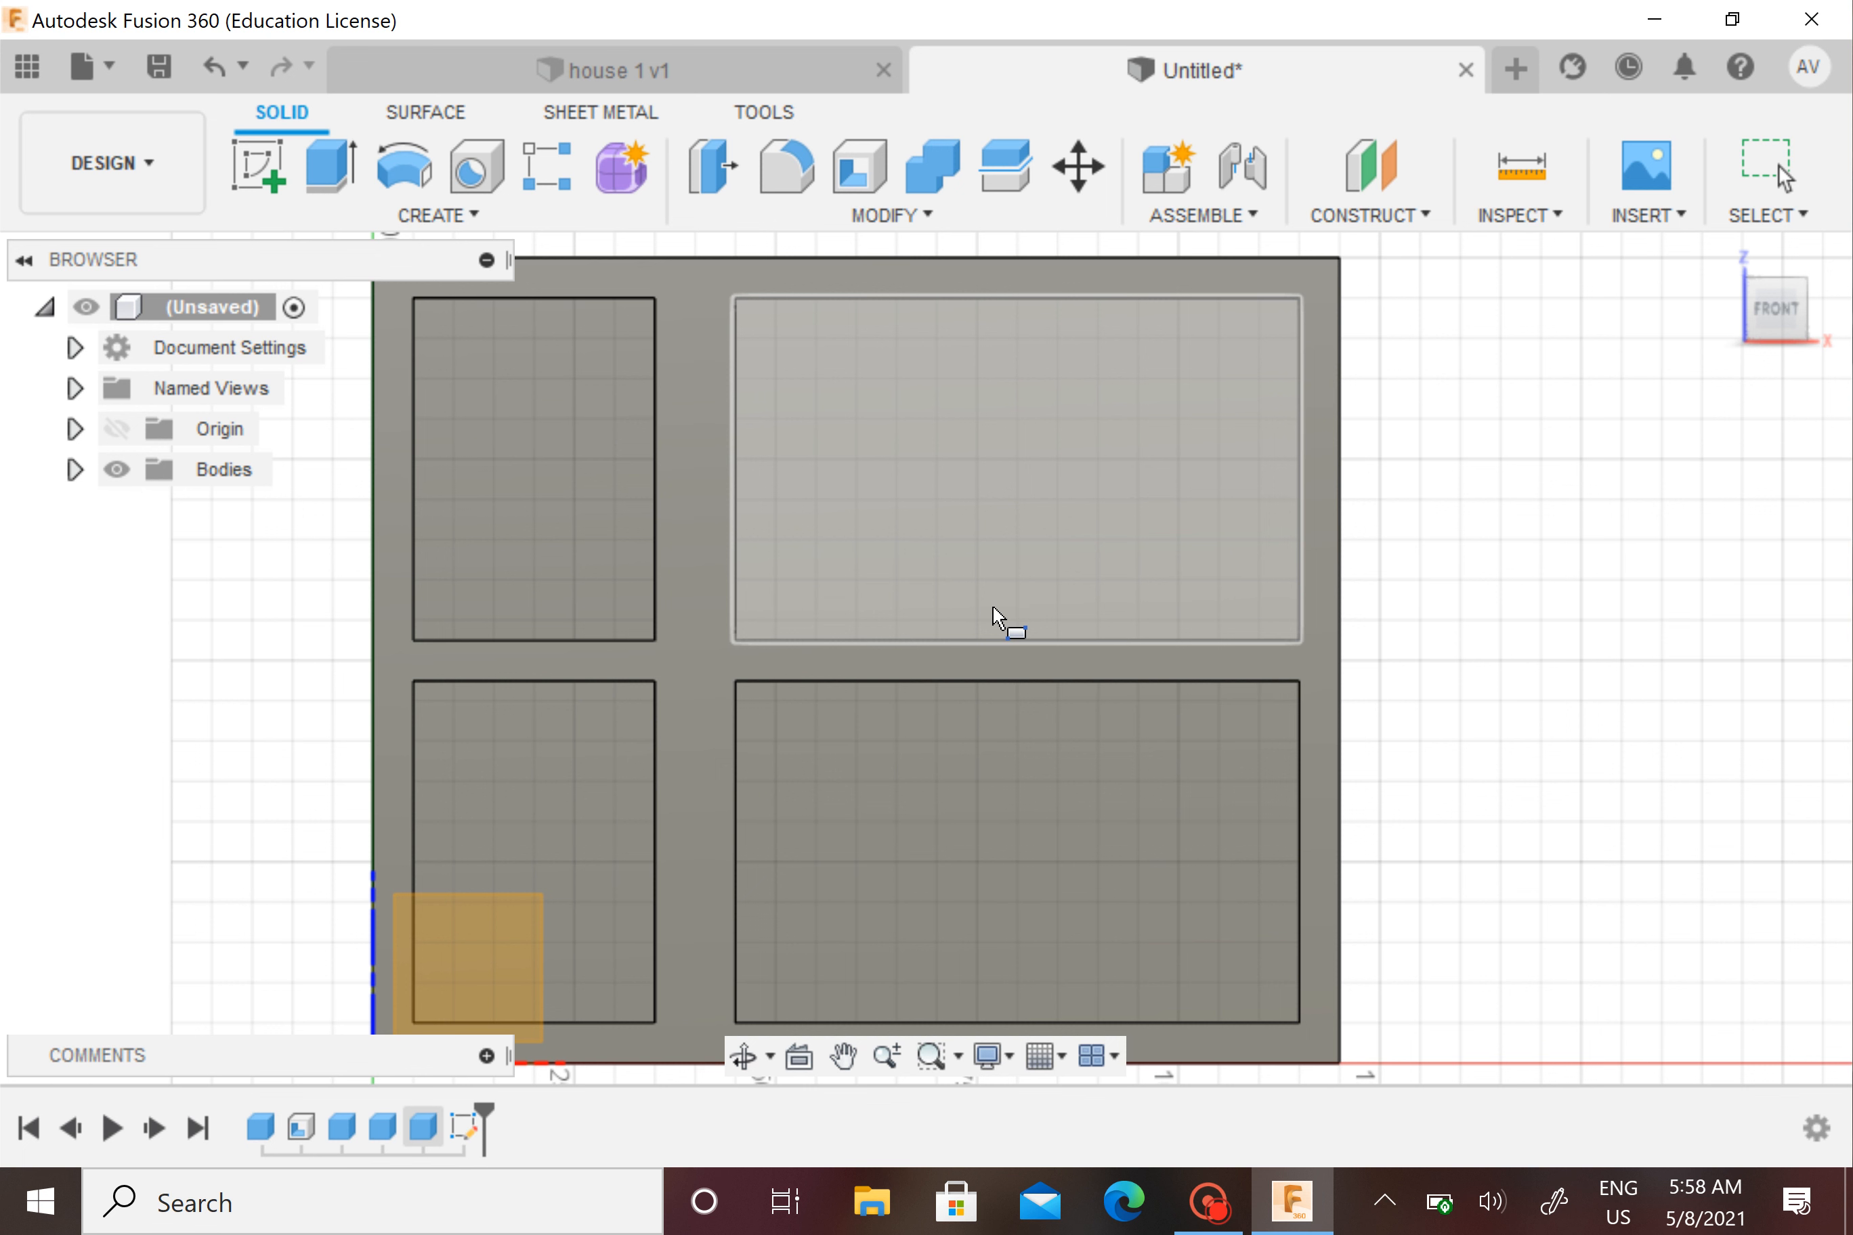
{"action": "left_click", "coordinate": [998, 621]}
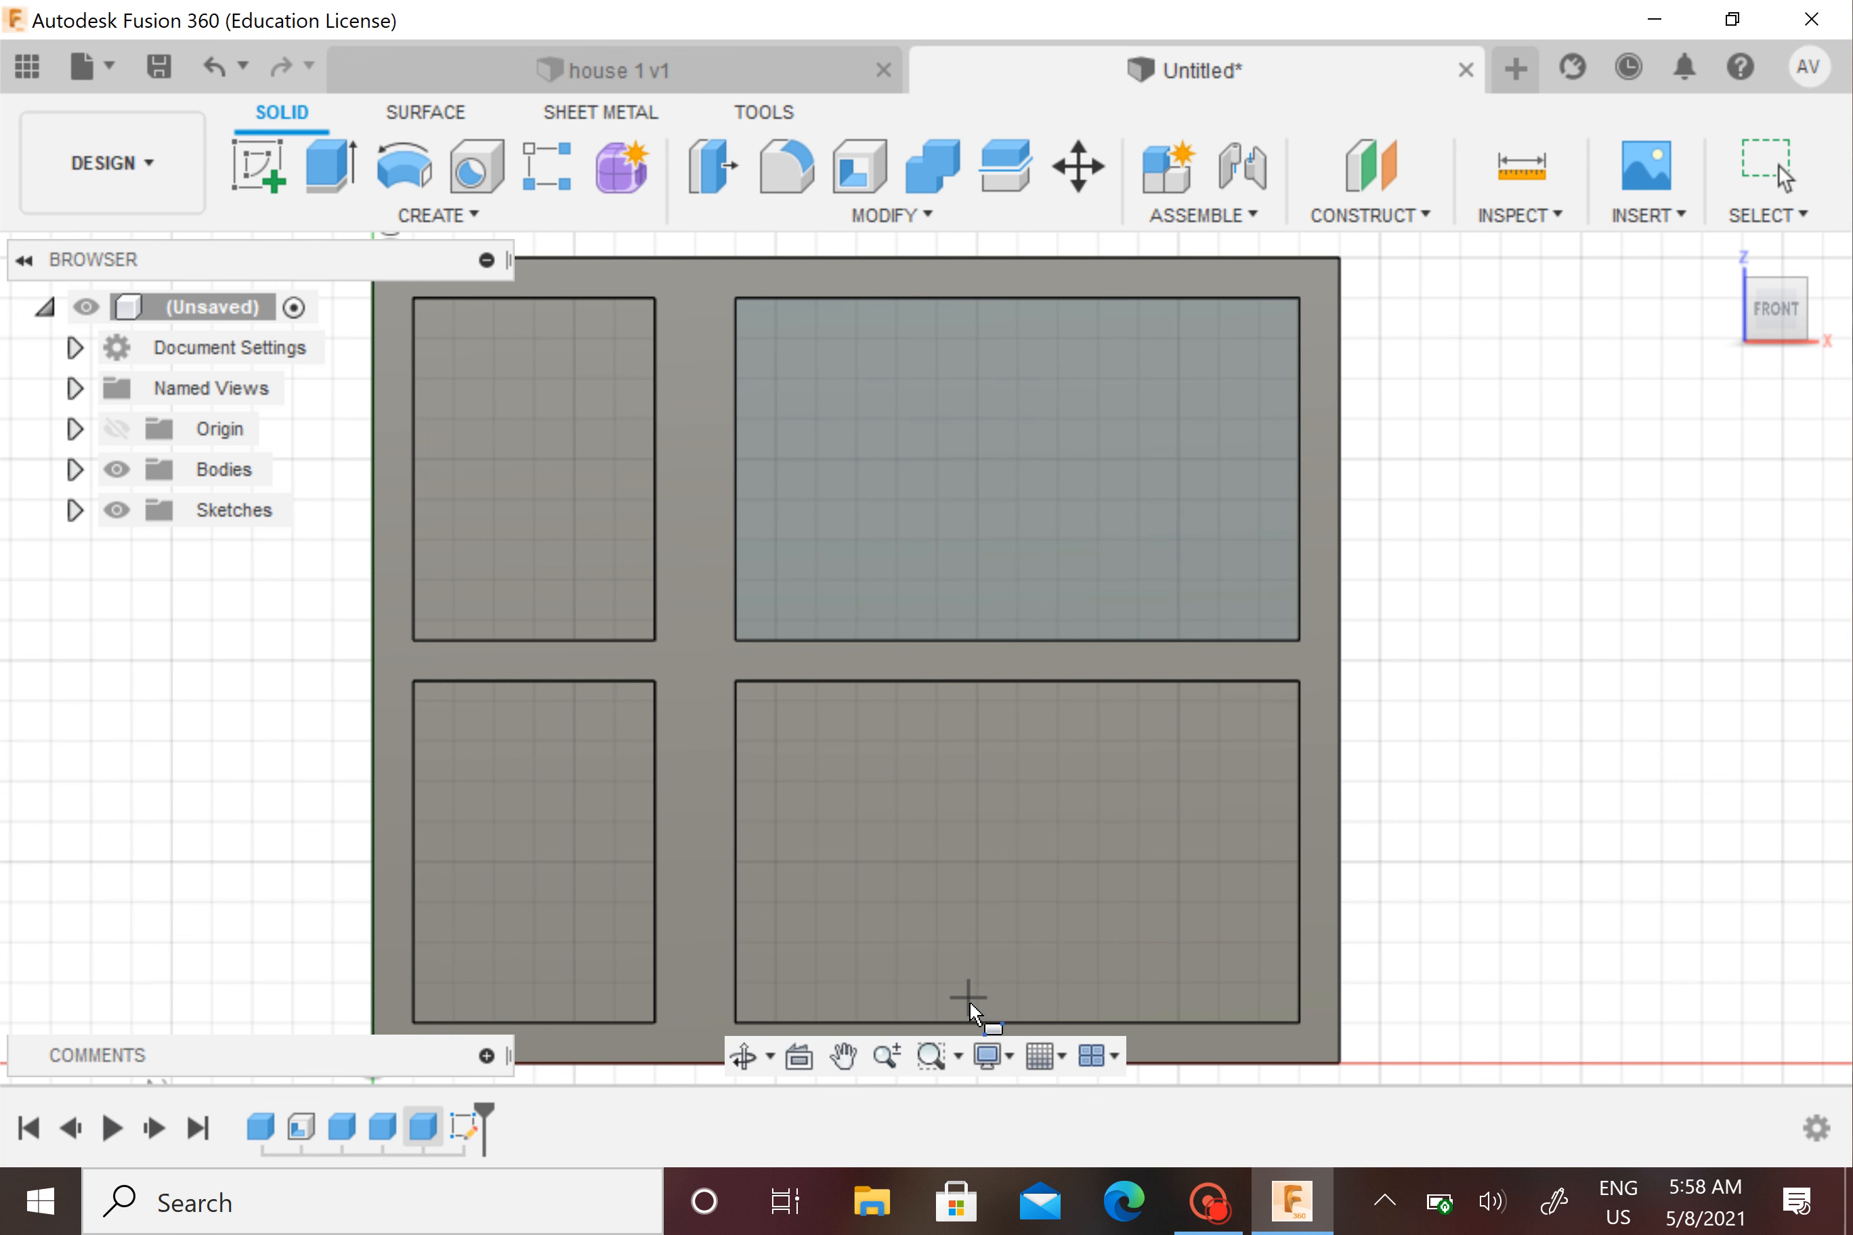
{"action": "left_click", "coordinate": [1029, 1021]}
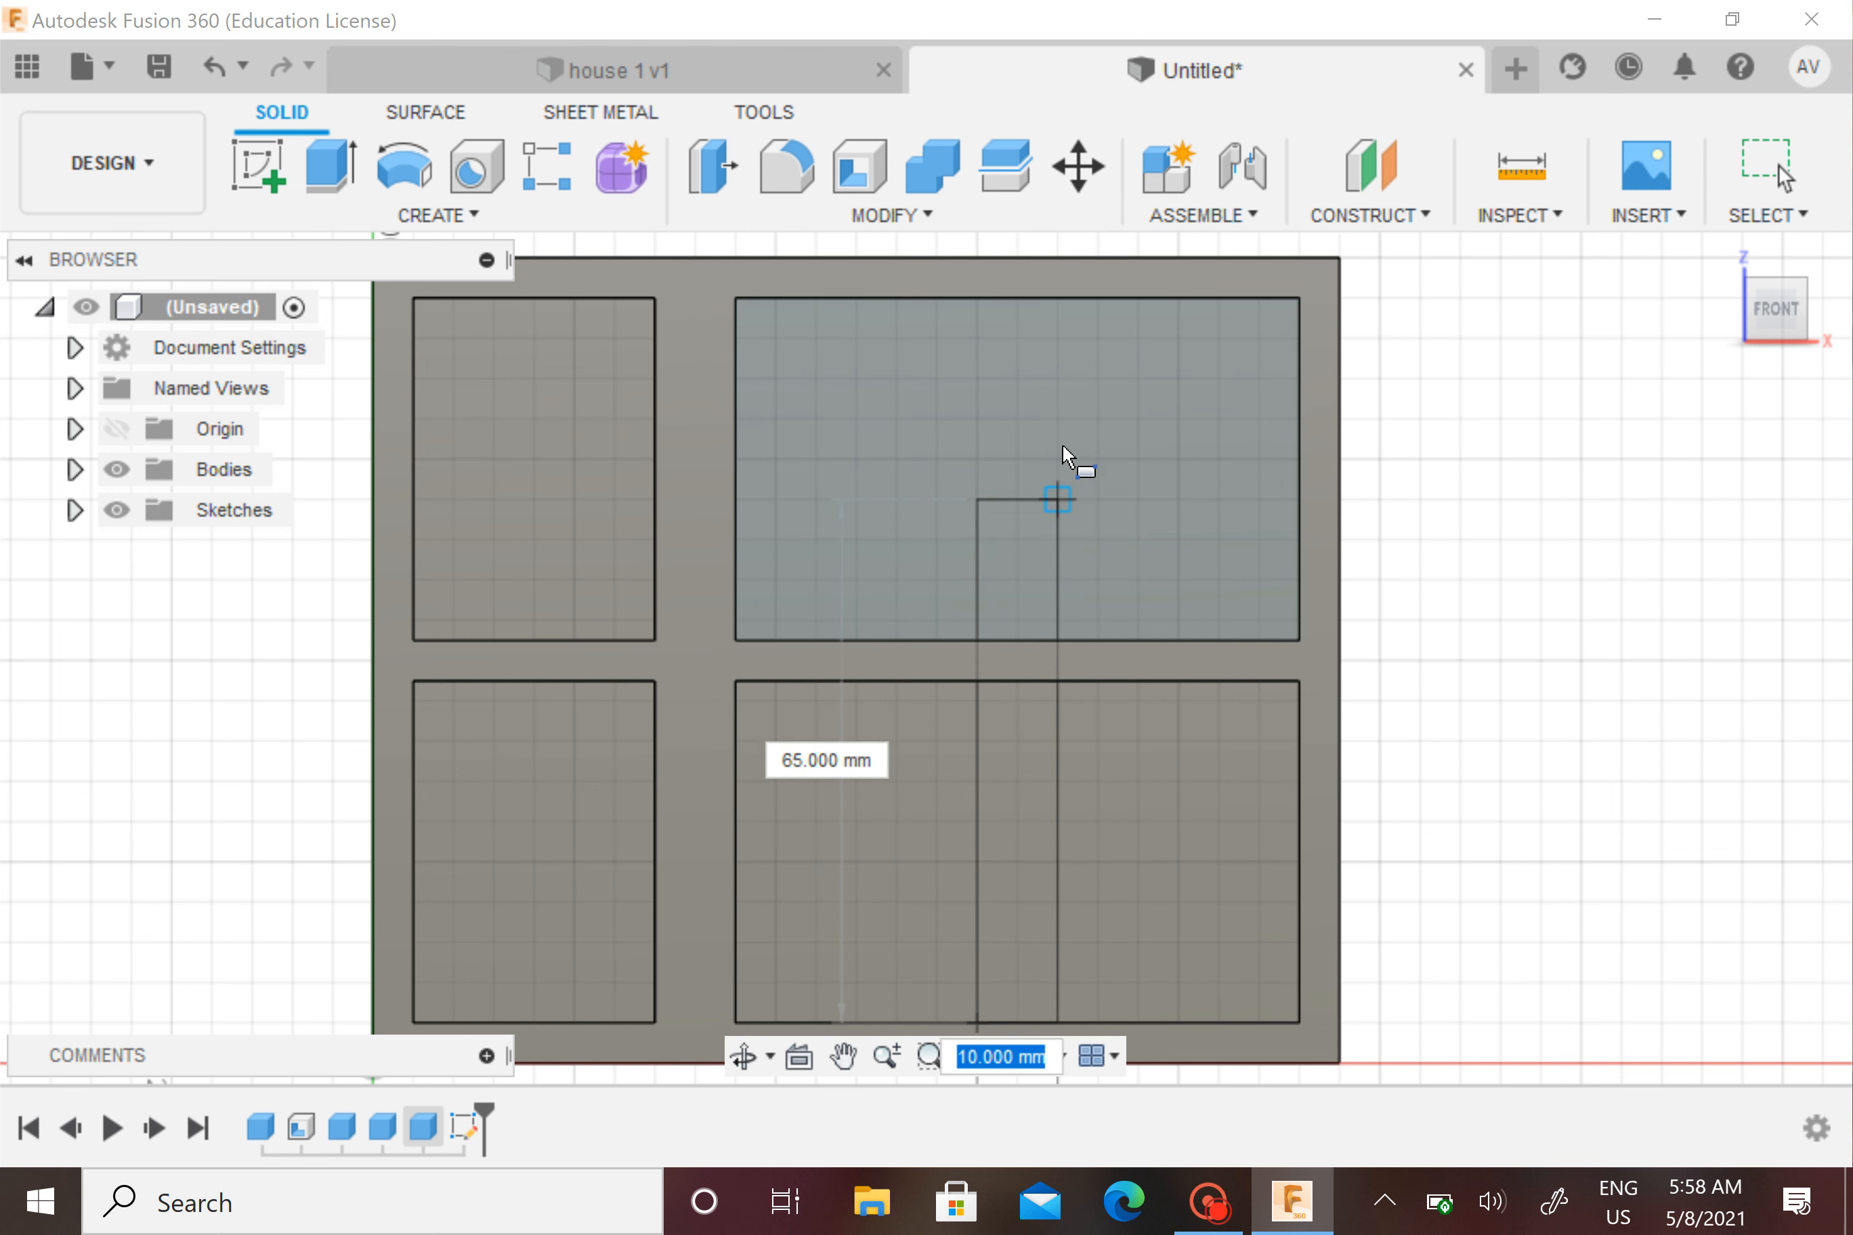
{"action": "left_click", "coordinate": [1058, 307]}
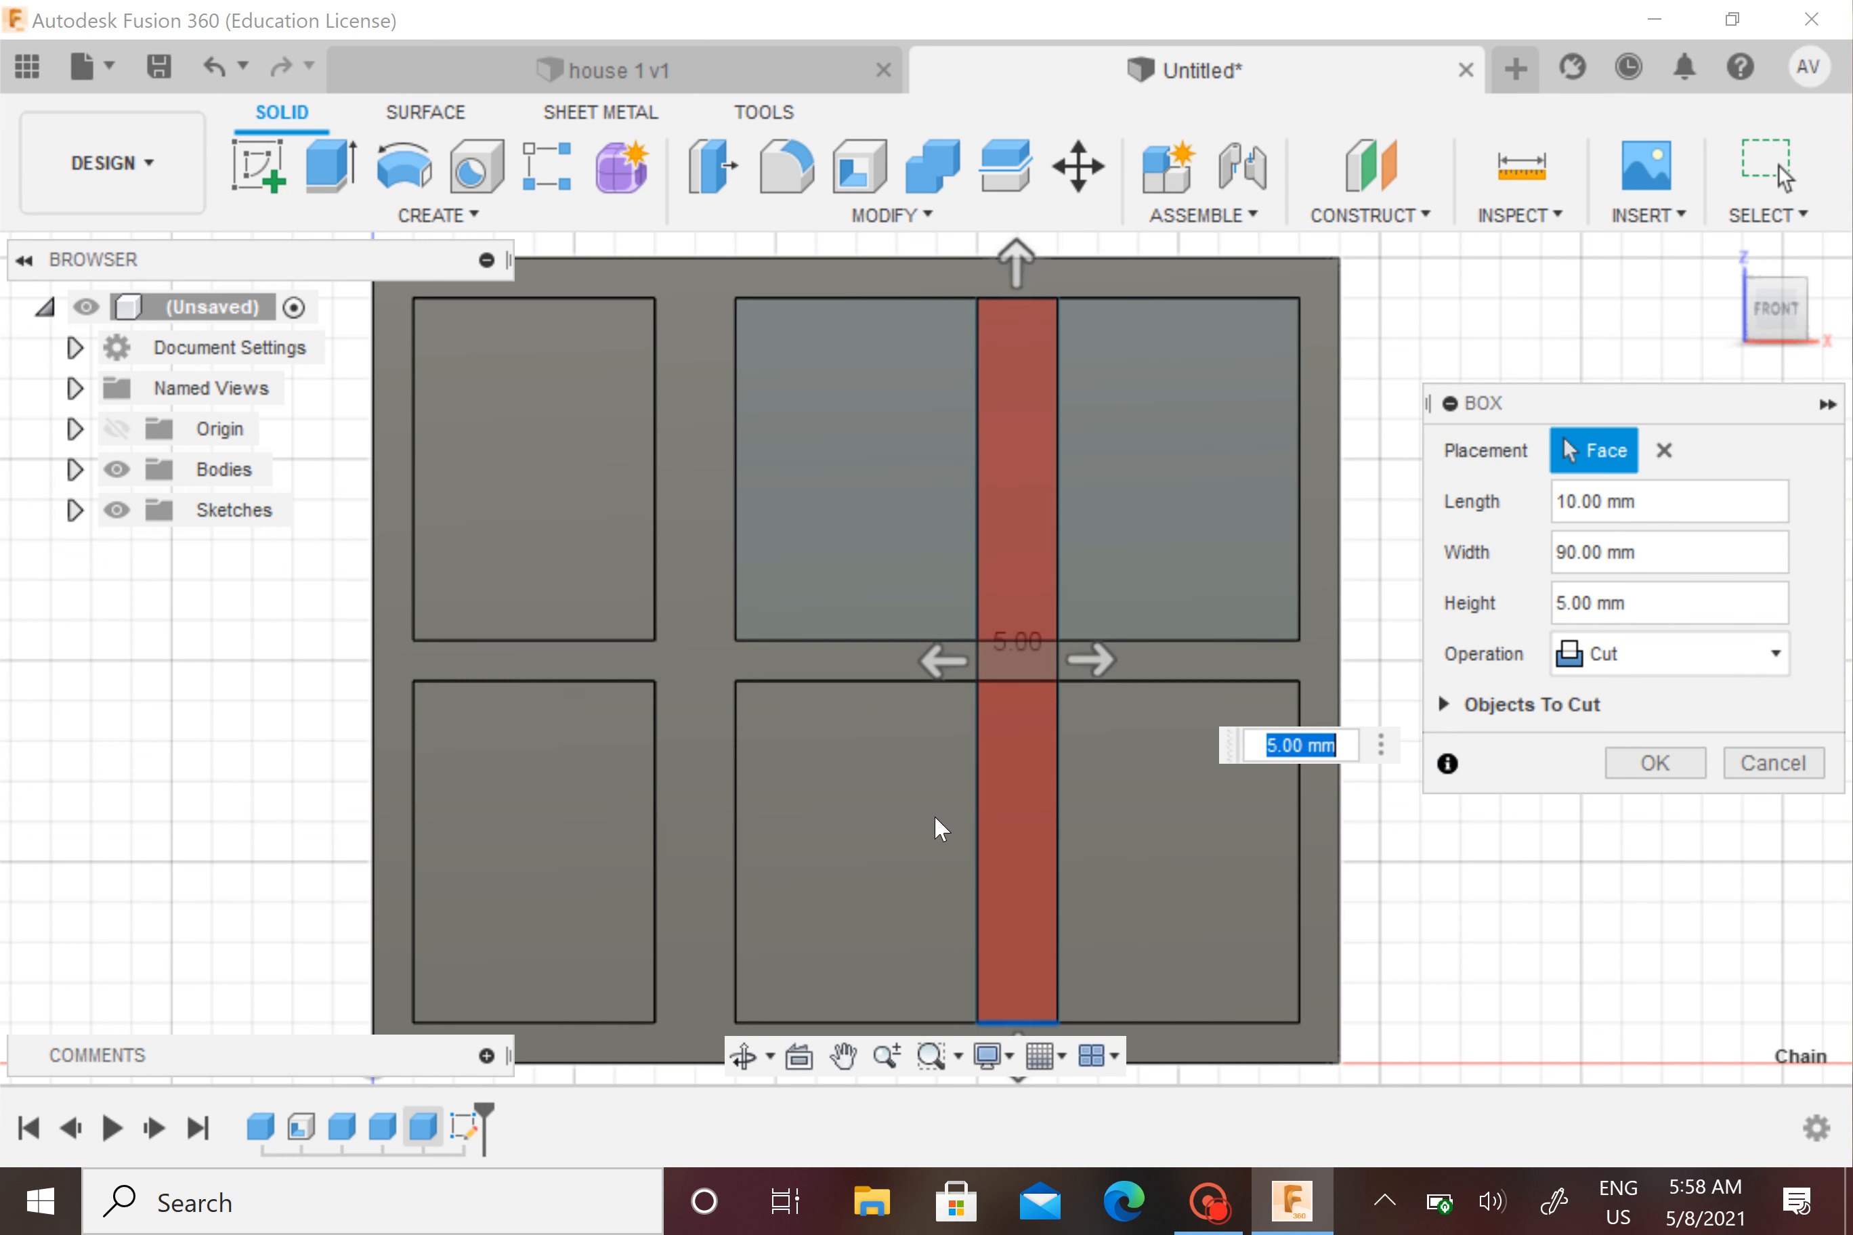
Set the second divider's height to 45 mm and join it to the existing body
{"action": "key", "text": "BackSpace"}
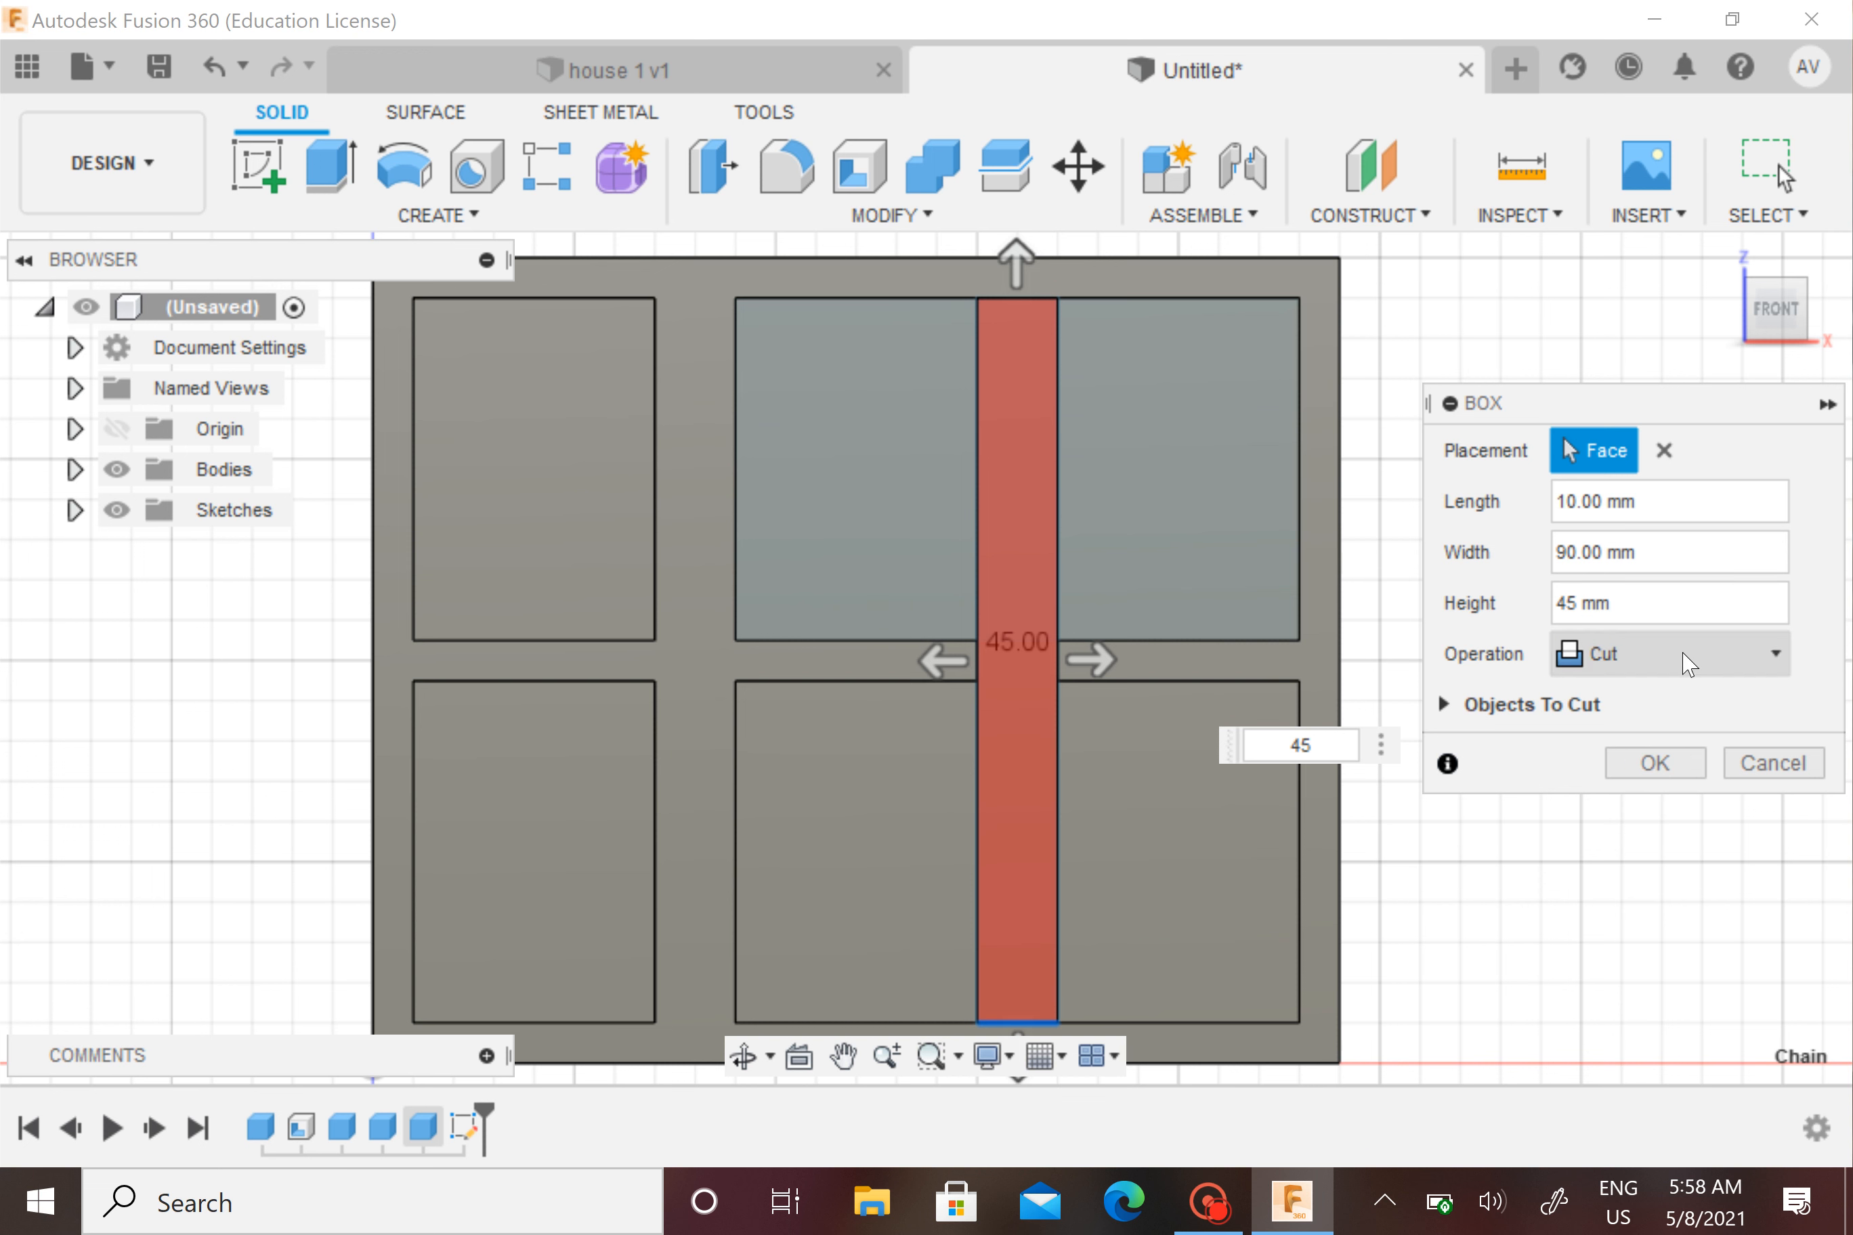
{"action": "left_click", "coordinate": [1587, 655]}
{"action": "left_click", "coordinate": [1678, 703]}
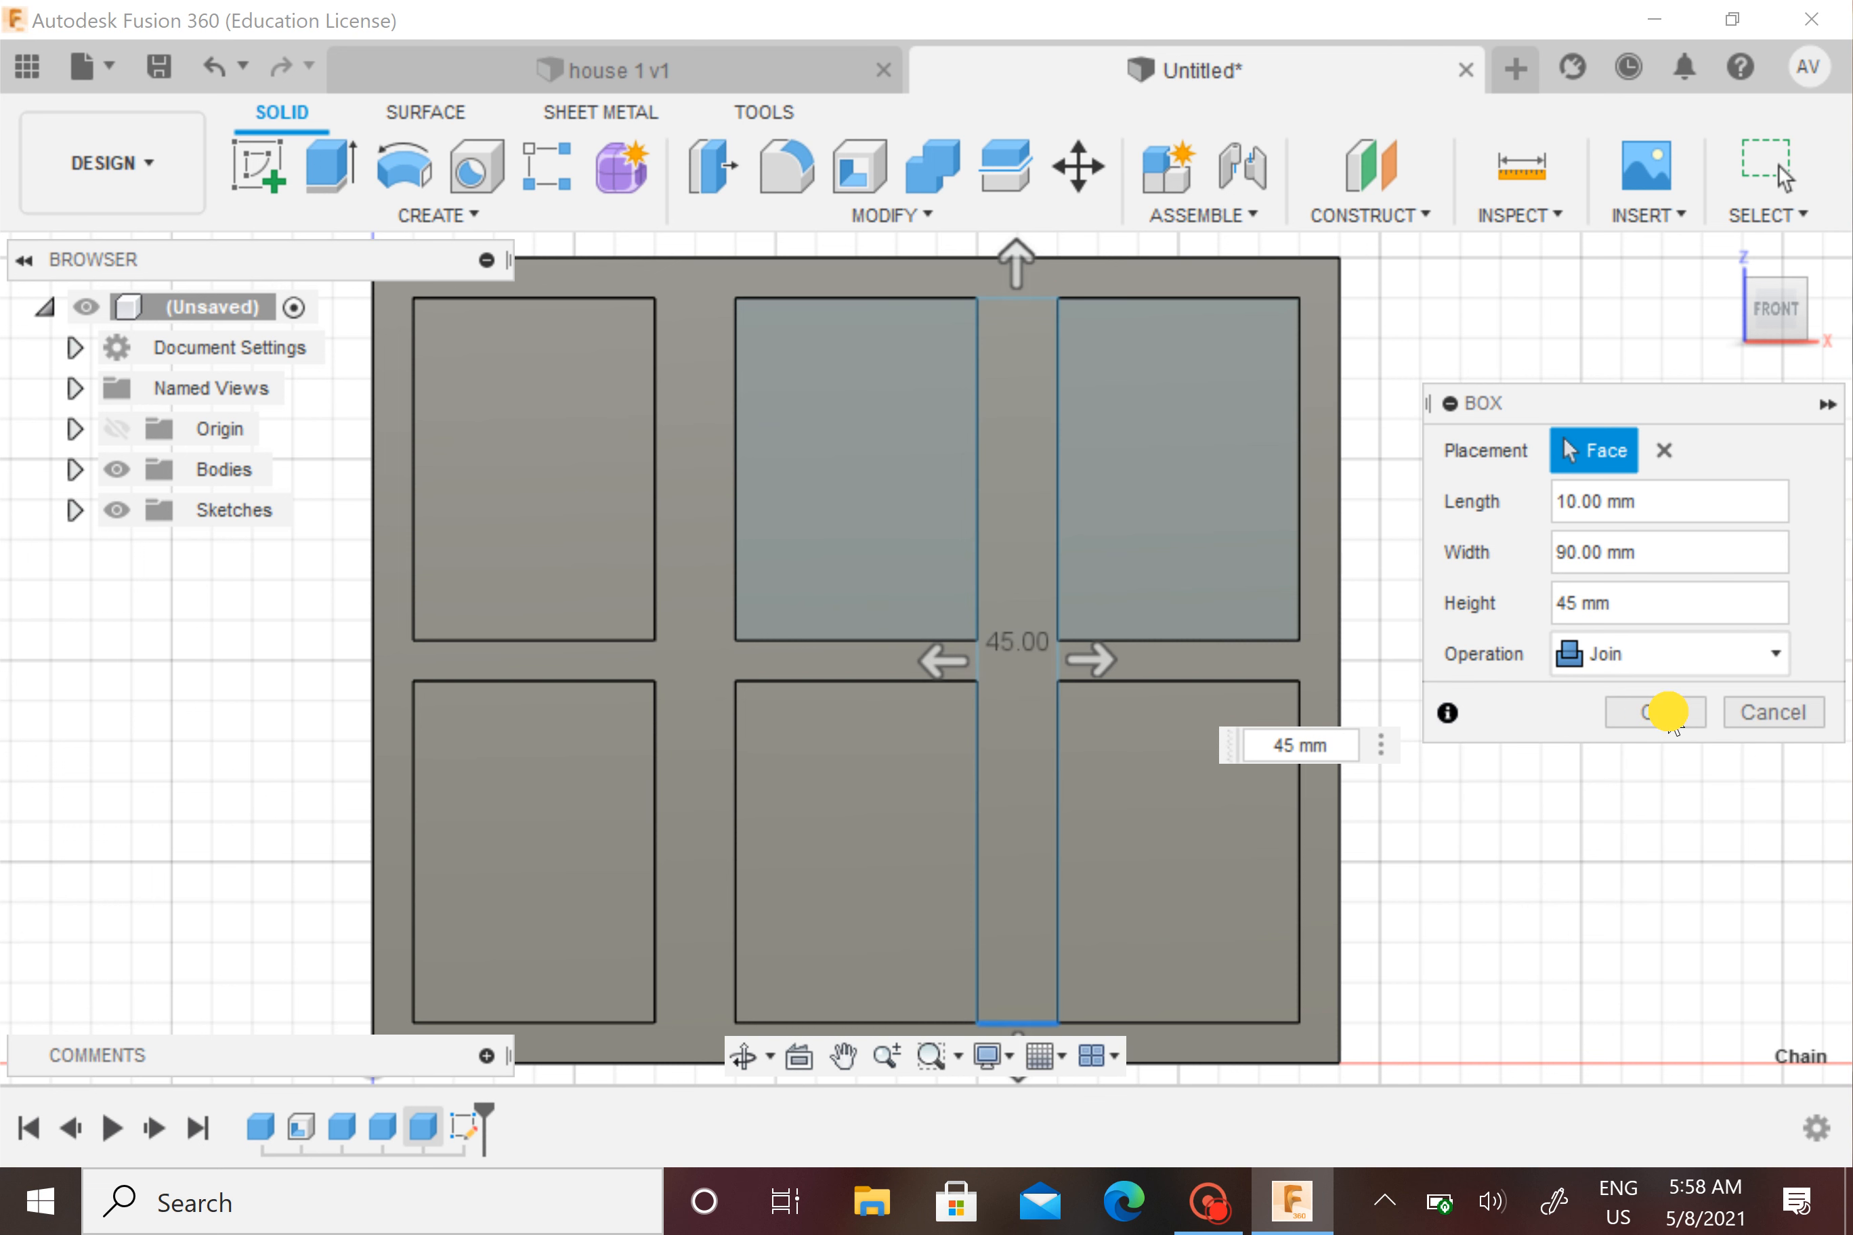
{"action": "left_click", "coordinate": [1666, 708]}
Measure the distance between the rear floor edges of the upper middle and upper right compartments
{"action": "scroll", "coordinate": [977, 736], "scroll_direction": "down", "scroll_amount": 1}
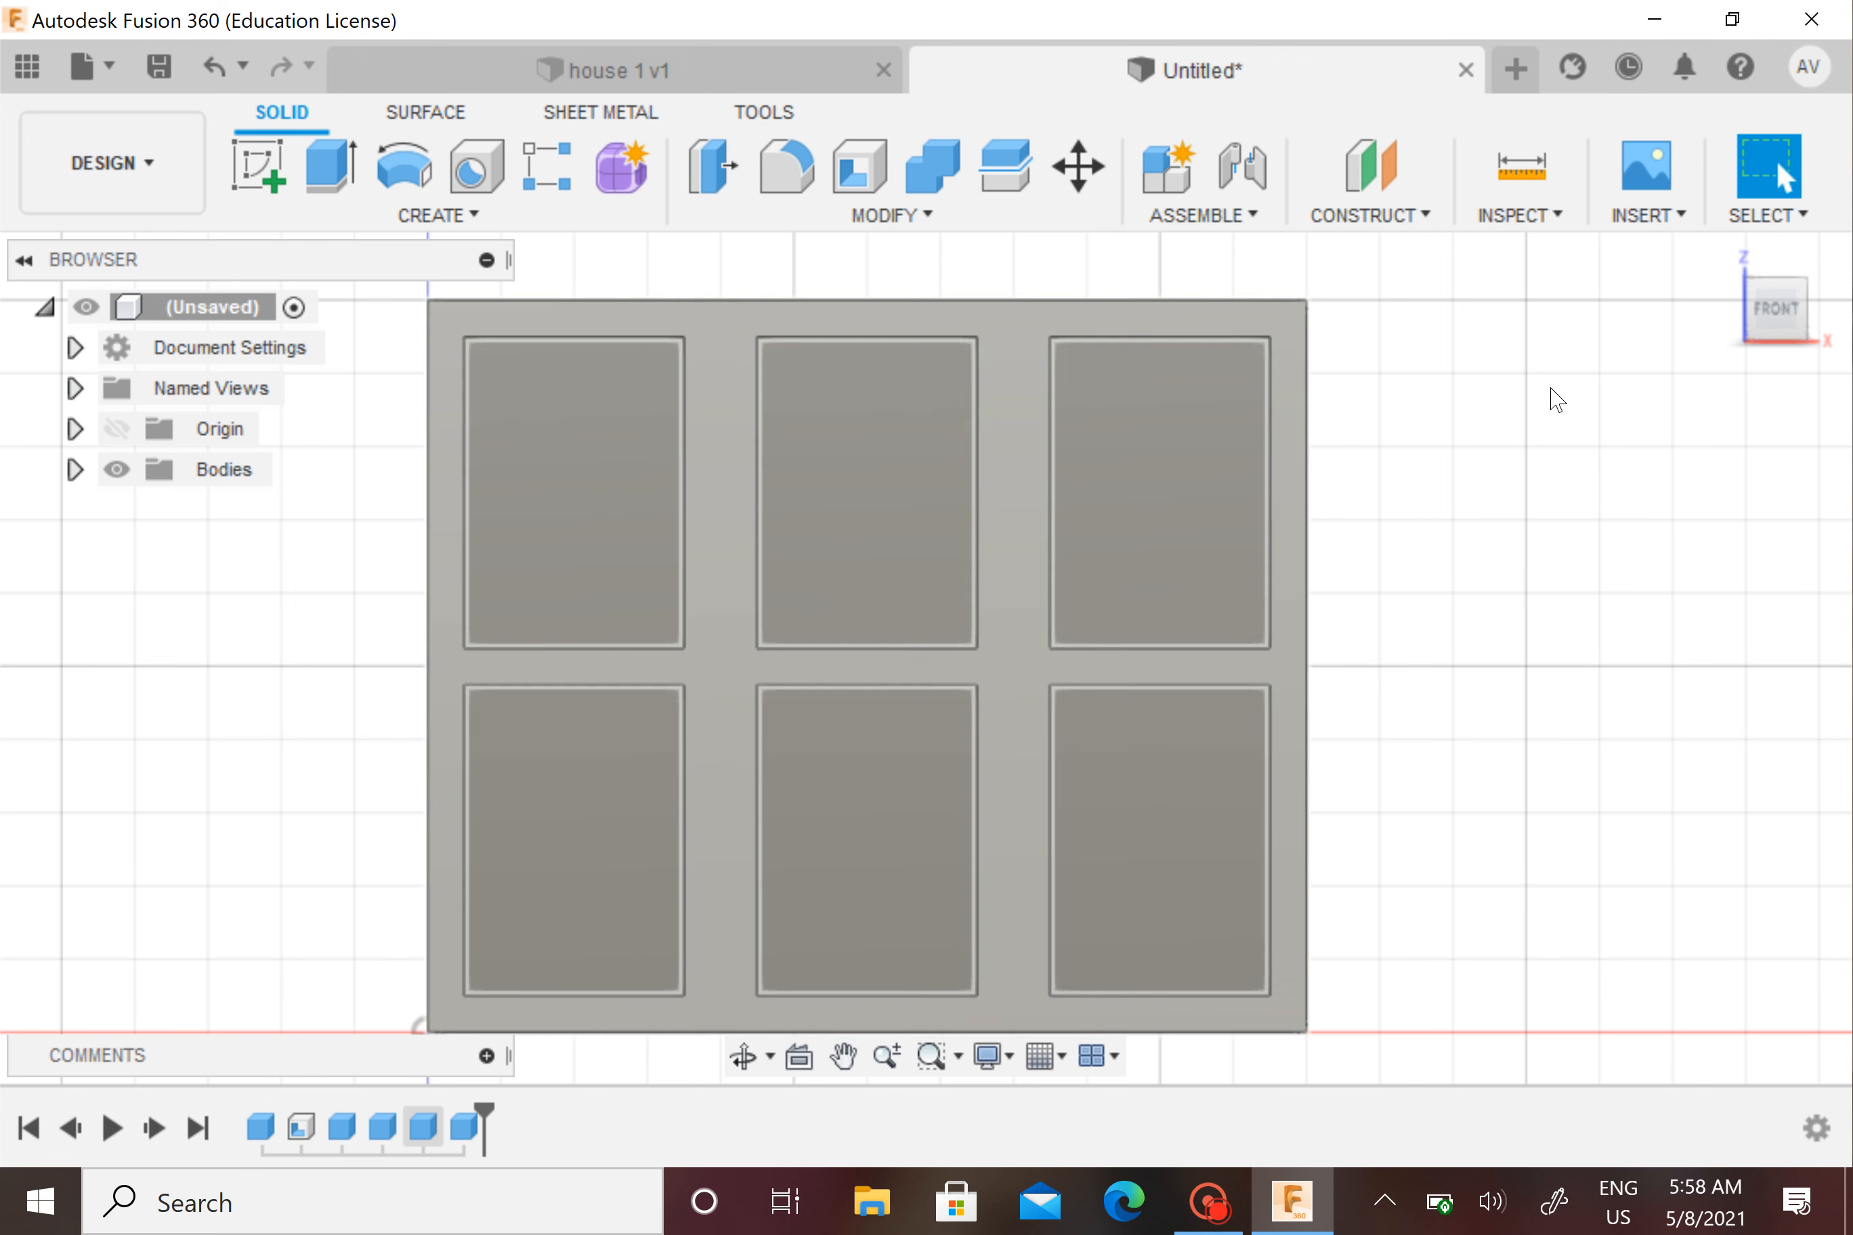
{"action": "key", "text": "i"}
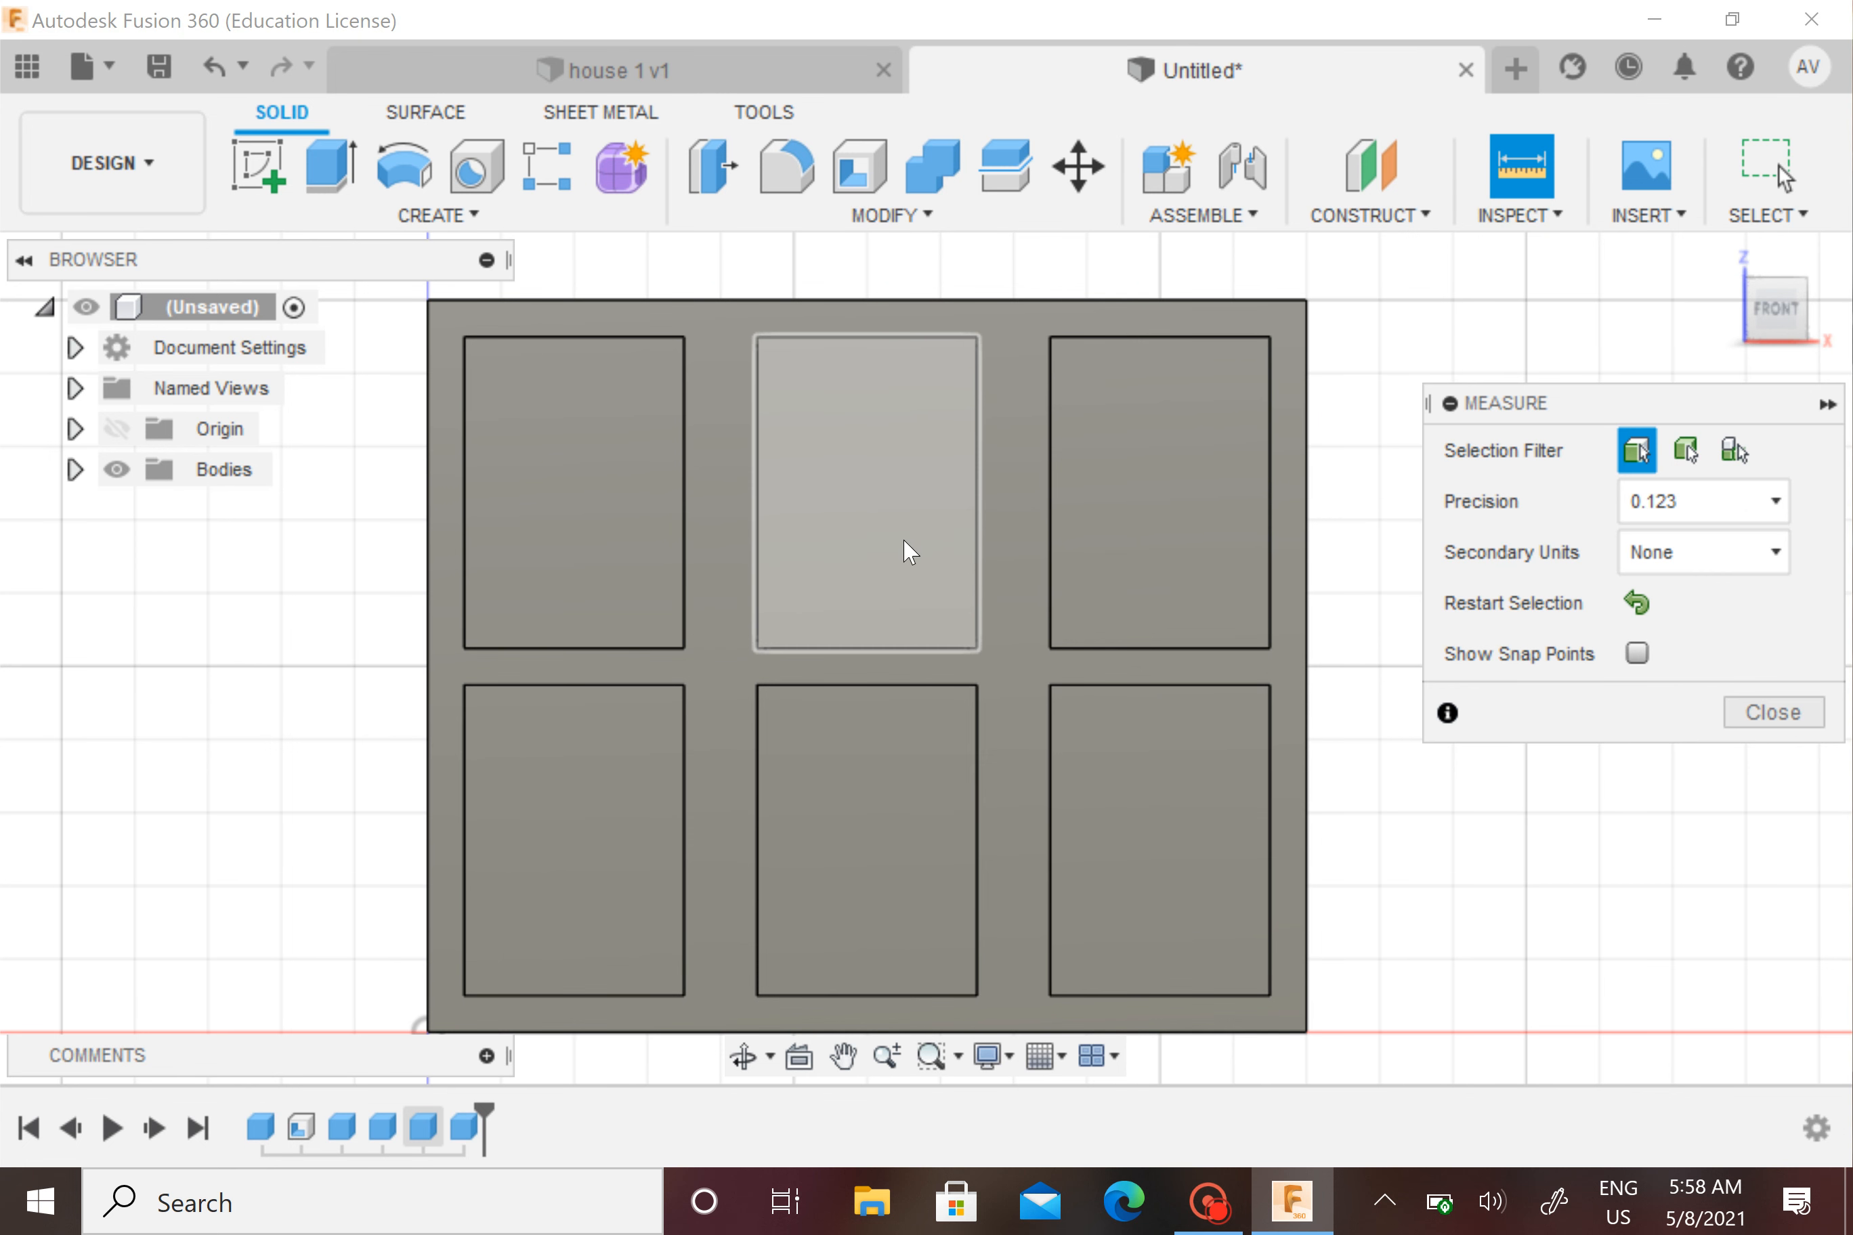
{"action": "middle_click_drag", "start_coordinate": [909, 549], "coordinate": [889, 626], "text": "shift"}
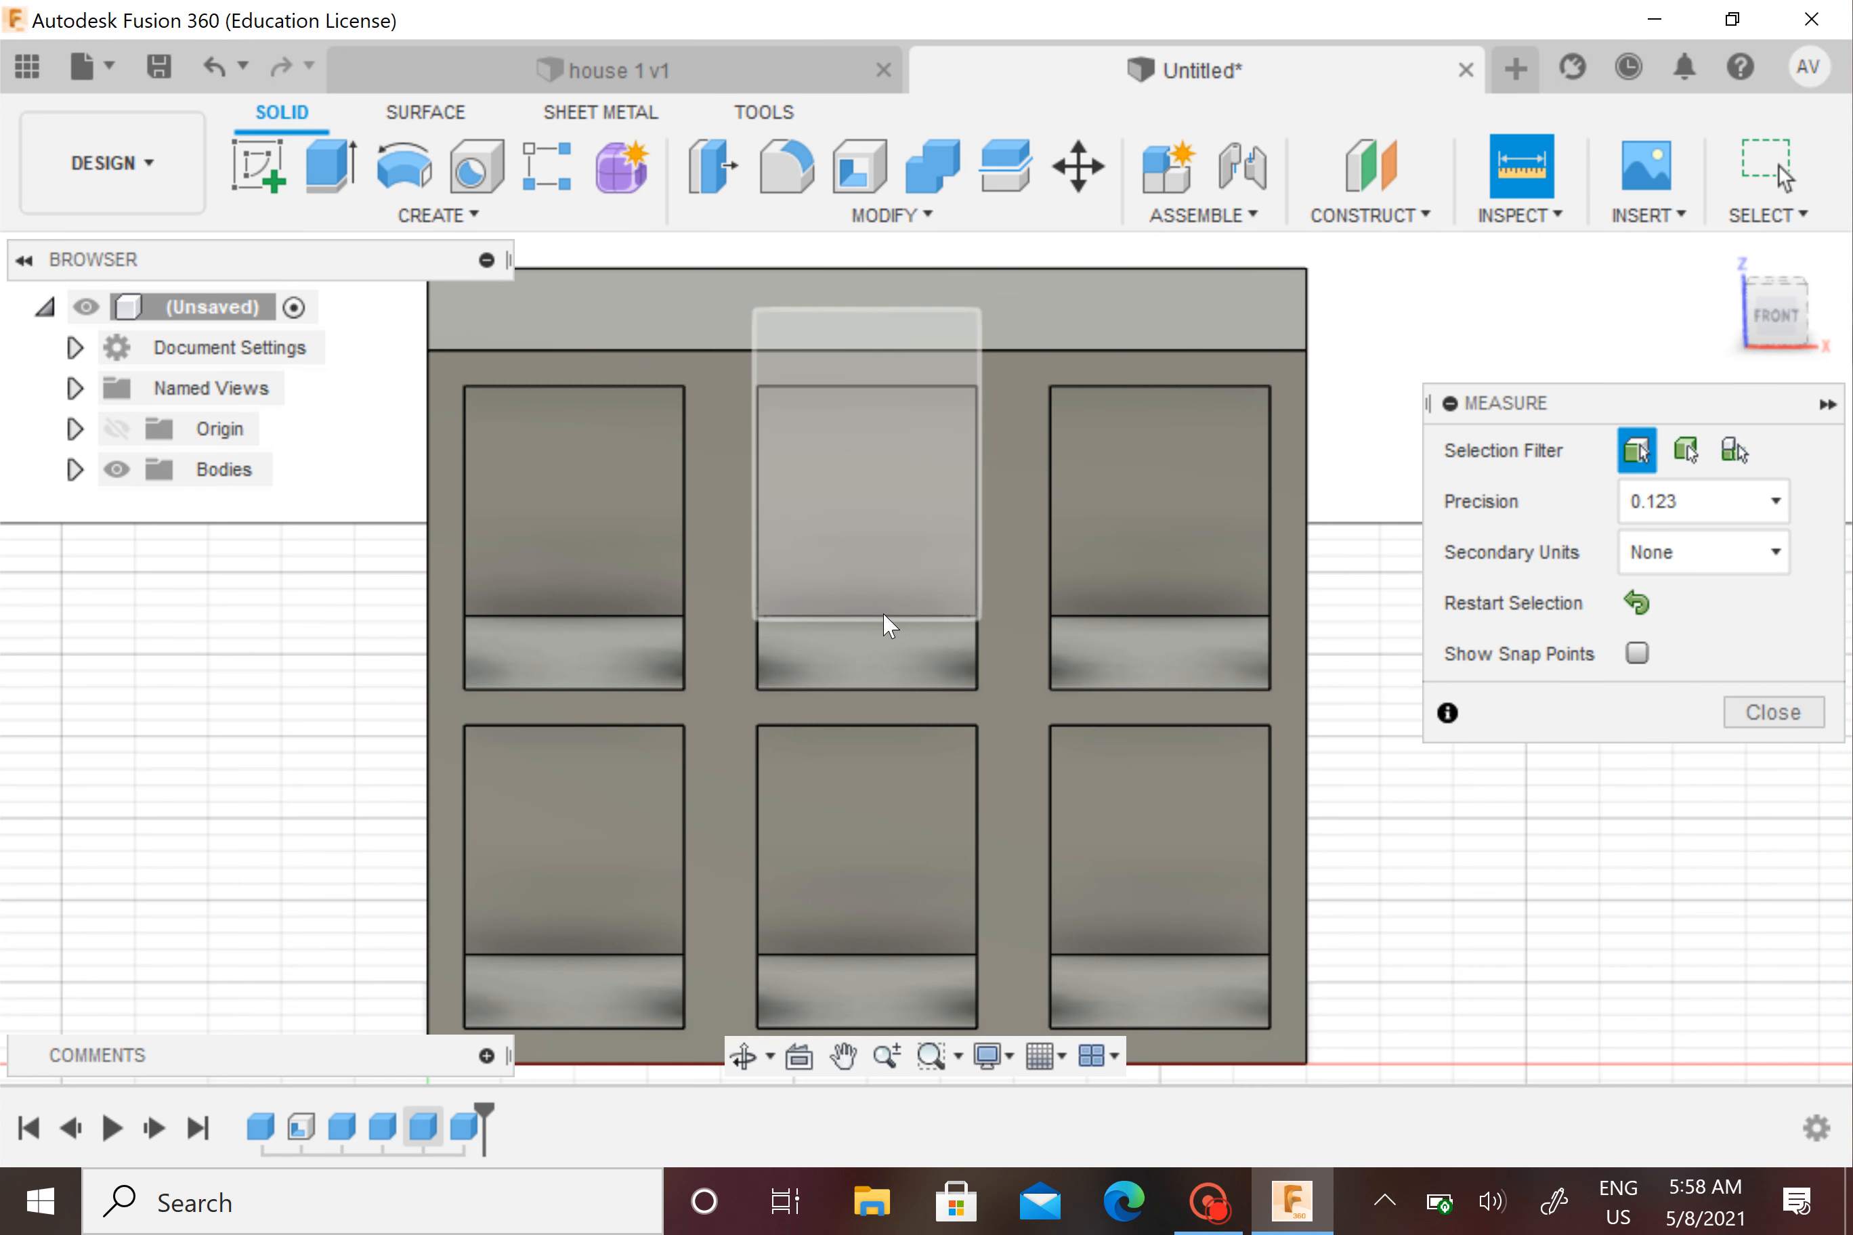
{"action": "left_click", "coordinate": [886, 617]}
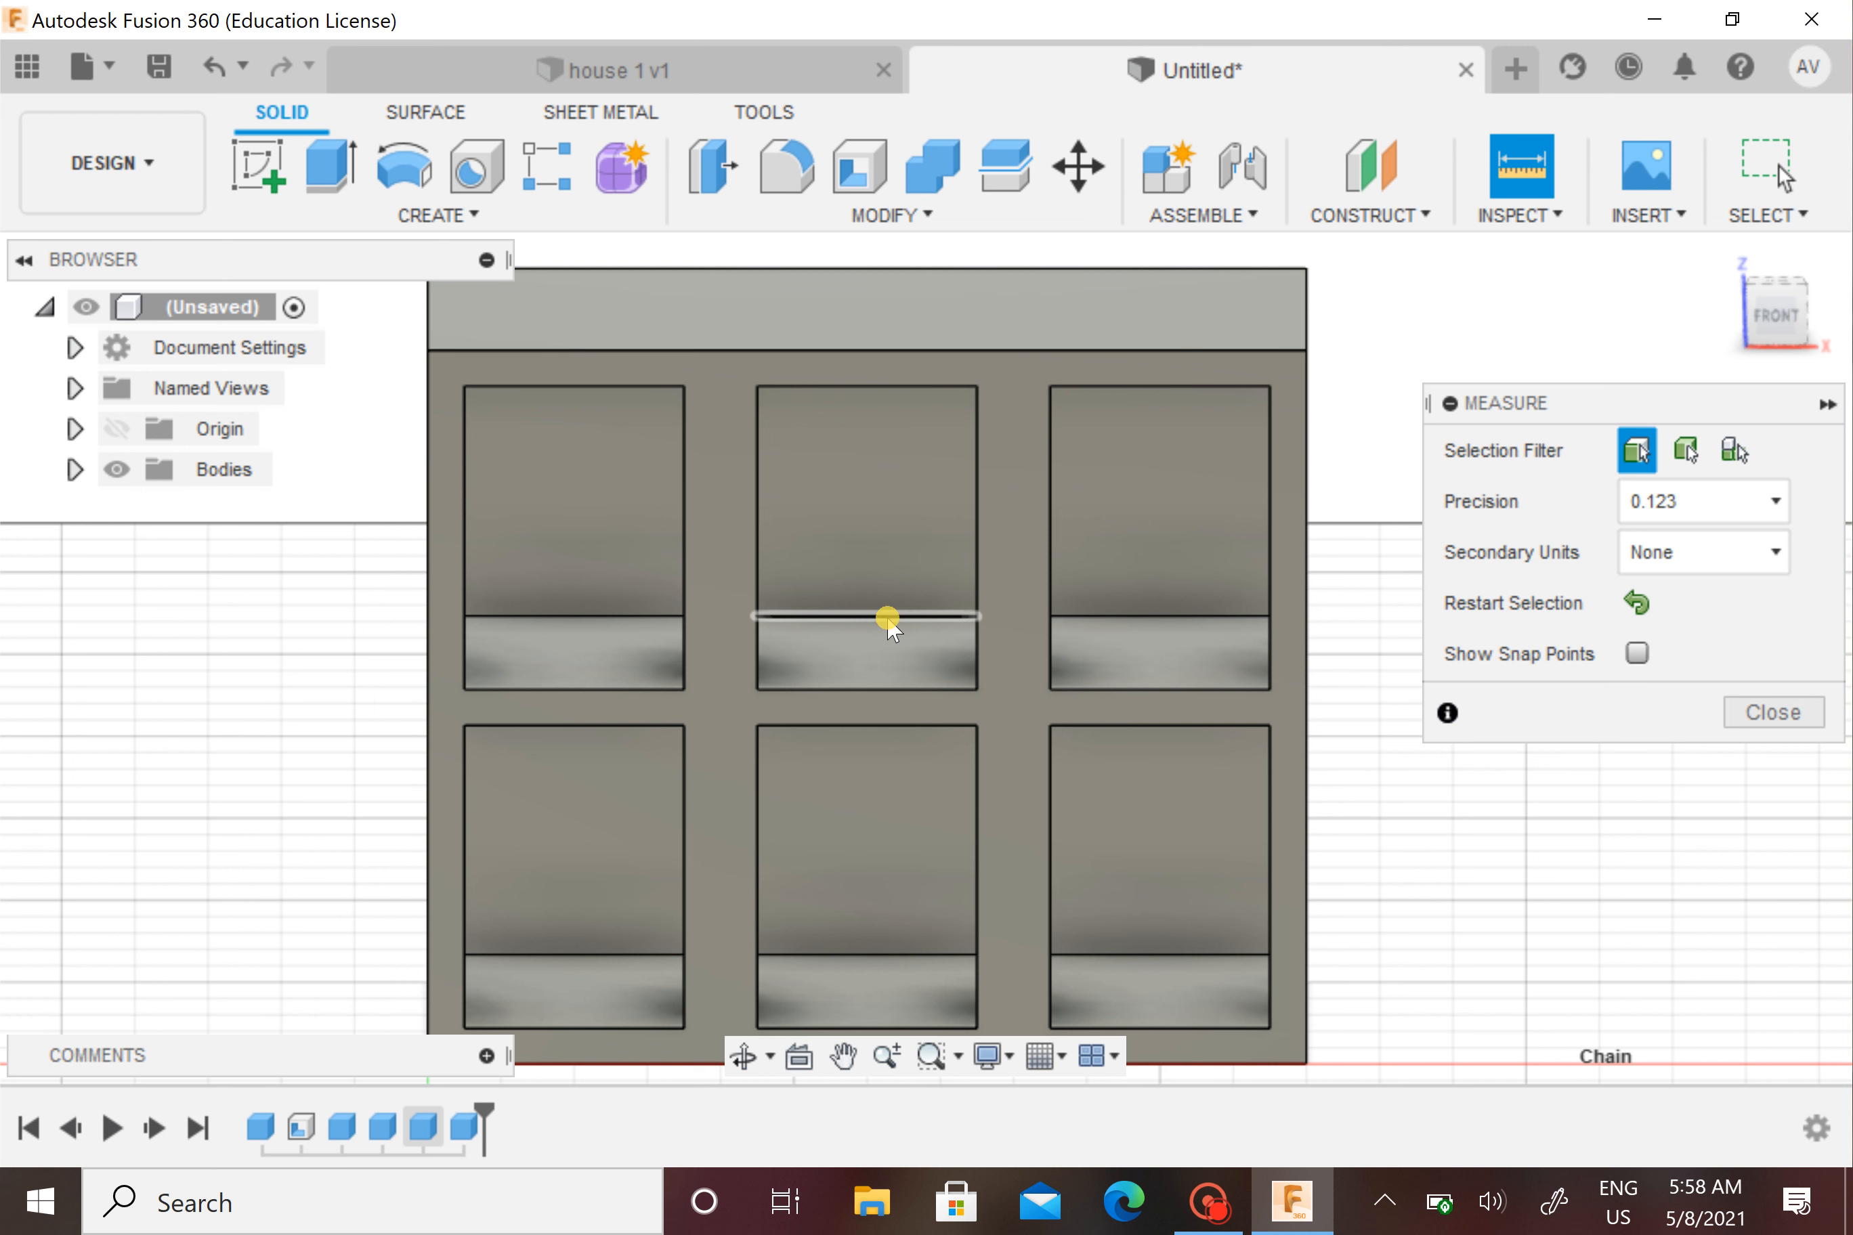
{"action": "left_click", "coordinate": [1169, 618]}
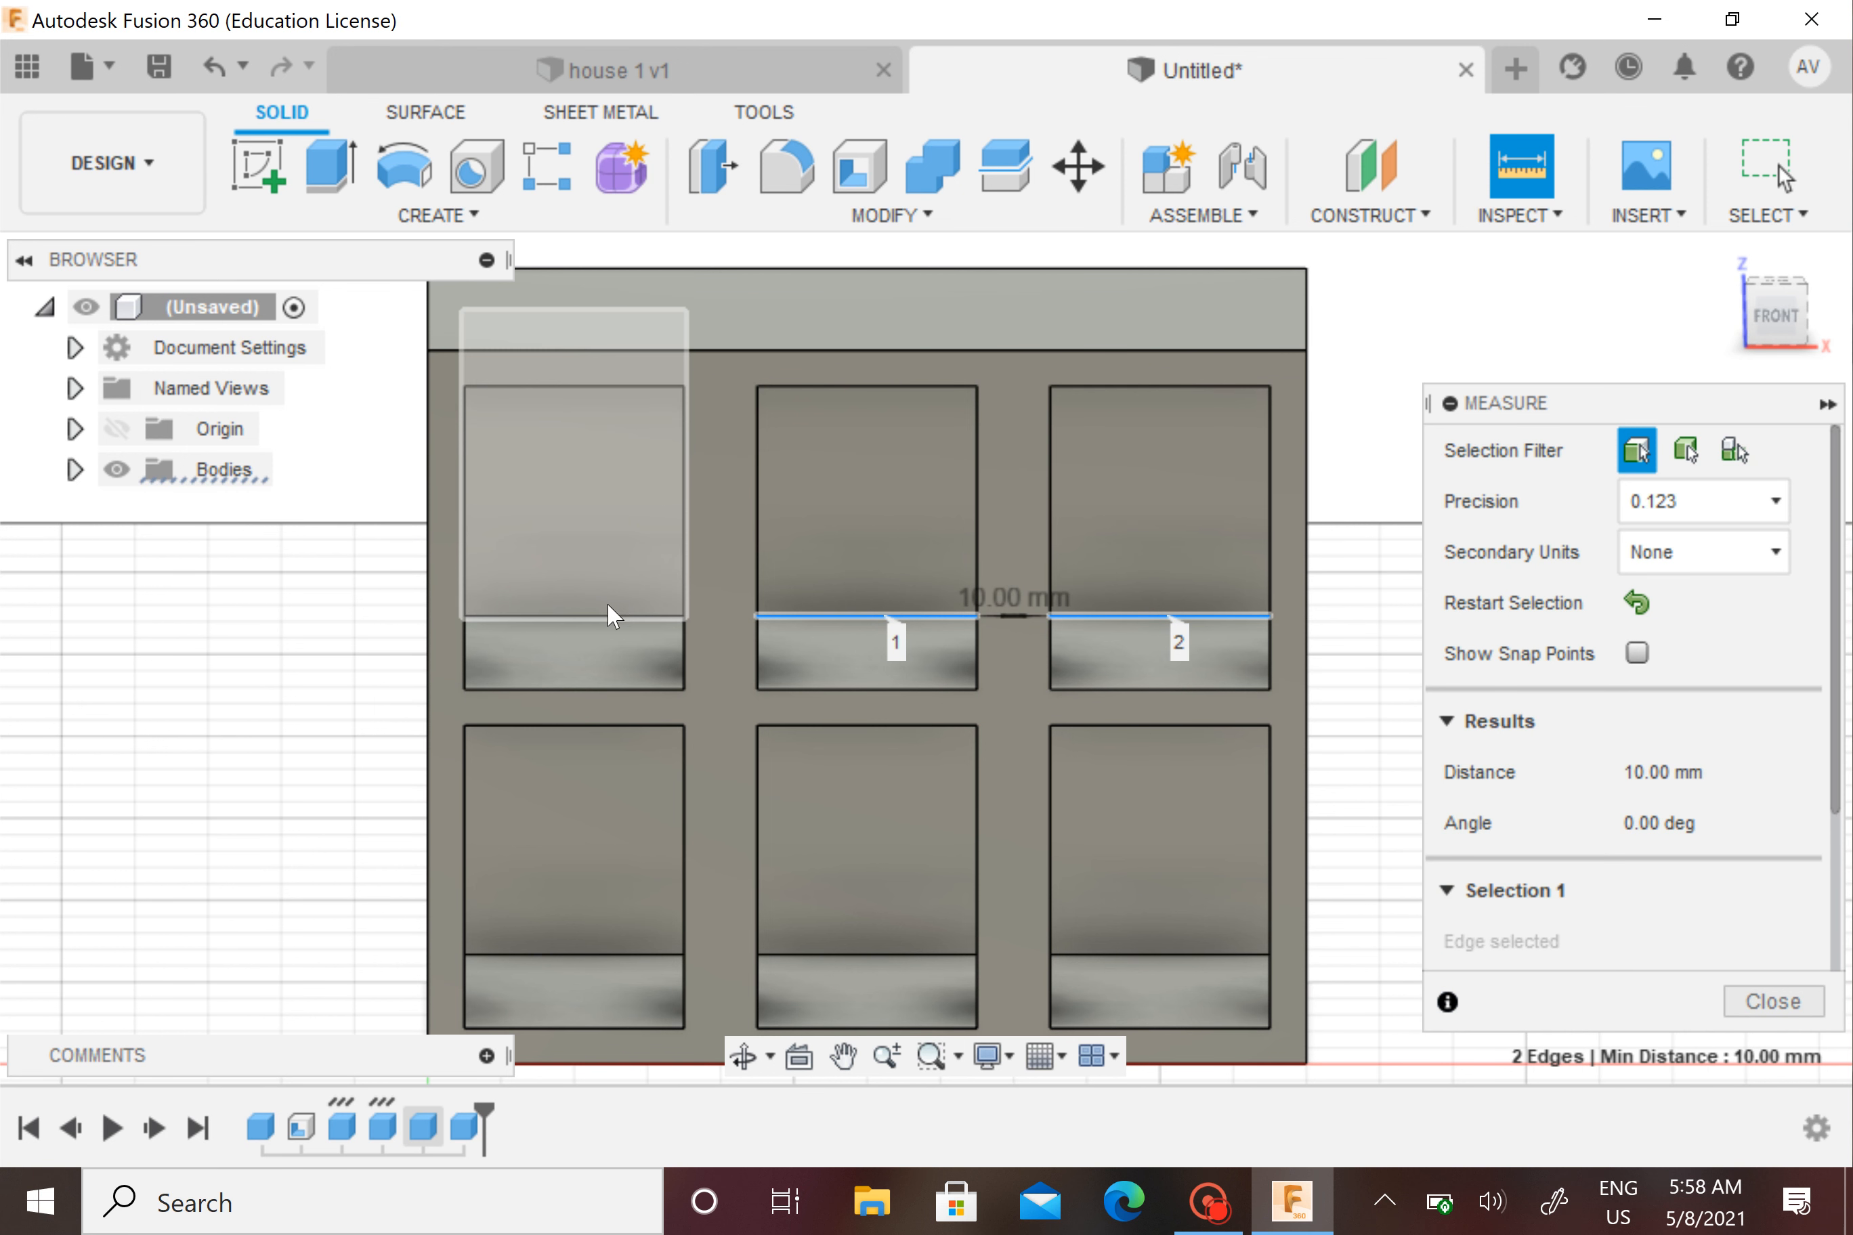
{"action": "left_click", "coordinate": [1773, 1001]}
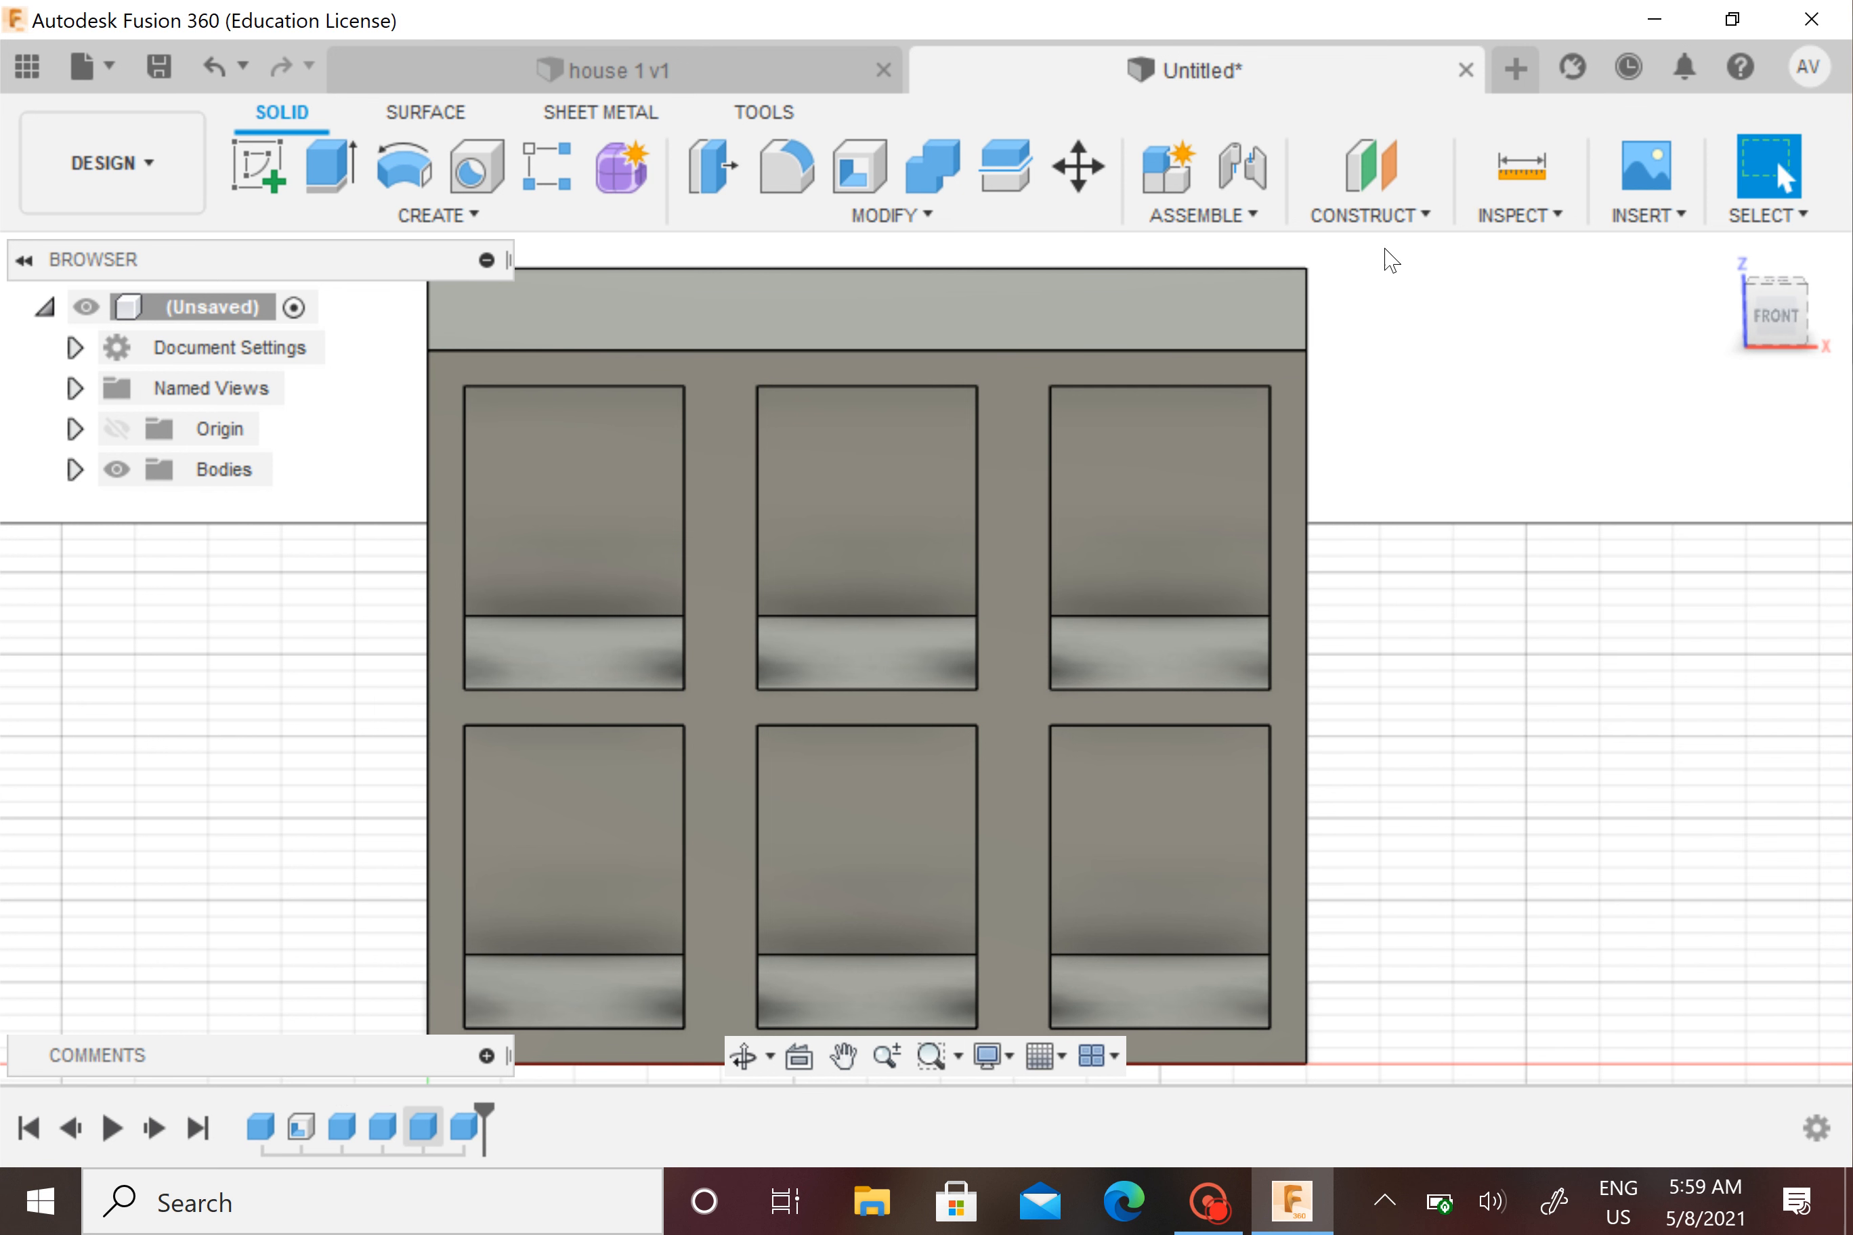
Measure the rear floor edge of the upper left compartment again to check its width beside the two dividers
{"action": "key", "text": "i"}
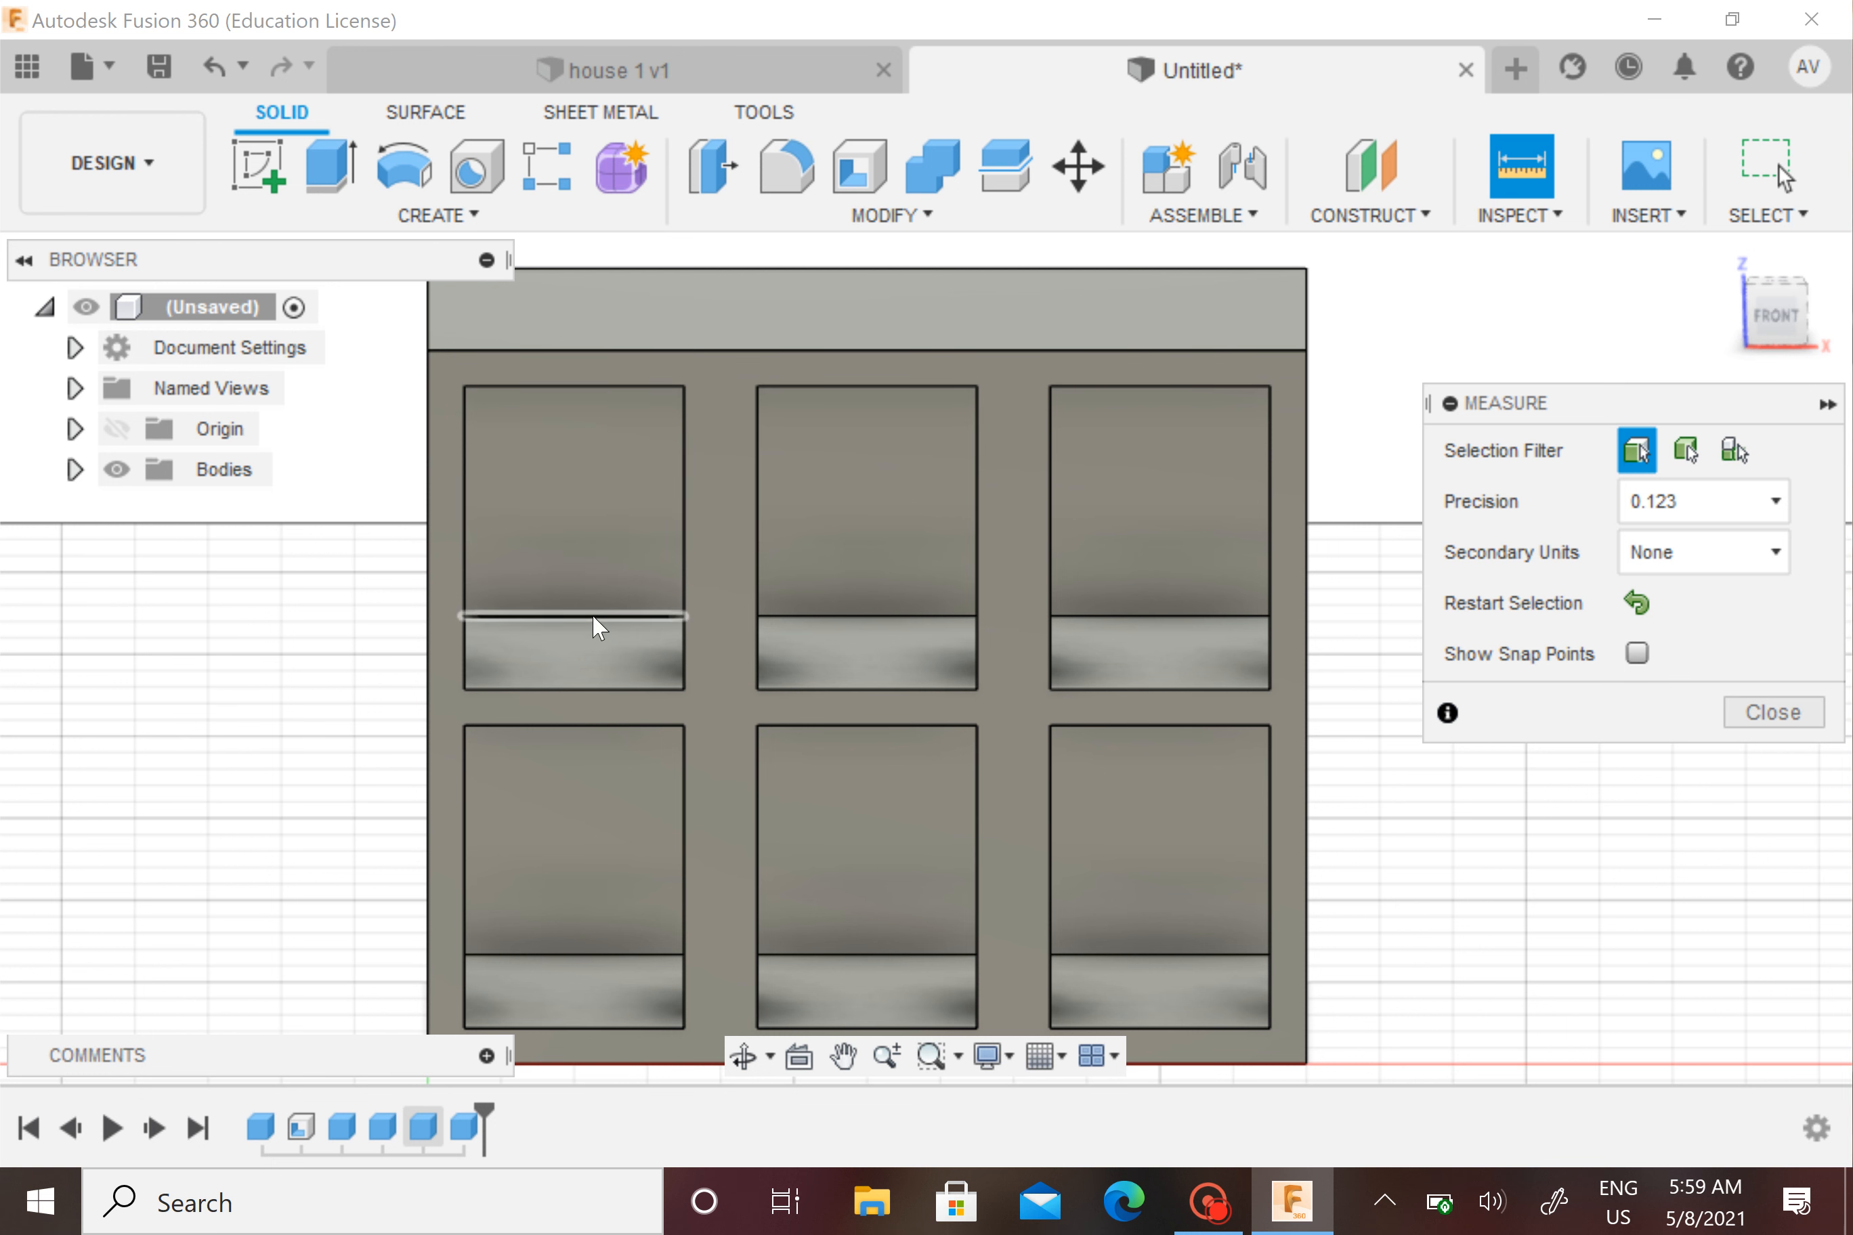
{"action": "left_click", "coordinate": [596, 617]}
{"action": "left_click", "coordinate": [1773, 881]}
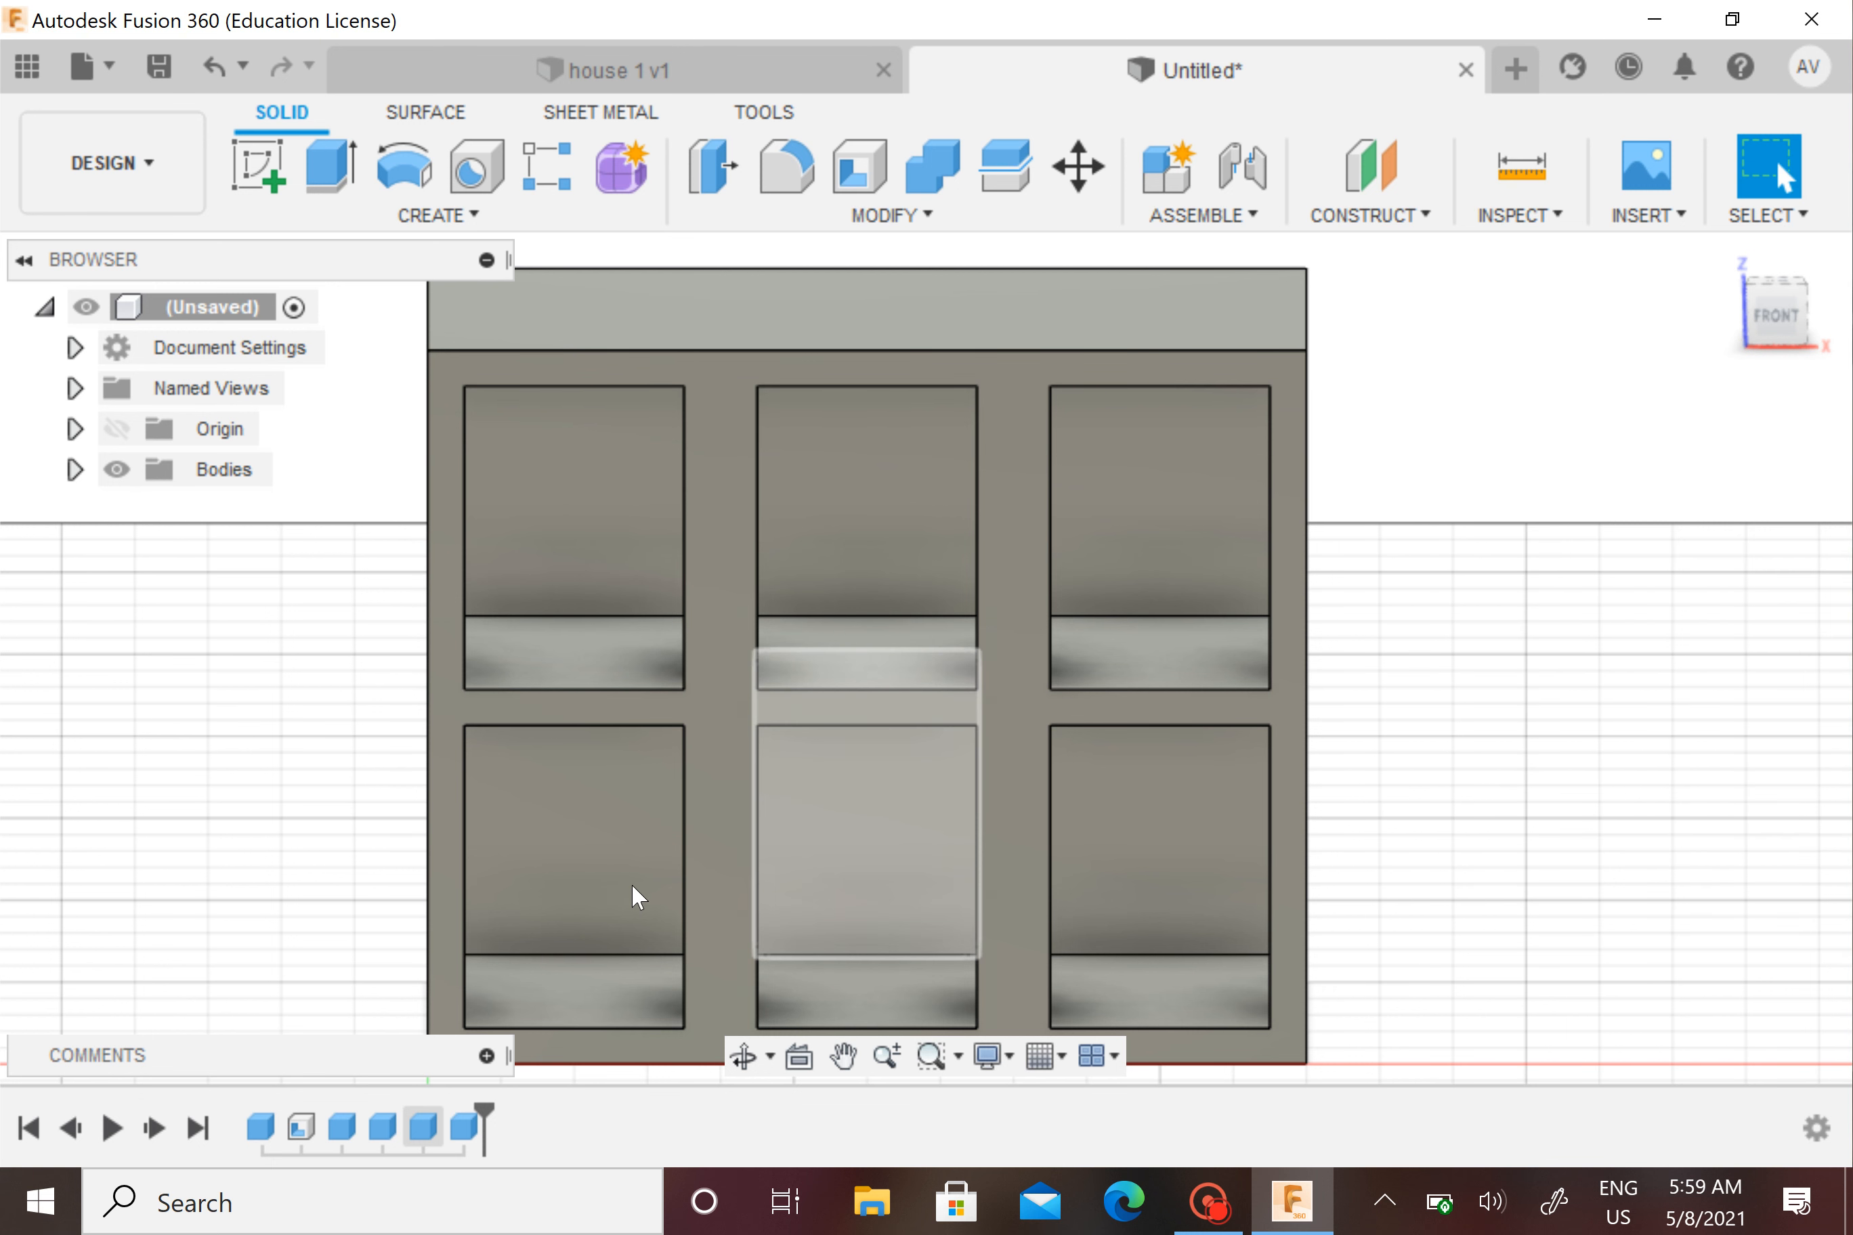
{"action": "scroll", "coordinate": [1435, 757], "scroll_direction": "down", "scroll_amount": 1}
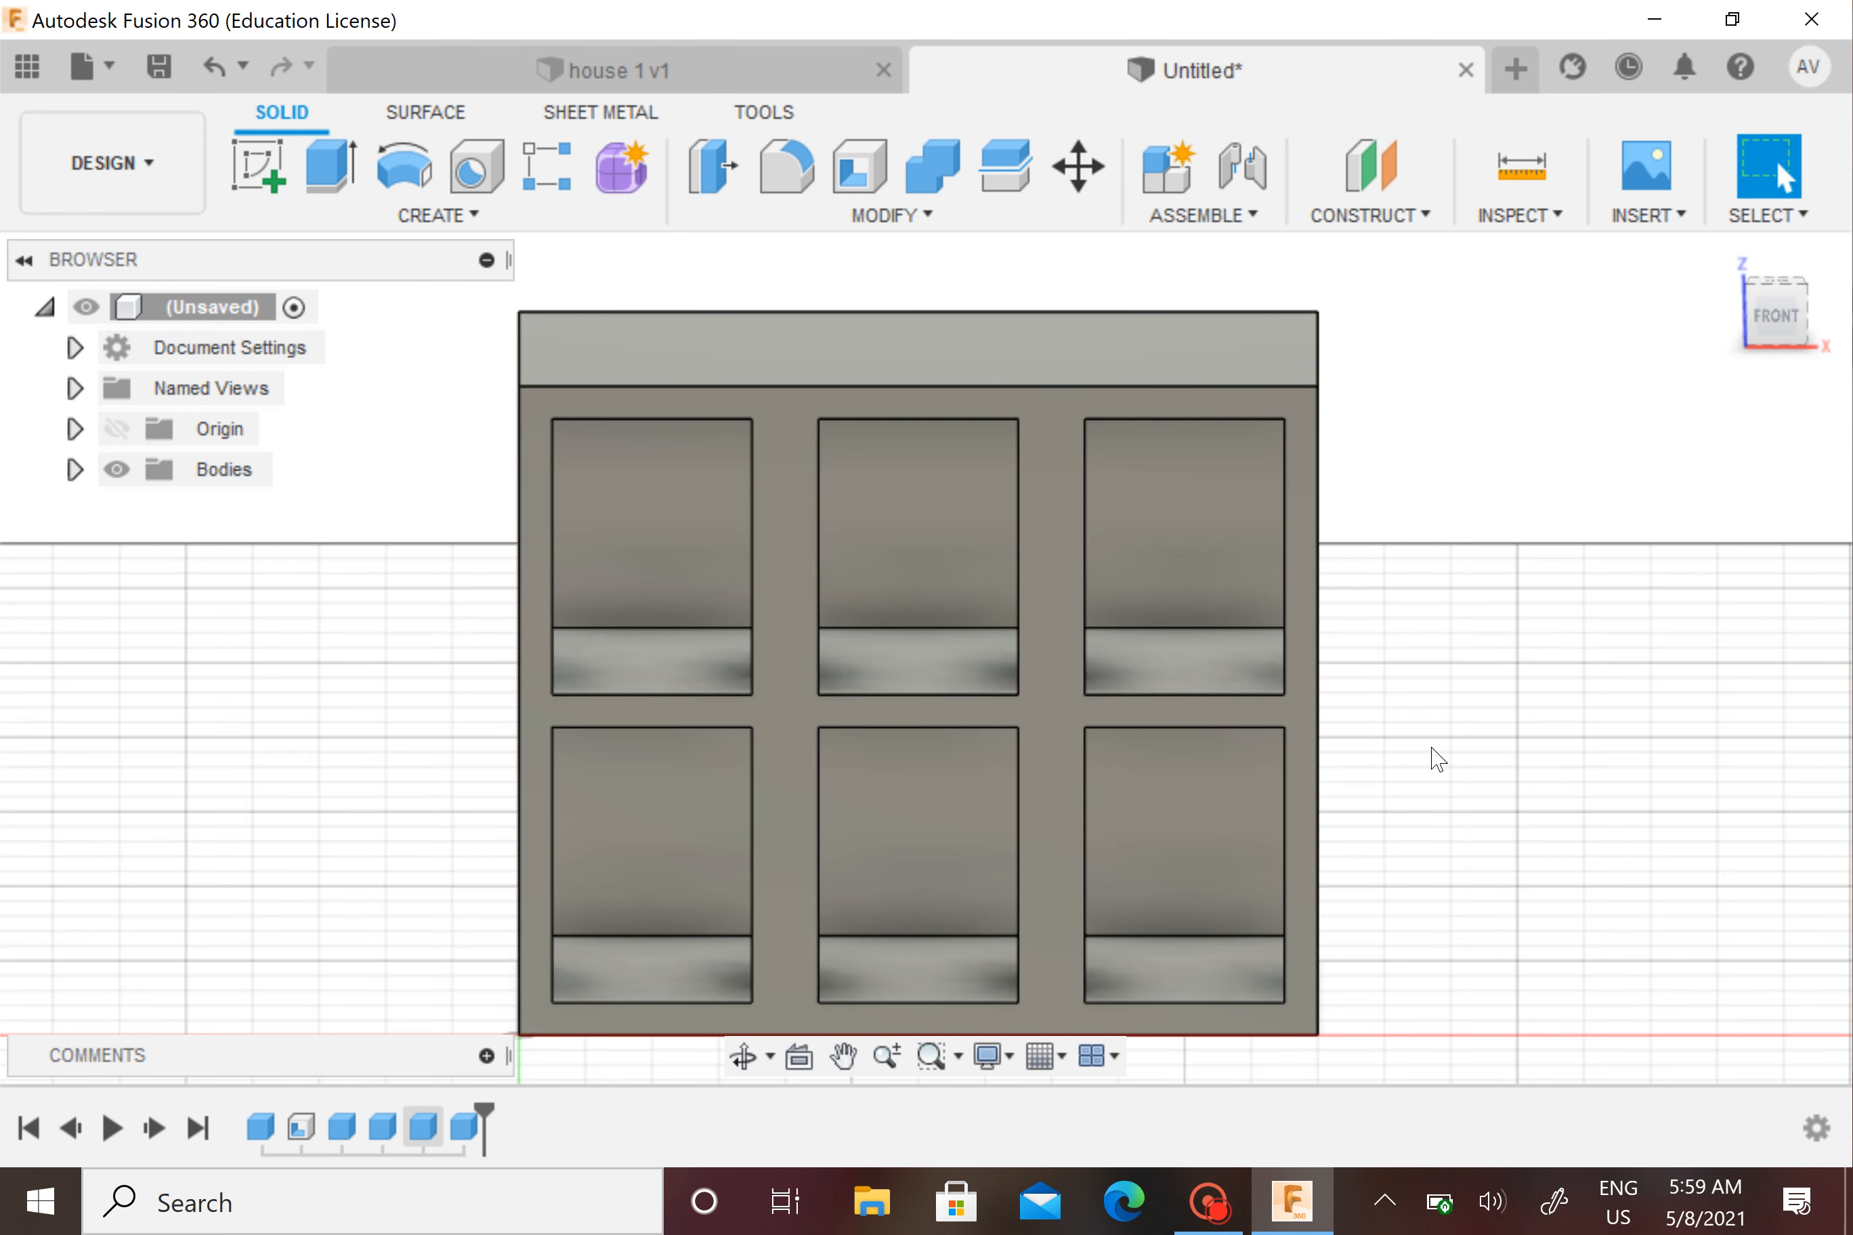
Start a sketch on the house's front face
{"action": "mouse_move", "coordinate": [1435, 758]}
{"action": "middle_mouse_down"}
{"action": "mouse_move", "coordinate": [1435, 782]}
{"action": "mouse_move", "coordinate": [1435, 720]}
{"action": "mouse_move", "coordinate": [1344, 780]}
{"action": "mouse_move", "coordinate": [977, 772]}
{"action": "mouse_move", "coordinate": [1303, 835]}
{"action": "mouse_move", "coordinate": [1422, 815]}
{"action": "mouse_move", "coordinate": [1451, 776]}
{"action": "mouse_move", "coordinate": [1434, 727]}
{"action": "middle_mouse_up"}
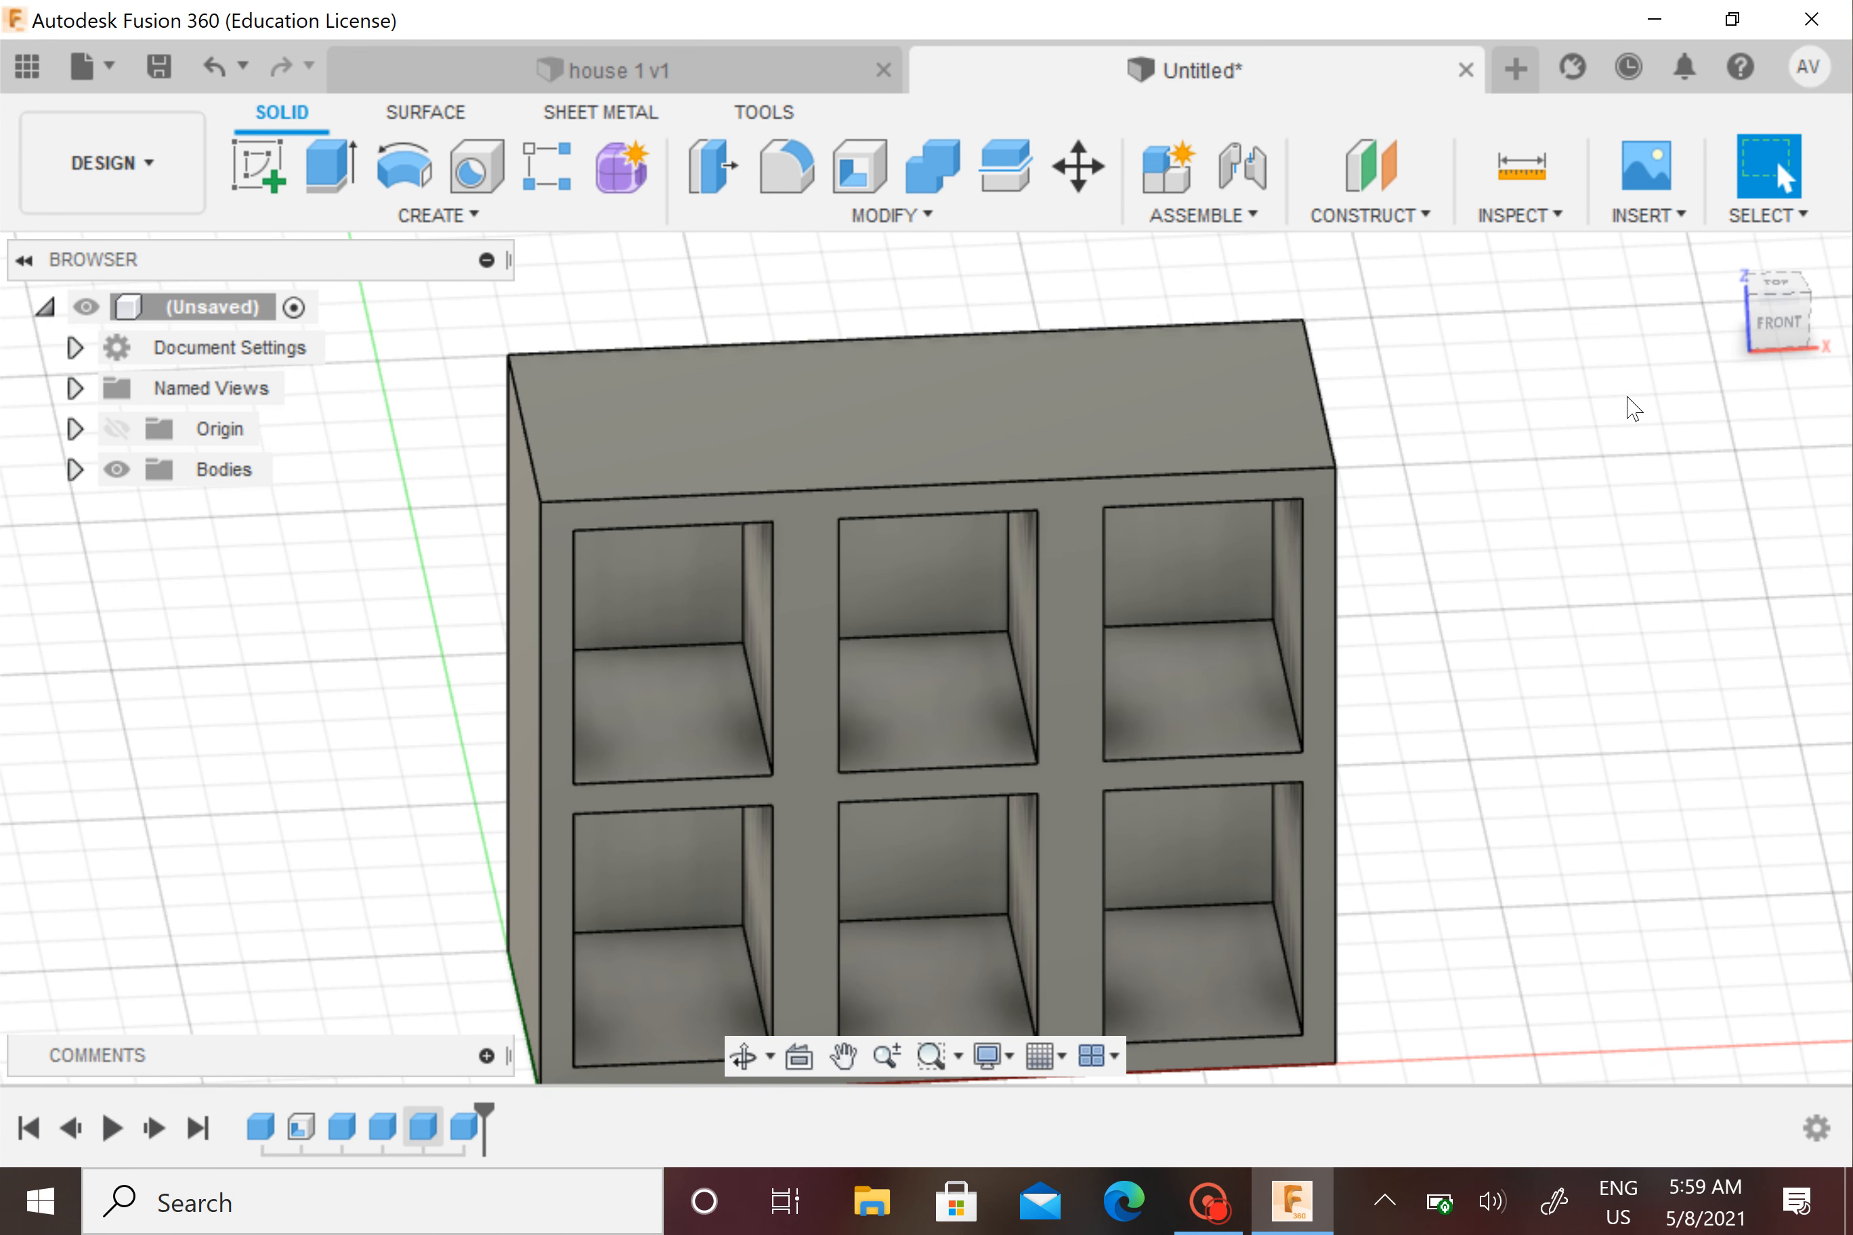
{"action": "left_click", "coordinate": [1775, 321]}
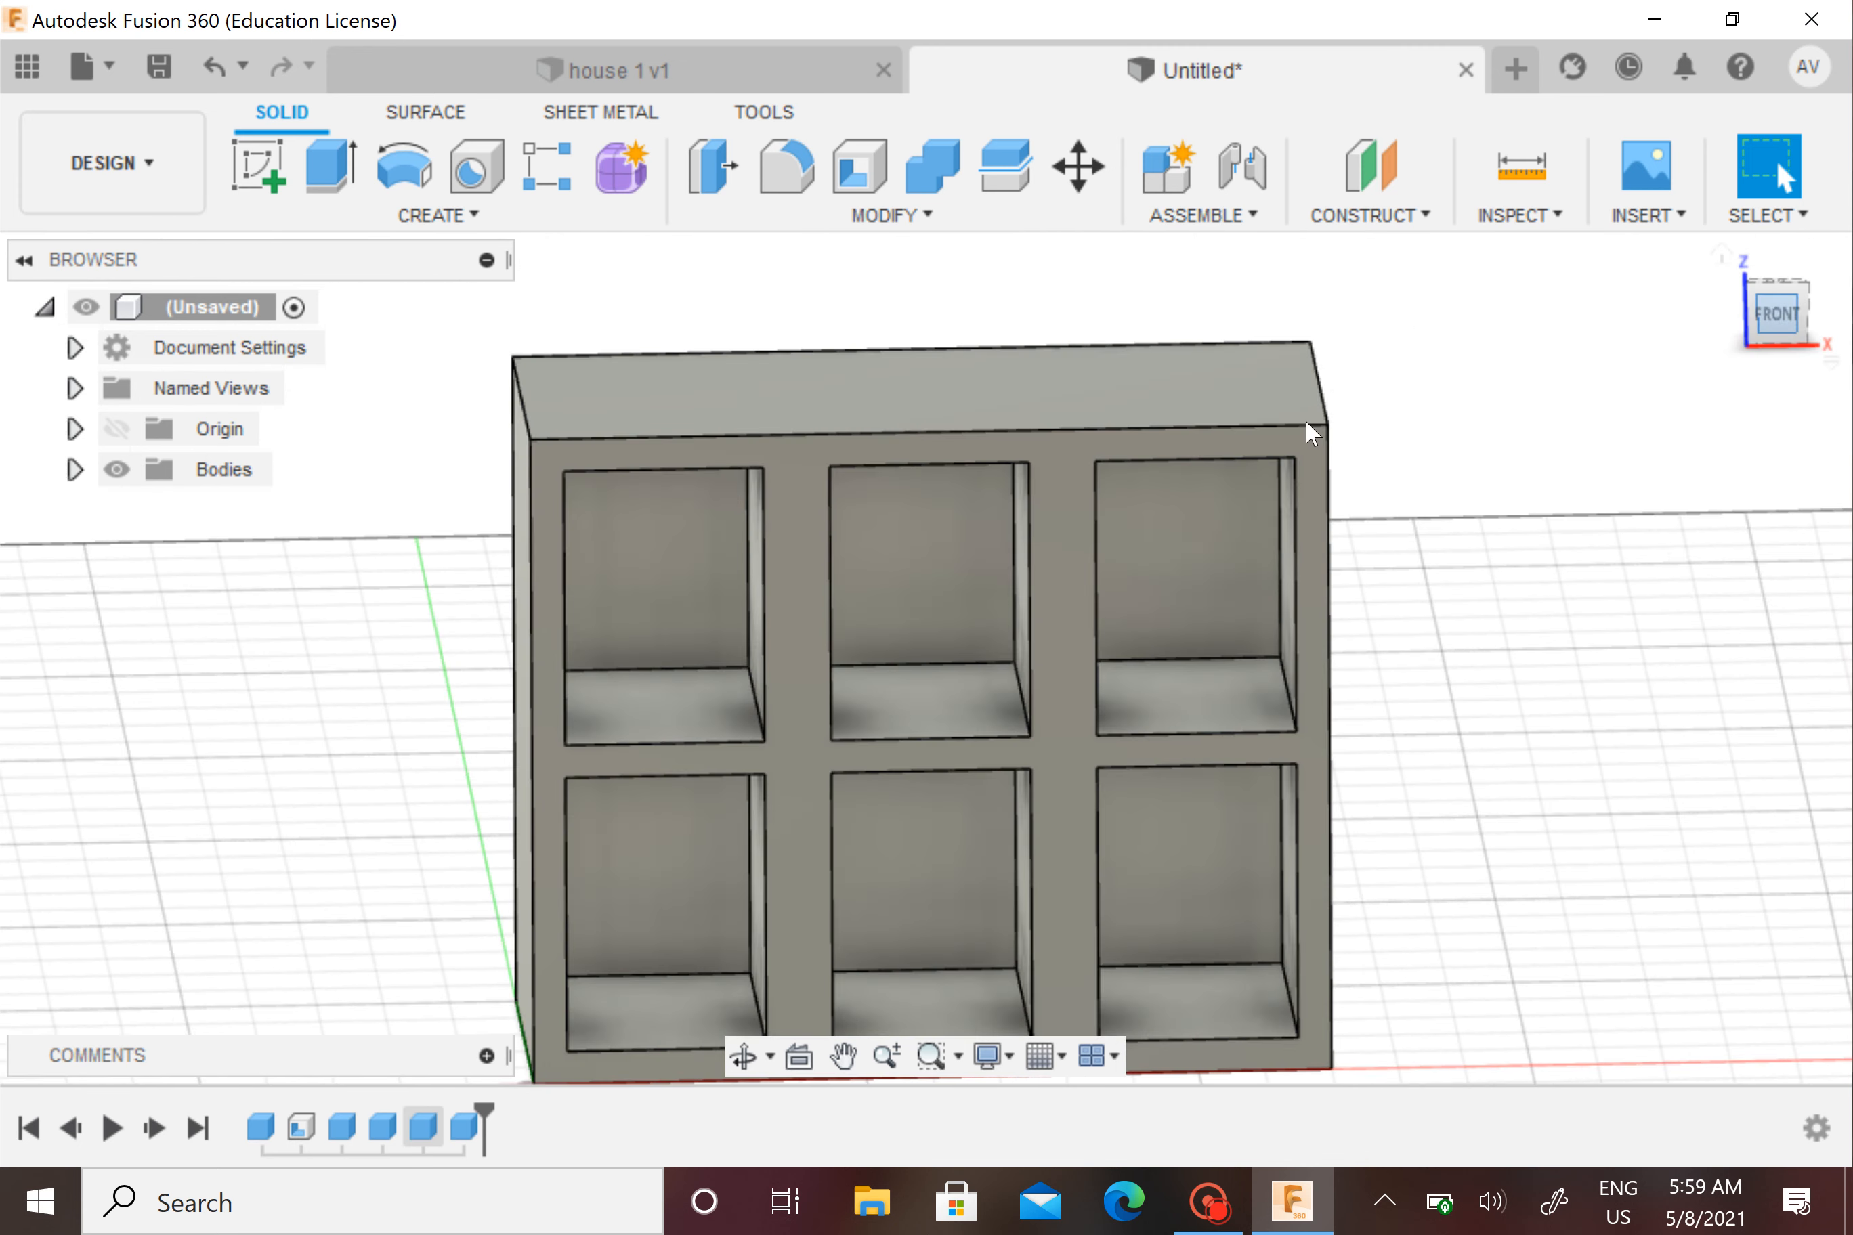
{"action": "middle_click_drag", "start_coordinate": [1220, 434], "coordinate": [1209, 649]}
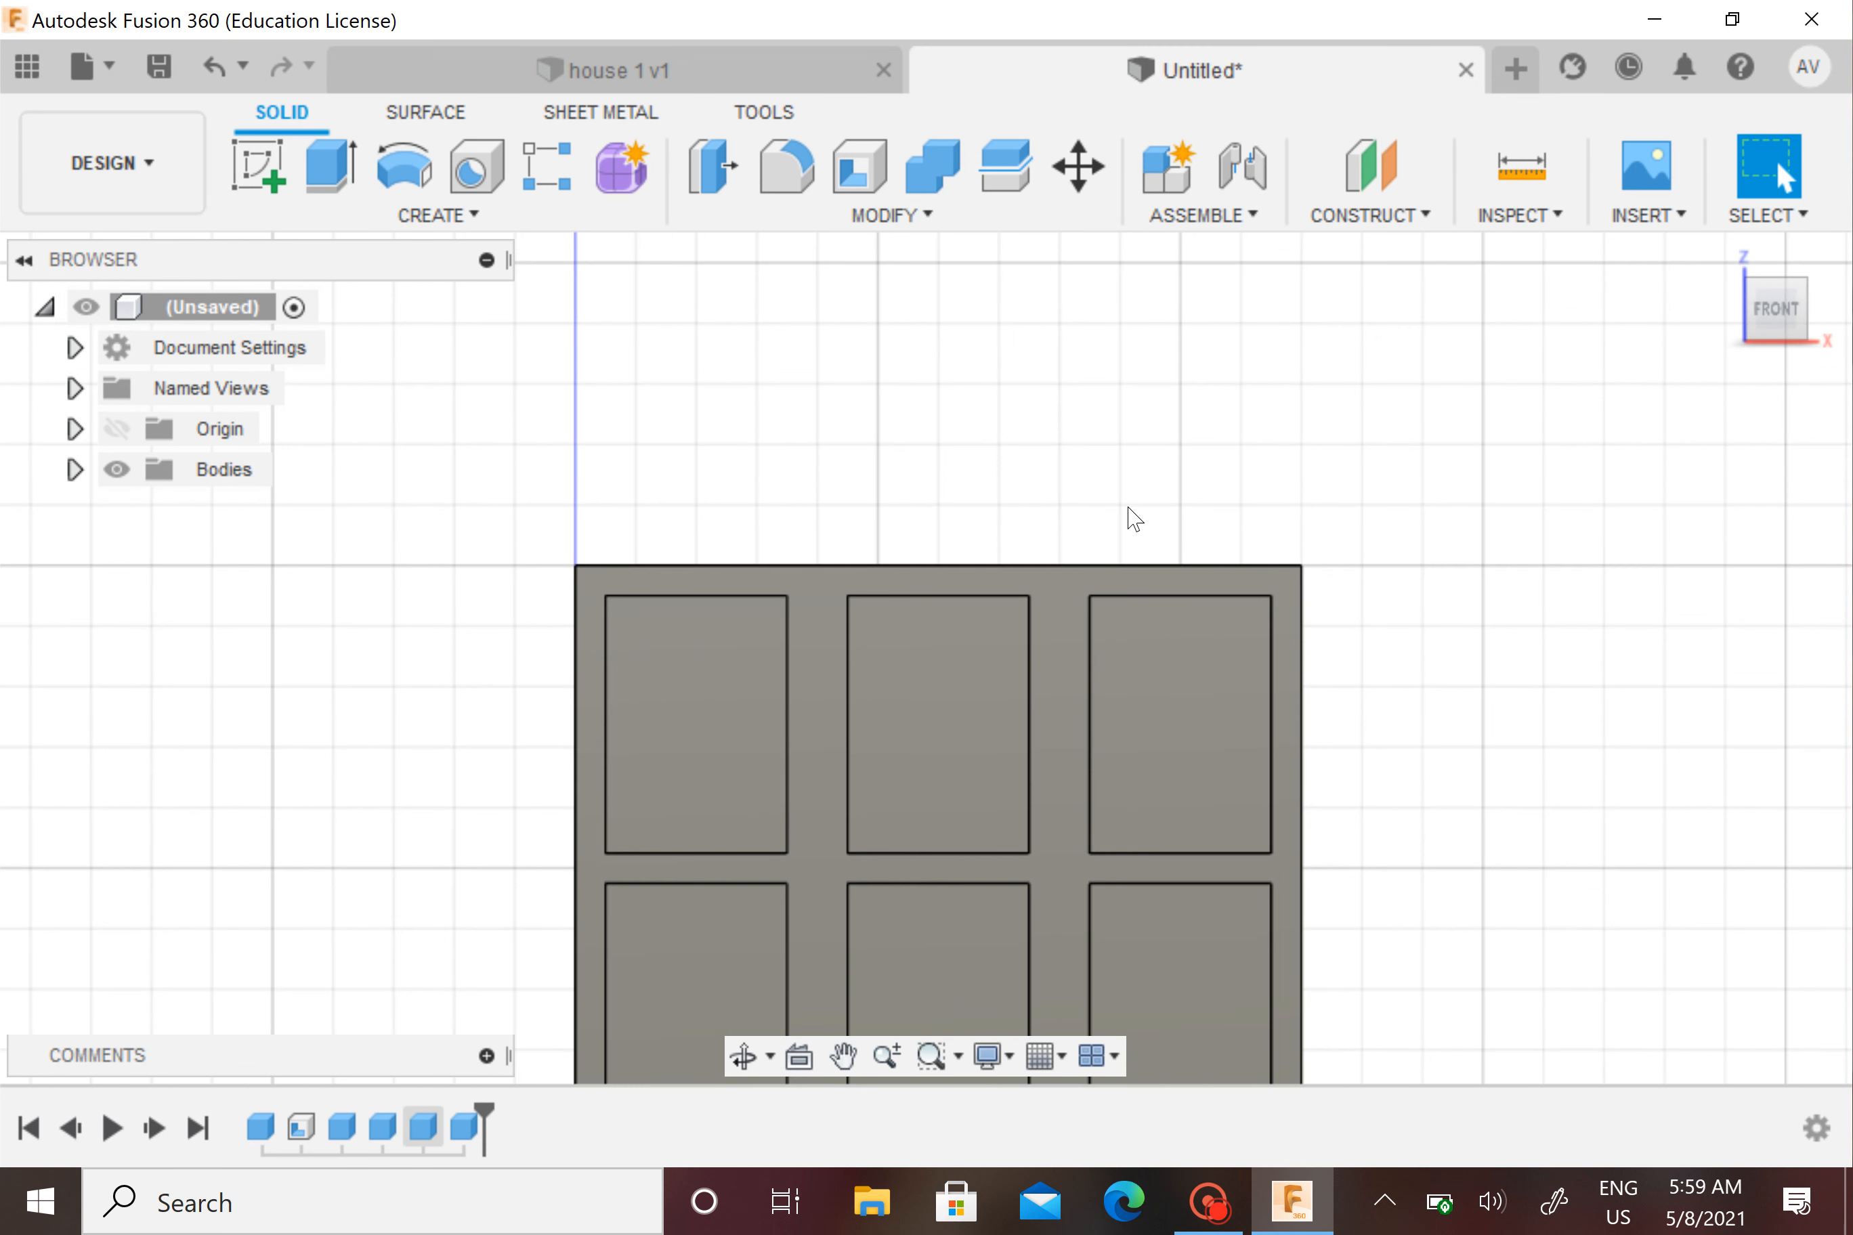
{"action": "scroll", "coordinate": [1134, 518], "scroll_direction": "up", "scroll_amount": 1}
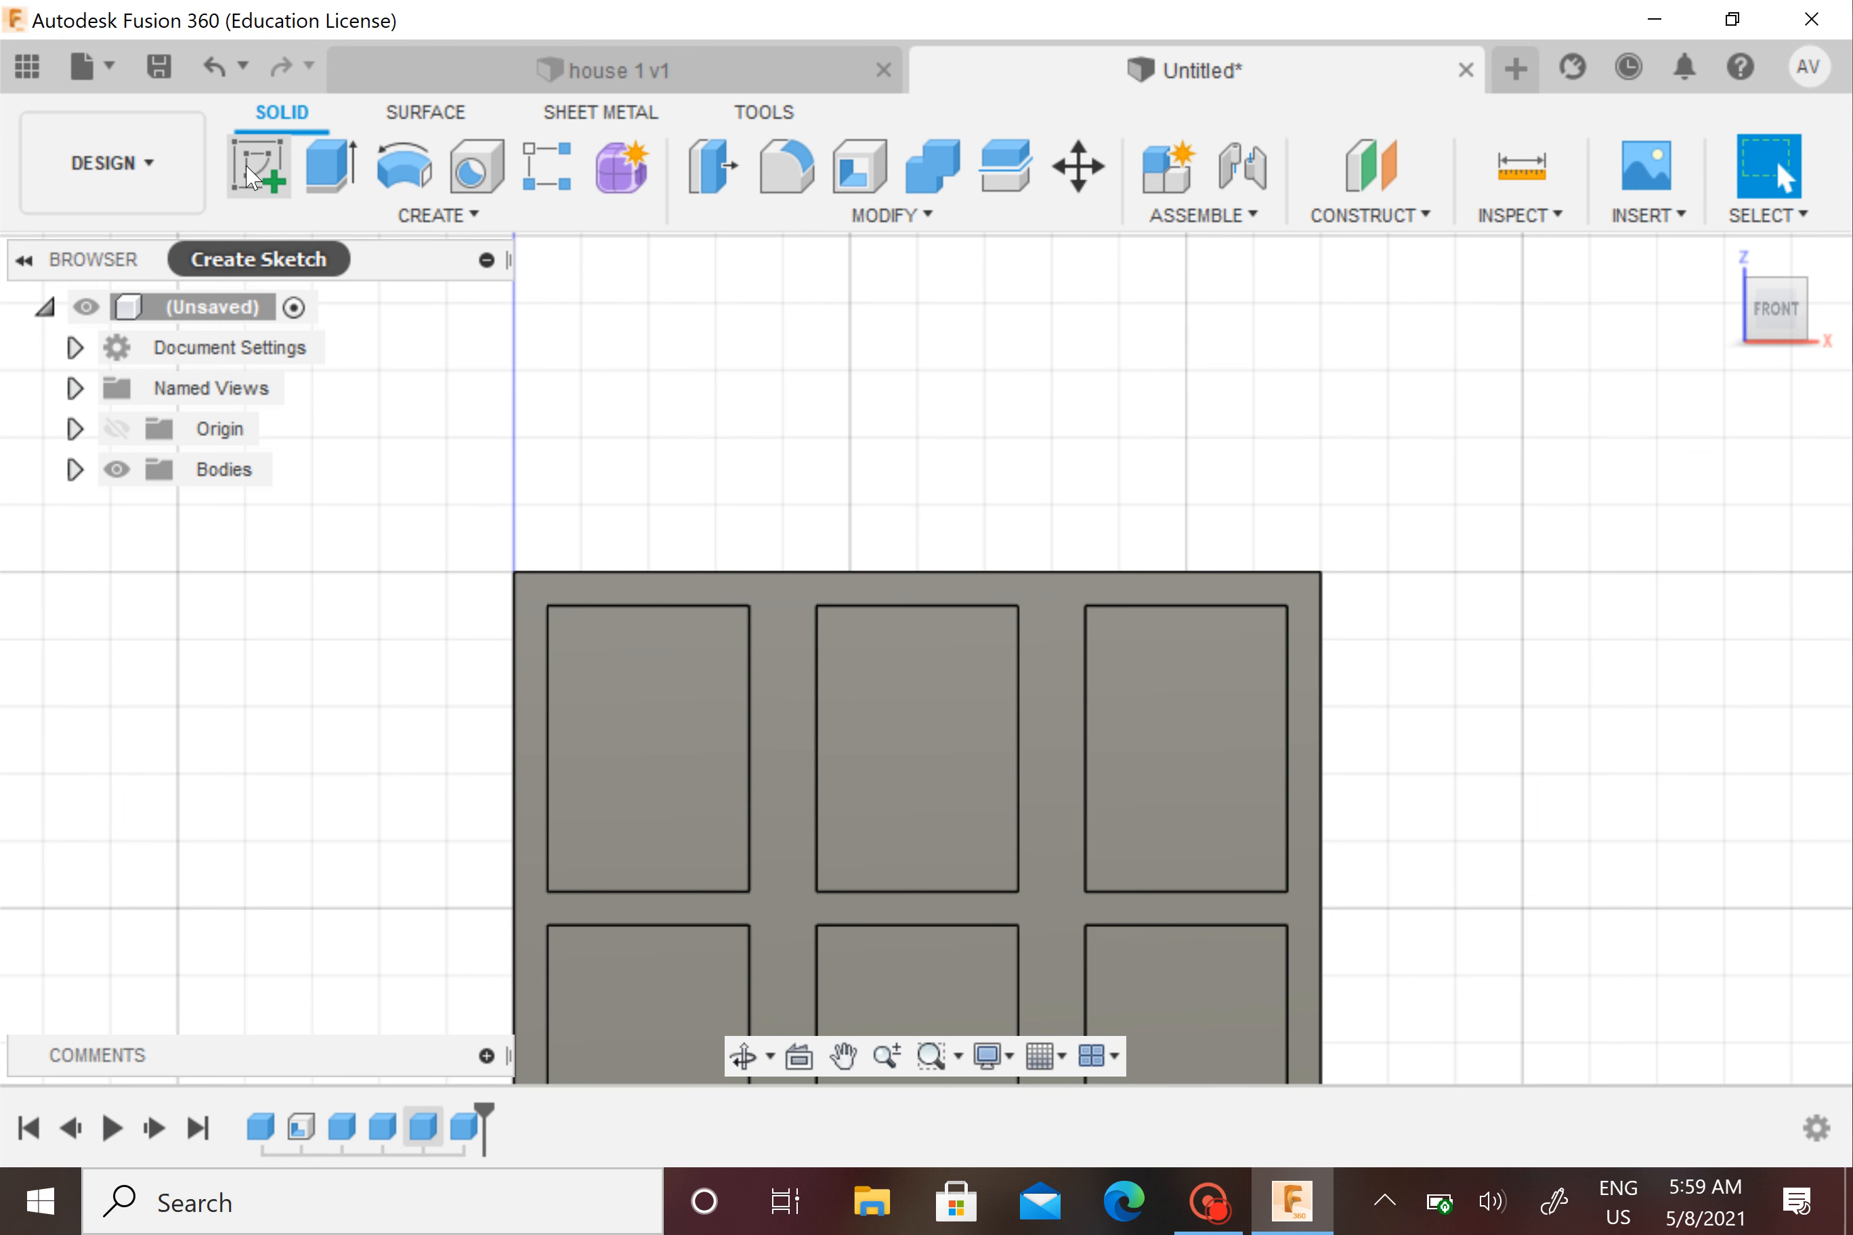
{"action": "left_click", "coordinate": [252, 177]}
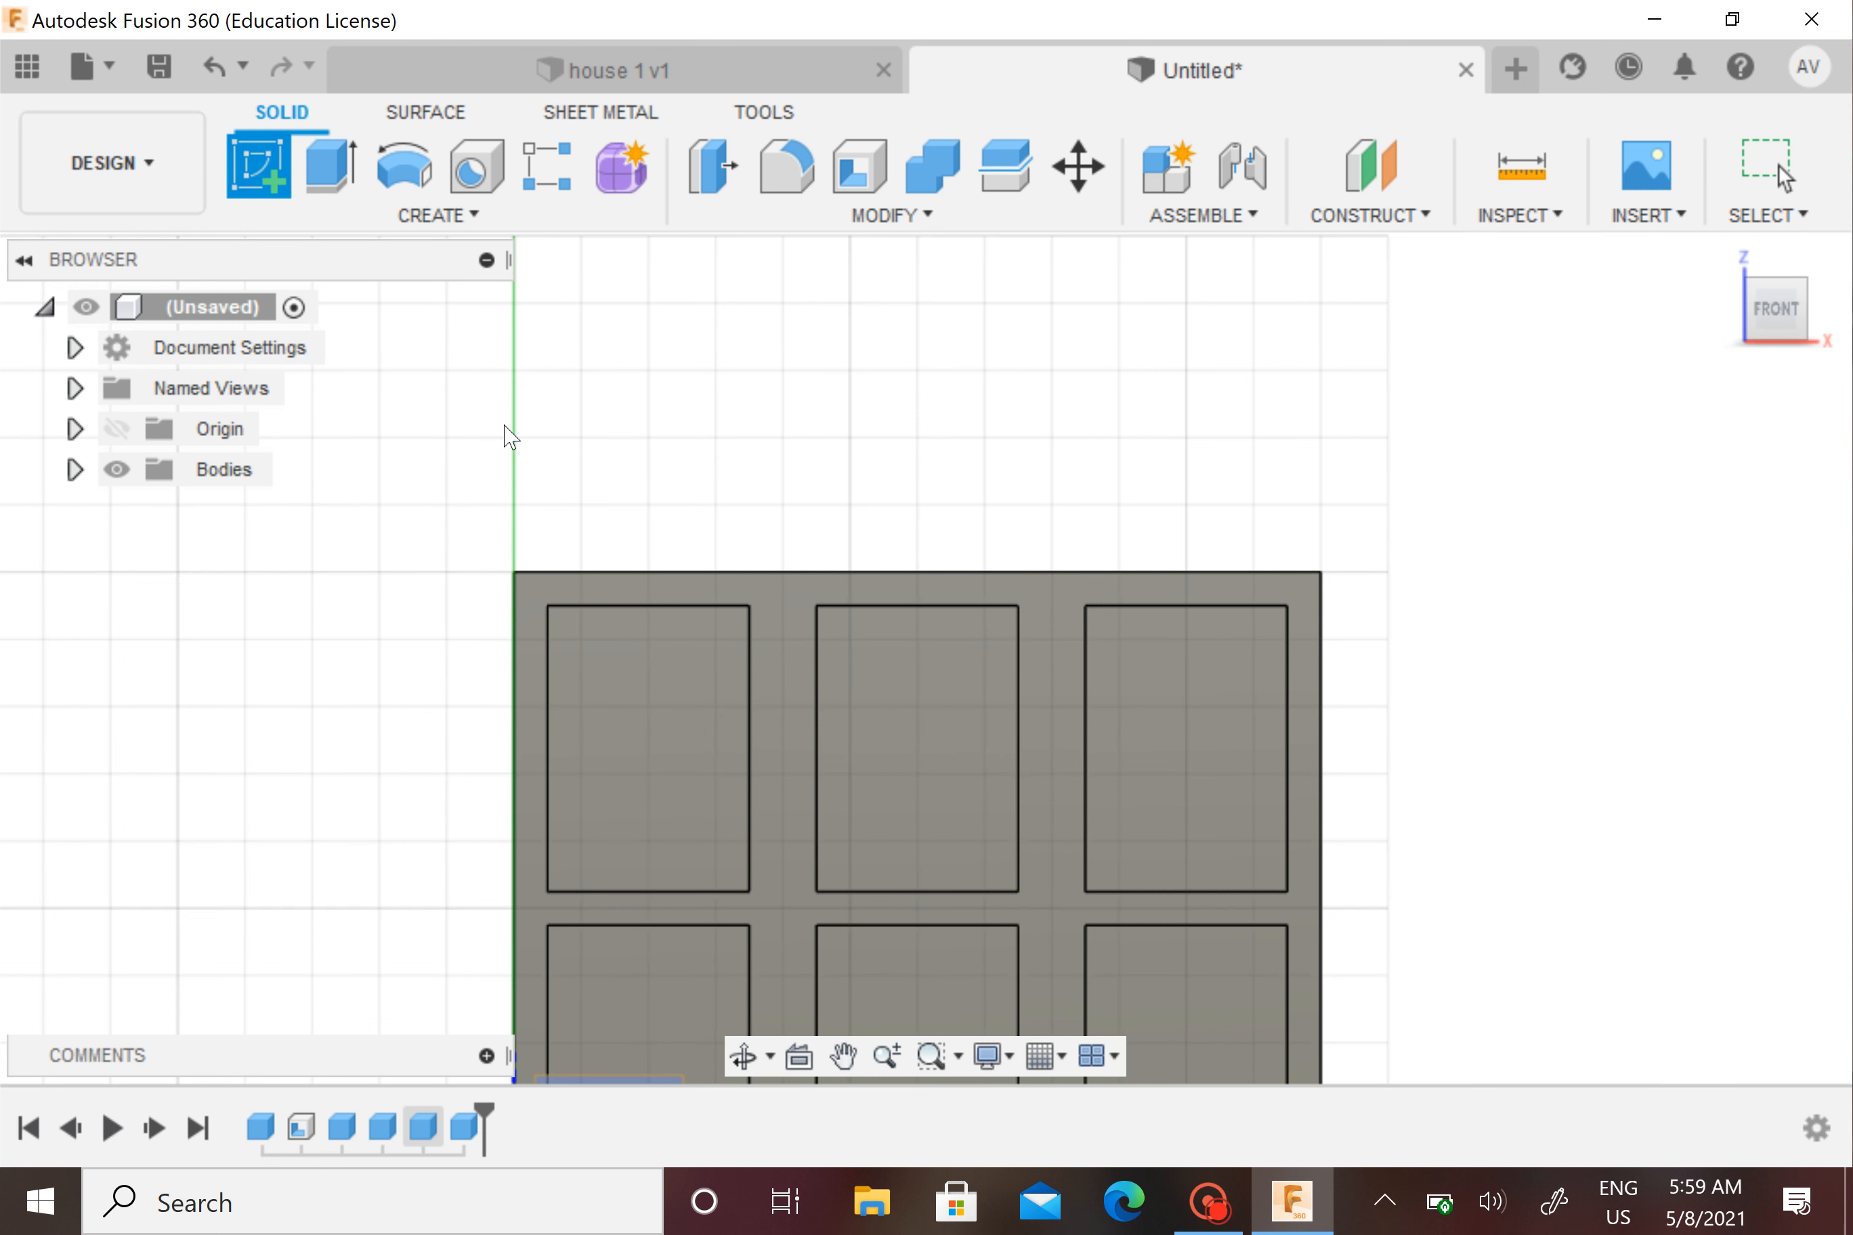
{"action": "left_click", "coordinate": [864, 712]}
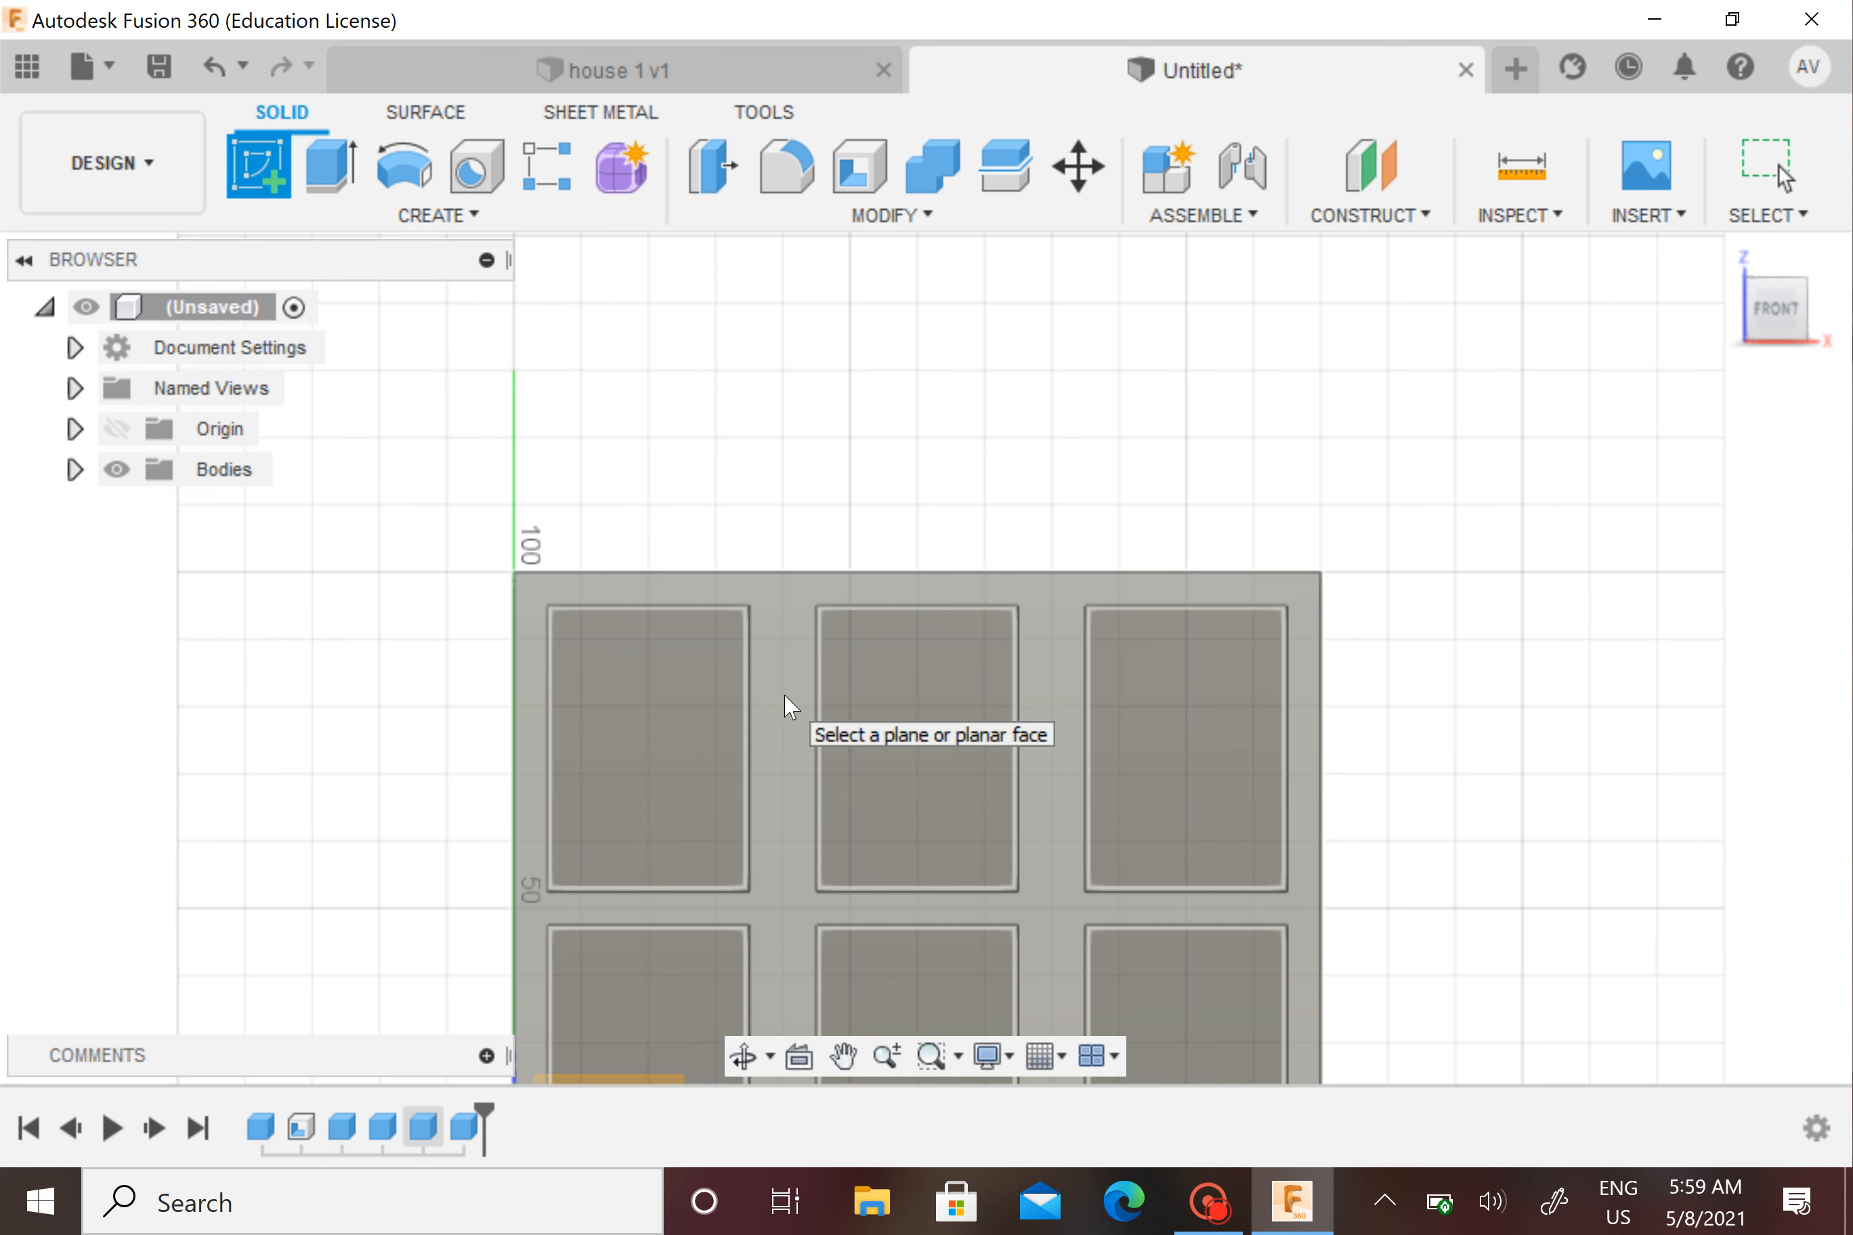
{"action": "left_click", "coordinate": [787, 679]}
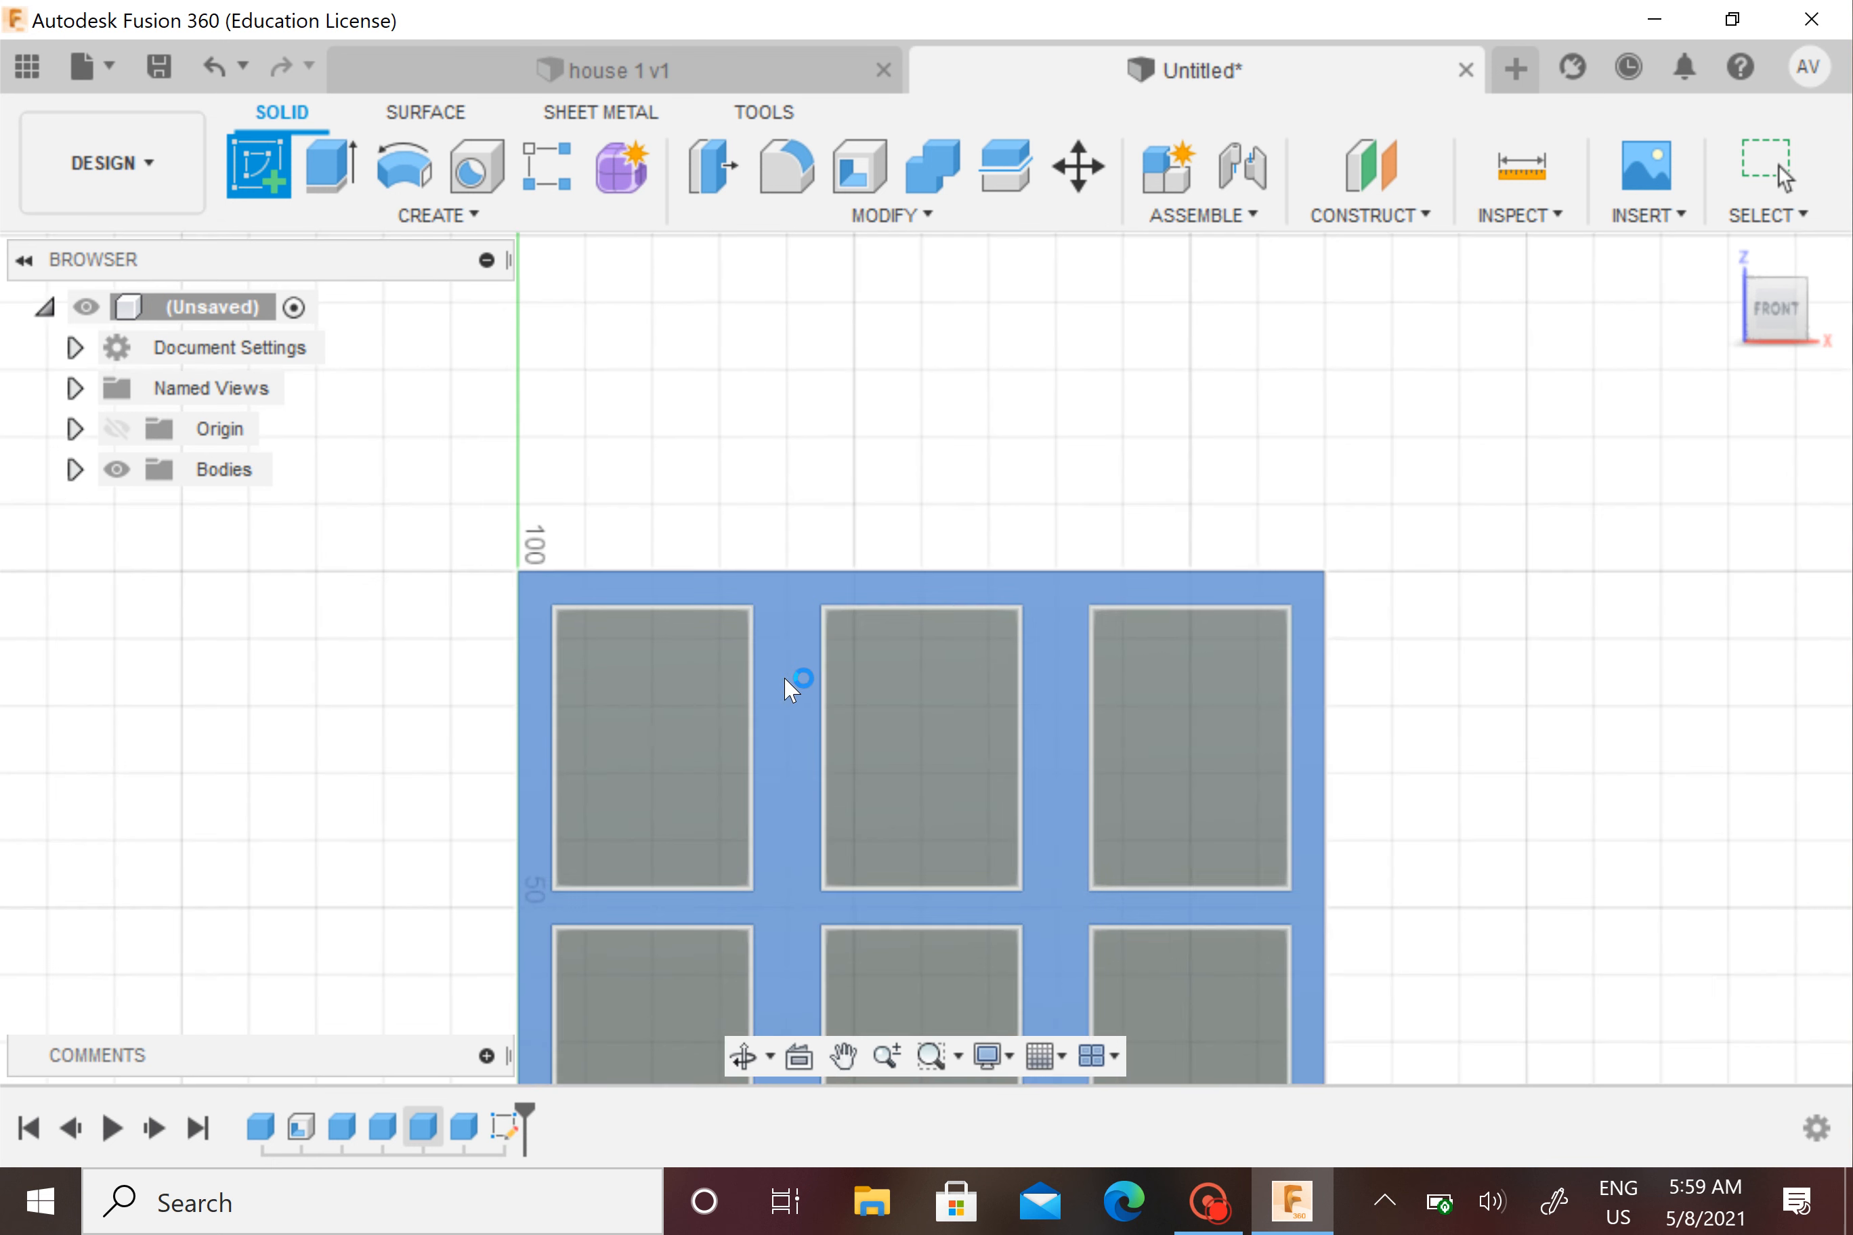
Start the left roof slope line at the front face's upper left corner, angled at 45 degrees to the top edge
{"action": "scroll", "coordinate": [963, 589], "scroll_direction": "up", "scroll_amount": 3}
{"action": "mouse_move", "coordinate": [963, 590]}
{"action": "middle_mouse_down"}
{"action": "mouse_move", "coordinate": [918, 600]}
{"action": "mouse_move", "coordinate": [728, 765]}
{"action": "middle_mouse_up"}
{"action": "scroll", "coordinate": [728, 766], "scroll_direction": "down", "scroll_amount": 1}
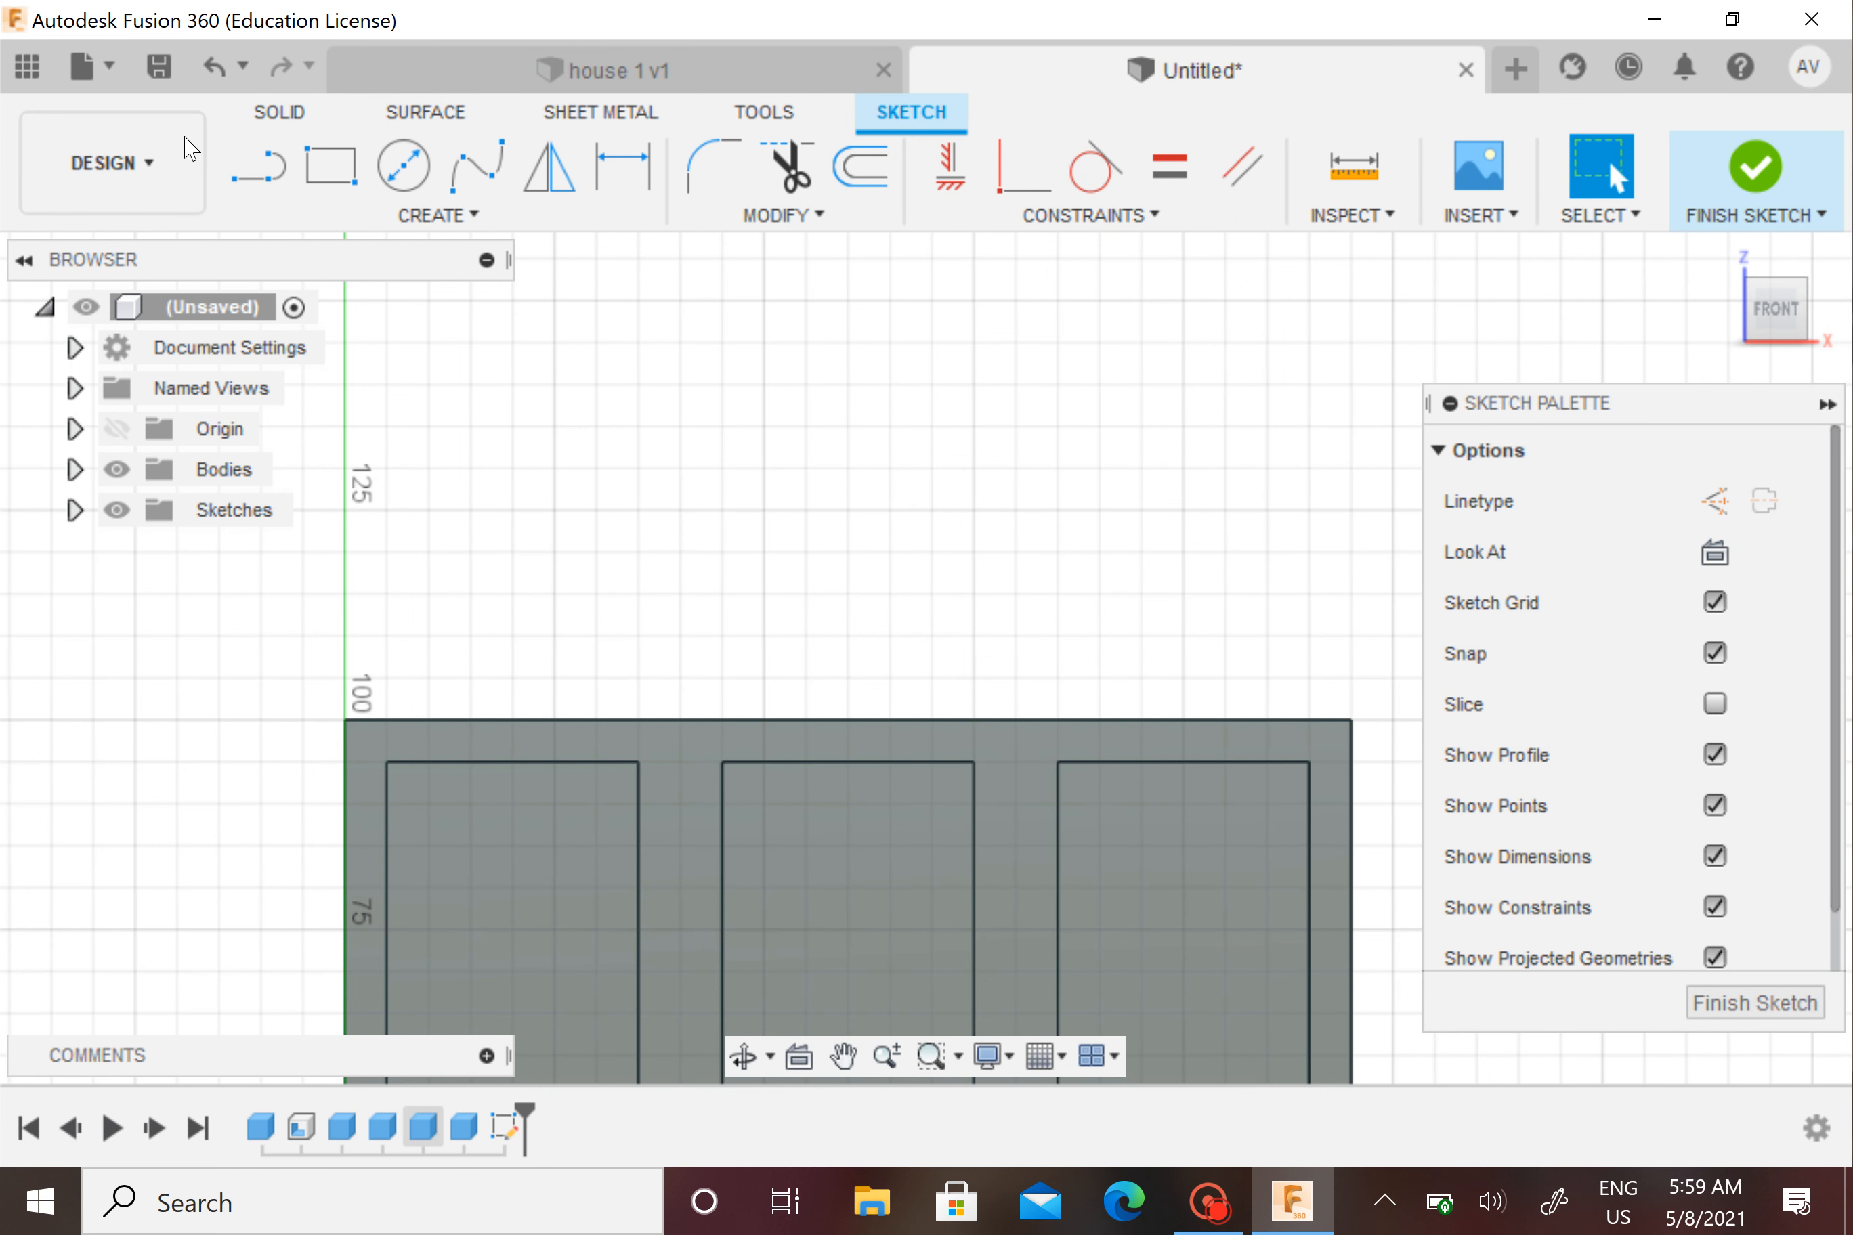
{"action": "left_click", "coordinate": [253, 180]}
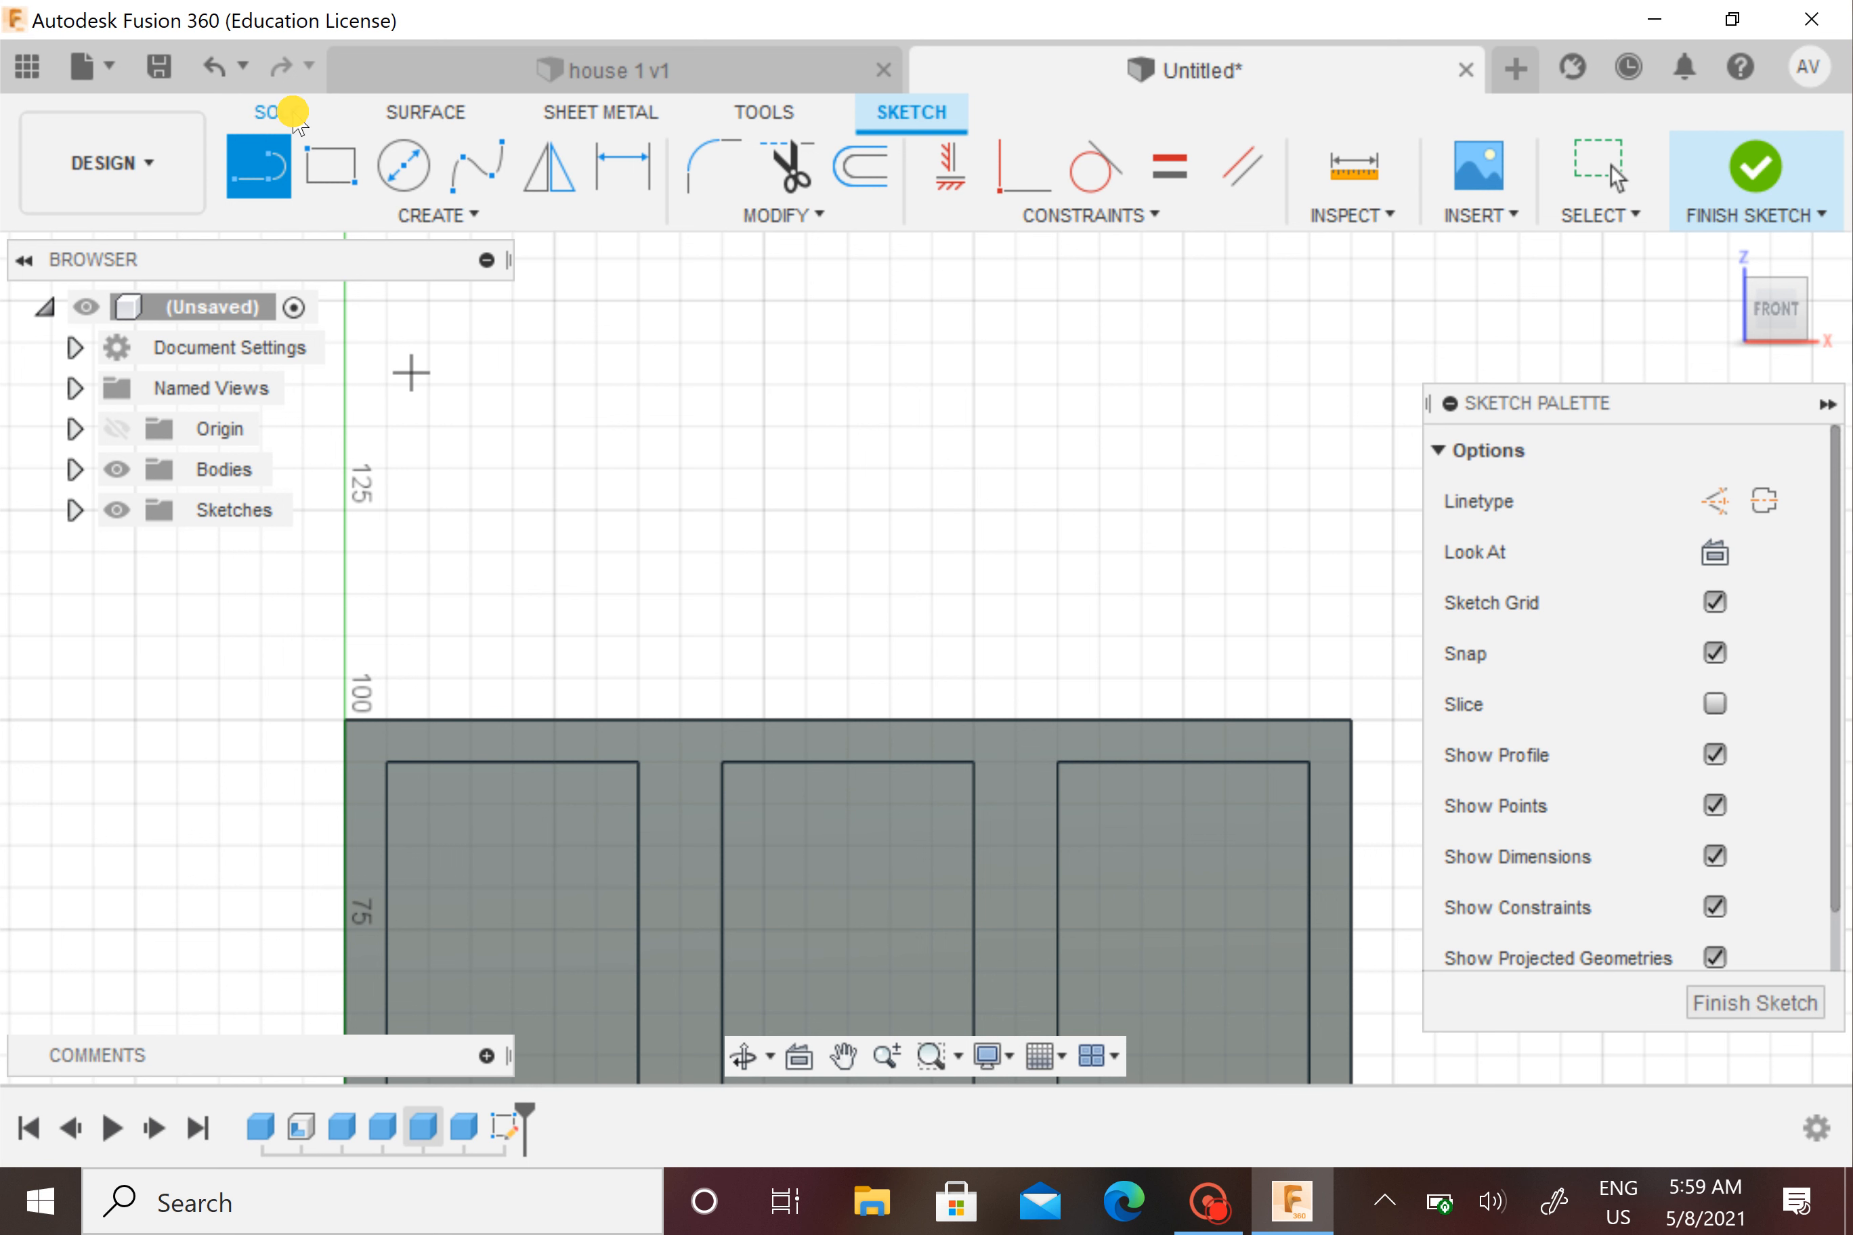
{"action": "left_click", "coordinate": [279, 112]}
{"action": "left_click", "coordinate": [896, 121]}
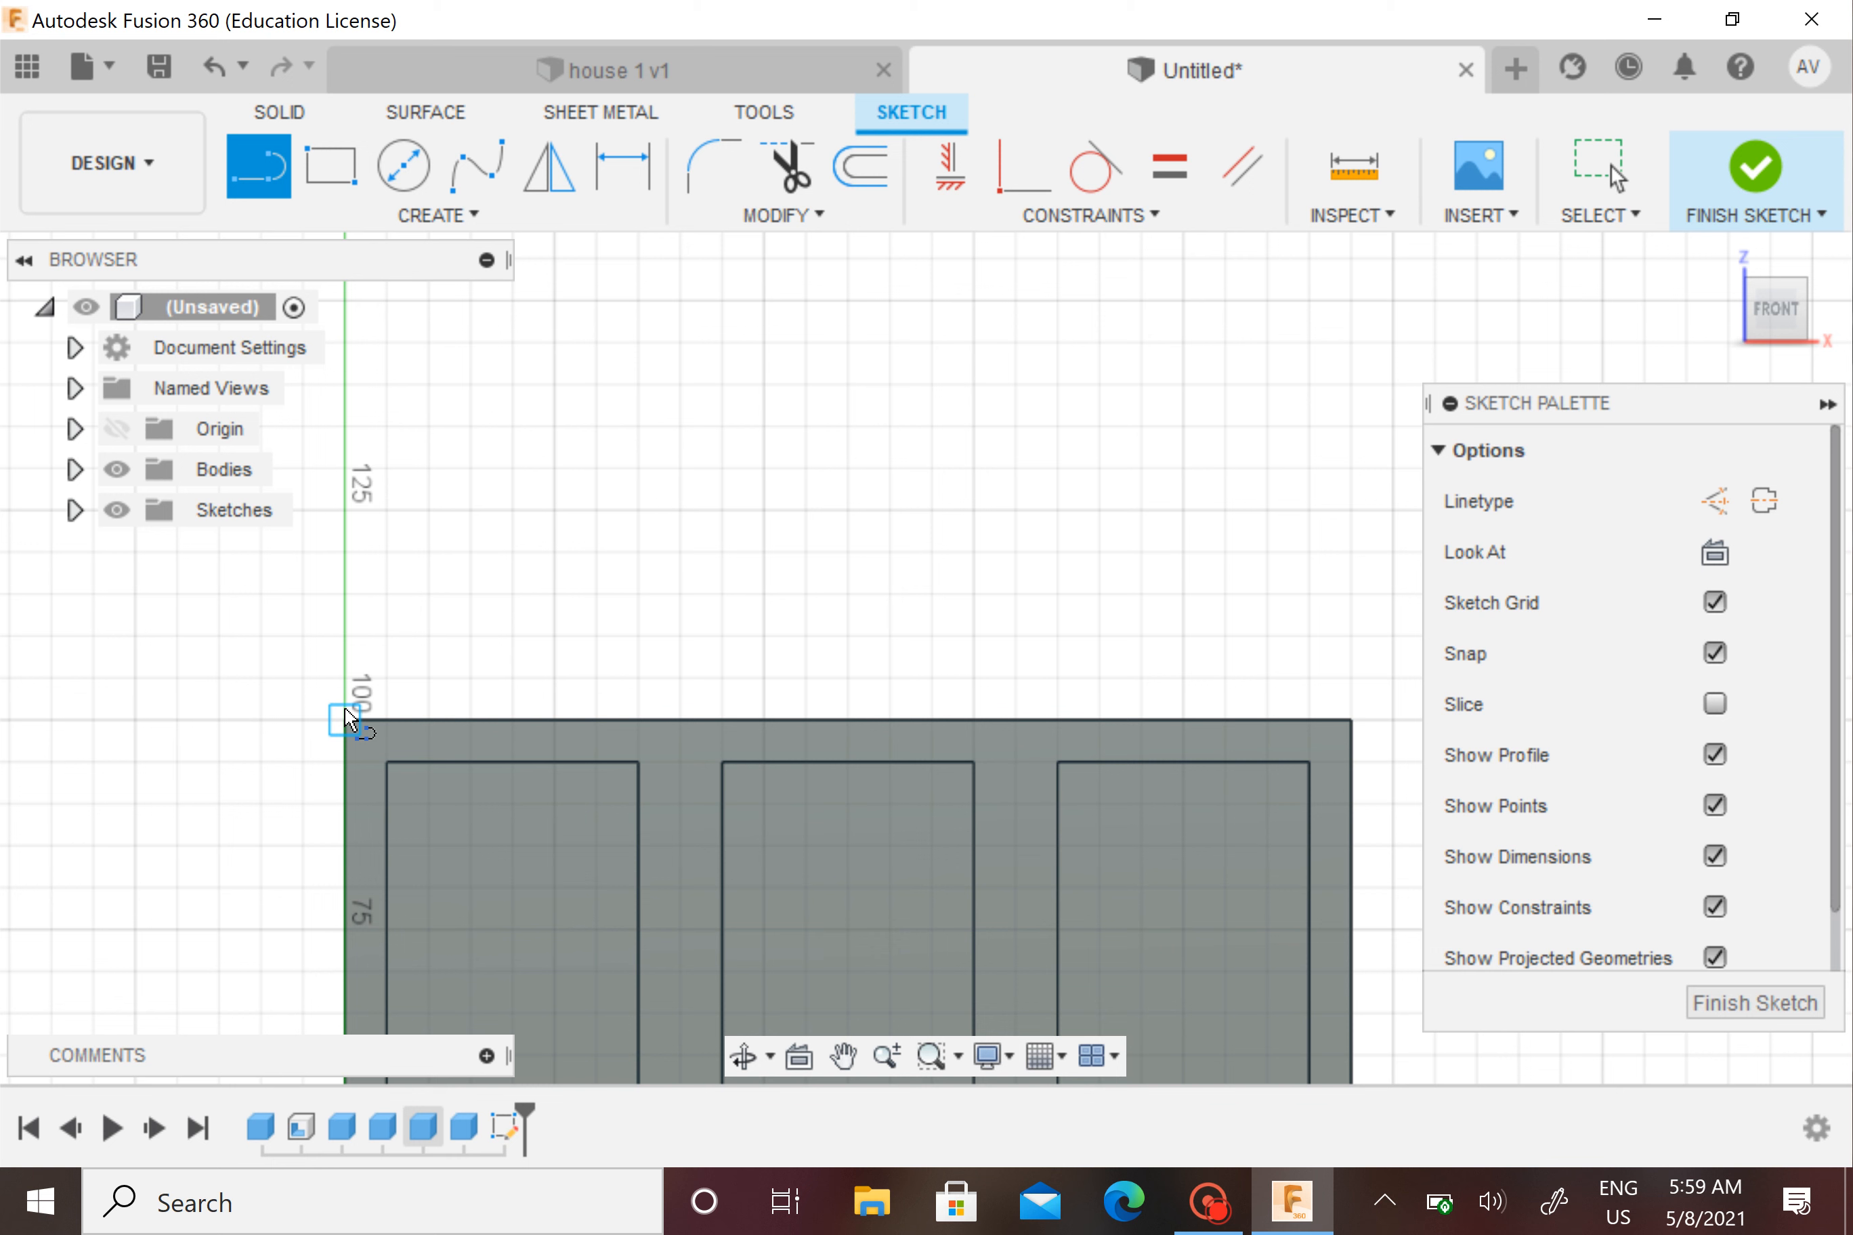
{"action": "left_click", "coordinate": [347, 720]}
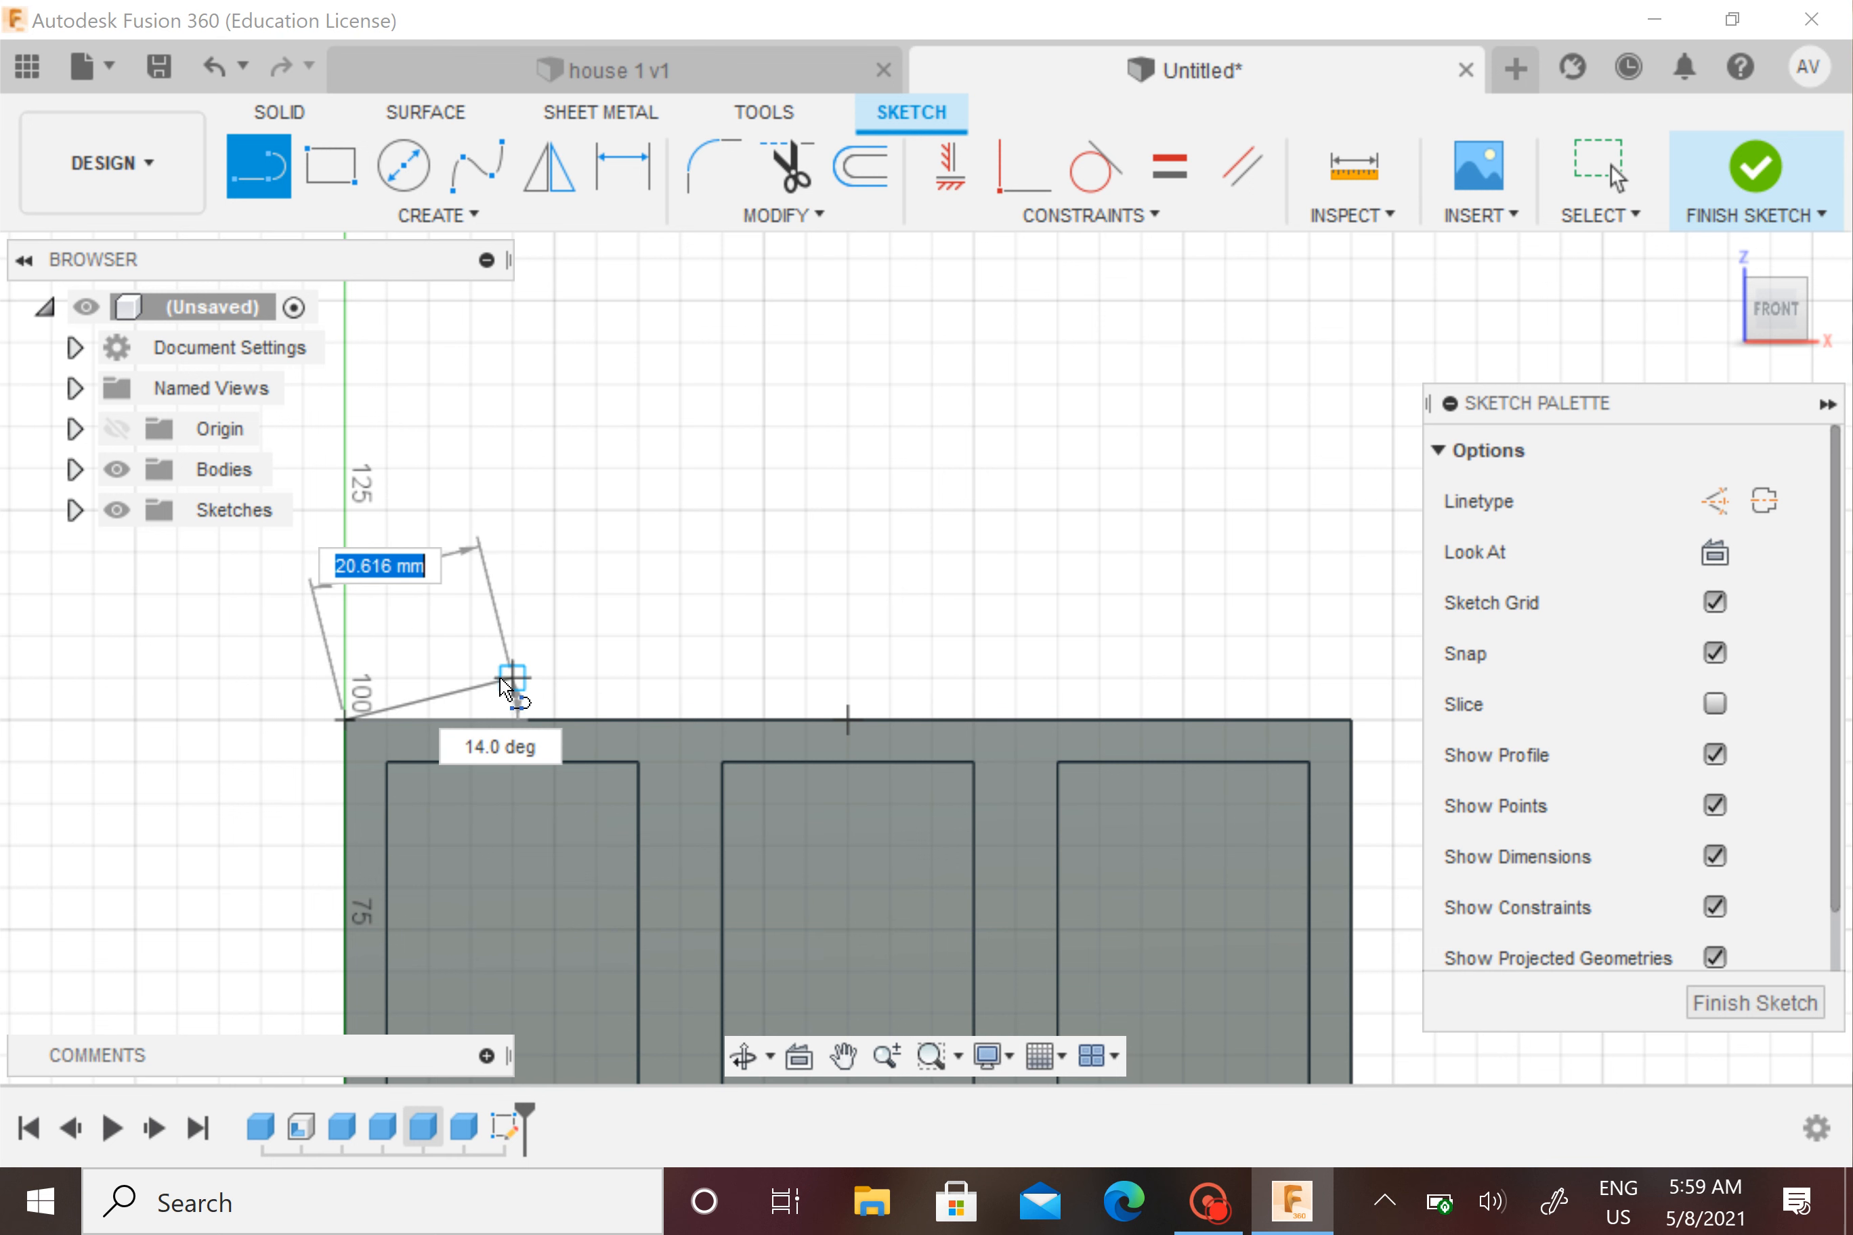
{"action": "key", "text": "Tab"}
{"action": "key", "text": "BackSpace"}
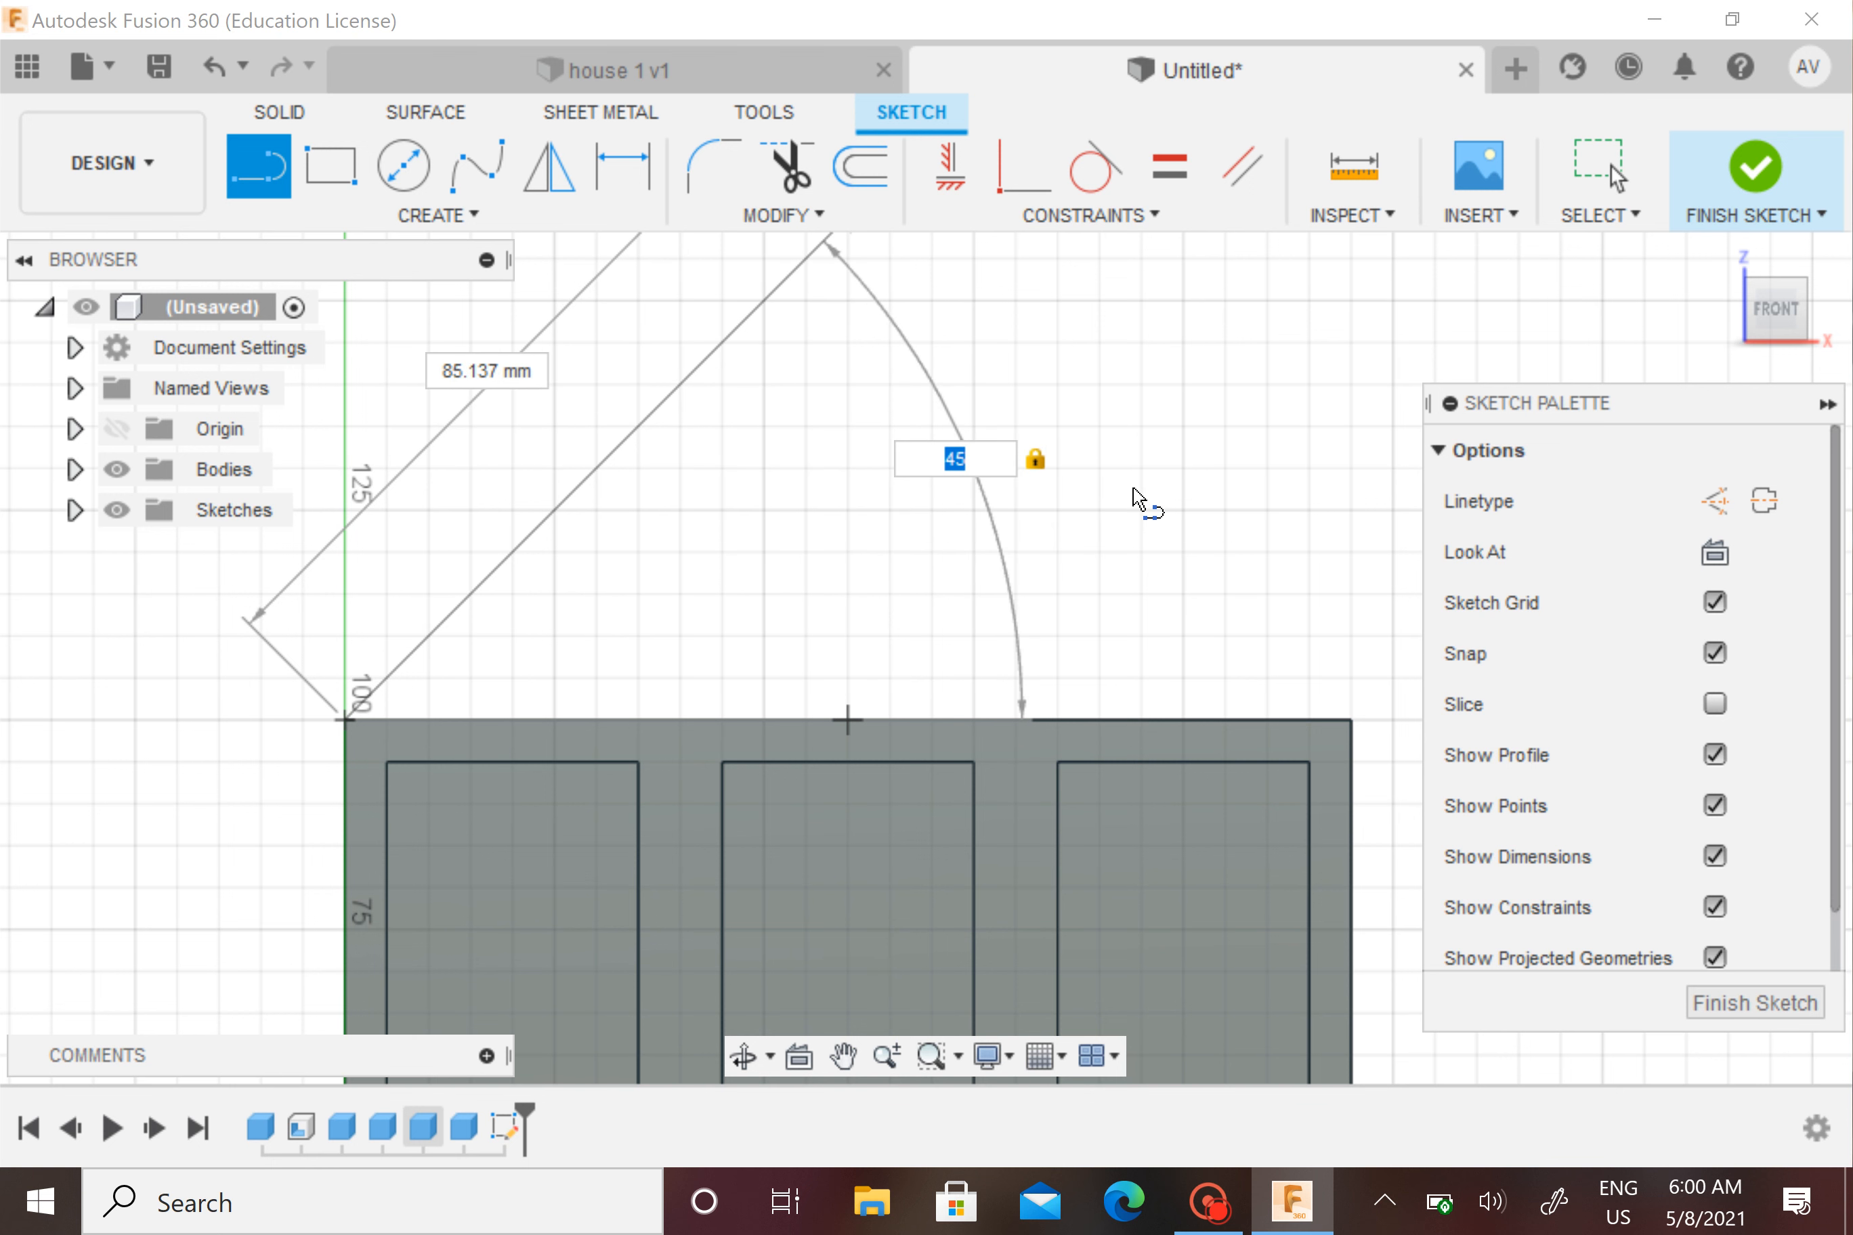
{"action": "scroll", "coordinate": [1164, 518], "scroll_direction": "down", "scroll_amount": 1}
{"action": "middle_click_drag", "start_coordinate": [1144, 532], "coordinate": [1134, 601]}
{"action": "key", "text": "Tab"}
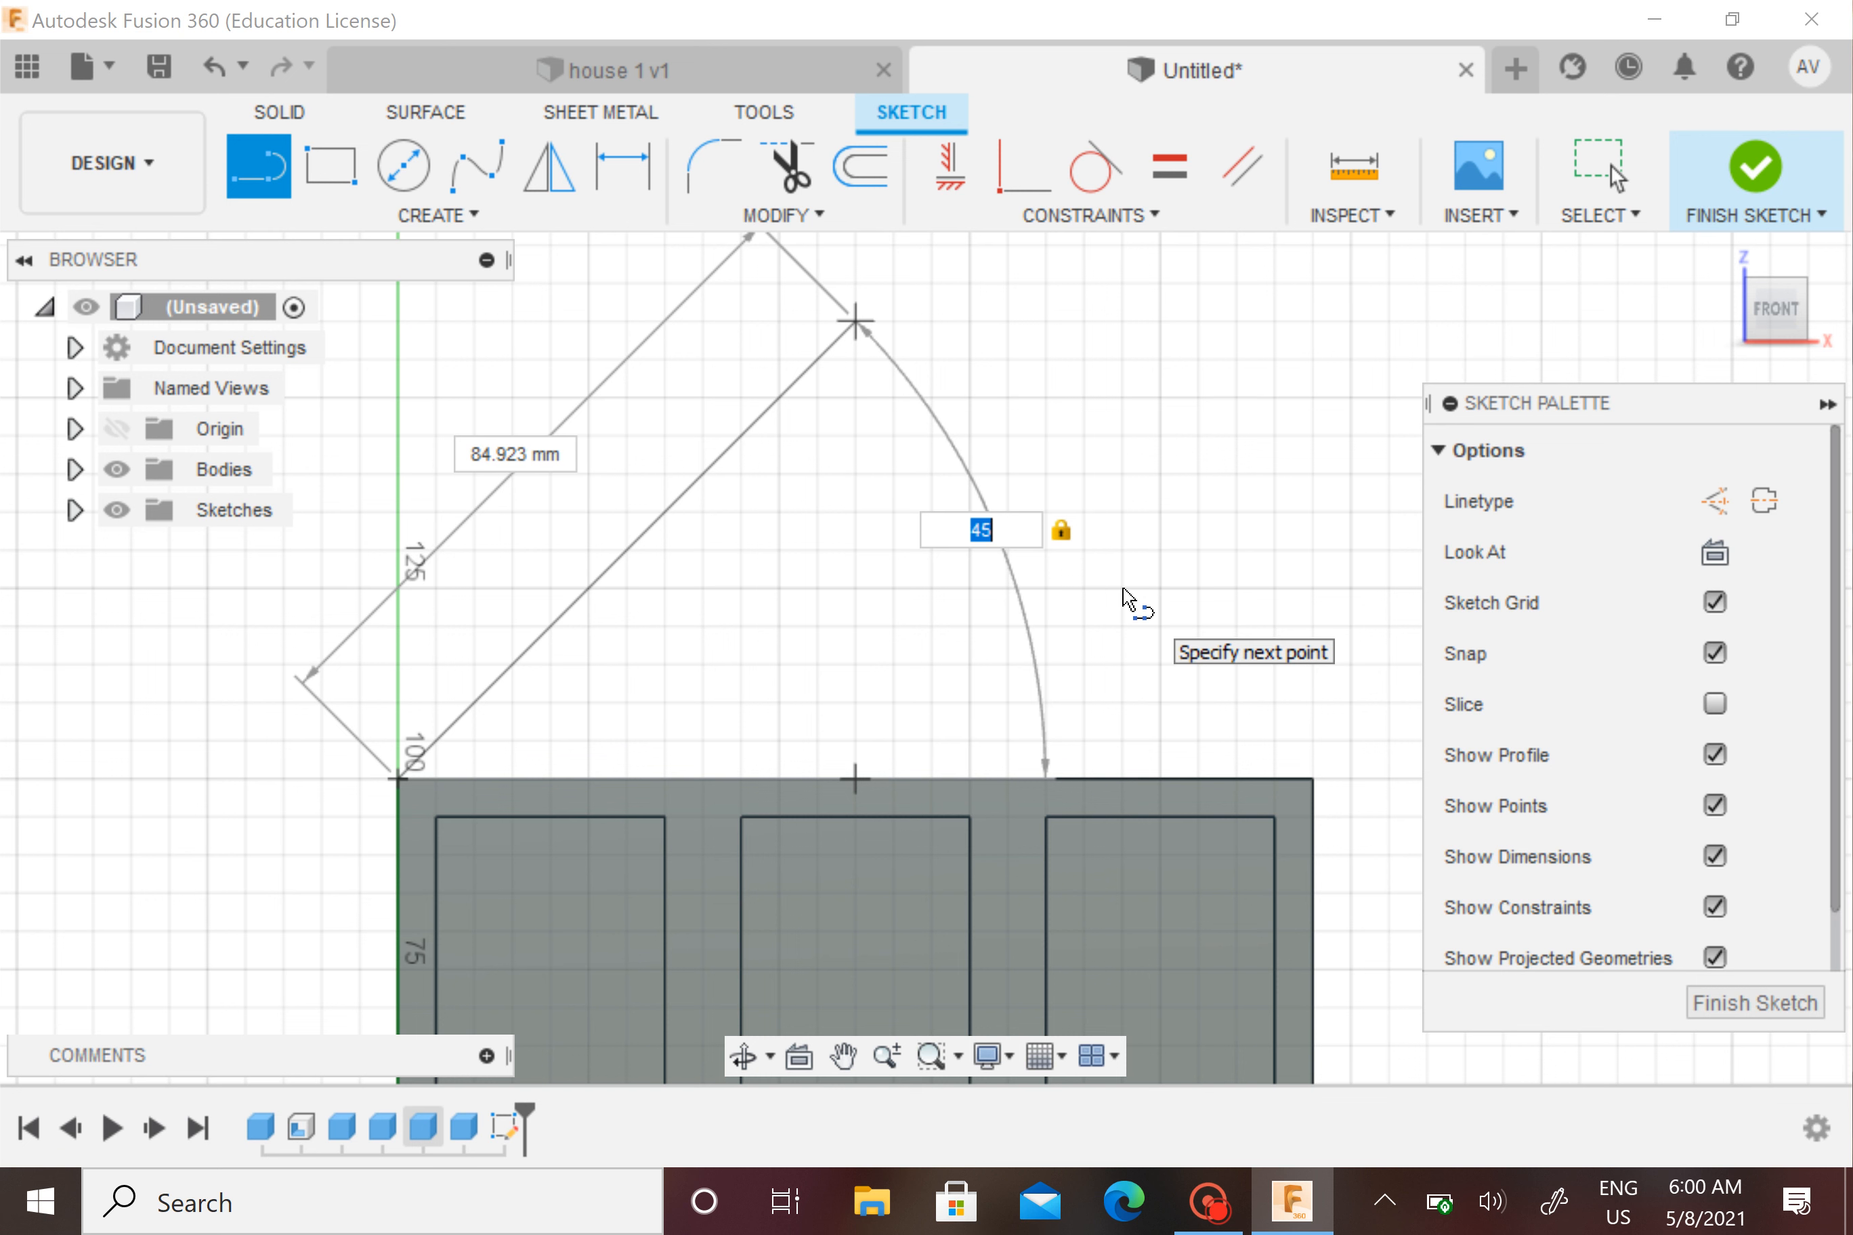
Set the left slope's length to 84.8 mm and draw the right slope from its apex to the front face's upper right corner
{"action": "key", "text": "Tab"}
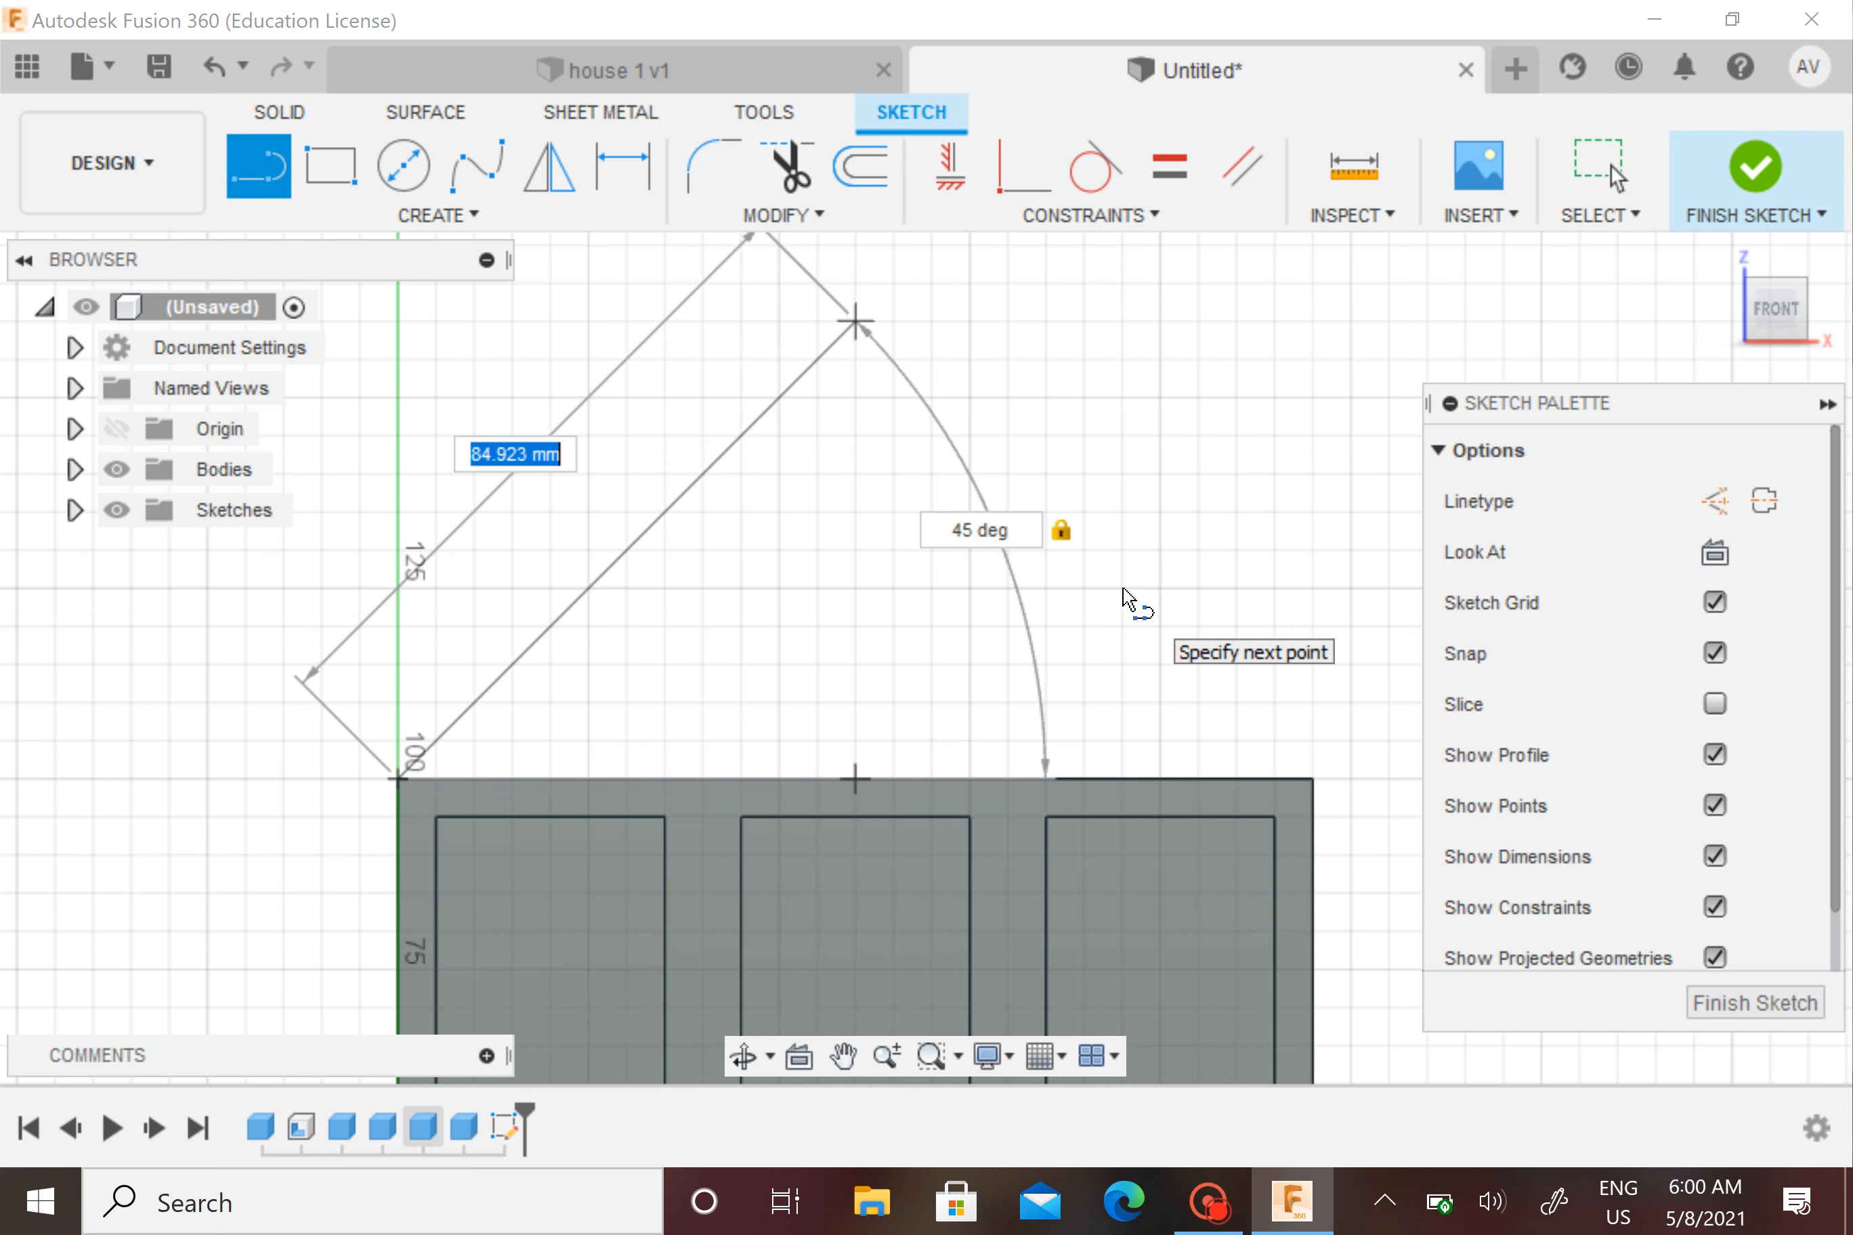
{"action": "key", "text": "BackSpace"}
{"action": "type", "text": "85"}
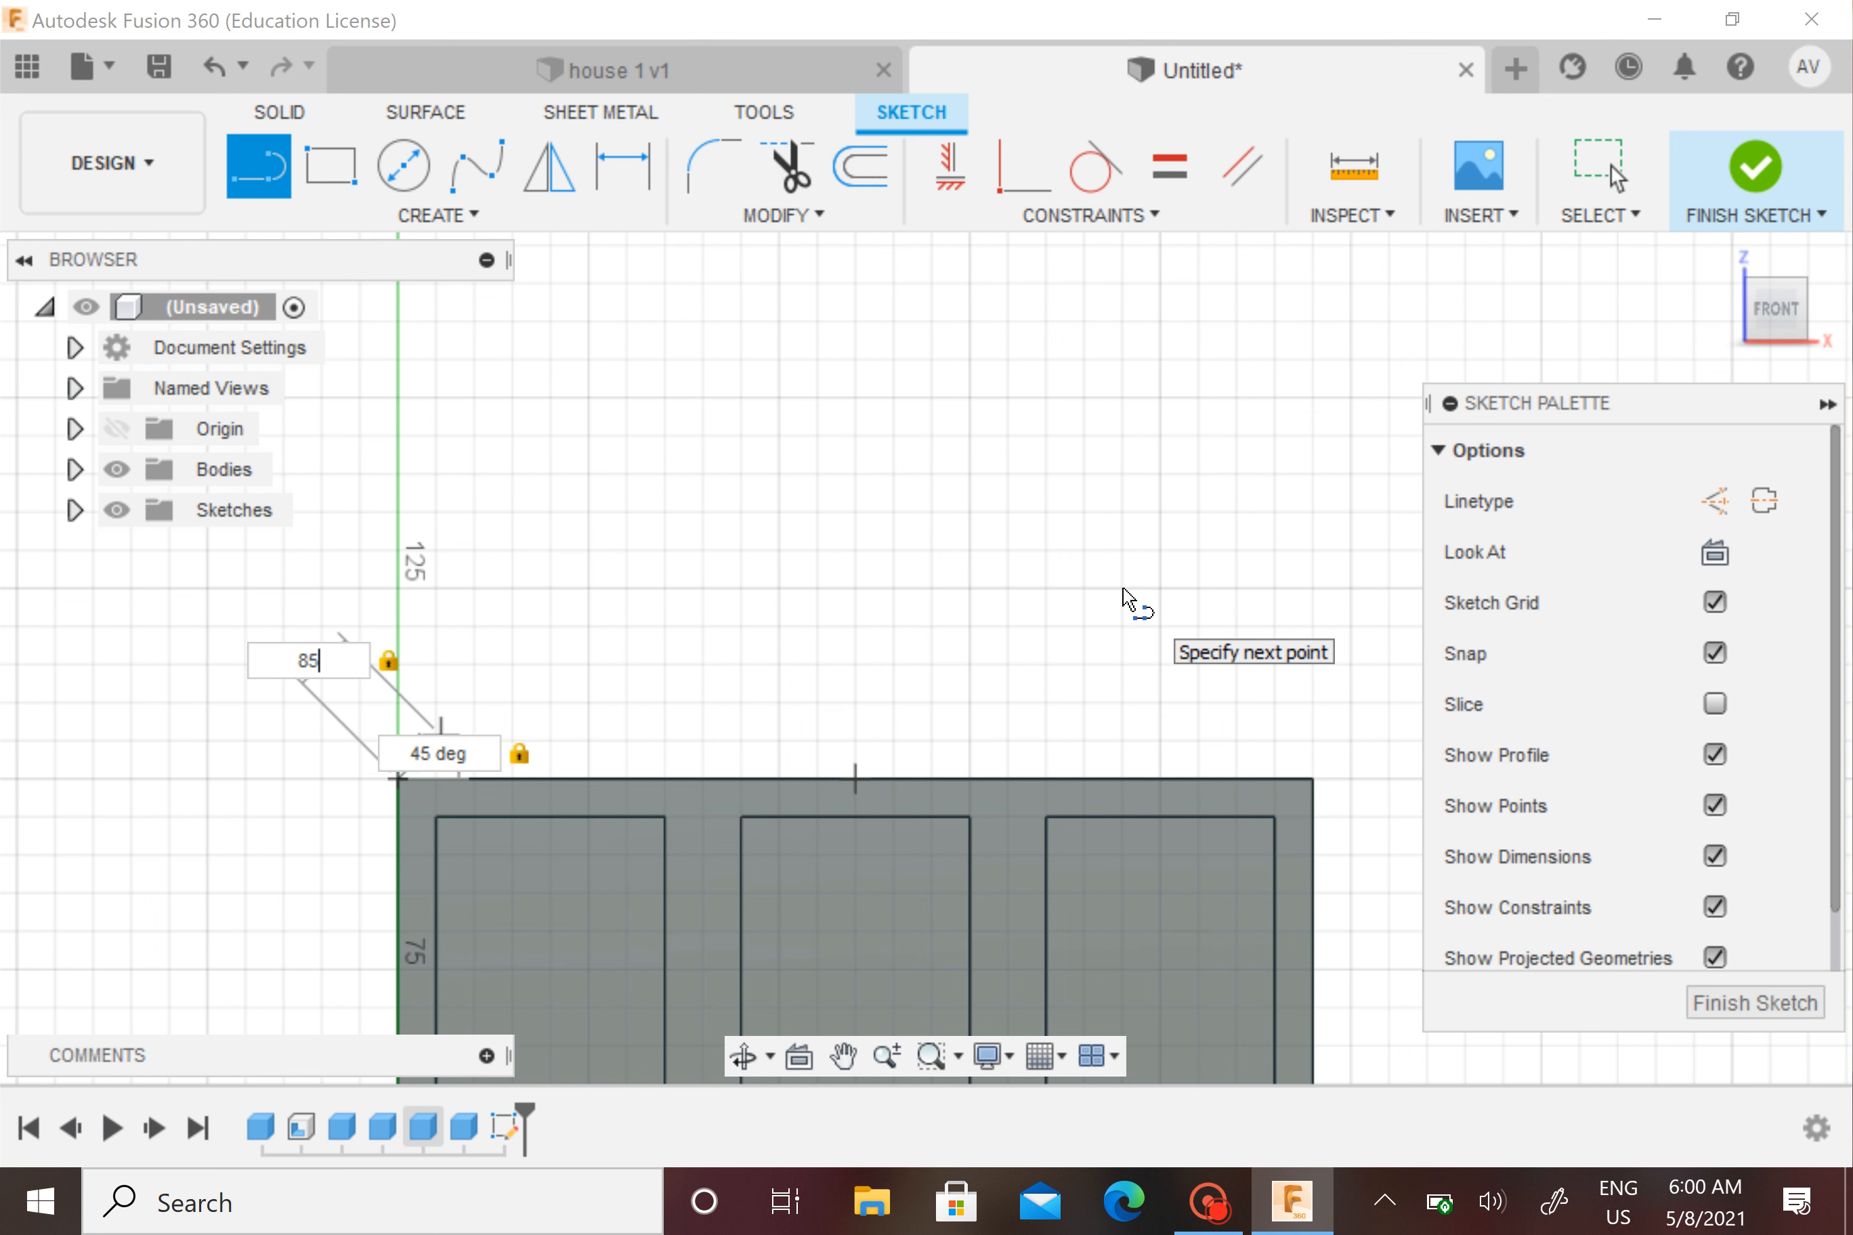
{"action": "type", "text": ",321"}
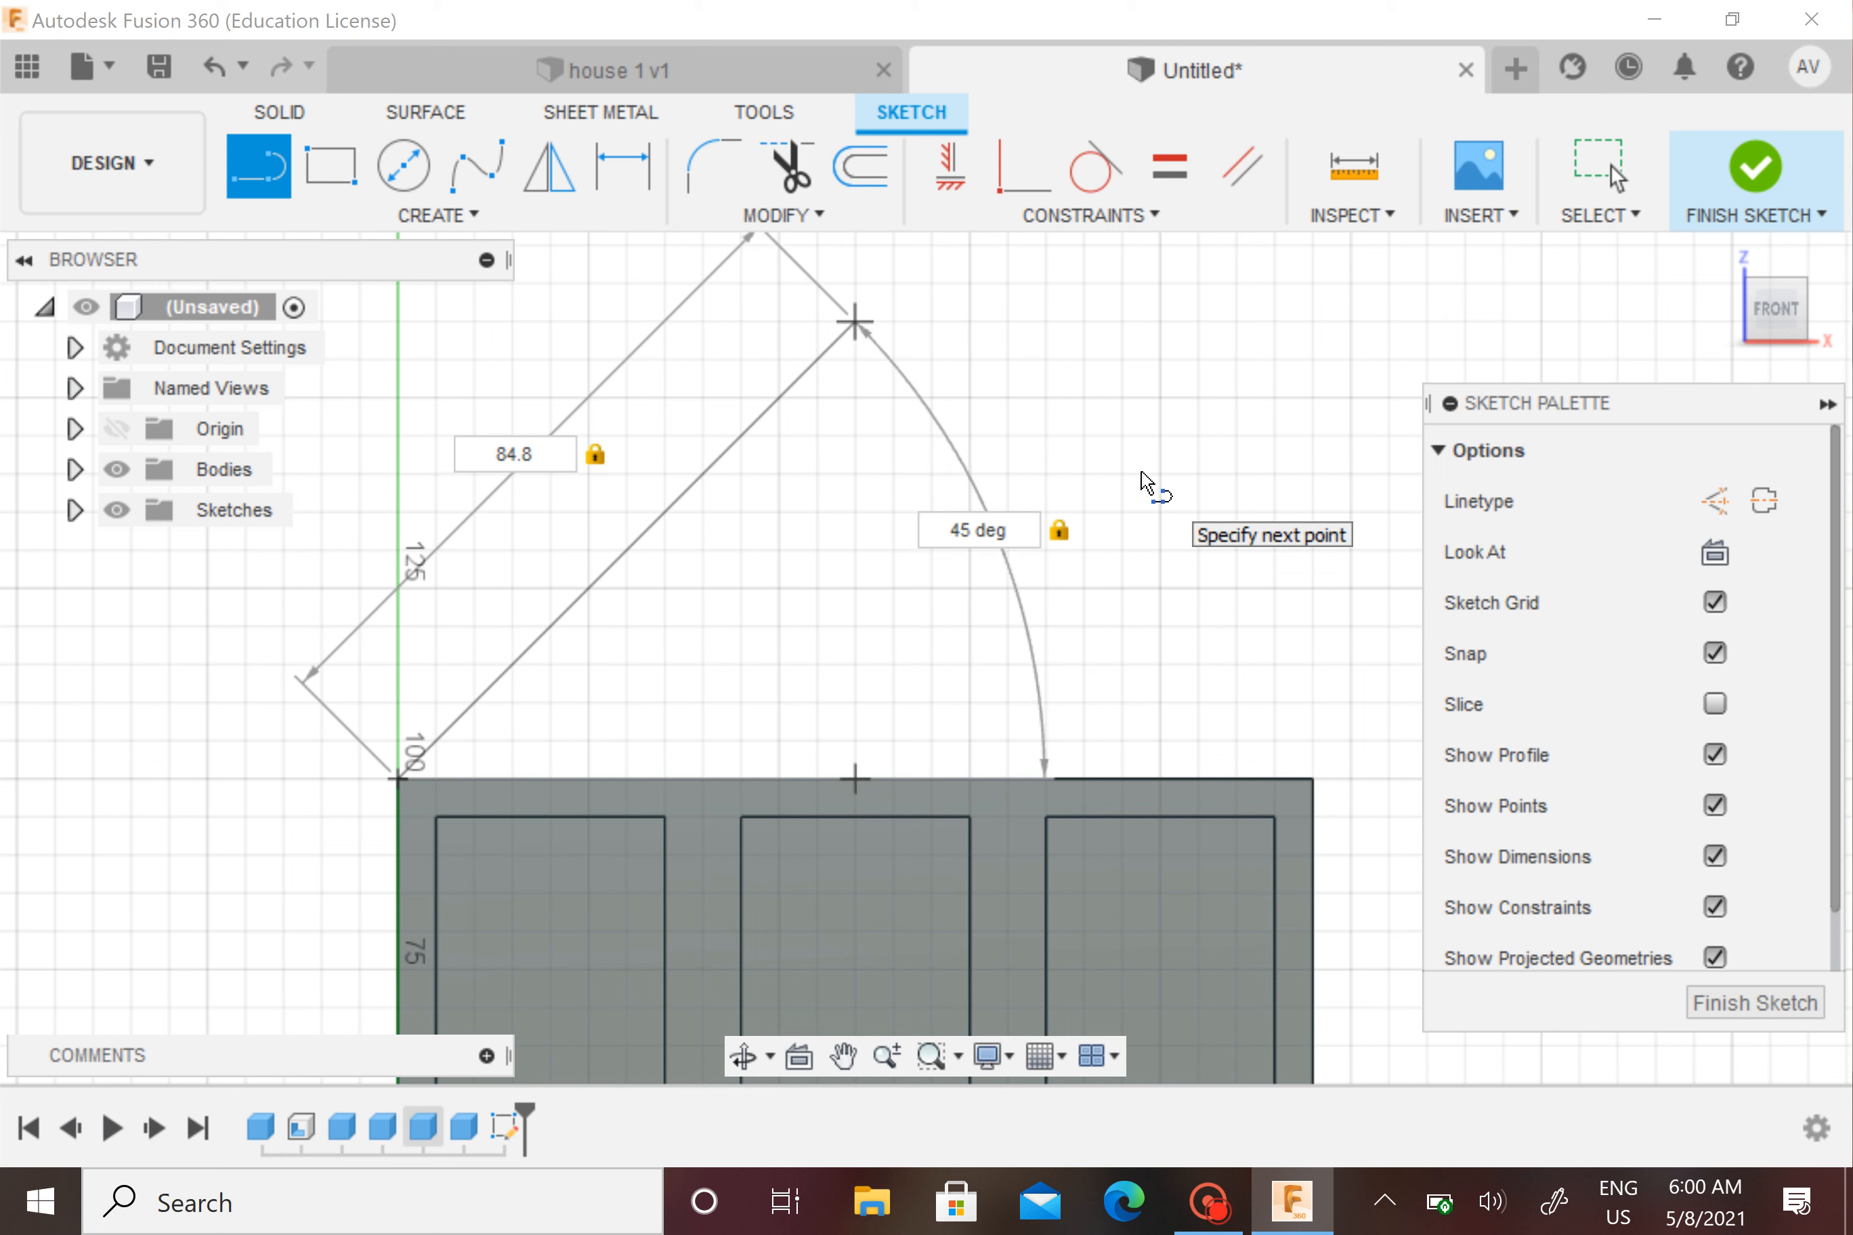
{"action": "left_click", "coordinate": [1148, 482]}
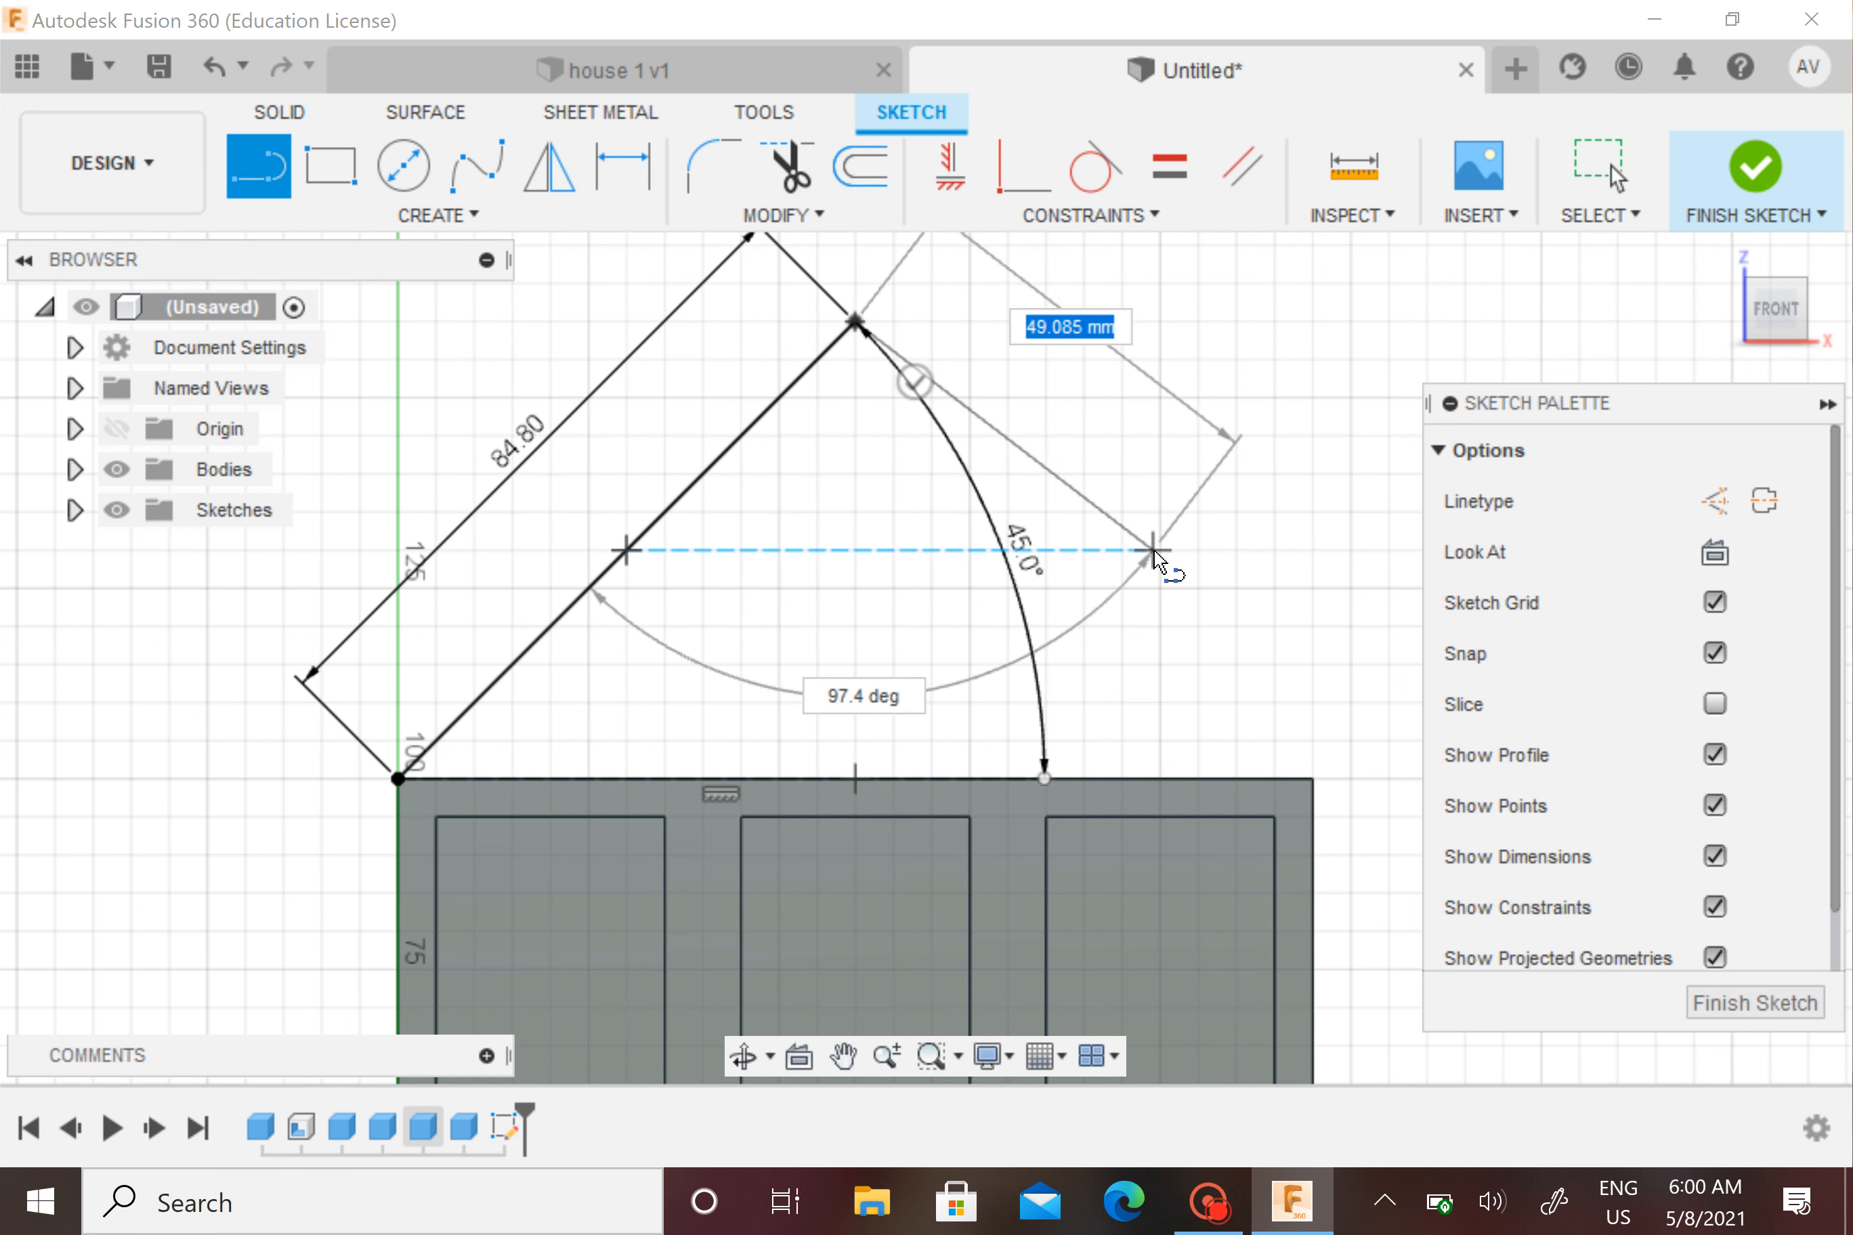
{"action": "left_click", "coordinate": [856, 322]}
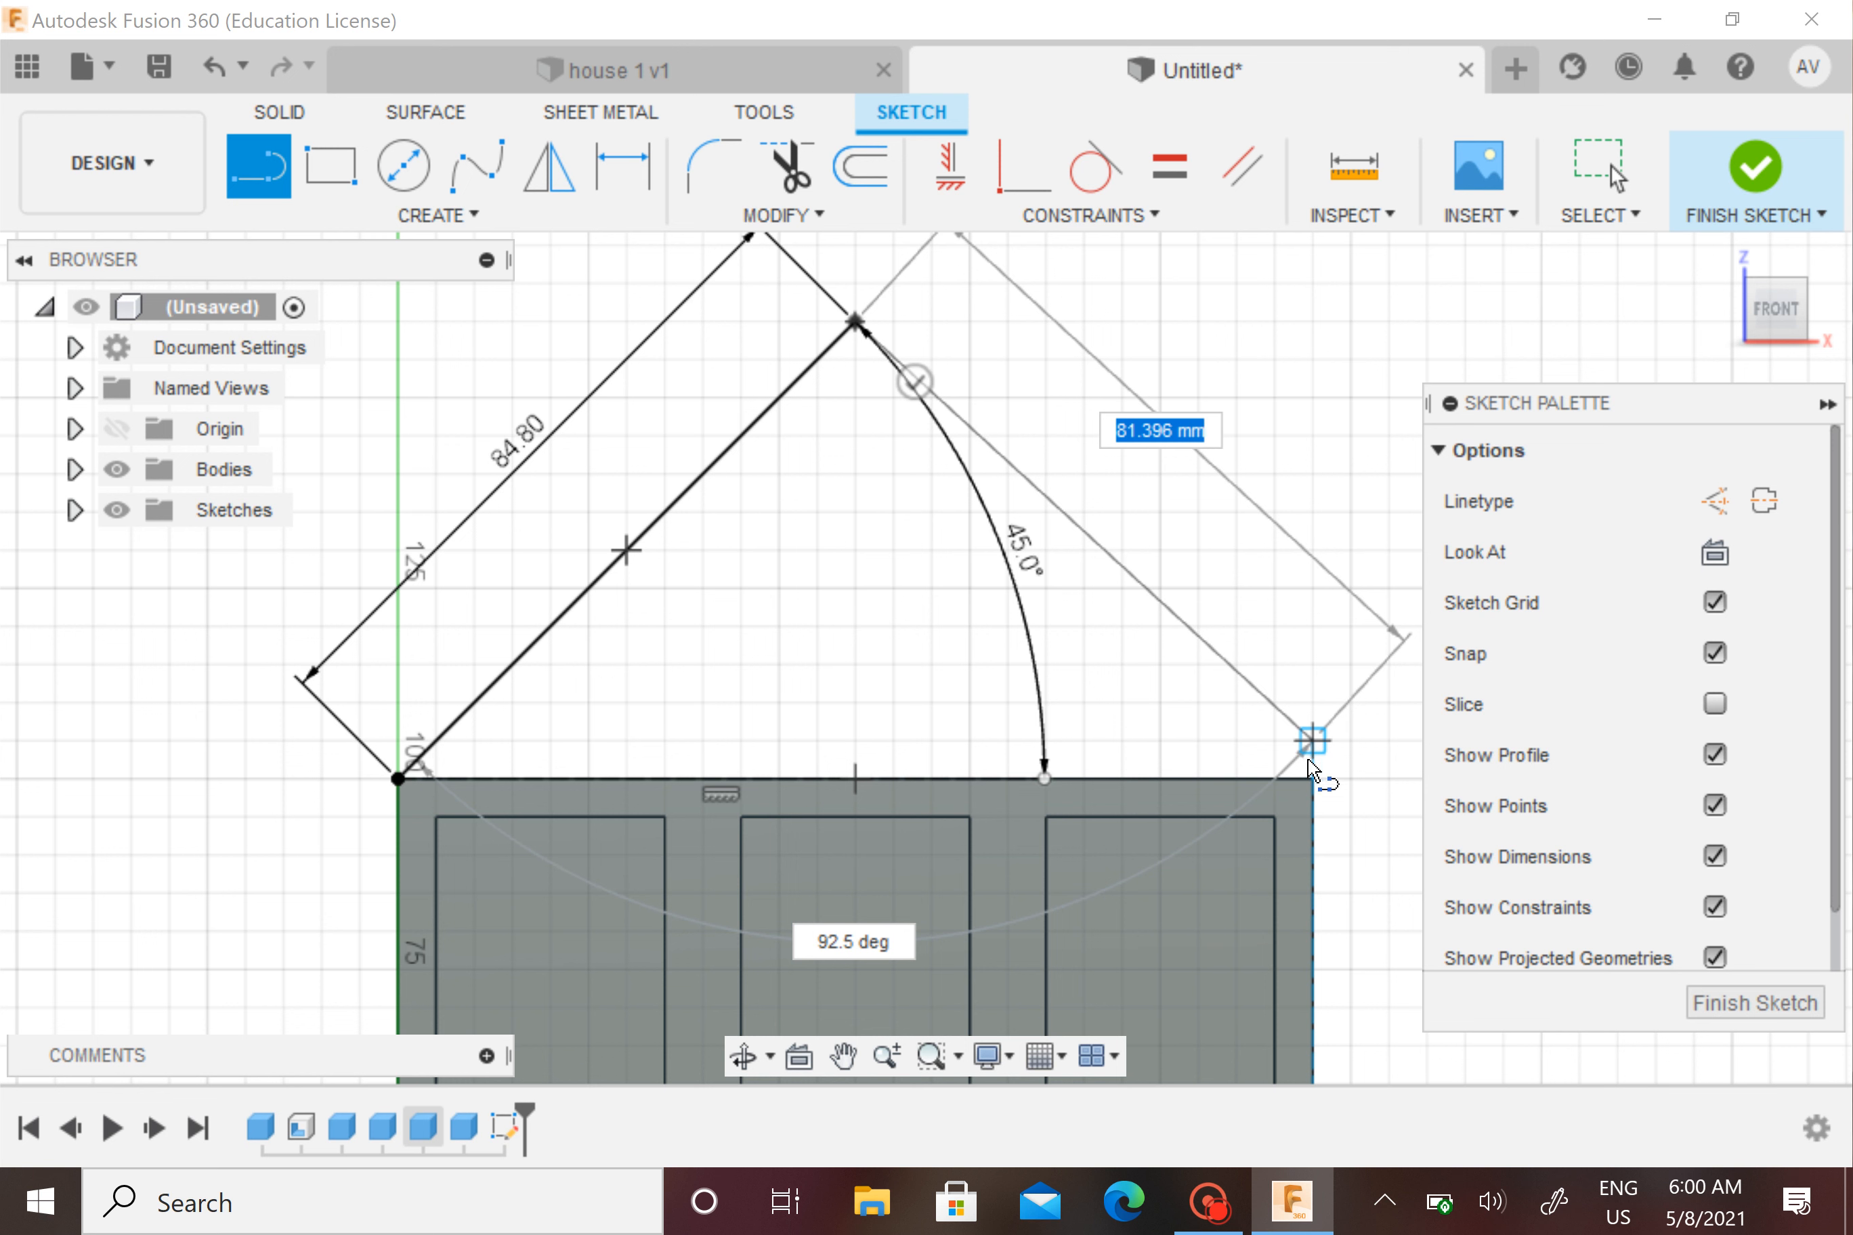
{"action": "left_click", "coordinate": [1311, 779]}
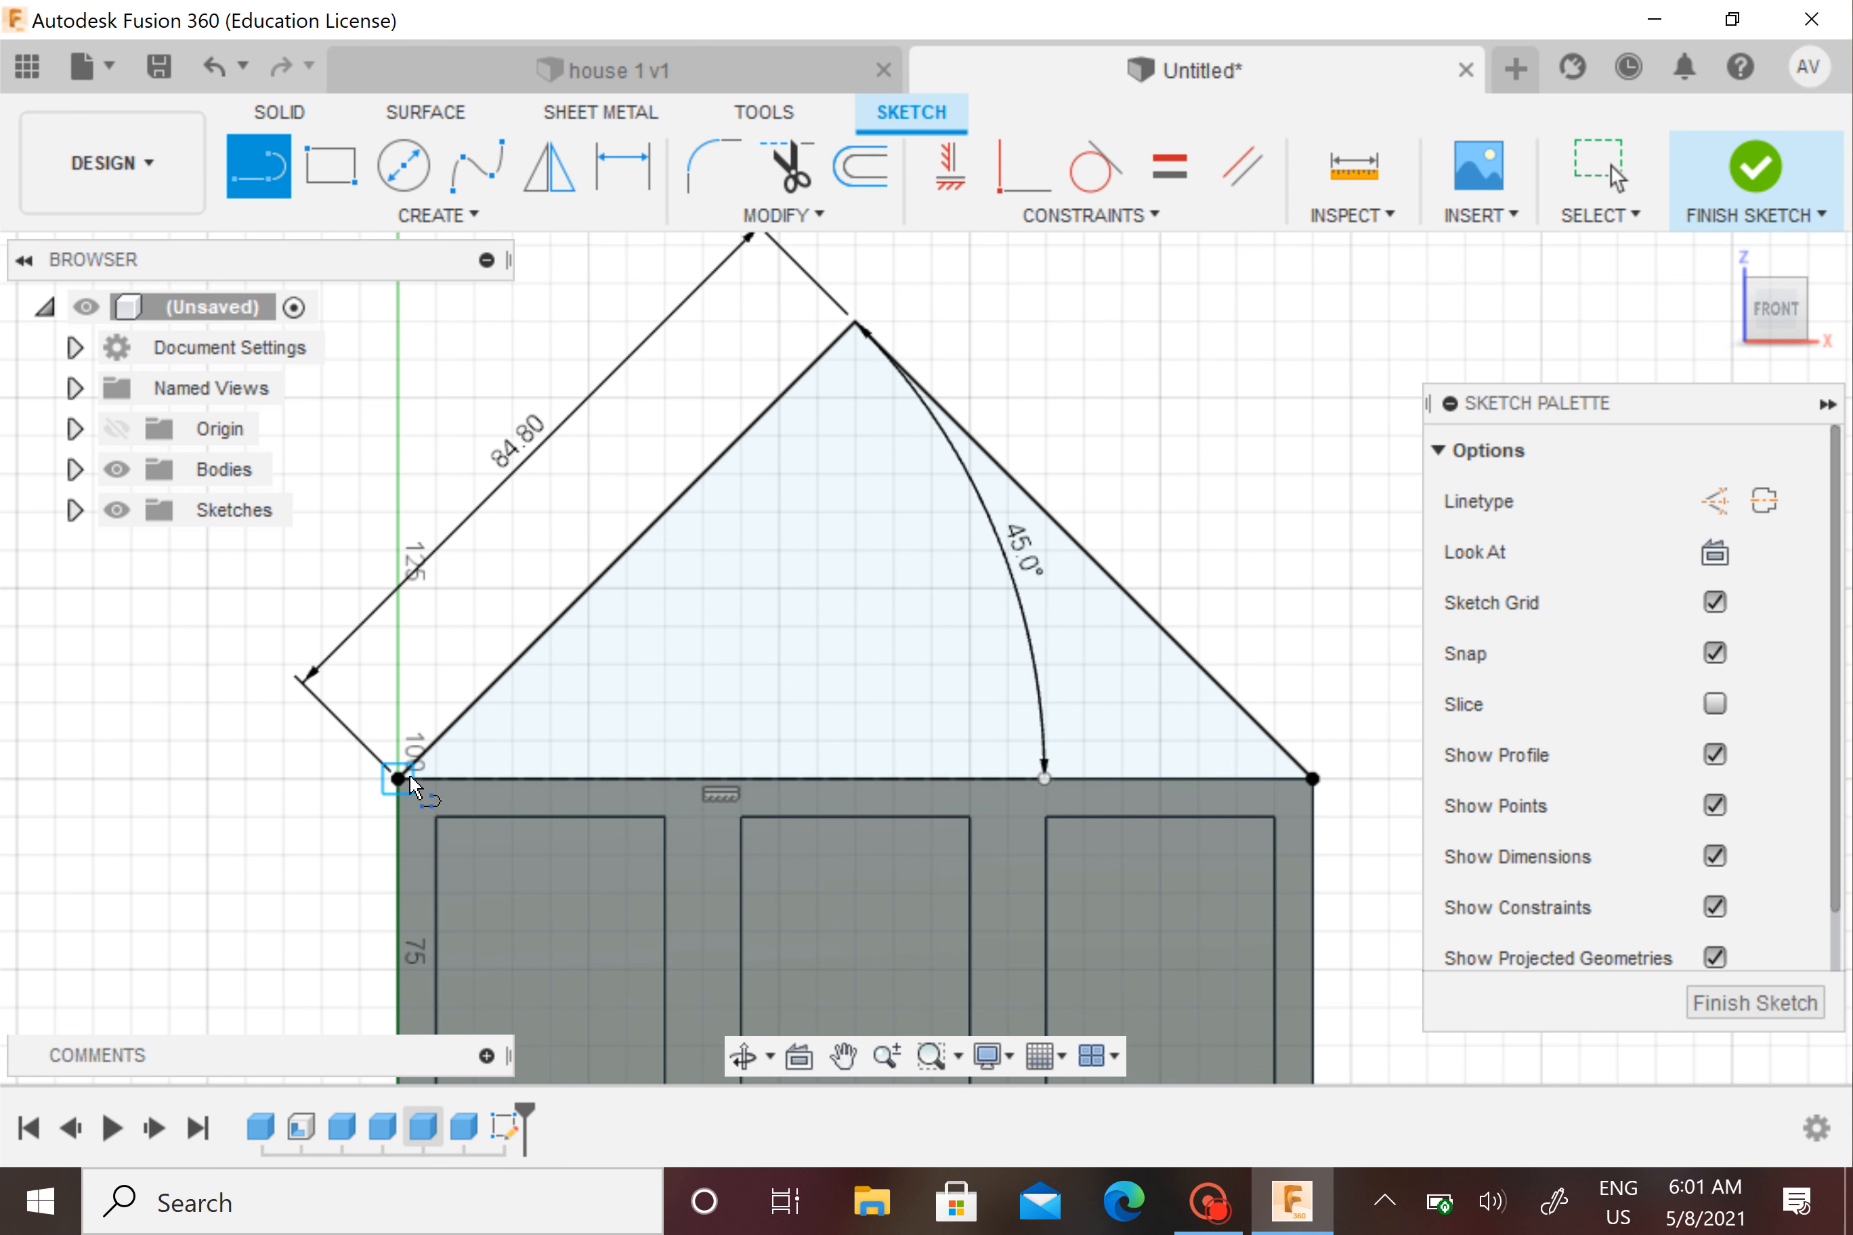
Draw a 5 mm line along the house's top edge, starting at the roof outline's left corner
{"action": "scroll", "coordinate": [413, 785], "scroll_direction": "up", "scroll_amount": 2}
{"action": "scroll", "coordinate": [413, 785], "scroll_direction": "down", "scroll_amount": 1}
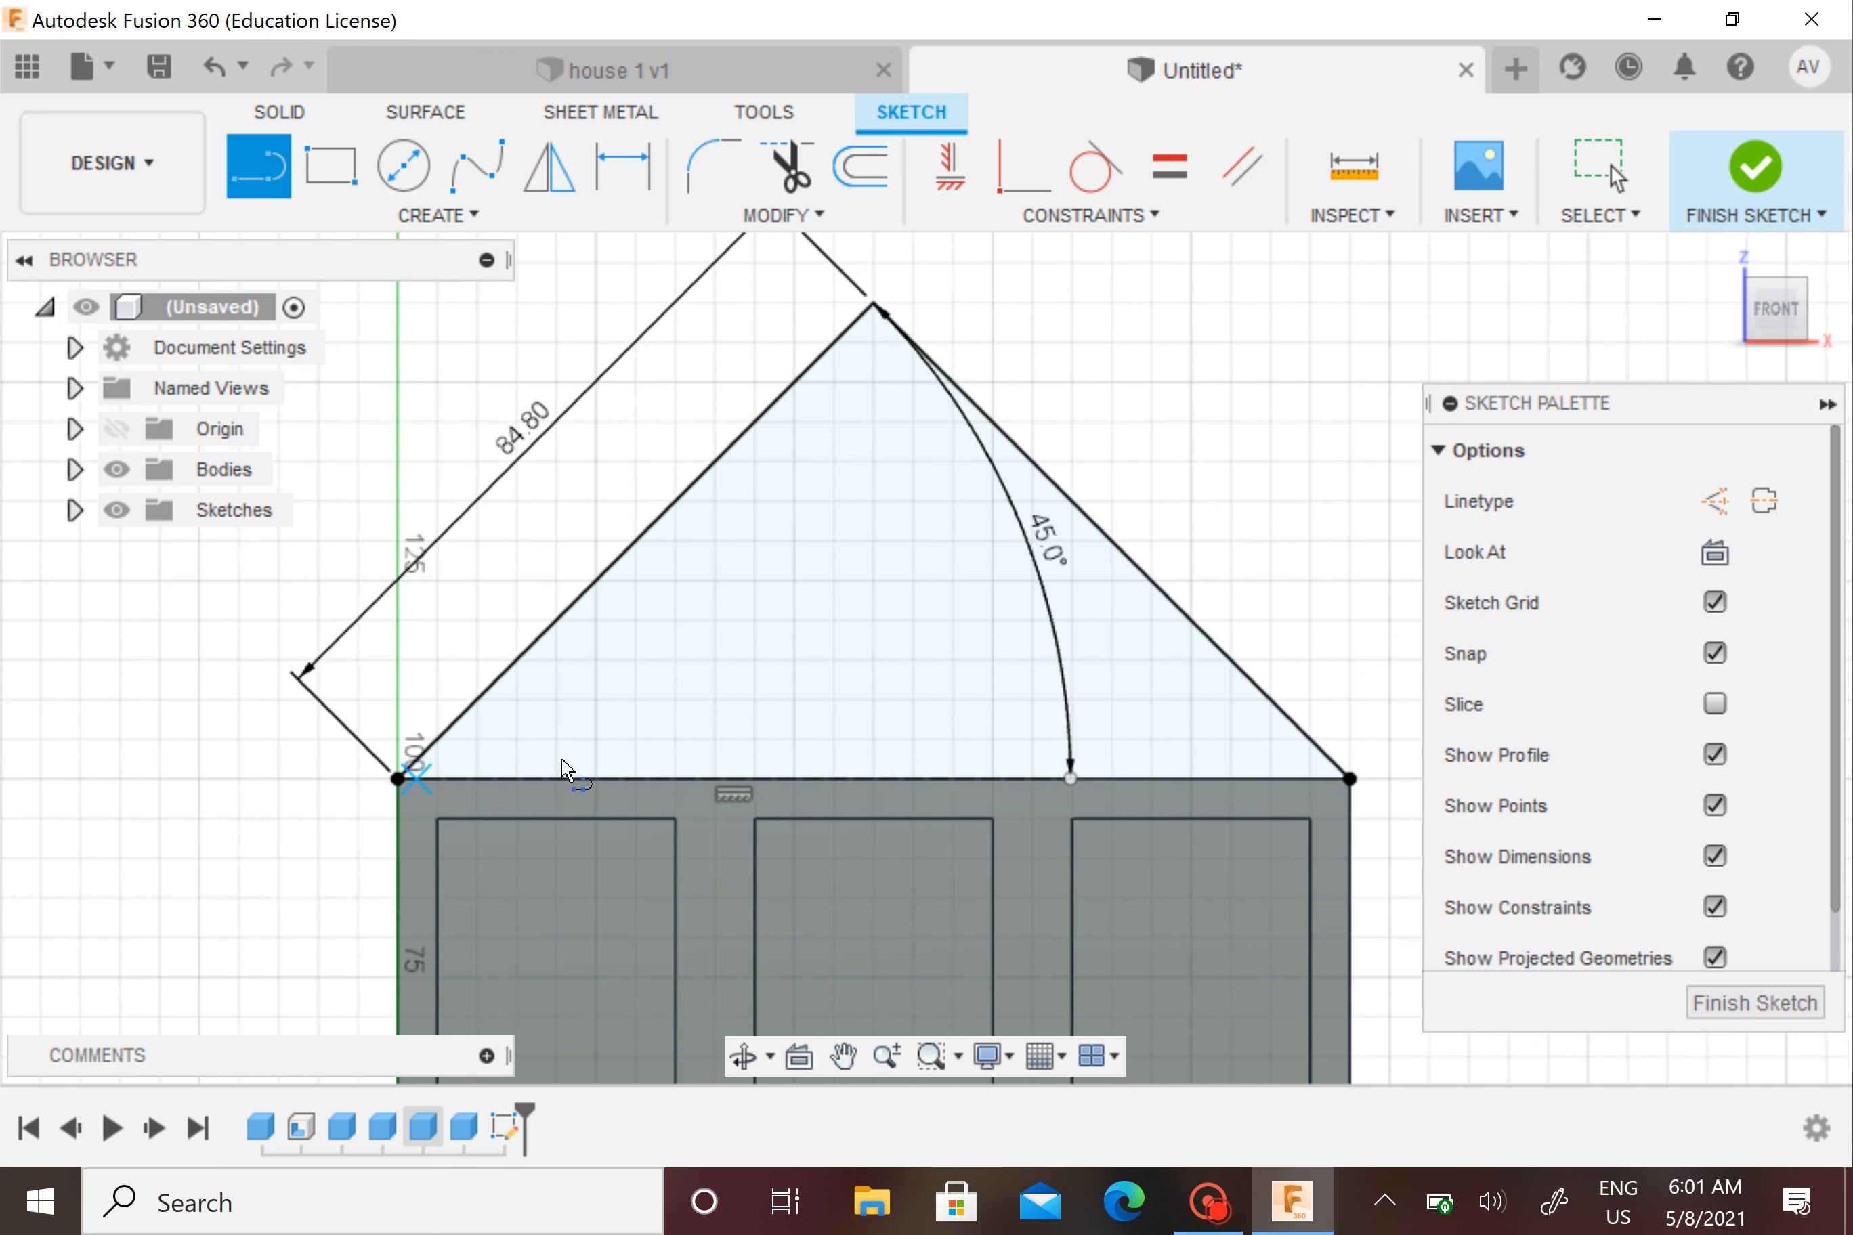
{"action": "middle_click_drag", "start_coordinate": [612, 744], "coordinate": [538, 753]}
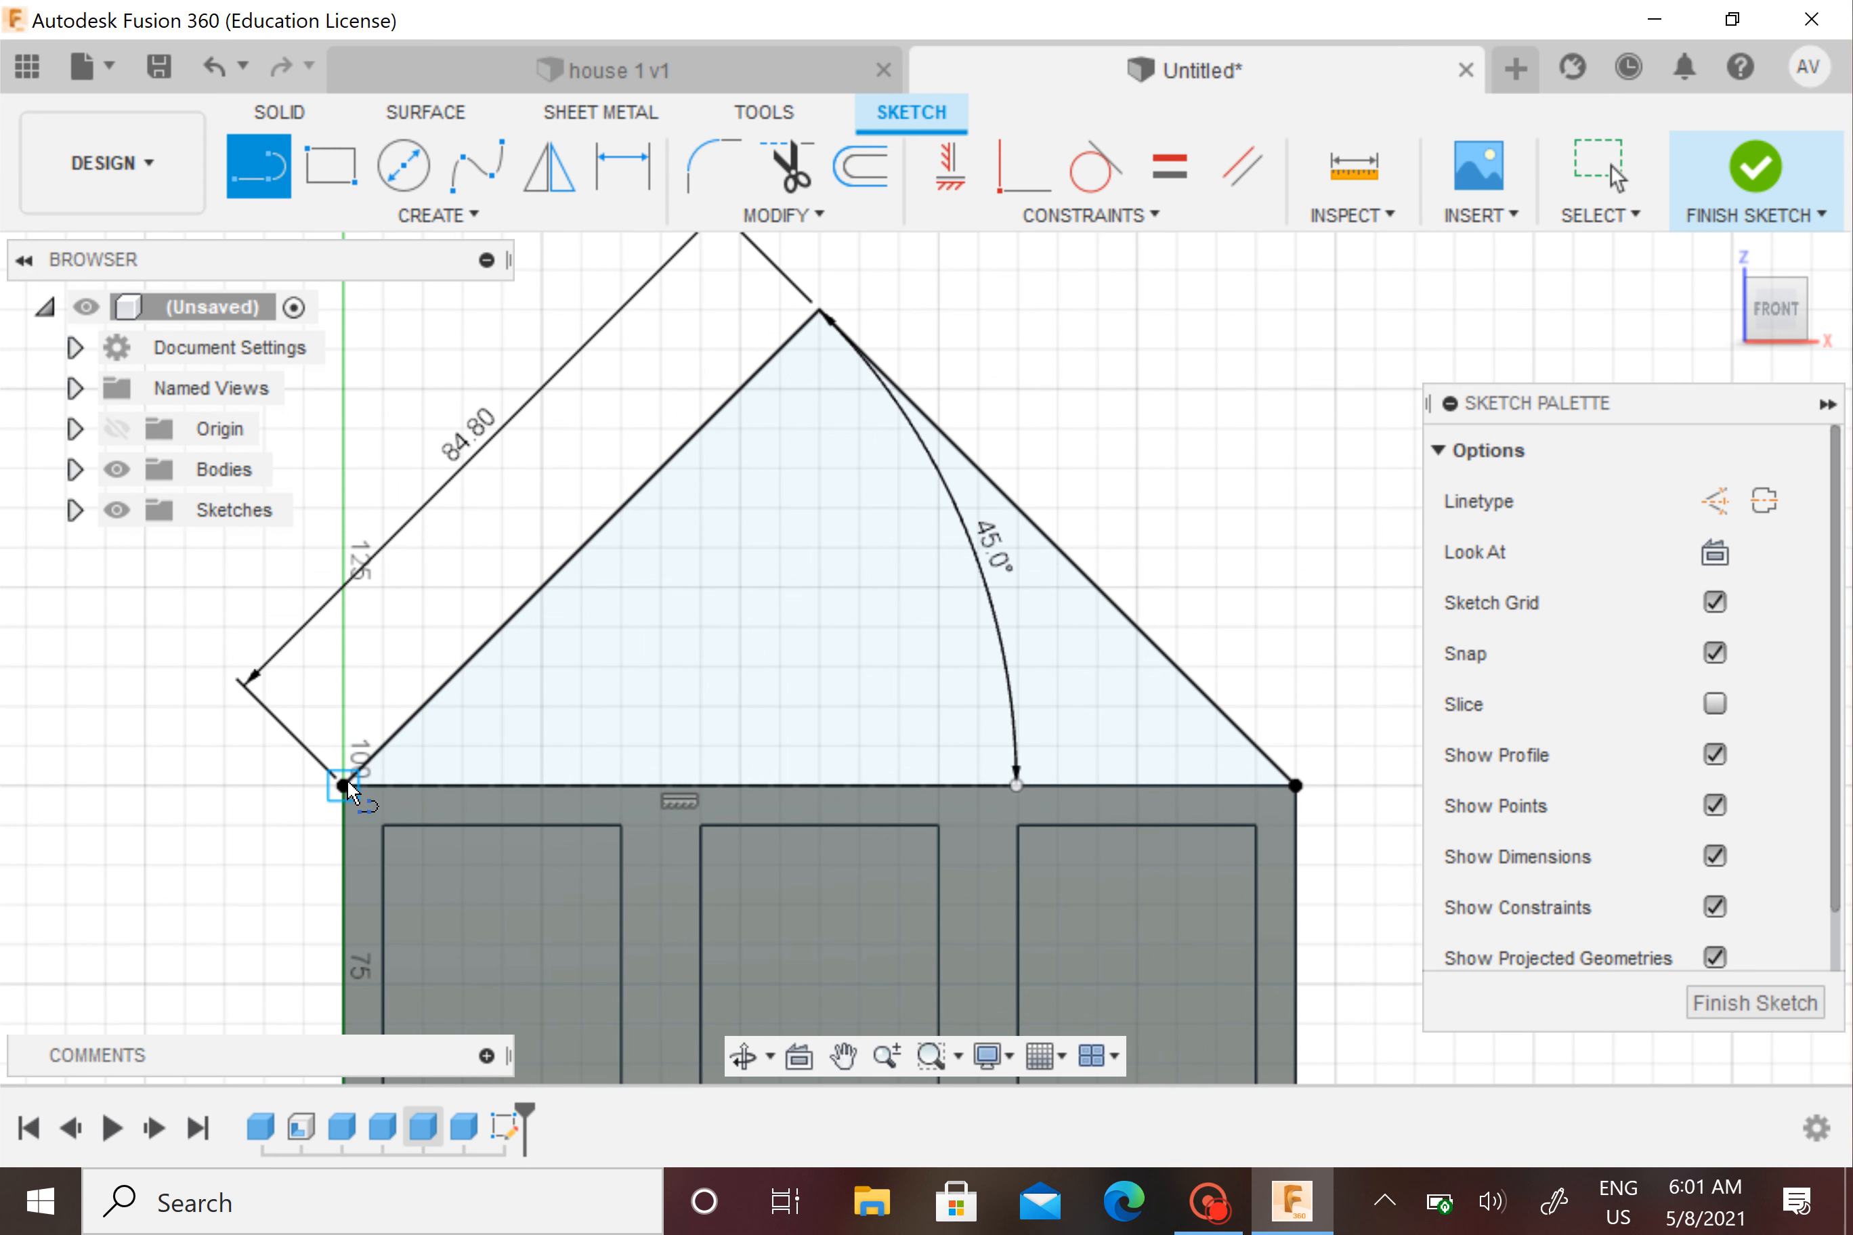
{"action": "left_click", "coordinate": [346, 784]}
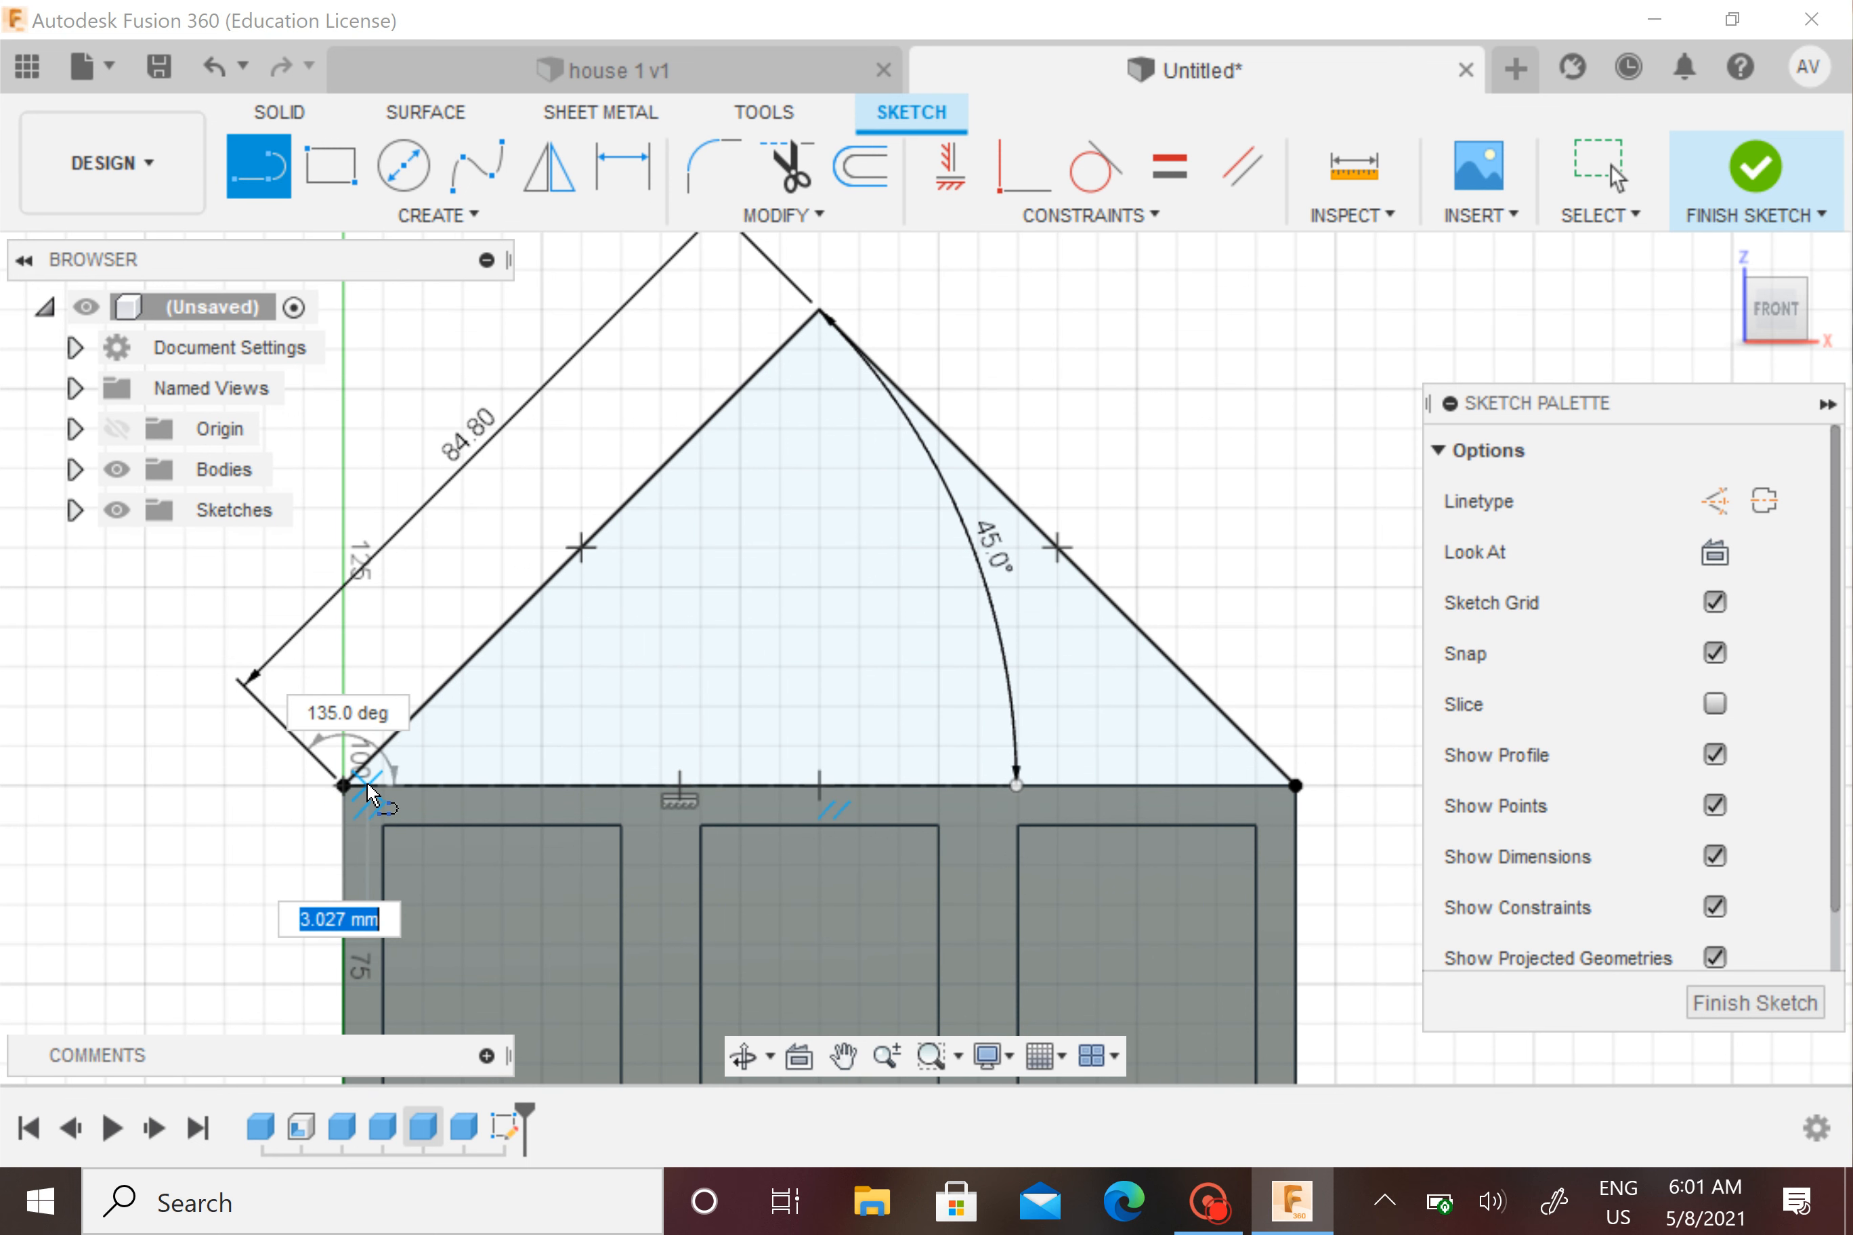
{"action": "key", "text": "BackSpace"}
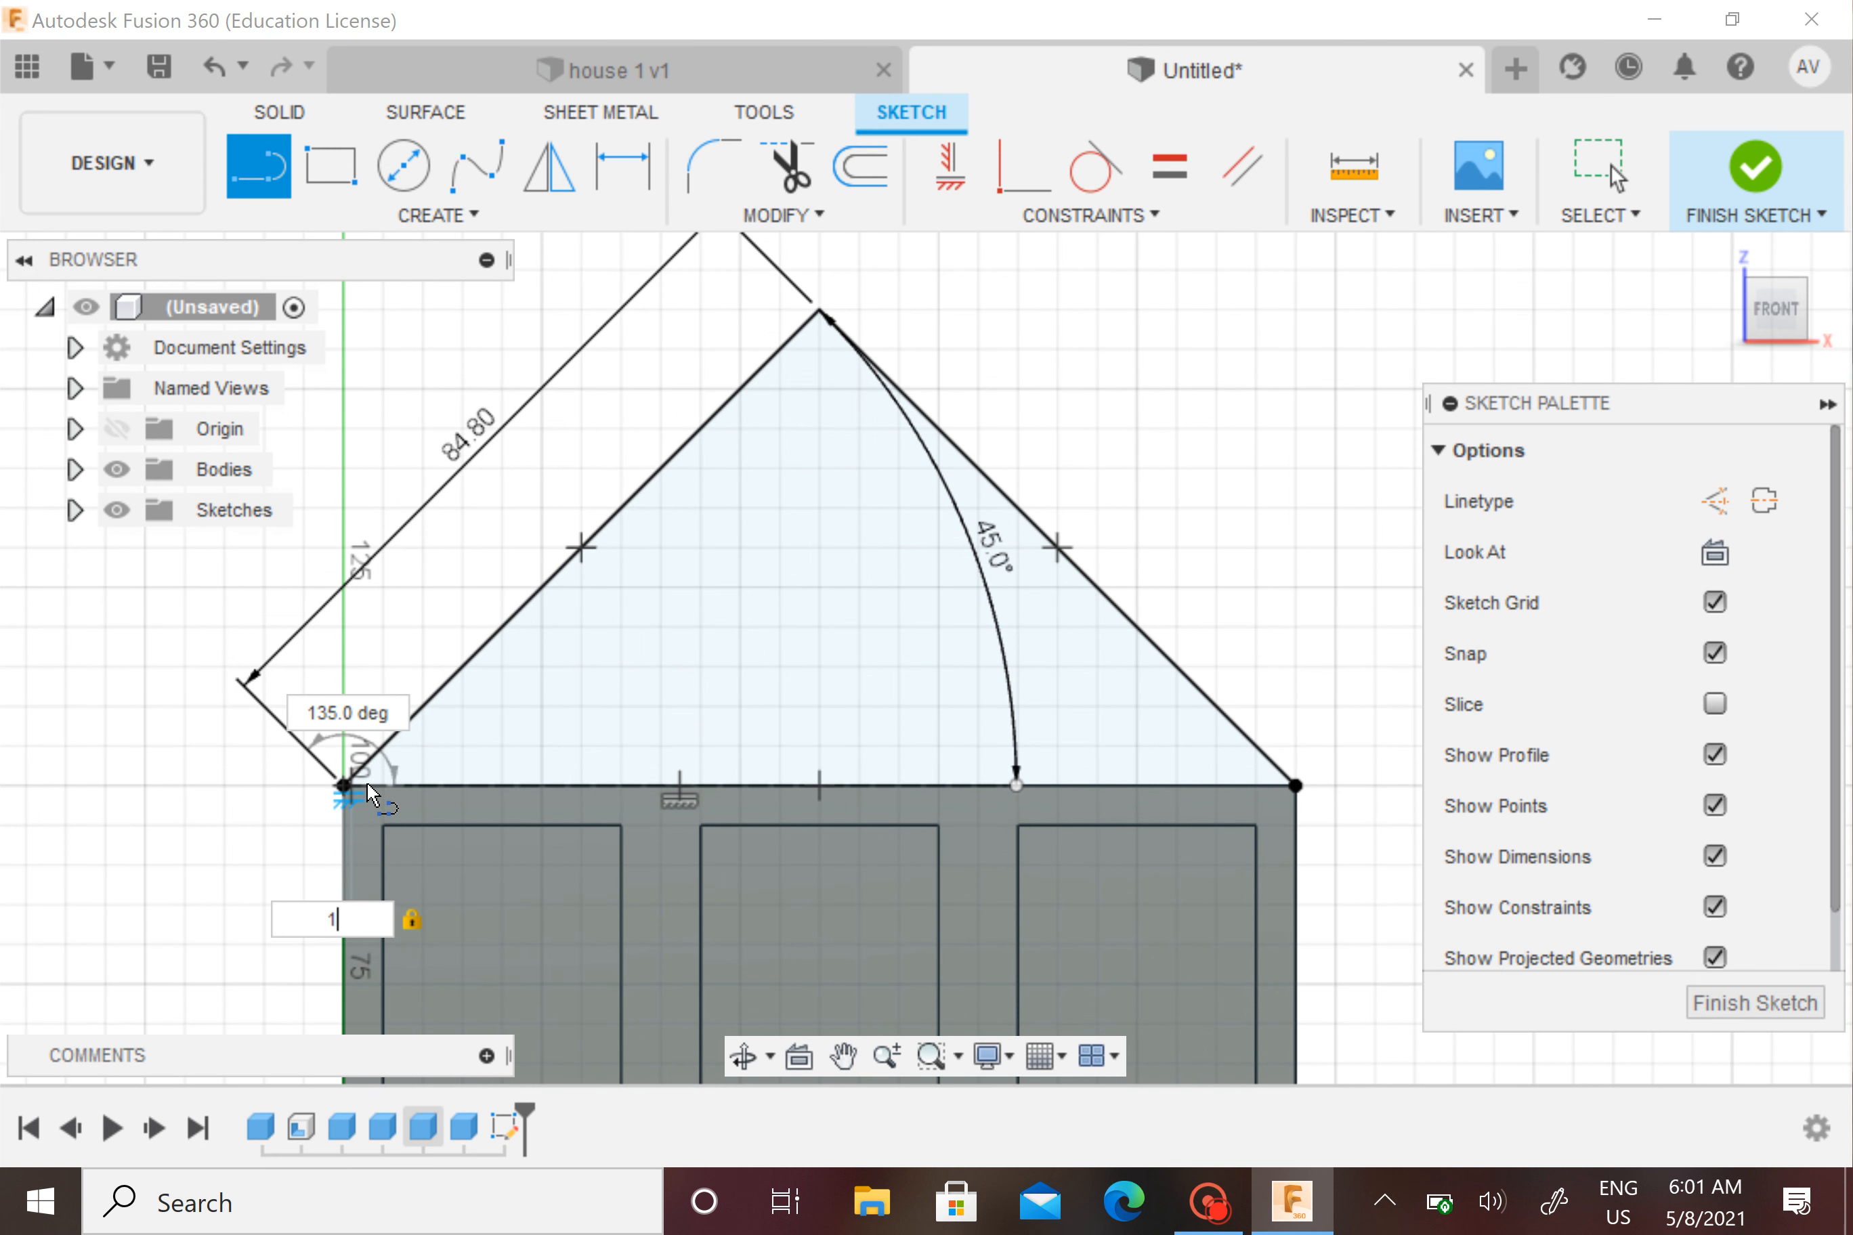
{"action": "scroll", "coordinate": [368, 793], "scroll_direction": "up", "scroll_amount": 8}
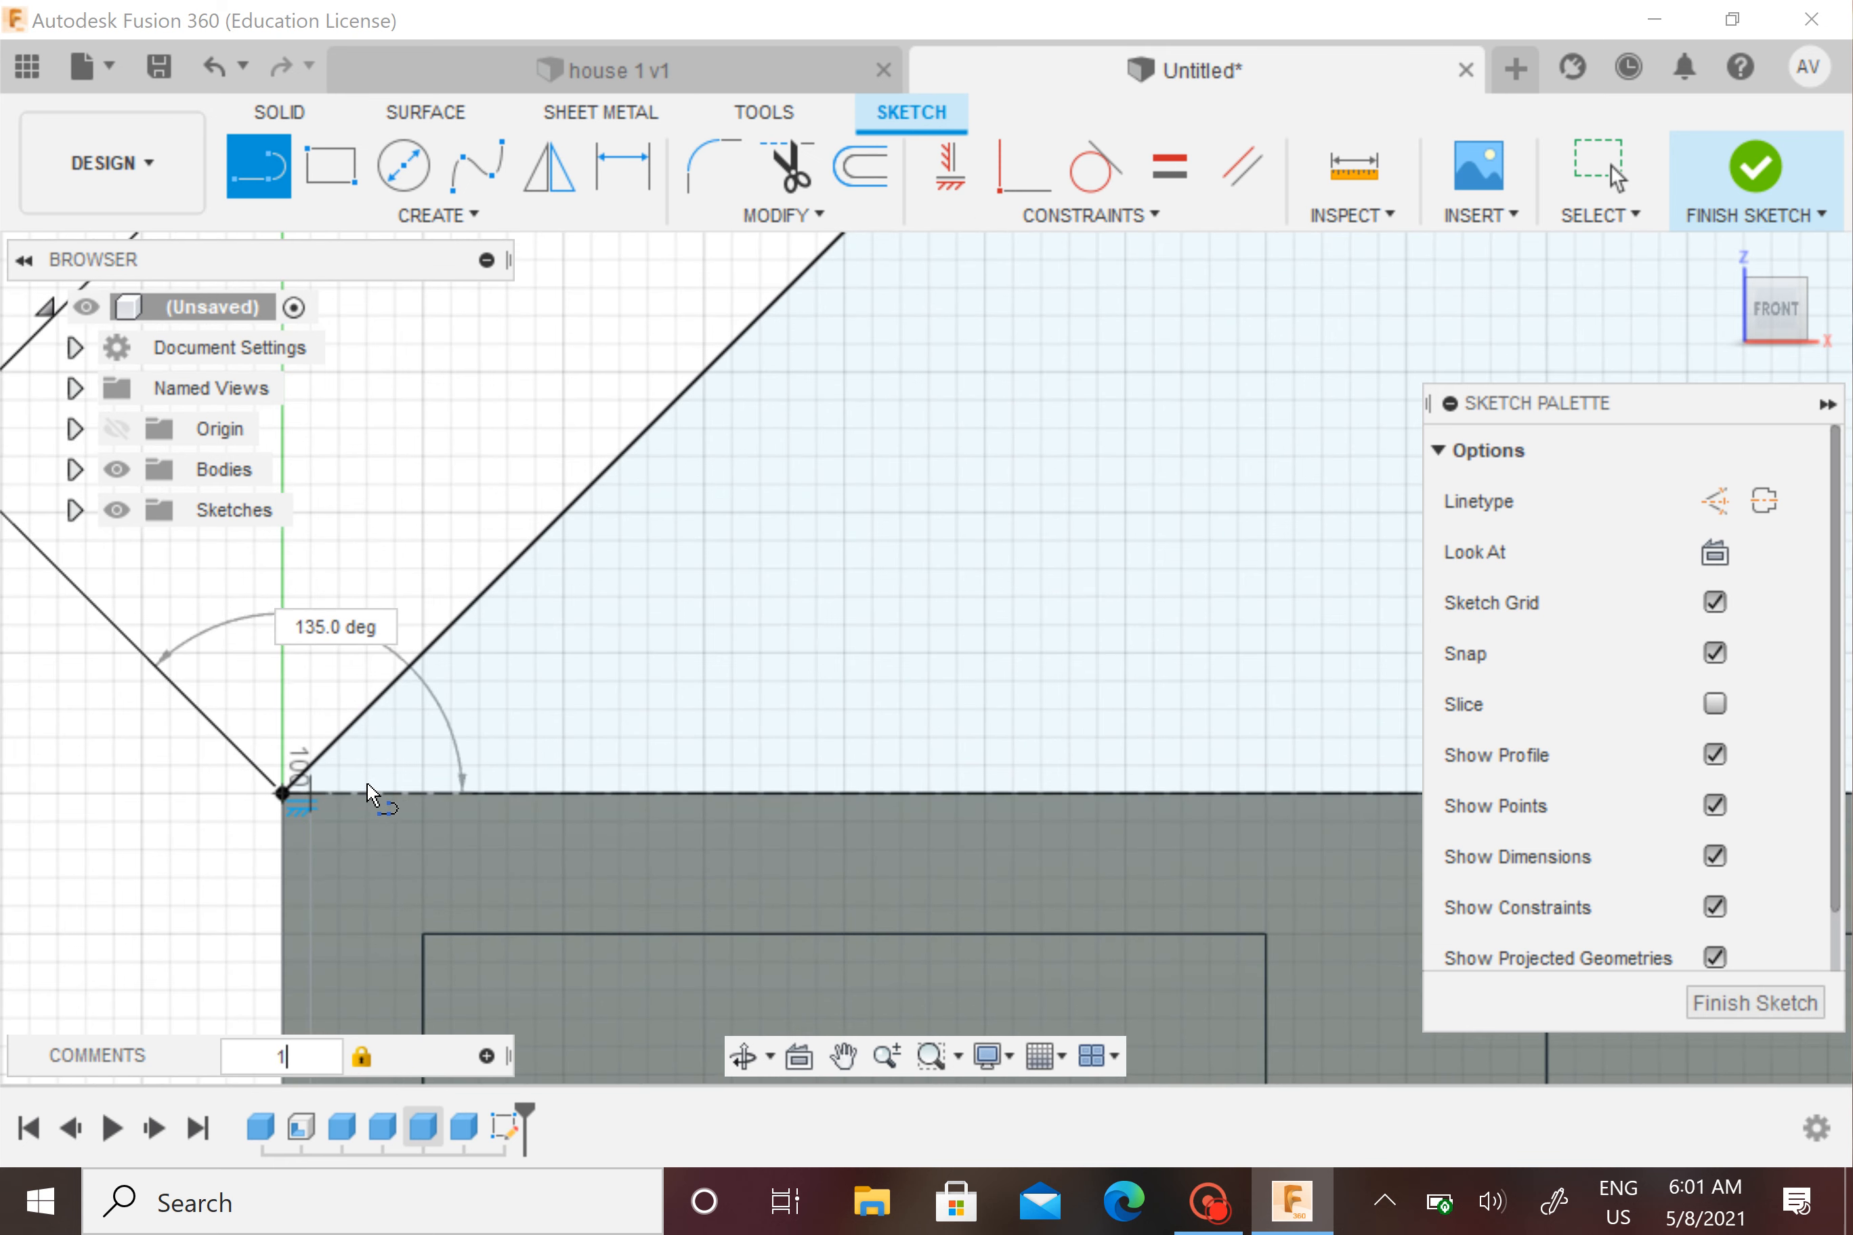
{"action": "scroll", "coordinate": [369, 793], "scroll_direction": "down", "scroll_amount": 5}
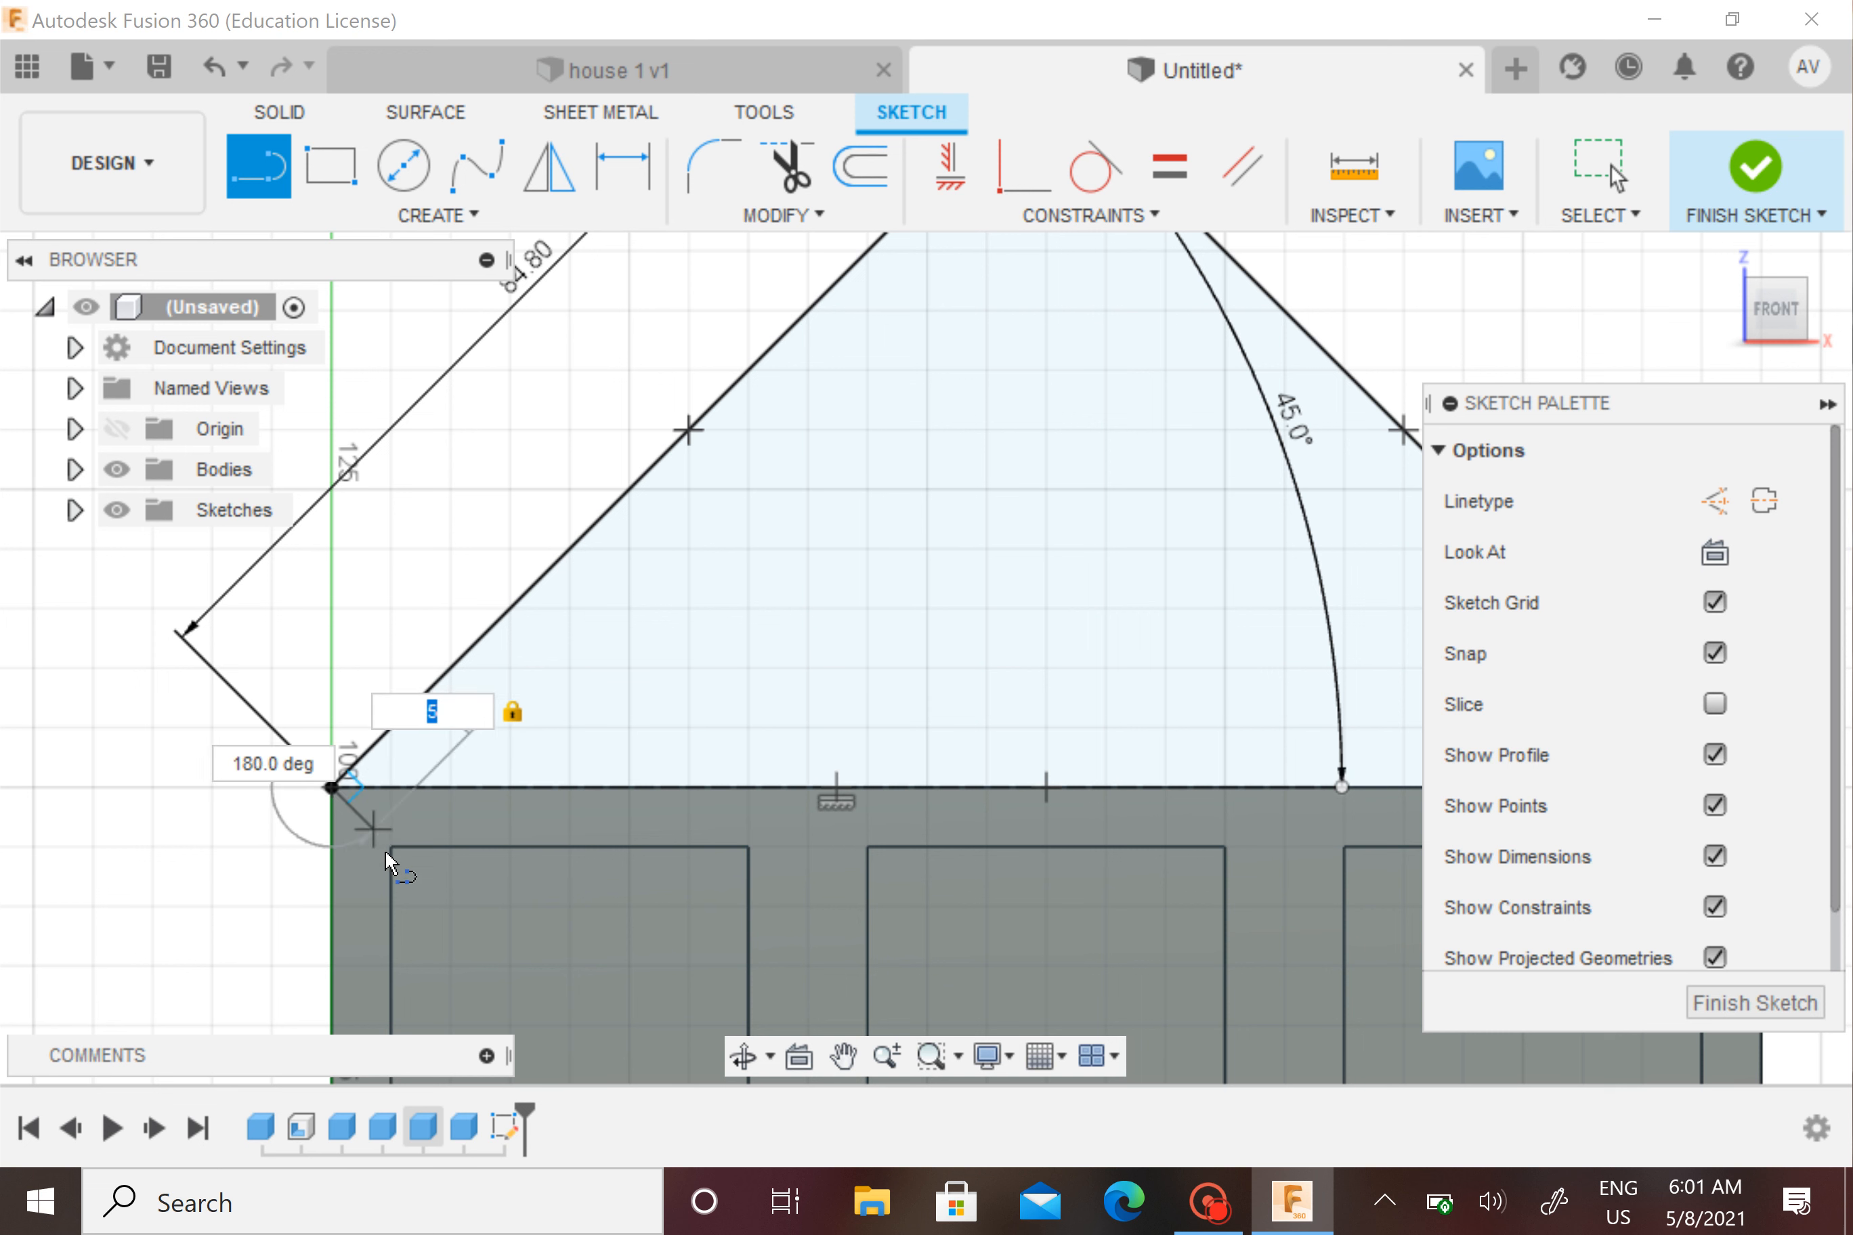
{"action": "left_click", "coordinate": [400, 783]}
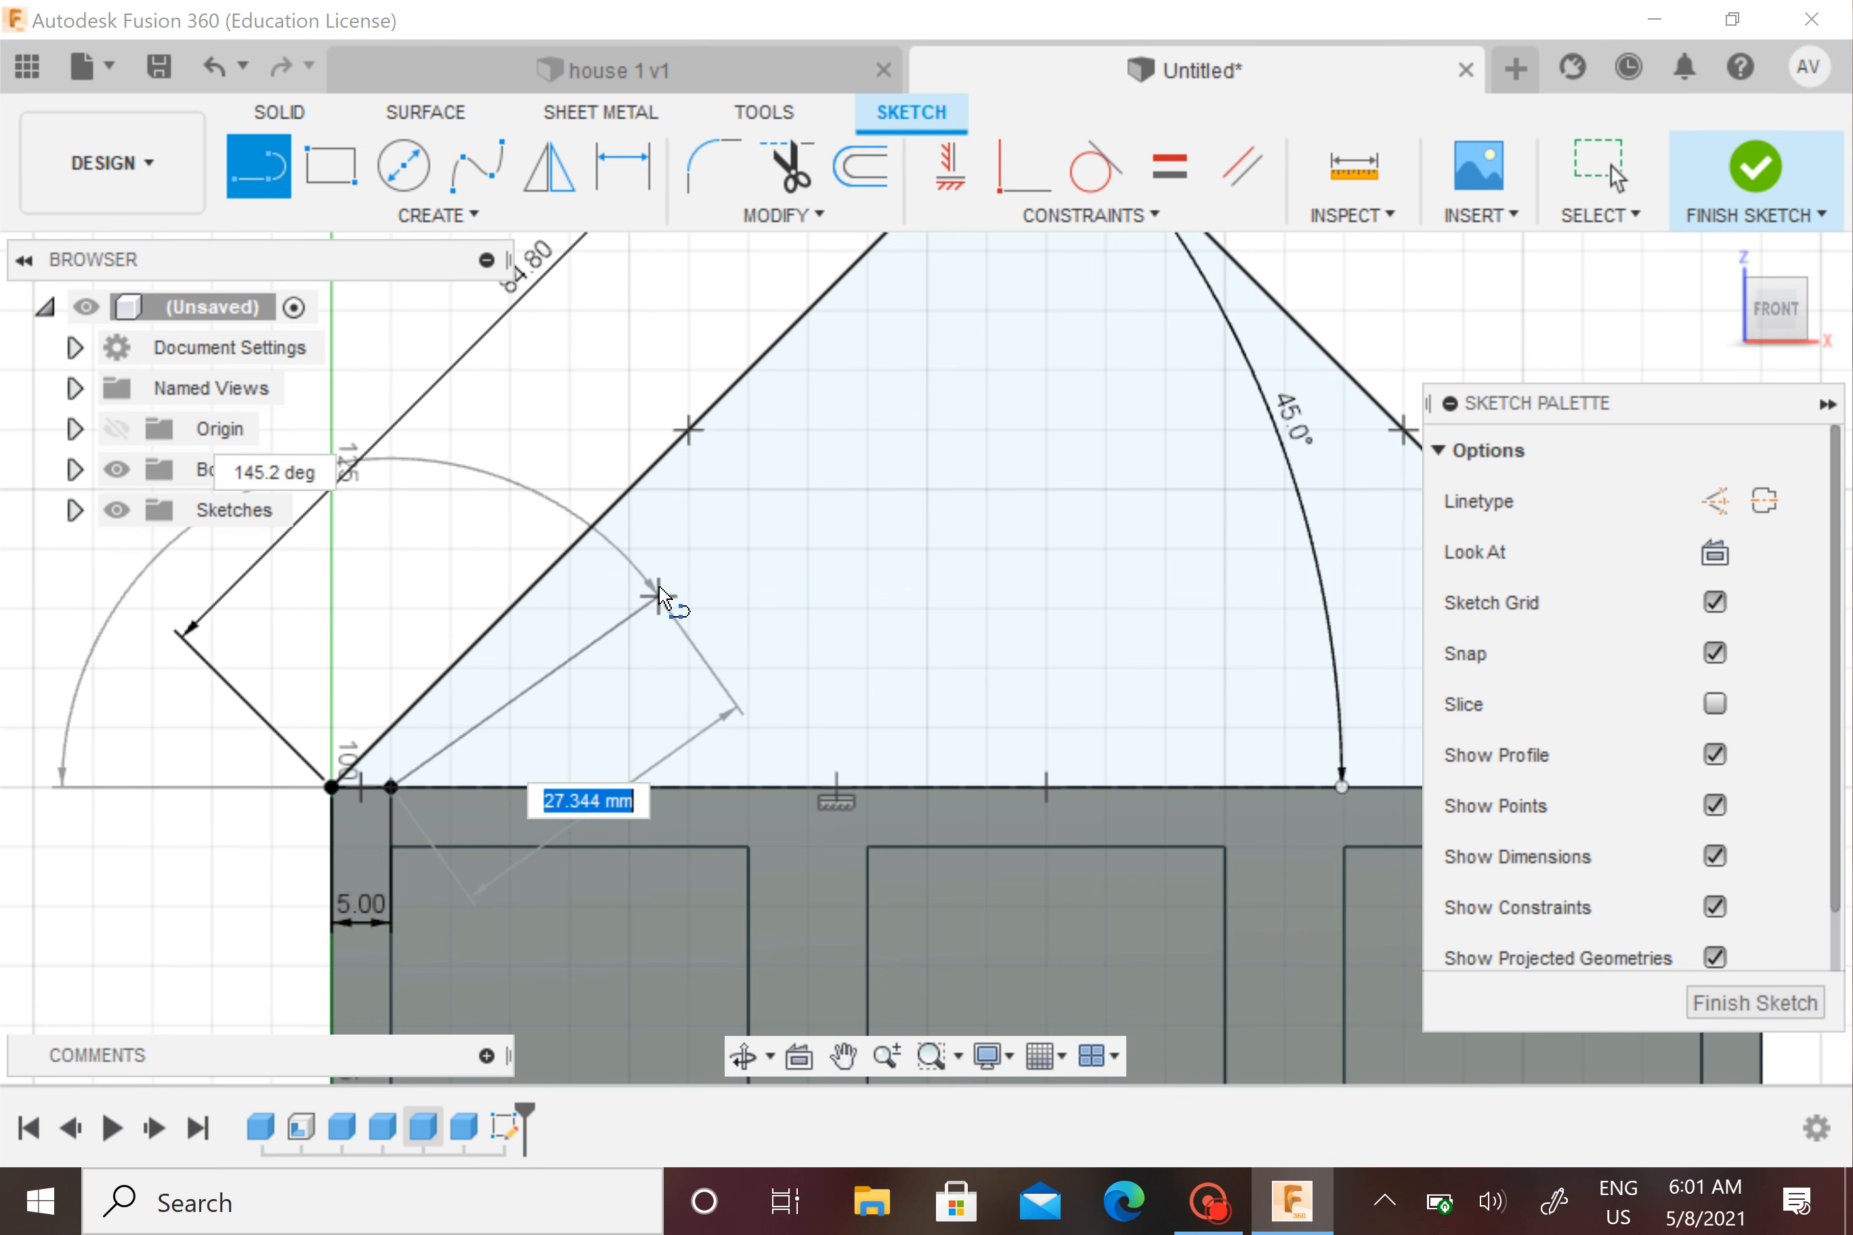
Draw an inner left slope parallel to the outer one, from the 5 mm line's end to a point directly below the apex
{"action": "left_click", "coordinate": [646, 610]}
{"action": "middle_click_drag", "start_coordinate": [642, 599], "coordinate": [513, 675]}
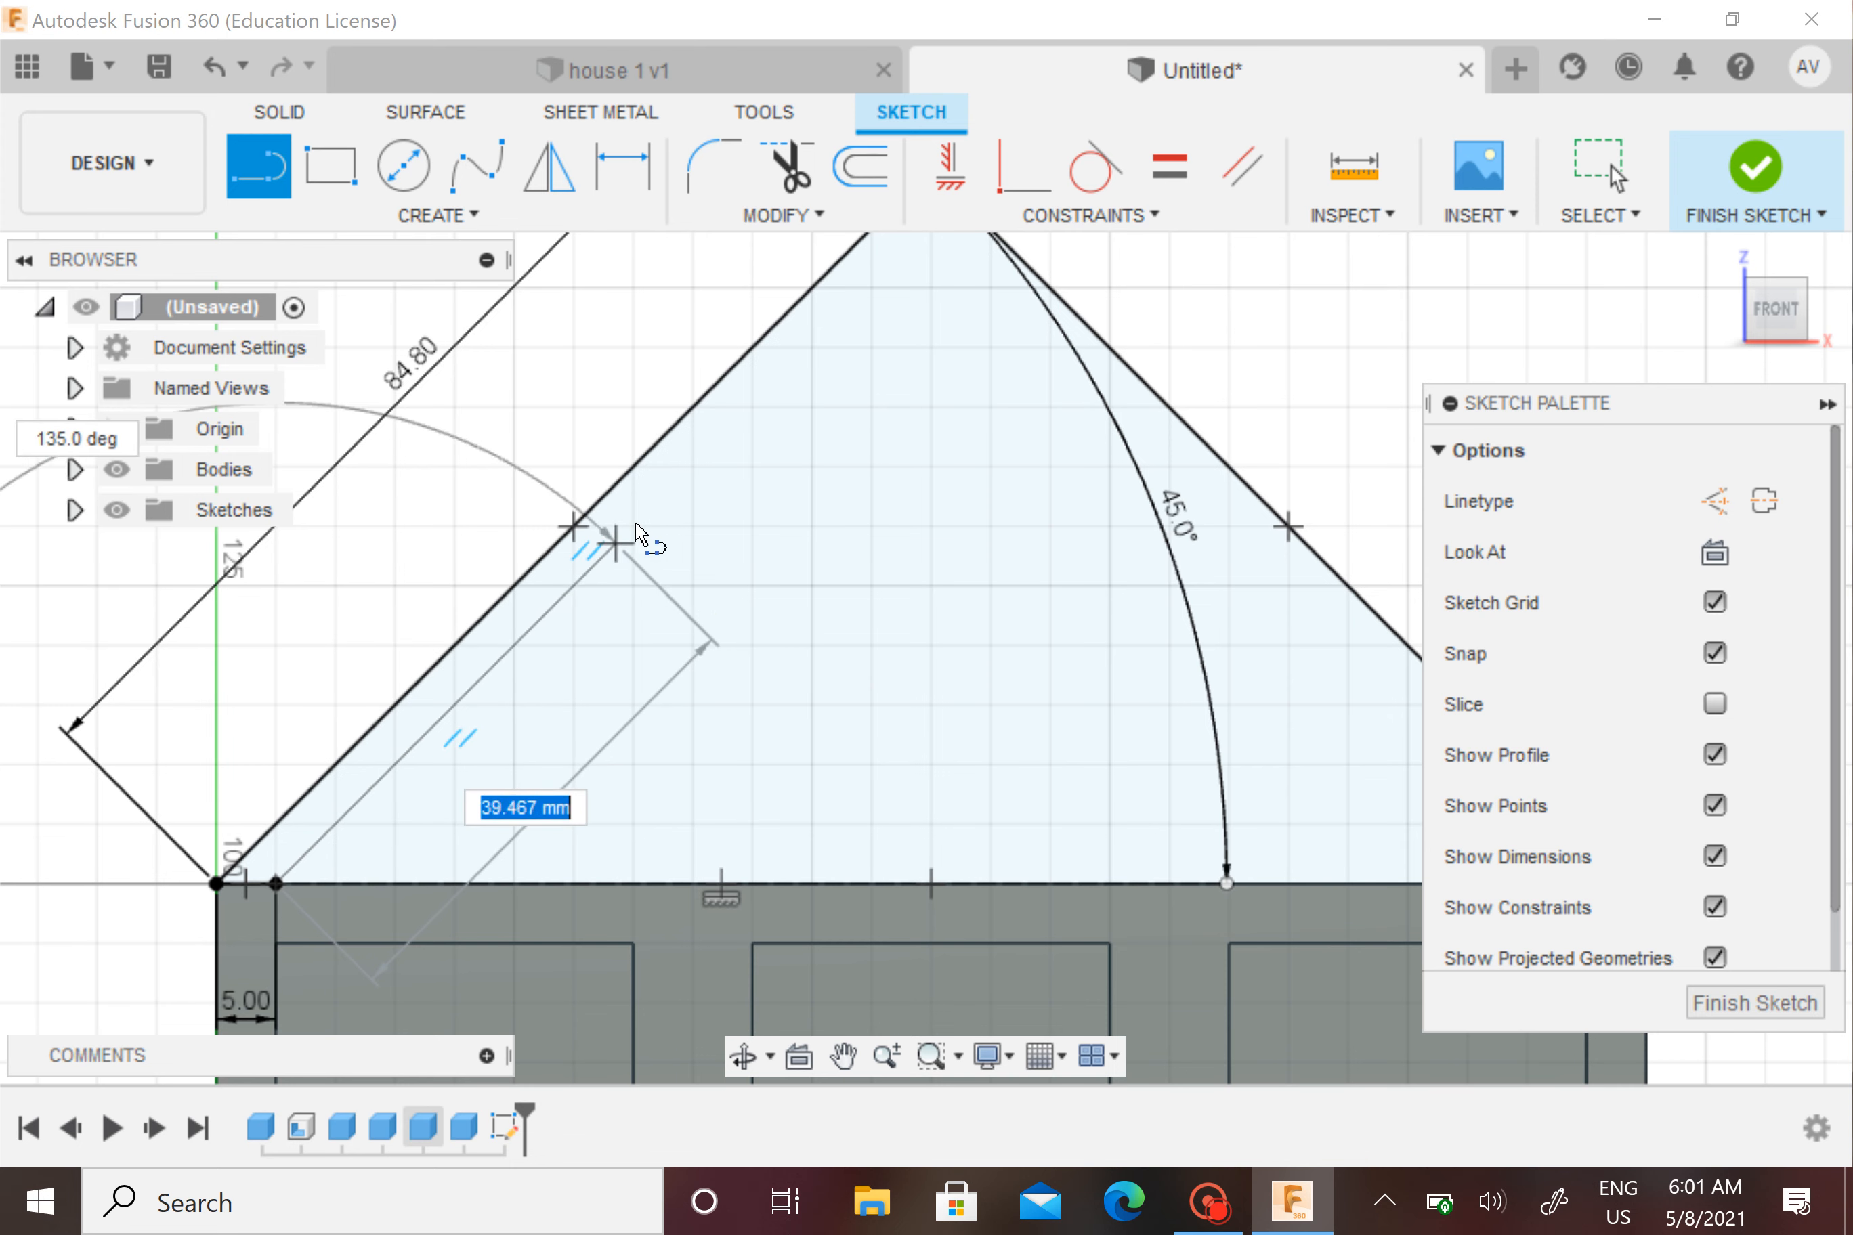
{"action": "middle_click_drag", "start_coordinate": [670, 490], "coordinate": [431, 748]}
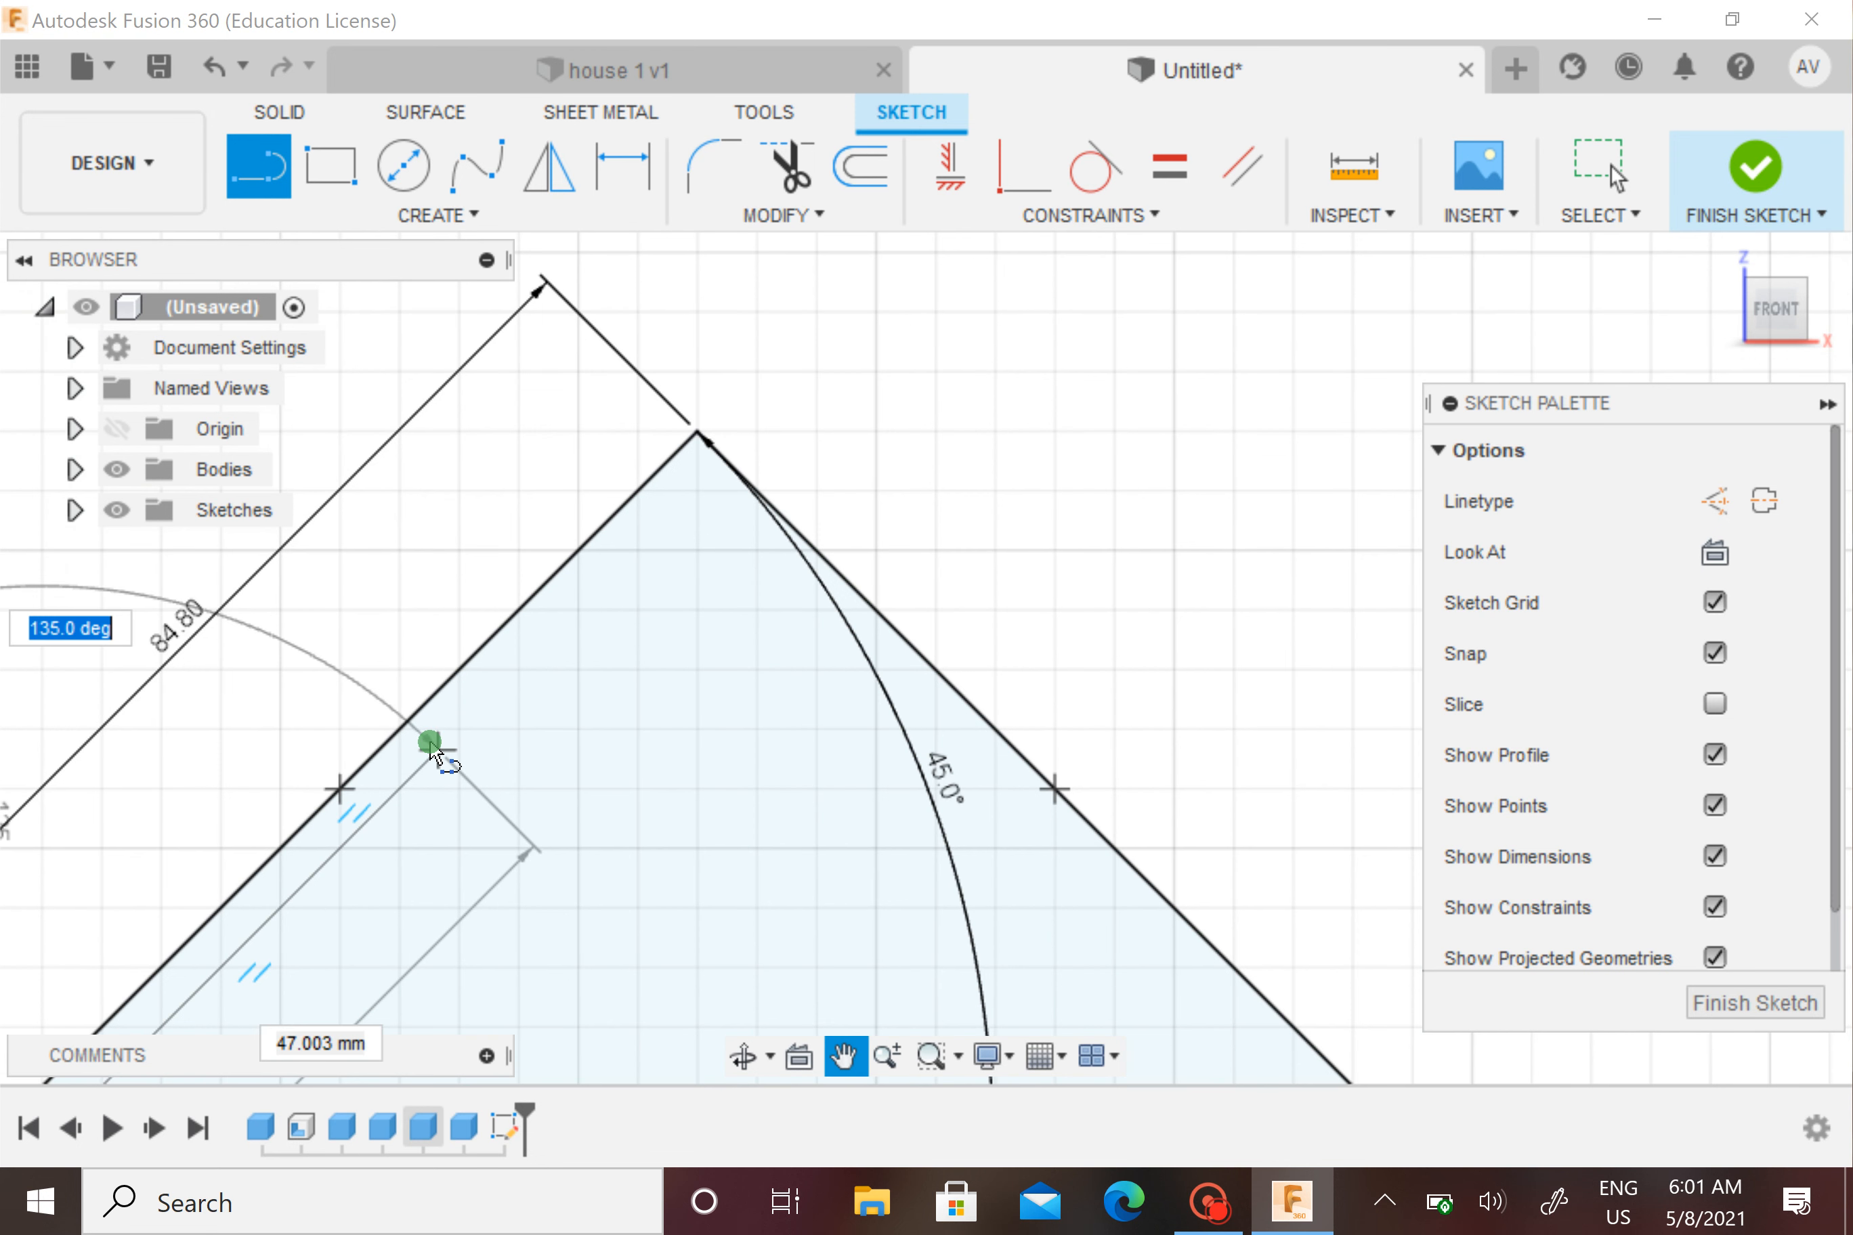
{"action": "left_click", "coordinate": [691, 488]}
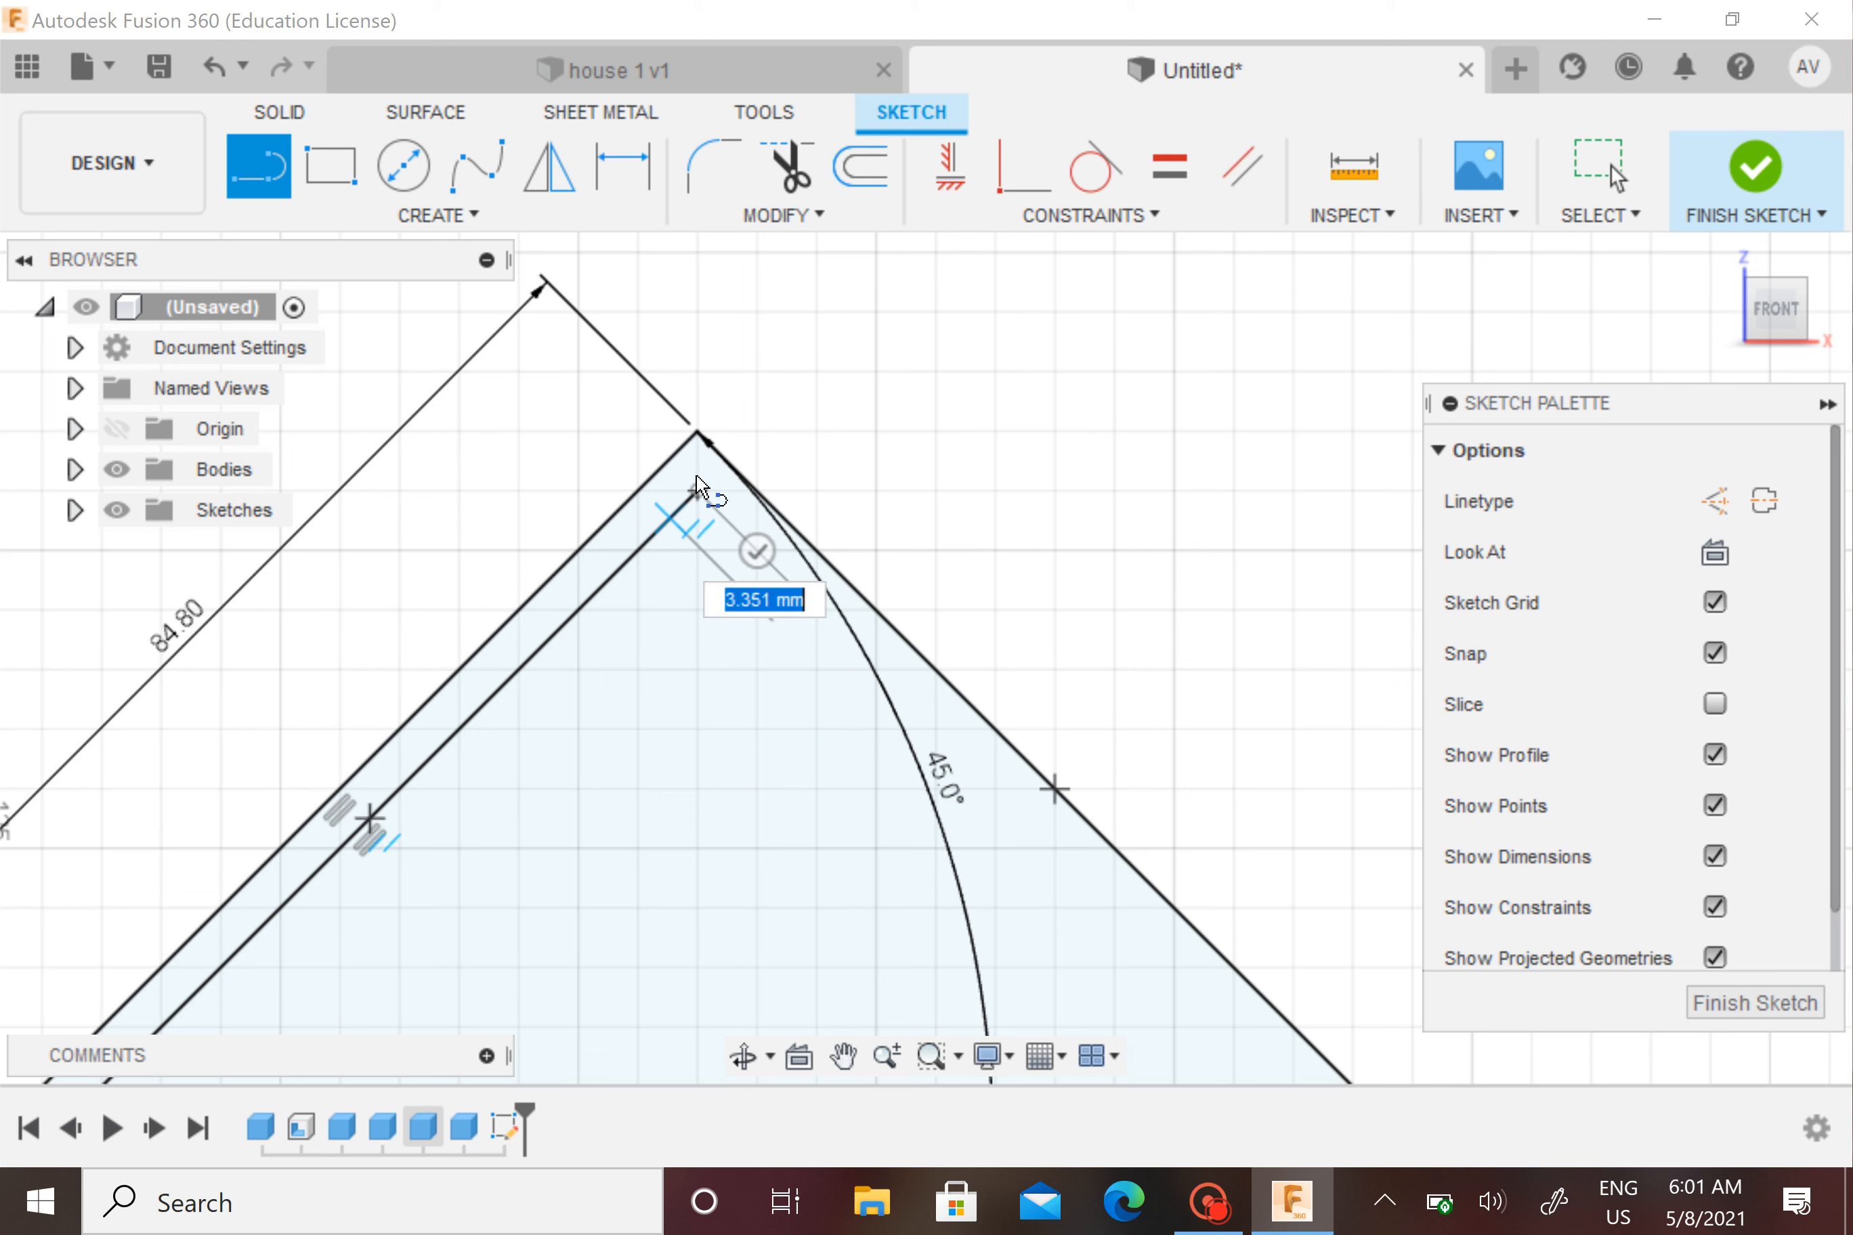
{"action": "key", "text": "Escape"}
Draw the inner right slope about 78 mm long, perpendicular to the inner left slope, from the inner apex to the house's top edge
{"action": "left_click", "coordinate": [698, 492]}
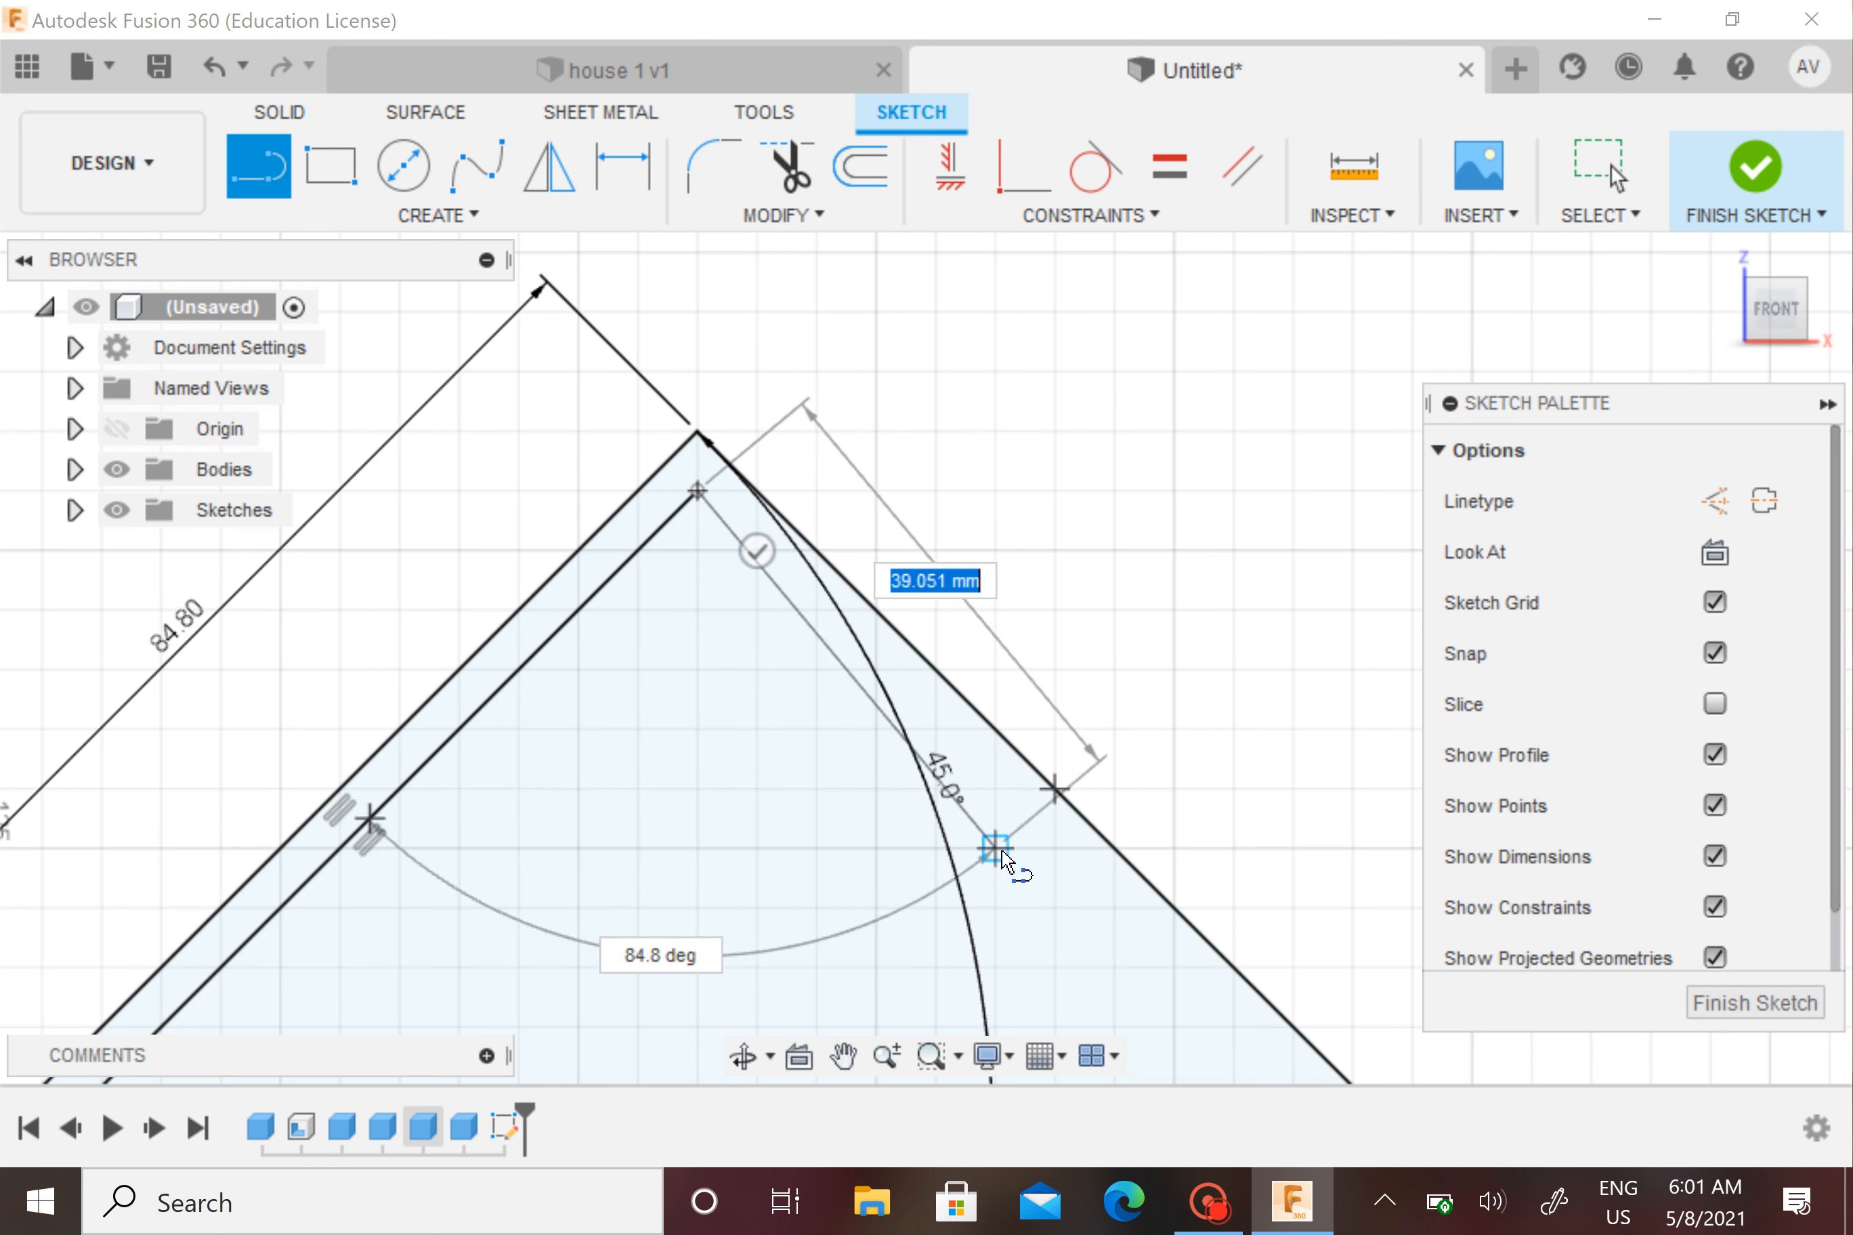
{"action": "mouse_move", "coordinate": [948, 802]}
{"action": "middle_mouse_down"}
{"action": "mouse_move", "coordinate": [913, 738]}
{"action": "mouse_move", "coordinate": [637, 452]}
{"action": "middle_mouse_up"}
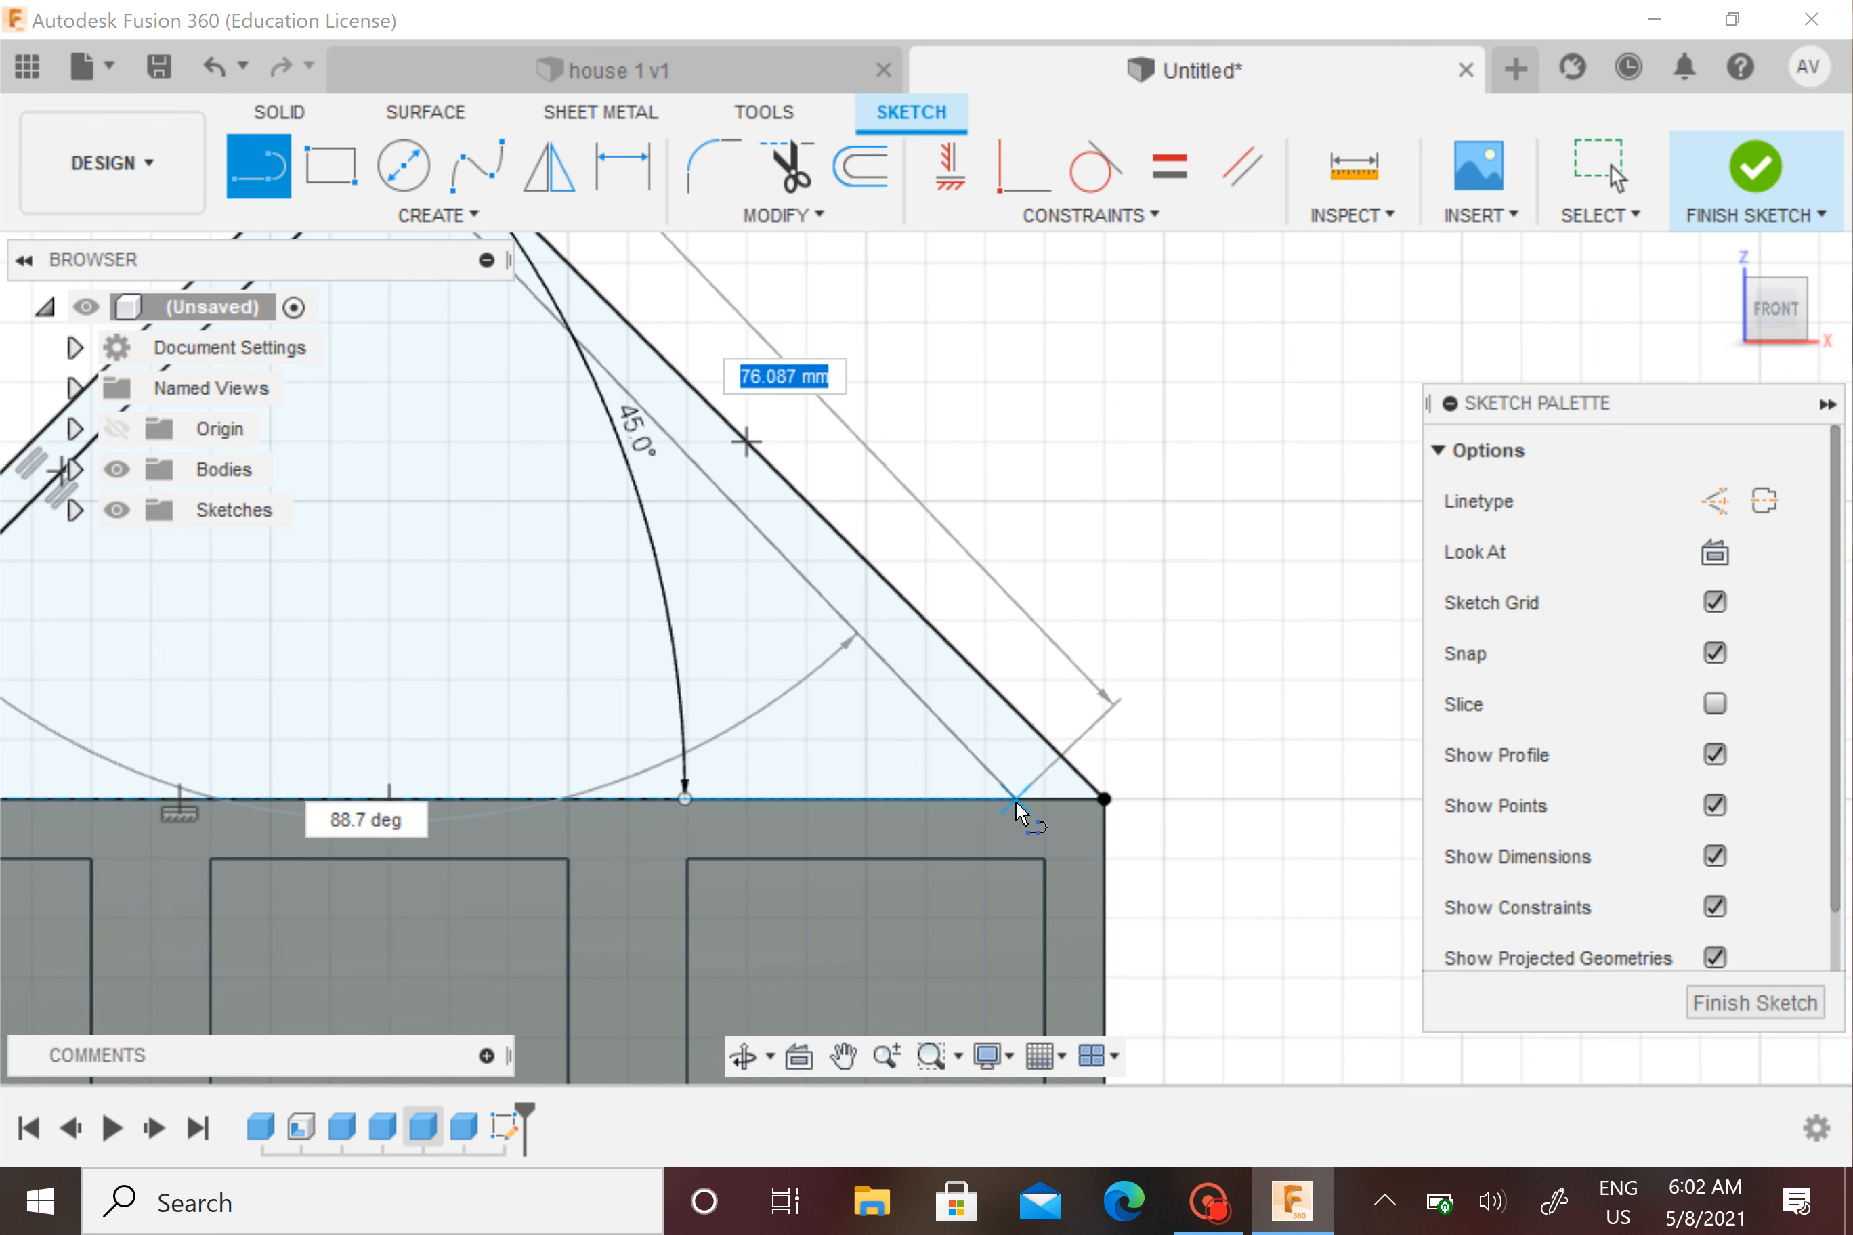
{"action": "scroll", "coordinate": [1028, 797], "scroll_direction": "down", "scroll_amount": 5}
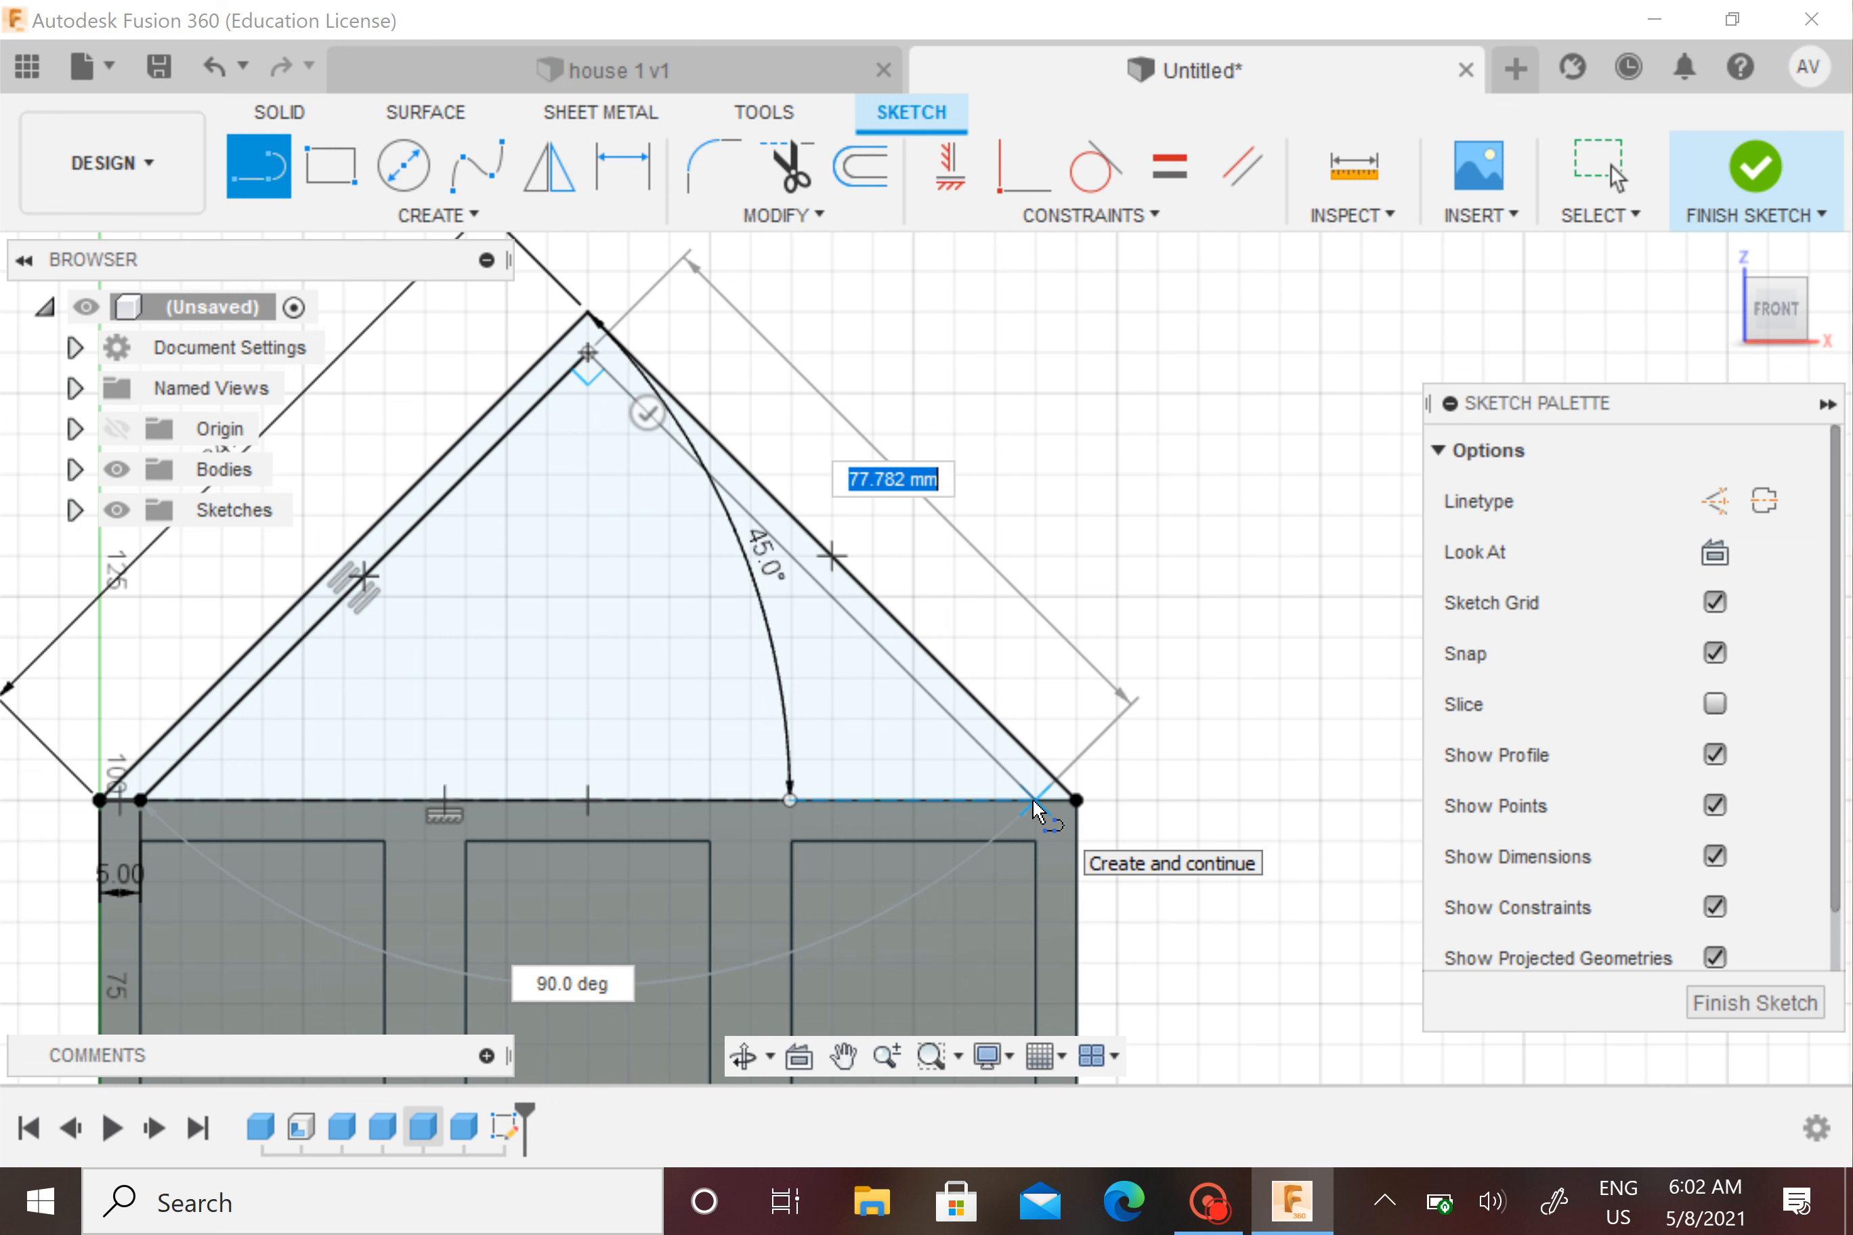
{"action": "double_click", "coordinate": [1035, 803]}
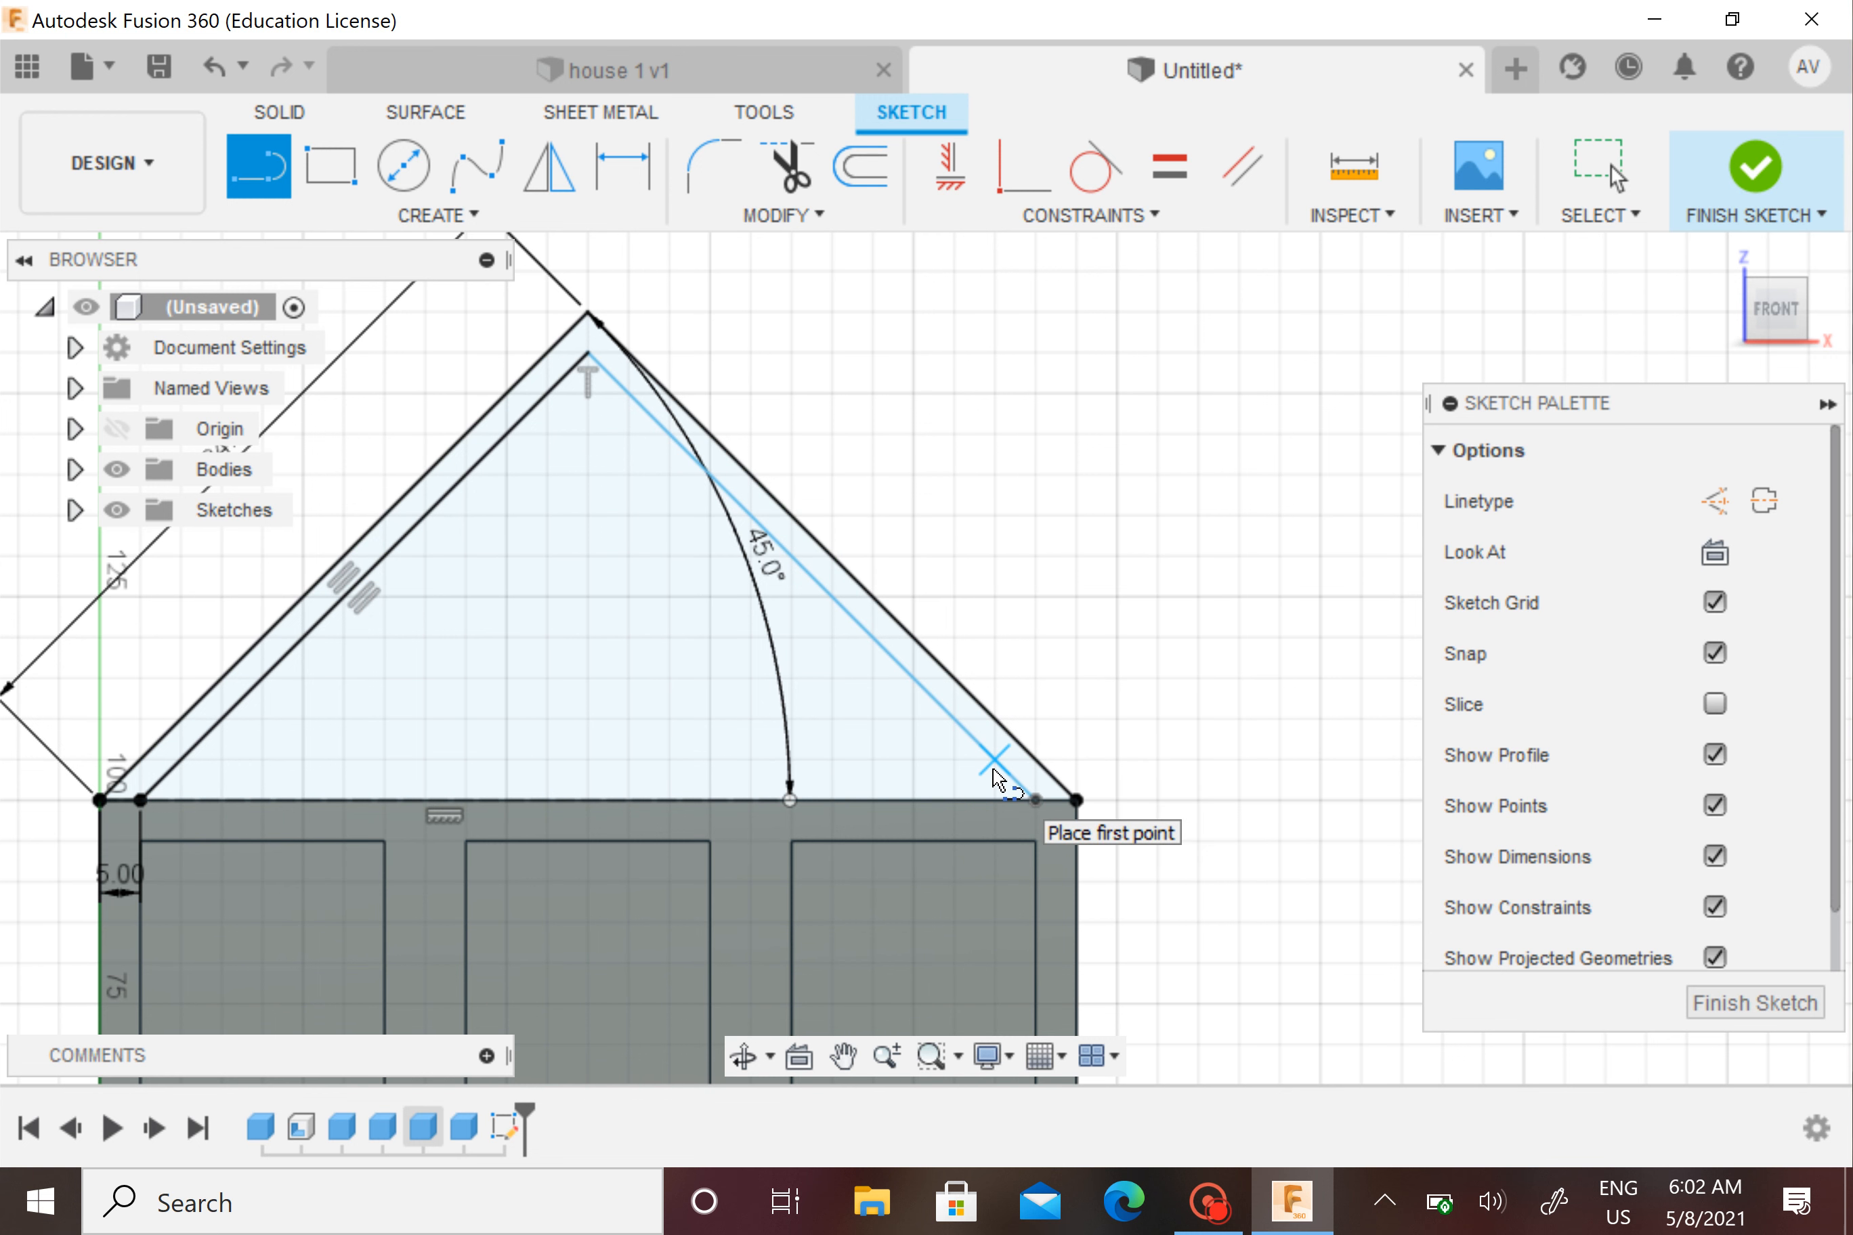
Draw a horizontal line from the inner right slope to the inner left slope, slightly above the house's top edge
{"action": "scroll", "coordinate": [994, 777], "scroll_direction": "up", "scroll_amount": 2}
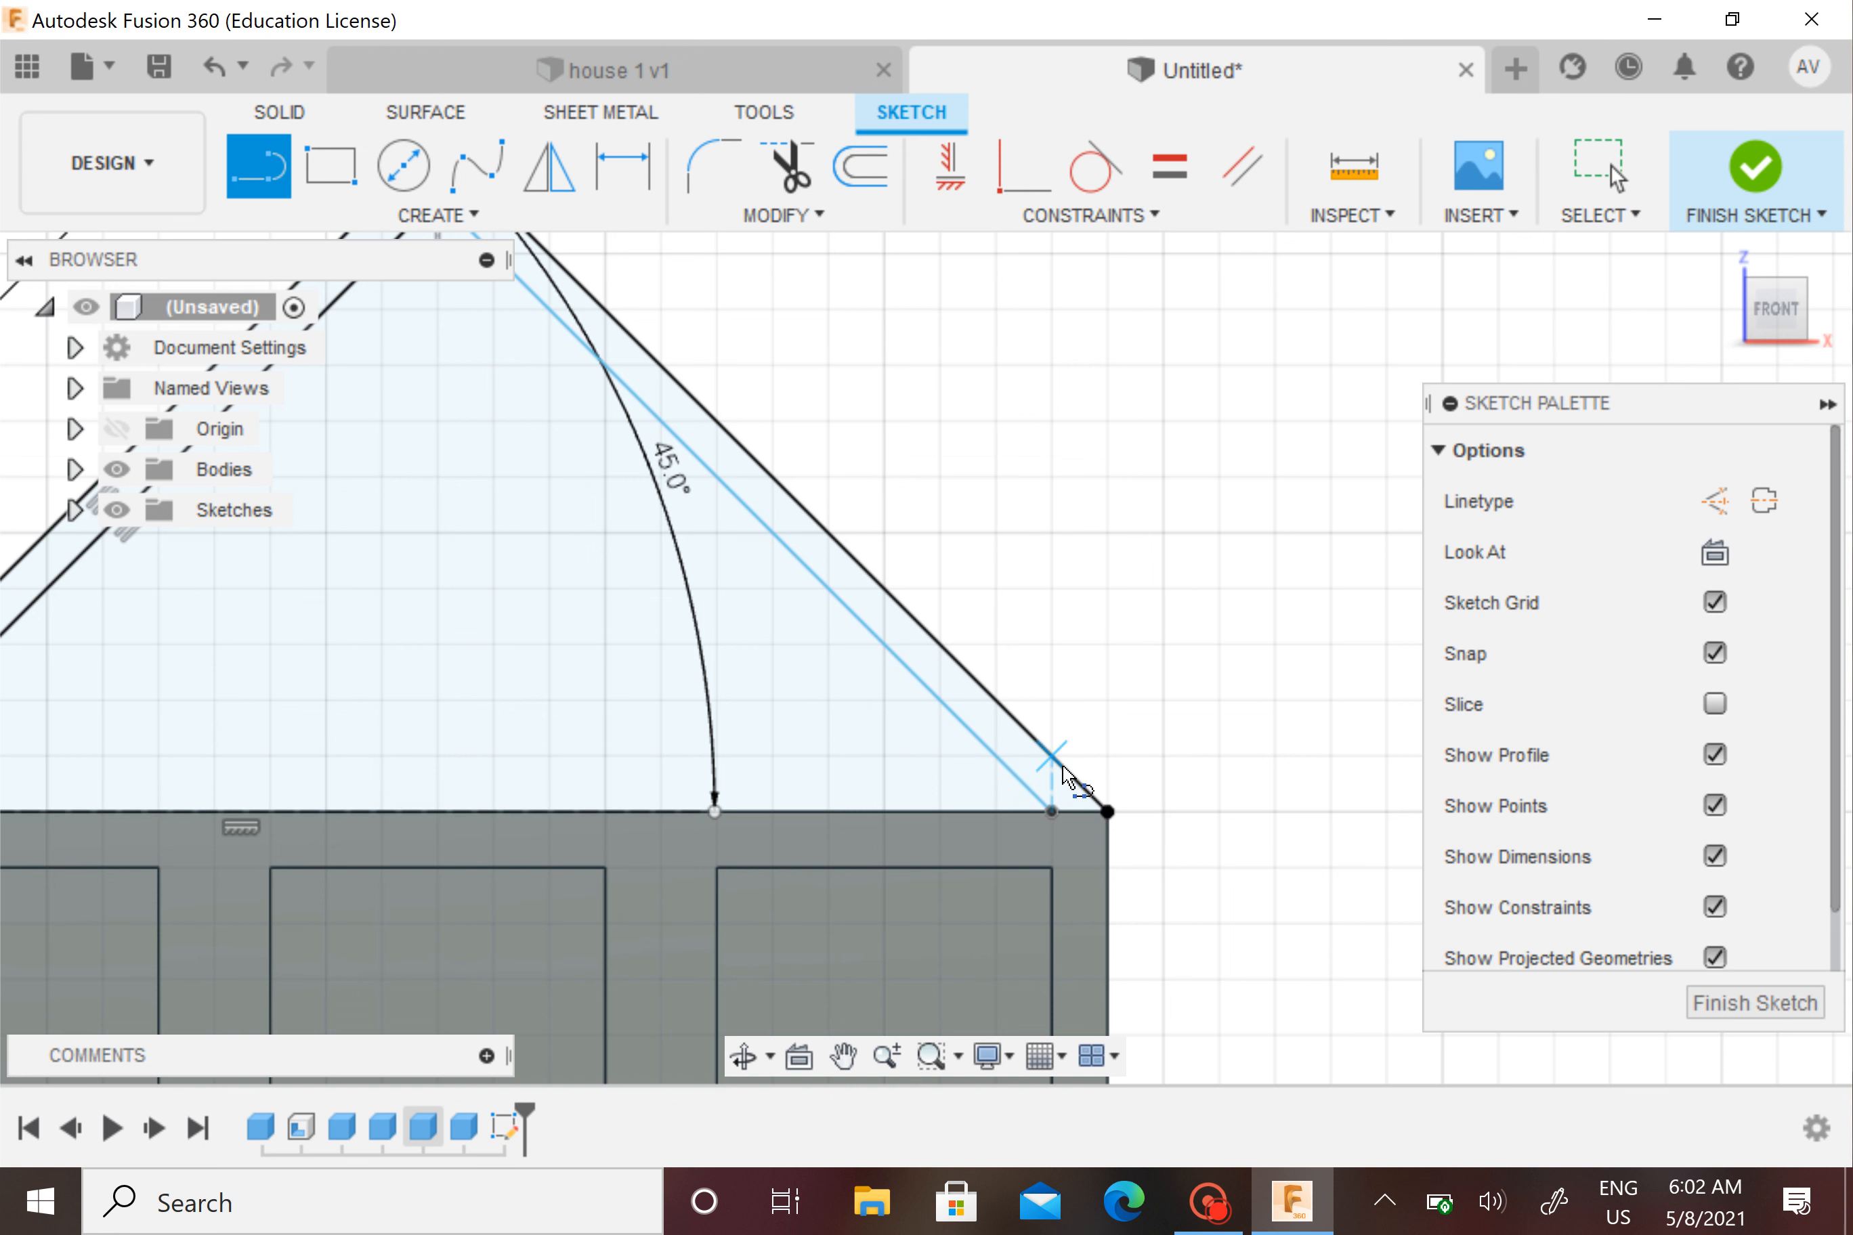
{"action": "left_click", "coordinate": [995, 755]}
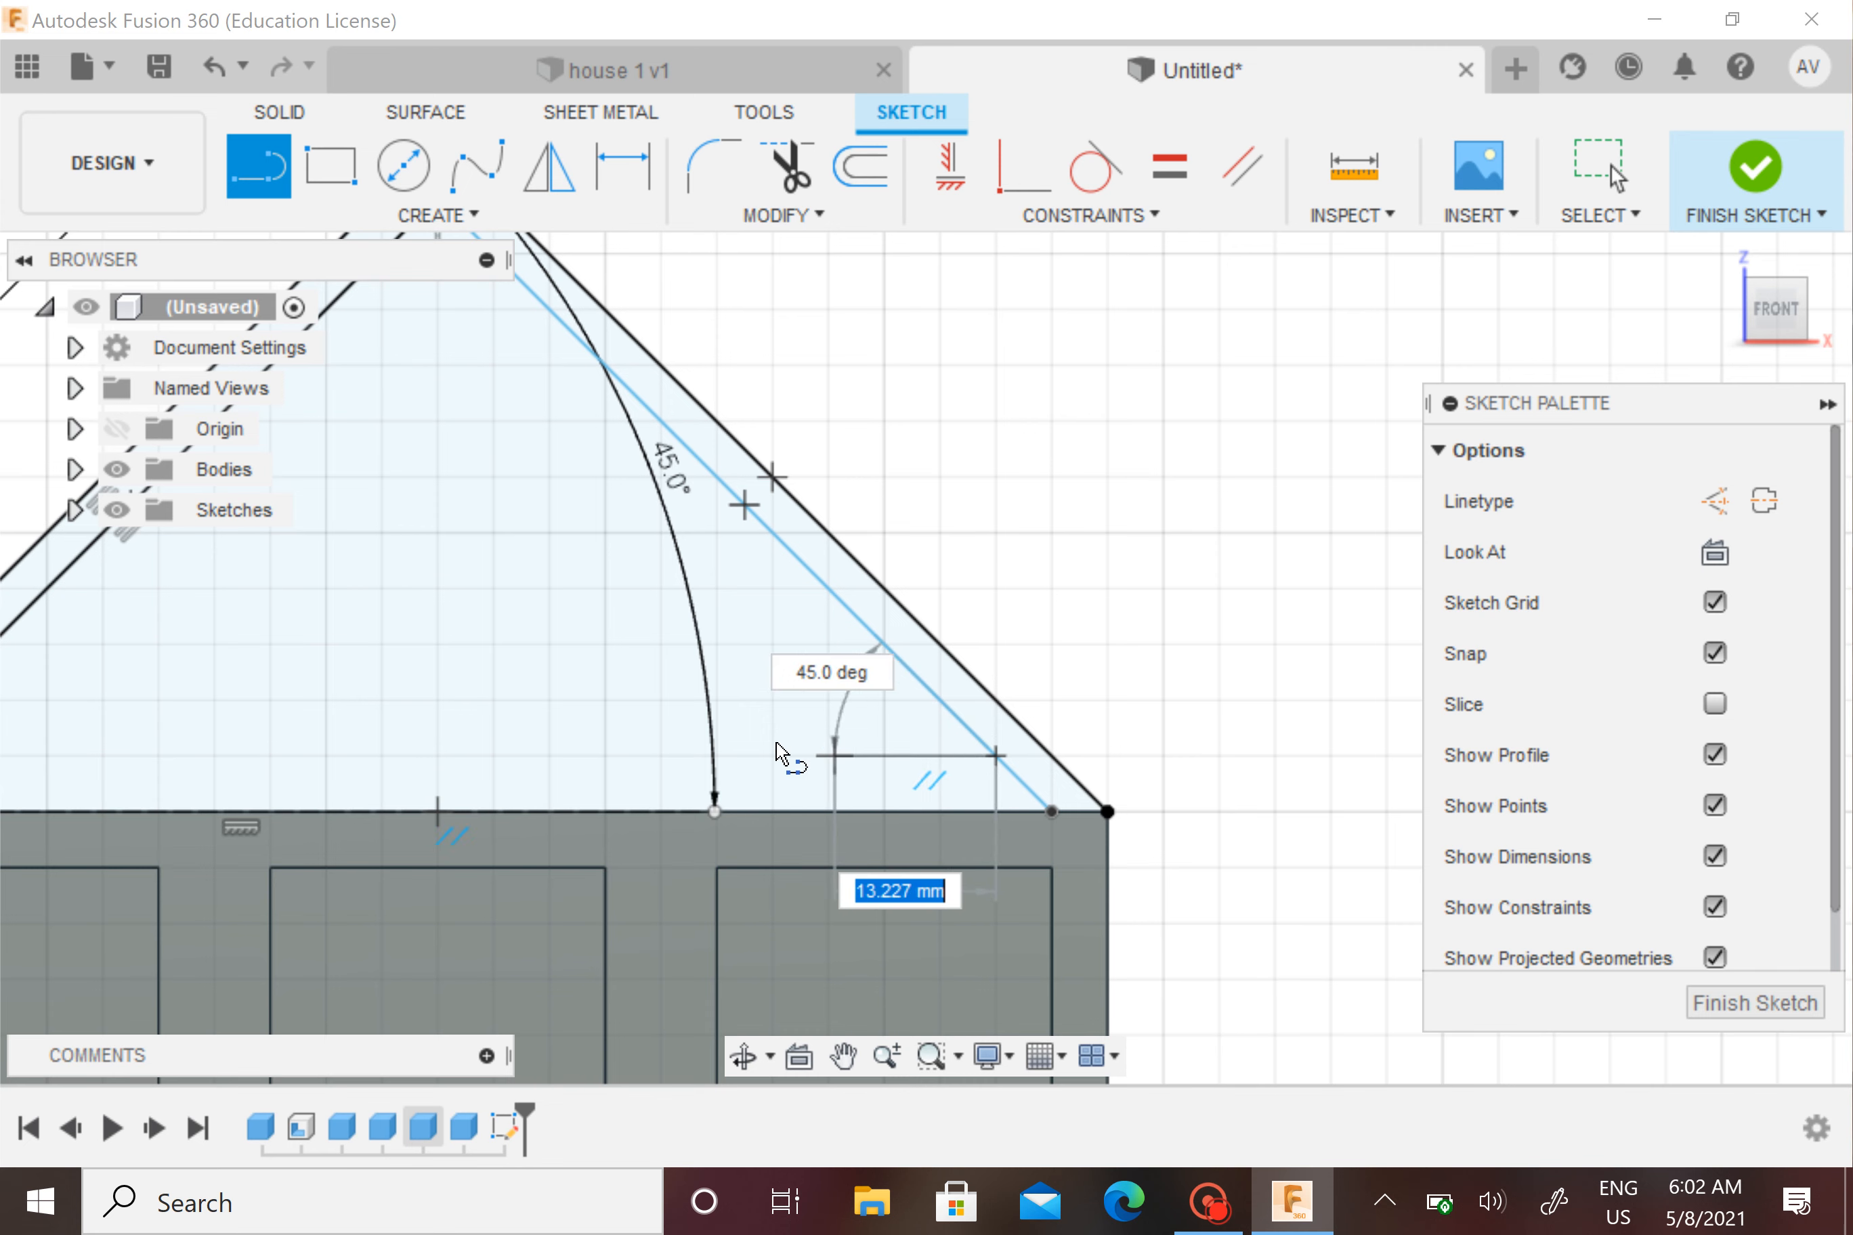
{"action": "mouse_move", "coordinate": [353, 743]}
{"action": "middle_mouse_down"}
{"action": "mouse_move", "coordinate": [463, 790]}
{"action": "mouse_move", "coordinate": [785, 799]}
{"action": "middle_mouse_up"}
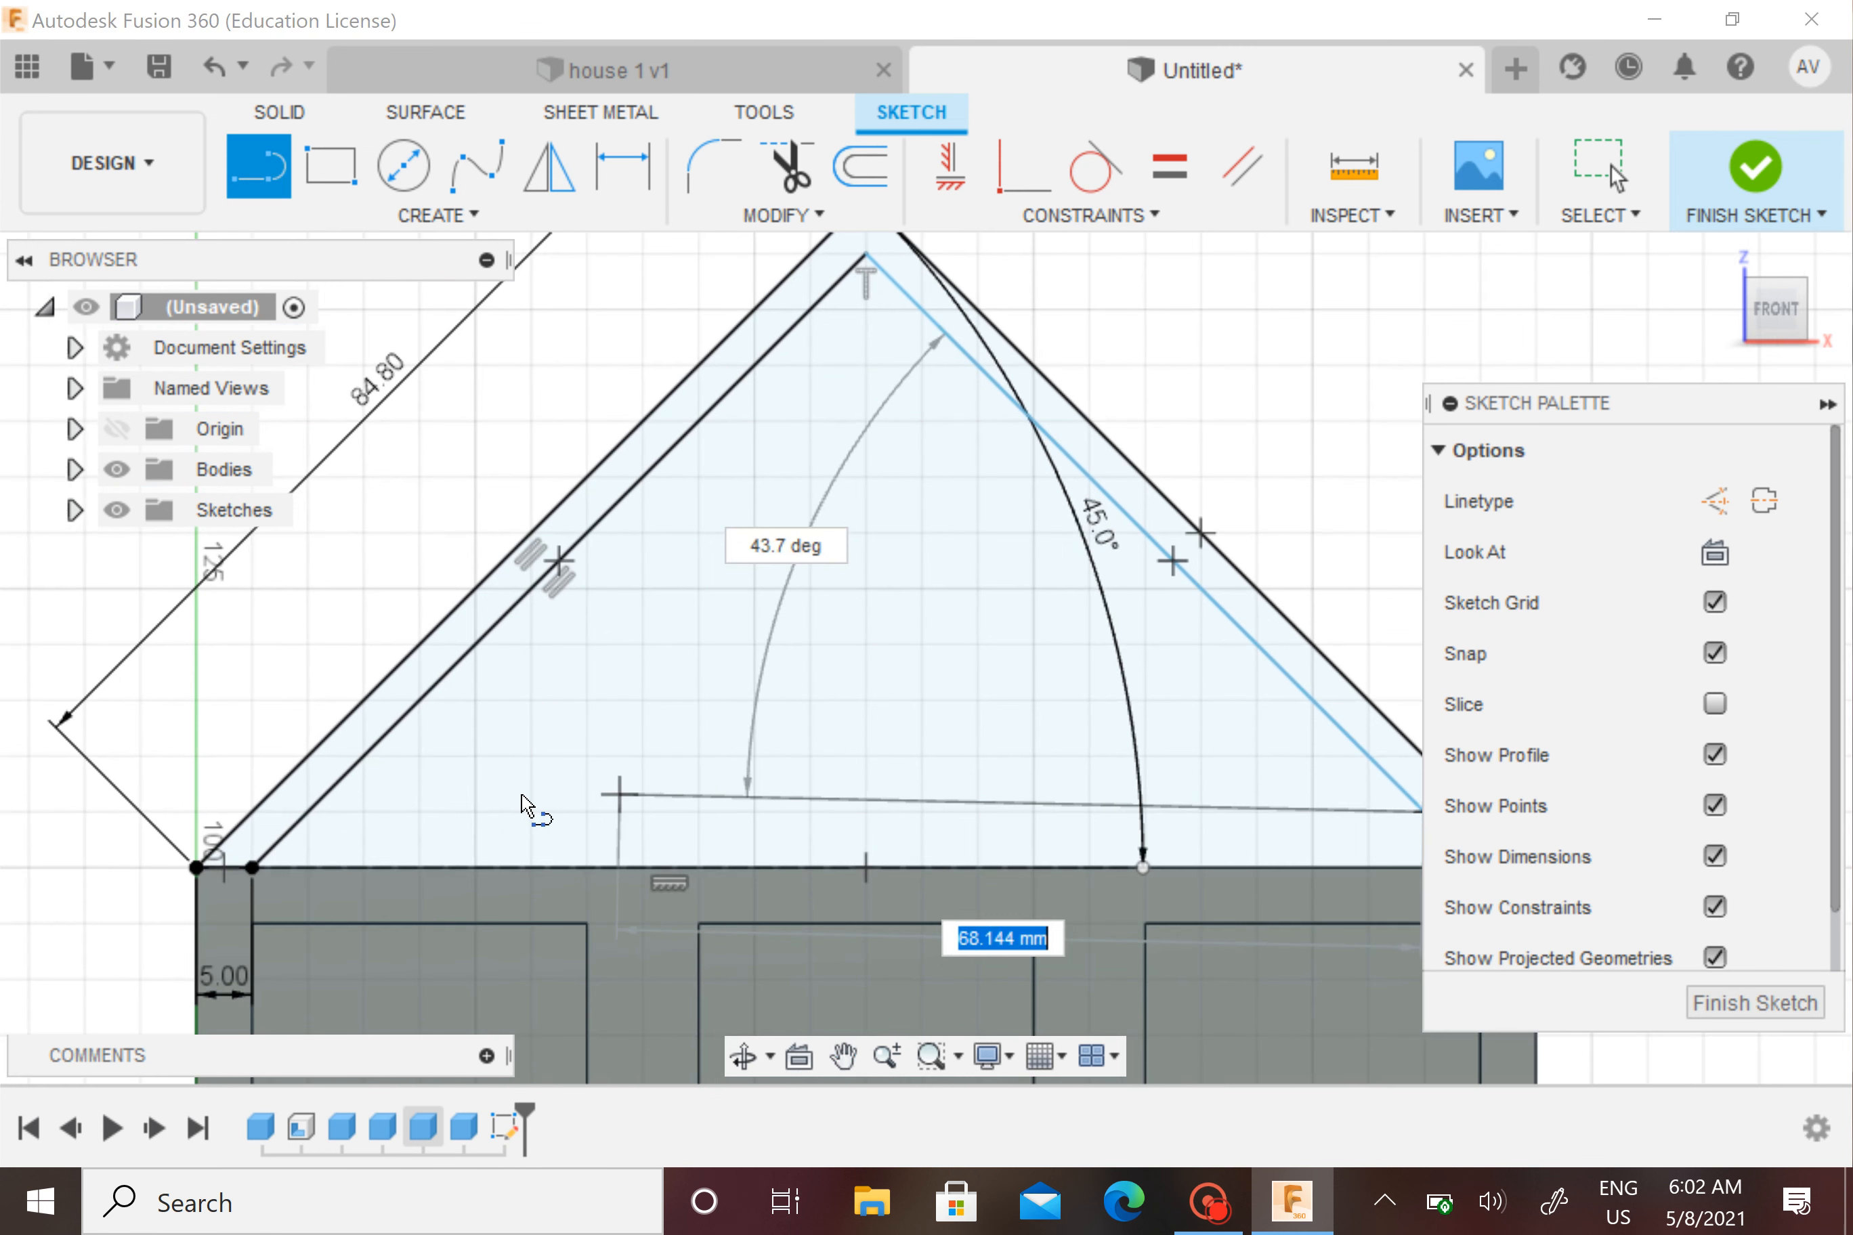
{"action": "left_click", "coordinate": [306, 814]}
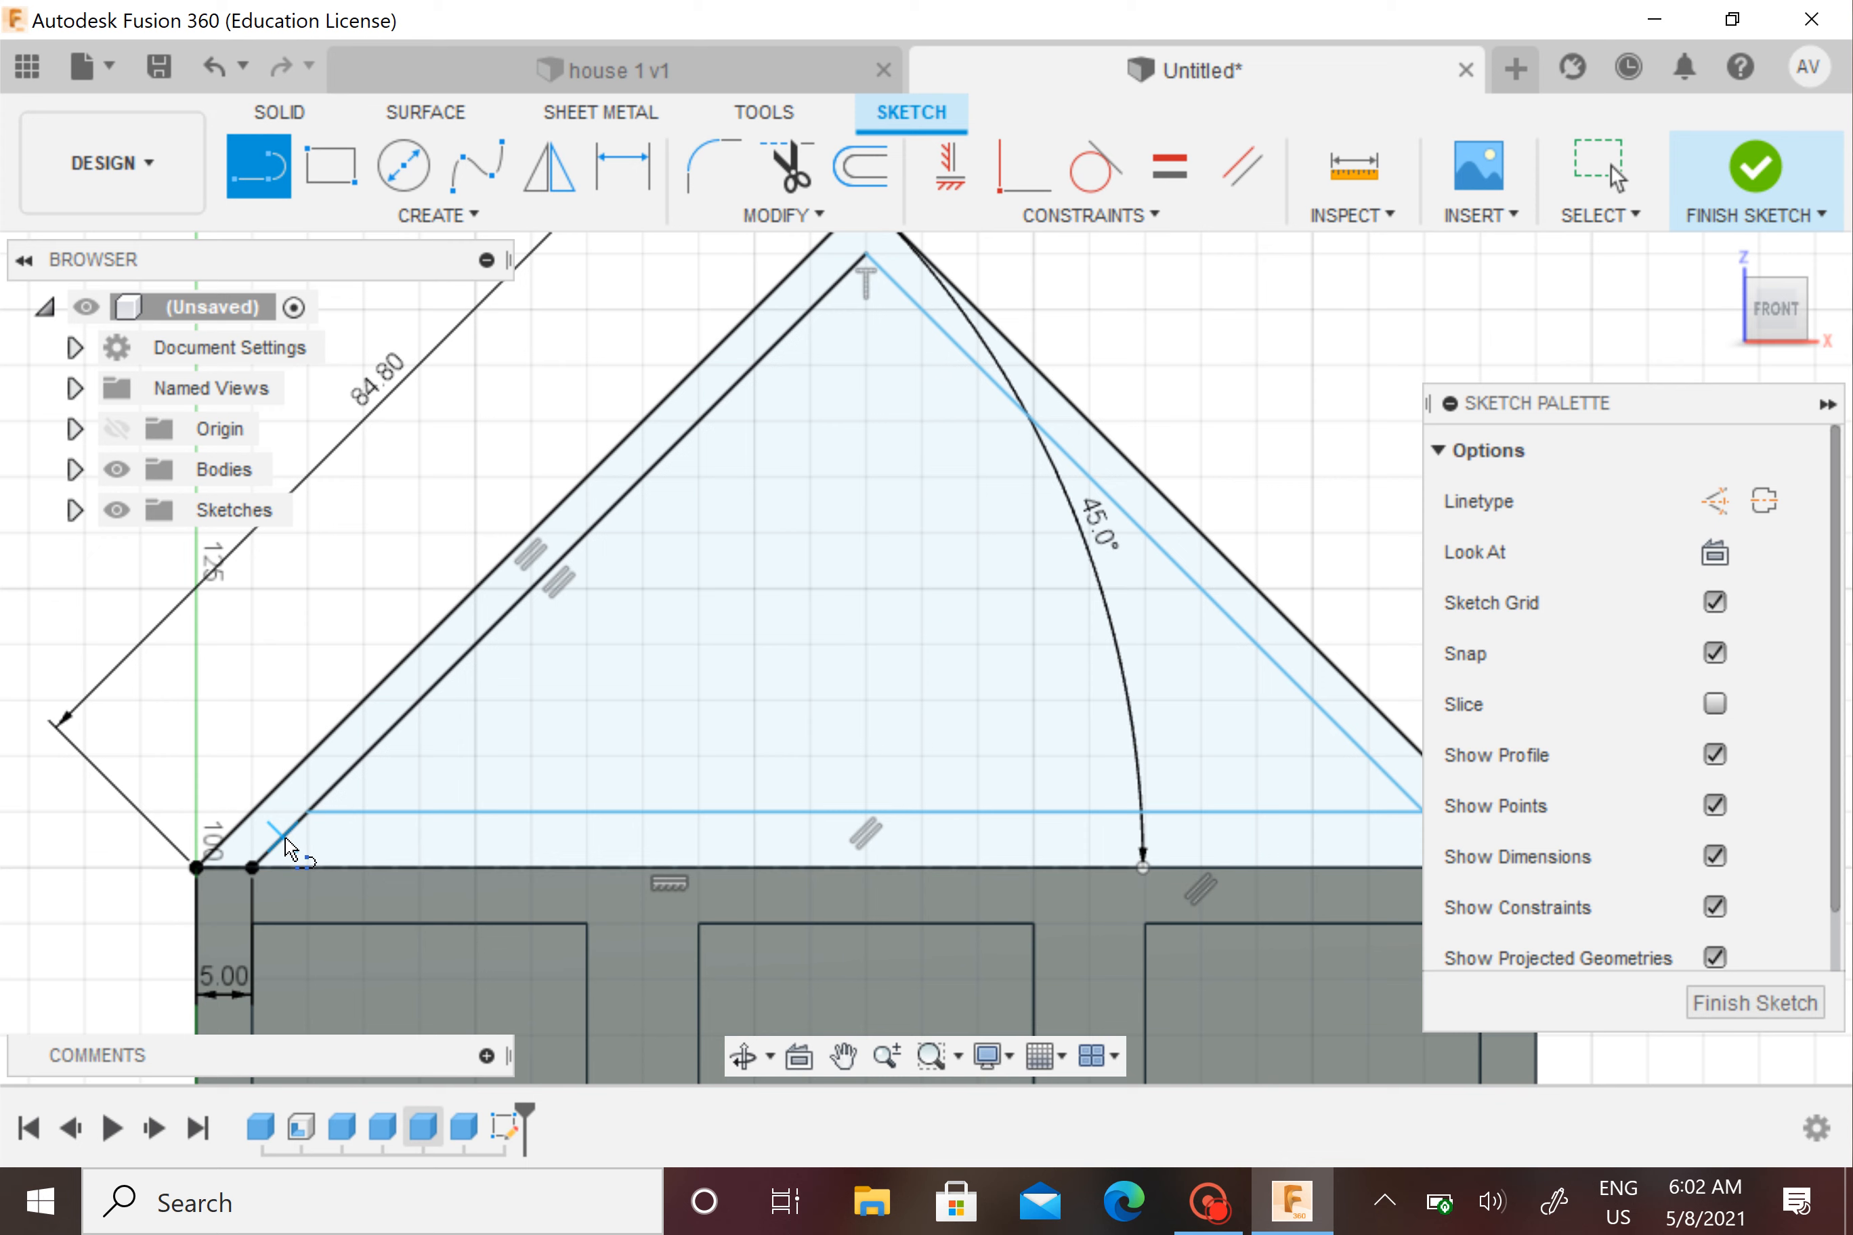
Draw a line along the house's top edge between the lower ends of the inner slopes and finish the roof sketch
{"action": "scroll", "coordinate": [562, 749], "scroll_direction": "down", "scroll_amount": 3}
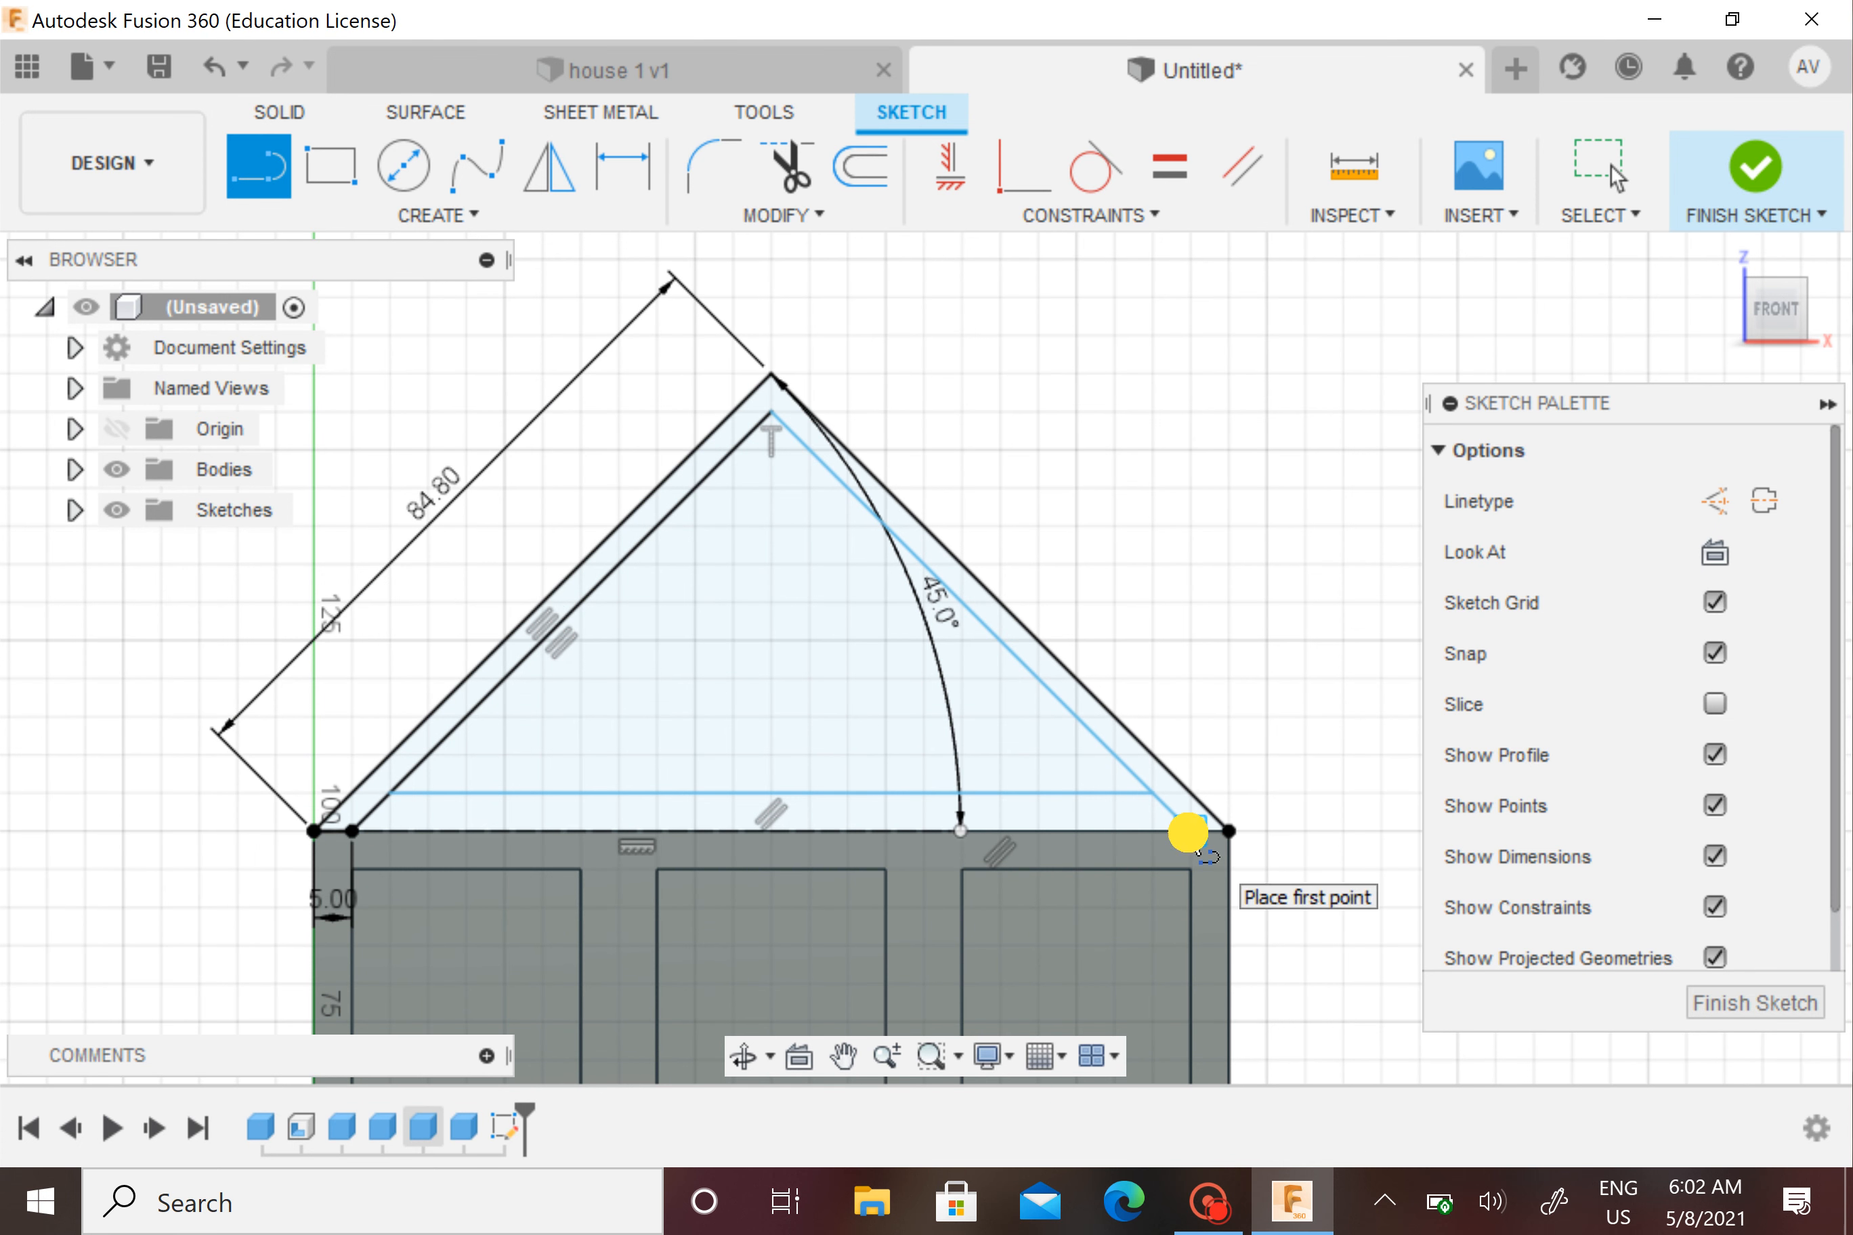
{"action": "left_click", "coordinate": [1191, 831]}
{"action": "left_click", "coordinate": [354, 830]}
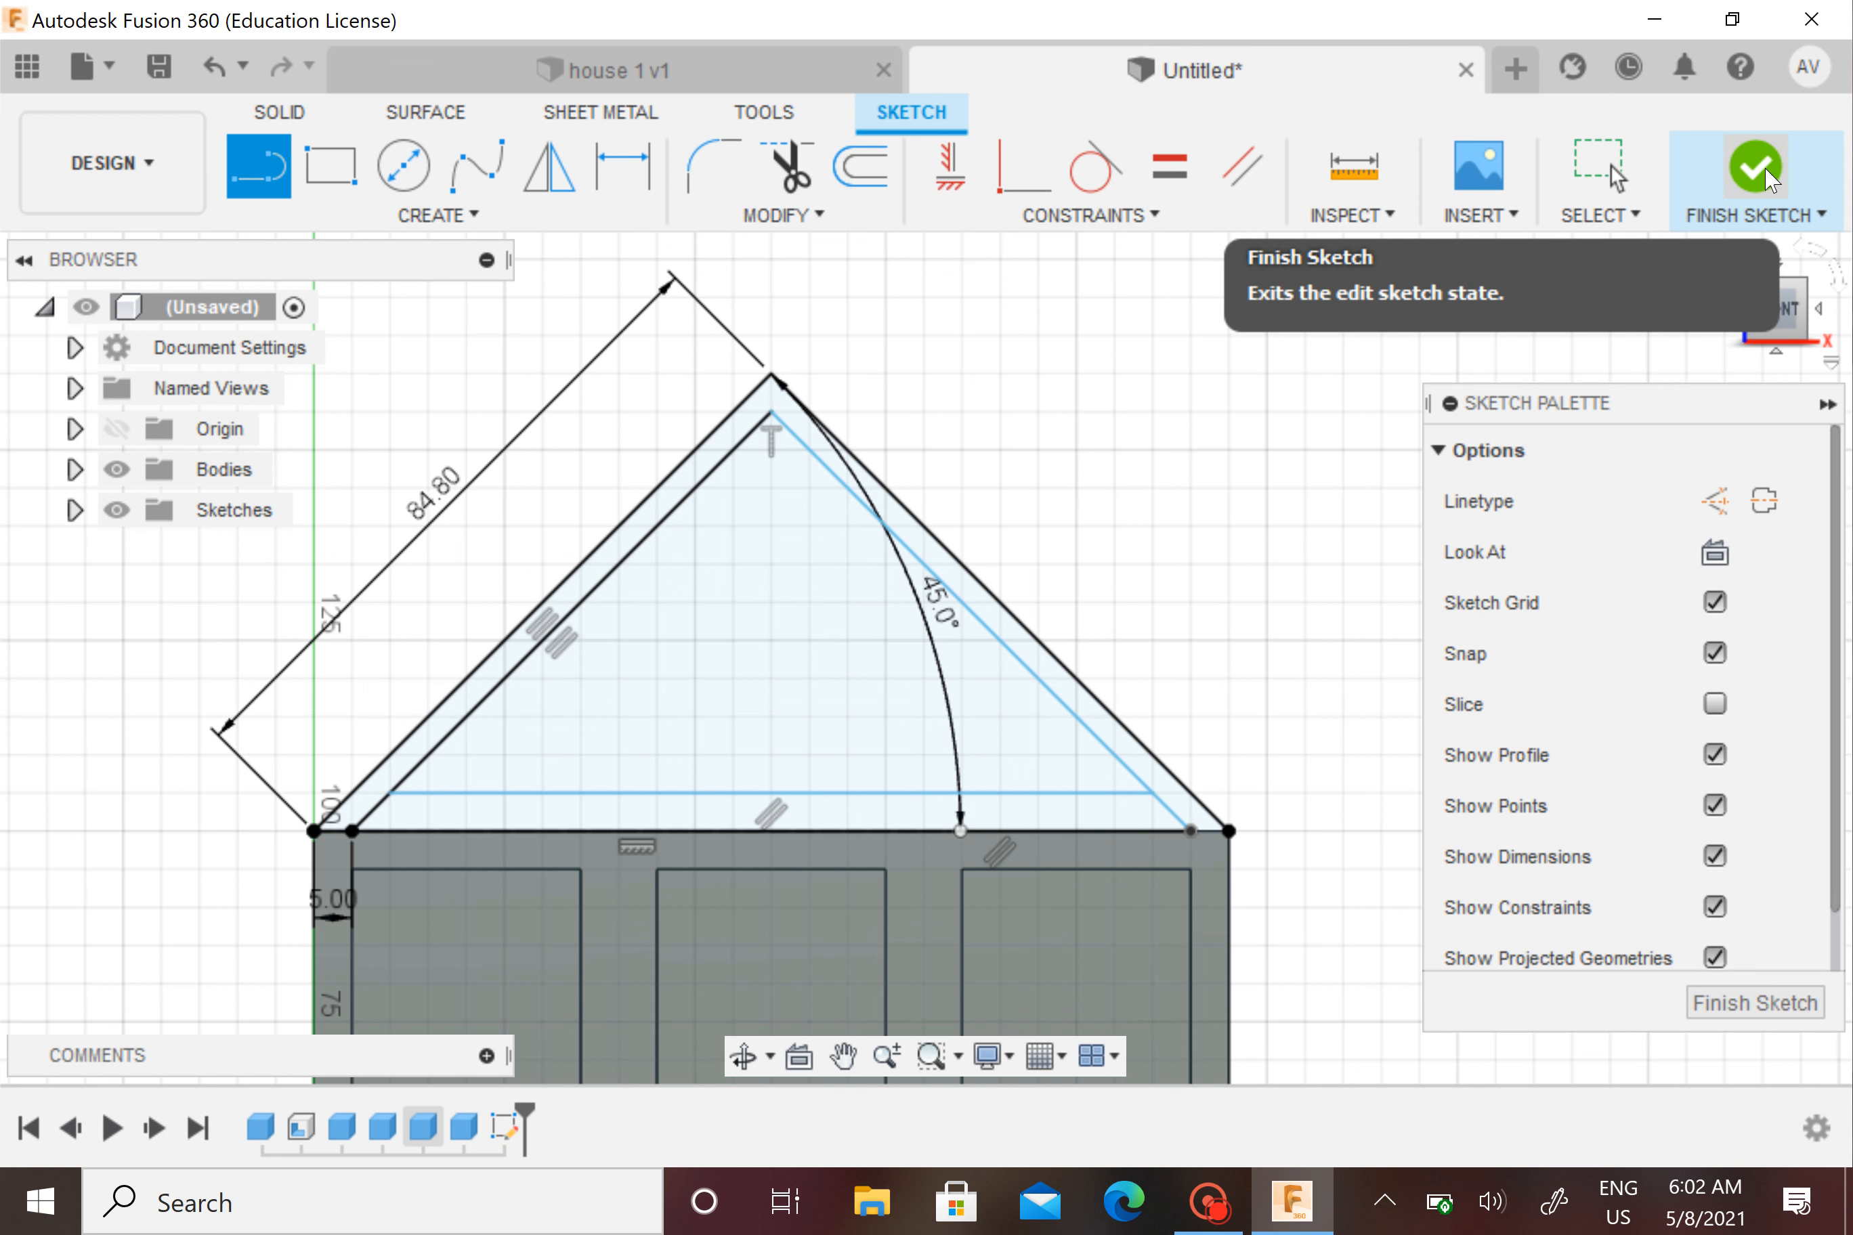
{"action": "left_click", "coordinate": [1757, 169]}
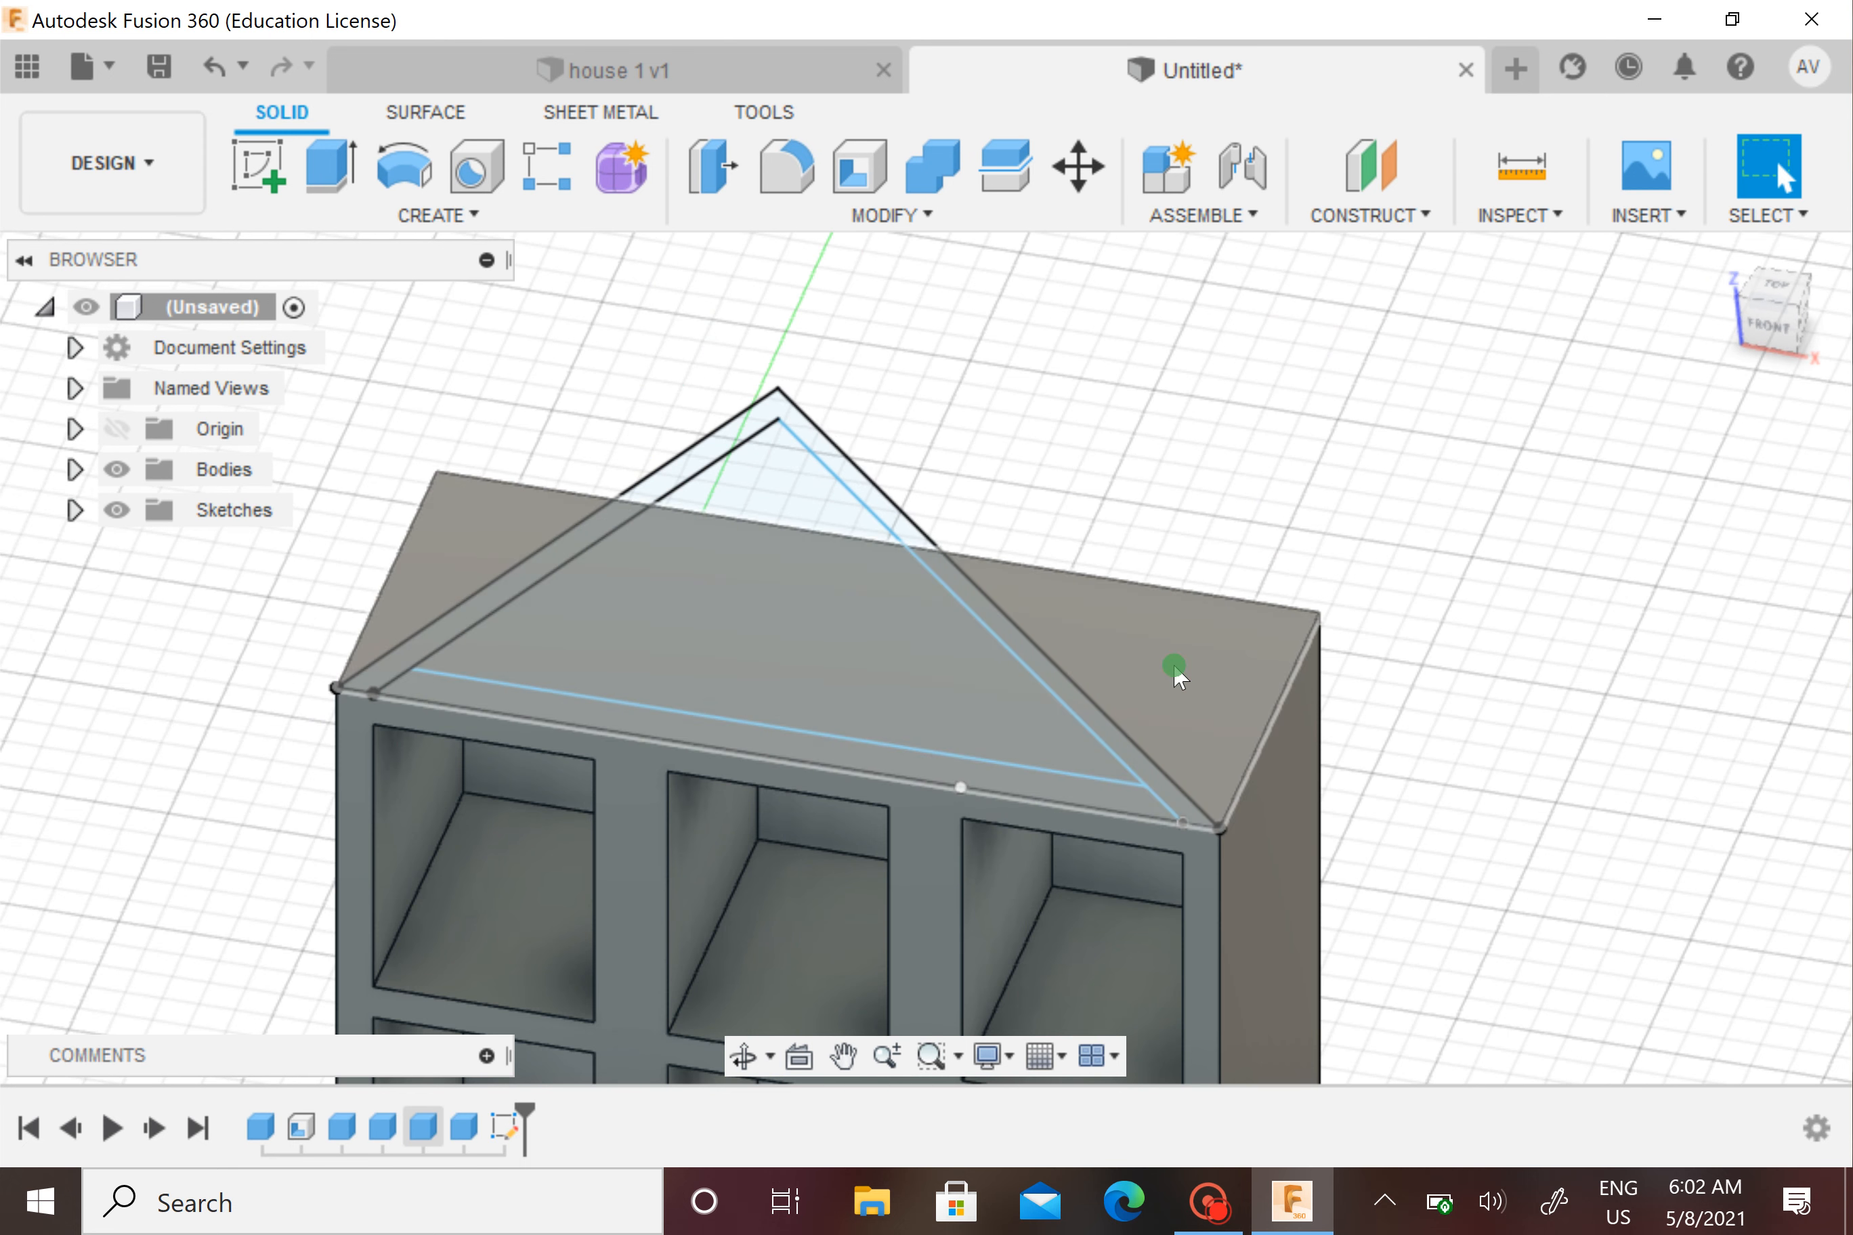
Extrude the band between the outer and inner roof slopes by -50 mm with the Join operation
{"action": "scroll", "coordinate": [1132, 765], "scroll_direction": "up", "scroll_amount": 4}
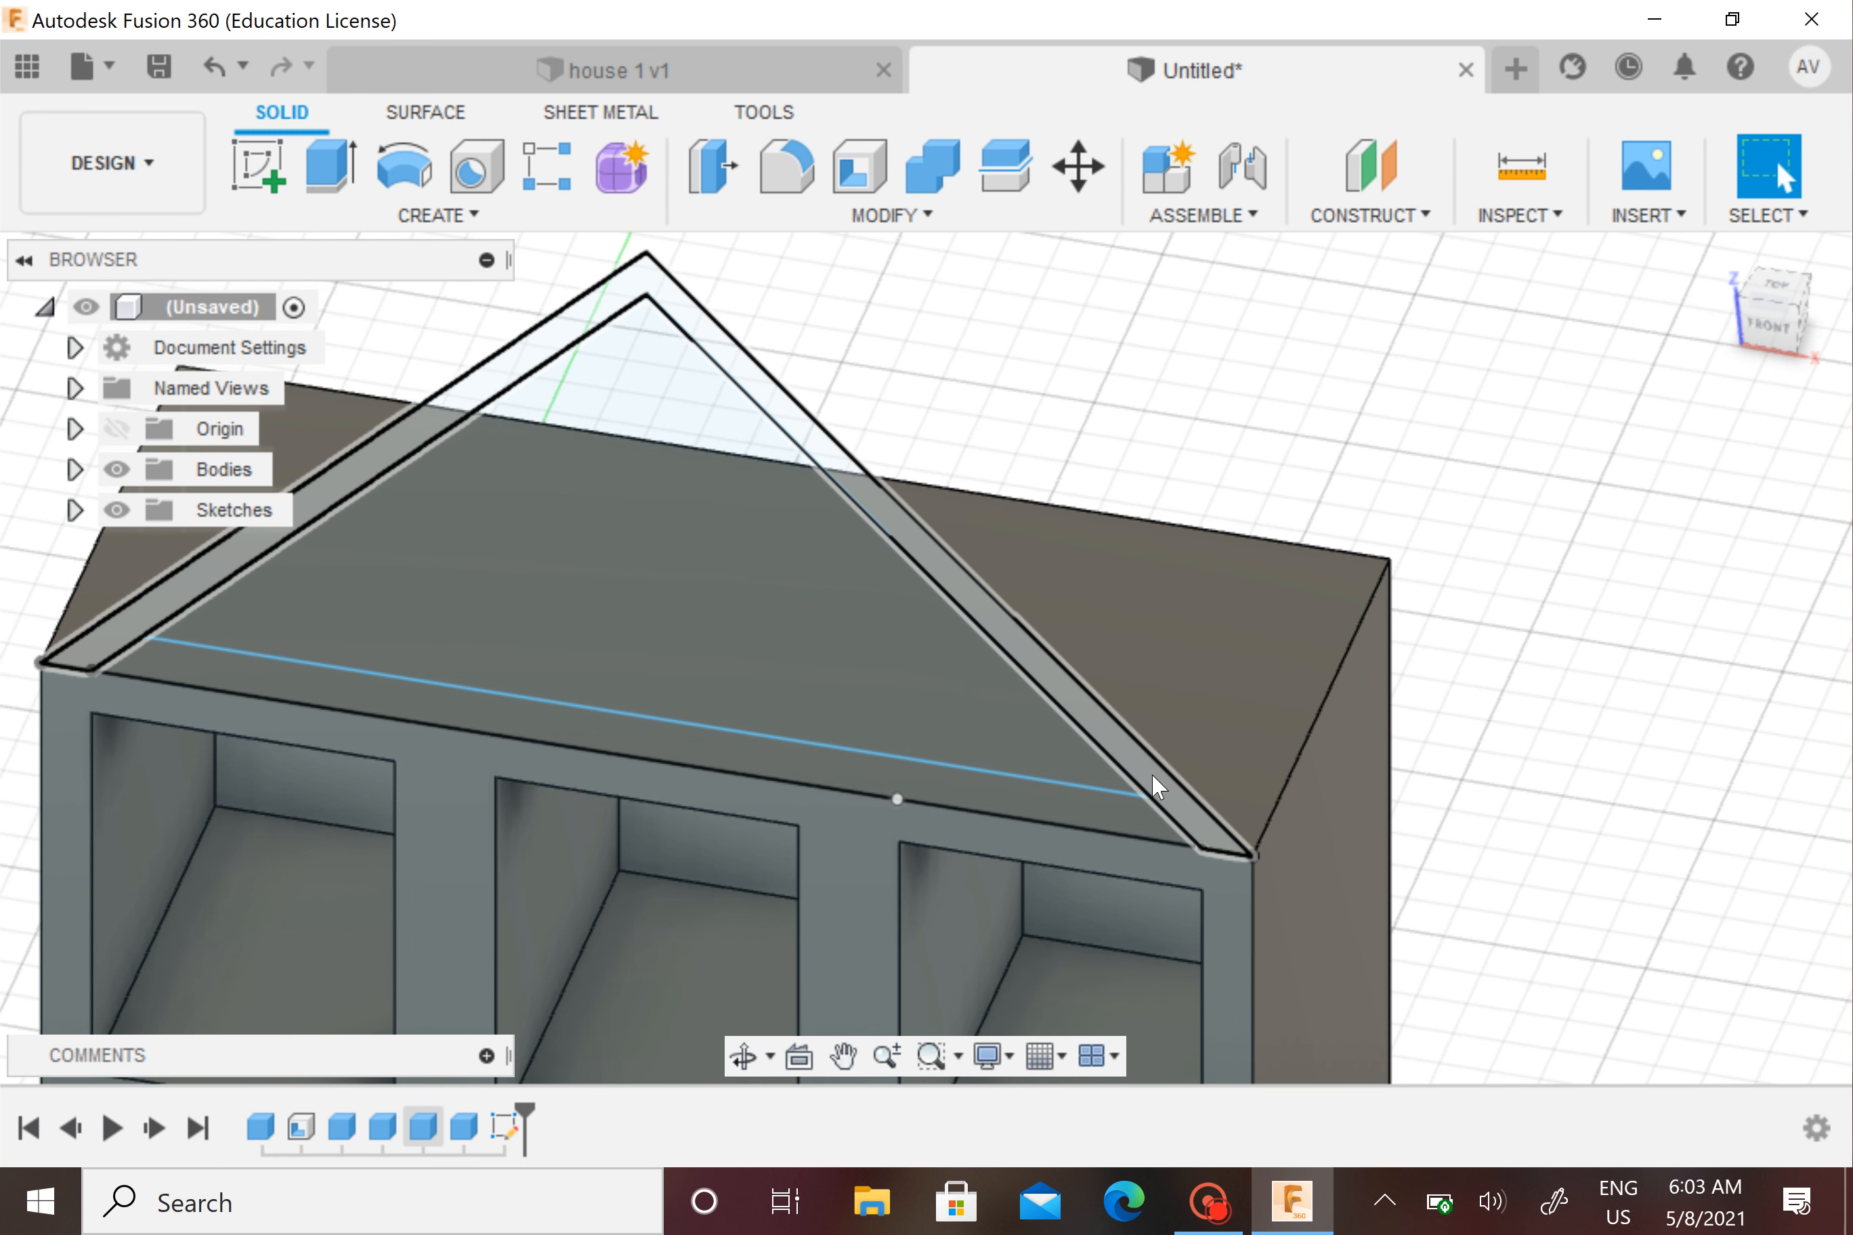
{"action": "left_click", "coordinate": [1157, 788]}
{"action": "right_click", "coordinate": [1158, 788]}
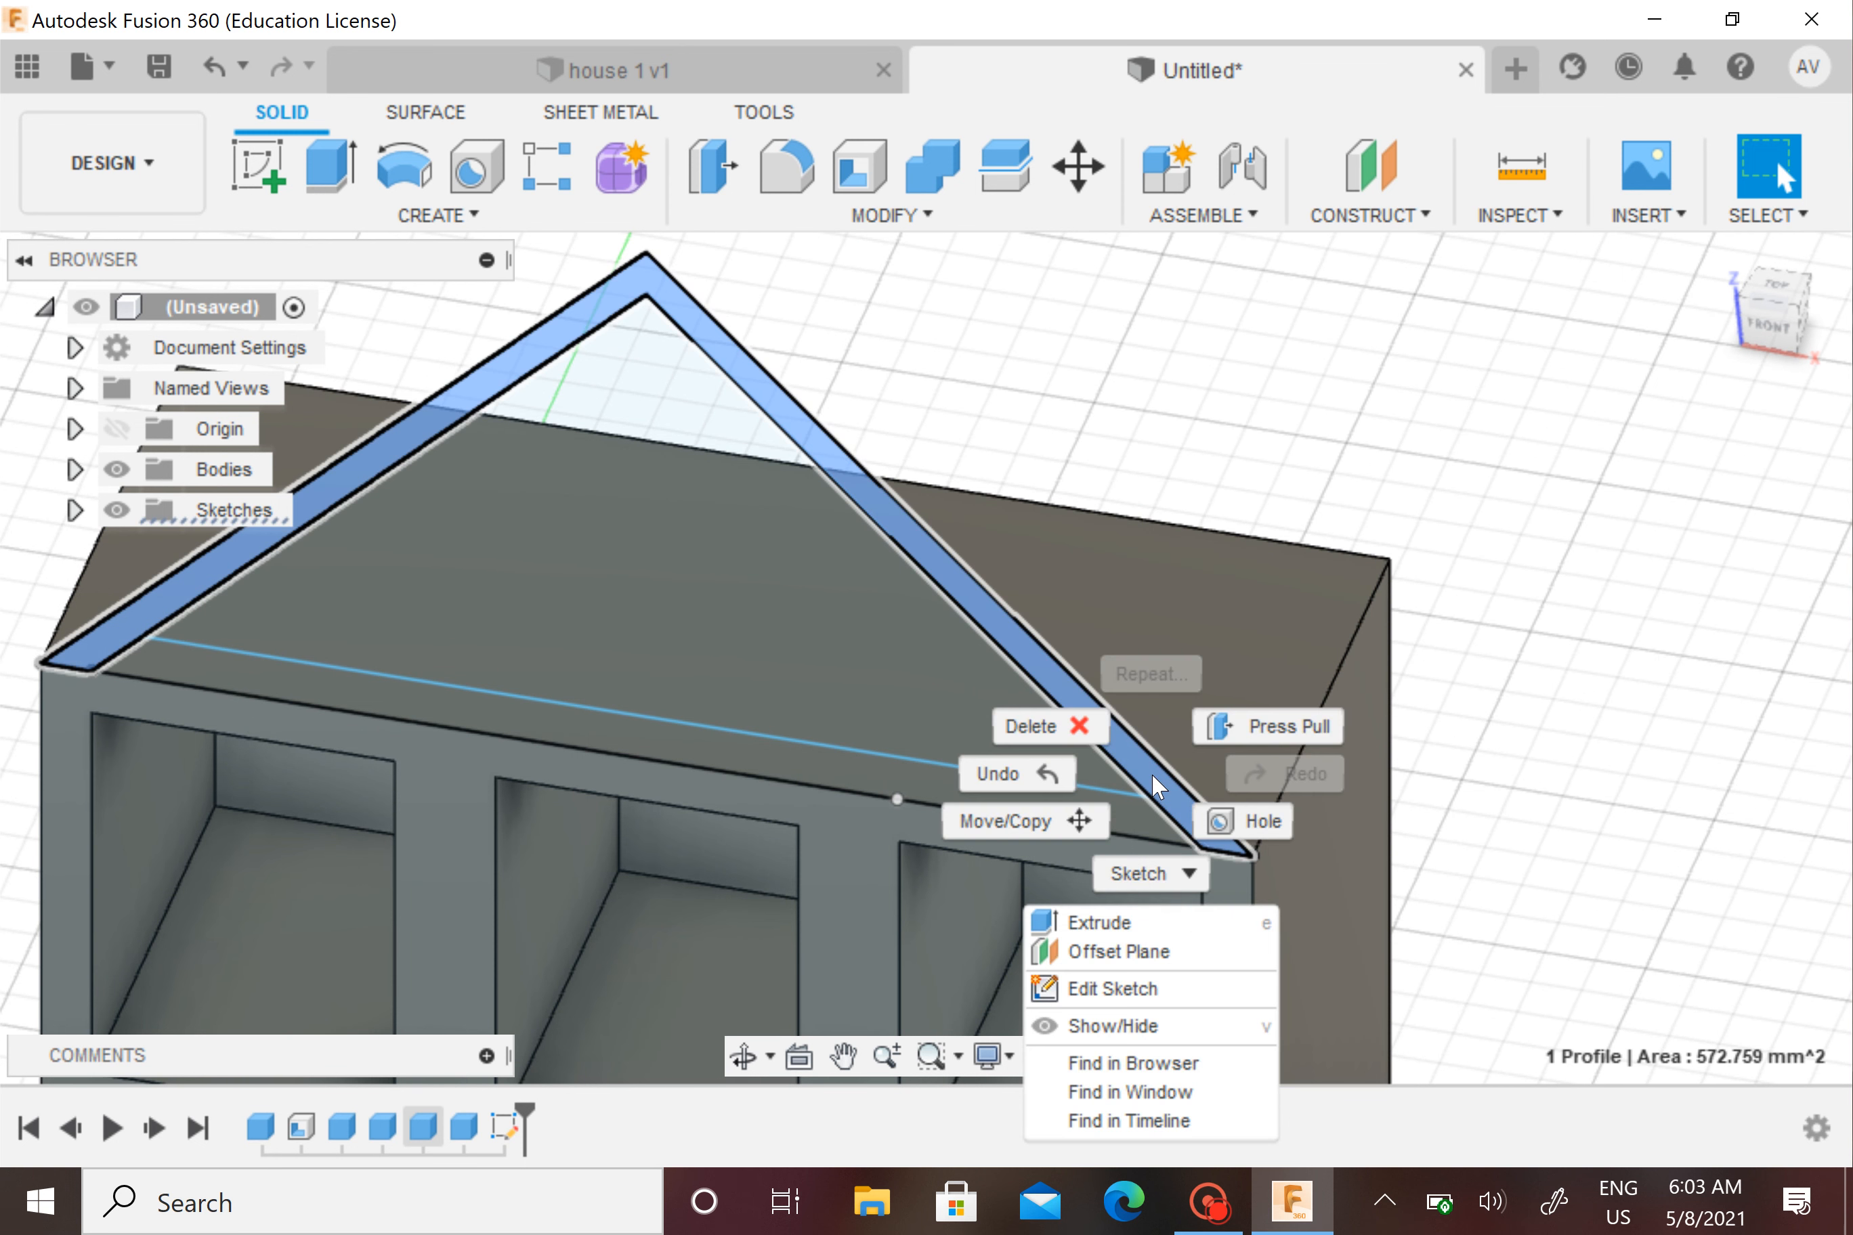
{"action": "left_click", "coordinate": [1239, 728]}
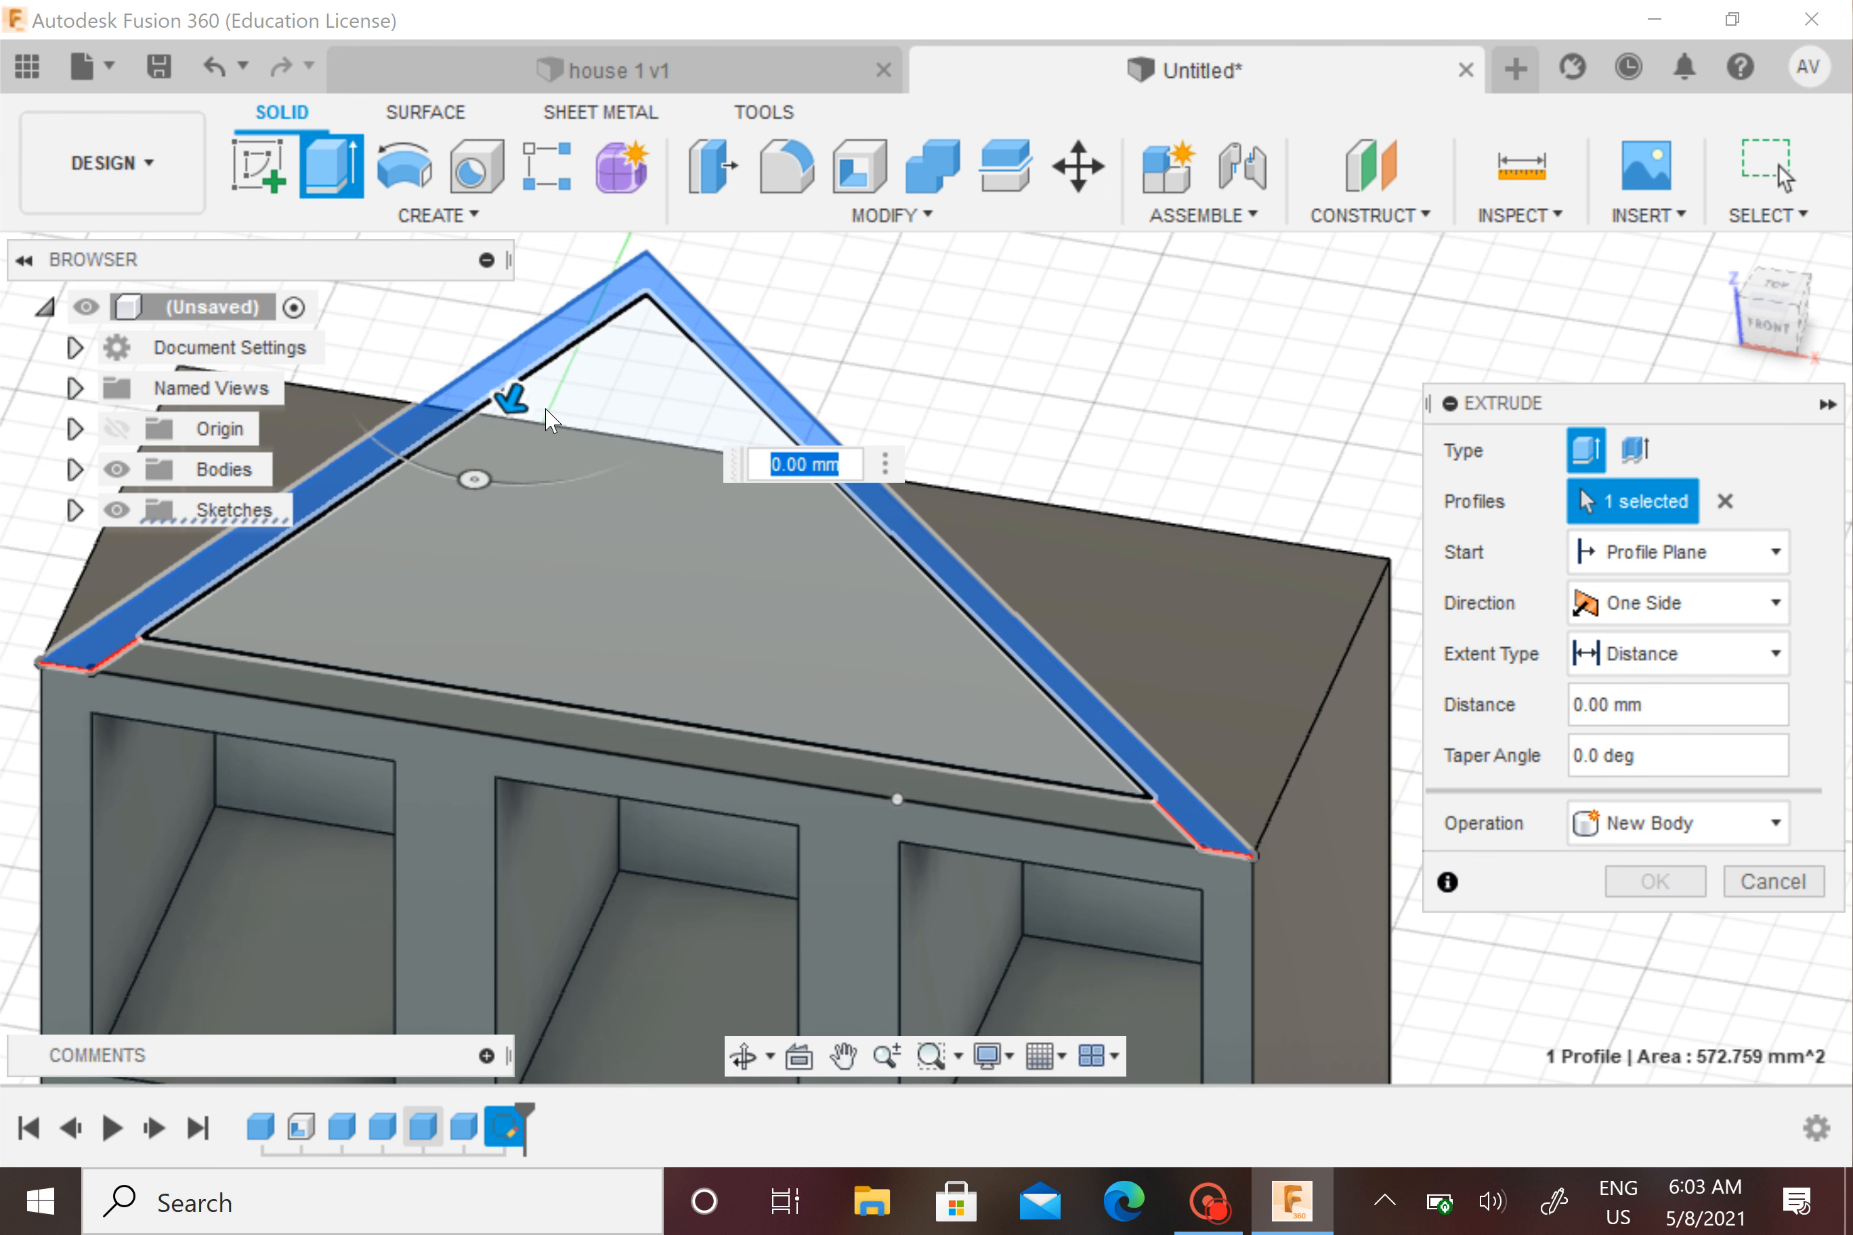
{"action": "left_click_drag", "start_coordinate": [514, 390], "coordinate": [556, 302]}
{"action": "type", "text": "-"}
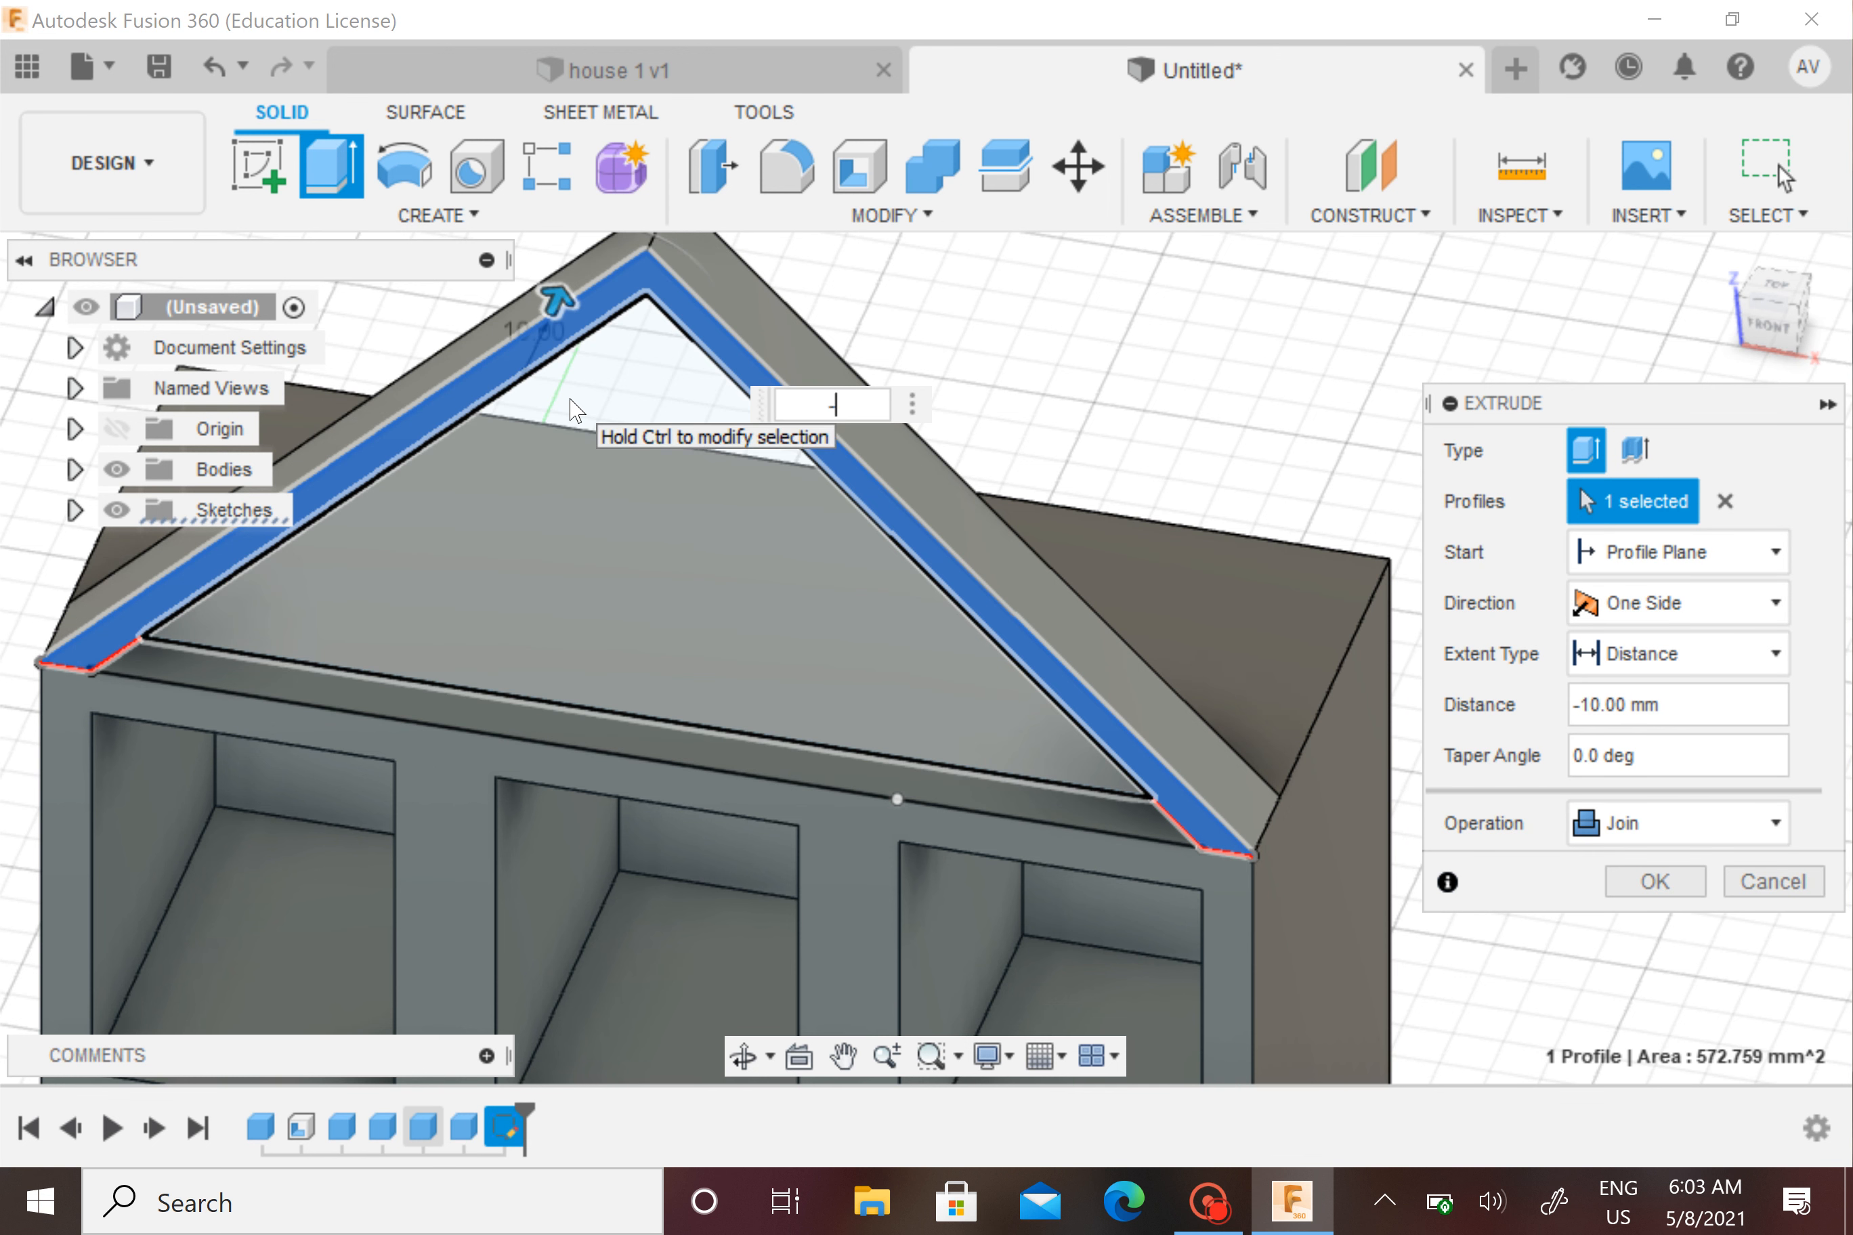
{"action": "type", "text": "50"}
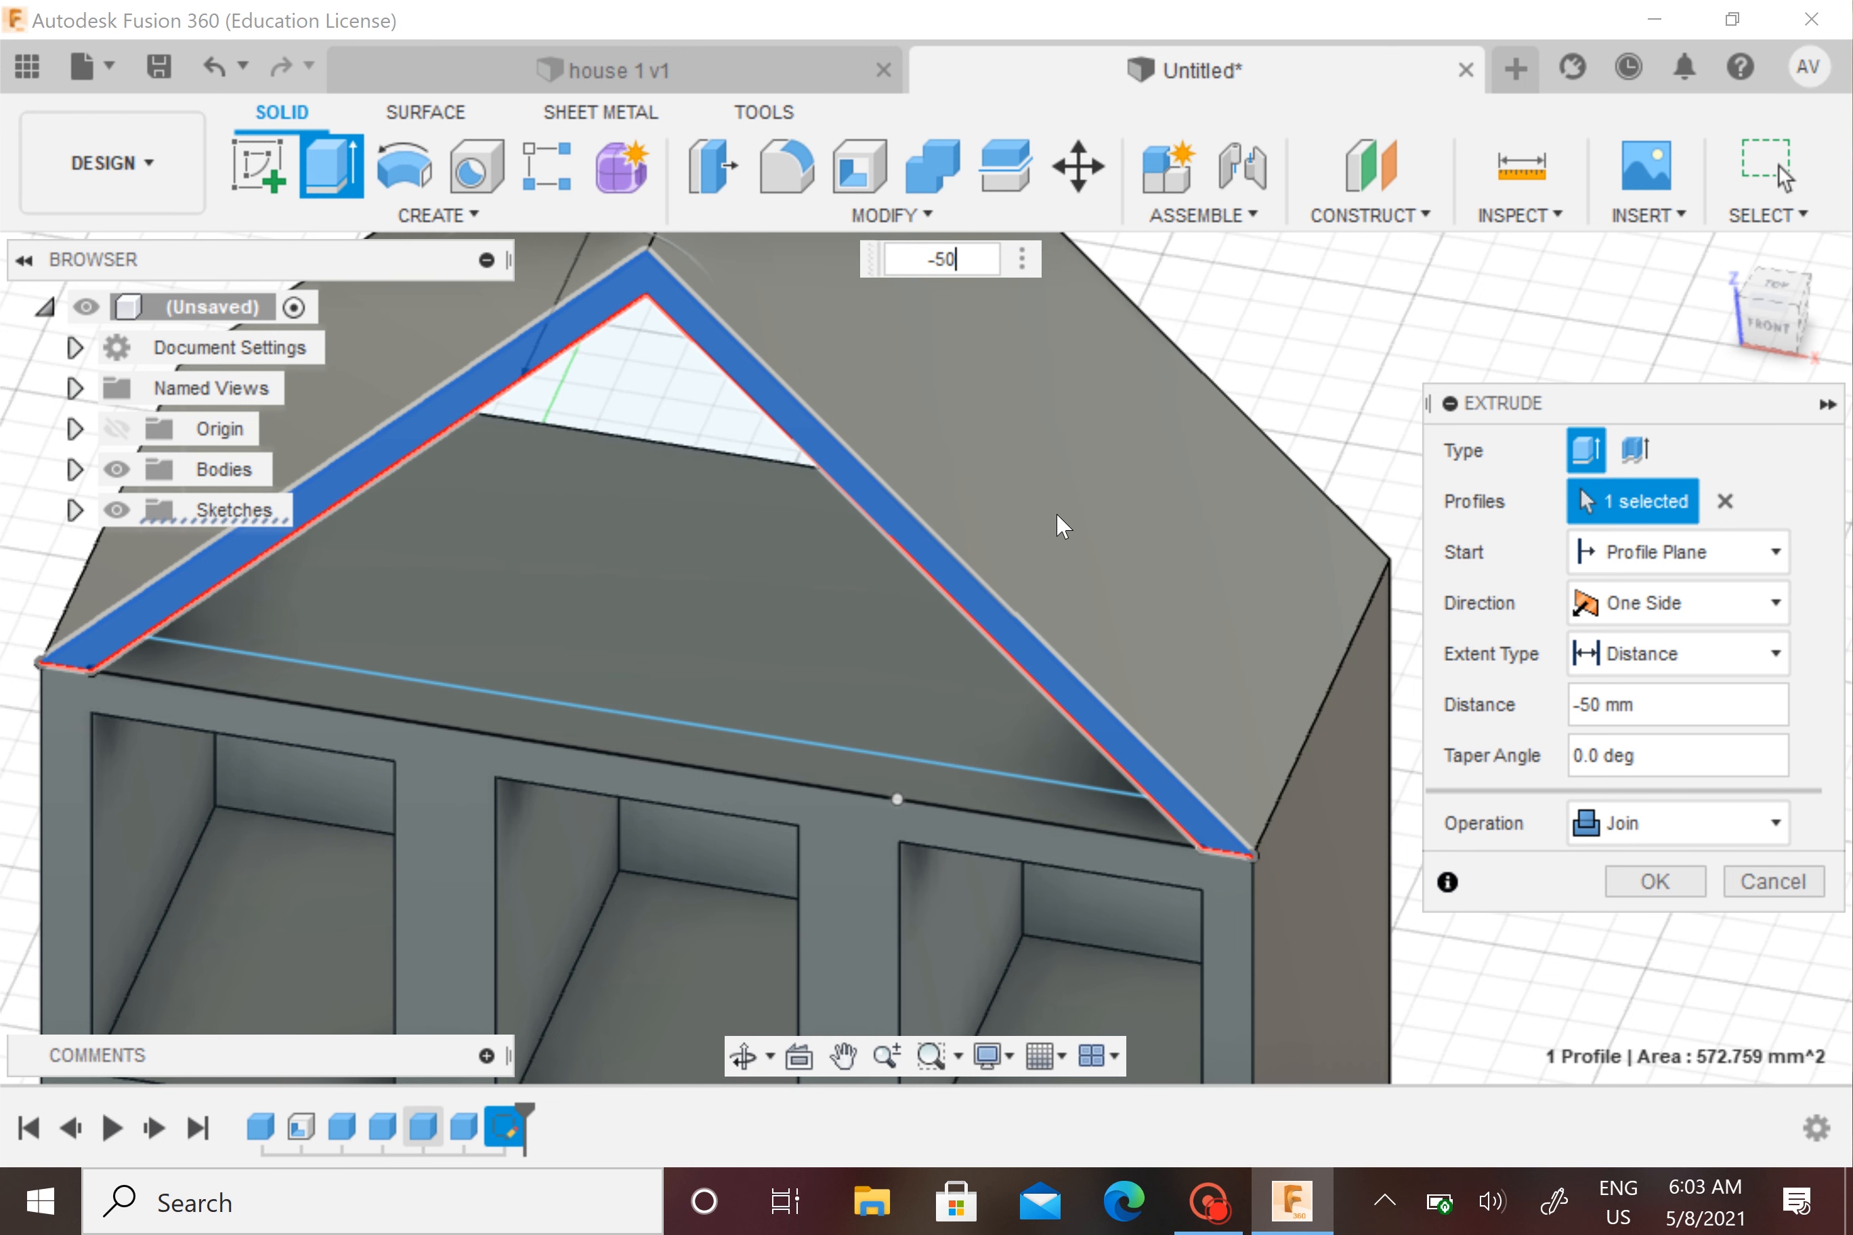
{"action": "middle_click_drag", "start_coordinate": [1063, 526], "coordinate": [1055, 405], "text": "shift"}
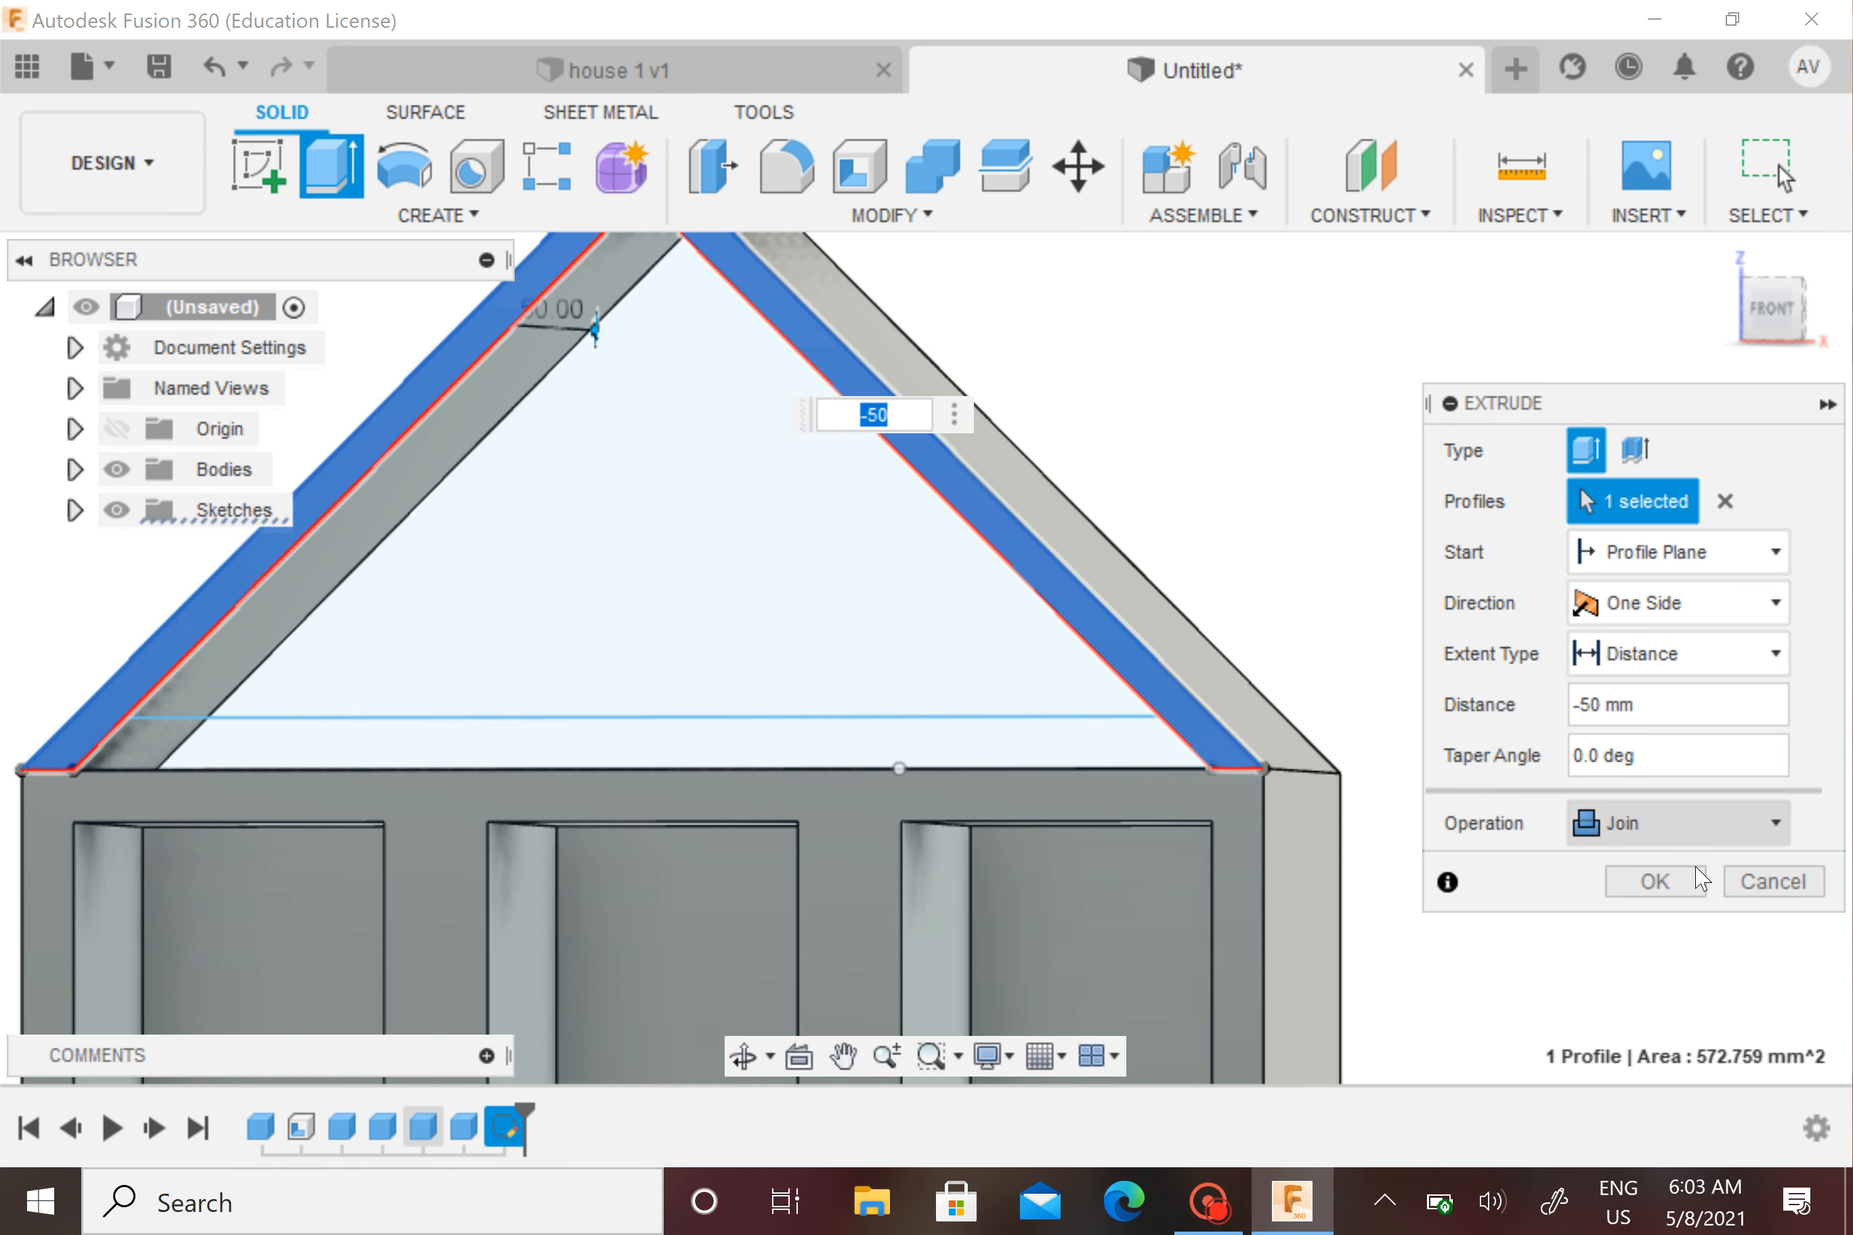
{"action": "left_click", "coordinate": [1655, 880]}
{"action": "scroll", "coordinate": [811, 617], "scroll_direction": "down", "scroll_amount": 3}
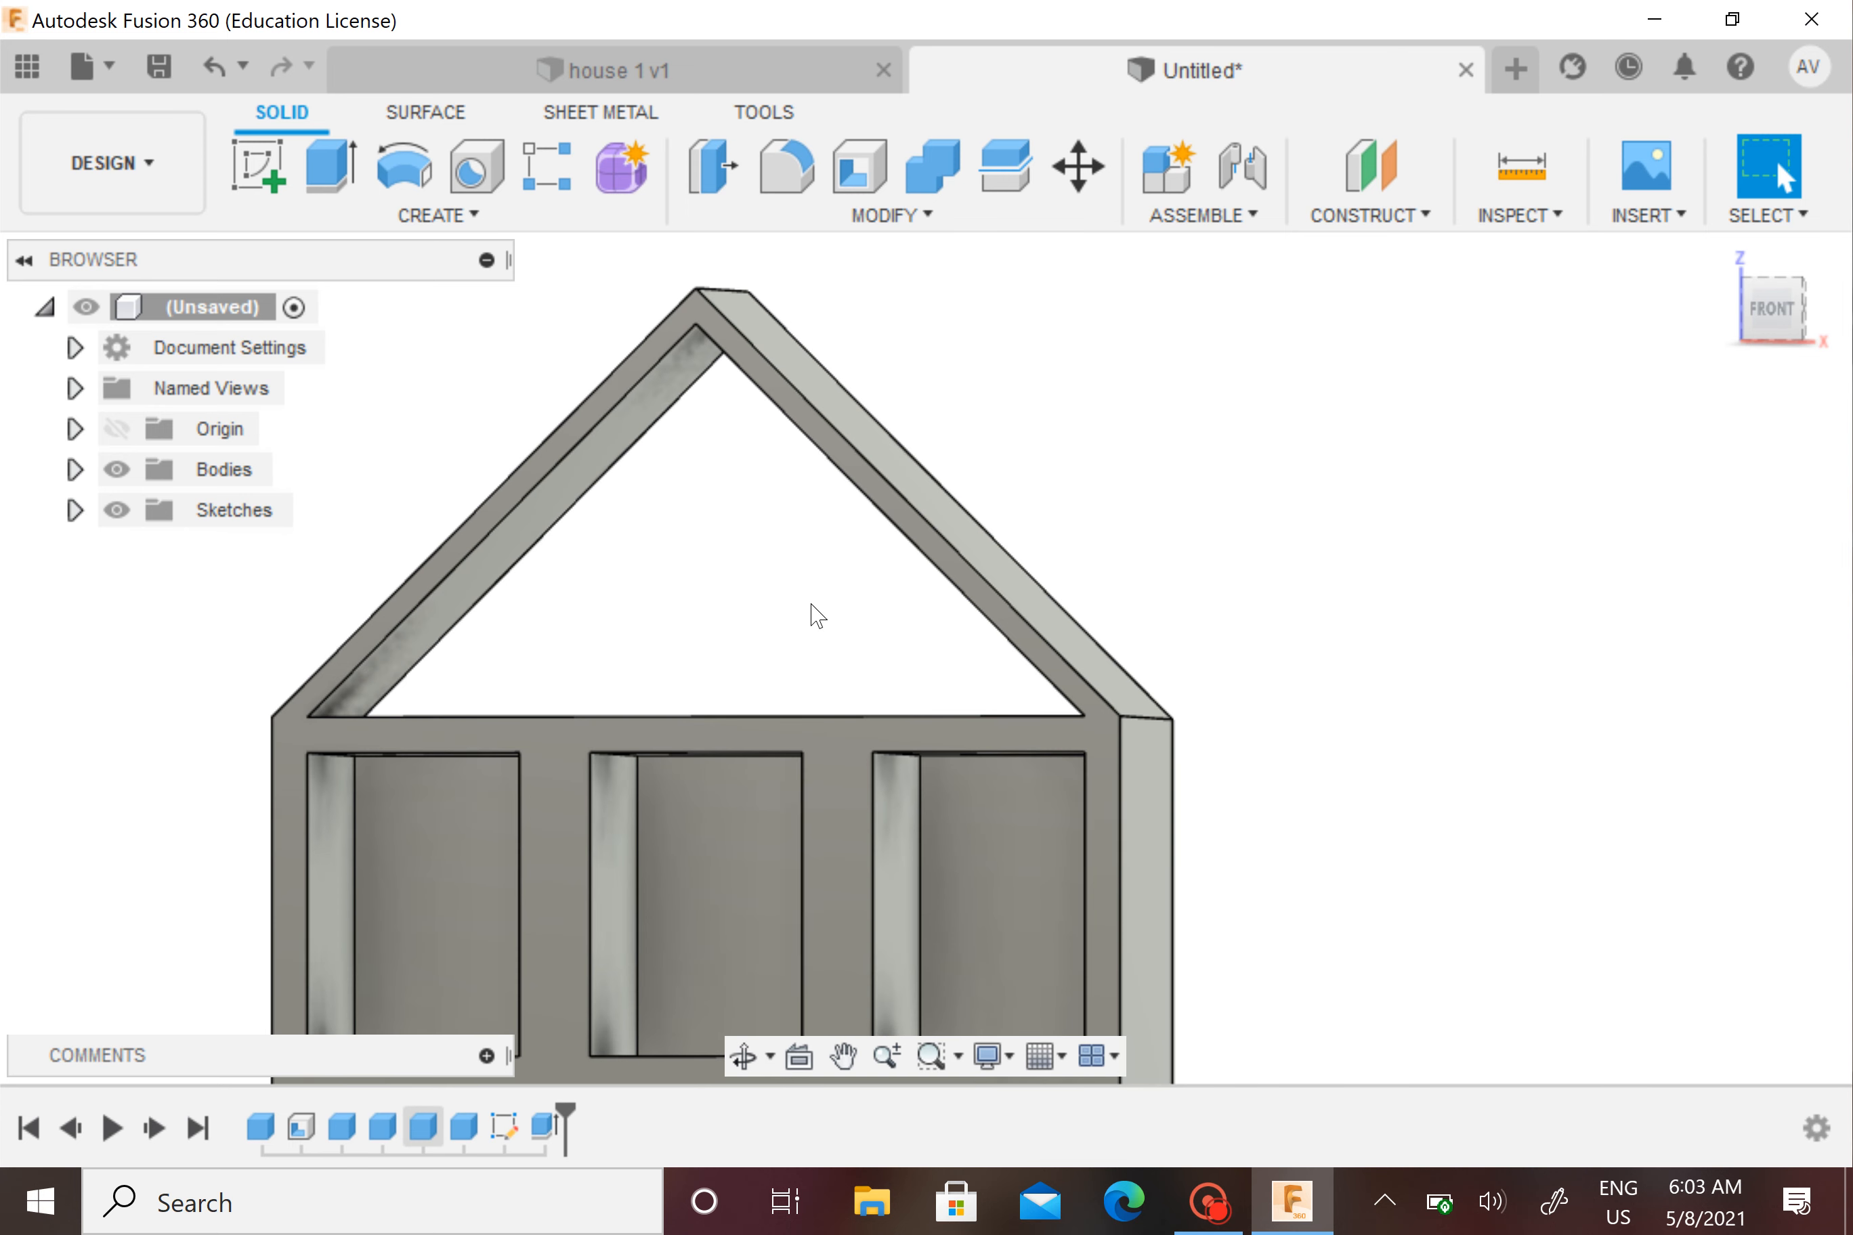
Check the roof in the house 1 design, return to the untitled design and start a sketch on the house's back face
{"action": "left_click", "coordinate": [682, 70]}
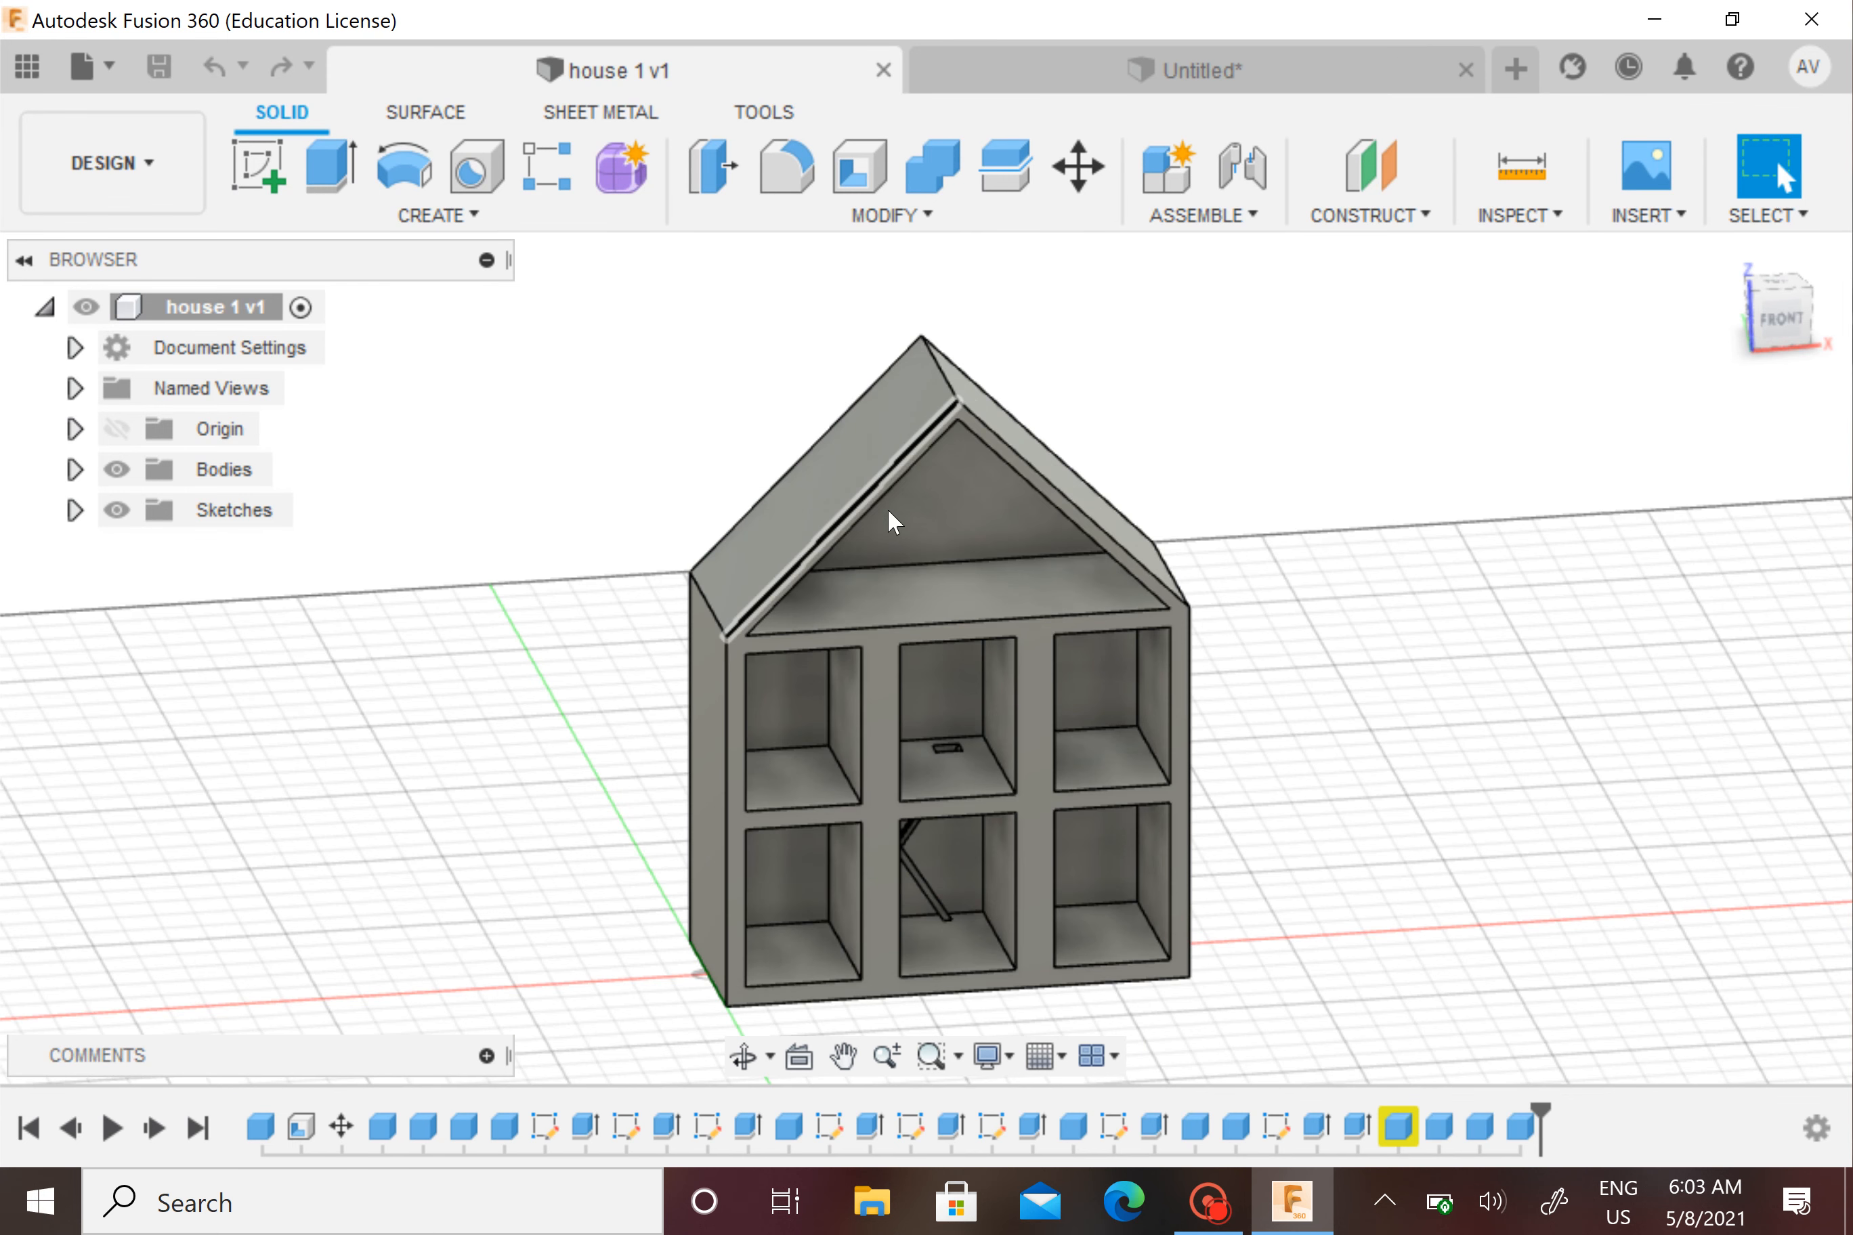
{"action": "left_click", "coordinate": [1152, 86]}
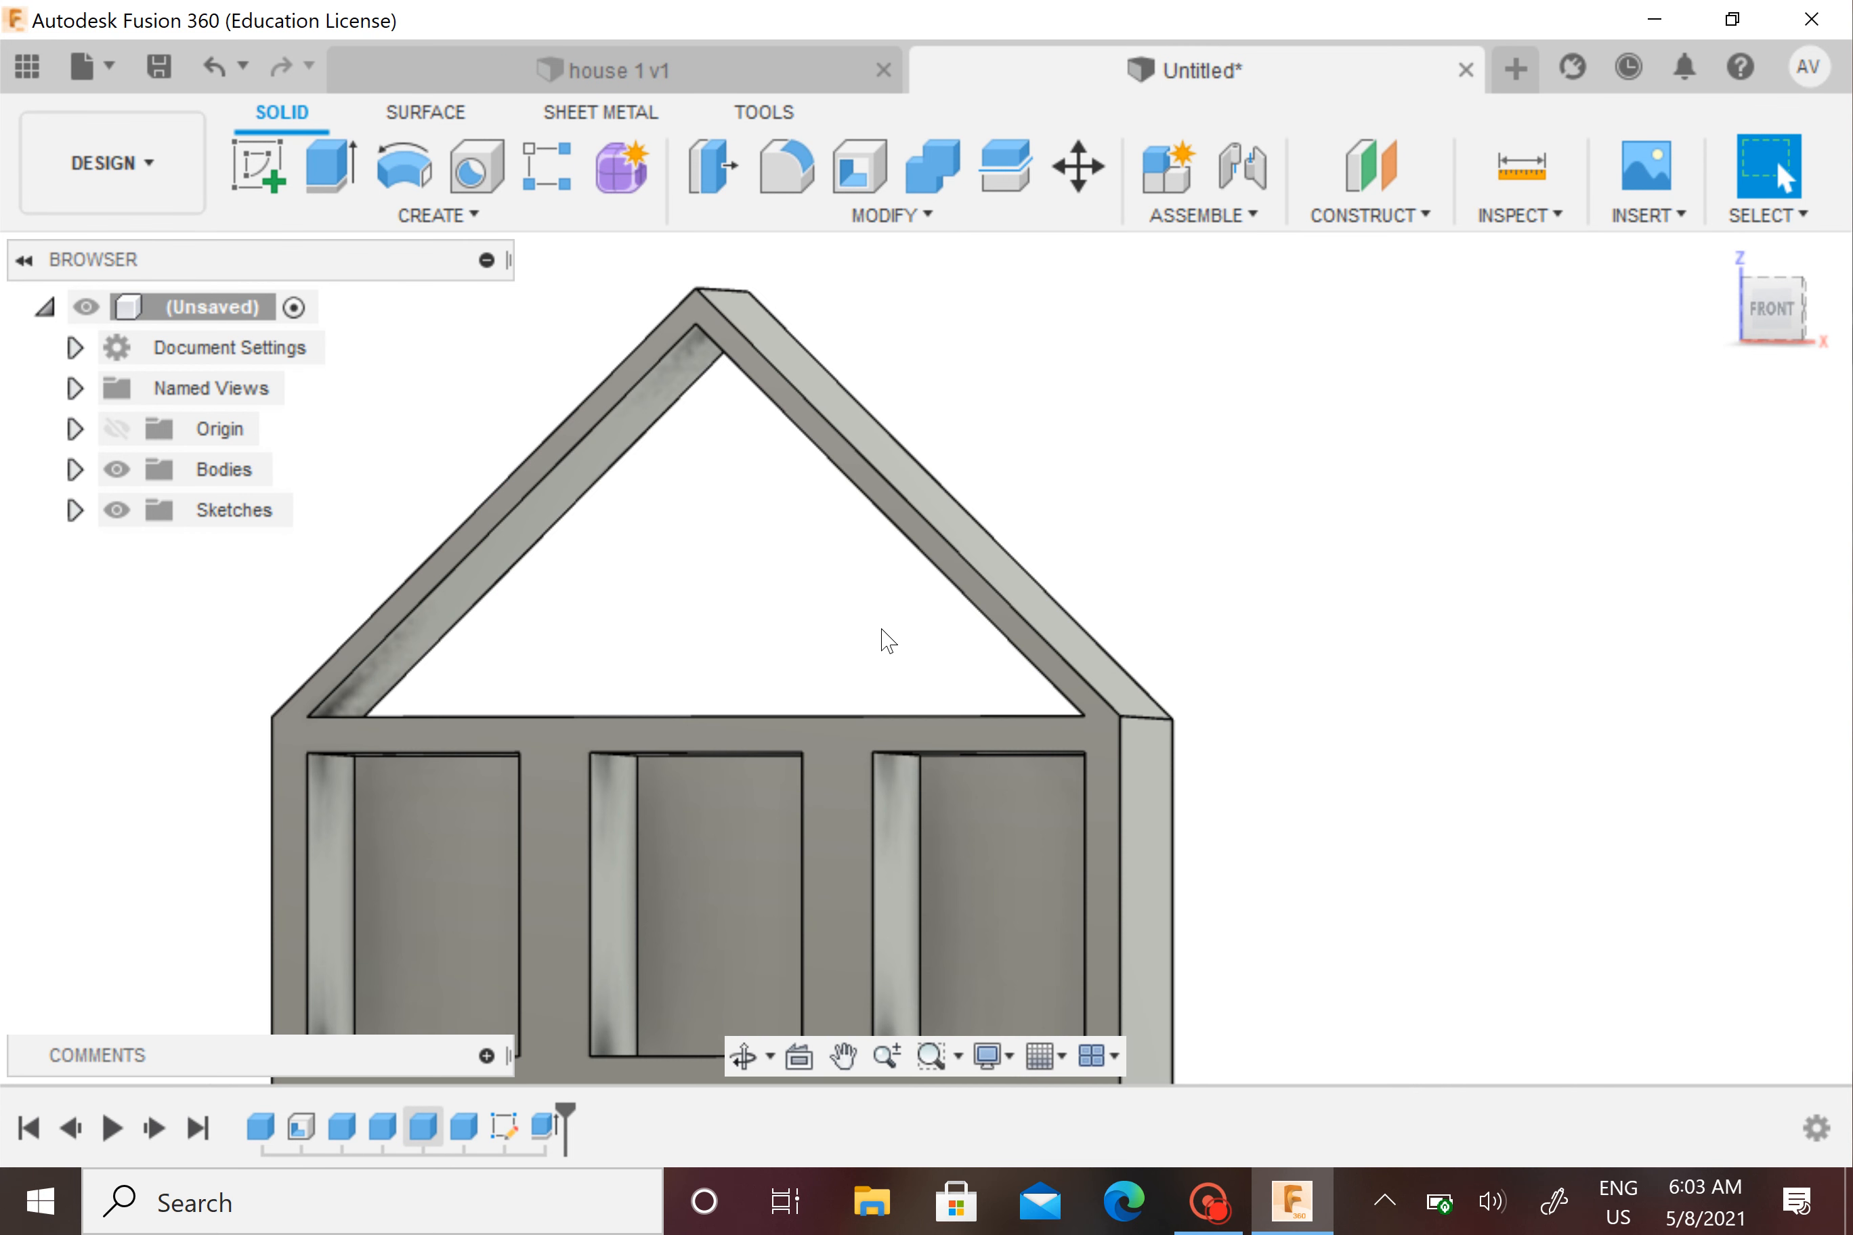
{"action": "middle_click_drag", "start_coordinate": [893, 658], "coordinate": [899, 676], "text": "shift"}
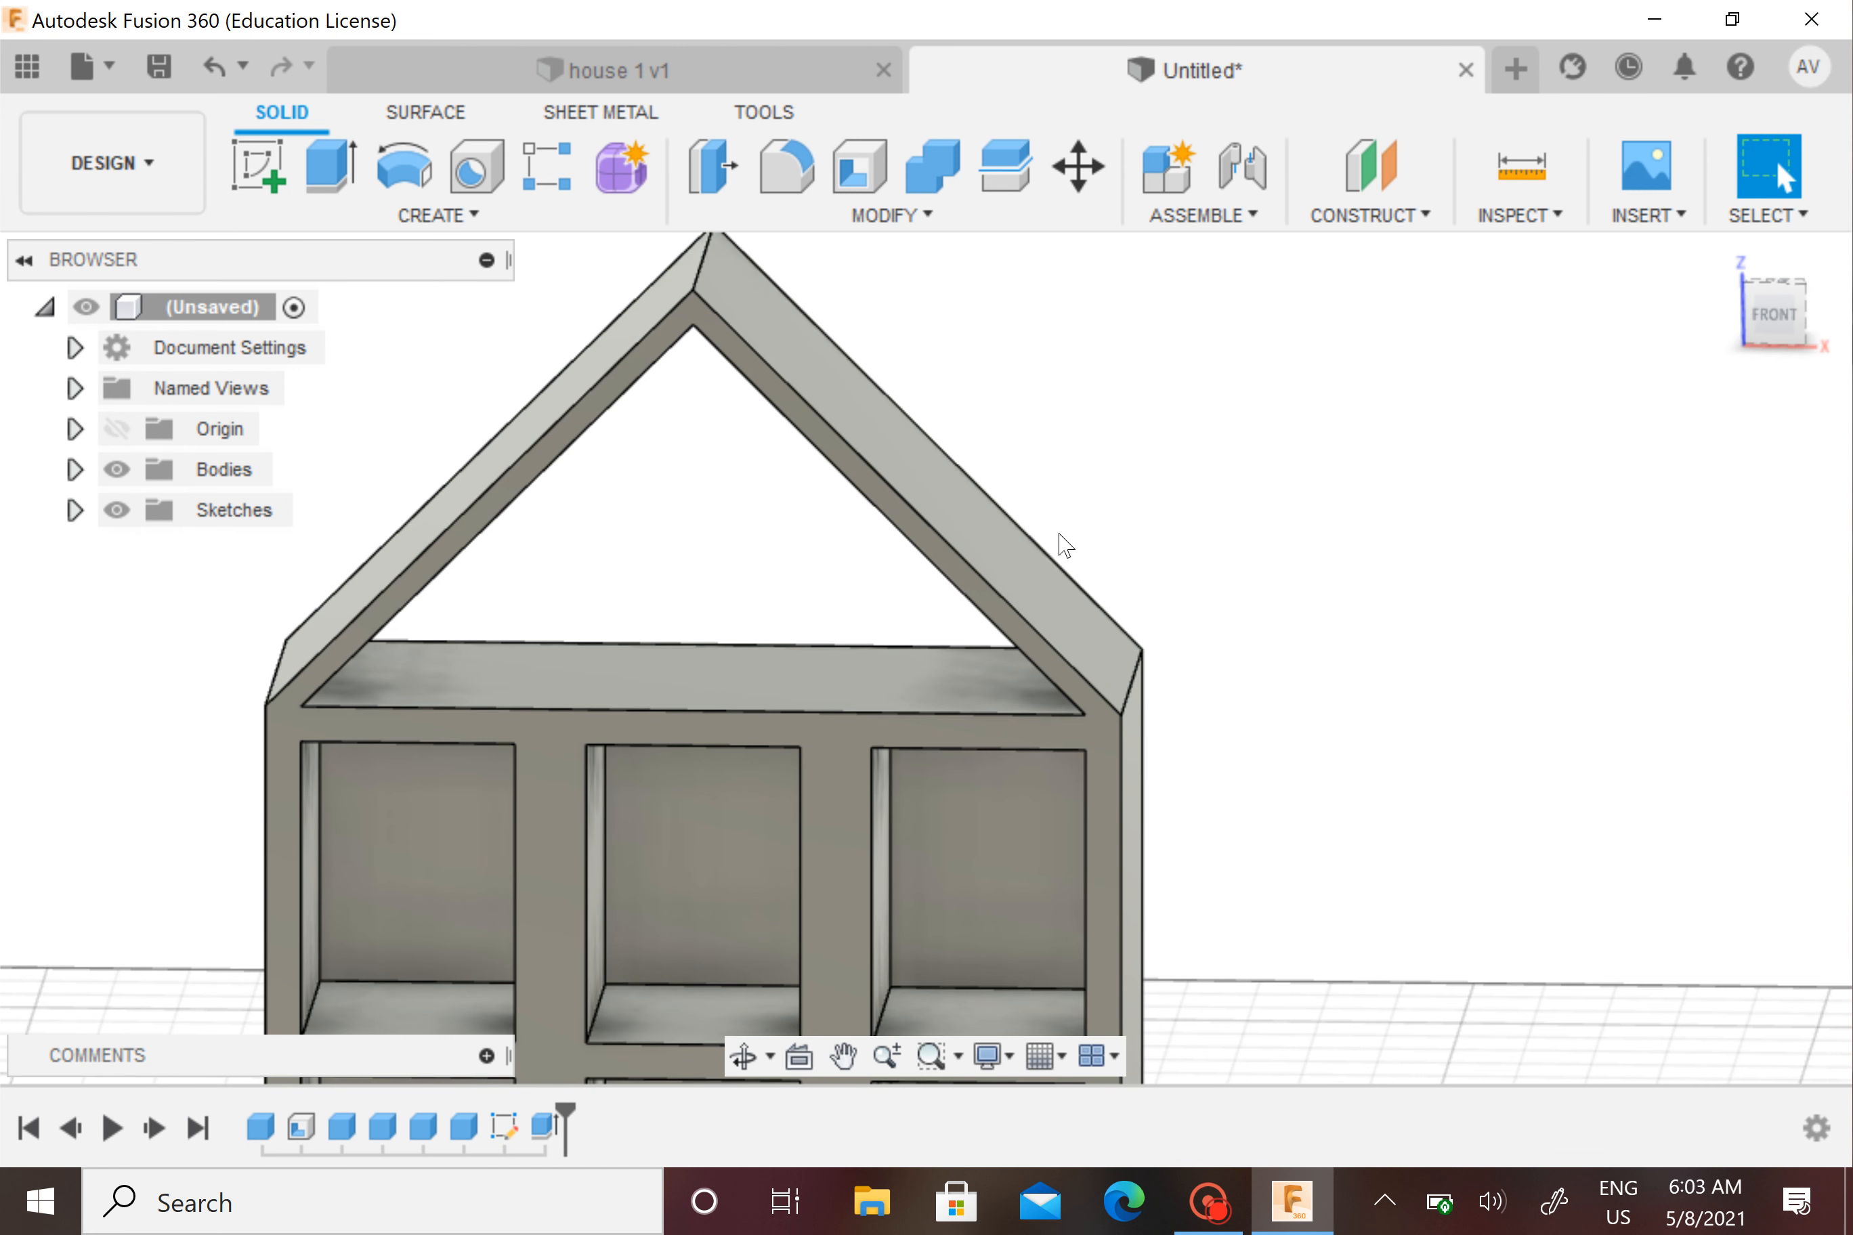
{"action": "middle_click_drag", "start_coordinate": [1059, 542], "coordinate": [538, 518], "text": "shift"}
{"action": "middle_click_drag", "start_coordinate": [1116, 716], "coordinate": [851, 672]}
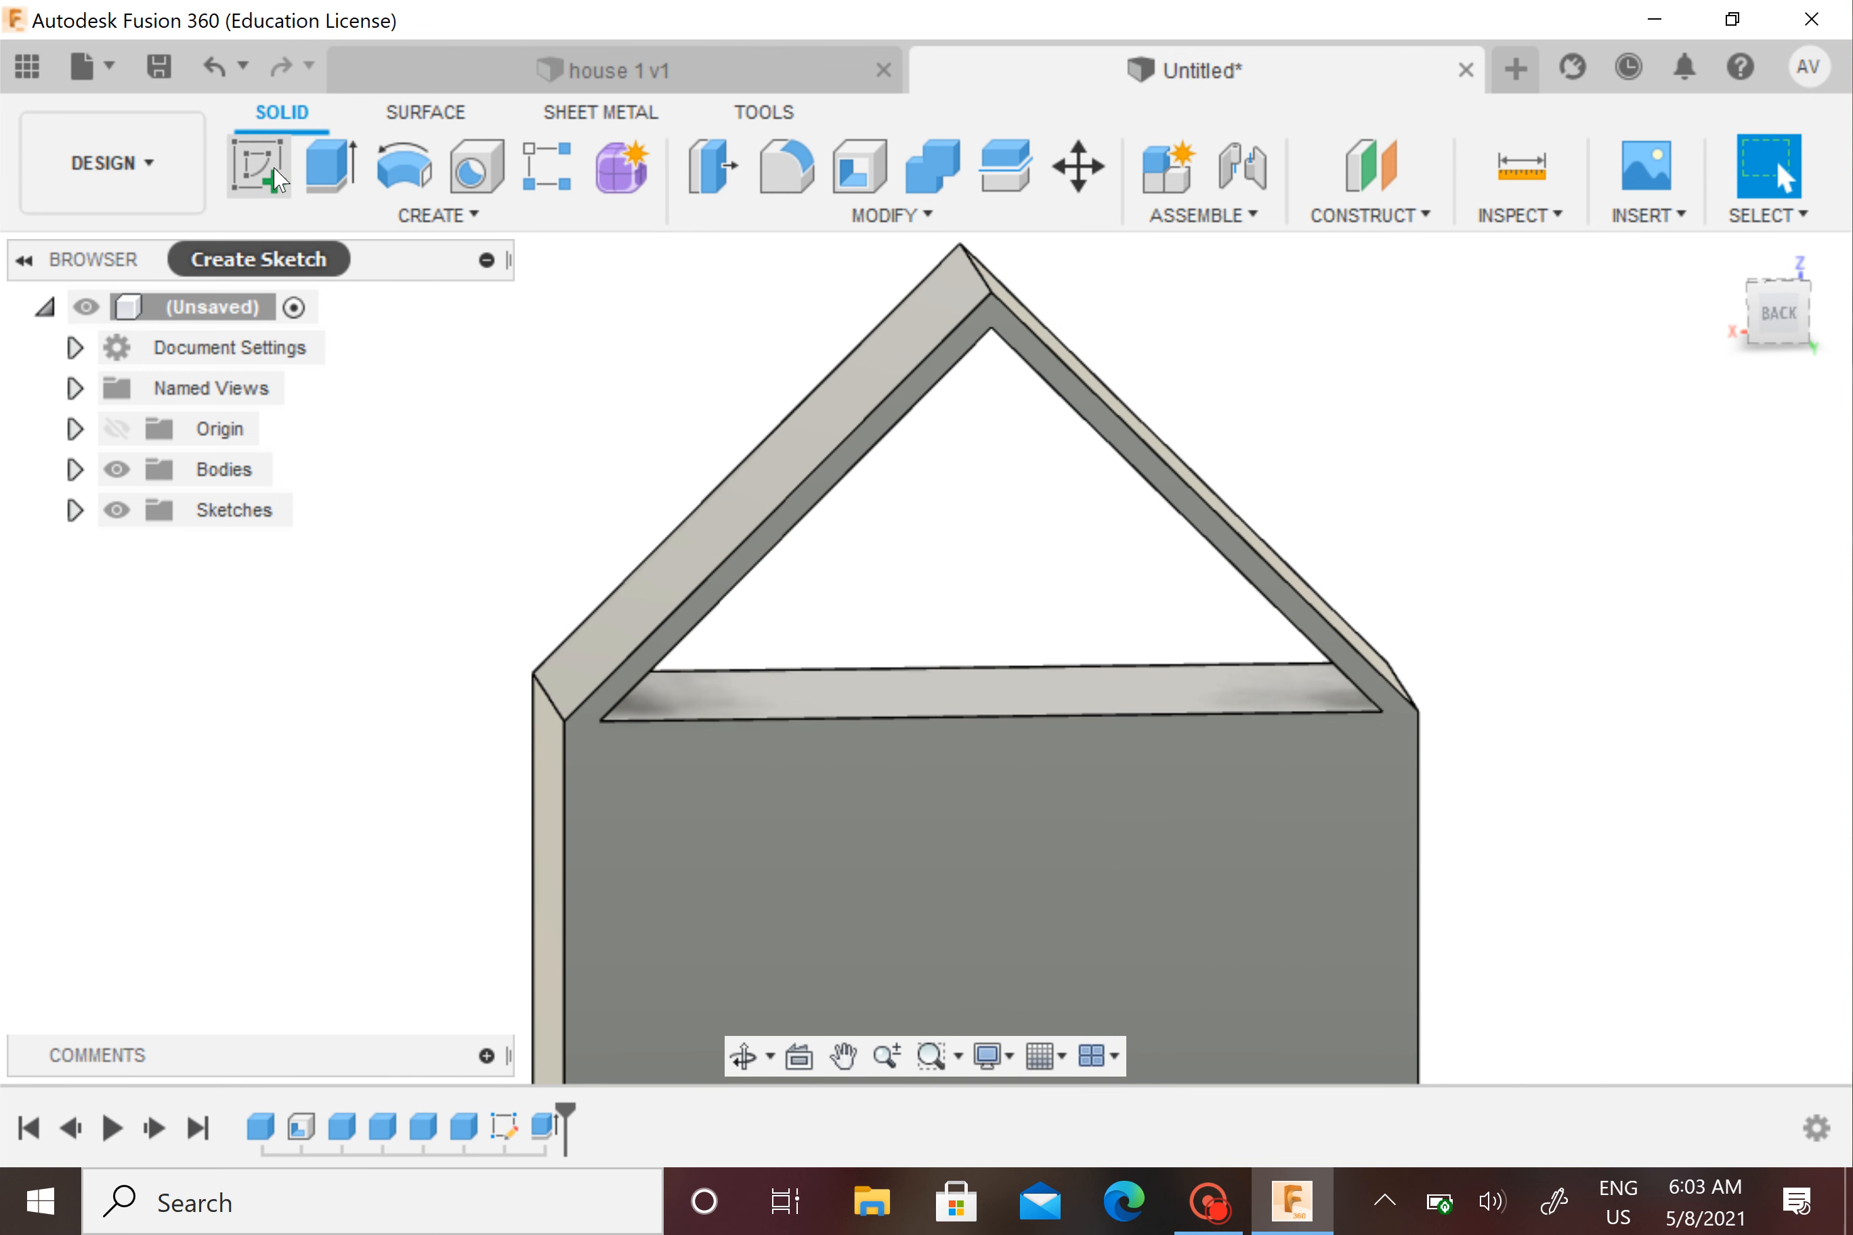
{"action": "left_click", "coordinate": [263, 172]}
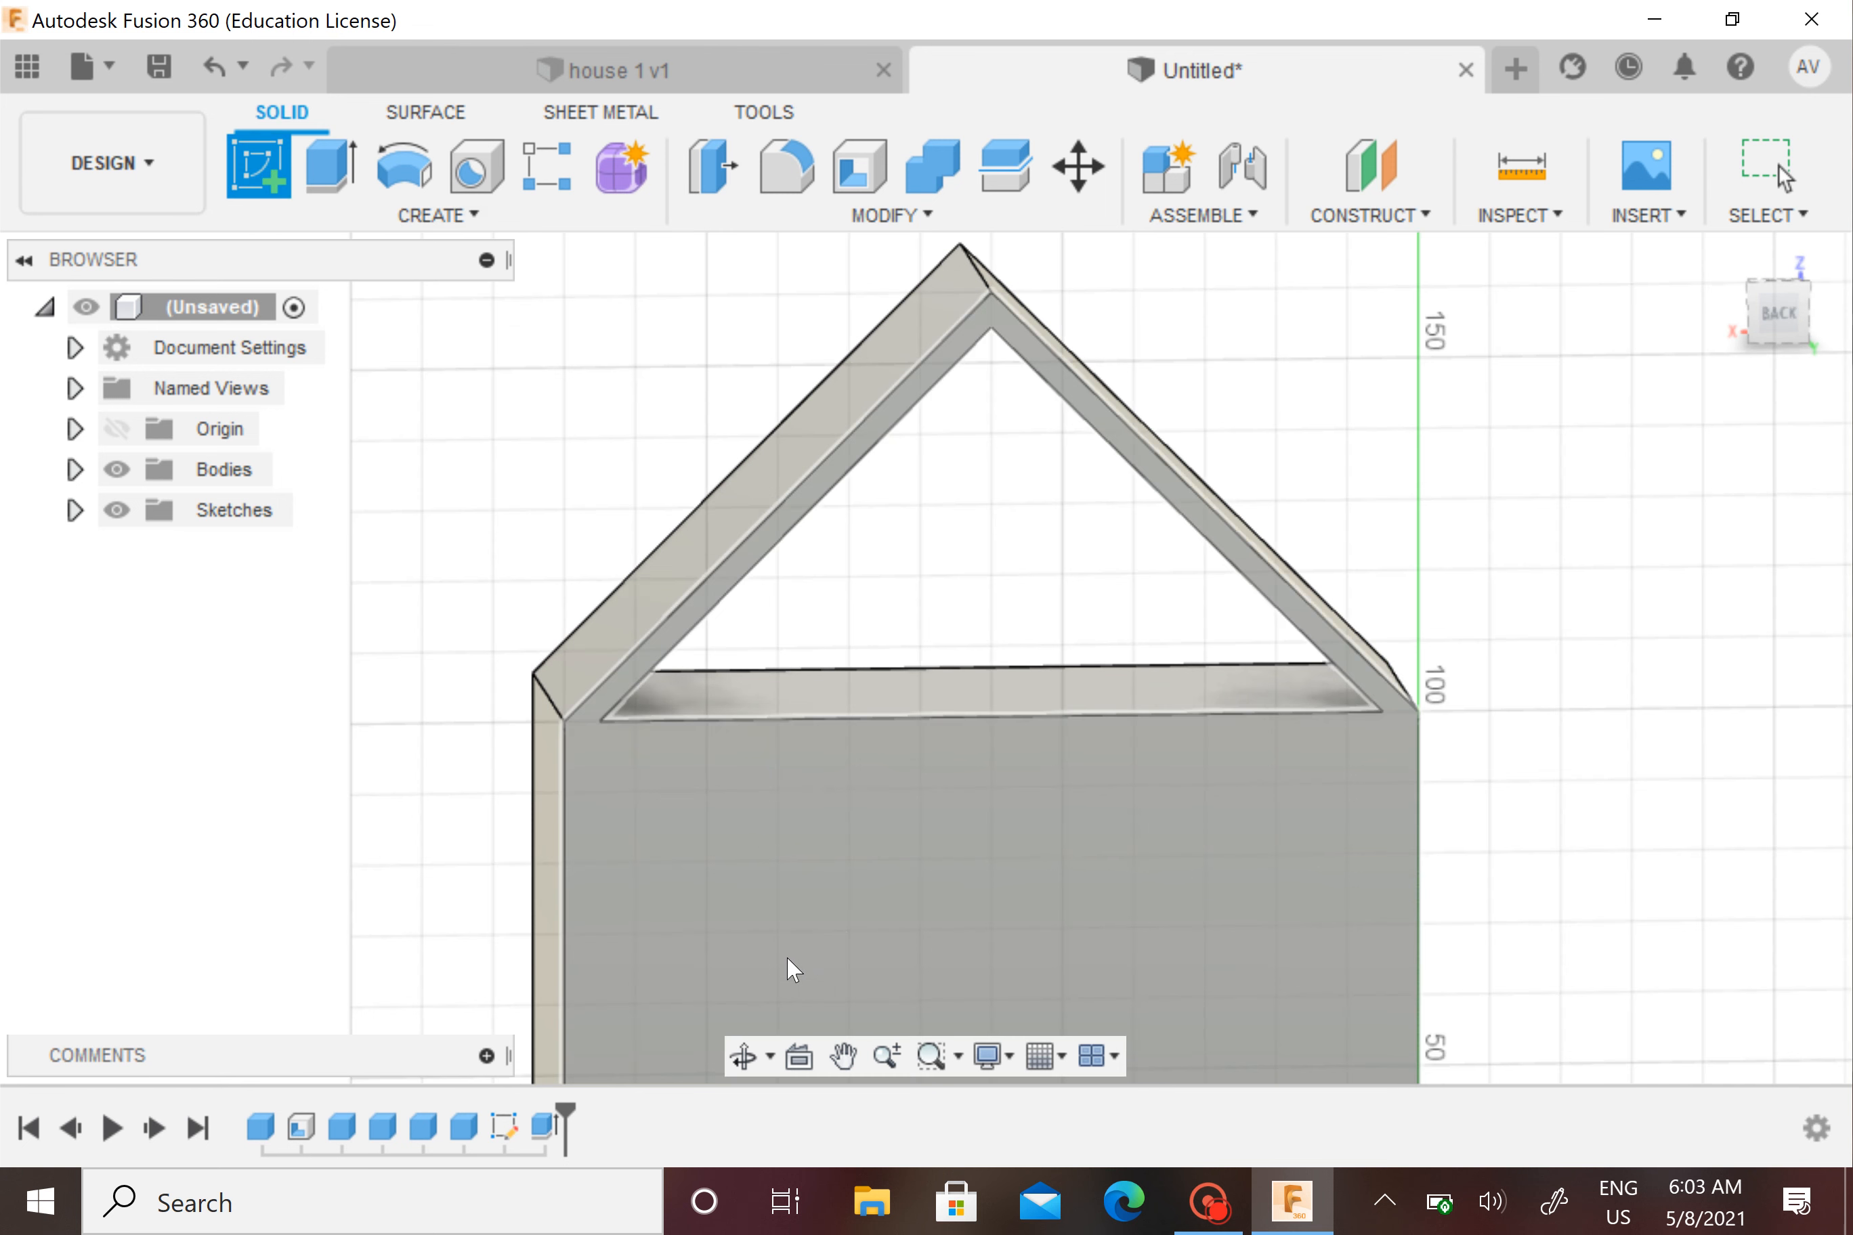
{"action": "left_click", "coordinate": [886, 873]}
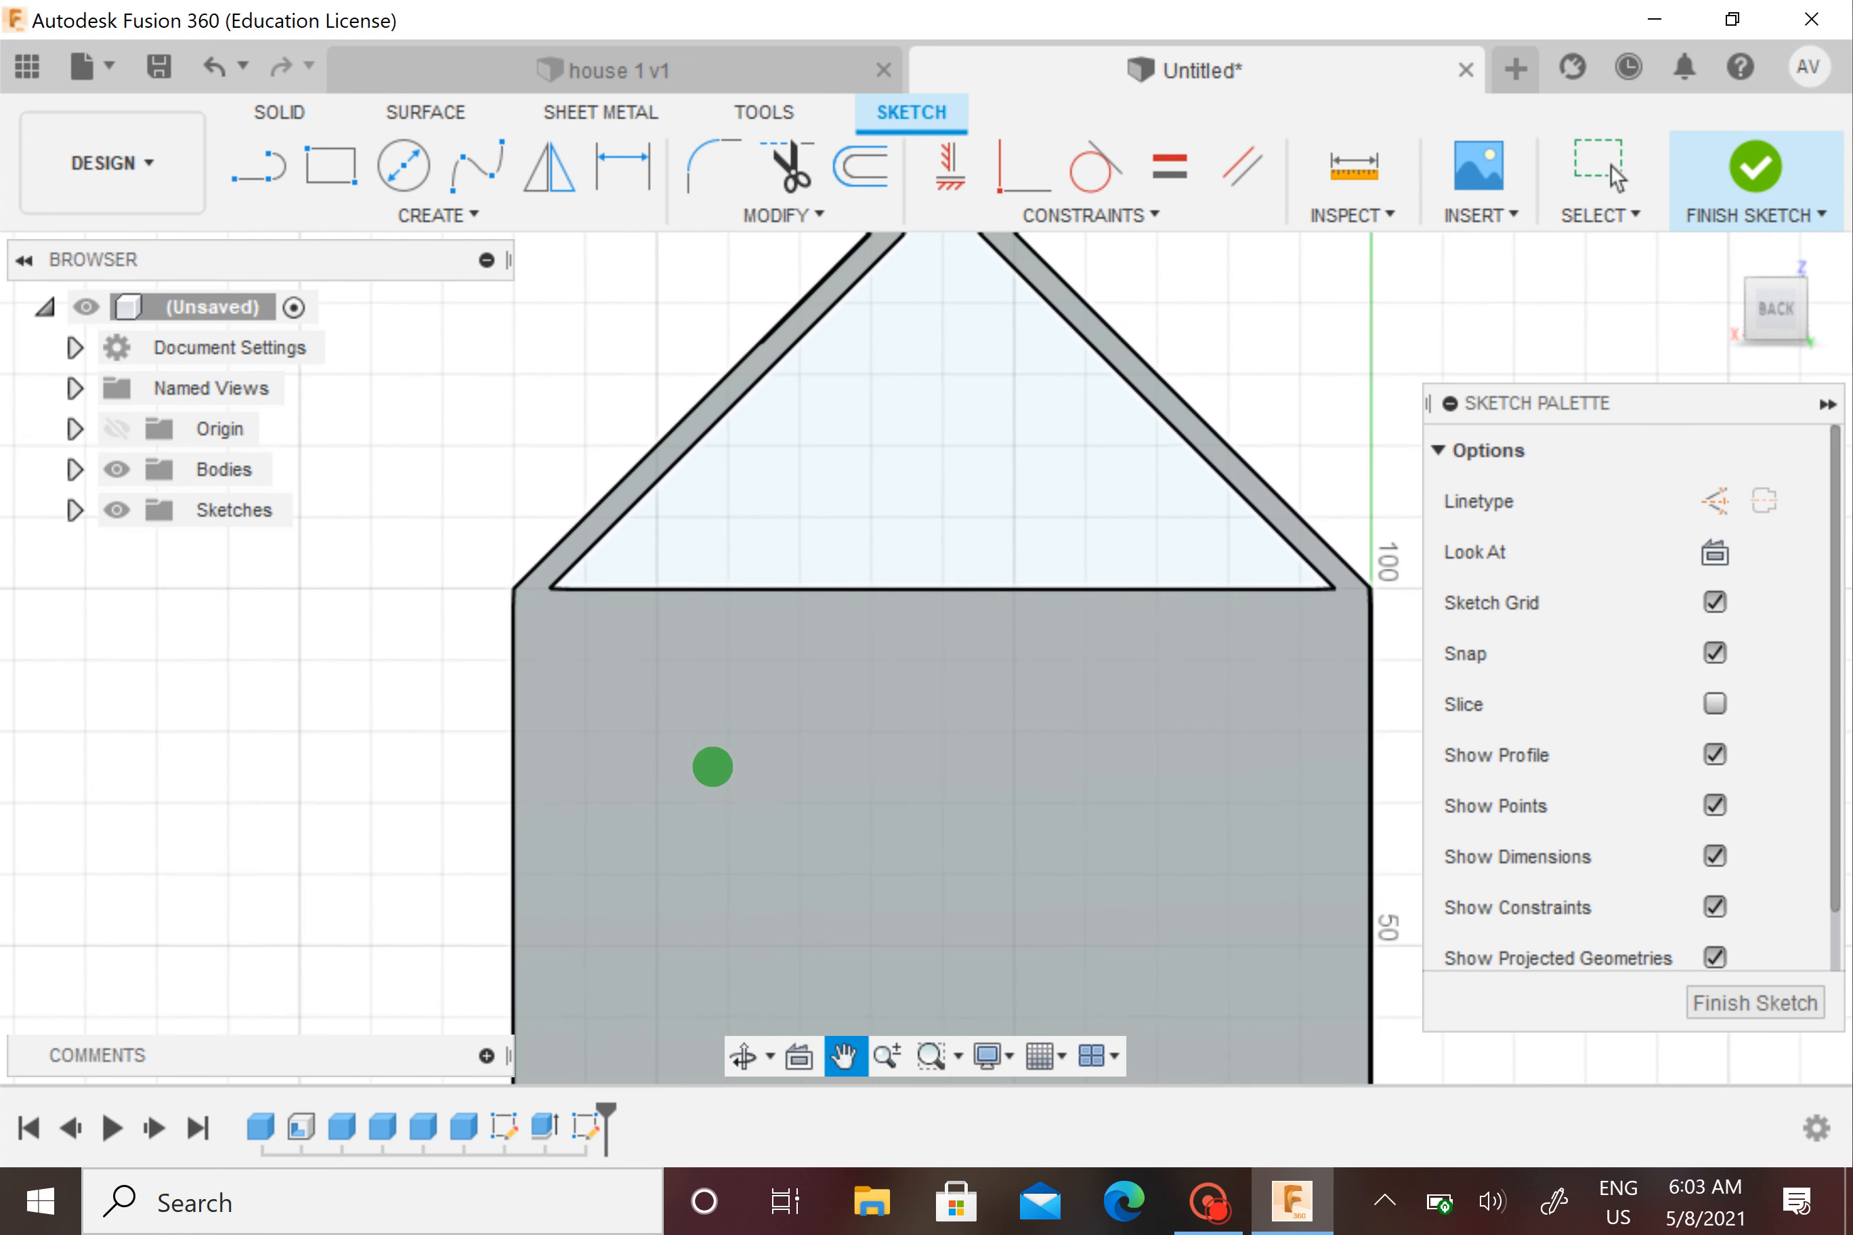
Trace the triangular roof opening with three lines through its inner corners and finish the sketch
{"action": "key", "text": "l"}
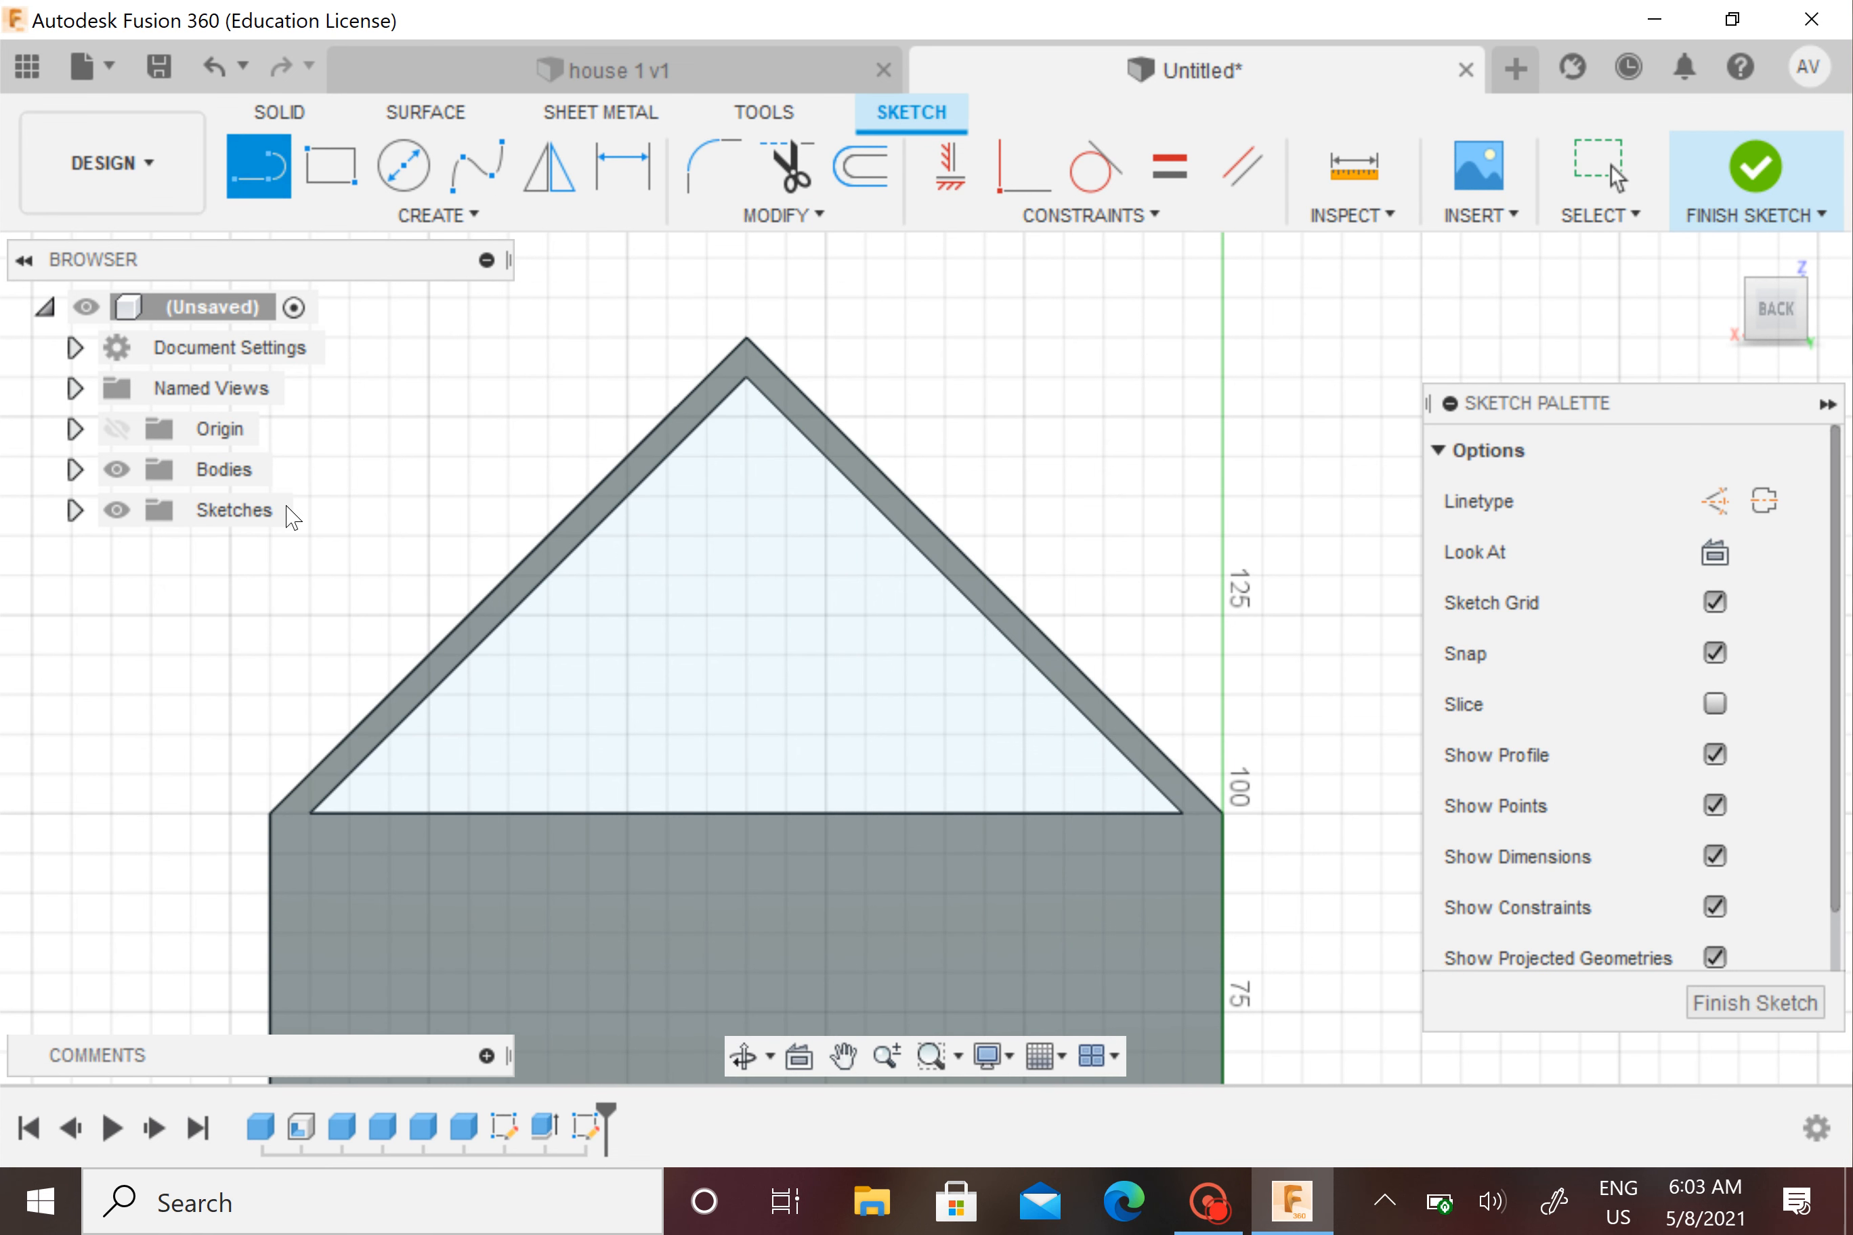
{"action": "left_click", "coordinate": [321, 814]}
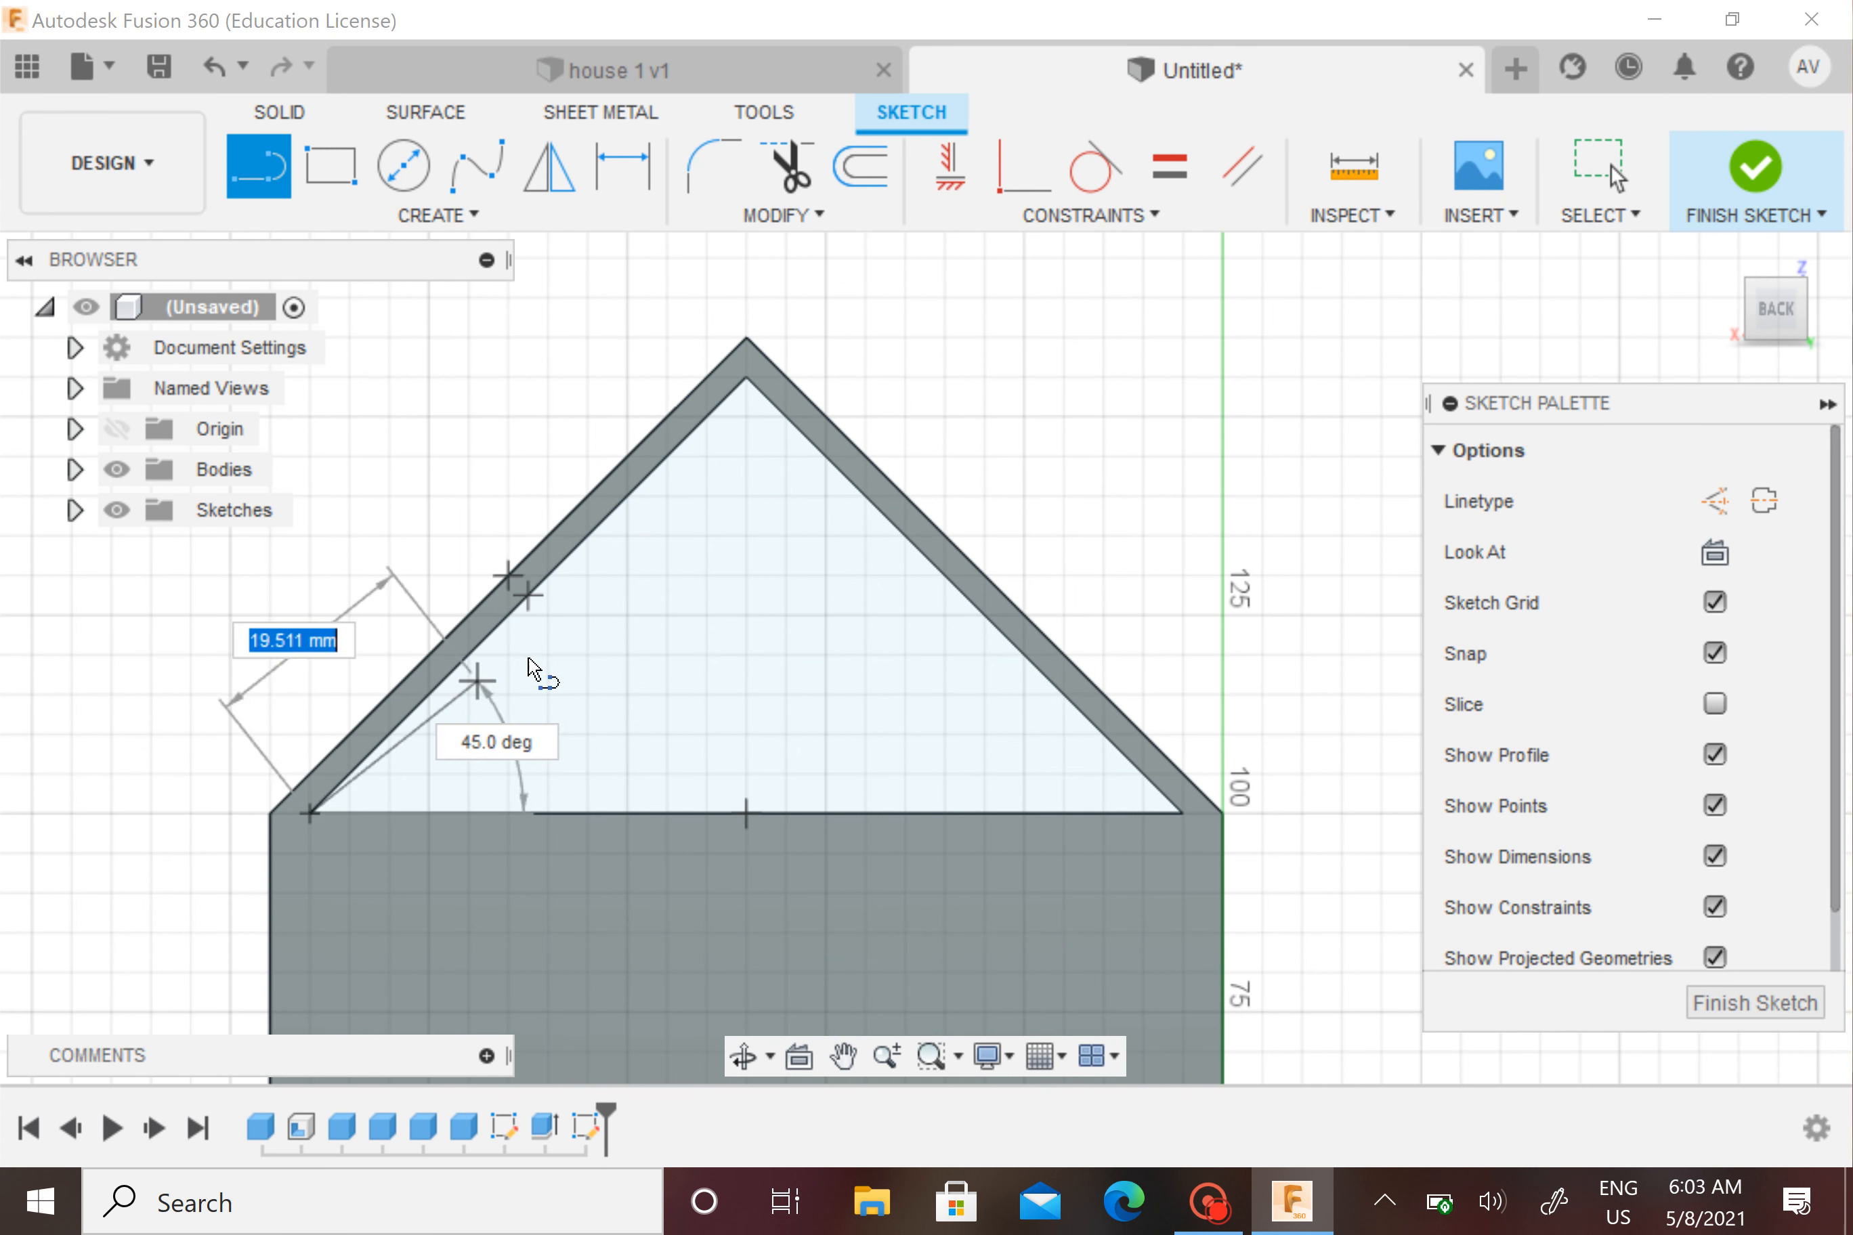
{"action": "left_click", "coordinate": [741, 384]}
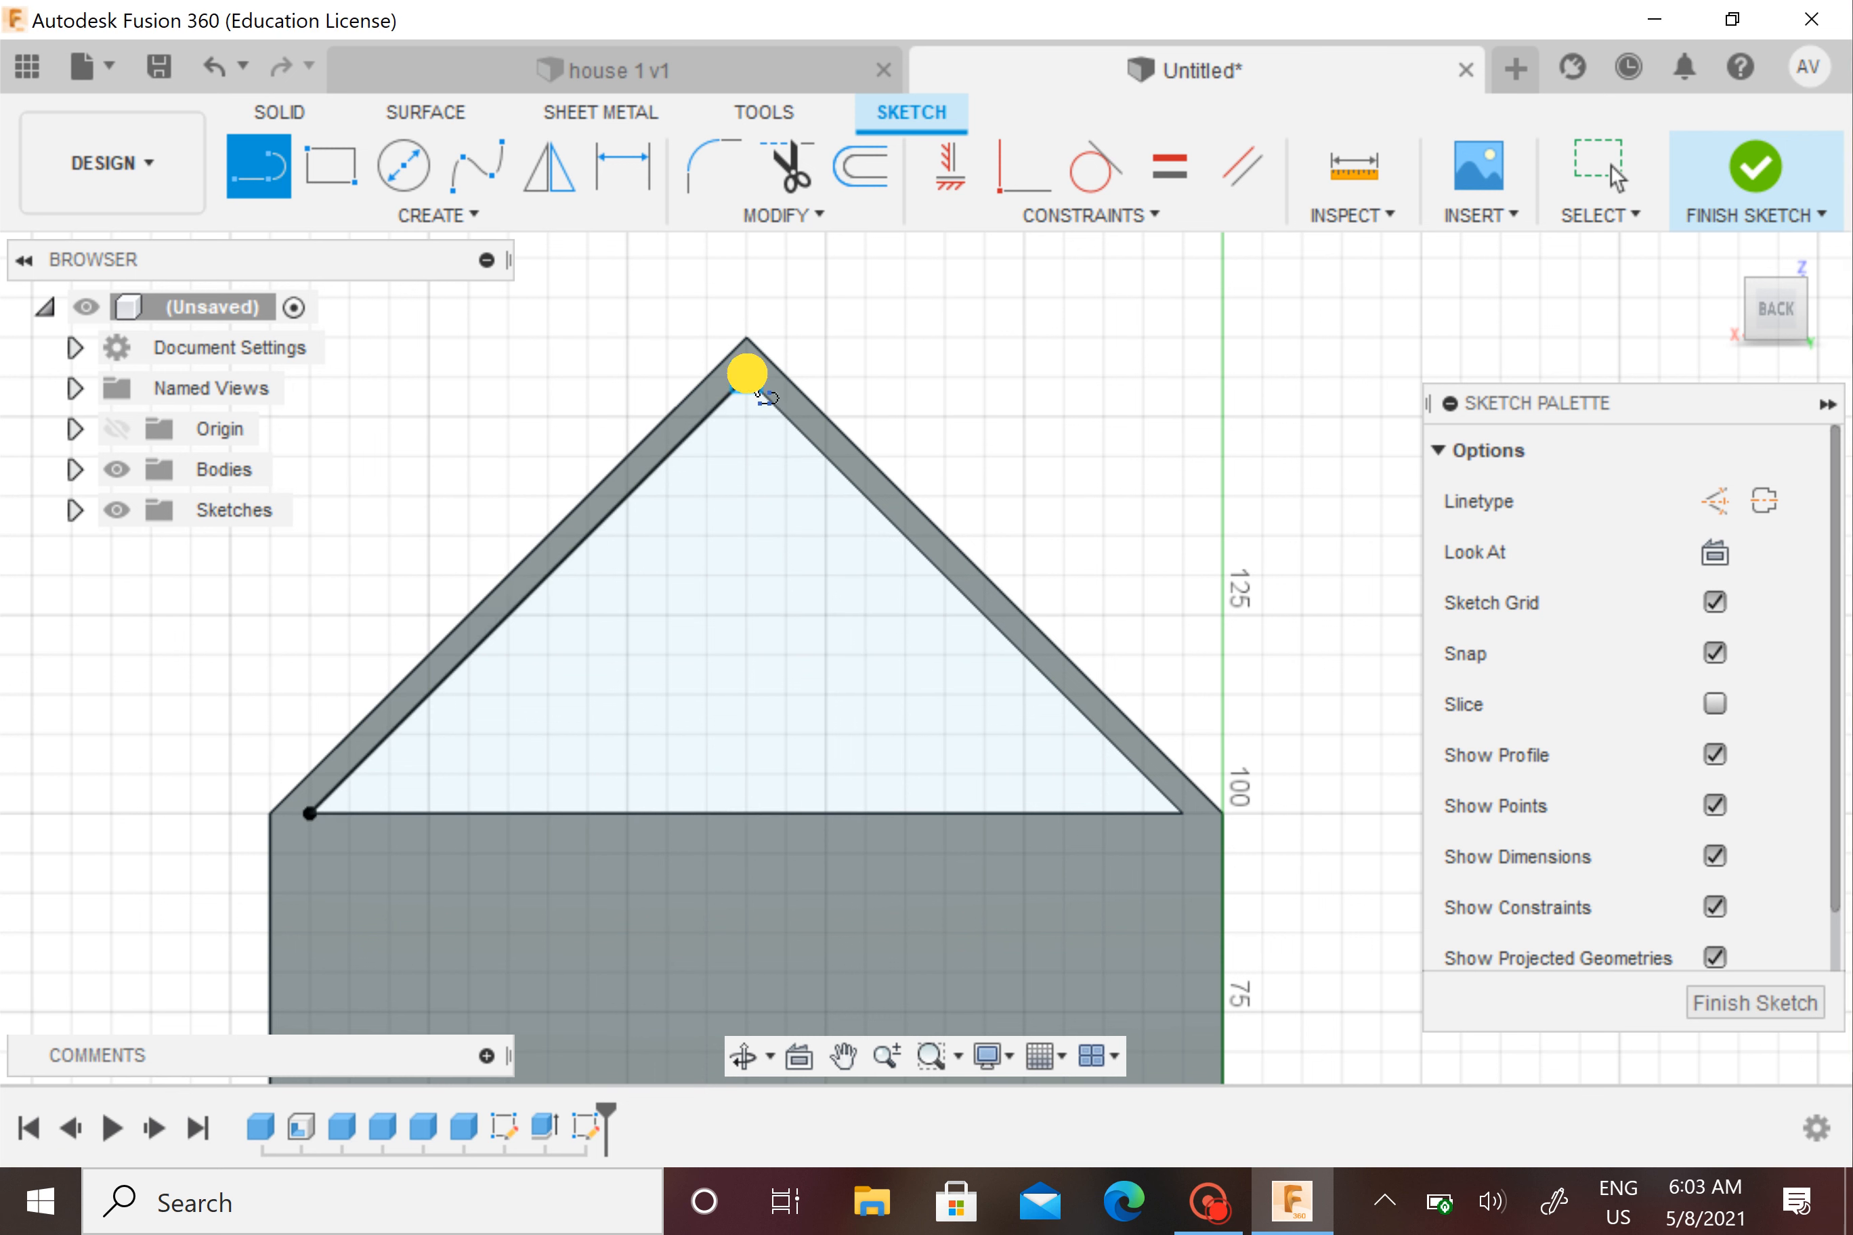
{"action": "left_click", "coordinate": [1179, 812]}
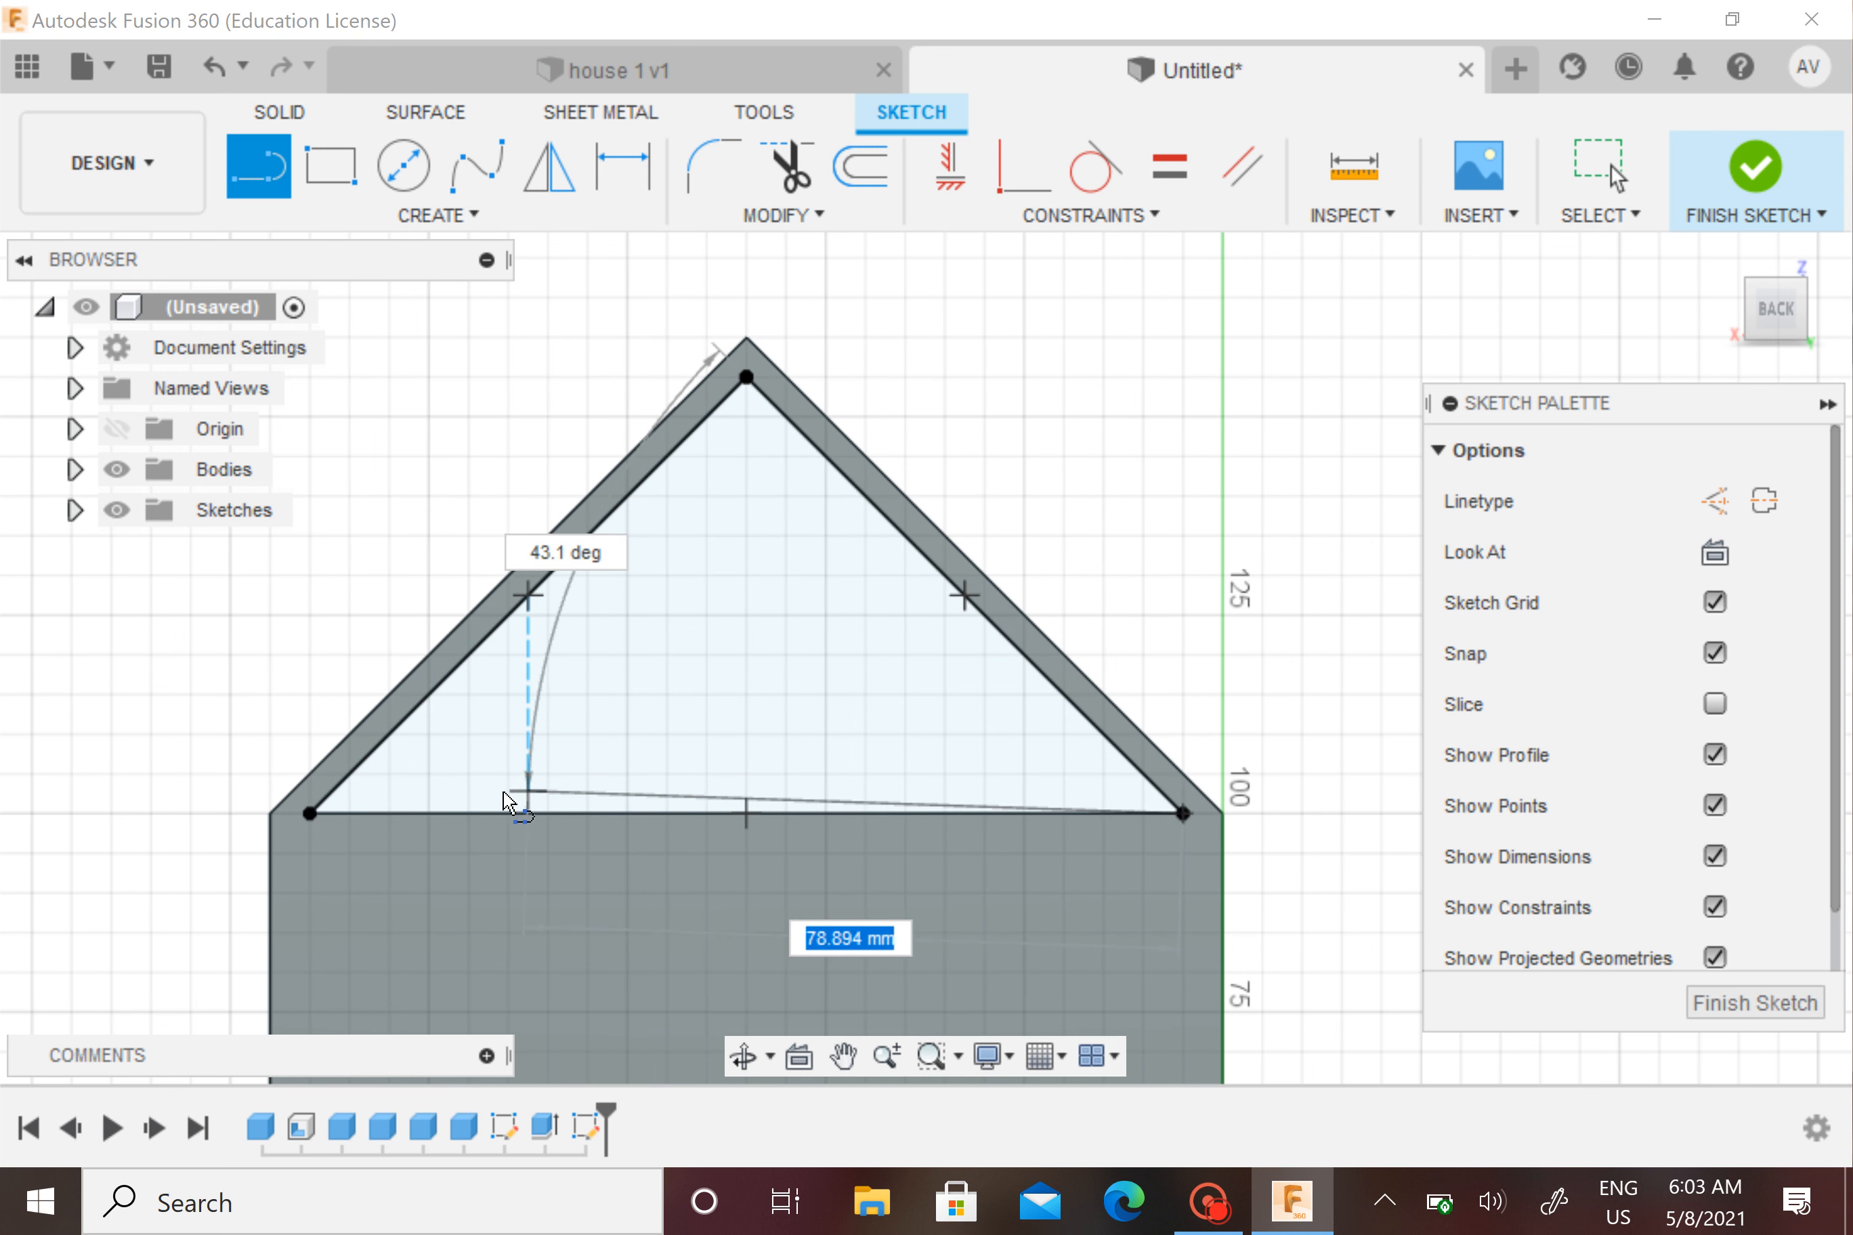
{"action": "left_click", "coordinate": [310, 813]}
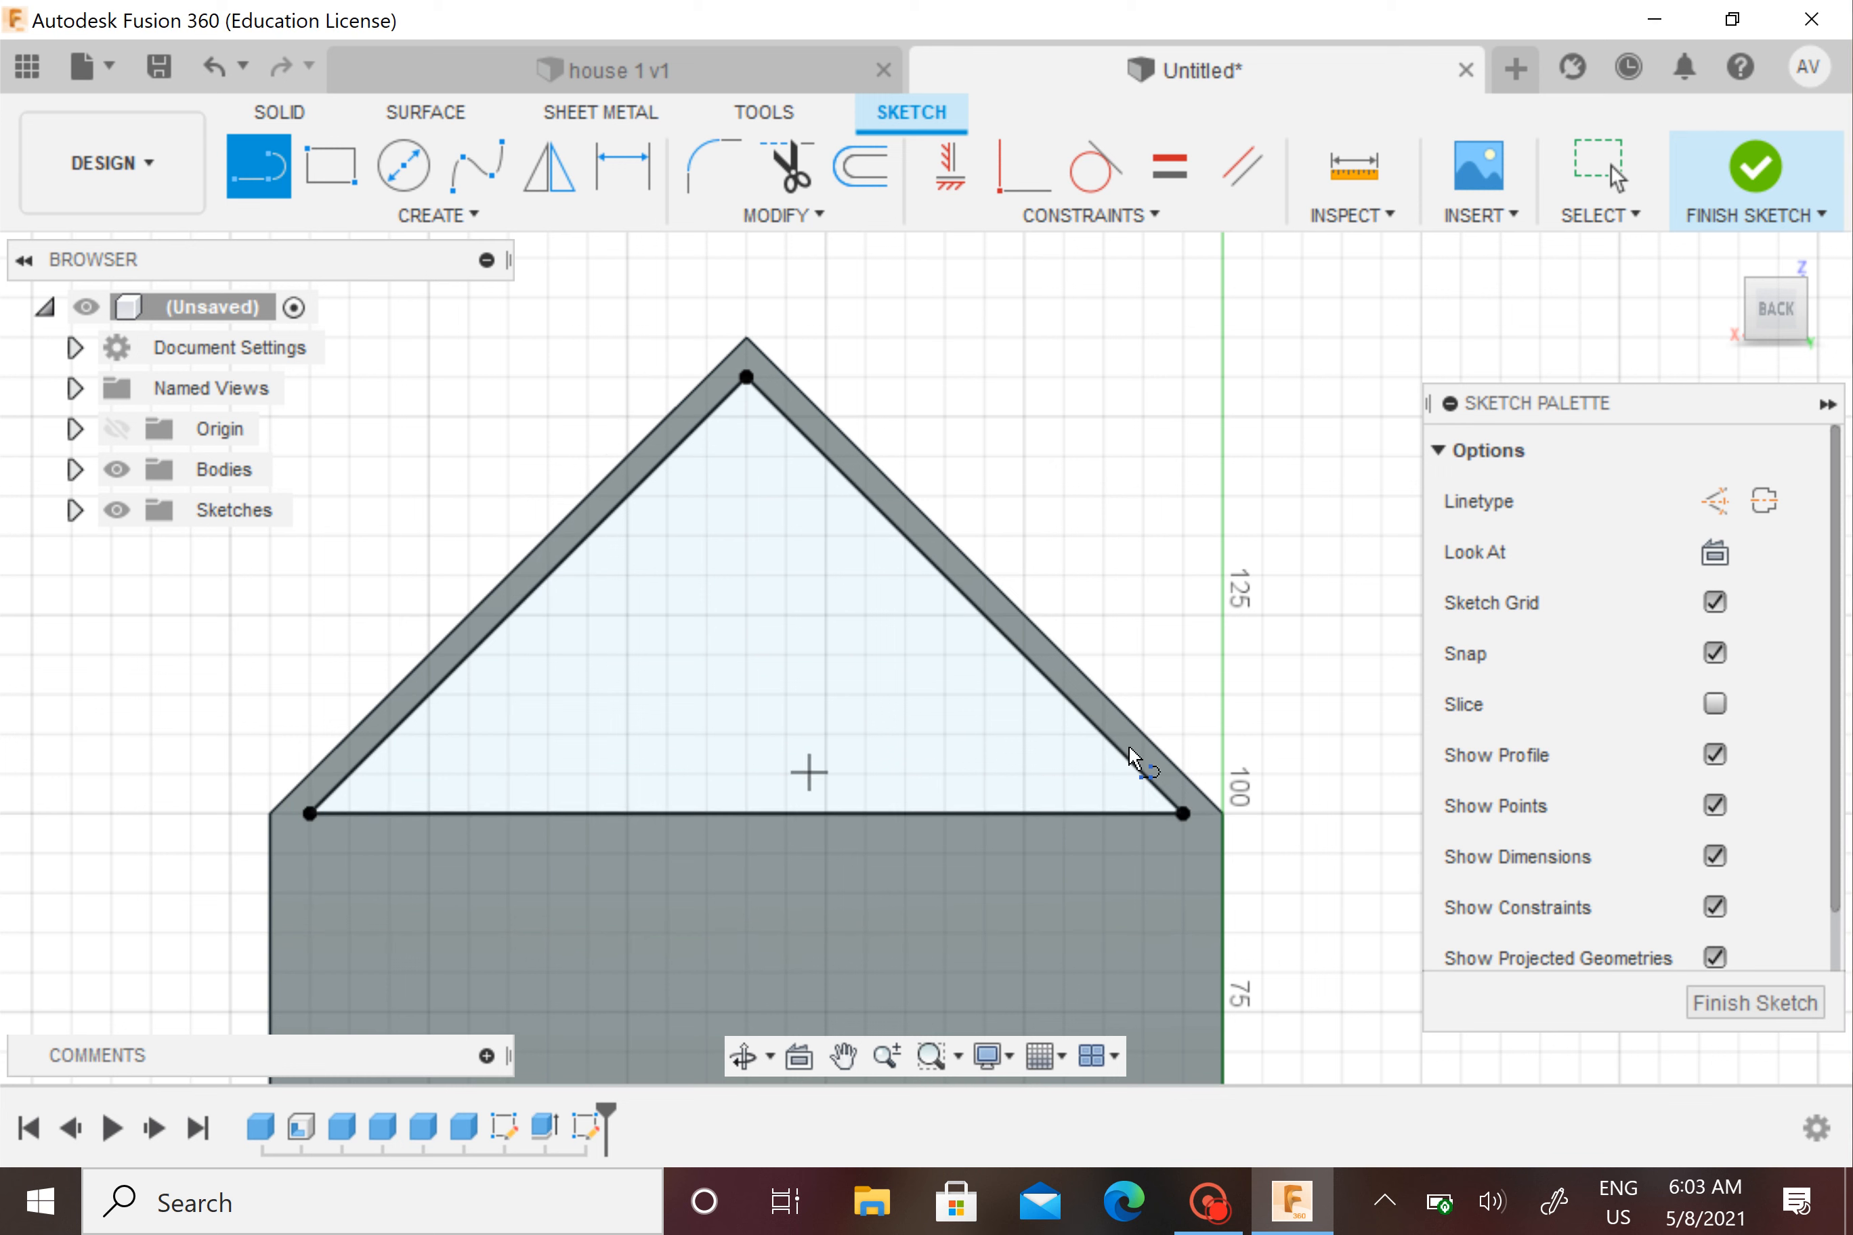
{"action": "left_click", "coordinate": [1758, 169]}
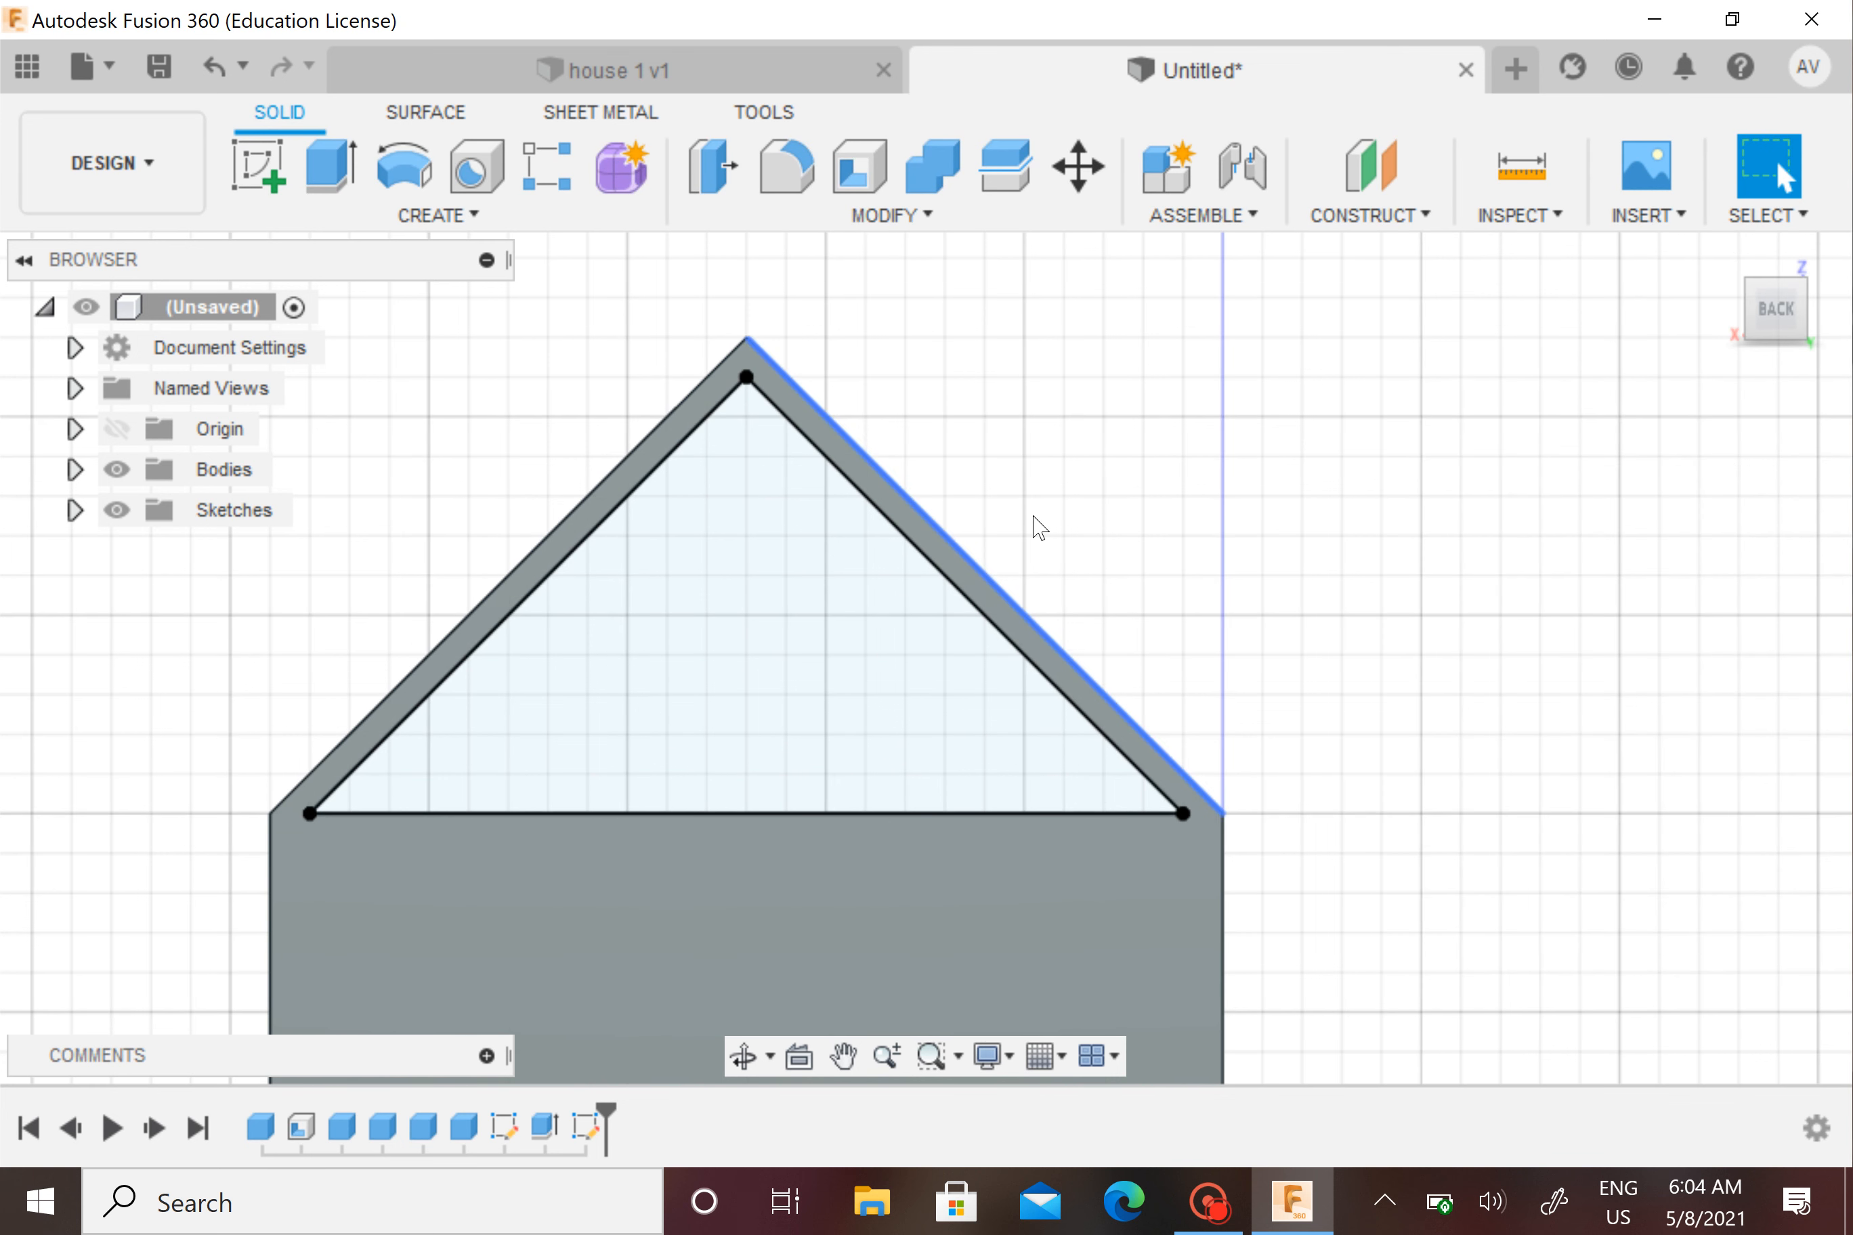
Check house 1 from the front and side, and extrude the triangular profile in the untitled design to close the roof's back
{"action": "mouse_move", "coordinate": [1030, 525]}
{"action": "middle_mouse_down", "text": "shift"}
{"action": "mouse_move", "coordinate": [1185, 615]}
{"action": "mouse_move", "coordinate": [1227, 599]}
{"action": "middle_mouse_up", "text": "shift"}
{"action": "left_click", "coordinate": [619, 70]}
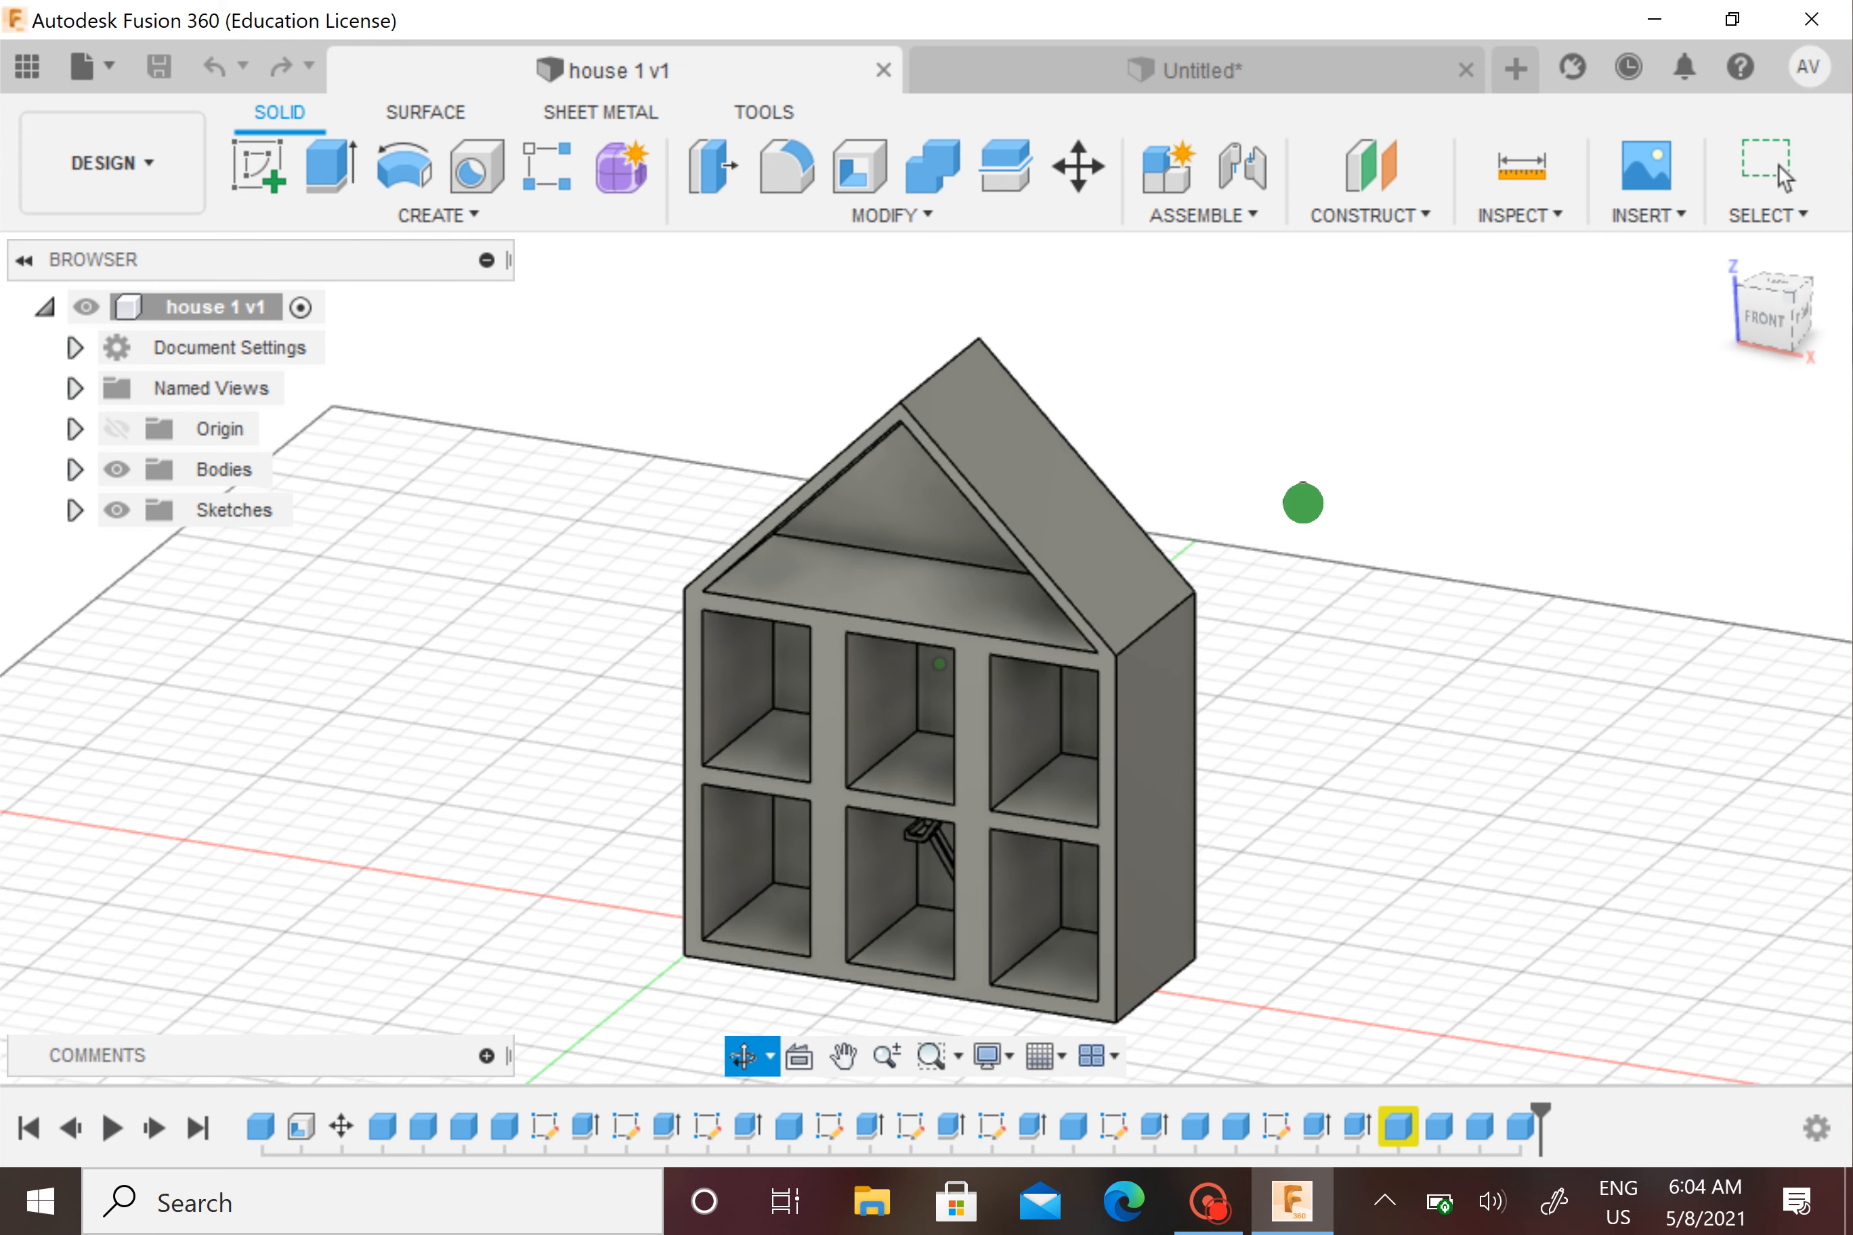
{"action": "middle_click_drag", "start_coordinate": [1303, 501], "coordinate": [1025, 438], "text": "shift"}
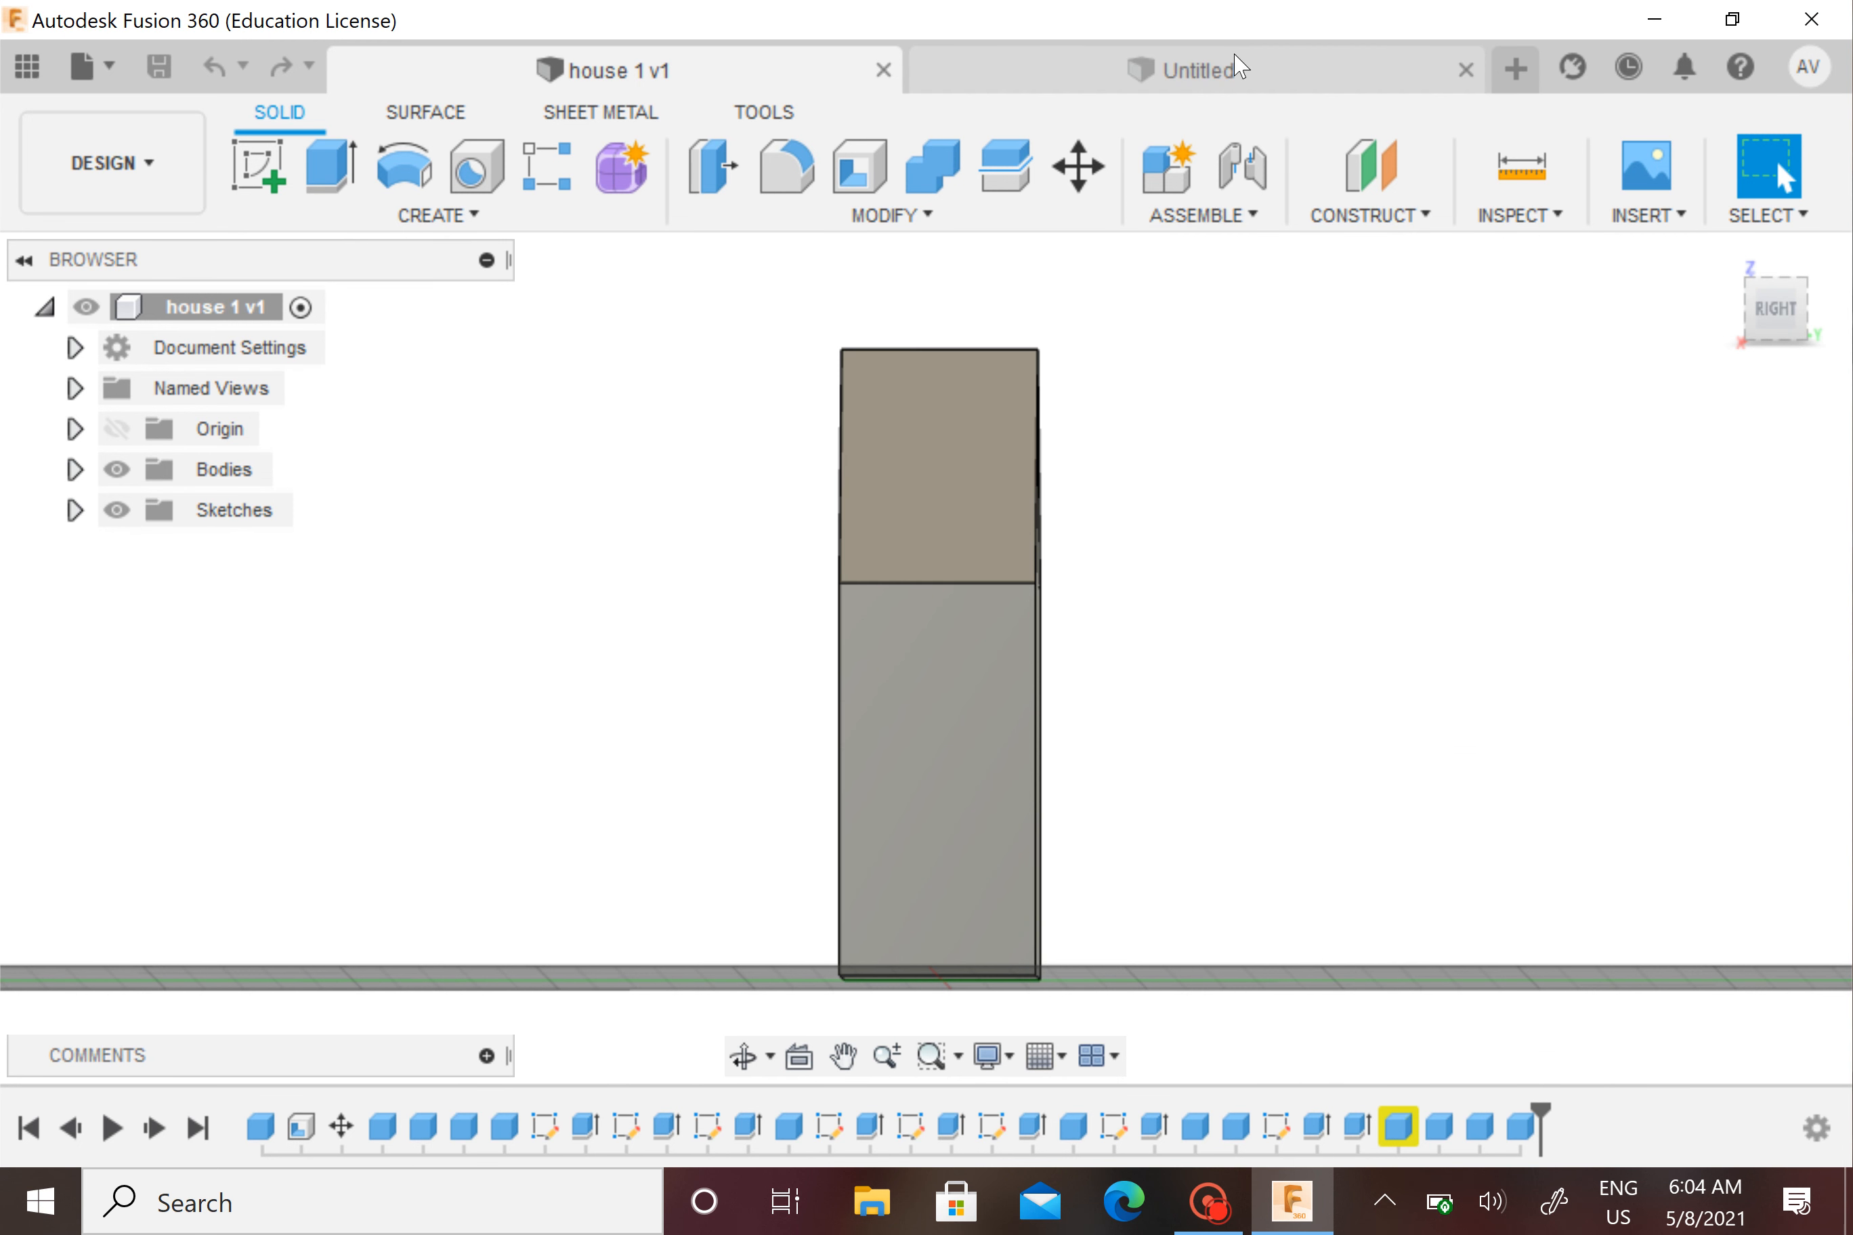
{"action": "left_click", "coordinate": [1336, 84]}
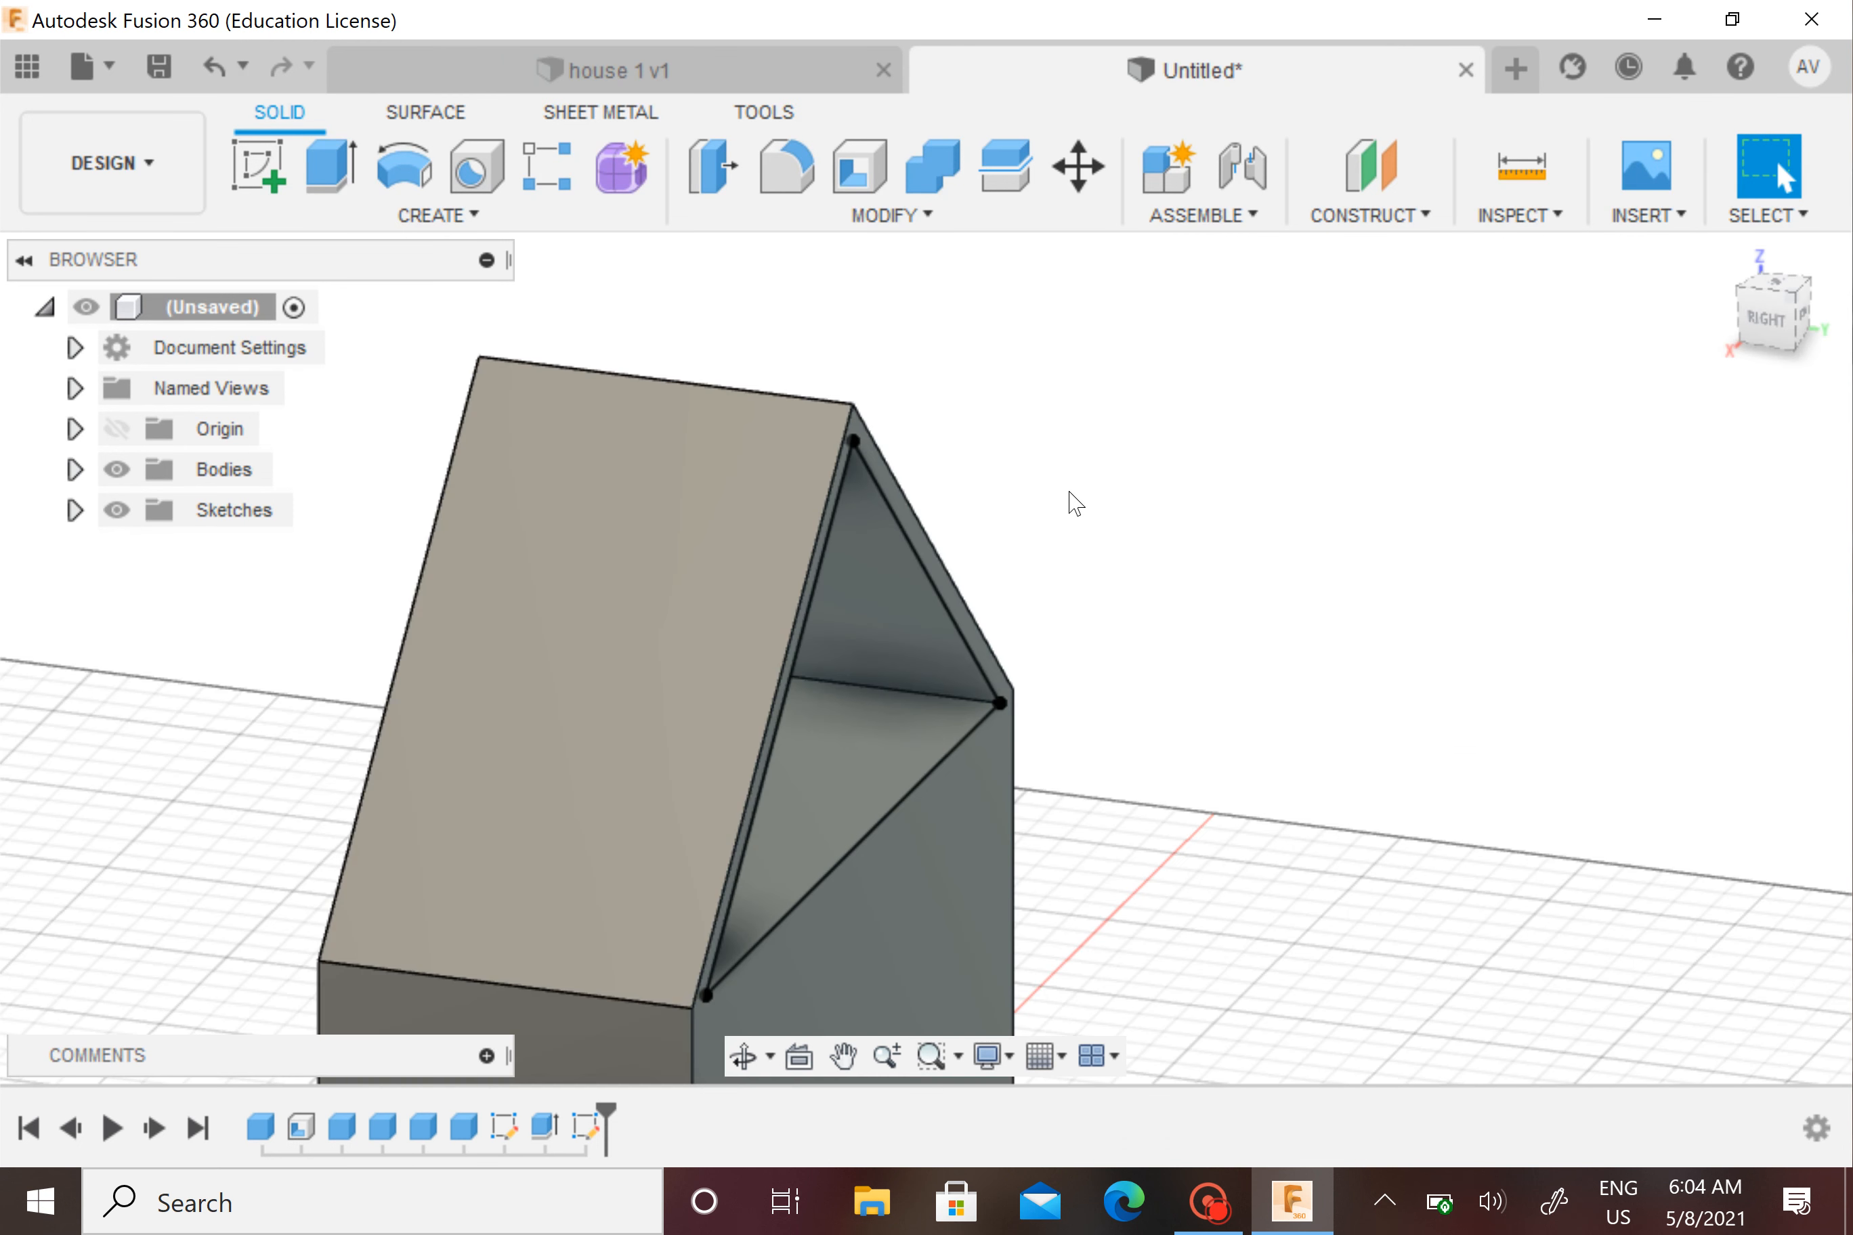
{"action": "key", "text": "e"}
{"action": "left_click", "coordinate": [861, 741]}
{"action": "key", "text": "Return"}
{"action": "middle_click_drag", "start_coordinate": [1116, 677], "coordinate": [1397, 757], "text": "shift"}
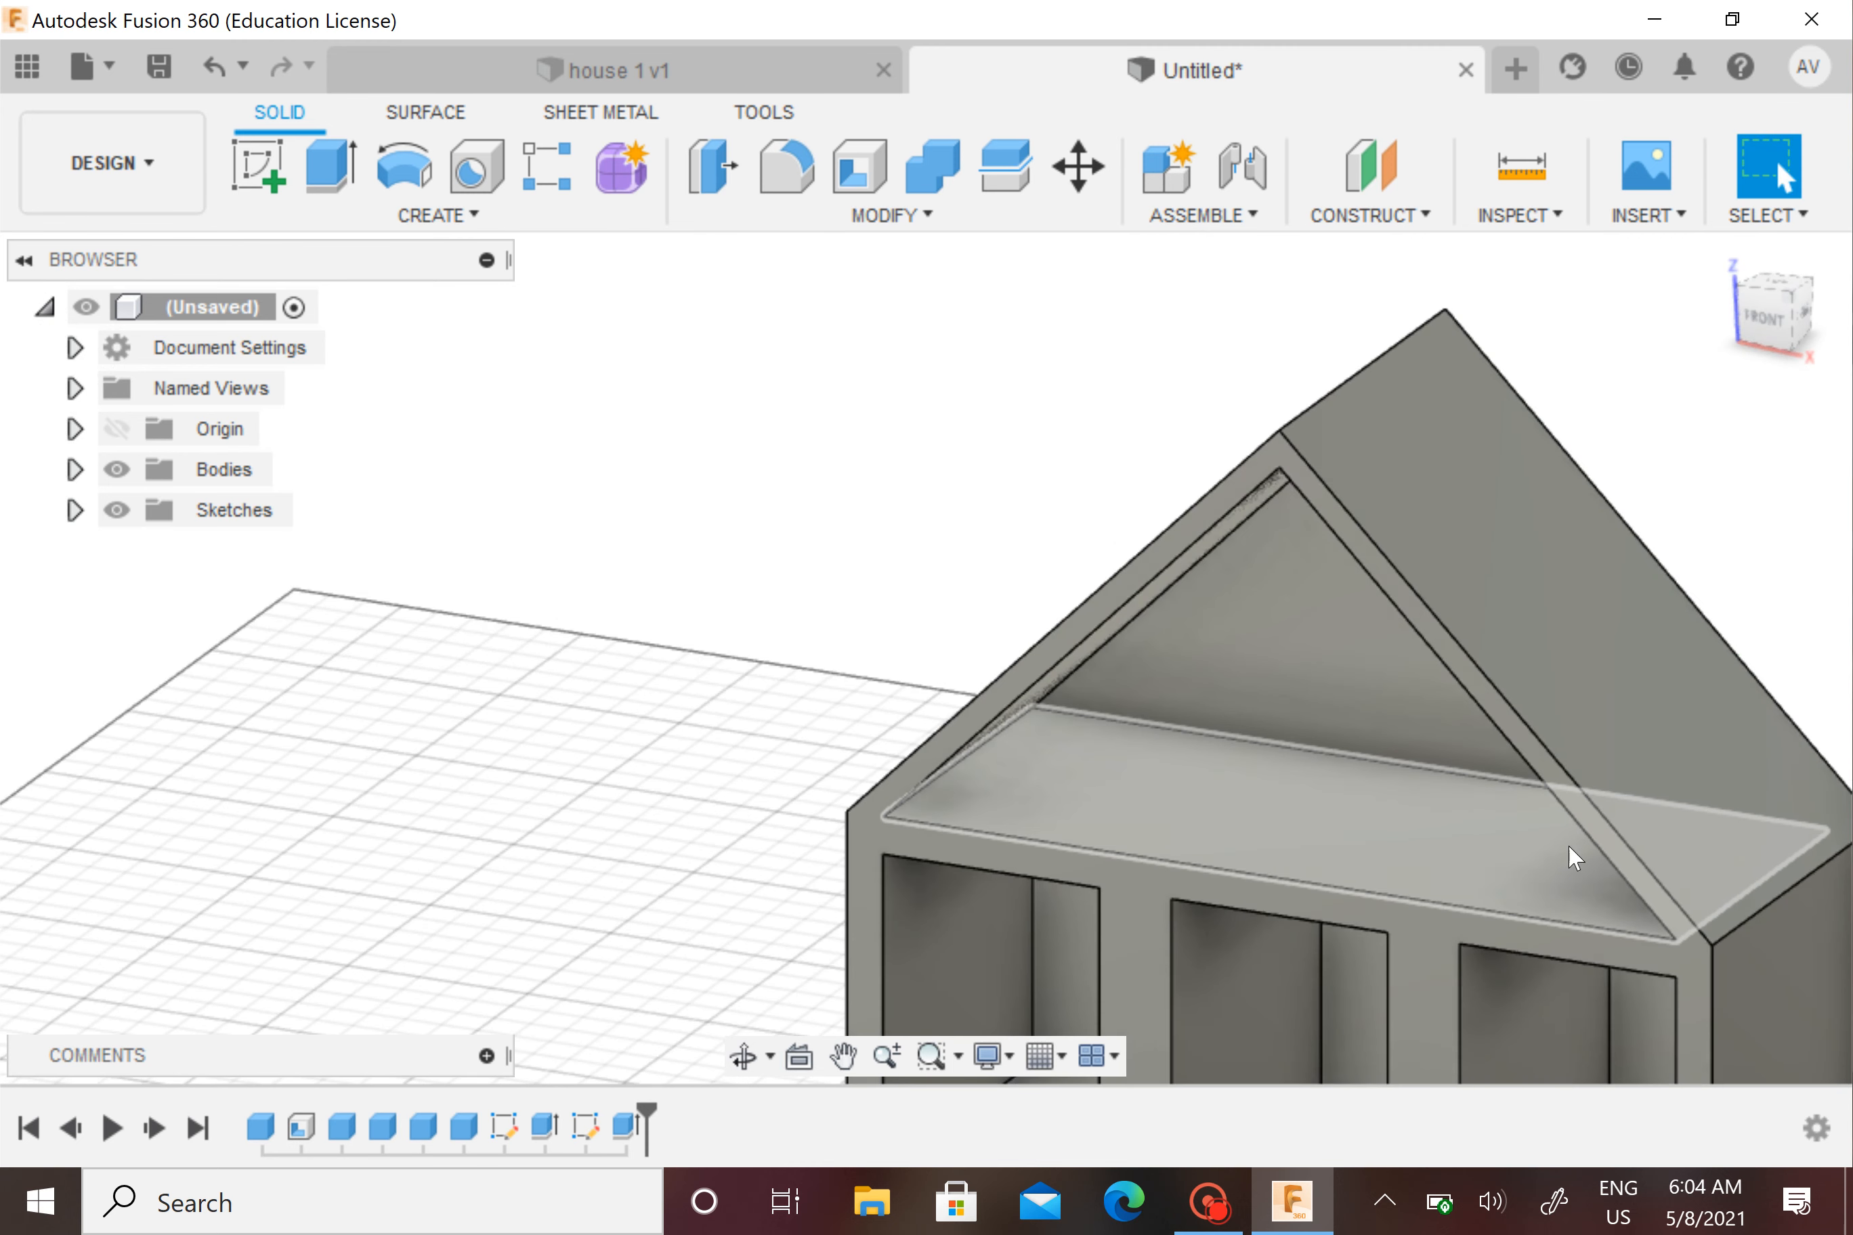
Inspect the closed roof and the front compartments of the untitled house from several angles
{"action": "middle_click_drag", "start_coordinate": [1296, 836], "coordinate": [1445, 858], "text": "shift"}
{"action": "middle_click_drag", "start_coordinate": [1374, 754], "coordinate": [1283, 615]}
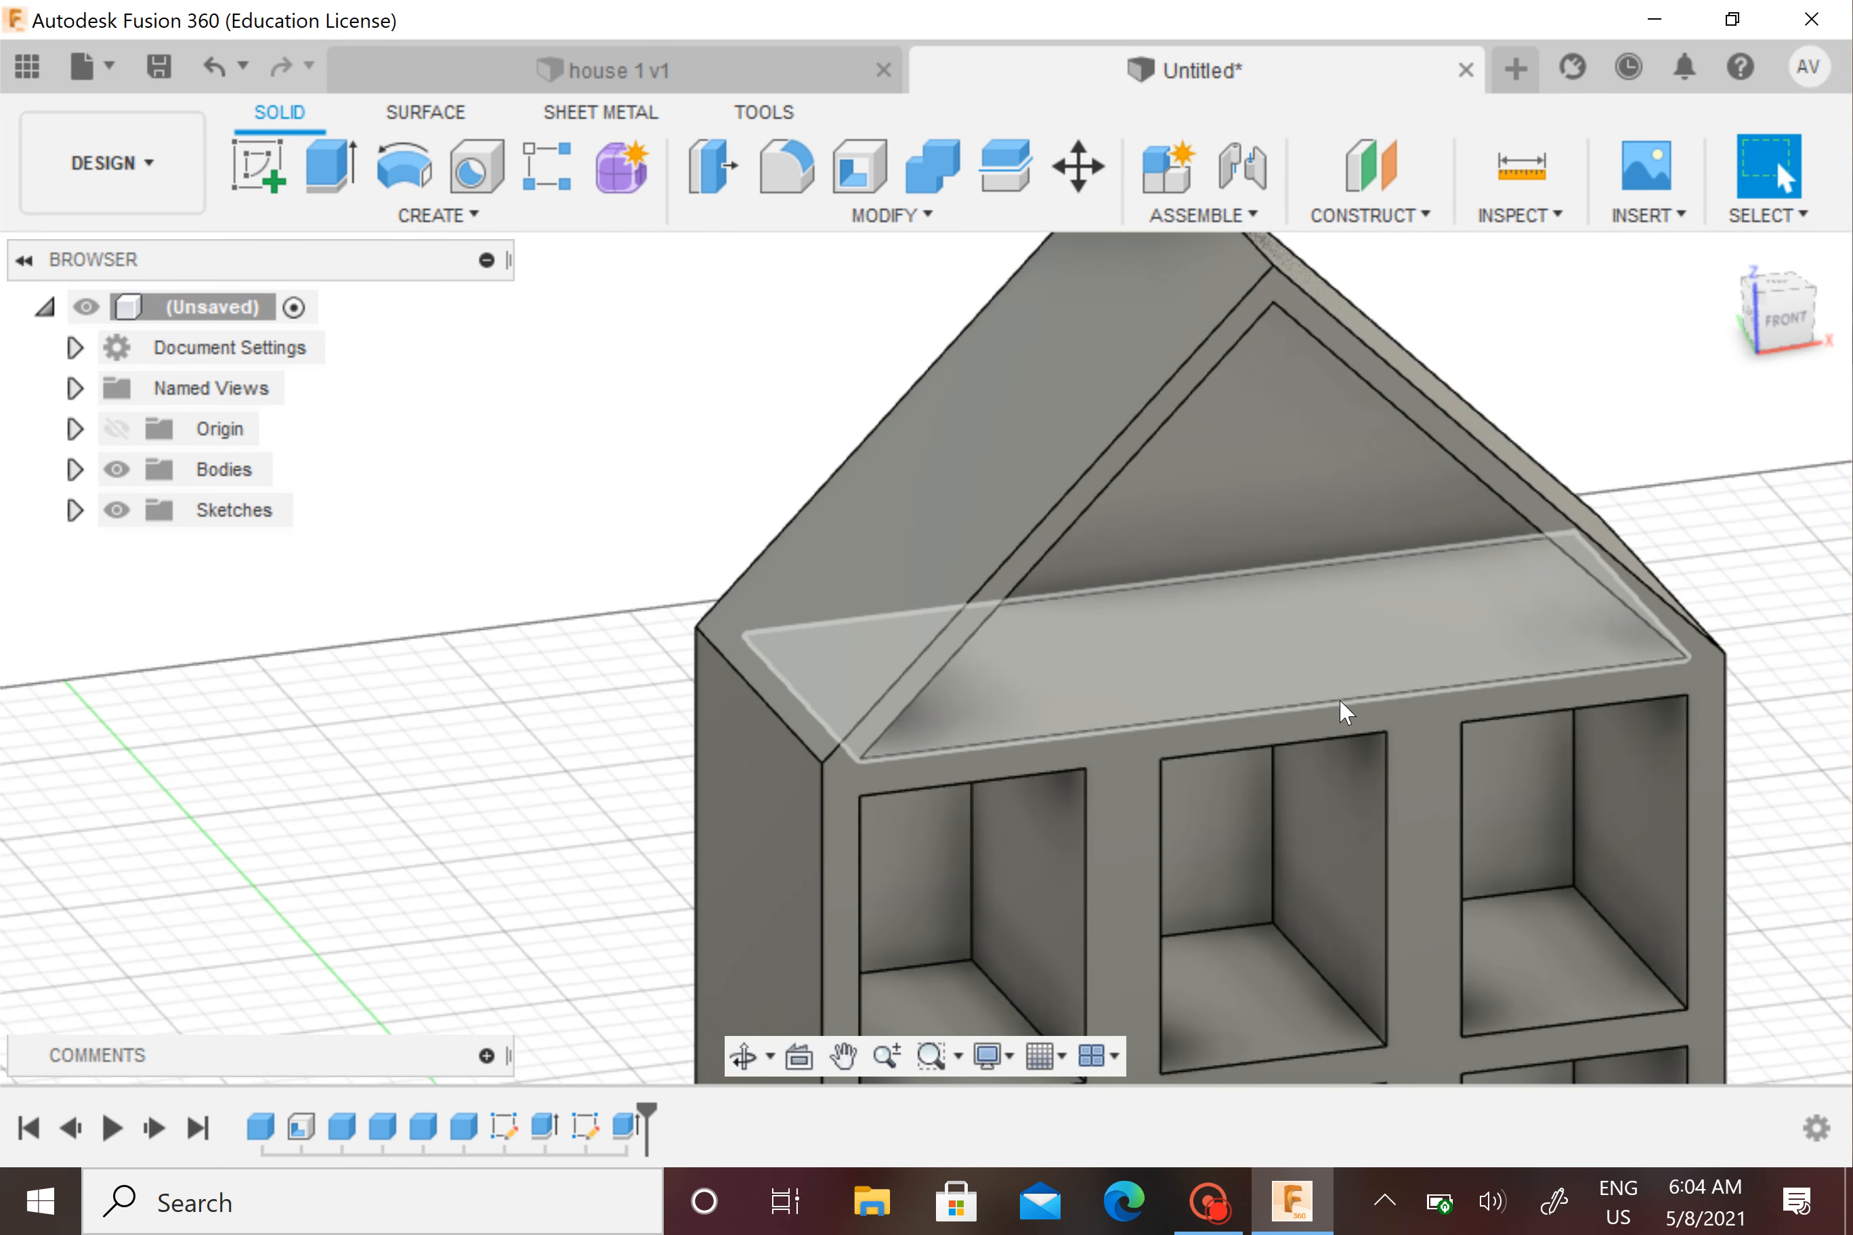
{"action": "middle_click_drag", "start_coordinate": [1340, 702], "coordinate": [1299, 642], "text": "shift"}
{"action": "scroll", "coordinate": [1324, 800], "scroll_direction": "down", "scroll_amount": 4}
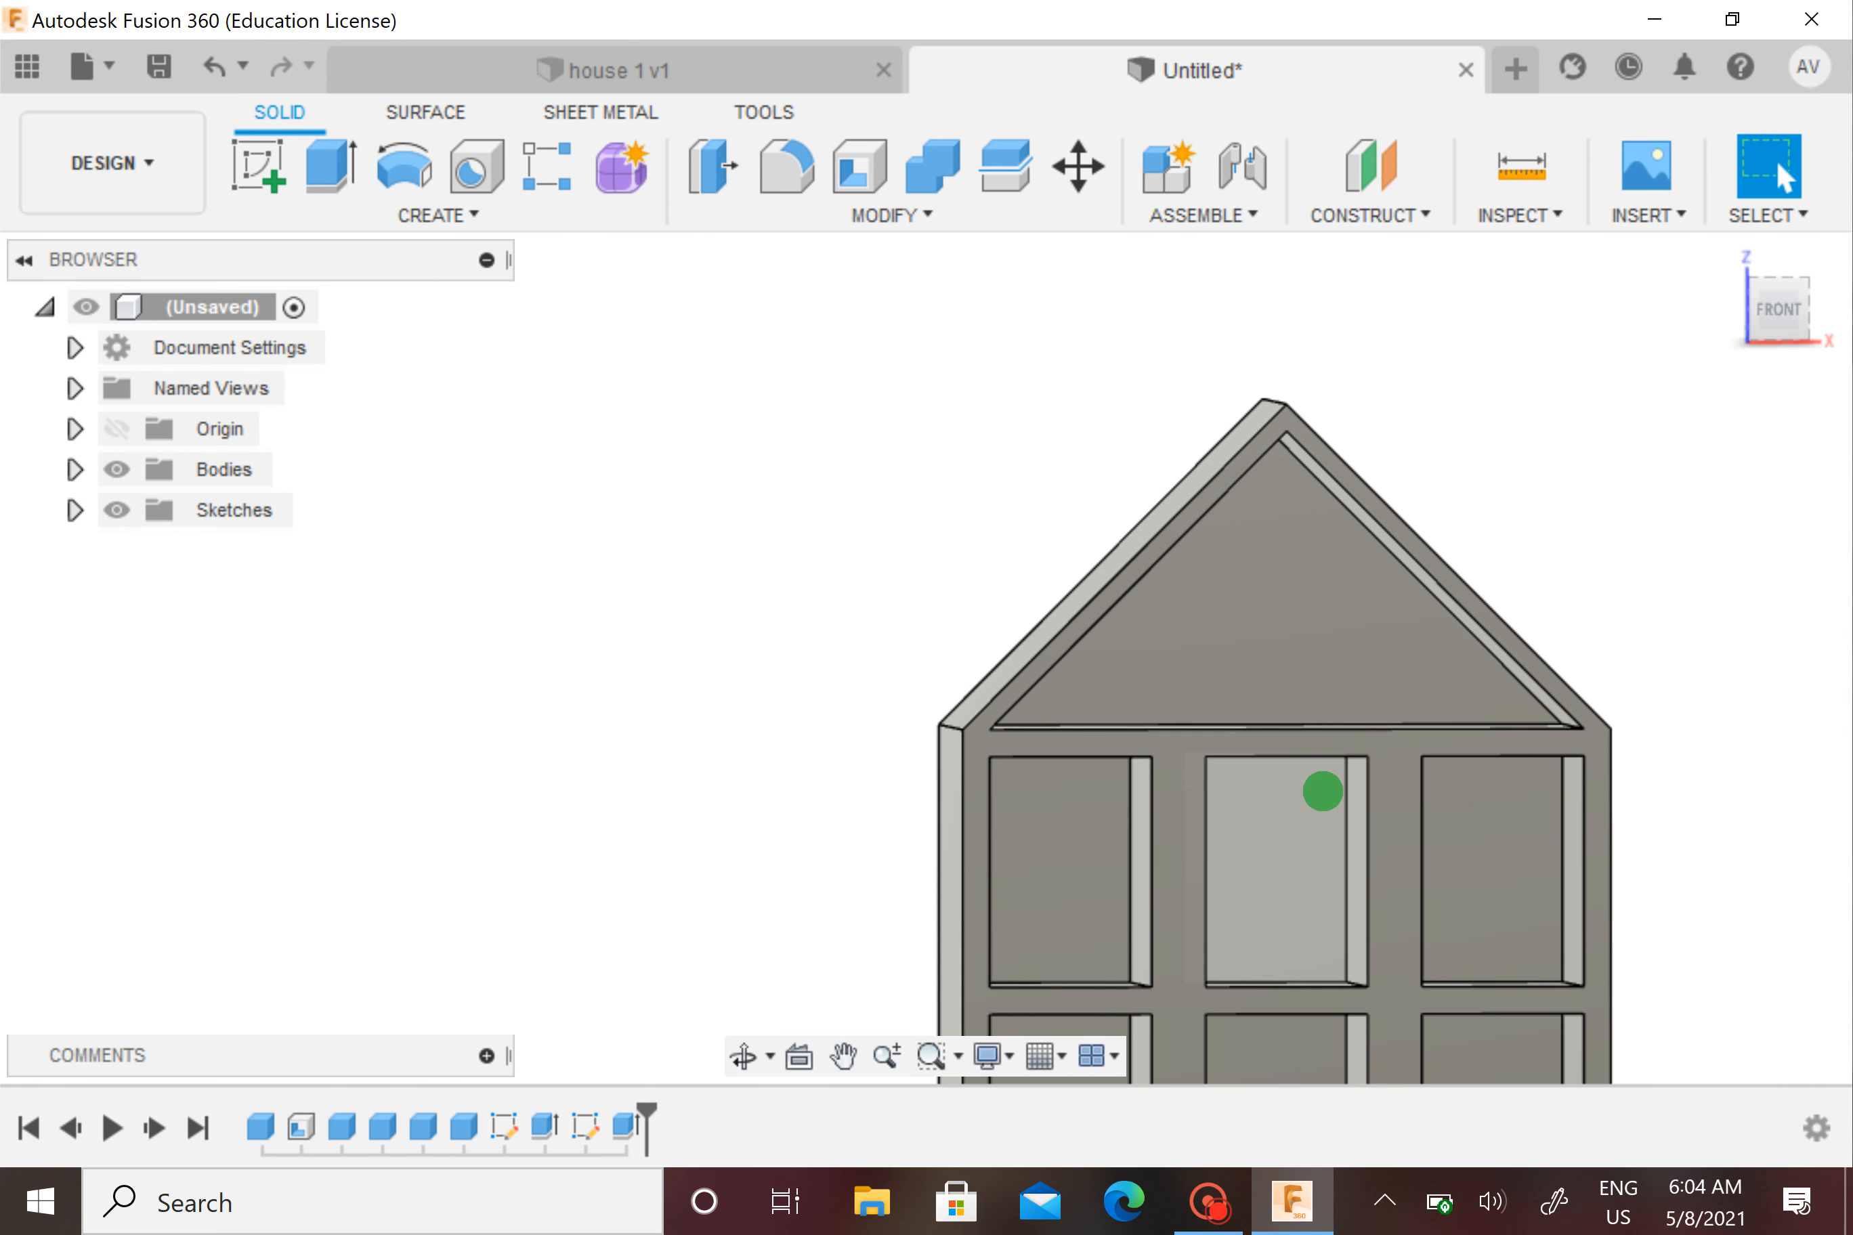
{"action": "middle_click_drag", "start_coordinate": [1323, 790], "coordinate": [1261, 595]}
{"action": "scroll", "coordinate": [1259, 594], "scroll_direction": "down", "scroll_amount": 1}
Switch to the house 1 design and examine the staircase in the lower middle compartment
{"action": "left_click", "coordinate": [617, 71]}
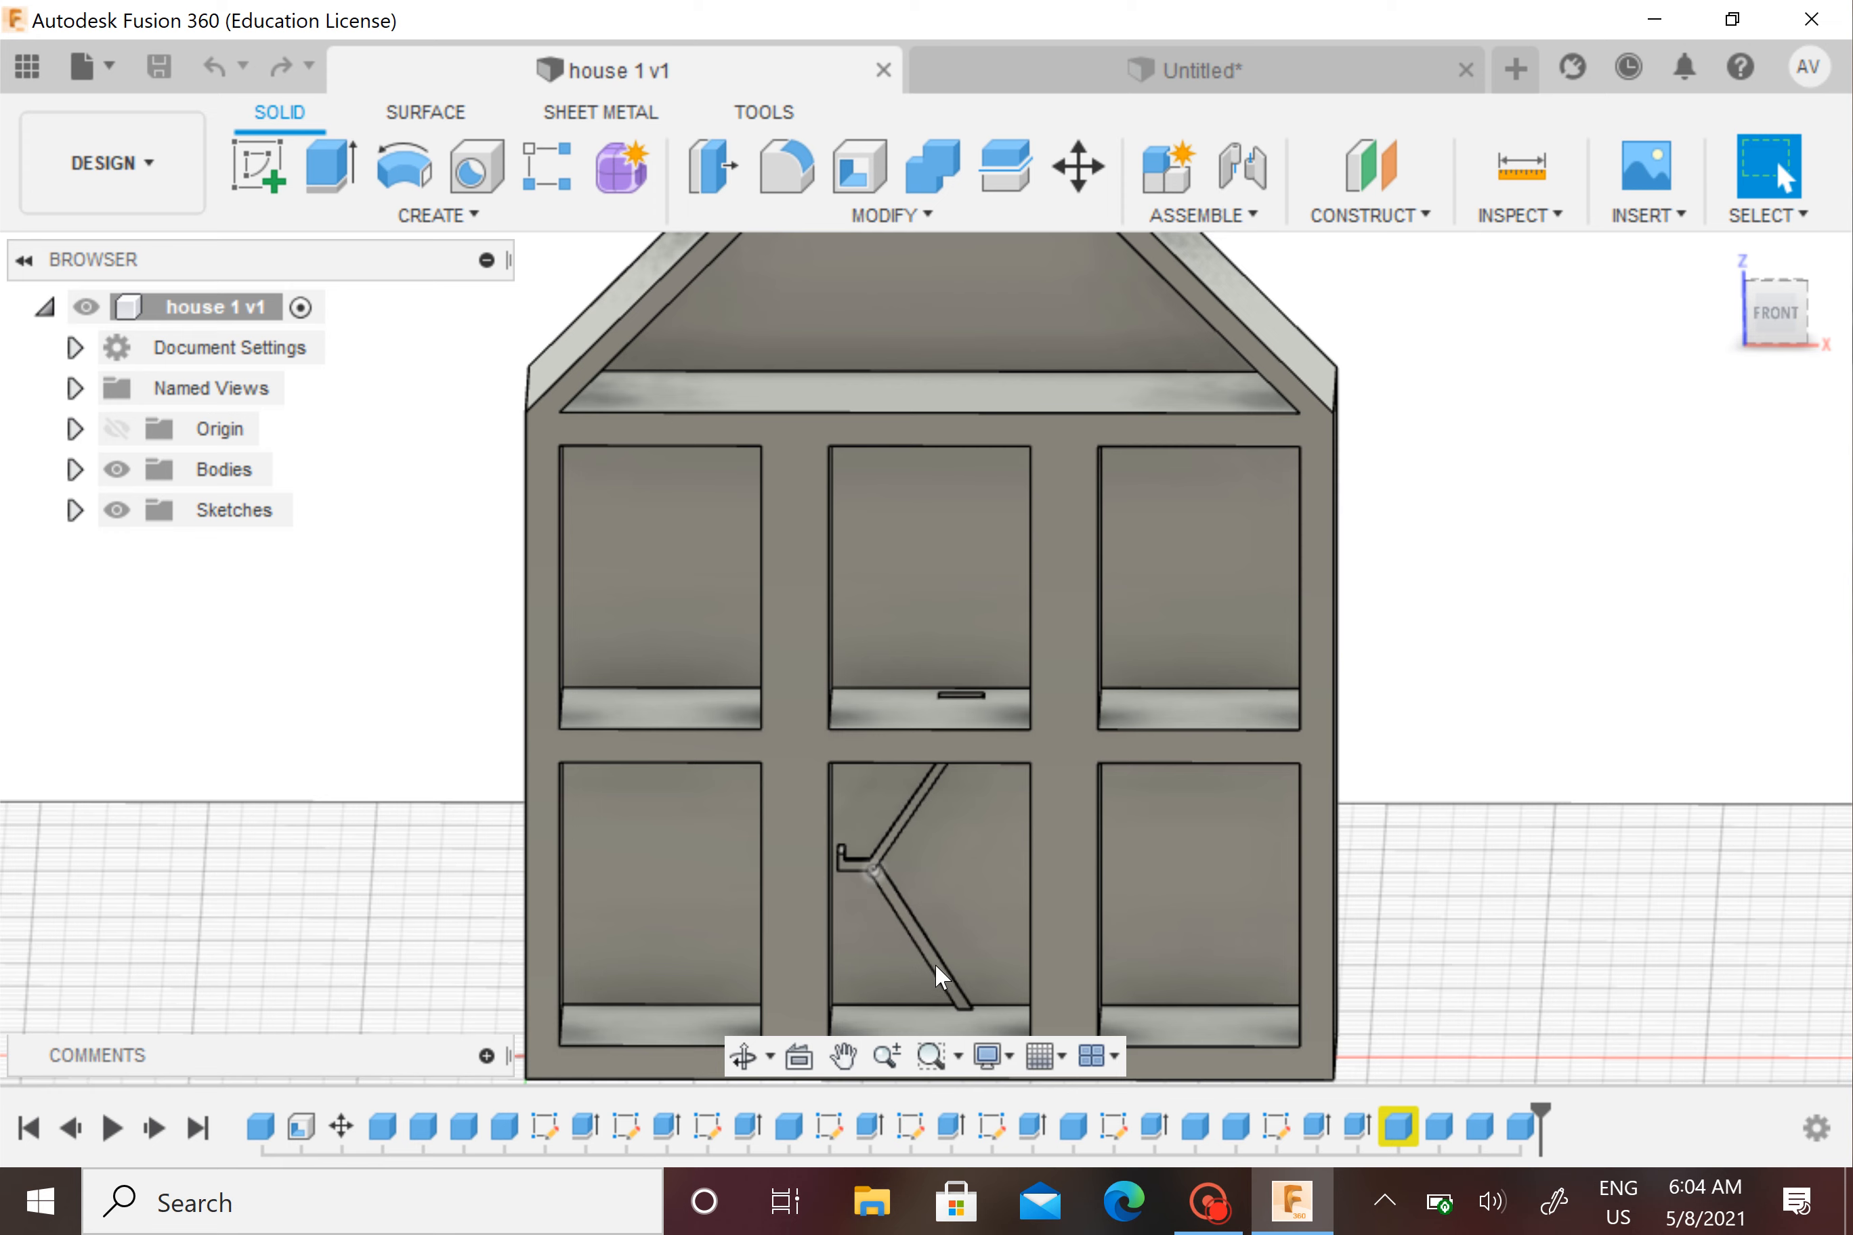
{"action": "scroll", "coordinate": [936, 970], "scroll_direction": "up", "scroll_amount": 5}
{"action": "middle_click_drag", "start_coordinate": [1061, 979], "coordinate": [1047, 856]}
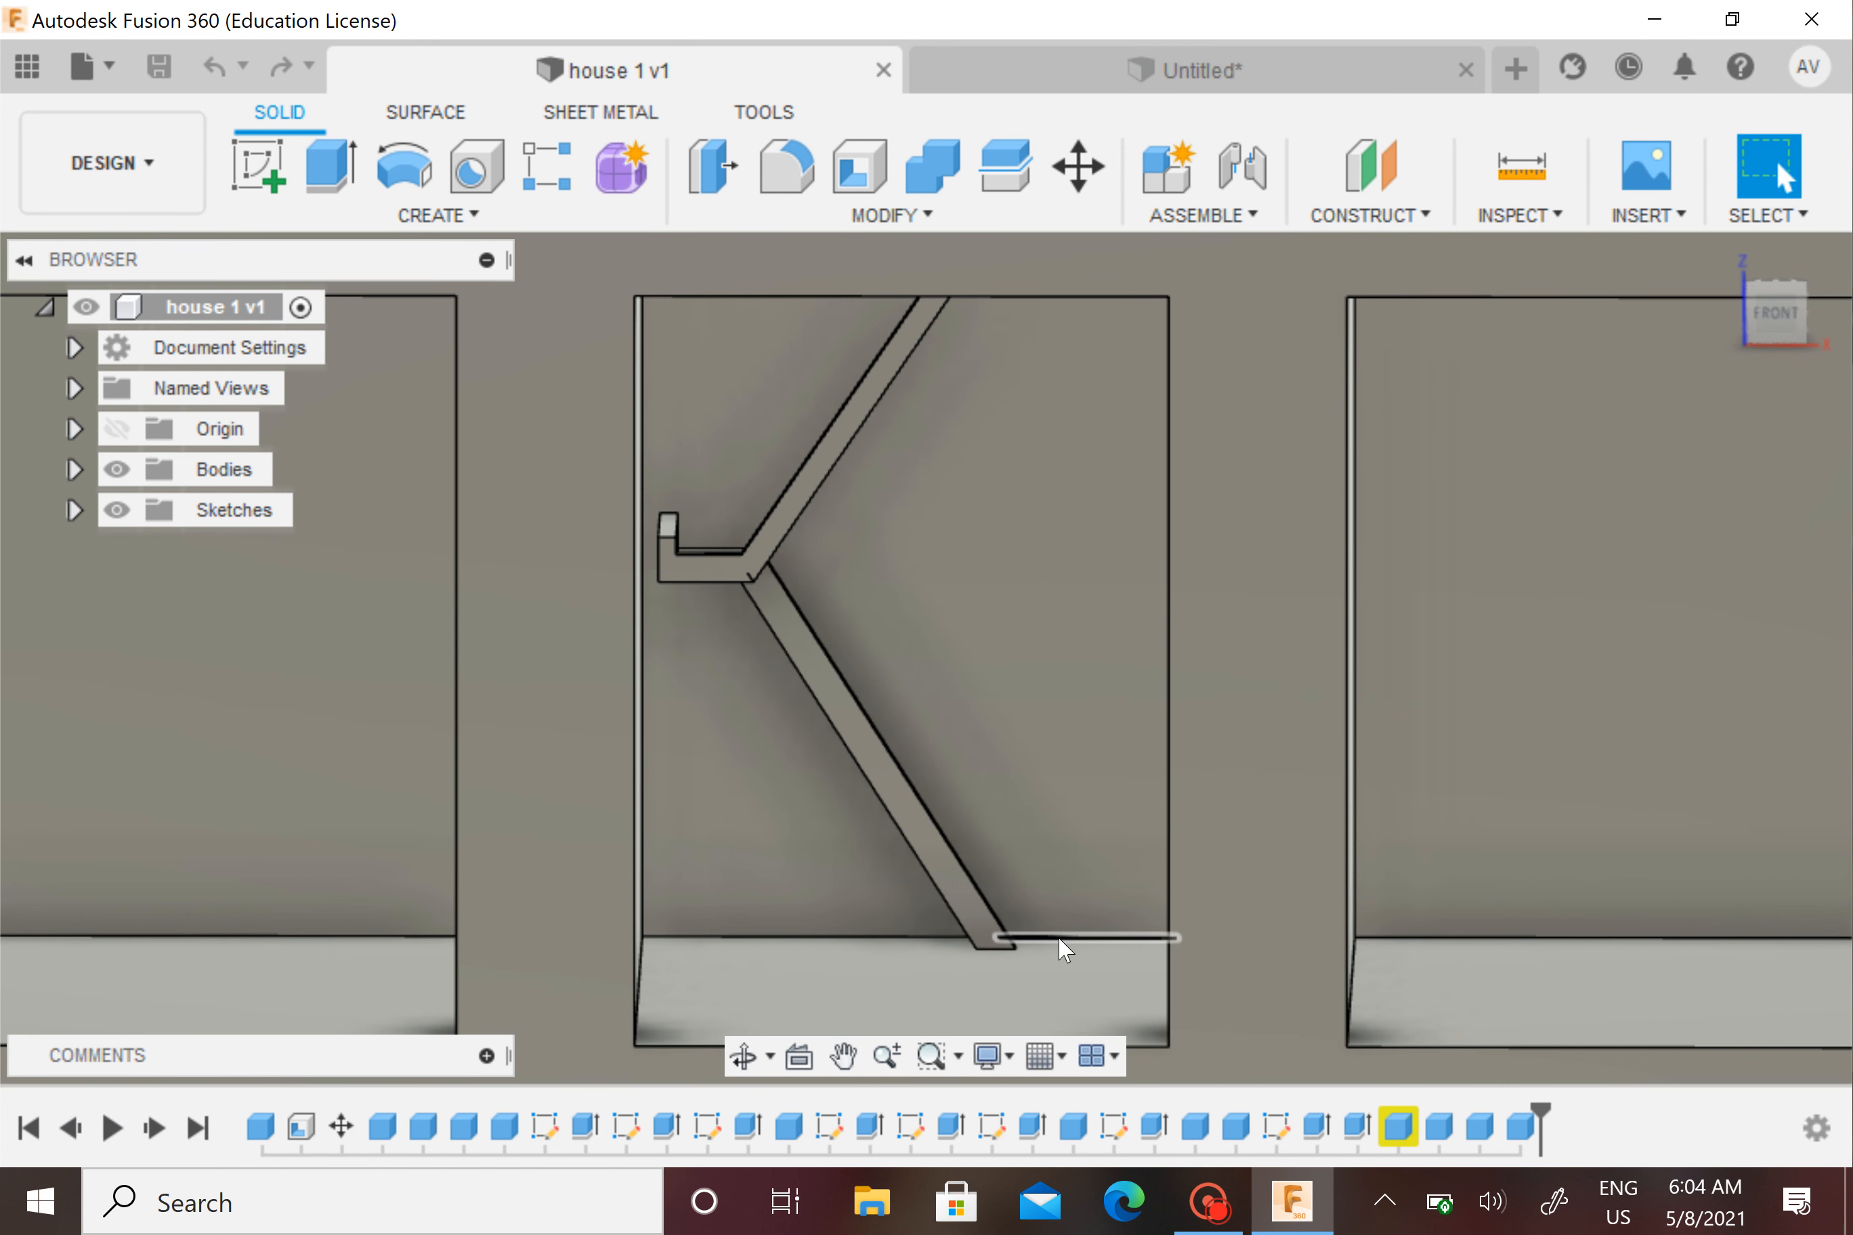
{"action": "middle_click_drag", "start_coordinate": [1177, 940], "coordinate": [1182, 956], "text": "shift"}
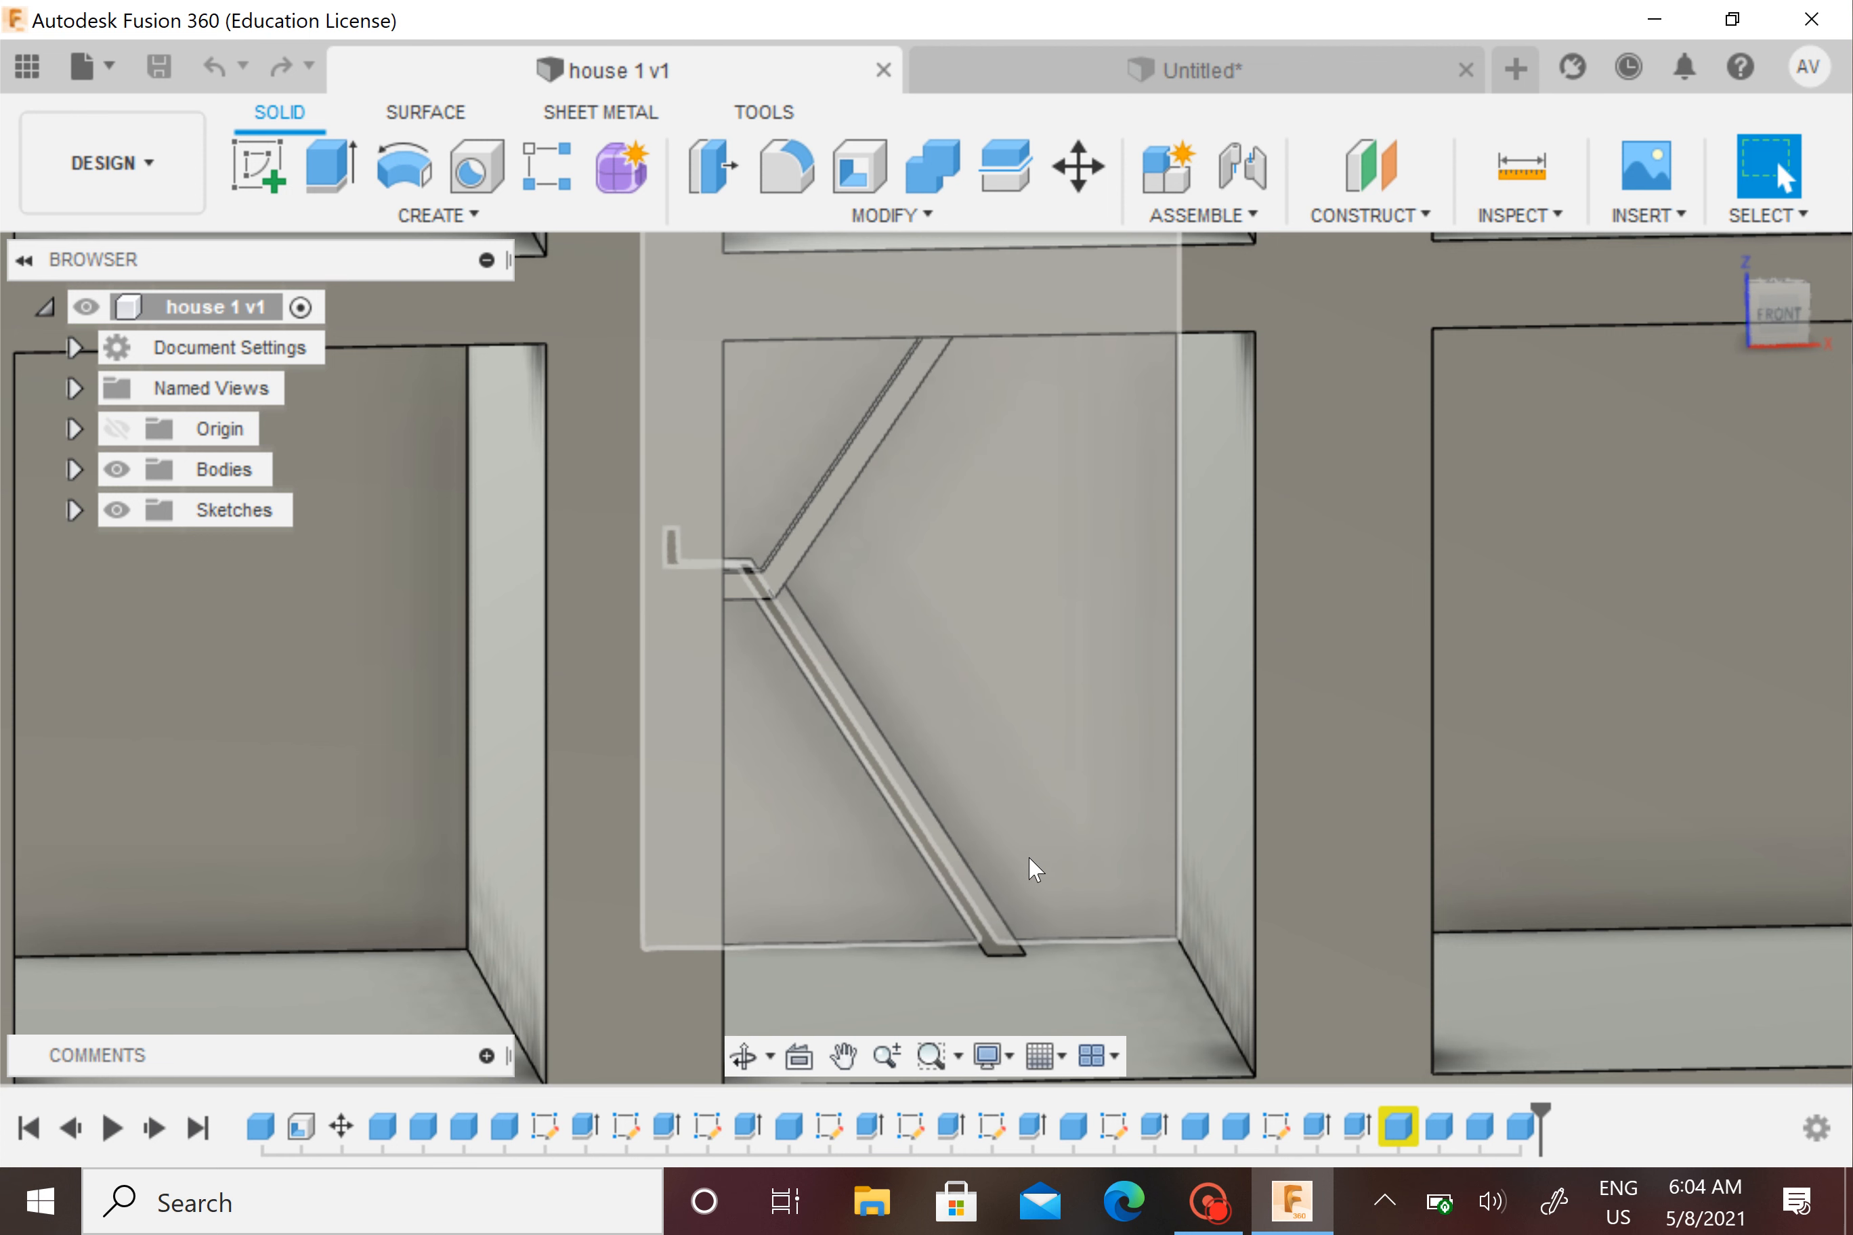
Examine the staircase in house 1 from slightly different angles, and return to the untitled design in front view
{"action": "middle_click_drag", "start_coordinate": [1034, 815], "coordinate": [992, 866], "text": "shift"}
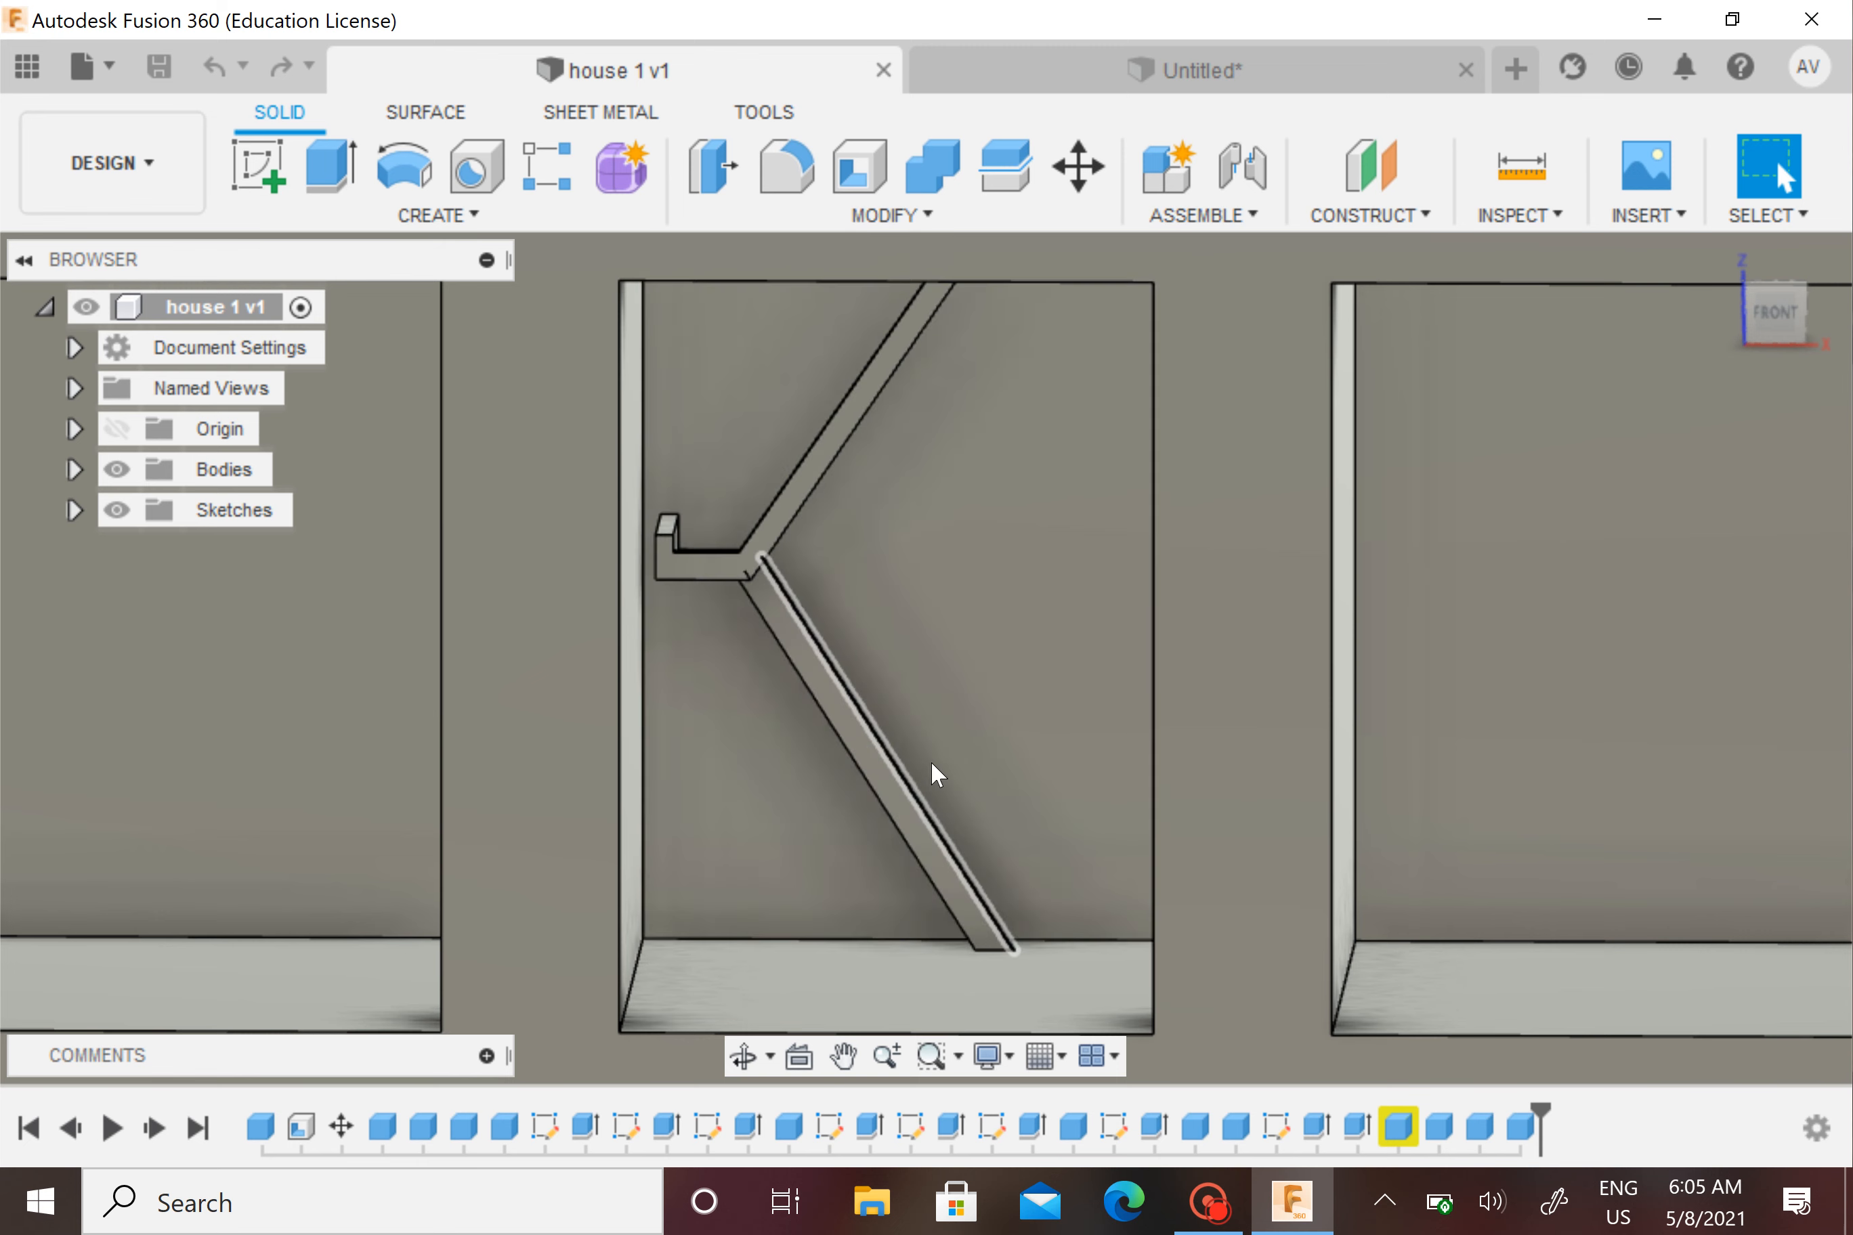
{"action": "middle_click_drag", "start_coordinate": [800, 568], "coordinate": [769, 598], "text": "shift"}
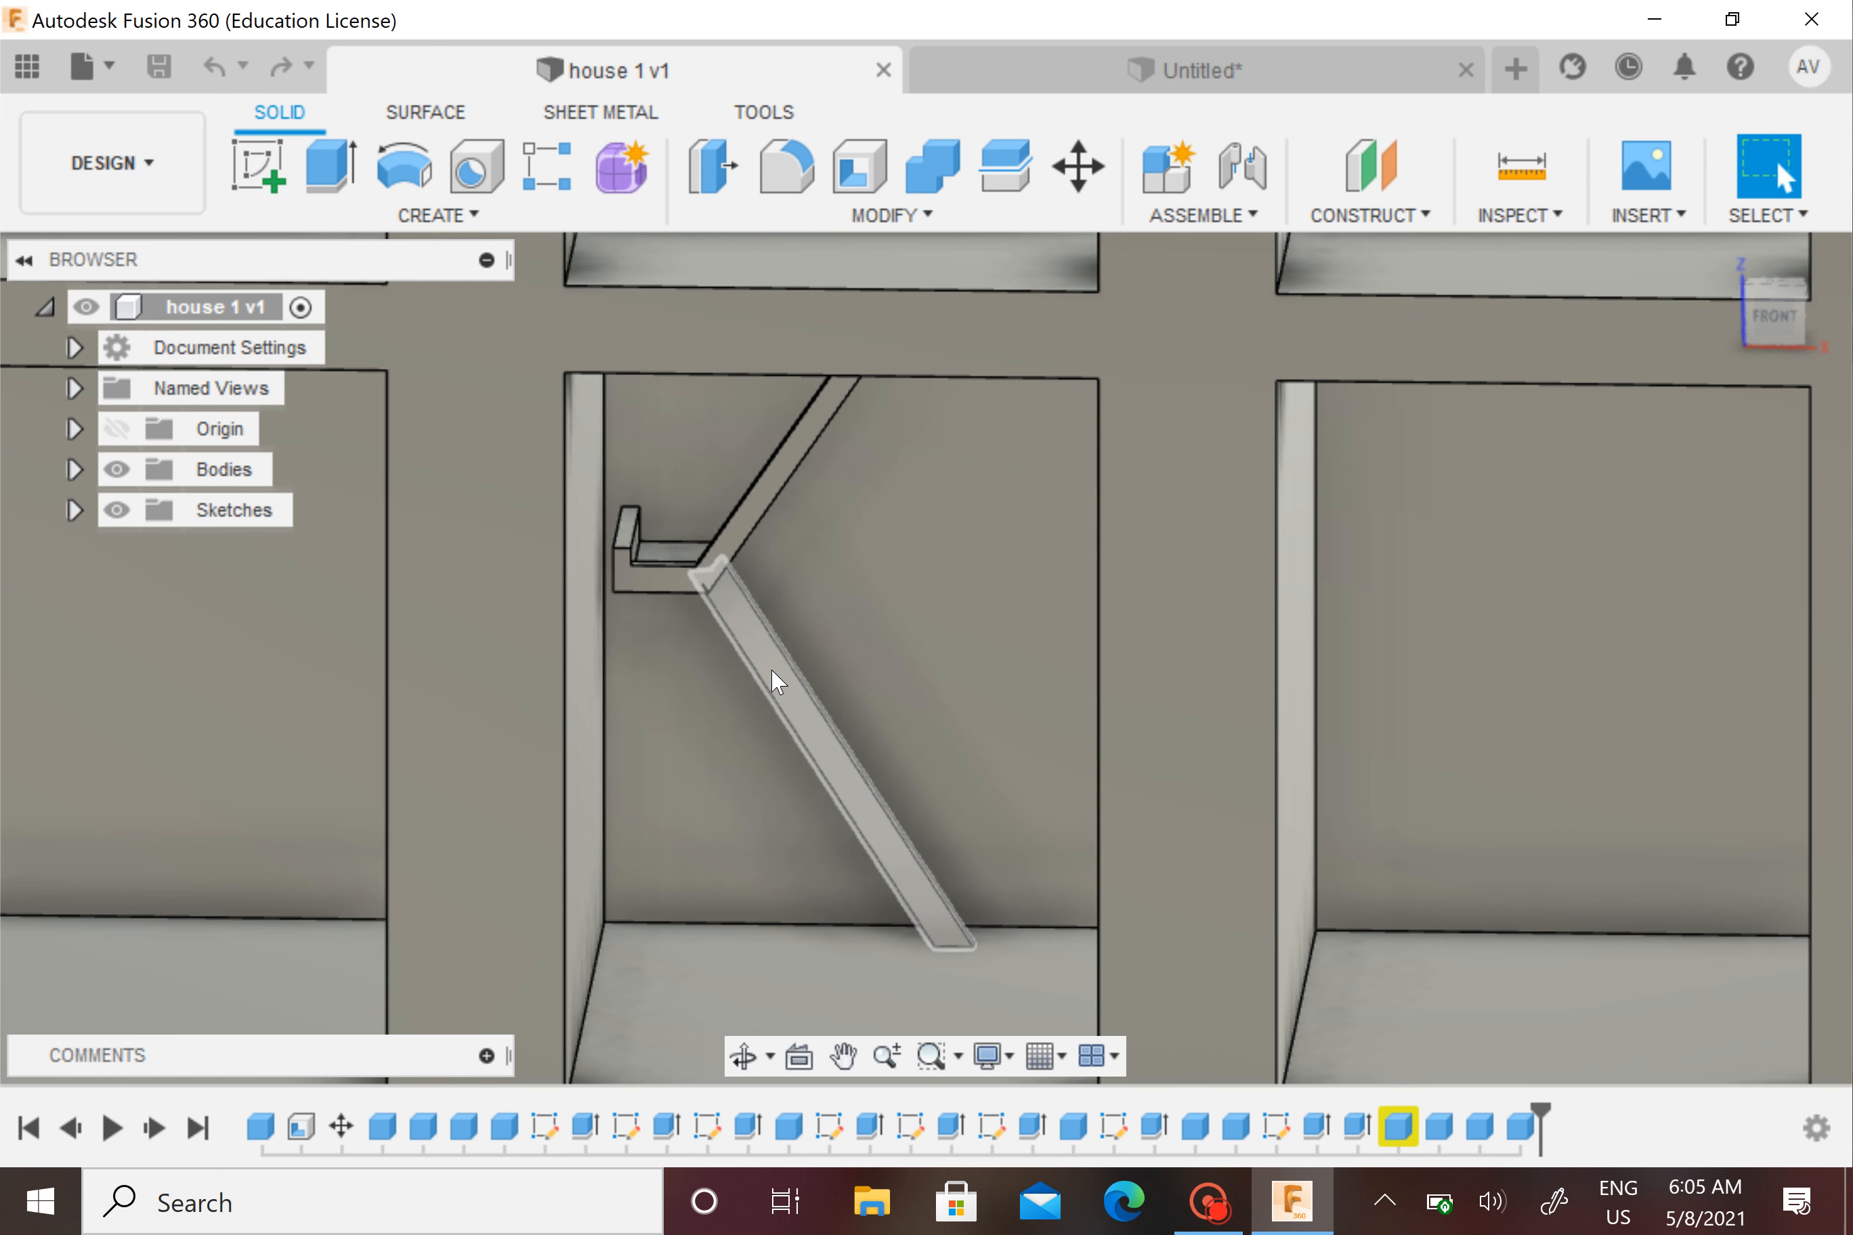
{"action": "left_click", "coordinate": [1202, 70]}
{"action": "scroll", "coordinate": [1138, 751], "scroll_direction": "up", "scroll_amount": 3}
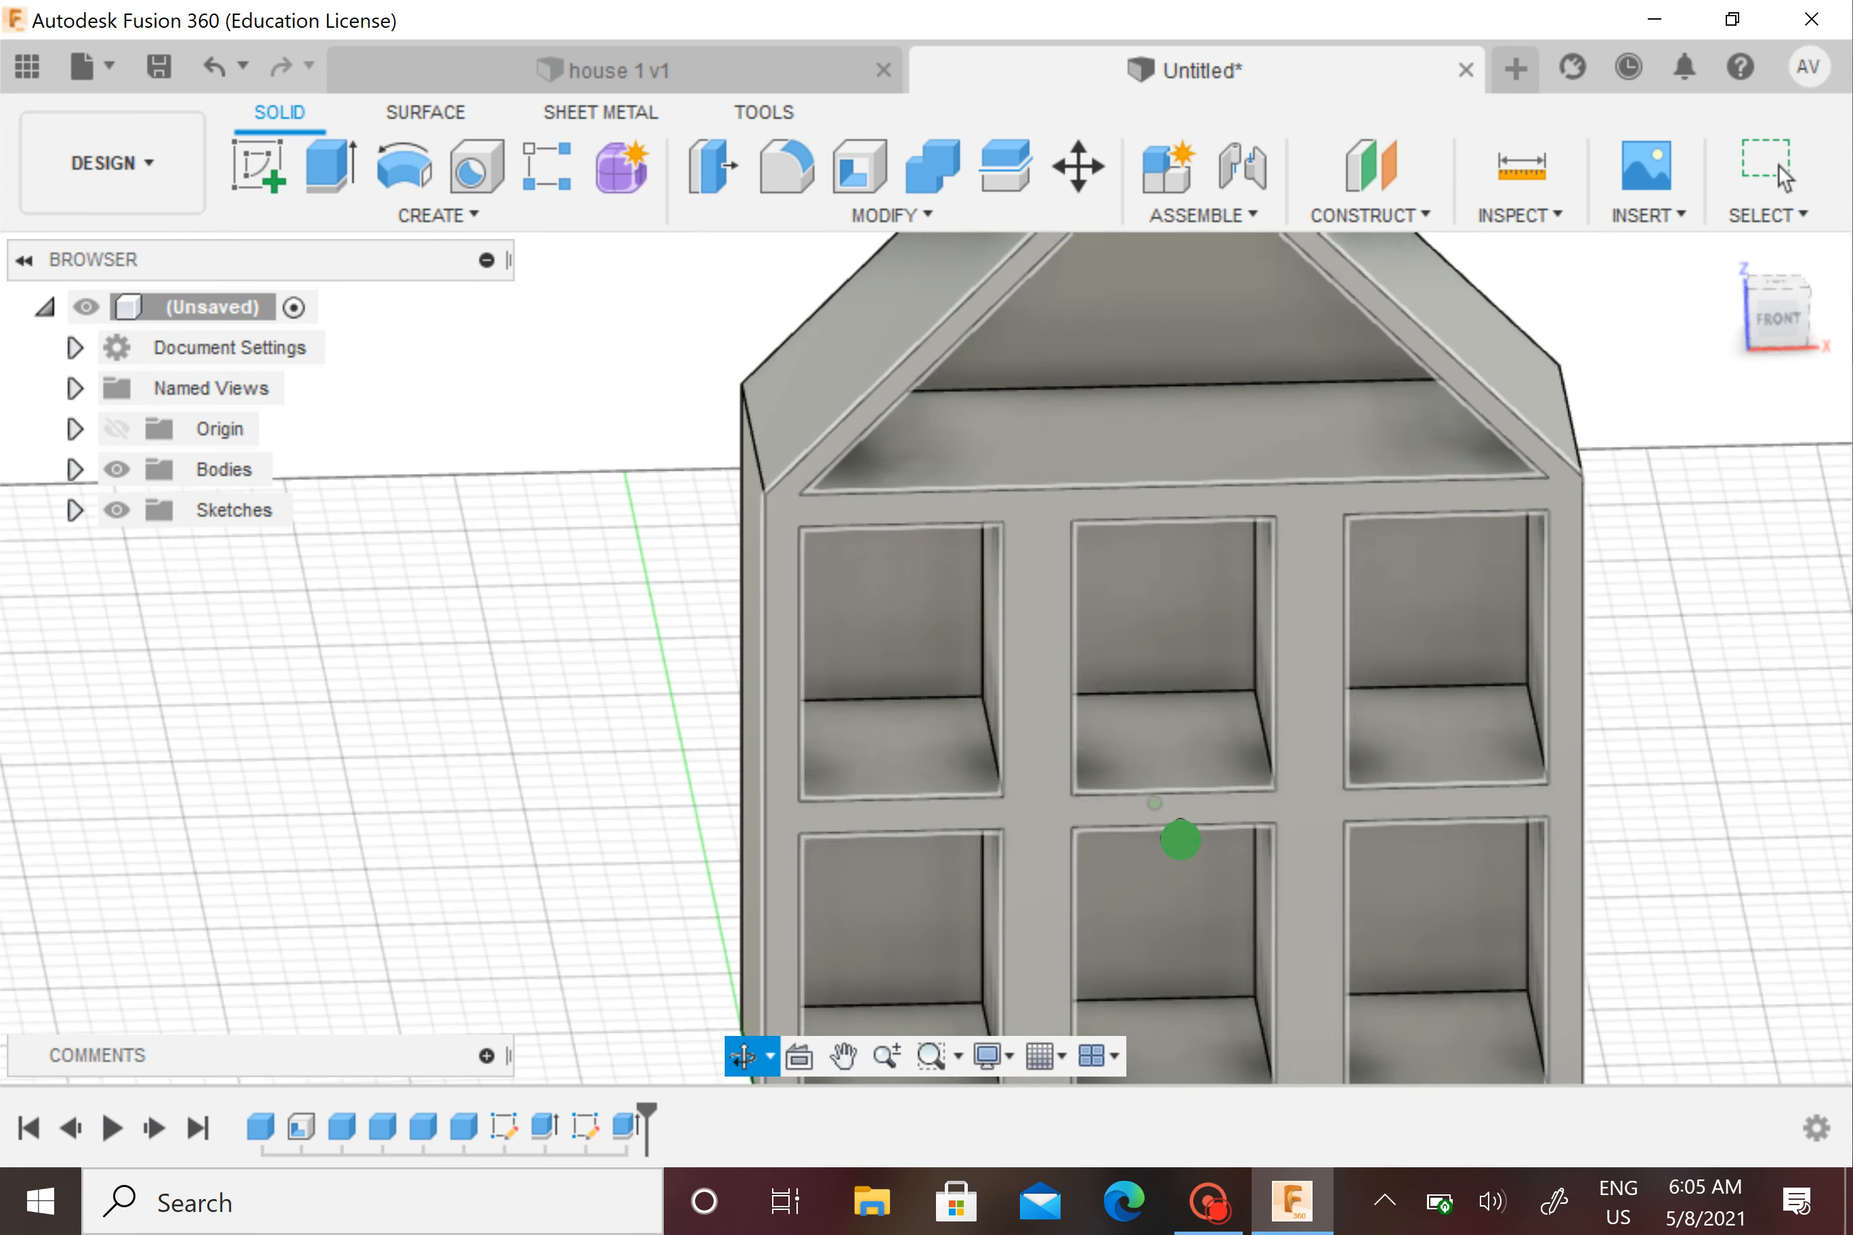
{"action": "left_click", "coordinate": [1775, 321]}
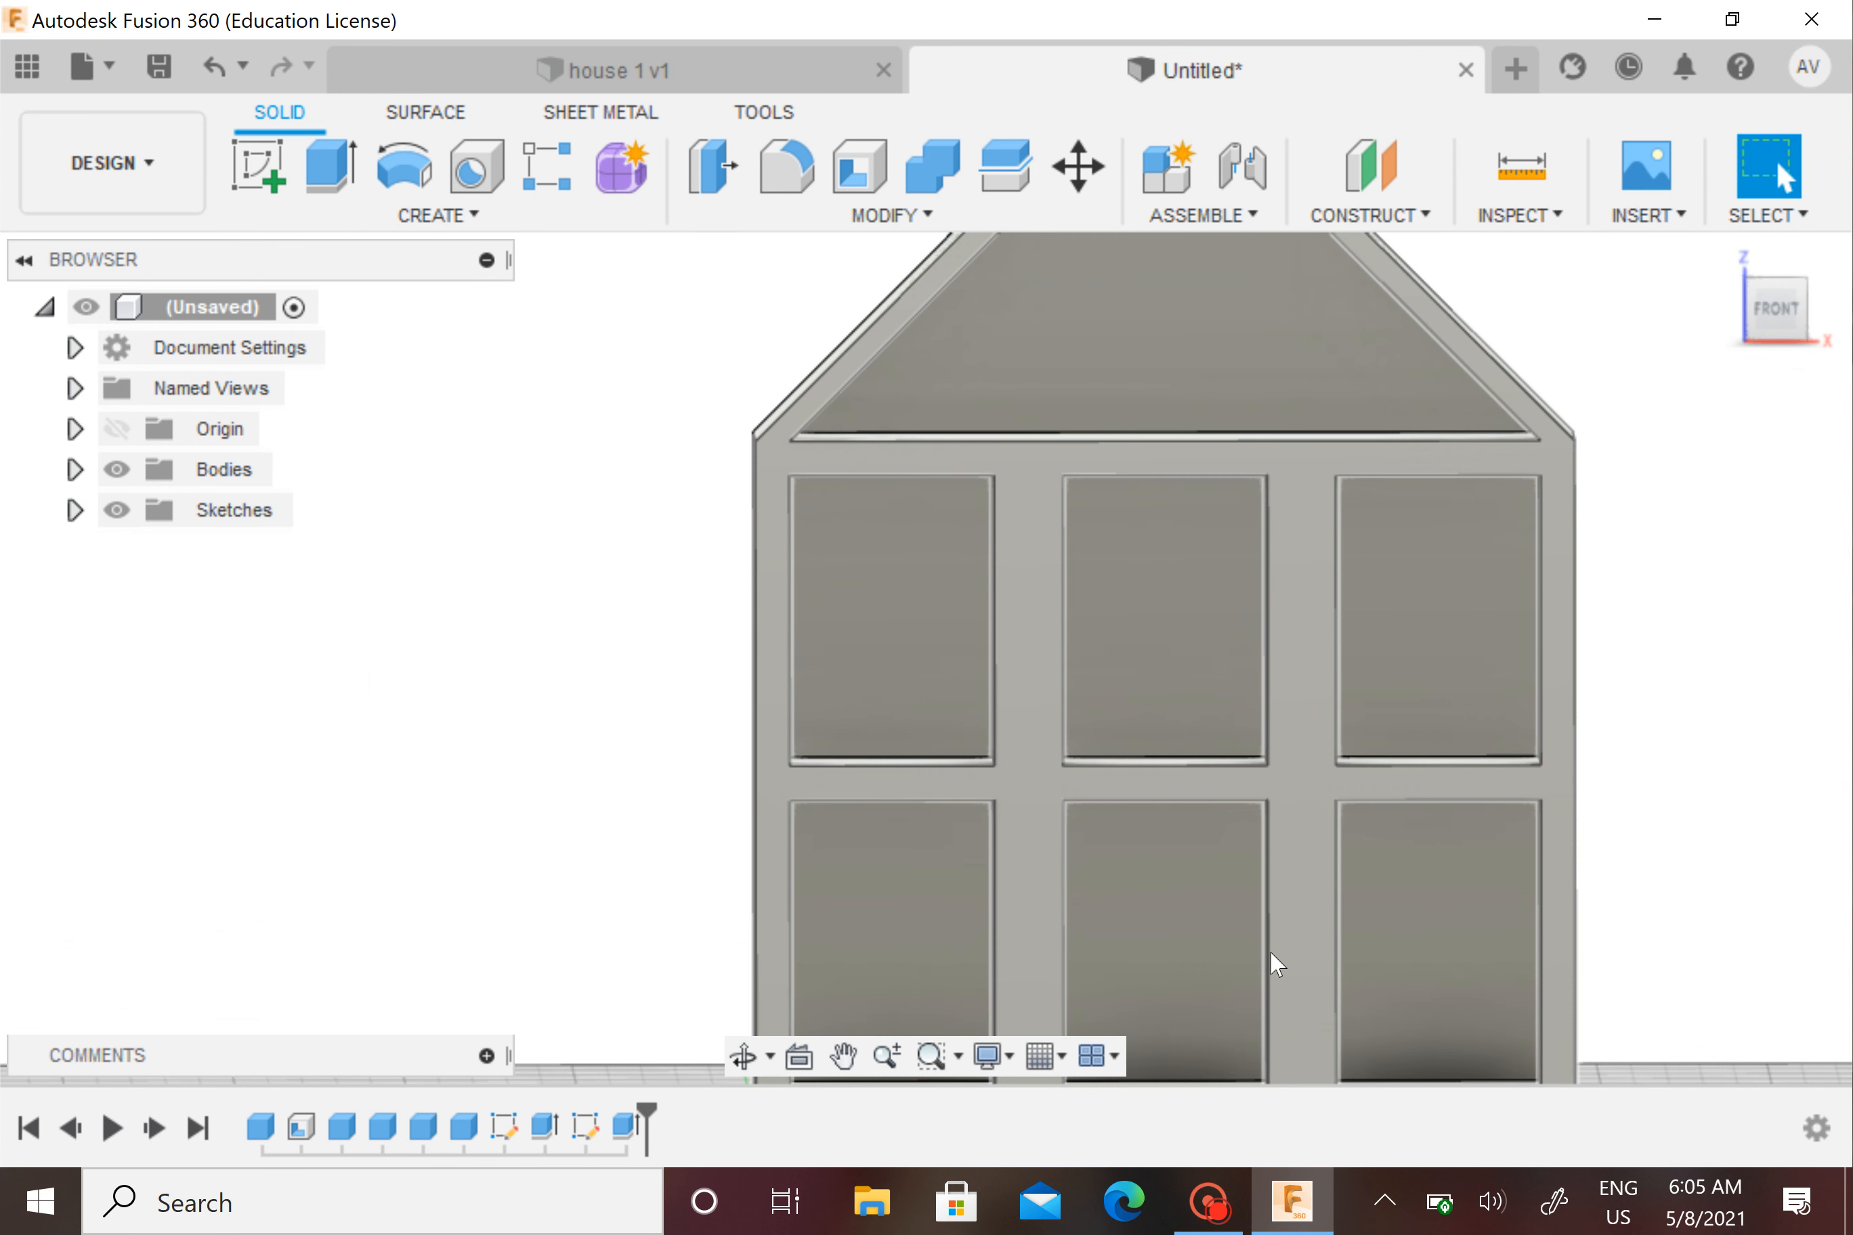
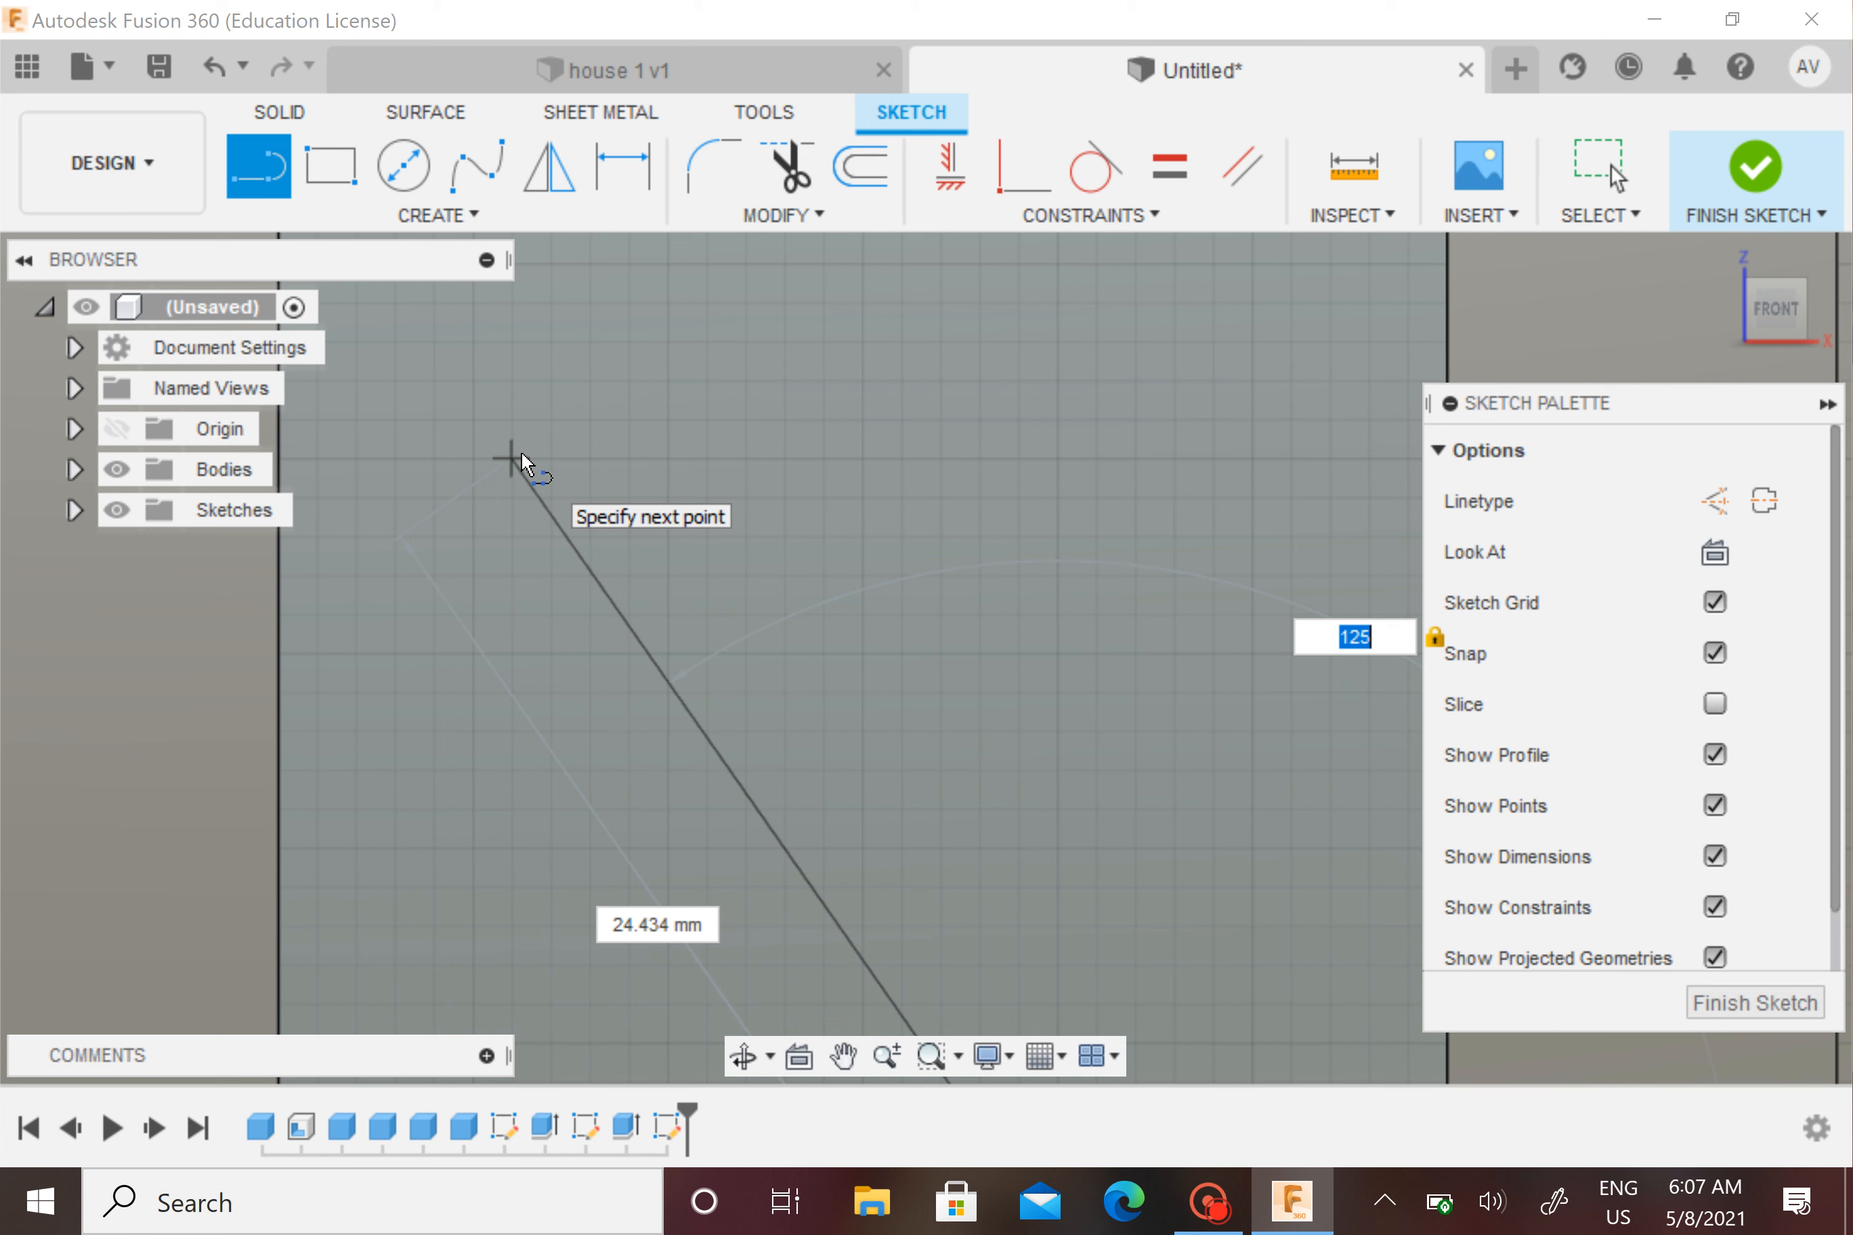
Place the sloped stair line's upper end about 24.4 mm away at 125 degrees, and add a 1 mm perpendicular line from that end
{"action": "left_click", "coordinate": [521, 454]}
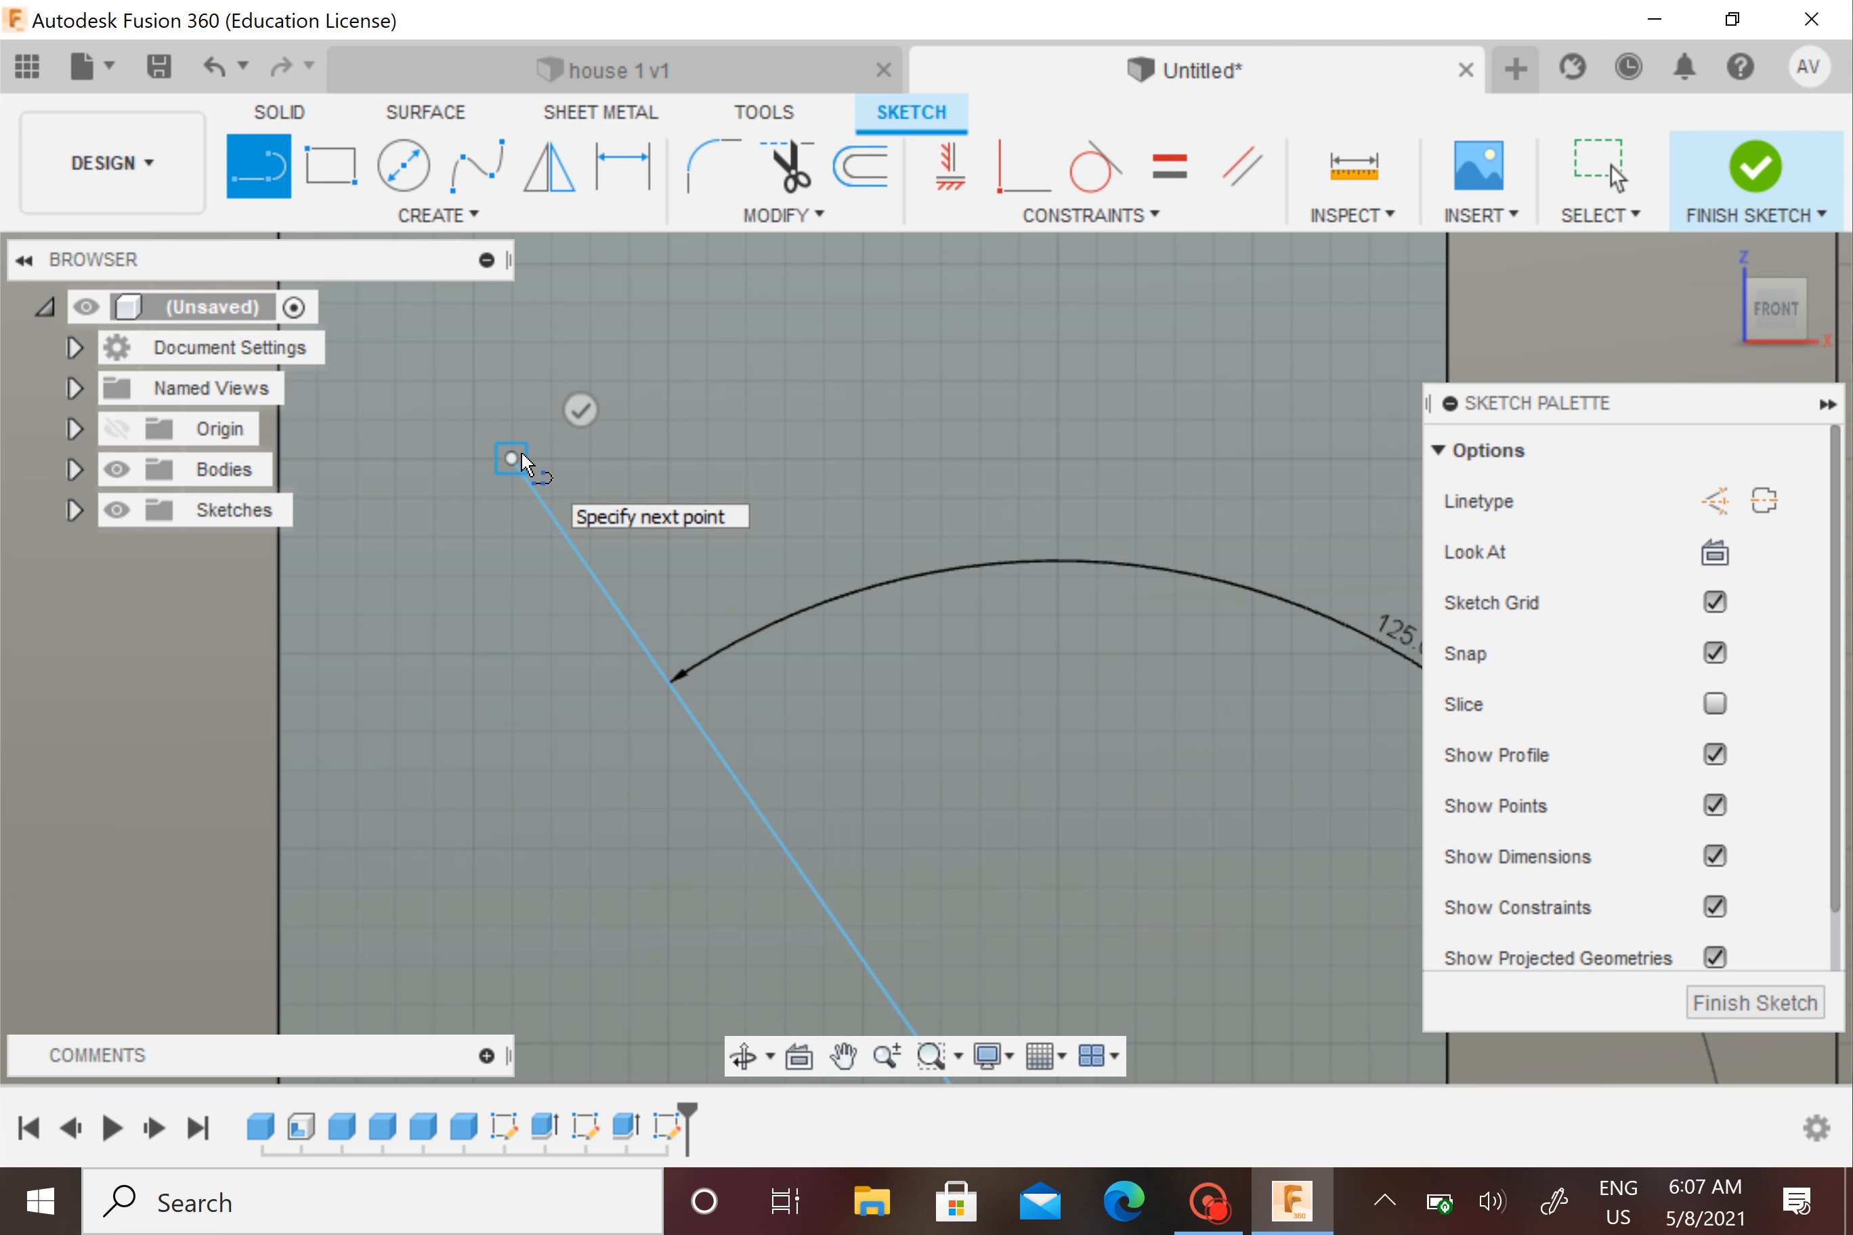
{"action": "scroll", "coordinate": [950, 759], "scroll_direction": "down", "scroll_amount": 4}
{"action": "left_click", "coordinate": [934, 696]}
{"action": "middle_click_drag", "start_coordinate": [934, 695], "coordinate": [905, 603]}
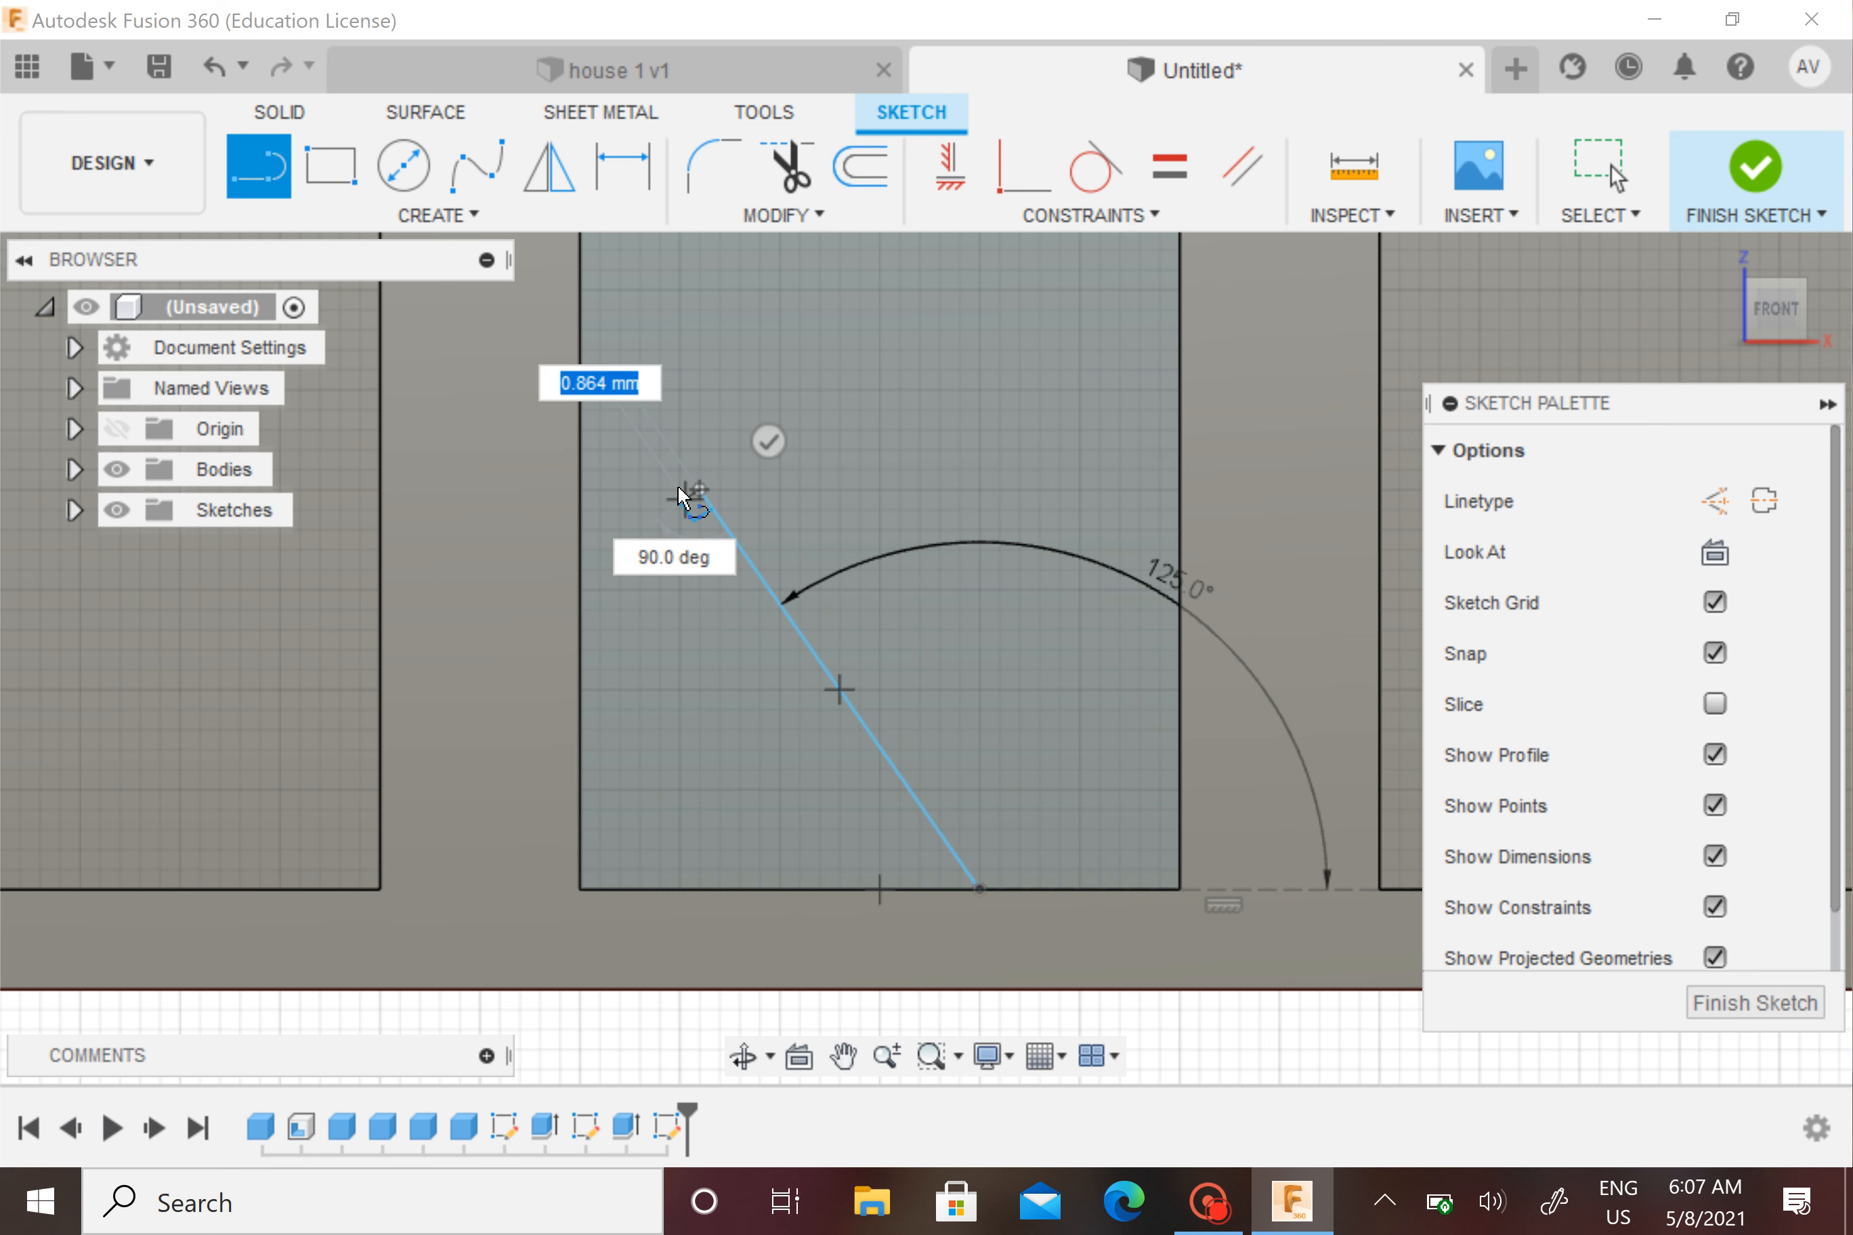
{"action": "scroll", "coordinate": [679, 487], "scroll_direction": "up", "scroll_amount": 5}
{"action": "middle_click_drag", "start_coordinate": [679, 494], "coordinate": [678, 567]}
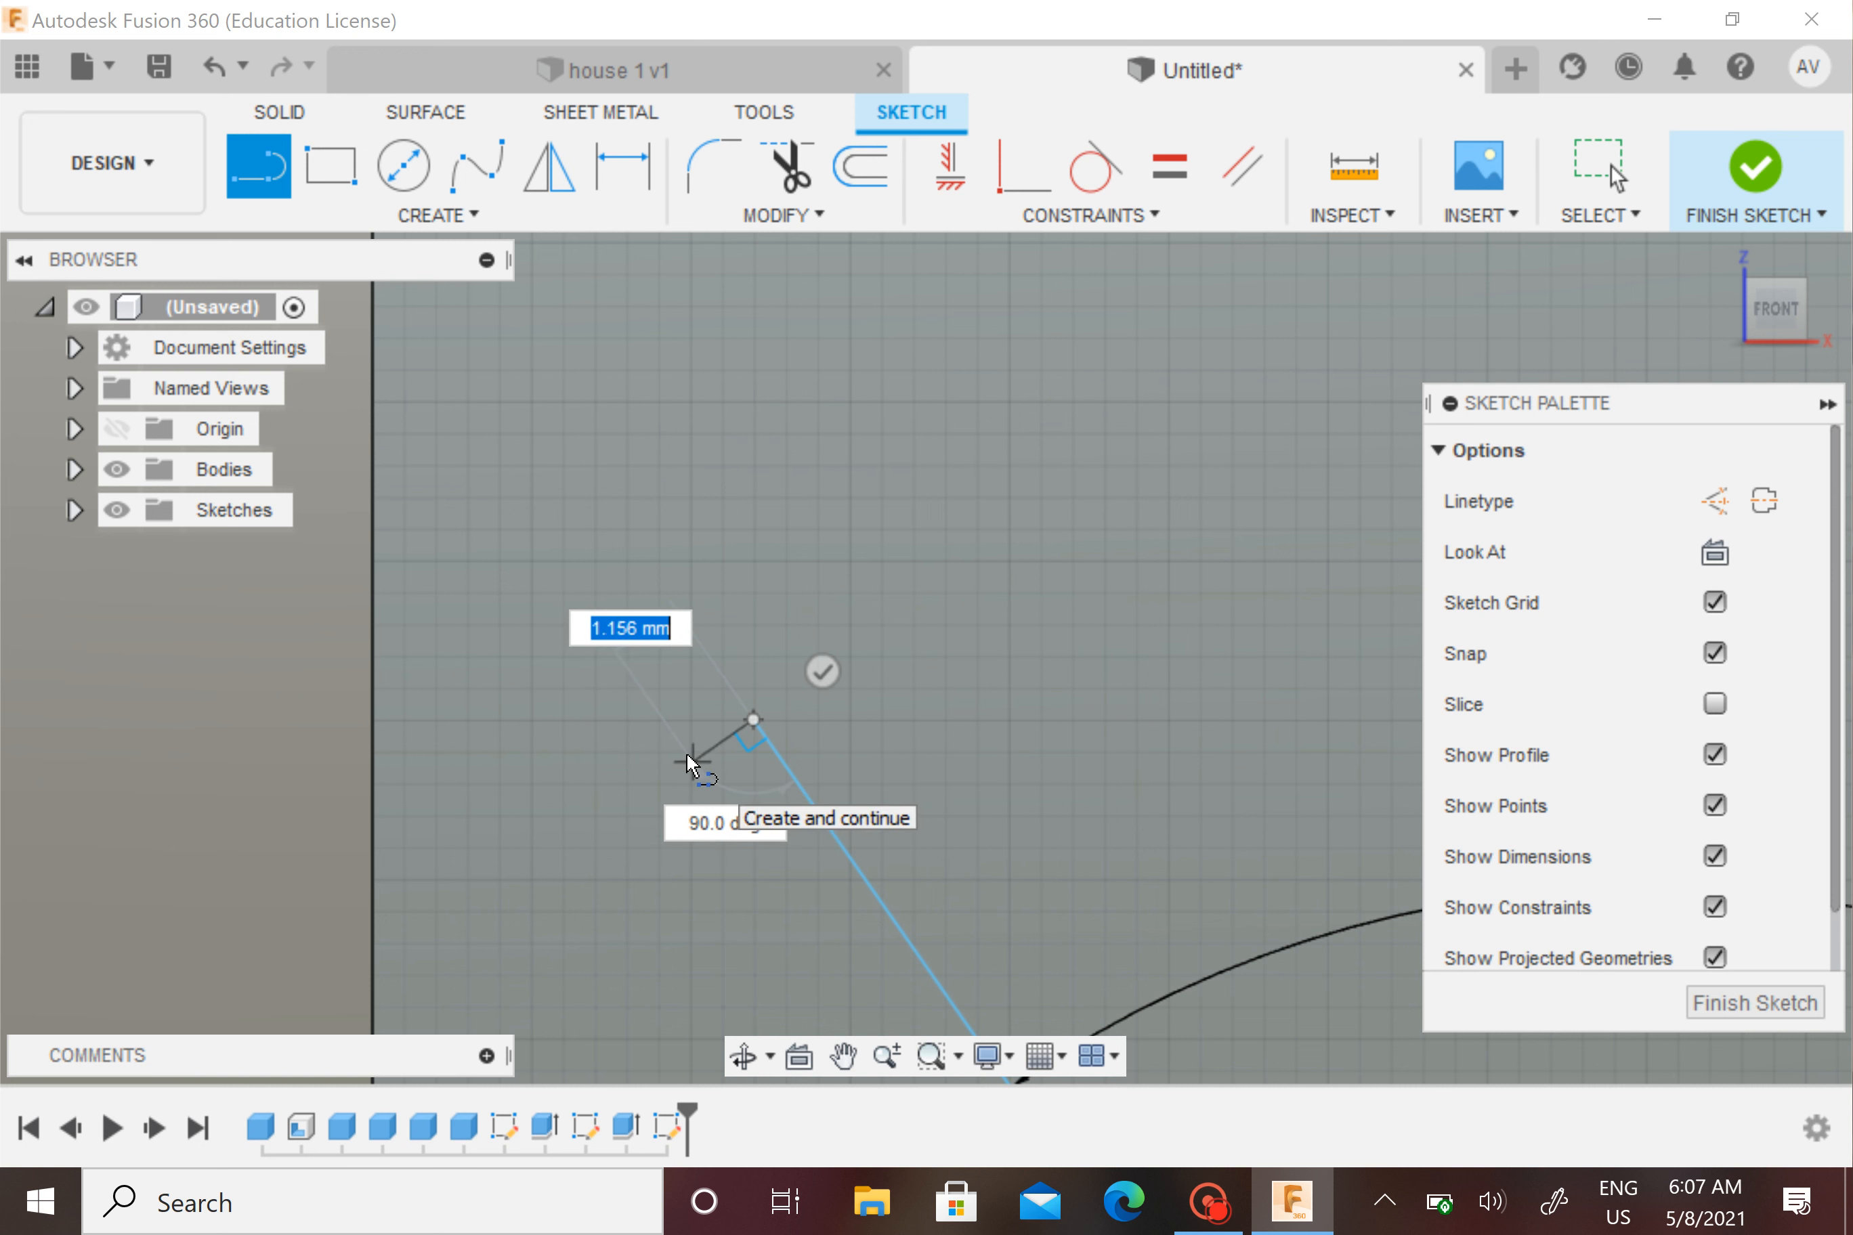
{"action": "key", "text": "BackSpace"}
{"action": "type", "text": "1"}
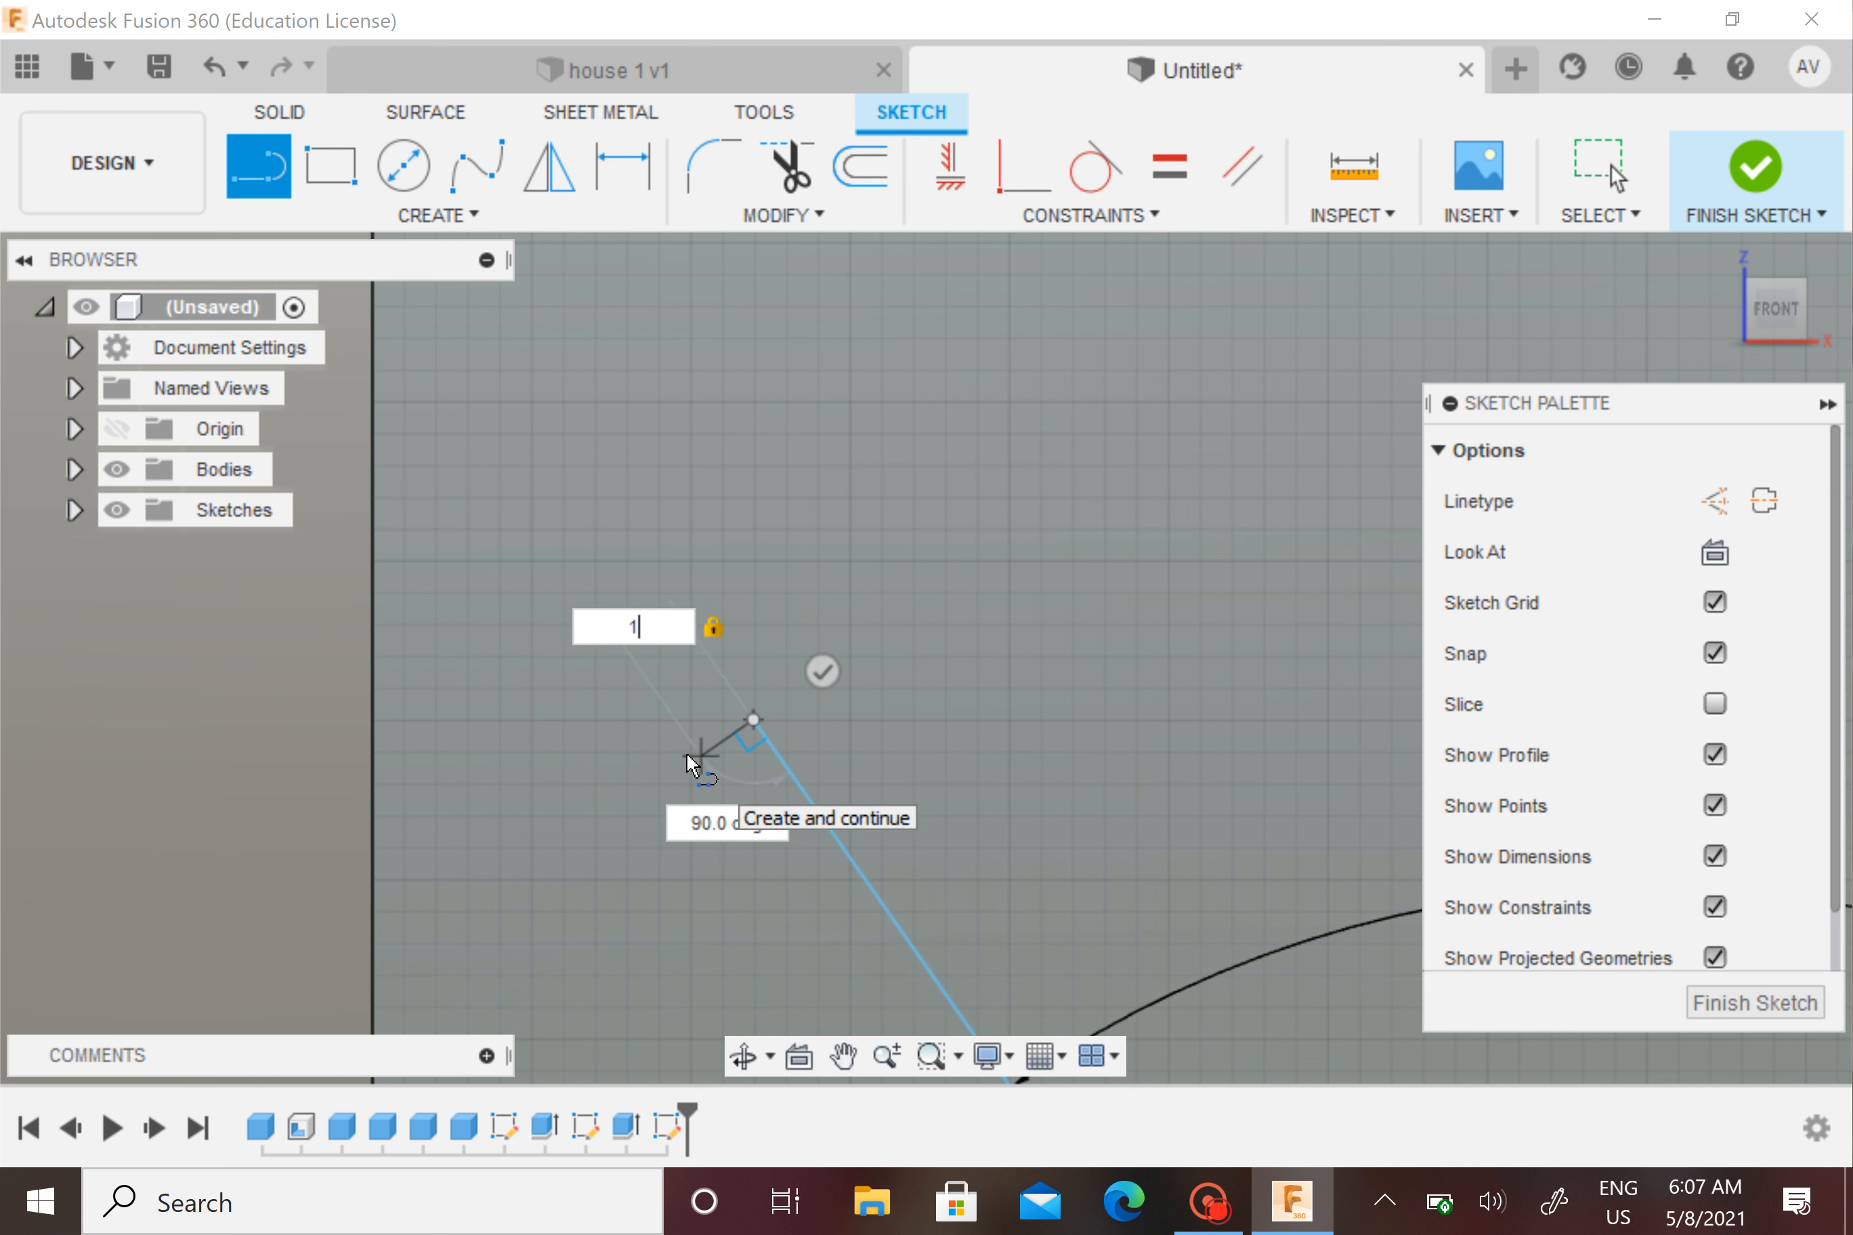
{"action": "key", "text": "Return"}
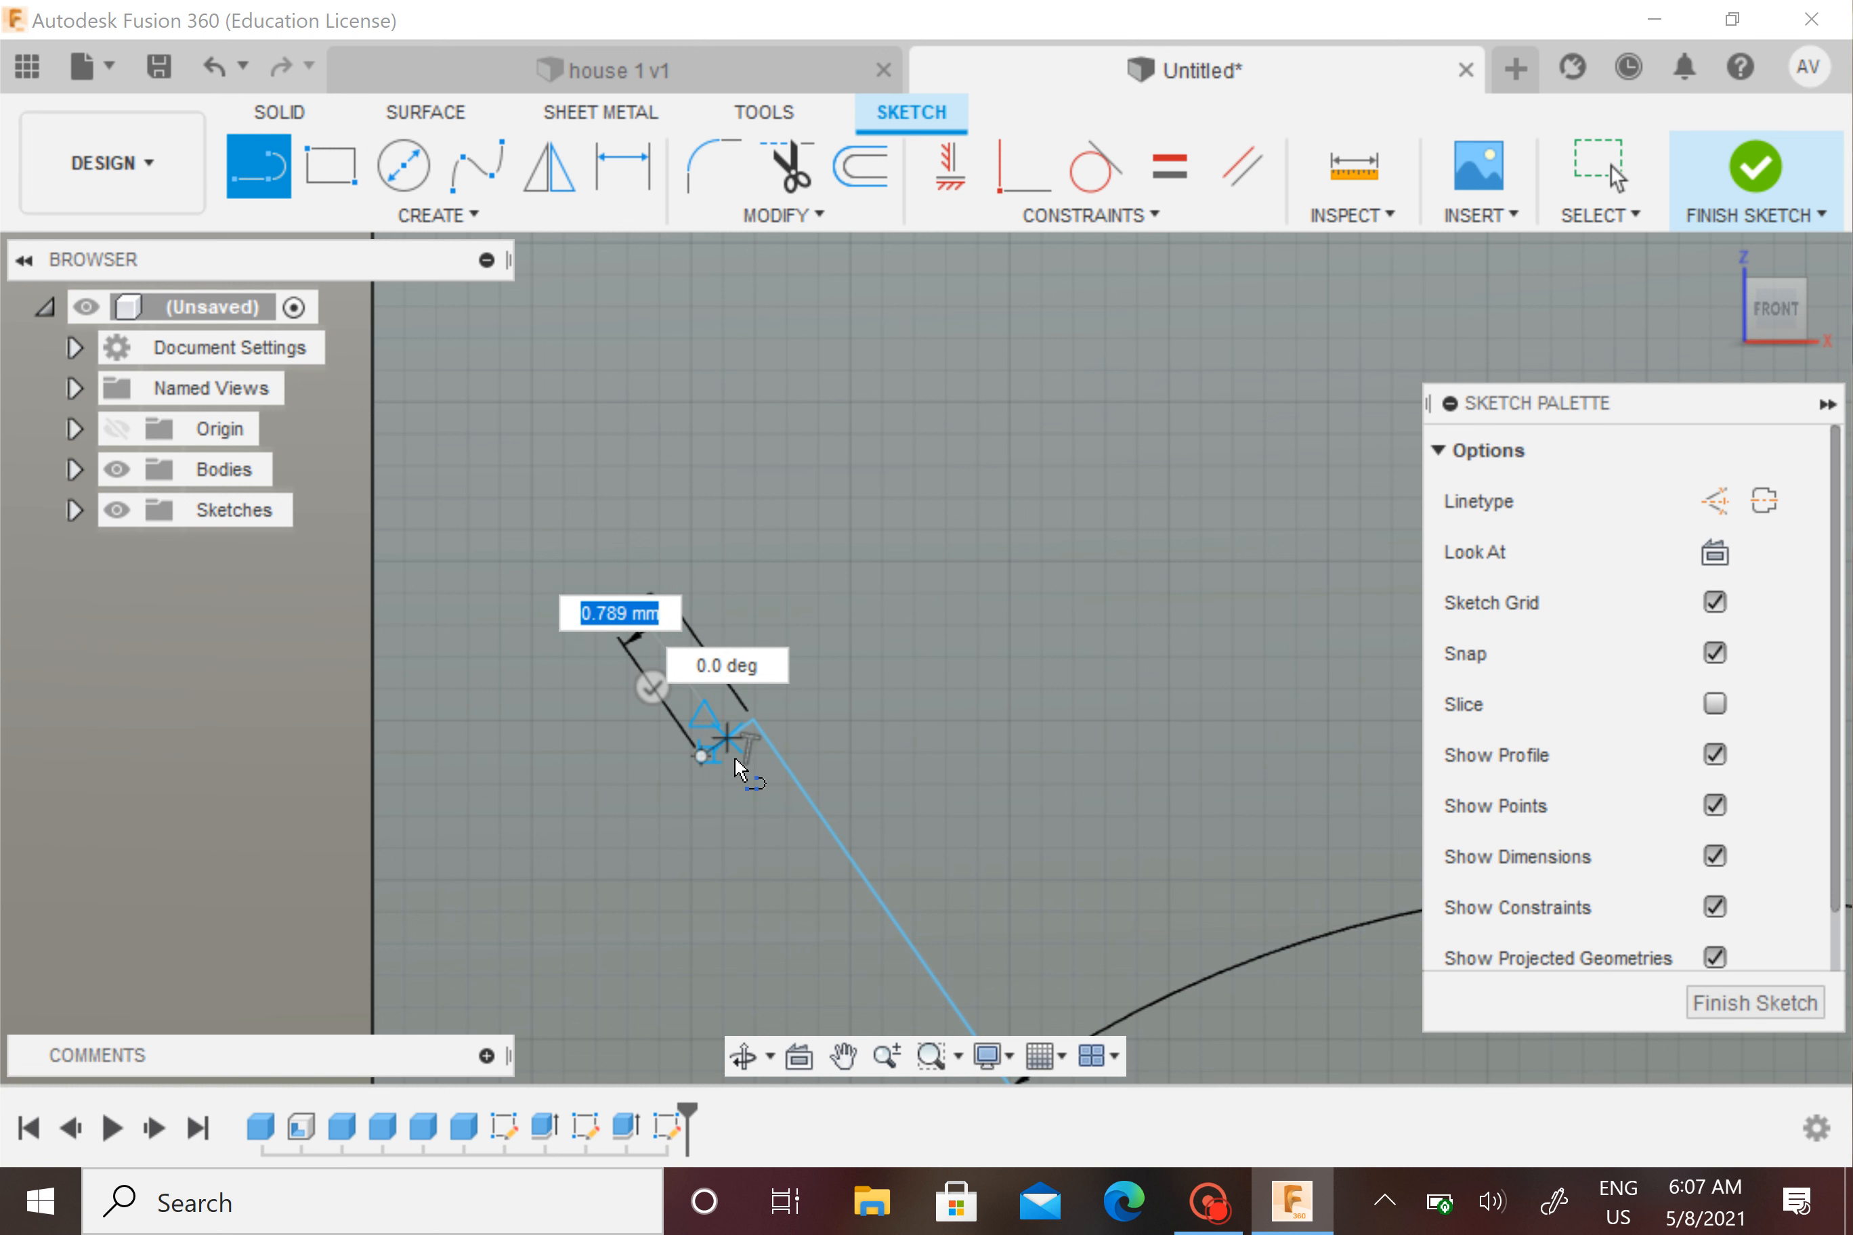
Draw a parallel line about 23.7 mm long down to the compartment floor, and close the stair profile along the floor
{"action": "scroll", "coordinate": [786, 891], "scroll_direction": "down", "scroll_amount": 1}
{"action": "middle_click_drag", "start_coordinate": [788, 892], "coordinate": [630, 531]}
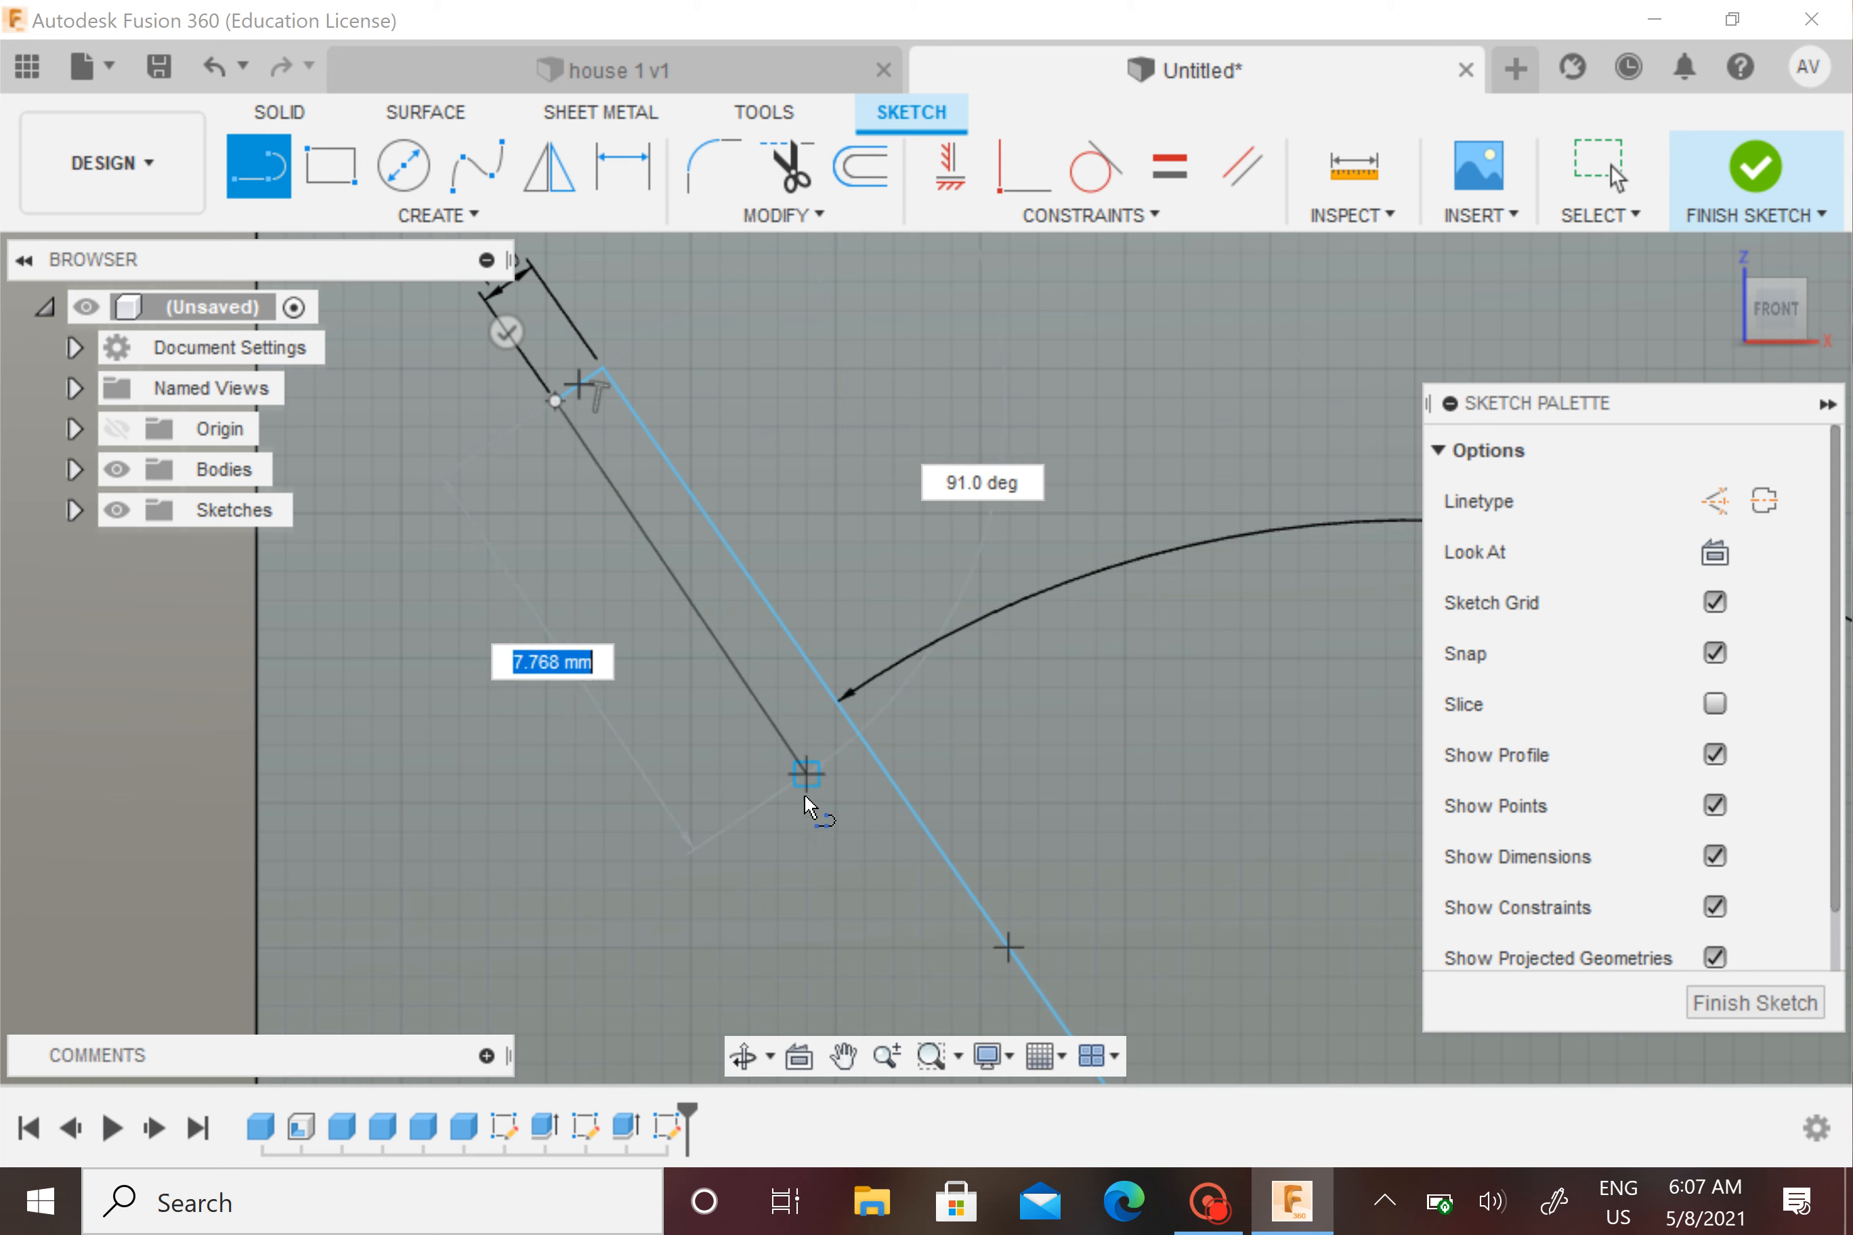
{"action": "middle_click_drag", "start_coordinate": [849, 831], "coordinate": [702, 502]}
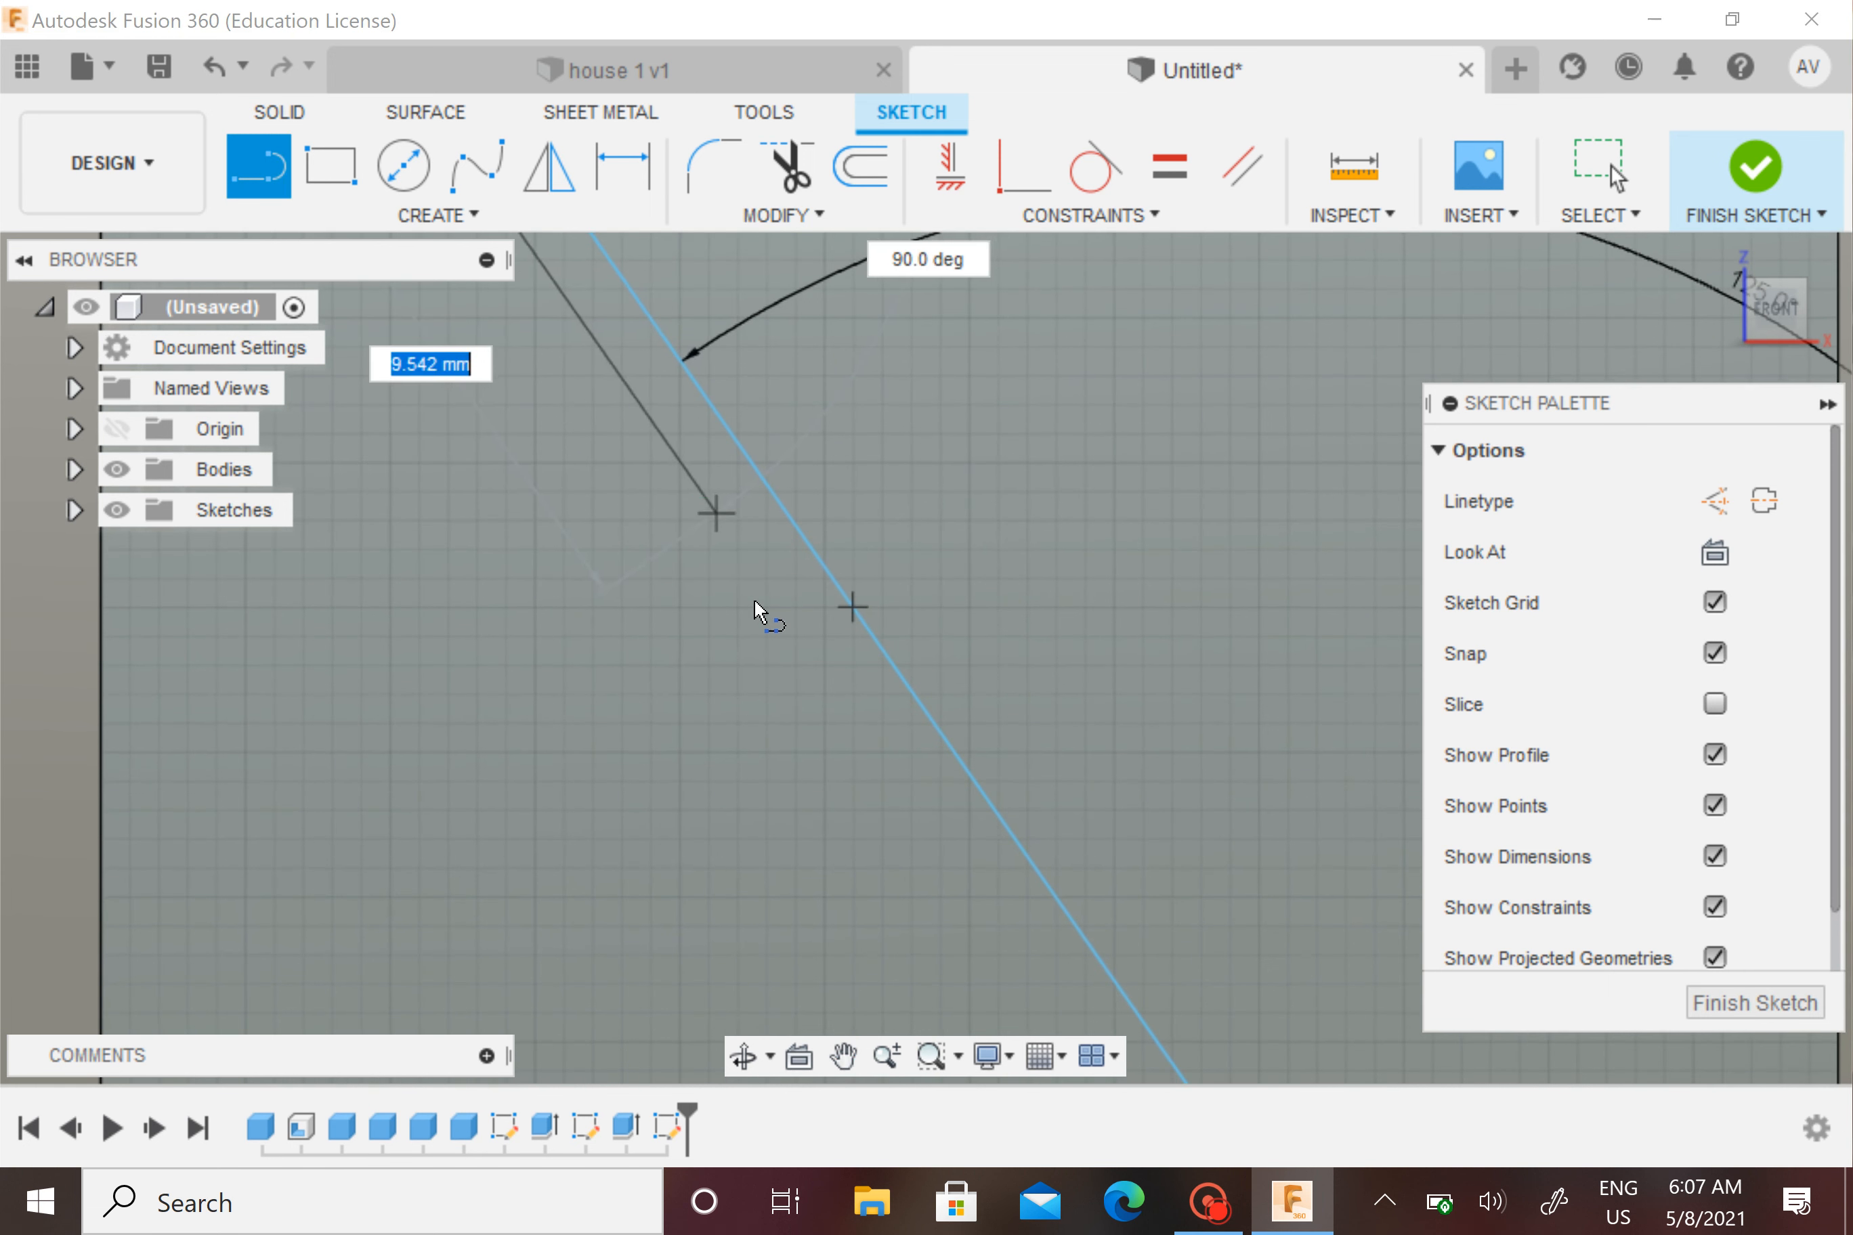
{"action": "scroll", "coordinate": [799, 686], "scroll_direction": "down", "scroll_amount": 3}
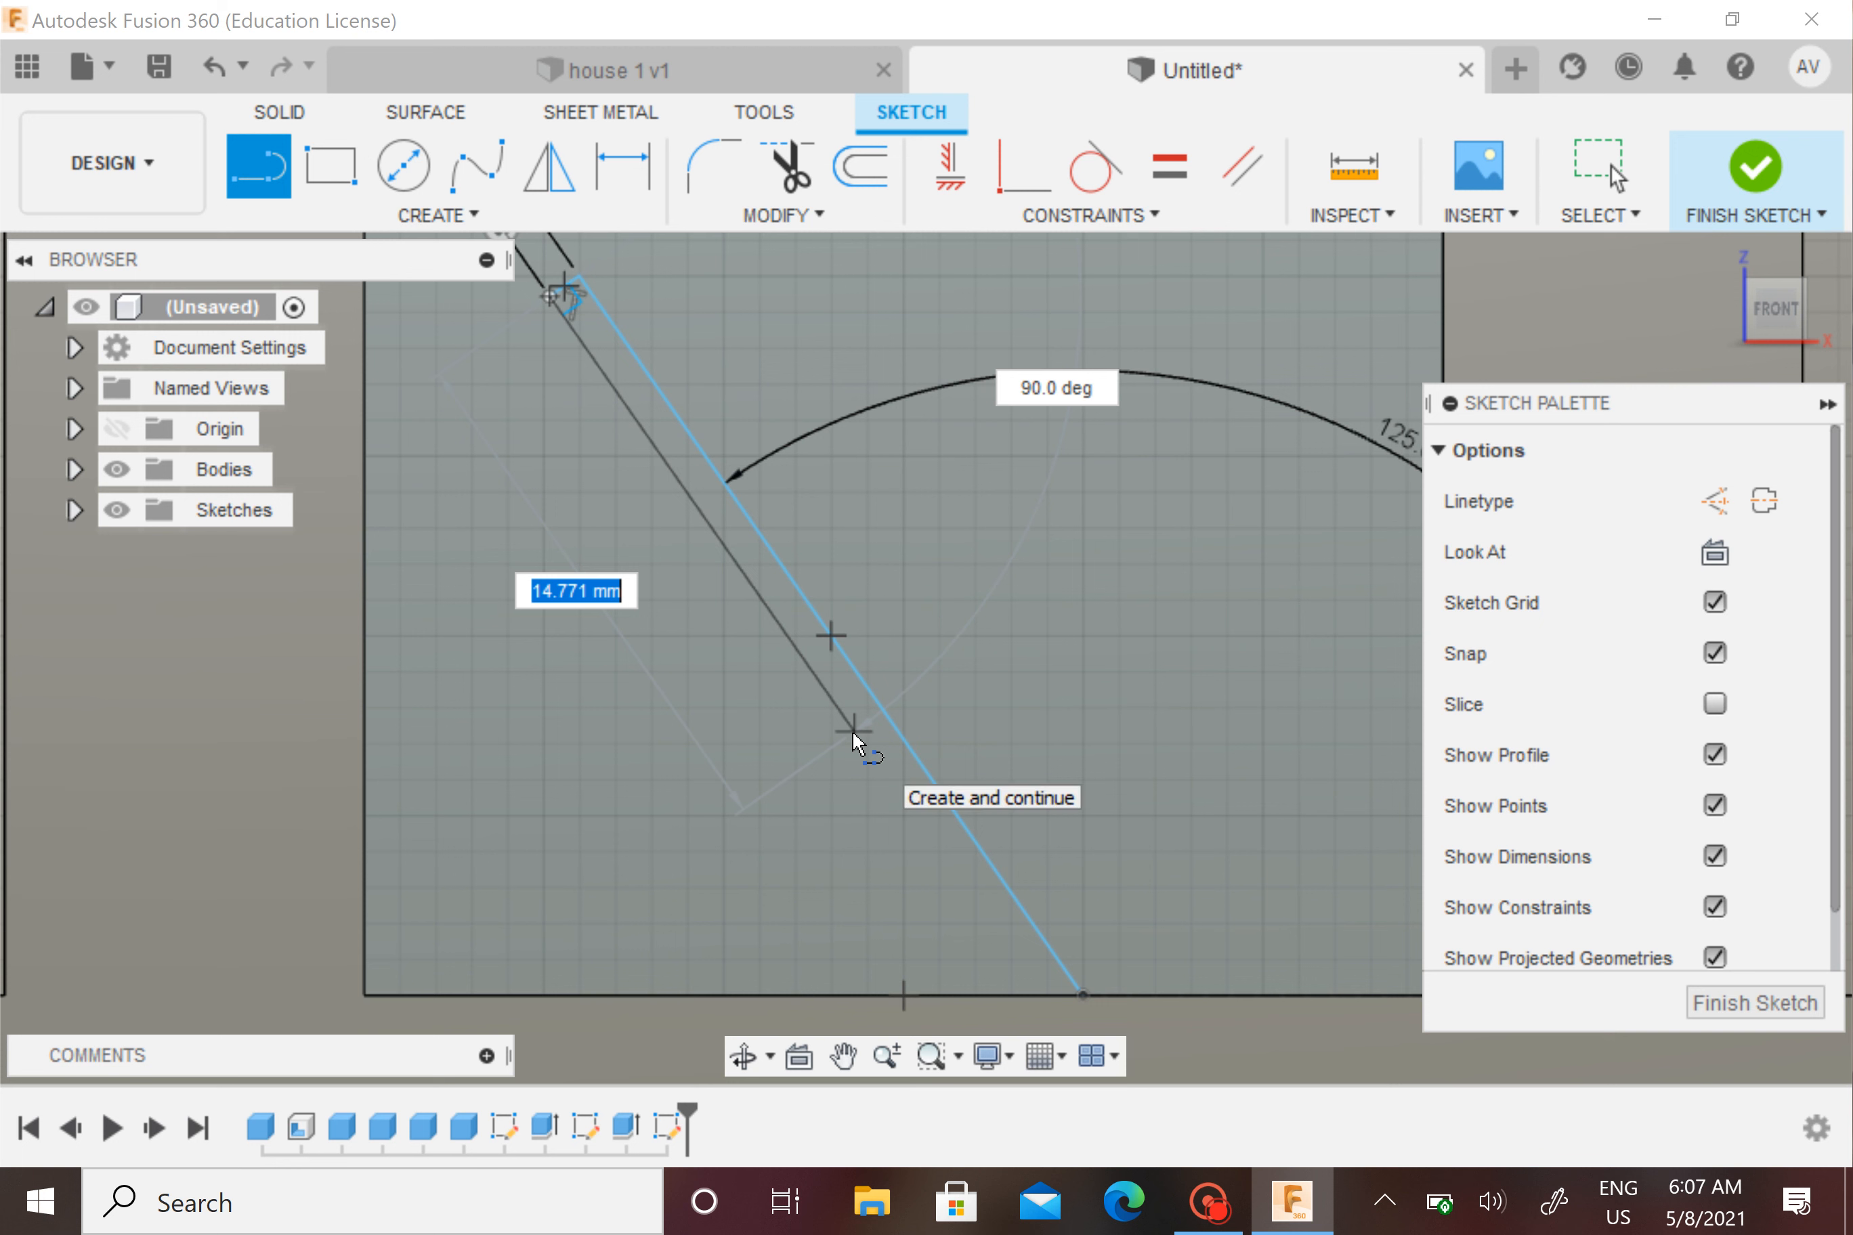
{"action": "middle_click_drag", "start_coordinate": [852, 729], "coordinate": [877, 781]}
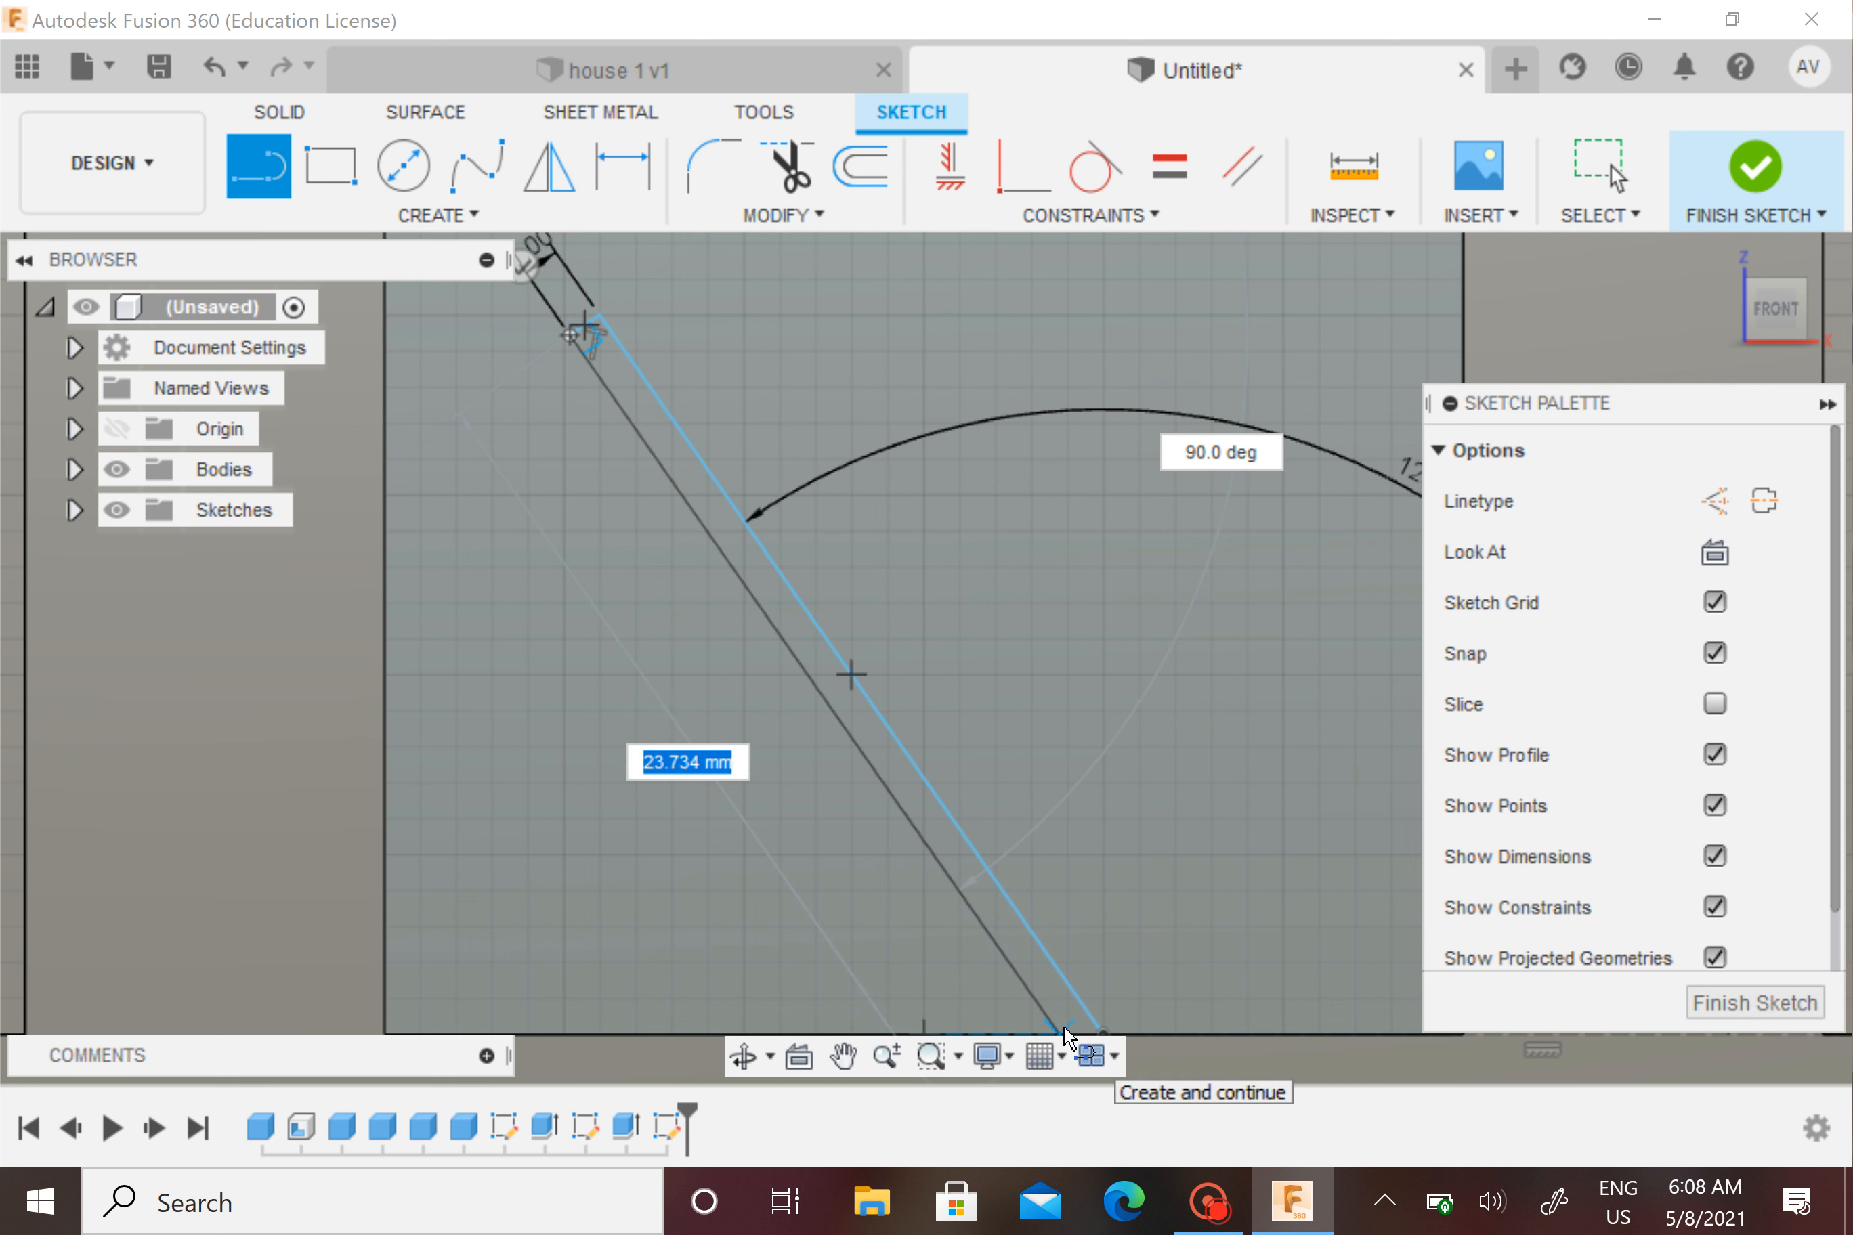
{"action": "left_click", "coordinate": [1066, 1032]}
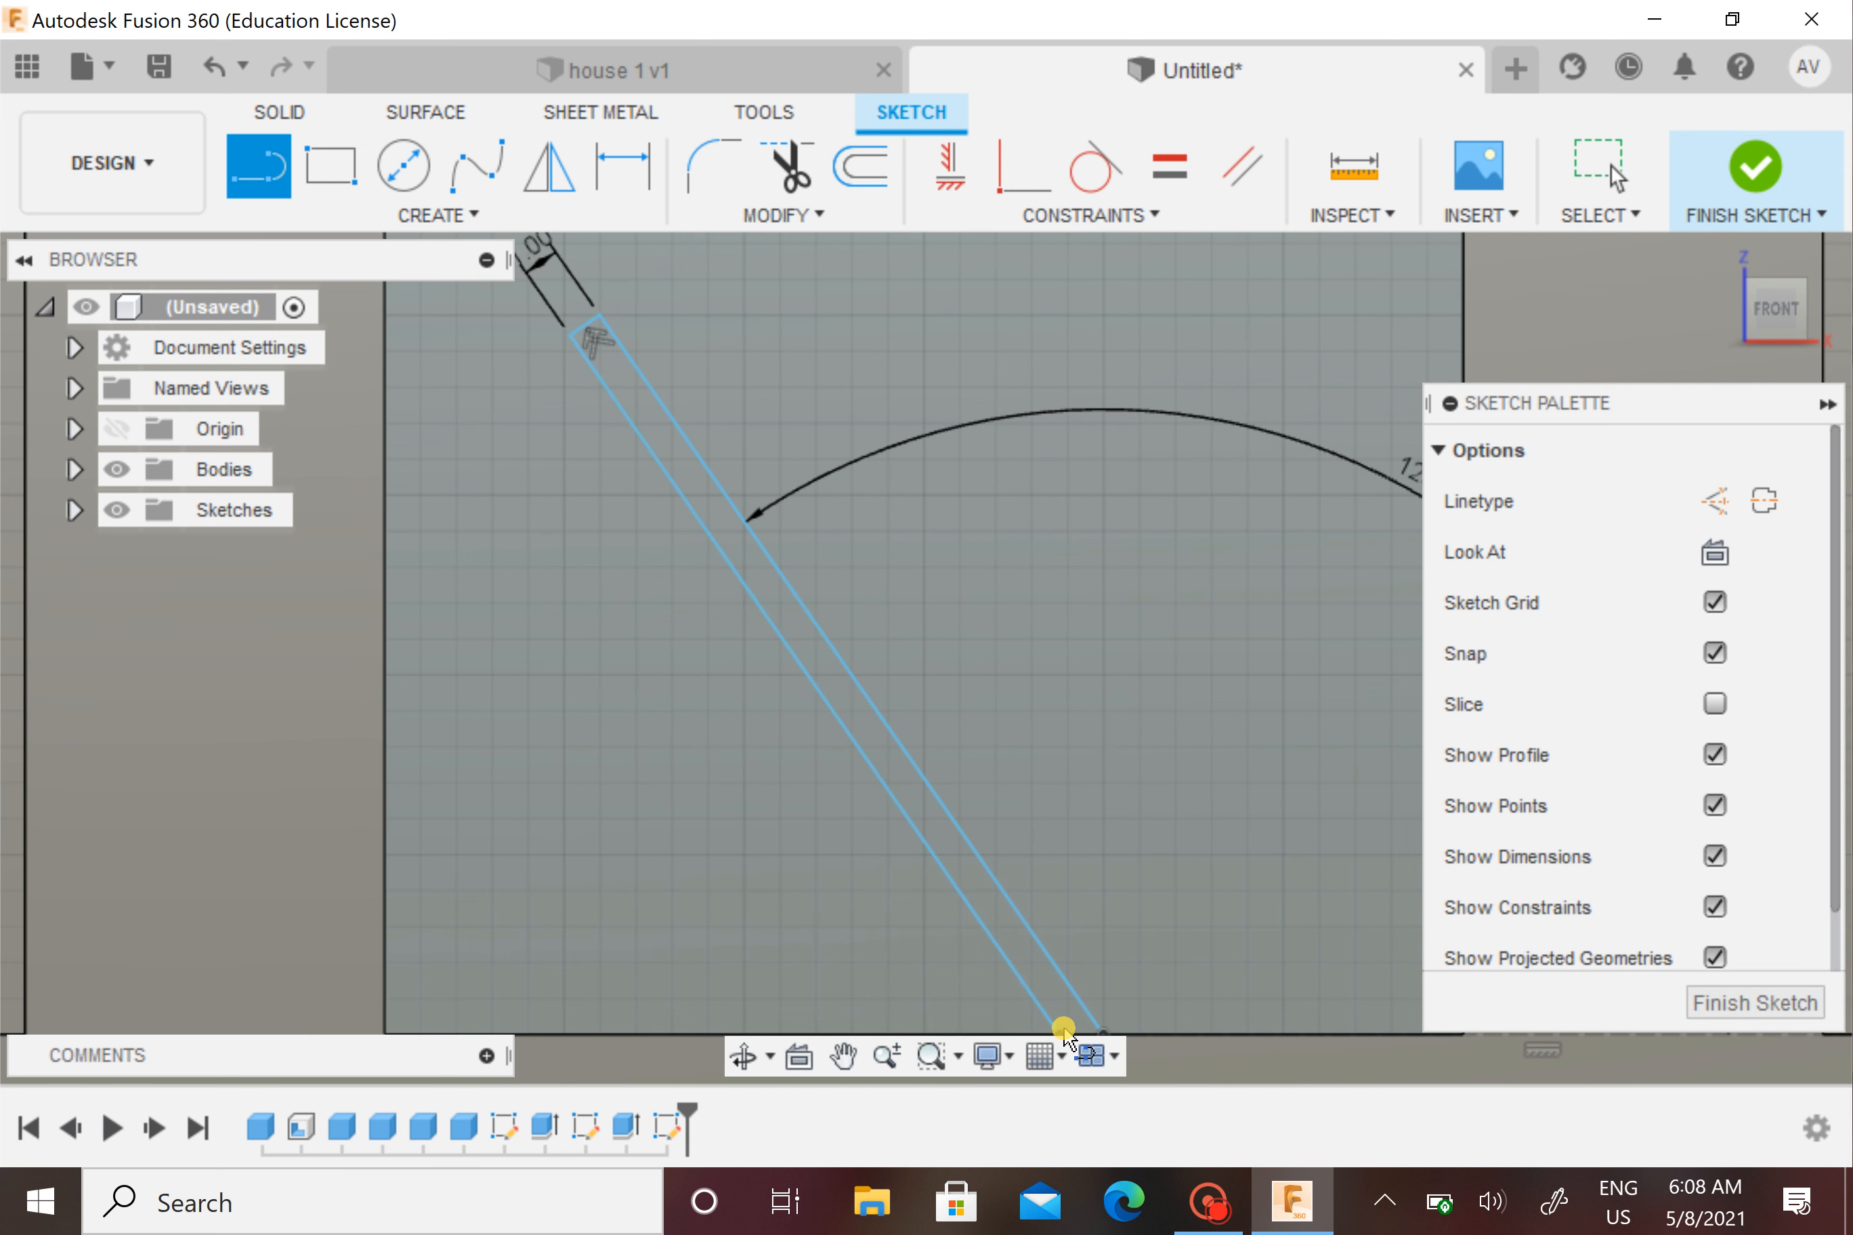
{"action": "scroll", "coordinate": [954, 845], "scroll_direction": "down", "scroll_amount": 1}
{"action": "scroll", "coordinate": [954, 845], "scroll_direction": "down", "scroll_amount": 2}
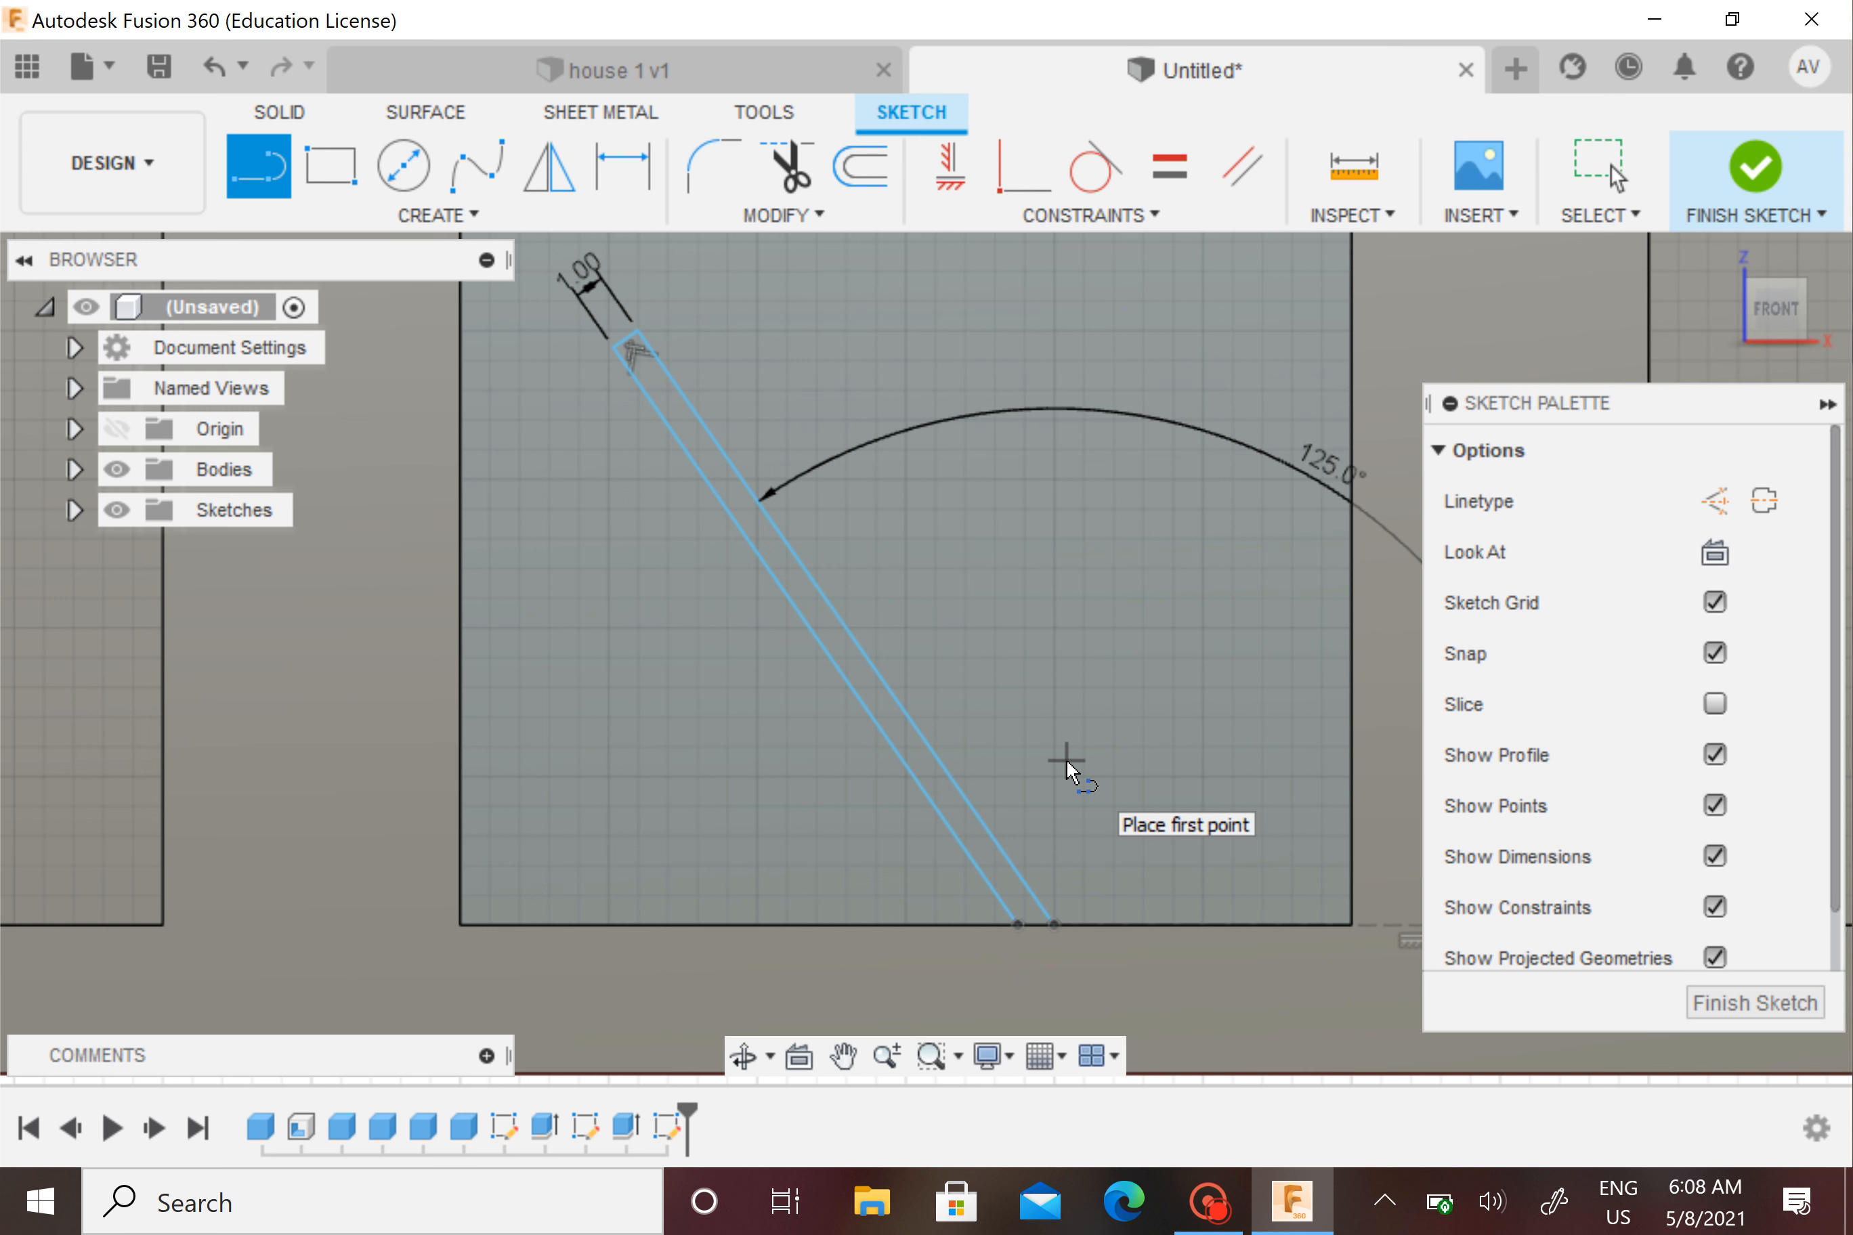
{"action": "left_click", "coordinate": [1018, 926]}
{"action": "left_click", "coordinate": [1053, 926]}
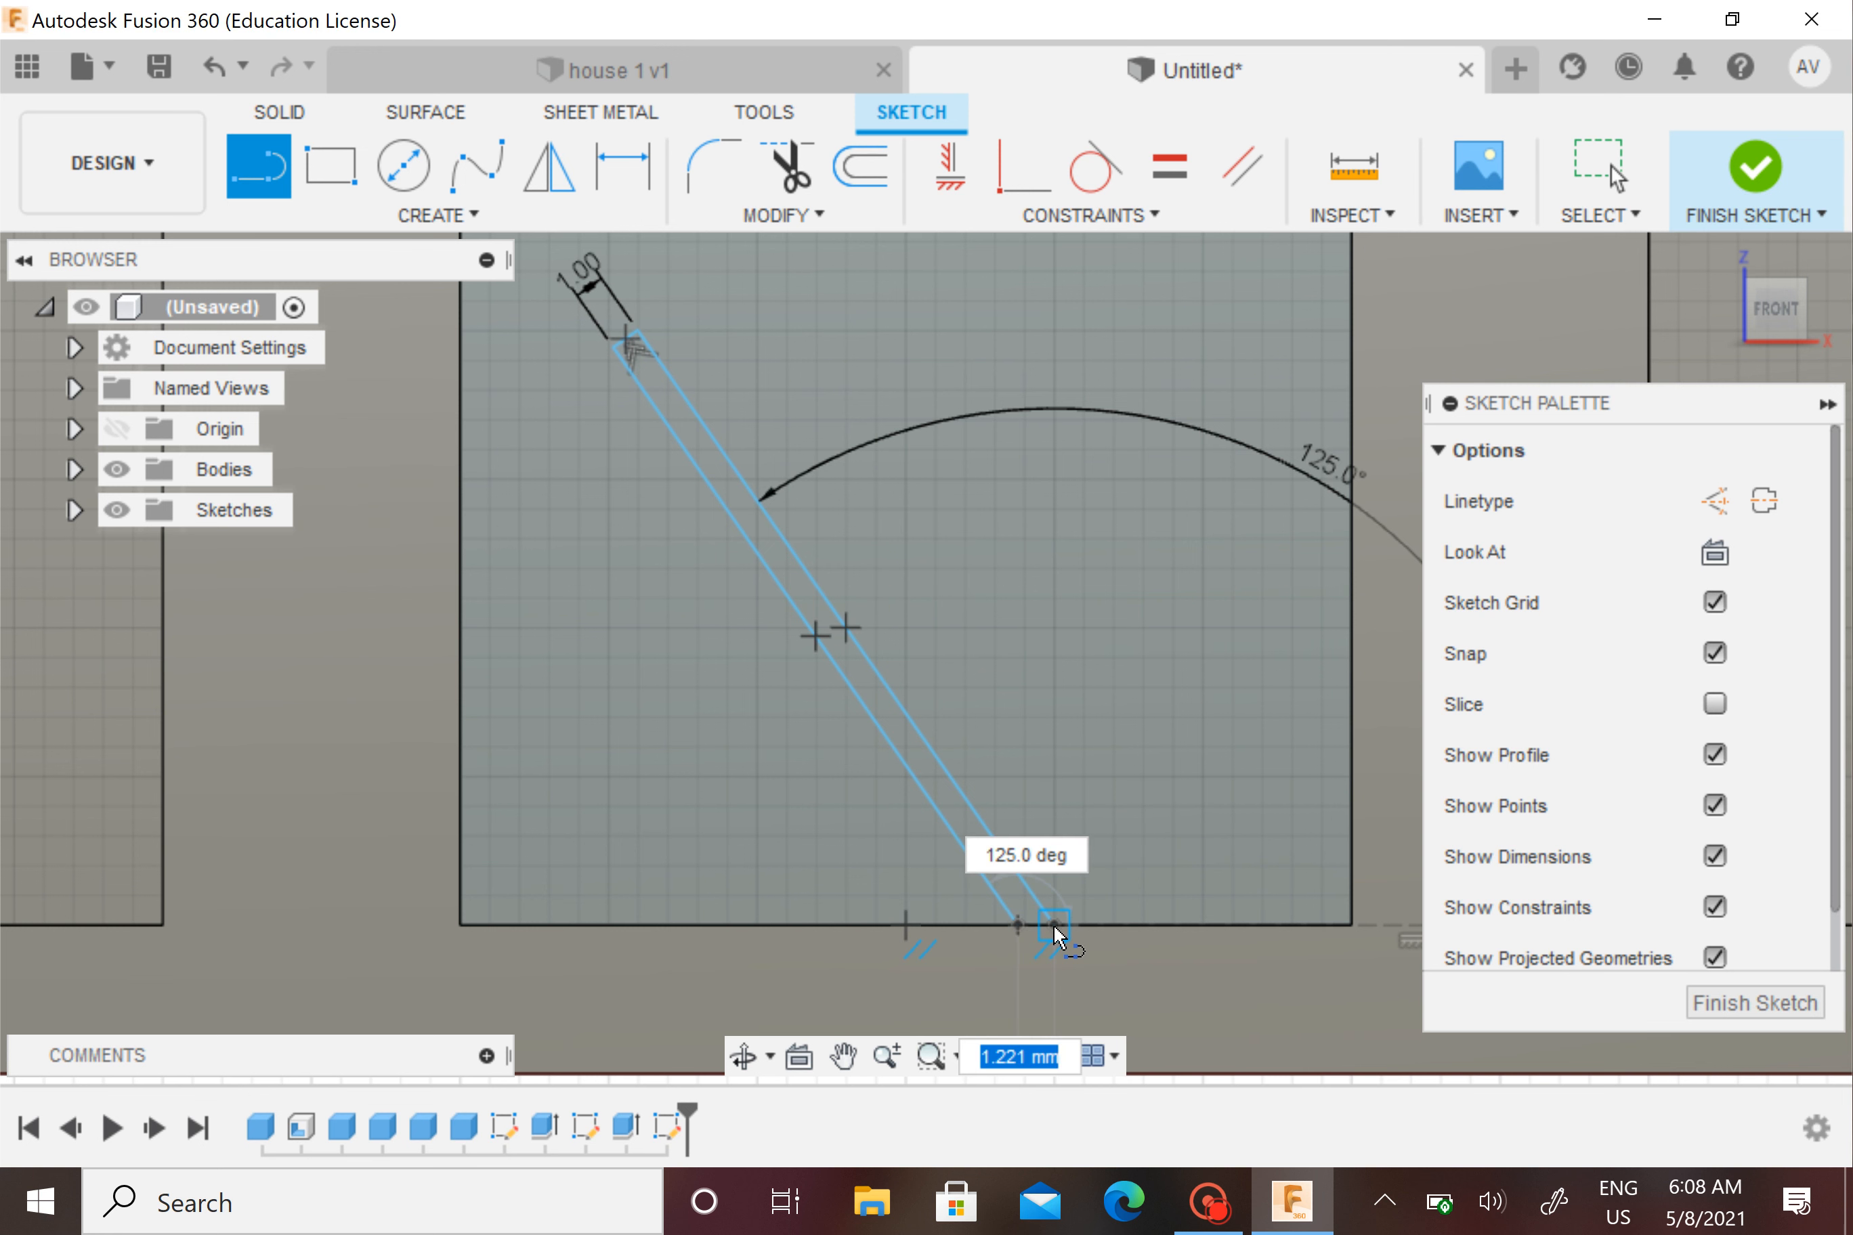
Try a 0.6 mm vertical line down from the stair profile's highest corner, and undo it
{"action": "middle_click_drag", "start_coordinate": [1026, 906], "coordinate": [1178, 1090]}
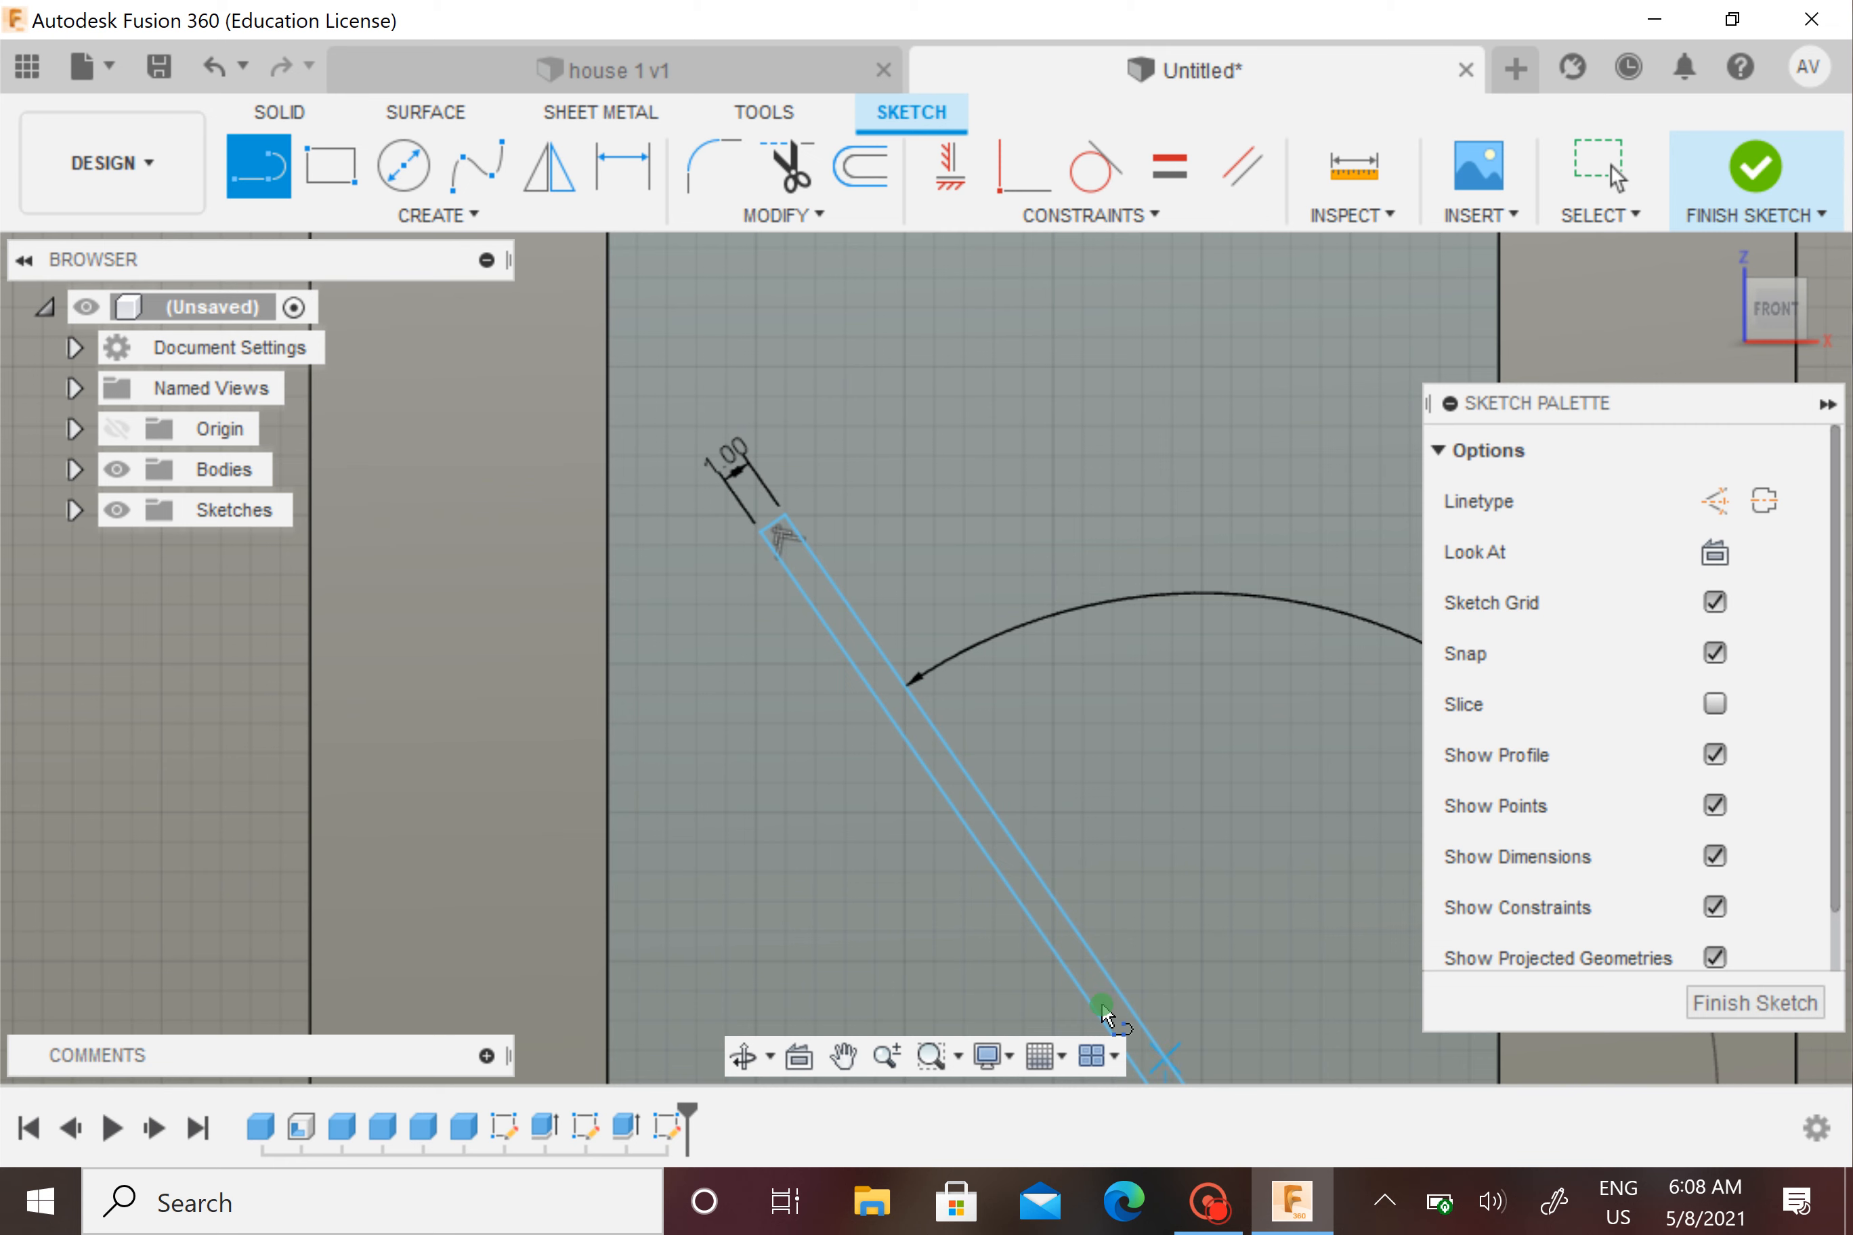
{"action": "scroll", "coordinate": [765, 533], "scroll_direction": "up", "scroll_amount": 5}
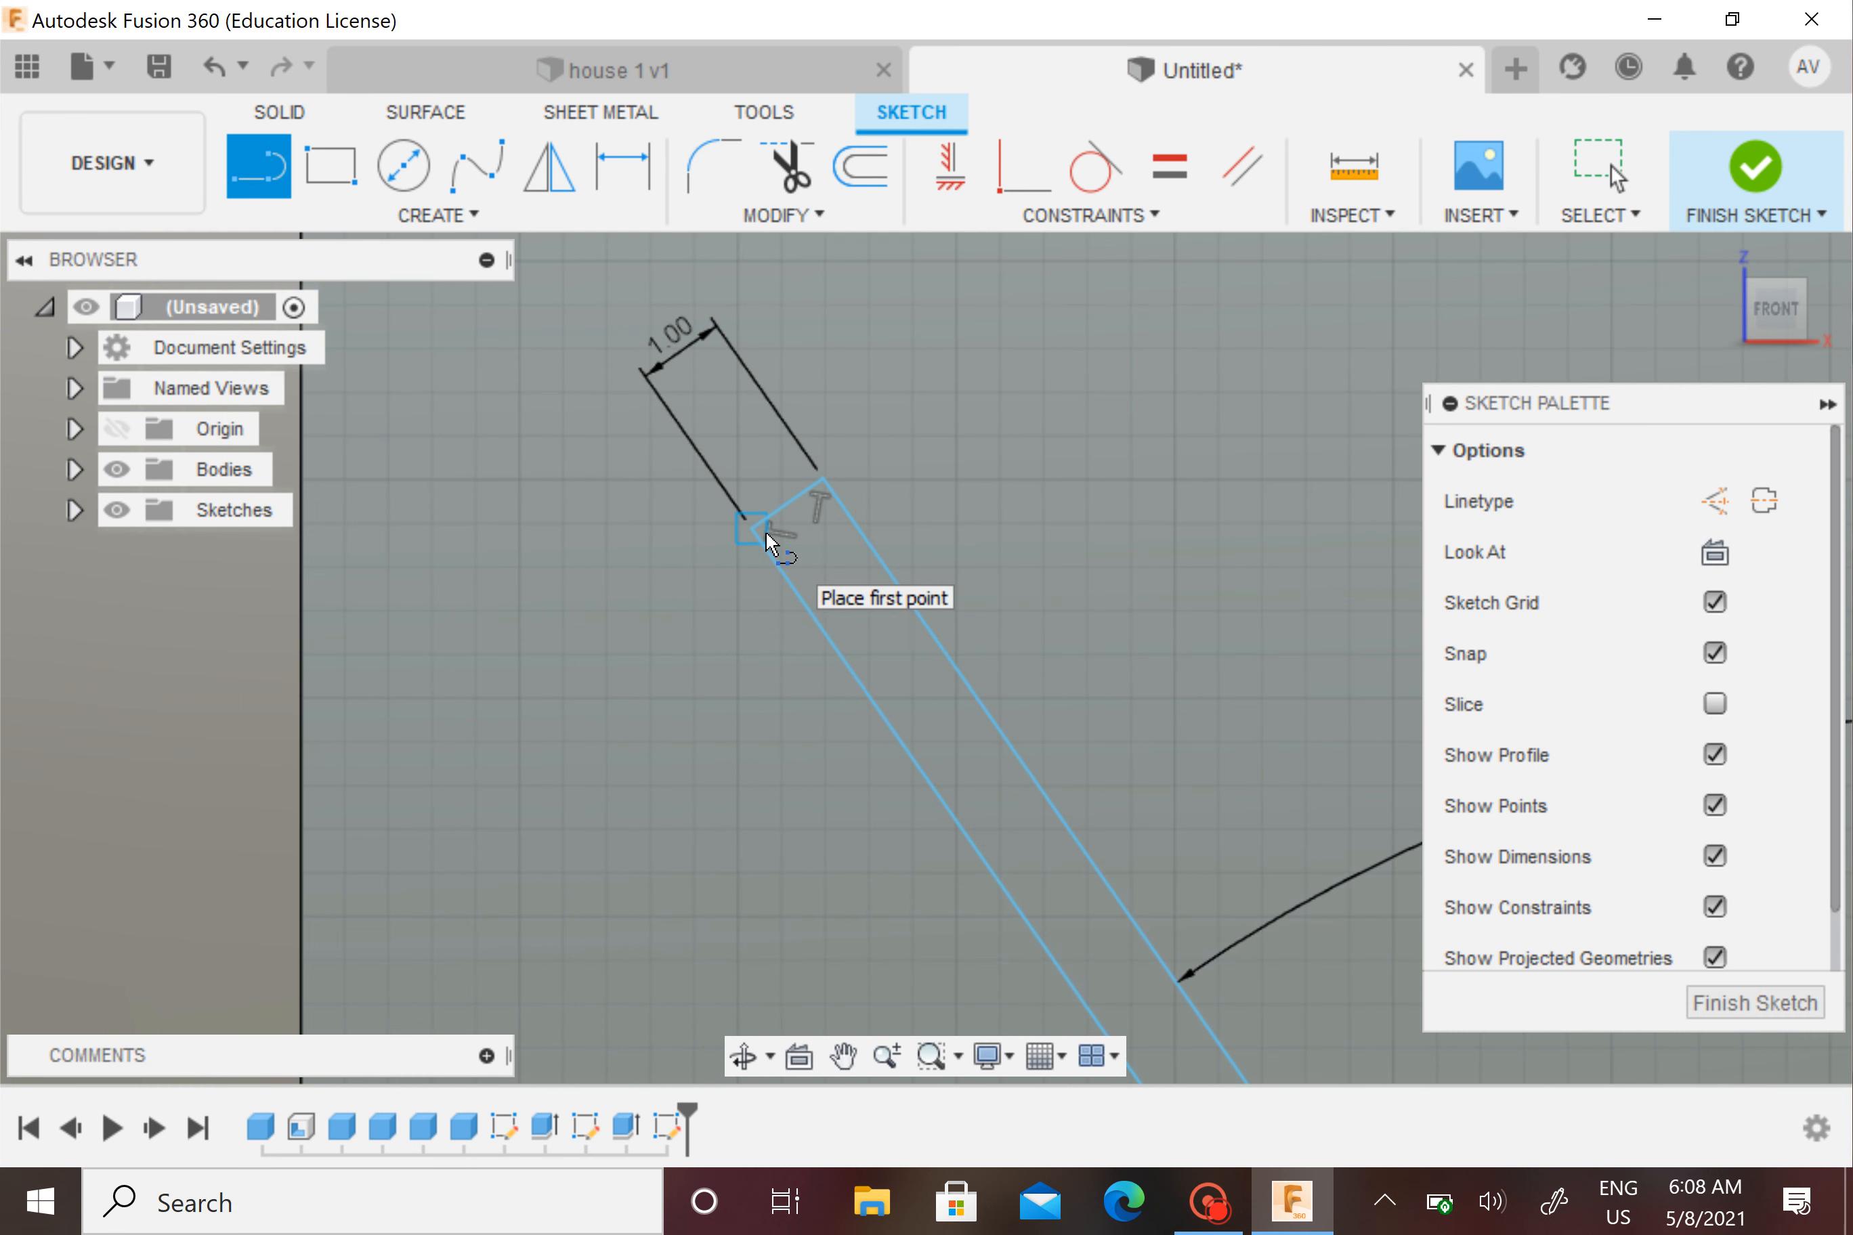
{"action": "mouse_move", "coordinate": [765, 532]}
{"action": "middle_mouse_down"}
{"action": "mouse_move", "coordinate": [828, 620]}
{"action": "mouse_move", "coordinate": [805, 510]}
{"action": "middle_mouse_up"}
{"action": "key", "text": "l"}
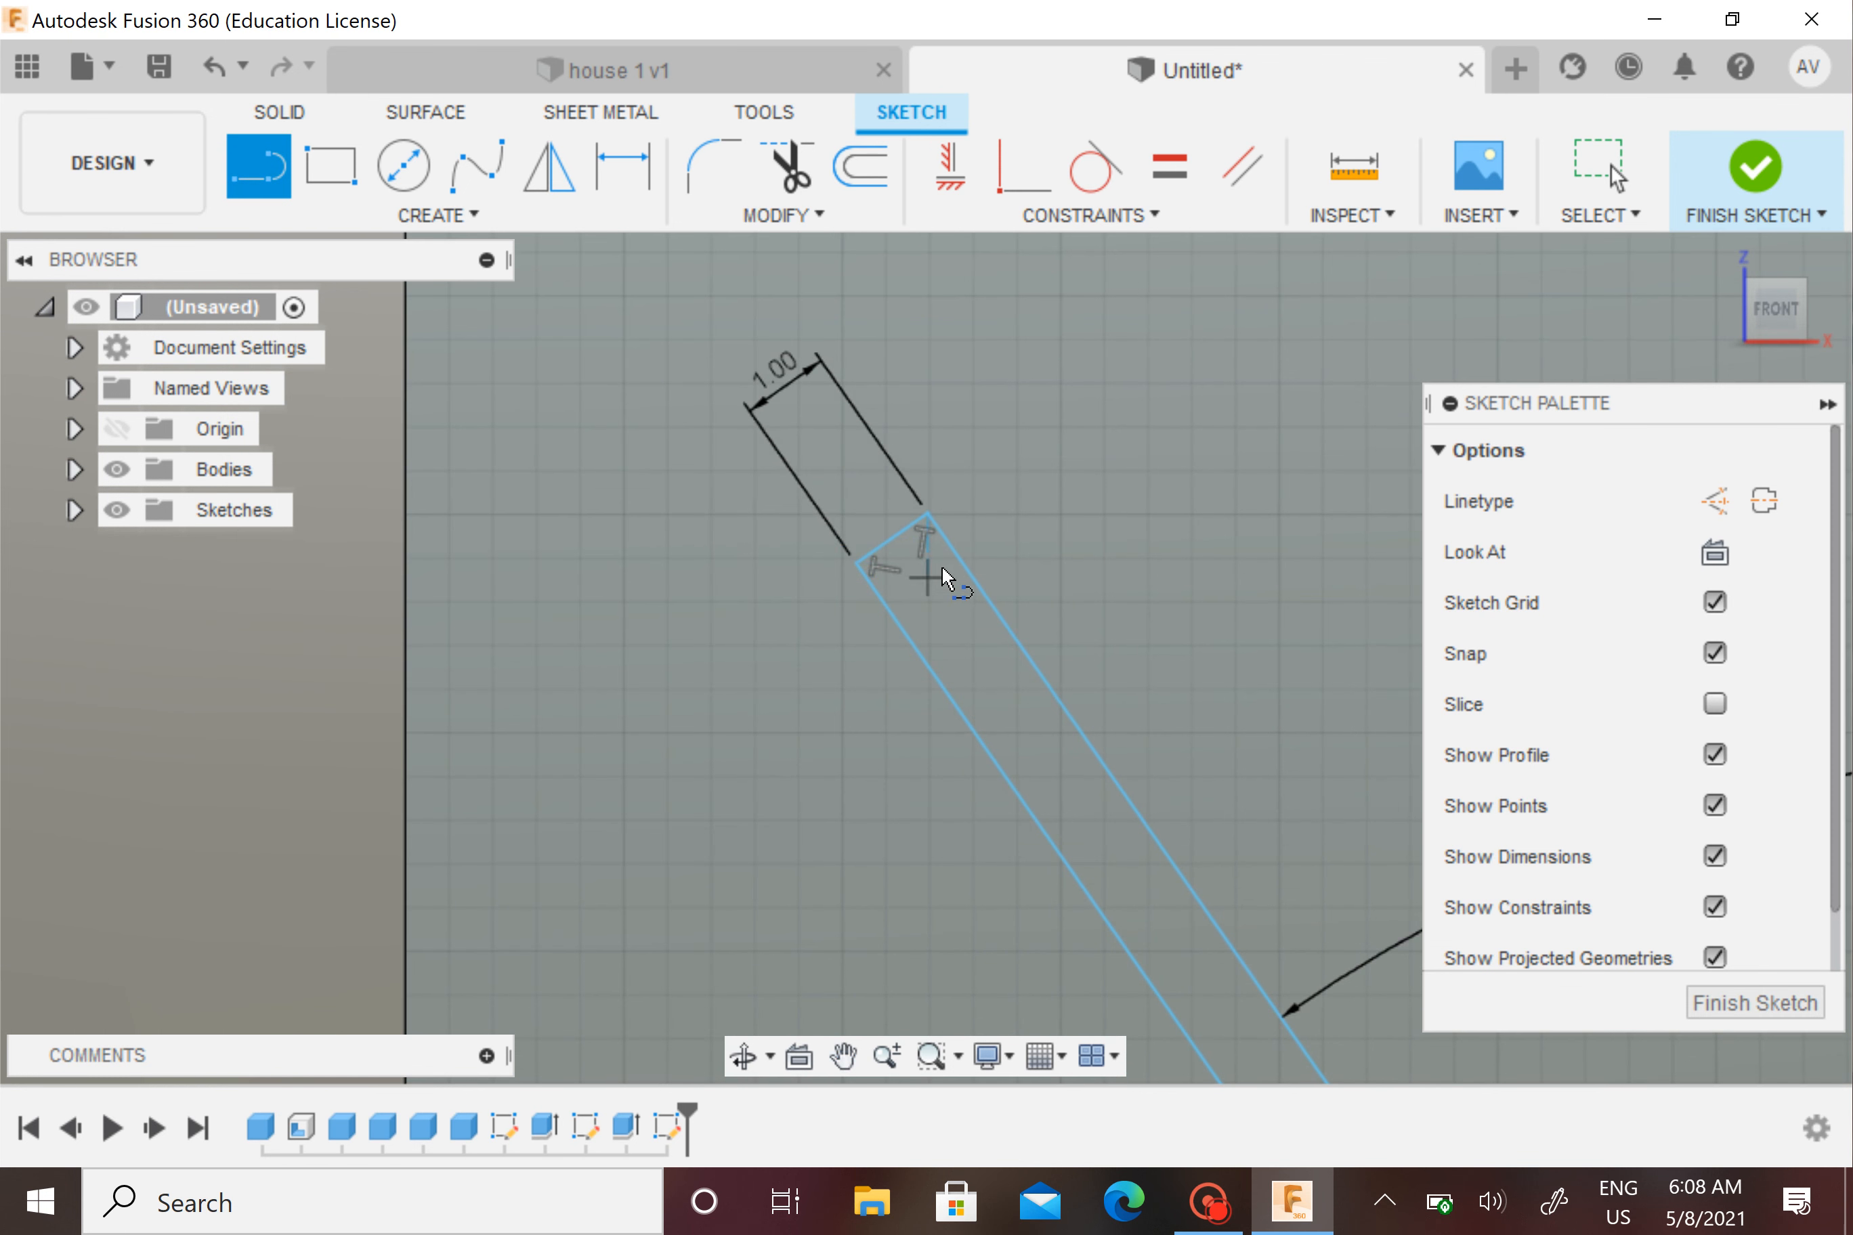
{"action": "left_click", "coordinate": [921, 532]}
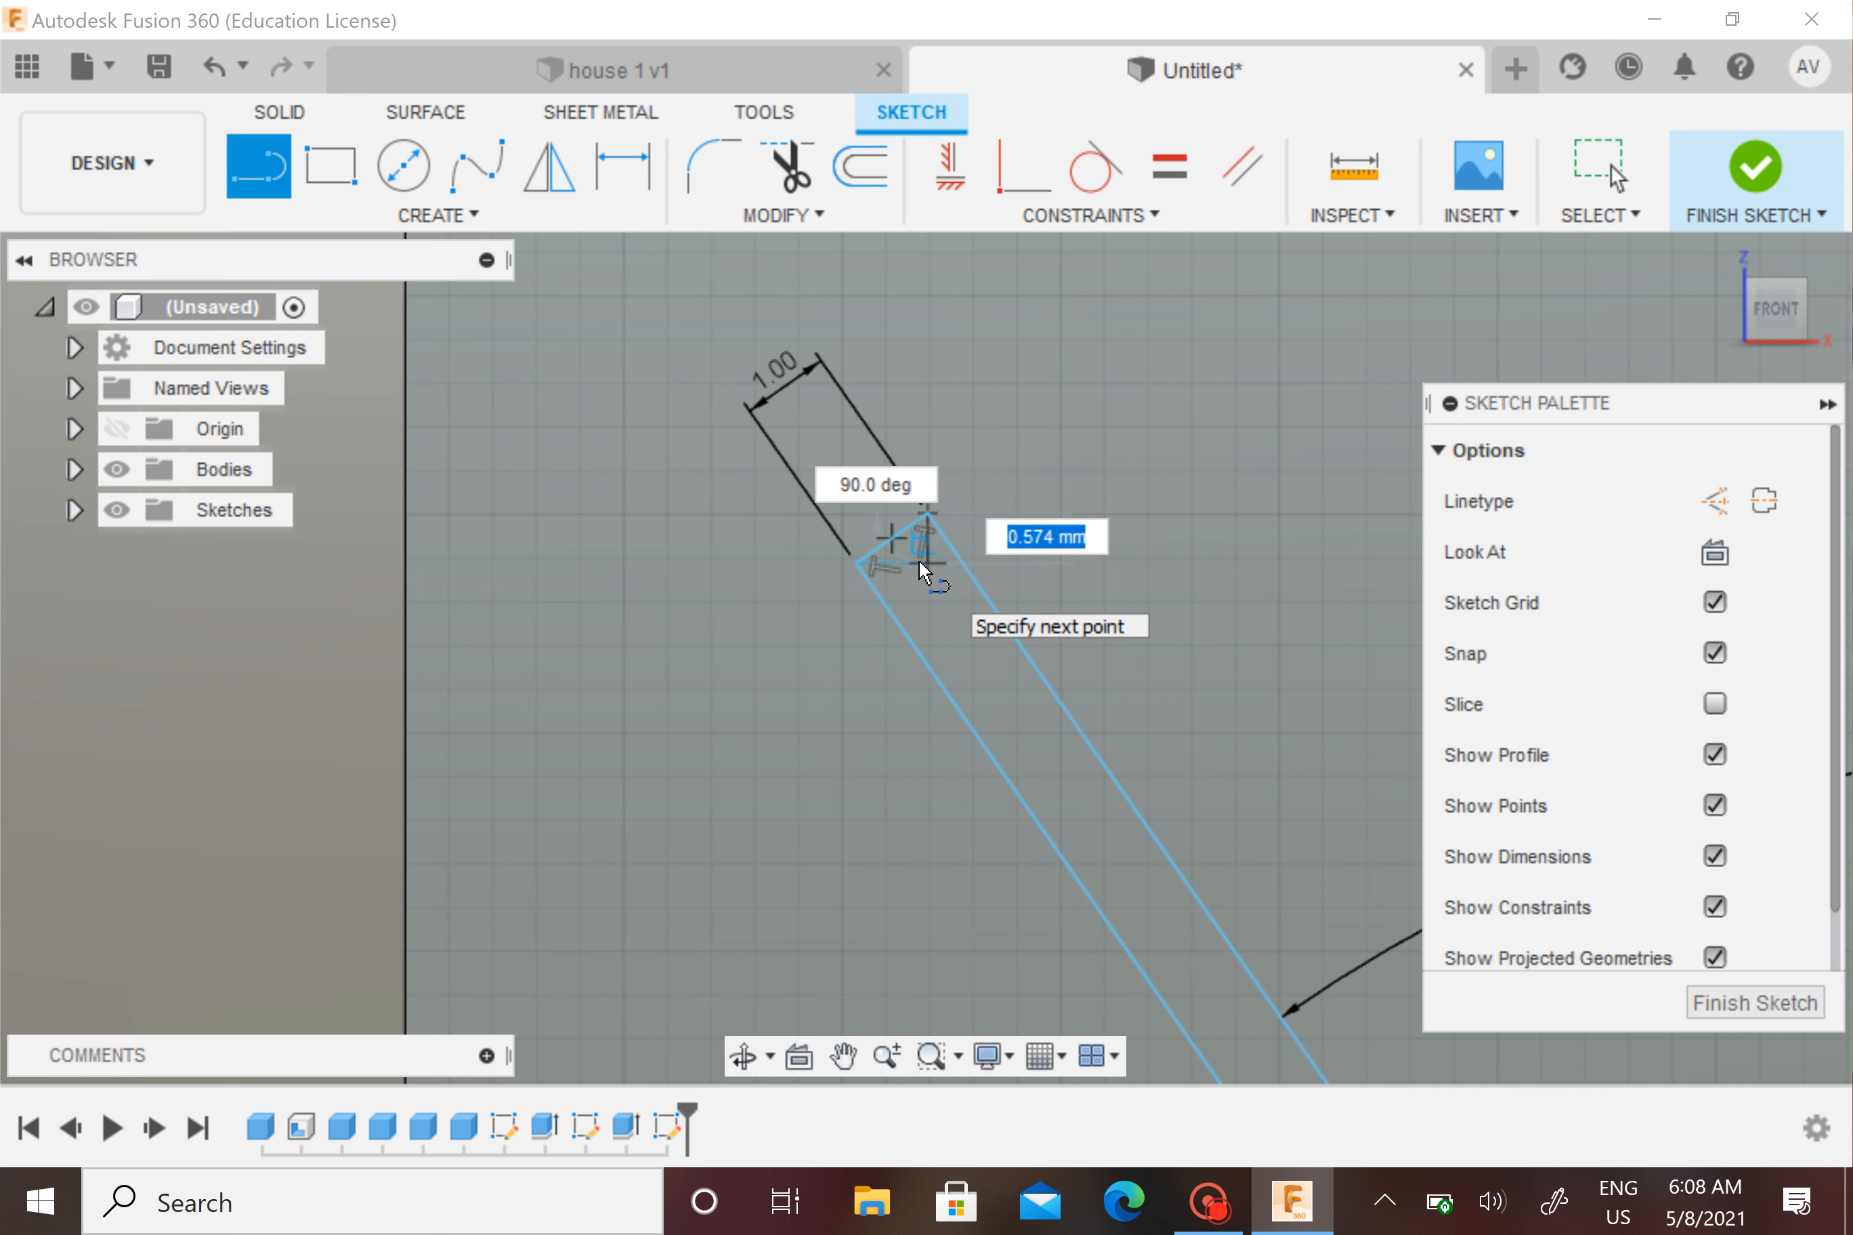
{"action": "key", "text": "BackSpace"}
{"action": "type", "text": "0.6"}
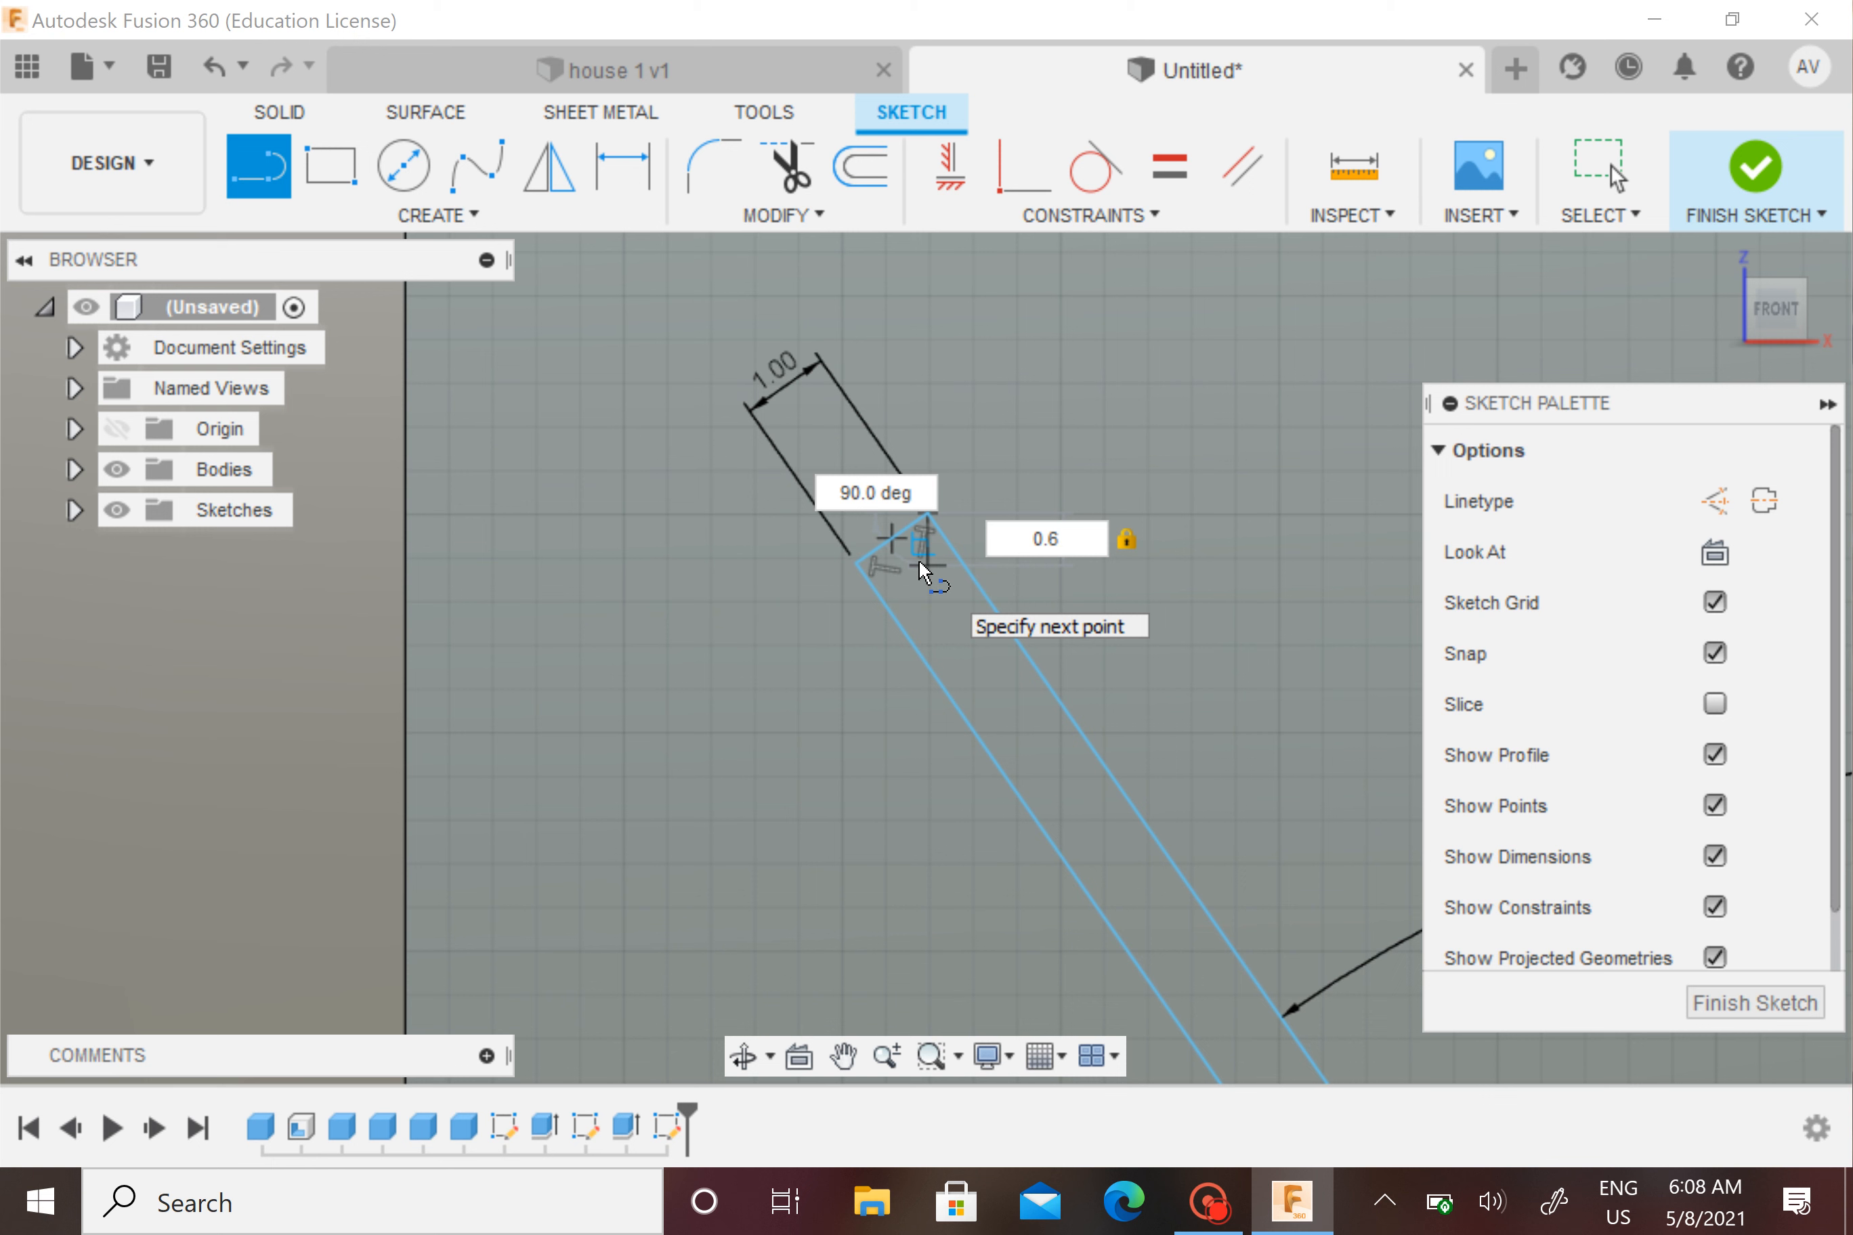
{"action": "key", "text": "Return"}
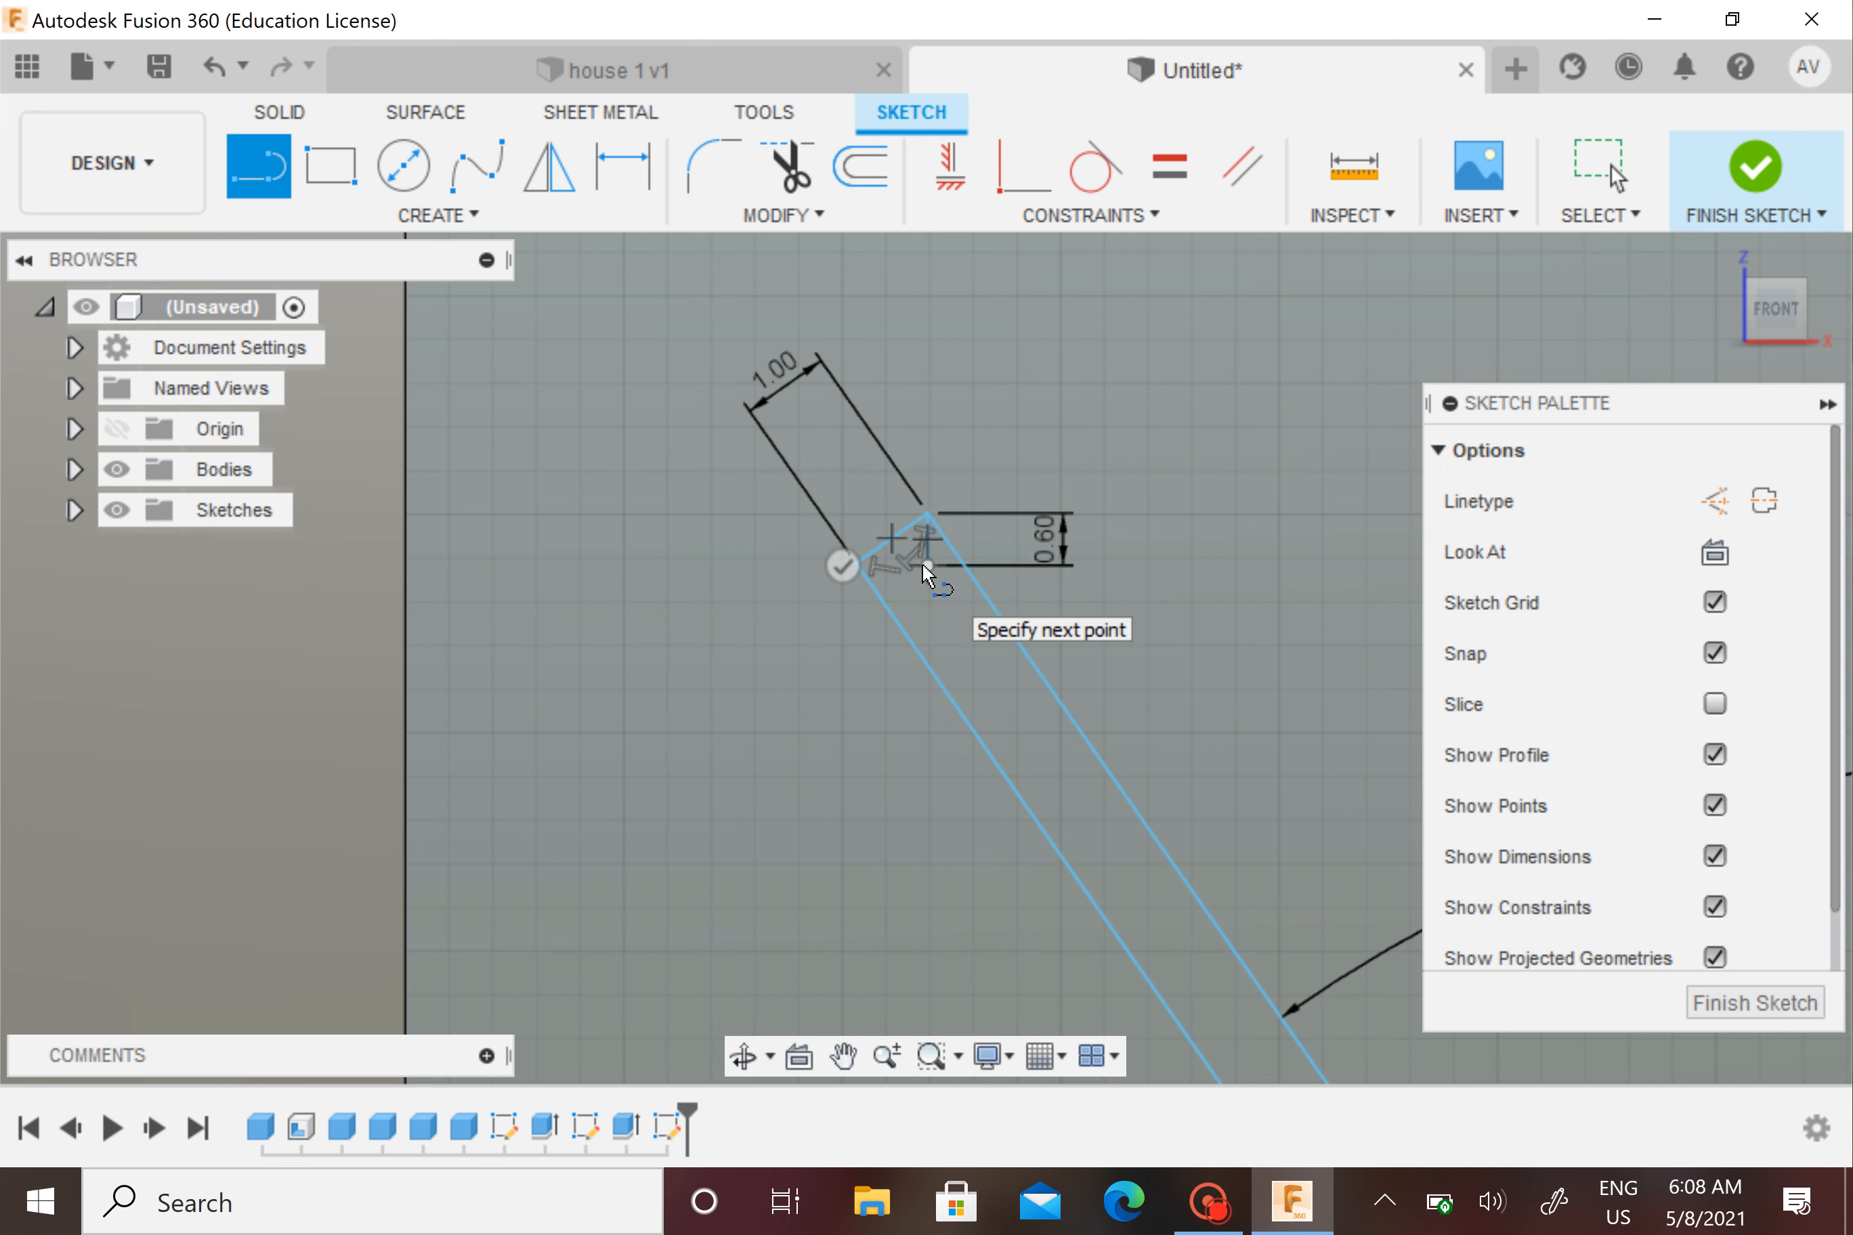
{"action": "key", "text": "Escape"}
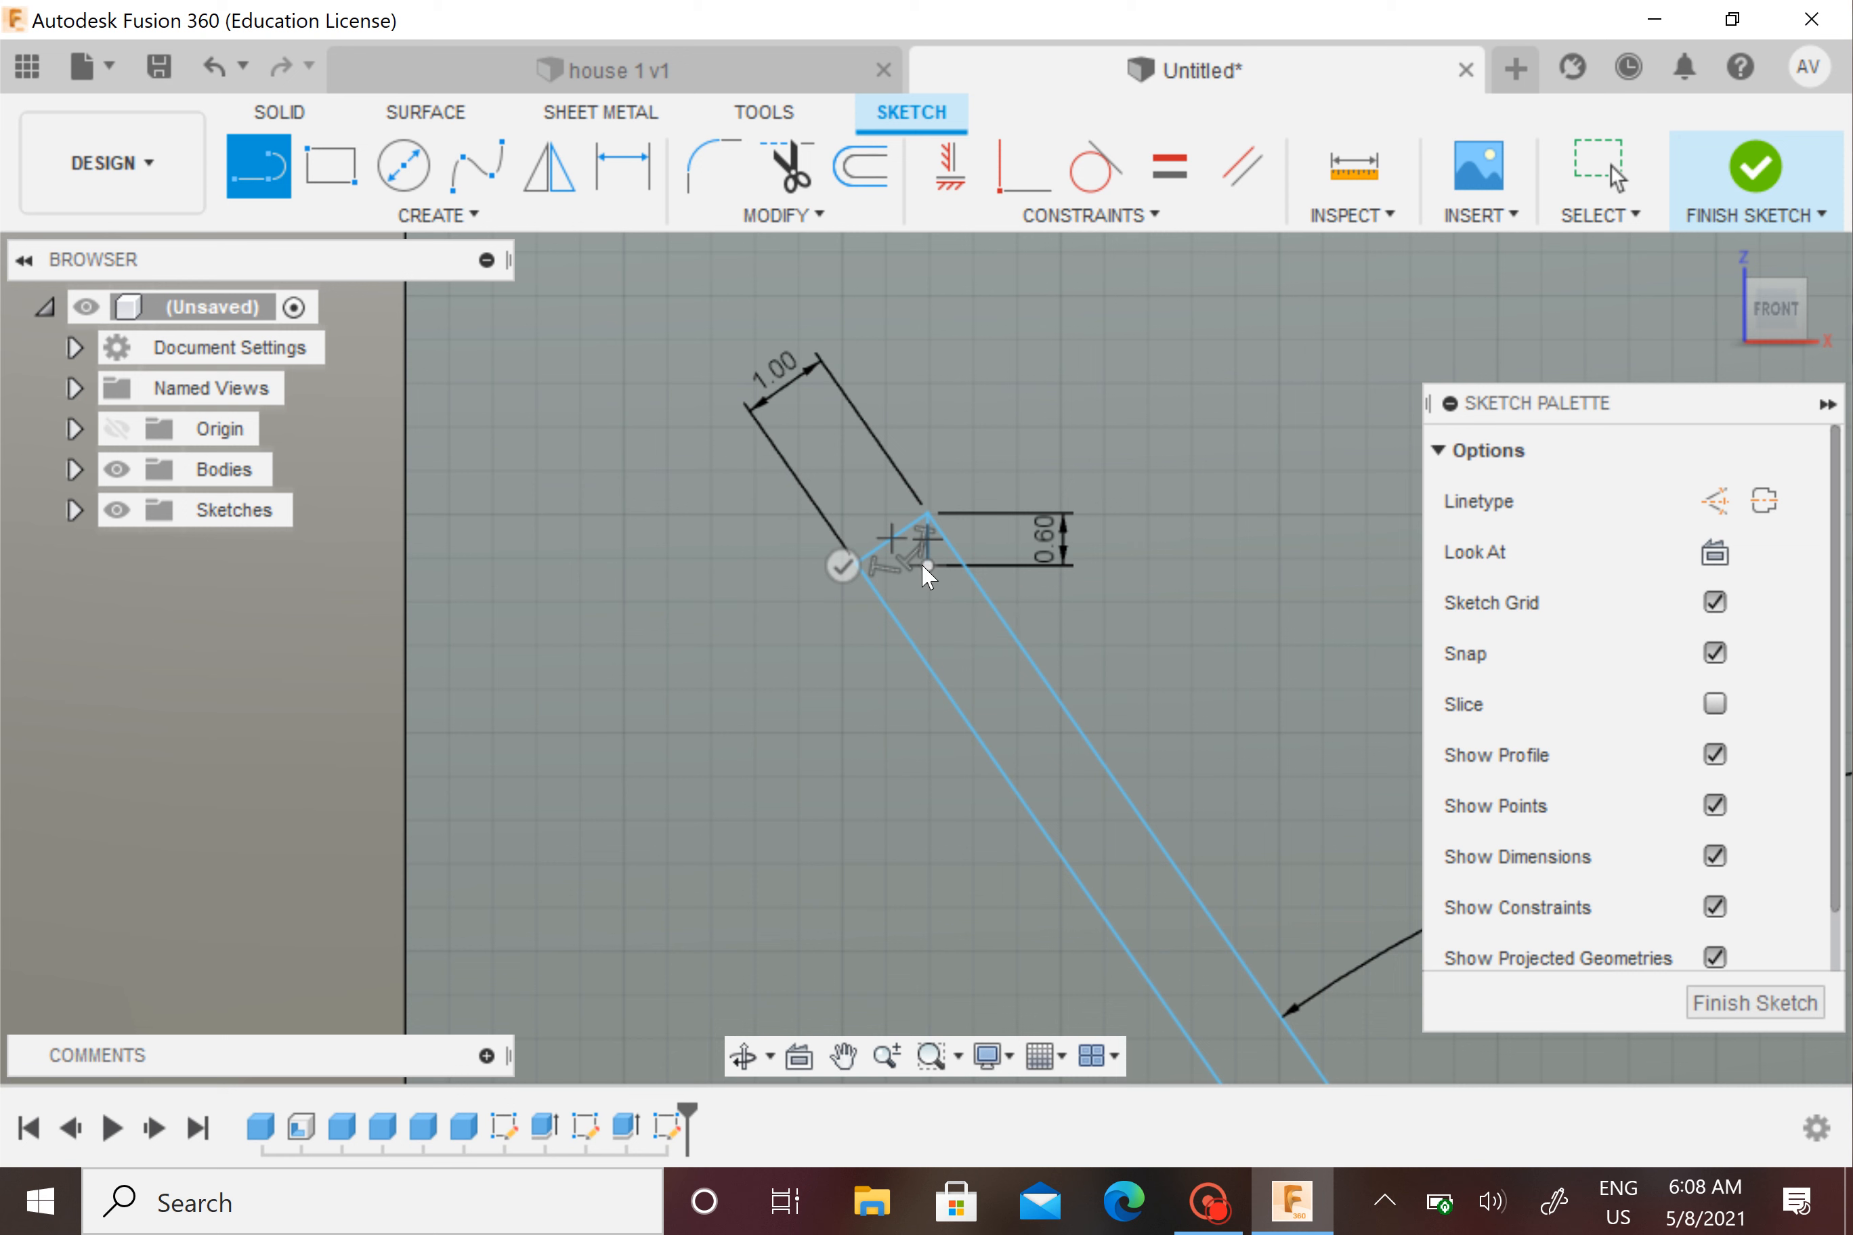
{"action": "left_click", "coordinate": [216, 67]}
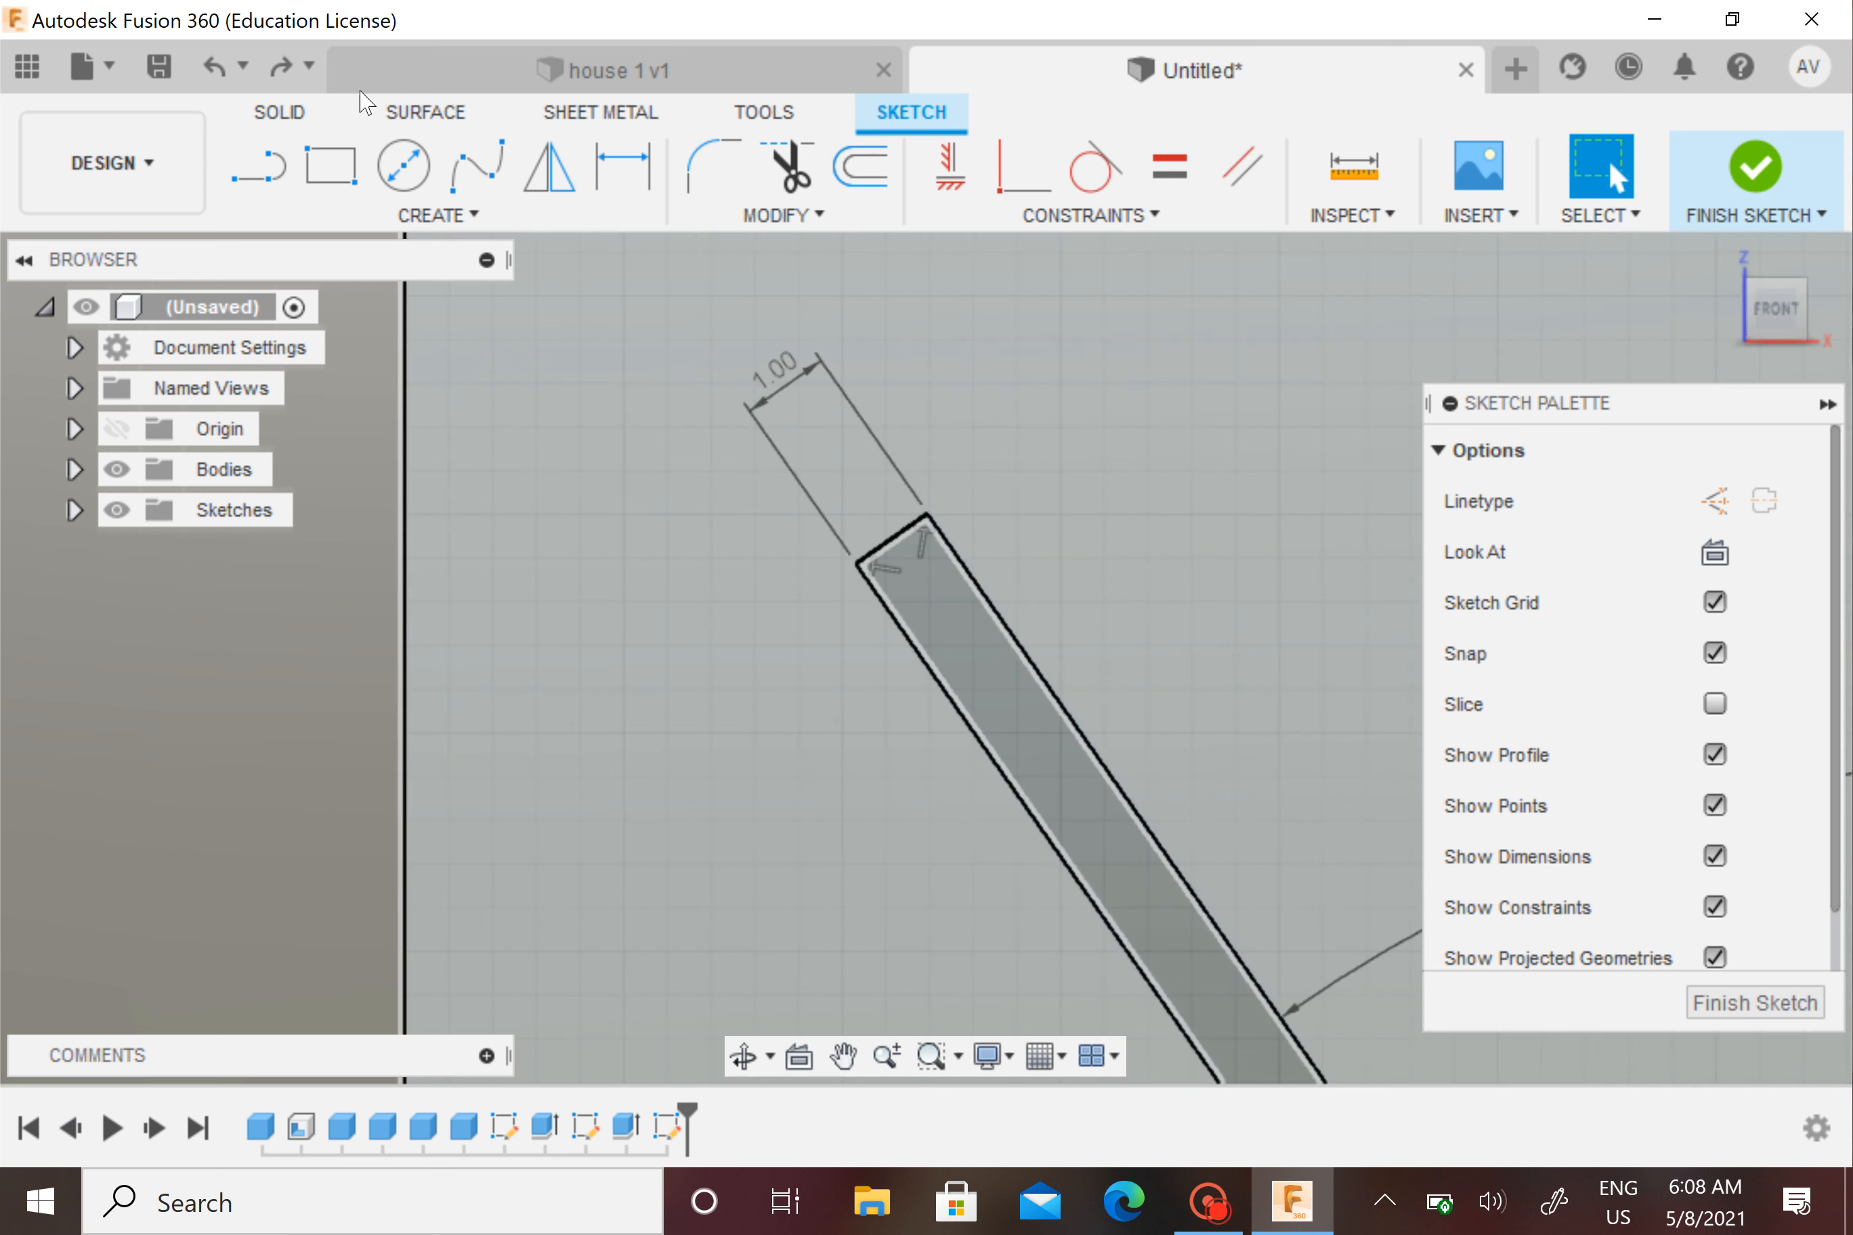
Draw a 1 mm vertical line straight down from the highest corner of the sloped stair profile
{"action": "scroll", "coordinate": [854, 598], "scroll_direction": "down", "scroll_amount": 1}
{"action": "scroll", "coordinate": [853, 598], "scroll_direction": "down", "scroll_amount": 2}
{"action": "mouse_move", "coordinate": [854, 598]}
{"action": "middle_mouse_down"}
{"action": "mouse_move", "coordinate": [628, 8]}
{"action": "mouse_move", "coordinate": [507, 3]}
{"action": "middle_mouse_up"}
{"action": "scroll", "coordinate": [1202, 916], "scroll_direction": "down", "scroll_amount": 3}
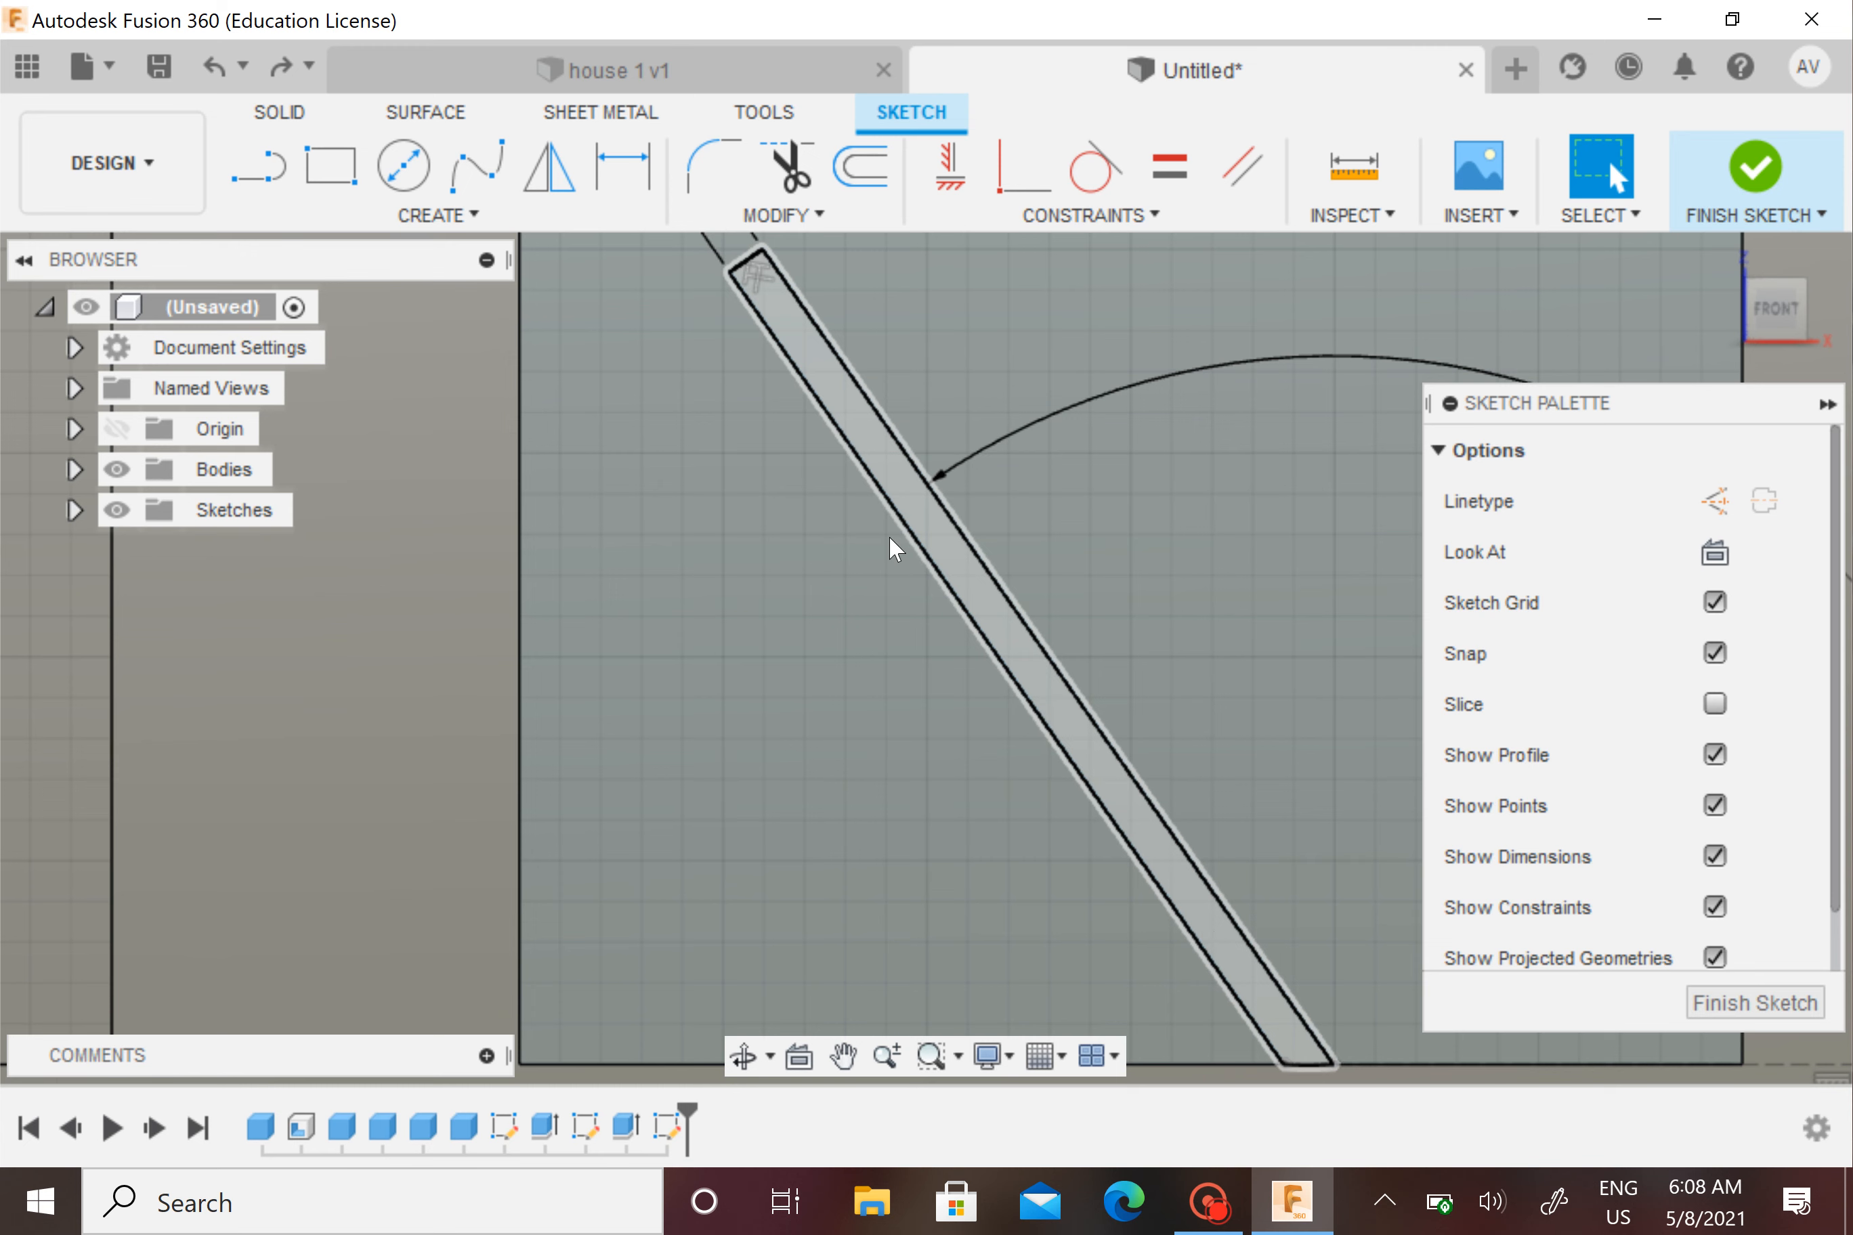
{"action": "middle_click_drag", "start_coordinate": [889, 537], "coordinate": [917, 912]}
{"action": "scroll", "coordinate": [821, 558], "scroll_direction": "up", "scroll_amount": 3}
{"action": "scroll", "coordinate": [827, 567], "scroll_direction": "up", "scroll_amount": 2}
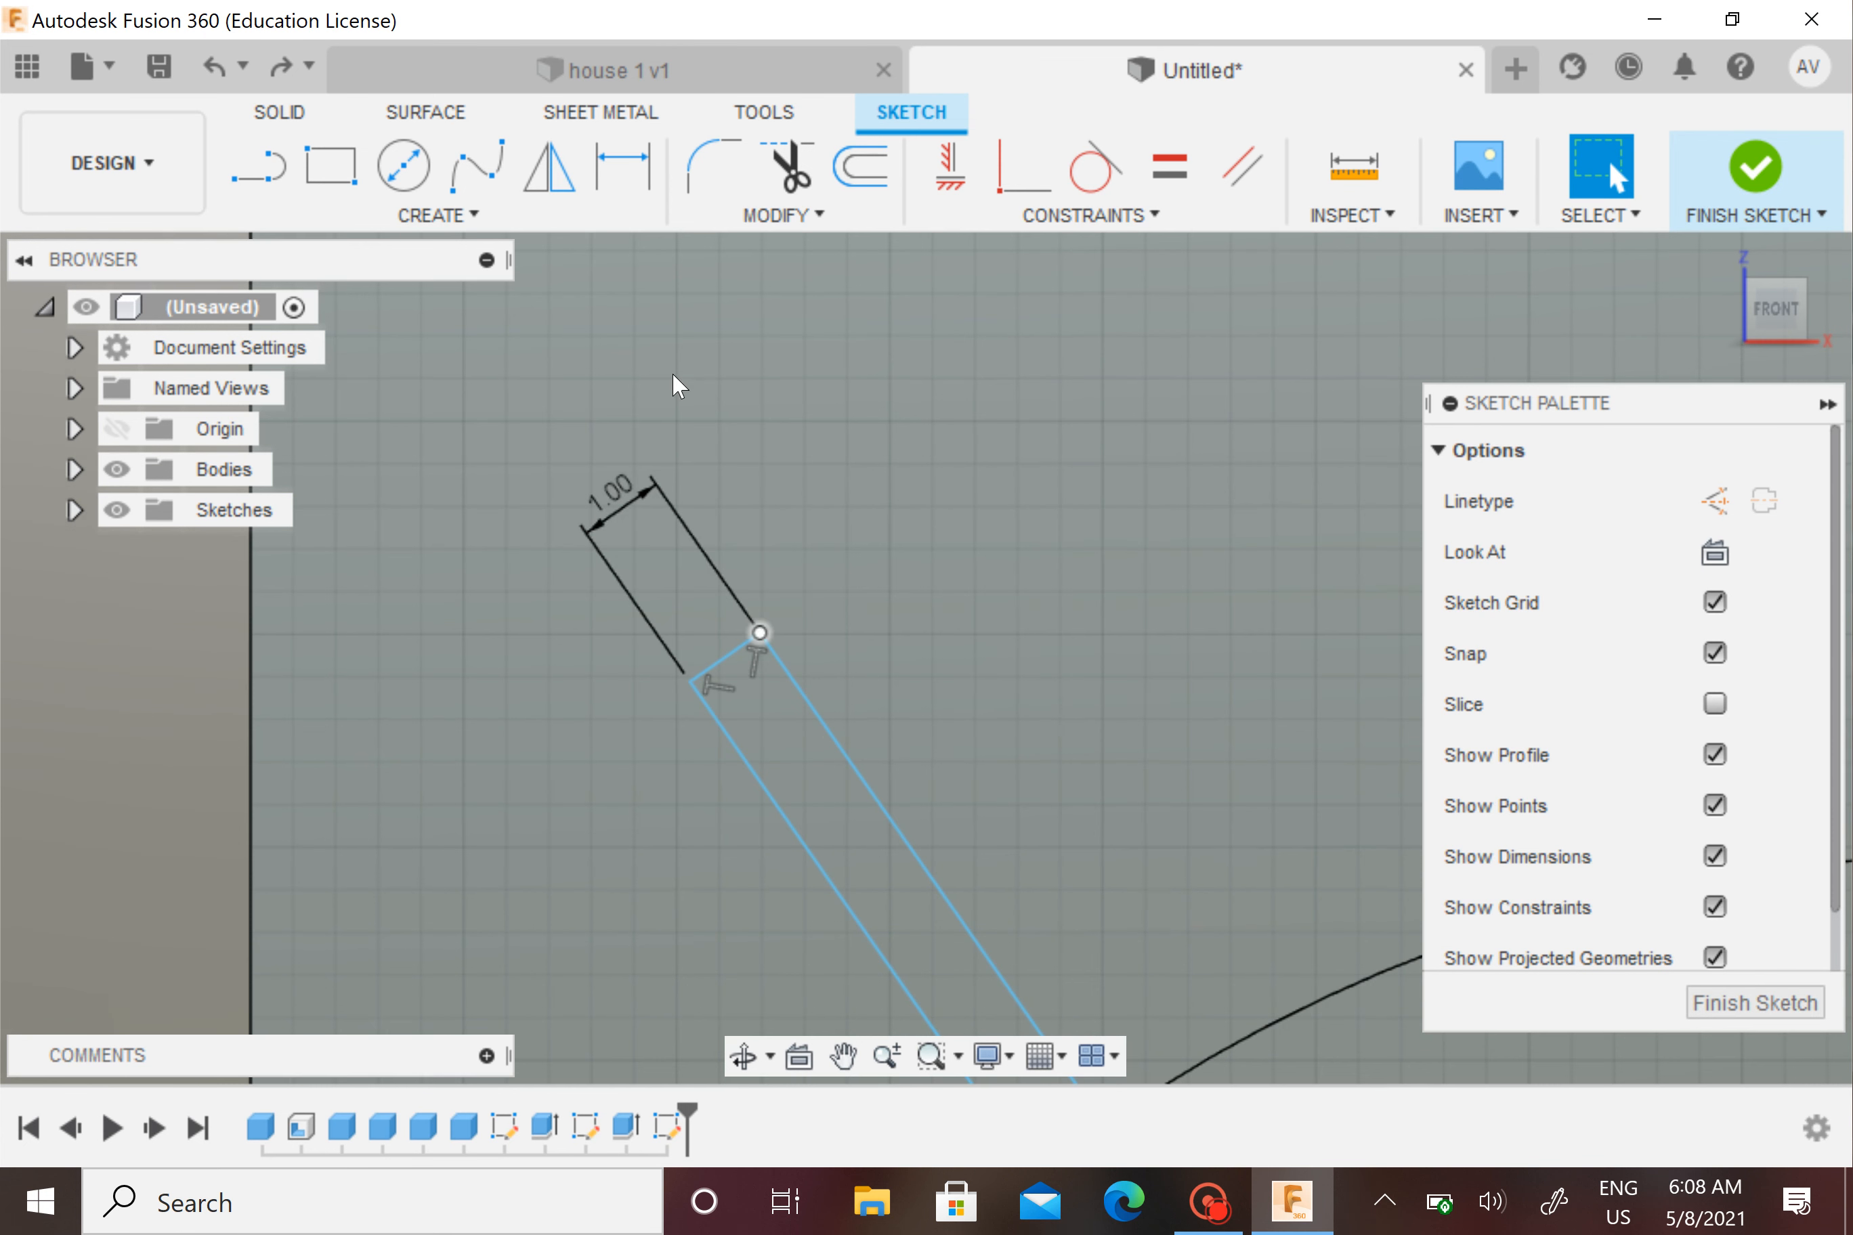
{"action": "key", "text": "l"}
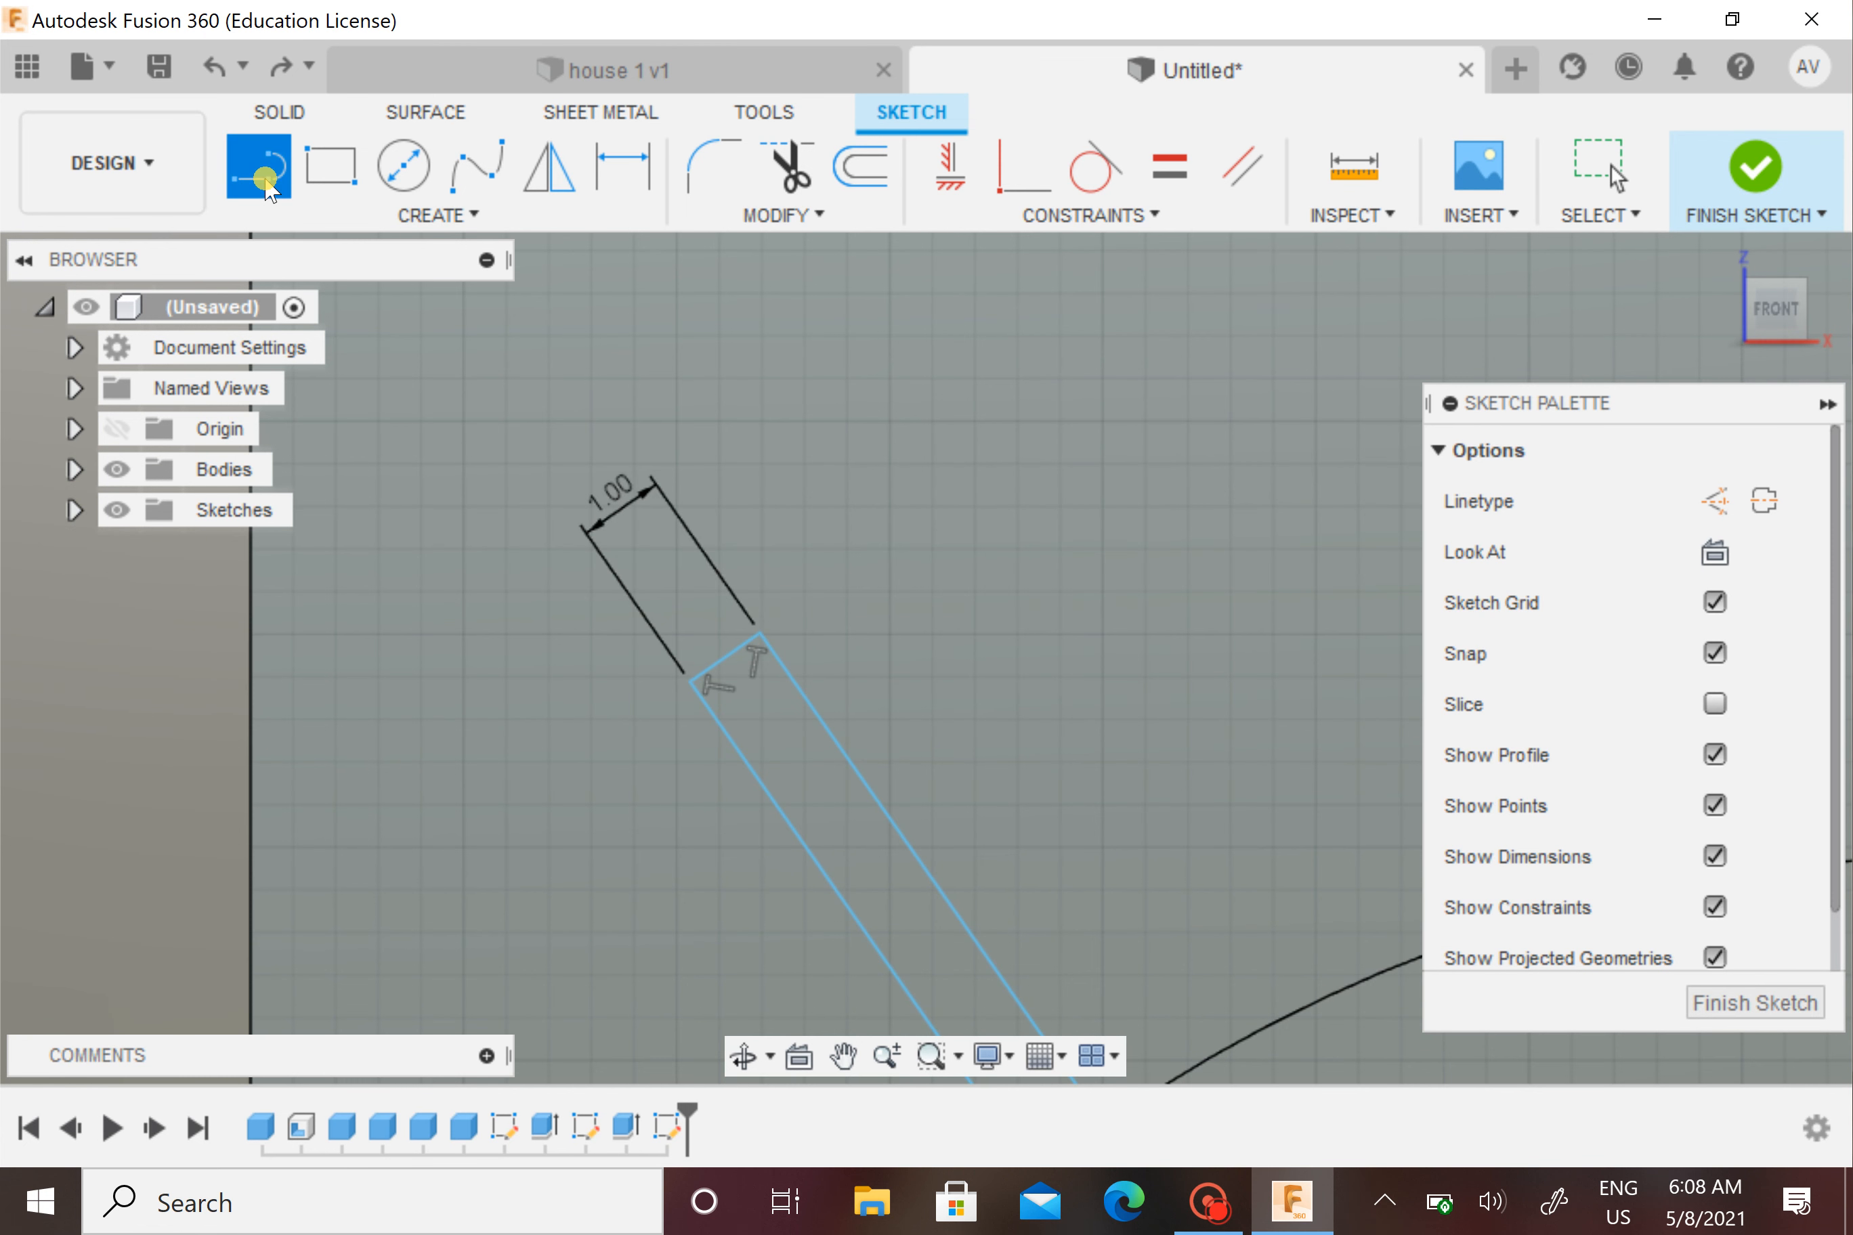
{"action": "left_click", "coordinate": [757, 634]}
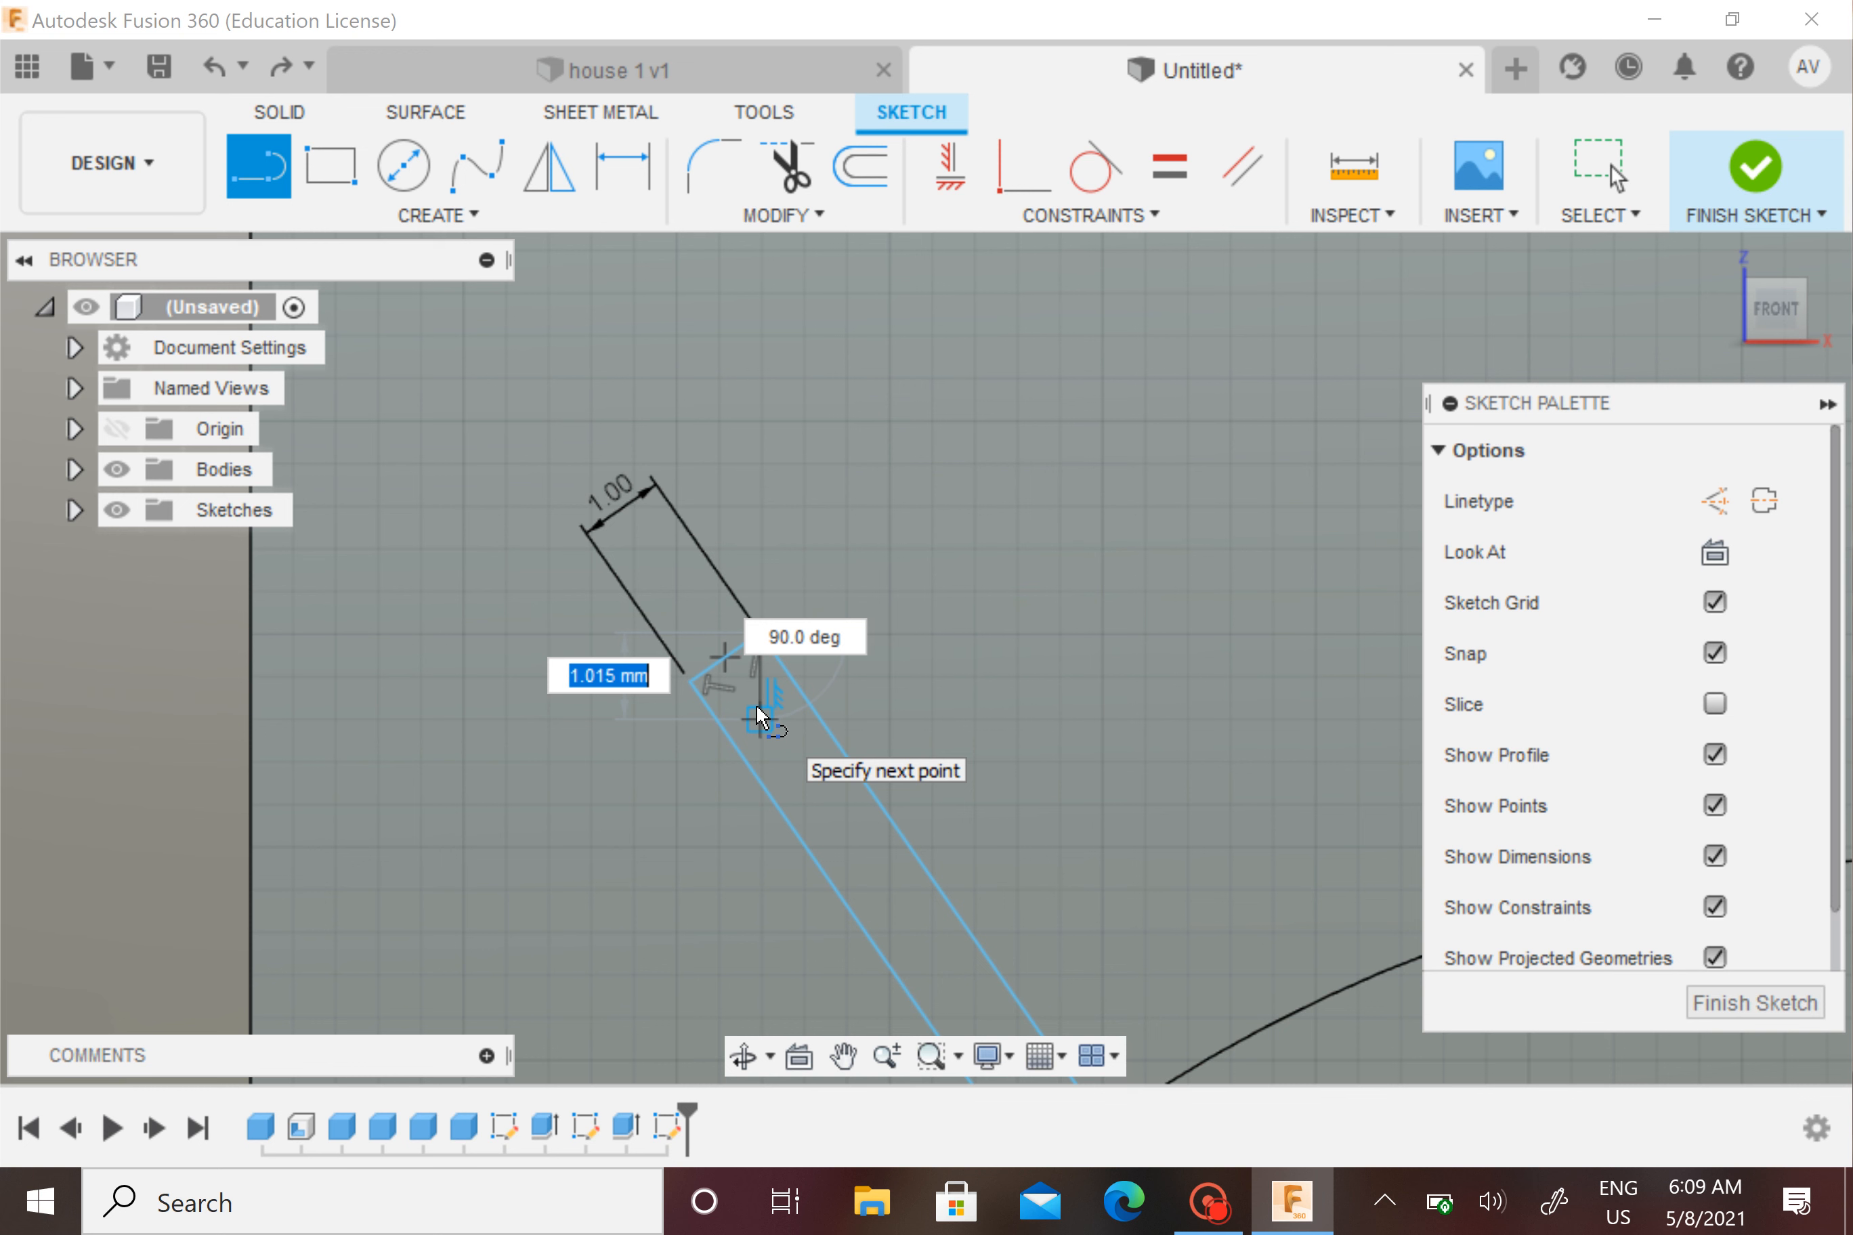
{"action": "key", "text": "BackSpace"}
{"action": "type", "text": "1"}
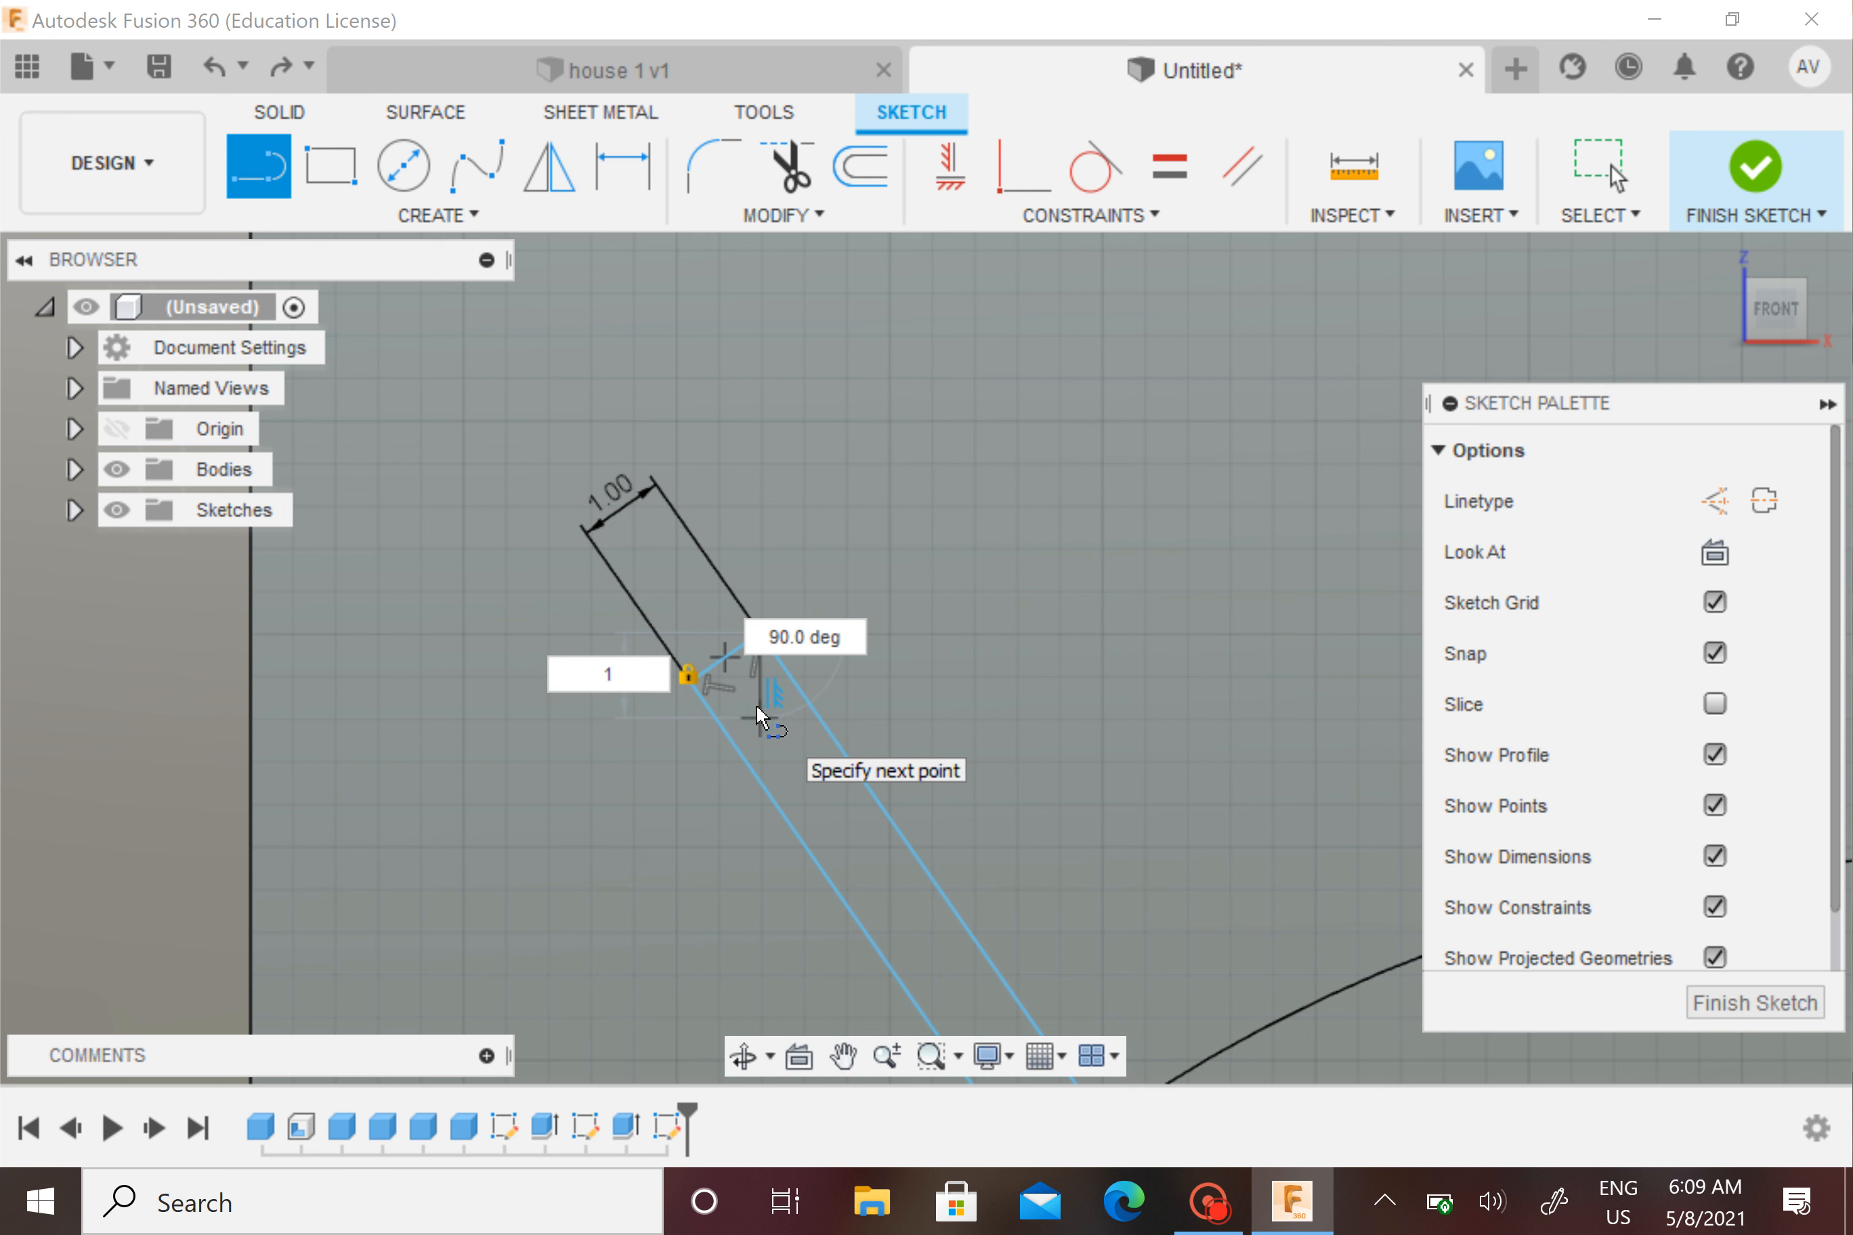
{"action": "key", "text": "Return"}
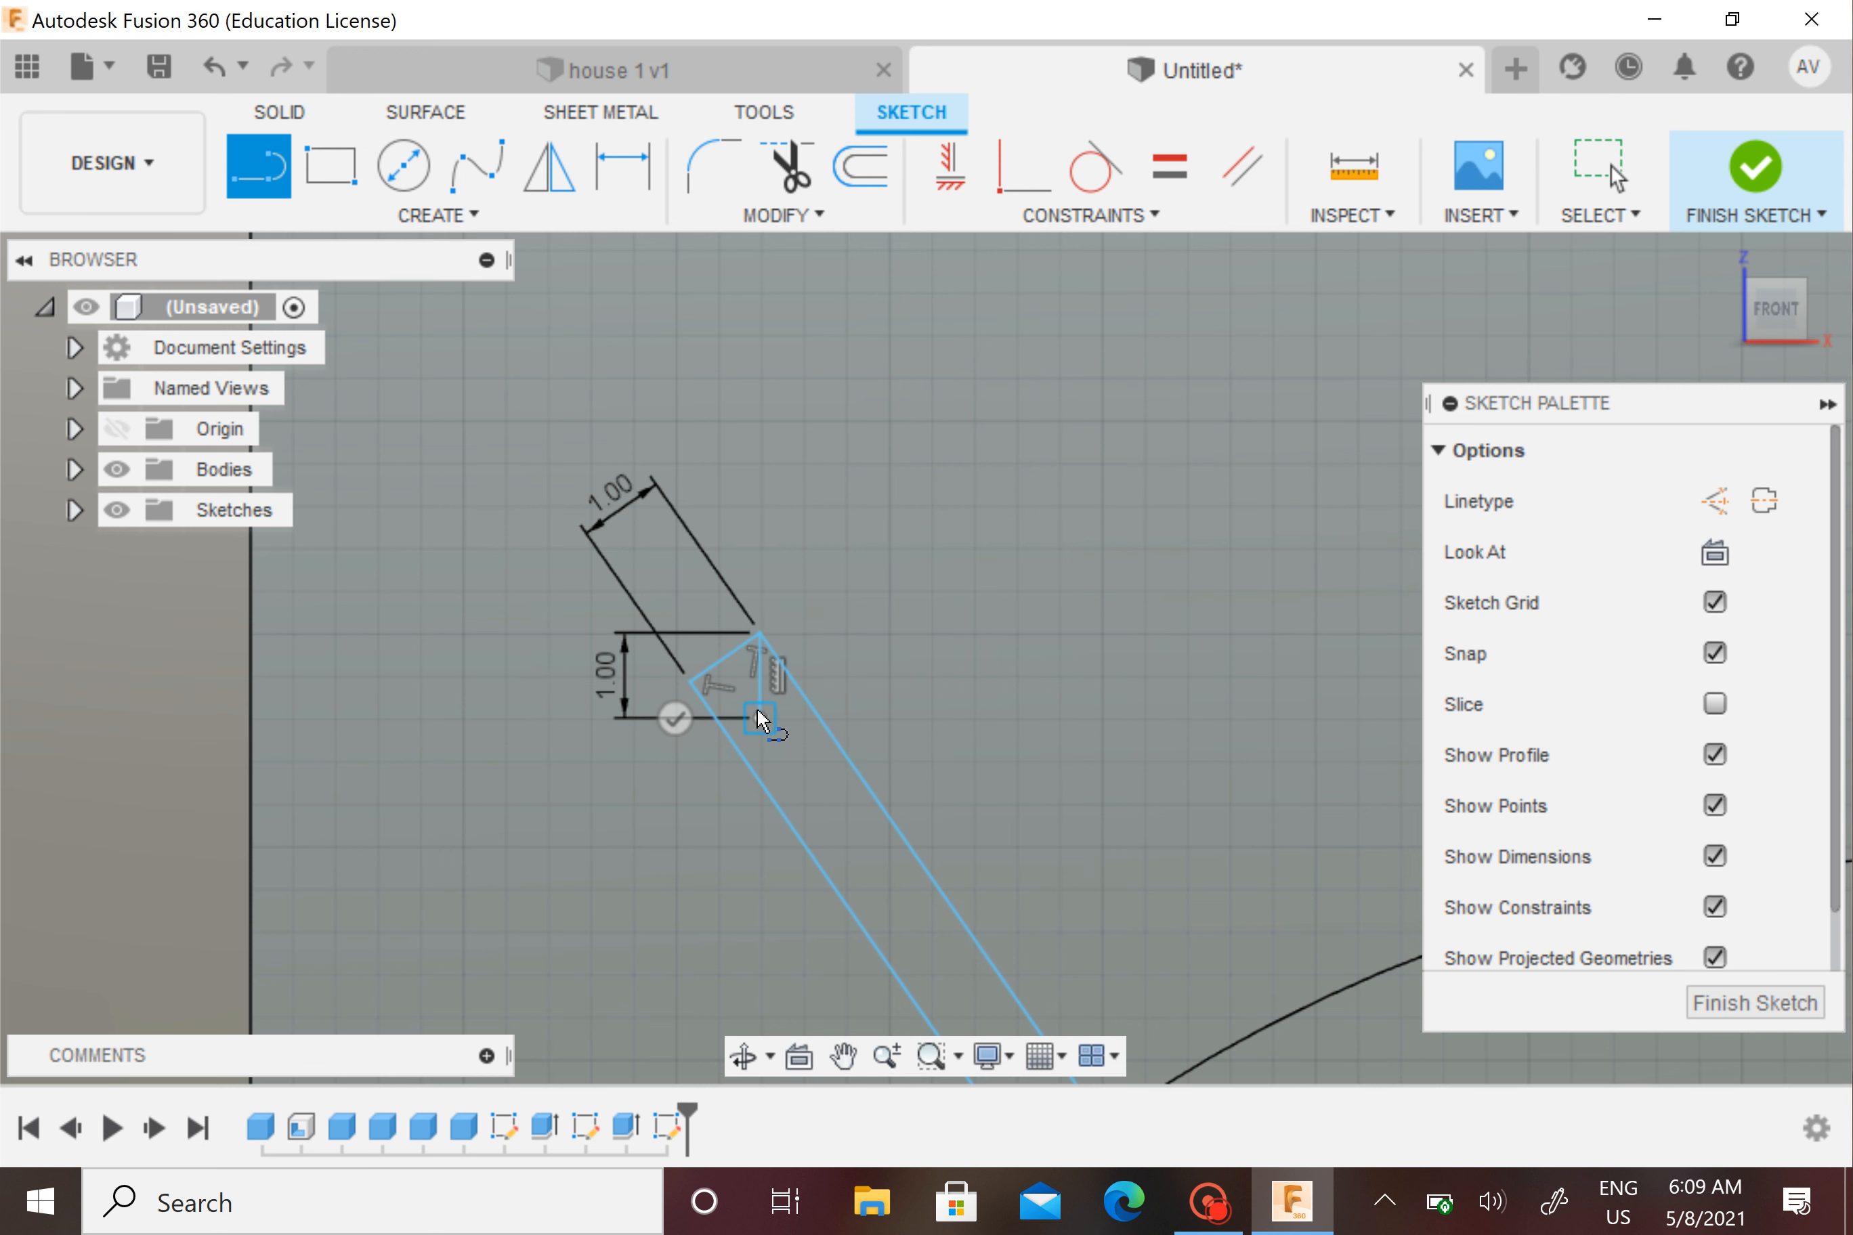
Complete a horizontal landing rectangle about 5 mm long from the 1 mm vertical line, extending toward the compartment's left wall and closing at the stair's highest corner
{"action": "left_click", "coordinate": [759, 717]}
{"action": "scroll", "coordinate": [550, 711], "scroll_direction": "down", "scroll_amount": 2}
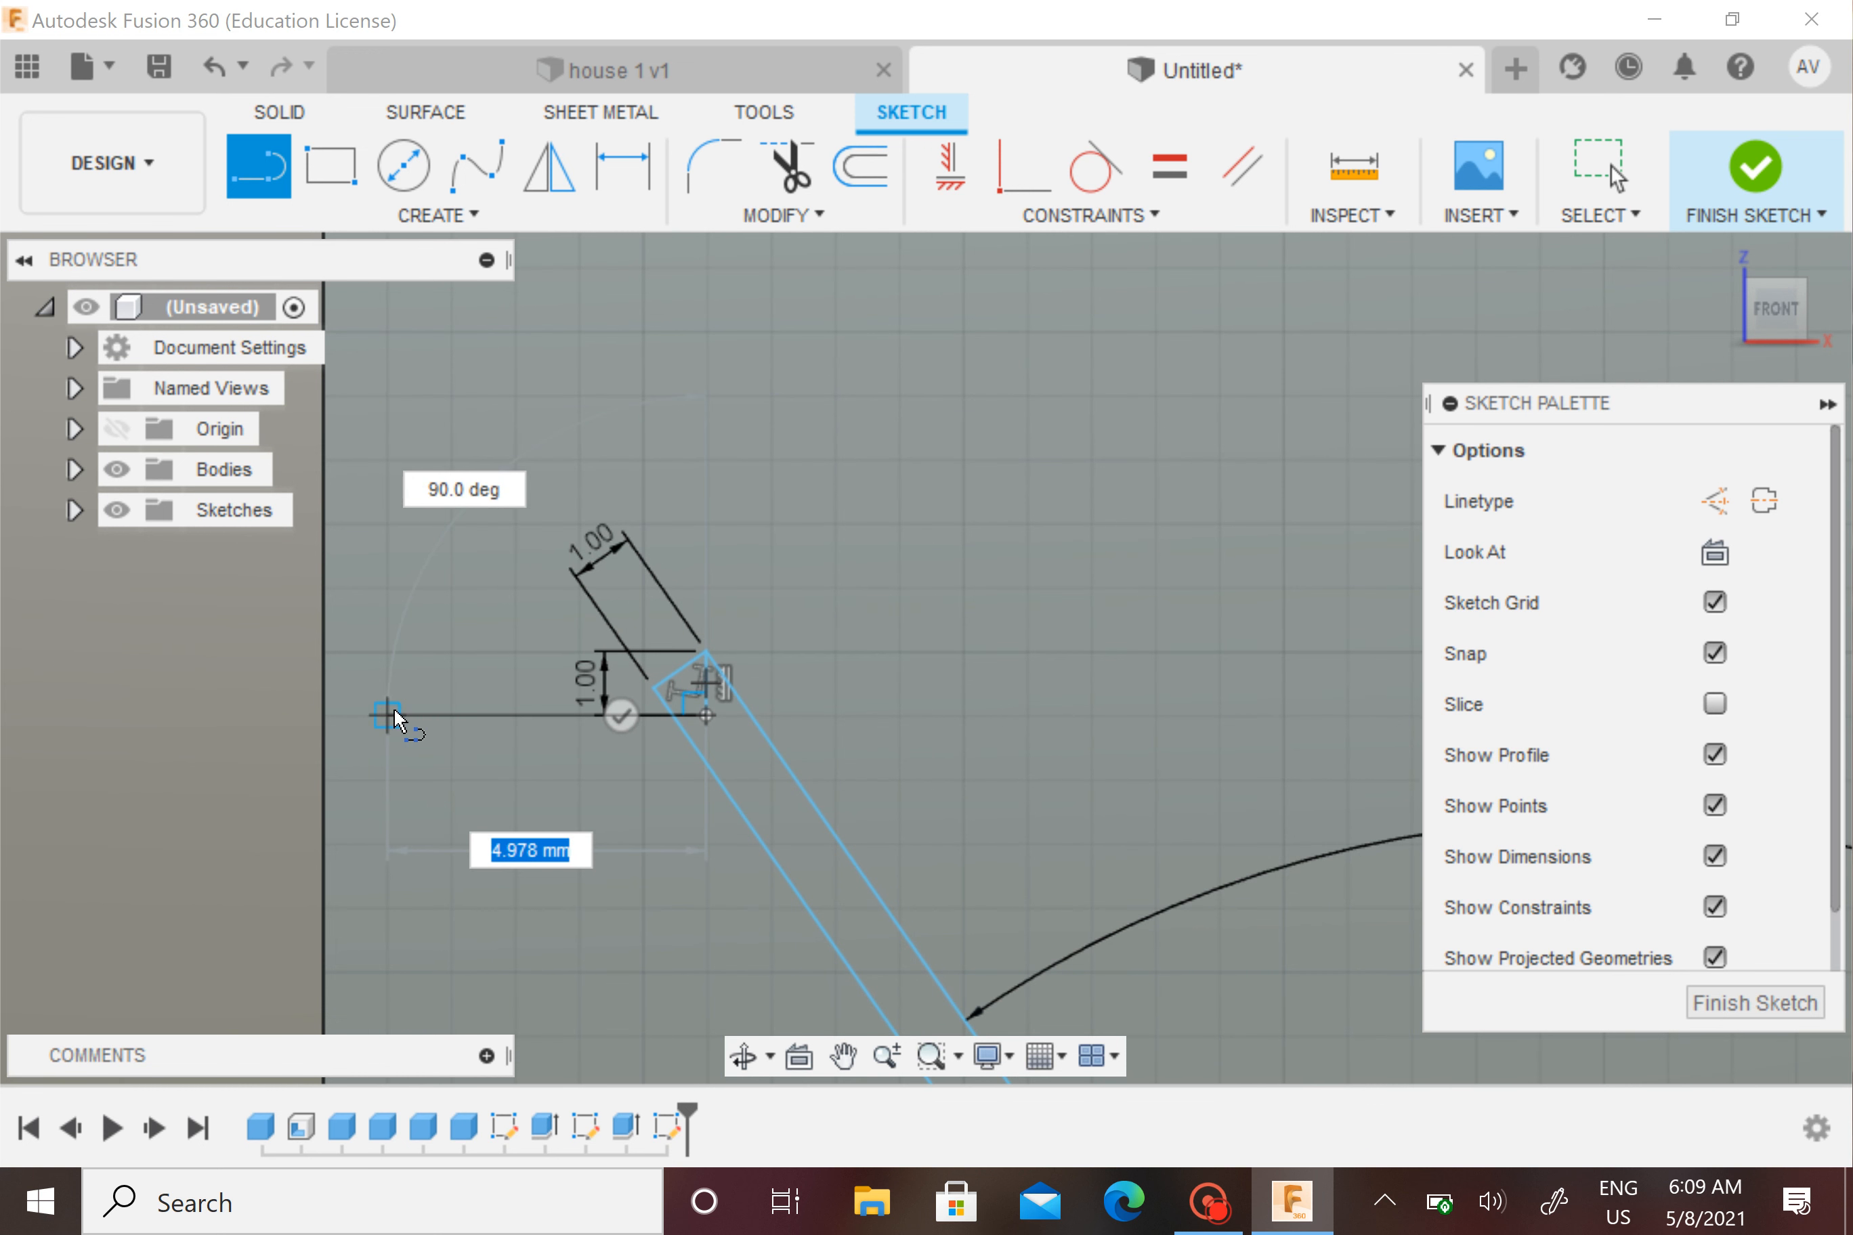
{"action": "left_click", "coordinate": [394, 706]}
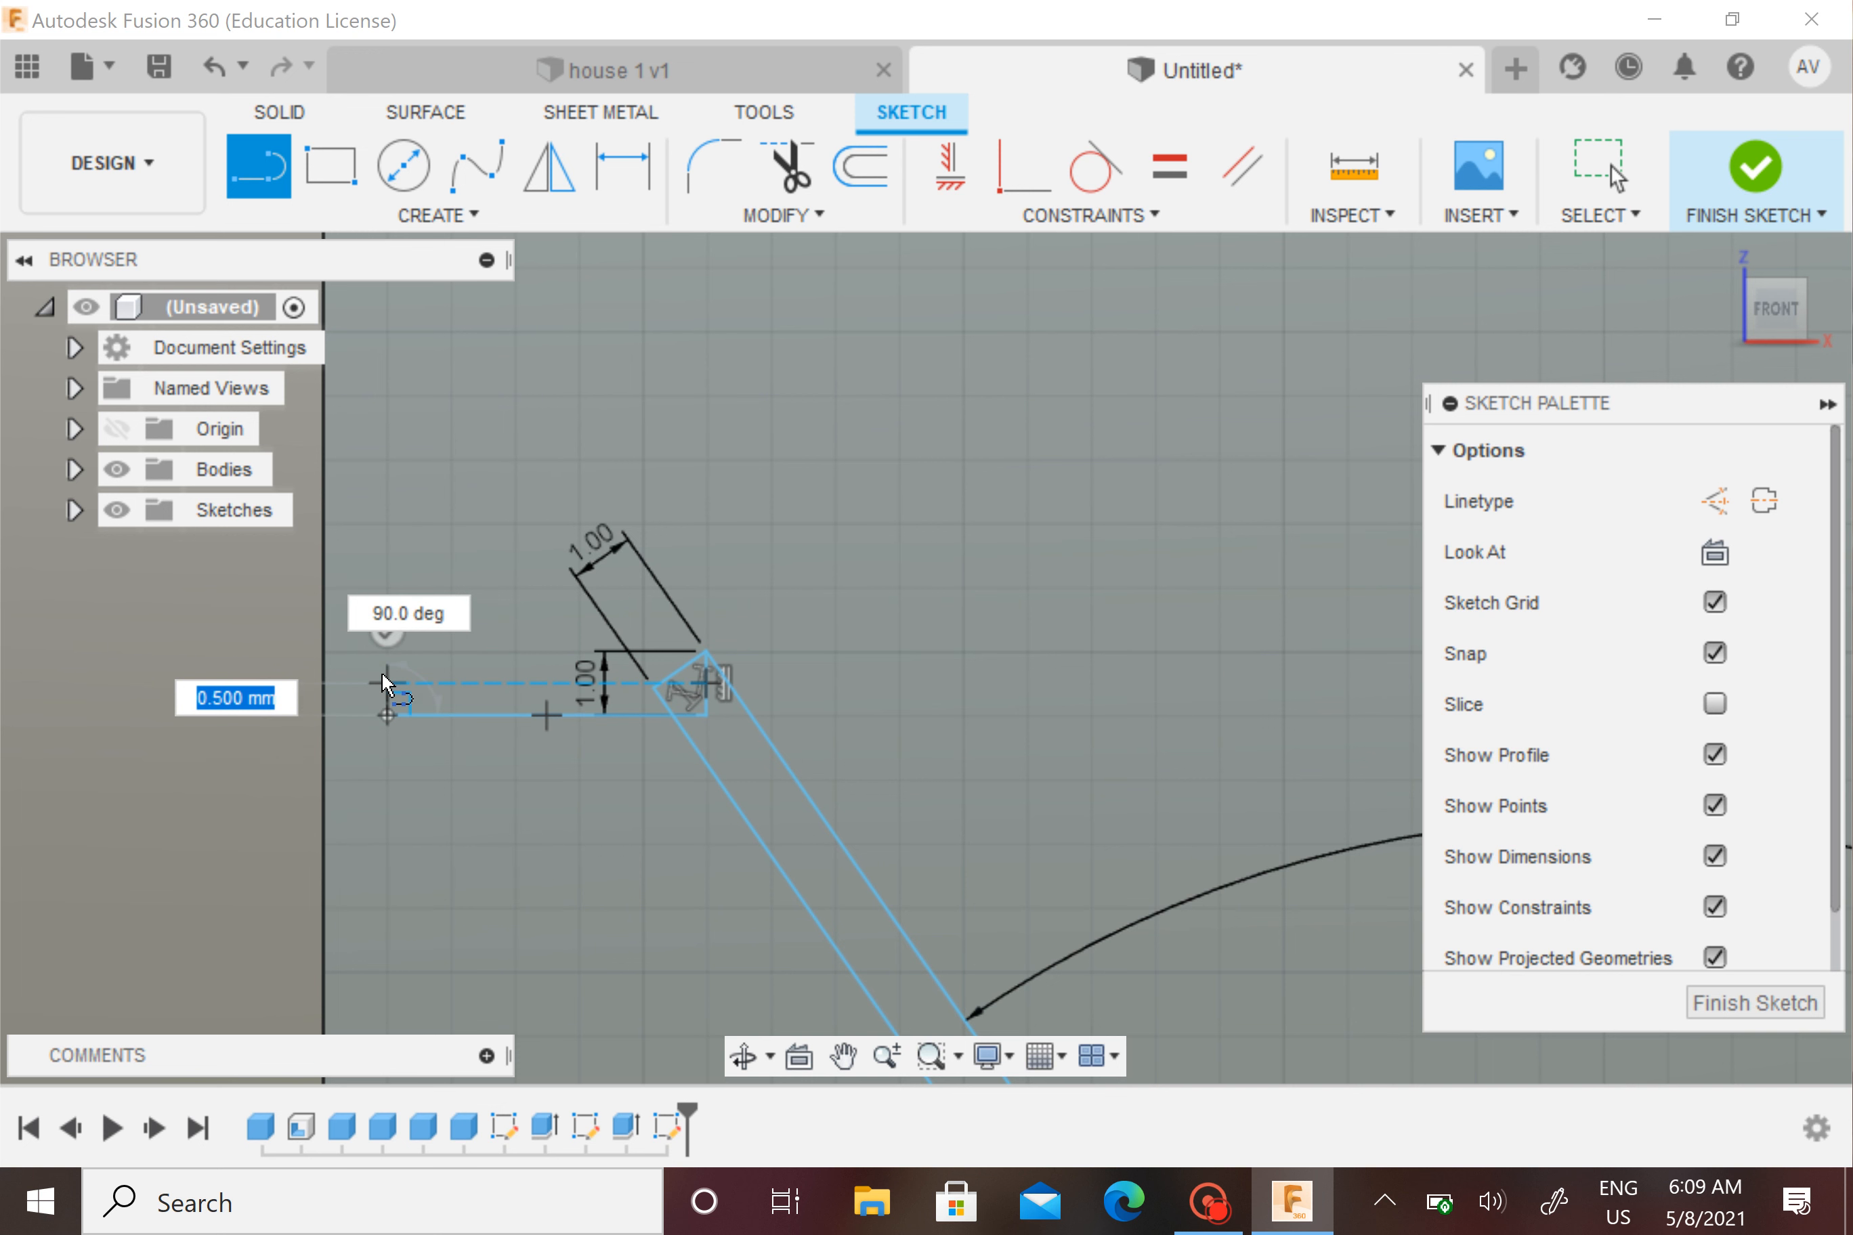
{"action": "left_click", "coordinate": [383, 651]}
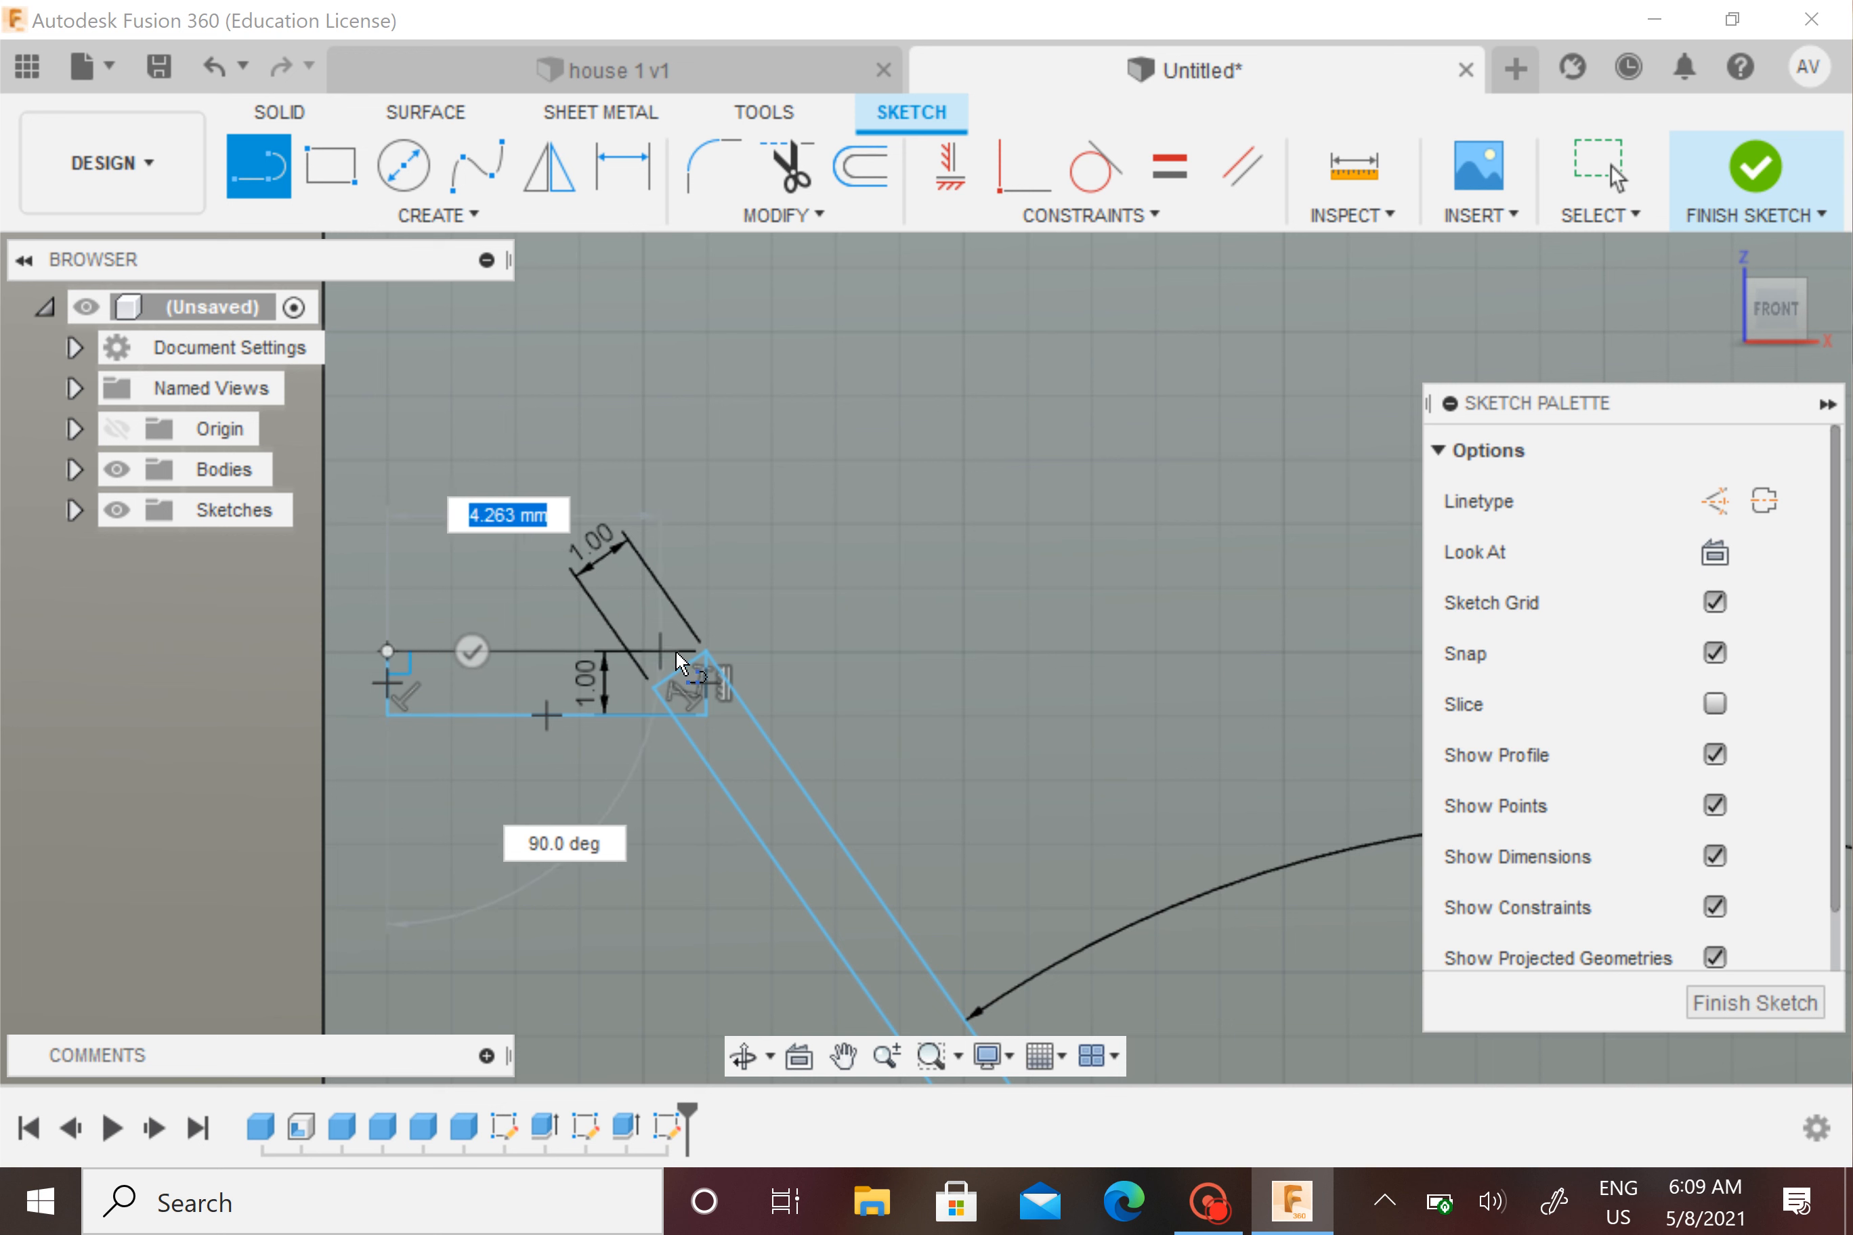
{"action": "left_click", "coordinate": [701, 650]}
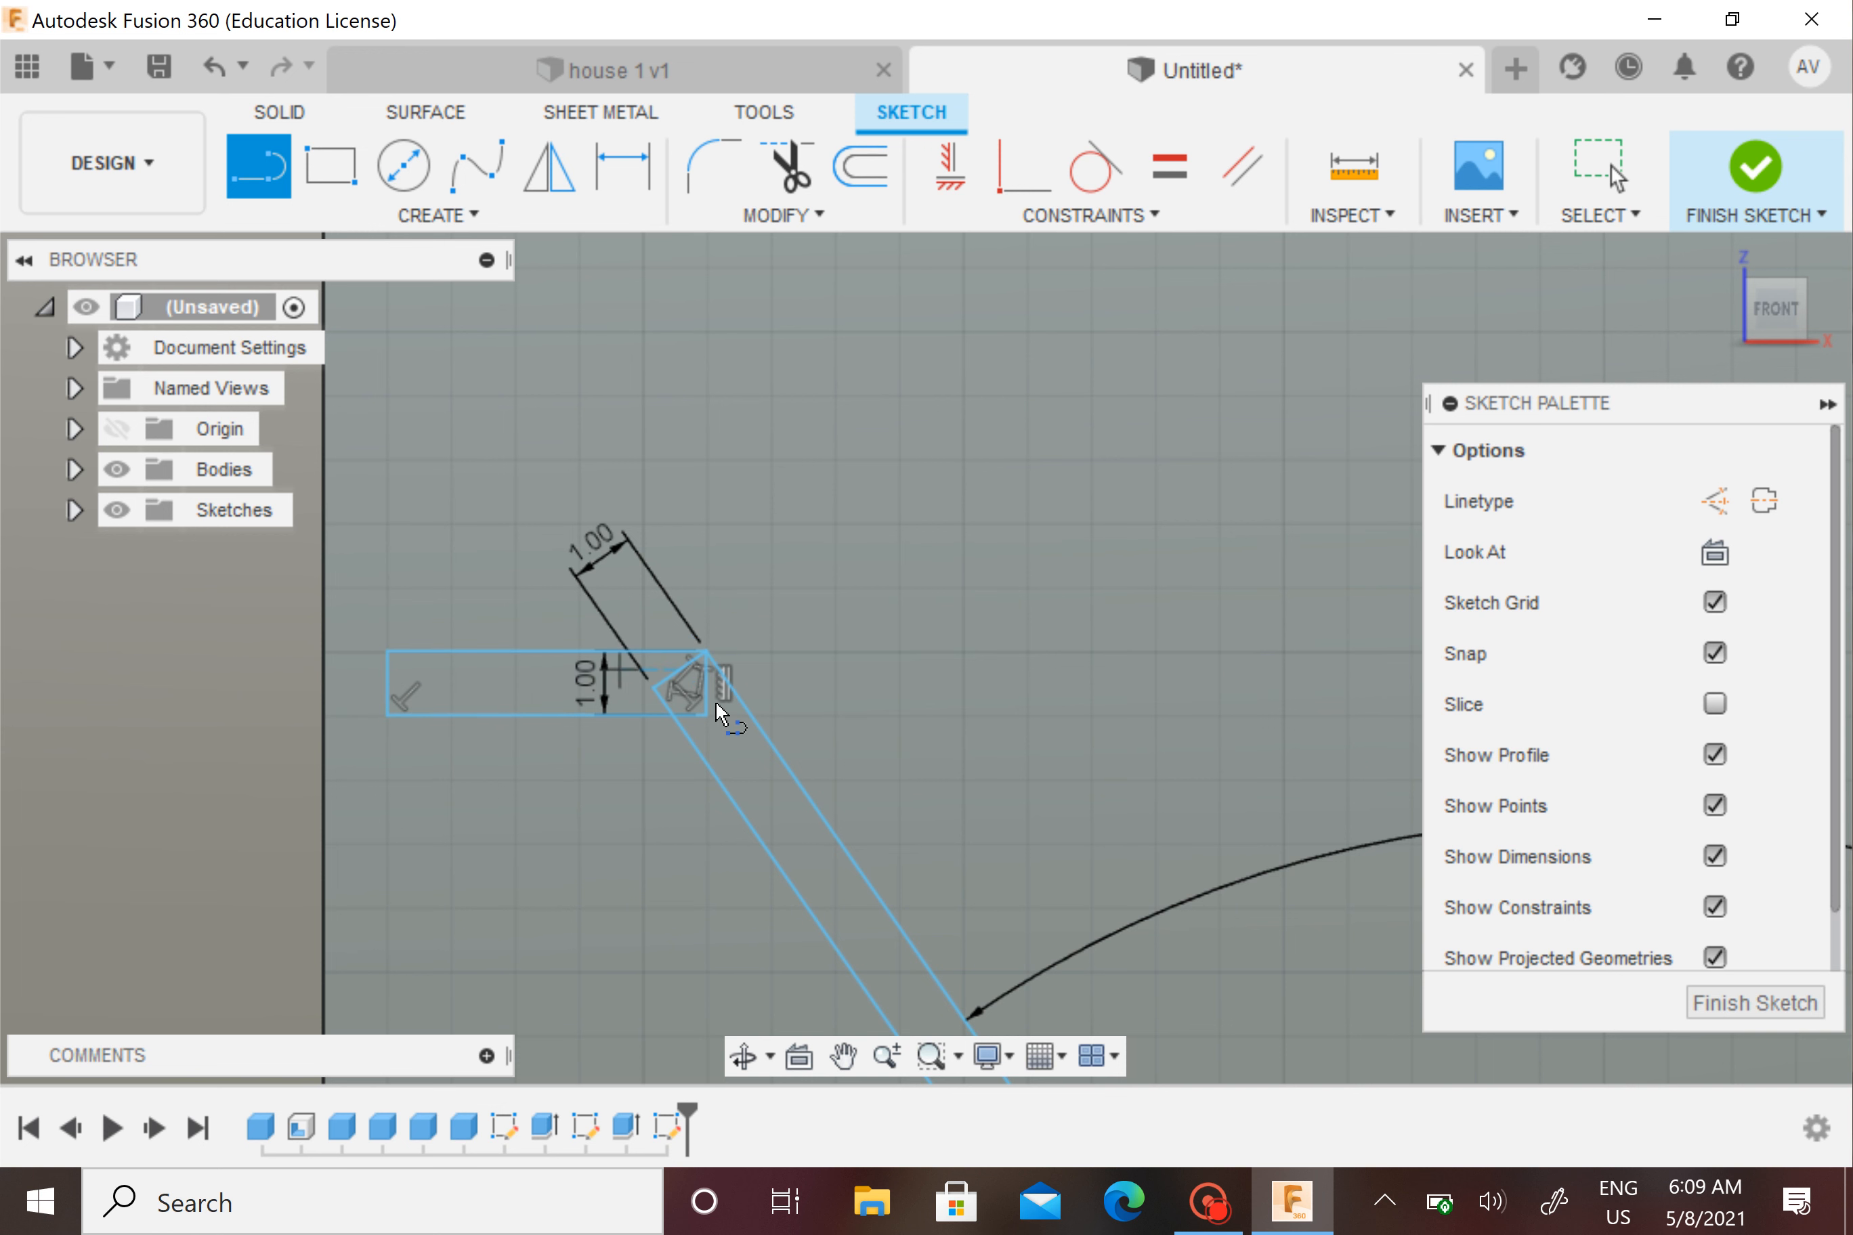
Close the foot of the sloped stair profile with a short line along the compartment floor, and finish the sketch
{"action": "scroll", "coordinate": [827, 901], "scroll_direction": "down", "scroll_amount": 5}
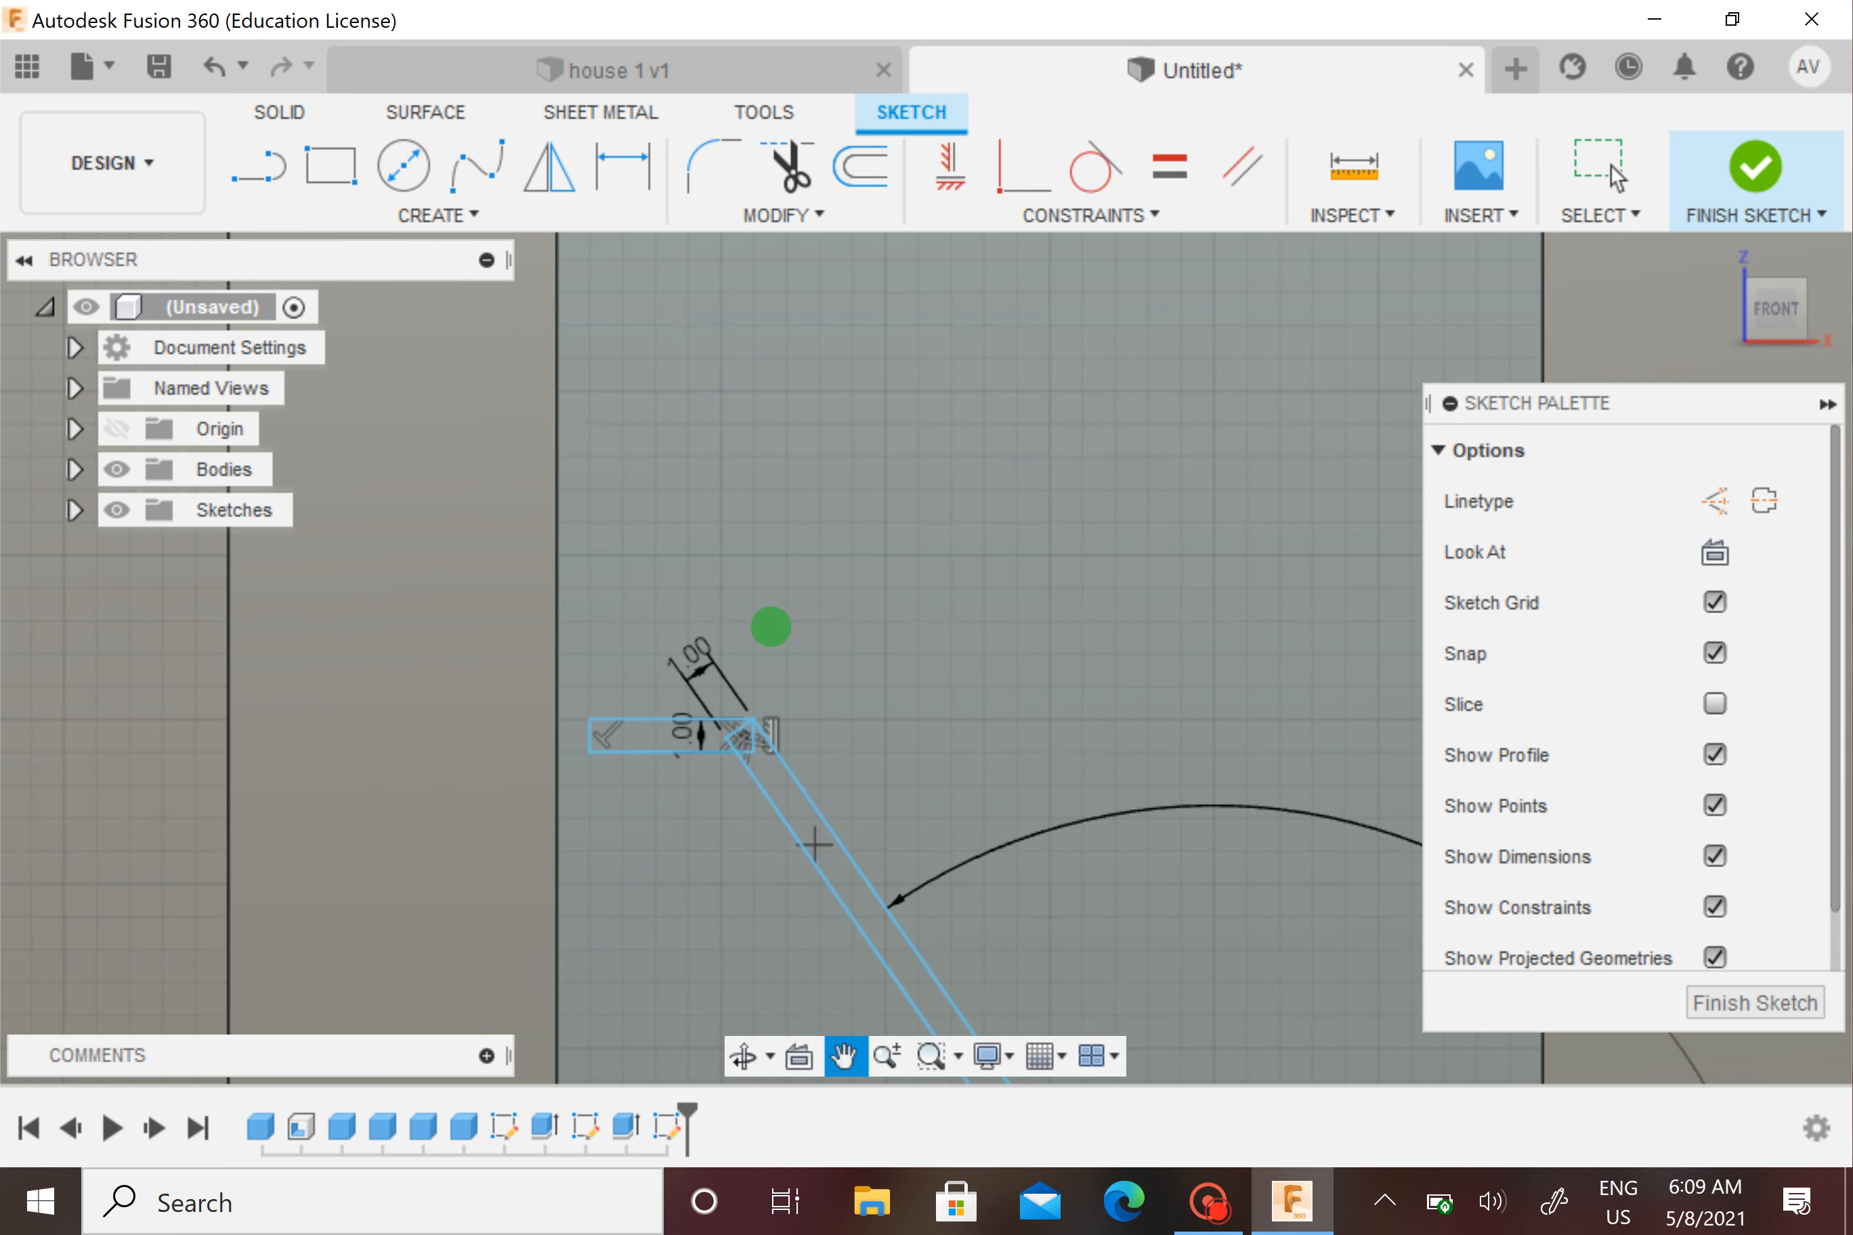
{"action": "scroll", "coordinate": [775, 729], "scroll_direction": "down", "scroll_amount": 4}
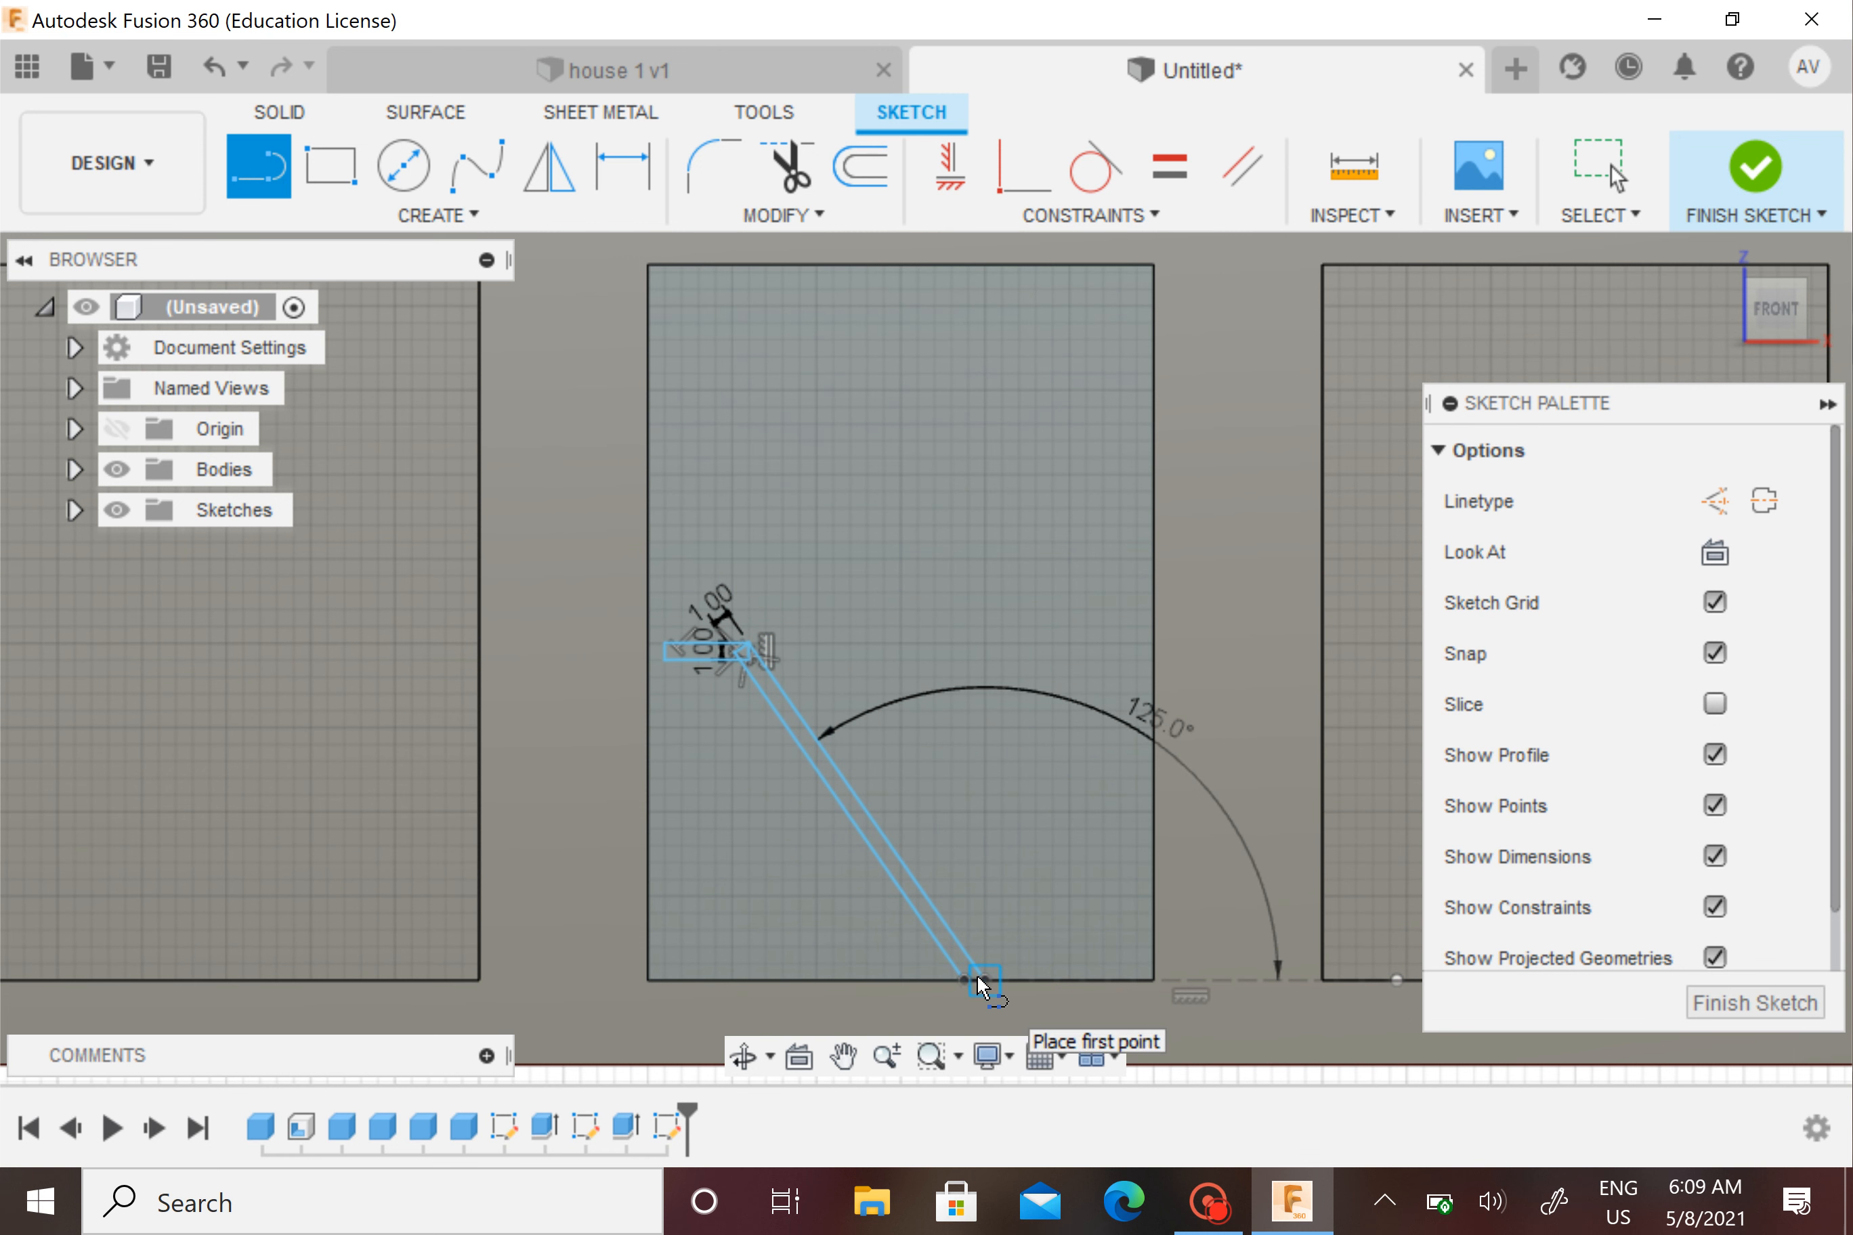
{"action": "scroll", "coordinate": [977, 975], "scroll_direction": "up", "scroll_amount": 2}
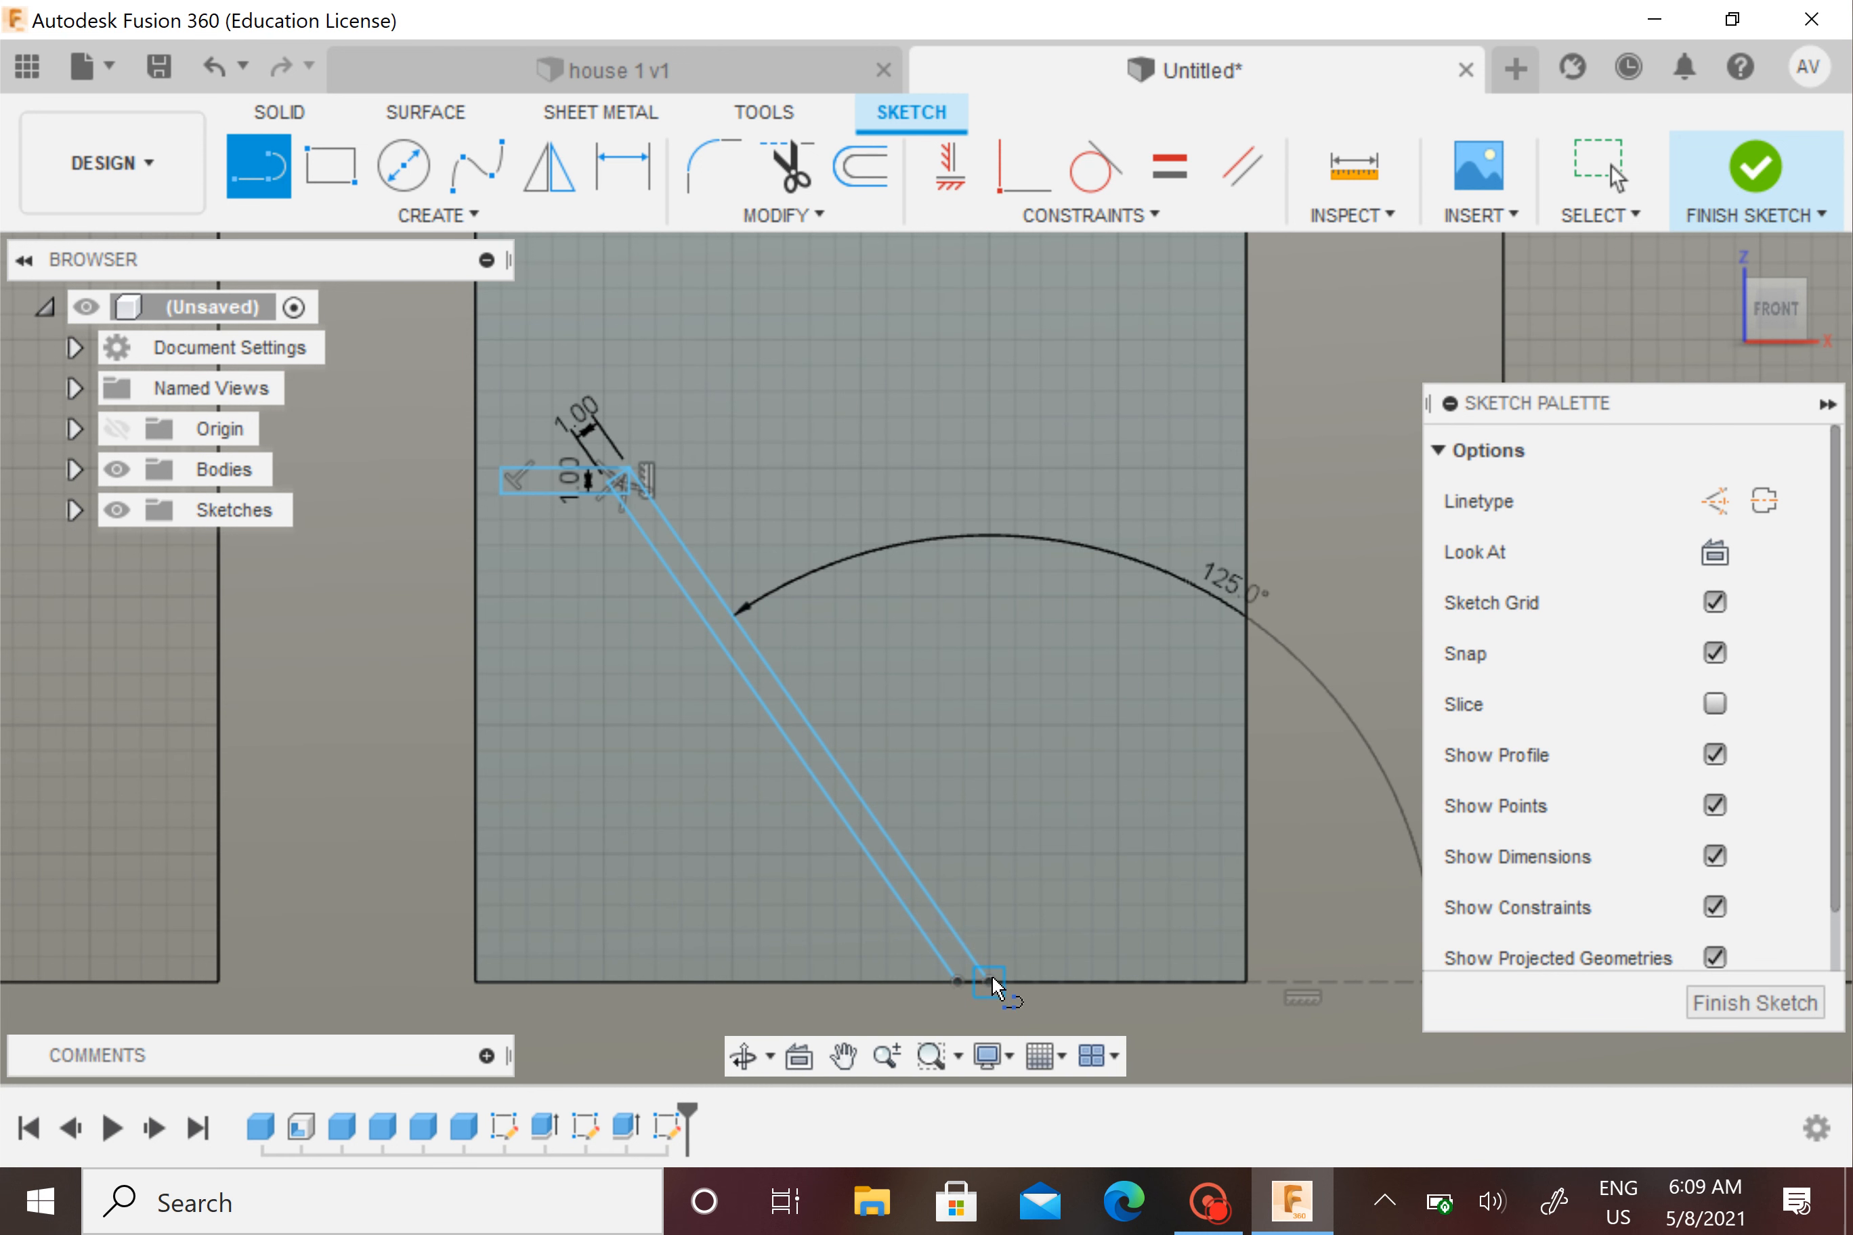
{"action": "left_click", "coordinate": [958, 980]}
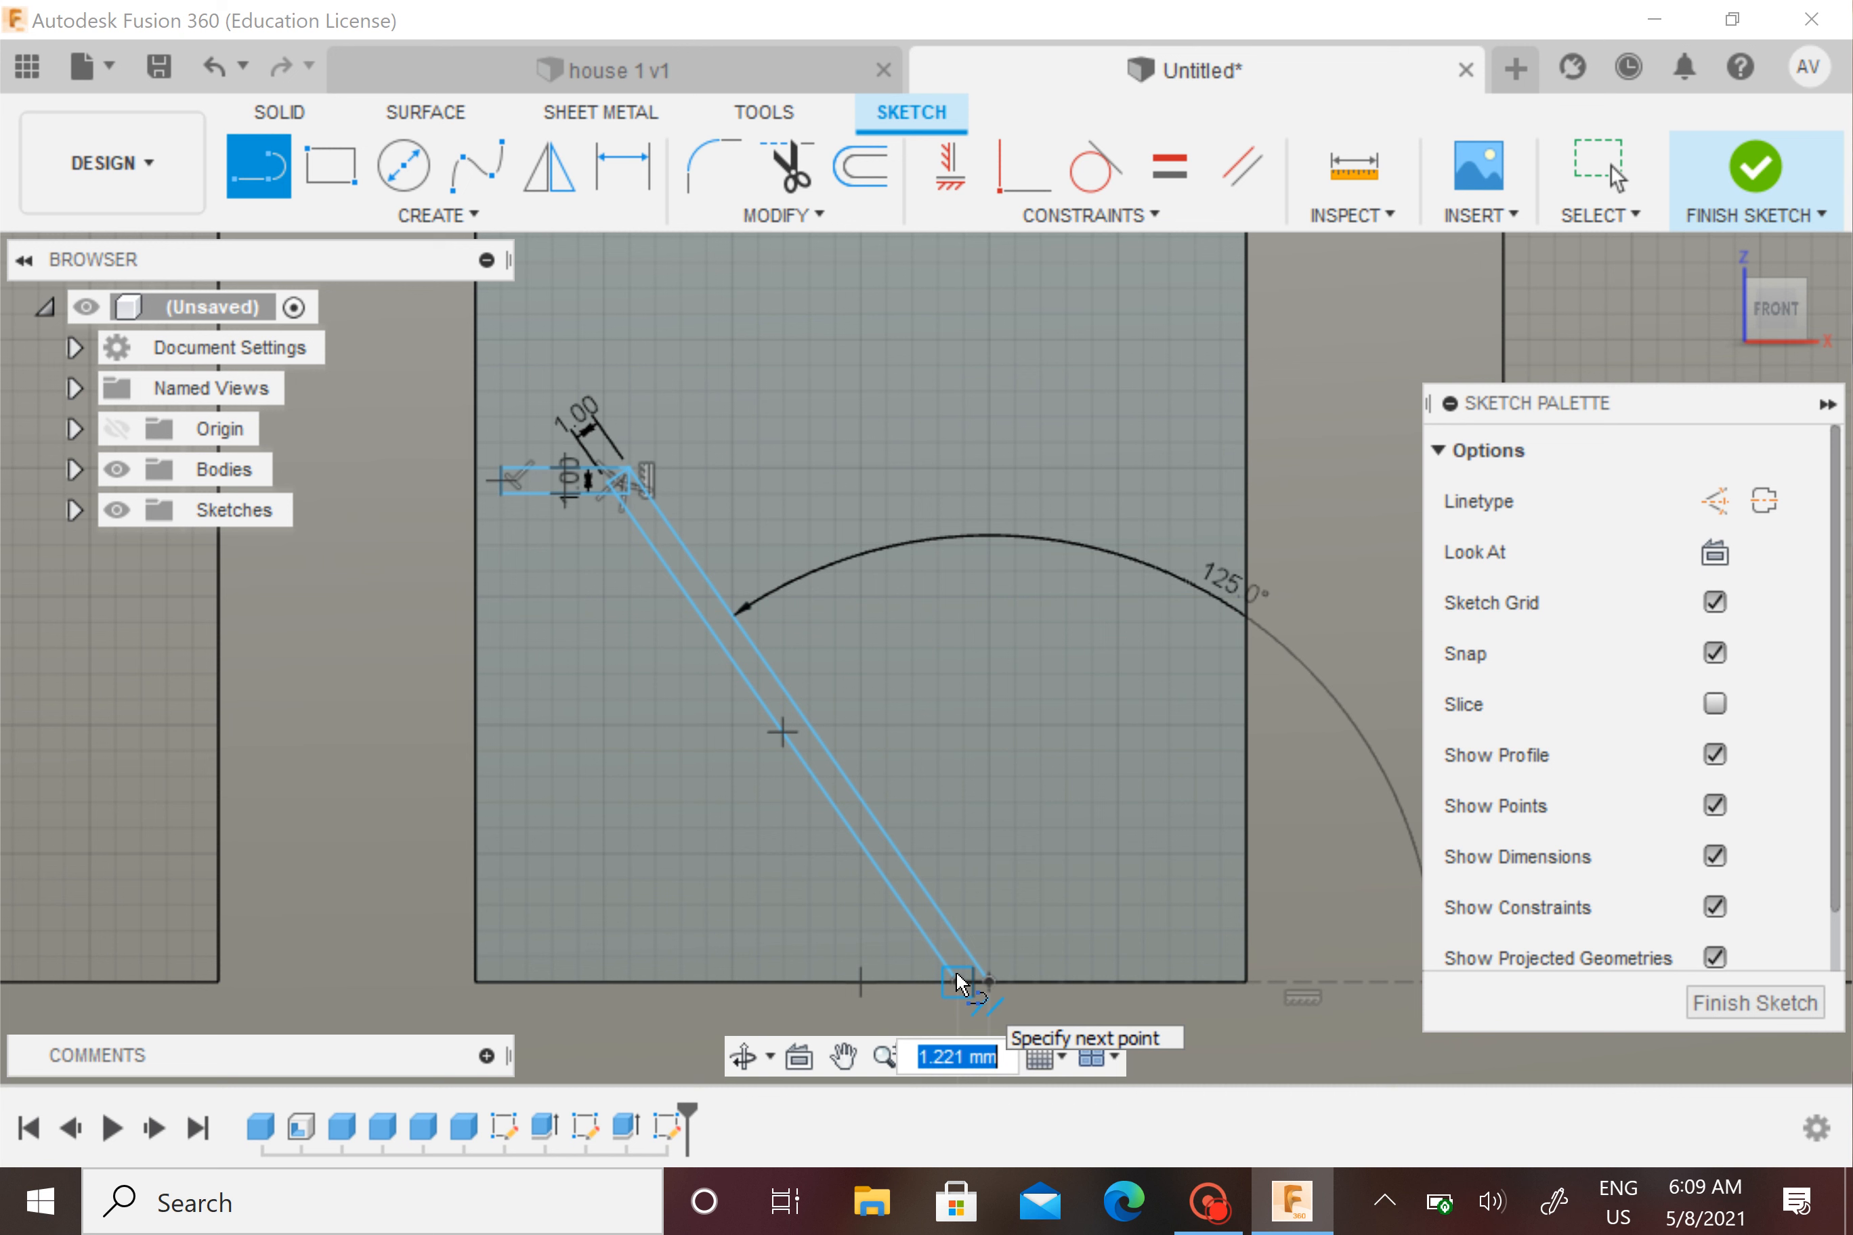
{"action": "left_click", "coordinate": [988, 981]}
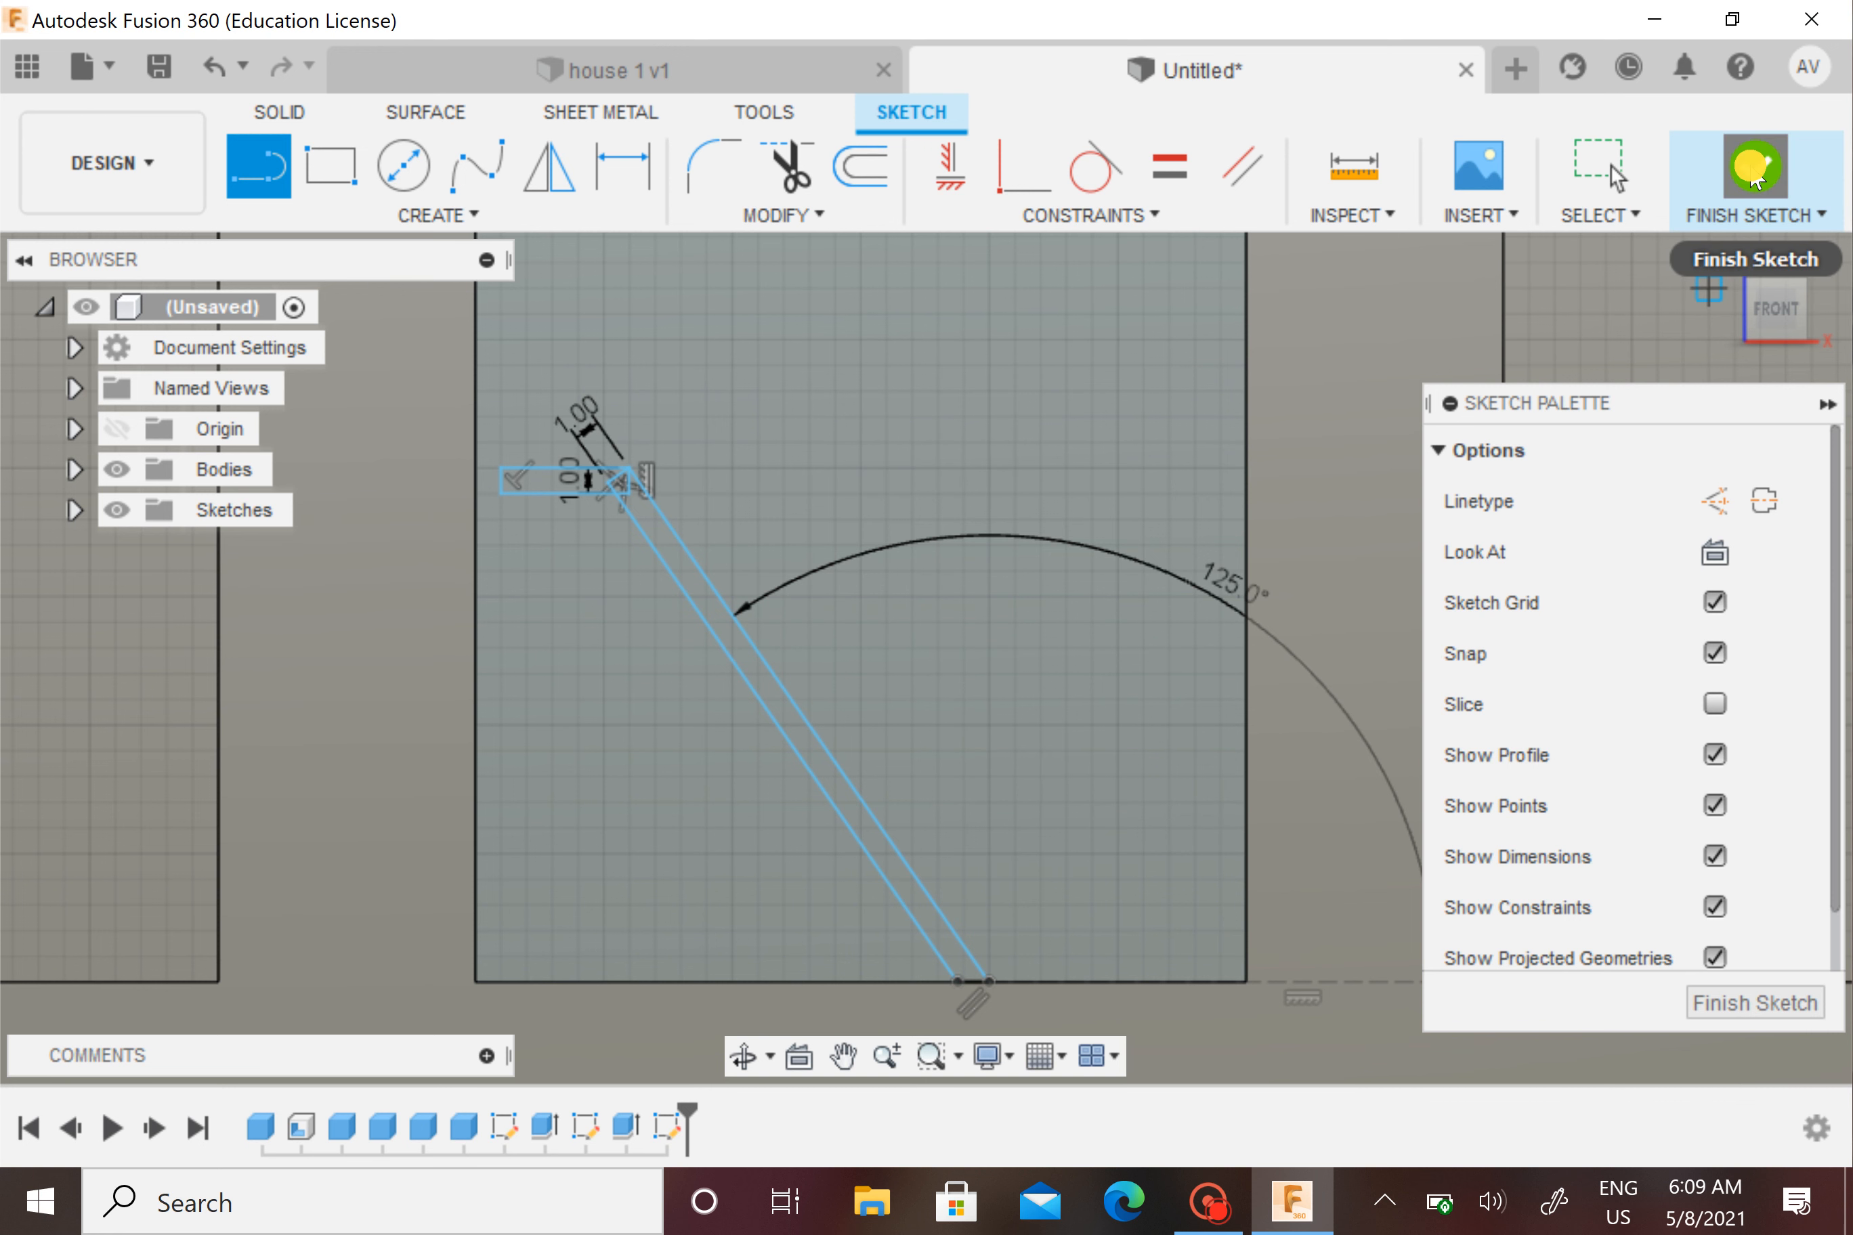
{"action": "left_click", "coordinate": [1755, 168]}
{"action": "left_click", "coordinate": [761, 687]}
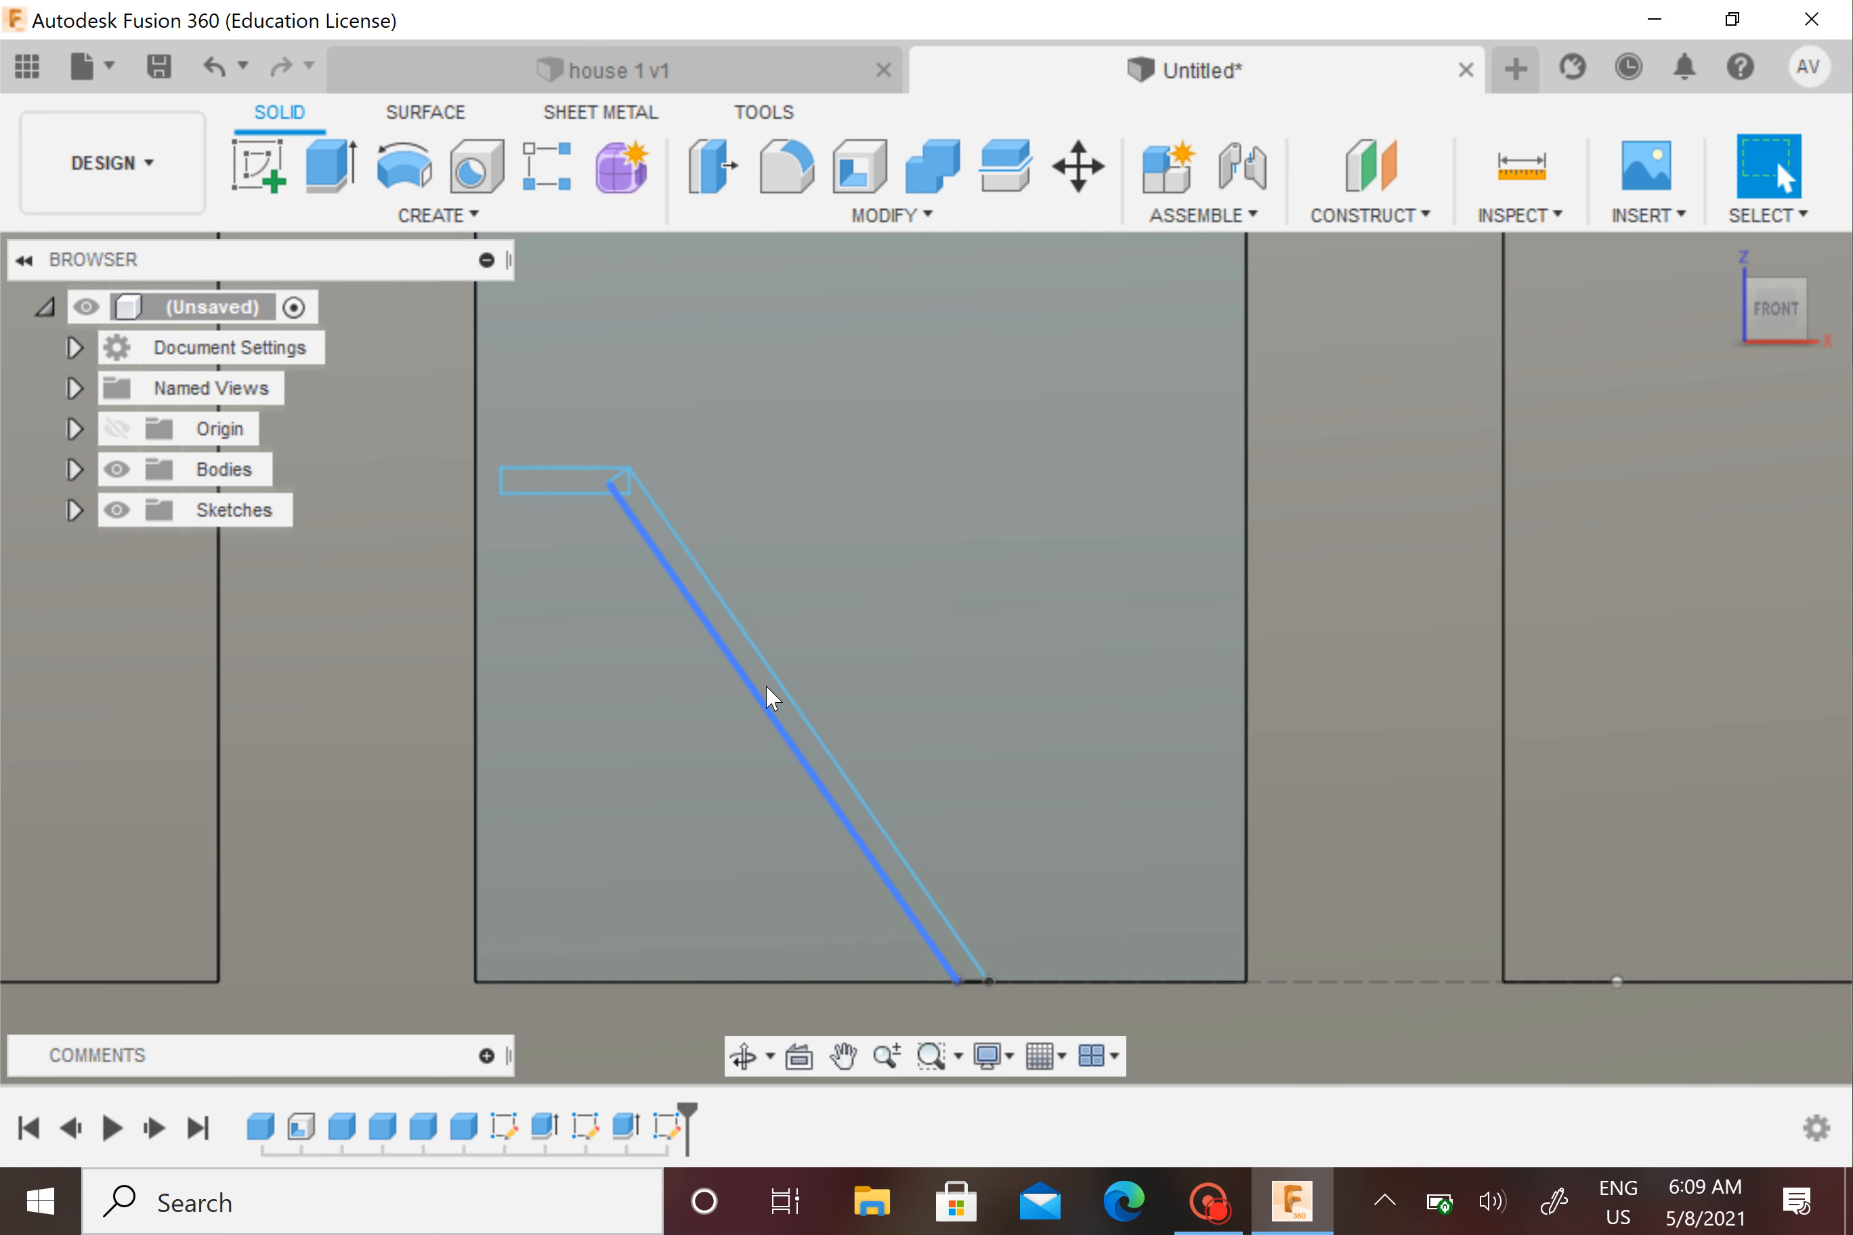
{"action": "middle_click_drag", "start_coordinate": [770, 698], "coordinate": [740, 628], "text": "shift"}
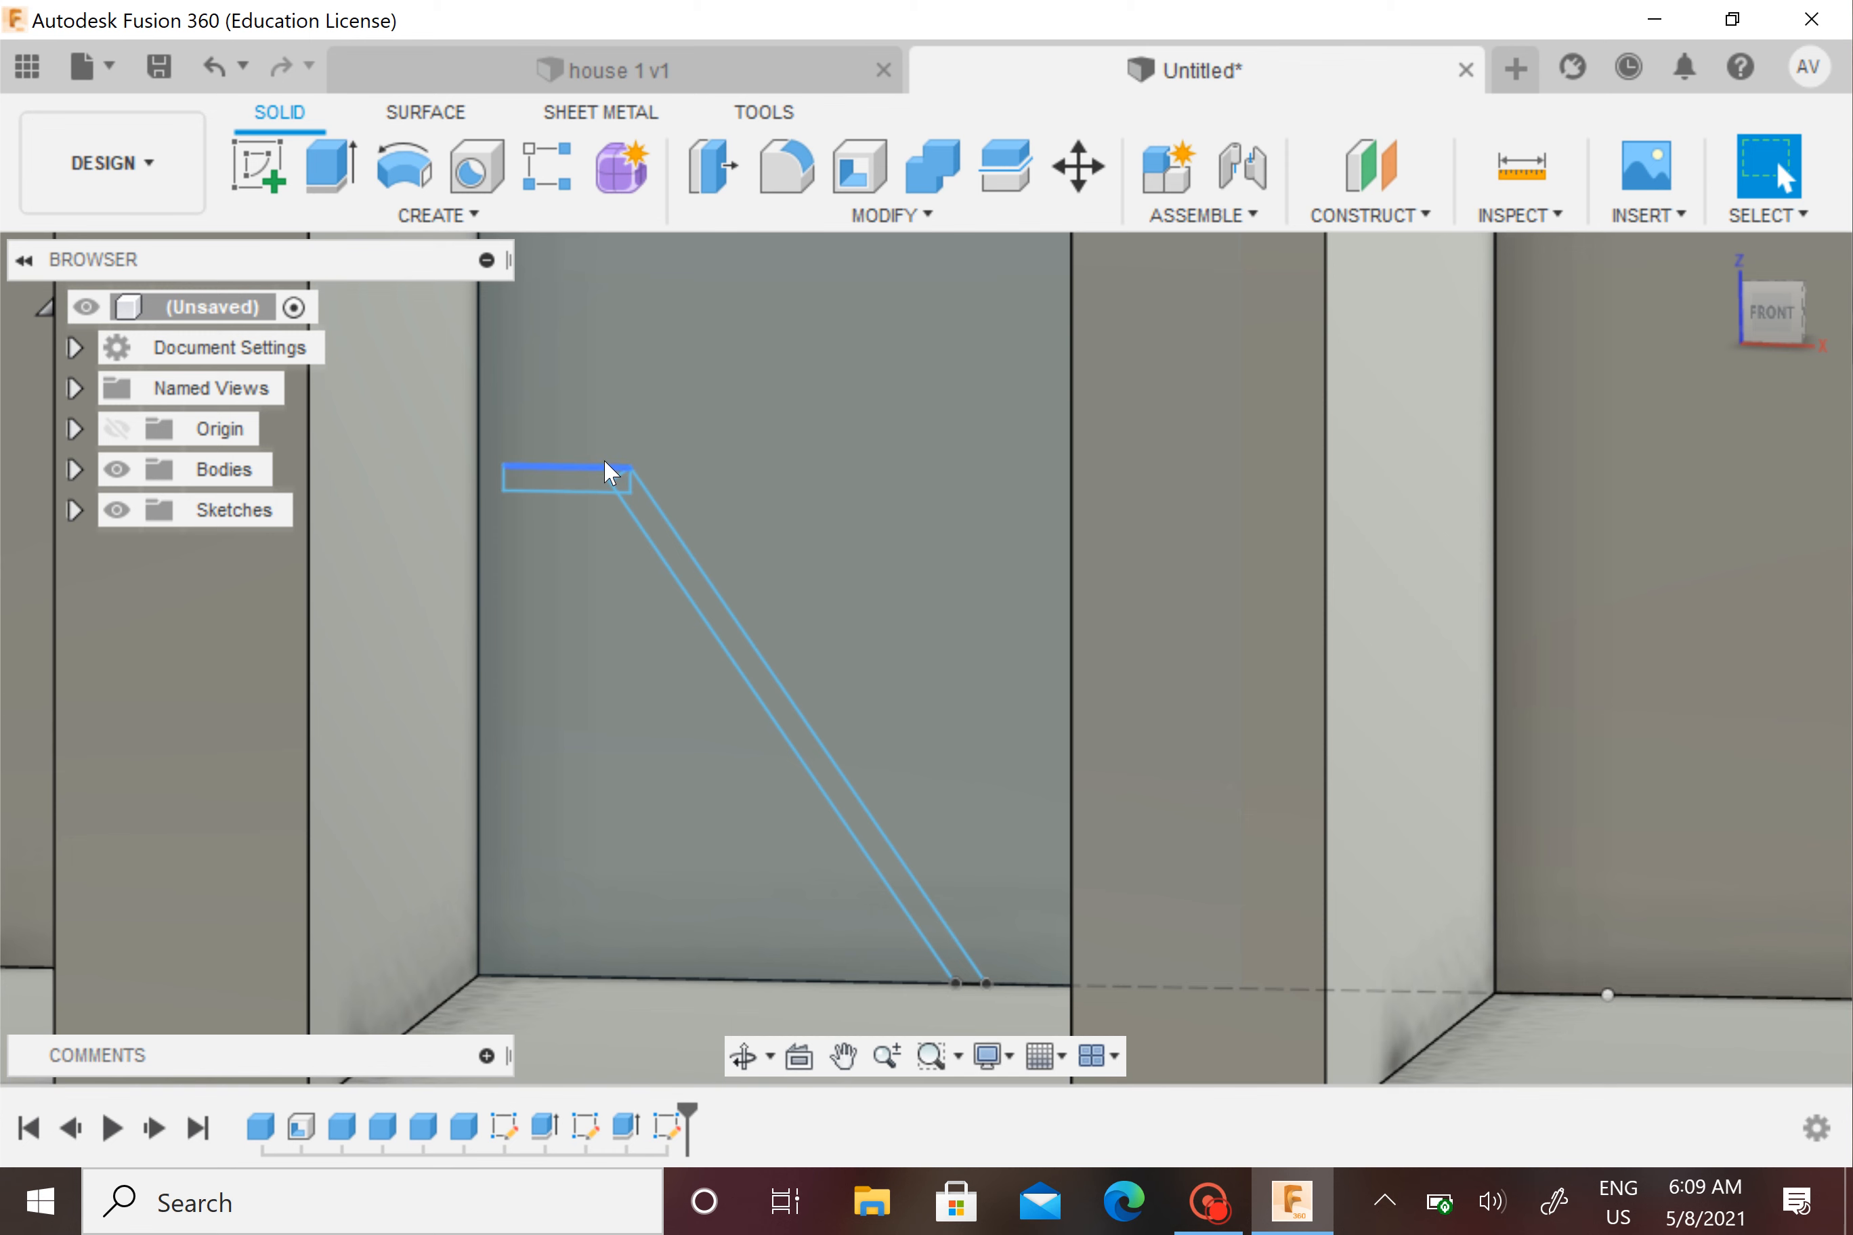
Switch to the house 1 v1 design and measure the landing's floor edge along its raised side wall
{"action": "left_click", "coordinate": [669, 77]}
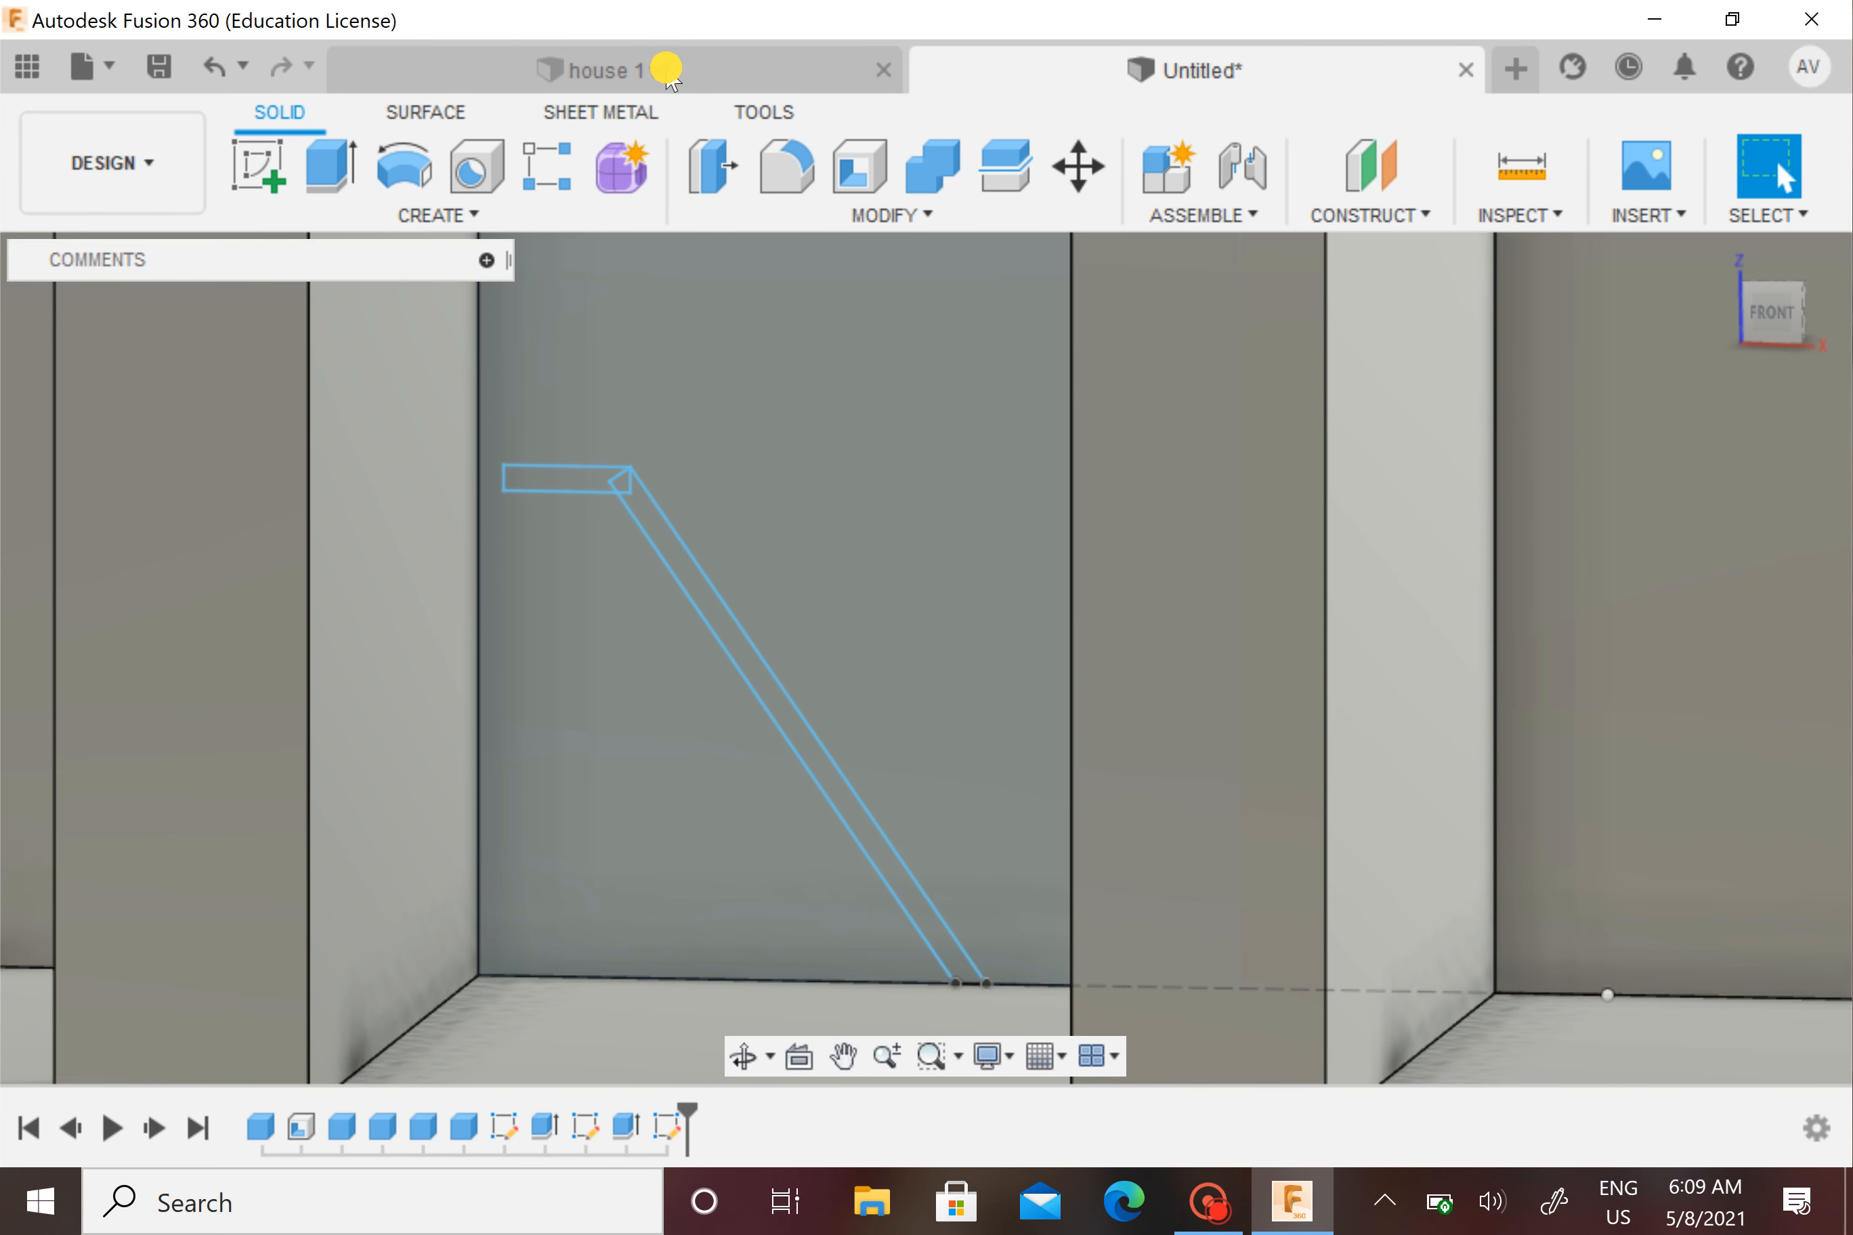
{"action": "scroll", "coordinate": [697, 554], "scroll_direction": "up", "scroll_amount": 3}
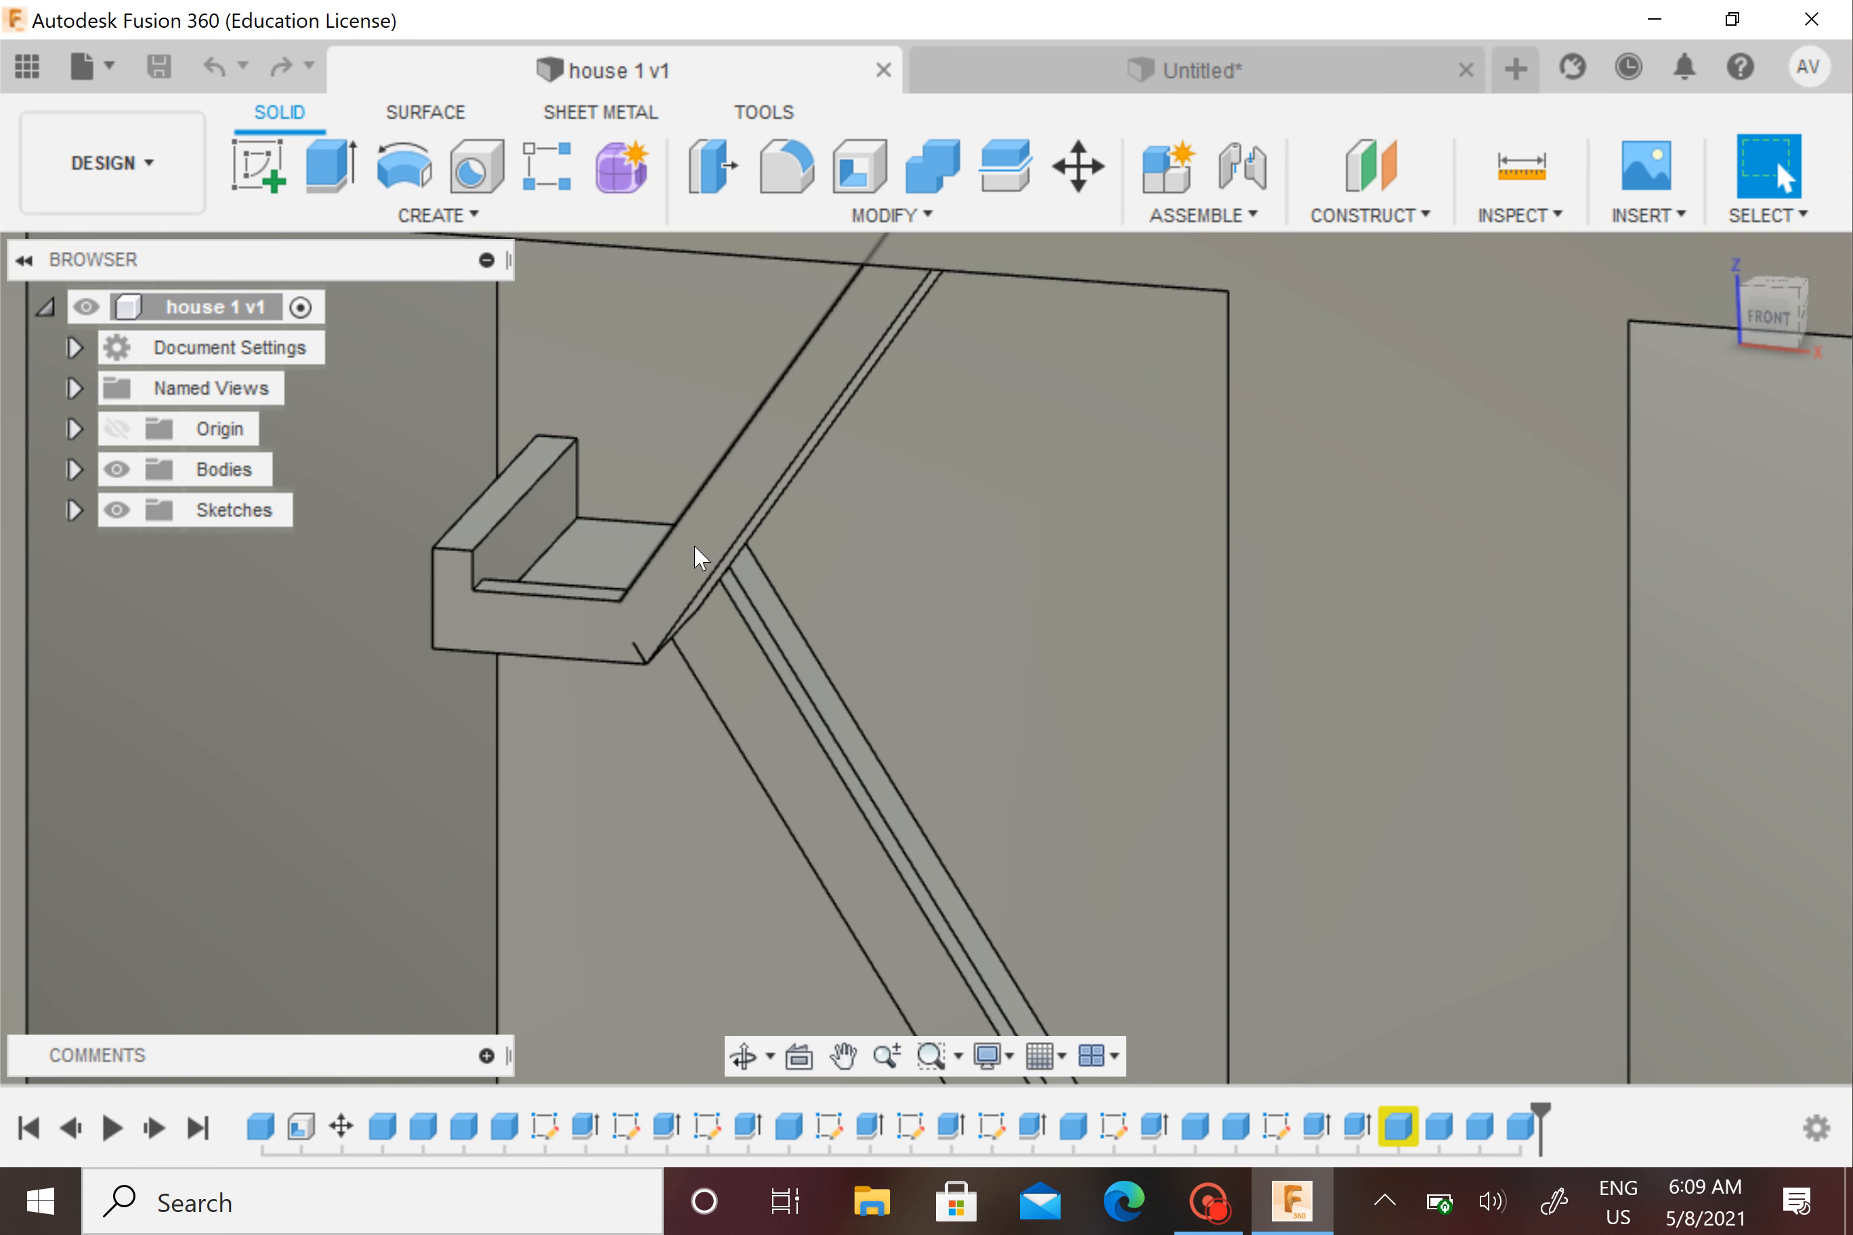
{"action": "left_click", "coordinate": [1517, 184]}
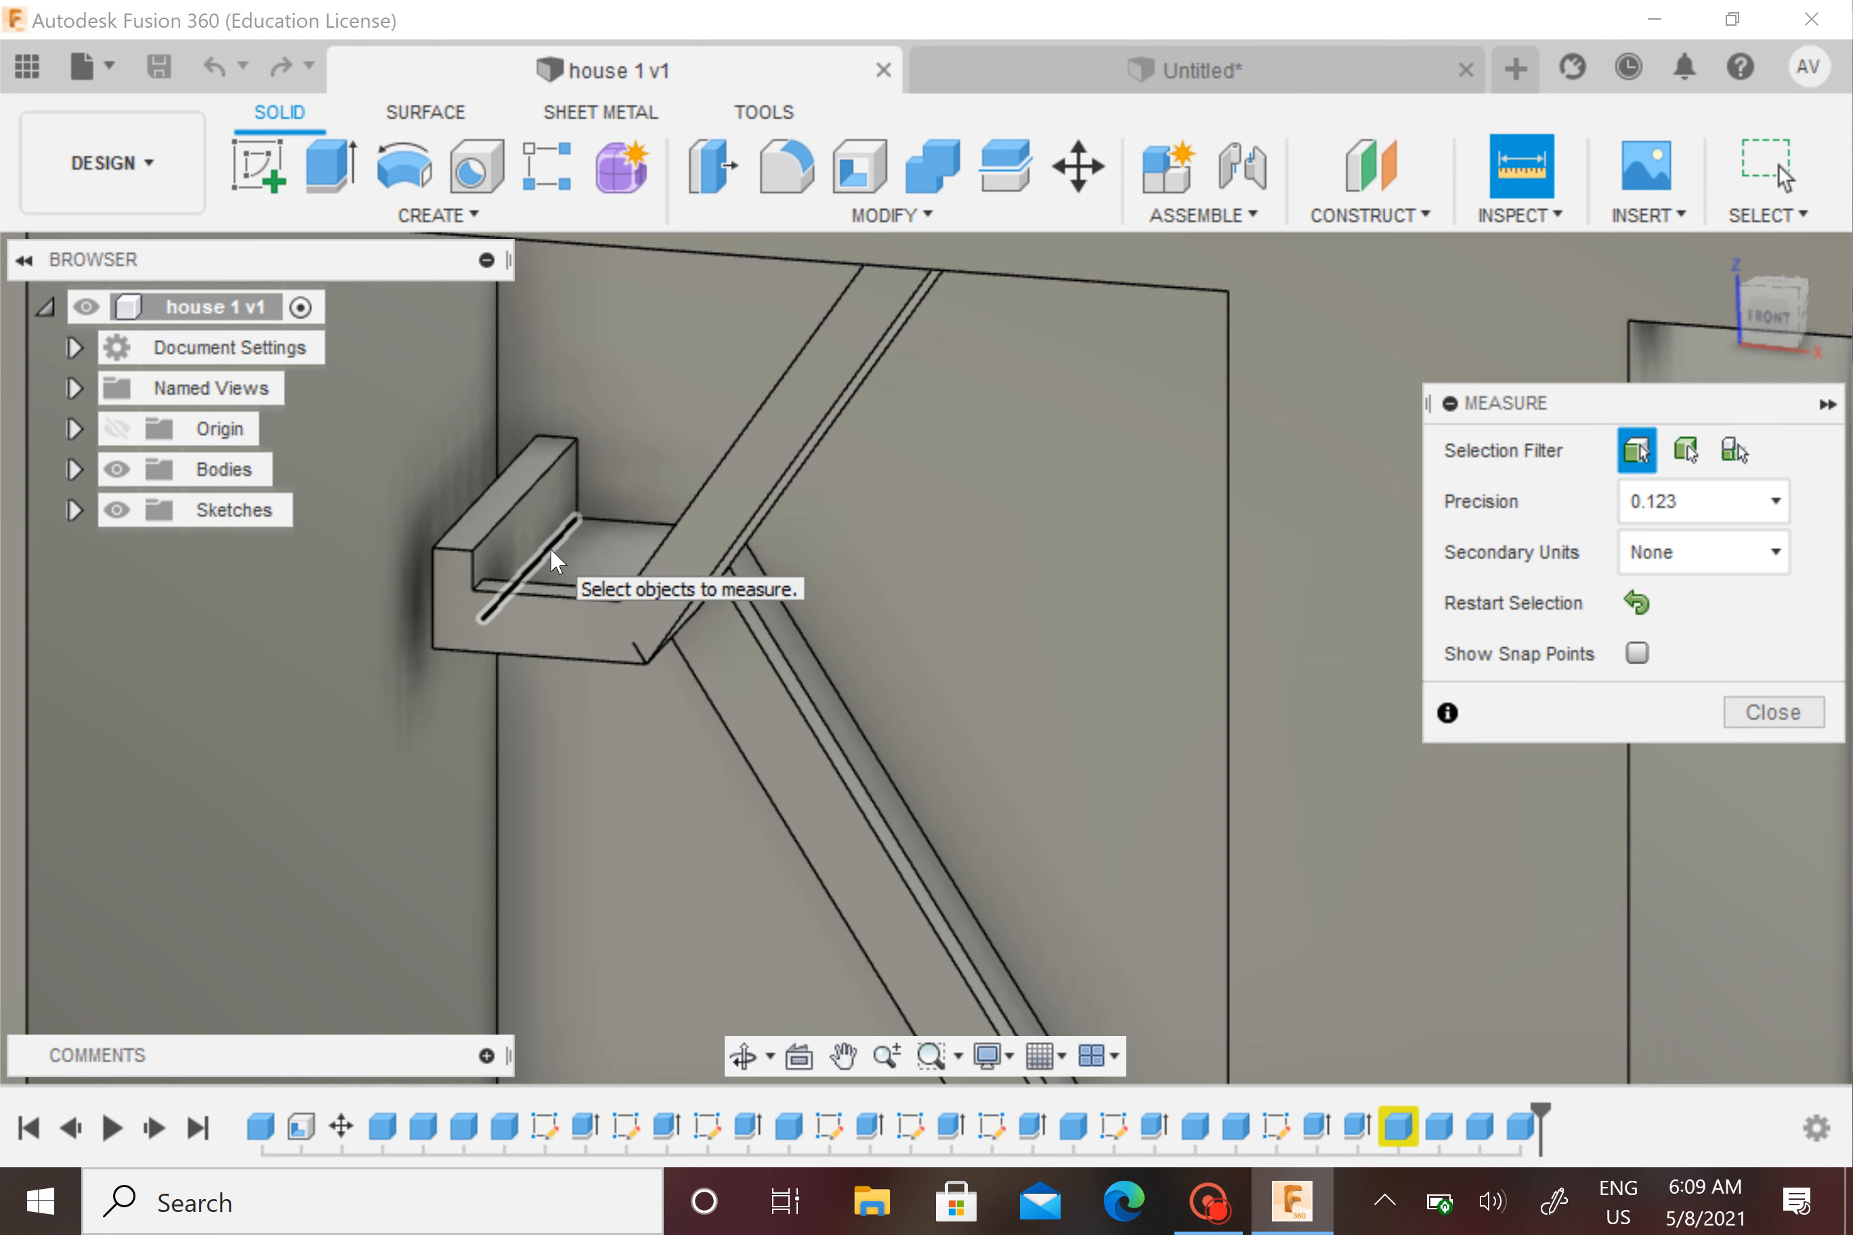
{"action": "left_click", "coordinate": [550, 550]}
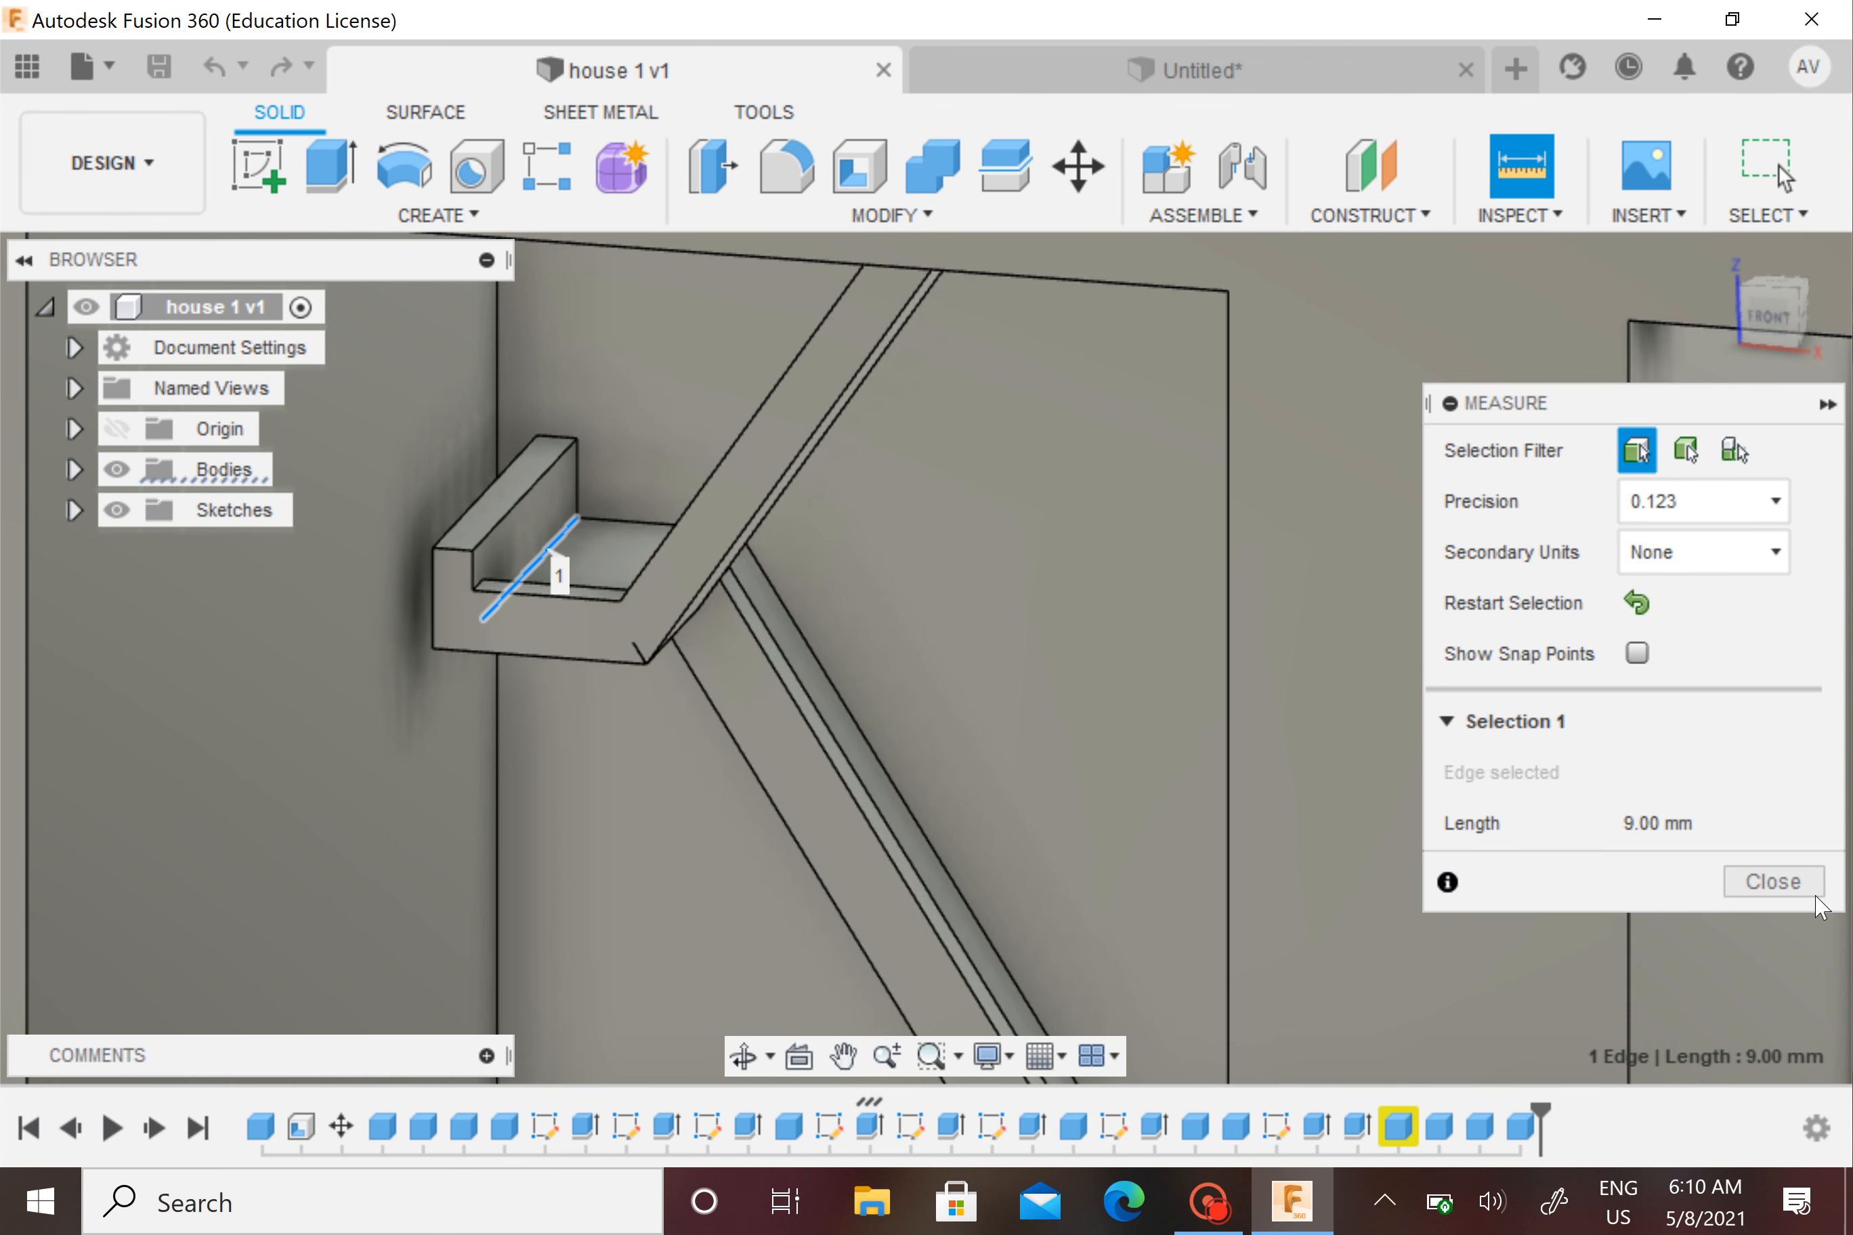
{"action": "left_click", "coordinate": [1804, 886]}
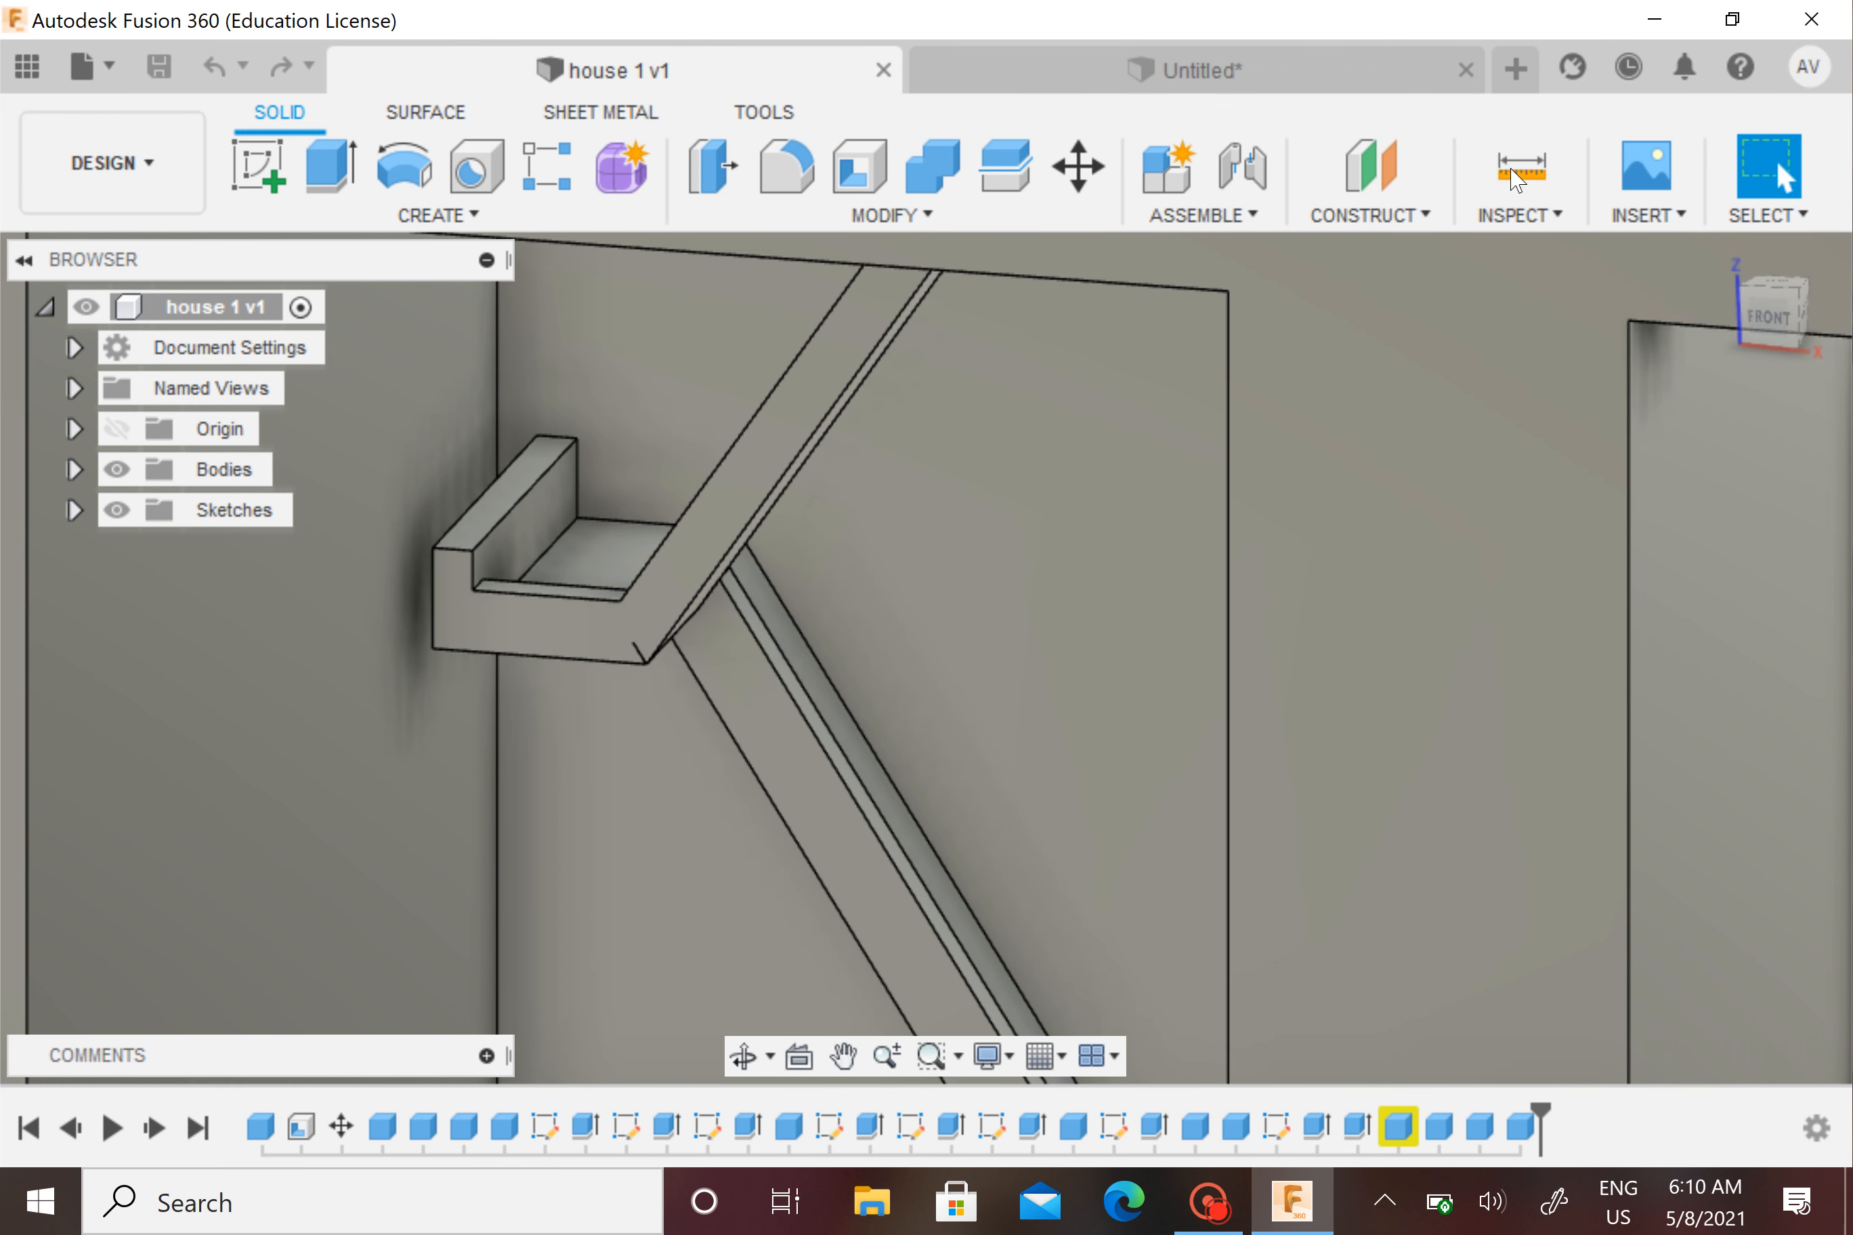
Measure the edge where the lower stair flight meets the landing in the reference house
{"action": "left_click", "coordinate": [1520, 165]}
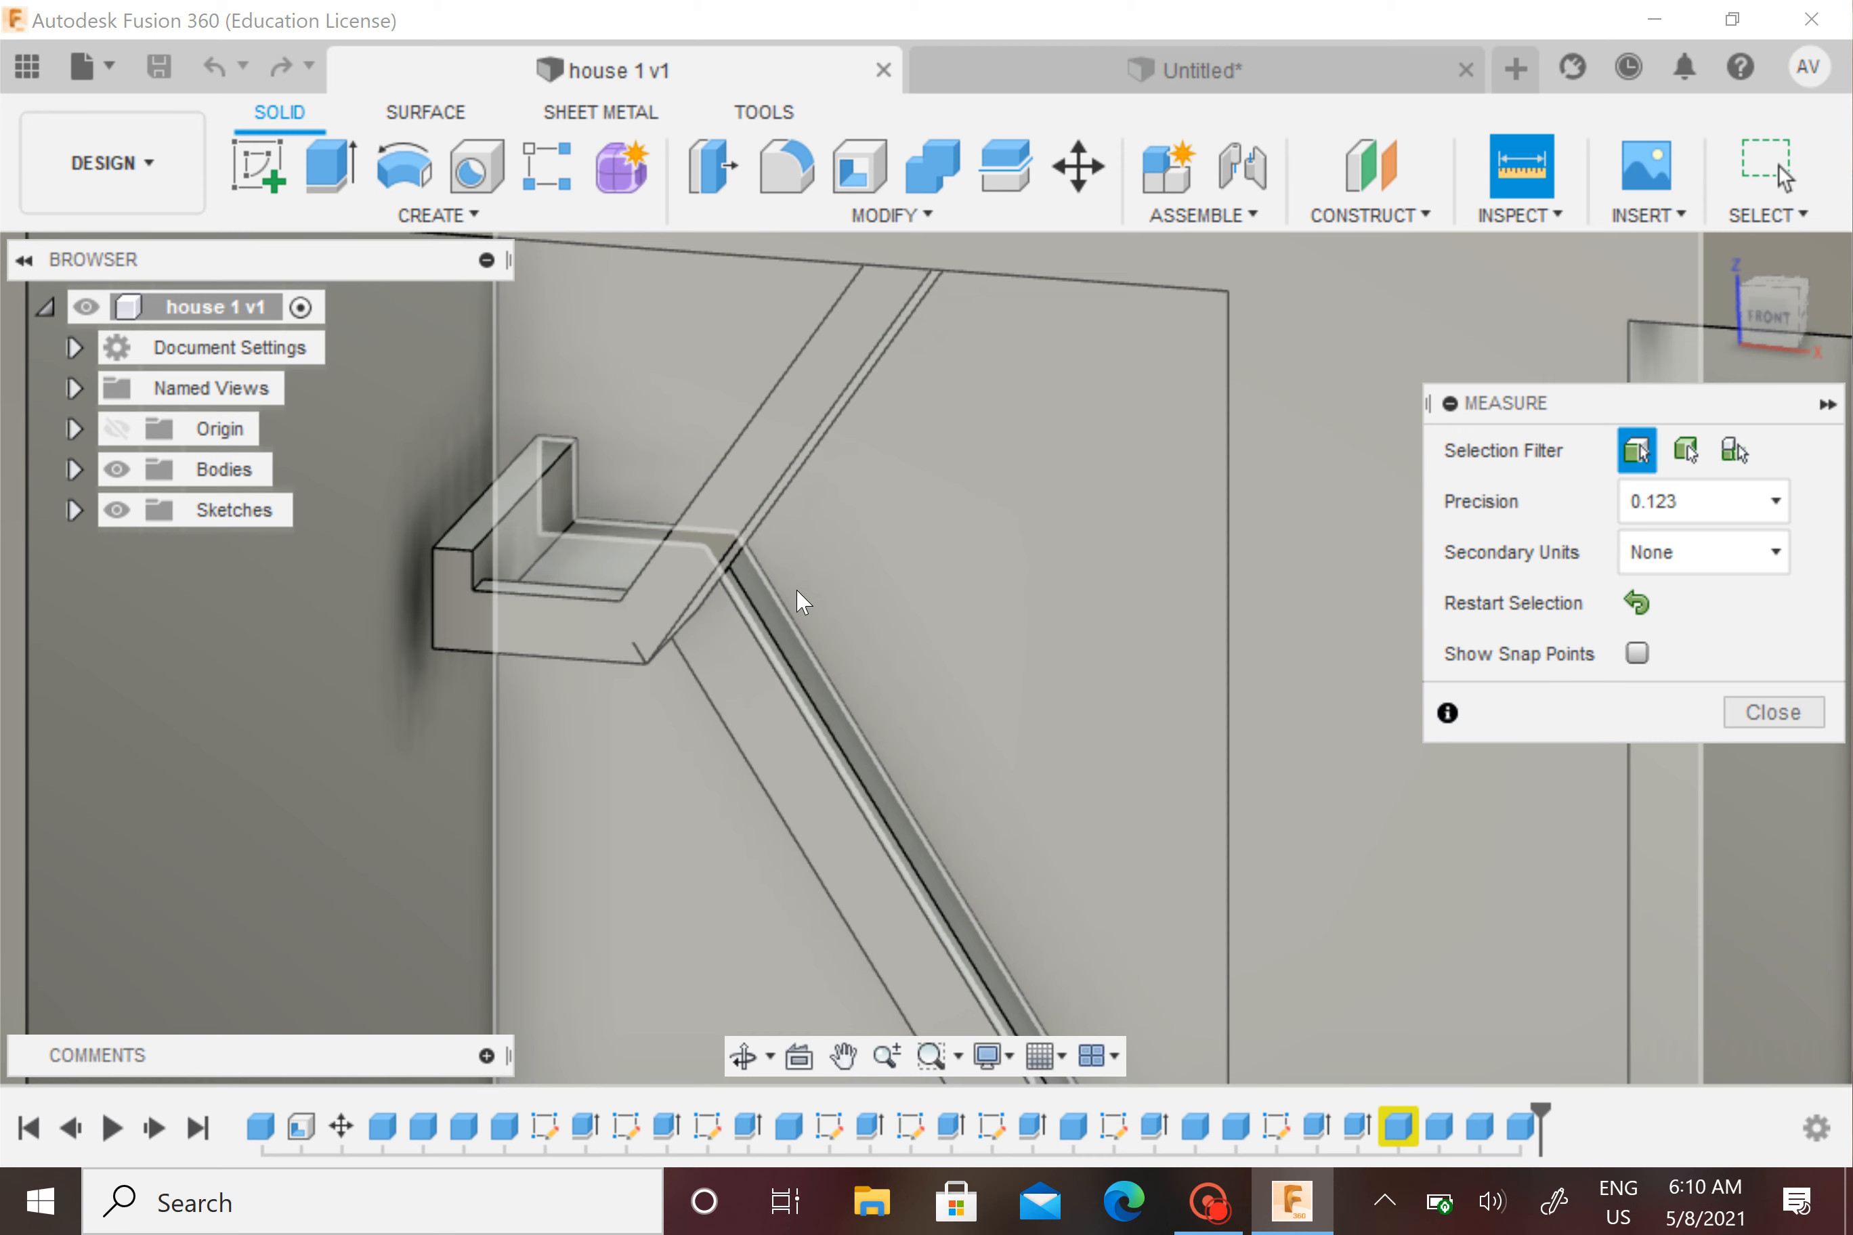
{"action": "middle_click_drag", "start_coordinate": [781, 592], "coordinate": [718, 545], "text": "shift"}
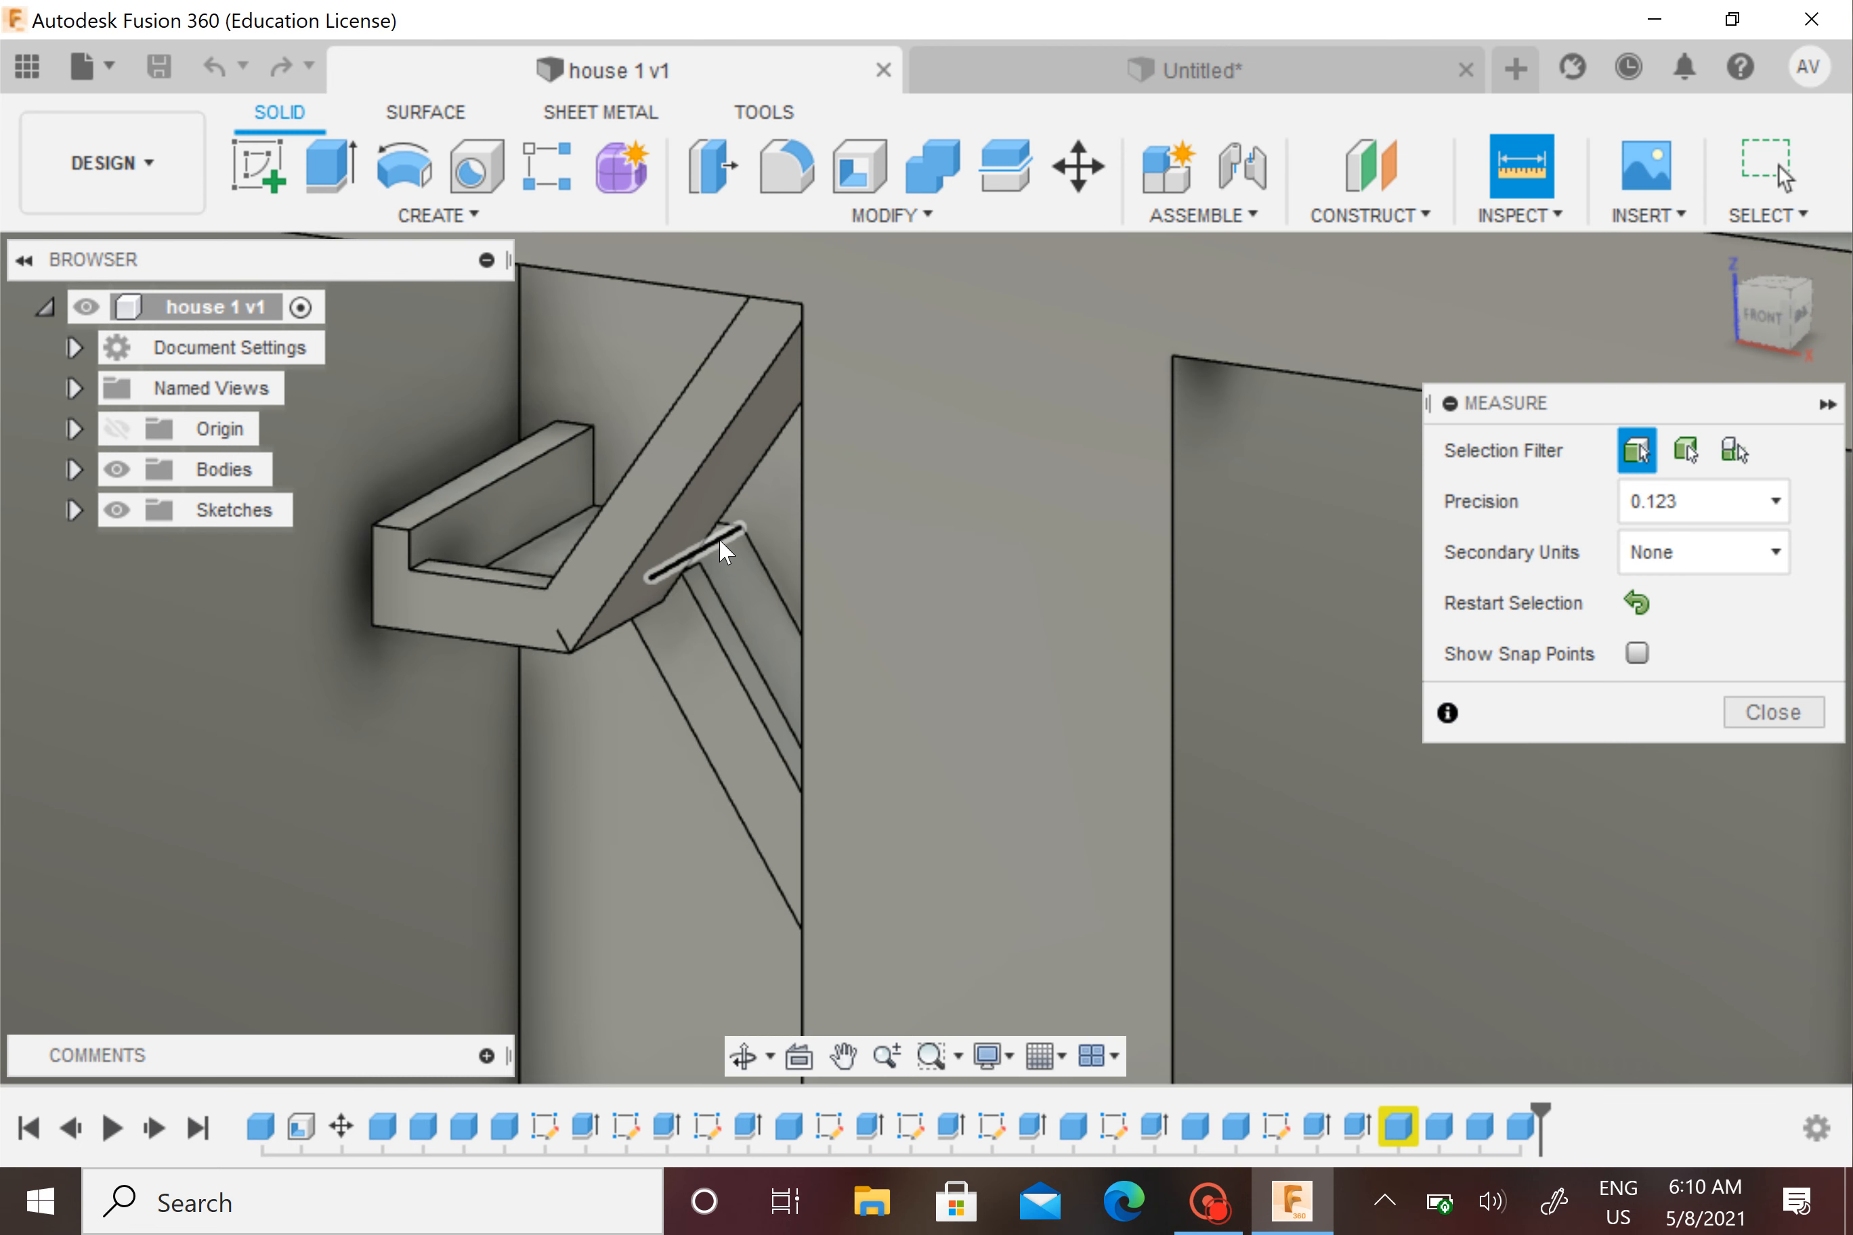
{"action": "left_click", "coordinate": [719, 545]}
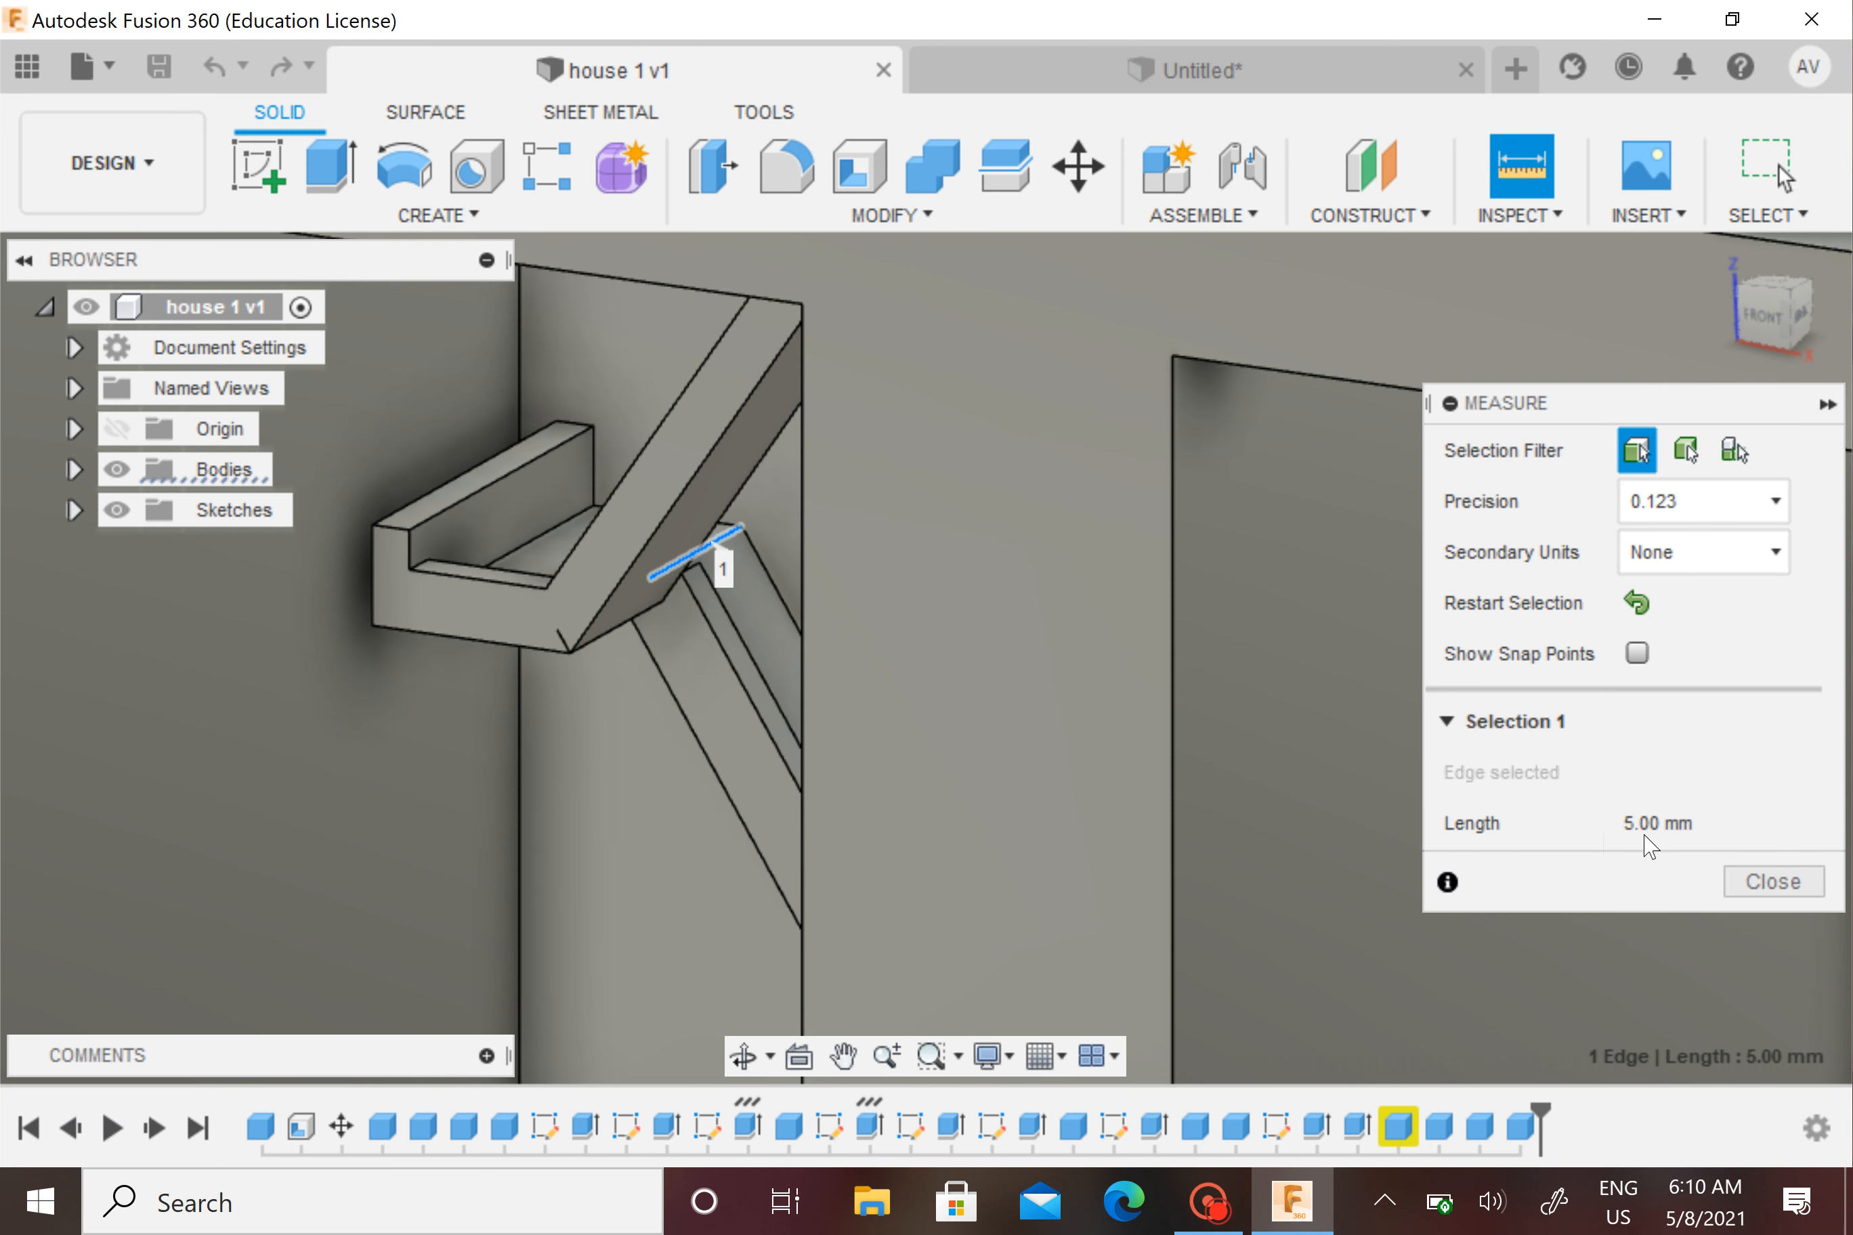
{"action": "left_click", "coordinate": [1775, 888]}
{"action": "scroll", "coordinate": [617, 734], "scroll_direction": "down", "scroll_amount": 2}
{"action": "middle_click_drag", "start_coordinate": [616, 732], "coordinate": [718, 729]}
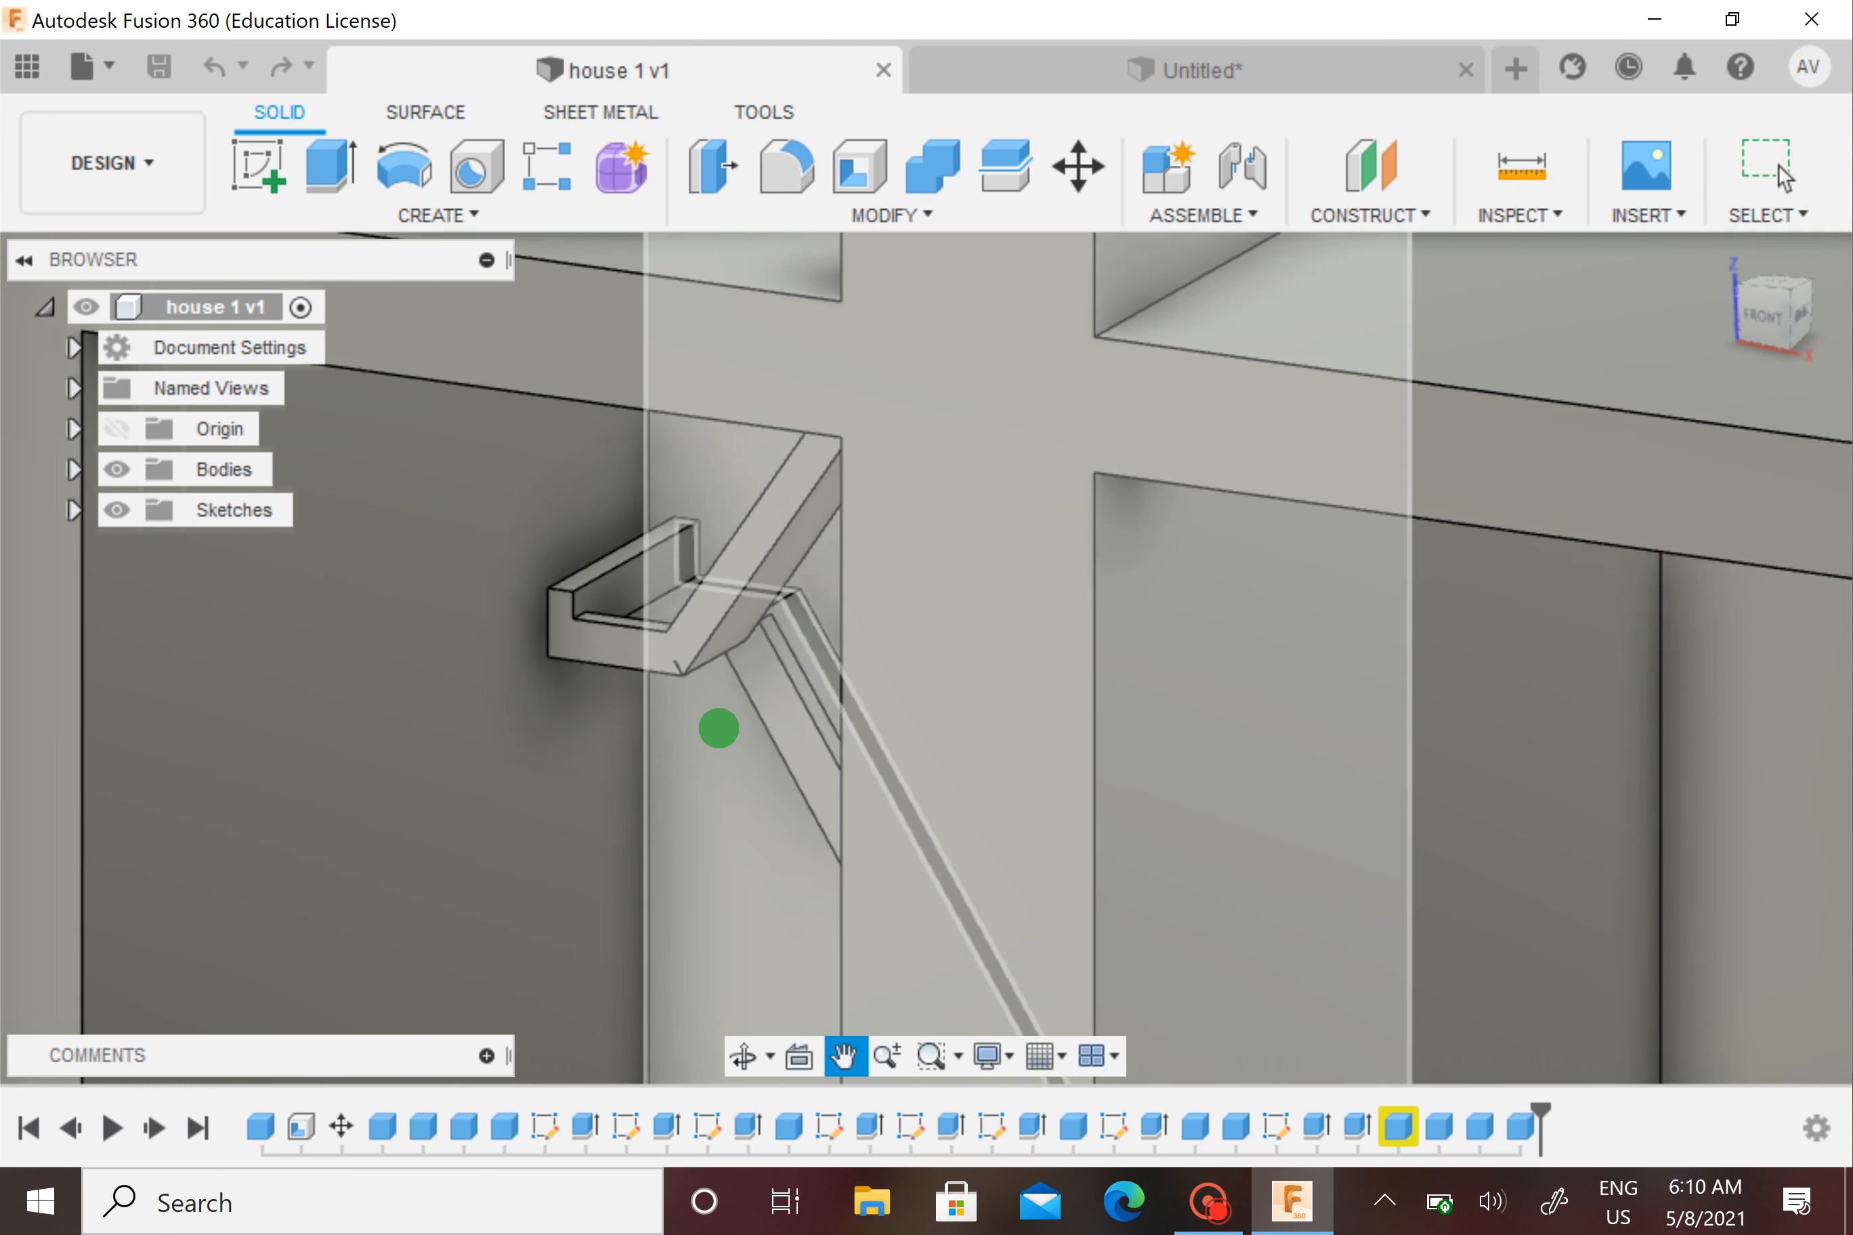
Back in the untitled design, extrude the sloped stair, corner and landing profiles together 5 mm toward the compartment's front, joined to the house
{"action": "left_click", "coordinate": [1251, 80]}
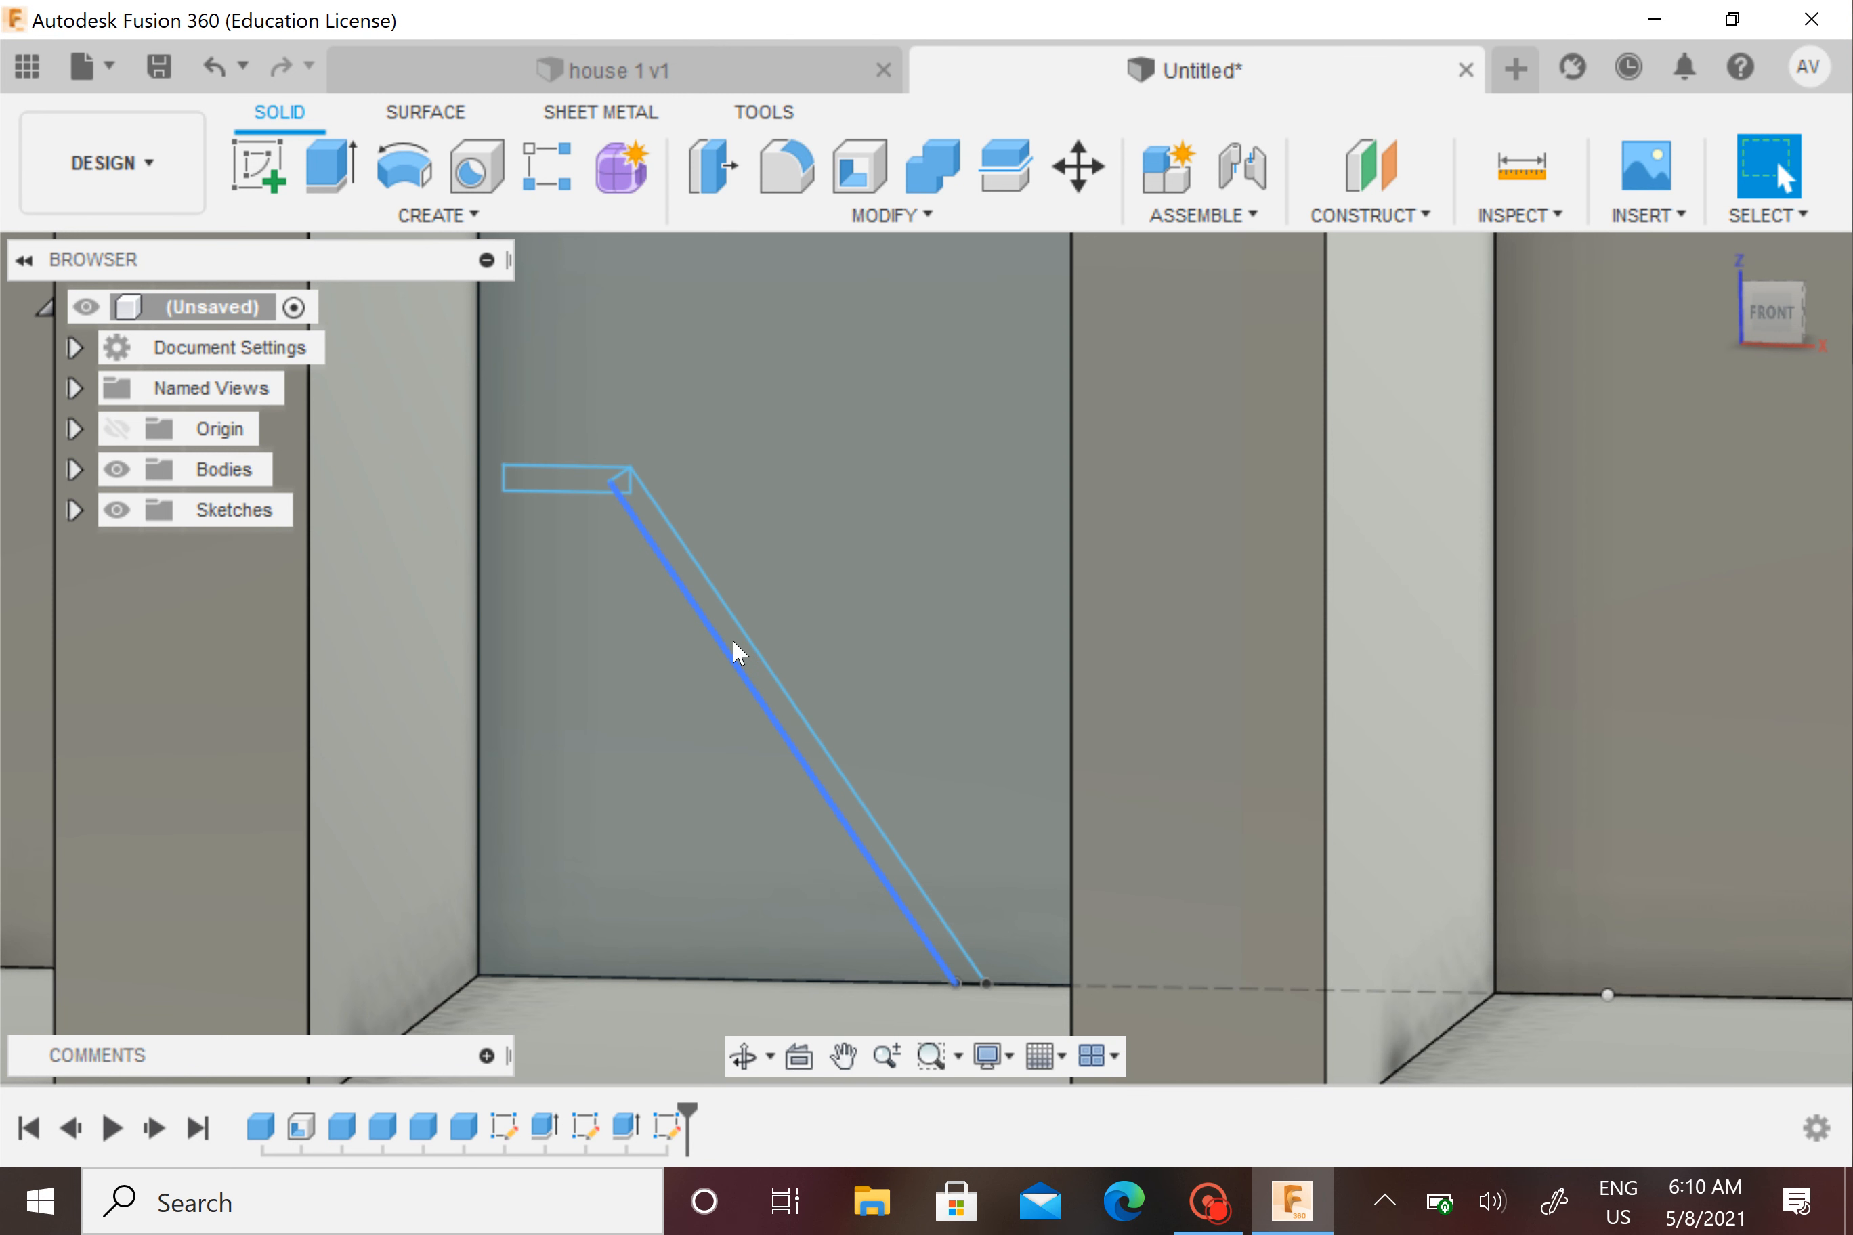
{"action": "scroll", "coordinate": [734, 645], "scroll_direction": "up", "scroll_amount": 2}
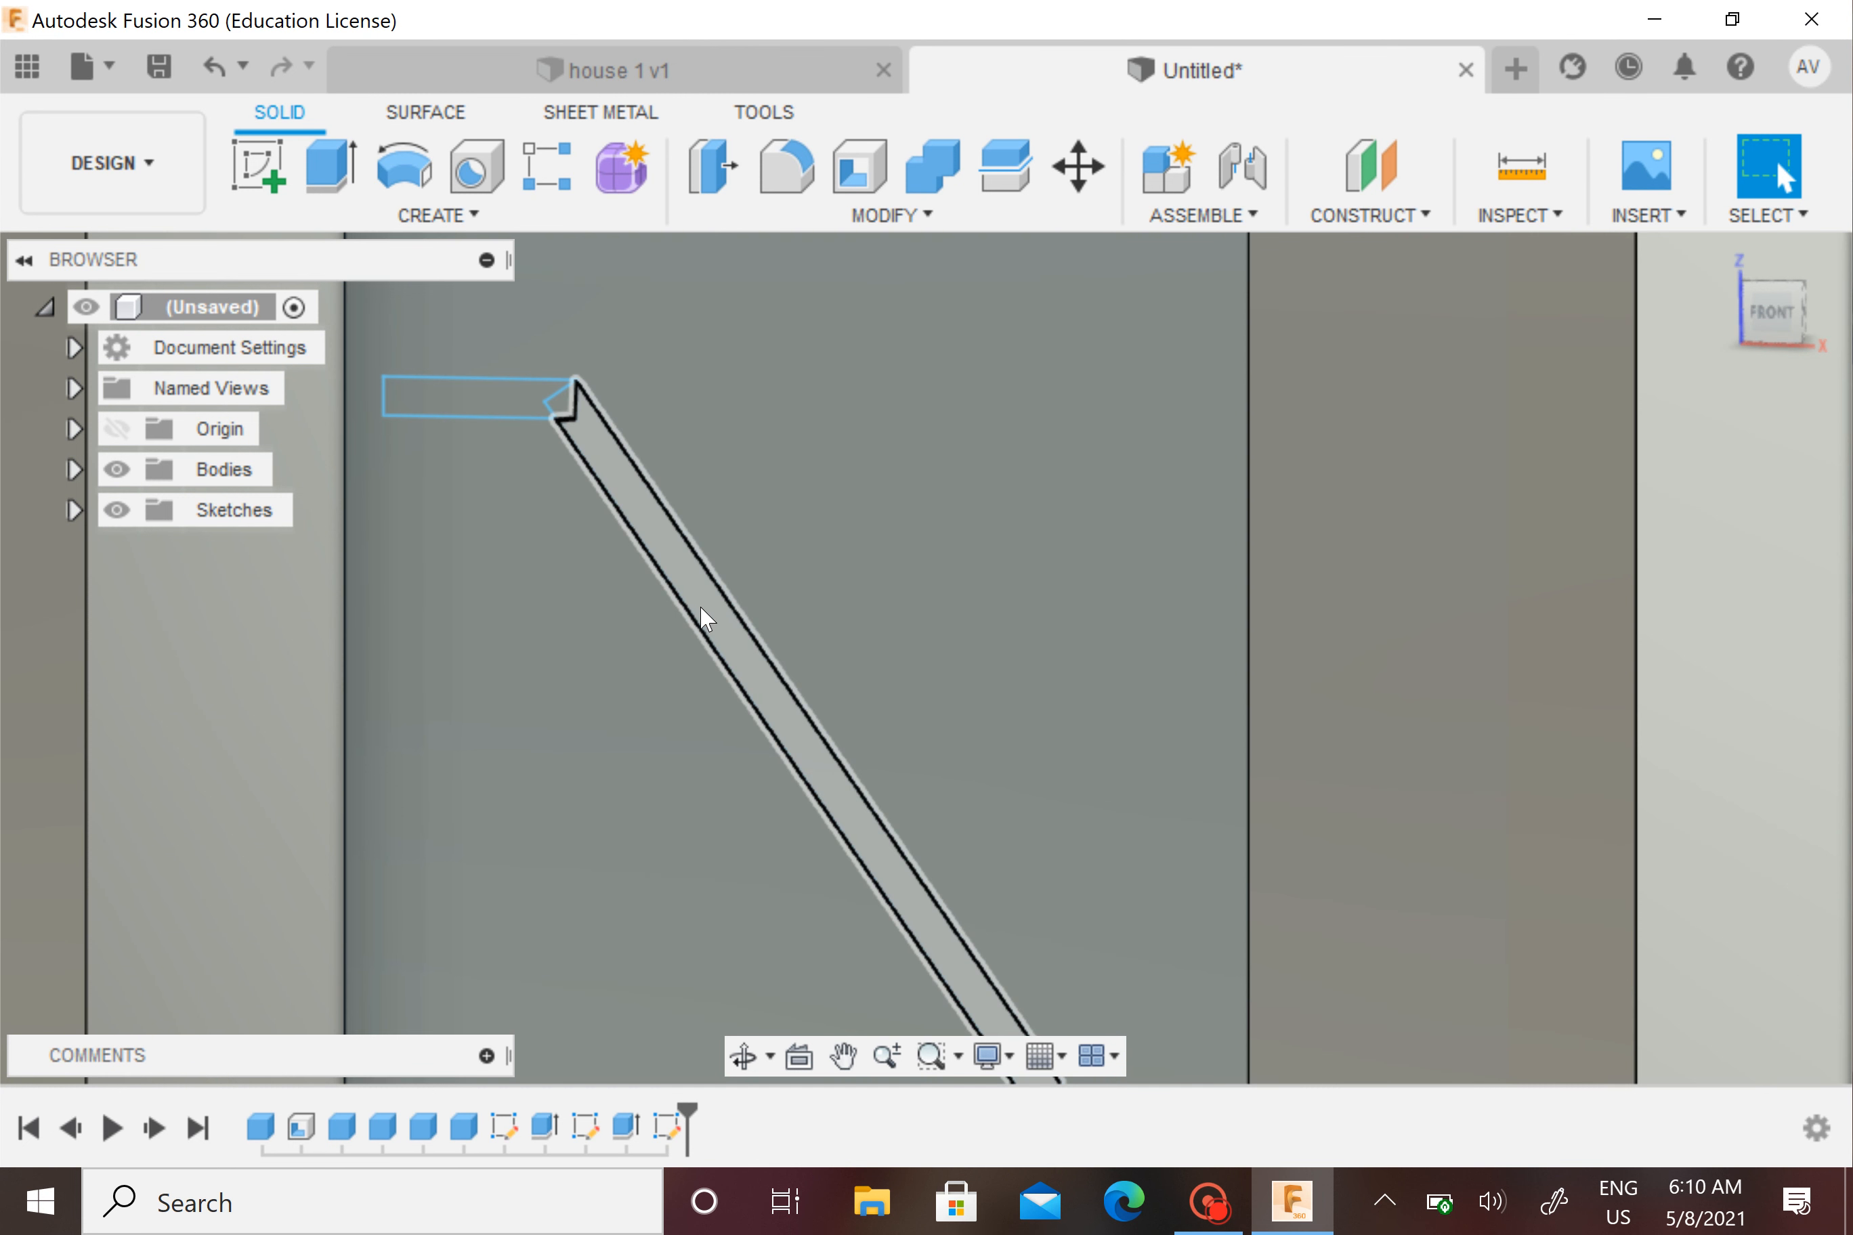
{"action": "left_click", "coordinate": [707, 620]}
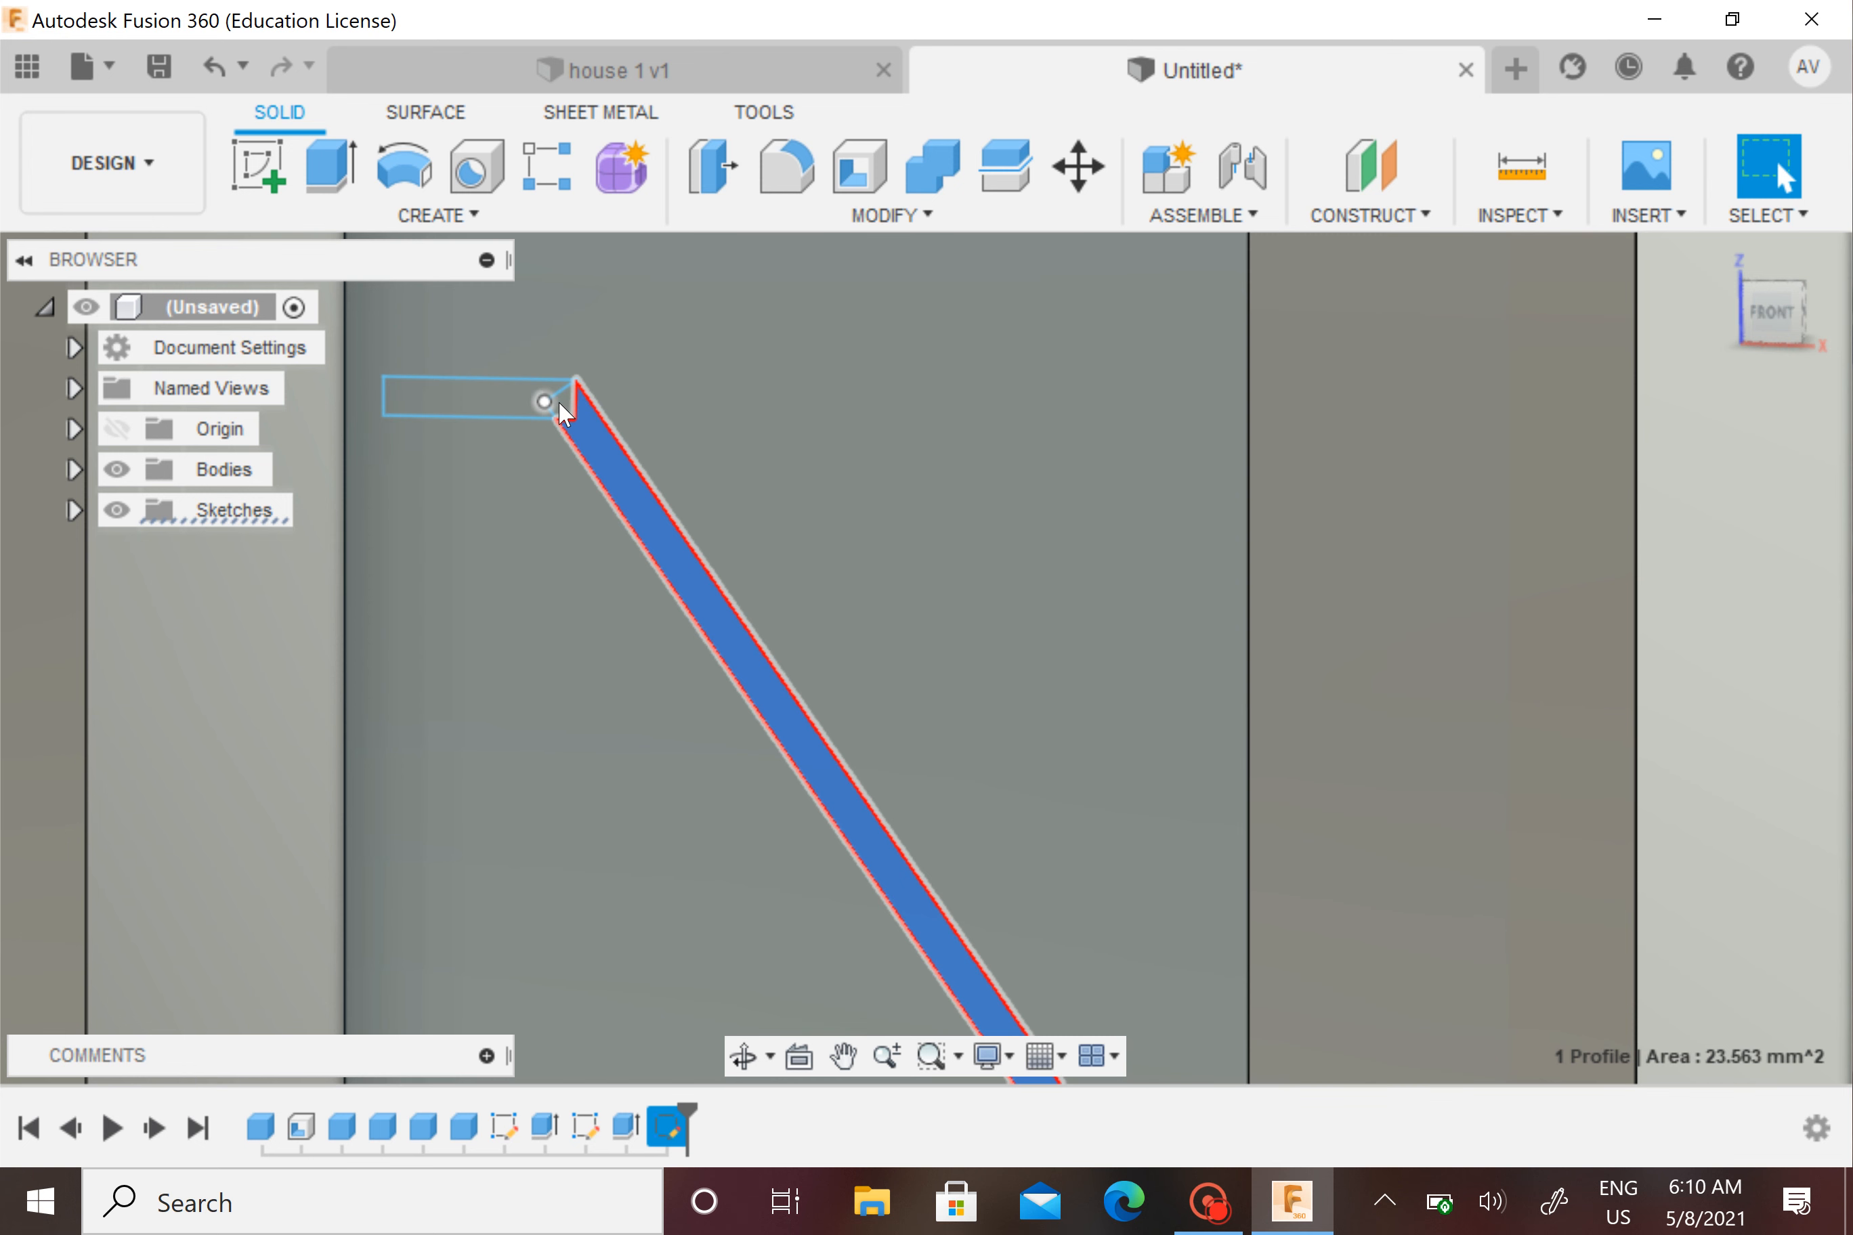
{"action": "left_click", "coordinate": [566, 410], "text": "shift"}
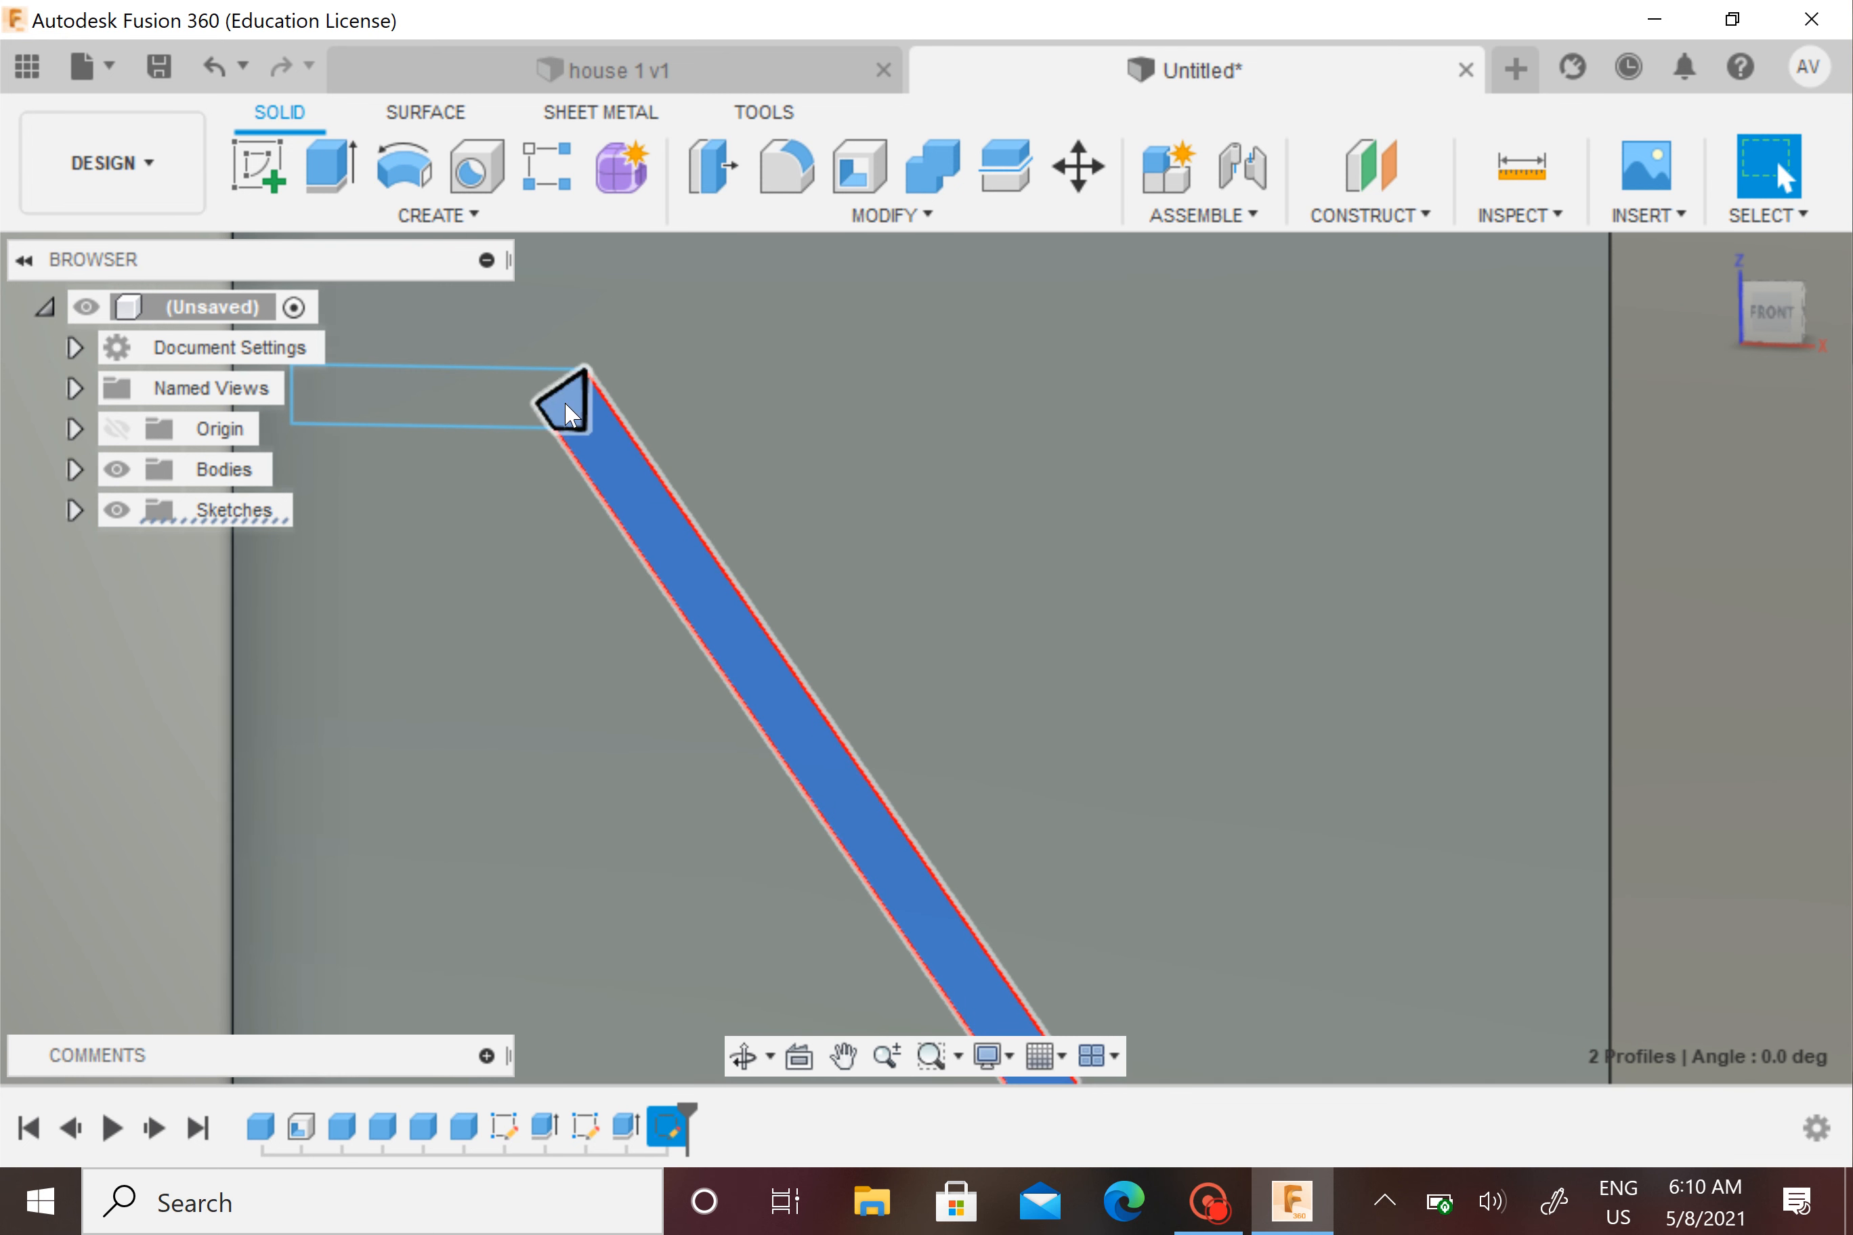
{"action": "left_click", "coordinate": [431, 414], "text": "shift"}
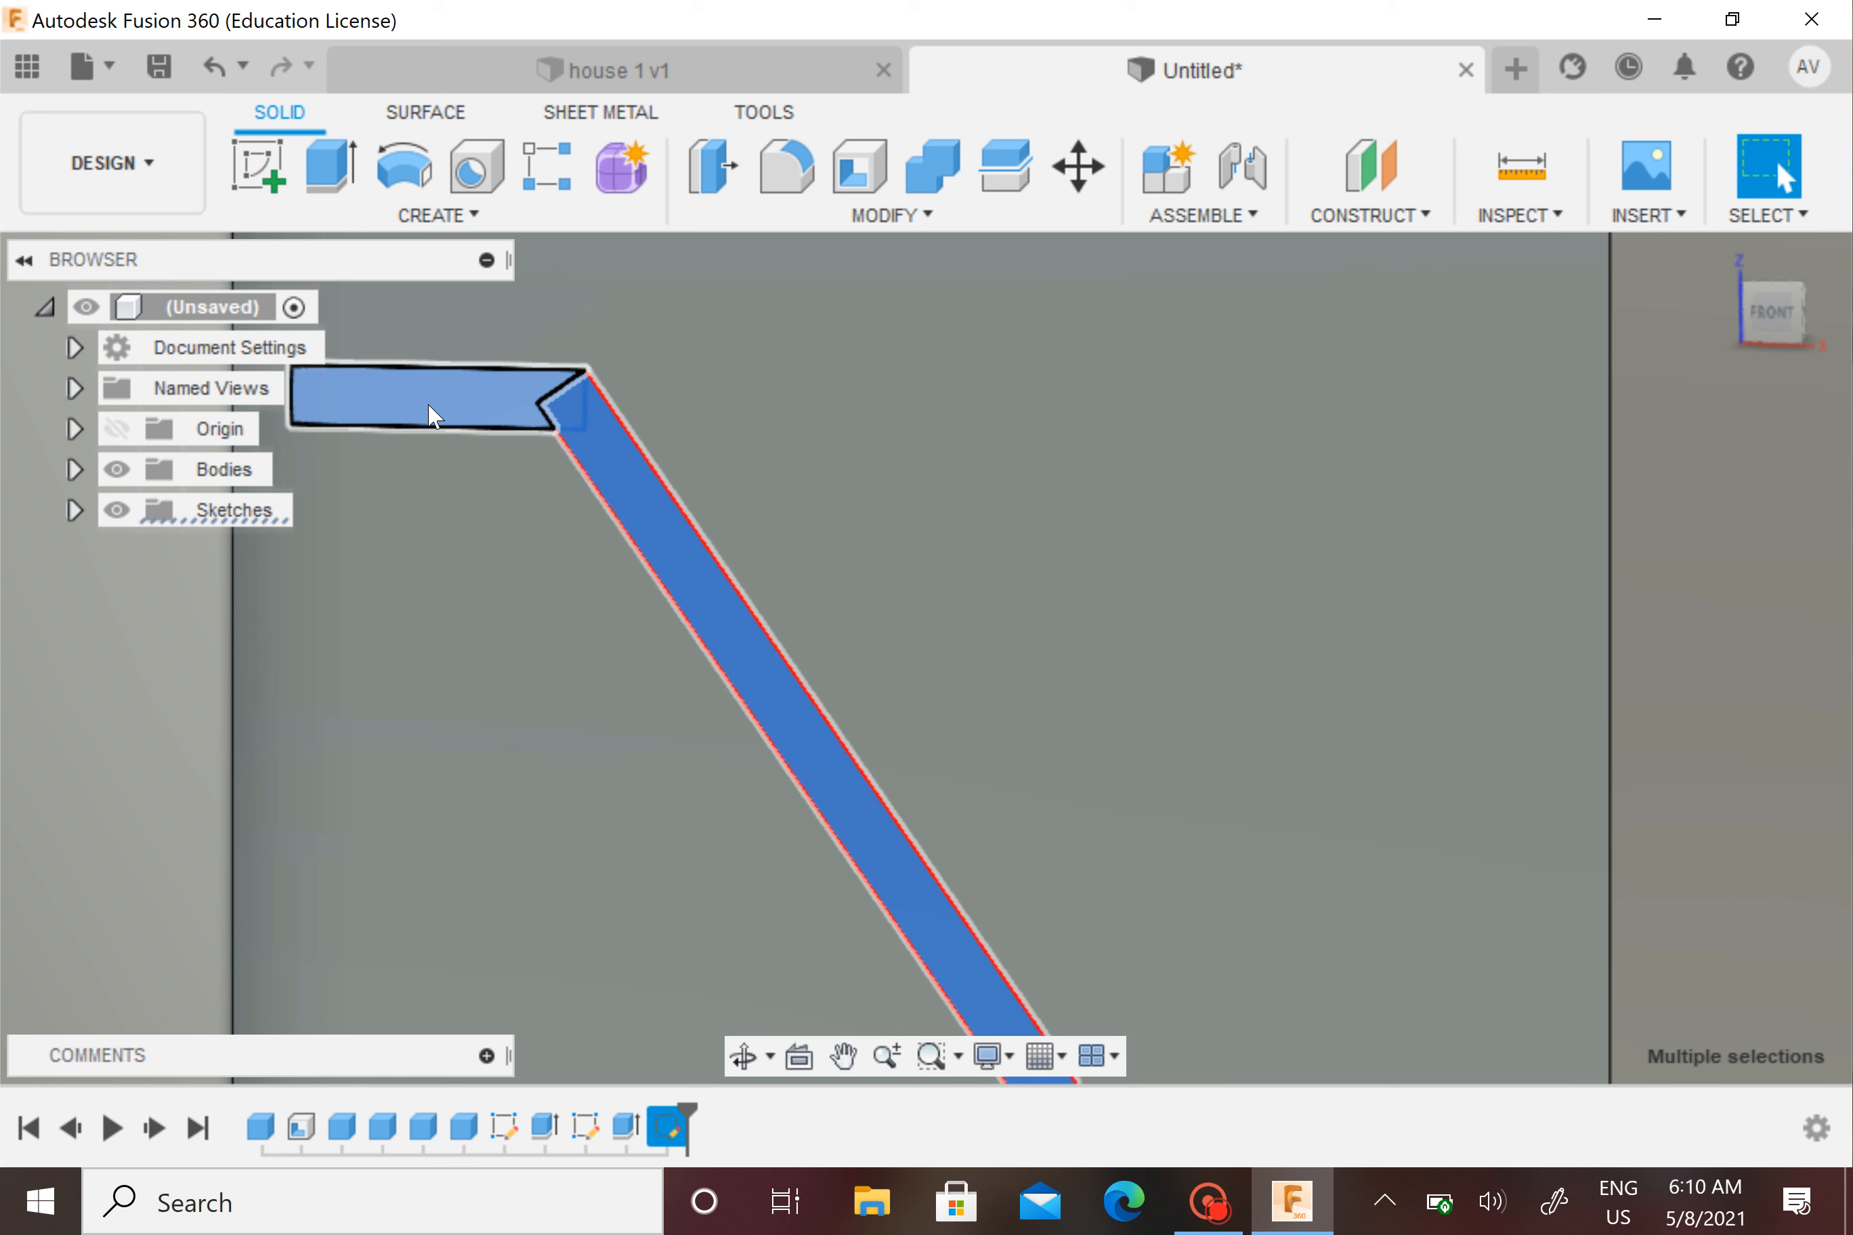
{"action": "right_click", "coordinate": [609, 482]}
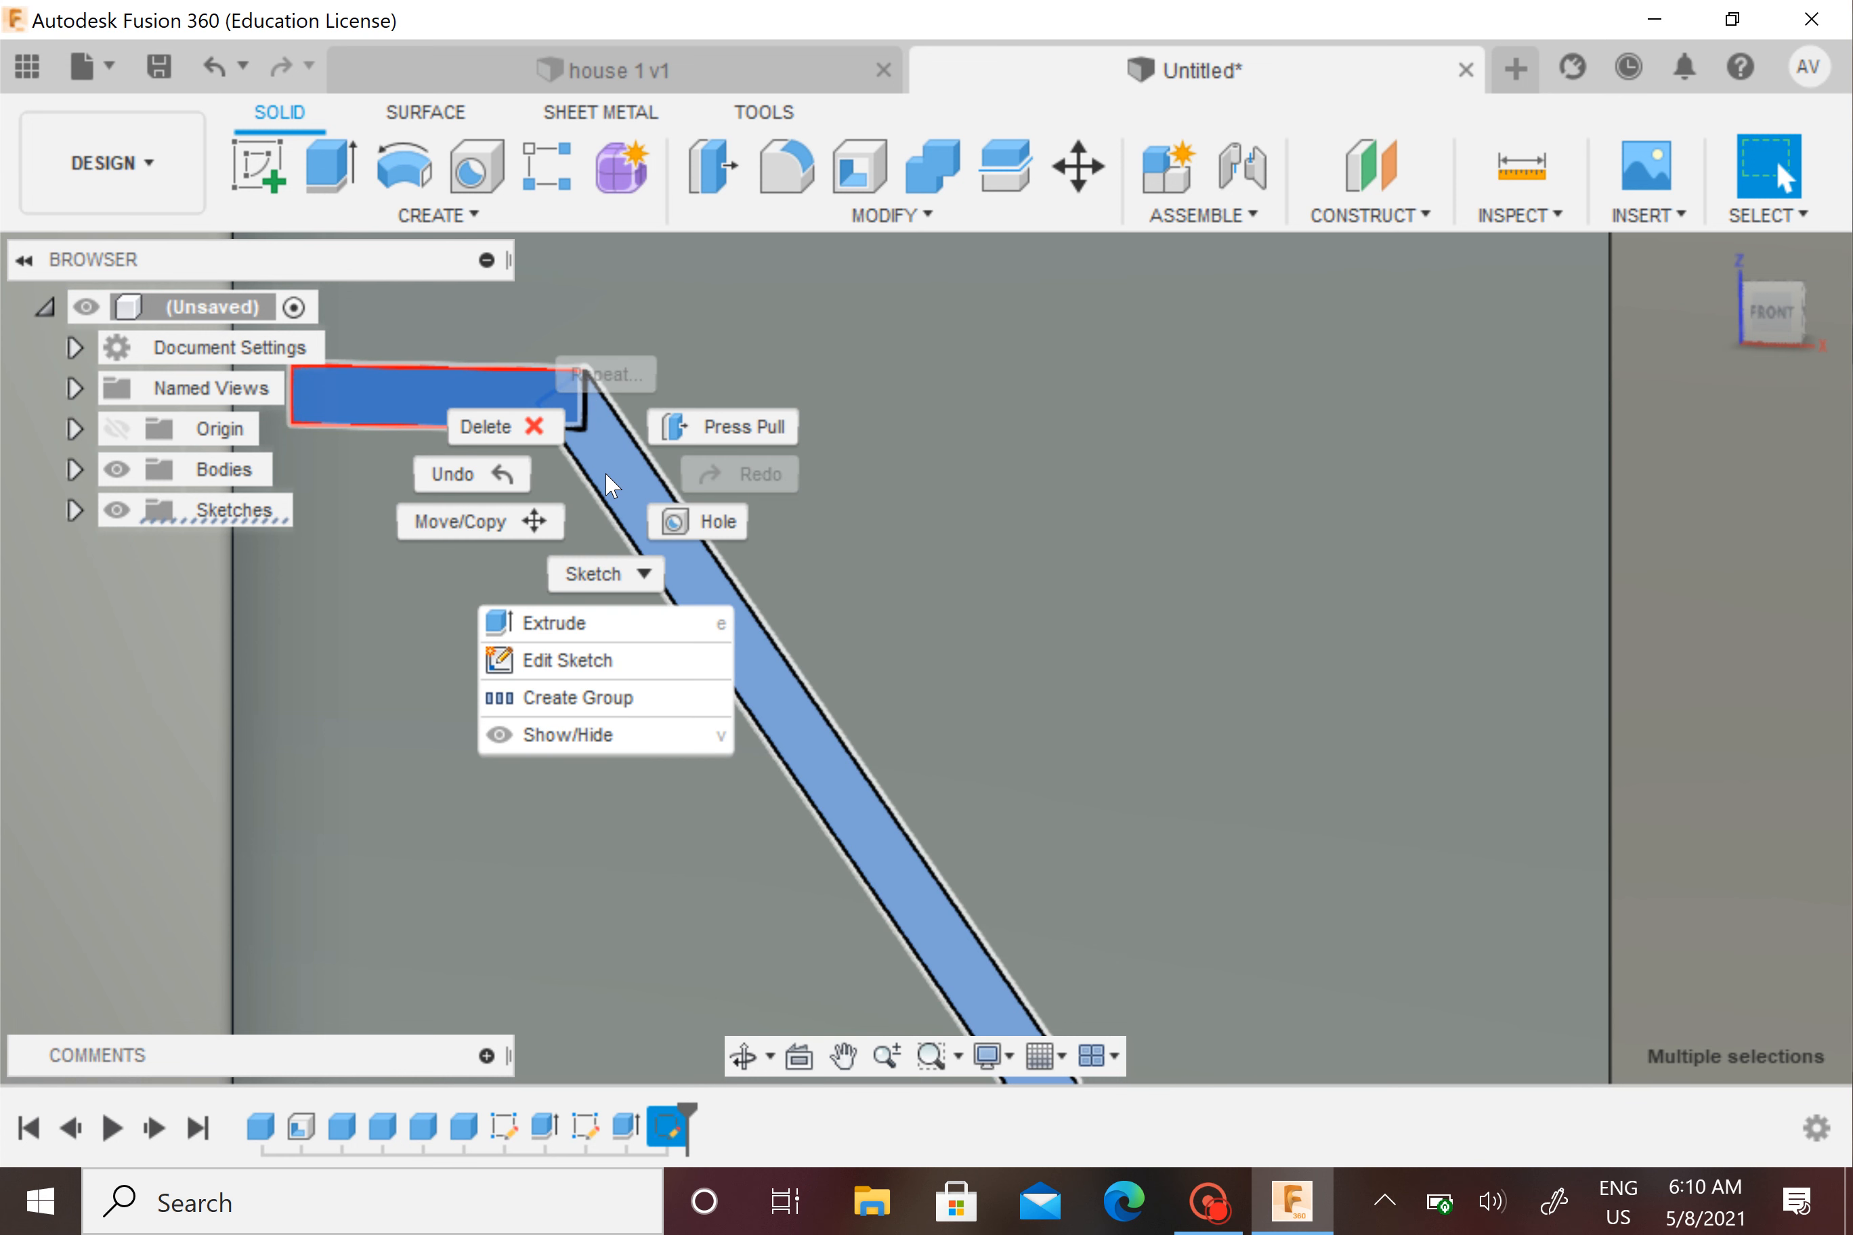
{"action": "left_click", "coordinate": [674, 430]}
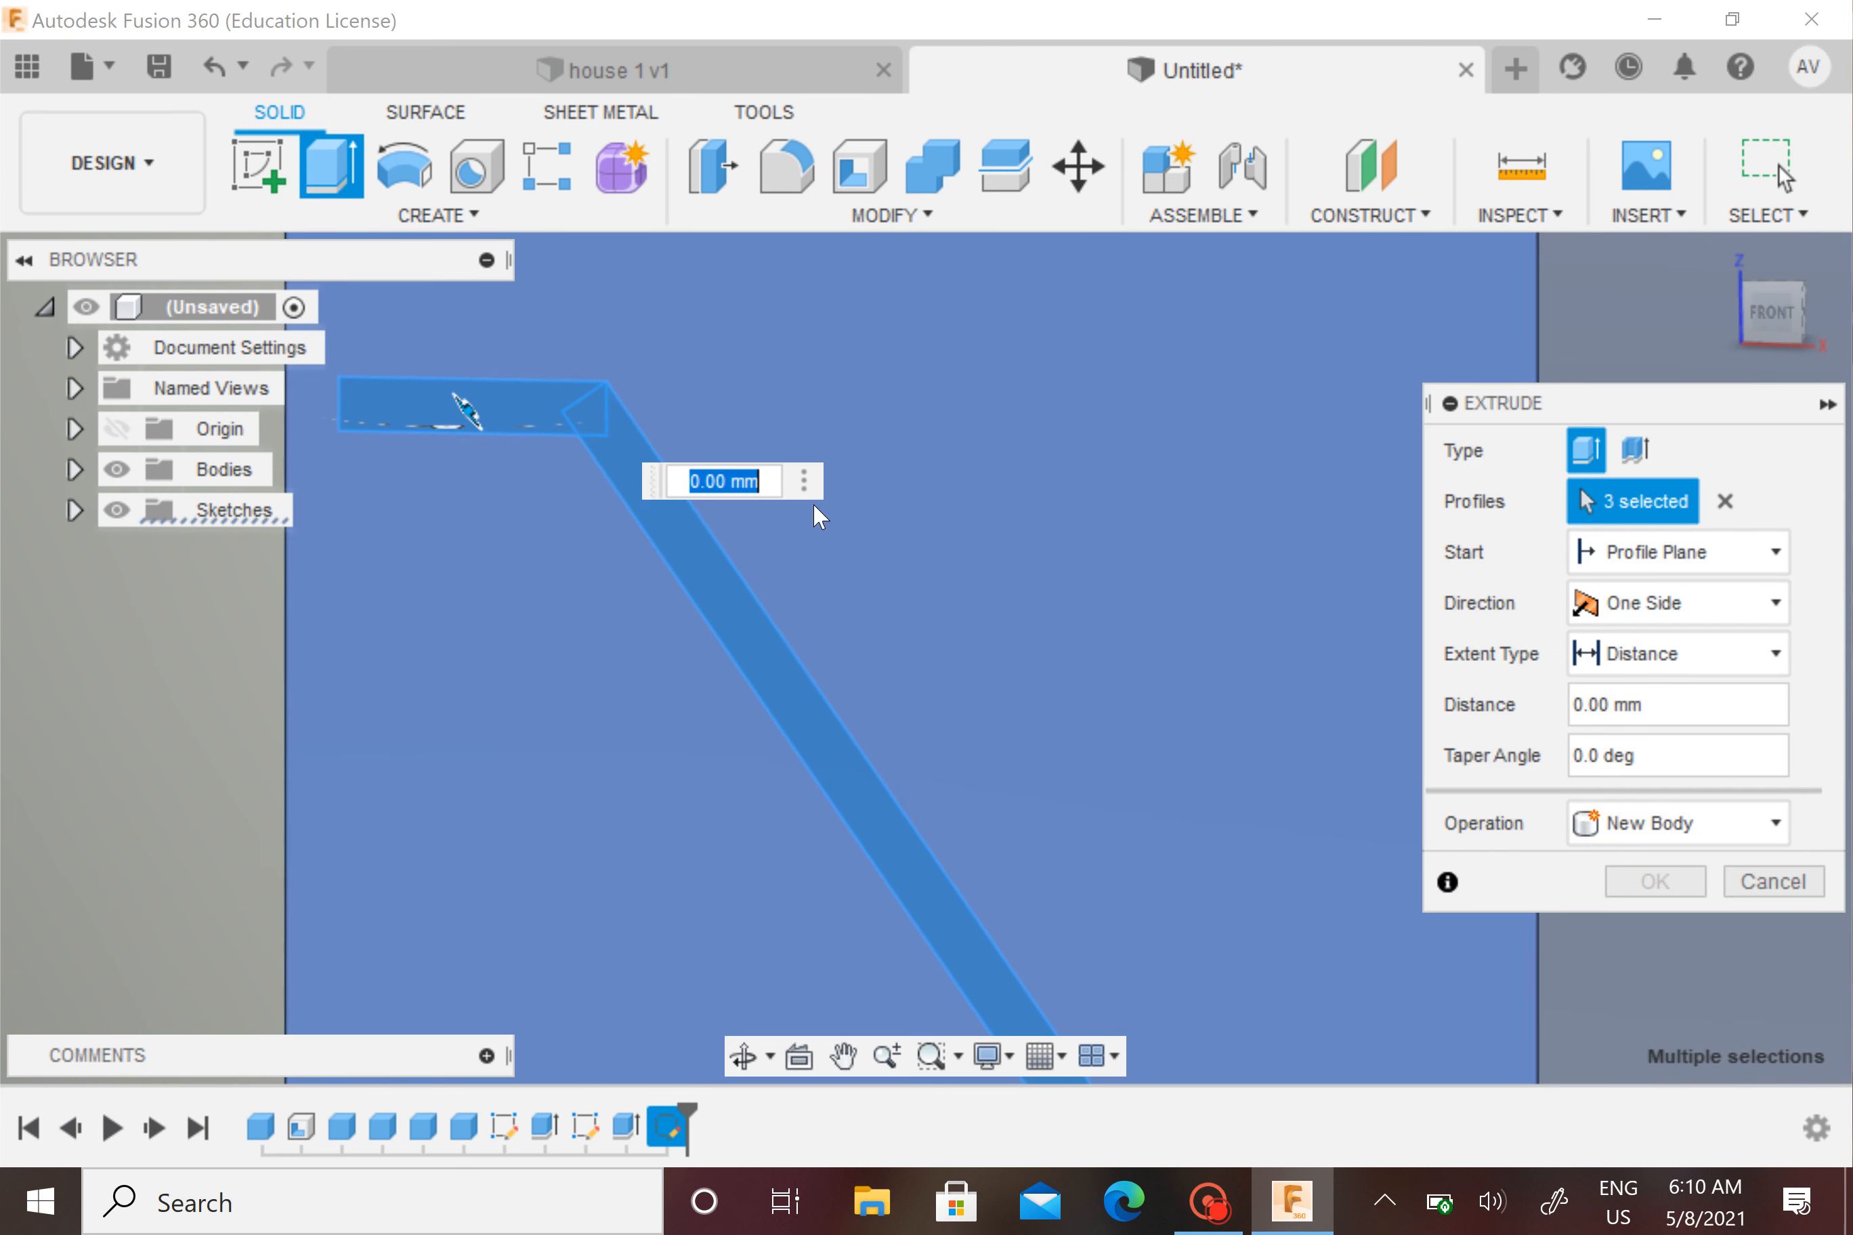
{"action": "type", "text": "5"}
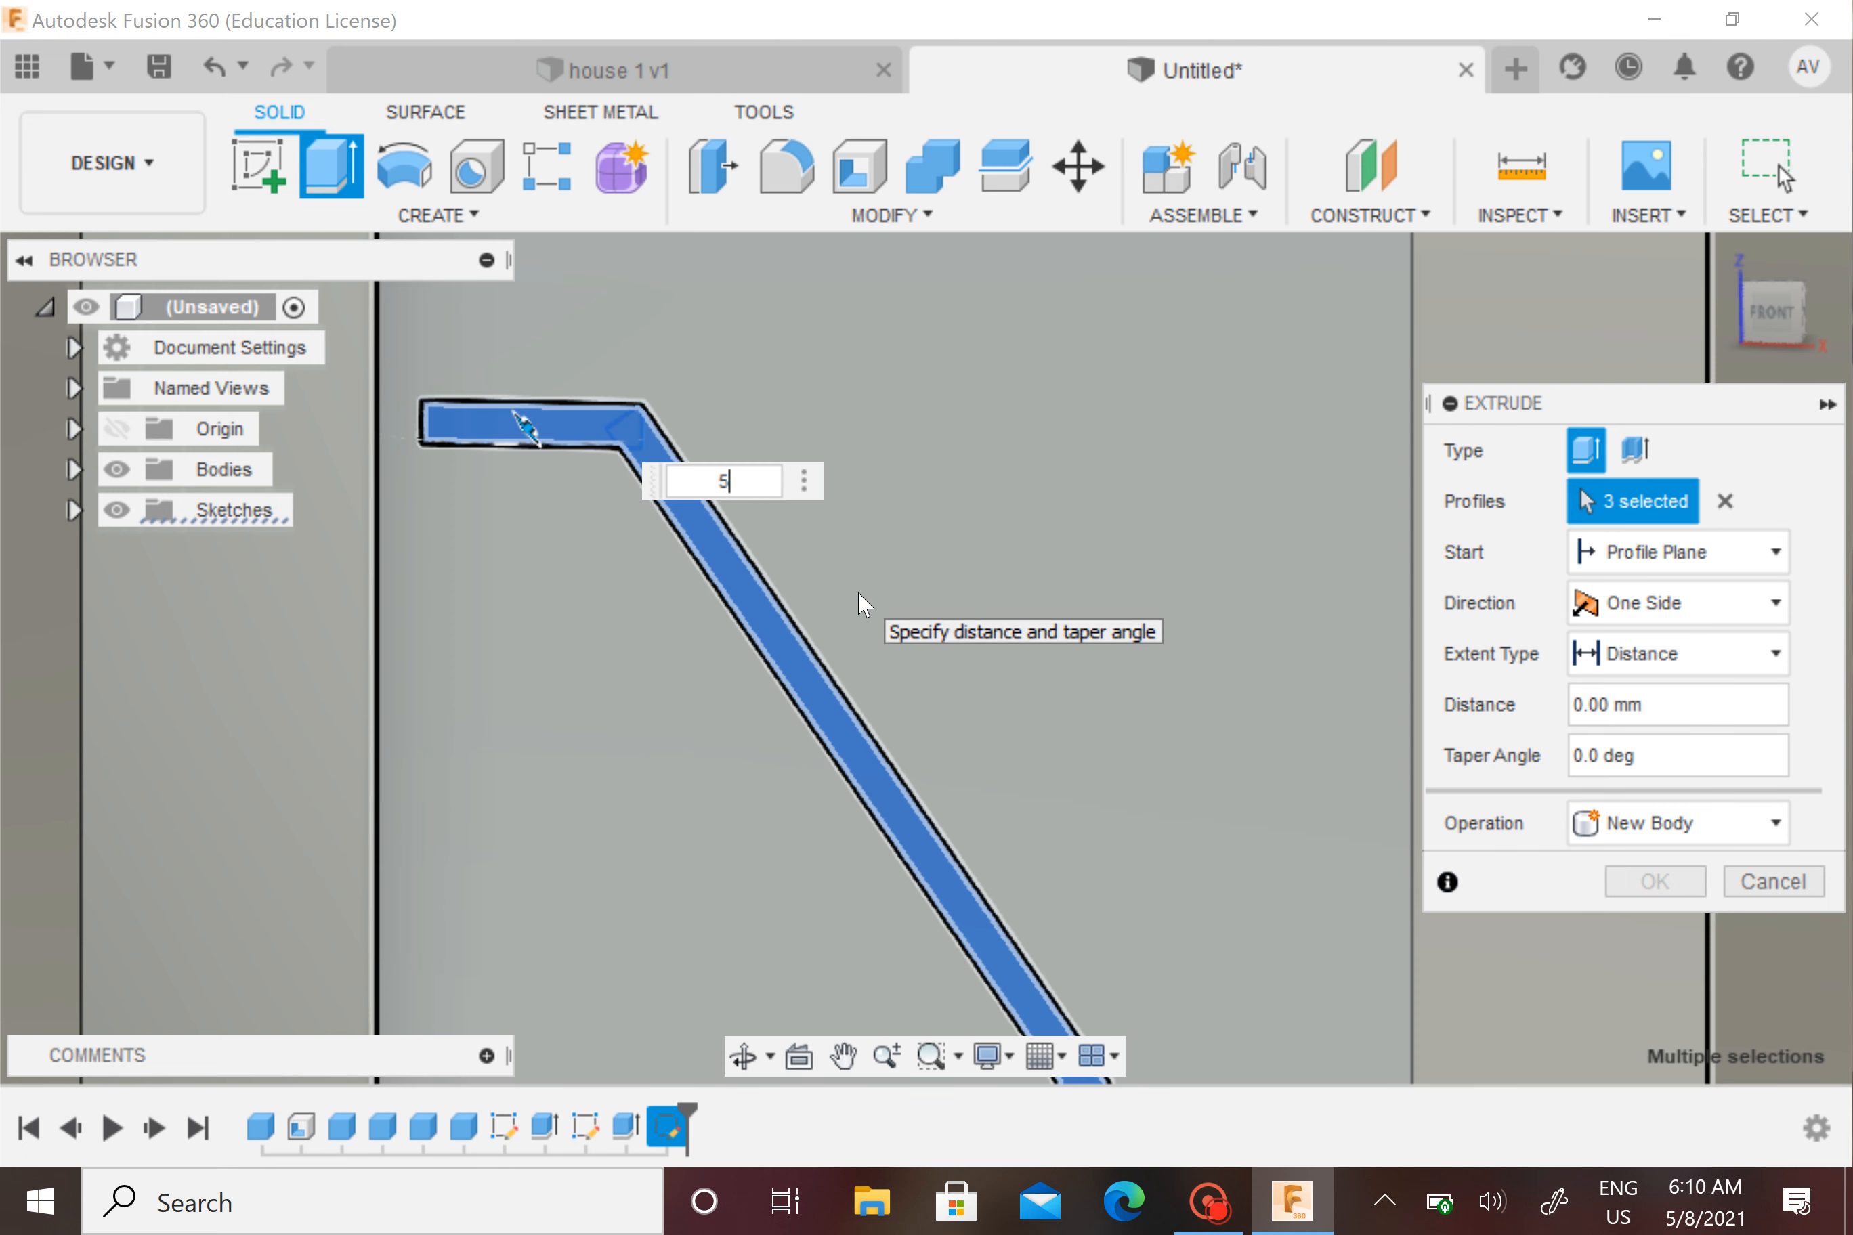
{"action": "left_click", "coordinate": [863, 537]}
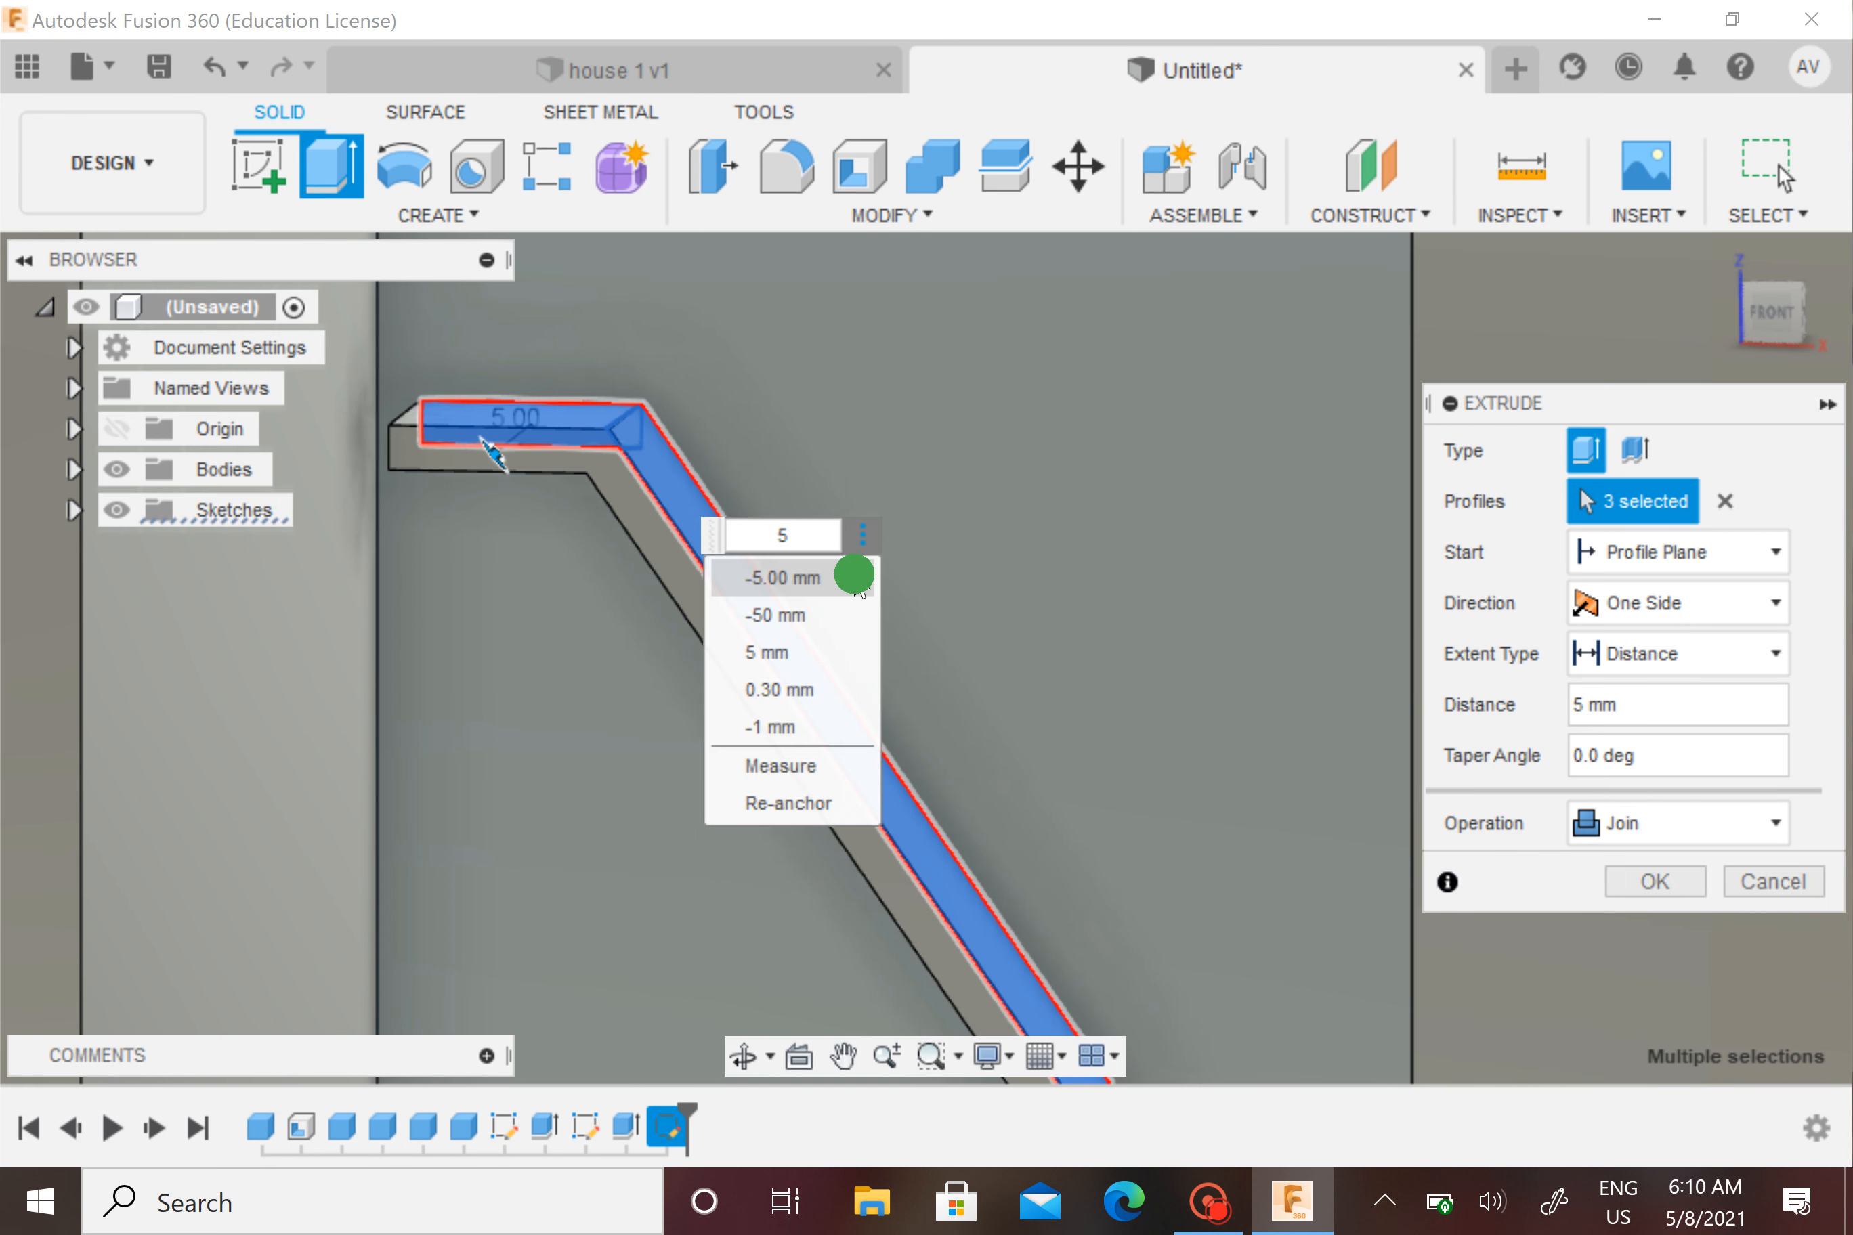
{"action": "left_click", "coordinate": [851, 576]}
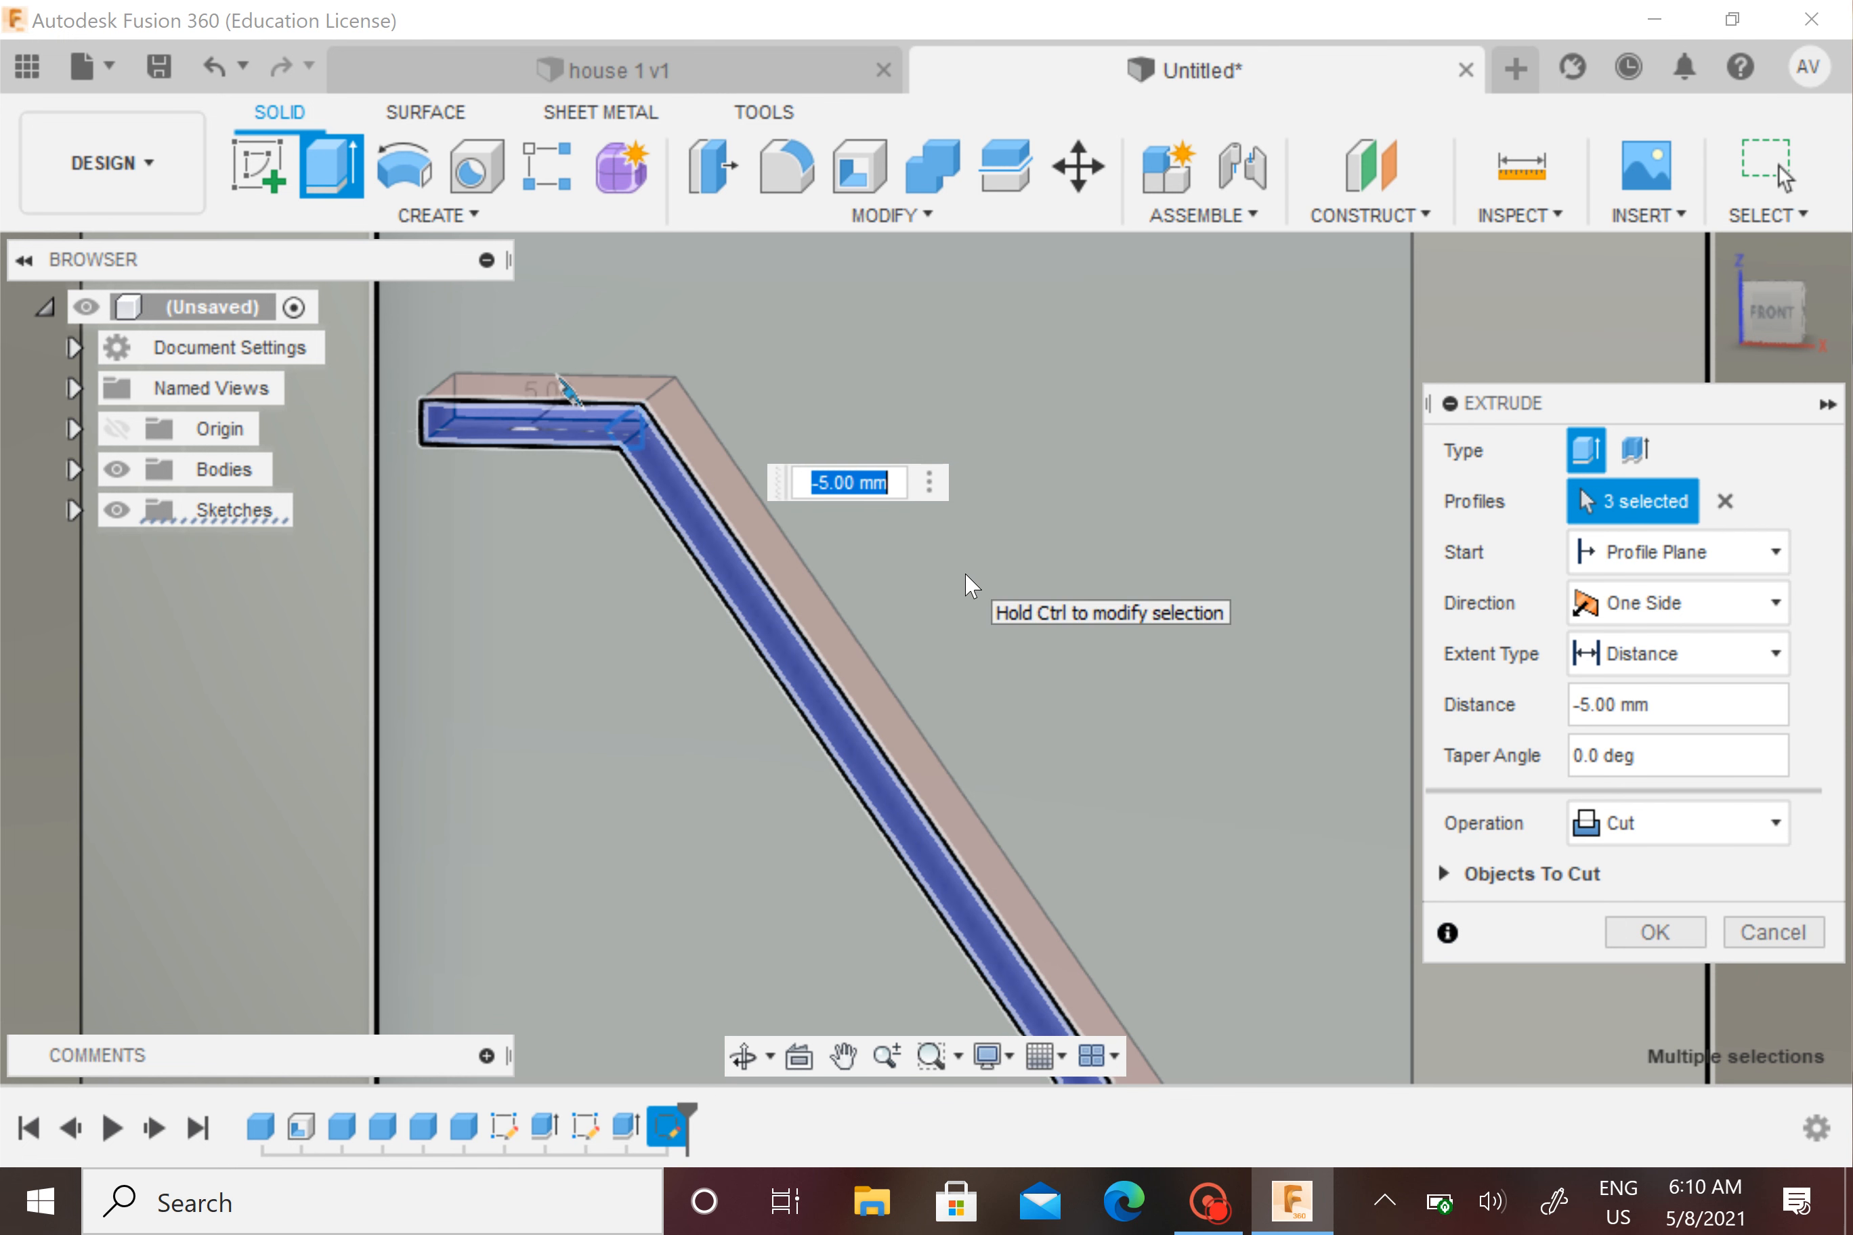
{"action": "key", "text": "ctrl+a"}
{"action": "type", "text": "5"}
{"action": "middle_click_drag", "start_coordinate": [988, 521], "coordinate": [797, 466], "text": "shift"}
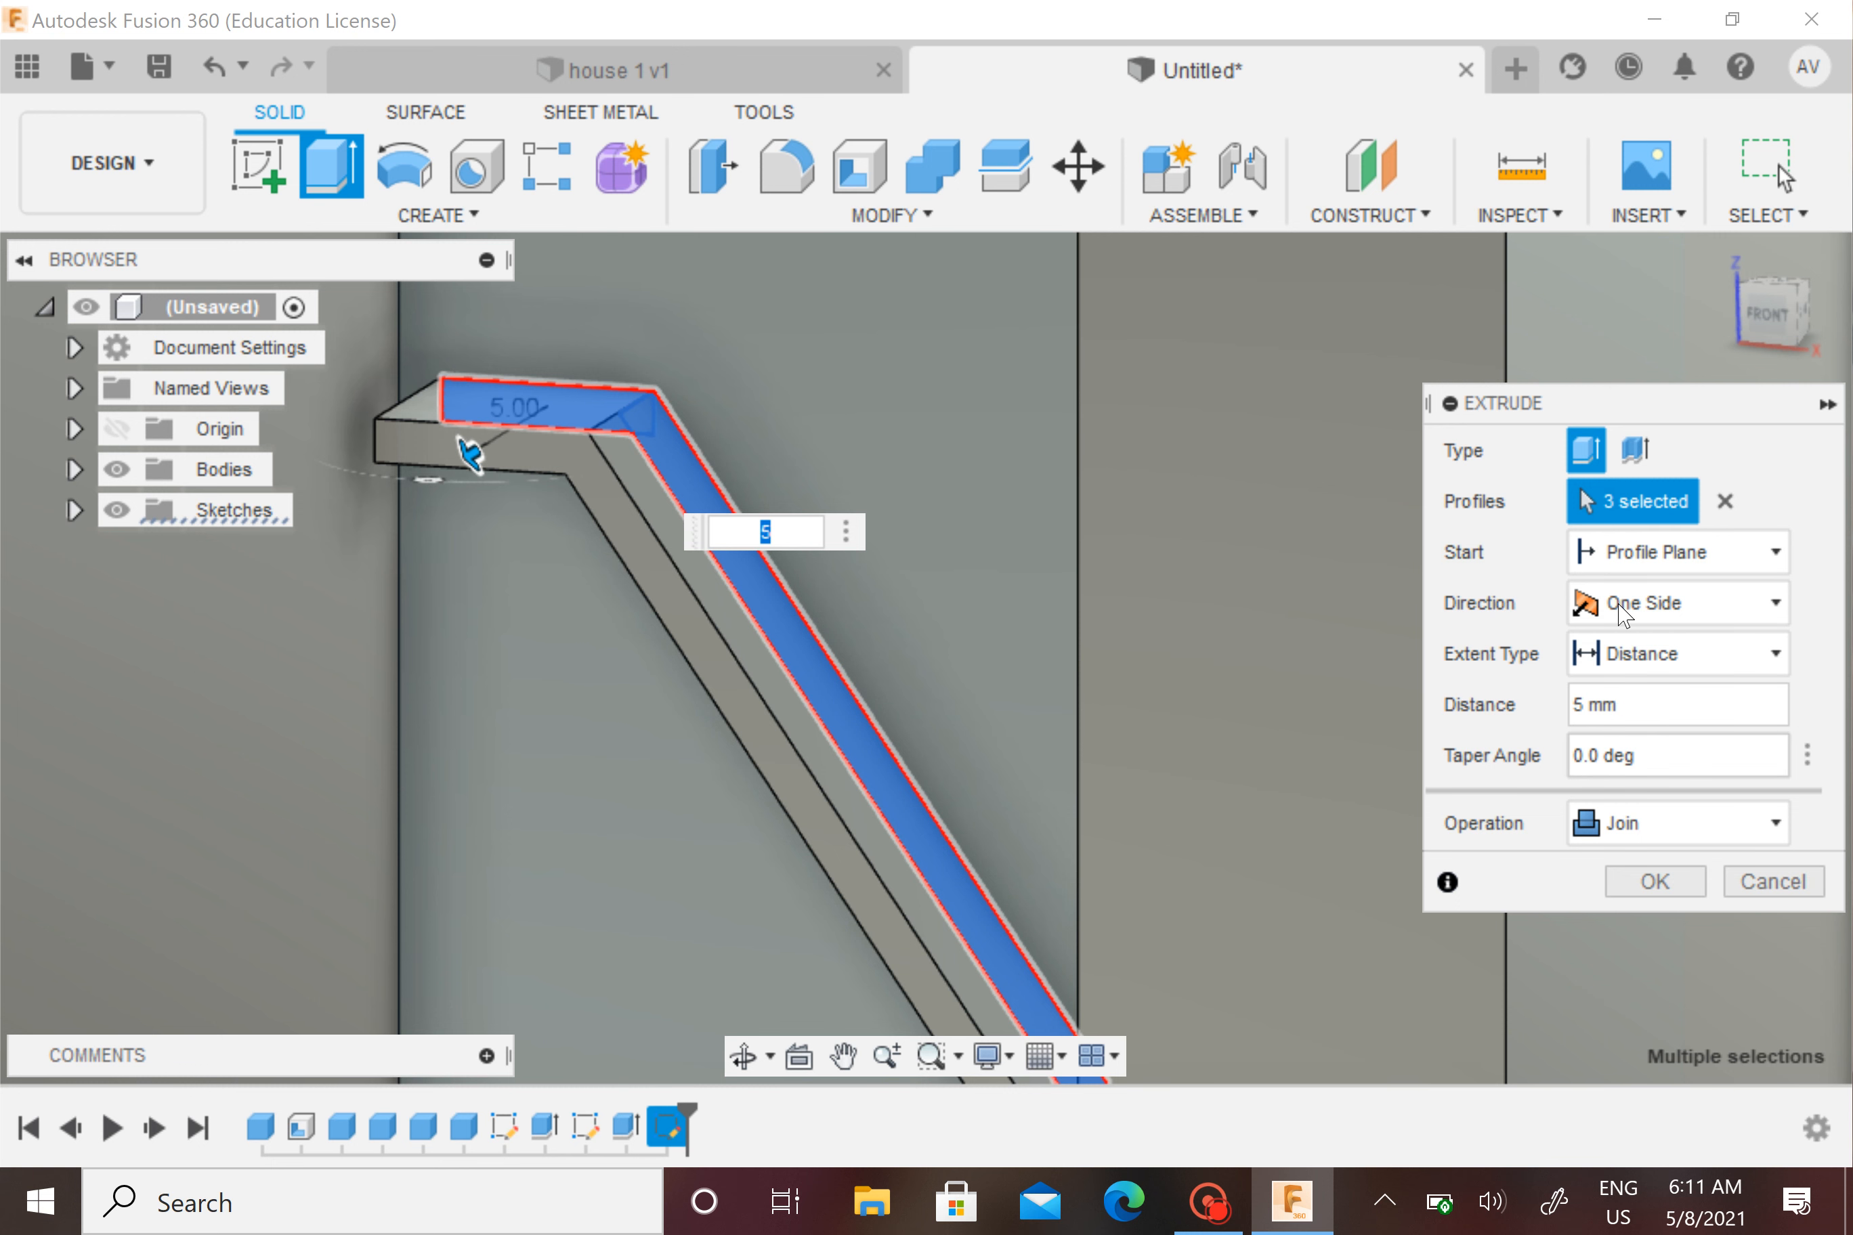
{"action": "left_click", "coordinate": [1654, 882]}
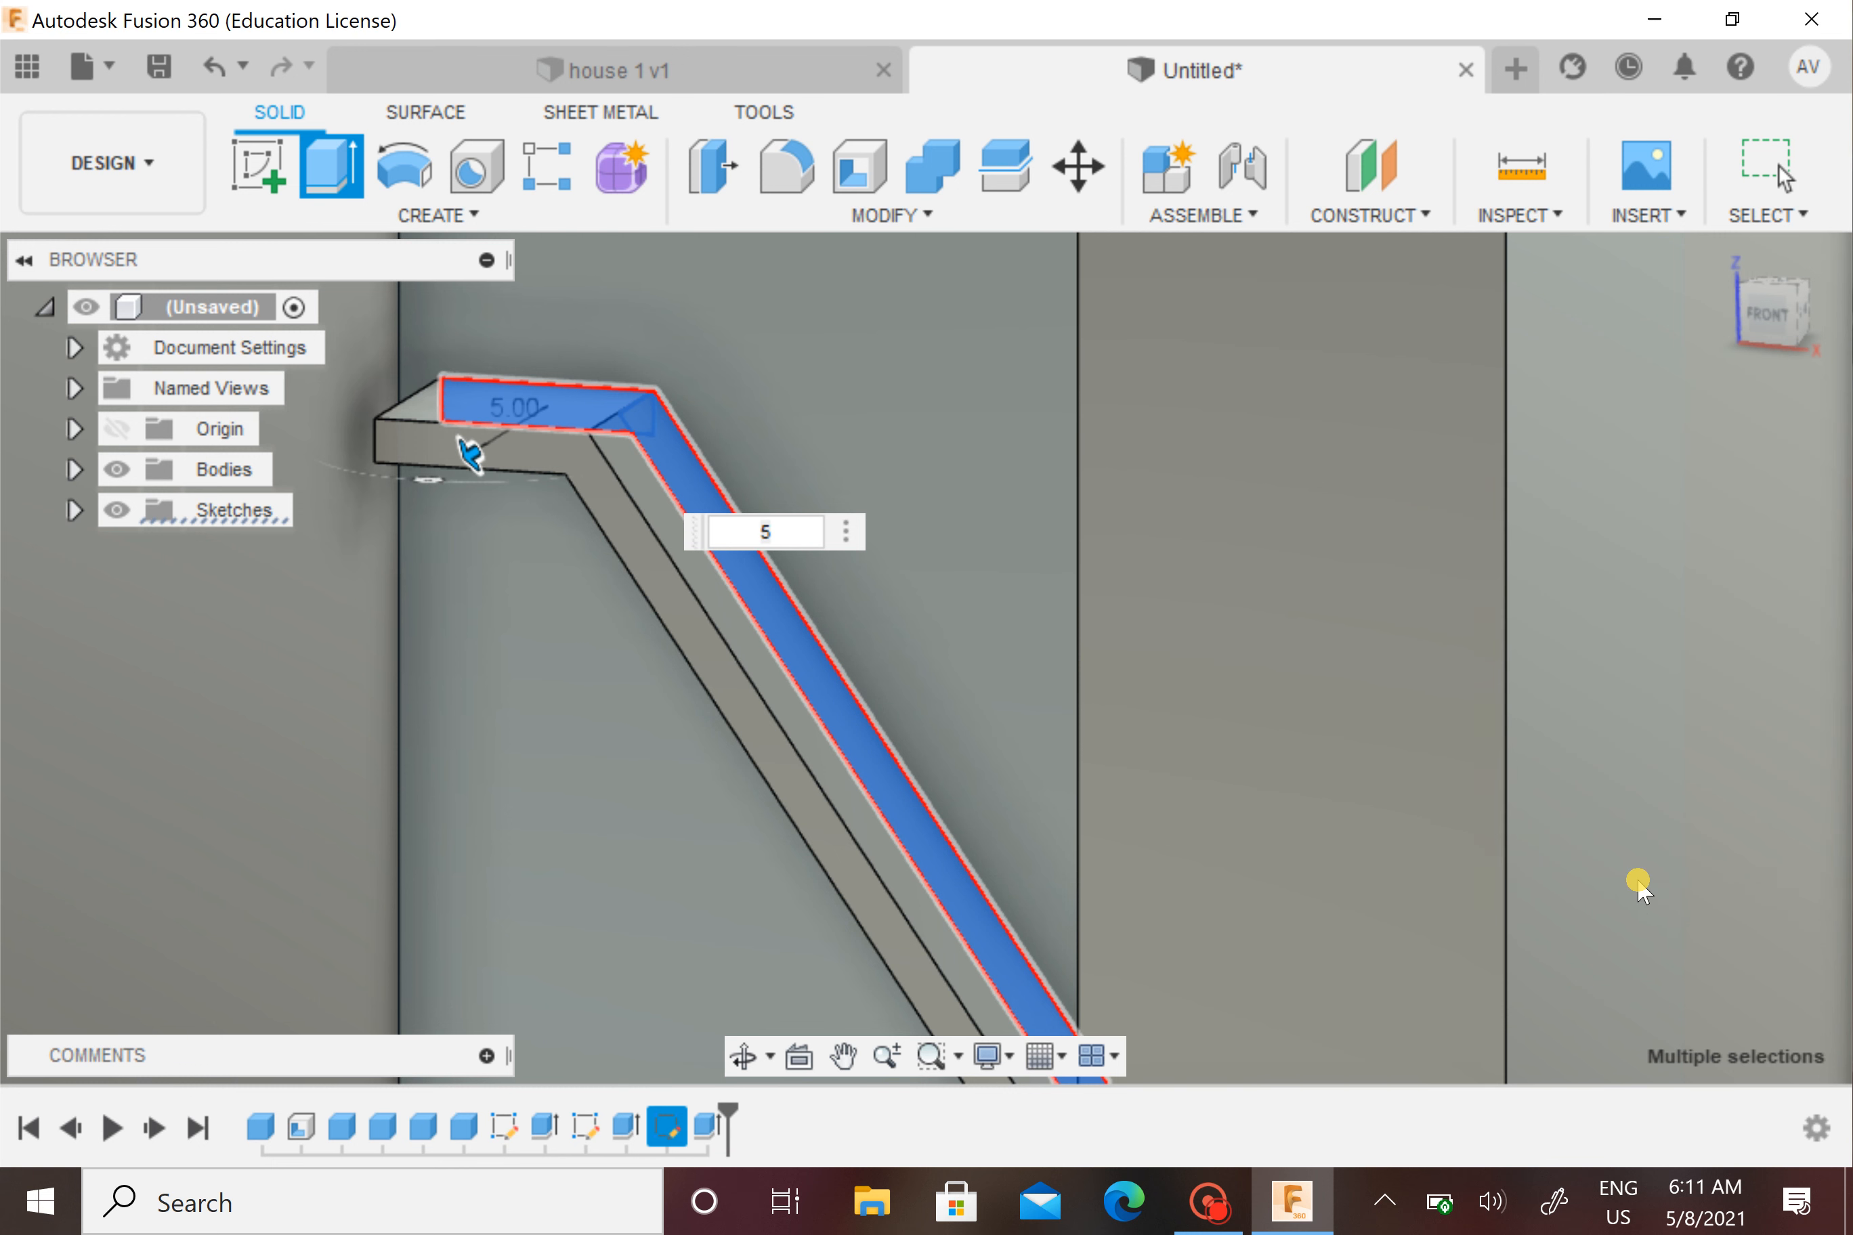
Start a sketch on the stair's front face and draw a short line extending the landing's bottom edge to beneath its upper corner
{"action": "scroll", "coordinate": [717, 620], "scroll_direction": "down", "scroll_amount": 4}
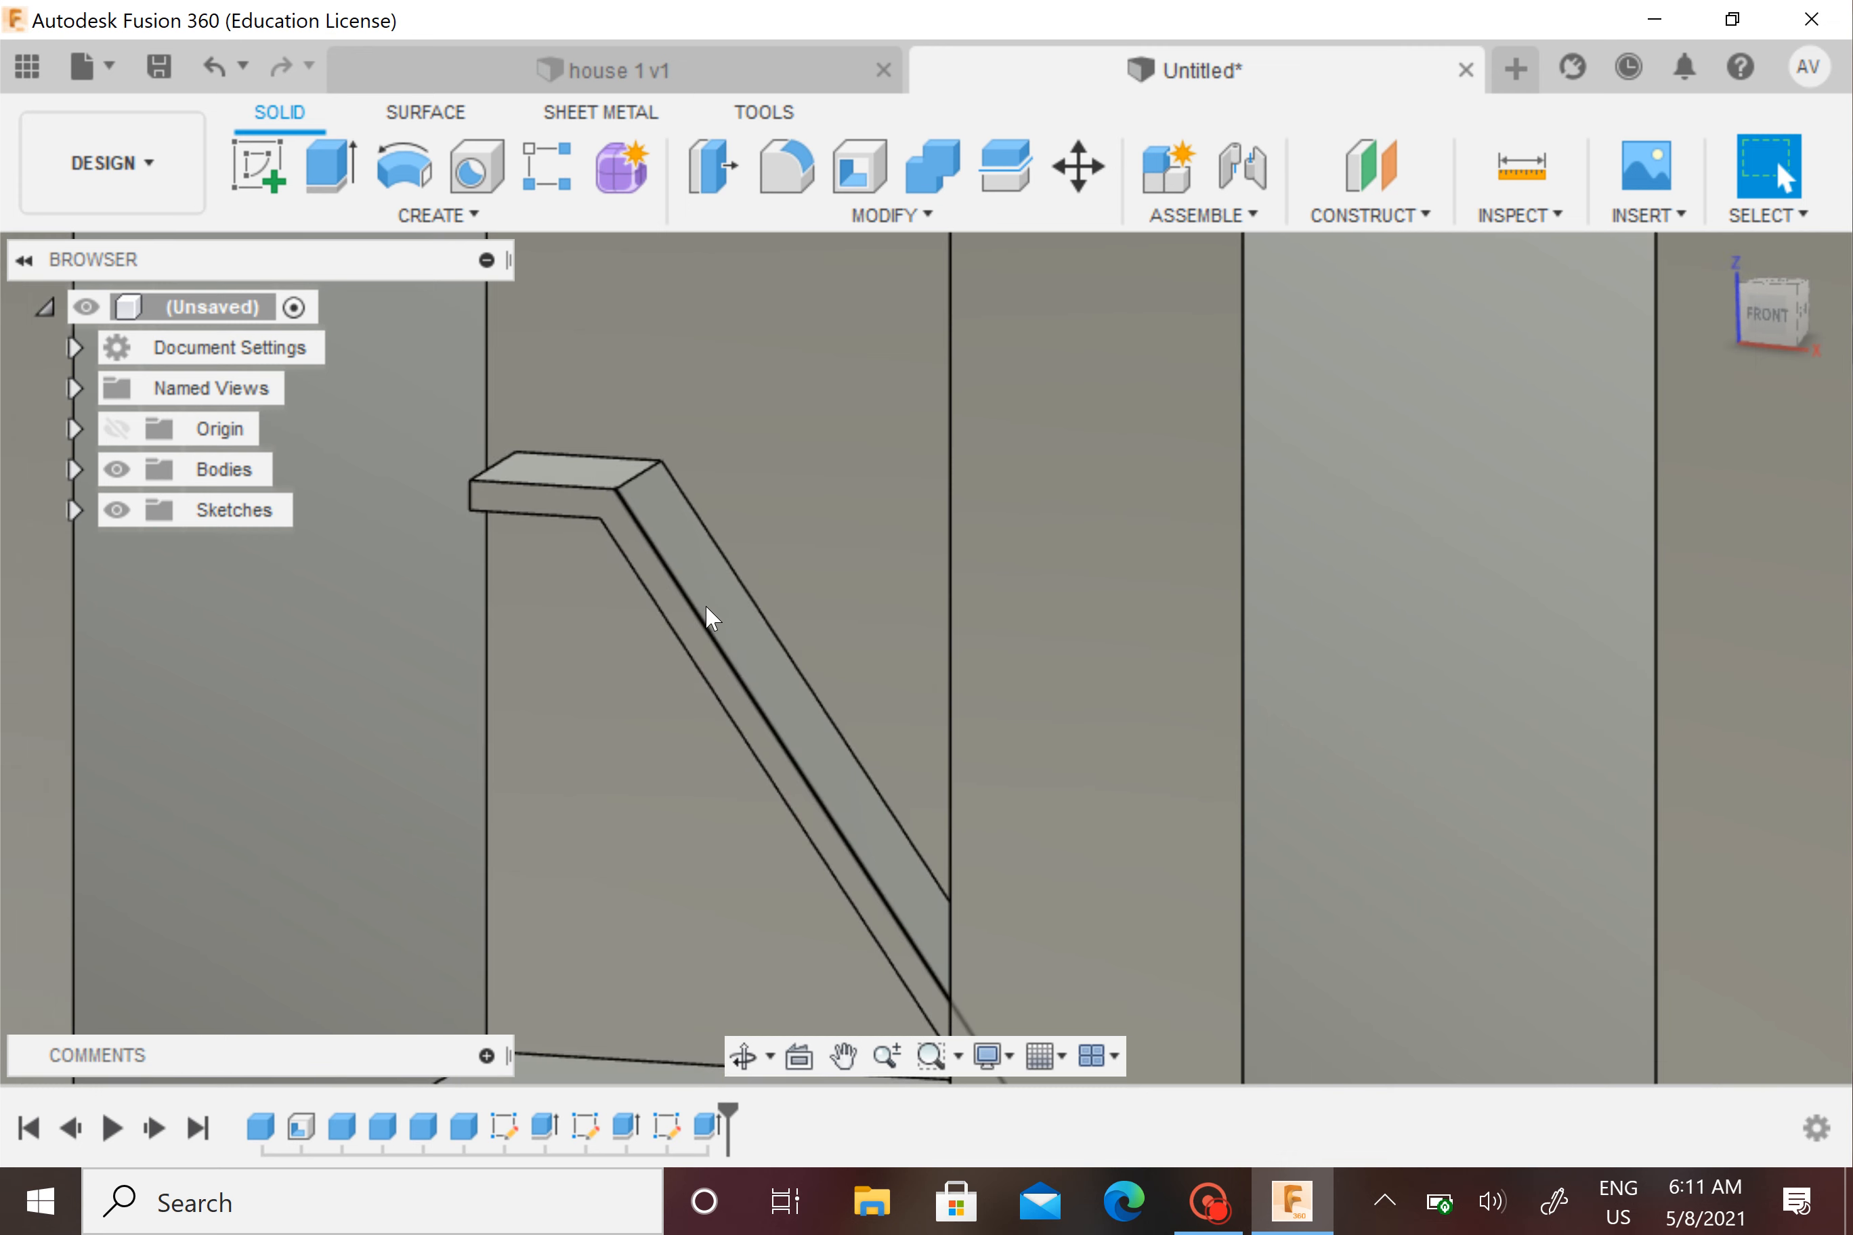
{"action": "middle_click_drag", "start_coordinate": [712, 617], "coordinate": [813, 669], "text": "shift"}
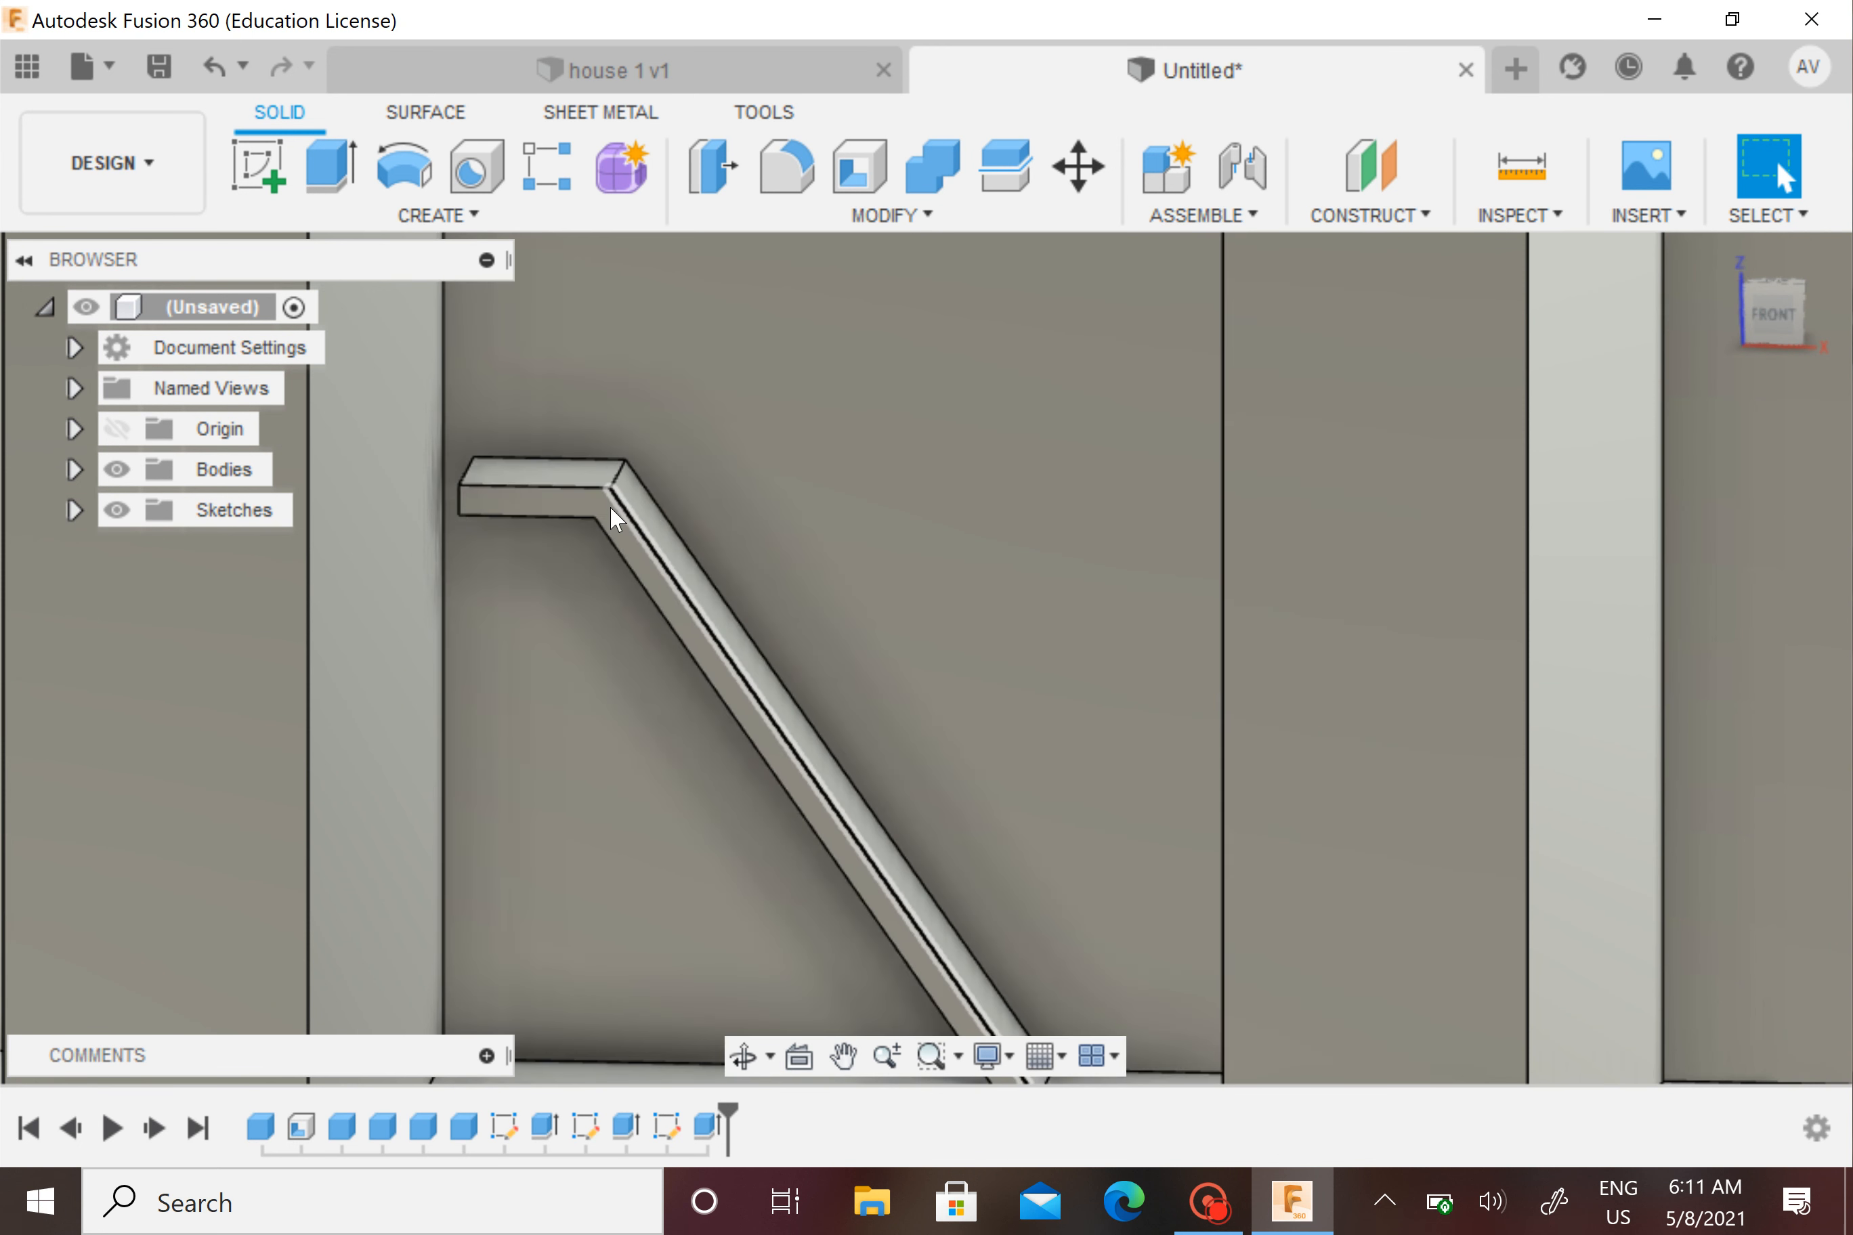
{"action": "scroll", "coordinate": [612, 511], "scroll_direction": "up", "scroll_amount": 4}
{"action": "middle_click_drag", "start_coordinate": [612, 512], "coordinate": [721, 608]}
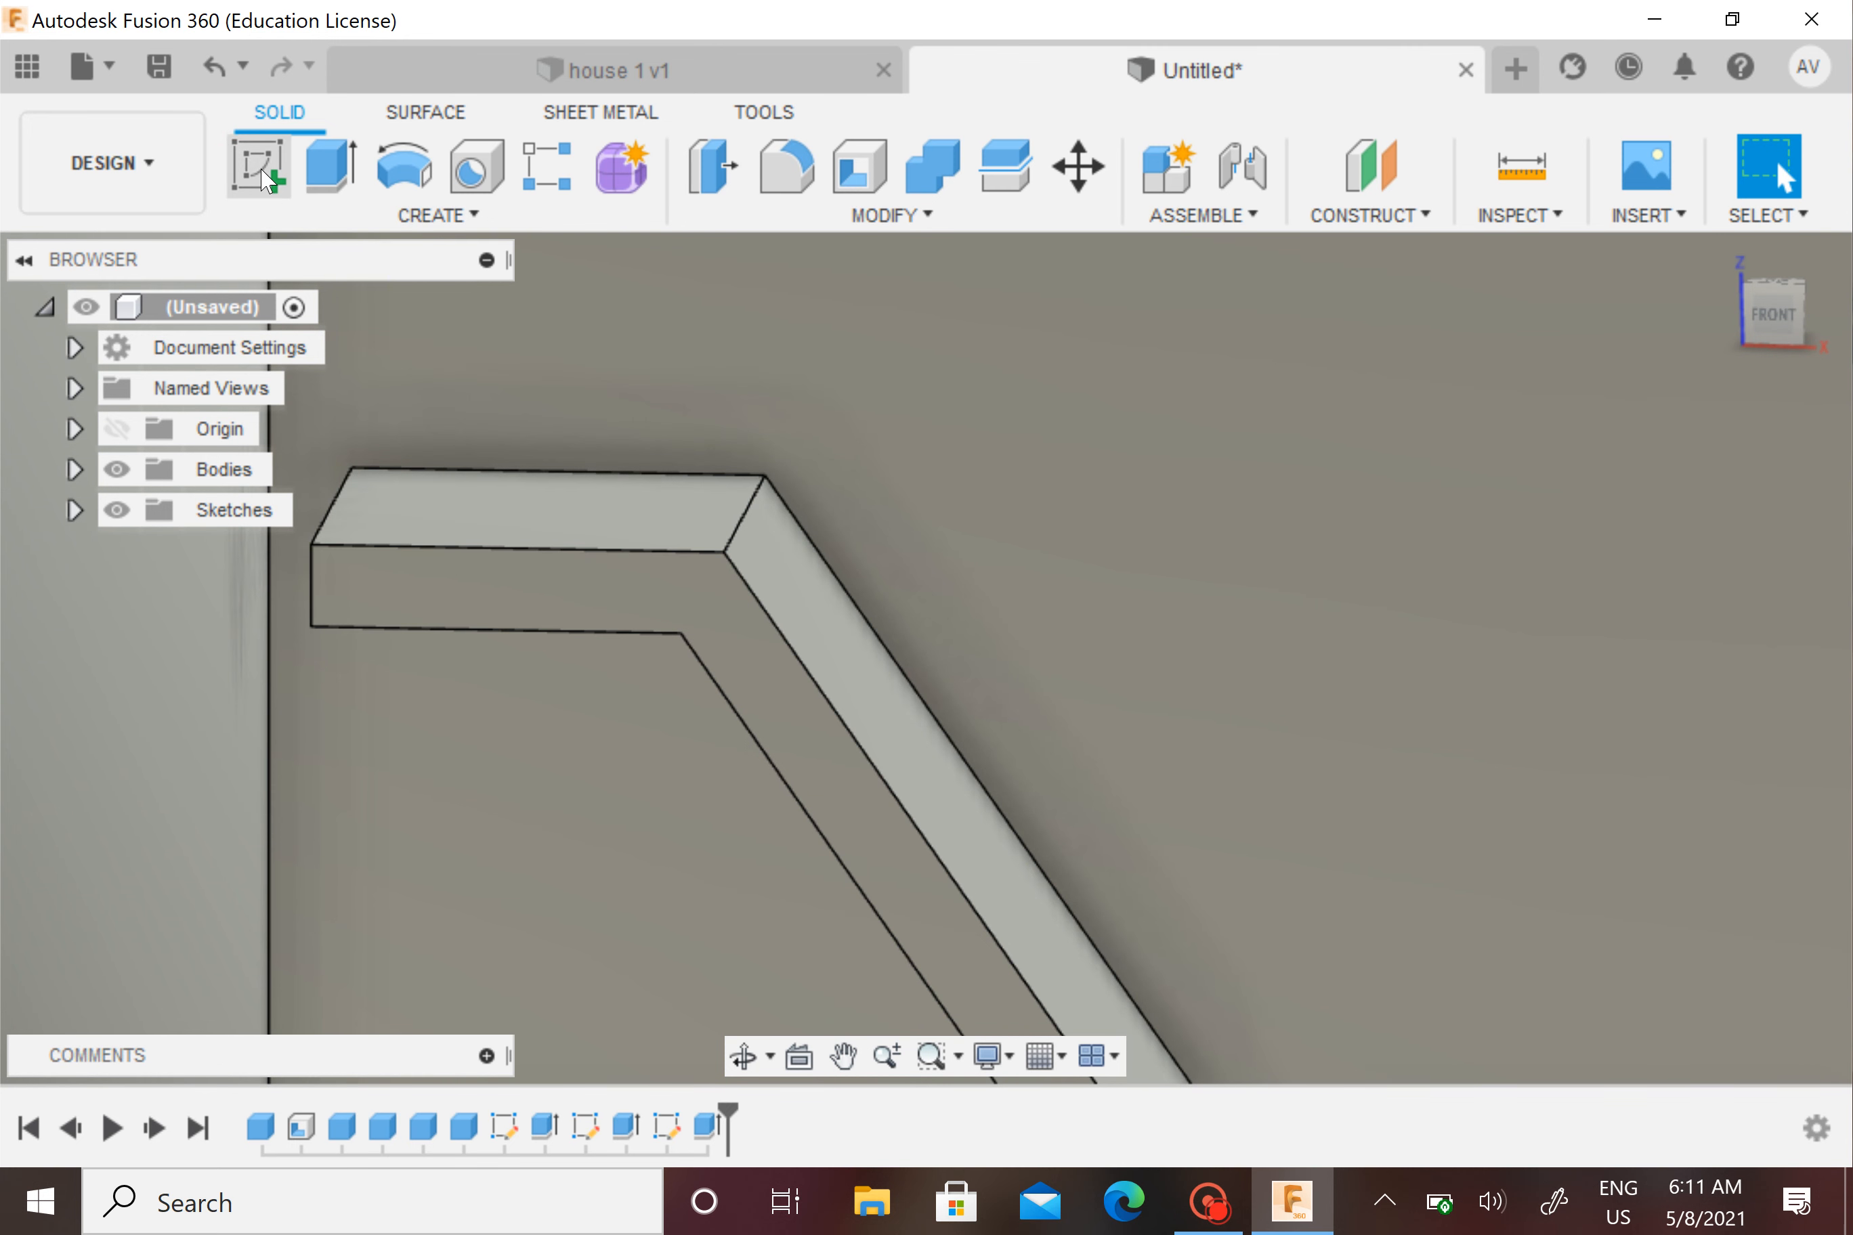
{"action": "left_click", "coordinate": [257, 165]}
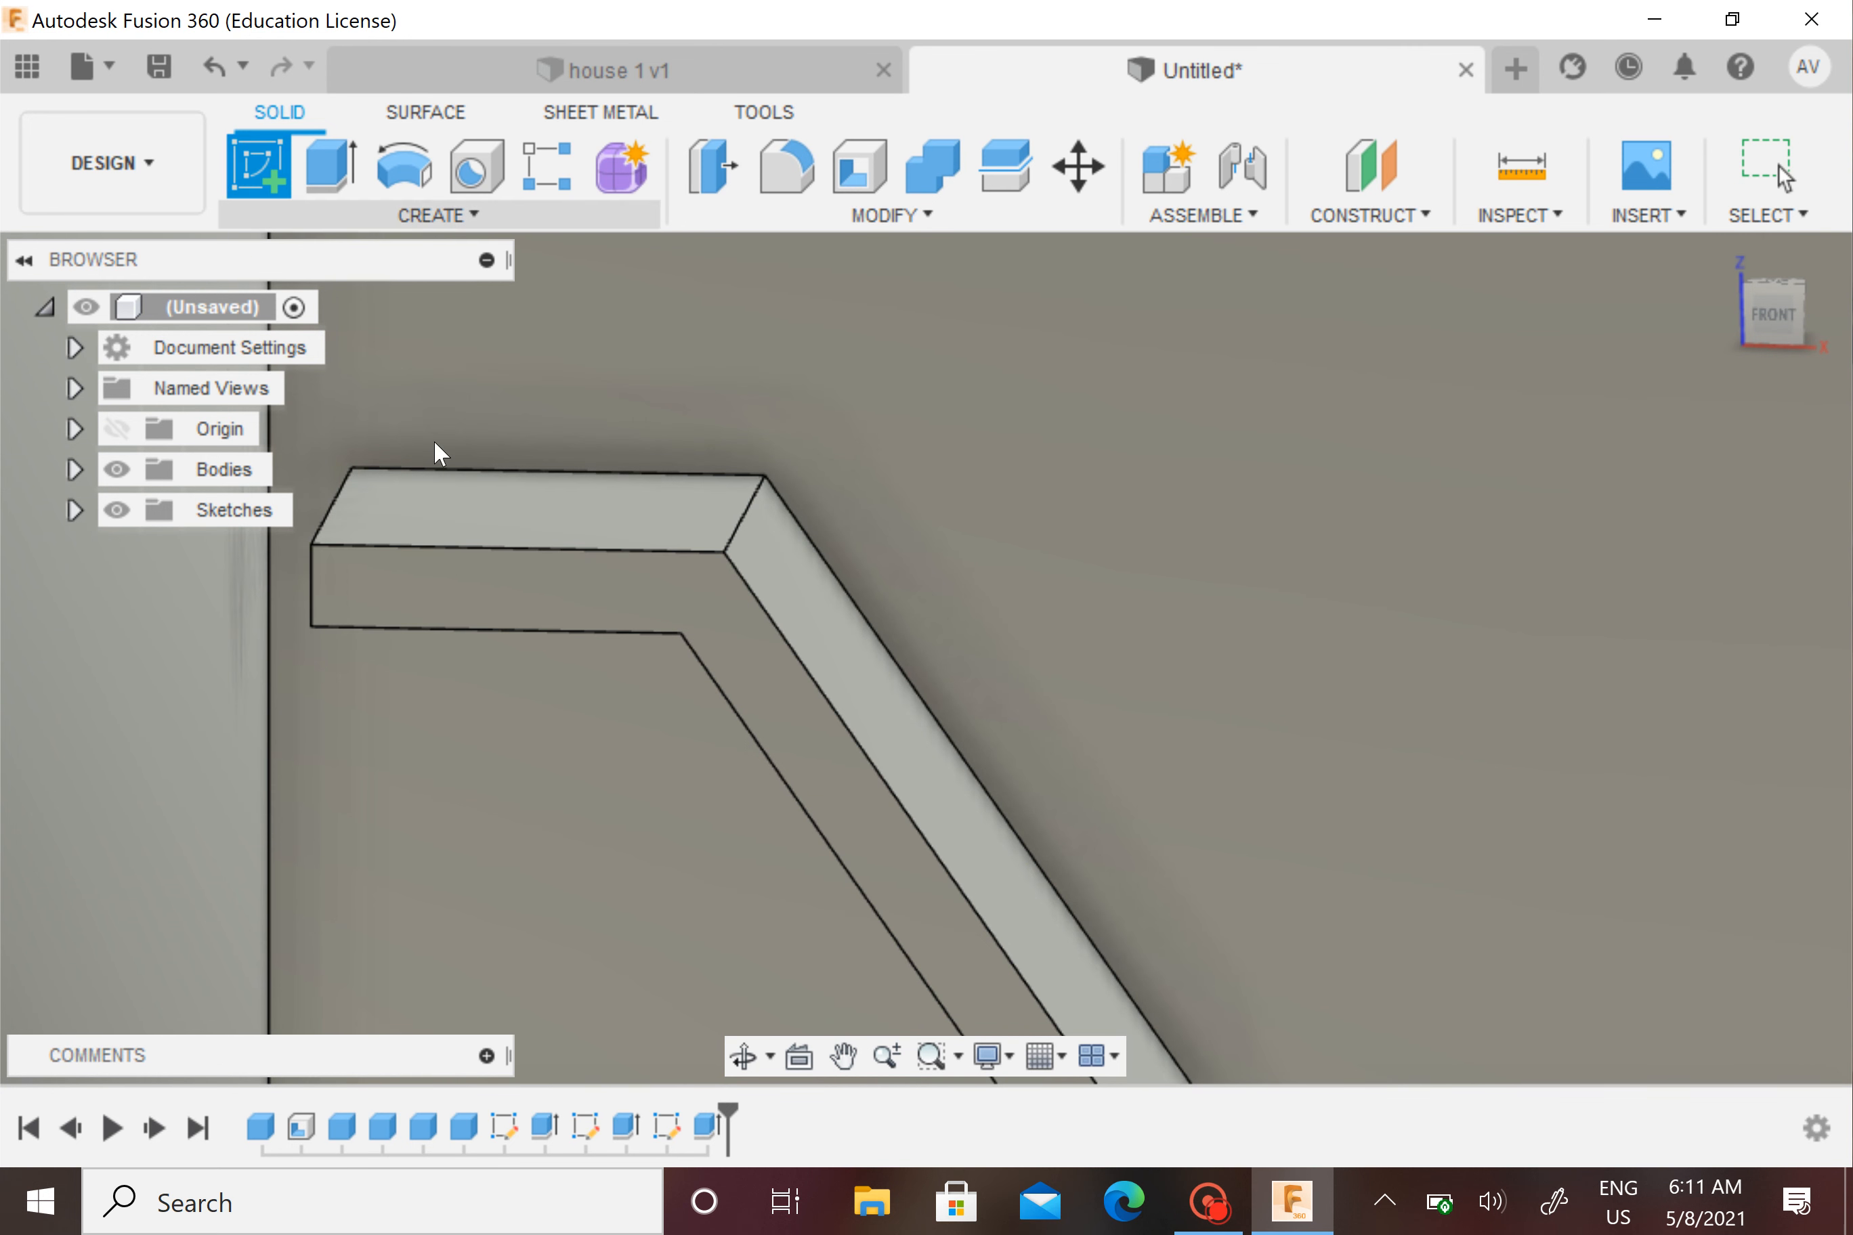
{"action": "left_click", "coordinate": [629, 603]}
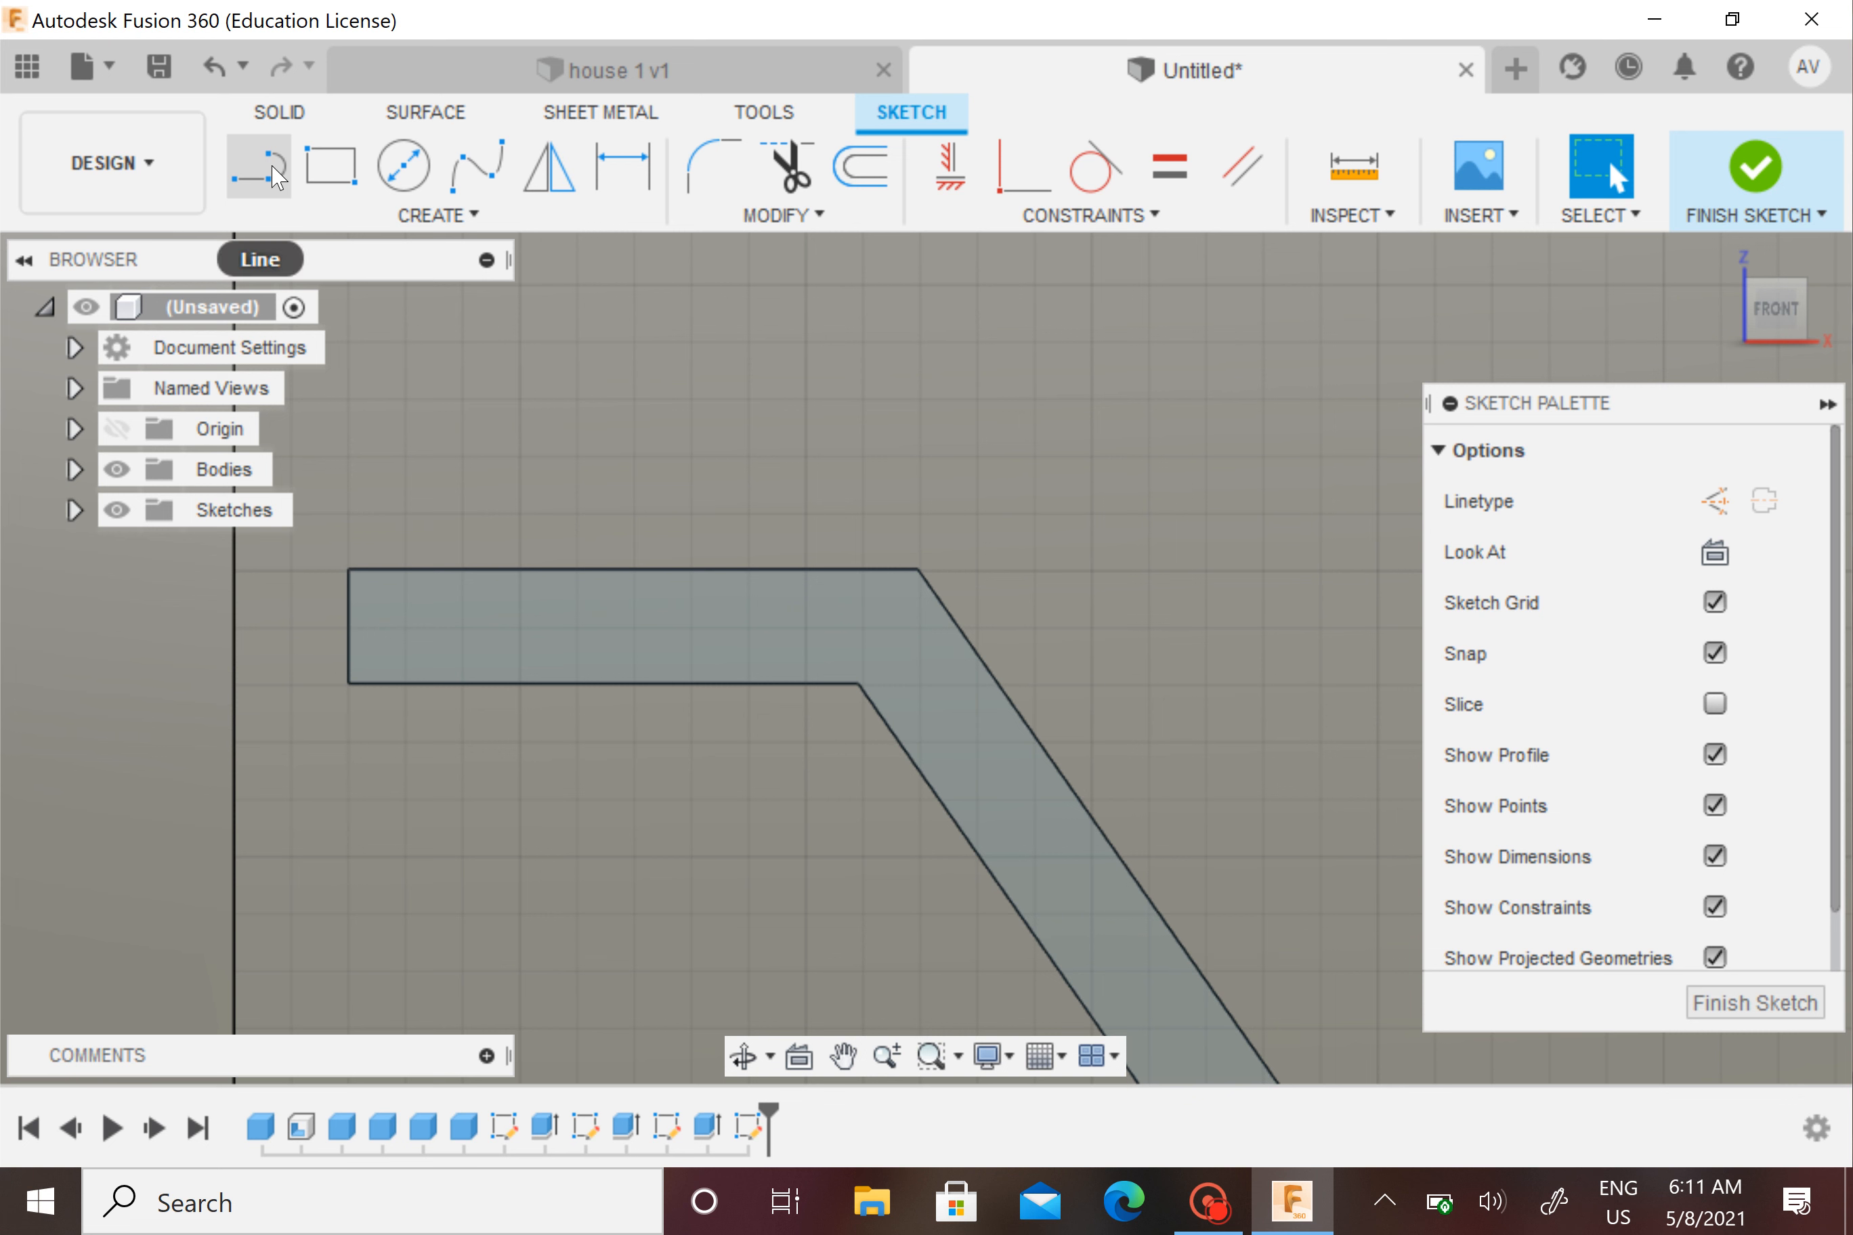
{"action": "left_click", "coordinate": [274, 174]}
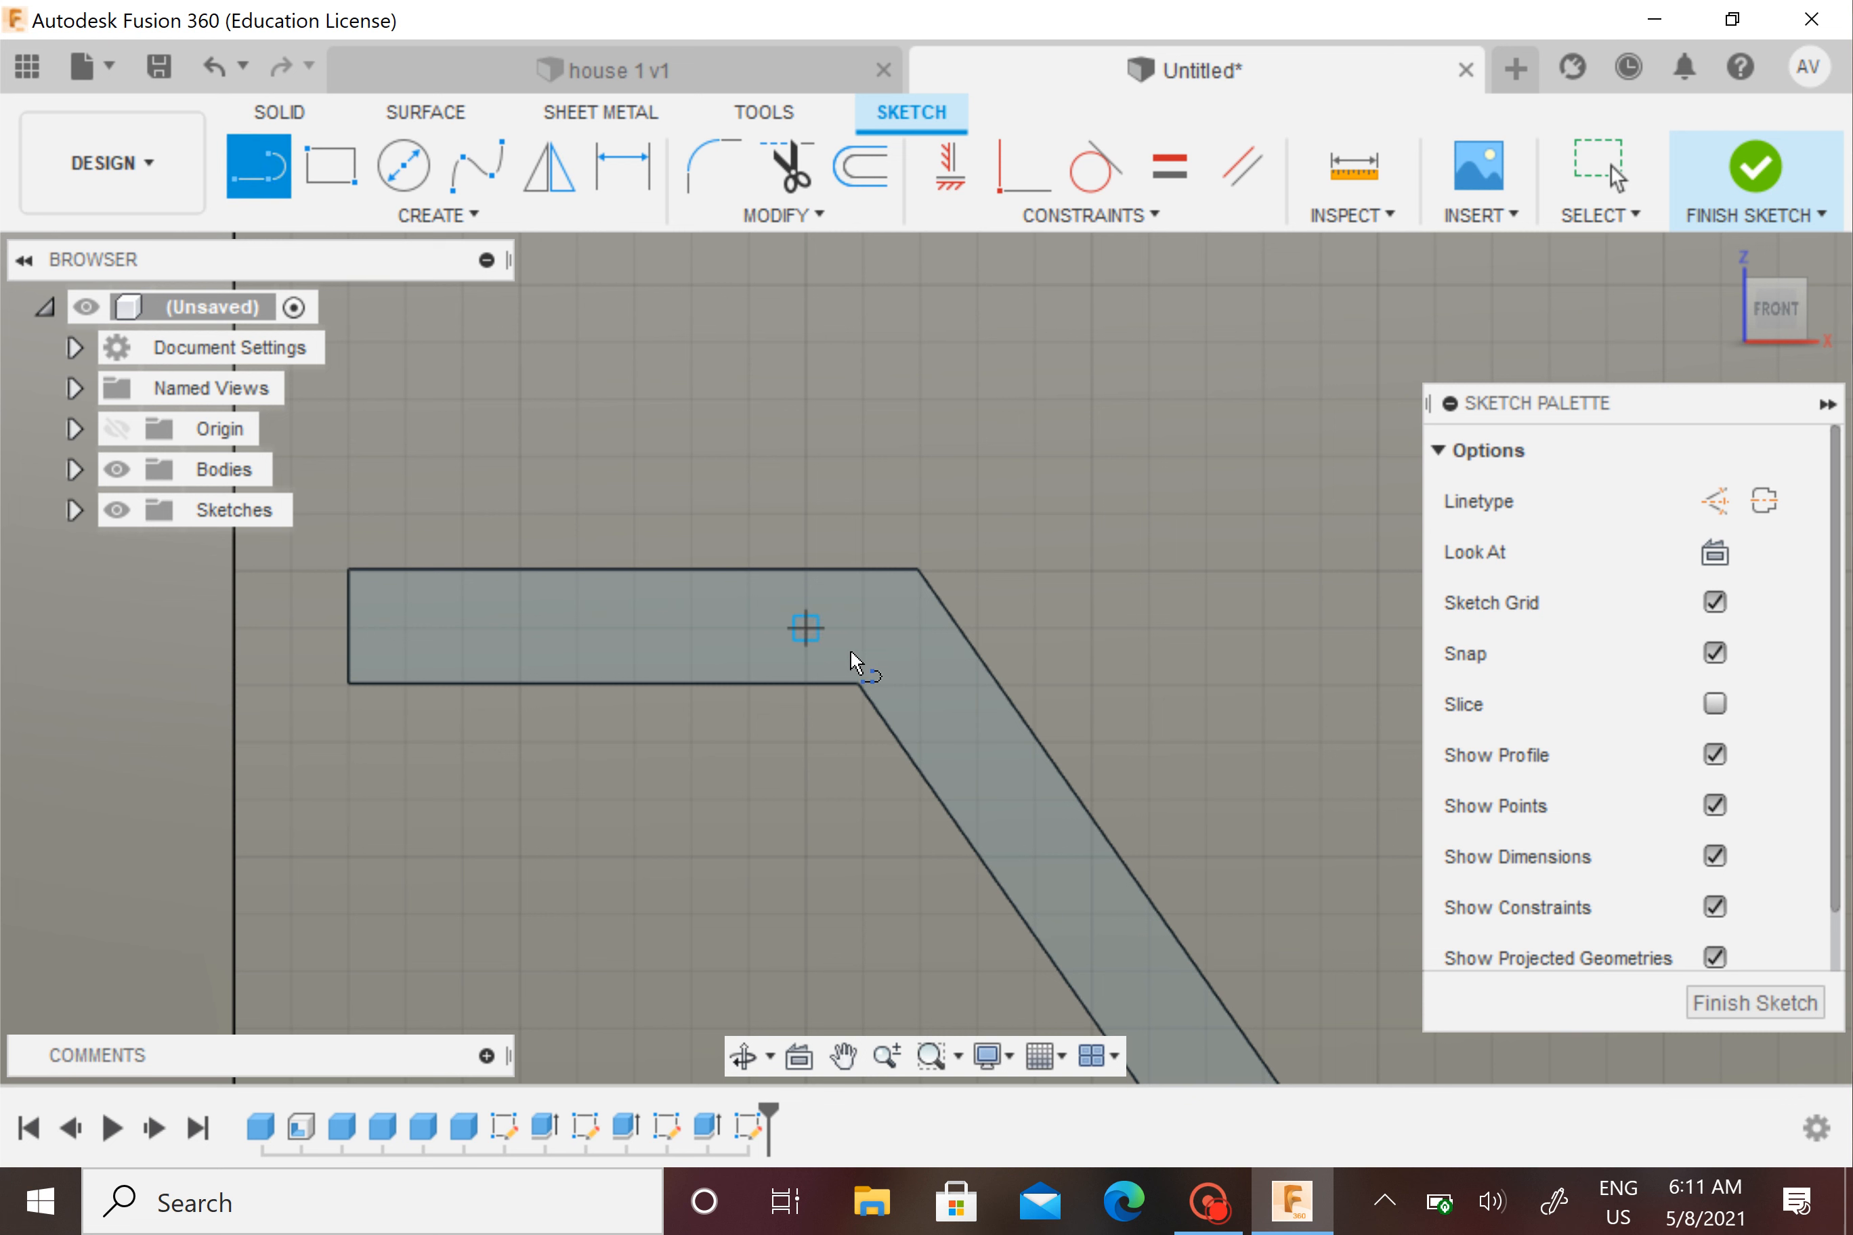
{"action": "left_click", "coordinate": [858, 683]}
{"action": "left_click", "coordinate": [921, 684]}
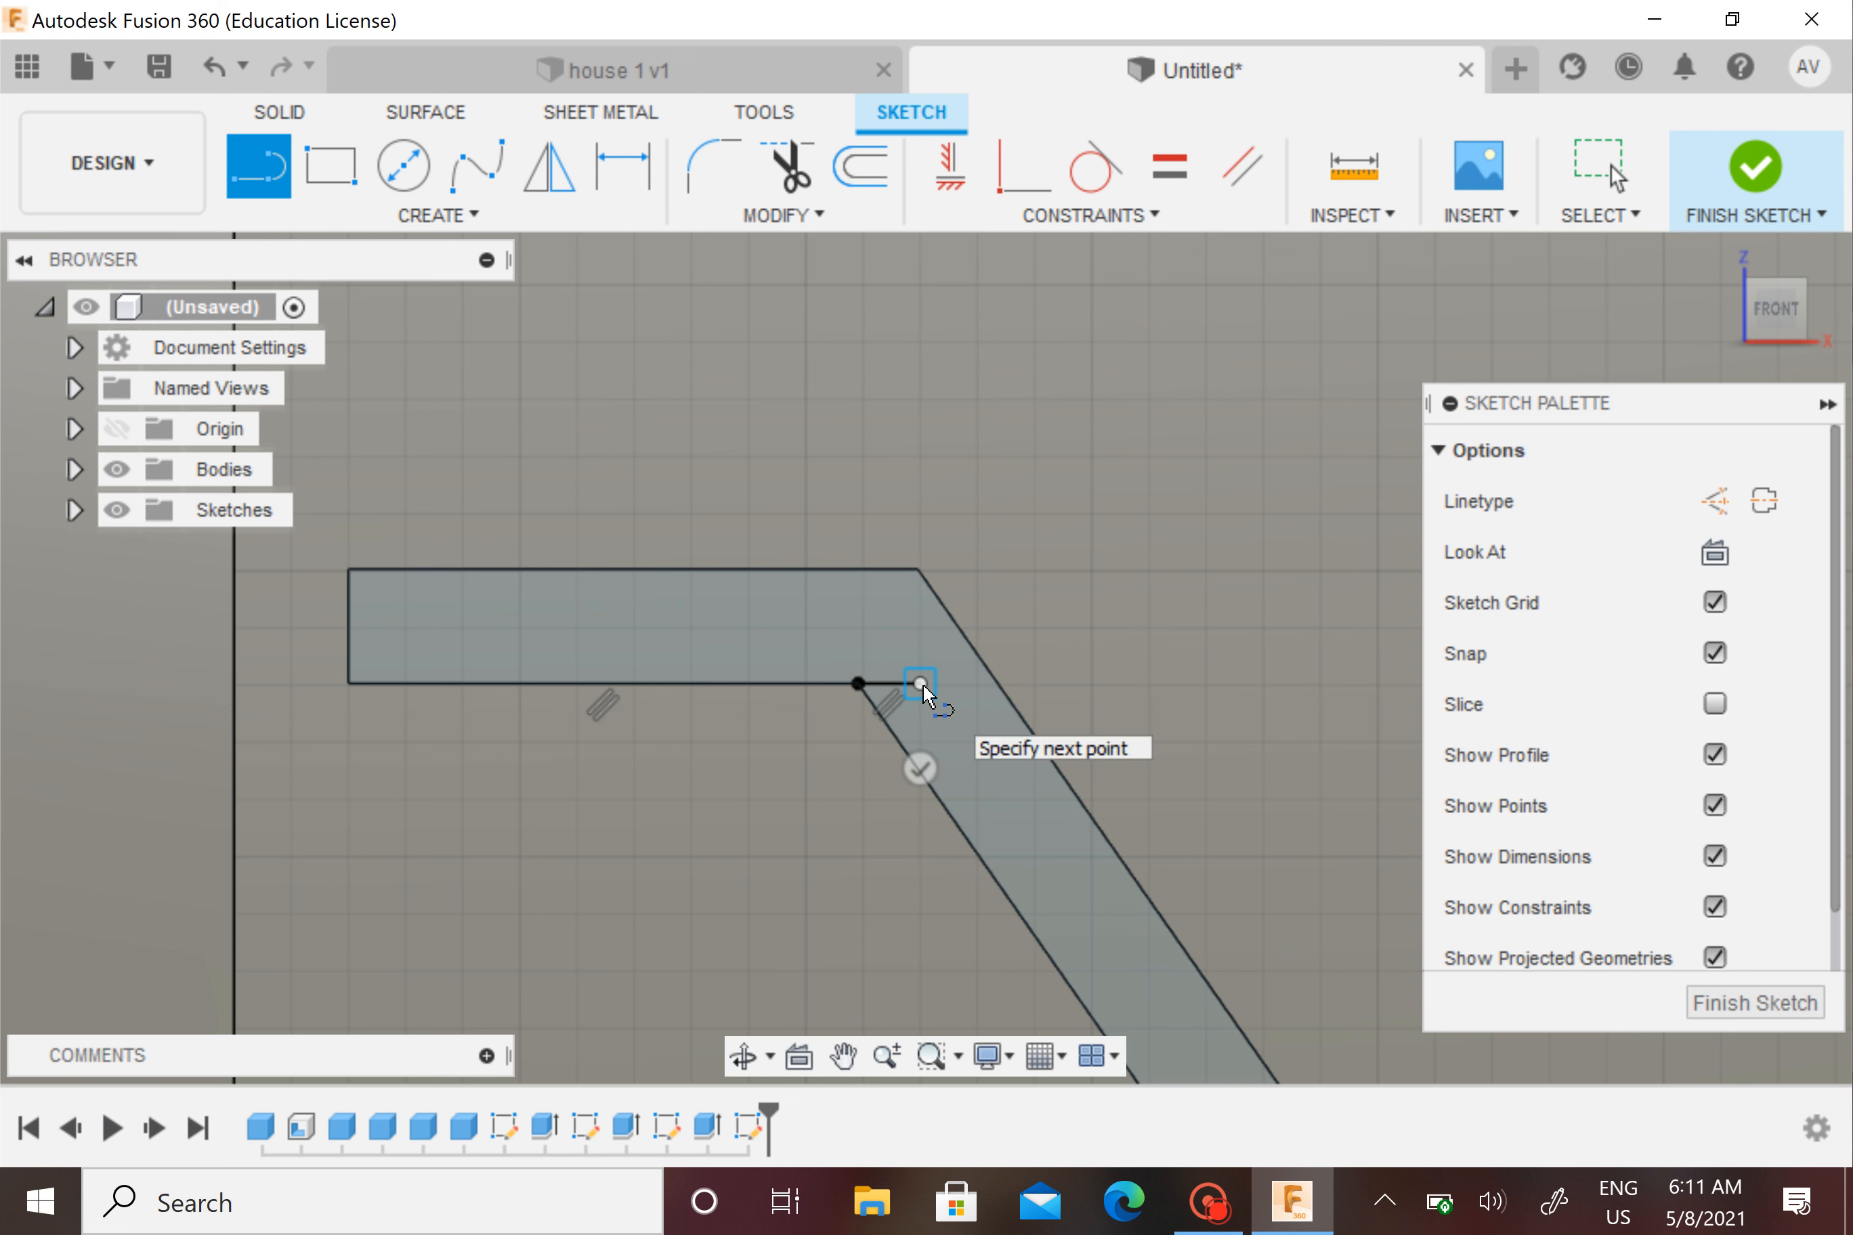
{"action": "left_click", "coordinate": [923, 685]}
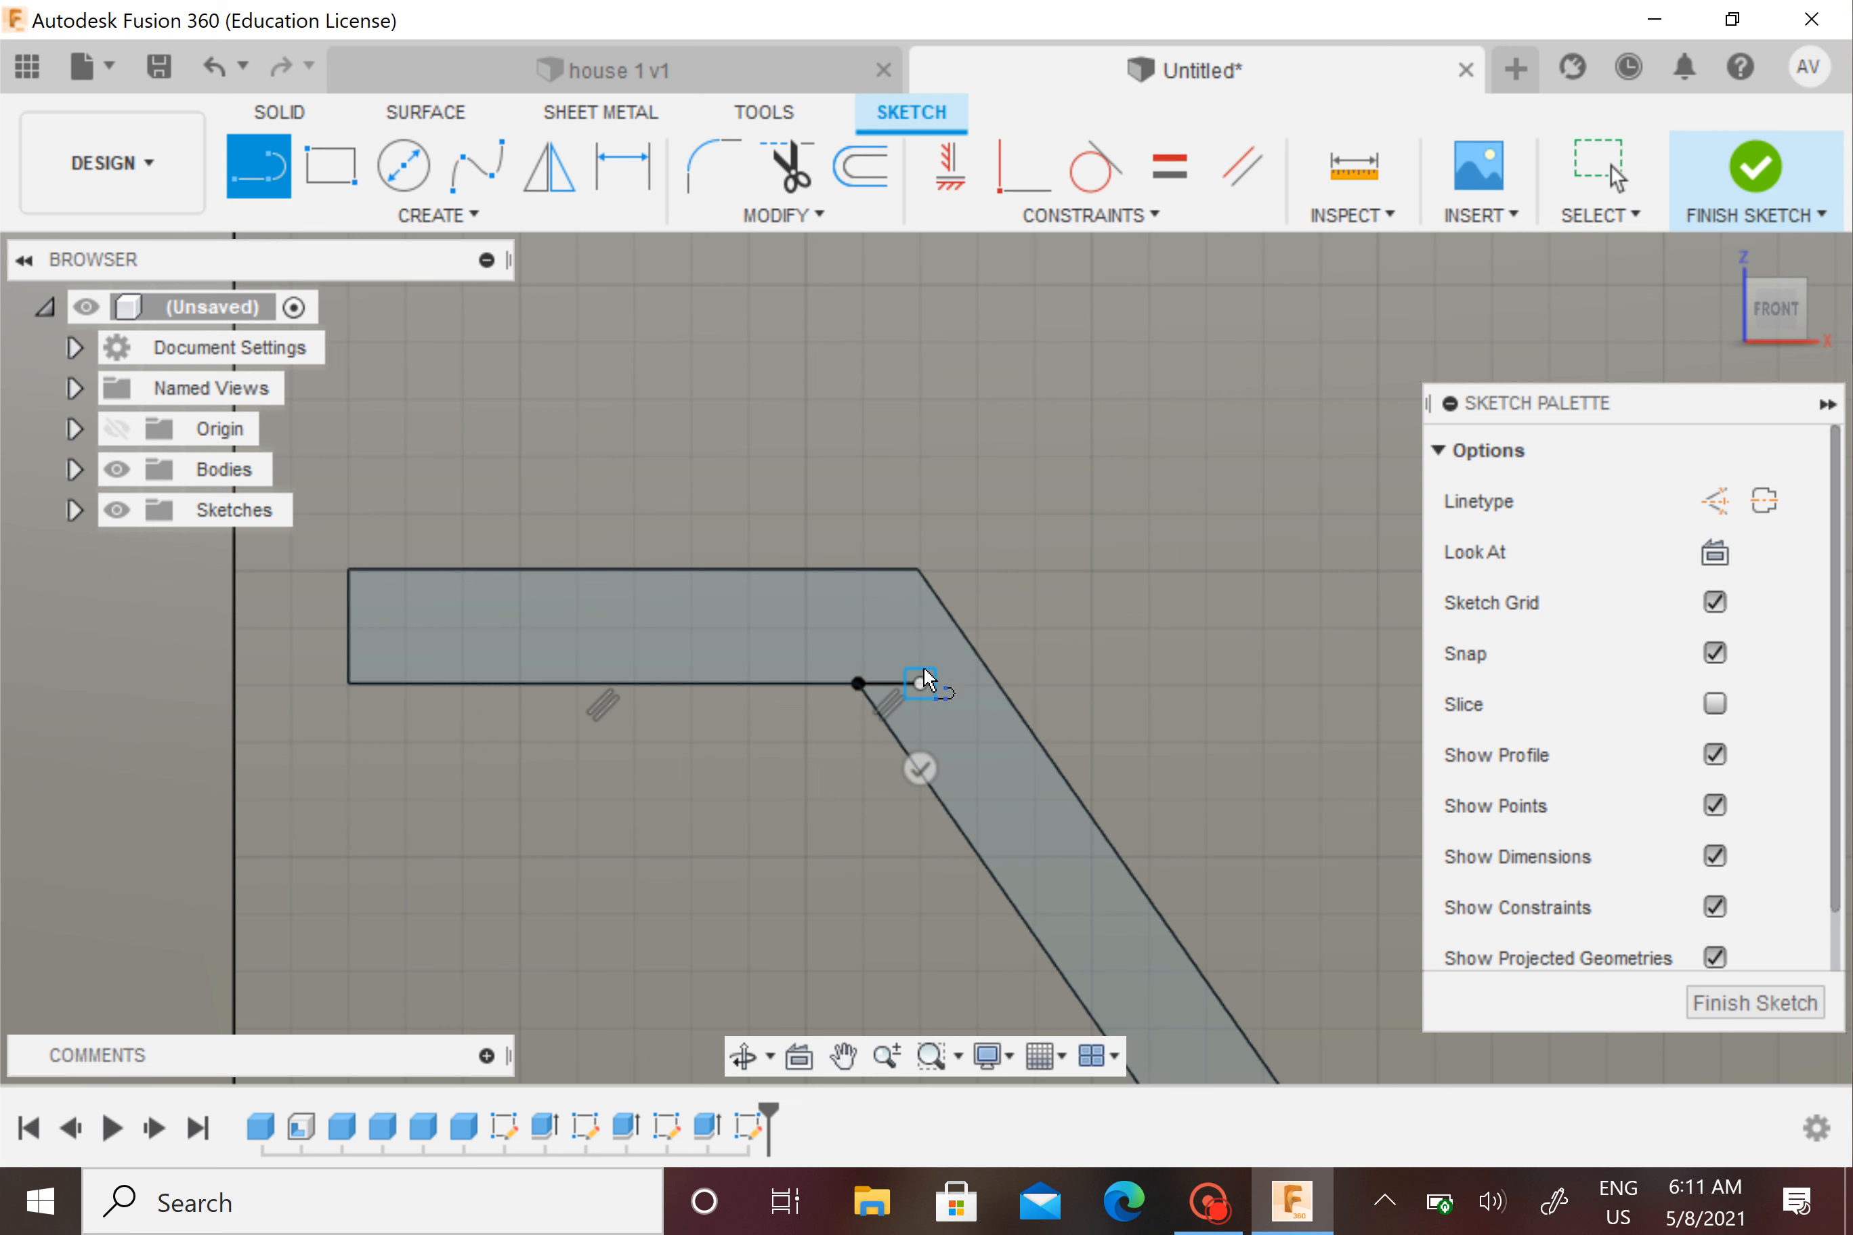
Close the landing outline with lines up to the upper corner, along the top, down the outer end and along the bottom, and finish the sketch
{"action": "left_click", "coordinate": [927, 570]}
{"action": "left_click", "coordinate": [917, 568]}
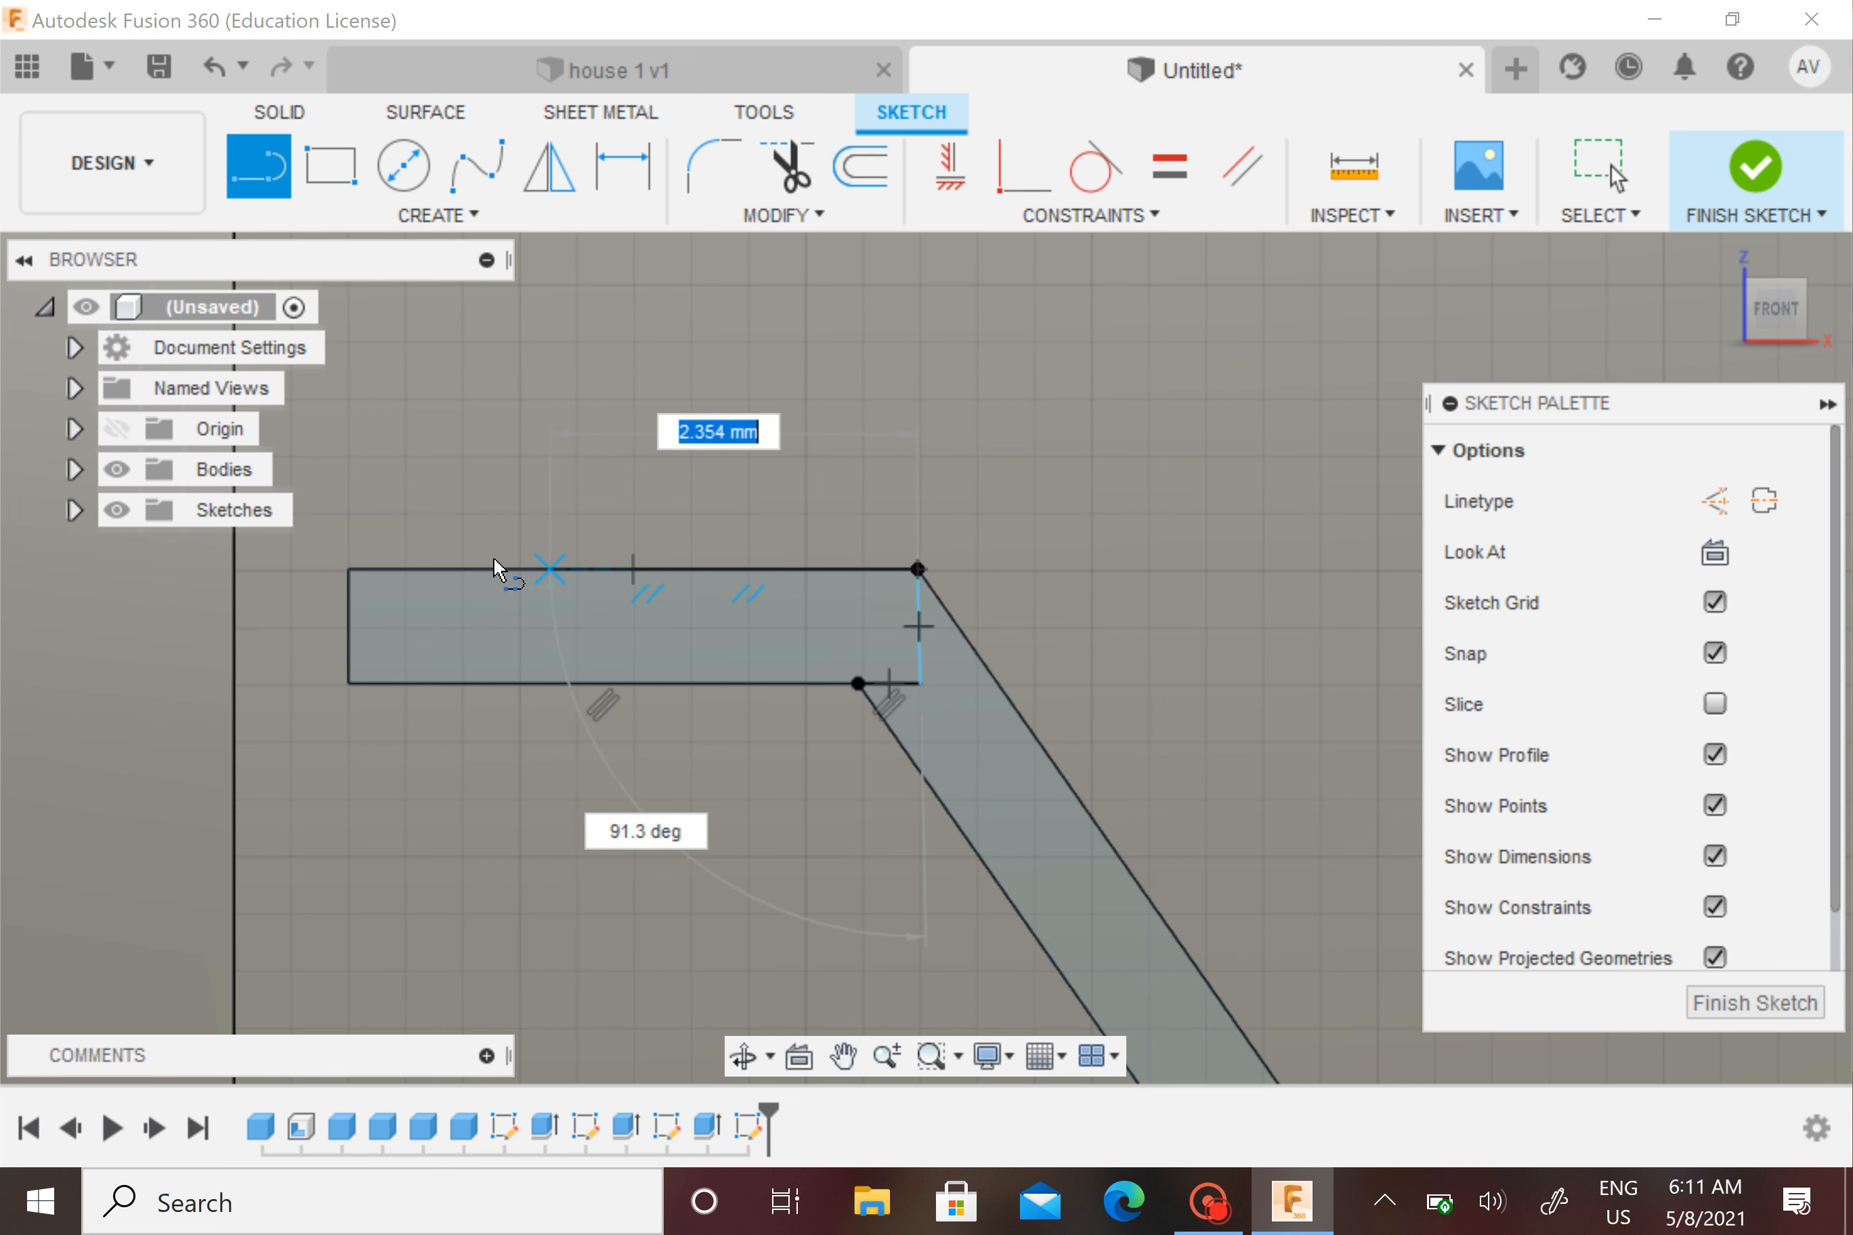
{"action": "left_click", "coordinate": [350, 569]}
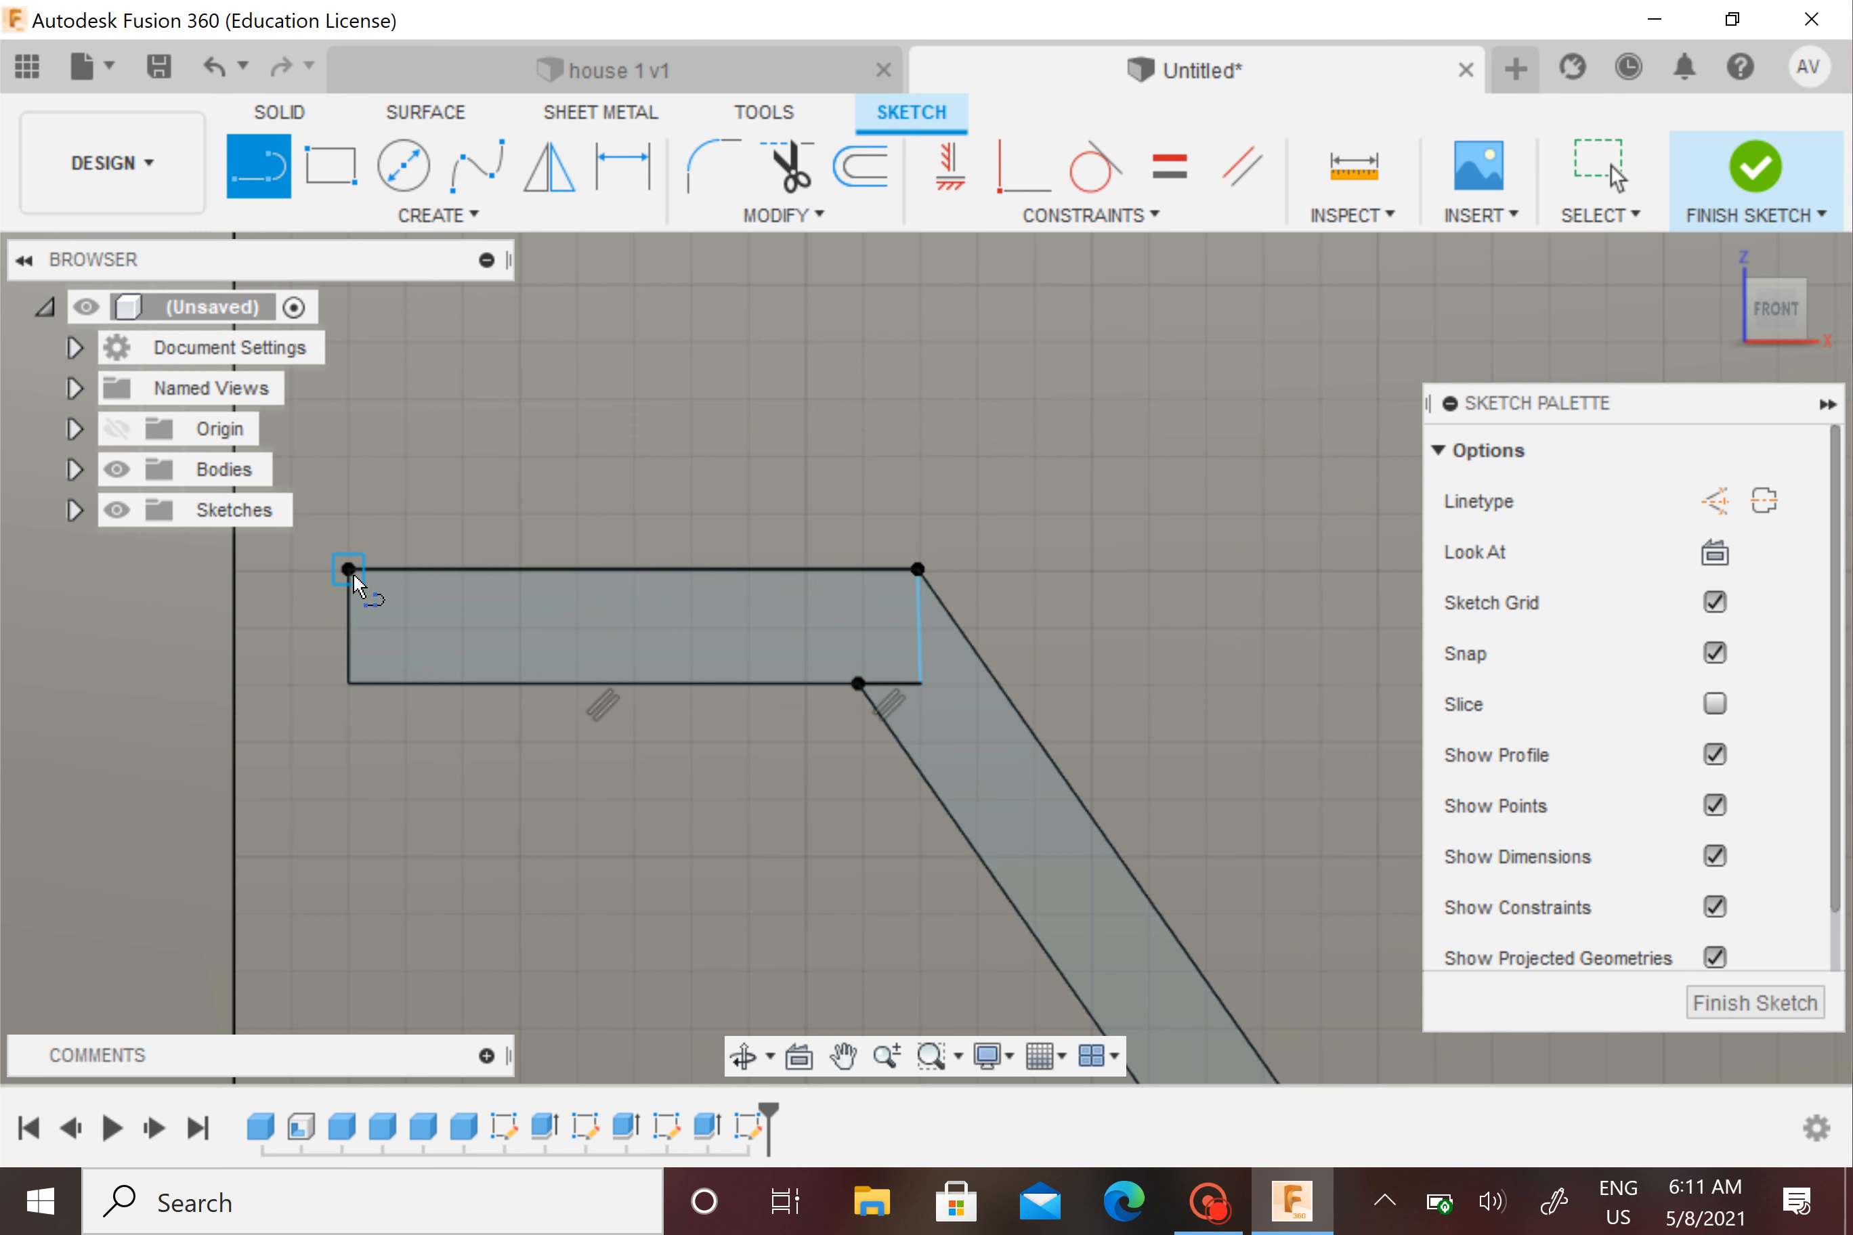
{"action": "left_click", "coordinate": [349, 682]}
{"action": "left_click", "coordinate": [349, 681]}
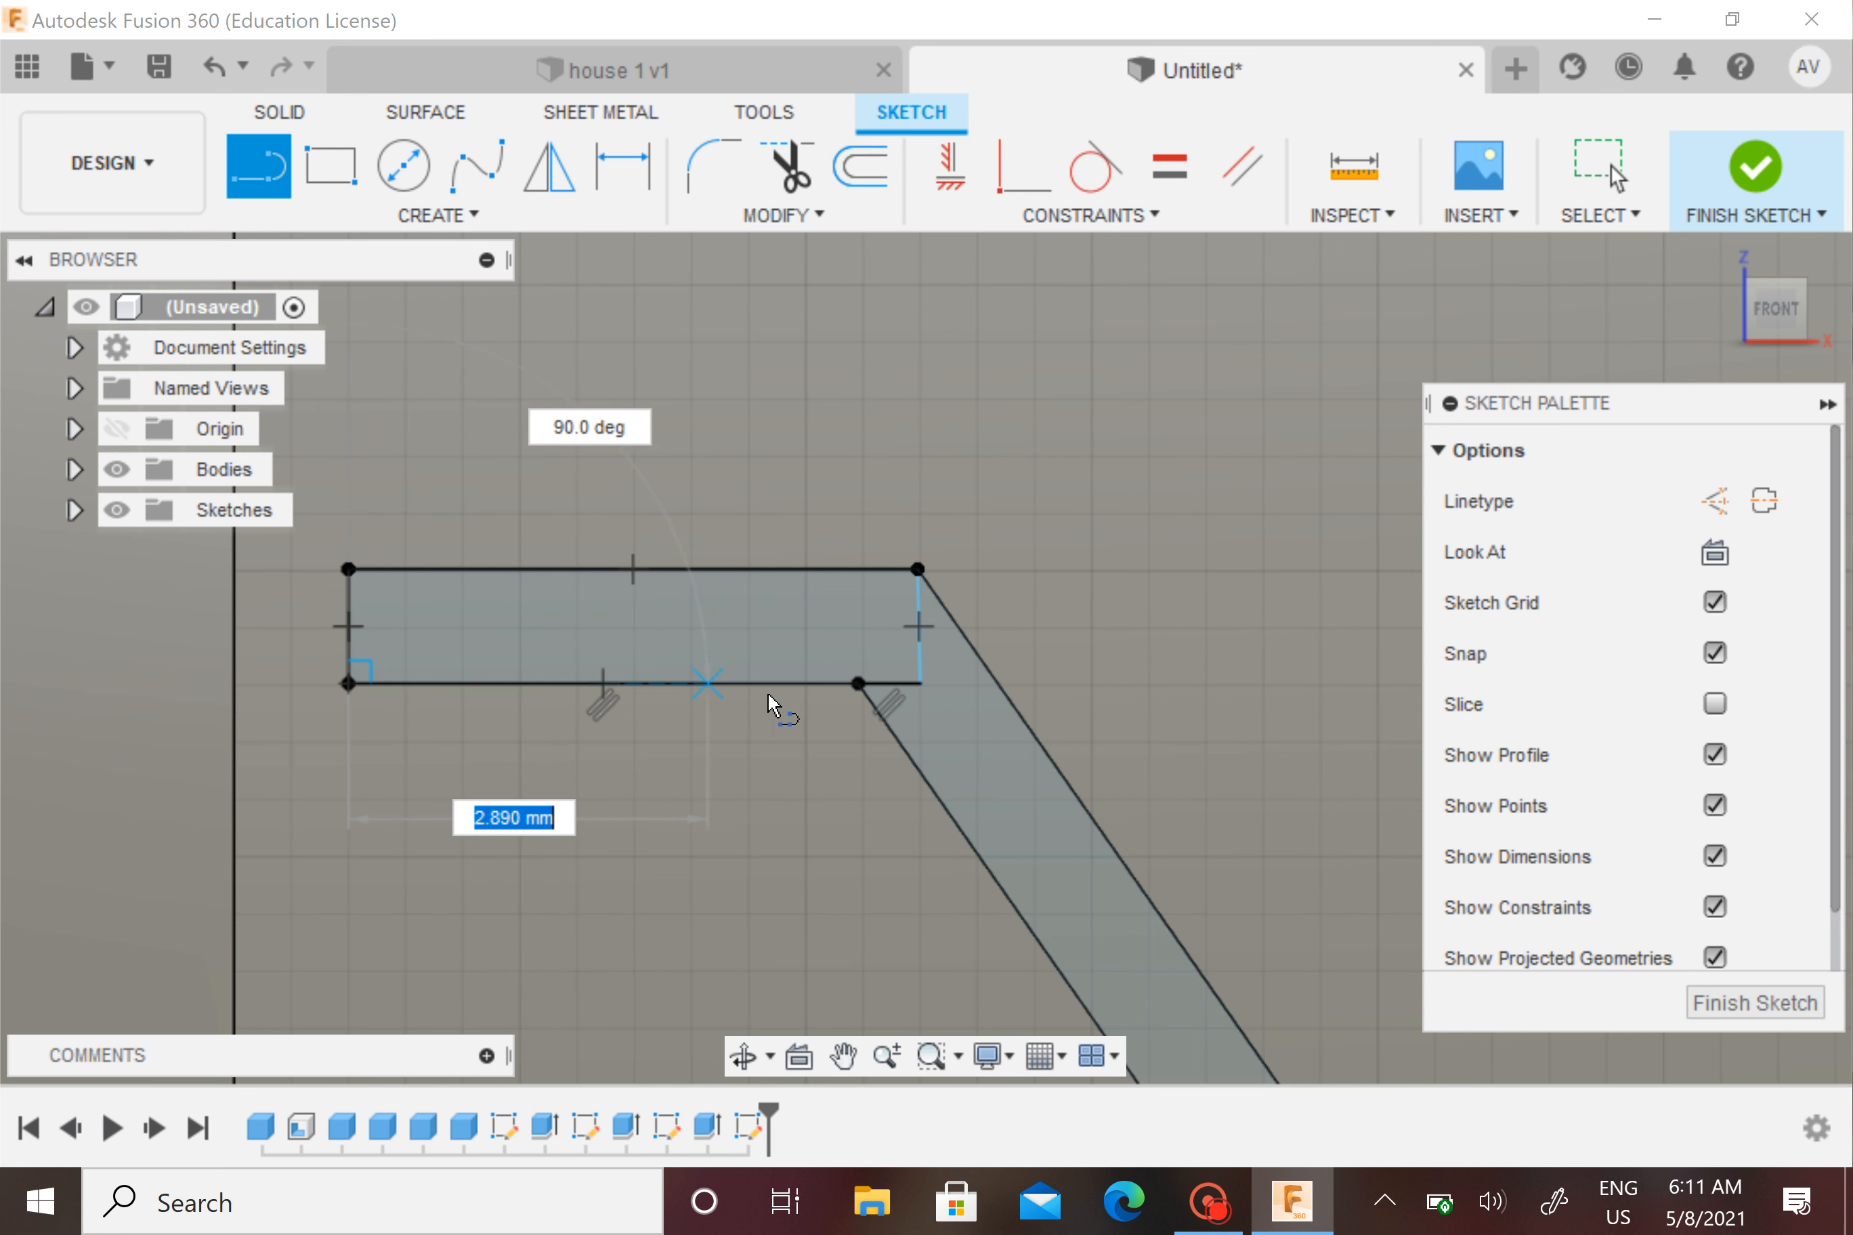
{"action": "left_click", "coordinate": [856, 684]}
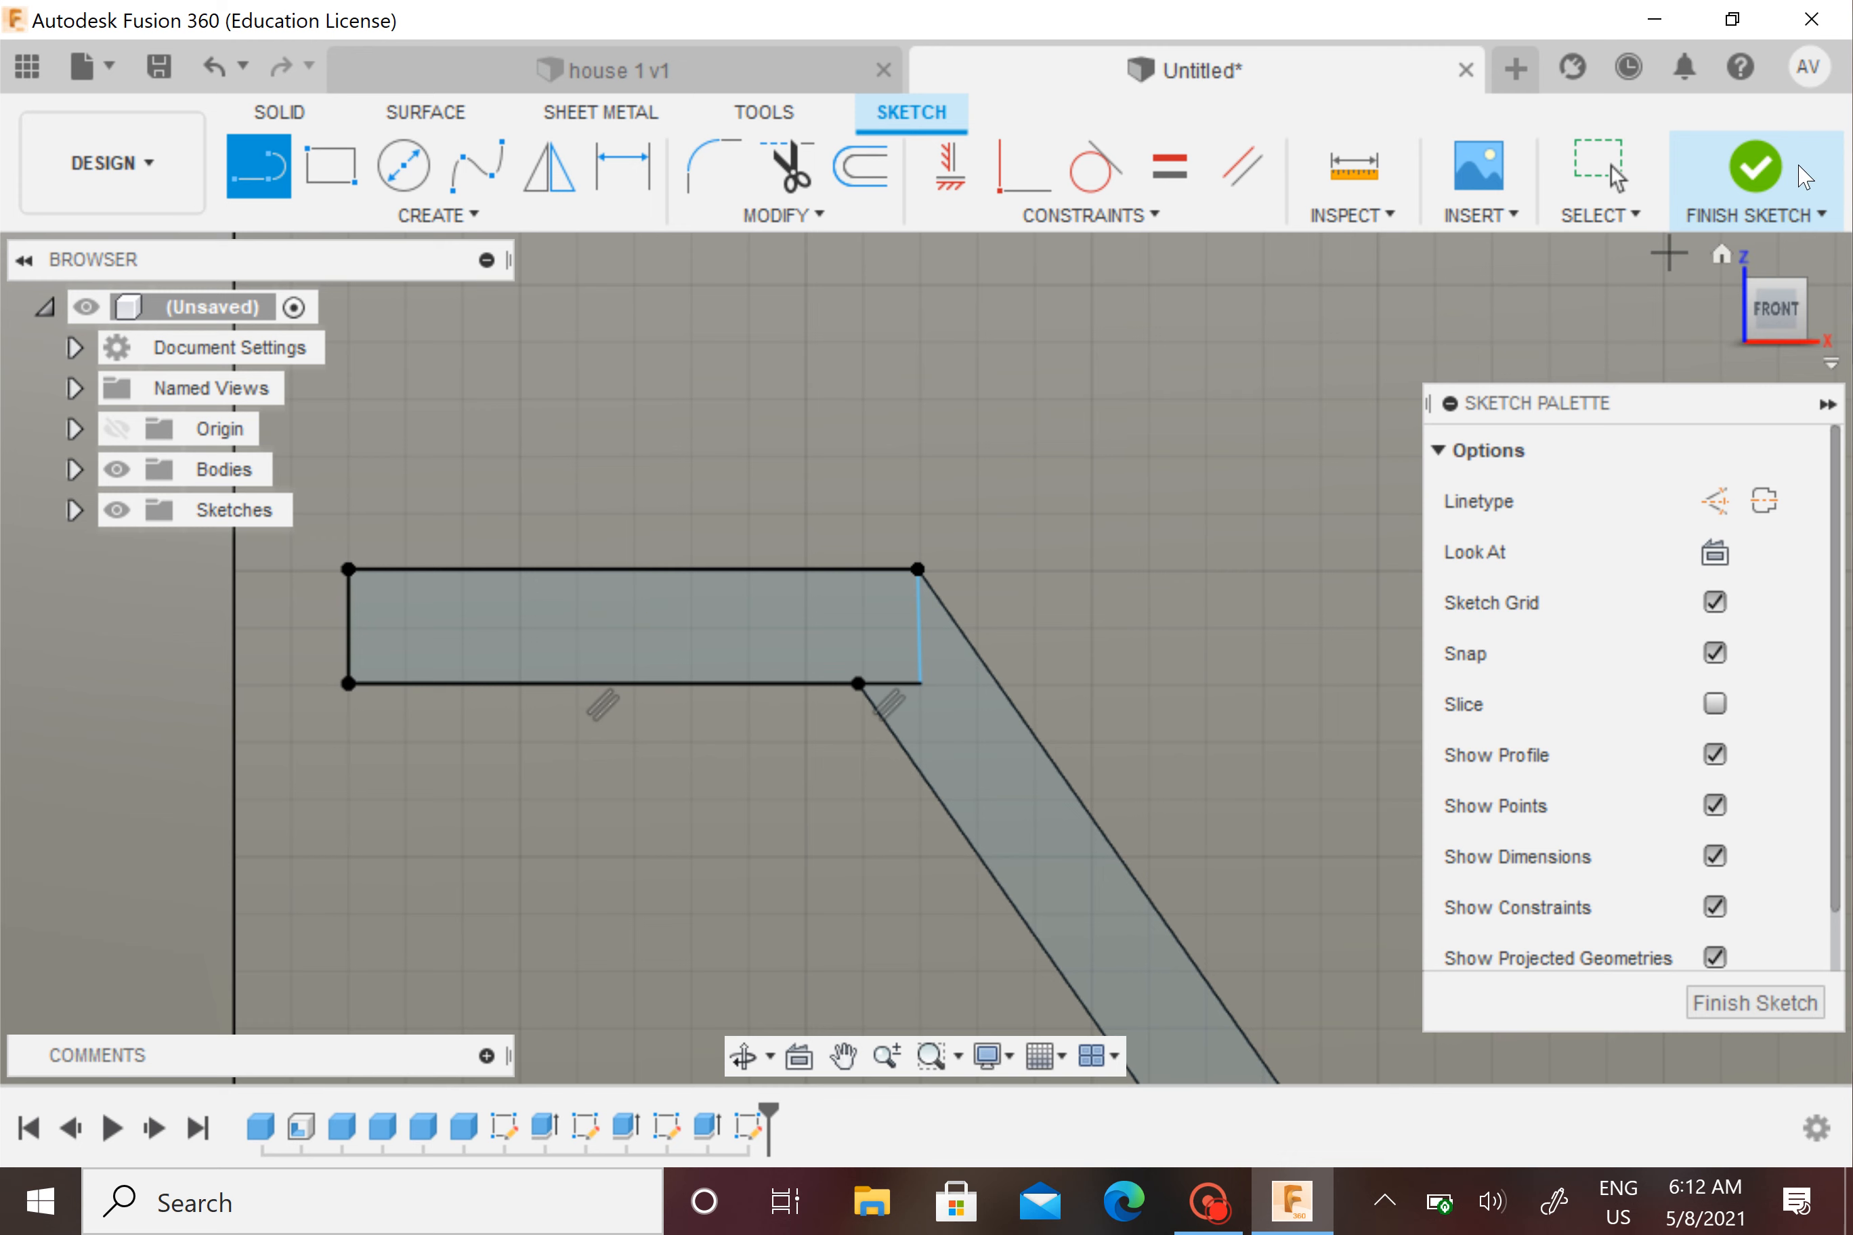
{"action": "left_click", "coordinate": [1754, 169]}
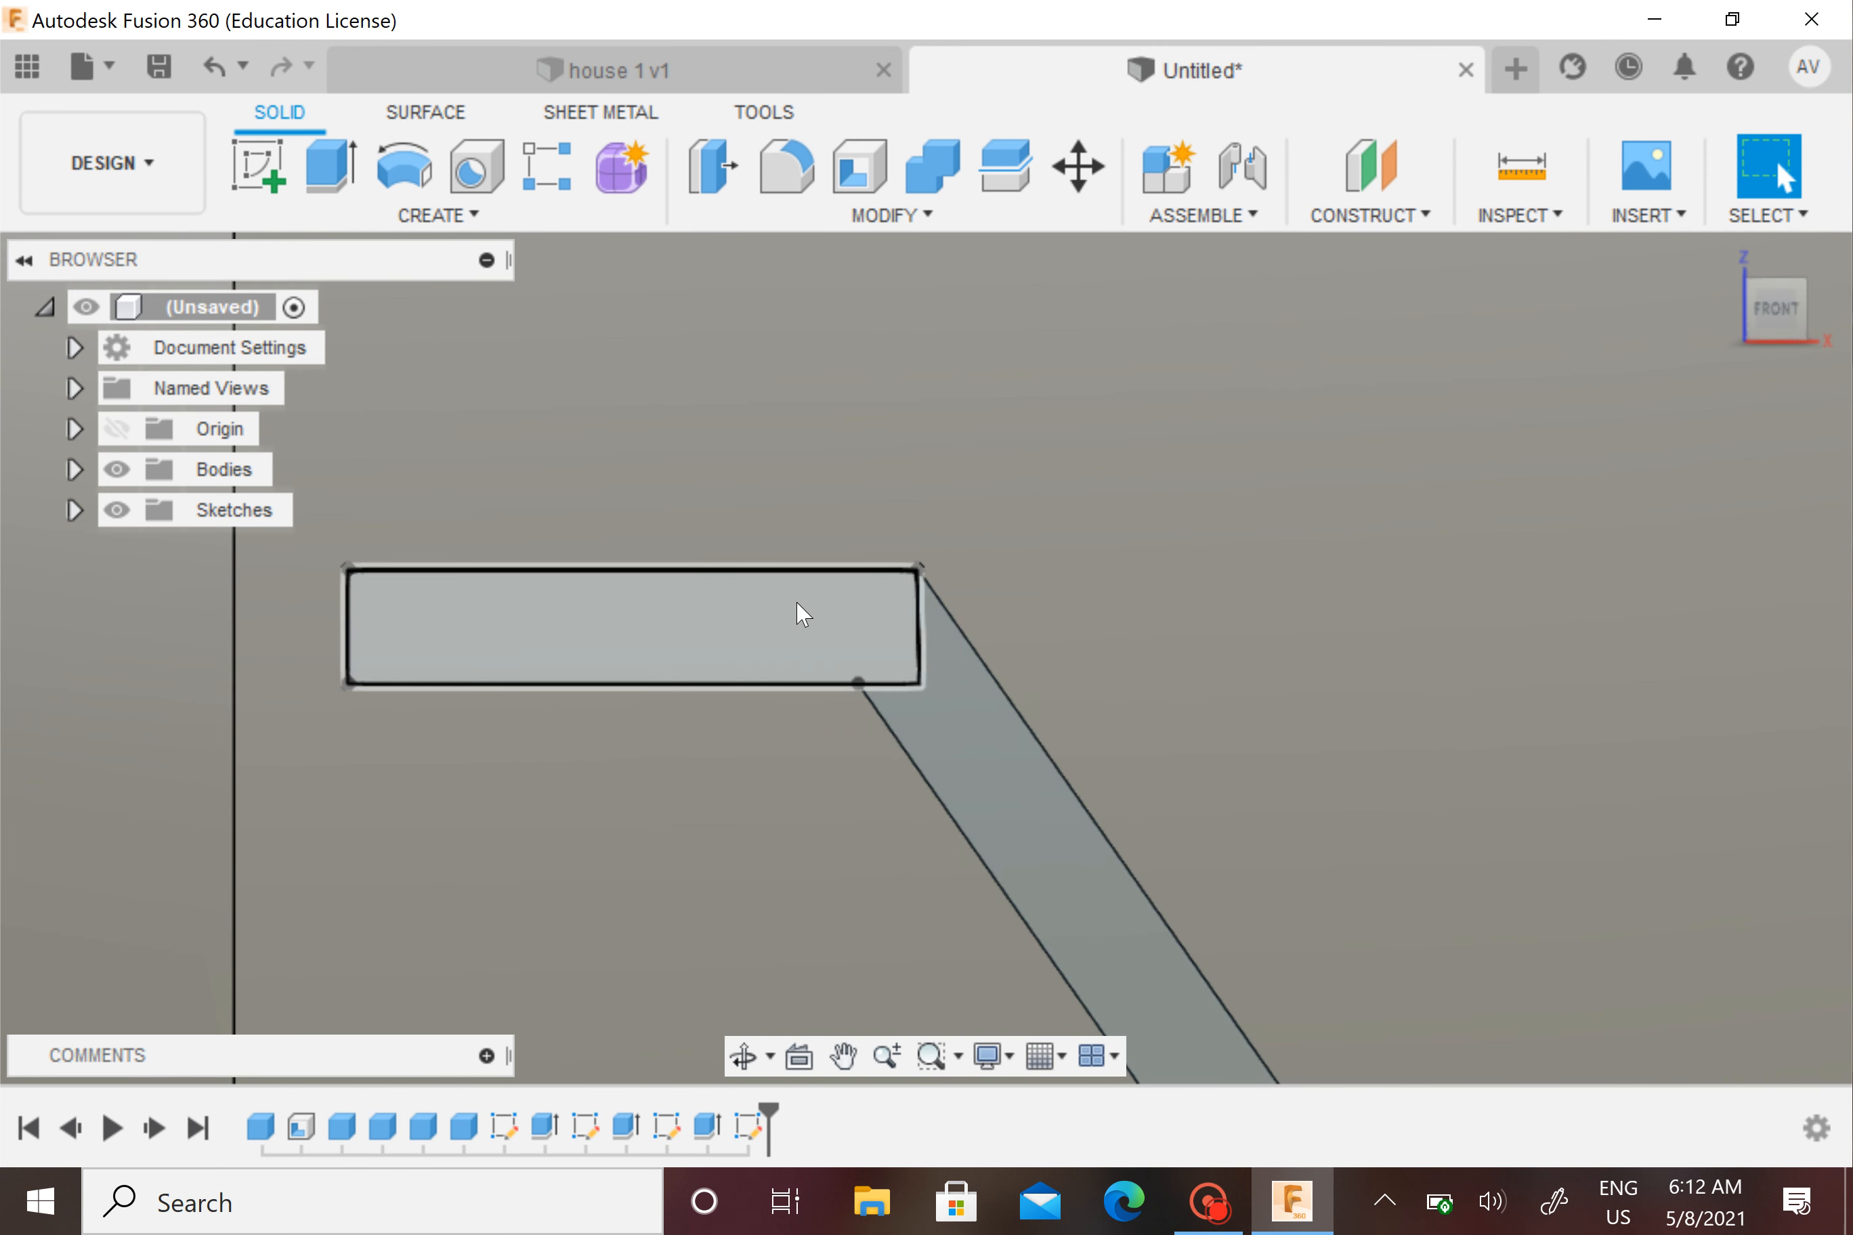
Extrude the landing profile 5 mm toward the compartment's front, joined to the house
{"action": "left_click", "coordinate": [802, 614]}
{"action": "scroll", "coordinate": [802, 614], "scroll_direction": "down", "scroll_amount": 5}
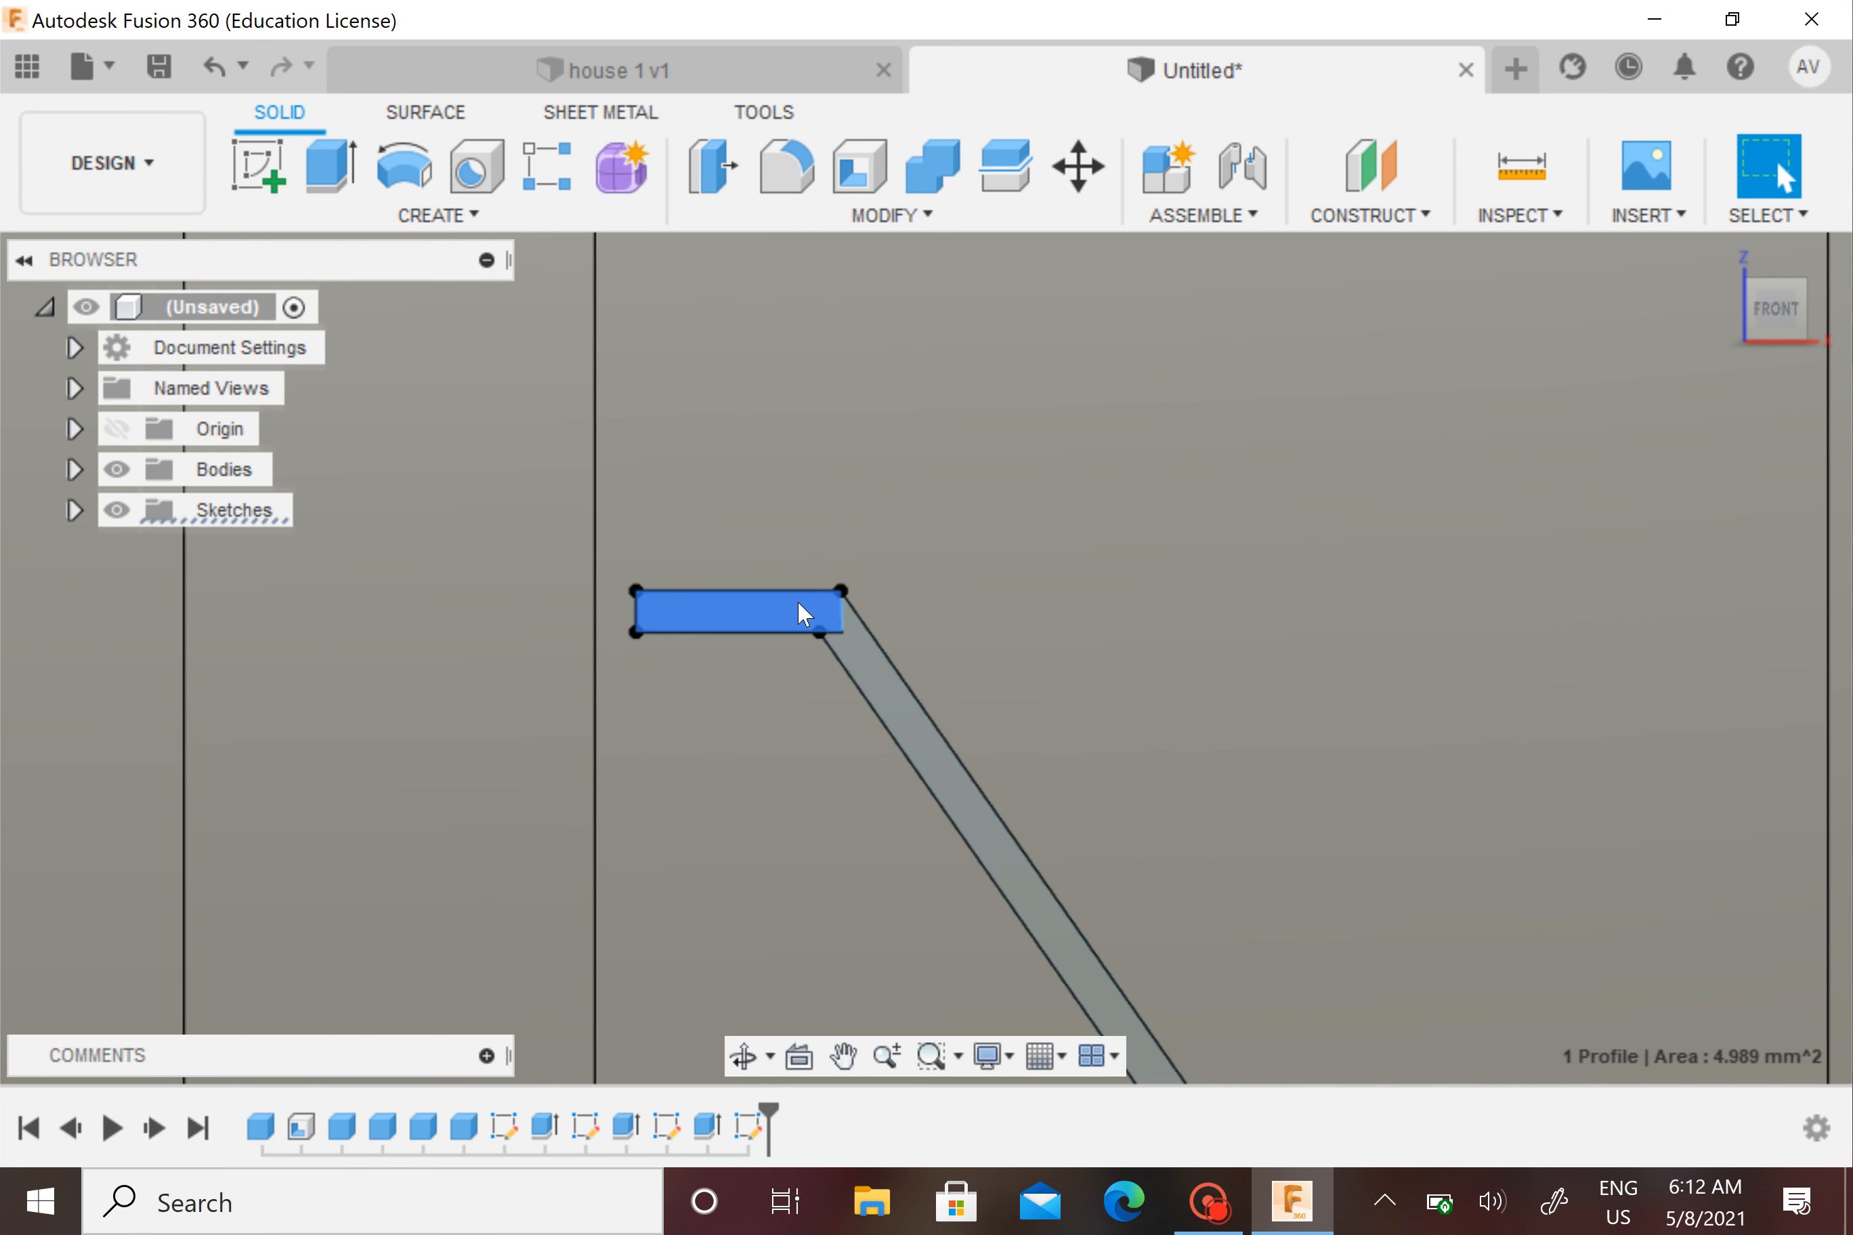
{"action": "right_click", "coordinate": [799, 612]}
{"action": "left_click", "coordinate": [907, 550]}
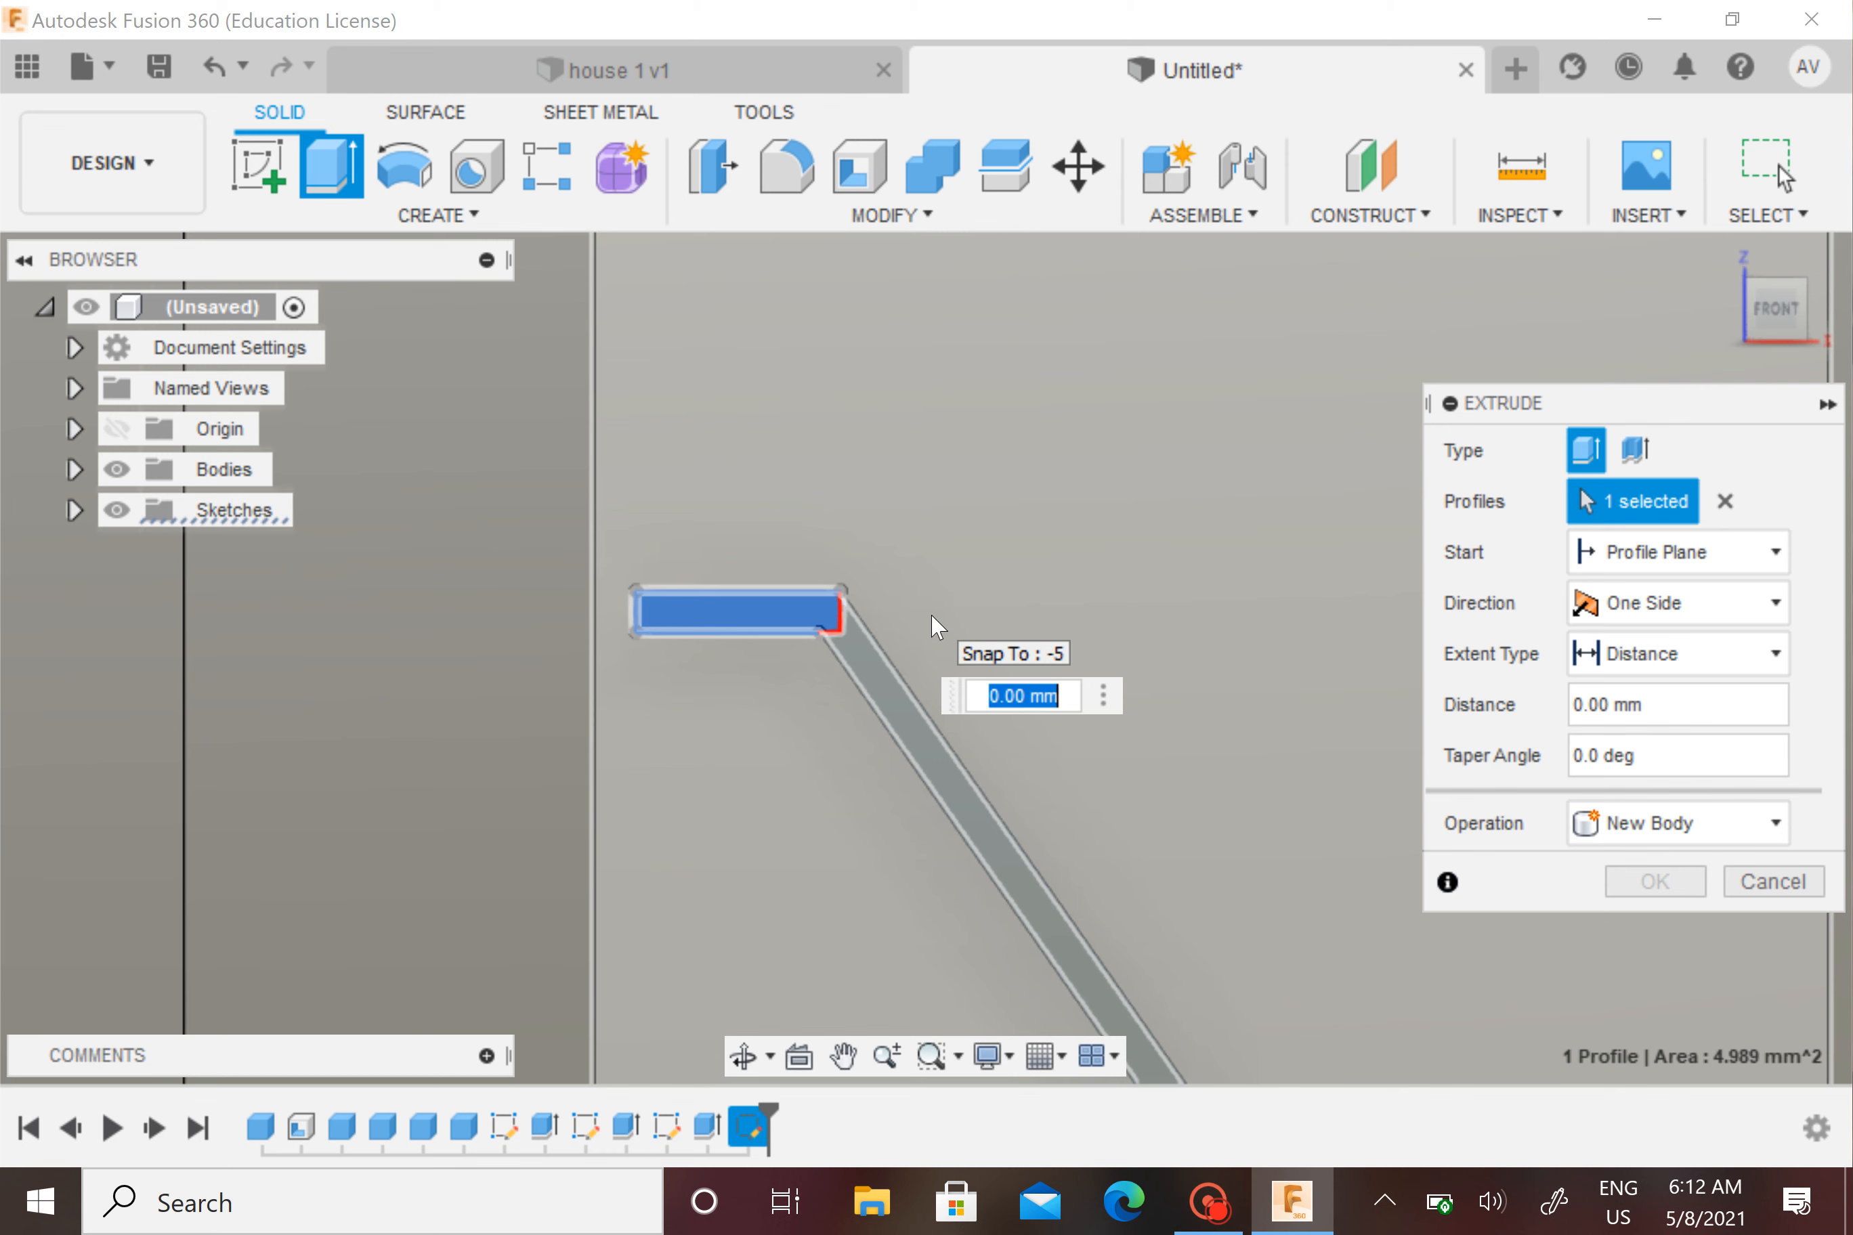
{"action": "key", "text": "BackSpace"}
{"action": "type", "text": "5"}
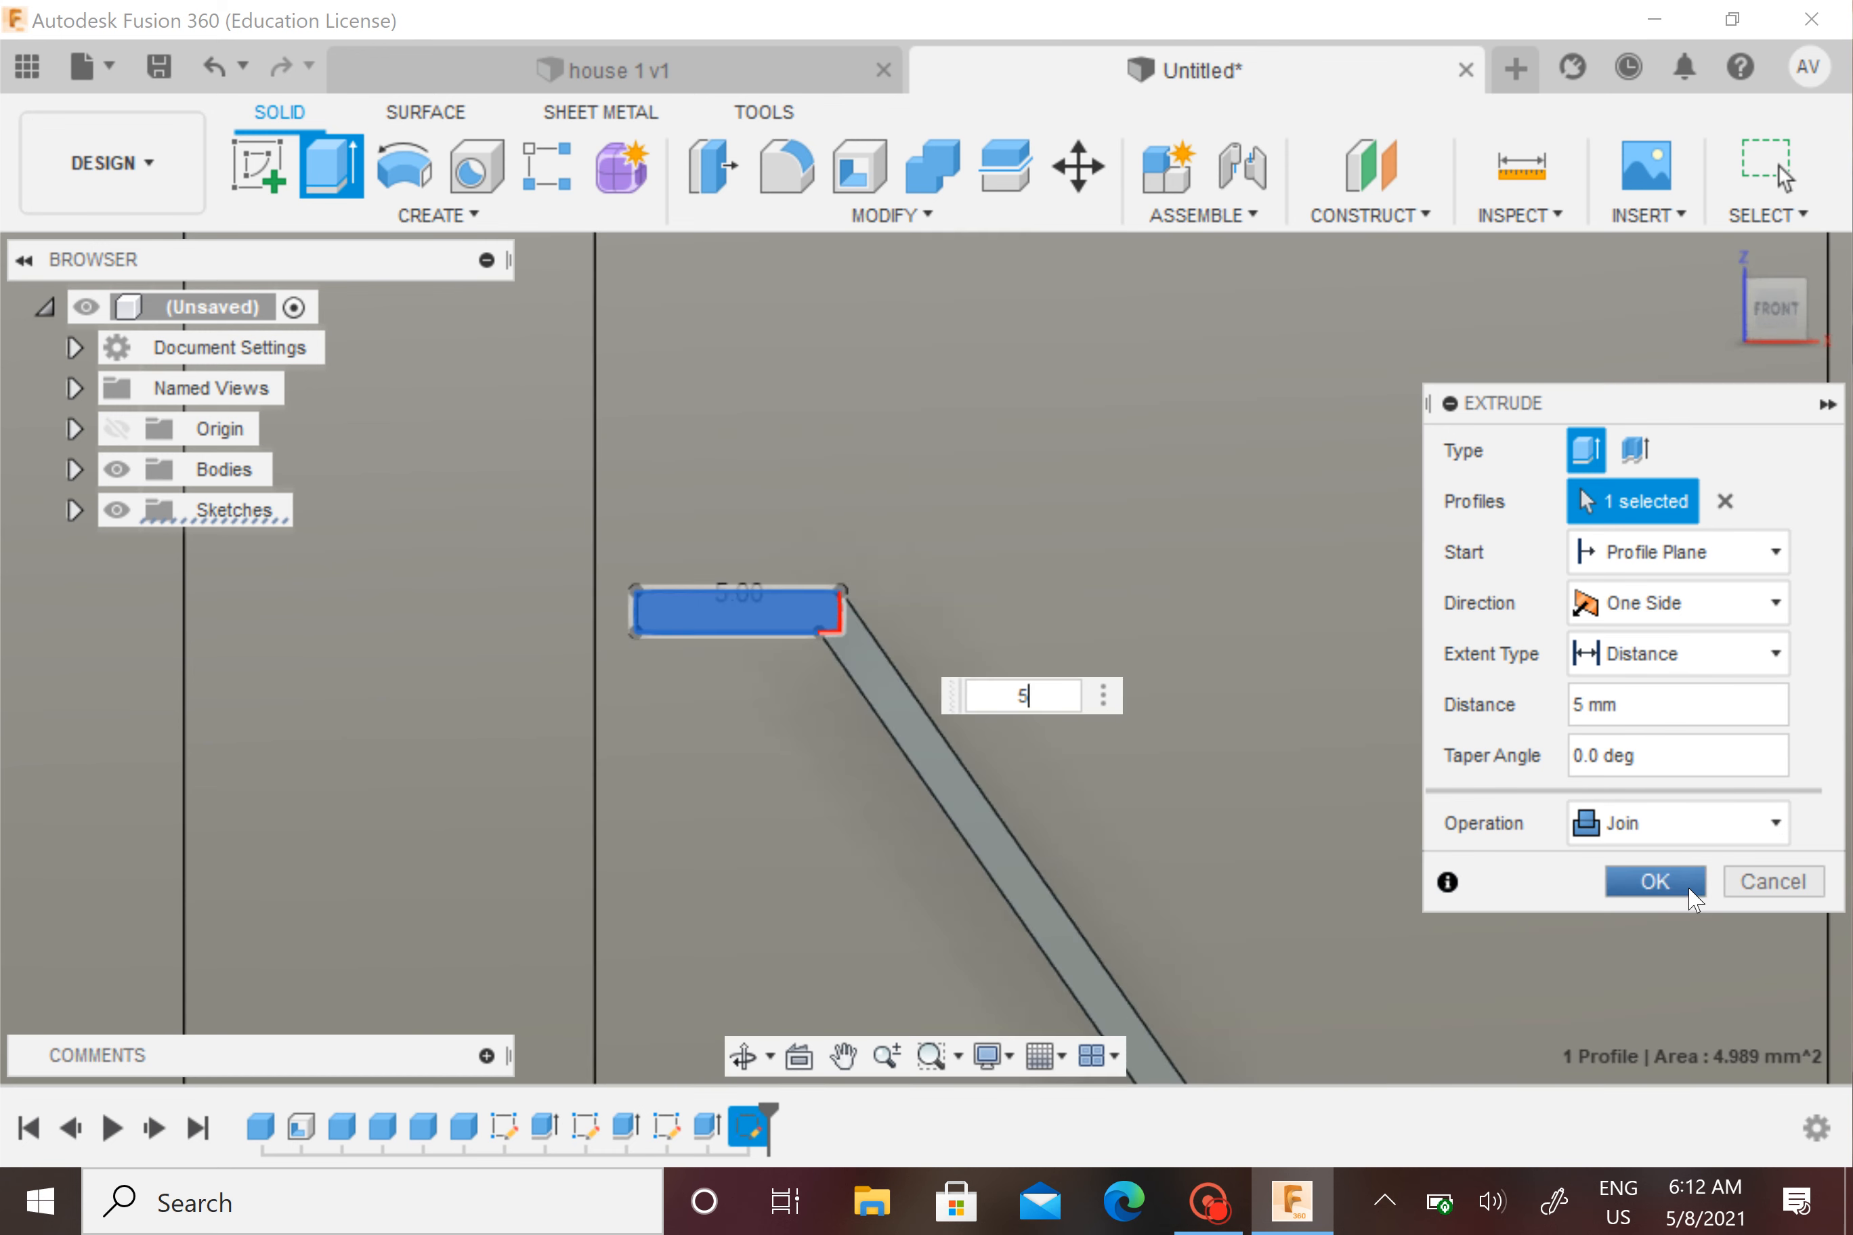
{"action": "left_click", "coordinate": [1663, 882]}
Examine the landing and its raised side wall in the house 1 v1 design, and return to the untitled design
{"action": "mouse_move", "coordinate": [1220, 715]}
{"action": "middle_mouse_down", "text": "shift"}
{"action": "mouse_move", "coordinate": [1208, 735]}
{"action": "mouse_move", "coordinate": [1188, 711]}
{"action": "middle_mouse_up", "text": "shift"}
{"action": "left_click", "coordinate": [765, 67]}
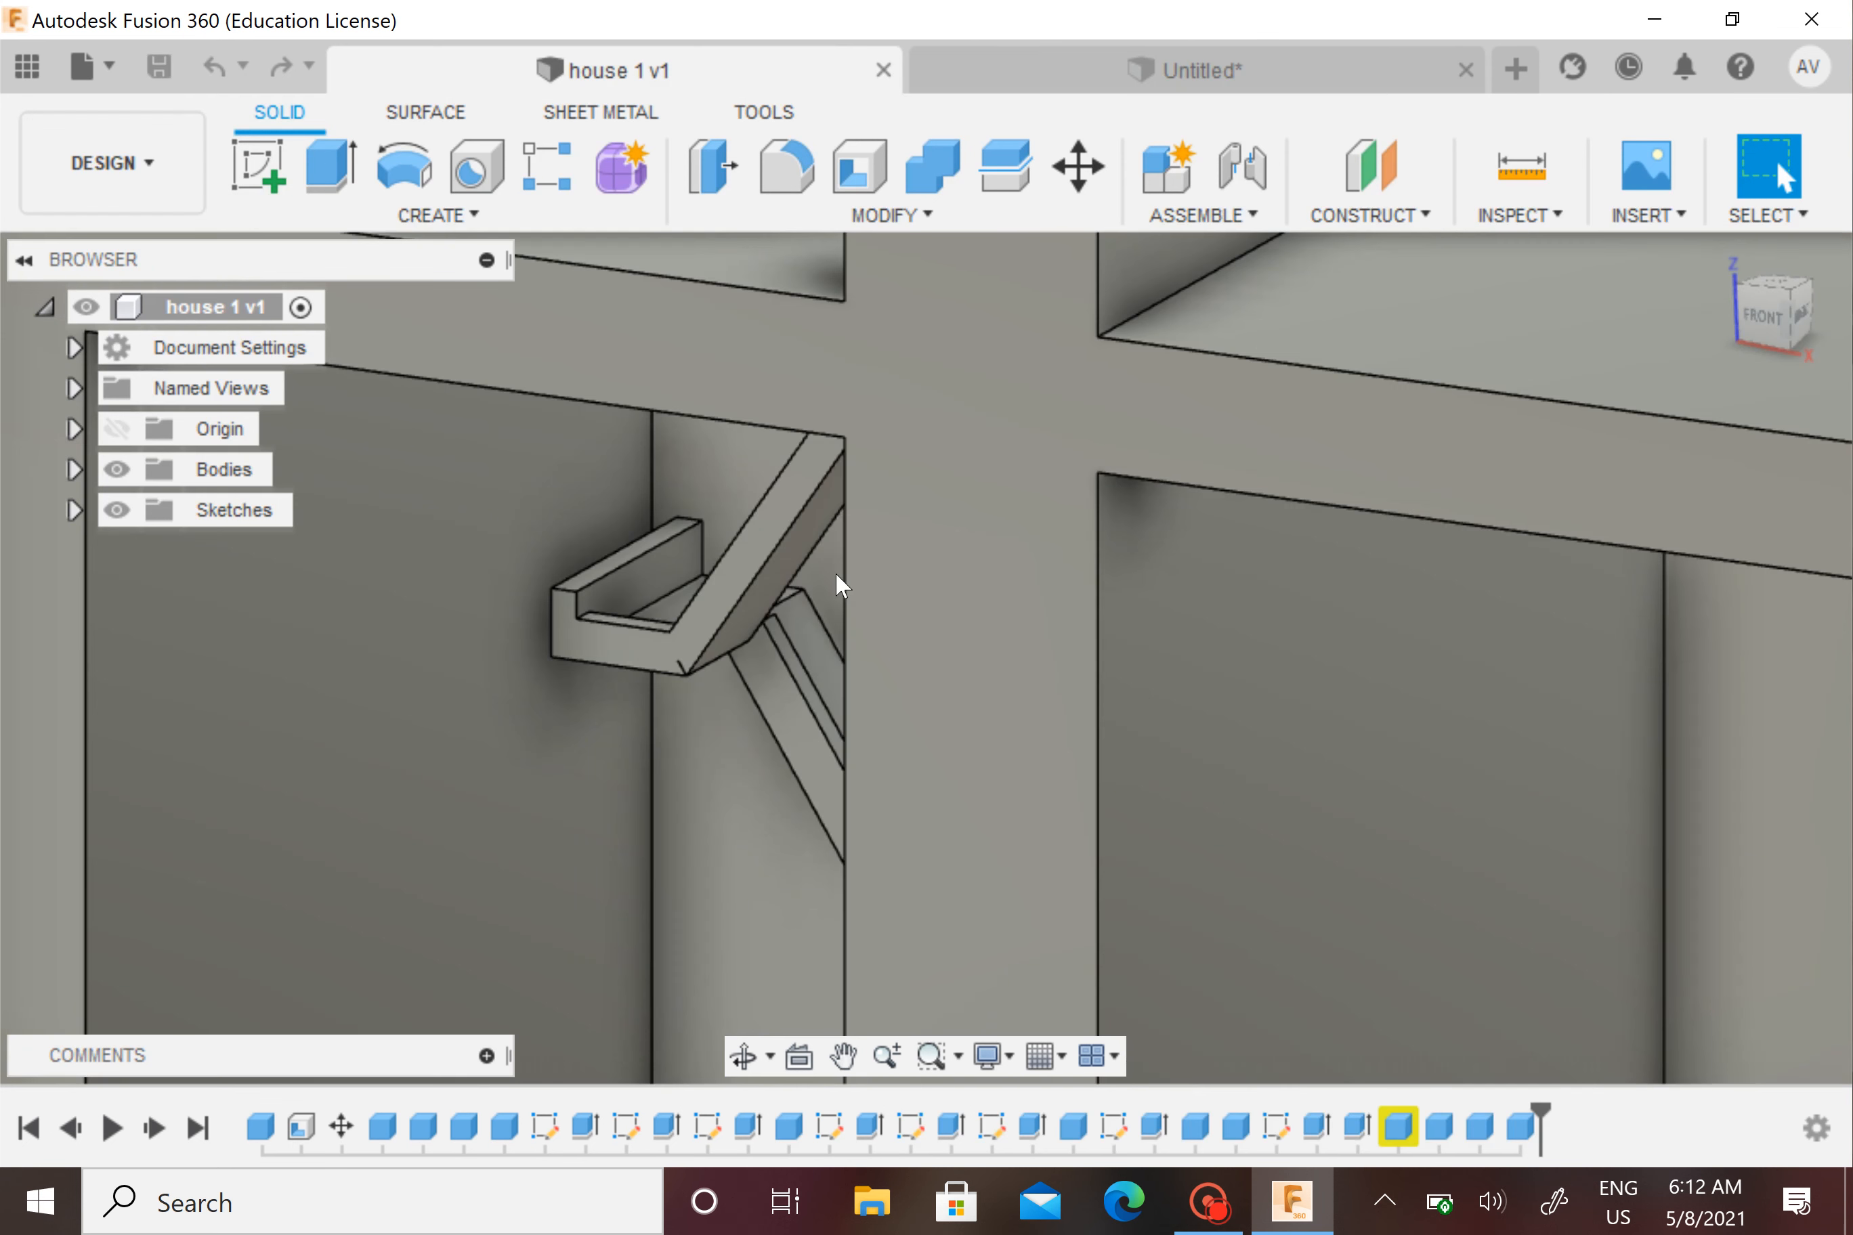
{"action": "mouse_move", "coordinate": [661, 587]}
{"action": "middle_mouse_down", "text": "shift"}
{"action": "mouse_move", "coordinate": [699, 628]}
{"action": "mouse_move", "coordinate": [674, 612]}
{"action": "middle_mouse_up", "text": "shift"}
{"action": "scroll", "coordinate": [692, 618], "scroll_direction": "up", "scroll_amount": 2}
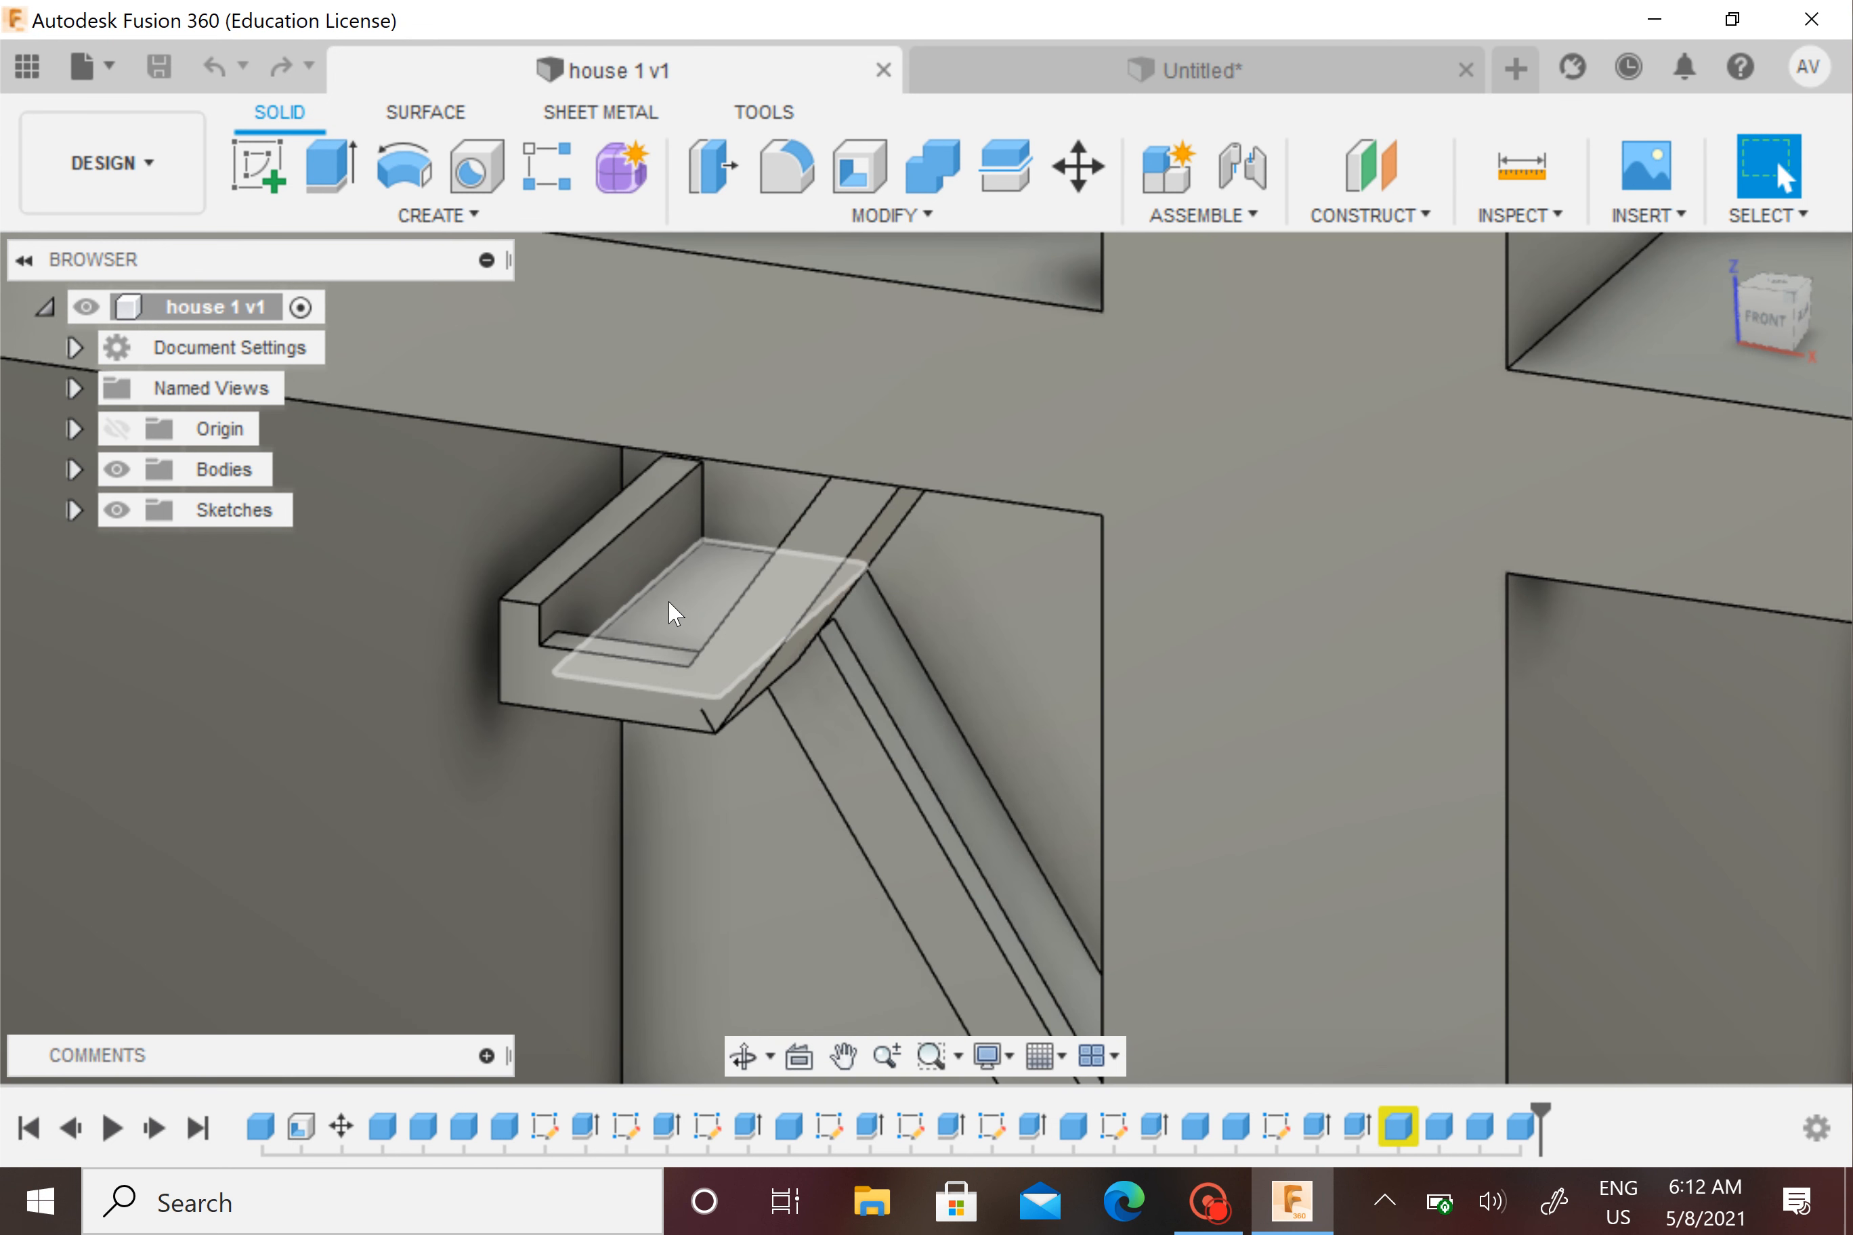
{"action": "left_click", "coordinate": [1198, 84]}
{"action": "scroll", "coordinate": [959, 590], "scroll_direction": "down", "scroll_amount": 6}
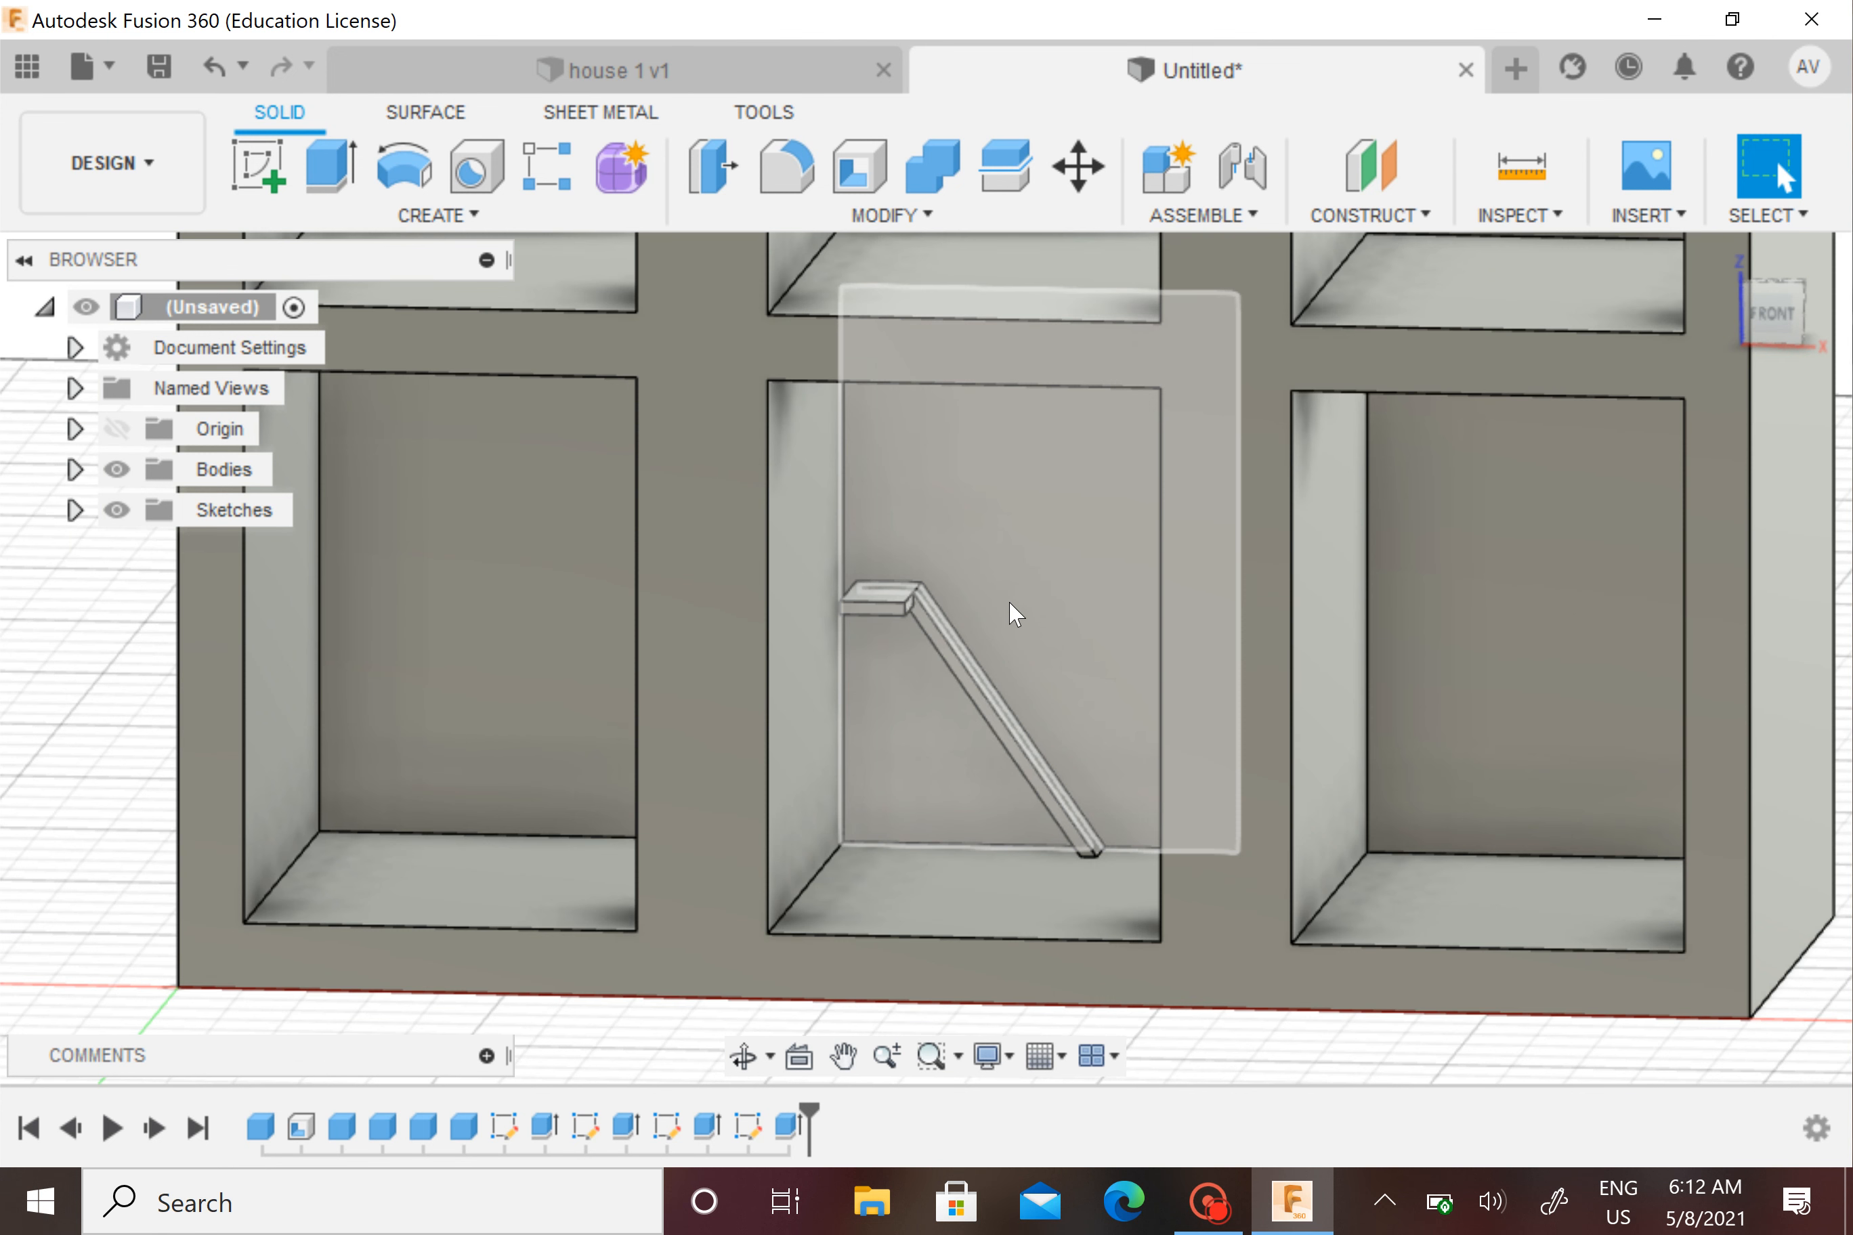
Add a box 1 mm long, 10 mm wide and 2 mm high on the landing's outer side edge as a raised wall, joined to the house
{"action": "scroll", "coordinate": [1011, 630], "scroll_direction": "up", "scroll_amount": 6}
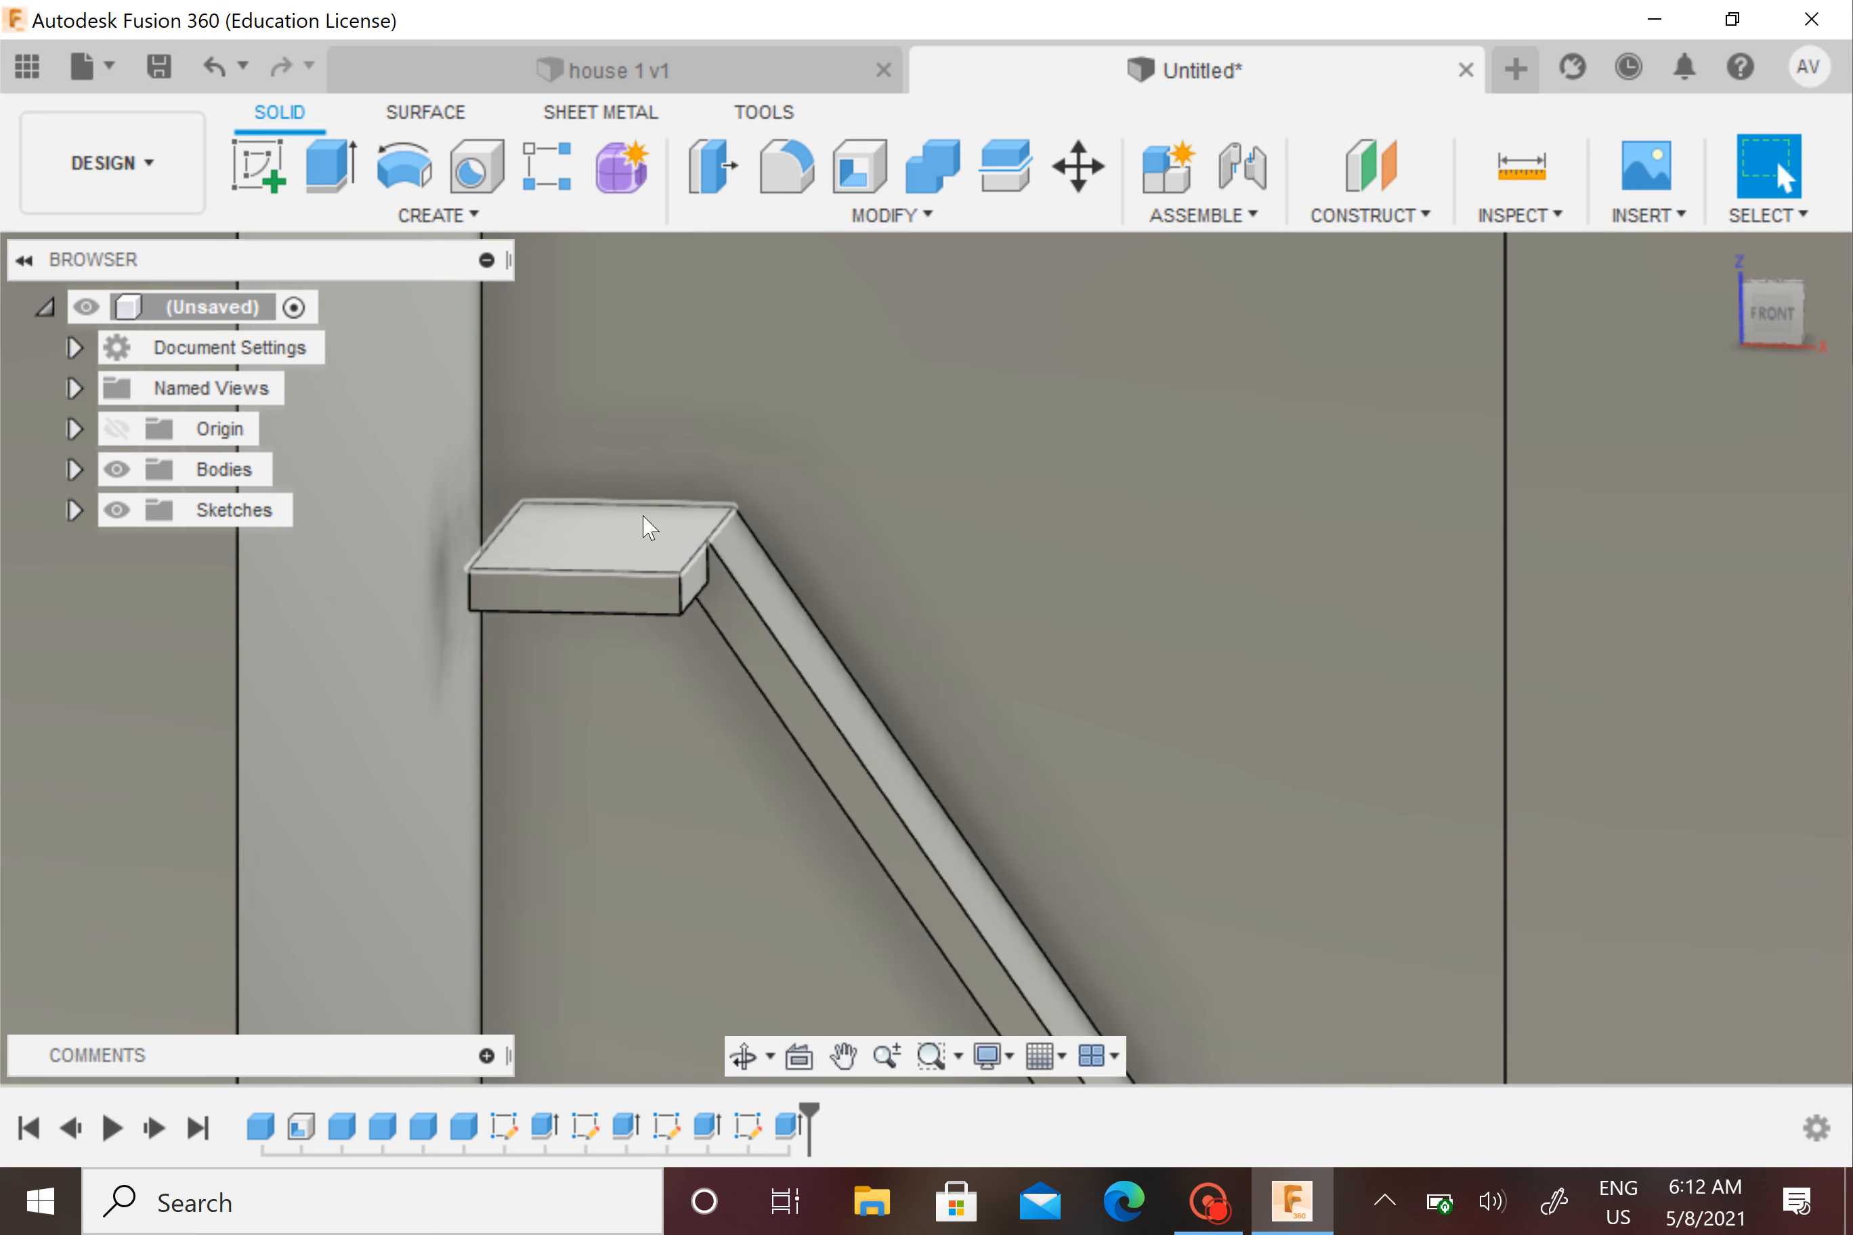
{"action": "middle_click_drag", "start_coordinate": [649, 525], "coordinate": [875, 527], "text": "shift"}
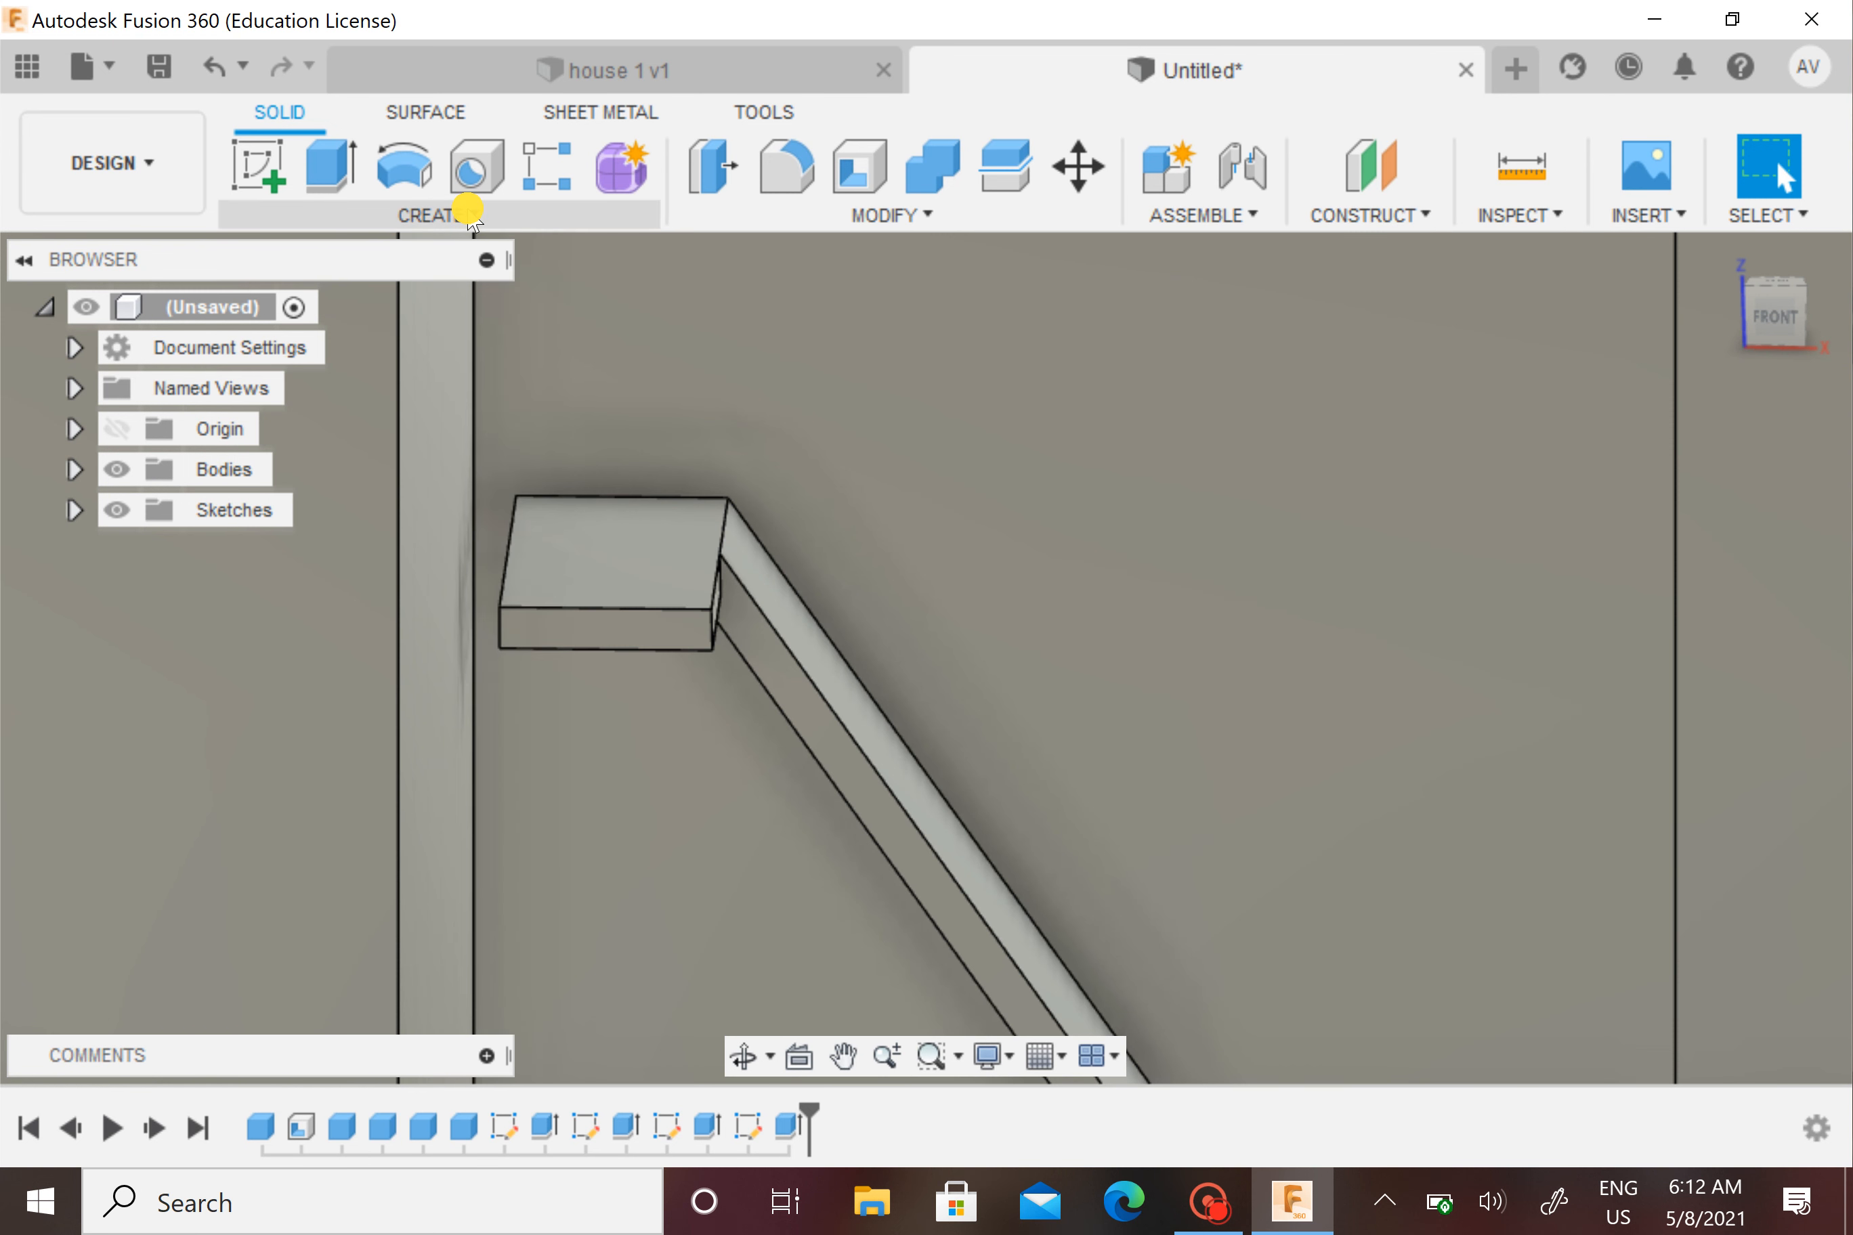
{"action": "left_click", "coordinate": [470, 216]}
{"action": "left_click", "coordinate": [331, 511]}
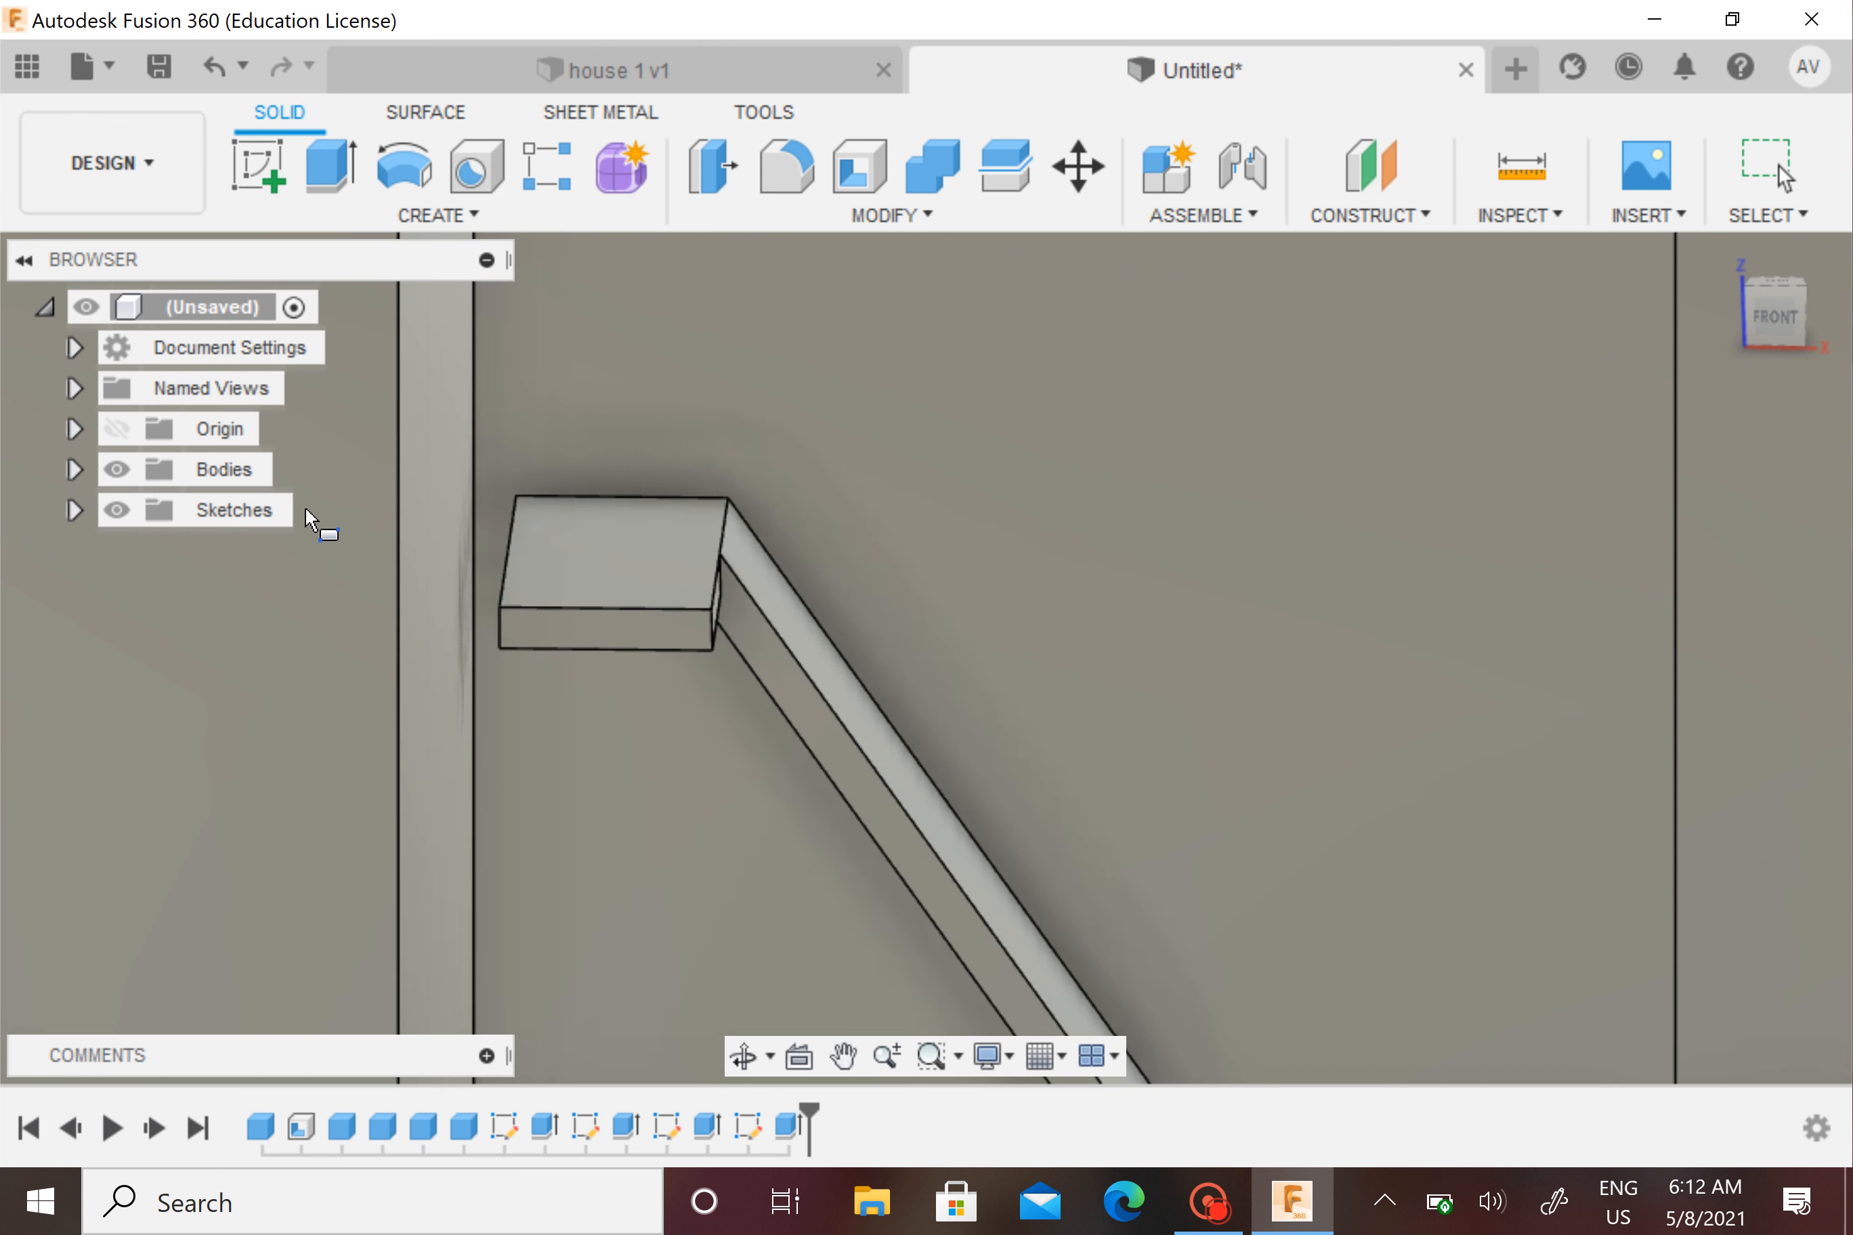
{"action": "left_click", "coordinate": [566, 537]}
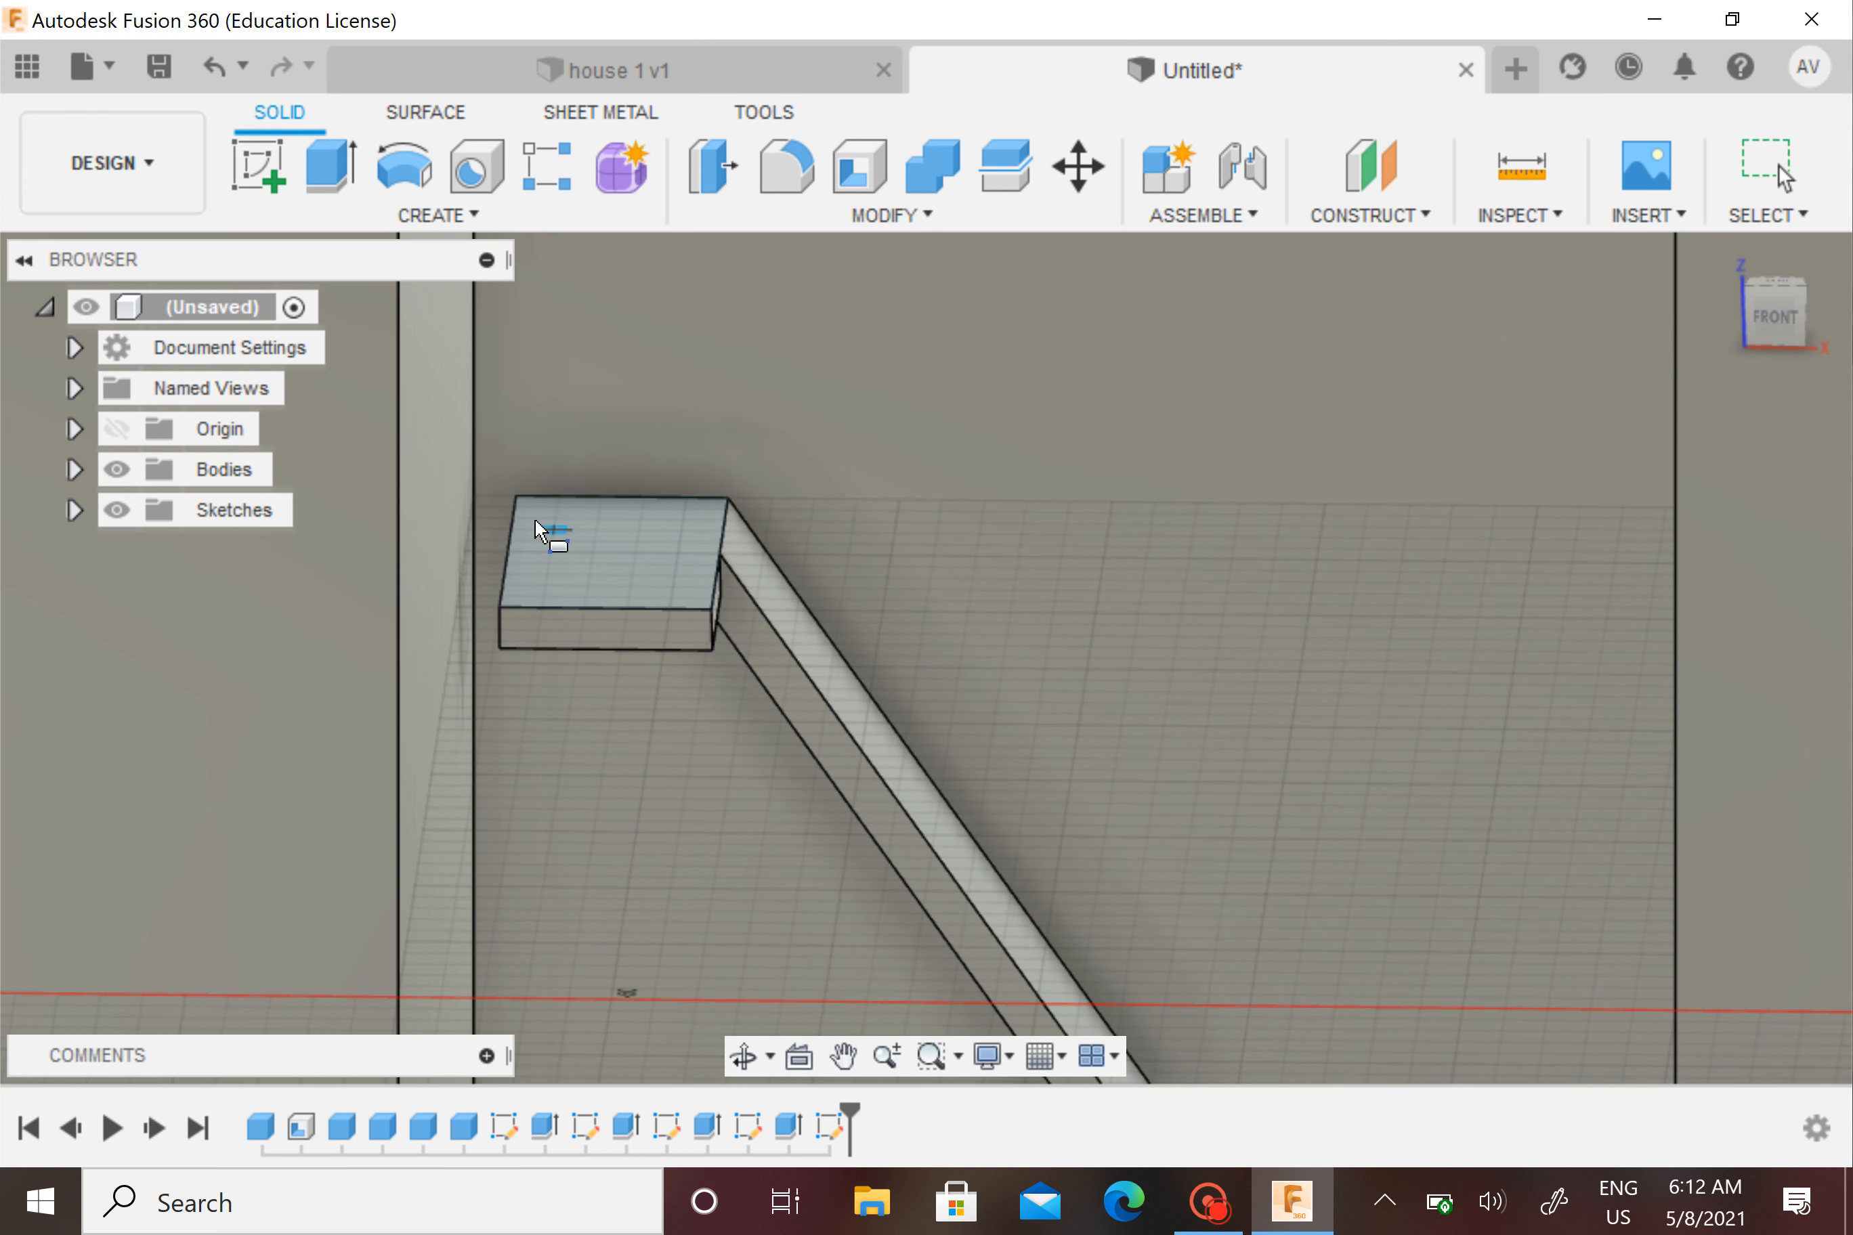
{"action": "left_click", "coordinate": [531, 497]}
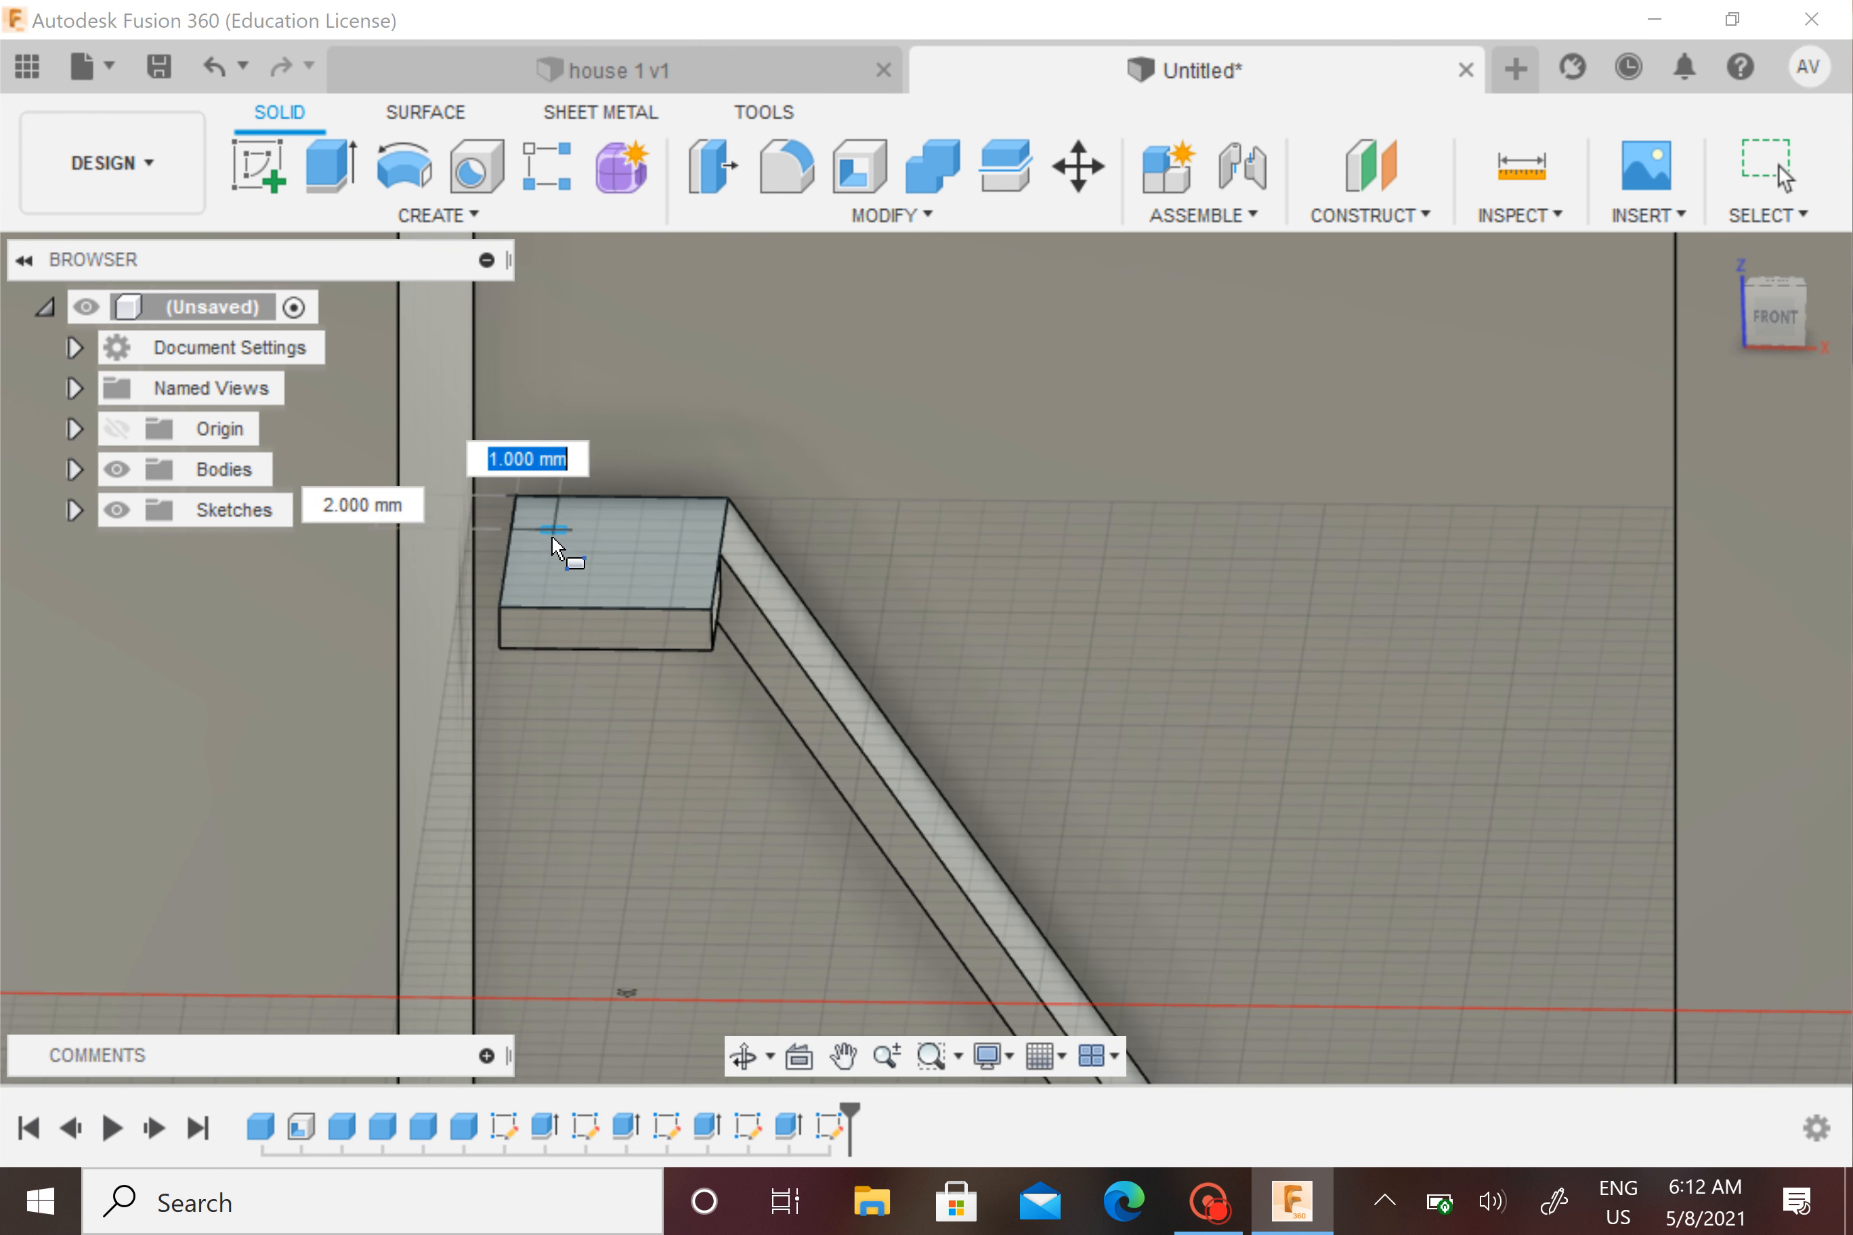
{"action": "type", "text": "1"}
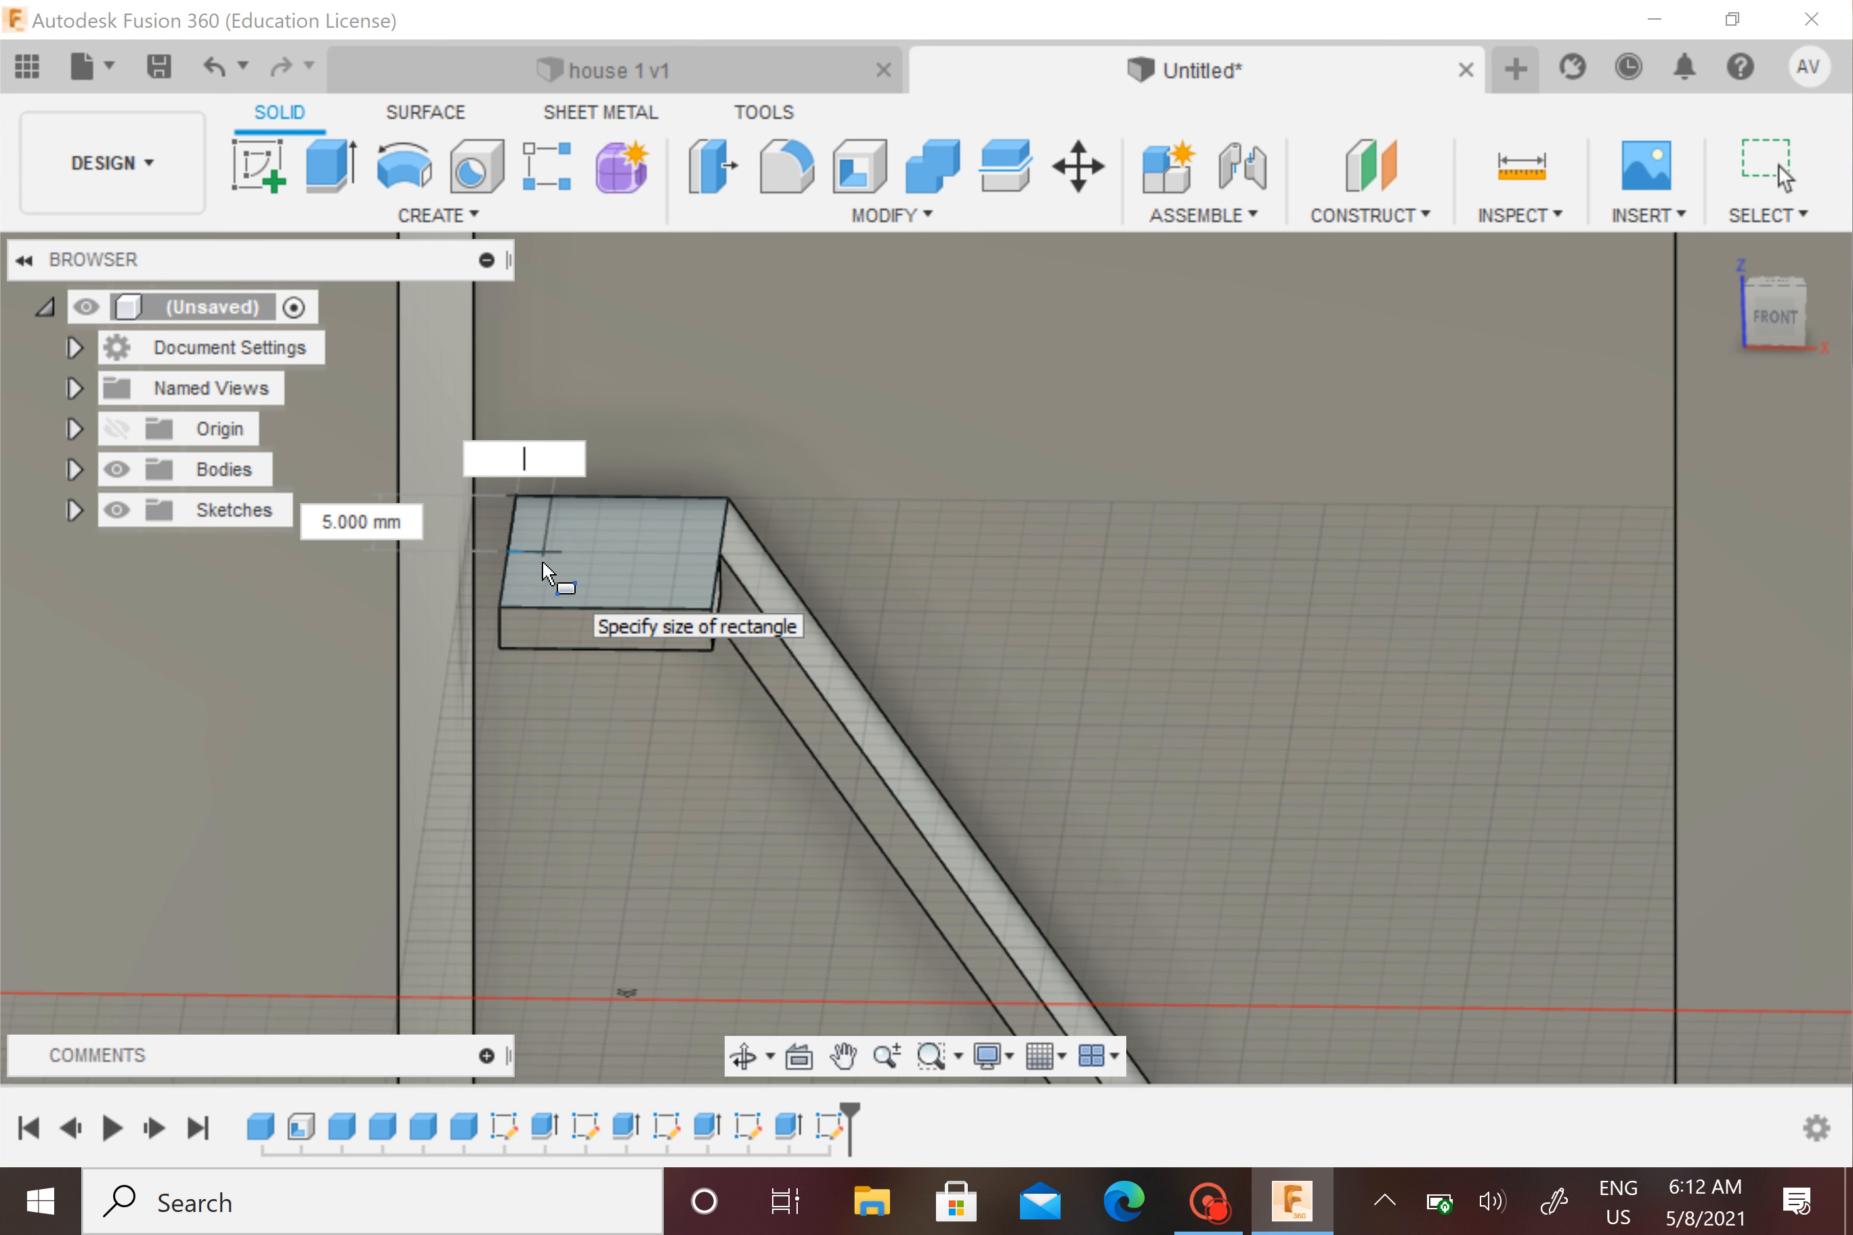
{"action": "key", "text": "Tab"}
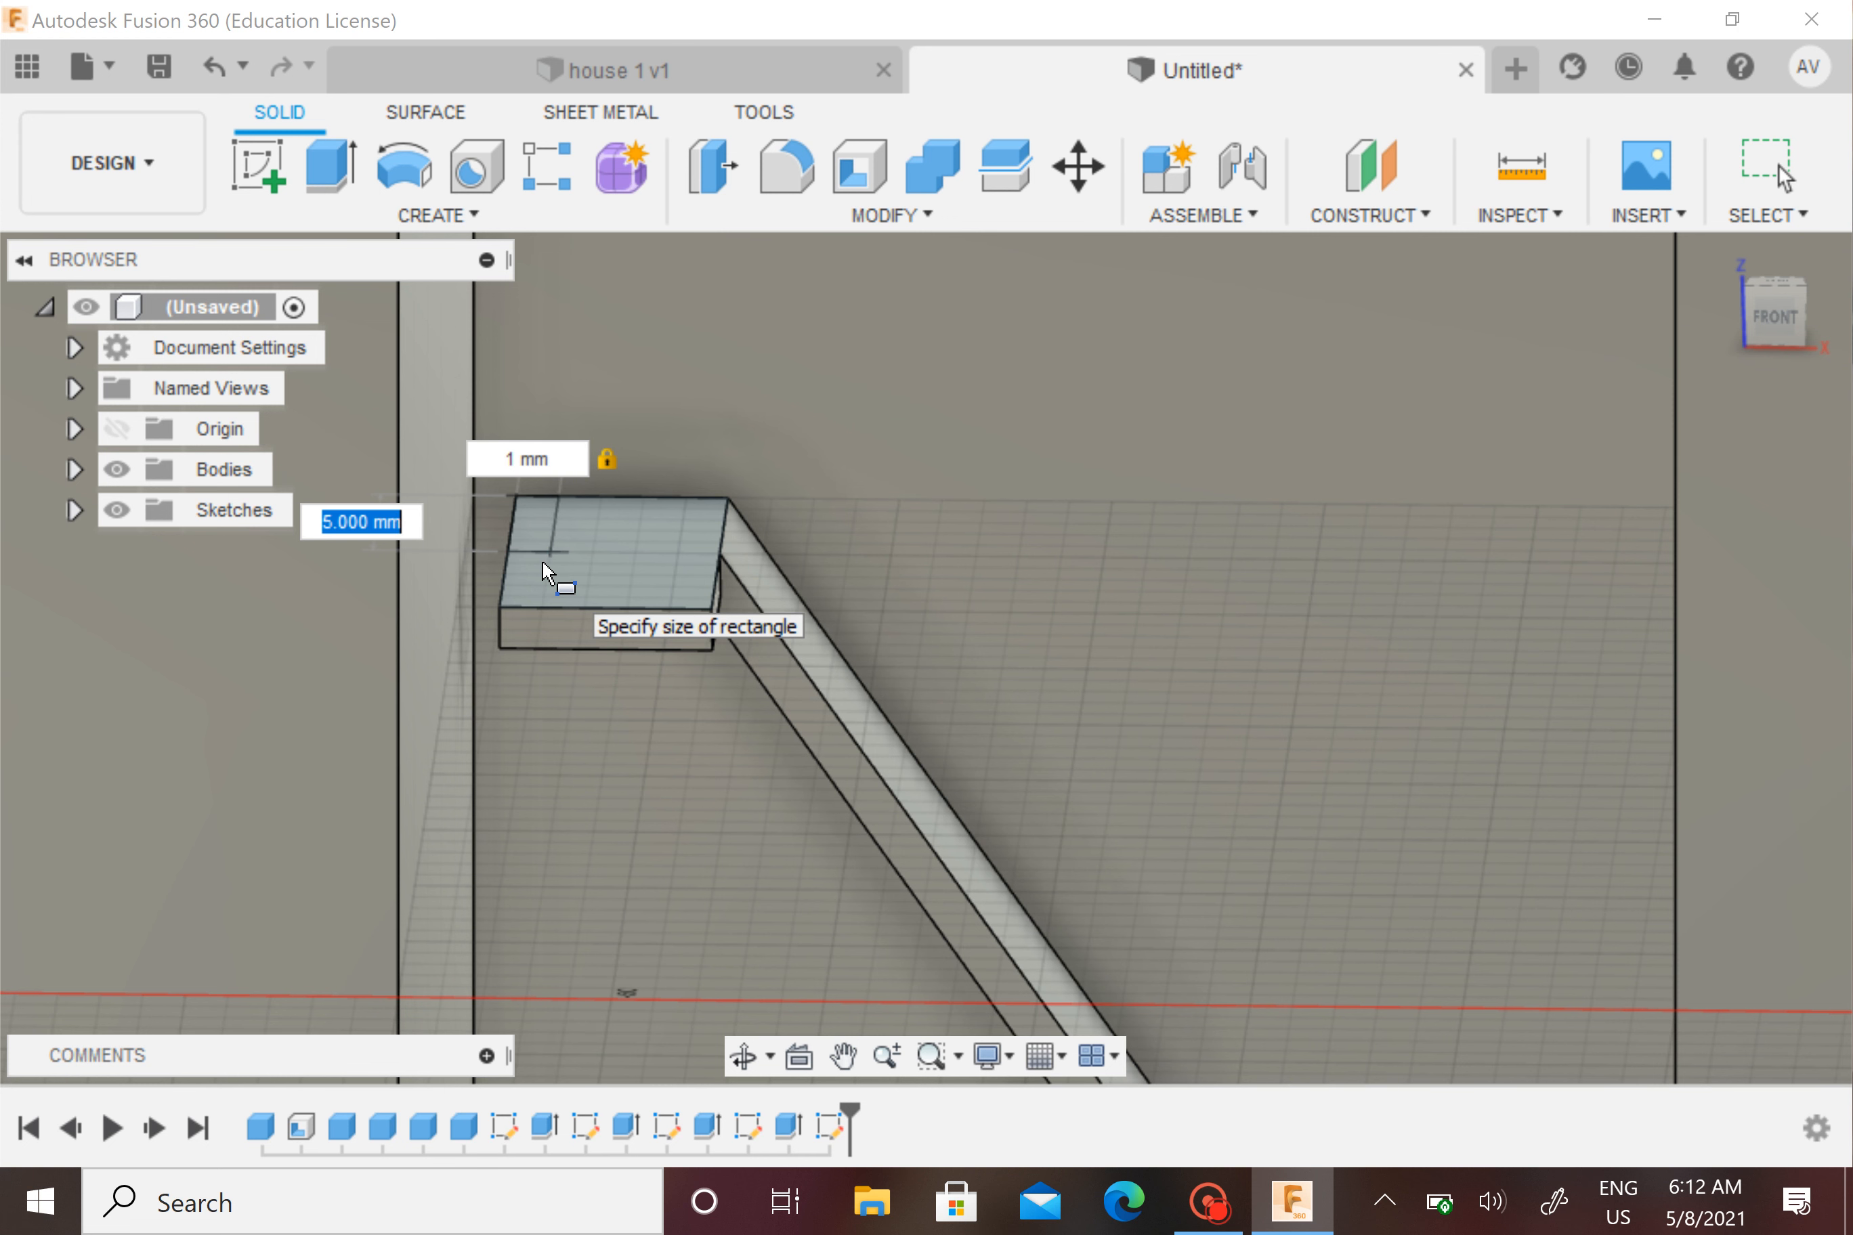
{"action": "type", "text": "10"}
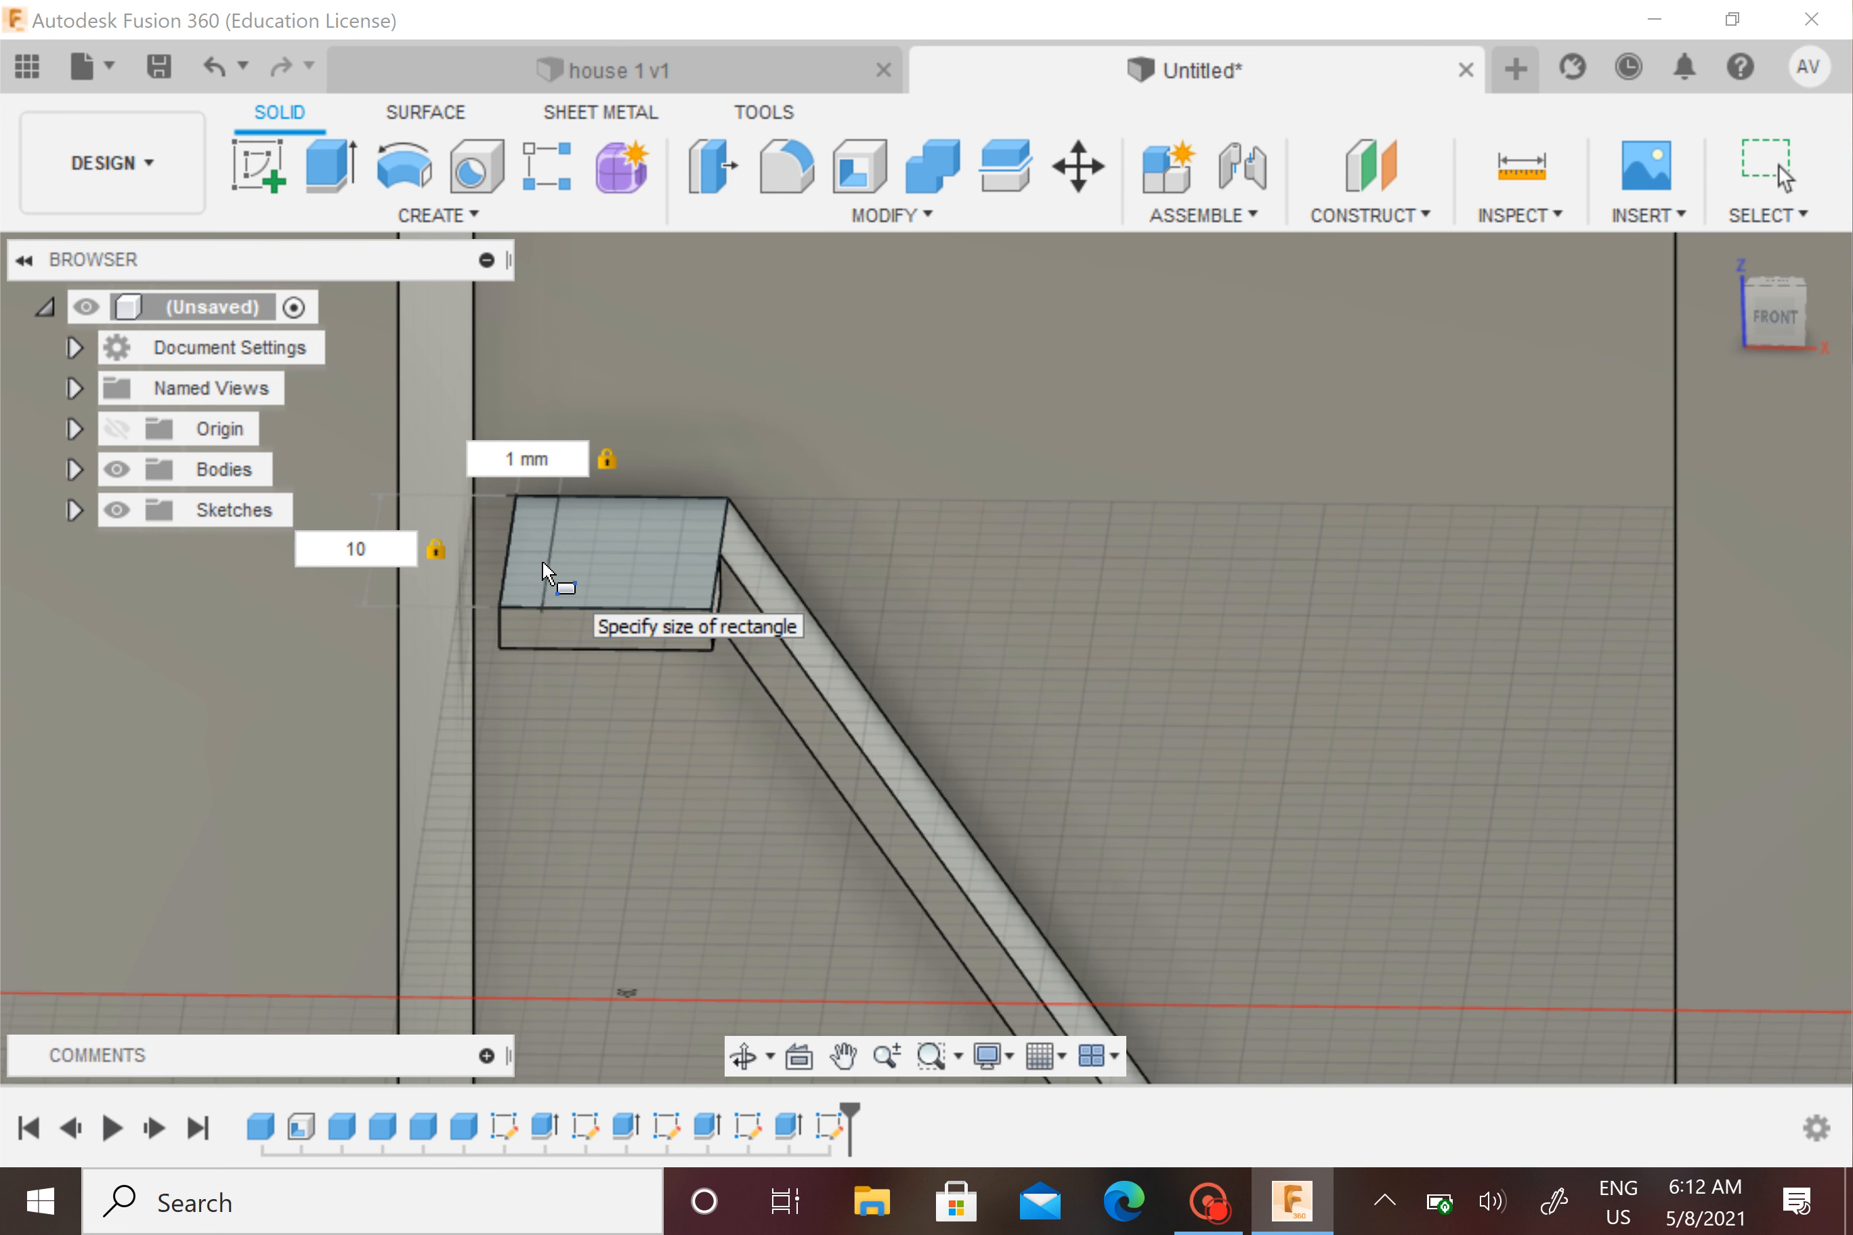
{"action": "left_click", "coordinate": [544, 569]}
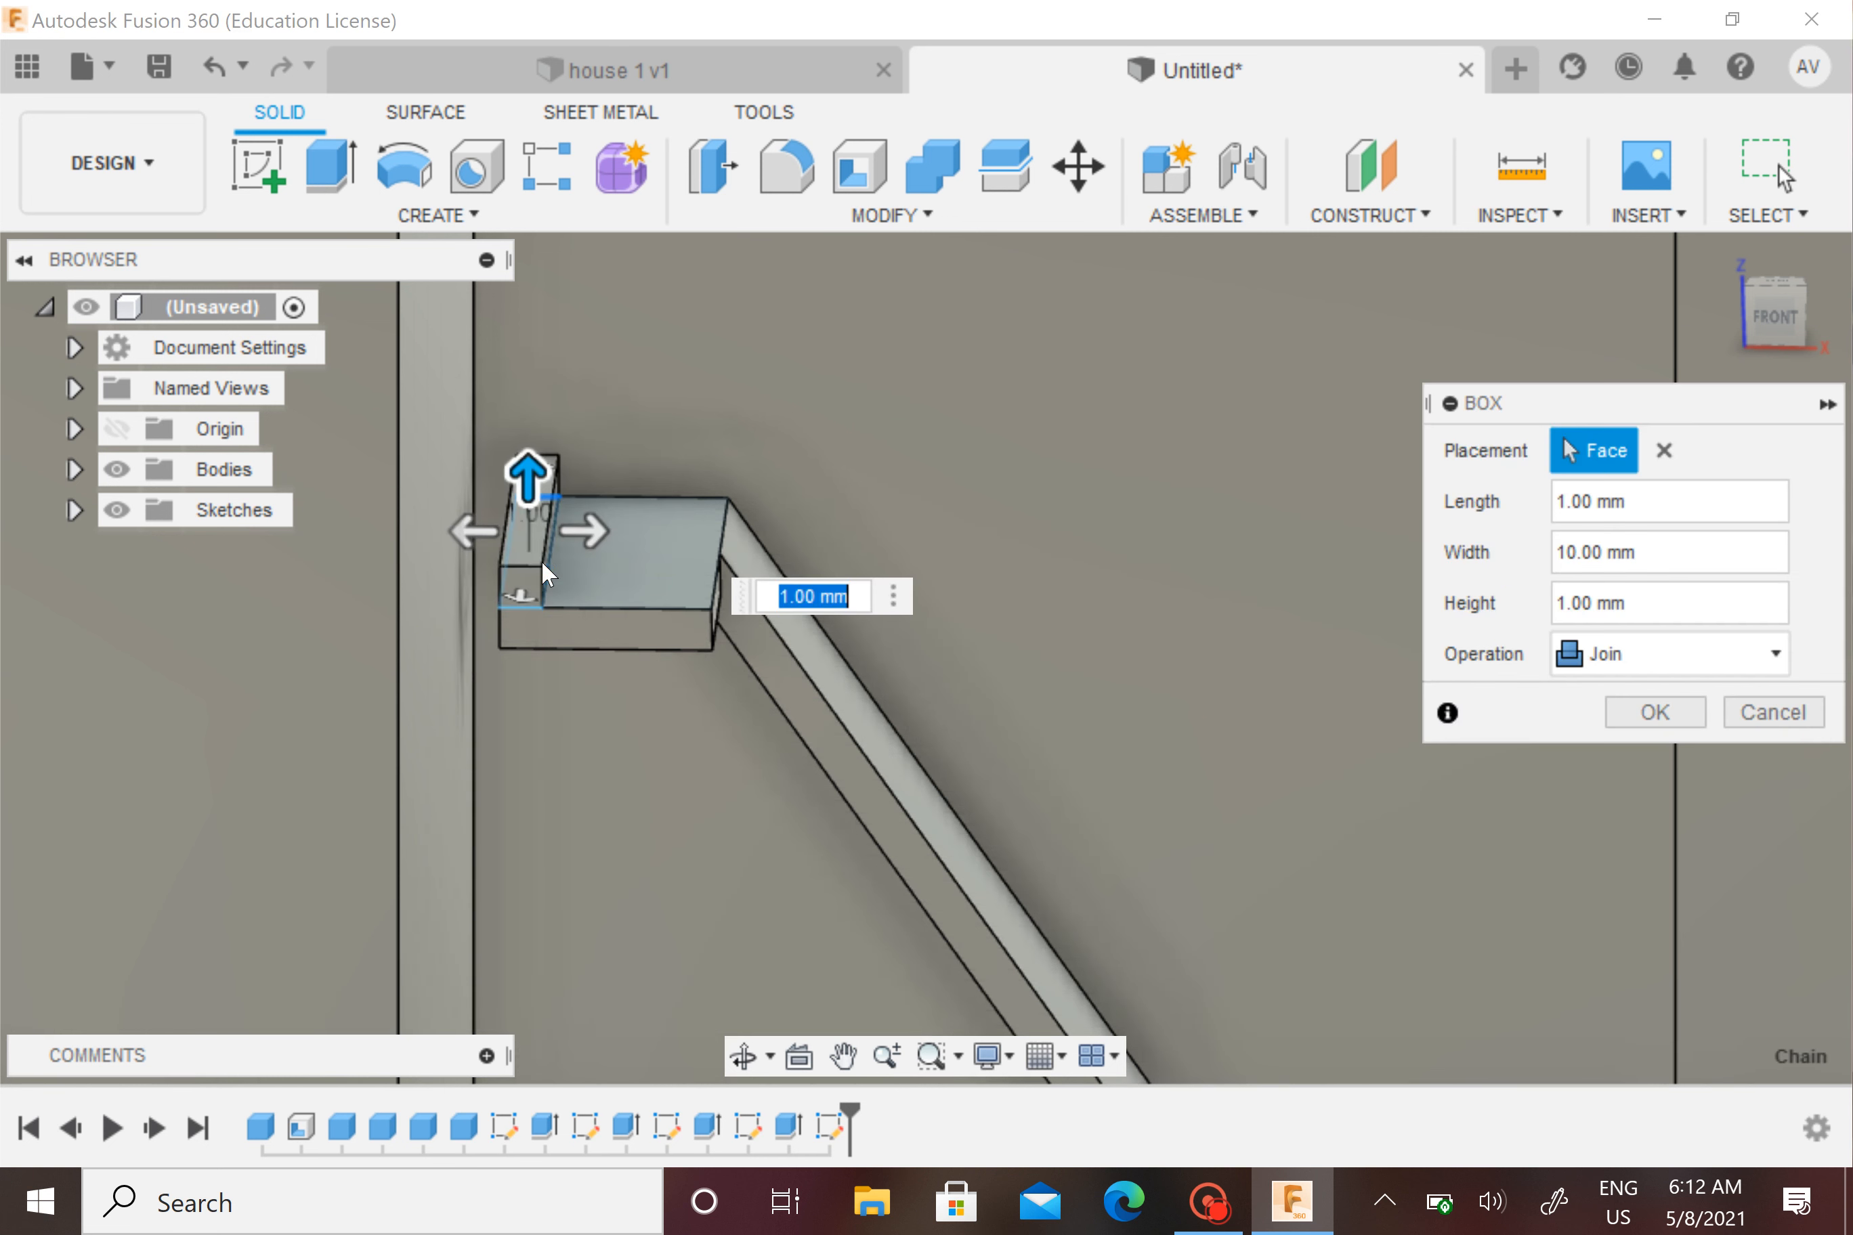
{"action": "left_click_drag", "start_coordinate": [527, 480], "coordinate": [526, 430]}
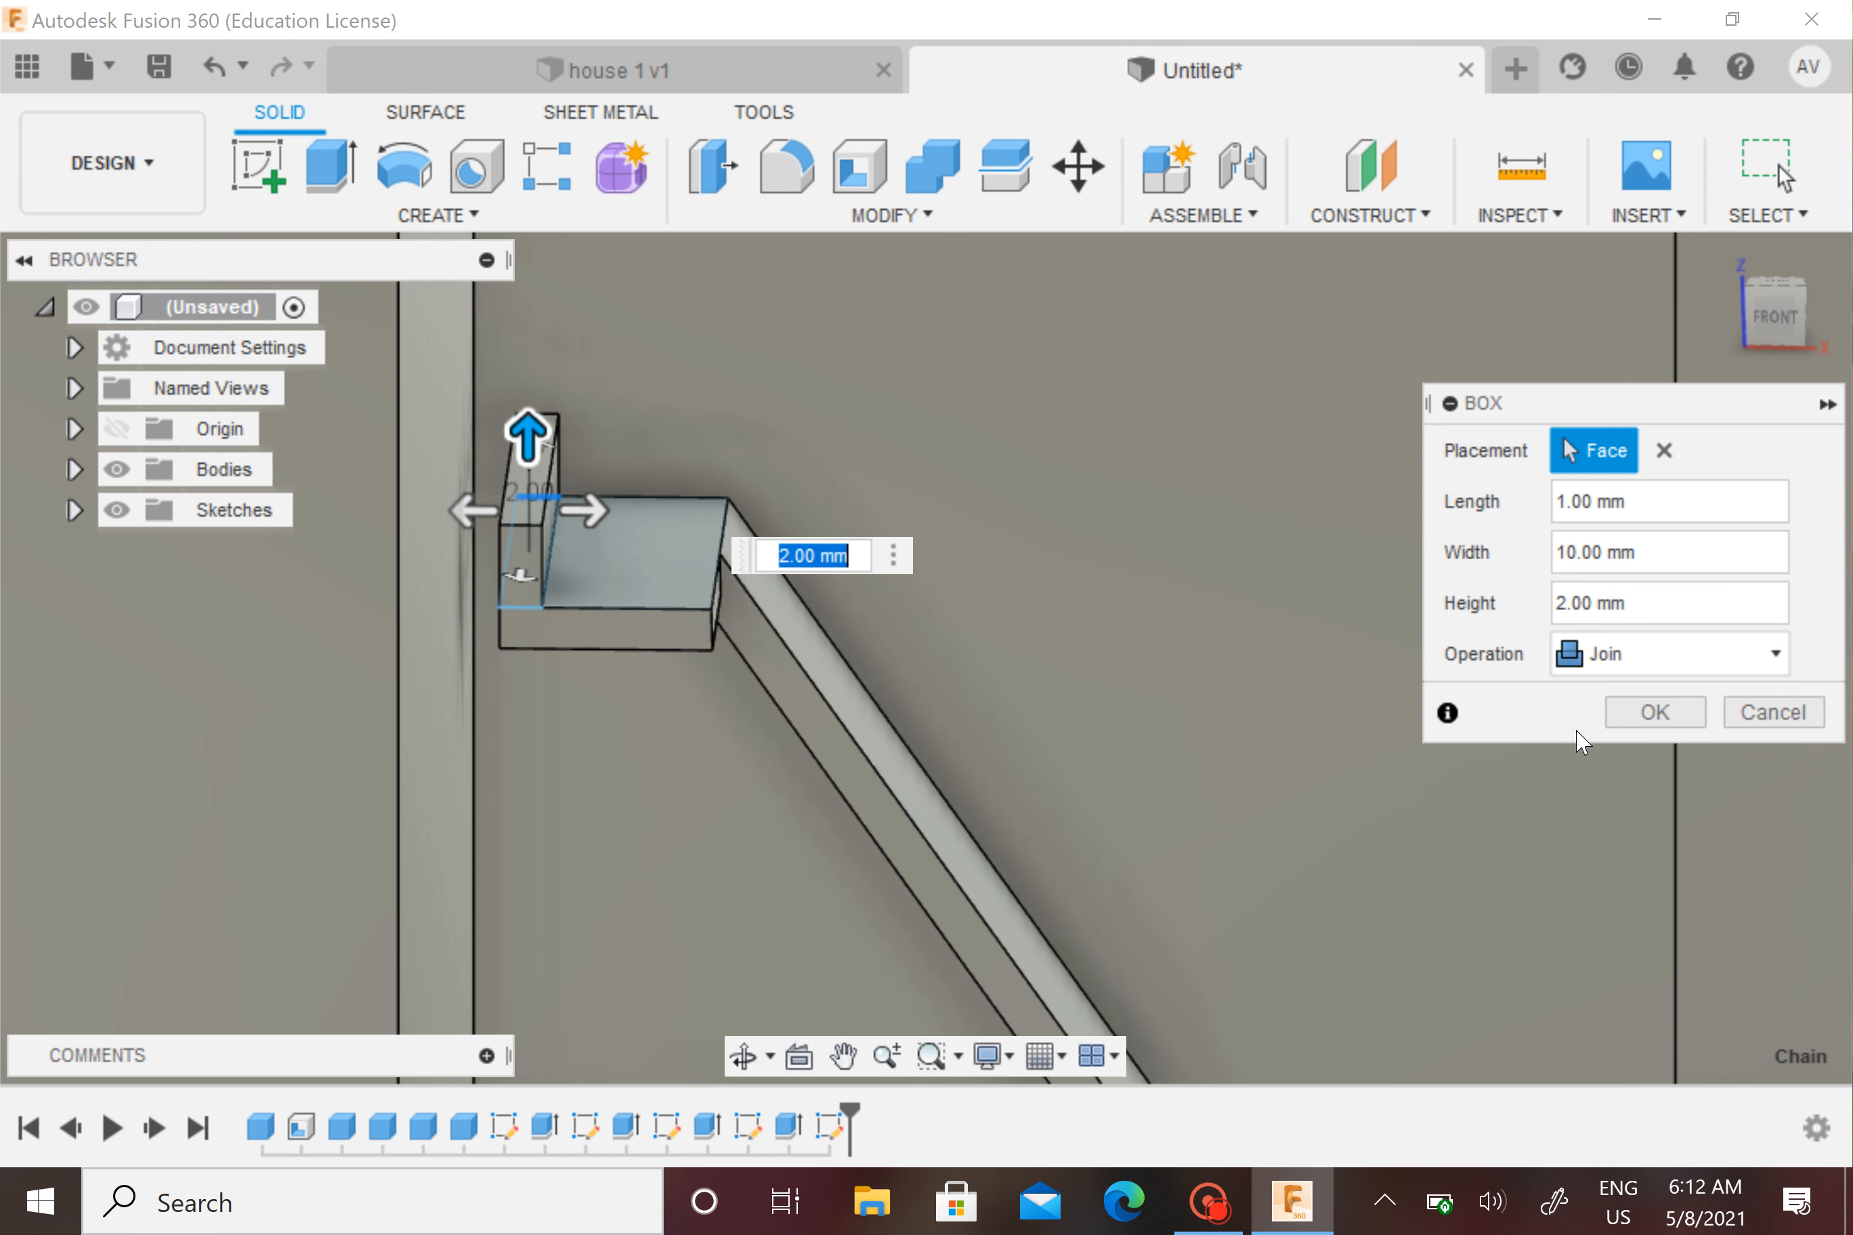
{"action": "left_click", "coordinate": [1627, 717]}
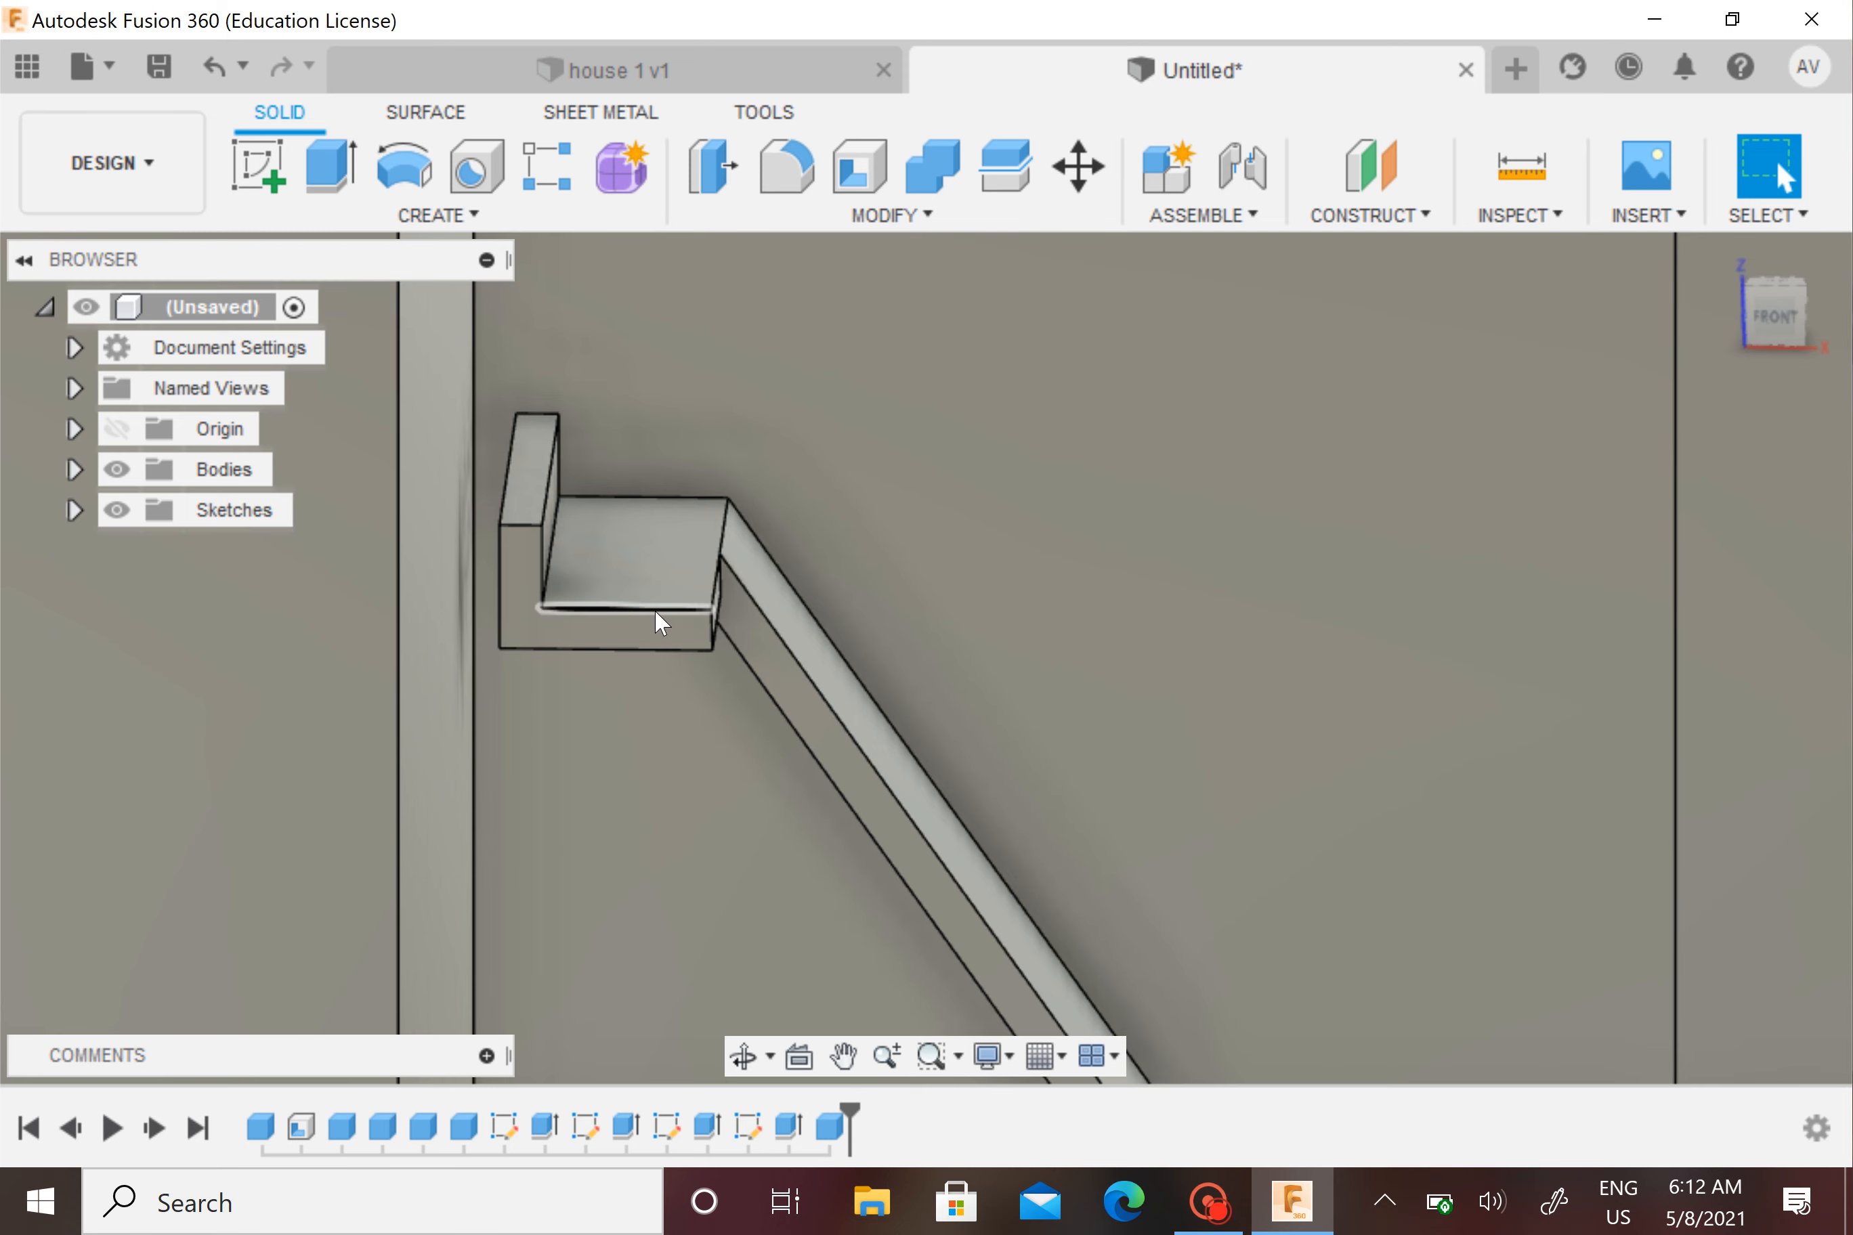
Start a sketch on the sloped upper face of the staircase ramp, with the ramp's junction with the landing in view
{"action": "mouse_move", "coordinate": [642, 637]}
{"action": "middle_mouse_down", "text": "shift"}
{"action": "mouse_move", "coordinate": [614, 582]}
{"action": "mouse_move", "coordinate": [674, 628]}
{"action": "middle_mouse_up", "text": "shift"}
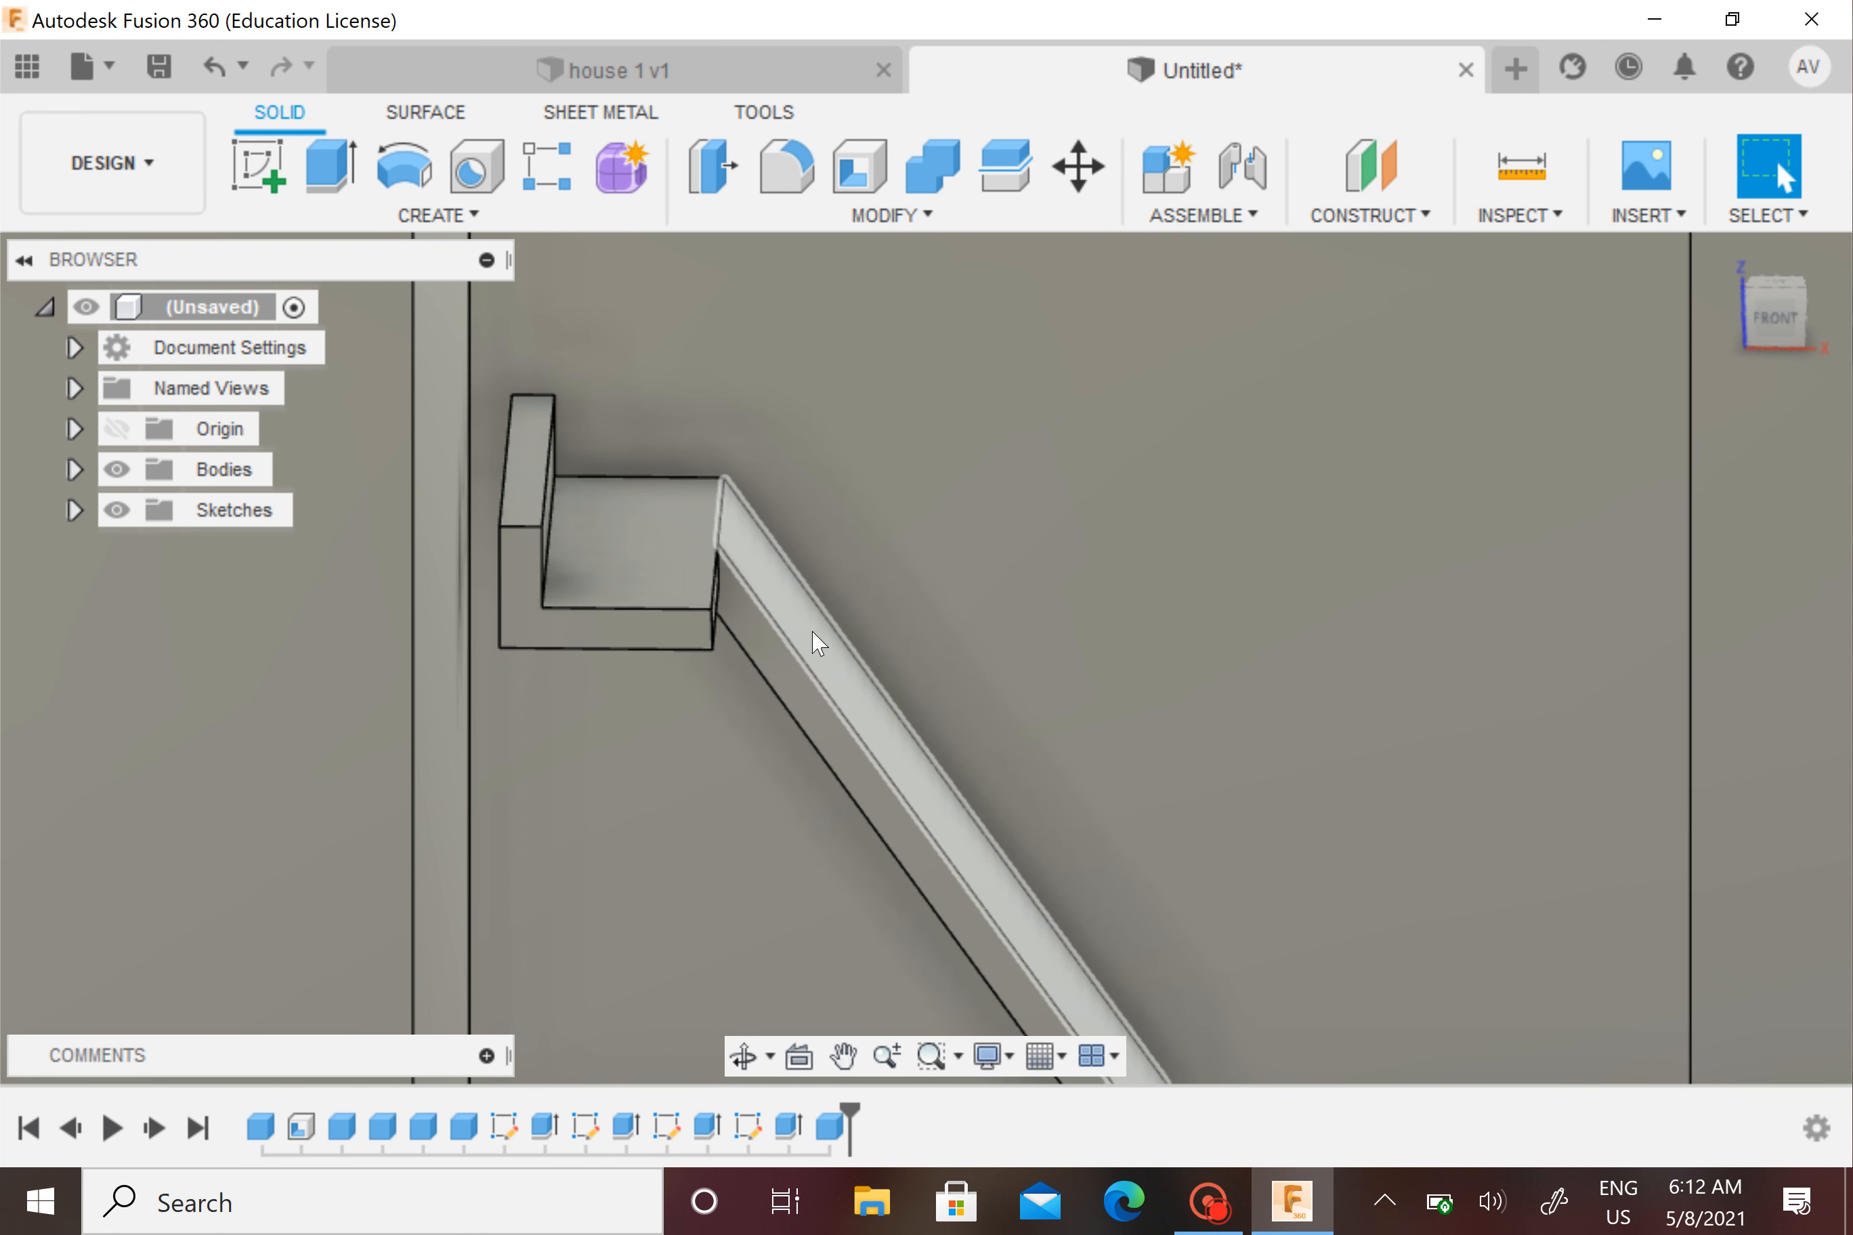
{"action": "middle_click_drag", "start_coordinate": [922, 679], "coordinate": [729, 588], "text": "shift"}
{"action": "scroll", "coordinate": [728, 588], "scroll_direction": "down", "scroll_amount": 1}
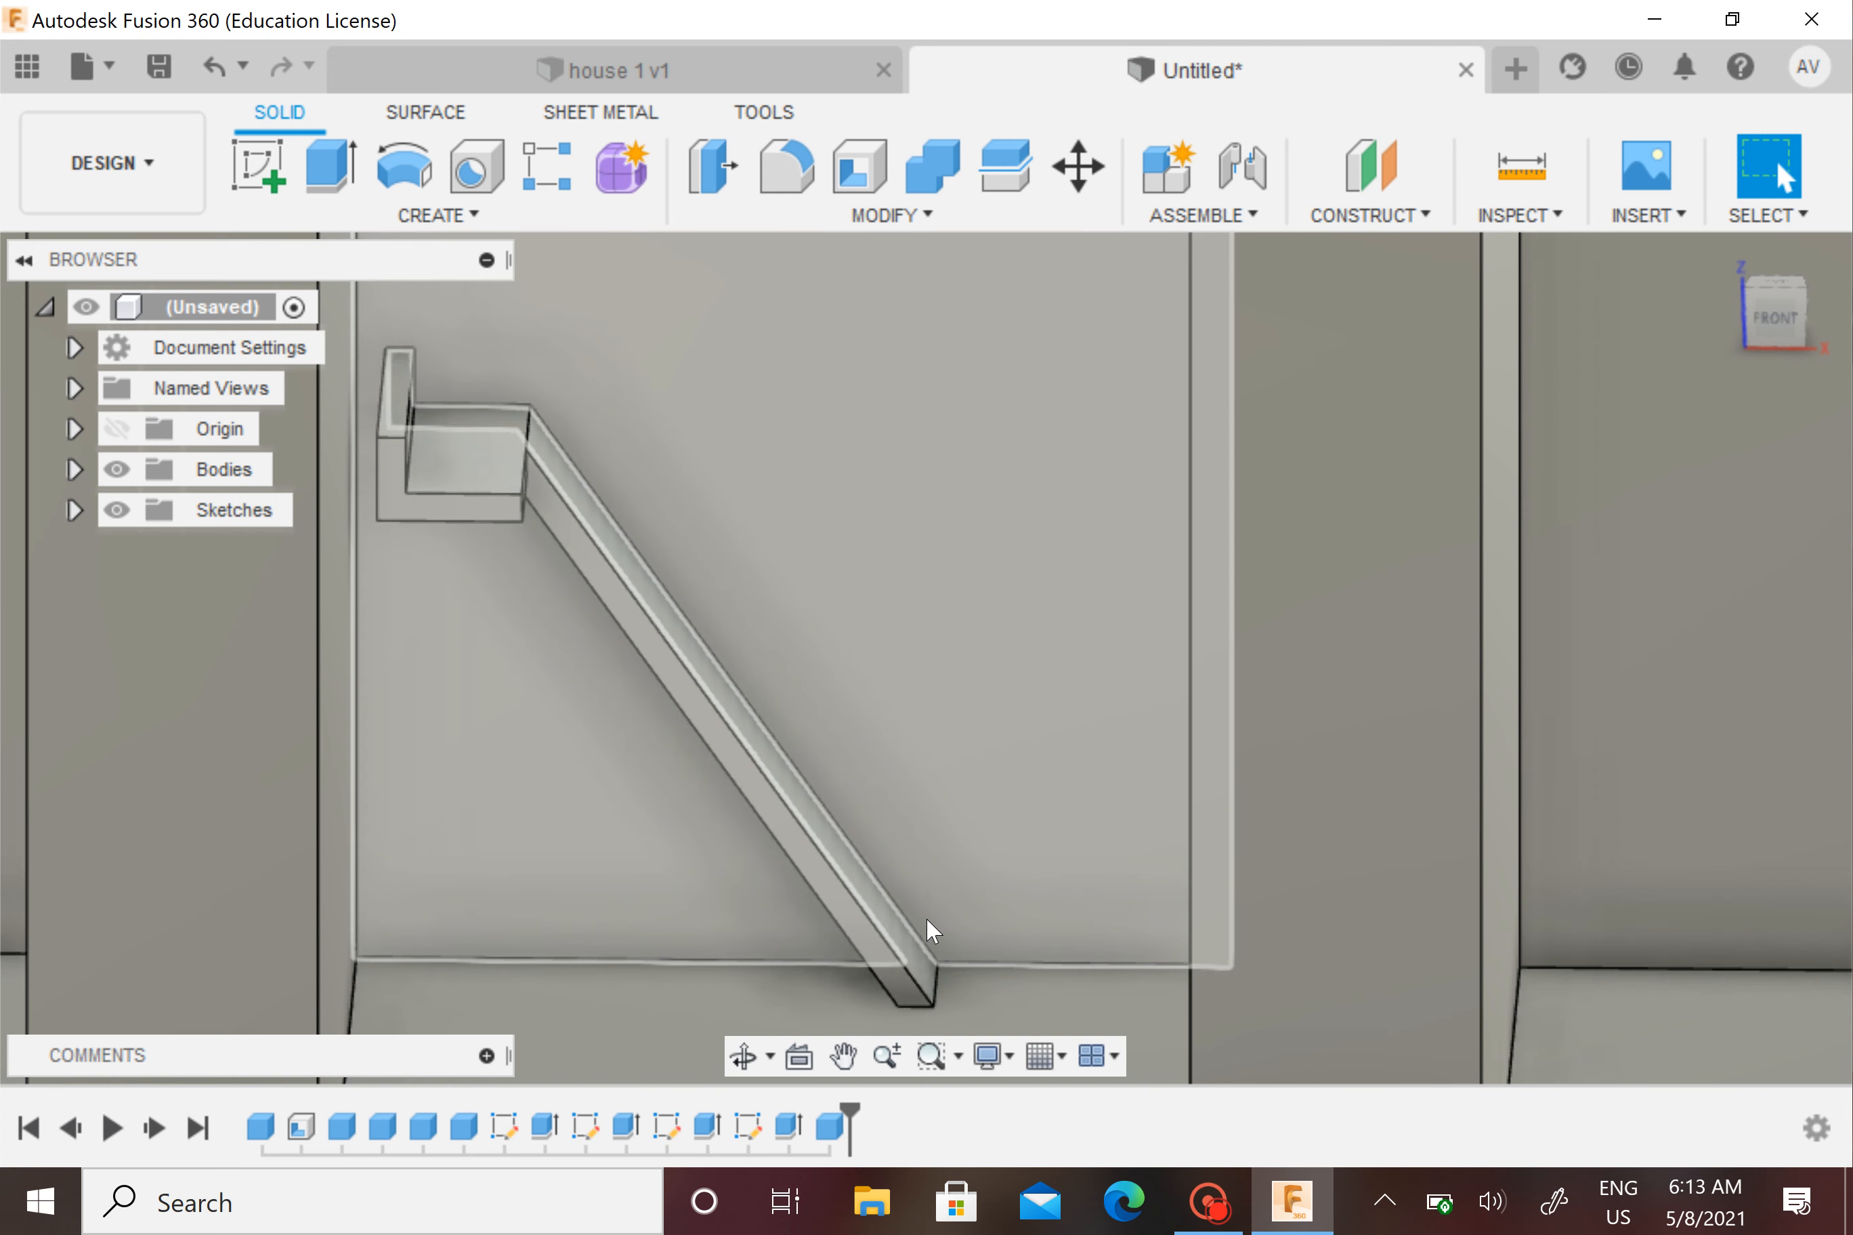
{"action": "middle_click_drag", "start_coordinate": [966, 825], "coordinate": [795, 820], "text": "shift"}
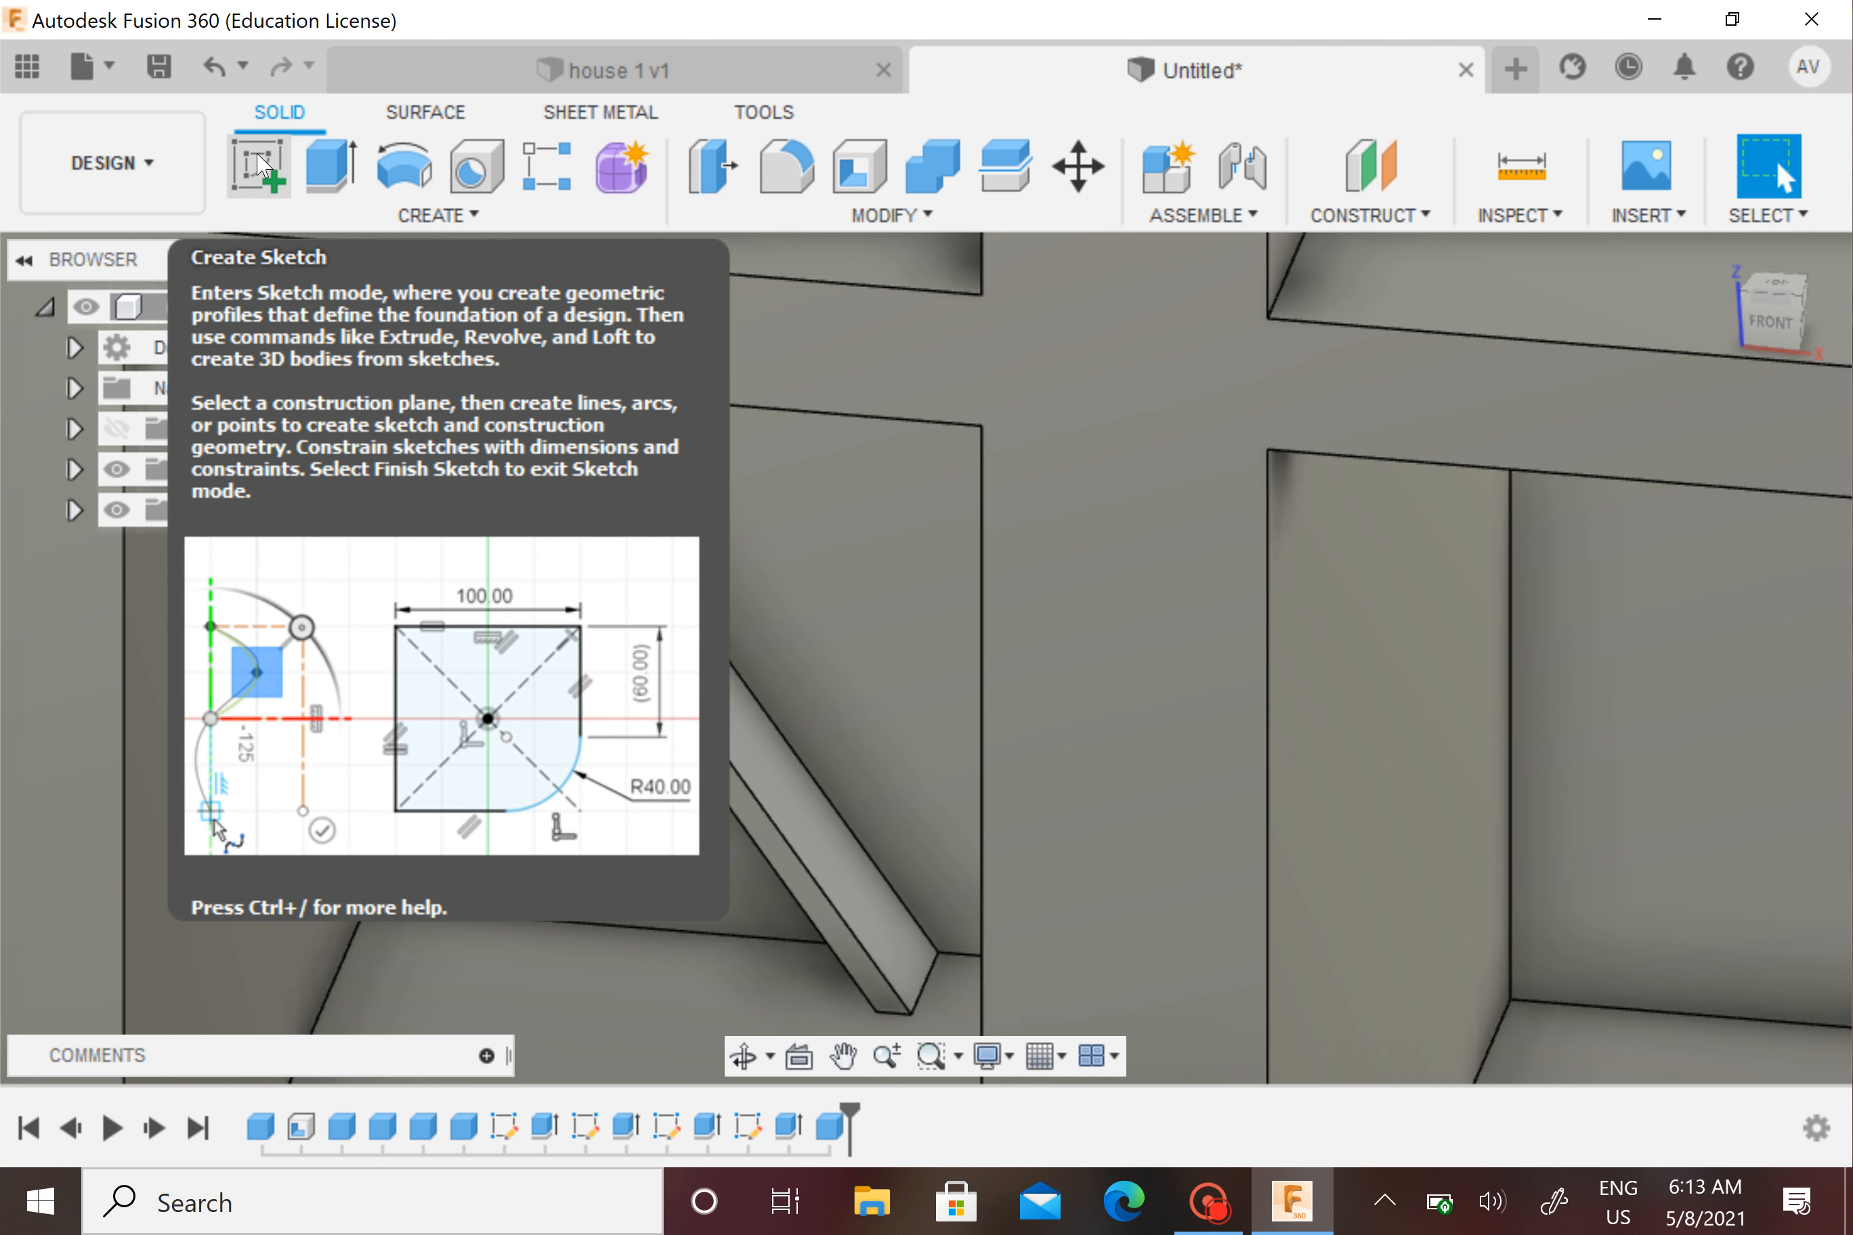
{"action": "left_click", "coordinate": [259, 167]}
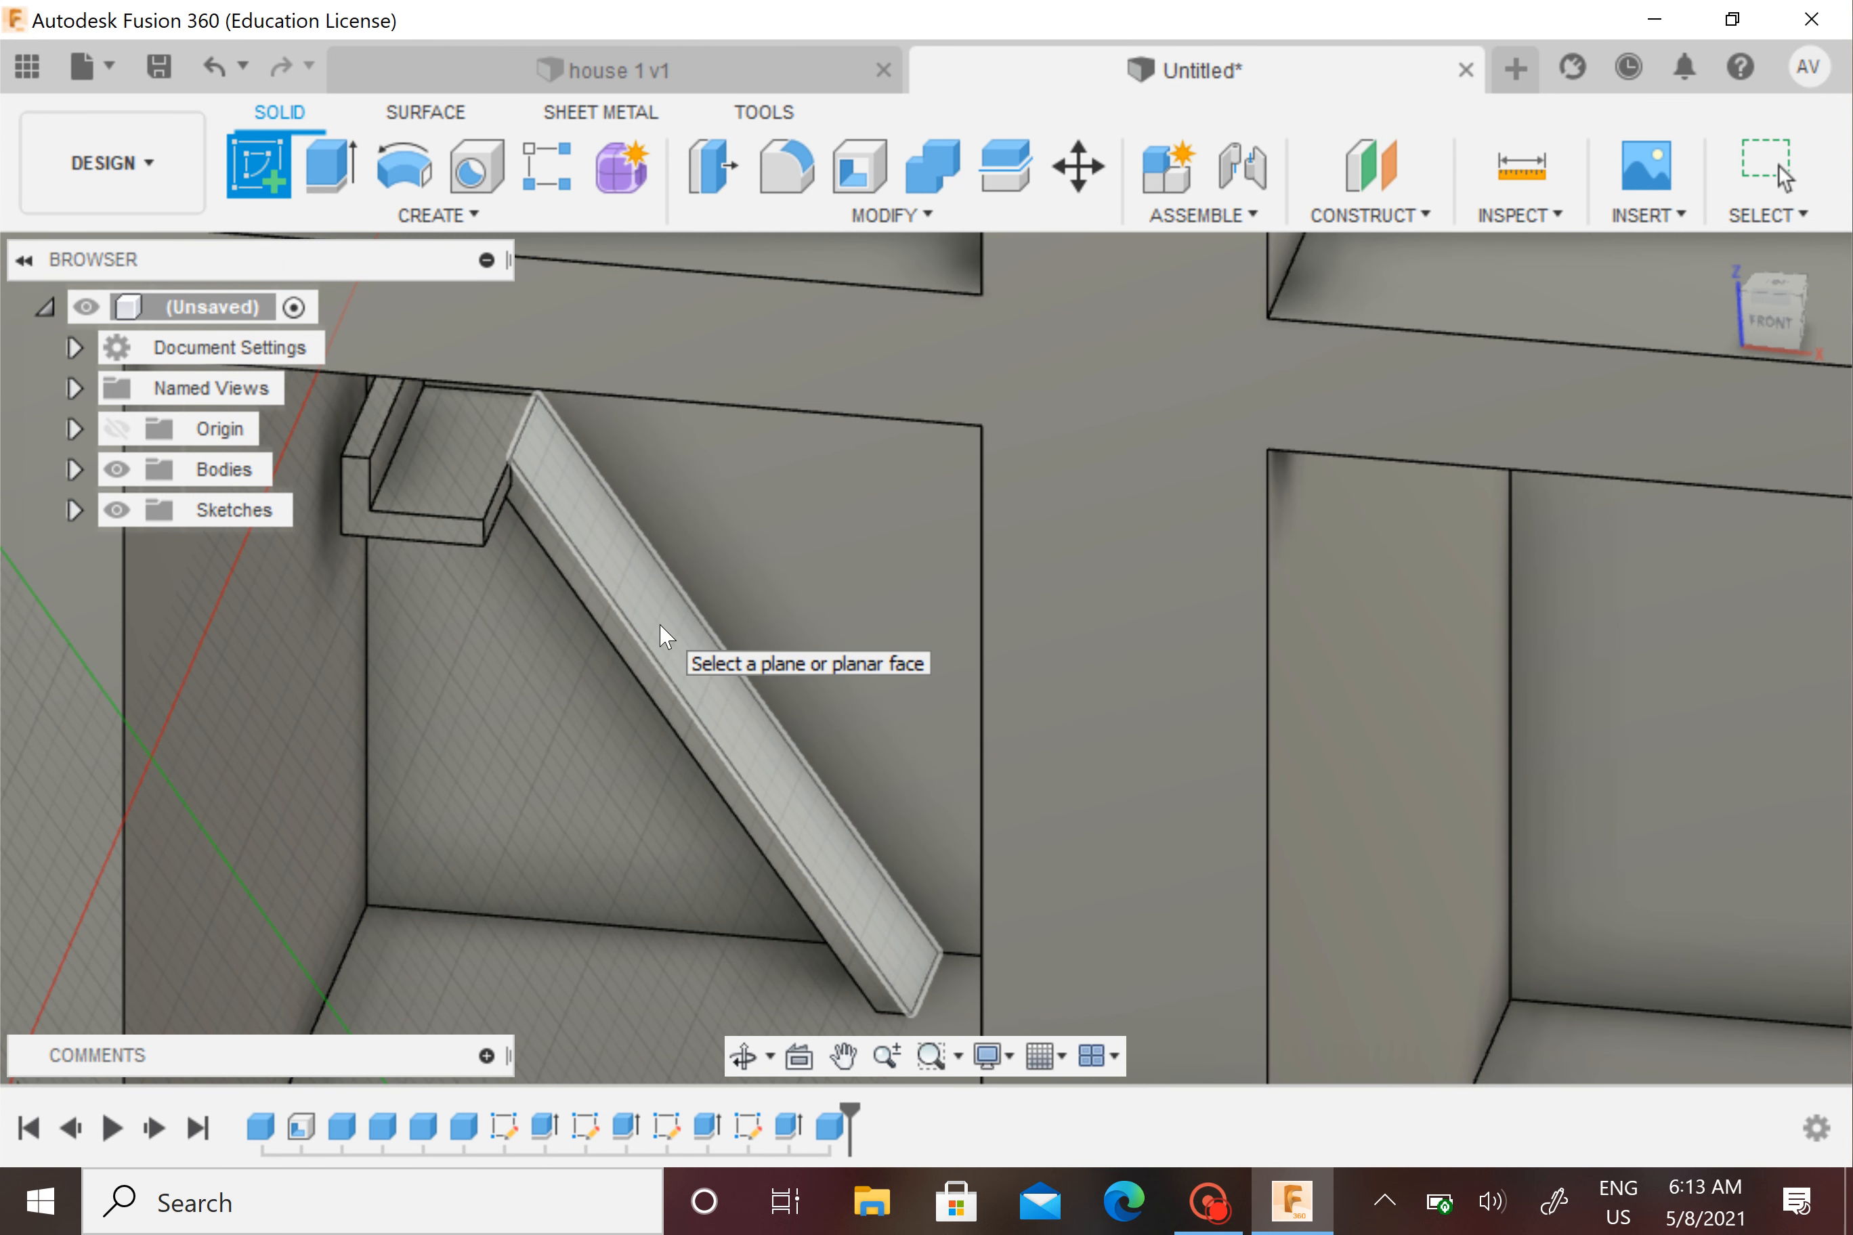
{"action": "left_click", "coordinate": [661, 636]}
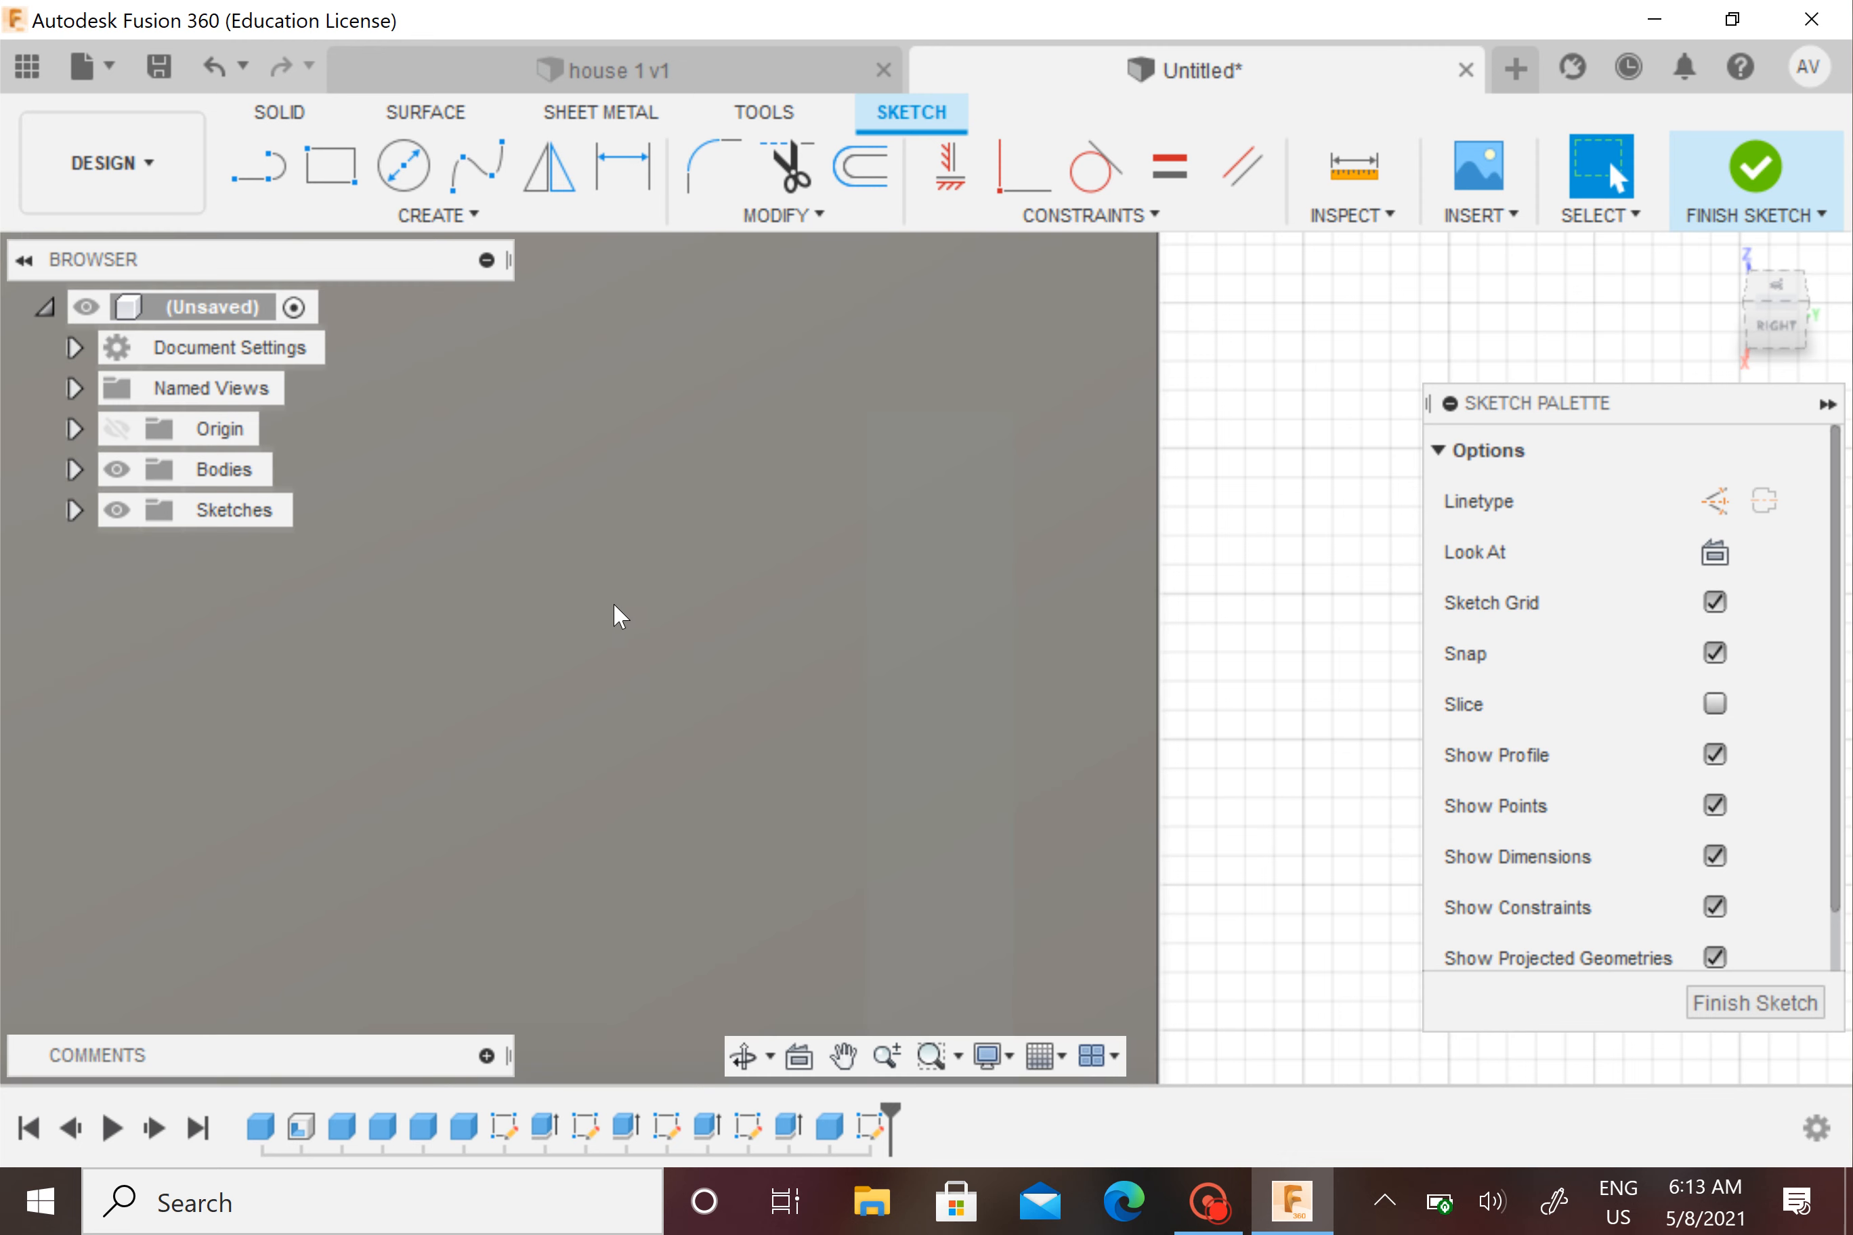
{"action": "mouse_move", "coordinate": [628, 619]}
{"action": "middle_mouse_down", "text": "shift"}
{"action": "mouse_move", "coordinate": [750, 649]}
{"action": "mouse_move", "coordinate": [833, 645]}
{"action": "mouse_move", "coordinate": [736, 655]}
{"action": "mouse_move", "coordinate": [1018, 854]}
{"action": "middle_mouse_up", "text": "shift"}
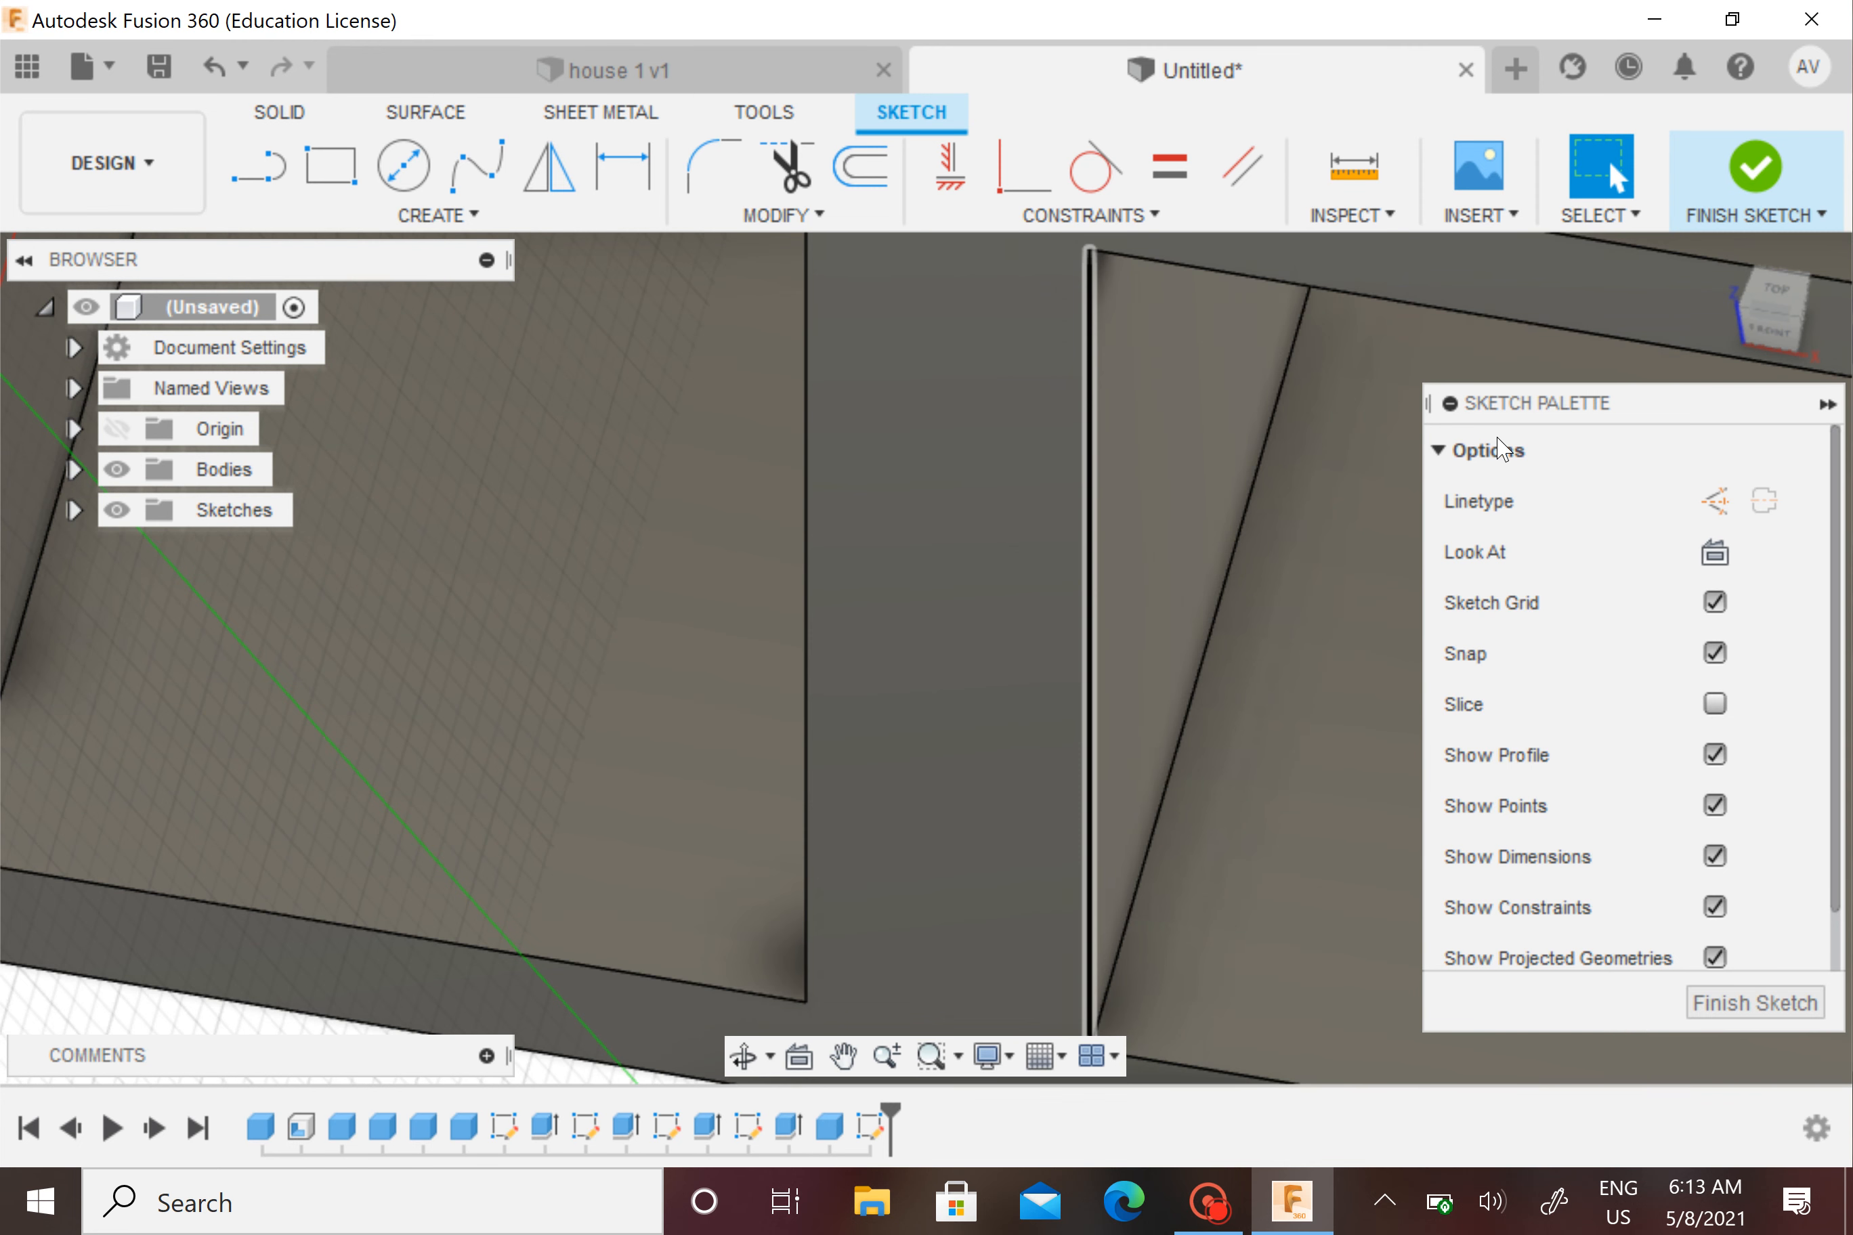
{"action": "left_click", "coordinate": [1758, 333]}
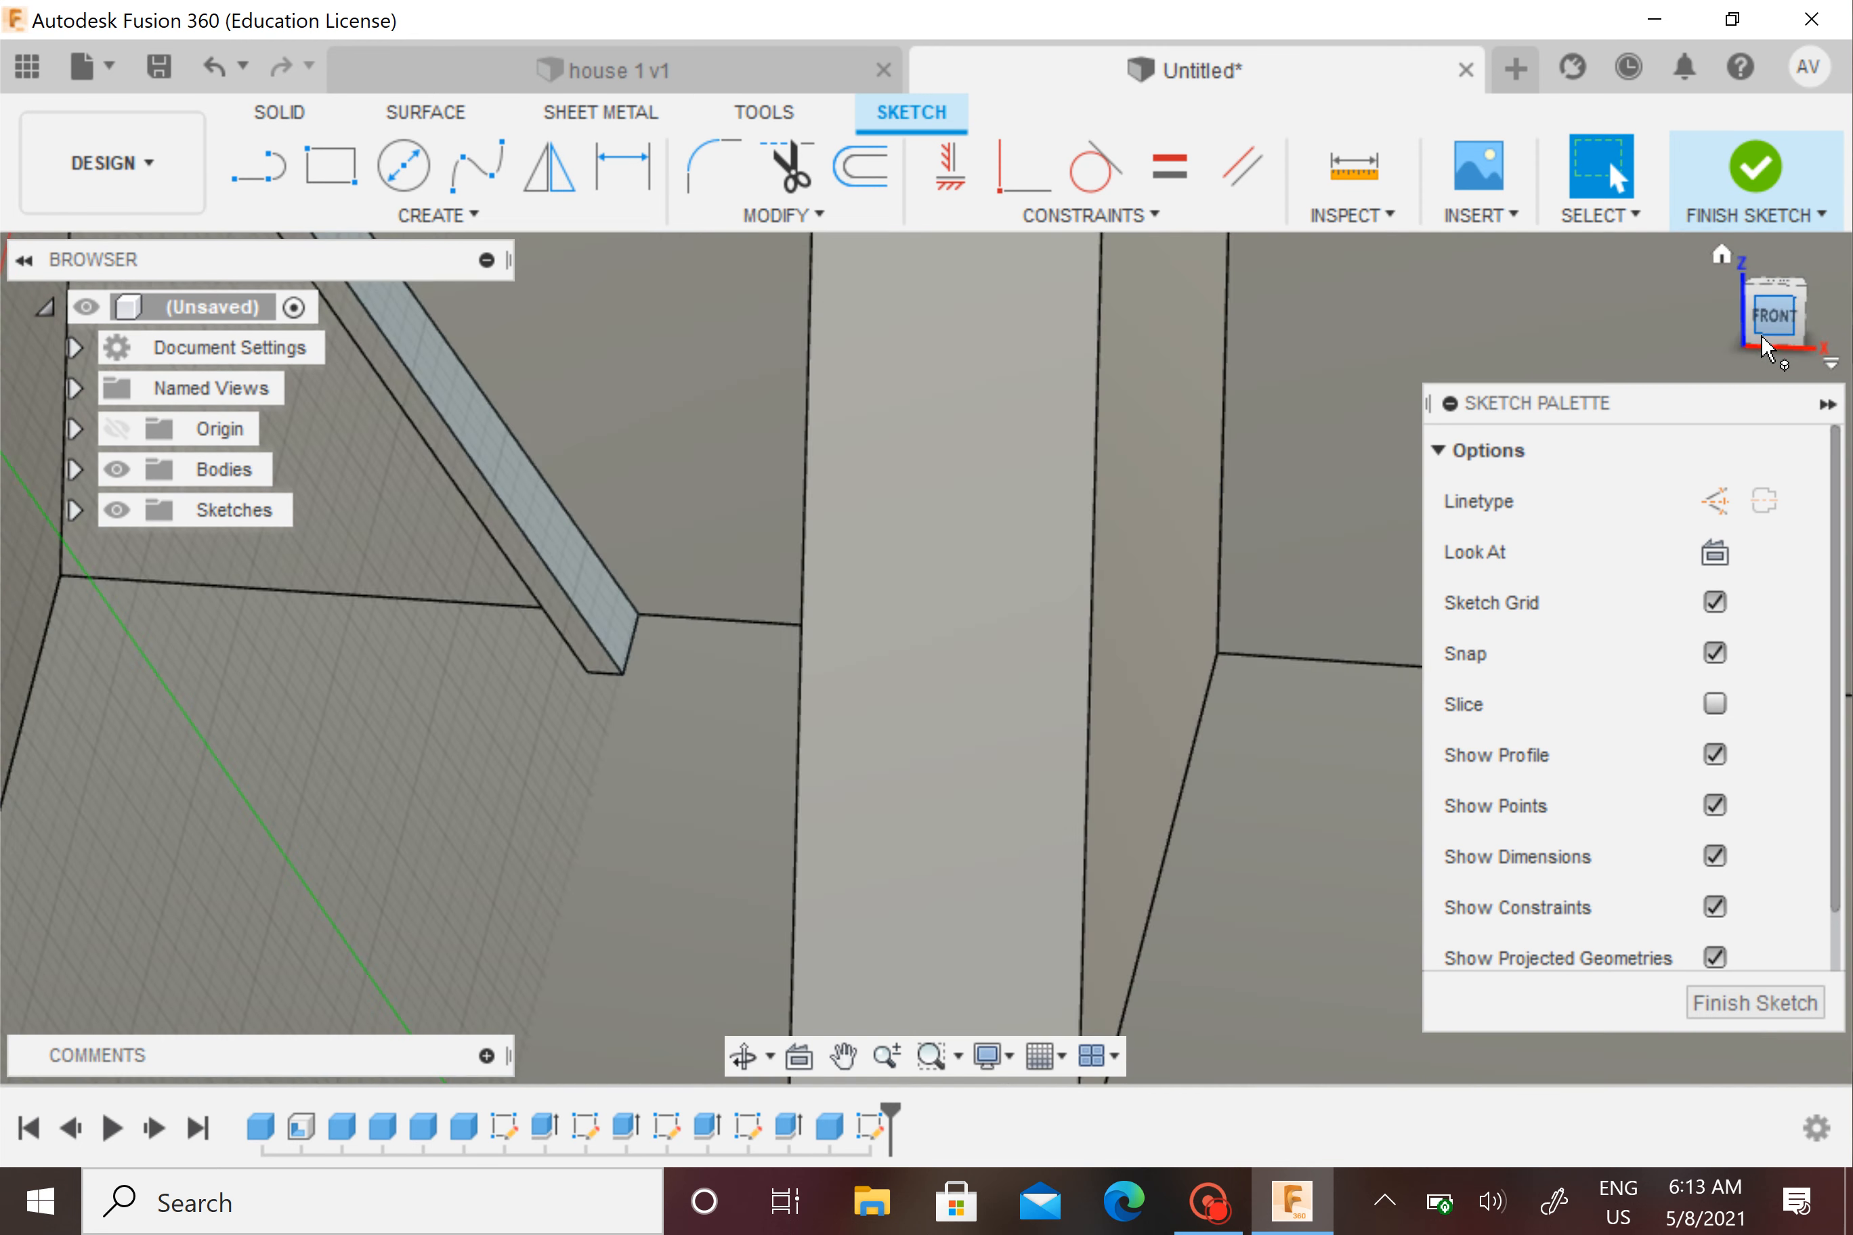
{"action": "middle_click_drag", "start_coordinate": [686, 434], "coordinate": [1370, 517]}
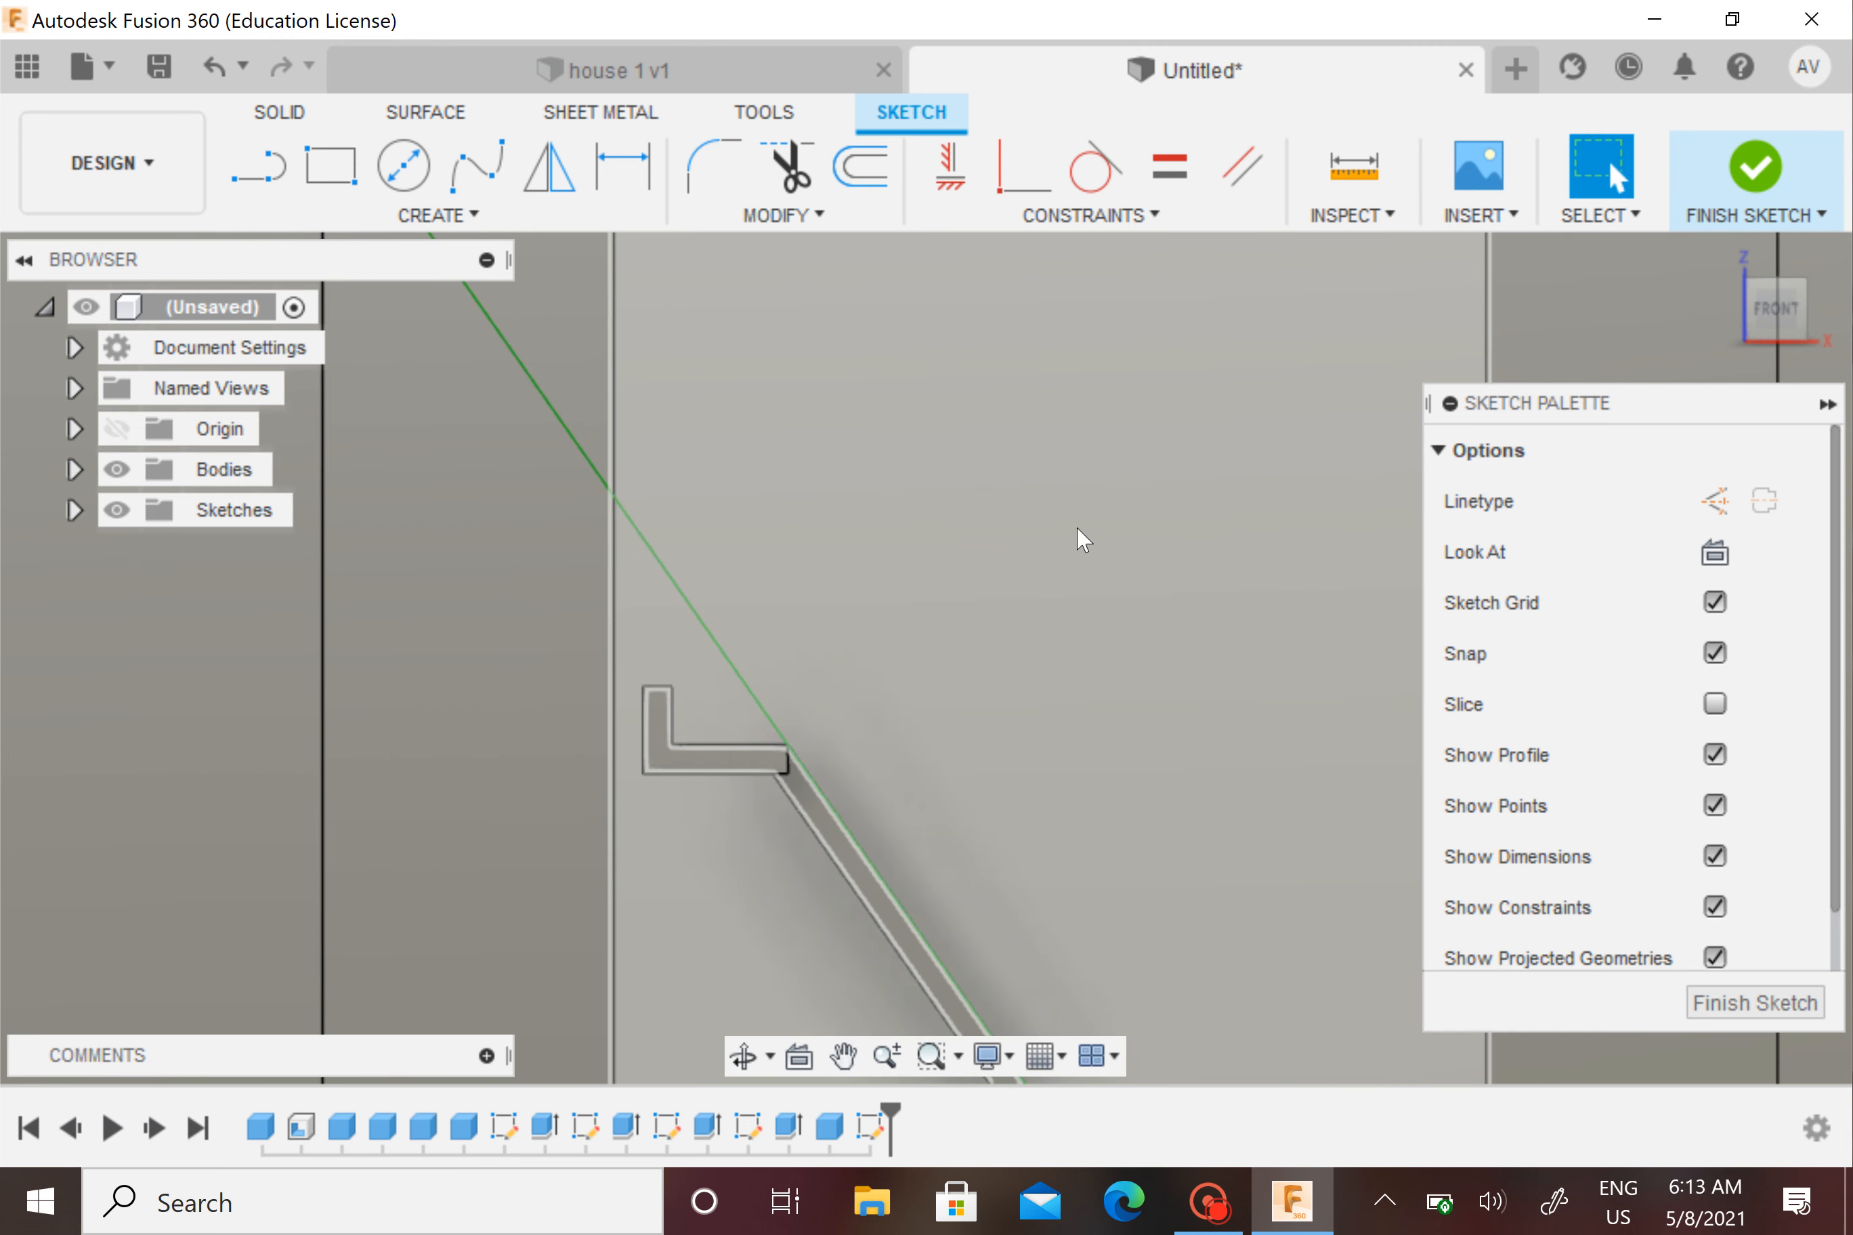
{"action": "middle_click_drag", "start_coordinate": [1076, 538], "coordinate": [1072, 562]}
{"action": "middle_click_drag", "start_coordinate": [956, 558], "coordinate": [671, 296], "text": "shift"}
{"action": "scroll", "coordinate": [1003, 558], "scroll_direction": "up", "scroll_amount": 5}
{"action": "scroll", "coordinate": [1028, 442], "scroll_direction": "down", "scroll_amount": 3}
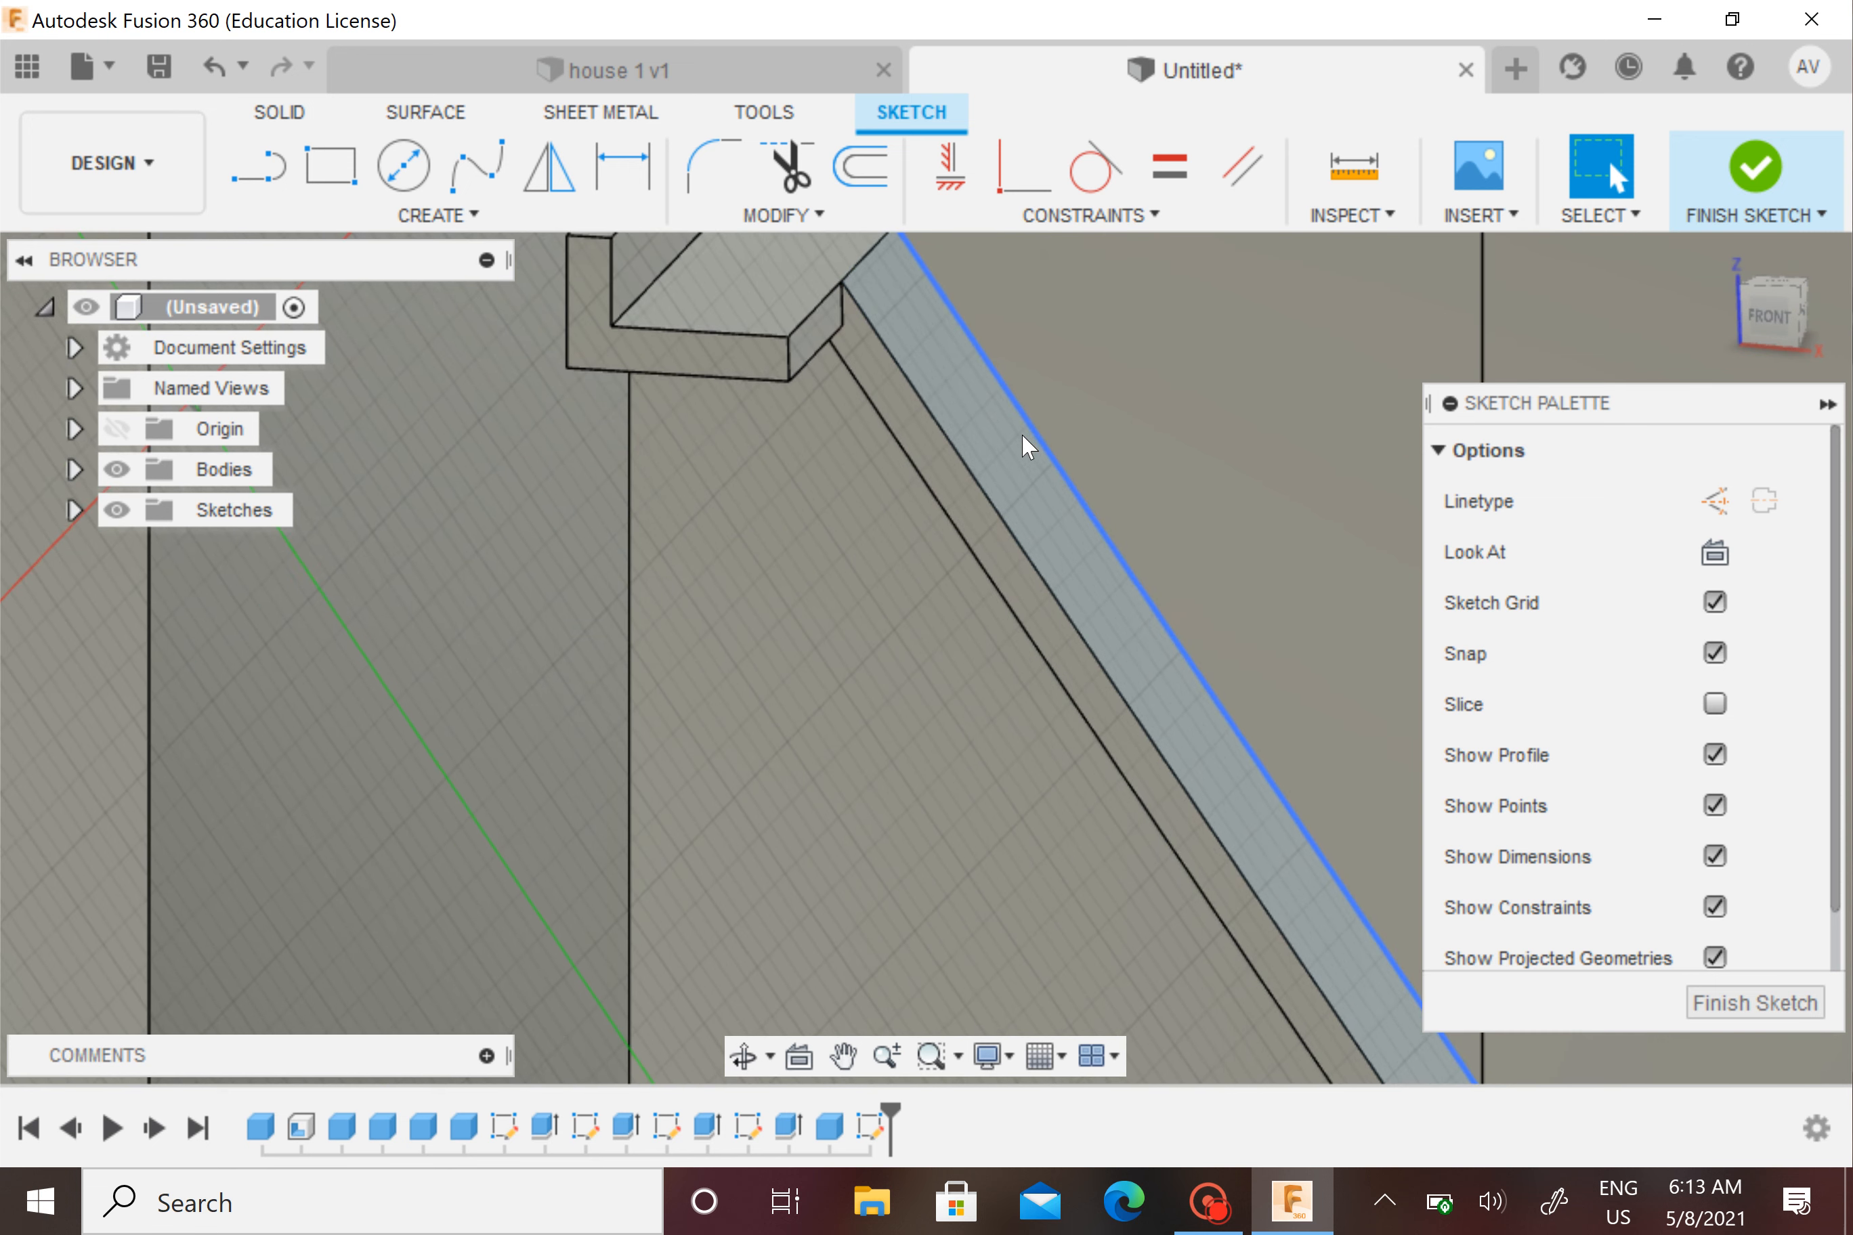
{"action": "middle_click_drag", "start_coordinate": [976, 438], "coordinate": [637, 496]}
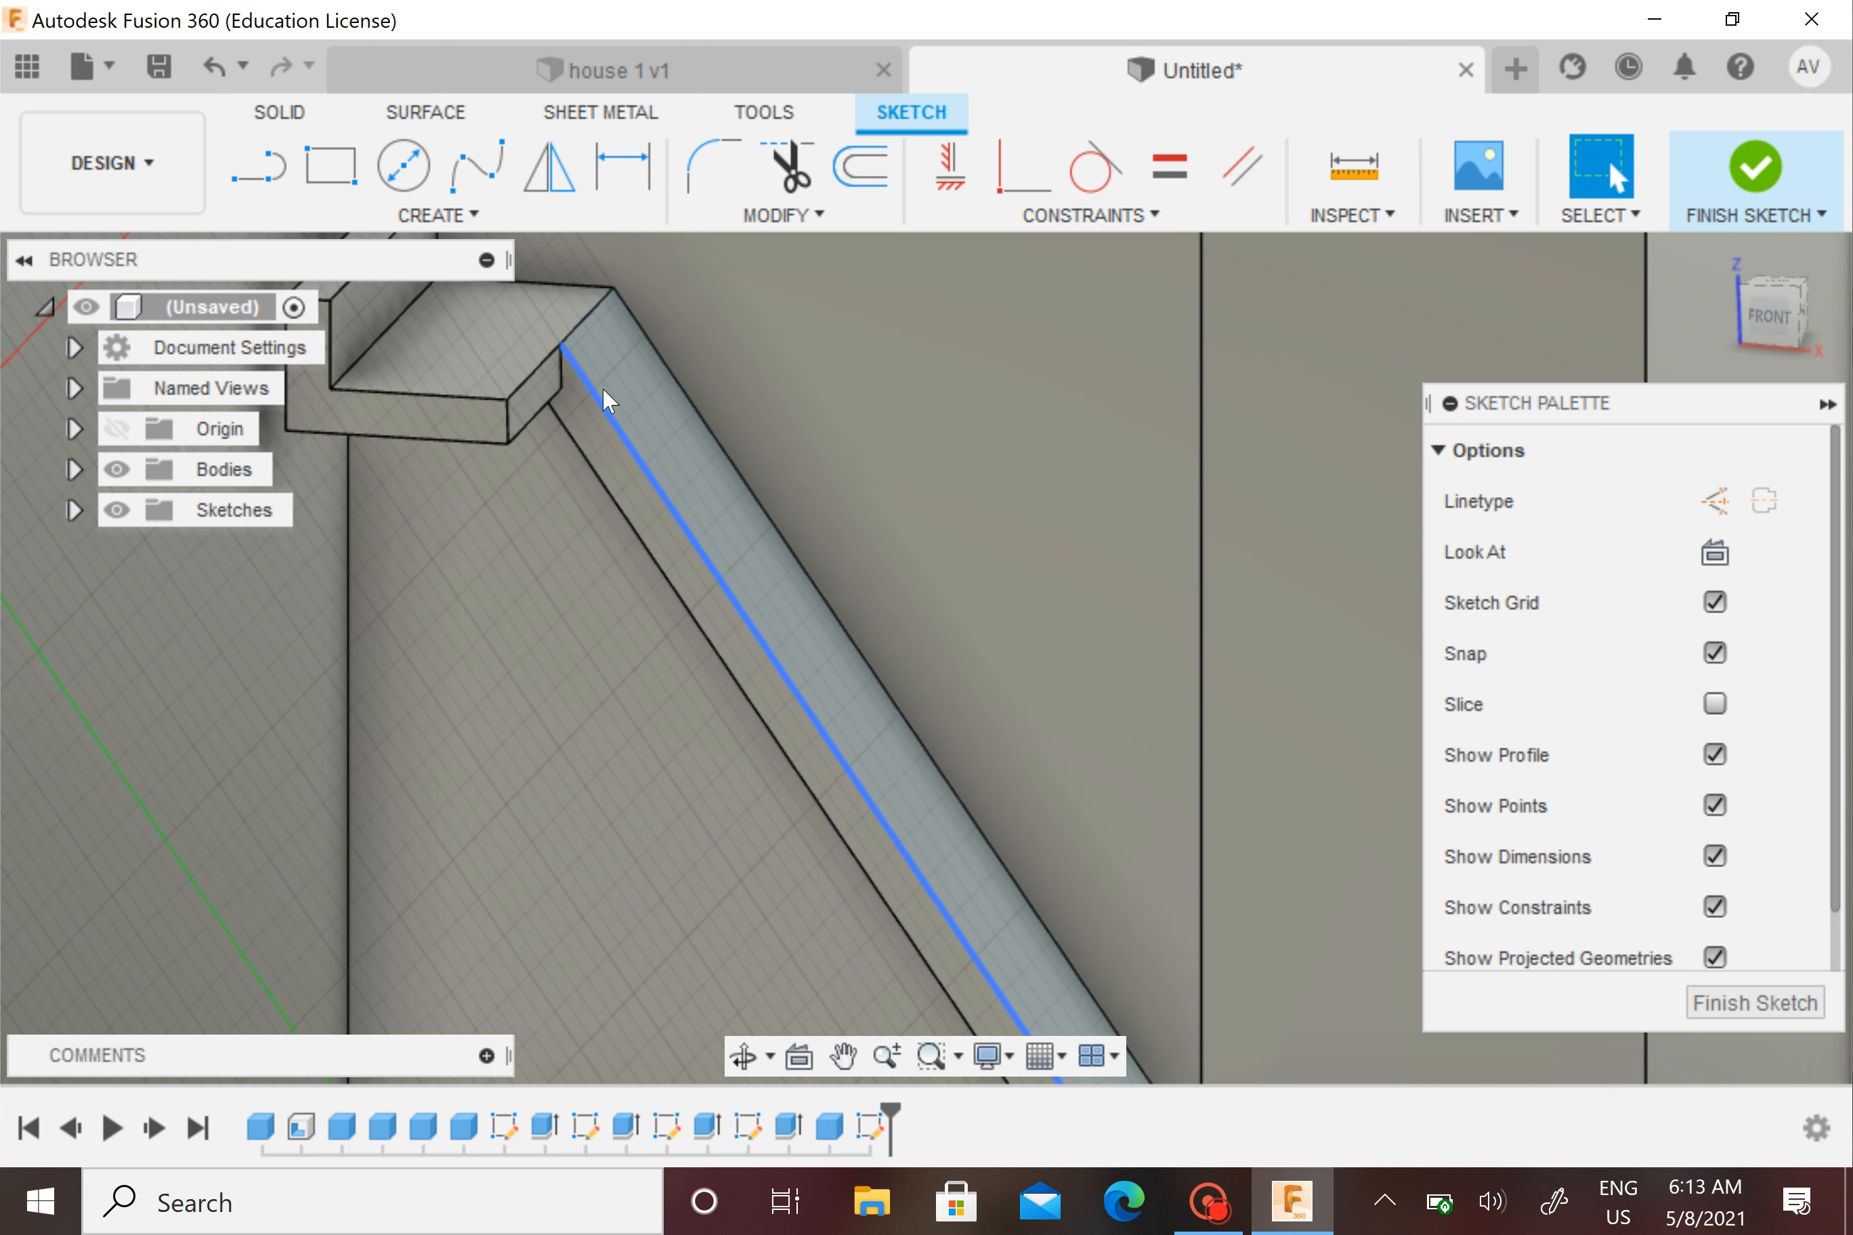
{"action": "key", "text": "l"}
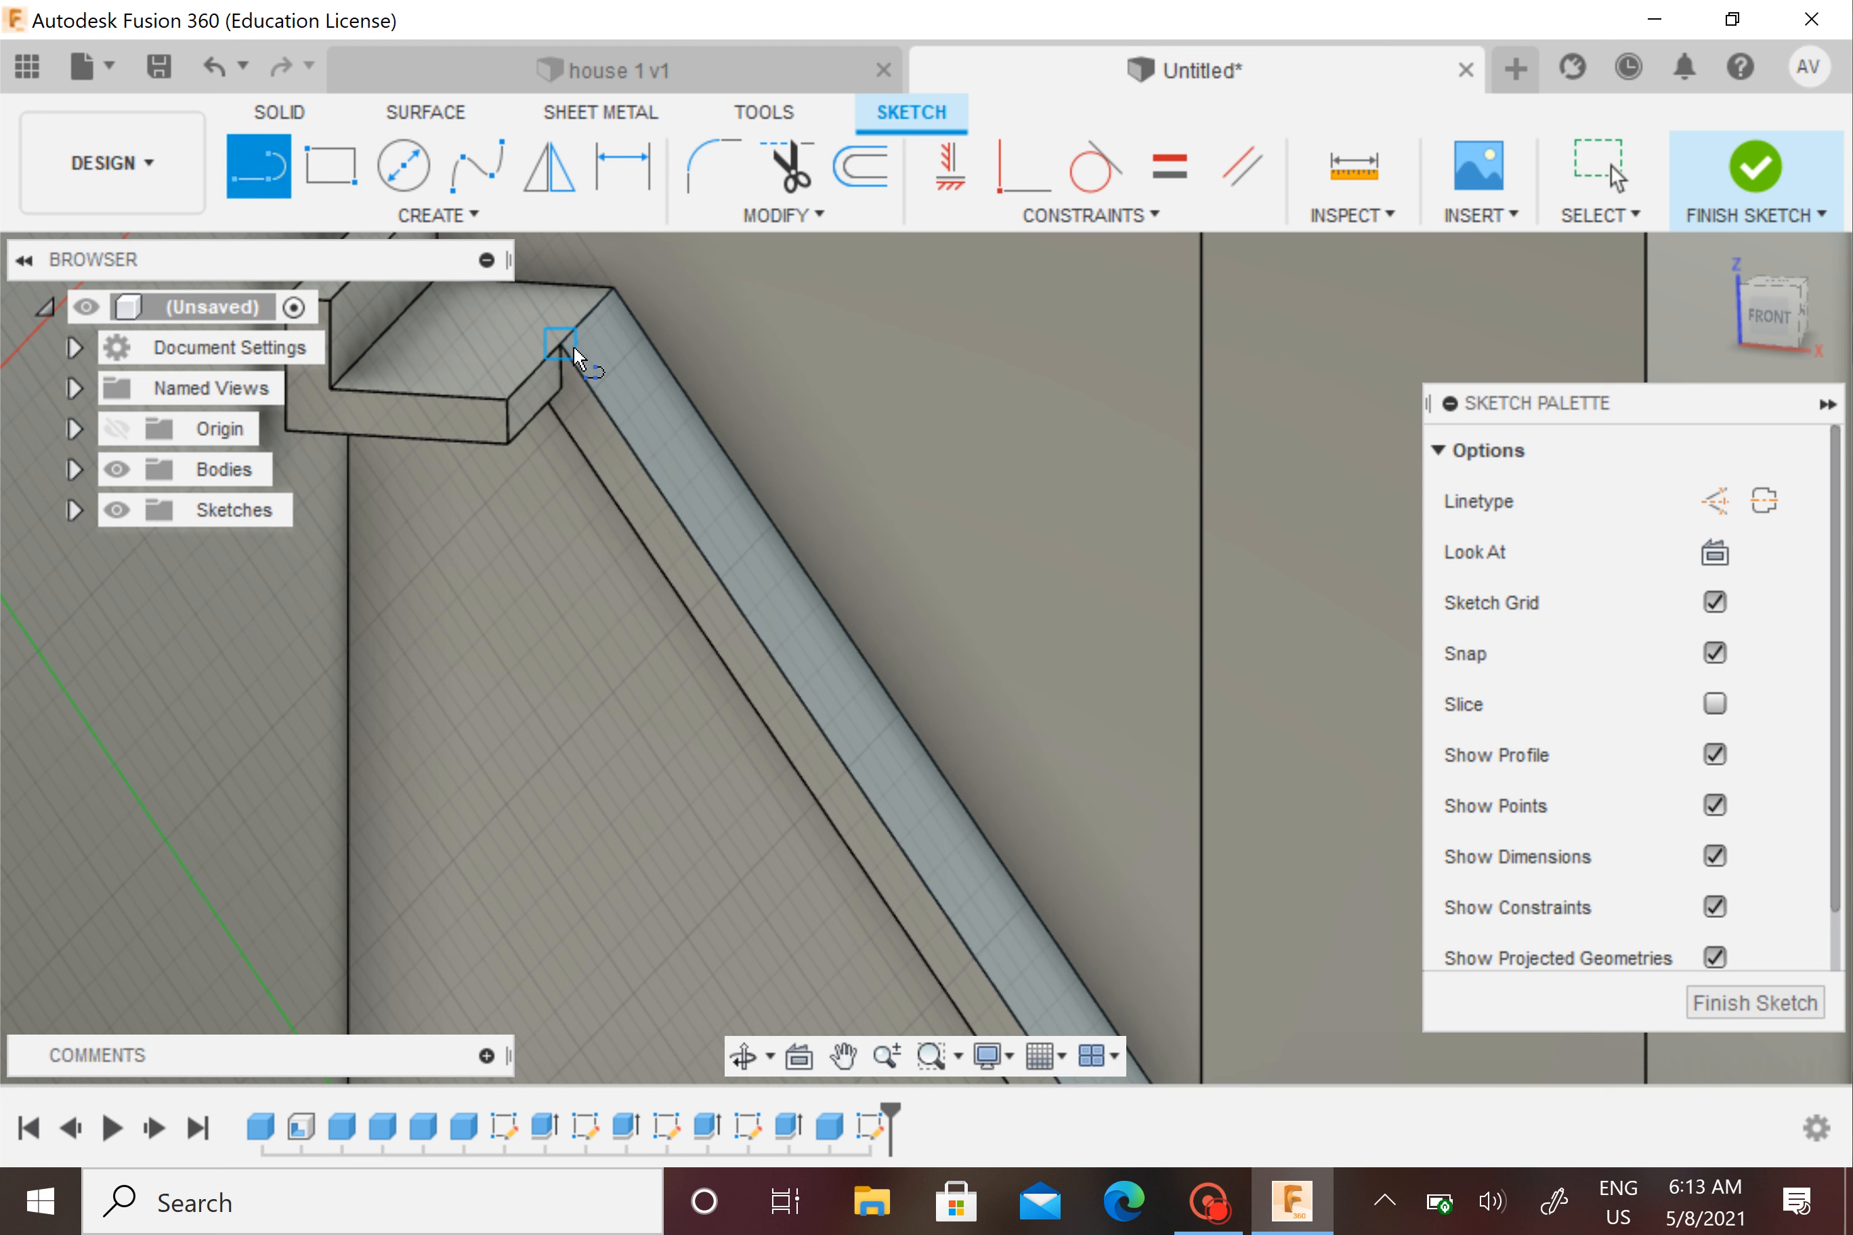
{"action": "left_click", "coordinate": [585, 313]}
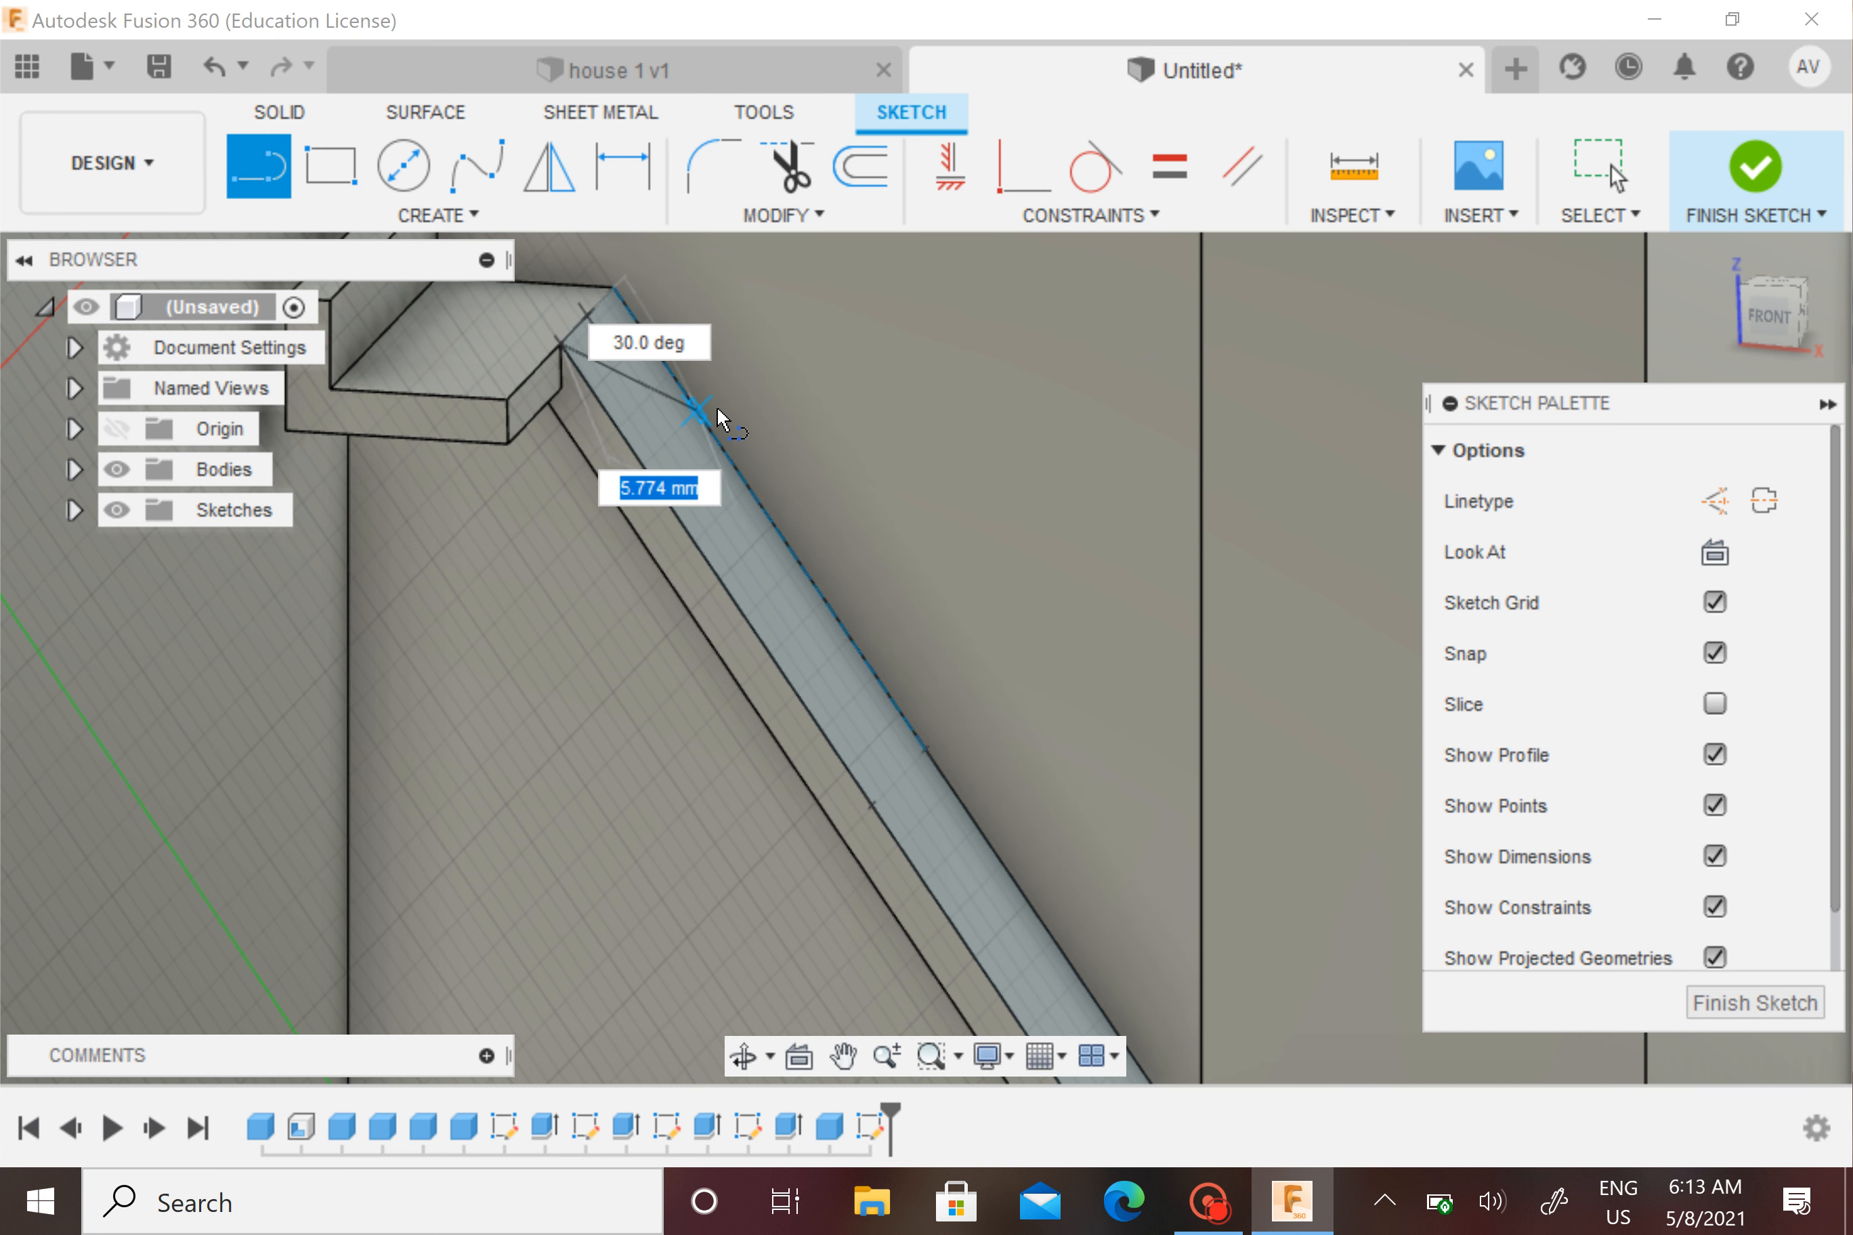
{"action": "key", "text": "Escape"}
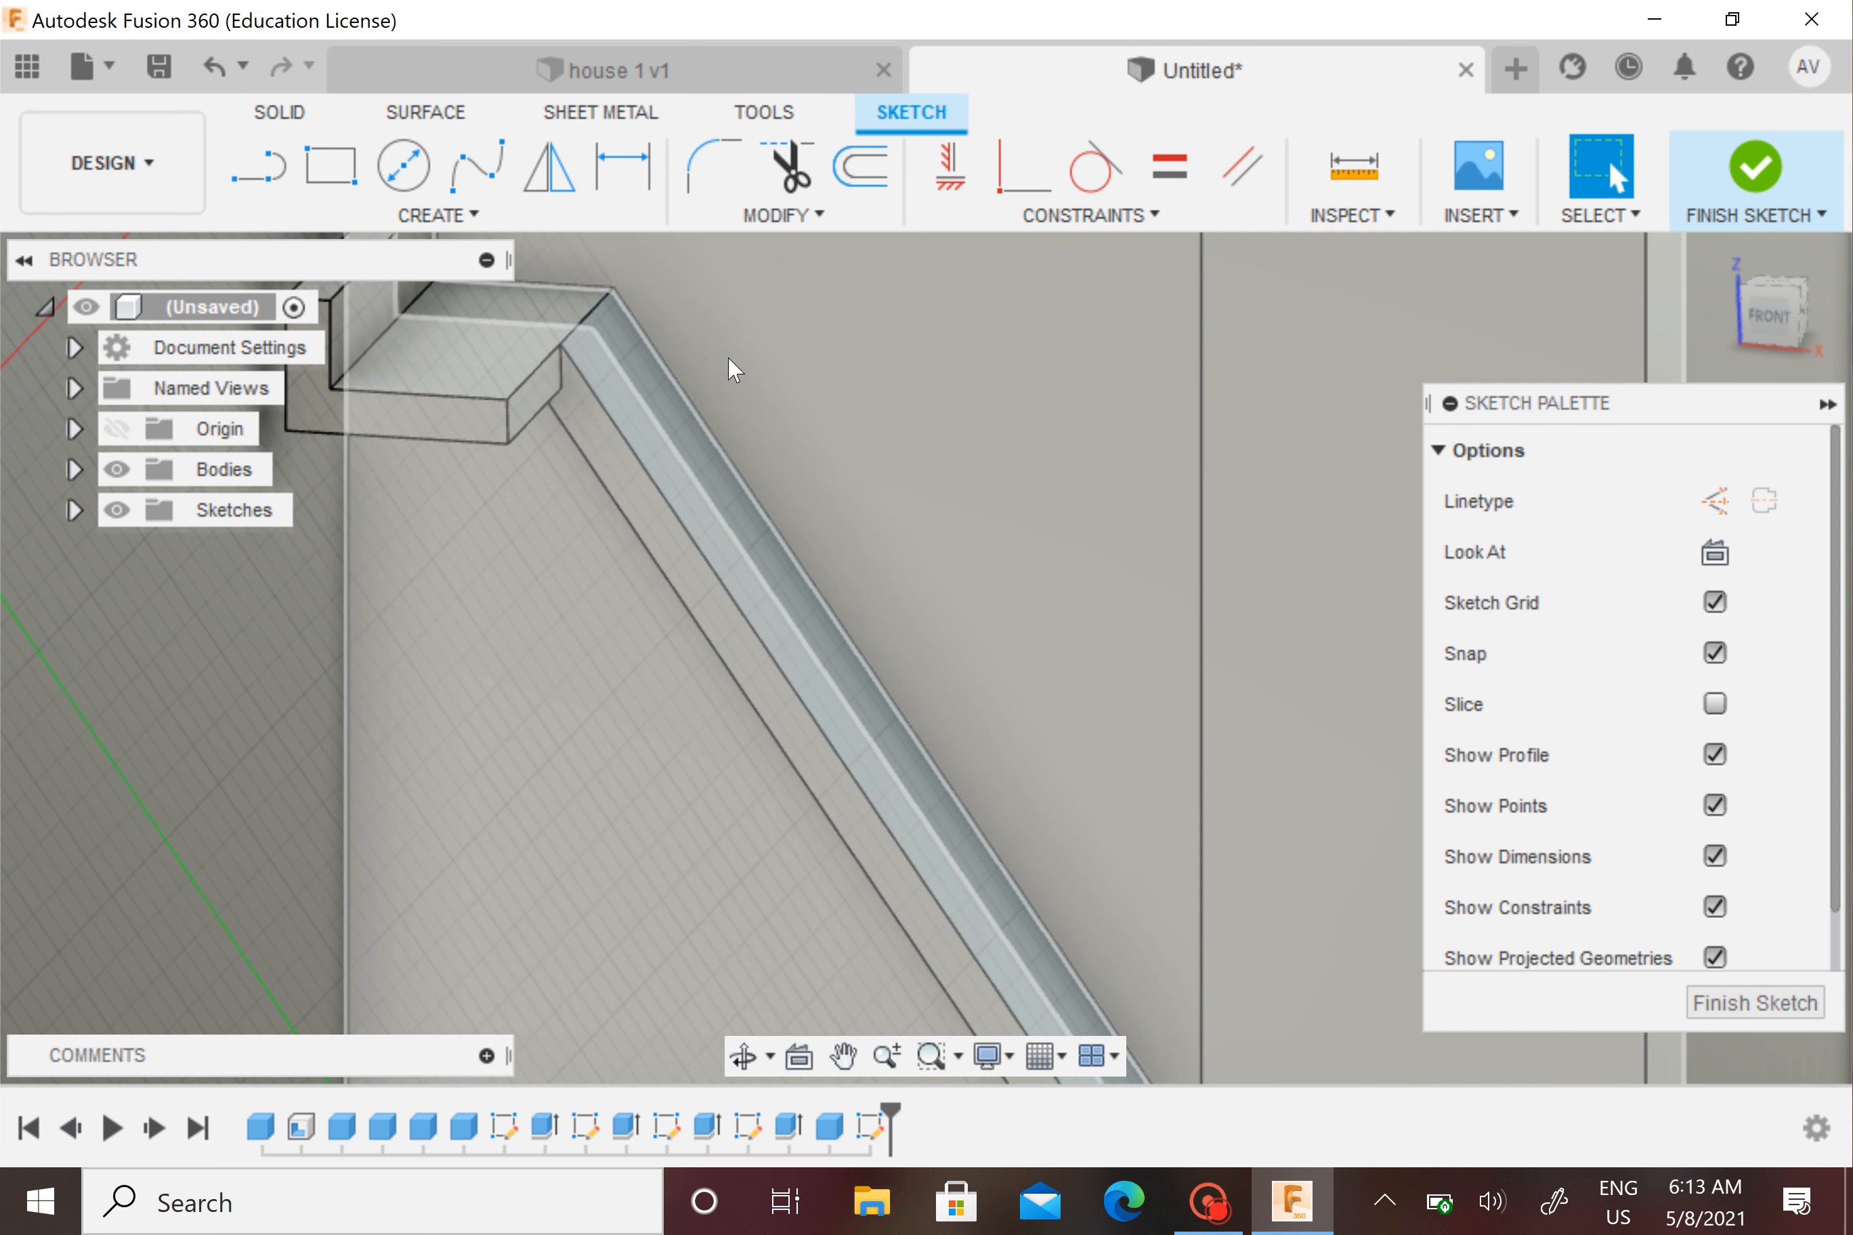
Sketch a two-point rectangle down the ramp's sloped face, starting at its upper front corner beside the landing
{"action": "key", "text": "r"}
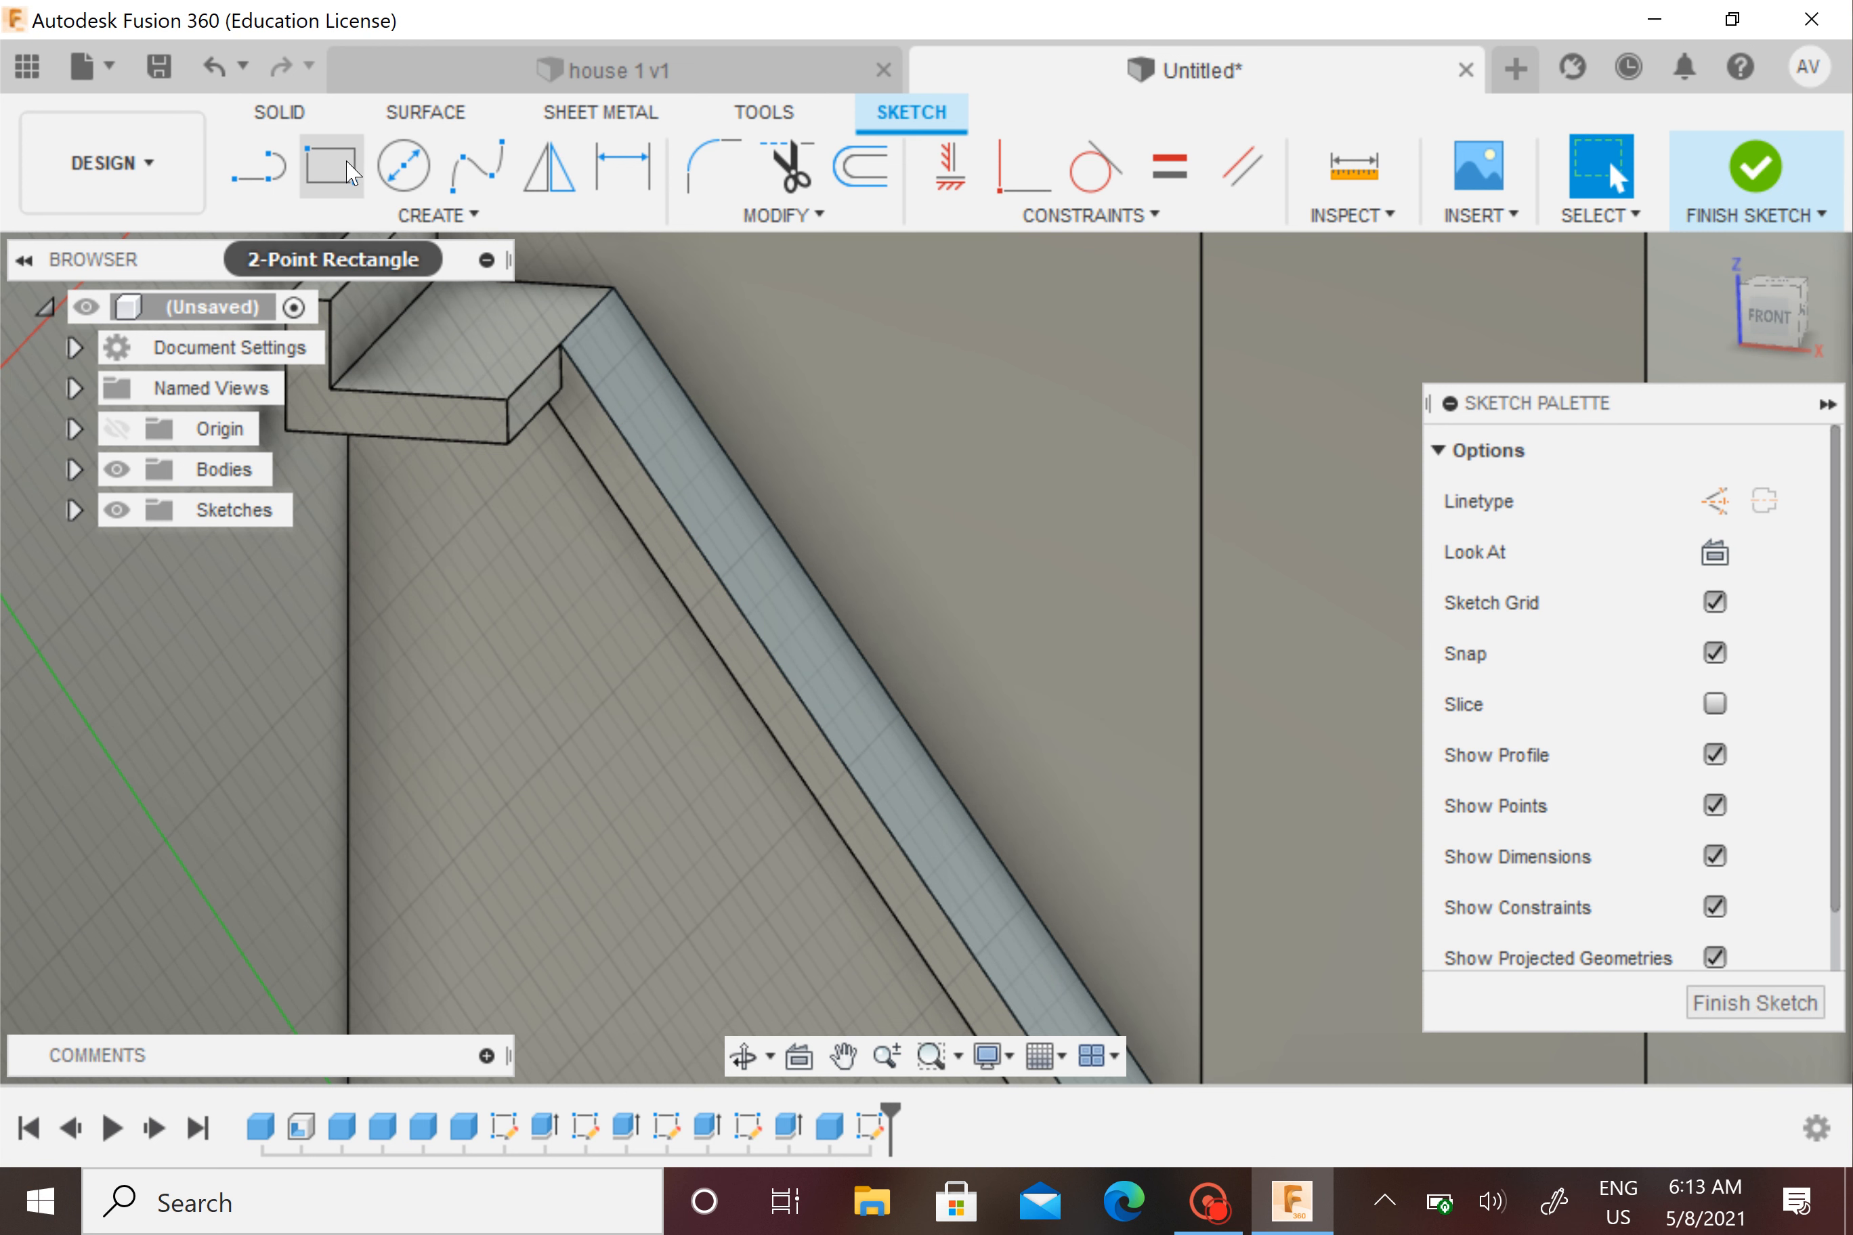
{"action": "left_click", "coordinate": [568, 342]}
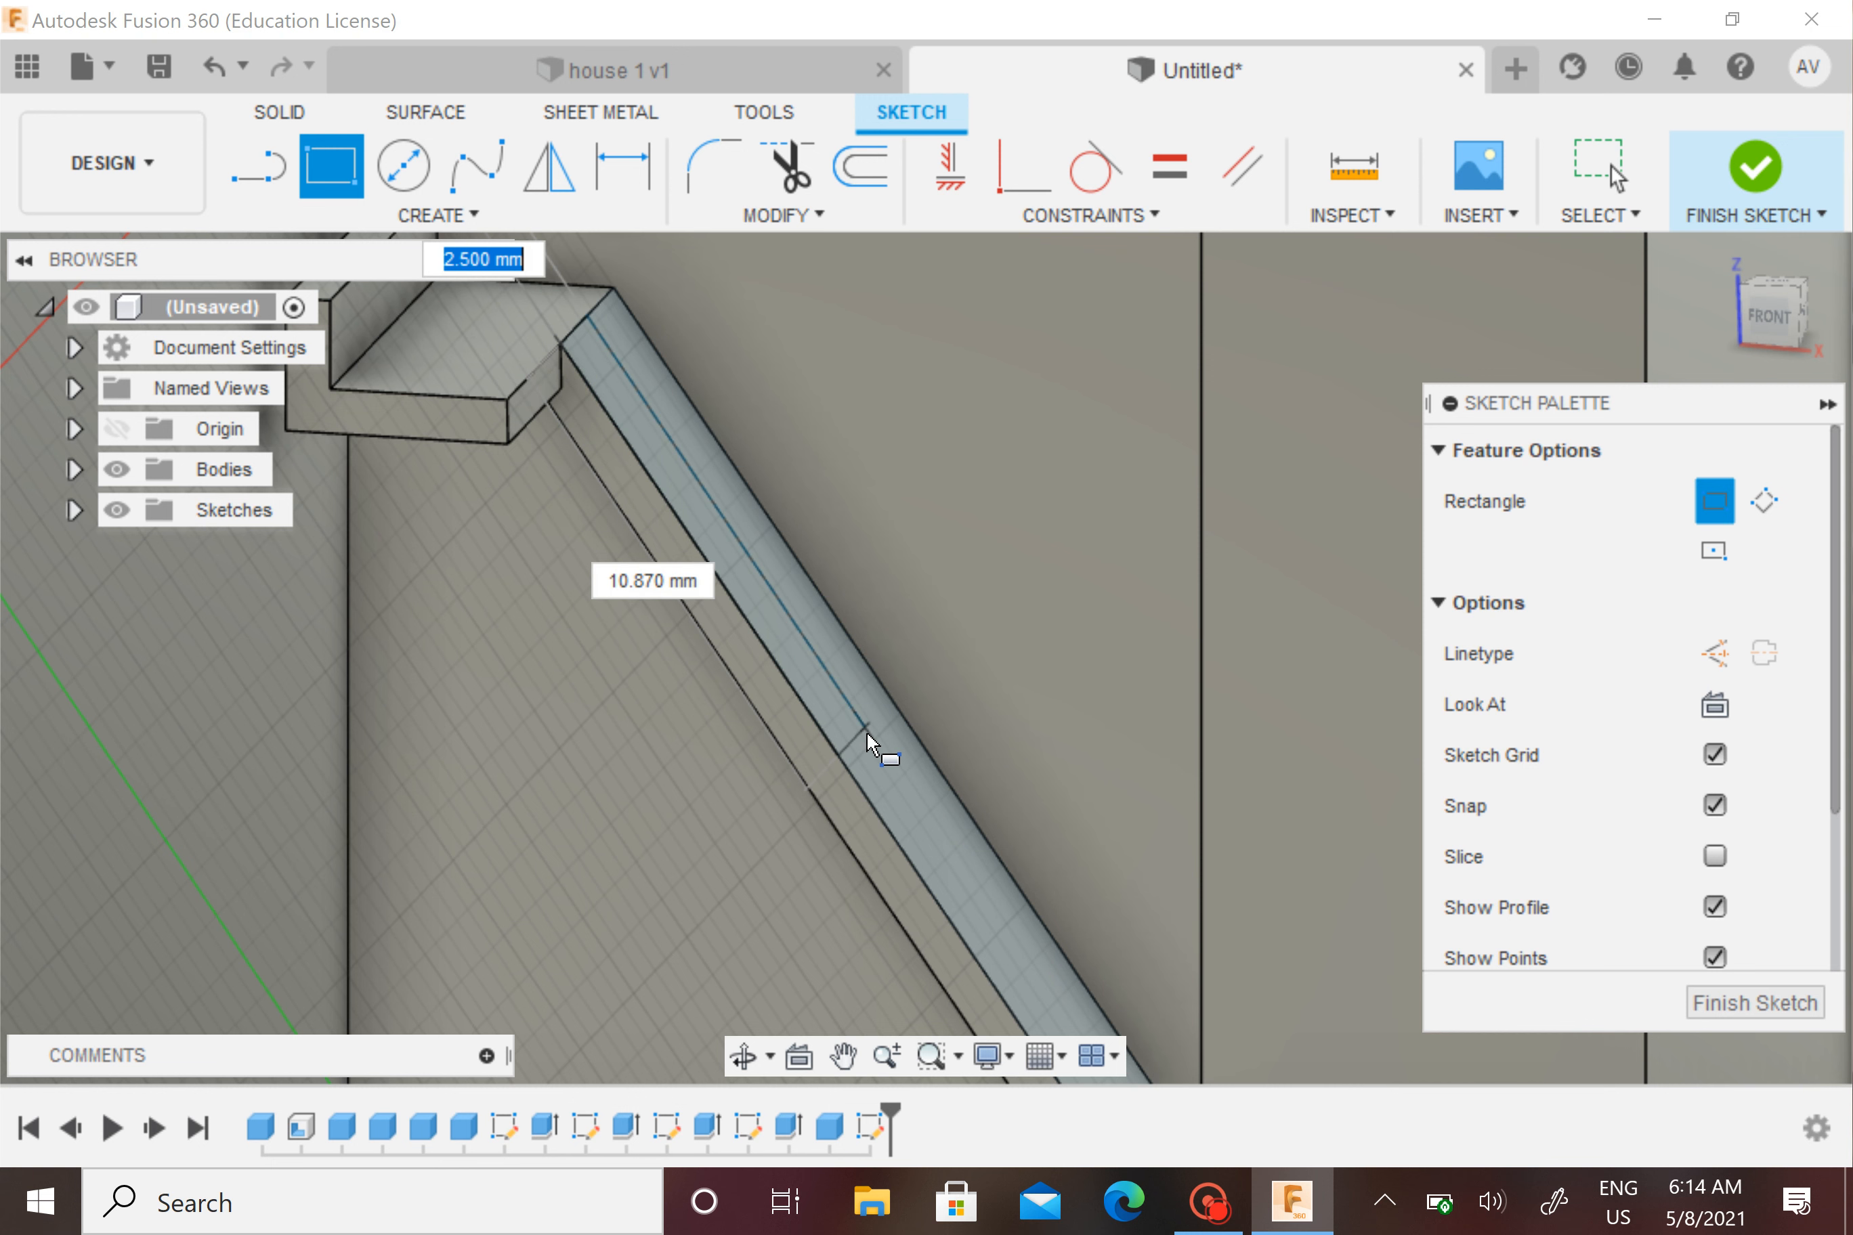
Draw a 1 mm wide rectangle along the near edge of the sloped beam's top face down to its lower end, and finish the sketch
{"action": "type", "text": "1"}
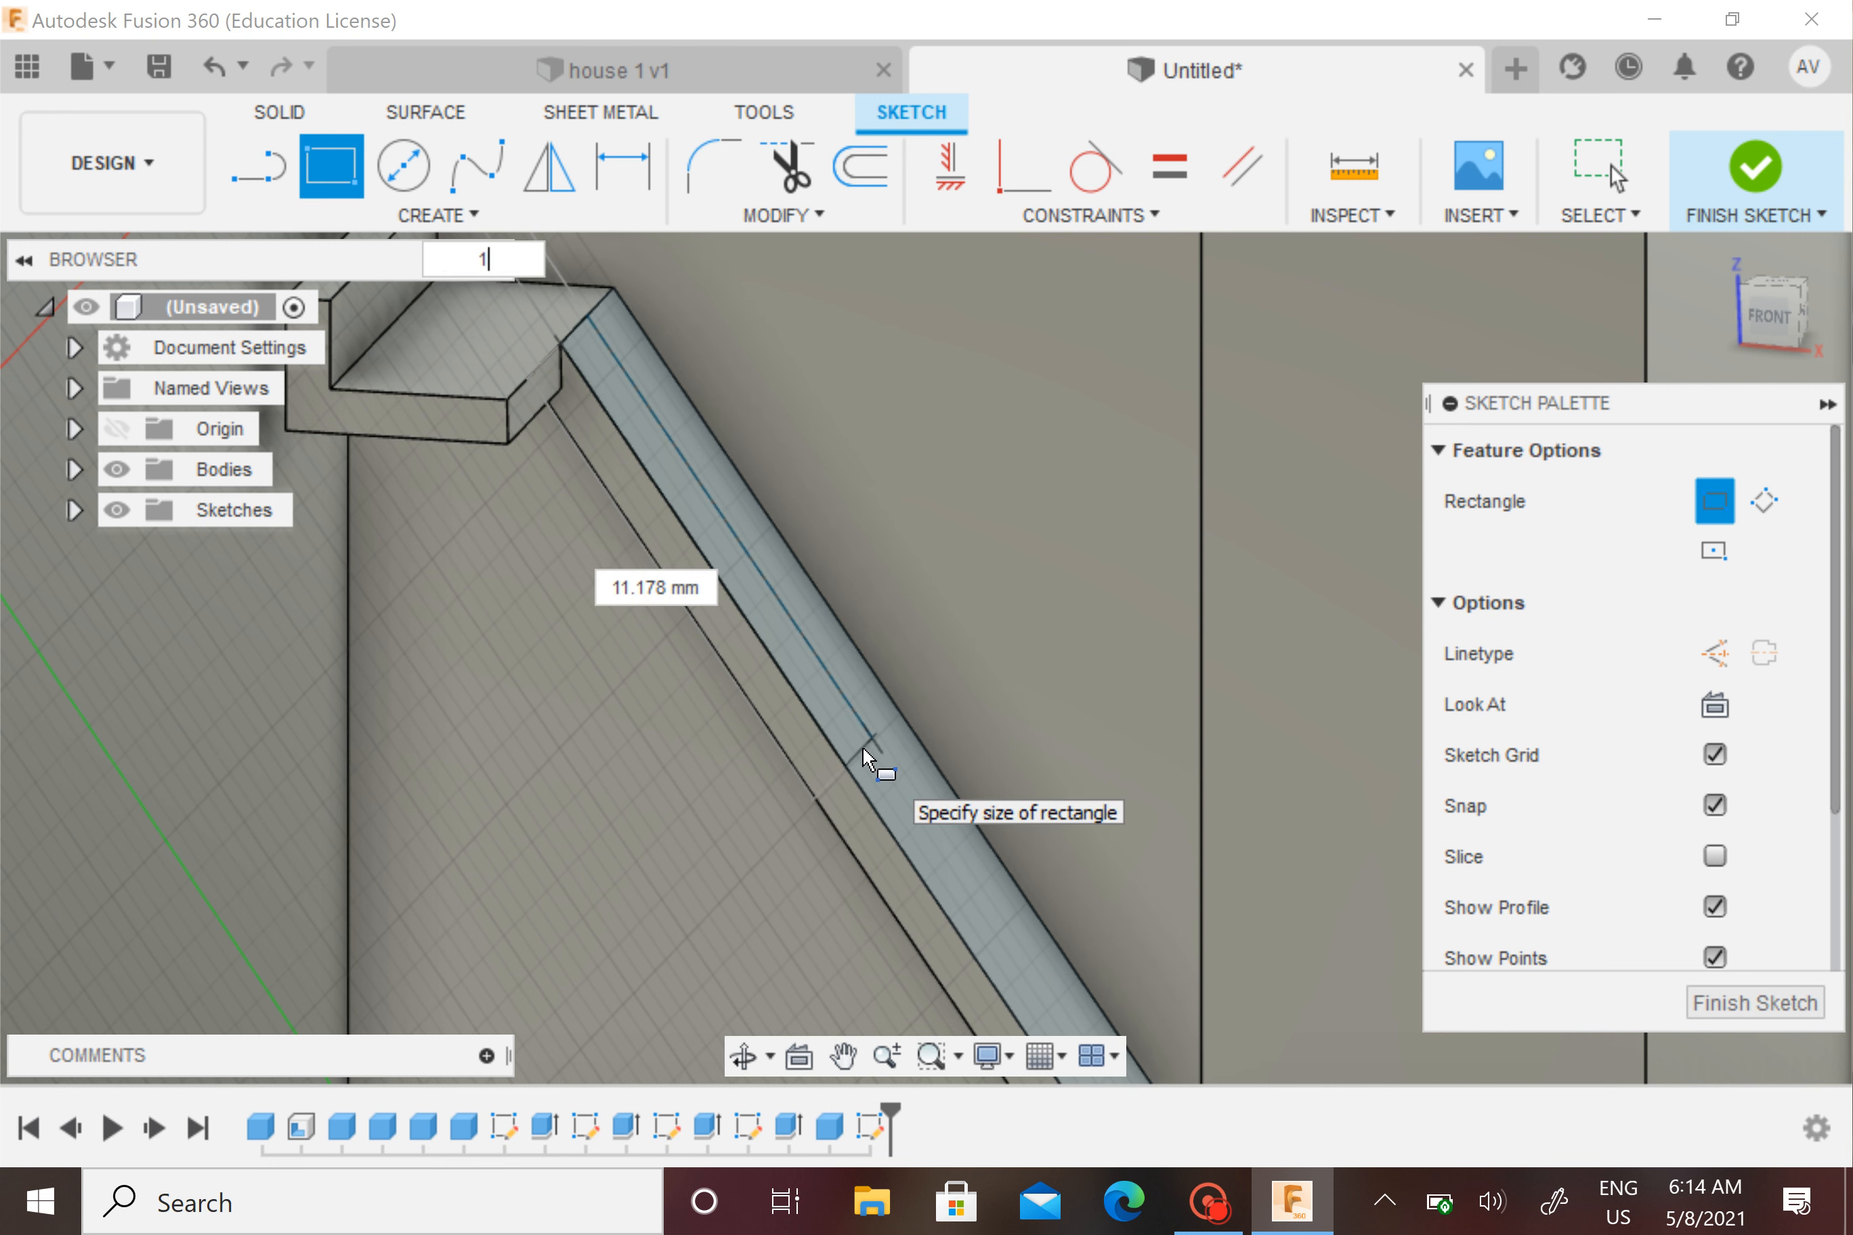
{"action": "key", "text": "Tab"}
{"action": "middle_click_drag", "start_coordinate": [863, 757], "coordinate": [599, 405]}
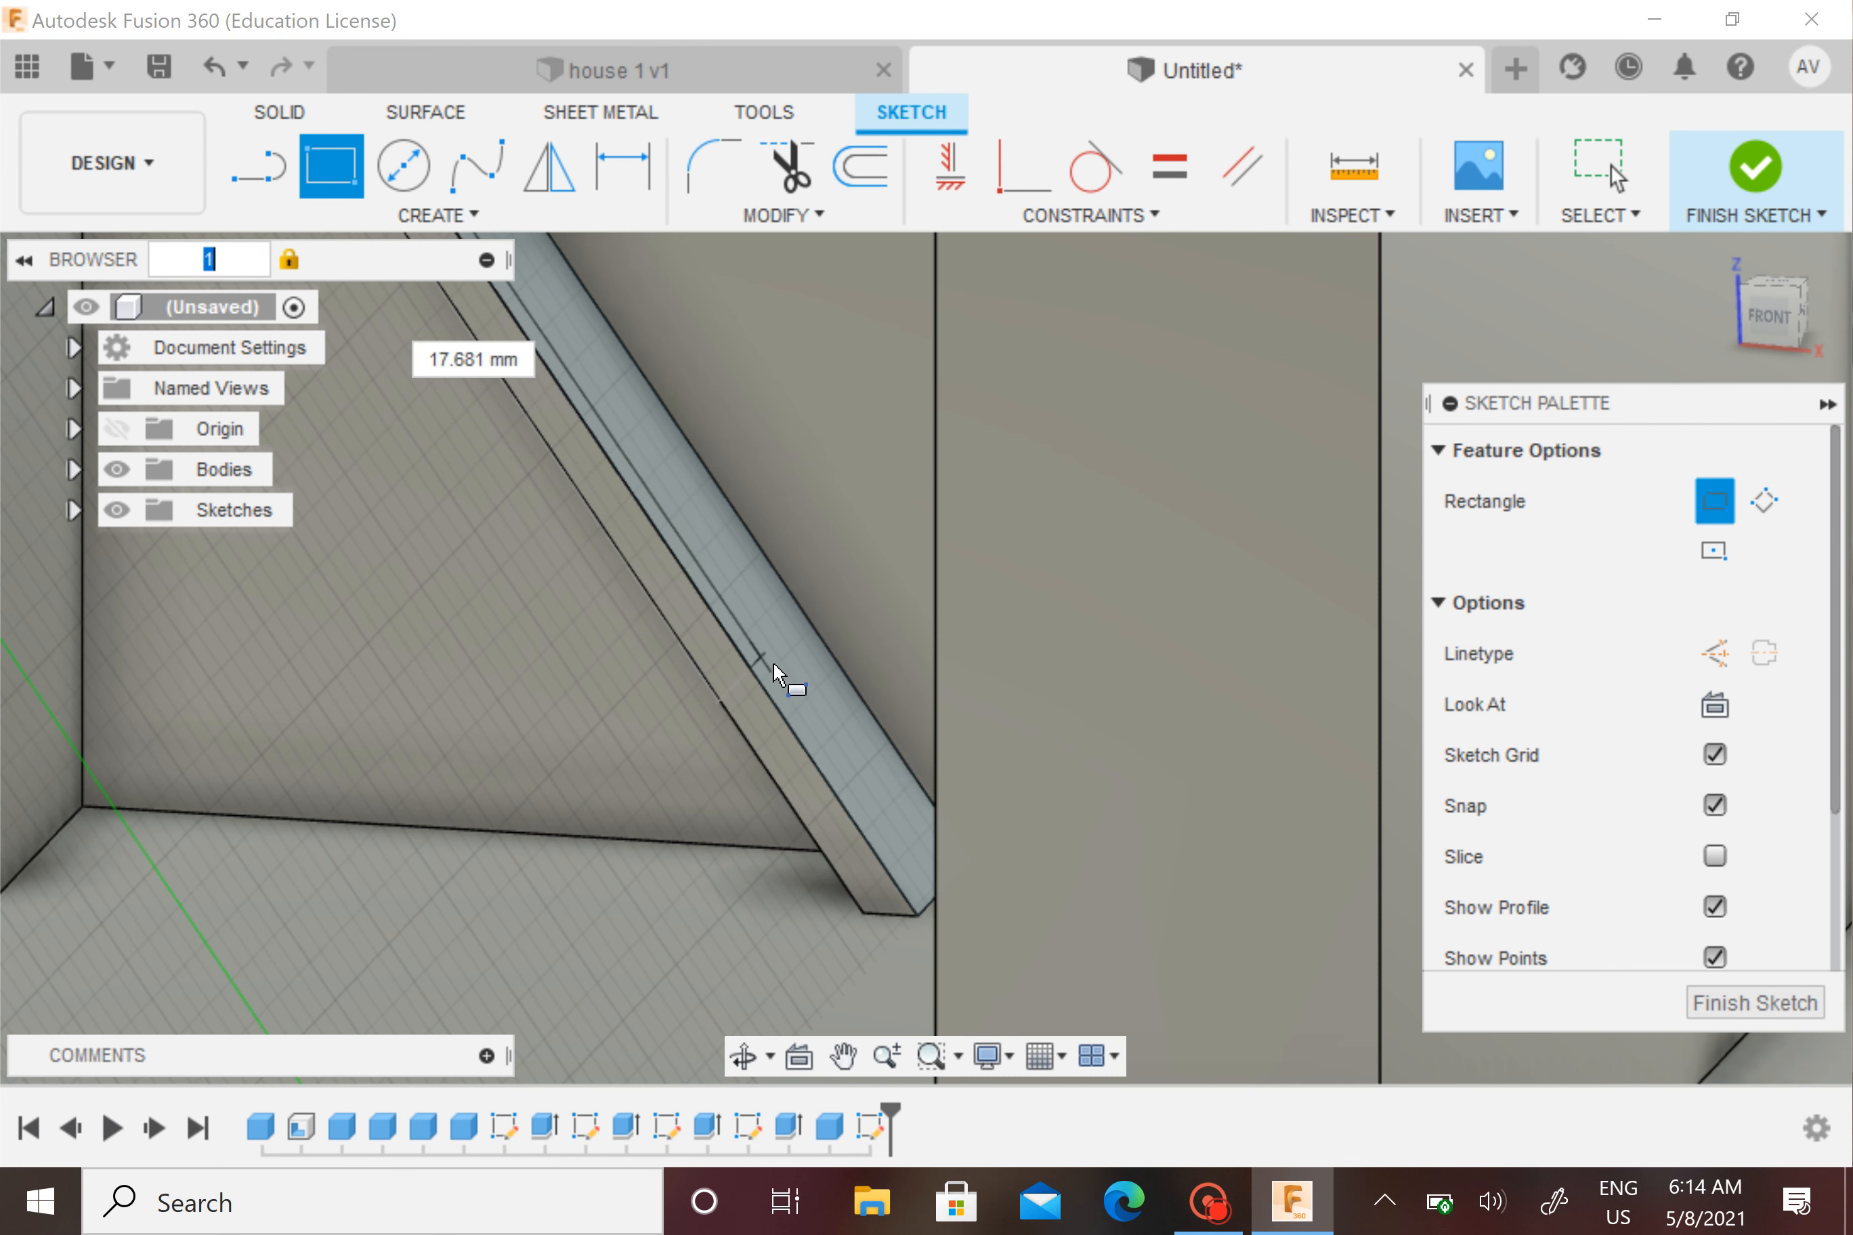
{"action": "left_click", "coordinate": [930, 905]}
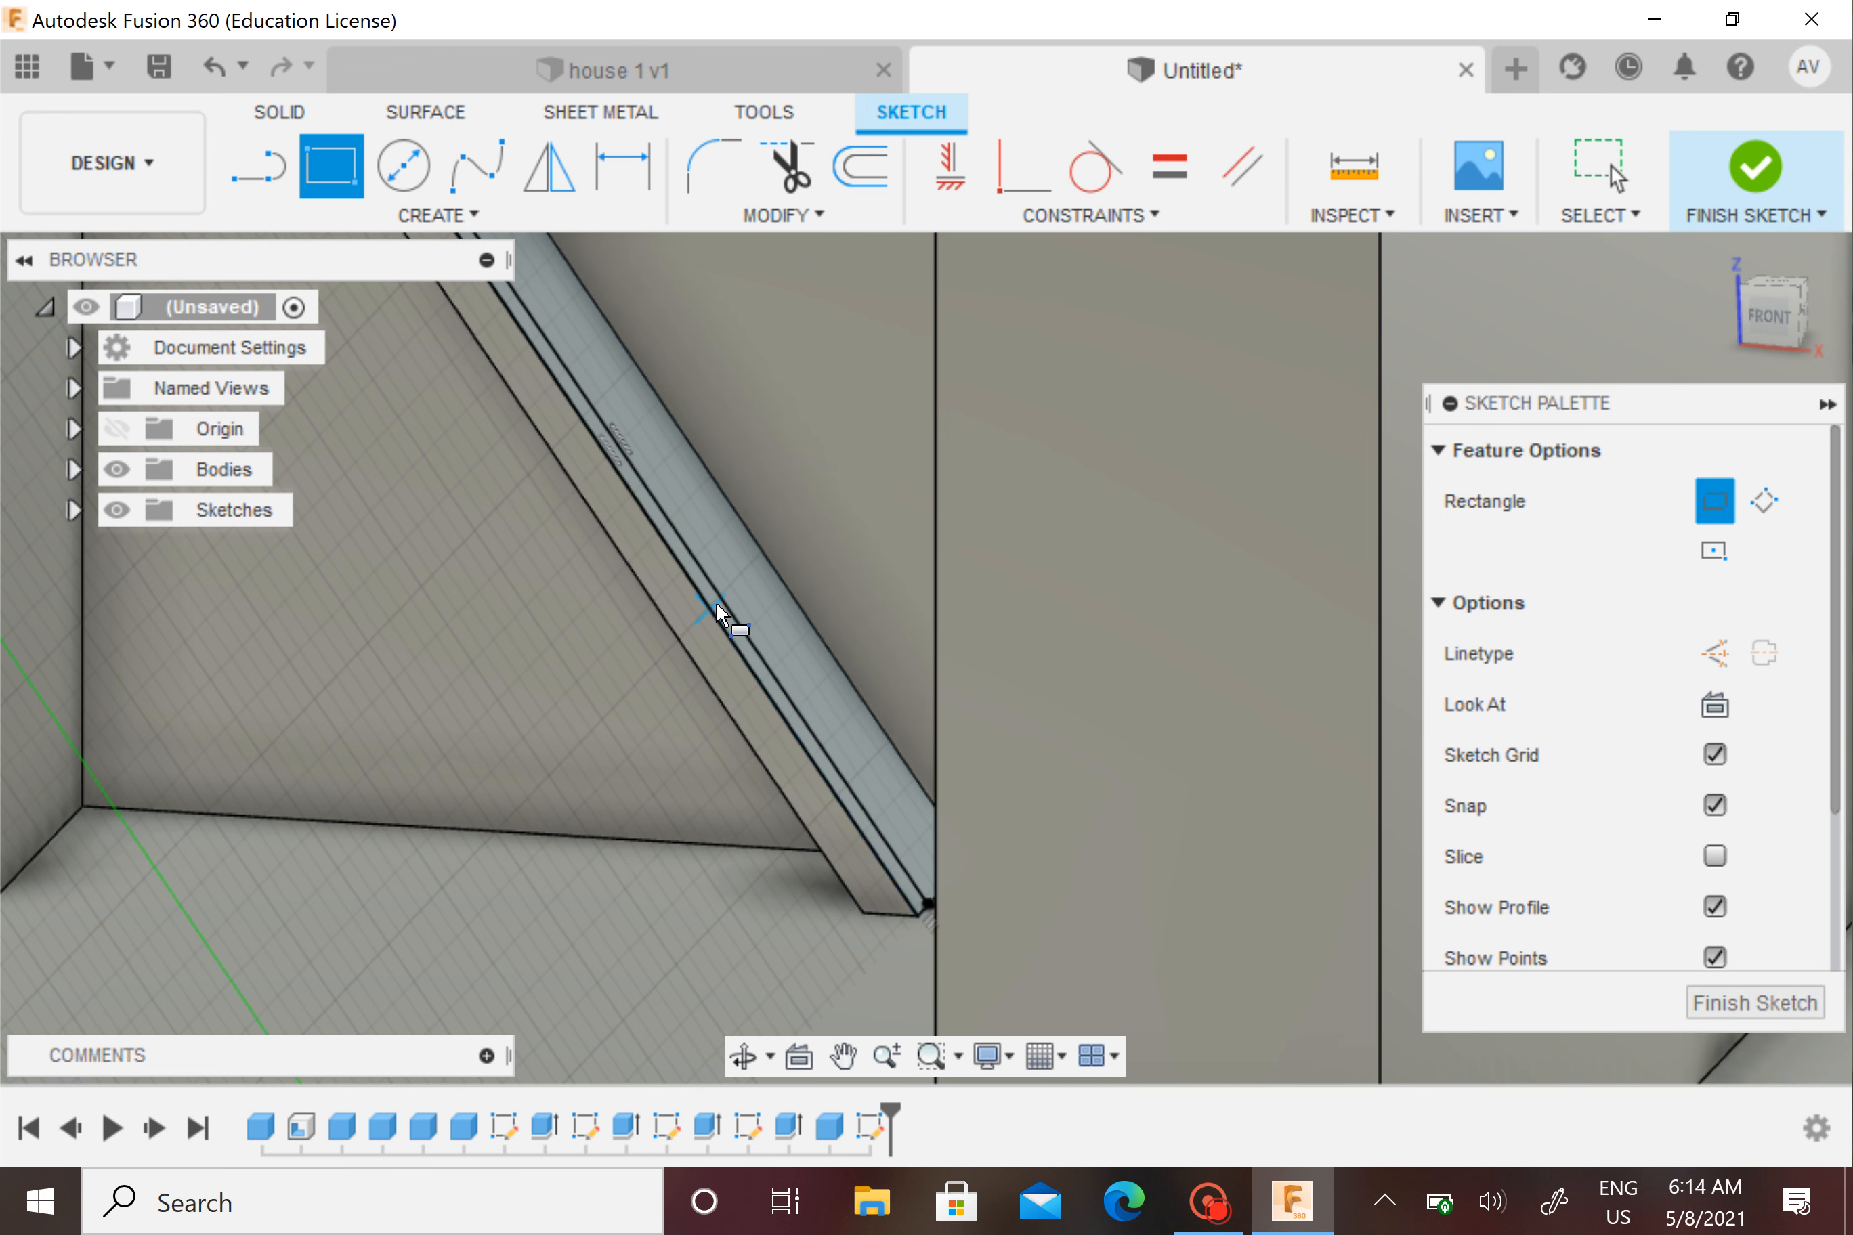
{"action": "middle_click_drag", "start_coordinate": [717, 600], "coordinate": [869, 874]}
{"action": "middle_click_drag", "start_coordinate": [806, 745], "coordinate": [848, 790]}
{"action": "scroll", "coordinate": [849, 790], "scroll_direction": "down", "scroll_amount": 2}
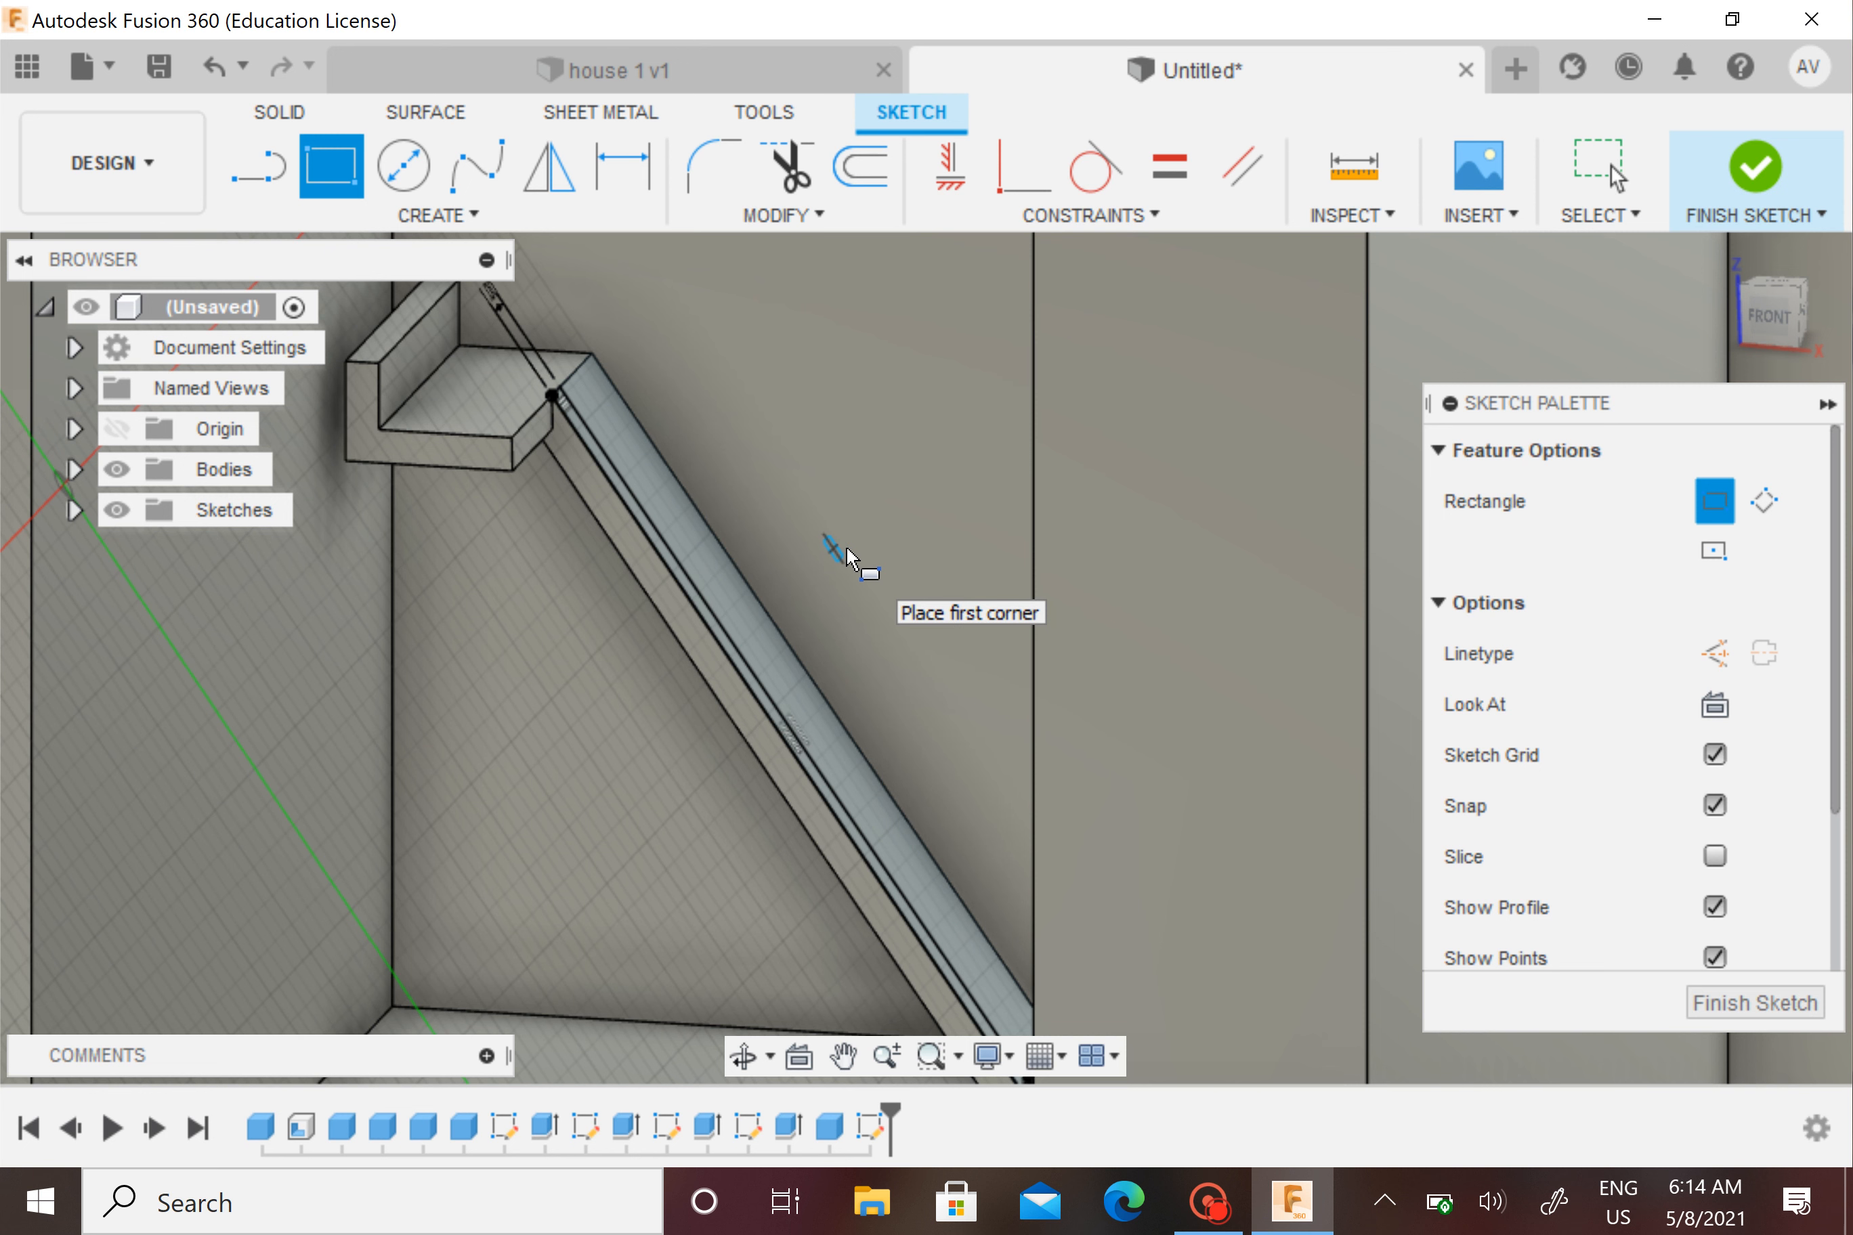
{"action": "left_click", "coordinate": [1771, 162]}
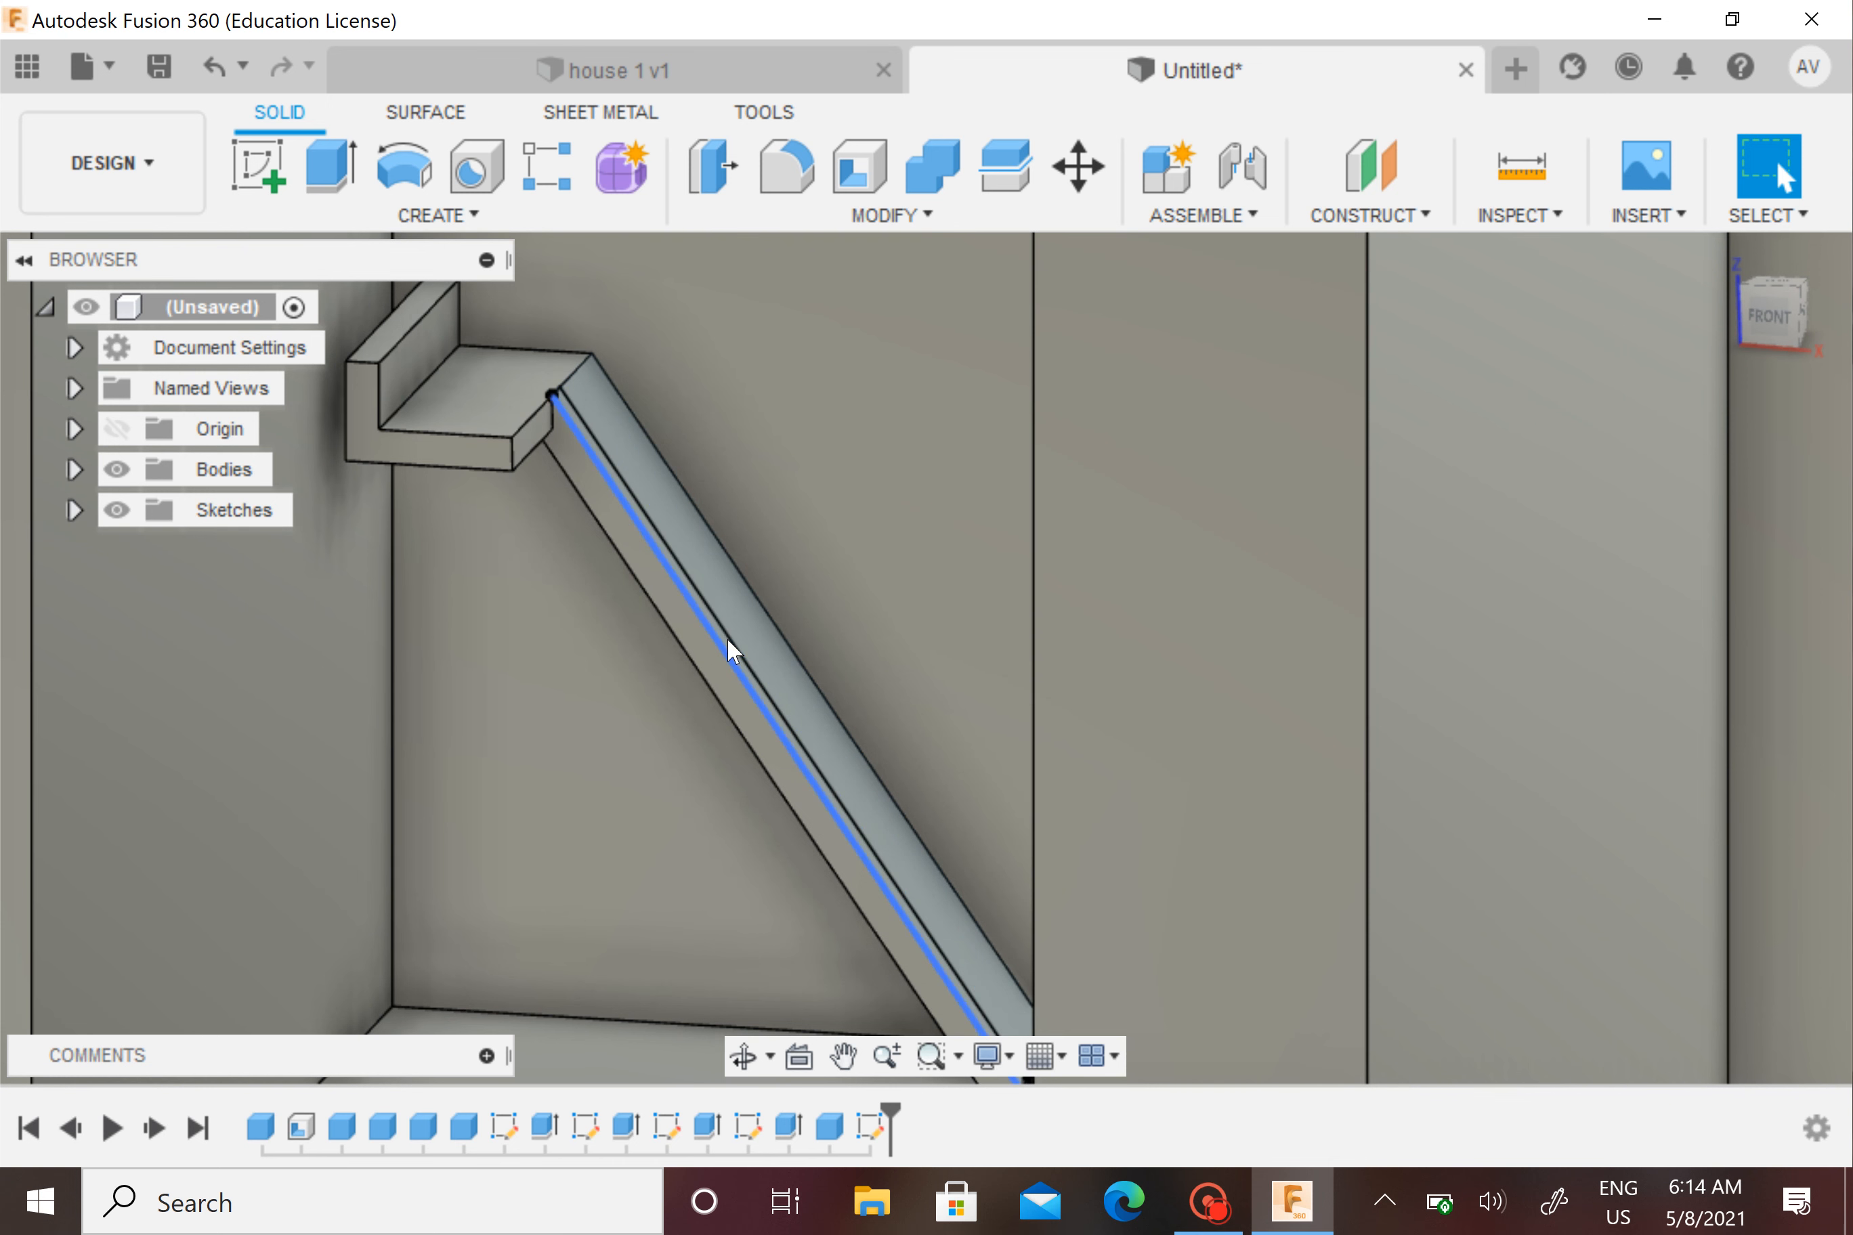
Extrude the narrow strip profile on the sloped beam 2 mm with the Join operation
{"action": "scroll", "coordinate": [732, 650], "scroll_direction": "up", "scroll_amount": 5}
{"action": "scroll", "coordinate": [786, 658], "scroll_direction": "down", "scroll_amount": 4}
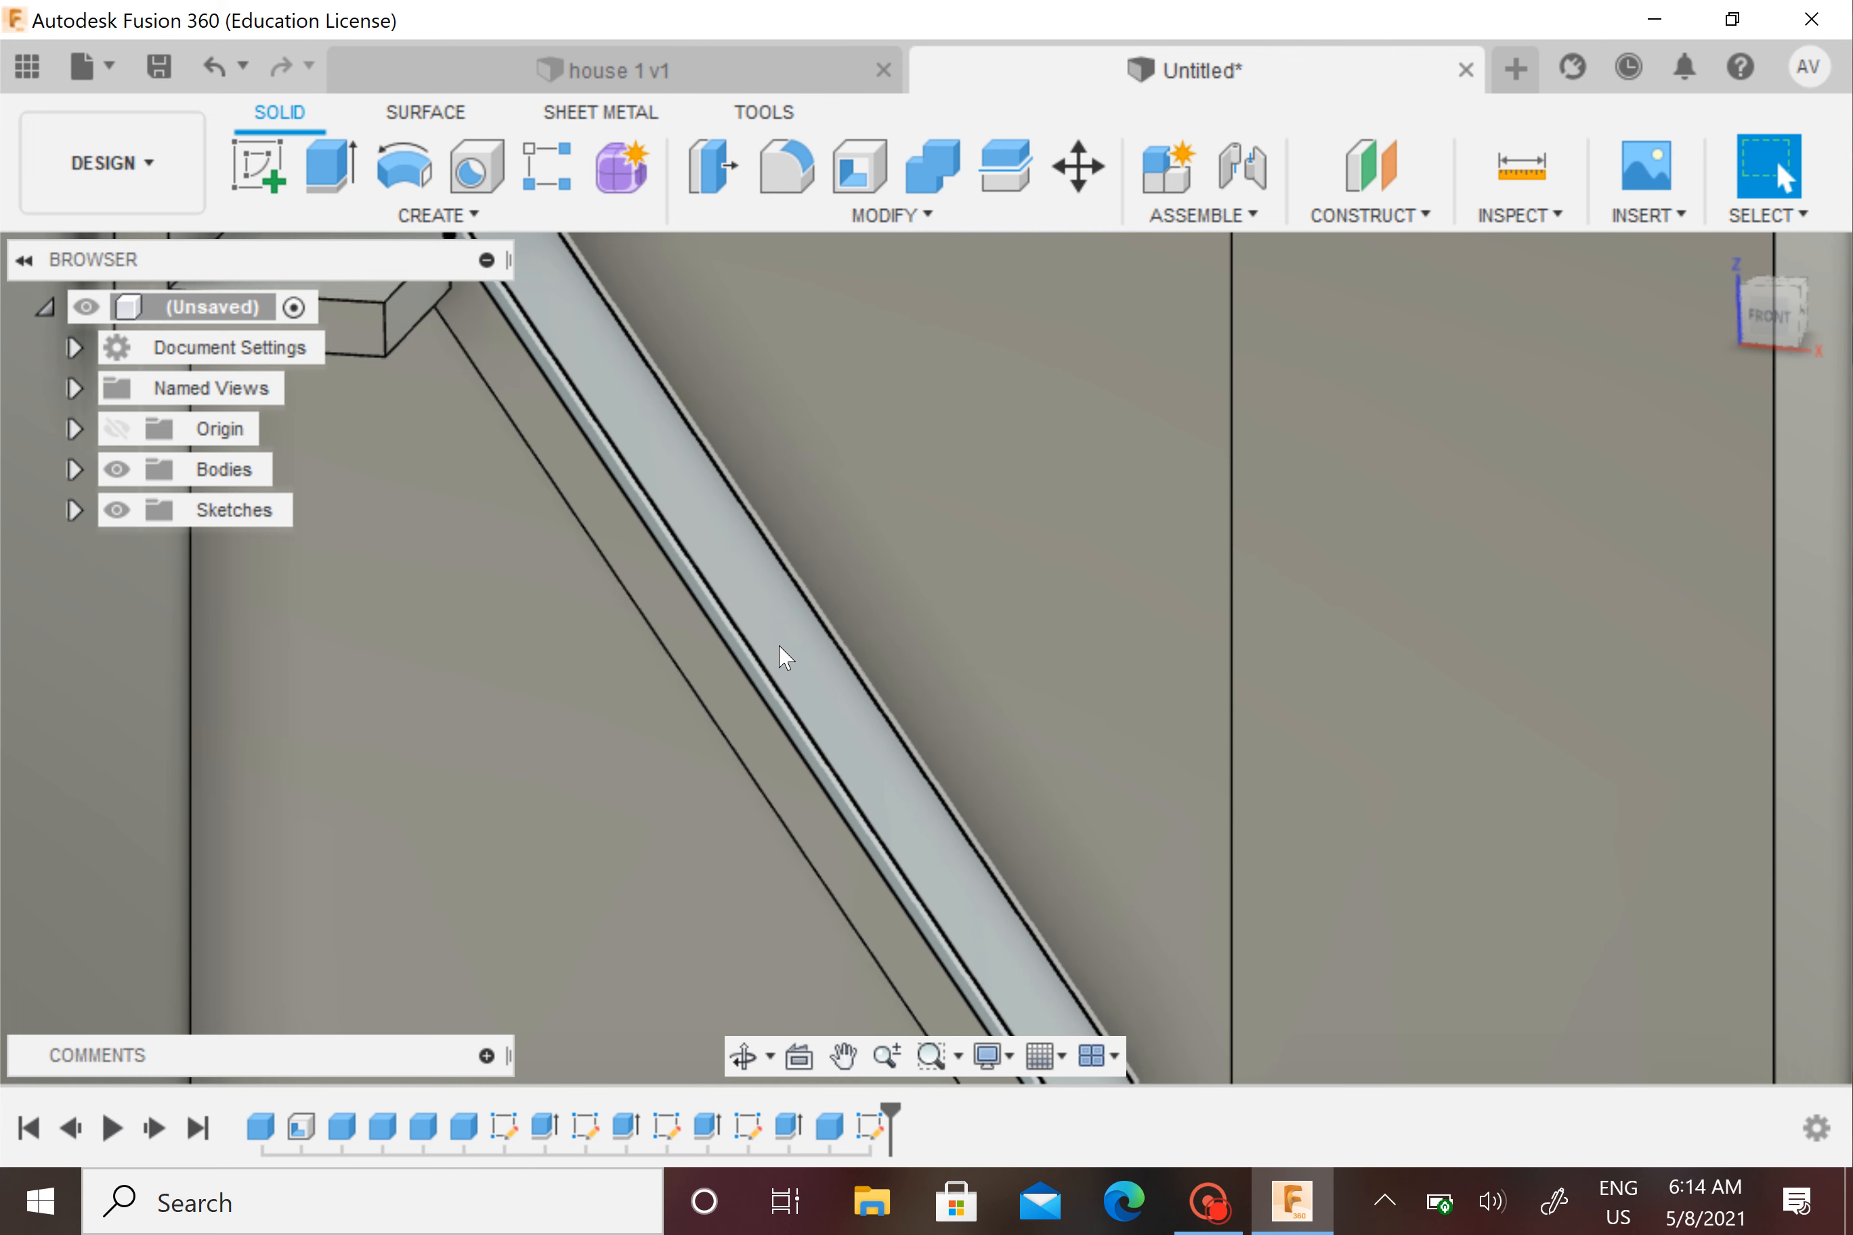
{"action": "scroll", "coordinate": [774, 677], "scroll_direction": "up", "scroll_amount": 4}
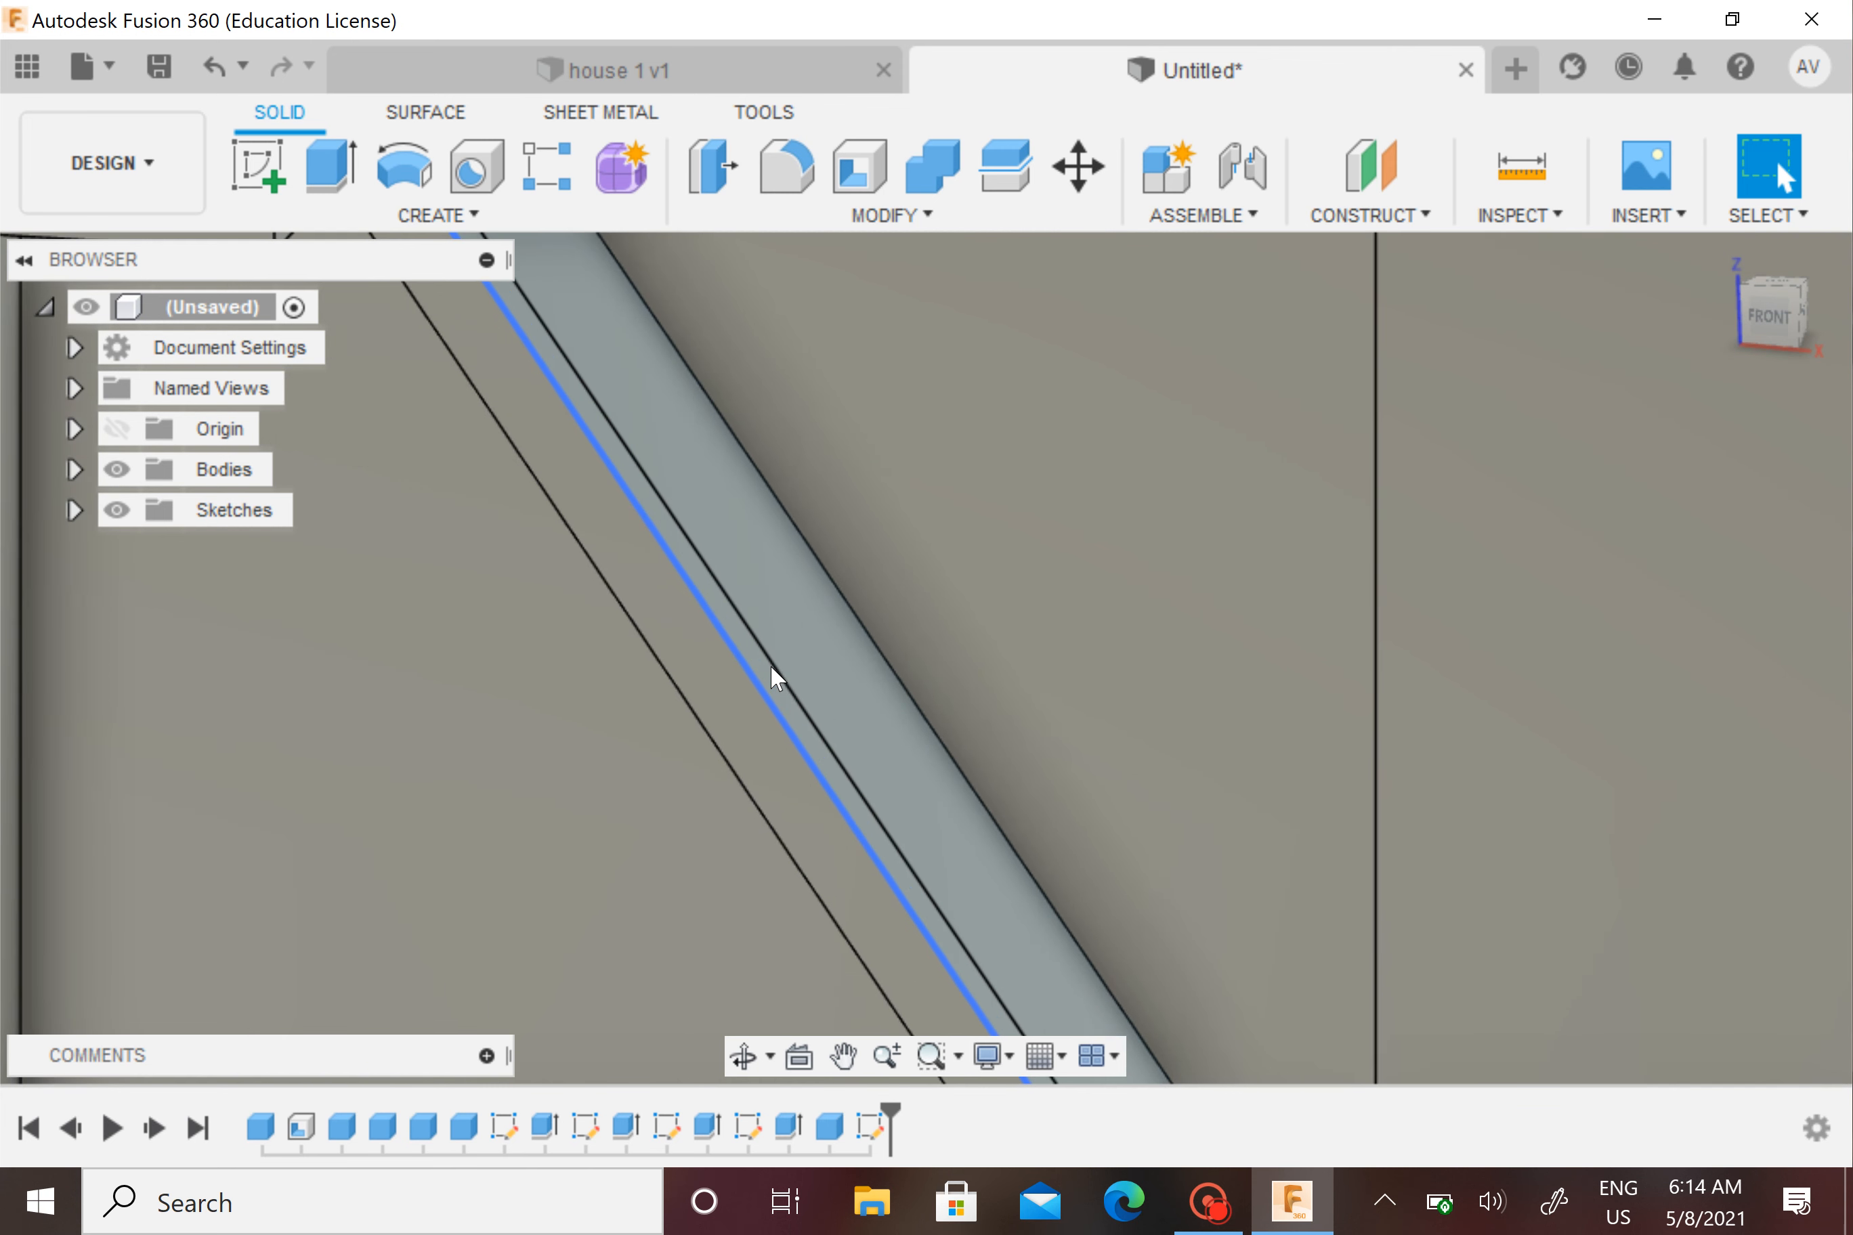
{"action": "left_click", "coordinate": [775, 699]}
{"action": "right_click", "coordinate": [769, 698]}
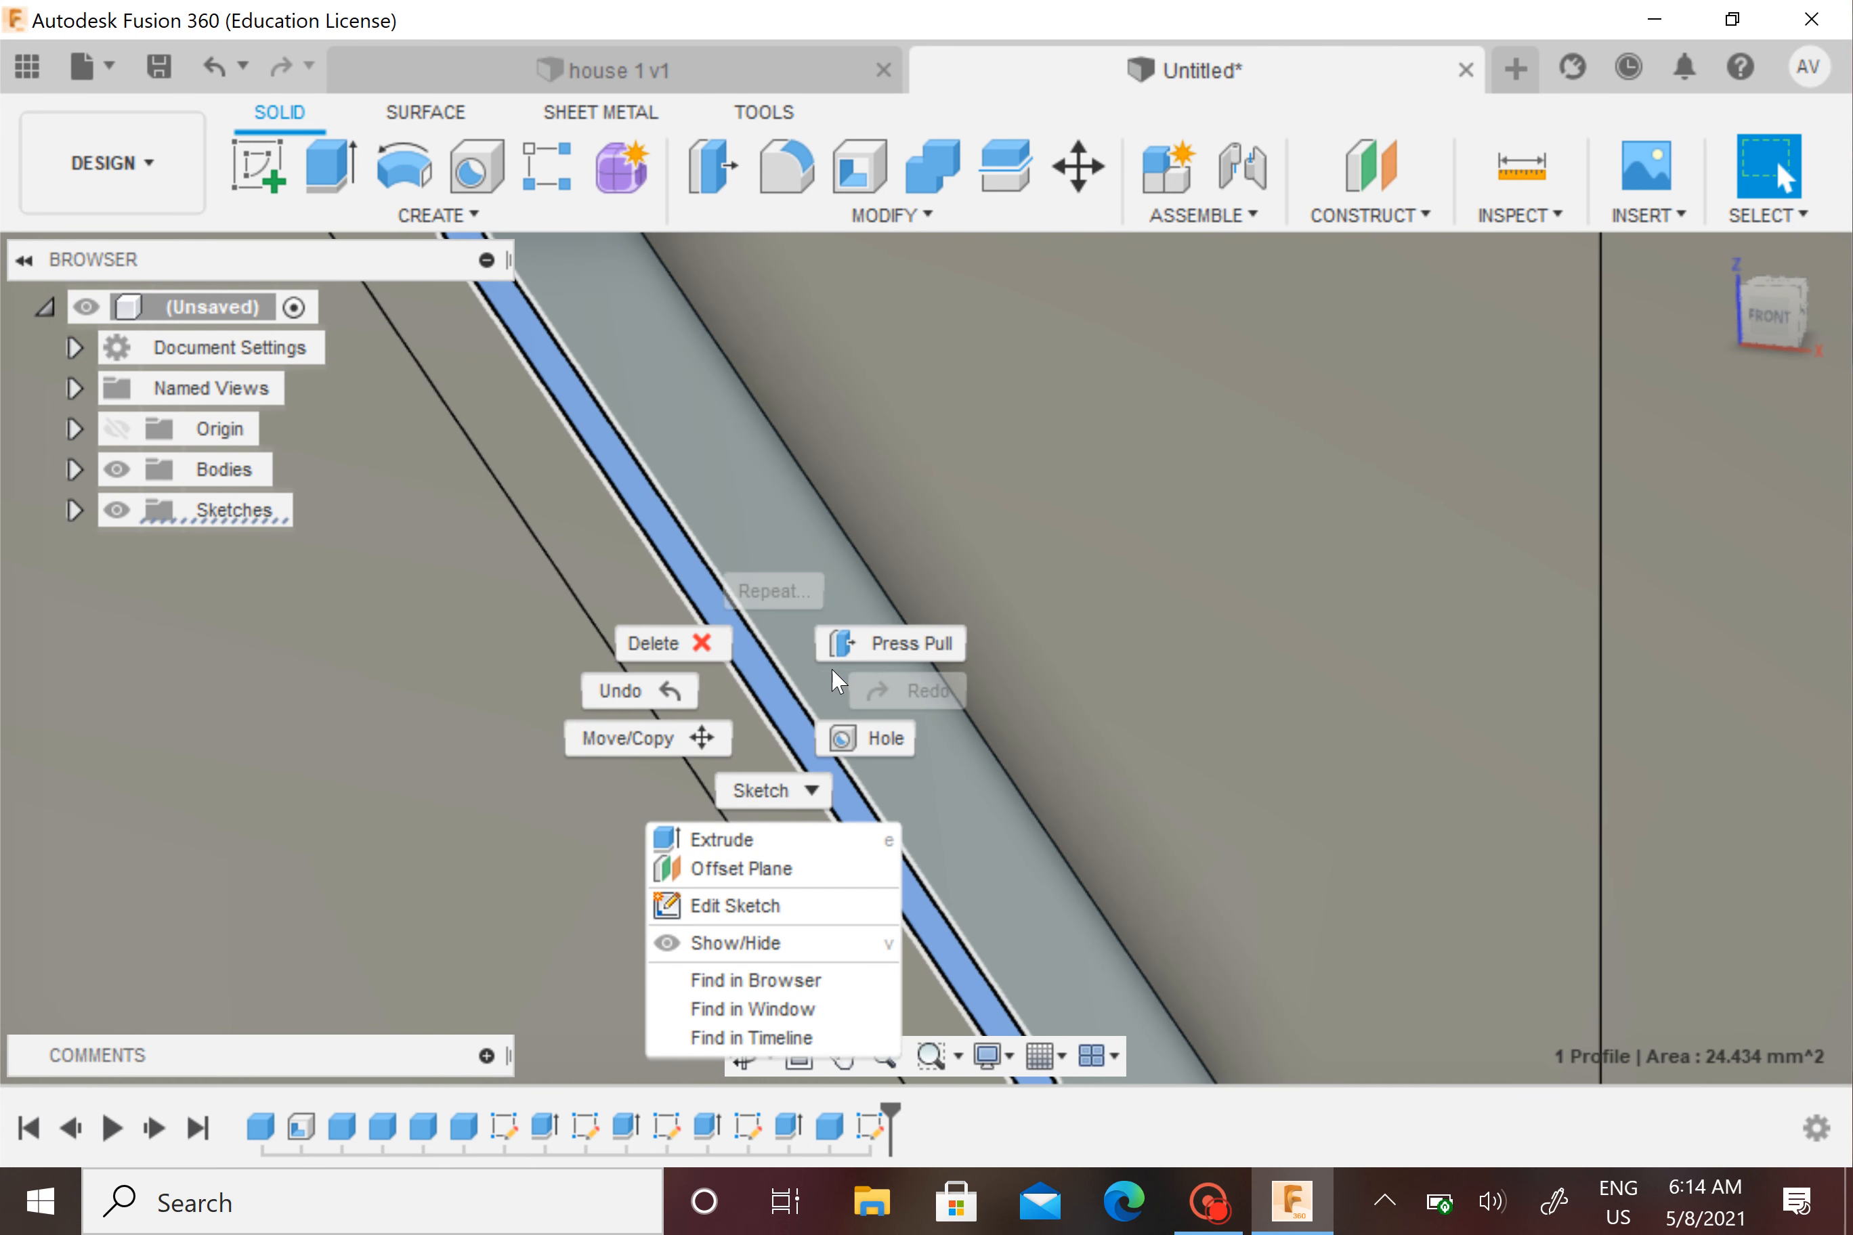
{"action": "left_click", "coordinate": [881, 648]}
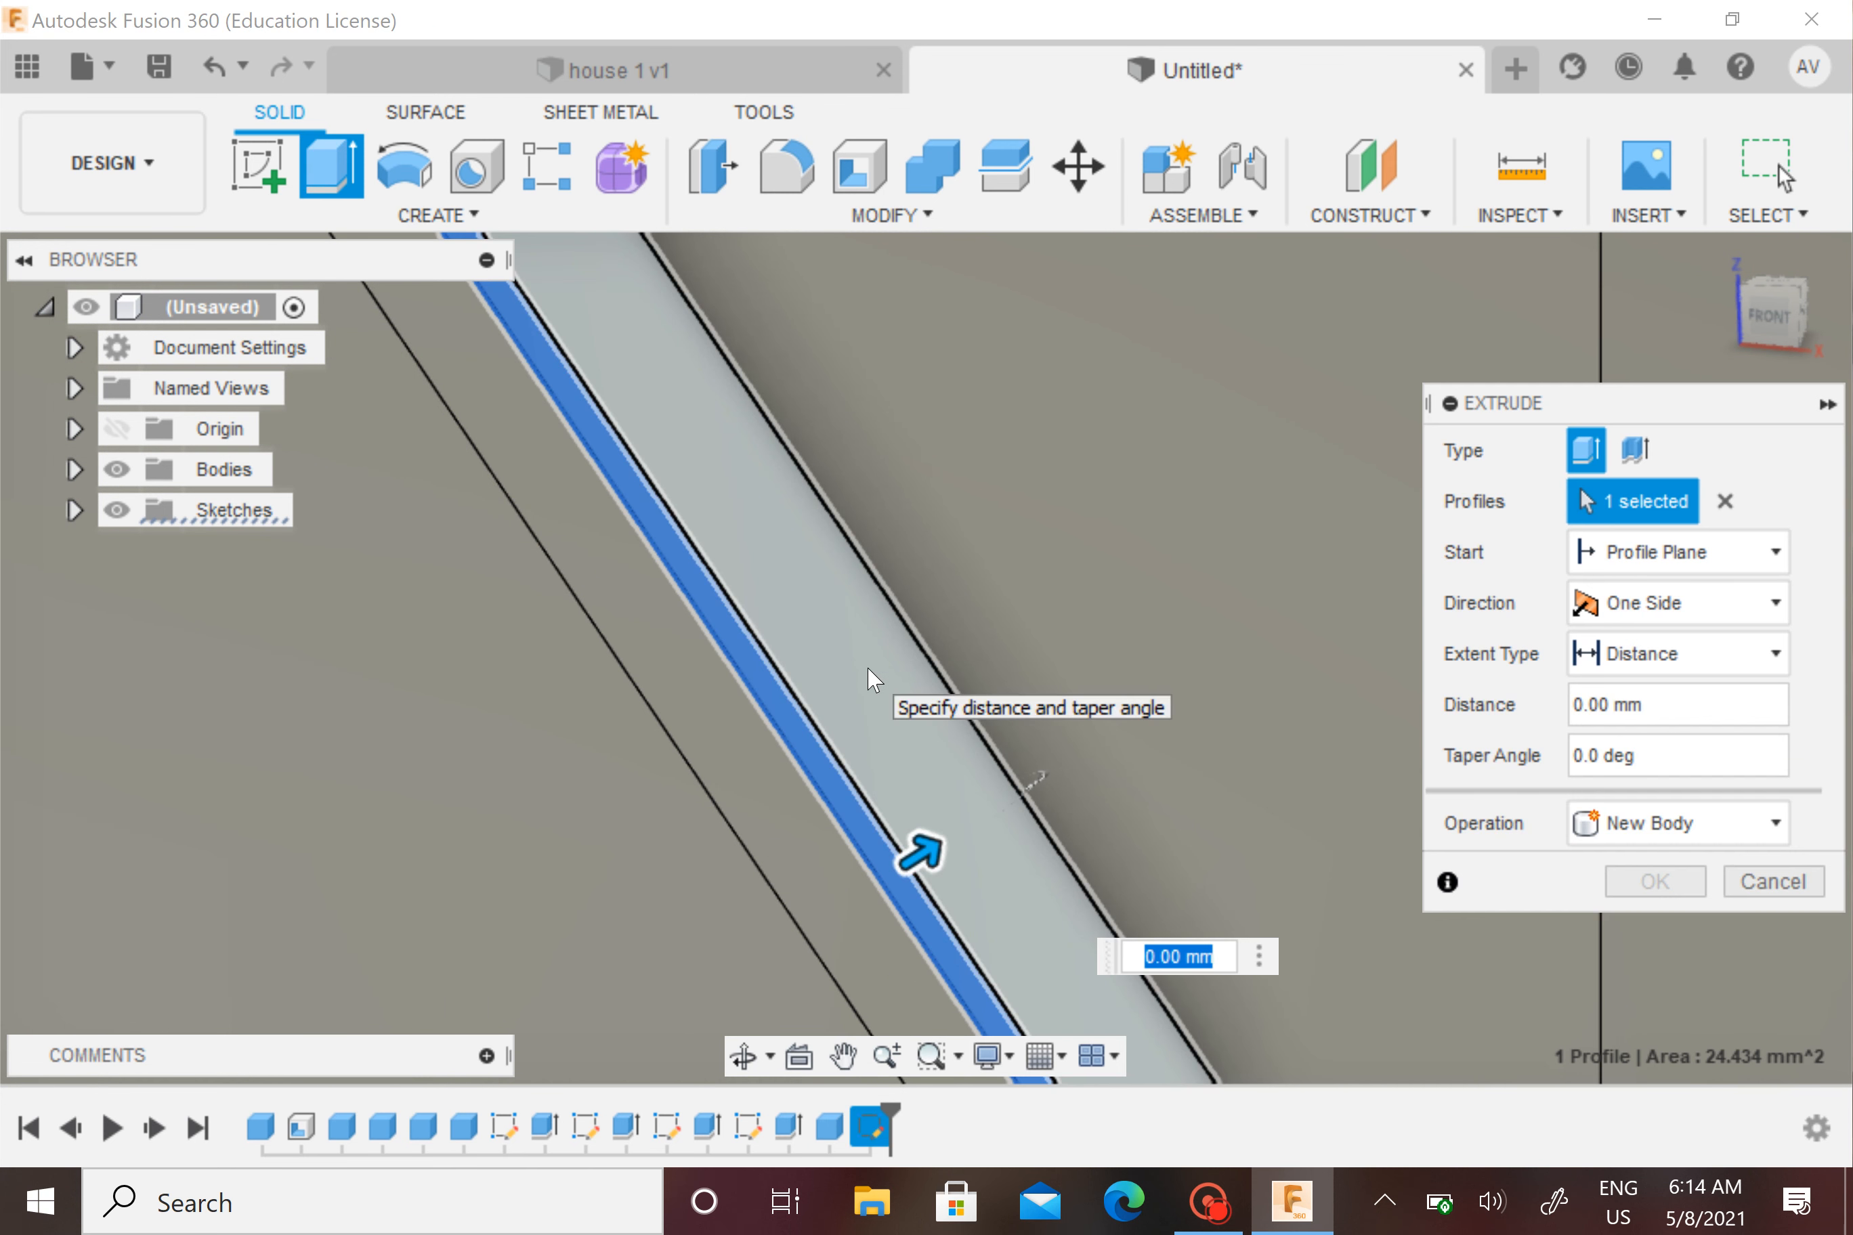
{"action": "type", "text": "2"}
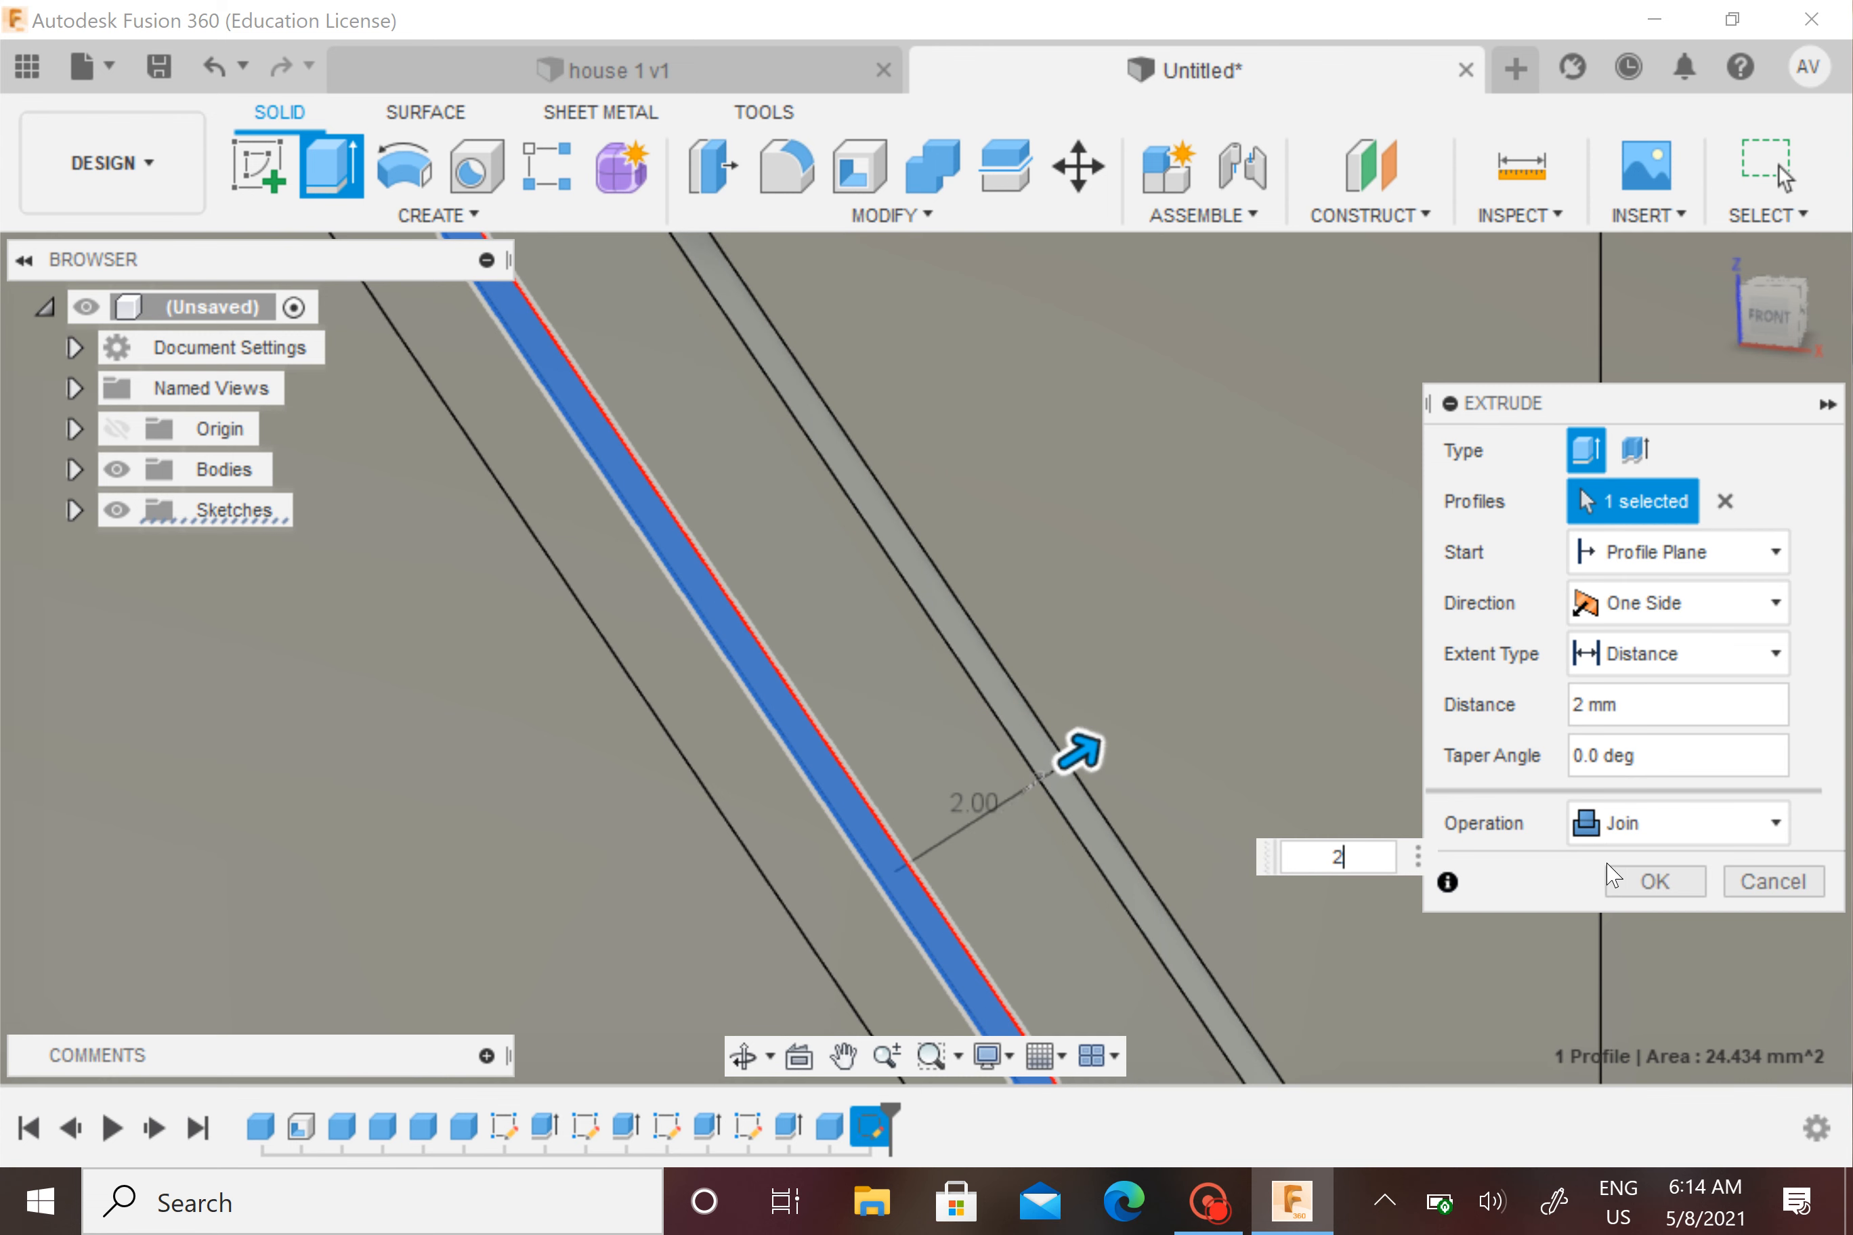
{"action": "left_click", "coordinate": [1654, 881]}
Start a sketch on the front face of the extruded sloped wall, viewed squarely from the front
{"action": "scroll", "coordinate": [1129, 815], "scroll_direction": "down", "scroll_amount": 4}
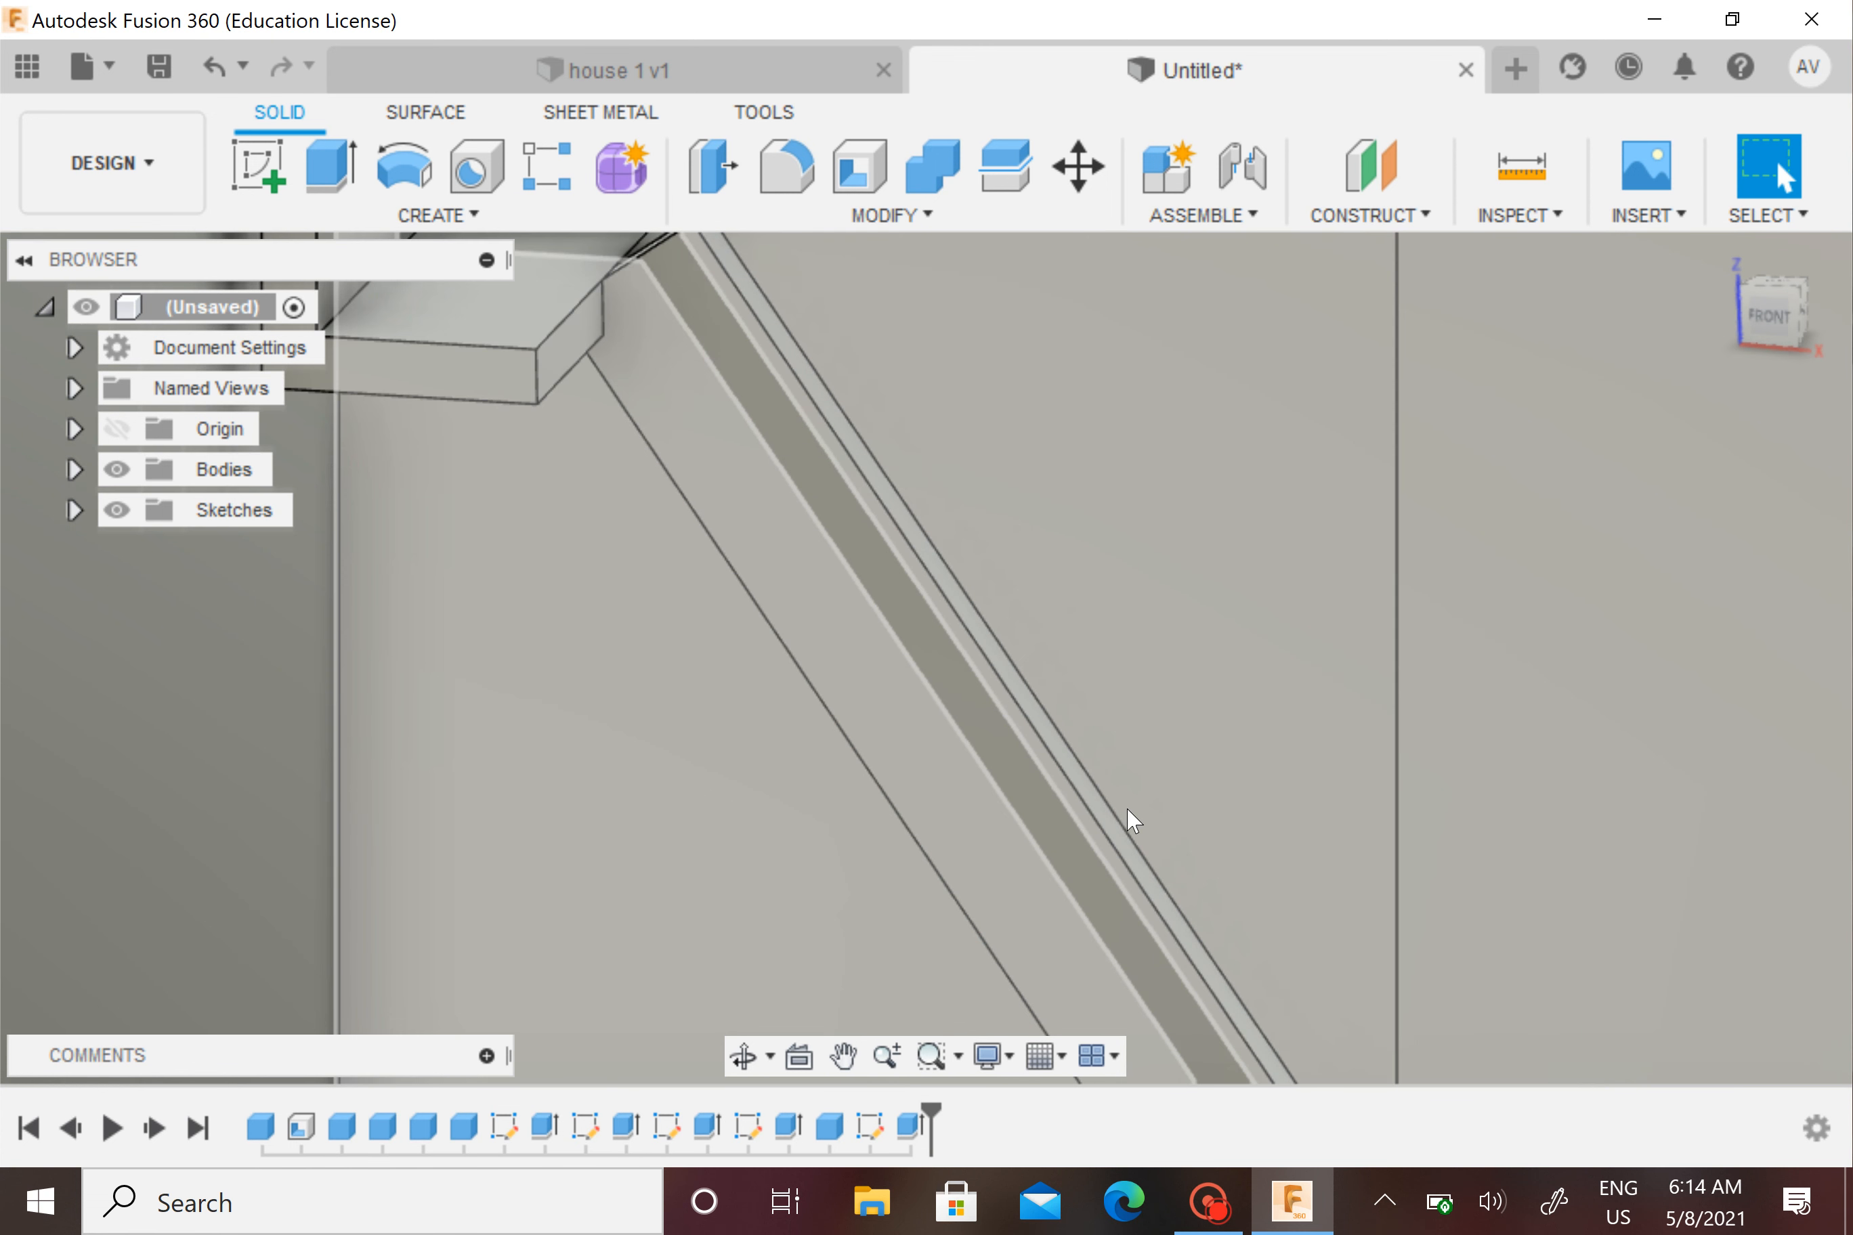
{"action": "middle_click_drag", "start_coordinate": [1132, 821], "coordinate": [1102, 820], "text": "shift"}
{"action": "scroll", "coordinate": [907, 788], "scroll_direction": "down", "scroll_amount": 4}
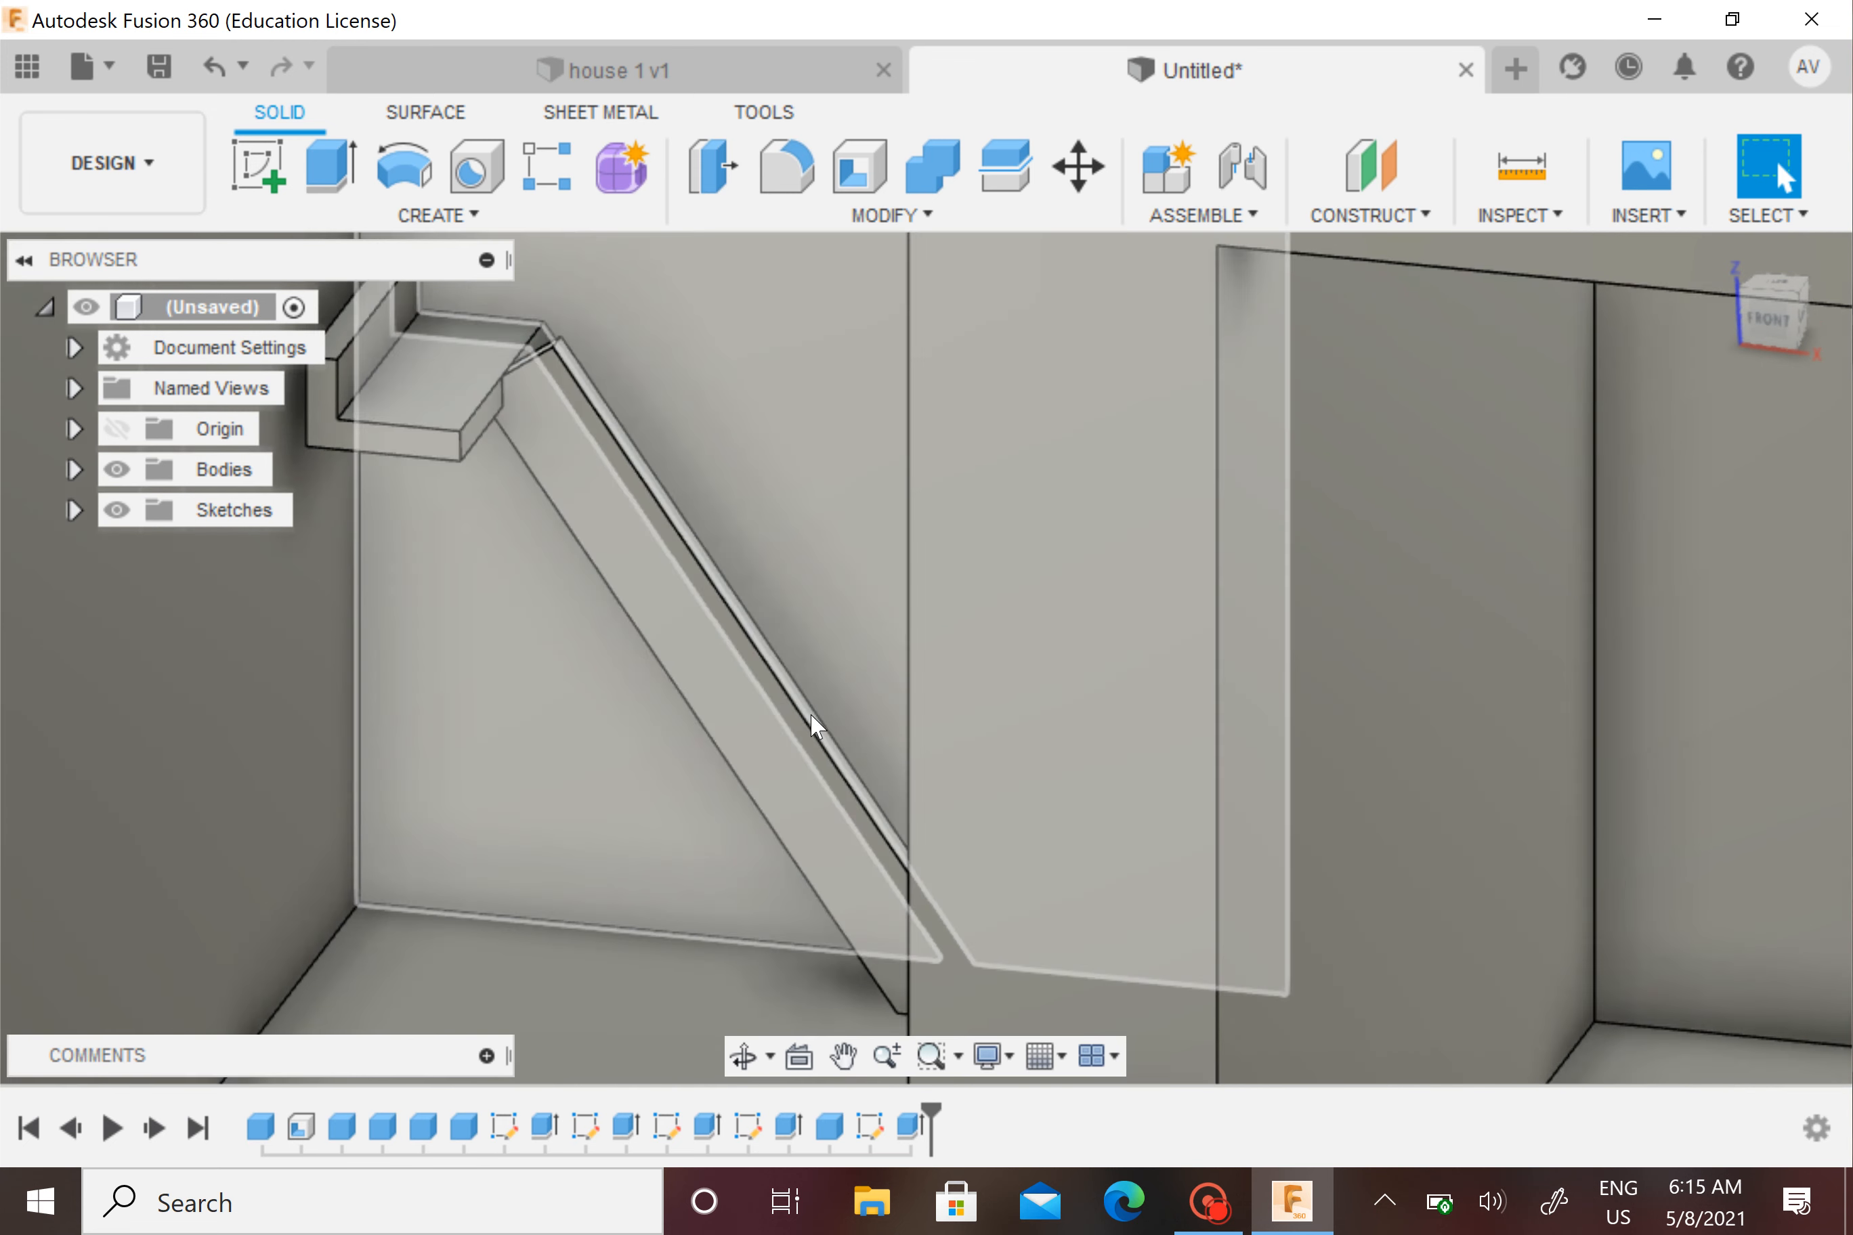
{"action": "middle_click_drag", "start_coordinate": [833, 733], "coordinate": [902, 732]}
{"action": "scroll", "coordinate": [620, 501], "scroll_direction": "up", "scroll_amount": 6}
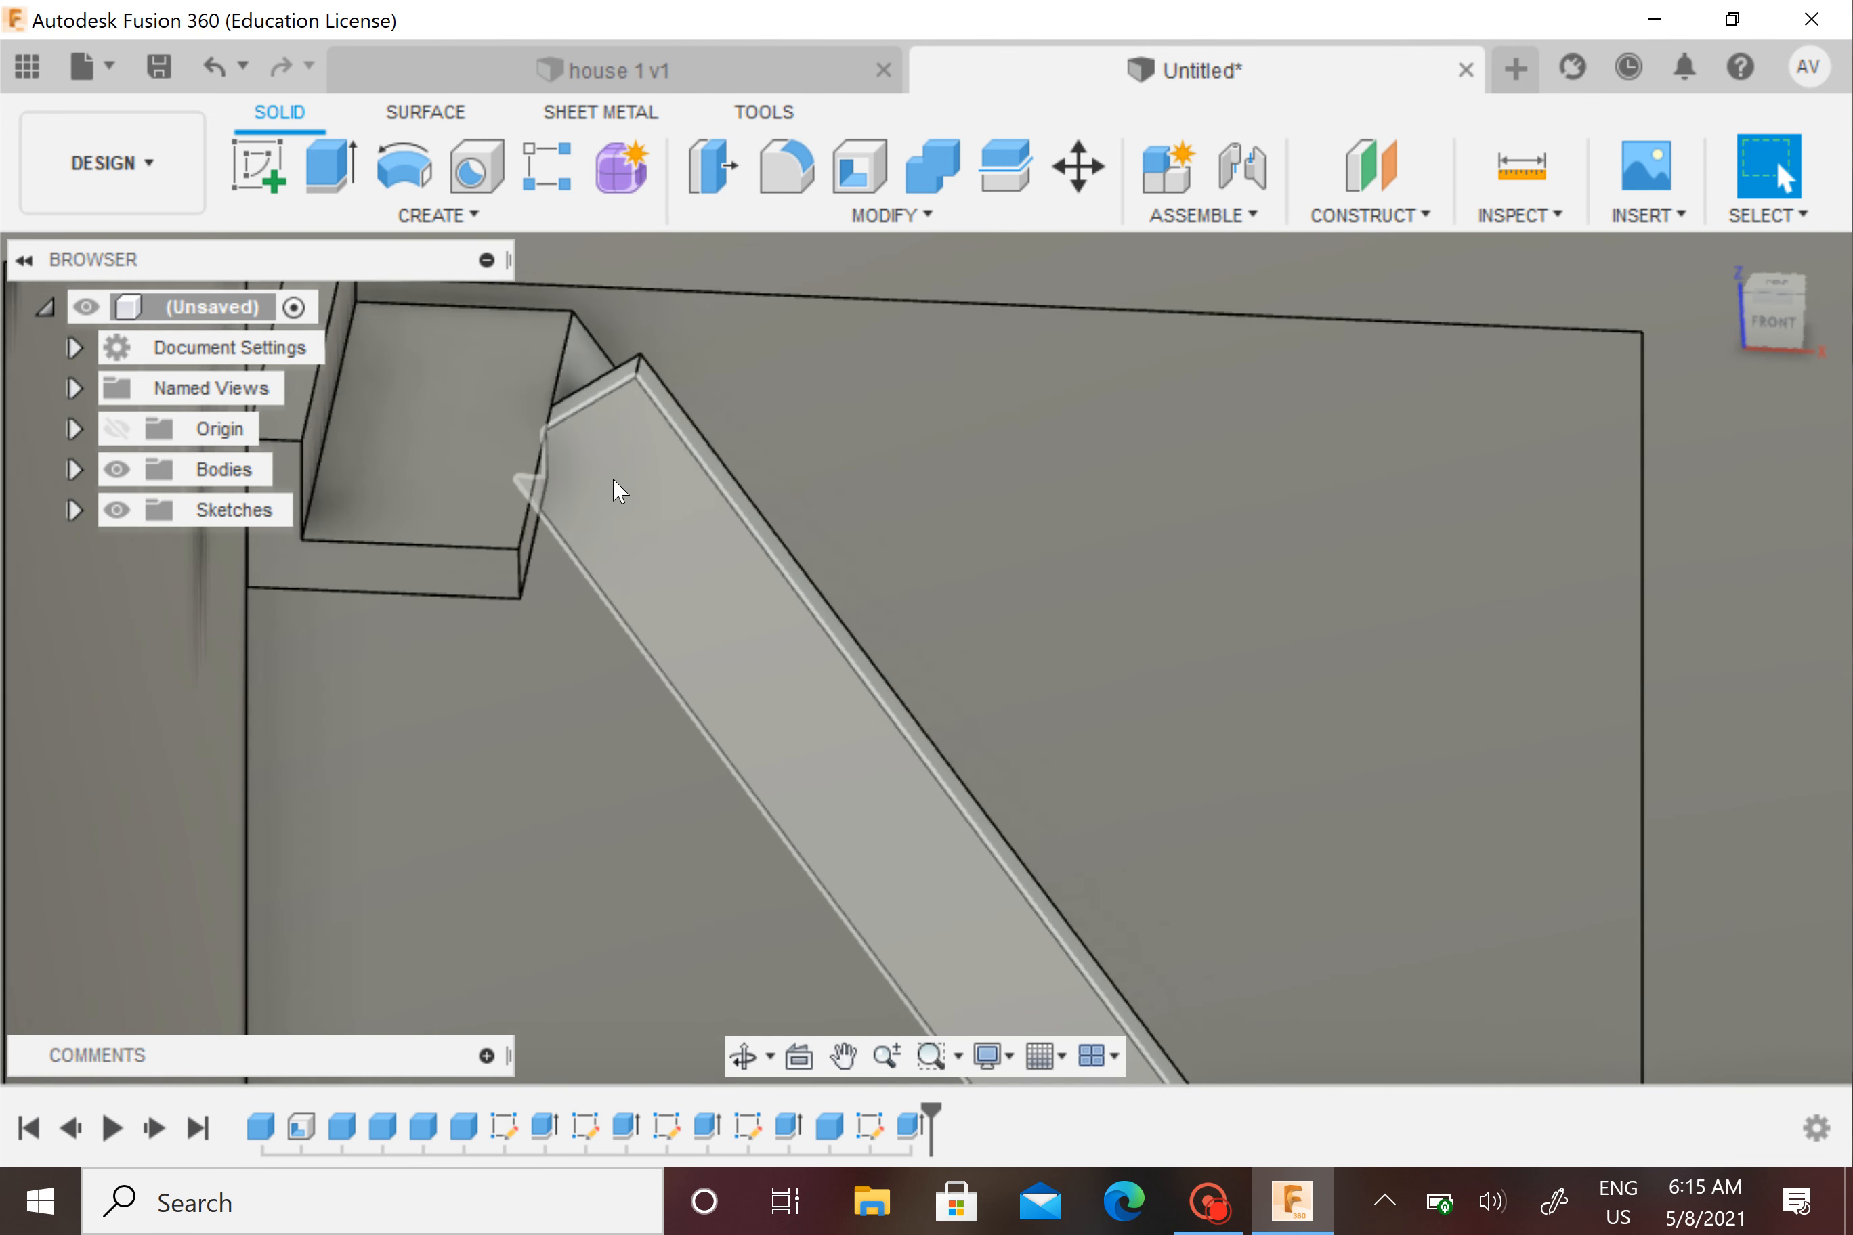
{"action": "middle_click_drag", "start_coordinate": [670, 498], "coordinate": [674, 454], "text": "shift"}
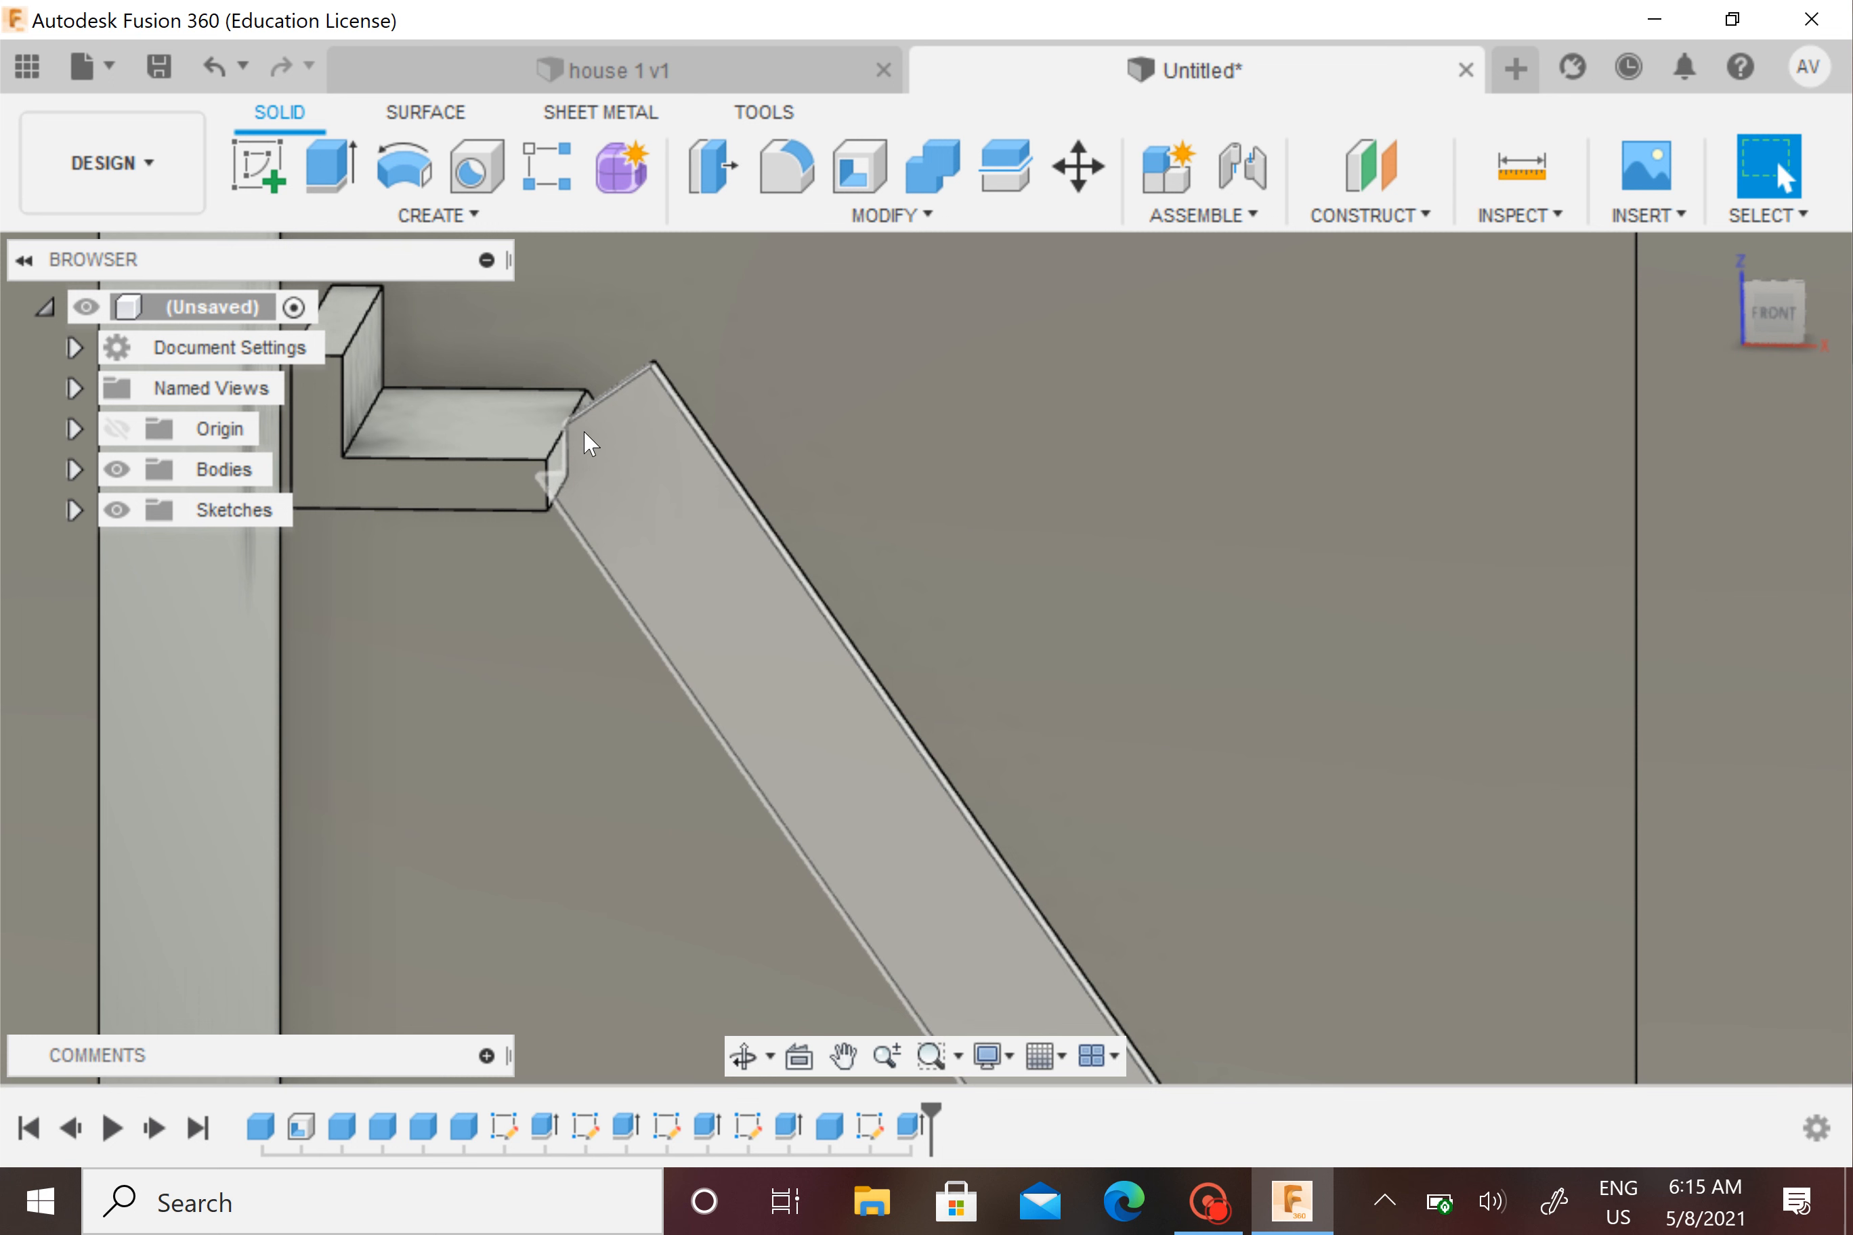
{"action": "middle_click_drag", "start_coordinate": [584, 431], "coordinate": [534, 451], "text": "shift"}
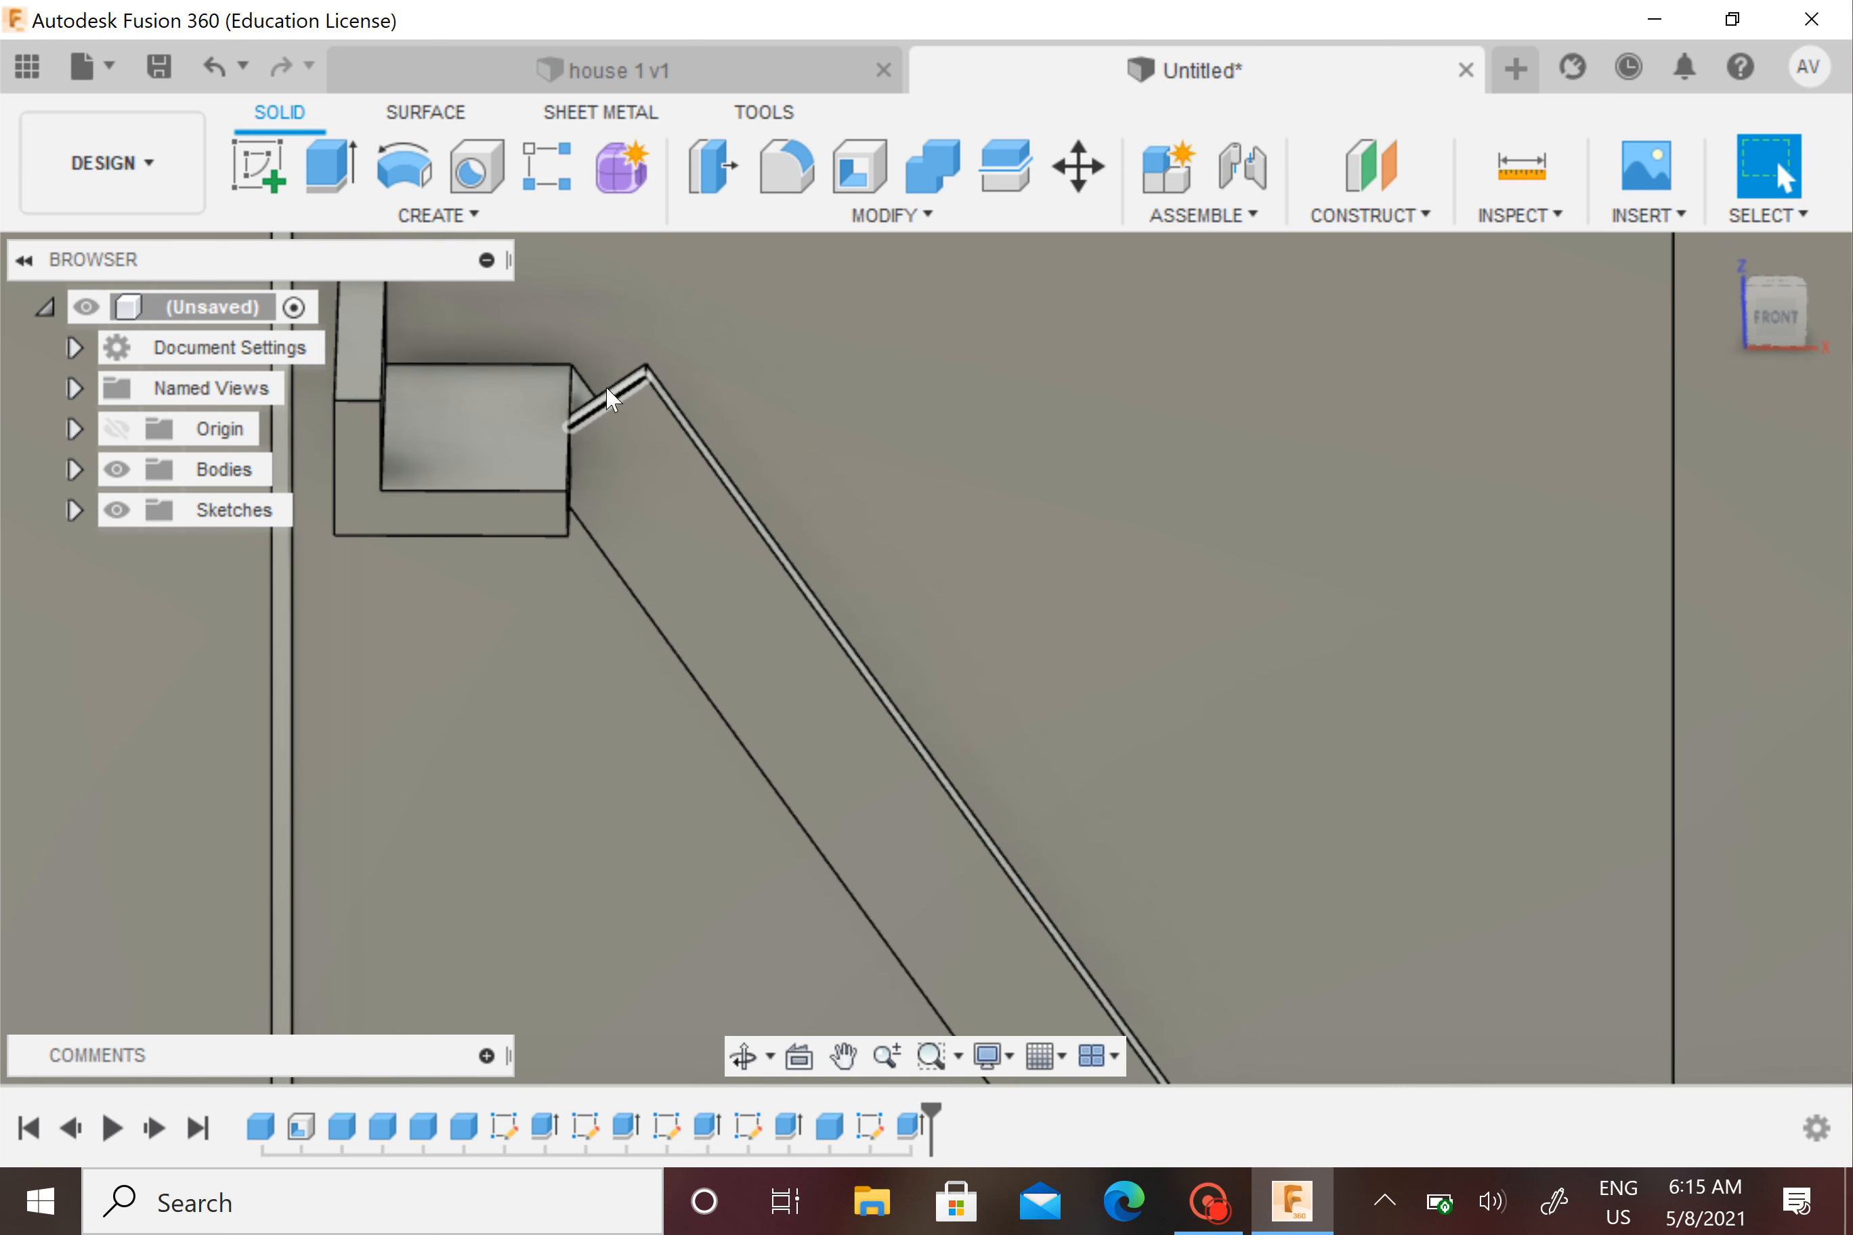
{"action": "scroll", "coordinate": [570, 413], "scroll_direction": "up", "scroll_amount": 3}
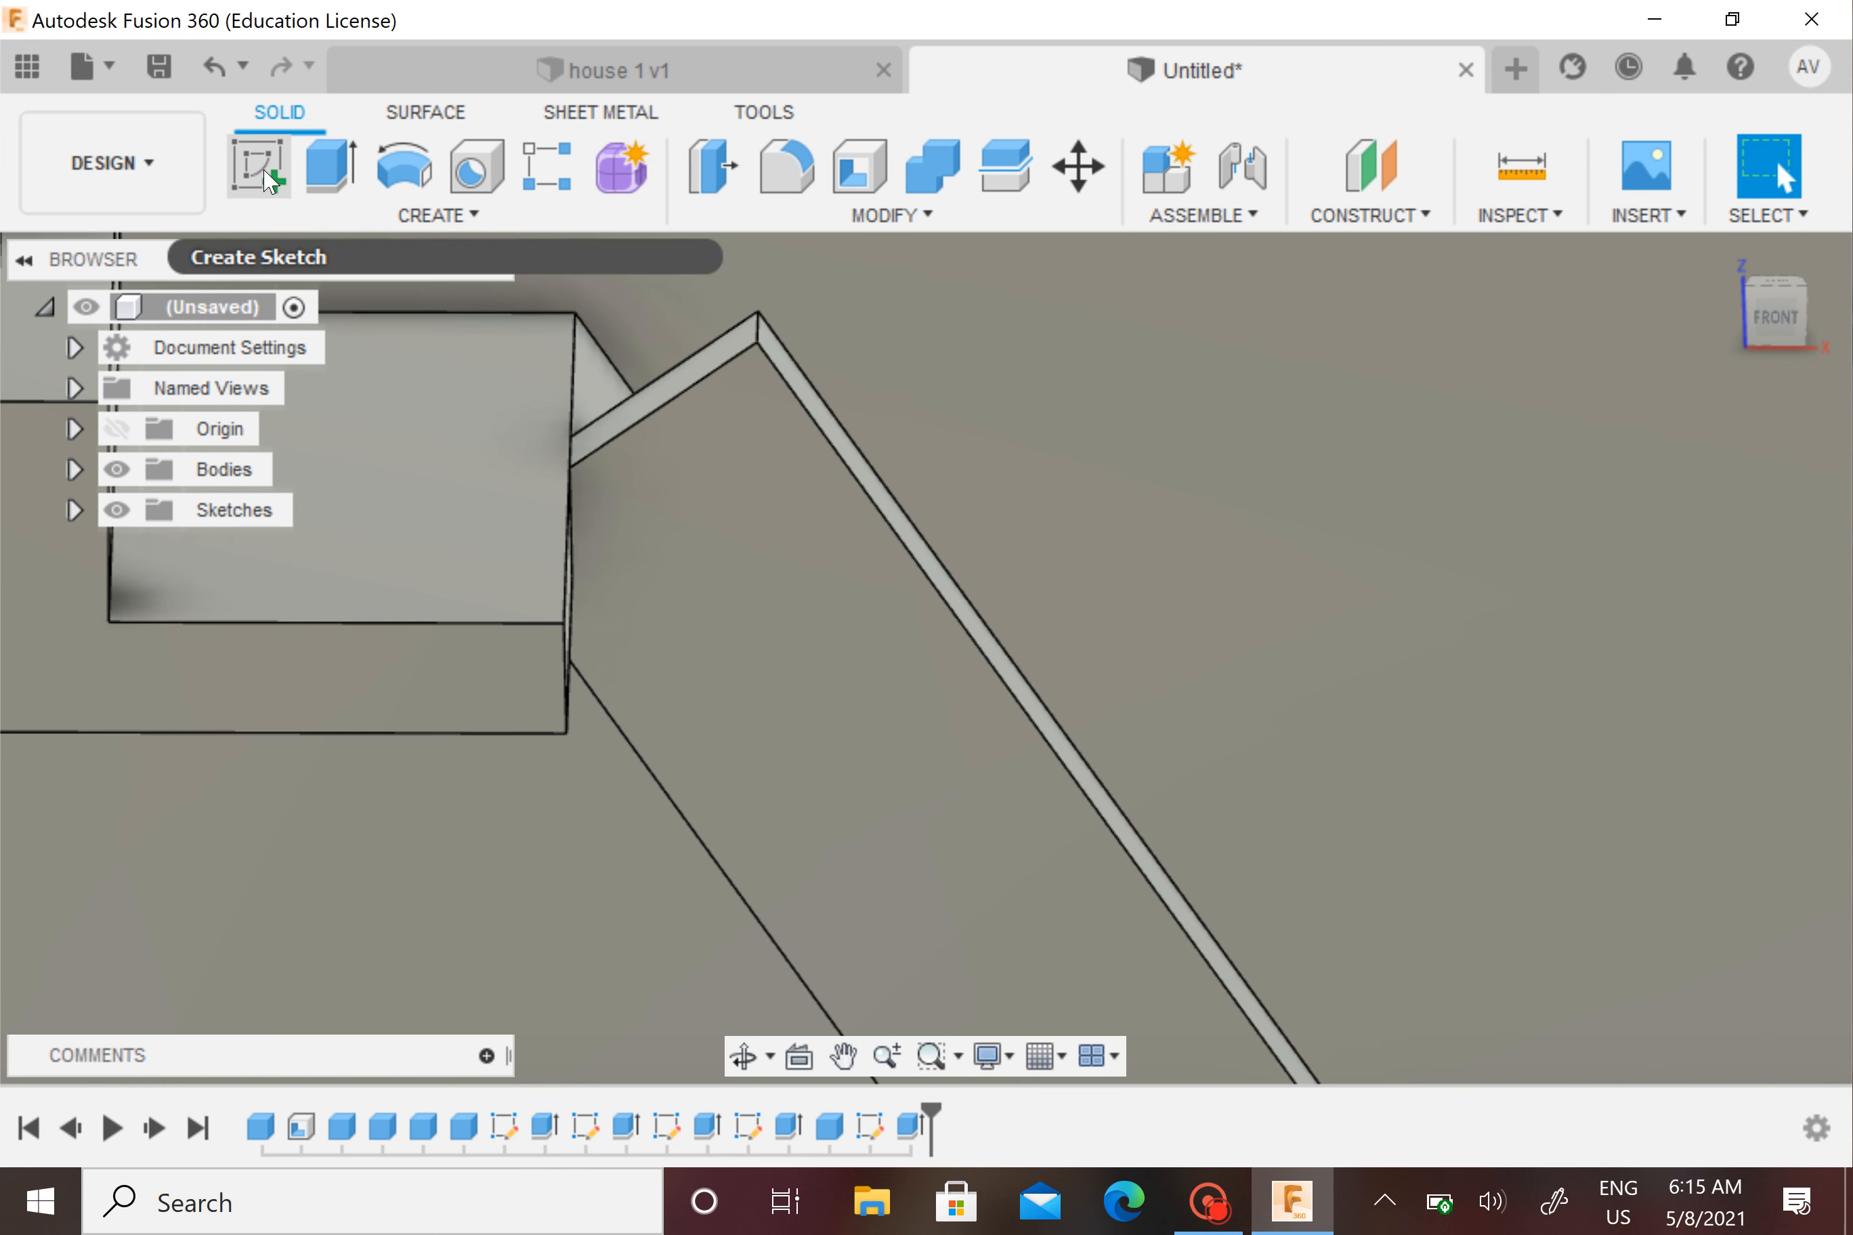
{"action": "left_click", "coordinate": [269, 171]}
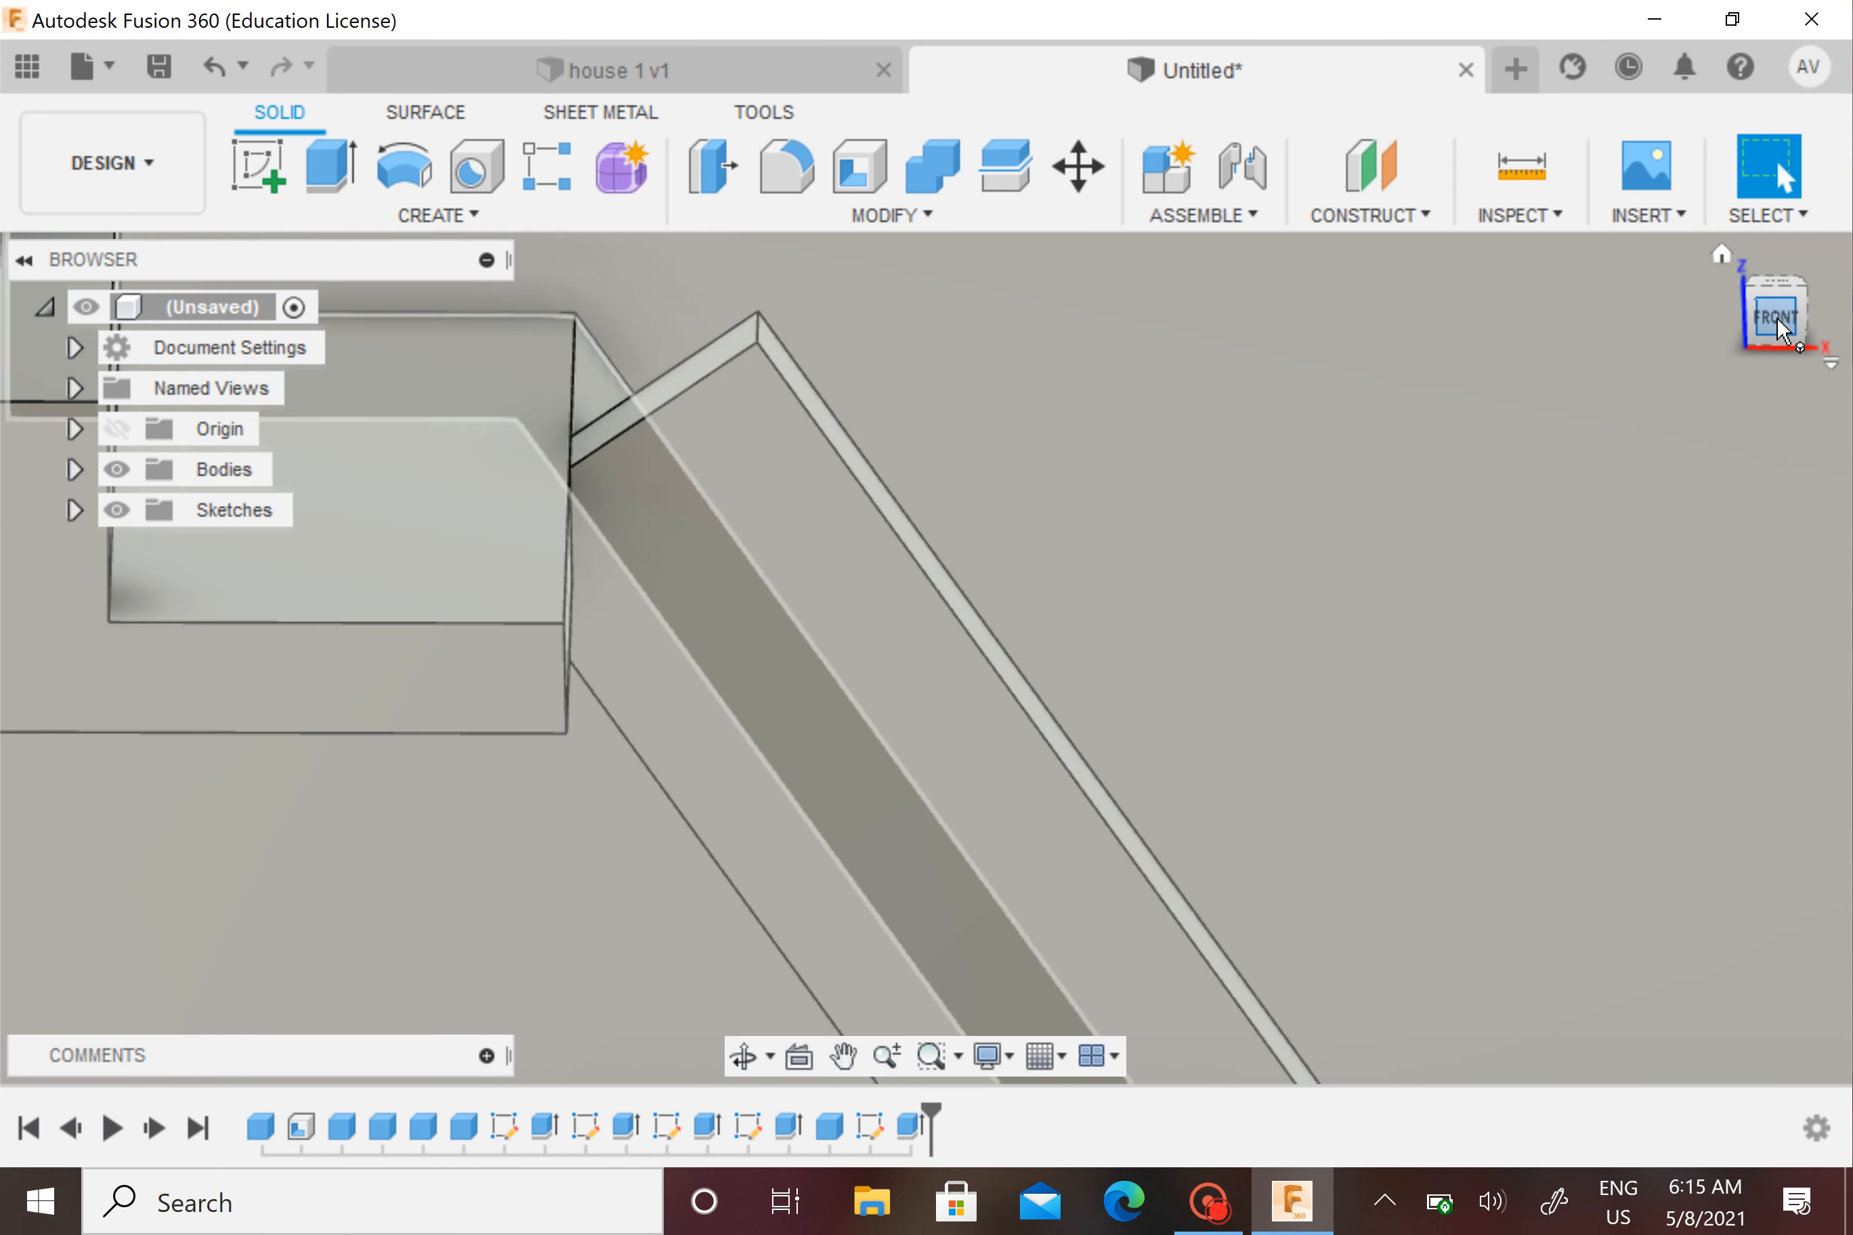
{"action": "left_click", "coordinate": [1771, 314]}
{"action": "mouse_move", "coordinate": [1108, 653]}
{"action": "middle_mouse_down"}
{"action": "mouse_move", "coordinate": [1258, 252]}
{"action": "mouse_move", "coordinate": [1076, 620]}
{"action": "mouse_move", "coordinate": [1175, 463]}
{"action": "middle_mouse_up"}
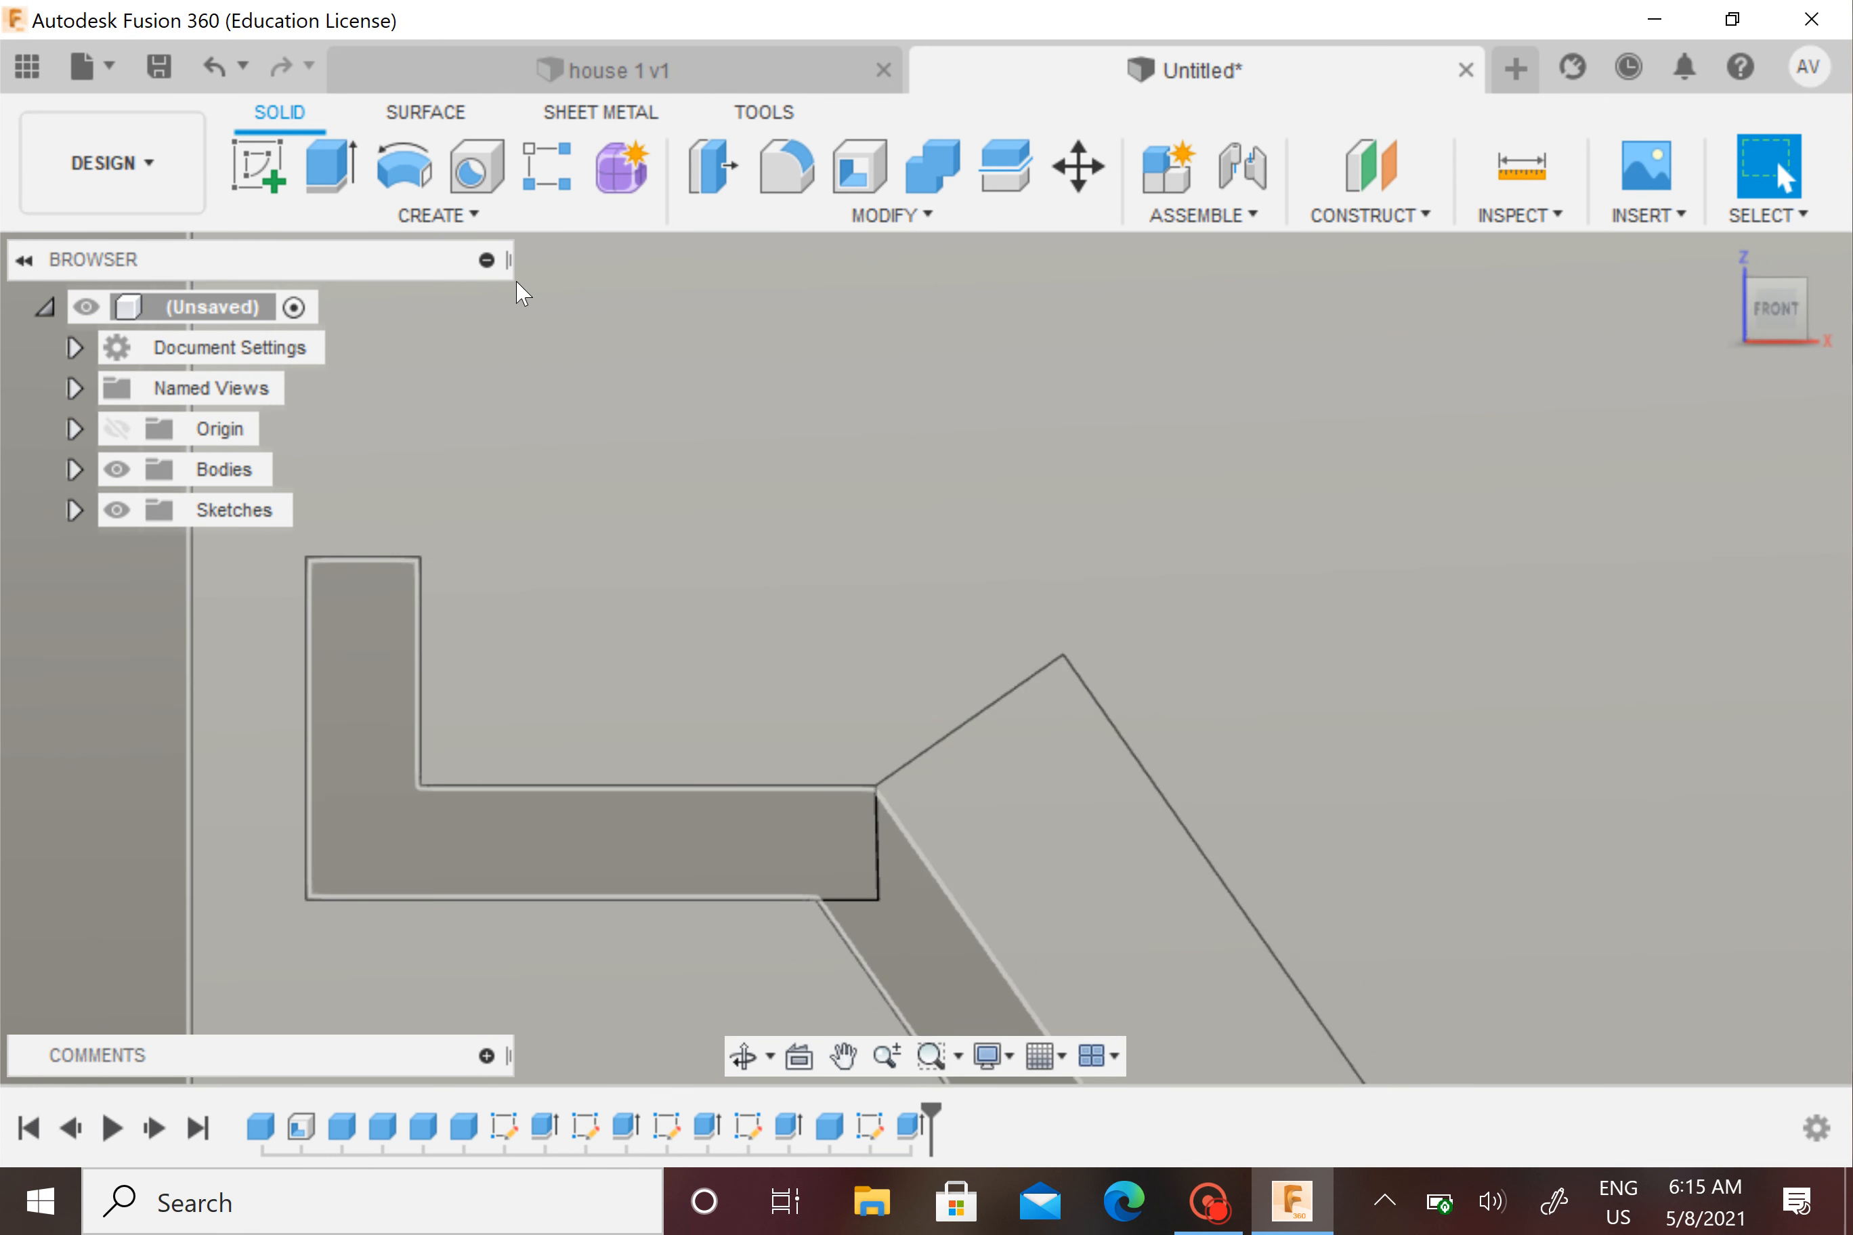
{"action": "left_click", "coordinate": [258, 168]}
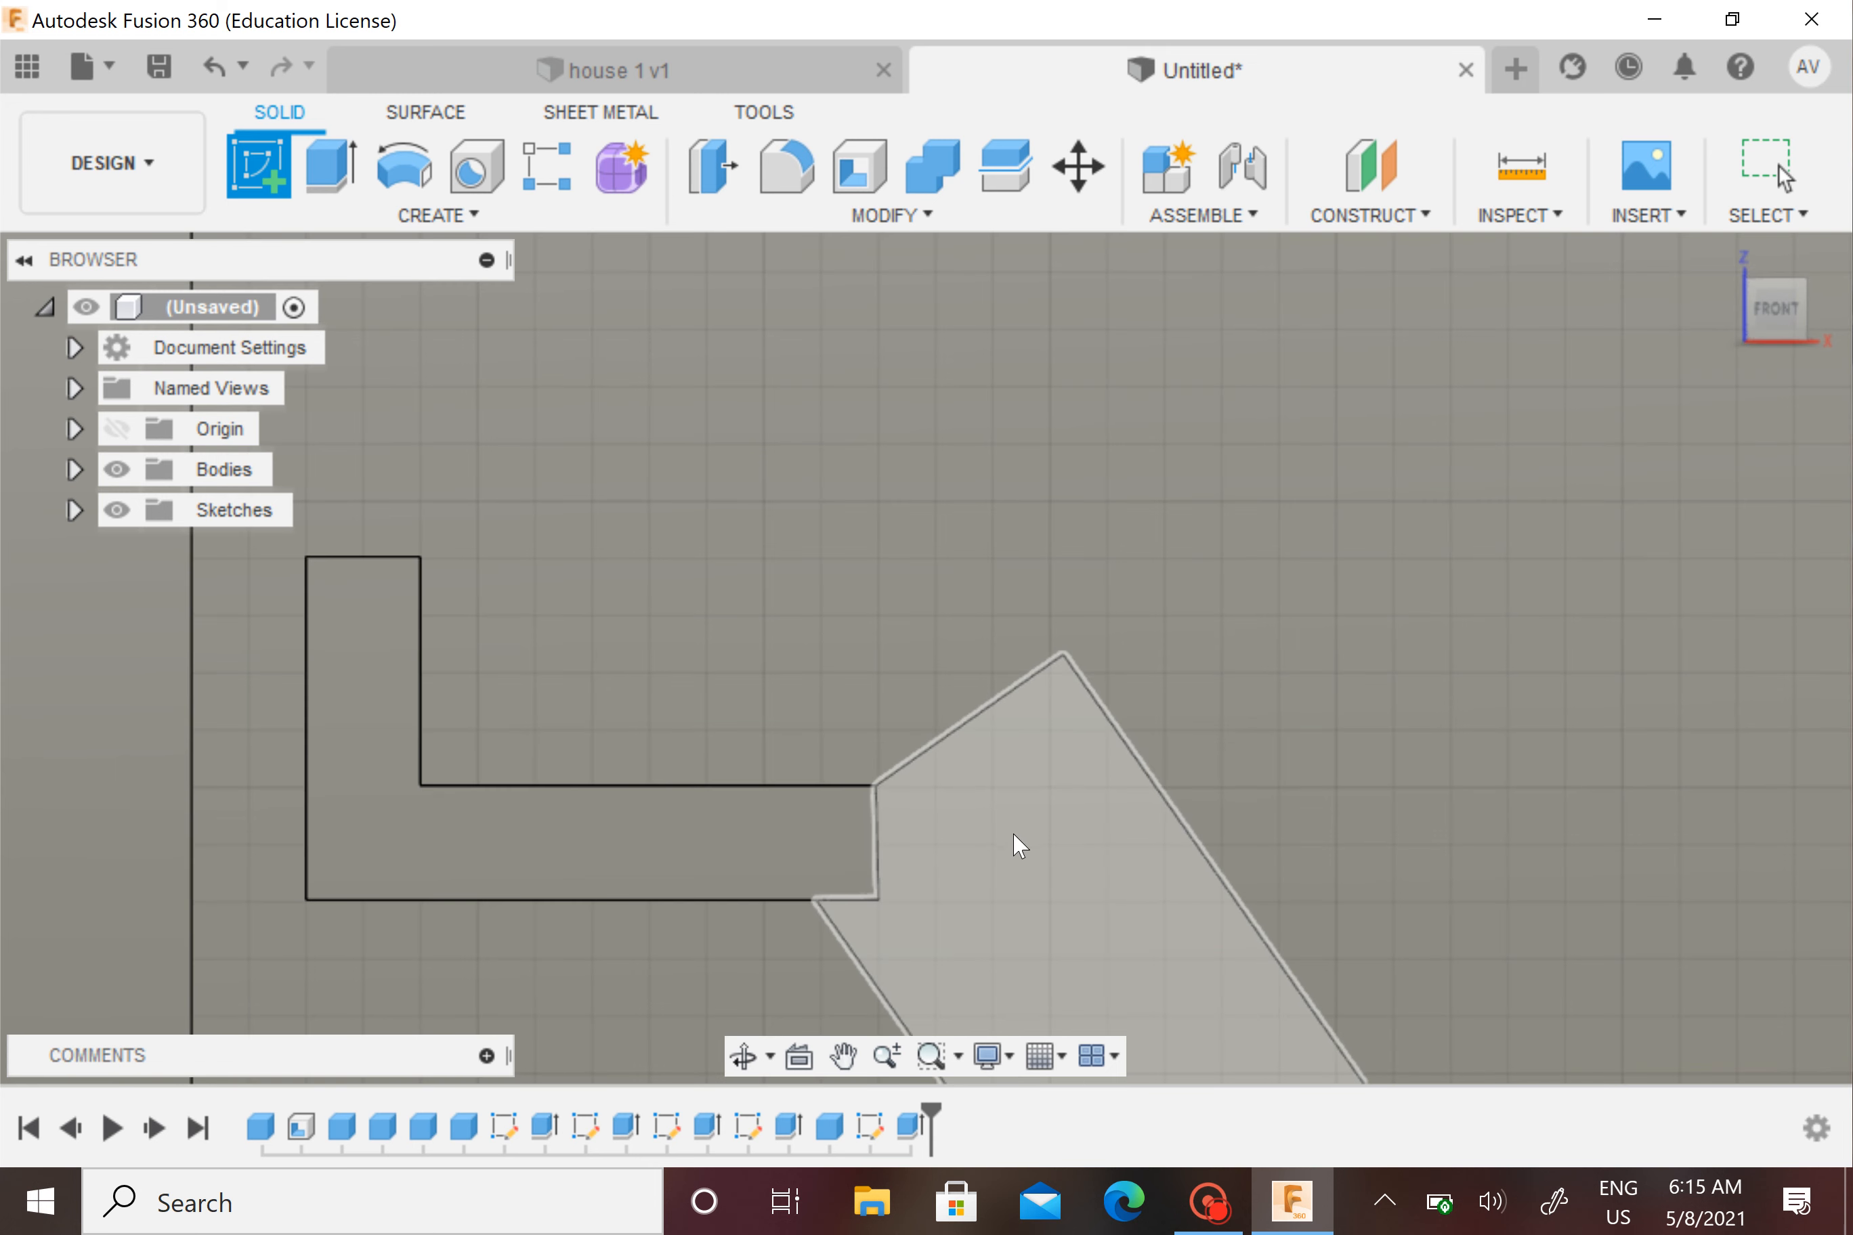
{"action": "left_click", "coordinate": [1016, 835]}
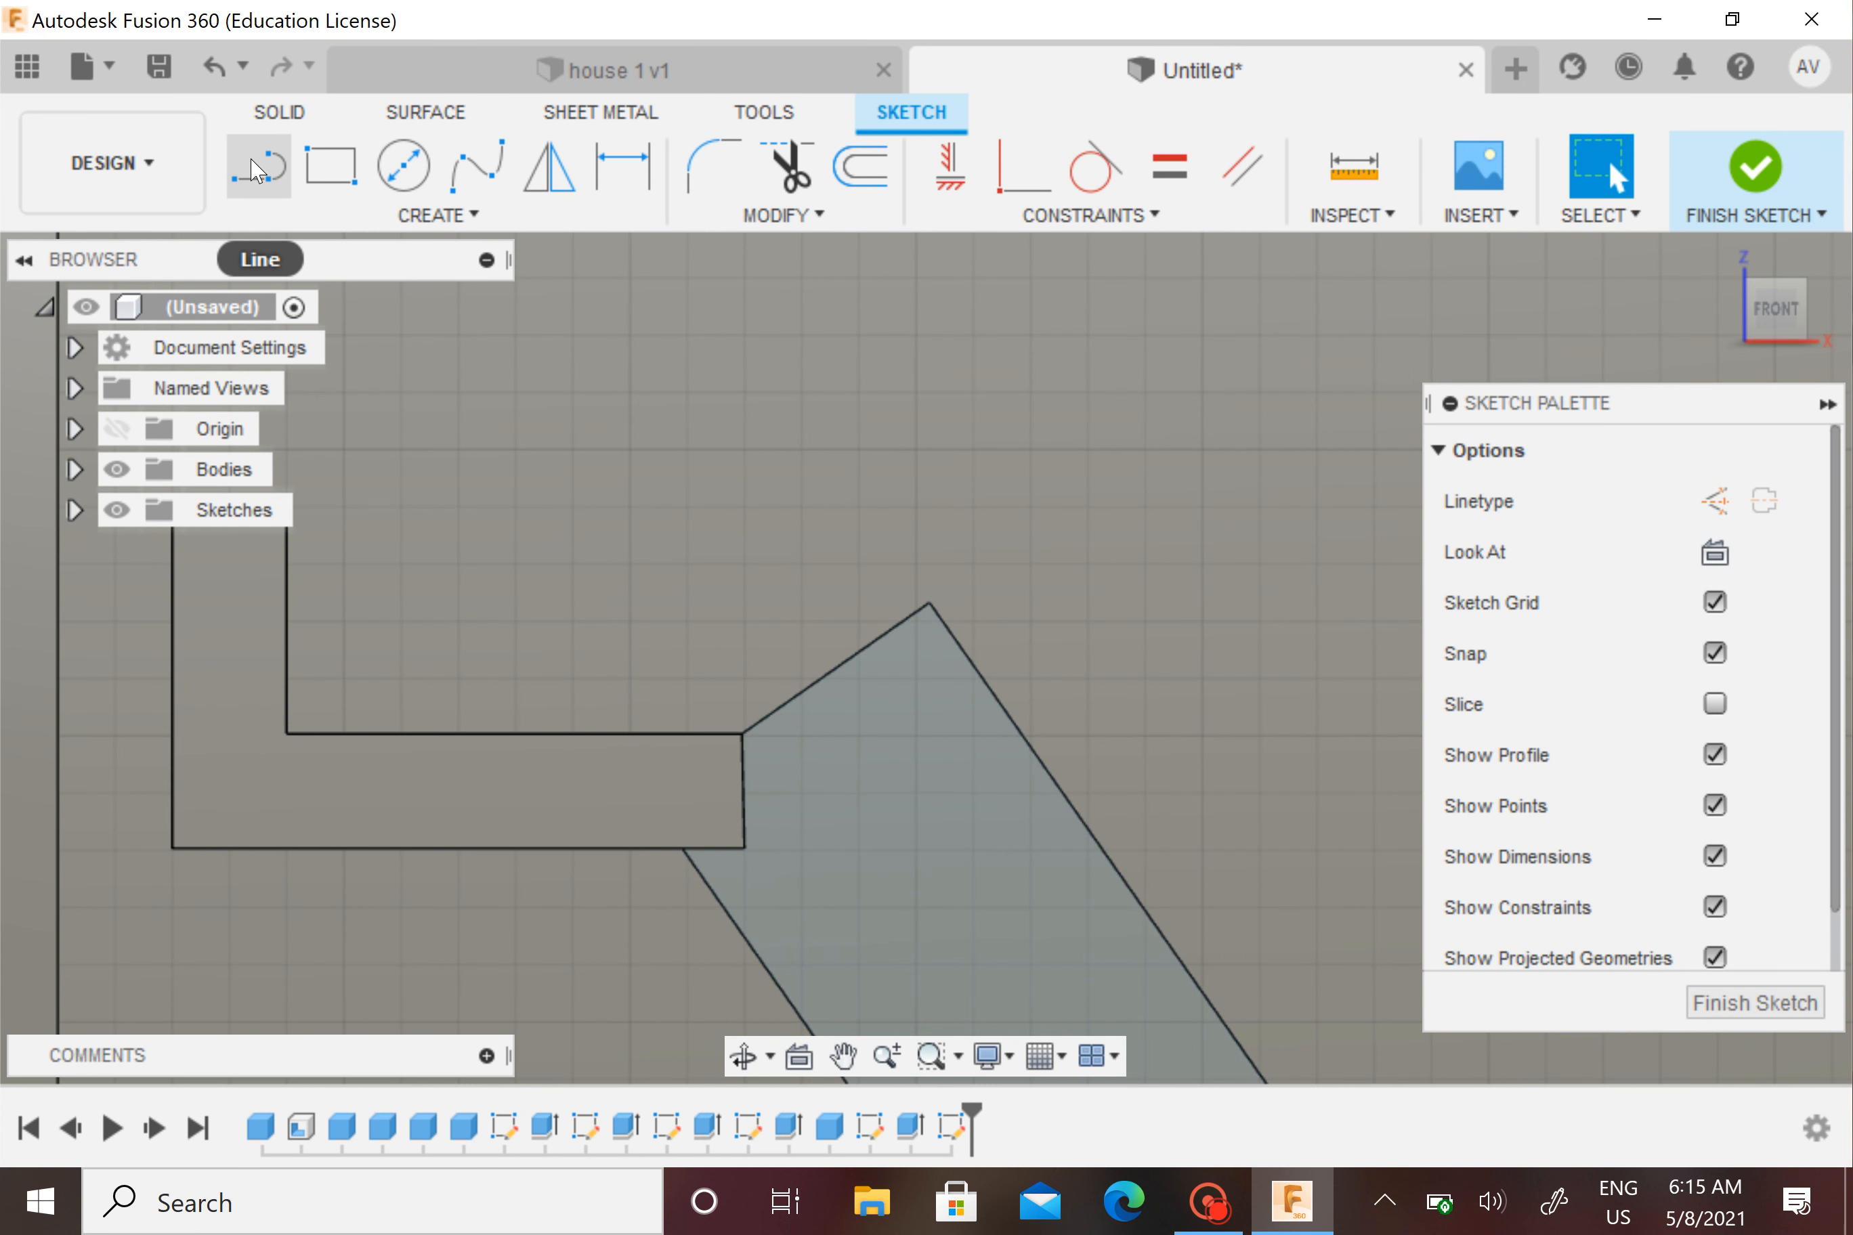
Try to draw lines from the sloped wall's peak about 1.6 mm across and down to the landing's upper corner
{"action": "left_click", "coordinate": [255, 167]}
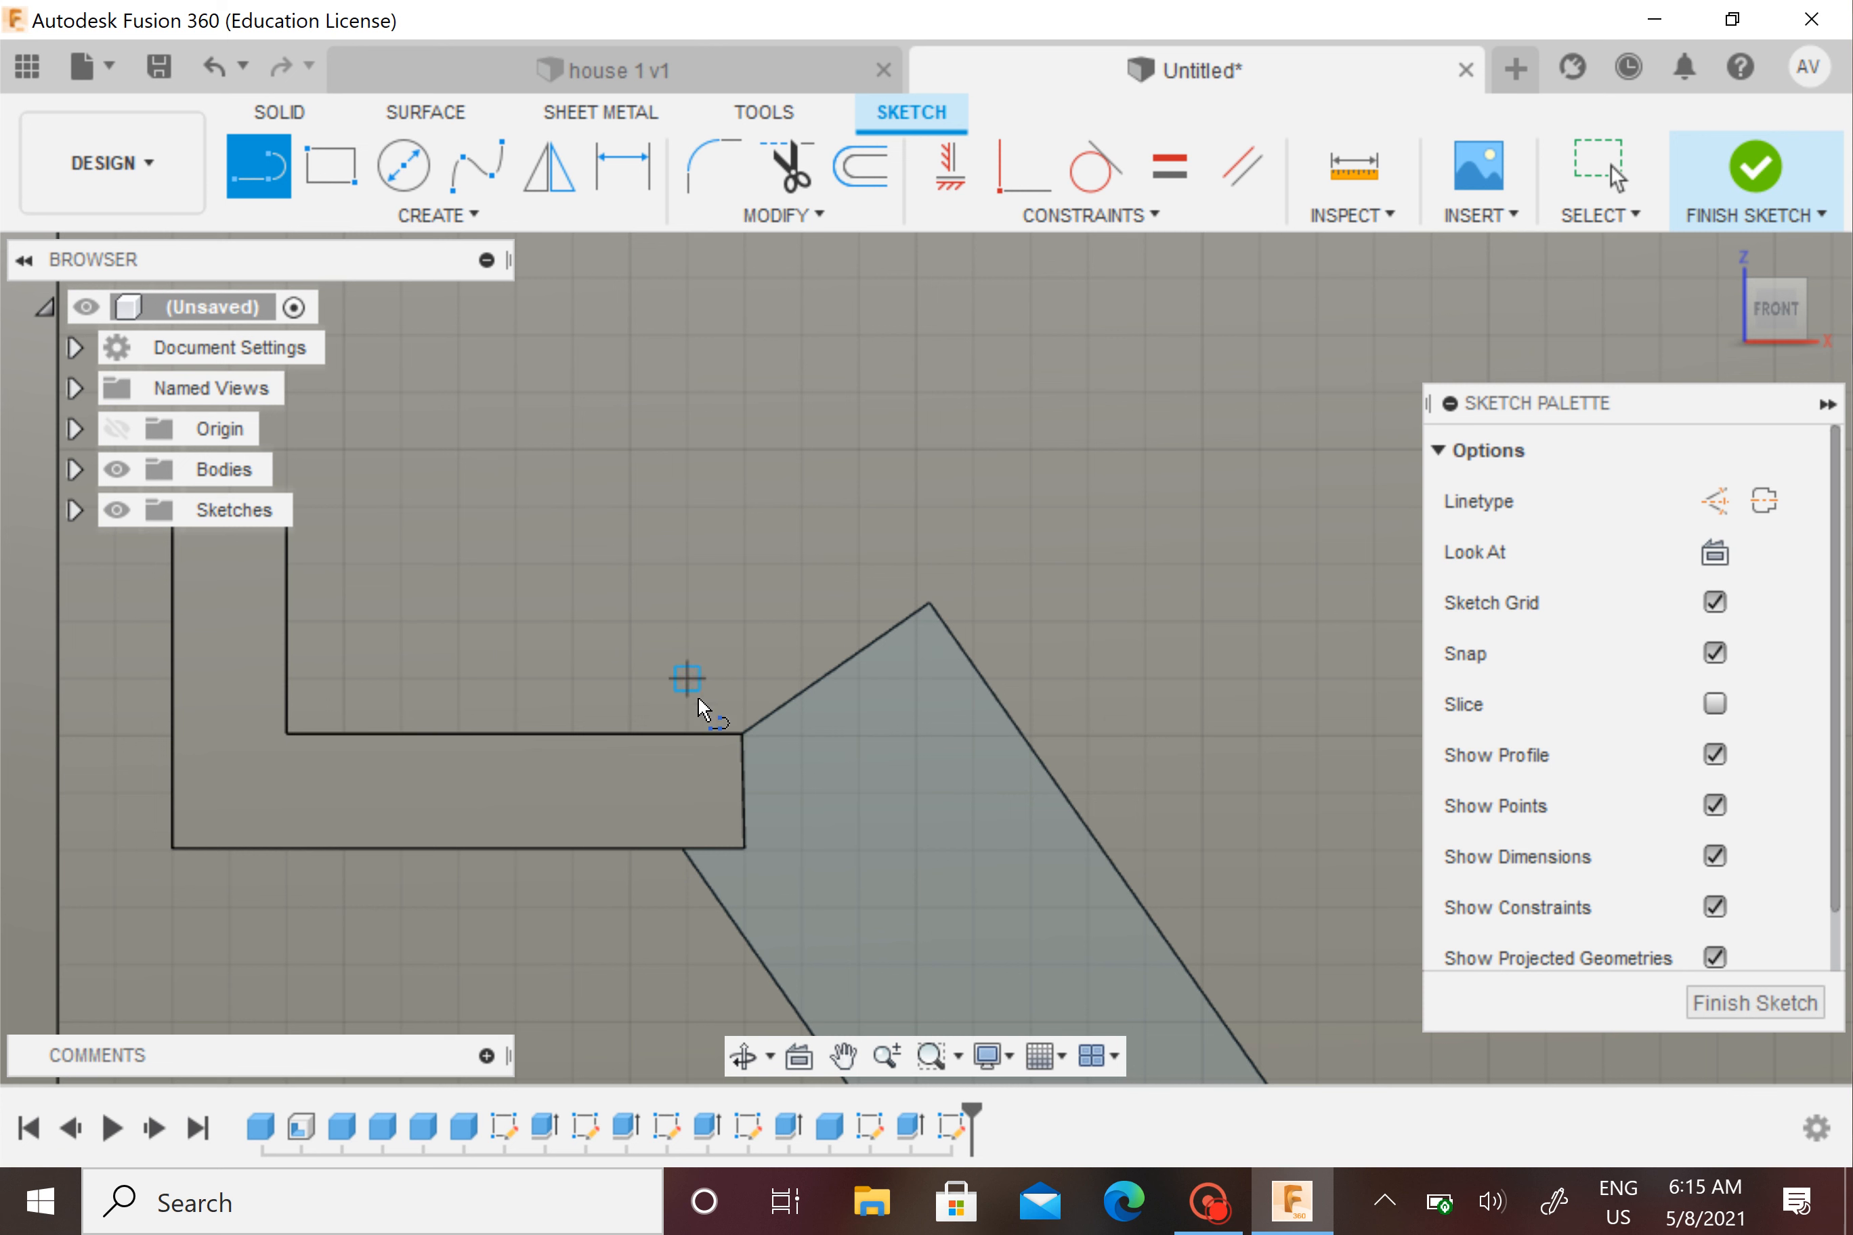
{"action": "left_click", "coordinate": [931, 607]}
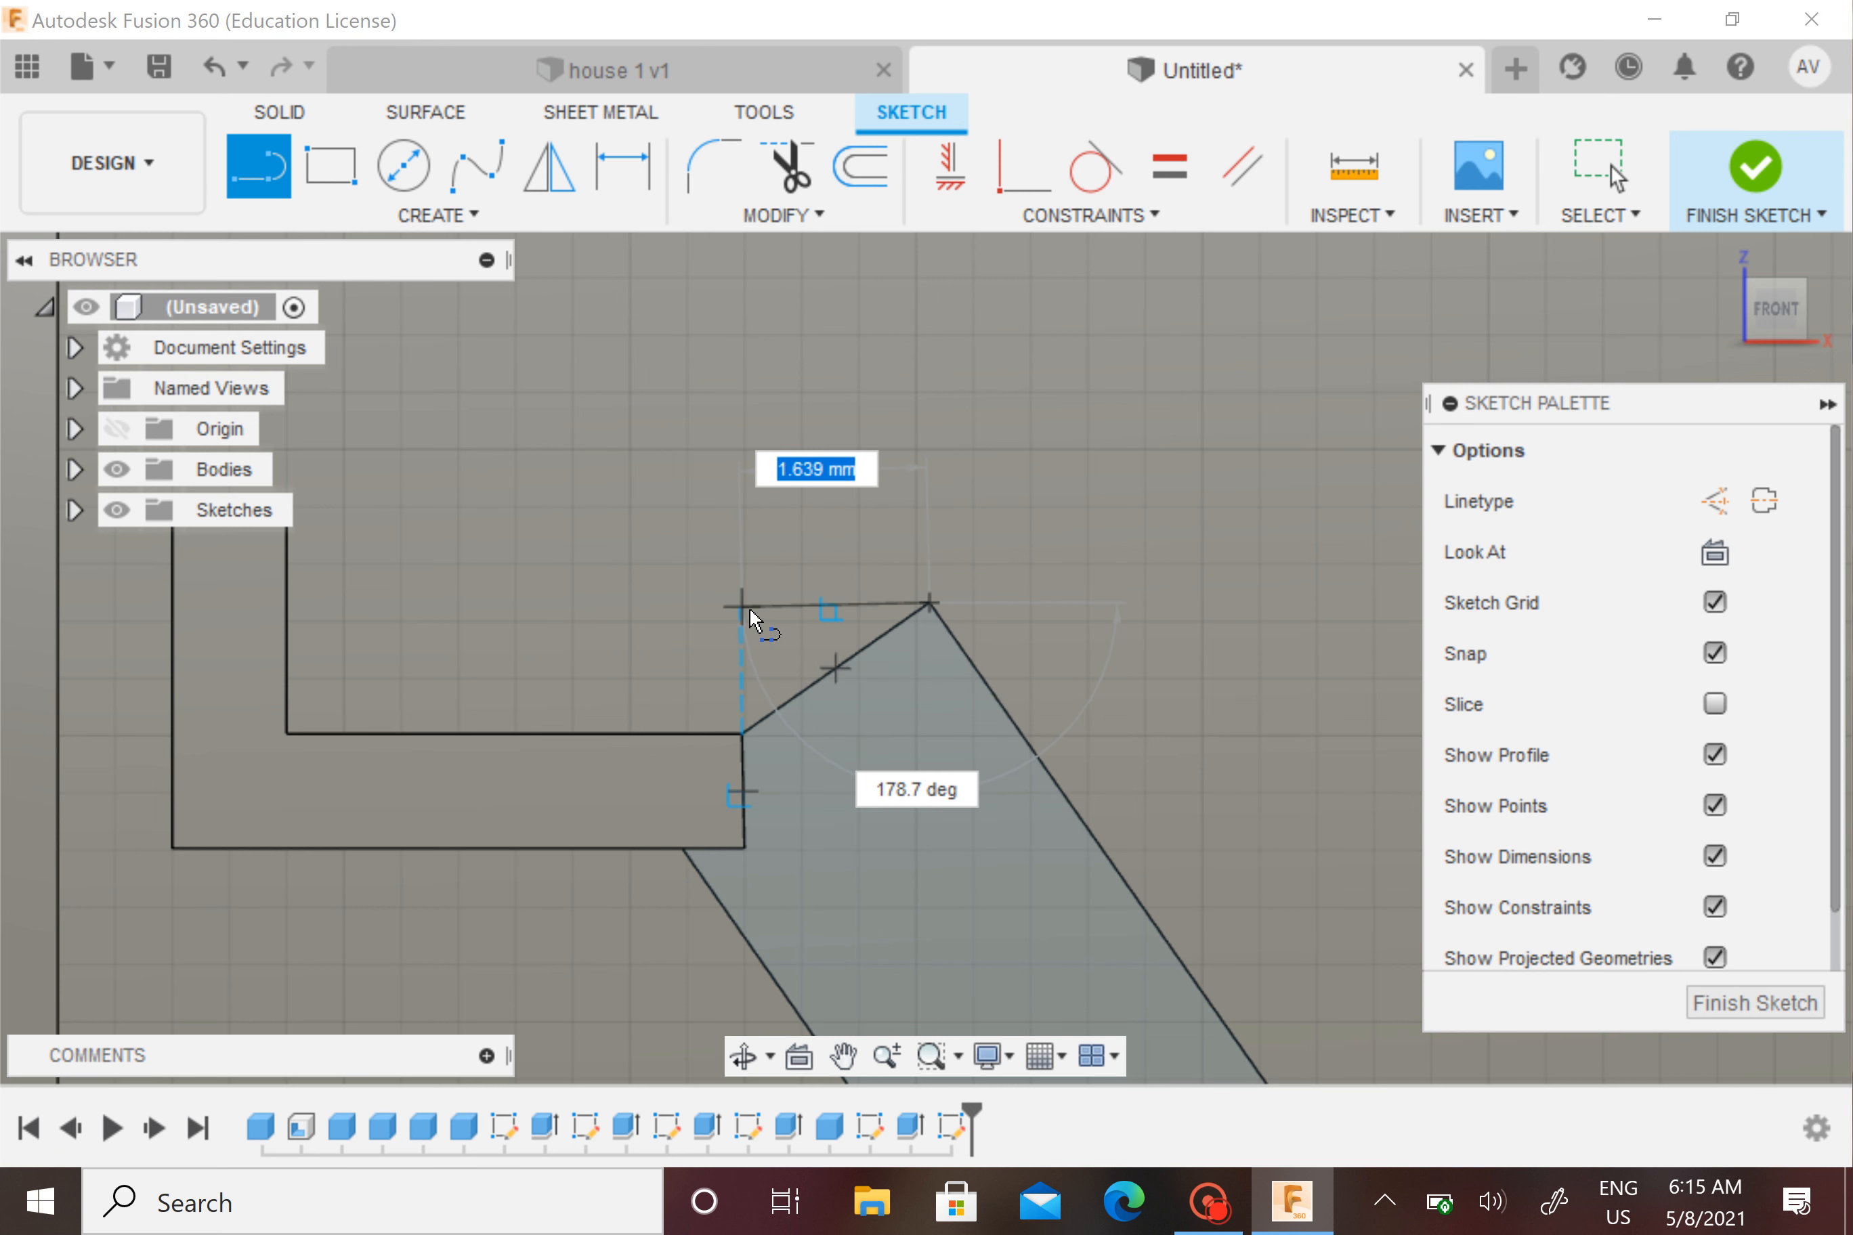
{"action": "left_click", "coordinate": [742, 608]}
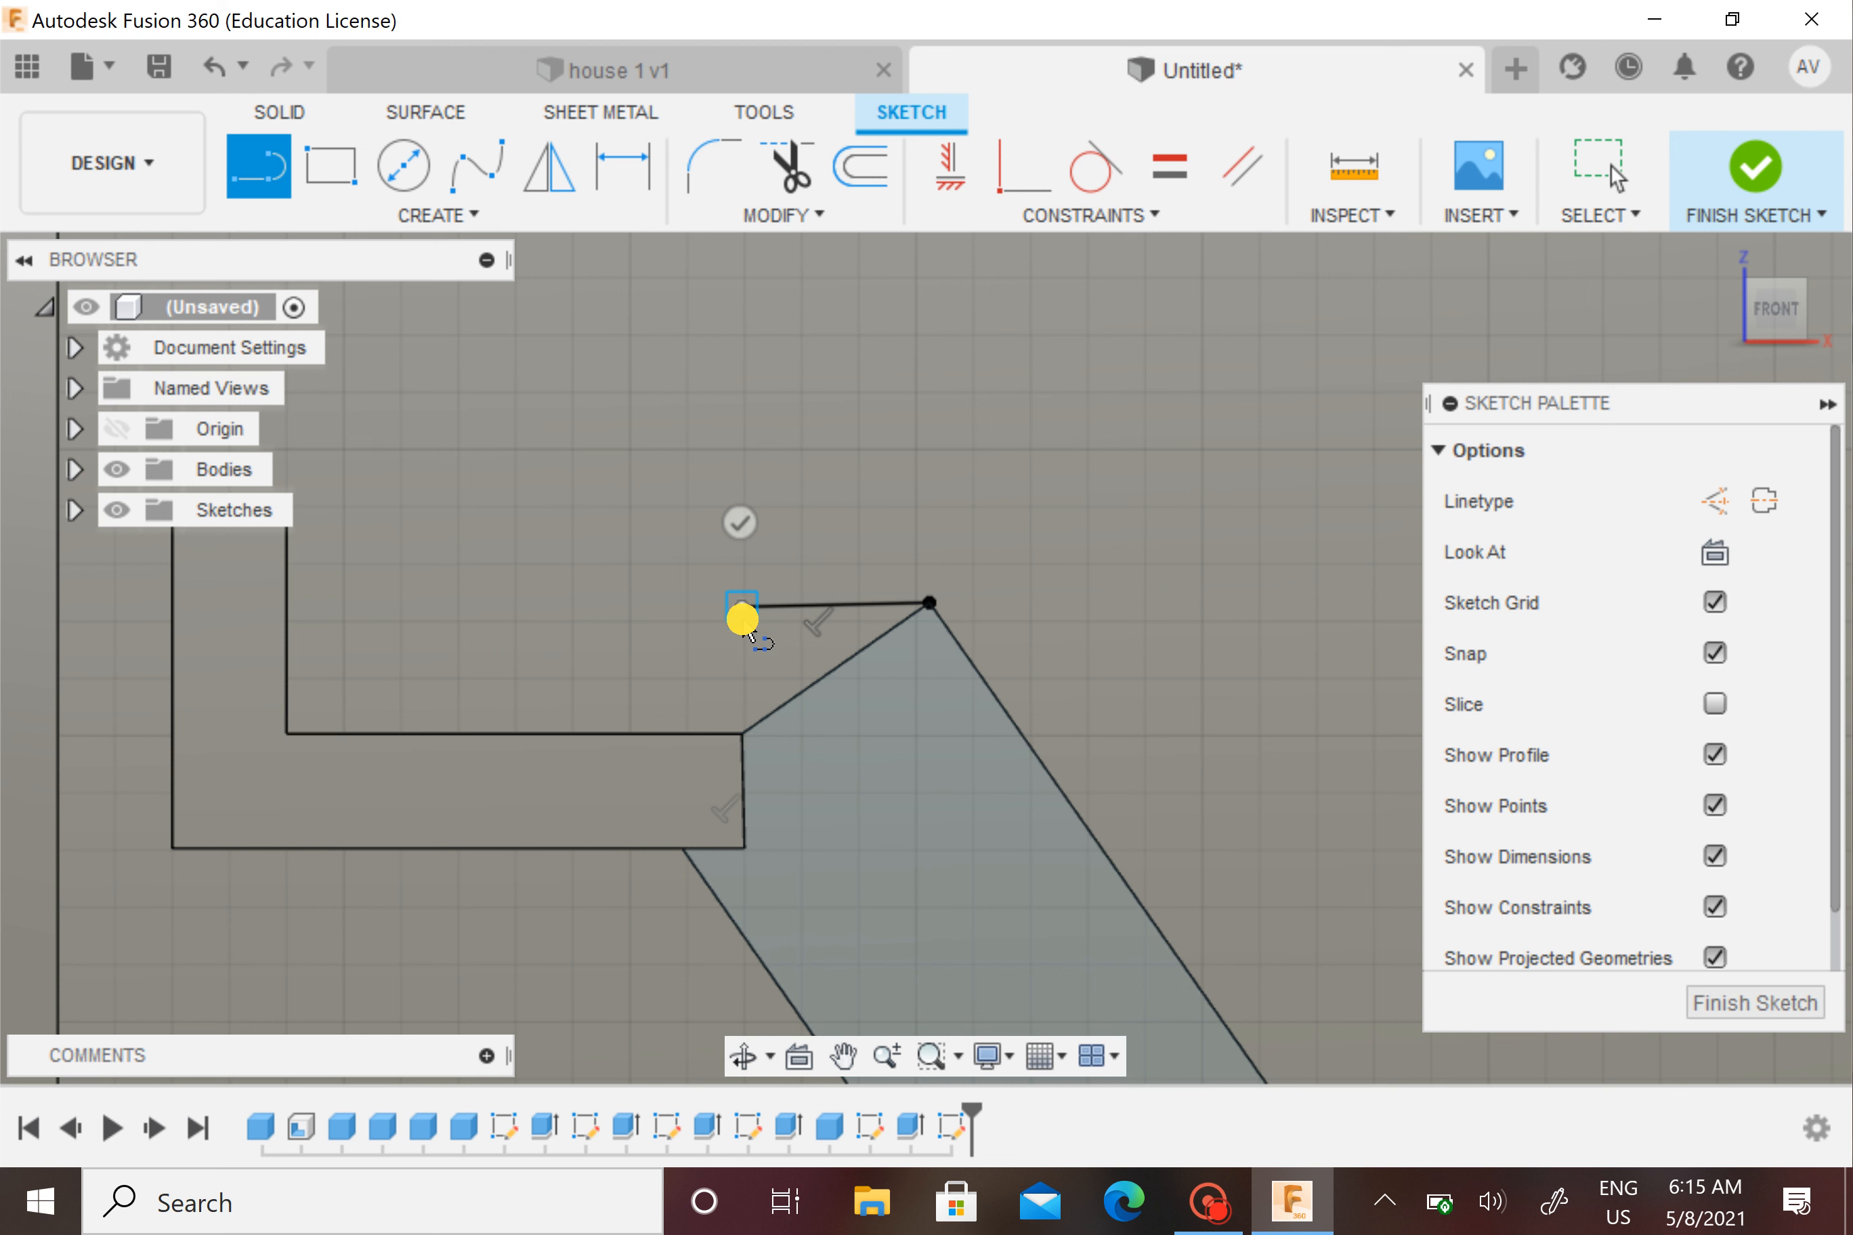
{"action": "left_click", "coordinate": [741, 732]}
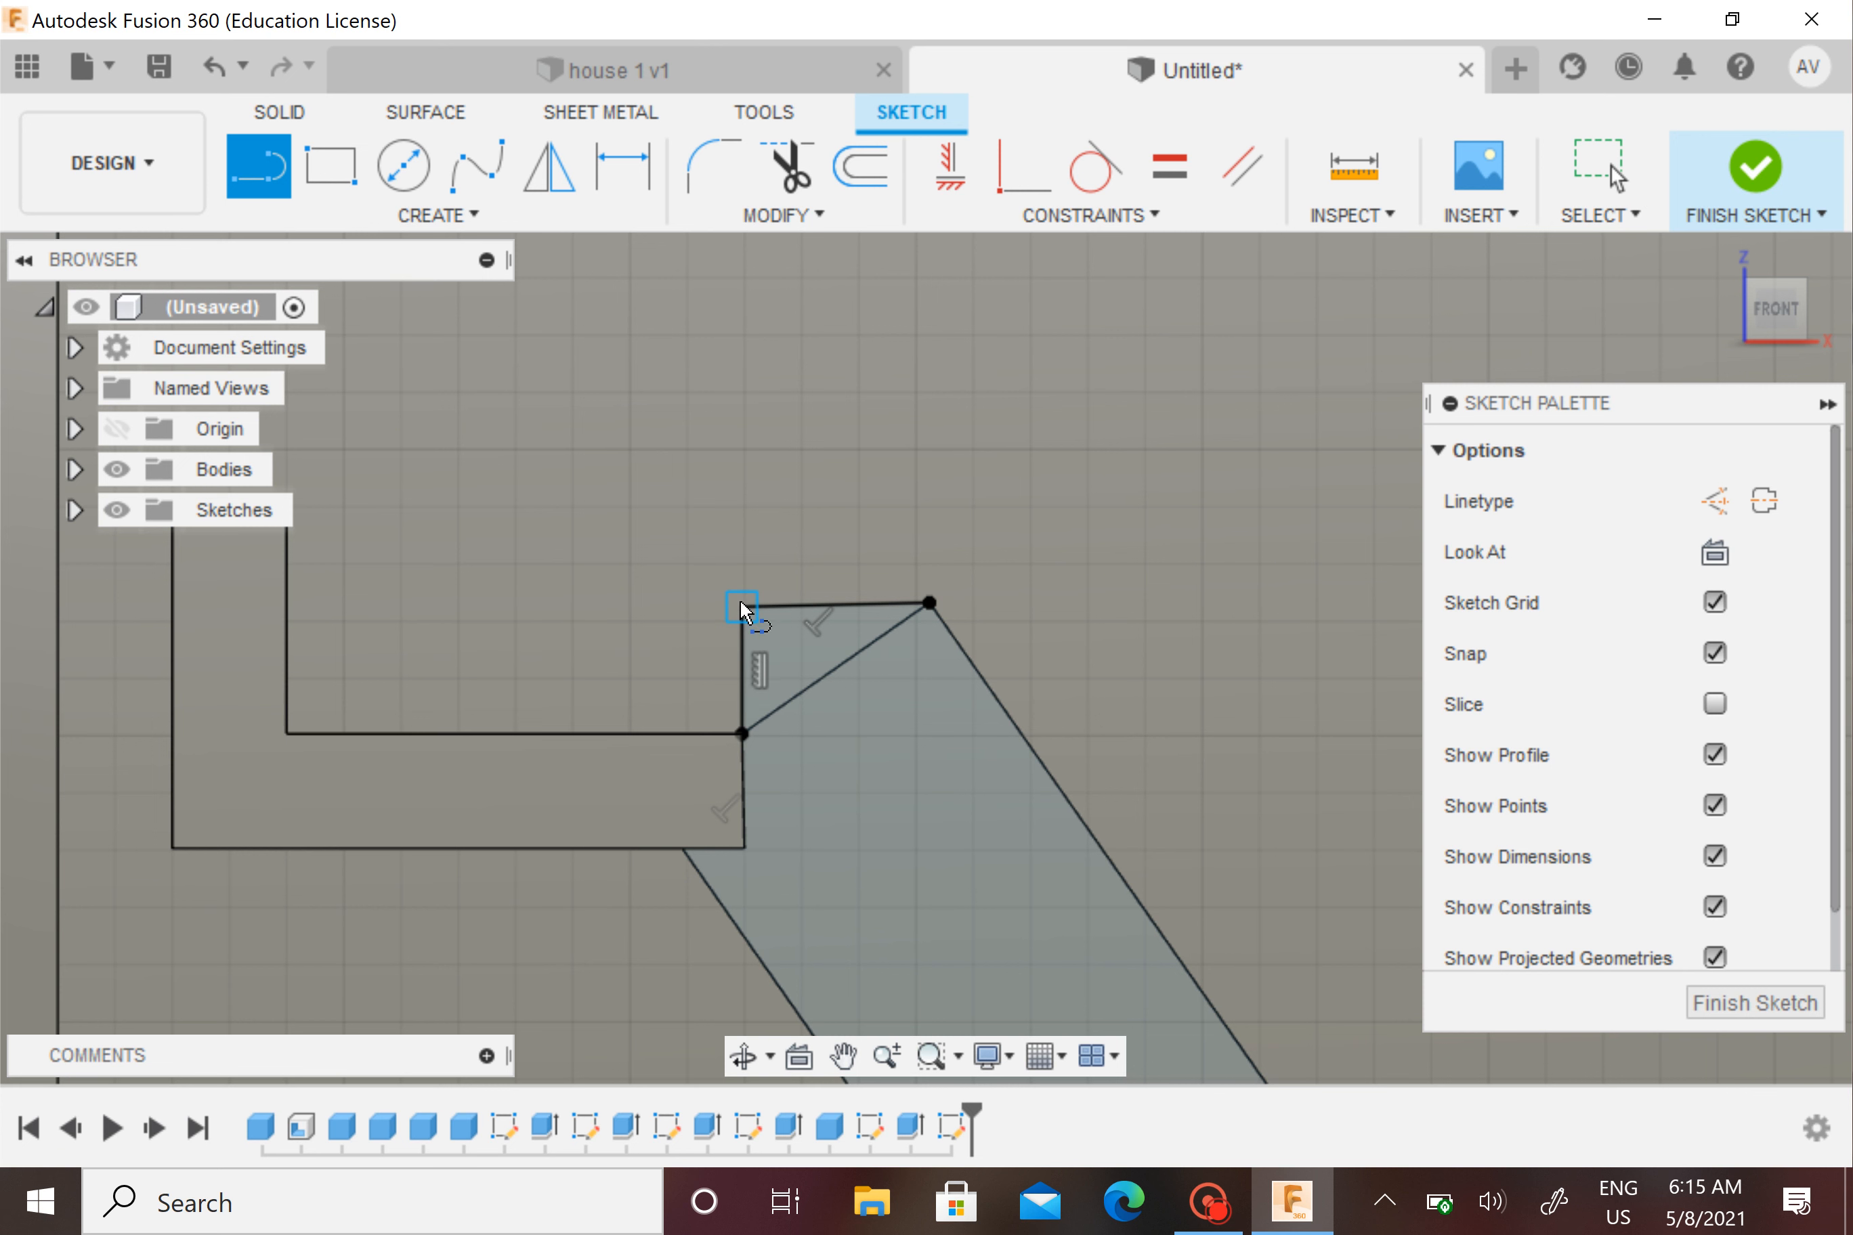
{"action": "left_click", "coordinate": [942, 597]}
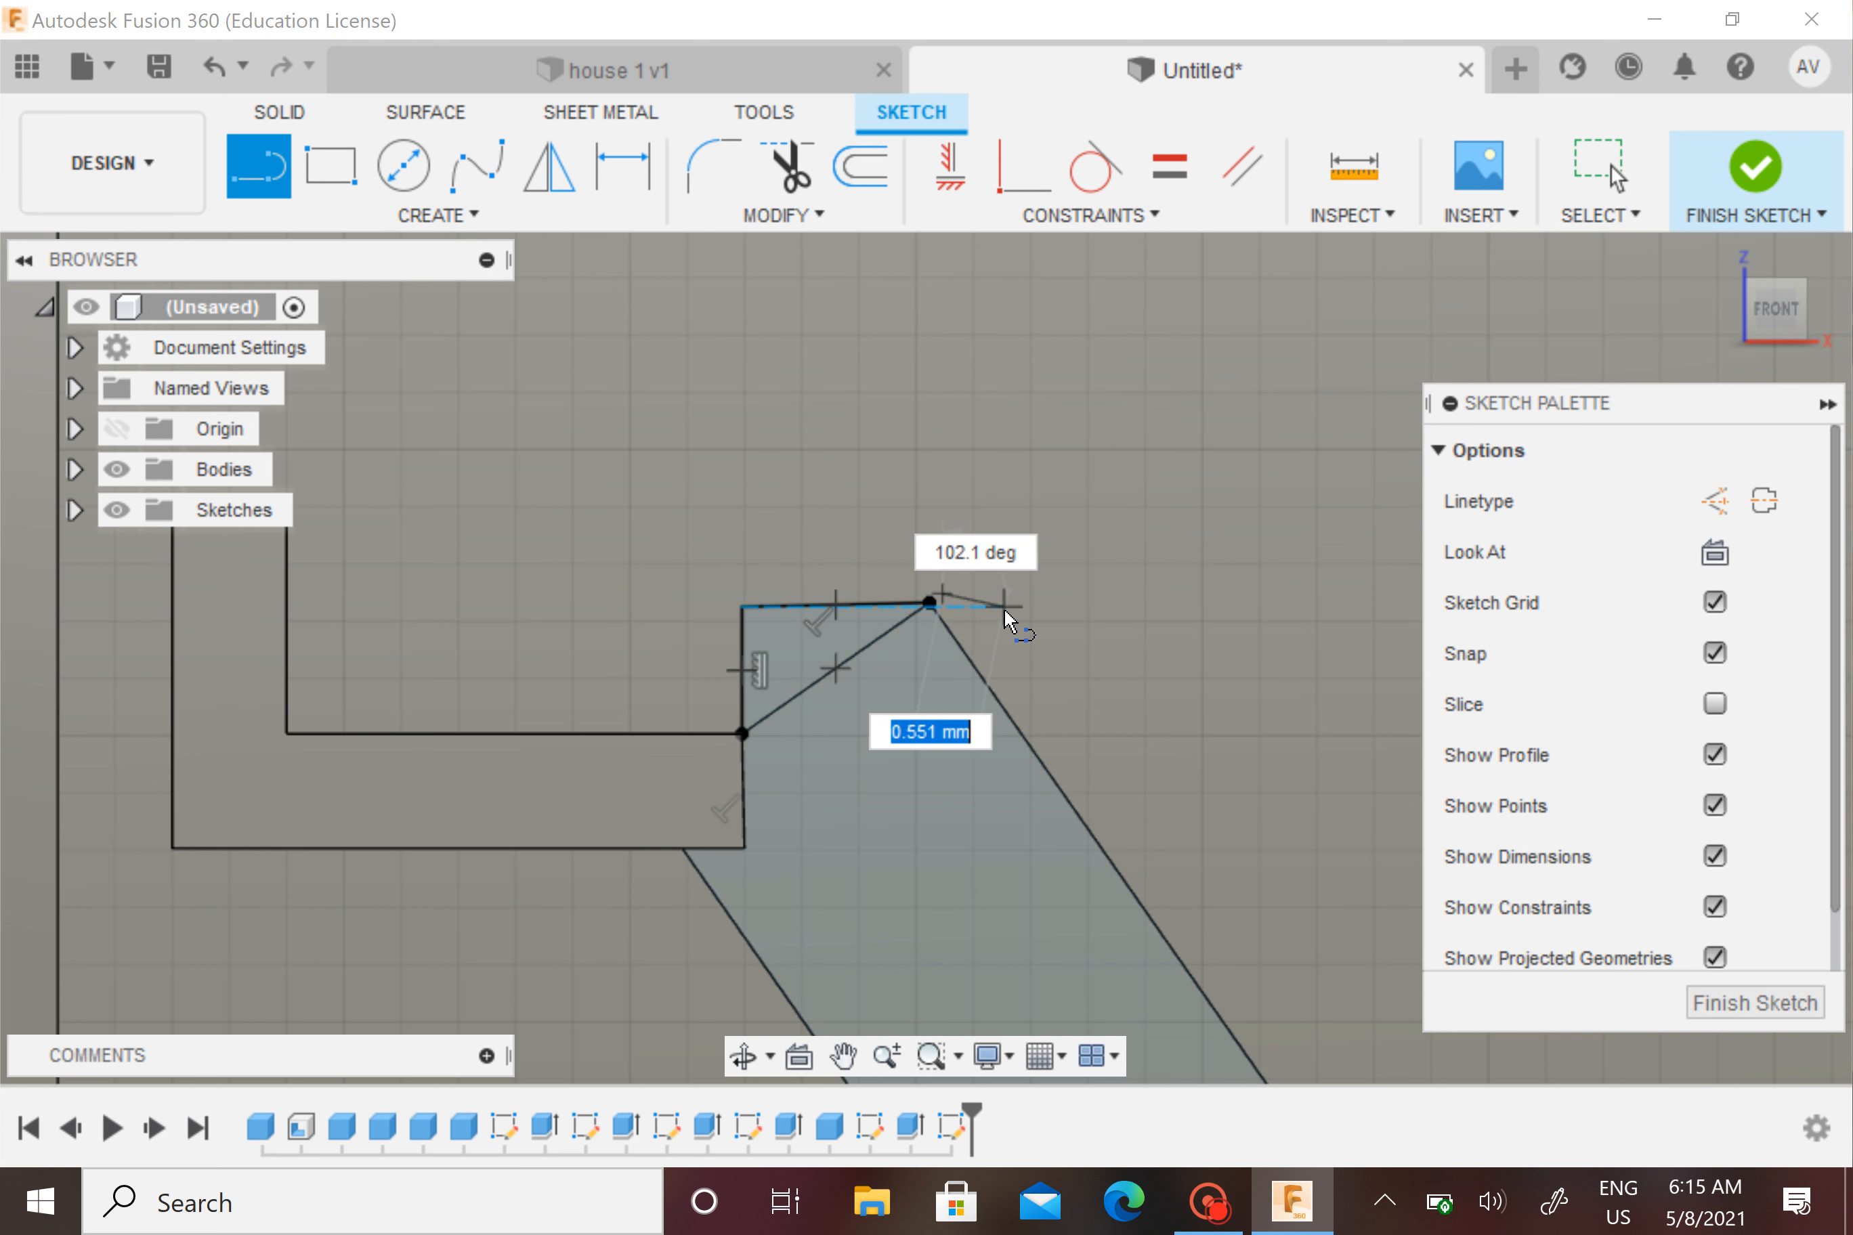
{"action": "key", "text": "Escape"}
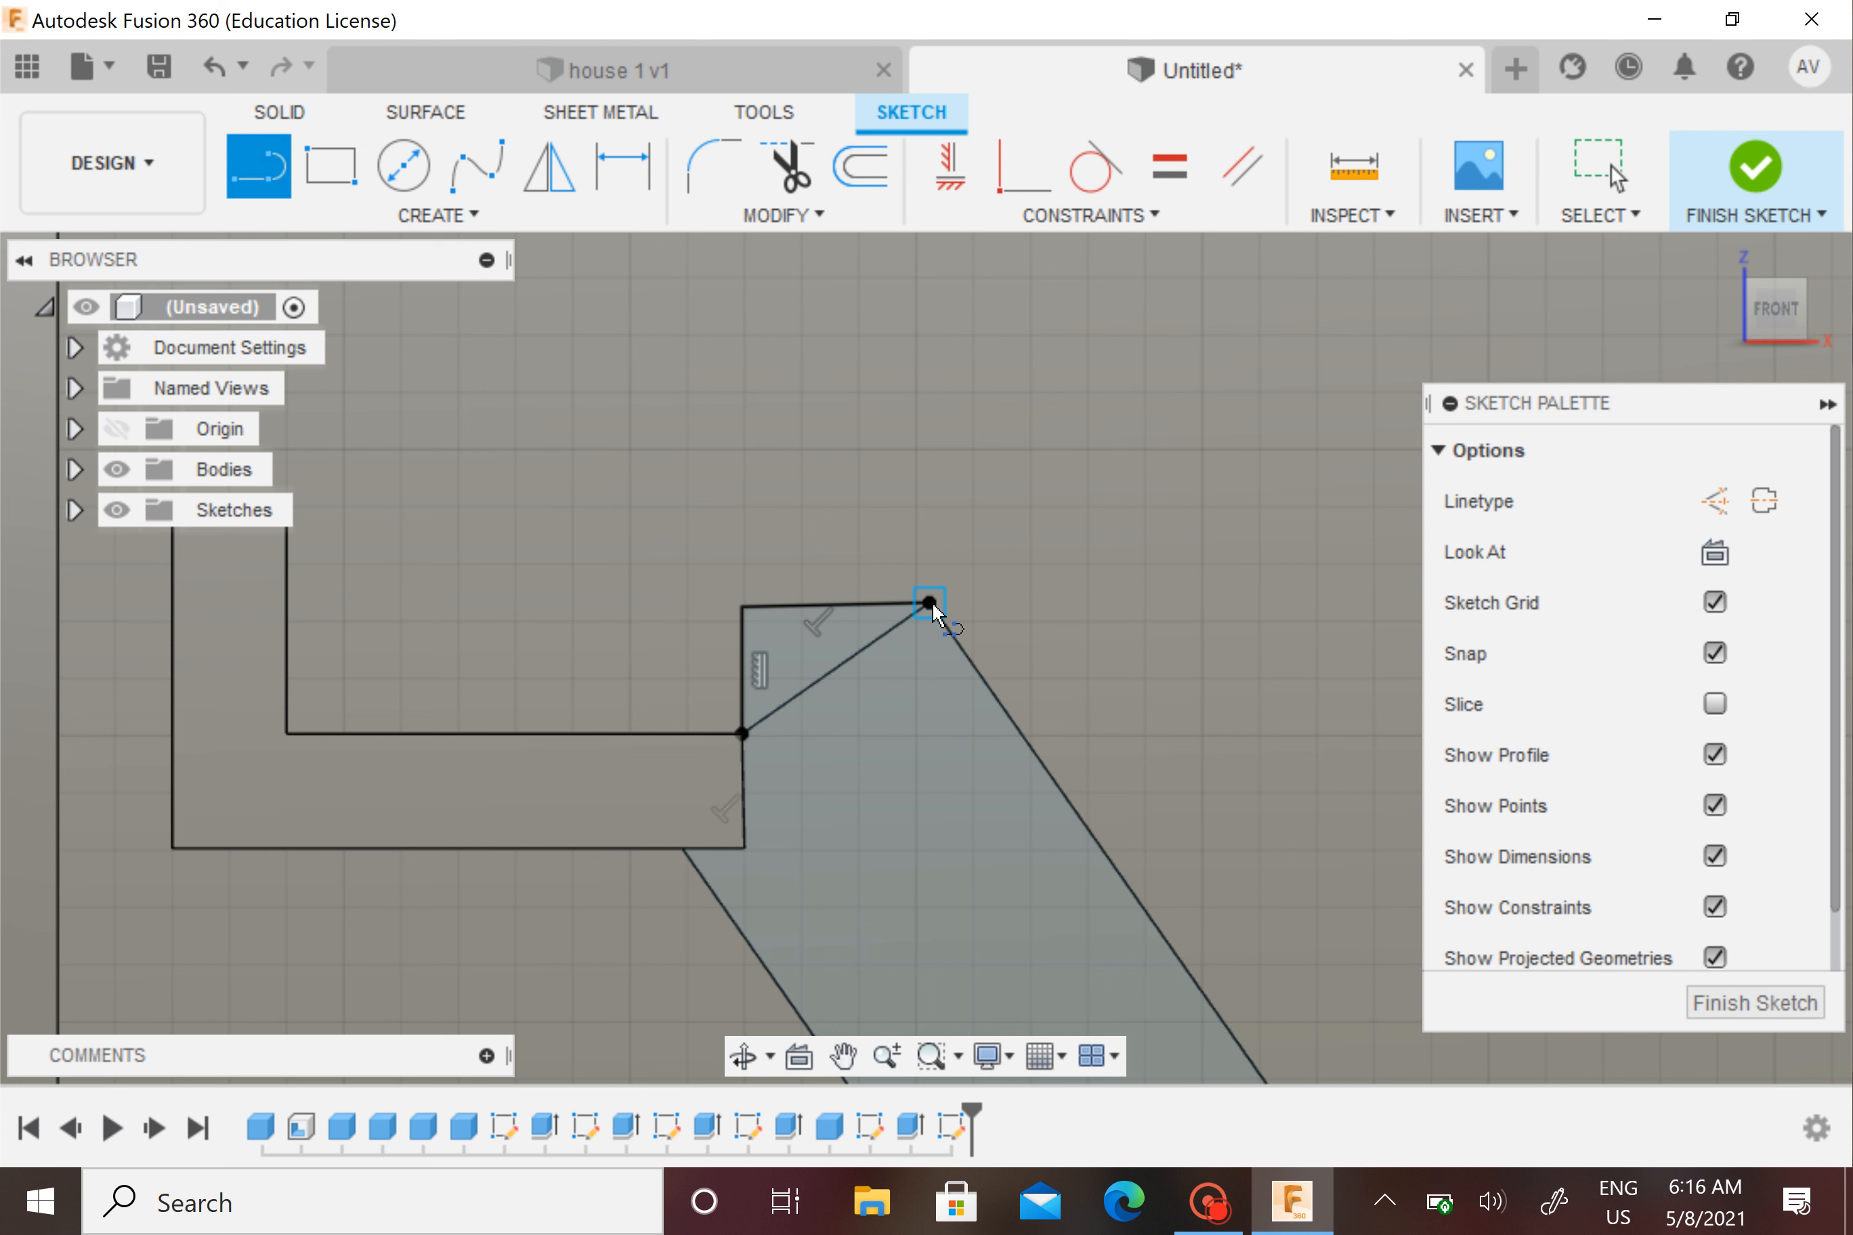
Try to redraw the upper line horizontally with a vertical back to the landing's corner, and undo the sketched lines
{"action": "left_click", "coordinate": [930, 604]}
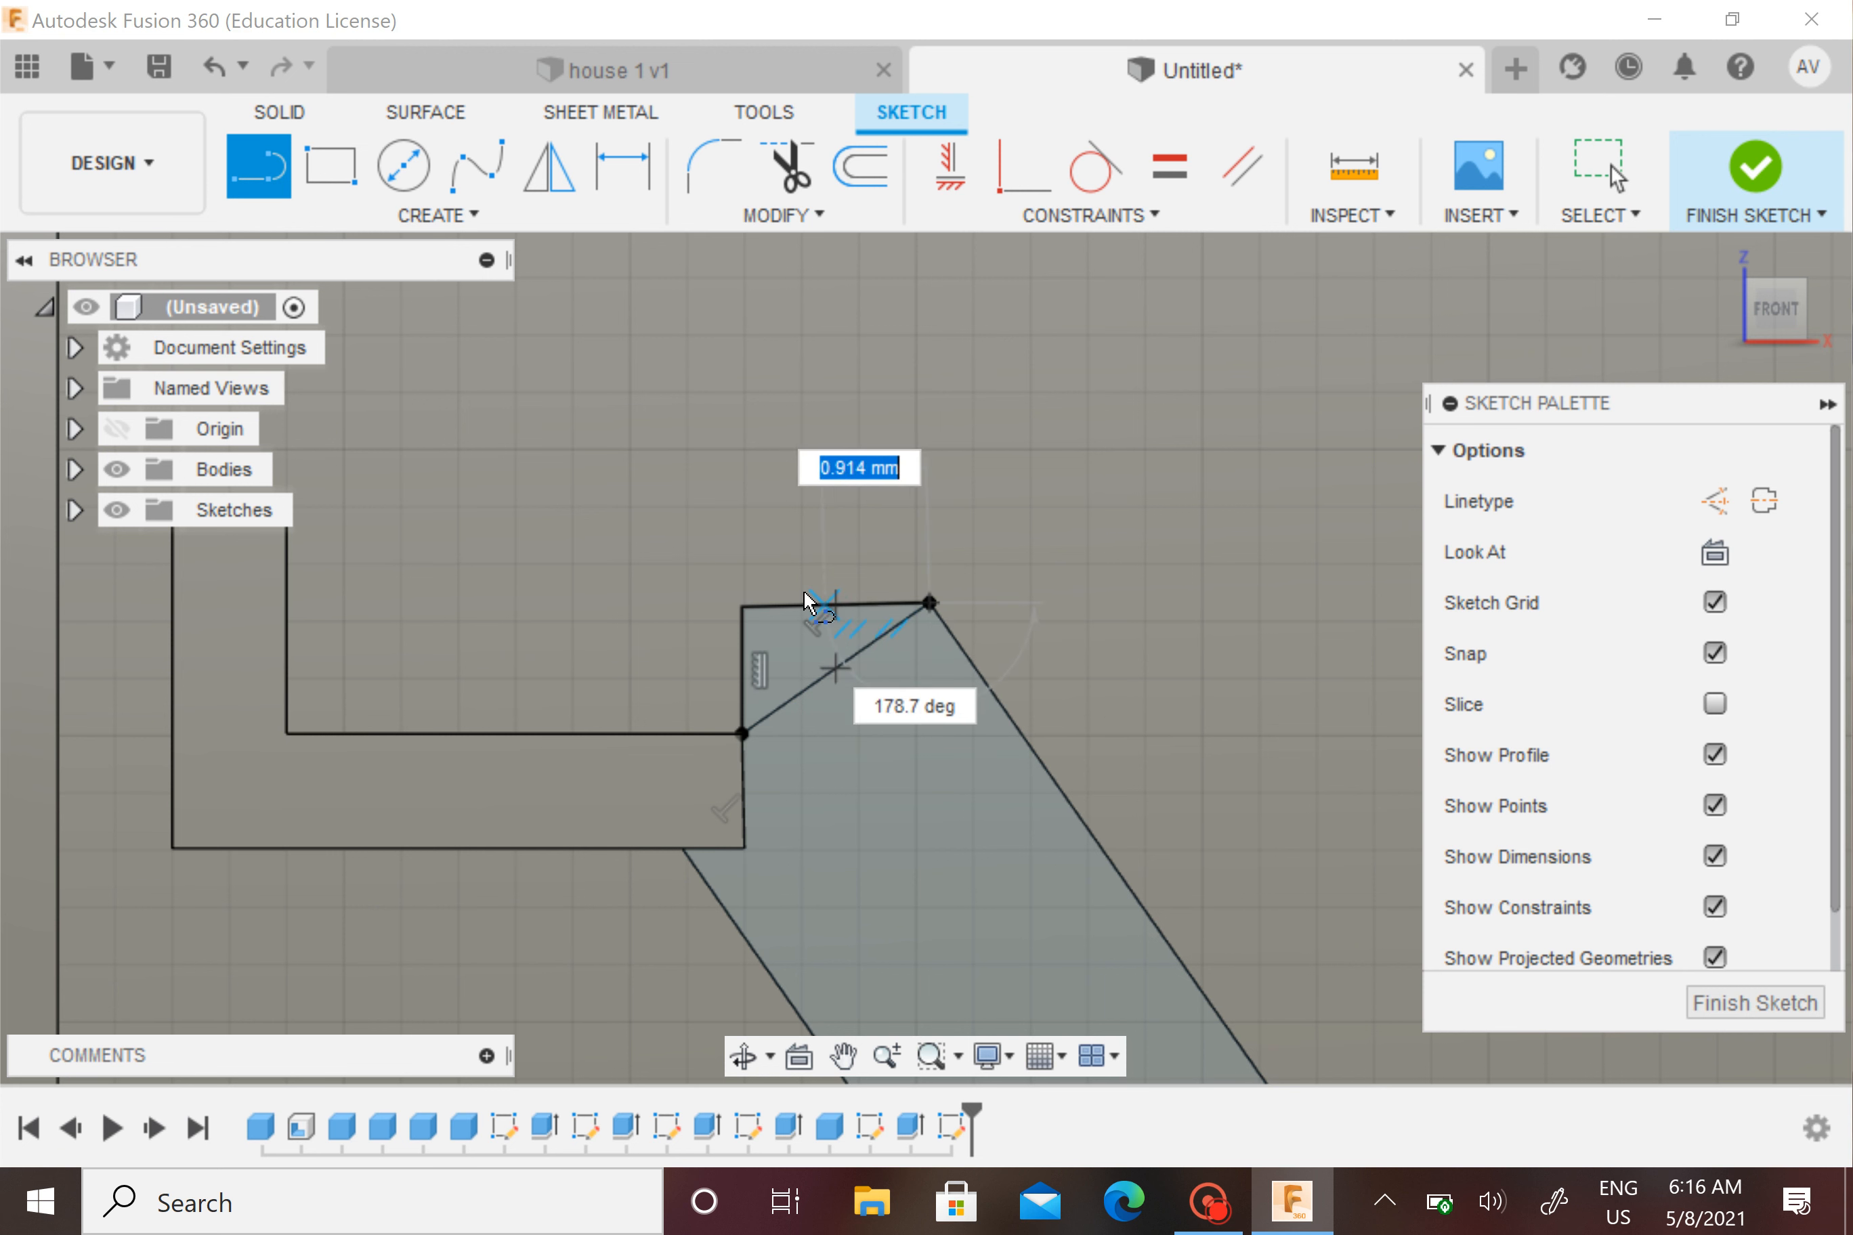
{"action": "left_click", "coordinate": [747, 591]}
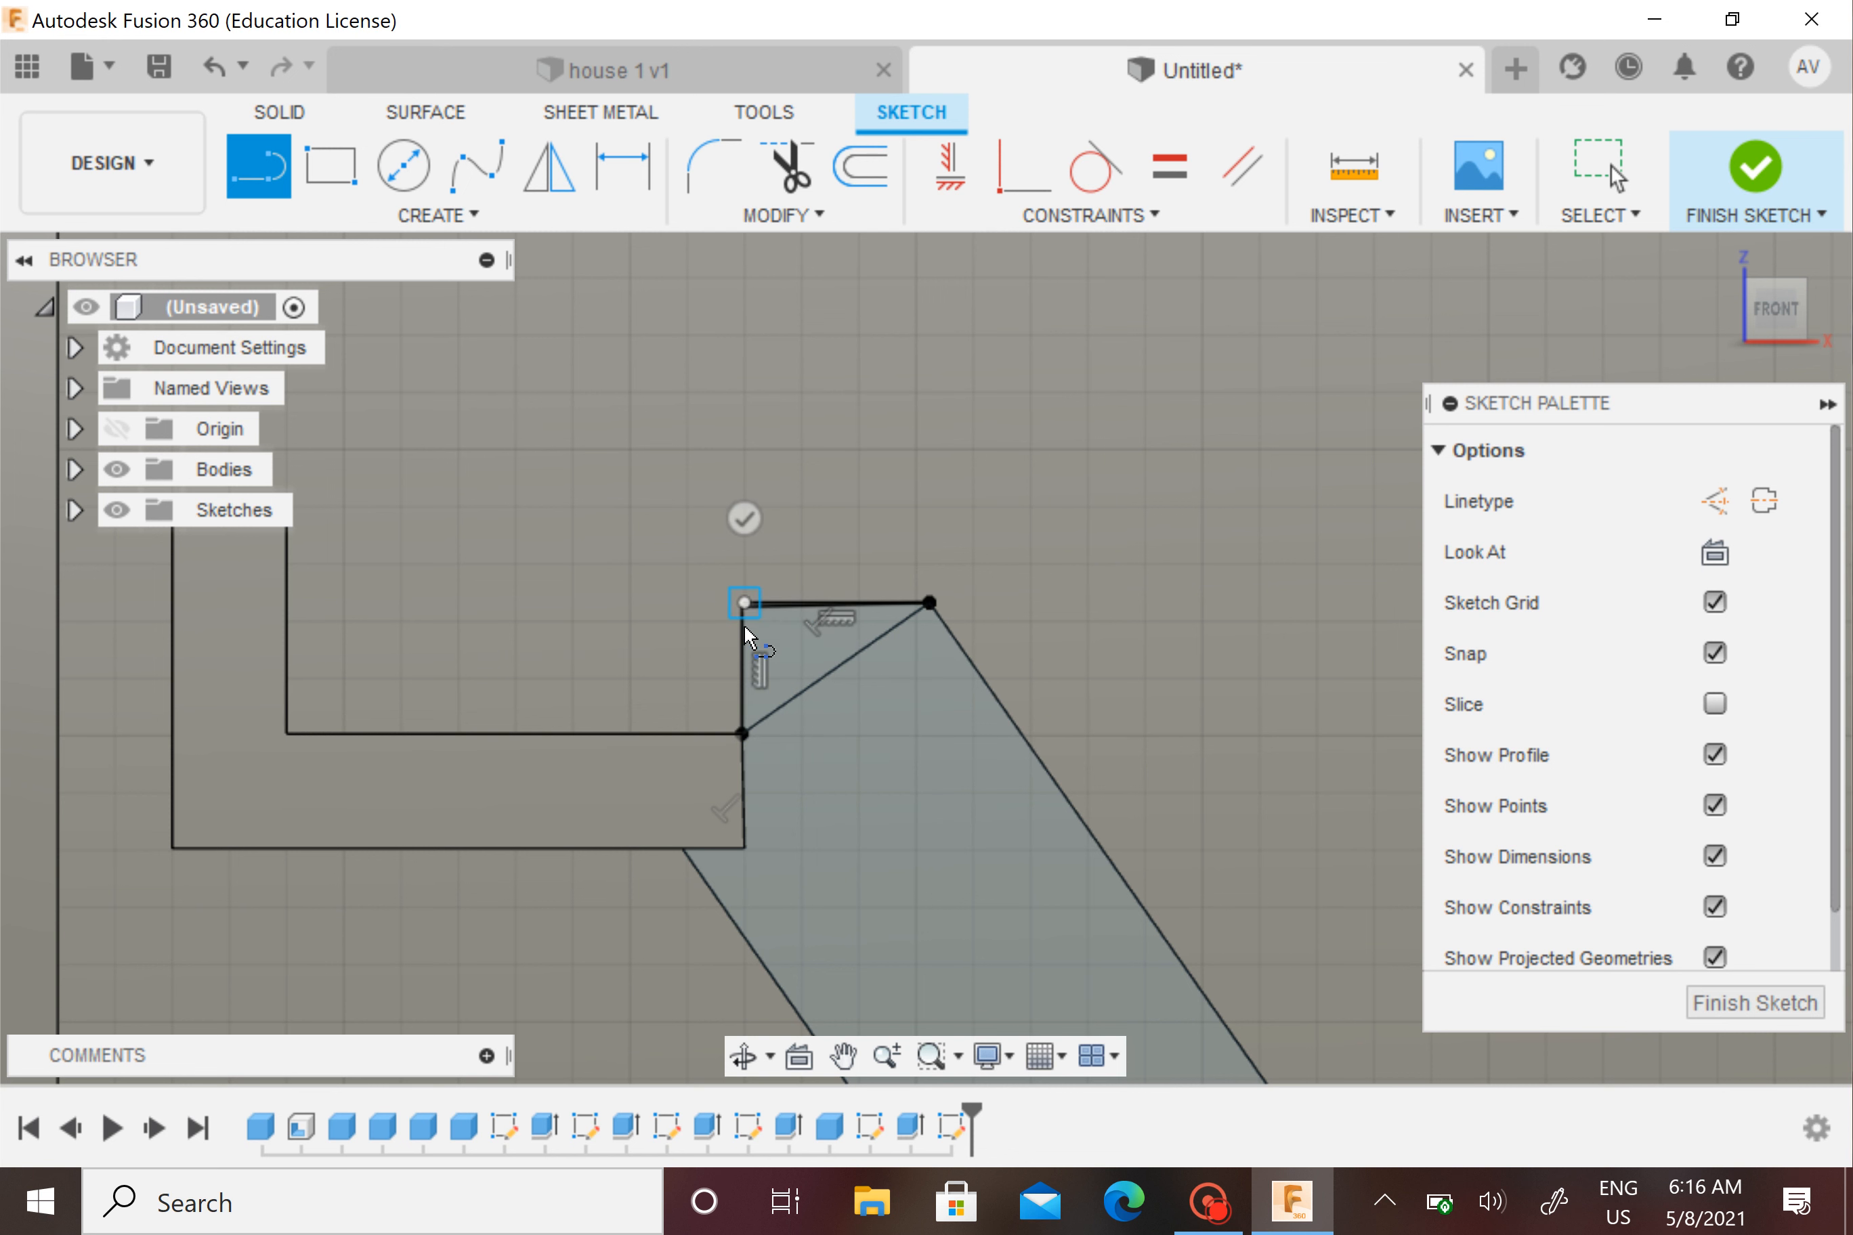
{"action": "left_click", "coordinate": [742, 731]}
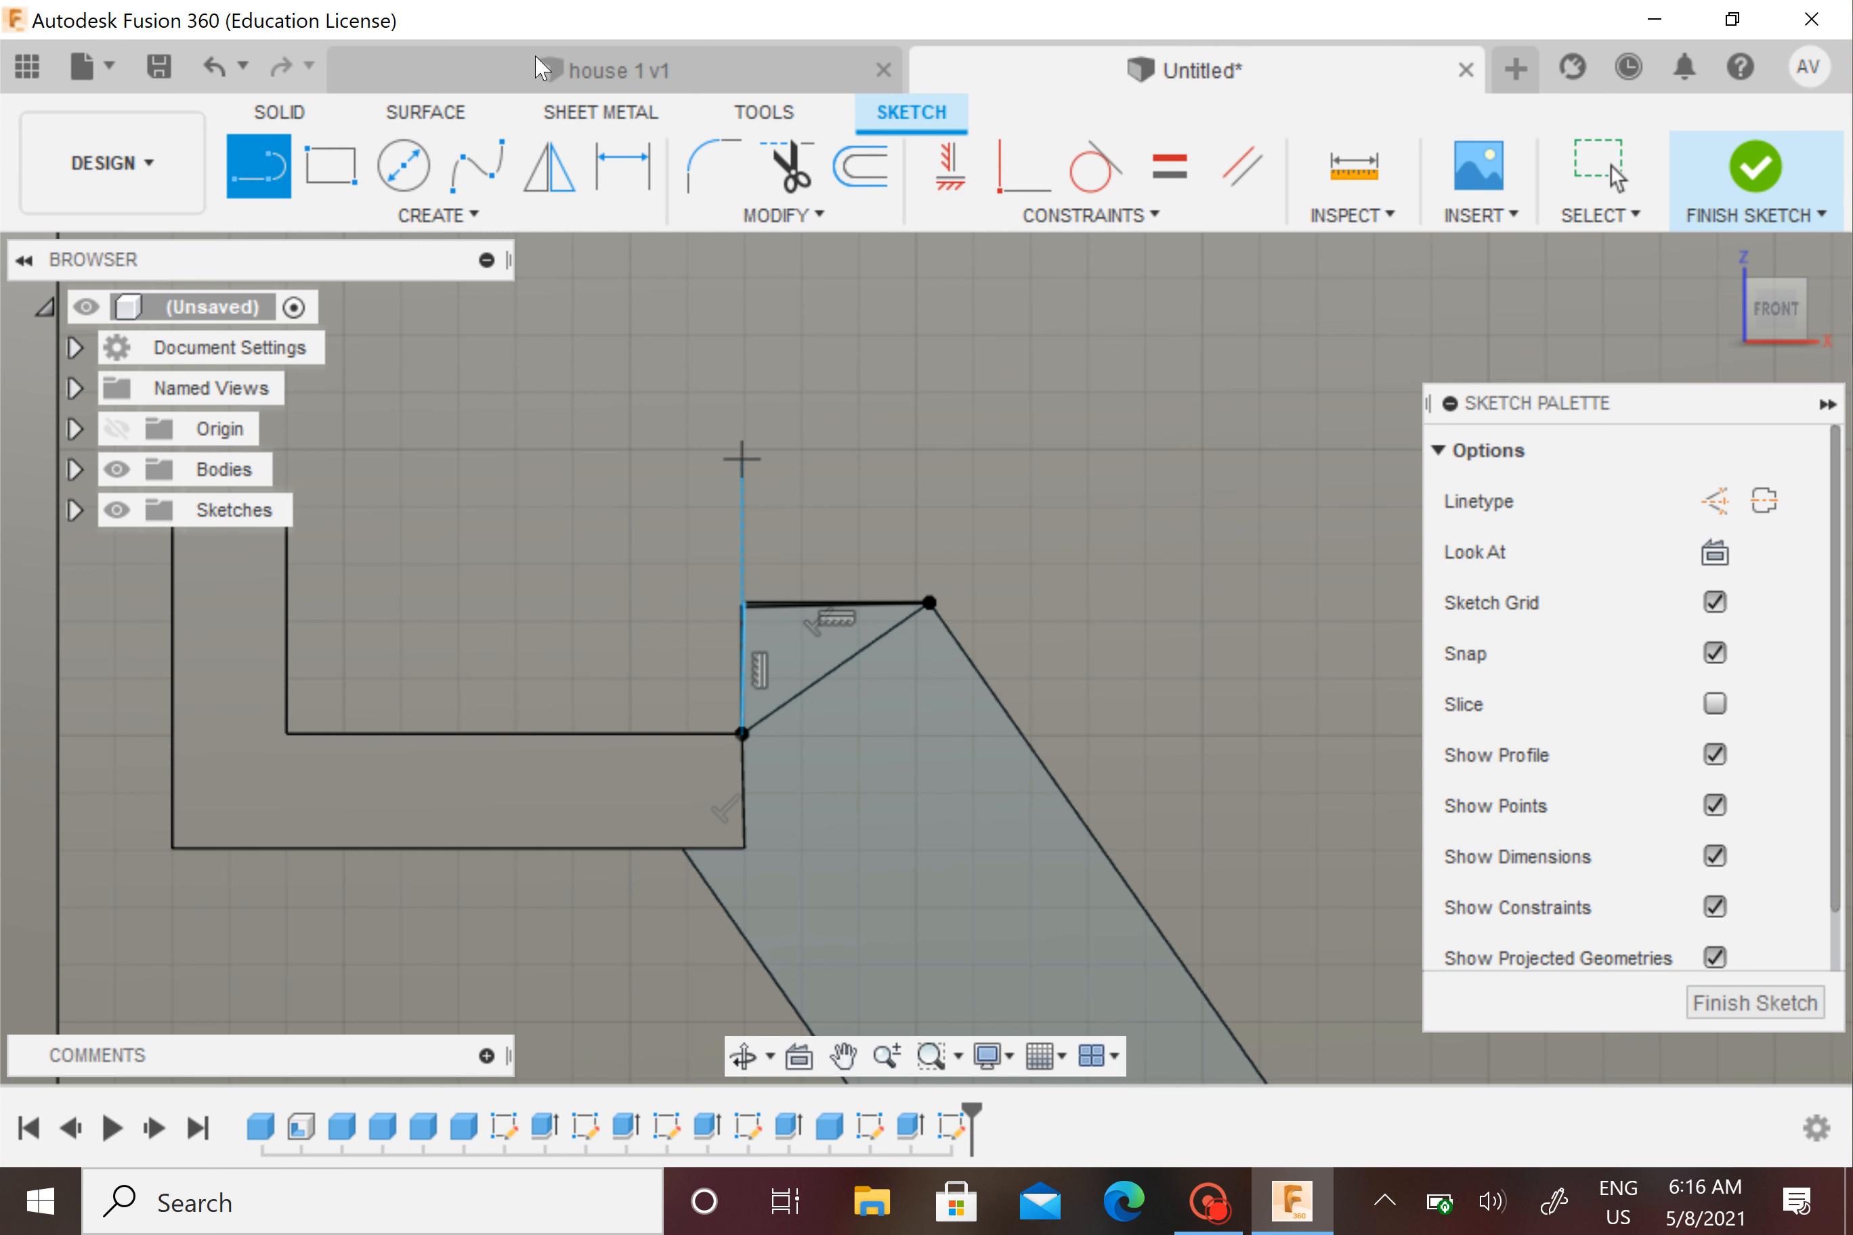
{"action": "key", "text": "Escape"}
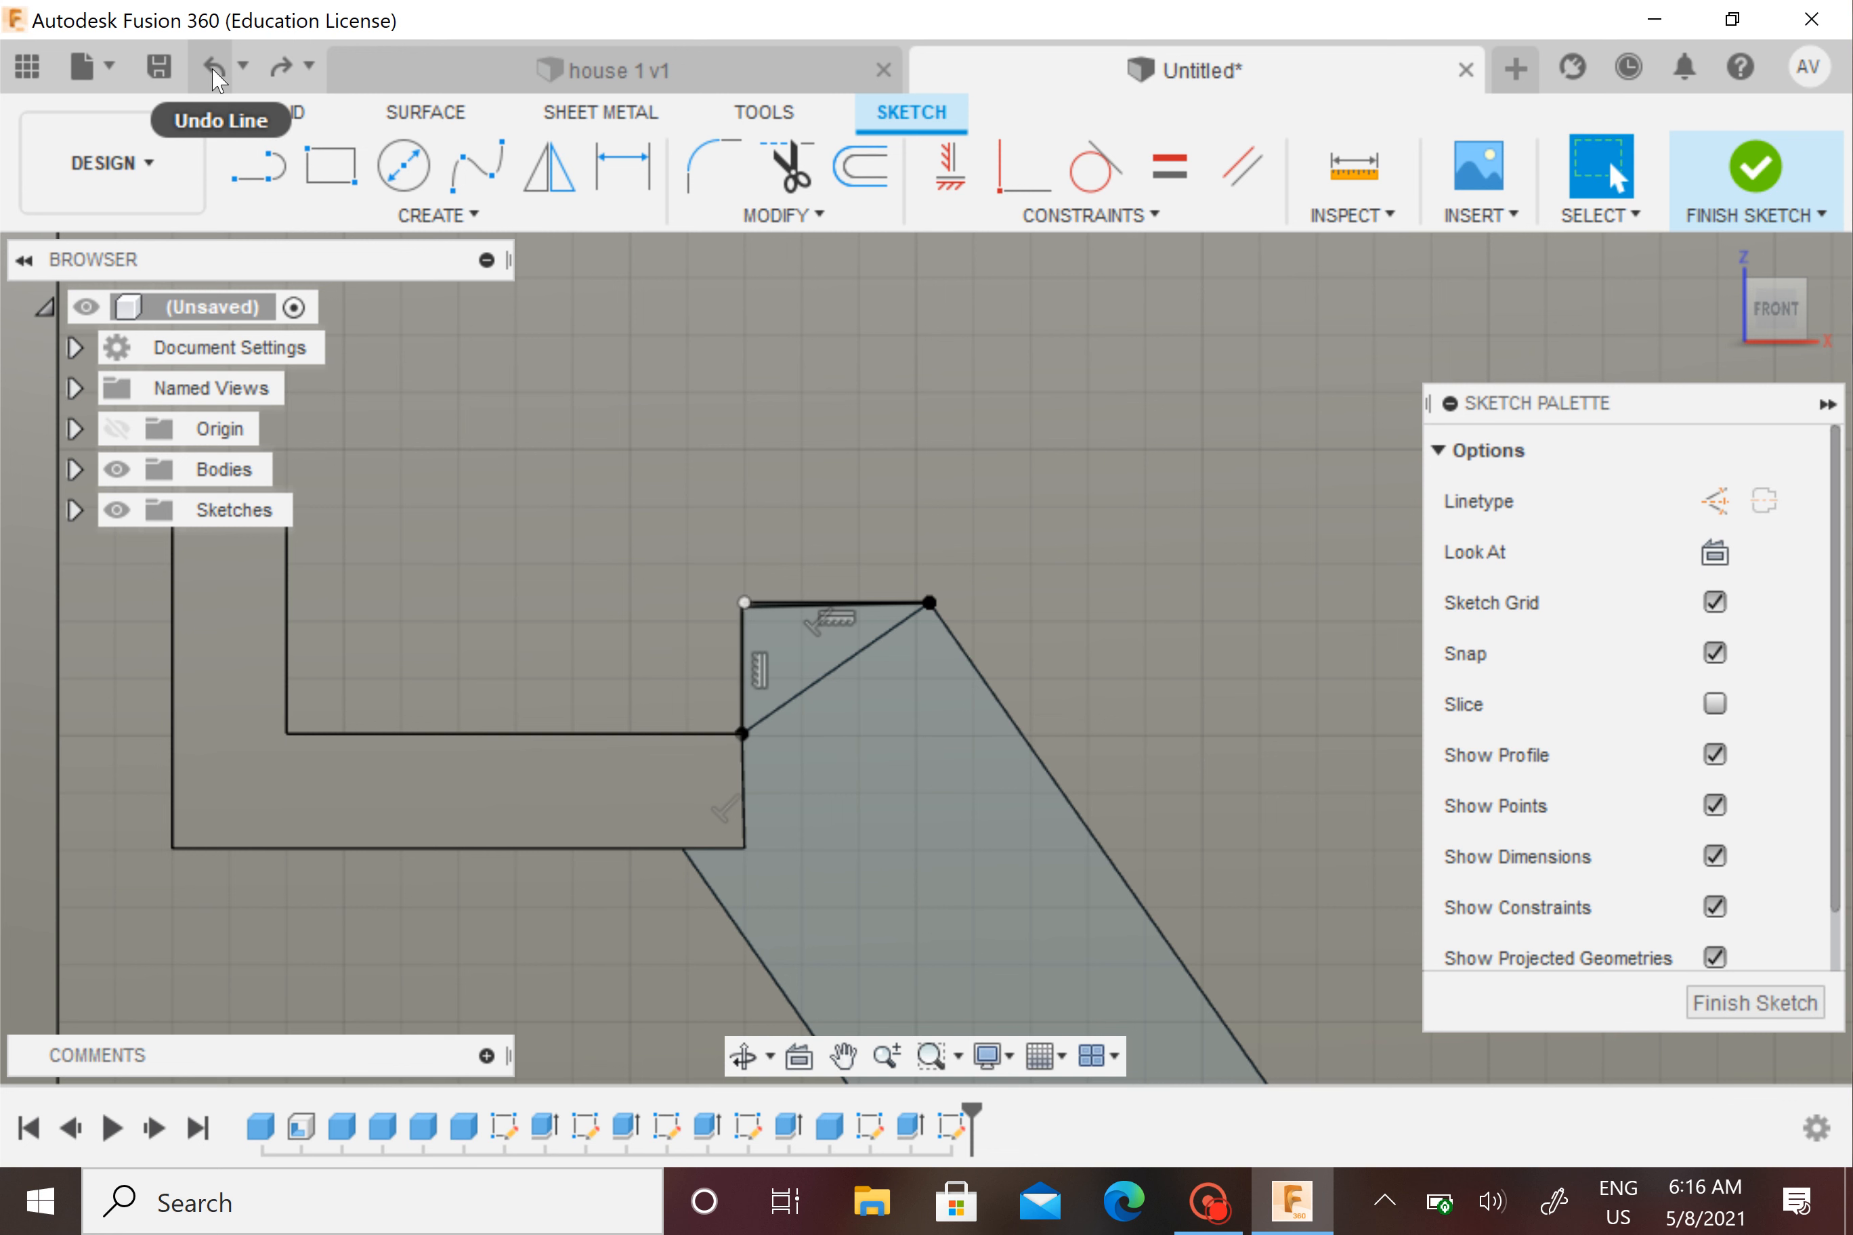
{"action": "left_click", "coordinate": [214, 70]}
{"action": "left_click", "coordinate": [214, 70]}
Draw a horizontal line from the sloped wall's peak and a line down to the landing's upper corner, and finish the sketch
{"action": "key", "text": "l"}
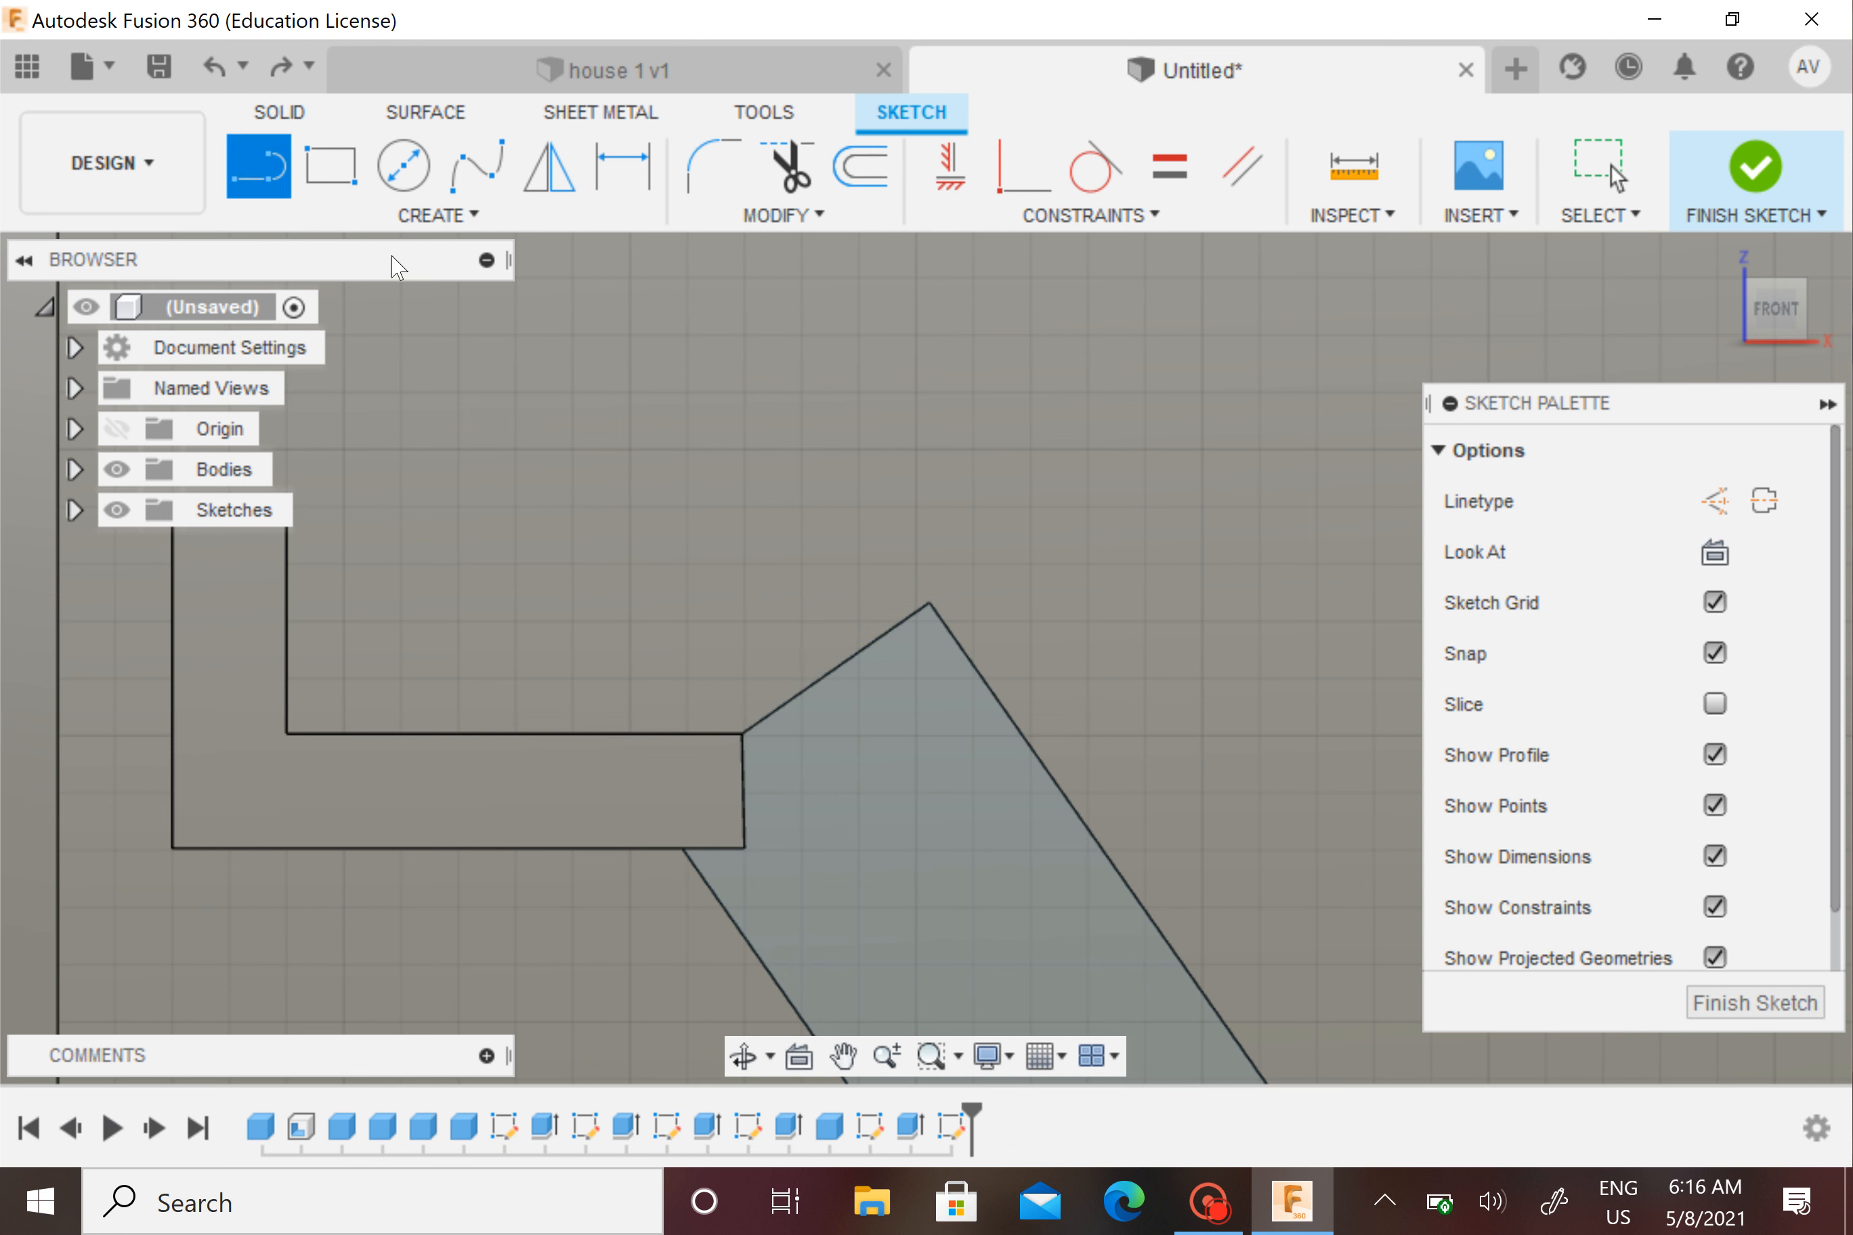
{"action": "left_click", "coordinate": [930, 604]}
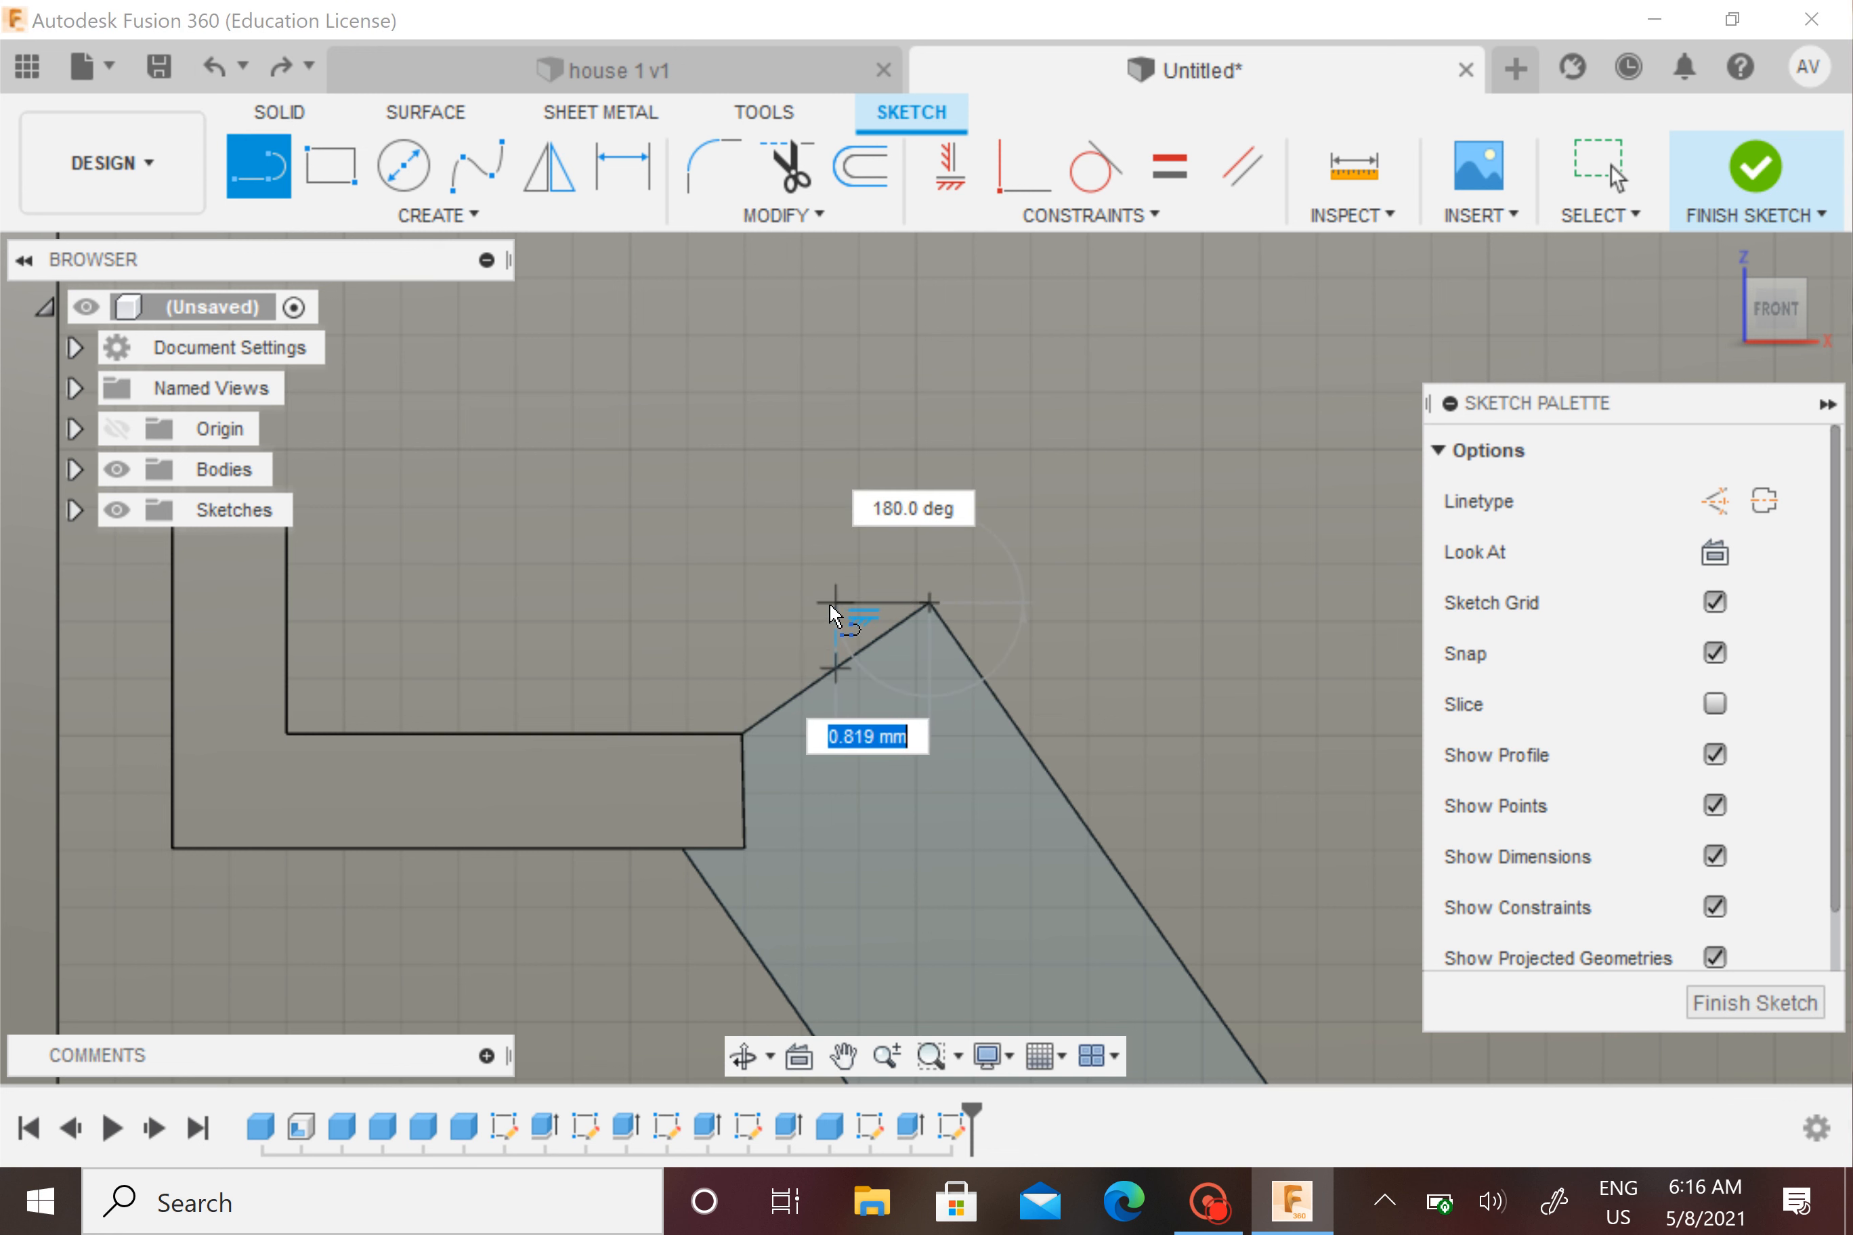
{"action": "left_click", "coordinate": [743, 604]}
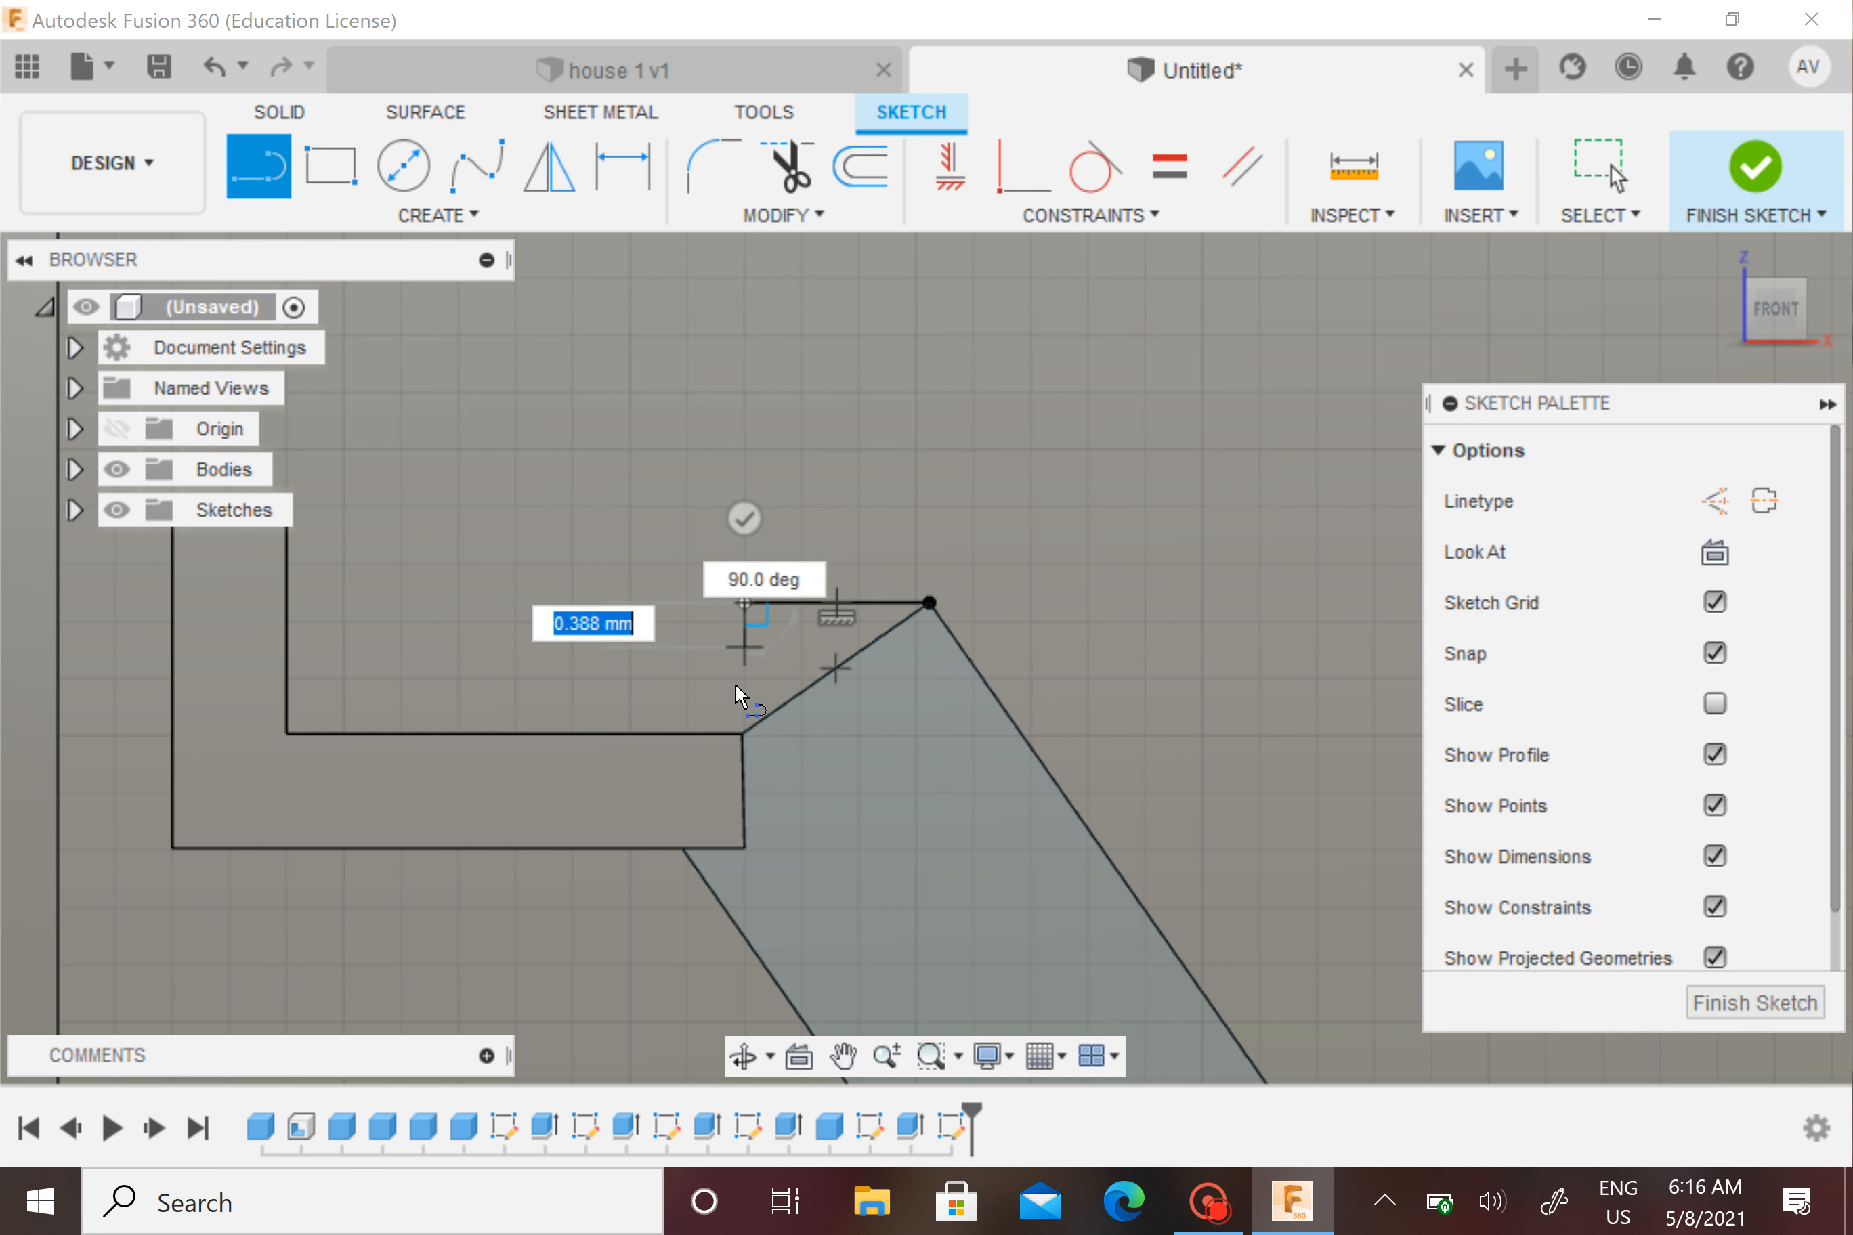
{"action": "left_click", "coordinate": [734, 735]}
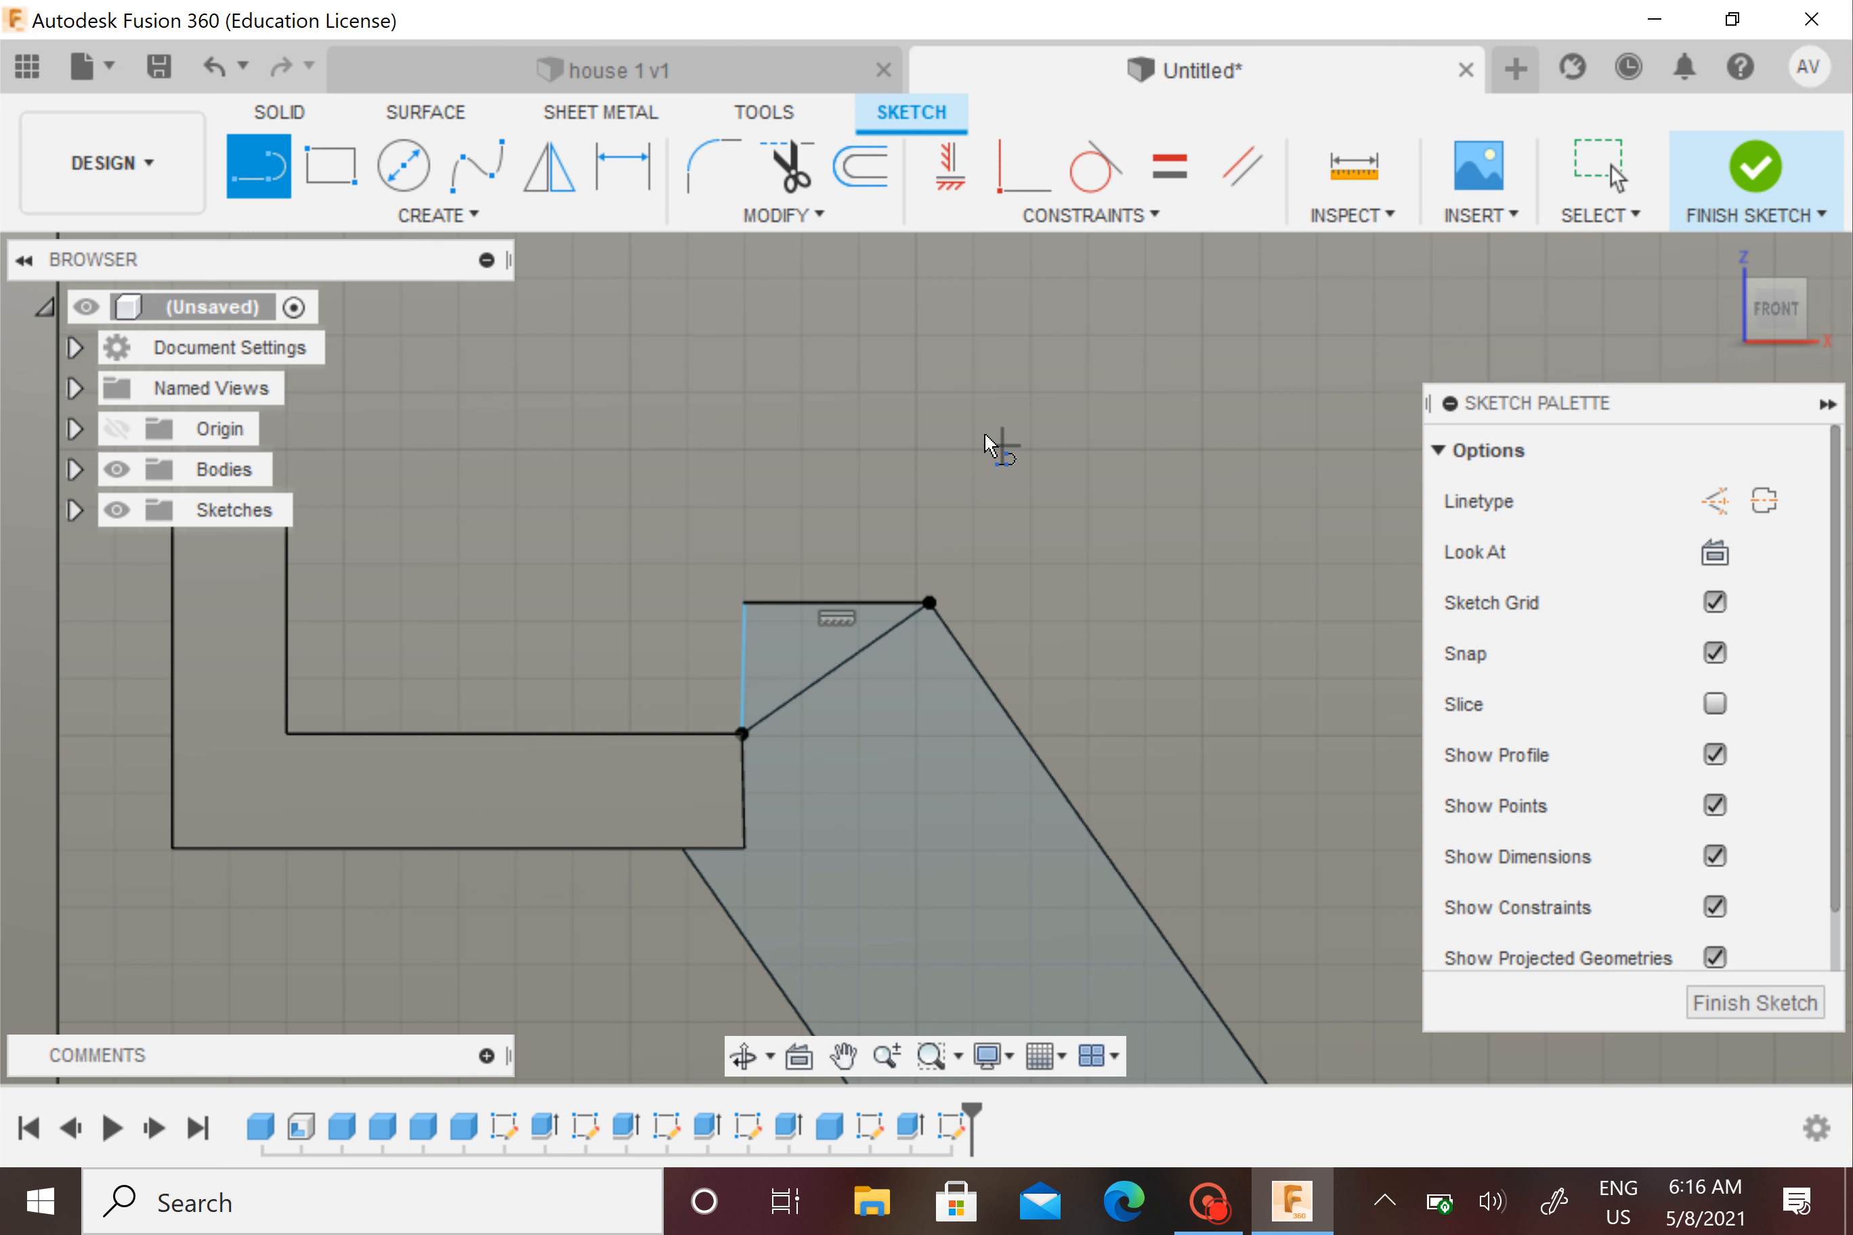
{"action": "left_click", "coordinate": [1758, 169]}
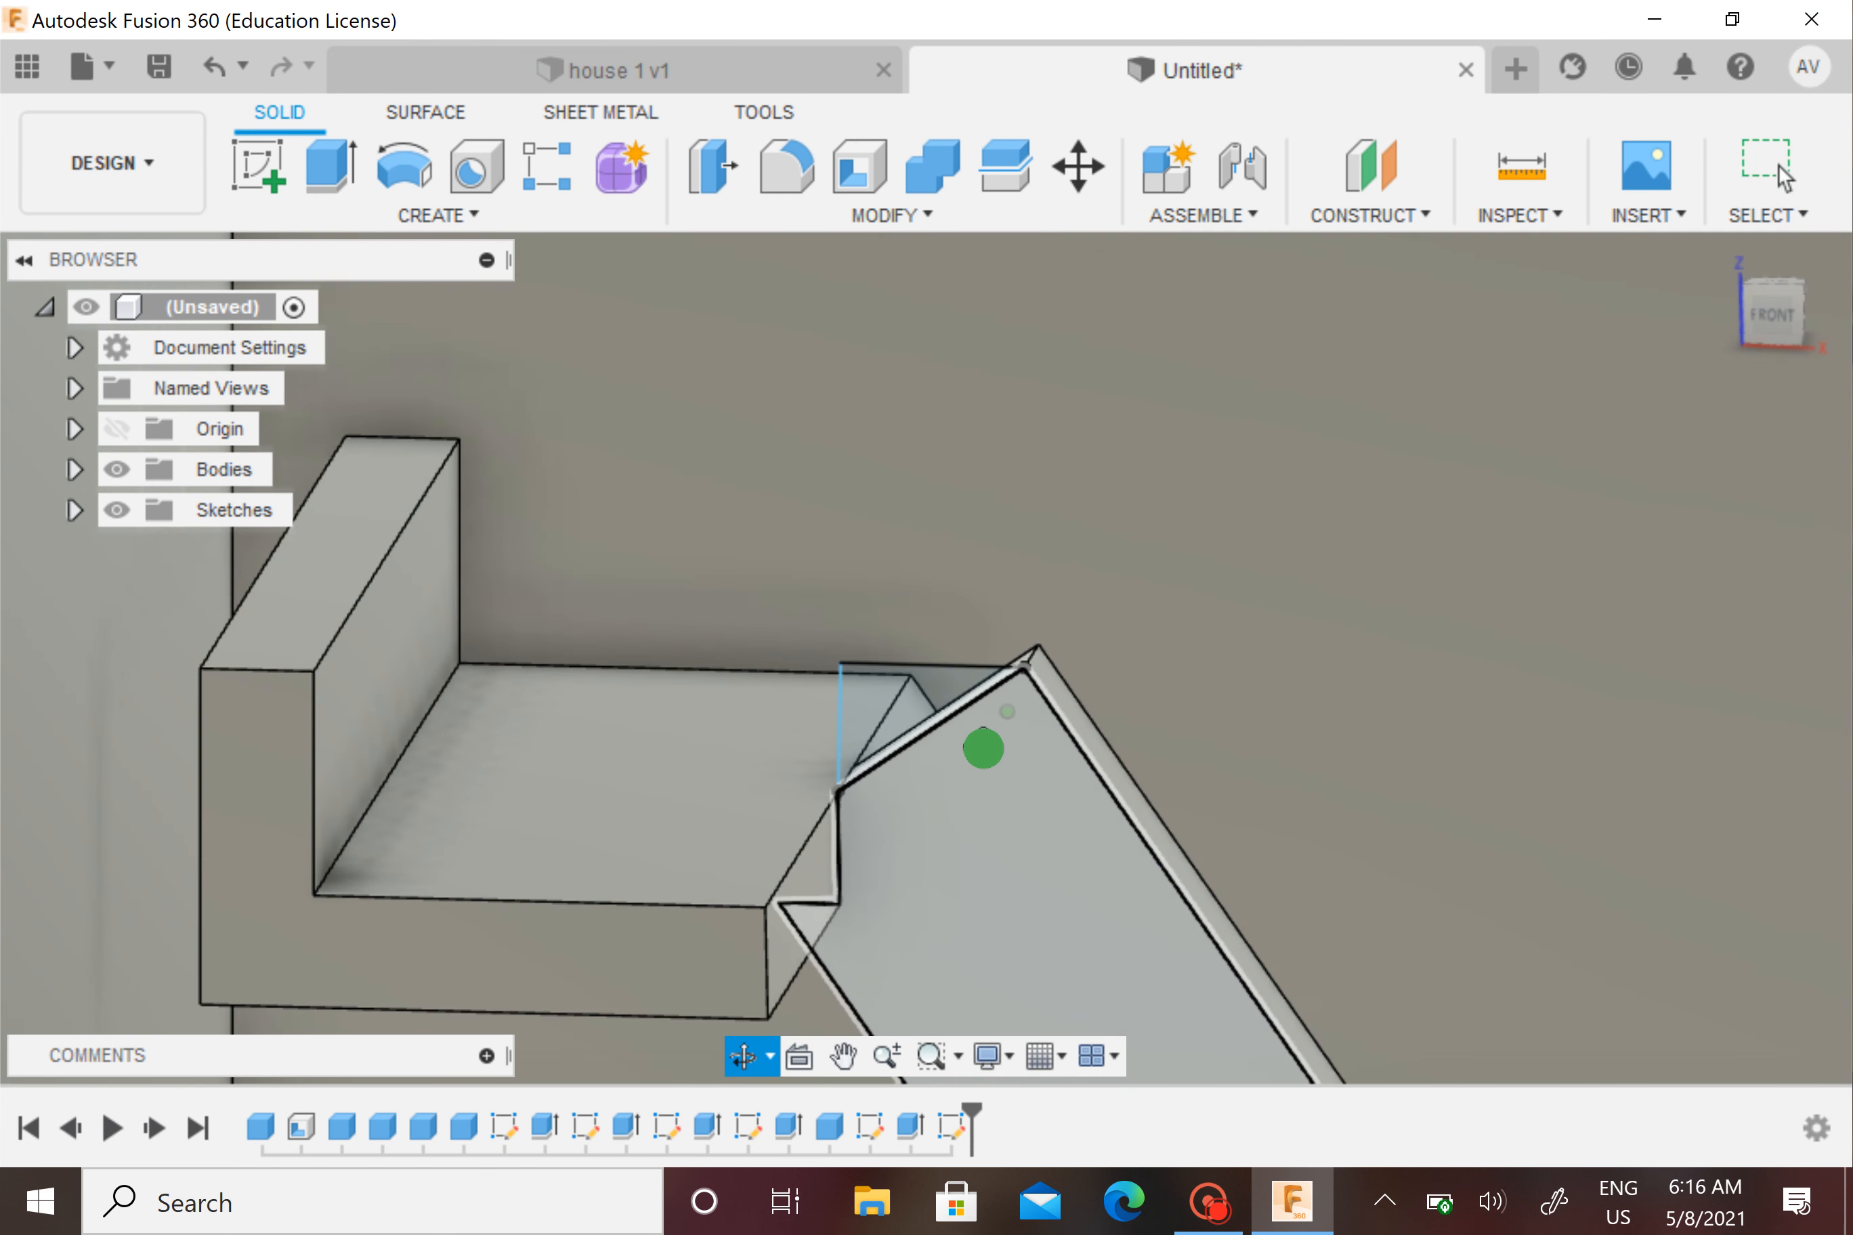
Extrude the triangular profile between the sloped wall's peak and the landing by -1 mm, joined to the wall
{"action": "left_click", "coordinate": [901, 700]}
{"action": "right_click", "coordinate": [901, 700]}
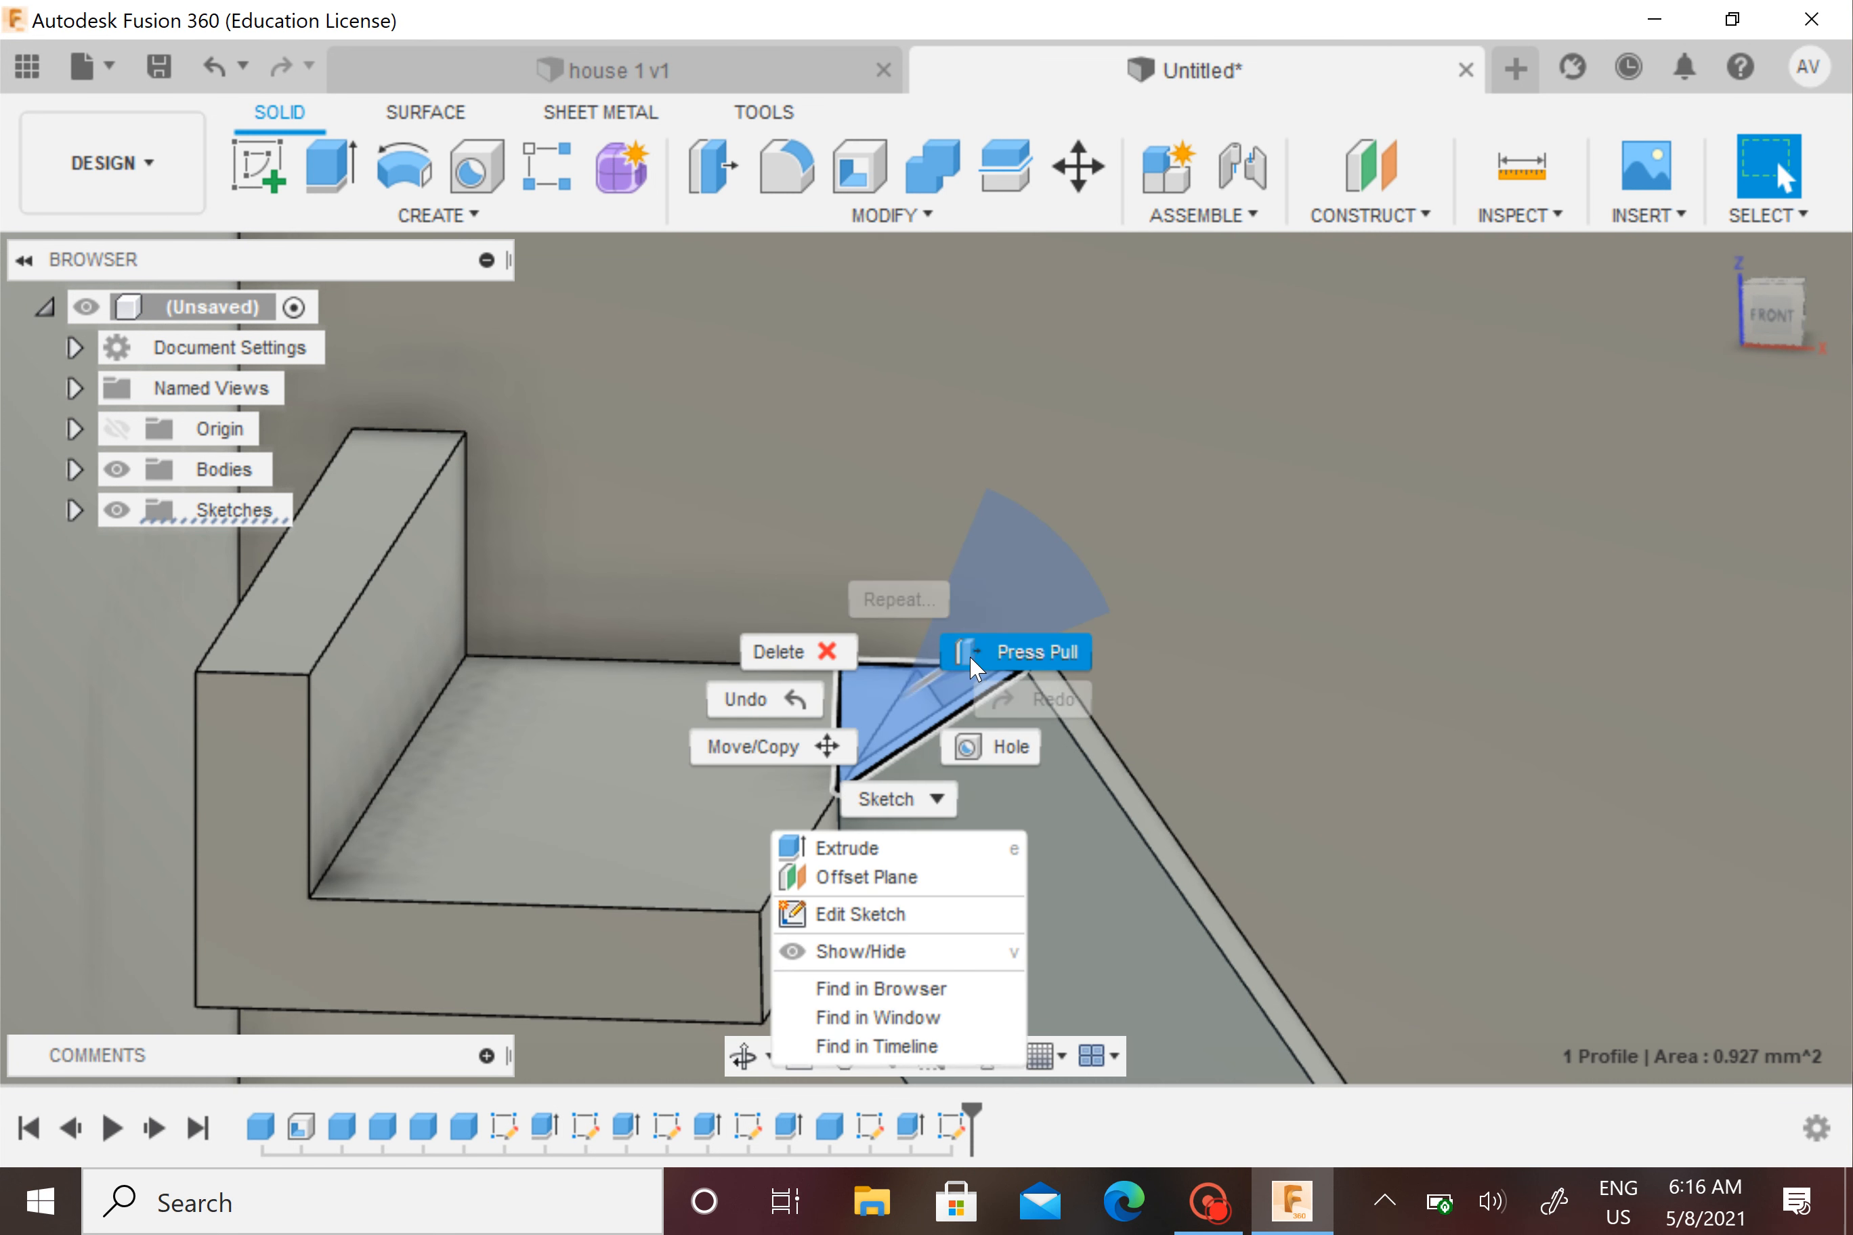
{"action": "left_click", "coordinate": [971, 659]}
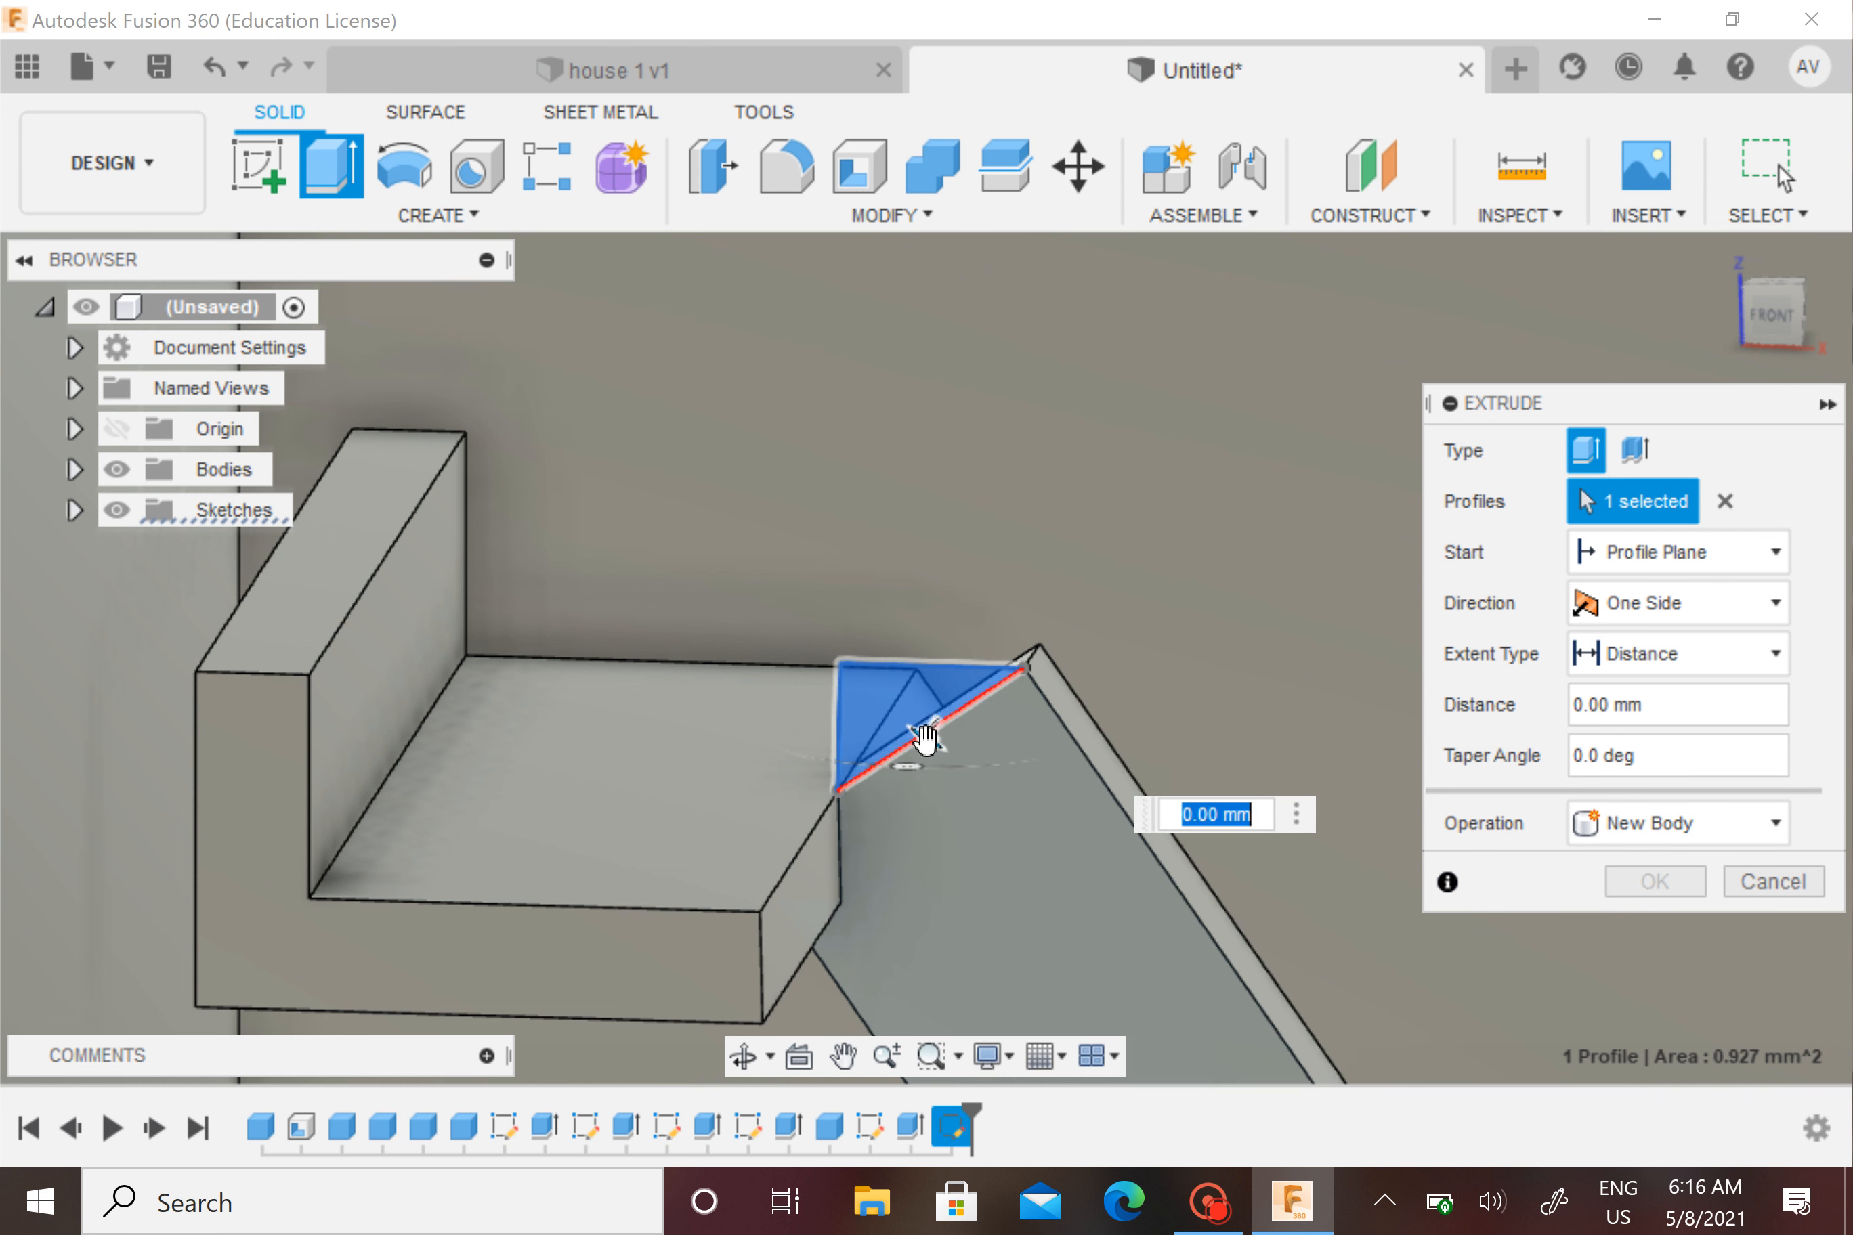
{"action": "left_click_drag", "start_coordinate": [925, 739], "coordinate": [948, 711]}
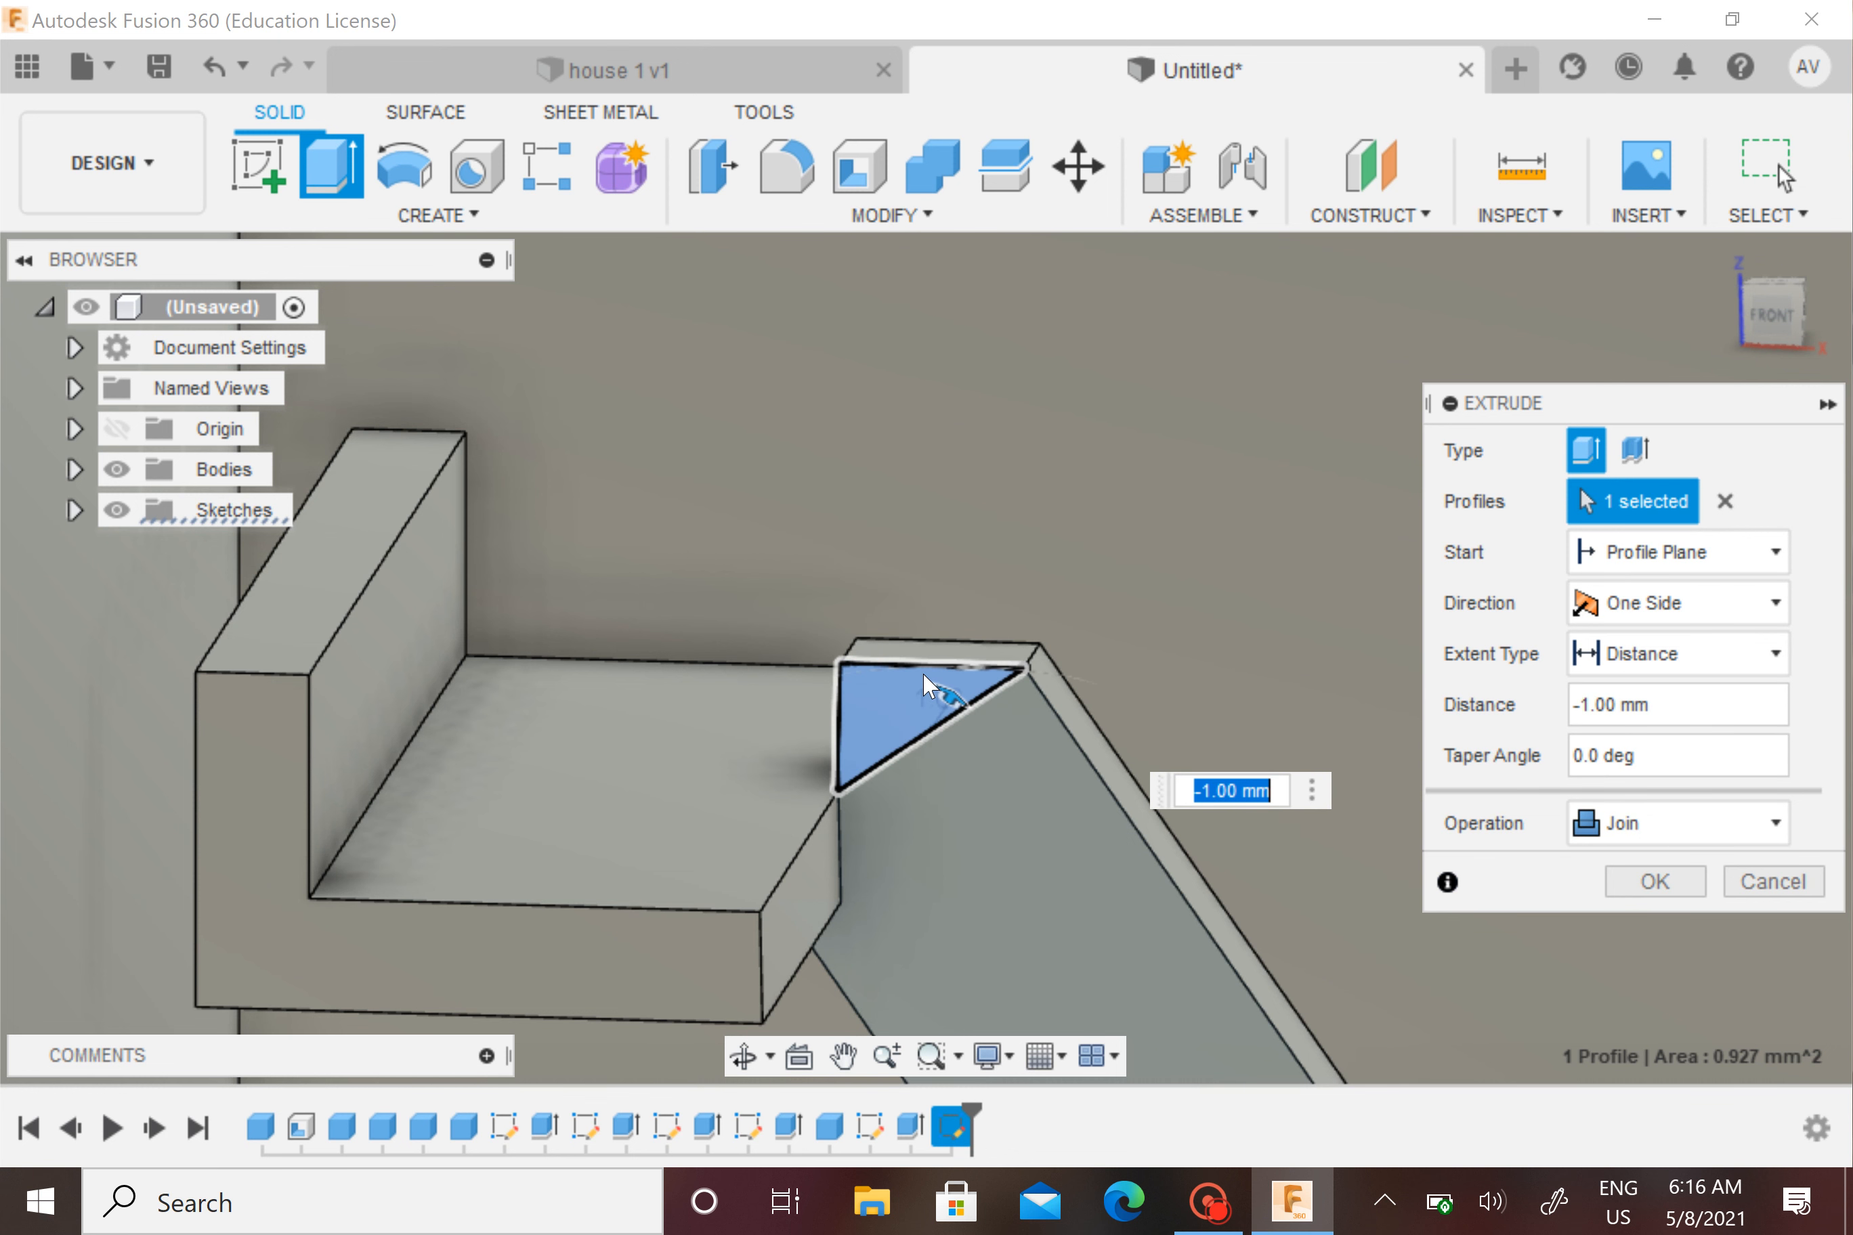
{"action": "left_click", "coordinate": [1654, 881]}
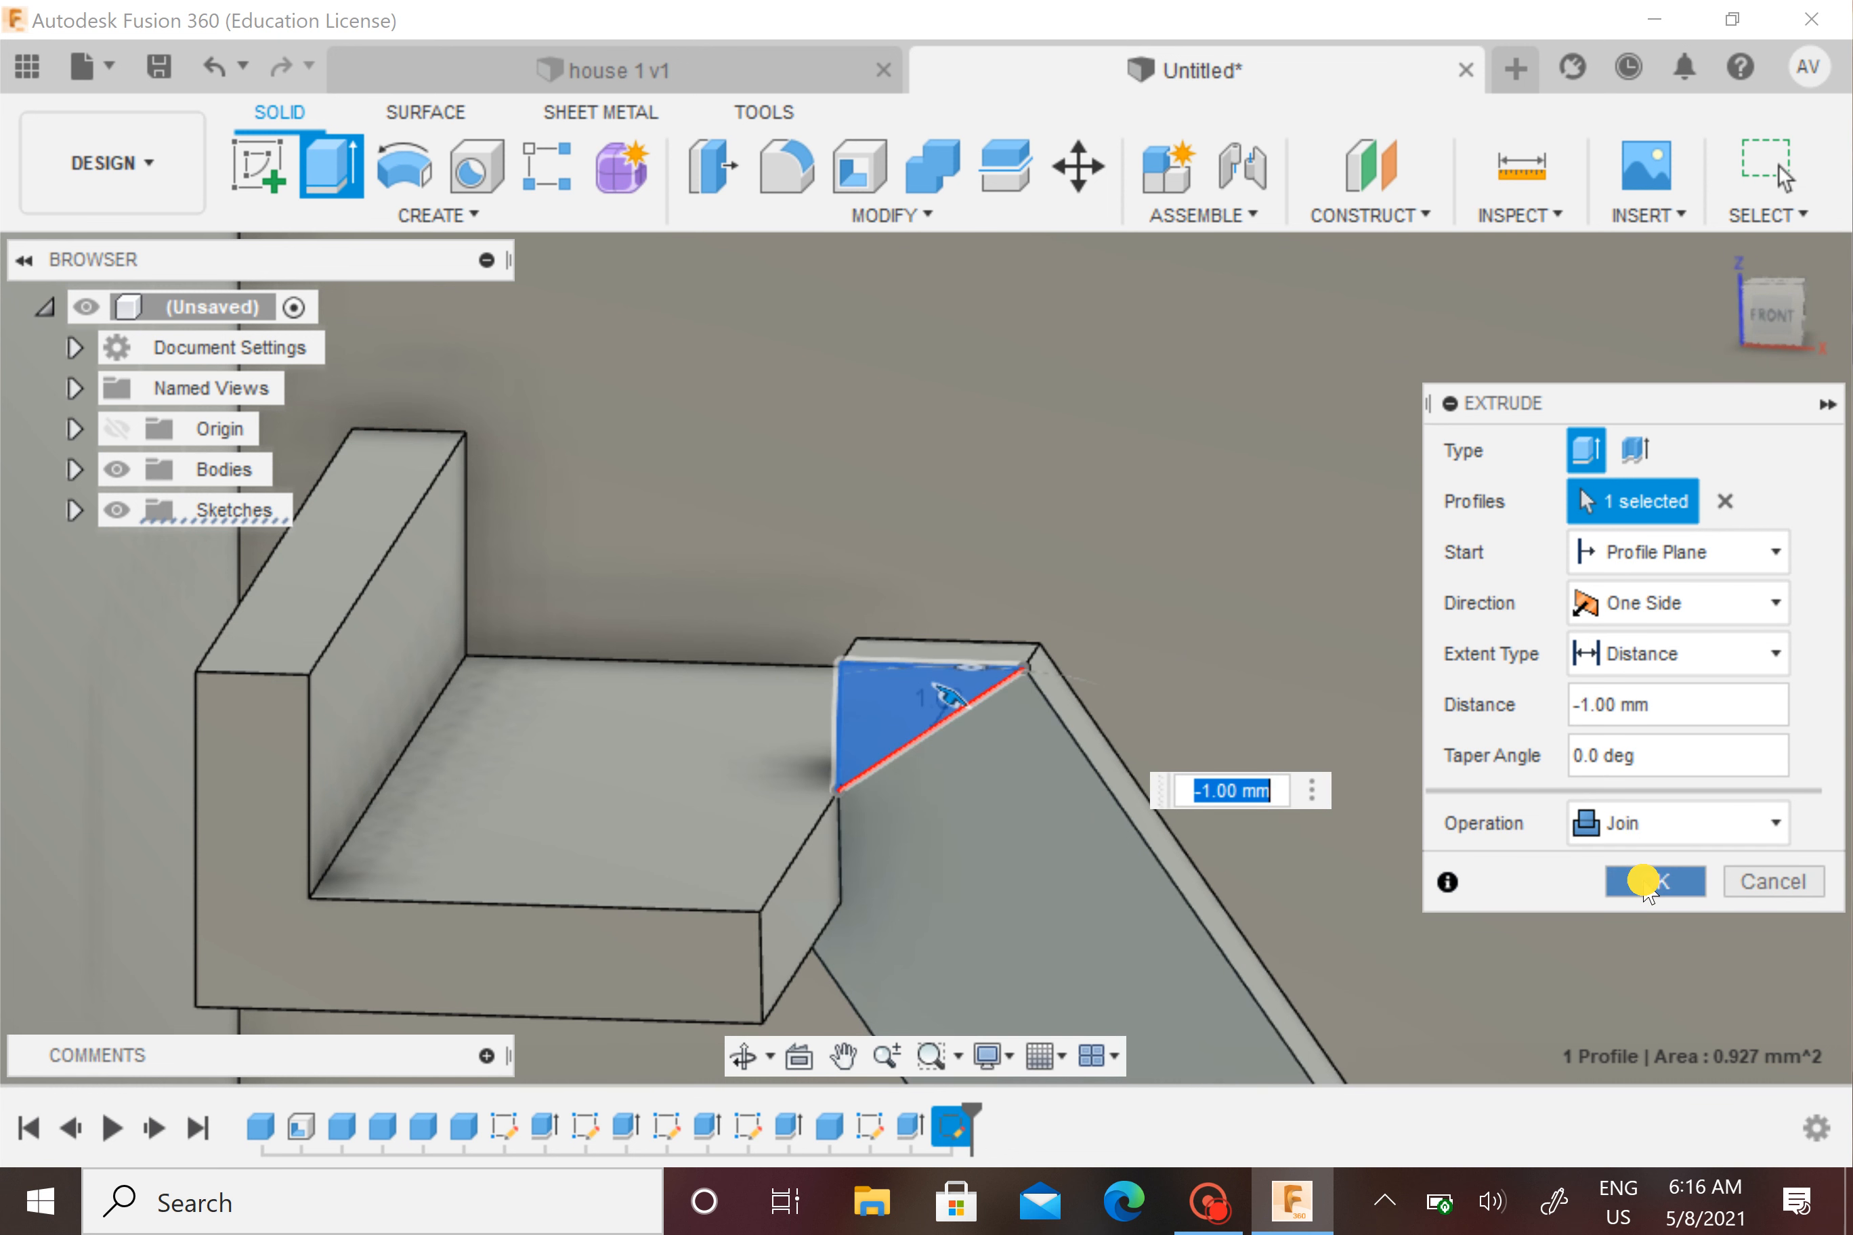
Offset the slanted end face at the foot of the sloped wall by 1.40 mm so the wall reaches the floor
{"action": "scroll", "coordinate": [813, 813], "scroll_direction": "down", "scroll_amount": 5}
{"action": "middle_click_drag", "start_coordinate": [1060, 861], "coordinate": [941, 609]}
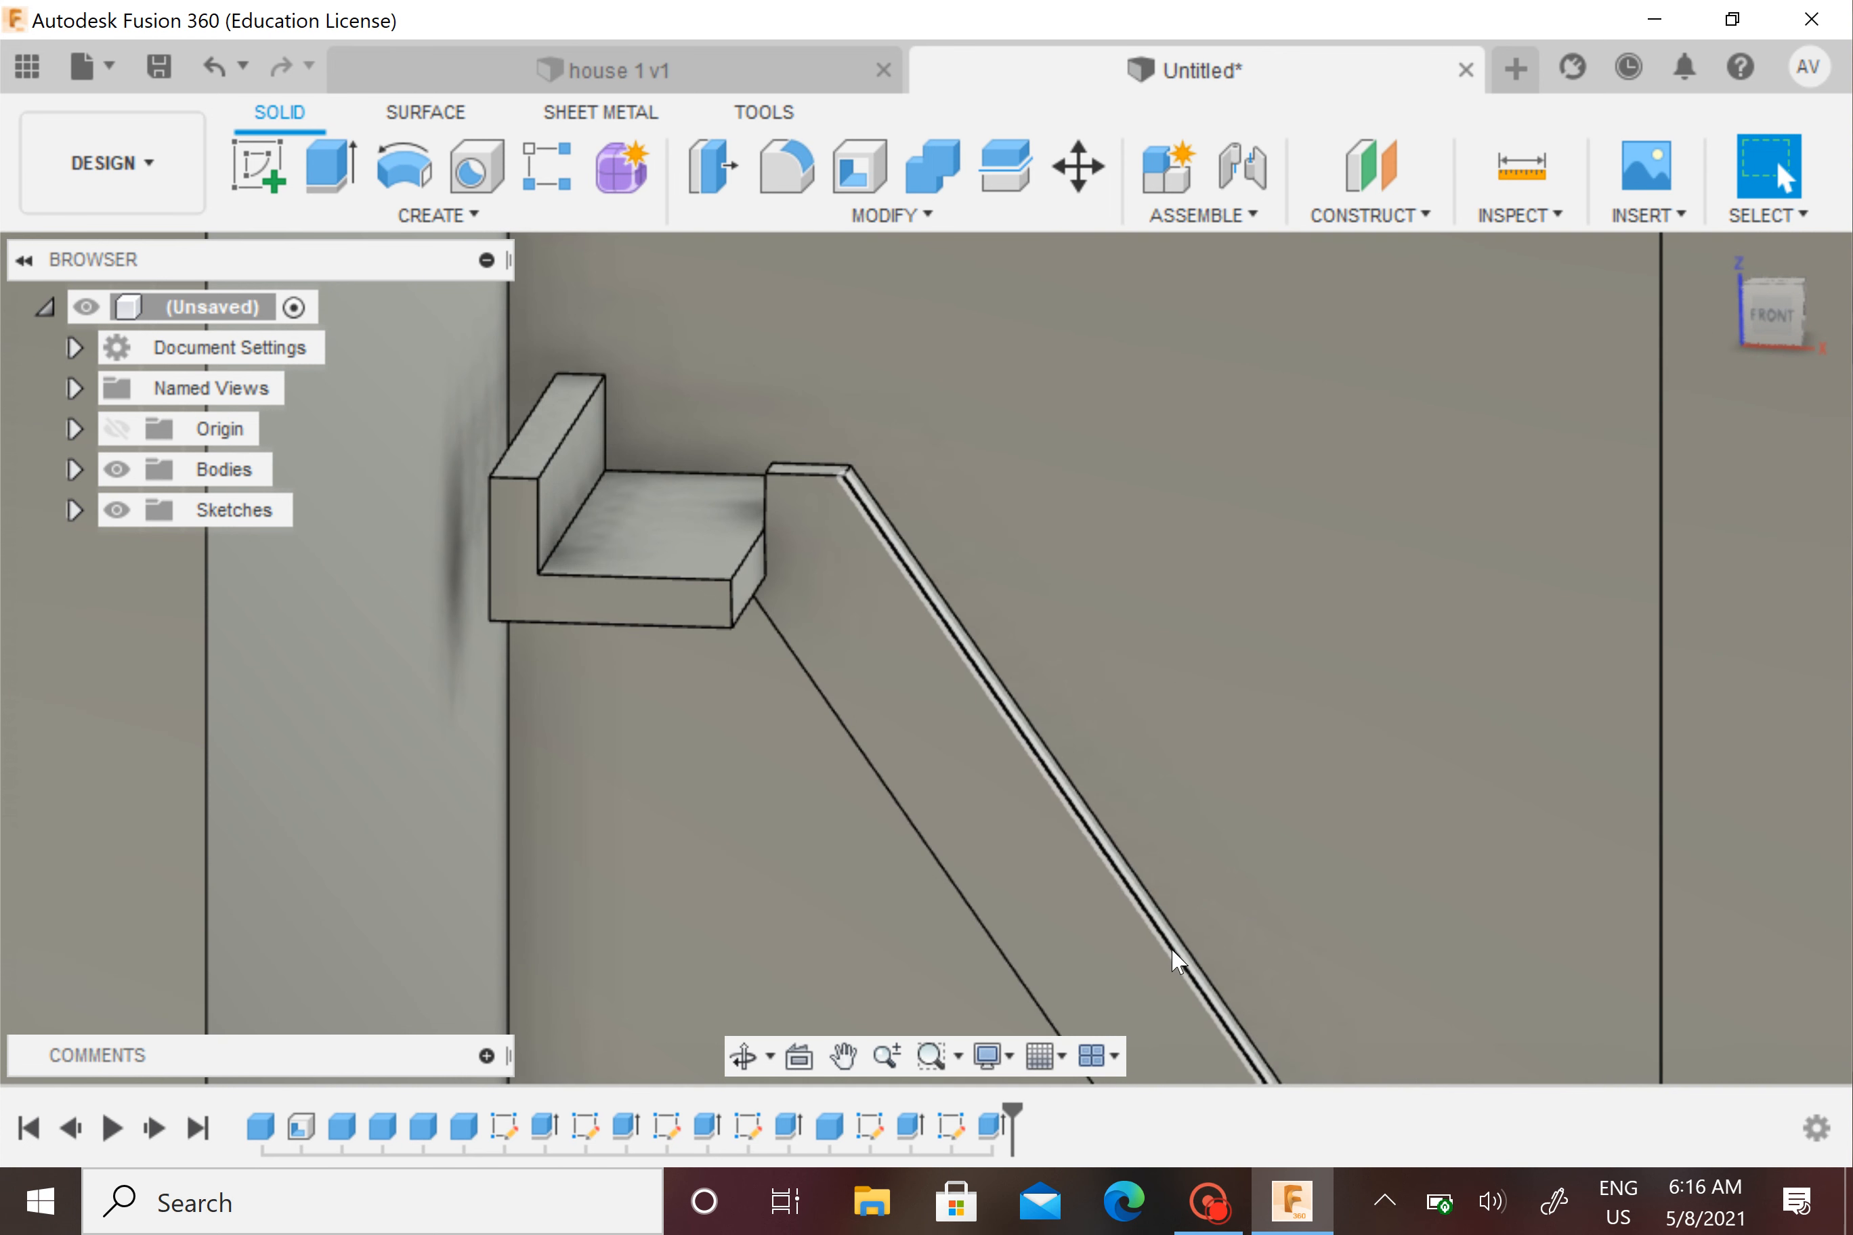
{"action": "middle_click_drag", "start_coordinate": [1144, 898], "coordinate": [848, 433]}
{"action": "scroll", "coordinate": [847, 434], "scroll_direction": "down", "scroll_amount": 2}
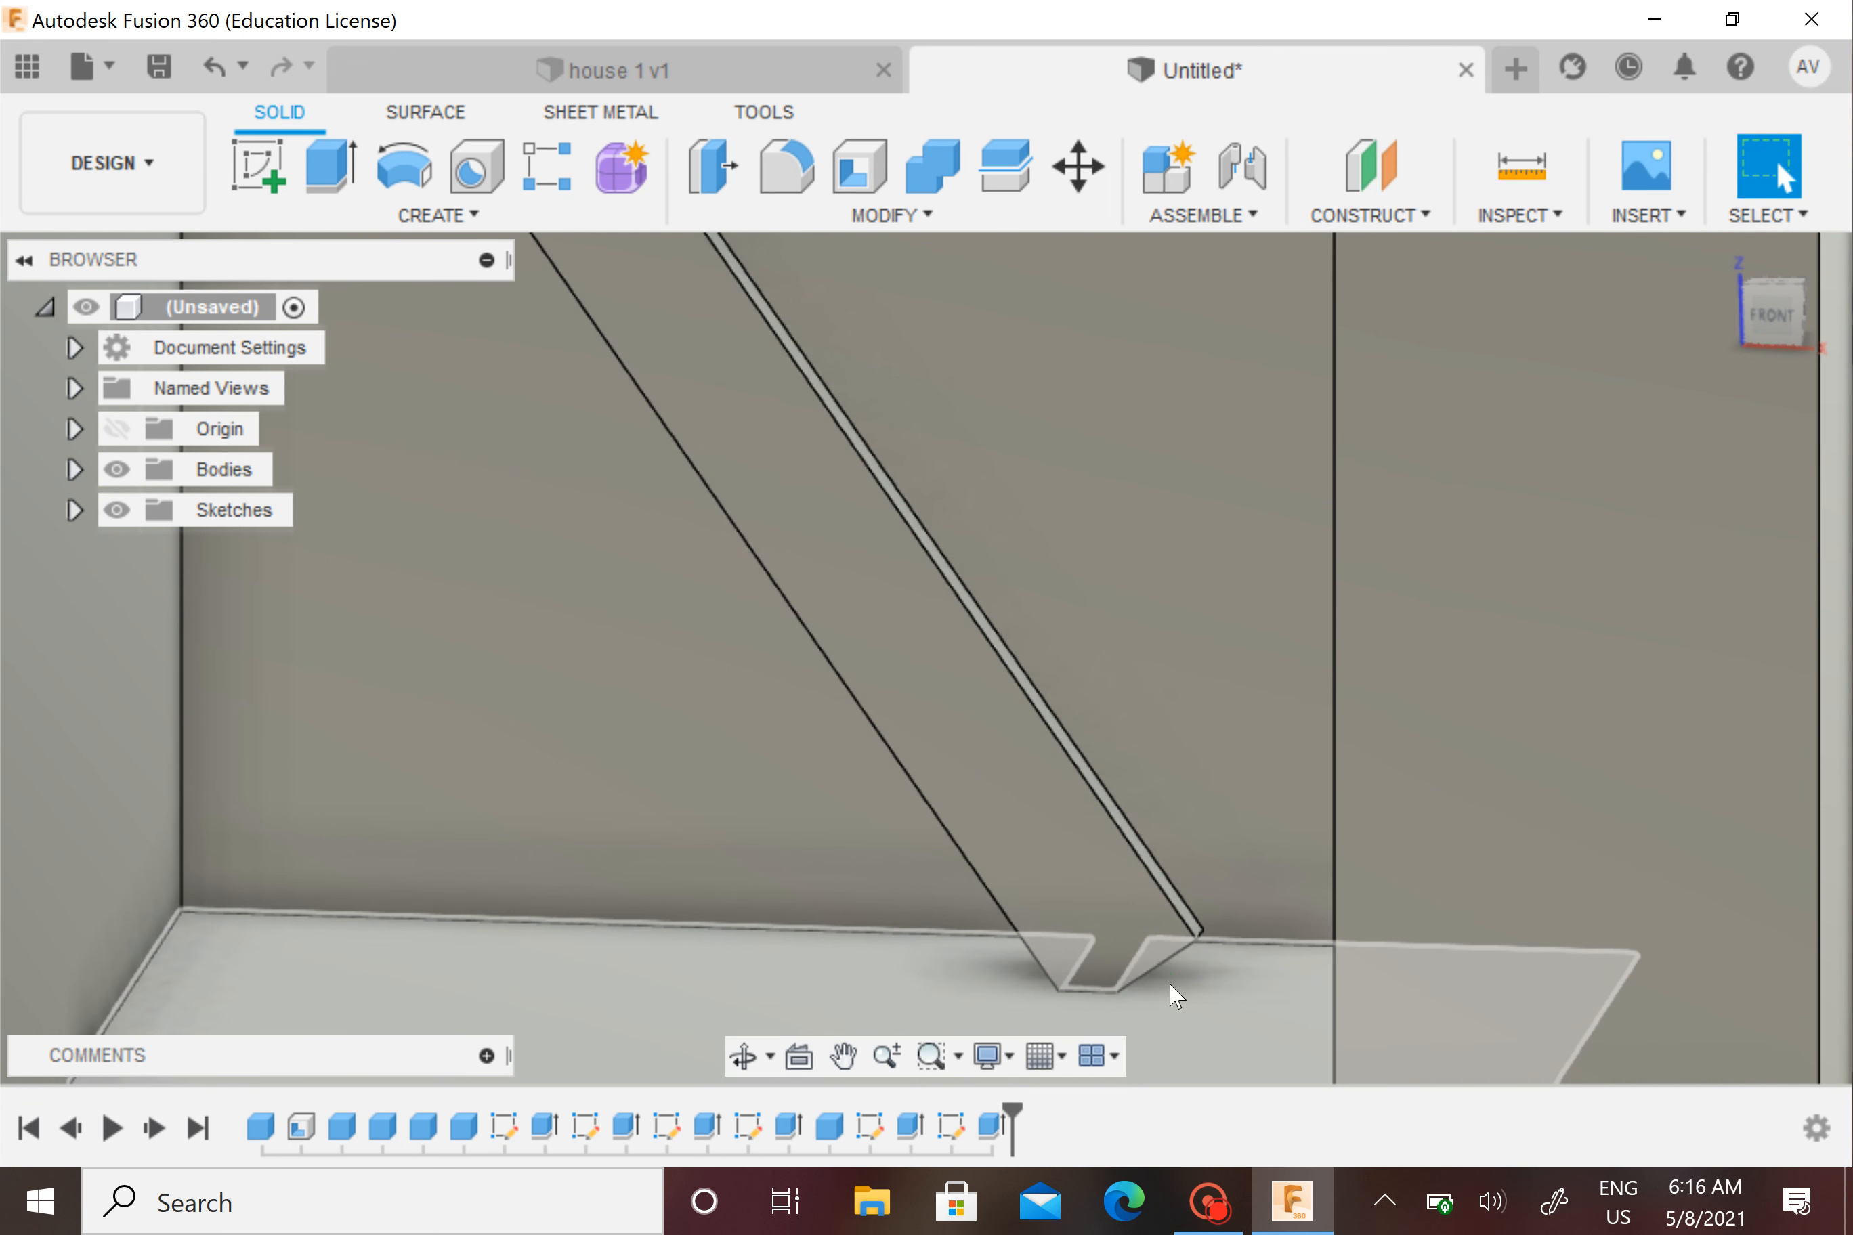
{"action": "middle_click_drag", "start_coordinate": [1150, 977], "coordinate": [1290, 986], "text": "shift"}
{"action": "scroll", "coordinate": [1179, 955], "scroll_direction": "up", "scroll_amount": 5}
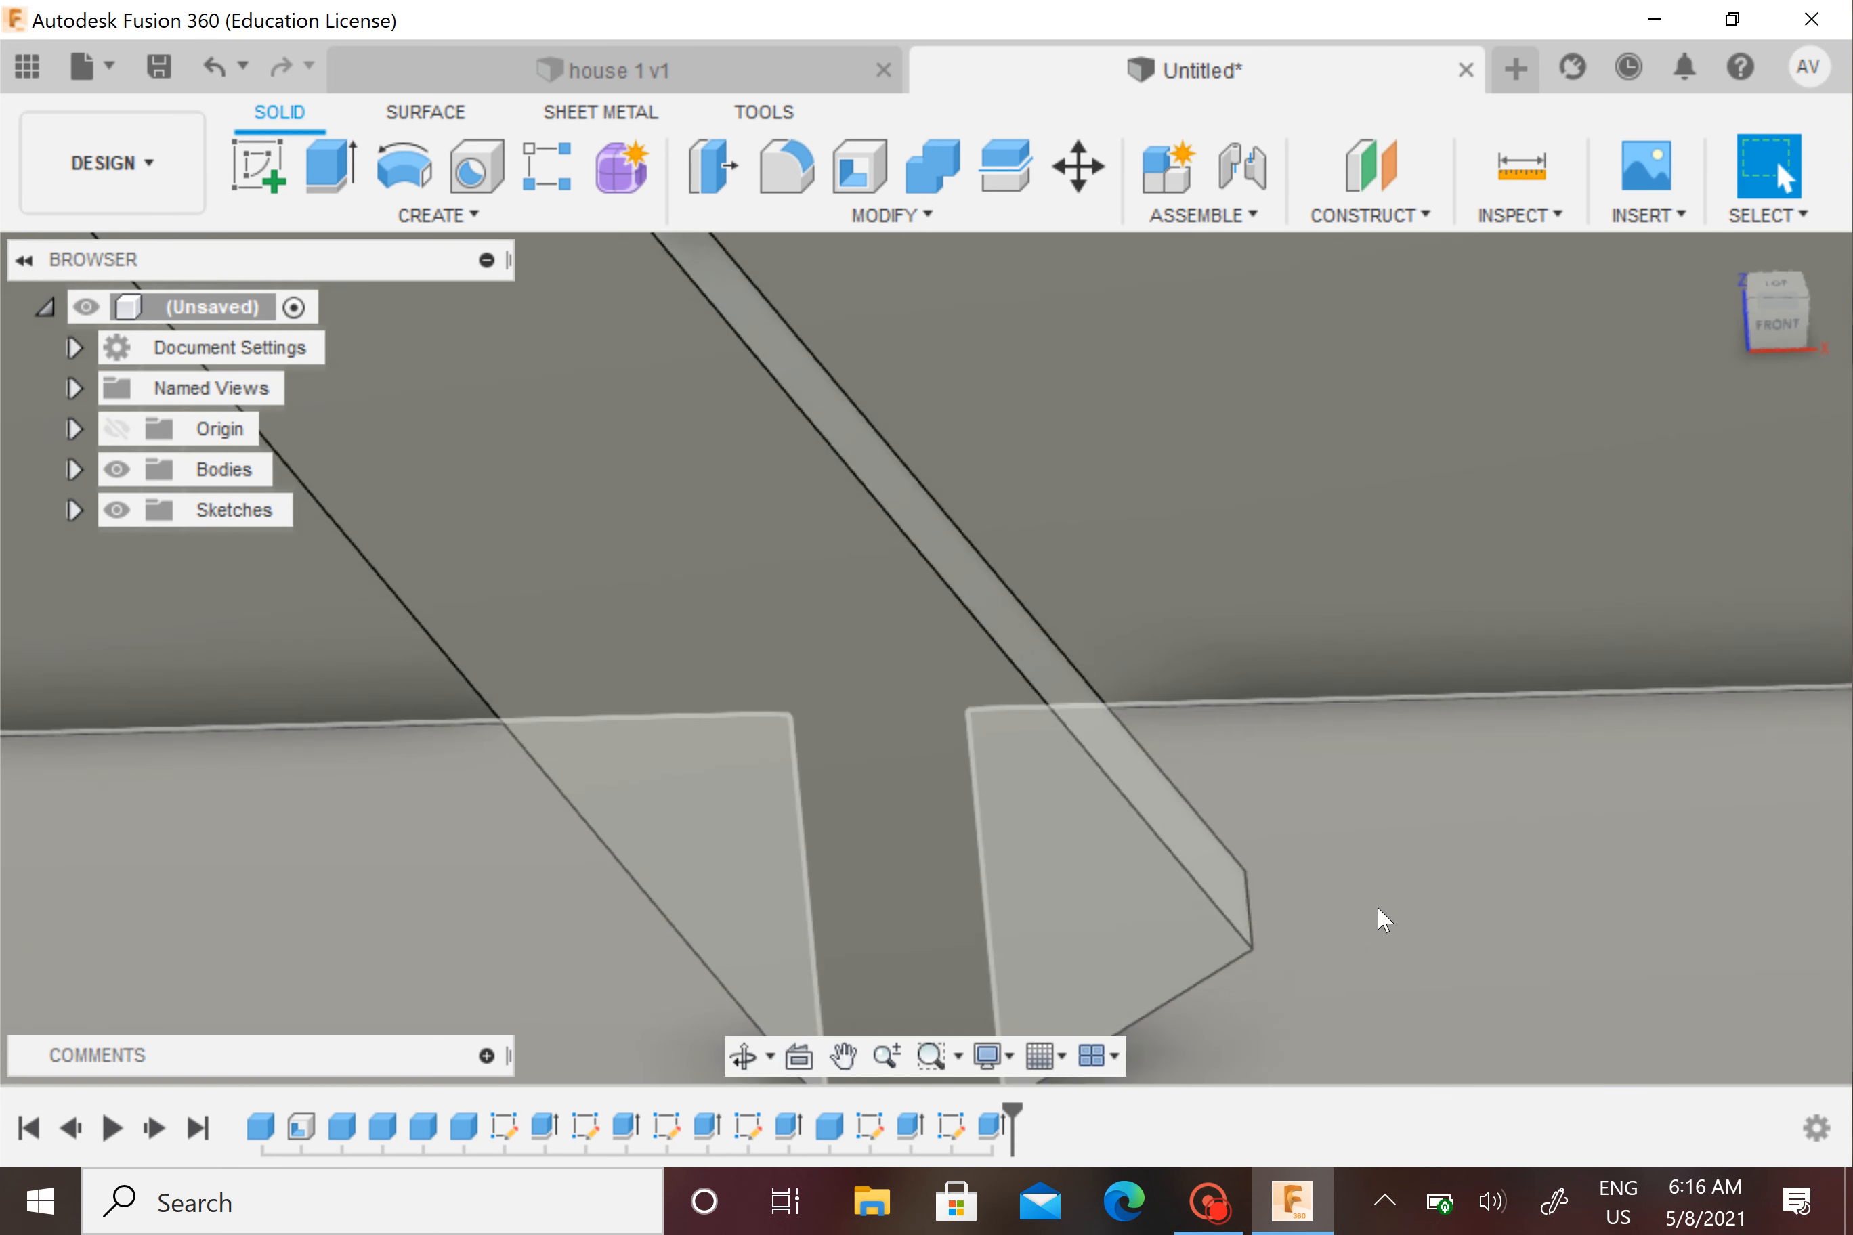
{"action": "scroll", "coordinate": [1377, 909], "scroll_direction": "down", "scroll_amount": 2}
{"action": "scroll", "coordinate": [1352, 770], "scroll_direction": "up", "scroll_amount": 3}
{"action": "middle_click_drag", "start_coordinate": [1353, 769], "coordinate": [1114, 860], "text": "shift"}
{"action": "scroll", "coordinate": [1116, 855], "scroll_direction": "up", "scroll_amount": 2}
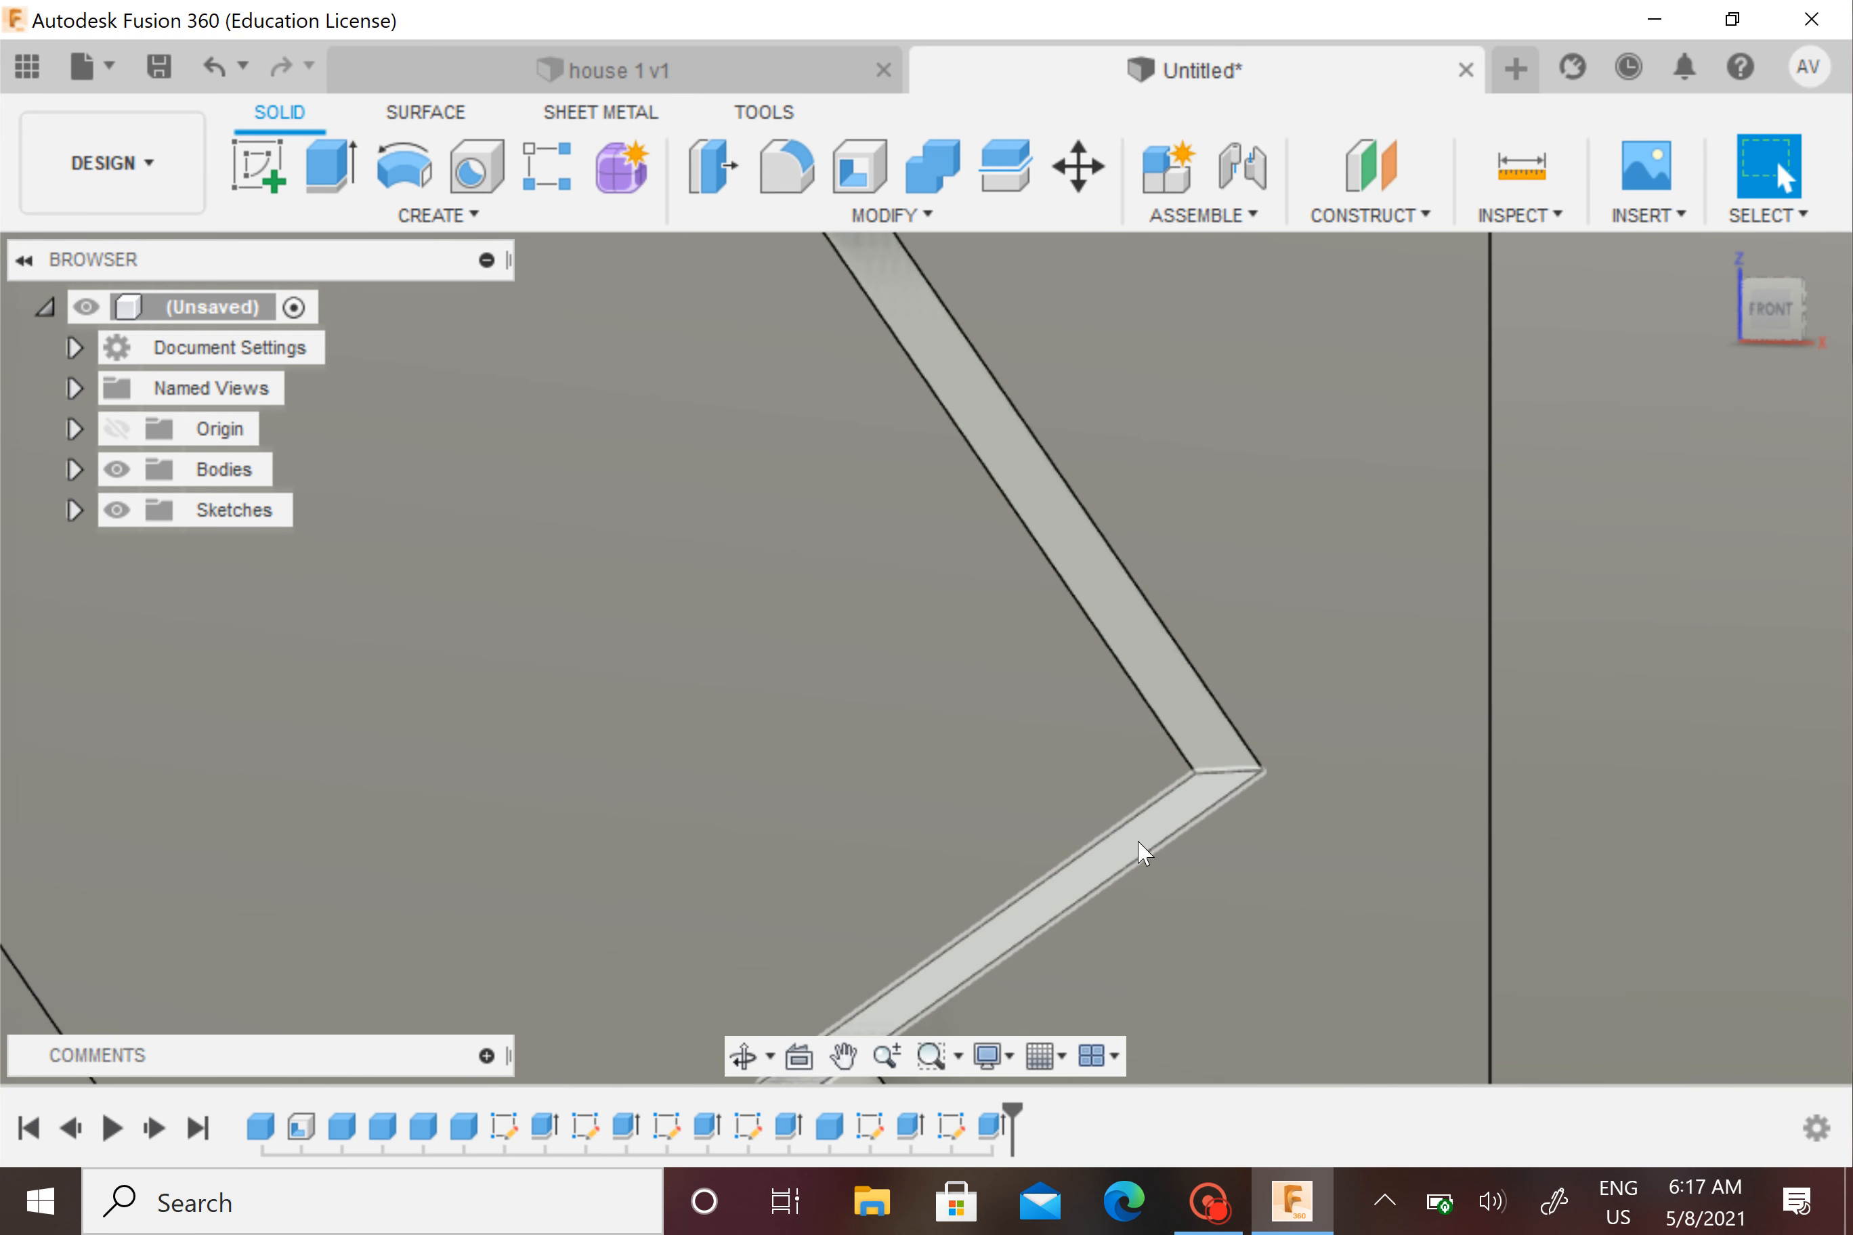
{"action": "left_click", "coordinate": [1138, 845]}
{"action": "right_click", "coordinate": [1142, 856]}
{"action": "left_click", "coordinate": [1200, 789]}
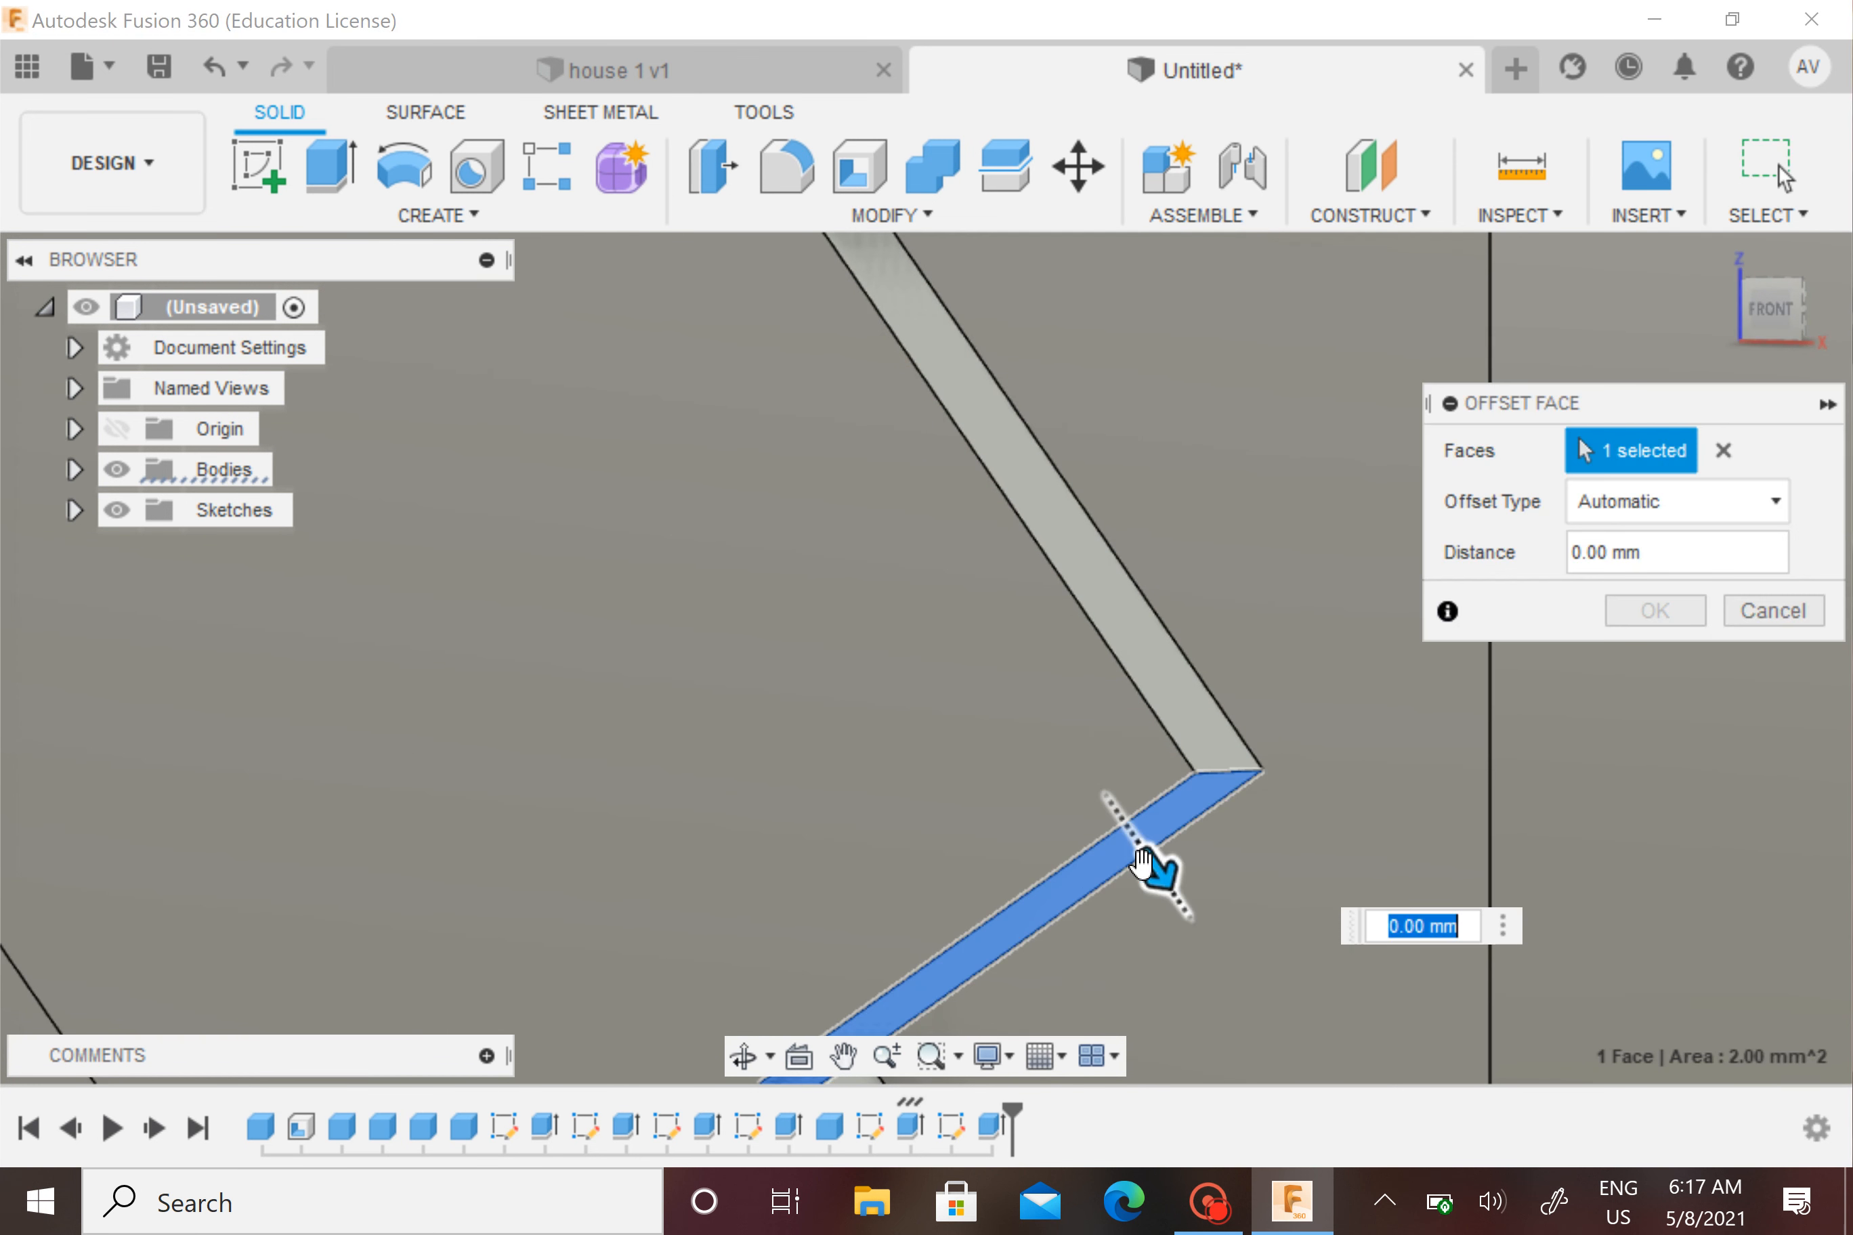
{"action": "left_click_drag", "start_coordinate": [1143, 860], "coordinate": [1208, 1008]}
{"action": "middle_click_drag", "start_coordinate": [1204, 992], "coordinate": [1153, 713]}
{"action": "left_click_drag", "start_coordinate": [1246, 830], "coordinate": [1327, 1026]}
{"action": "left_click_drag", "start_coordinate": [1352, 1063], "coordinate": [1366, 1085]}
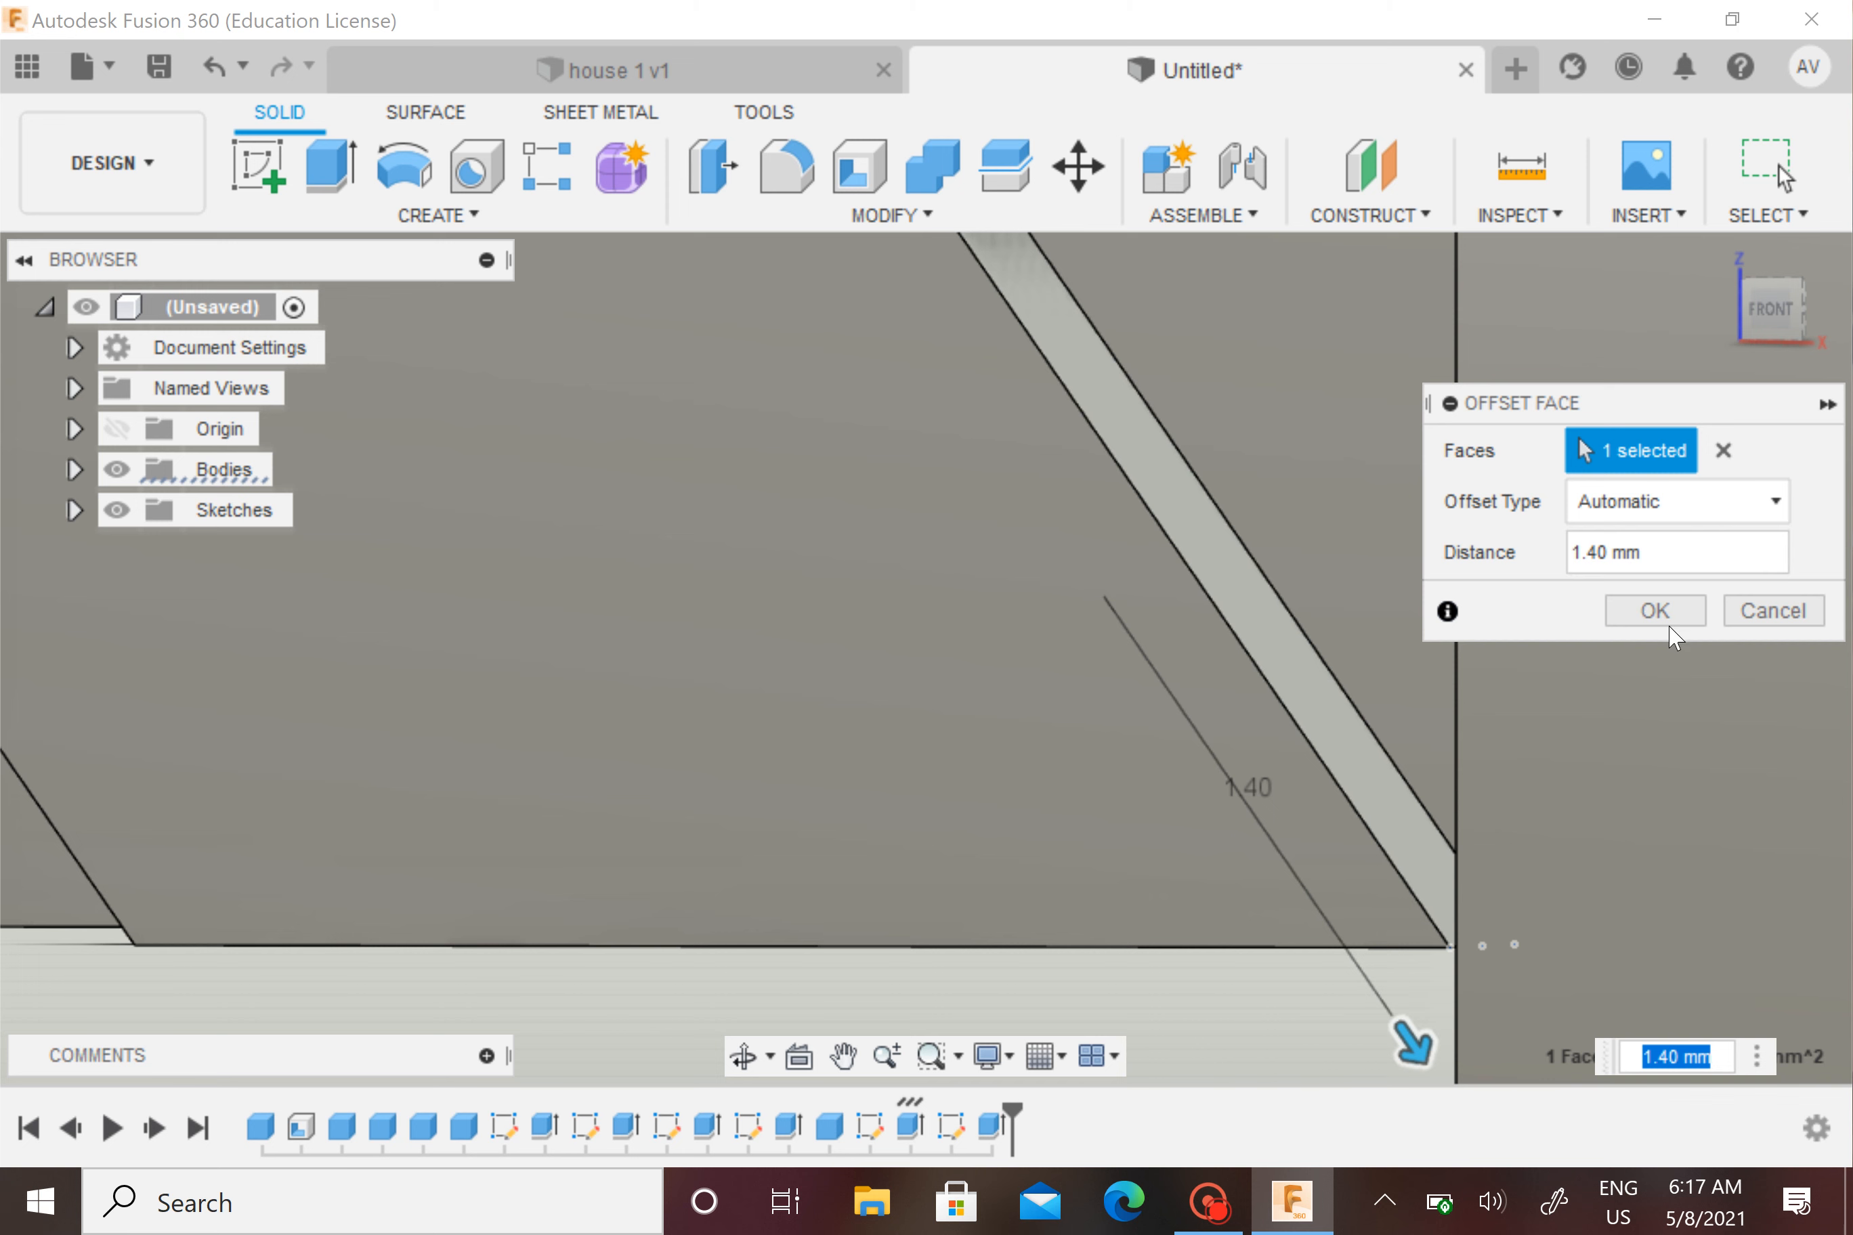
{"action": "left_click", "coordinate": [1656, 610]}
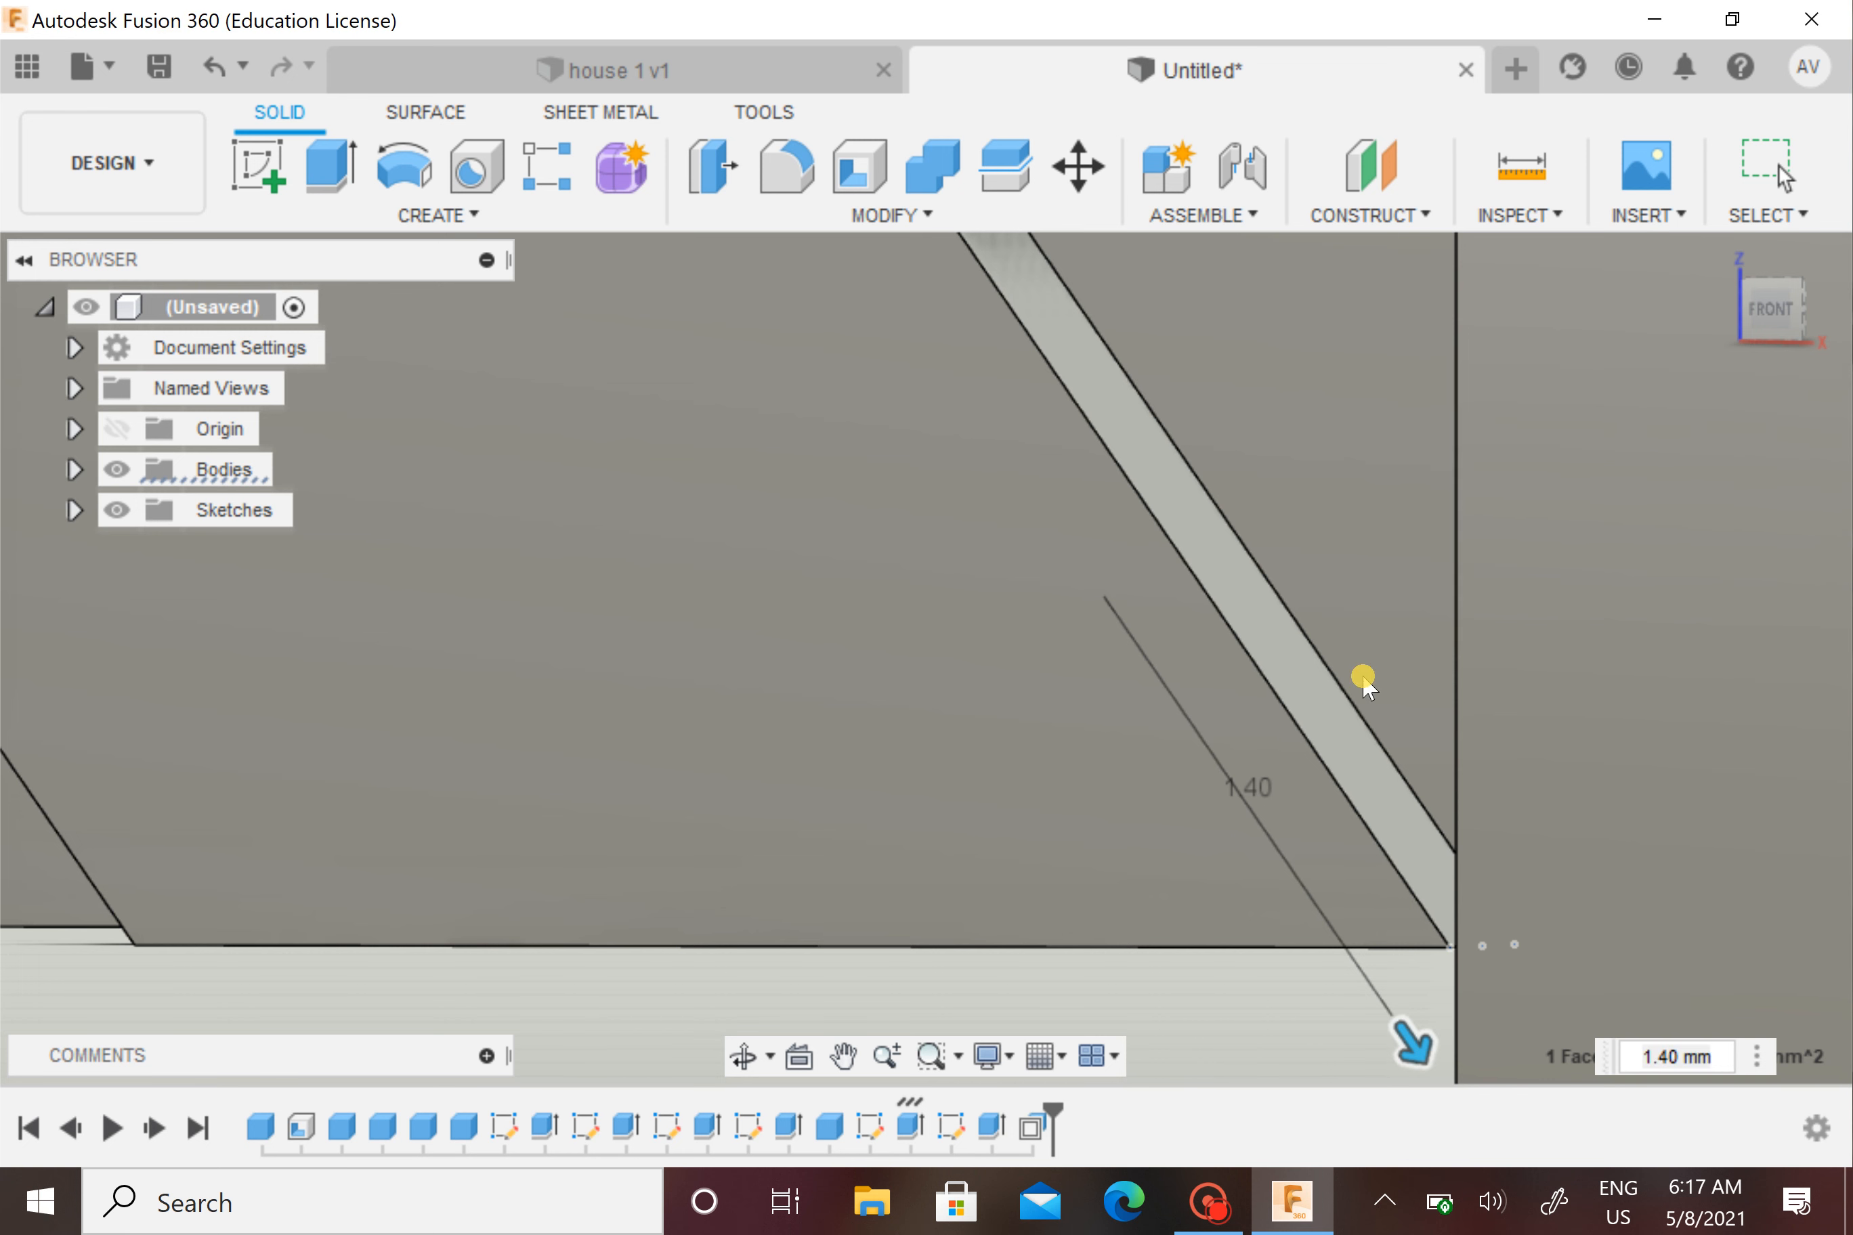
Start a sketch on the front face of the L-shaped upper landing
{"action": "scroll", "coordinate": [1302, 704], "scroll_direction": "down", "scroll_amount": 3}
{"action": "middle_click_drag", "start_coordinate": [1304, 705], "coordinate": [1295, 824], "text": "shift"}
{"action": "scroll", "coordinate": [1321, 720], "scroll_direction": "down", "scroll_amount": 6}
{"action": "scroll", "coordinate": [1298, 826], "scroll_direction": "down", "scroll_amount": 5}
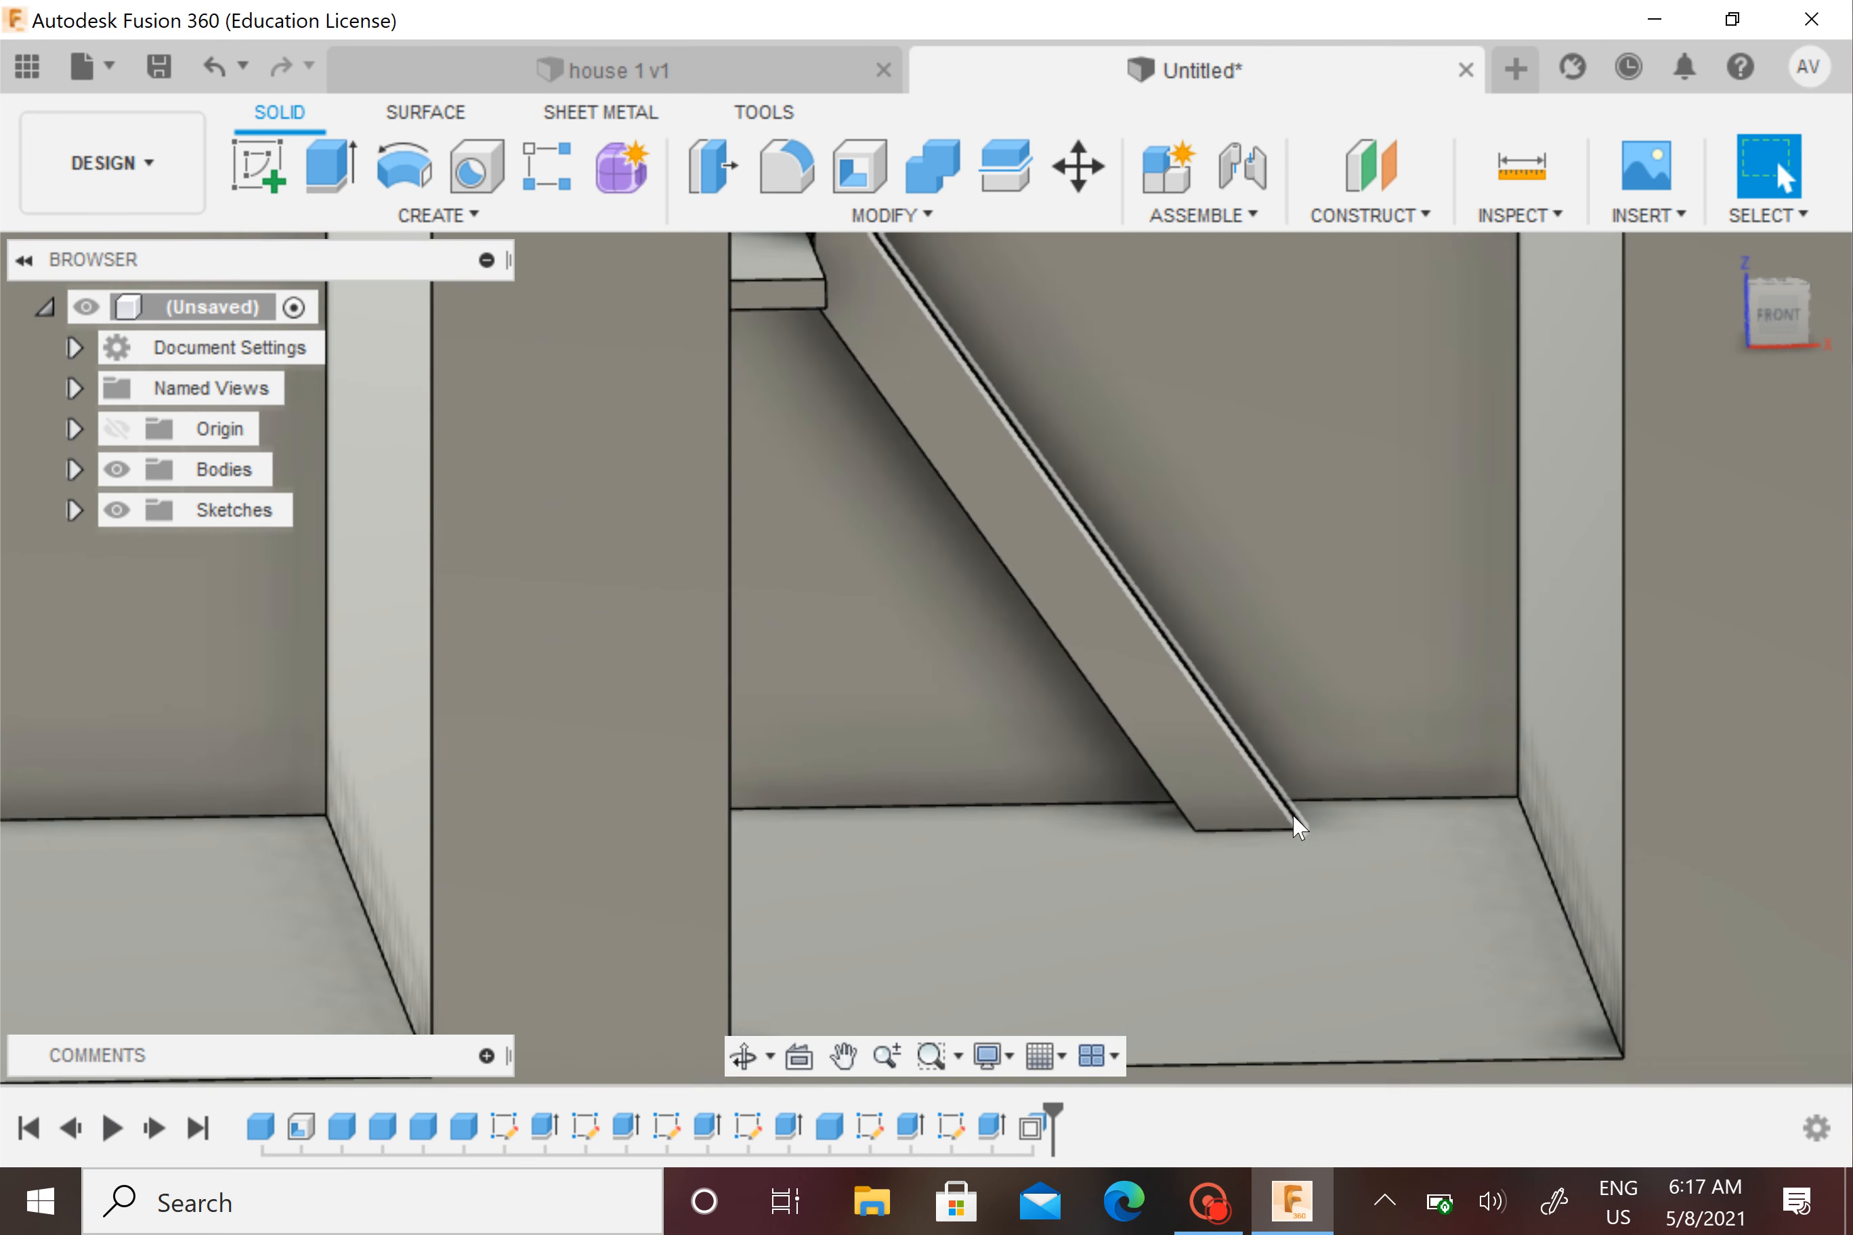
{"action": "middle_click_drag", "start_coordinate": [1215, 520], "coordinate": [981, 853], "text": "shift"}
{"action": "scroll", "coordinate": [765, 806], "scroll_direction": "up", "scroll_amount": 6}
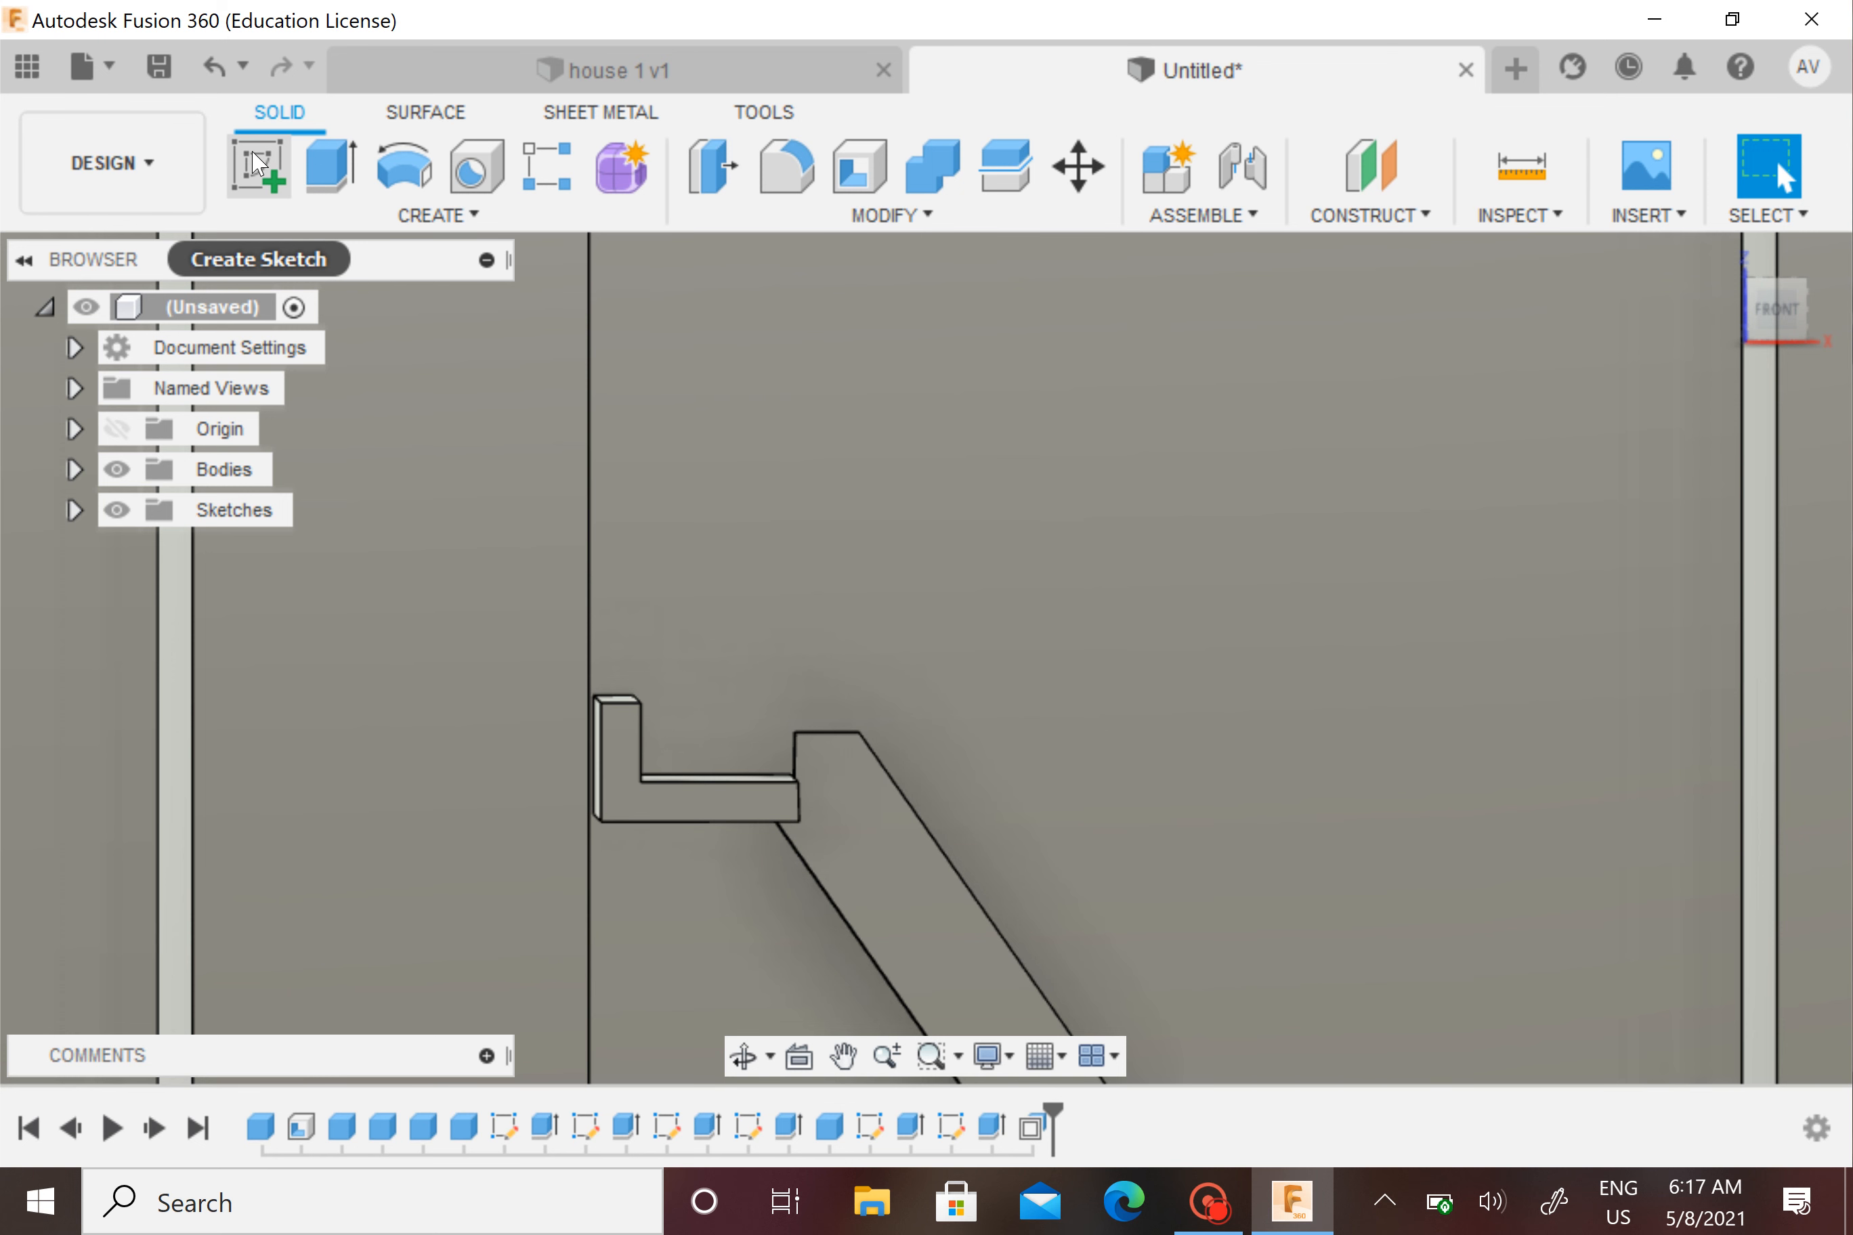
{"action": "left_click", "coordinate": [258, 164]}
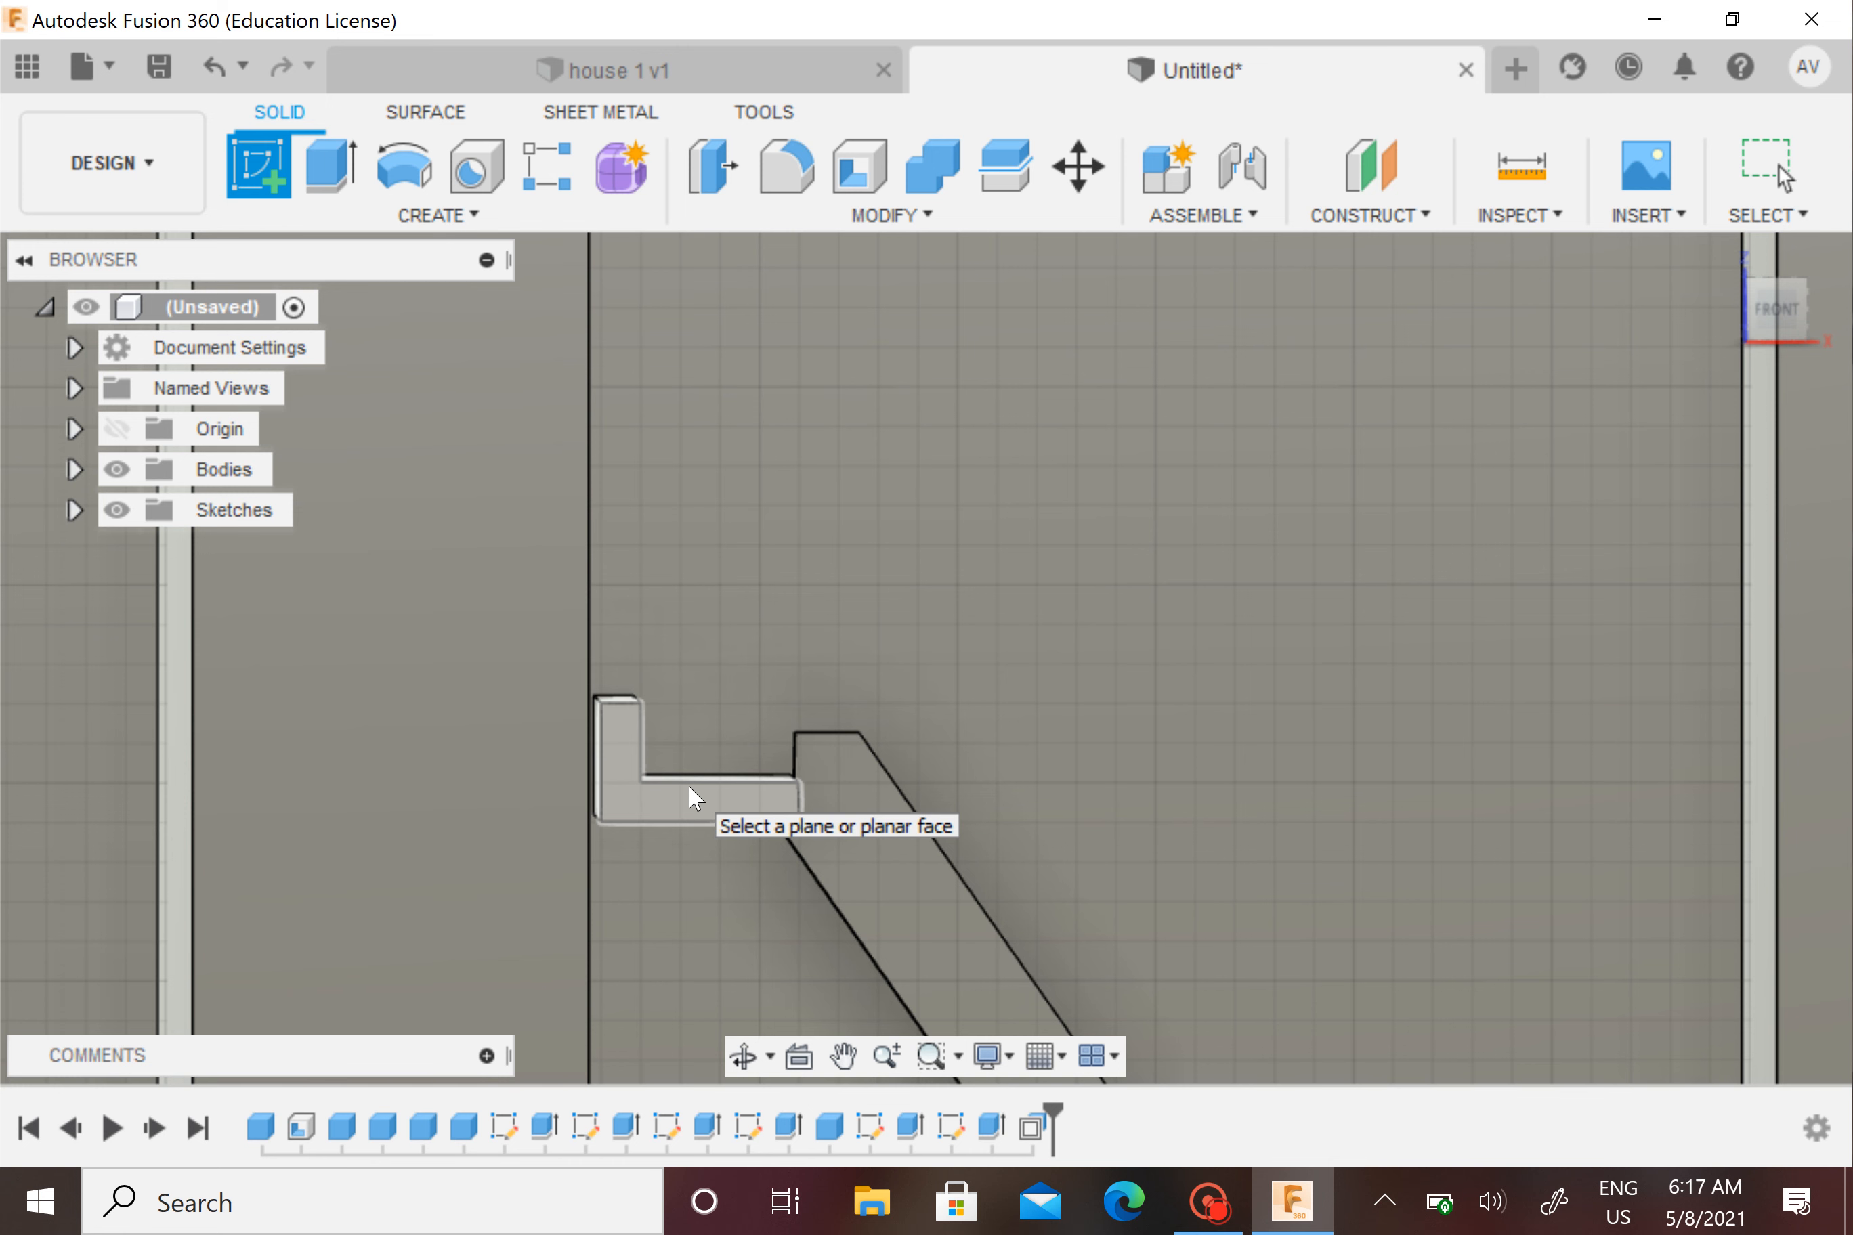
{"action": "left_click", "coordinate": [696, 797]}
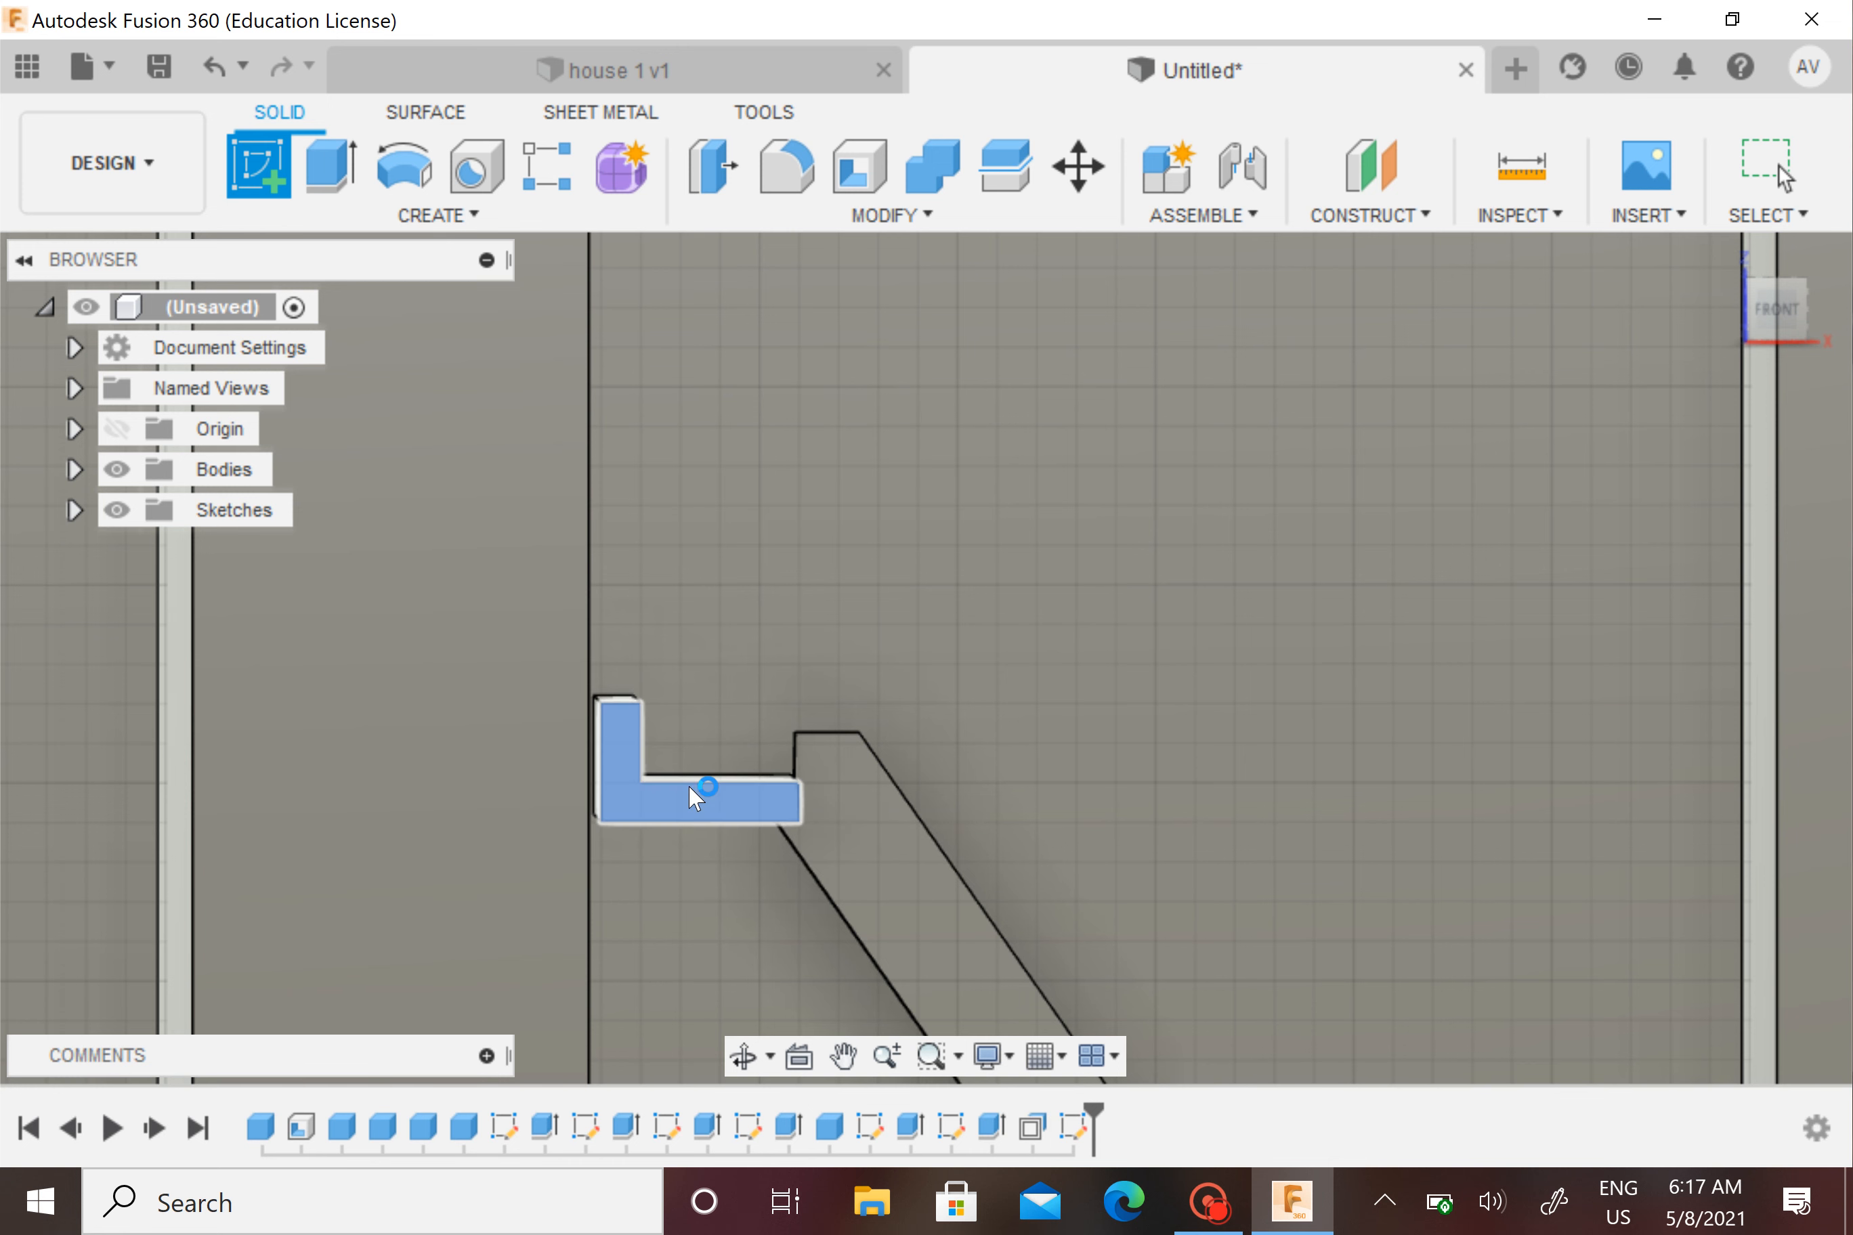
{"action": "middle_click_drag", "start_coordinate": [982, 705], "coordinate": [580, 965]}
{"action": "scroll", "coordinate": [809, 808], "scroll_direction": "down", "scroll_amount": 3}
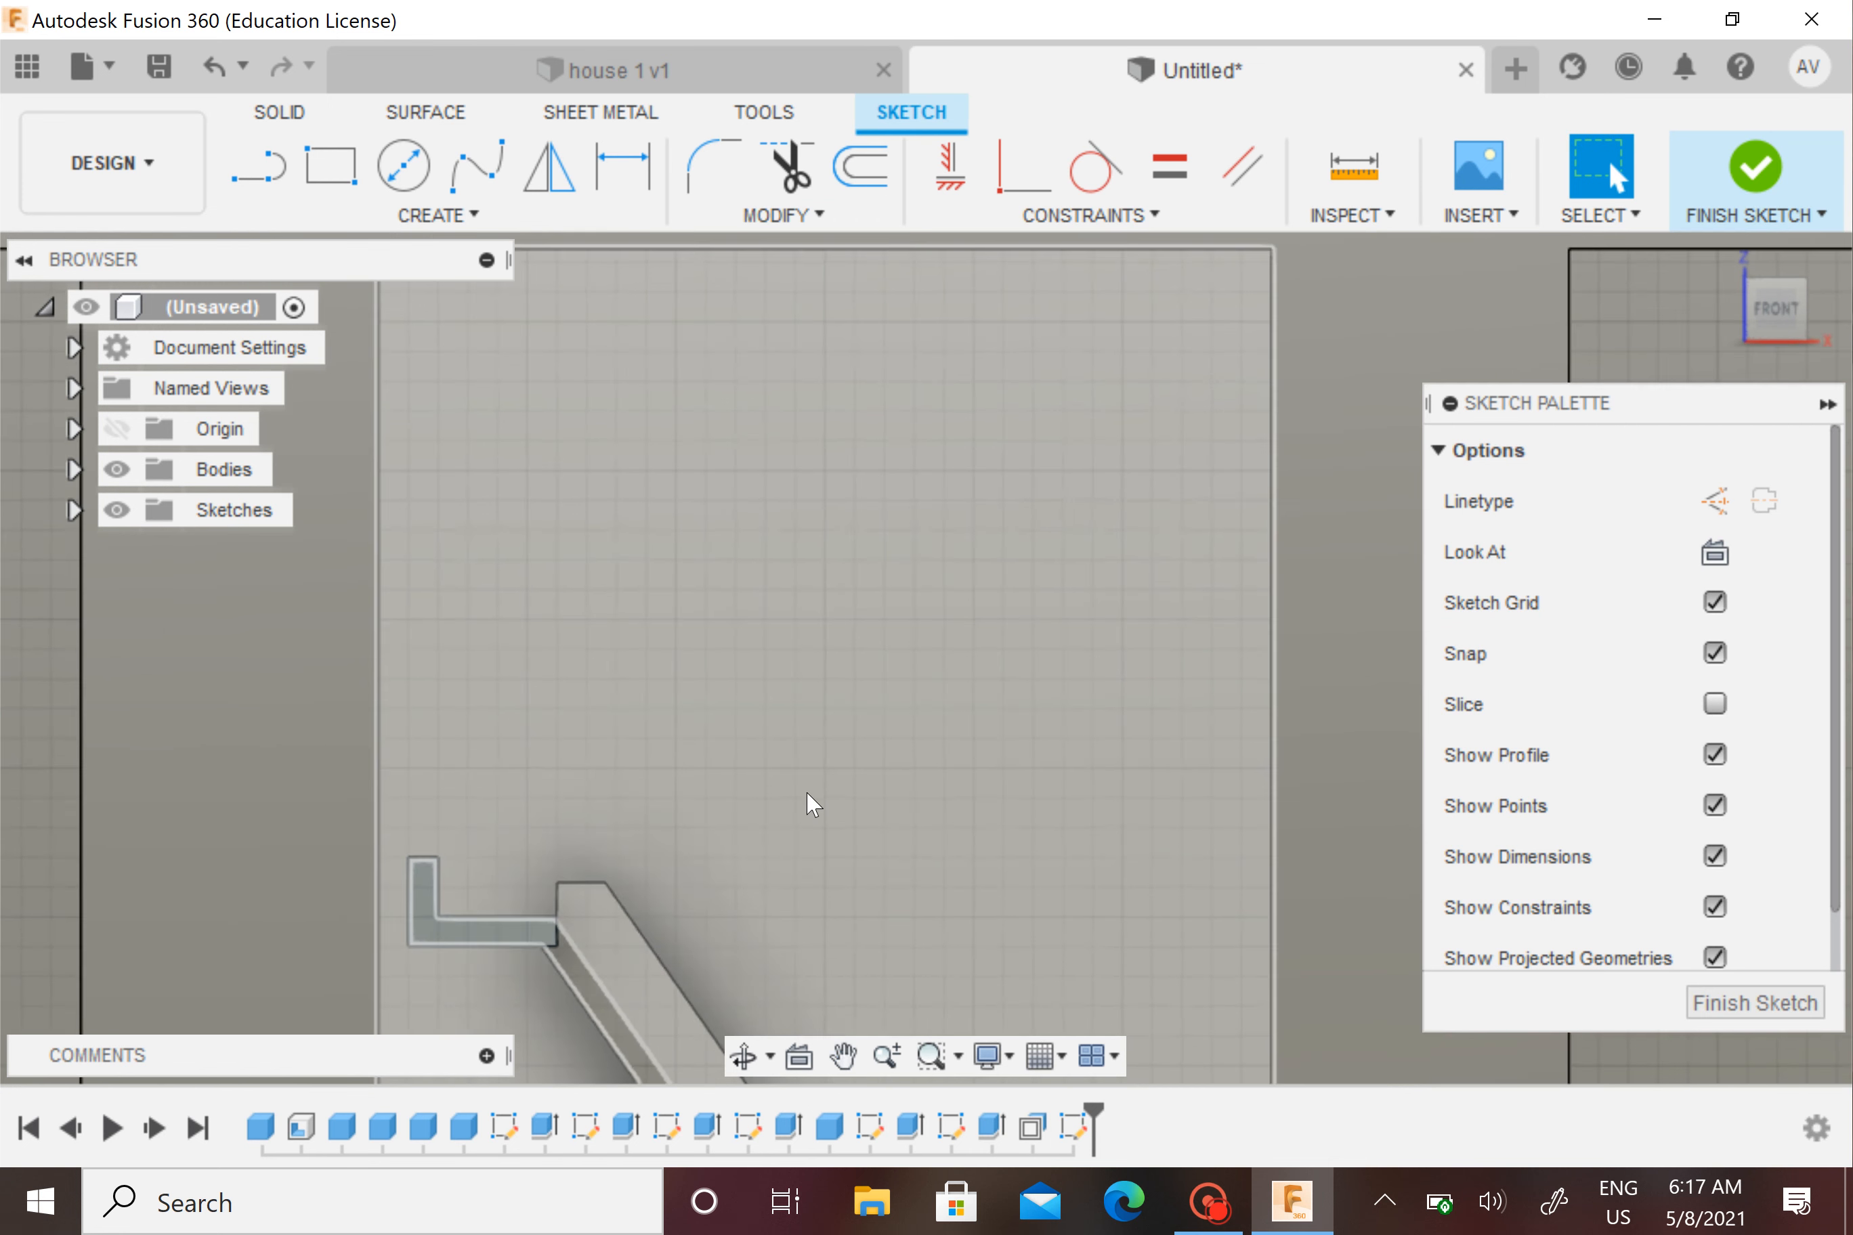
{"action": "middle_click_drag", "start_coordinate": [807, 813], "coordinate": [809, 833]}
Draw a line about 27.5 mm long from the landing's upper corner at 55 degrees up to the ceiling edge
{"action": "left_click", "coordinate": [261, 167]}
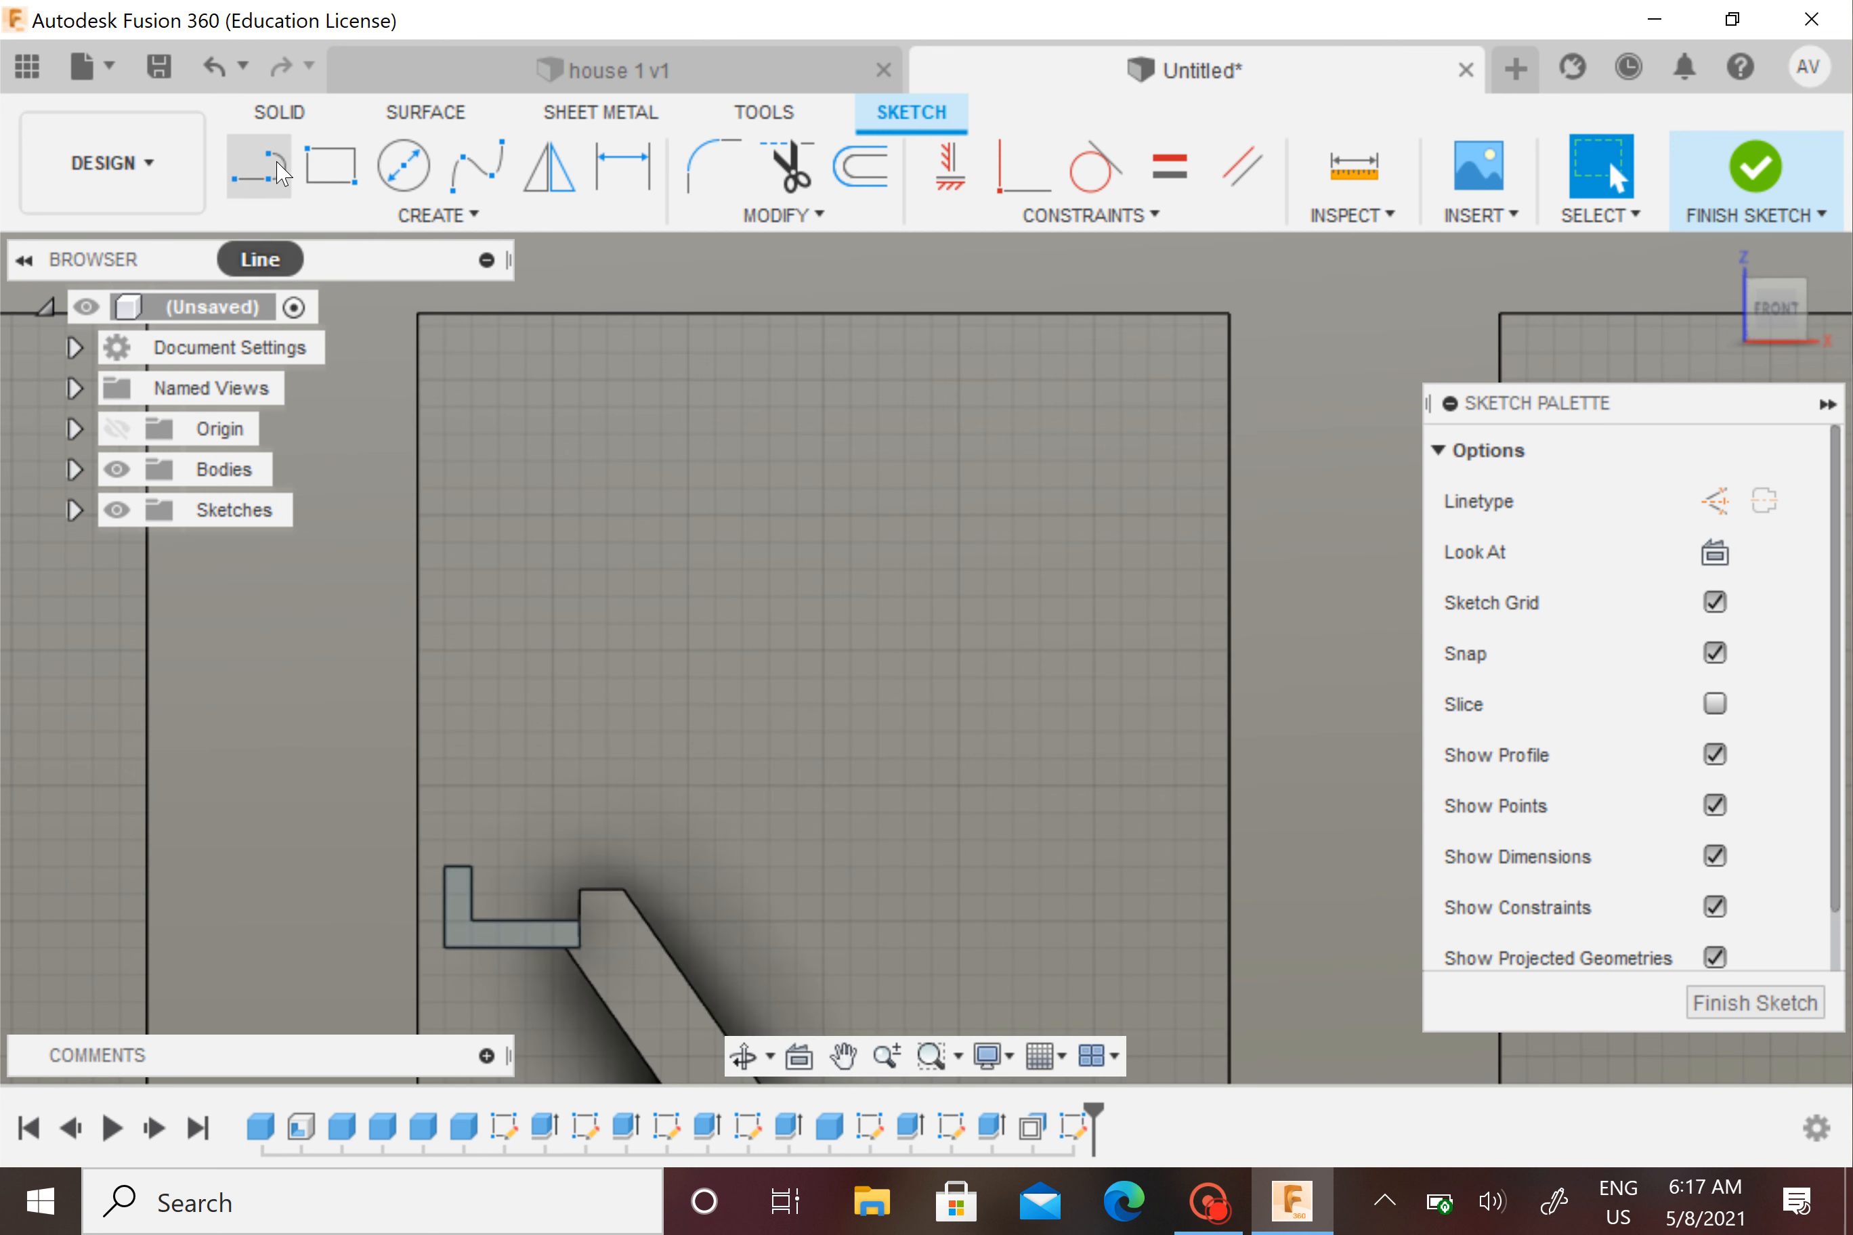
{"action": "left_click", "coordinate": [579, 920]}
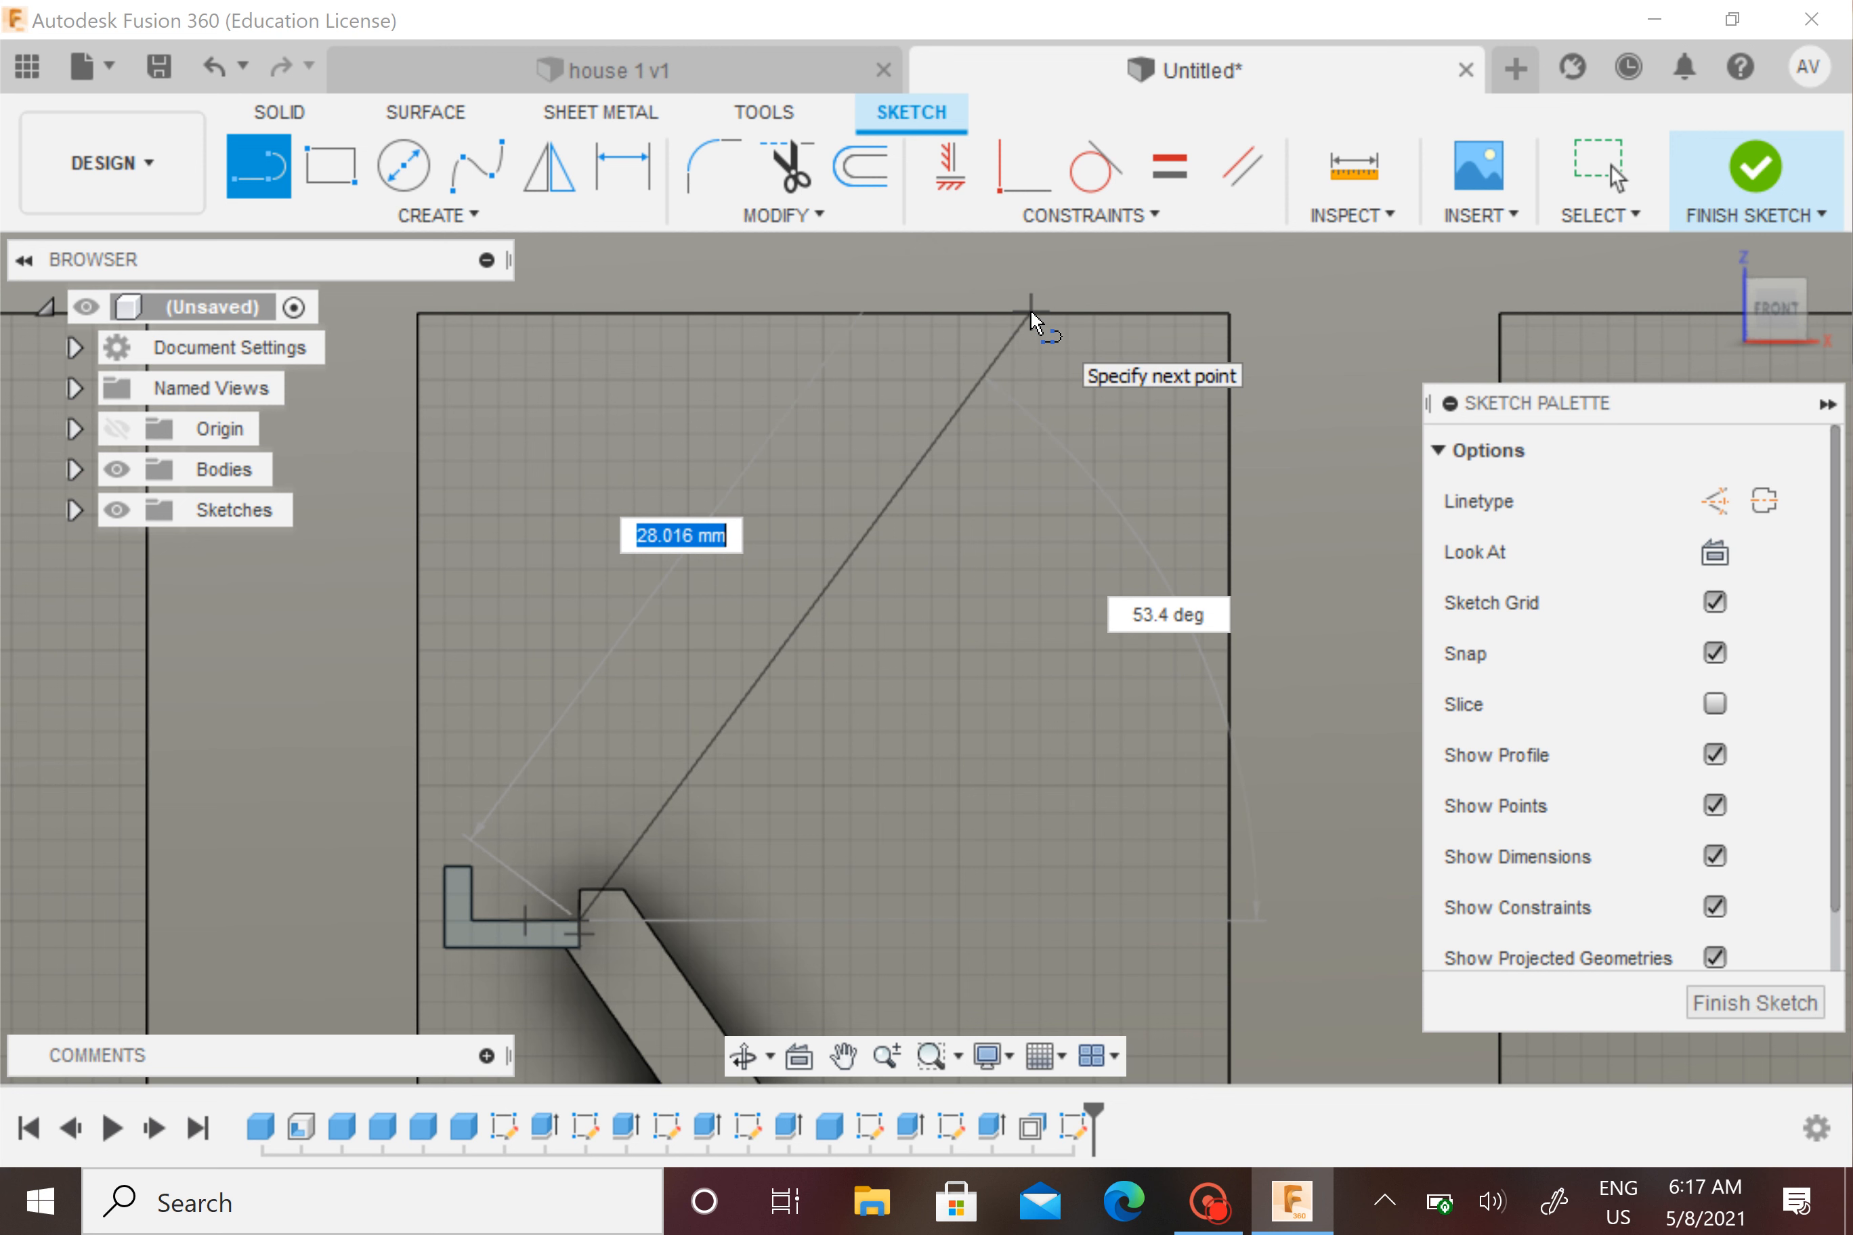
{"action": "key", "text": "Tab"}
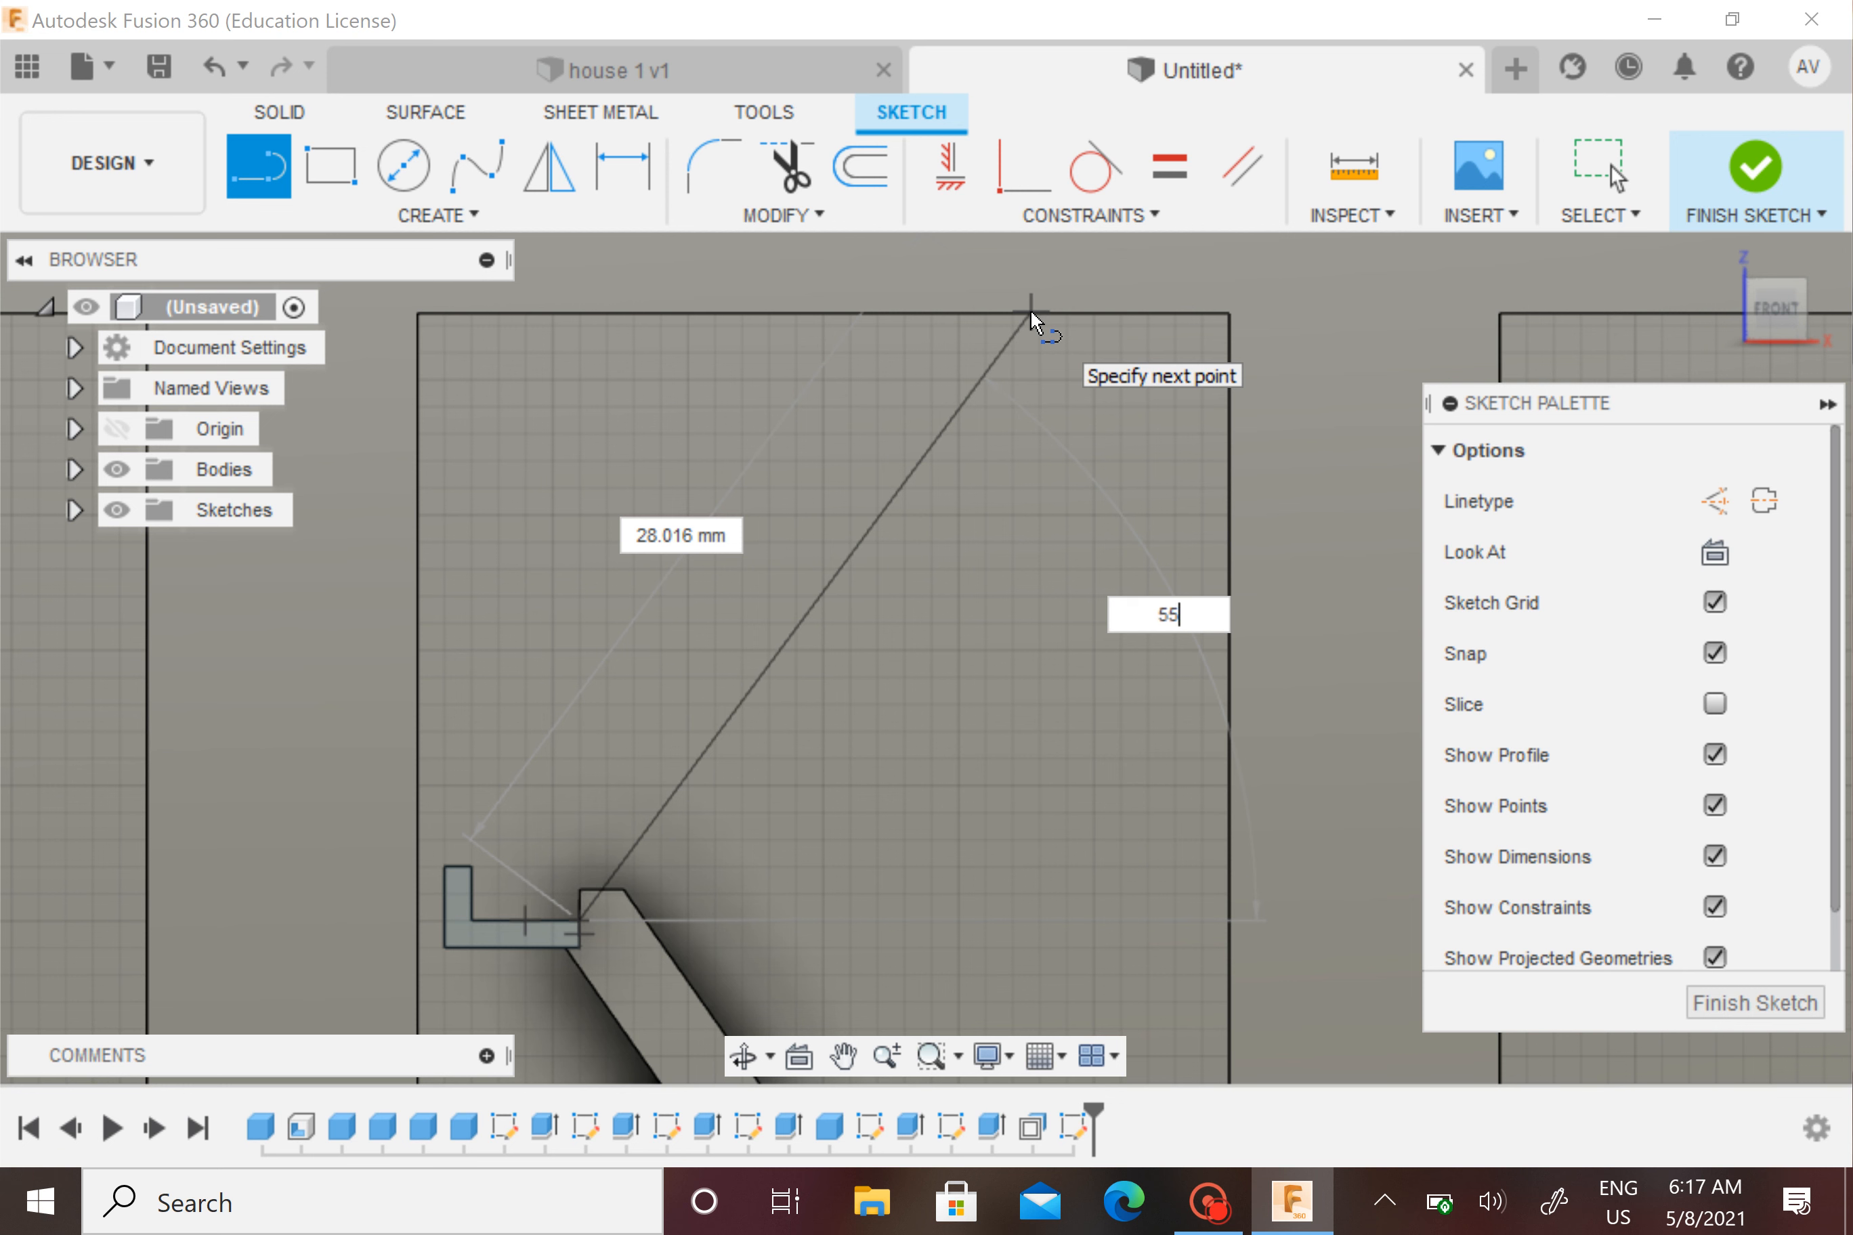
{"action": "key", "text": "Tab"}
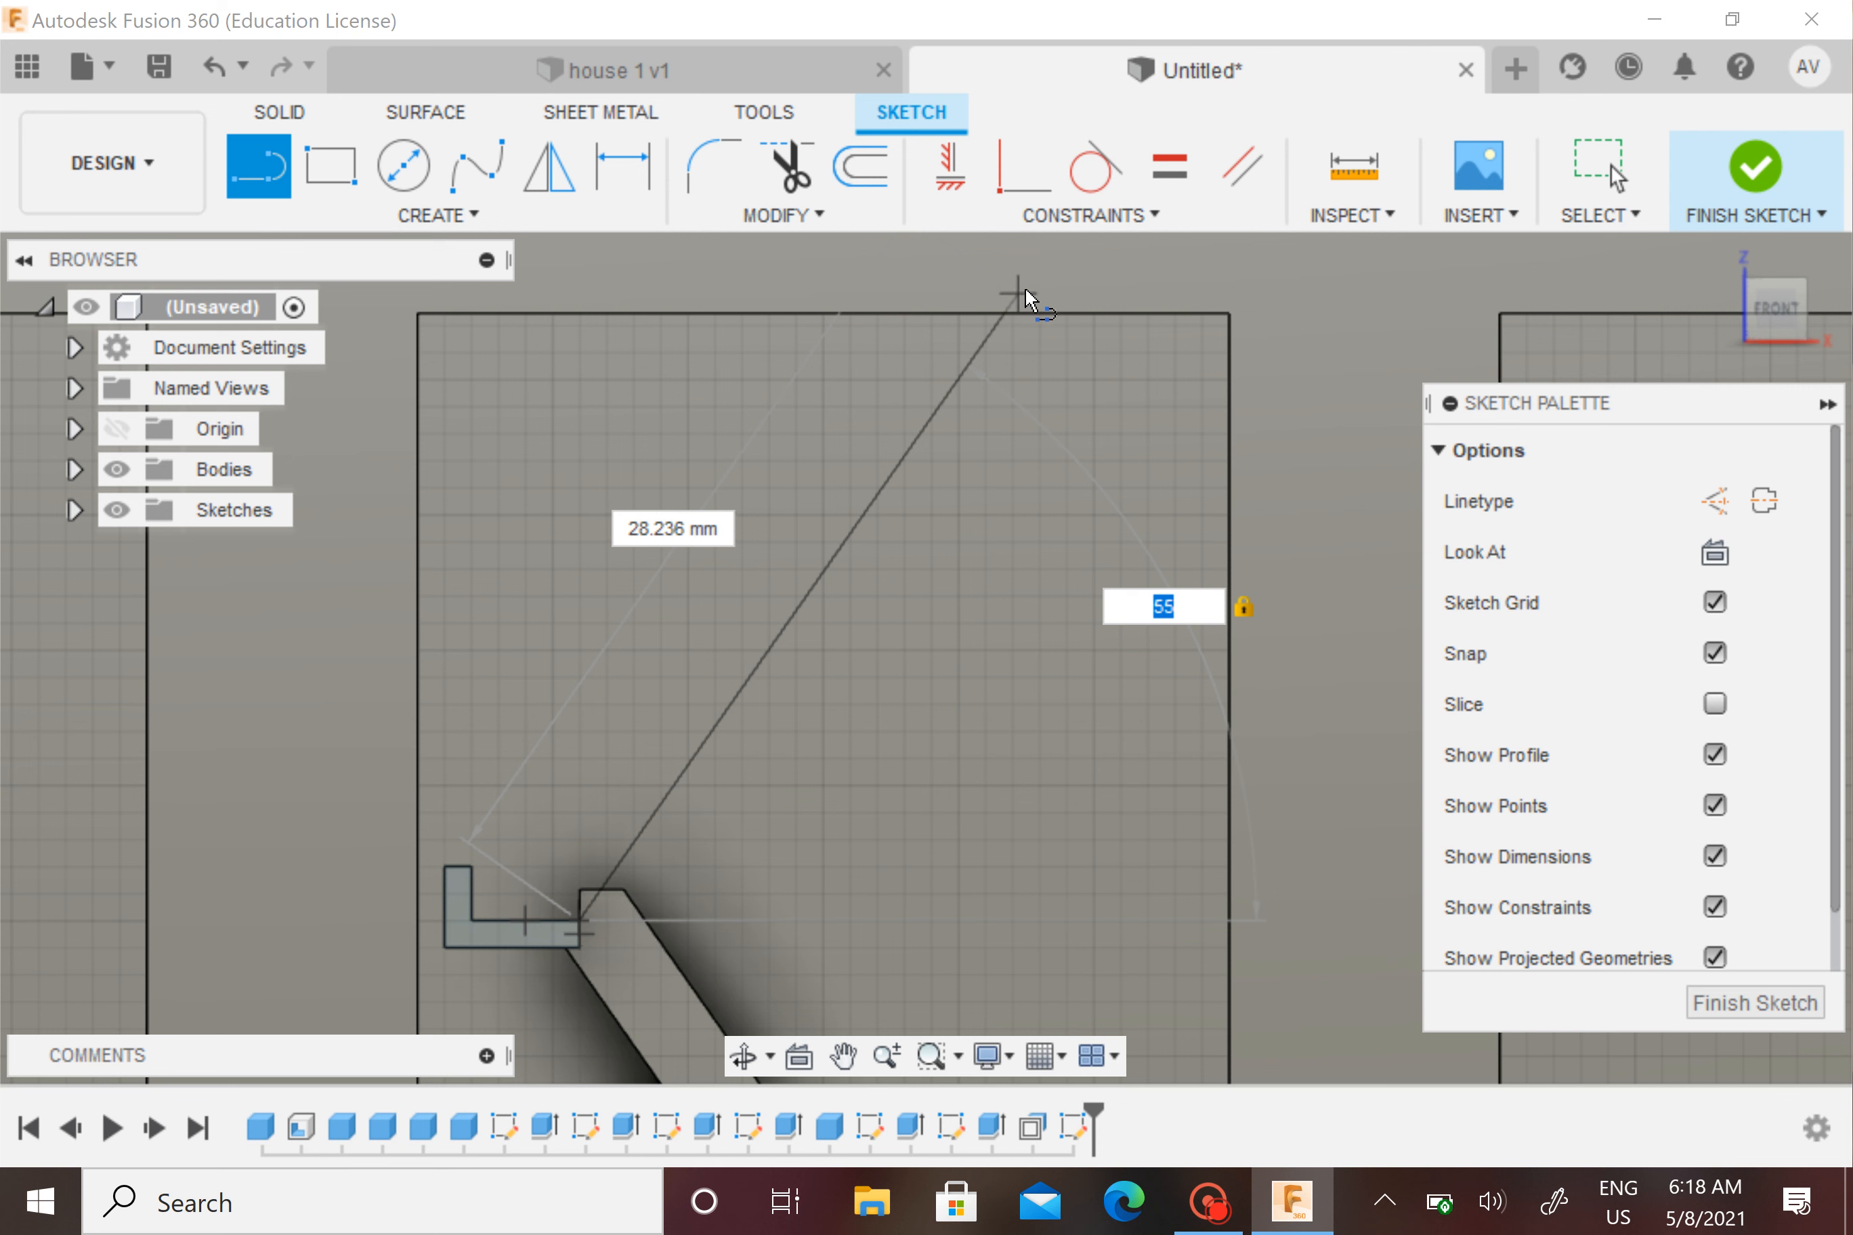
{"action": "middle_click_drag", "start_coordinate": [1030, 298], "coordinate": [977, 429]}
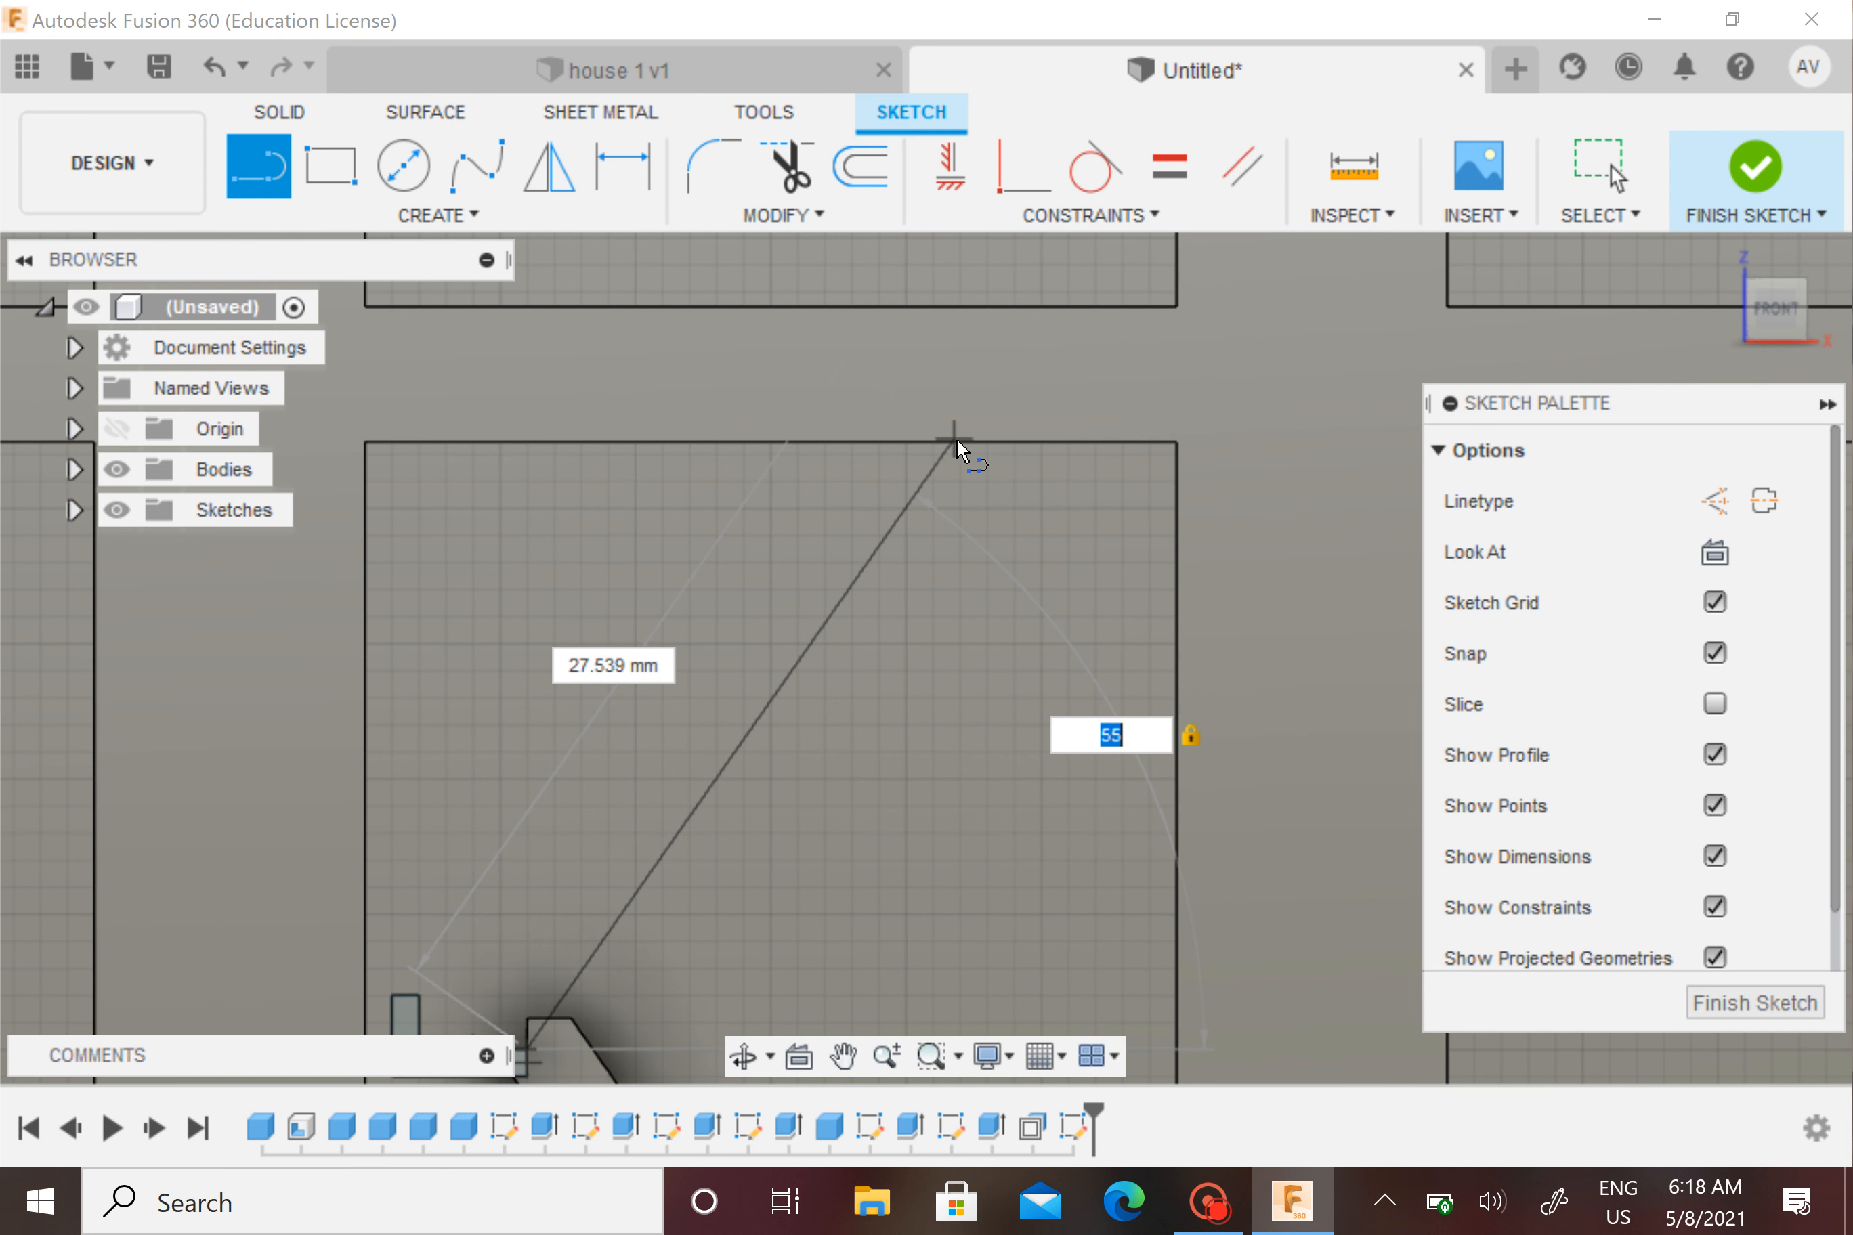
{"action": "left_click", "coordinate": [953, 441]}
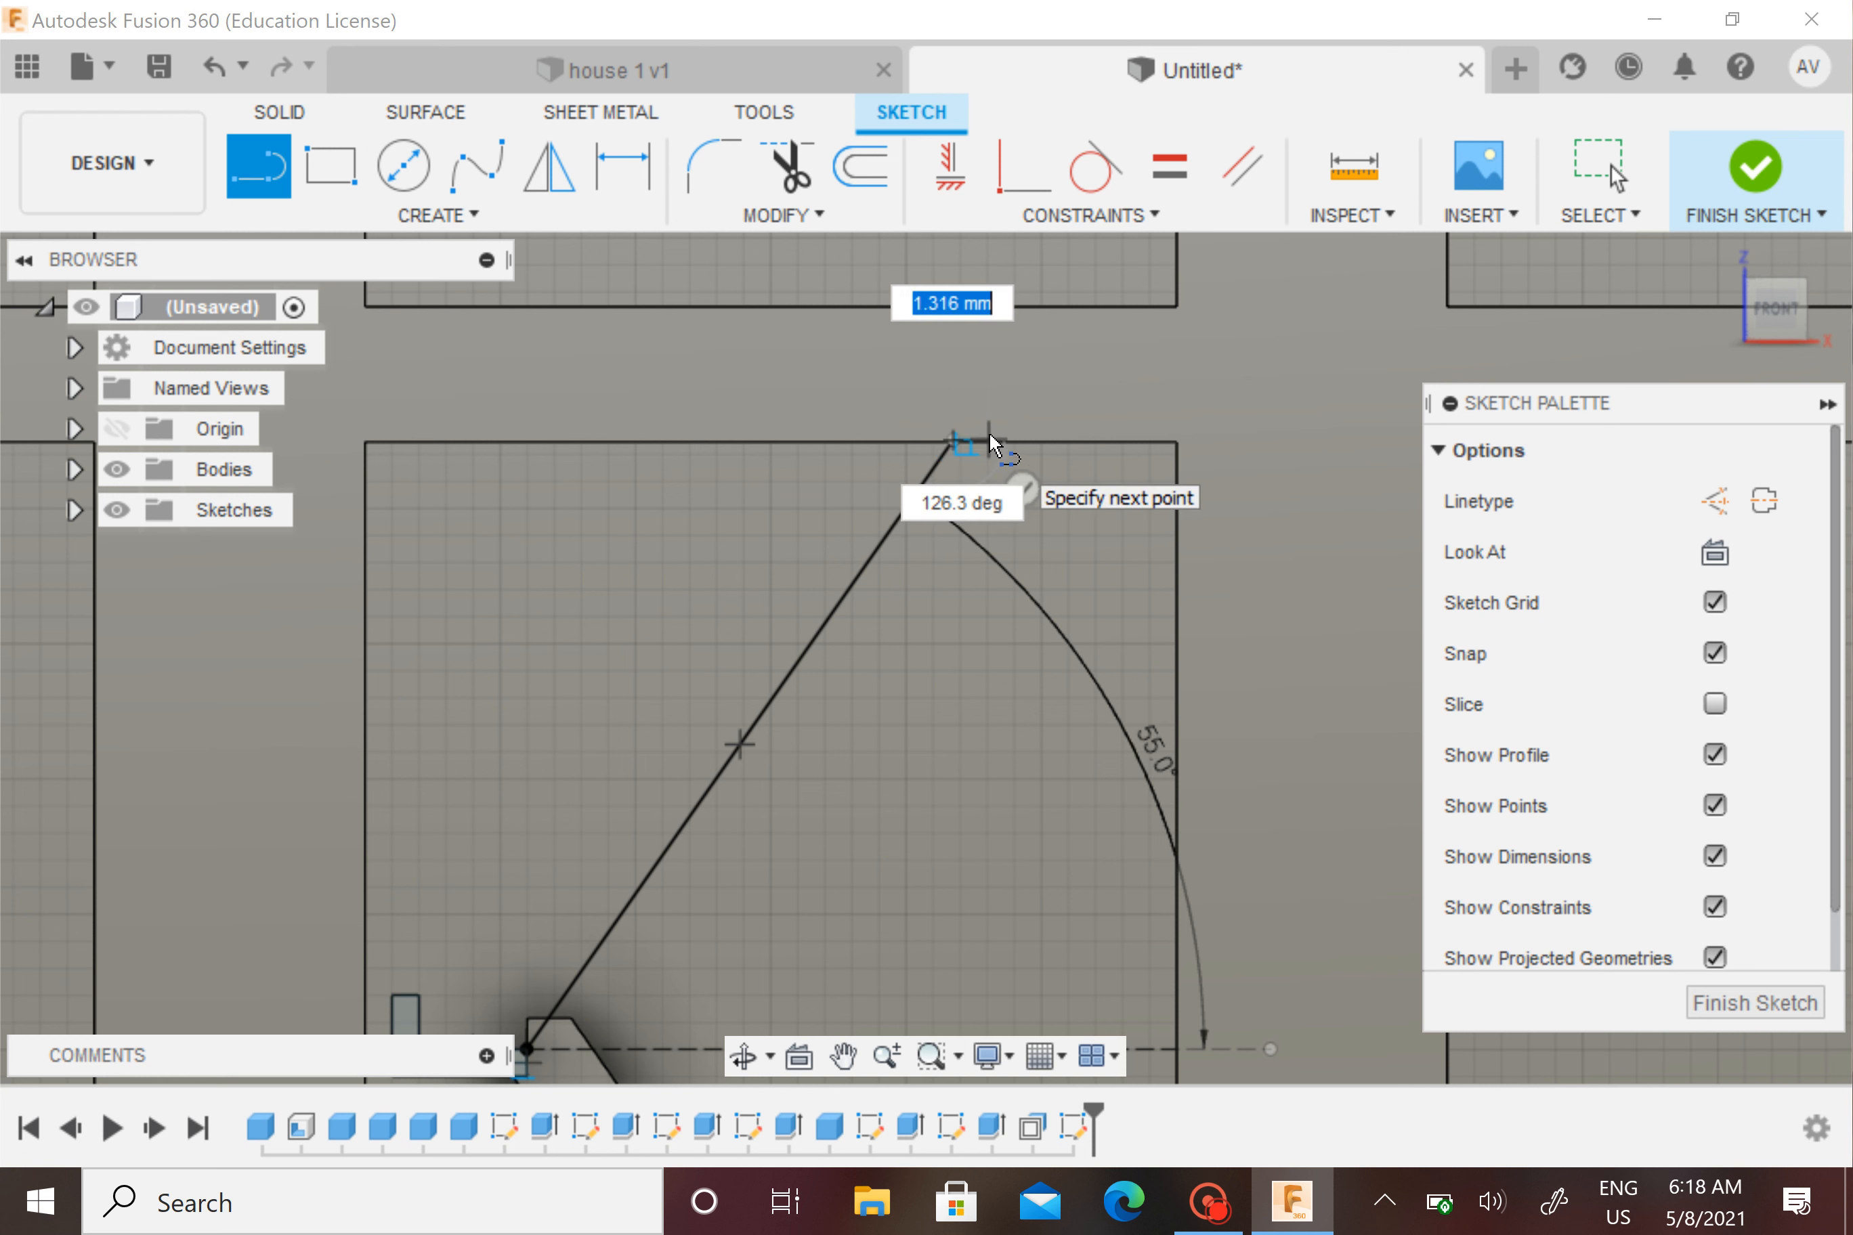
Continue with a 1 mm line along the ceiling edge at 125 degrees to the sloped line
{"action": "type", "text": "1"}
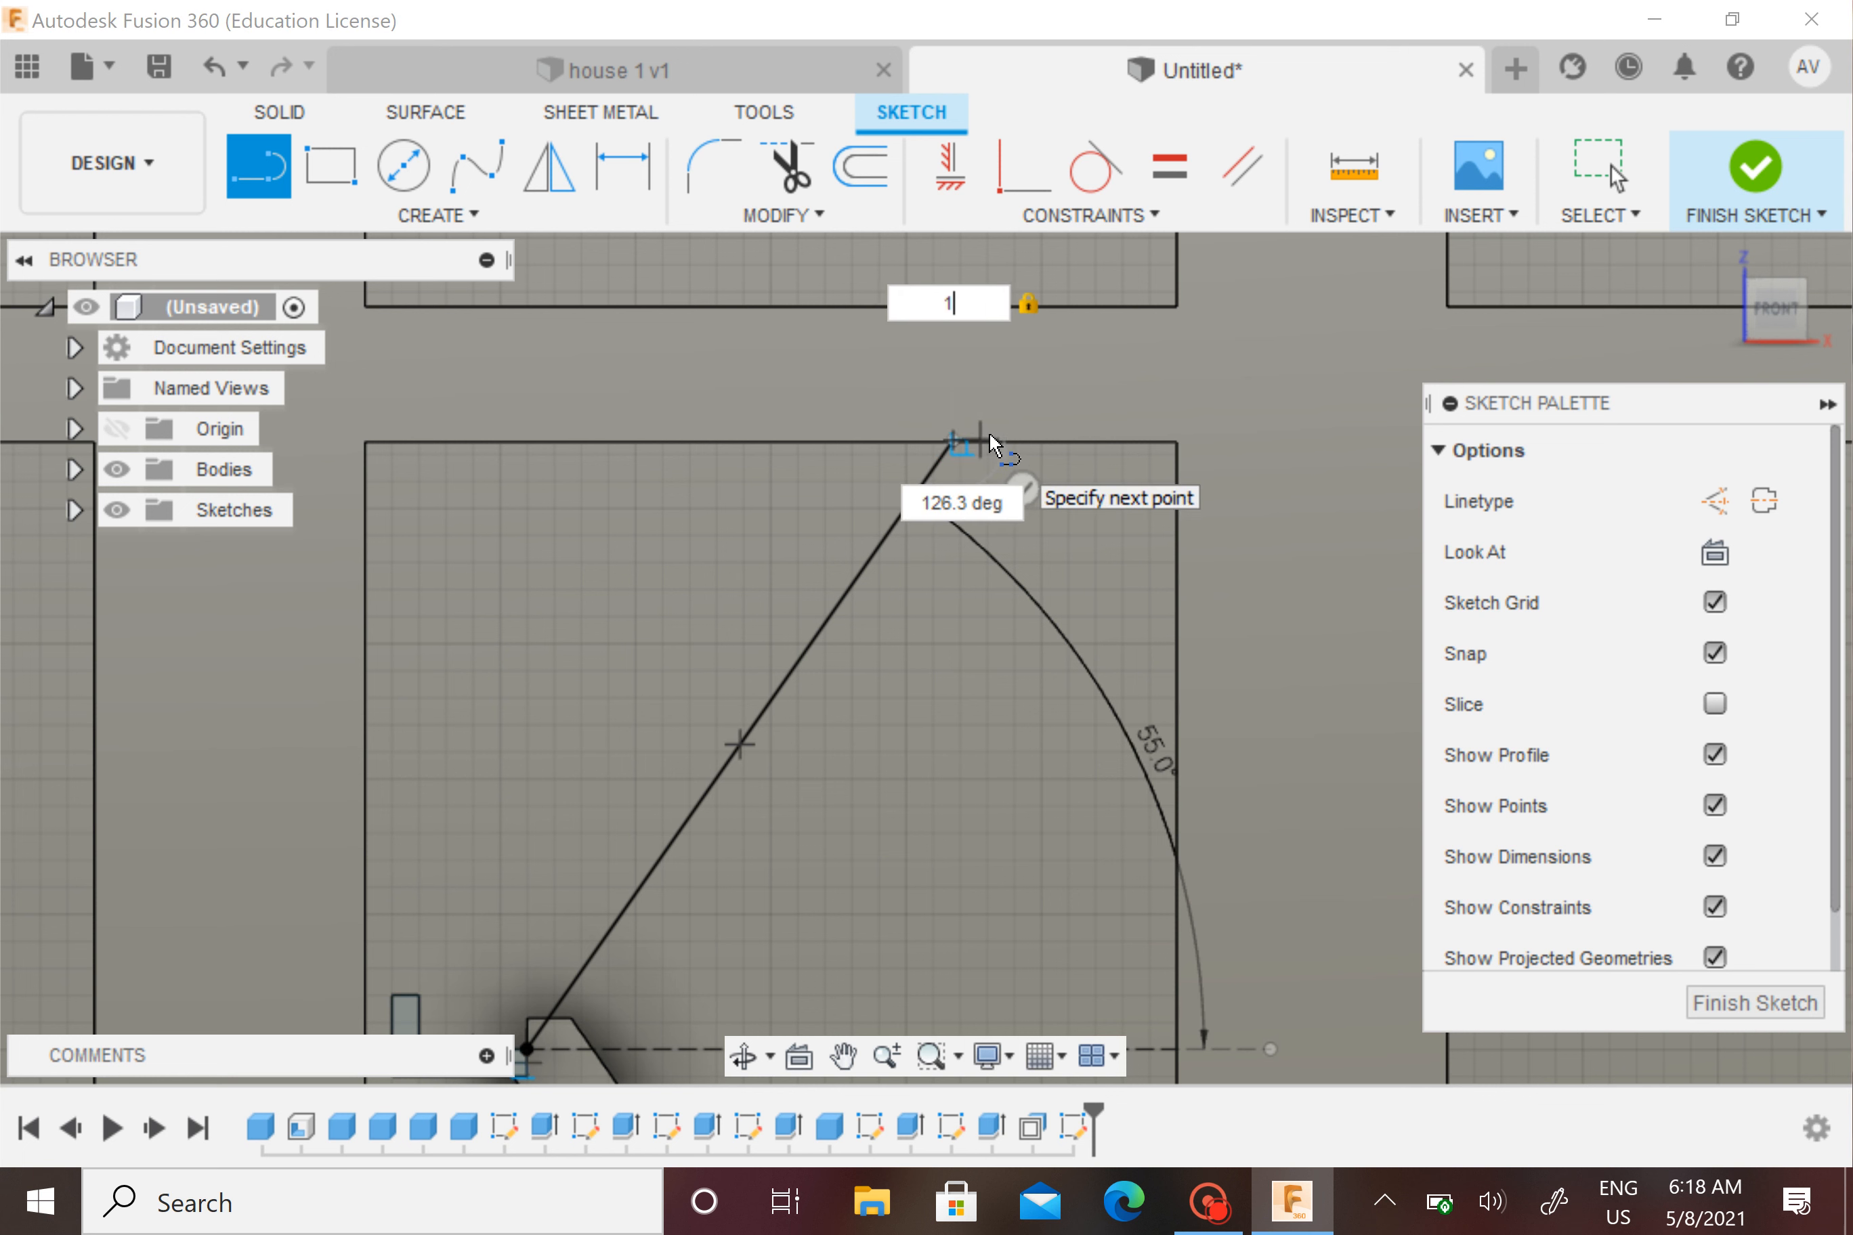
{"action": "key", "text": "Tab"}
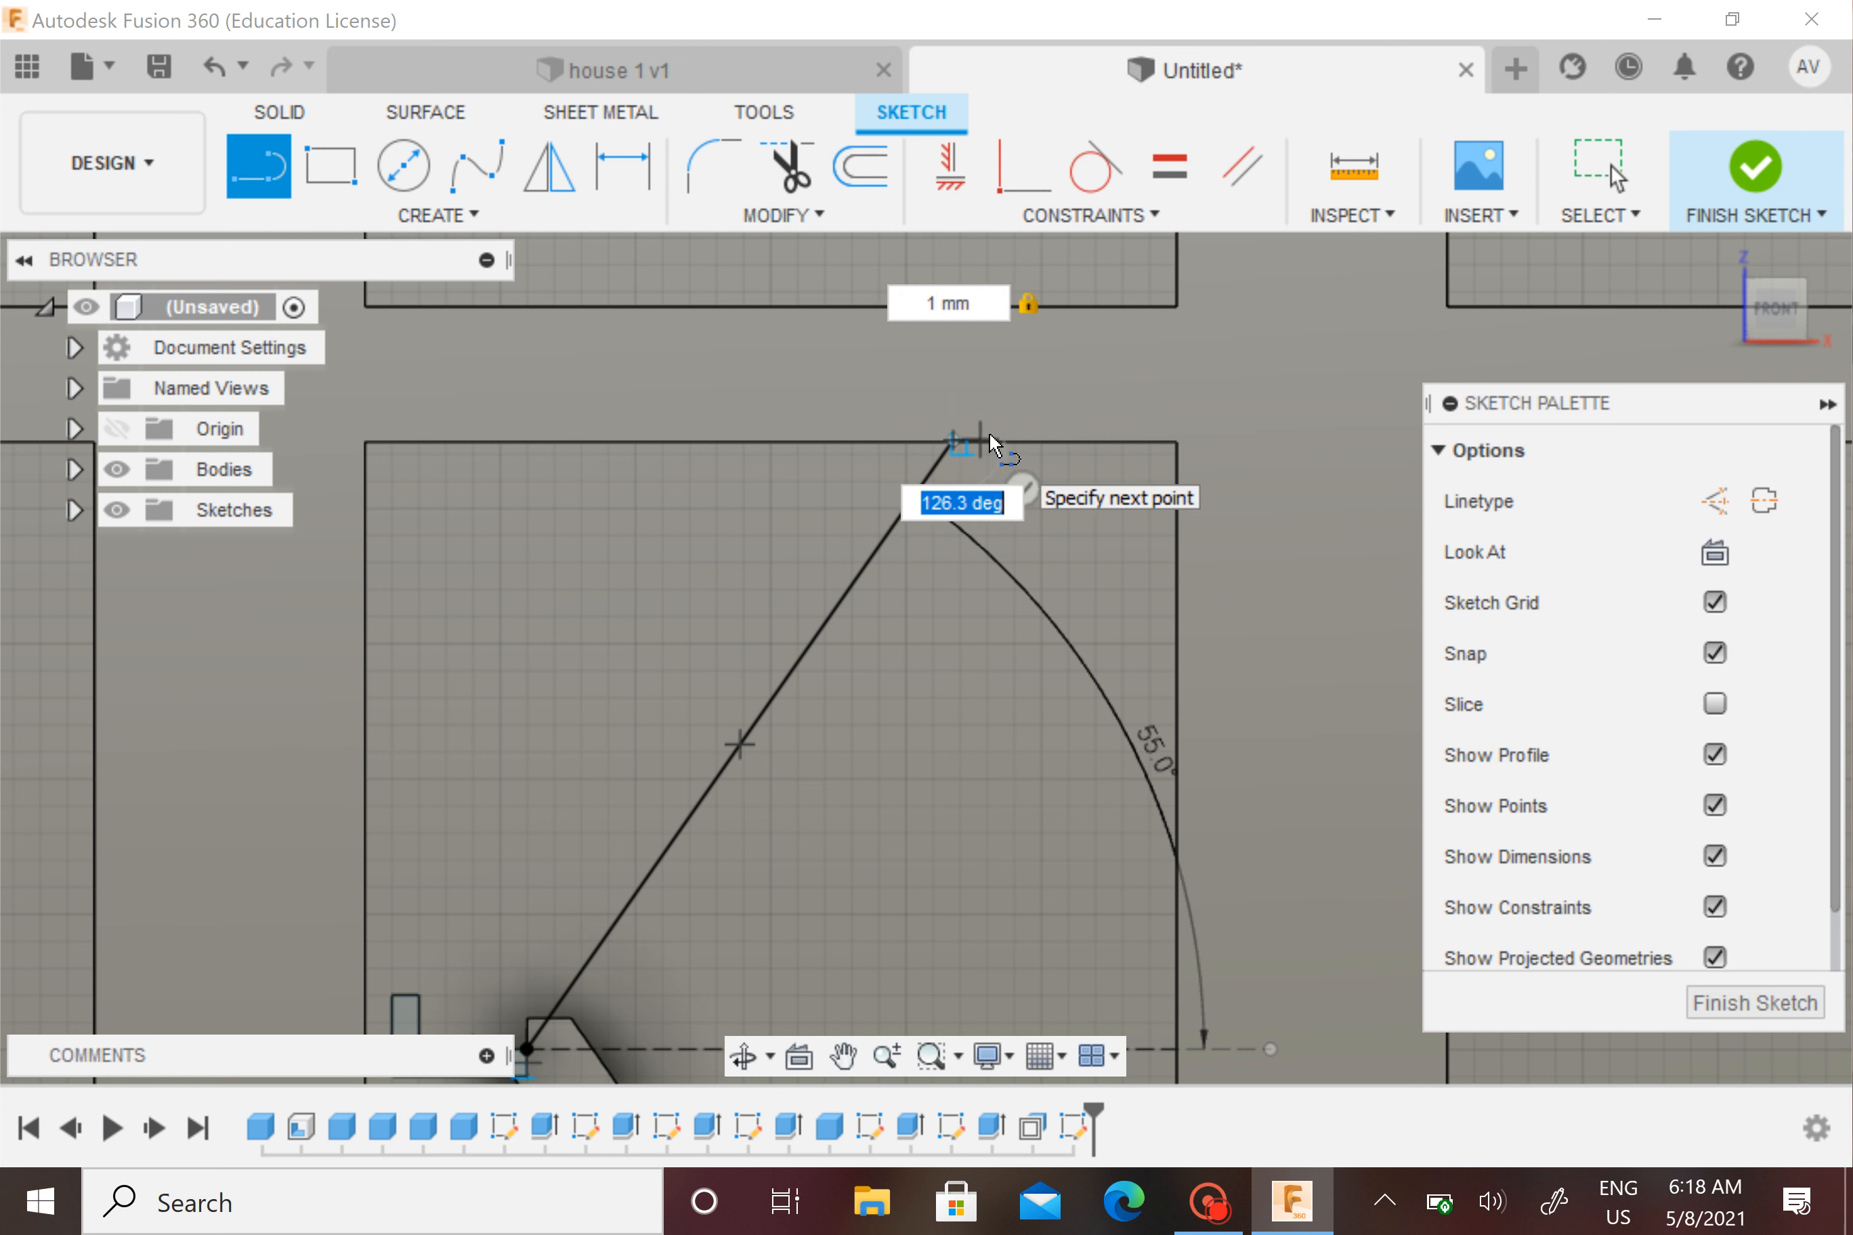
{"action": "key", "text": "BackSpace"}
{"action": "type", "text": "120"}
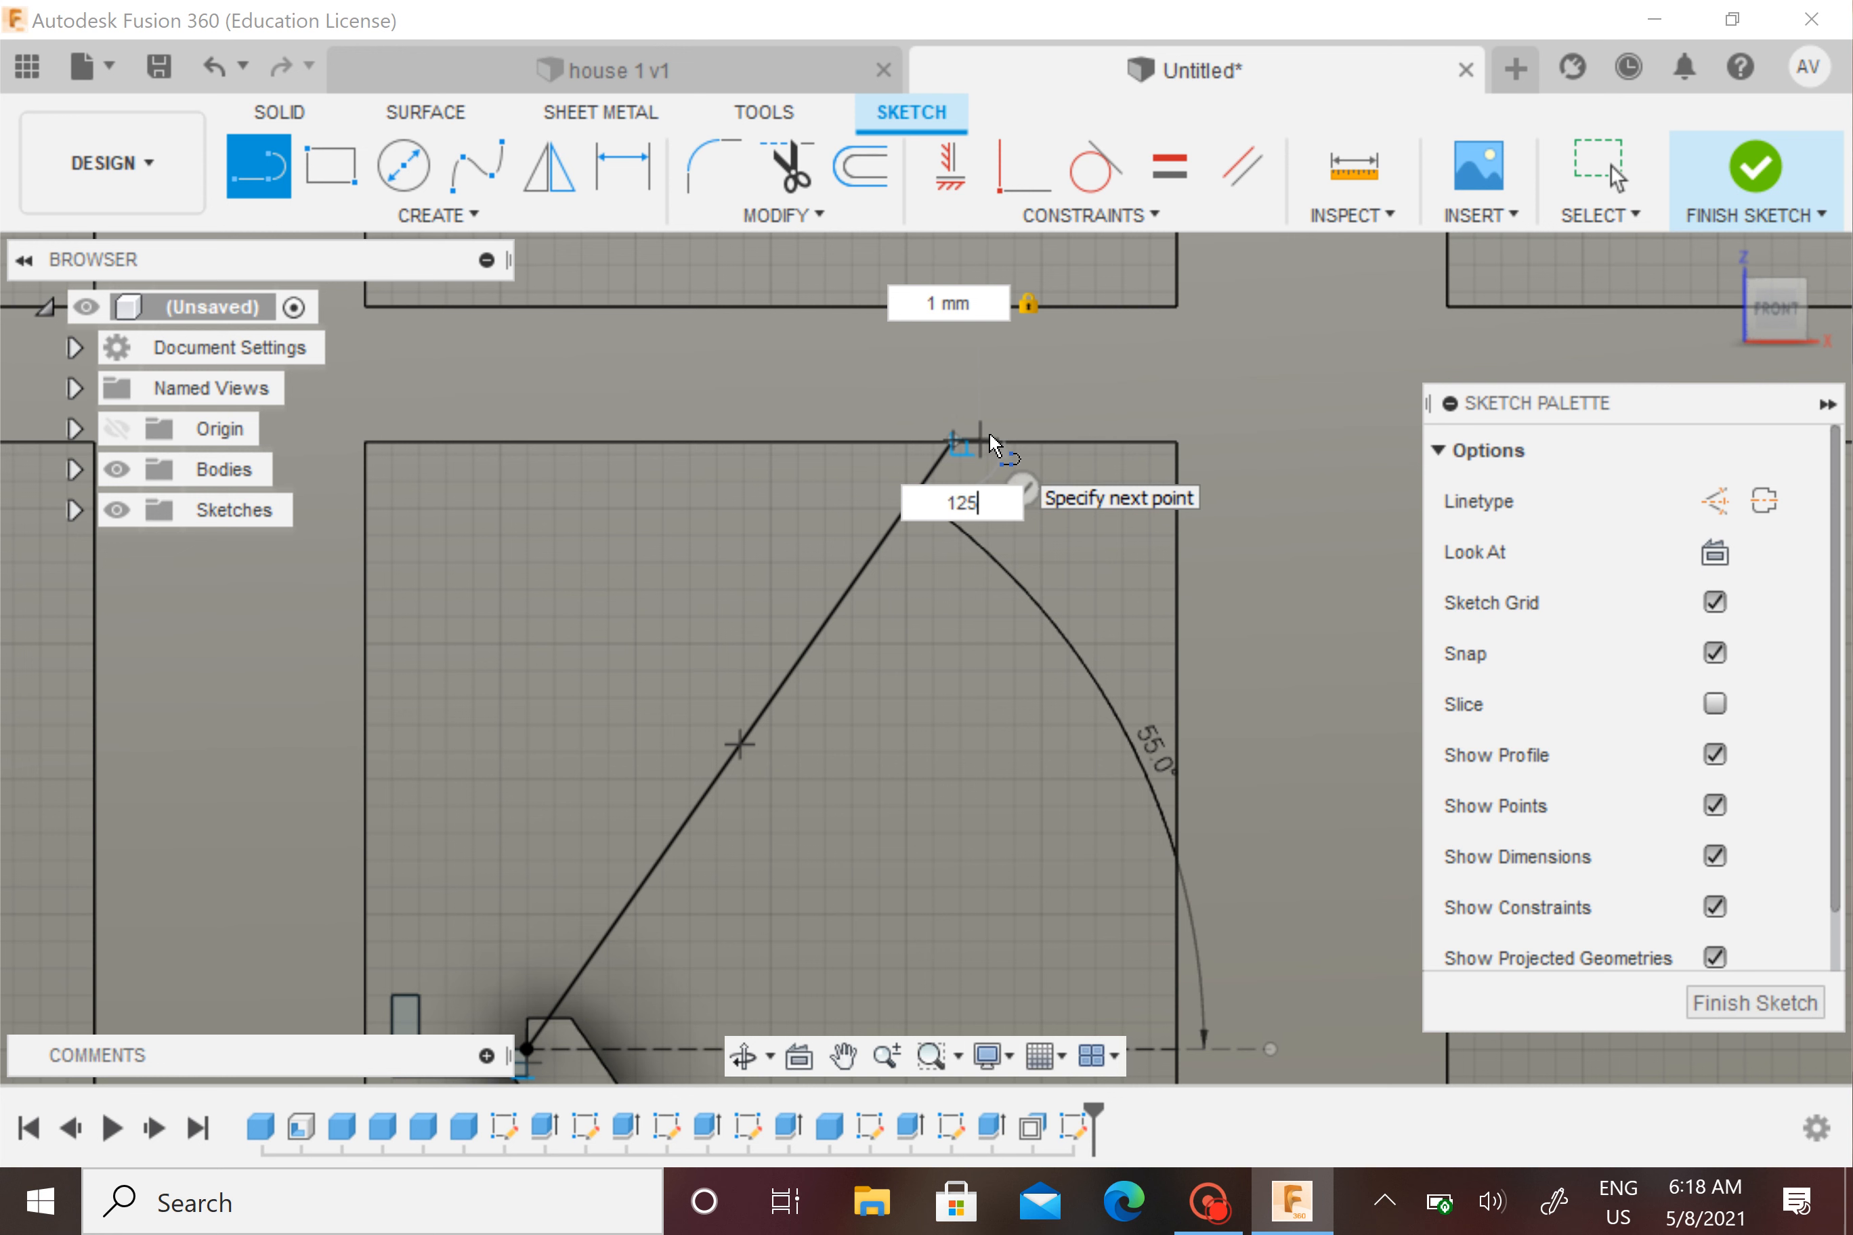
{"action": "key", "text": "Return"}
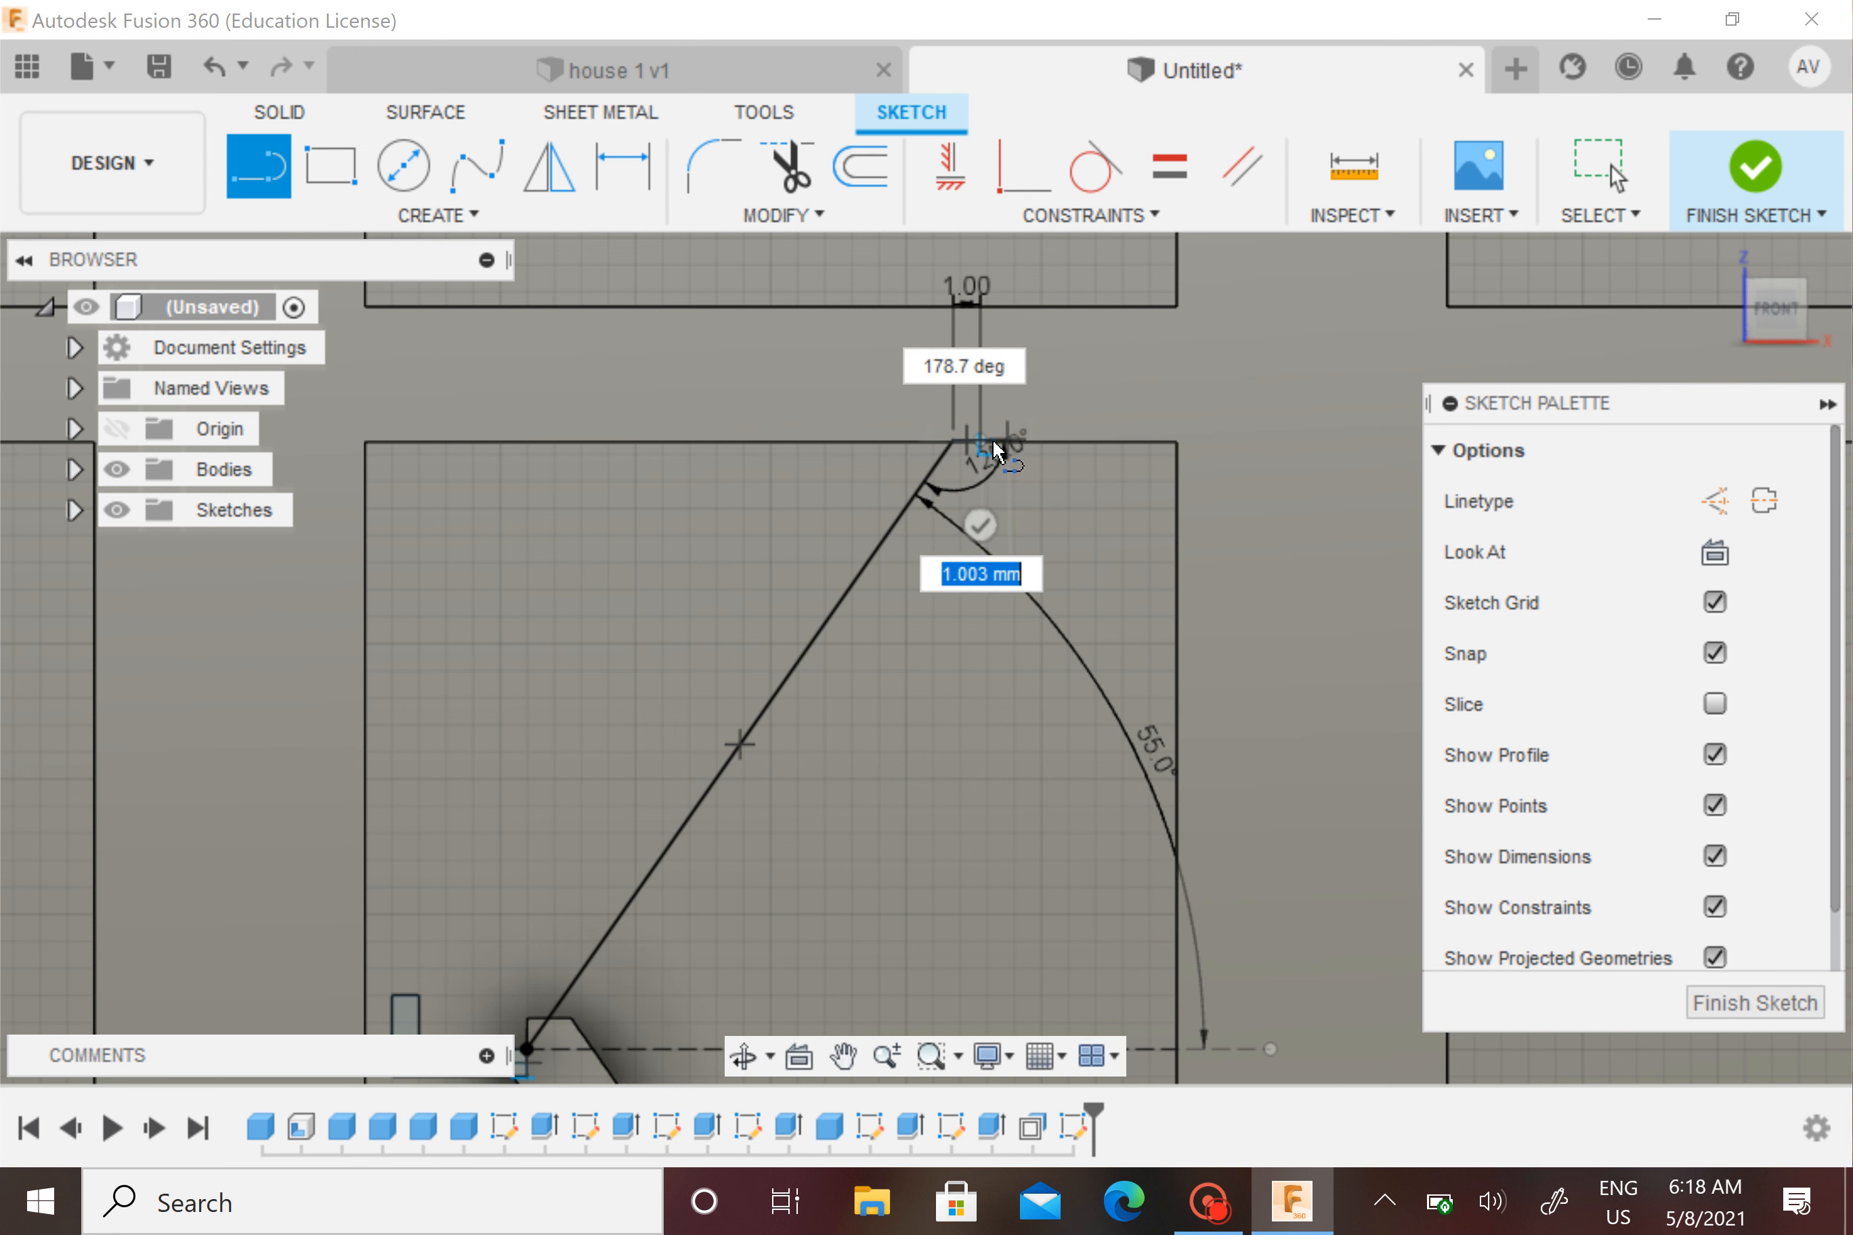
Draw a parallel line about 27.5 mm down to the landing's level and close the strip outline at the landing's corner
{"action": "scroll", "coordinate": [989, 440], "scroll_direction": "up", "scroll_amount": 5}
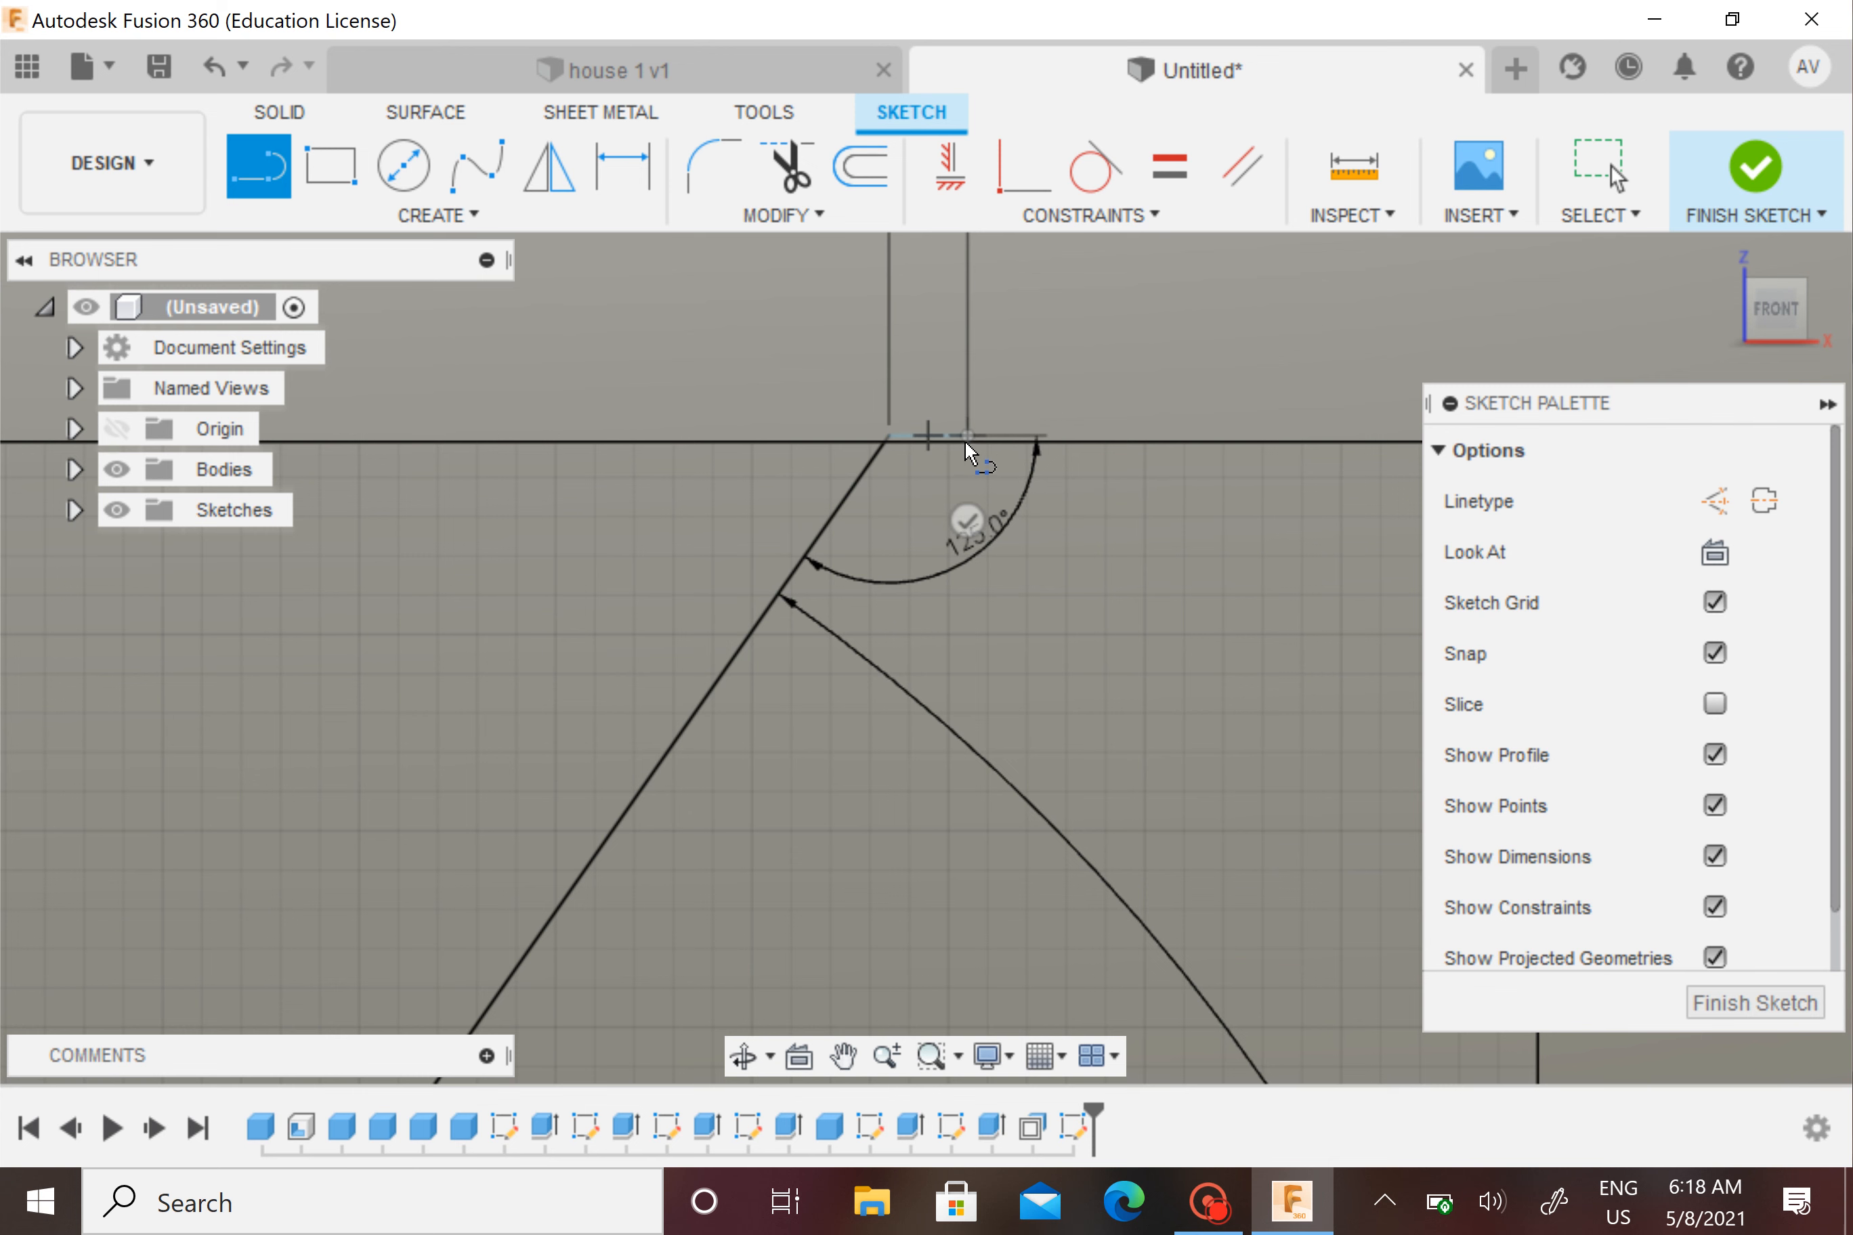
{"action": "left_click", "coordinate": [965, 438]}
{"action": "scroll", "coordinate": [834, 681], "scroll_direction": "down", "scroll_amount": 2}
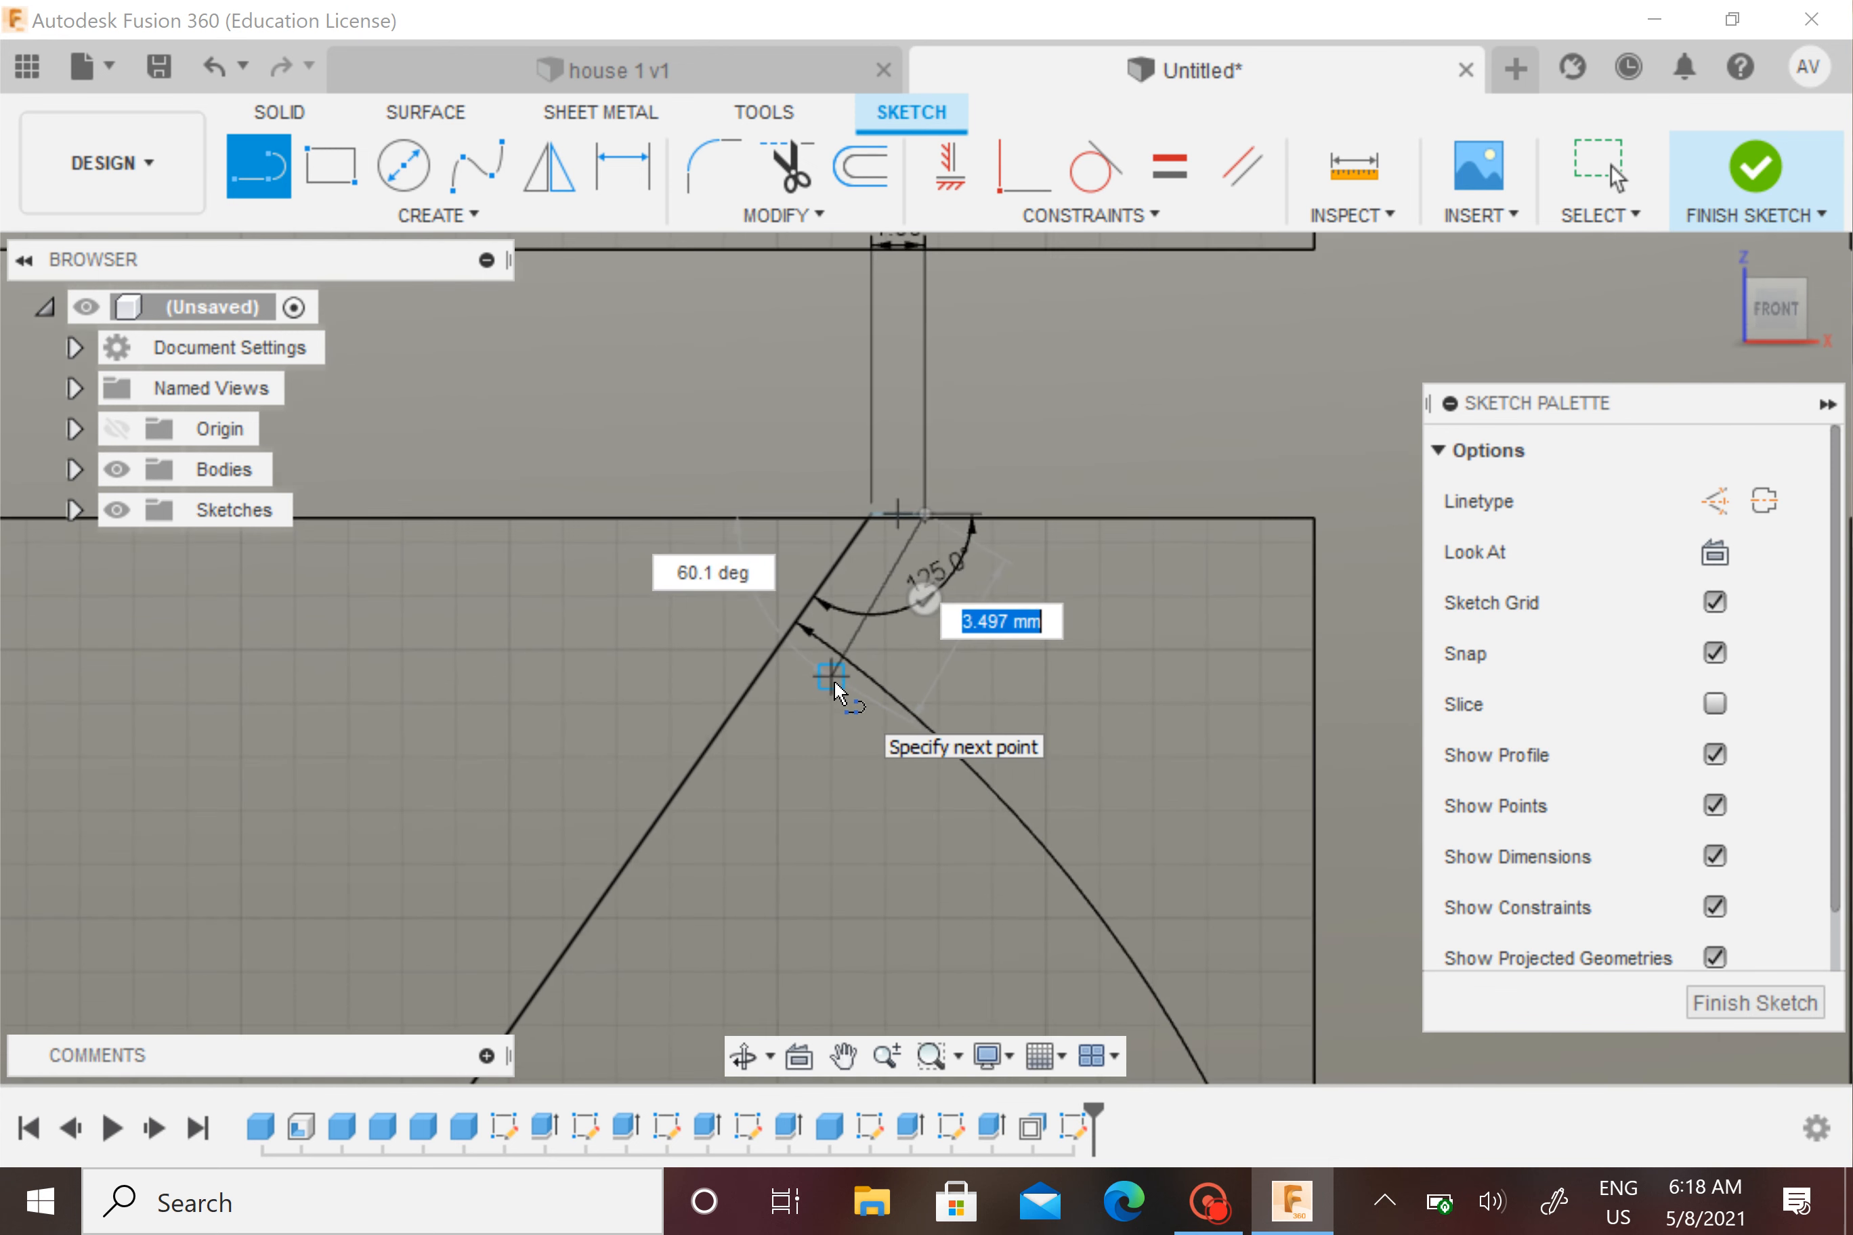
{"action": "scroll", "coordinate": [834, 681], "scroll_direction": "down", "scroll_amount": 1}
{"action": "middle_click_drag", "start_coordinate": [833, 681], "coordinate": [1270, 243]}
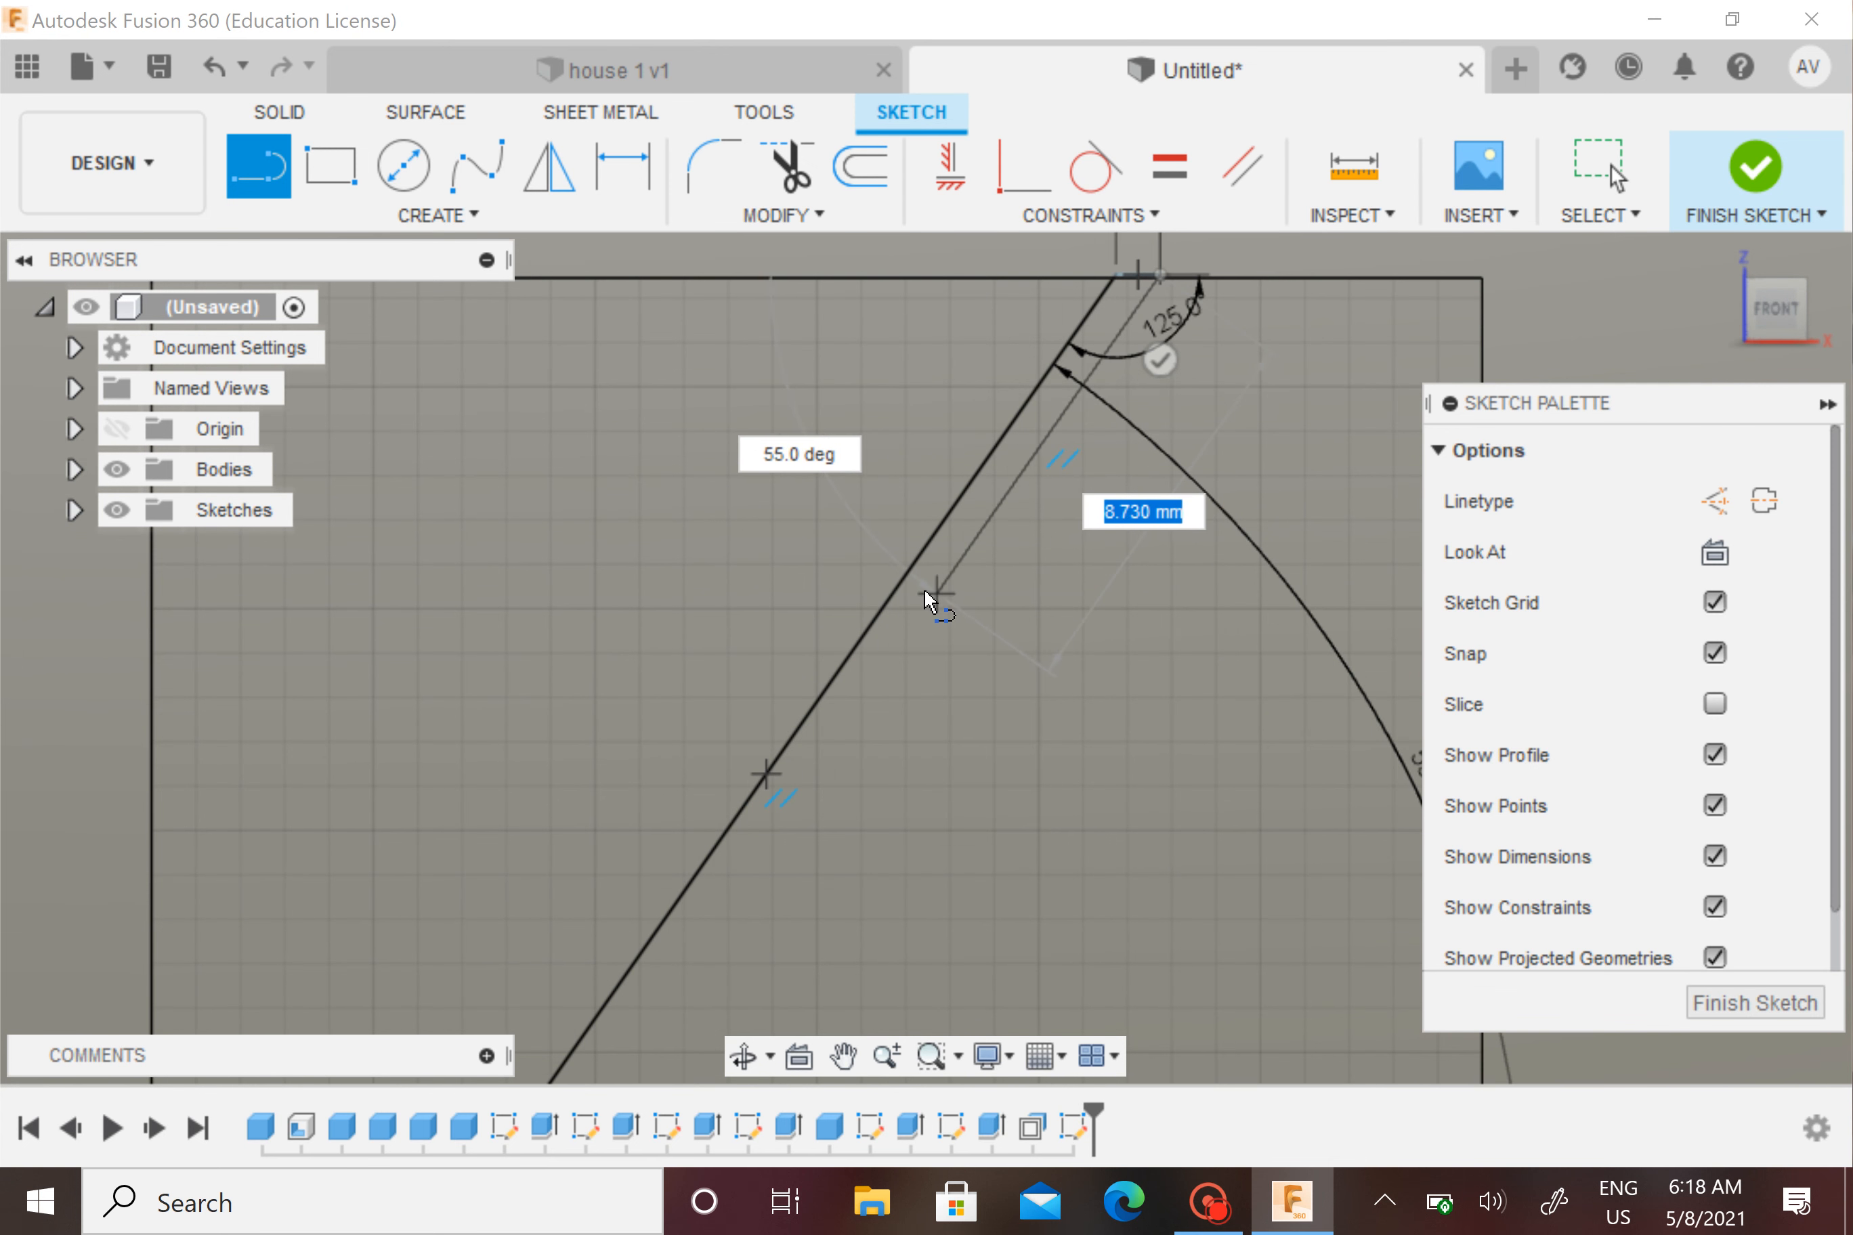
{"action": "scroll", "coordinate": [926, 592], "scroll_direction": "down", "scroll_amount": 3}
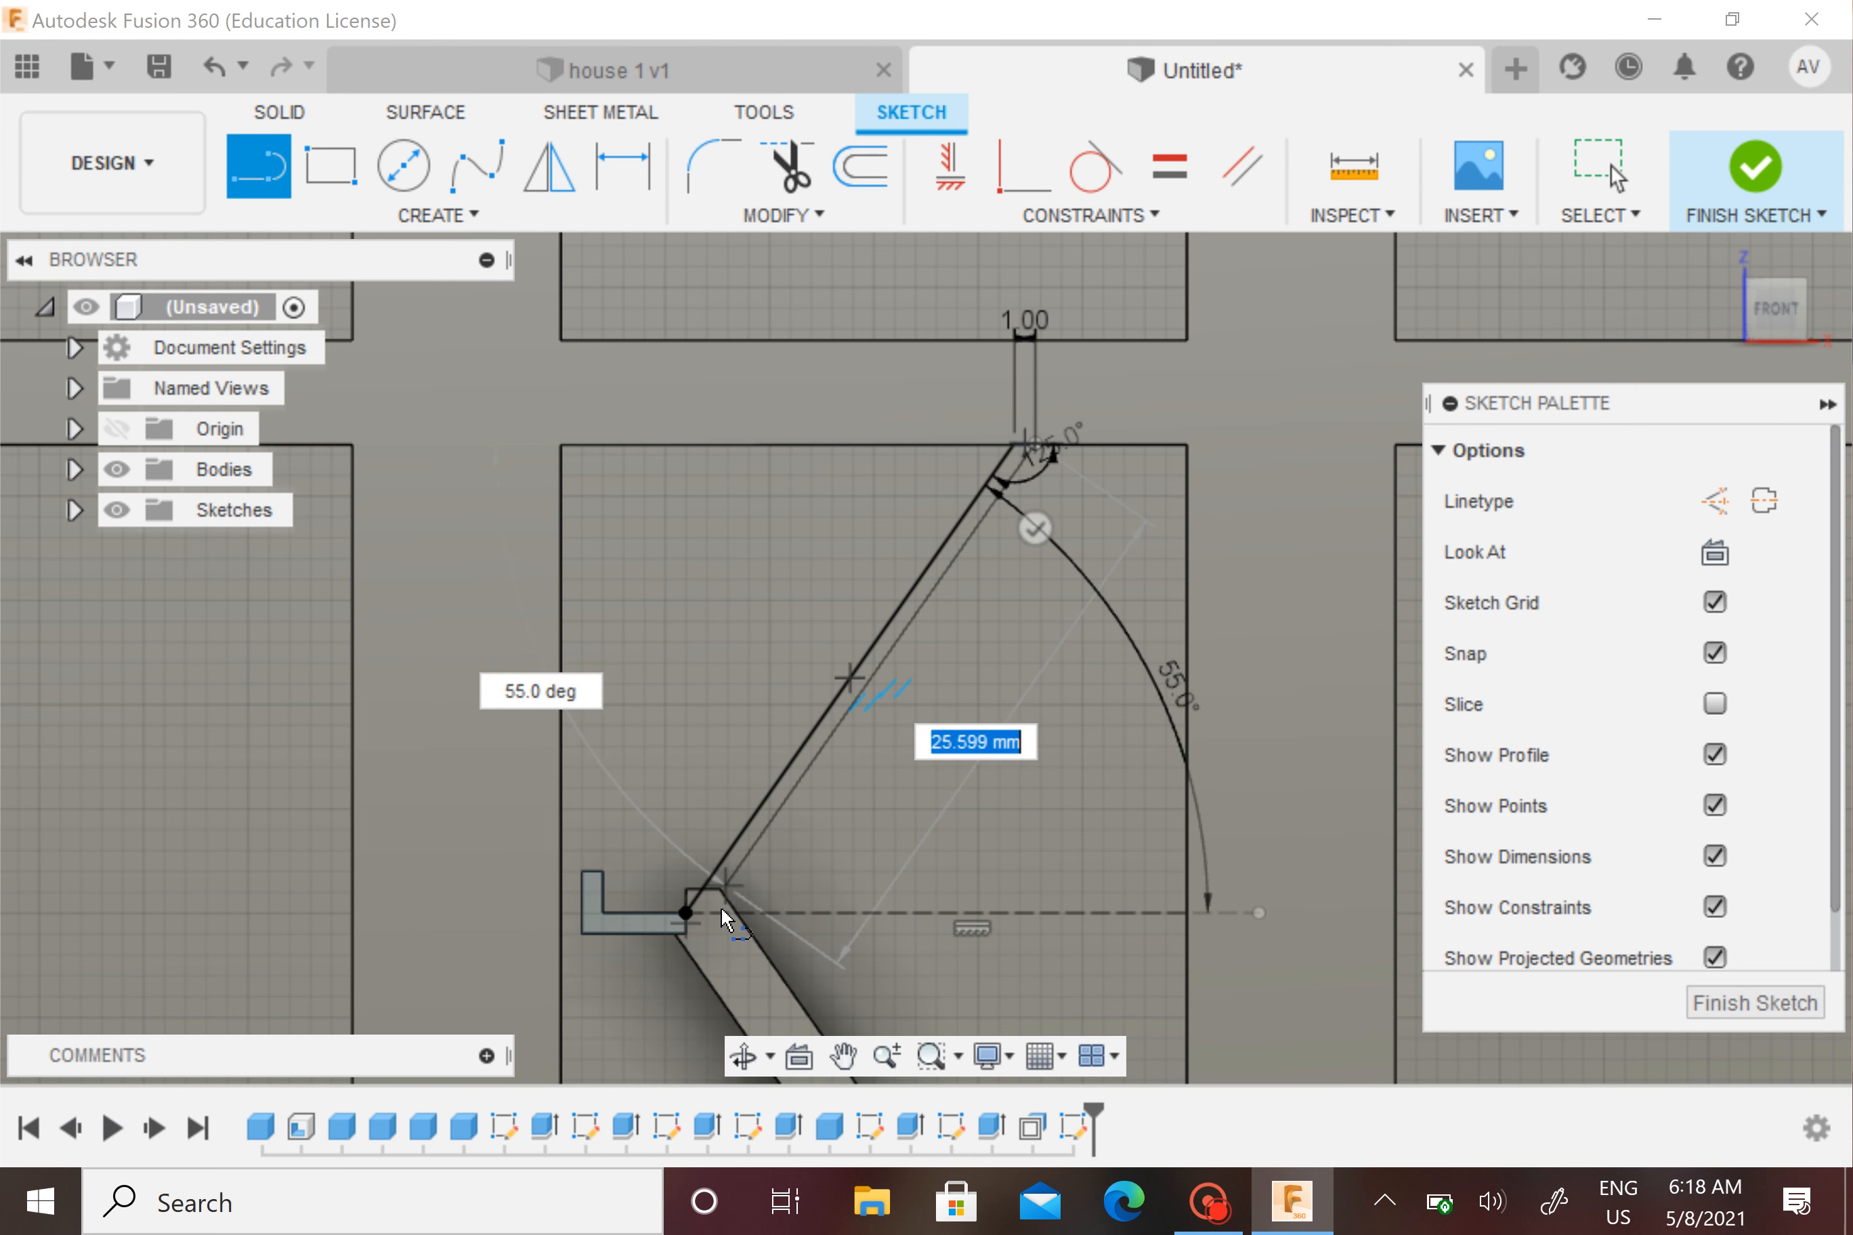
{"action": "scroll", "coordinate": [720, 909], "scroll_direction": "up", "scroll_amount": 5}
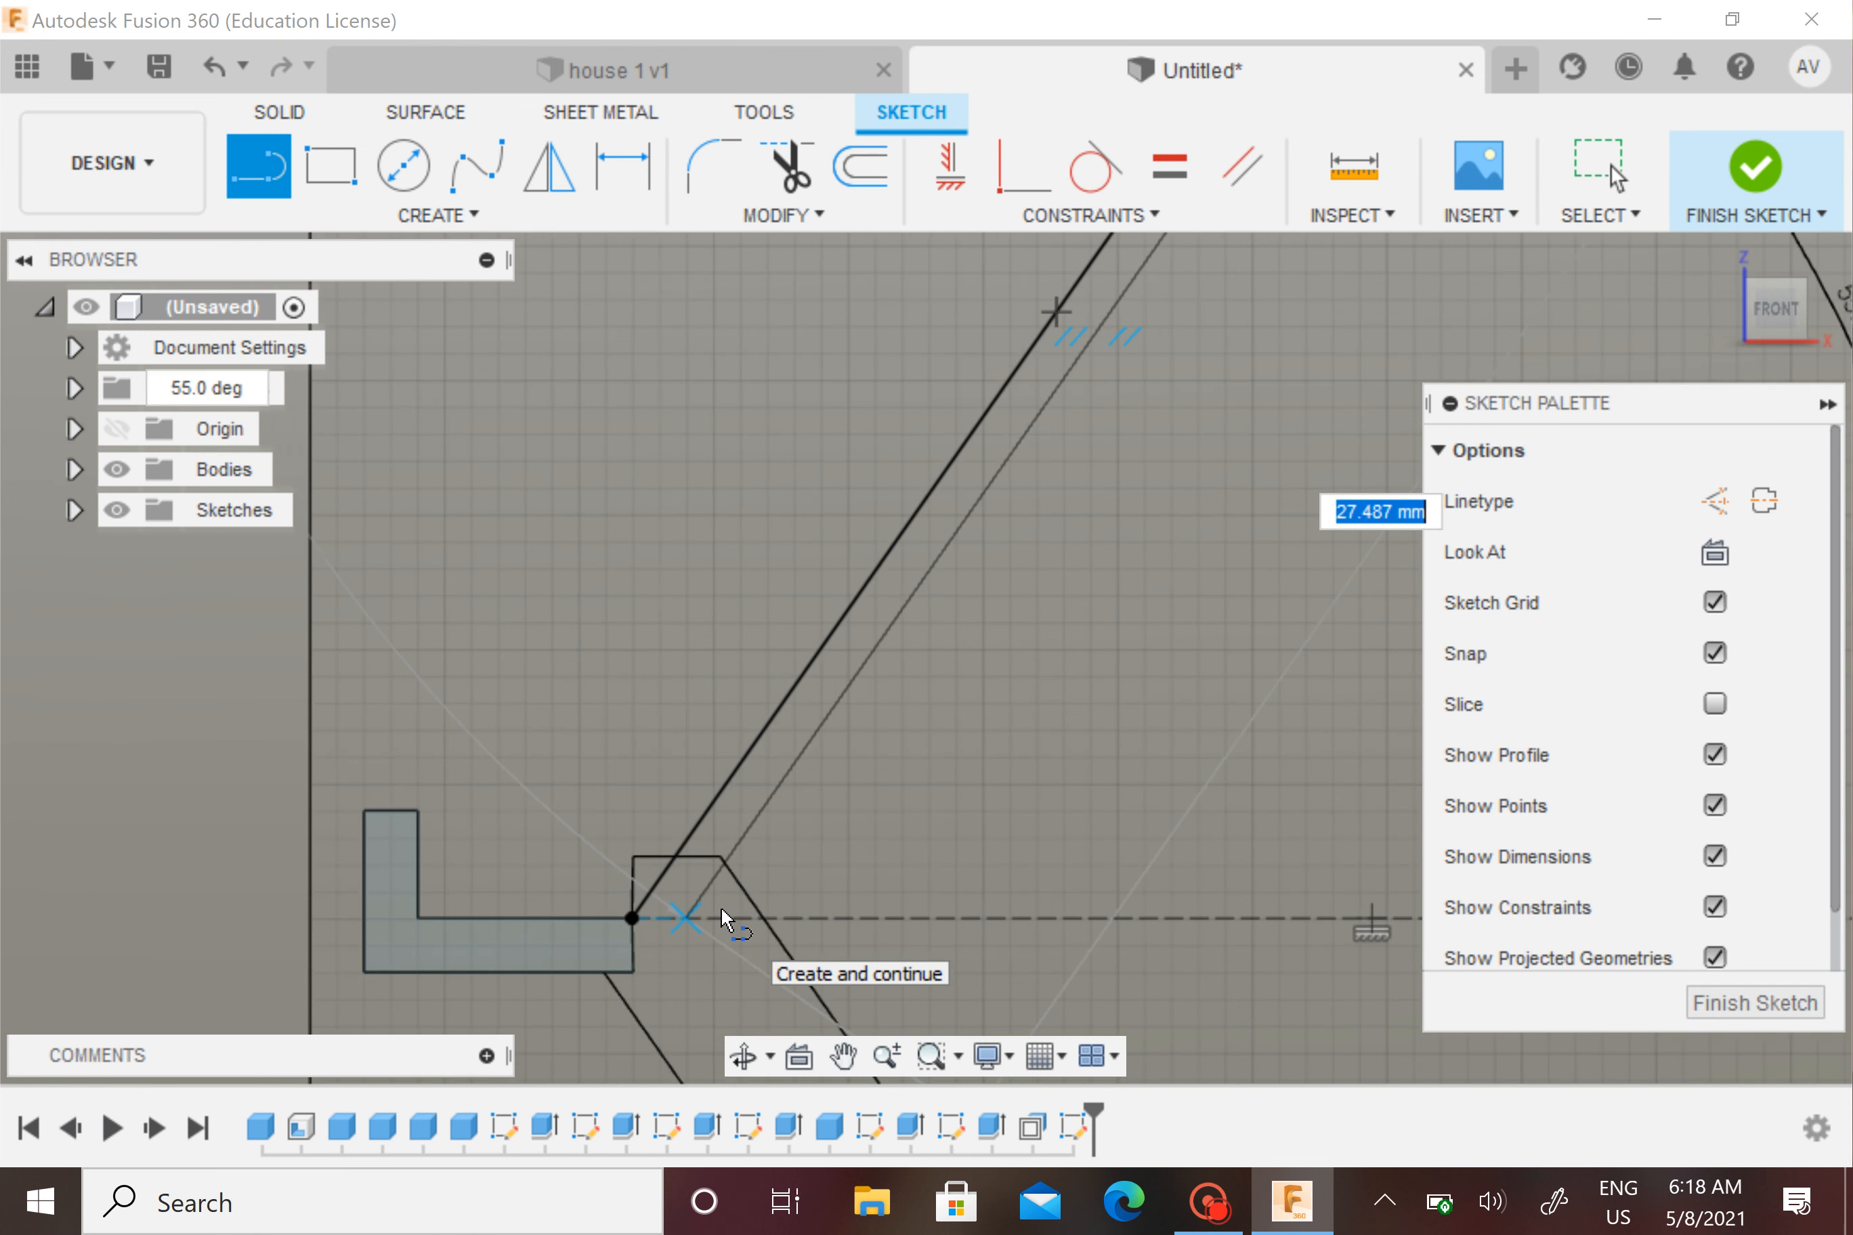
{"action": "scroll", "coordinate": [723, 912], "scroll_direction": "up", "scroll_amount": 3}
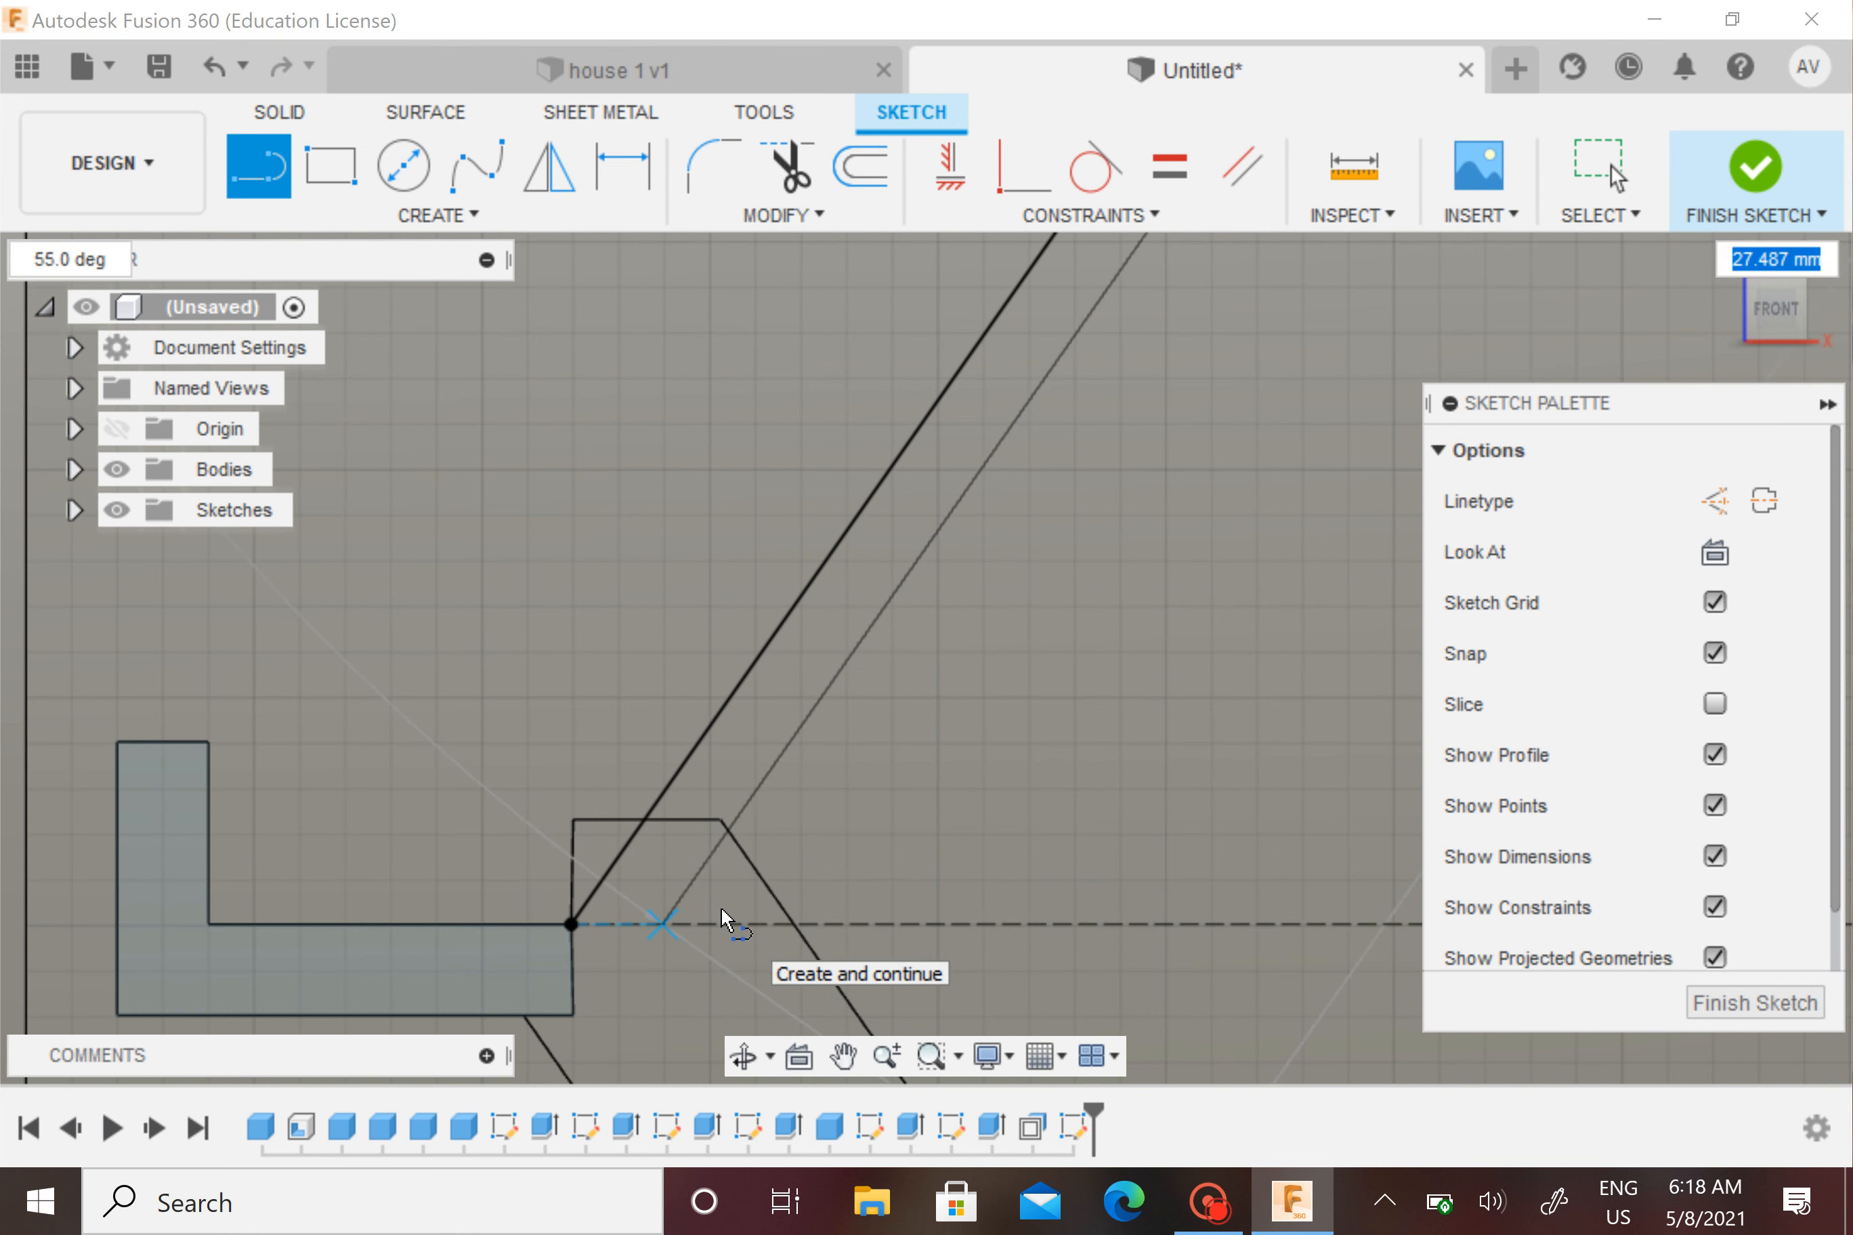
{"action": "left_click", "coordinate": [656, 925]}
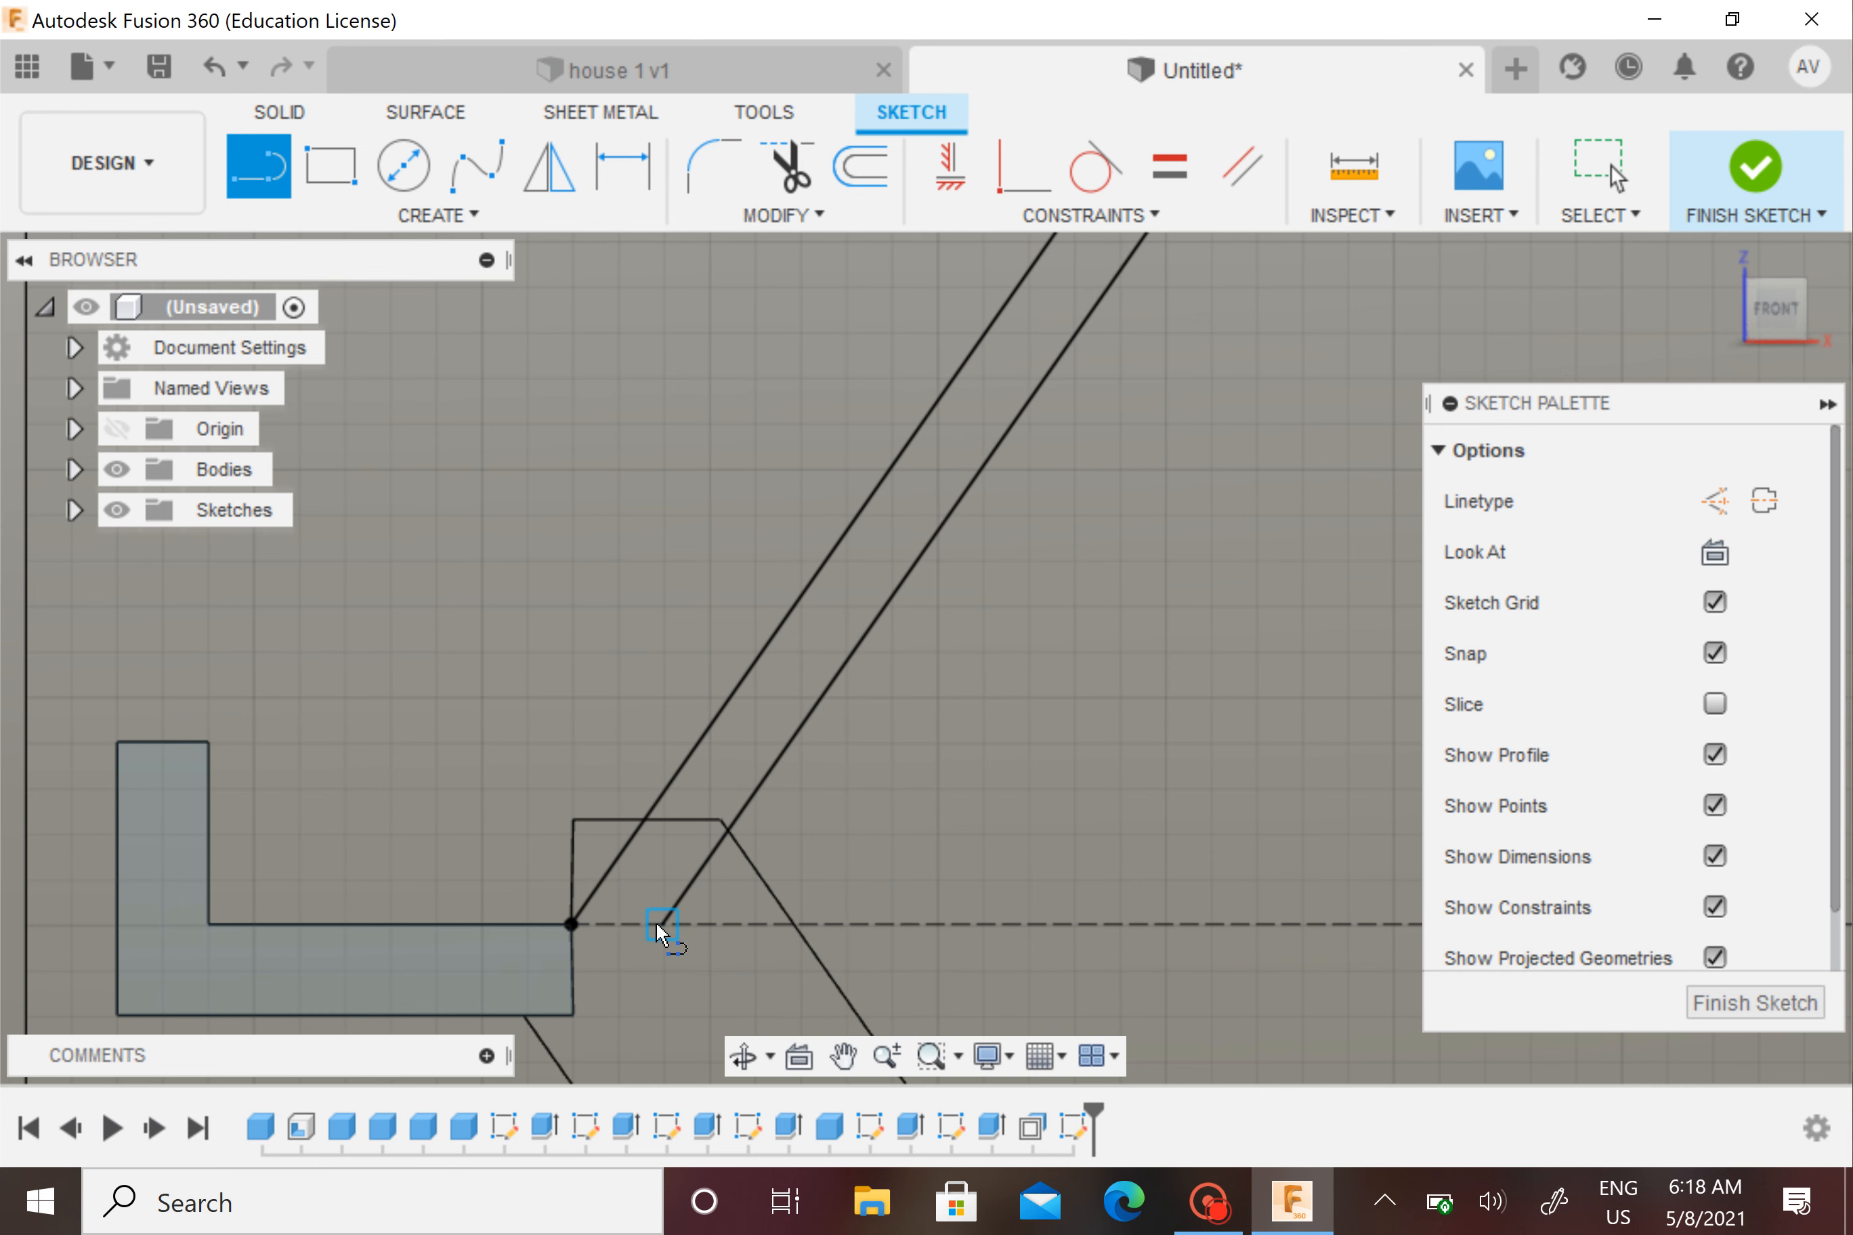
{"action": "left_click", "coordinate": [575, 924]}
{"action": "scroll", "coordinate": [844, 767], "scroll_direction": "down", "scroll_amount": 5}
{"action": "key", "text": "Escape"}
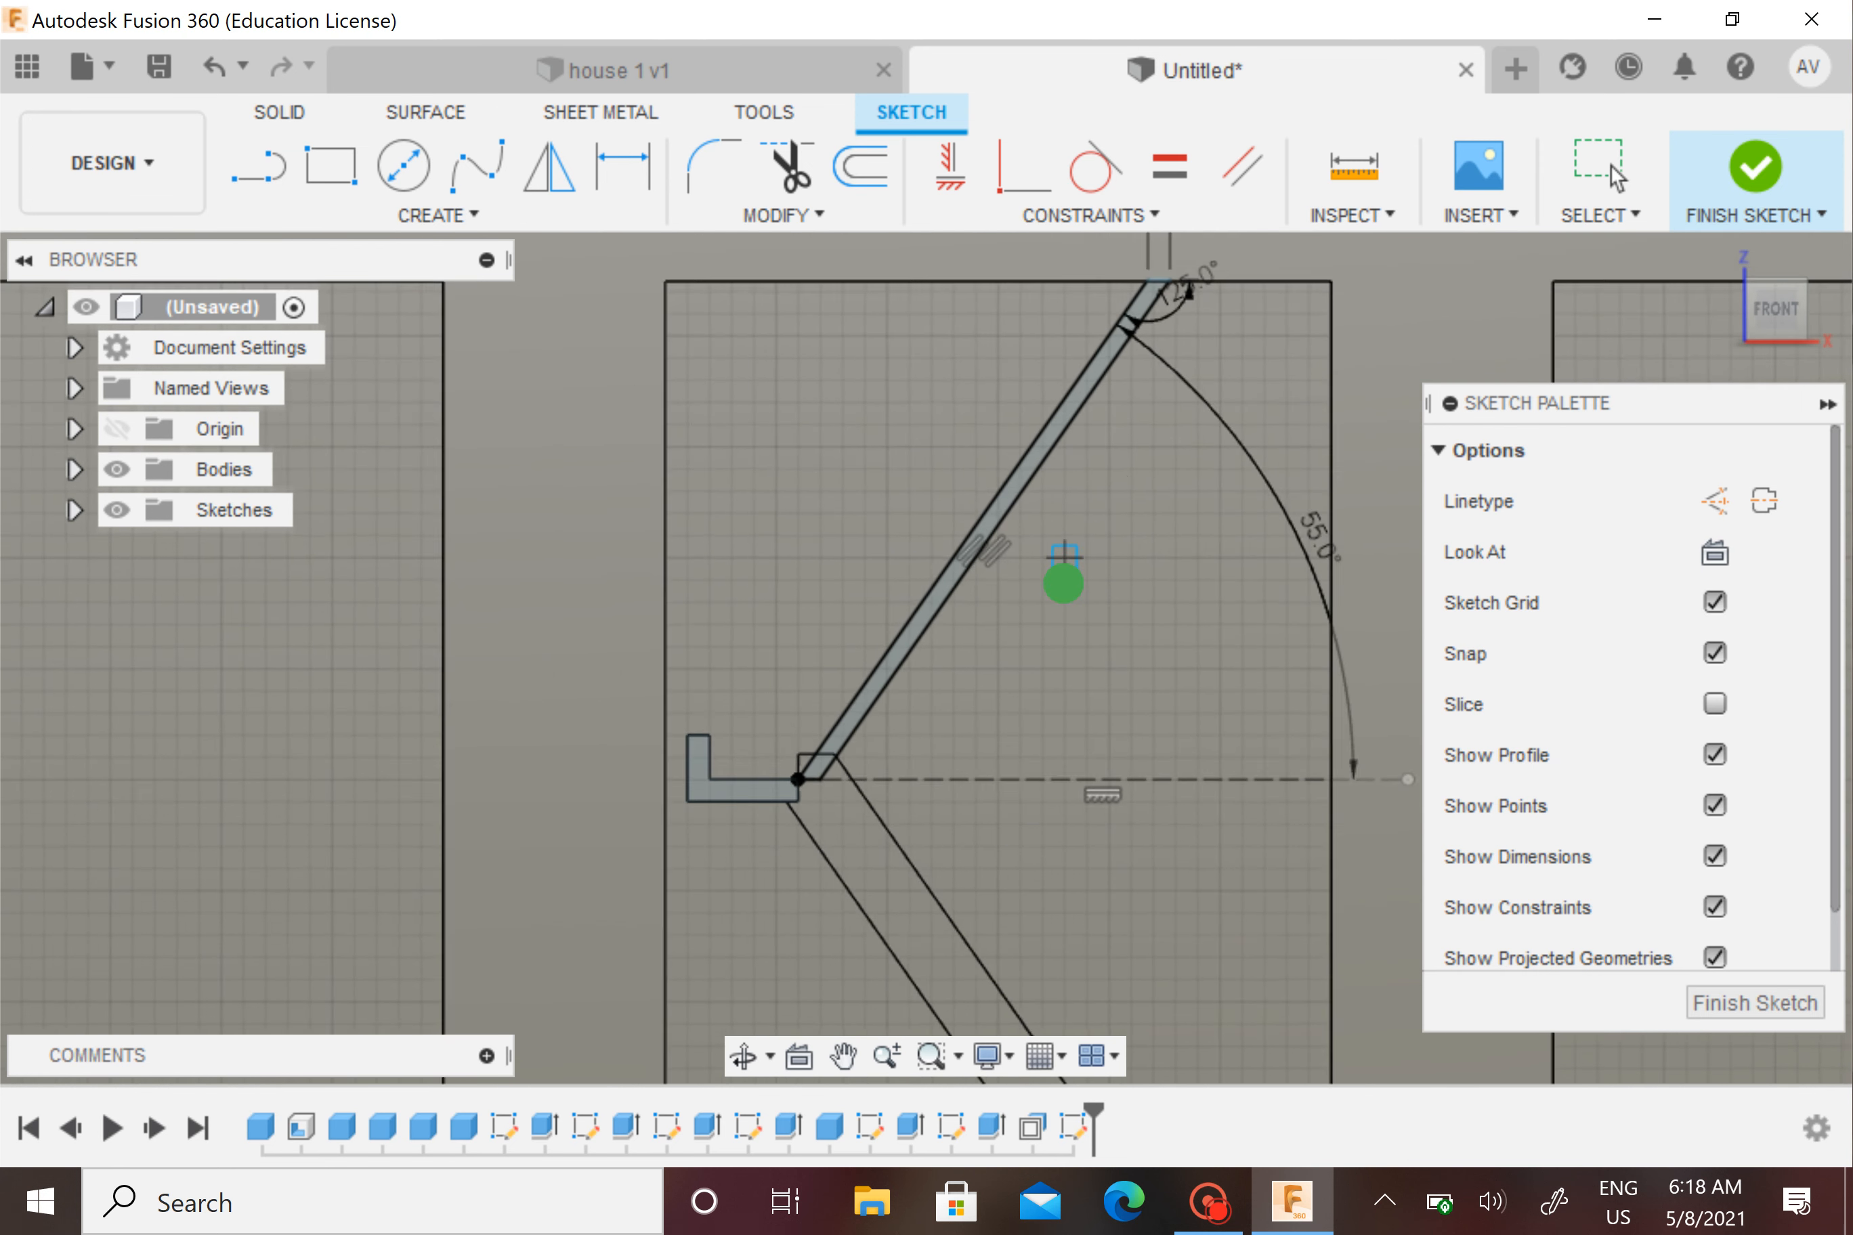
{"action": "middle_click_drag", "start_coordinate": [1062, 582], "coordinate": [965, 692]}
{"action": "scroll", "coordinate": [965, 690], "scroll_direction": "up", "scroll_amount": 1}
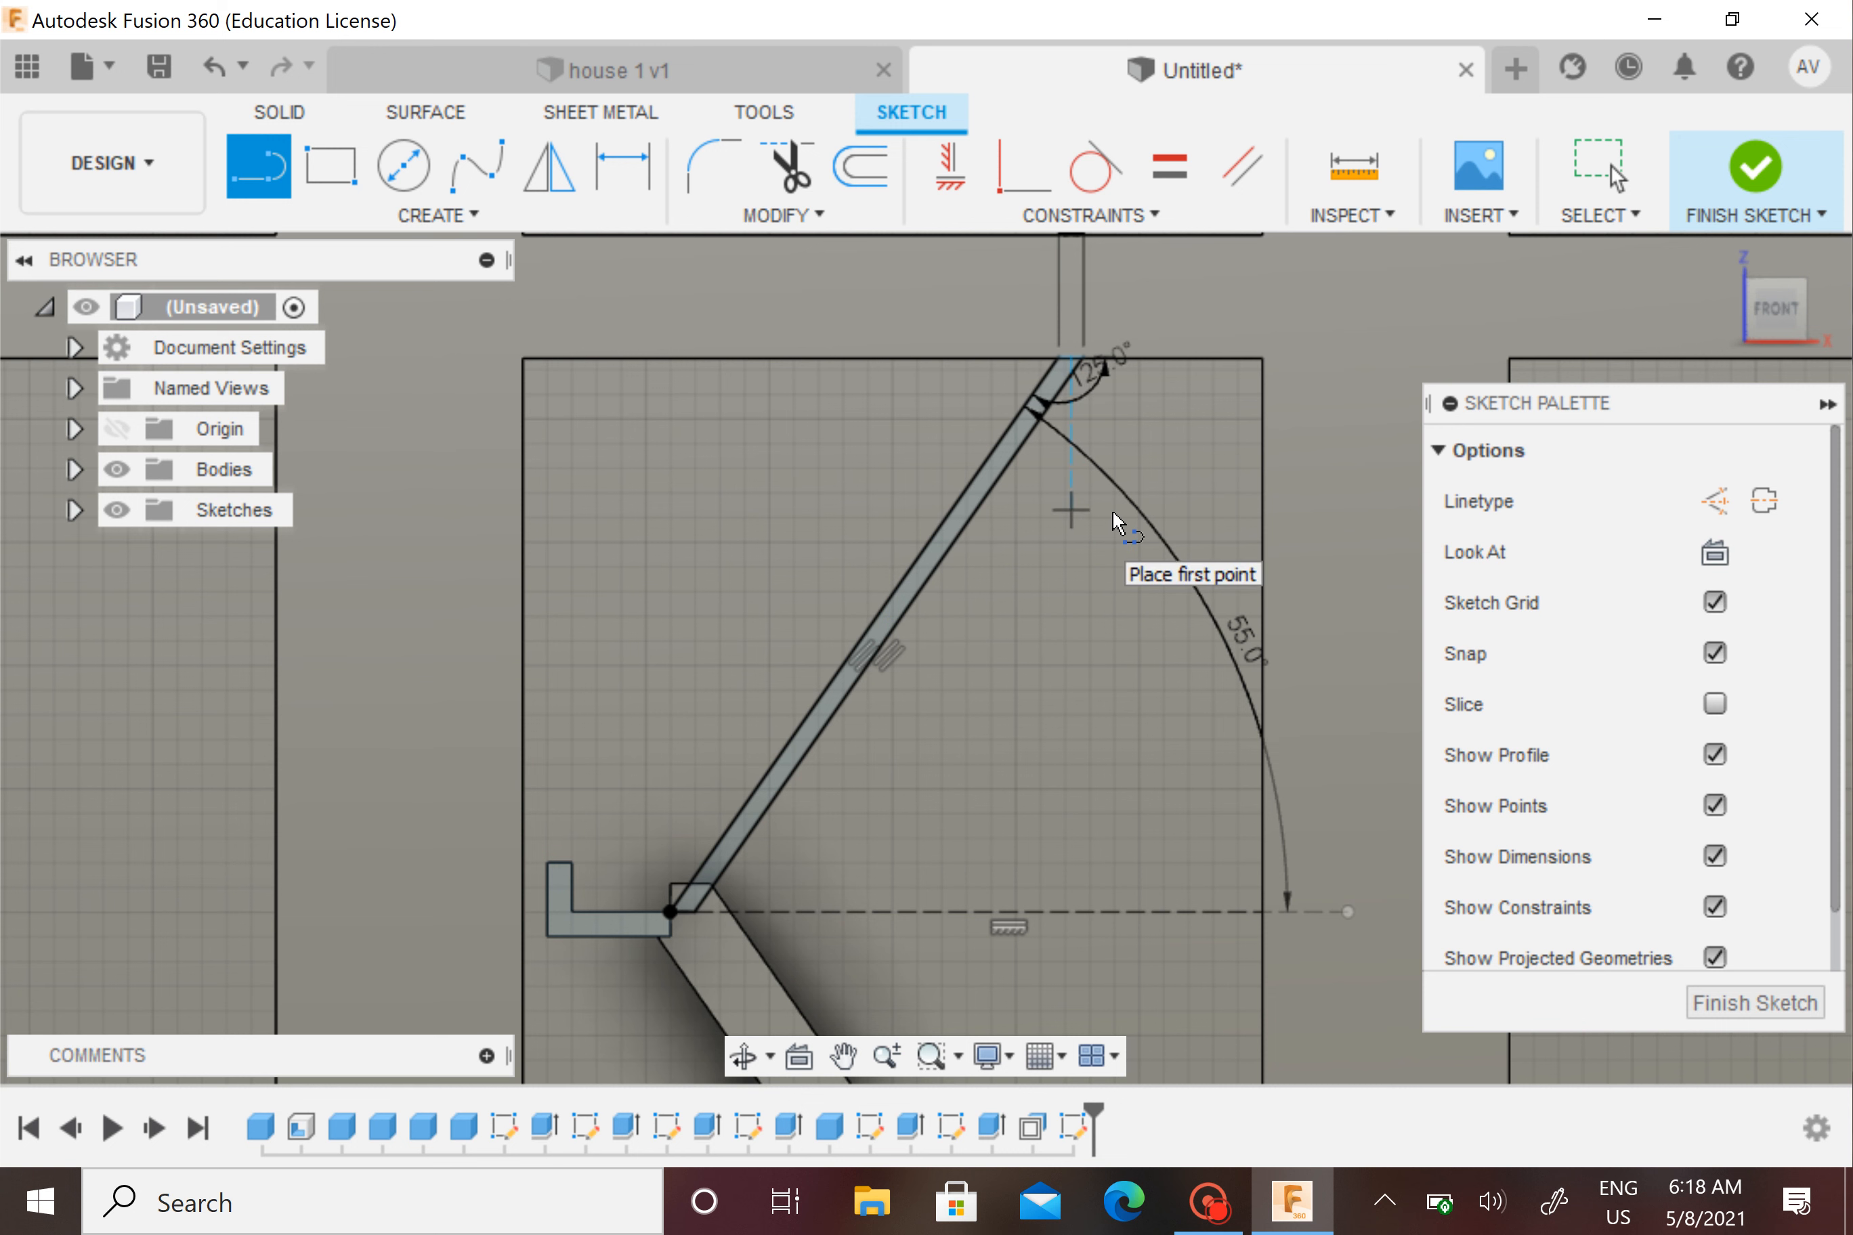
Draw a small square about 1 mm wide beneath the sloped strip's foot, against the landing's end, and finish the sketch
{"action": "scroll", "coordinate": [687, 914], "scroll_direction": "up", "scroll_amount": 5}
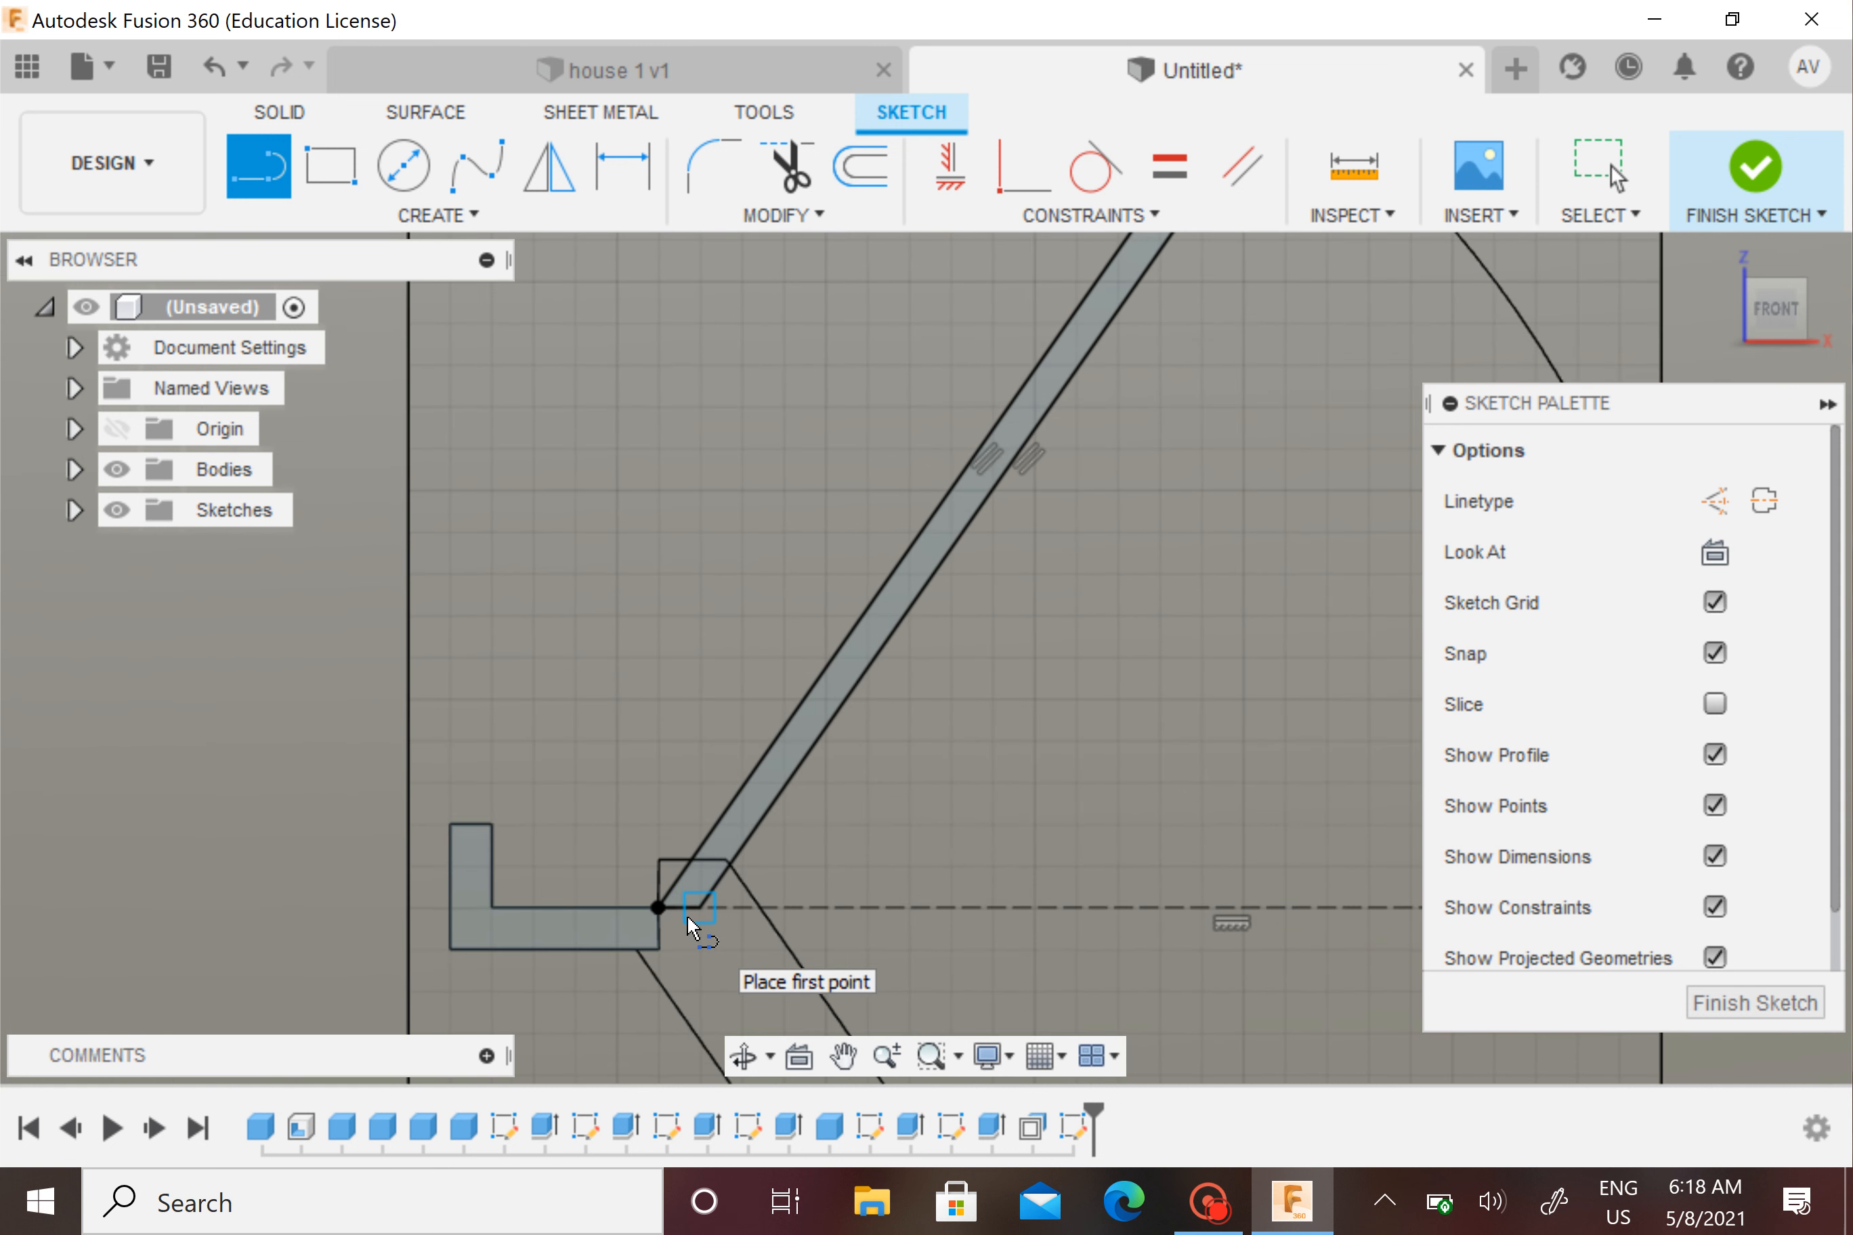
{"action": "left_click", "coordinate": [721, 887]}
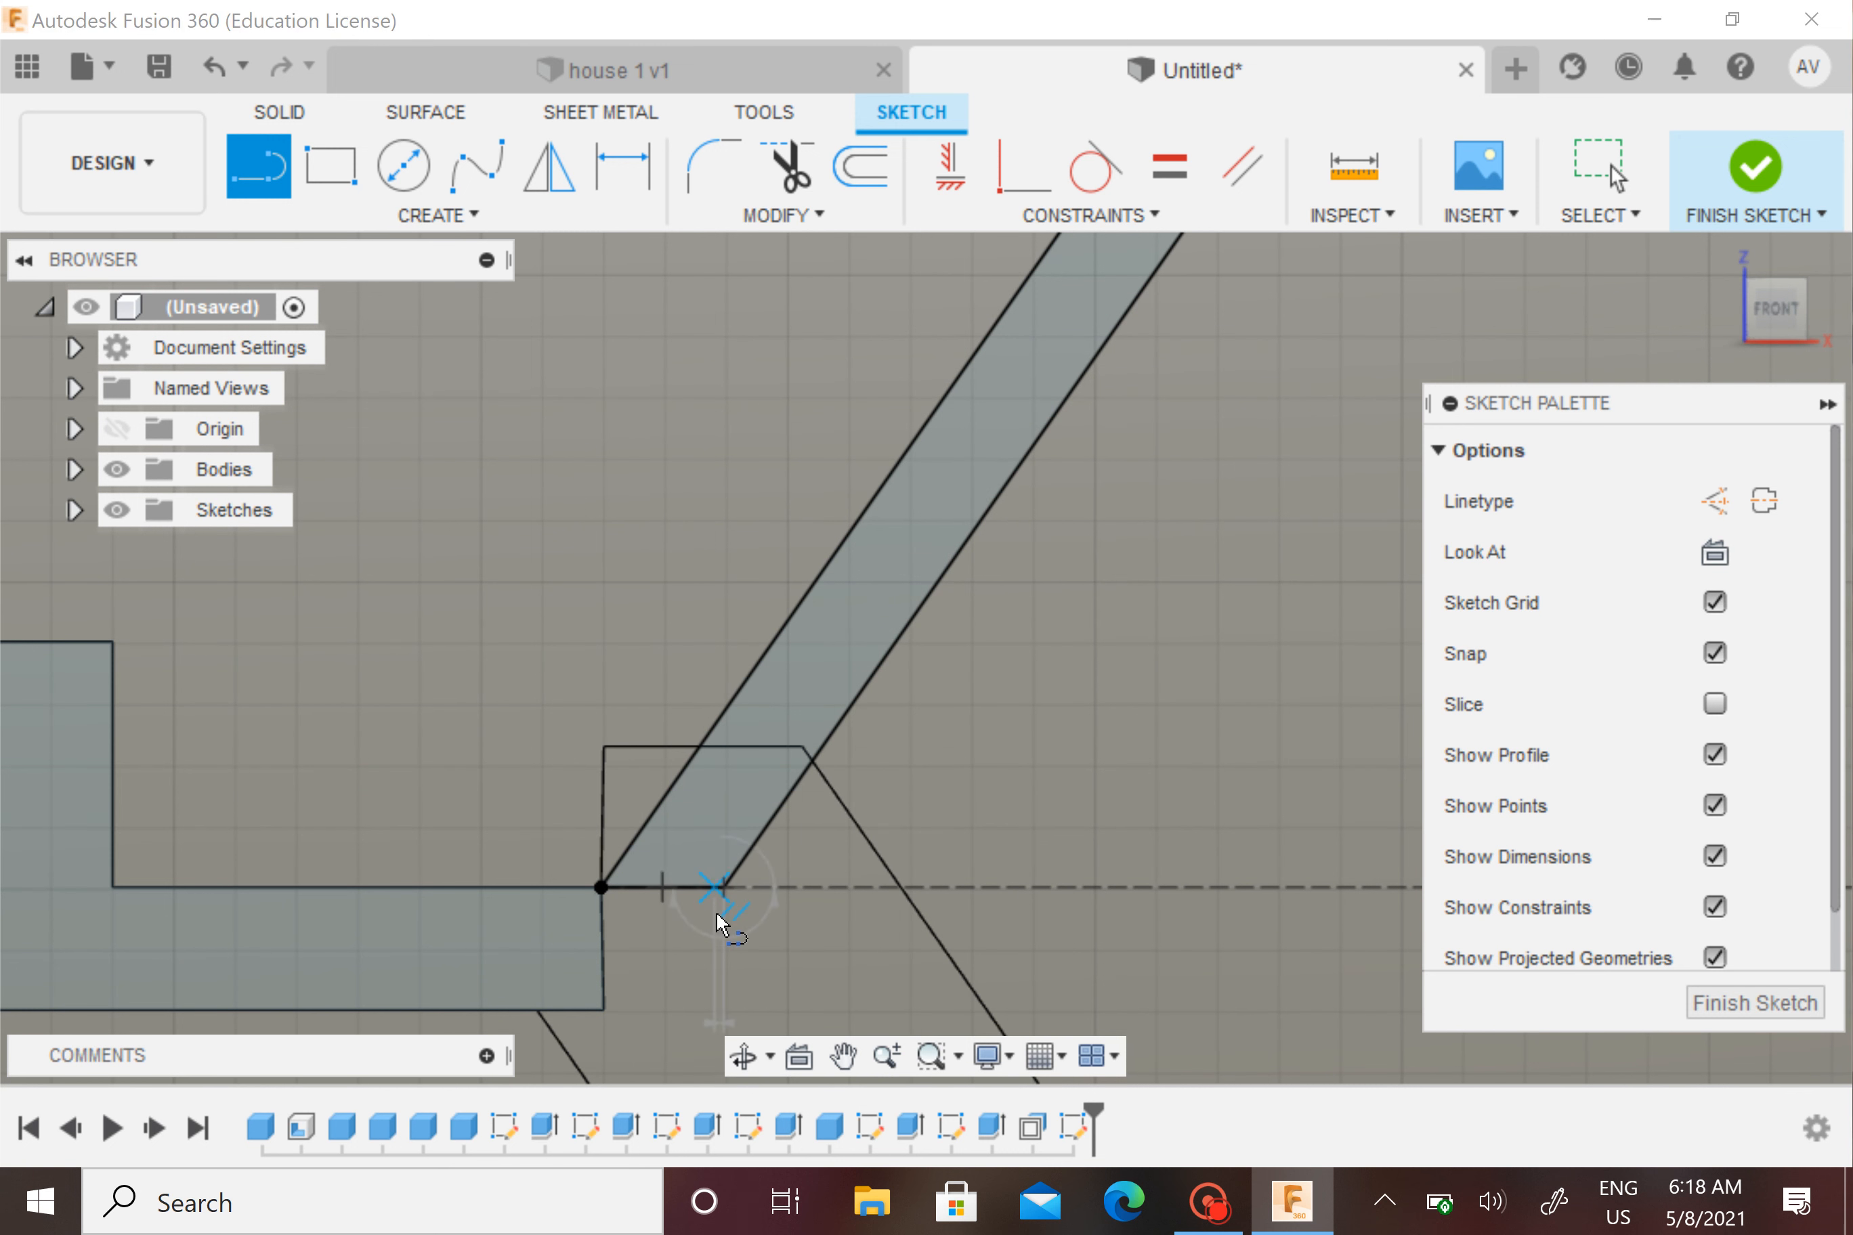
{"action": "left_click", "coordinate": [721, 1010]}
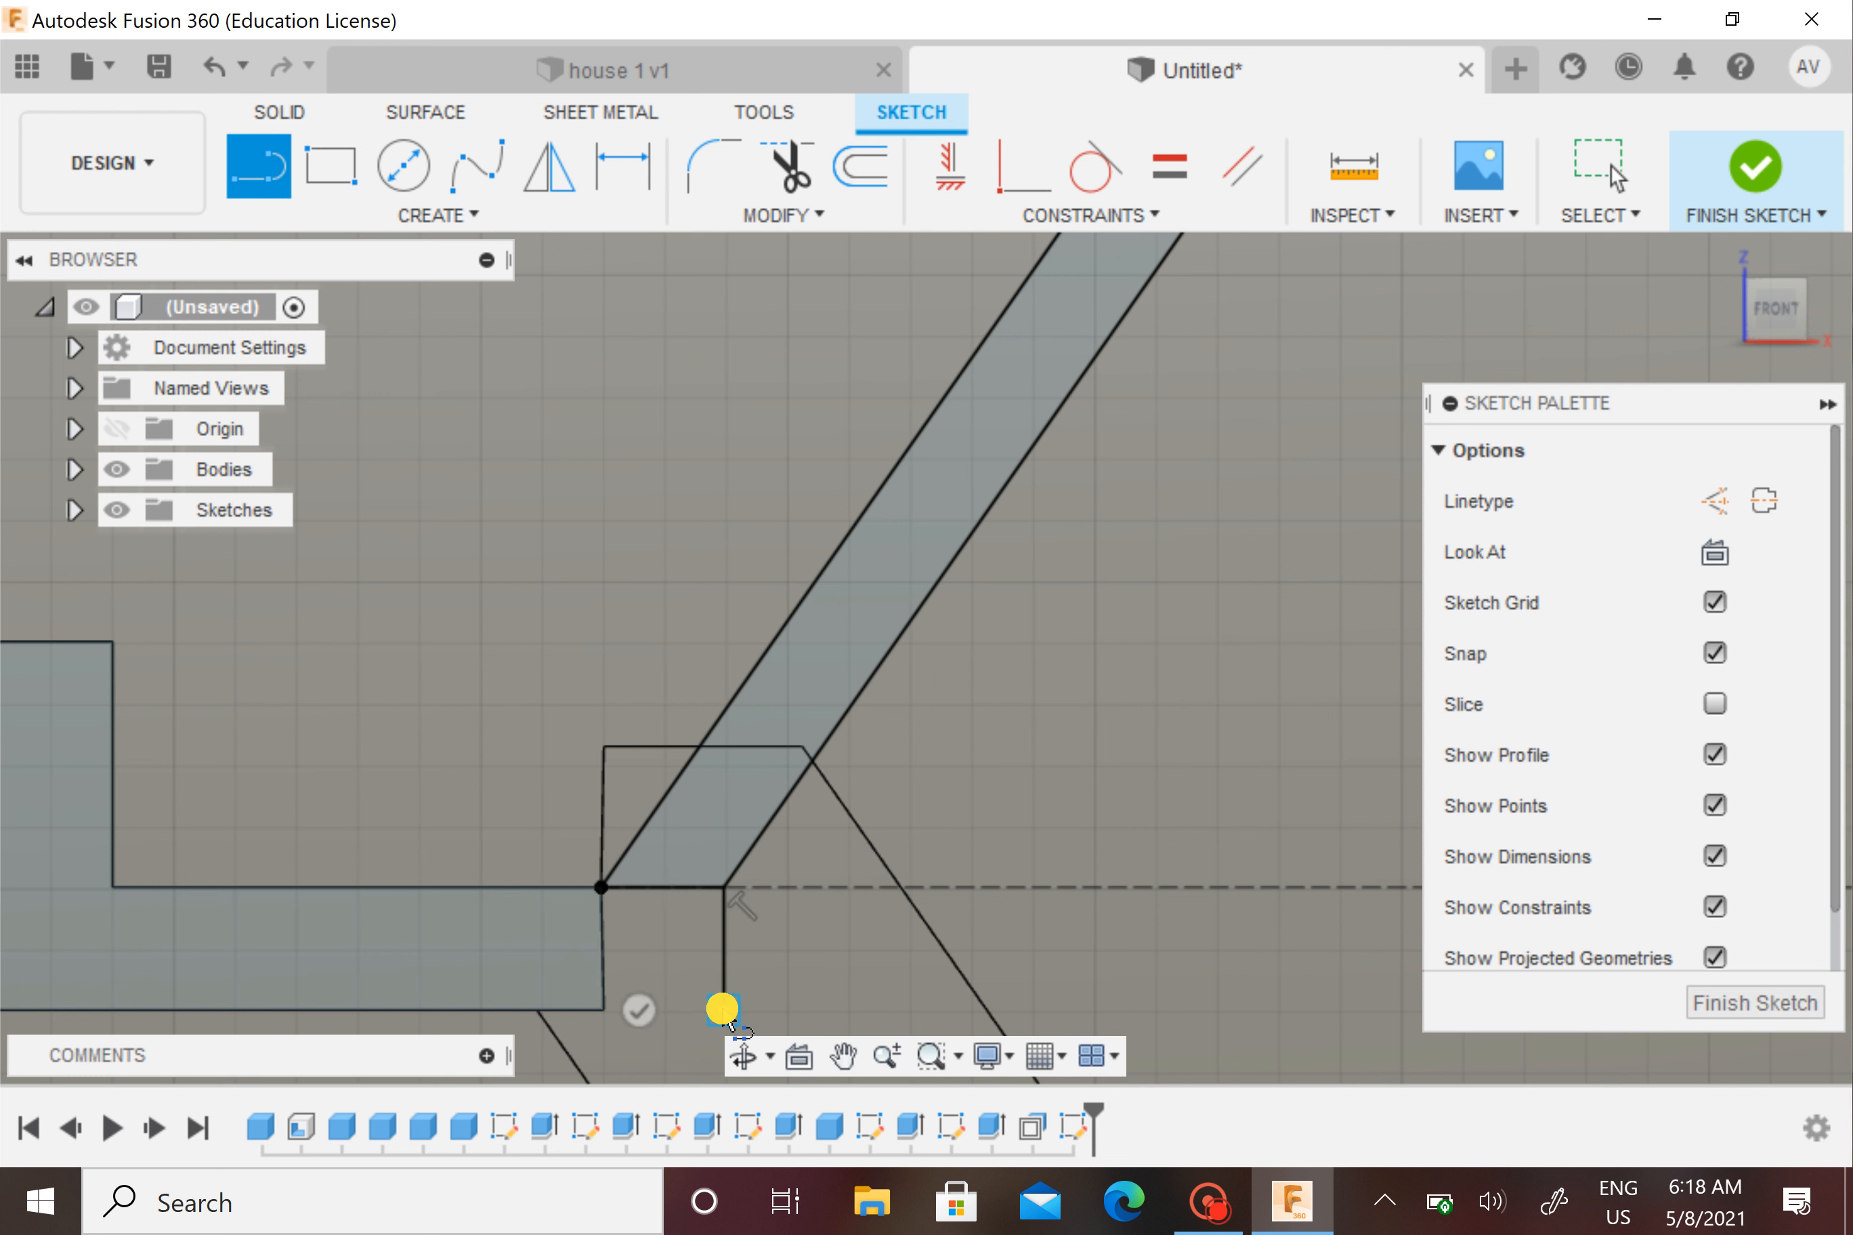
{"action": "left_click", "coordinate": [602, 1009]}
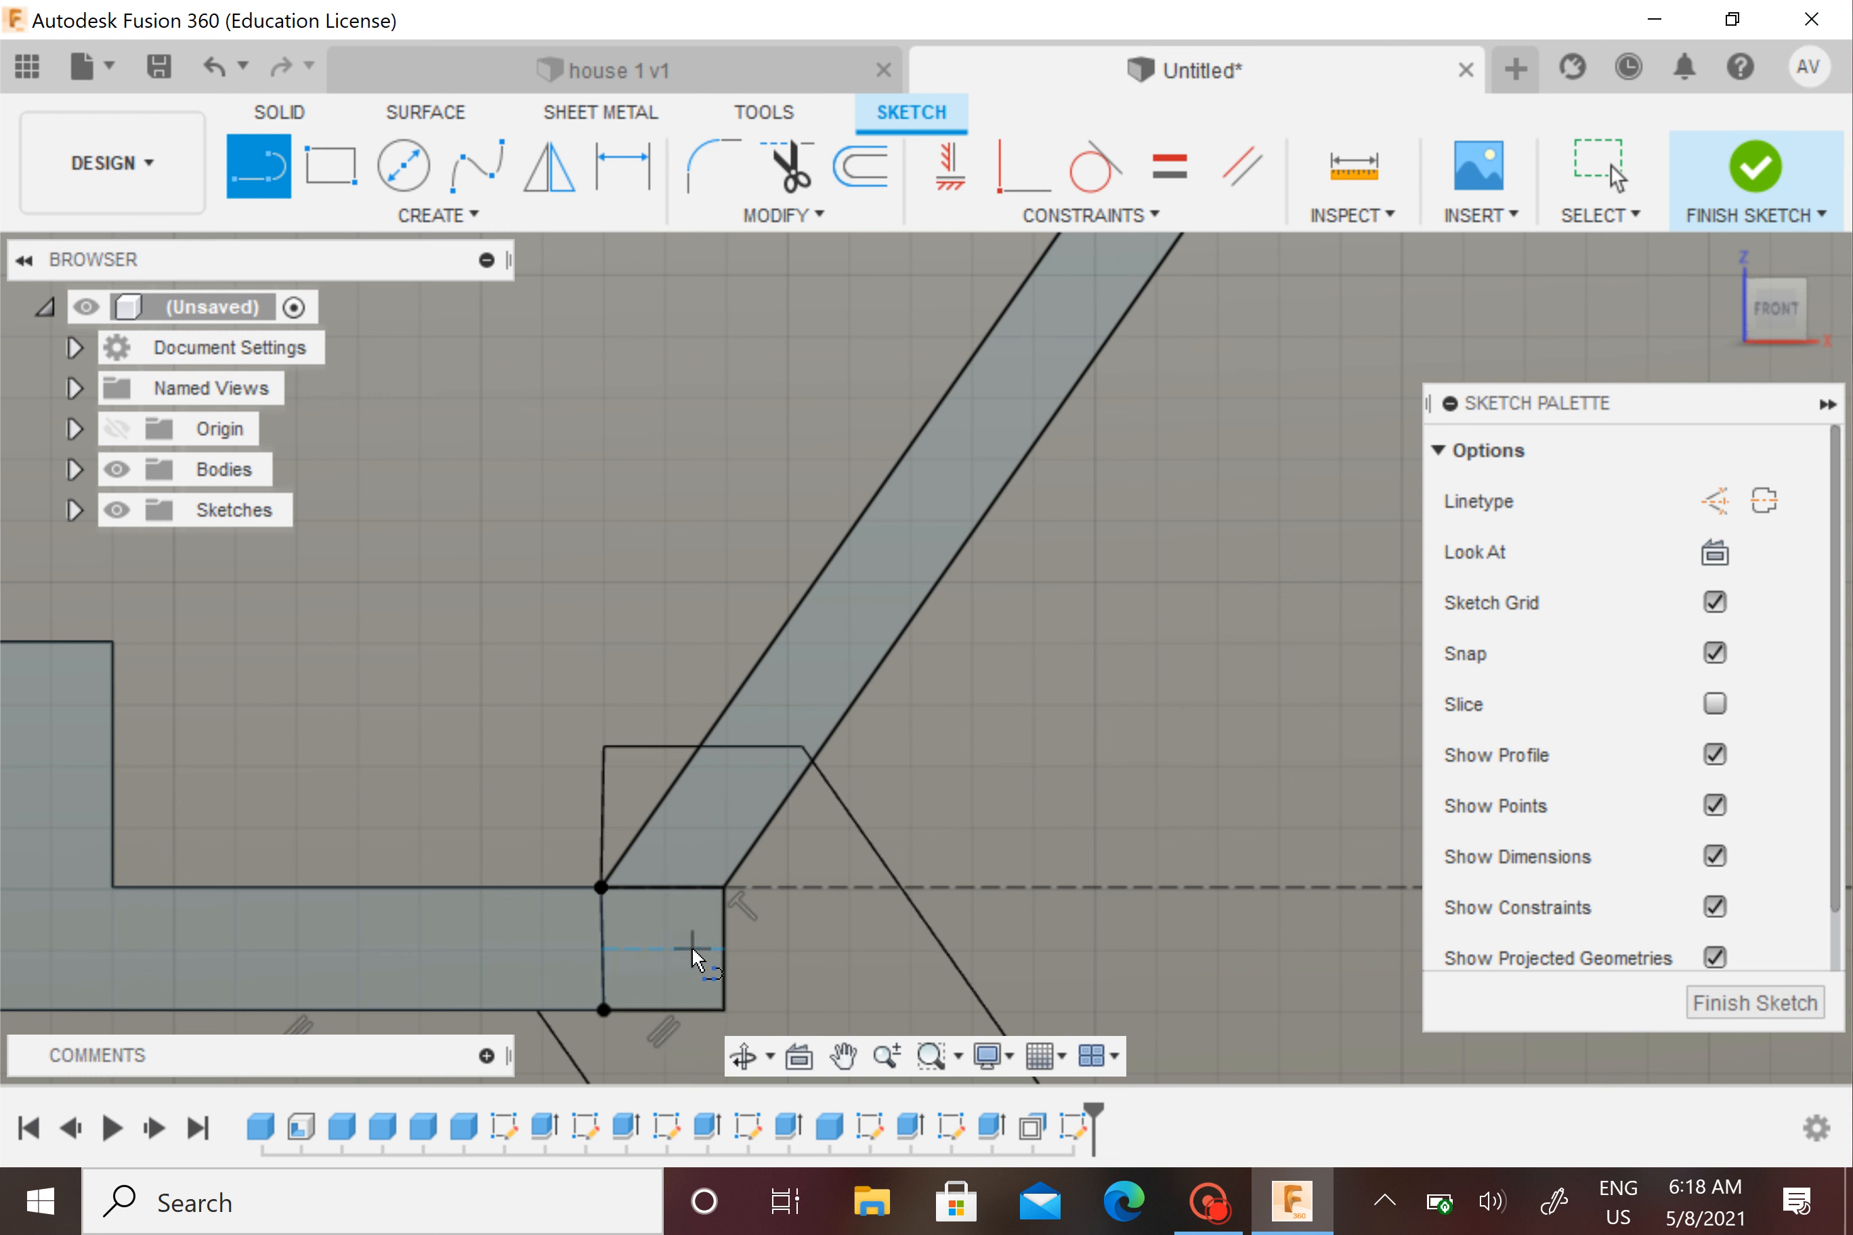
{"action": "left_click", "coordinate": [630, 901]}
{"action": "left_click", "coordinate": [1751, 185]}
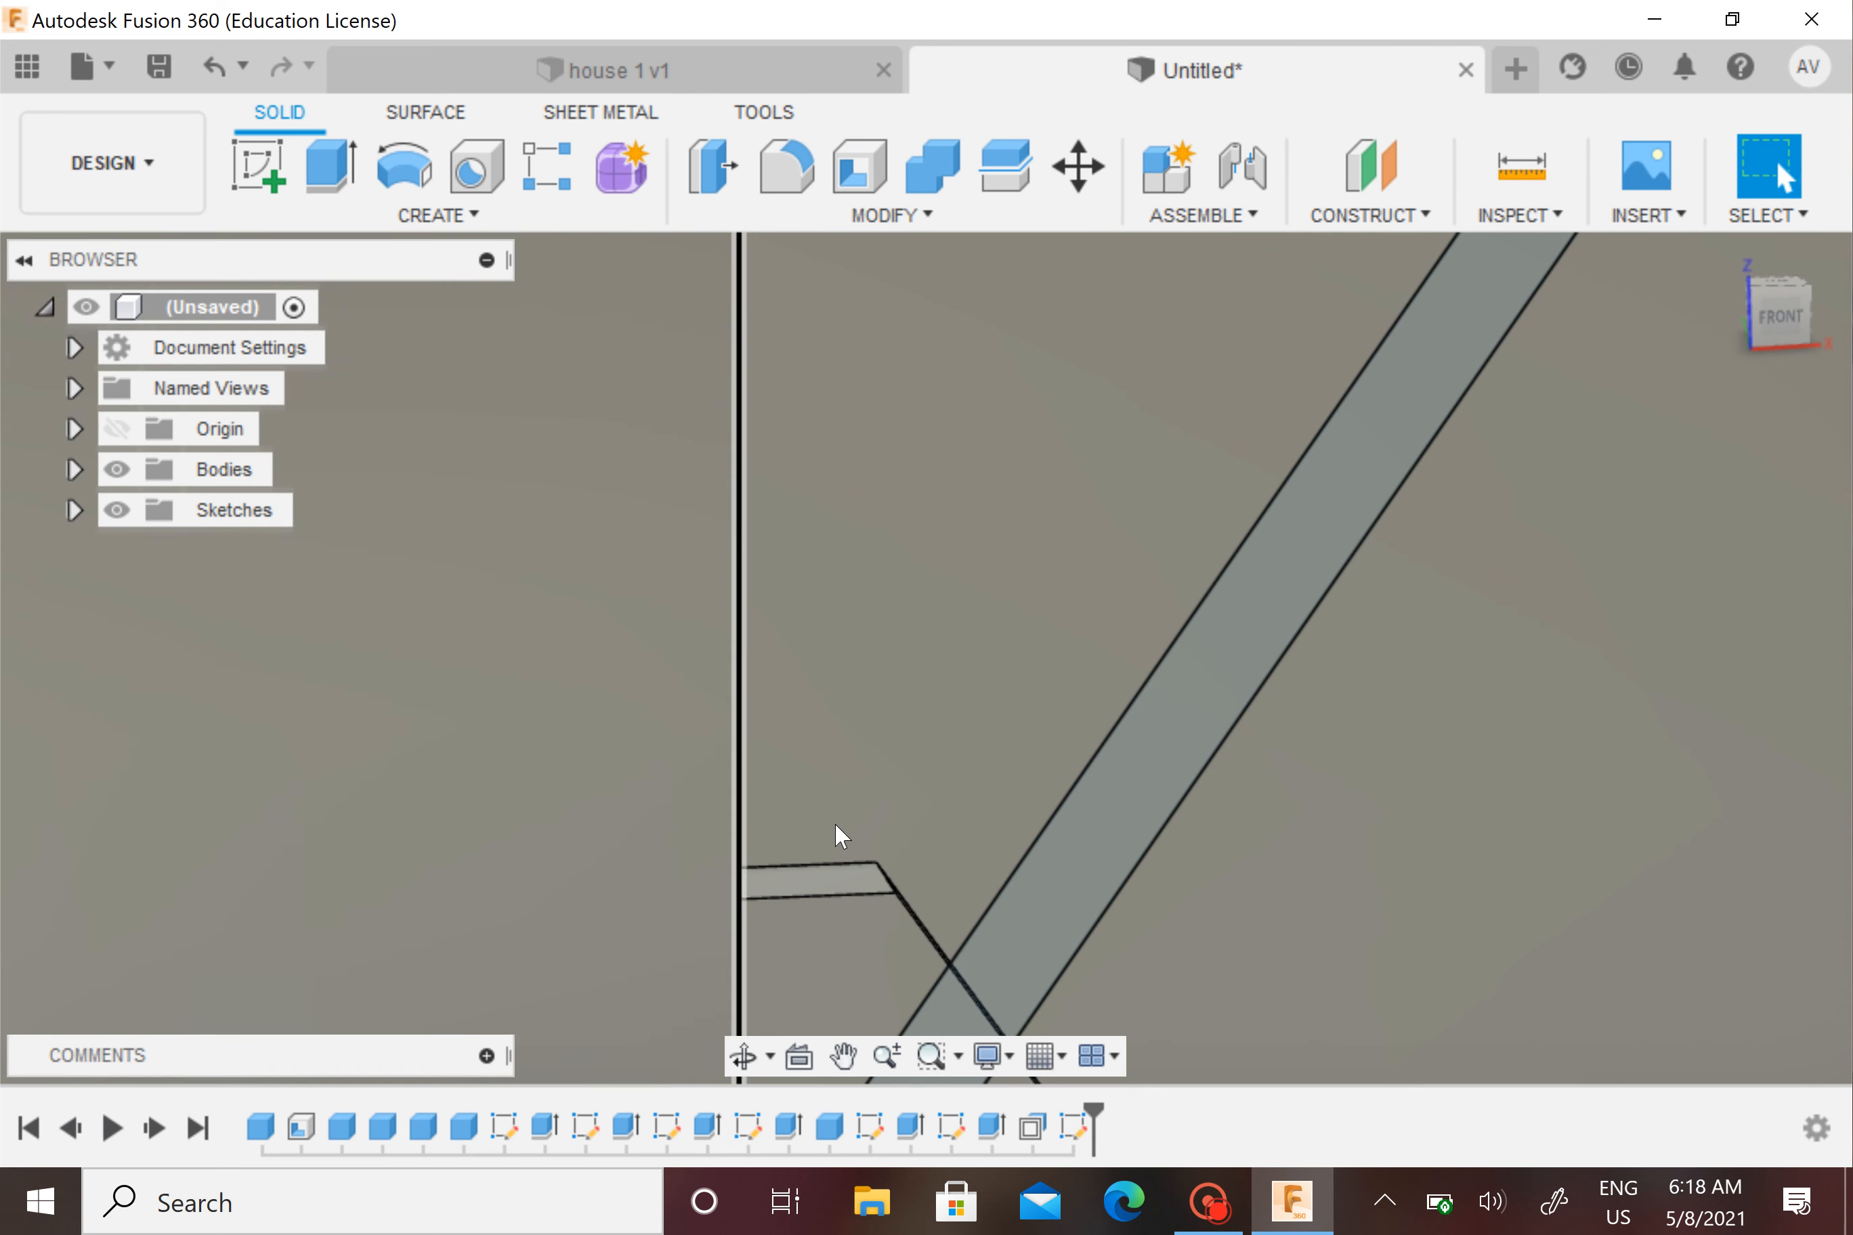
Extrude the sloped strip and the small square together by -5 mm, joined to the existing body
{"action": "mouse_move", "coordinate": [835, 827]}
{"action": "middle_mouse_down"}
{"action": "mouse_move", "coordinate": [749, 609]}
{"action": "mouse_move", "coordinate": [600, 470]}
{"action": "middle_mouse_up"}
{"action": "mouse_move", "coordinate": [825, 763]}
{"action": "middle_mouse_down", "text": "shift"}
{"action": "mouse_move", "coordinate": [778, 748]}
{"action": "mouse_move", "coordinate": [801, 759]}
{"action": "middle_mouse_up", "text": "shift"}
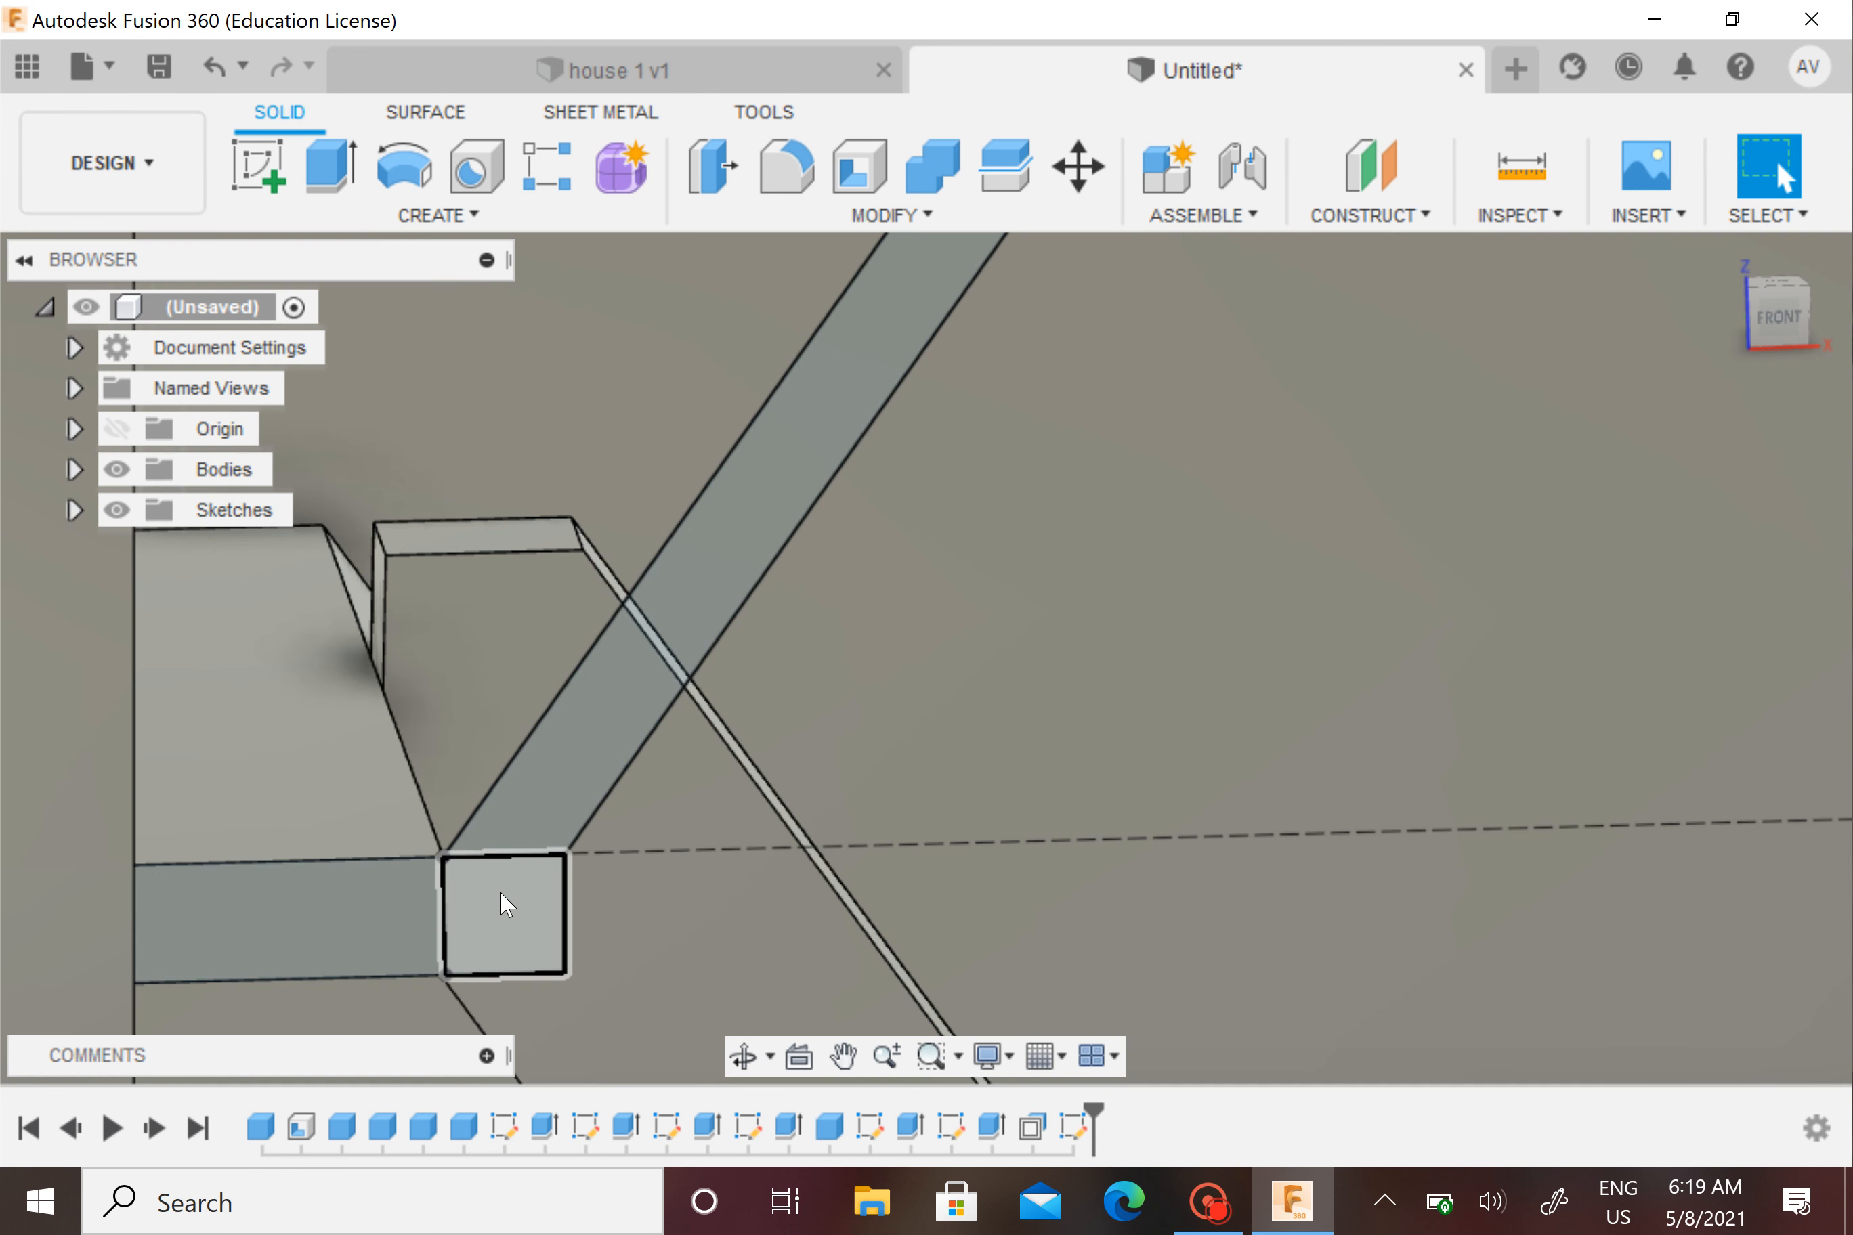
{"action": "left_click", "coordinate": [505, 905]}
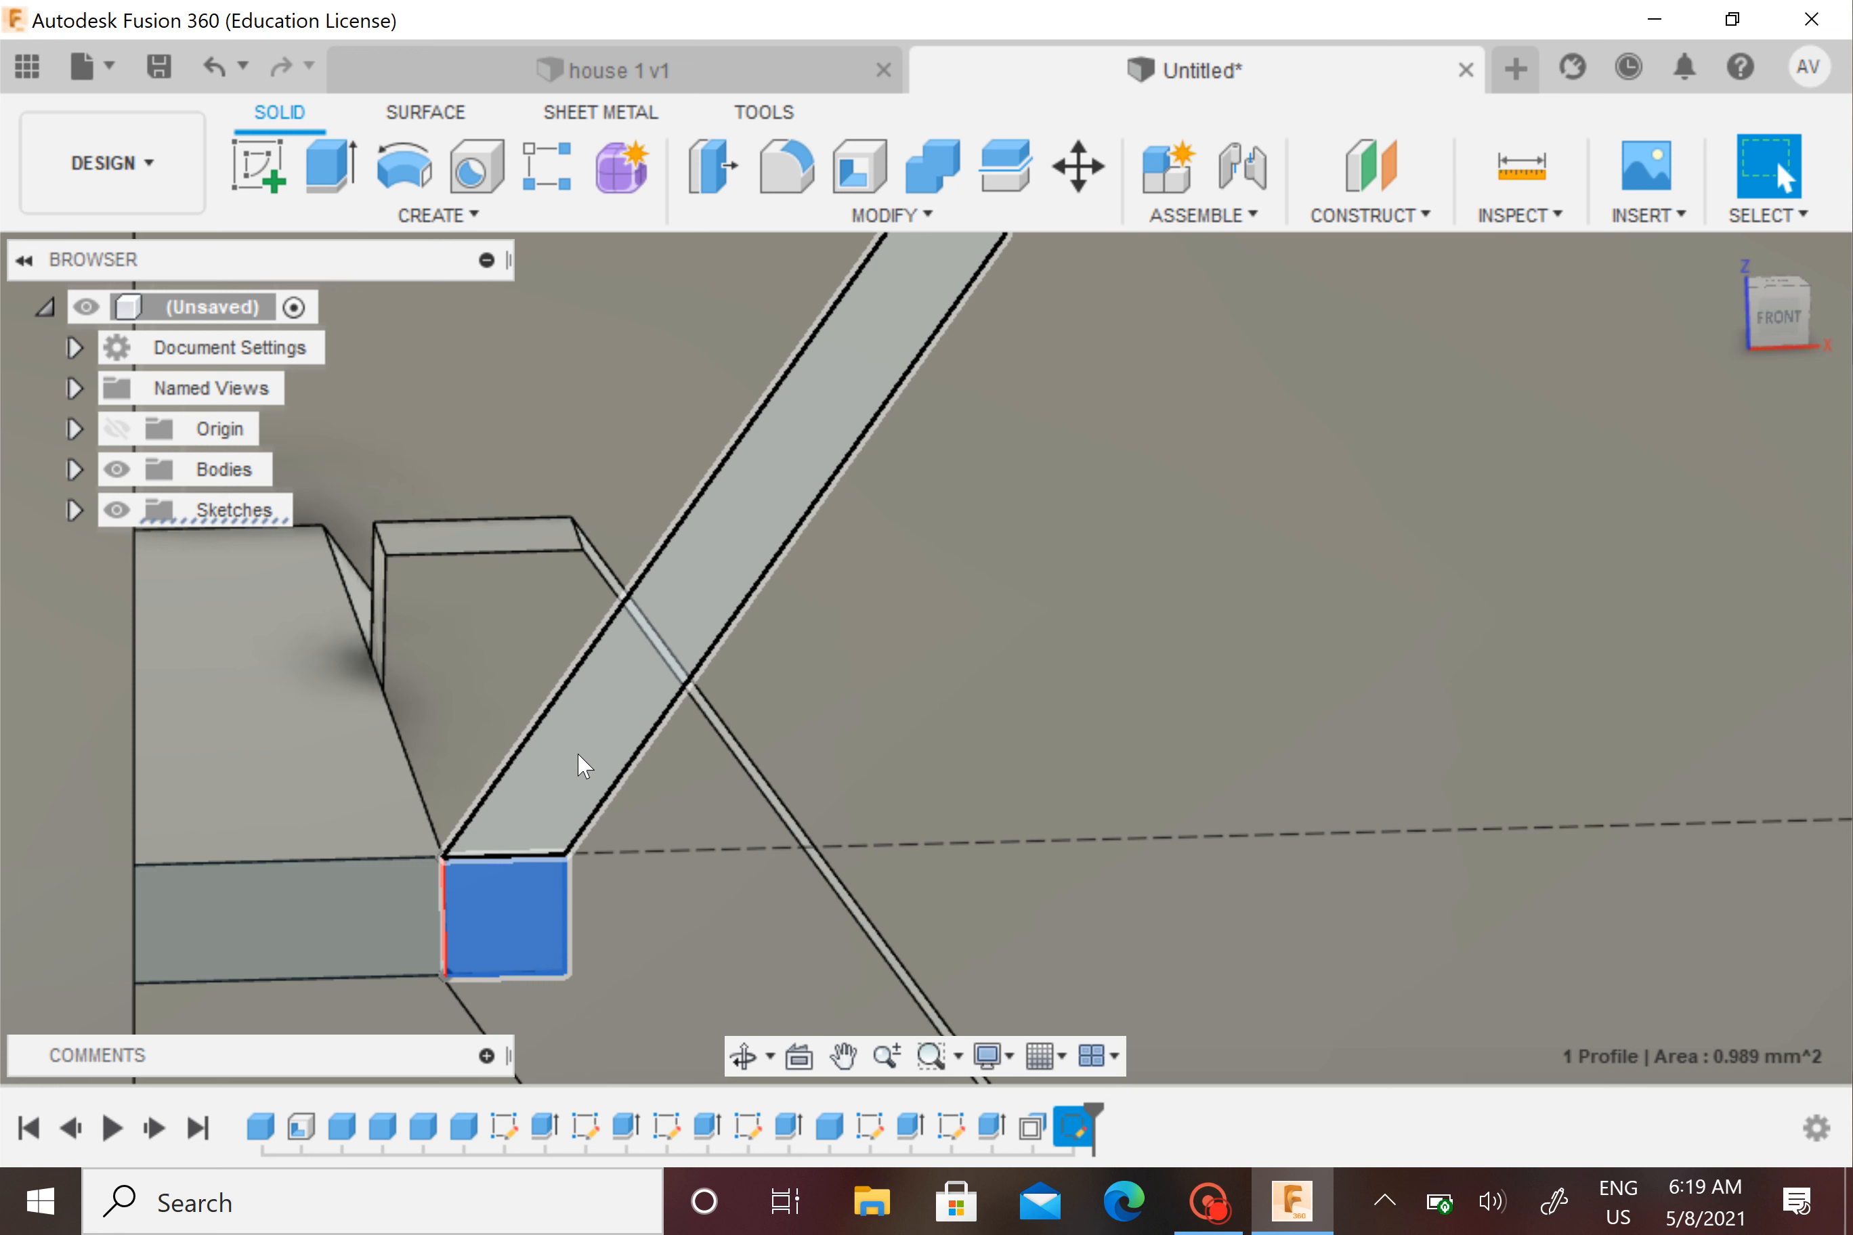
{"action": "left_click", "coordinate": [580, 757], "text": "shift"}
{"action": "right_click", "coordinate": [583, 762]}
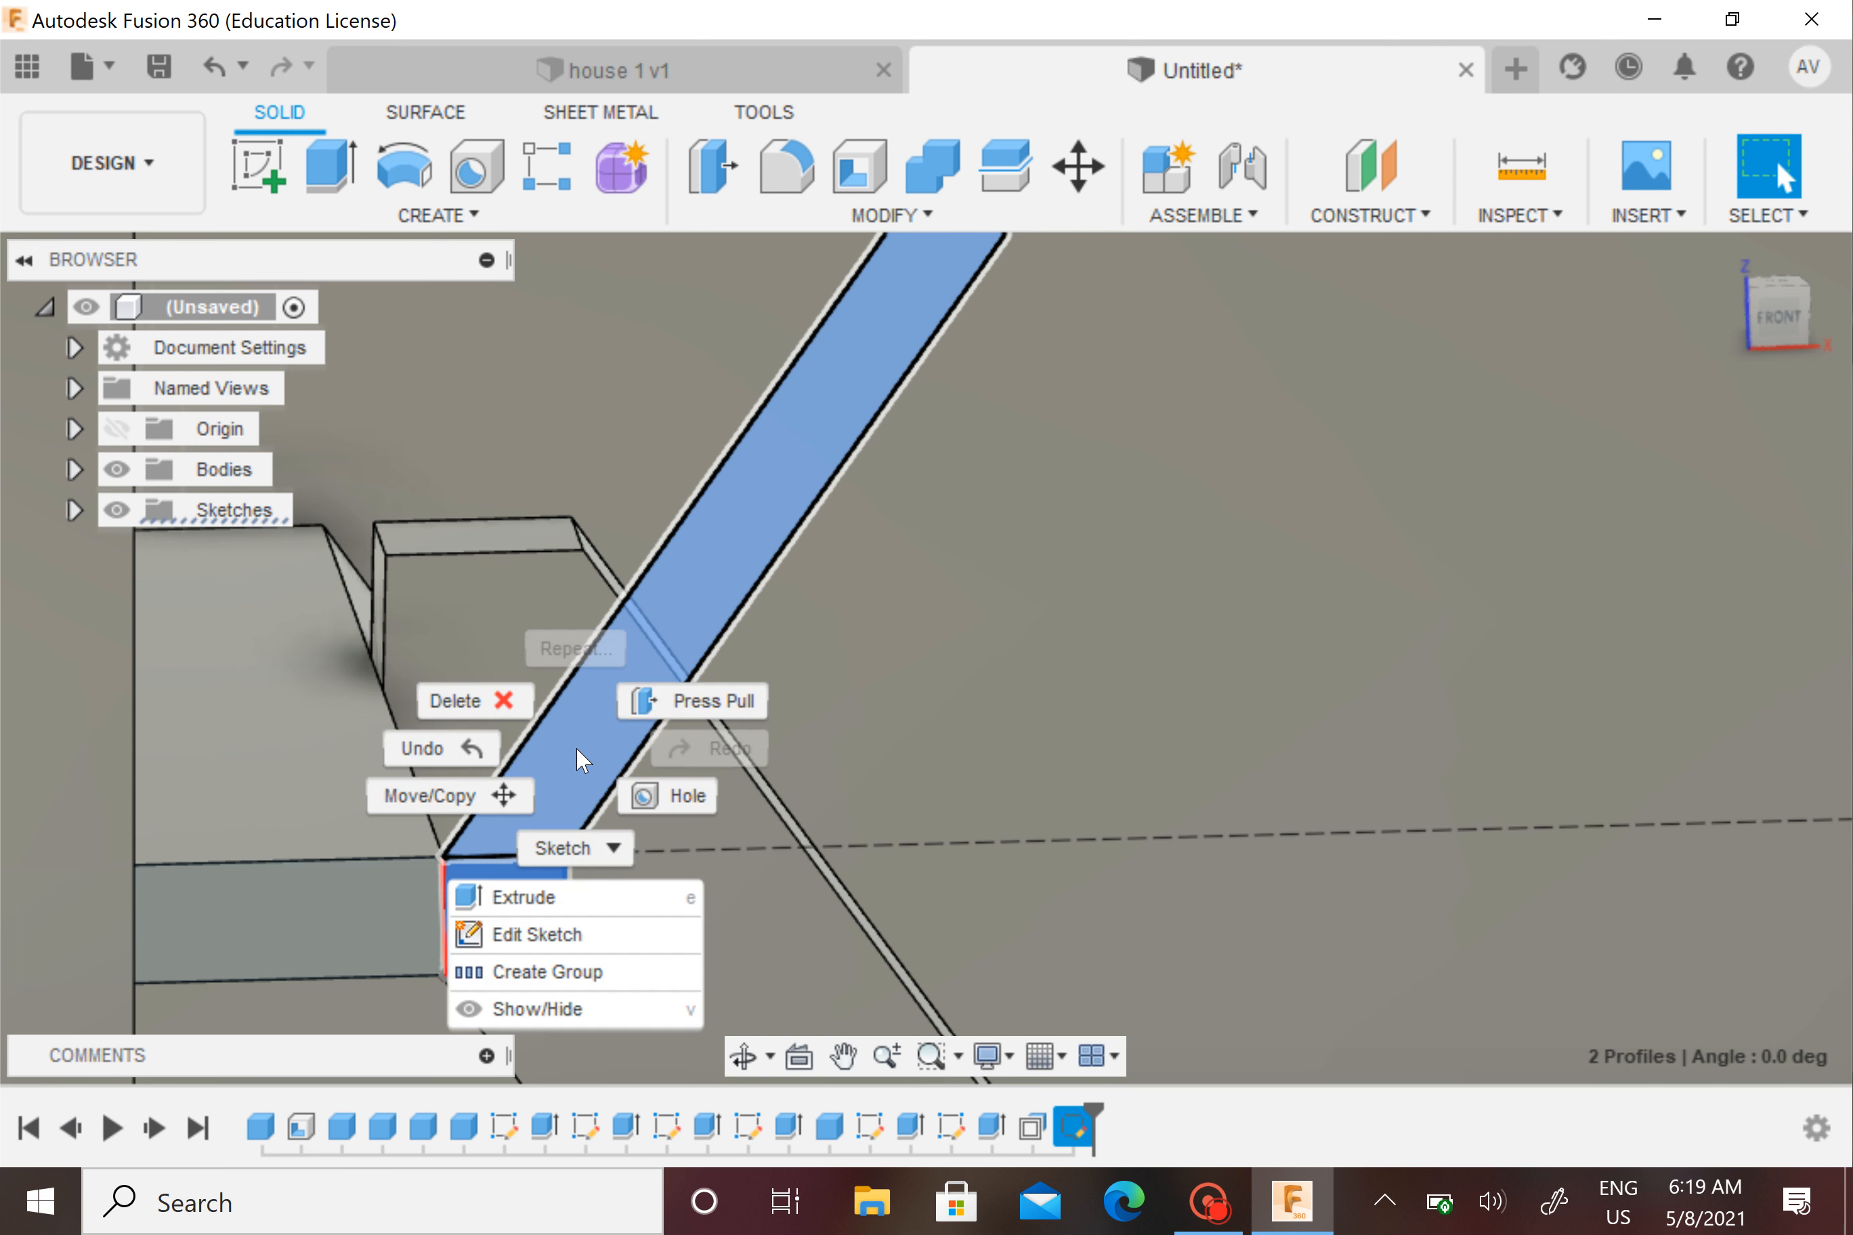
{"action": "left_click", "coordinate": [691, 700]}
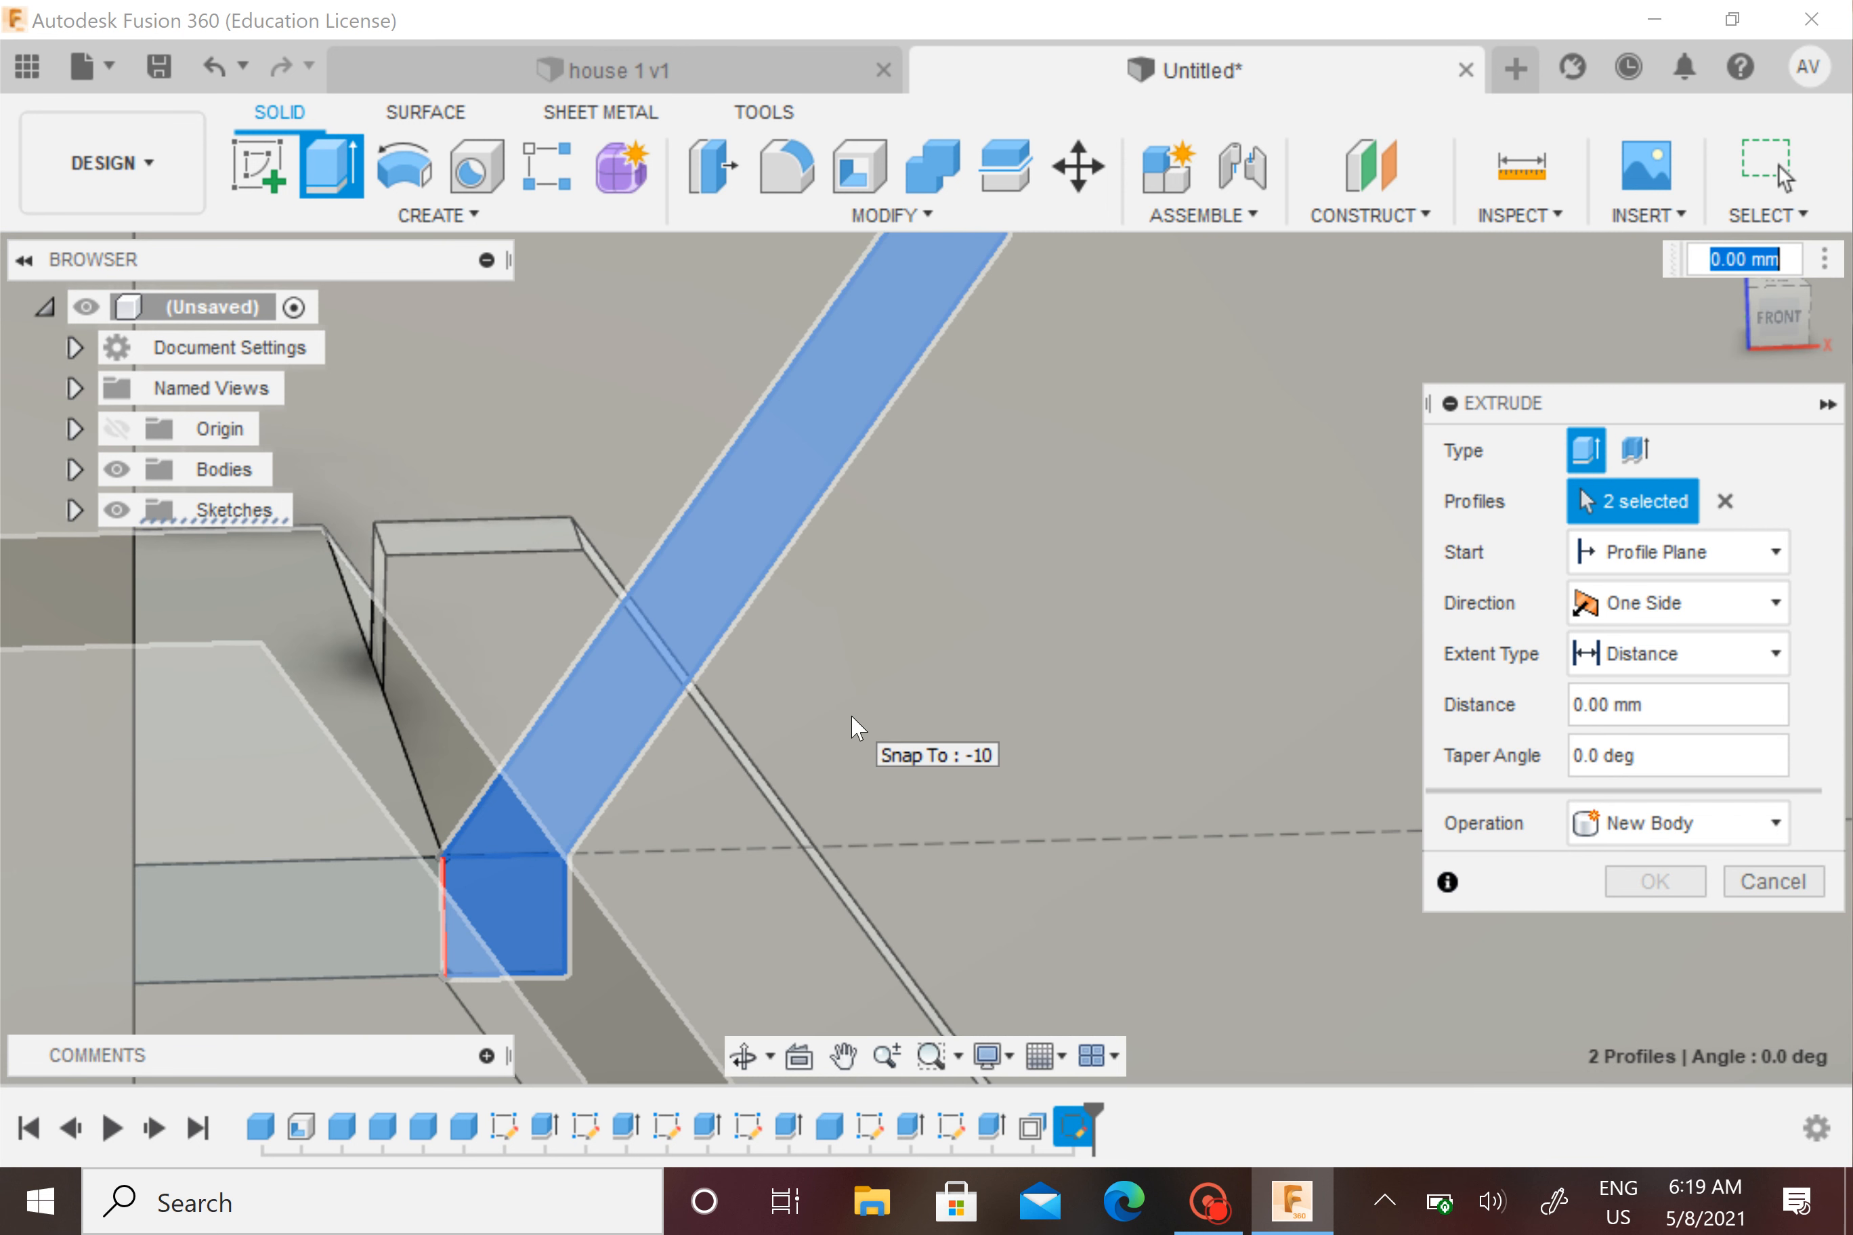
{"action": "type", "text": "-5"}
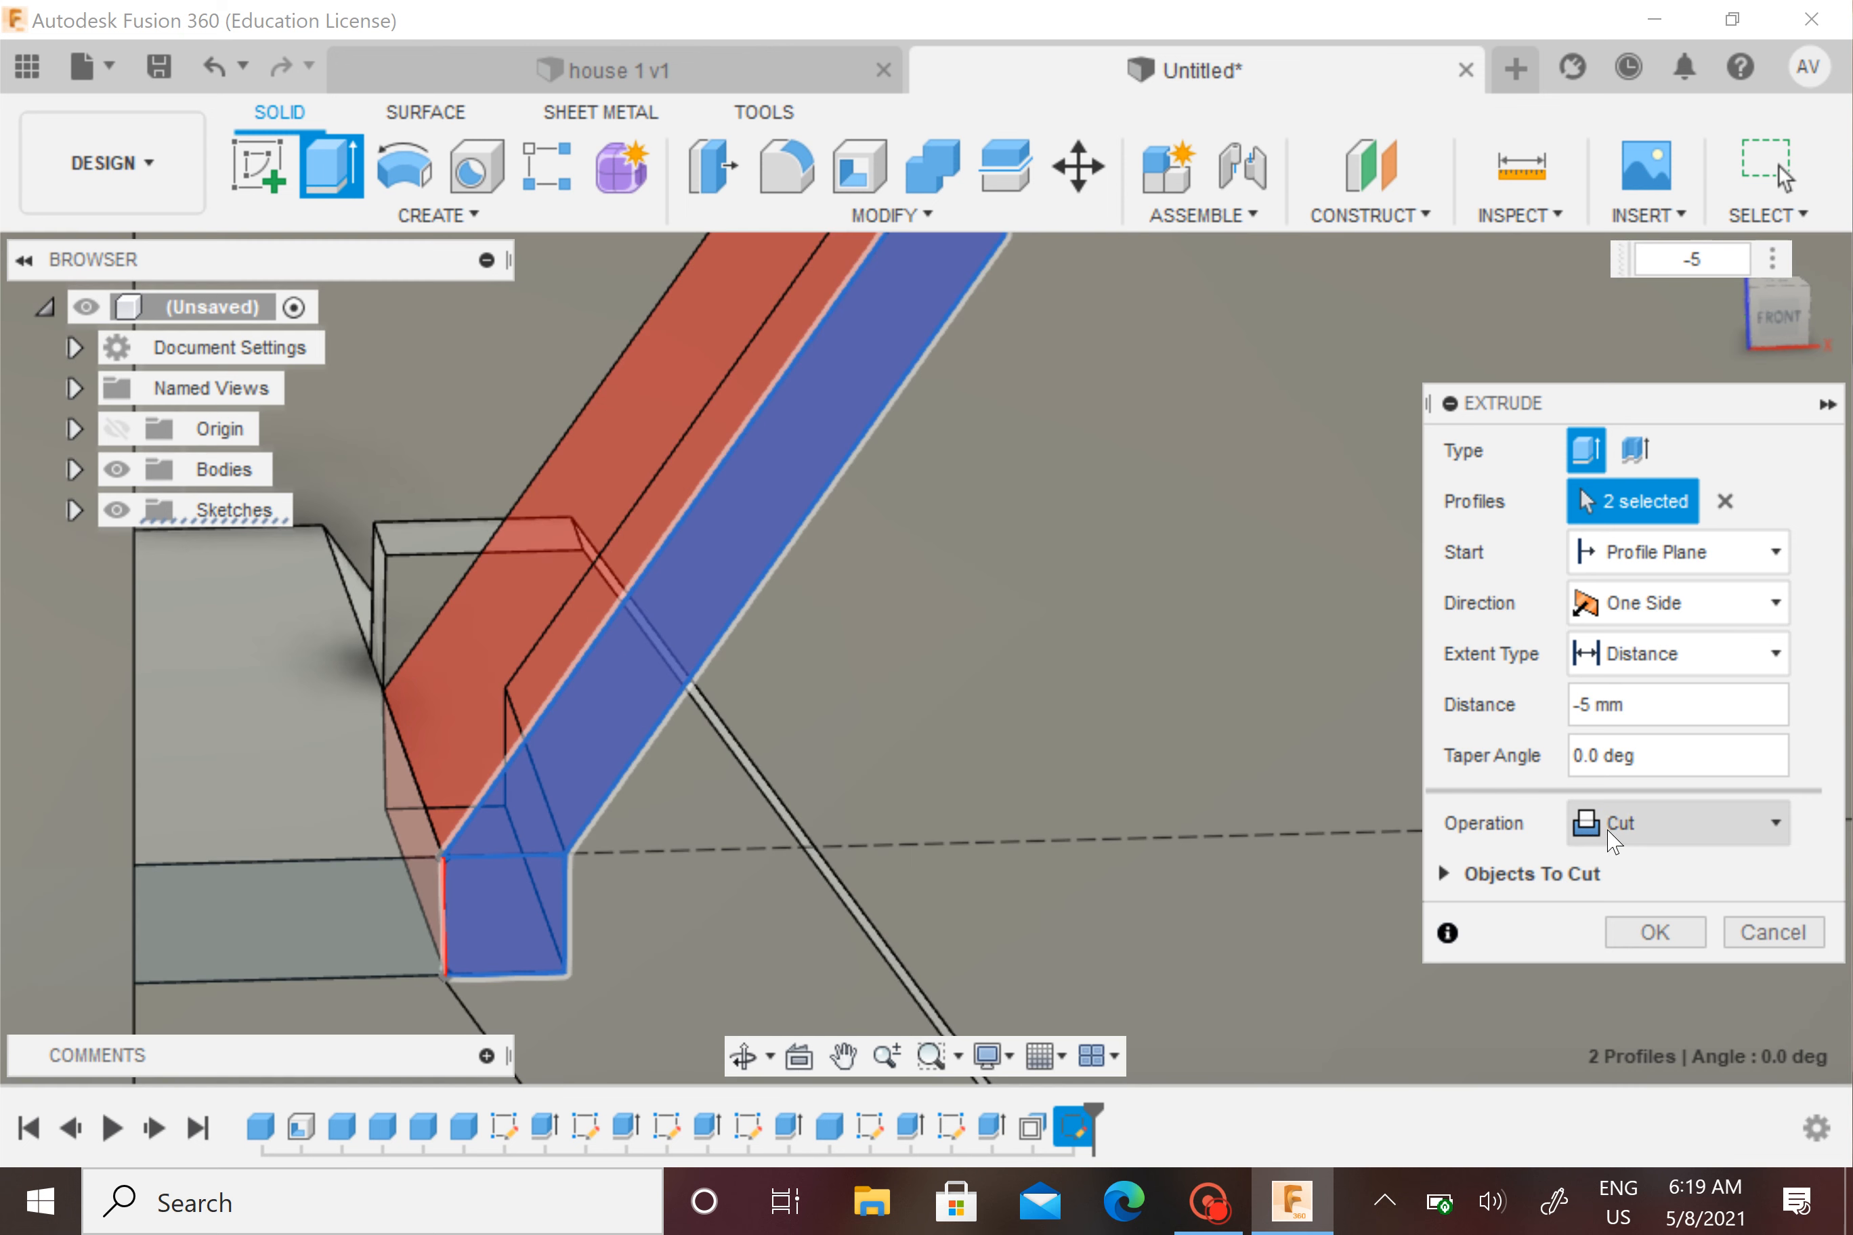
{"action": "left_click", "coordinate": [1609, 830]}
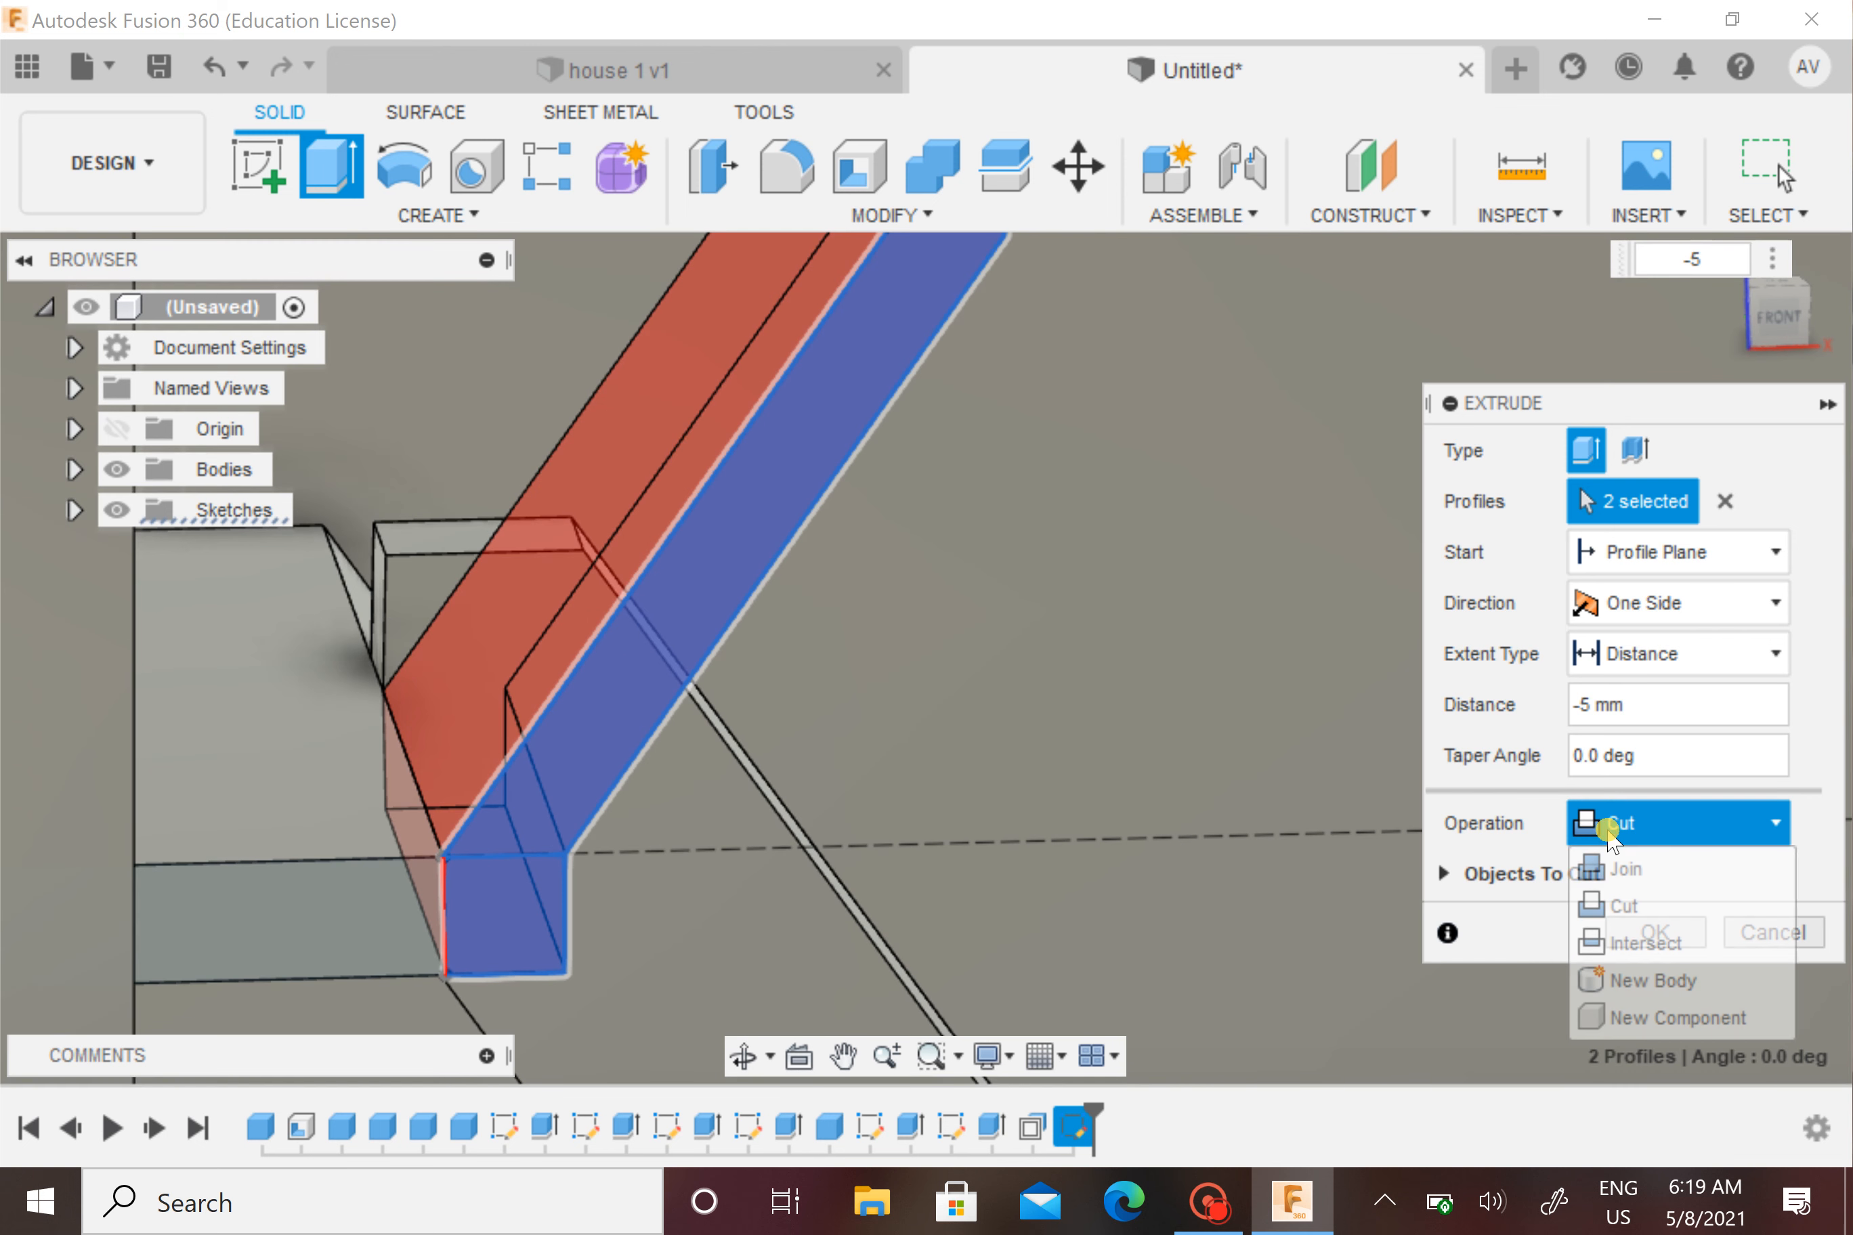
{"action": "left_click", "coordinate": [1624, 869]}
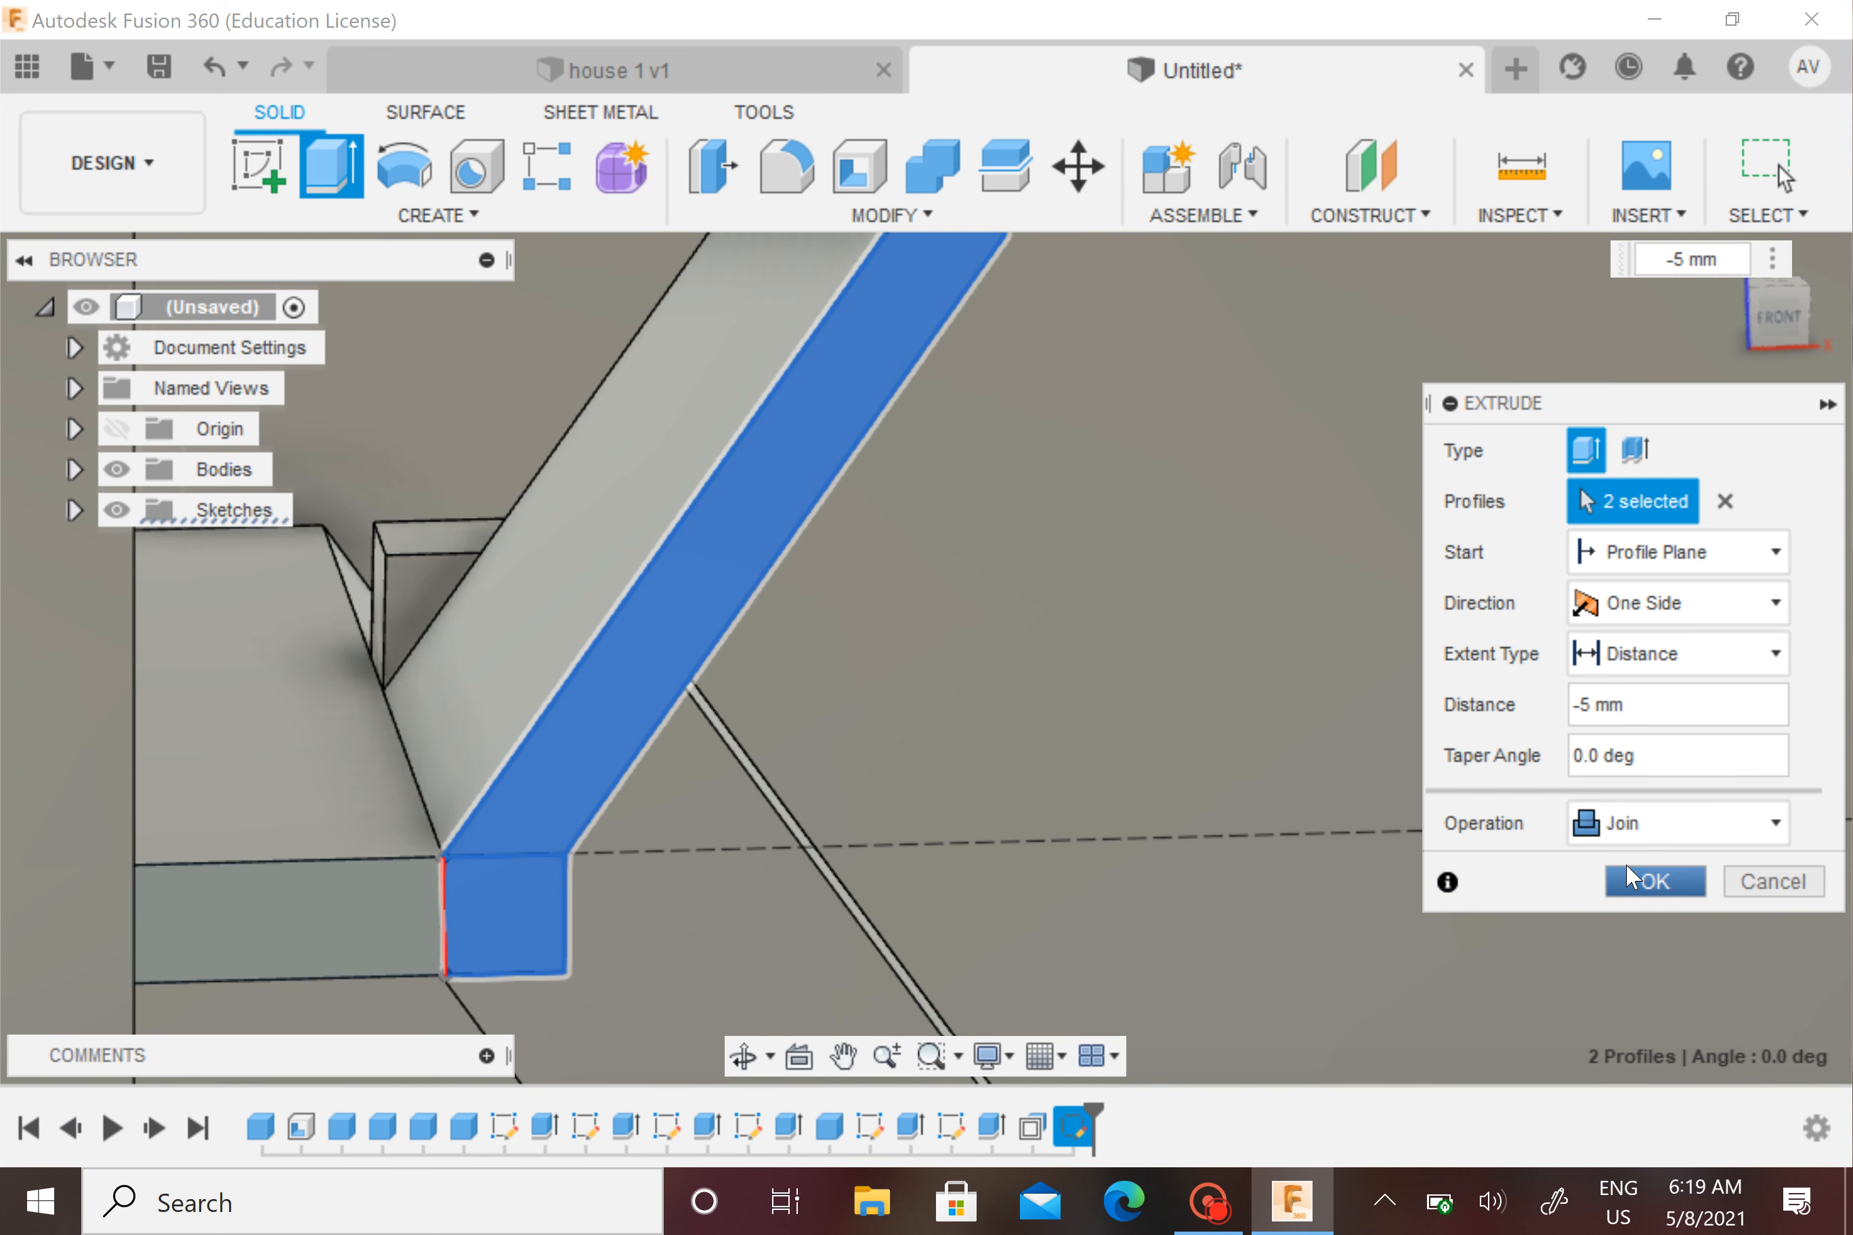
{"action": "left_click", "coordinate": [1659, 882]}
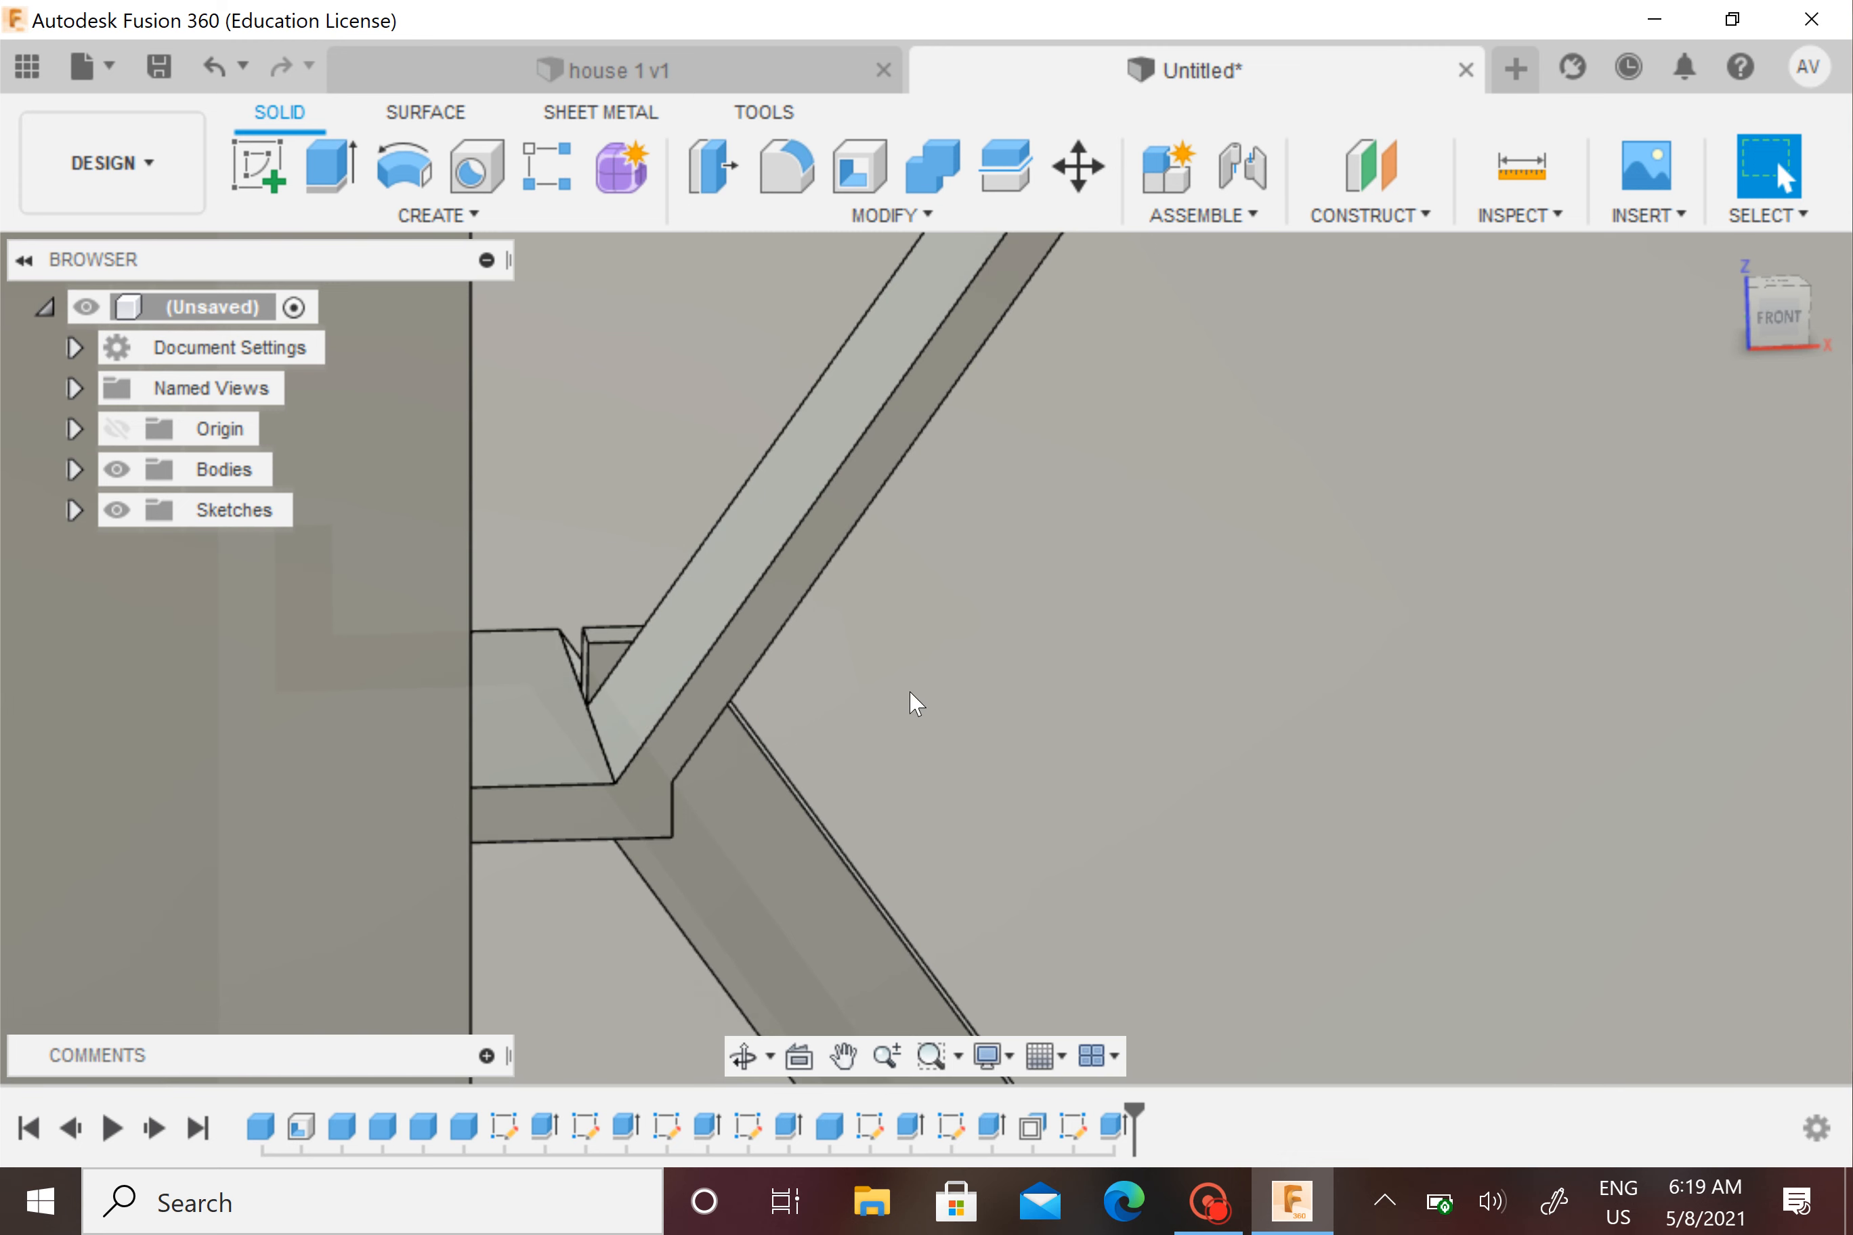
Start a sketch on the upper sloped face of the new beam
{"action": "middle_click_drag", "start_coordinate": [915, 703], "coordinate": [1059, 703], "text": "shift"}
{"action": "left_click", "coordinate": [1771, 312]}
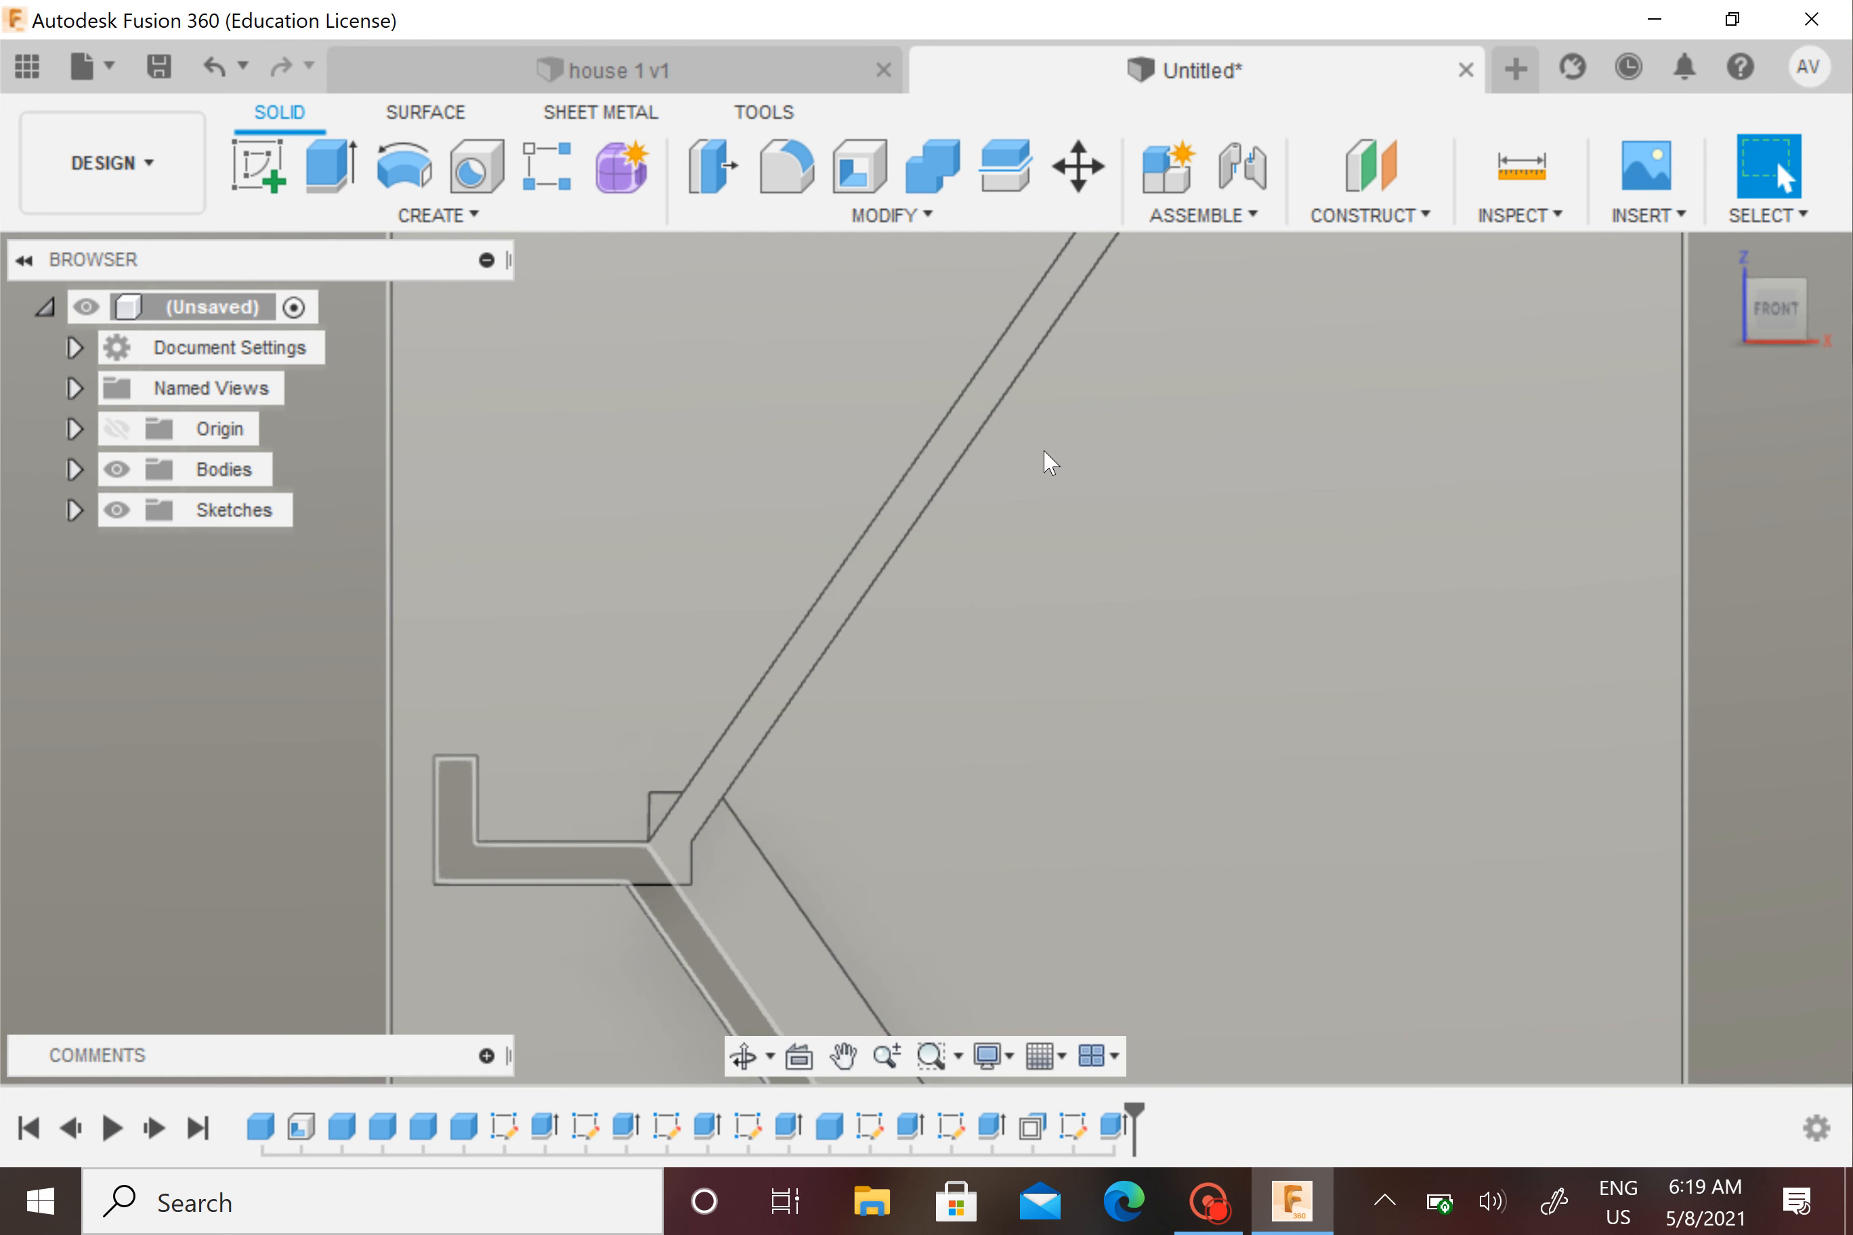
{"action": "middle_click_drag", "start_coordinate": [1044, 452], "coordinate": [991, 499], "text": "shift"}
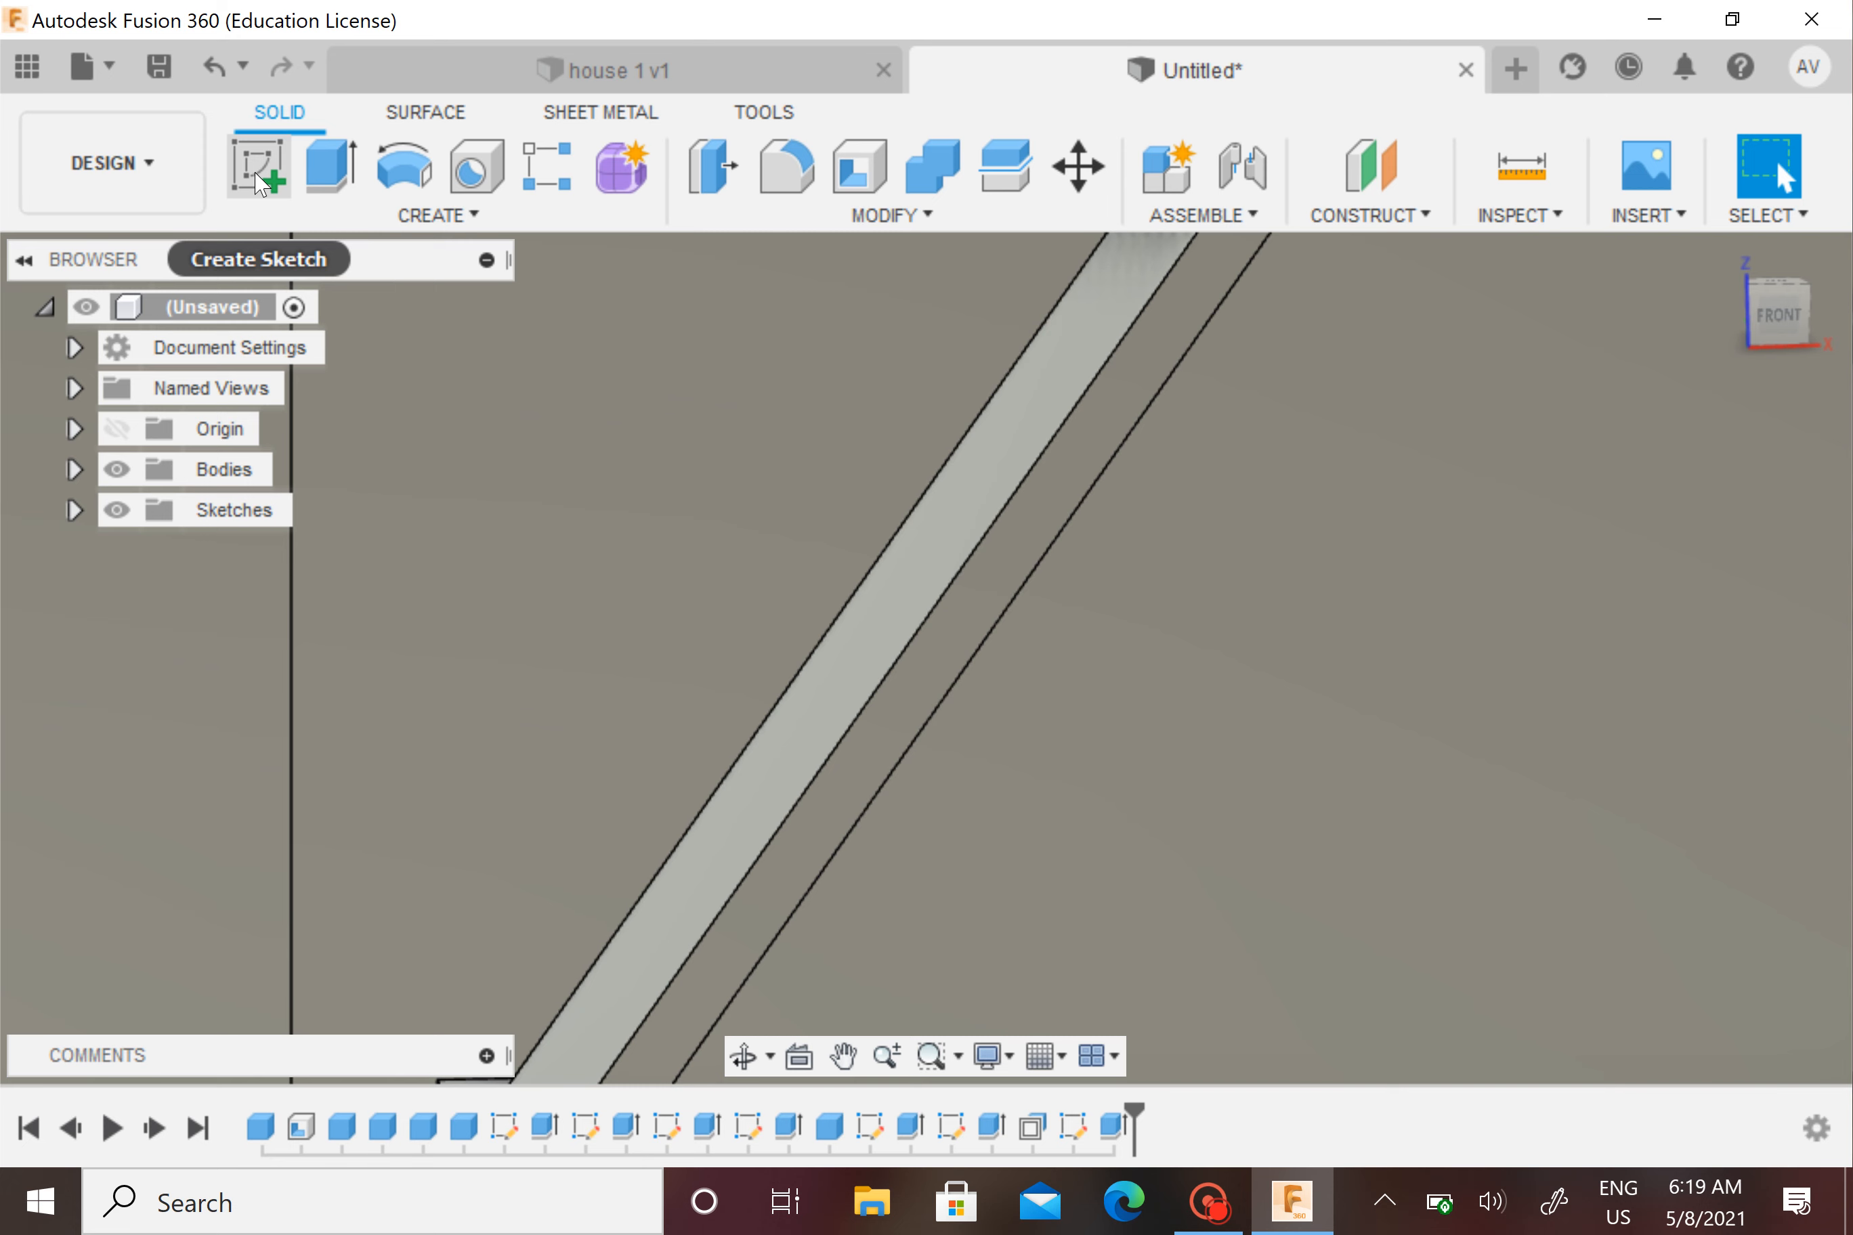
{"action": "left_click", "coordinate": [256, 177]}
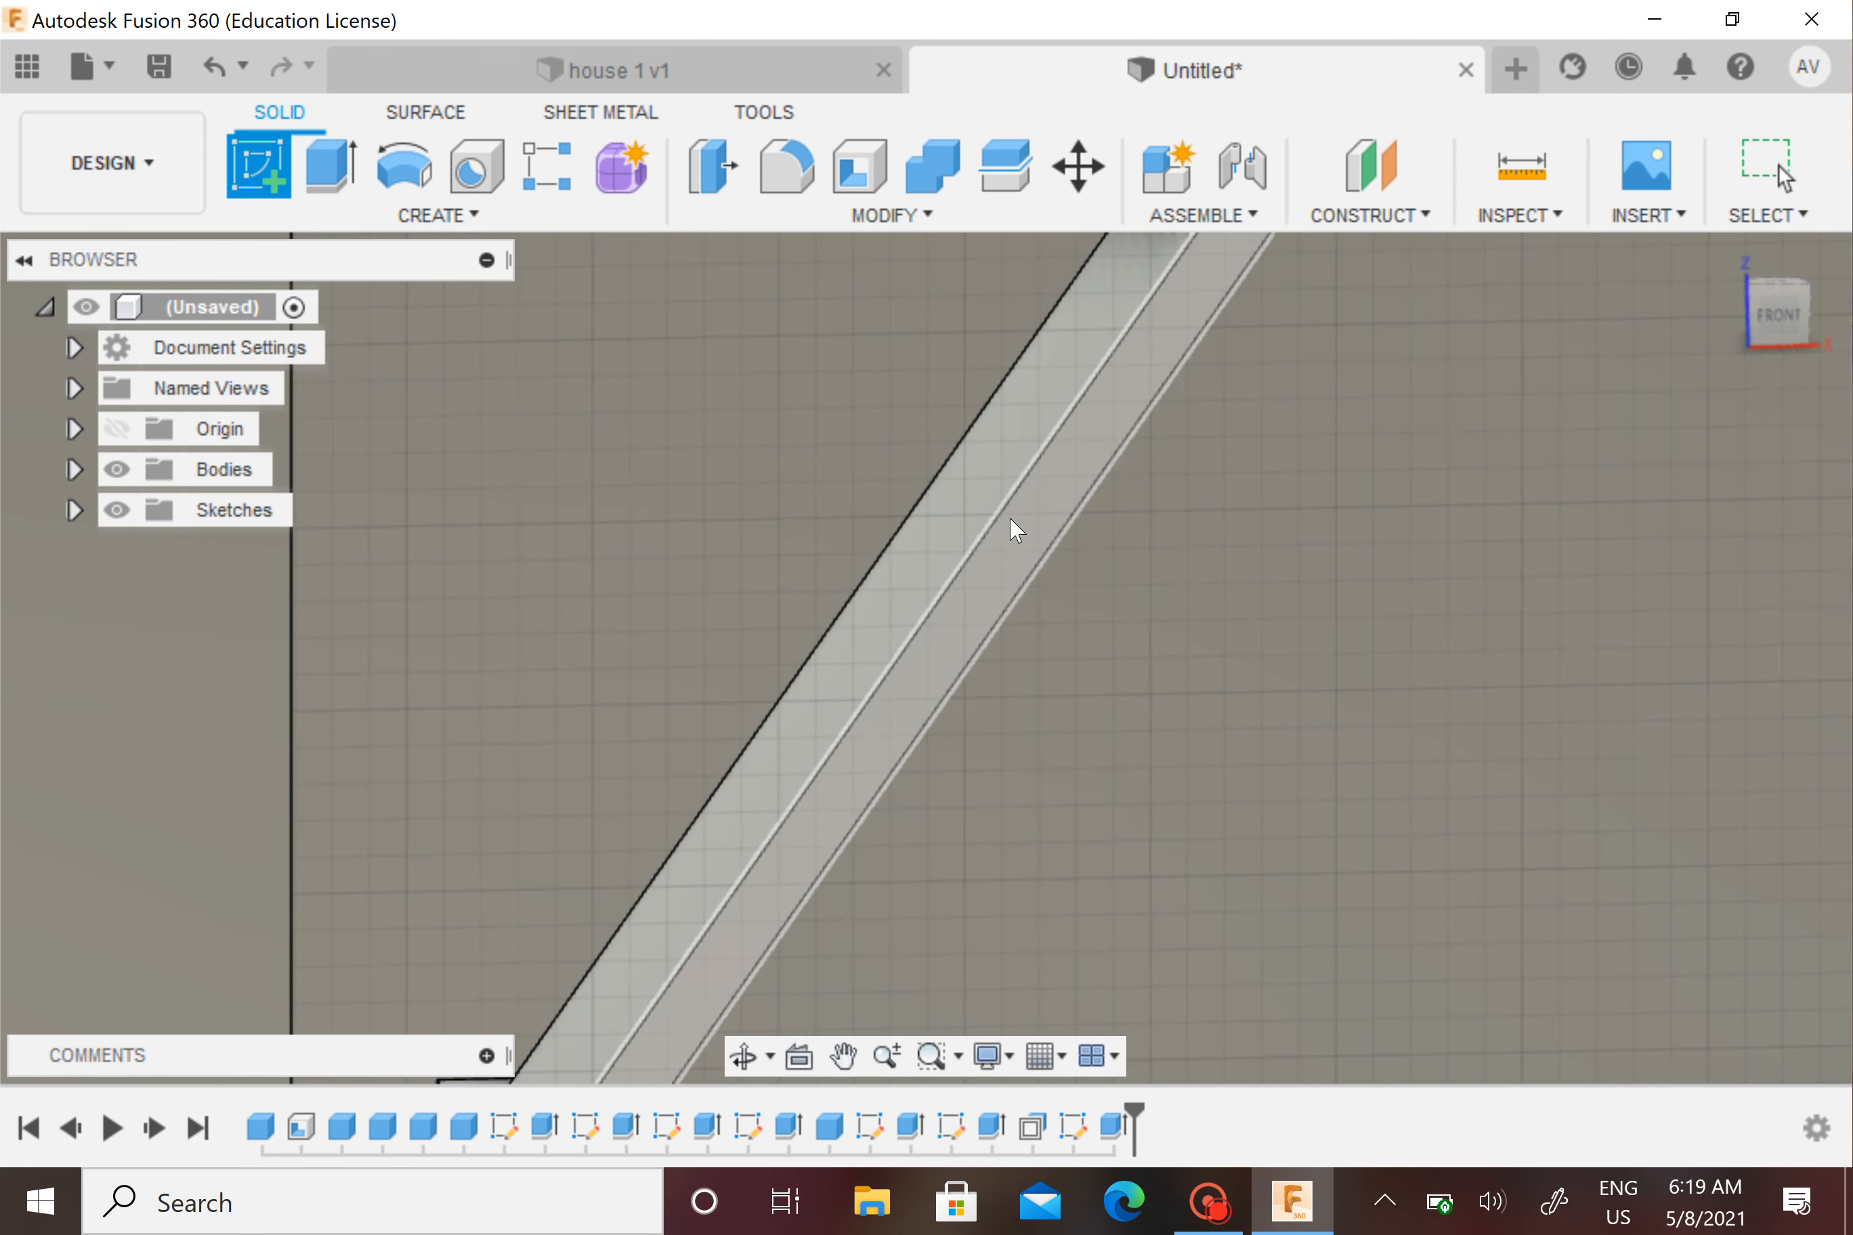
{"action": "left_click", "coordinate": [972, 512]}
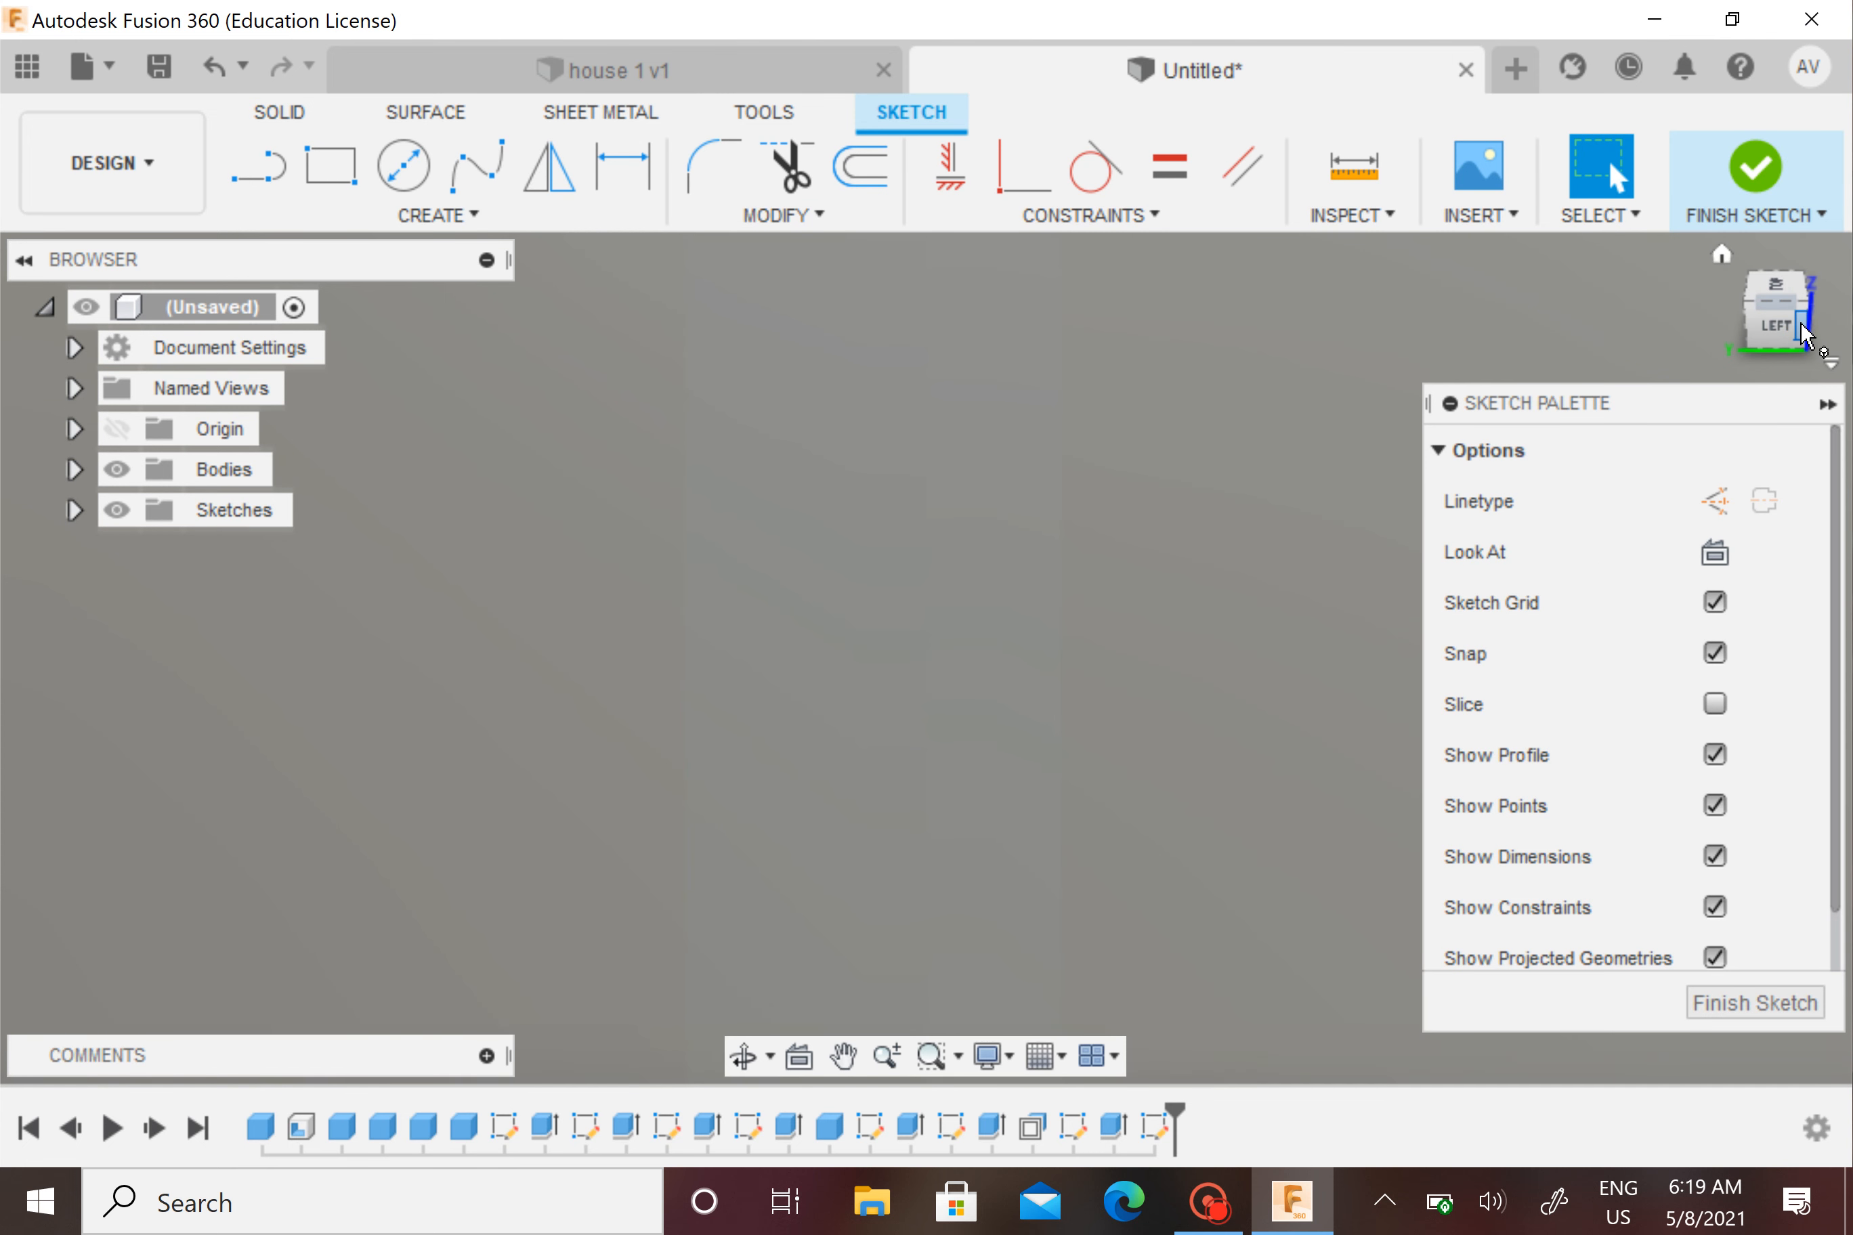
Examine the new beam's sloped upper face and its top end where it meets the ceiling
{"action": "left_click", "coordinate": [1802, 329]}
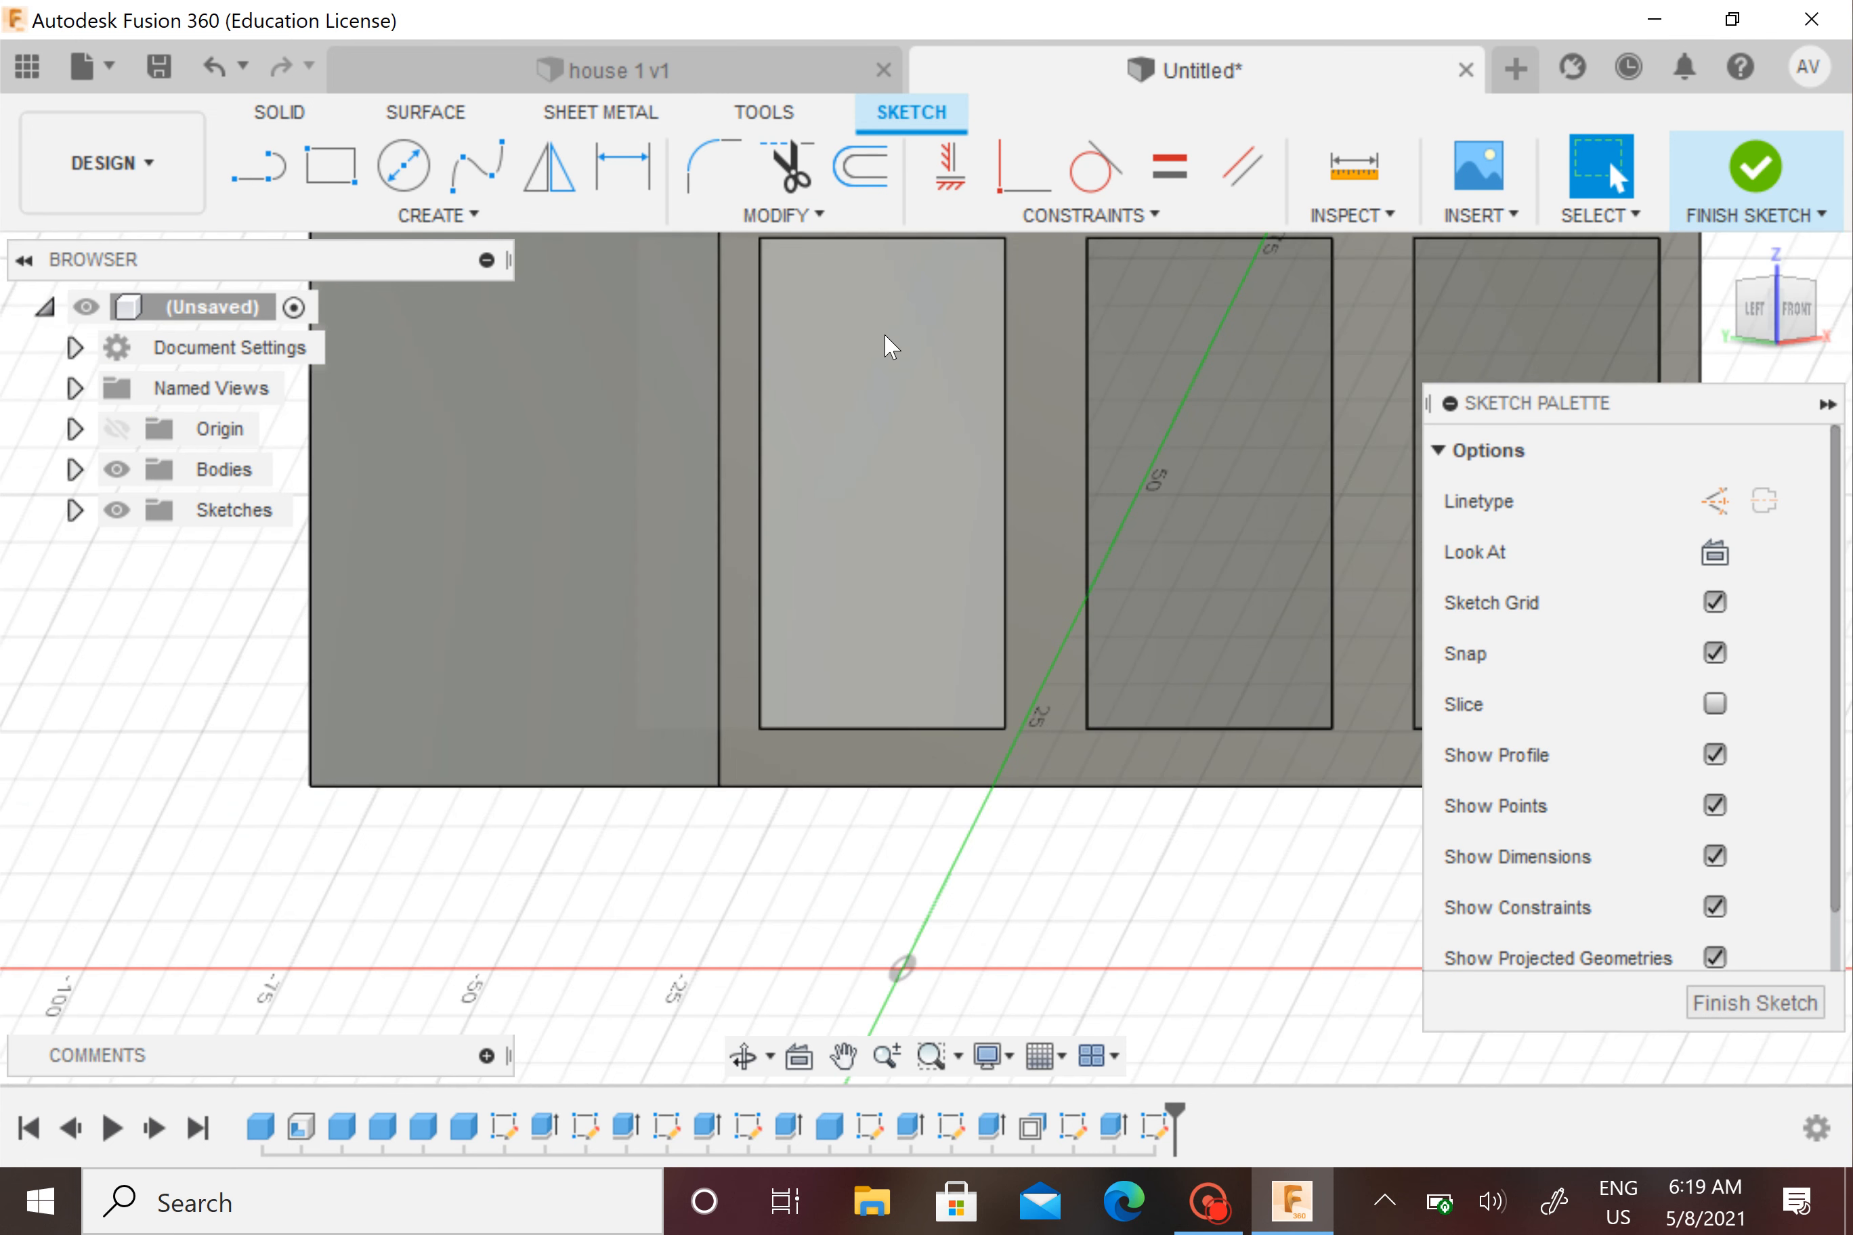
{"action": "scroll", "coordinate": [885, 354], "scroll_direction": "down", "scroll_amount": 3}
{"action": "middle_click_drag", "start_coordinate": [864, 372], "coordinate": [815, 442]}
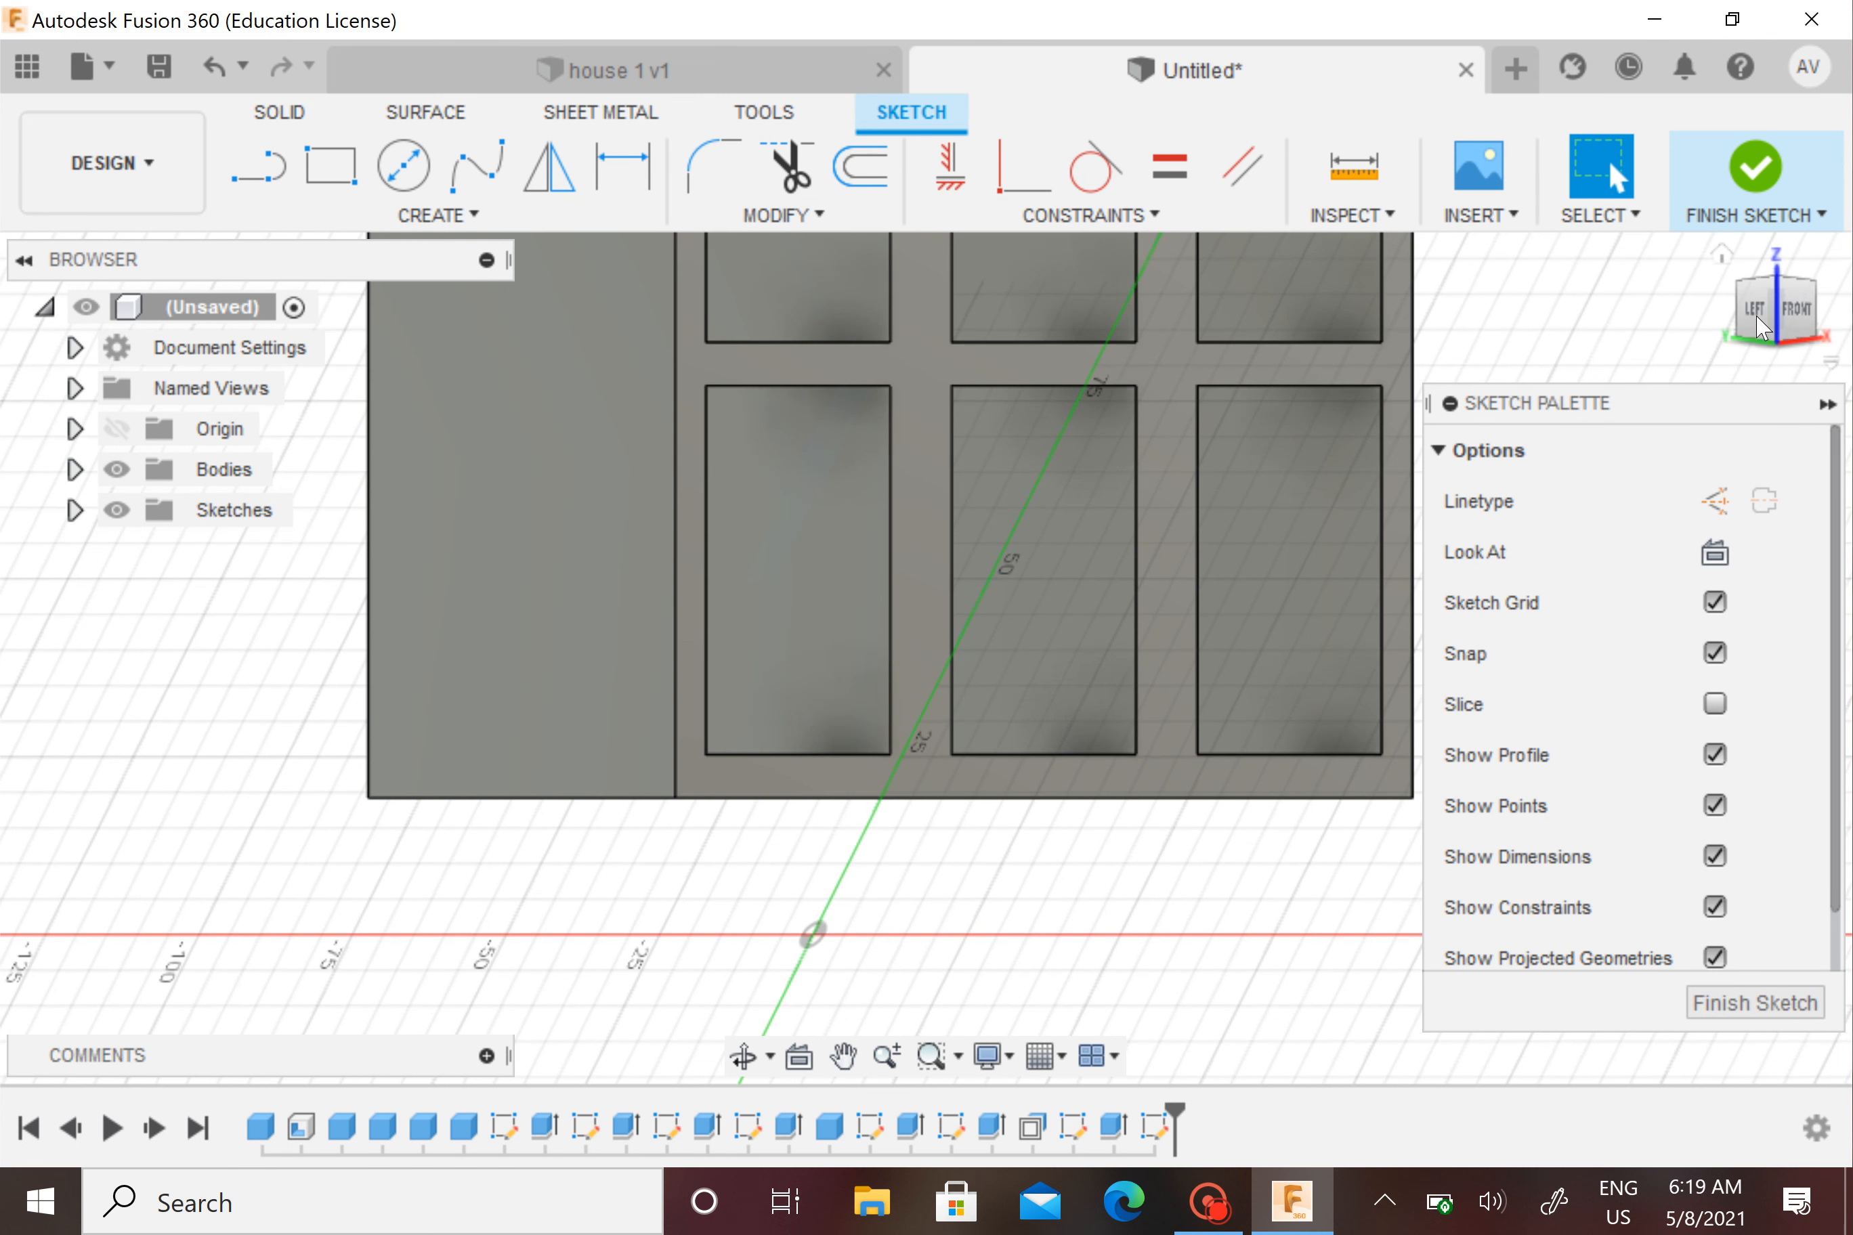
{"action": "left_click", "coordinate": [1803, 327]}
{"action": "scroll", "coordinate": [925, 426], "scroll_direction": "up", "scroll_amount": 5}
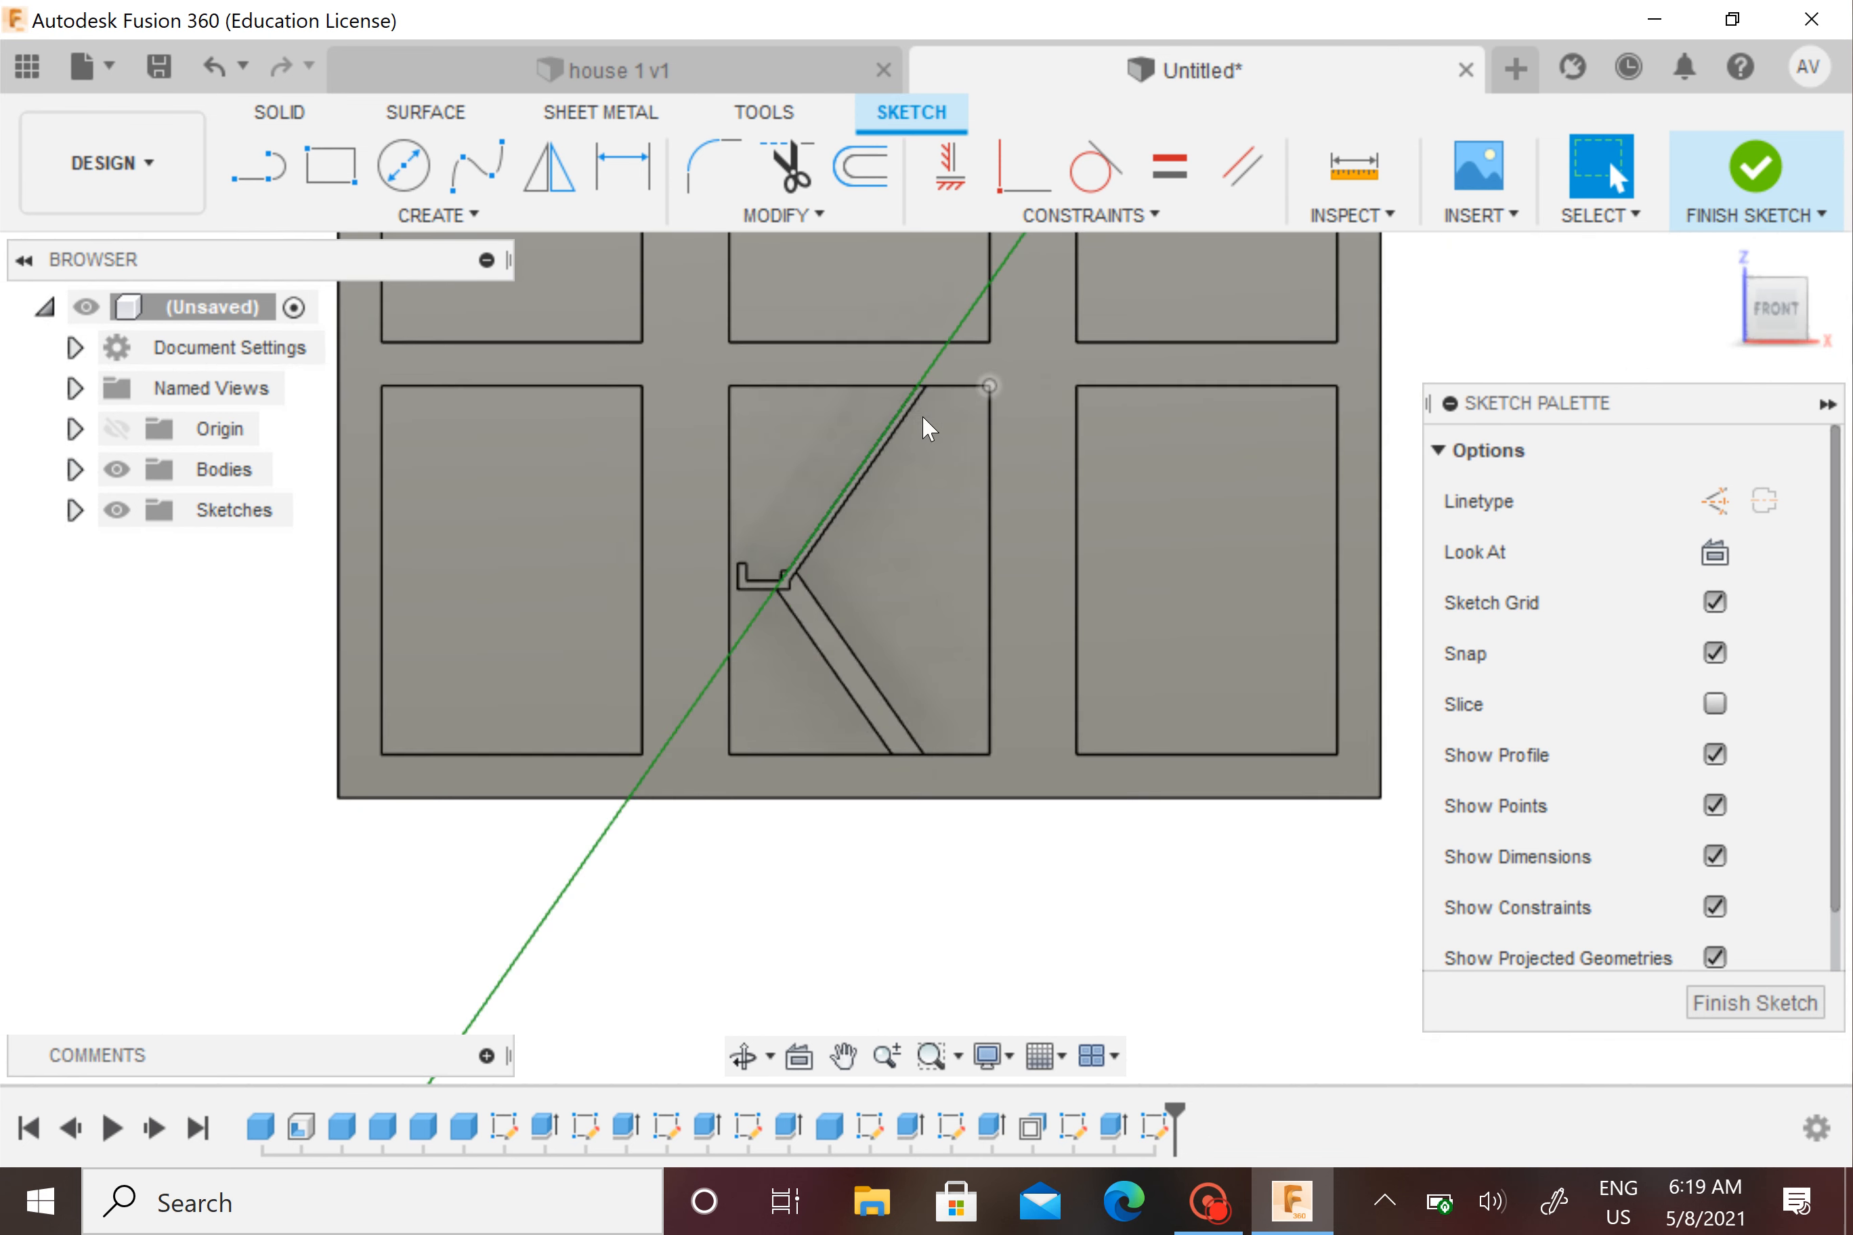
{"action": "scroll", "coordinate": [765, 413], "scroll_direction": "up", "scroll_amount": 3}
{"action": "middle_click_drag", "start_coordinate": [771, 414], "coordinate": [730, 402], "text": "shift"}
{"action": "scroll", "coordinate": [583, 409], "scroll_direction": "up", "scroll_amount": 5}
{"action": "middle_click_drag", "start_coordinate": [725, 437], "coordinate": [917, 490]}
{"action": "scroll", "coordinate": [840, 449], "scroll_direction": "down", "scroll_amount": 5}
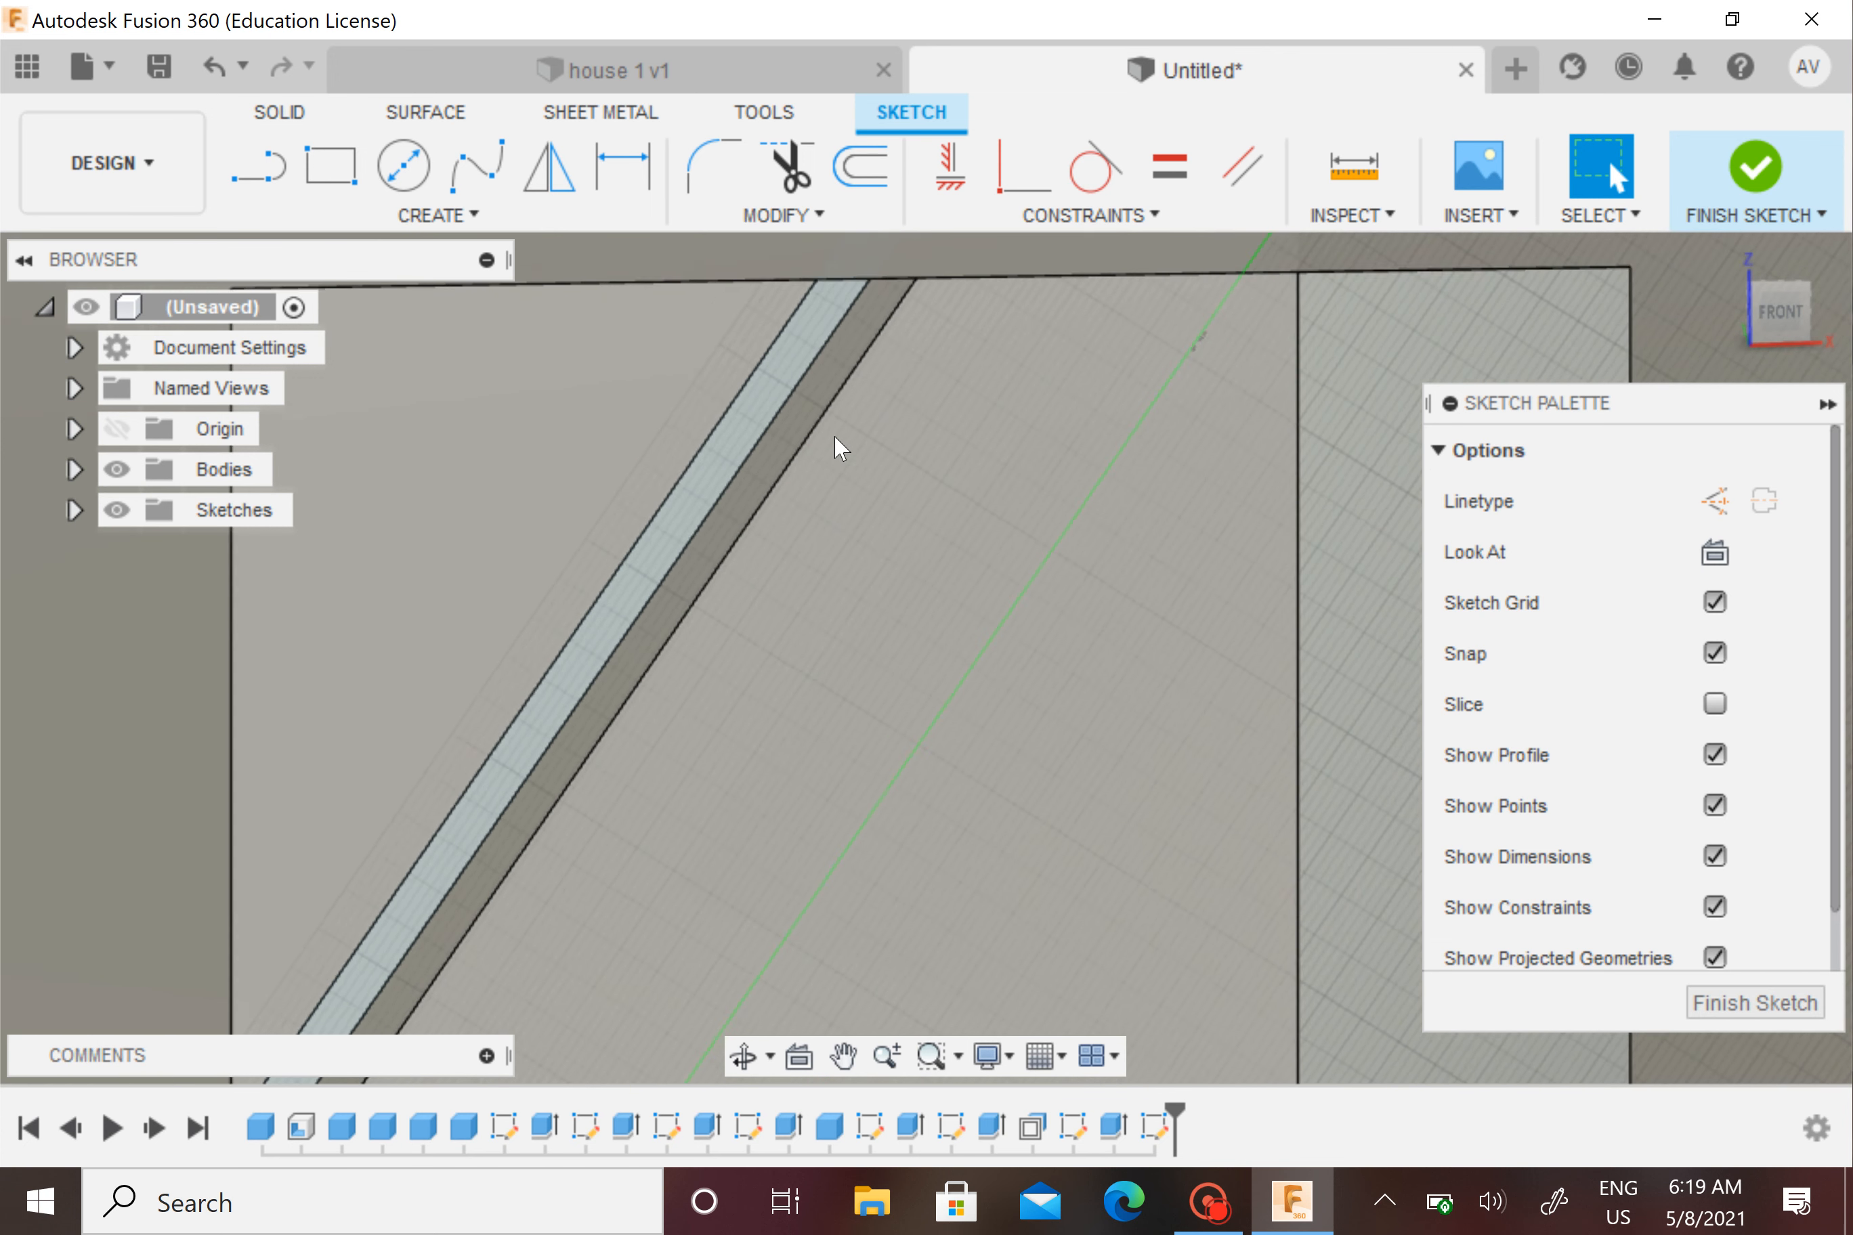
{"action": "scroll", "coordinate": [837, 448], "scroll_direction": "up", "scroll_amount": 5}
{"action": "middle_click_drag", "start_coordinate": [836, 468], "coordinate": [841, 481], "text": "shift"}
{"action": "scroll", "coordinate": [831, 448], "scroll_direction": "down", "scroll_amount": 3}
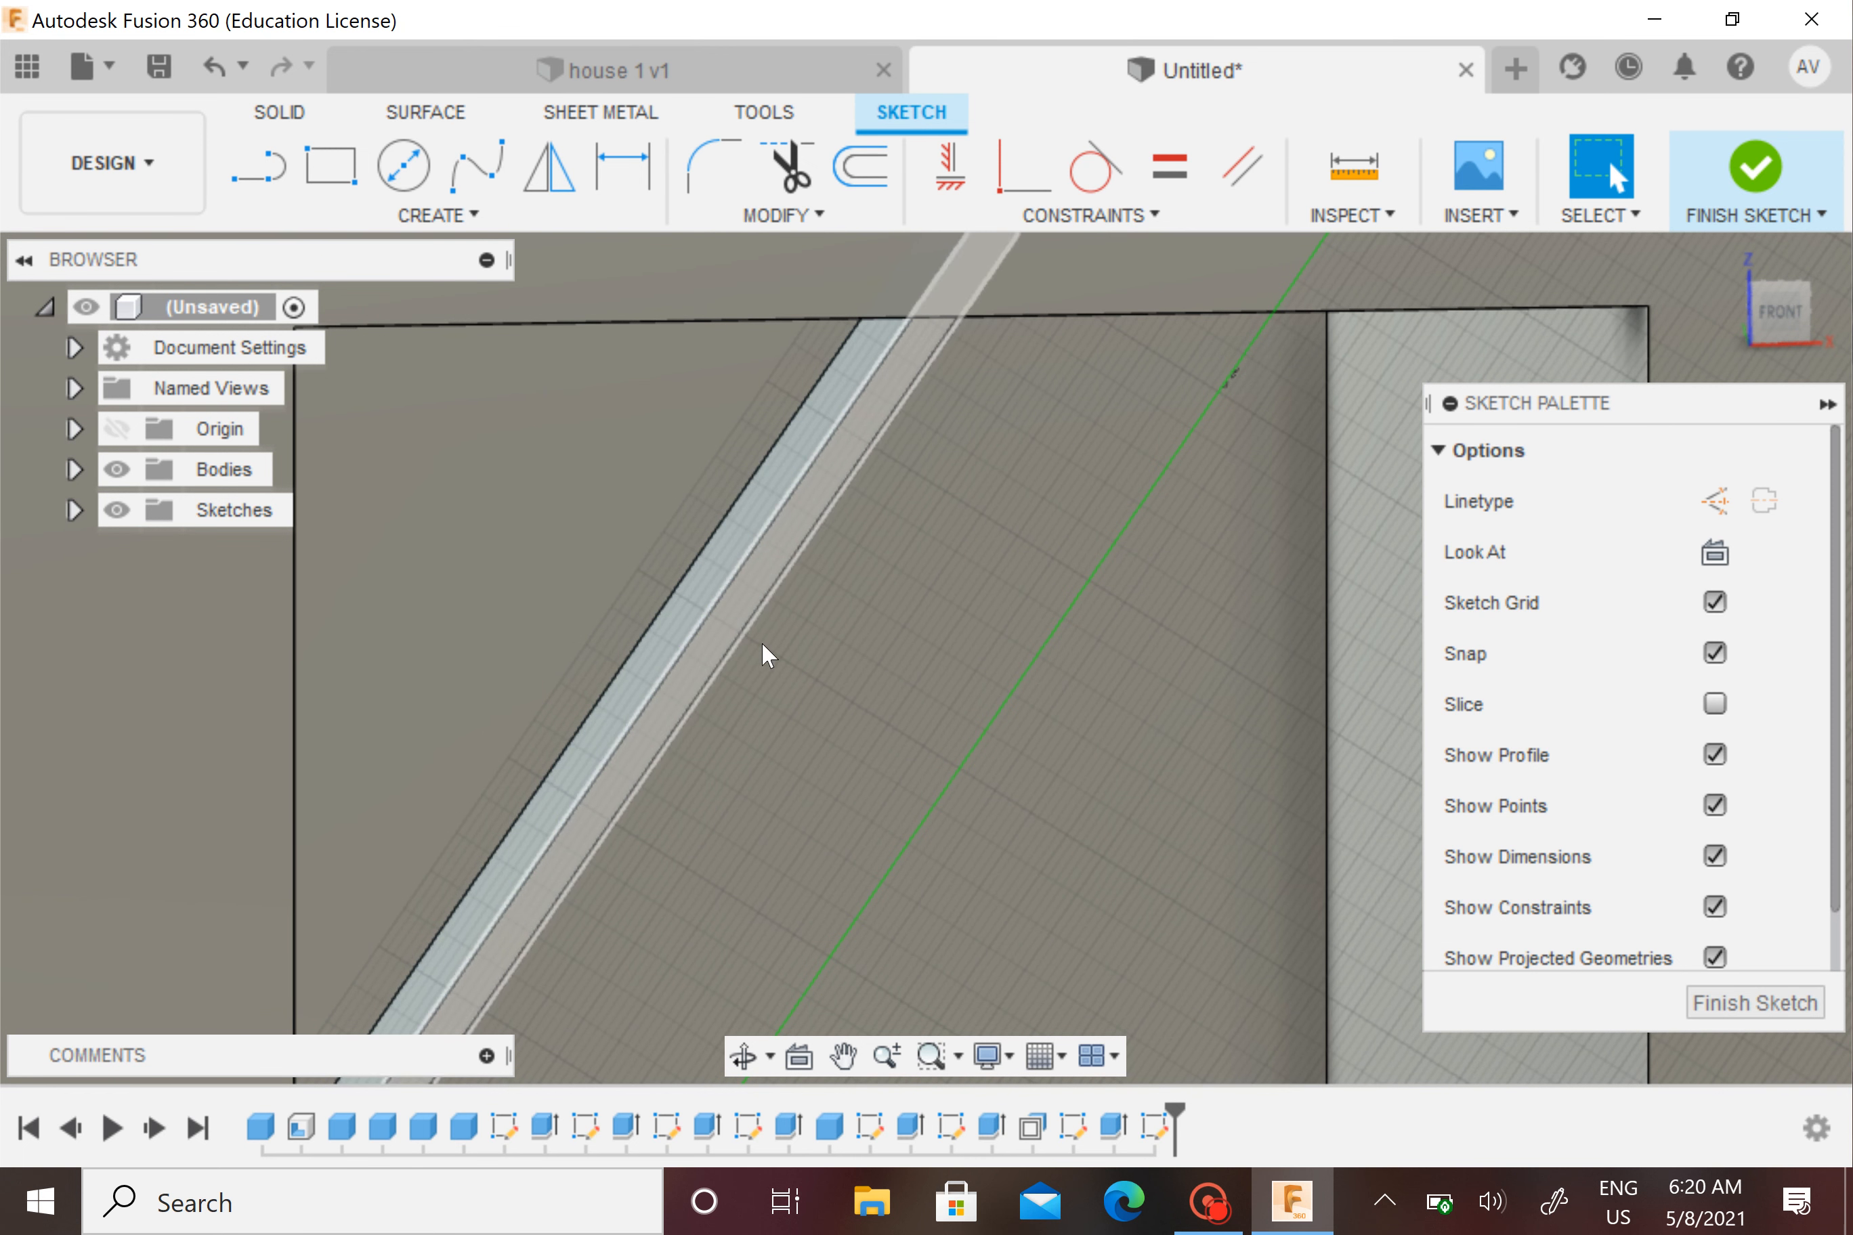
{"action": "scroll", "coordinate": [795, 624], "scroll_direction": "down", "scroll_amount": 1}
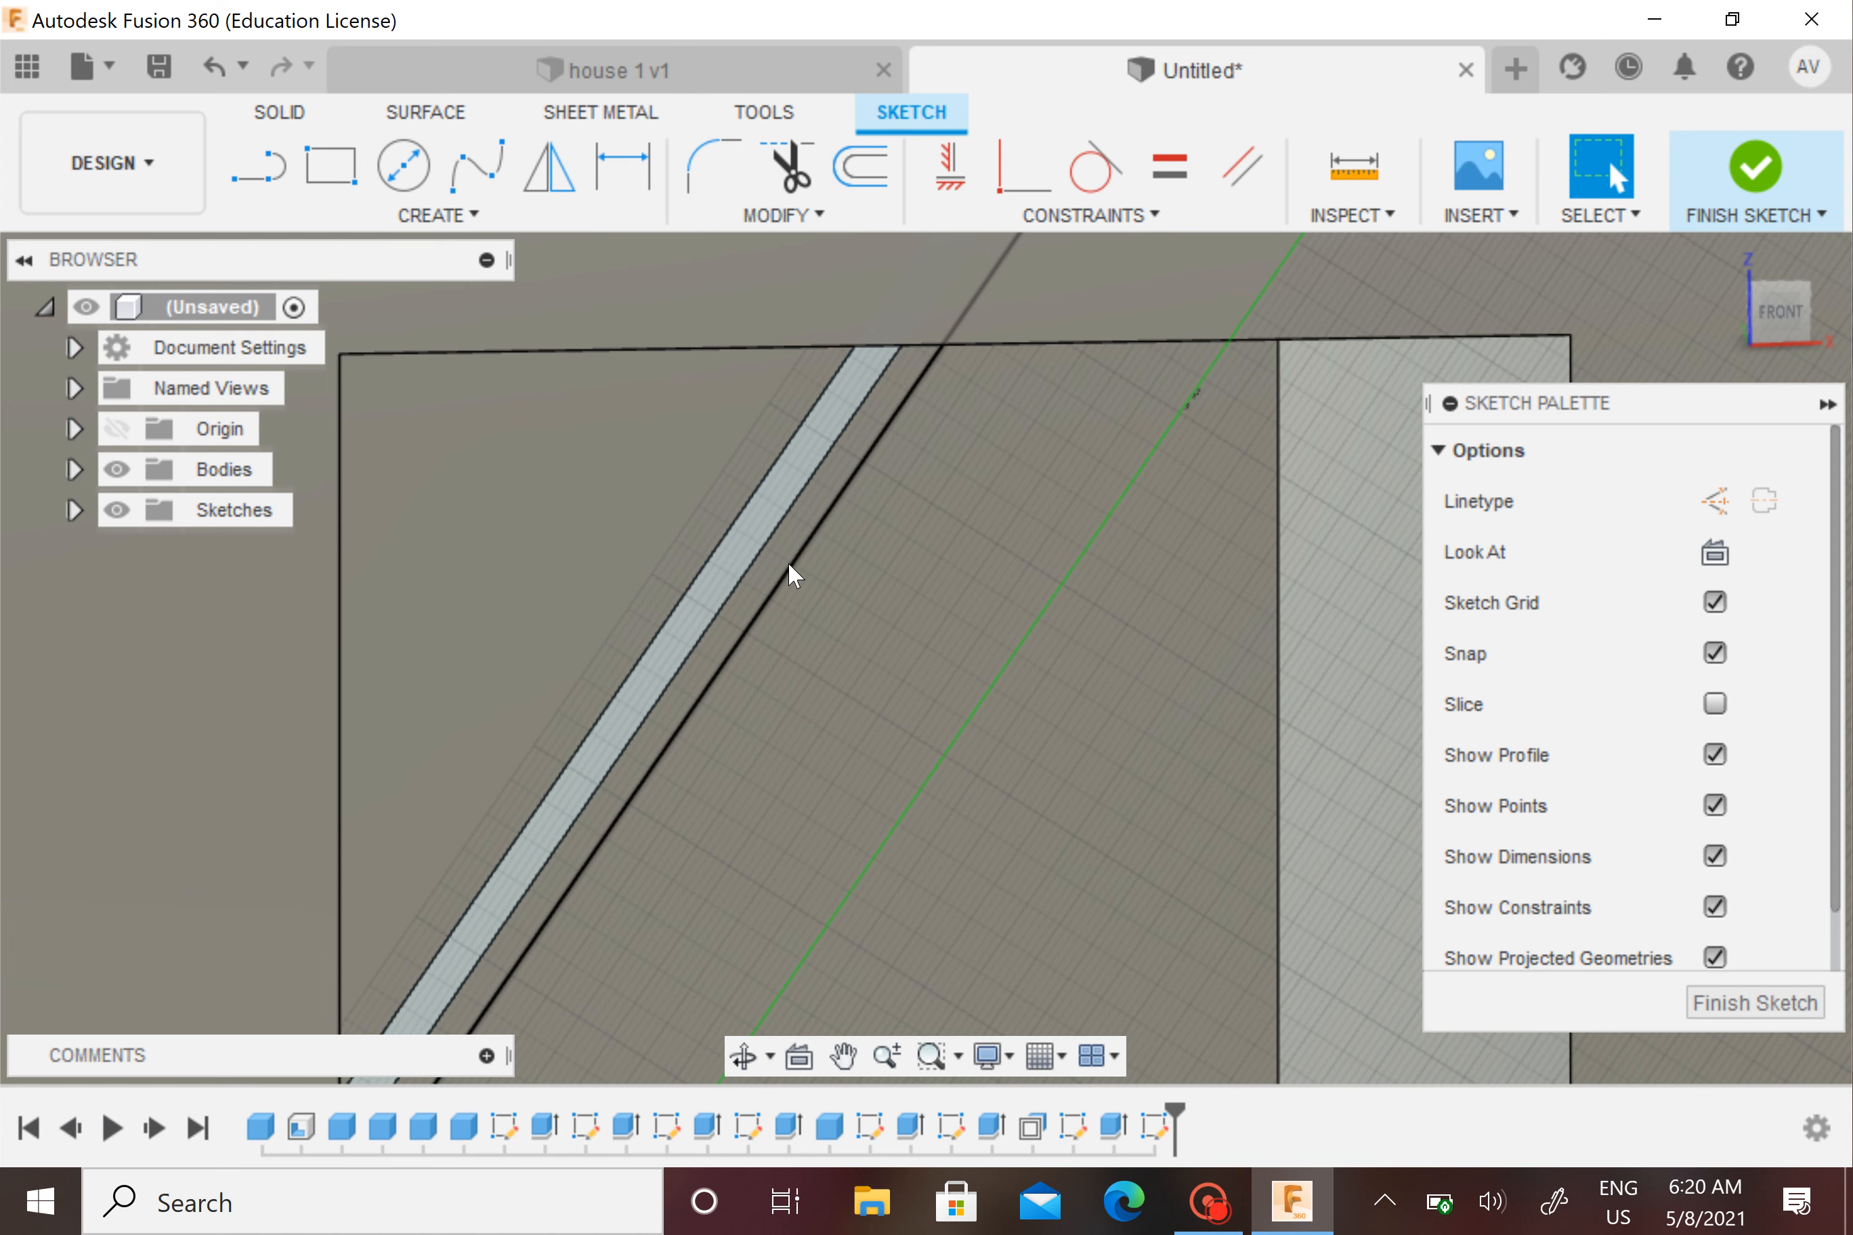
{"action": "middle_click_drag", "start_coordinate": [788, 564], "coordinate": [662, 683]}
{"action": "scroll", "coordinate": [760, 478], "scroll_direction": "up", "scroll_amount": 4}
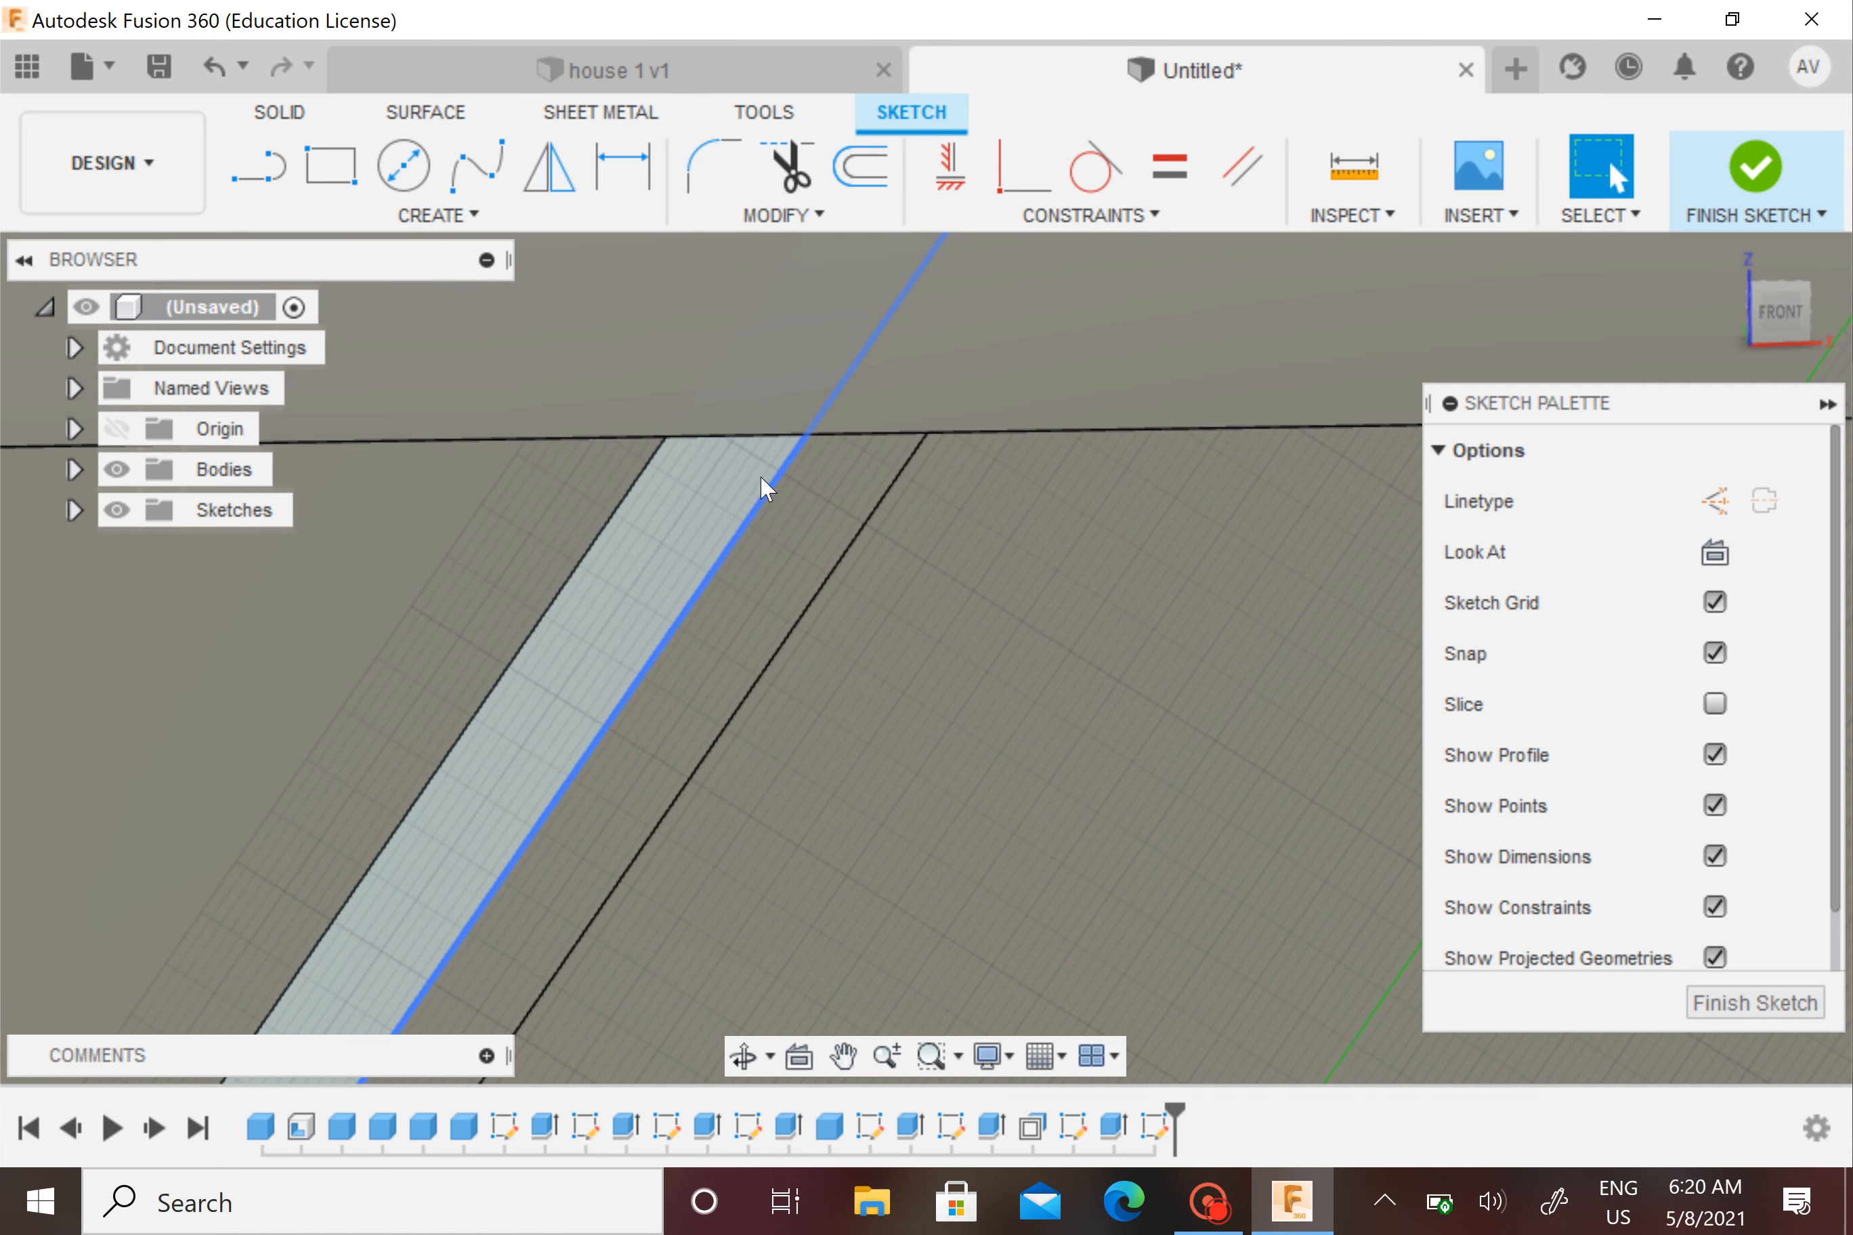
{"action": "middle_click_drag", "start_coordinate": [765, 490], "coordinate": [828, 461]}
{"action": "middle_click_drag", "start_coordinate": [687, 612], "coordinate": [912, 476]}
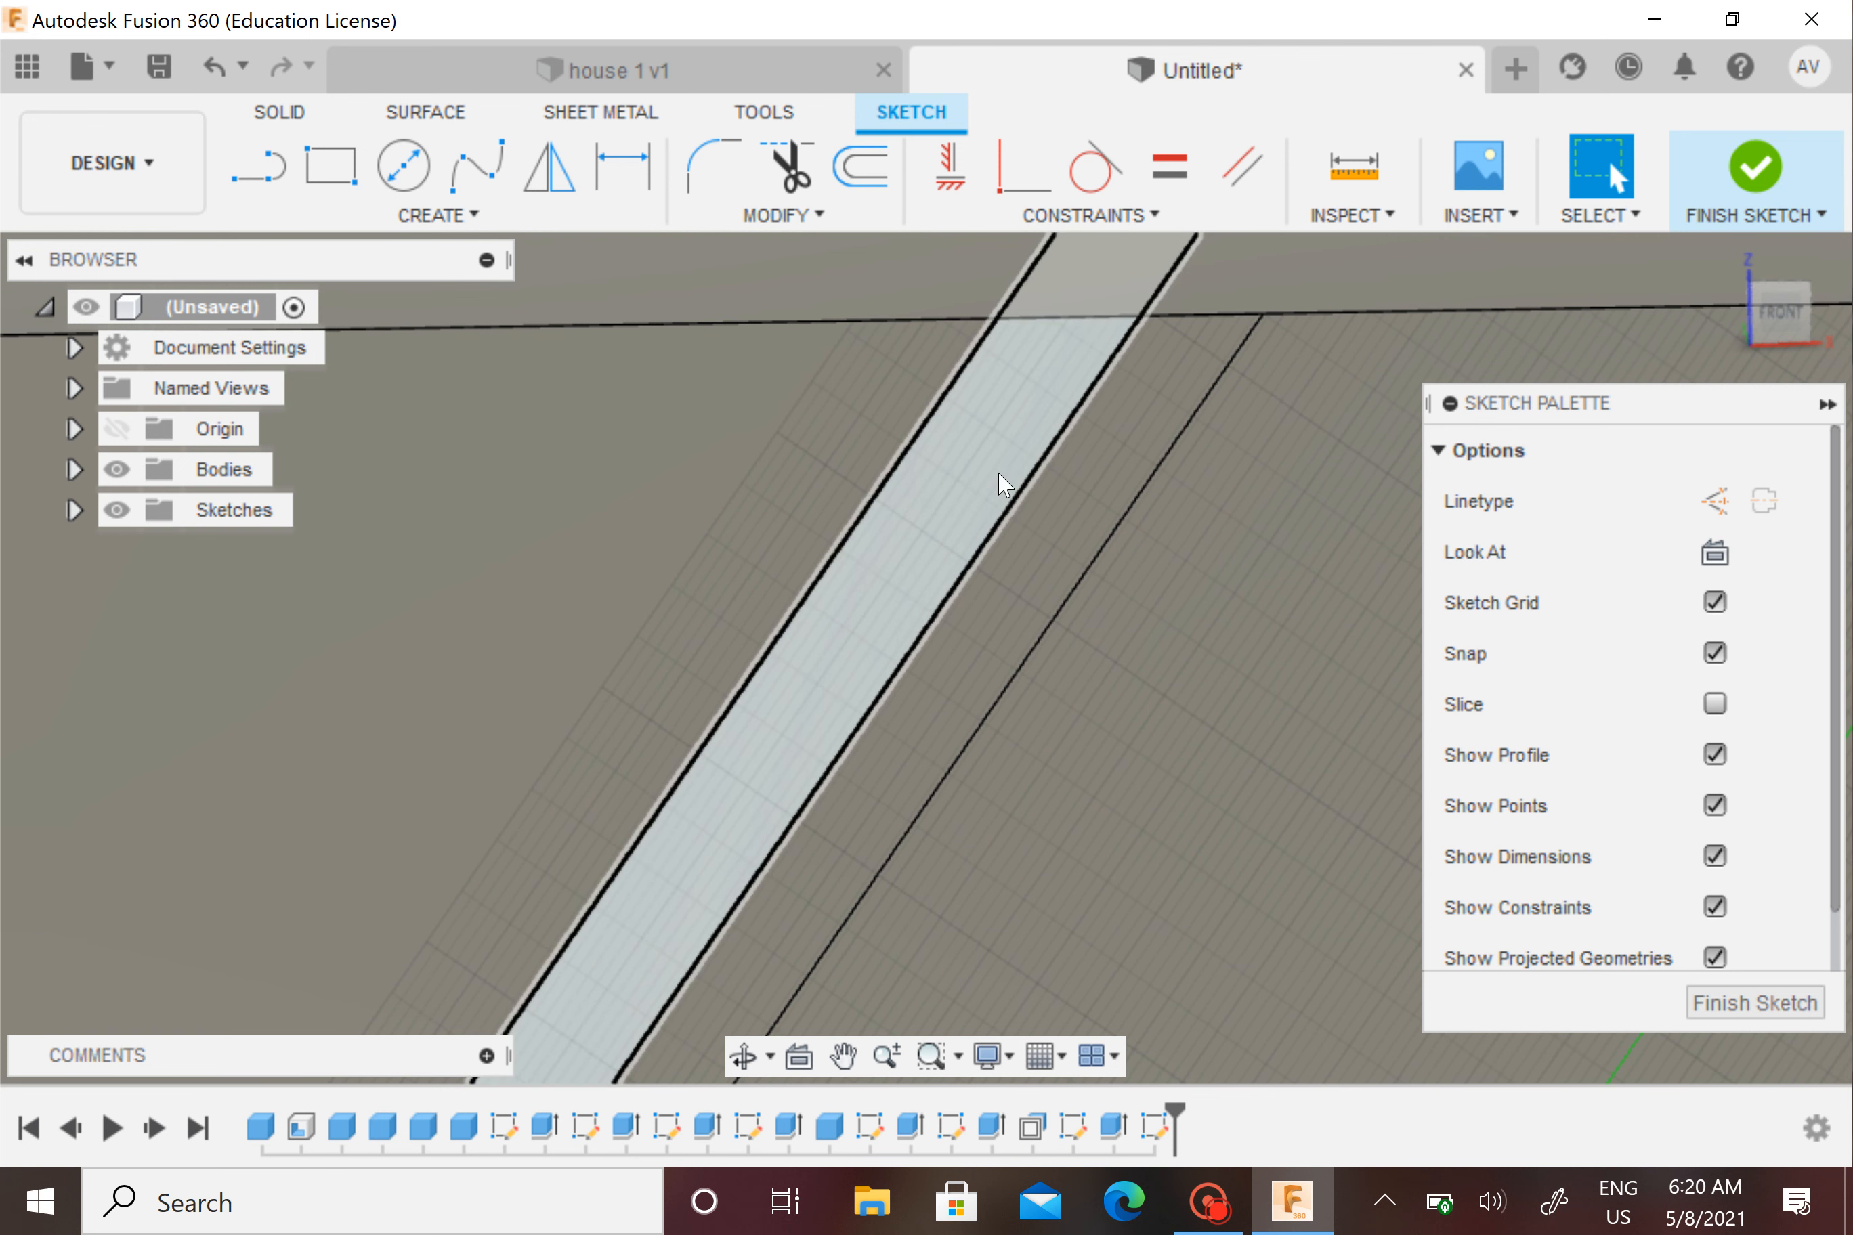
Draw a short line along the sloped face's top edge, starting from its front upper corner
{"action": "key", "text": "r"}
{"action": "key", "text": "l"}
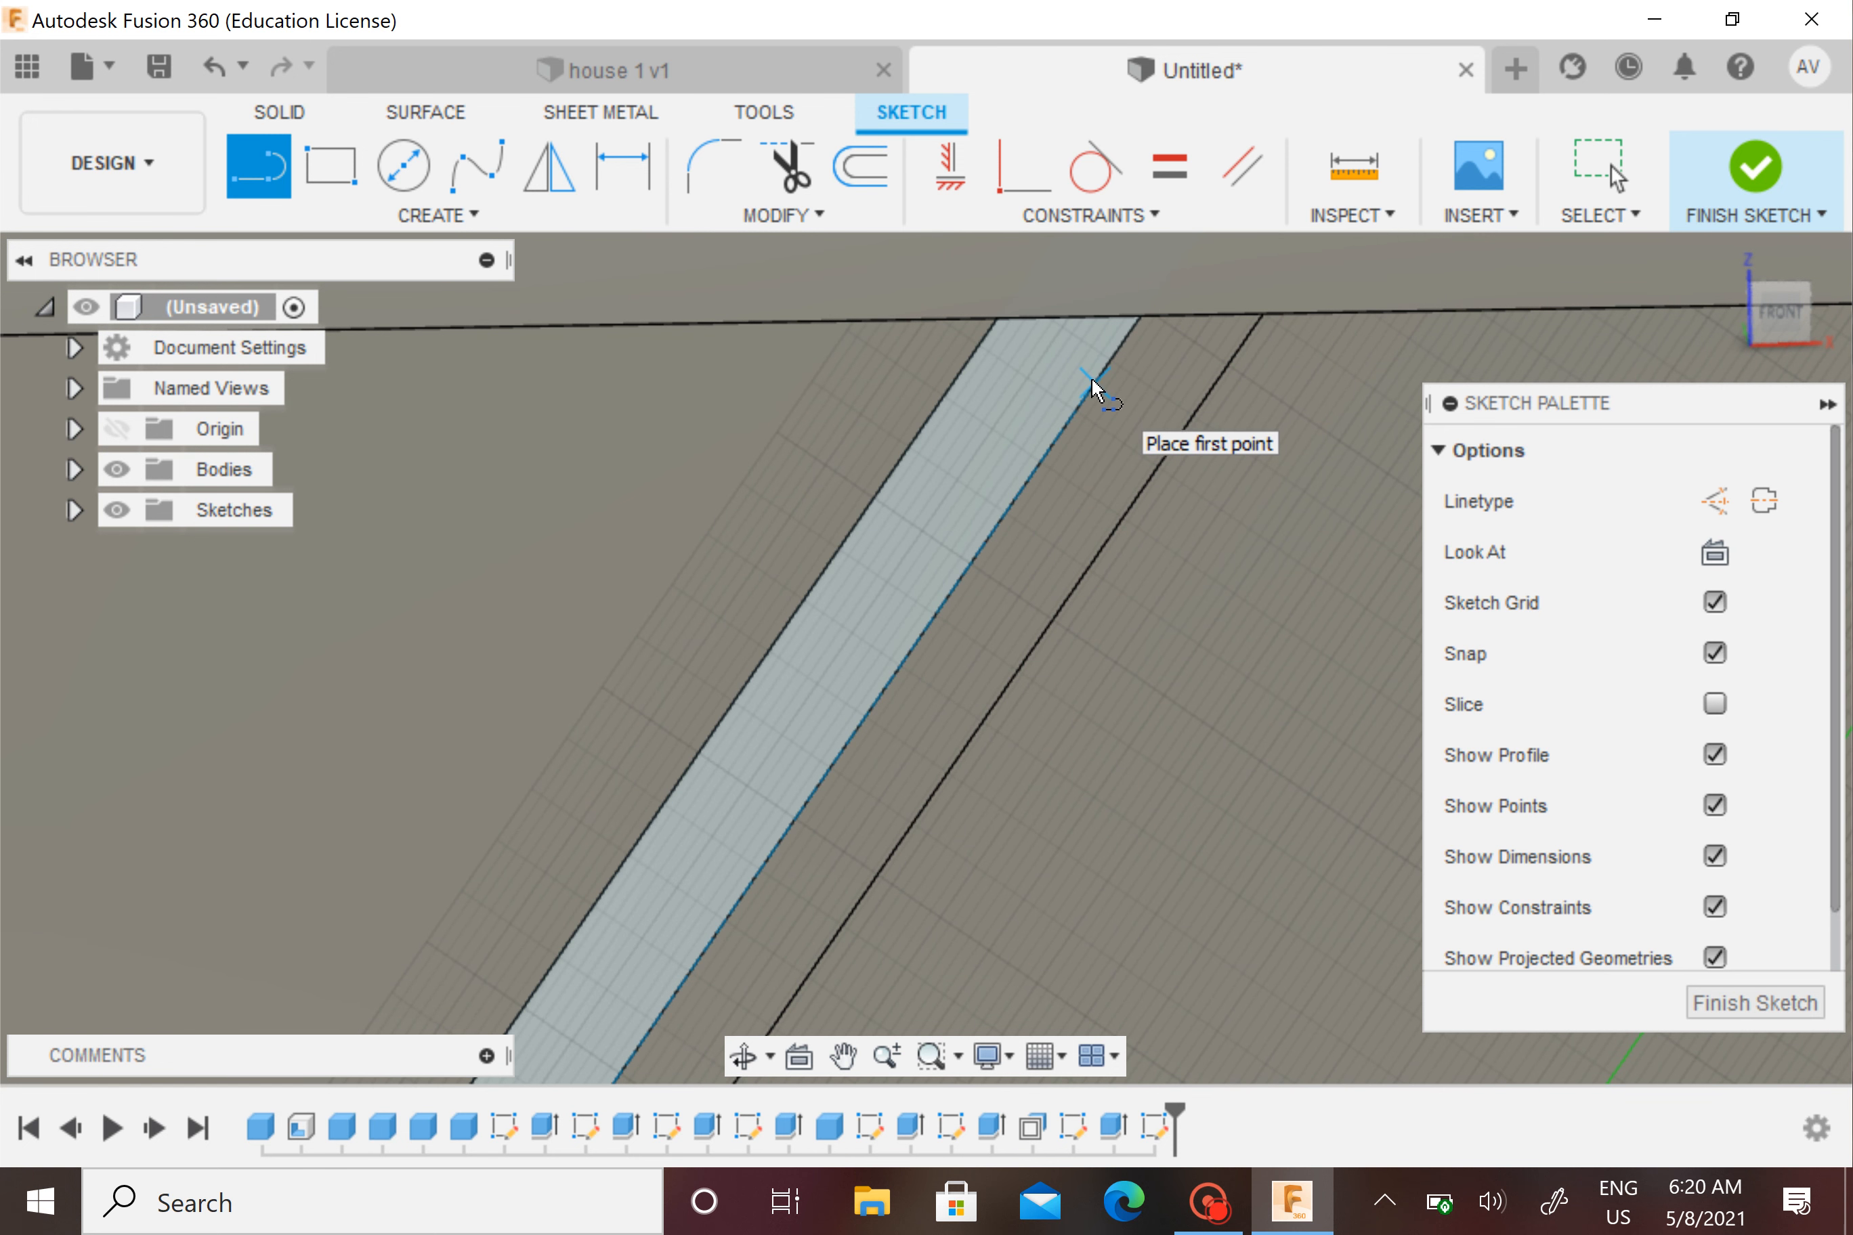
{"action": "middle_click_drag", "start_coordinate": [1092, 388], "coordinate": [1194, 478], "text": "shift"}
{"action": "mouse_move", "coordinate": [1363, 584]}
{"action": "middle_mouse_down", "text": "shift"}
{"action": "mouse_move", "coordinate": [1165, 443]}
{"action": "mouse_move", "coordinate": [1130, 461]}
{"action": "mouse_move", "coordinate": [1305, 470]}
{"action": "middle_mouse_up", "text": "shift"}
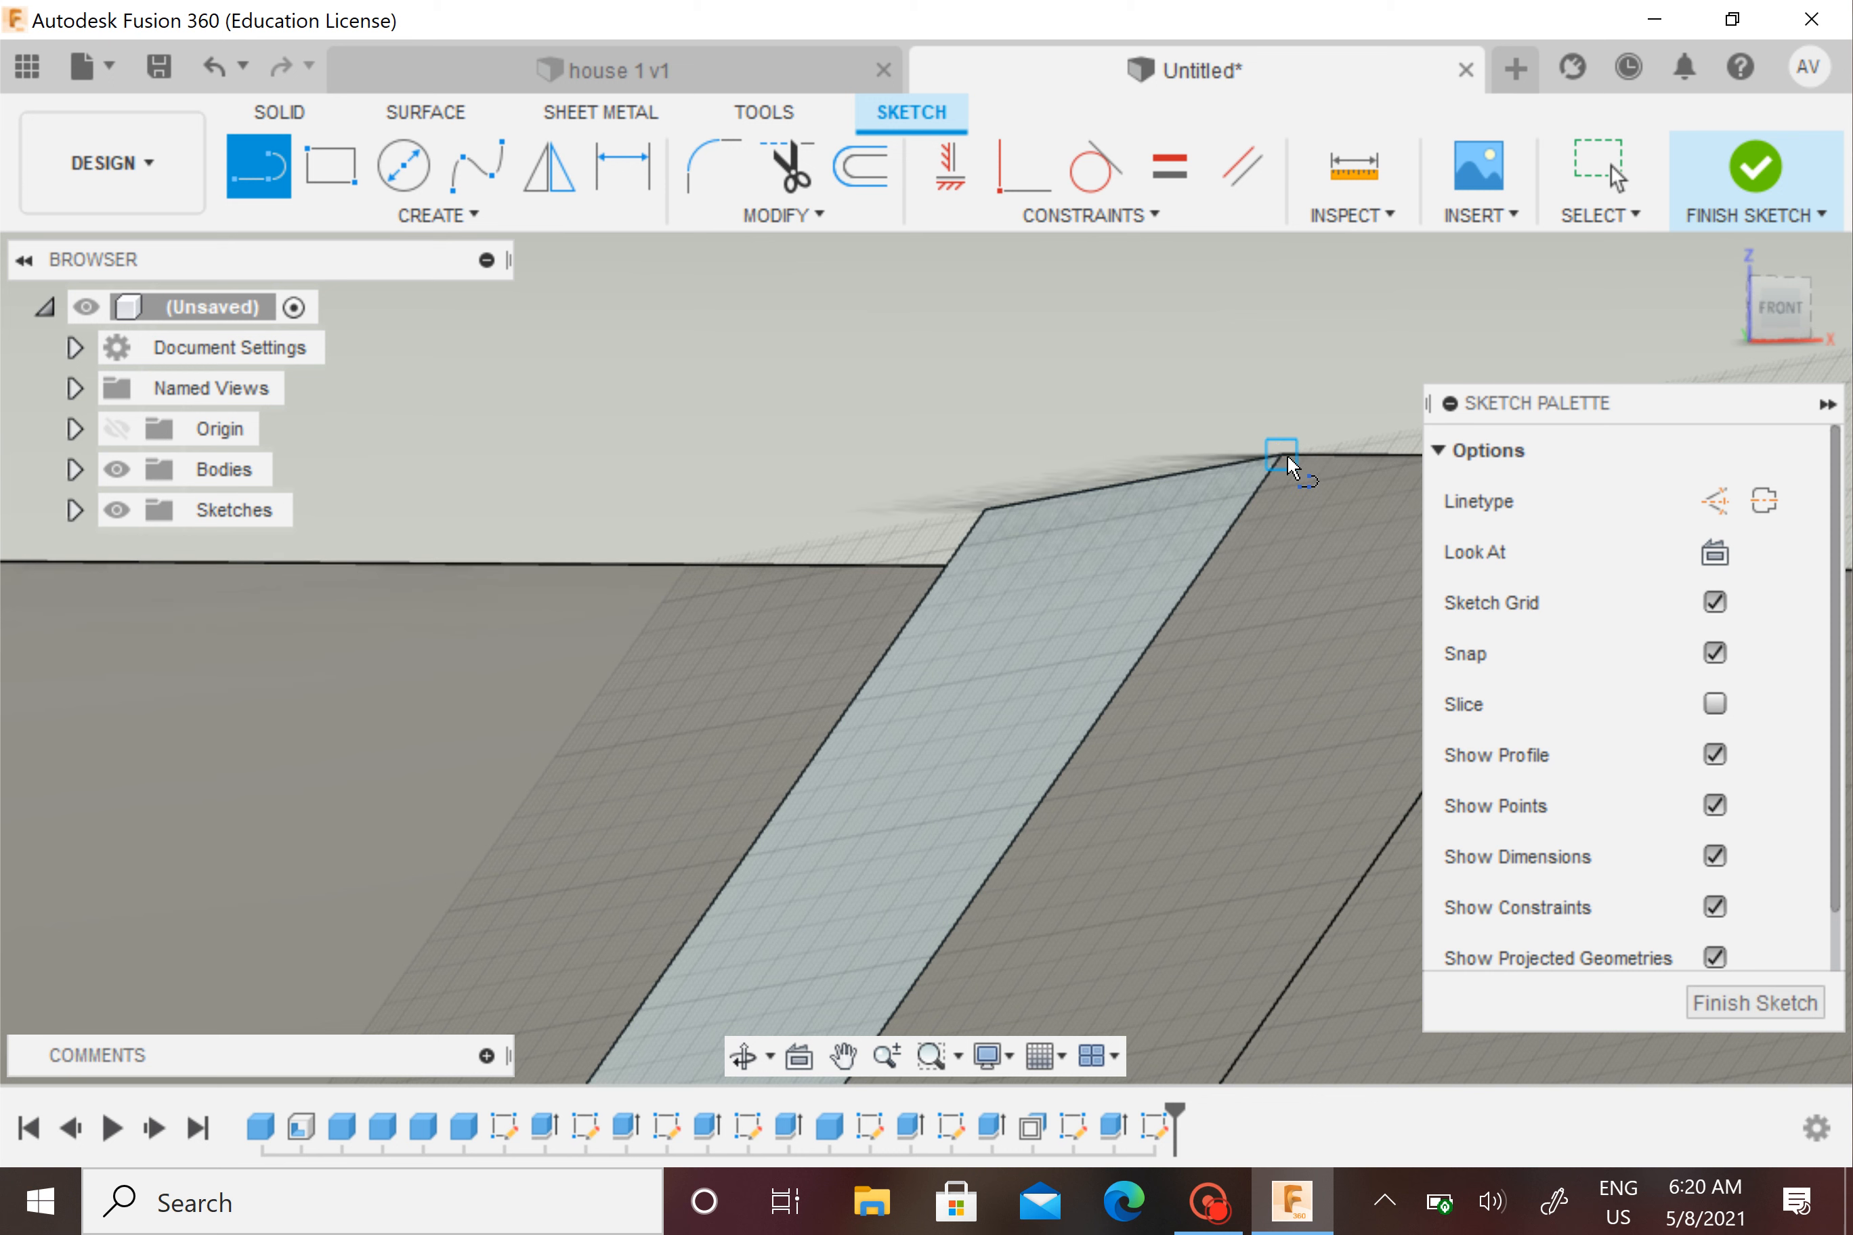
{"action": "left_click", "coordinate": [1278, 458]}
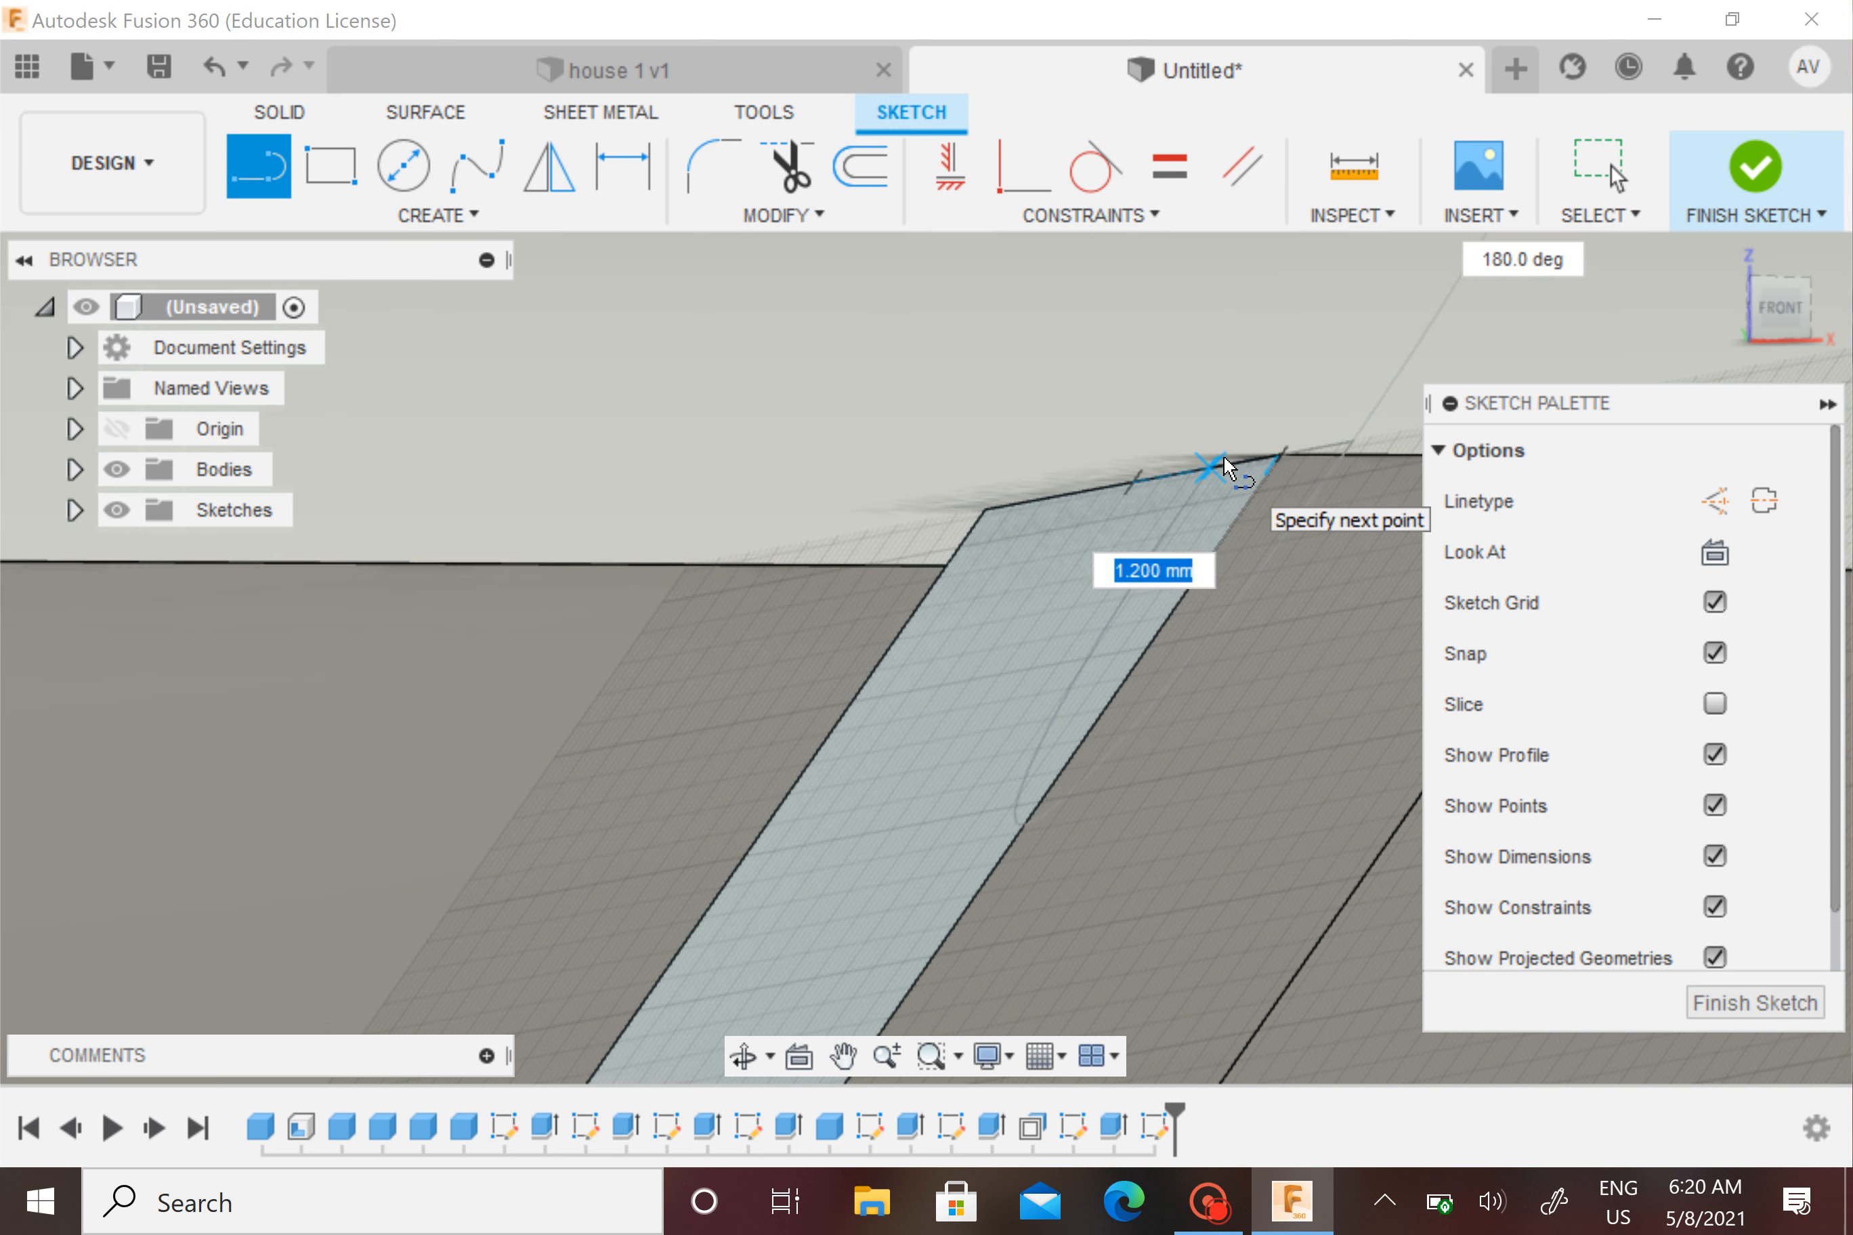
{"action": "key", "text": "Escape"}
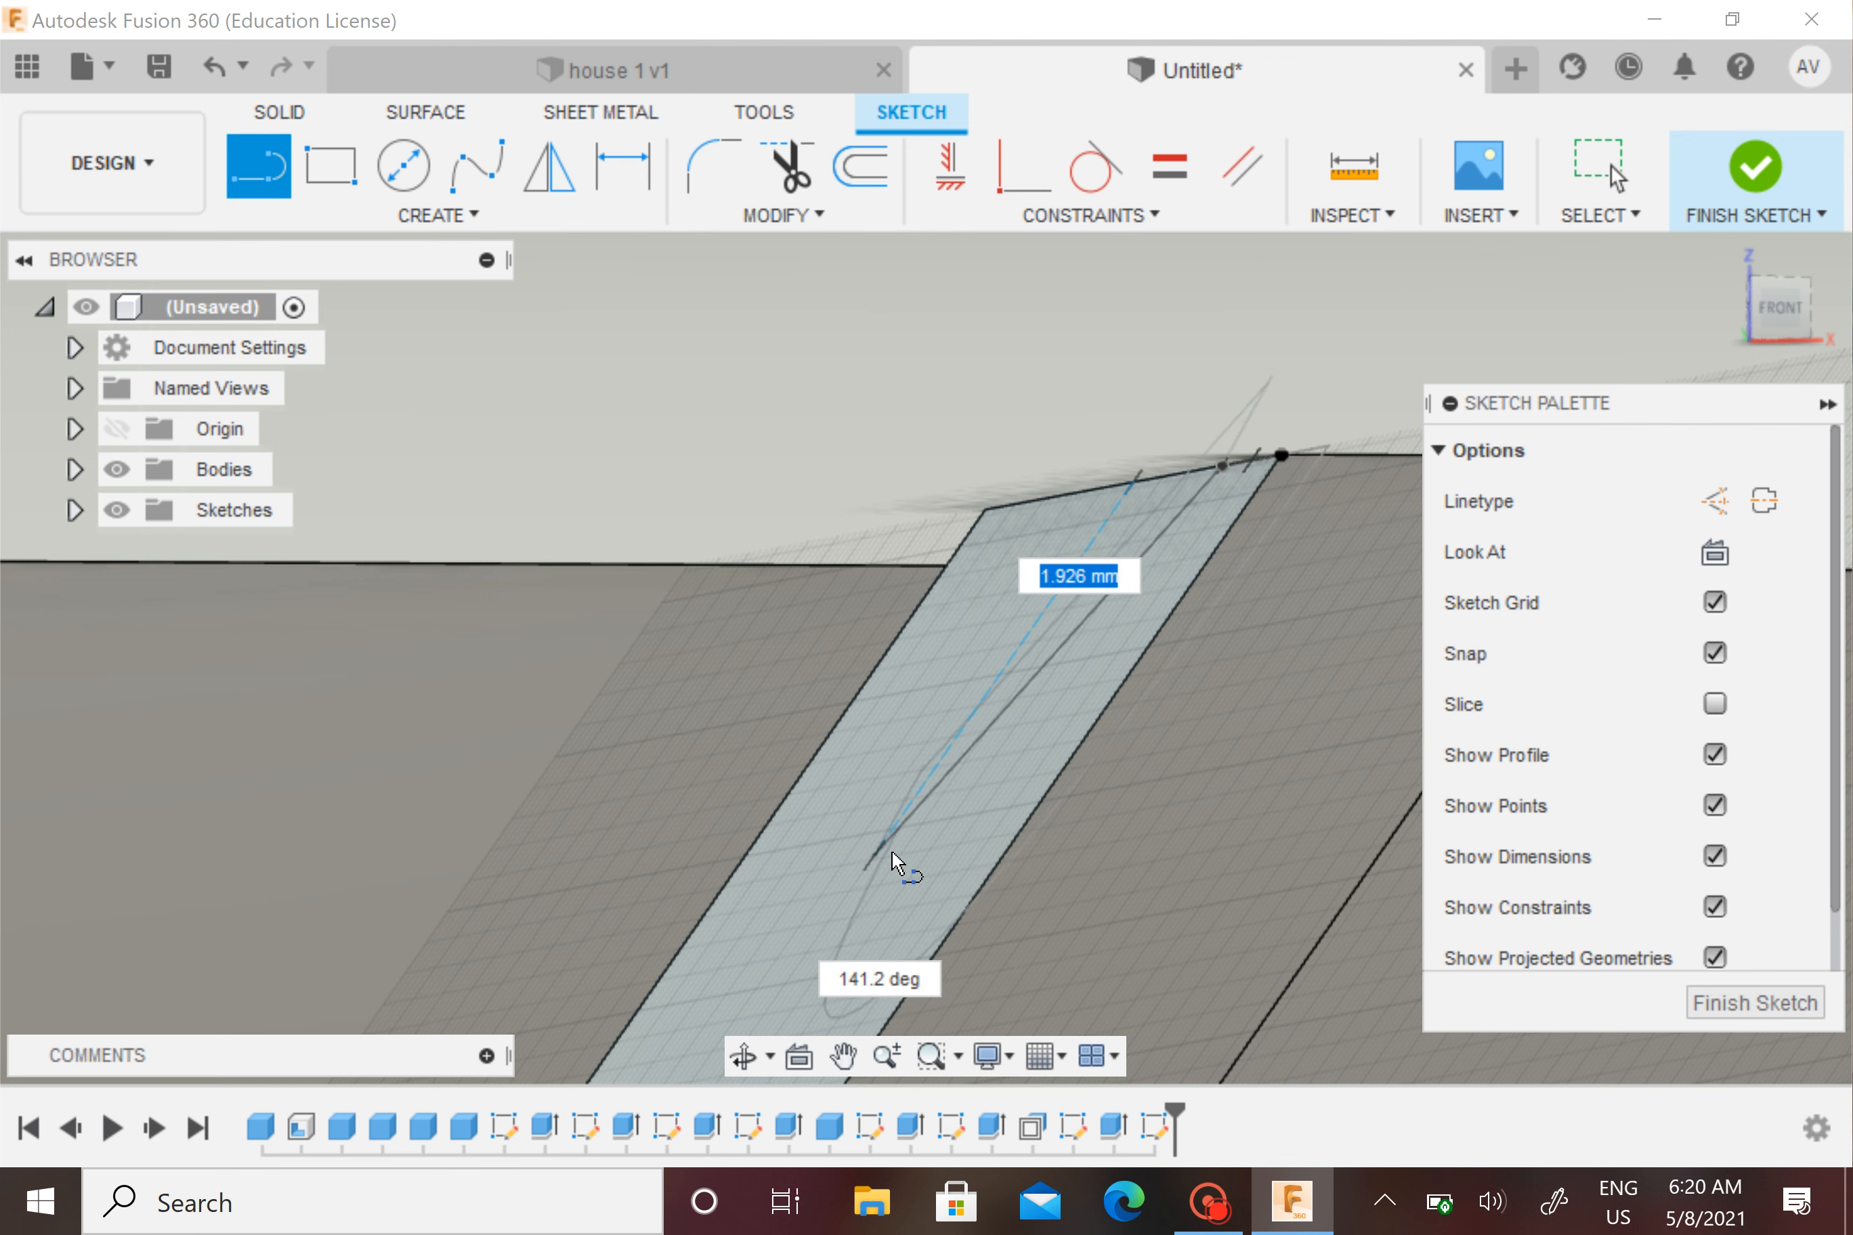
Draw a line at 90 degrees from the short top-edge line's end down the sloped face to its bottom edge
{"action": "middle_click_drag", "start_coordinate": [889, 909], "coordinate": [993, 812]}
{"action": "middle_click_drag", "start_coordinate": [1200, 602], "coordinate": [1241, 620]}
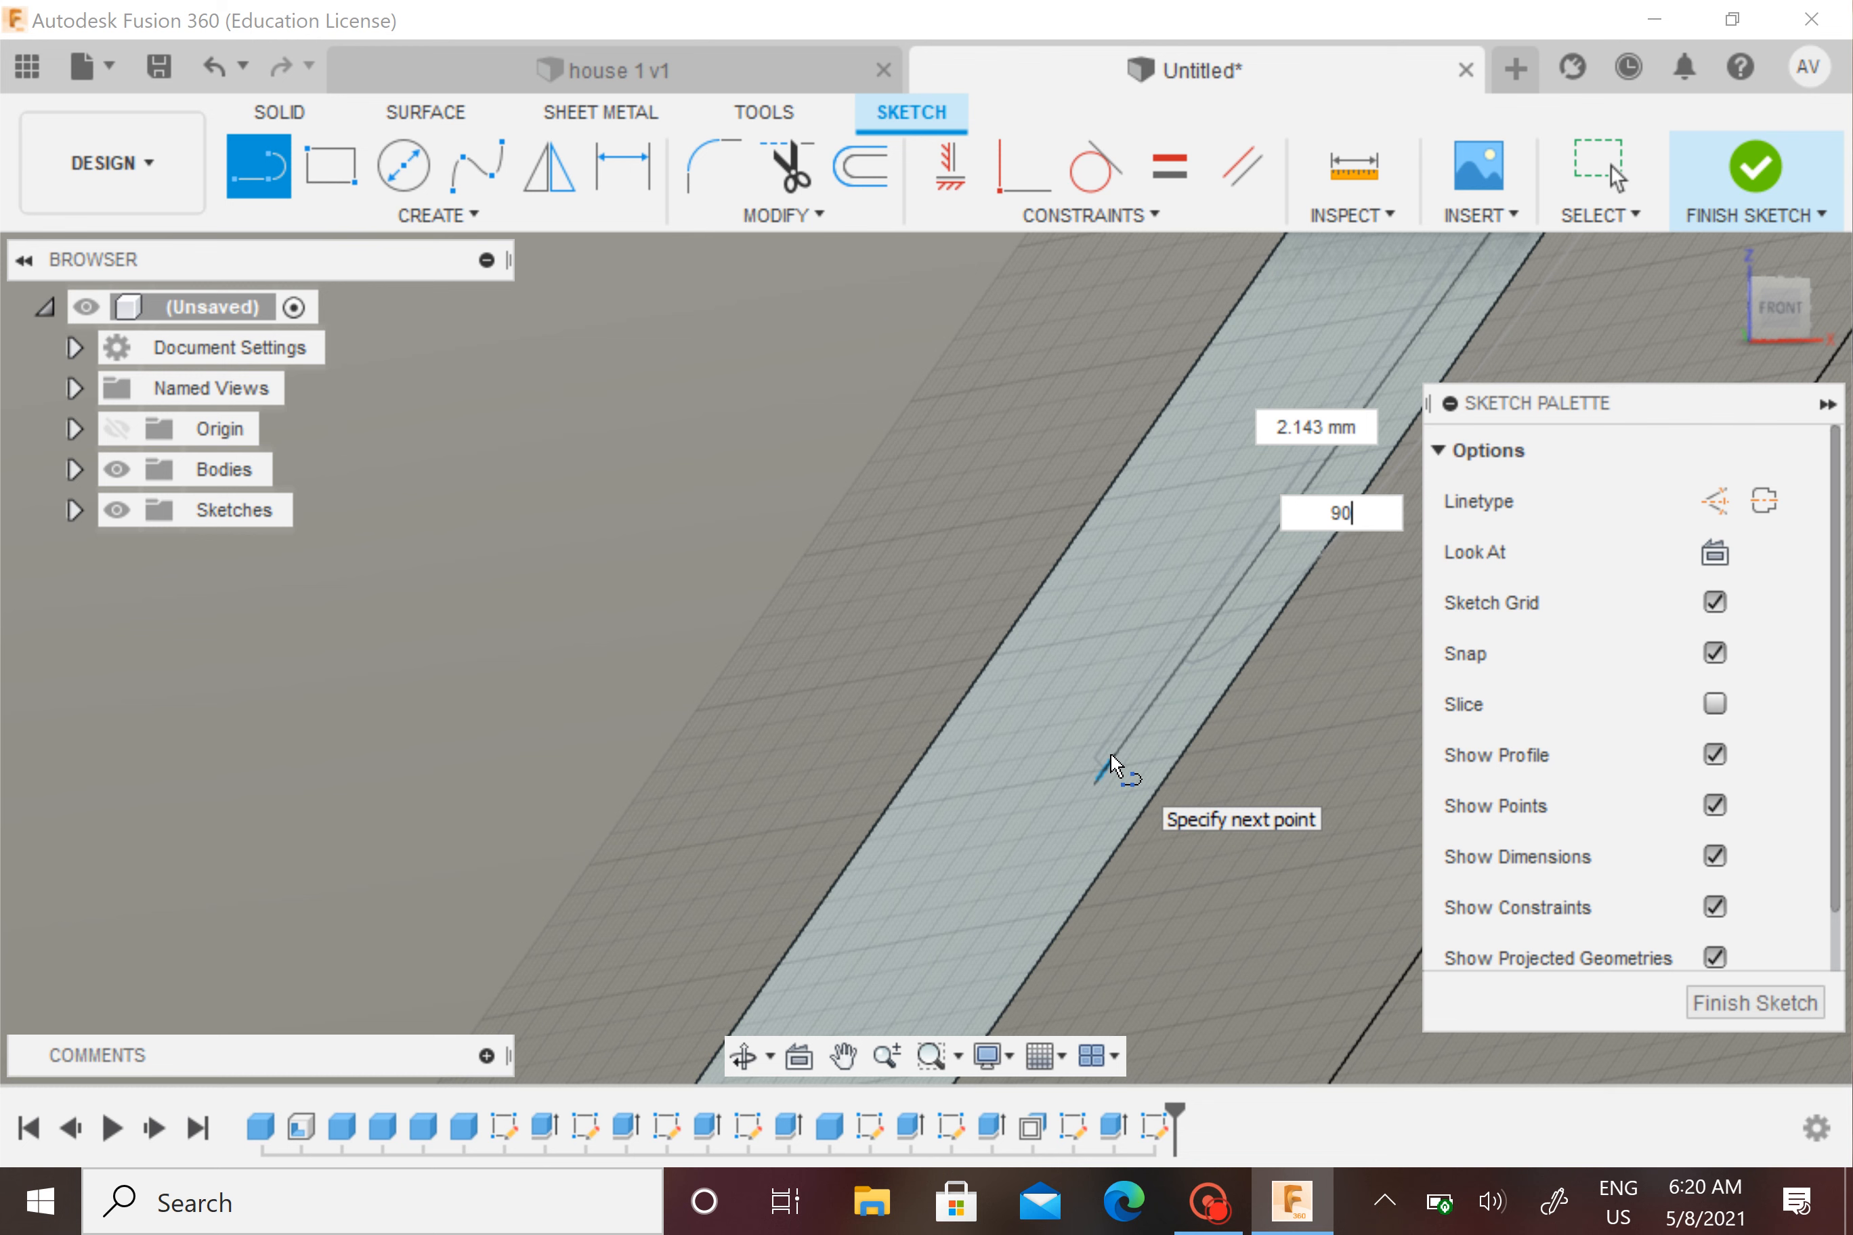
{"action": "key", "text": "Tab"}
{"action": "middle_click_drag", "start_coordinate": [899, 968], "coordinate": [1314, 454]}
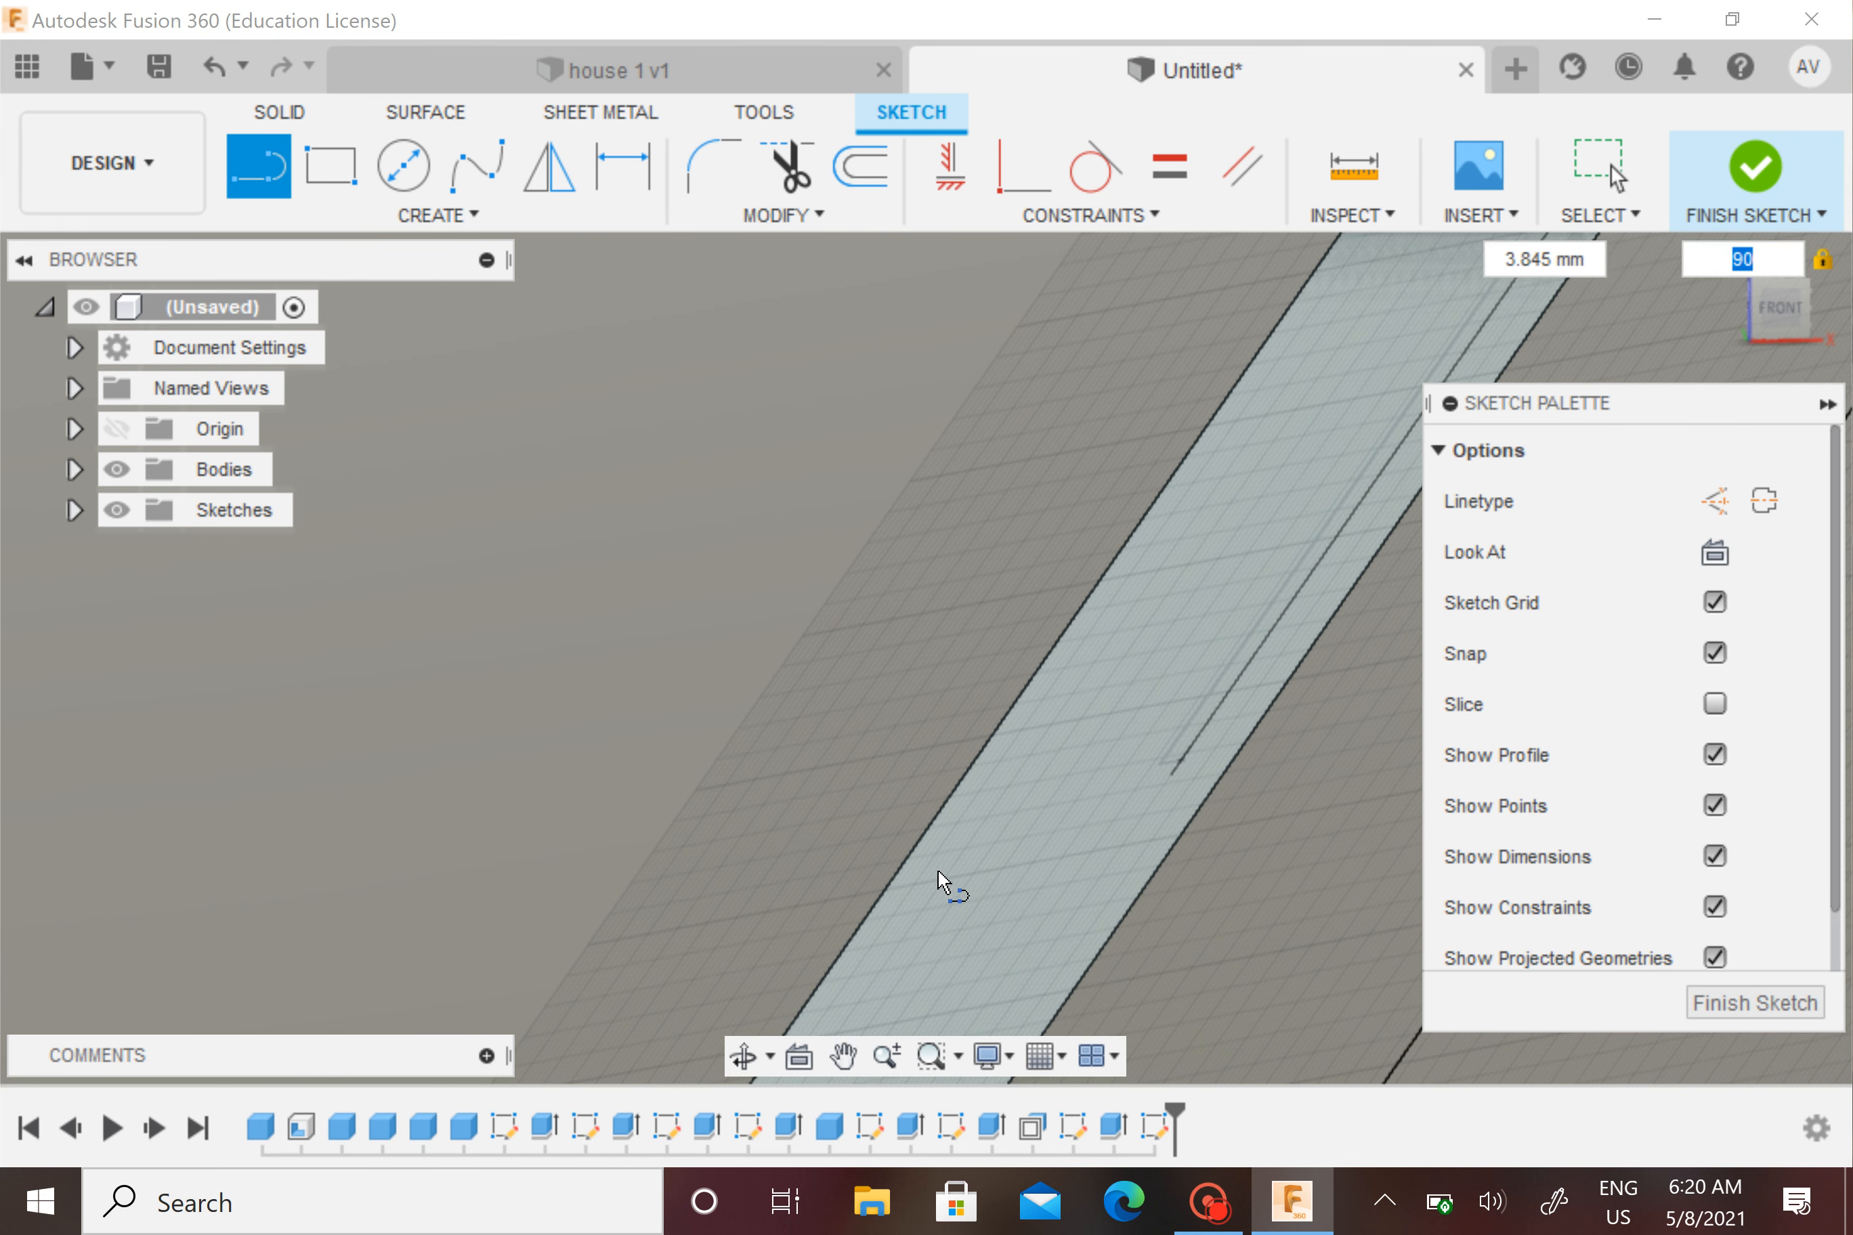
{"action": "mouse_move", "coordinate": [943, 881]}
{"action": "middle_mouse_down"}
{"action": "mouse_move", "coordinate": [1296, 432]}
{"action": "mouse_move", "coordinate": [1142, 347]}
{"action": "mouse_move", "coordinate": [926, 694]}
{"action": "middle_mouse_up"}
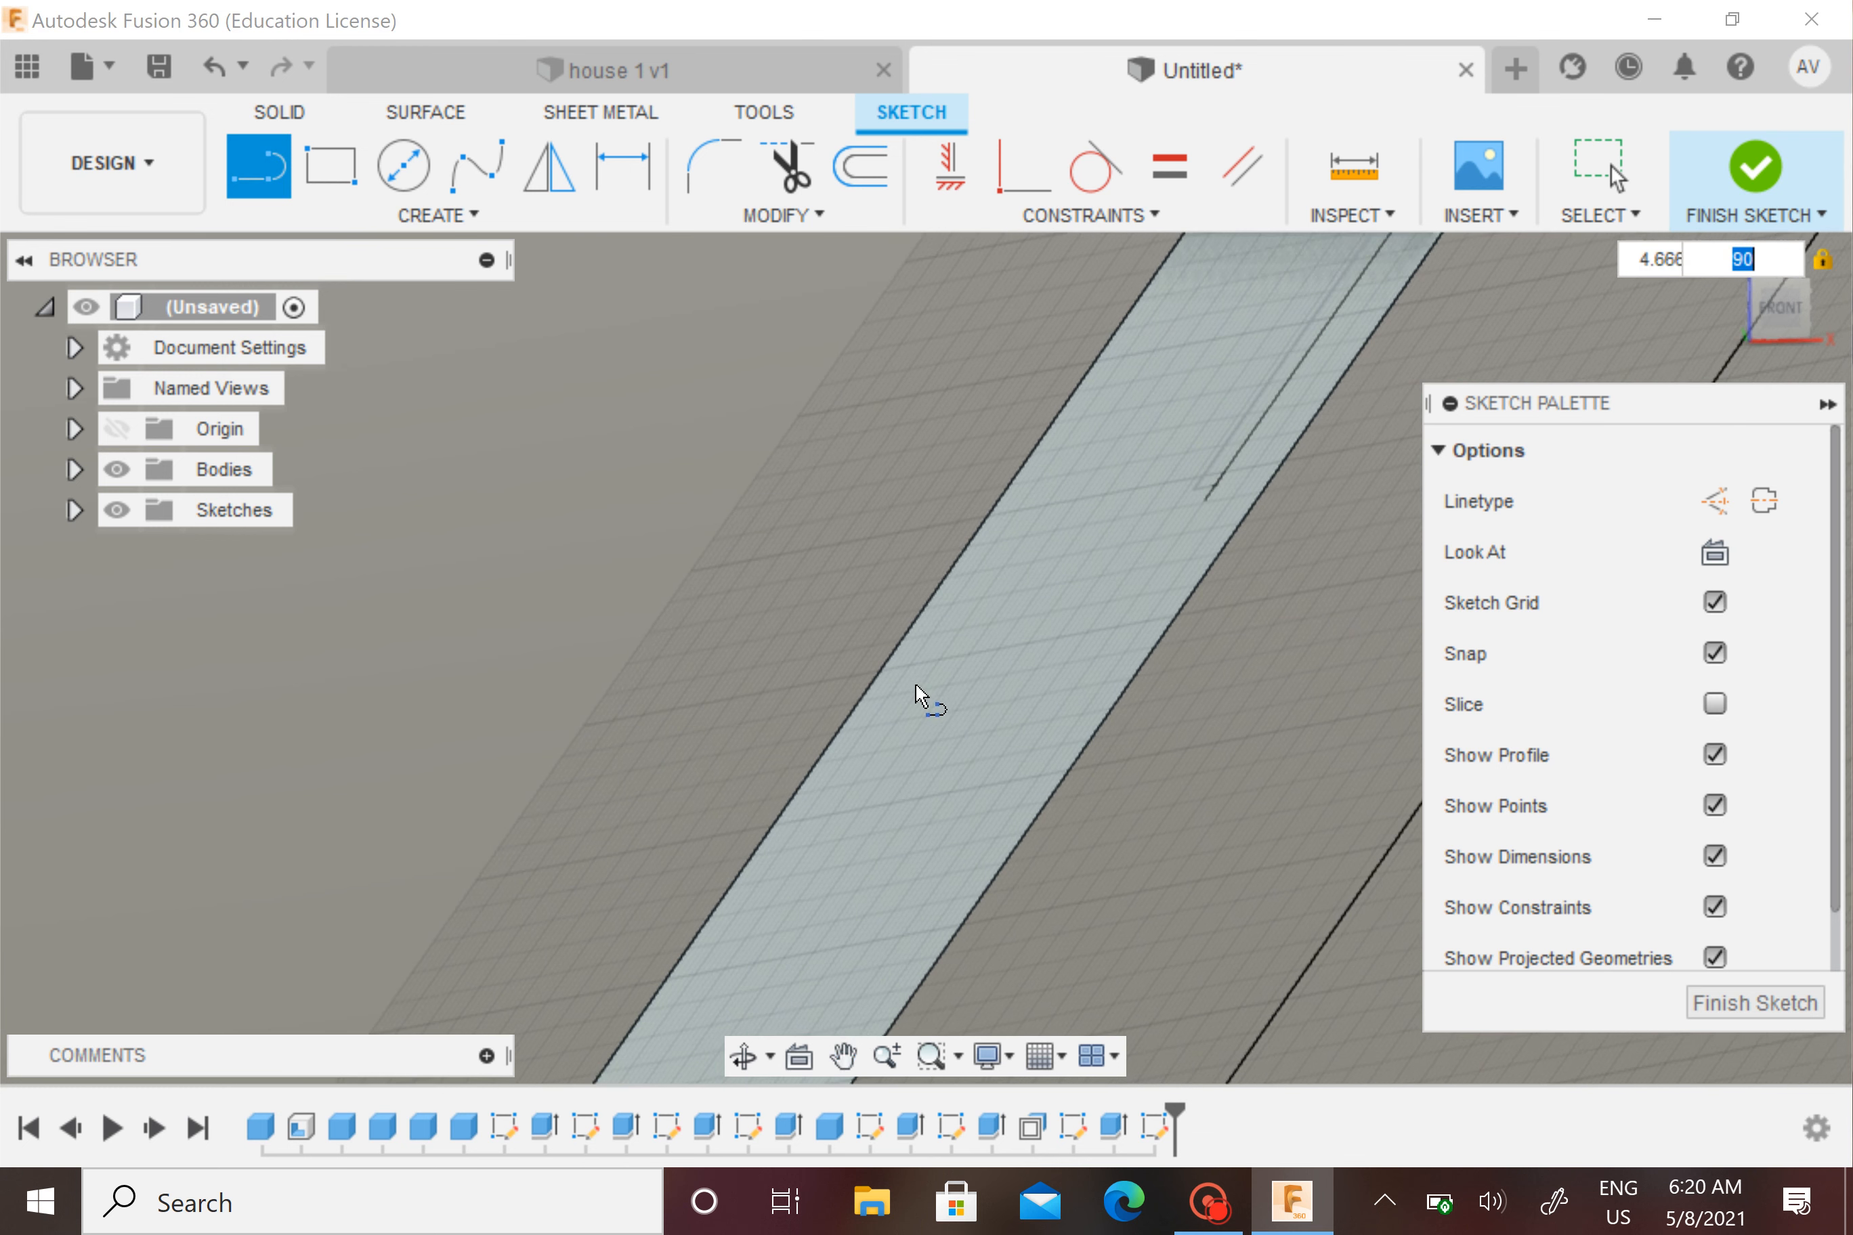
{"action": "mouse_move", "coordinate": [805, 864]}
{"action": "middle_mouse_down"}
{"action": "mouse_move", "coordinate": [1187, 384]}
{"action": "mouse_move", "coordinate": [1142, 484]}
{"action": "middle_mouse_up"}
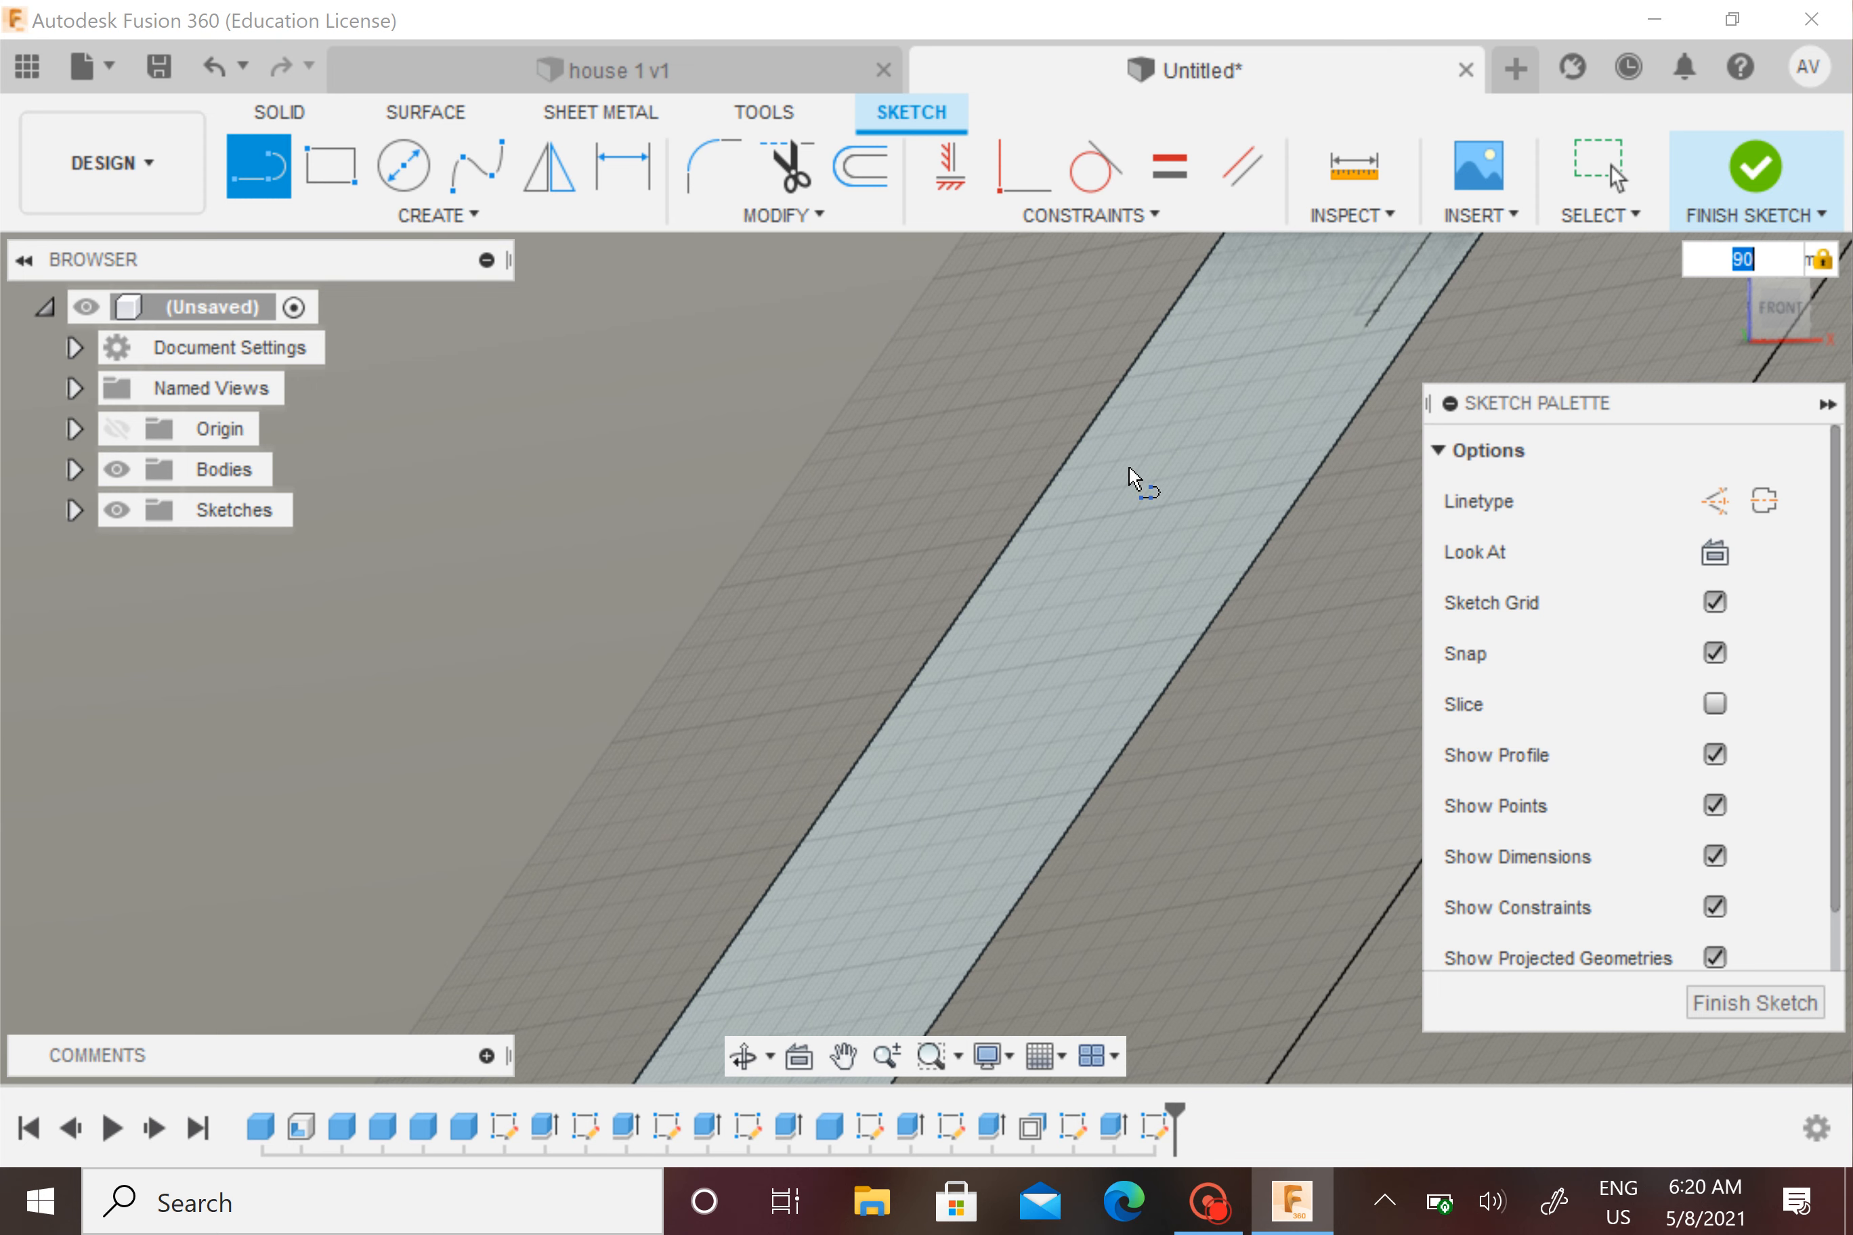
{"action": "mouse_move", "coordinate": [749, 951]}
{"action": "middle_mouse_down"}
{"action": "mouse_move", "coordinate": [1195, 418]}
{"action": "mouse_move", "coordinate": [1196, 442]}
{"action": "middle_mouse_up"}
{"action": "middle_click_drag", "start_coordinate": [868, 855], "coordinate": [1188, 359]}
{"action": "scroll", "coordinate": [758, 871], "scroll_direction": "down", "scroll_amount": 5}
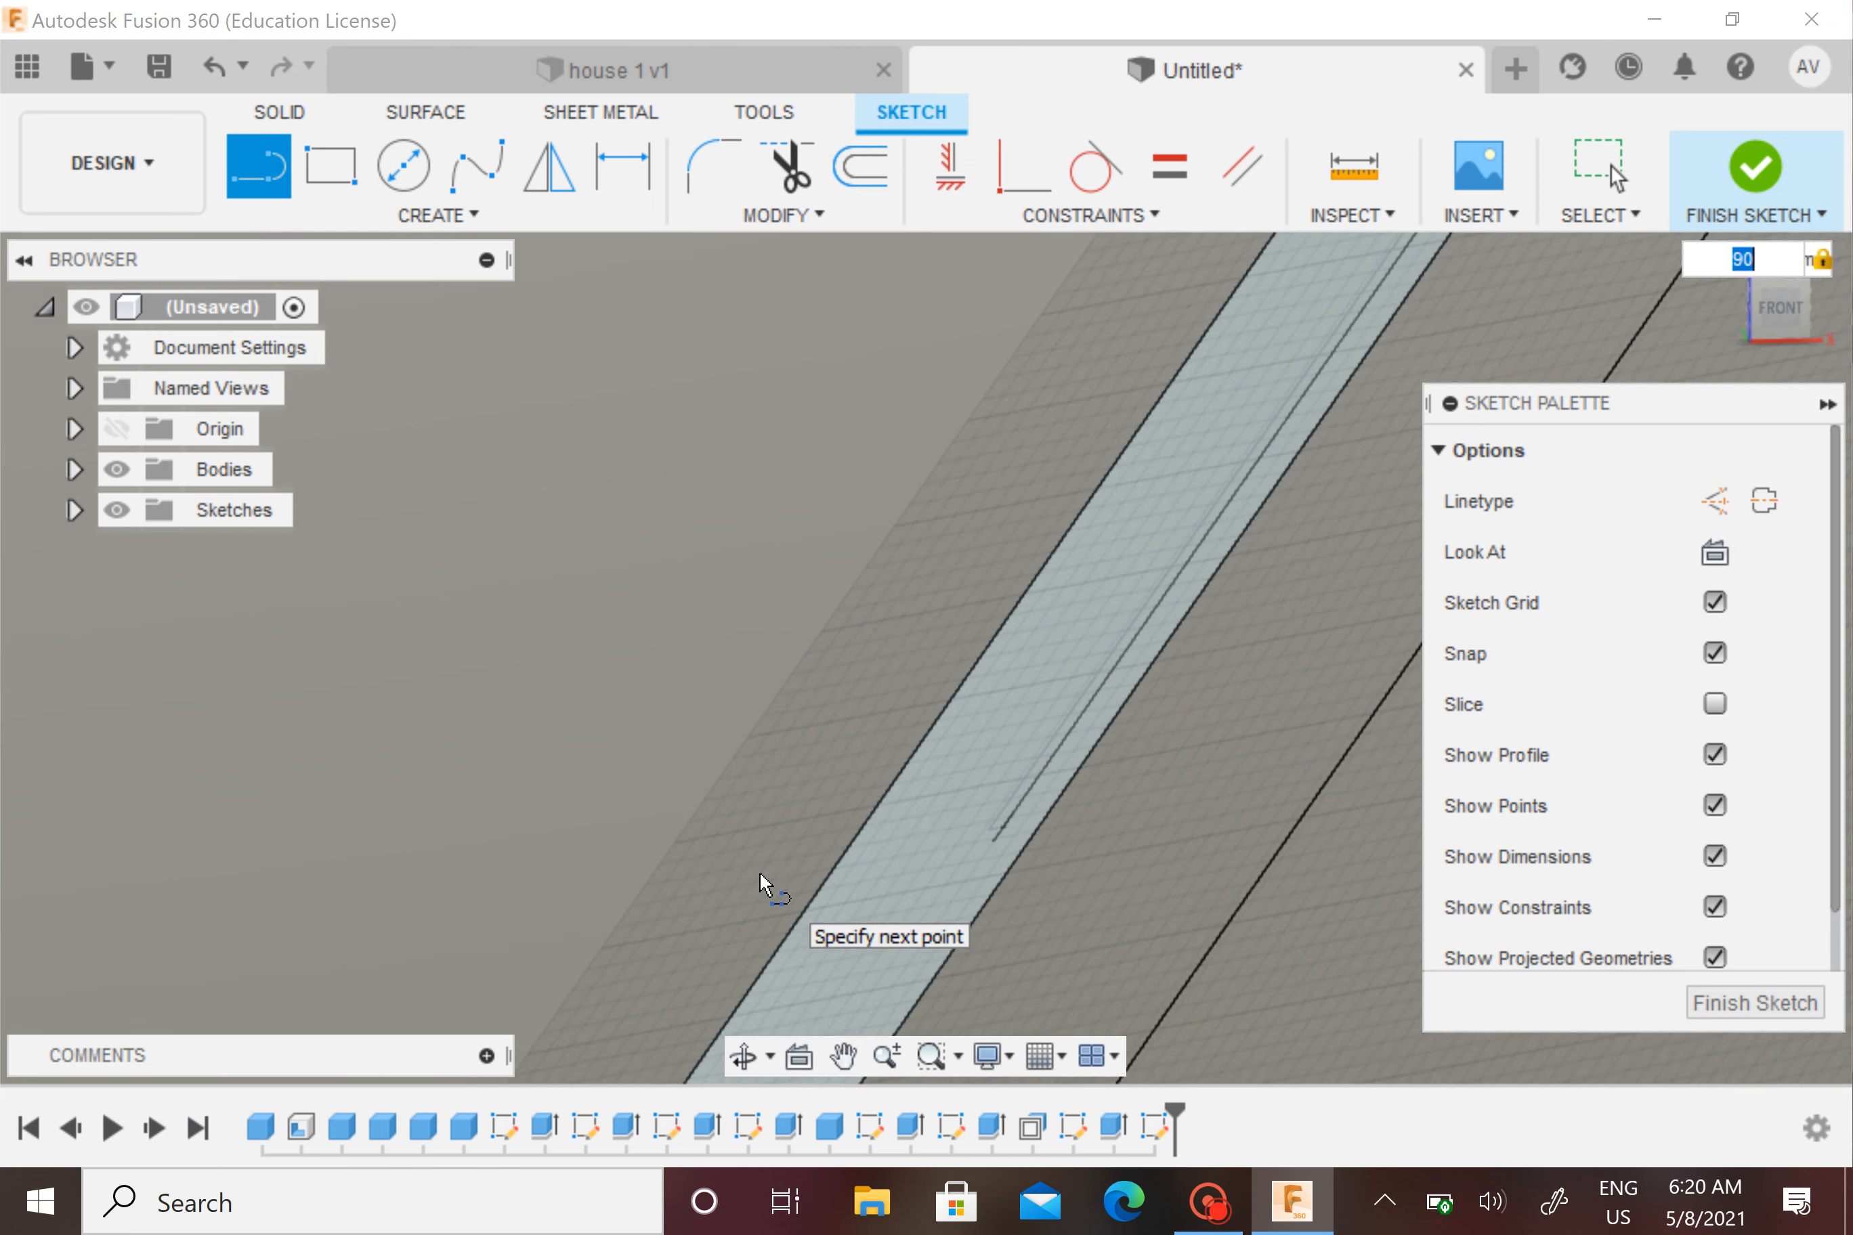
{"action": "mouse_move", "coordinate": [759, 871]}
{"action": "middle_mouse_down"}
{"action": "mouse_move", "coordinate": [1157, 487]}
{"action": "mouse_move", "coordinate": [1026, 674]}
{"action": "middle_mouse_up"}
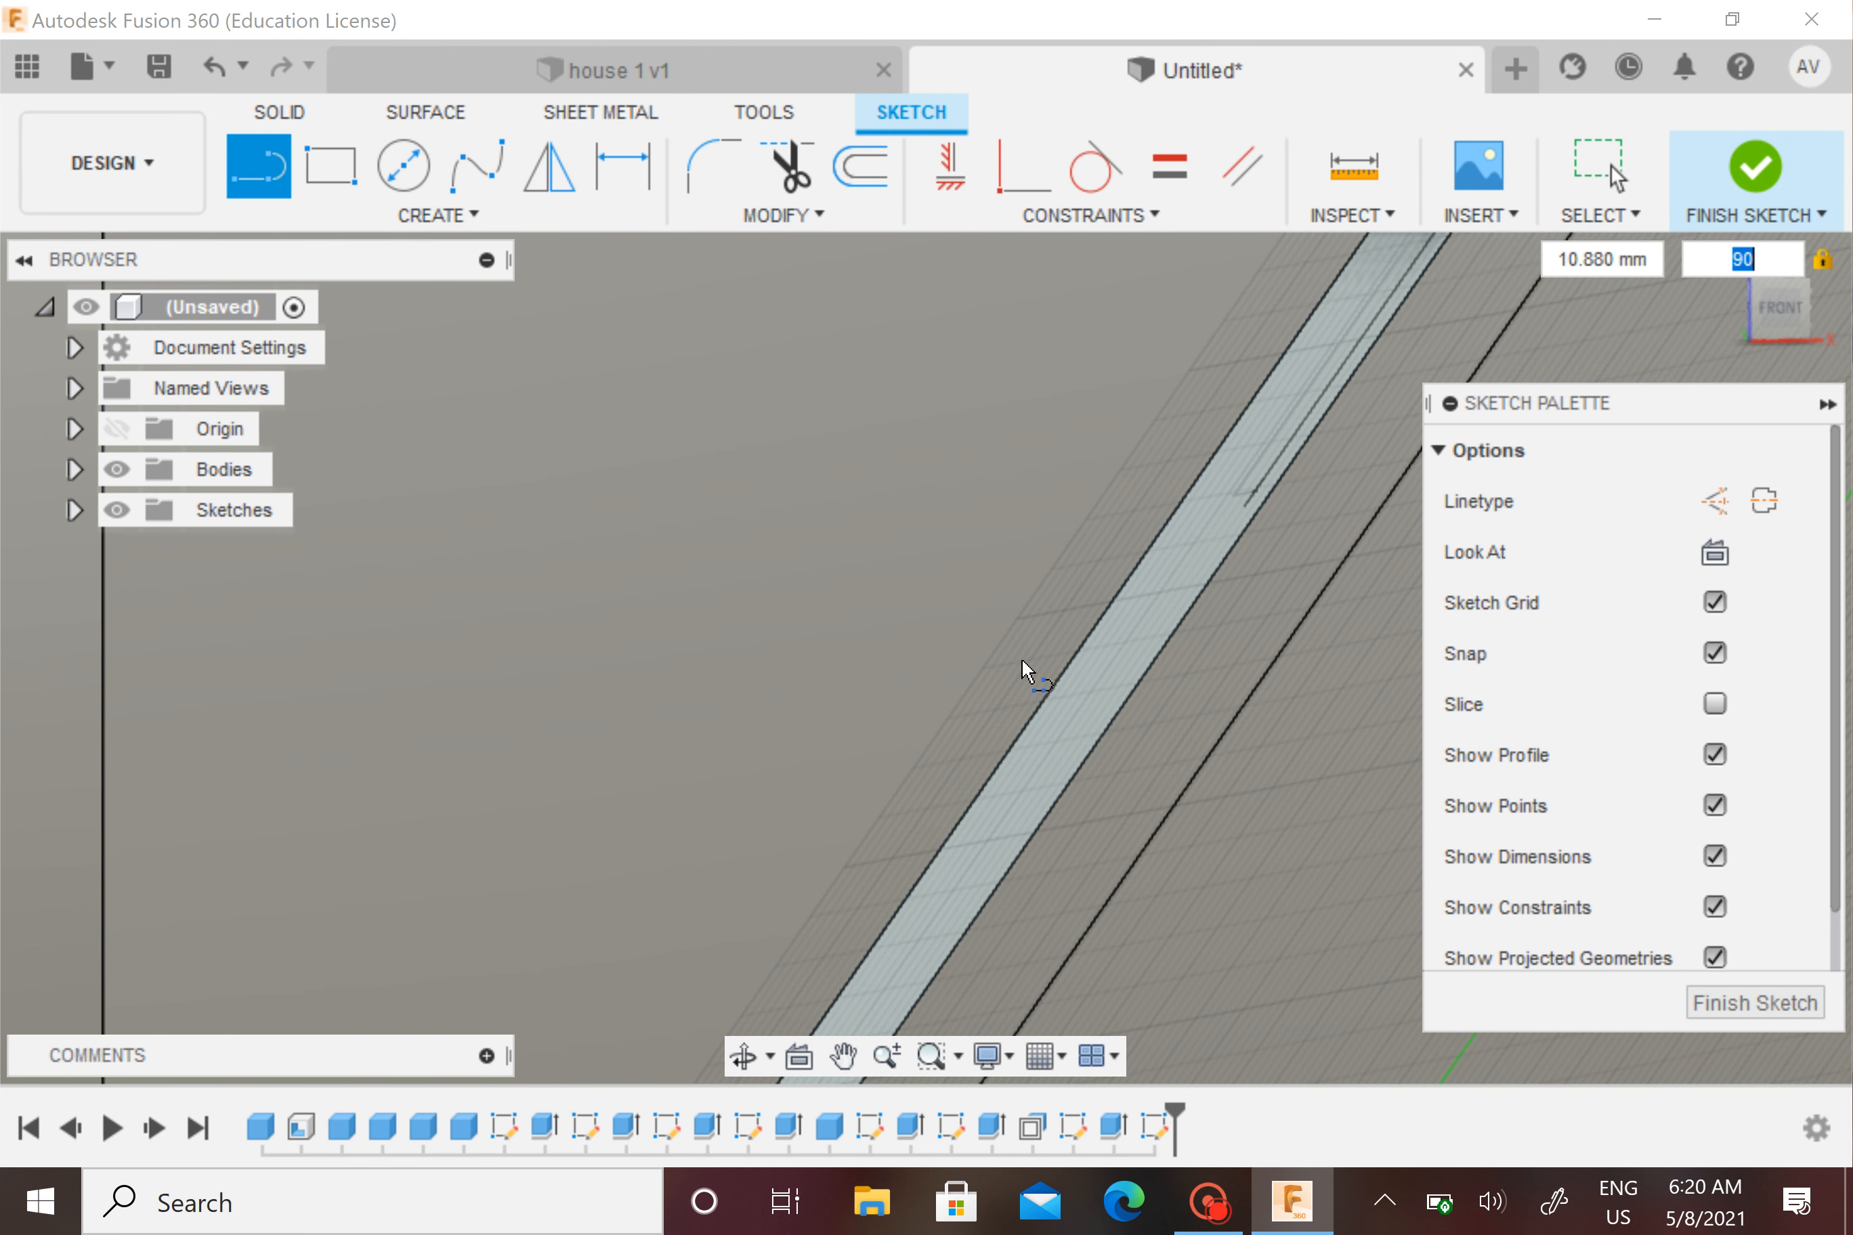
{"action": "mouse_move", "coordinate": [716, 897]}
{"action": "middle_mouse_down"}
{"action": "mouse_move", "coordinate": [1170, 405]}
{"action": "mouse_move", "coordinate": [1096, 413]}
{"action": "middle_mouse_up"}
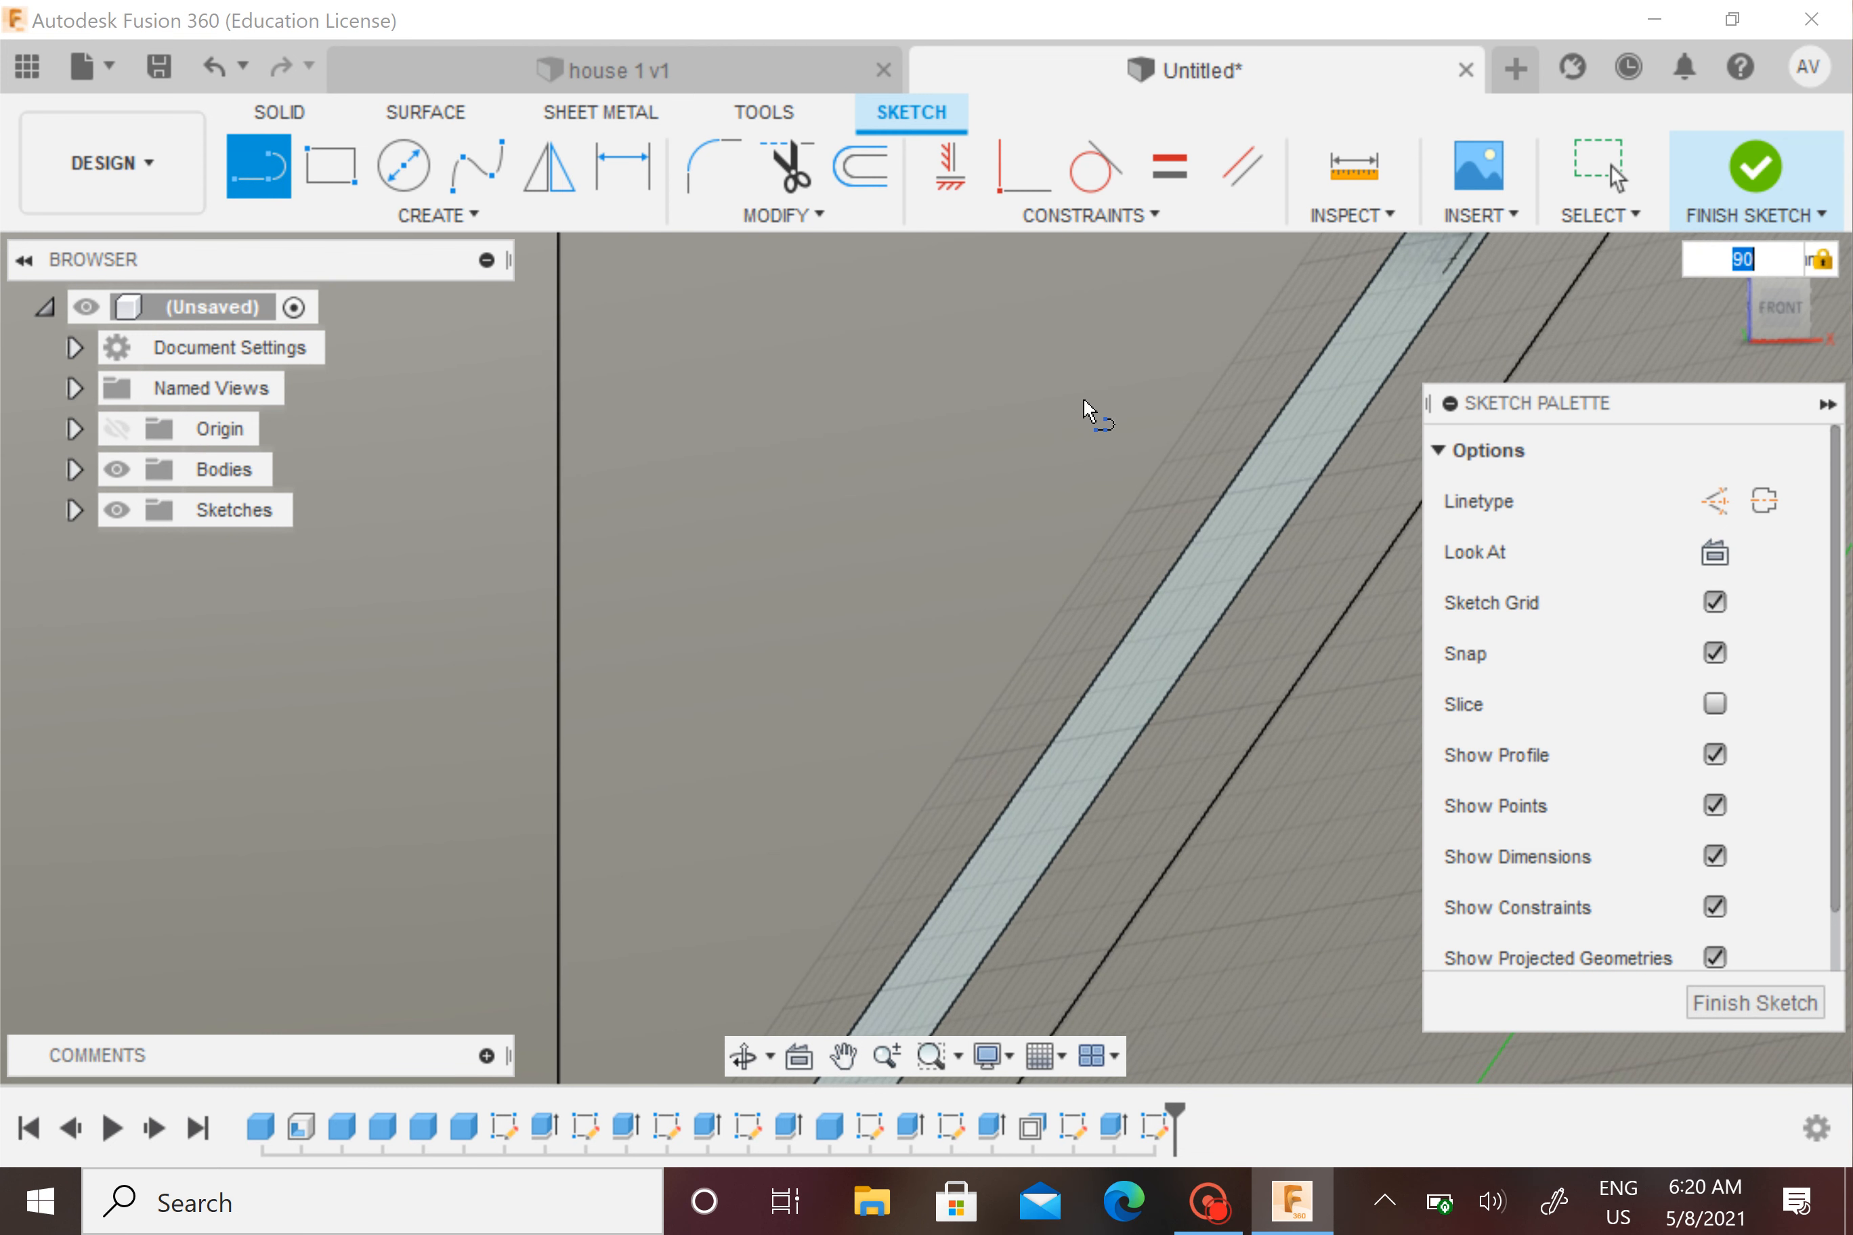
{"action": "mouse_move", "coordinate": [669, 865]}
{"action": "middle_mouse_down"}
{"action": "mouse_move", "coordinate": [935, 463]}
{"action": "mouse_move", "coordinate": [902, 438]}
{"action": "middle_mouse_up"}
{"action": "middle_click_drag", "start_coordinate": [566, 646], "coordinate": [625, 325]}
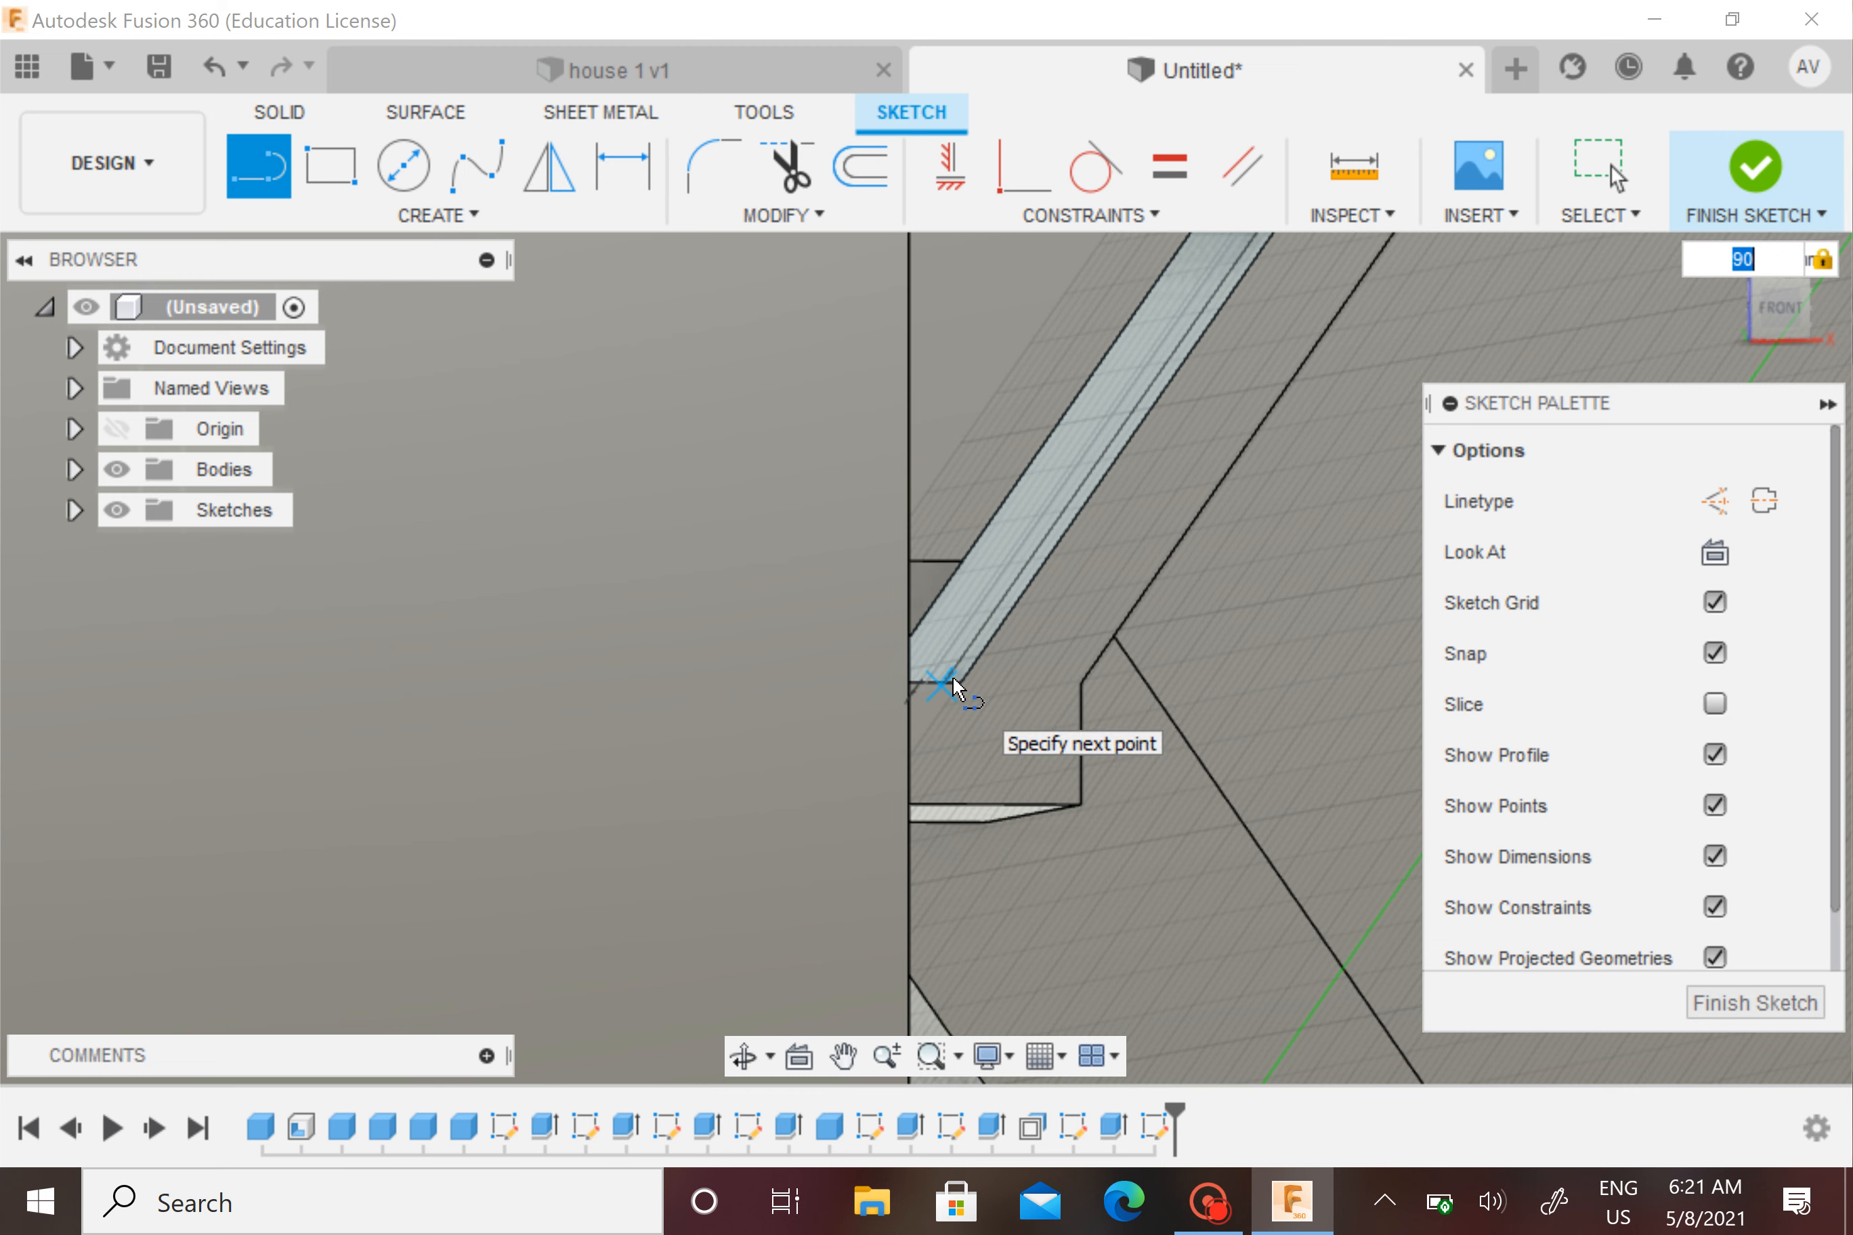
{"action": "middle_click_drag", "start_coordinate": [954, 680], "coordinate": [732, 1028], "text": "shift"}
{"action": "scroll", "coordinate": [758, 522], "scroll_direction": "up", "scroll_amount": 5}
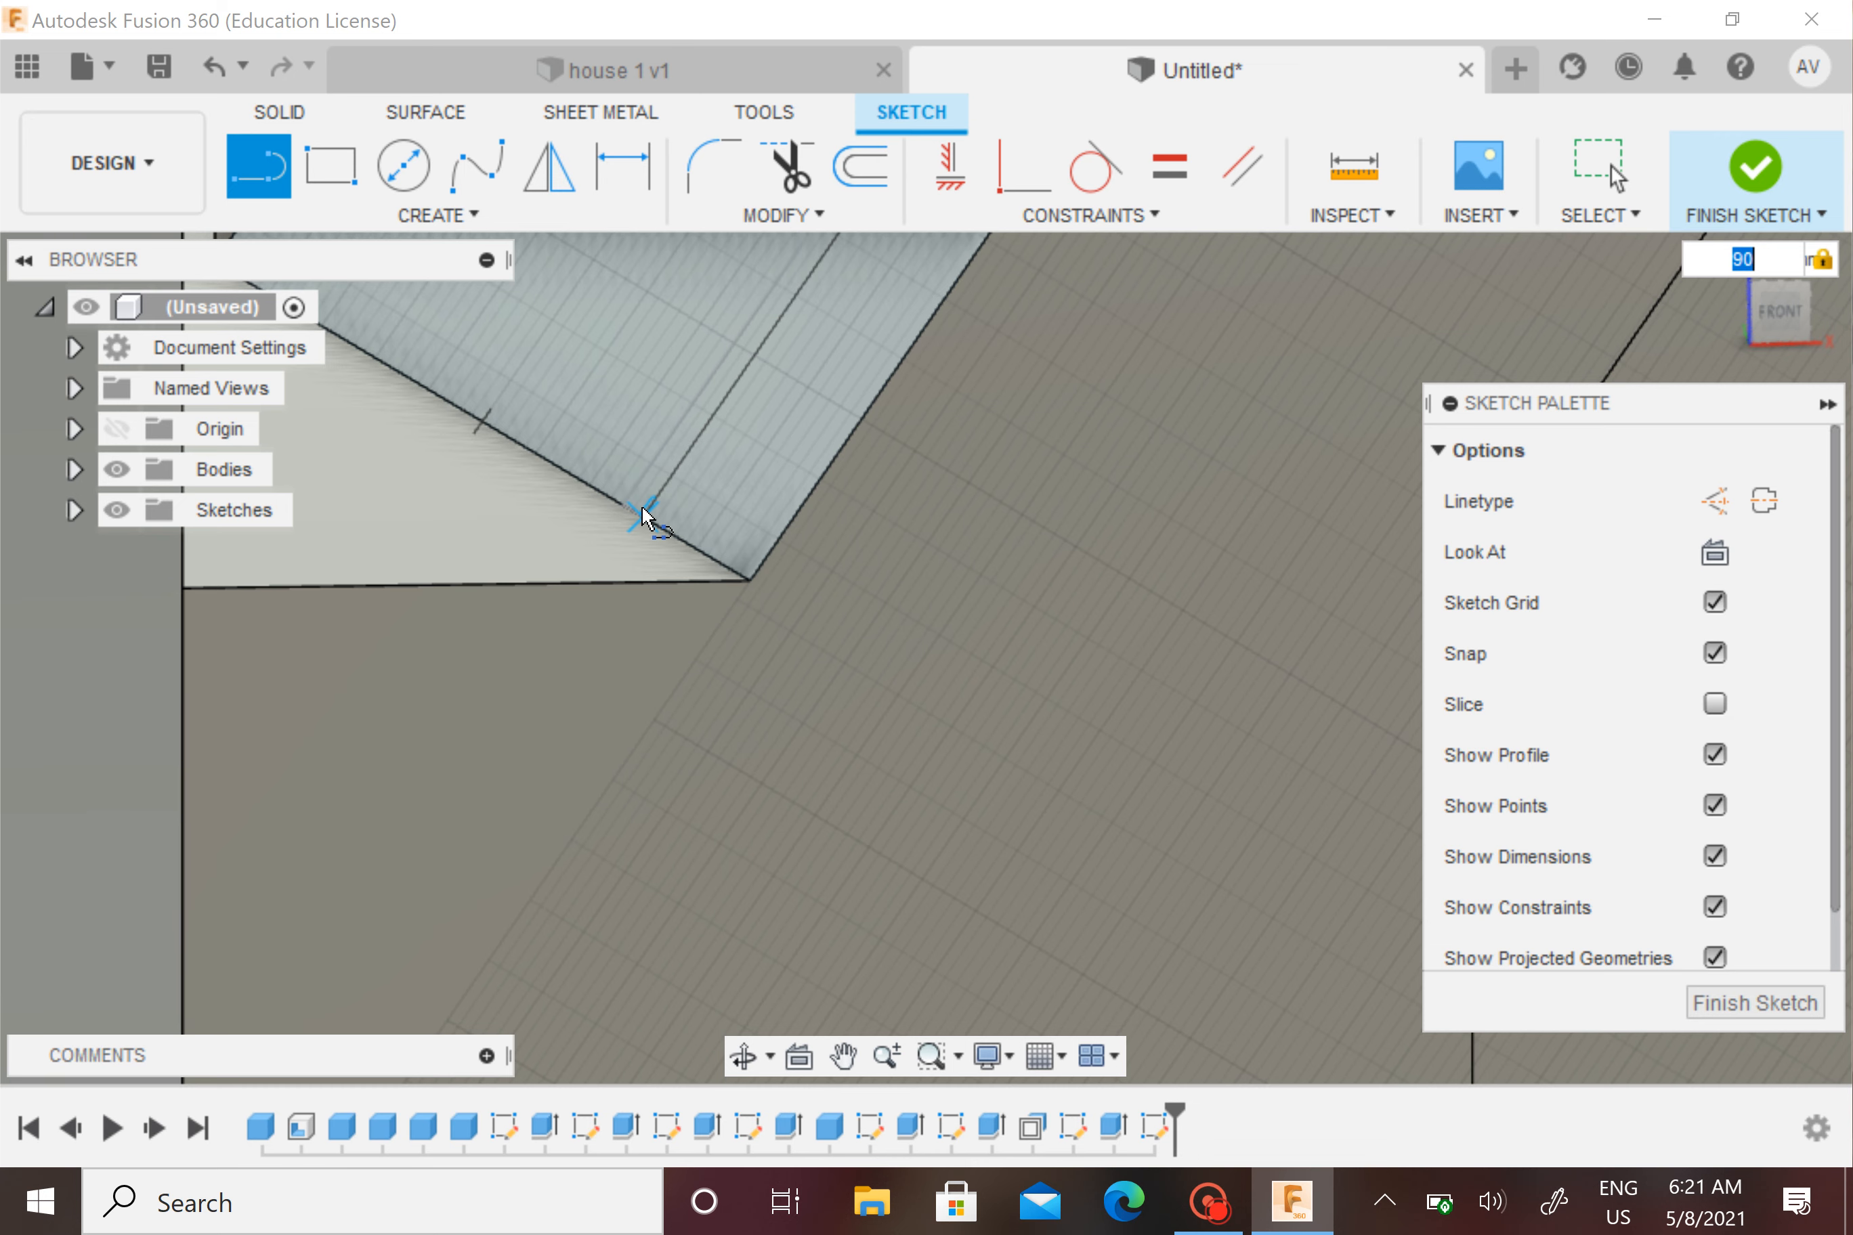
{"action": "scroll", "coordinate": [709, 536], "scroll_direction": "down", "scroll_amount": 5}
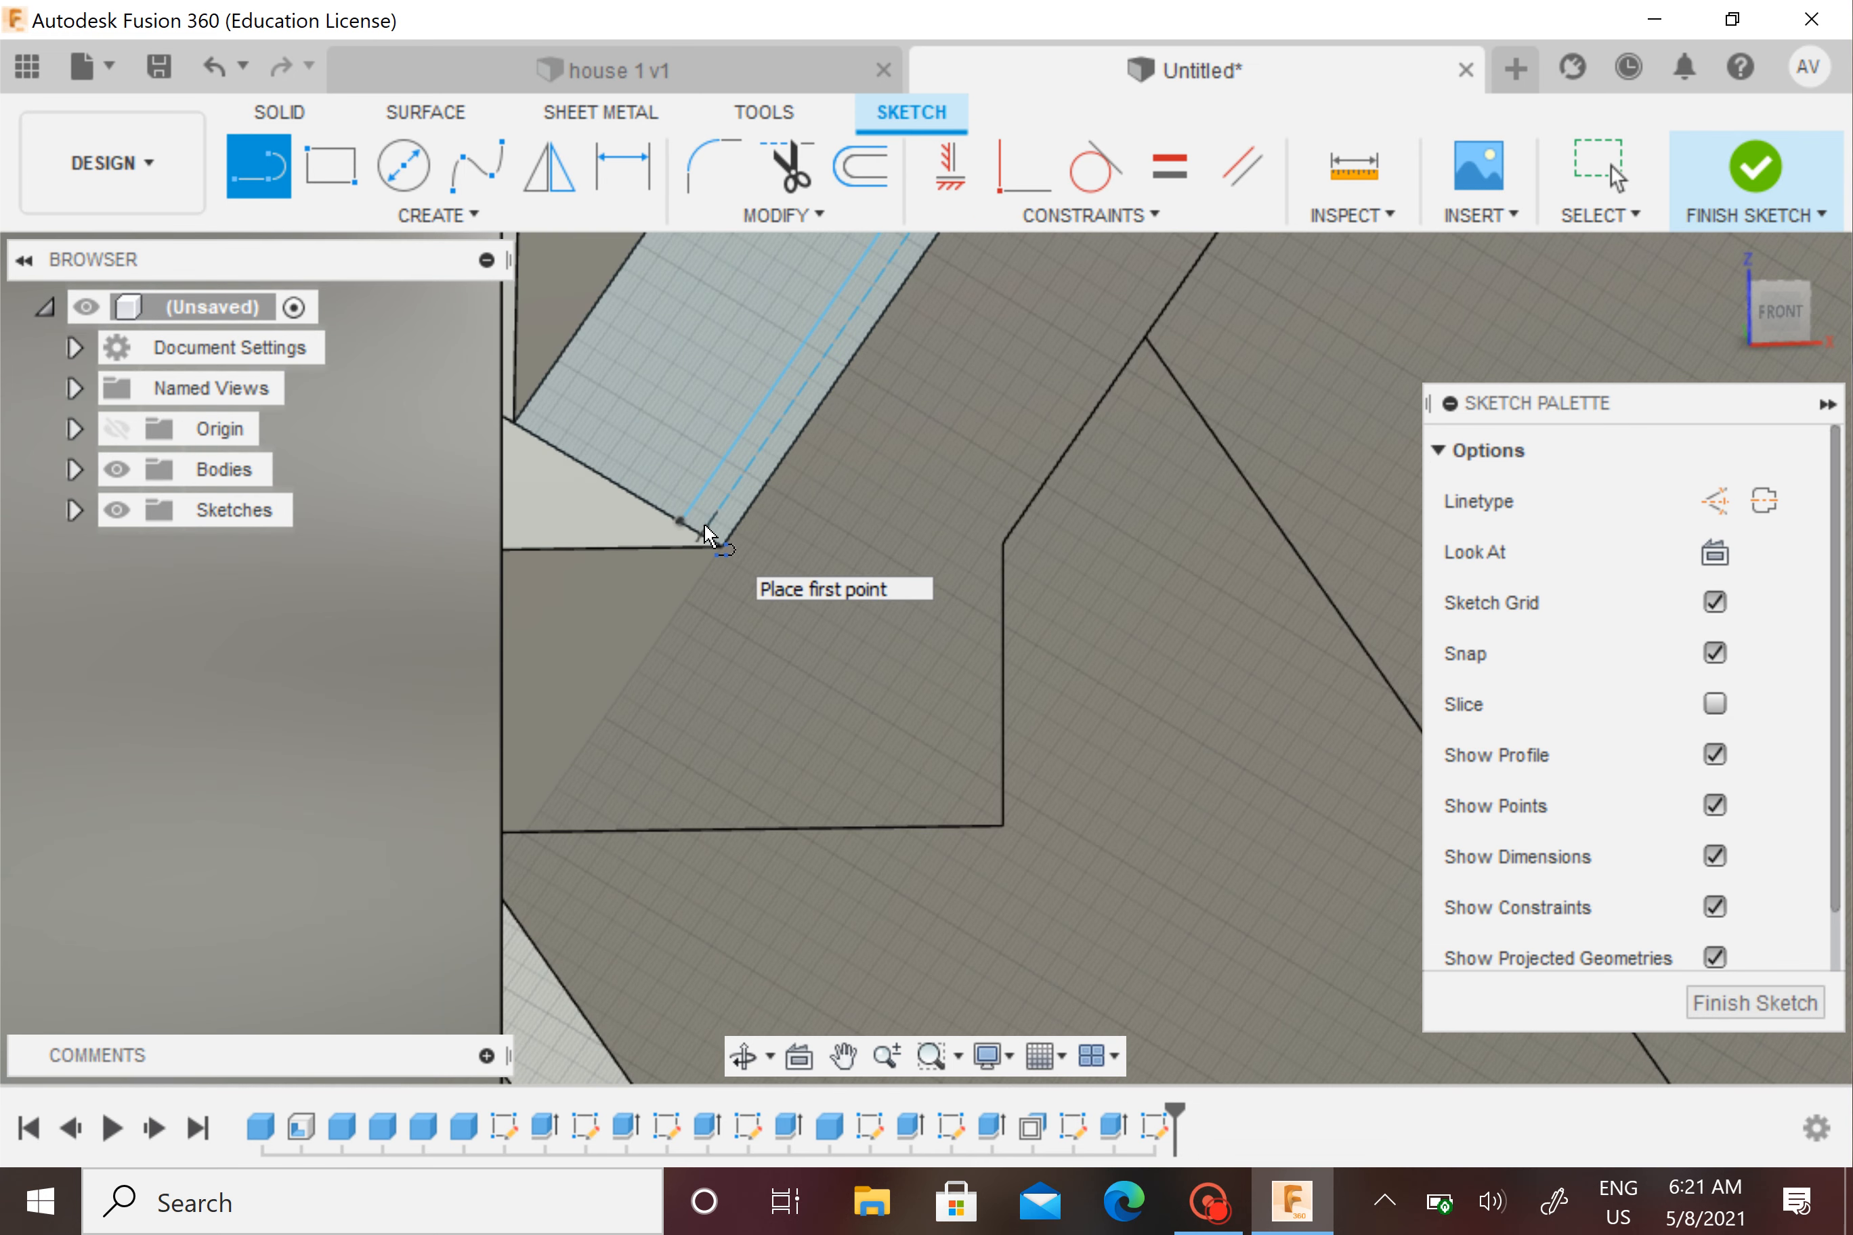
Draw a 1 mm line along the sloped face's bottom edge, starting from its rear lower corner
{"action": "scroll", "coordinate": [705, 524], "scroll_direction": "down", "scroll_amount": 4}
{"action": "mouse_move", "coordinate": [957, 424]}
{"action": "middle_mouse_down"}
{"action": "mouse_move", "coordinate": [877, 666]}
{"action": "mouse_move", "coordinate": [706, 1037]}
{"action": "mouse_move", "coordinate": [647, 1085]}
{"action": "middle_mouse_up"}
{"action": "scroll", "coordinate": [1067, 470], "scroll_direction": "down", "scroll_amount": 2}
{"action": "middle_click_drag", "start_coordinate": [1118, 461], "coordinate": [825, 789]}
{"action": "scroll", "coordinate": [990, 409], "scroll_direction": "down", "scroll_amount": 2}
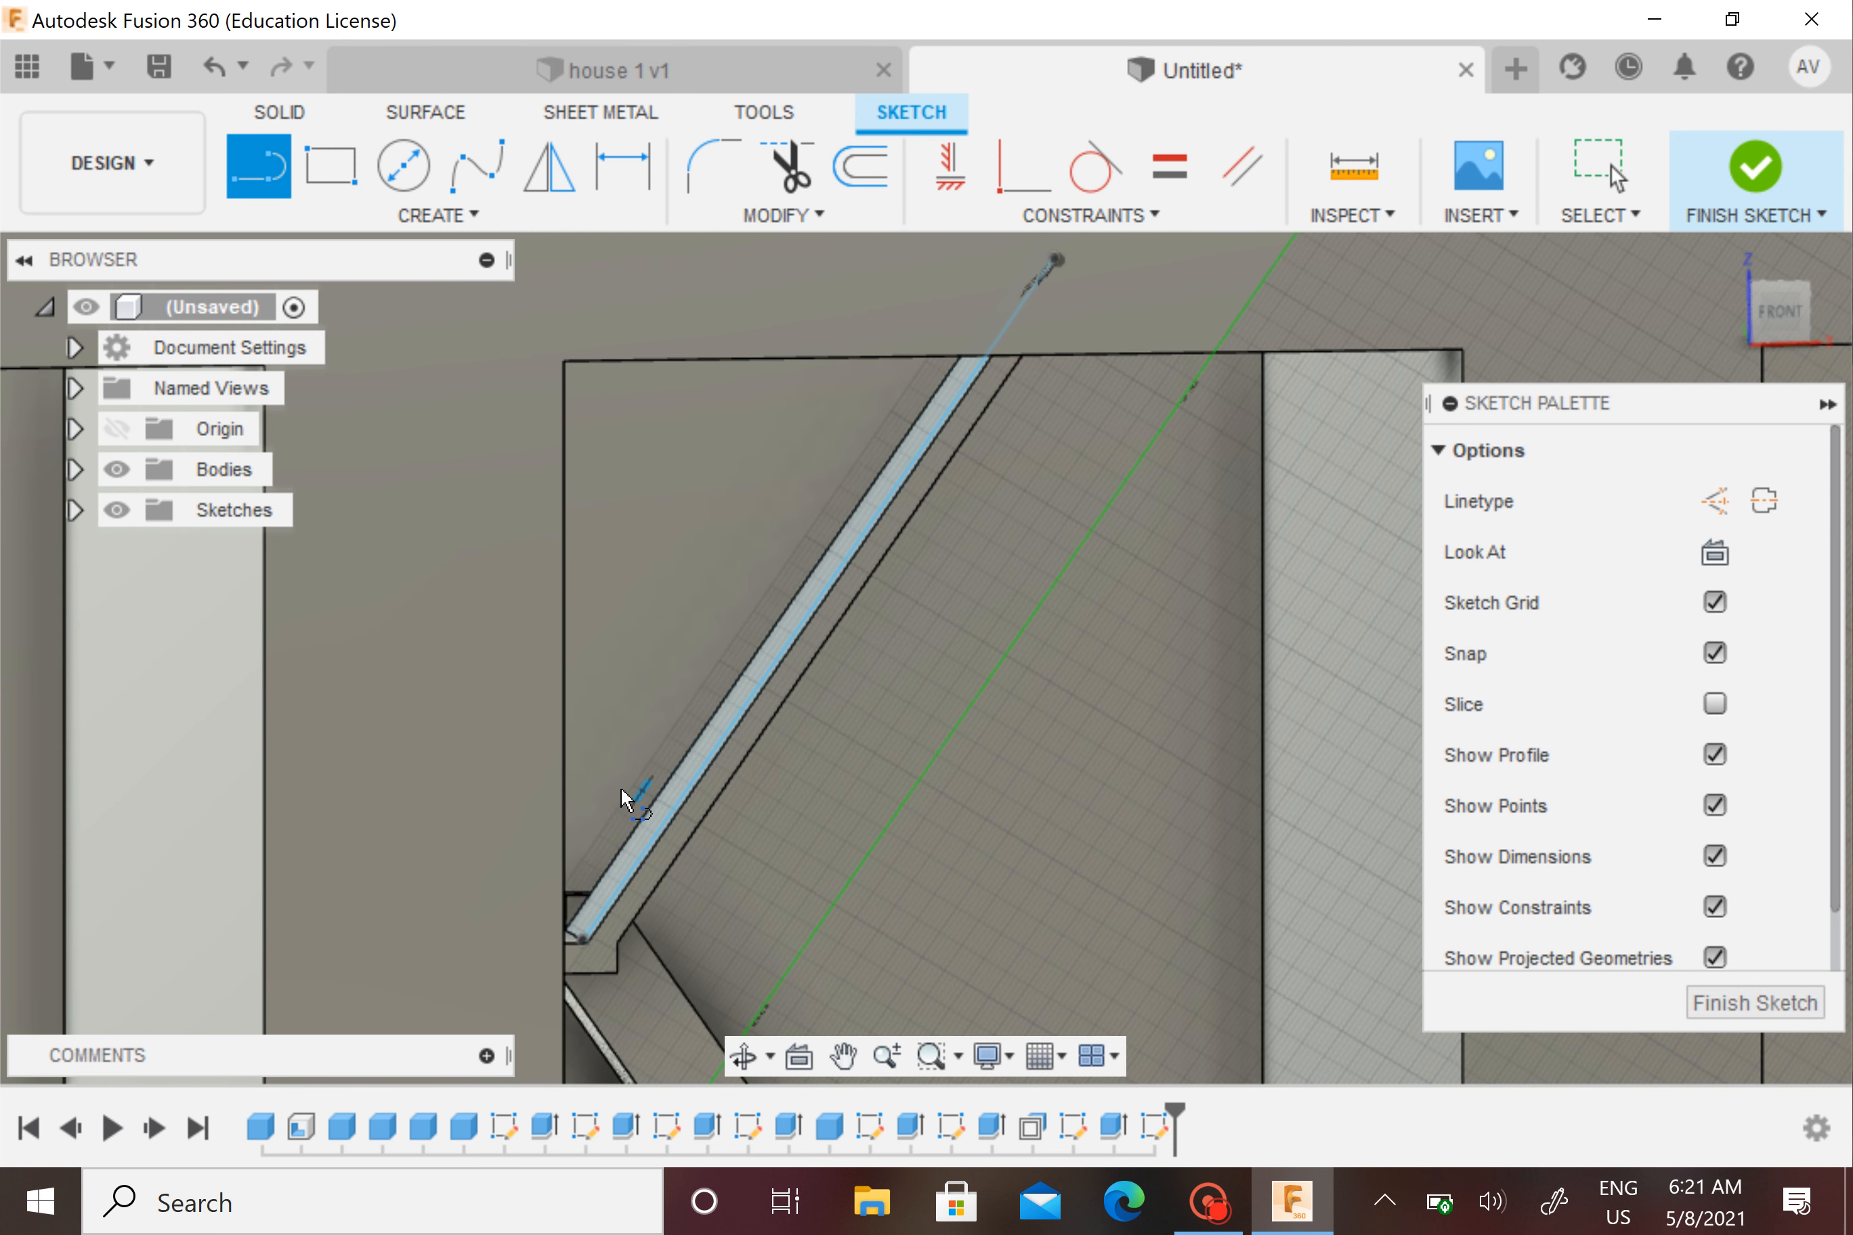
{"action": "scroll", "coordinate": [615, 881], "scroll_direction": "up", "scroll_amount": 7}
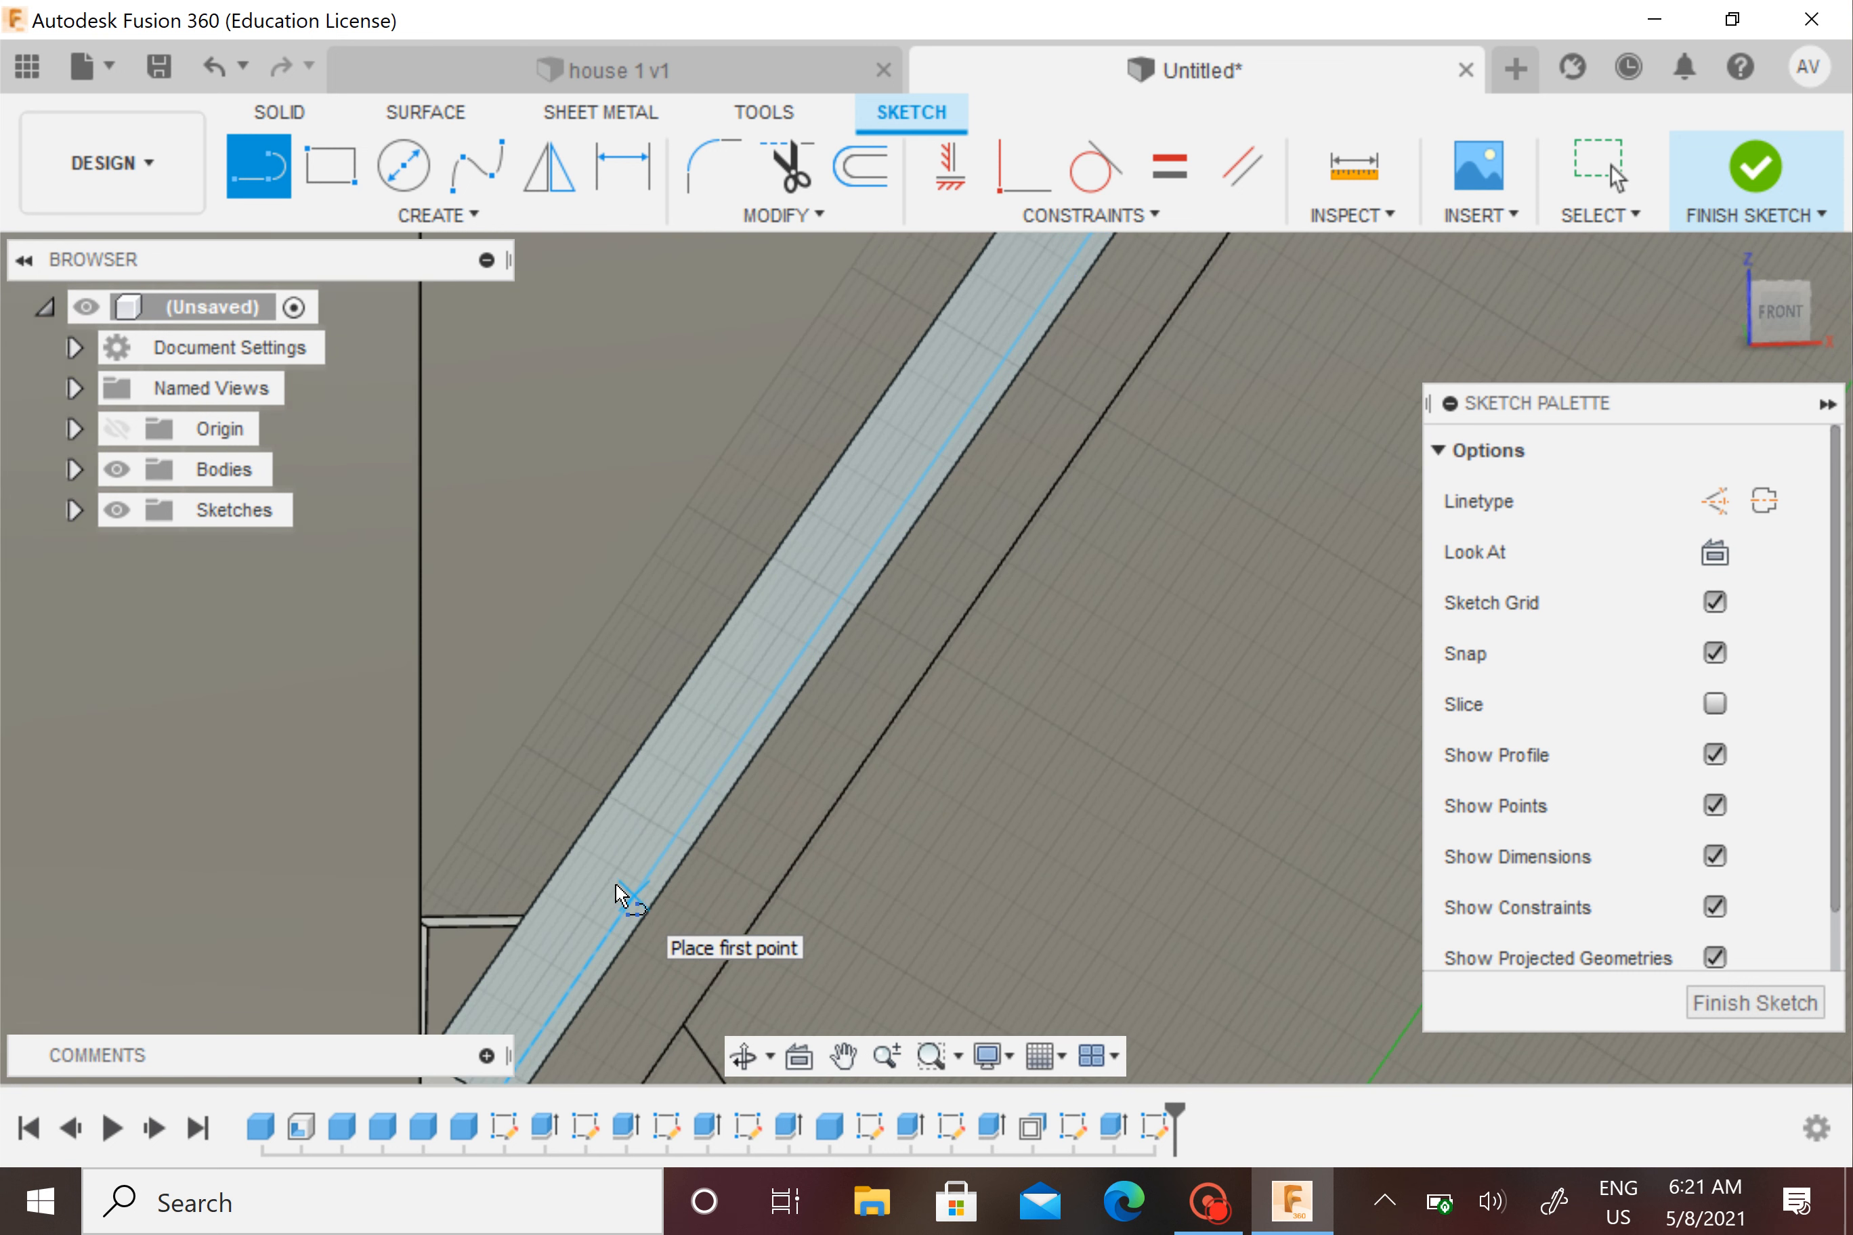
{"action": "middle_click_drag", "start_coordinate": [615, 882], "coordinate": [616, 883]}
{"action": "middle_click_drag", "start_coordinate": [675, 797], "coordinate": [718, 702]}
{"action": "middle_click_drag", "start_coordinate": [1090, 770], "coordinate": [747, 1154]}
{"action": "middle_click_drag", "start_coordinate": [721, 538], "coordinate": [418, 890]}
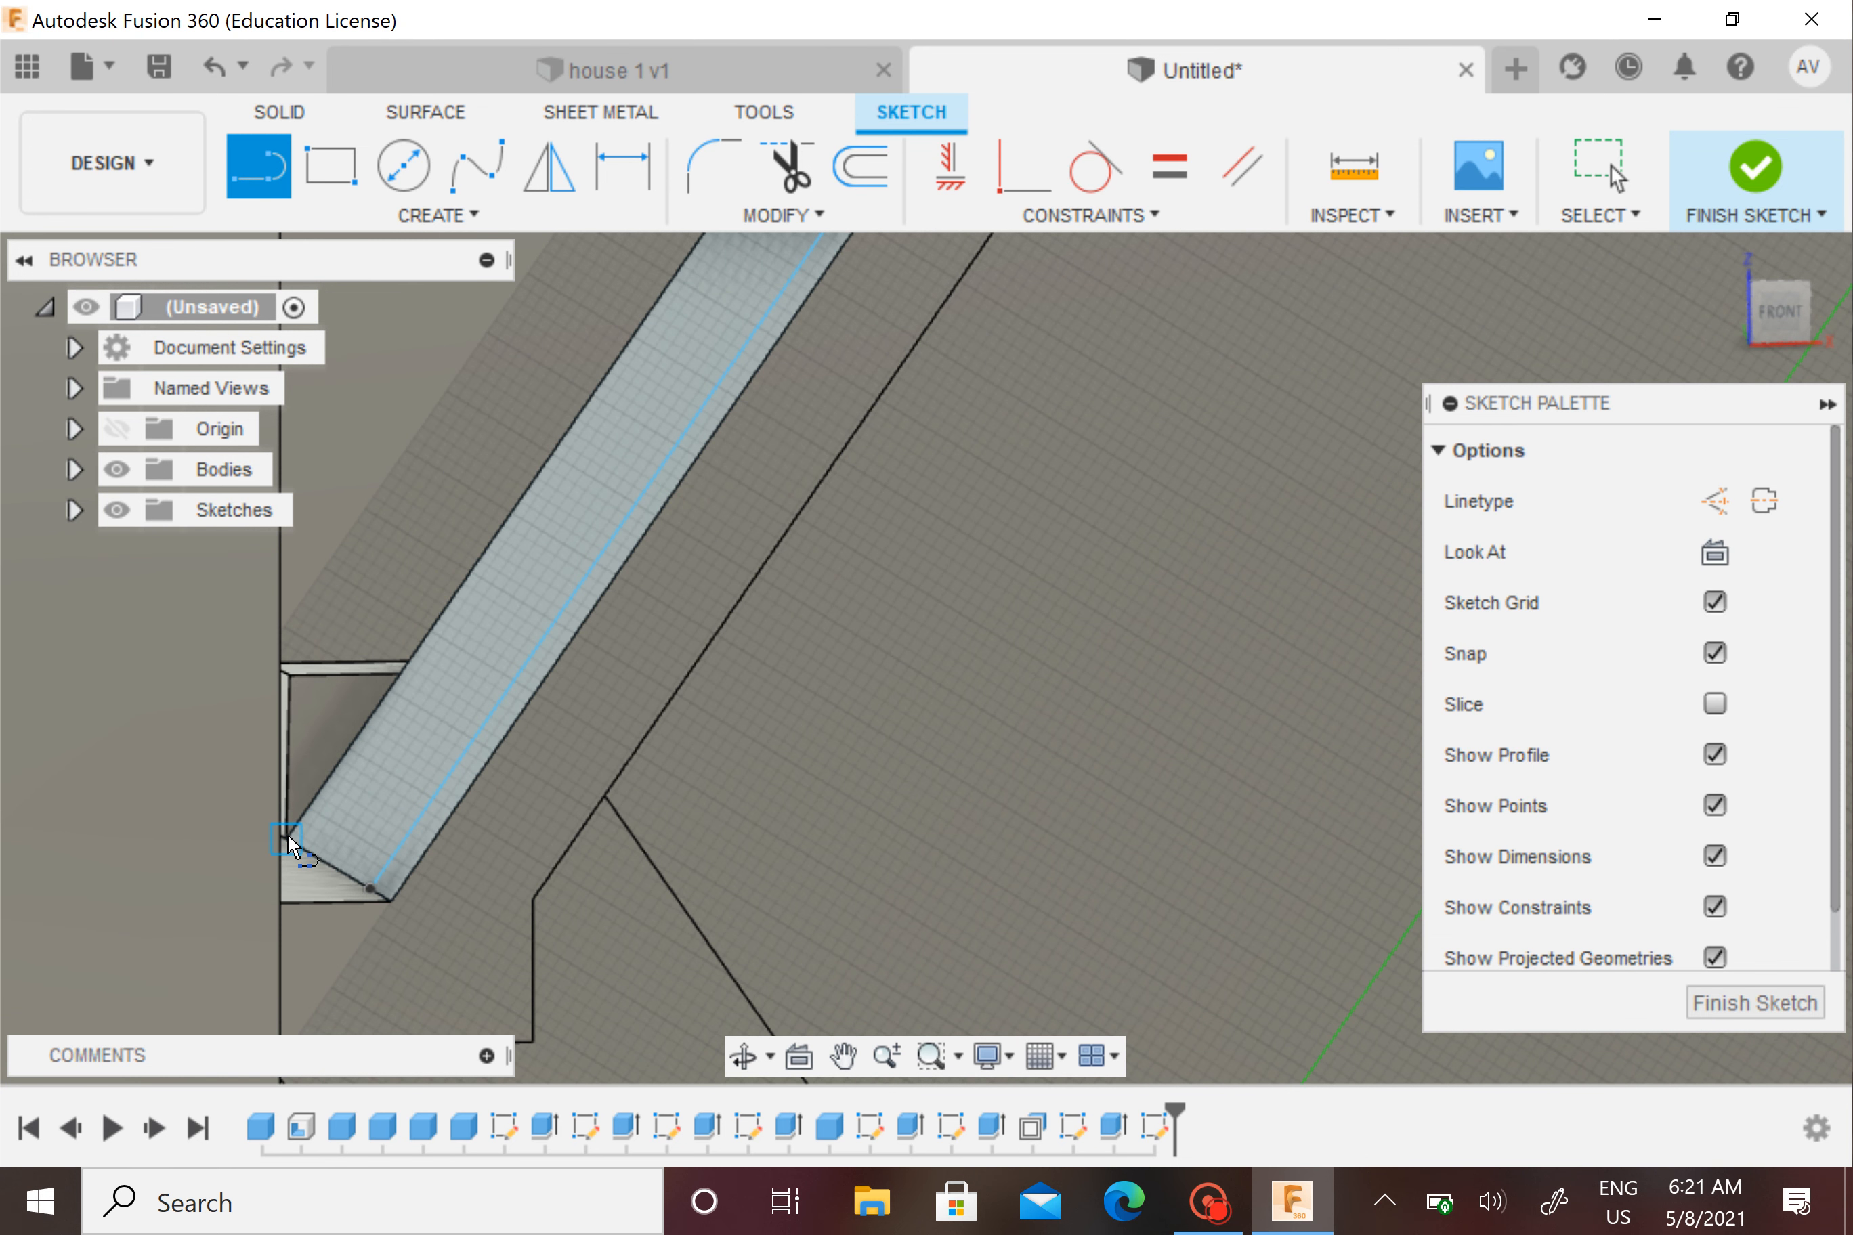
{"action": "left_click", "coordinate": [299, 848]}
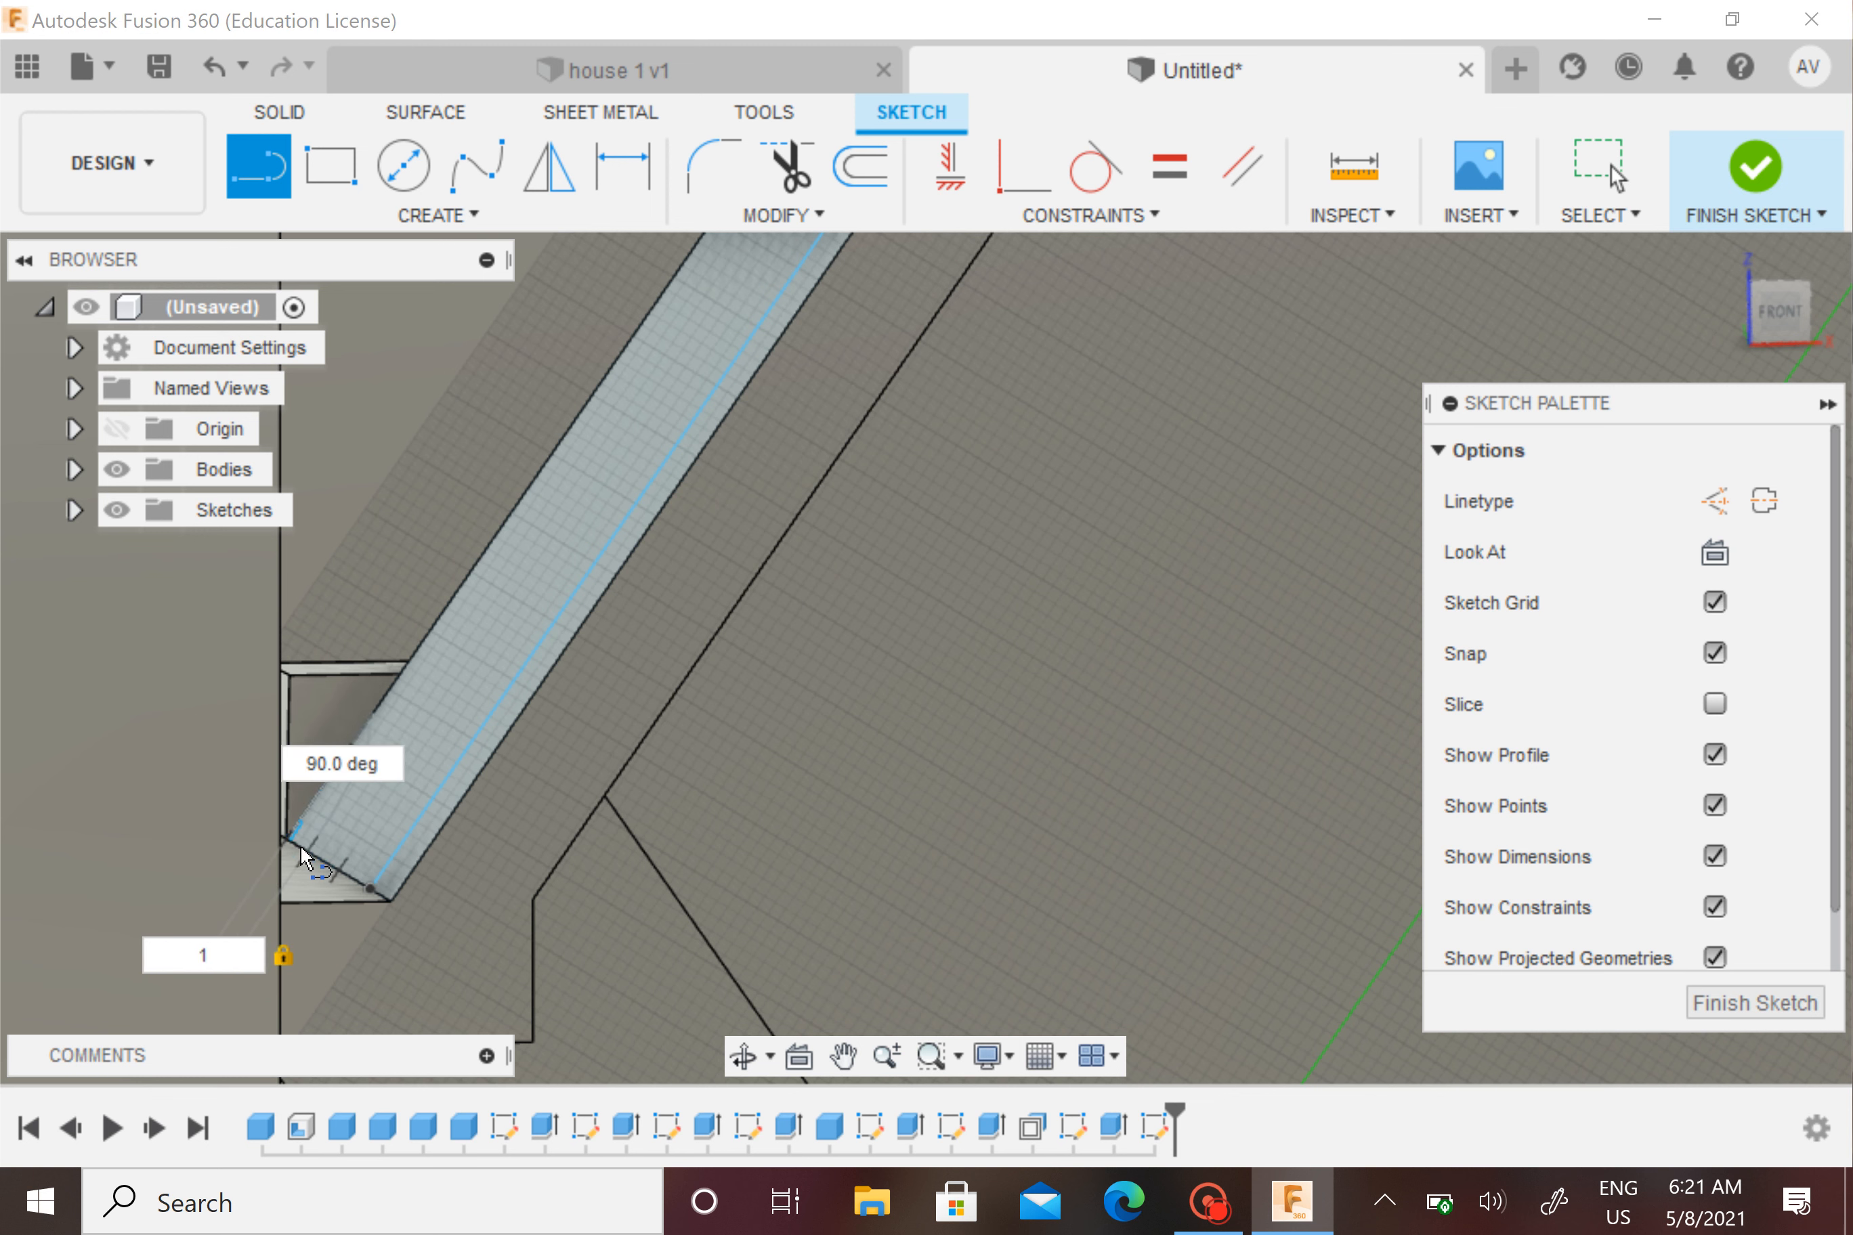
{"action": "key", "text": "Return"}
Draw a 28 mm line at 90 degrees from the 1 mm line's end, running up the face past its top edge
{"action": "left_click", "coordinate": [306, 851]}
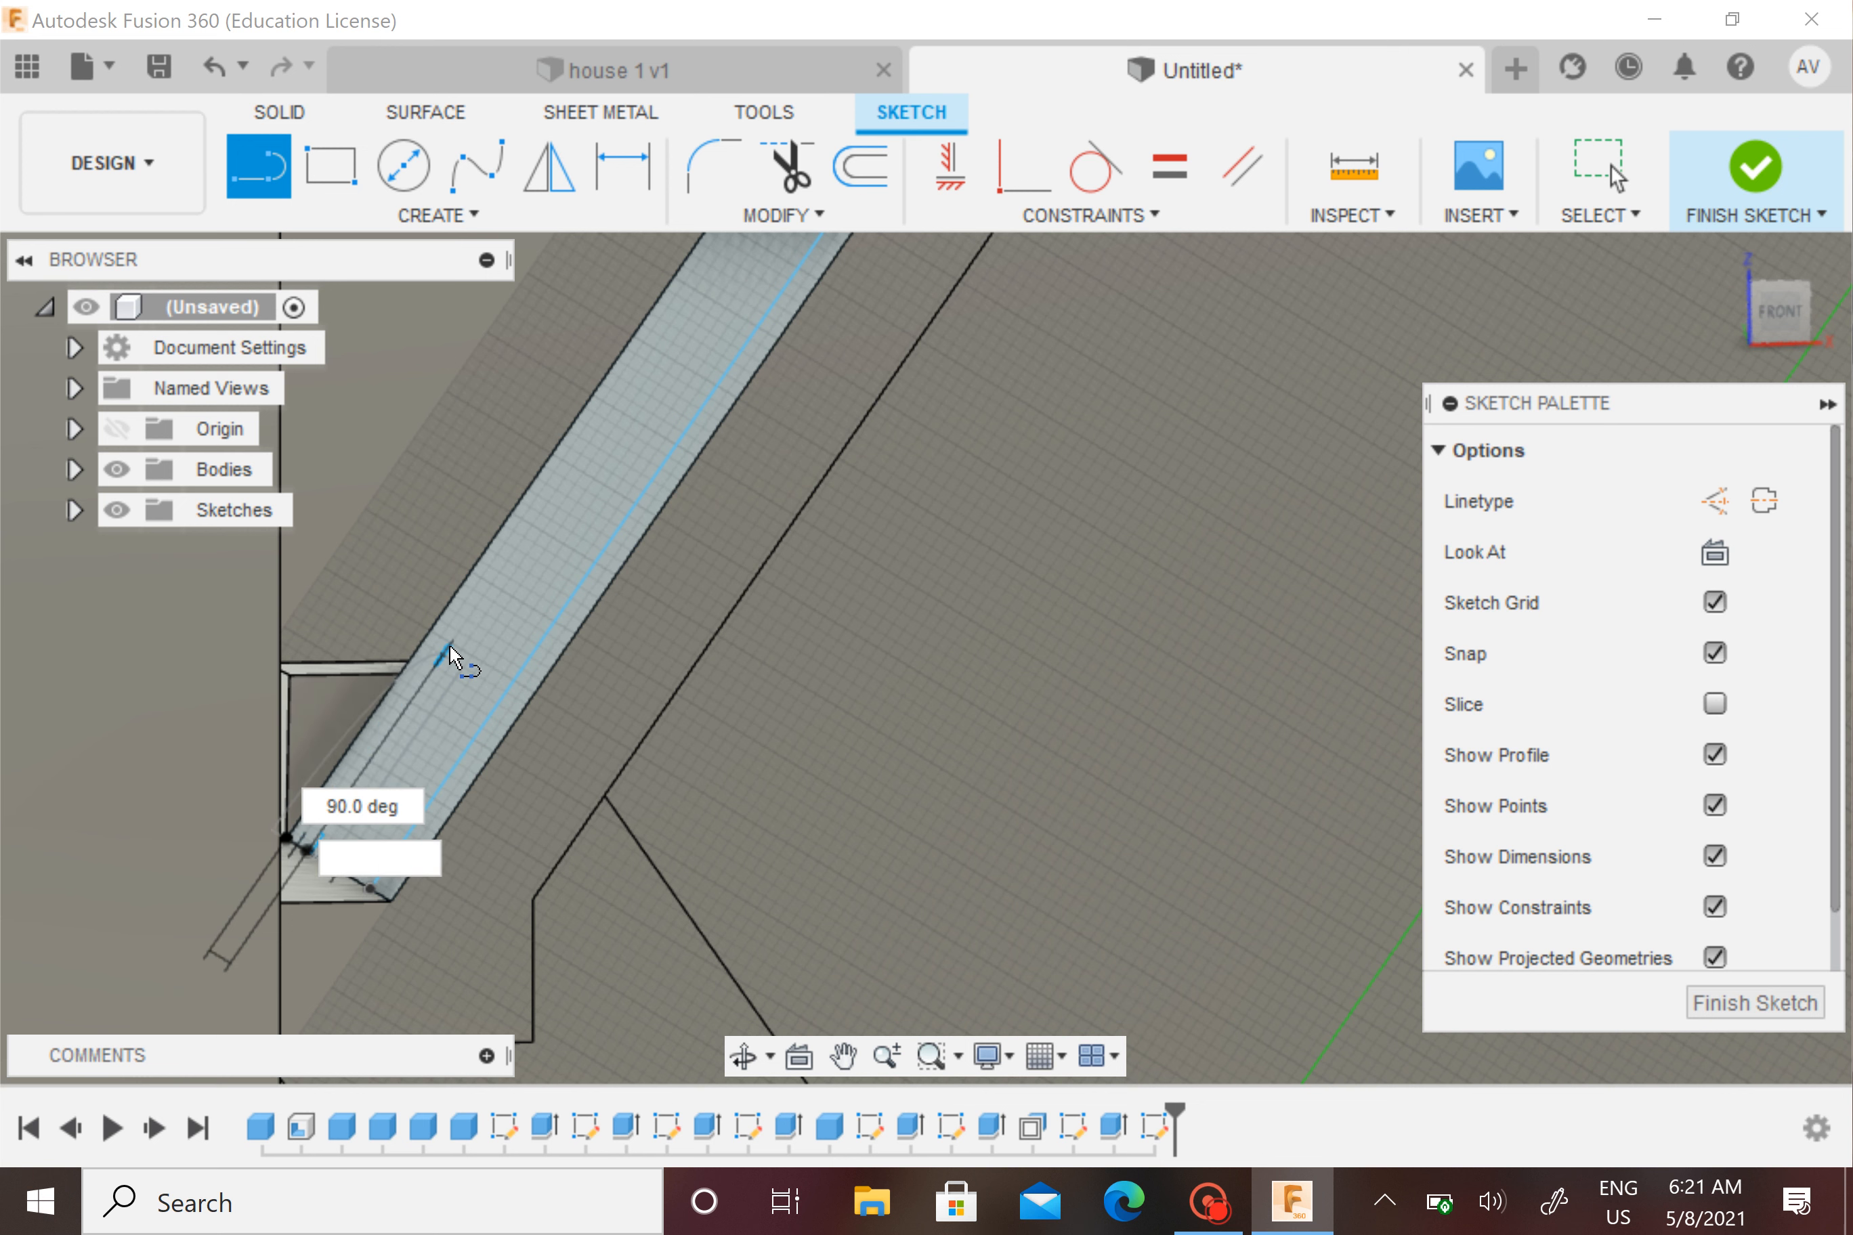
{"action": "type", "text": "1"}
{"action": "key", "text": "Tab"}
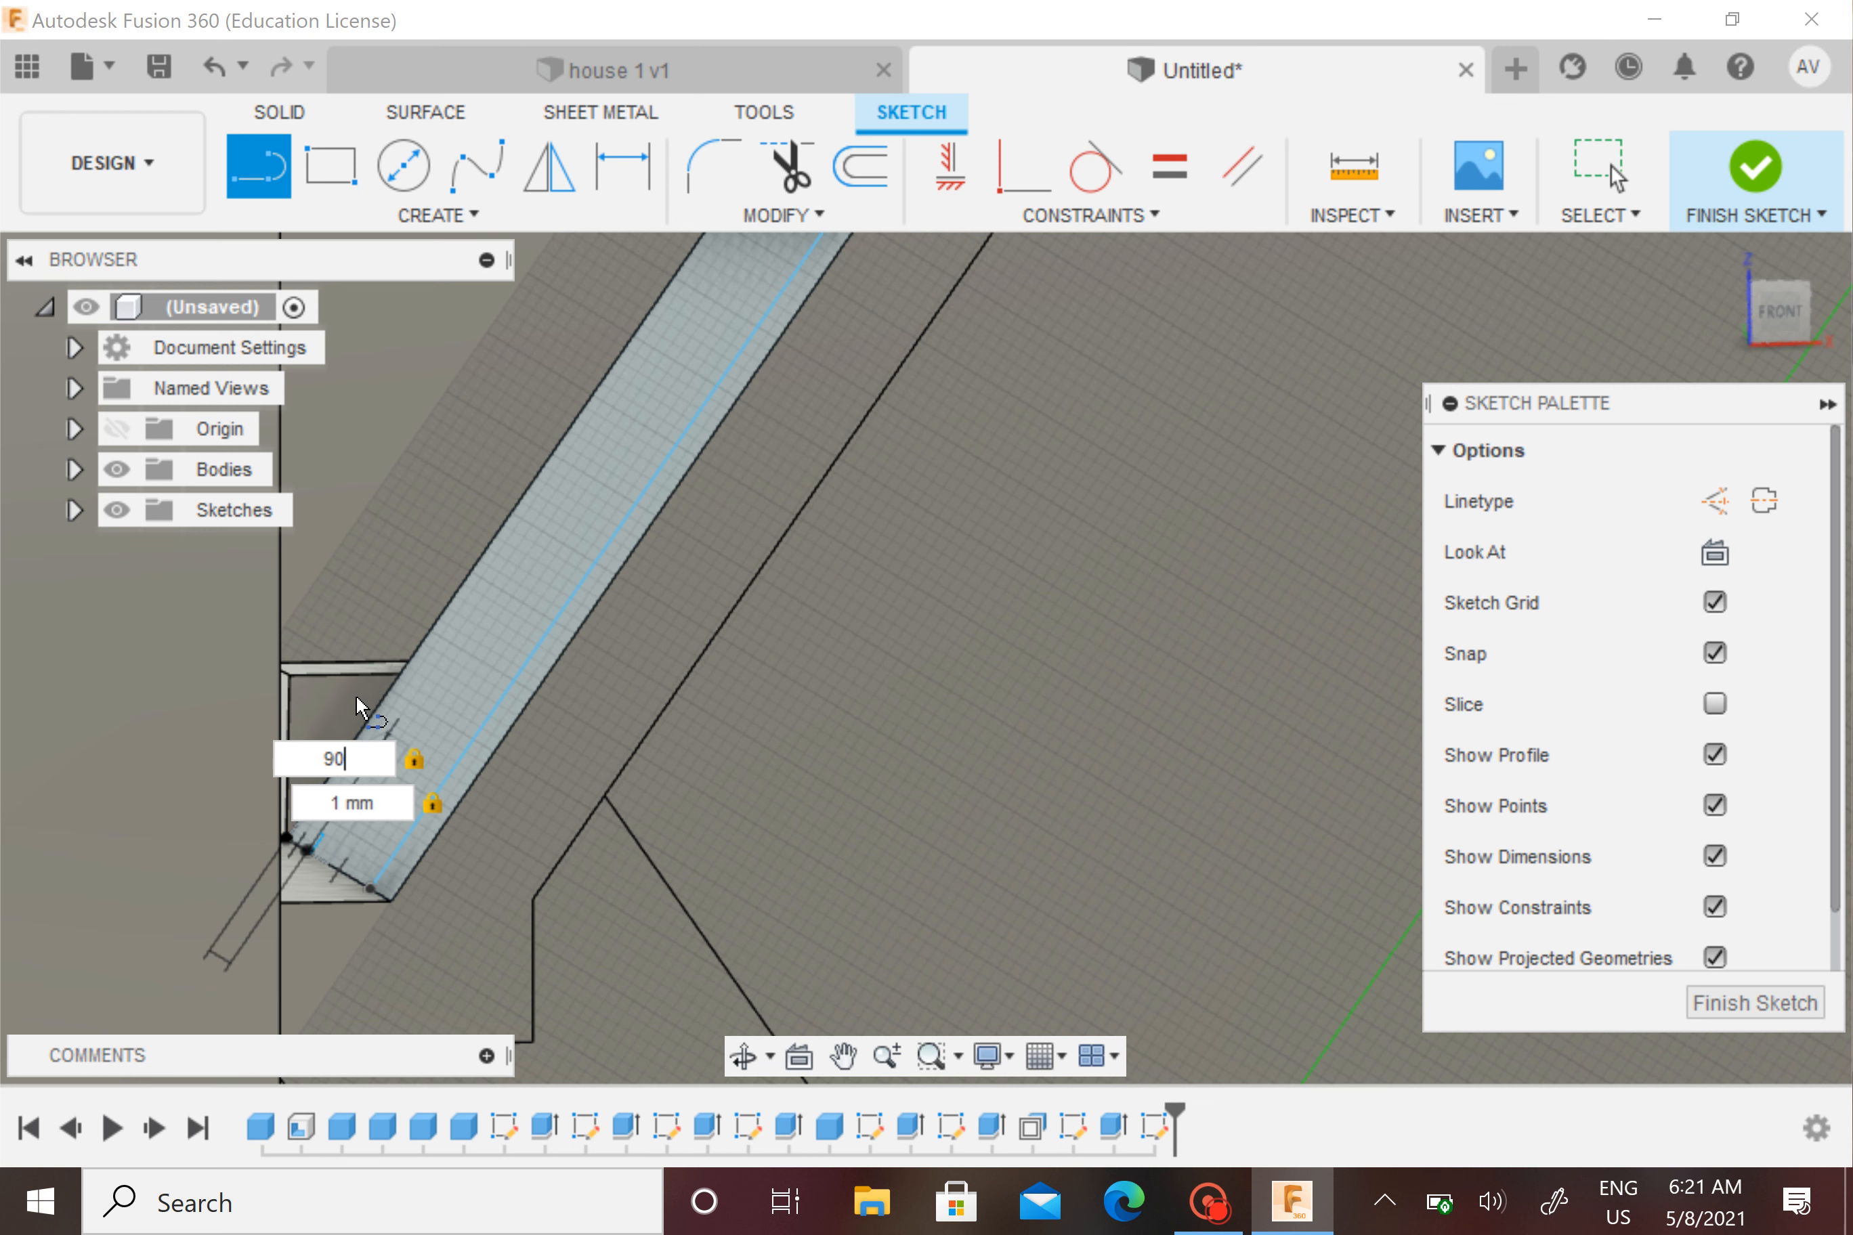
{"action": "left_click", "coordinate": [345, 796]}
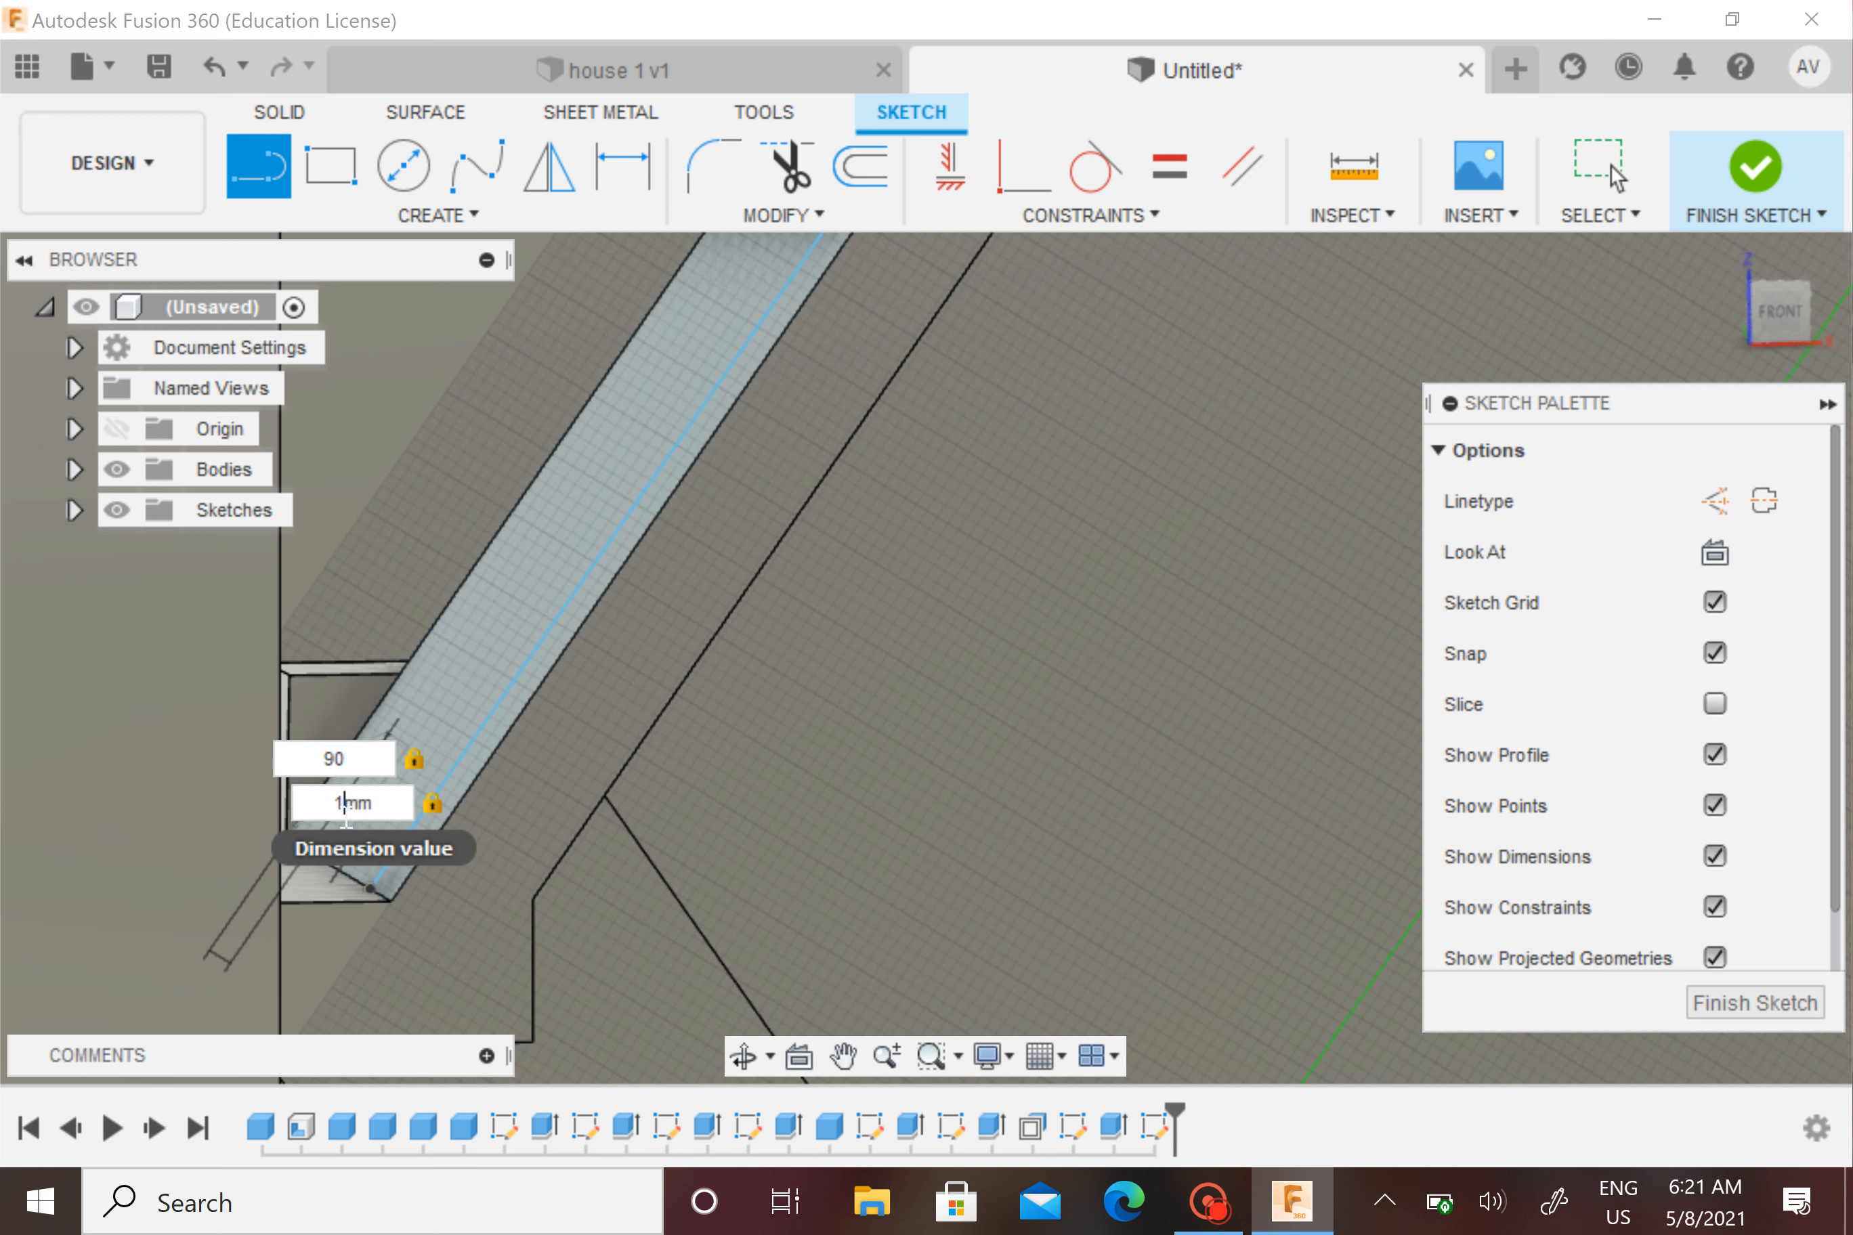
{"action": "key", "text": "BackSpace"}
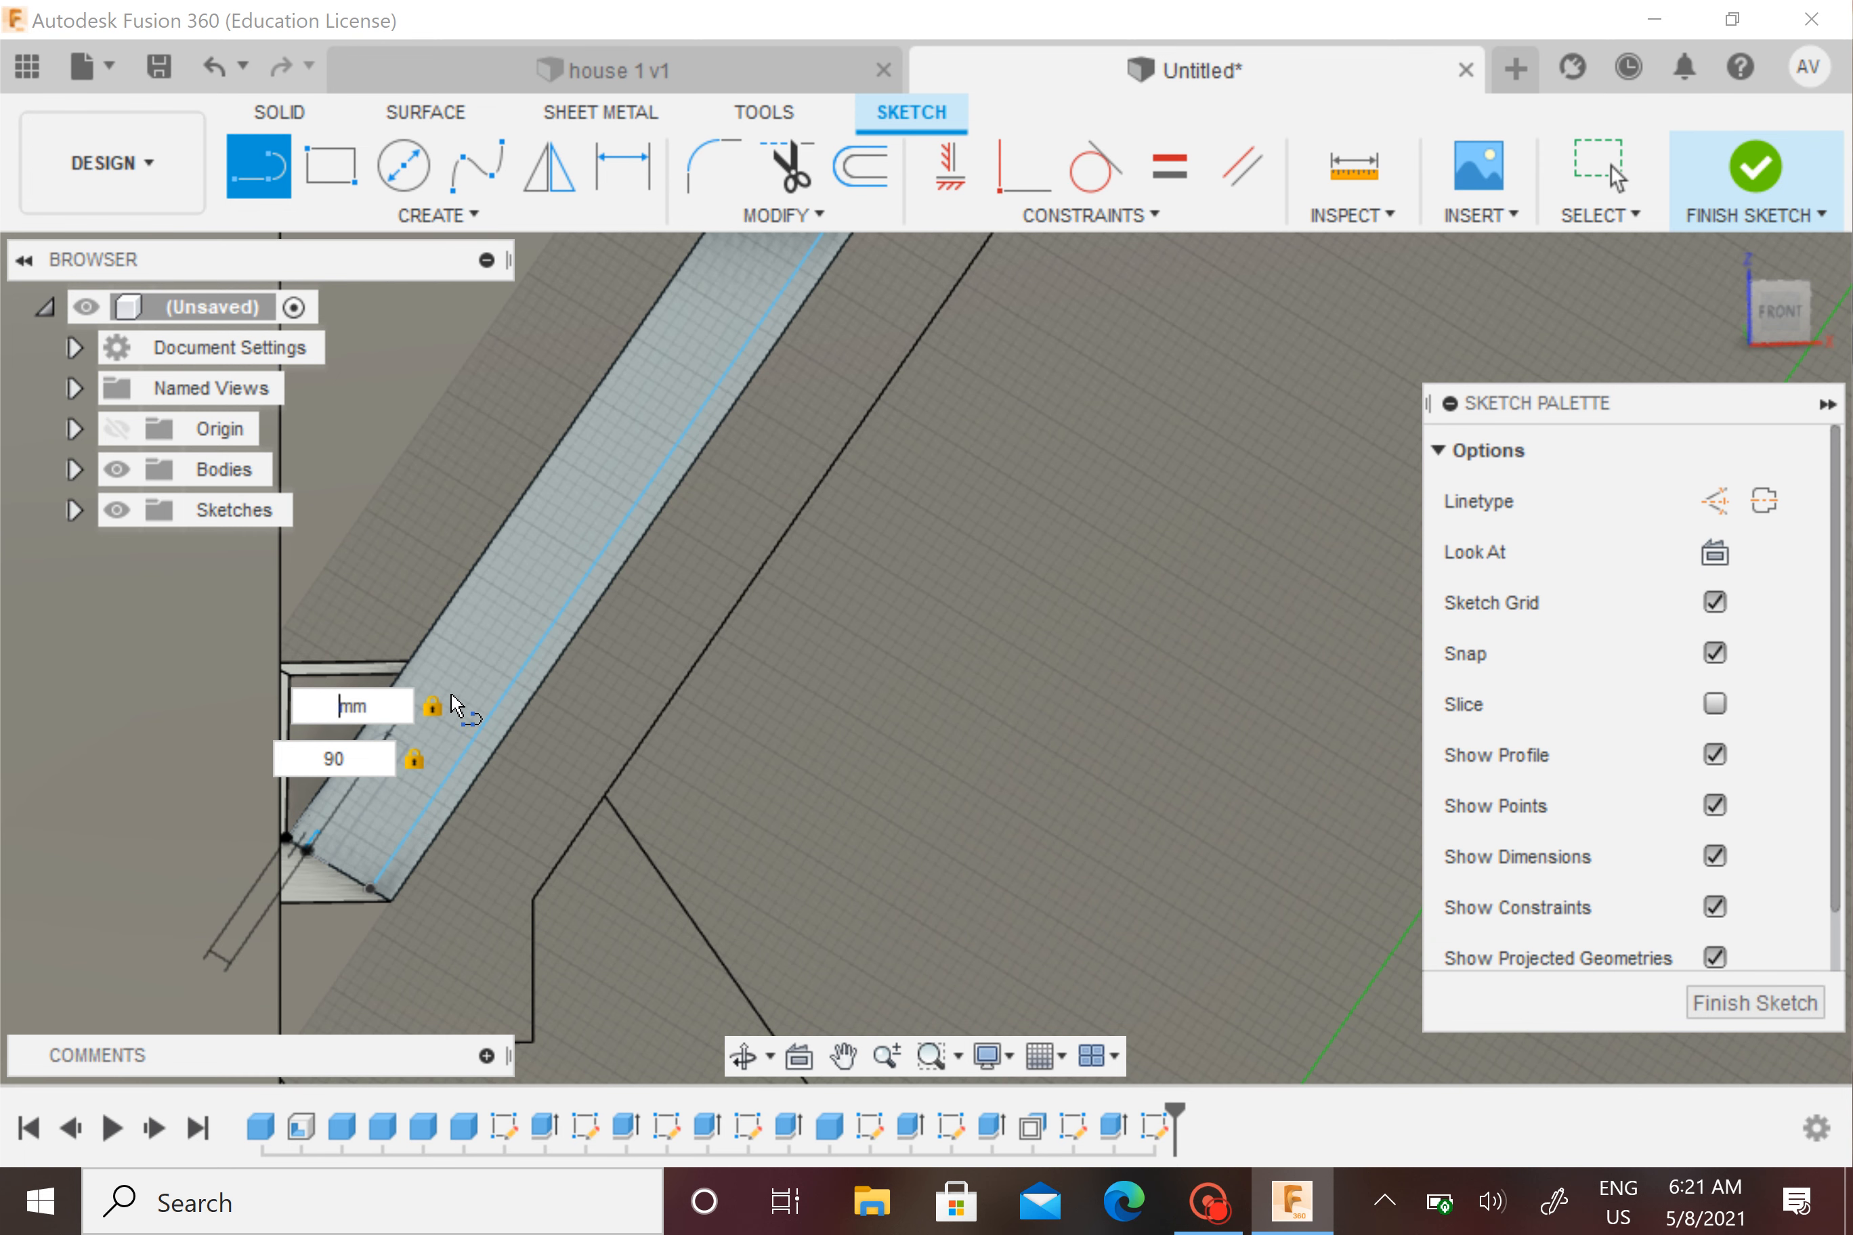
{"action": "mouse_move", "coordinate": [441, 709]}
{"action": "middle_mouse_down"}
{"action": "mouse_move", "coordinate": [278, 963]}
{"action": "mouse_move", "coordinate": [390, 645]}
{"action": "middle_mouse_up"}
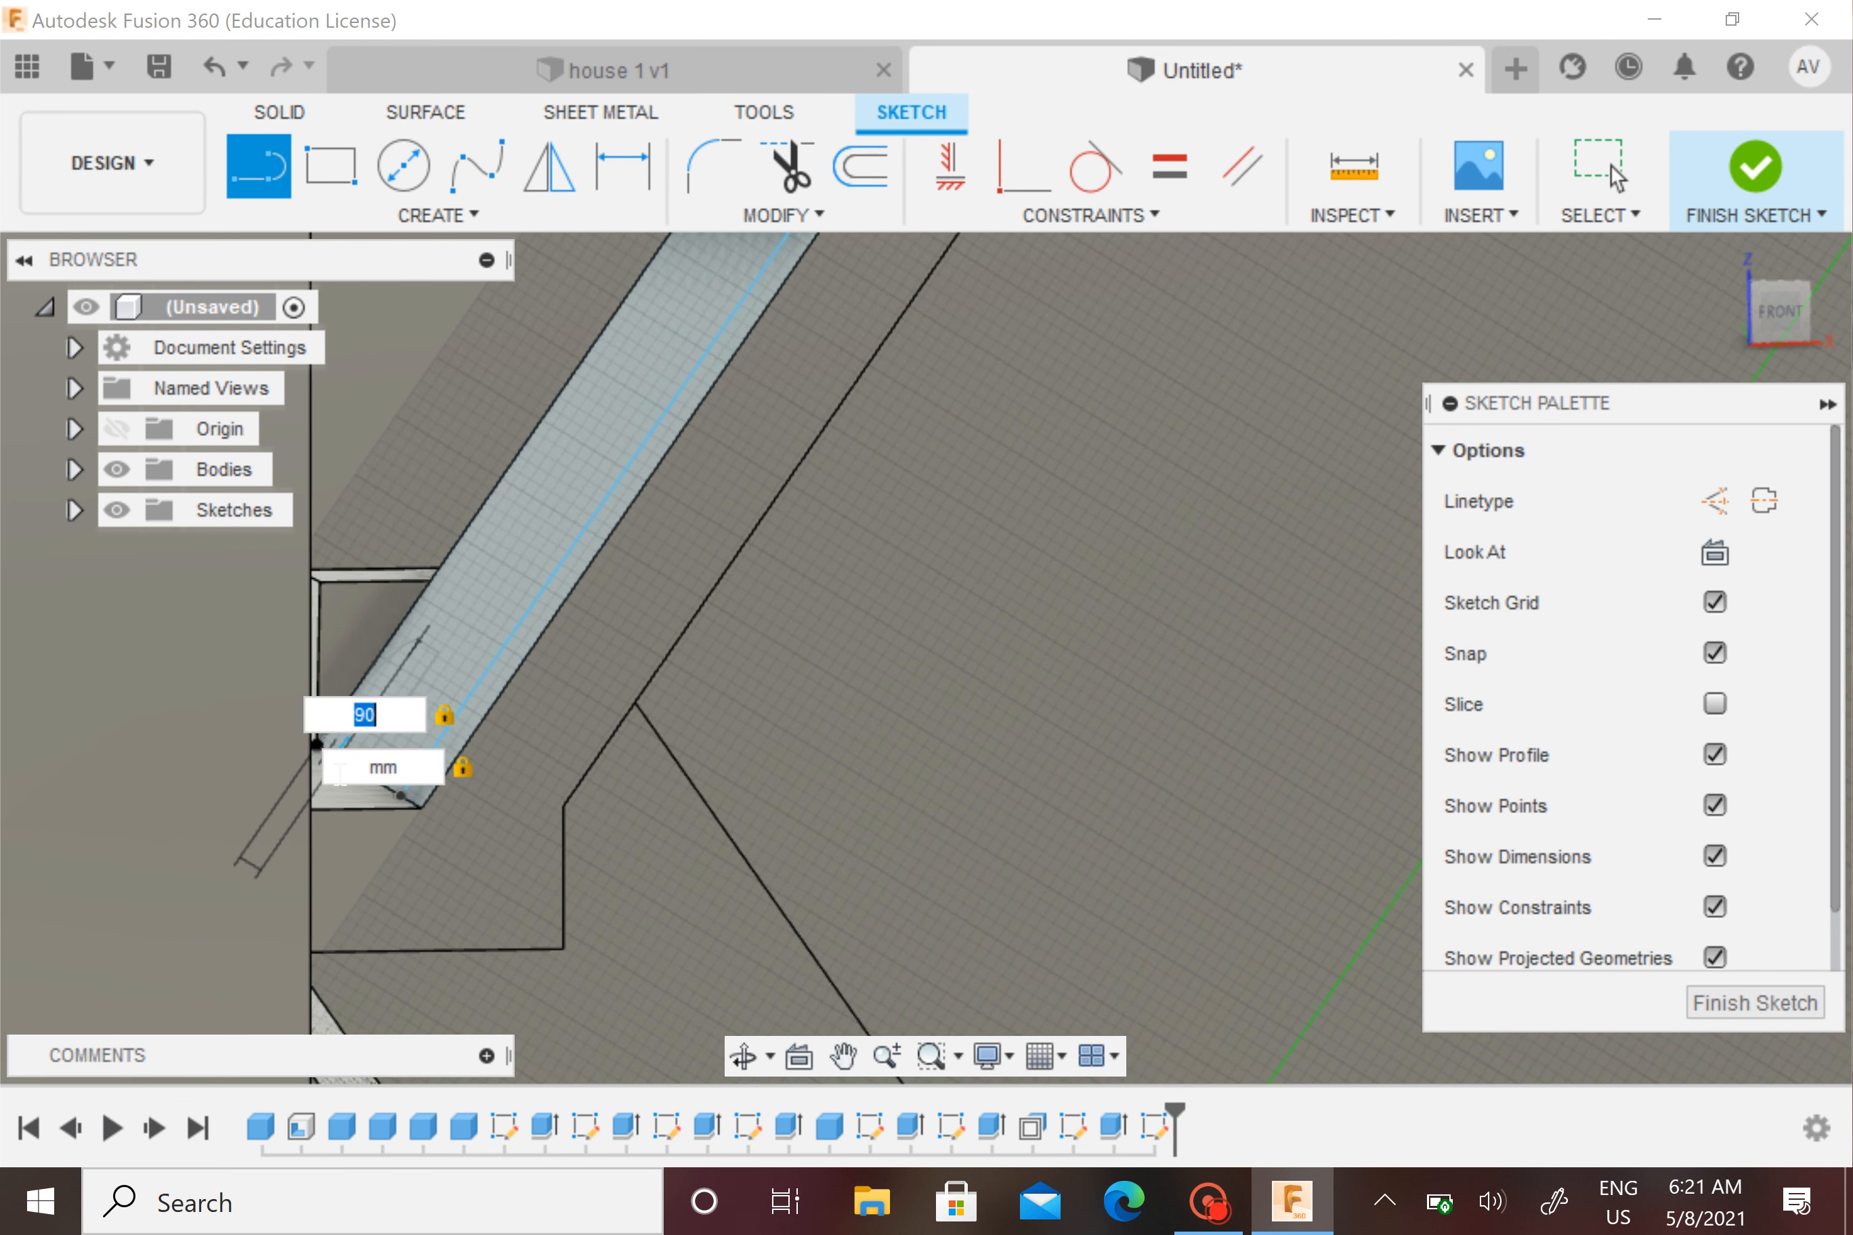
{"action": "left_click", "coordinate": [360, 758]}
{"action": "type", "text": "28"}
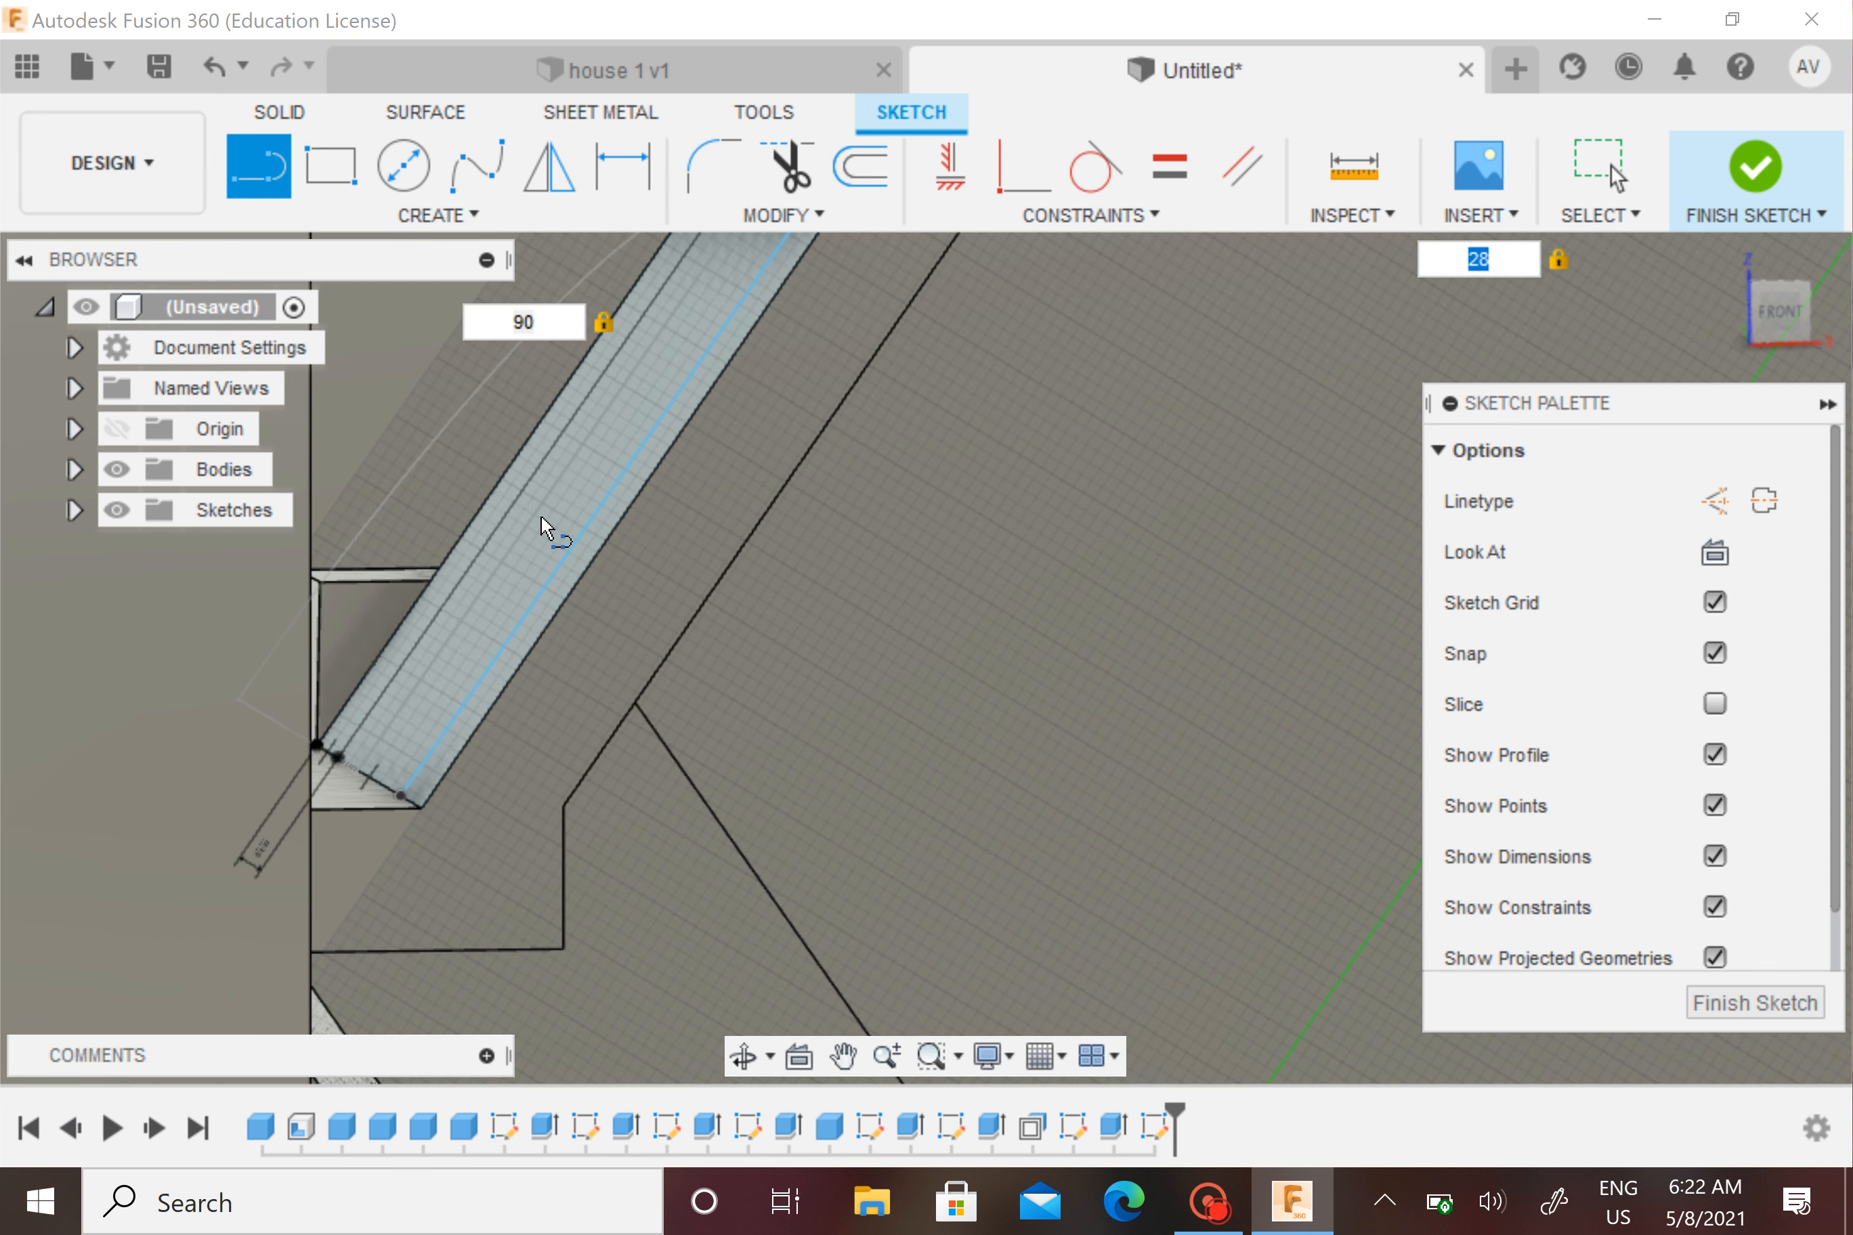
{"action": "middle_click_drag", "start_coordinate": [547, 527], "coordinate": [89, 1224]}
{"action": "scroll", "coordinate": [513, 697], "scroll_direction": "down", "scroll_amount": 6}
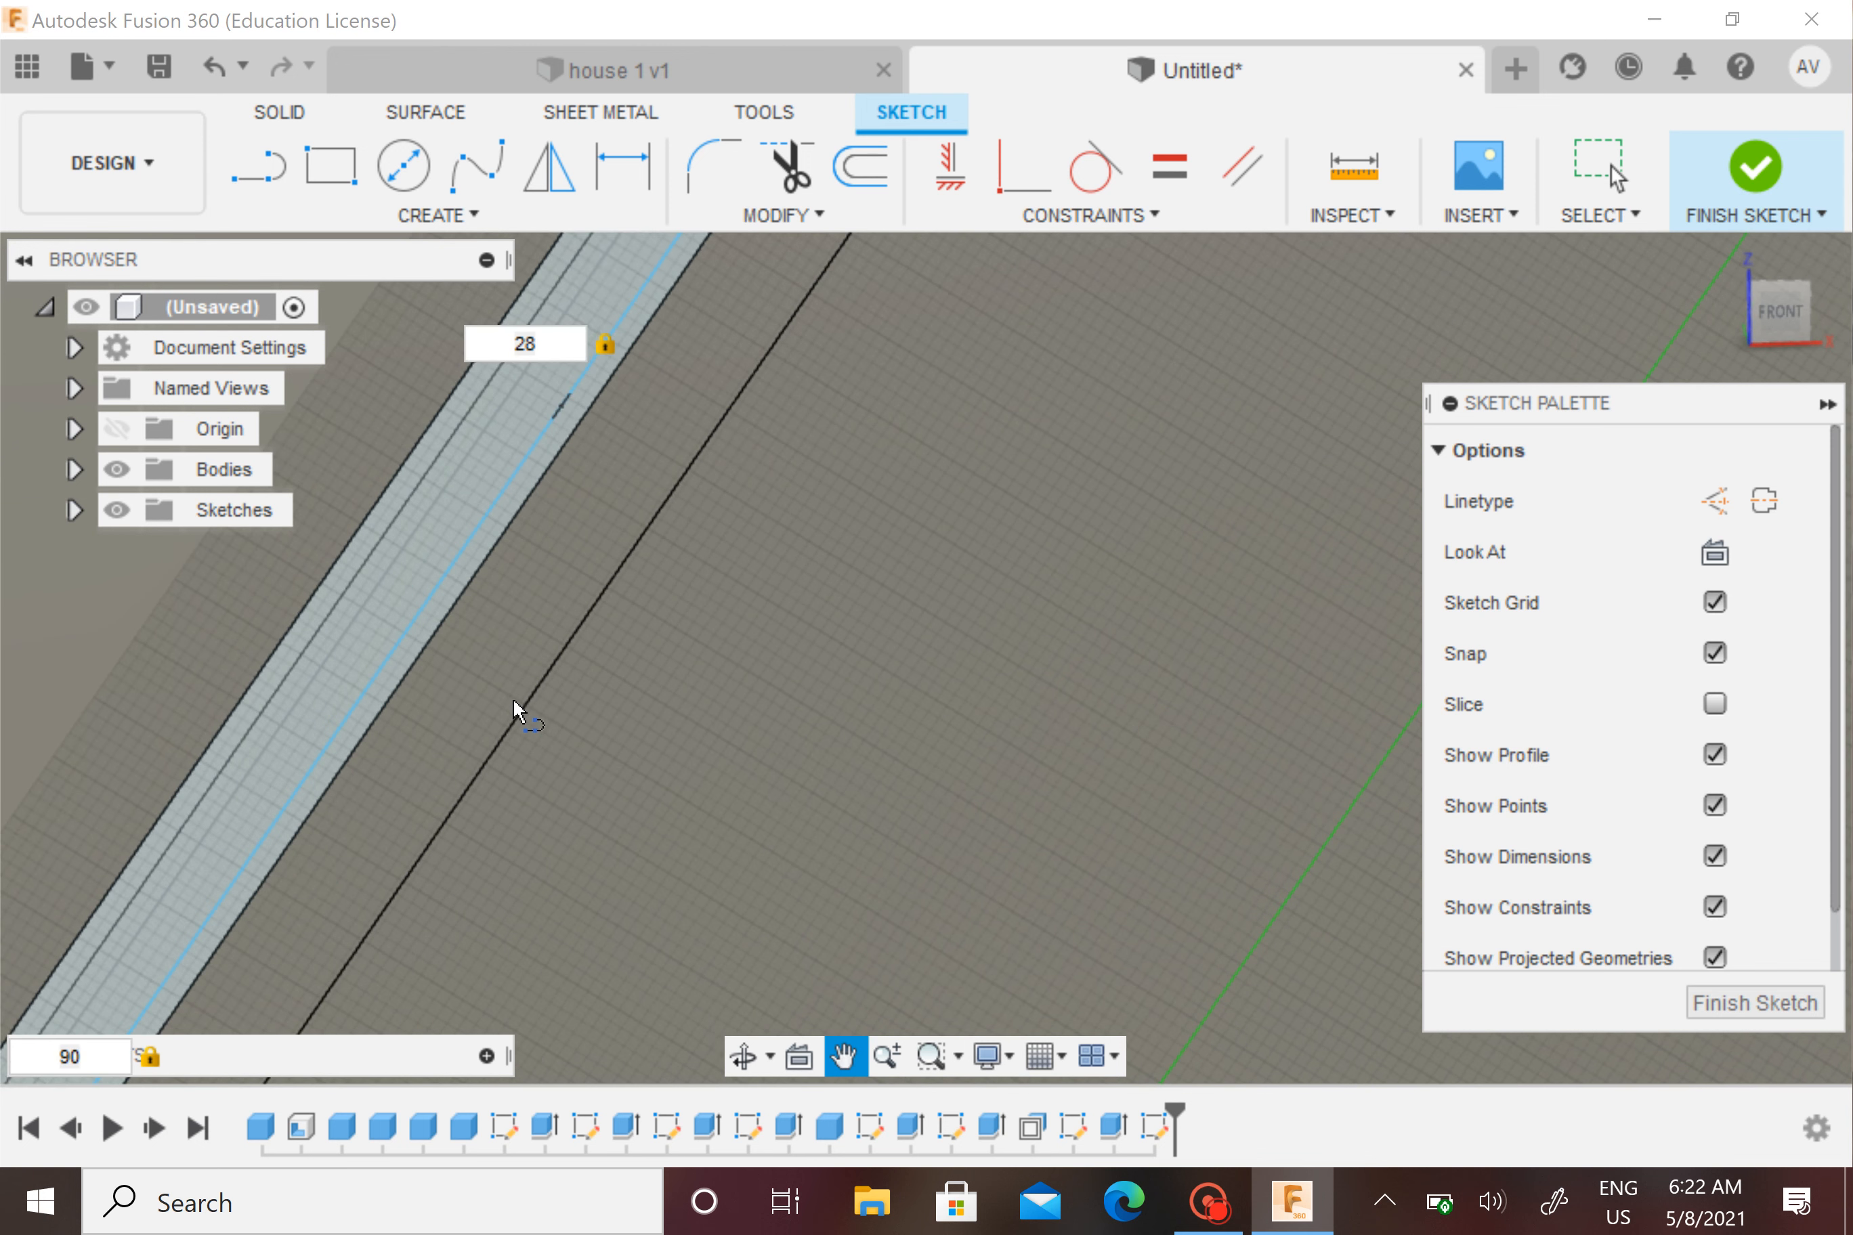
{"action": "mouse_move", "coordinate": [702, 390]}
{"action": "middle_mouse_down"}
{"action": "mouse_move", "coordinate": [247, 880]}
{"action": "mouse_move", "coordinate": [263, 833]}
{"action": "middle_mouse_up"}
{"action": "scroll", "coordinate": [385, 599], "scroll_direction": "up", "scroll_amount": 4}
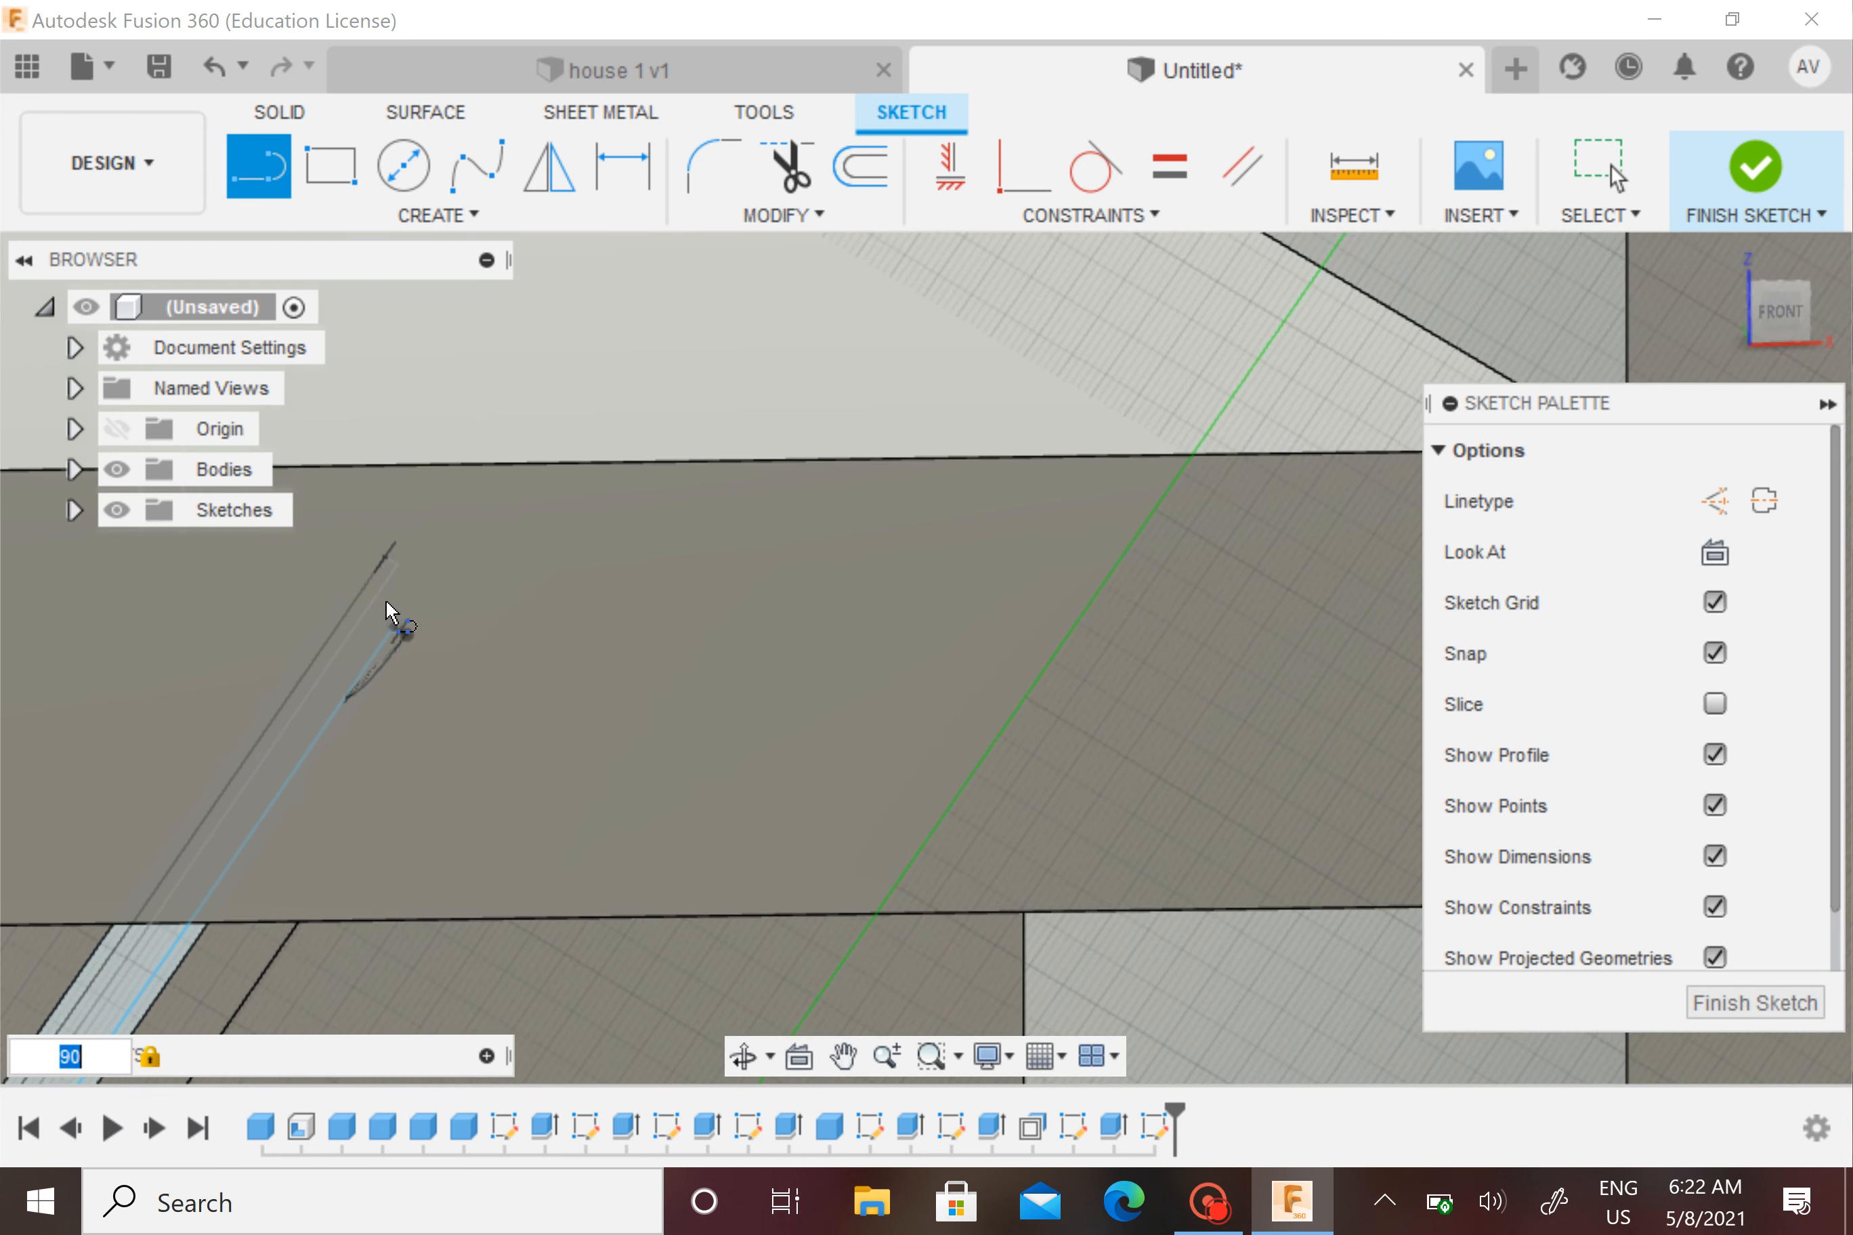
{"action": "mouse_move", "coordinate": [386, 603]}
{"action": "middle_mouse_down"}
{"action": "mouse_move", "coordinate": [642, 582]}
{"action": "mouse_move", "coordinate": [779, 645]}
{"action": "mouse_move", "coordinate": [783, 601]}
{"action": "middle_mouse_up"}
{"action": "mouse_move", "coordinate": [788, 758]}
{"action": "middle_mouse_down"}
{"action": "mouse_move", "coordinate": [964, 401]}
{"action": "mouse_move", "coordinate": [993, 275]}
{"action": "middle_mouse_up"}
{"action": "middle_click_drag", "start_coordinate": [914, 802], "coordinate": [1038, 420]}
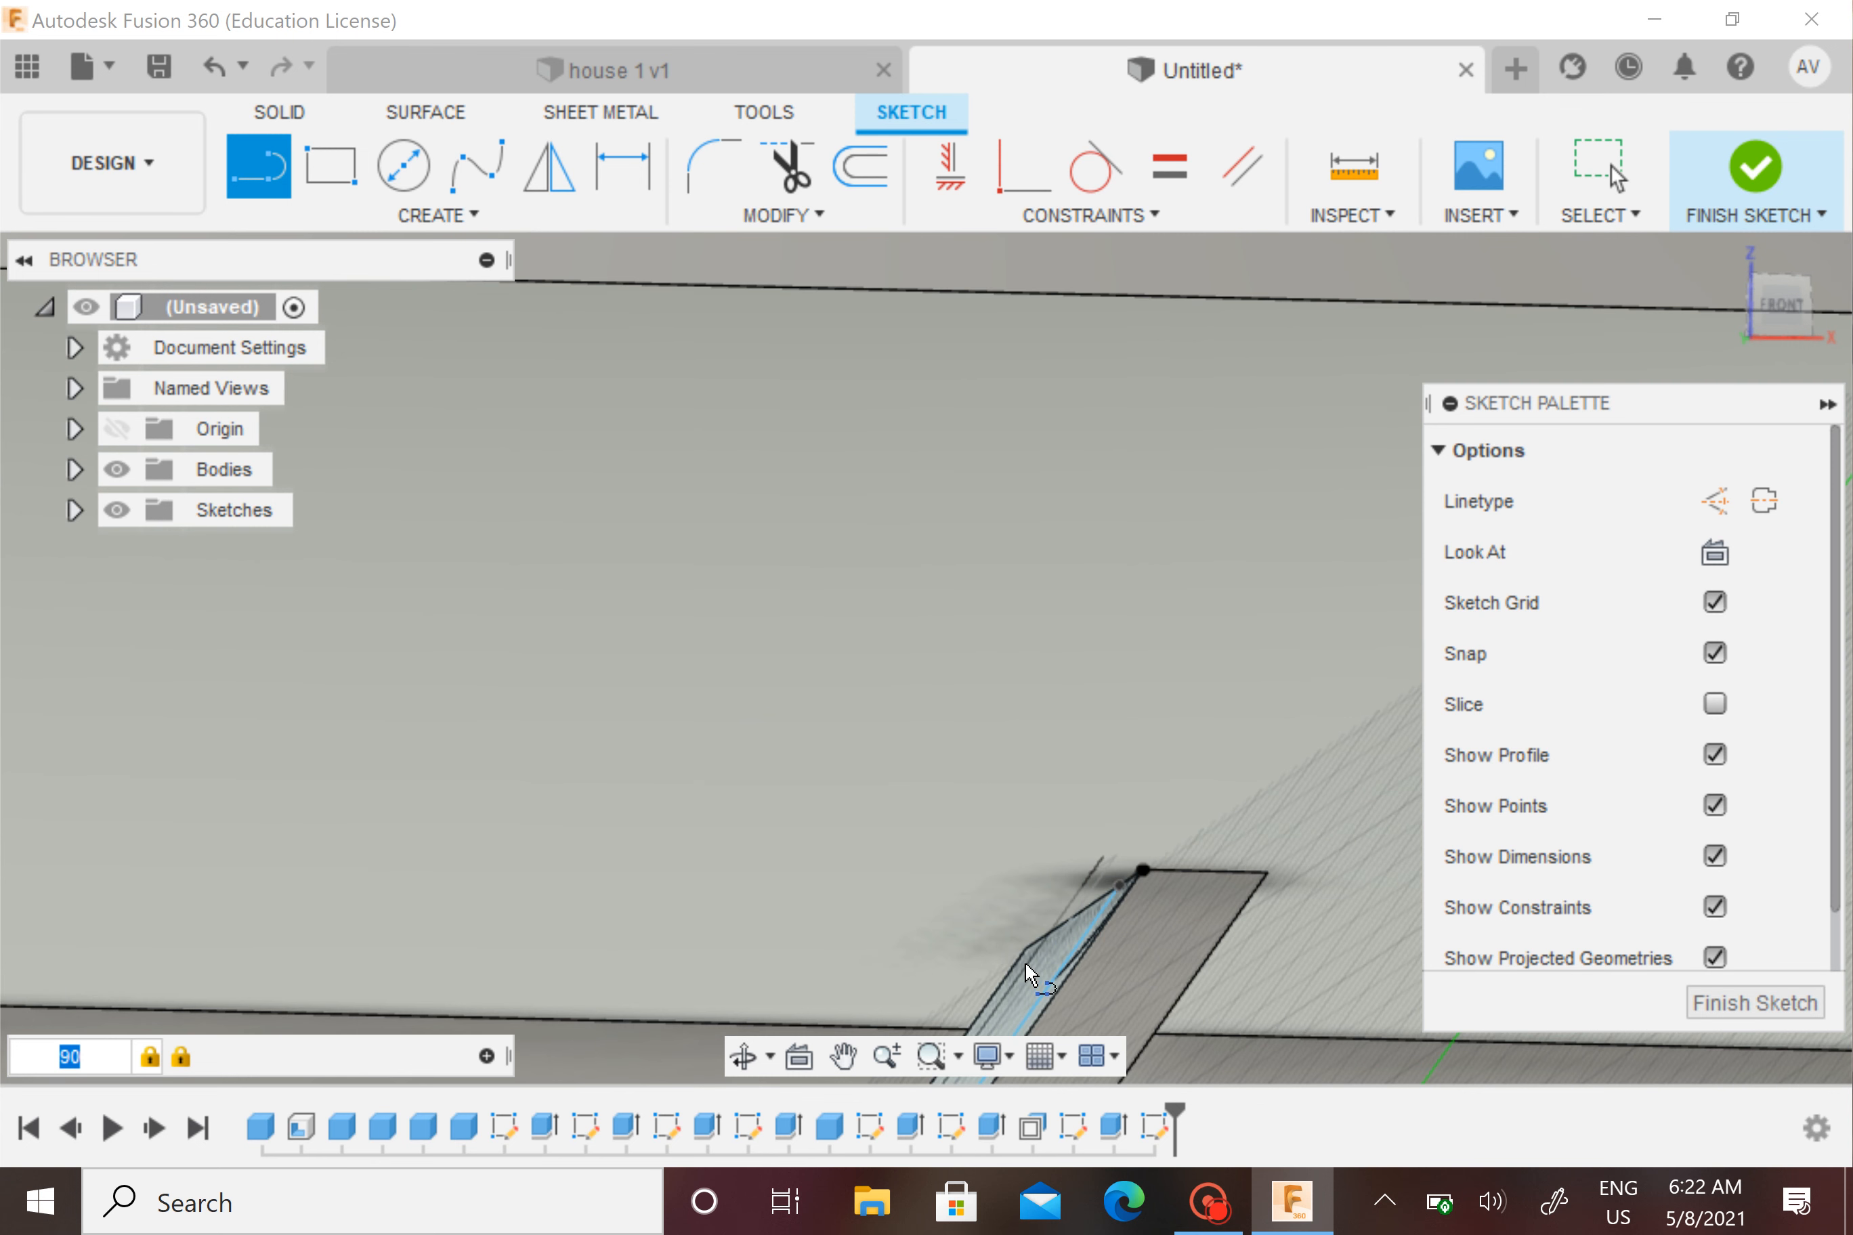
{"action": "middle_click_drag", "start_coordinate": [1033, 976], "coordinate": [1067, 674]}
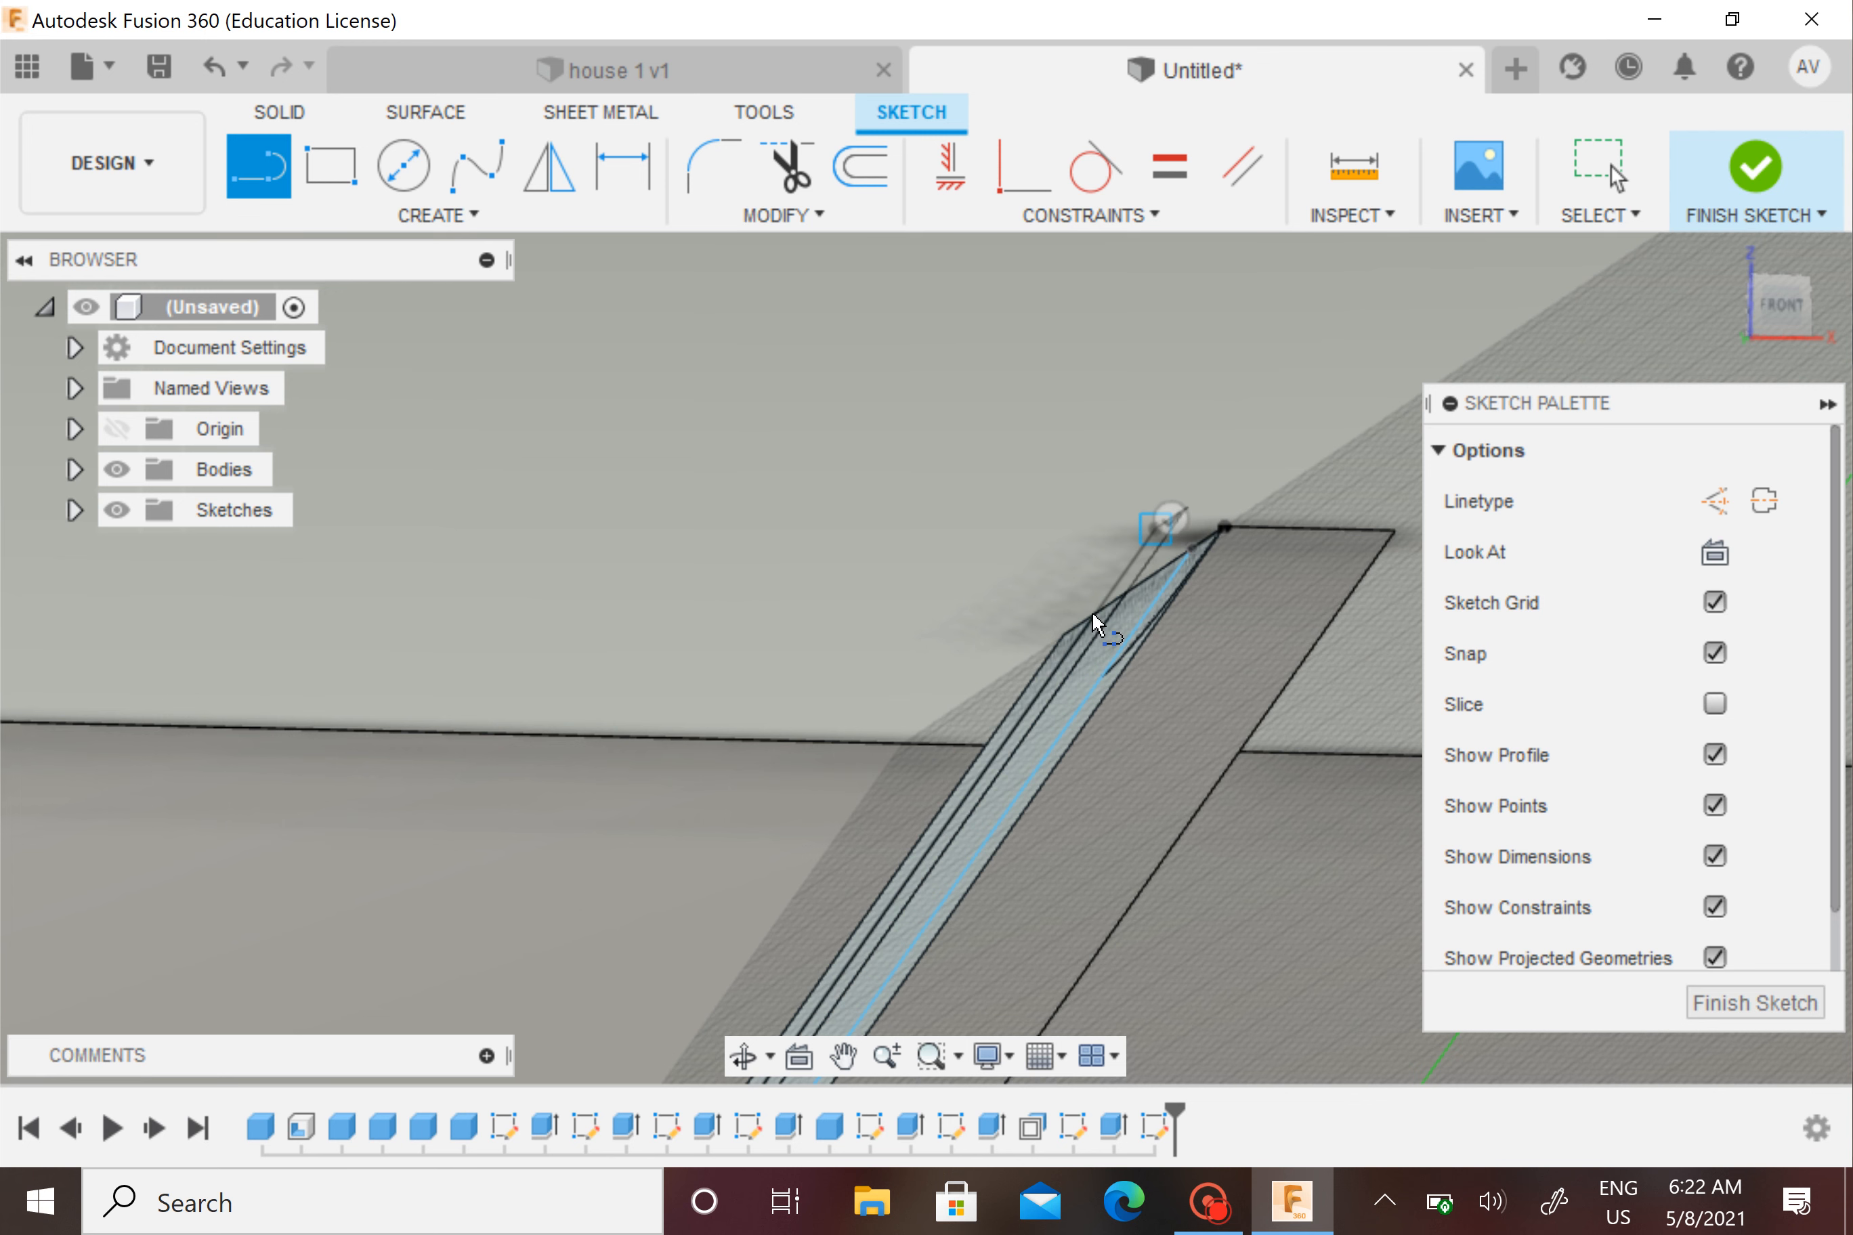
{"action": "left_click", "coordinate": [1169, 519]}
Draw a line about 1 mm long on the face's top edge, from the long rear line to the rear upper corner, and finish the sketch
{"action": "middle_click_drag", "start_coordinate": [1036, 686], "coordinate": [1044, 690], "text": "shift"}
{"action": "middle_click_drag", "start_coordinate": [492, 603], "coordinate": [700, 806]}
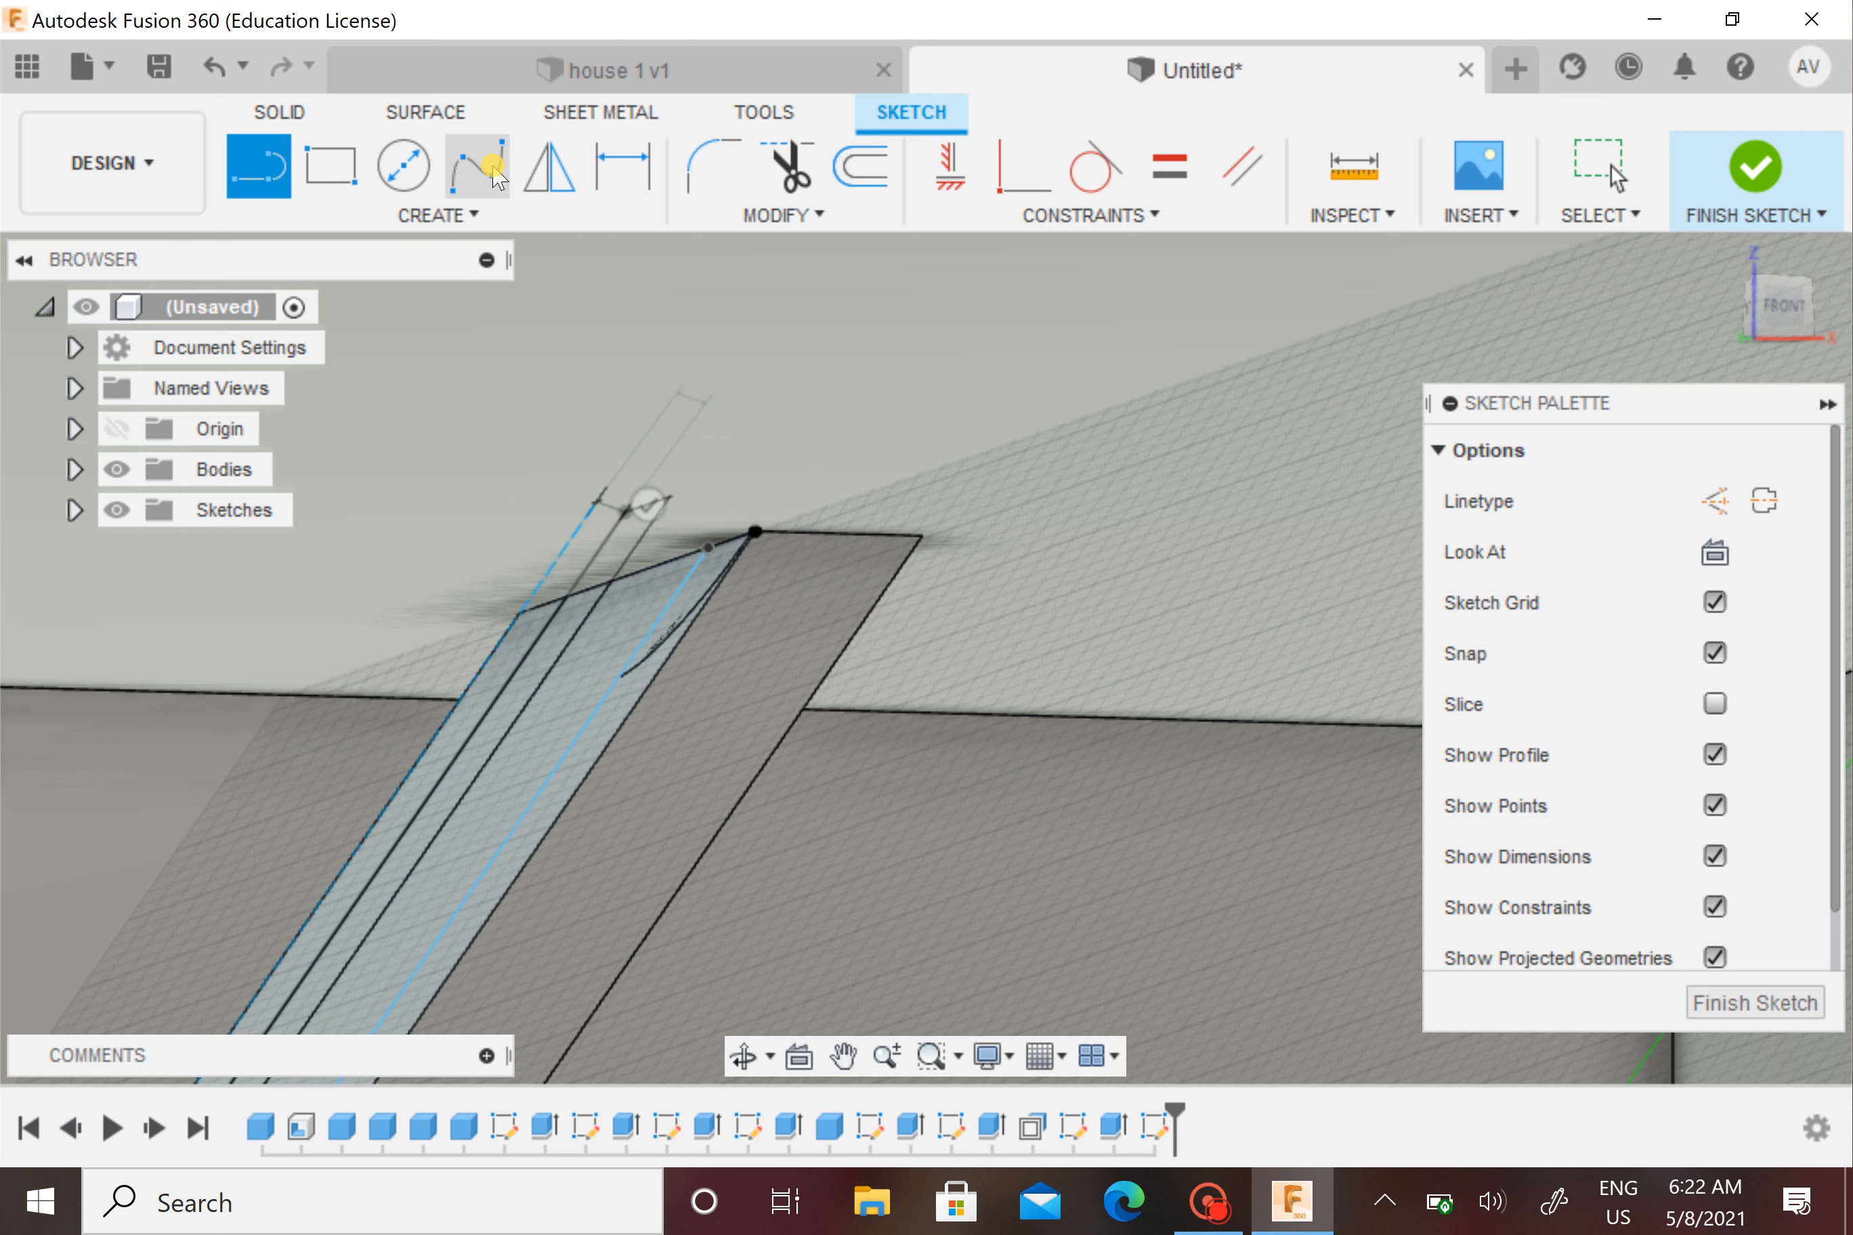
{"action": "left_click", "coordinate": [258, 166]}
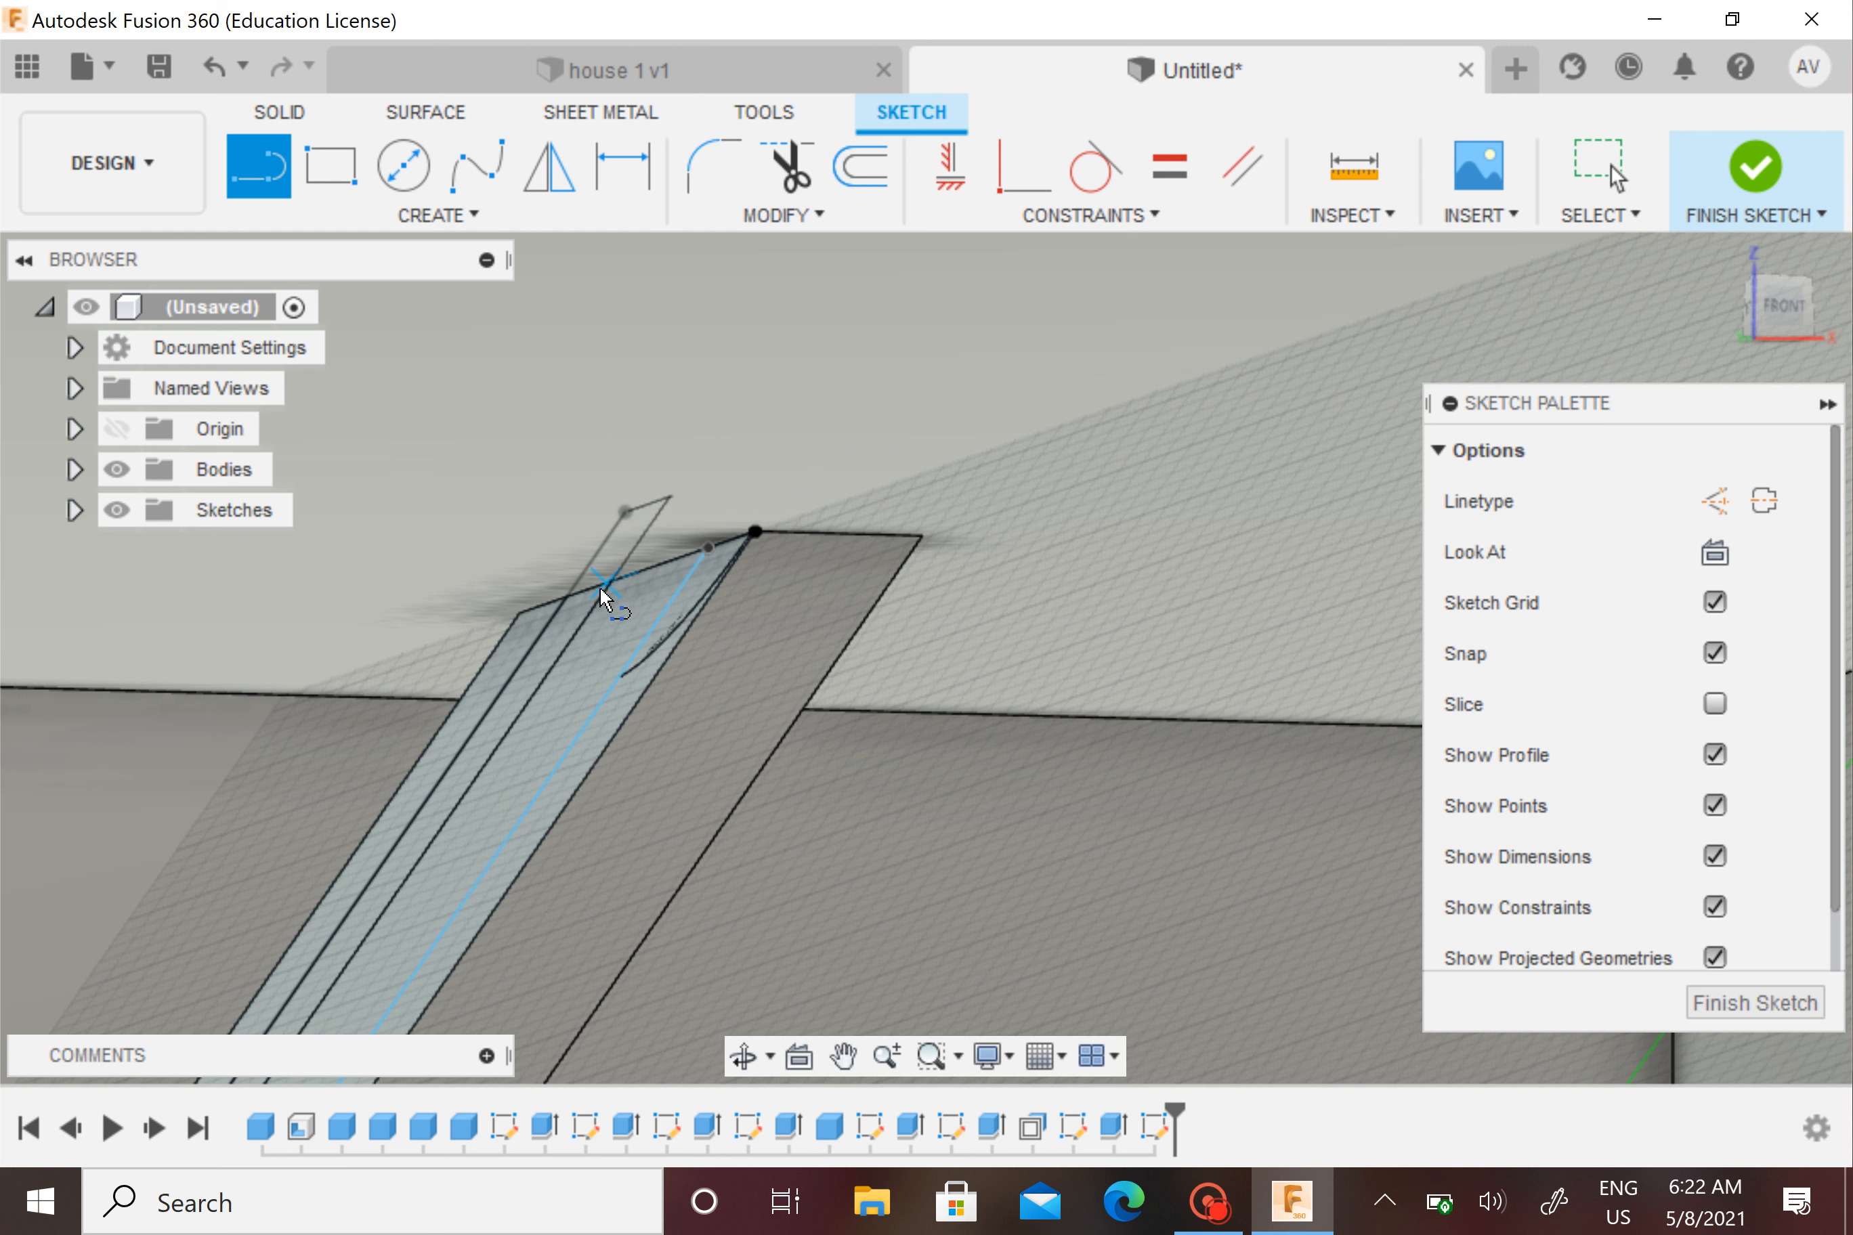
{"action": "left_click", "coordinate": [563, 594]}
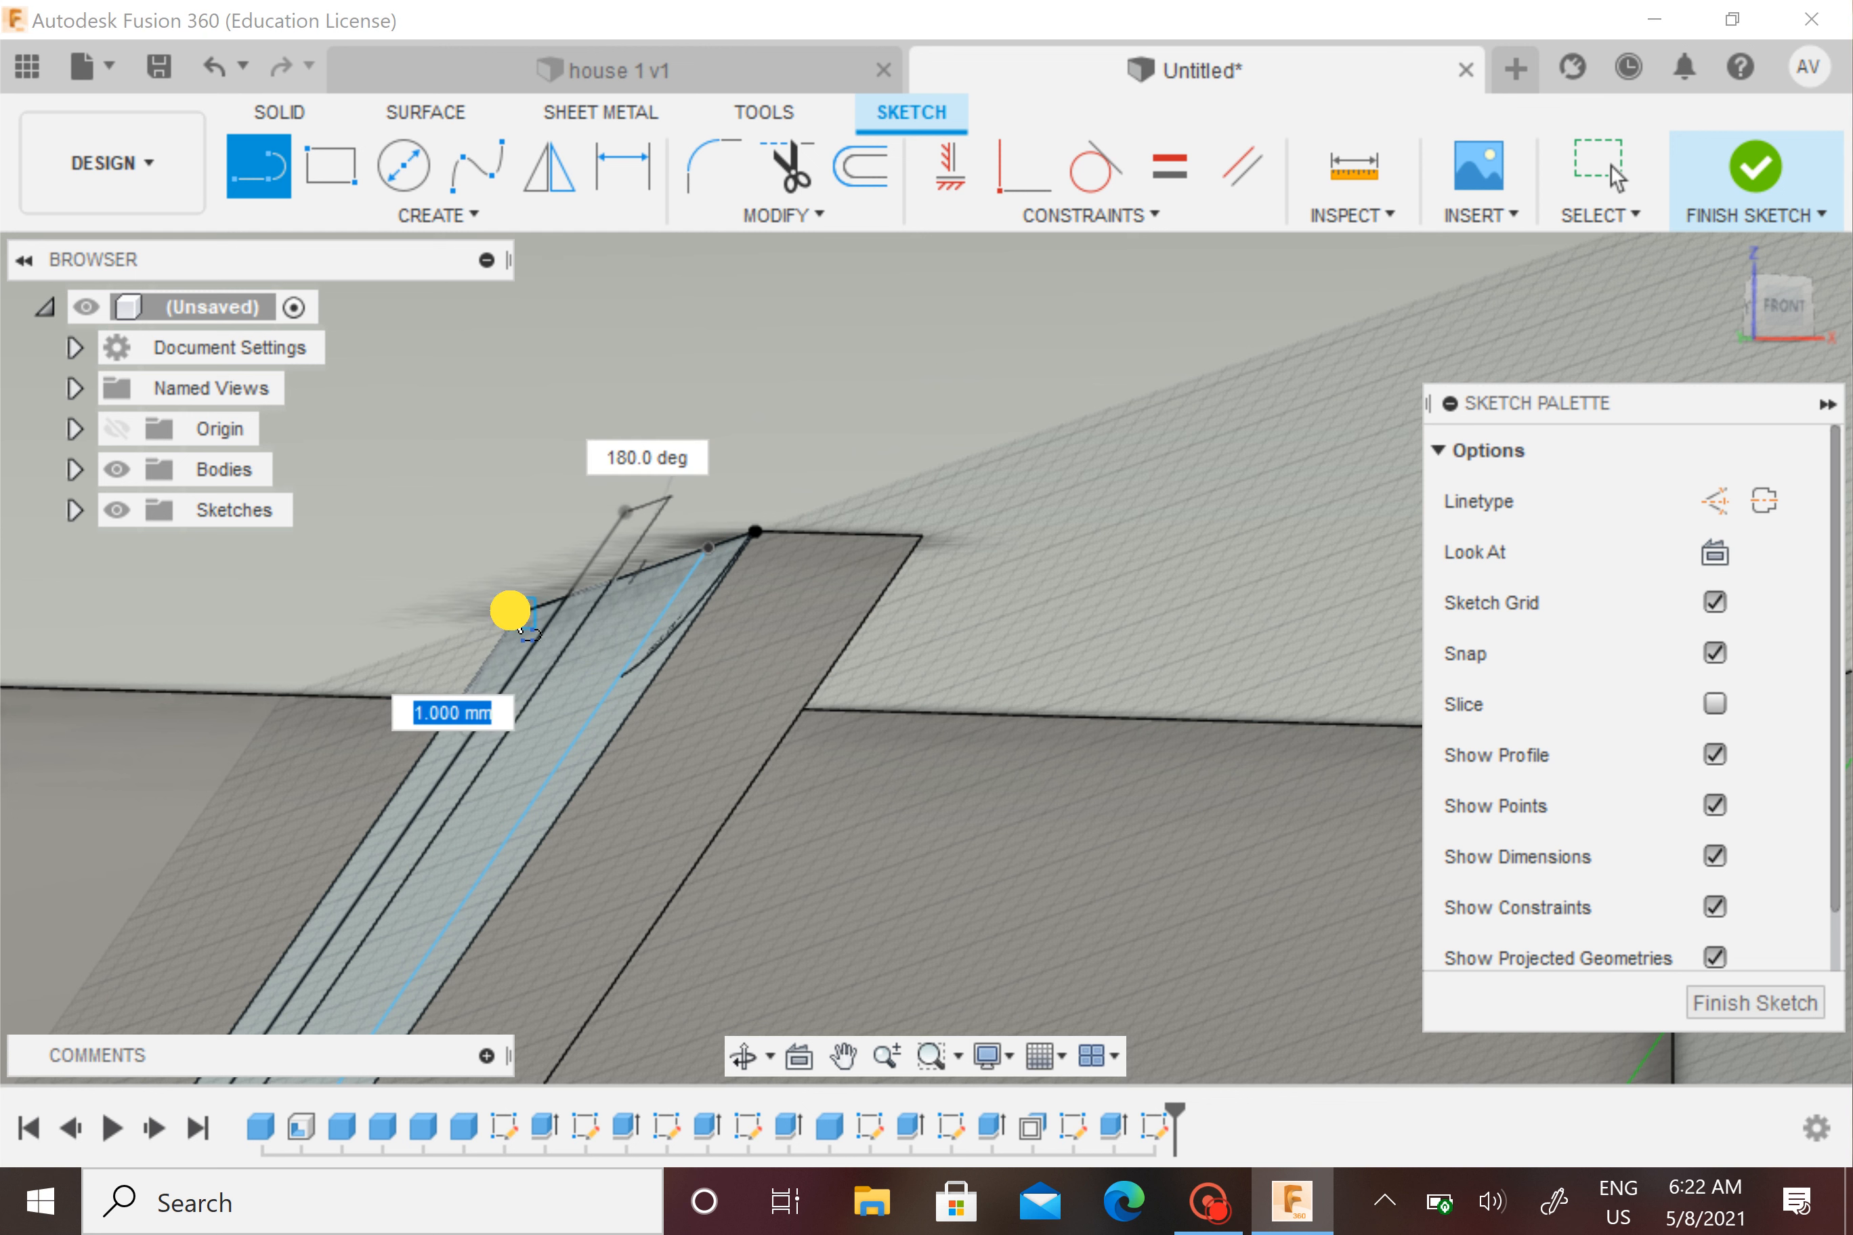
{"action": "left_click", "coordinate": [515, 611]}
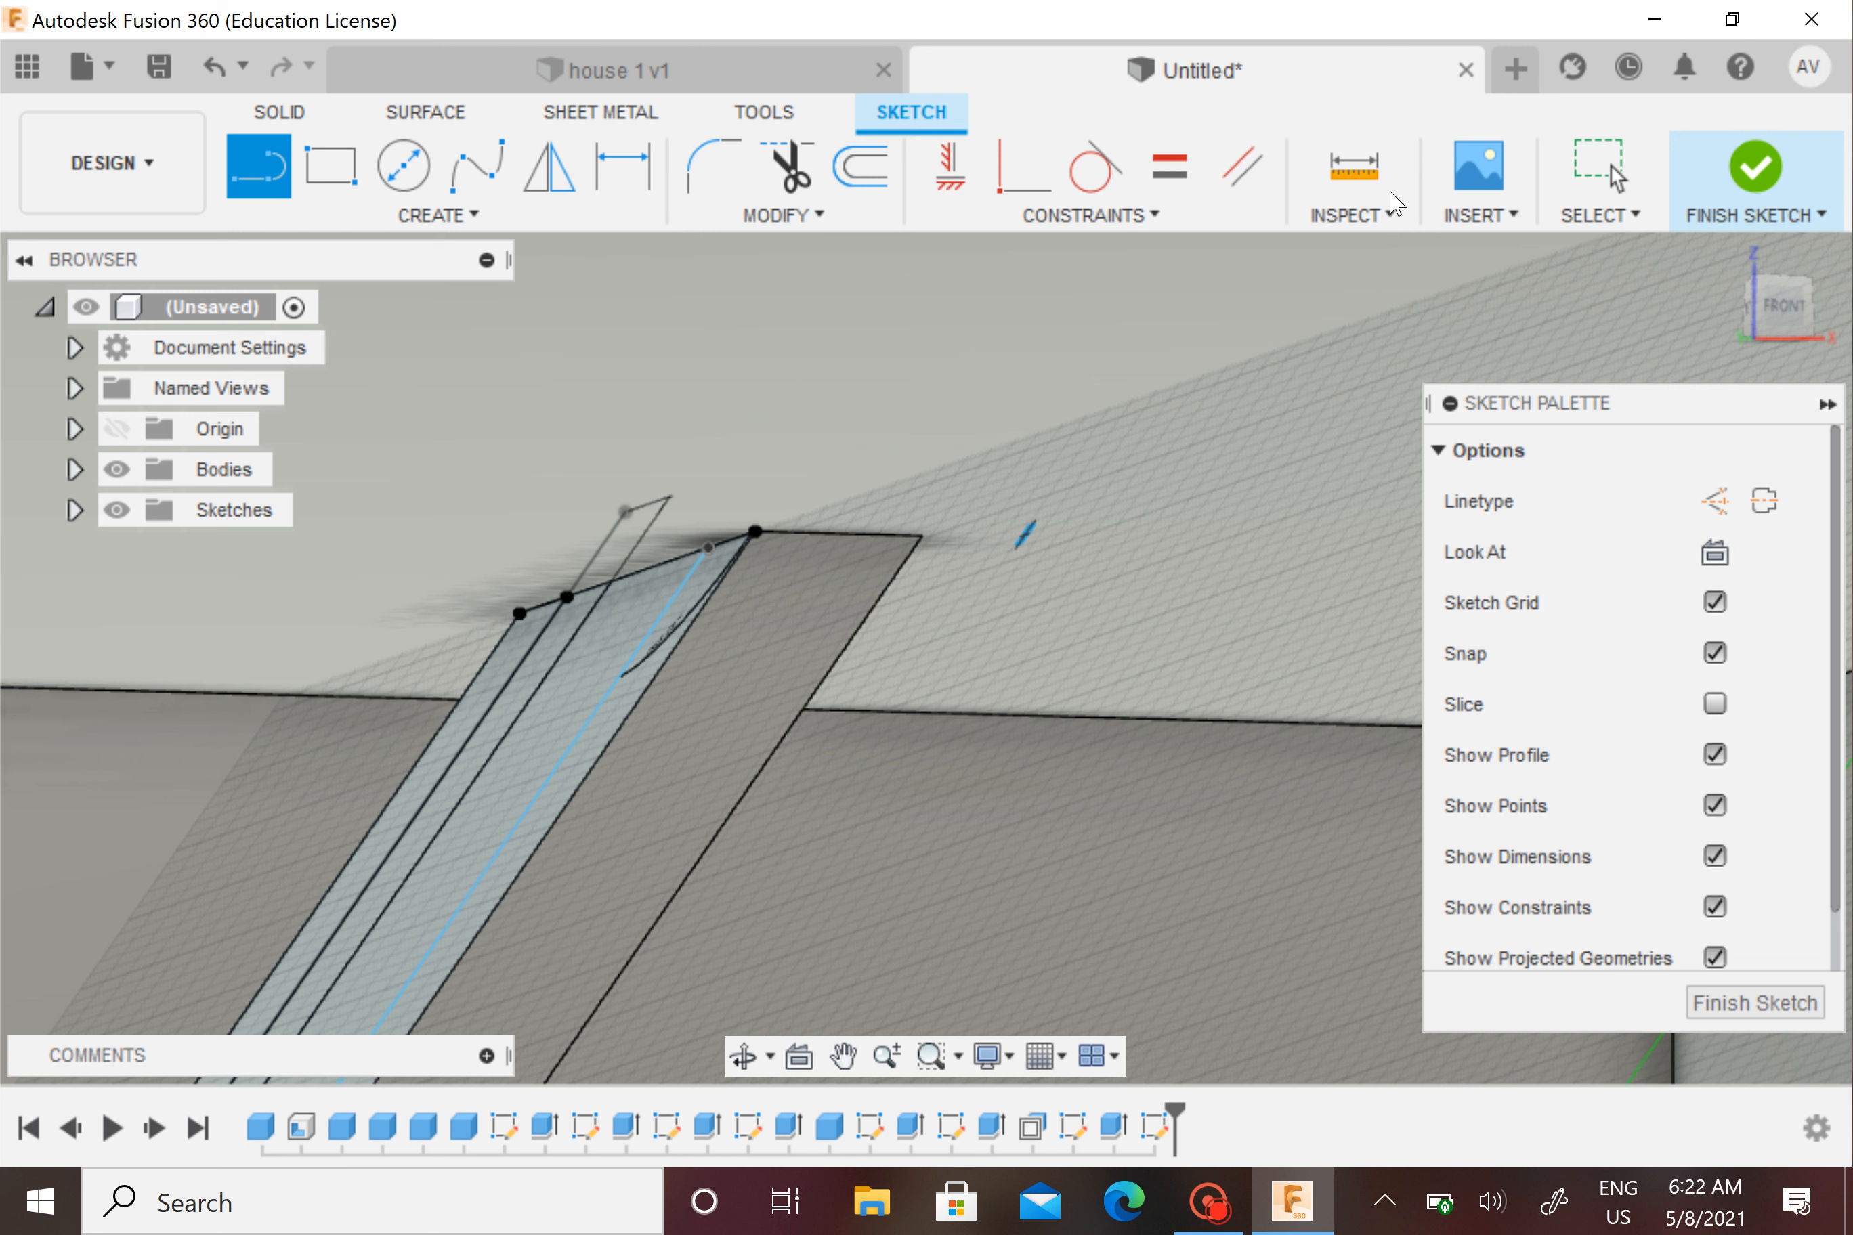
{"action": "left_click", "coordinate": [1753, 189]}
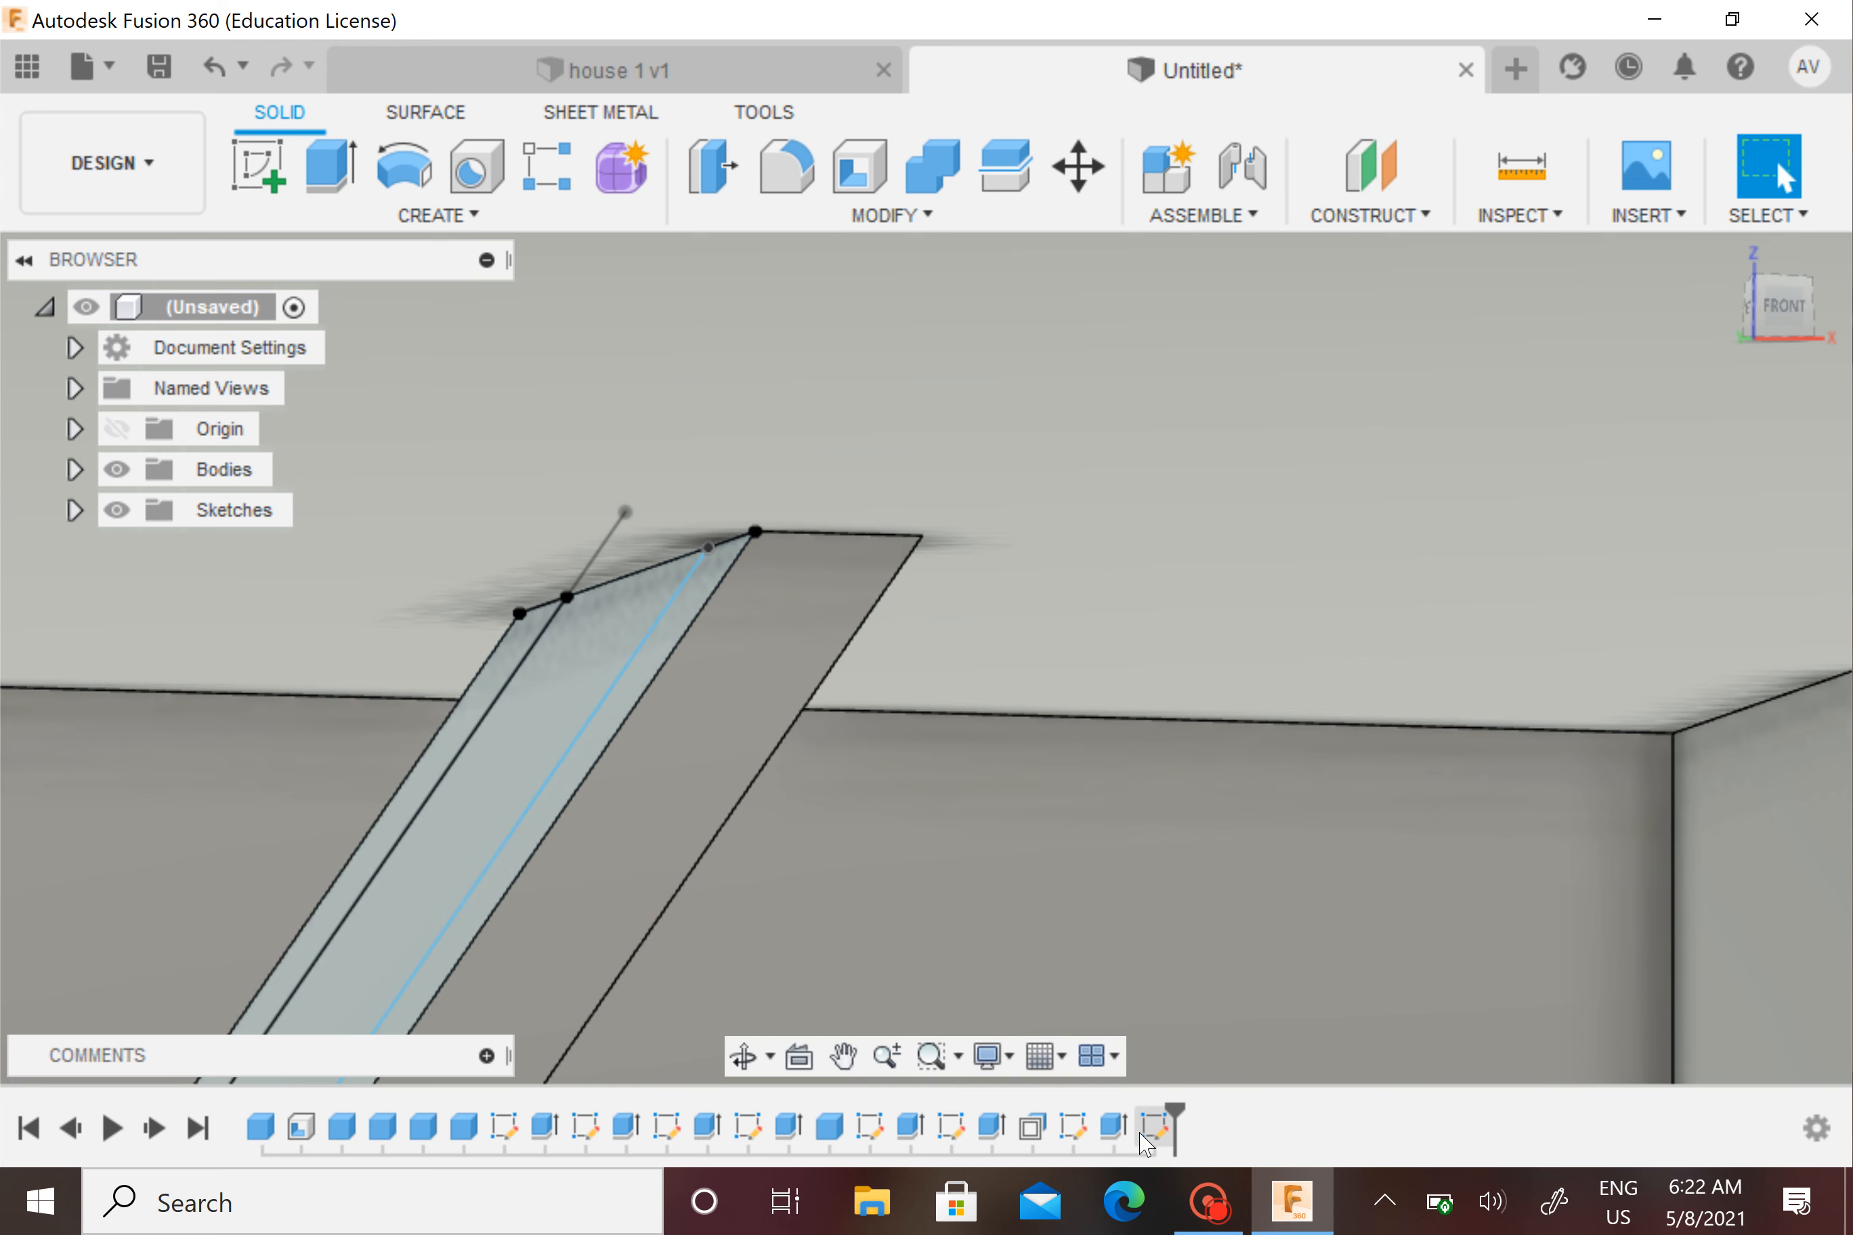
Reopen the latest edge-strip sketch on the second sloped beam's upper face for editing
{"action": "right_click", "coordinate": [1155, 1126]}
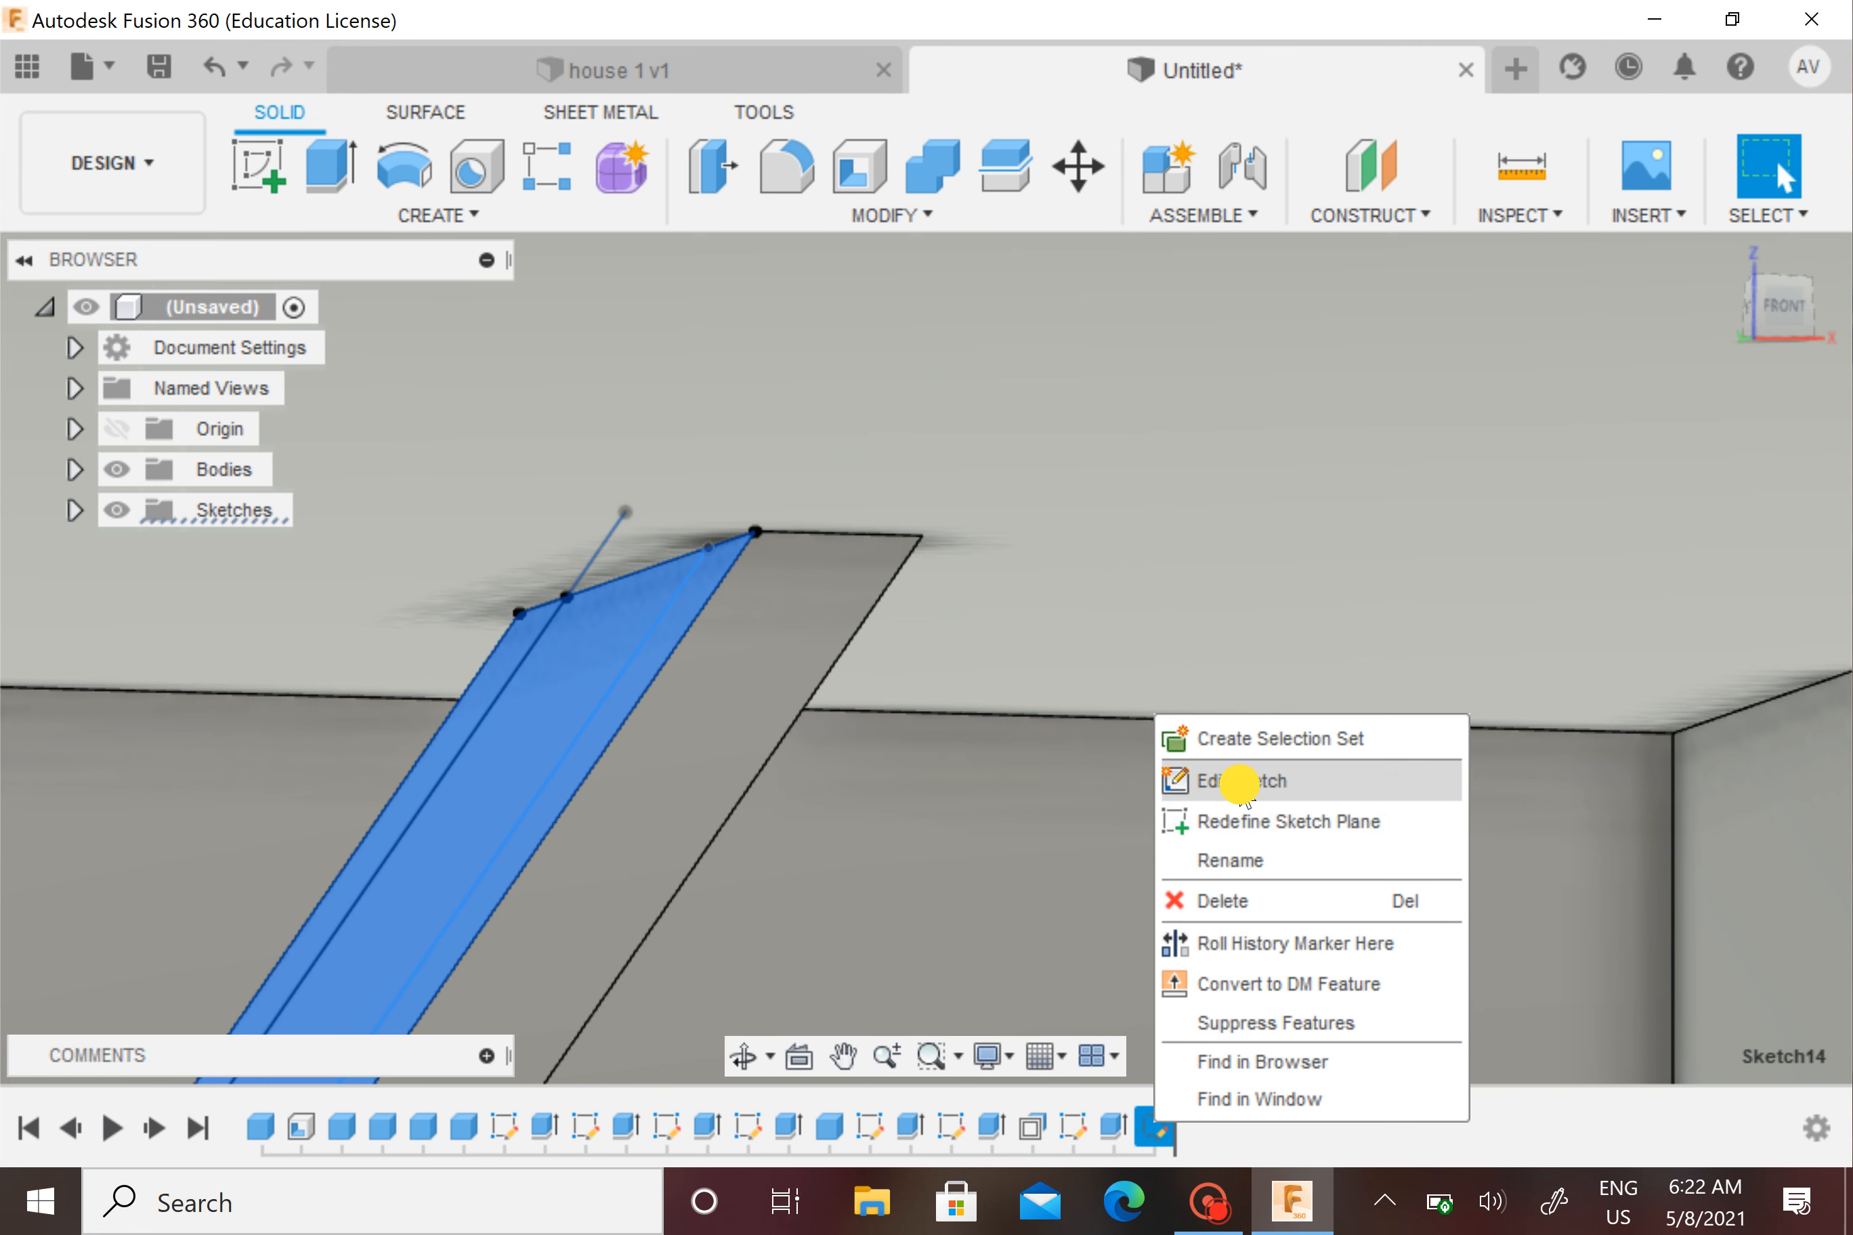
{"action": "left_click", "coordinate": [1232, 779]}
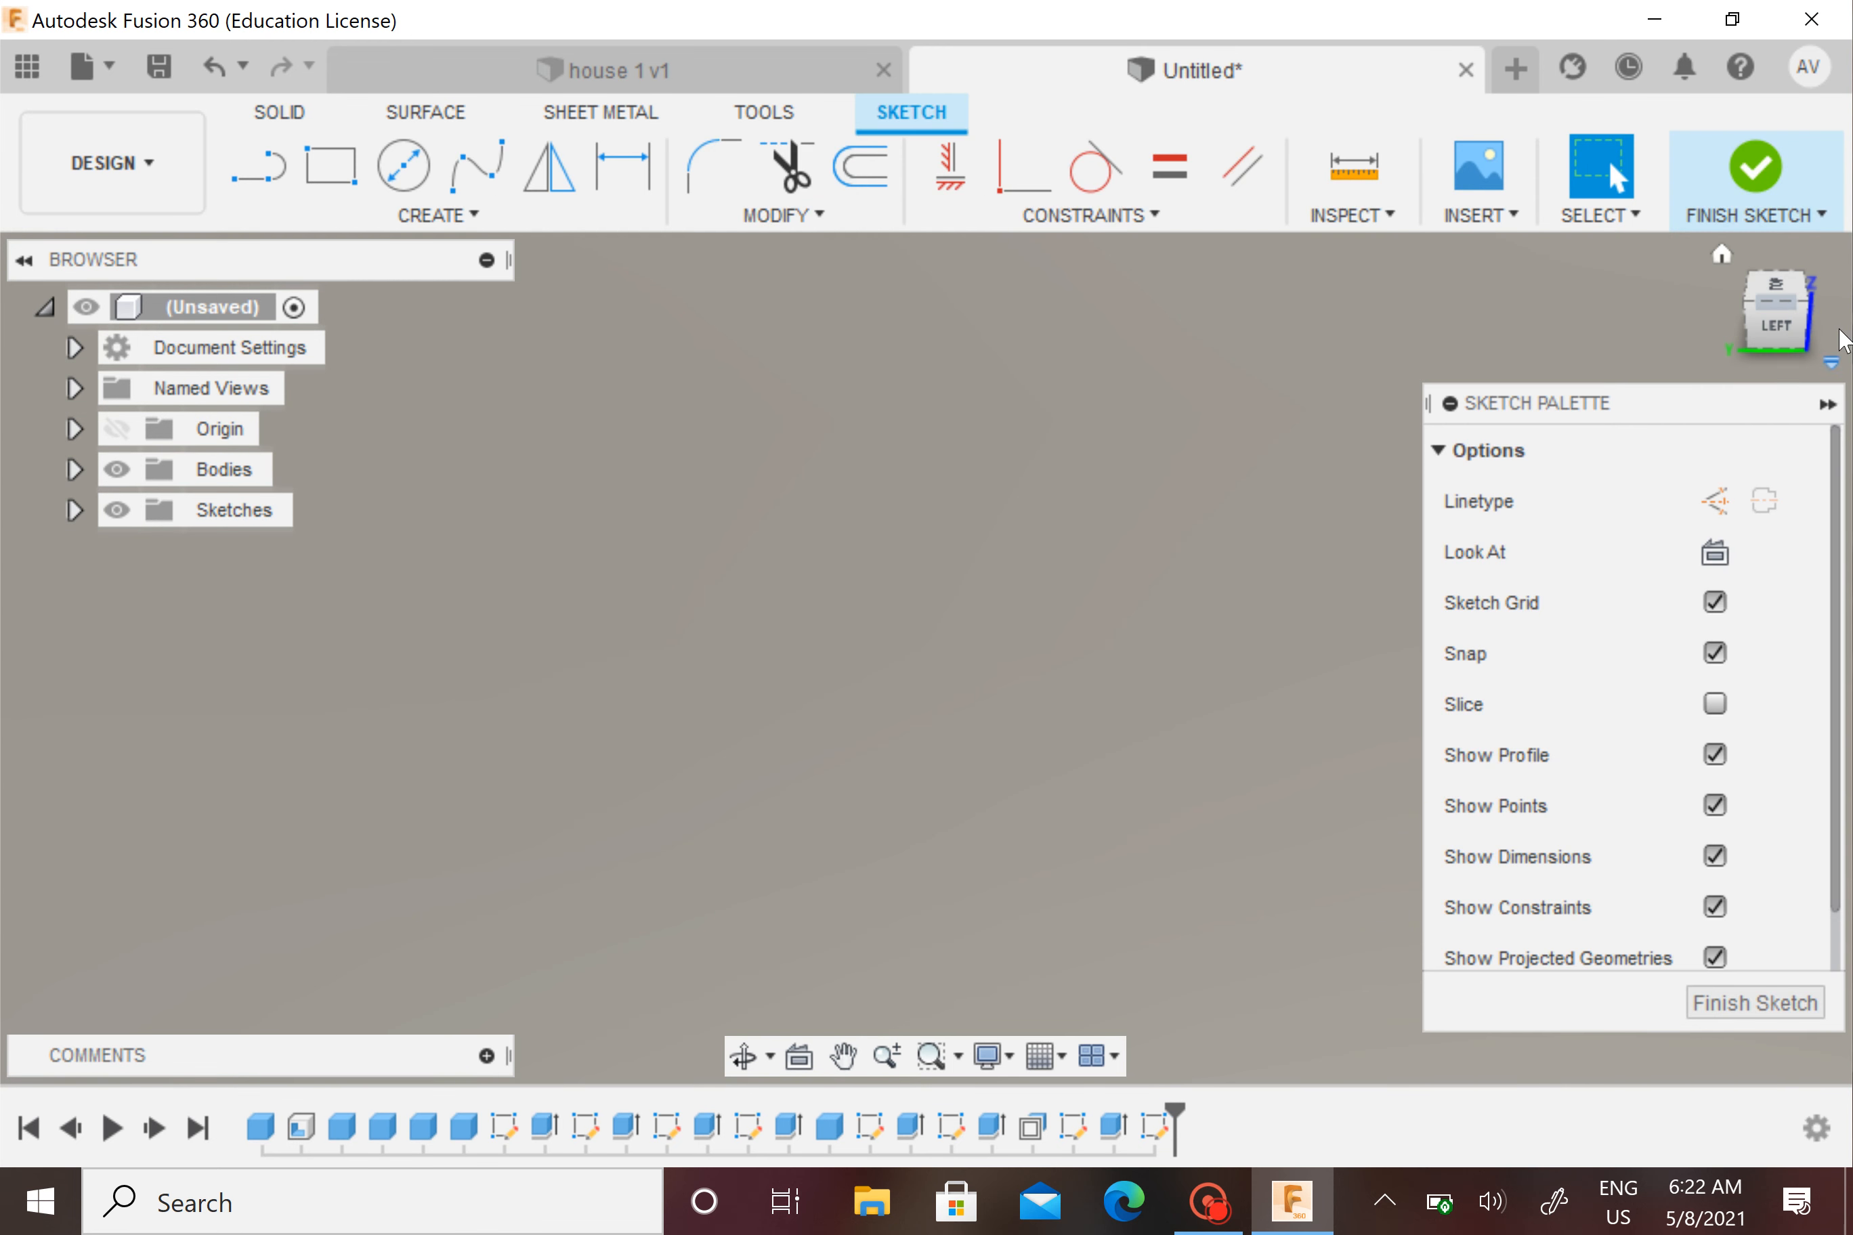
{"action": "left_click", "coordinate": [1723, 257]}
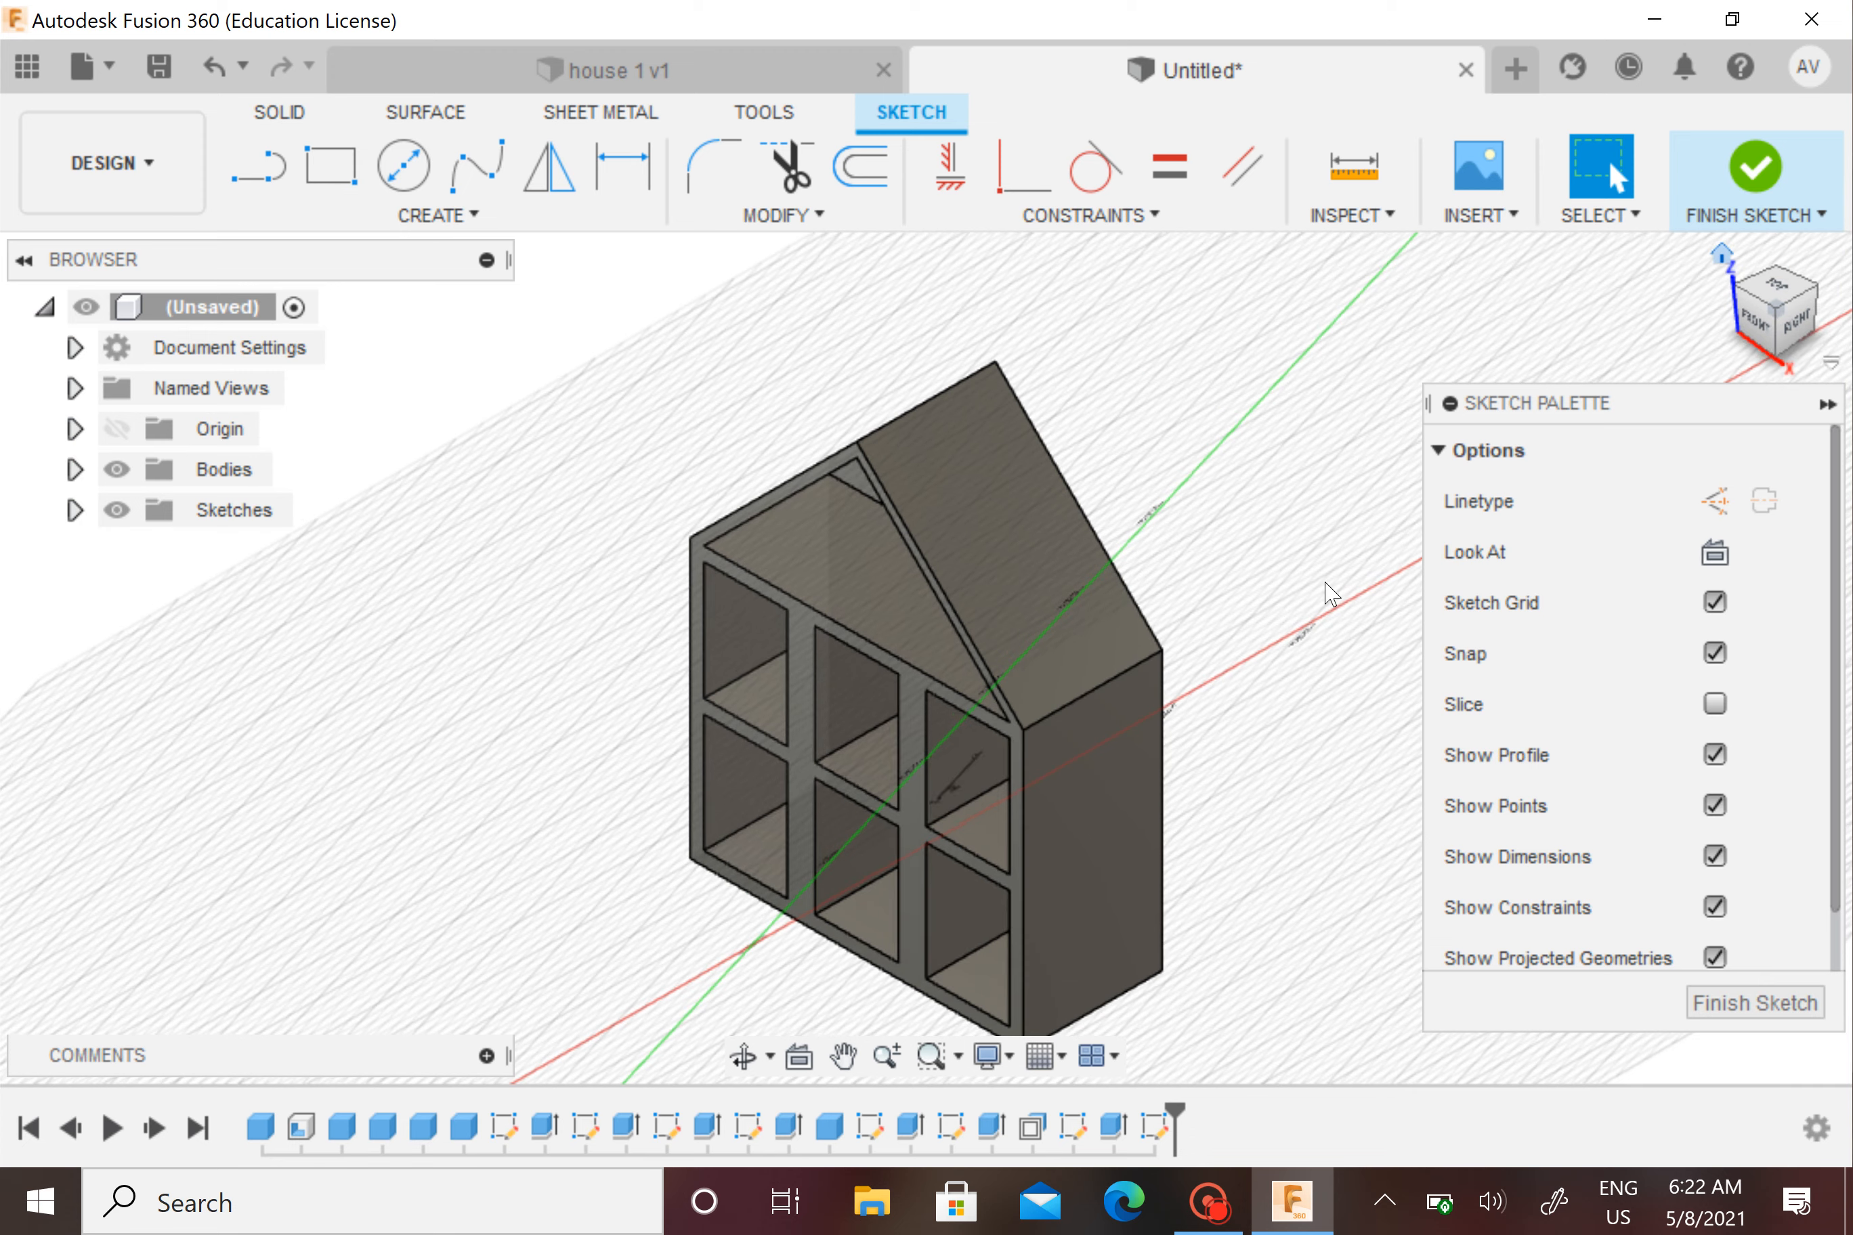
{"action": "mouse_move", "coordinate": [810, 779]}
{"action": "middle_mouse_down", "text": "shift"}
{"action": "mouse_move", "coordinate": [959, 770]}
{"action": "mouse_move", "coordinate": [968, 670]}
{"action": "mouse_move", "coordinate": [899, 808]}
{"action": "mouse_move", "coordinate": [871, 666]}
{"action": "middle_mouse_up", "text": "shift"}
{"action": "scroll", "coordinate": [935, 829], "scroll_direction": "up", "scroll_amount": 5}
{"action": "scroll", "coordinate": [930, 822], "scroll_direction": "up", "scroll_amount": 6}
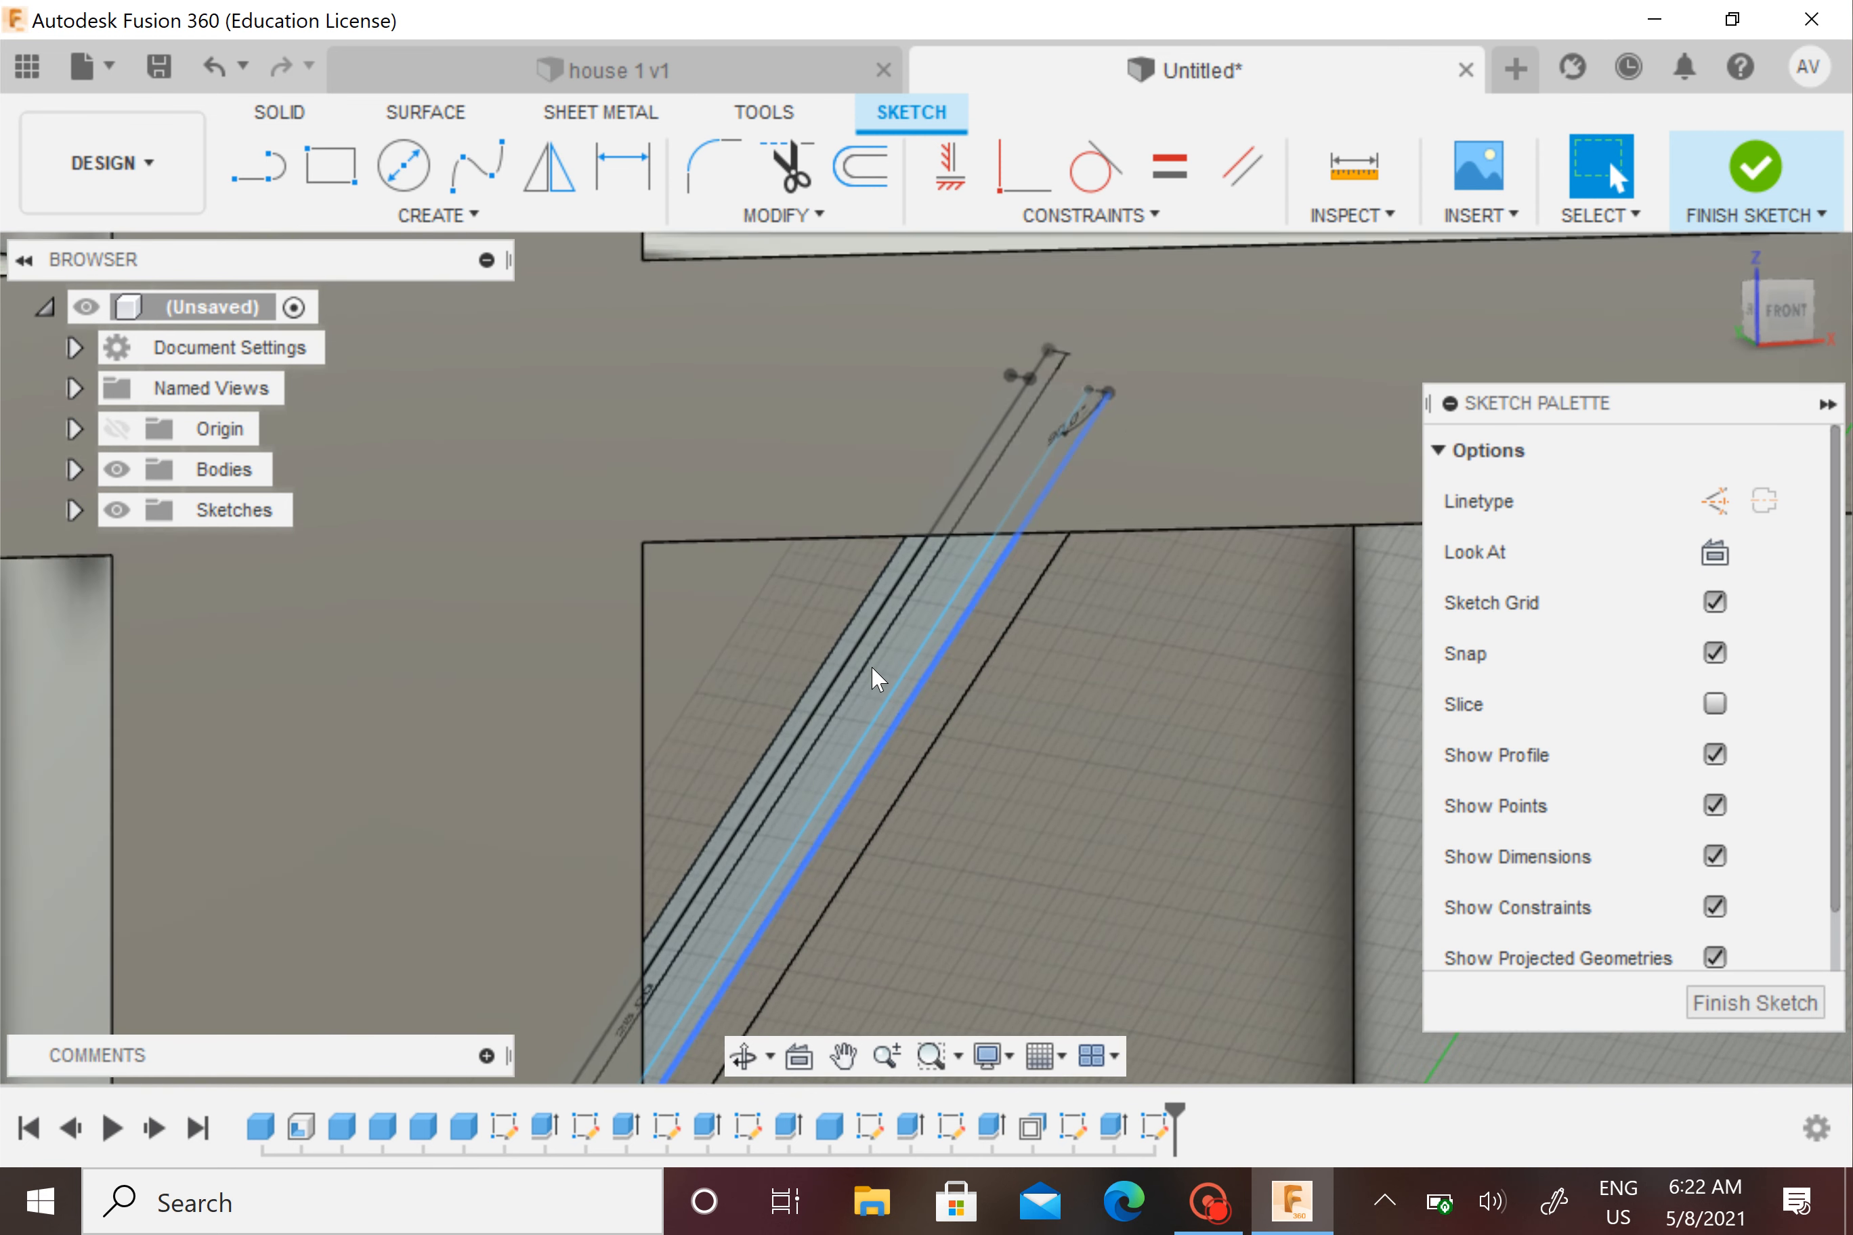
{"action": "scroll", "coordinate": [871, 667], "scroll_direction": "up", "scroll_amount": 6}
{"action": "mouse_move", "coordinate": [1080, 736]}
{"action": "middle_mouse_down", "text": "shift"}
{"action": "mouse_move", "coordinate": [1096, 678]}
{"action": "mouse_move", "coordinate": [799, 1047]}
{"action": "middle_mouse_up", "text": "shift"}
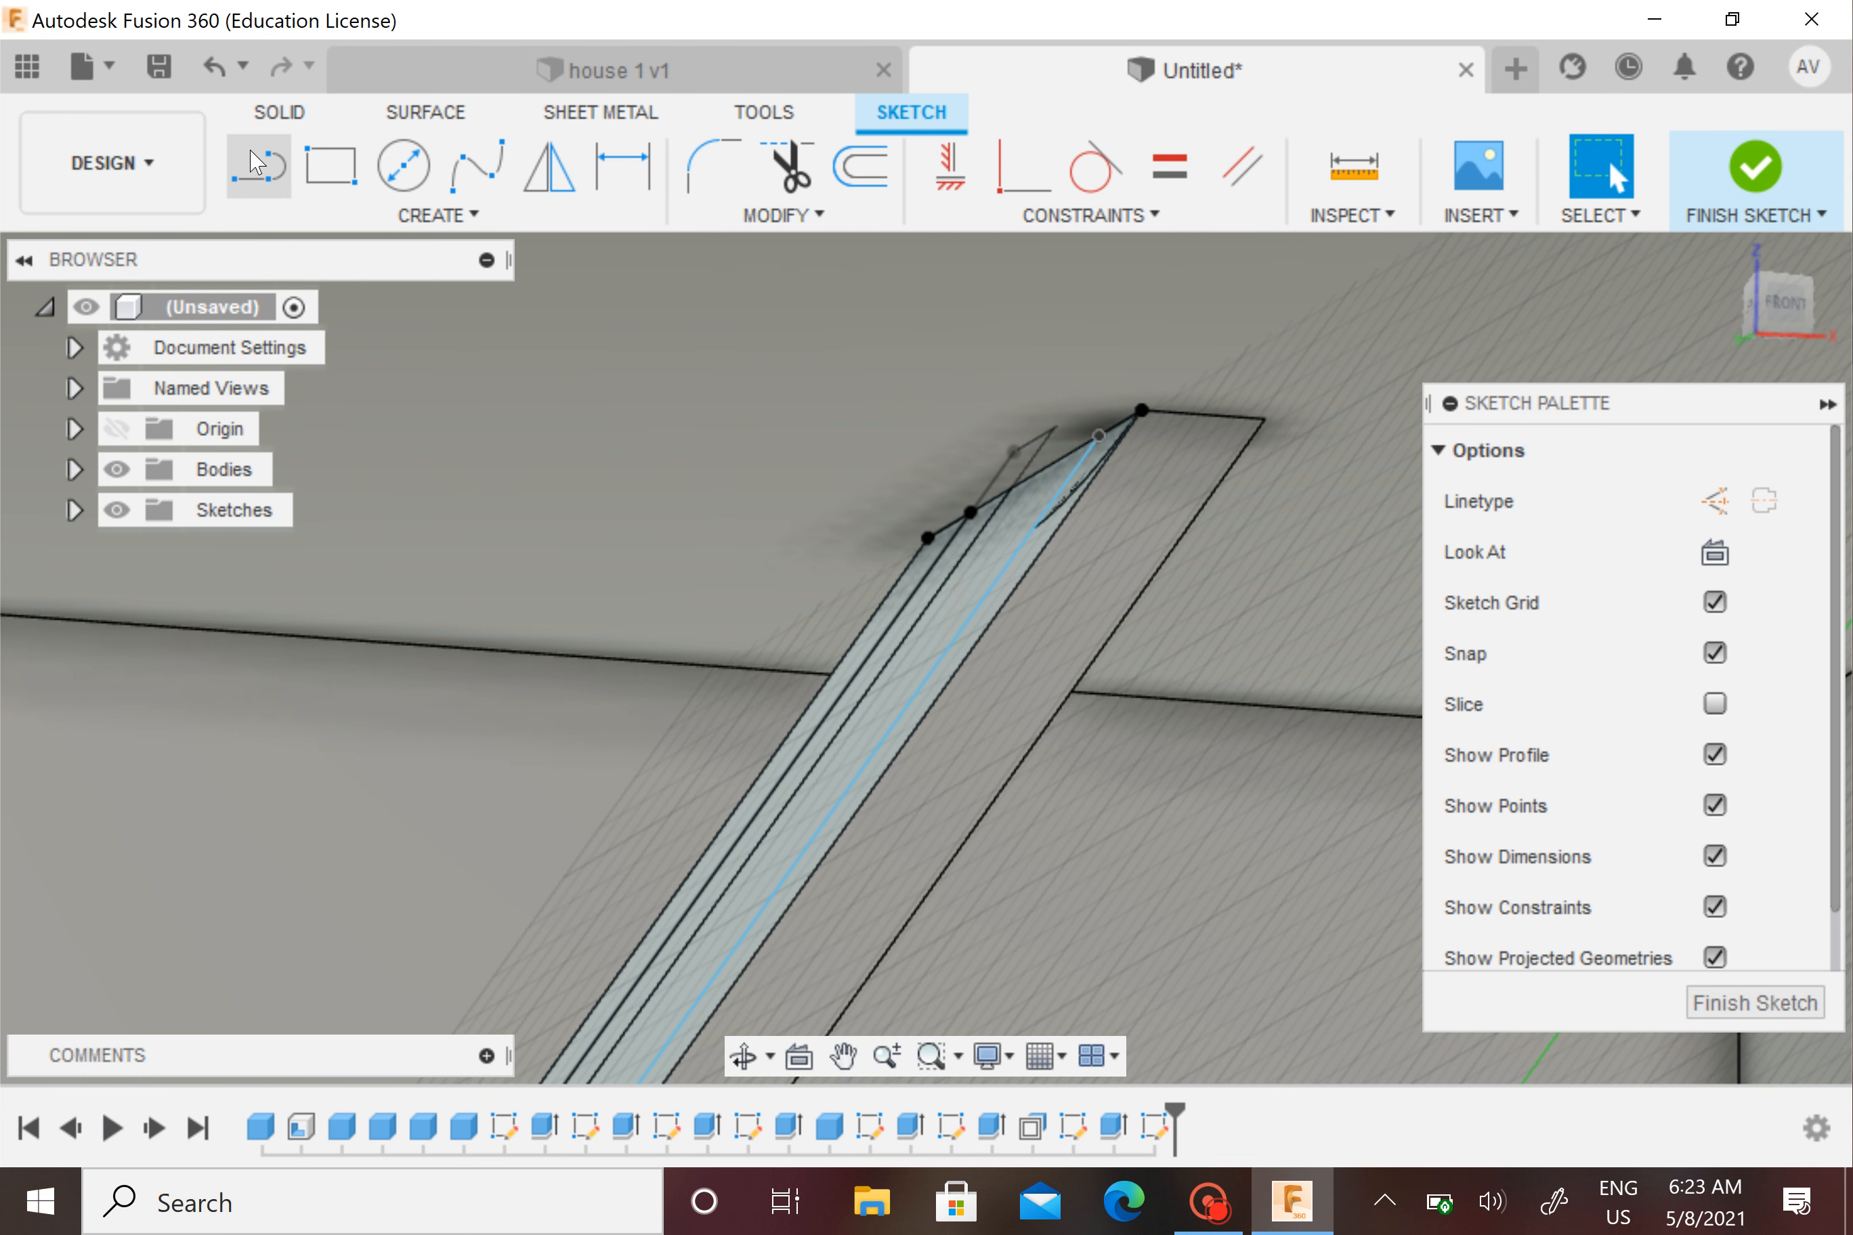
Draw a line down the sloped face's rear long edge to its rear lower corner, close the strip's lower end, and finish the sketch
{"action": "left_click", "coordinate": [279, 167]}
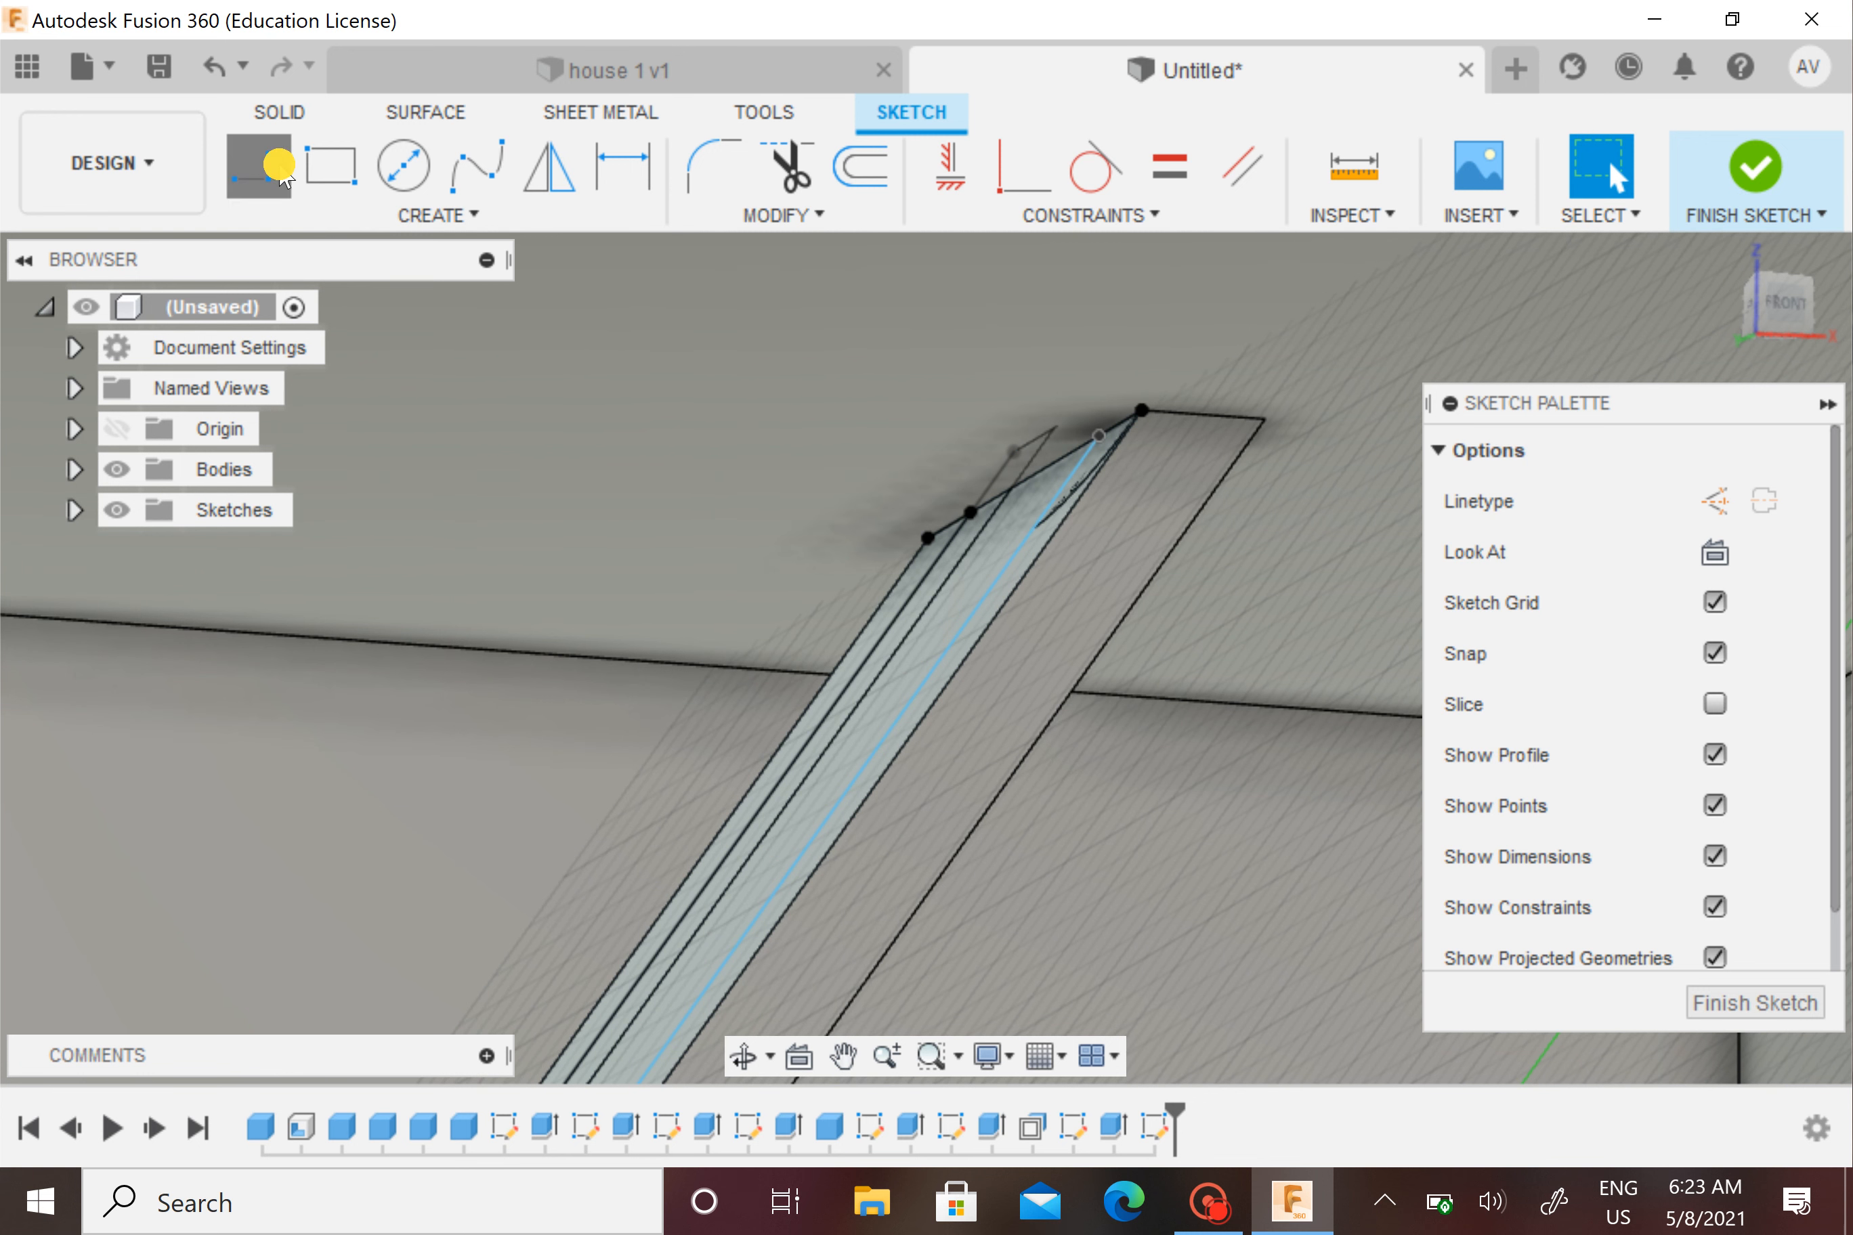
{"action": "left_click", "coordinate": [1114, 451]}
{"action": "middle_click_drag", "start_coordinate": [881, 747], "coordinate": [1185, 397]}
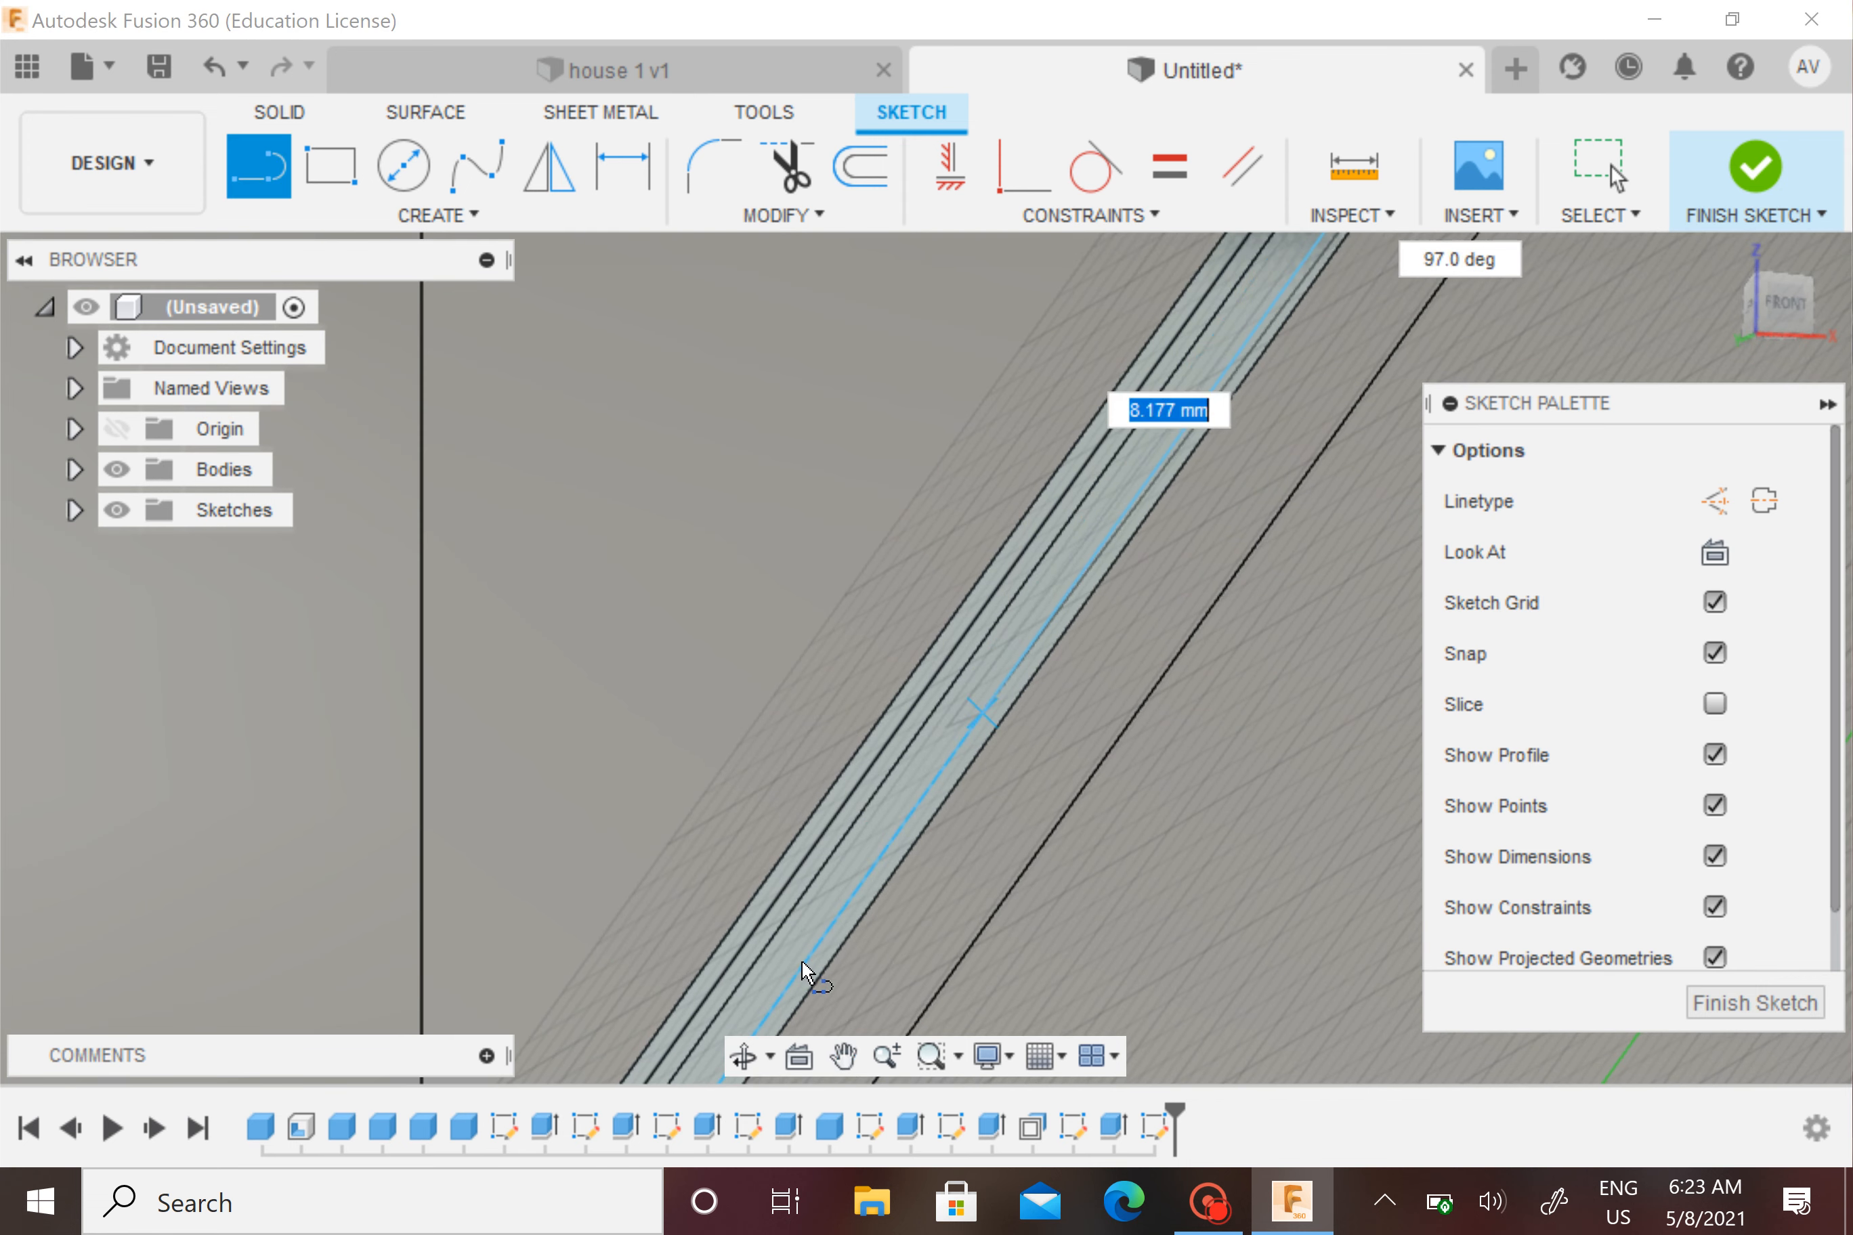
{"action": "middle_click_drag", "start_coordinate": [913, 804], "coordinate": [1297, 238]}
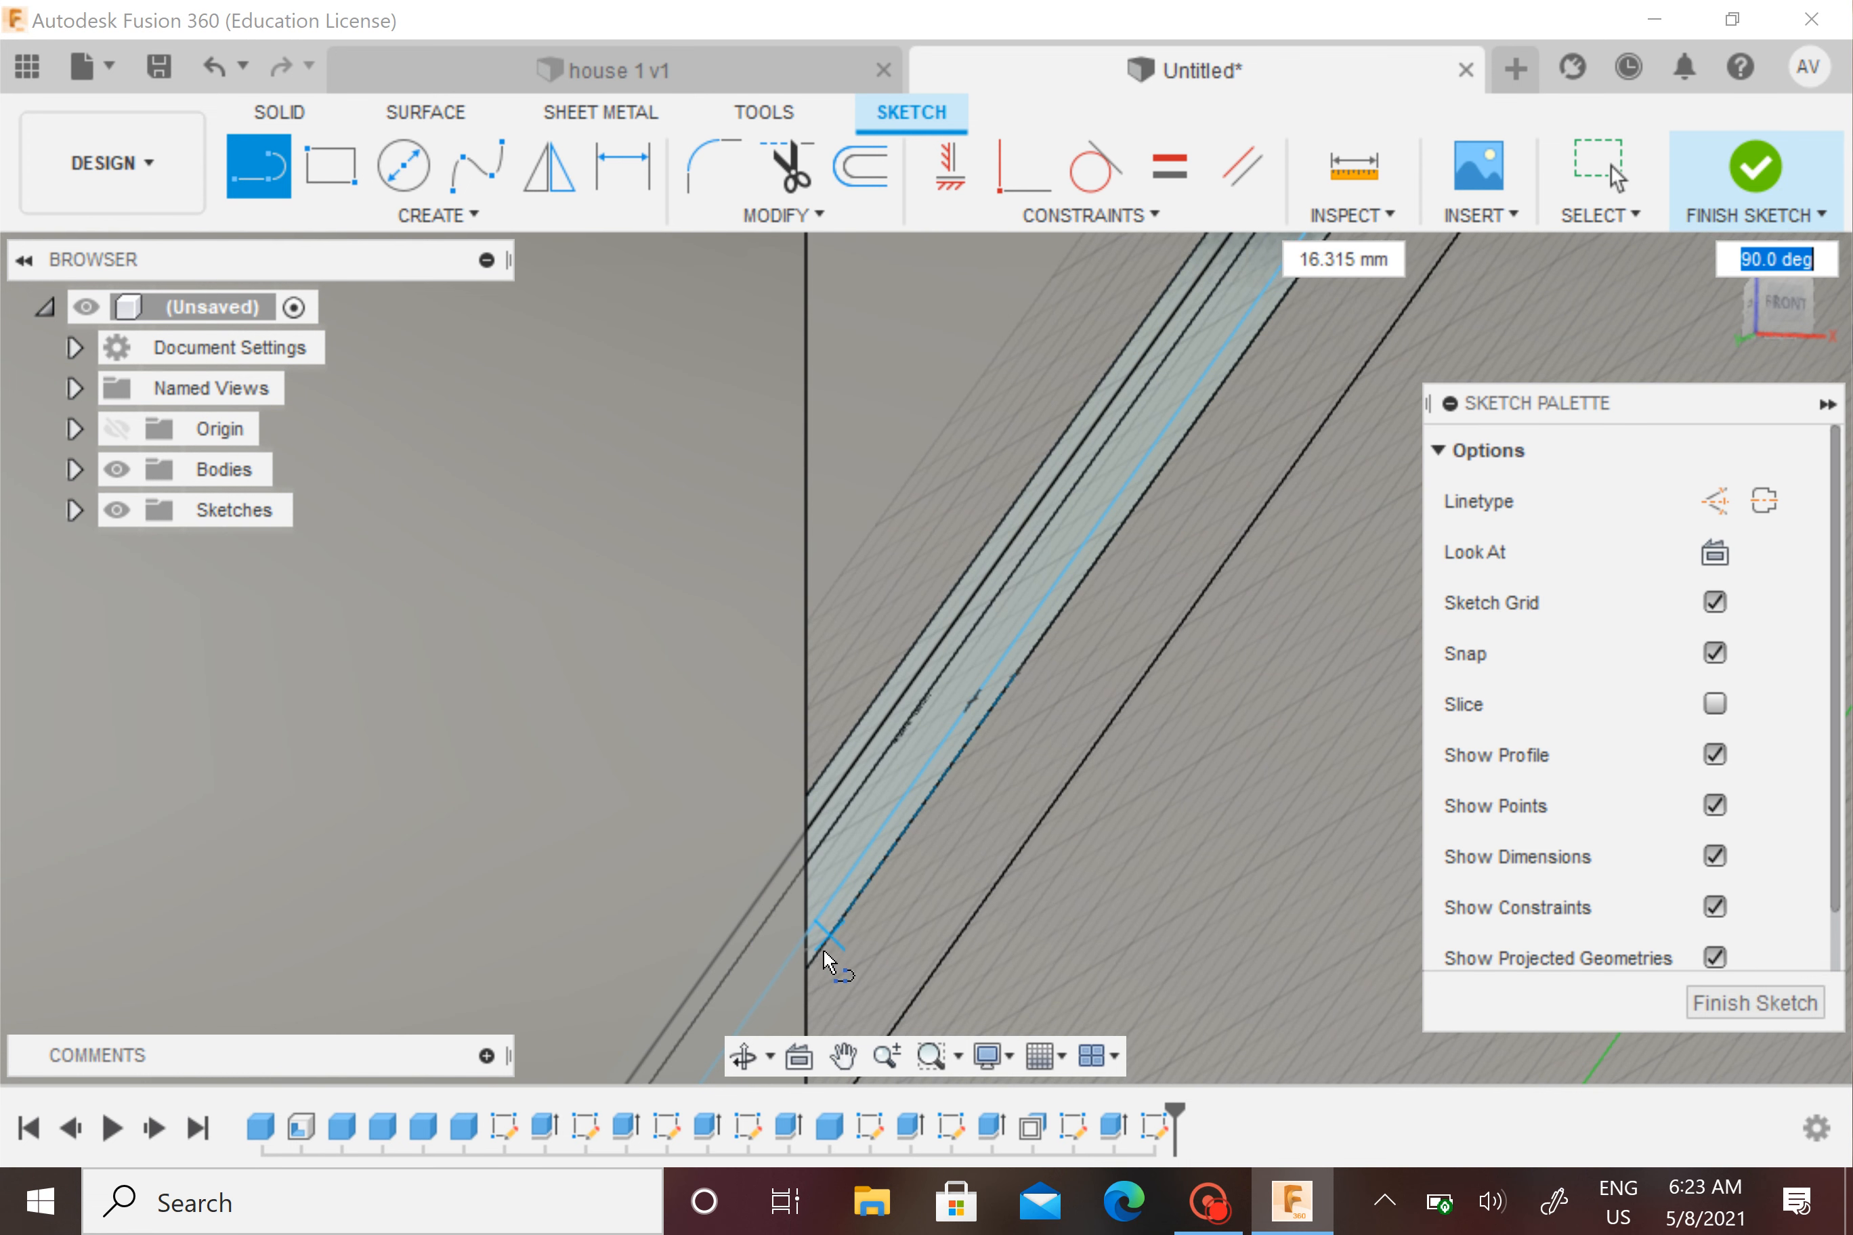
{"action": "middle_click_drag", "start_coordinate": [825, 954], "coordinate": [1096, 504], "text": "shift"}
{"action": "scroll", "coordinate": [931, 794], "scroll_direction": "down", "scroll_amount": 5}
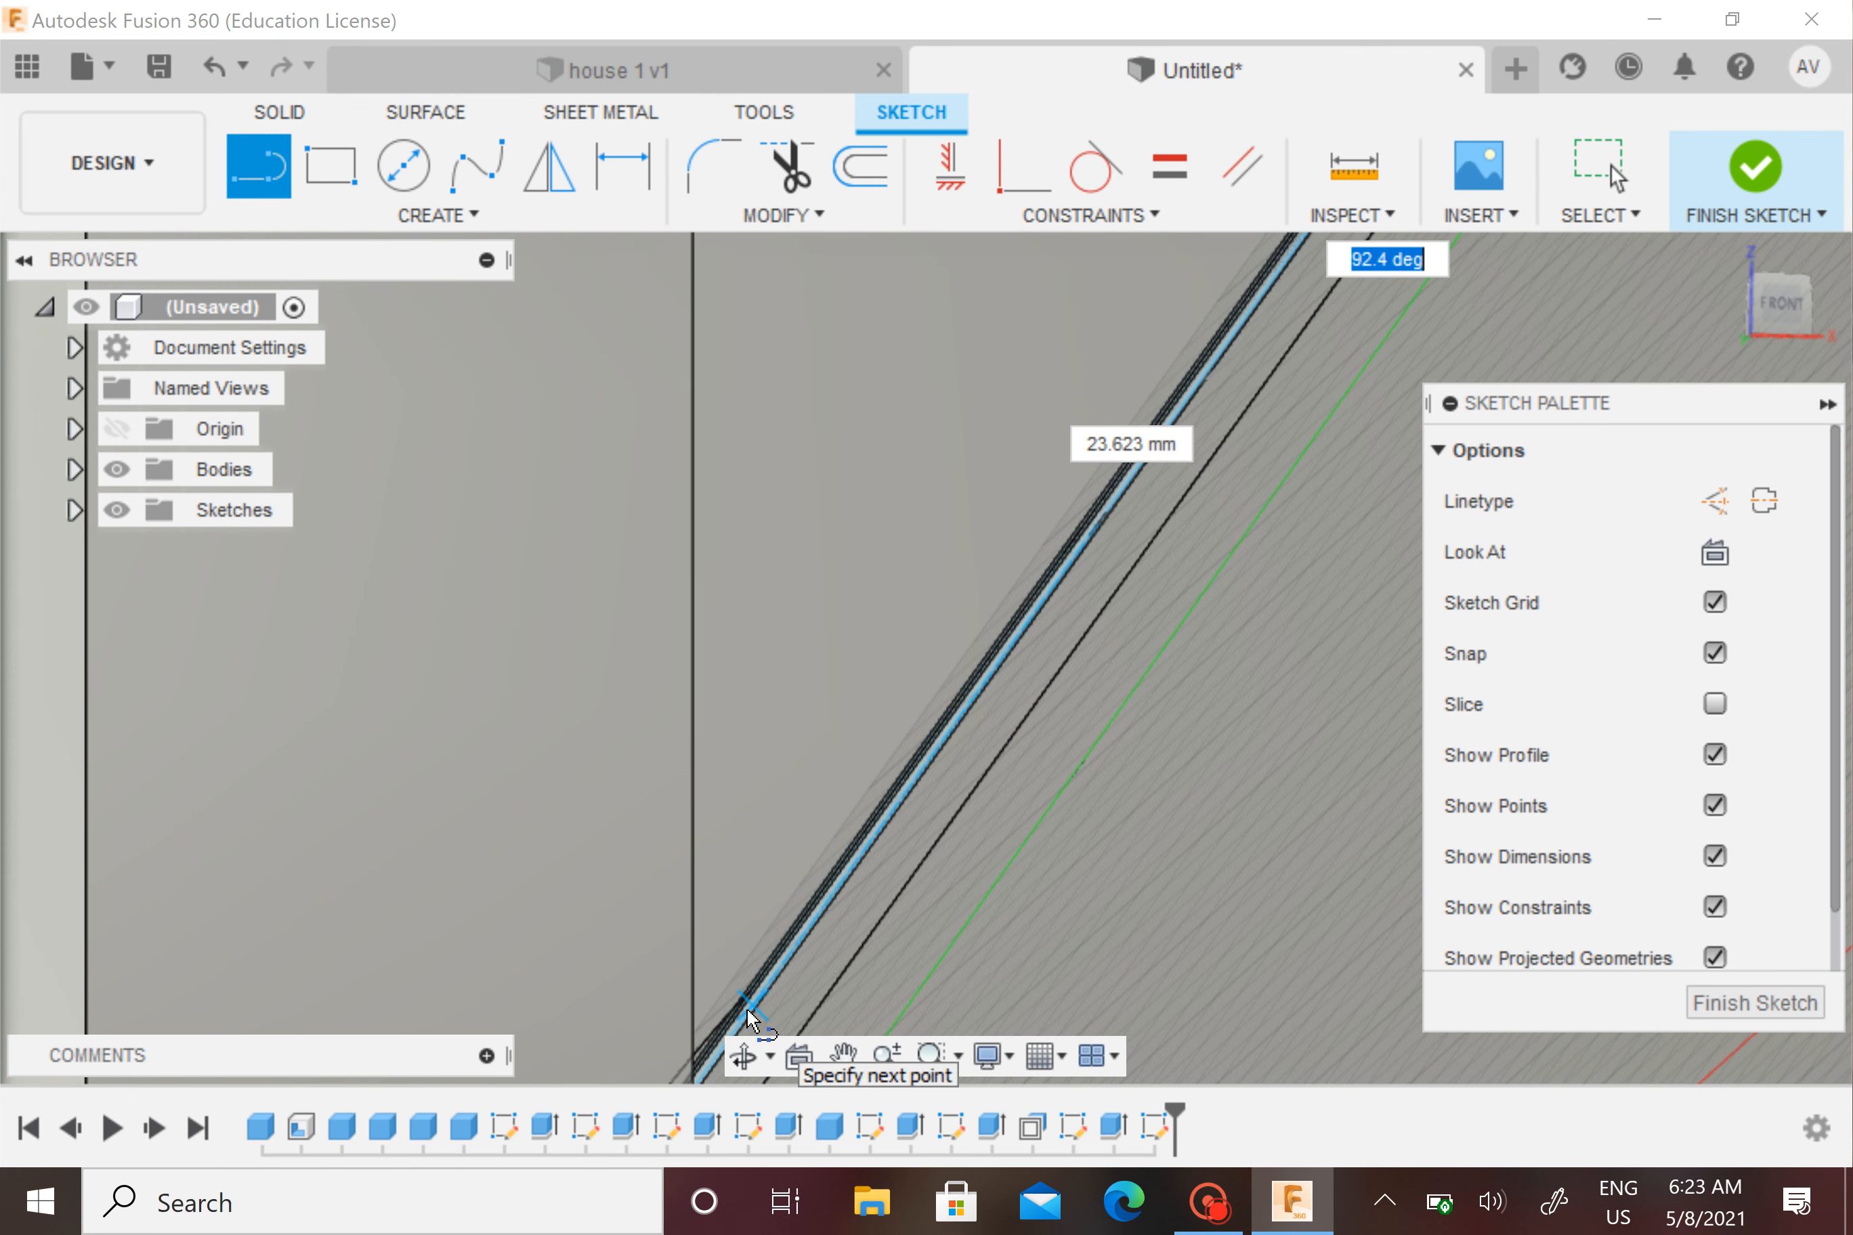
{"action": "scroll", "coordinate": [757, 979], "scroll_direction": "up", "scroll_amount": 3}
{"action": "middle_click_drag", "start_coordinate": [775, 970], "coordinate": [833, 605]}
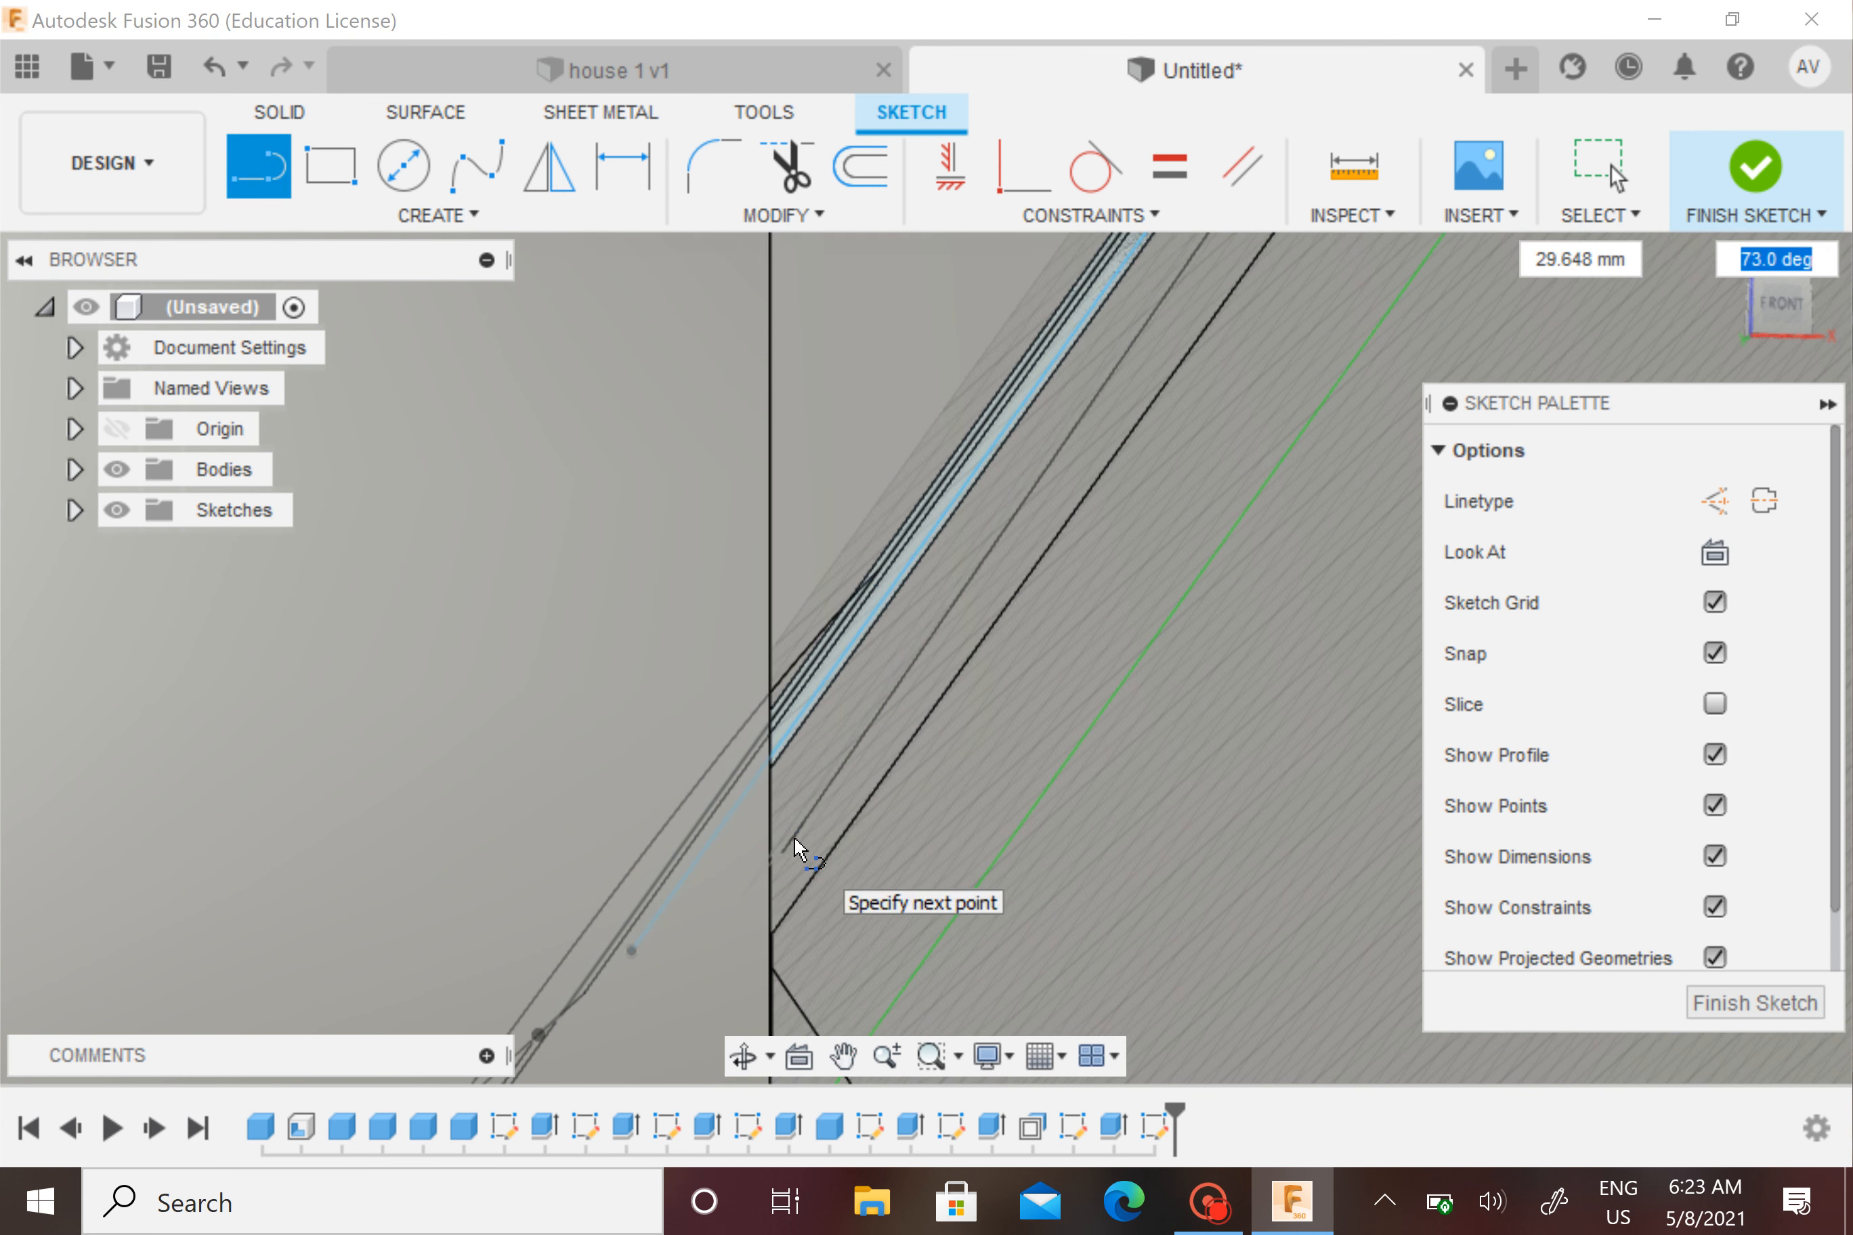
{"action": "right_click", "coordinate": [784, 840]}
{"action": "middle_click_drag", "start_coordinate": [784, 840], "coordinate": [748, 859], "text": "shift"}
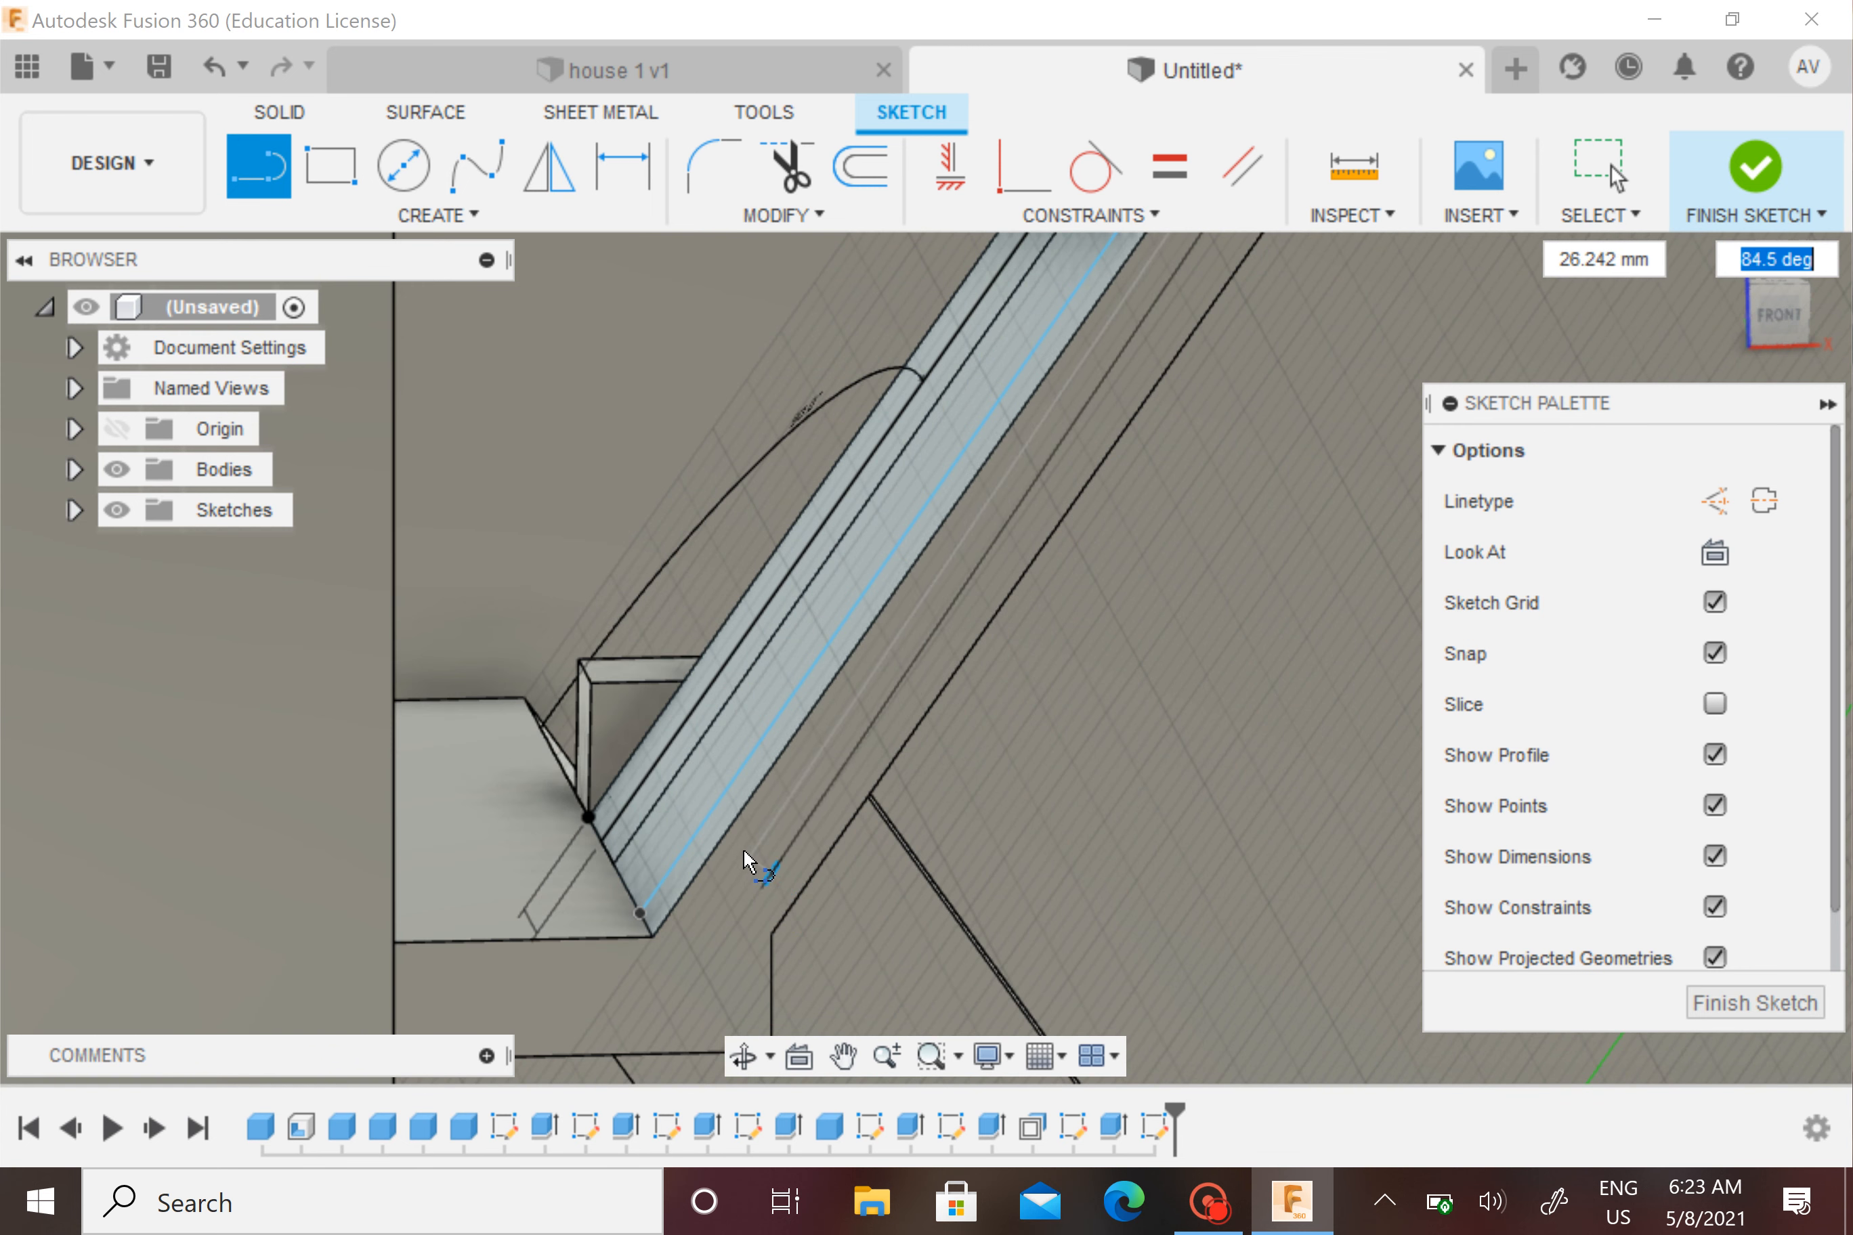
{"action": "left_click", "coordinate": [653, 937]}
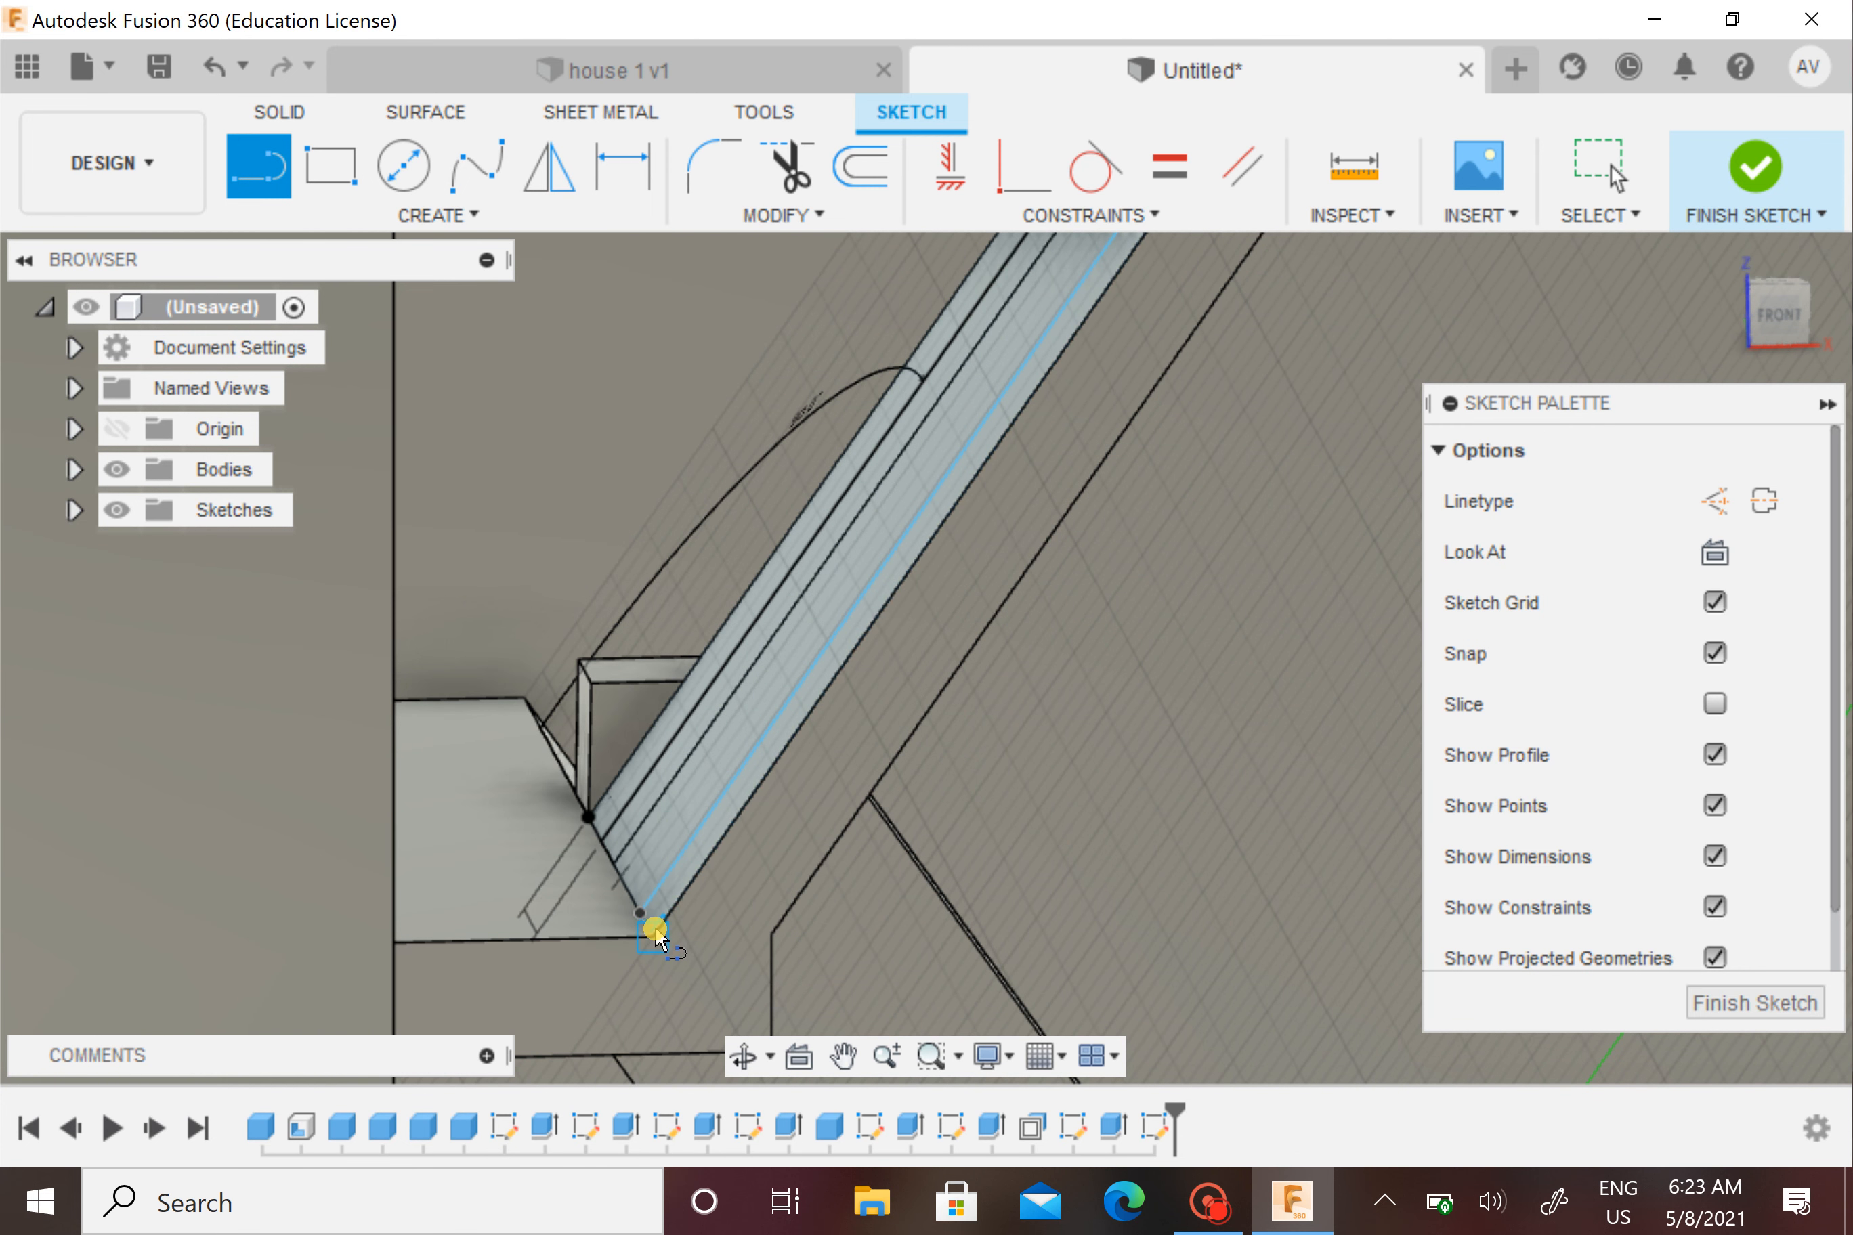
{"action": "left_click", "coordinate": [640, 907]}
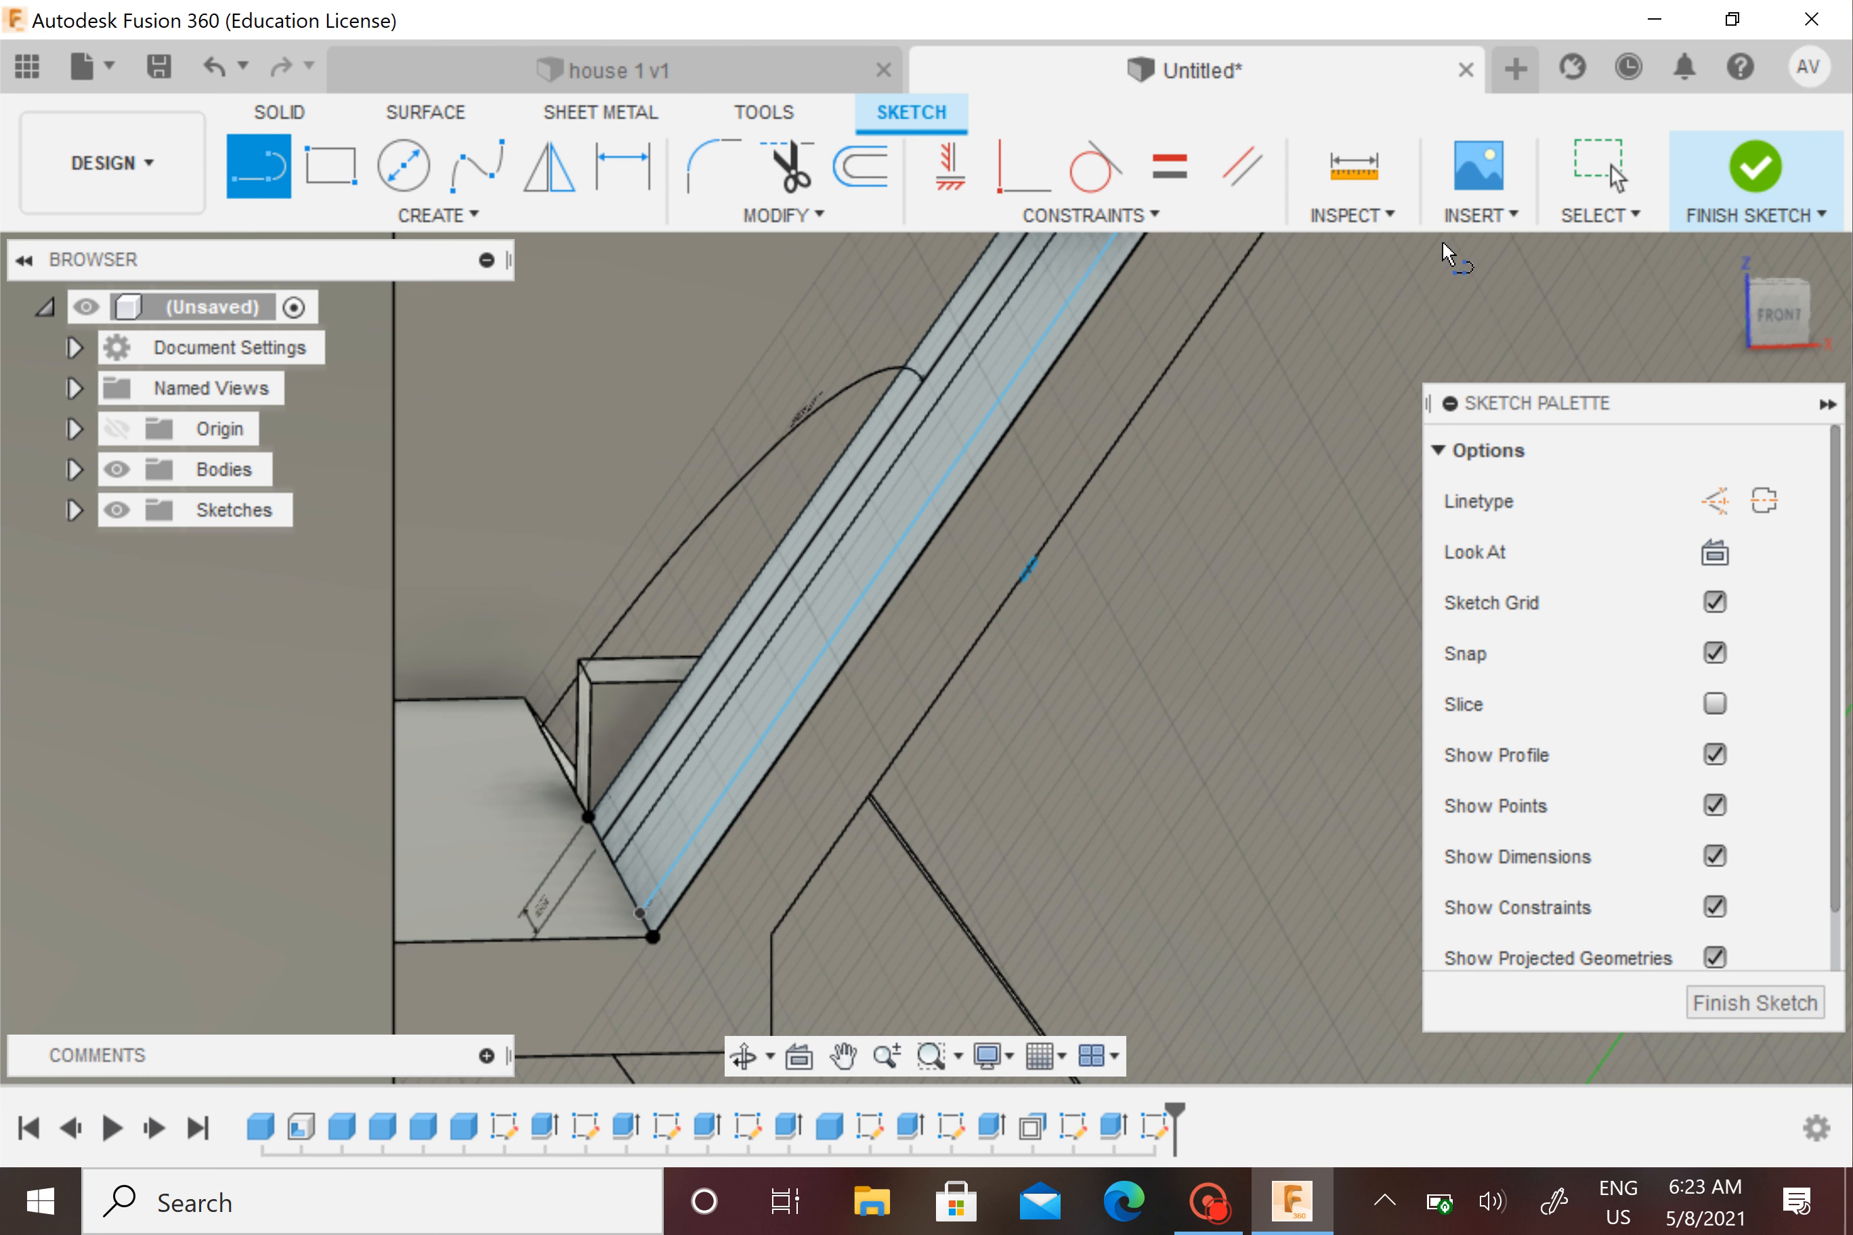
{"action": "left_click", "coordinate": [1753, 167]}
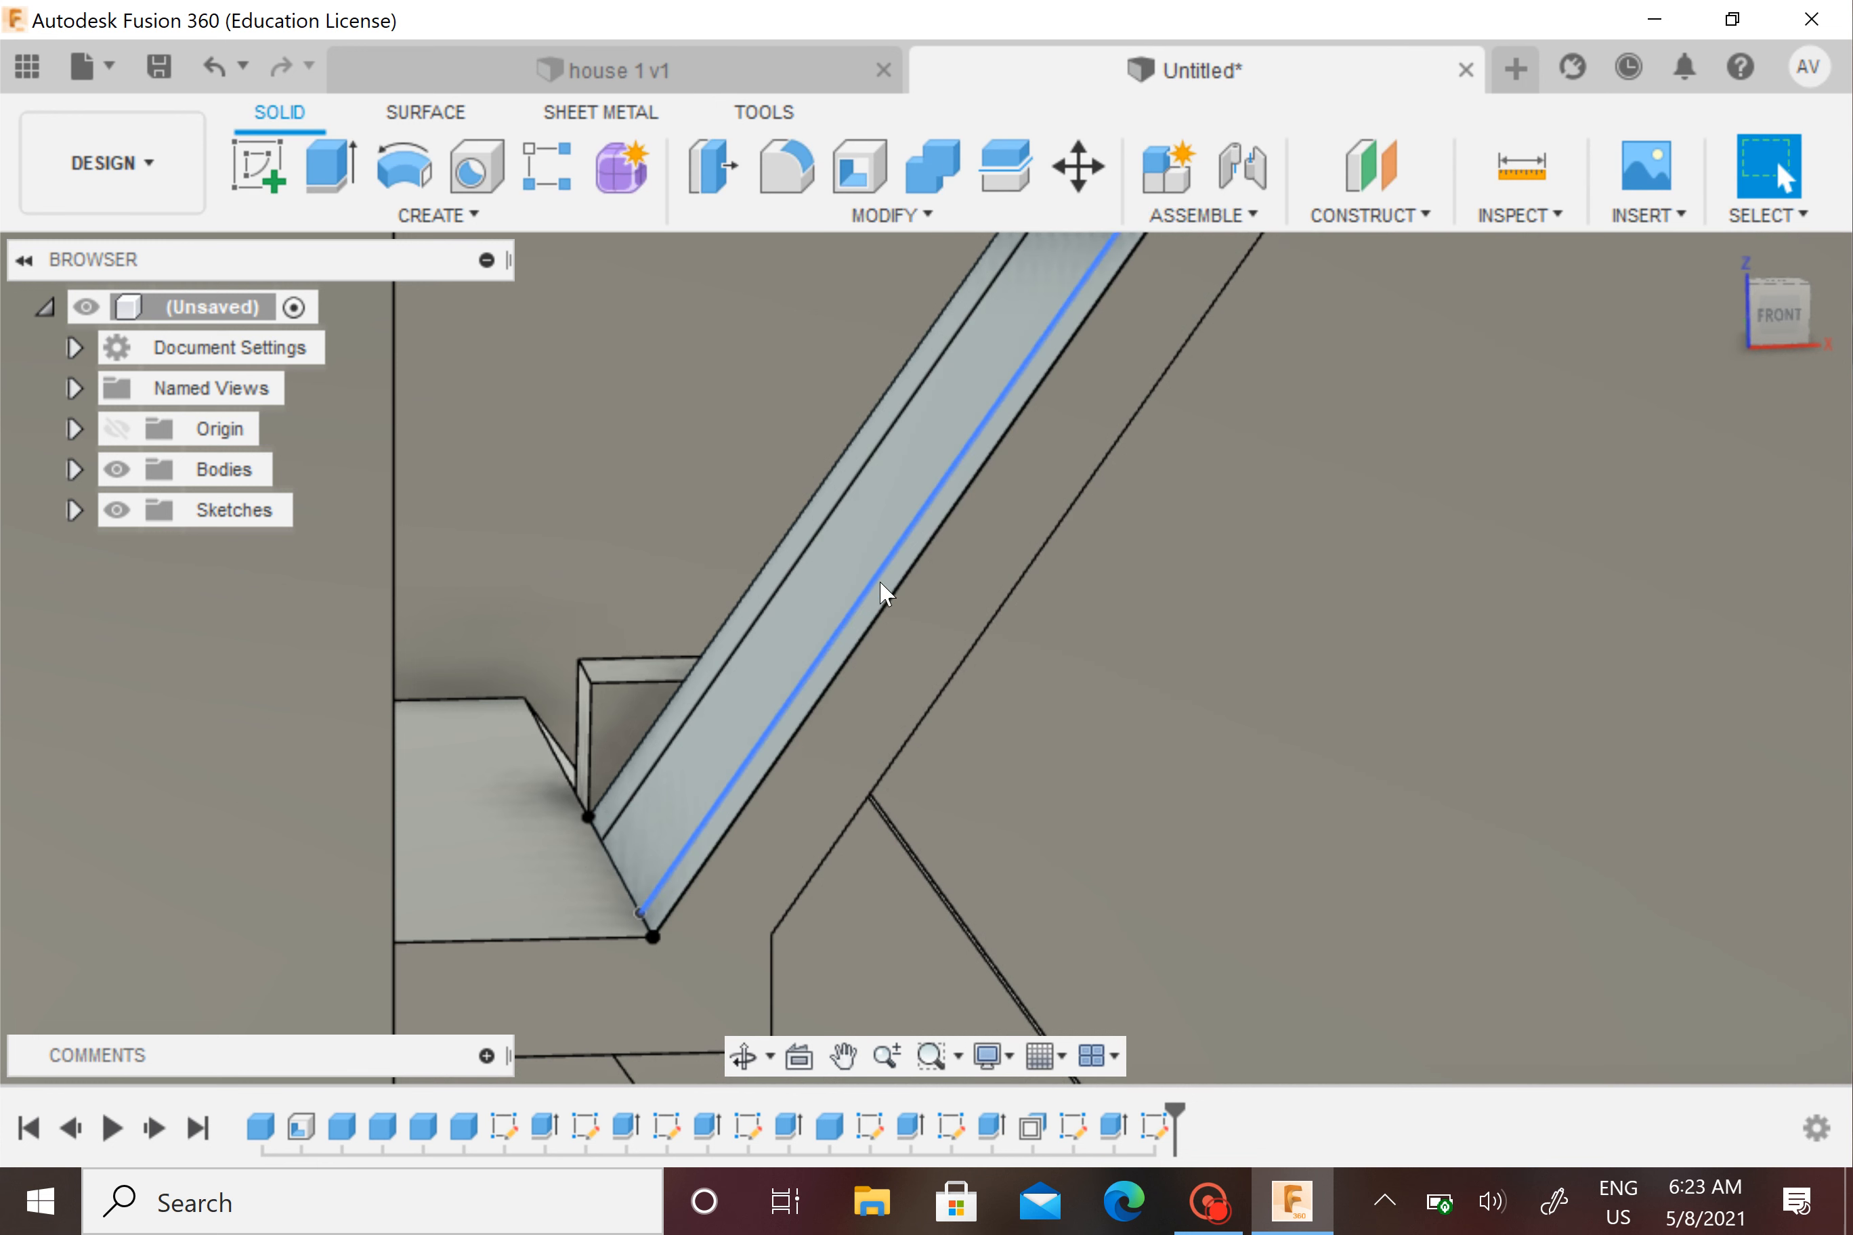
Extrude both narrow edge strips on the sloped face by 2 mm, using the Join operation
{"action": "scroll", "coordinate": [883, 594], "scroll_direction": "up", "scroll_amount": 3}
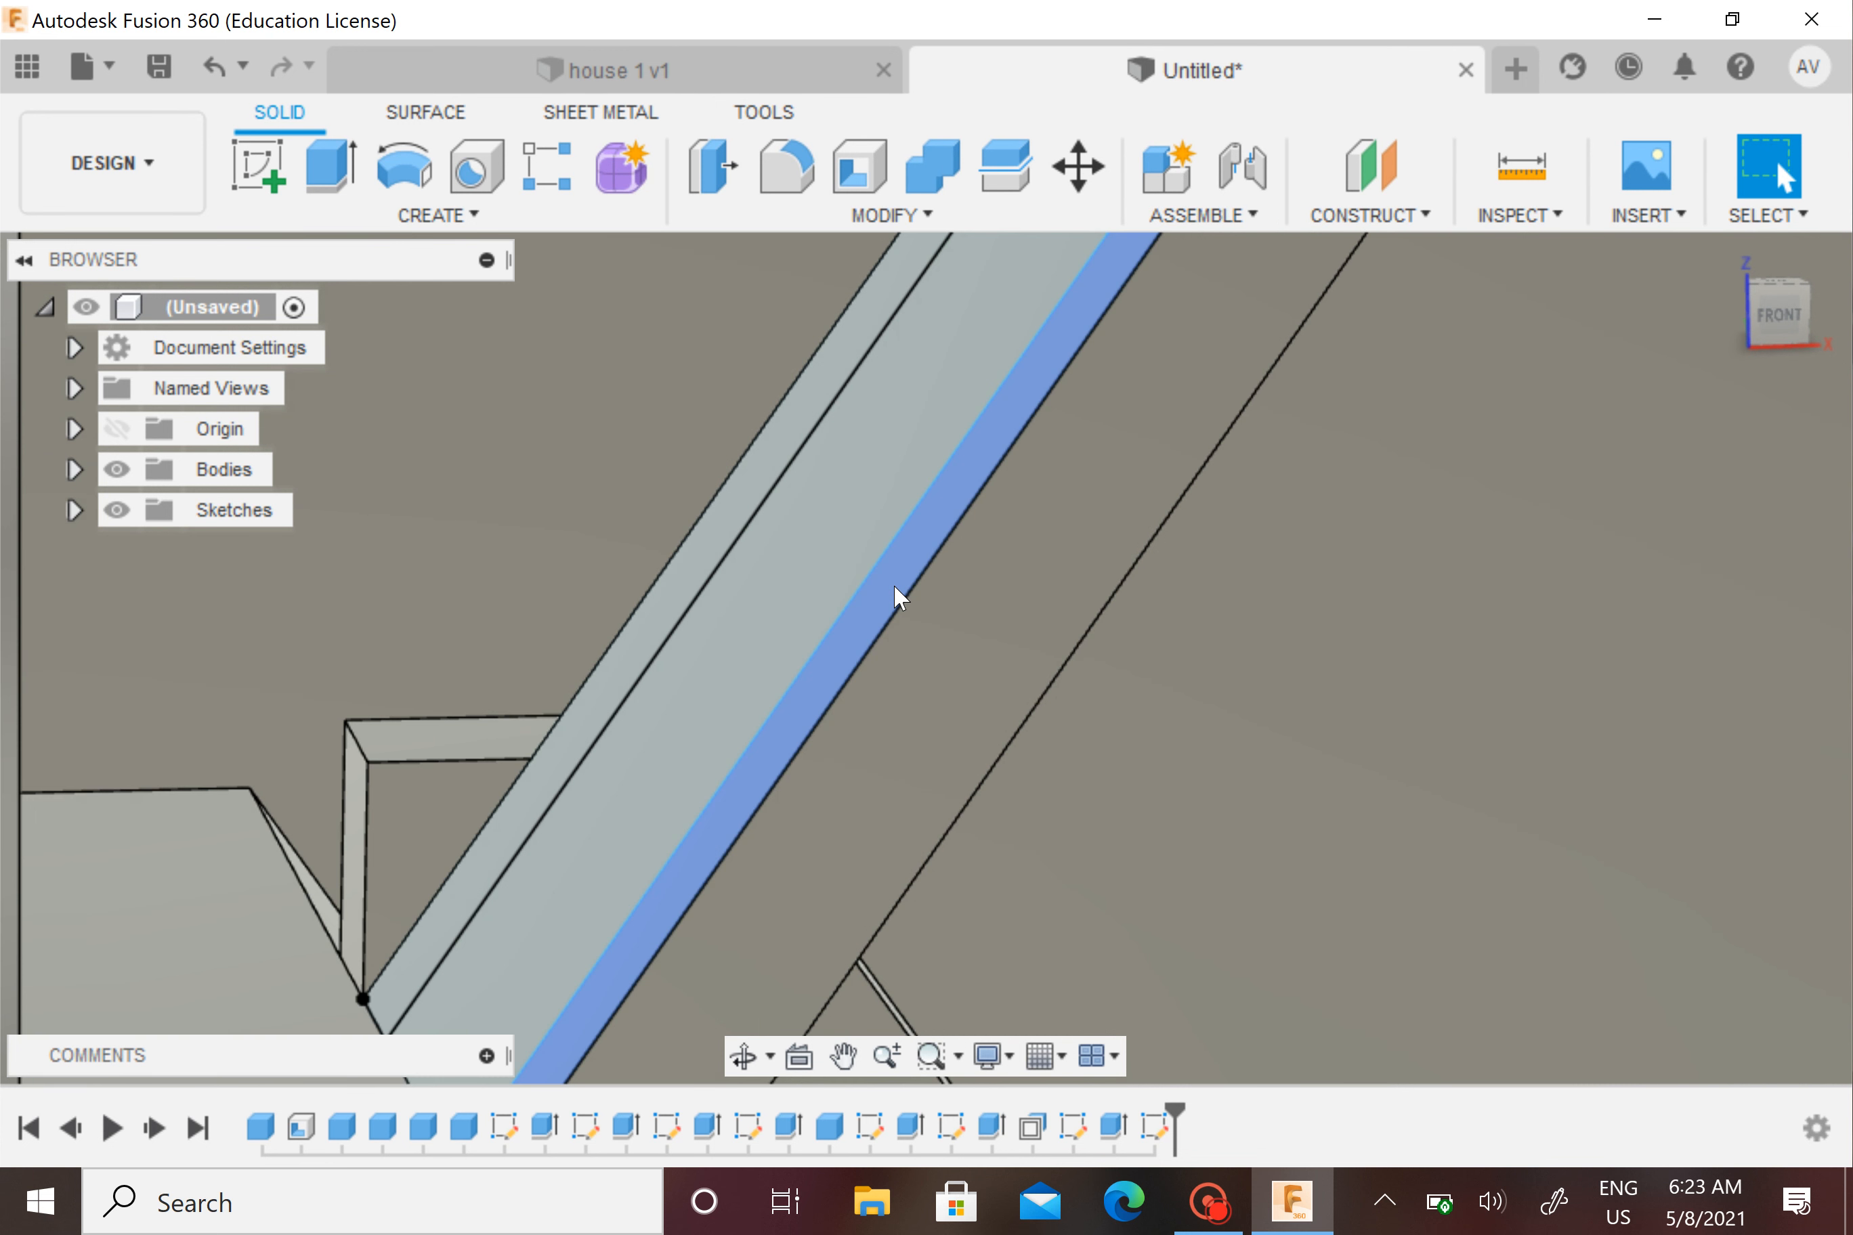
{"action": "left_click", "coordinate": [895, 590]}
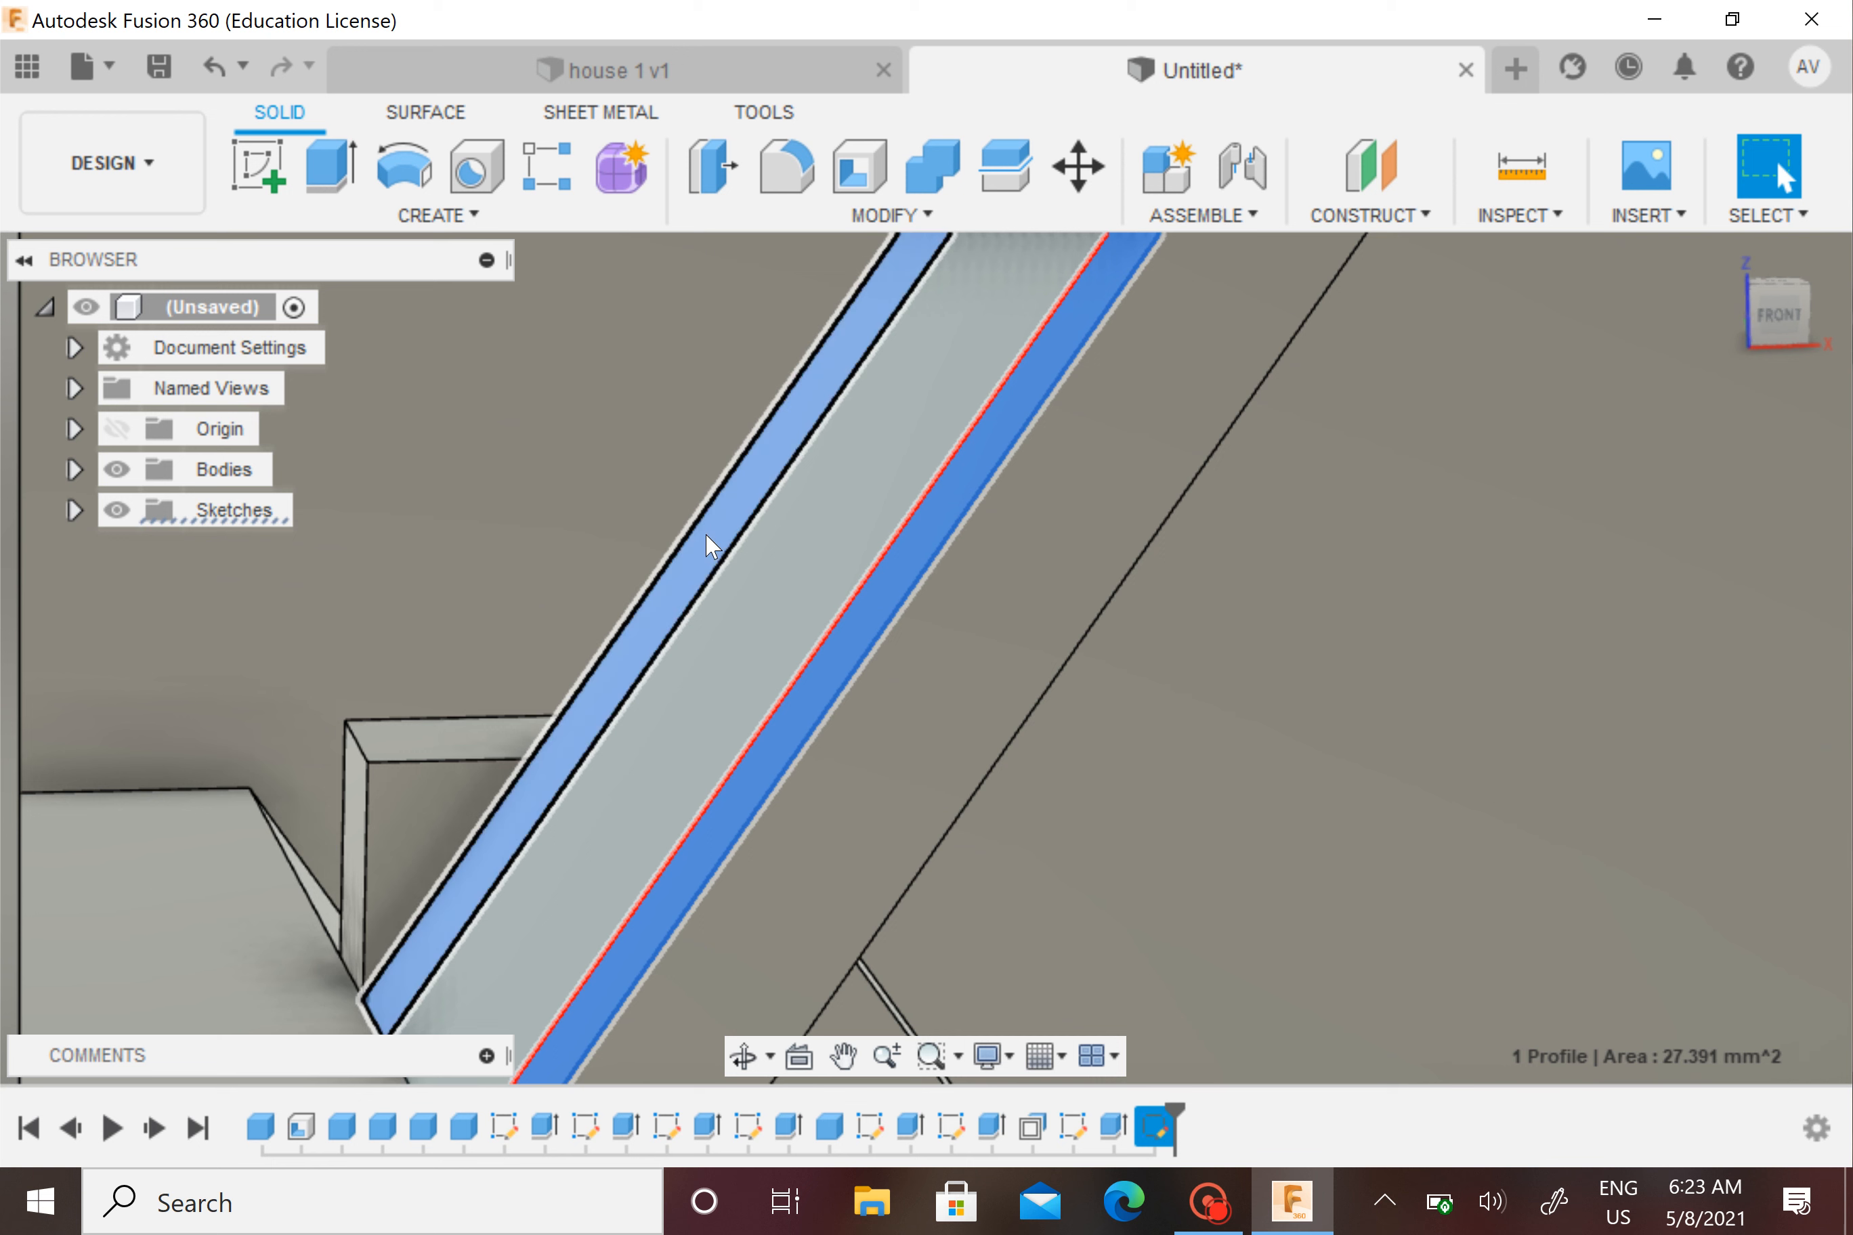
{"action": "right_click", "coordinate": [708, 542]}
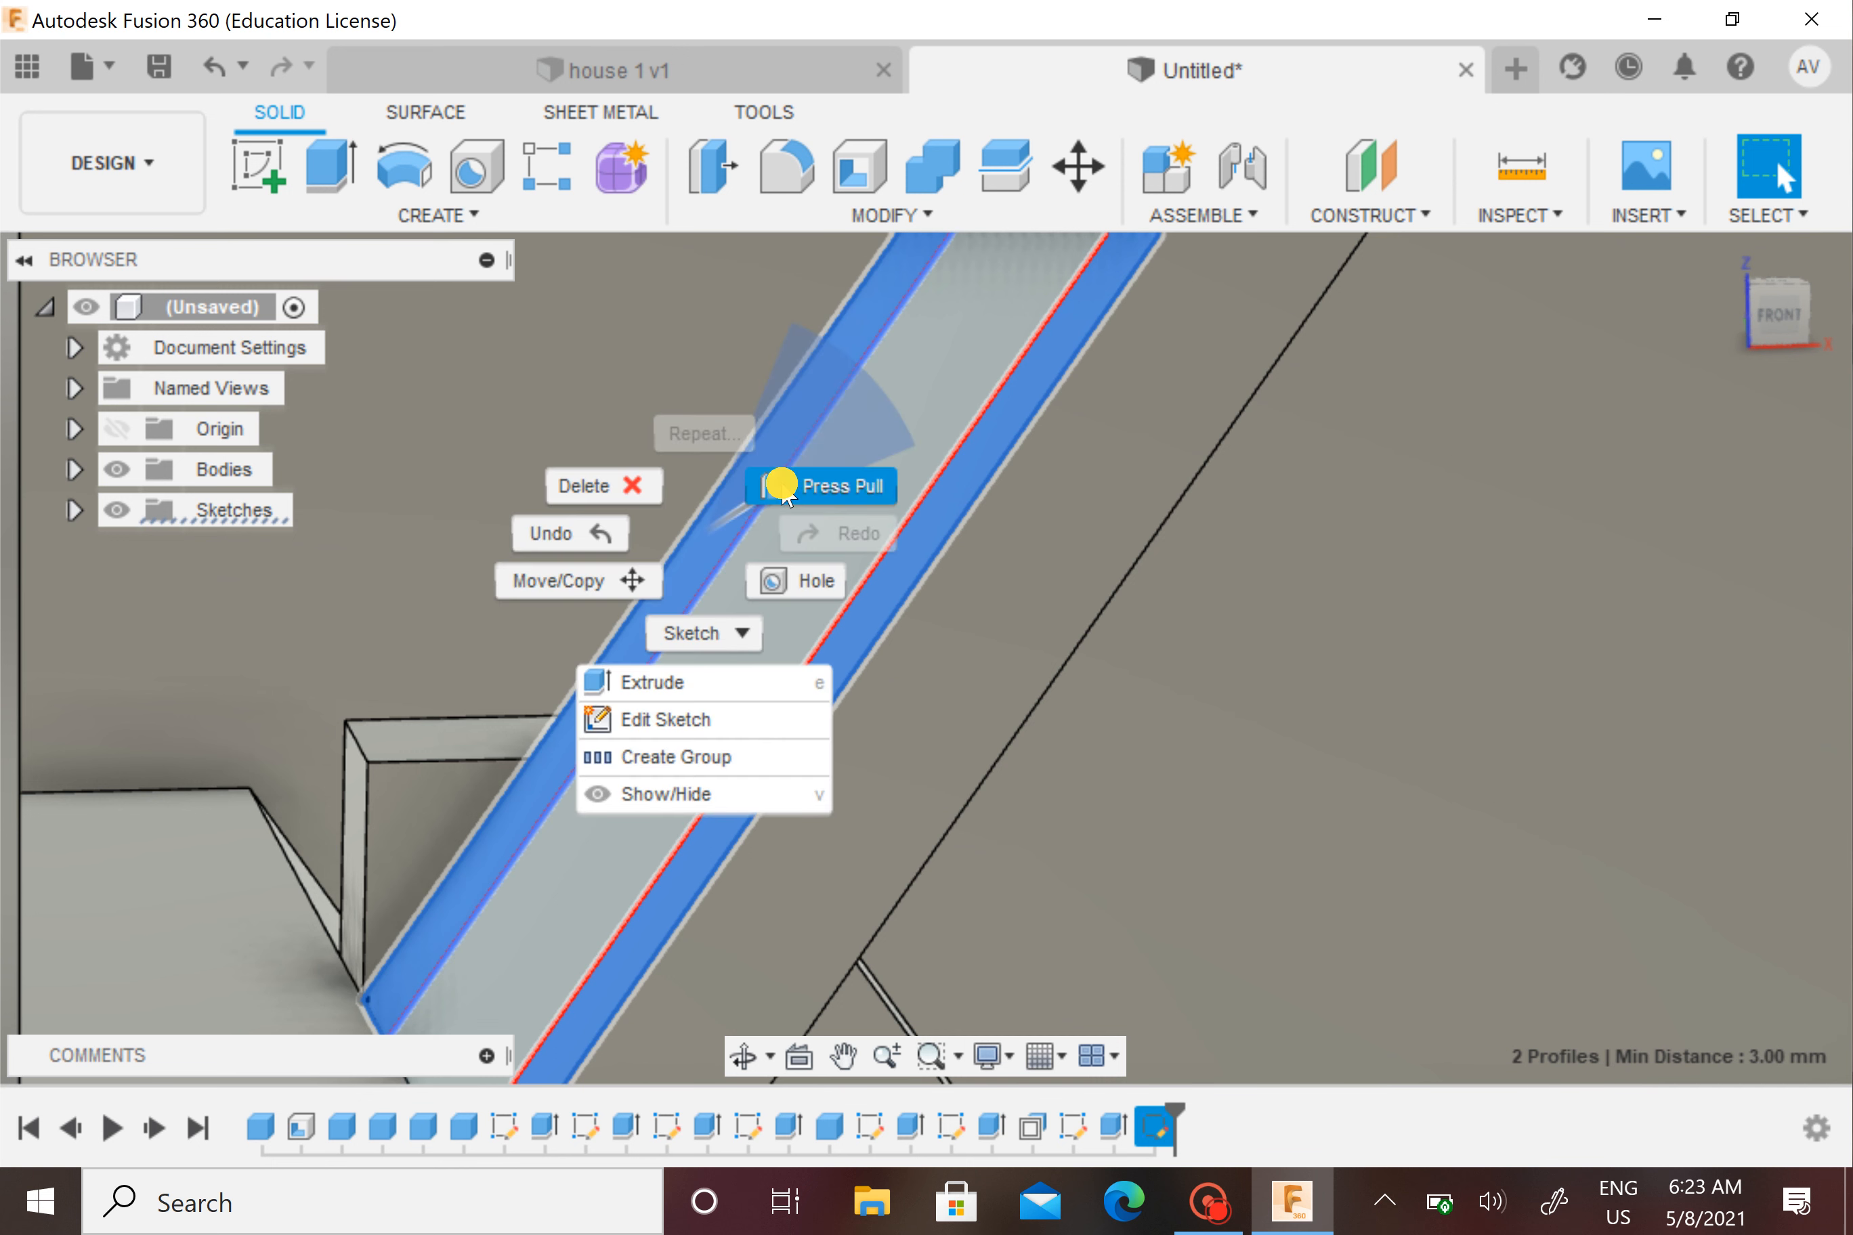
{"action": "left_click", "coordinate": [806, 483]}
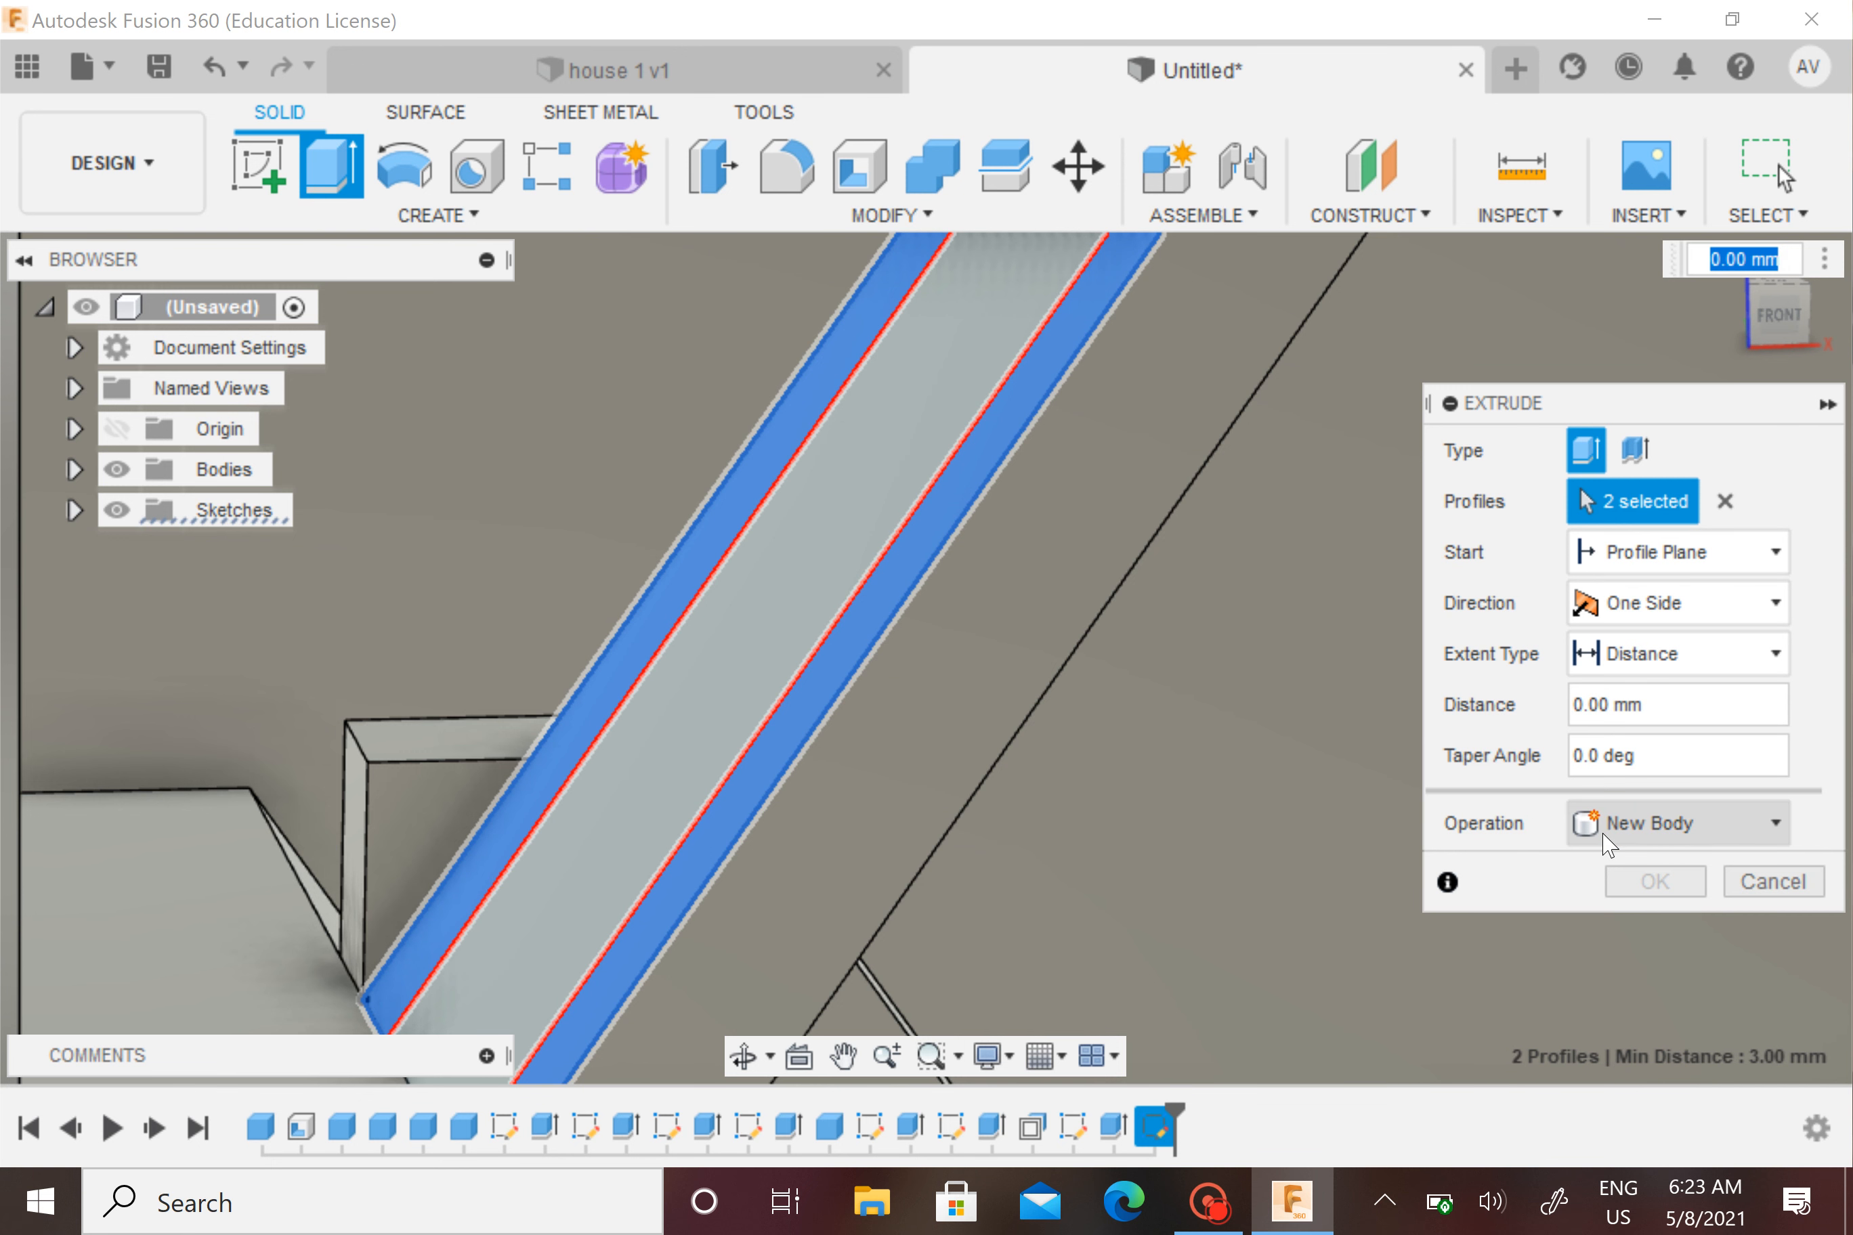
{"action": "left_click", "coordinate": [1590, 823]}
{"action": "left_click", "coordinate": [1626, 869]}
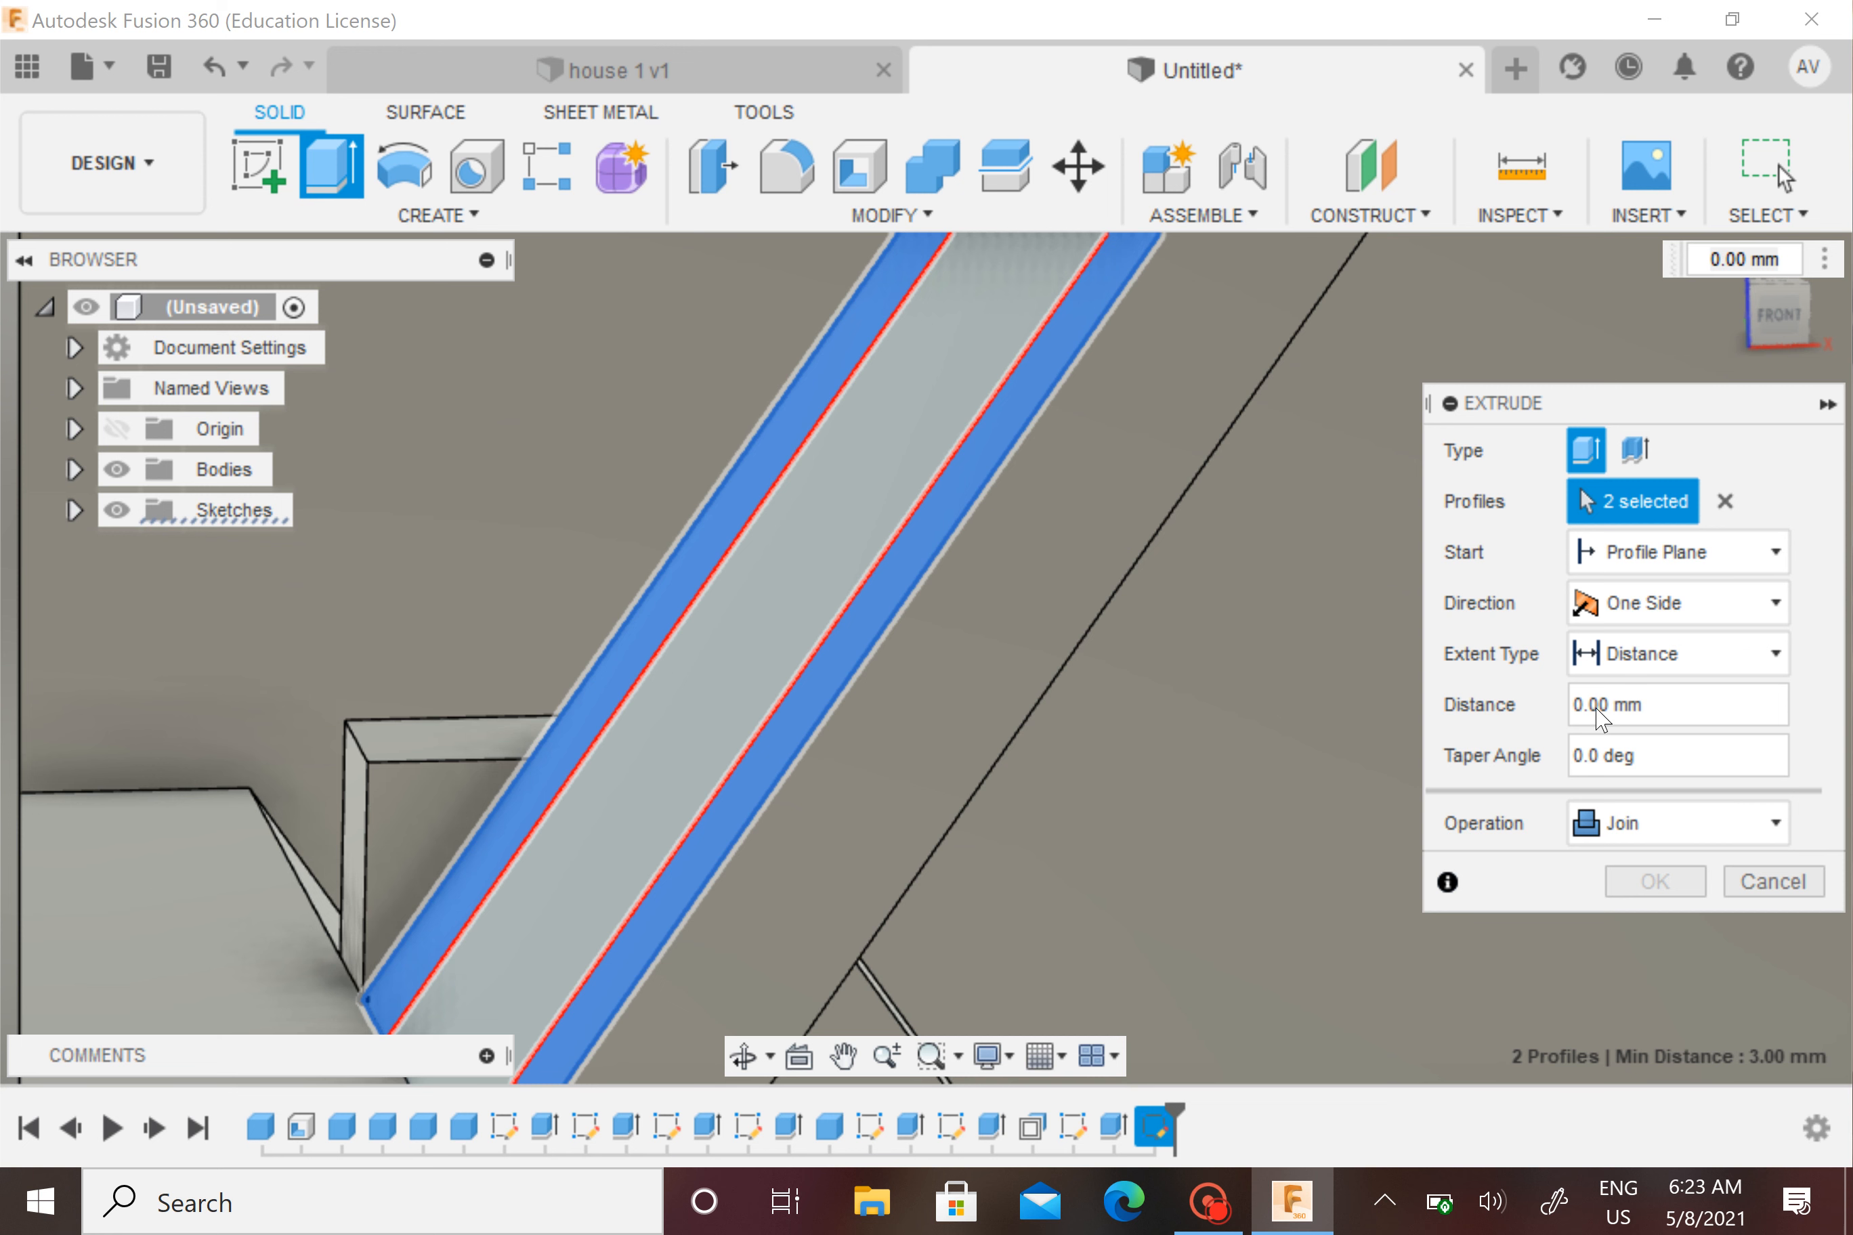
{"action": "left_click", "coordinate": [1584, 704]}
{"action": "key", "text": "BackSpace"}
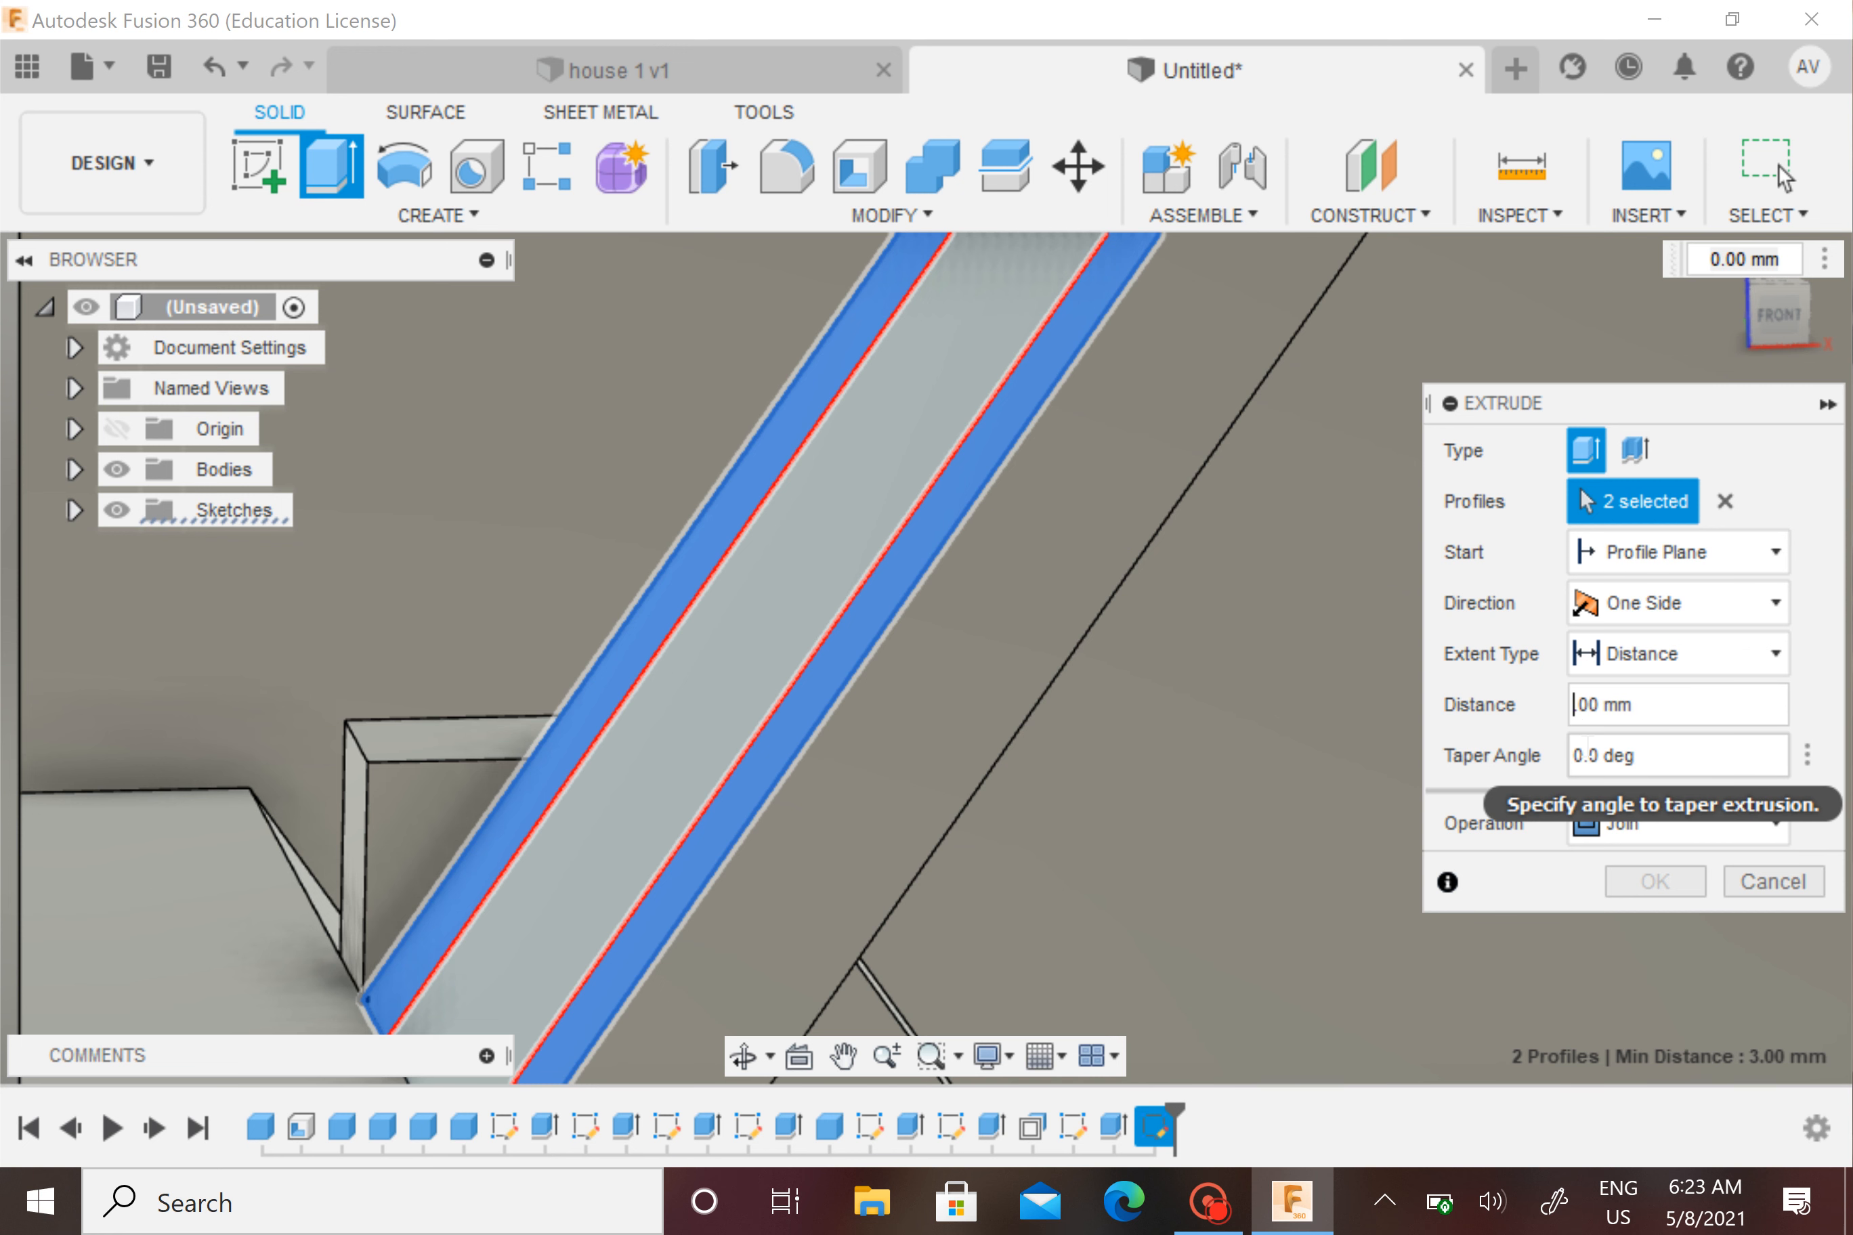
{"action": "type", "text": "2"}
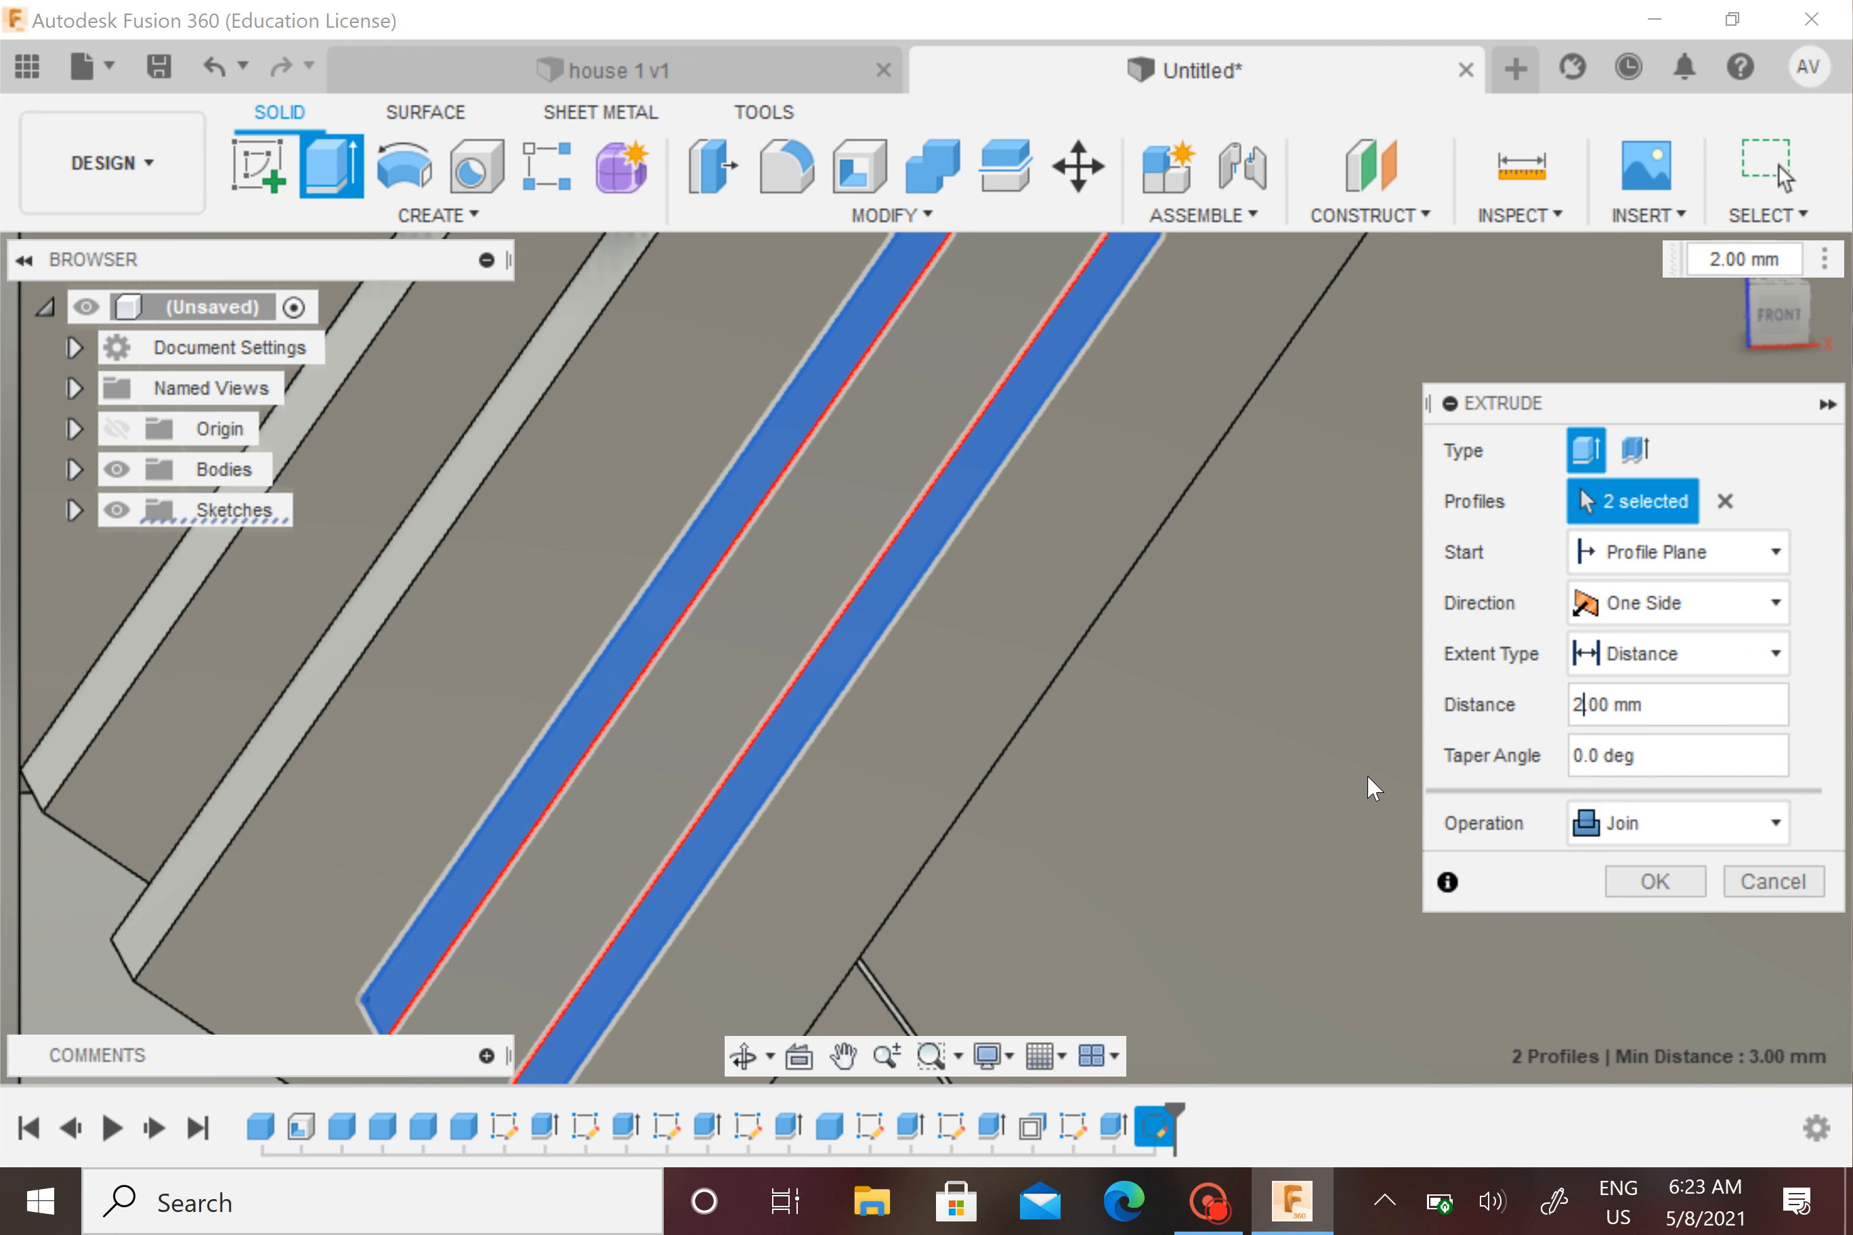
{"action": "scroll", "coordinate": [967, 729], "scroll_direction": "down", "scroll_amount": 3}
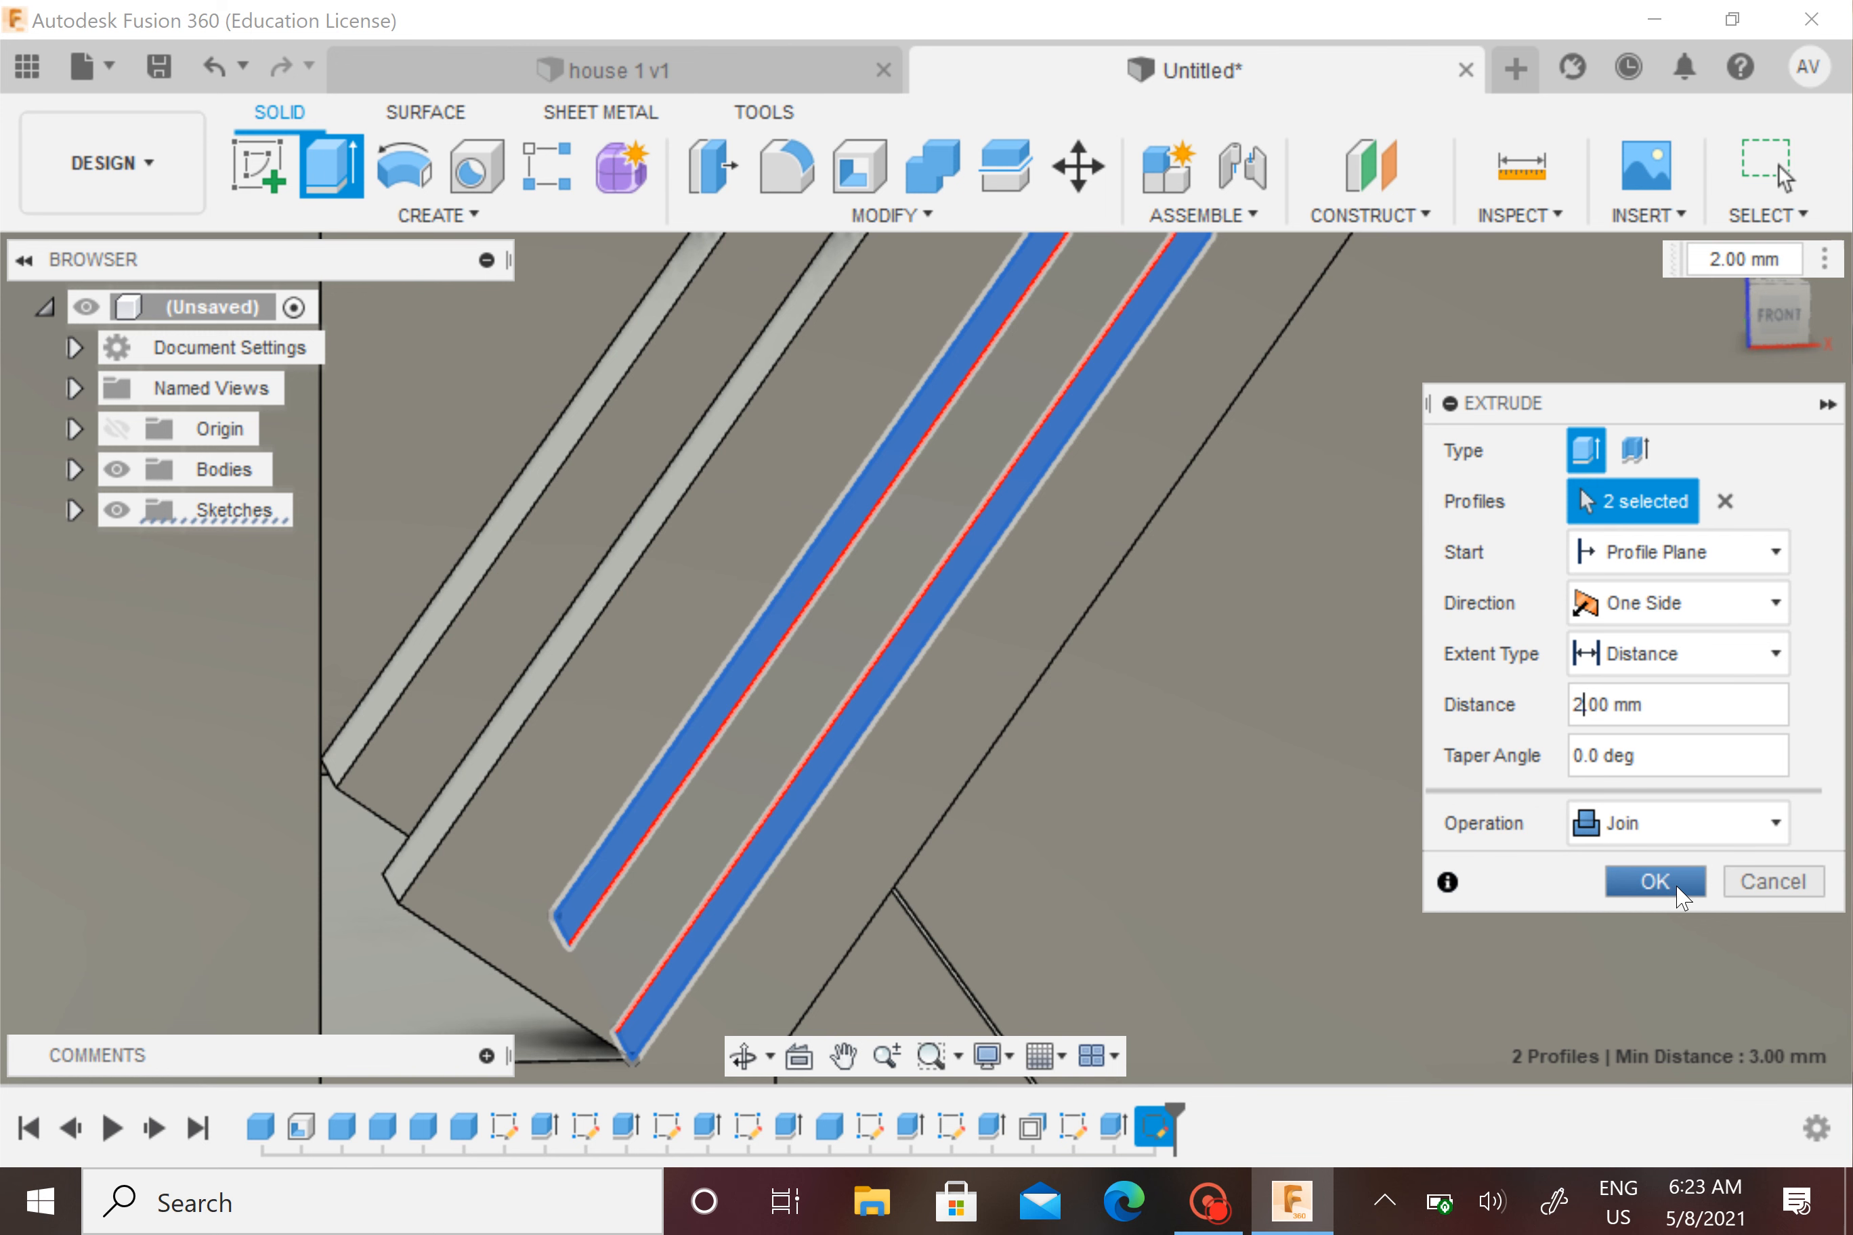
{"action": "scroll", "coordinate": [1187, 691], "scroll_direction": "down", "scroll_amount": 2}
{"action": "middle_click_drag", "start_coordinate": [1180, 694], "coordinate": [1060, 766]}
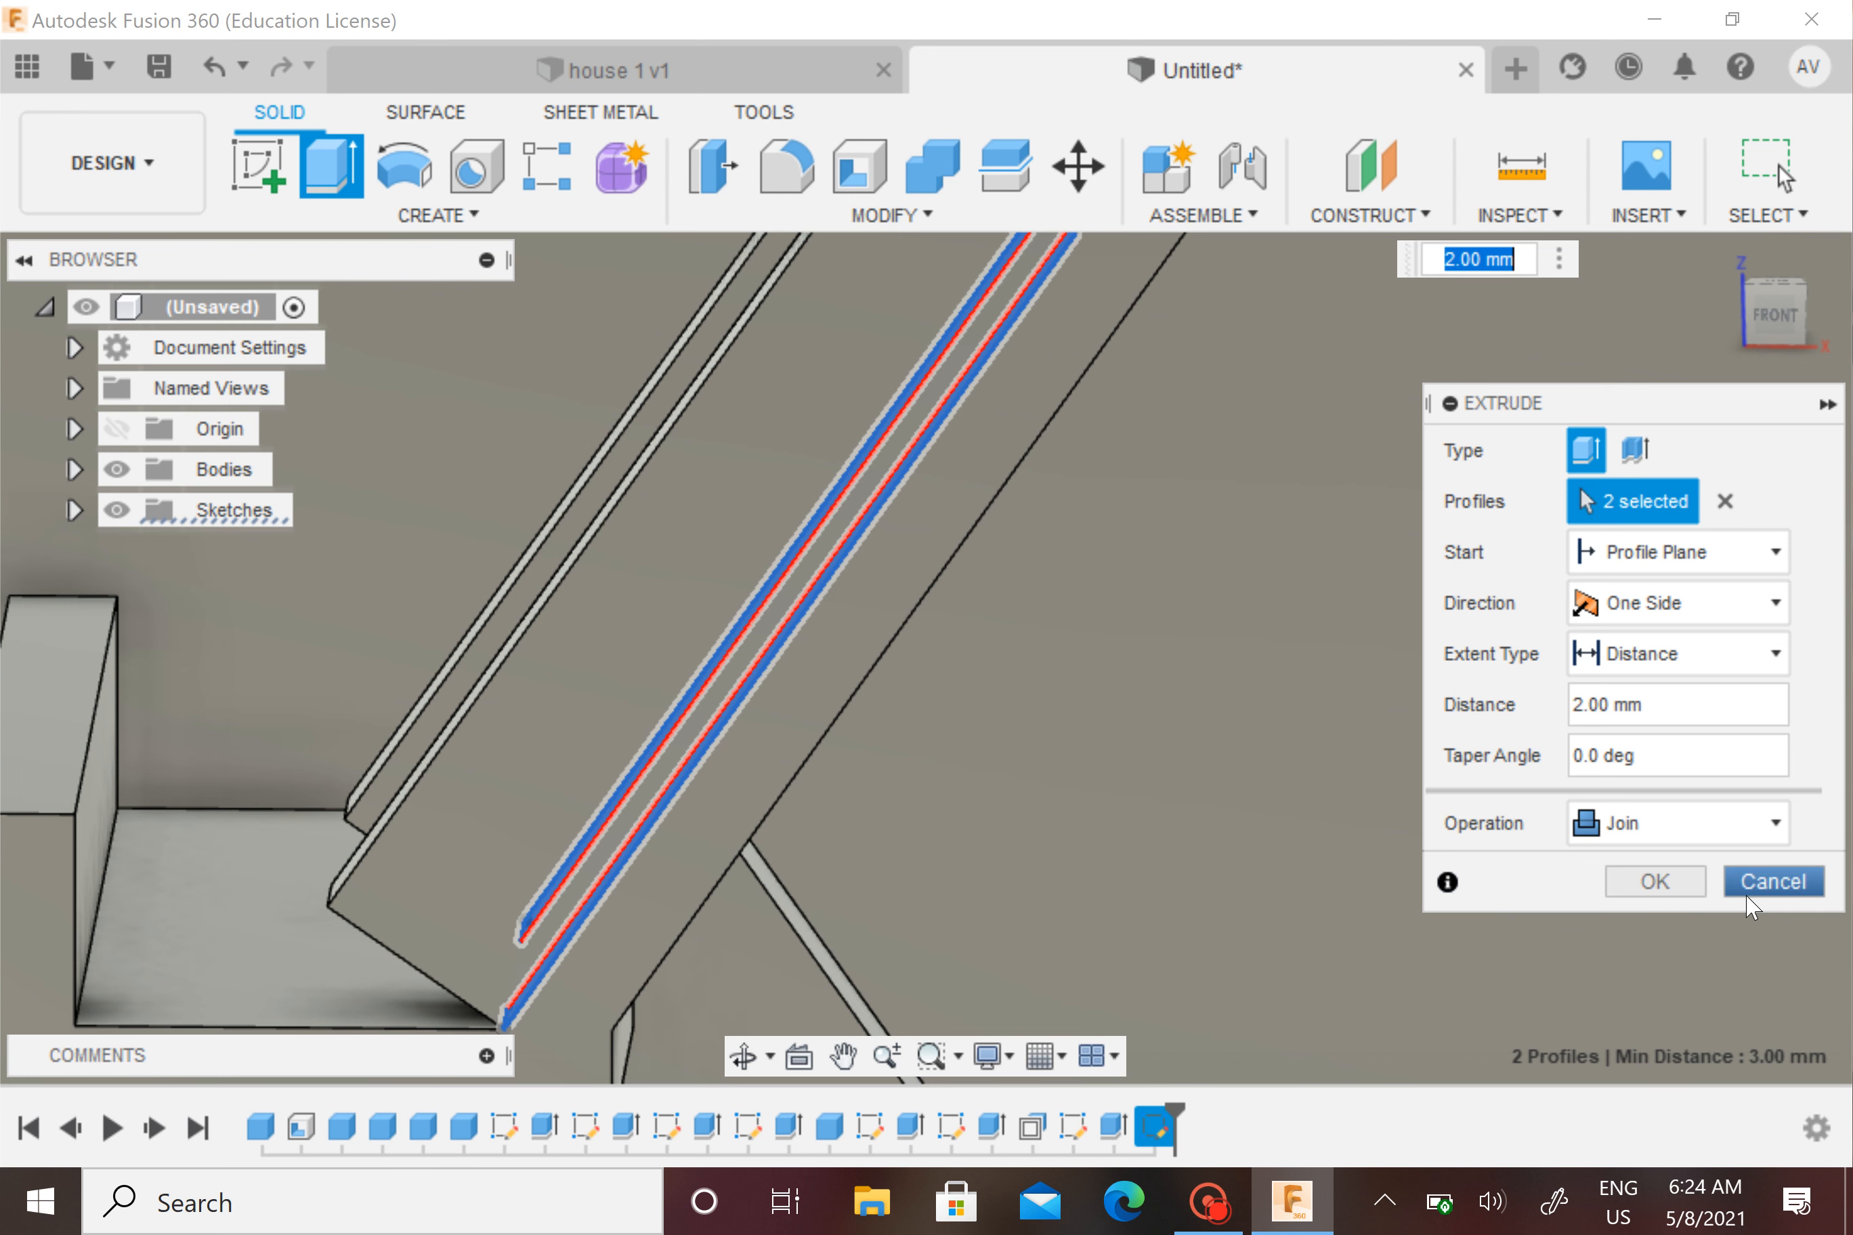
{"action": "left_click", "coordinate": [1655, 882]}
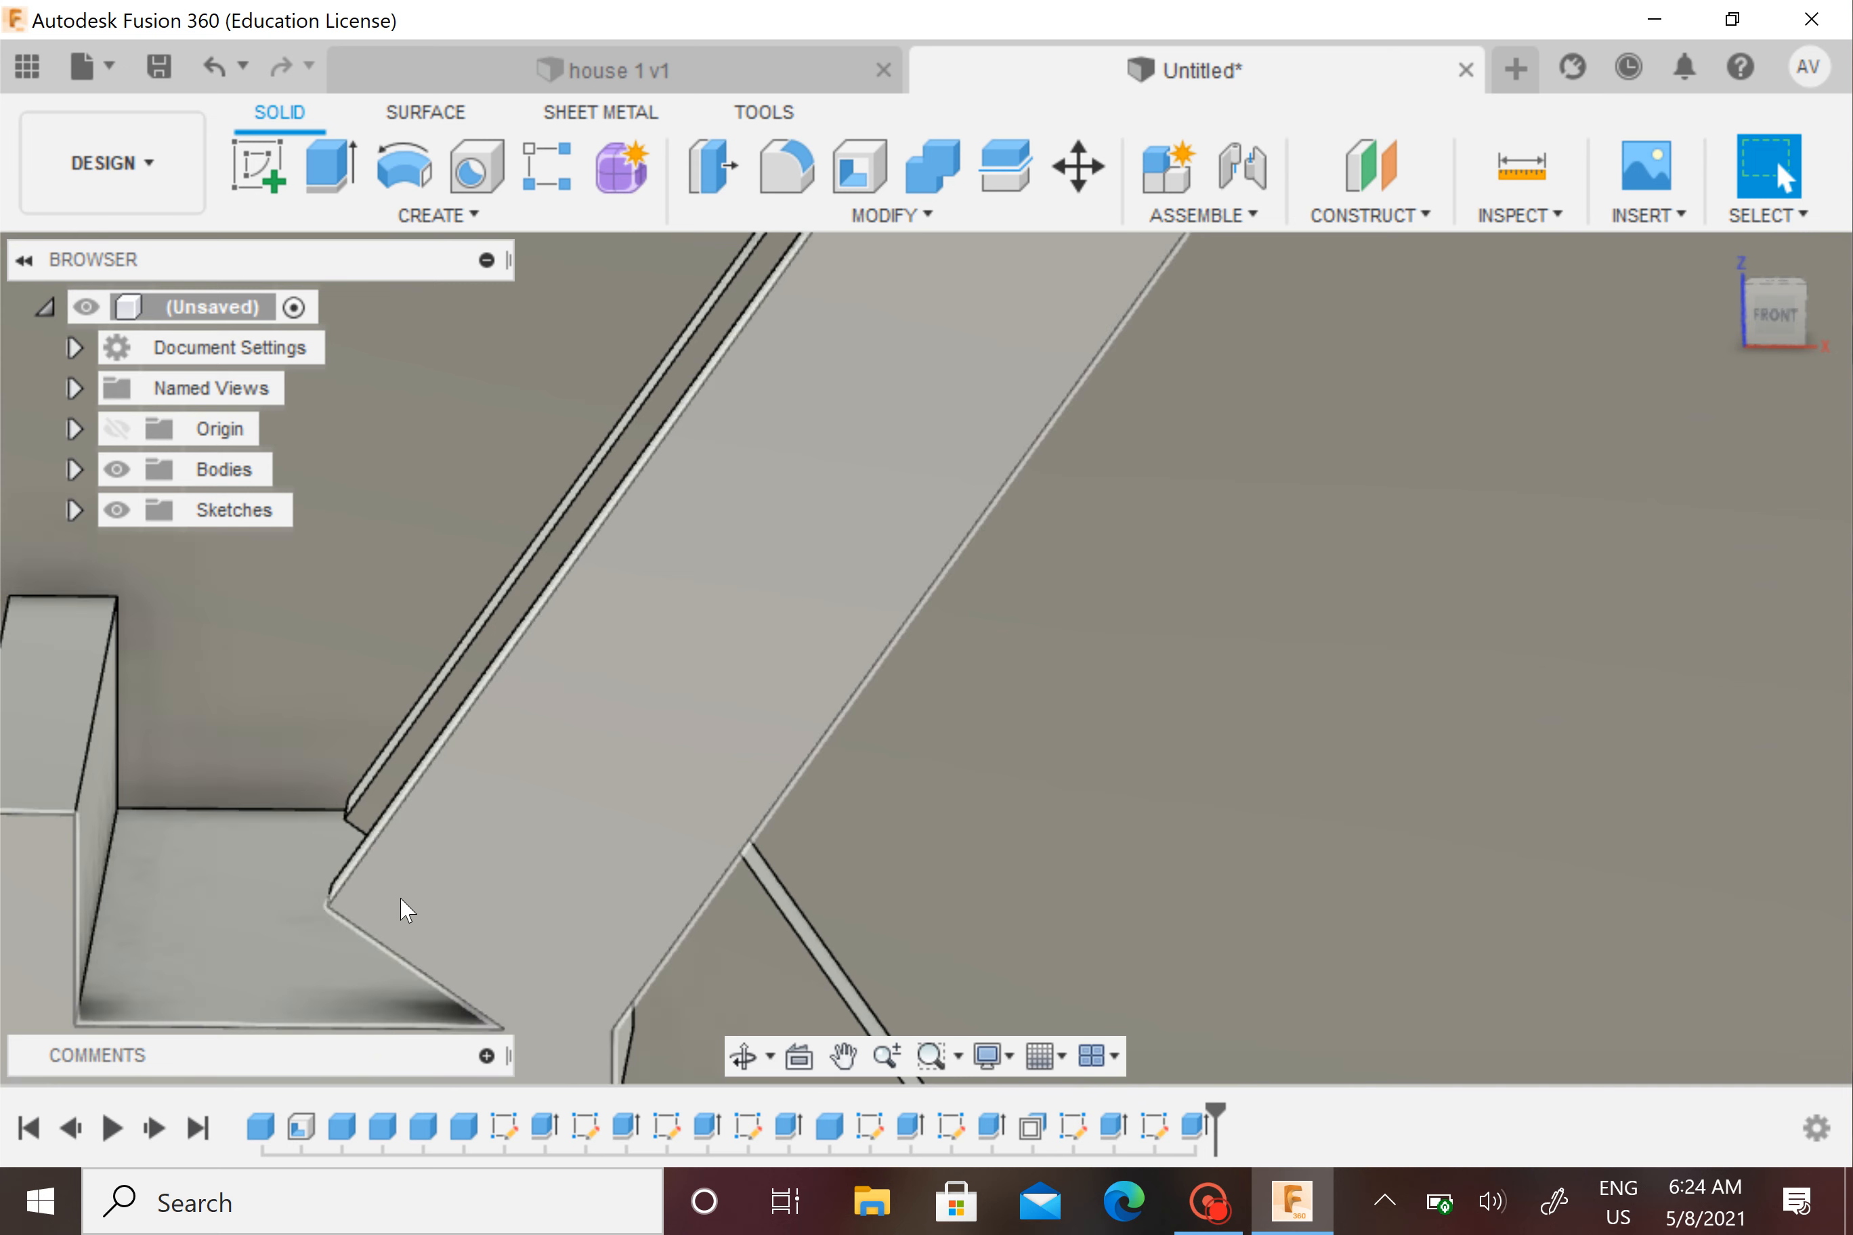
Start a sketch on the inner side face of the rear low wall, near the beam's lower end
{"action": "mouse_move", "coordinate": [416, 902]}
{"action": "middle_mouse_down", "text": "shift"}
{"action": "mouse_move", "coordinate": [445, 909]}
{"action": "mouse_move", "coordinate": [418, 921]}
{"action": "mouse_move", "coordinate": [419, 949]}
{"action": "mouse_move", "coordinate": [397, 906]}
{"action": "mouse_move", "coordinate": [418, 865]}
{"action": "middle_mouse_up", "text": "shift"}
{"action": "scroll", "coordinate": [312, 938], "scroll_direction": "up", "scroll_amount": 4}
{"action": "middle_click_drag", "start_coordinate": [313, 938], "coordinate": [327, 772], "text": "shift"}
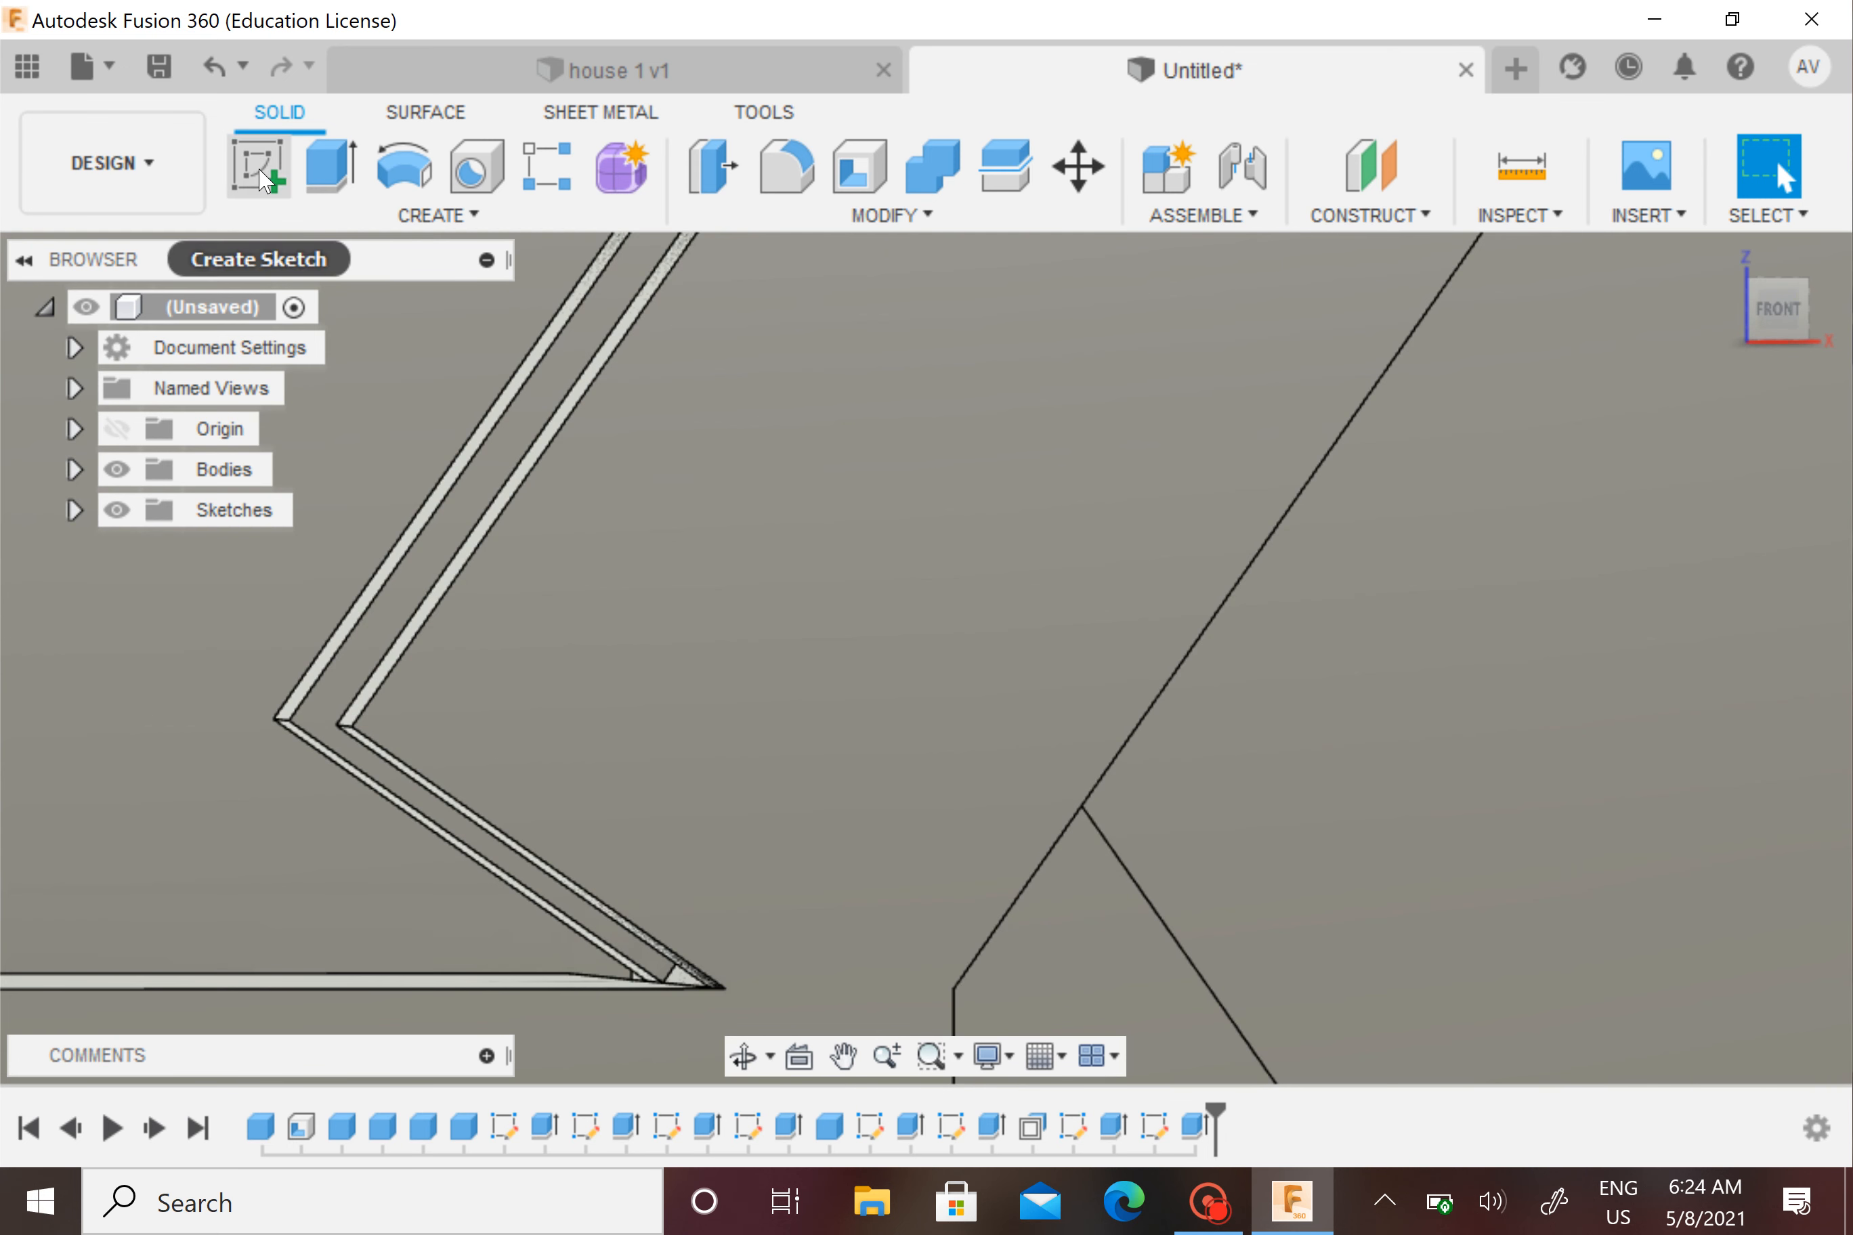
{"action": "left_click", "coordinate": [259, 164]}
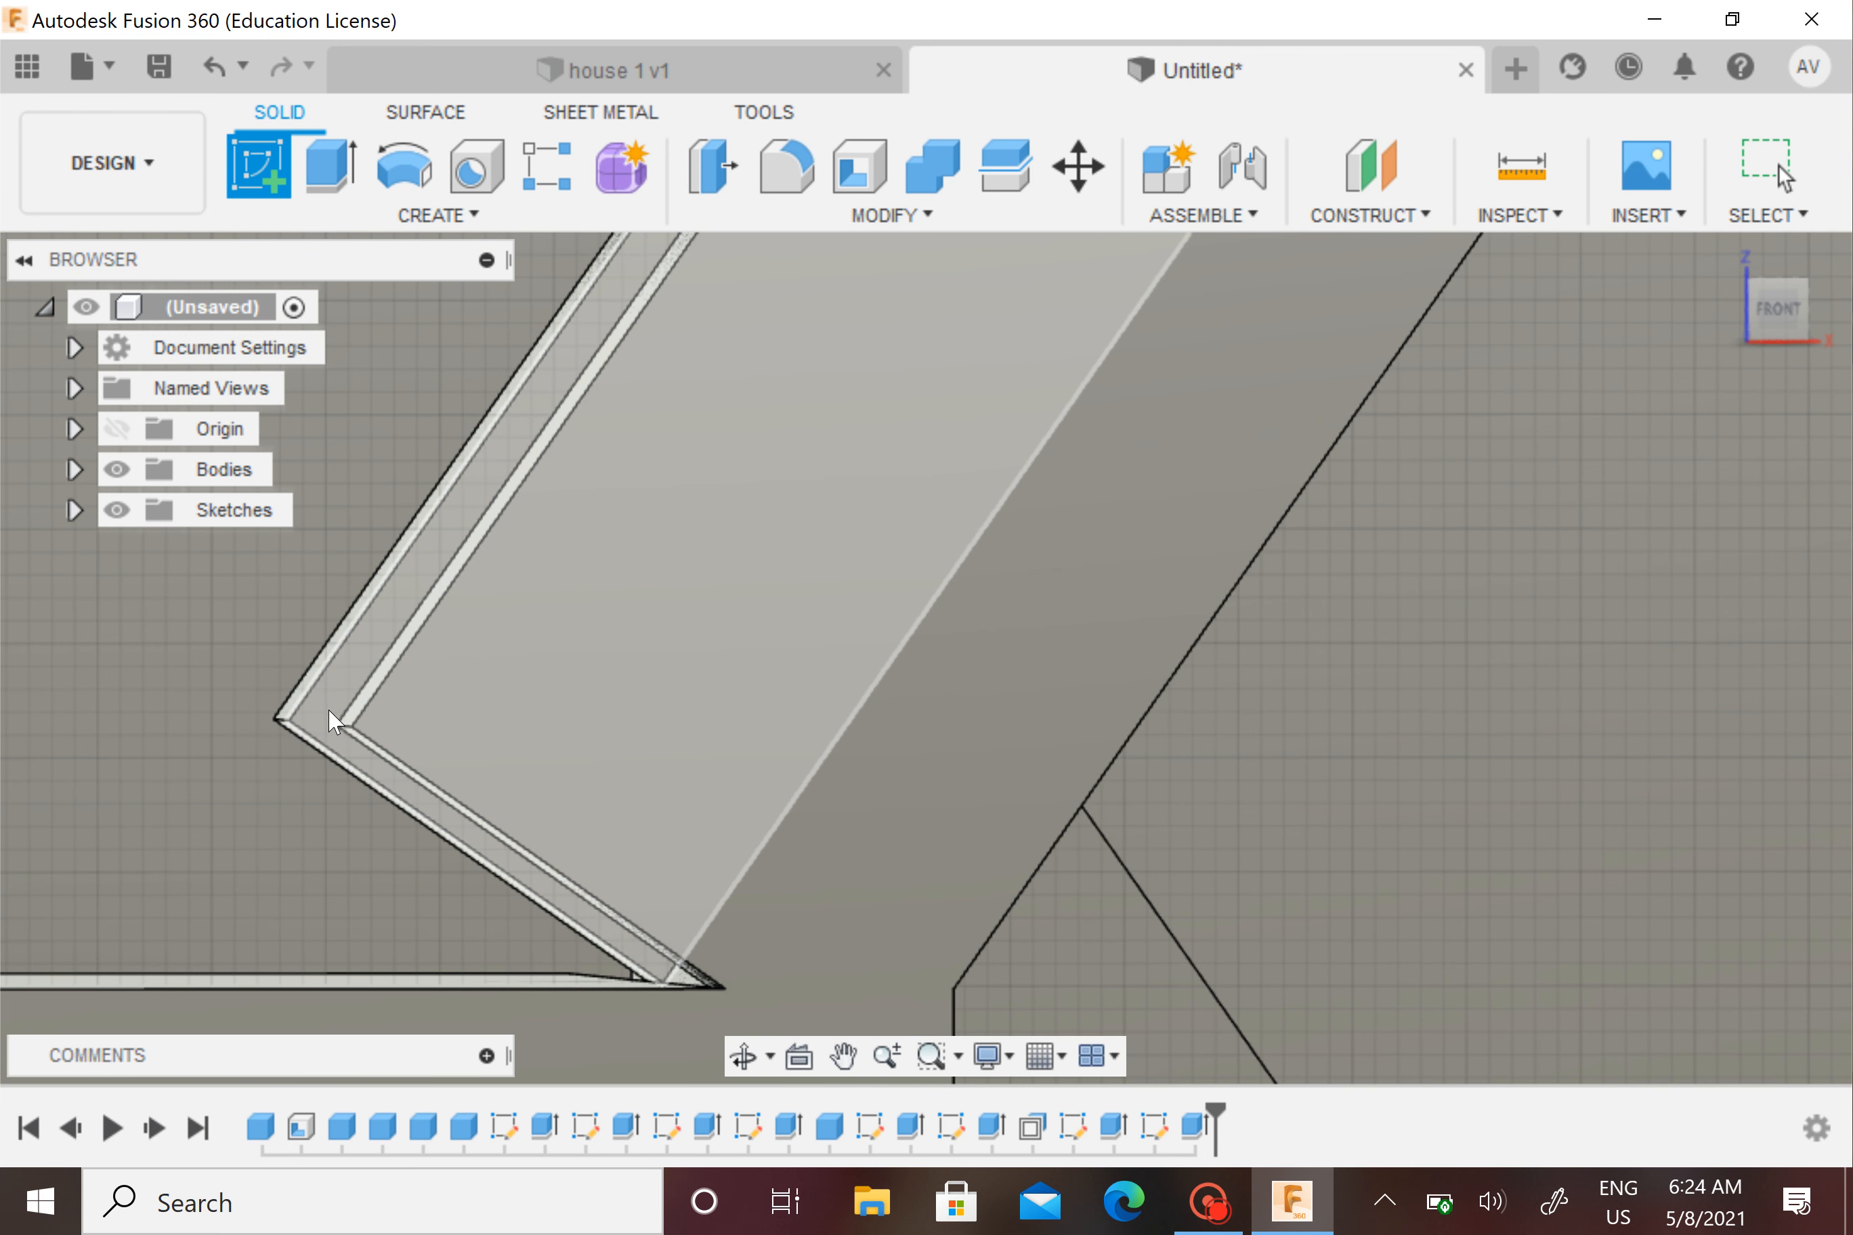
{"action": "left_click", "coordinate": [327, 716]}
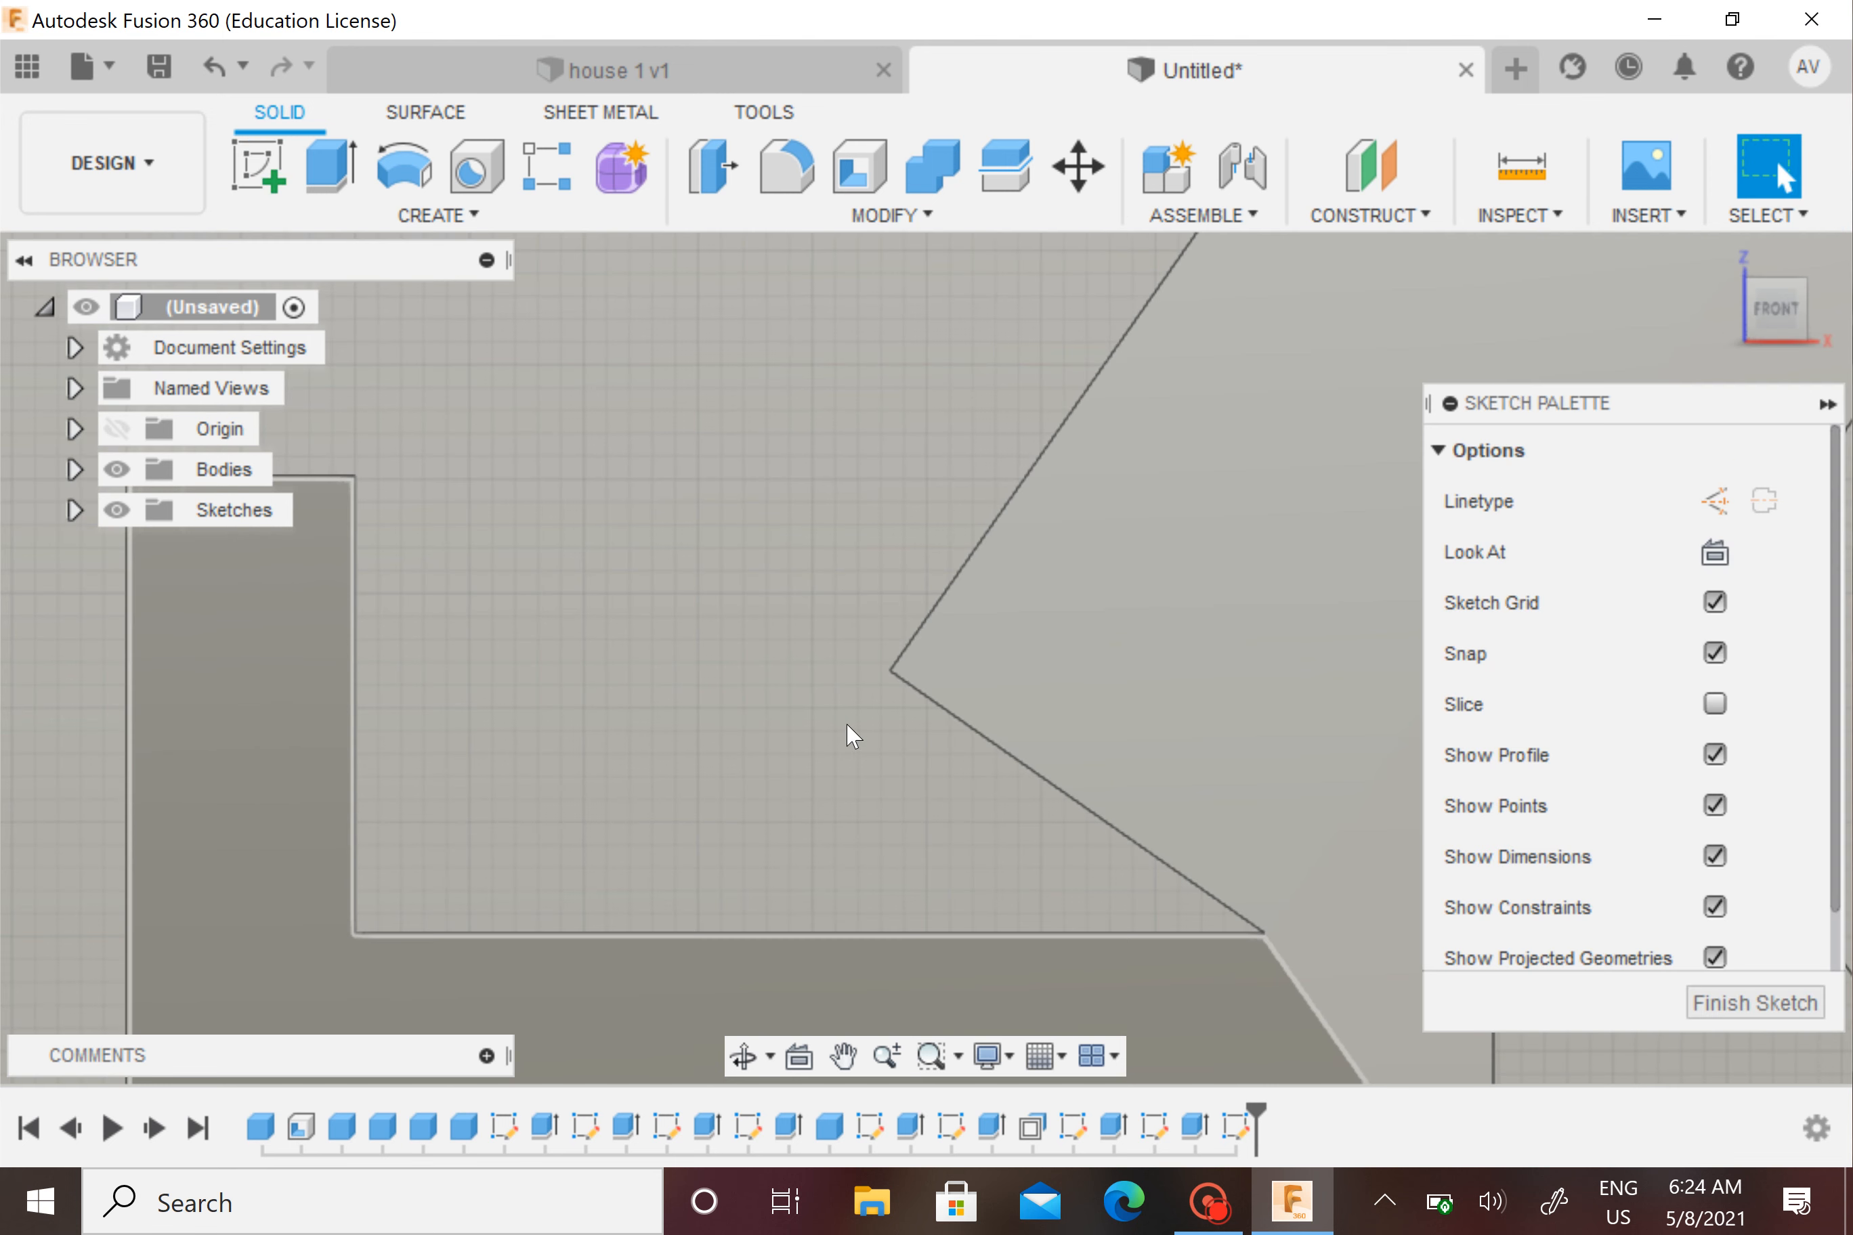
{"action": "middle_click_drag", "start_coordinate": [602, 722], "coordinate": [616, 730], "text": "shift"}
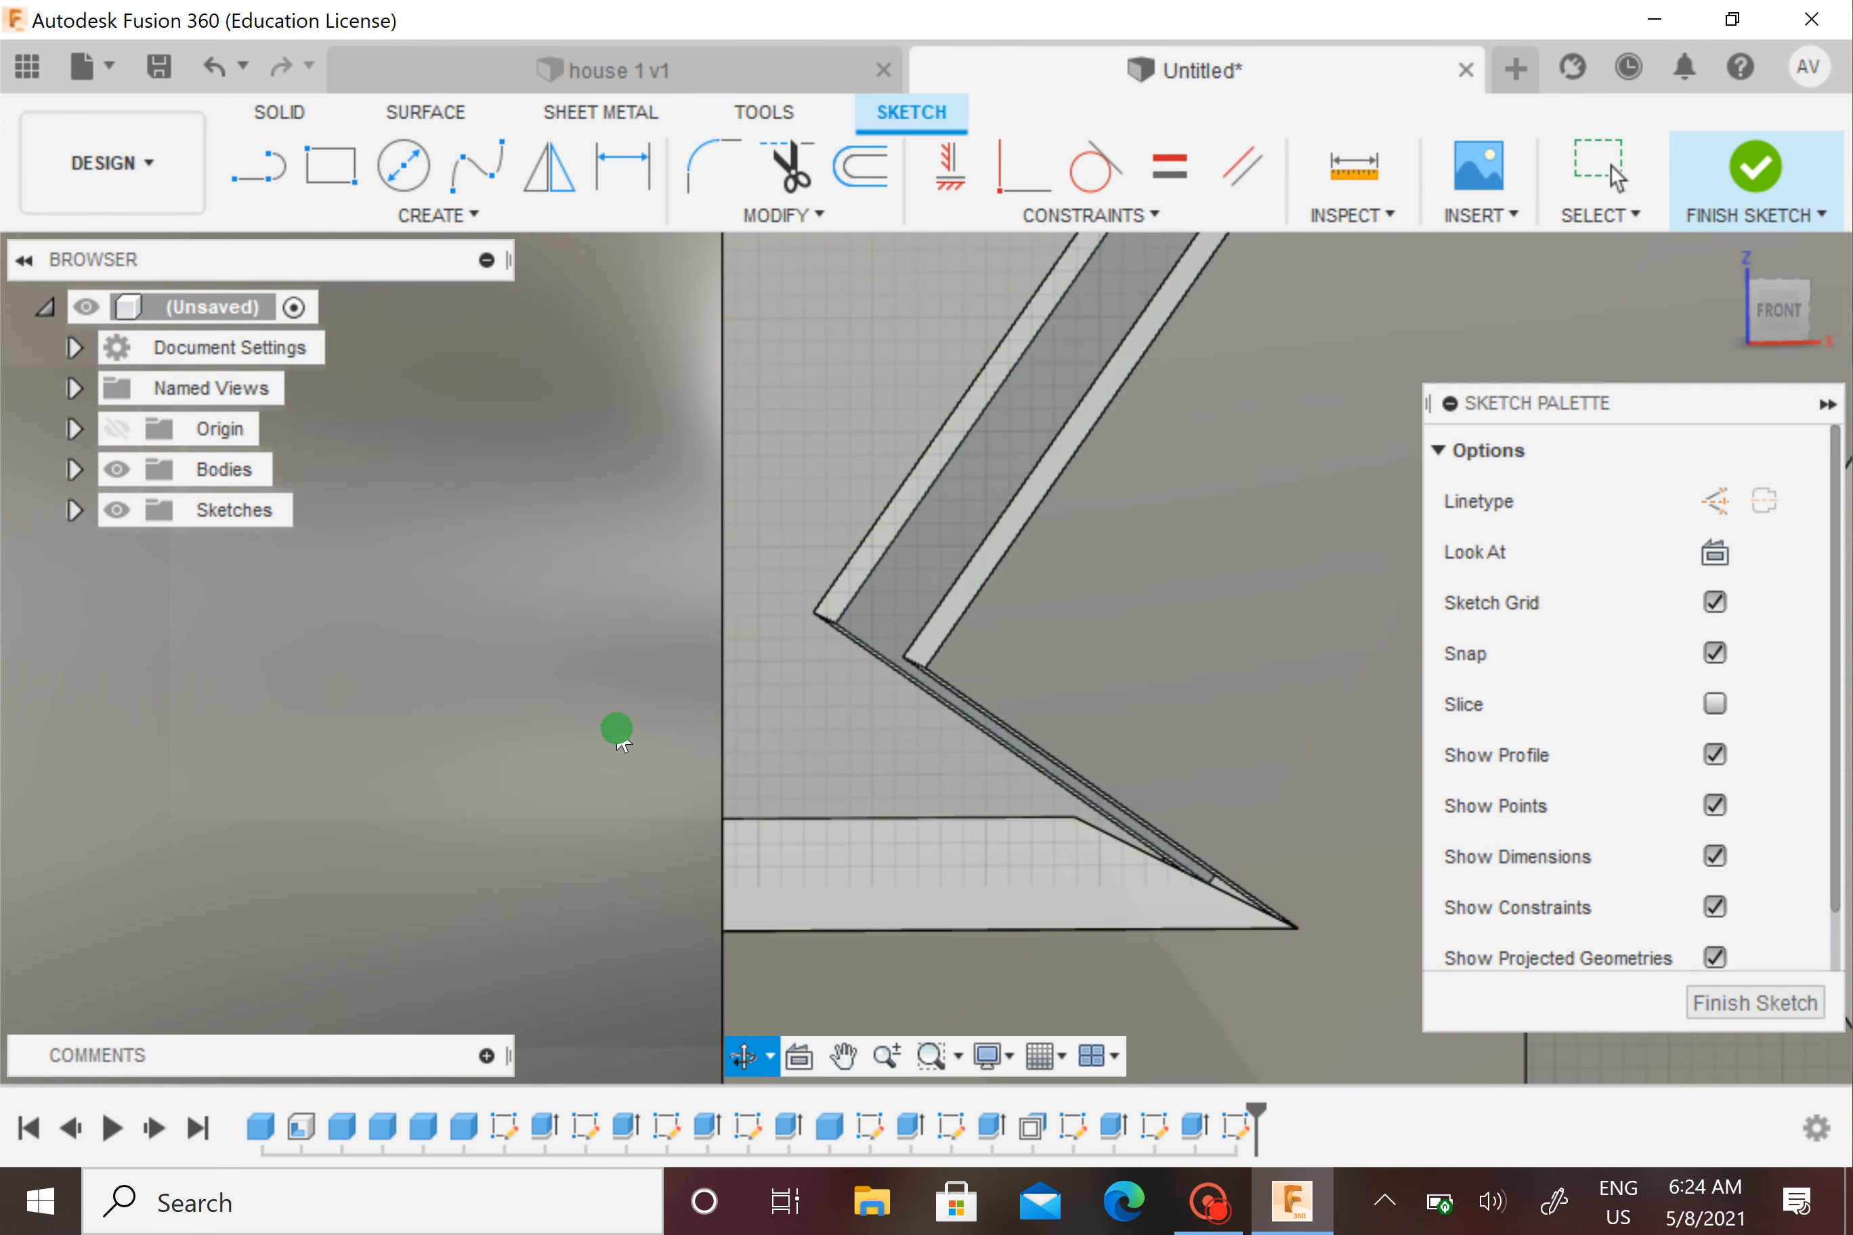
{"action": "middle_click_drag", "start_coordinate": [765, 717], "coordinate": [647, 726]}
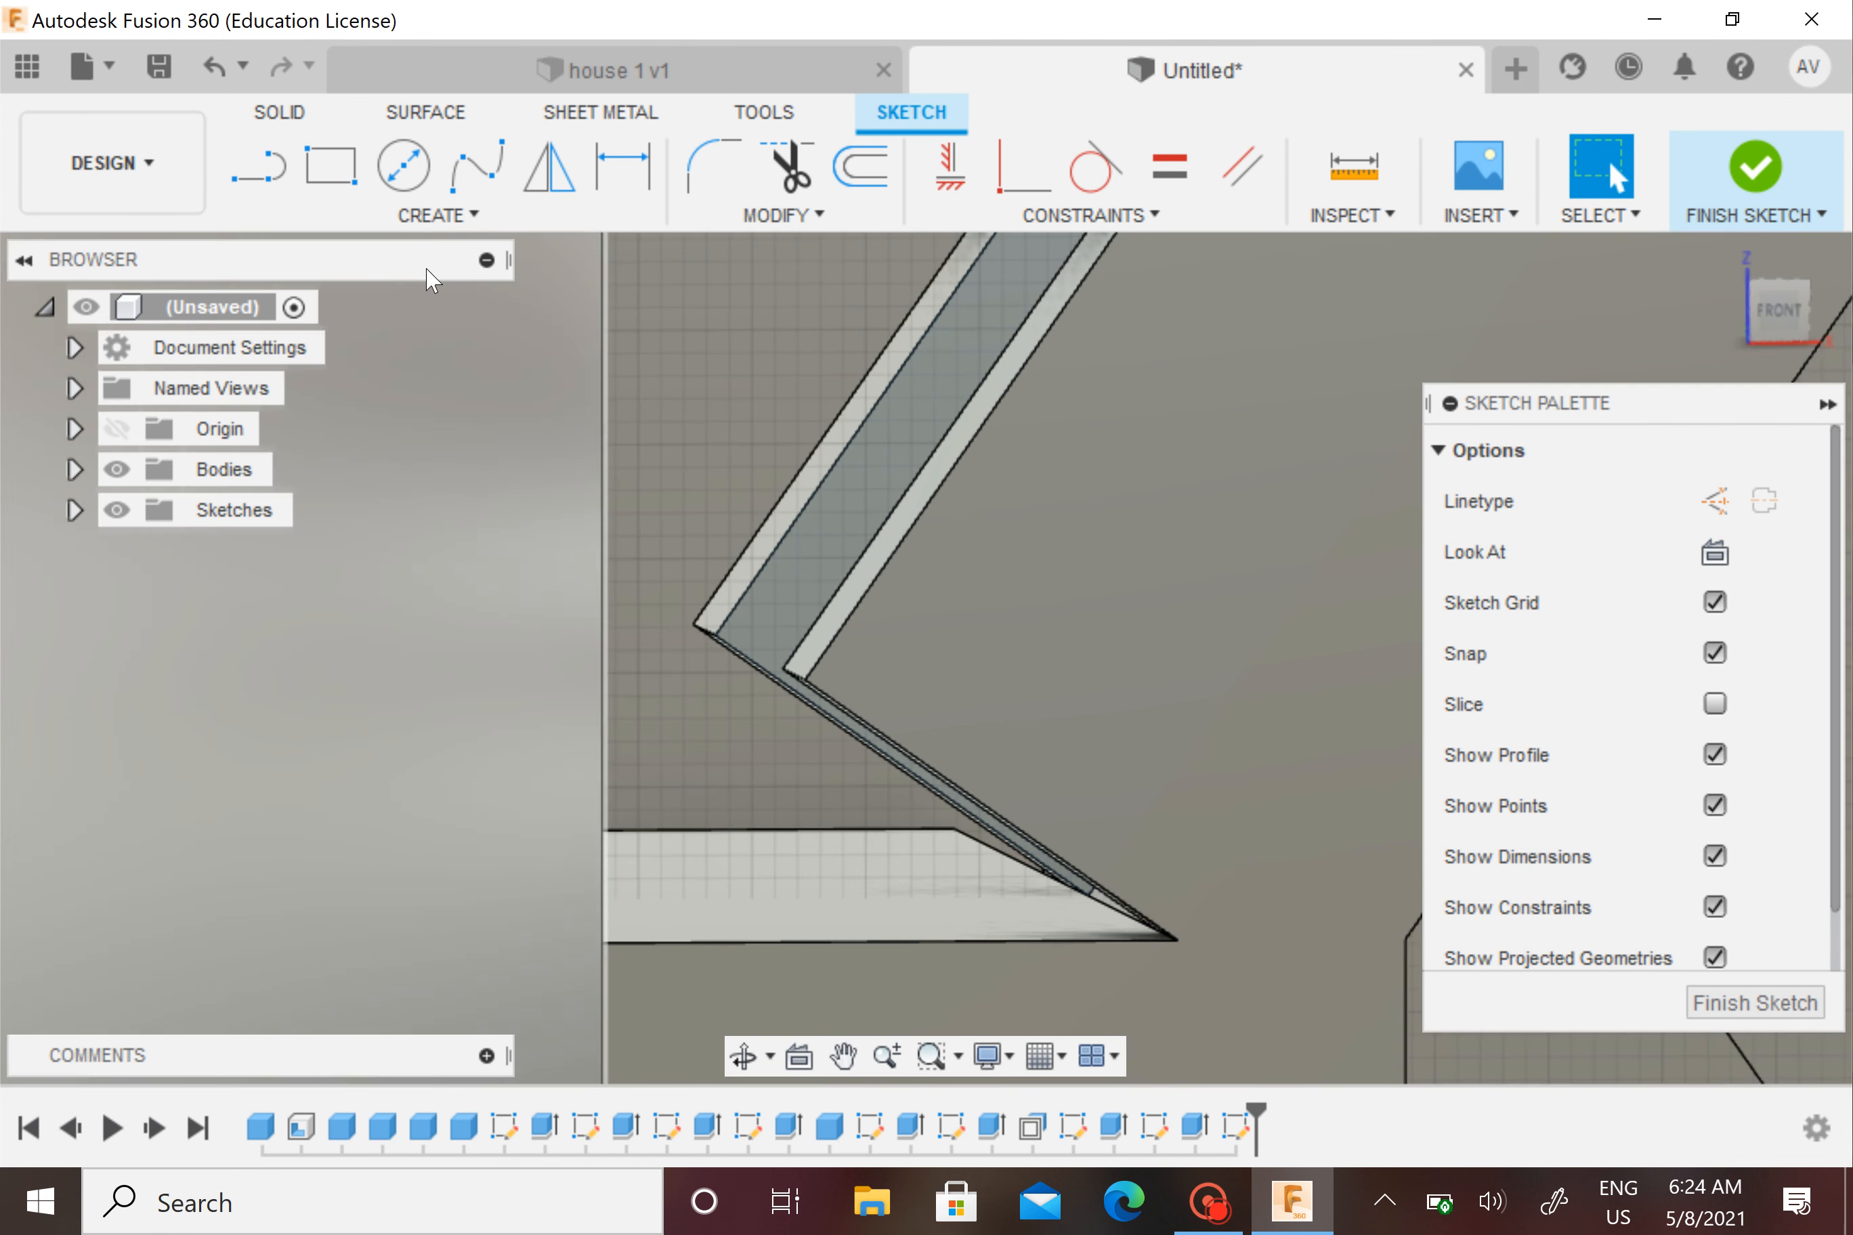
Sketch a triangle under the rear wall's lower end with a vertical line about 1.2 mm long and a base line, and finish the sketch
{"action": "left_click", "coordinate": [265, 179]}
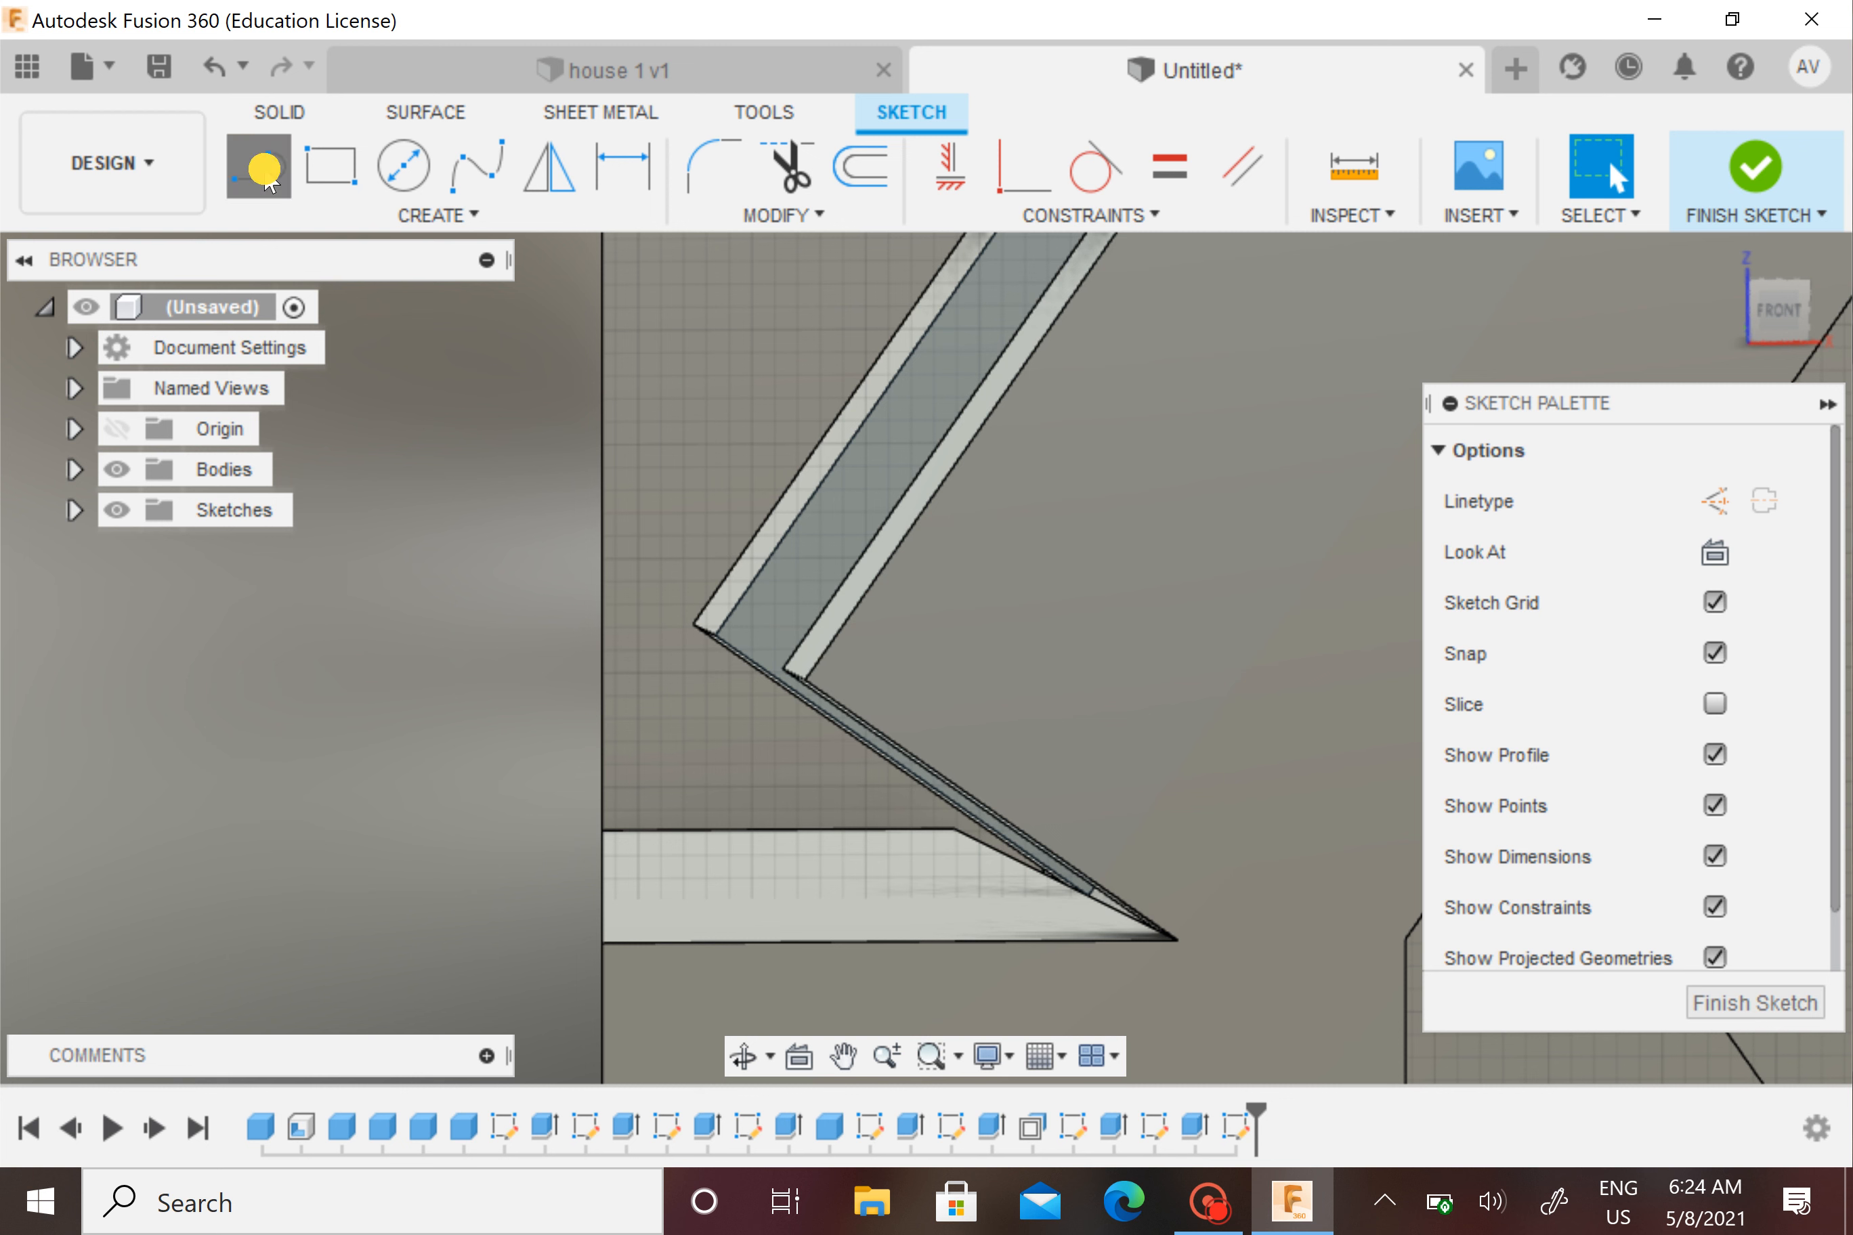
{"action": "left_click", "coordinate": [715, 637]}
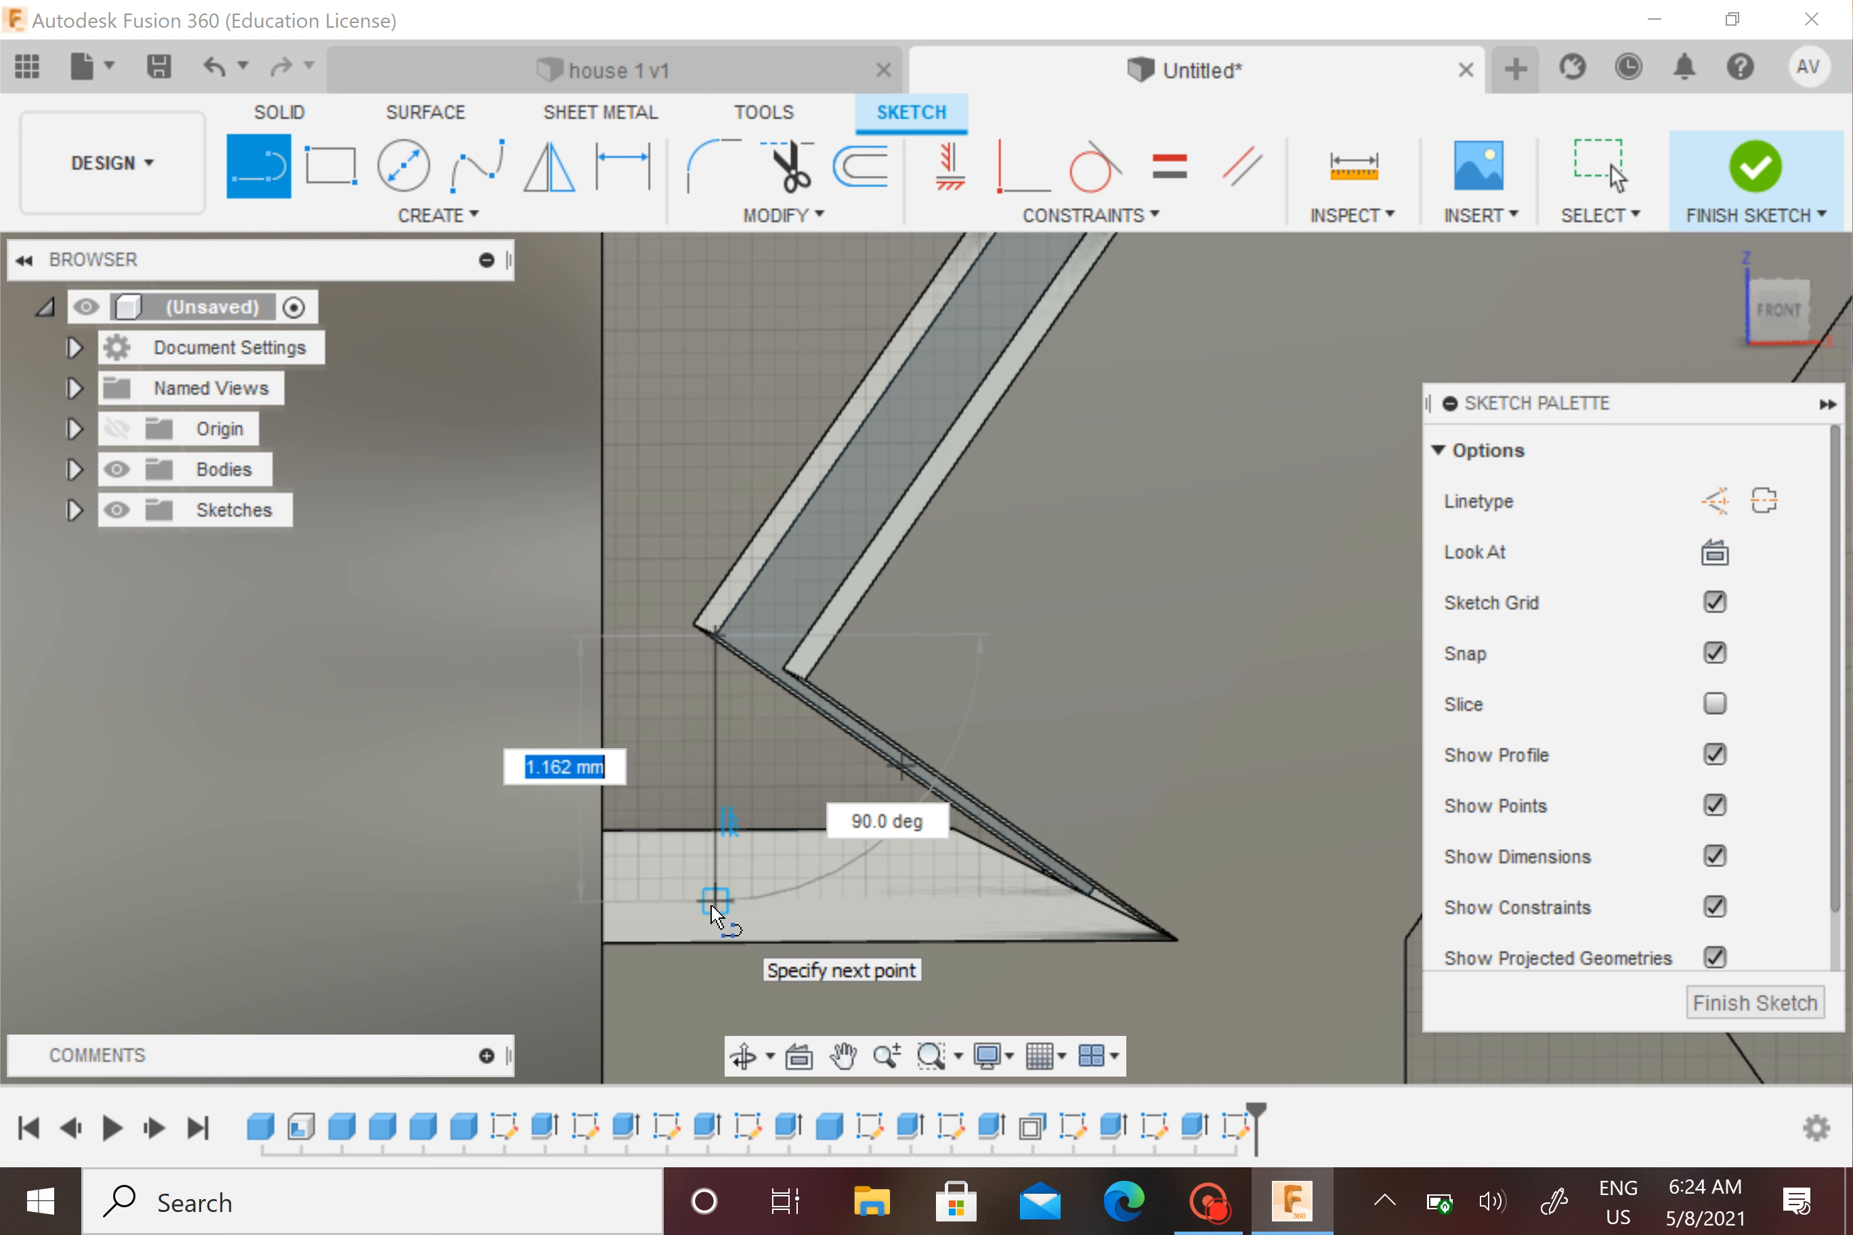
{"action": "left_click", "coordinate": [714, 903]}
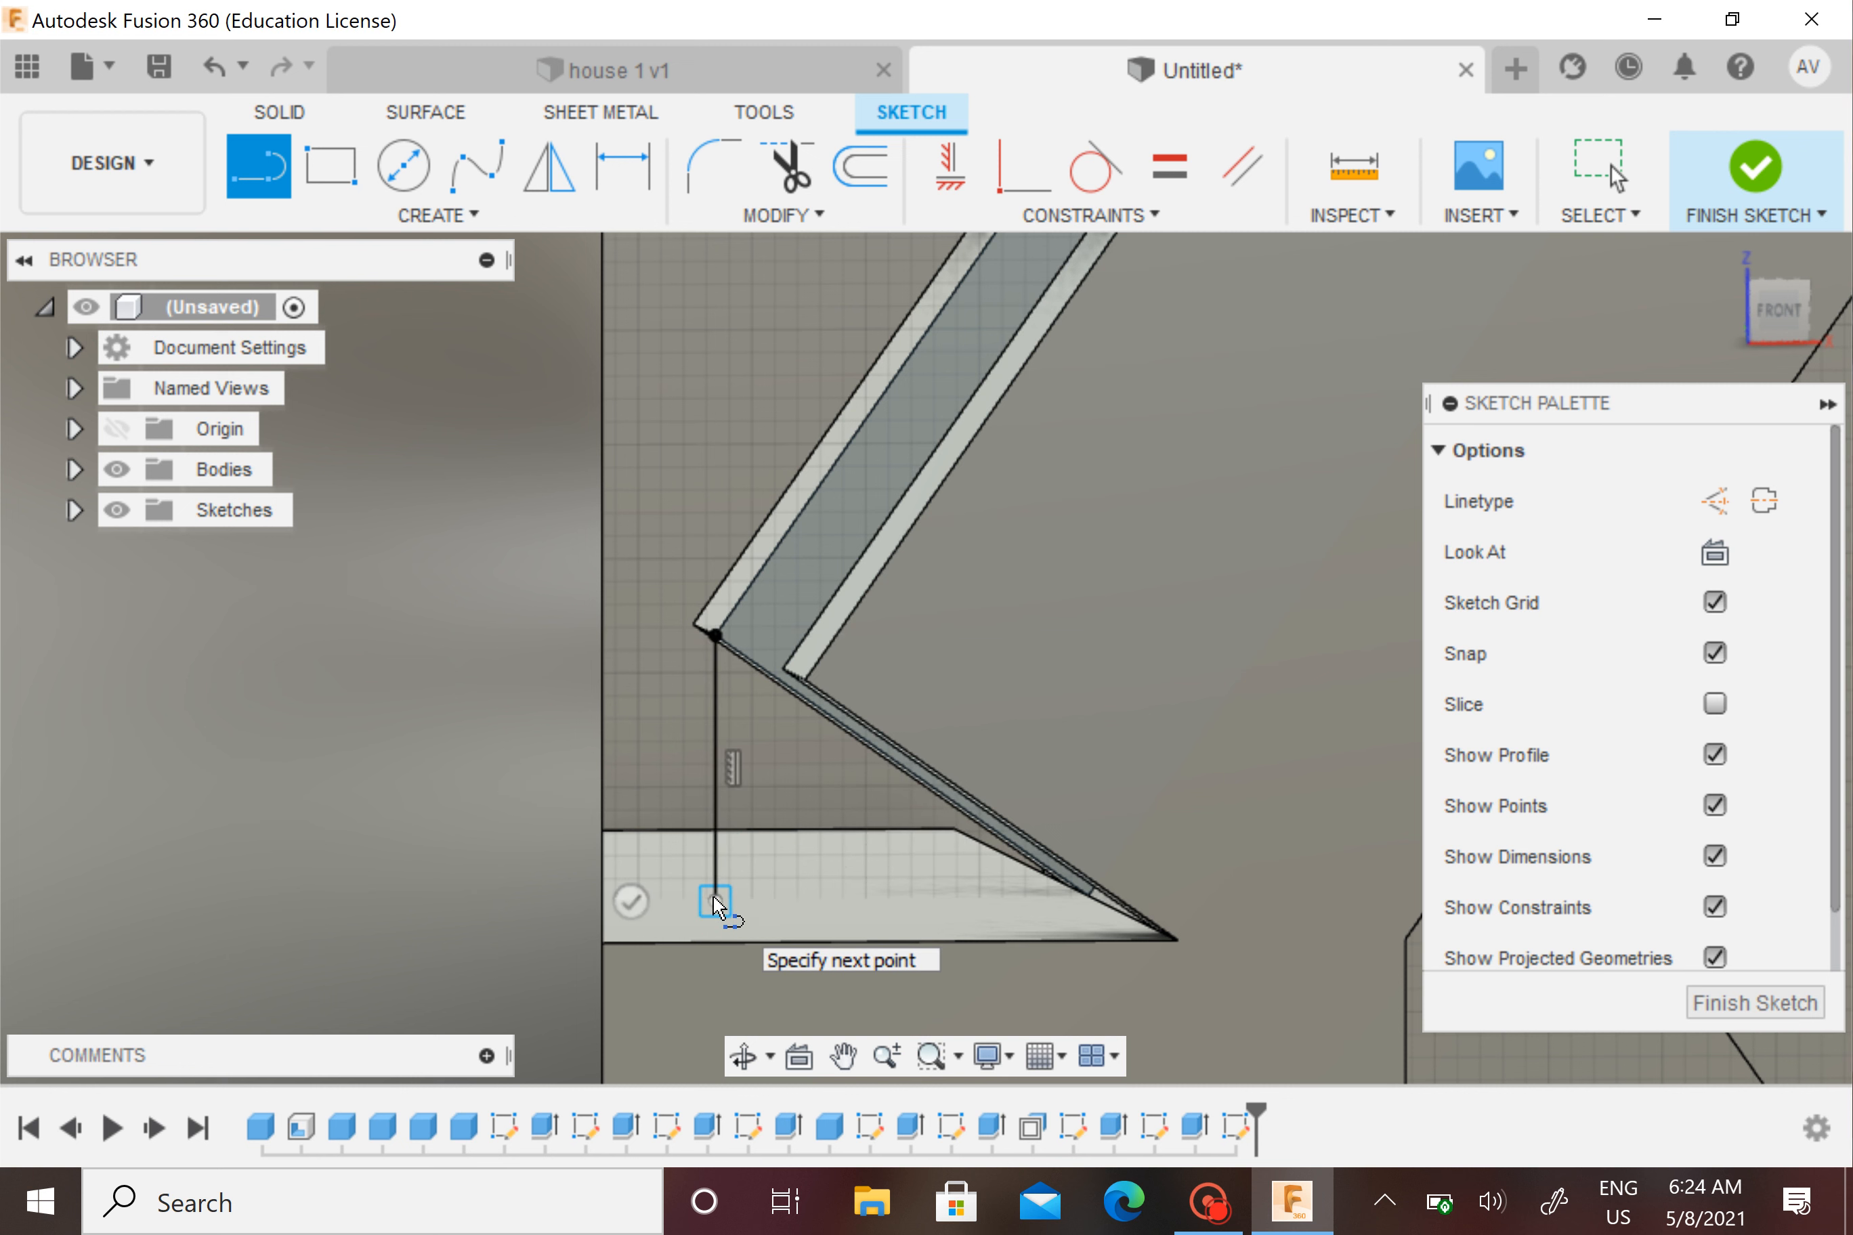
{"action": "left_click", "coordinate": [1089, 898]}
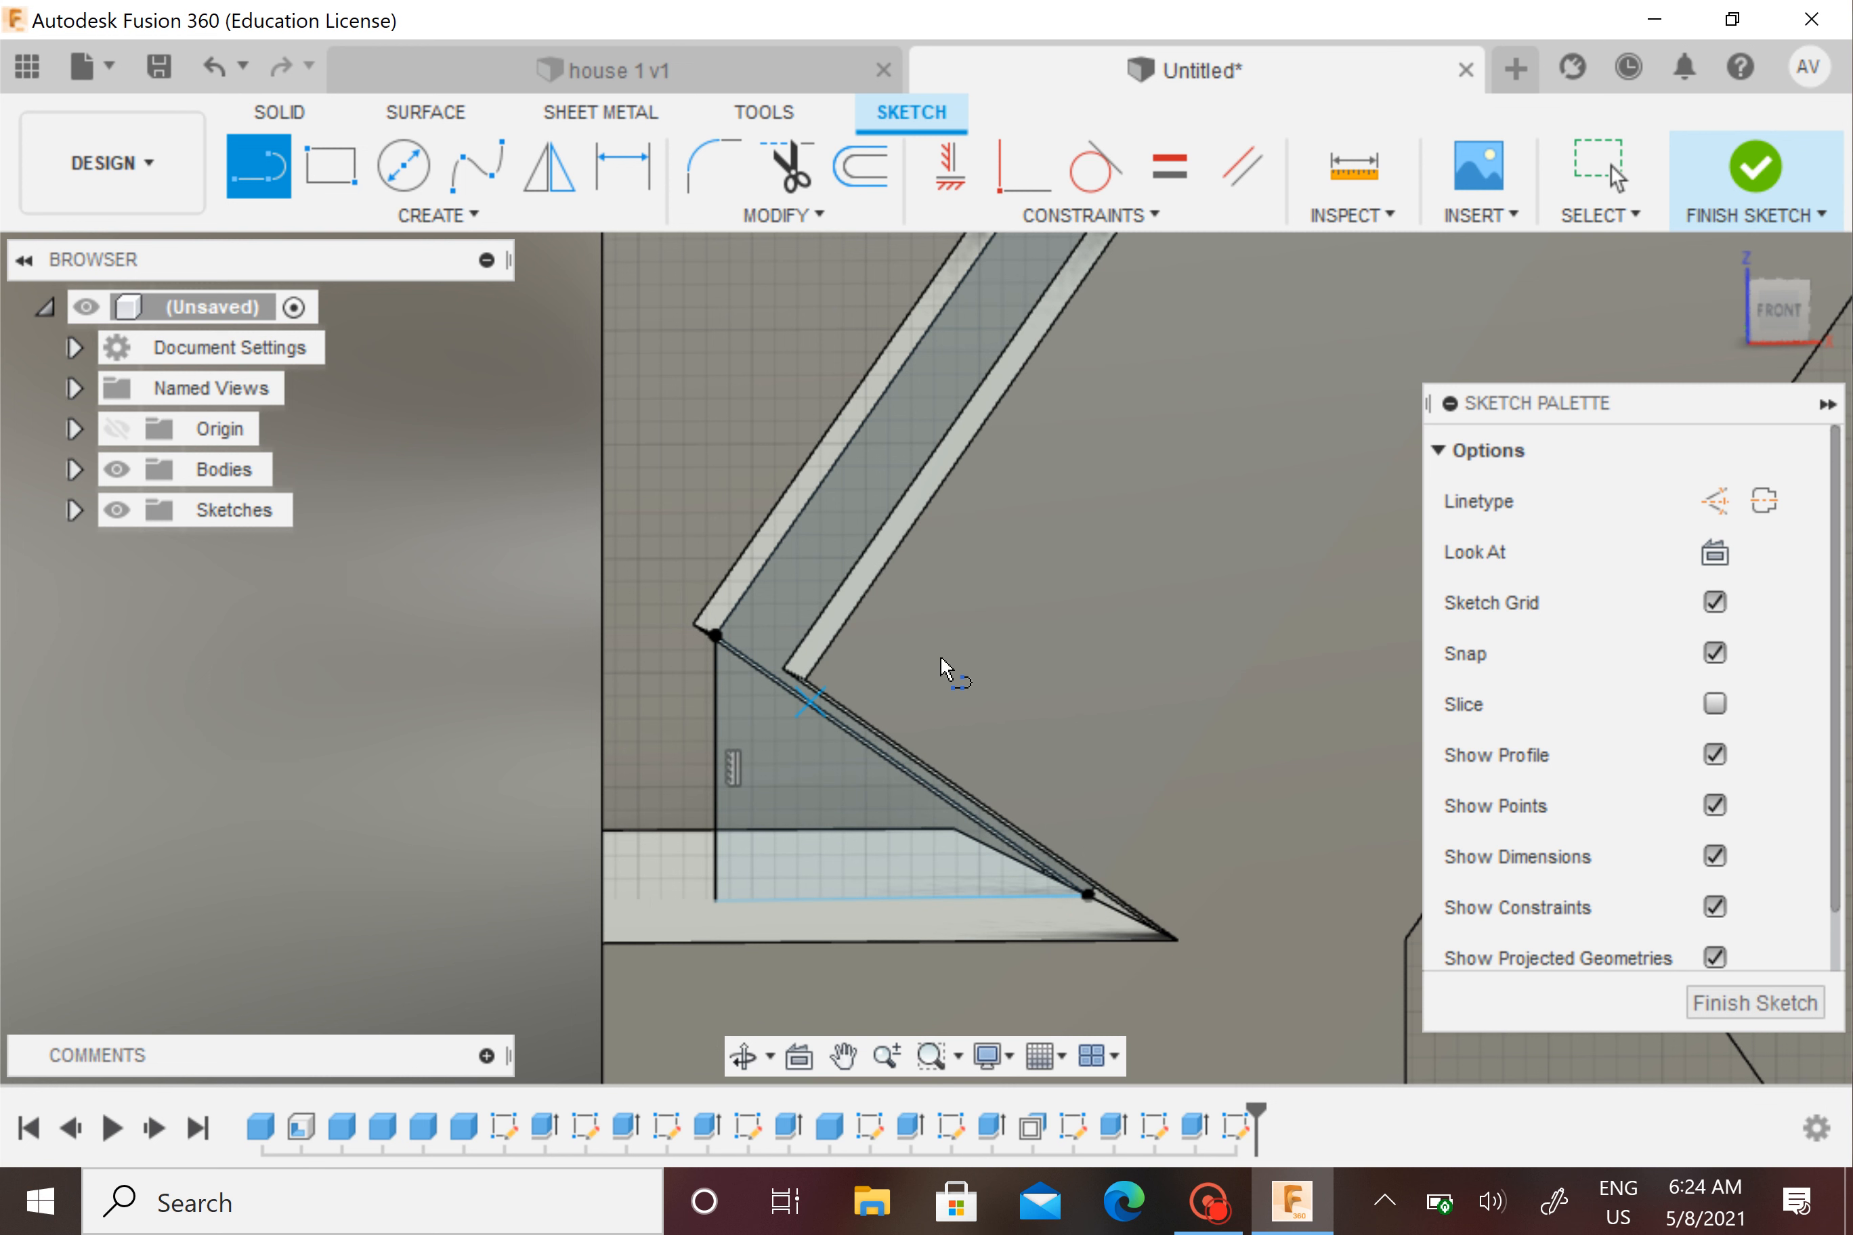
{"action": "left_click", "coordinate": [1753, 171]}
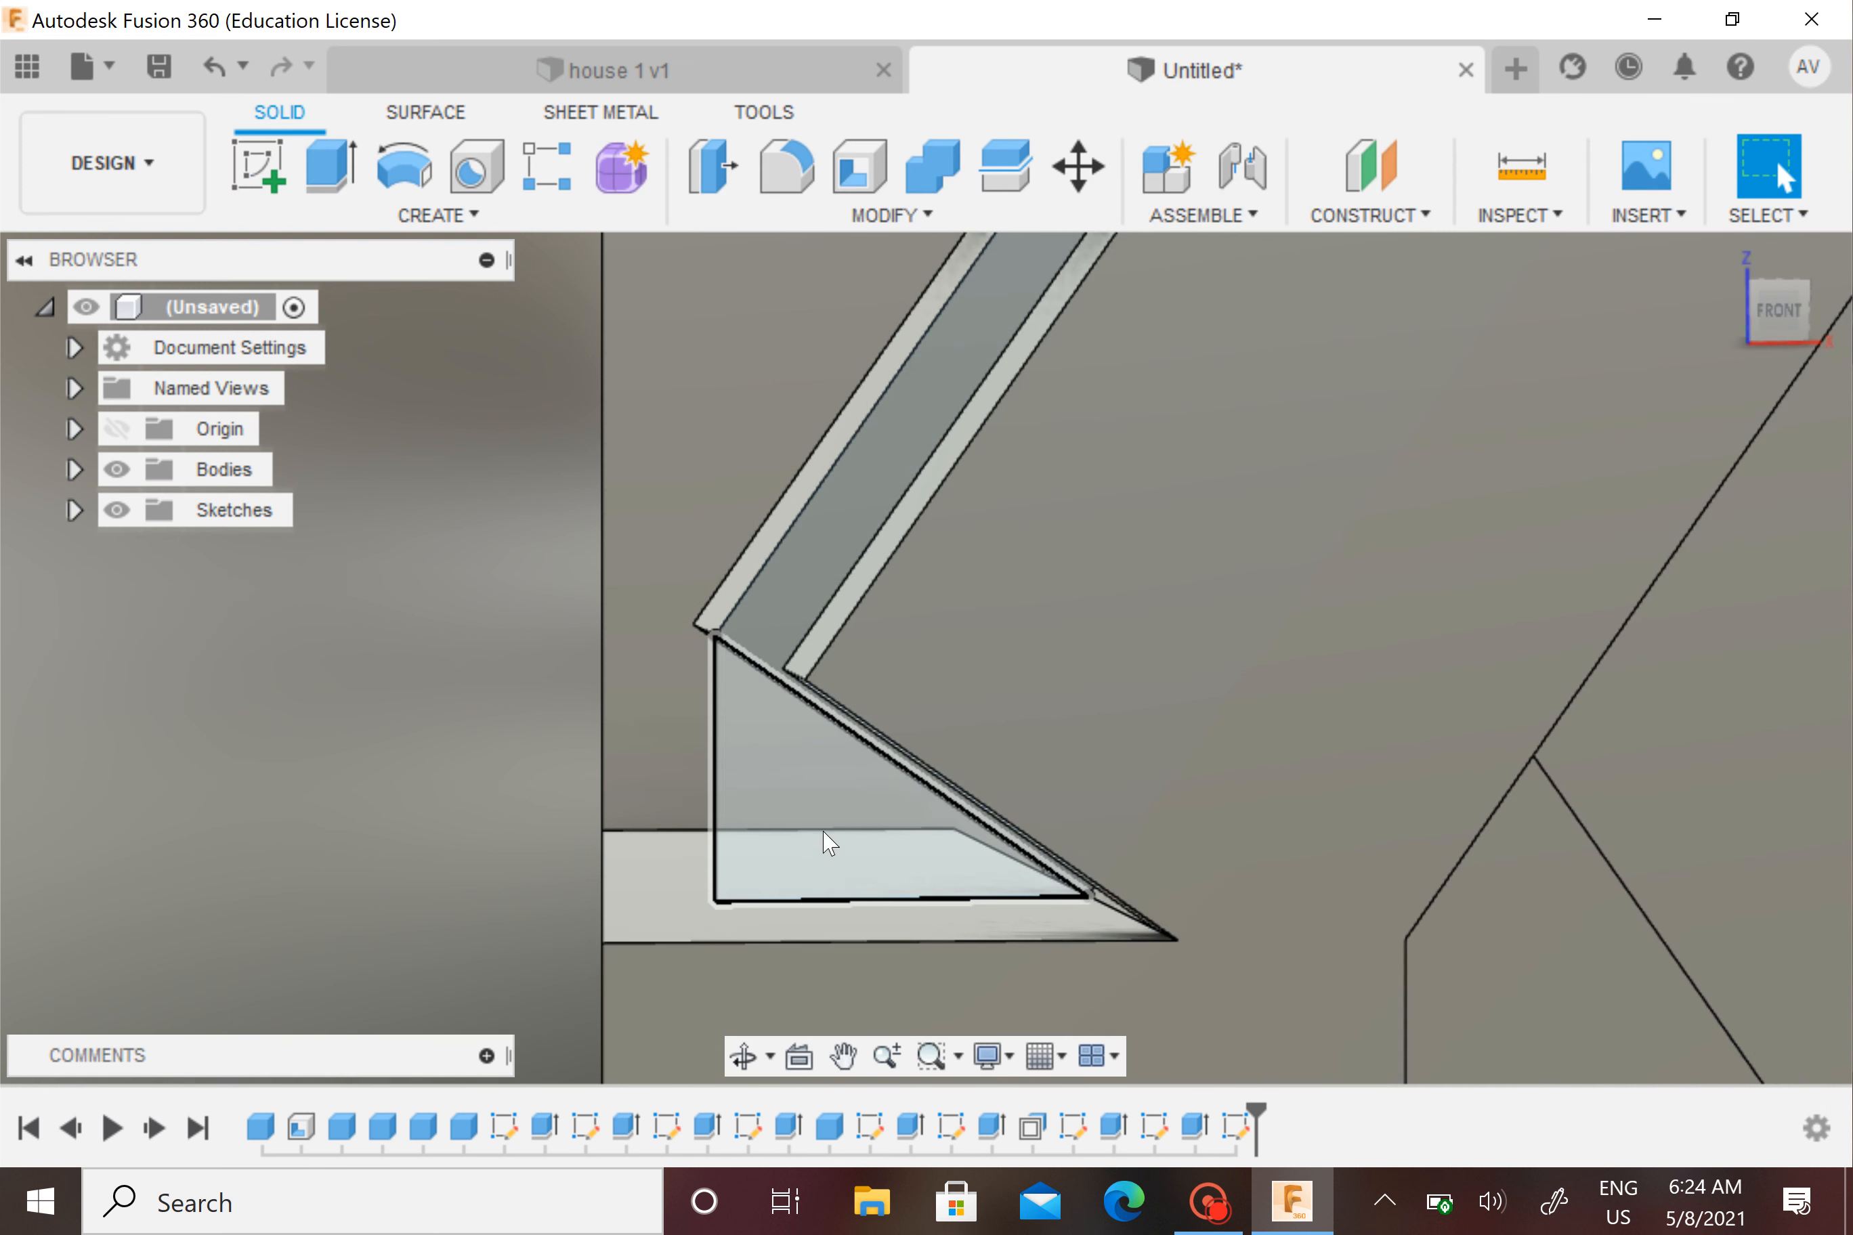
Extrude the triangle under the rear low wall's lower end by -1 mm, using the Join operation
{"action": "left_click", "coordinate": [824, 833]}
{"action": "right_click", "coordinate": [824, 831]}
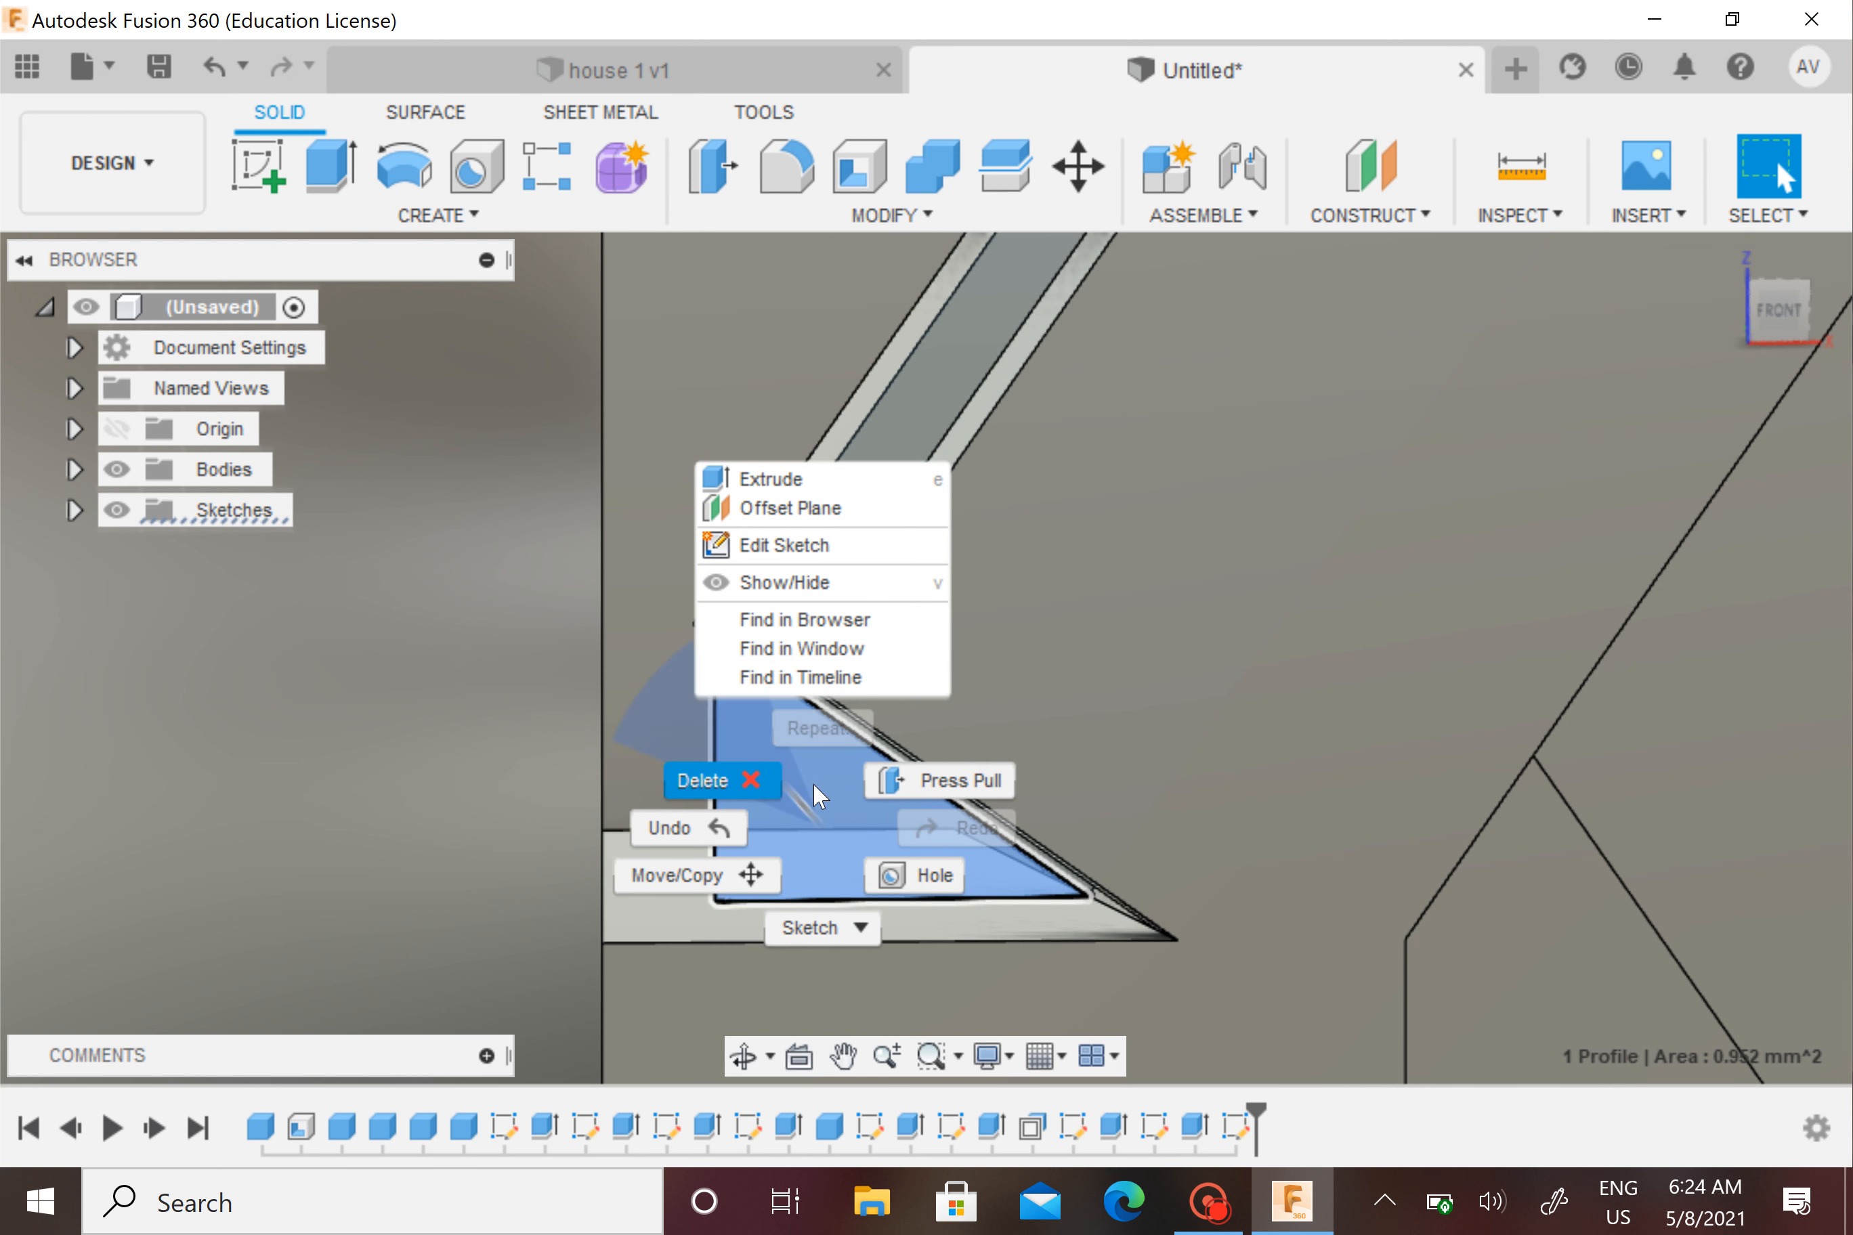
{"action": "left_click", "coordinate": [895, 788]}
{"action": "key", "text": "e"}
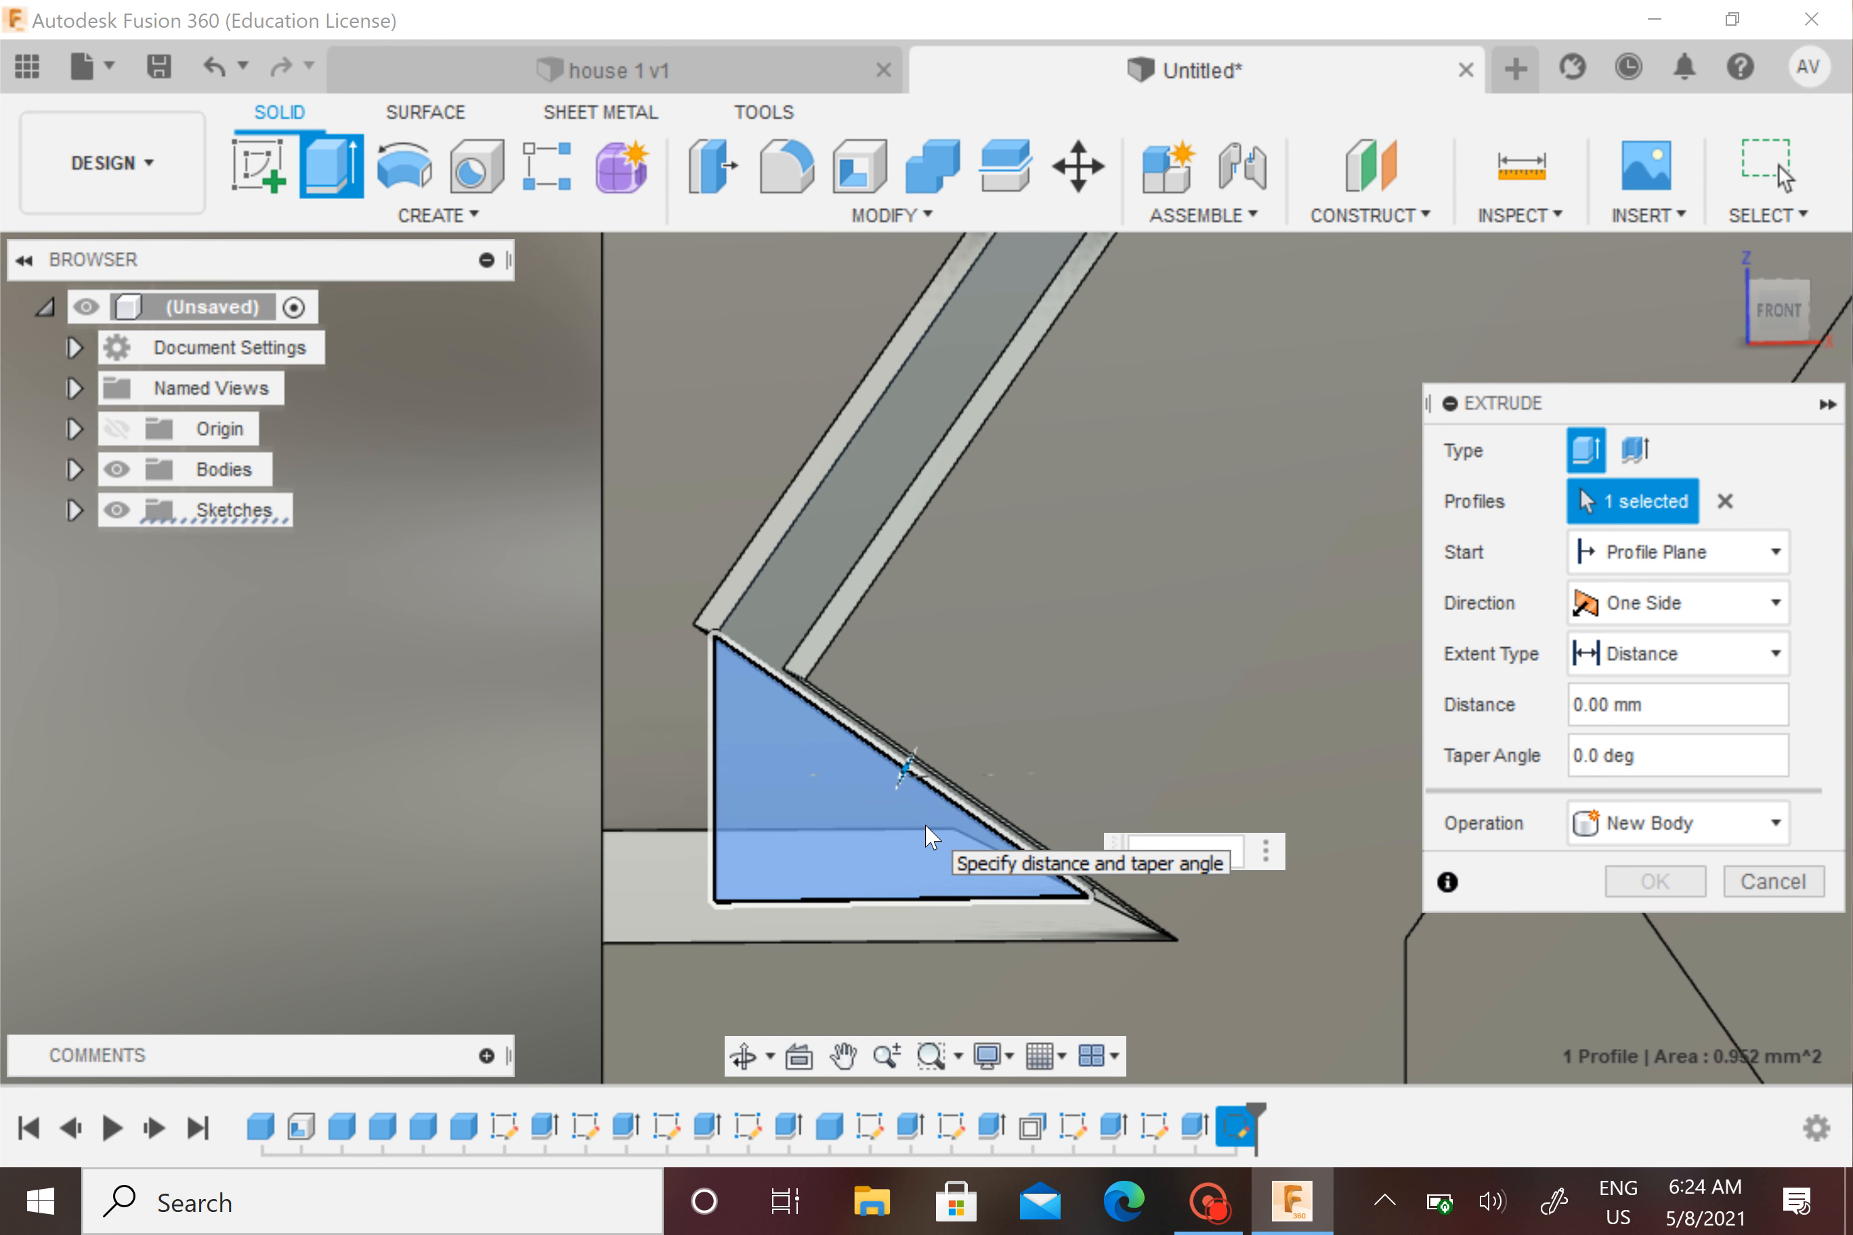
{"action": "type", "text": "-1"}
{"action": "left_click", "coordinate": [1667, 827]}
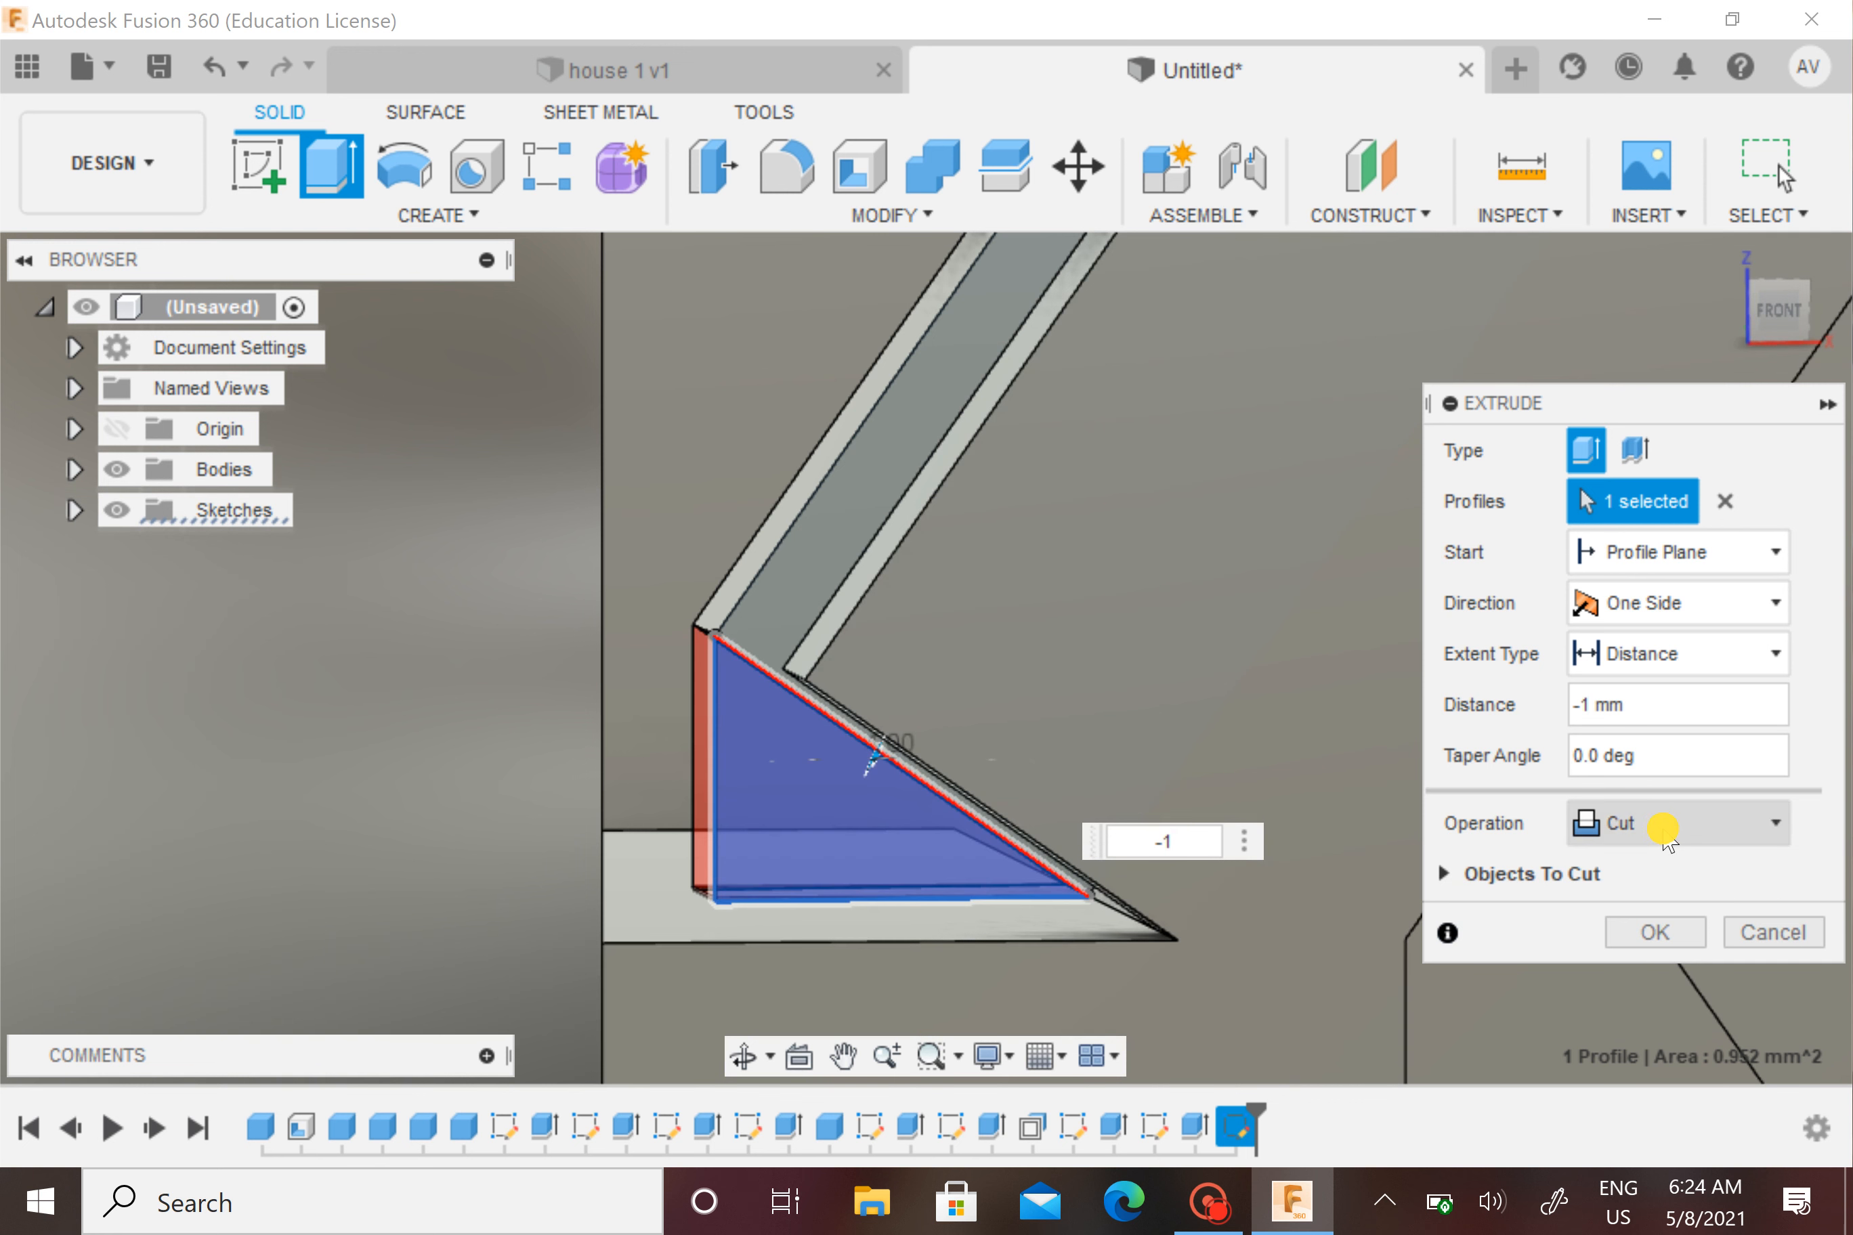
{"action": "left_click", "coordinate": [1649, 867]}
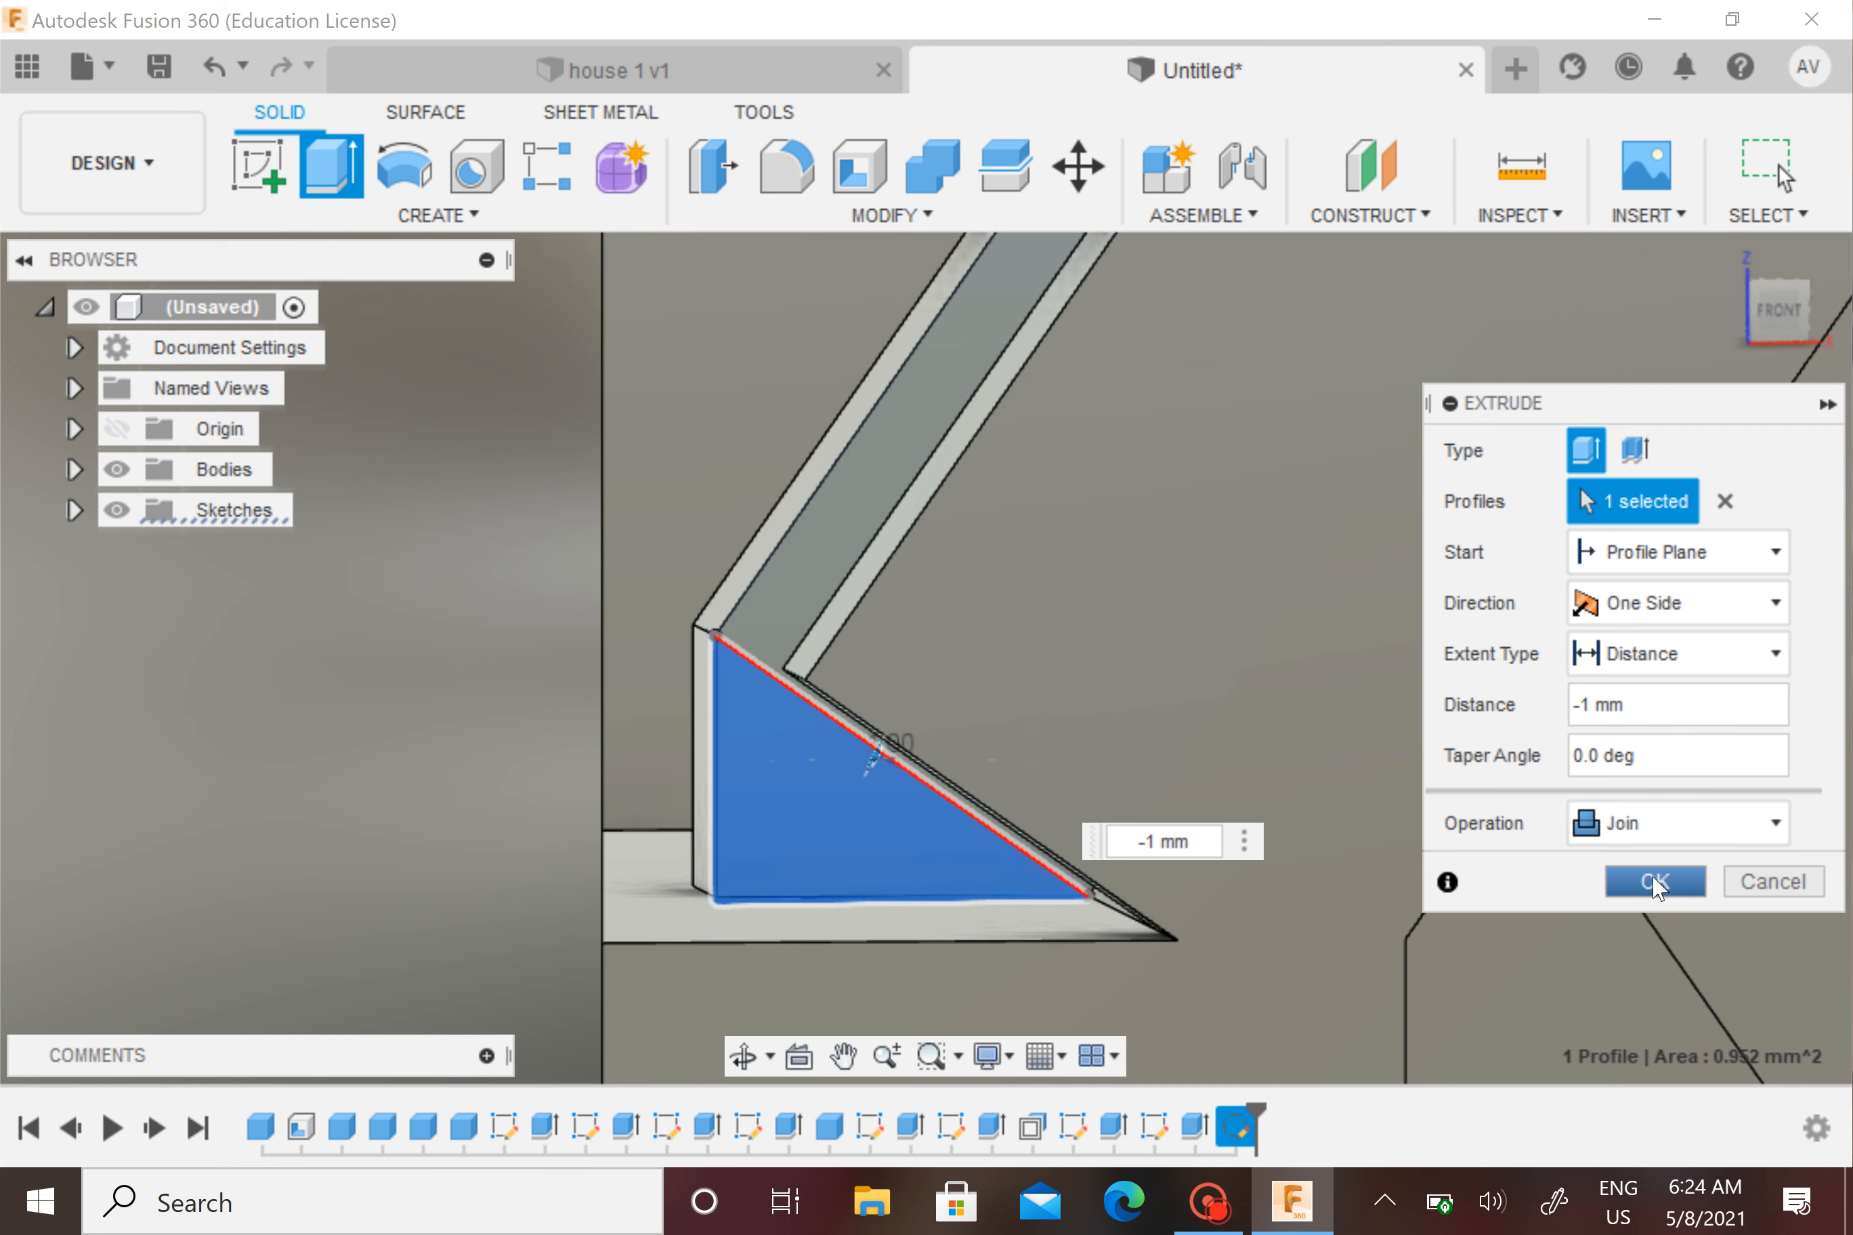
{"action": "left_click", "coordinate": [1654, 882]}
Sketch a triangle on the beam's front face under the front low wall's lower end, with a vertical line and a base line, and finish the sketch
{"action": "left_click", "coordinate": [256, 192]}
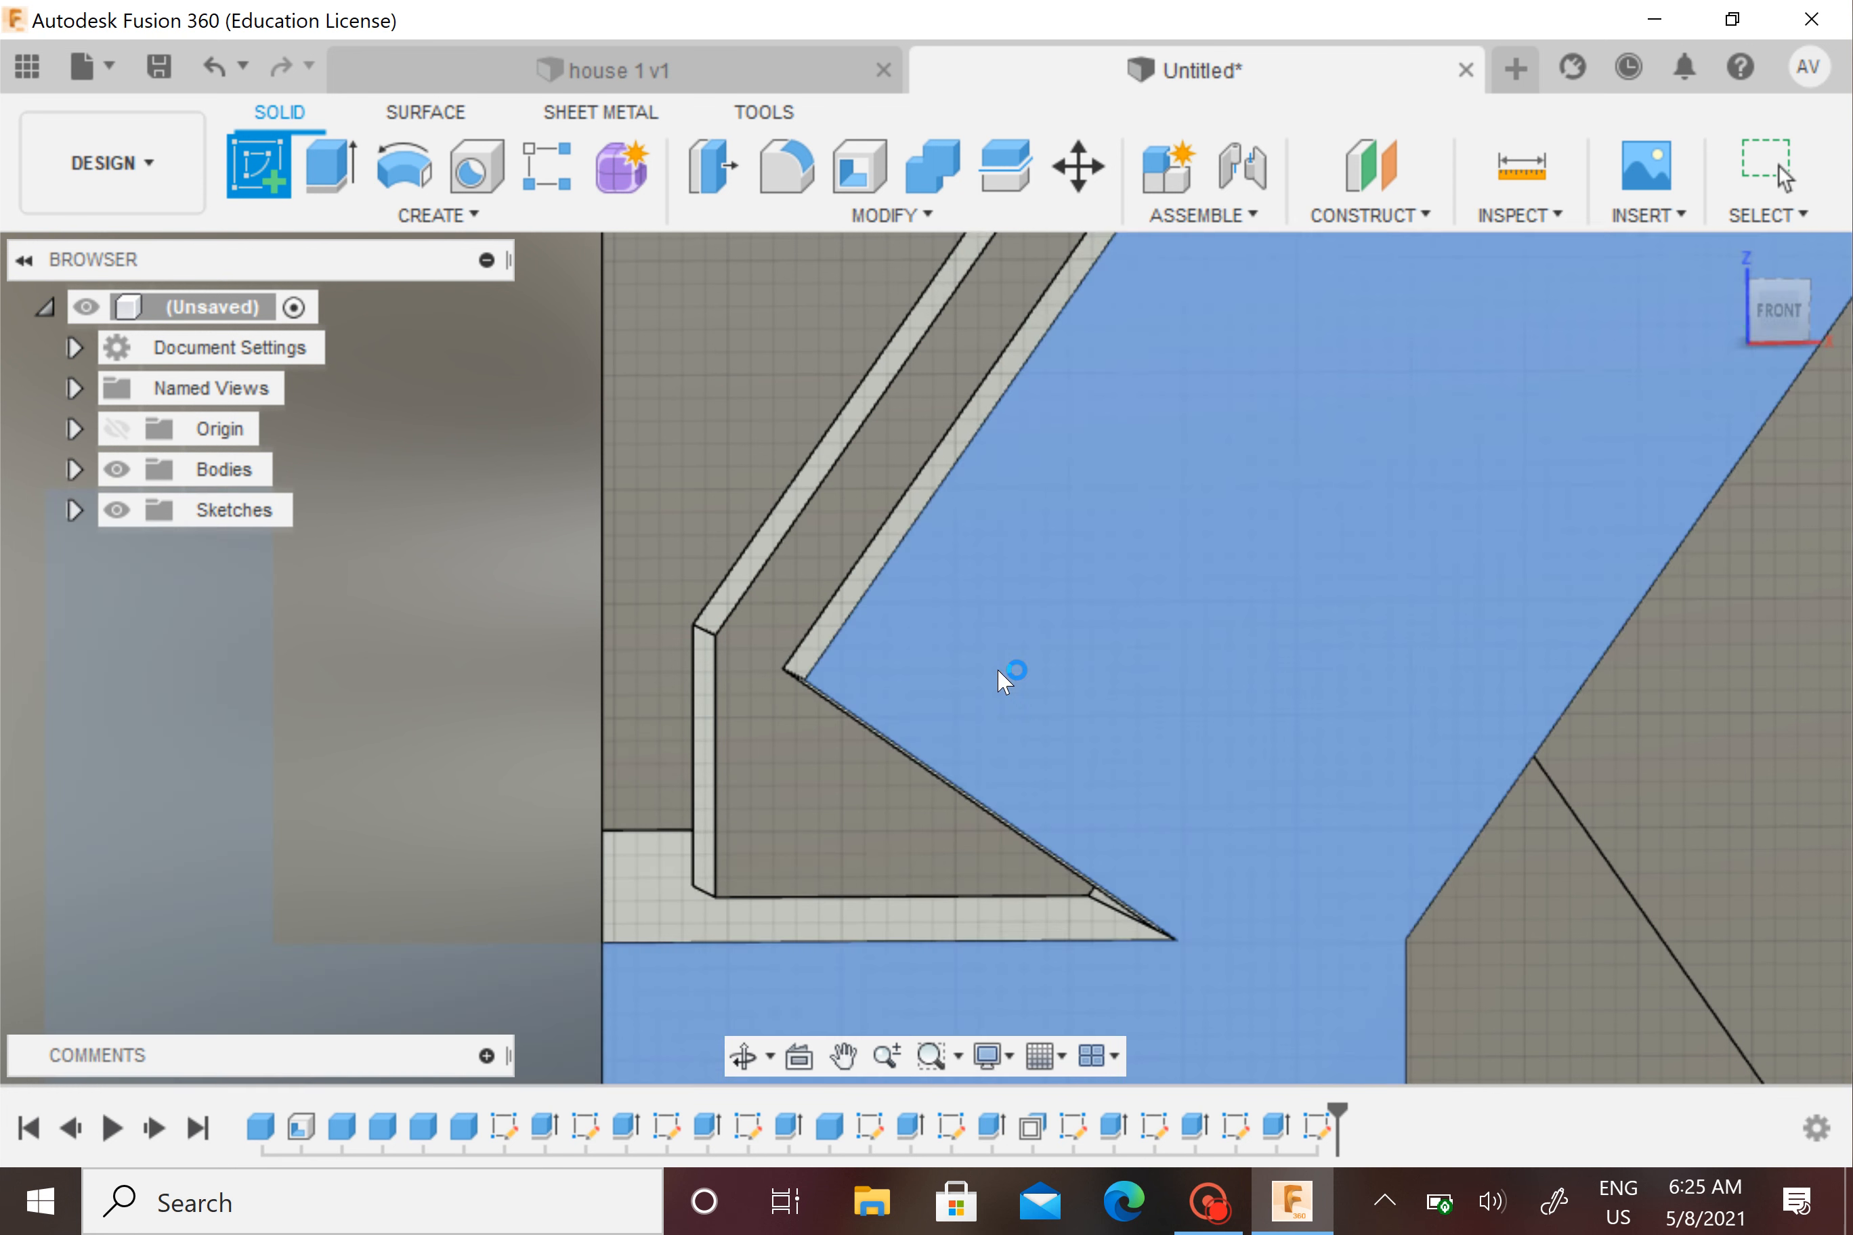
{"action": "left_click", "coordinate": [1004, 672]}
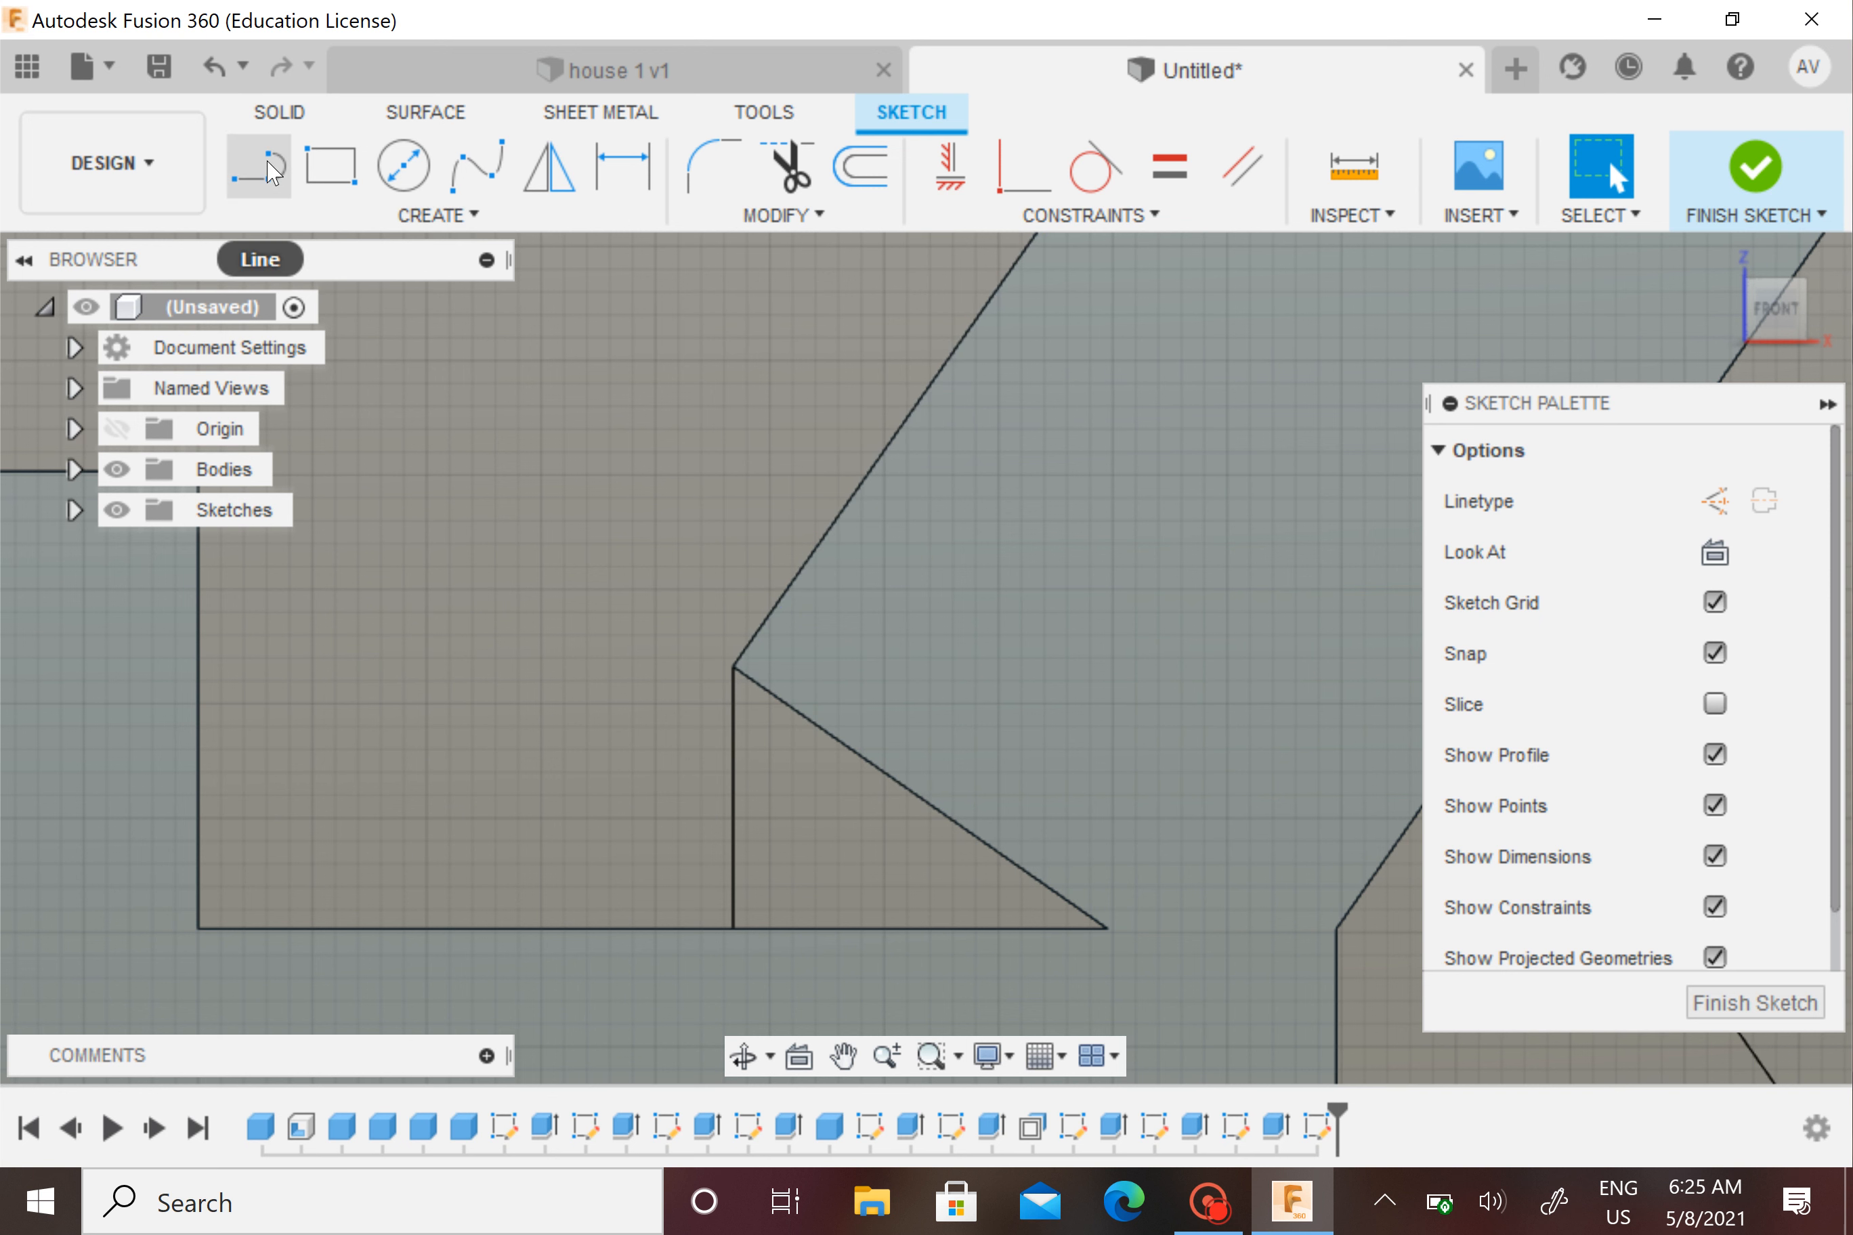
{"action": "left_click", "coordinate": [257, 166]}
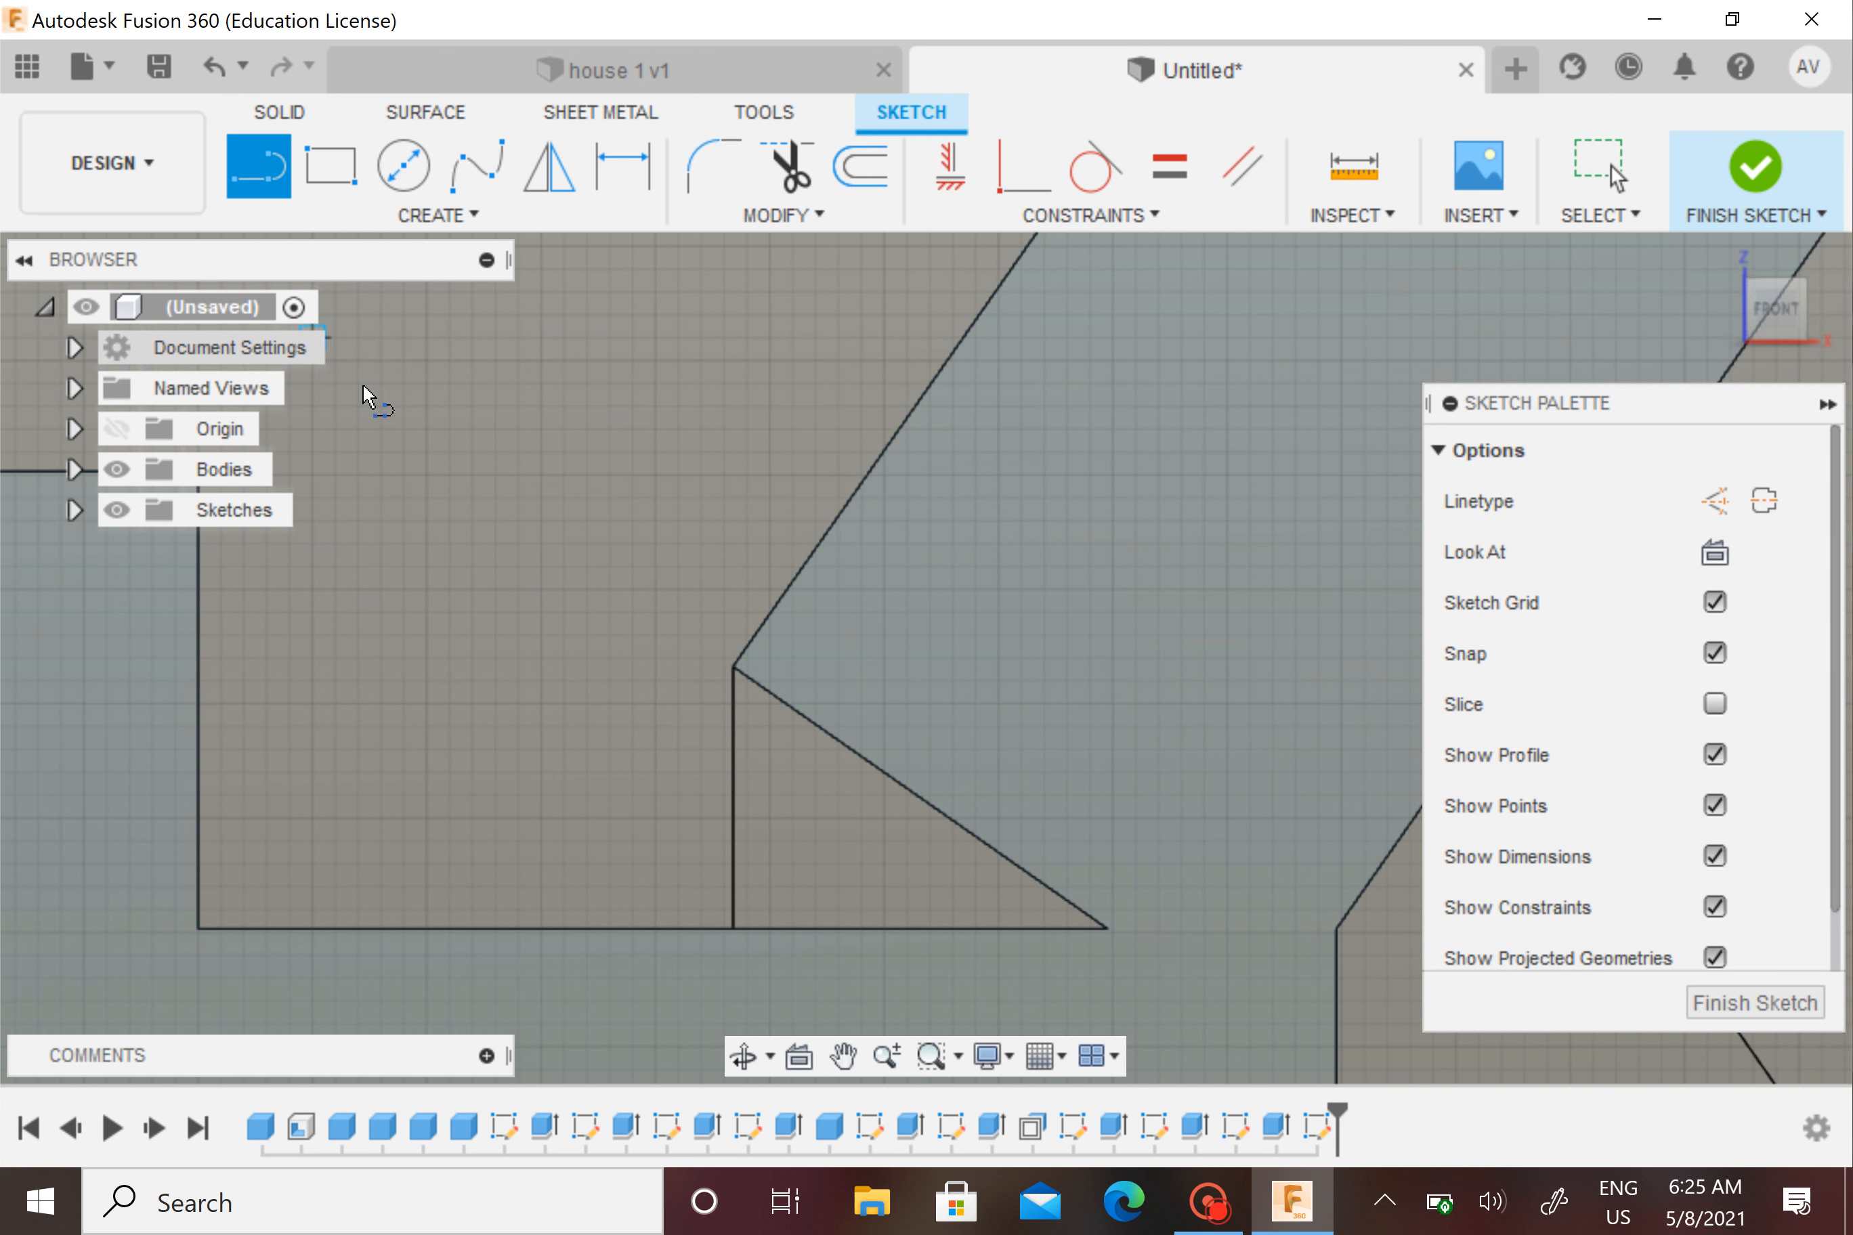
{"action": "left_click", "coordinate": [732, 671]}
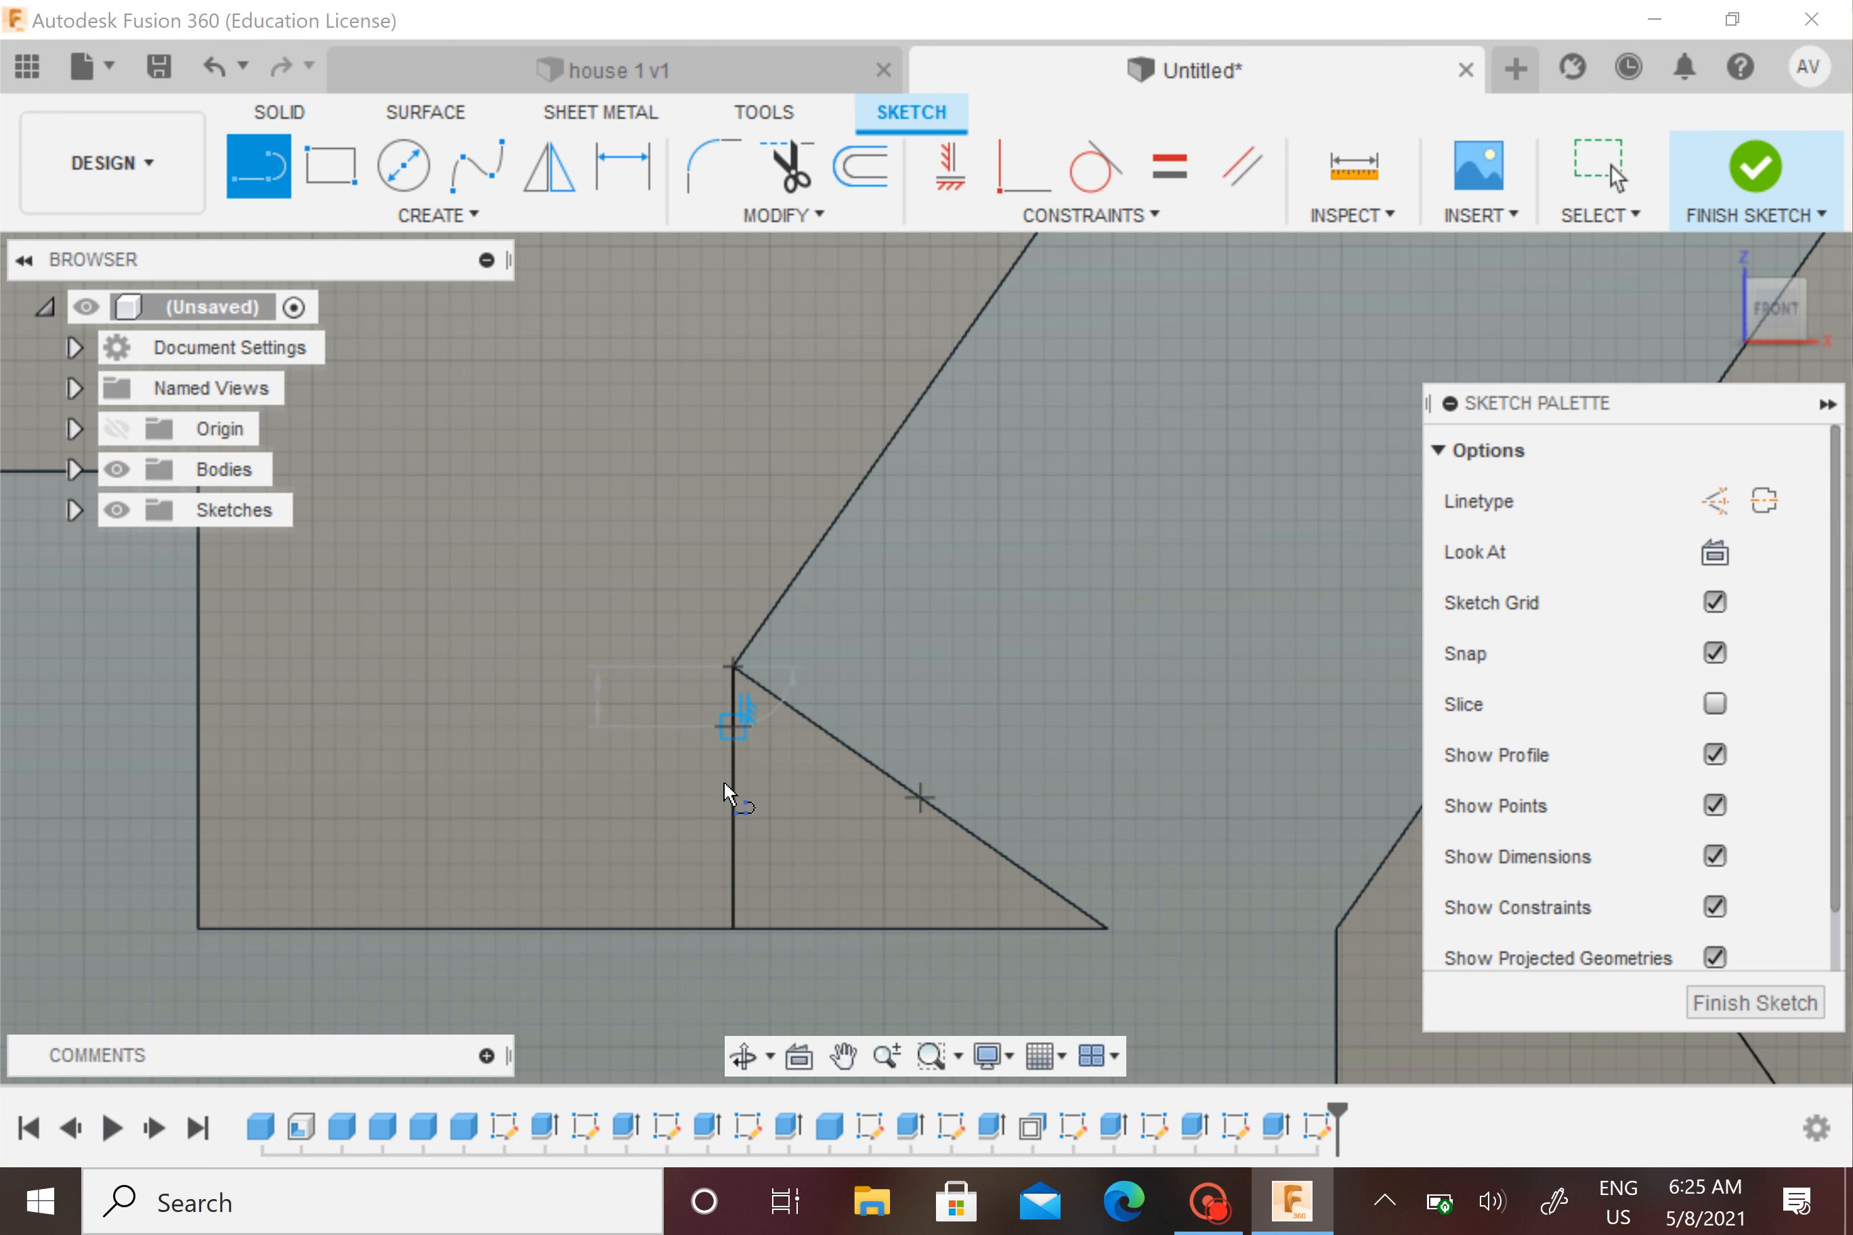
{"action": "left_click", "coordinate": [731, 926]}
{"action": "left_click", "coordinate": [768, 925]}
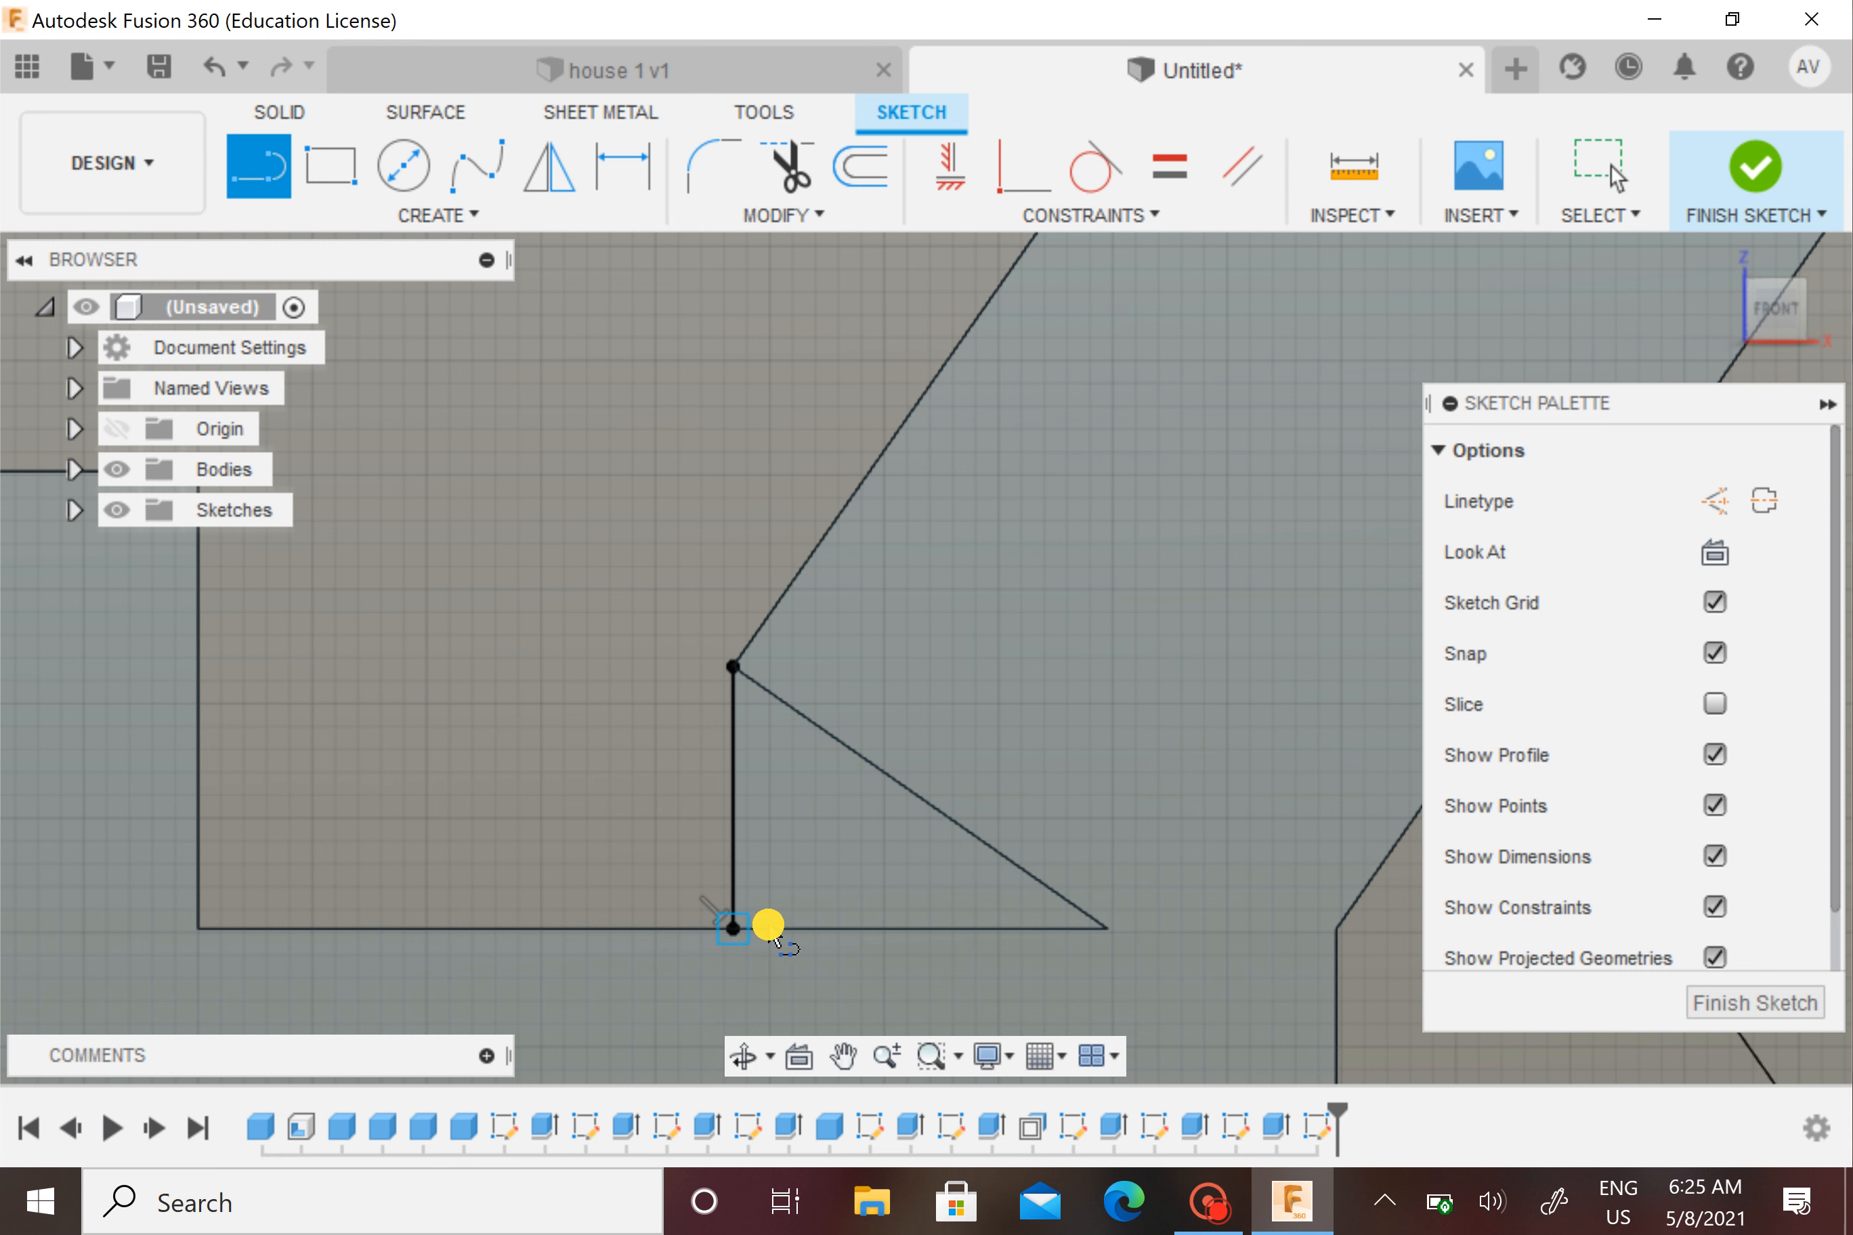
{"action": "left_click", "coordinate": [1115, 929]}
{"action": "left_click", "coordinate": [1754, 166]}
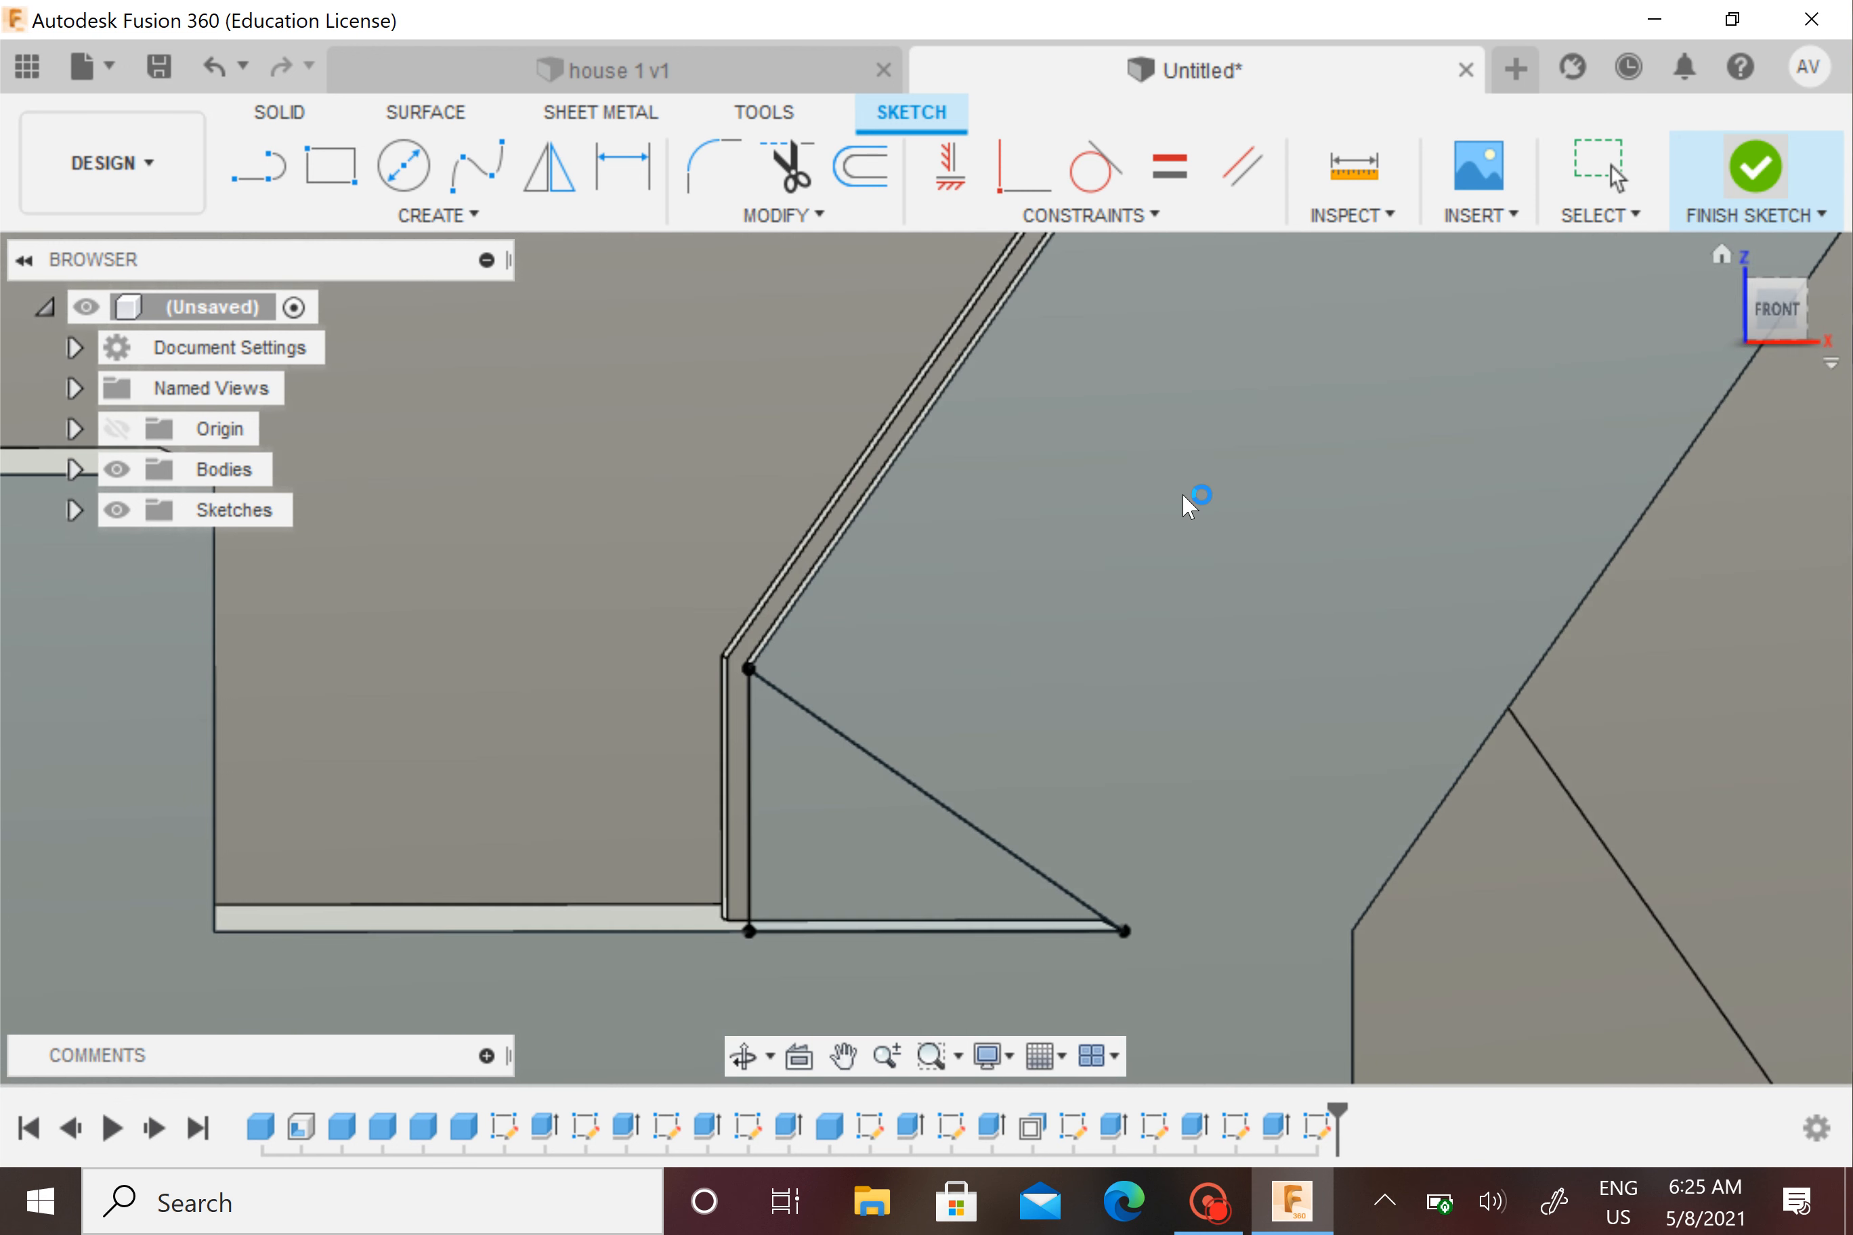
Extrude the triangle under the front low wall's lower end by -1 mm, using the Join operation
{"action": "left_click", "coordinate": [951, 857]}
{"action": "right_click", "coordinate": [951, 856]}
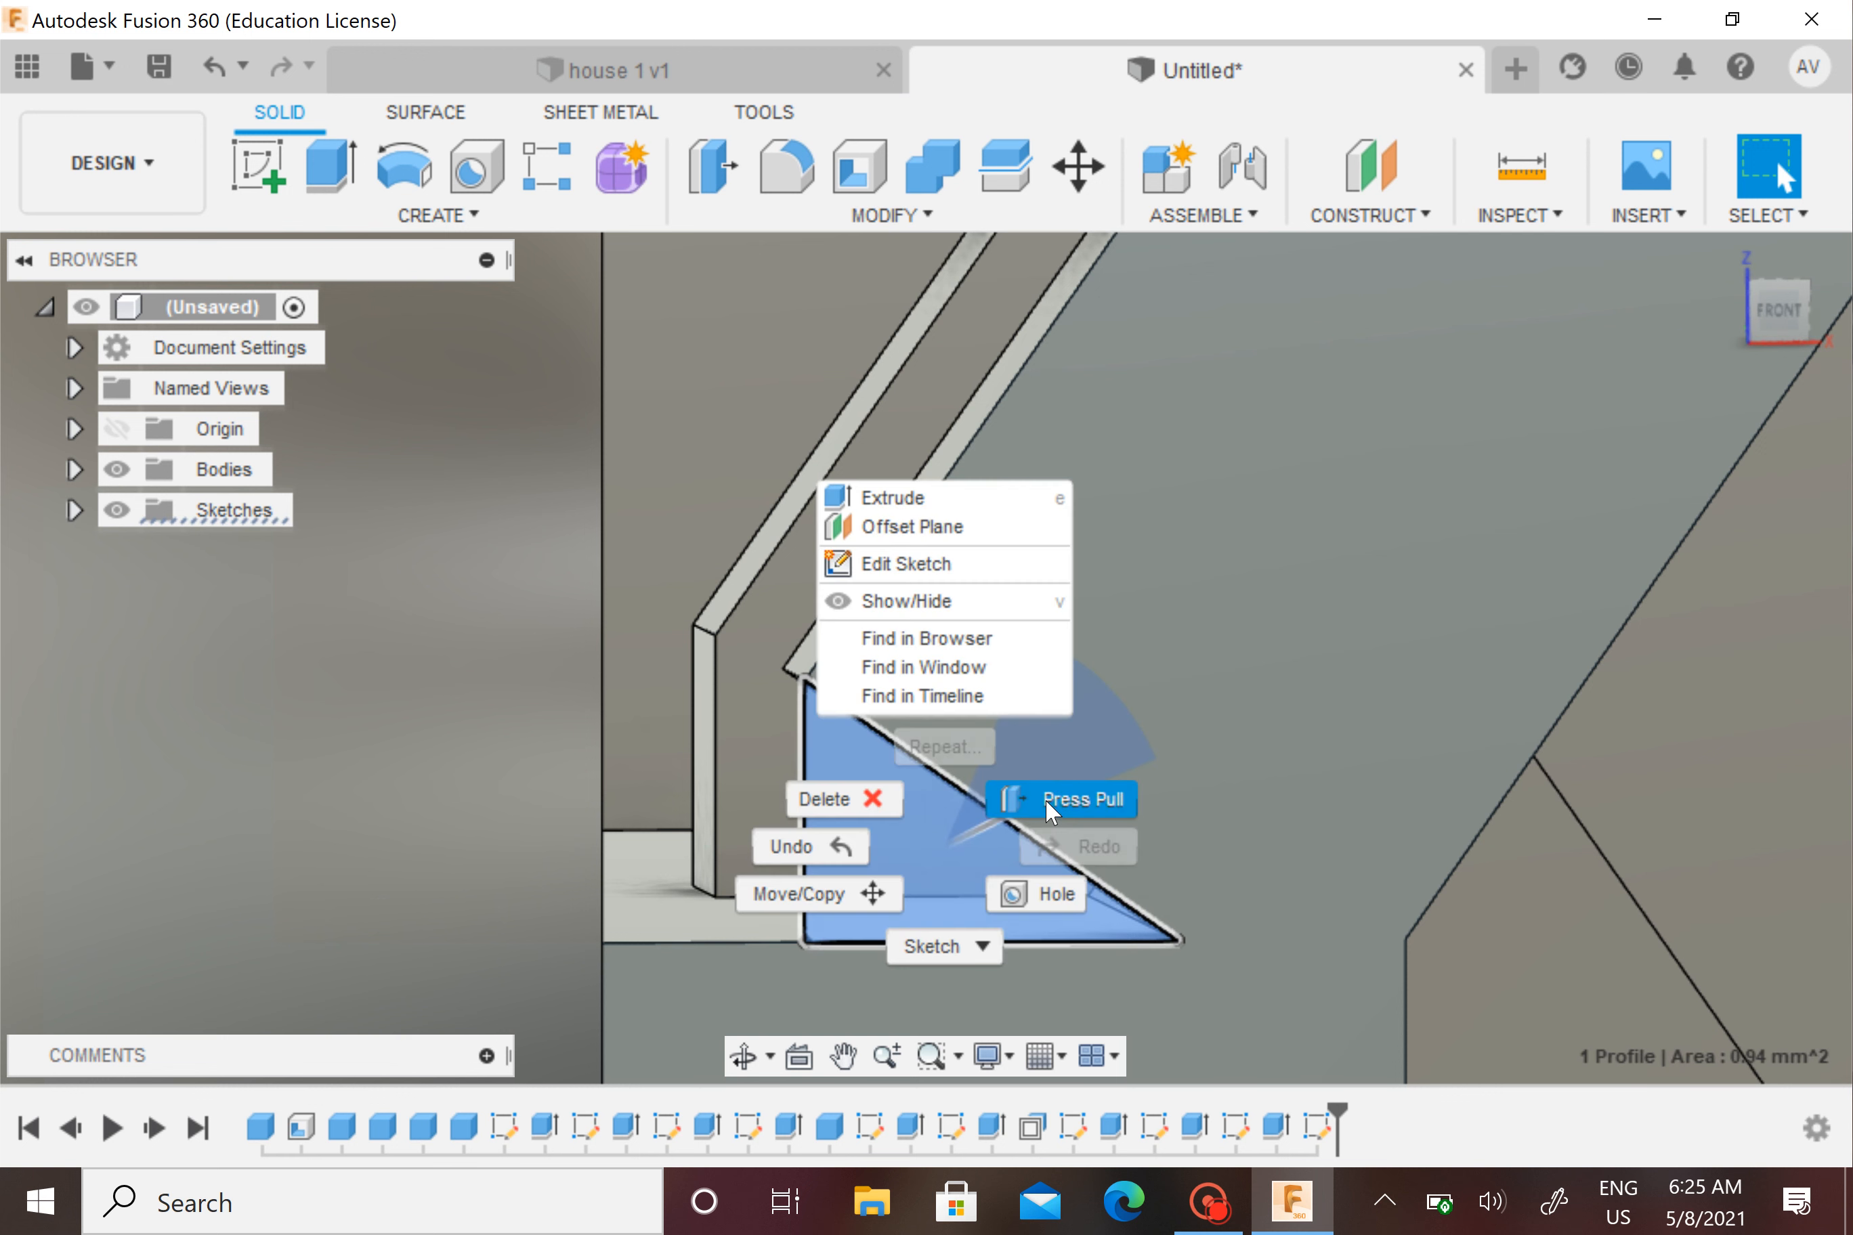
{"action": "left_click", "coordinate": [1052, 801]}
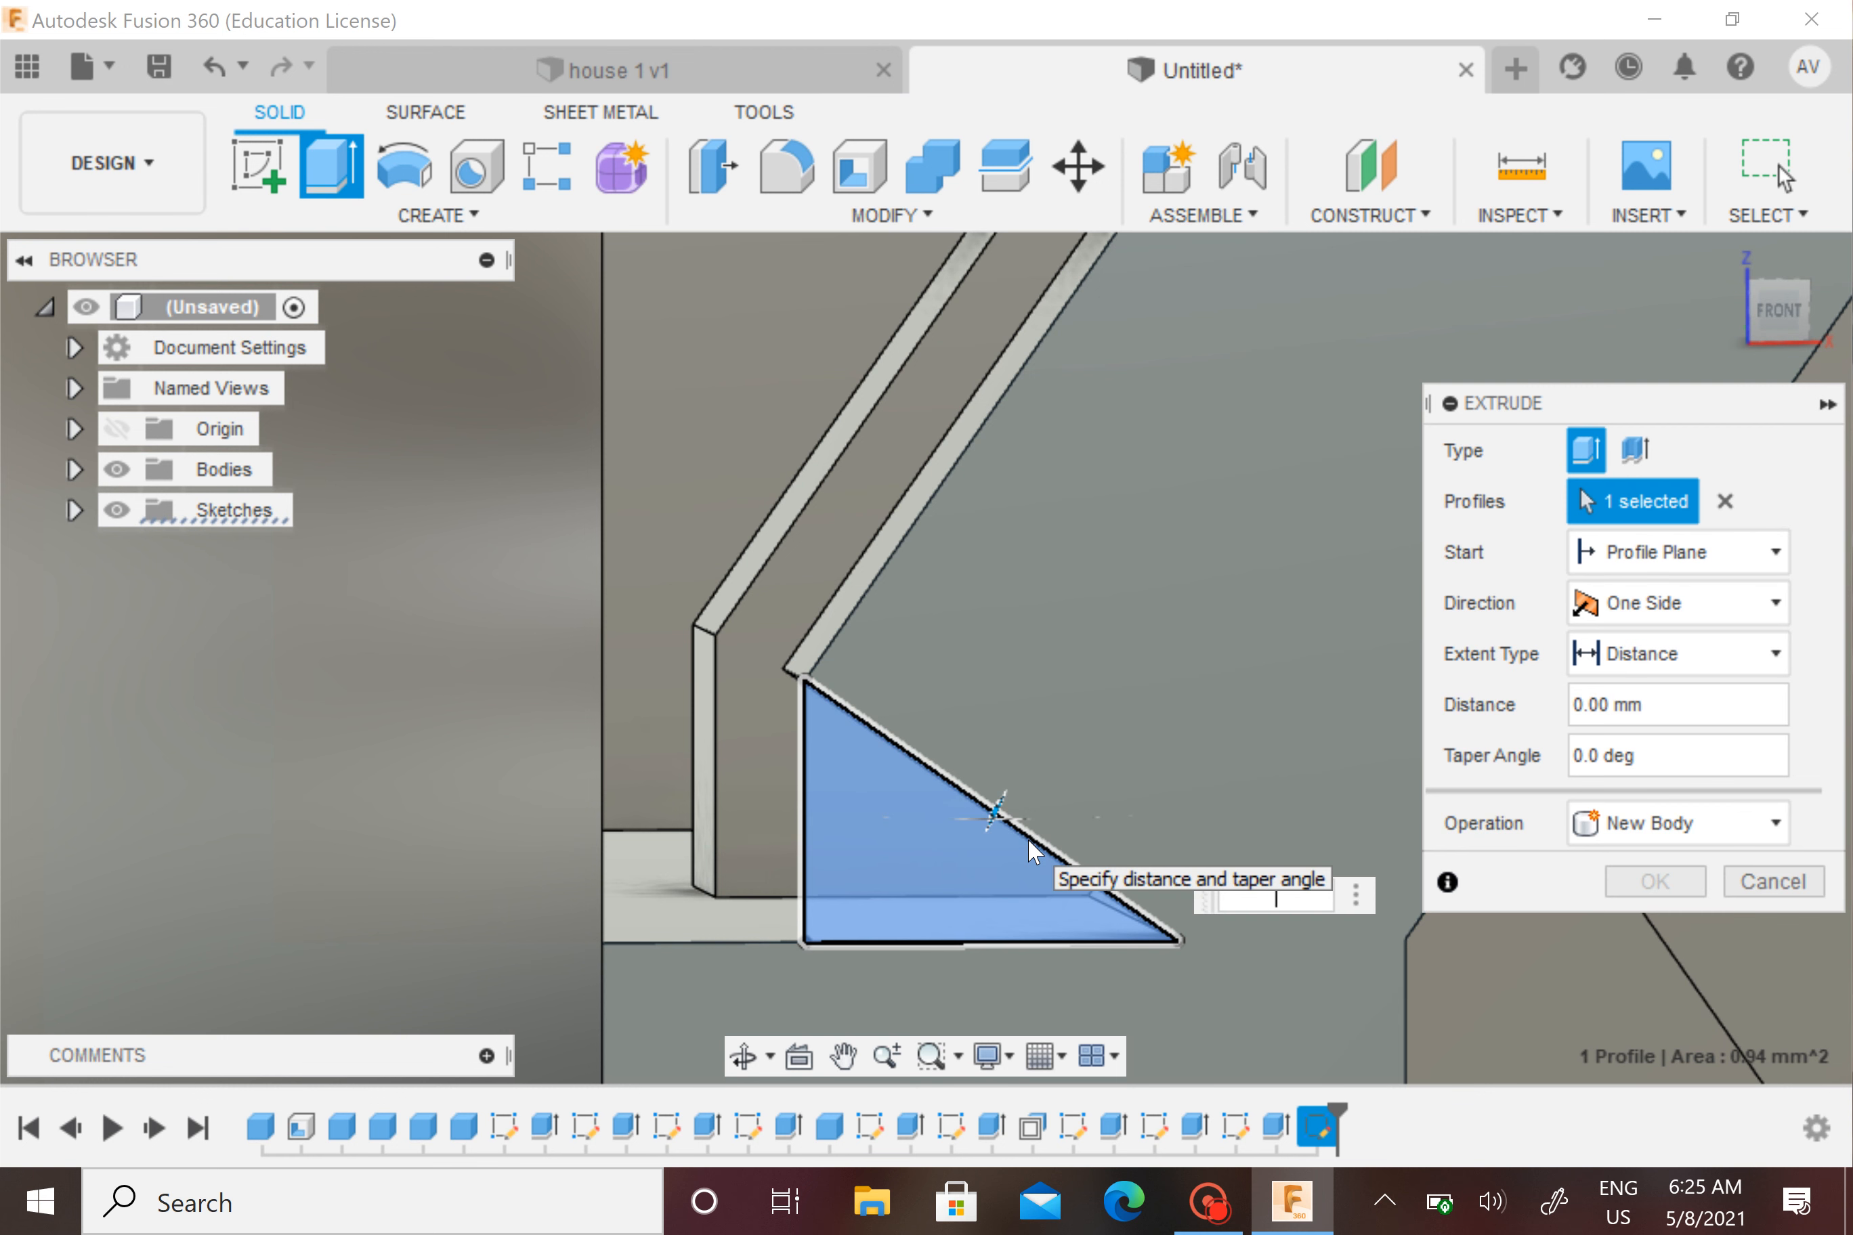
{"action": "type", "text": "-1"}
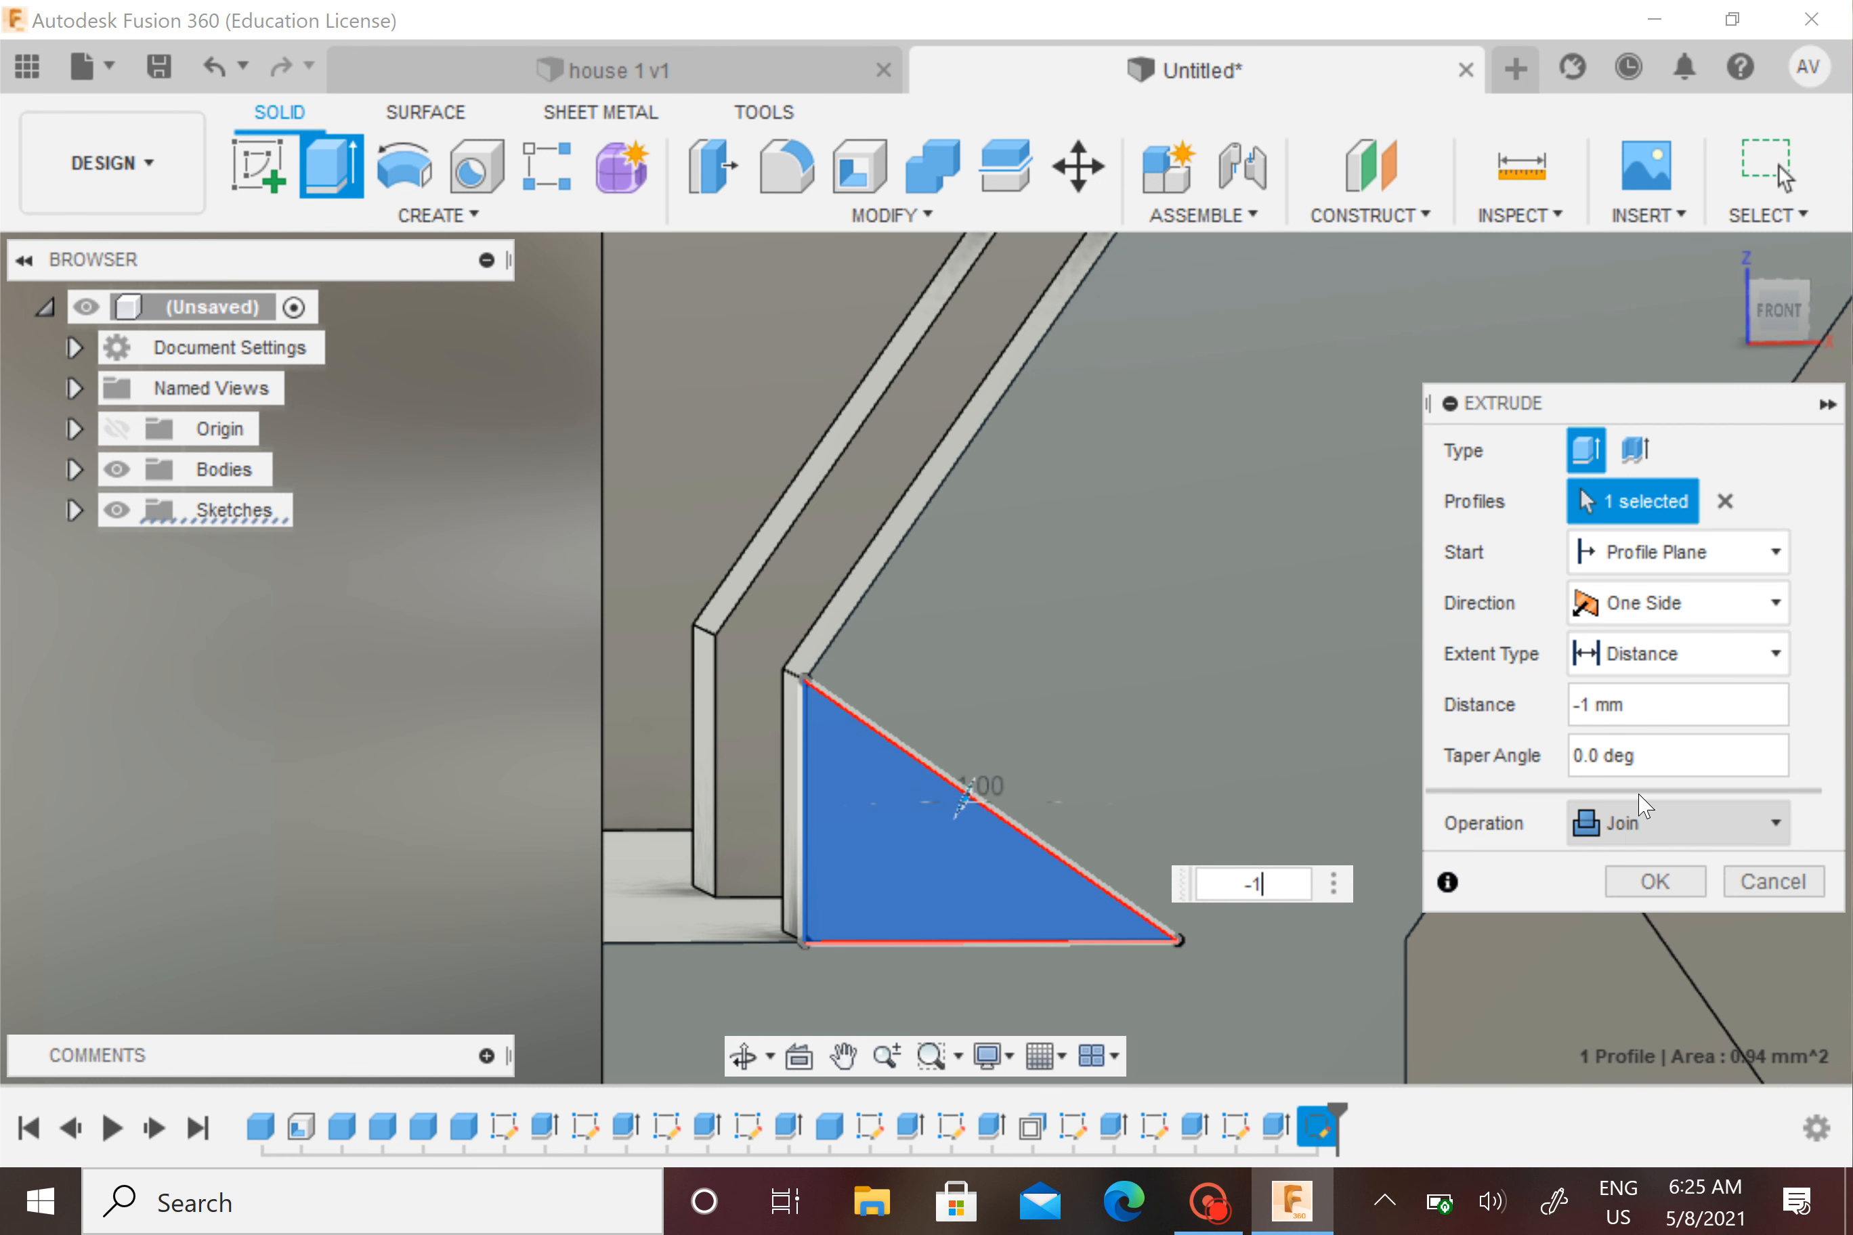
{"action": "left_click", "coordinate": [1655, 881]}
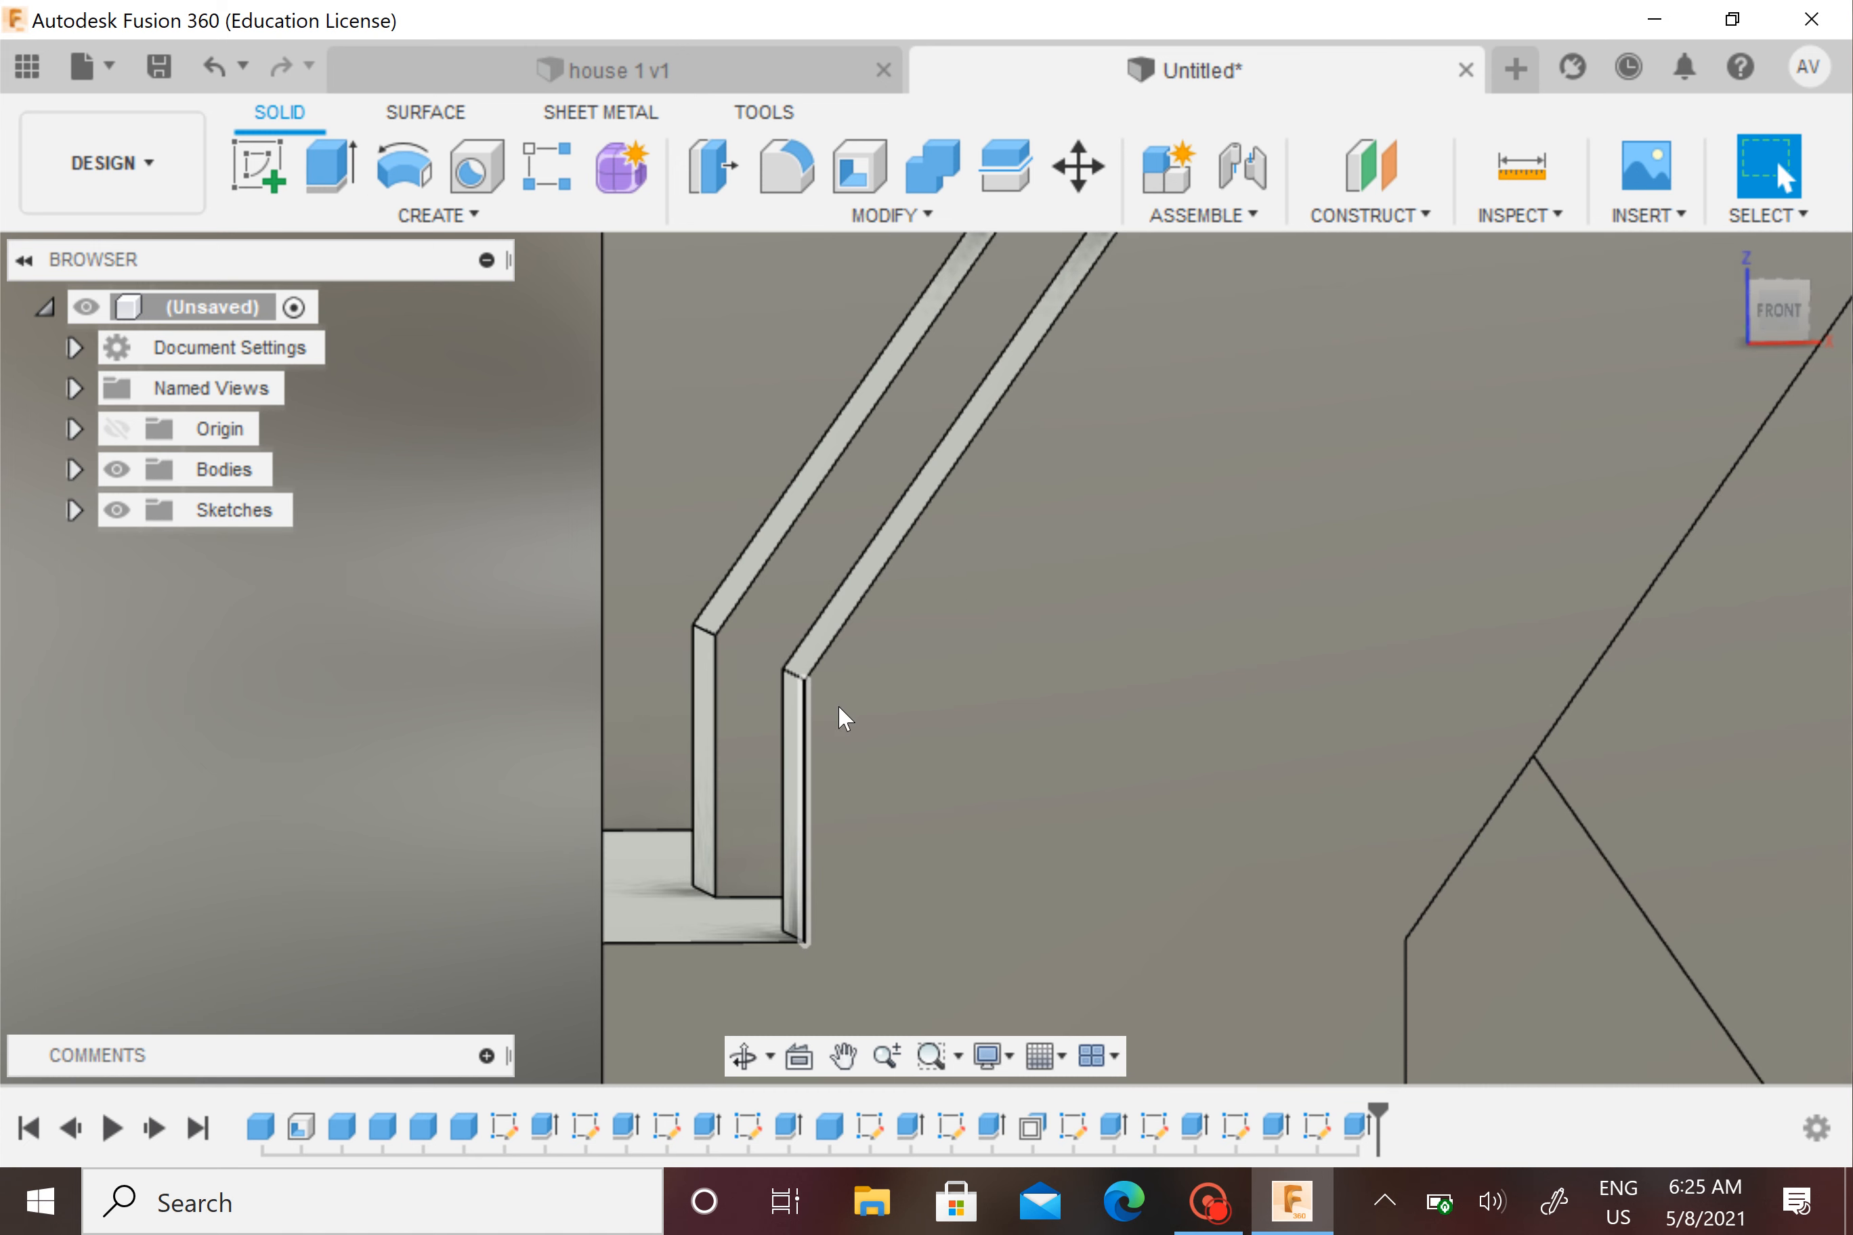
Add a joined box about 2.339 mm long, 1 mm wide and 2 mm high along the front edge of the landing's recessed floor
{"action": "scroll", "coordinate": [841, 715], "scroll_direction": "down", "scroll_amount": 5}
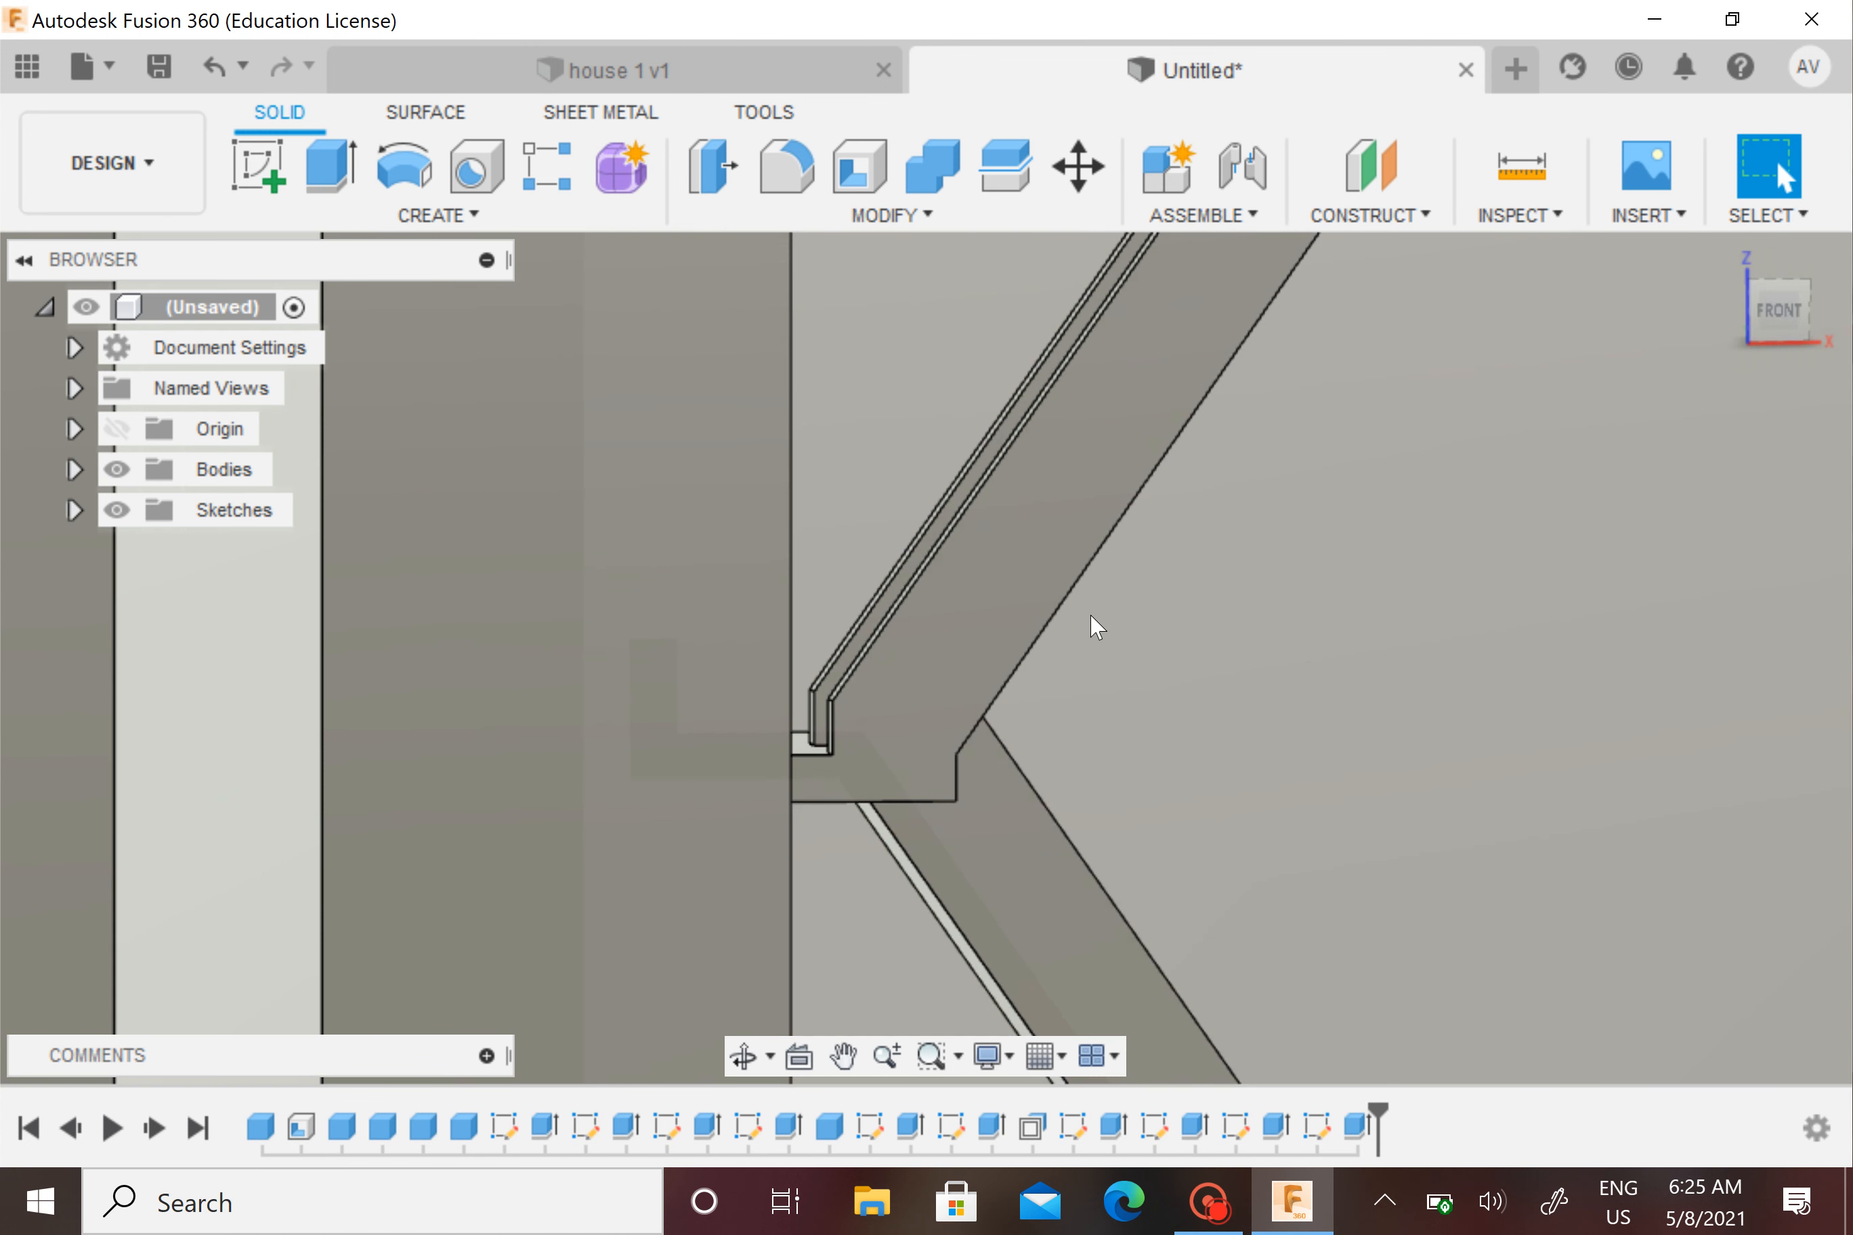
{"action": "middle_click_drag", "start_coordinate": [1136, 683], "coordinate": [741, 765], "text": "shift"}
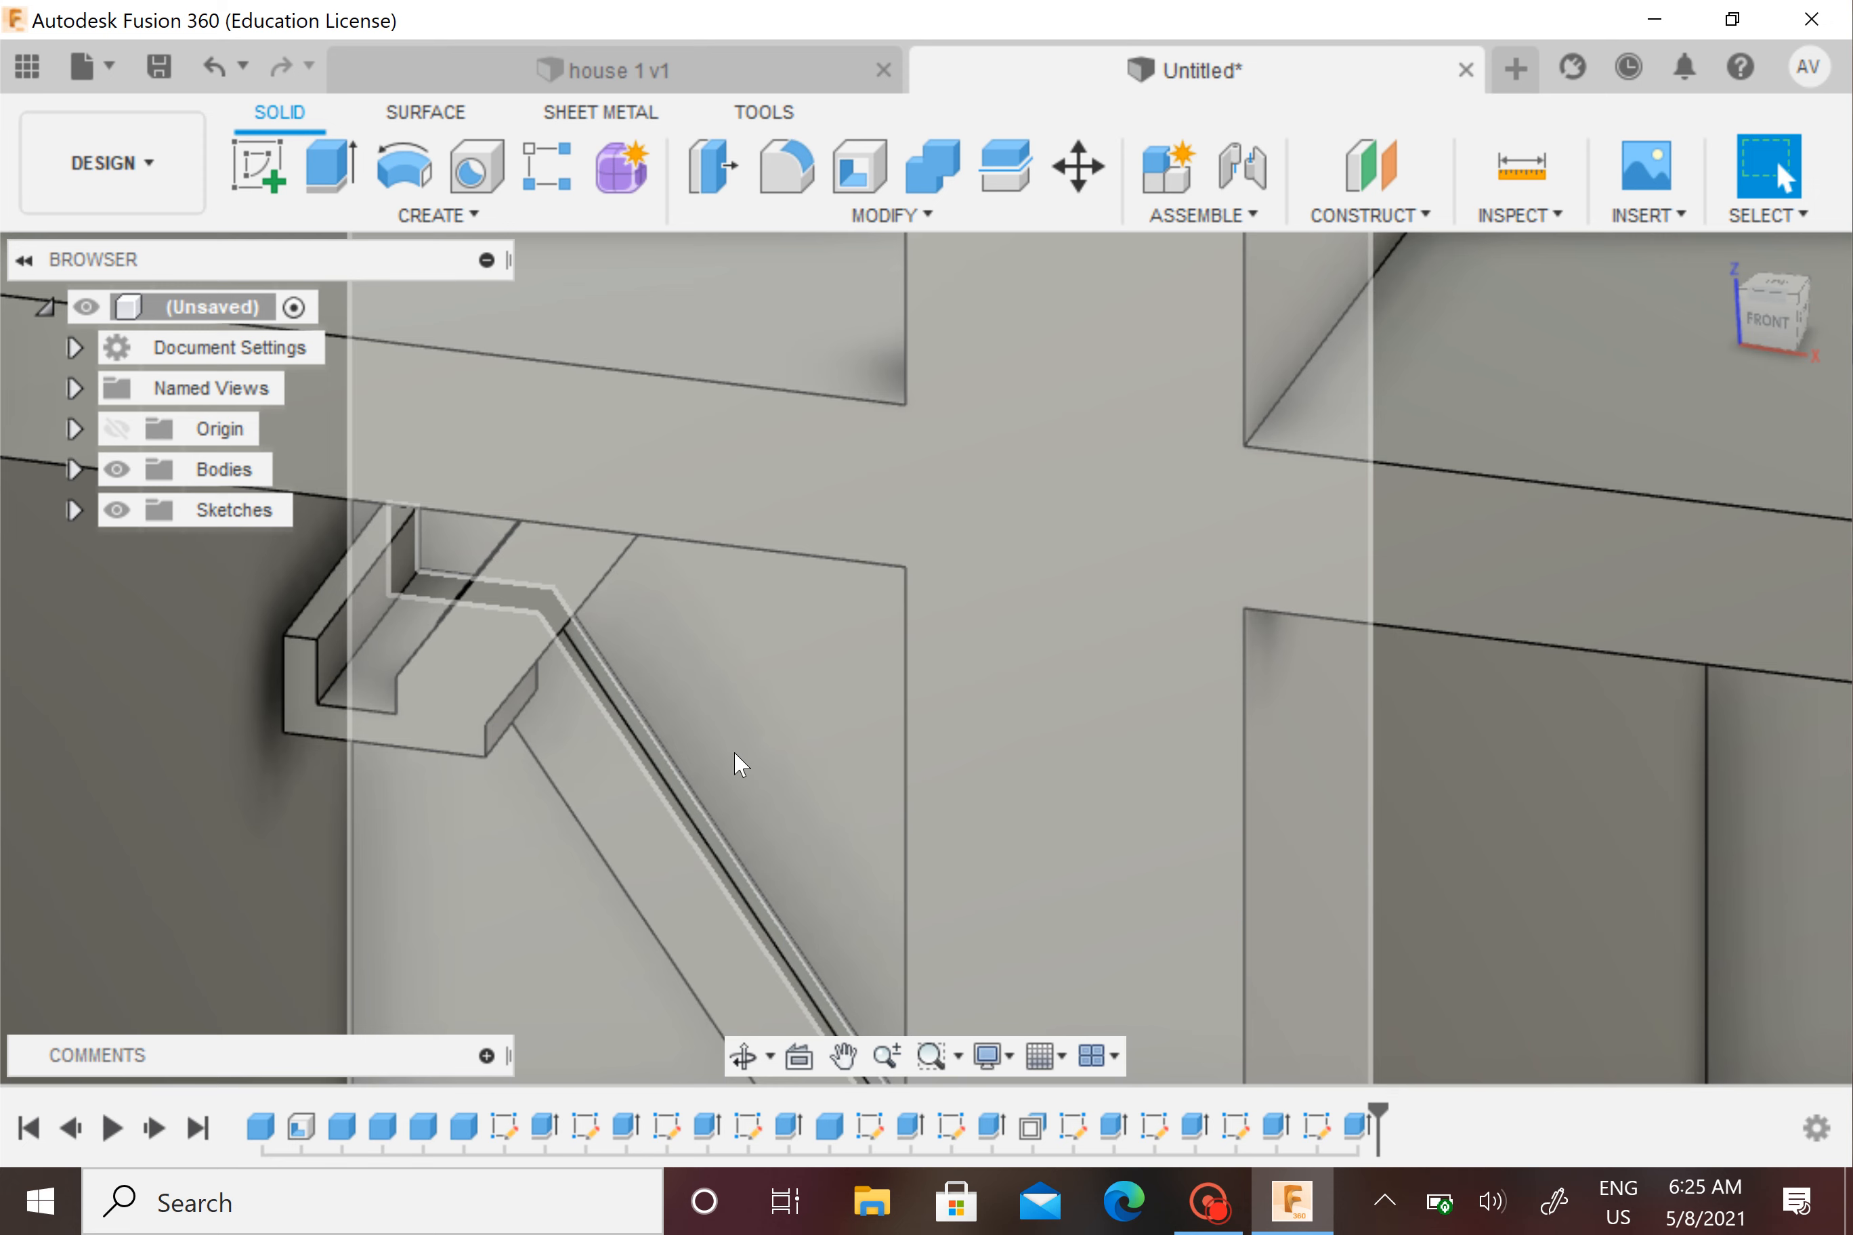
{"action": "scroll", "coordinate": [719, 732], "scroll_direction": "down", "scroll_amount": 3}
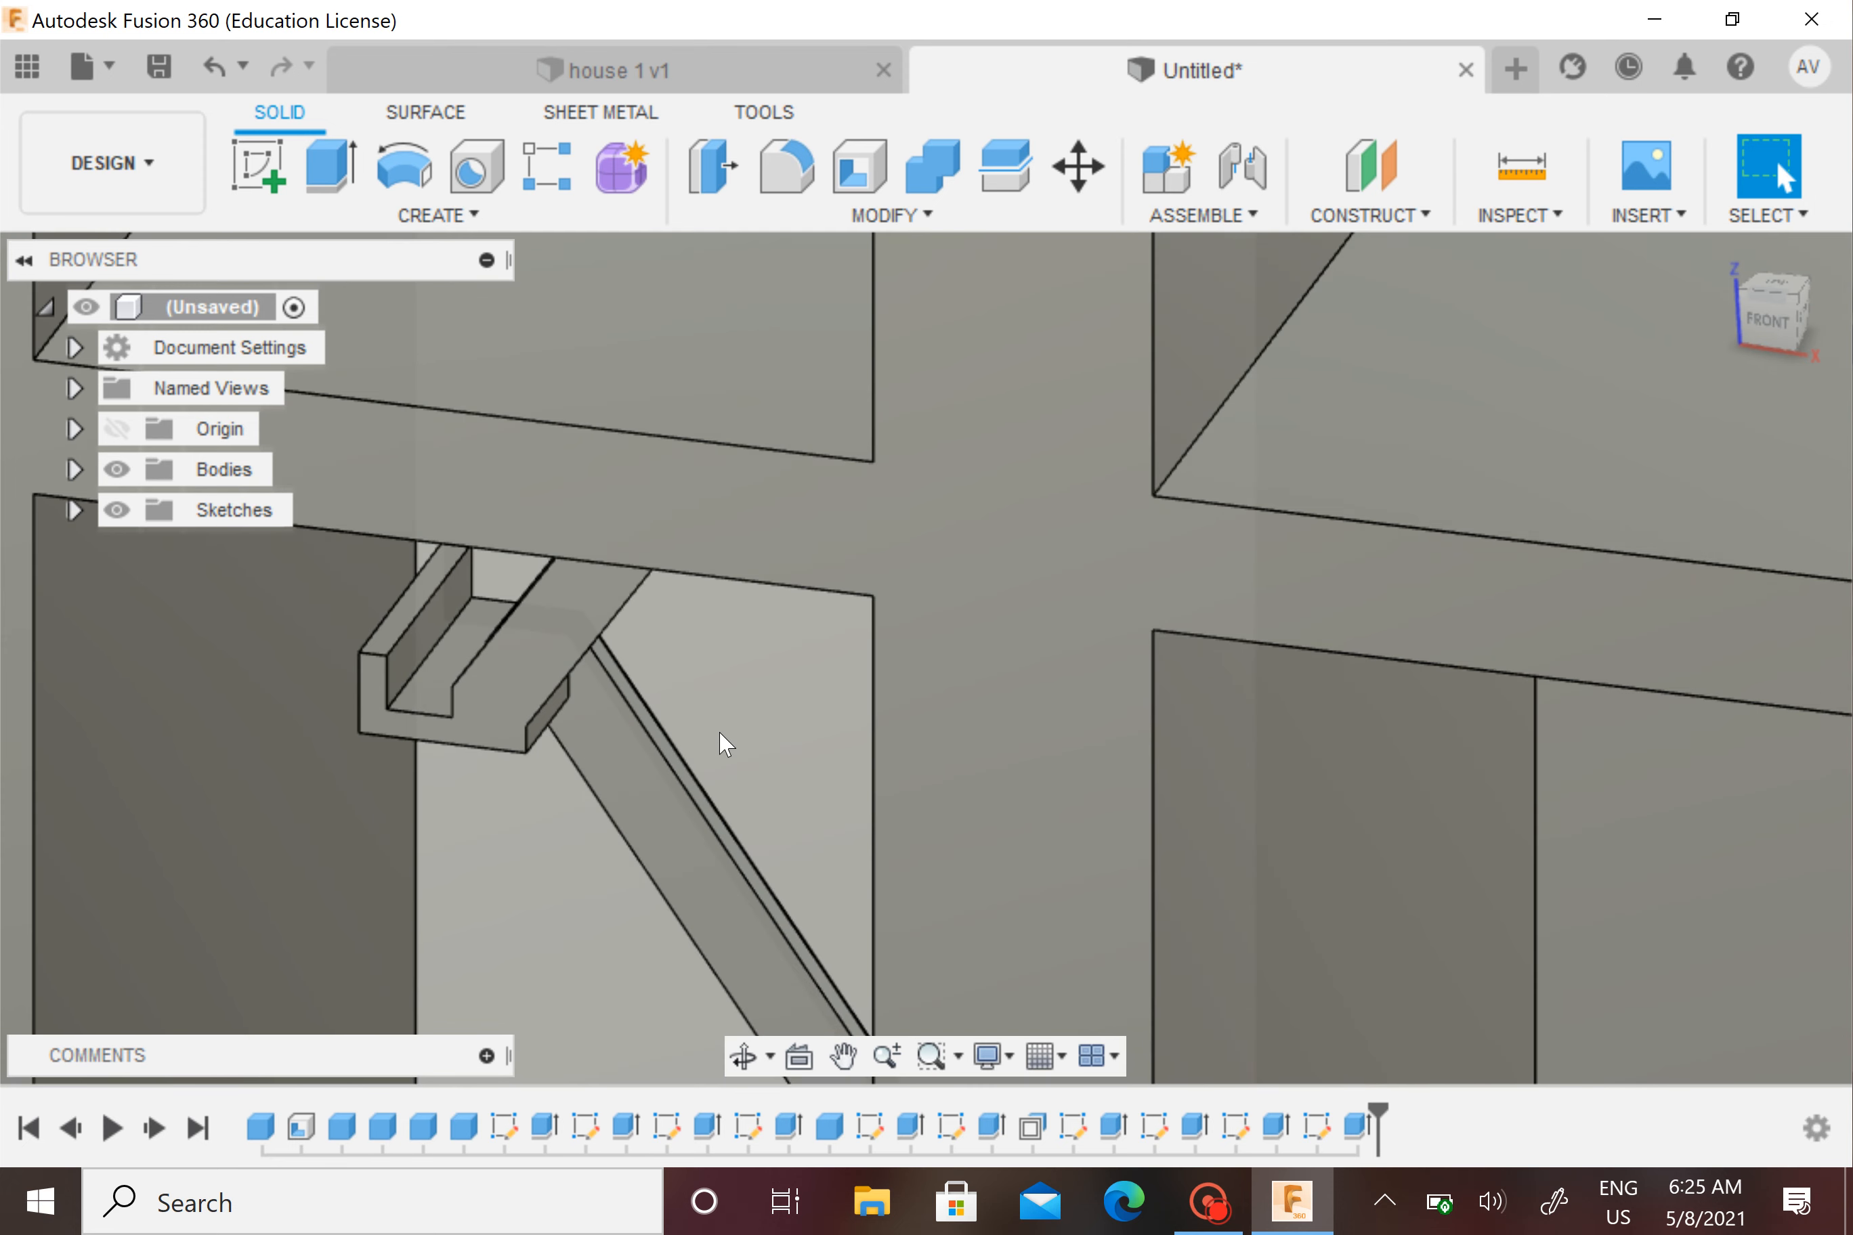
{"action": "scroll", "coordinate": [431, 702], "scroll_direction": "up", "scroll_amount": 5}
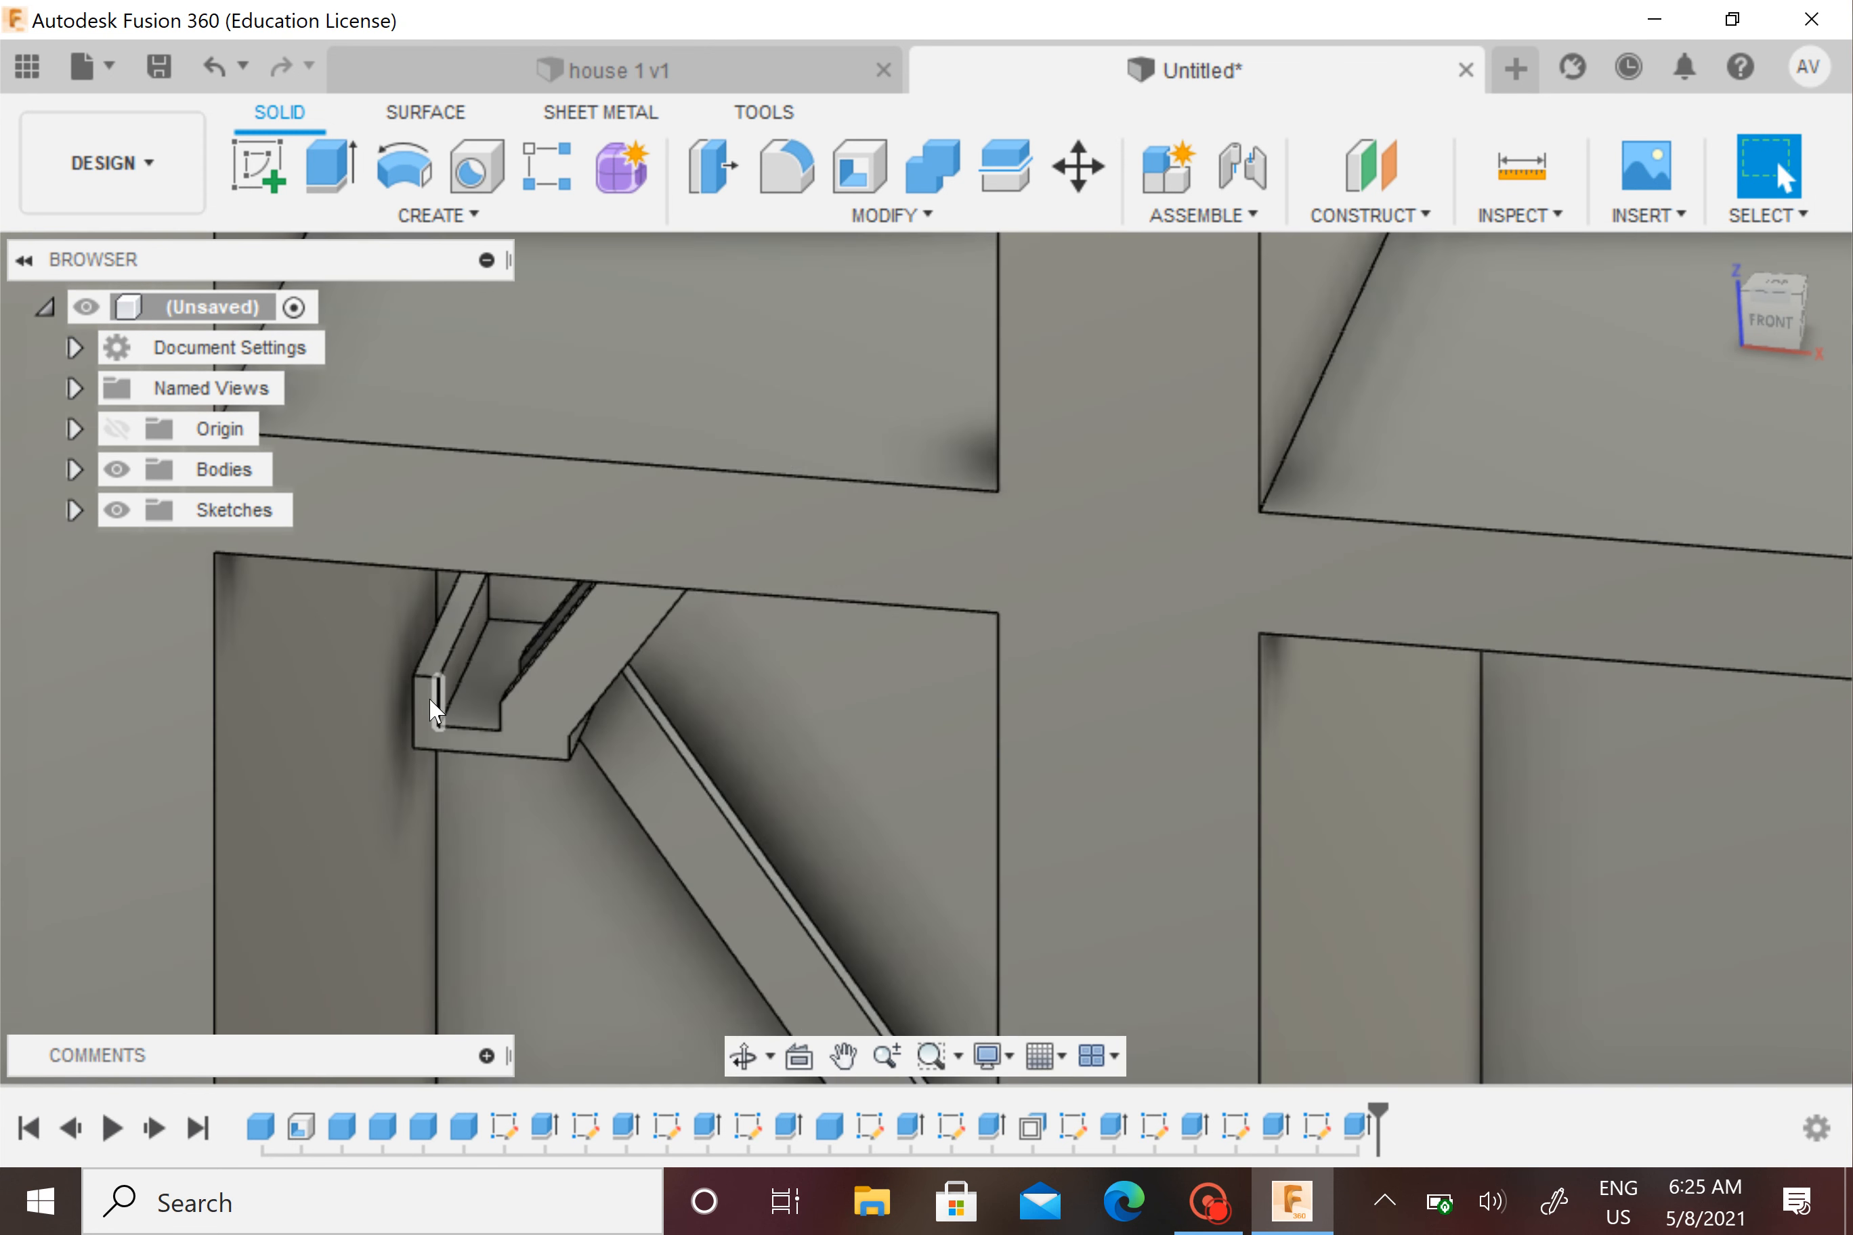
{"action": "left_click", "coordinate": [482, 218]}
{"action": "left_click", "coordinate": [277, 513]}
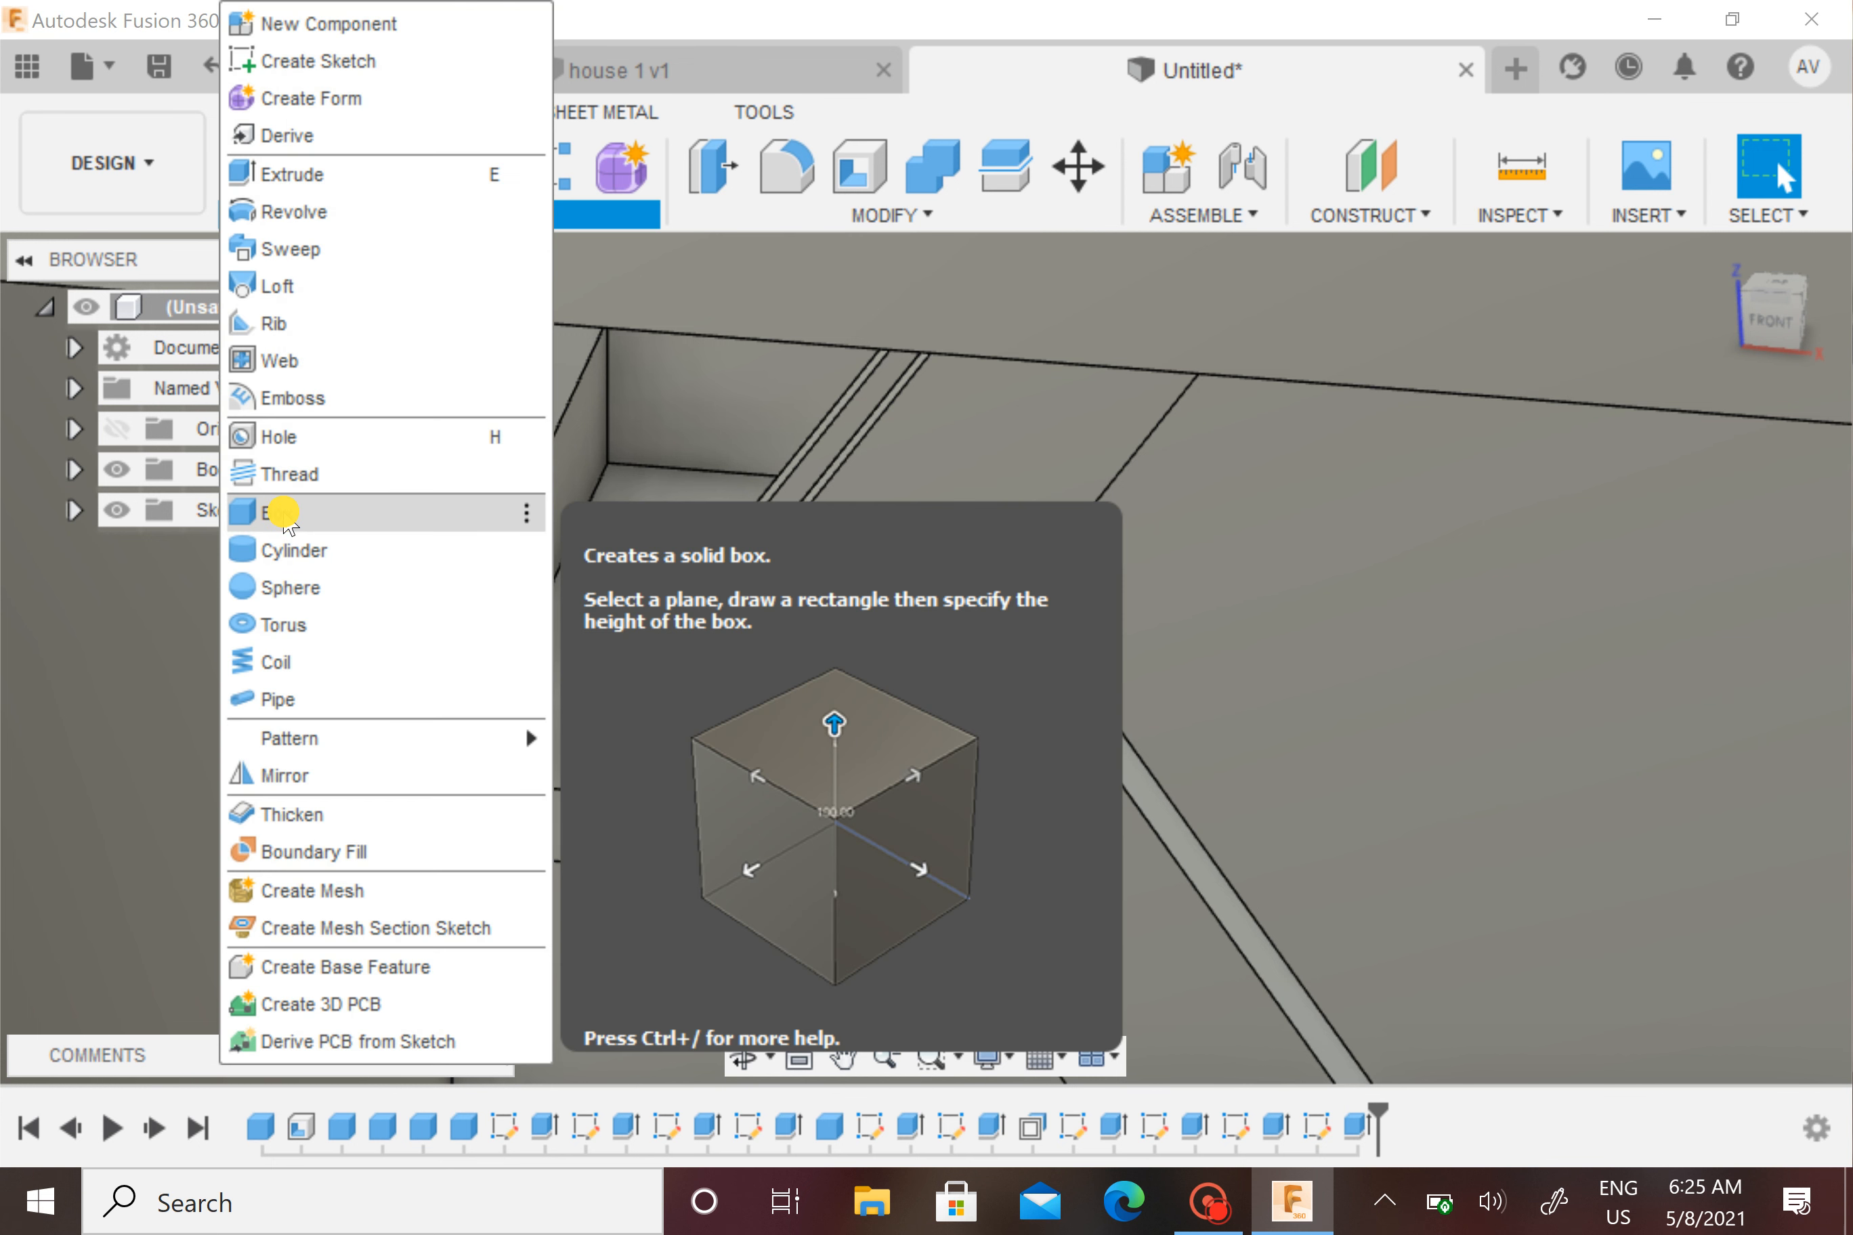
{"action": "left_click", "coordinate": [547, 771]}
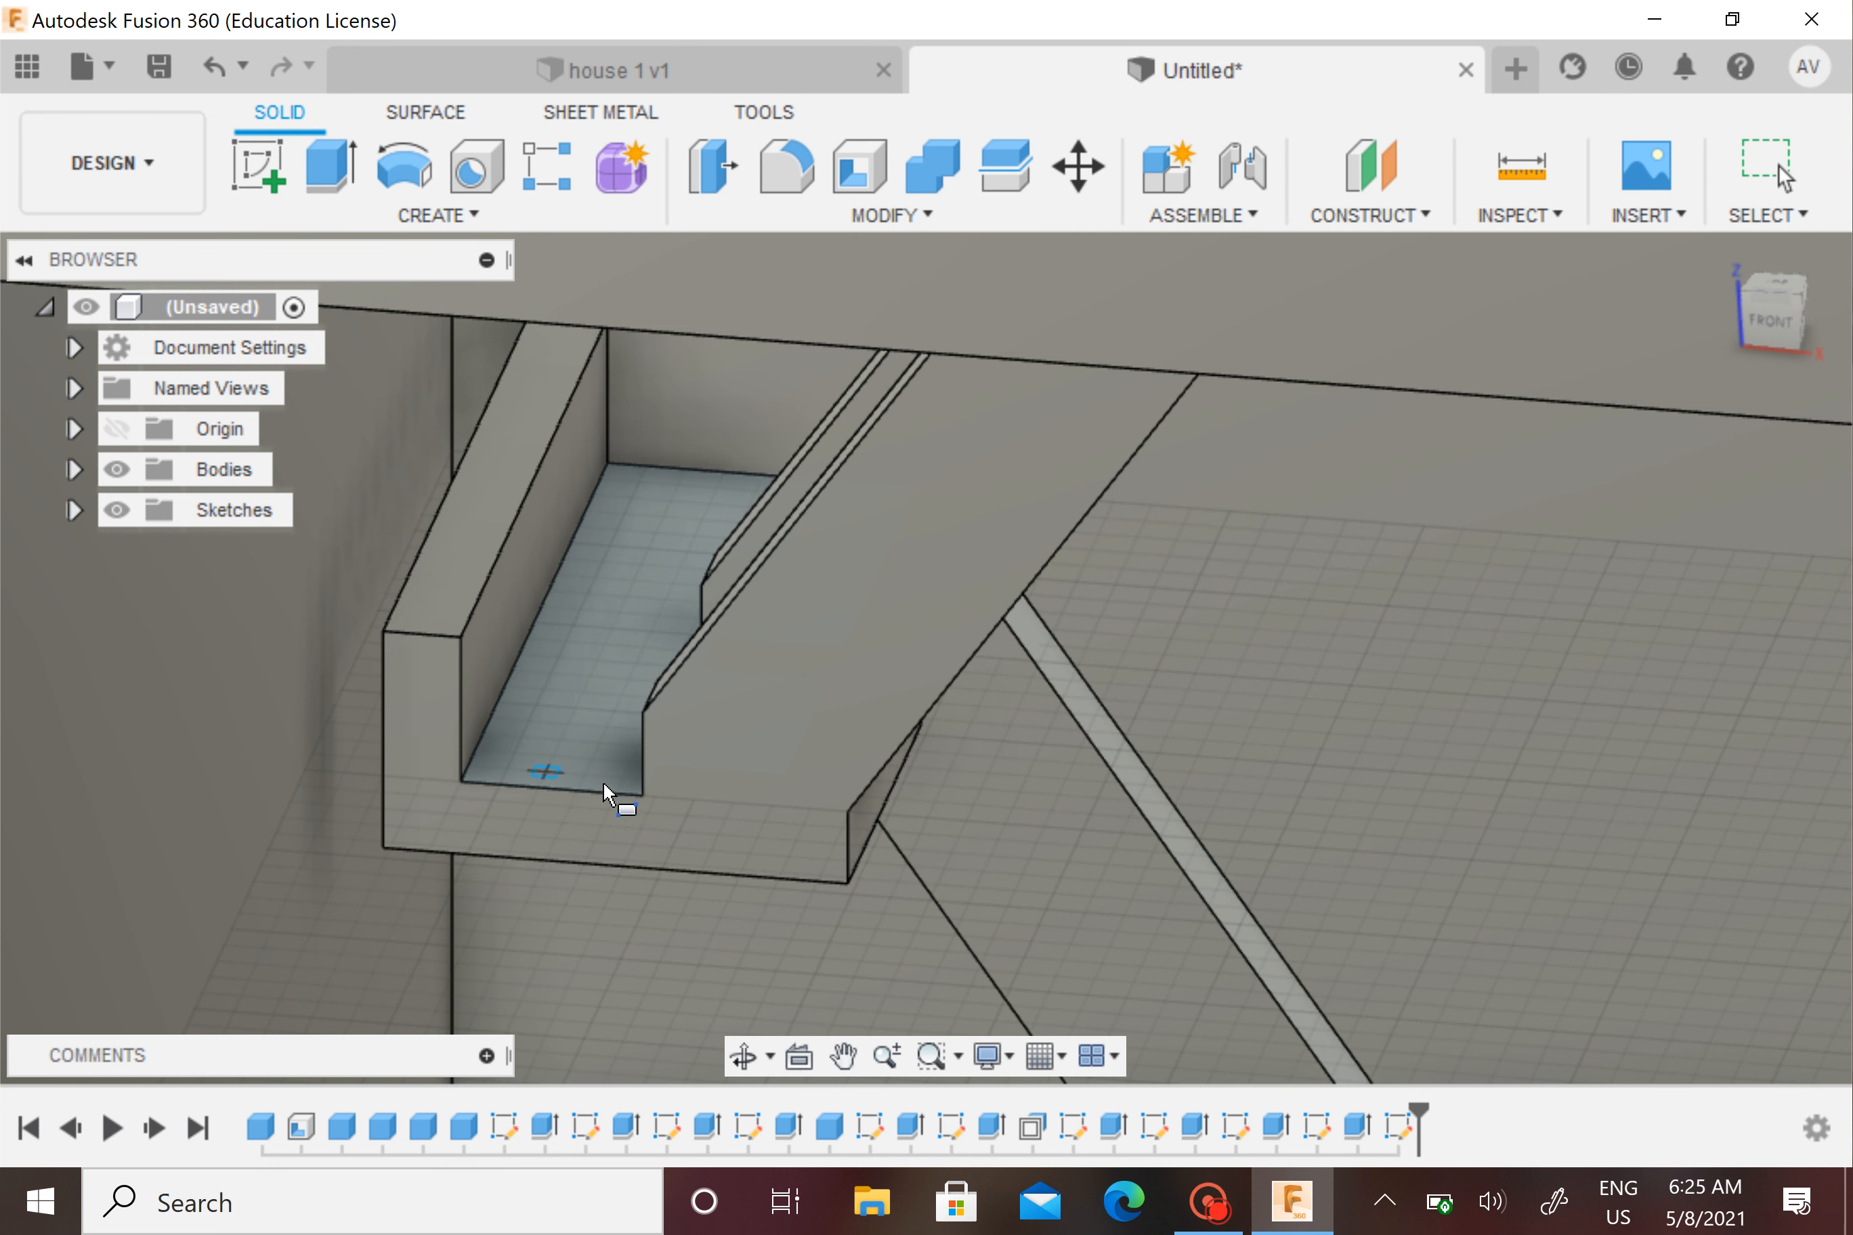
{"action": "middle_click_drag", "start_coordinate": [486, 757], "coordinate": [760, 936], "text": "shift"}
{"action": "middle_click_drag", "start_coordinate": [571, 628], "coordinate": [806, 892], "text": "shift"}
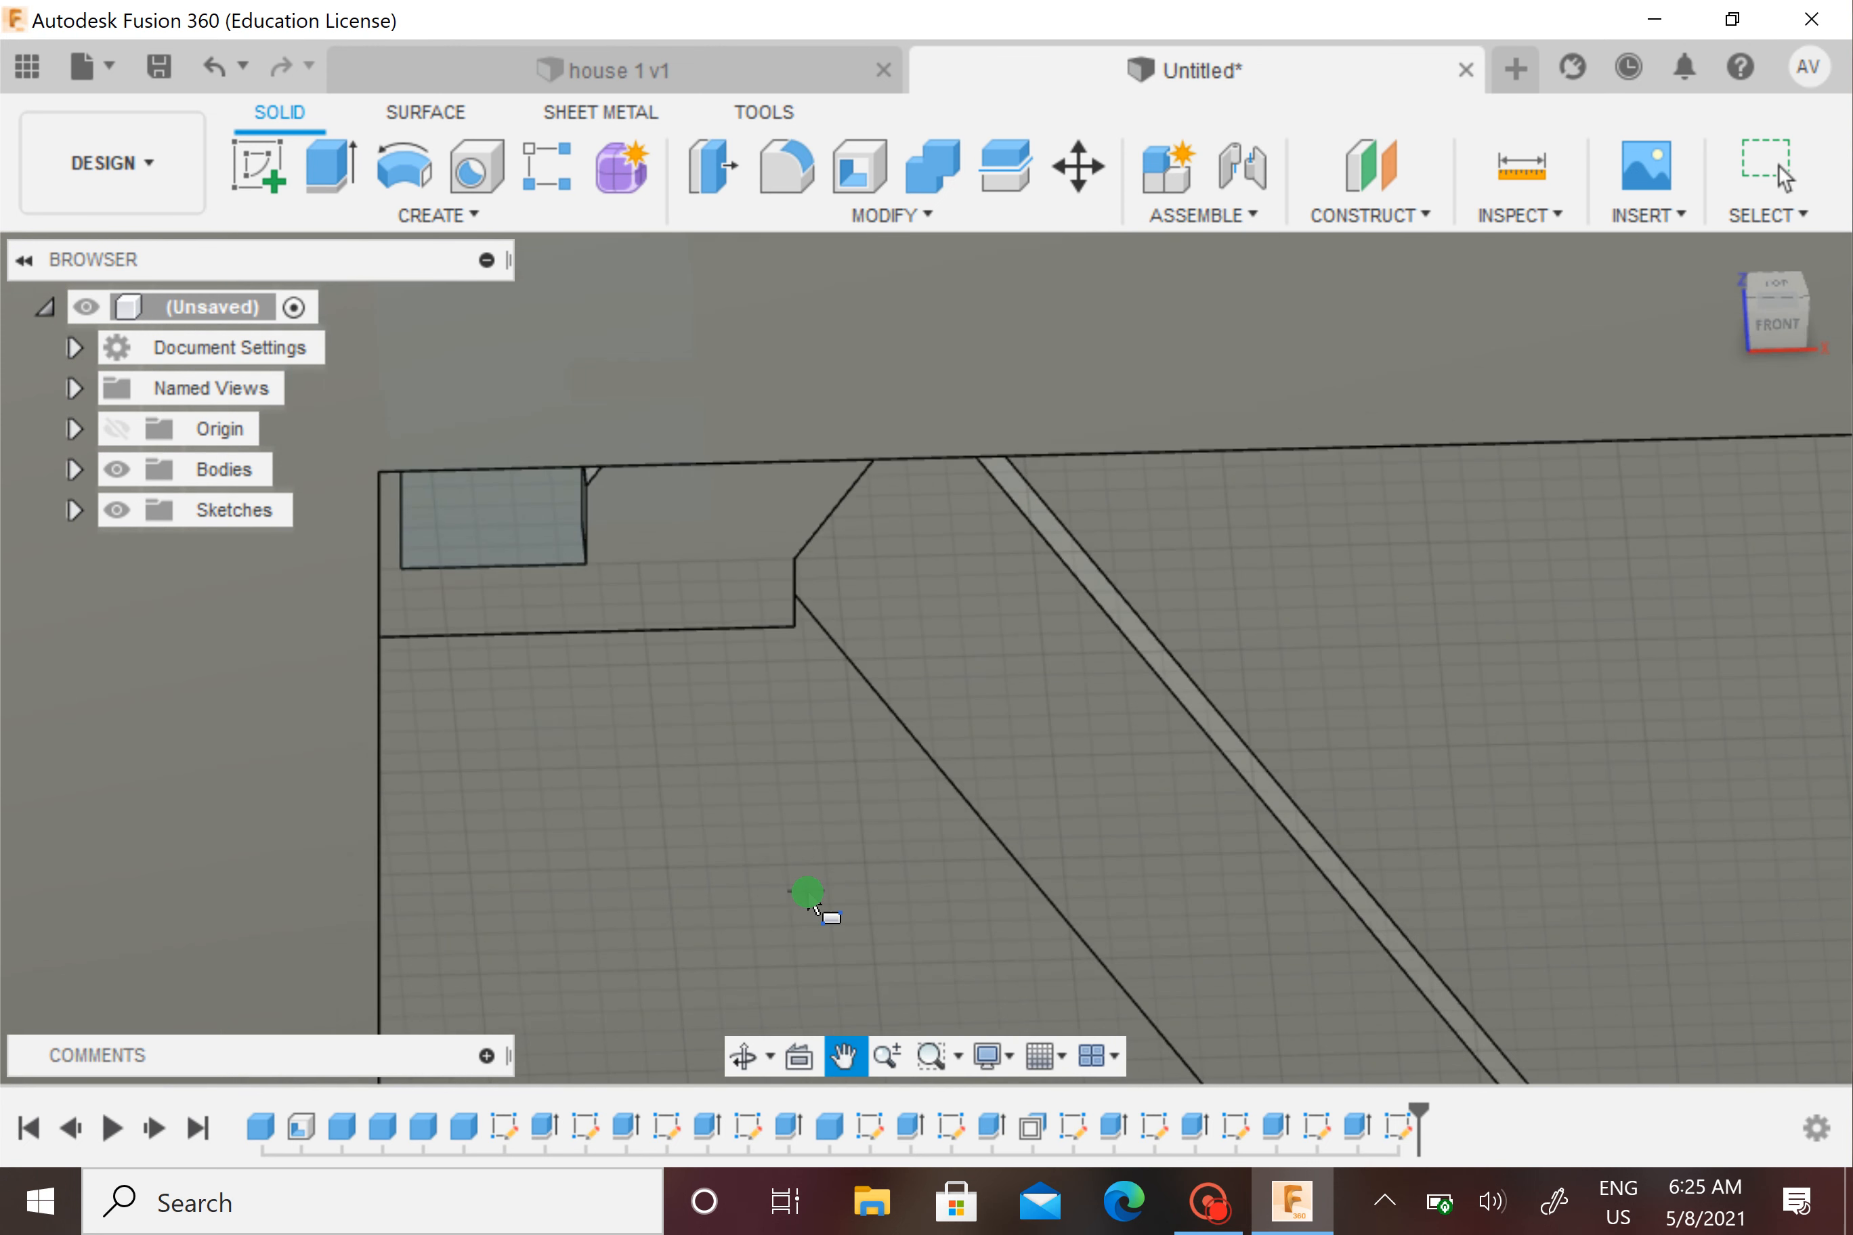
{"action": "left_click", "coordinate": [576, 527]}
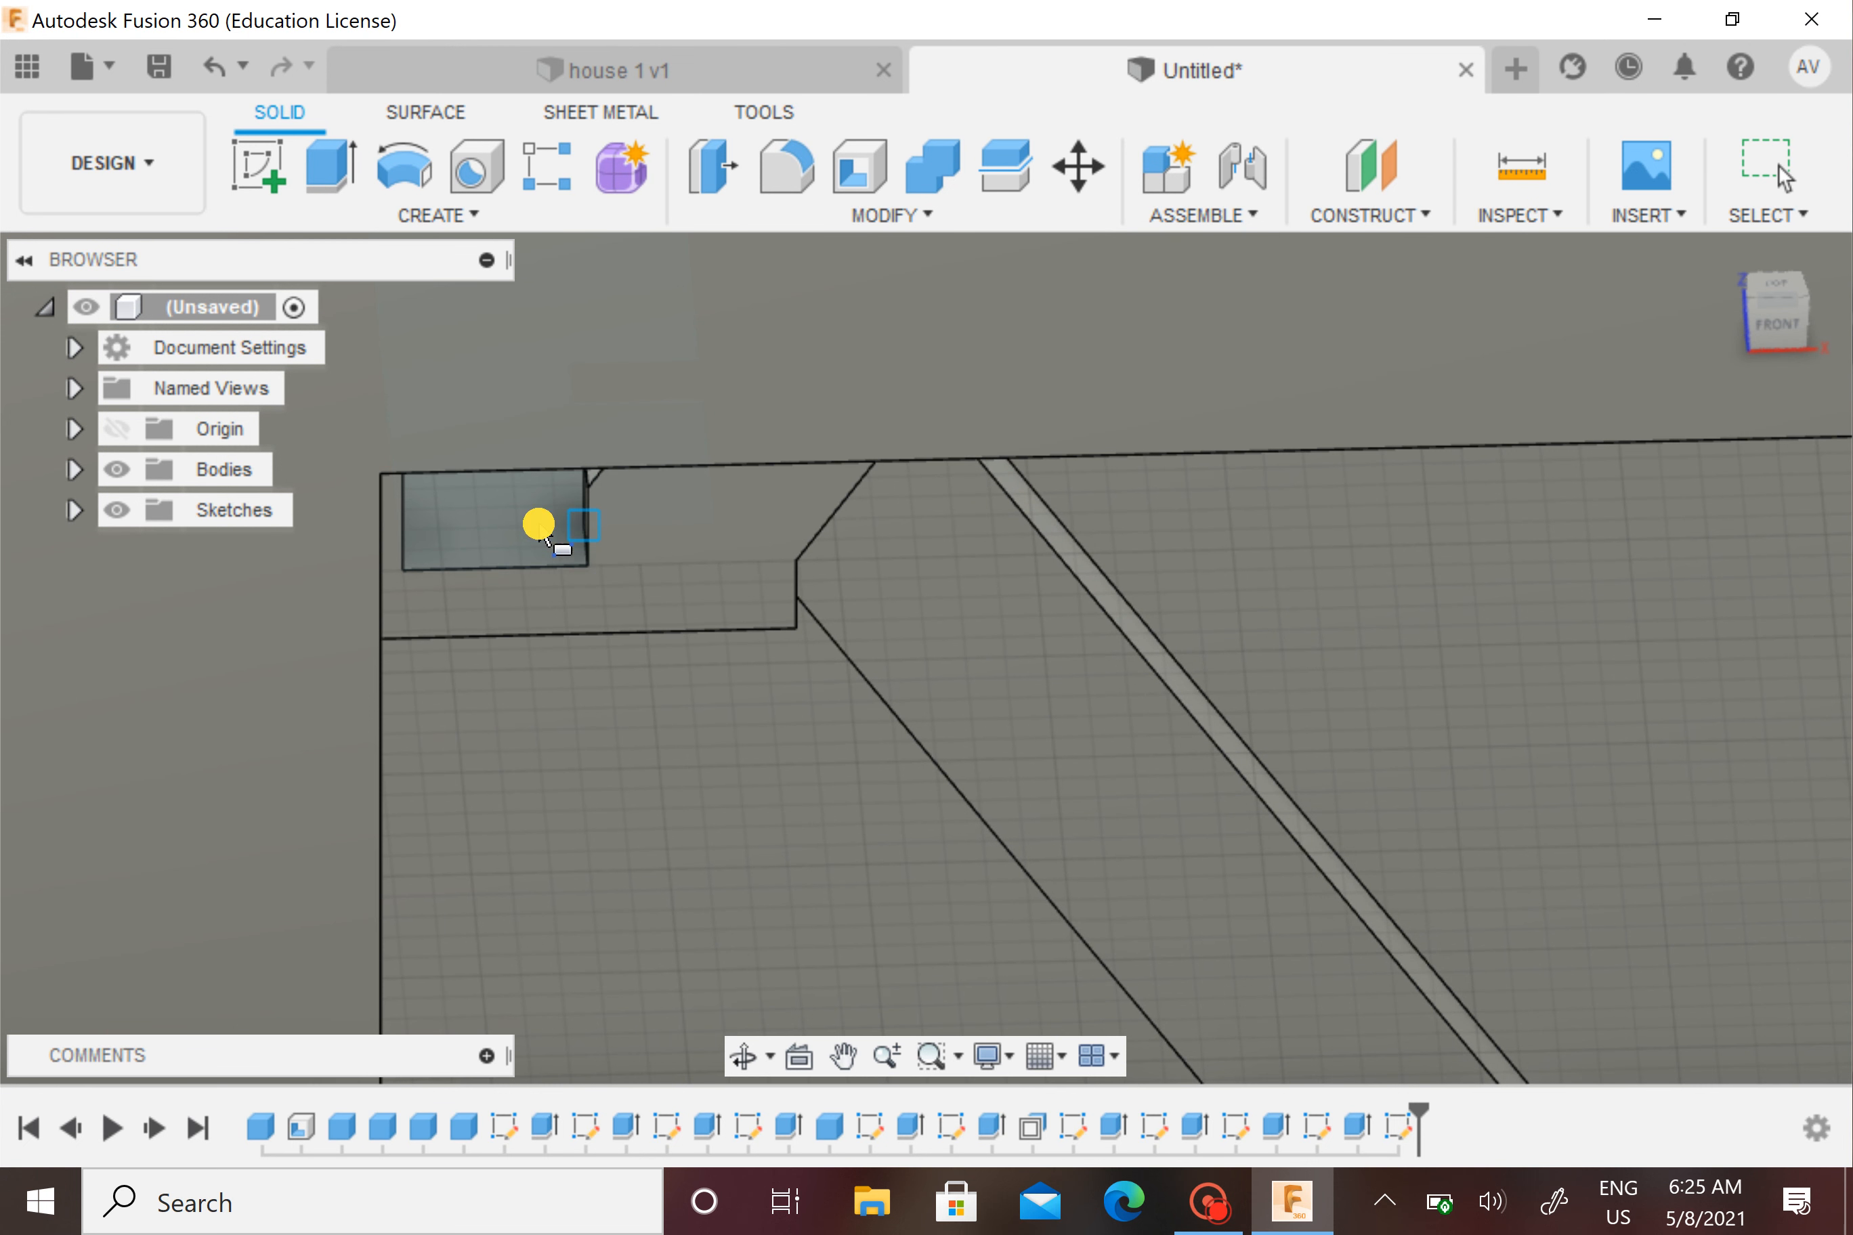
{"action": "left_click", "coordinate": [405, 567]}
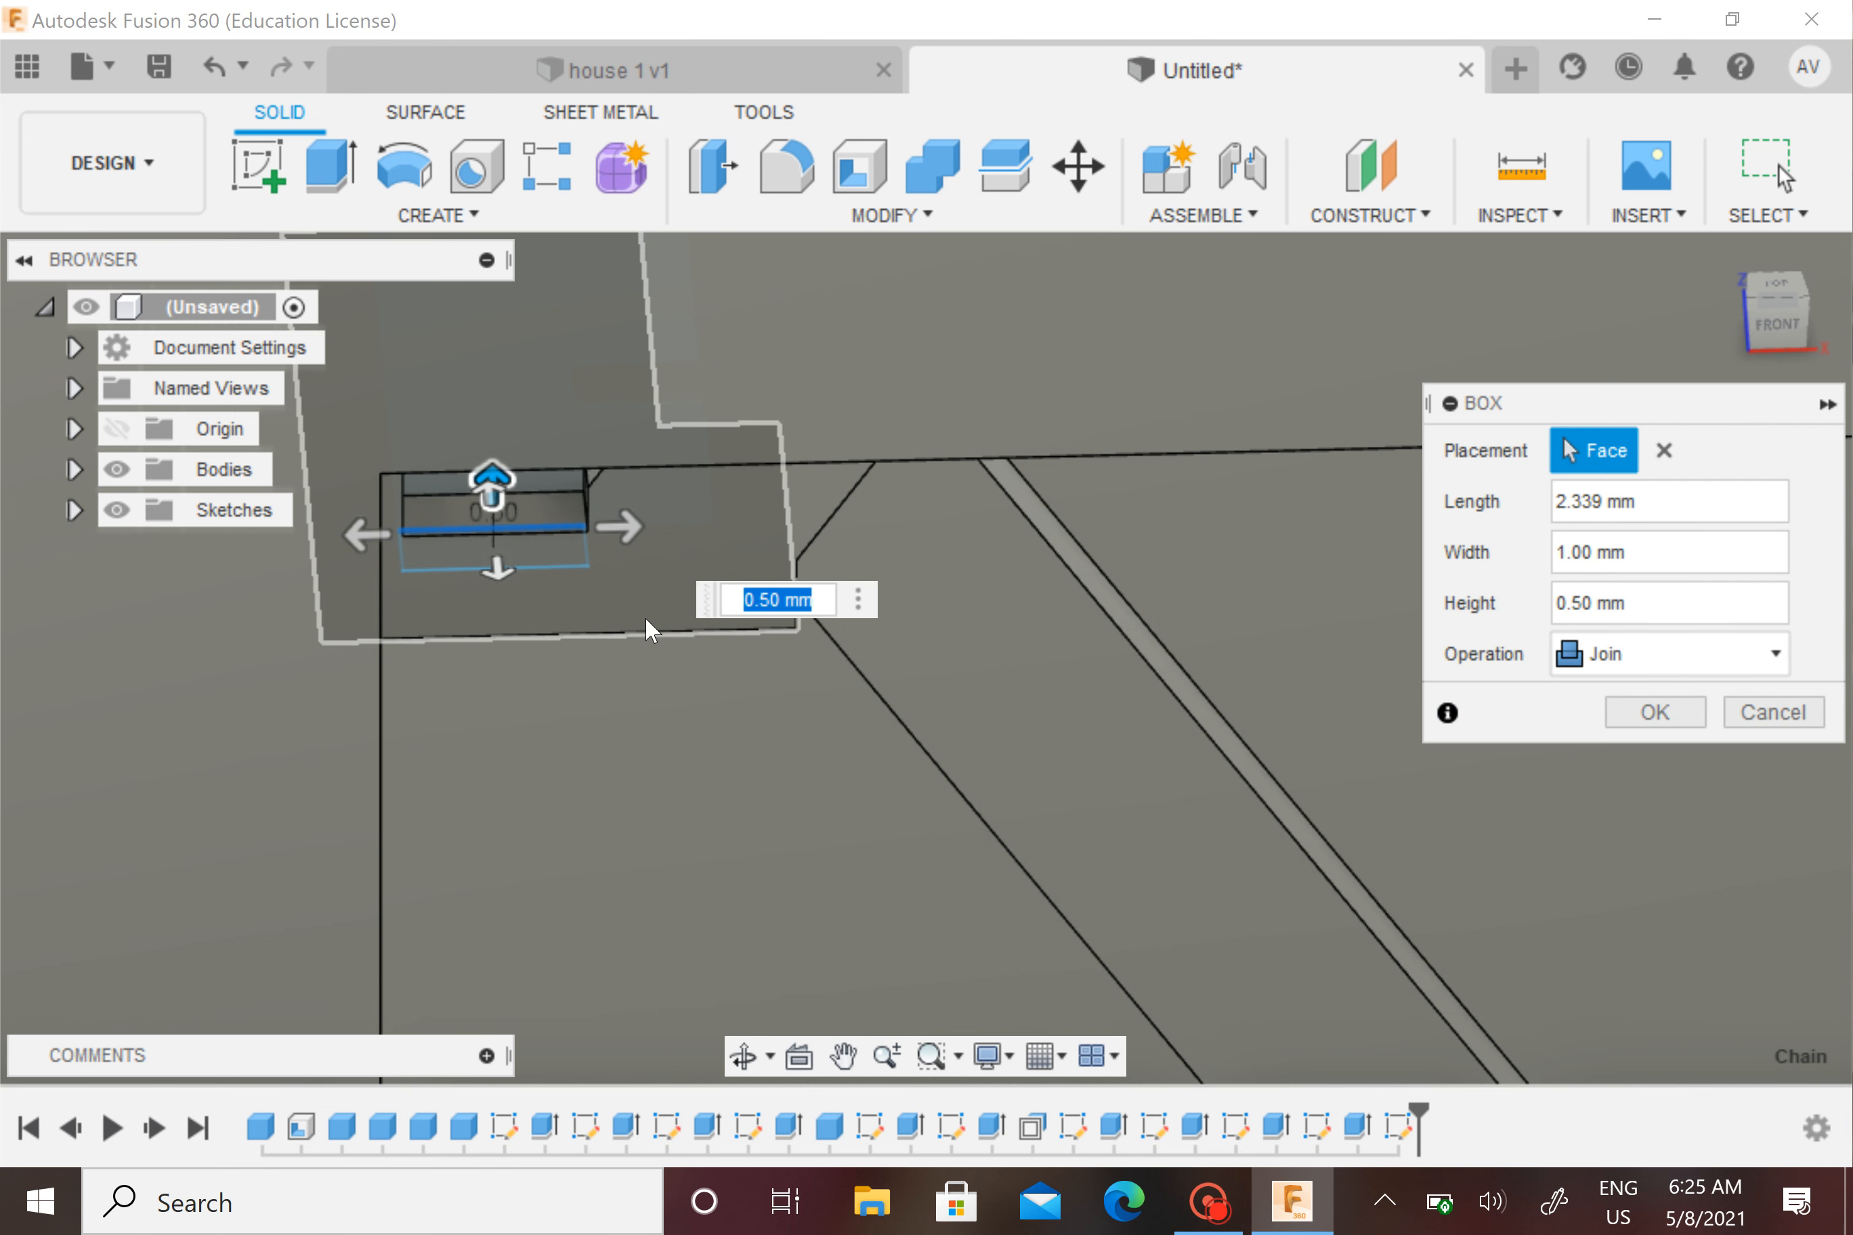
{"action": "middle_click_drag", "start_coordinate": [644, 618], "coordinate": [630, 569], "text": "shift"}
{"action": "left_click_drag", "start_coordinate": [494, 472], "coordinate": [493, 368]}
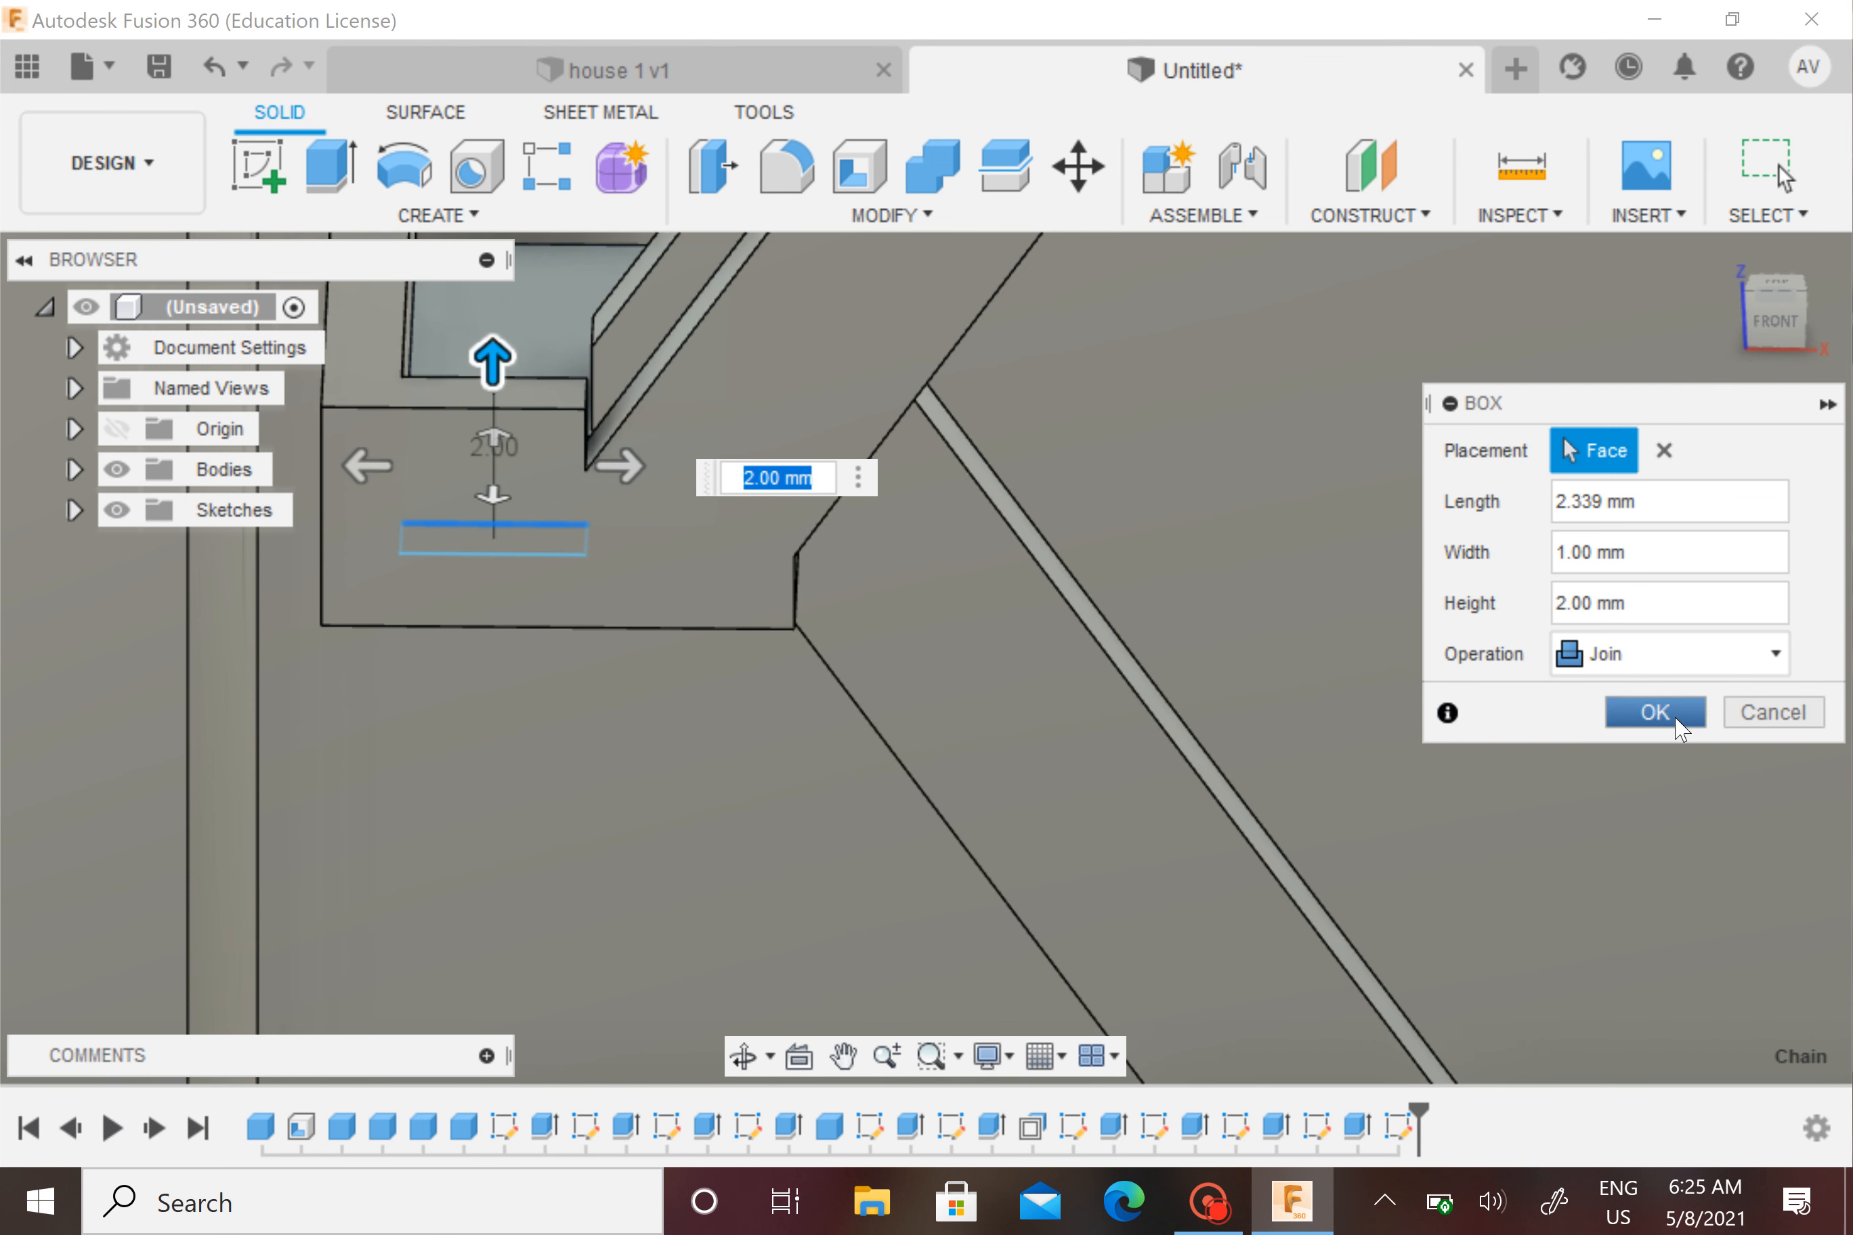
{"action": "left_click", "coordinate": [1655, 712]}
Offset the end face of the landing's front low wall toward the sloped beam, to a distance of 3.10 mm
{"action": "middle_click_drag", "start_coordinate": [641, 446], "coordinate": [622, 446], "text": "shift"}
{"action": "scroll", "coordinate": [602, 419], "scroll_direction": "up", "scroll_amount": 4}
{"action": "left_click", "coordinate": [602, 422]}
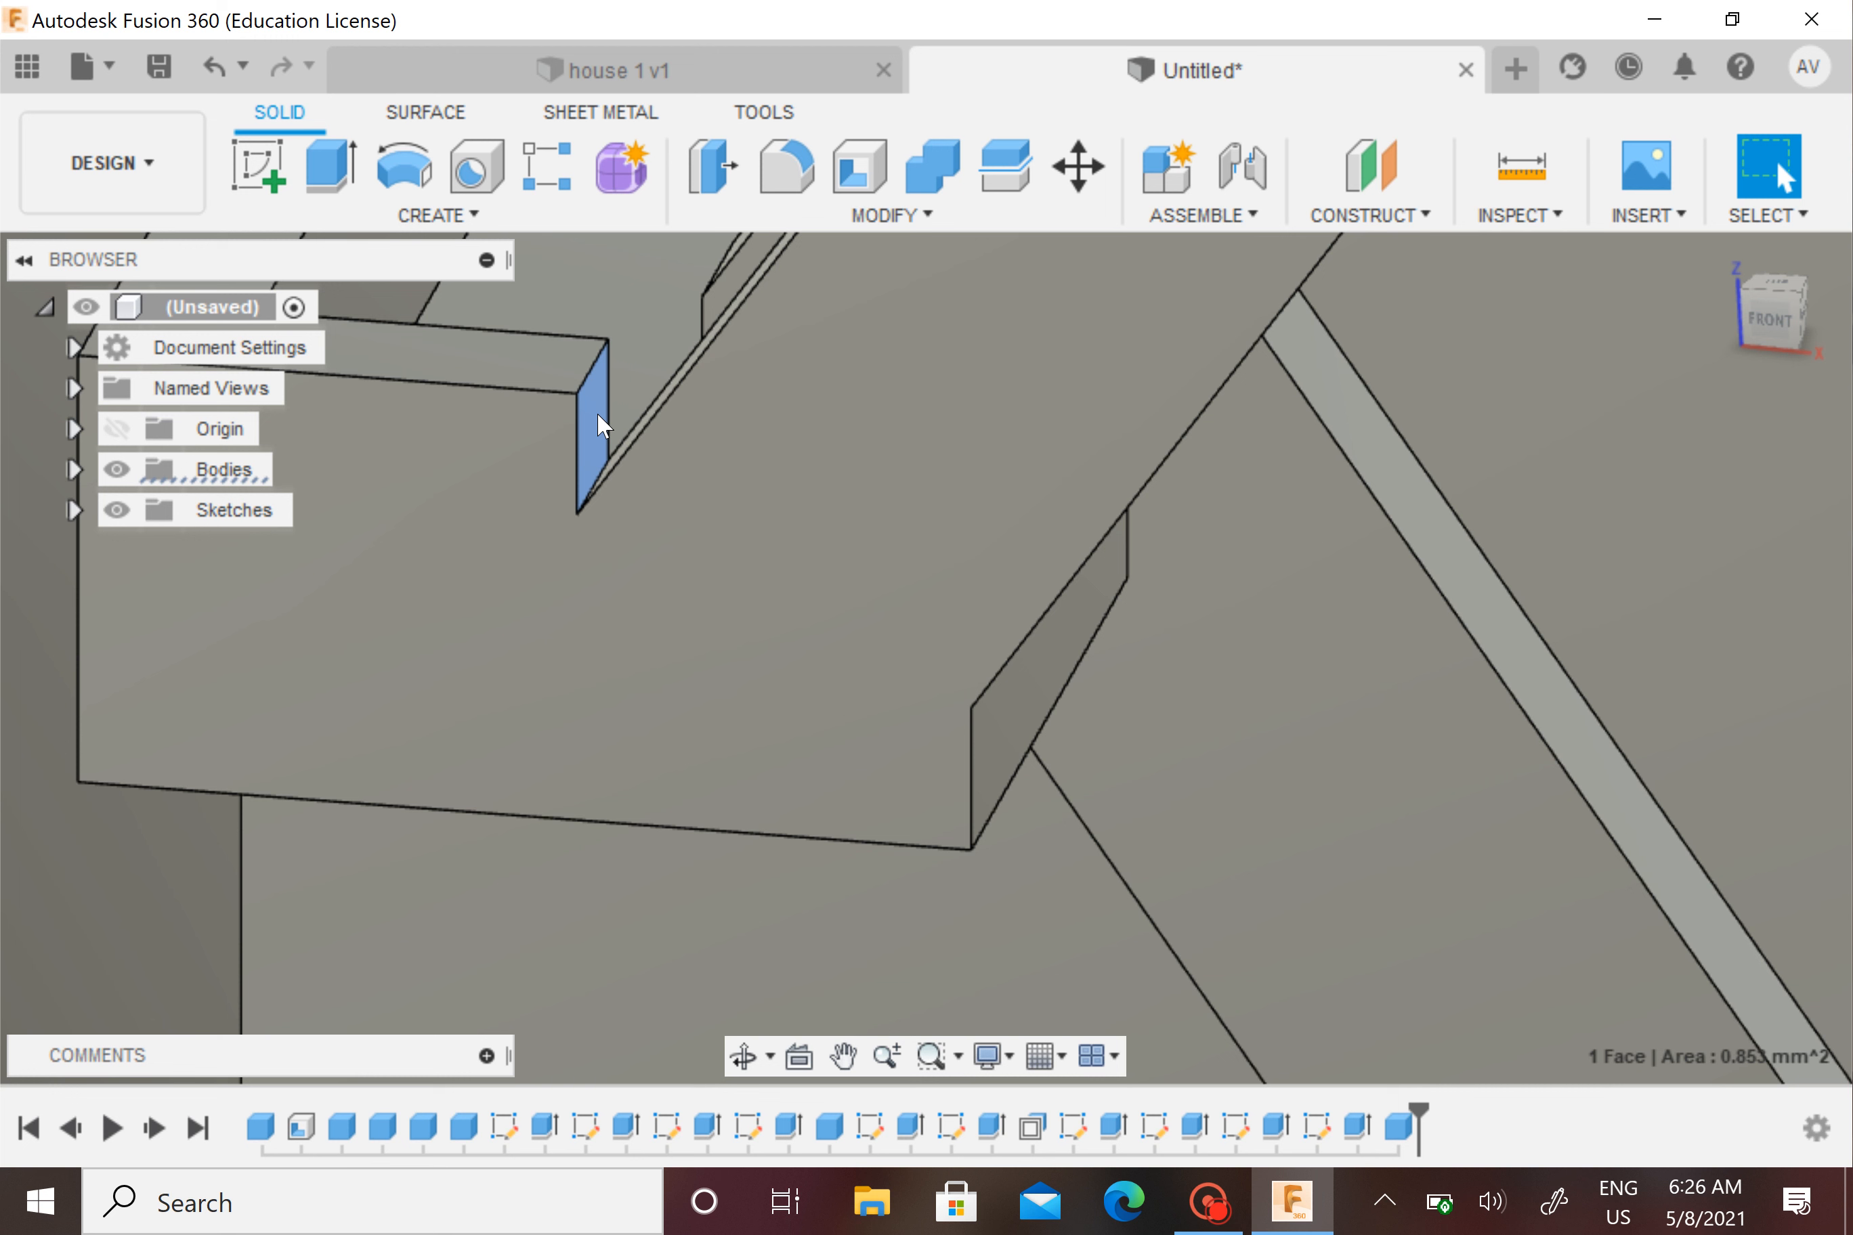
{"action": "right_click", "coordinate": [602, 423]}
{"action": "left_click", "coordinate": [706, 365]}
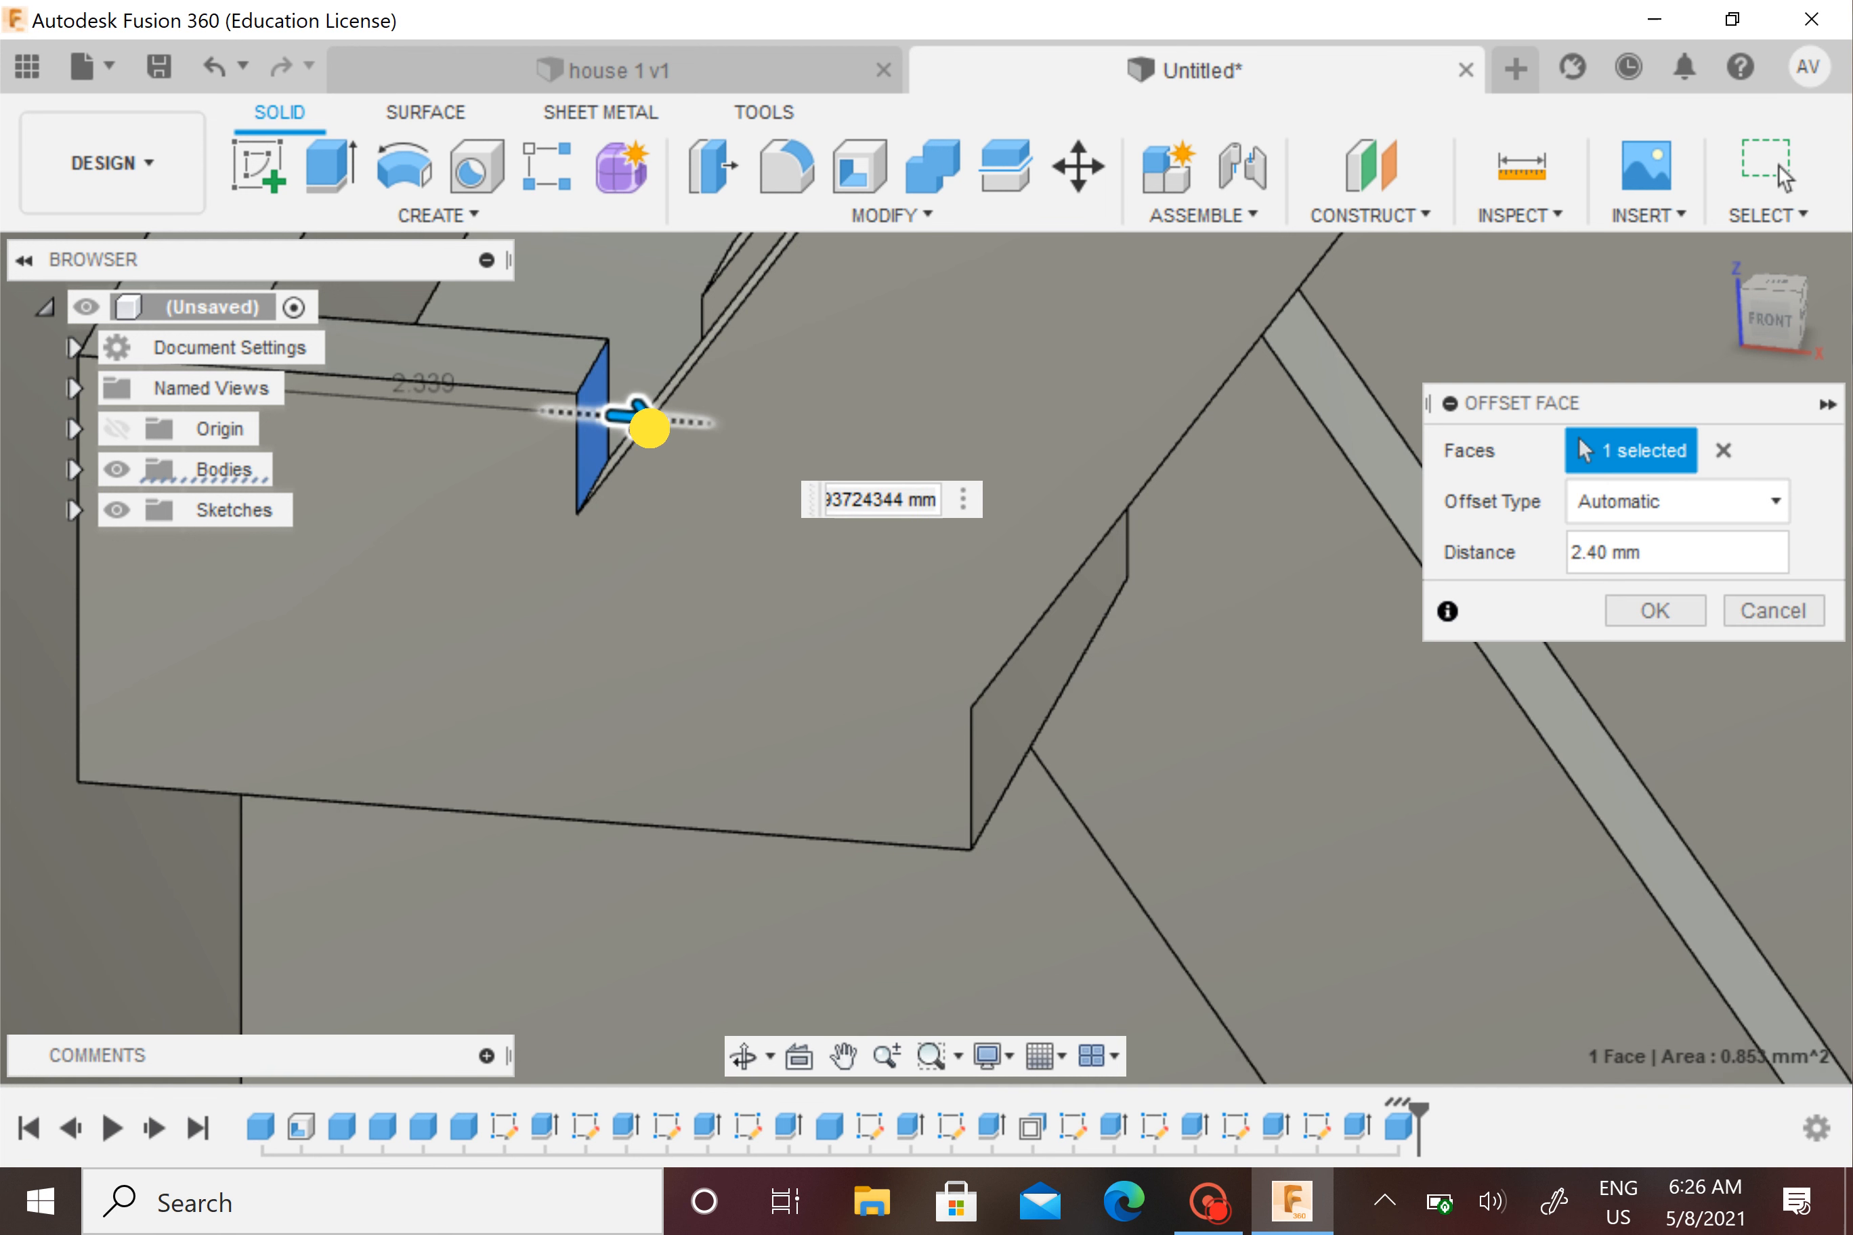
{"action": "left_click_drag", "start_coordinate": [649, 428], "coordinate": [749, 446]}
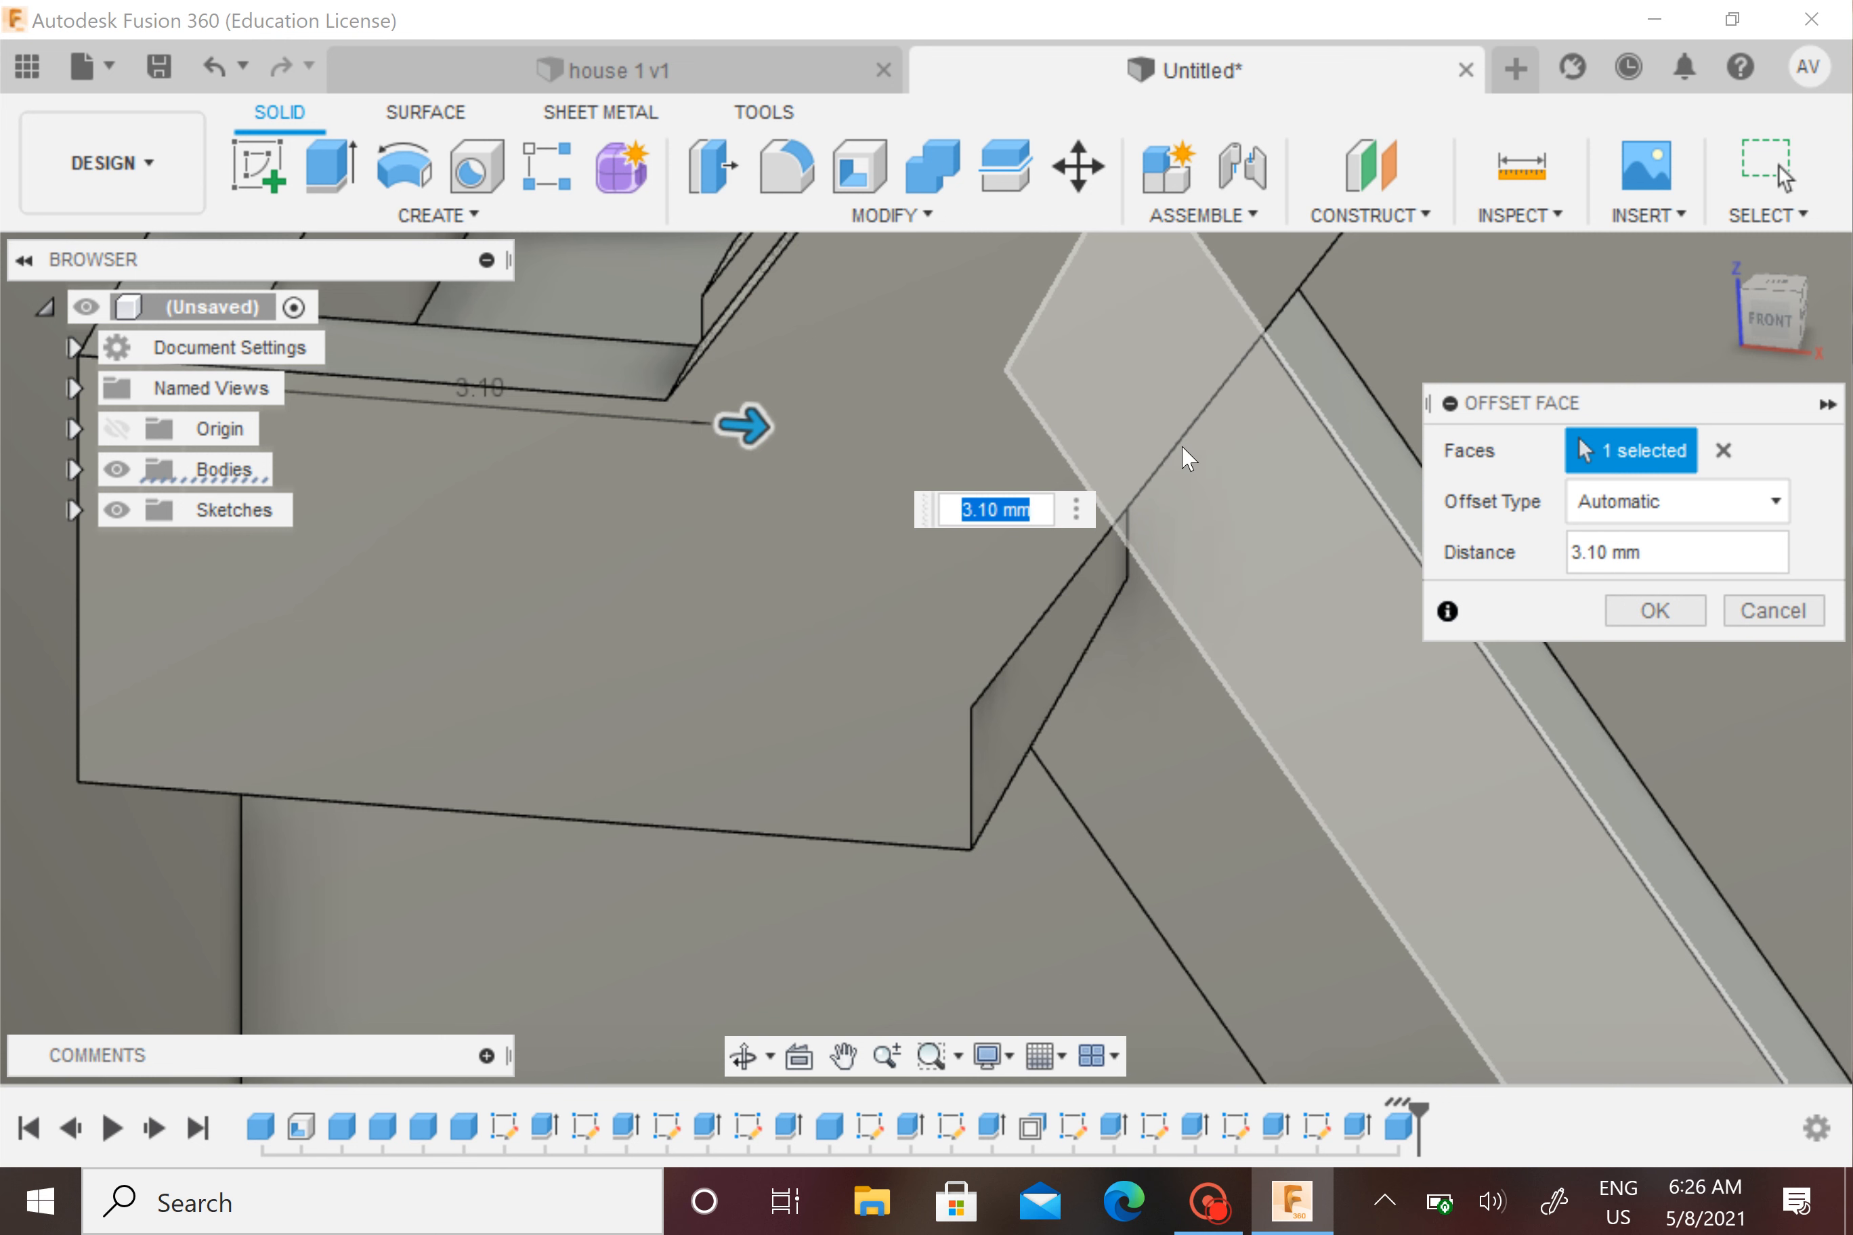
{"action": "left_click", "coordinate": [1653, 611]}
Examine the landing and both sloped beams inside the house from several angles, ending with a straight front view
{"action": "scroll", "coordinate": [778, 500], "scroll_direction": "down", "scroll_amount": 5}
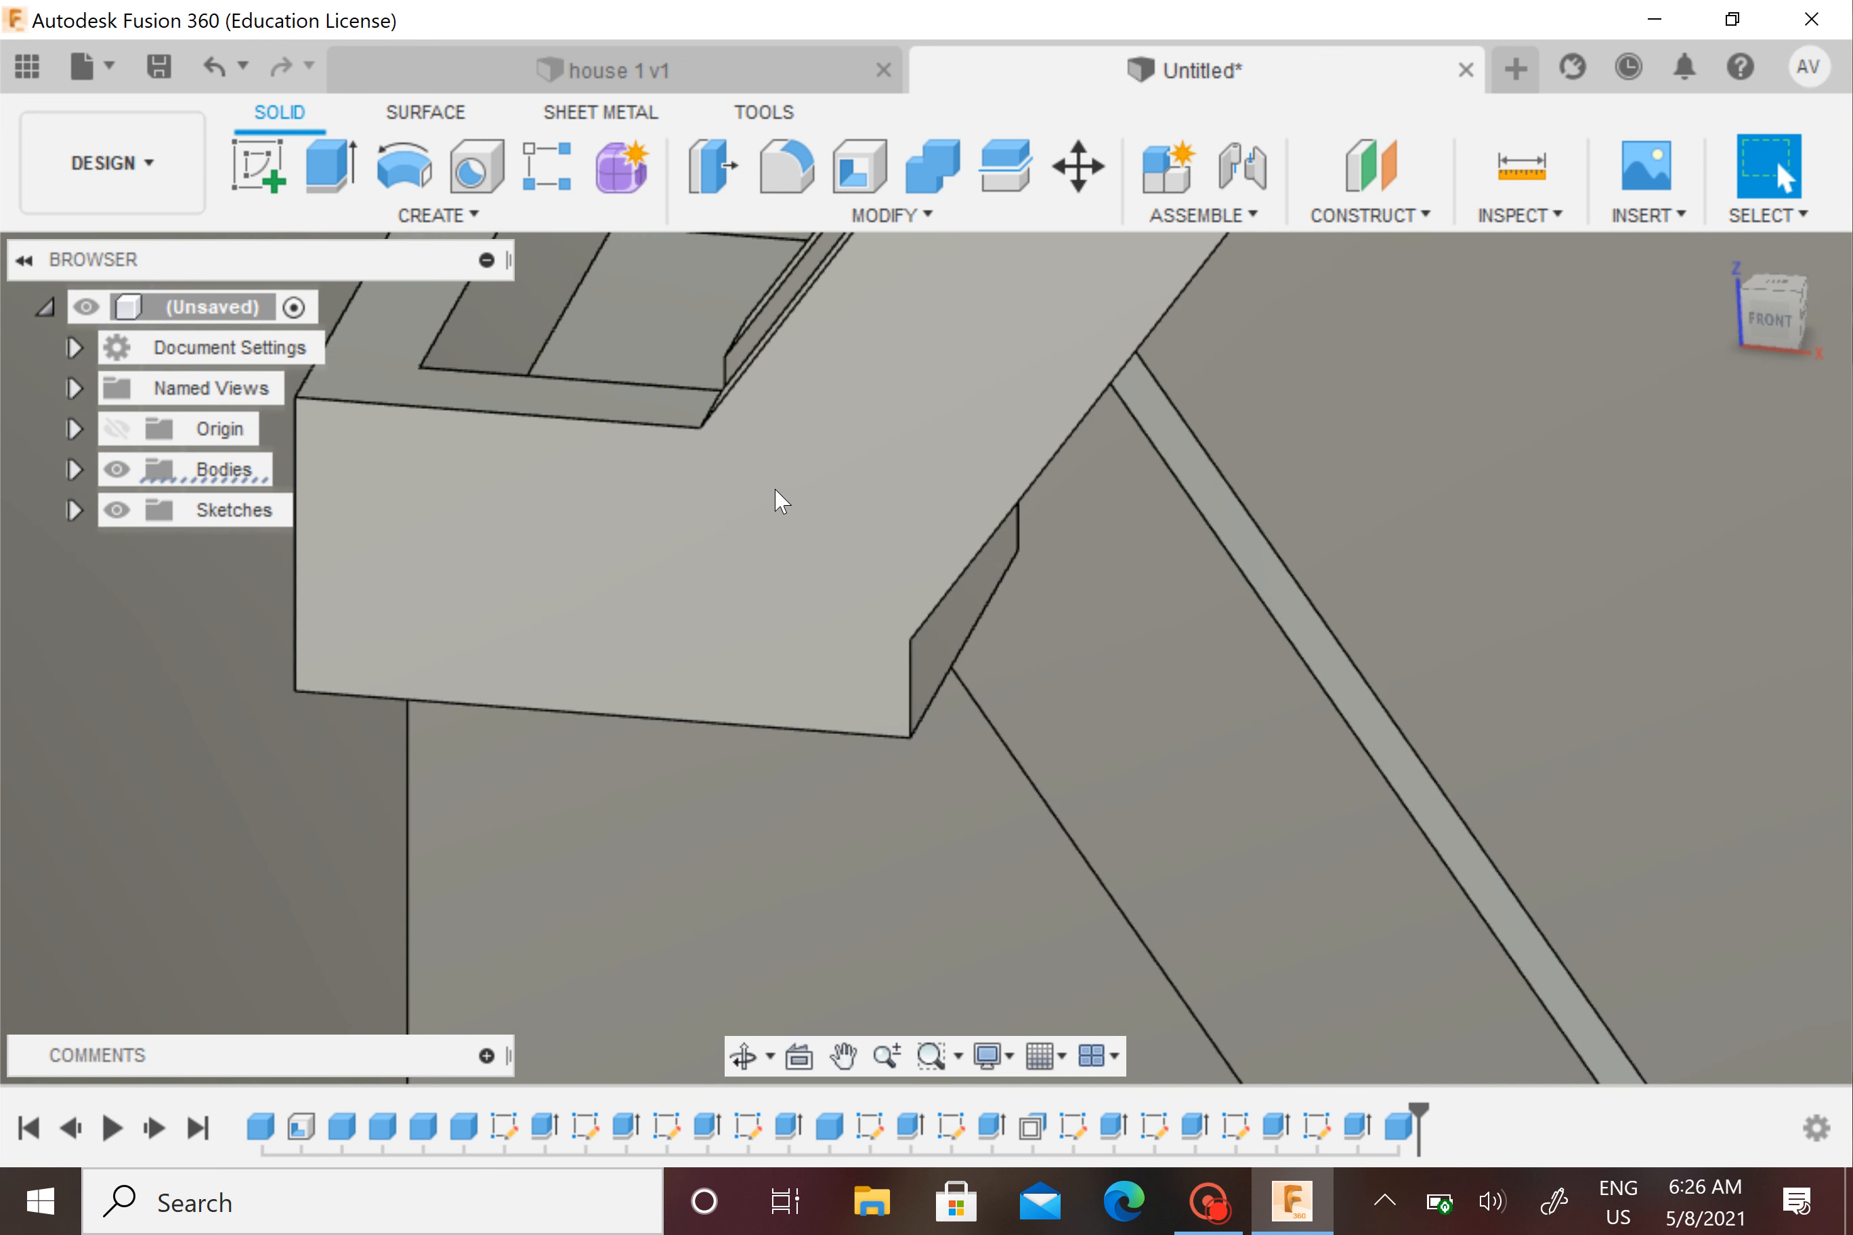
{"action": "scroll", "coordinate": [777, 500], "scroll_direction": "down", "scroll_amount": 6}
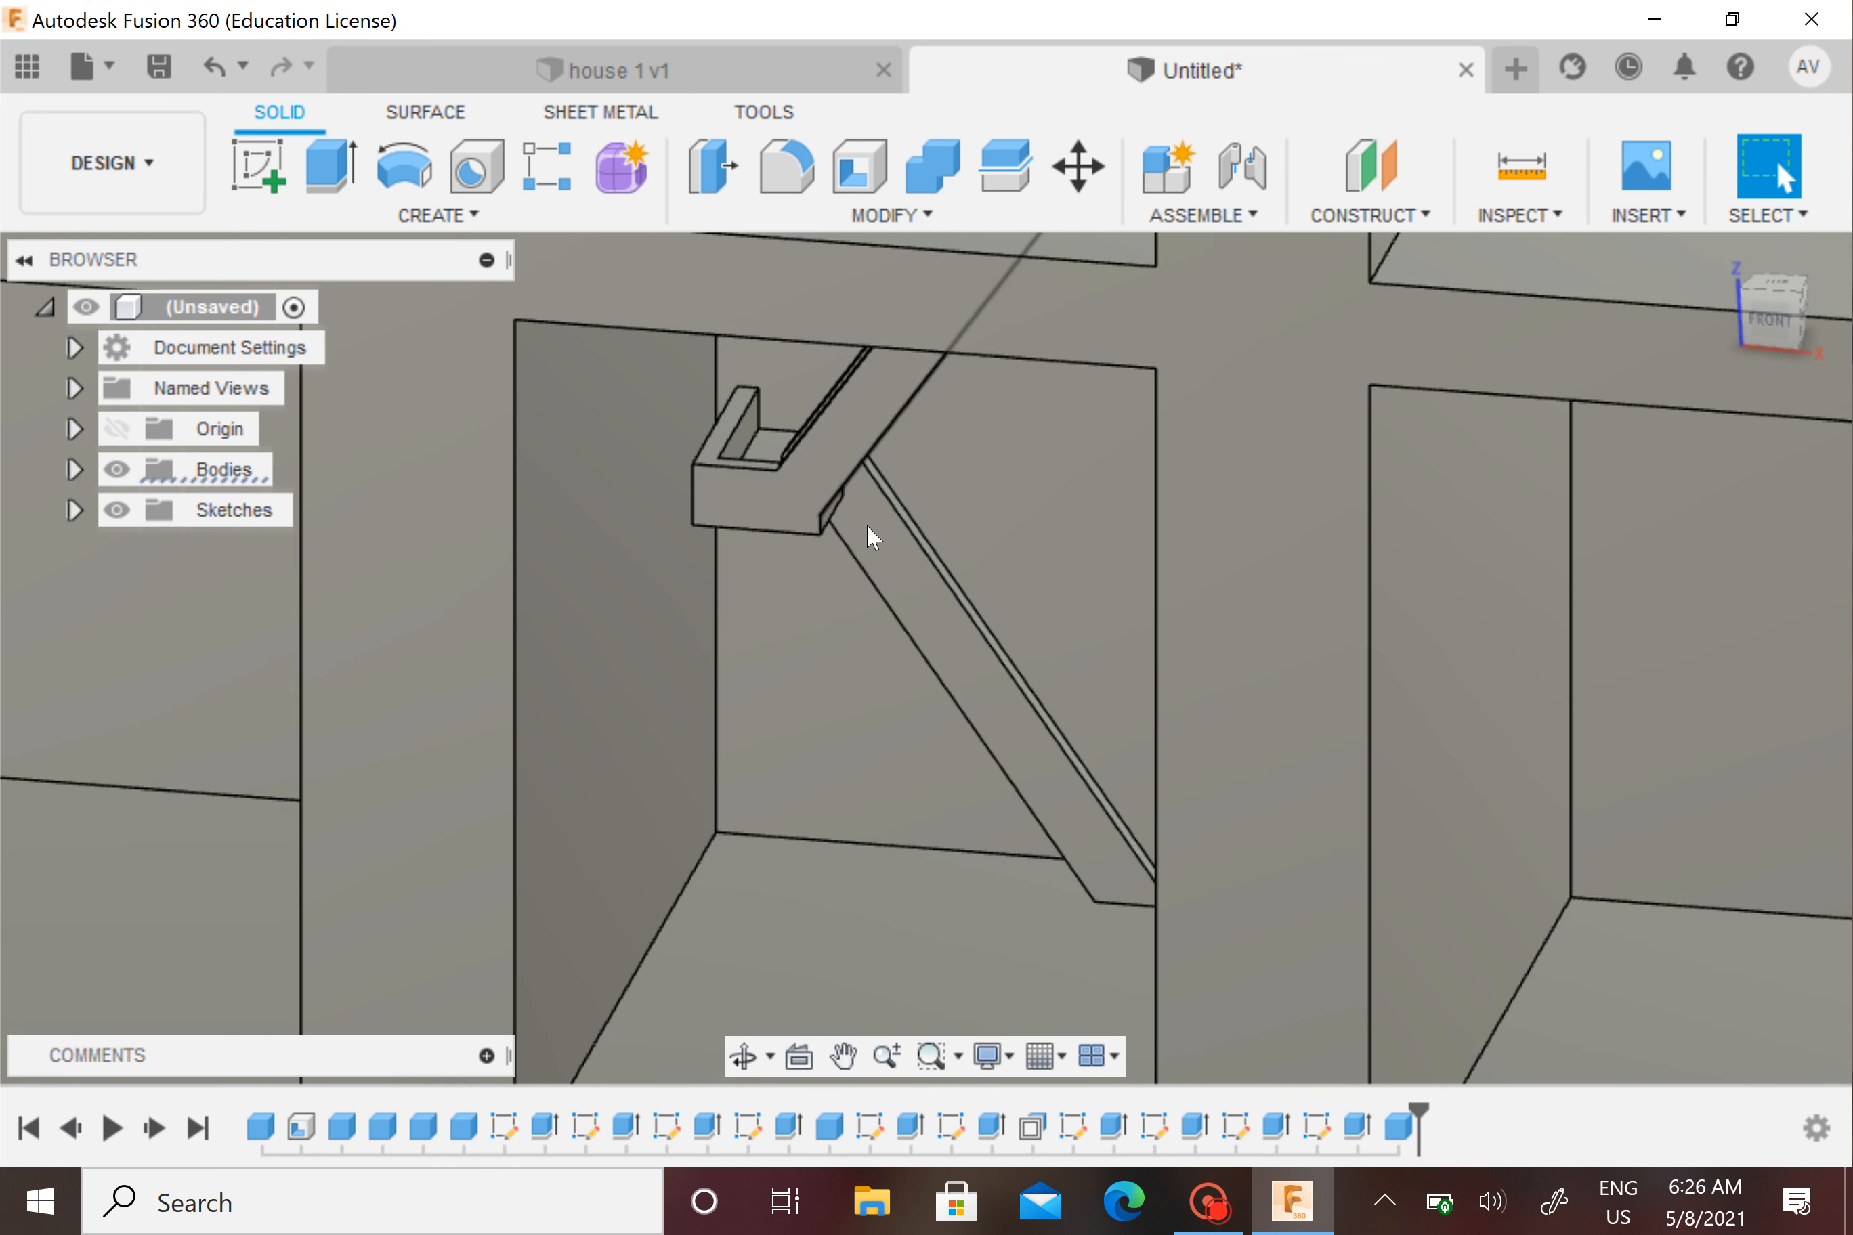
{"action": "middle_click_drag", "start_coordinate": [910, 527], "coordinate": [894, 582], "text": "shift"}
{"action": "scroll", "coordinate": [1009, 595], "scroll_direction": "down", "scroll_amount": 5}
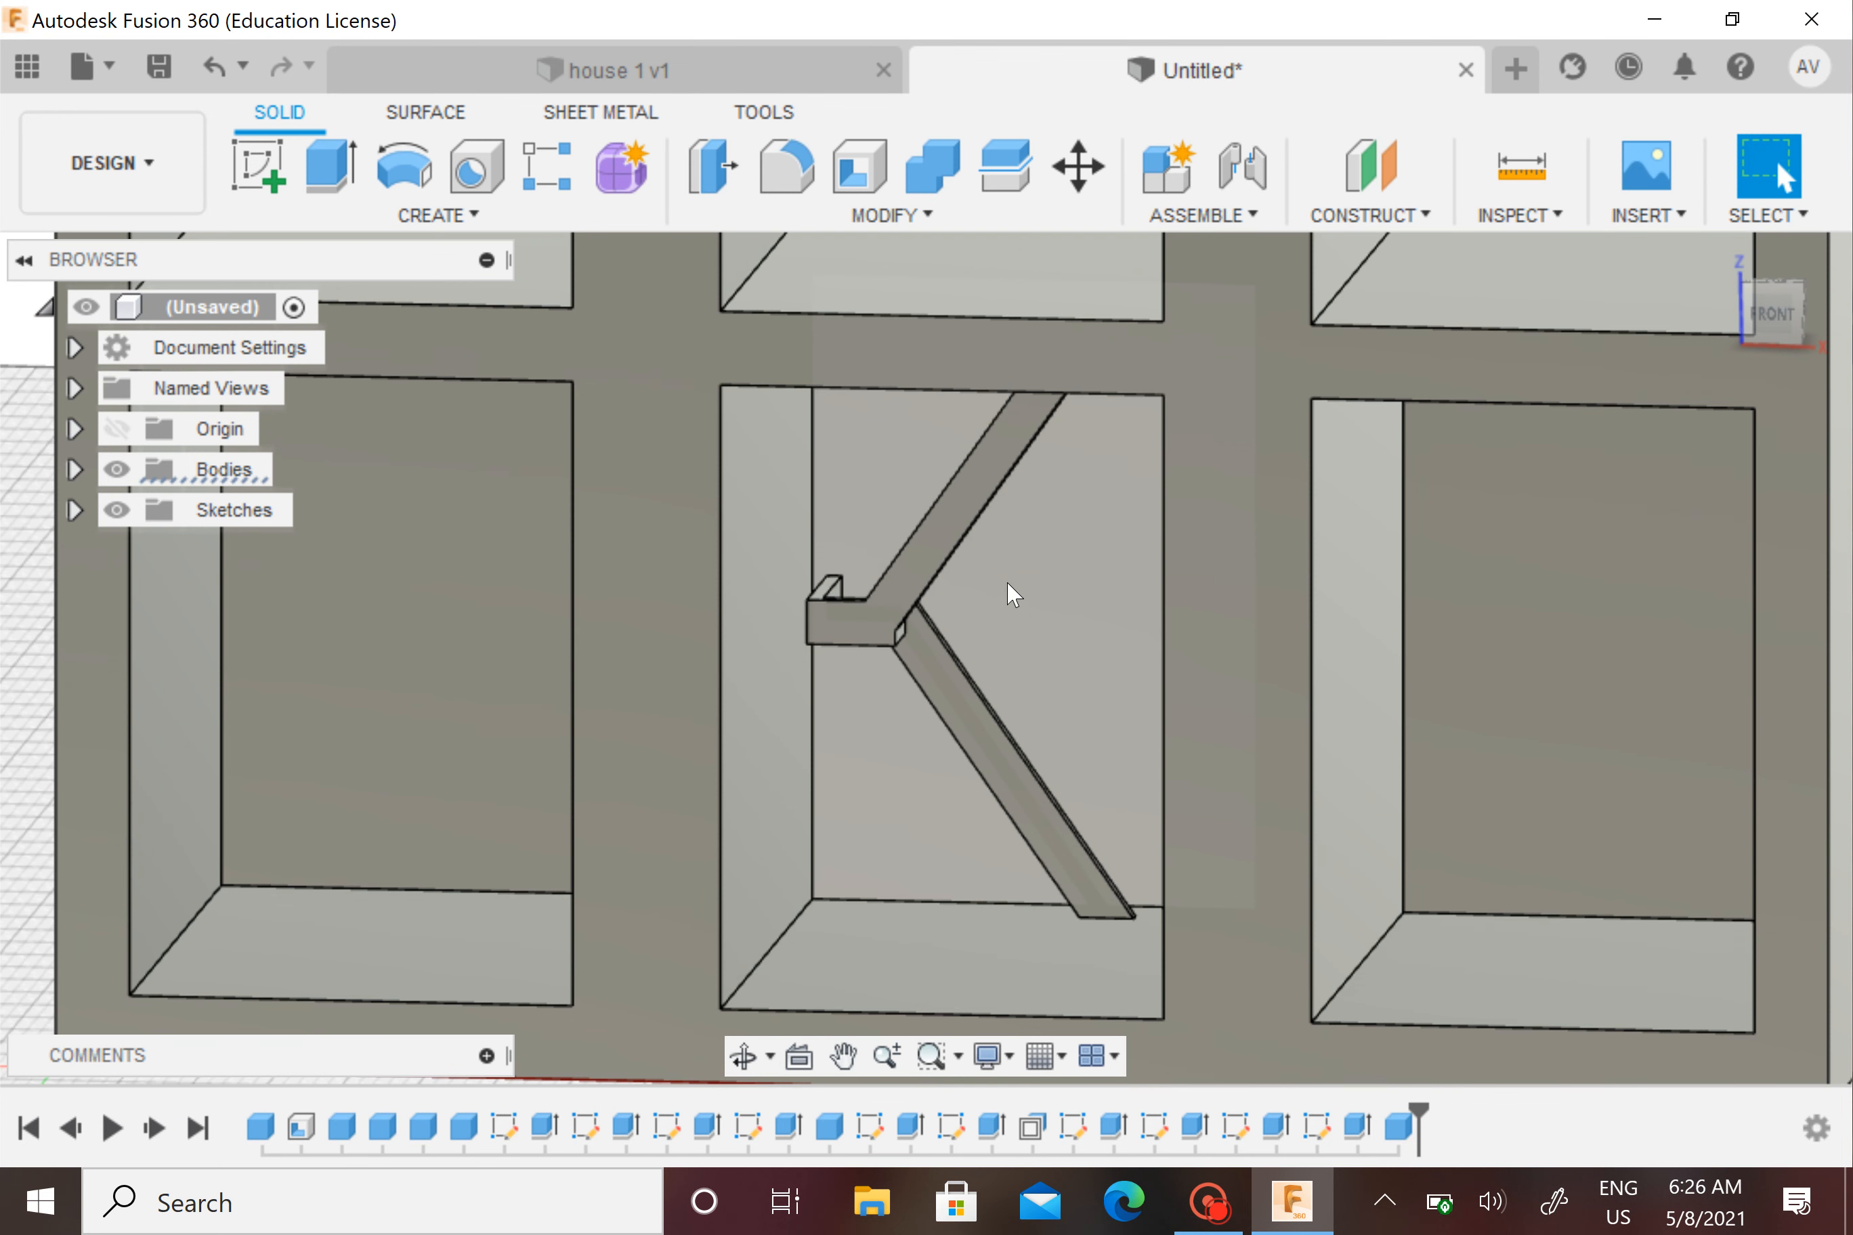
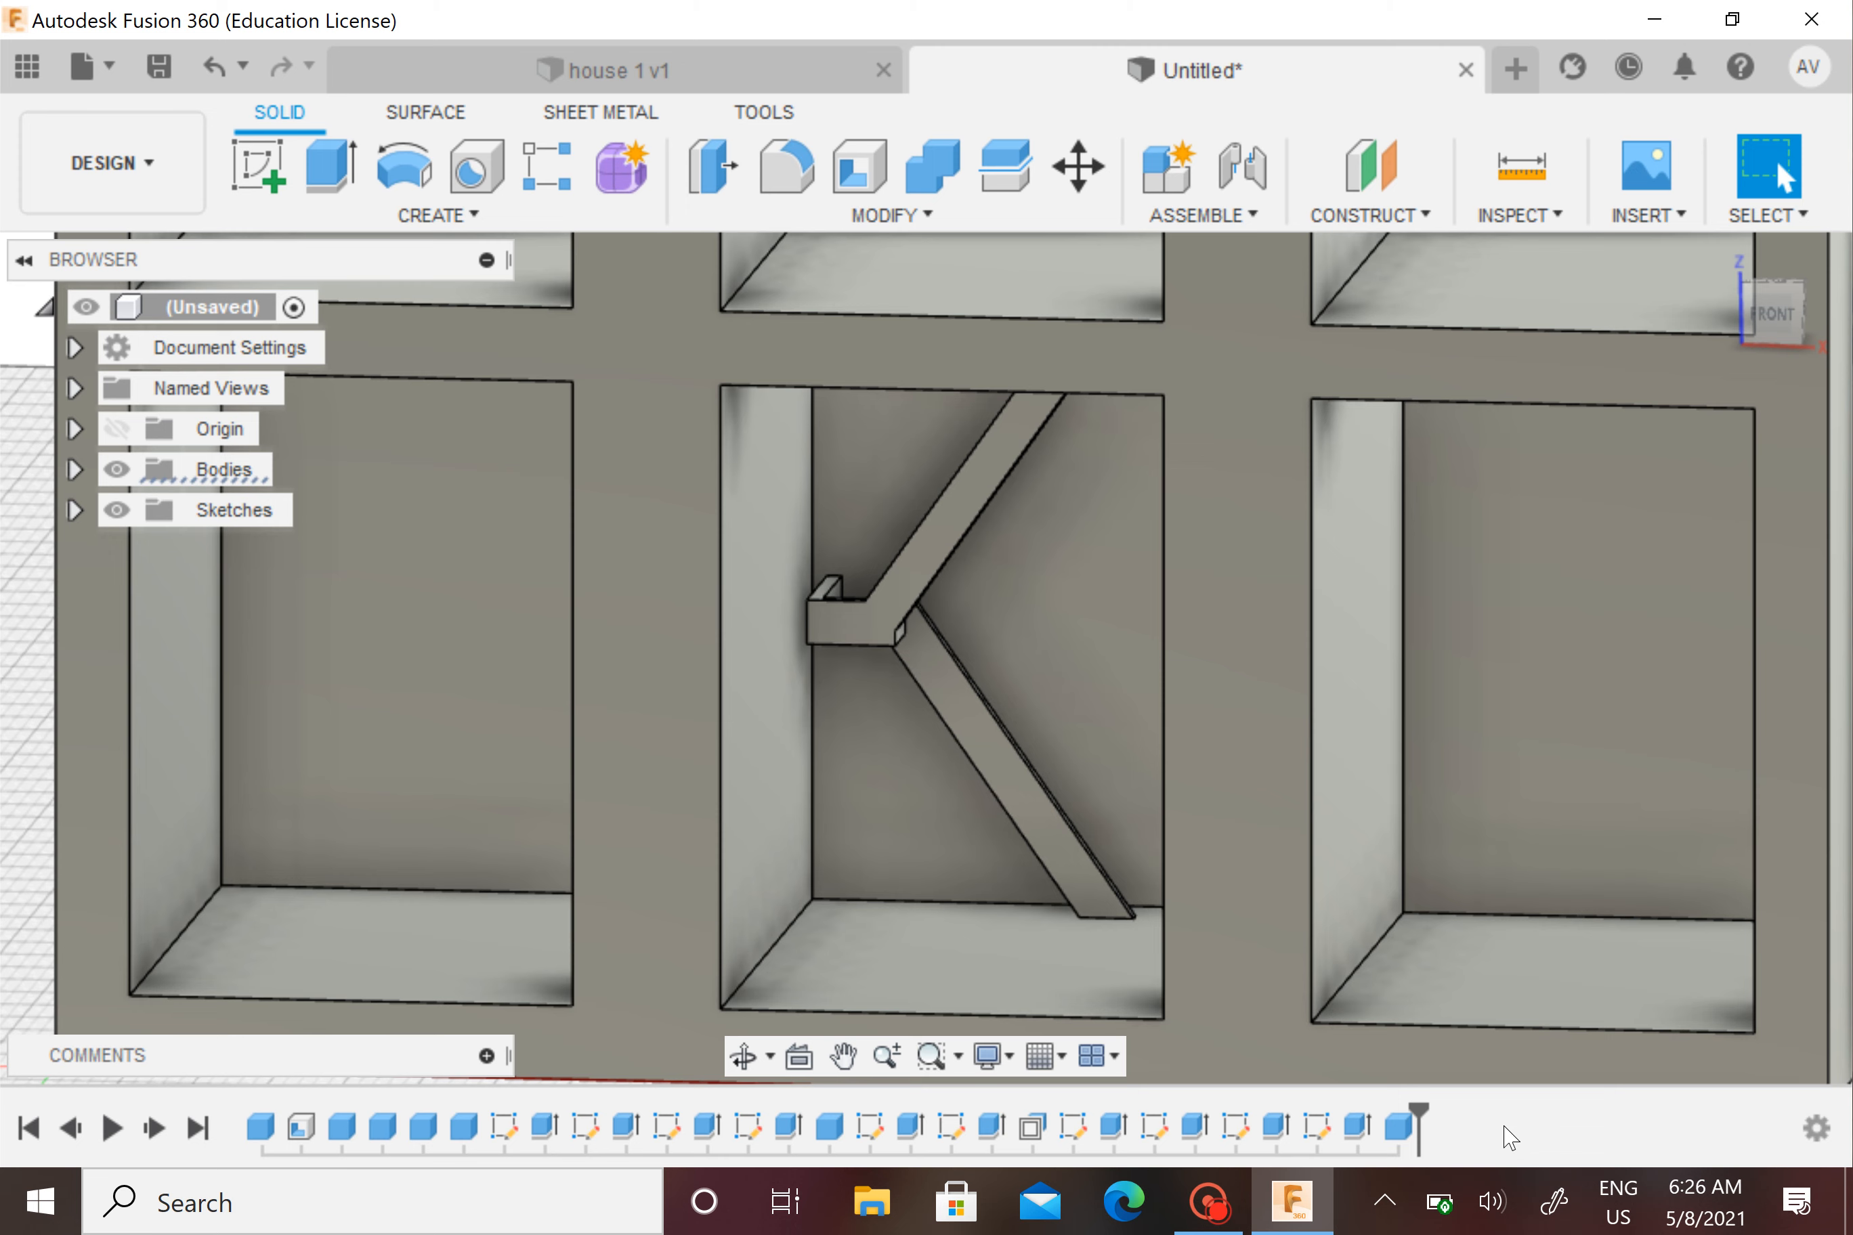
{"action": "mouse_move", "coordinate": [1140, 822]}
{"action": "middle_mouse_down", "text": "shift"}
{"action": "mouse_move", "coordinate": [1175, 831]}
{"action": "mouse_move", "coordinate": [1170, 773]}
{"action": "mouse_move", "coordinate": [1162, 860]}
{"action": "mouse_move", "coordinate": [1168, 837]}
{"action": "middle_mouse_up", "text": "shift"}
{"action": "middle_click_drag", "start_coordinate": [1152, 376], "coordinate": [1055, 879]}
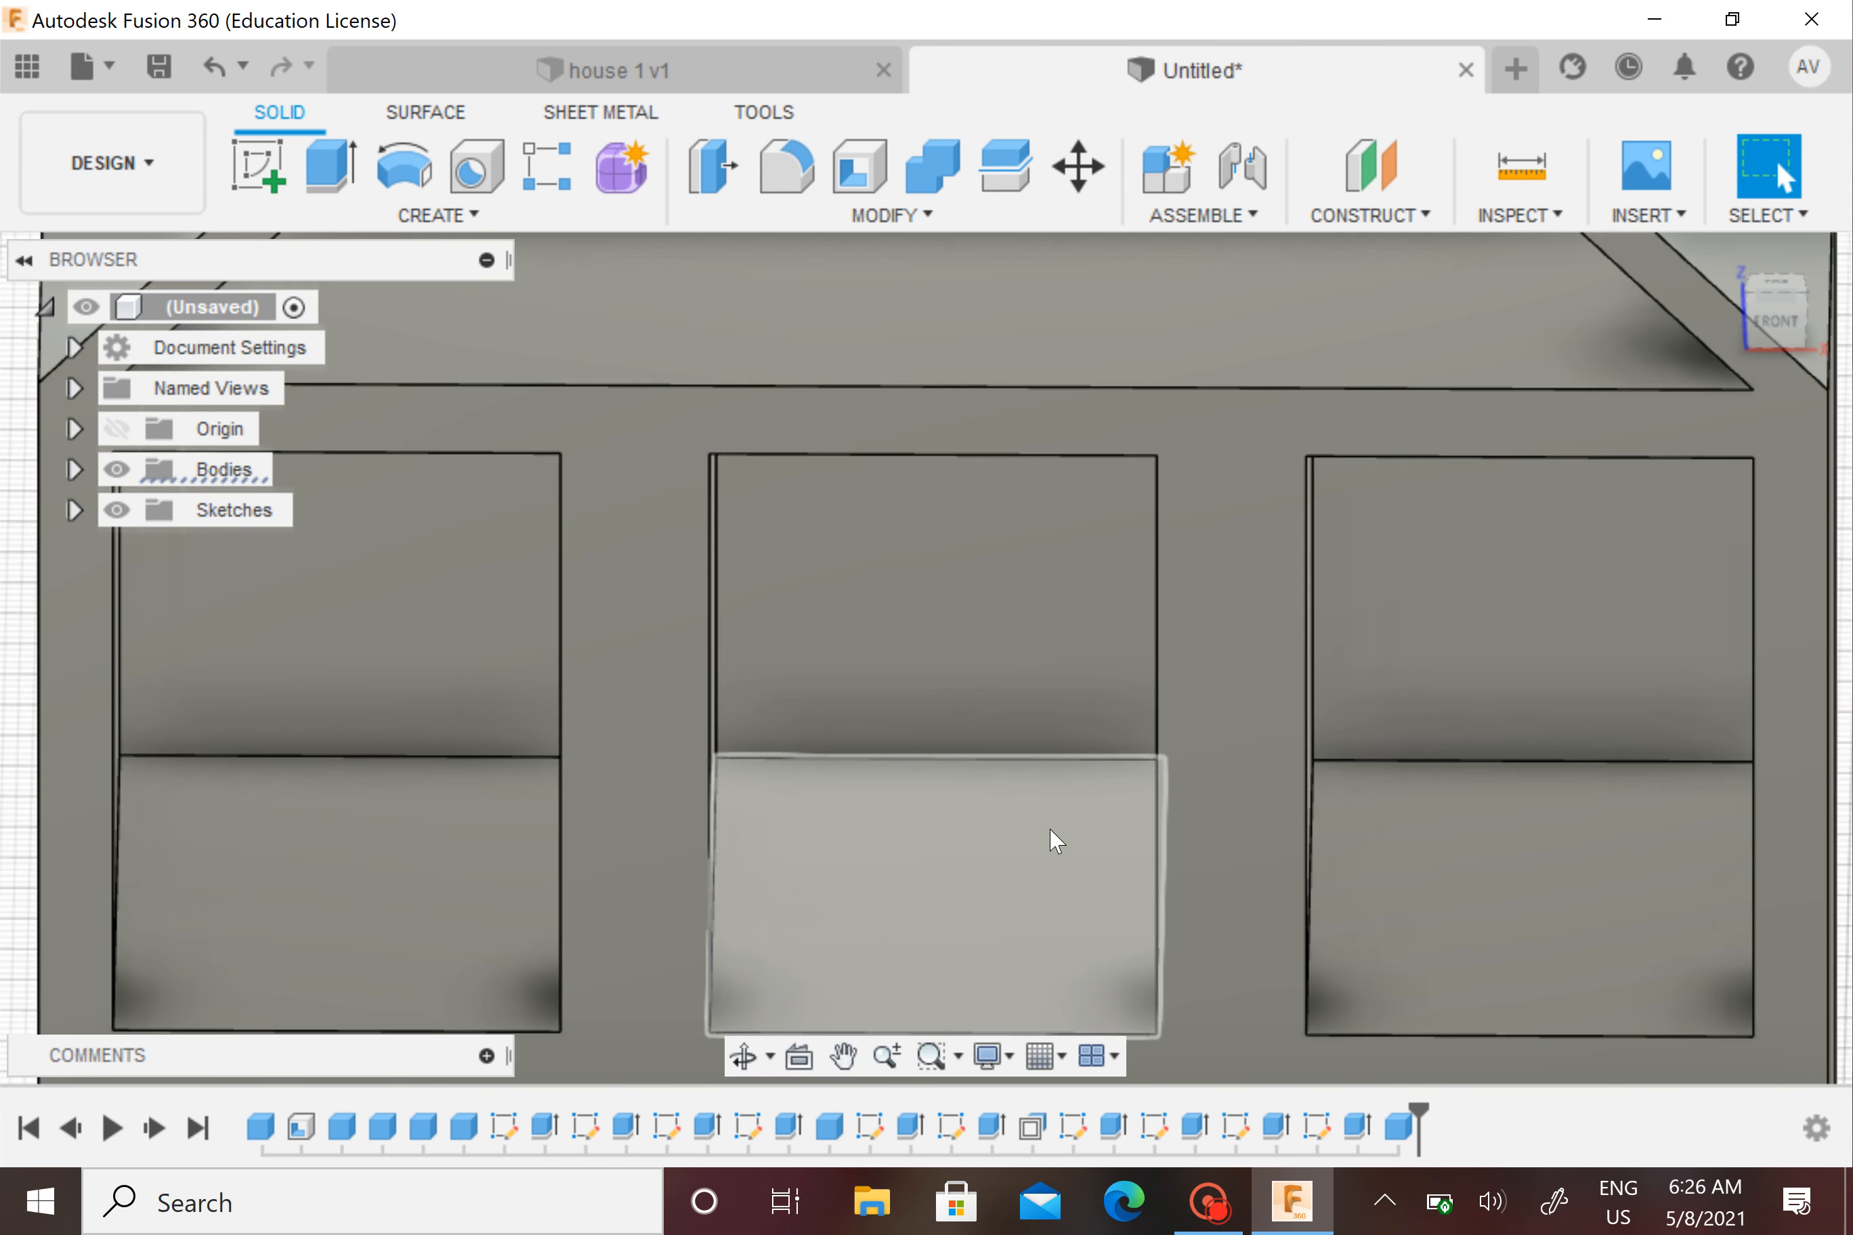
{"action": "scroll", "coordinate": [1051, 833], "scroll_direction": "up", "scroll_amount": 2}
{"action": "middle_click_drag", "start_coordinate": [1060, 961], "coordinate": [1079, 670], "text": "shift"}
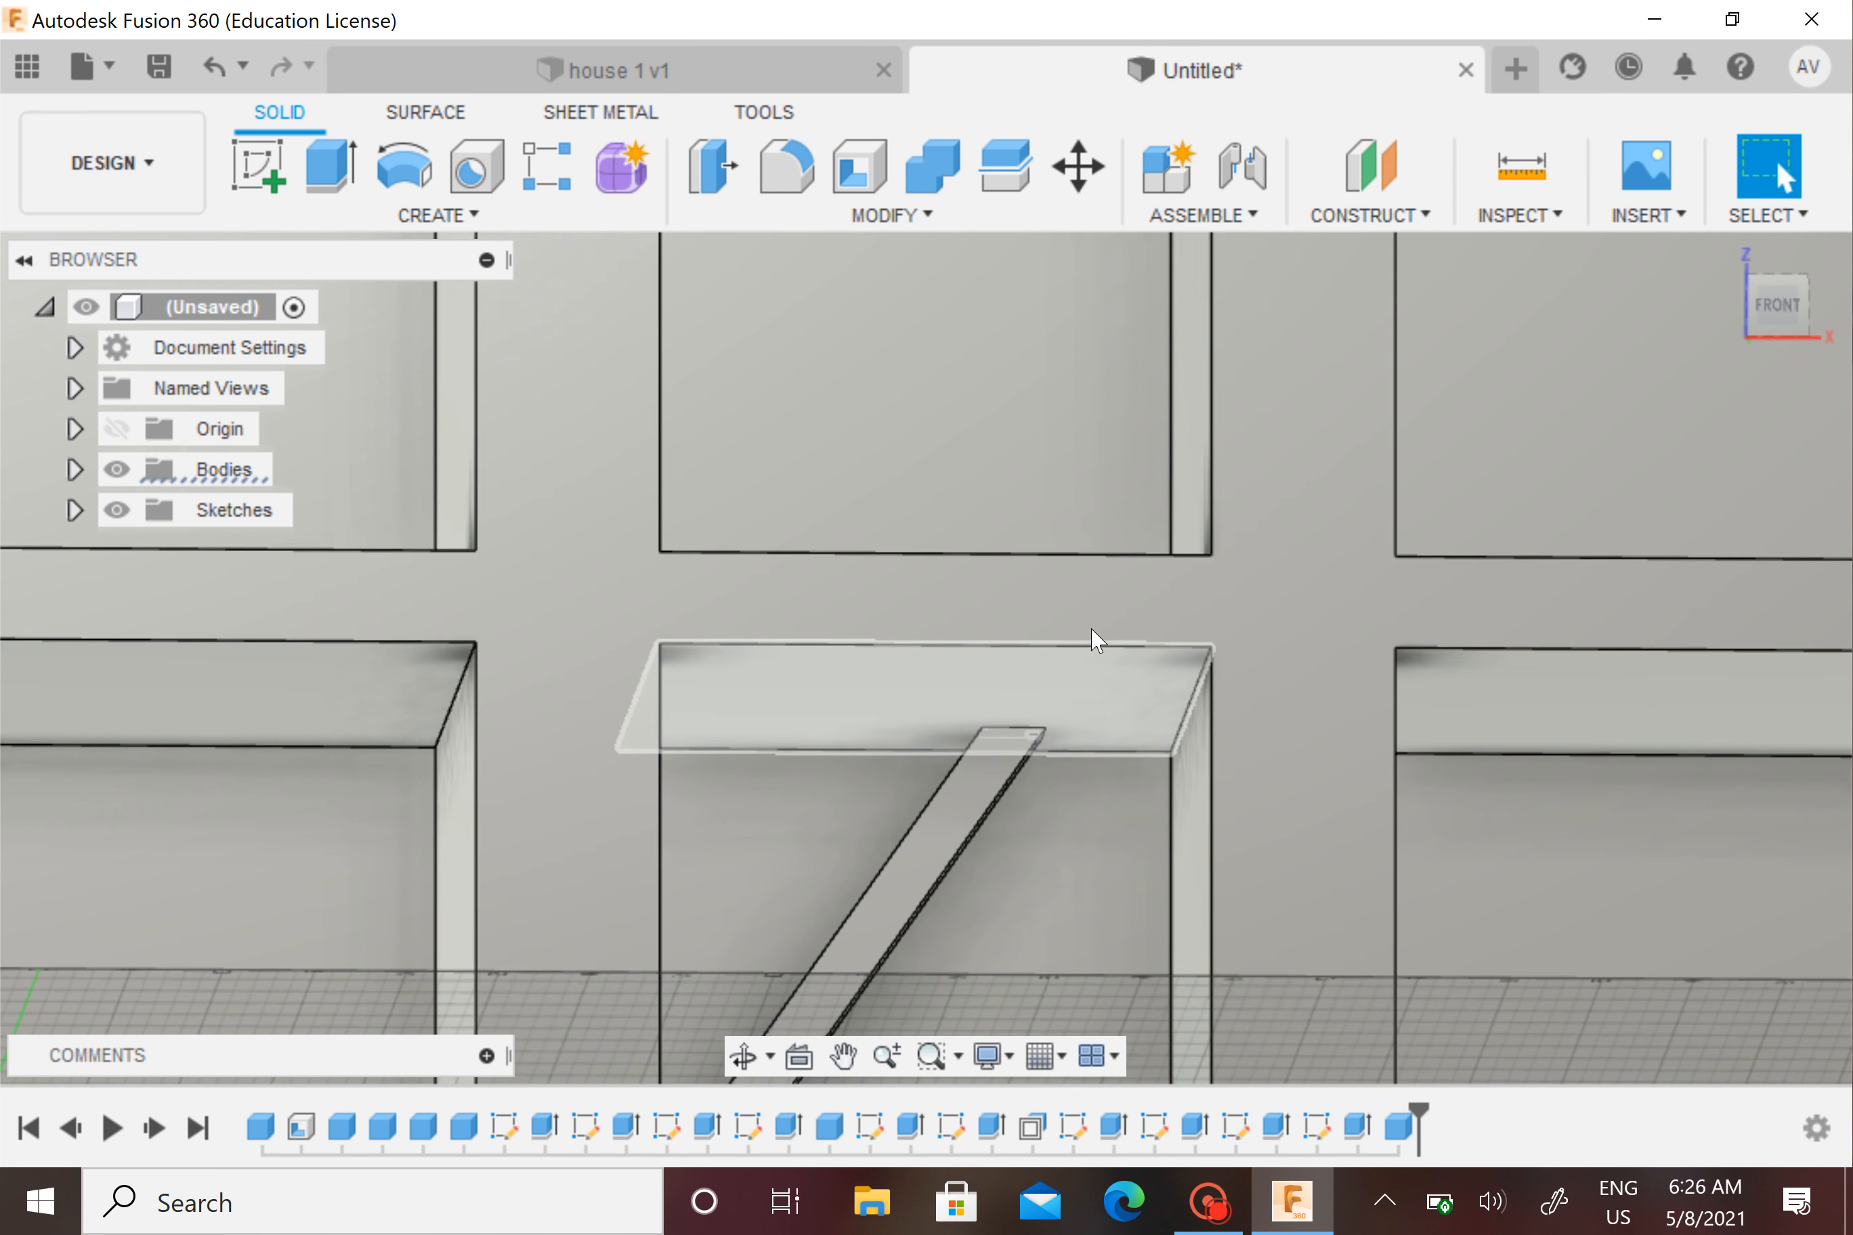
{"action": "left_click", "coordinate": [1773, 317]}
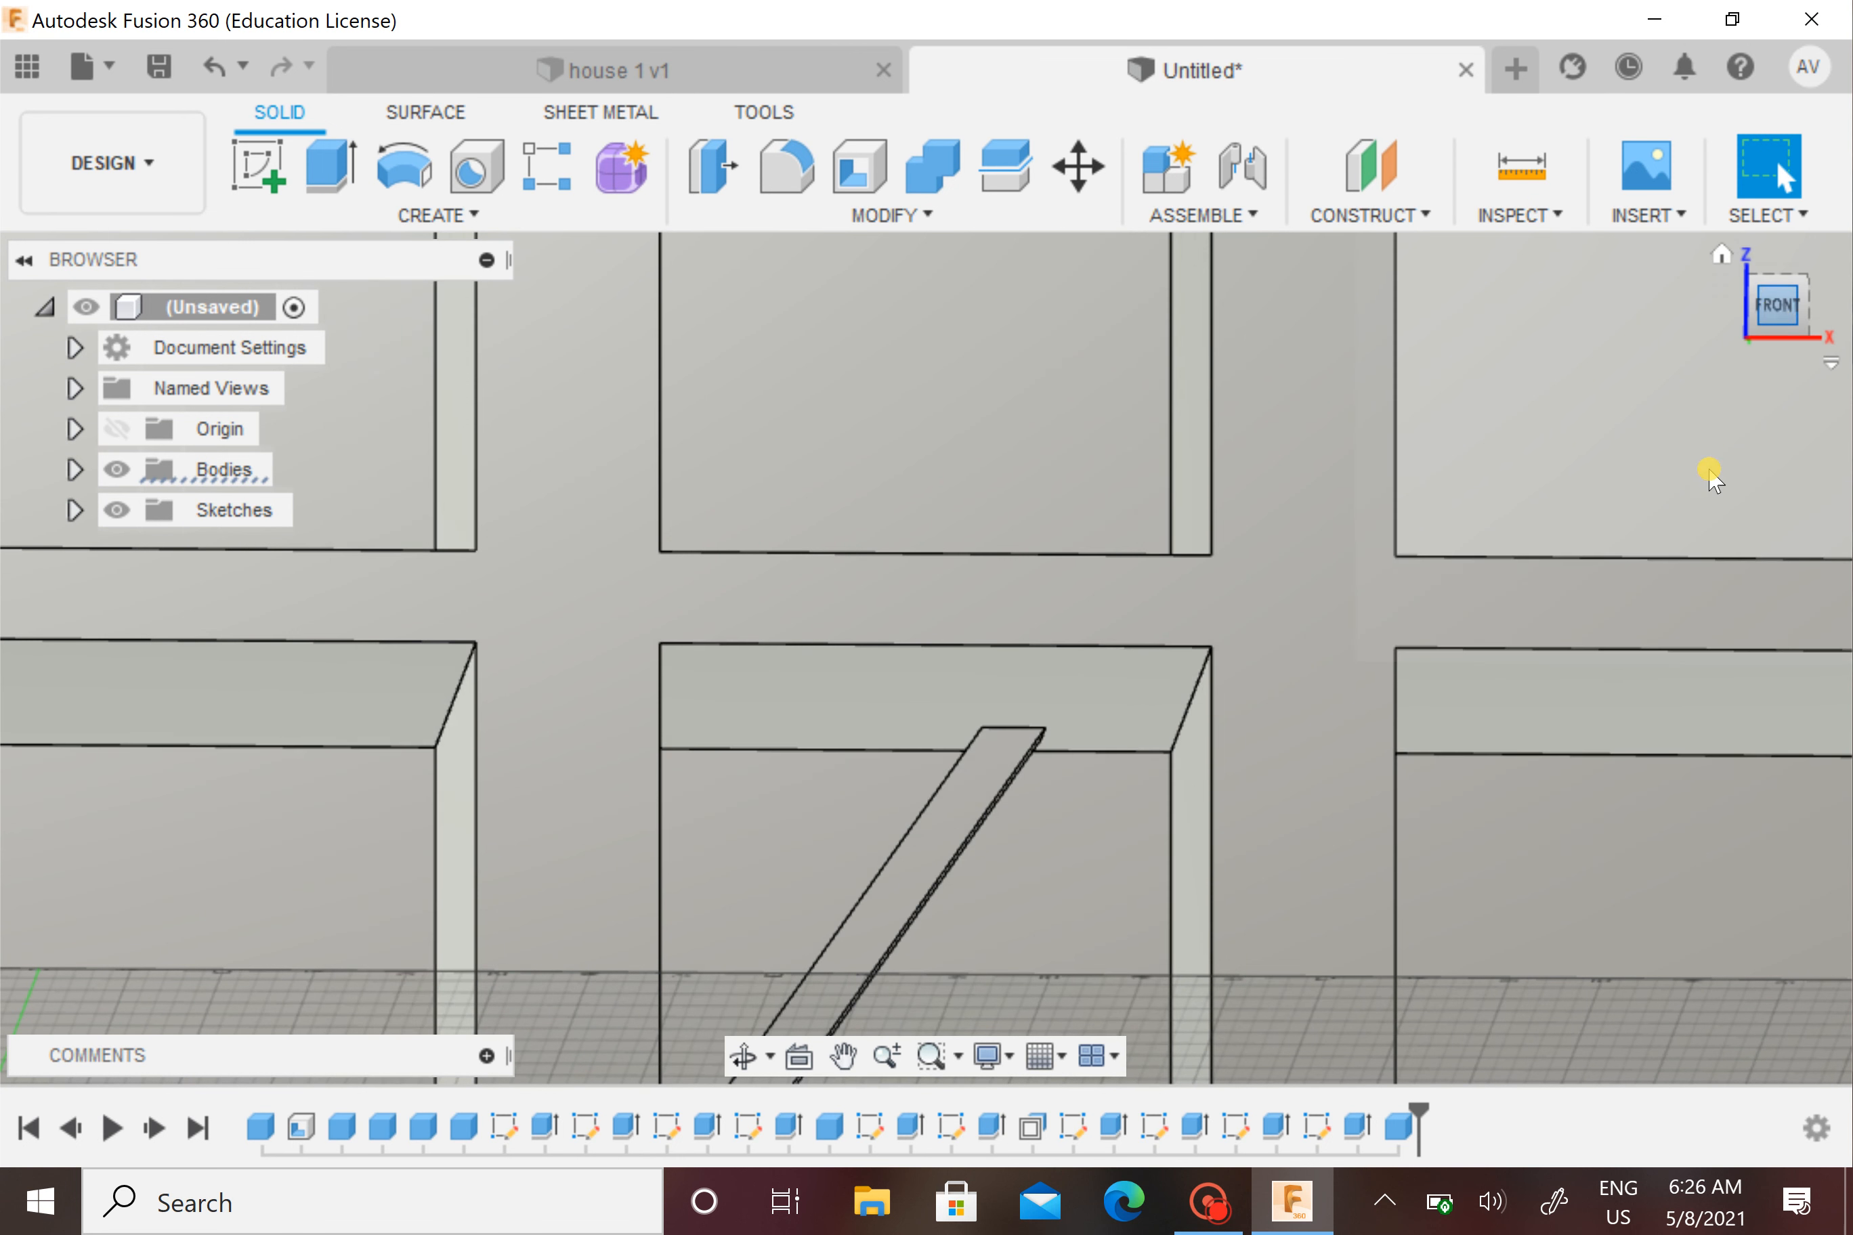
{"action": "middle_click_drag", "start_coordinate": [1313, 764], "coordinate": [1315, 700]}
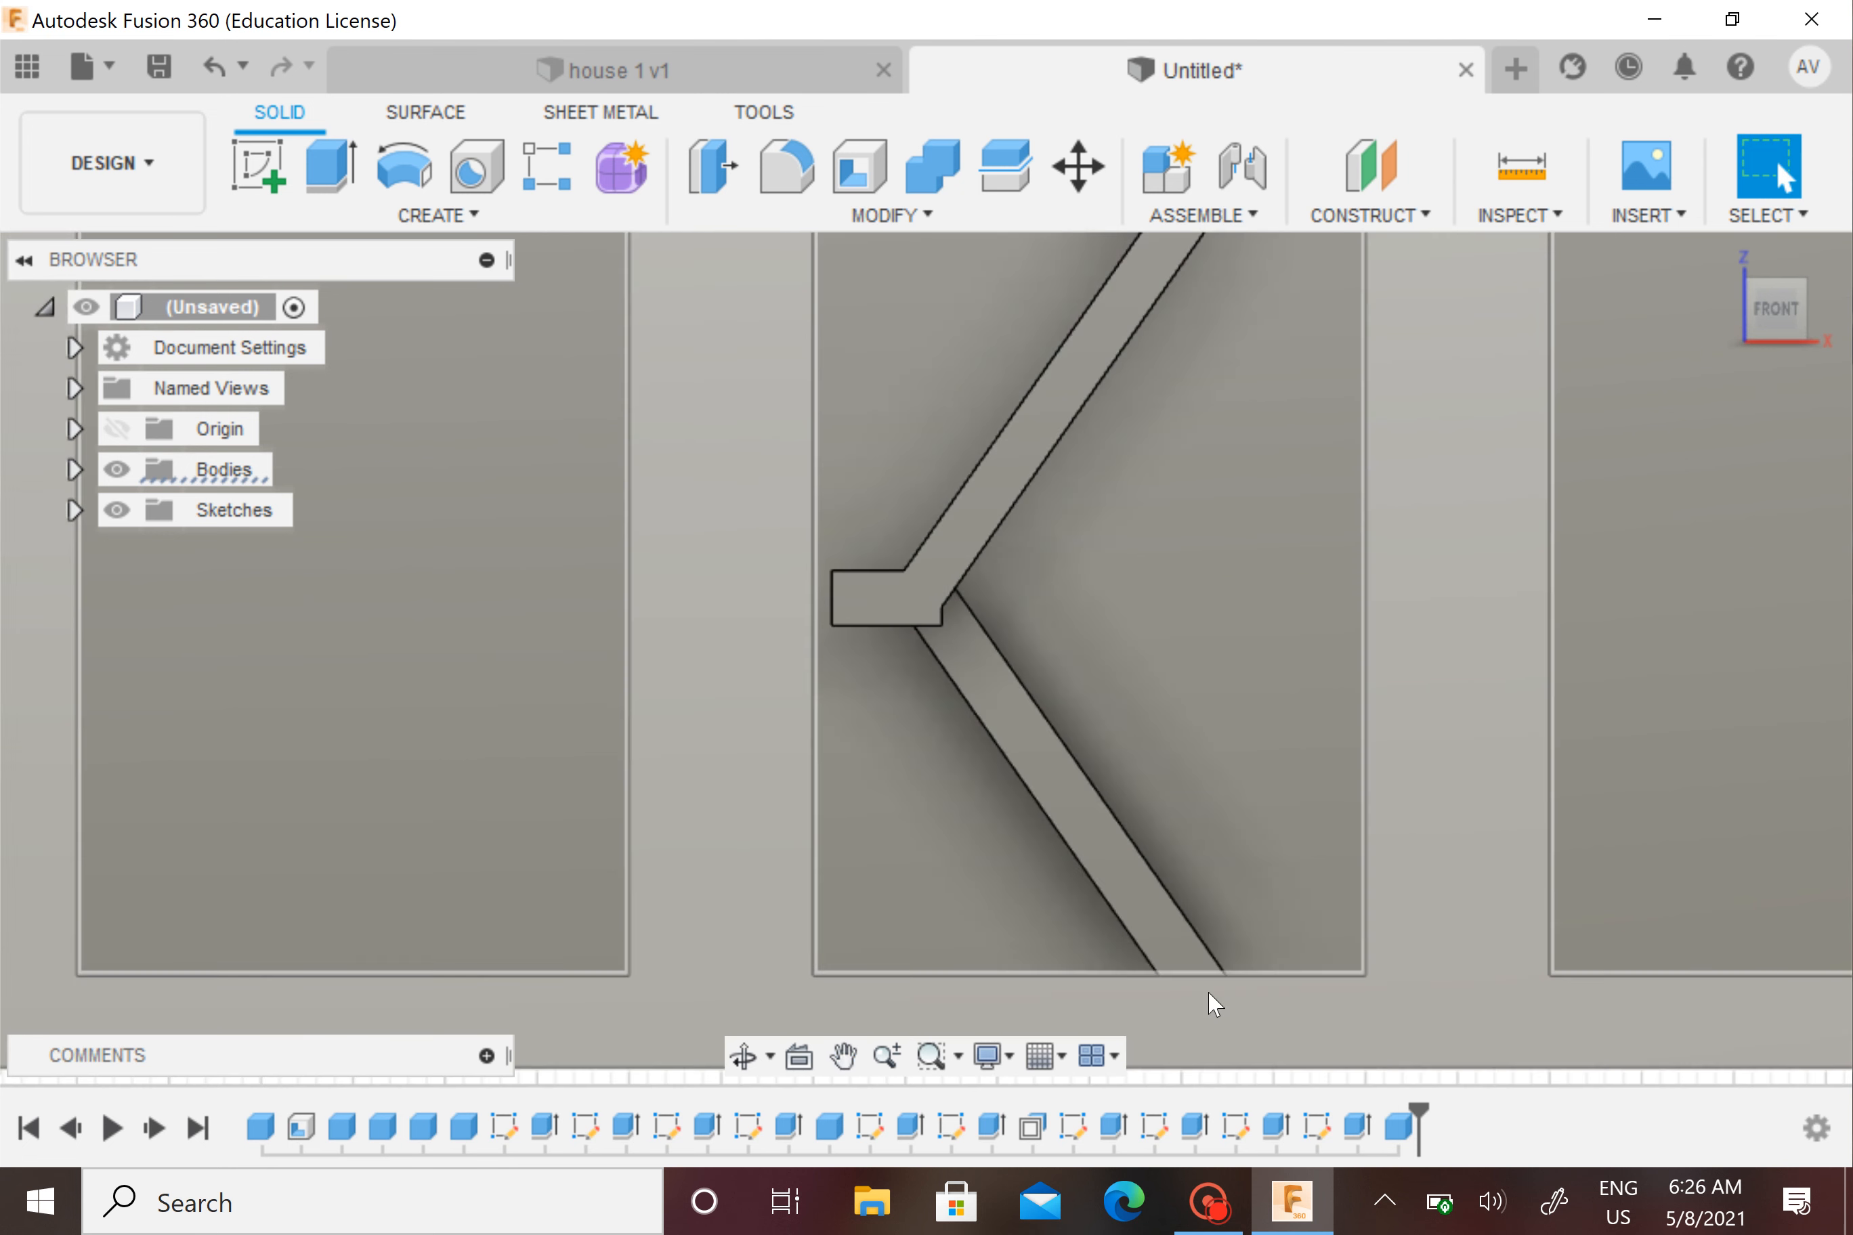
Measure the distance from the upper sloped beam's top corner to the nearby side edge of the ceiling inside the middle opening
{"action": "middle_click_drag", "start_coordinate": [1264, 839], "coordinate": [1179, 930]}
{"action": "scroll", "coordinate": [1178, 929], "scroll_direction": "down", "scroll_amount": 2}
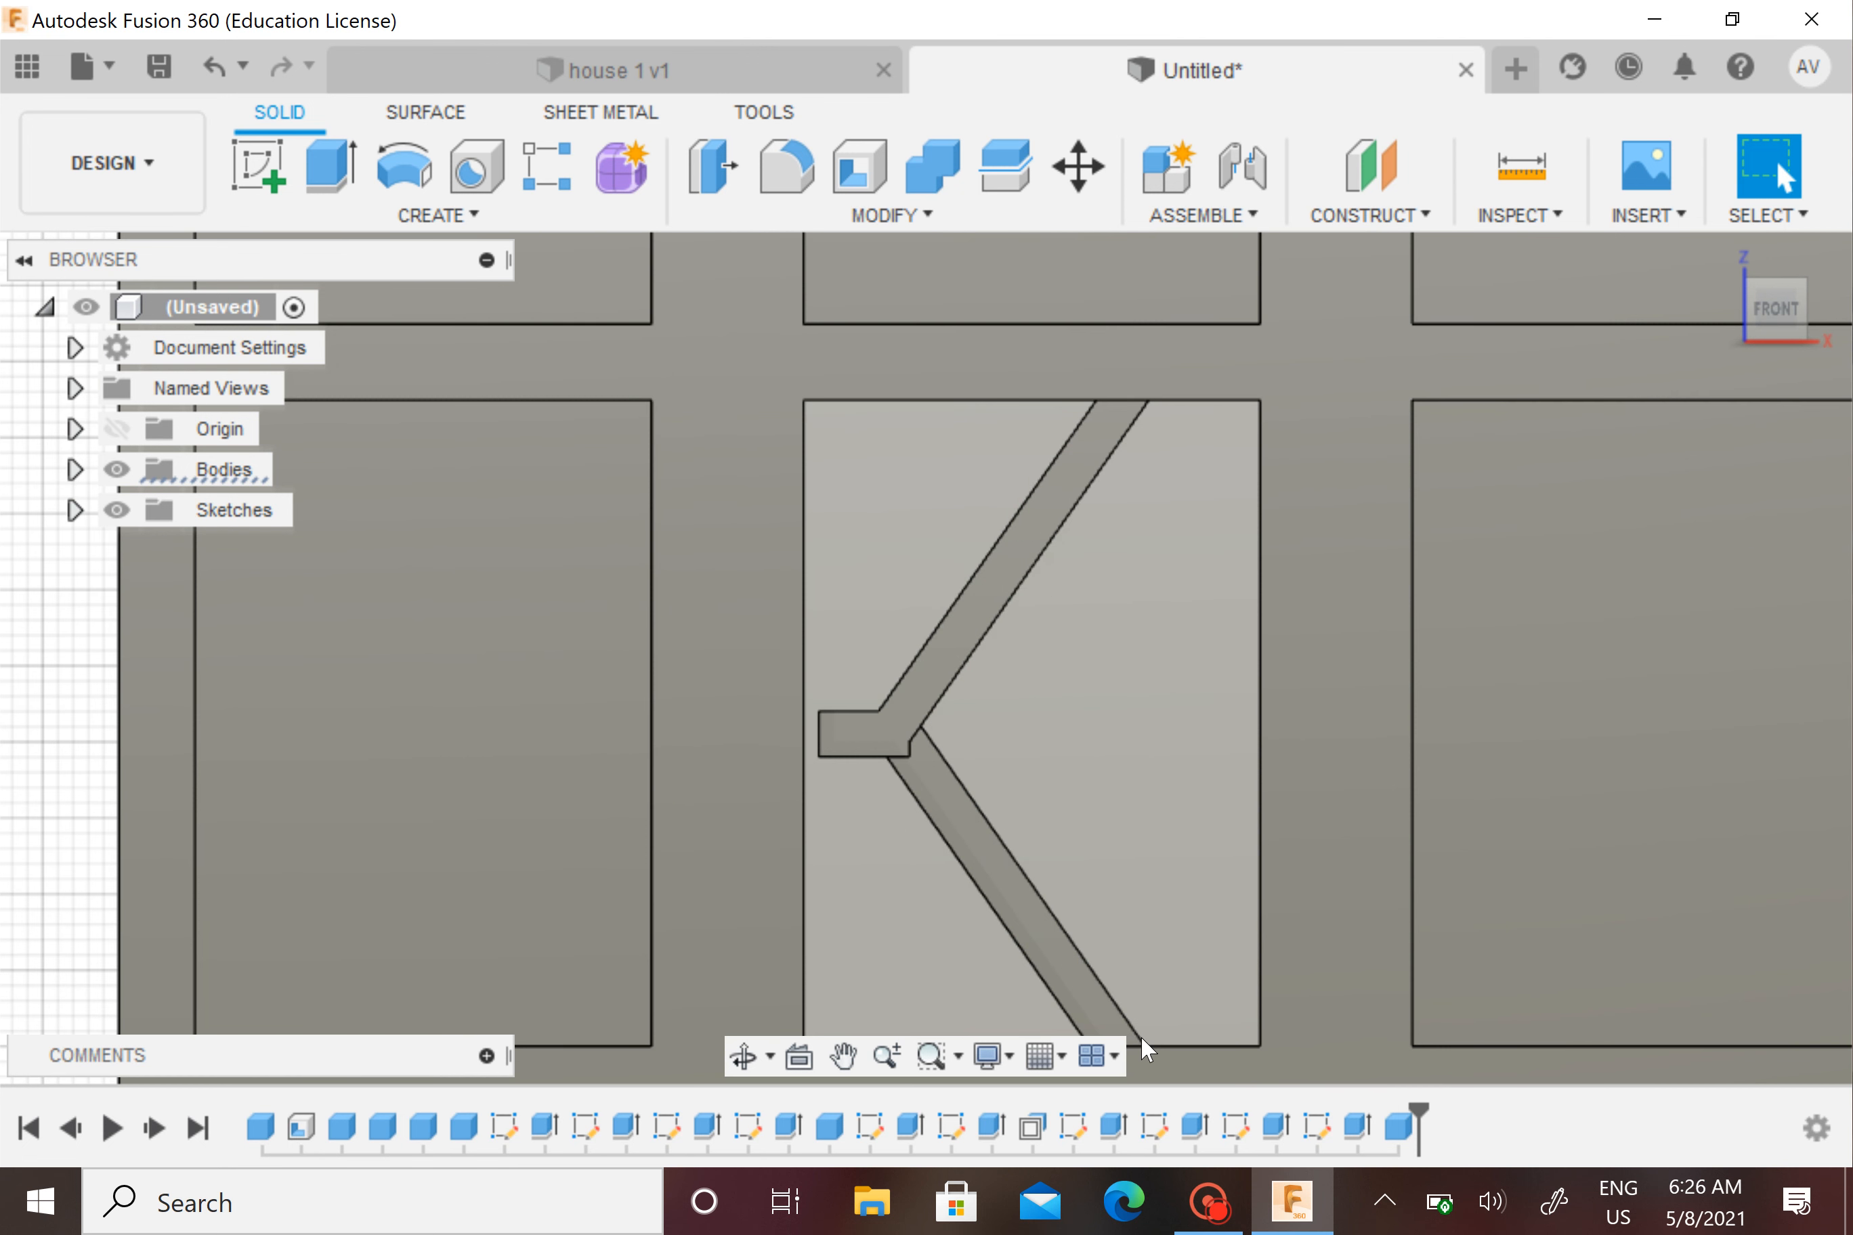
{"action": "scroll", "coordinate": [1175, 487], "scroll_direction": "up", "scroll_amount": 2}
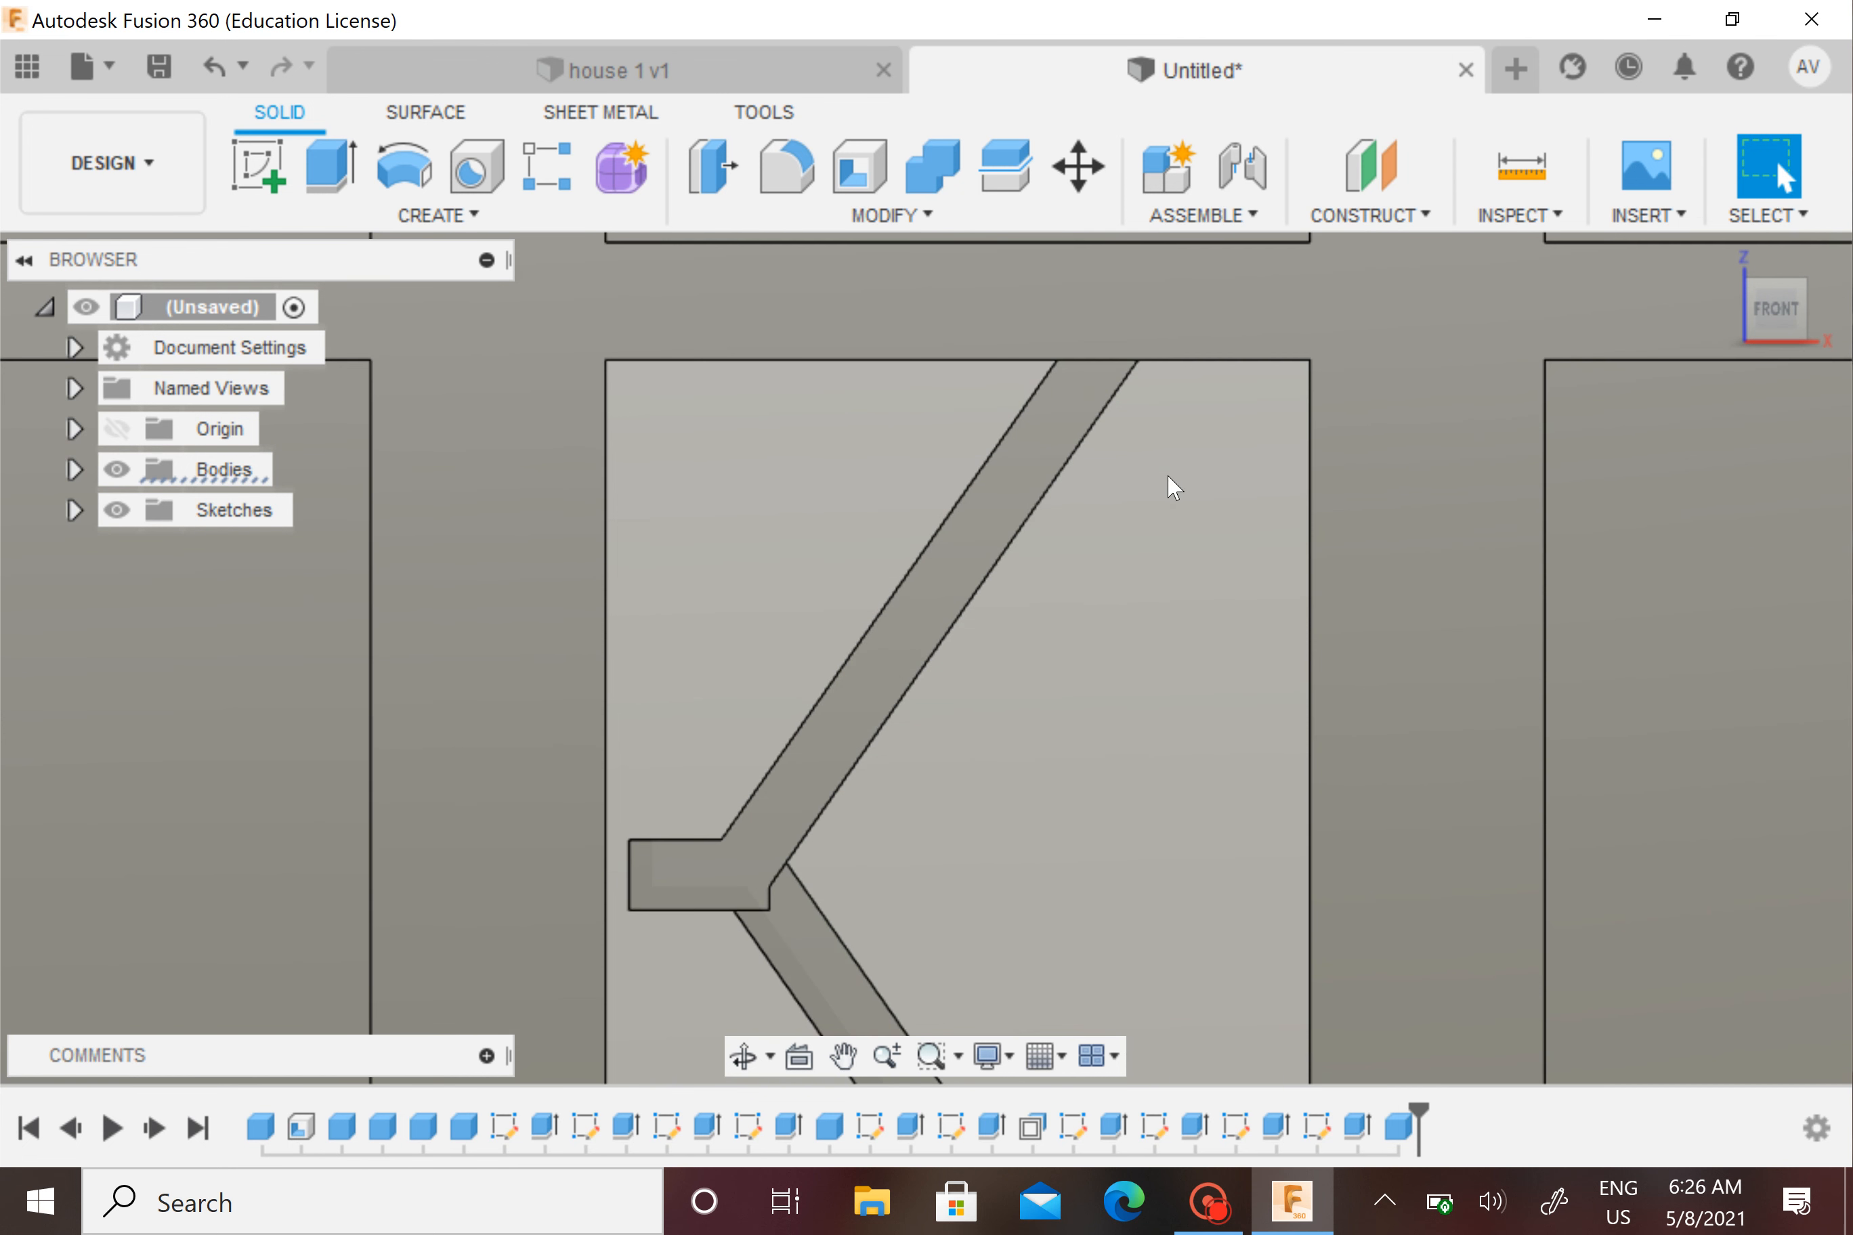
{"action": "middle_click_drag", "start_coordinate": [1160, 566], "coordinate": [1126, 766], "text": "shift"}
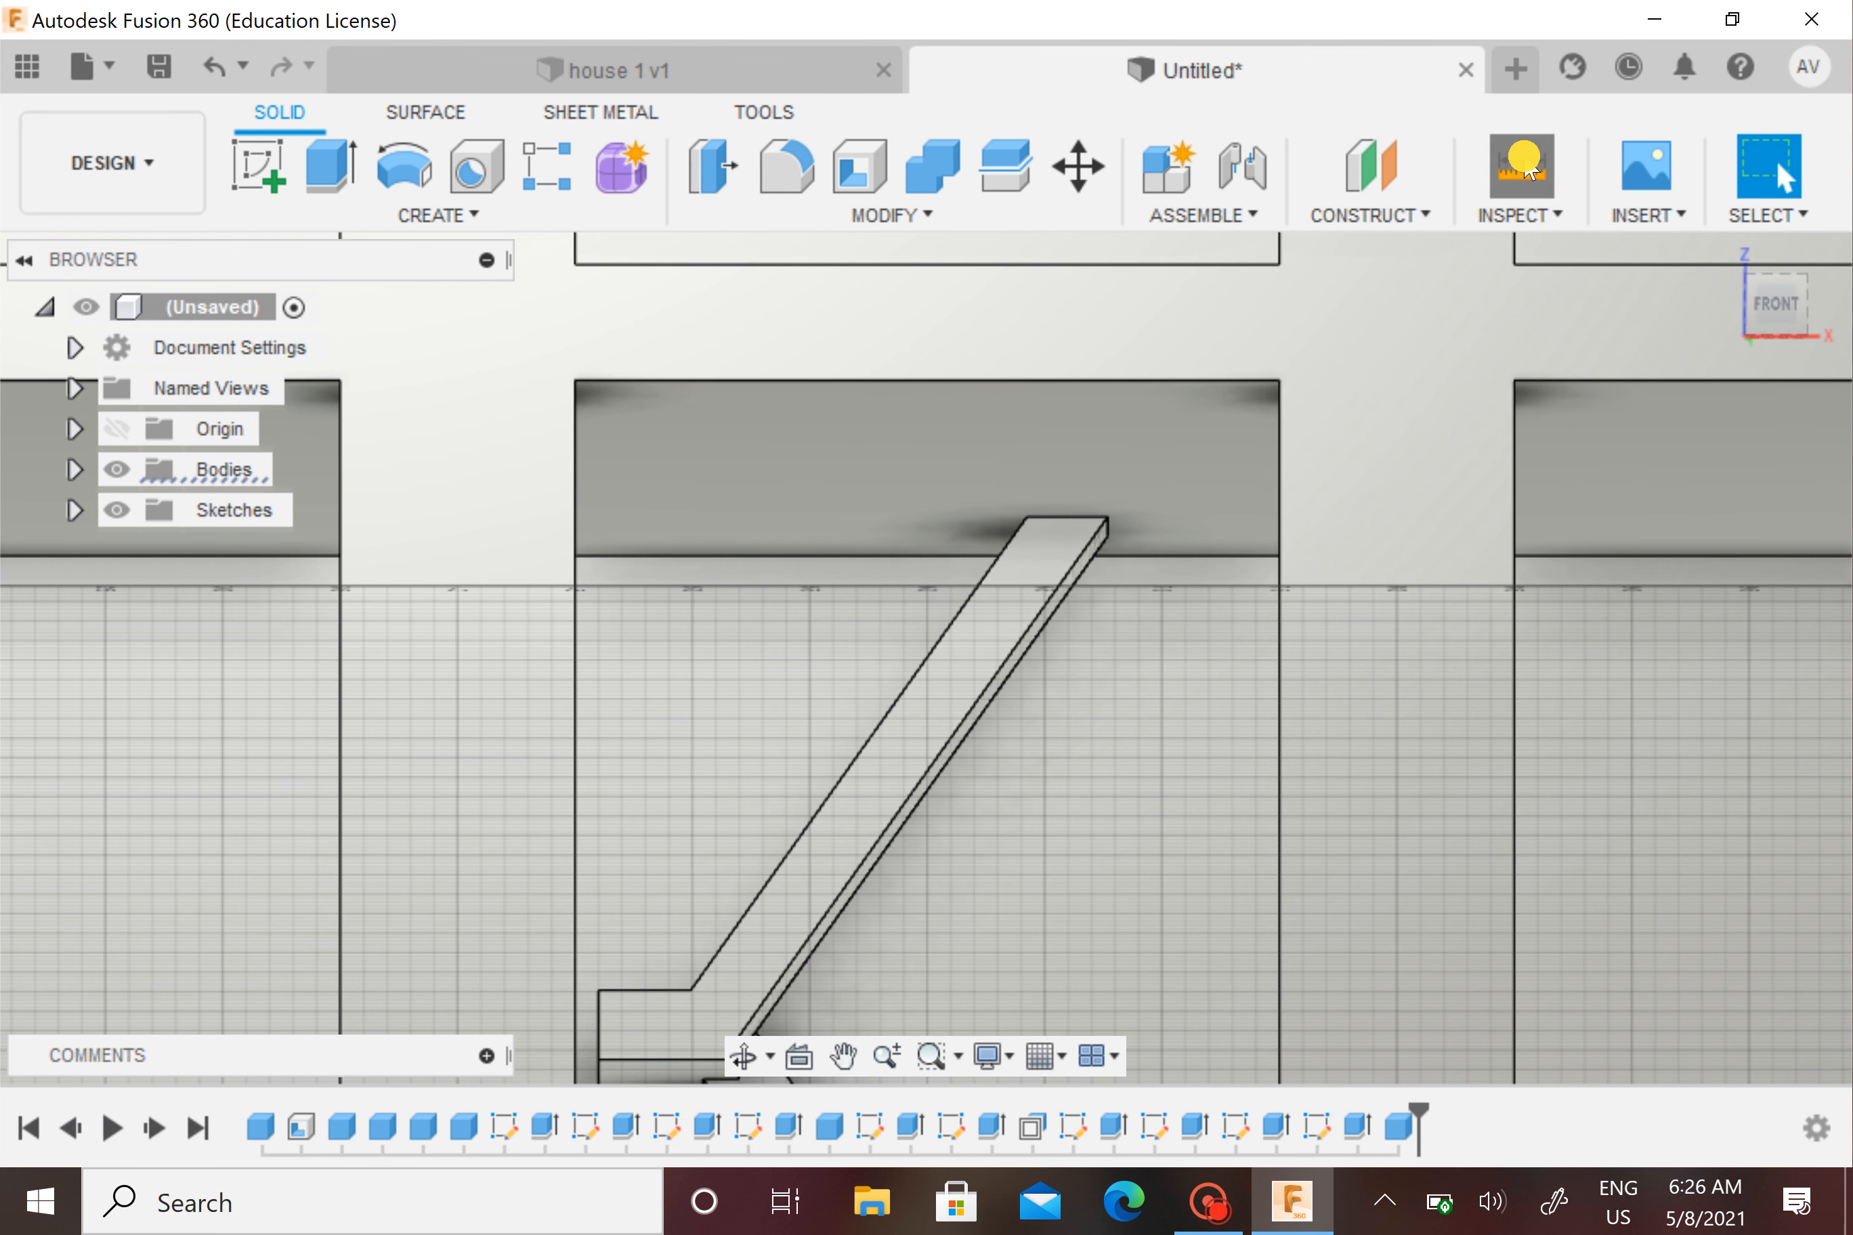
{"action": "left_click", "coordinate": [1521, 166]}
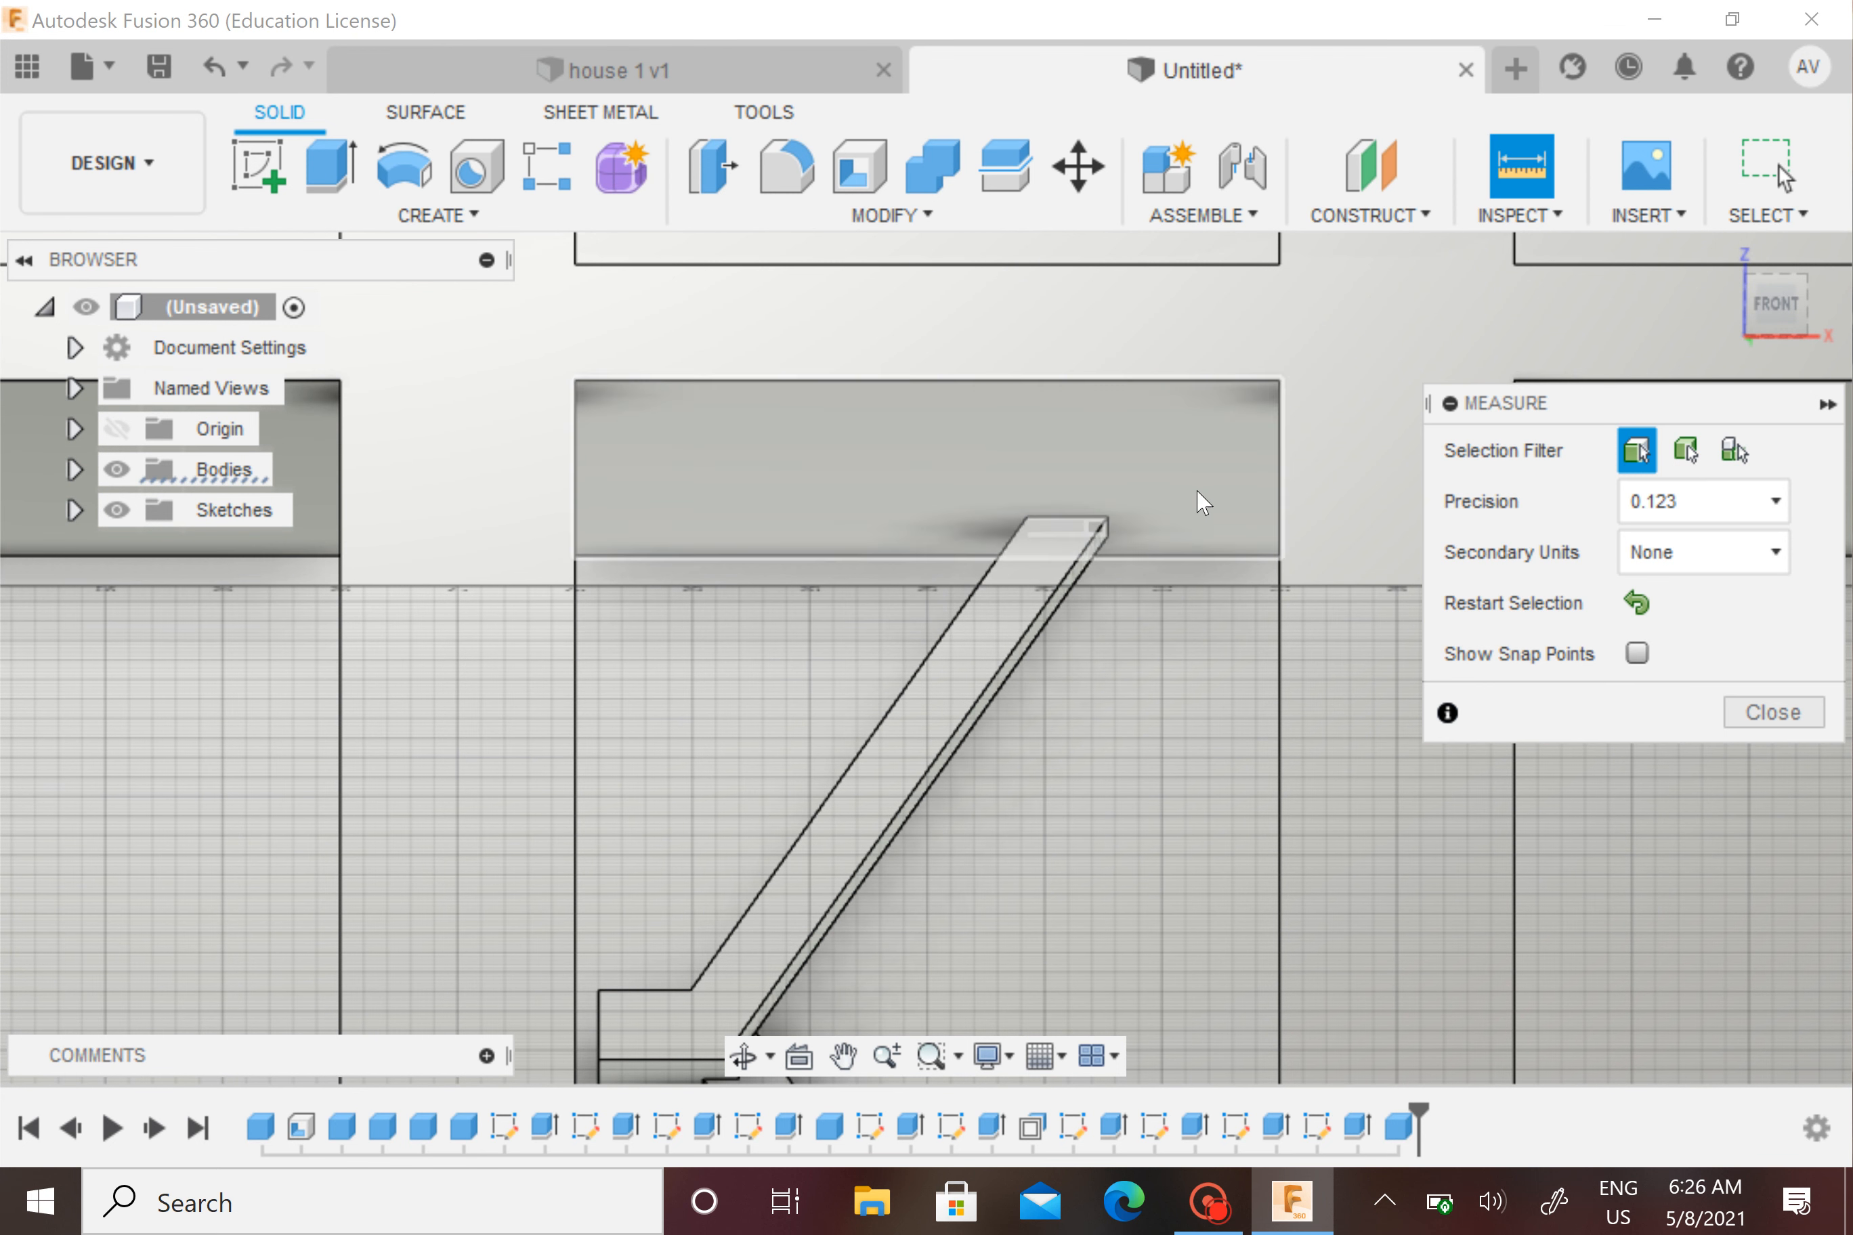
{"action": "left_click", "coordinate": [1109, 519]}
{"action": "middle_click_drag", "start_coordinate": [1121, 529], "coordinate": [1145, 536], "text": "shift"}
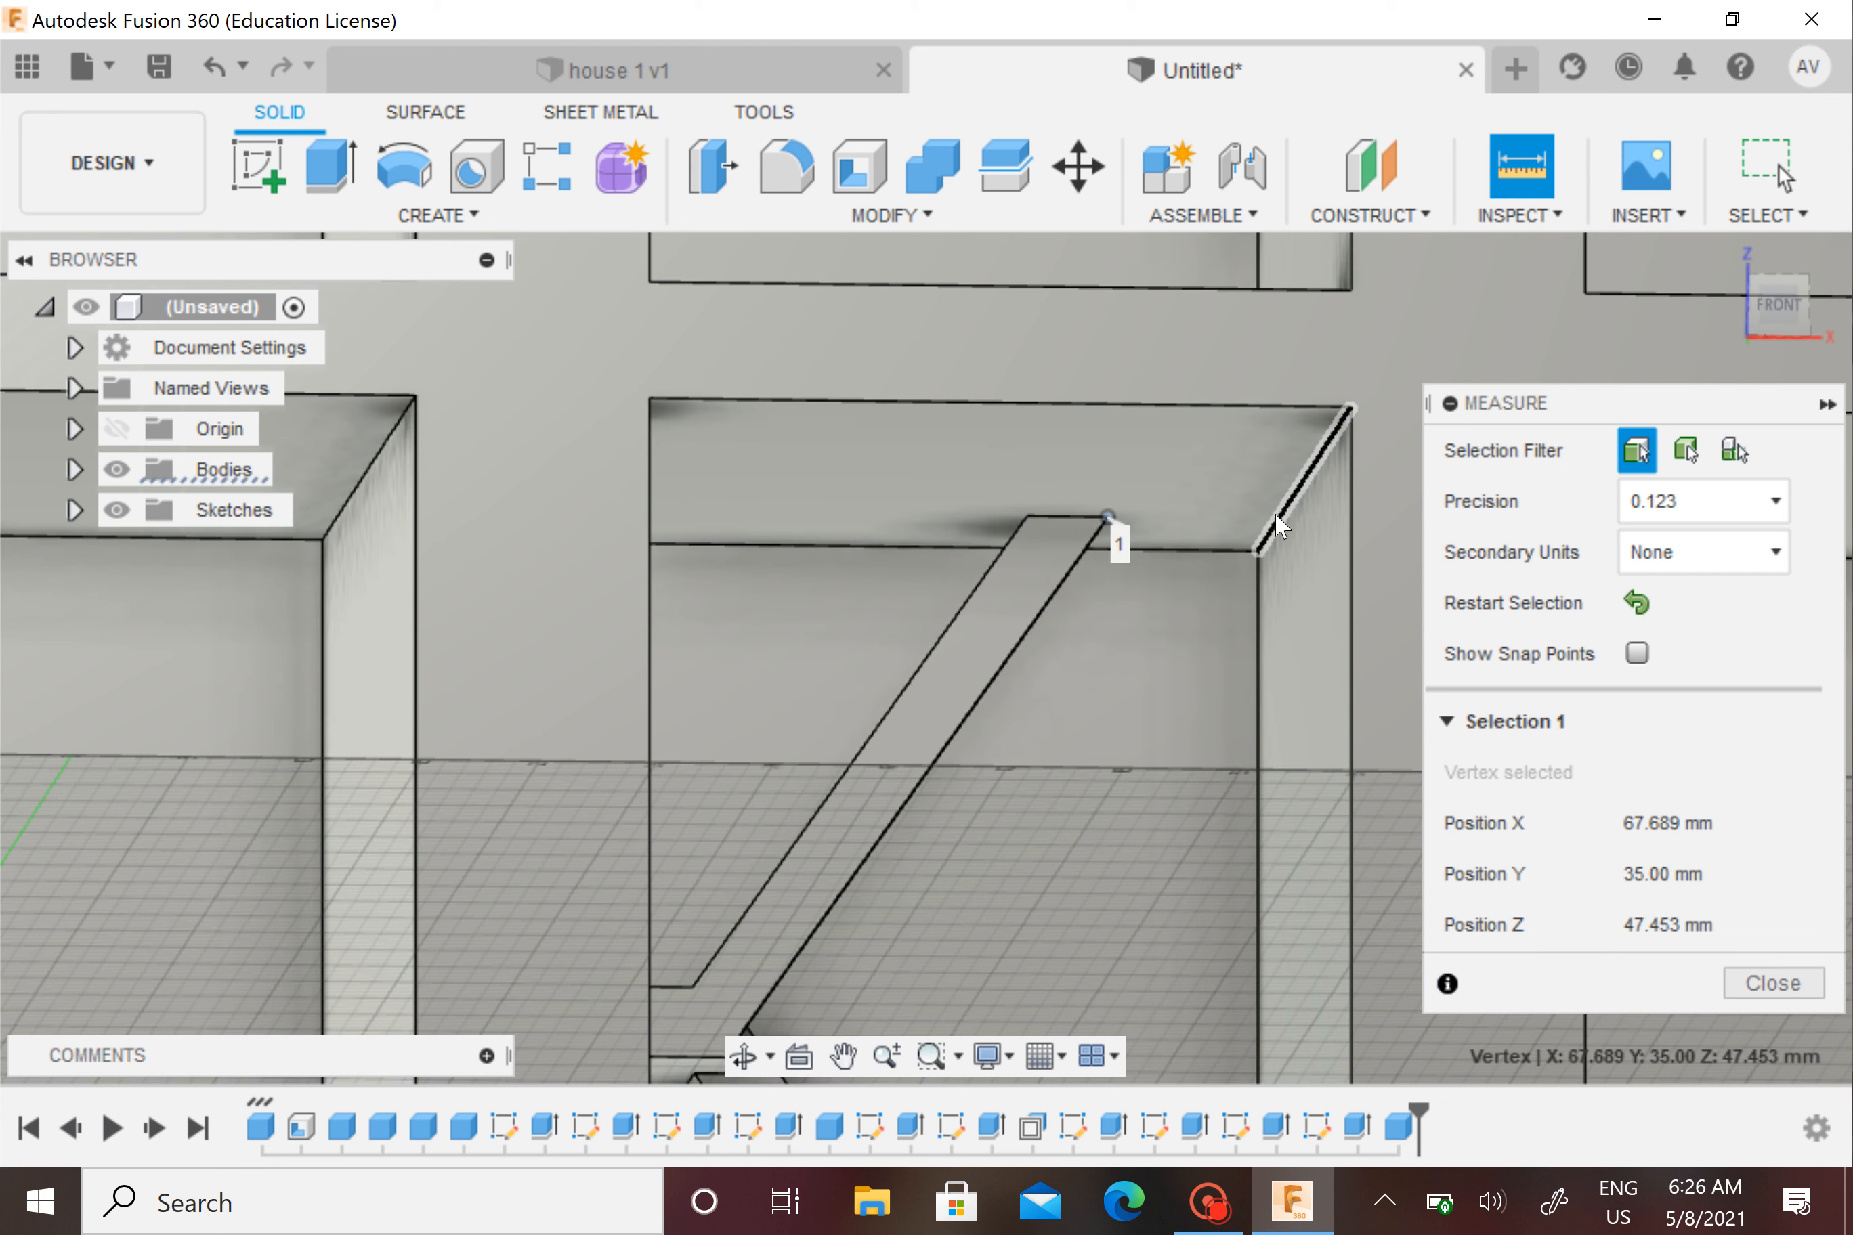
{"action": "left_click", "coordinate": [1286, 522]}
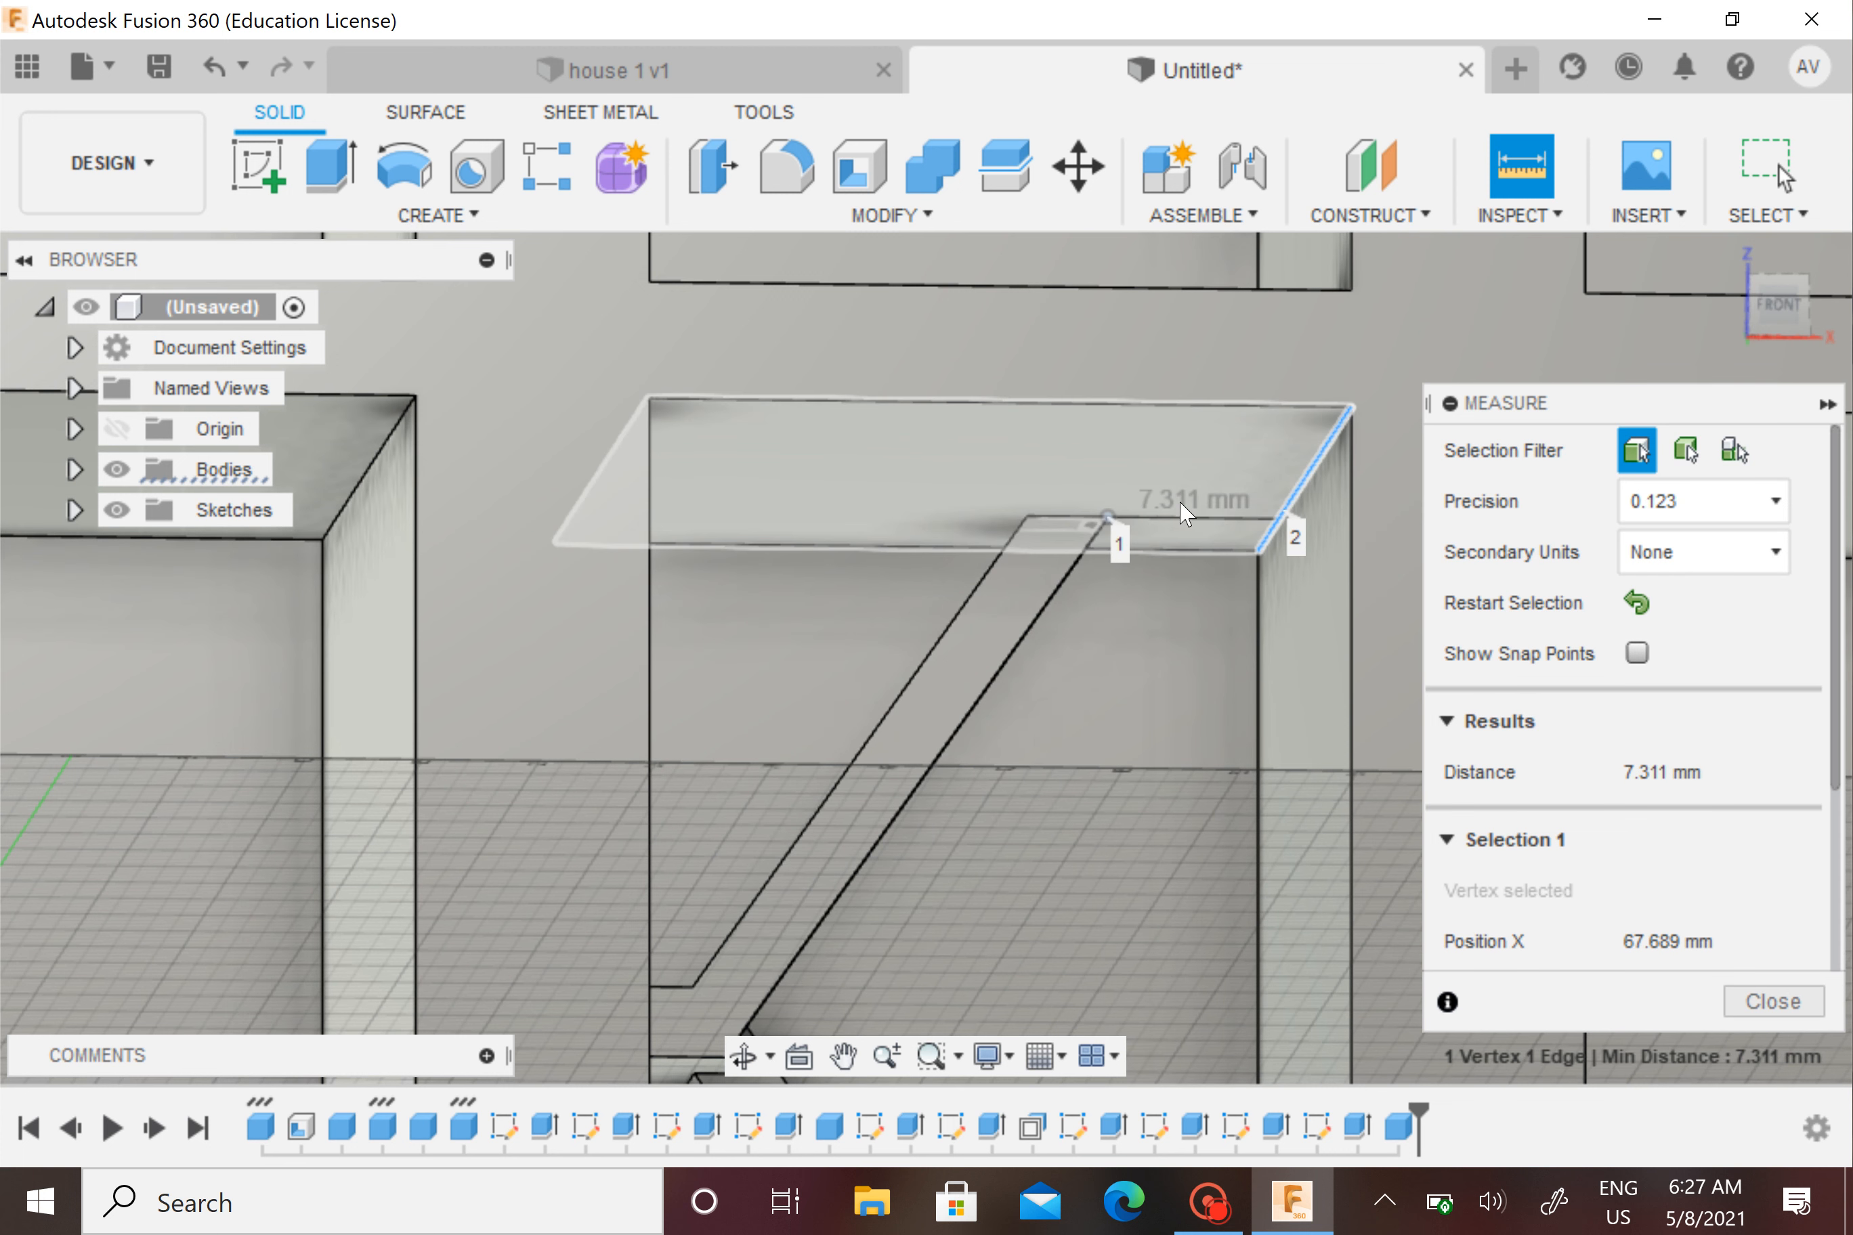
{"action": "left_click", "coordinate": [1772, 1001]}
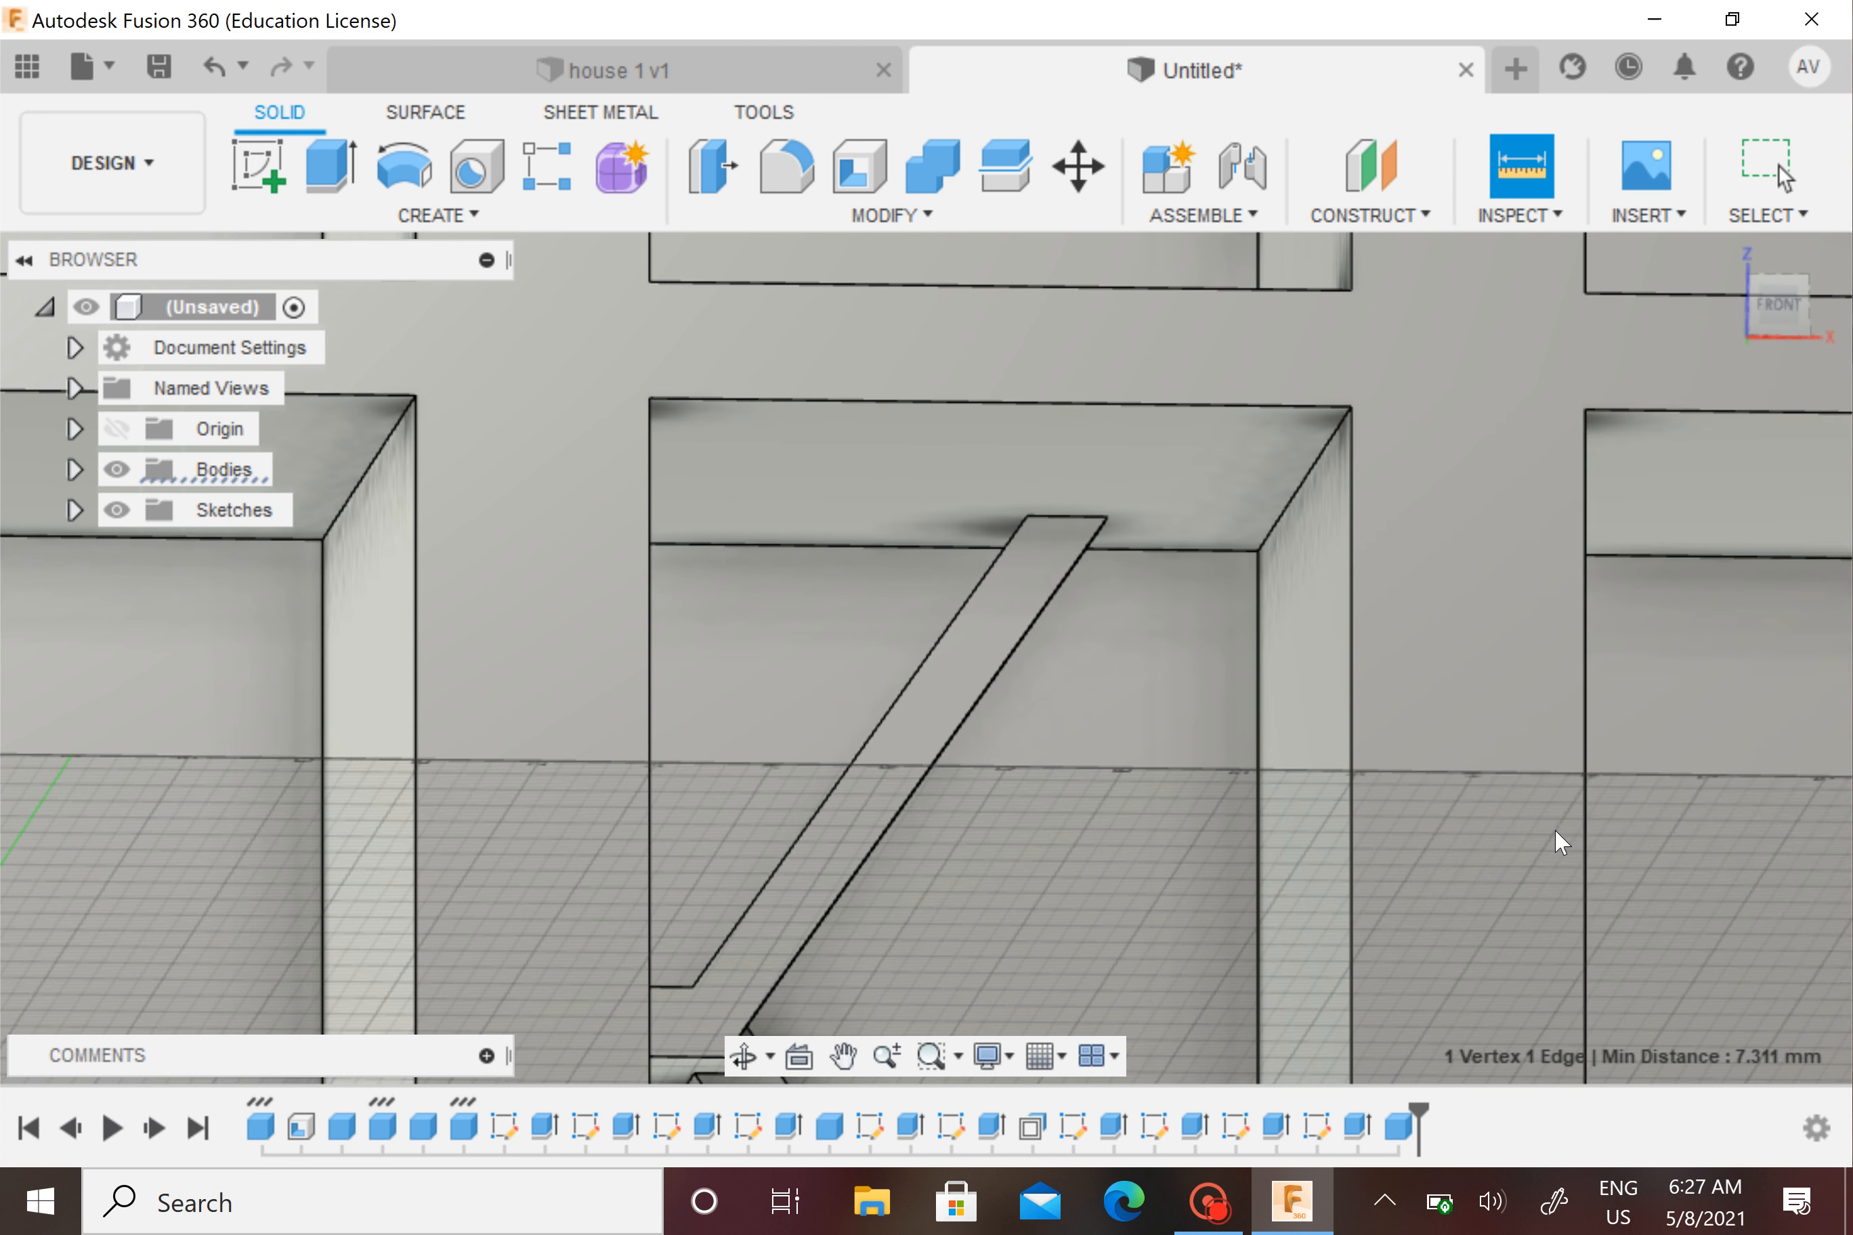
Cut a box 9 mm long, 5 mm wide and -5 mm high through the floor above the upper sloped beam's top end
{"action": "mouse_move", "coordinate": [1195, 571]}
{"action": "middle_mouse_down", "text": "shift"}
{"action": "mouse_move", "coordinate": [1146, 658]}
{"action": "mouse_move", "coordinate": [973, 315]}
{"action": "middle_mouse_up", "text": "shift"}
{"action": "scroll", "coordinate": [1146, 569], "scroll_direction": "up", "scroll_amount": 3}
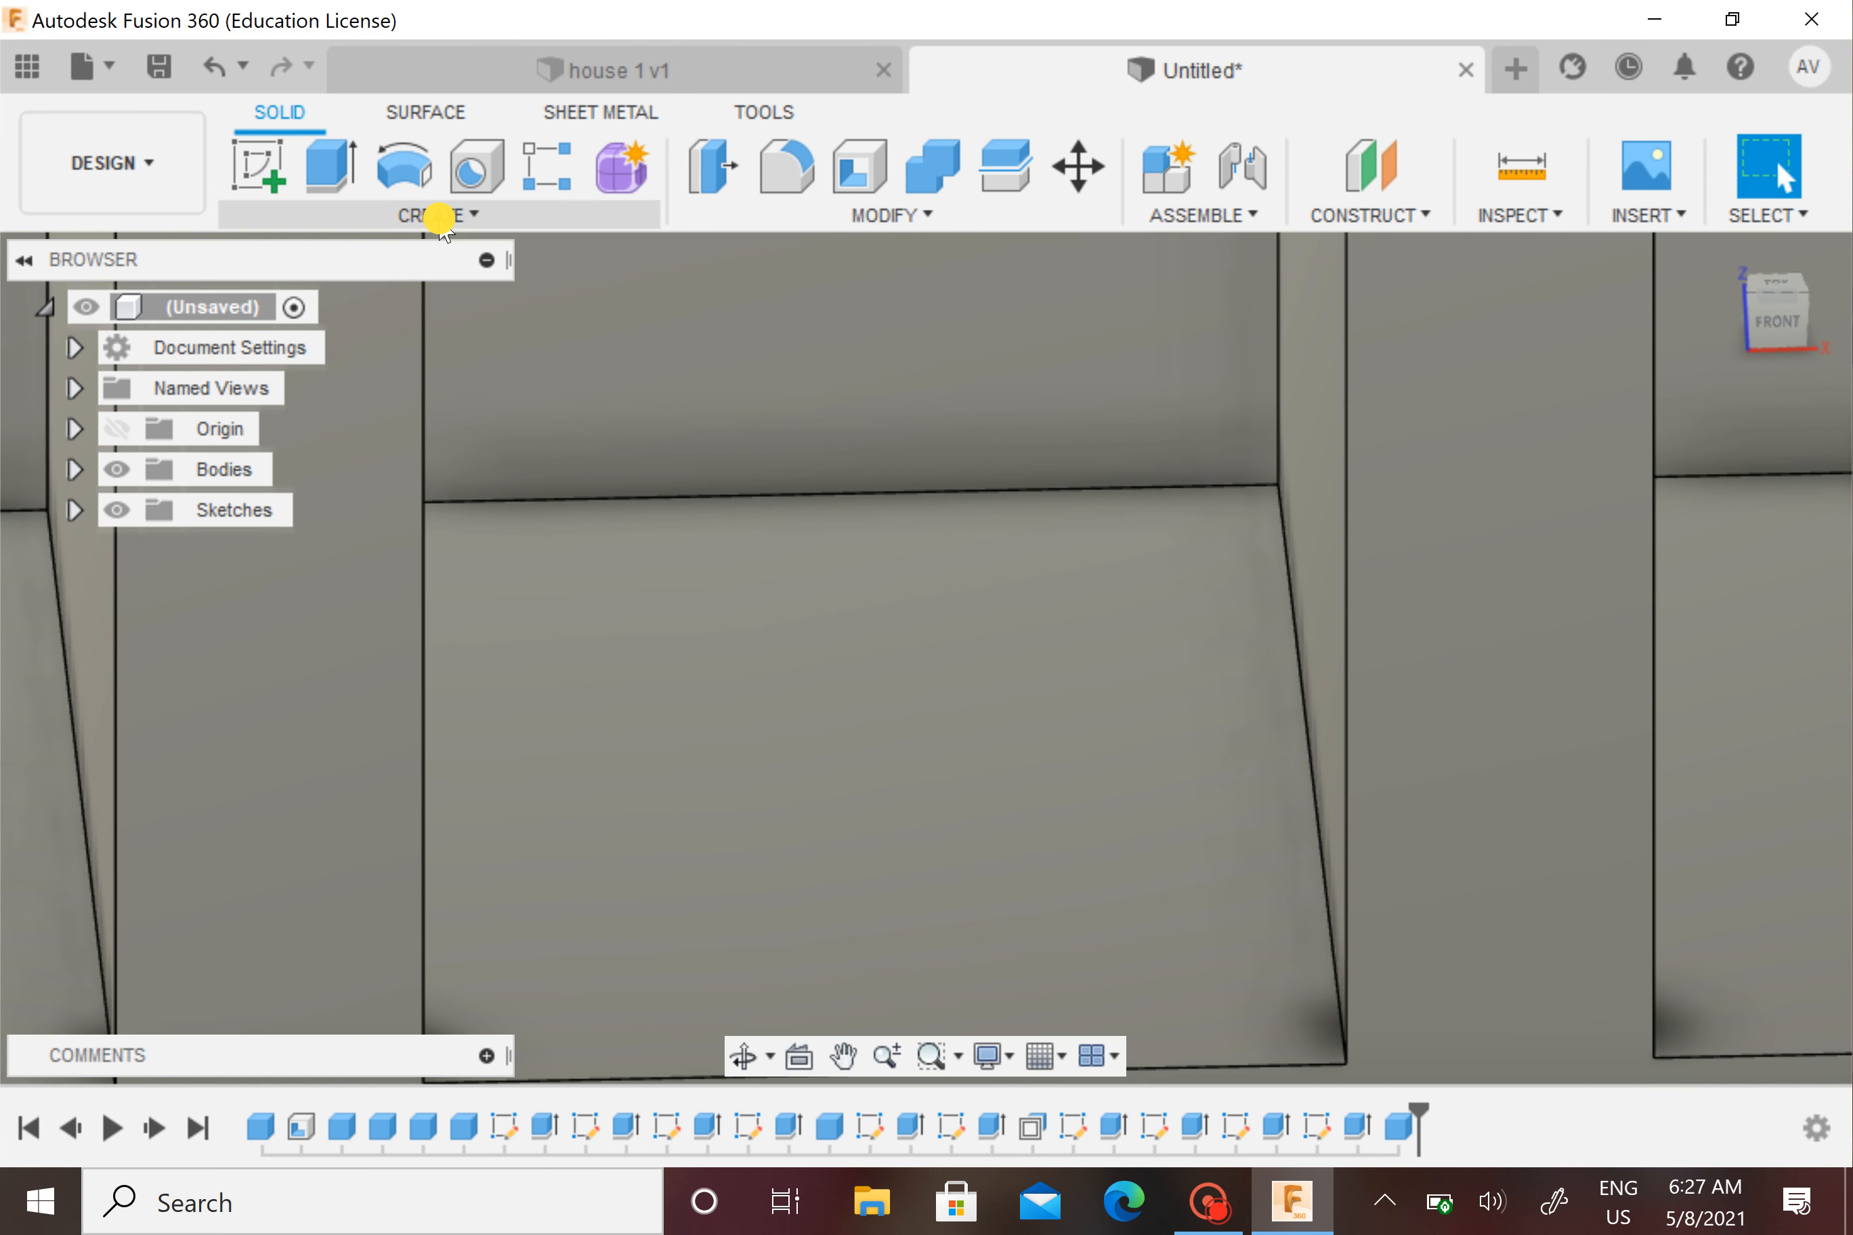
{"action": "left_click", "coordinate": [437, 215]}
{"action": "left_click", "coordinate": [319, 520]}
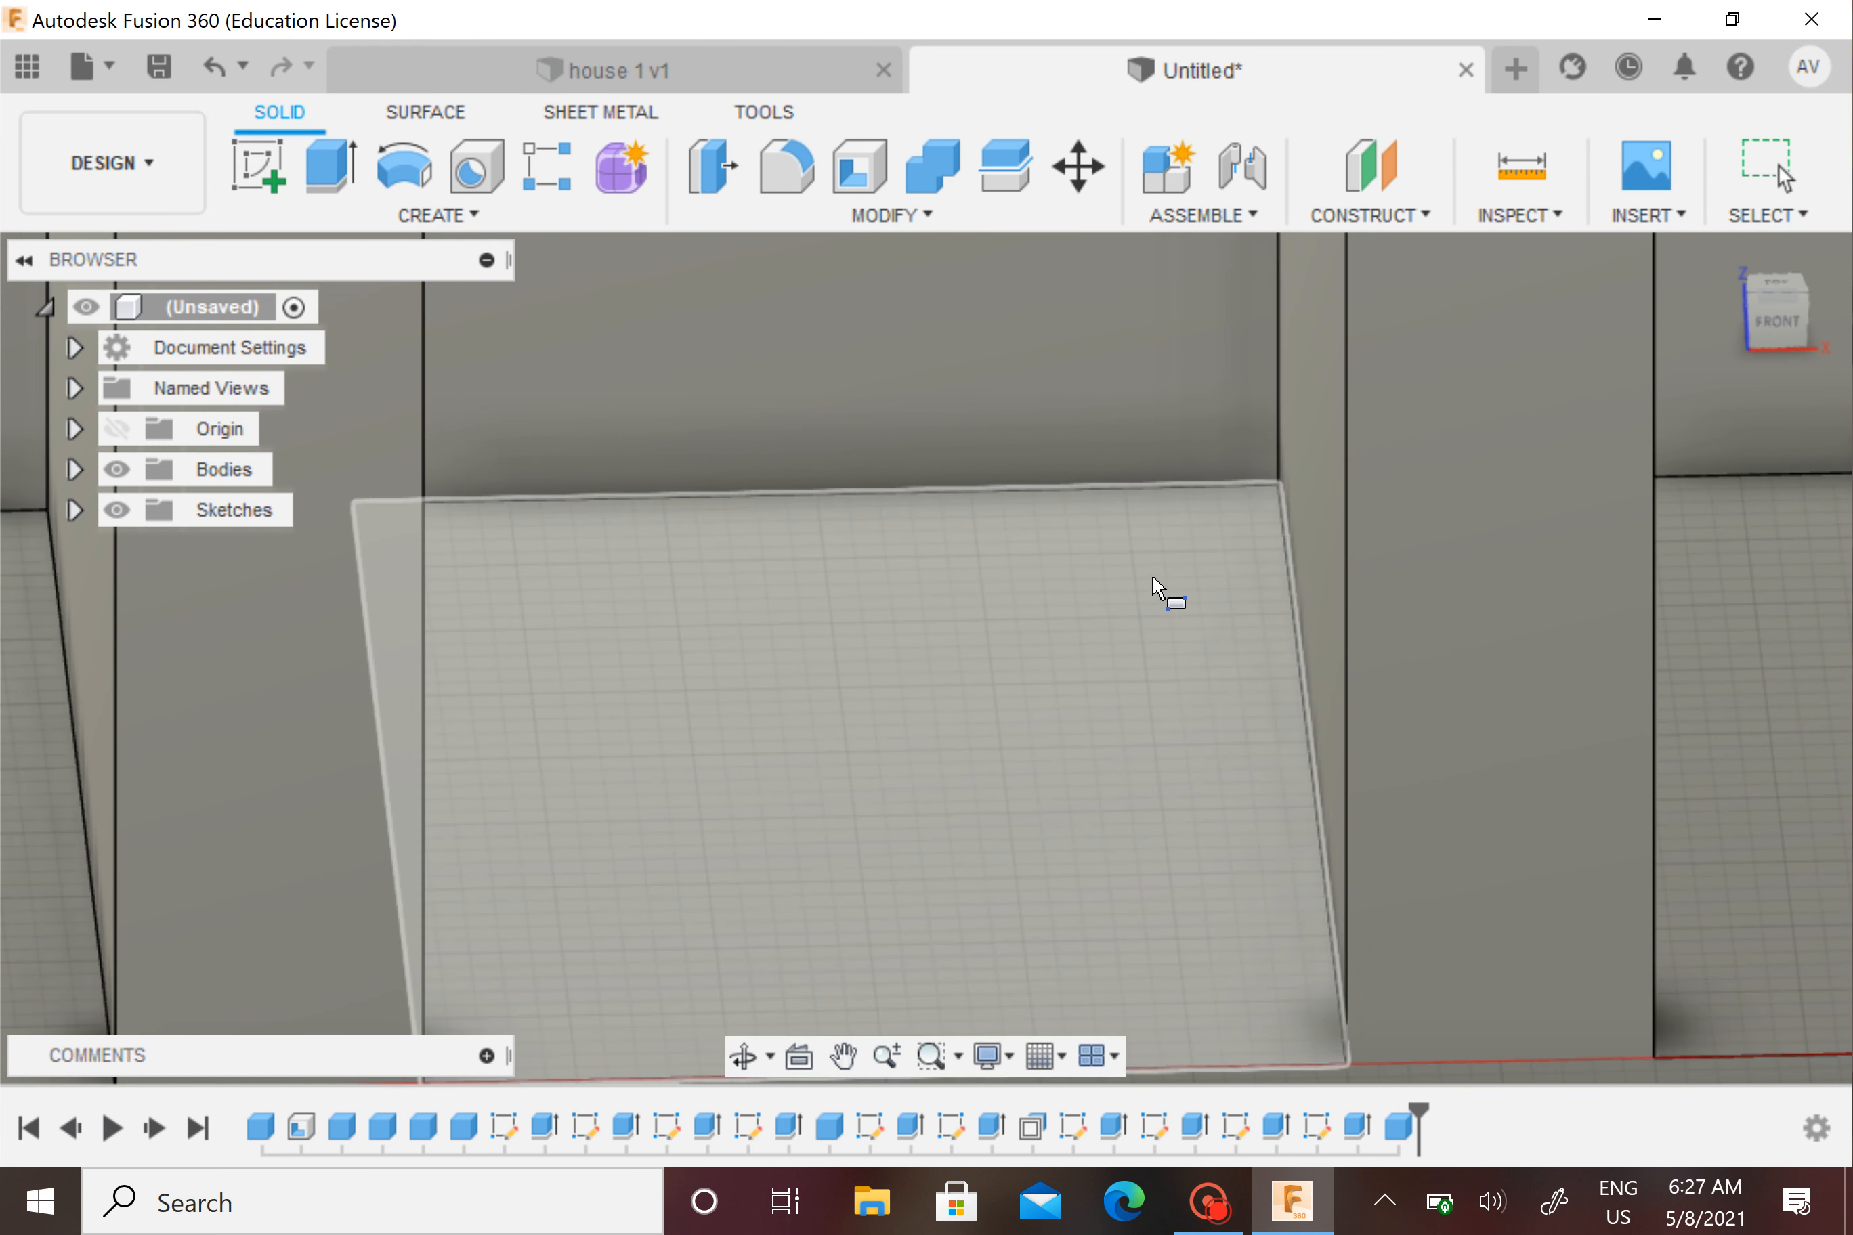
{"action": "left_click", "coordinate": [1109, 580]}
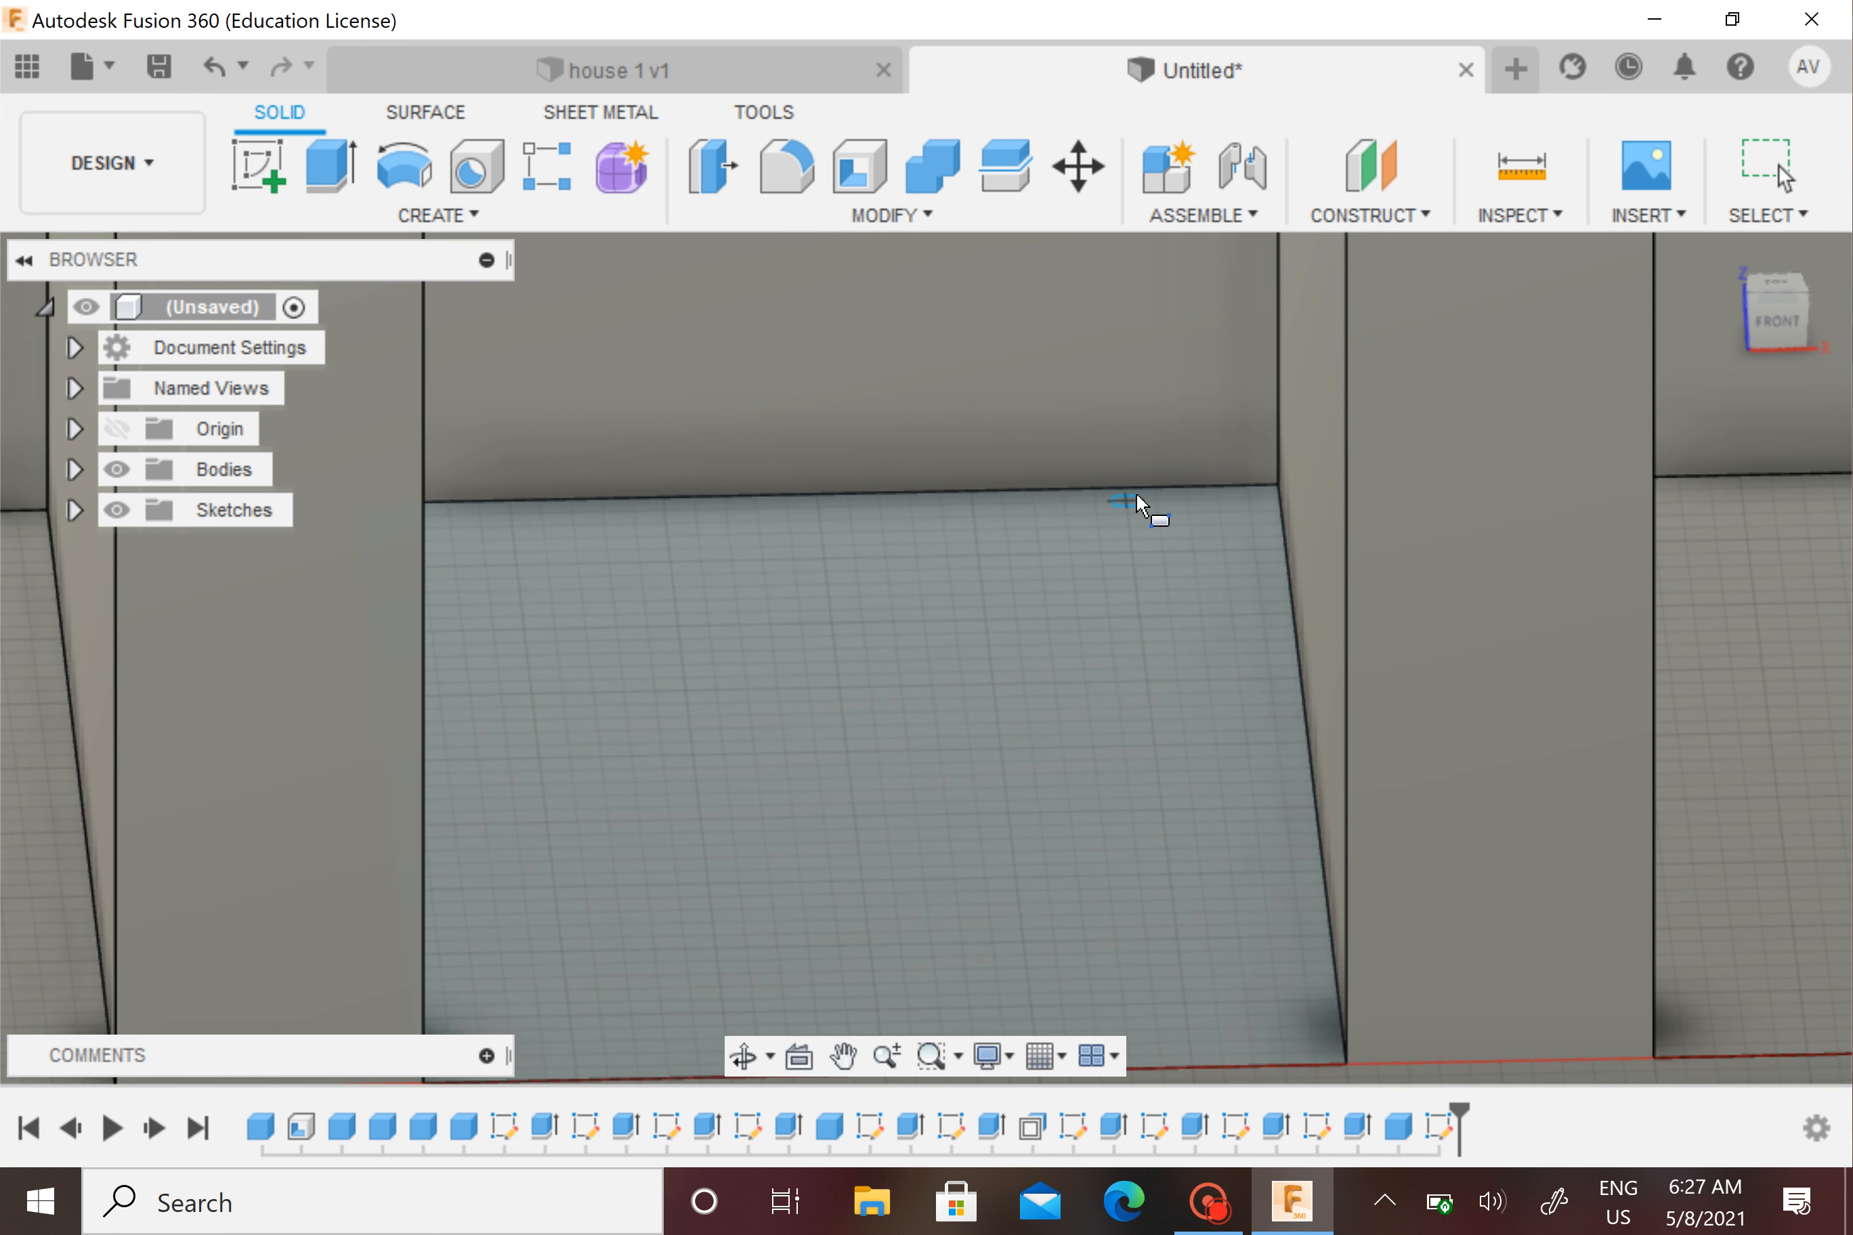
{"action": "left_click", "coordinate": [1134, 551]}
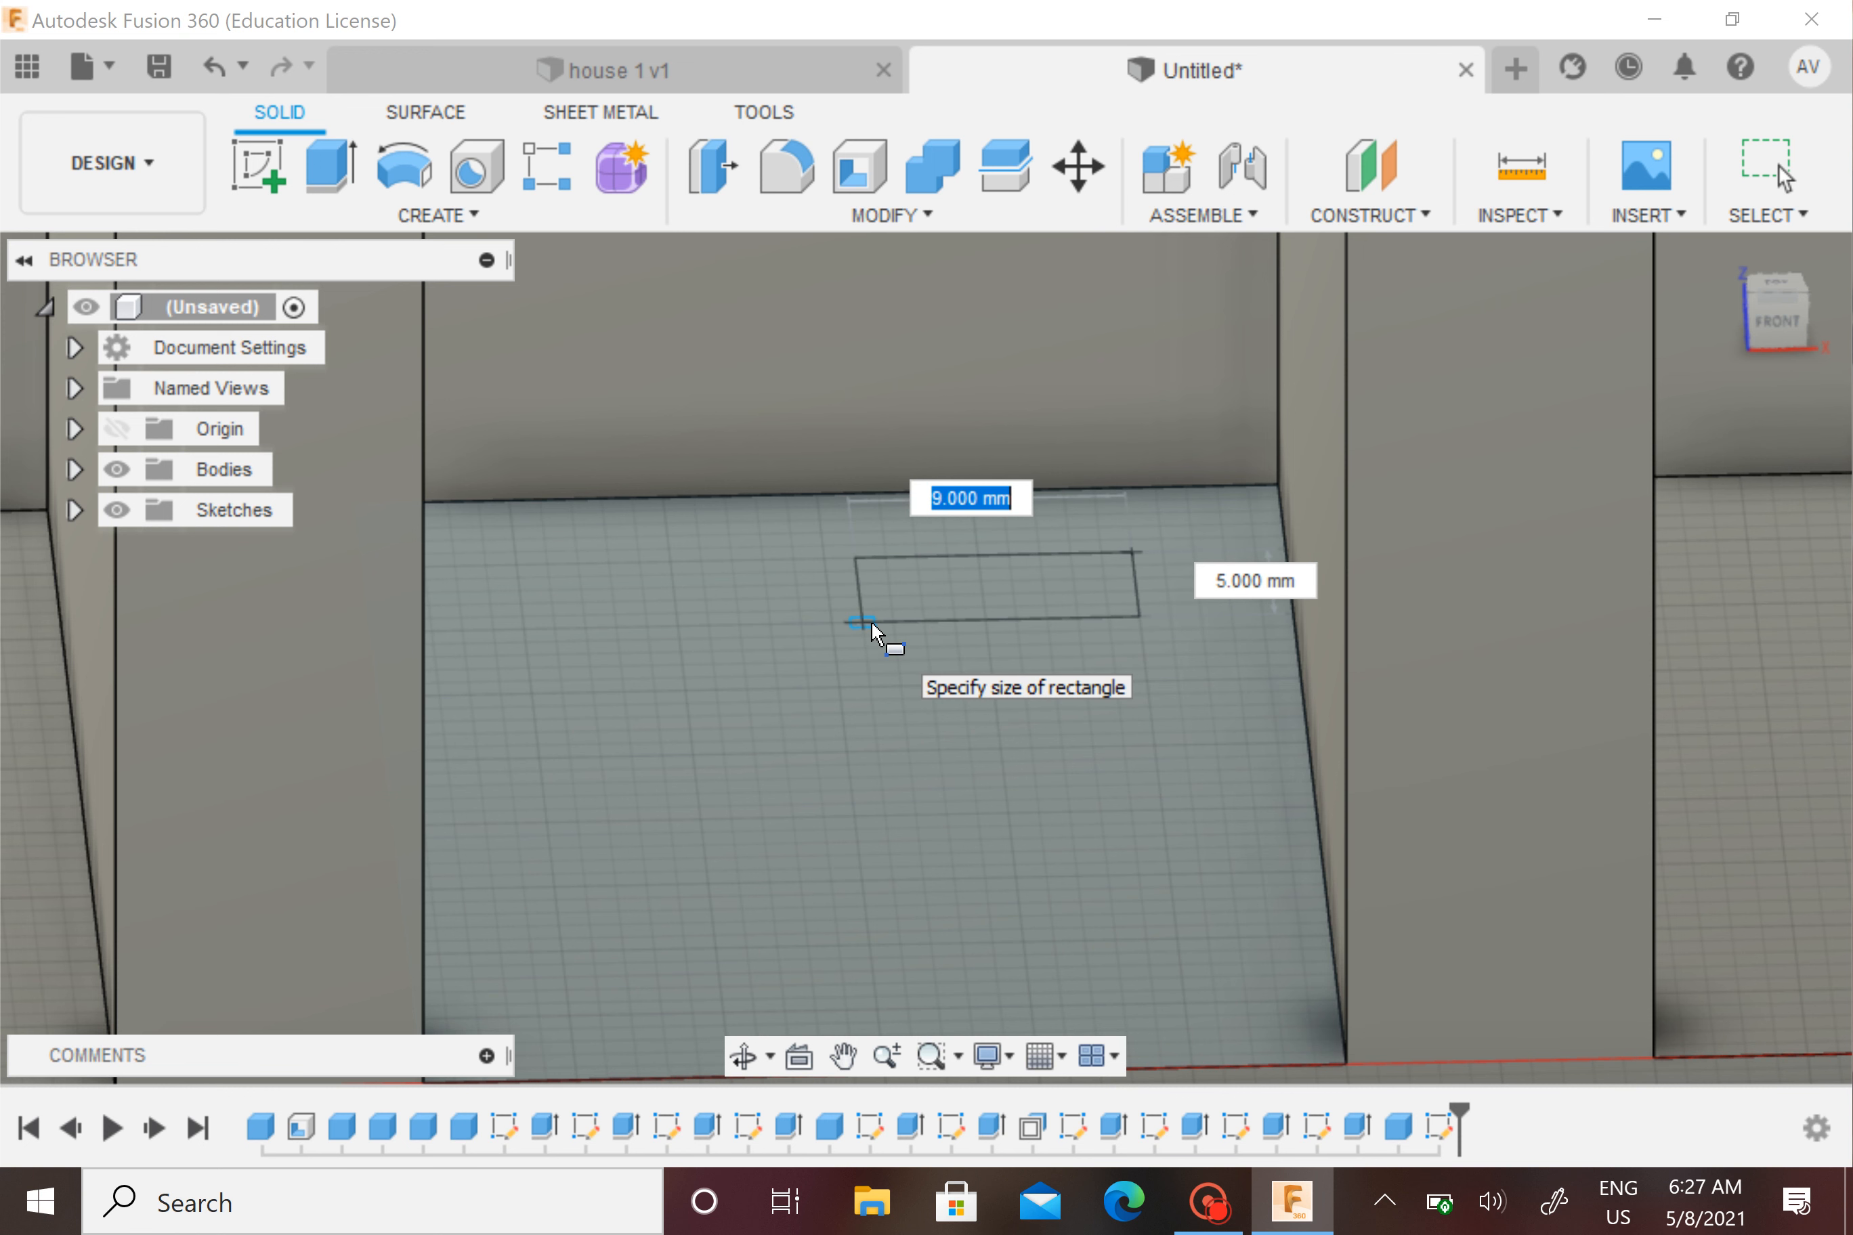
{"action": "left_click", "coordinate": [871, 621]}
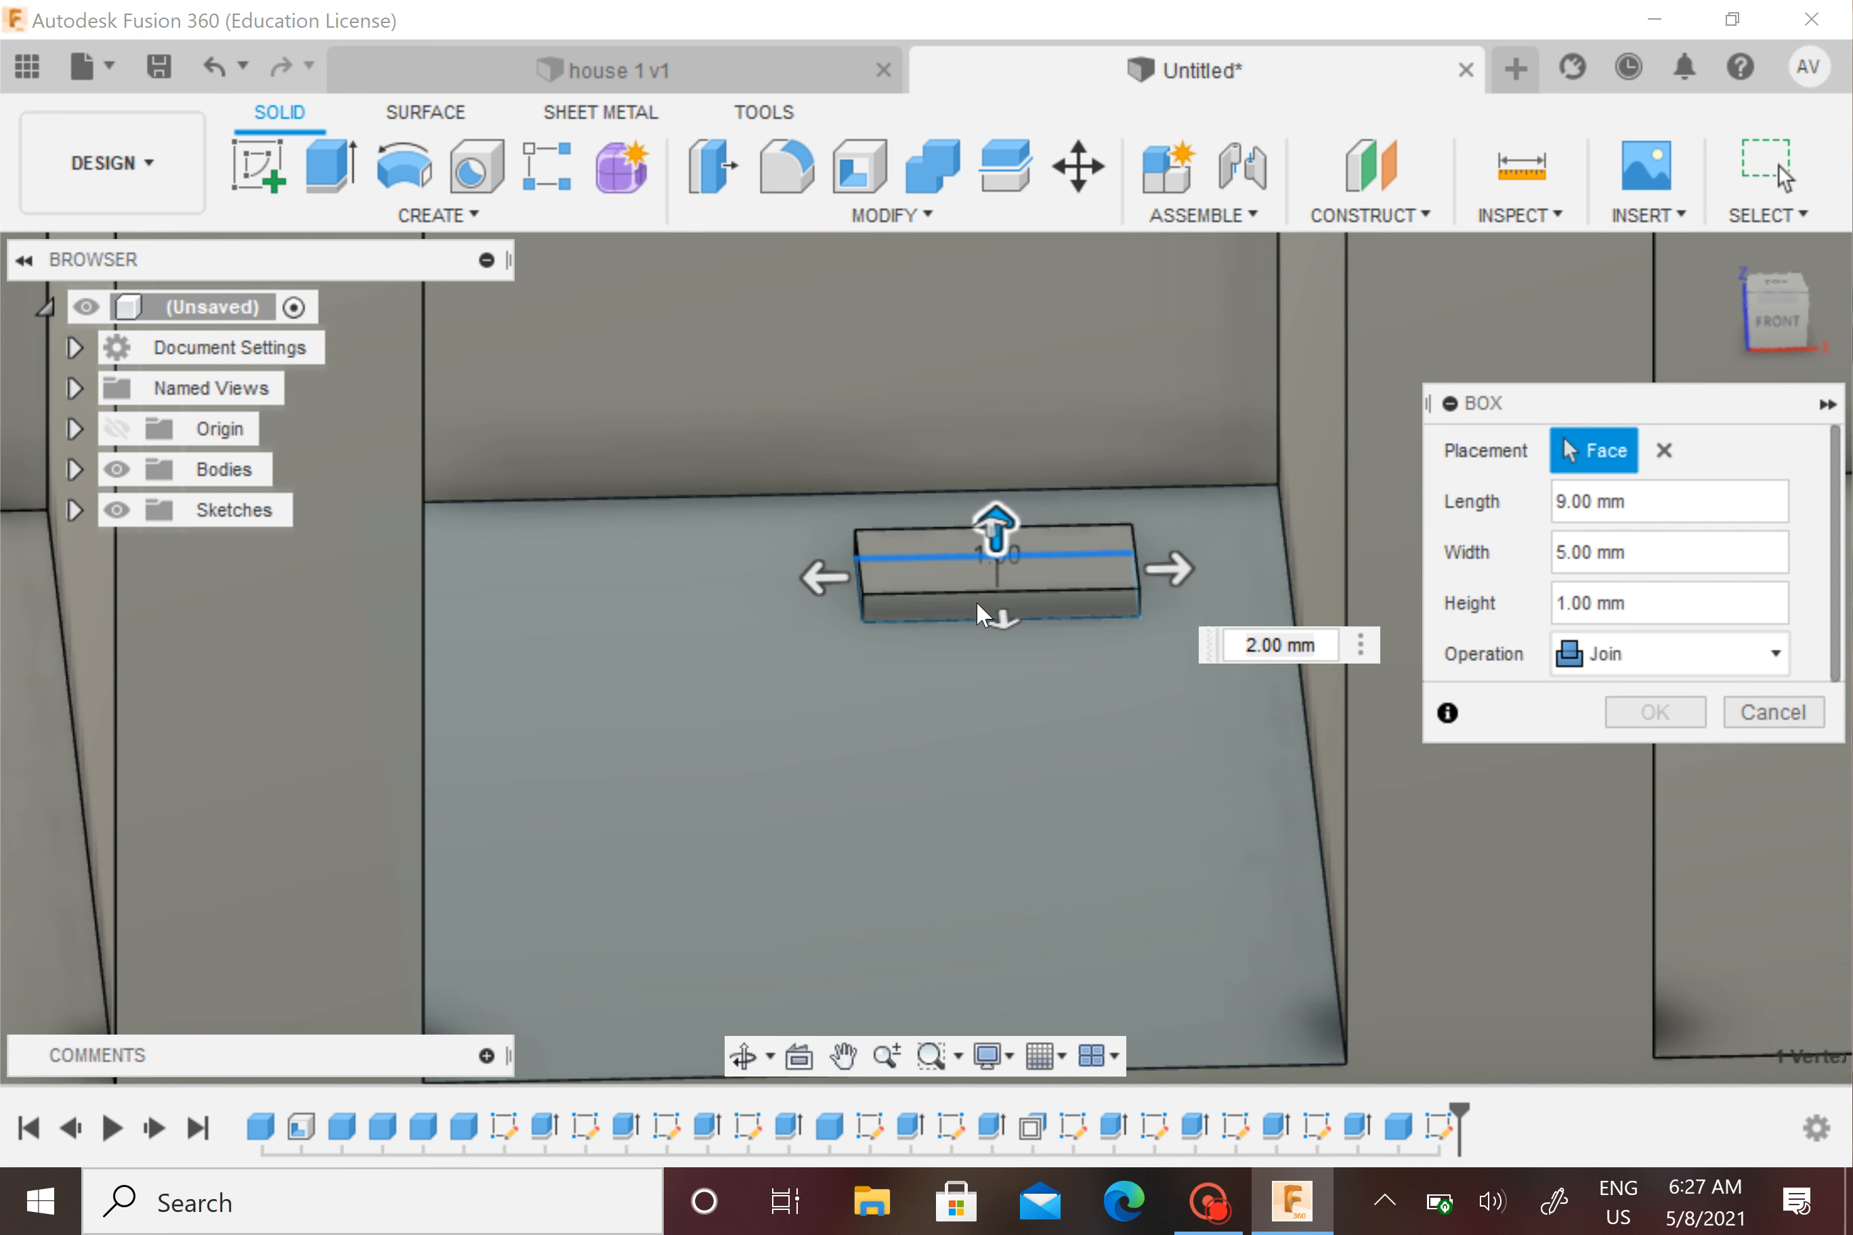
{"action": "left_click_drag", "start_coordinate": [996, 542], "coordinate": [961, 704]}
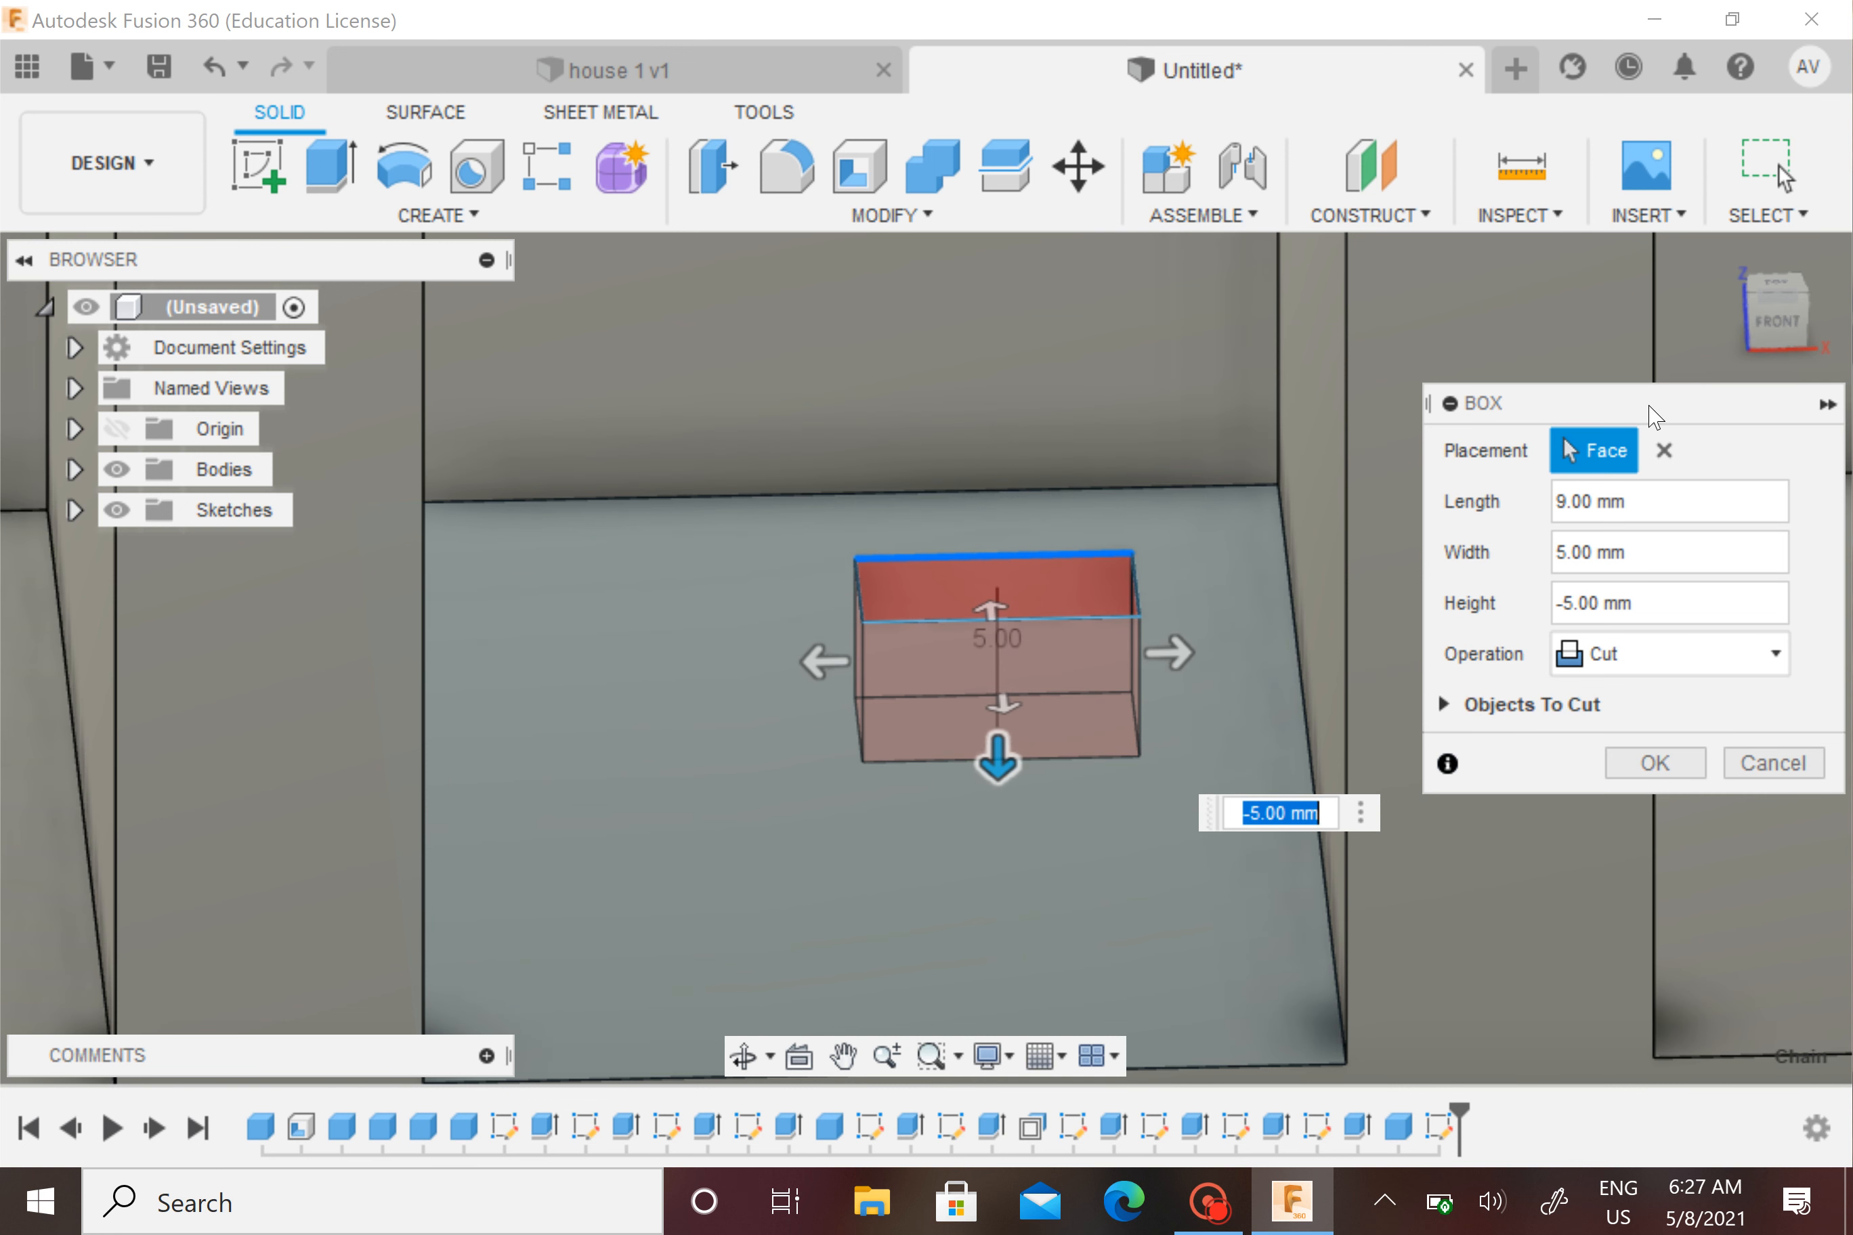
{"action": "left_click", "coordinate": [1772, 342]}
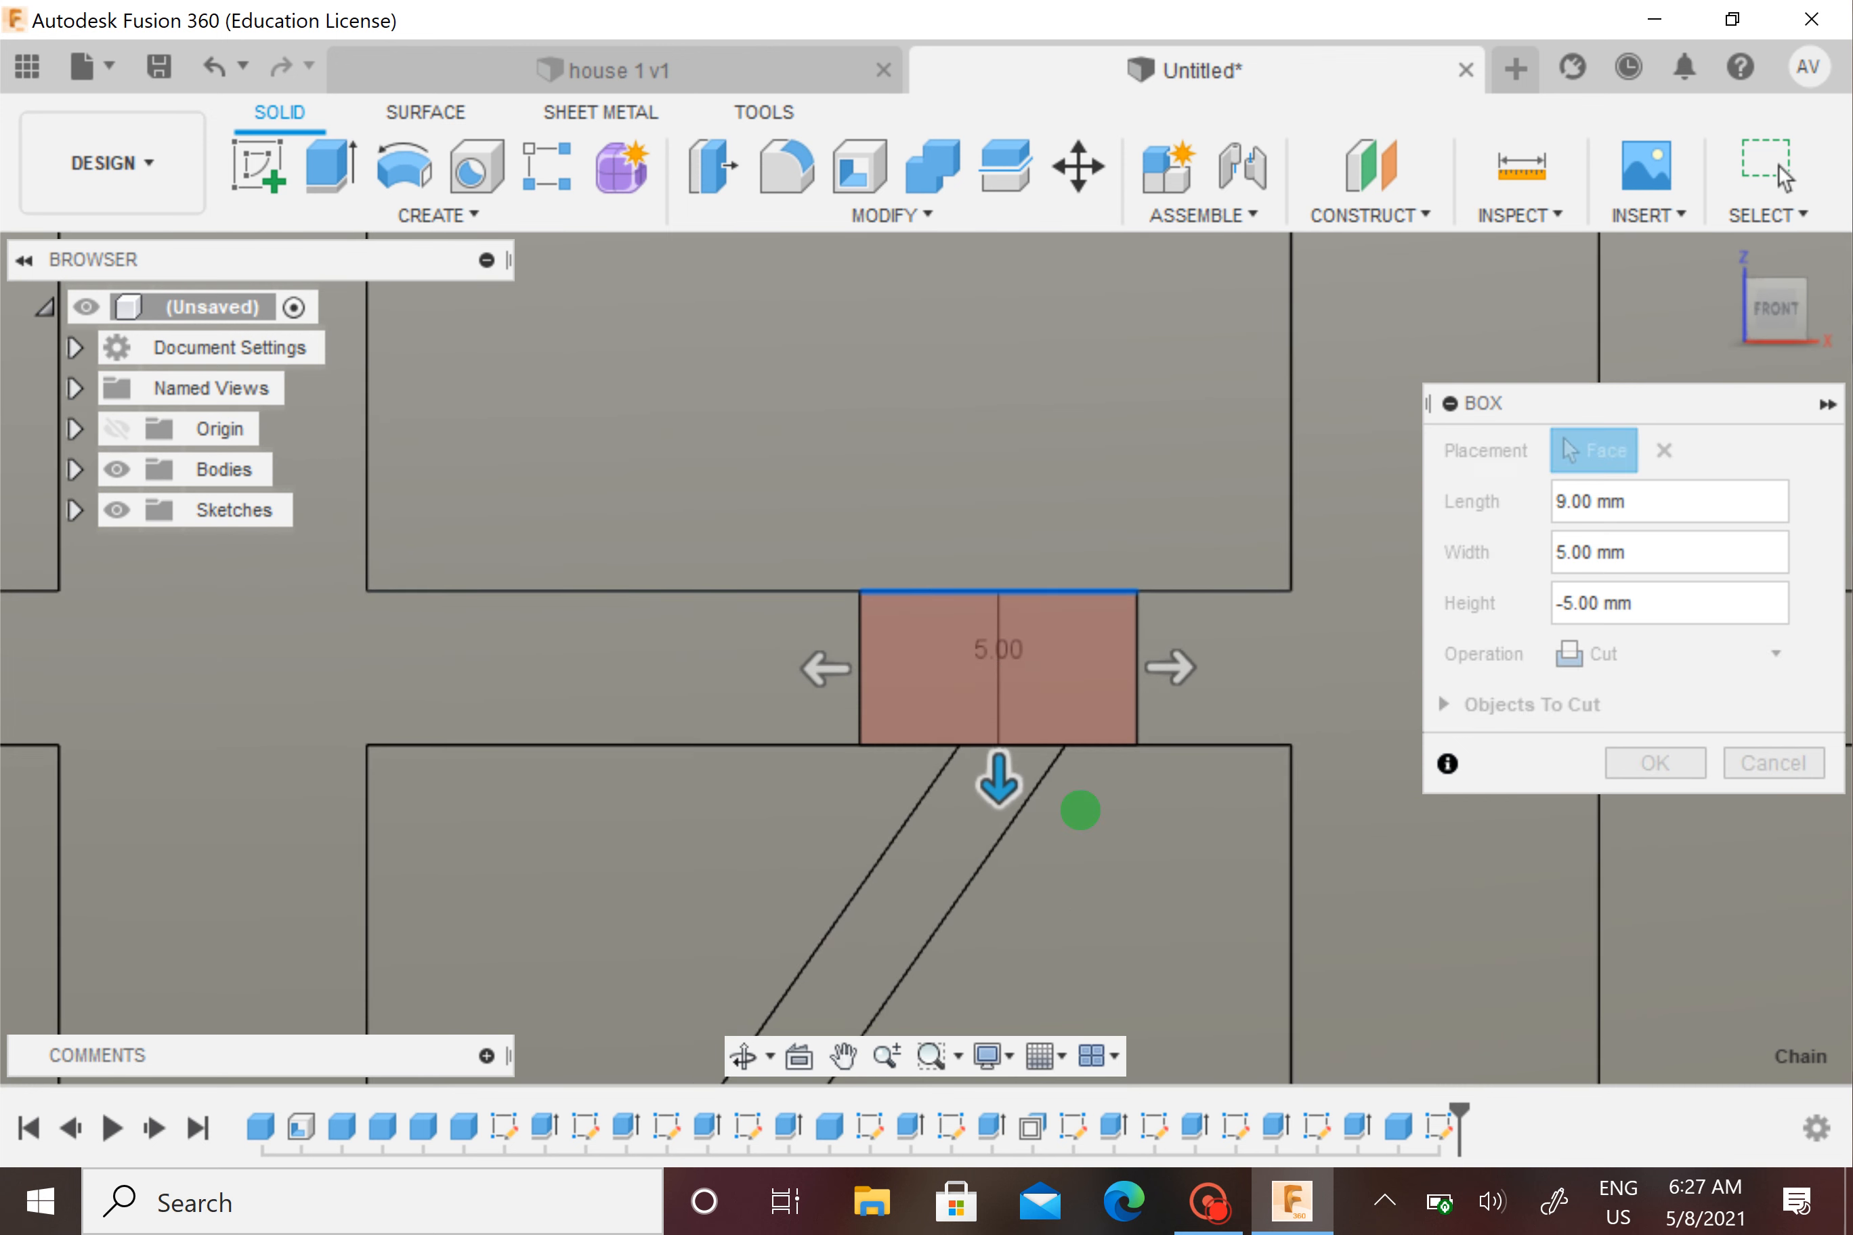
{"action": "left_click", "coordinate": [1691, 777]}
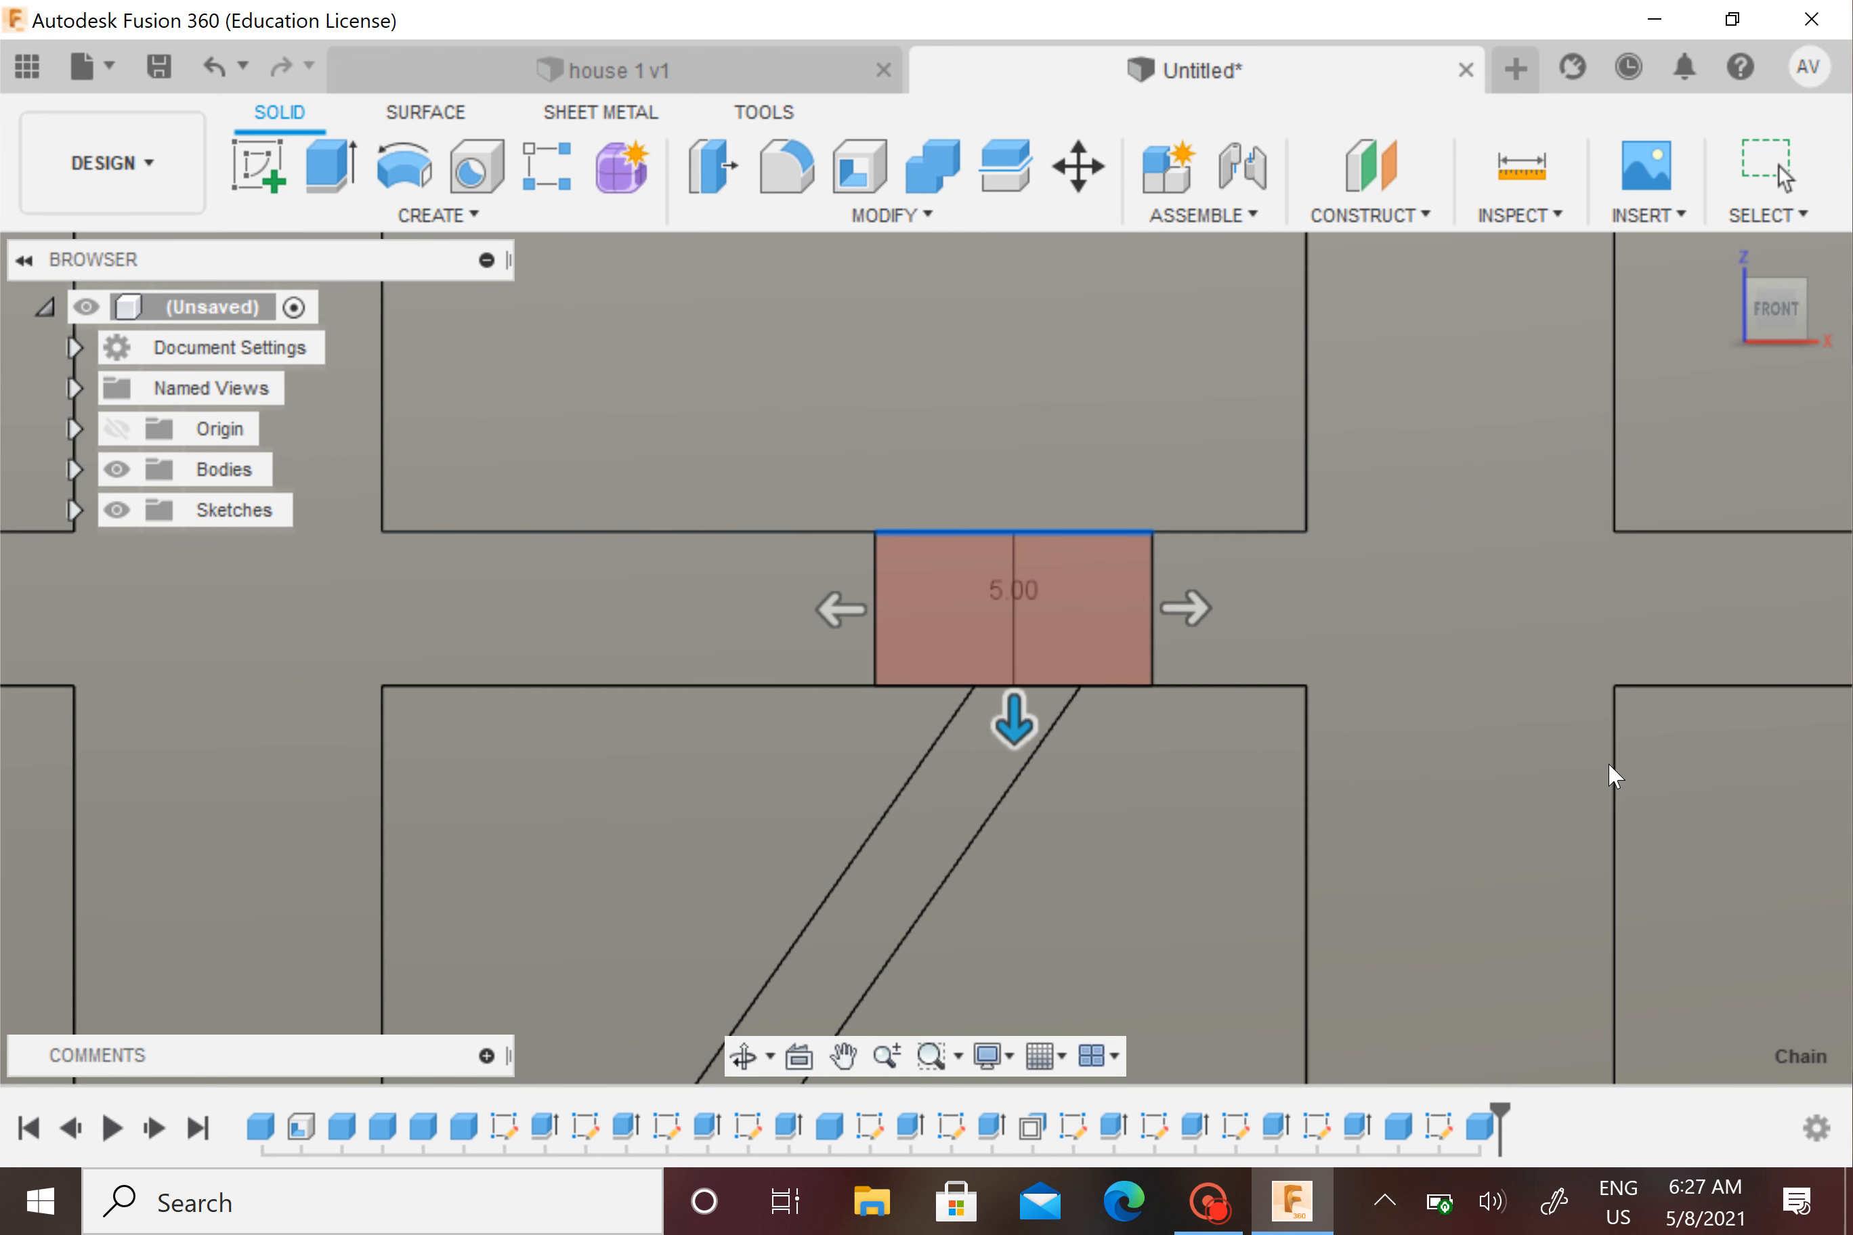
Start a sketch on the rear inner face of the hole cut through the floor
{"action": "middle_click_drag", "start_coordinate": [1029, 564], "coordinate": [948, 813], "text": "shift"}
{"action": "mouse_move", "coordinate": [961, 711]}
{"action": "middle_mouse_down", "text": "shift"}
{"action": "mouse_move", "coordinate": [959, 807]}
{"action": "mouse_move", "coordinate": [959, 739]}
{"action": "middle_mouse_up", "text": "shift"}
{"action": "middle_click_drag", "start_coordinate": [971, 635], "coordinate": [824, 826], "text": "shift"}
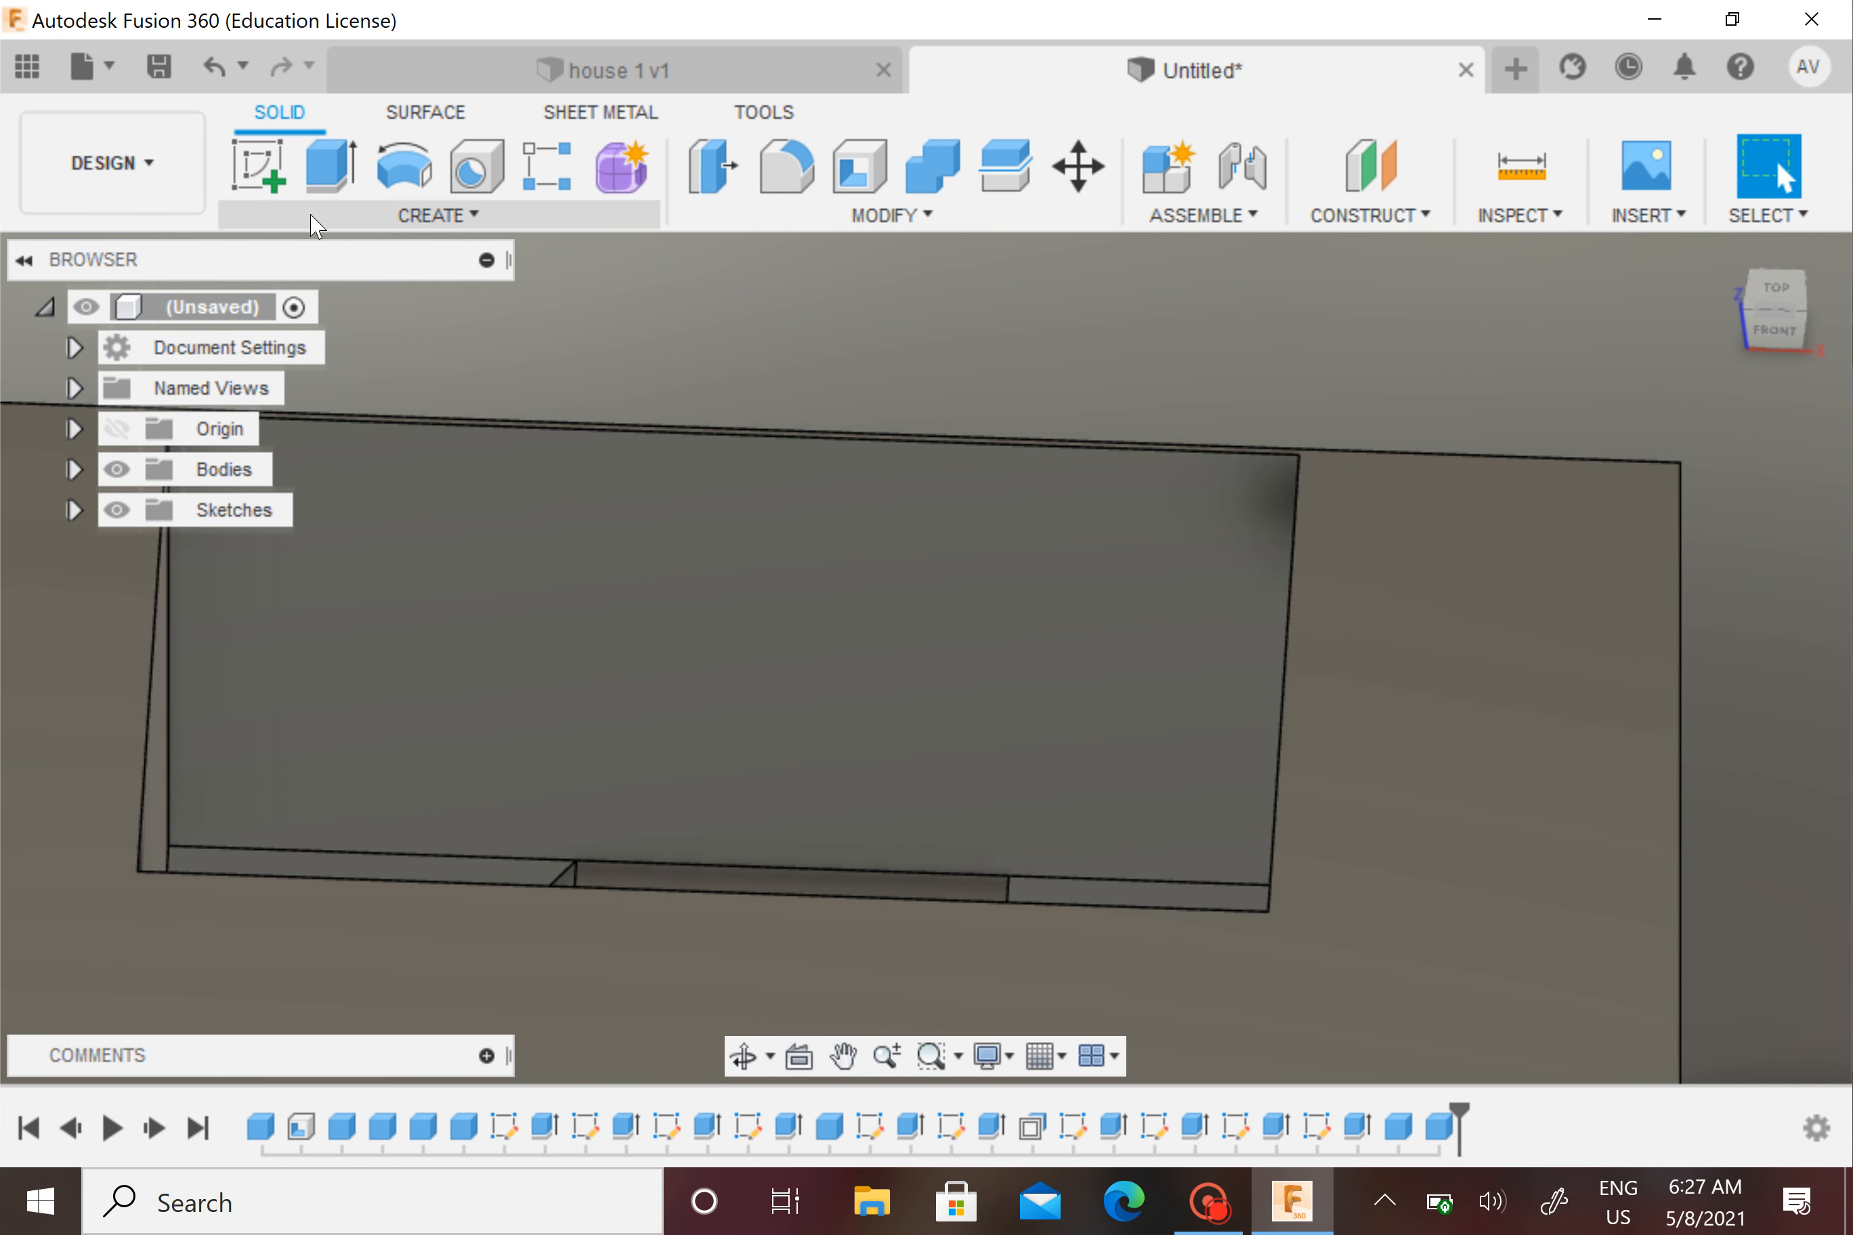
{"action": "left_click", "coordinate": [257, 166]}
{"action": "left_click", "coordinate": [711, 639]}
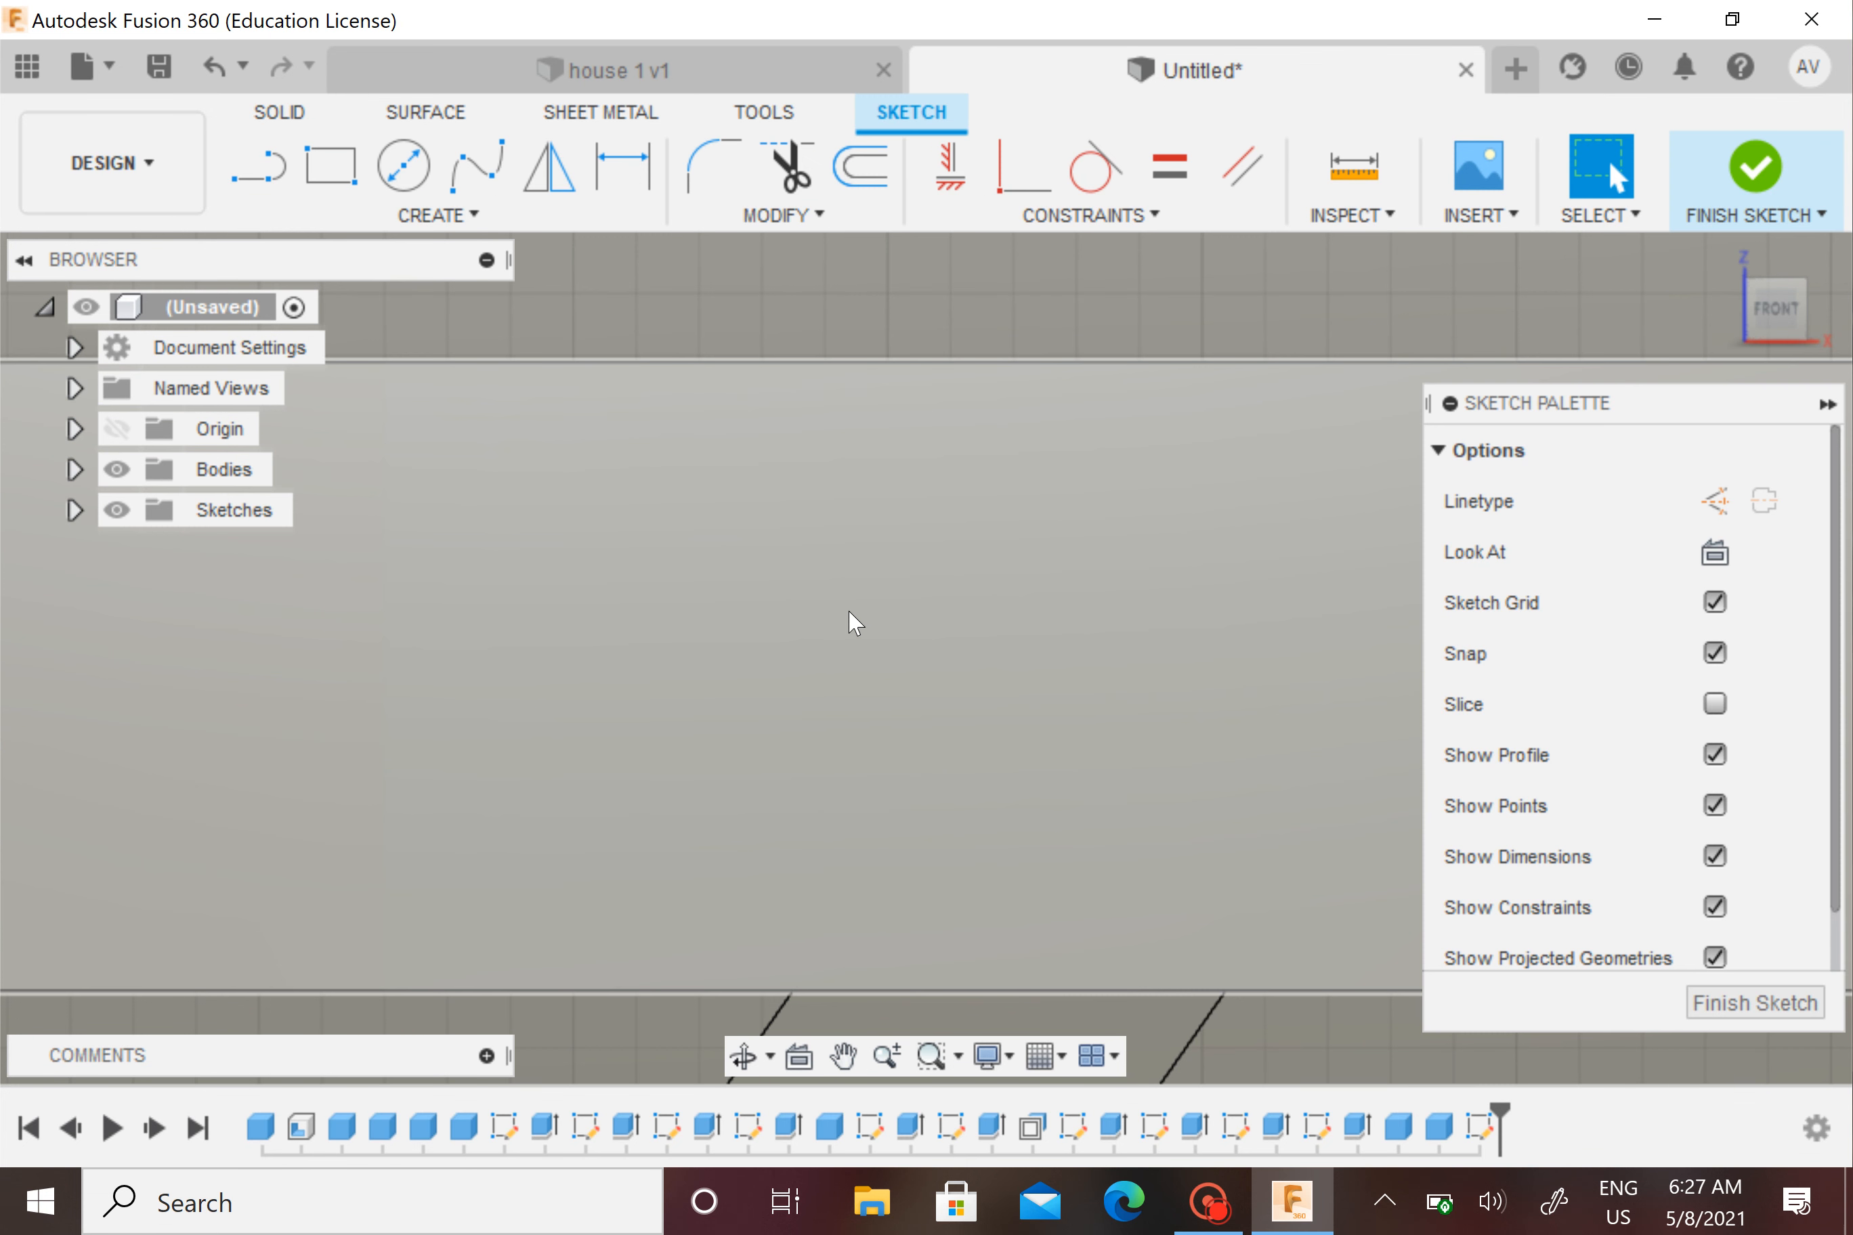
Examine the house front and the floor hole from several angles, ending close on the hole's rear inner face
{"action": "mouse_move", "coordinate": [850, 612]}
{"action": "middle_mouse_down", "text": "shift"}
{"action": "mouse_move", "coordinate": [842, 669]}
{"action": "mouse_move", "coordinate": [822, 544]}
{"action": "mouse_move", "coordinate": [841, 637]}
{"action": "mouse_move", "coordinate": [903, 554]}
{"action": "mouse_move", "coordinate": [877, 464]}
{"action": "mouse_move", "coordinate": [883, 713]}
{"action": "mouse_move", "coordinate": [931, 483]}
{"action": "mouse_move", "coordinate": [957, 572]}
{"action": "middle_mouse_up", "text": "shift"}
{"action": "mouse_move", "coordinate": [871, 702]}
{"action": "middle_mouse_down", "text": "shift"}
{"action": "mouse_move", "coordinate": [864, 802]}
{"action": "mouse_move", "coordinate": [939, 327]}
{"action": "mouse_move", "coordinate": [942, 375]}
{"action": "middle_mouse_up", "text": "shift"}
{"action": "middle_click_drag", "start_coordinate": [955, 602], "coordinate": [958, 459]}
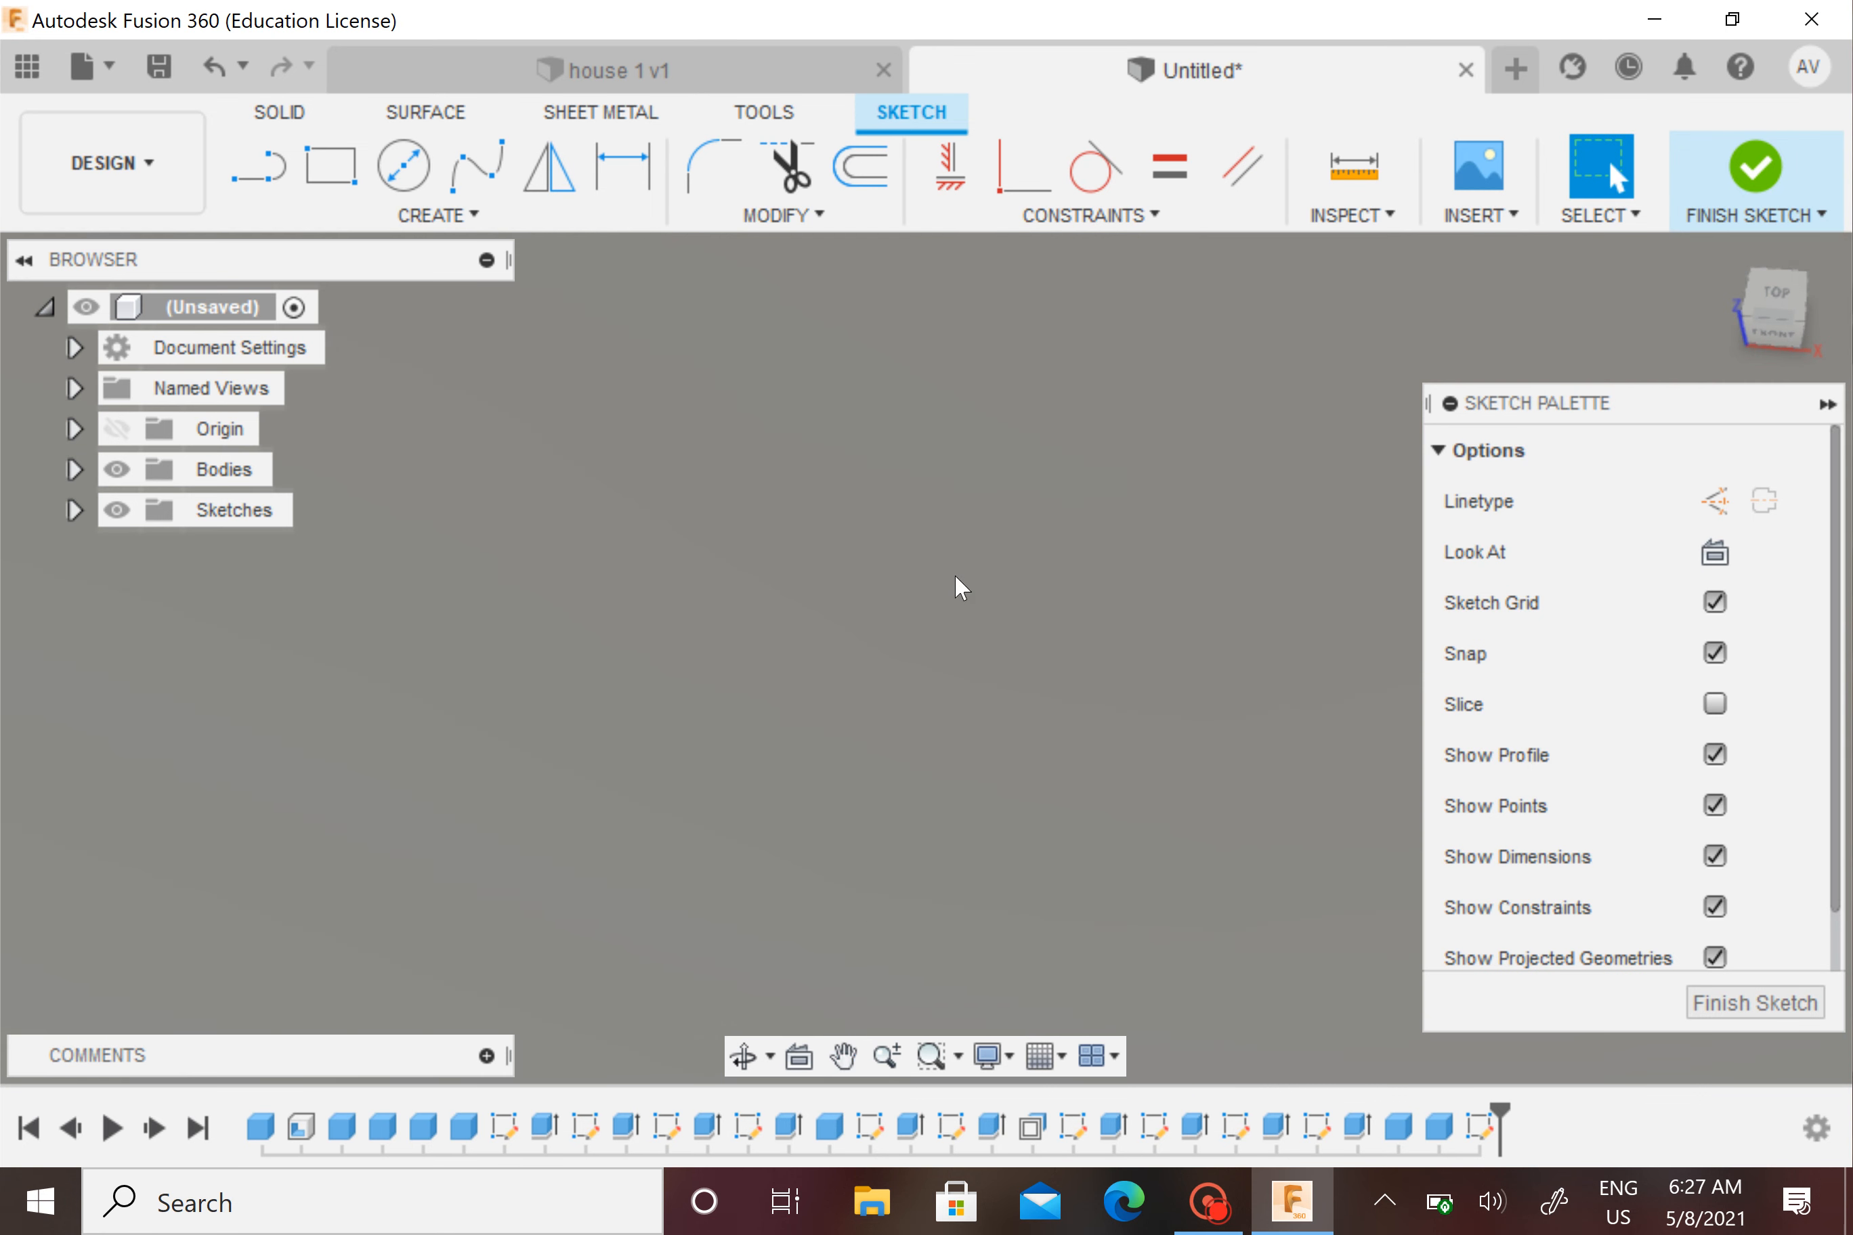
{"action": "scroll", "coordinate": [957, 578], "scroll_direction": "down", "scroll_amount": 5}
{"action": "scroll", "coordinate": [960, 587], "scroll_direction": "down", "scroll_amount": 3}
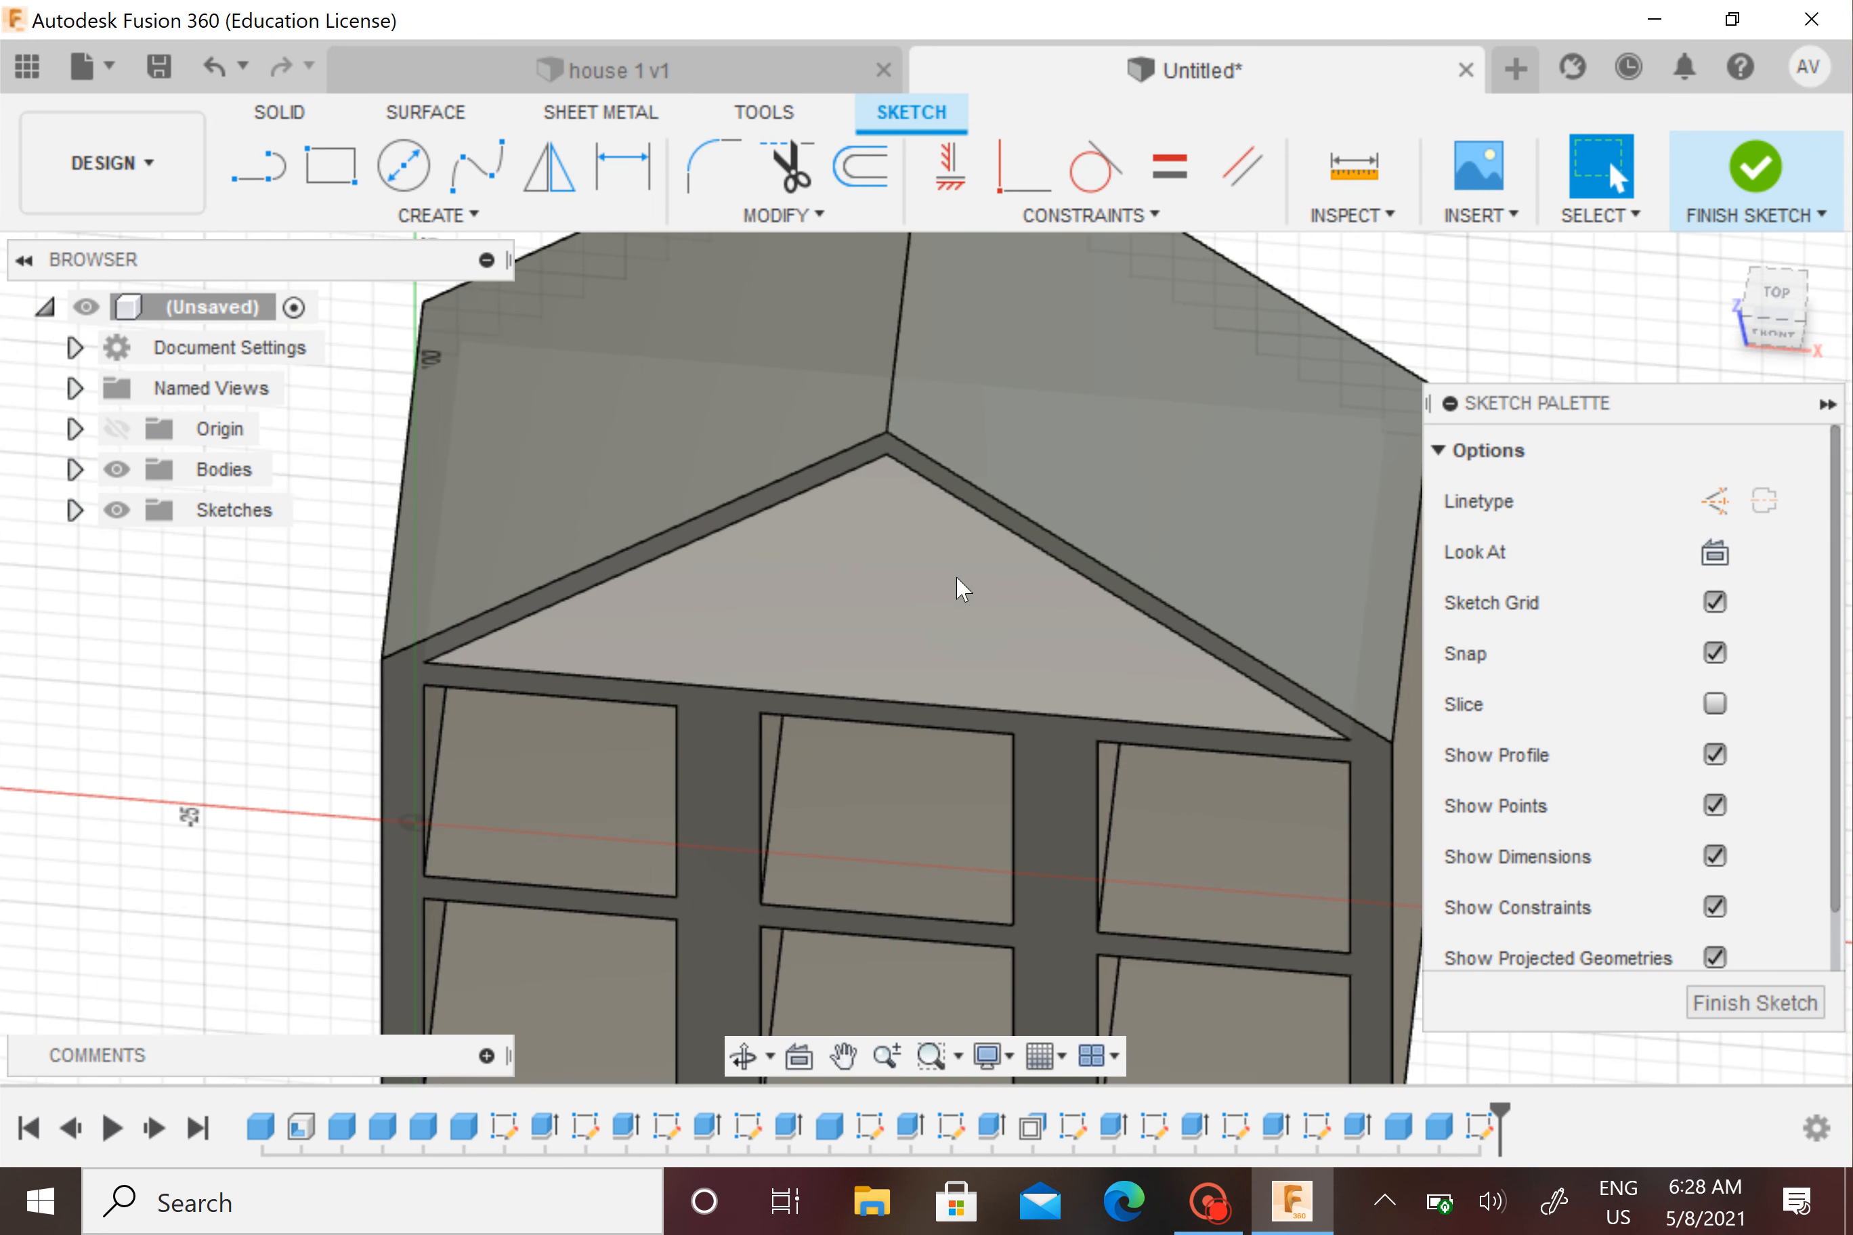
{"action": "scroll", "coordinate": [930, 703], "scroll_direction": "up", "scroll_amount": 6}
{"action": "middle_click_drag", "start_coordinate": [935, 768], "coordinate": [979, 951], "text": "shift"}
{"action": "middle_click_drag", "start_coordinate": [961, 510], "coordinate": [959, 799]}
{"action": "scroll", "coordinate": [960, 573], "scroll_direction": "up", "scroll_amount": 8}
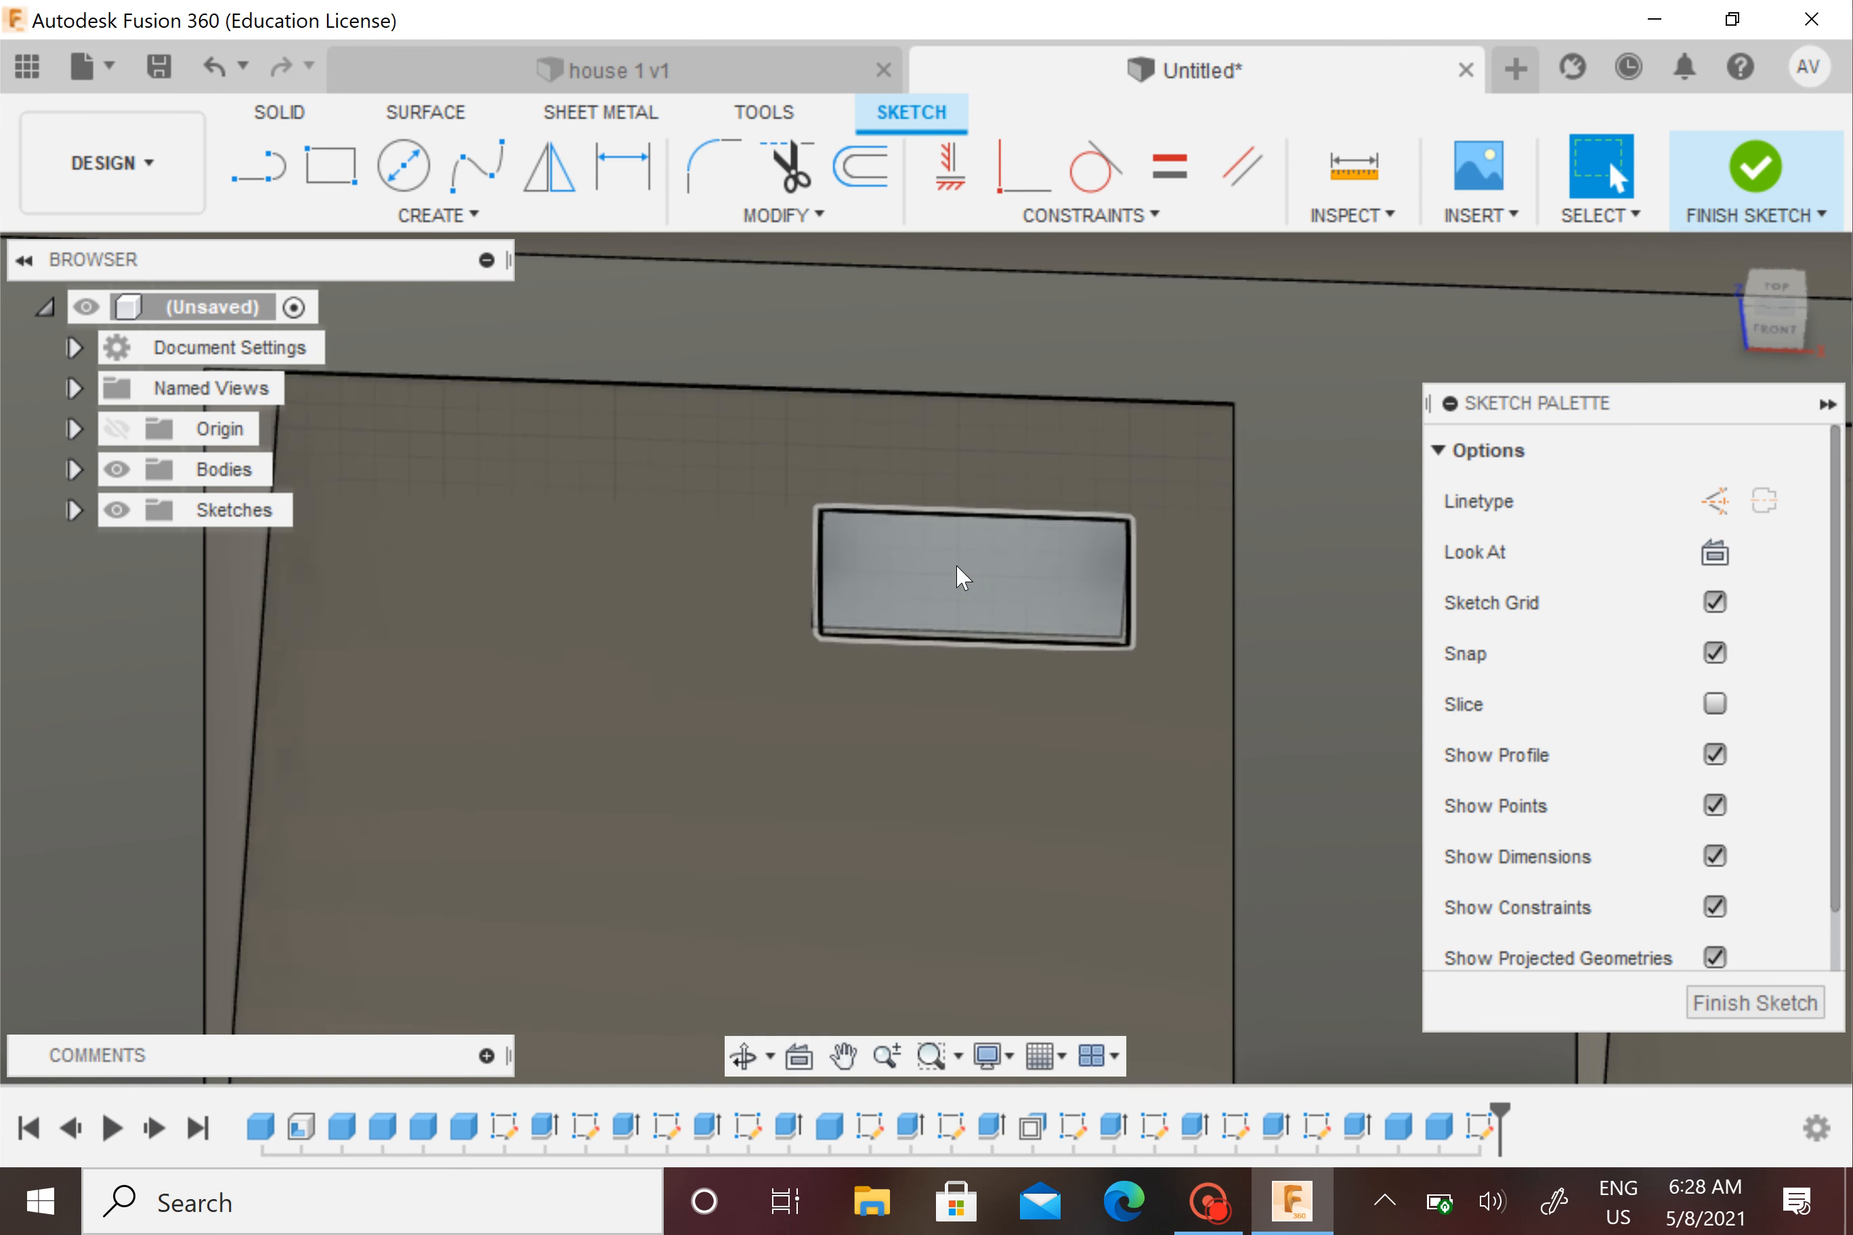
{"action": "middle_click_drag", "start_coordinate": [959, 574], "coordinate": [980, 247], "text": "shift"}
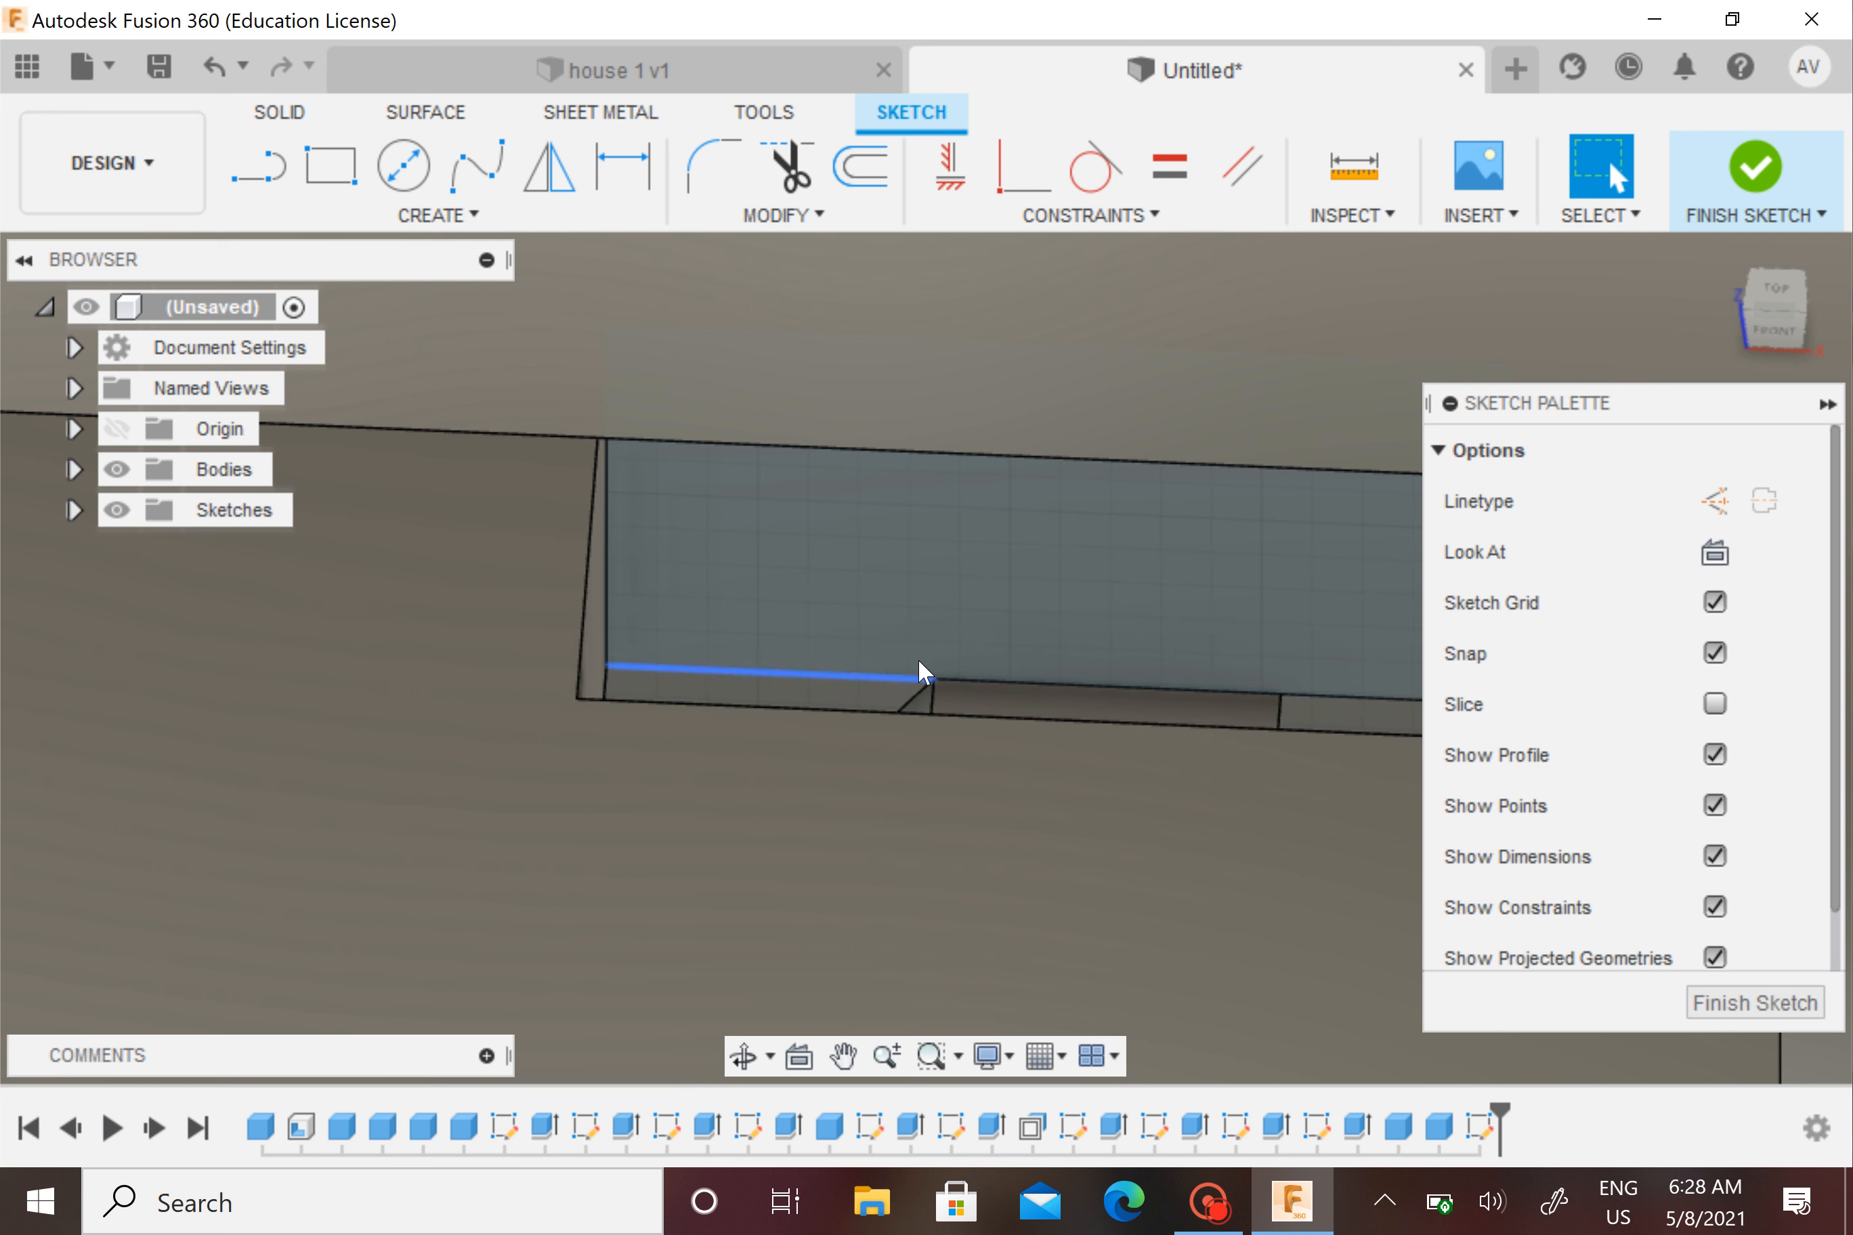
{"action": "mouse_move", "coordinate": [764, 464]}
{"action": "middle_mouse_down"}
{"action": "mouse_move", "coordinate": [741, 612]}
{"action": "mouse_move", "coordinate": [758, 734]}
{"action": "middle_mouse_up"}
{"action": "left_click", "coordinate": [756, 747]}
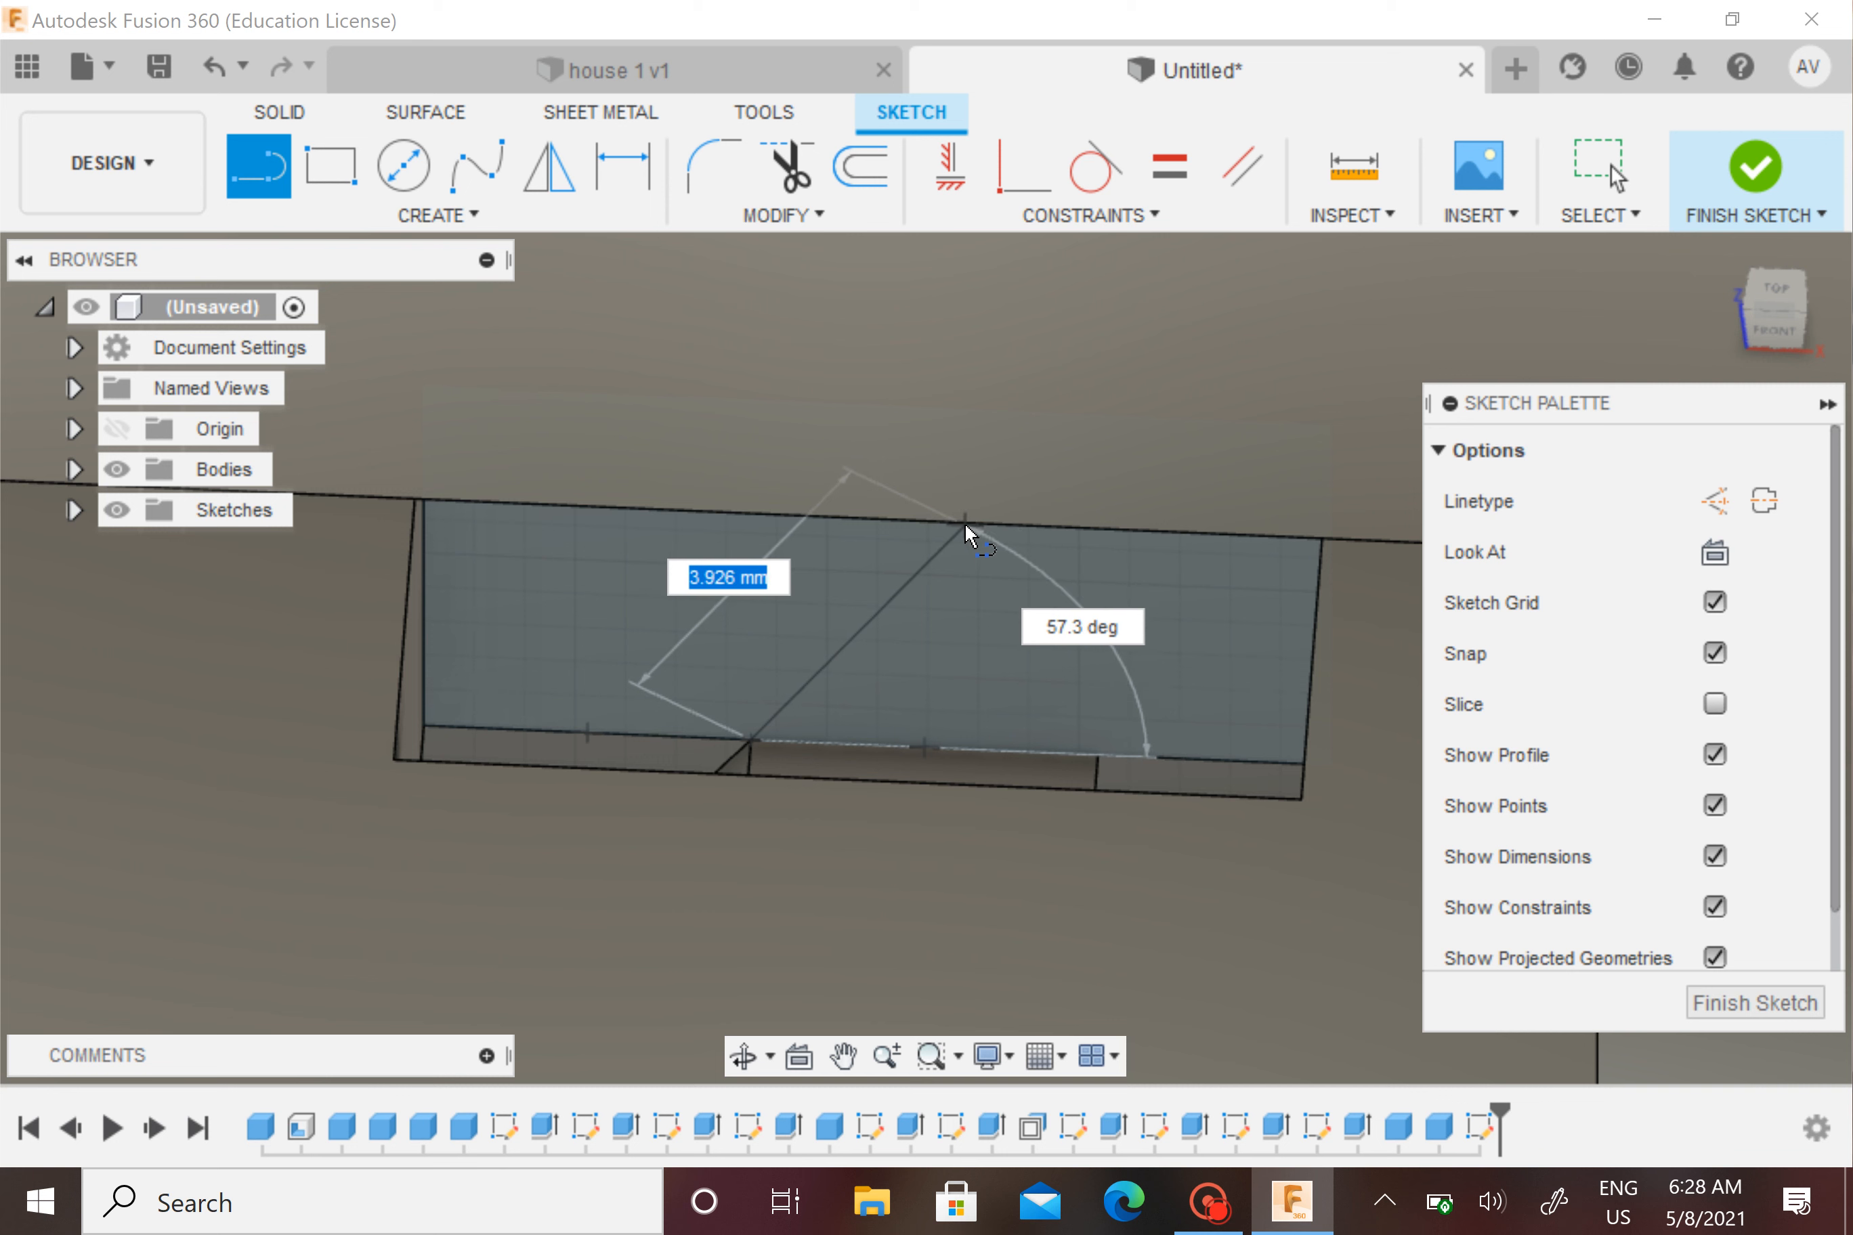
{"action": "left_click", "coordinate": [963, 525]}
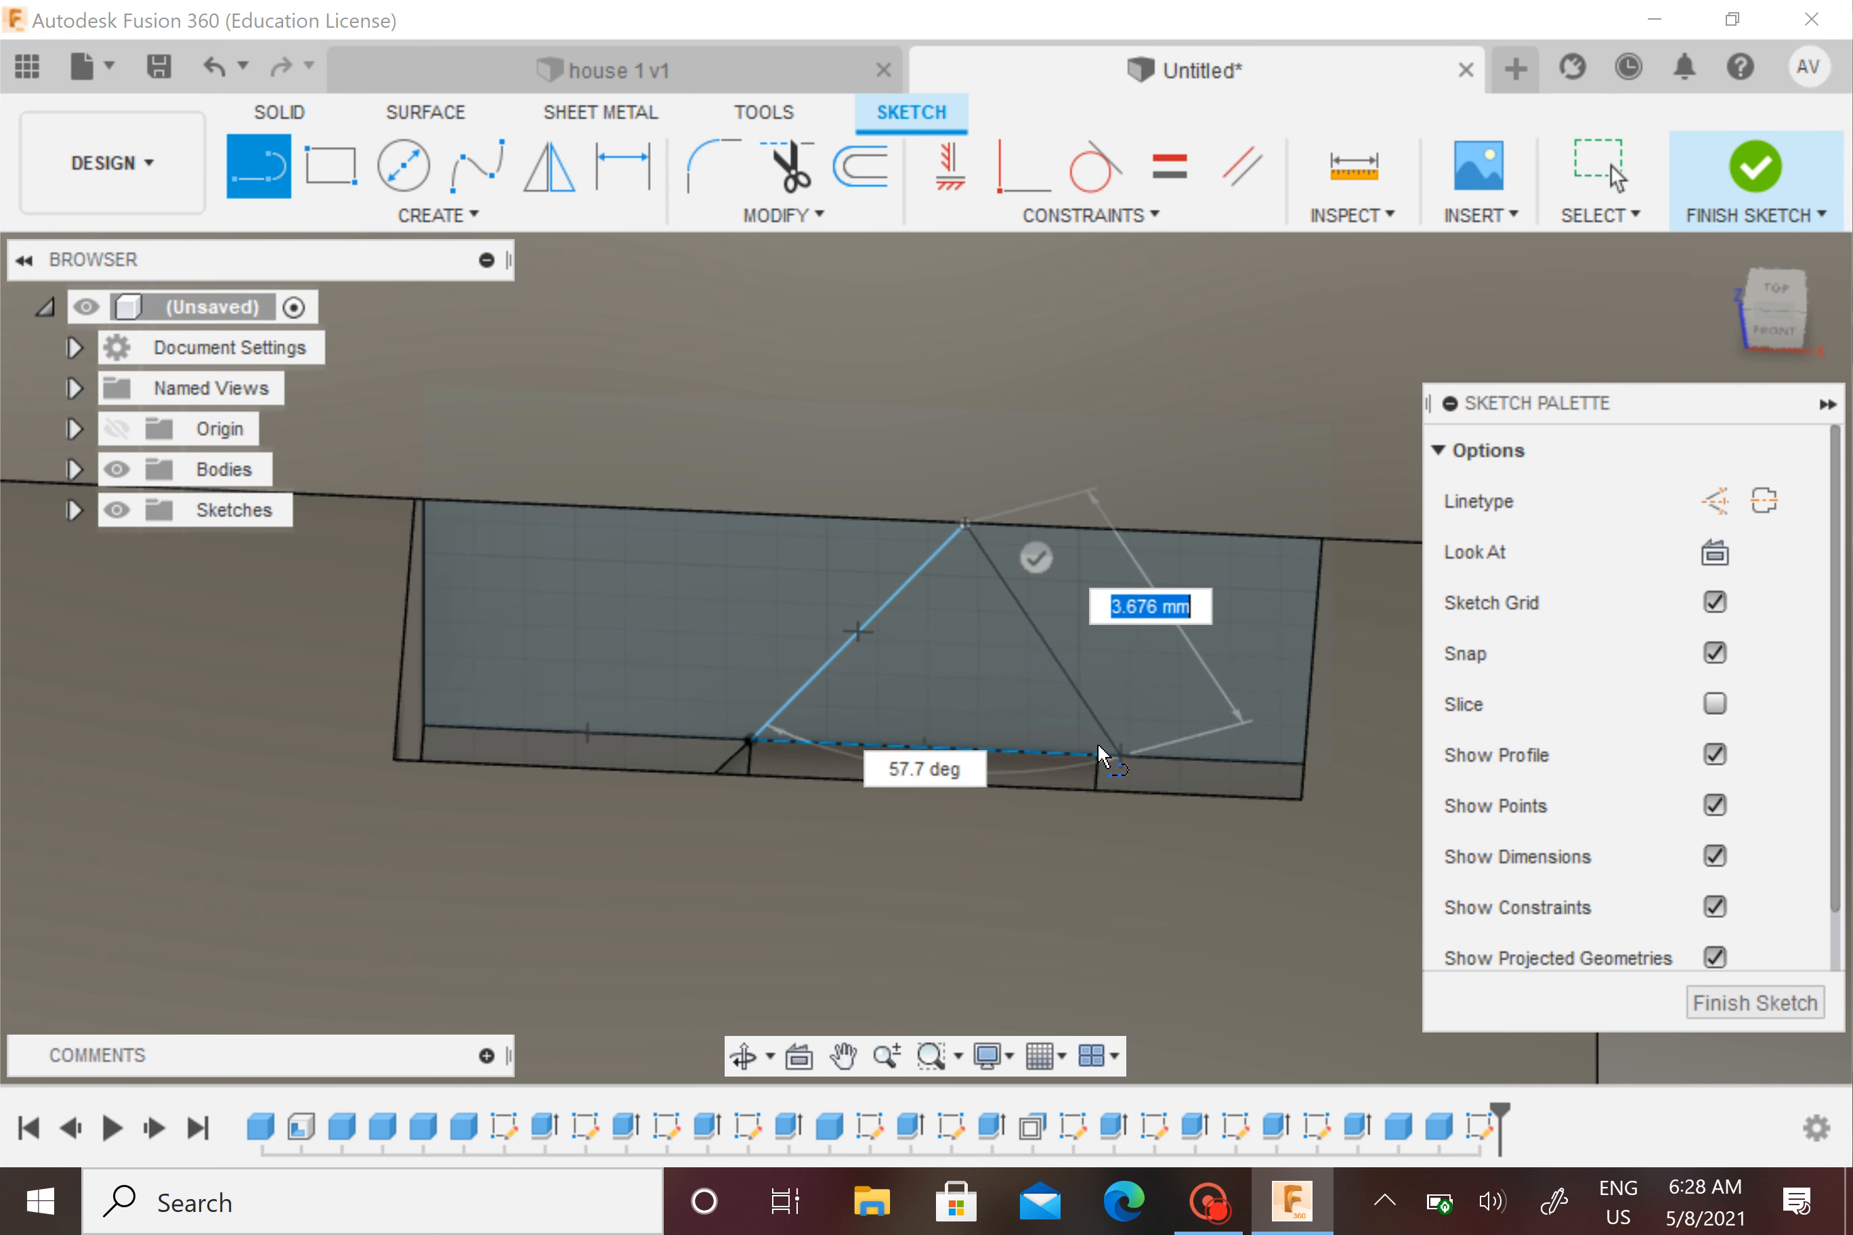
{"action": "key", "text": "ctrl+z"}
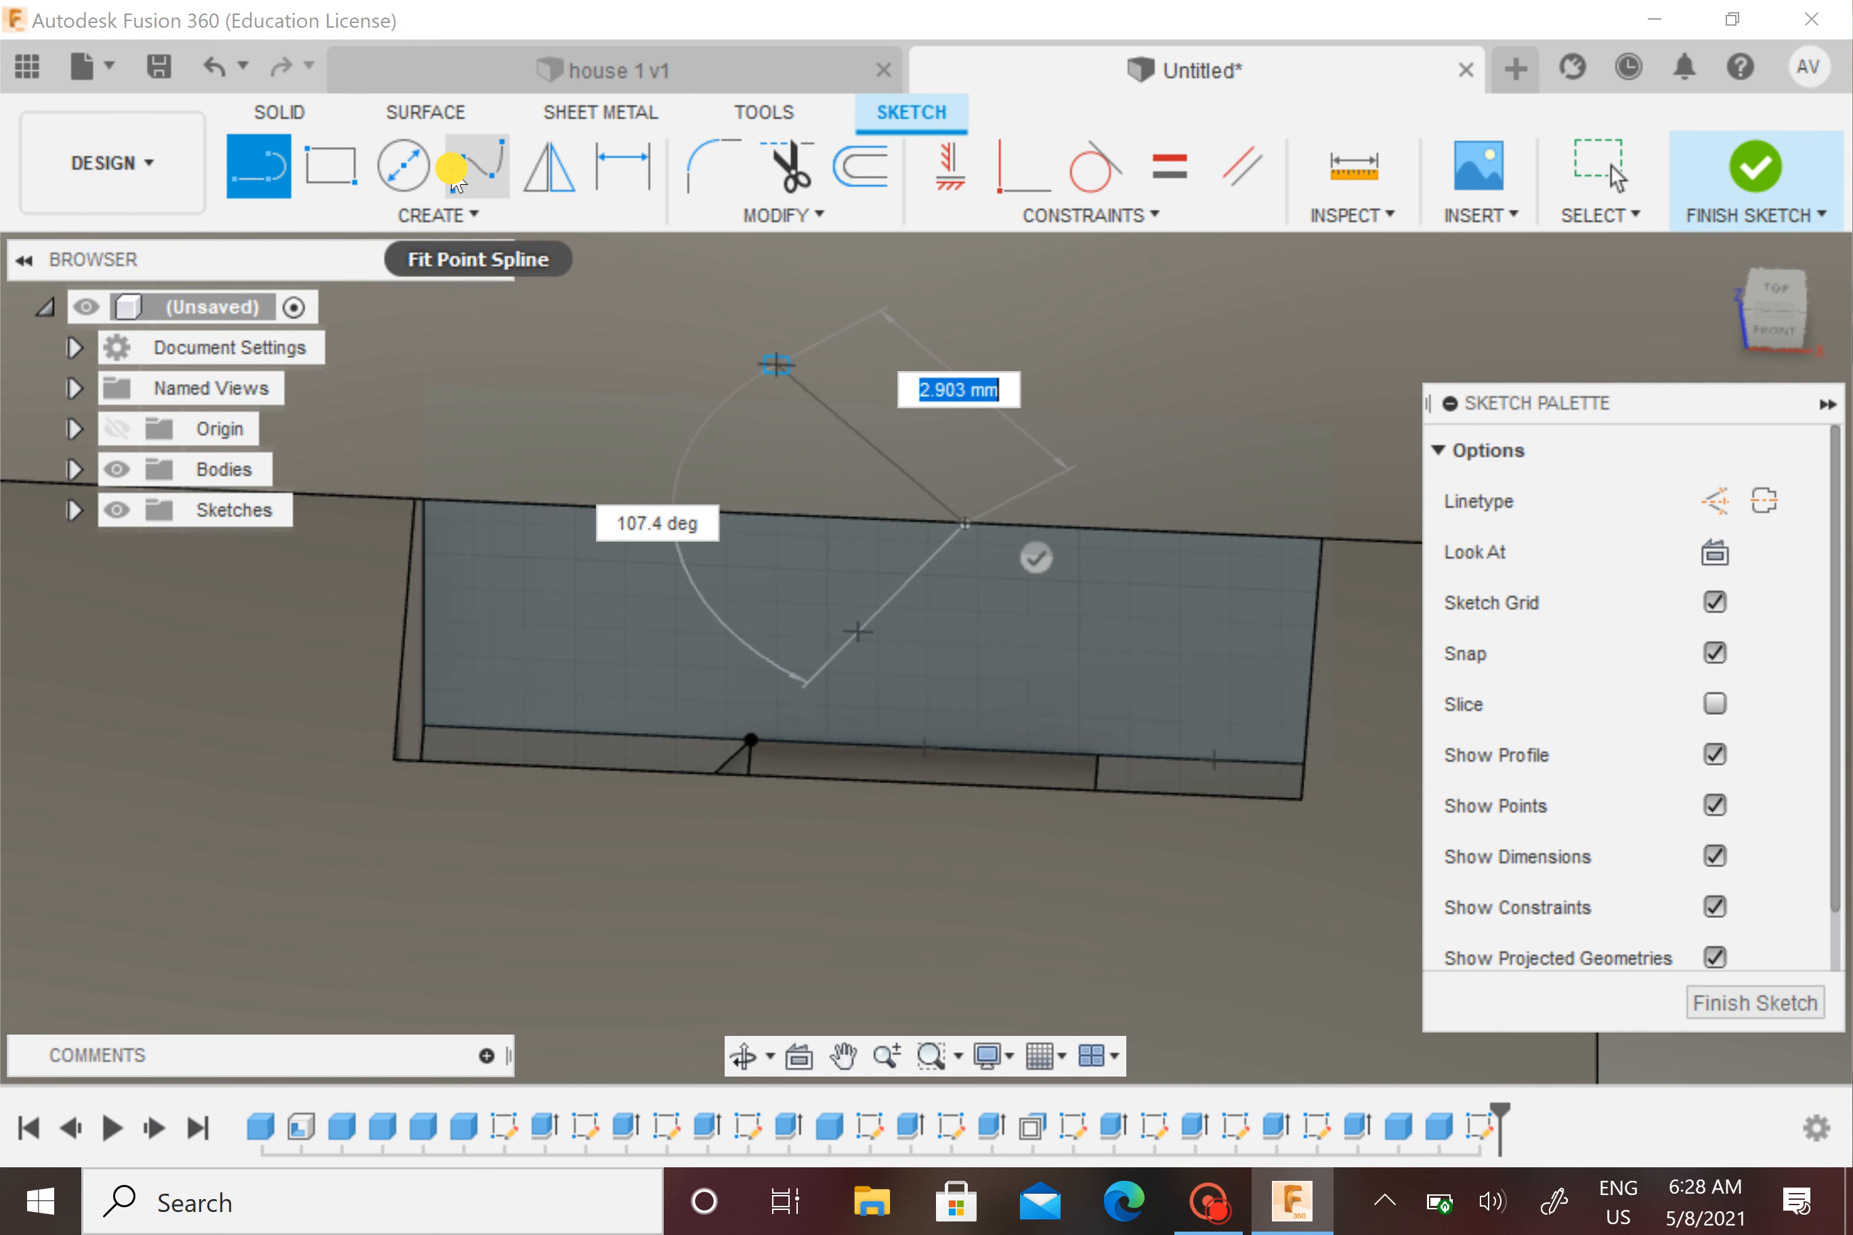
{"action": "left_click", "coordinate": [472, 167]}
{"action": "left_click", "coordinate": [263, 167]}
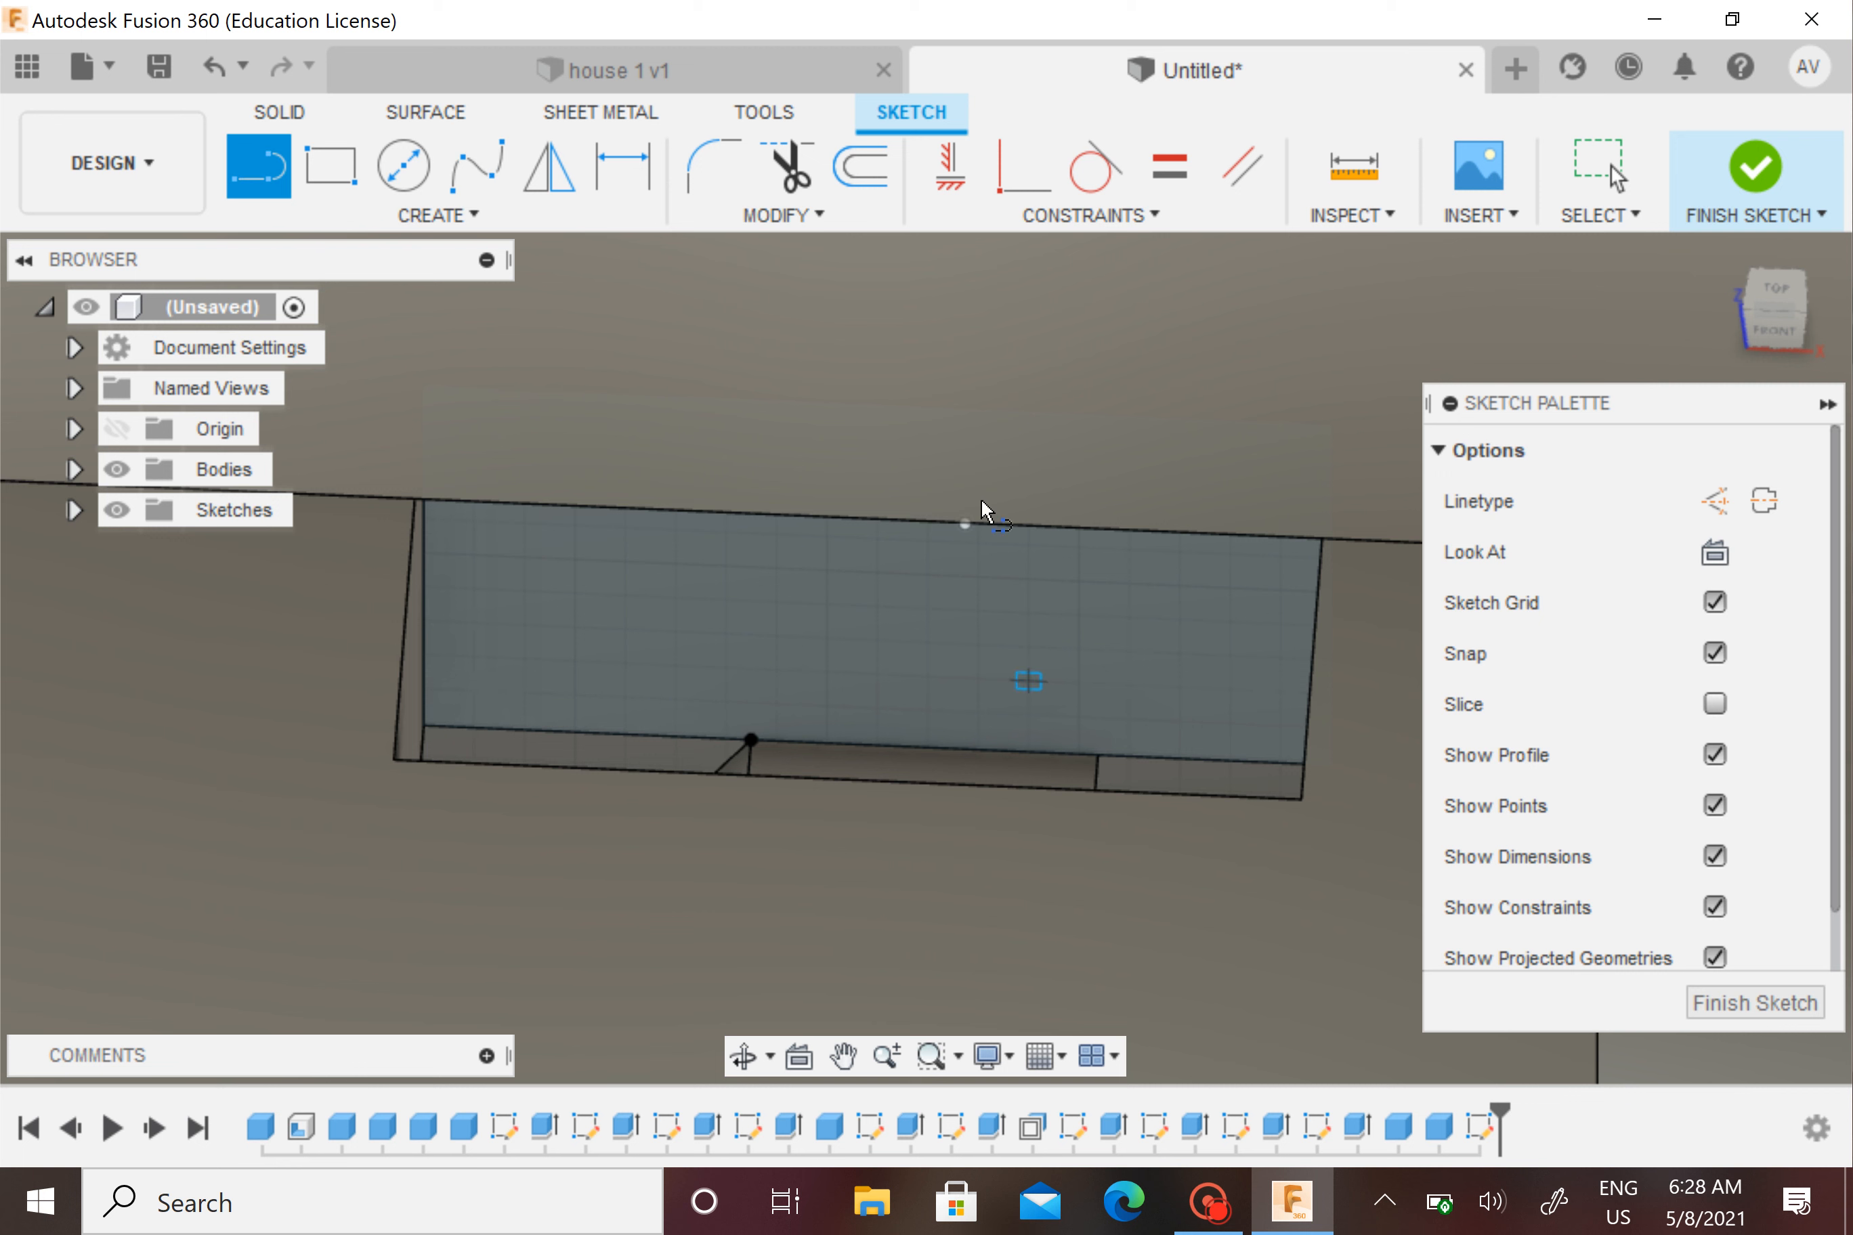
Sketch a slanted four-sided profile on the hole's rear face, about 3.69 mm along its lower edge and 2.72 mm along its upper edge
{"action": "left_click", "coordinate": [751, 741]}
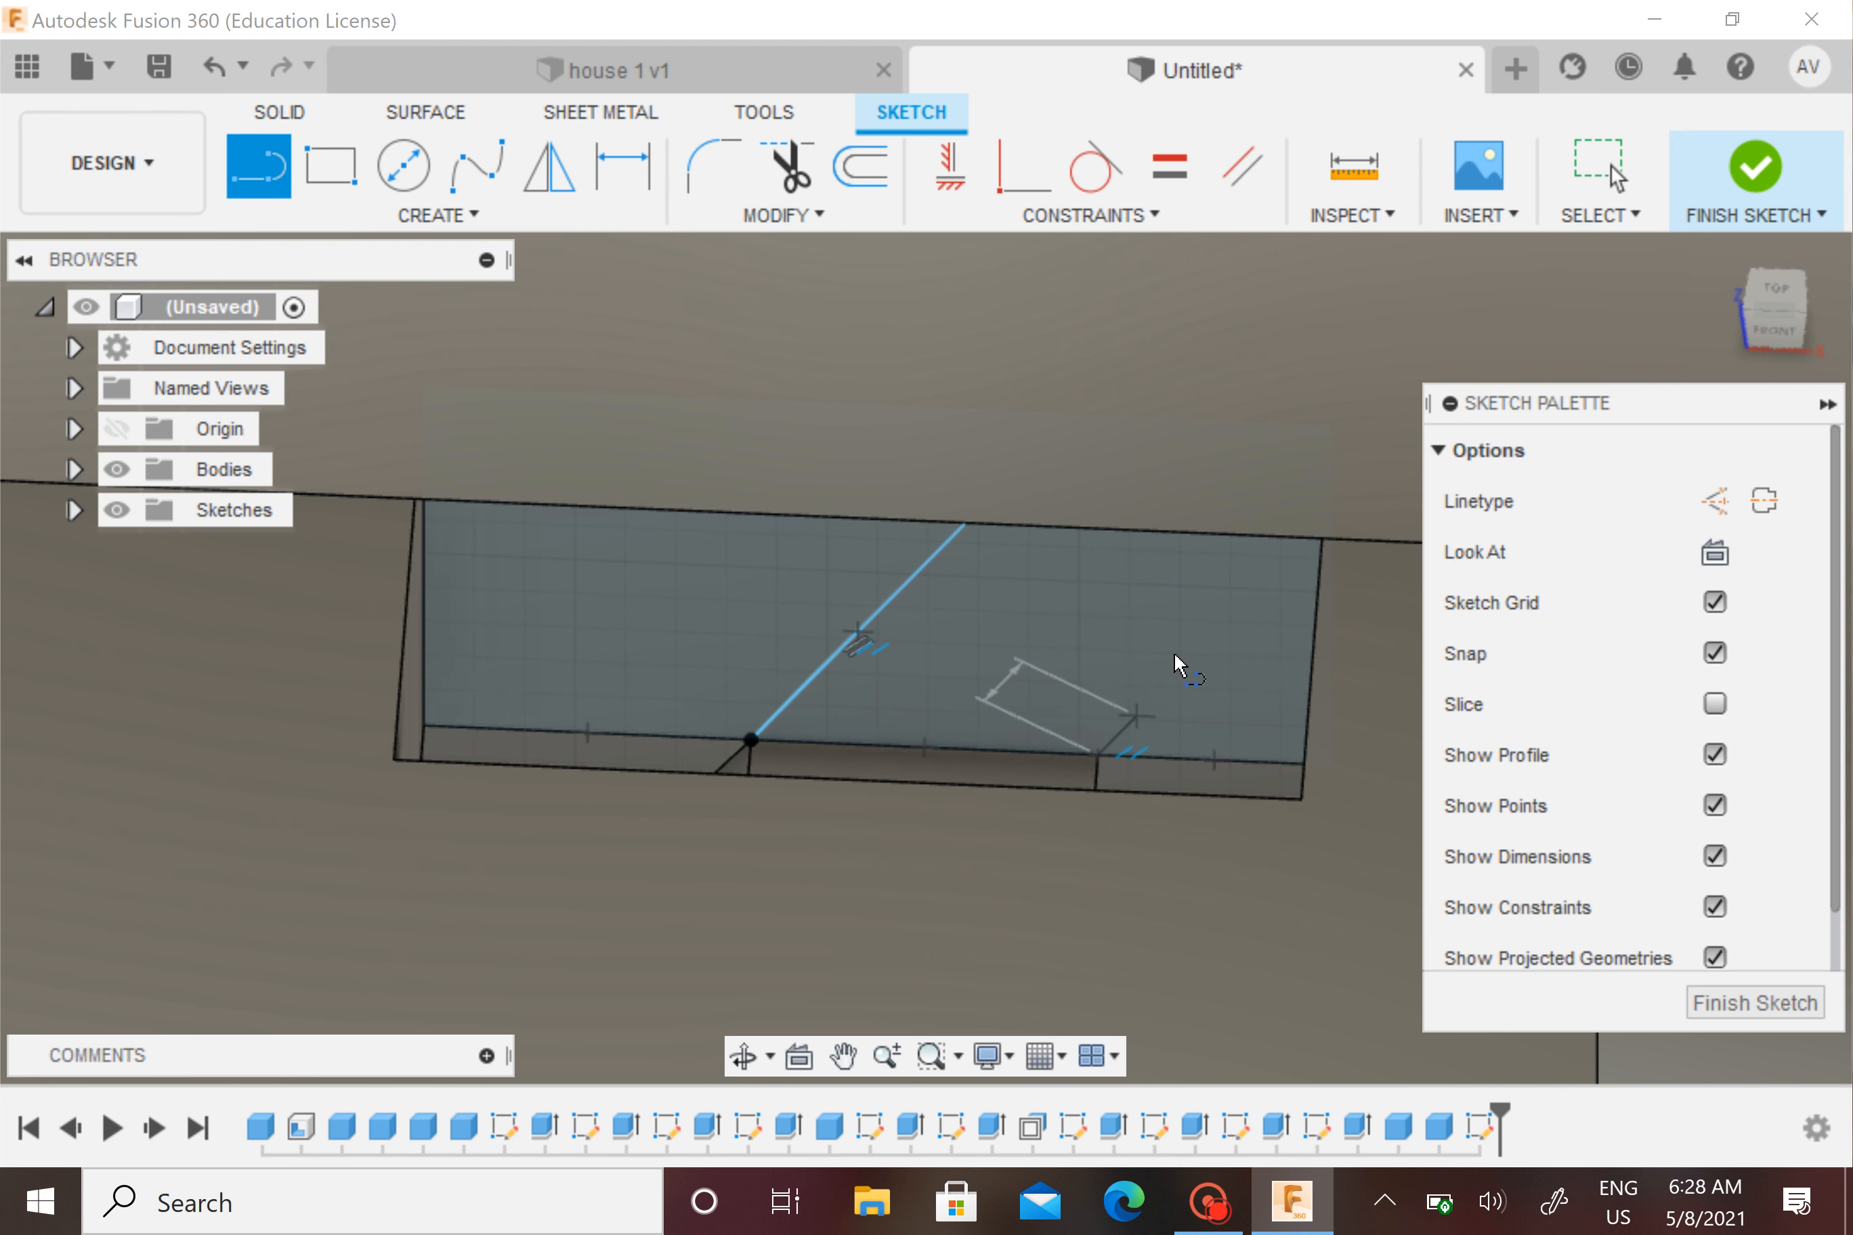
{"action": "left_click", "coordinate": [1237, 528]}
{"action": "left_click", "coordinate": [966, 525]}
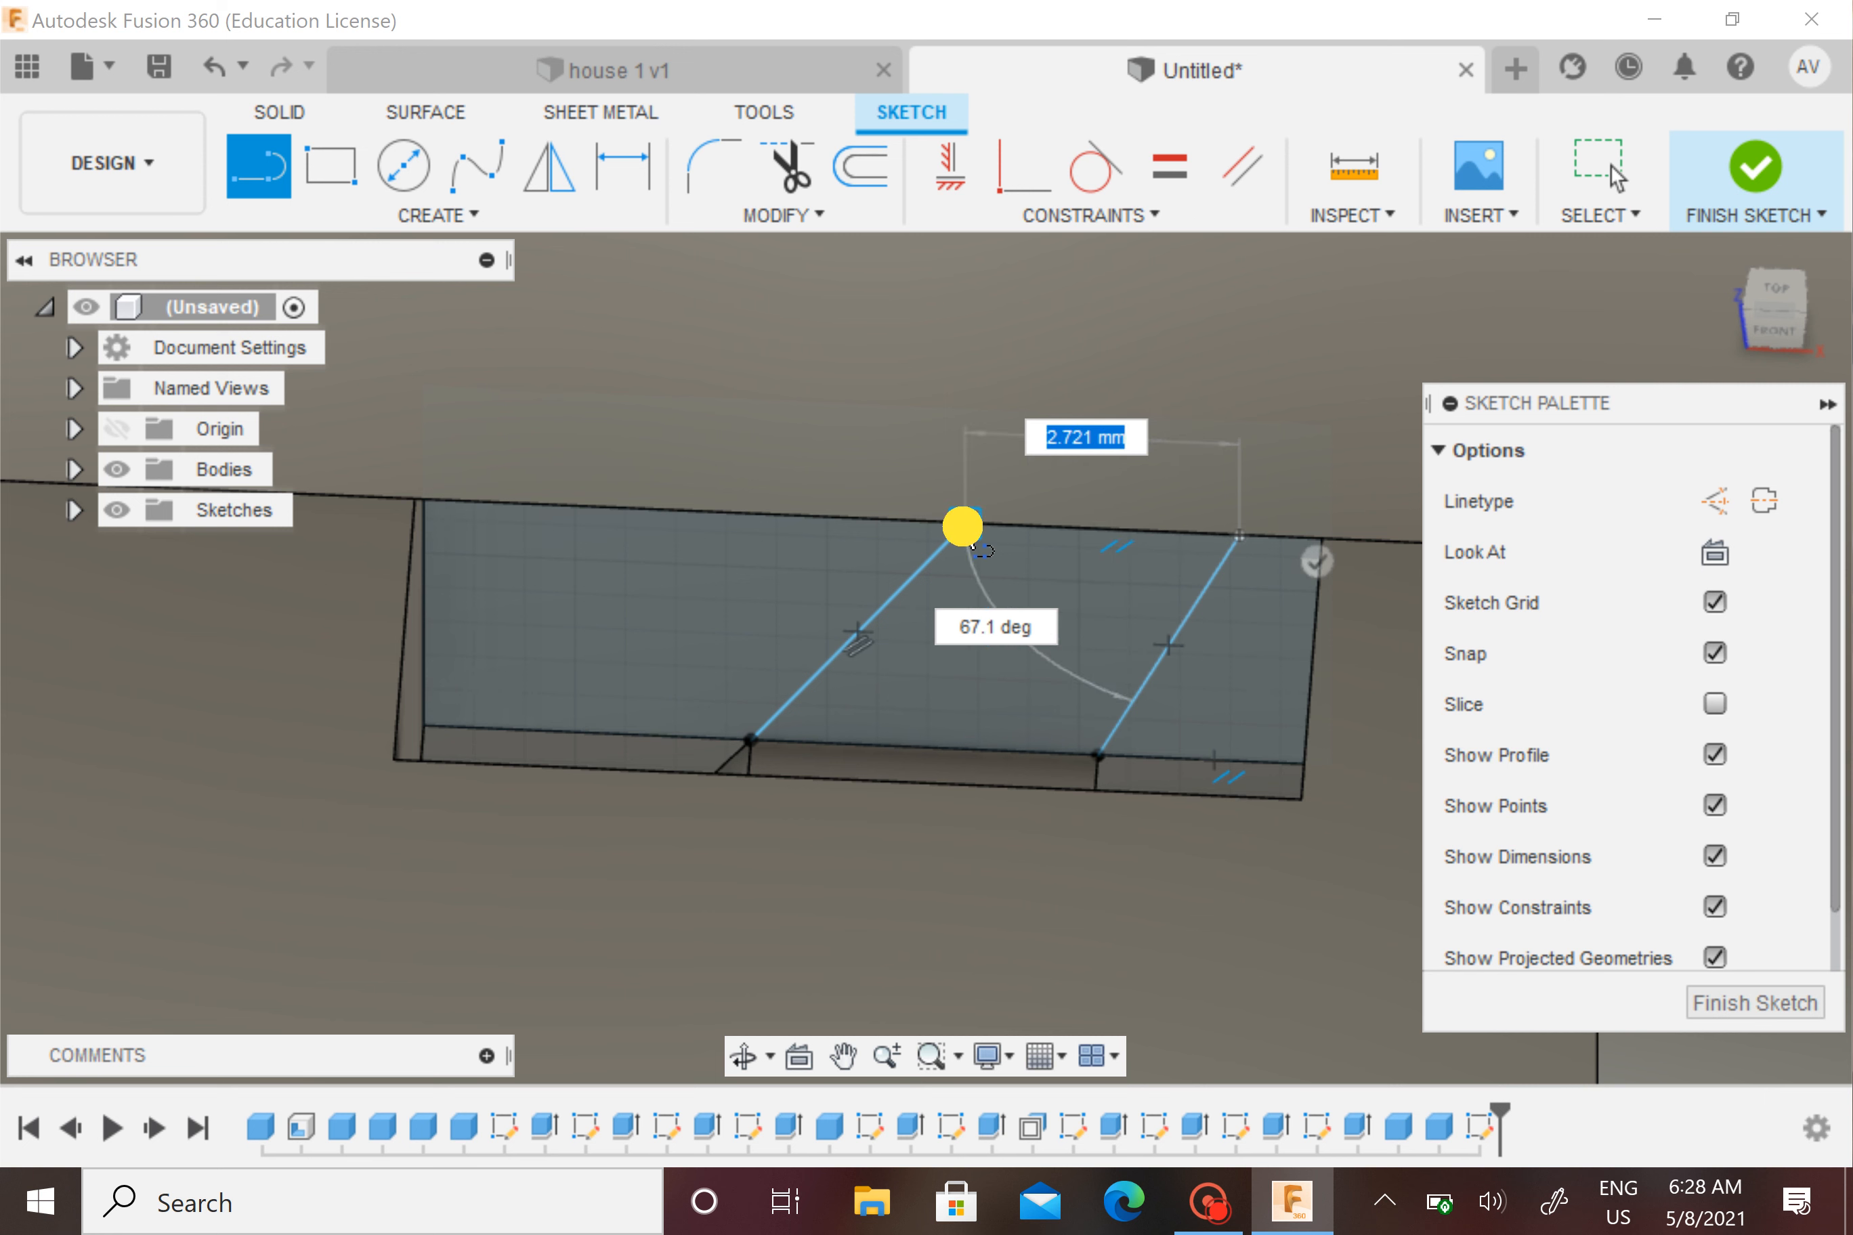
{"action": "left_click", "coordinate": [752, 739]}
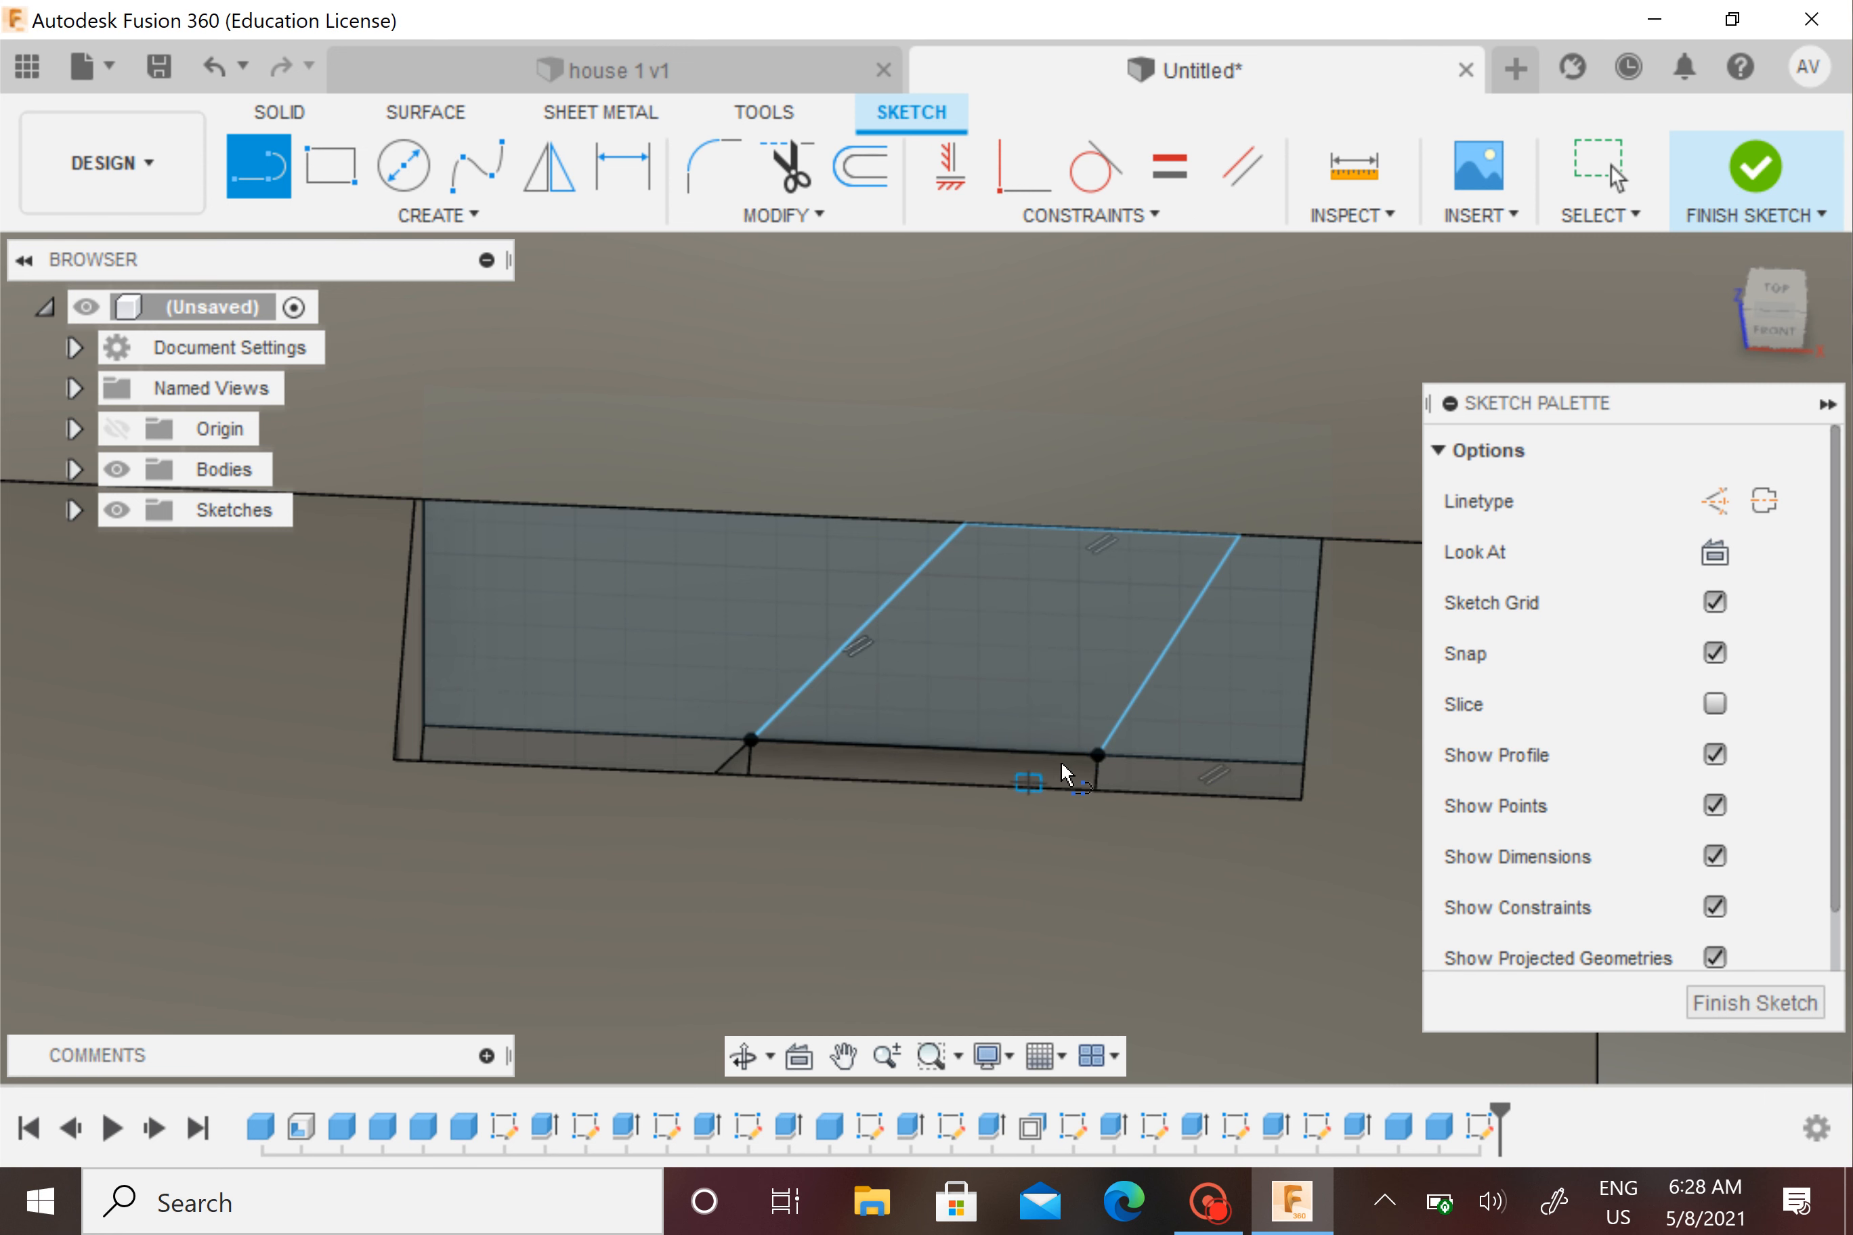
{"action": "left_click", "coordinate": [1104, 755]}
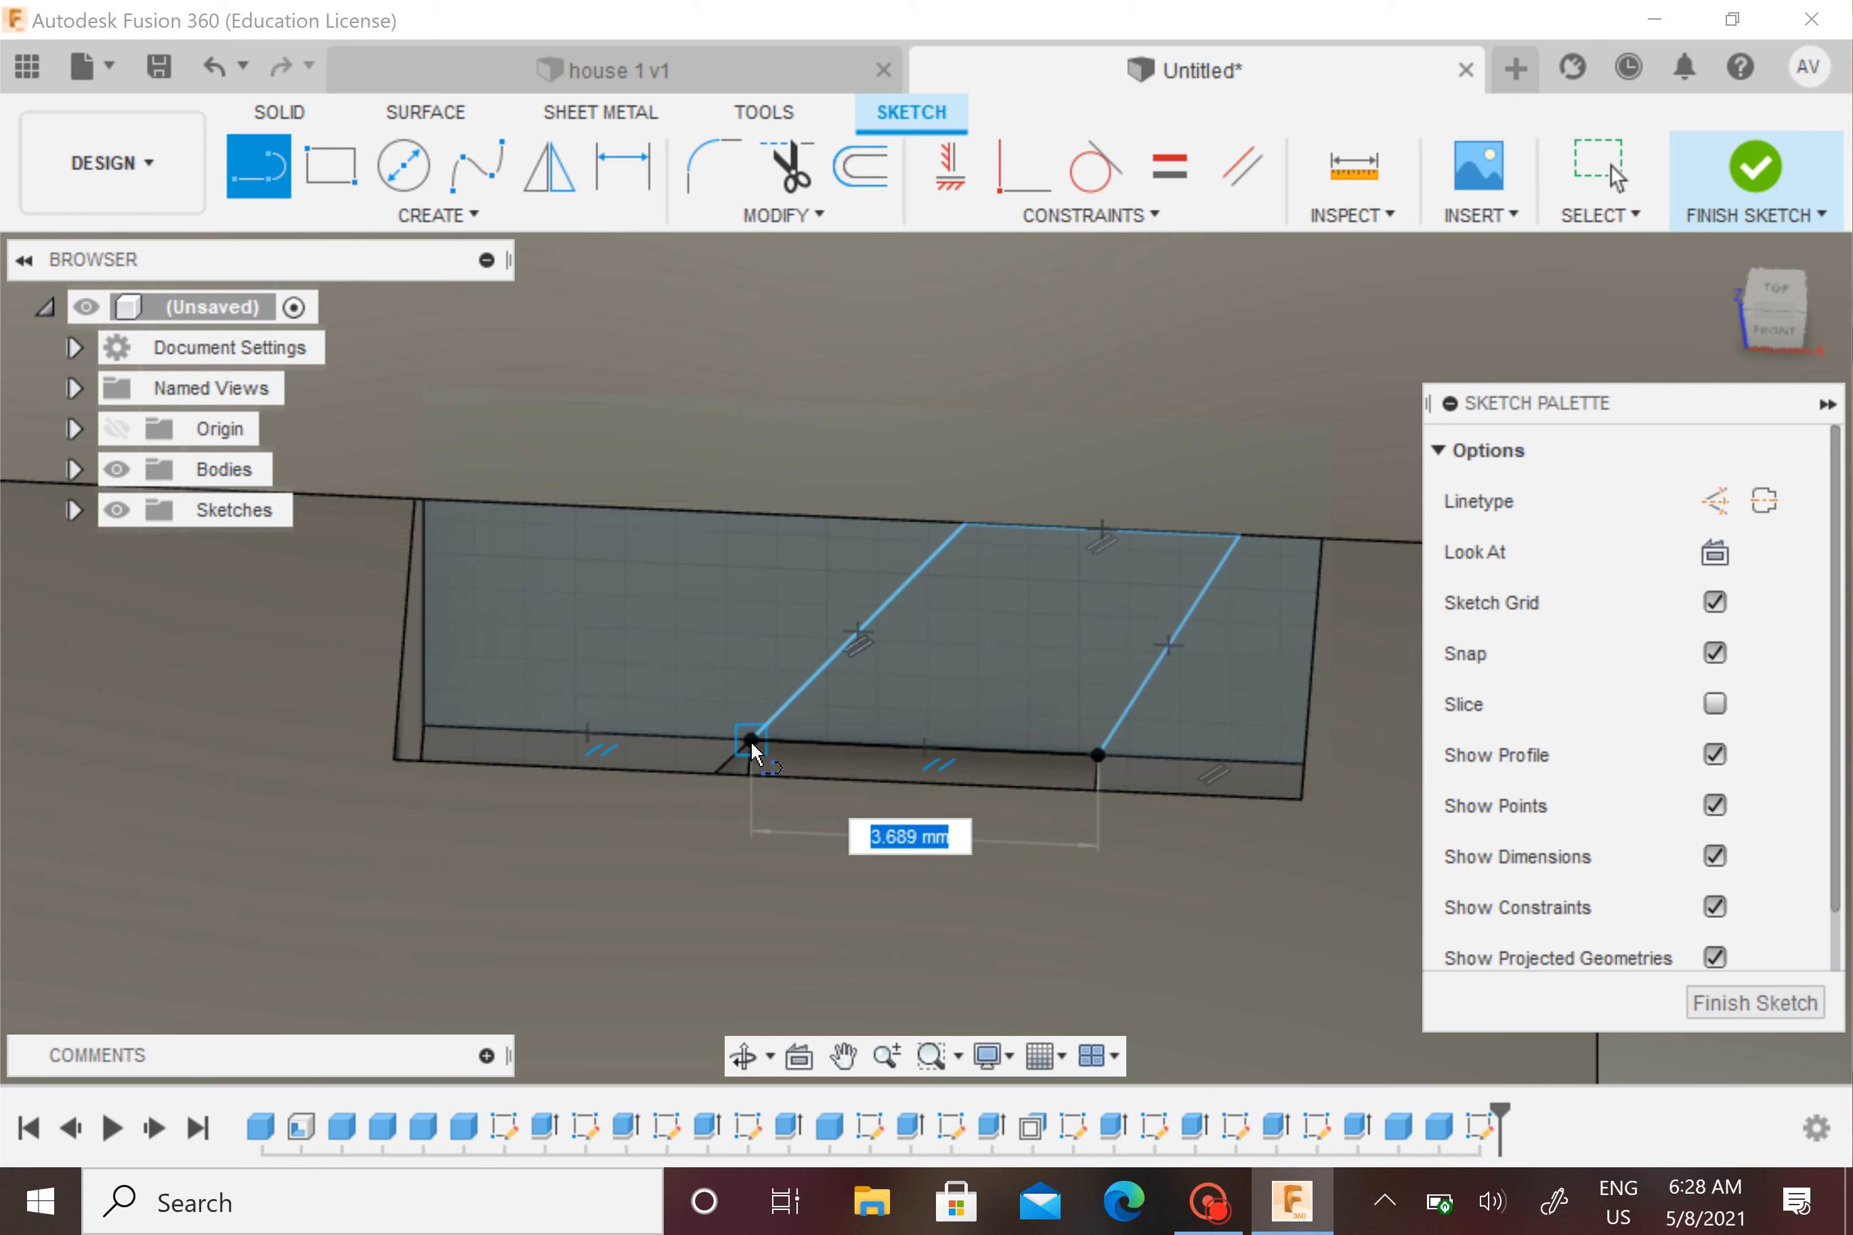
{"action": "left_click", "coordinate": [1756, 167]}
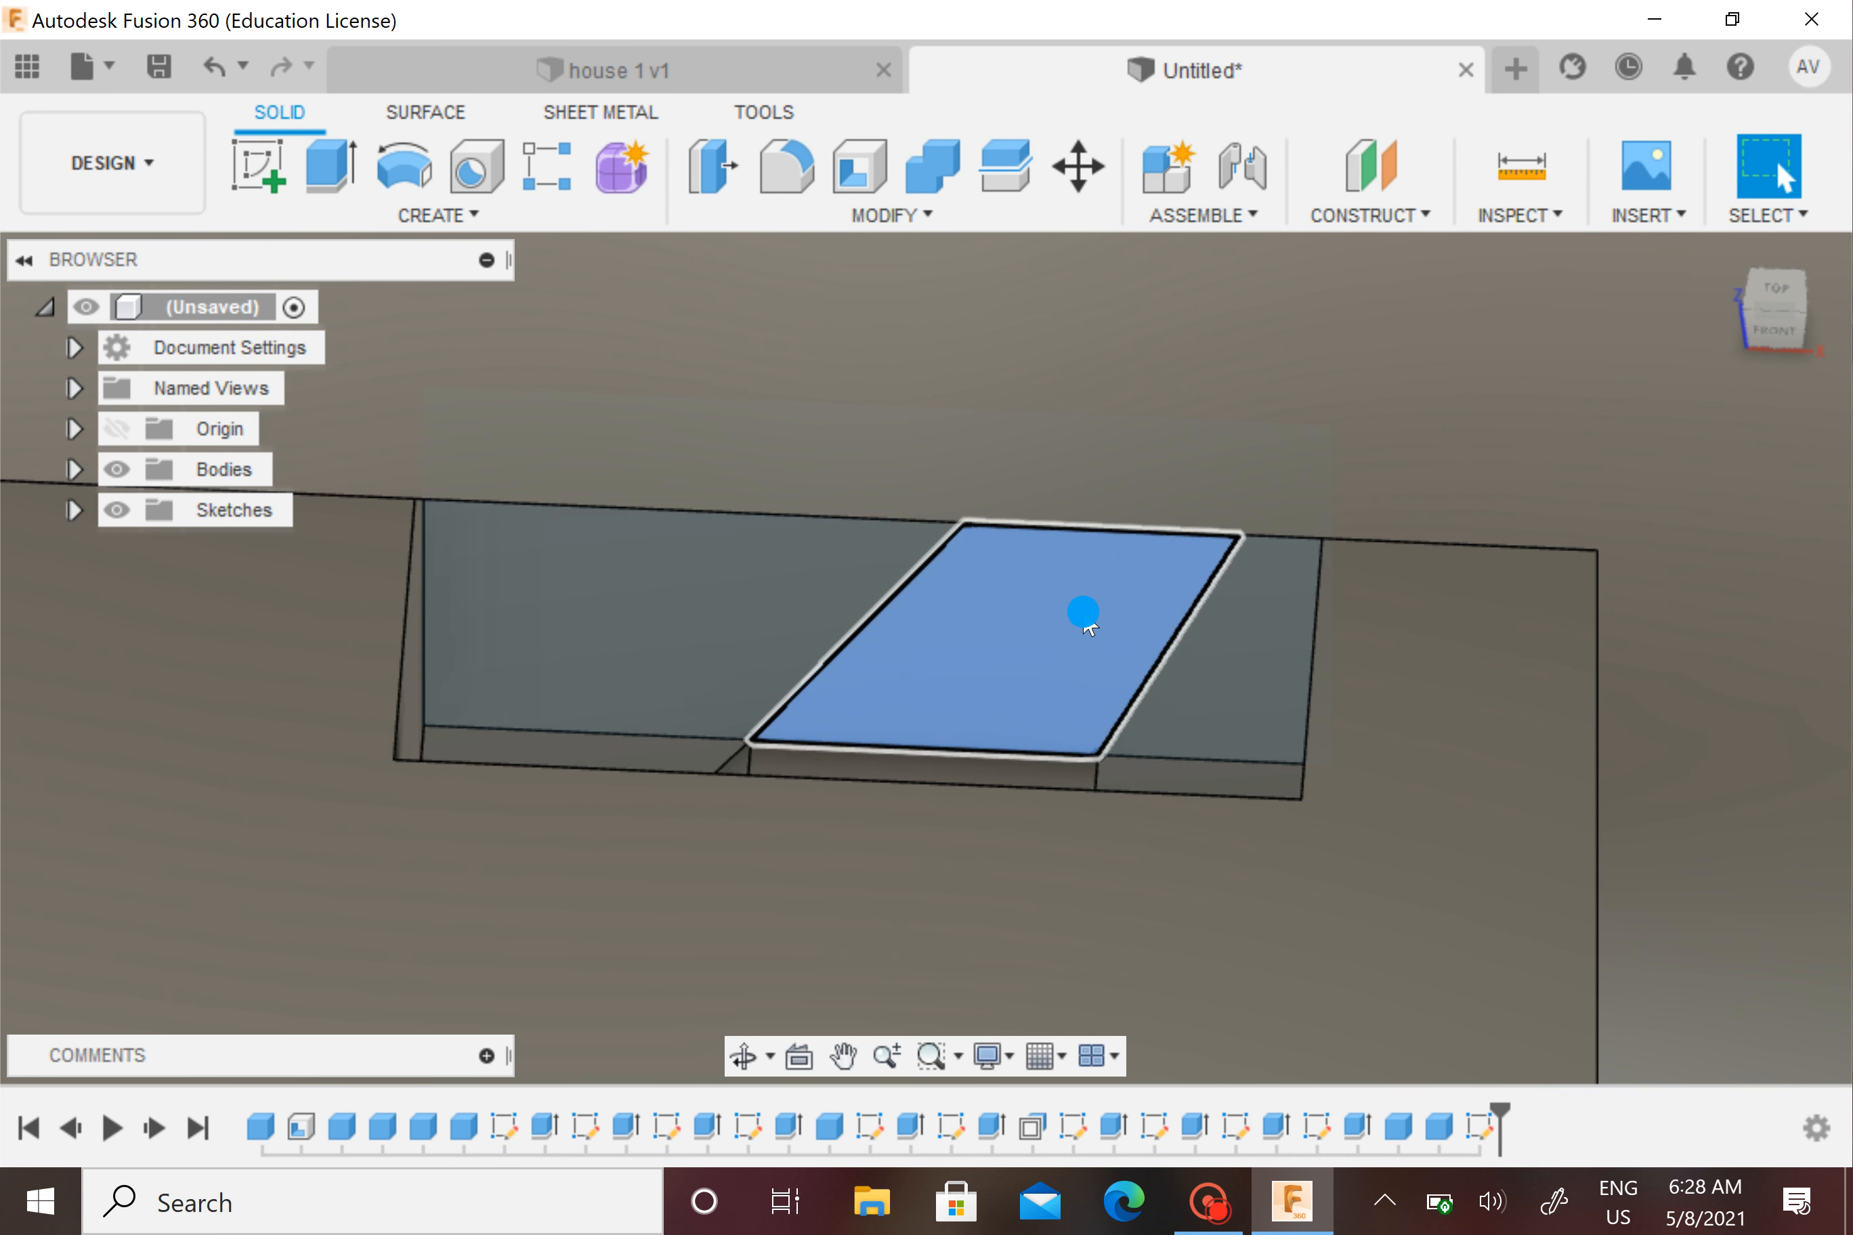
Extrude the slanted profile 5 mm across the floor hole, using the Join operation
{"action": "right_click", "coordinate": [1086, 614]}
{"action": "left_click", "coordinate": [1168, 566]}
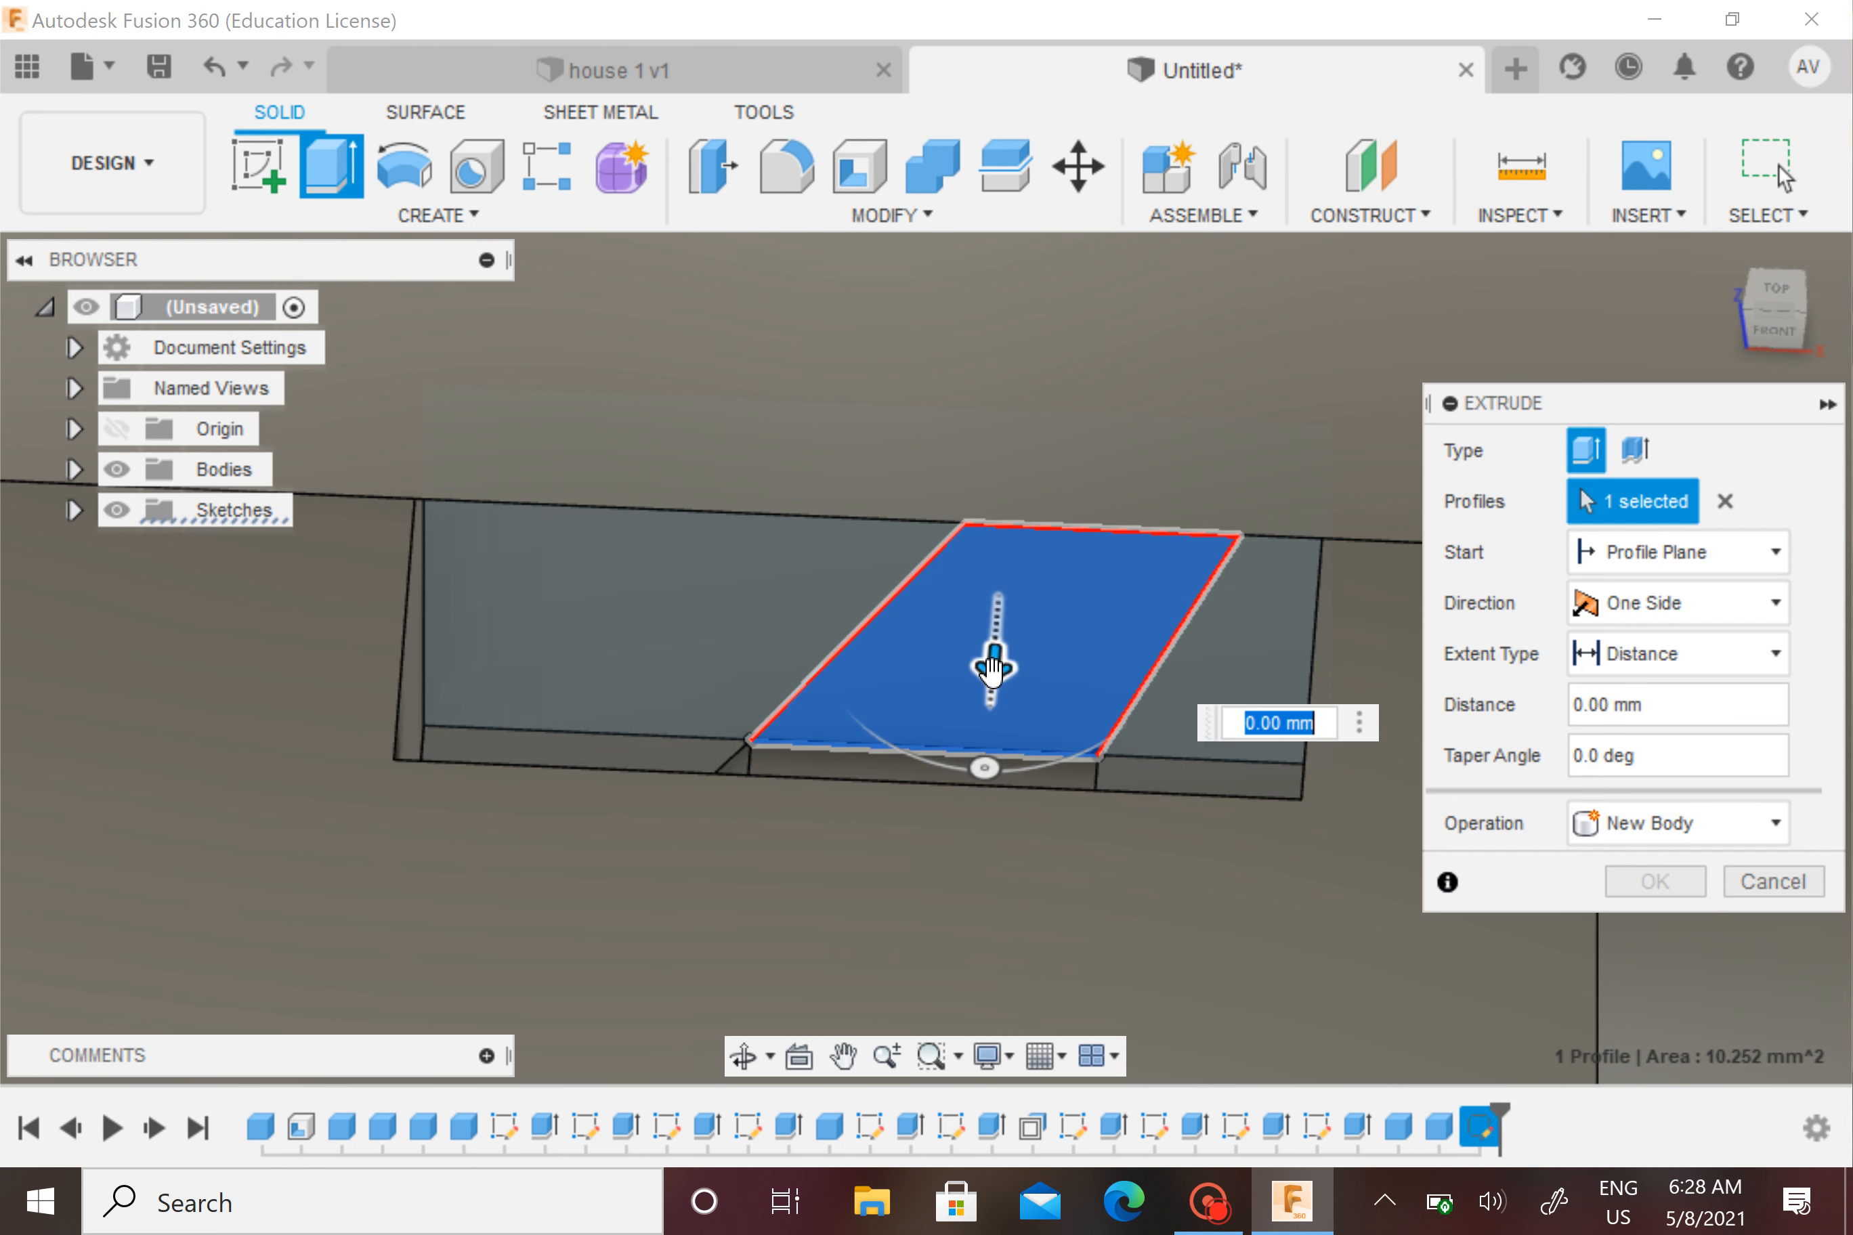
{"action": "left_click_drag", "start_coordinate": [993, 662], "coordinate": [916, 1038]}
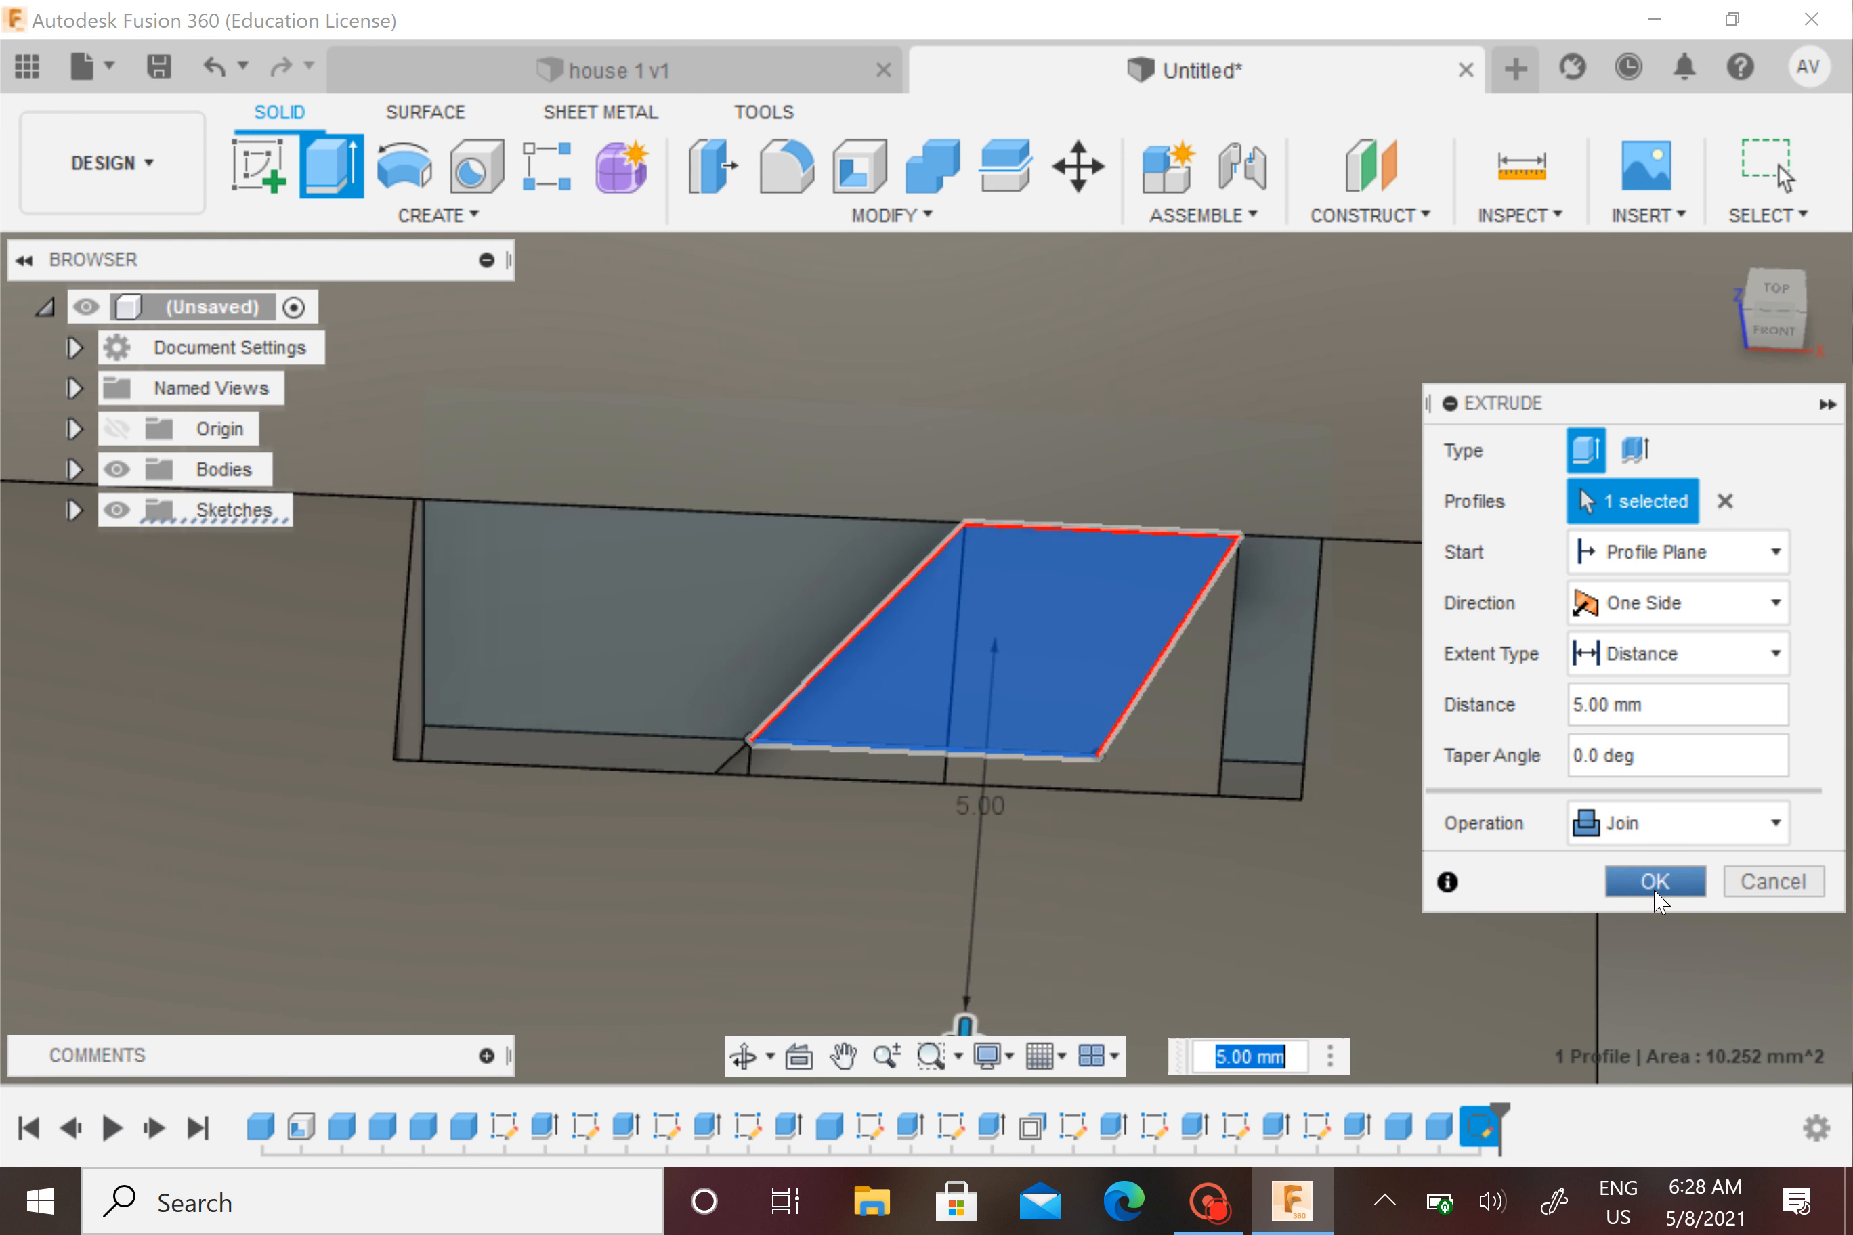
{"action": "left_click", "coordinate": [1654, 882]}
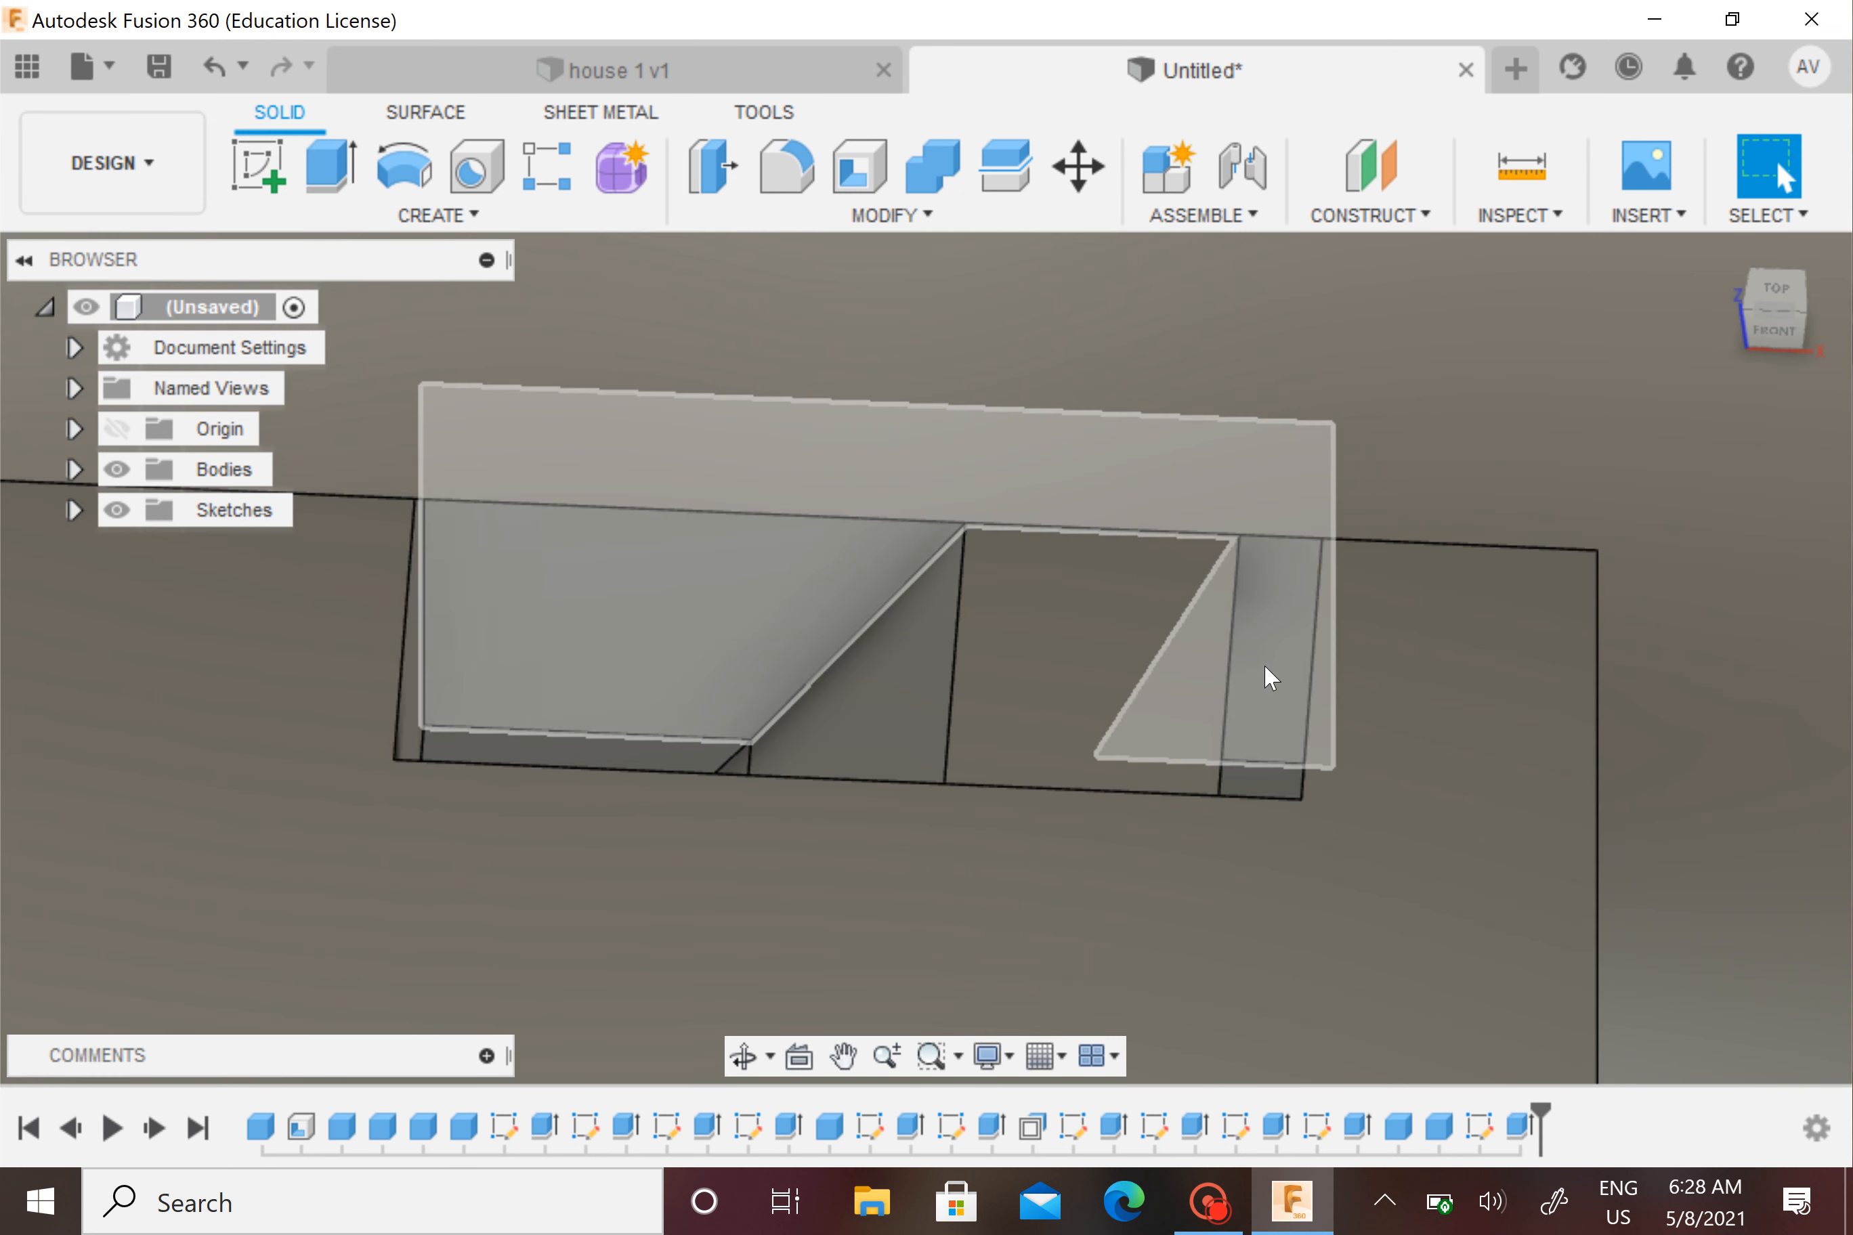
Offset the right end face of the floor hole inward, to a distance of 7 mm
{"action": "middle_click_drag", "start_coordinate": [1273, 671], "coordinate": [1274, 677], "text": "shift"}
{"action": "middle_click_drag", "start_coordinate": [1319, 822], "coordinate": [1310, 753]}
{"action": "left_click", "coordinate": [1236, 655]}
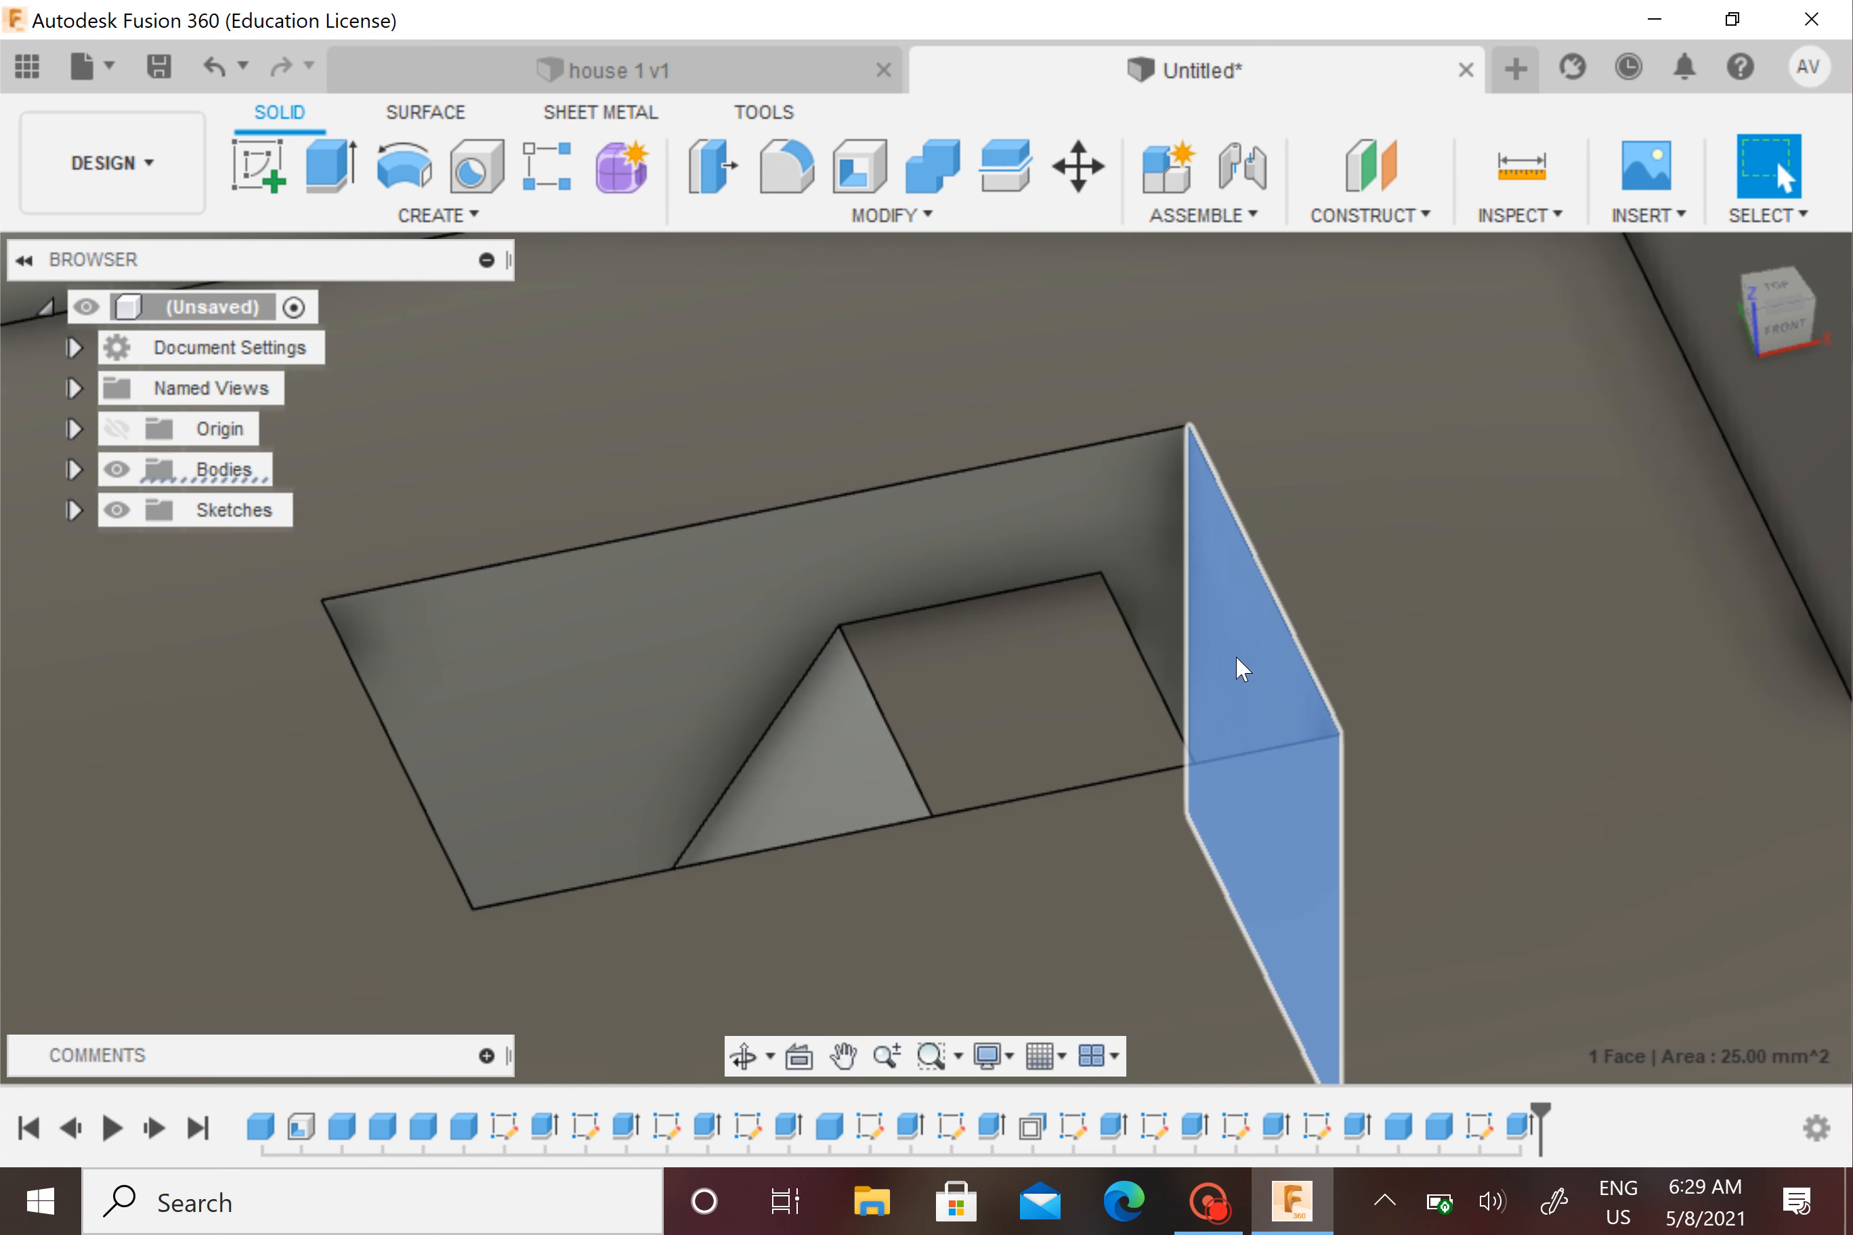
{"action": "right_click", "coordinate": [1237, 657]}
{"action": "left_click", "coordinate": [1311, 610]}
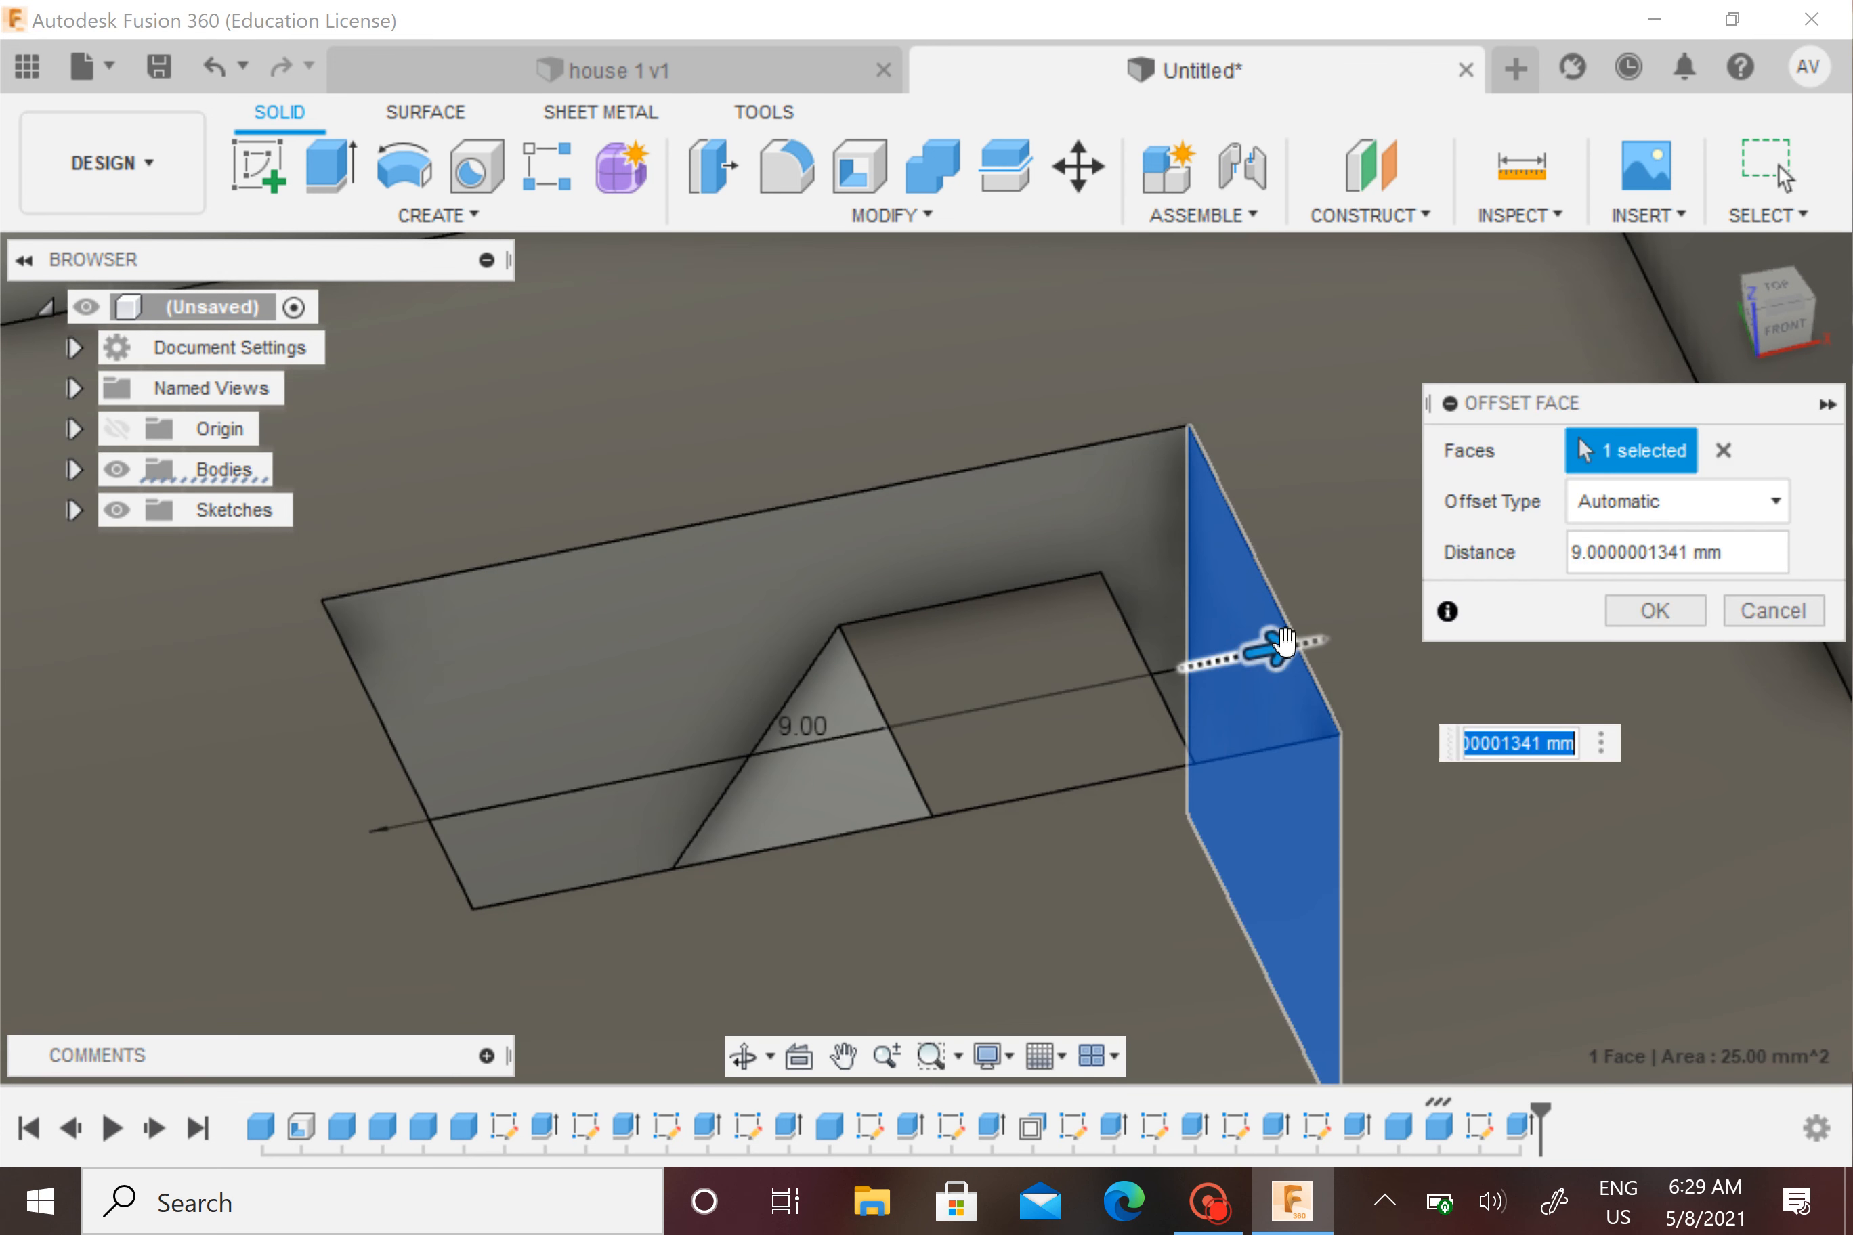
{"action": "left_click_drag", "start_coordinate": [1259, 651], "coordinate": [1075, 688]}
{"action": "left_click", "coordinate": [1655, 610]}
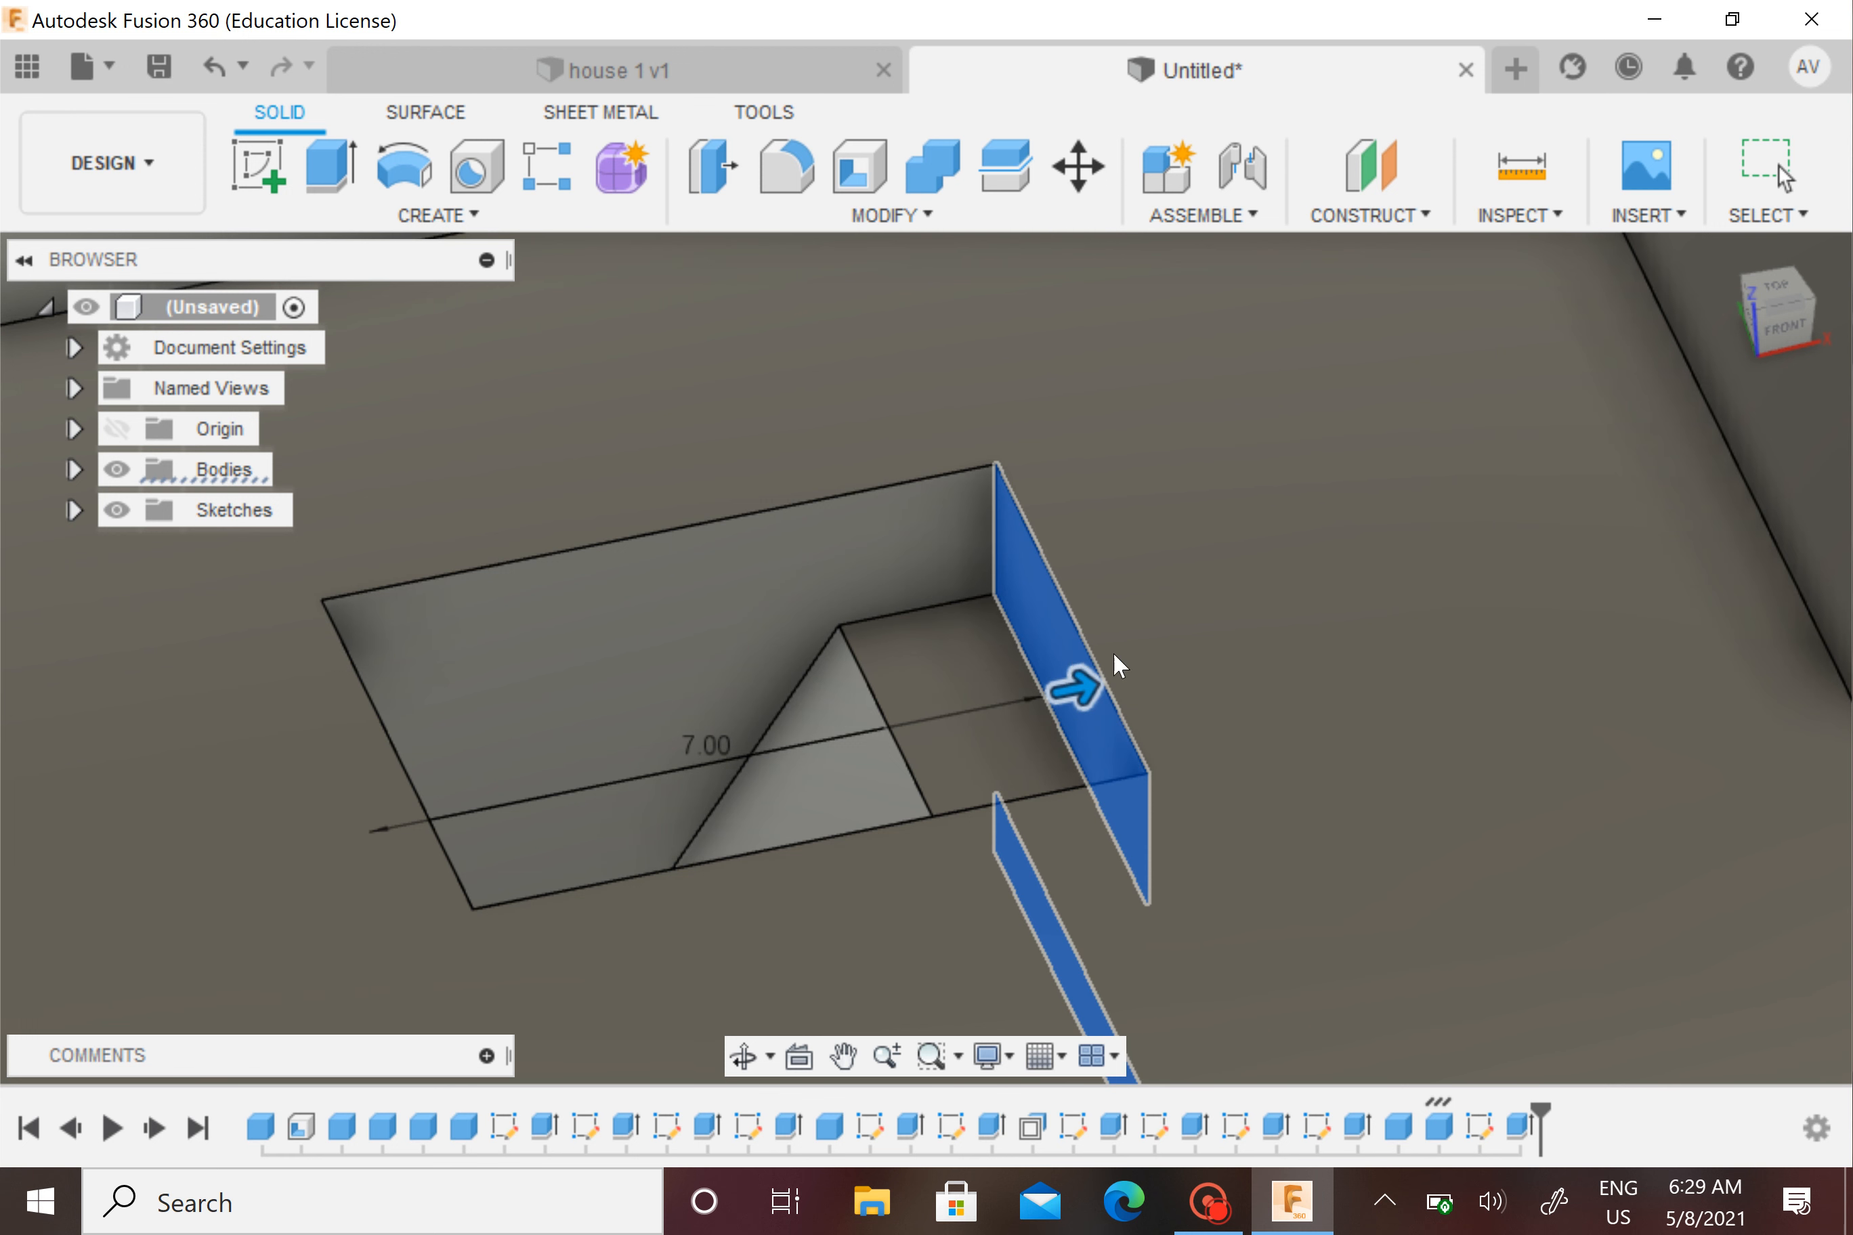
Edit the slanted beam extrusion in the floor hole, setting its distance to 7 mm with the Join operation
{"action": "scroll", "coordinate": [1162, 673], "scroll_direction": "down", "scroll_amount": 10}
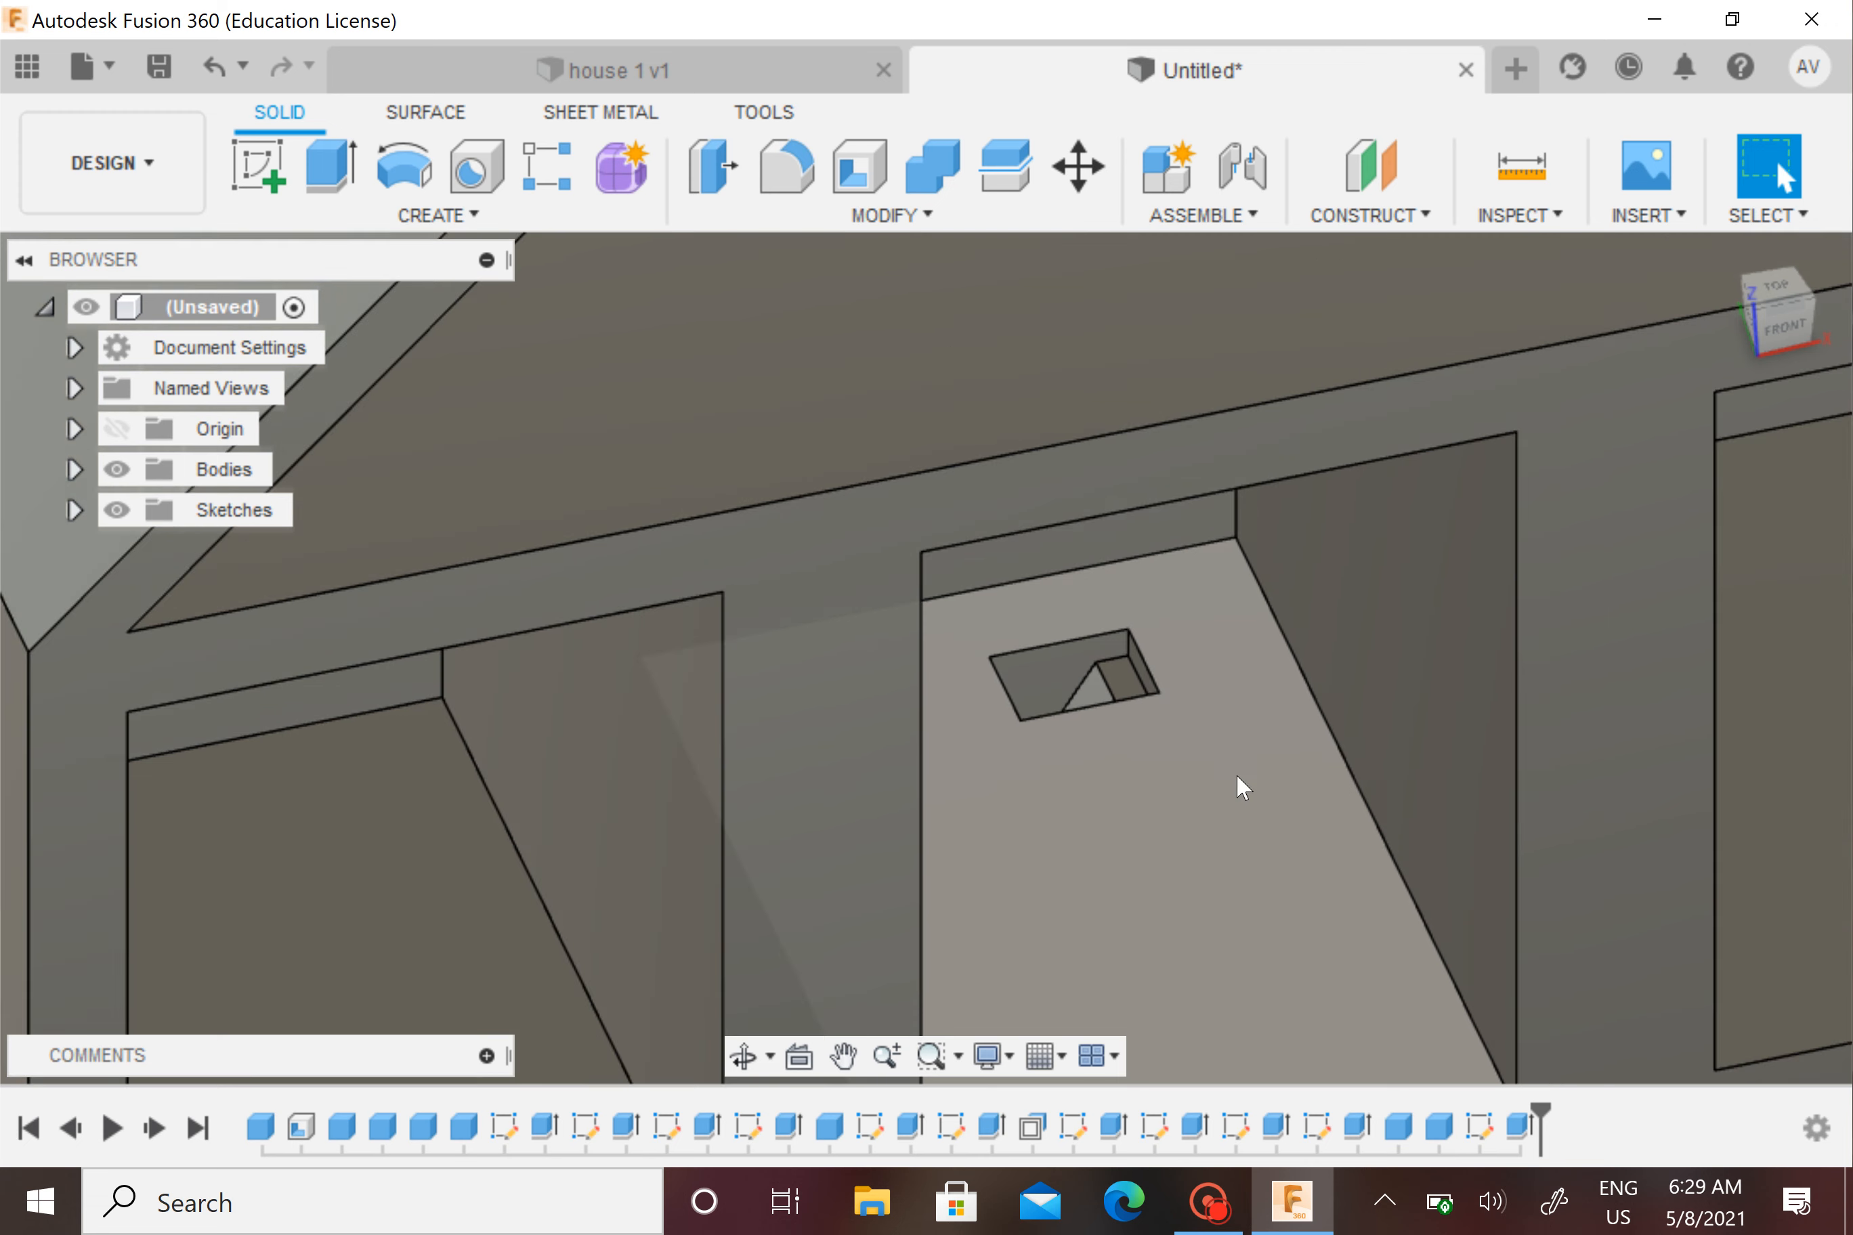
{"action": "middle_click_drag", "start_coordinate": [1286, 906], "coordinate": [1282, 903], "text": "shift"}
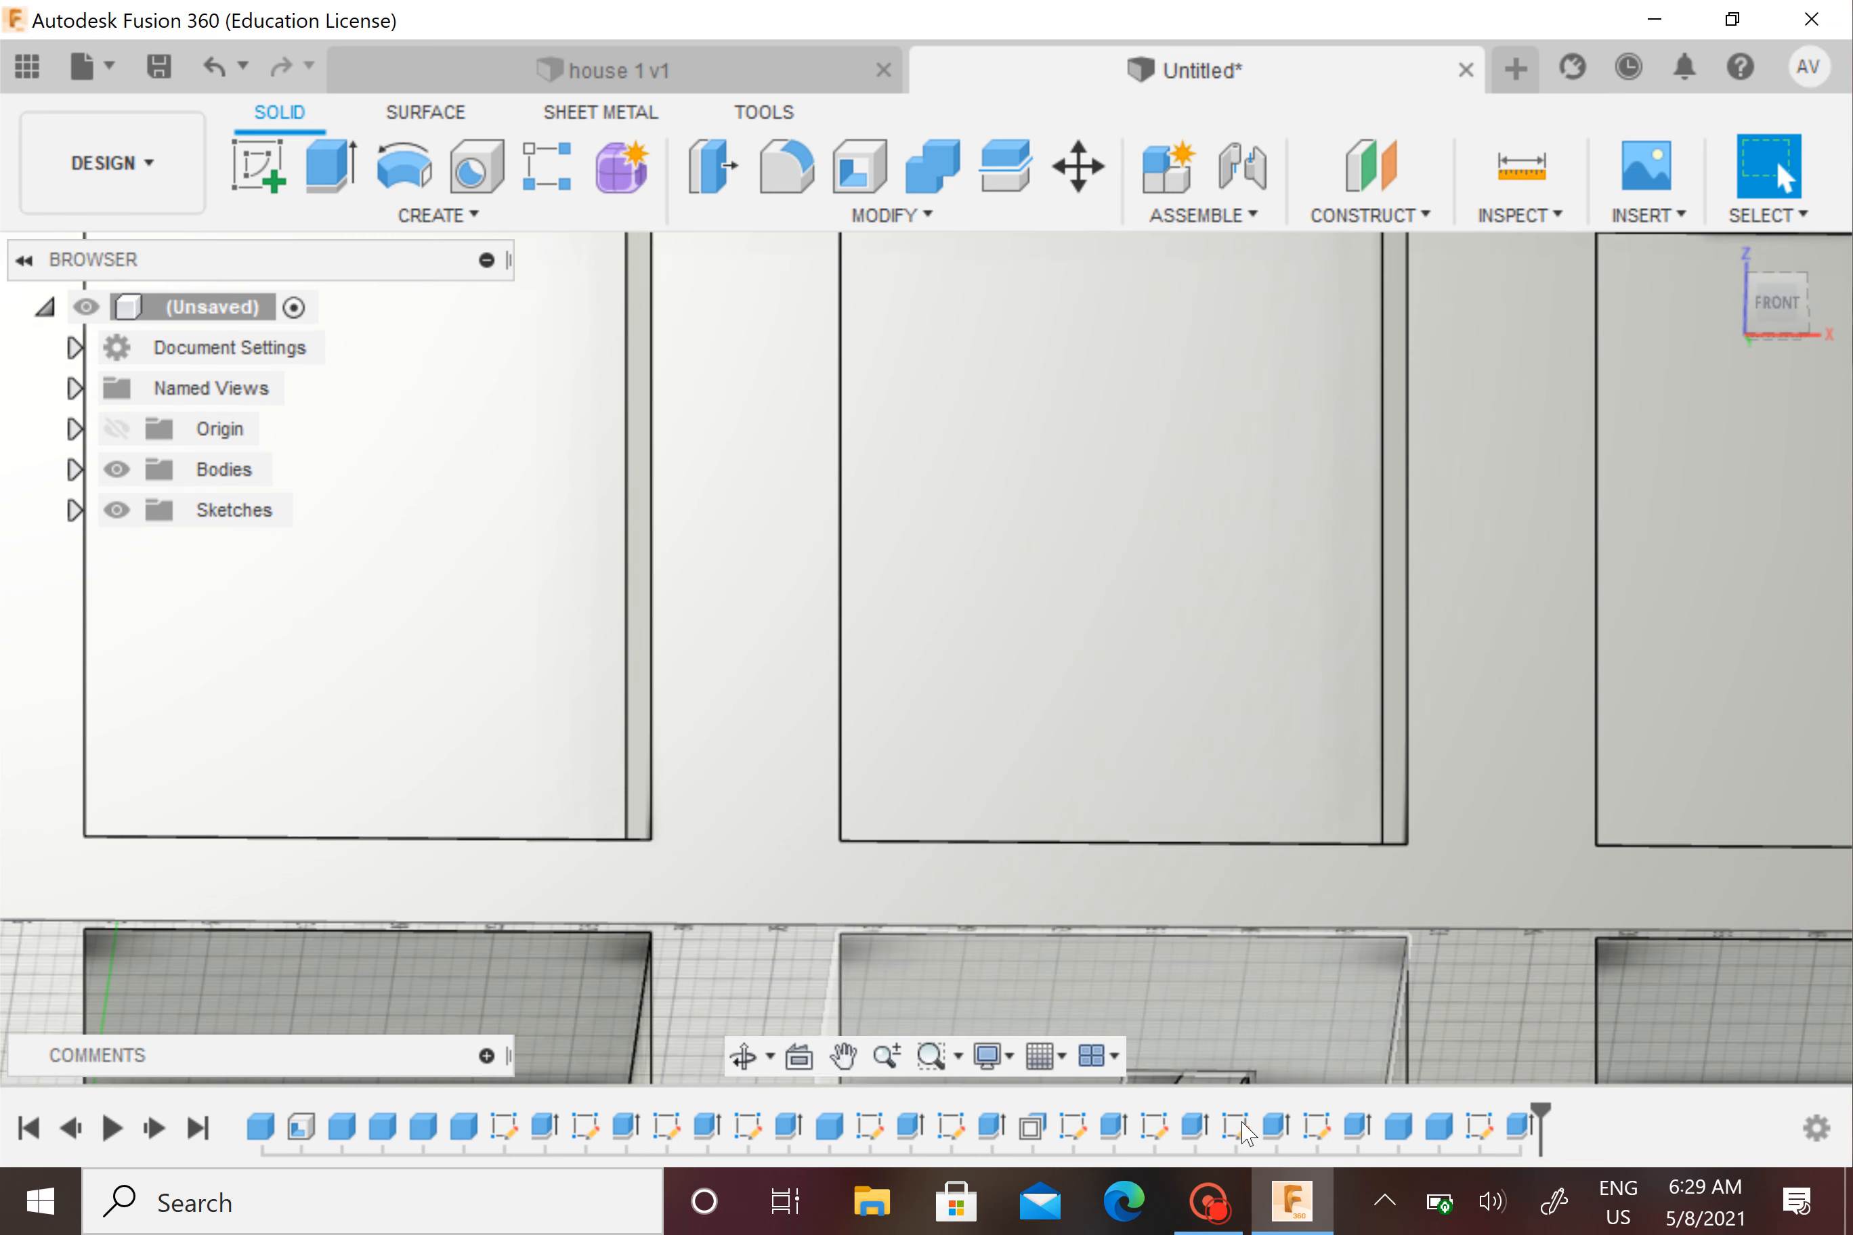
{"action": "scroll", "coordinate": [1264, 1077], "scroll_direction": "up", "scroll_amount": 8}
{"action": "middle_click_drag", "start_coordinate": [1270, 1072], "coordinate": [1299, 756]}
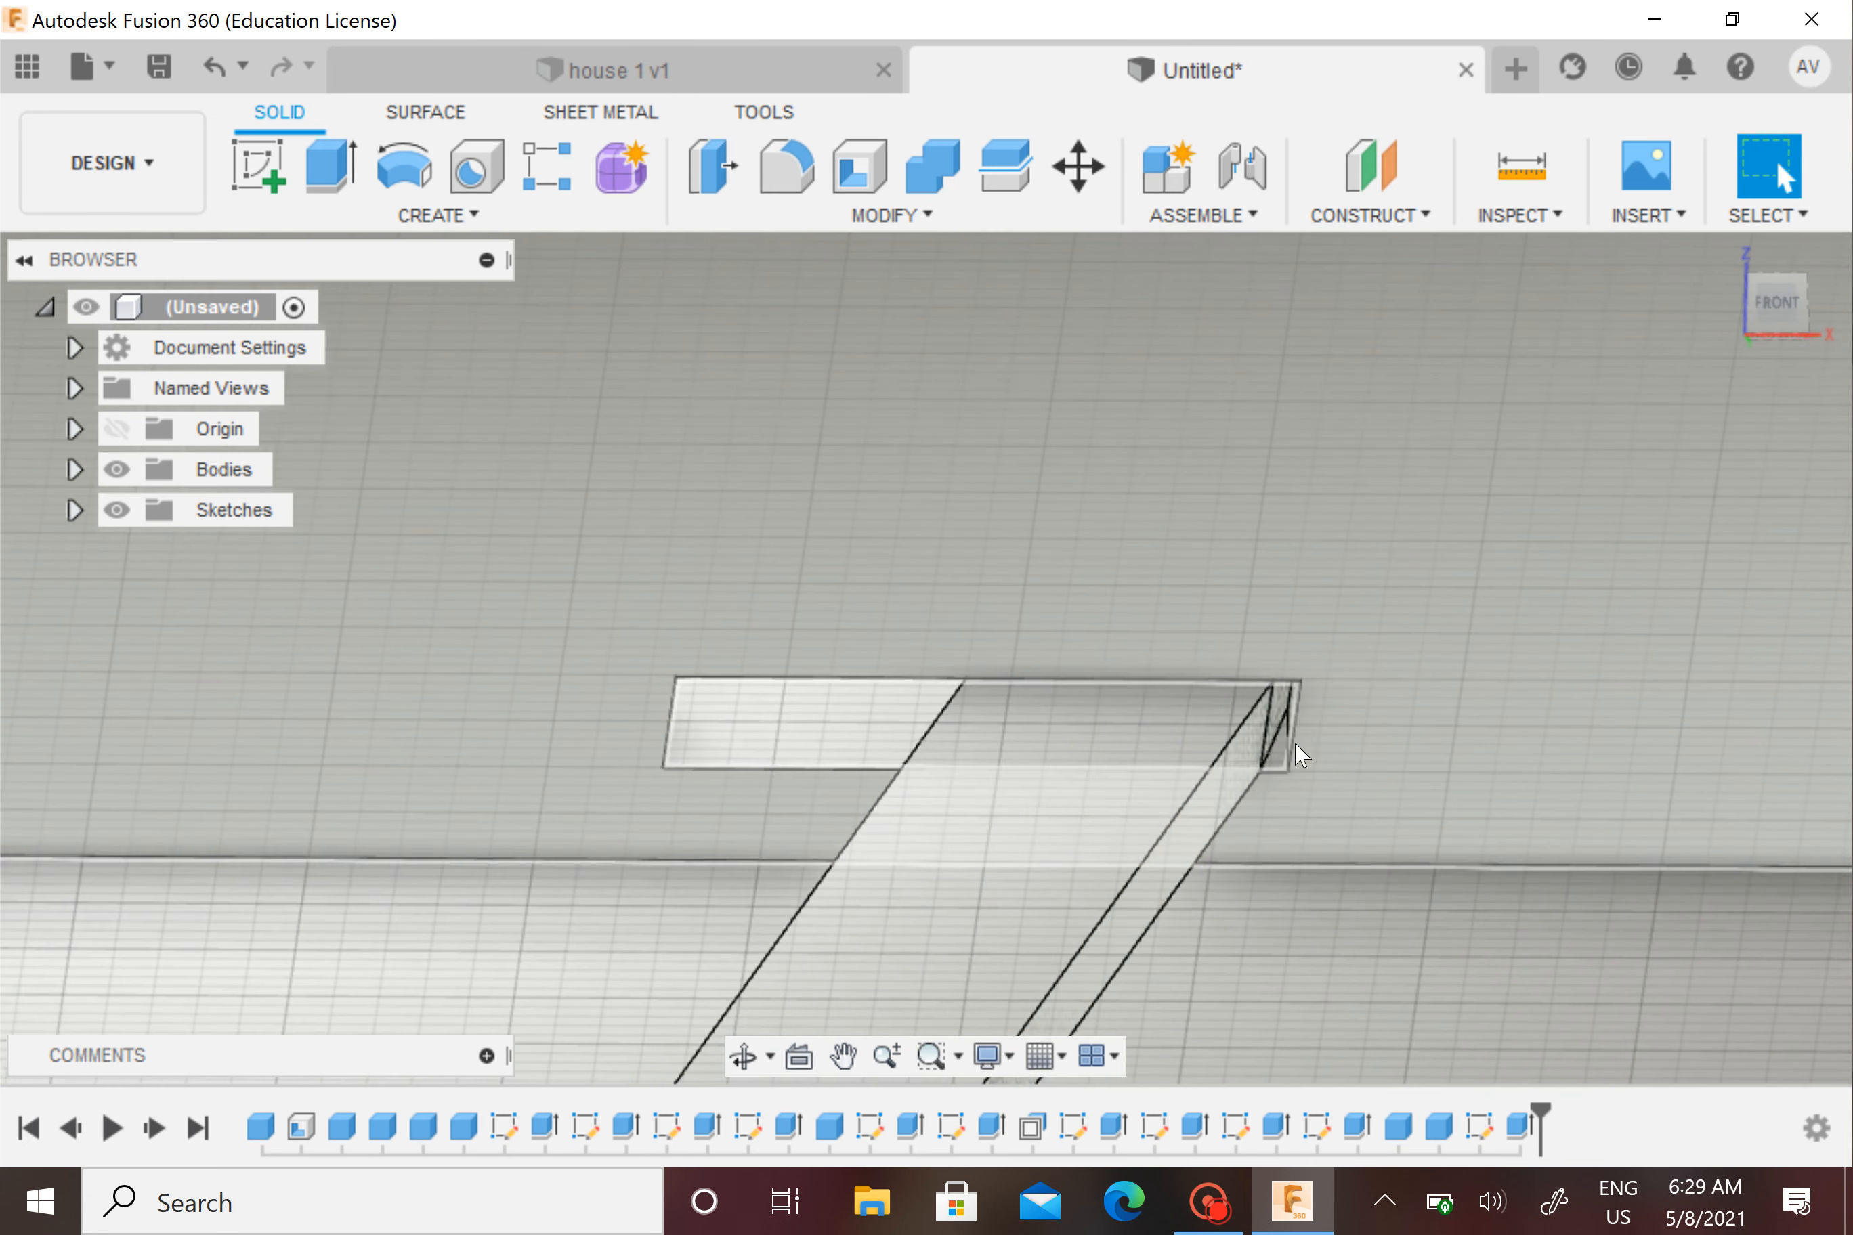
{"action": "scroll", "coordinate": [1299, 756], "scroll_direction": "up", "scroll_amount": 5}
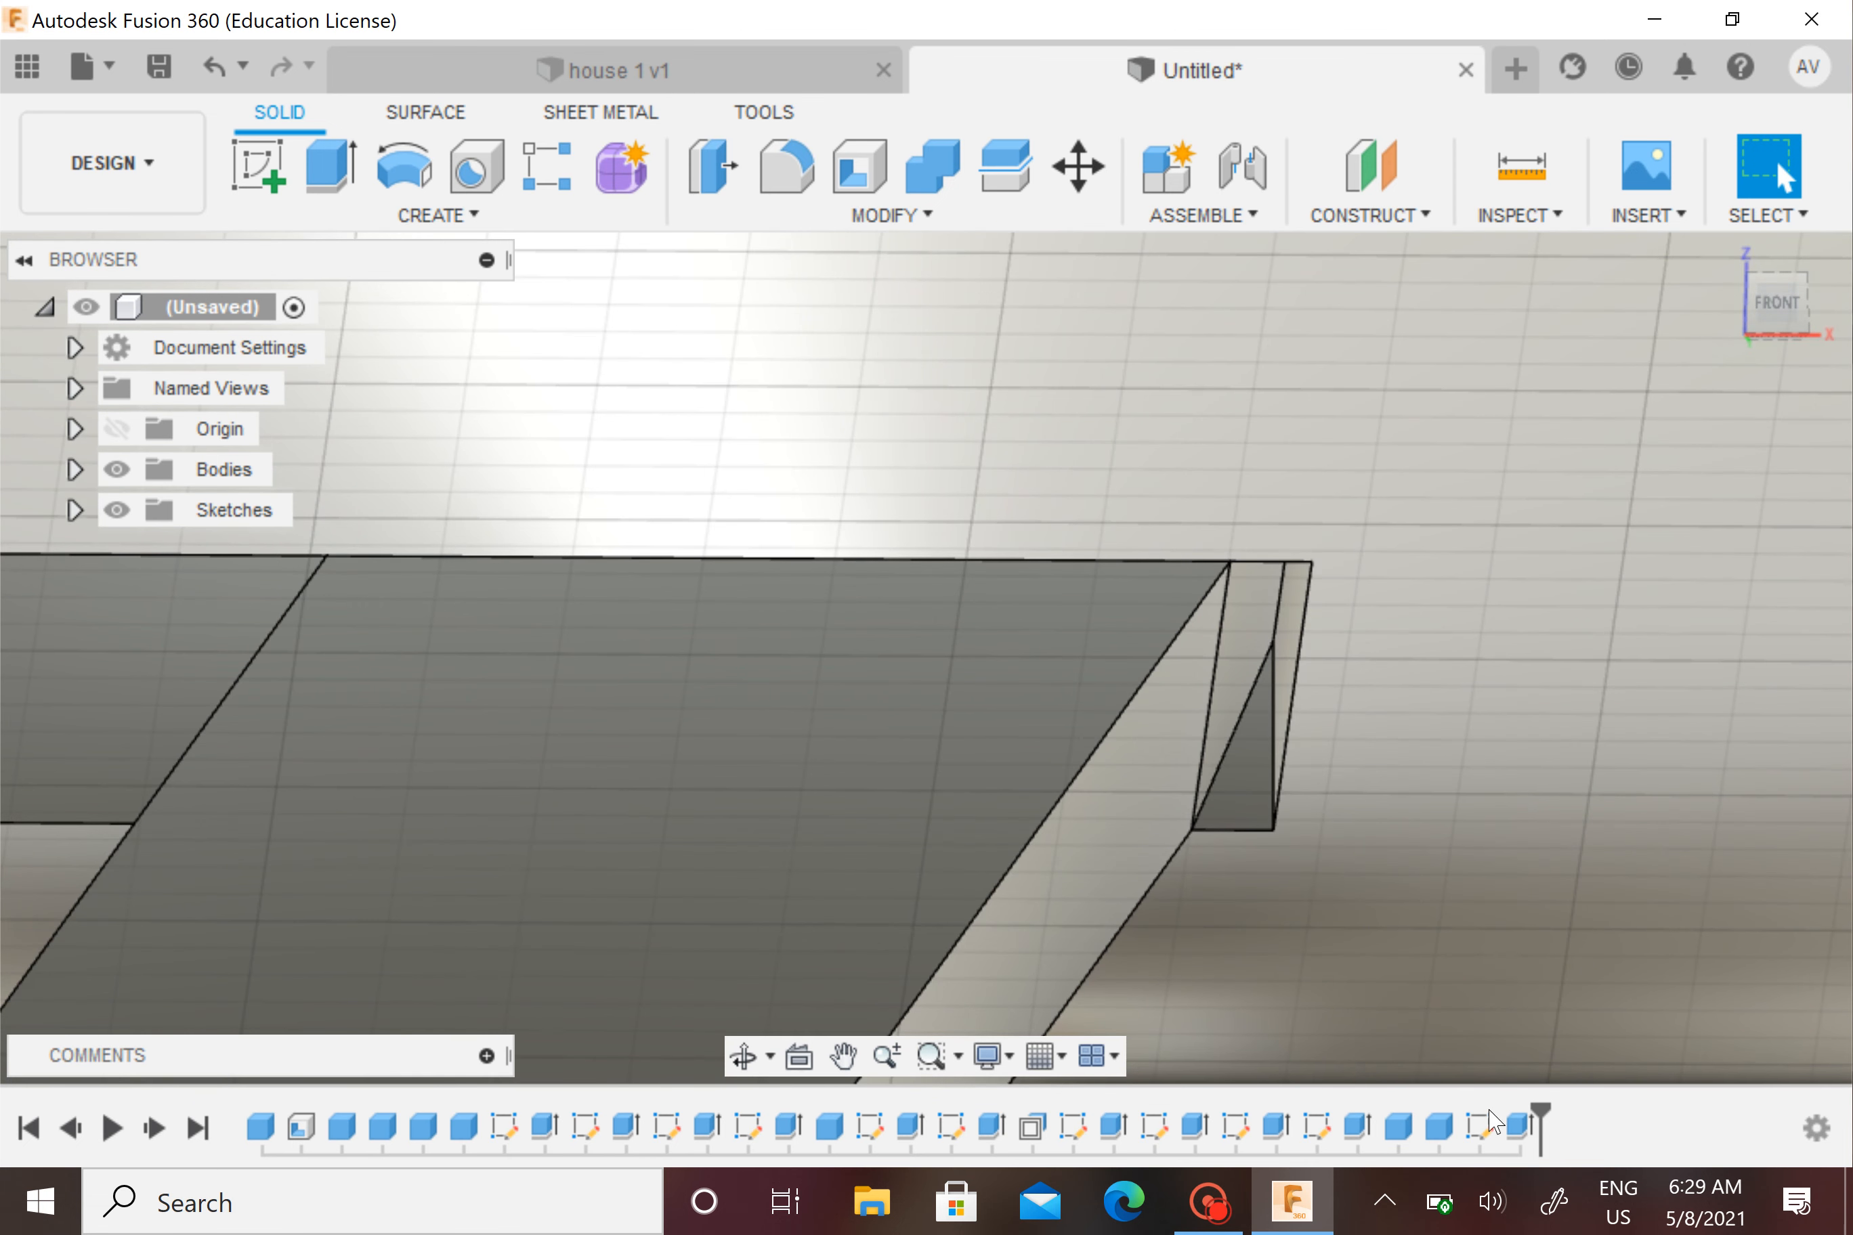
{"action": "right_click", "coordinate": [1523, 1128]}
{"action": "left_click", "coordinate": [1642, 781]}
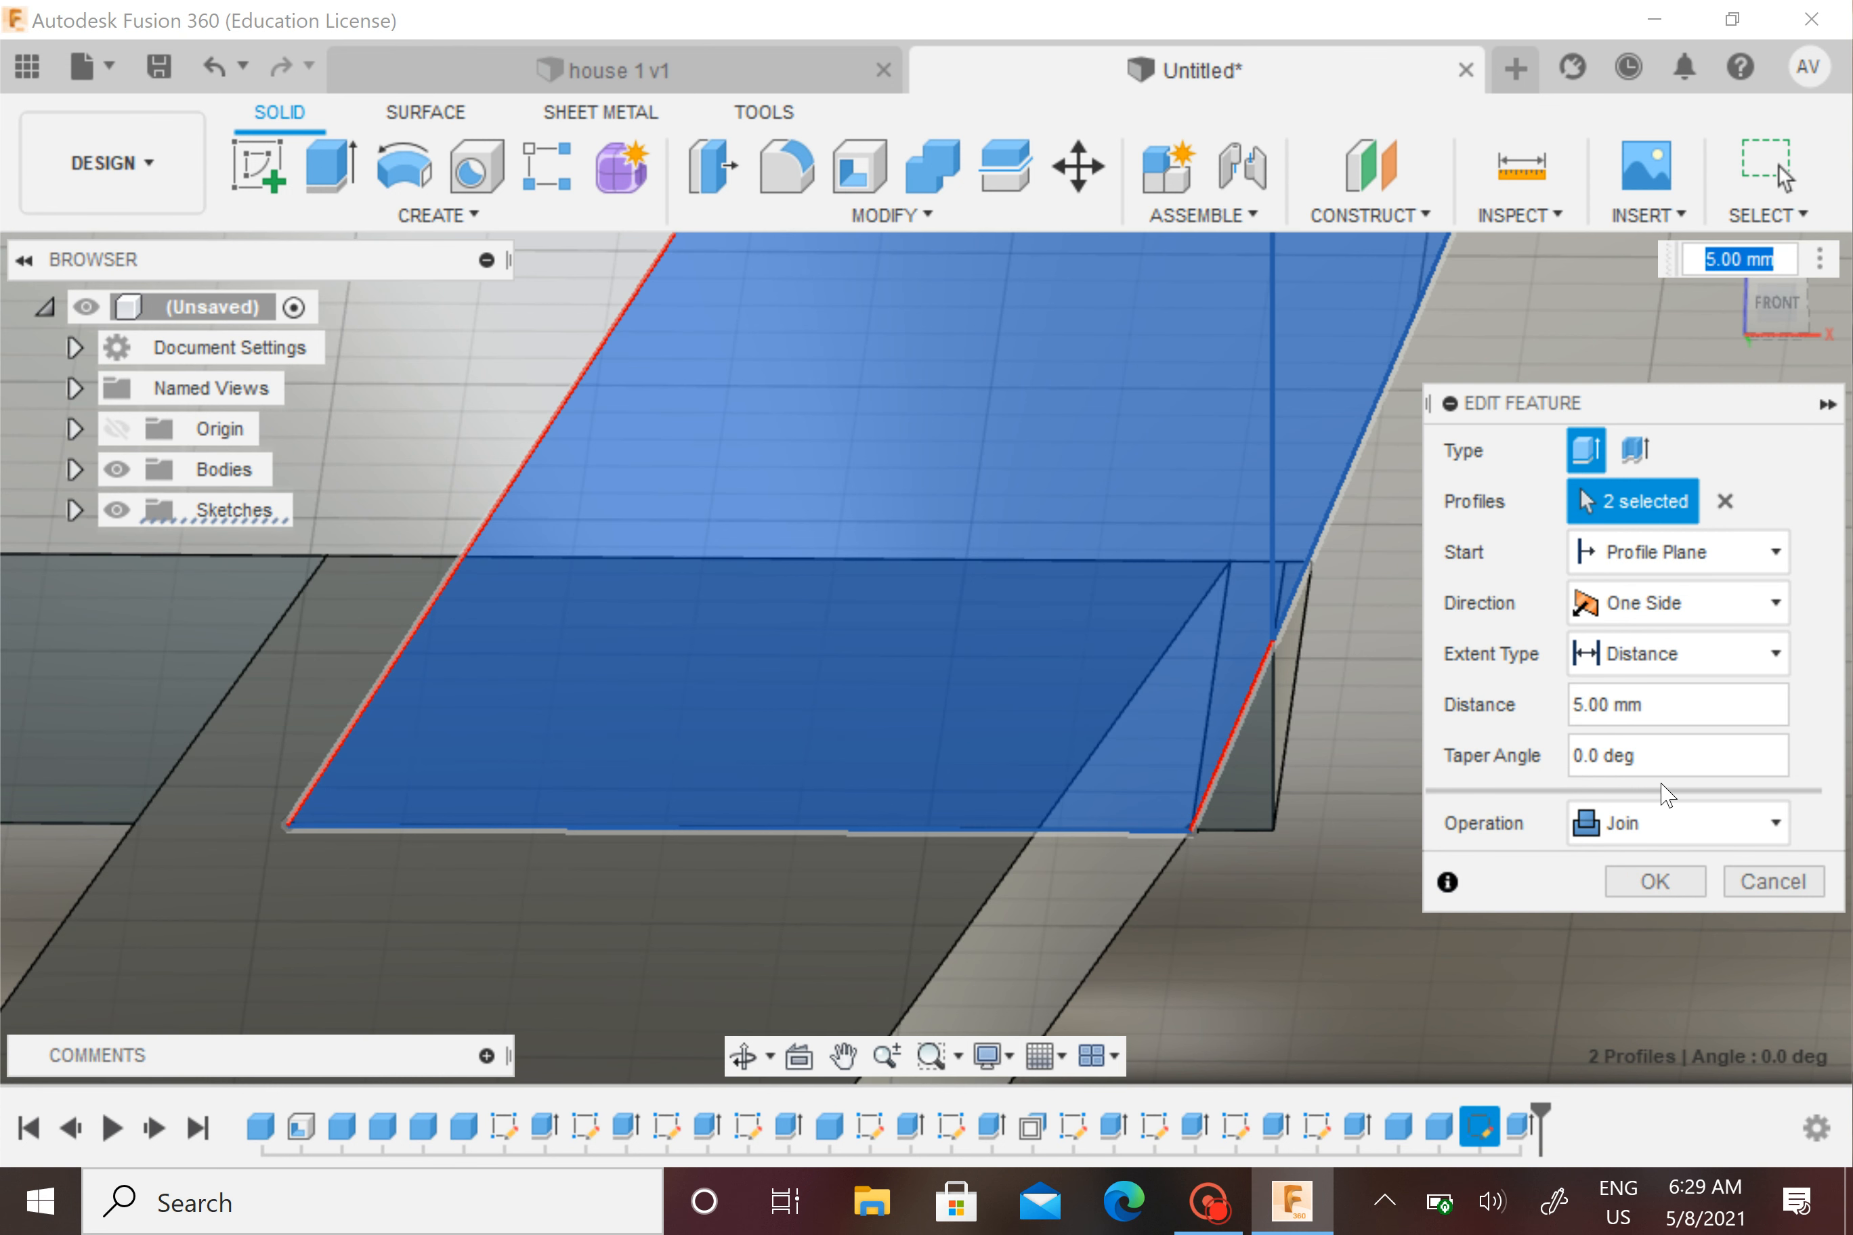
{"action": "key", "text": "BackSpace"}
{"action": "type", "text": "7"}
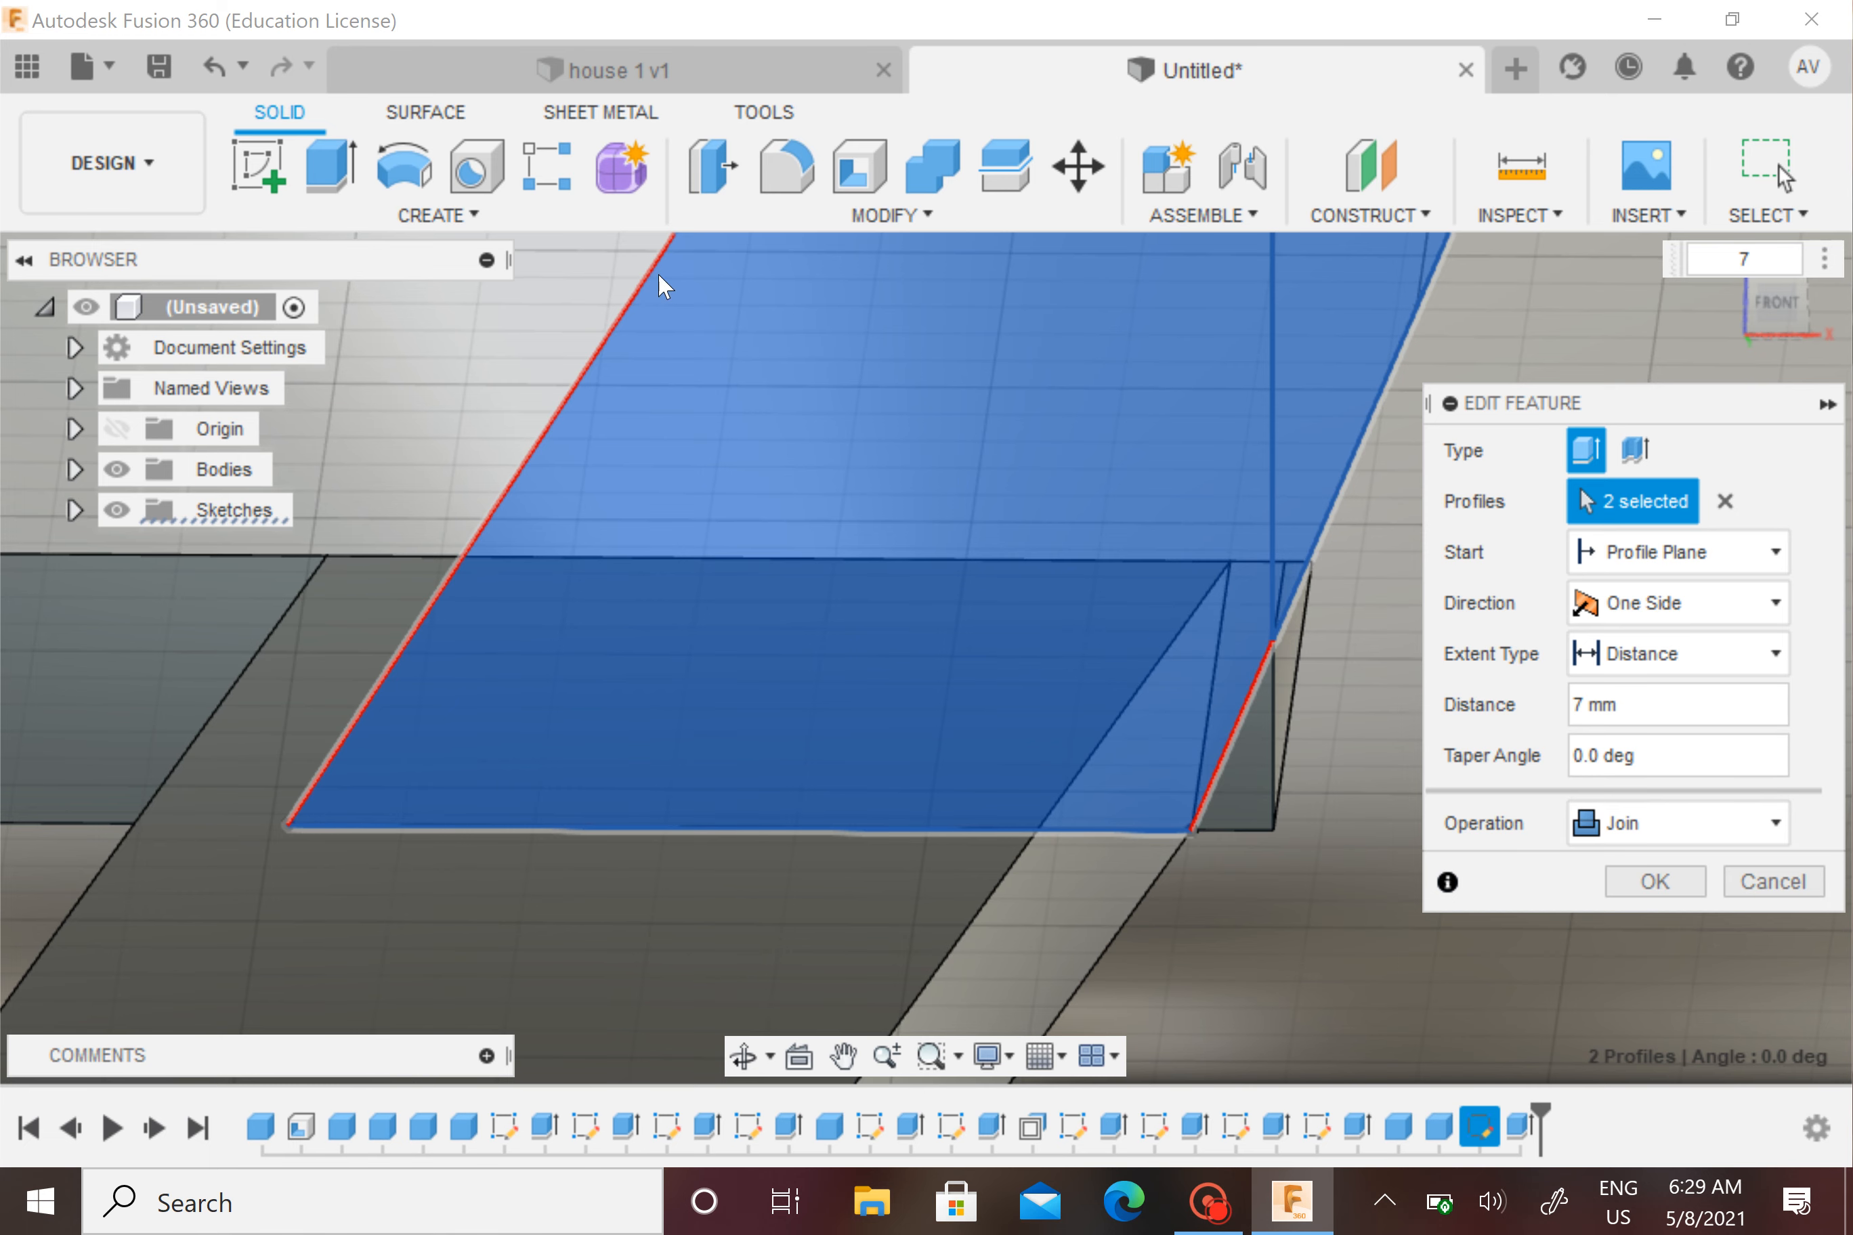
{"action": "scroll", "coordinate": [679, 319], "scroll_direction": "down", "scroll_amount": 5}
{"action": "scroll", "coordinate": [754, 414], "scroll_direction": "down", "scroll_amount": 3}
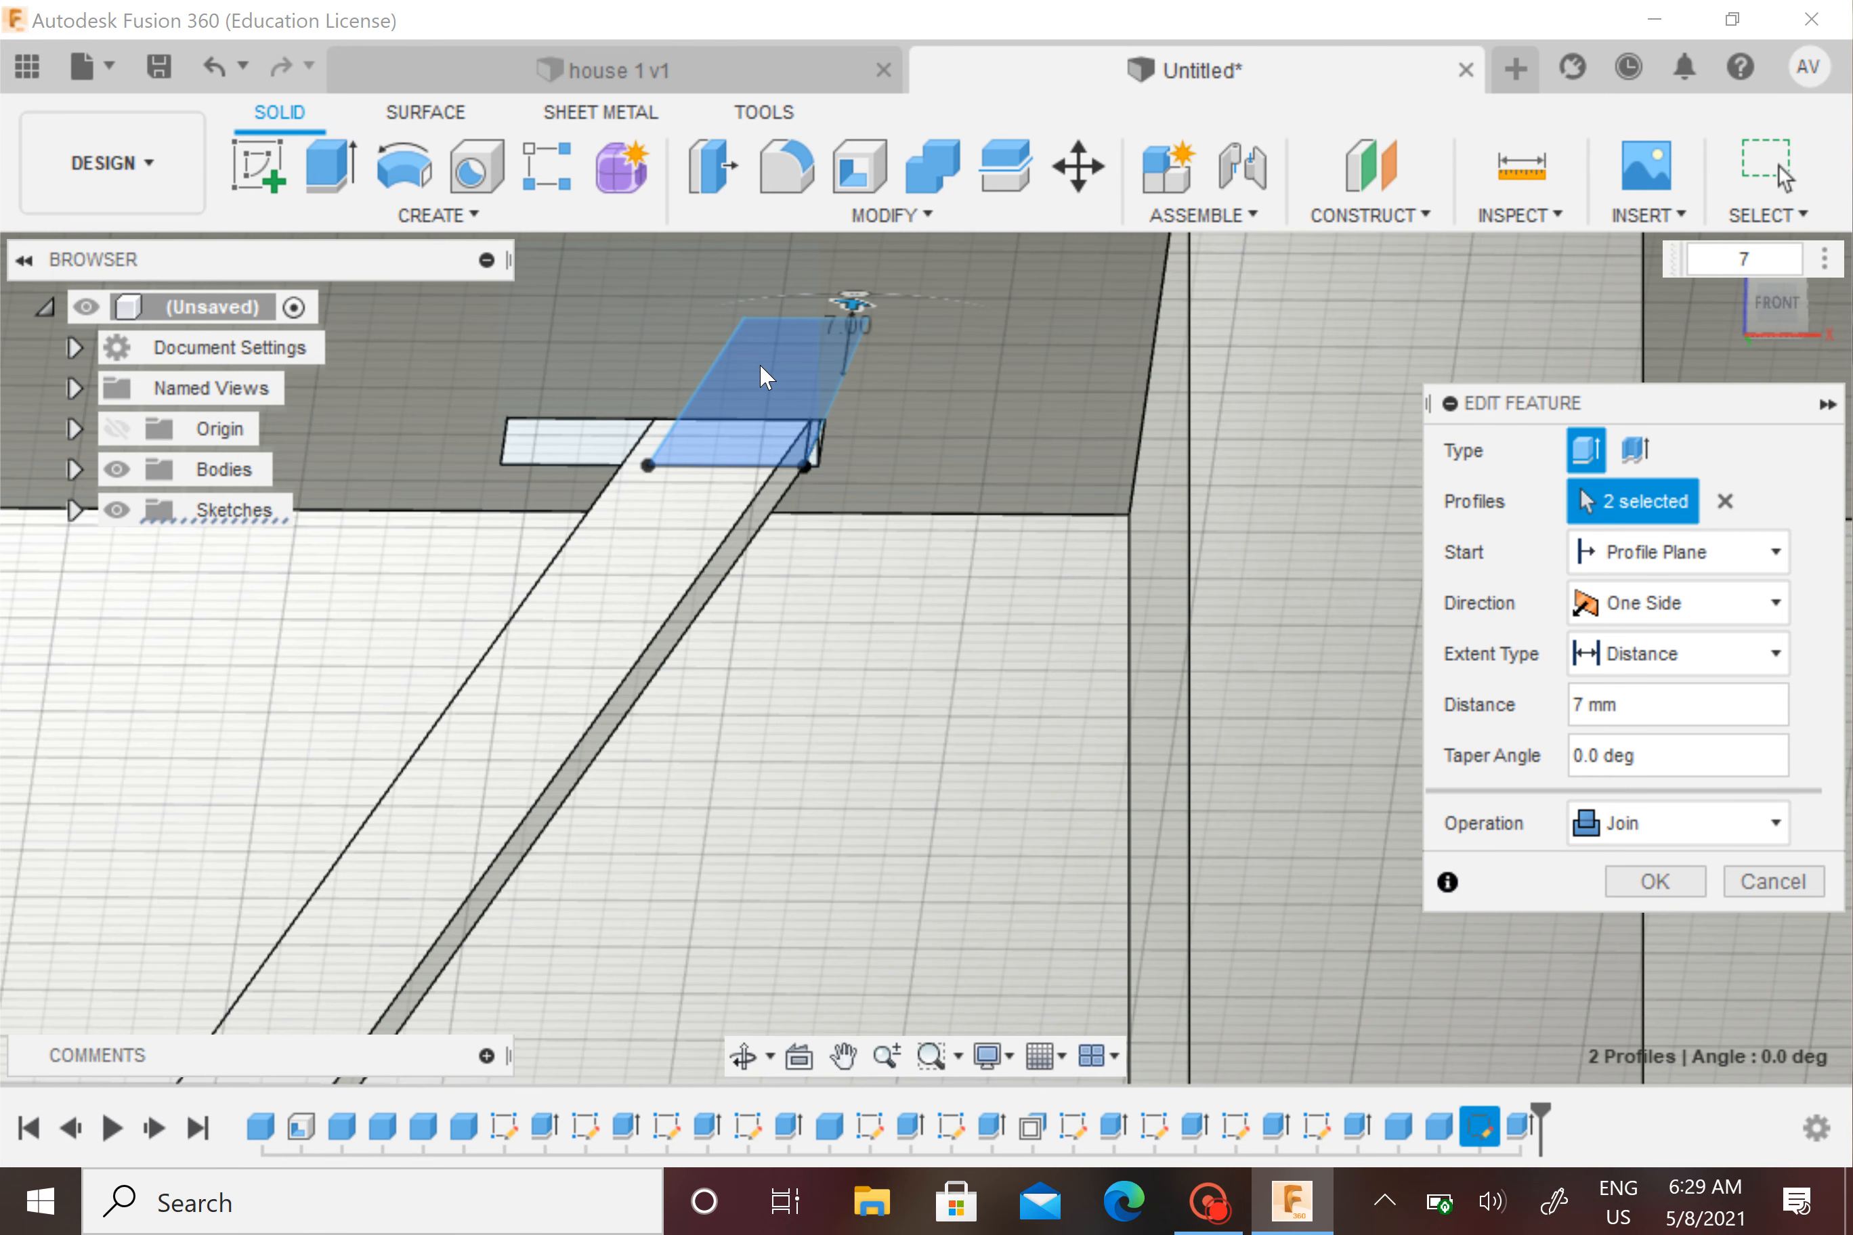
{"action": "middle_click_drag", "start_coordinate": [761, 380], "coordinate": [775, 522], "text": "shift"}
{"action": "middle_click_drag", "start_coordinate": [829, 364], "coordinate": [851, 586]}
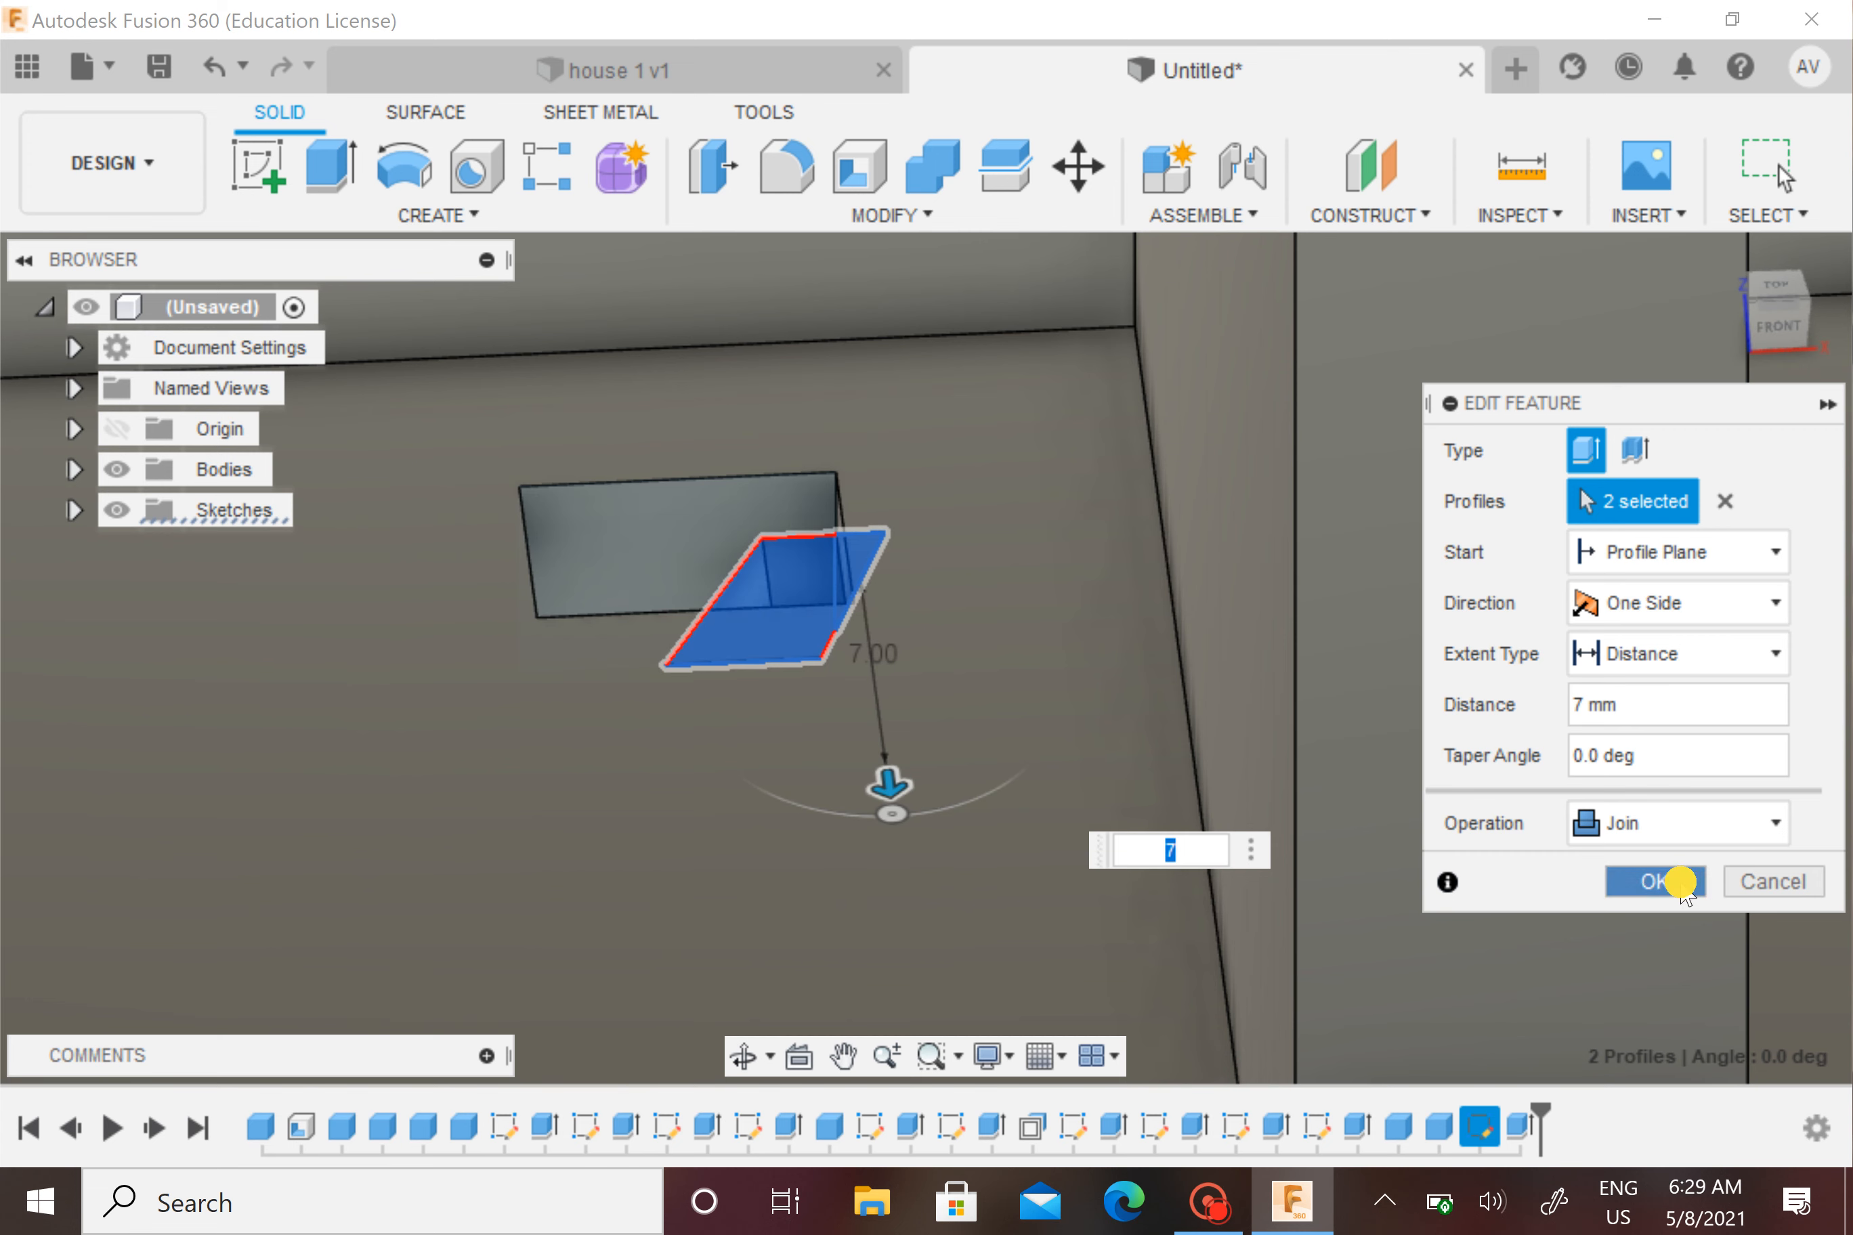
{"action": "left_click", "coordinate": [1655, 882]}
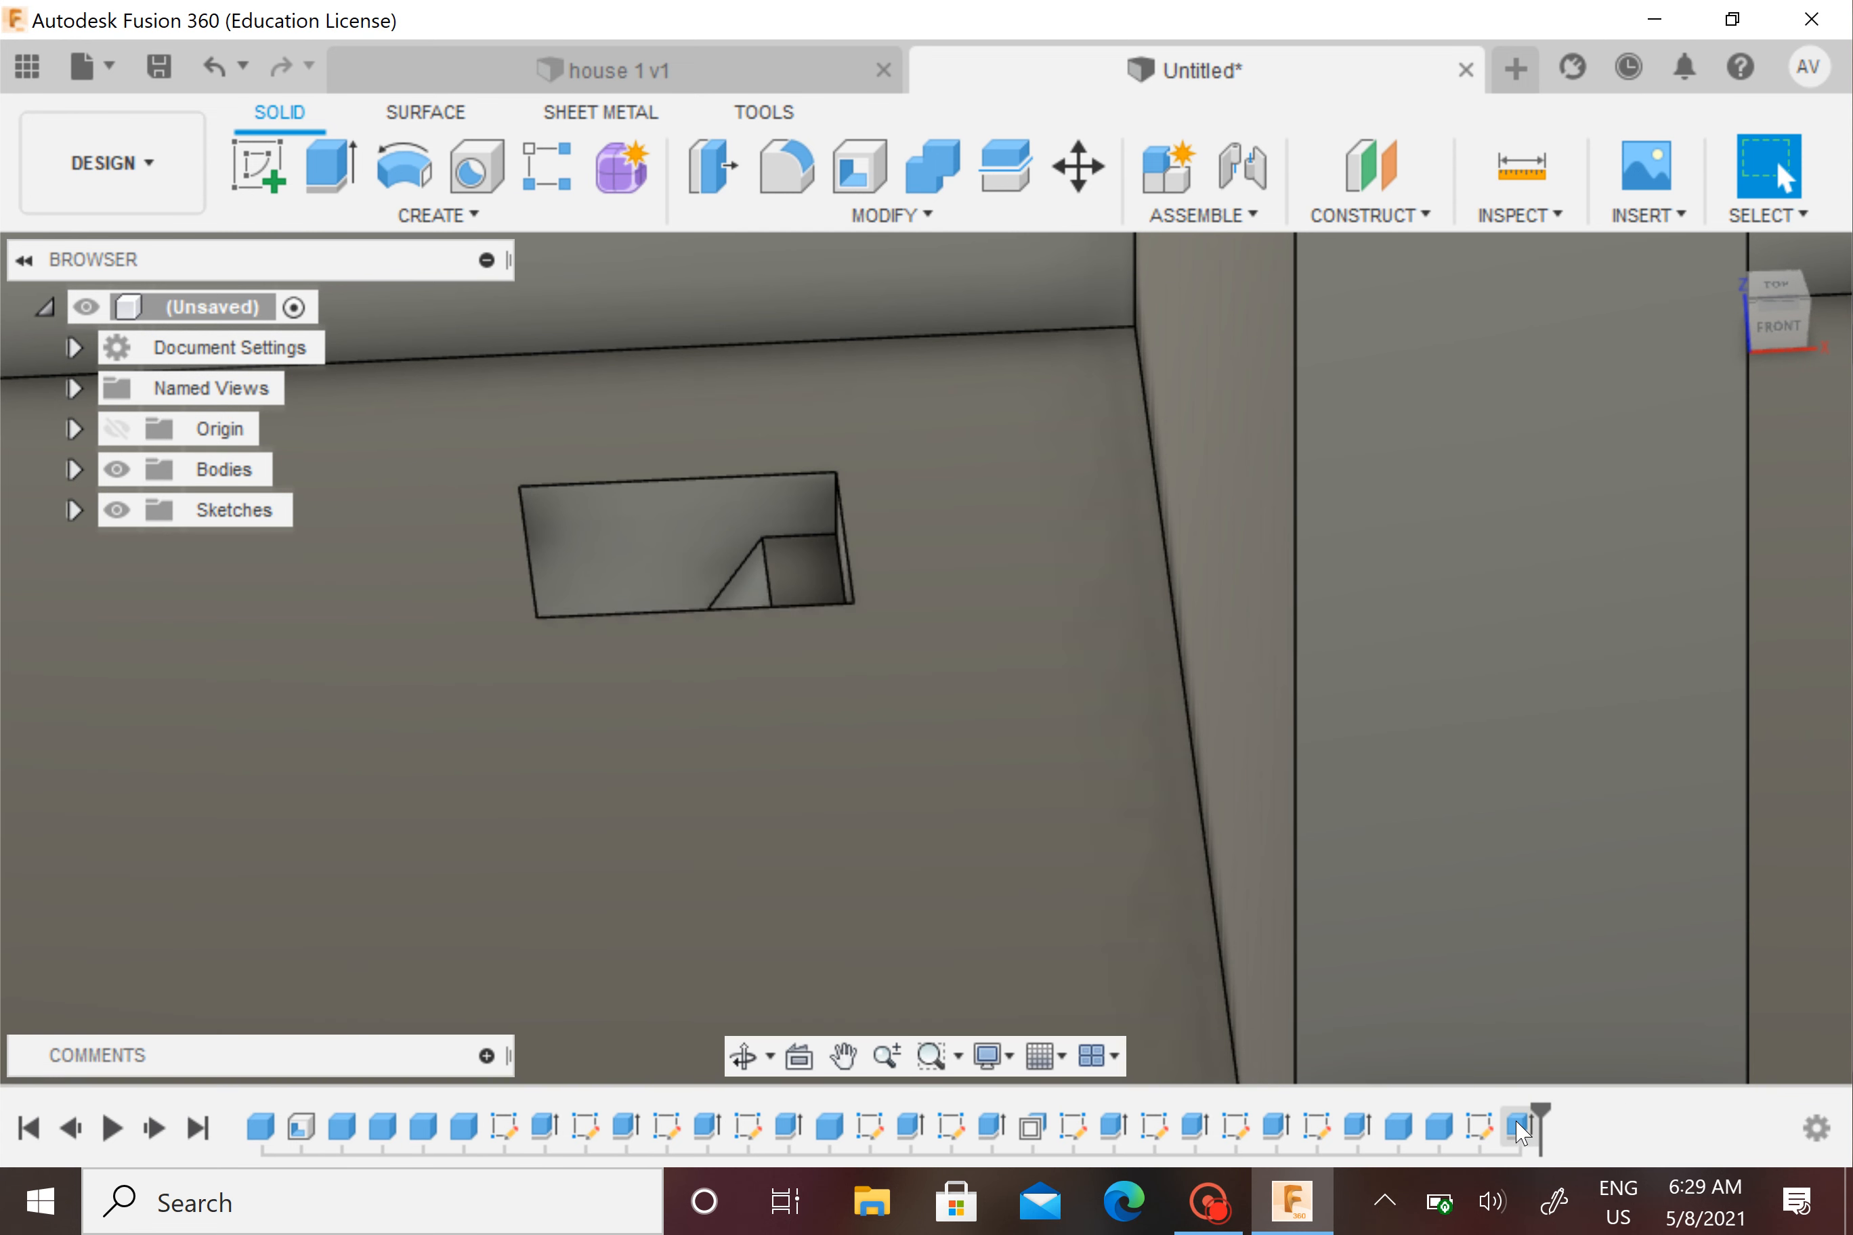
Offset the floor hole's right end face further inward to 6.60 mm, closing the gap beside the sloped beam
{"action": "scroll", "coordinate": [795, 523], "scroll_direction": "down", "scroll_amount": 2}
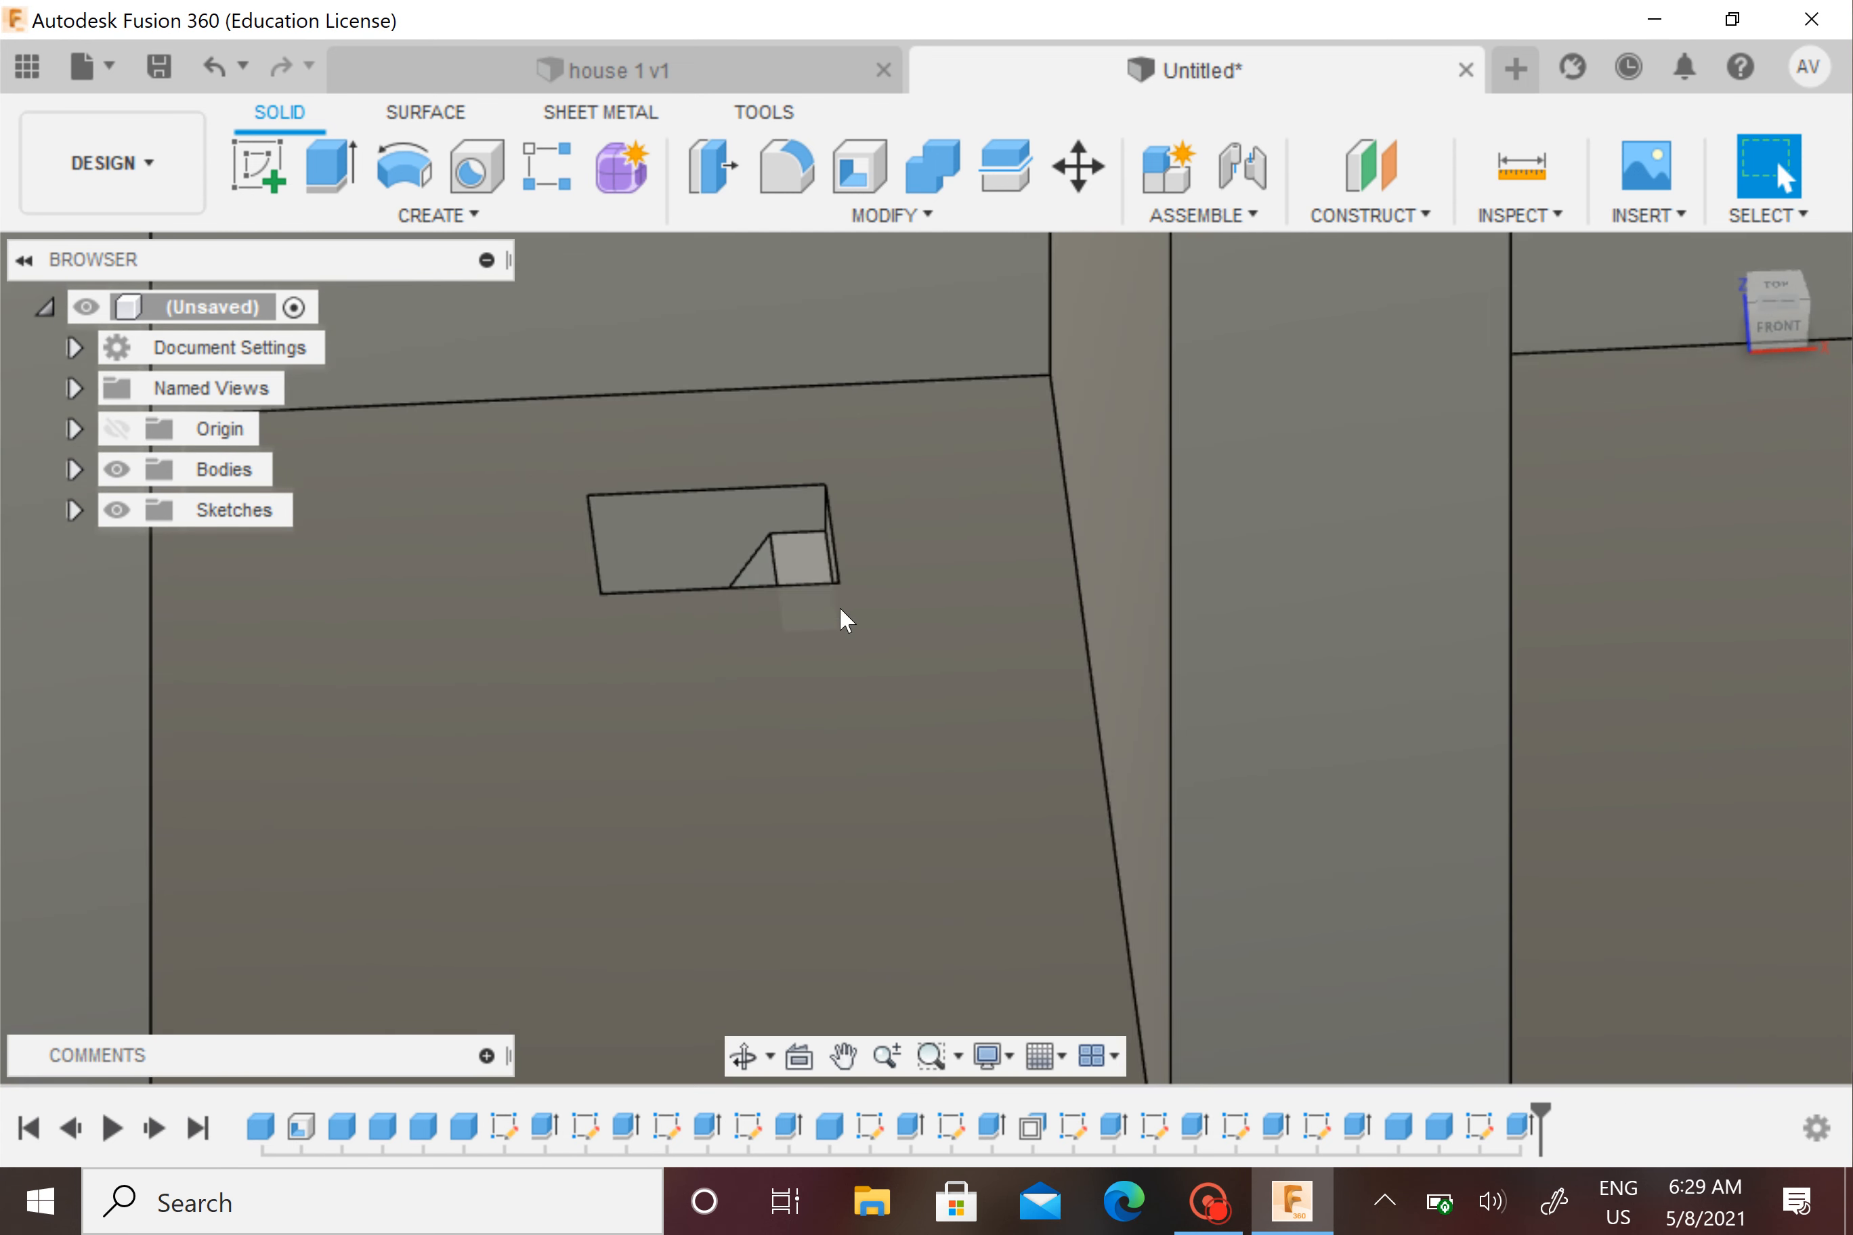
{"action": "middle_click_drag", "start_coordinate": [840, 608], "coordinate": [835, 450], "text": "shift"}
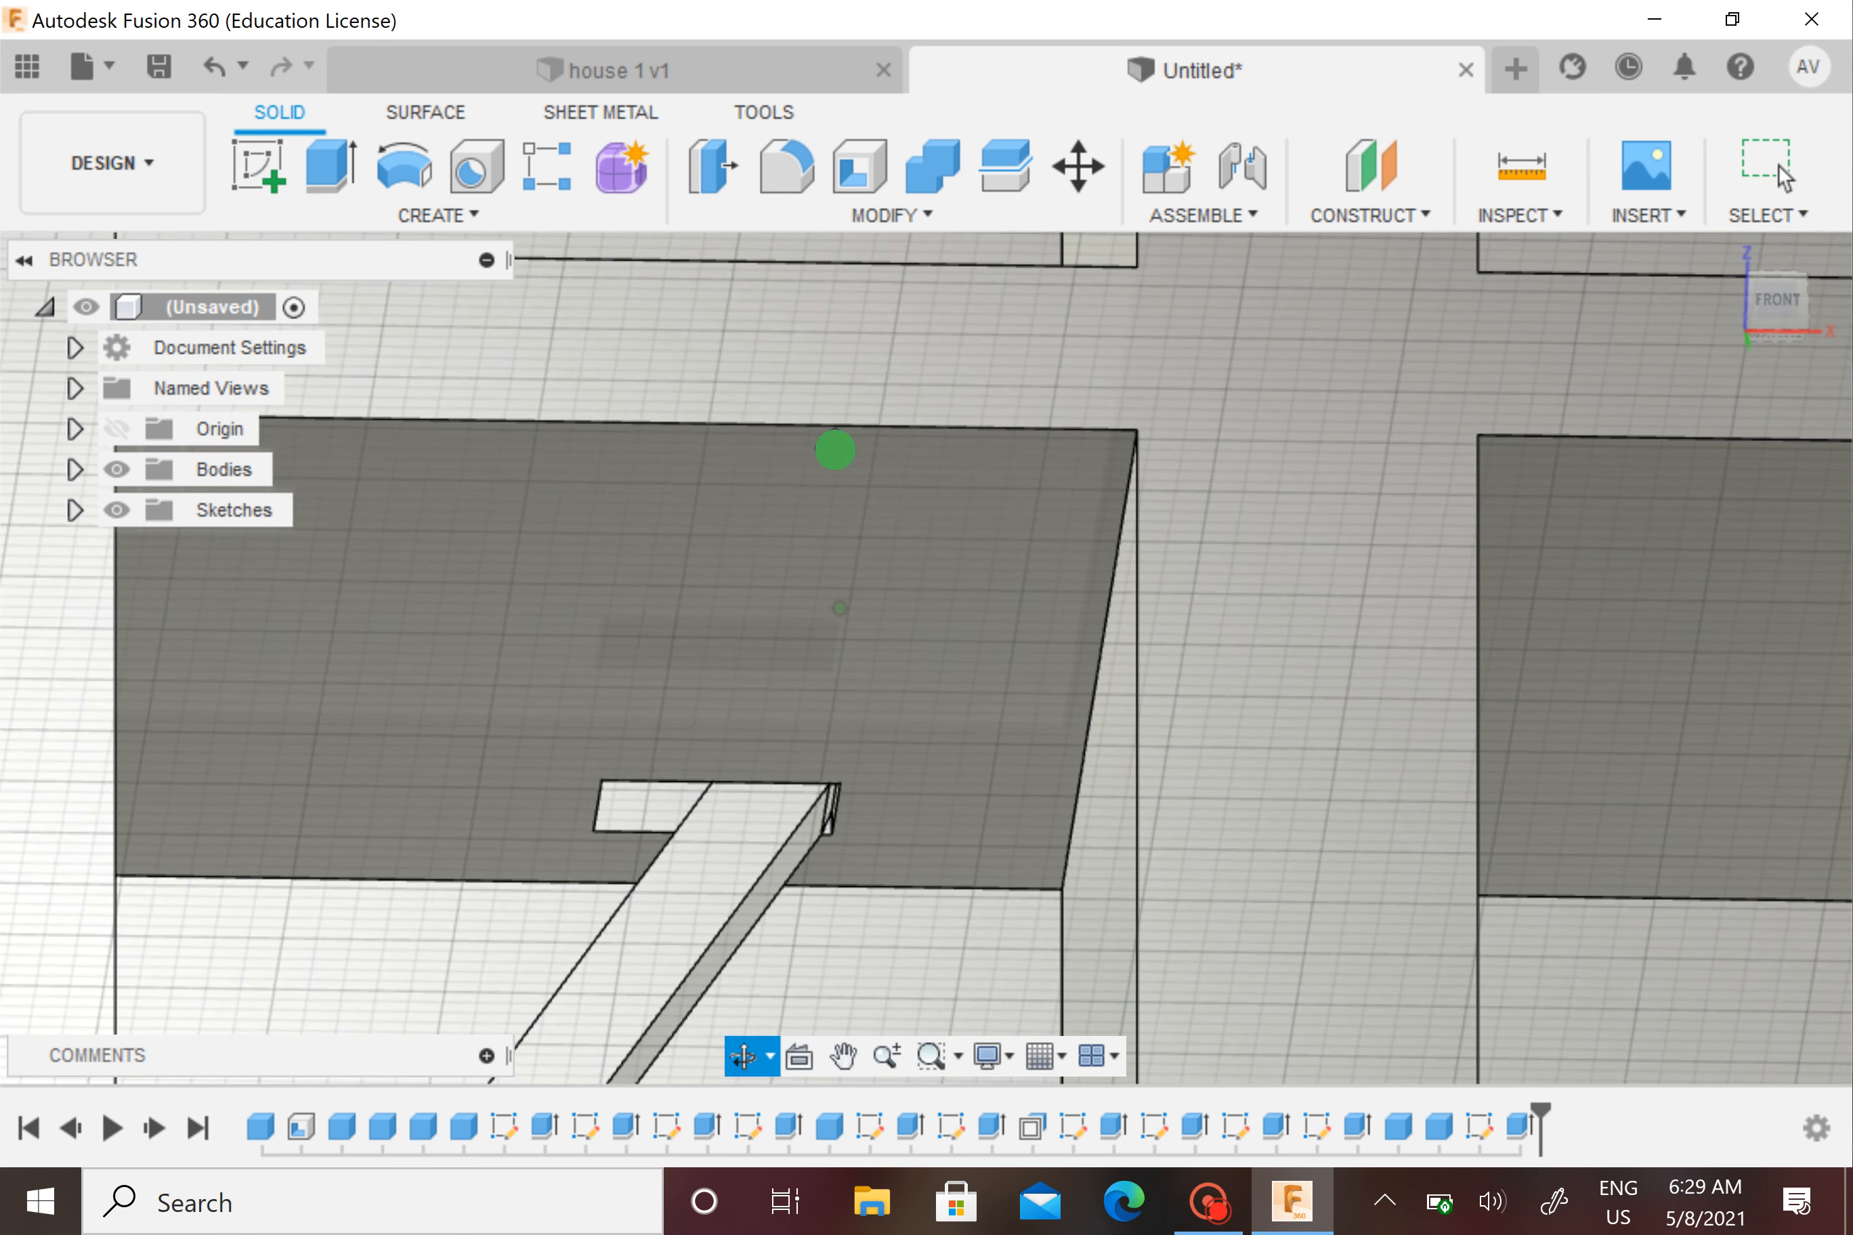
{"action": "scroll", "coordinate": [833, 802], "scroll_direction": "up", "scroll_amount": 5}
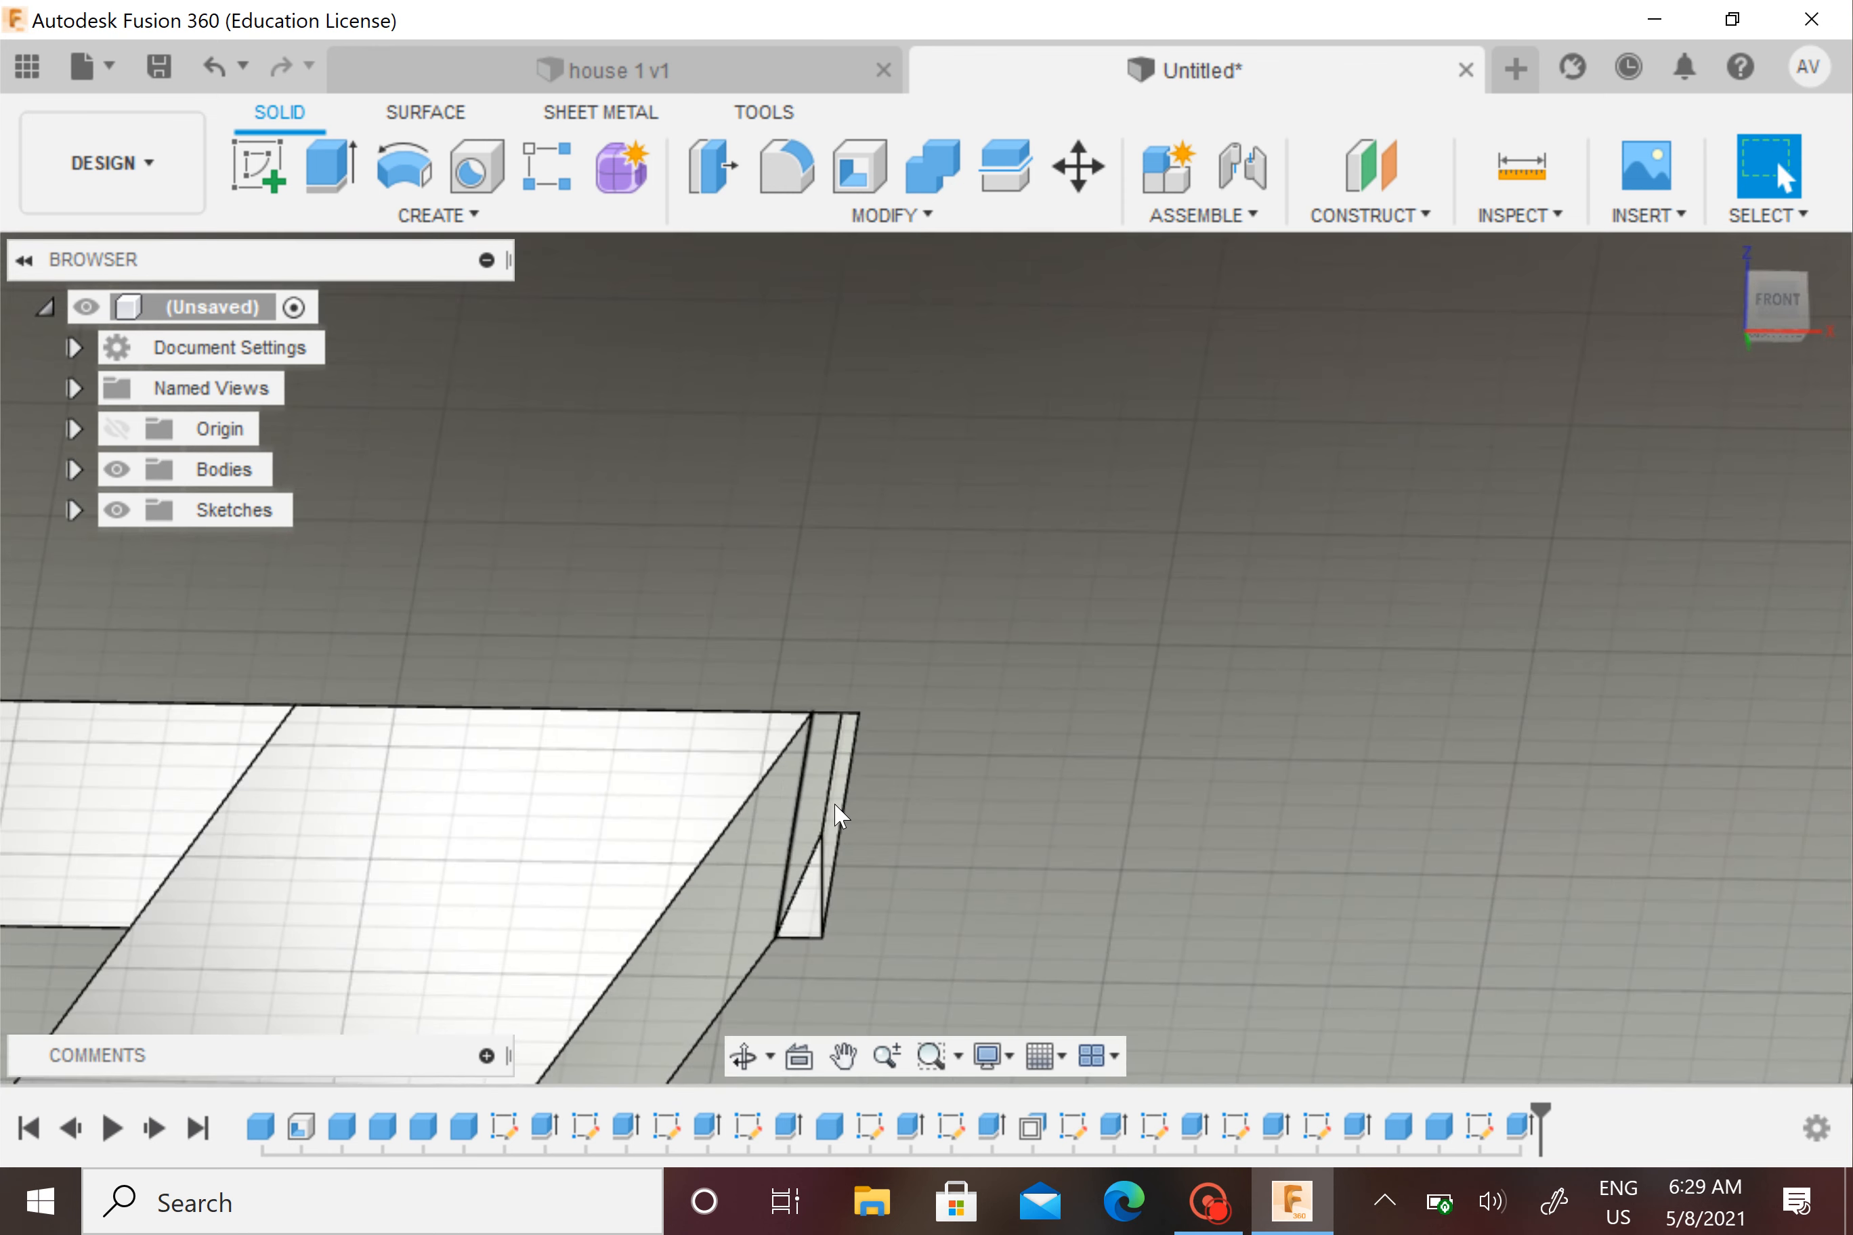
{"action": "mouse_move", "coordinate": [834, 802]}
{"action": "middle_mouse_down", "text": "shift"}
{"action": "mouse_move", "coordinate": [856, 798]}
{"action": "mouse_move", "coordinate": [846, 785]}
{"action": "middle_mouse_up", "text": "shift"}
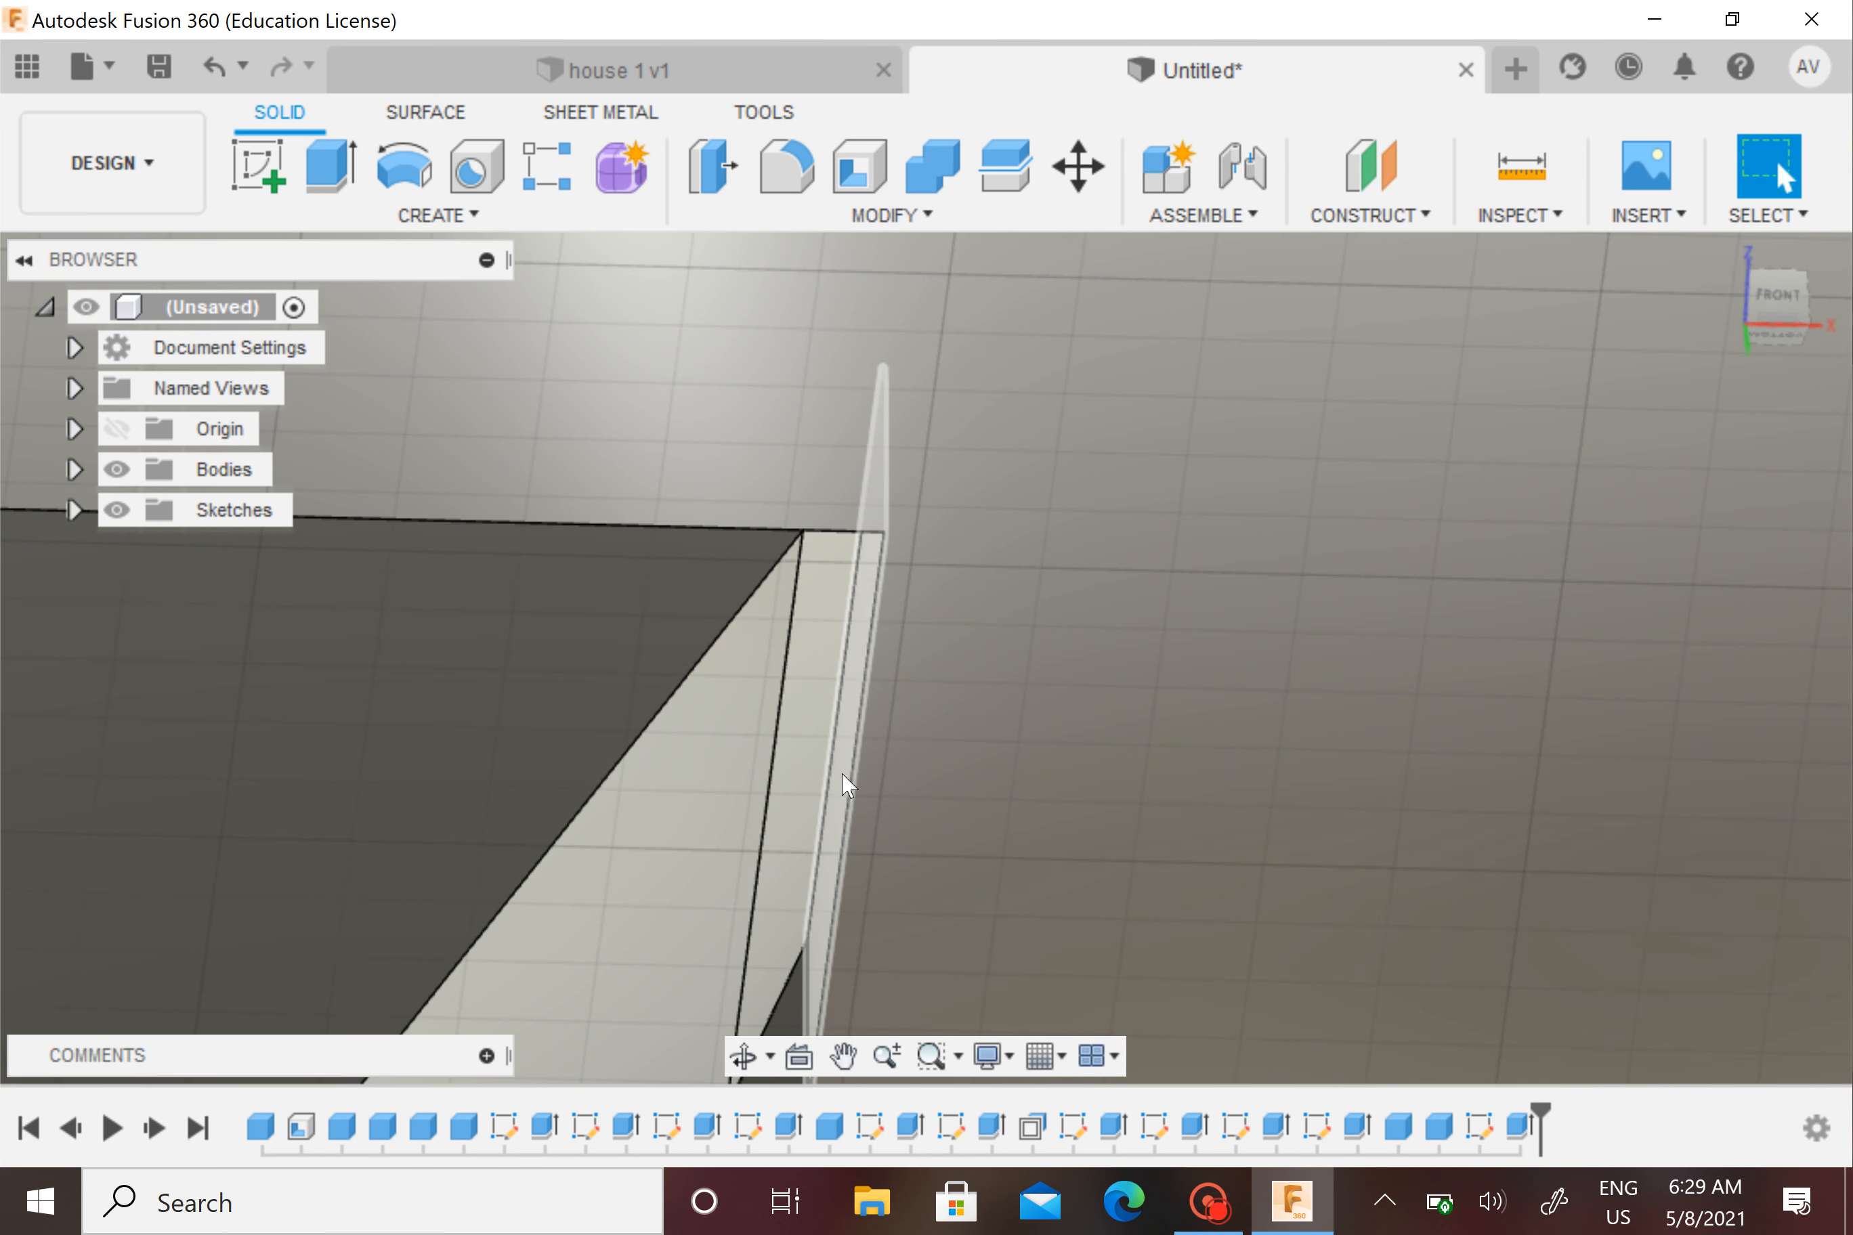
{"action": "right_click", "coordinate": [847, 765]}
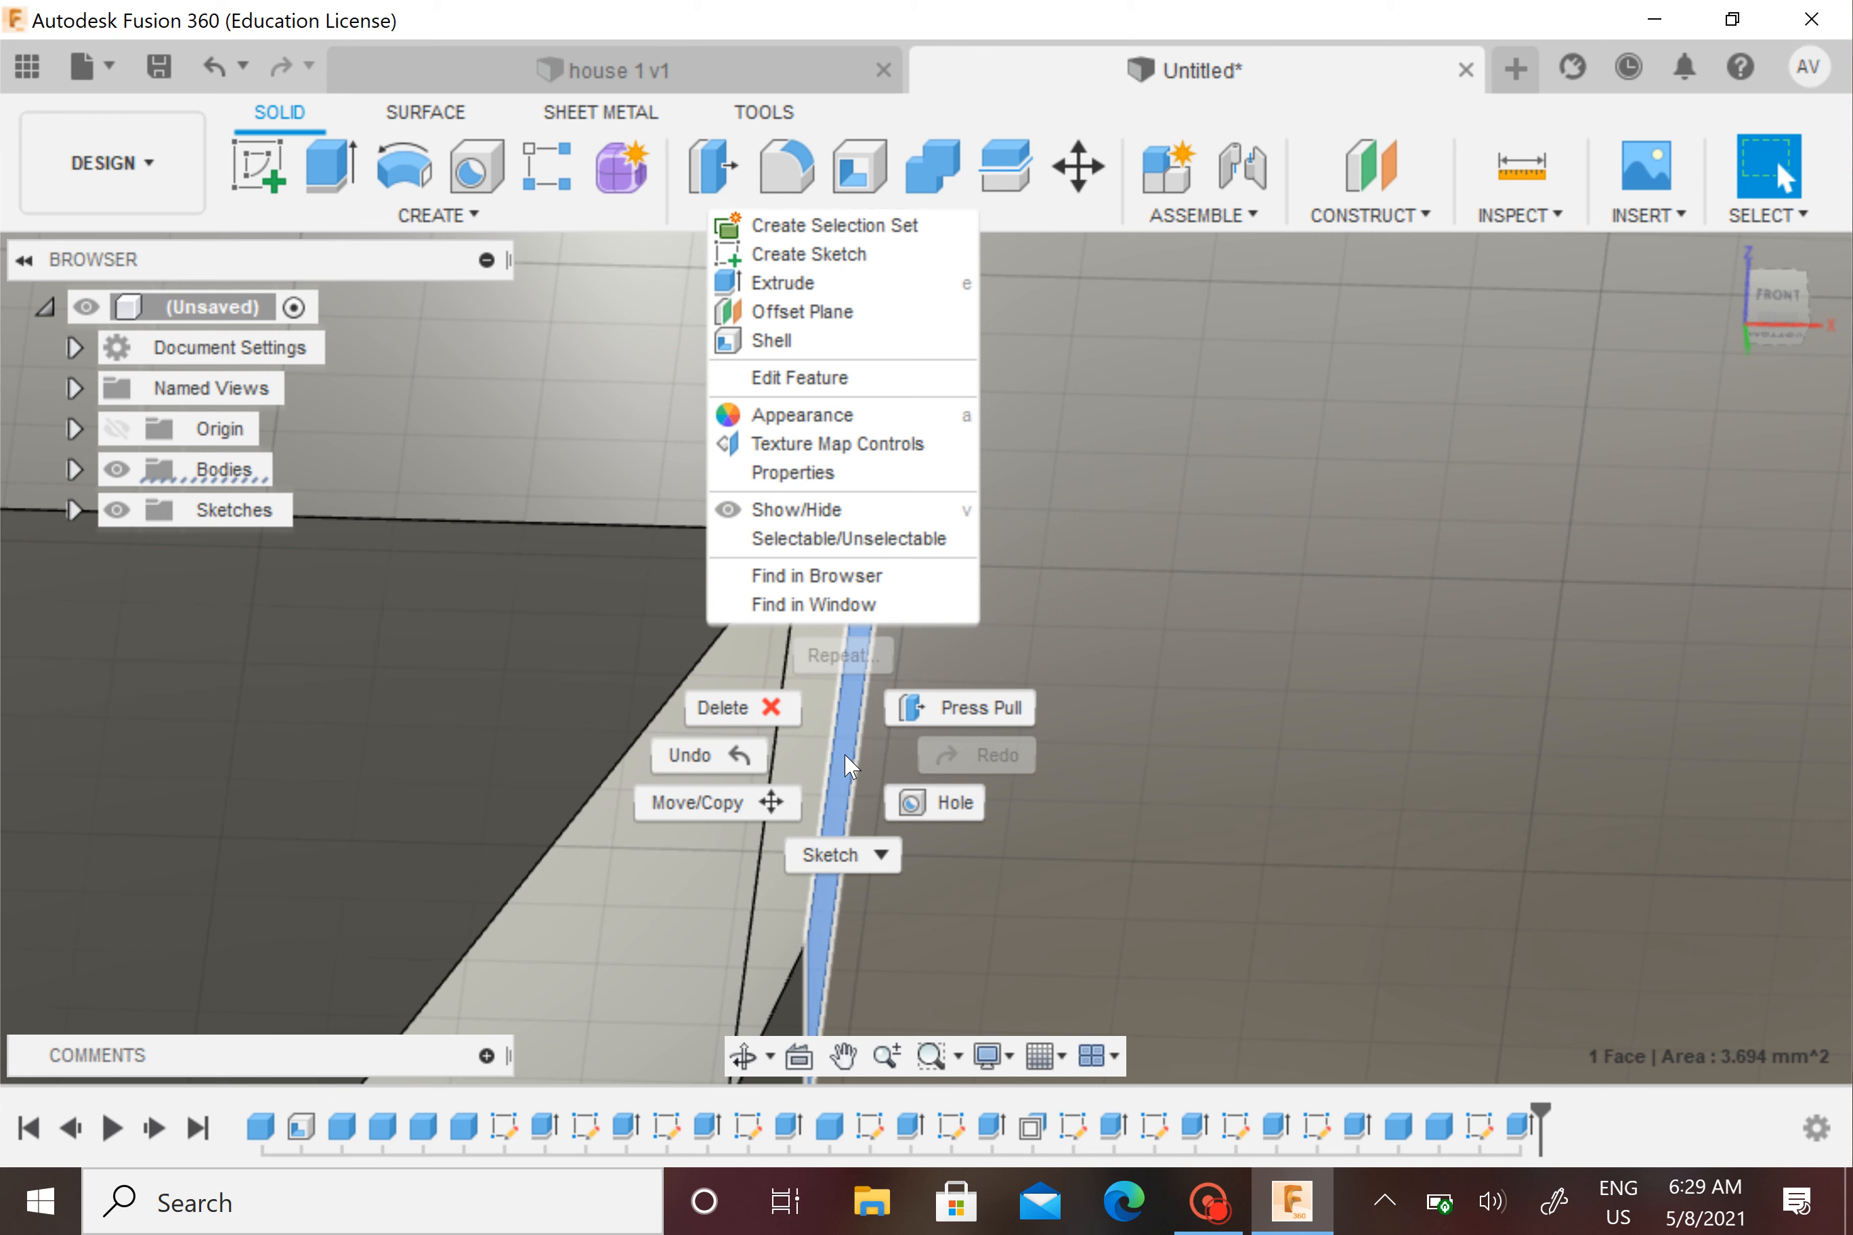
{"action": "left_click", "coordinate": [948, 705]}
{"action": "left_click_drag", "start_coordinate": [882, 747], "coordinate": [778, 747]}
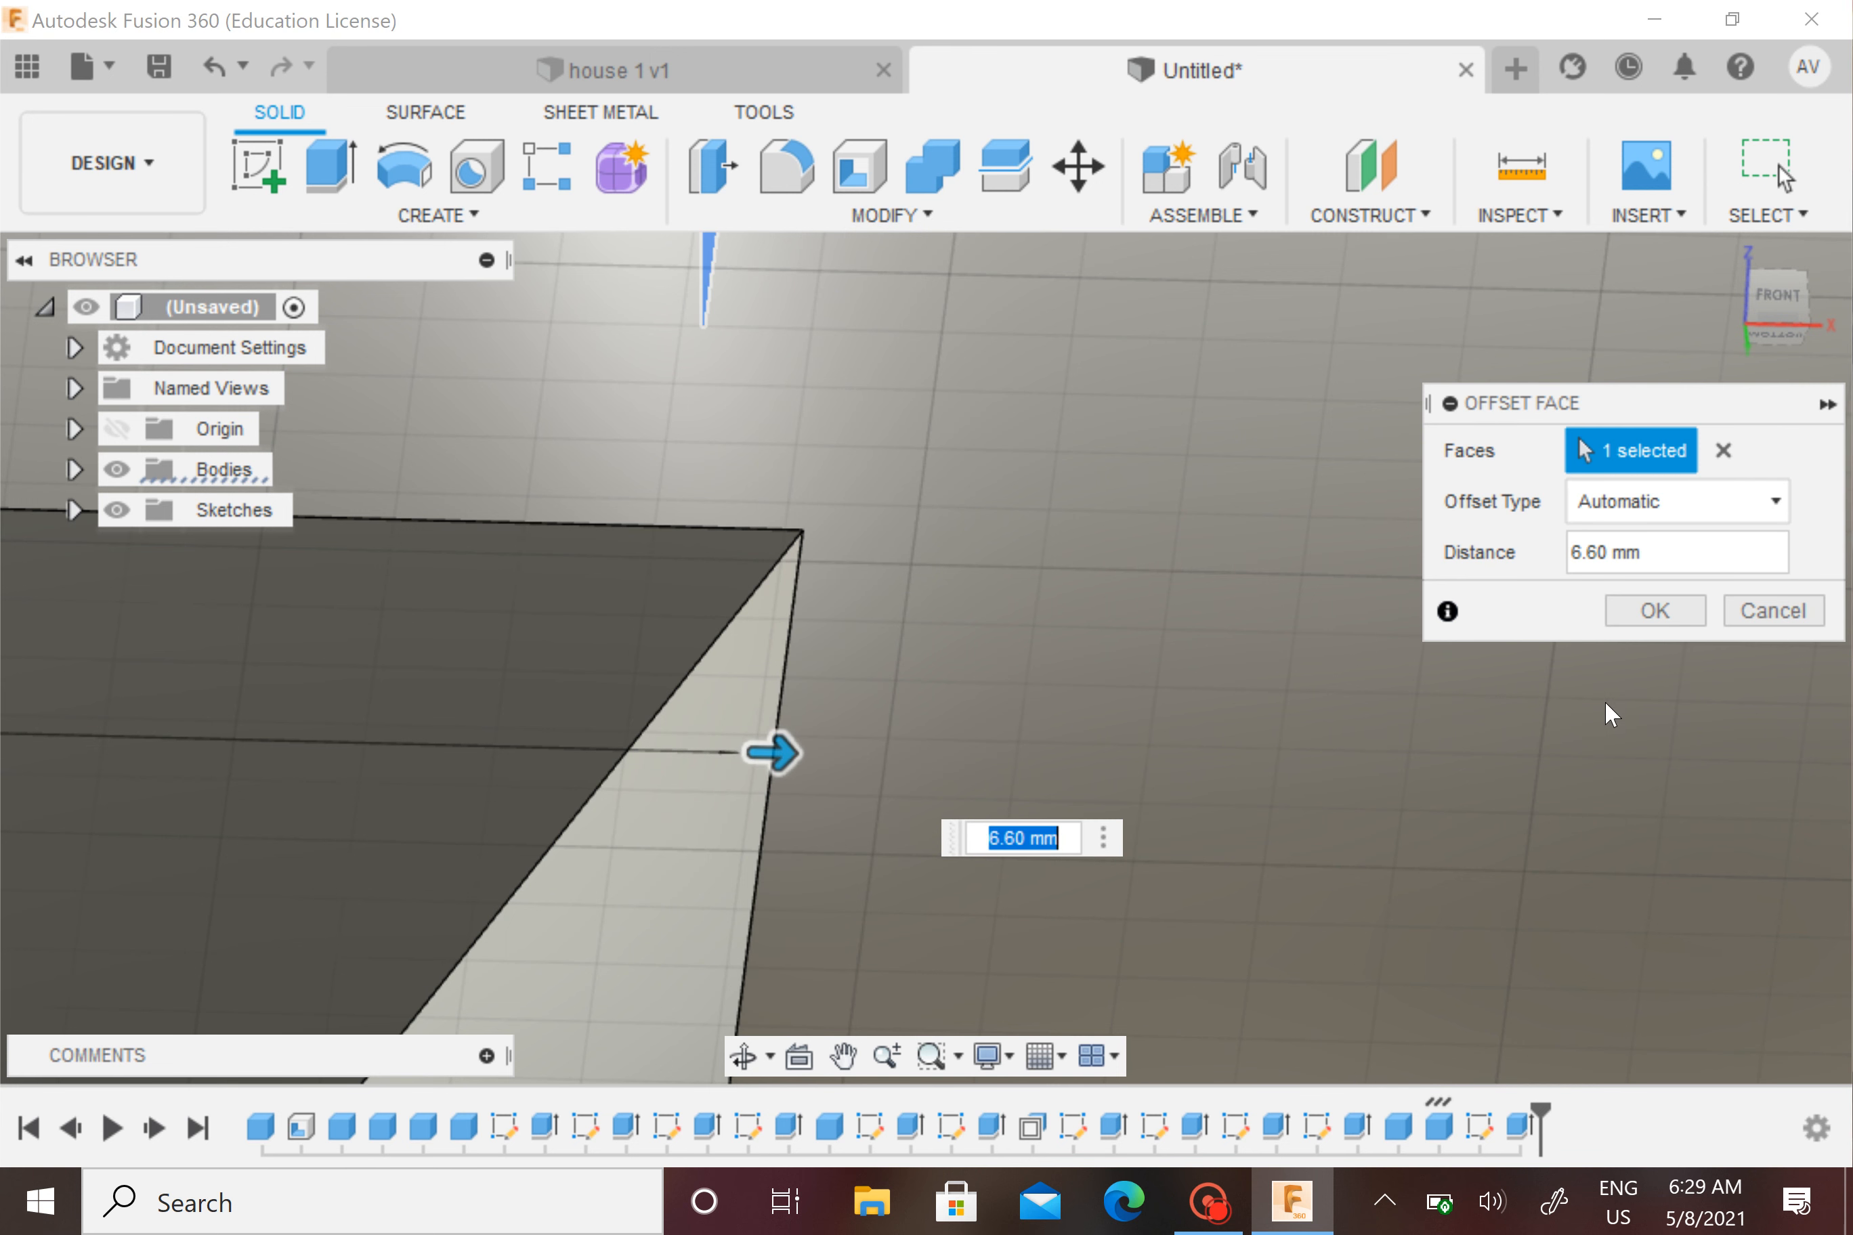
{"action": "left_click", "coordinate": [1655, 610]}
Sketch a diagonal line on the hole's rear inner face from the beam's top corner to the hole's upper right corner
{"action": "scroll", "coordinate": [815, 719], "scroll_direction": "down", "scroll_amount": 5}
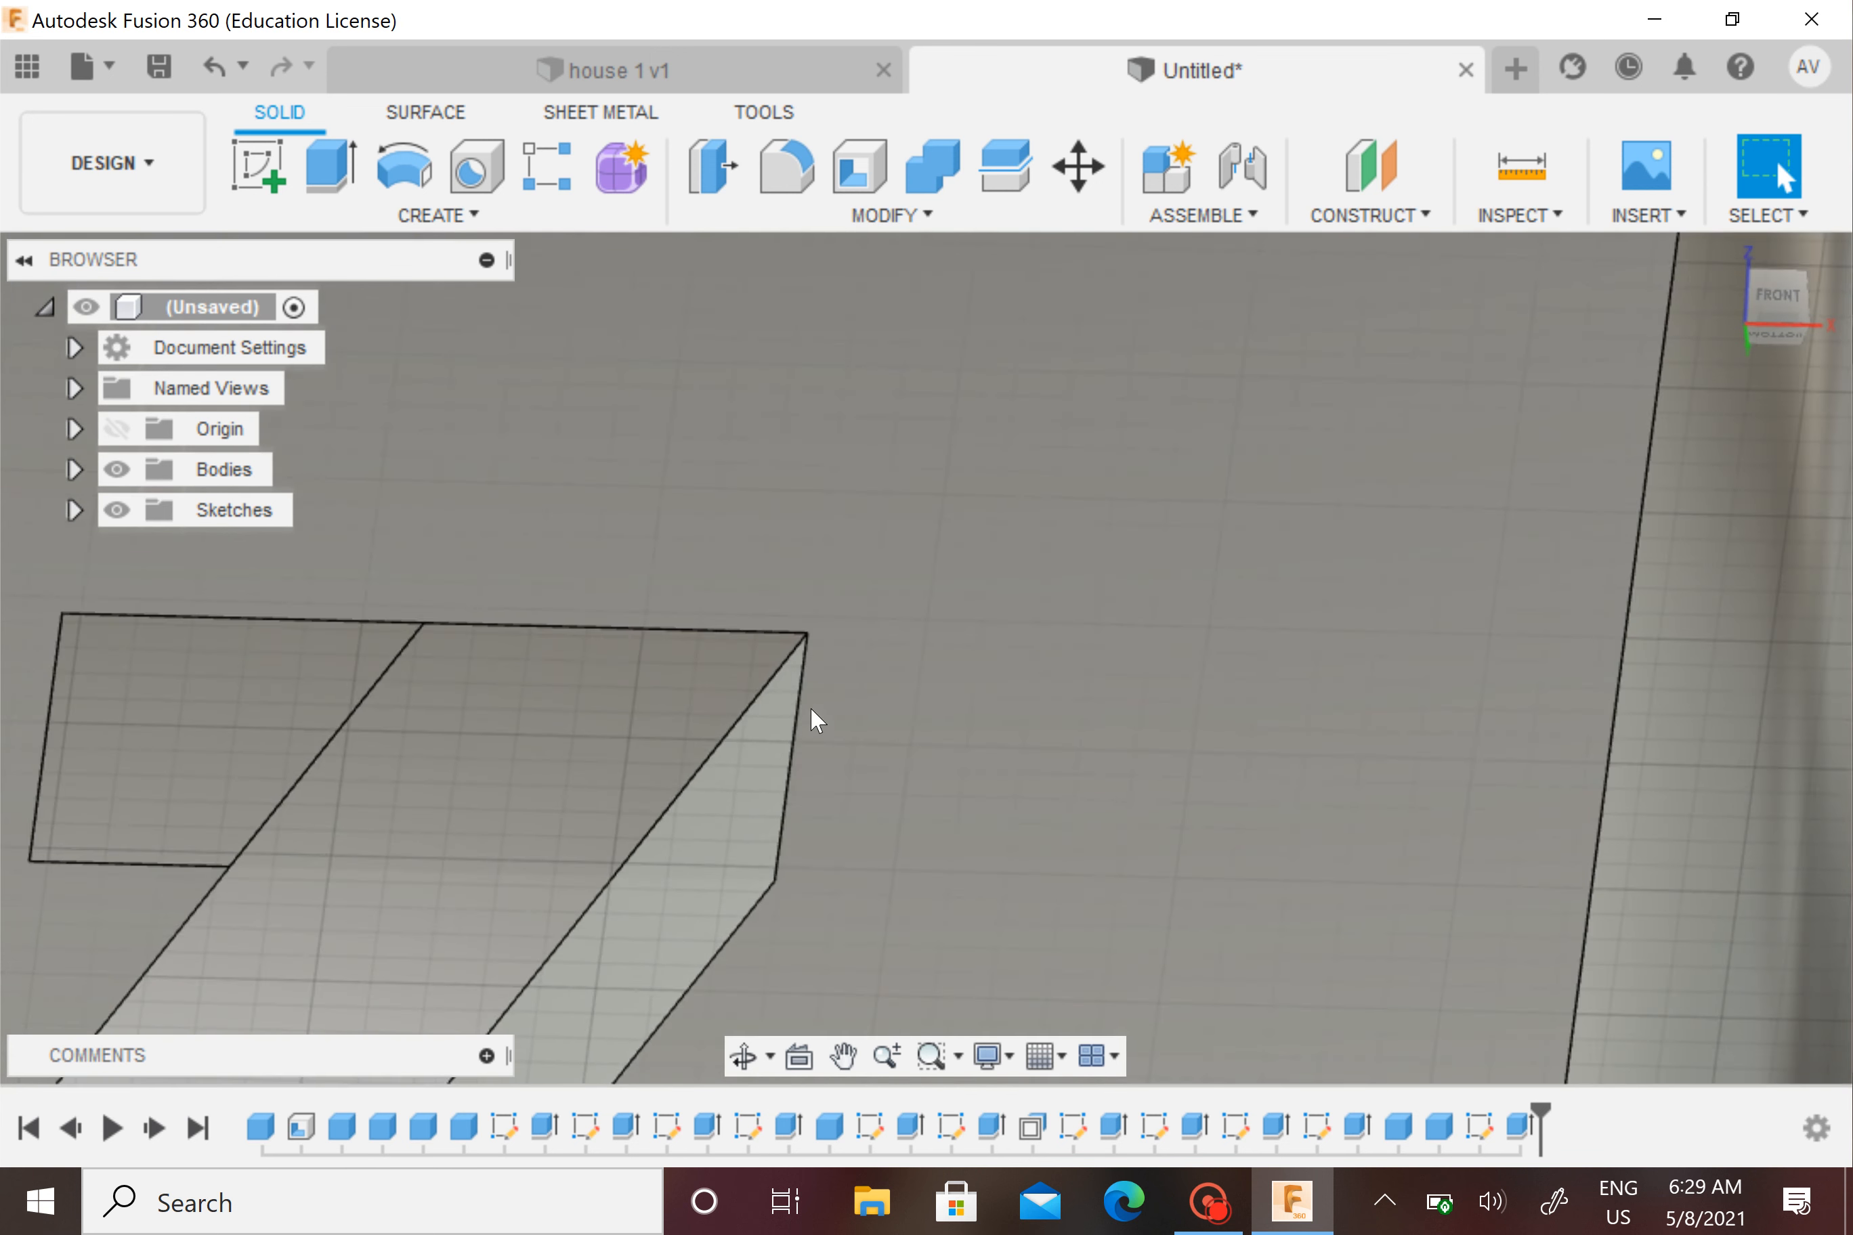
{"action": "scroll", "coordinate": [810, 708], "scroll_direction": "down", "scroll_amount": 4}
{"action": "middle_click_drag", "start_coordinate": [809, 707], "coordinate": [810, 897], "text": "shift"}
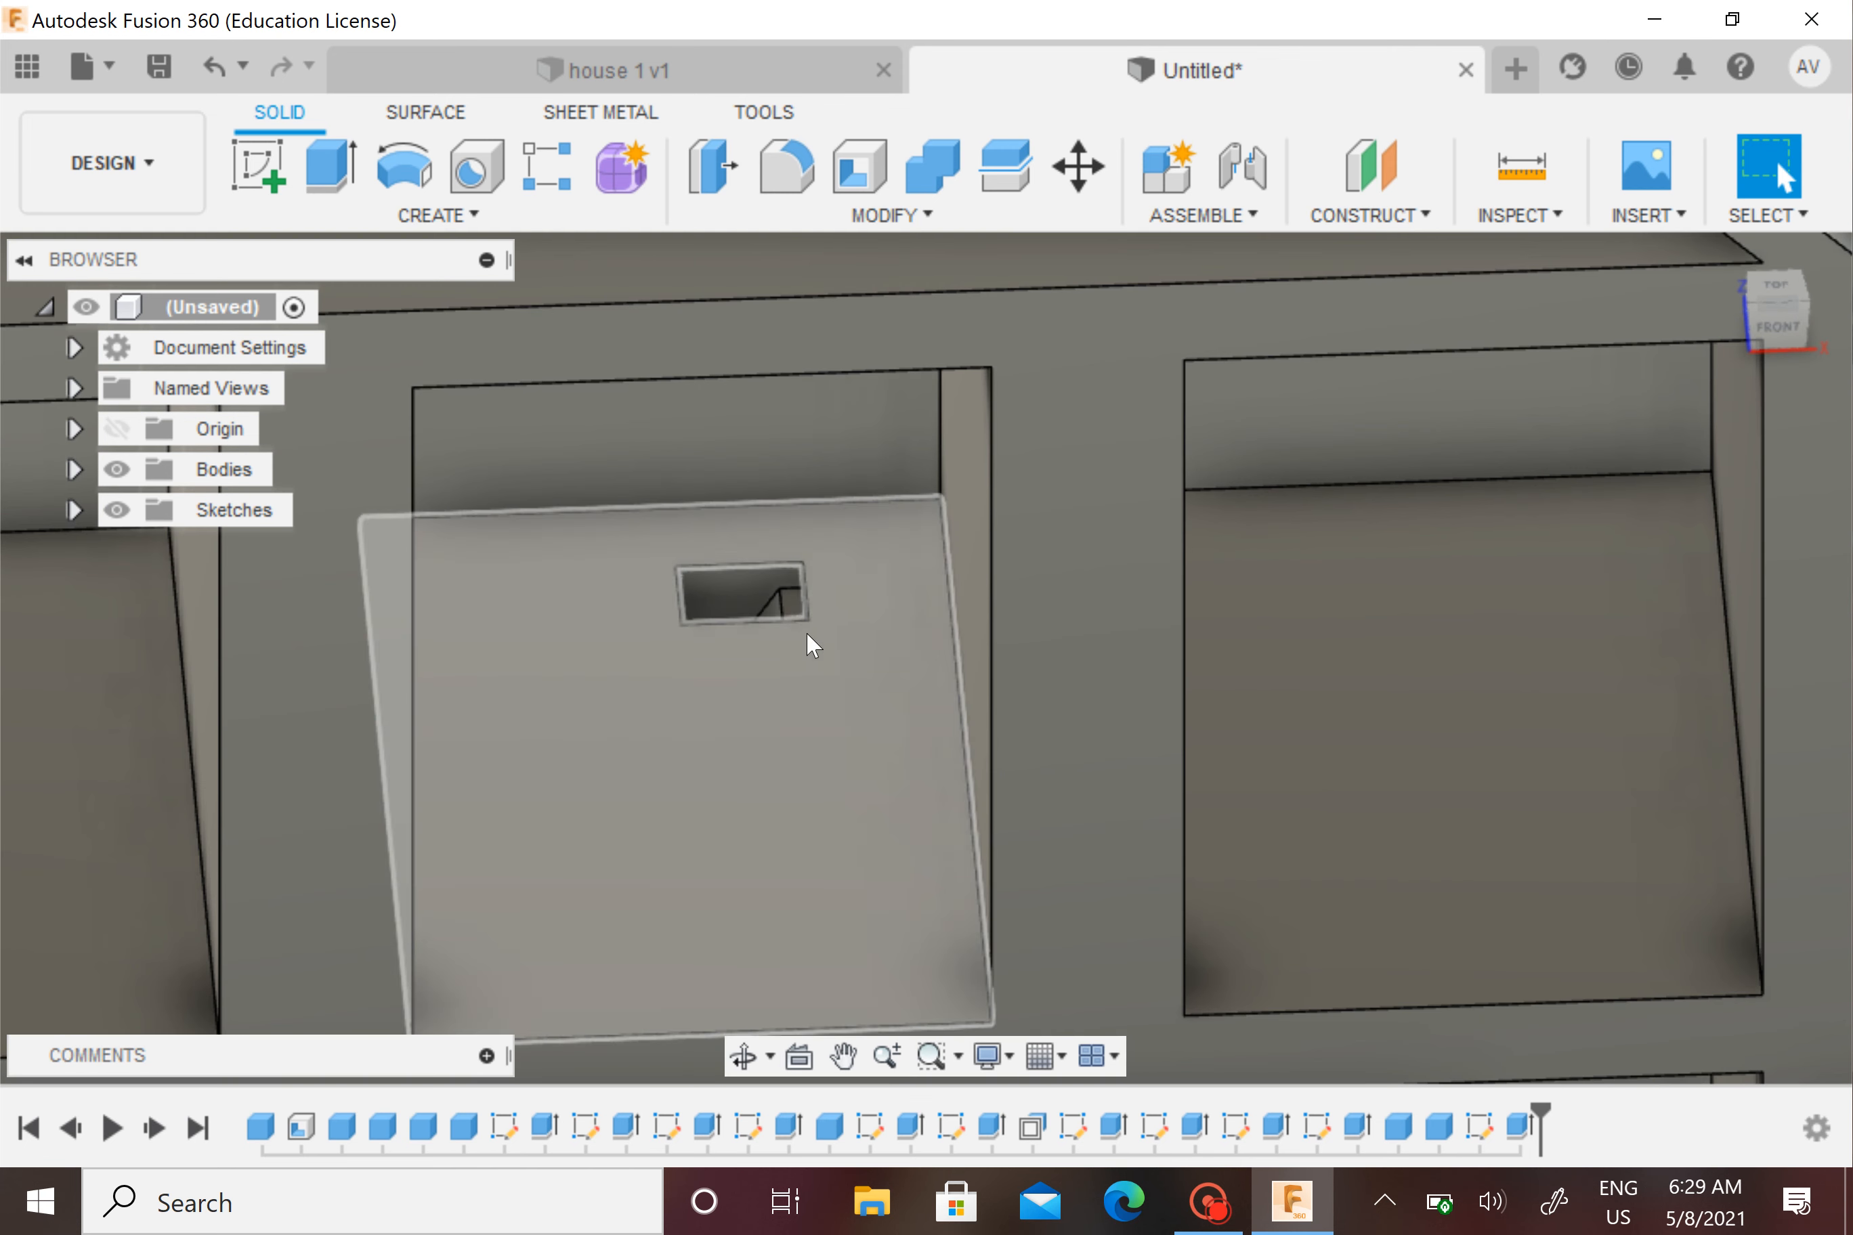
{"action": "scroll", "coordinate": [801, 618], "scroll_direction": "up", "scroll_amount": 3}
{"action": "scroll", "coordinate": [798, 616], "scroll_direction": "up", "scroll_amount": 4}
{"action": "scroll", "coordinate": [757, 500], "scroll_direction": "up", "scroll_amount": 2}
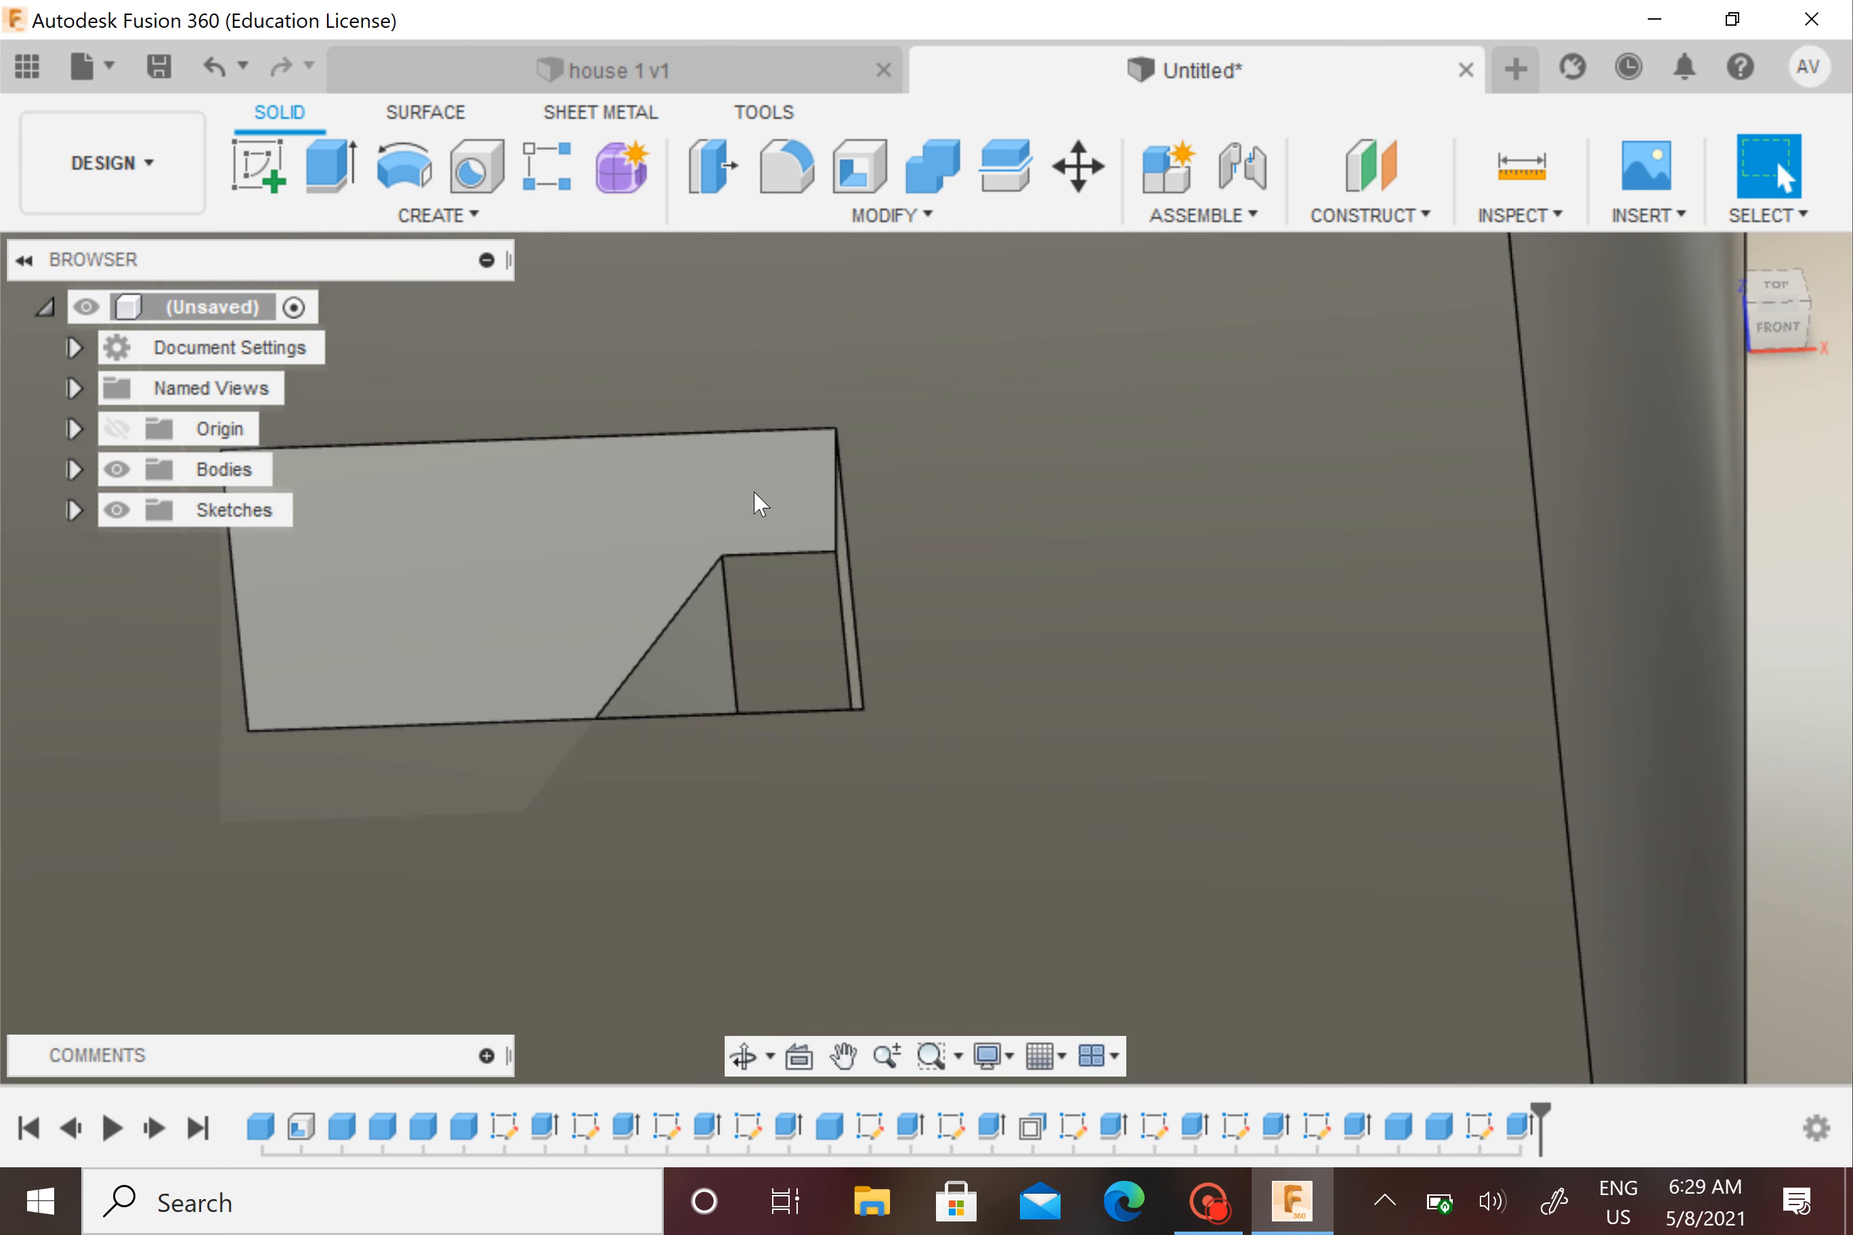
{"action": "left_click", "coordinate": [263, 162]}
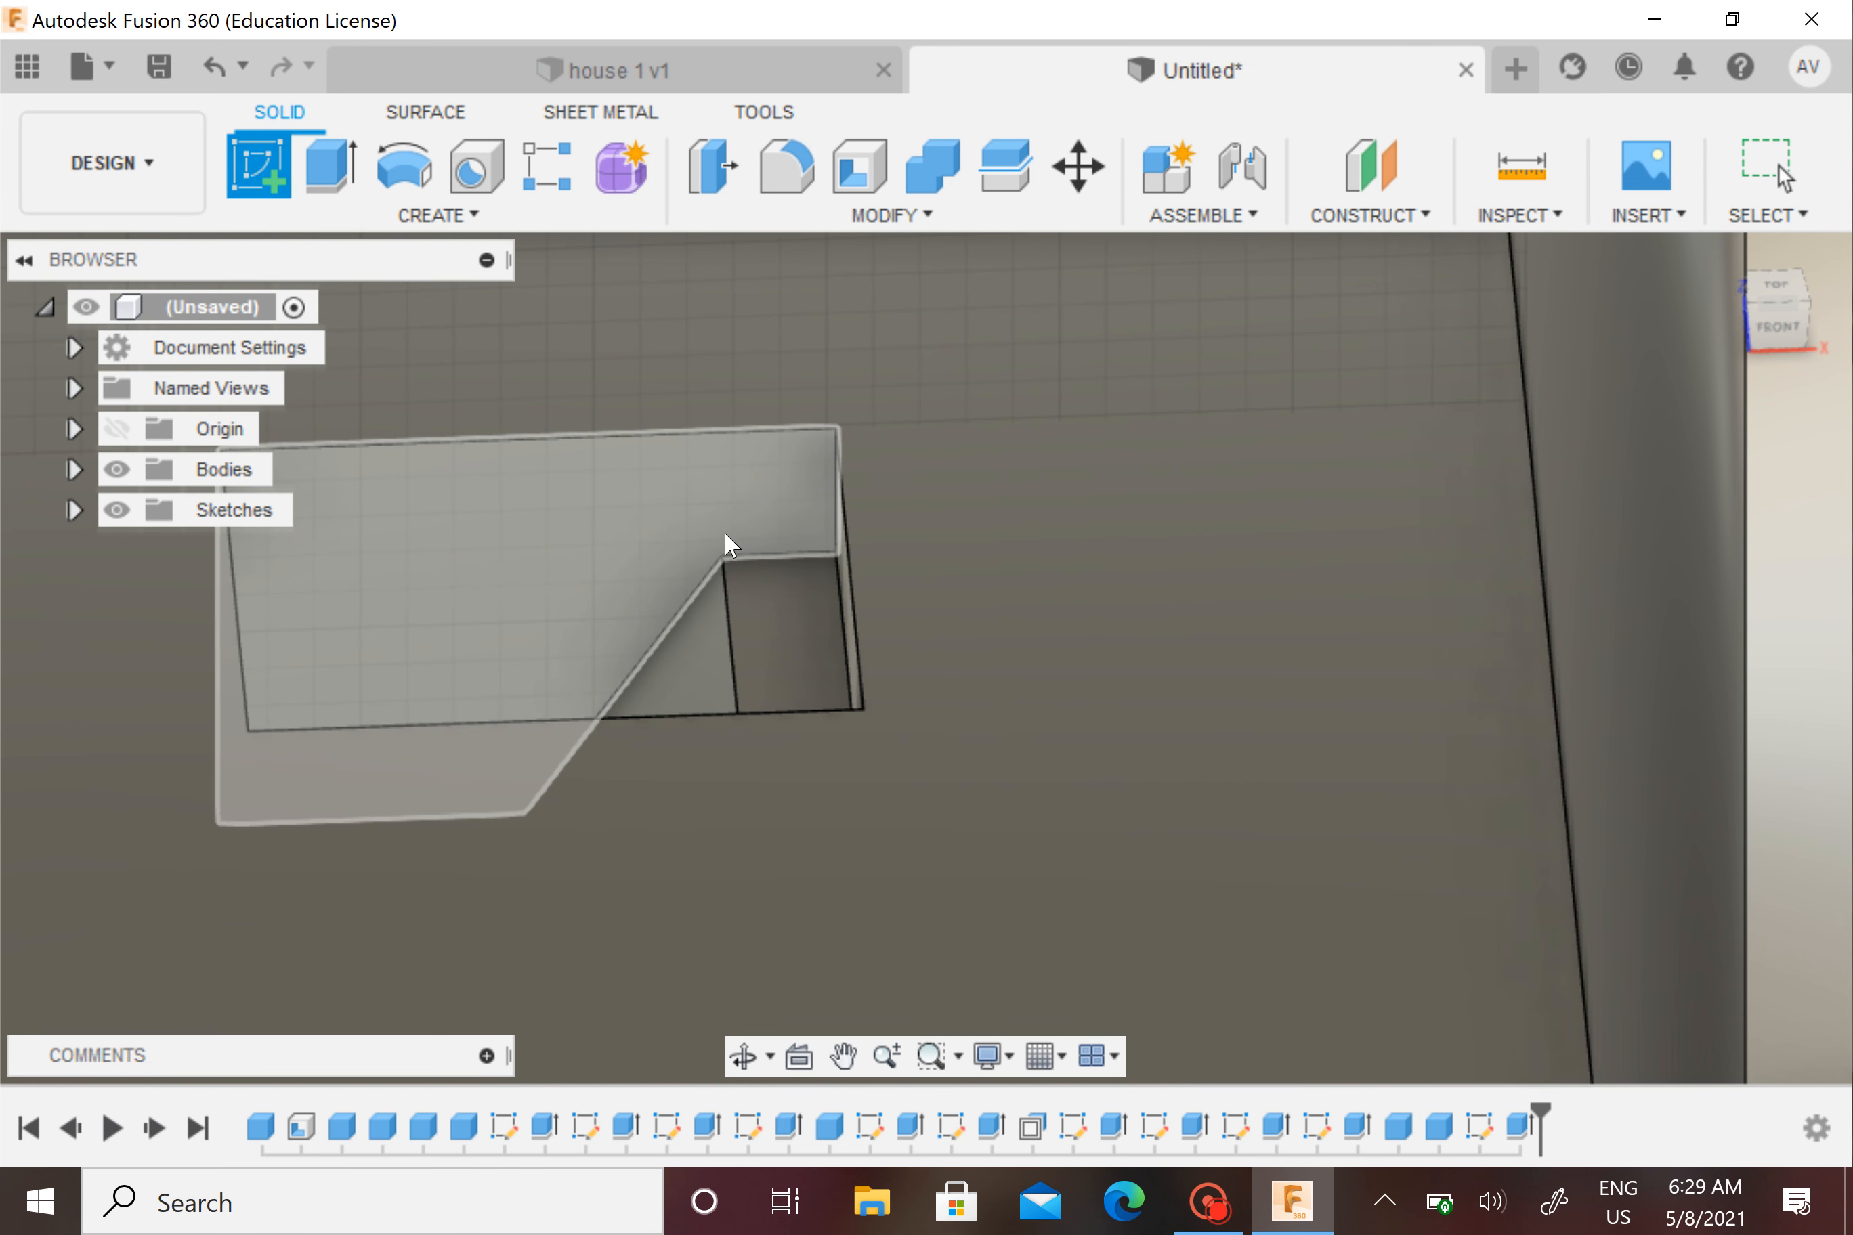
{"action": "left_click", "coordinate": [758, 514]}
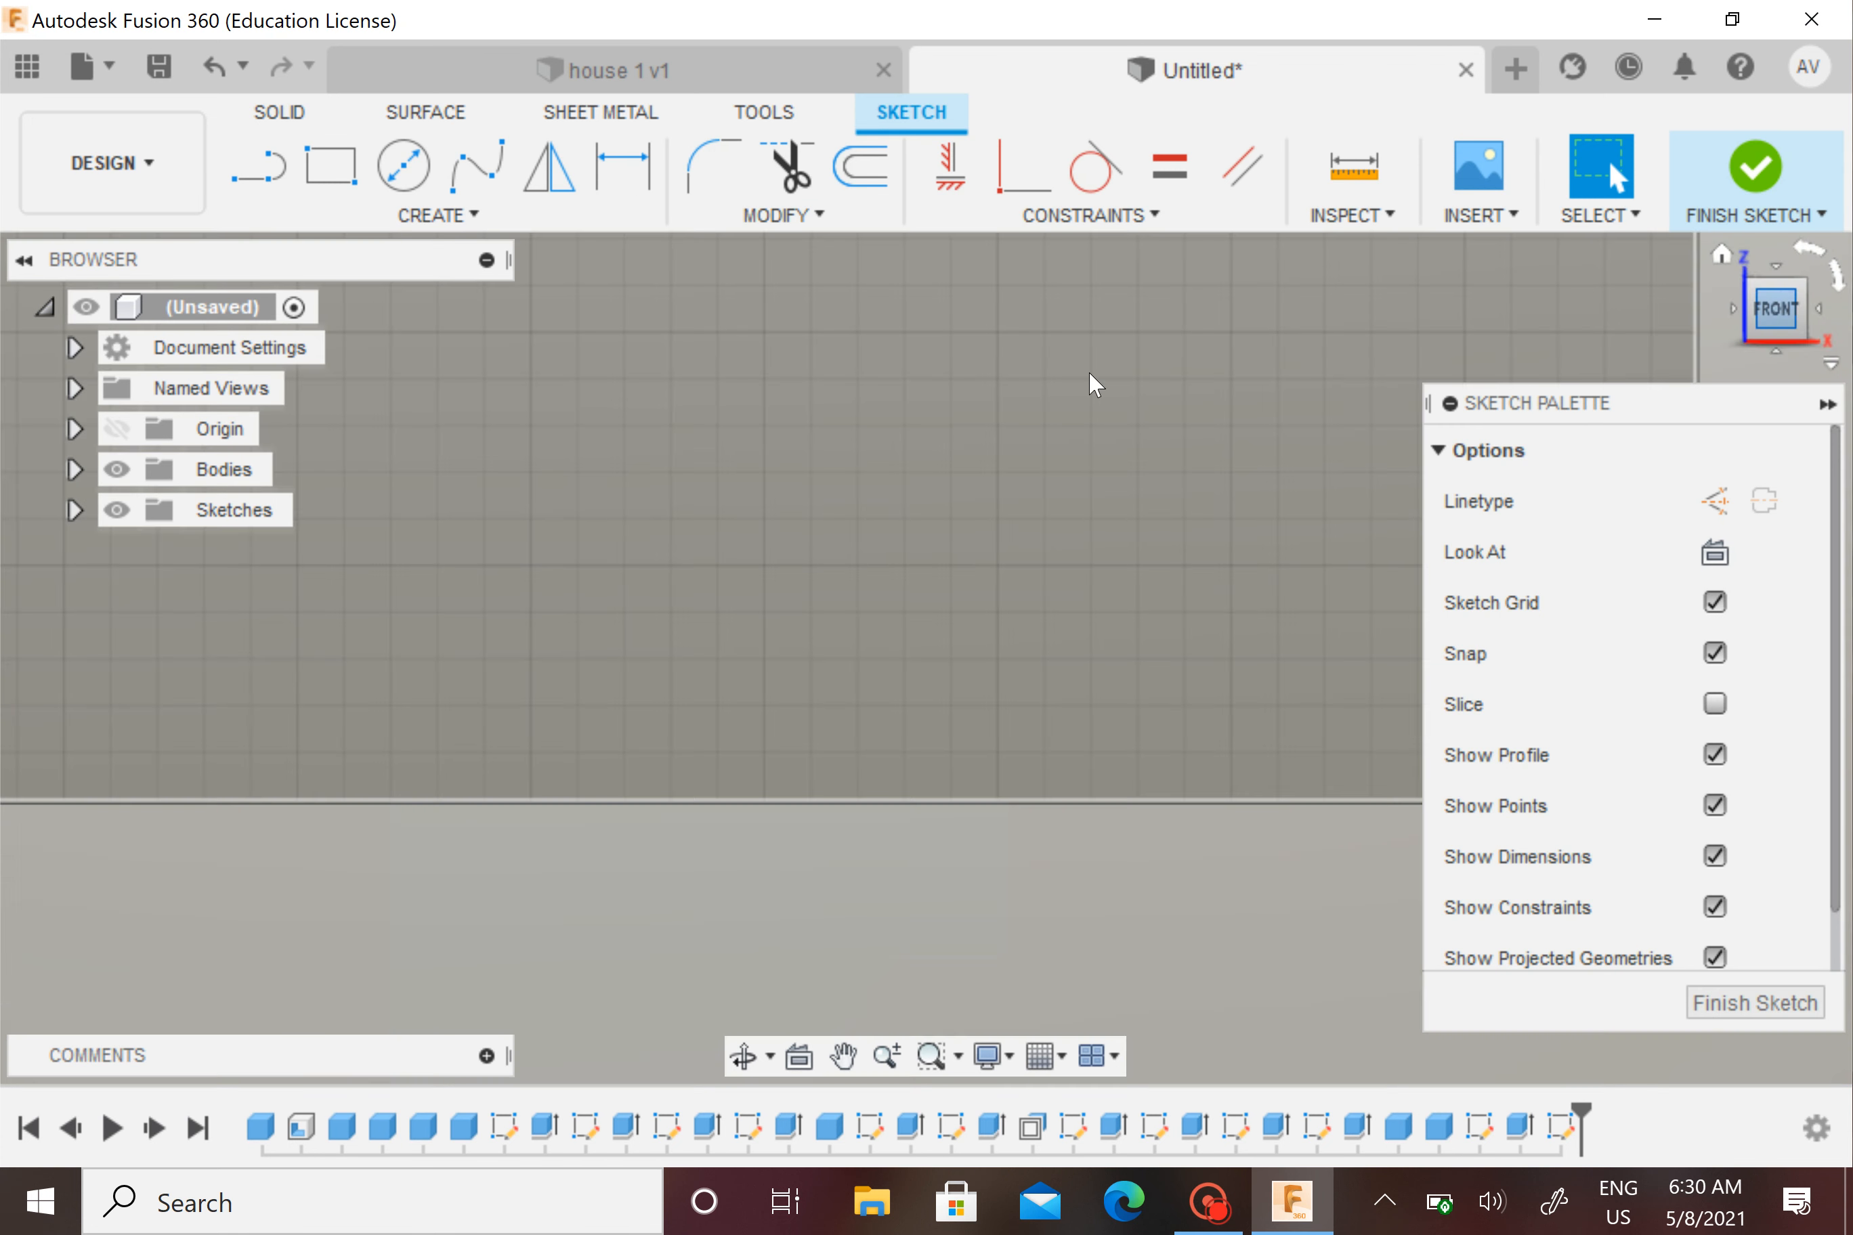
{"action": "mouse_move", "coordinate": [840, 496]}
{"action": "middle_mouse_down", "text": "shift"}
{"action": "mouse_move", "coordinate": [844, 602]}
{"action": "mouse_move", "coordinate": [922, 314]}
{"action": "mouse_move", "coordinate": [961, 730]}
{"action": "mouse_move", "coordinate": [909, 573]}
{"action": "middle_mouse_up", "text": "shift"}
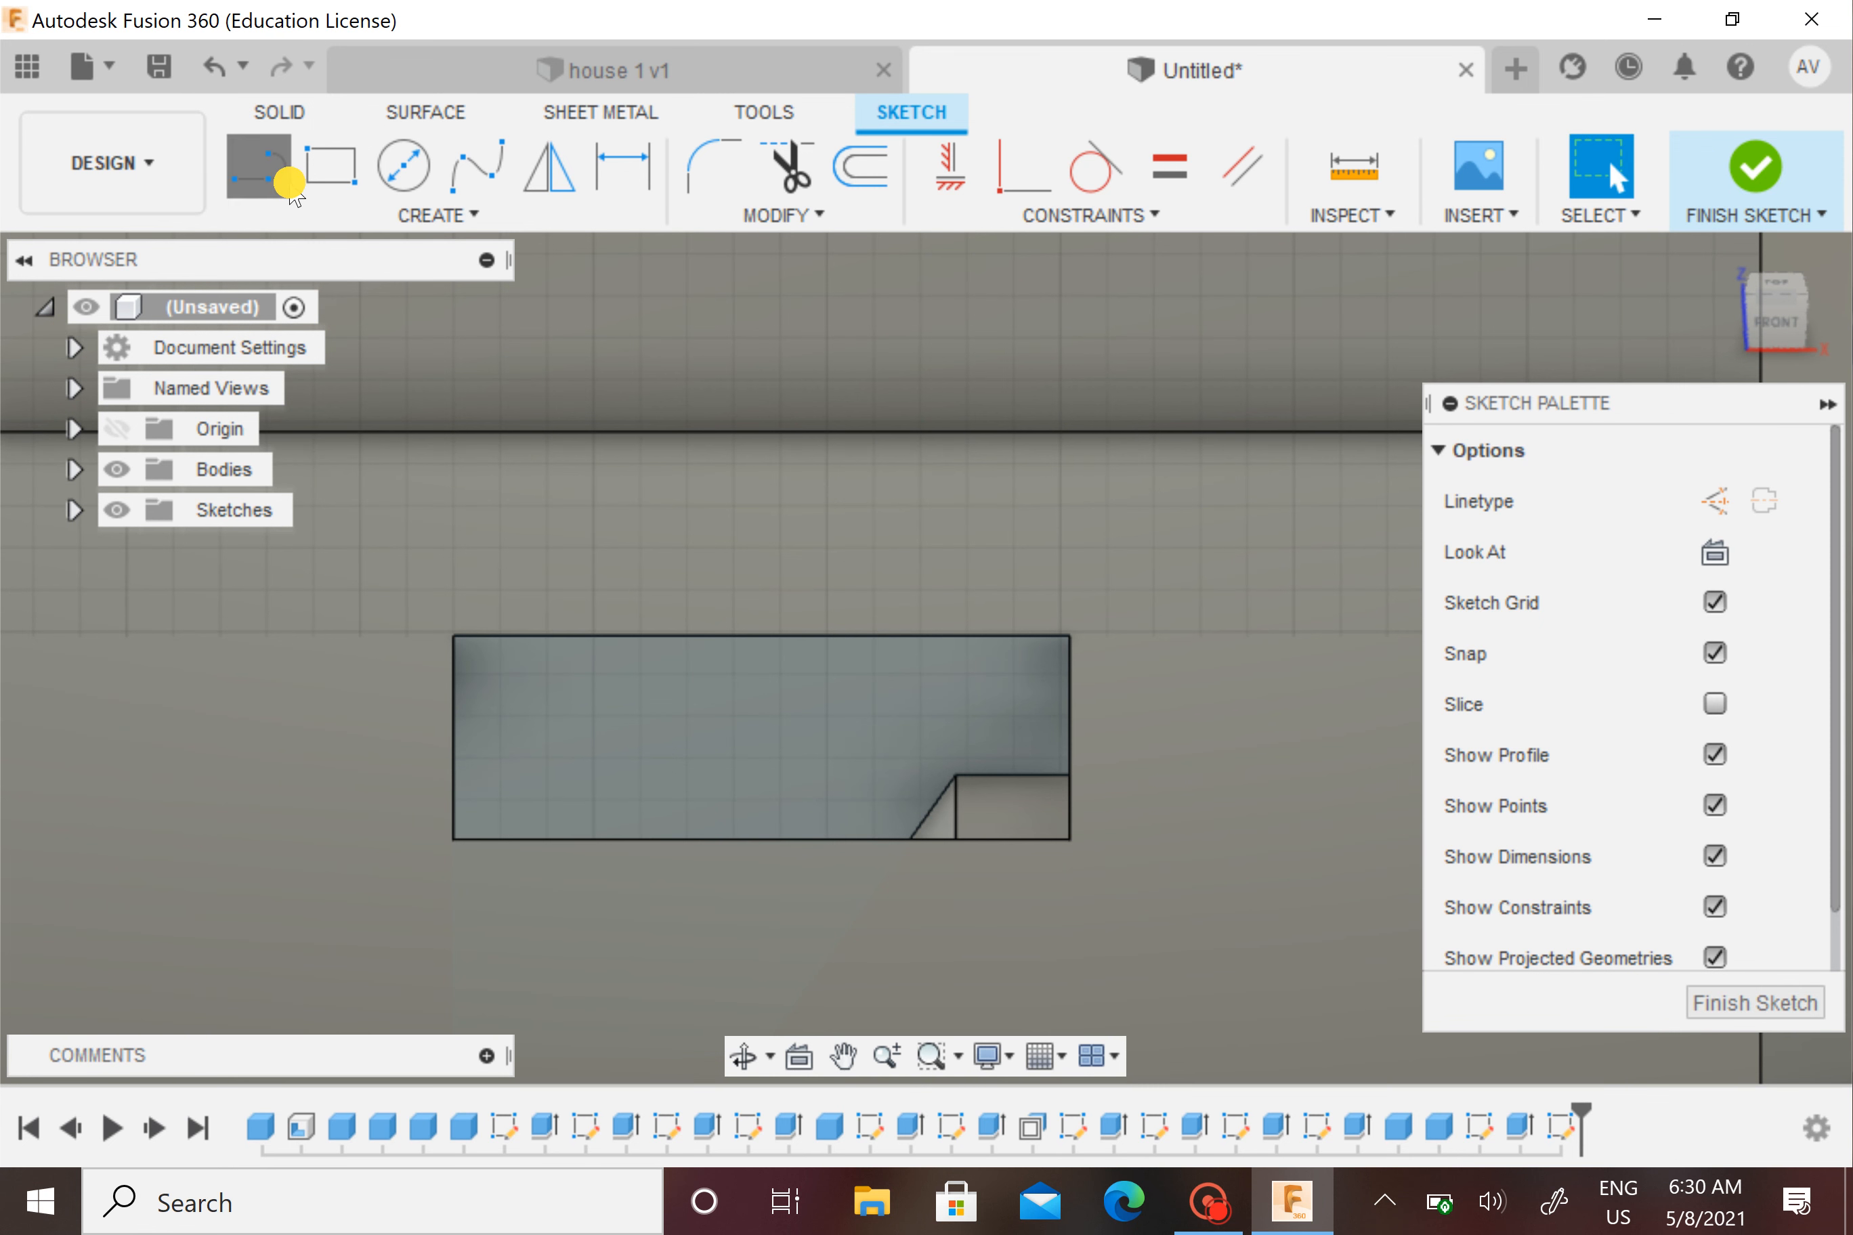
{"action": "left_click", "coordinate": [959, 785]}
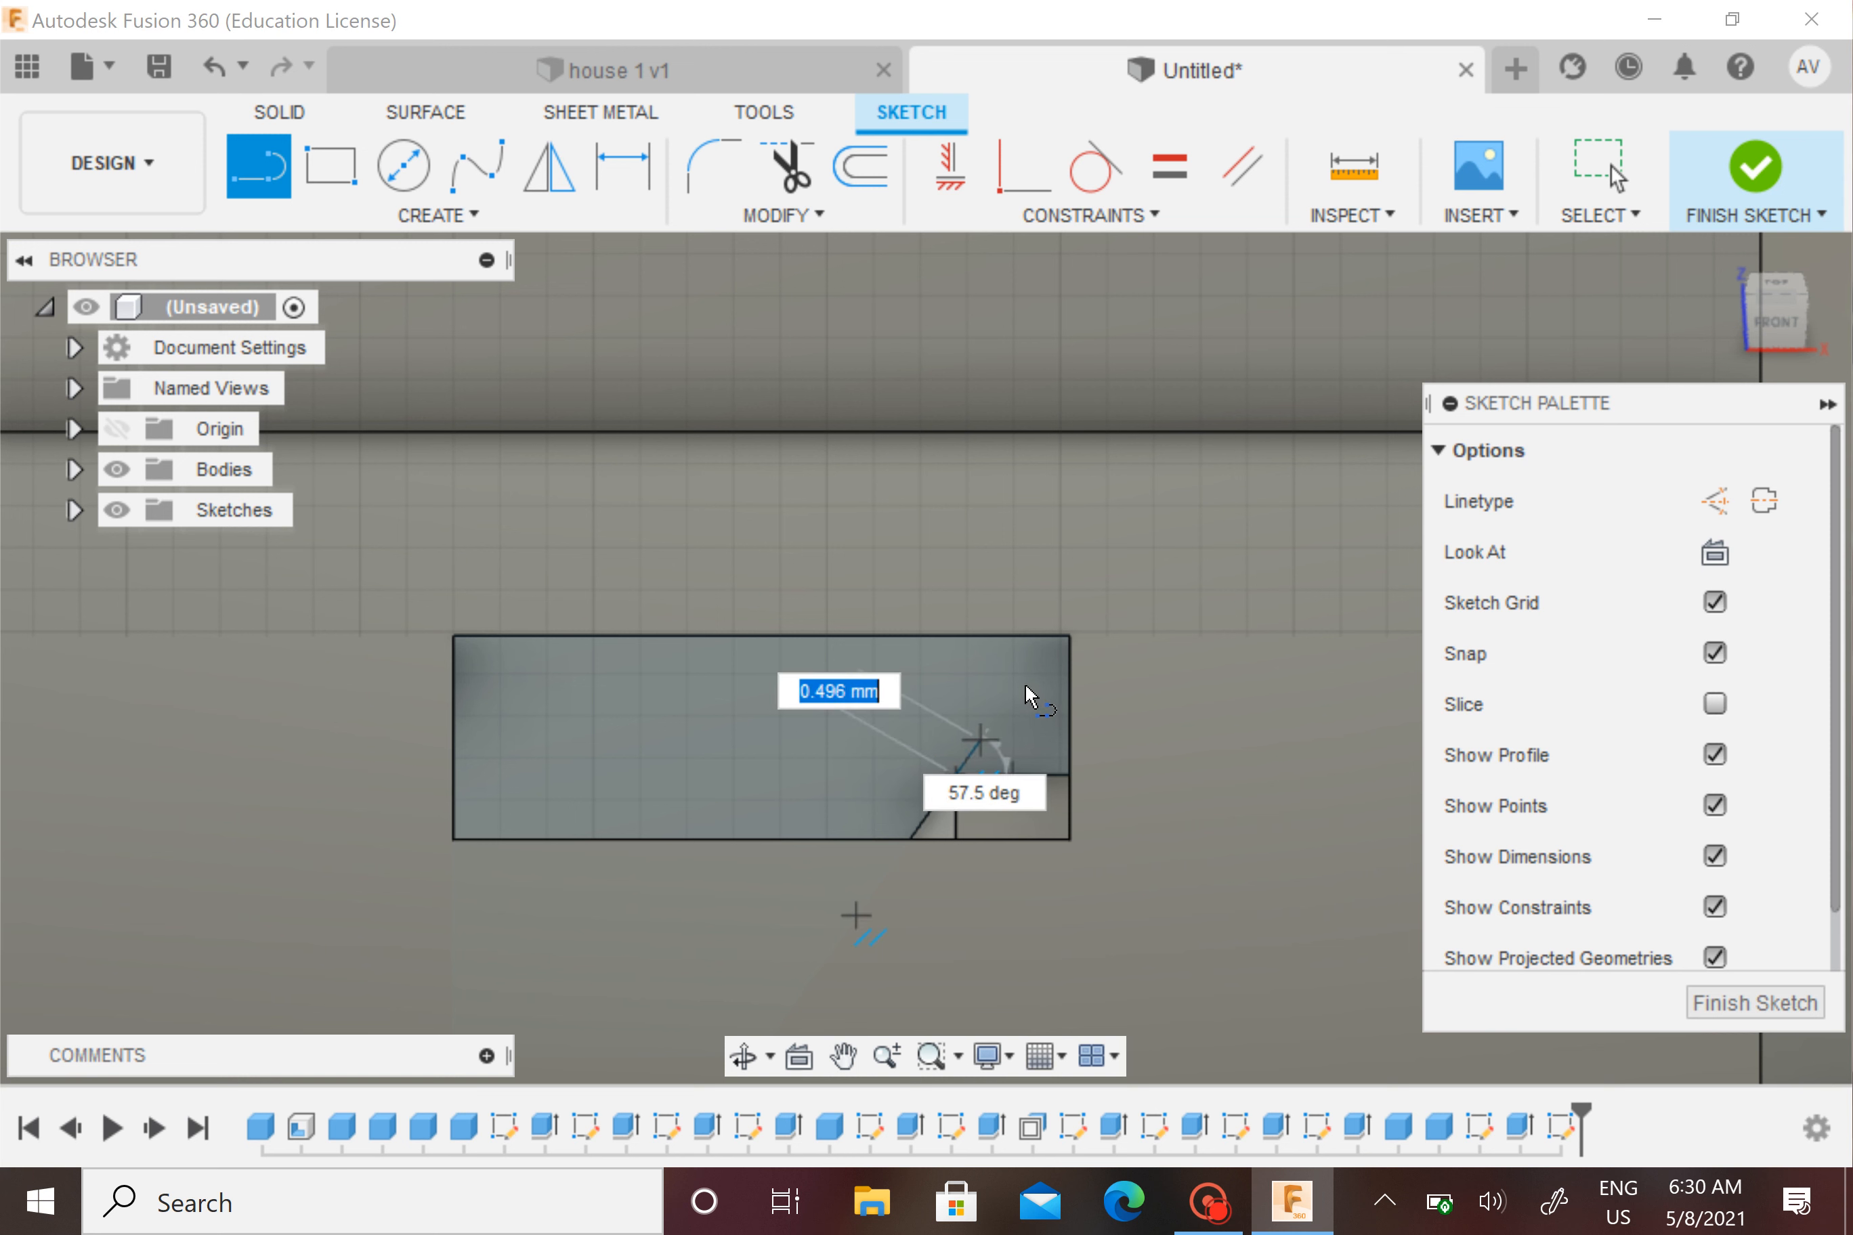
{"action": "left_click", "coordinate": [1070, 637]}
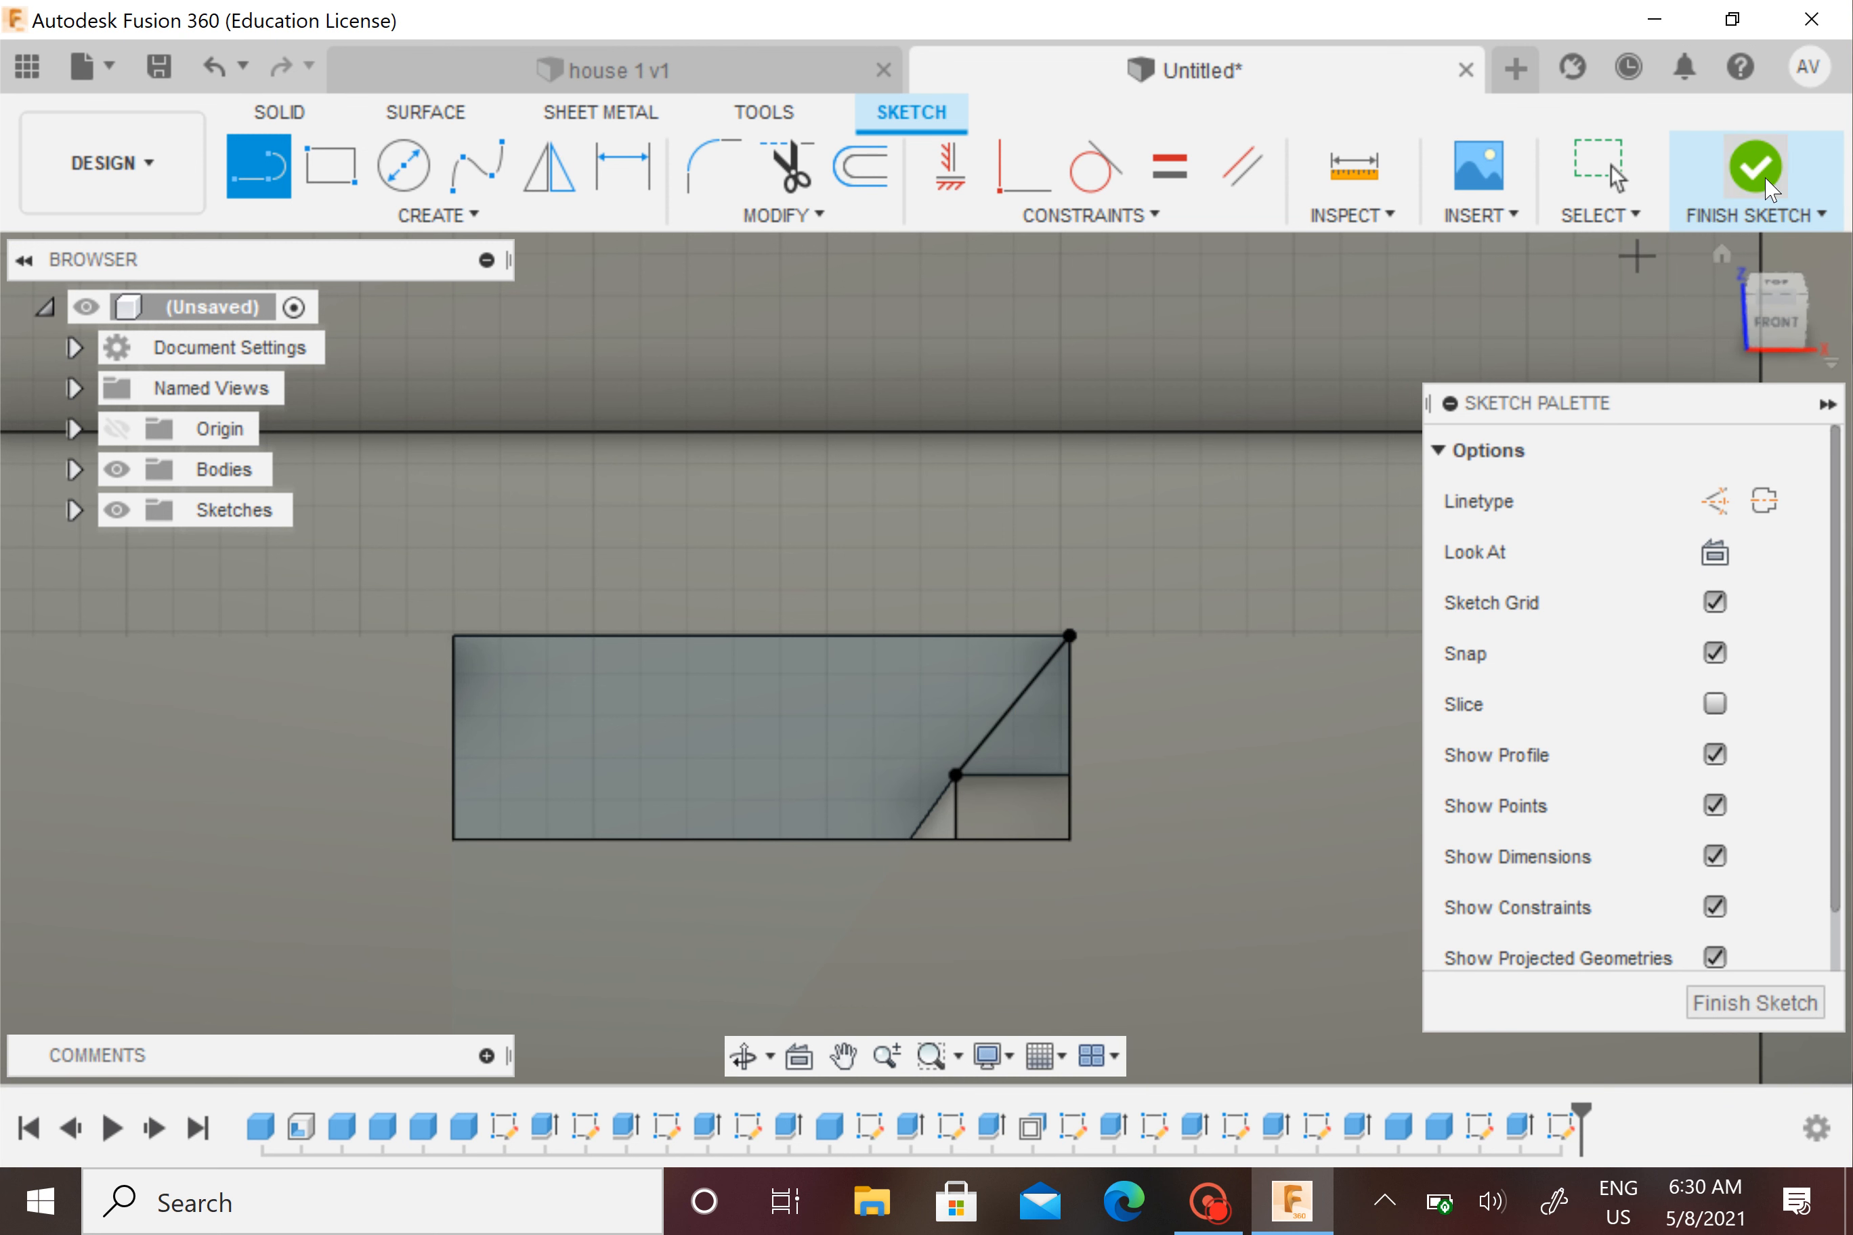
{"action": "left_click", "coordinate": [1754, 169]}
Extrude the small triangular profile beside the diagonal line 5.50 mm across the floor hole, using the Join operation
{"action": "right_click", "coordinate": [1023, 749]}
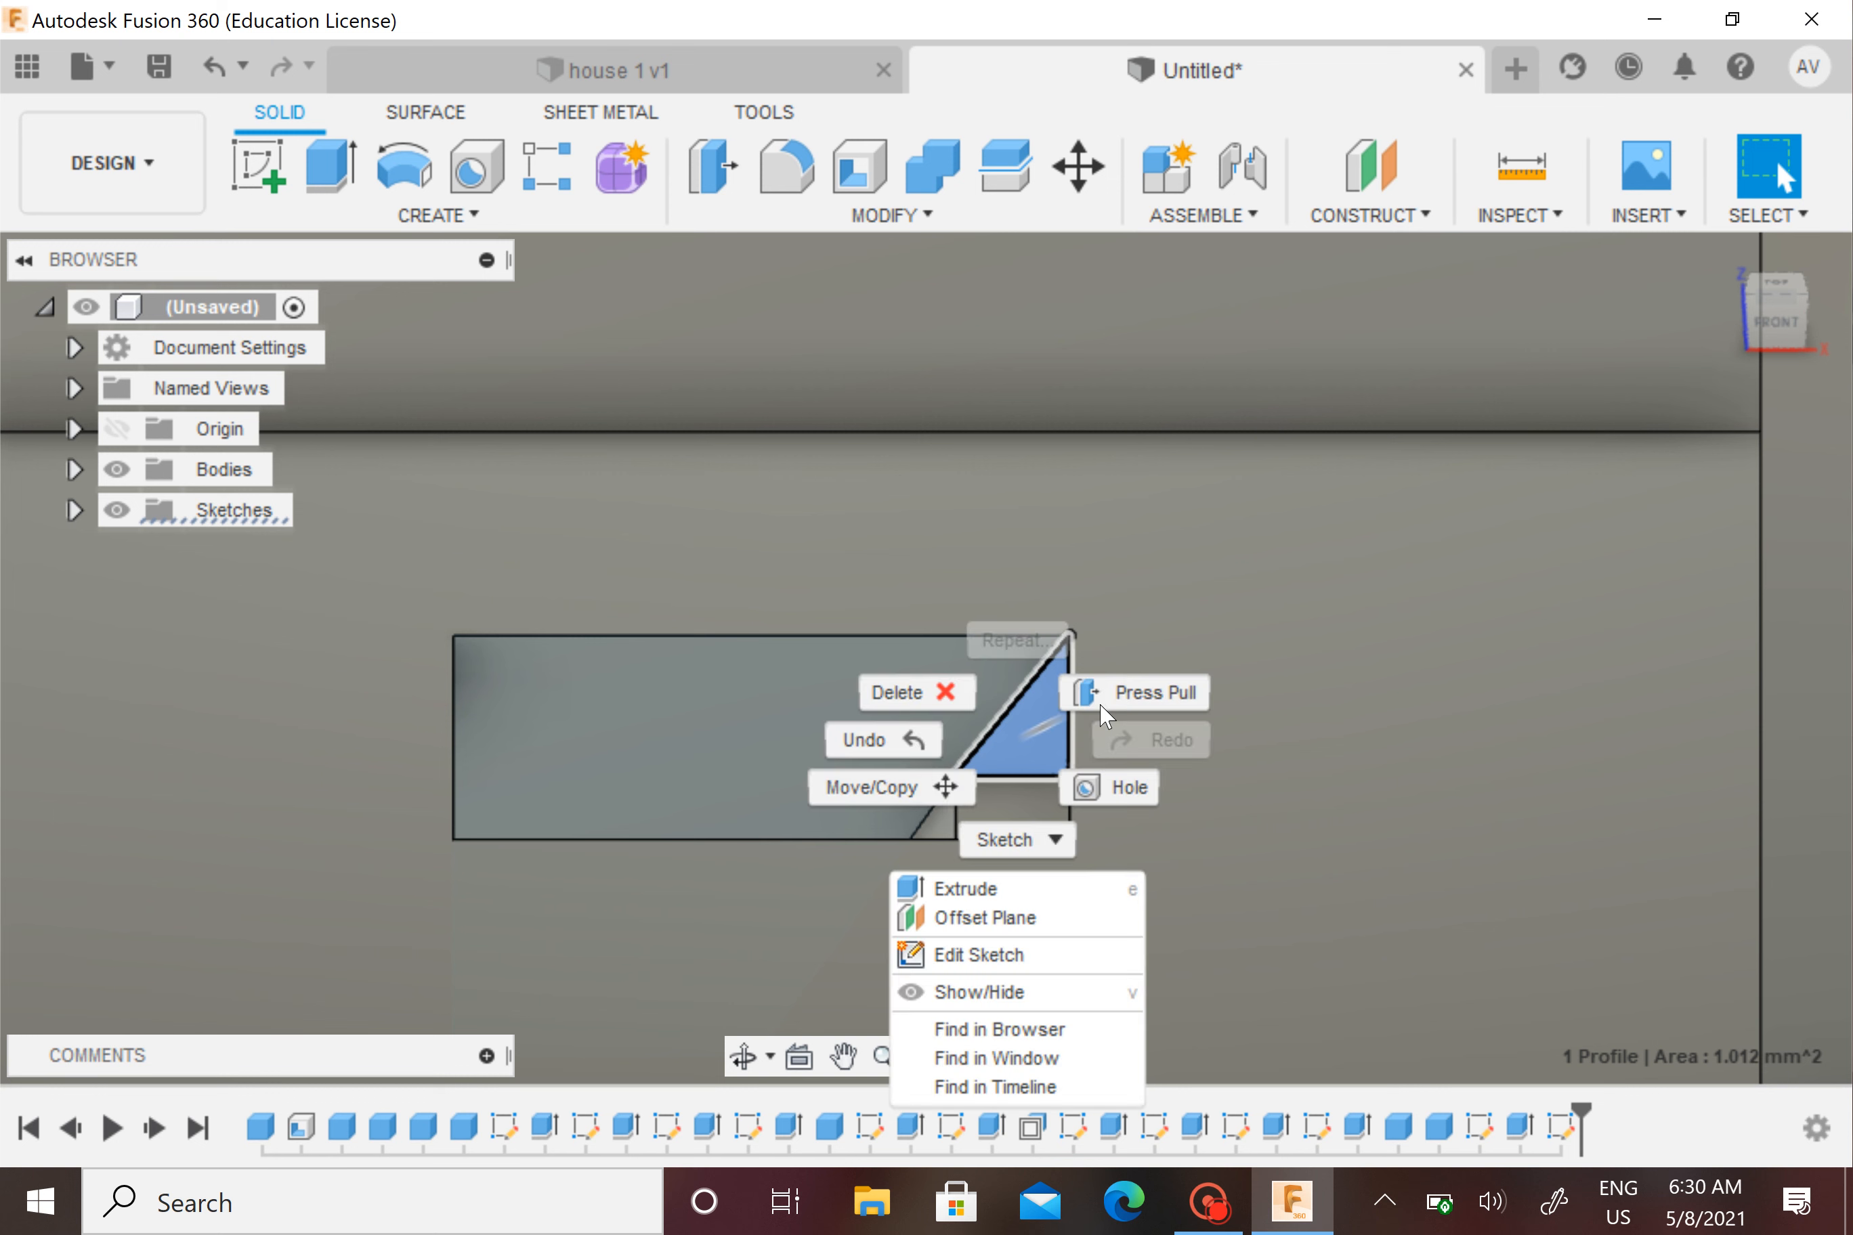
{"action": "left_click", "coordinate": [956, 888]}
{"action": "left_click_drag", "start_coordinate": [1012, 720], "coordinate": [1012, 948]}
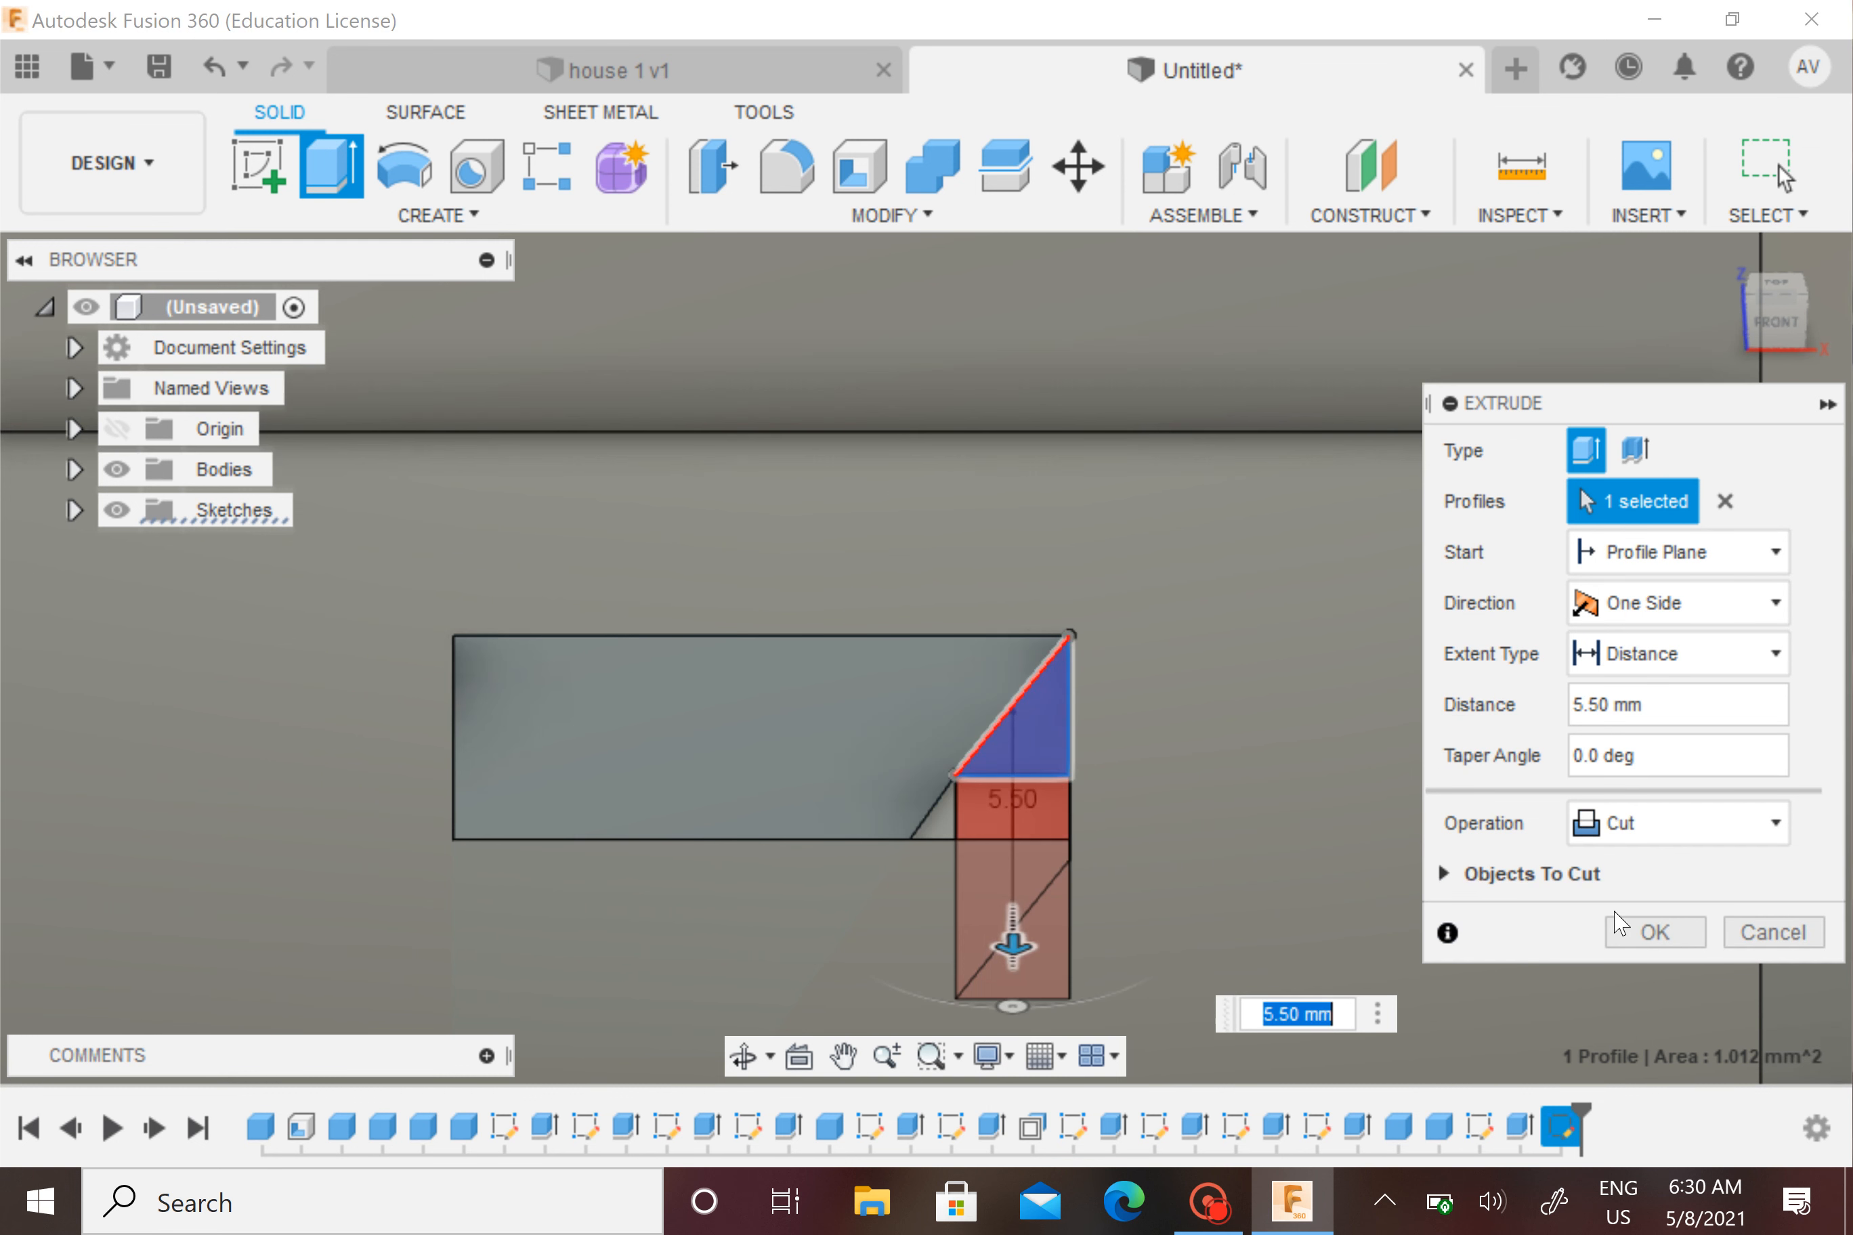
{"action": "left_click", "coordinate": [1706, 838]}
{"action": "left_click", "coordinate": [1686, 860]}
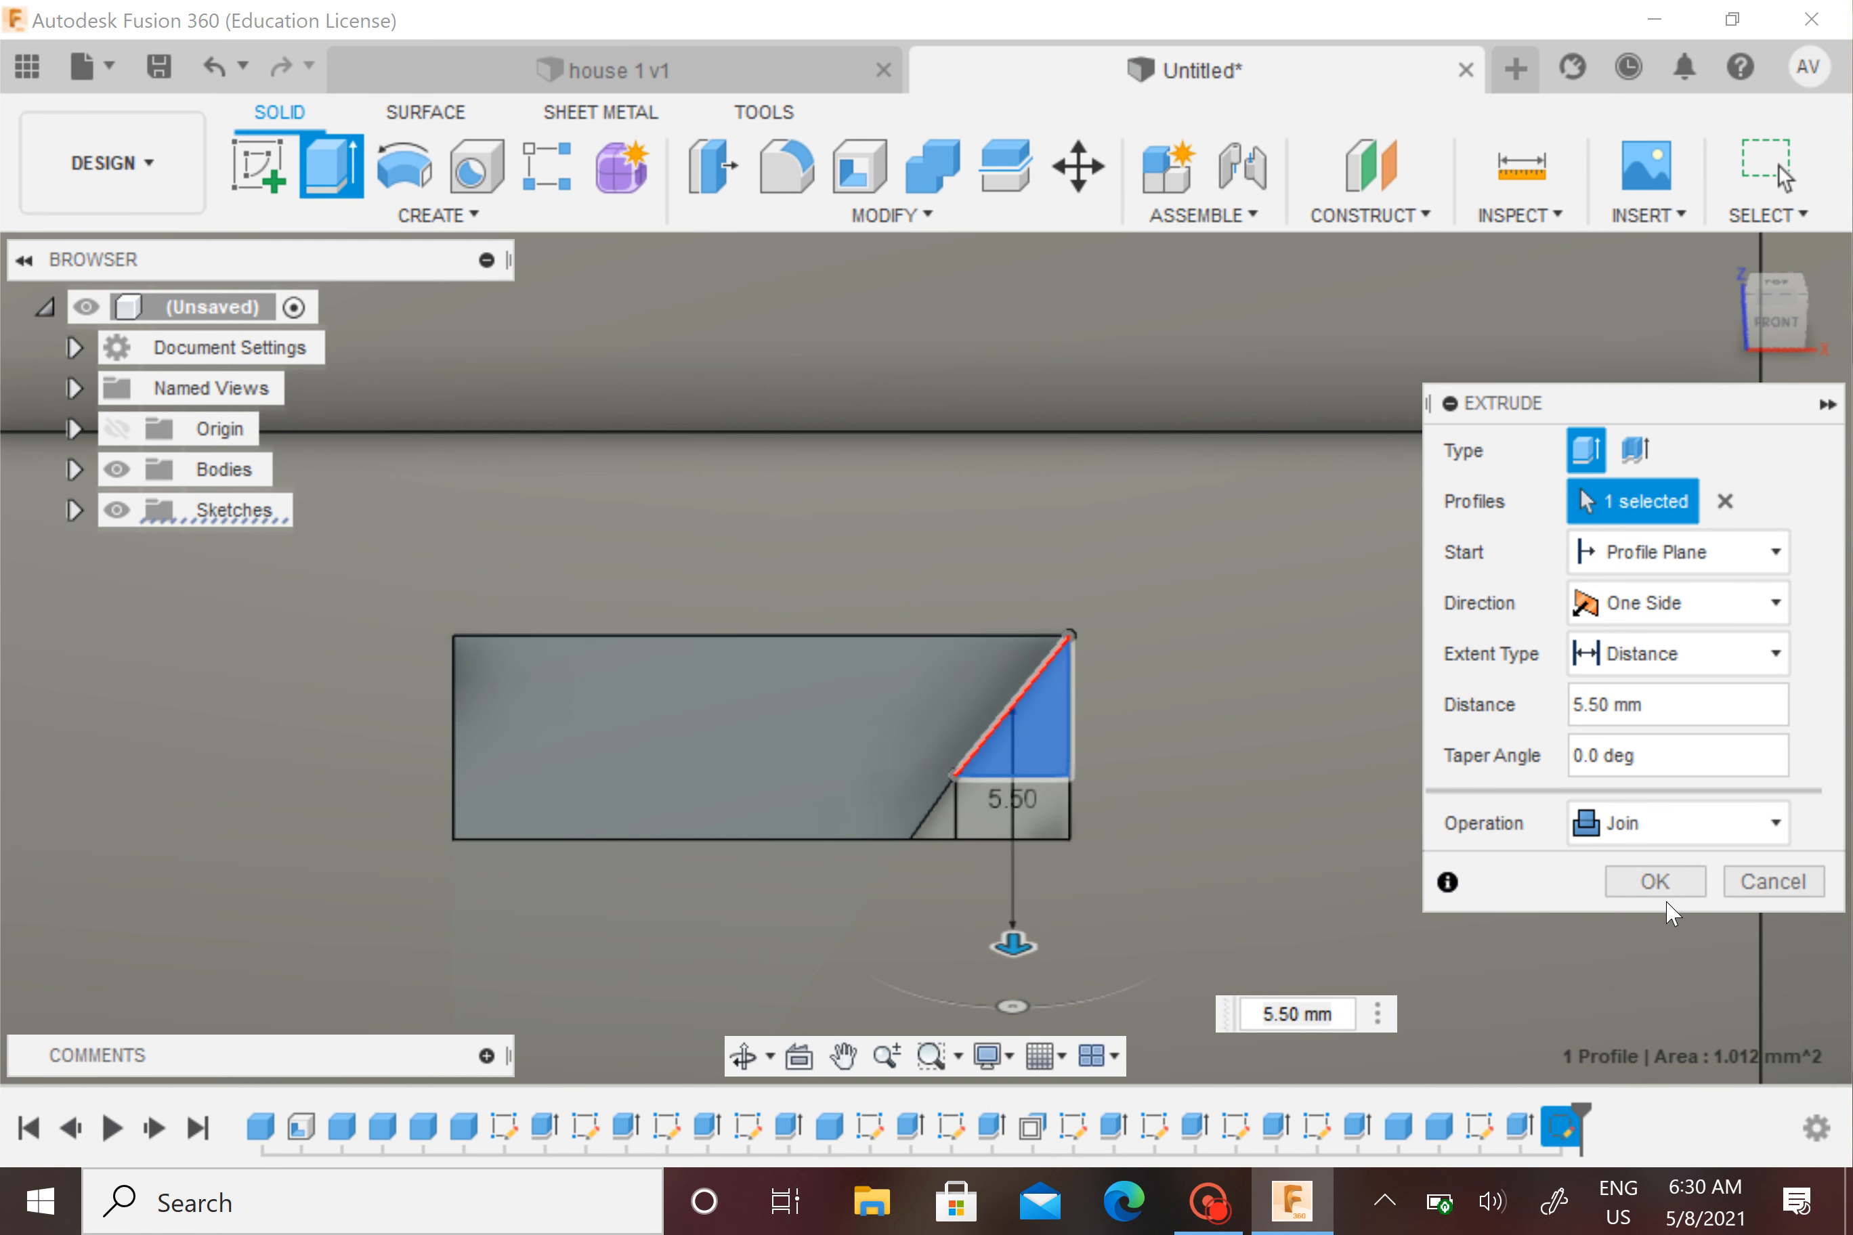
{"action": "left_click", "coordinate": [1654, 882]}
Examine the sloped beams and the floor hole from above, below and the front, ending in the straight front view
{"action": "scroll", "coordinate": [925, 806], "scroll_direction": "down", "scroll_amount": 4}
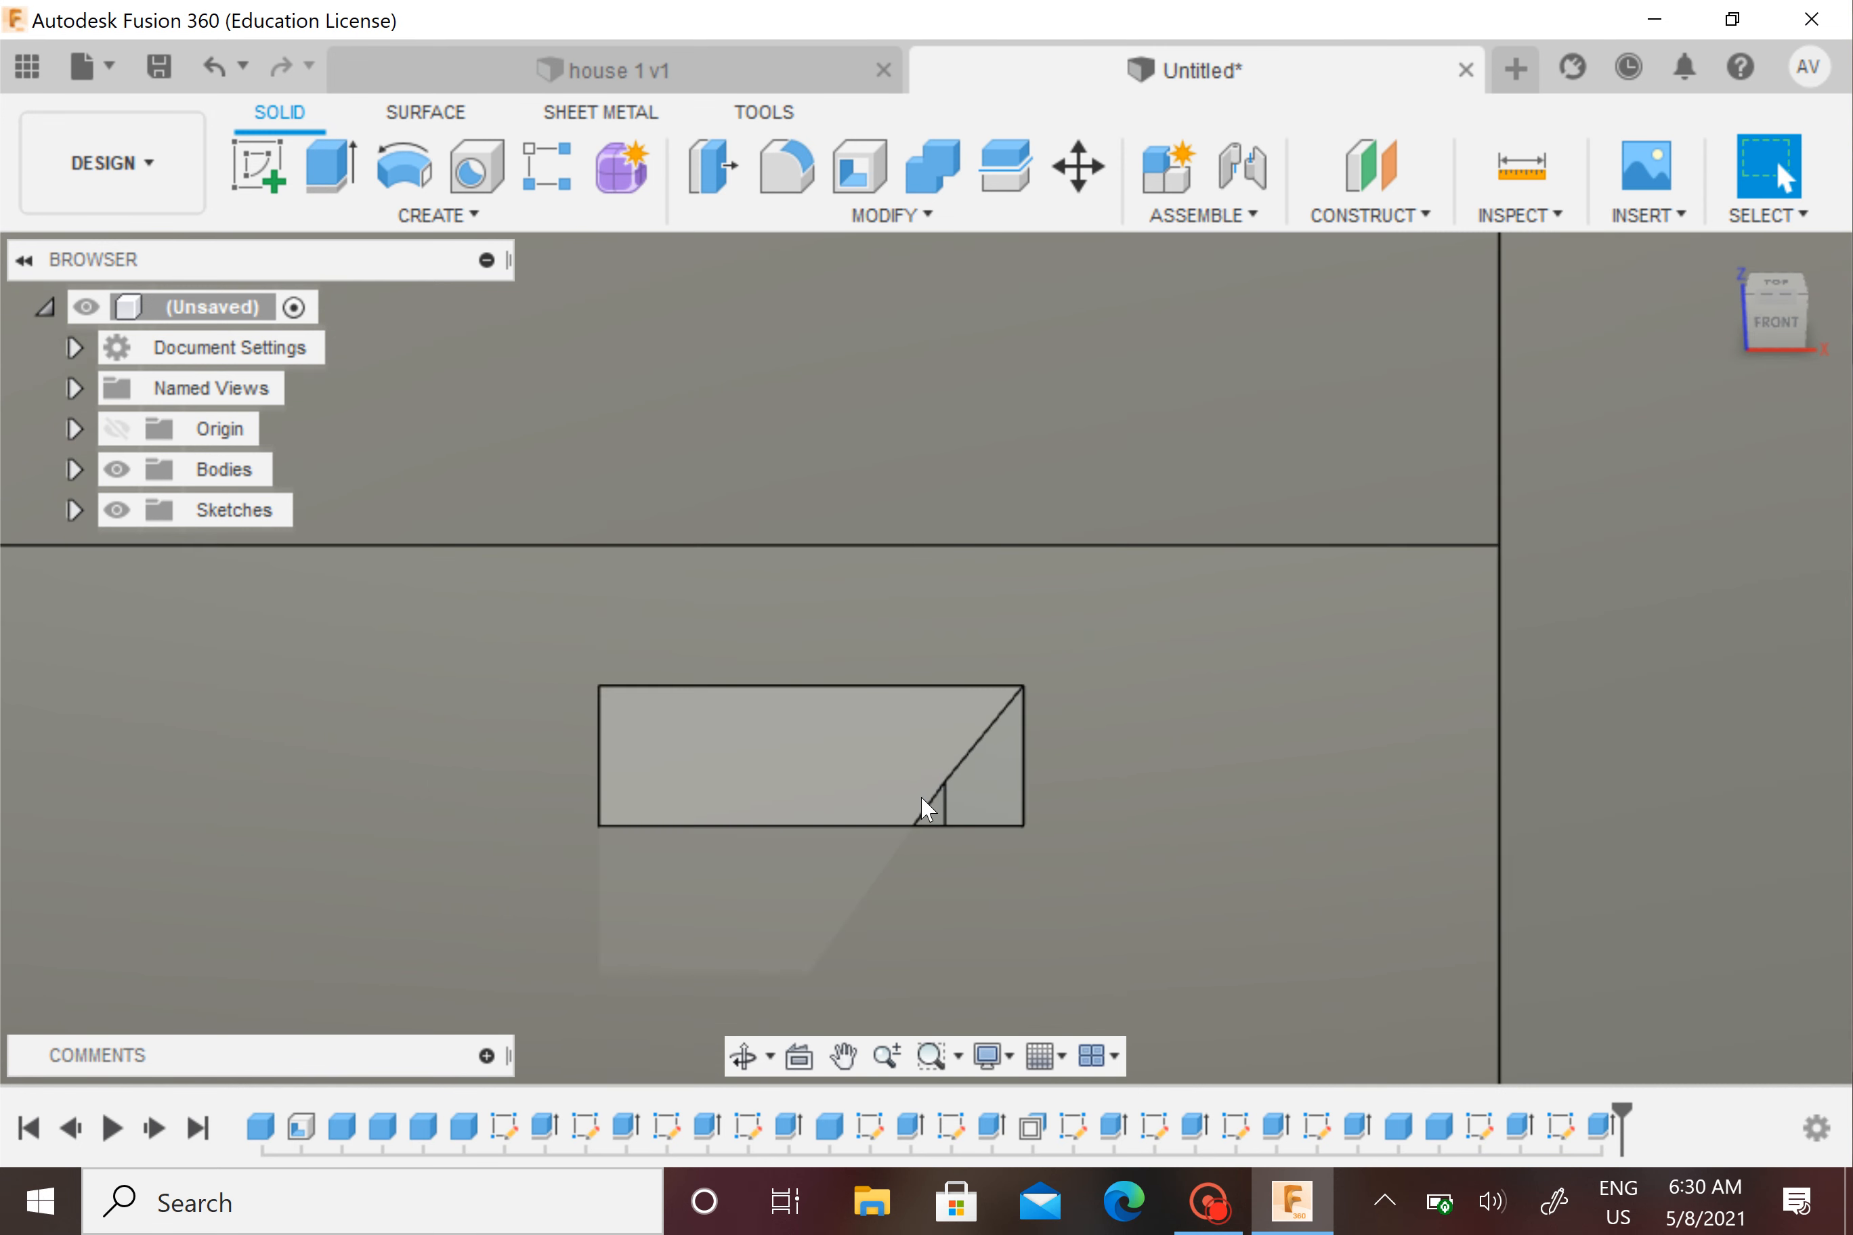
{"action": "scroll", "coordinate": [925, 807], "scroll_direction": "down", "scroll_amount": 6}
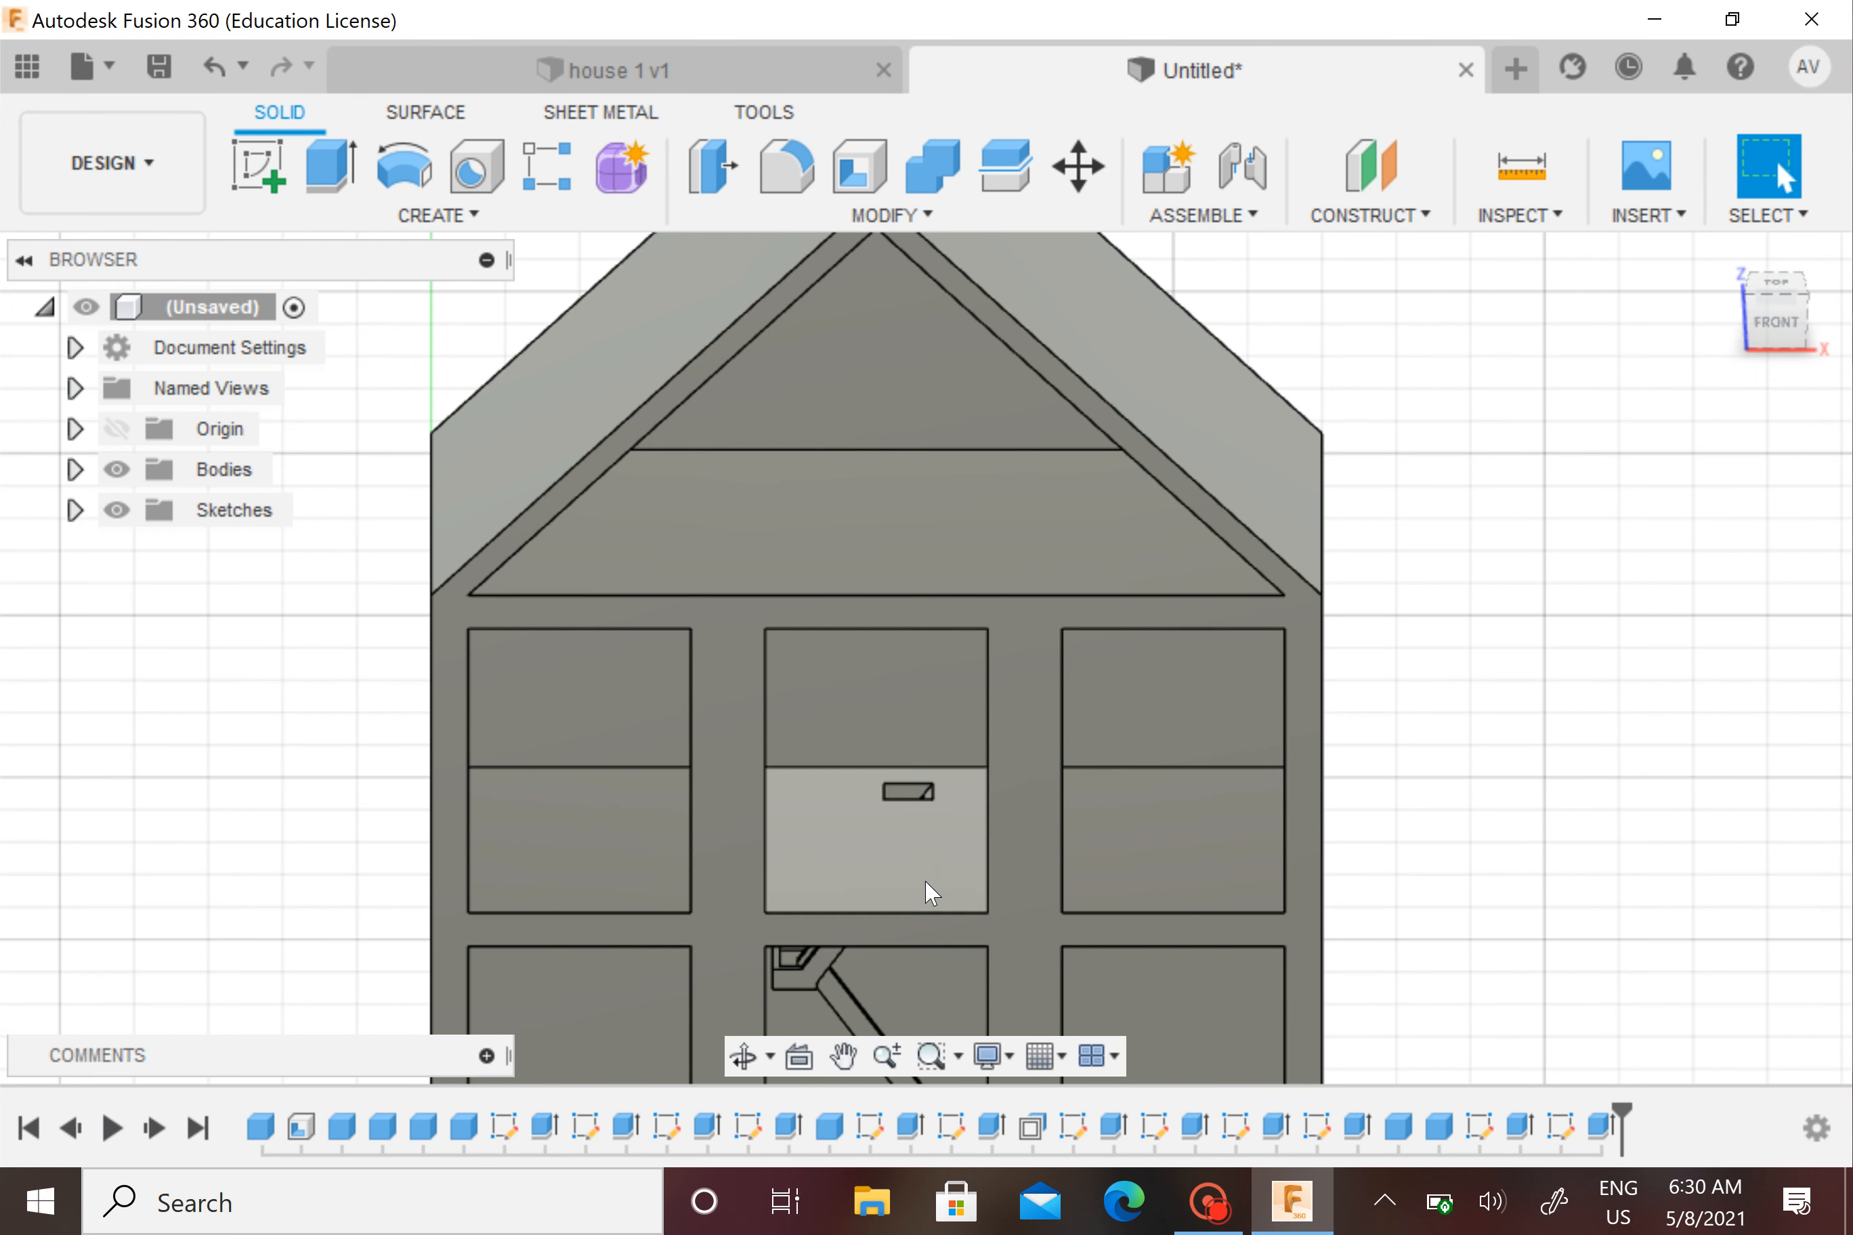
{"action": "middle_click_drag", "start_coordinate": [925, 883], "coordinate": [925, 806], "text": "shift"}
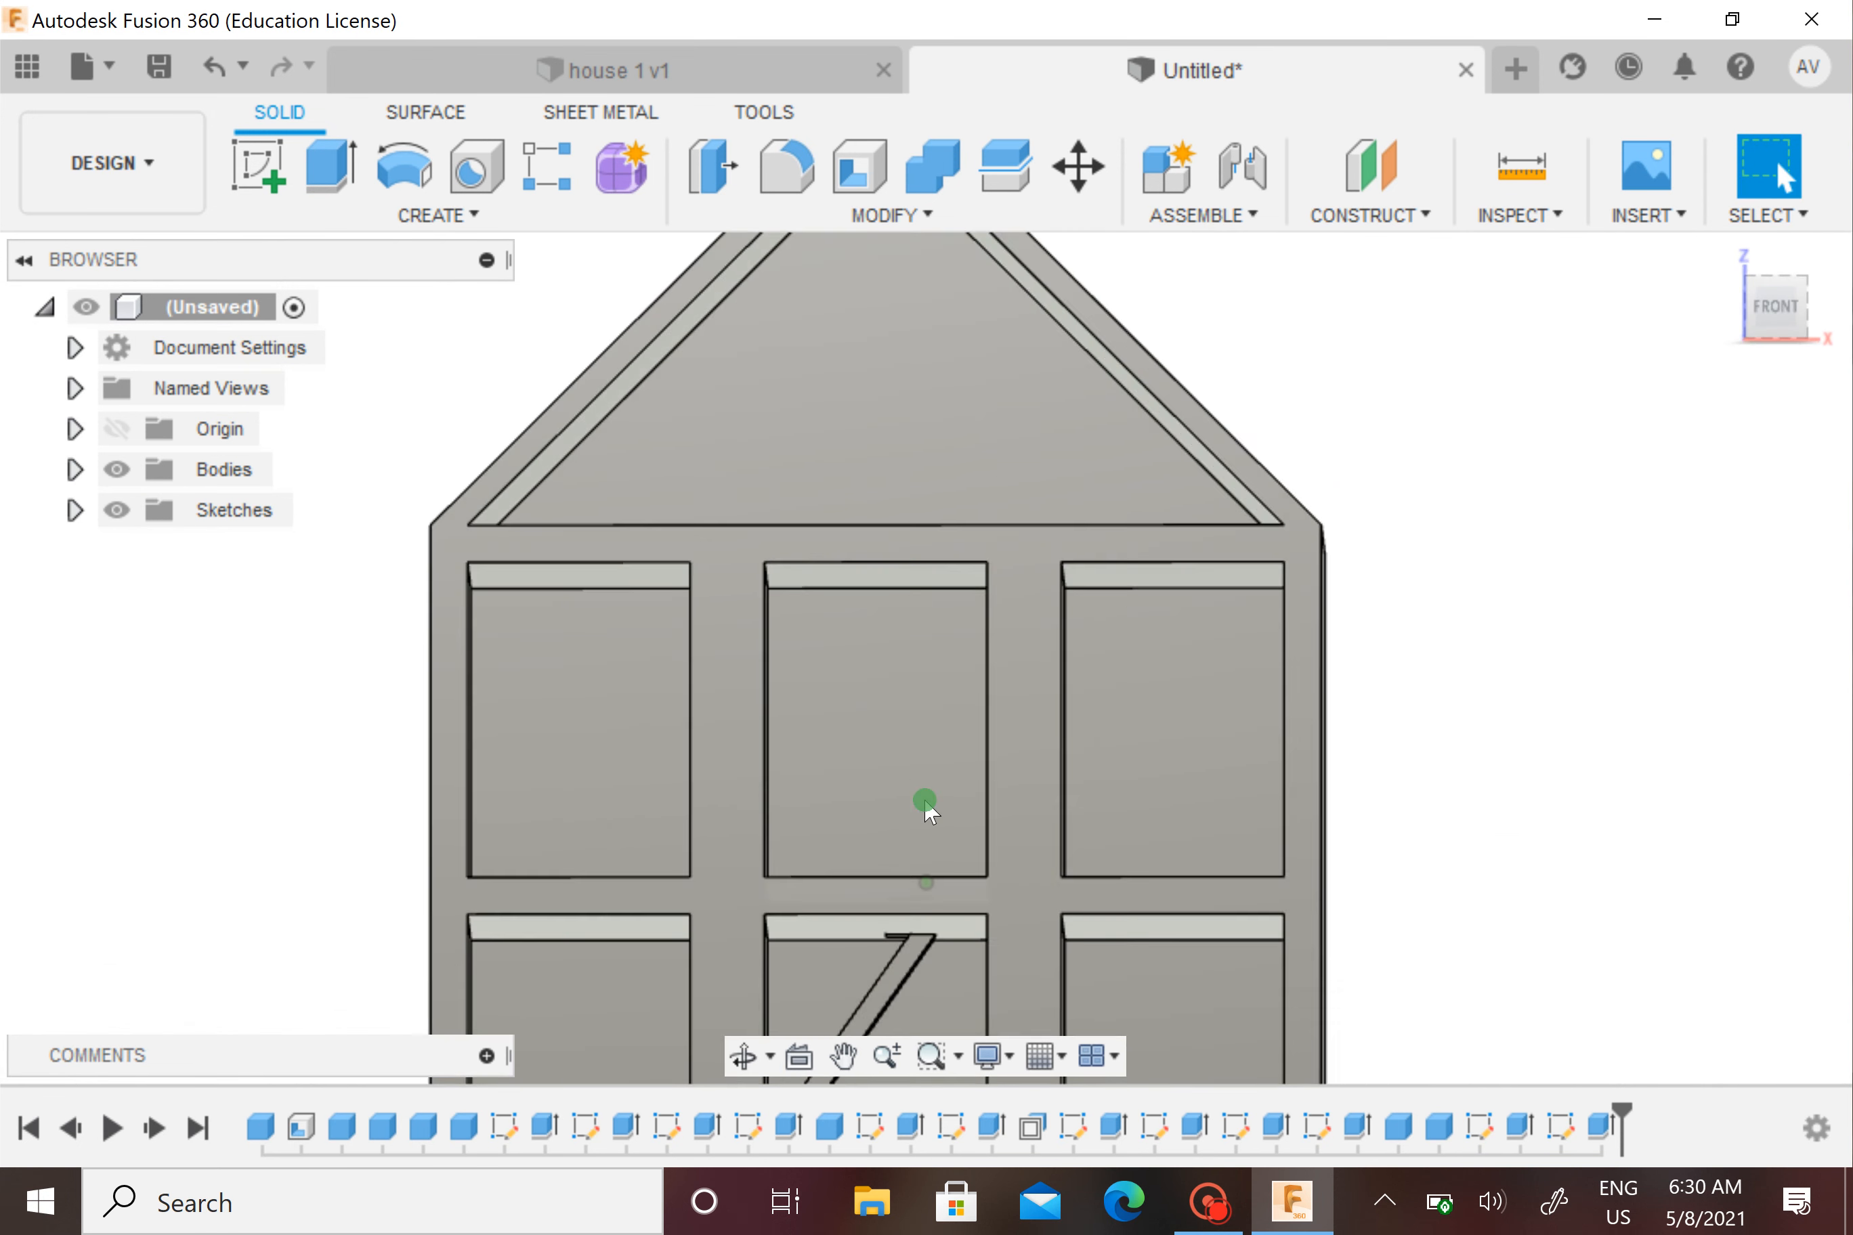
{"action": "scroll", "coordinate": [932, 879], "scroll_direction": "down", "scroll_amount": 3}
{"action": "scroll", "coordinate": [933, 880], "scroll_direction": "down", "scroll_amount": 3}
{"action": "middle_click_drag", "start_coordinate": [932, 881], "coordinate": [938, 817]}
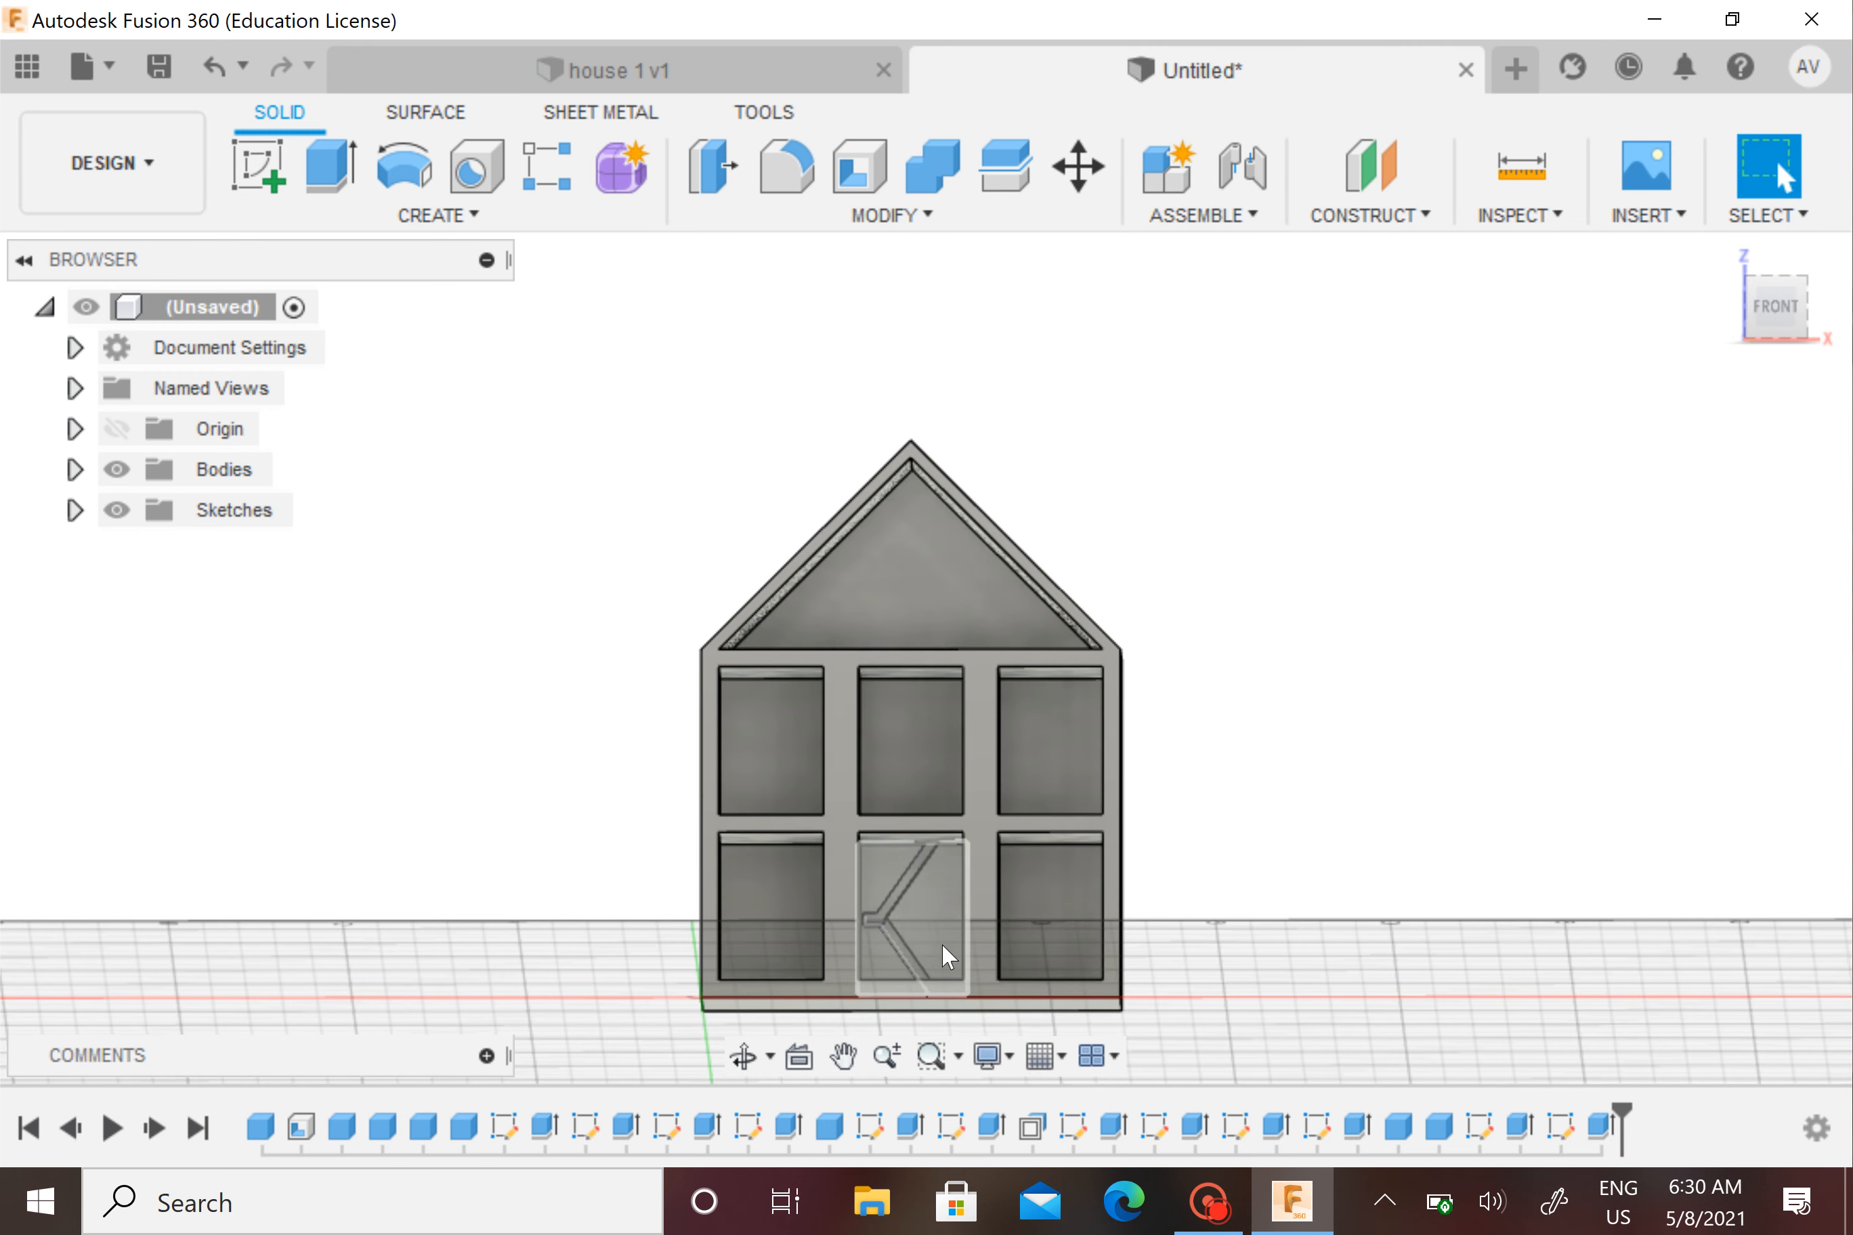
{"action": "scroll", "coordinate": [909, 899], "scroll_direction": "up", "scroll_amount": 5}
{"action": "middle_click_drag", "start_coordinate": [909, 898], "coordinate": [945, 744], "text": "shift"}
{"action": "middle_click_drag", "start_coordinate": [947, 932], "coordinate": [979, 910], "text": "shift"}
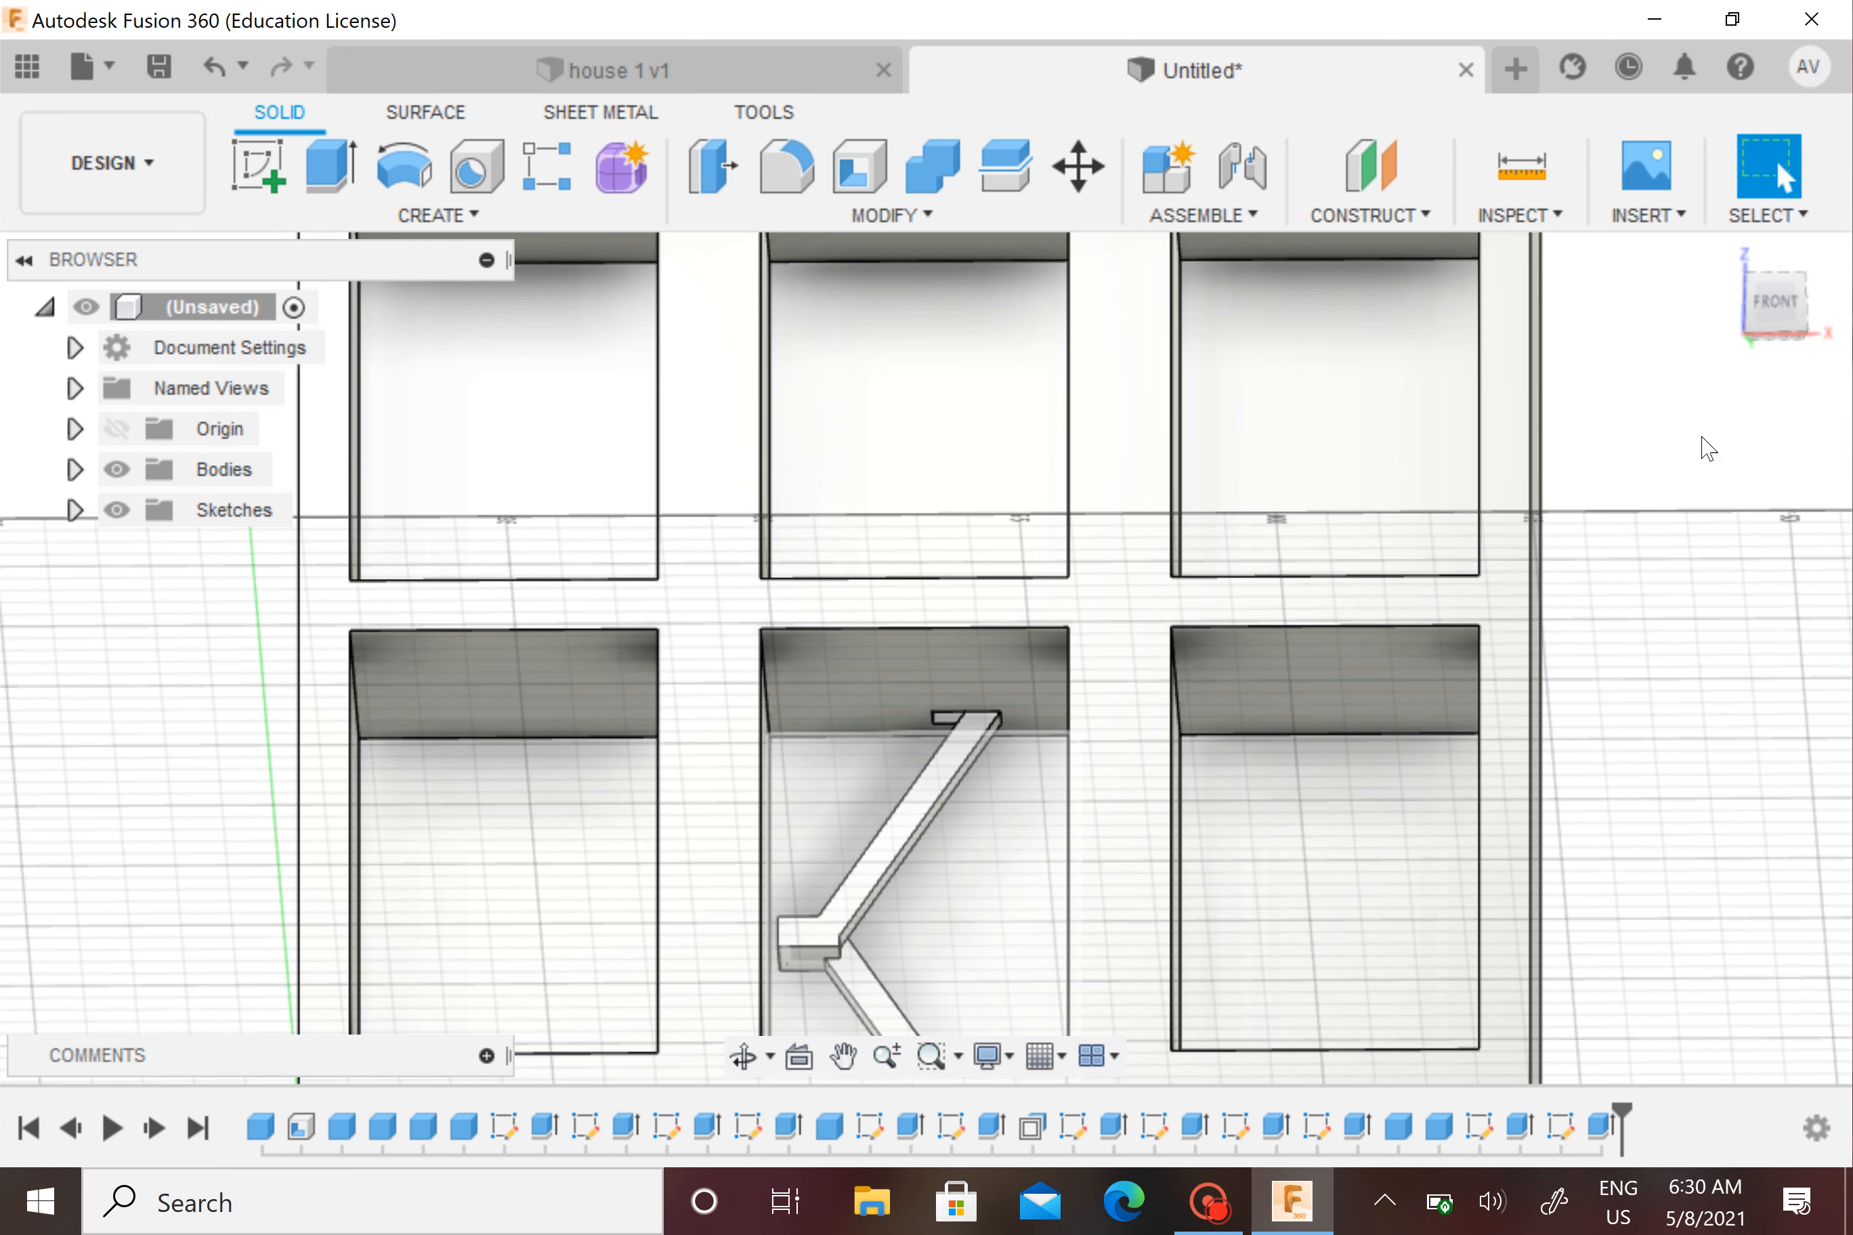
{"action": "left_click", "coordinate": [1786, 306]}
{"action": "scroll", "coordinate": [1407, 591], "scroll_direction": "down", "scroll_amount": 5}
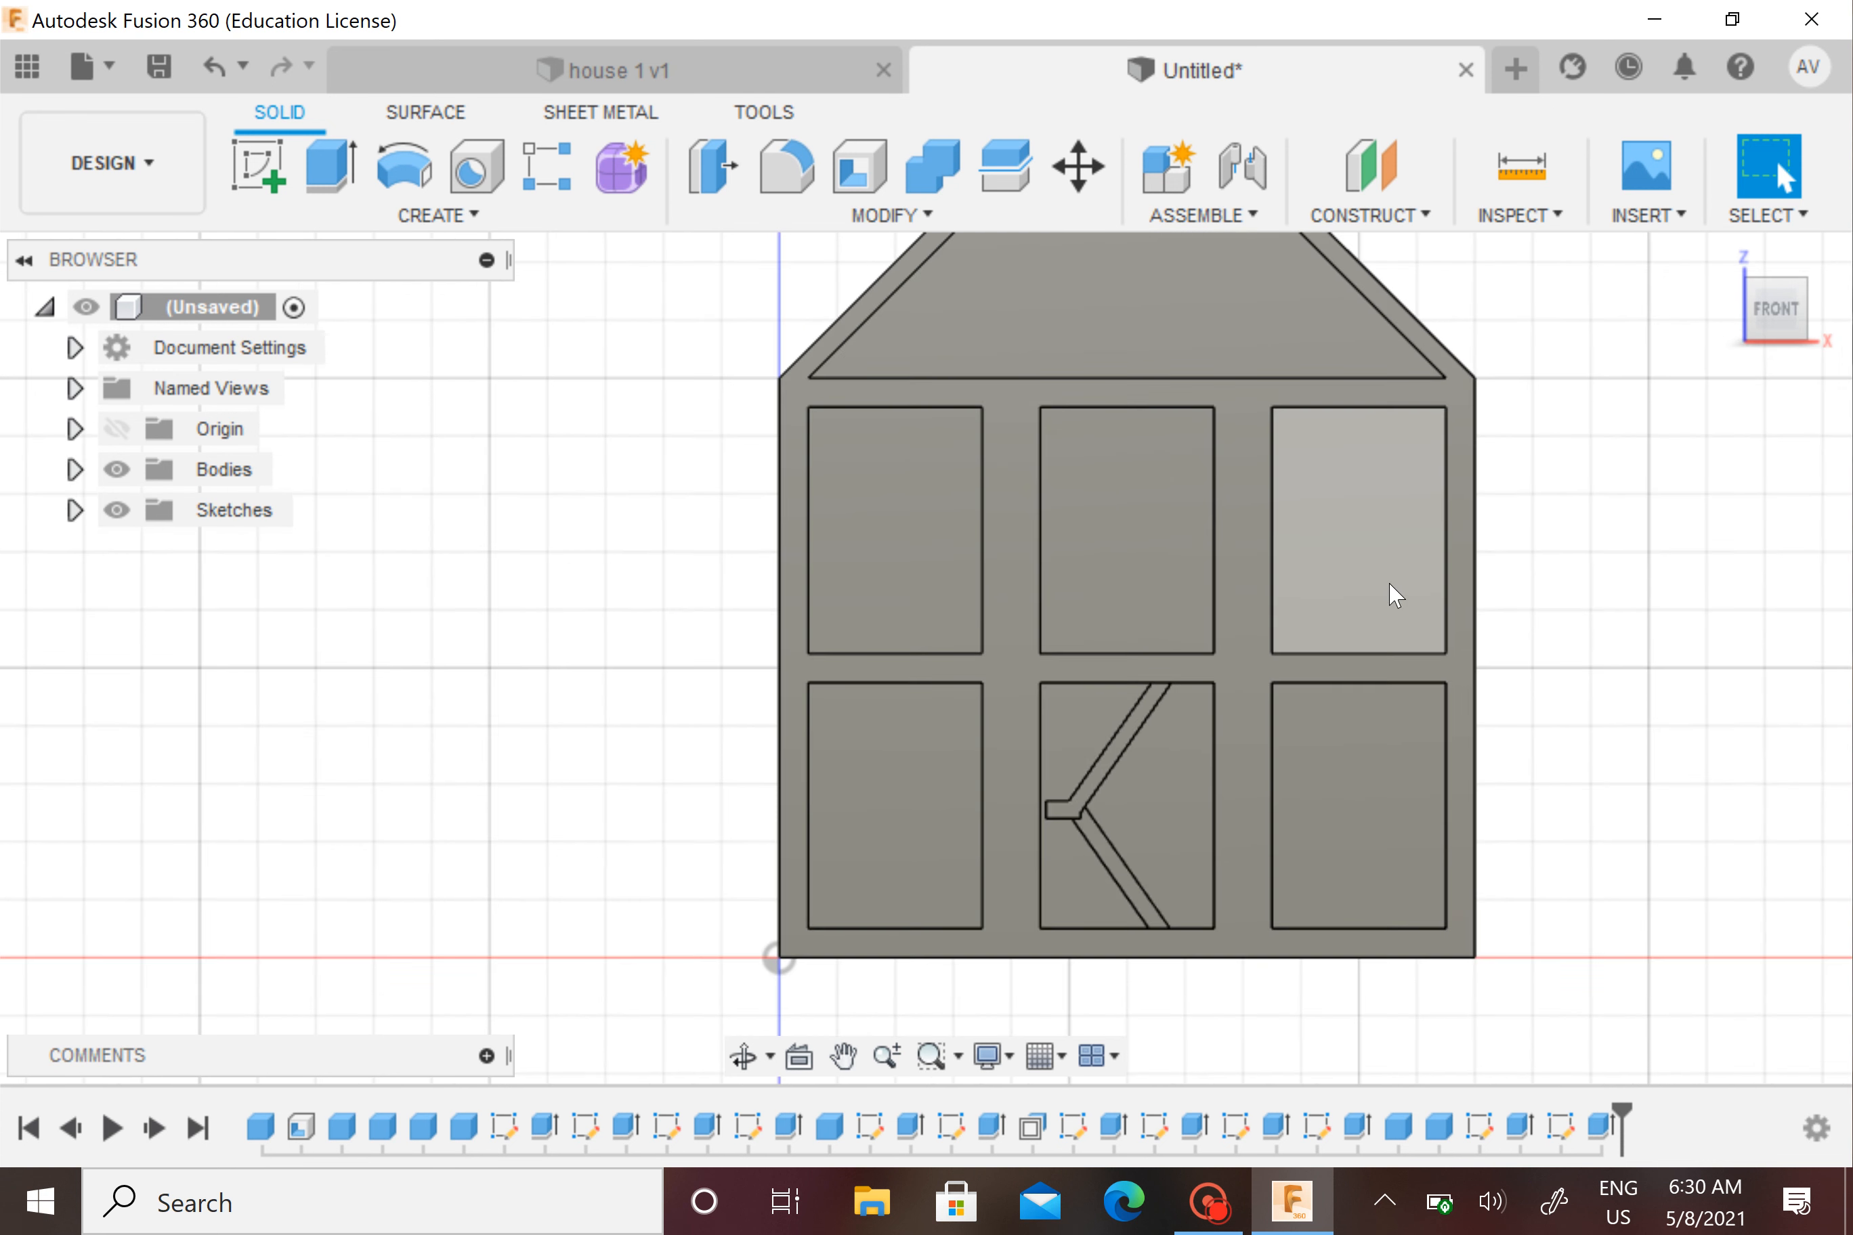
Examine the whole house from its front, side and back corners and from above the front, ending in the straight front view
{"action": "left_click", "coordinate": [1807, 278]}
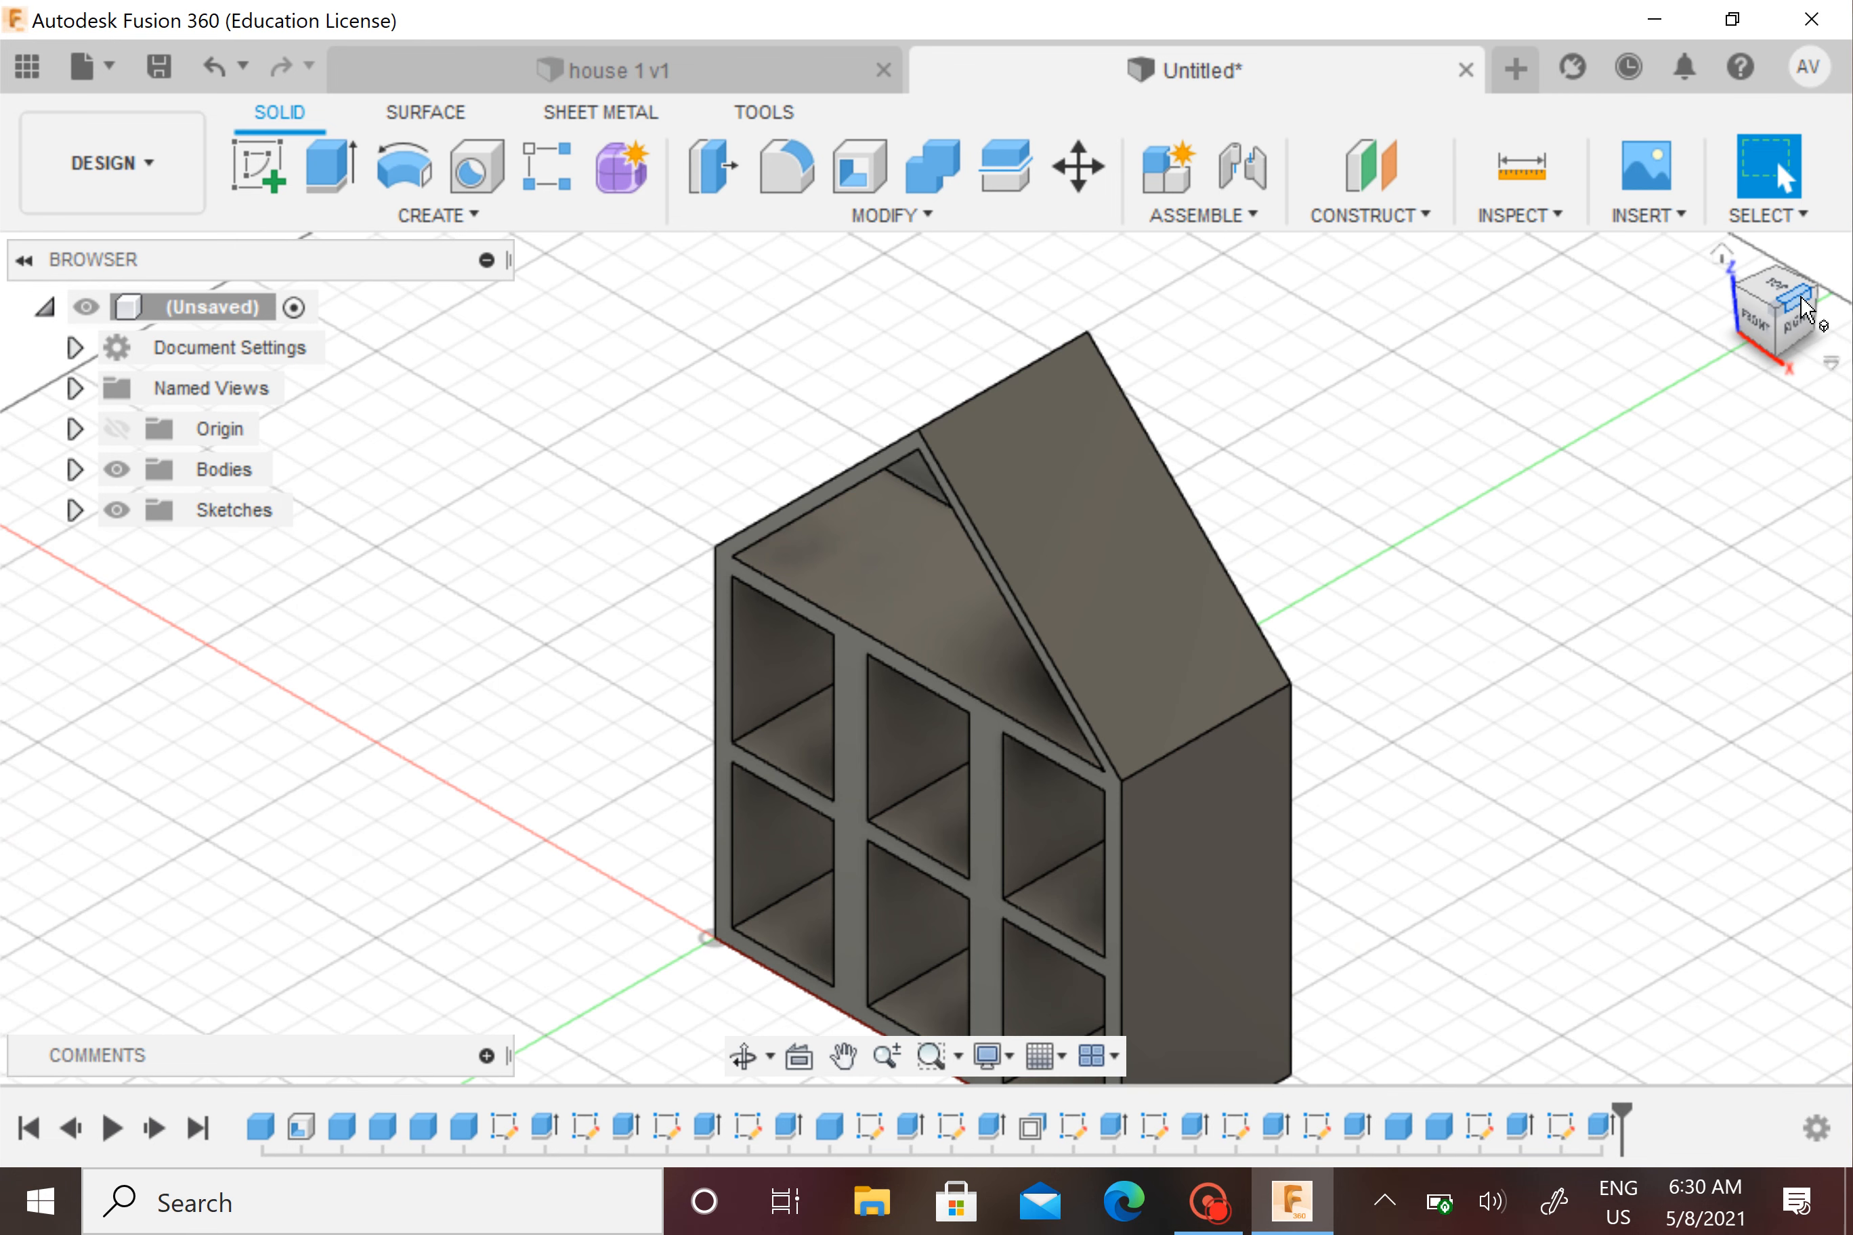
{"action": "left_click", "coordinate": [1816, 291]}
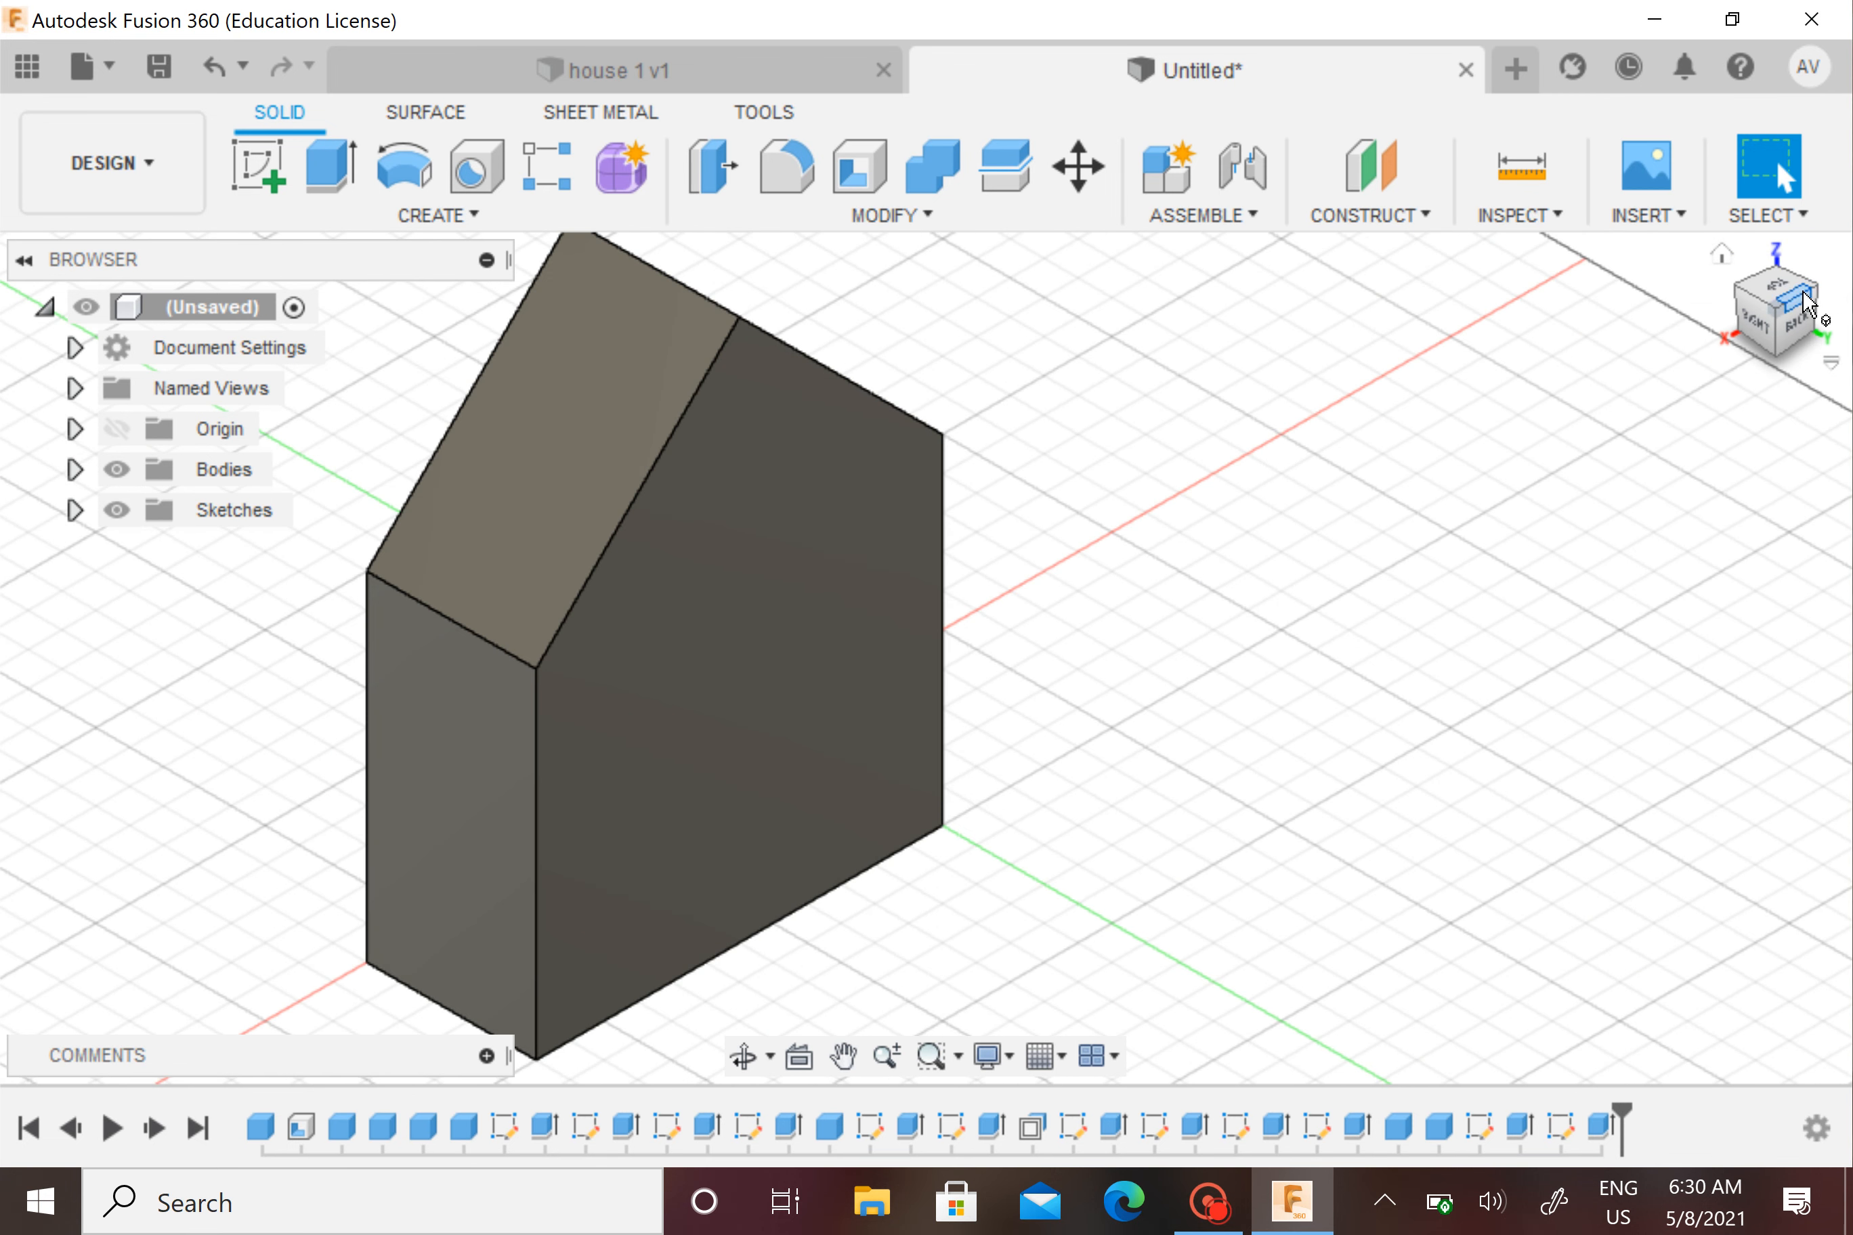
{"action": "left_click", "coordinate": [1821, 292]}
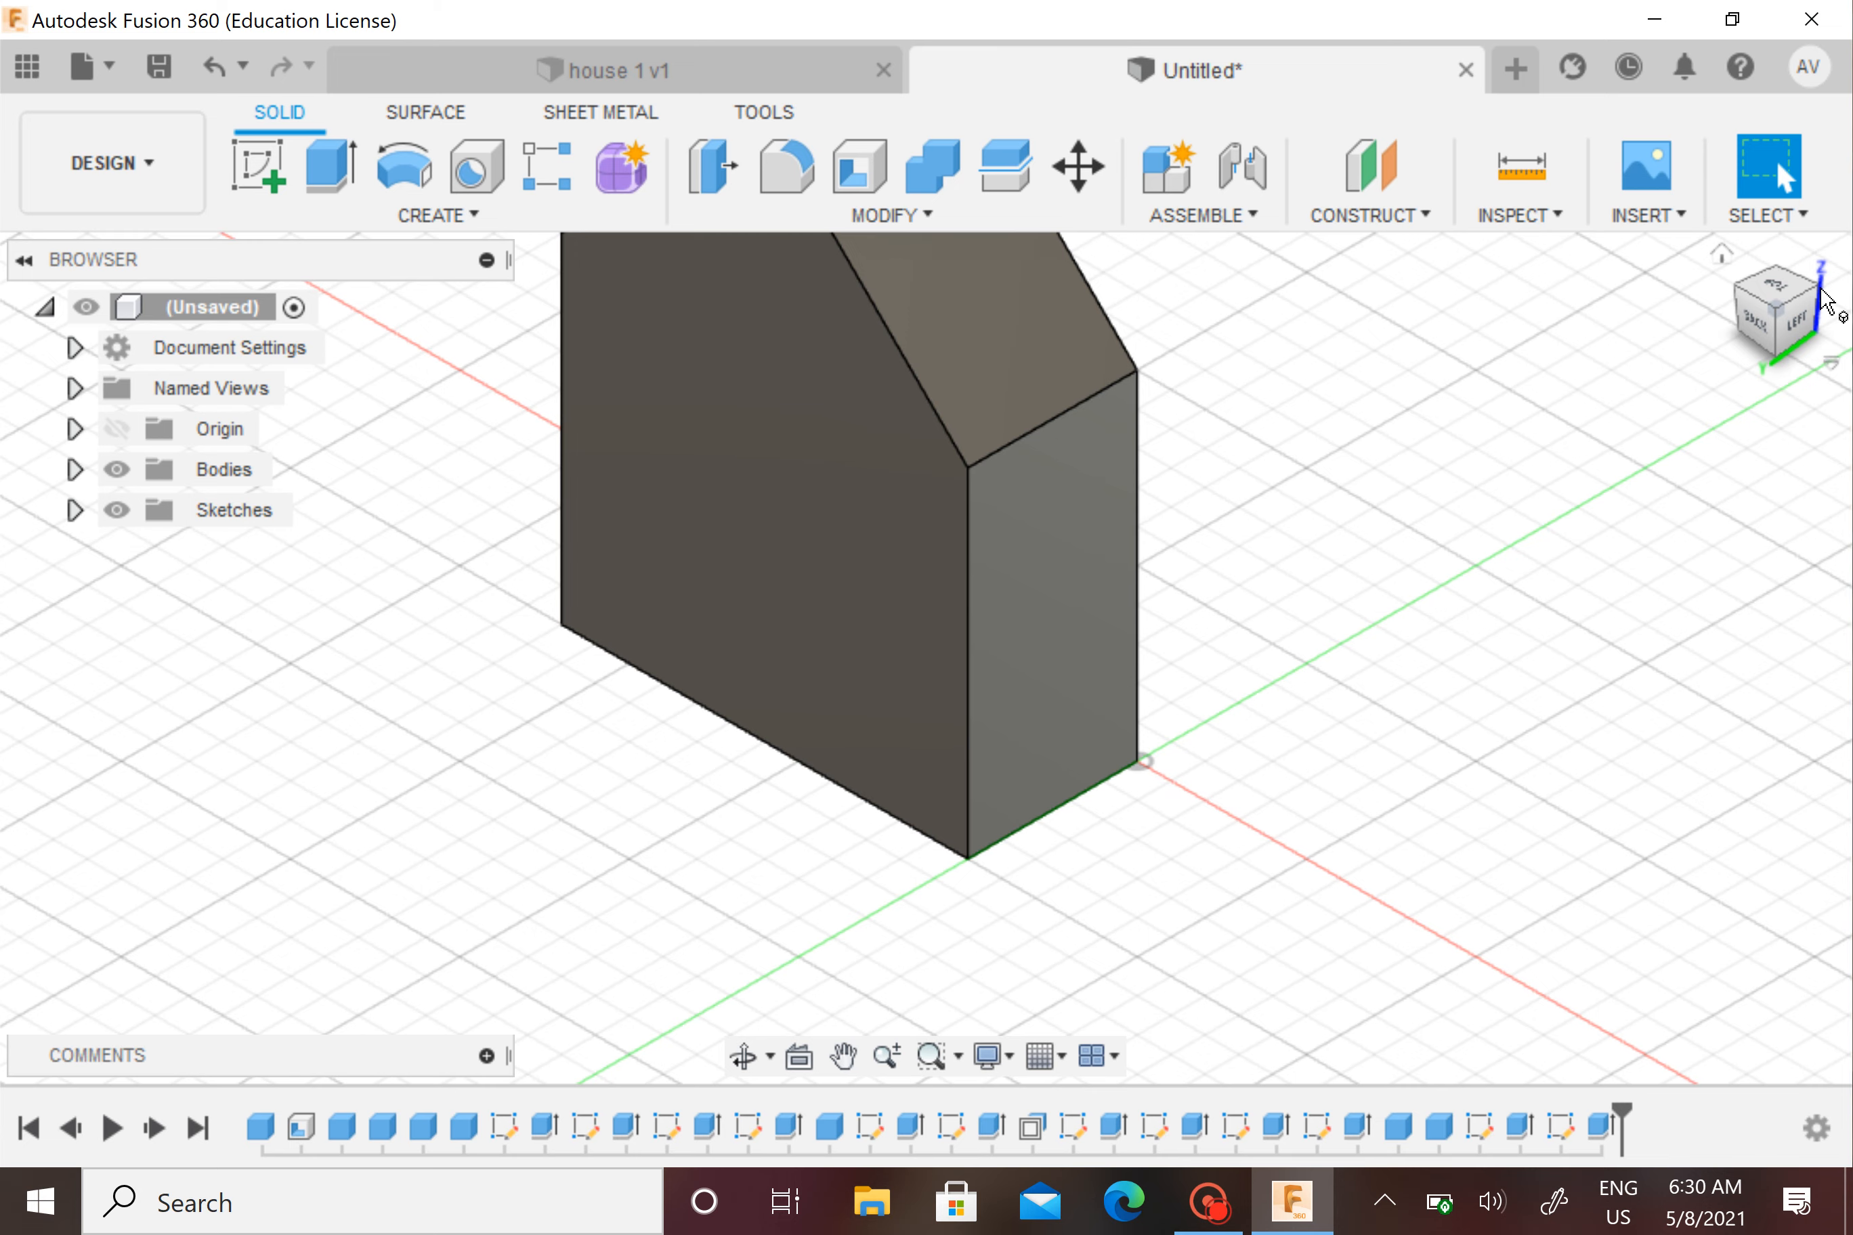
{"action": "left_click", "coordinate": [1817, 298]}
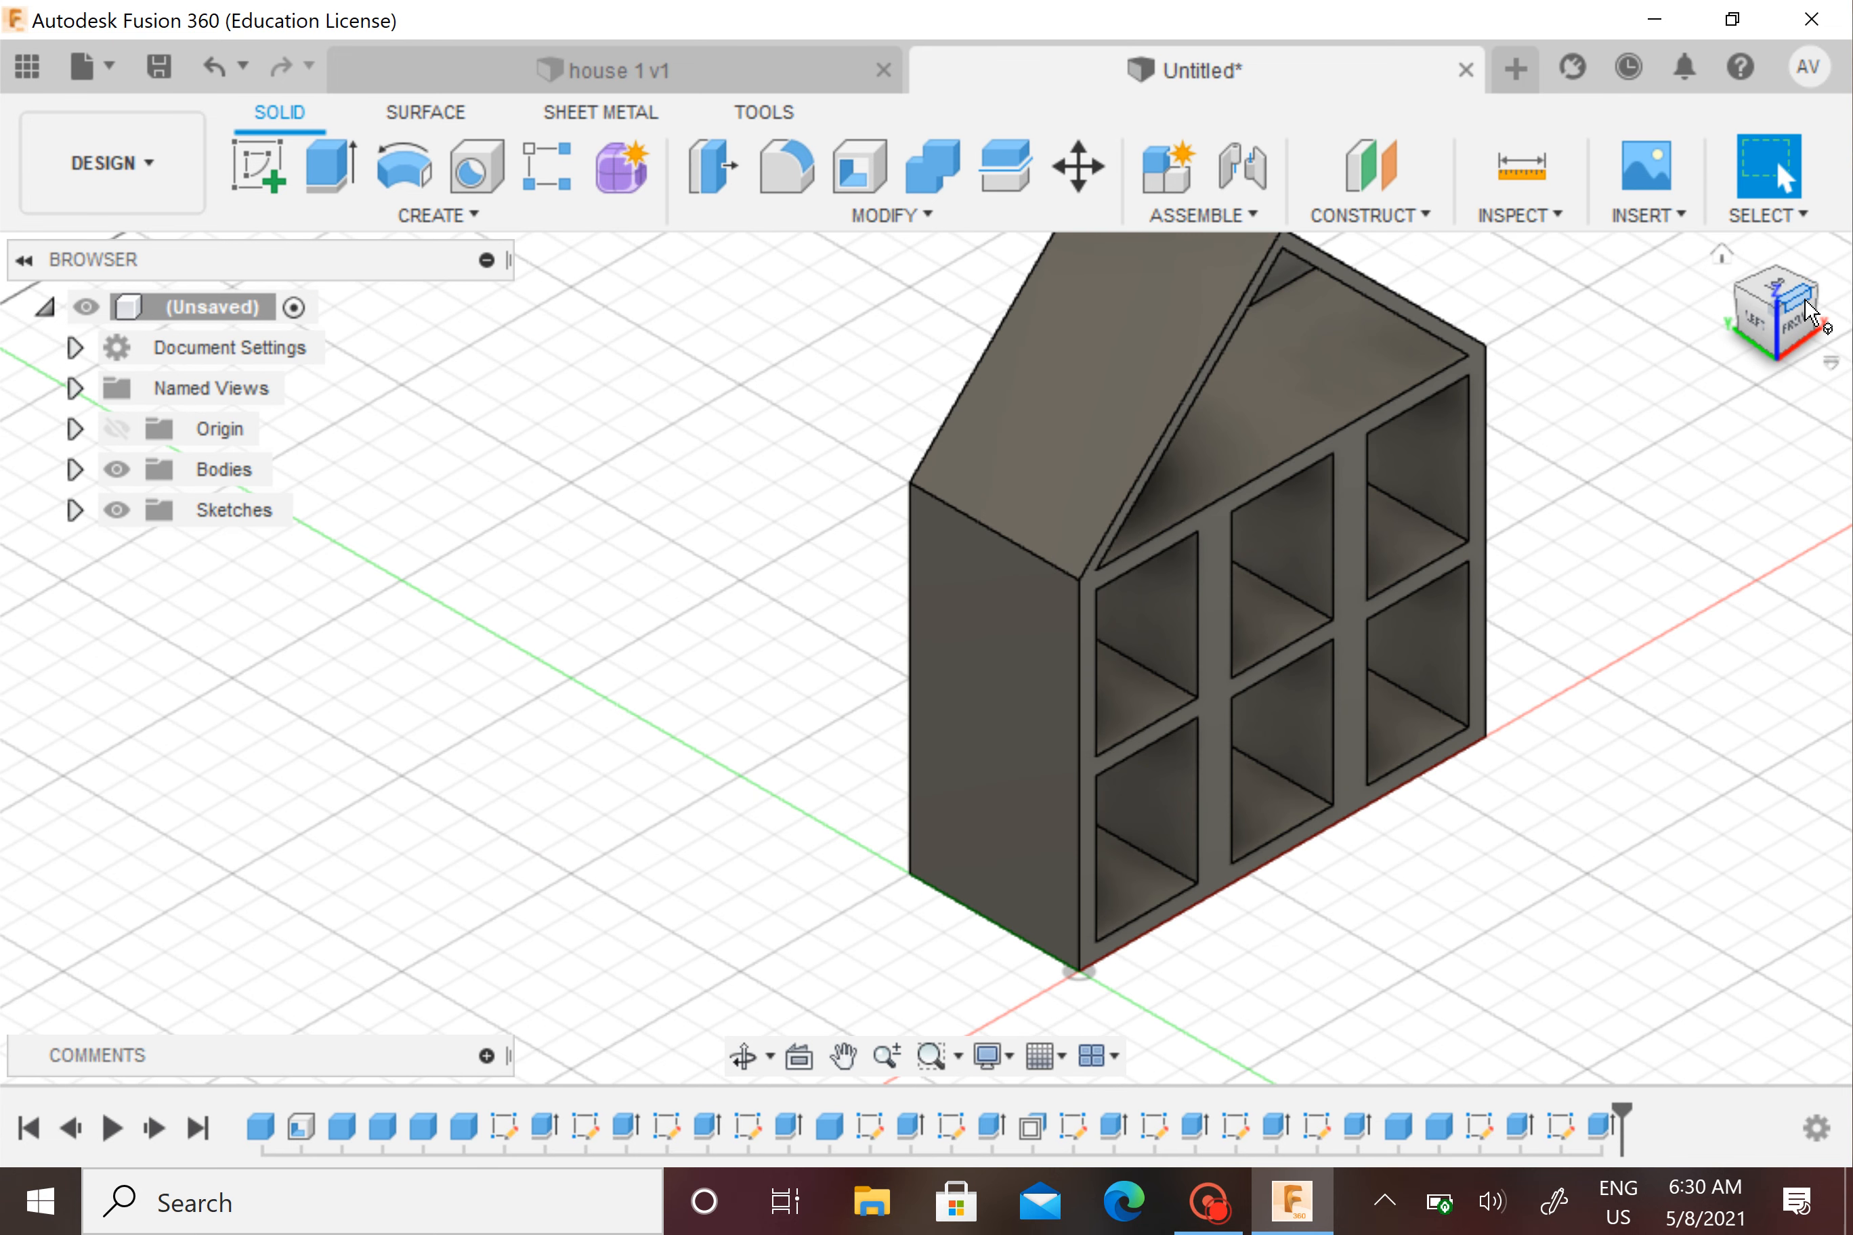
{"action": "left_click", "coordinate": [1798, 323]}
{"action": "middle_click_drag", "start_coordinate": [1551, 645], "coordinate": [1398, 583]}
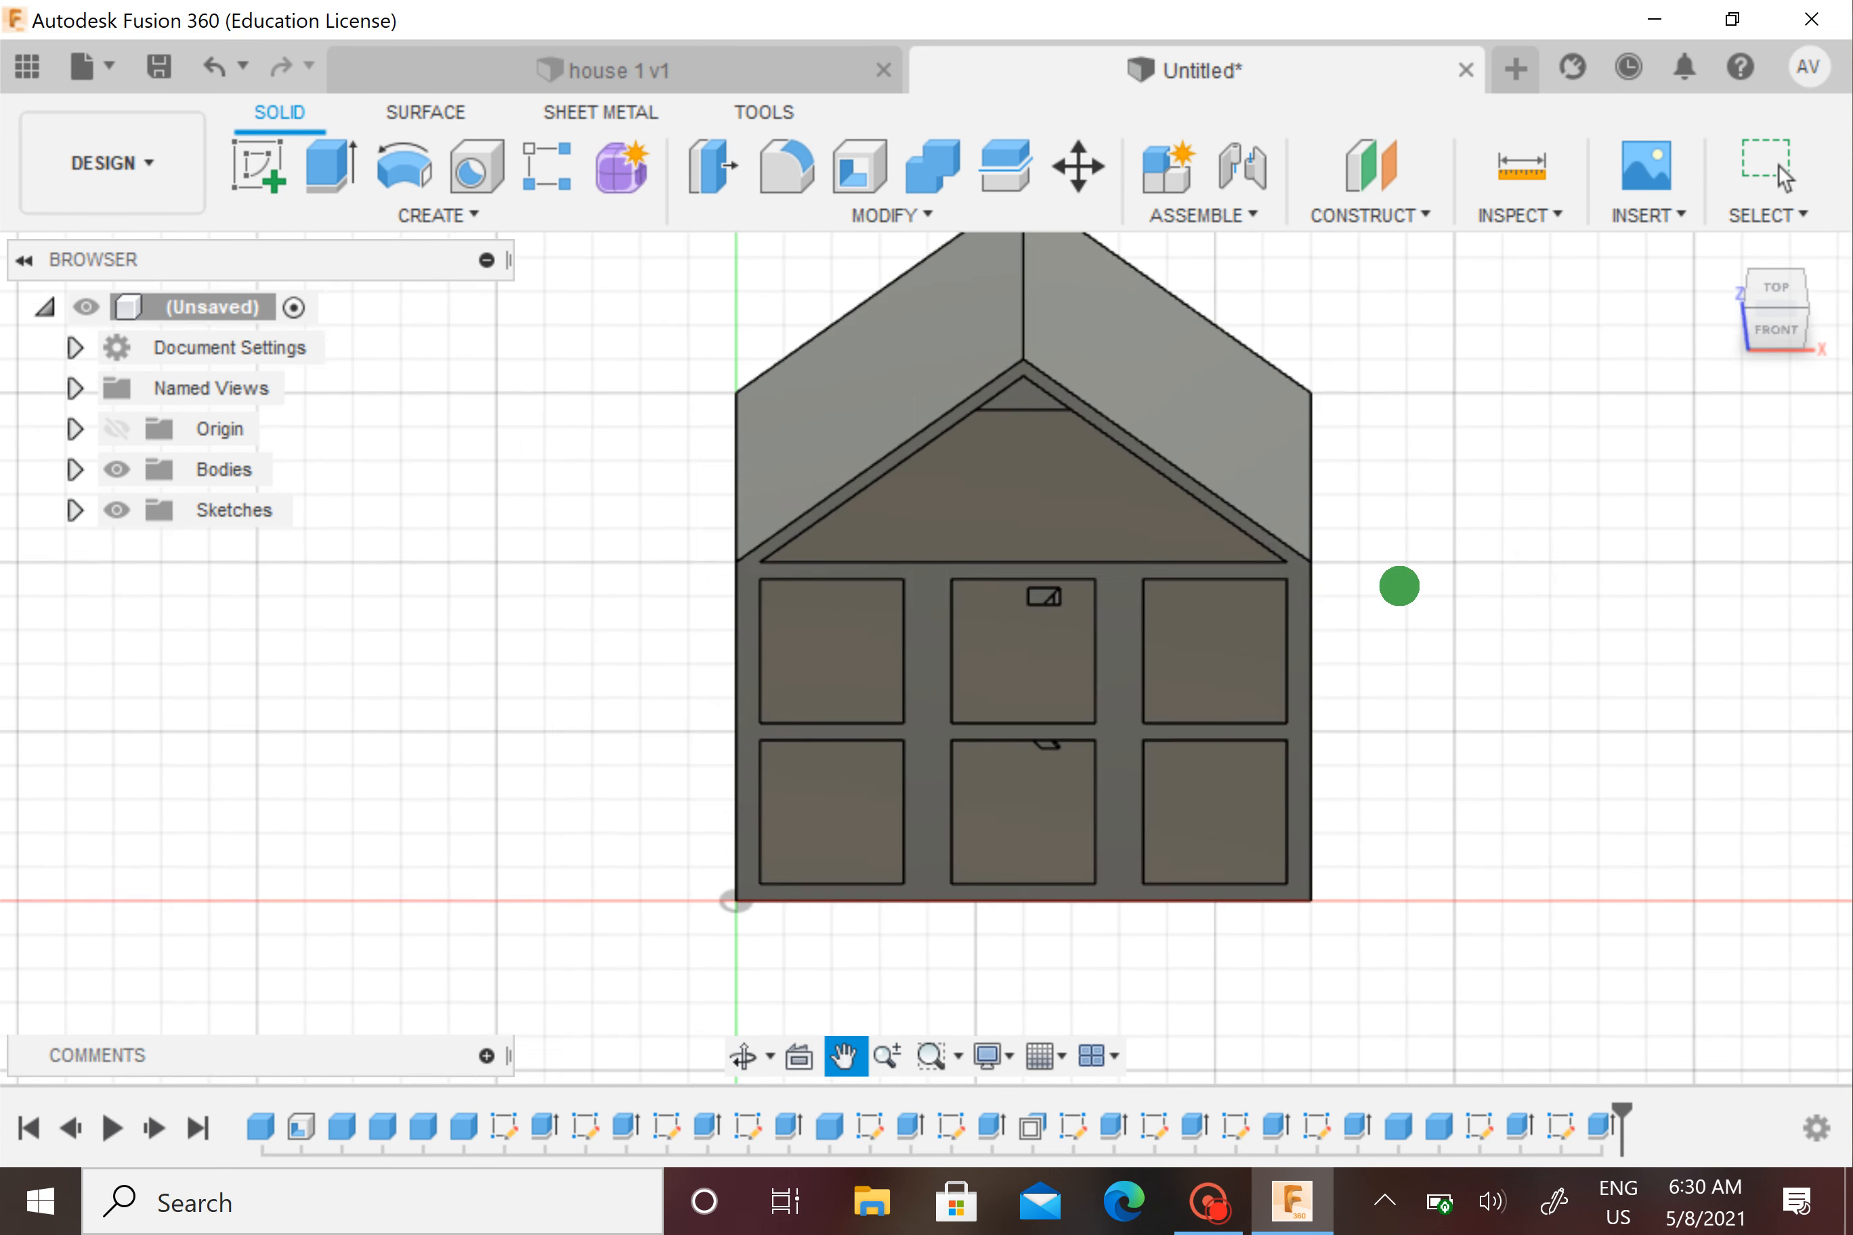
{"action": "left_click", "coordinate": [1778, 330]}
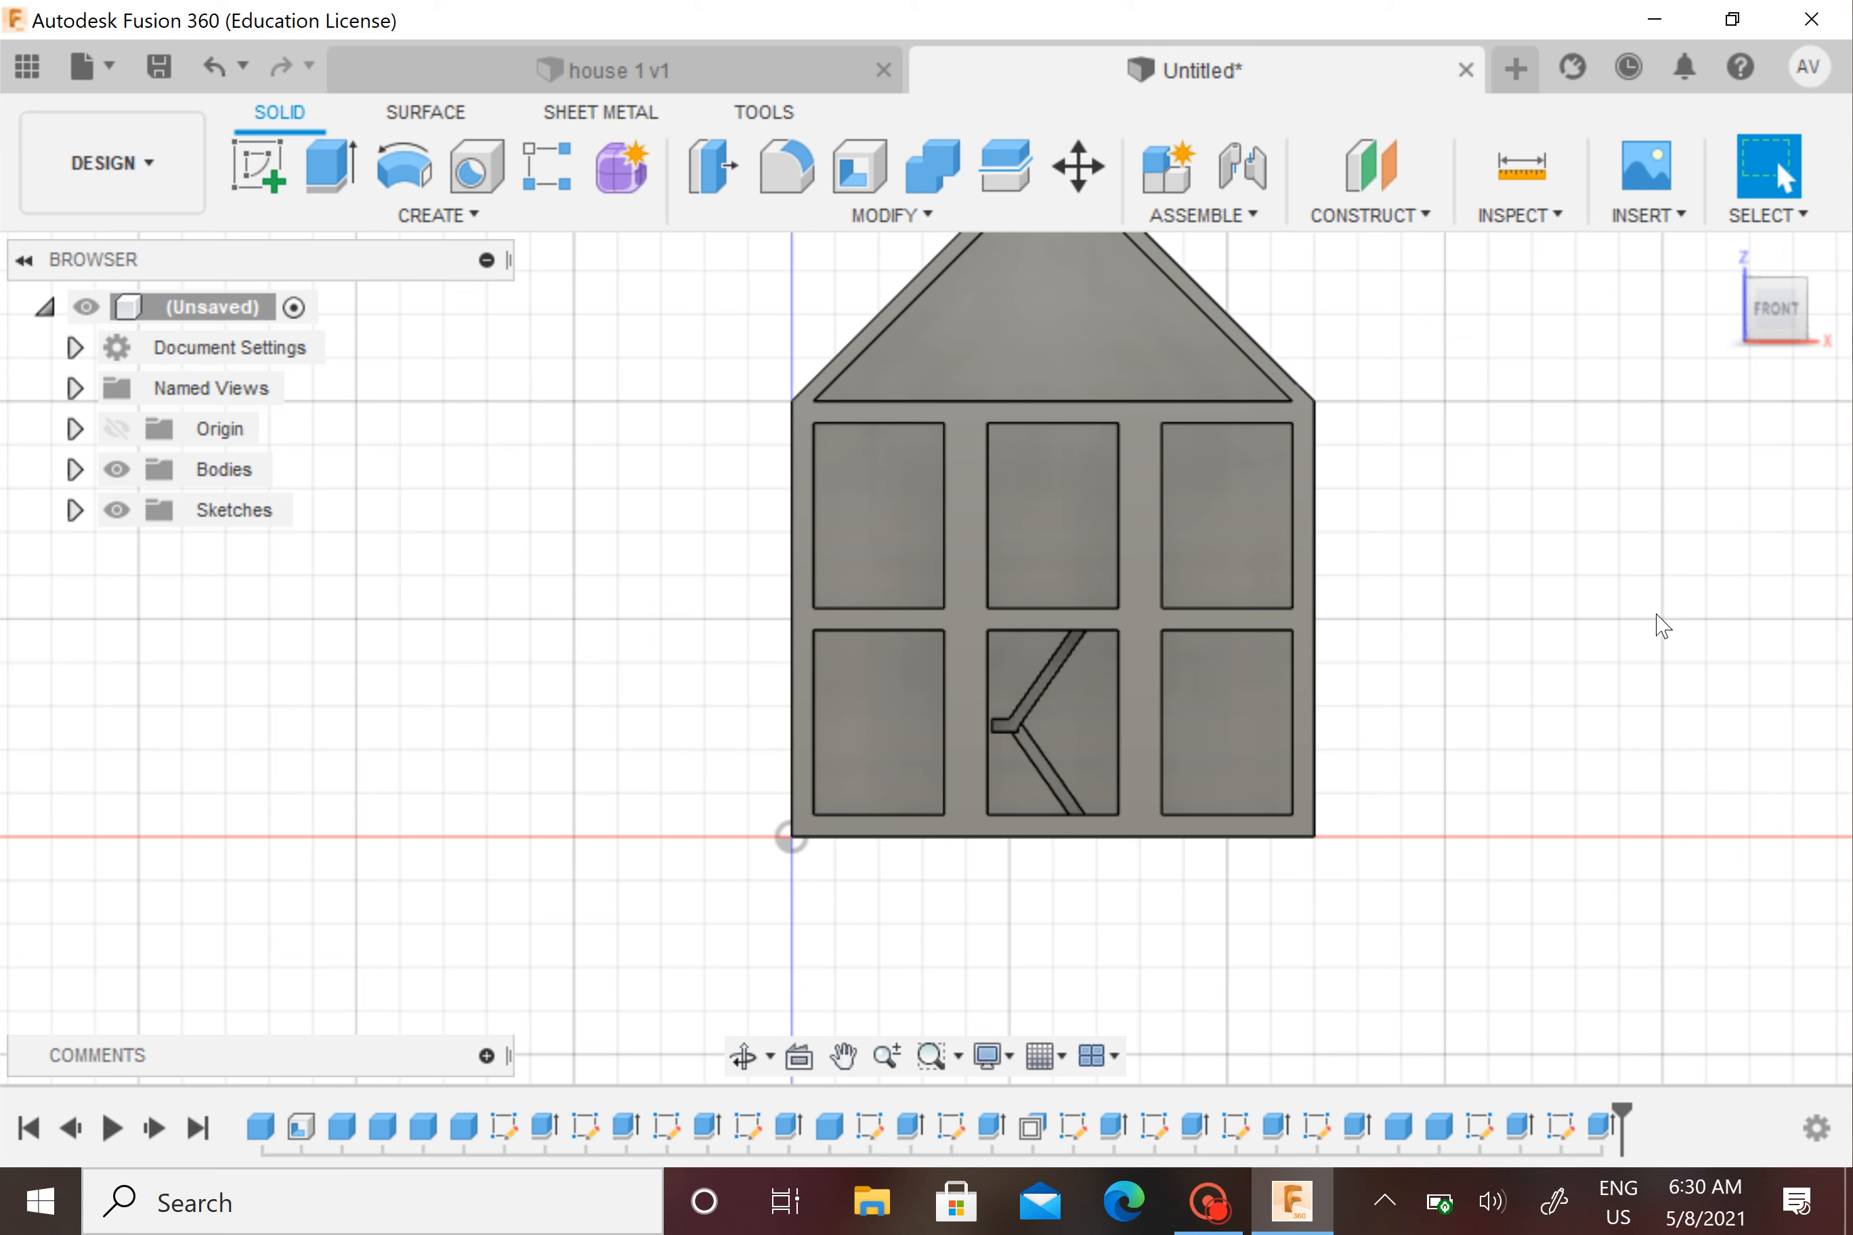
{"action": "middle_click_drag", "start_coordinate": [1651, 630], "coordinate": [1571, 765]}
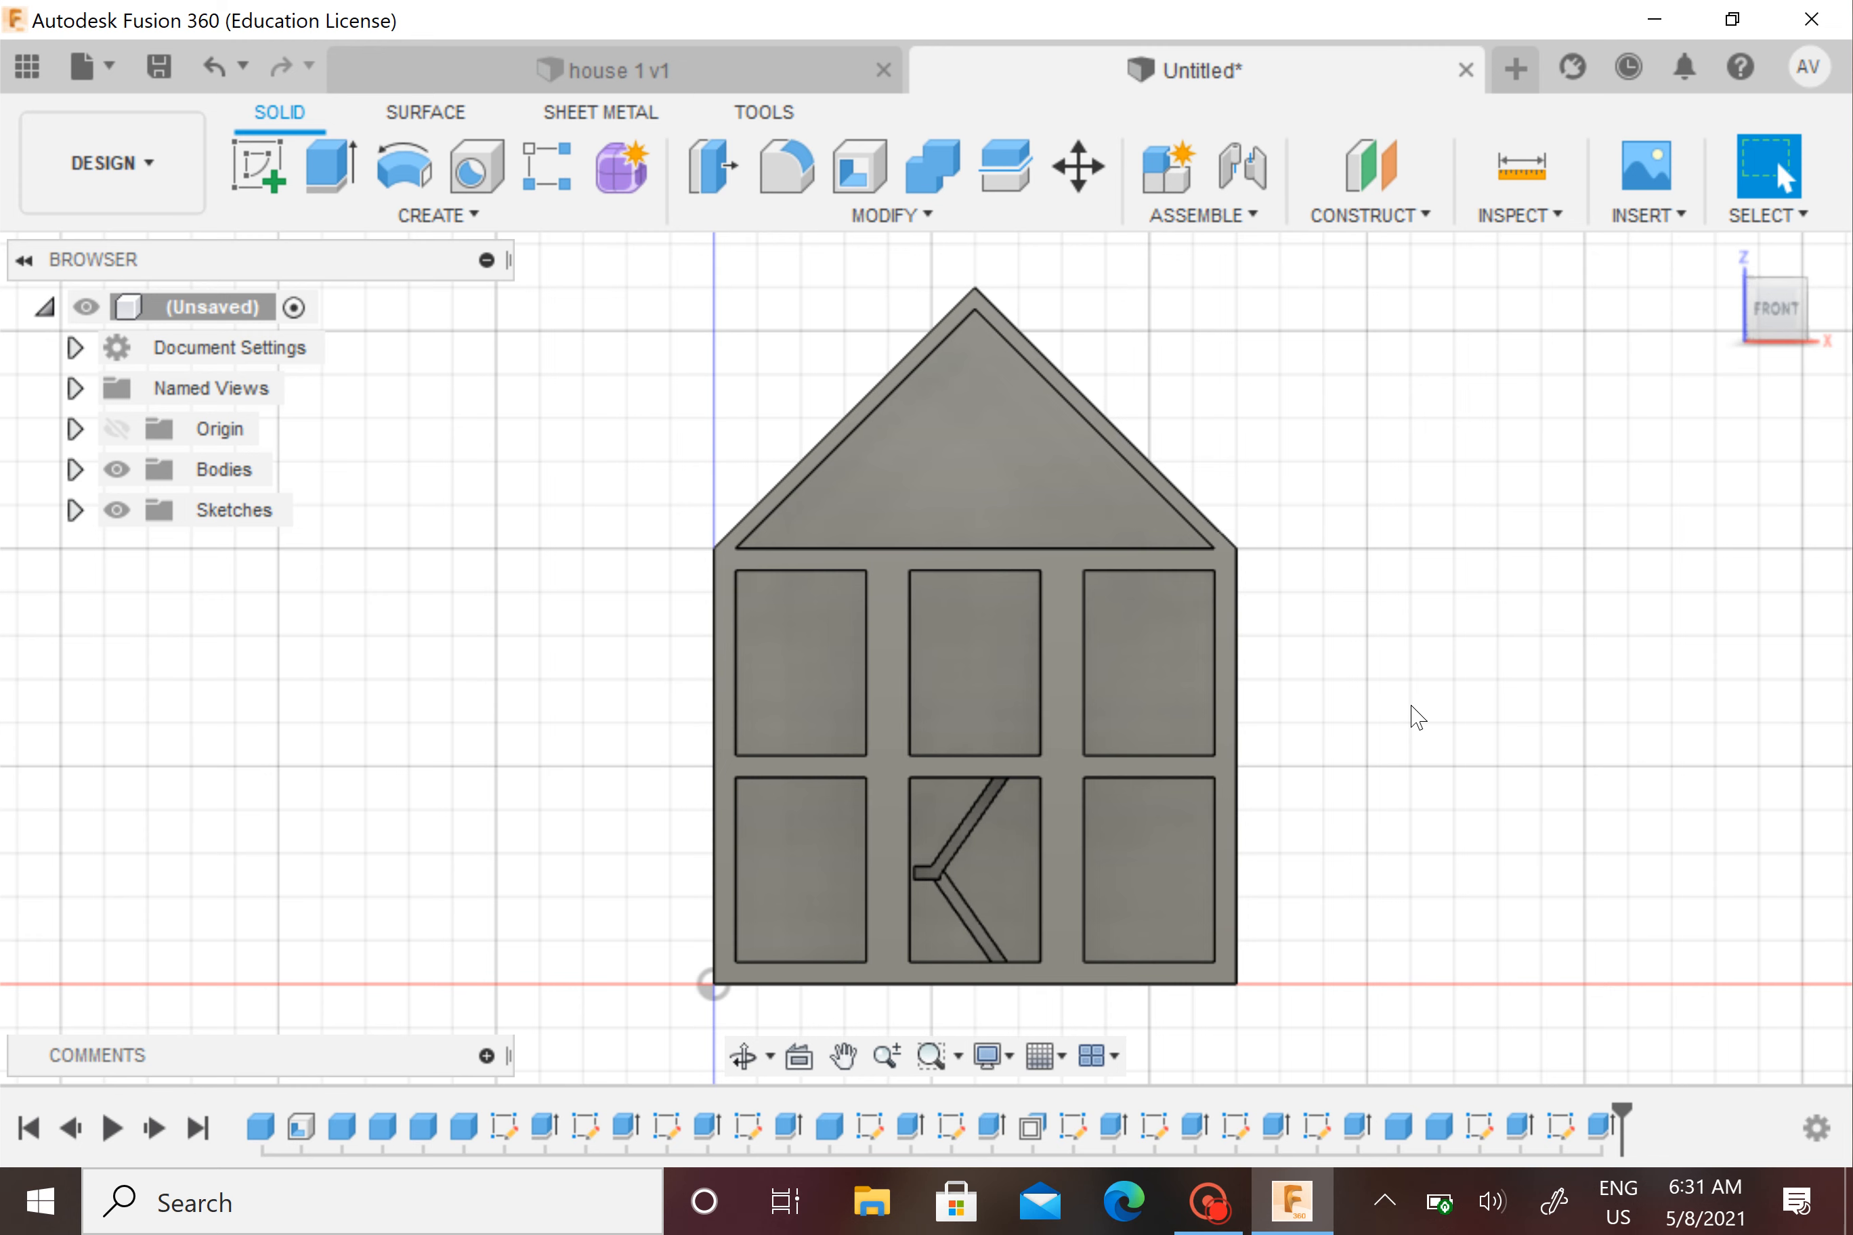
Save the untitled house design under the name "house 2" in the Channel location
{"action": "key", "text": "ctrl+s"}
{"action": "key", "text": "BackSpace"}
{"action": "type", "text": "ho"}
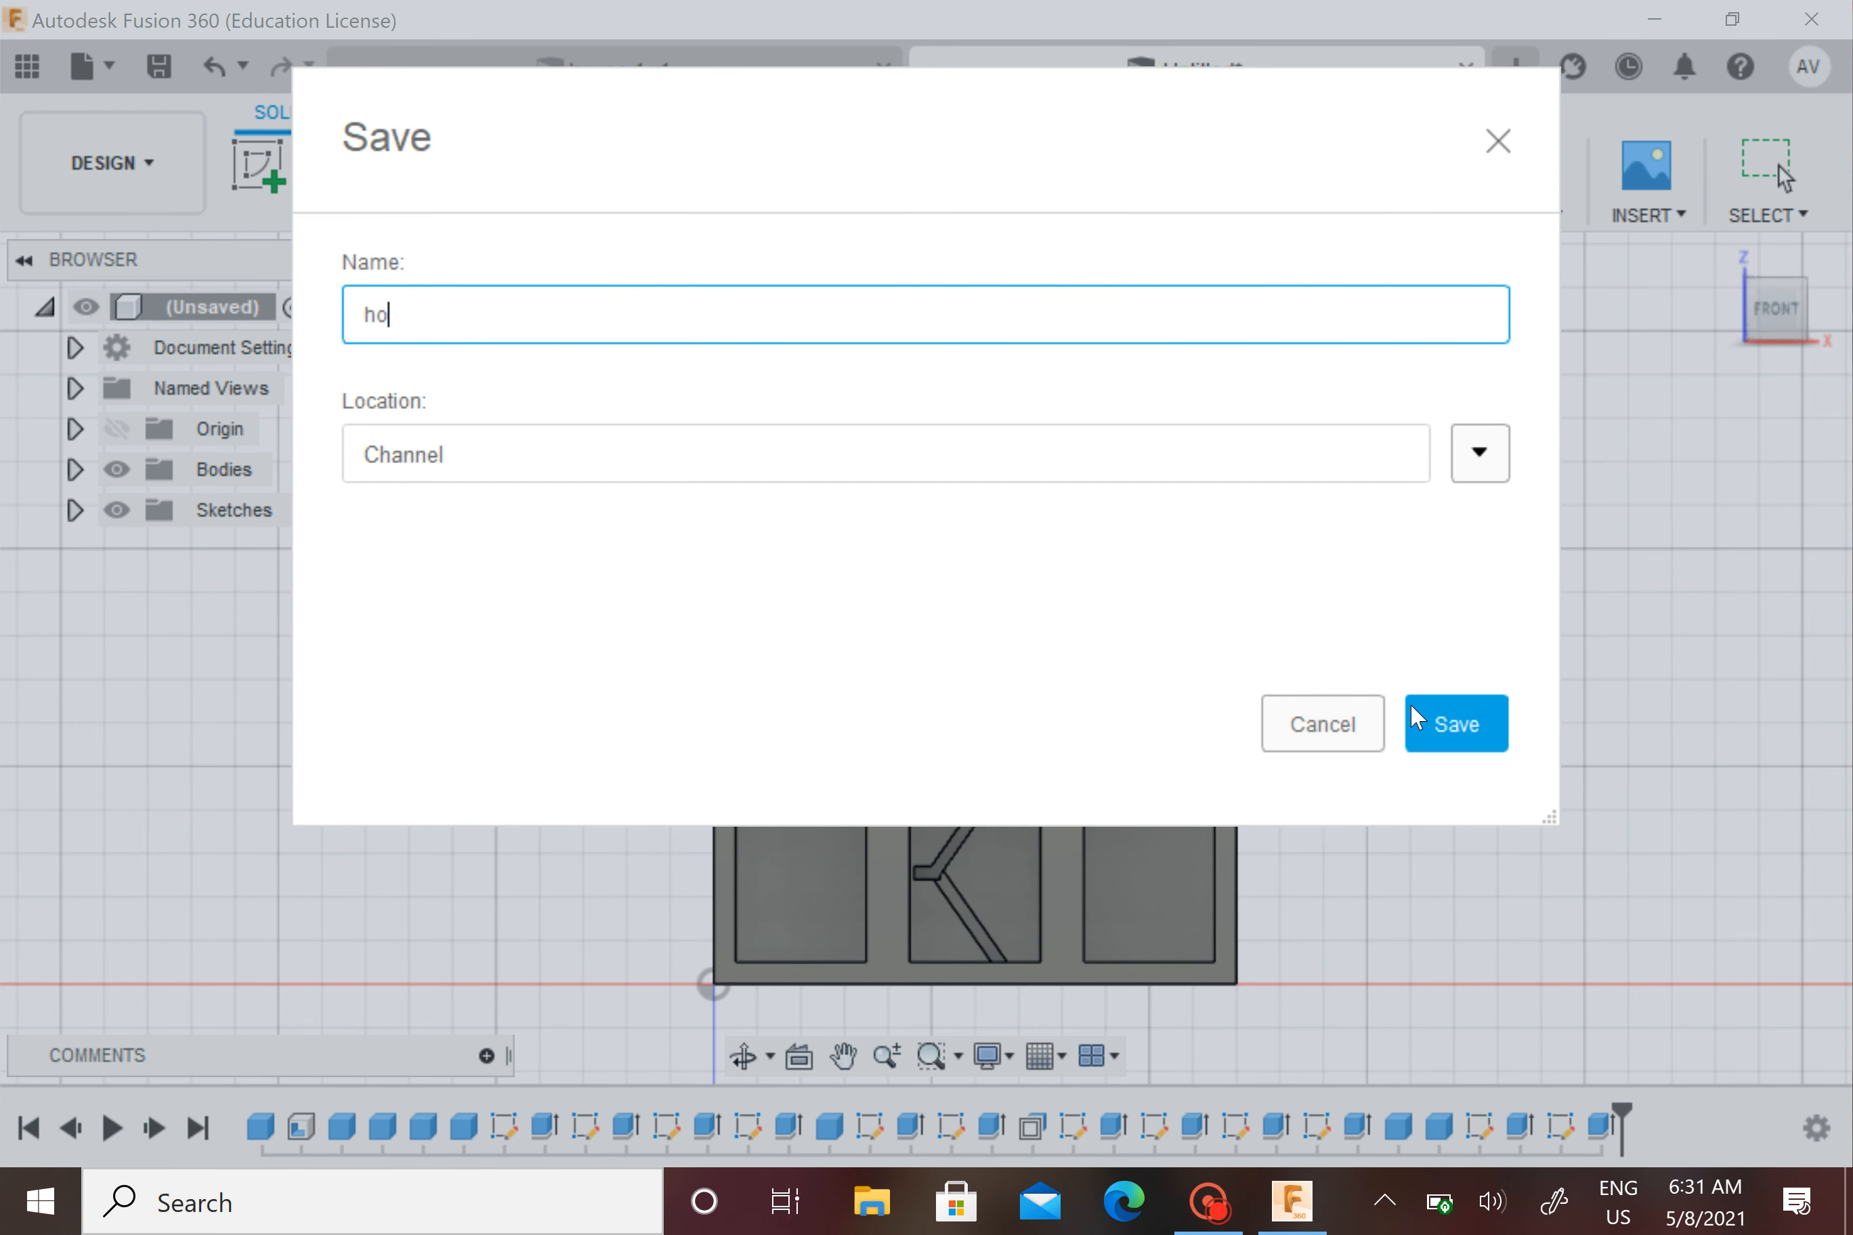
{"action": "type", "text": "use 1"}
{"action": "left_click", "coordinate": [1415, 717]}
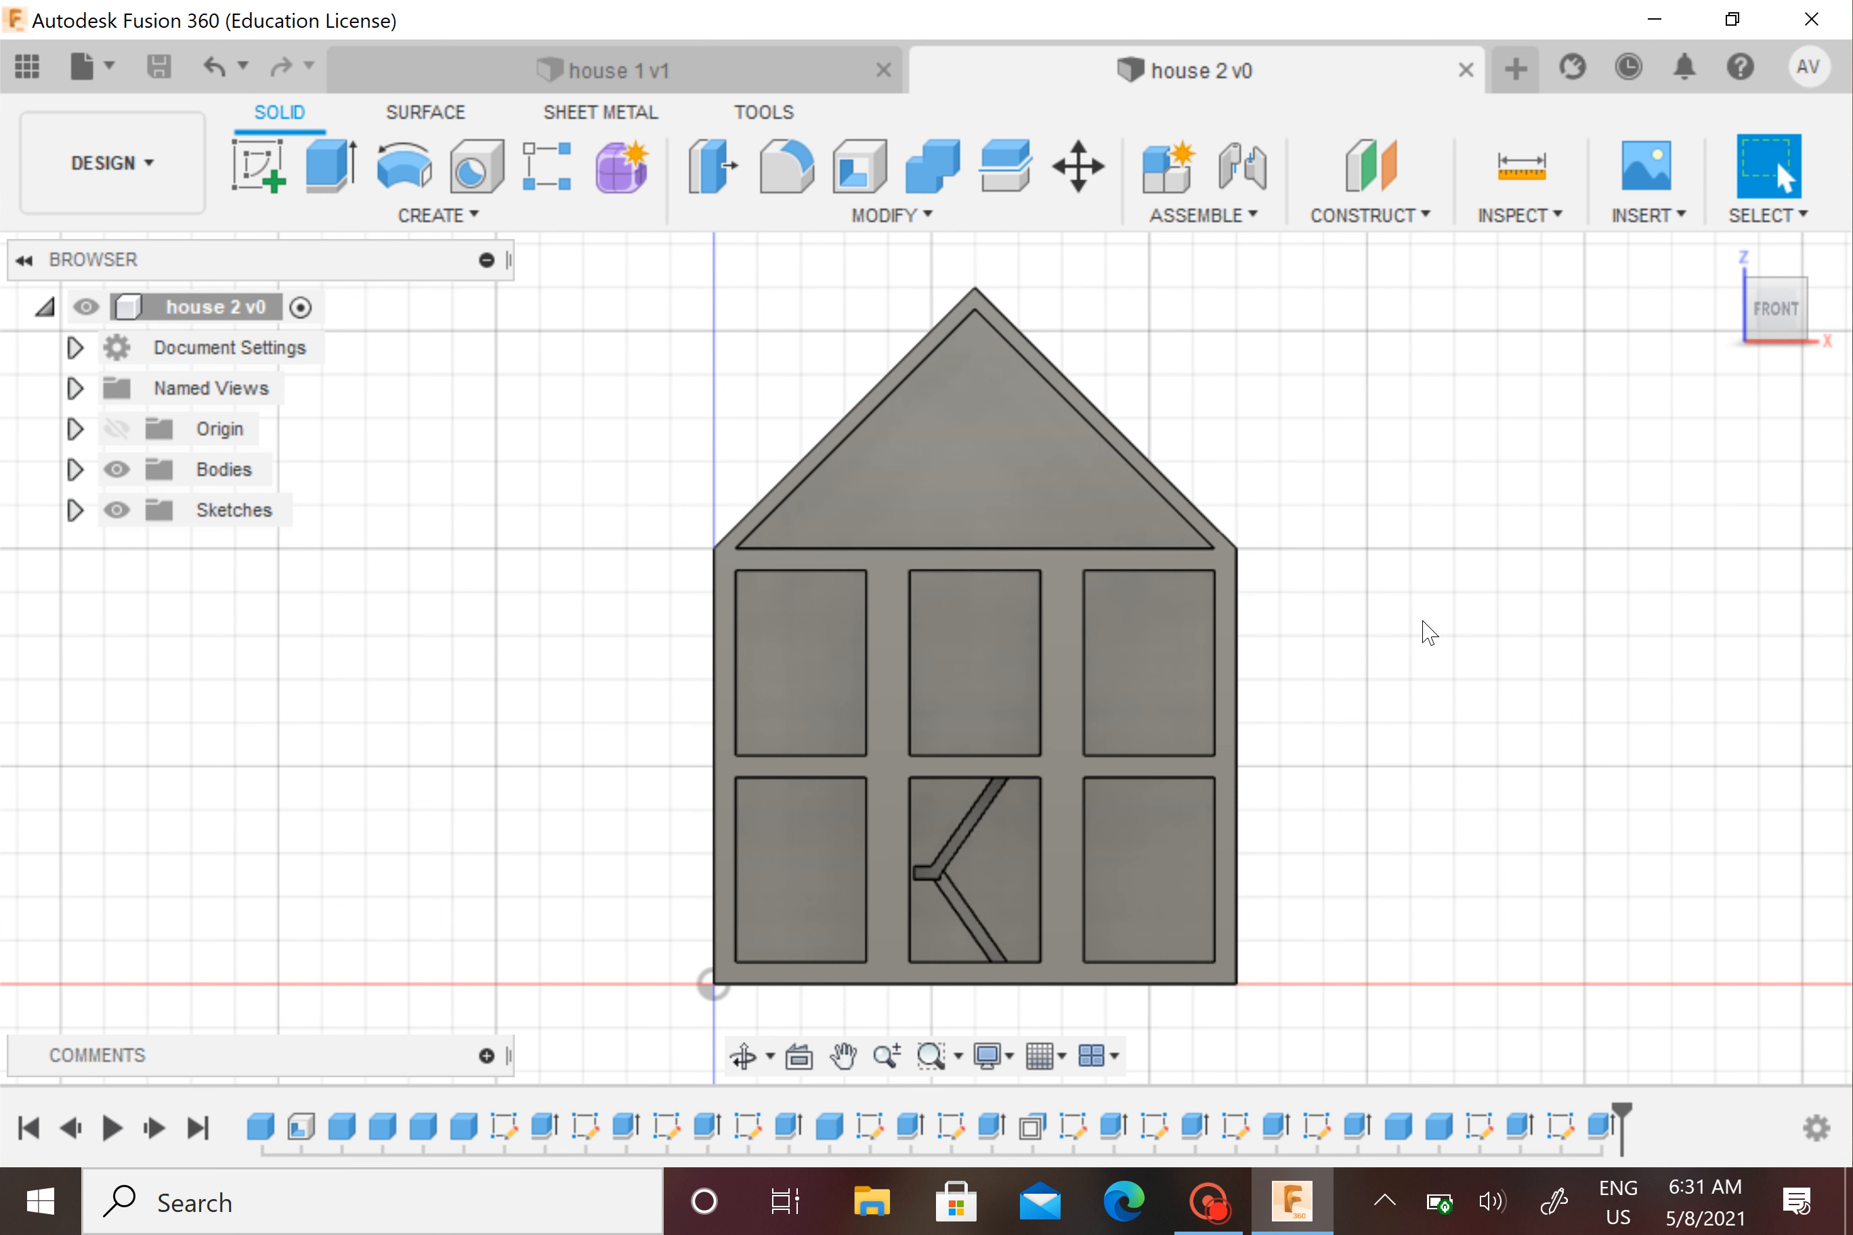
{"action": "middle_click_drag", "start_coordinate": [1420, 613], "coordinate": [1439, 615], "text": "shift"}
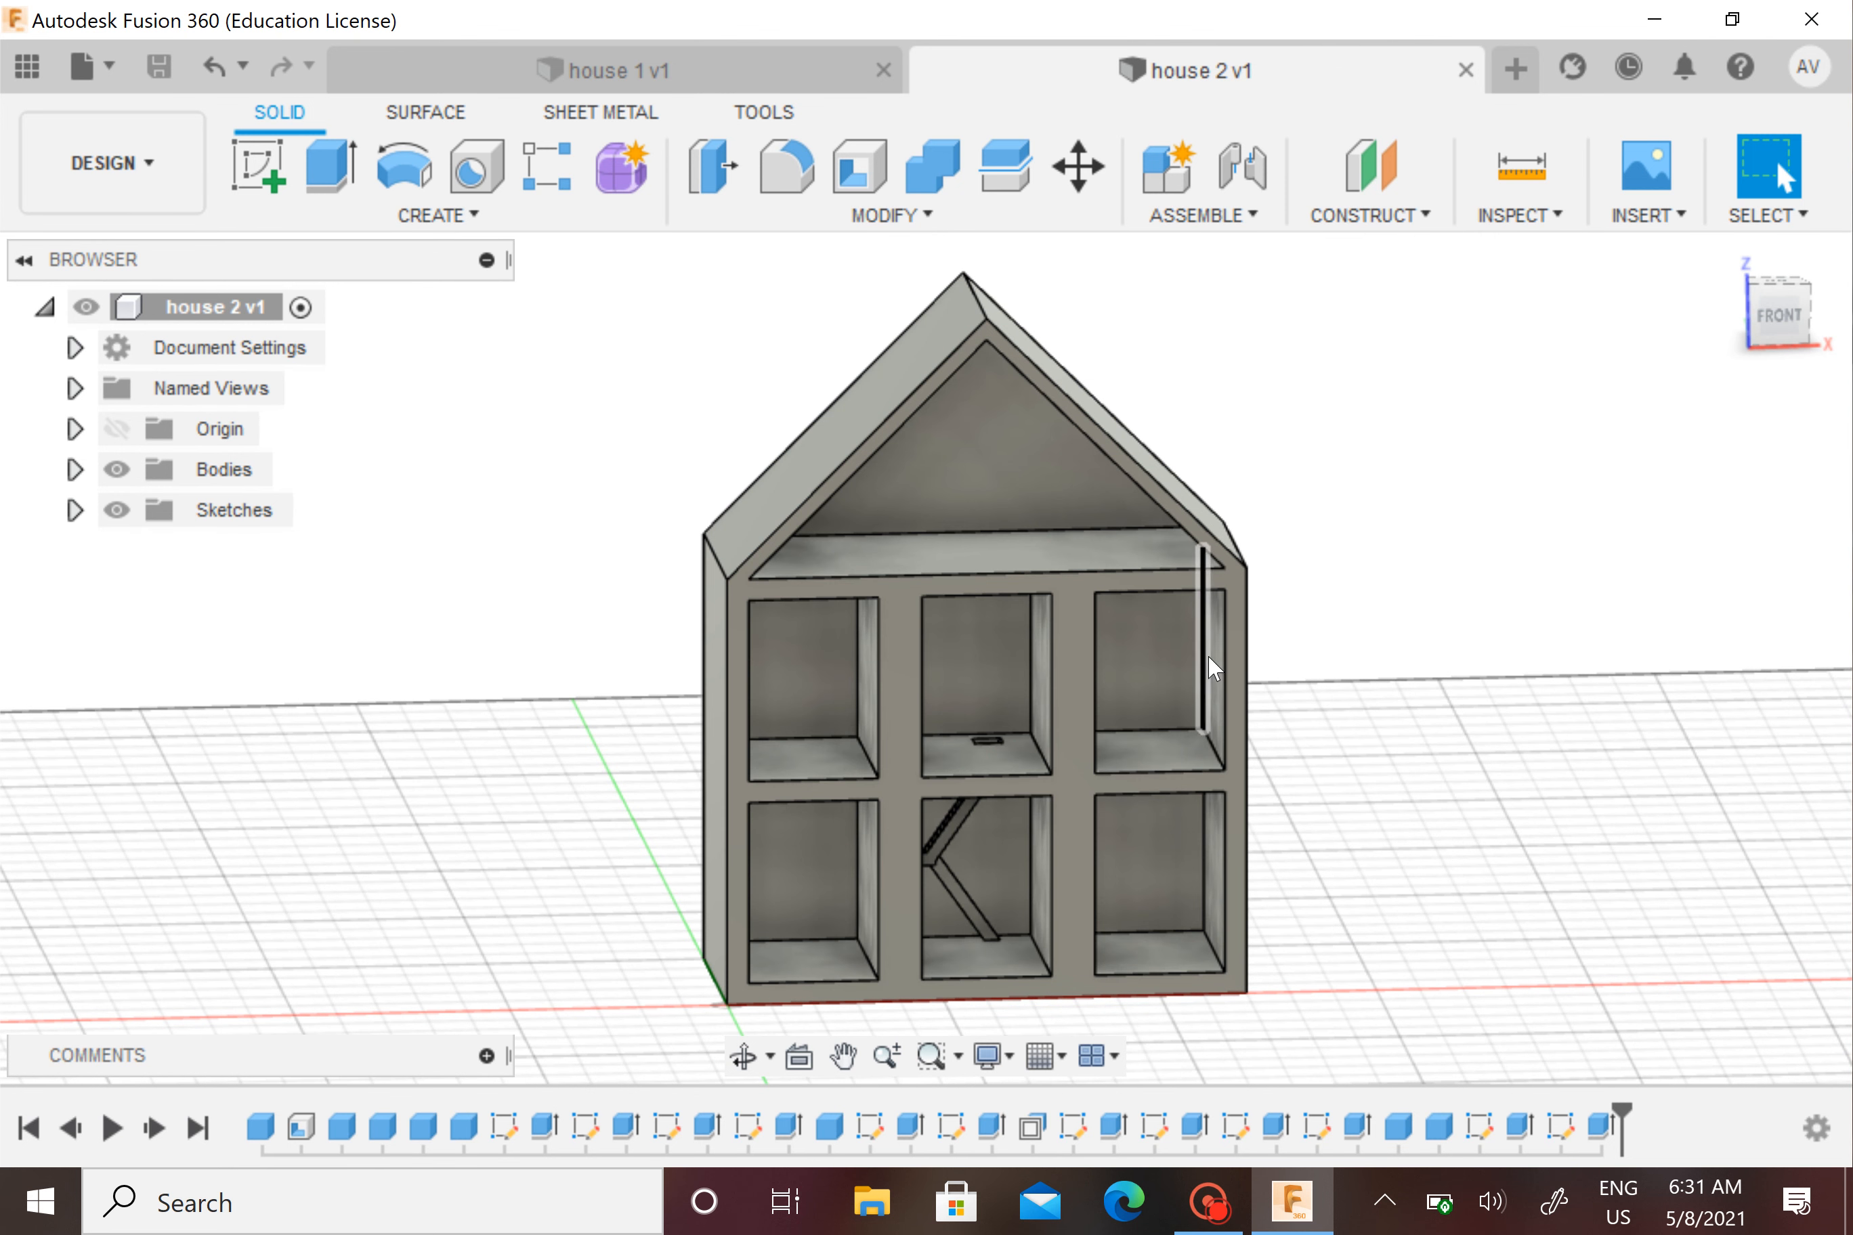